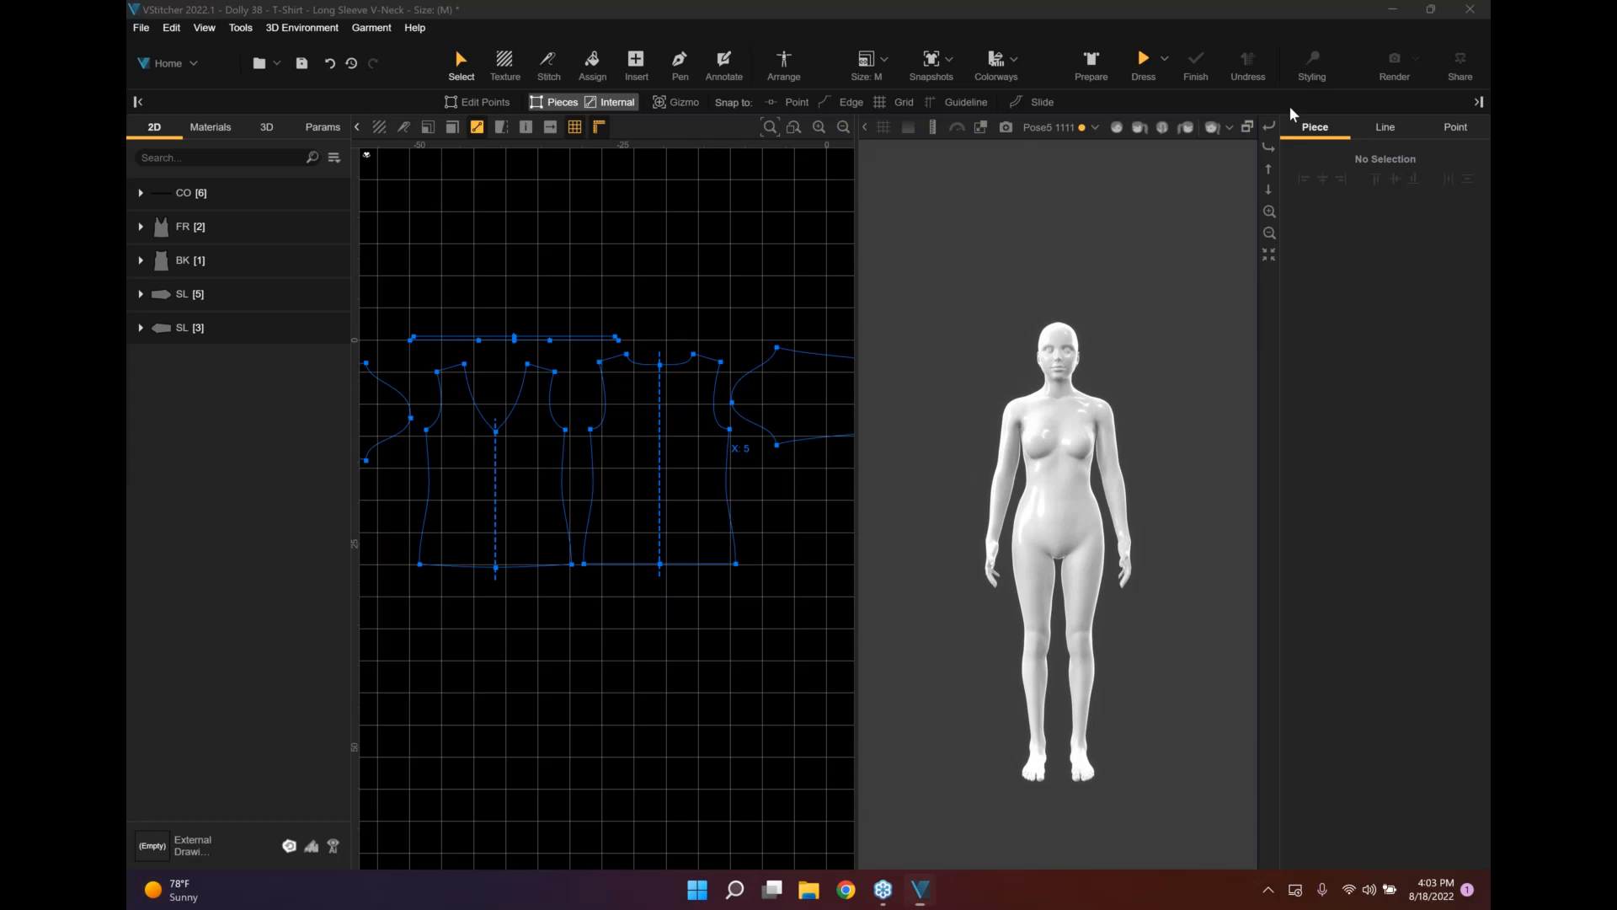
{"action": "left_click", "coordinate": [204, 28]}
{"action": "left_click", "coordinate": [241, 27]}
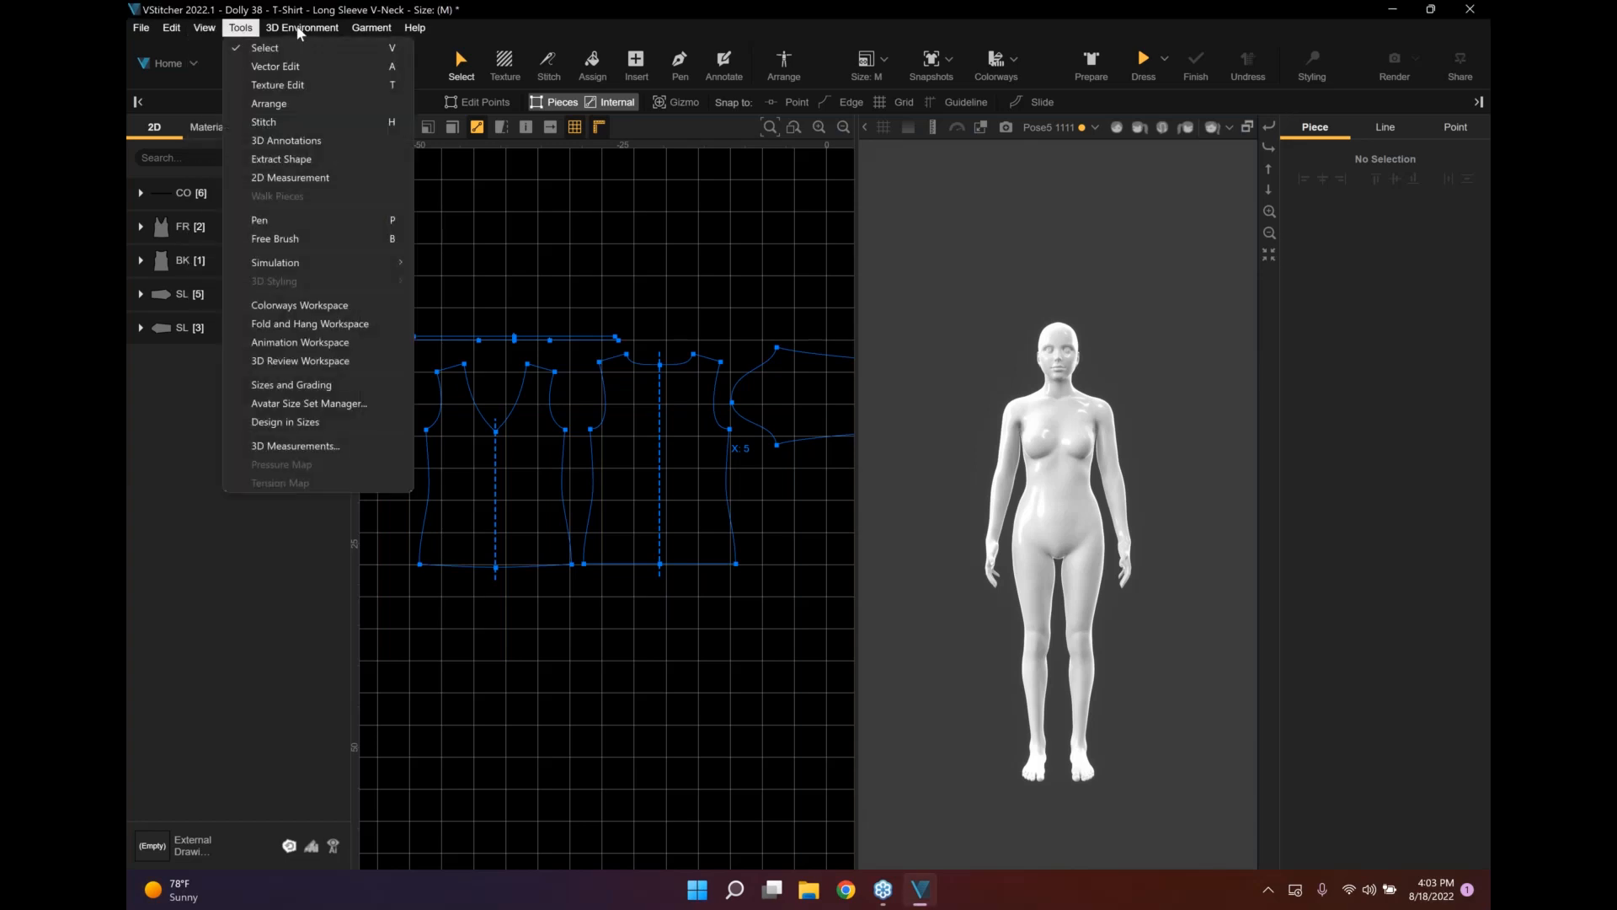
{"action": "left_click", "coordinate": [304, 31]}
{"action": "left_click", "coordinate": [286, 29]}
{"action": "left_click", "coordinate": [283, 29]}
{"action": "left_click", "coordinate": [281, 26]}
{"action": "left_click", "coordinate": [236, 28]}
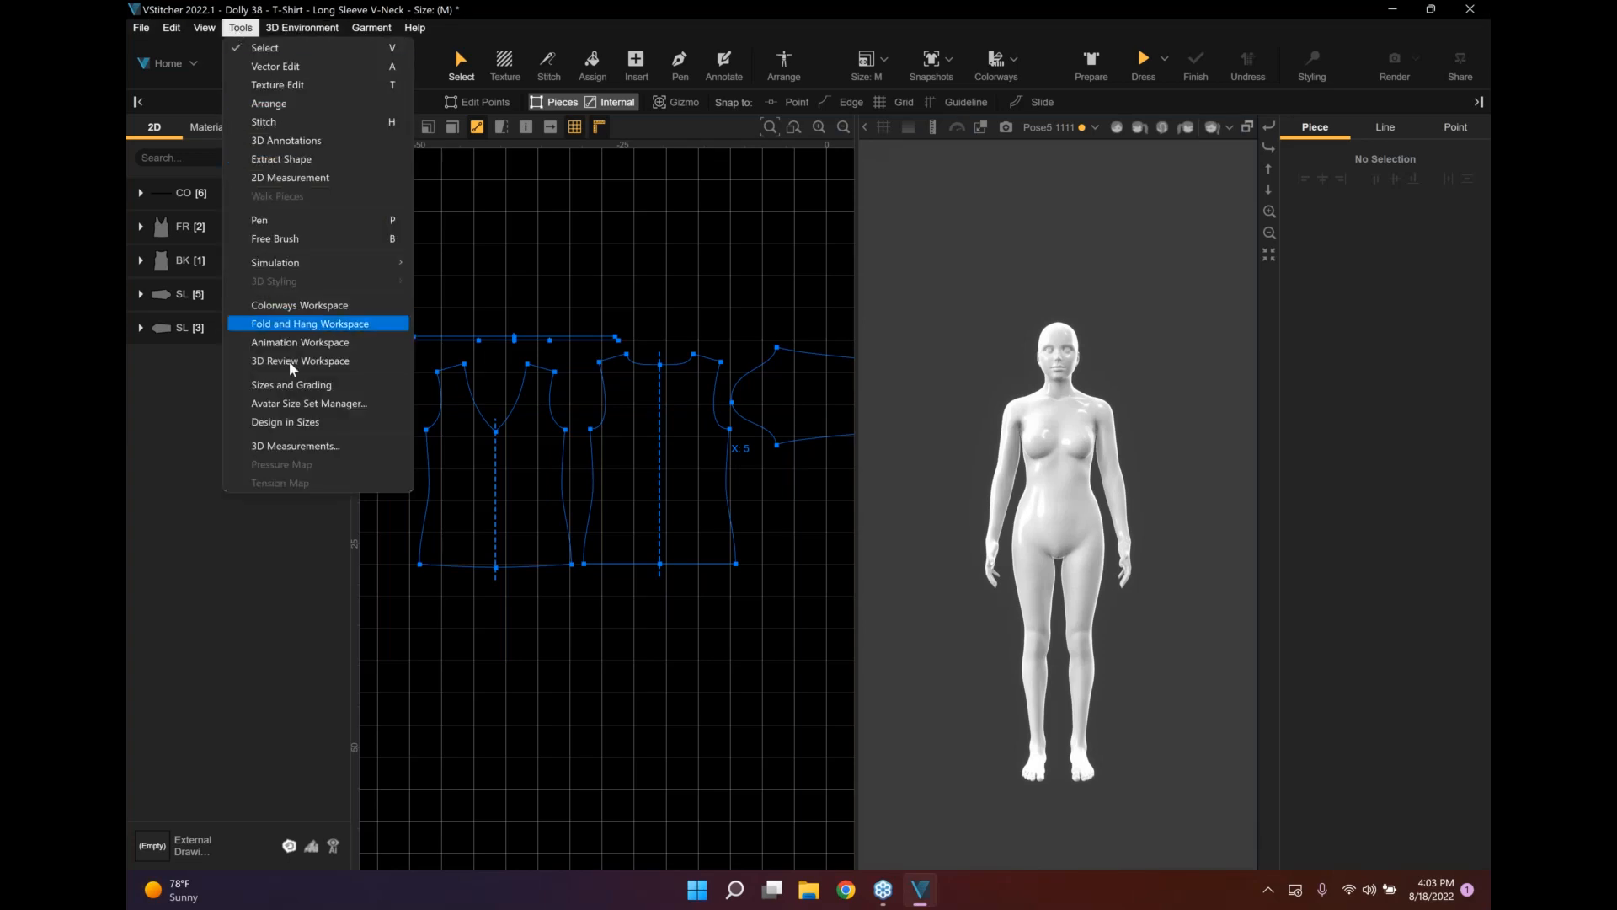
{"action": "left_click", "coordinate": [305, 29]}
{"action": "left_click", "coordinate": [307, 34]}
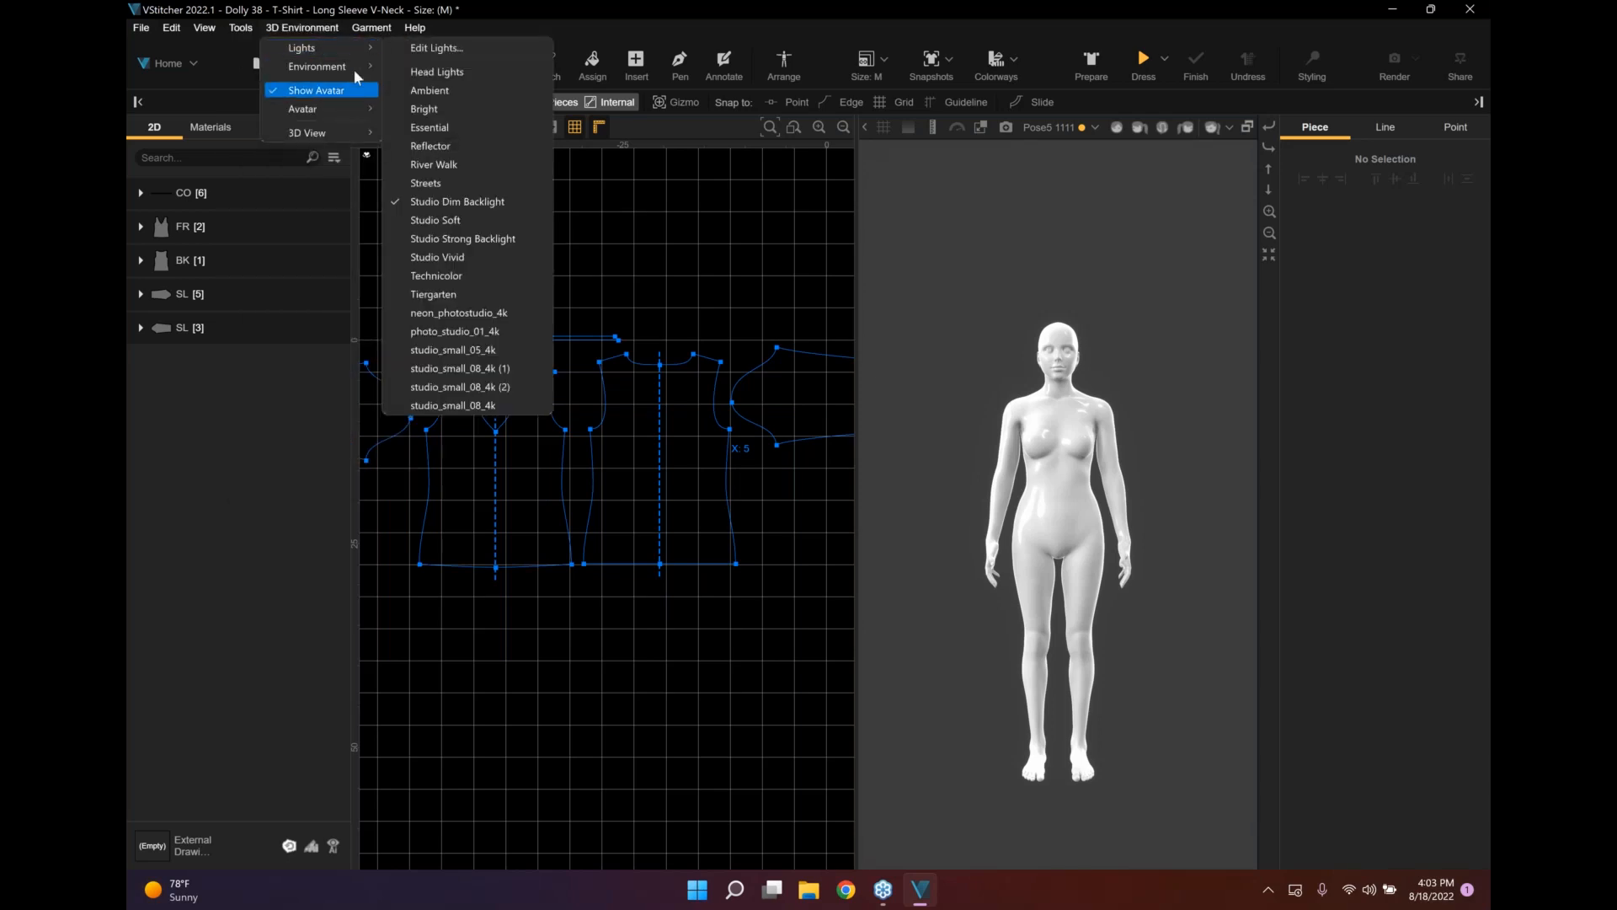
{"action": "mouse_move", "coordinate": [354, 69]}
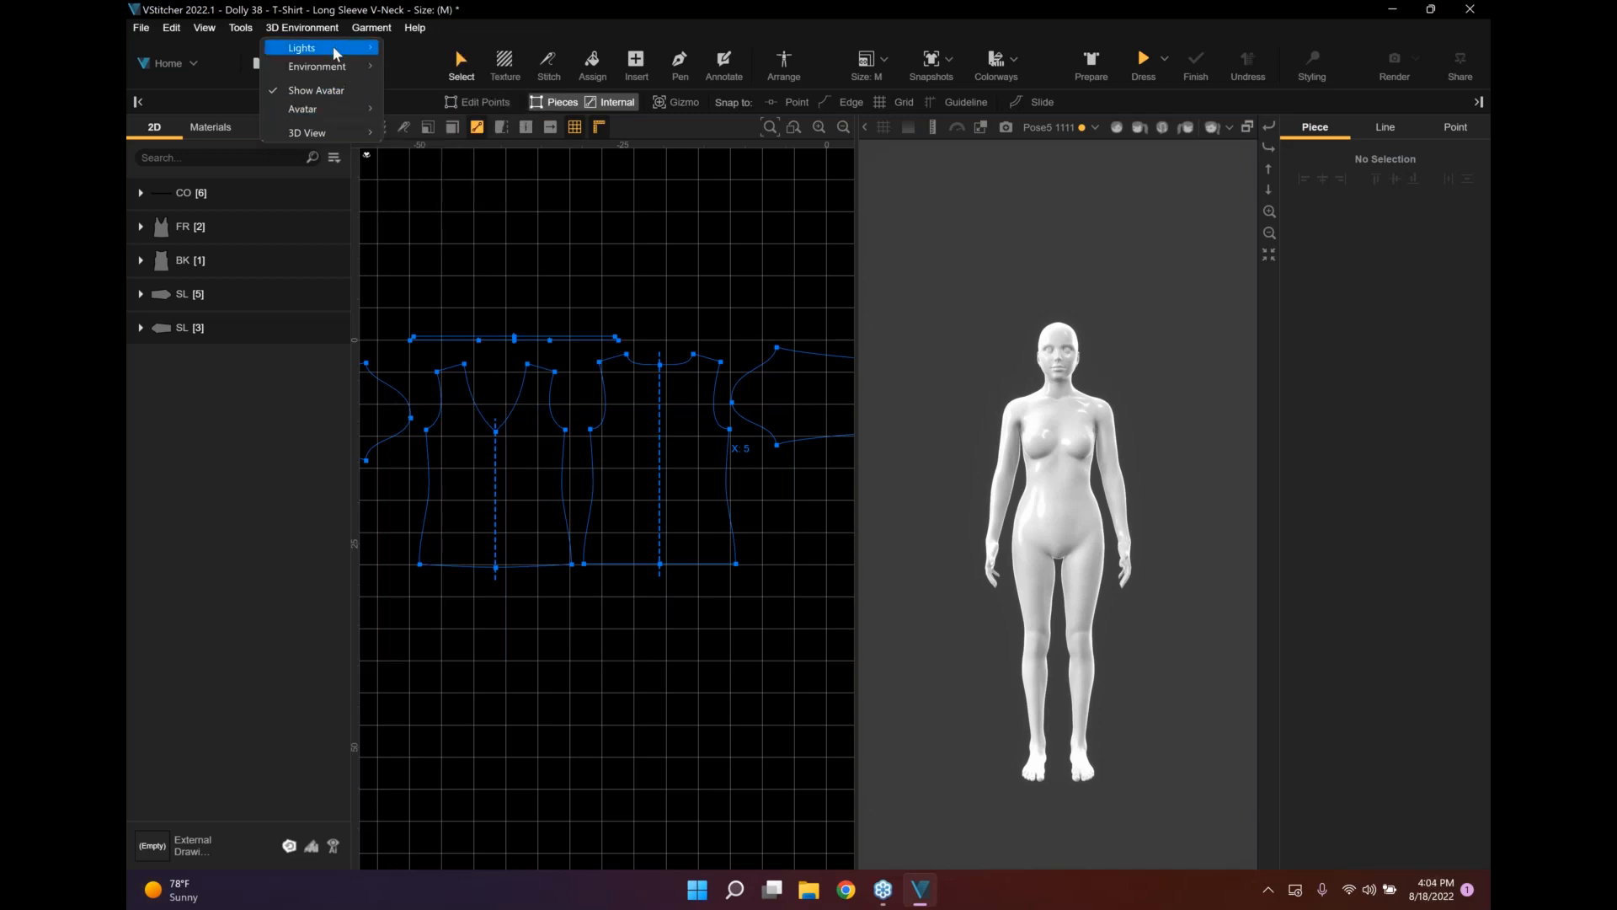
{"action": "left_click", "coordinate": [368, 27]}
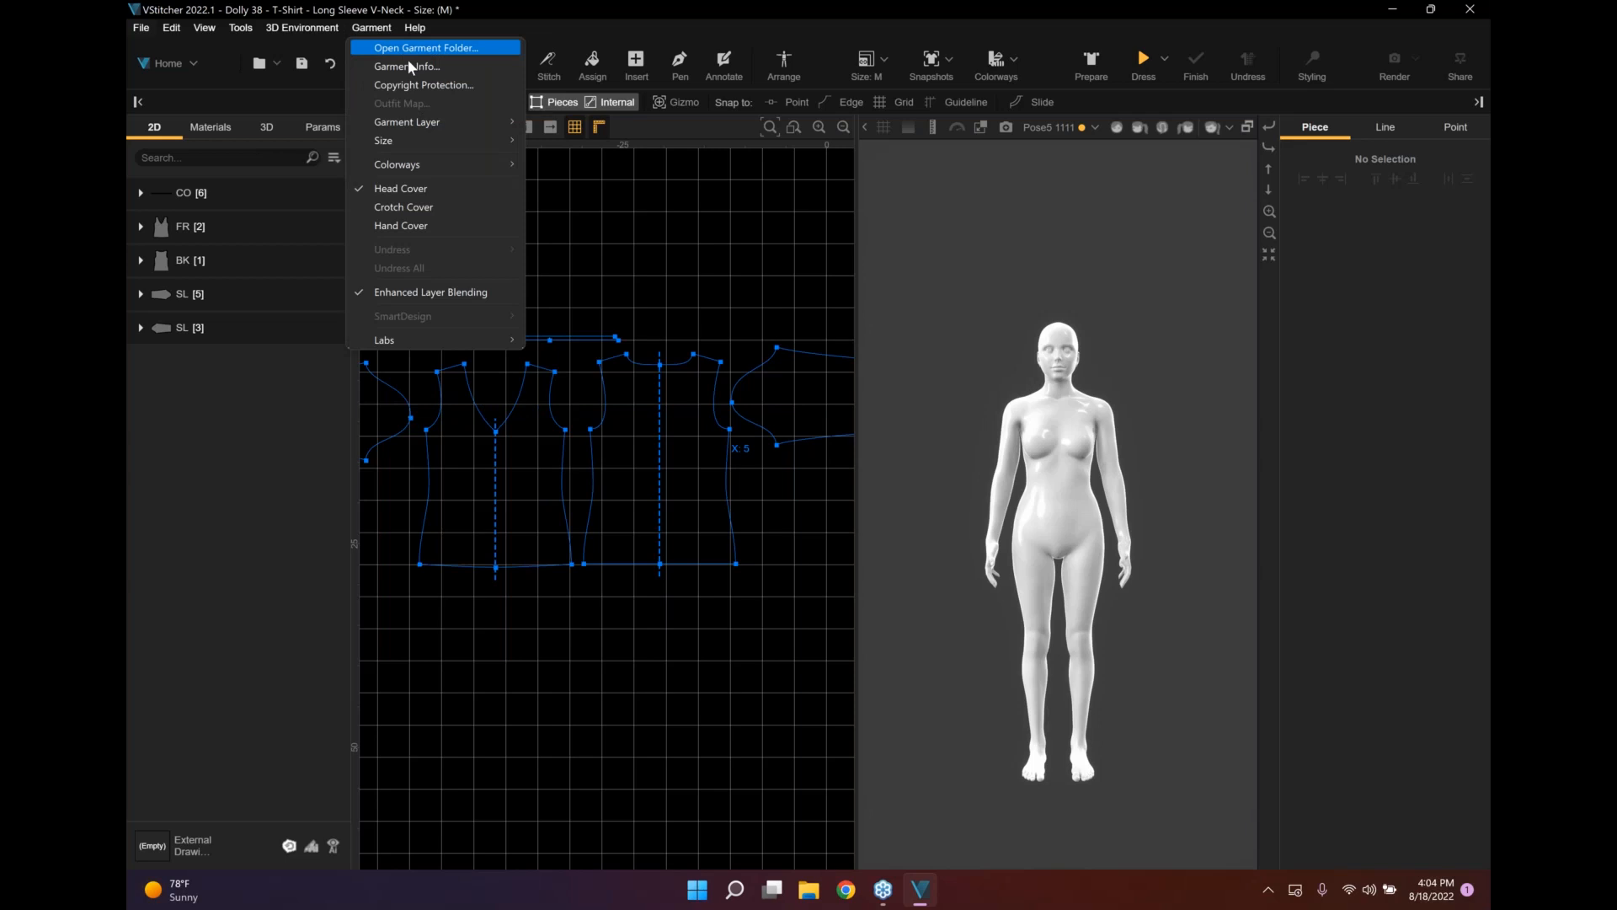
{"action": "left_click", "coordinate": [219, 80]}
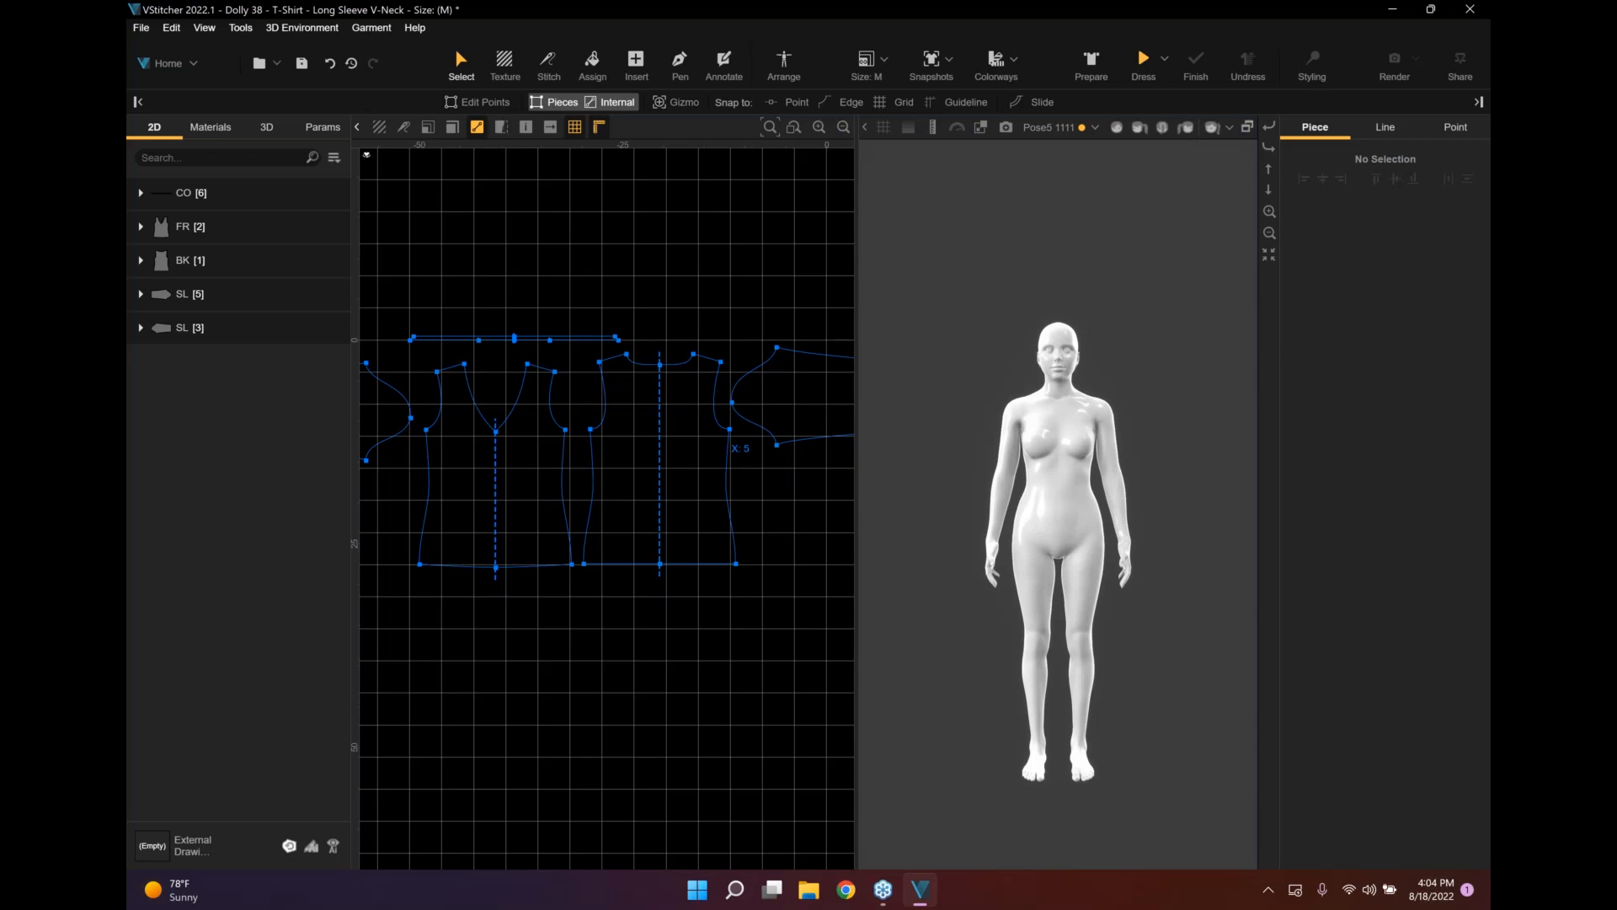
Hide the grid in the 2D pattern view and show it again.
{"action": "scroll", "coordinate": [587, 502], "scroll_direction": "down", "scroll_amount": 2}
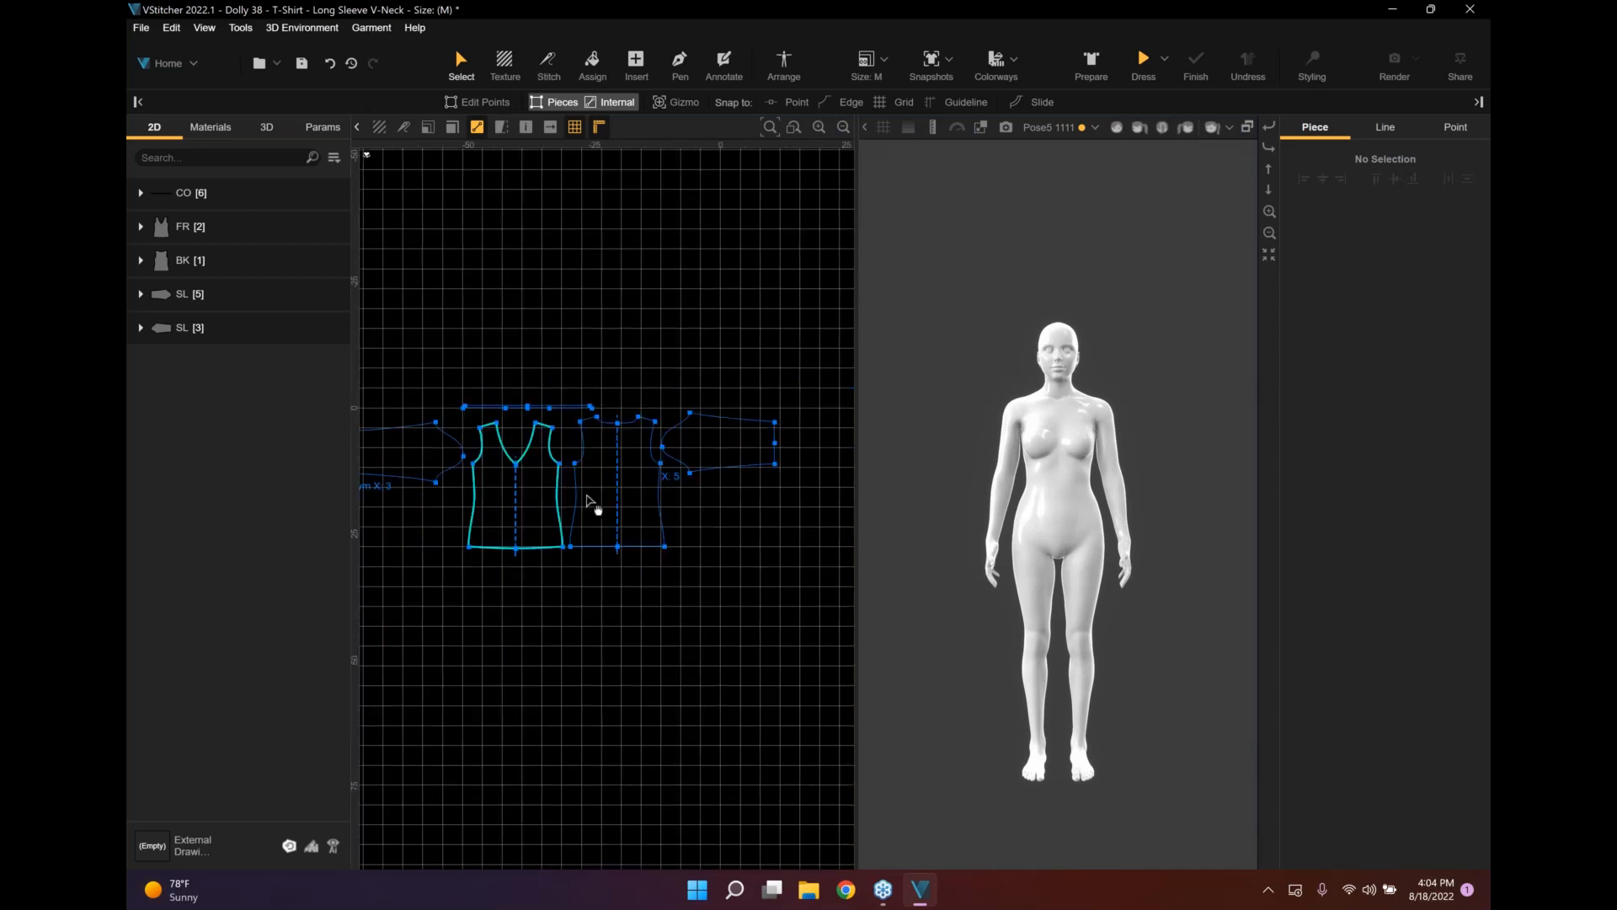
{"action": "scroll", "coordinate": [587, 501], "scroll_direction": "up", "scroll_amount": 3}
{"action": "middle_click_drag", "start_coordinate": [587, 501], "coordinate": [610, 498]}
{"action": "left_click", "coordinate": [574, 127]}
{"action": "left_click", "coordinate": [575, 126]}
Move the front piece FR slightly in the 2D pattern view, about 0.38 in along X and 0.67 in along Y.
{"action": "scroll", "coordinate": [578, 293], "scroll_direction": "down", "scroll_amount": 2}
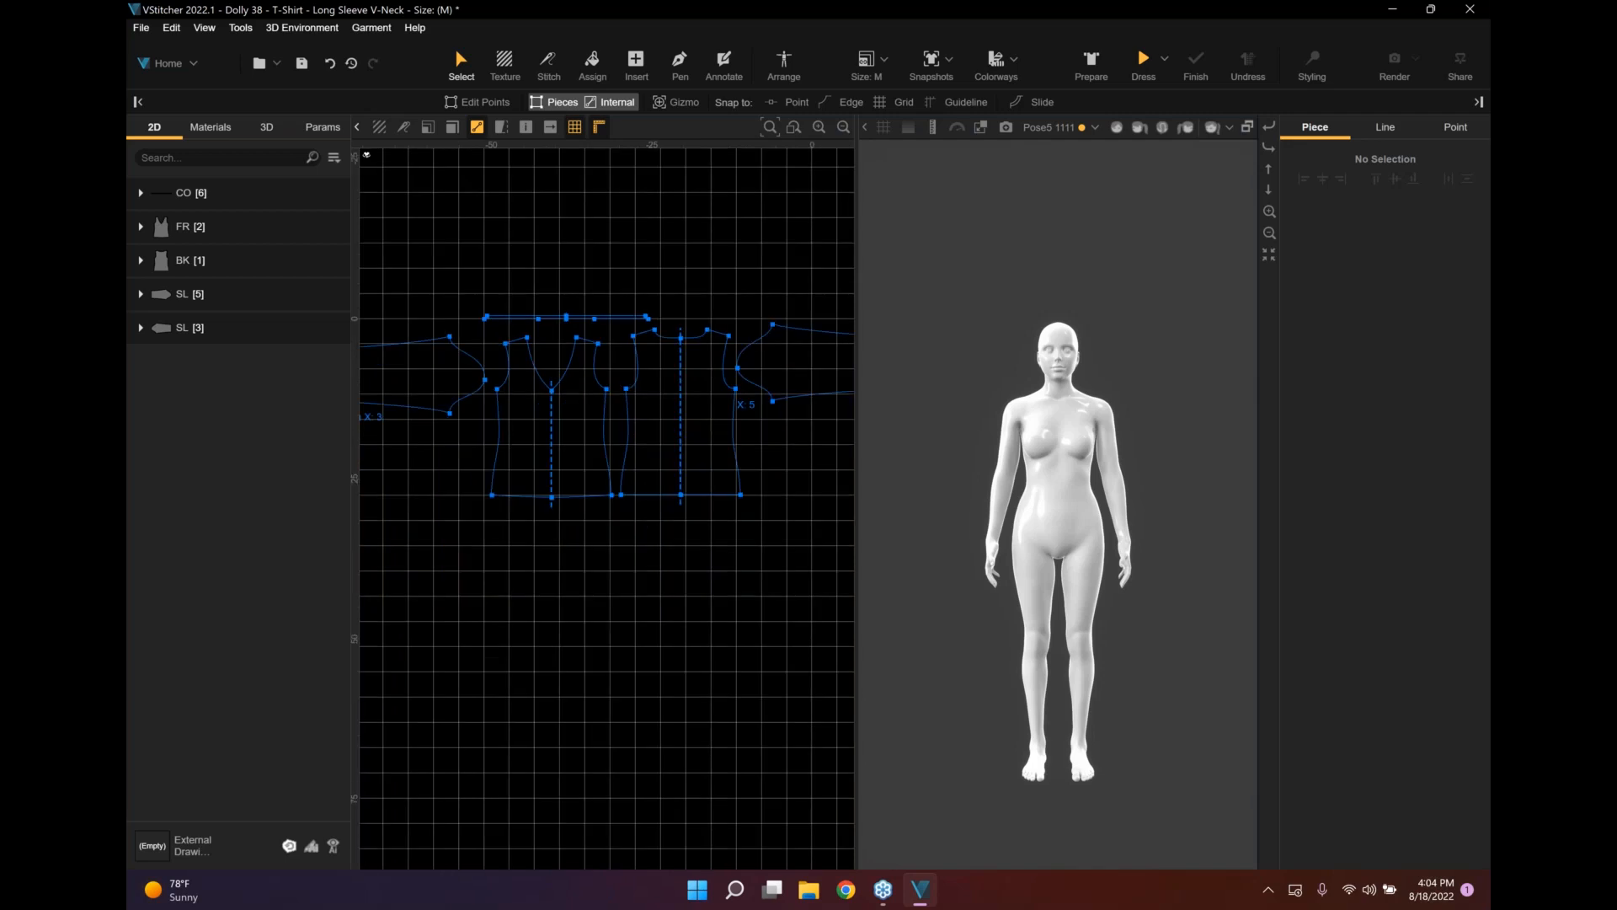
{"action": "scroll", "coordinate": [568, 302], "scroll_direction": "up", "scroll_amount": 2}
{"action": "scroll", "coordinate": [568, 301], "scroll_direction": "down", "scroll_amount": 2}
{"action": "scroll", "coordinate": [567, 302], "scroll_direction": "up", "scroll_amount": 3}
{"action": "scroll", "coordinate": [621, 429], "scroll_direction": "up", "scroll_amount": 2}
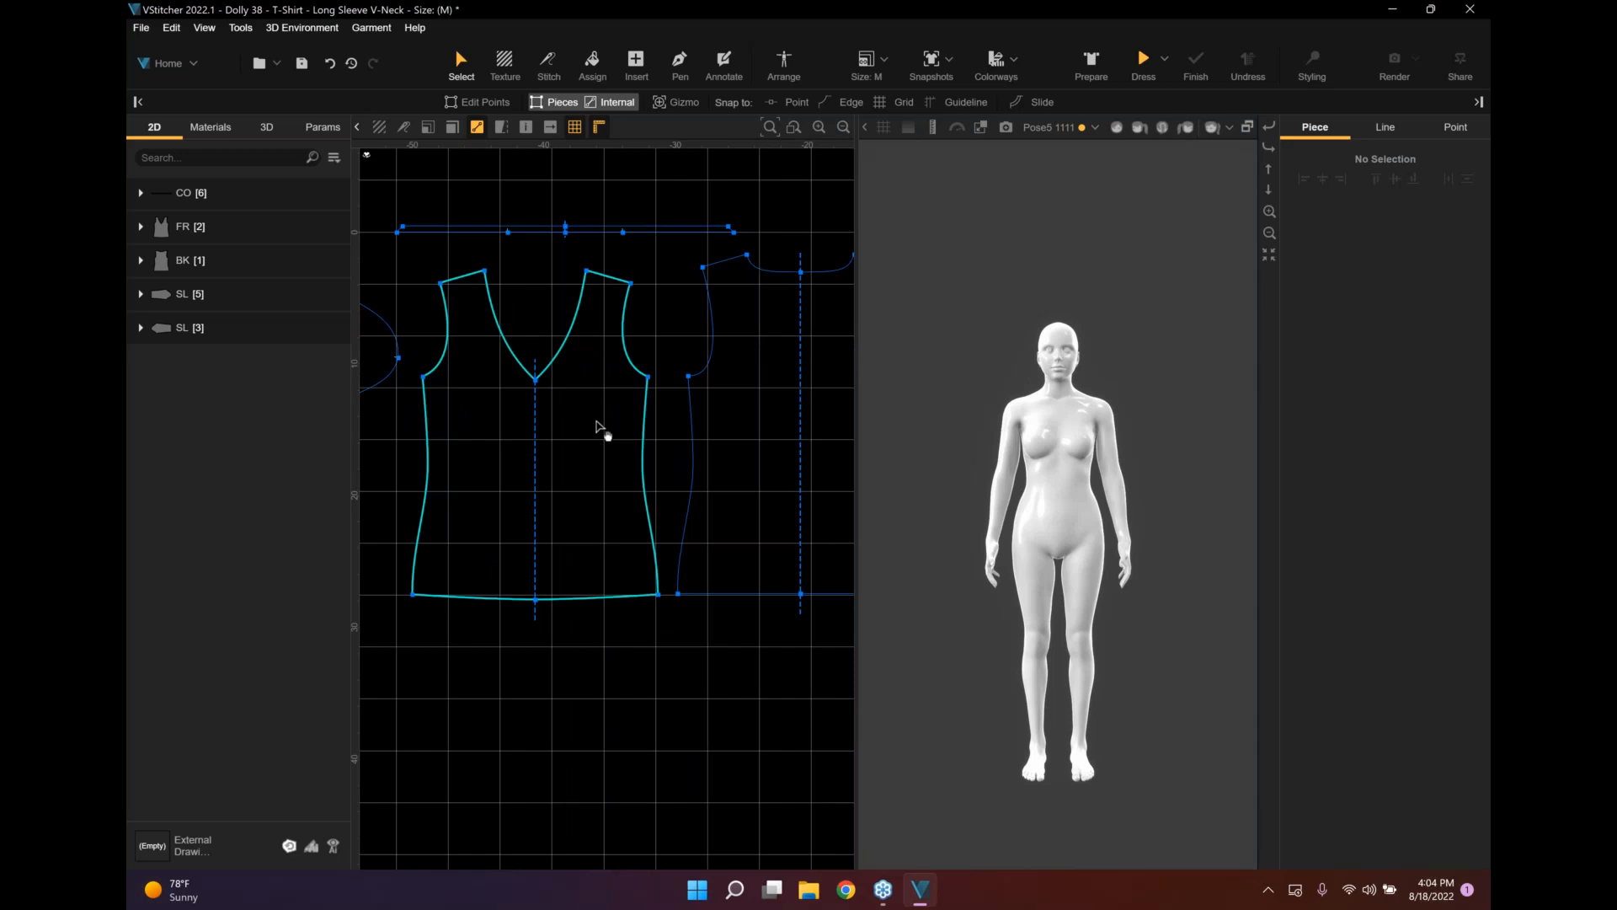
{"action": "left_click_drag", "start_coordinate": [599, 424], "coordinate": [602, 425]}
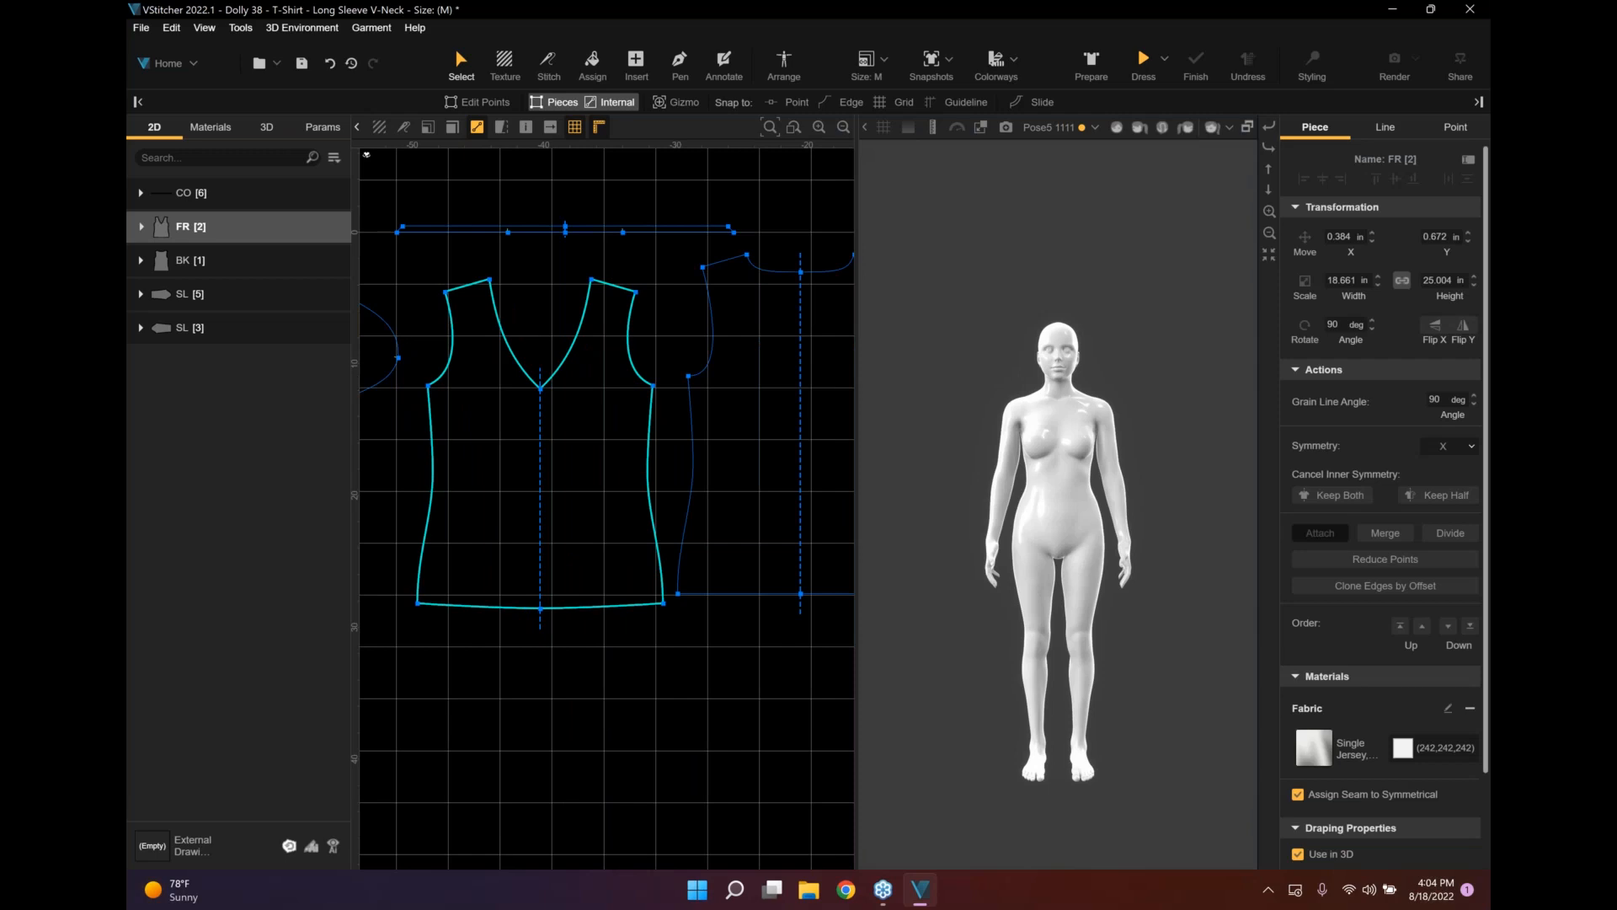
{"action": "scroll", "coordinate": [637, 375], "scroll_direction": "down", "scroll_amount": 2}
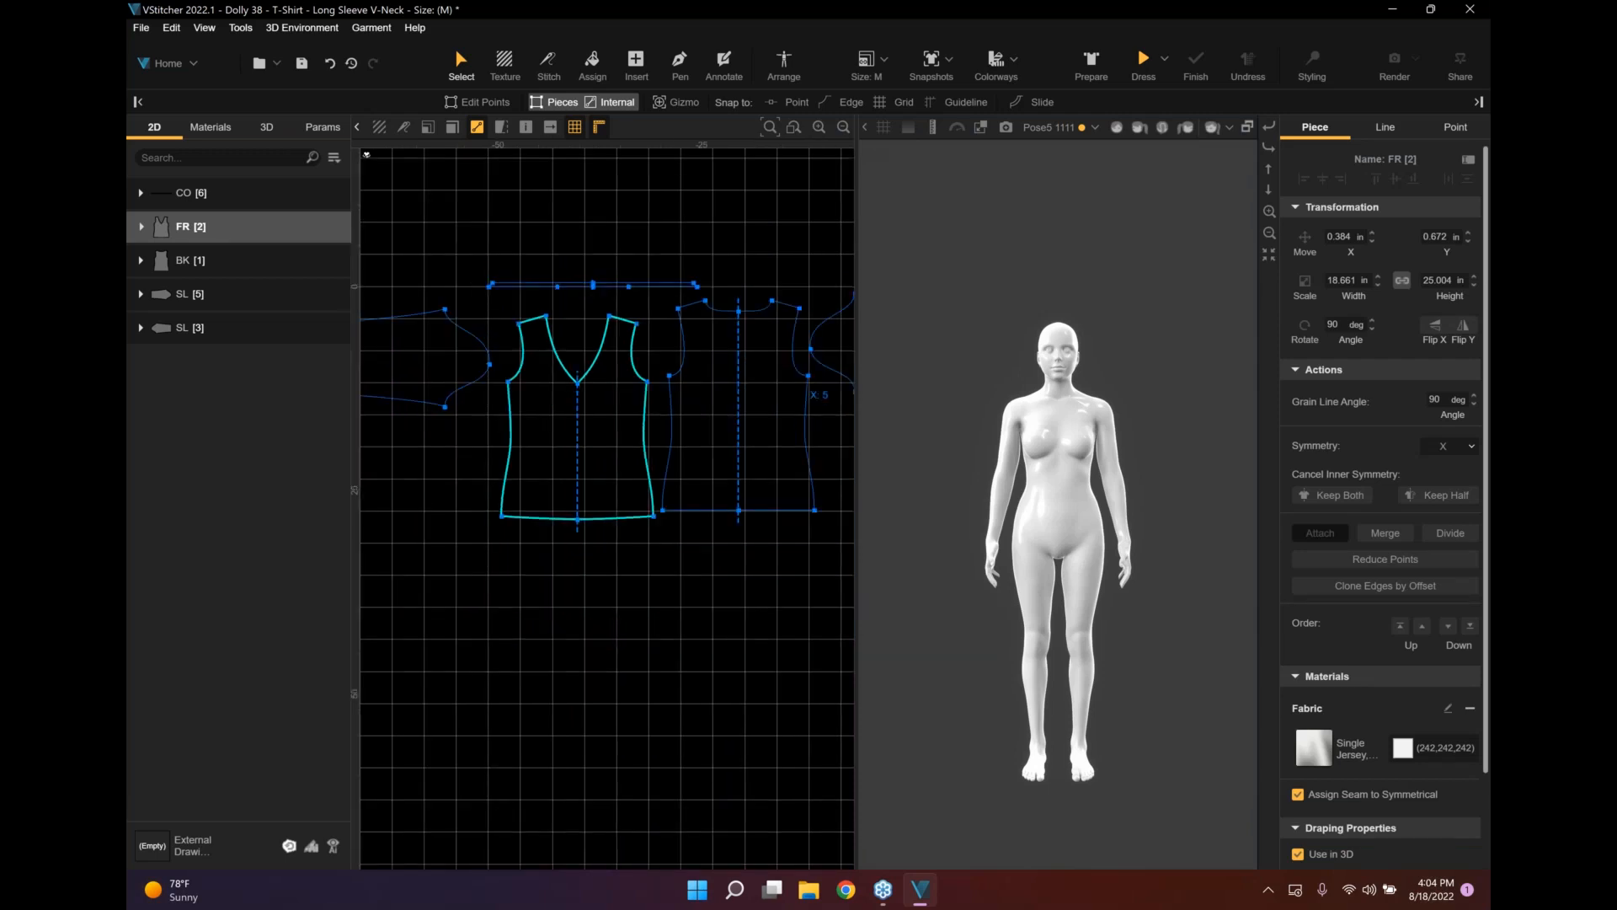
{"action": "scroll", "coordinate": [1038, 571], "scroll_direction": "up", "scroll_amount": 1}
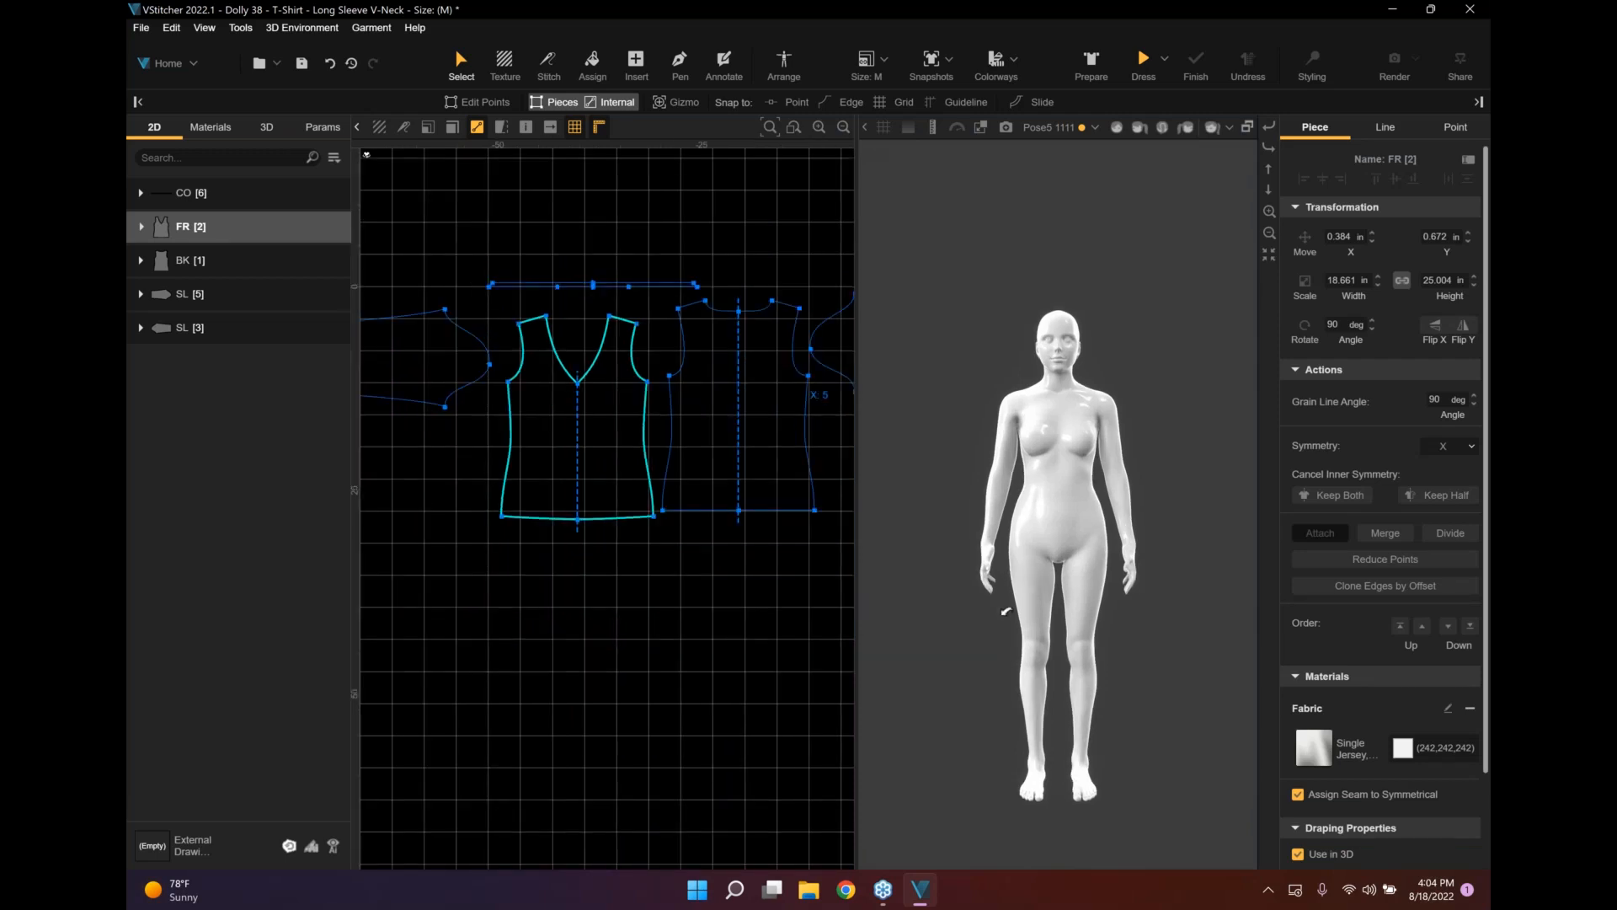
{"action": "scroll", "coordinate": [1005, 612], "scroll_direction": "up", "scroll_amount": 1}
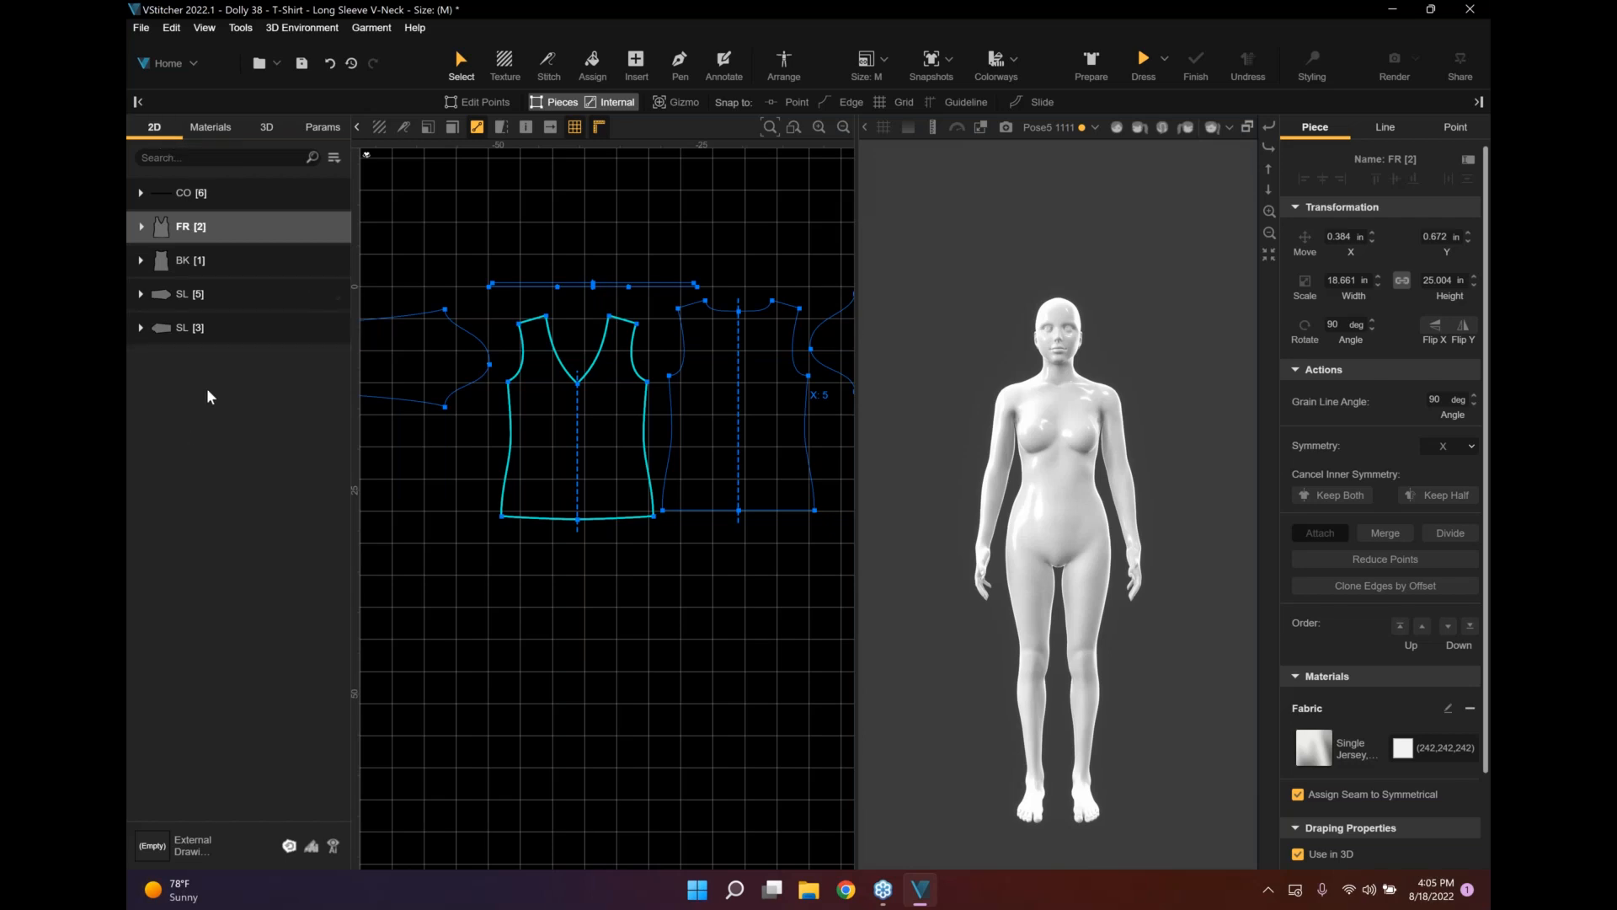
Review the fabrics, seams and colors used in the garment, and the Knits material library.
{"action": "left_click", "coordinate": [221, 135]}
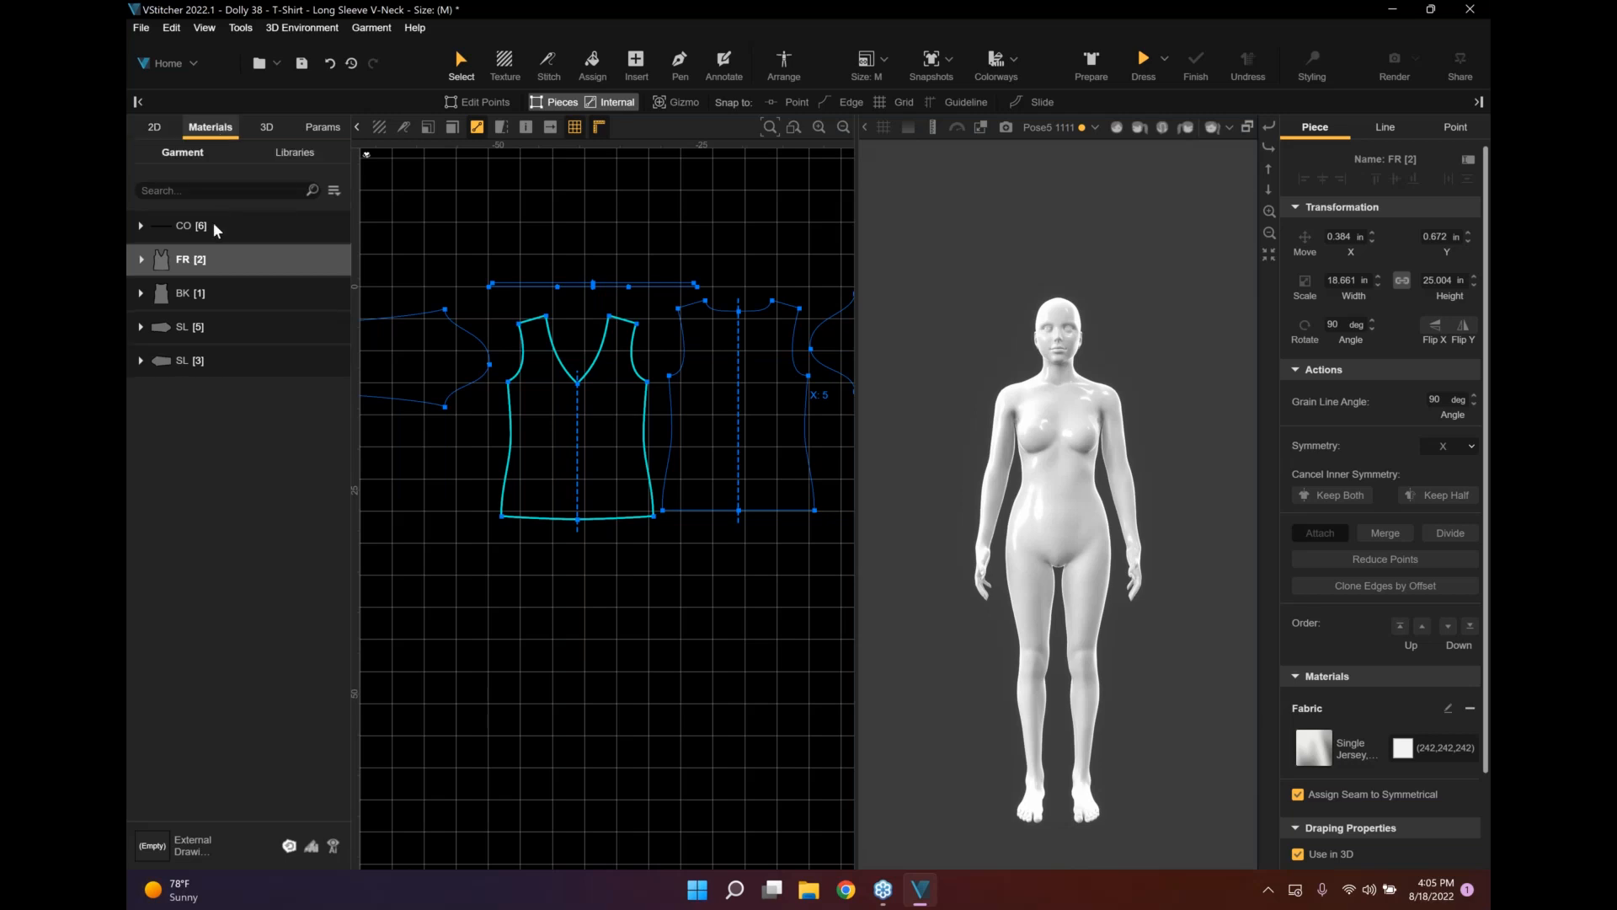
{"action": "left_click", "coordinate": [199, 155]}
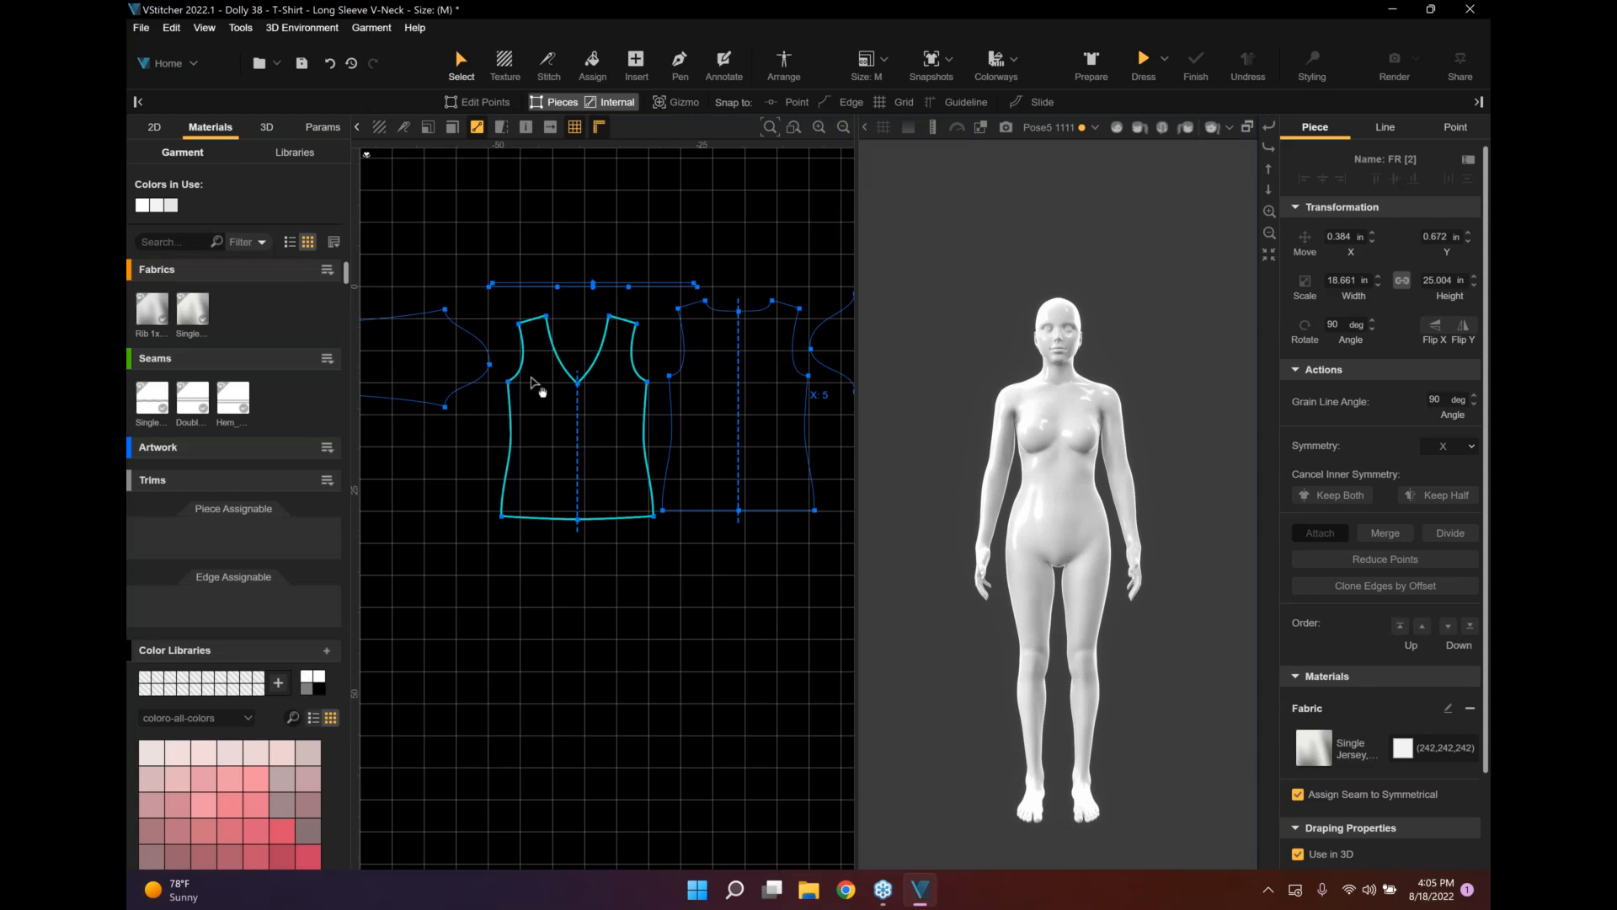
{"action": "left_click", "coordinate": [292, 155]}
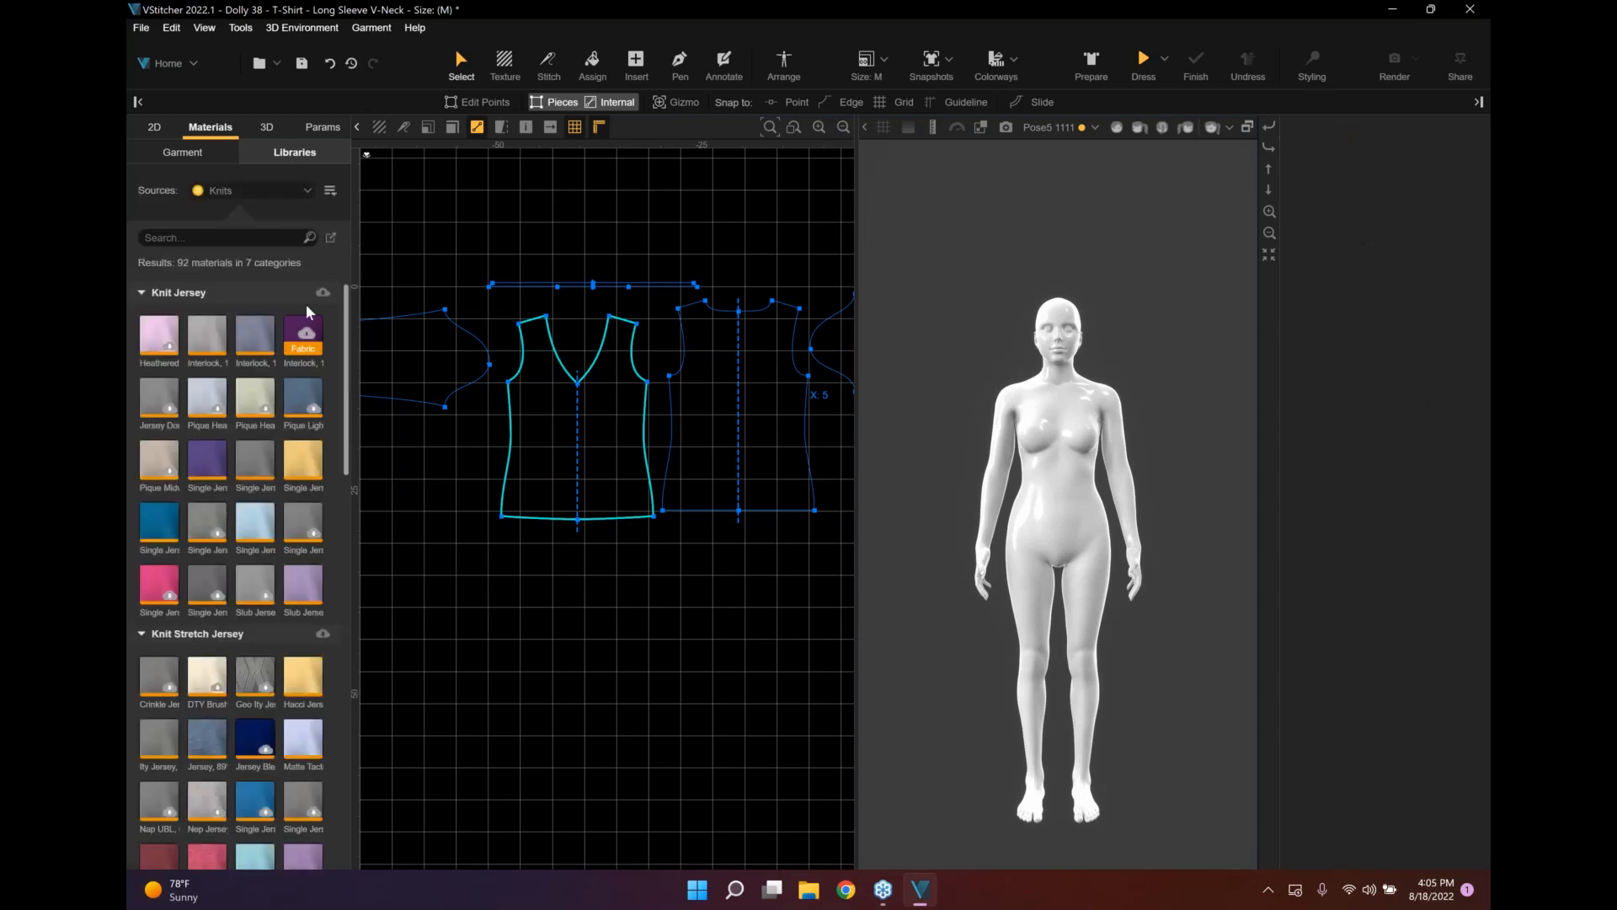
Browse the available avatars, the saved garment snapshots and the shoes in the closet.
{"action": "left_click", "coordinate": [266, 125]}
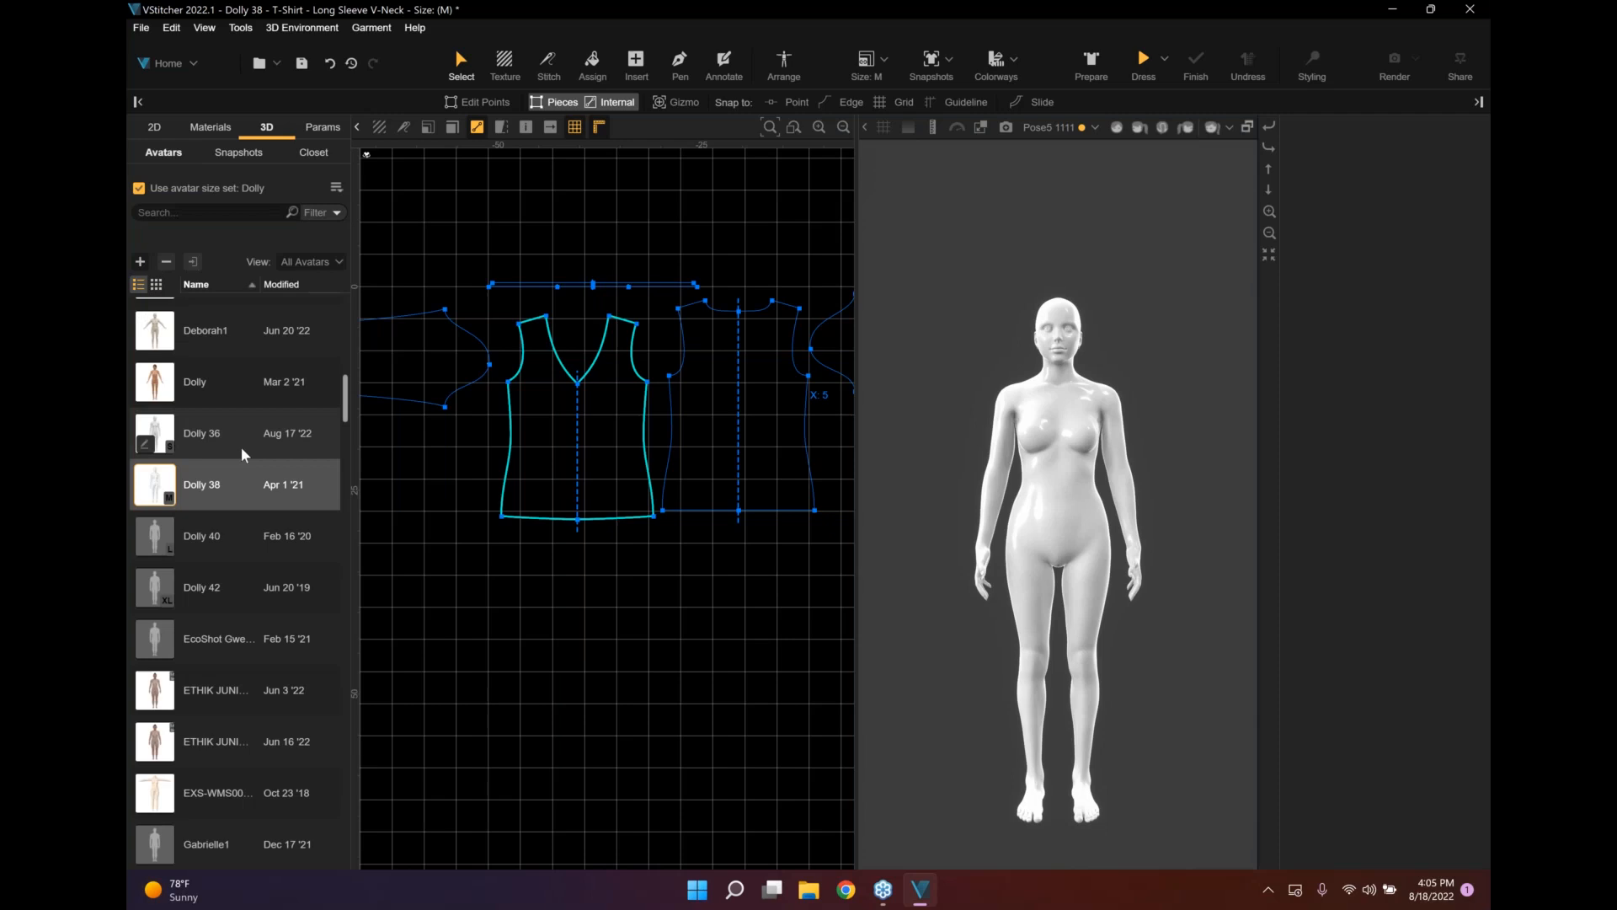
{"action": "left_click", "coordinate": [240, 152]}
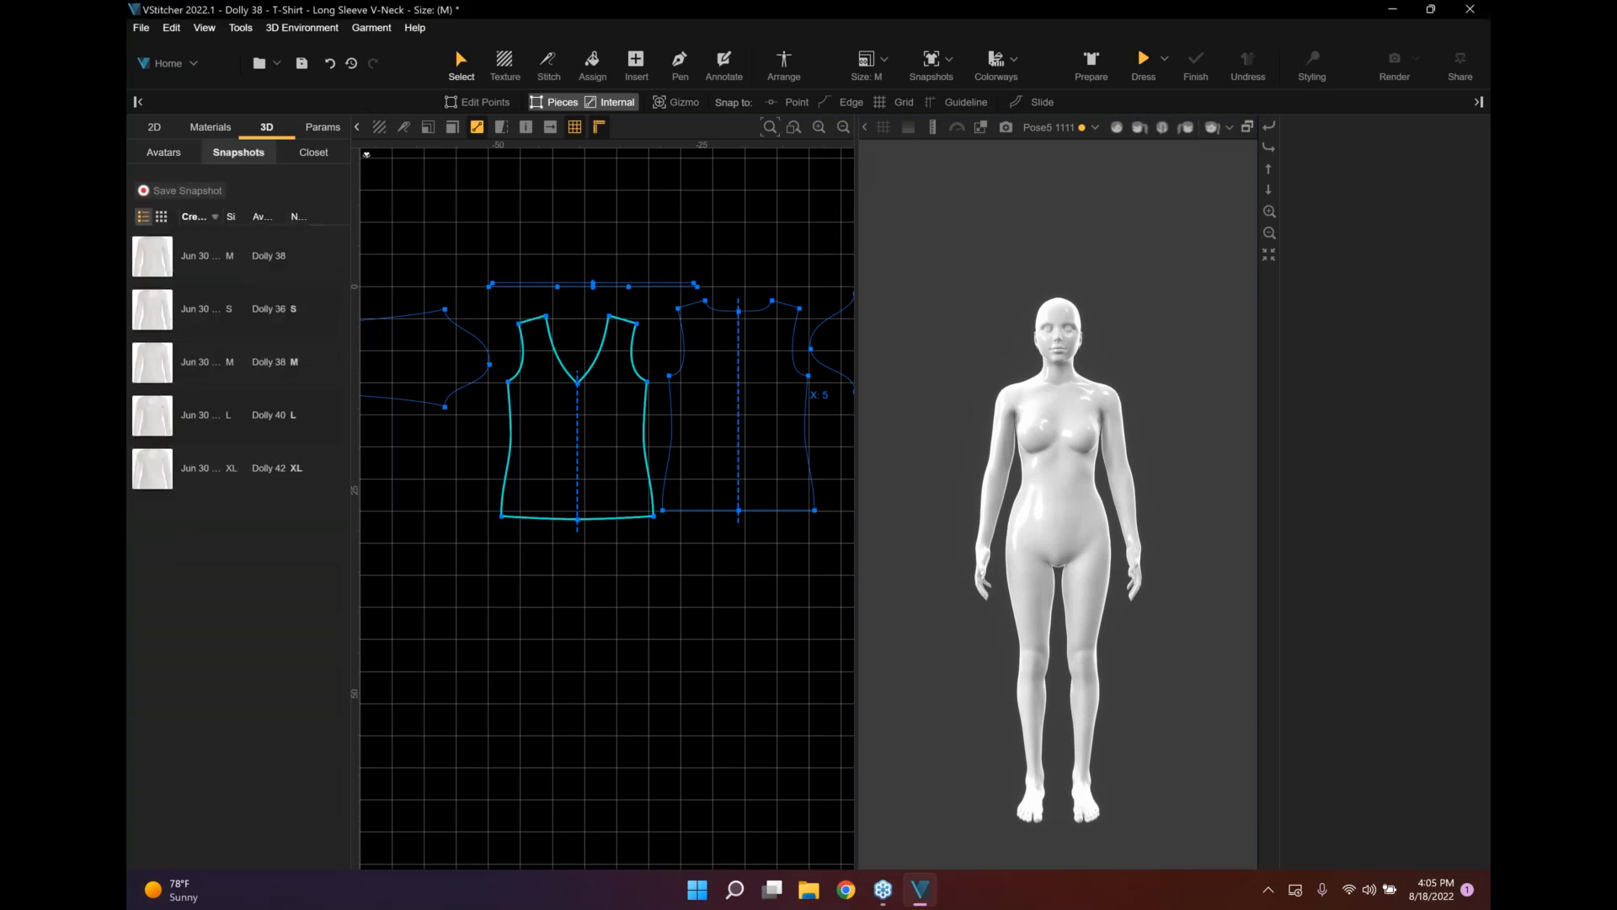
{"action": "double_click", "coordinate": [224, 390]}
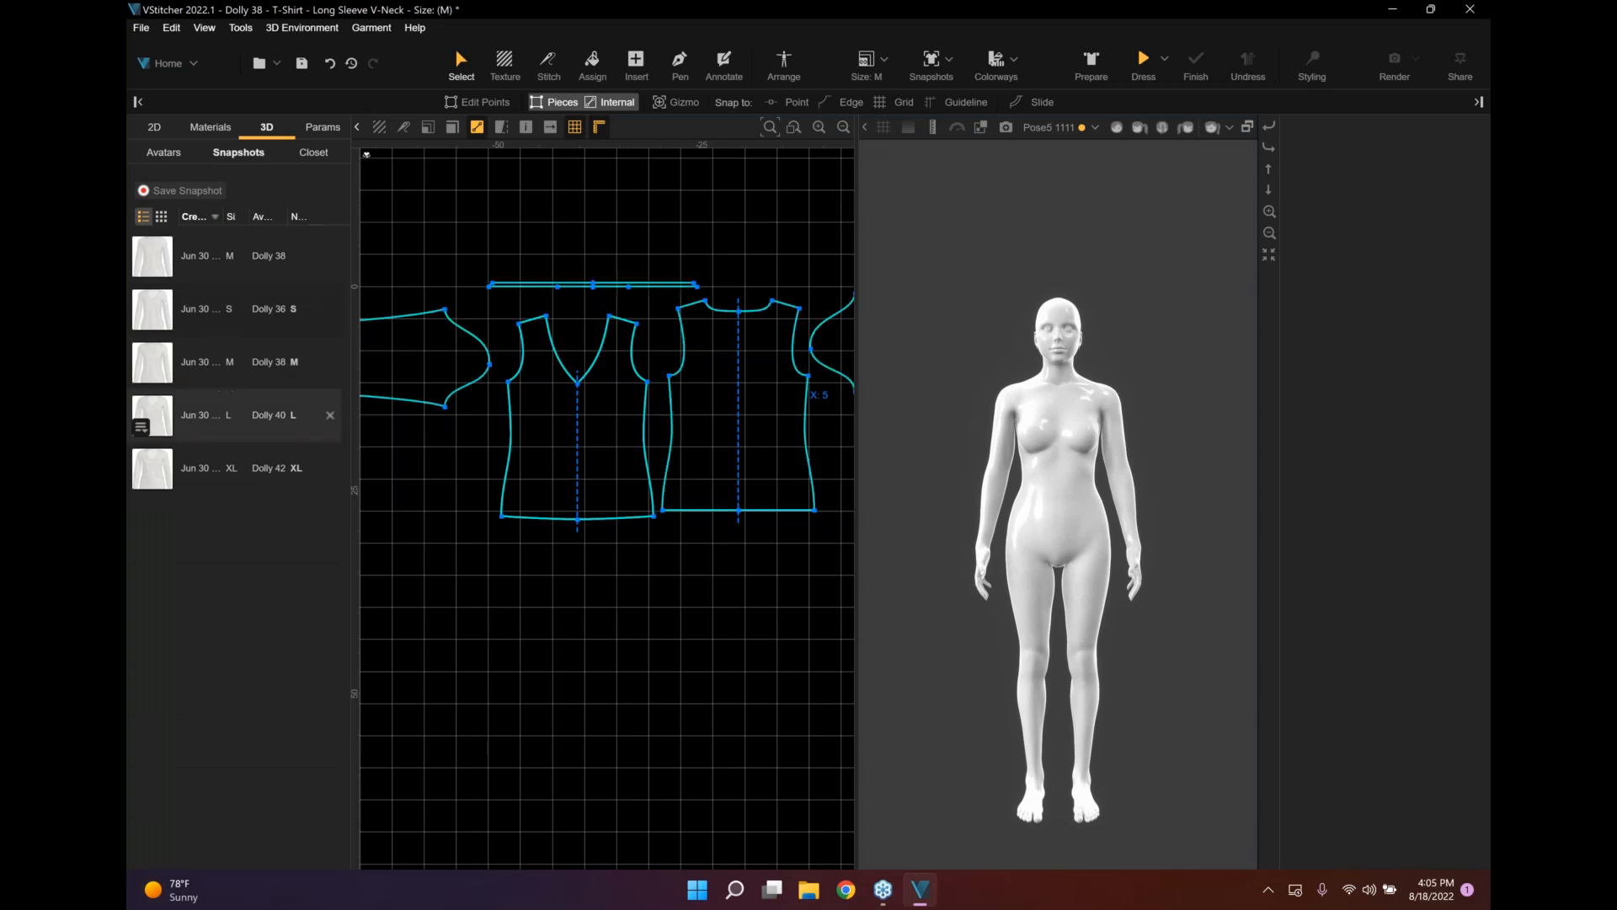
{"action": "left_click", "coordinate": [304, 157]}
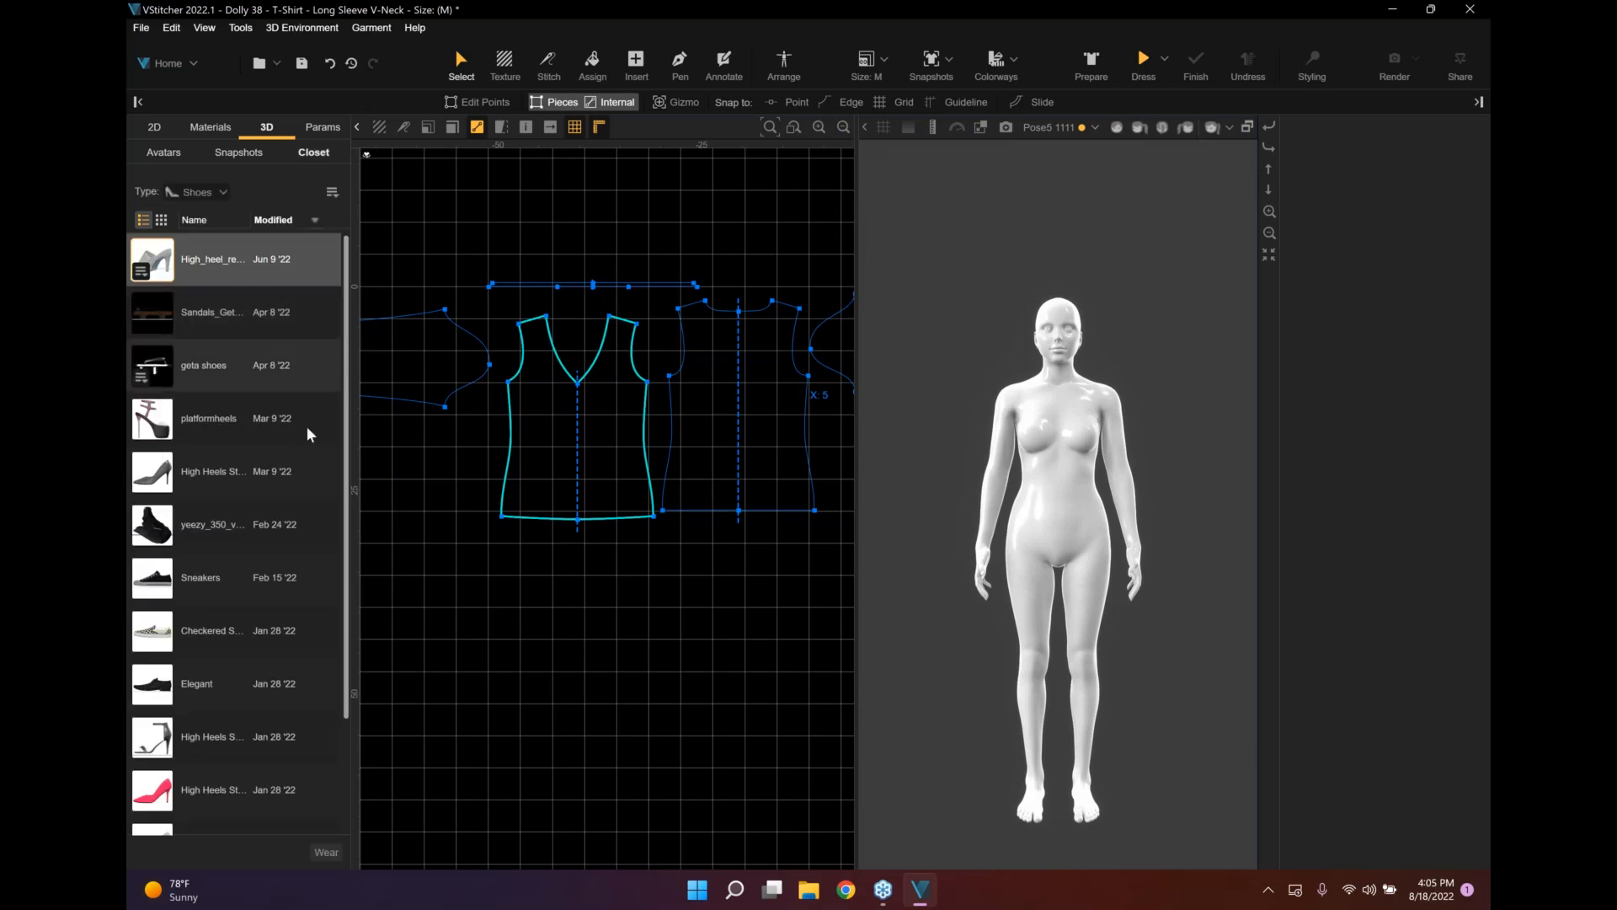
{"action": "scroll", "coordinate": [306, 427], "scroll_direction": "down", "scroll_amount": 1}
{"action": "scroll", "coordinate": [305, 425], "scroll_direction": "up", "scroll_amount": 1}
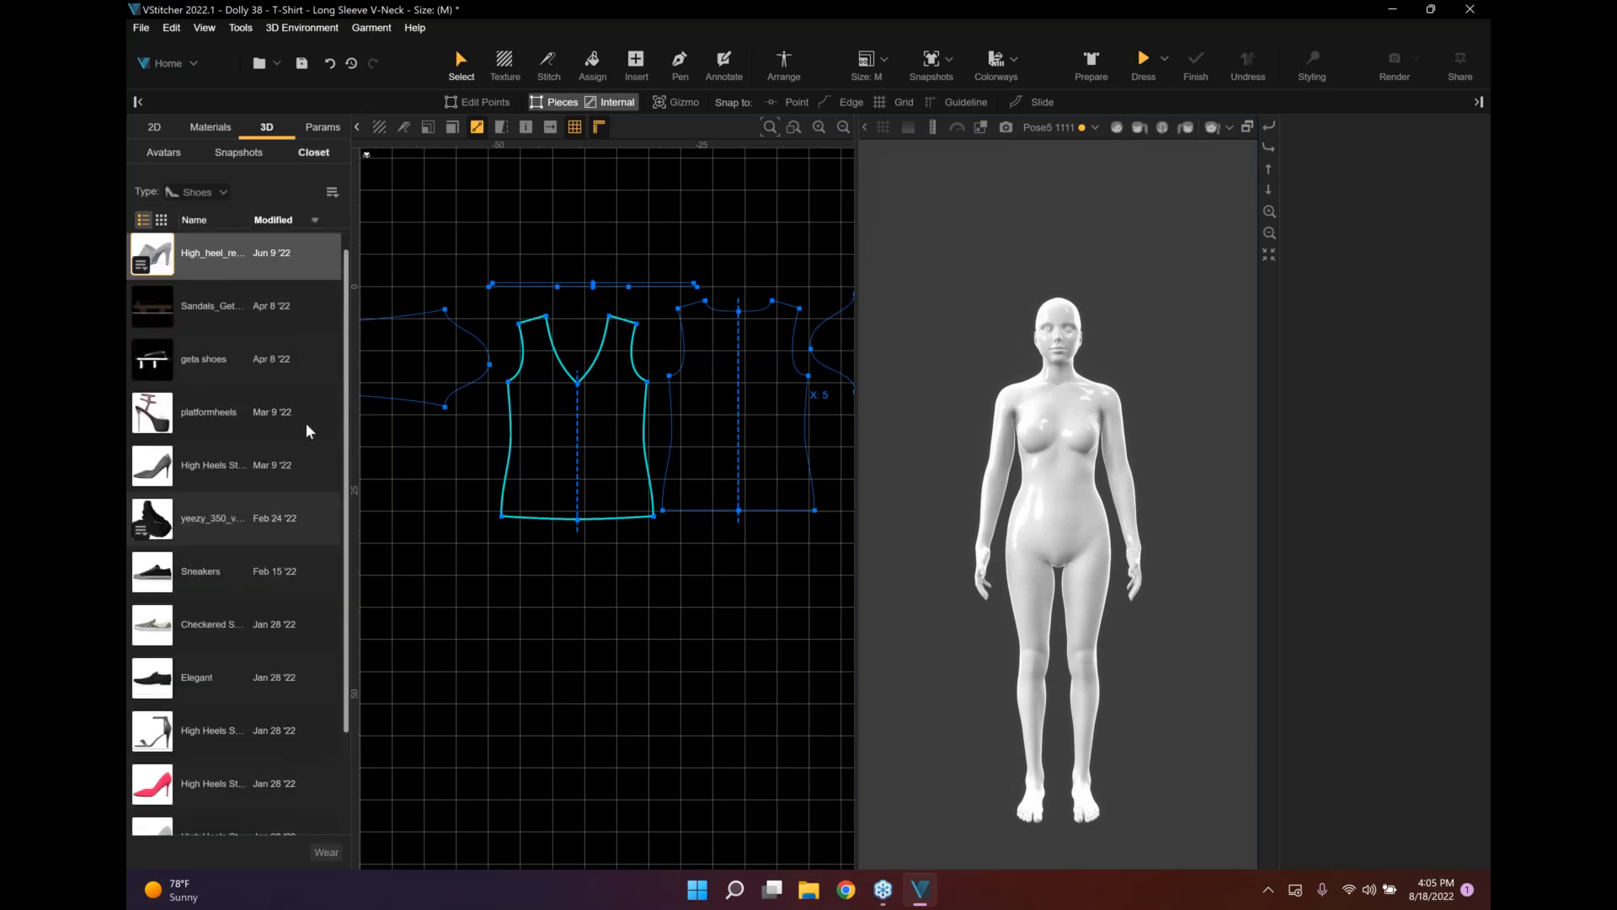
Check the garment's stitch and ruler parameter lists.
{"action": "left_click", "coordinate": [322, 128]}
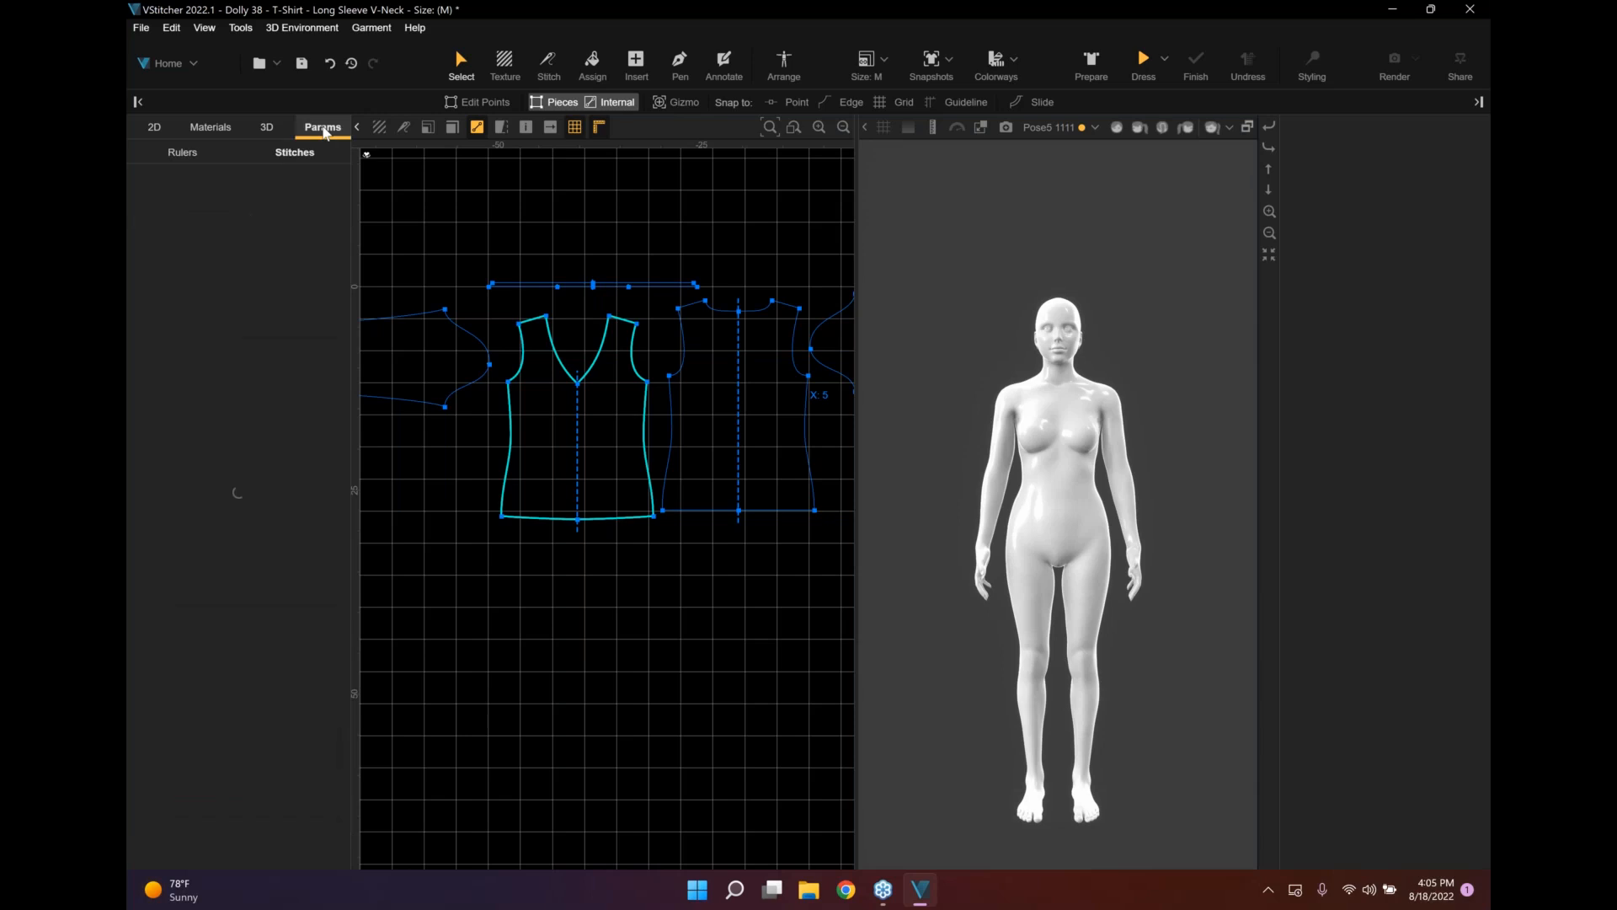
{"action": "left_click", "coordinate": [201, 157]}
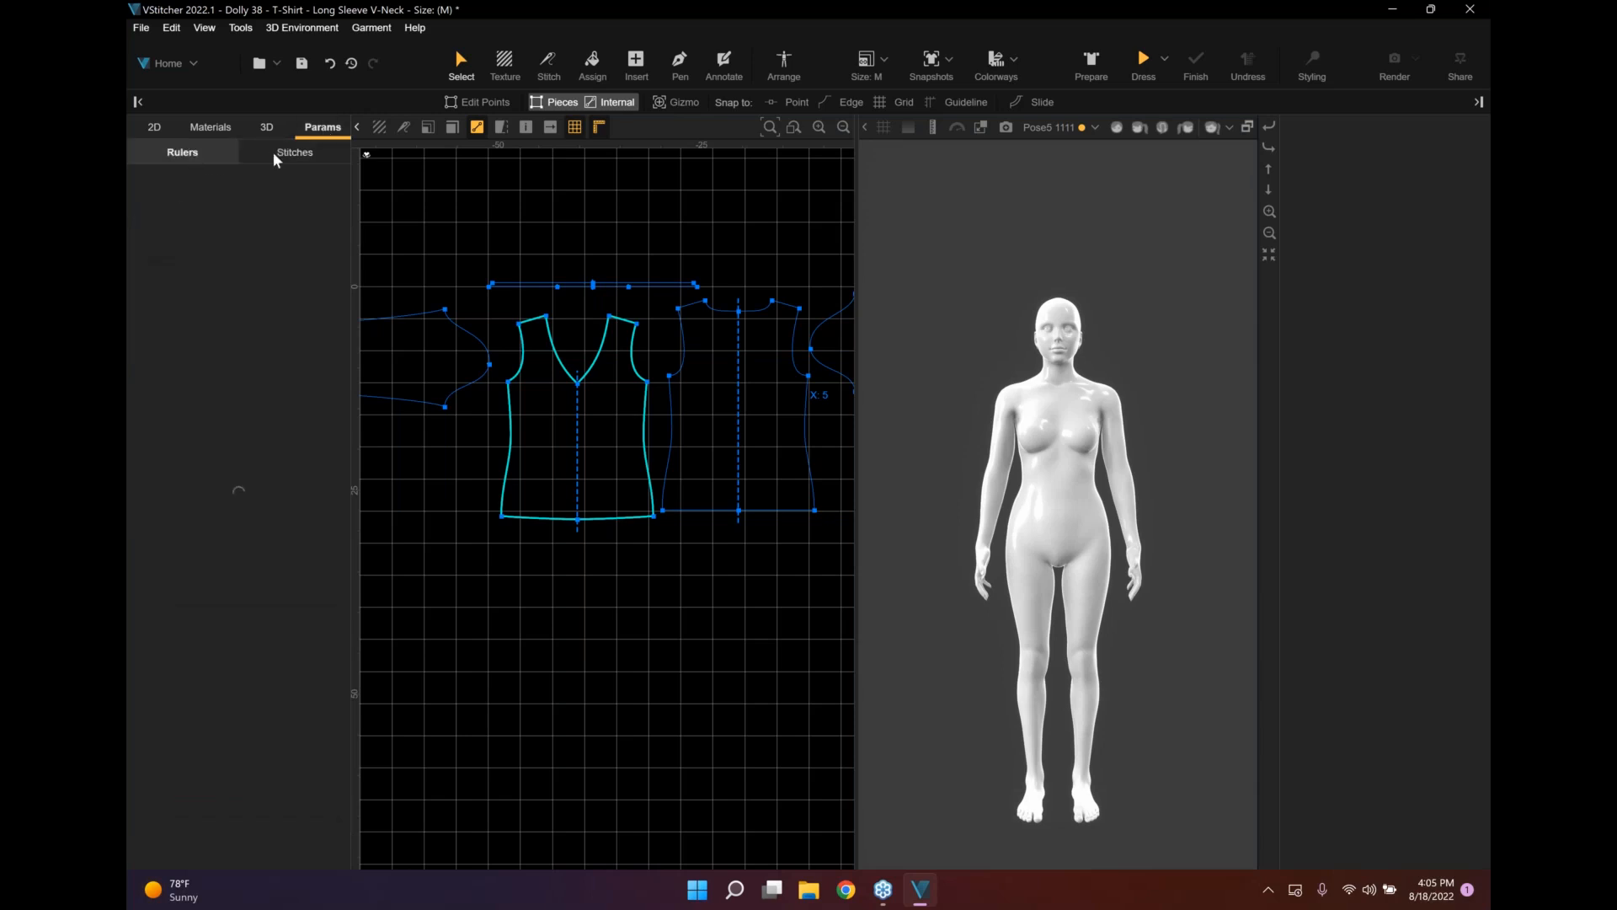
{"action": "left_click", "coordinate": [239, 159]}
{"action": "left_click", "coordinate": [224, 160]}
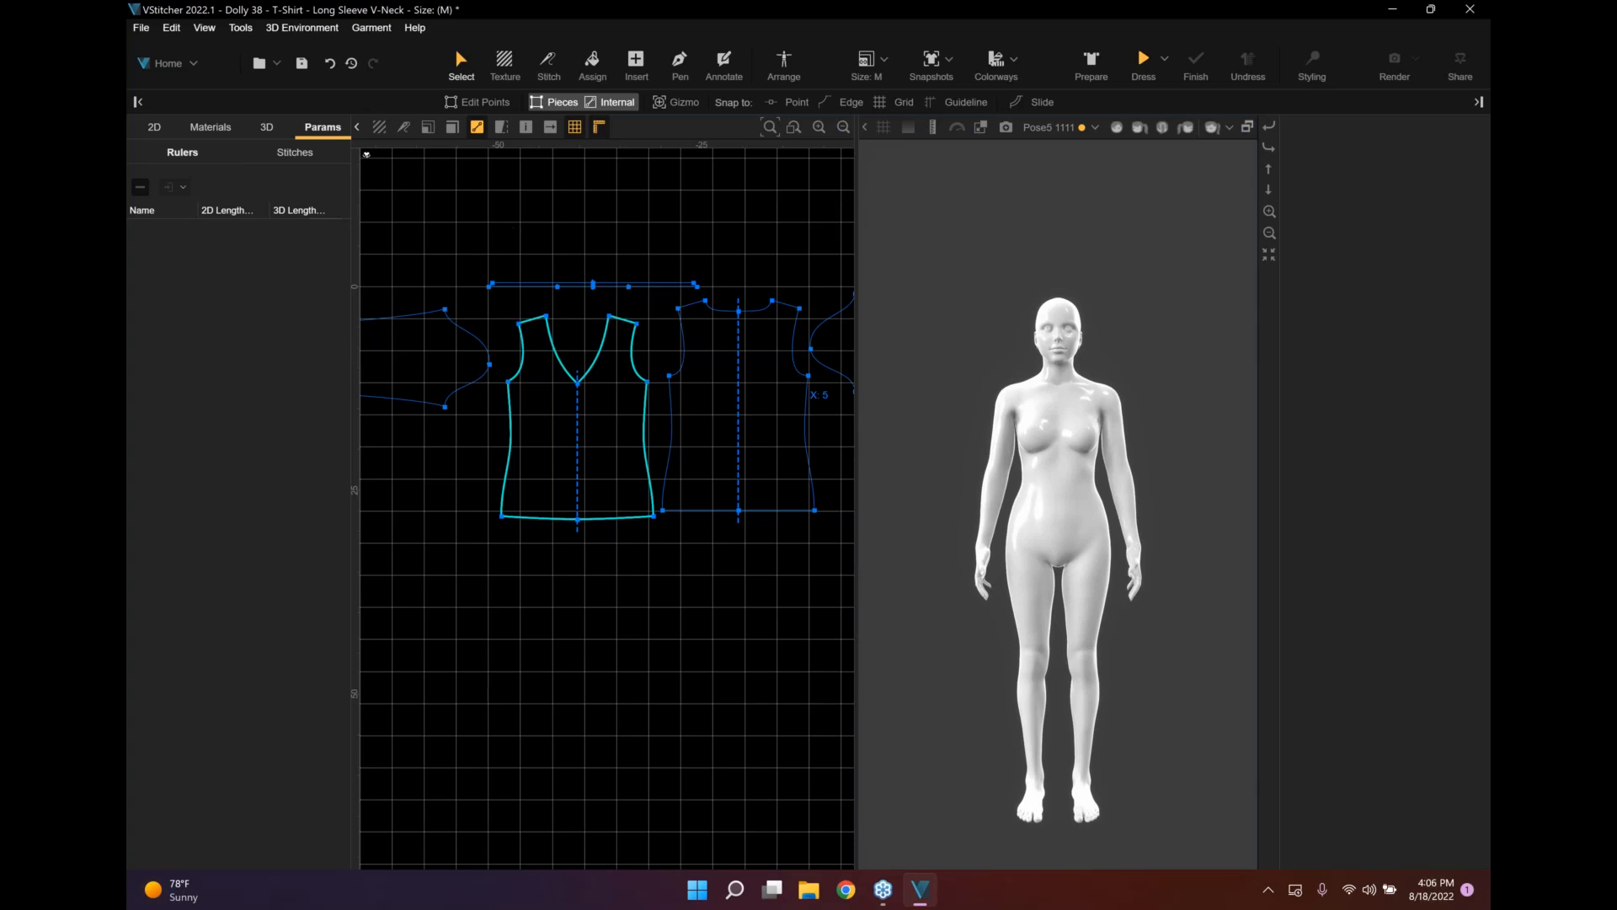
Inspect the properties of the back piece, its armhole edge and its shoulder corner point.
{"action": "left_click", "coordinate": [733, 404], "text": "shift"}
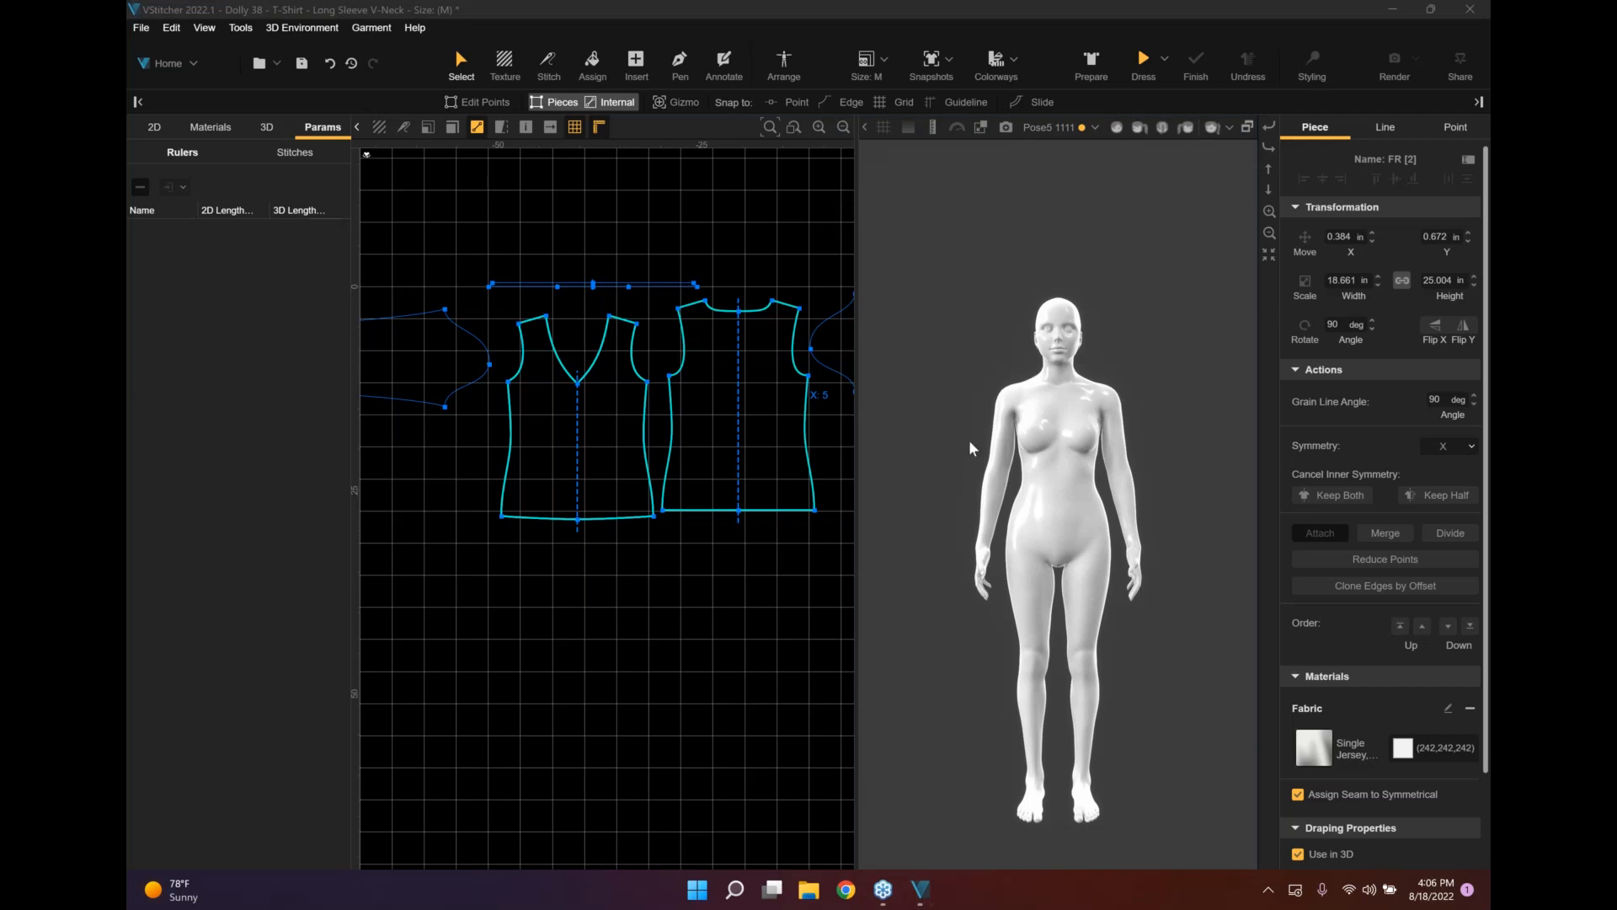
{"action": "left_click", "coordinate": [699, 354]}
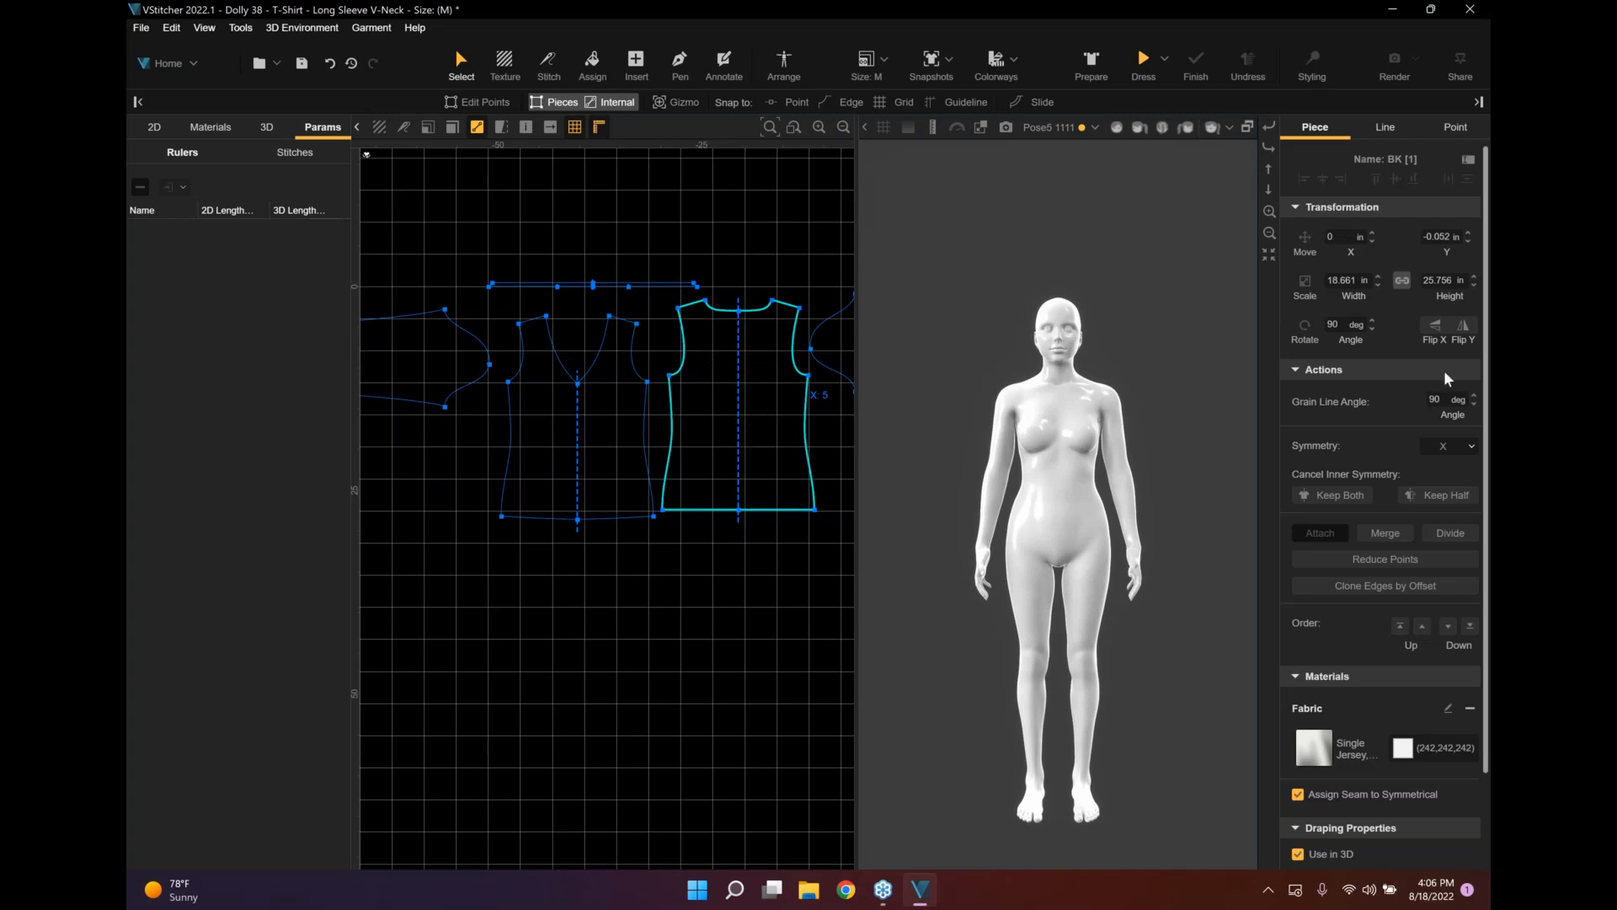
{"action": "scroll", "coordinate": [1444, 373], "scroll_direction": "down", "scroll_amount": 3}
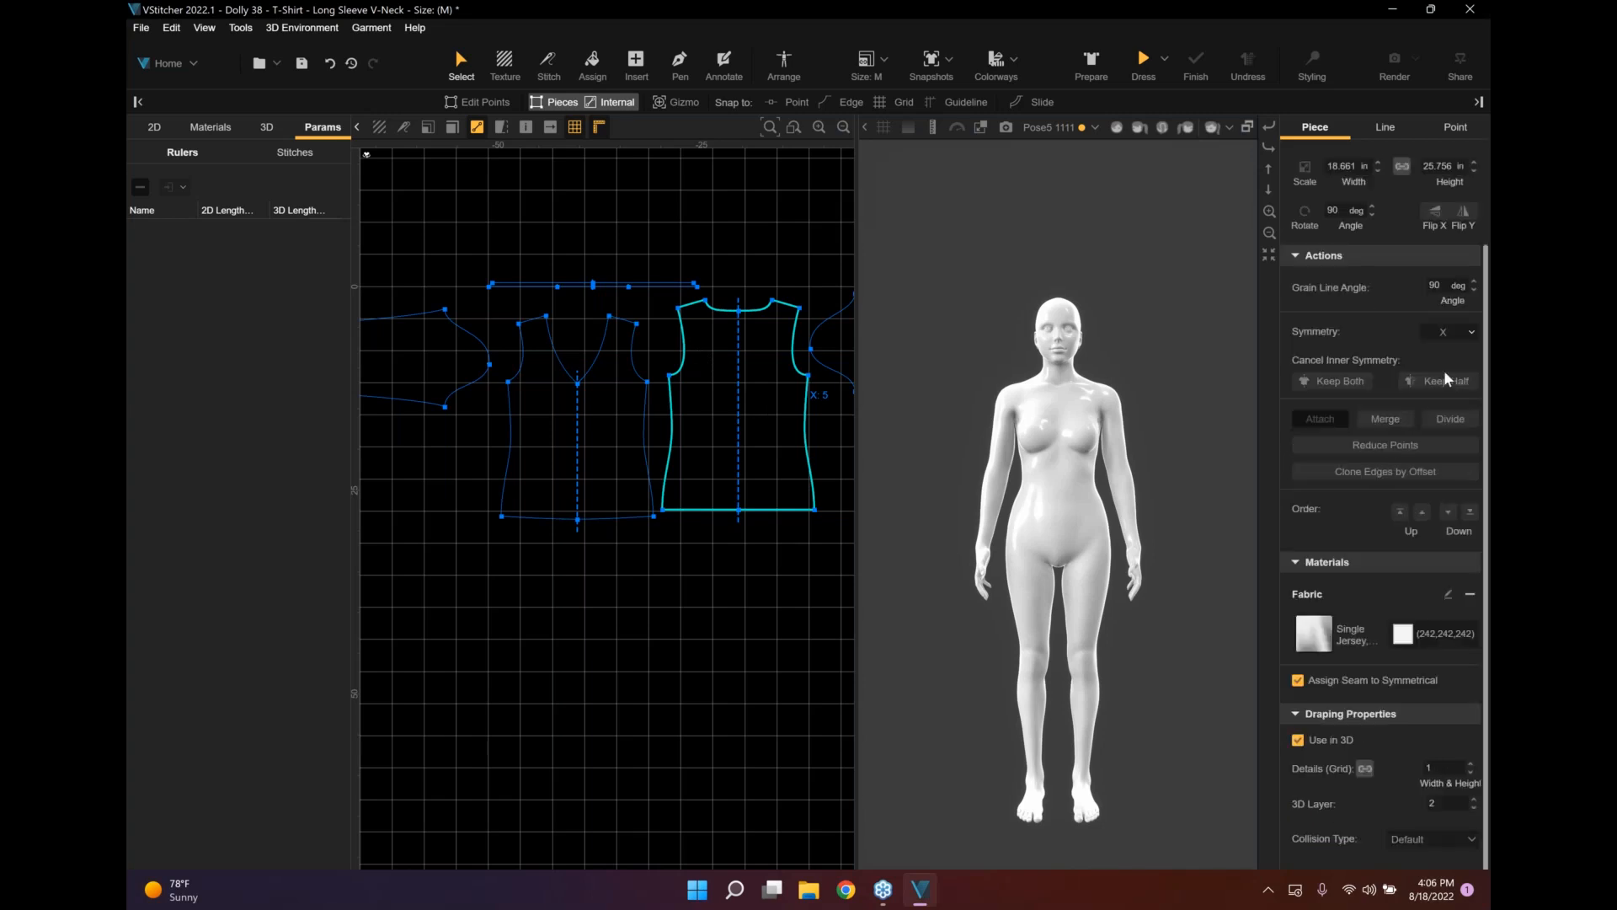
{"action": "scroll", "coordinate": [1444, 372], "scroll_direction": "up", "scroll_amount": 3}
{"action": "left_click", "coordinate": [683, 343]}
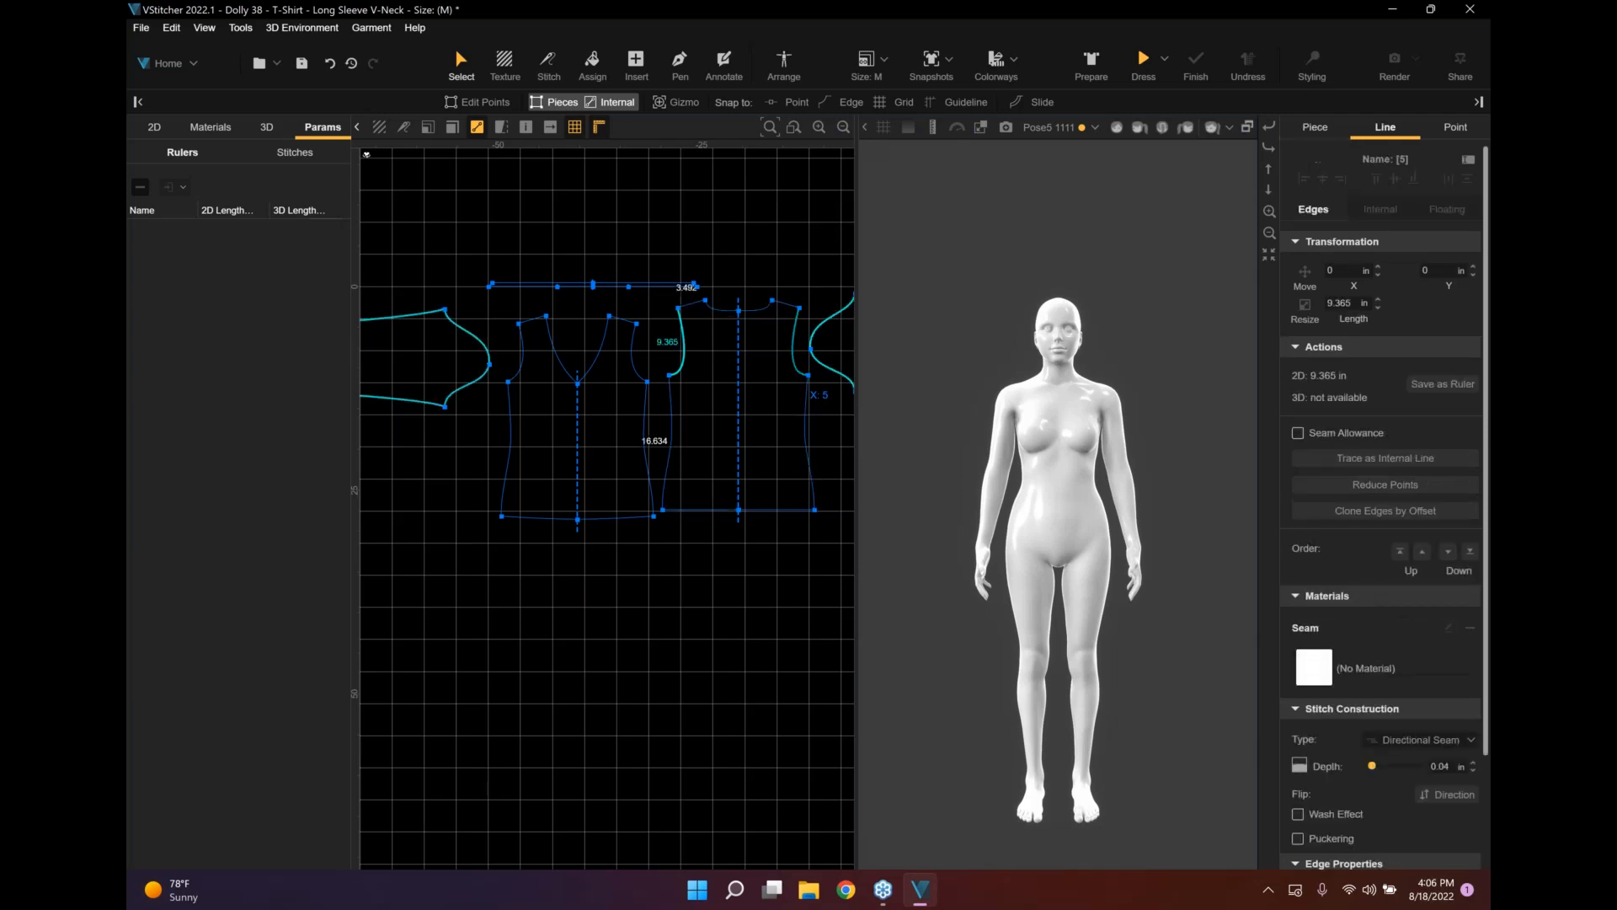
{"action": "left_click", "coordinate": [799, 309]}
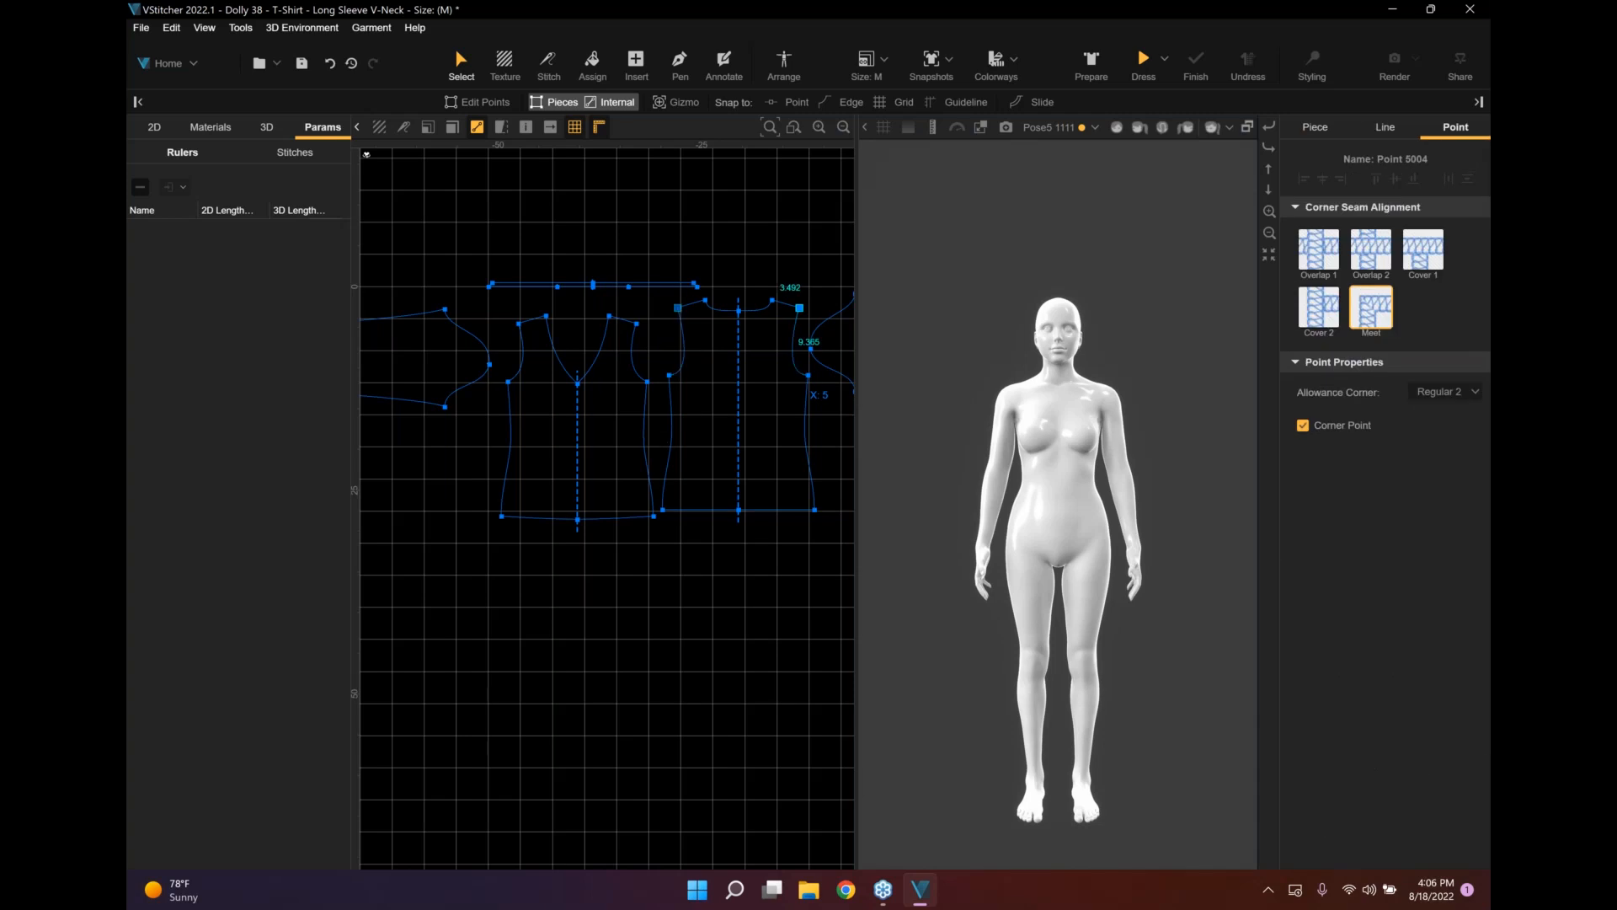
Check the options of the Insert and Assign tools and return to the Select tool.
{"action": "left_click", "coordinate": [637, 66]}
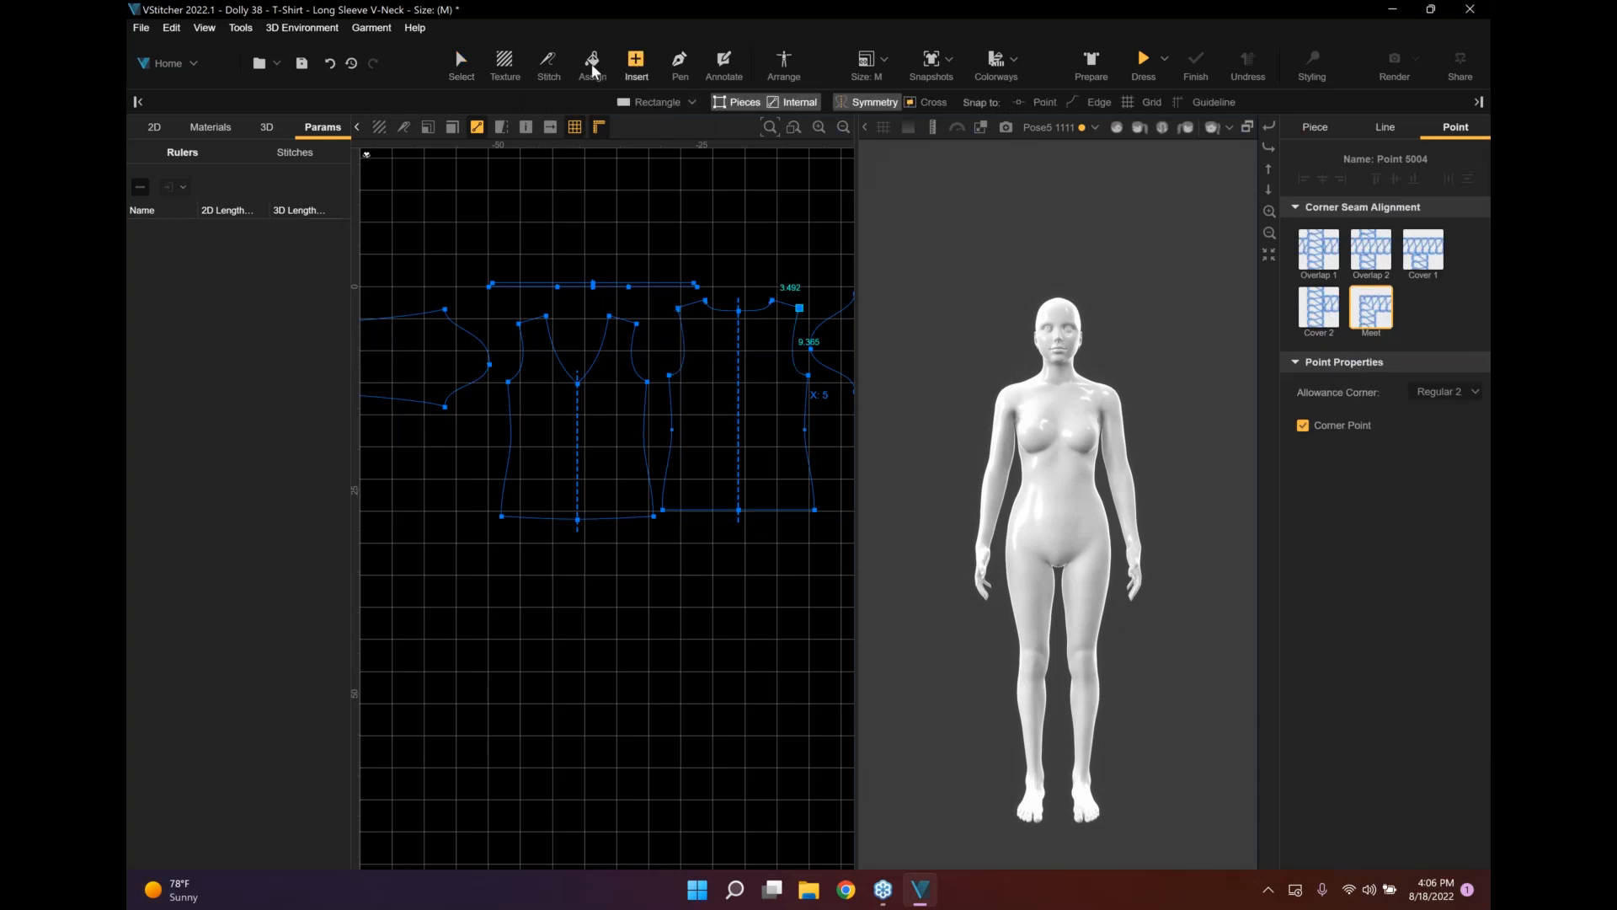
{"action": "left_click", "coordinate": [593, 68]}
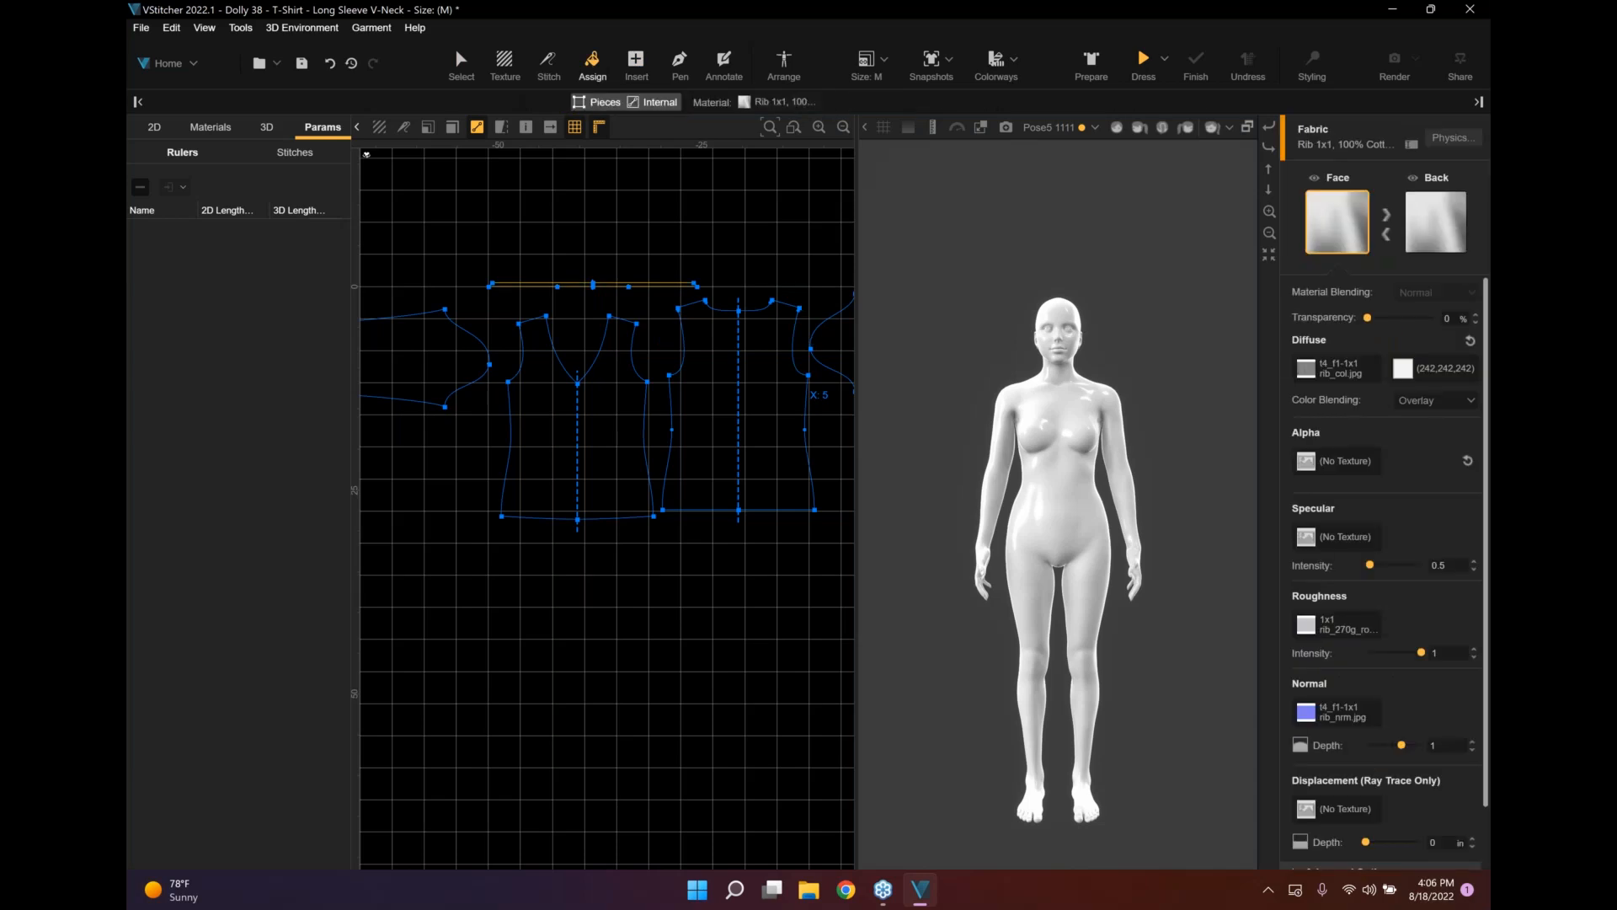
{"action": "left_click", "coordinate": [475, 128]}
{"action": "left_click", "coordinate": [466, 70]}
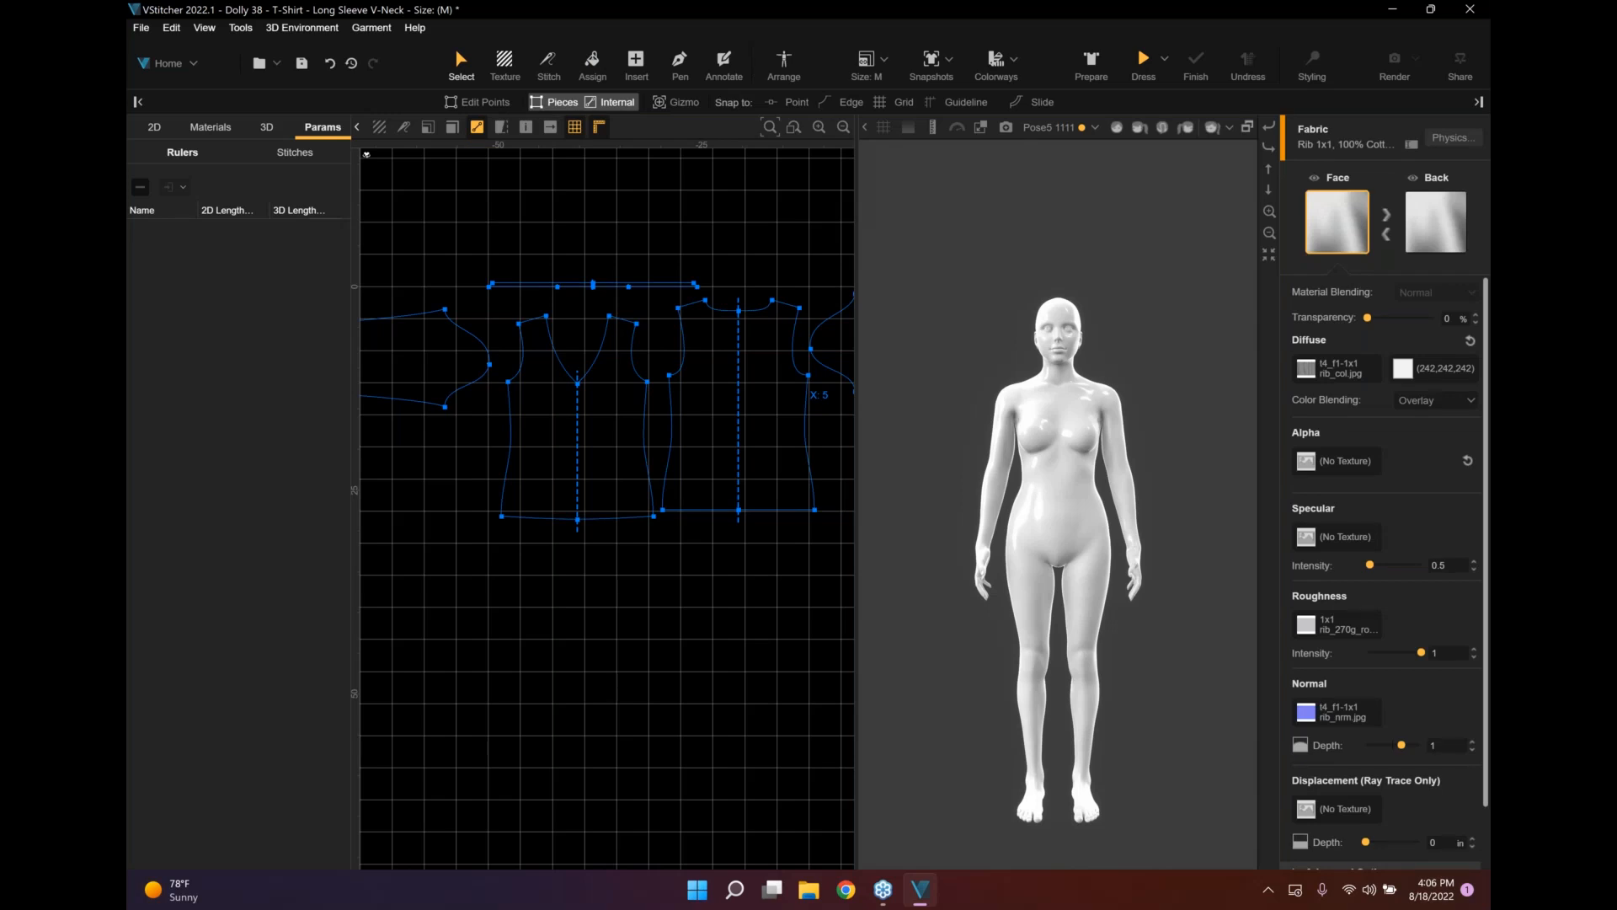
Display the fabric textures on the 2D pieces and show their numbered stitches with the Stitch tool.
{"action": "left_click", "coordinate": [506, 63]}
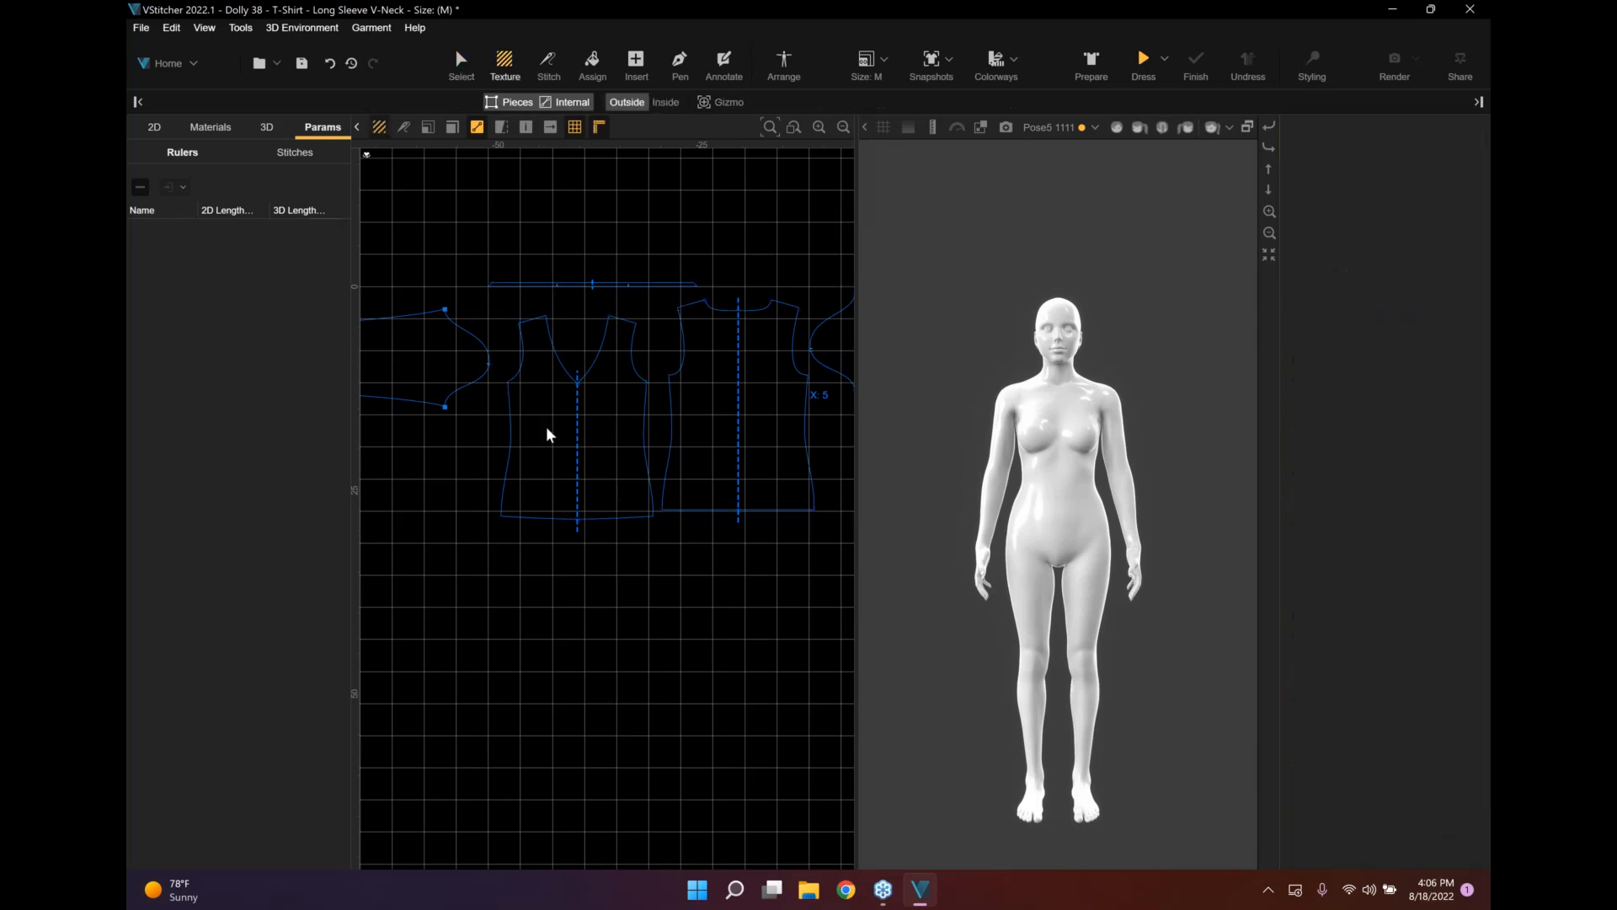
{"action": "scroll", "coordinate": [546, 426], "scroll_direction": "up", "scroll_amount": 1}
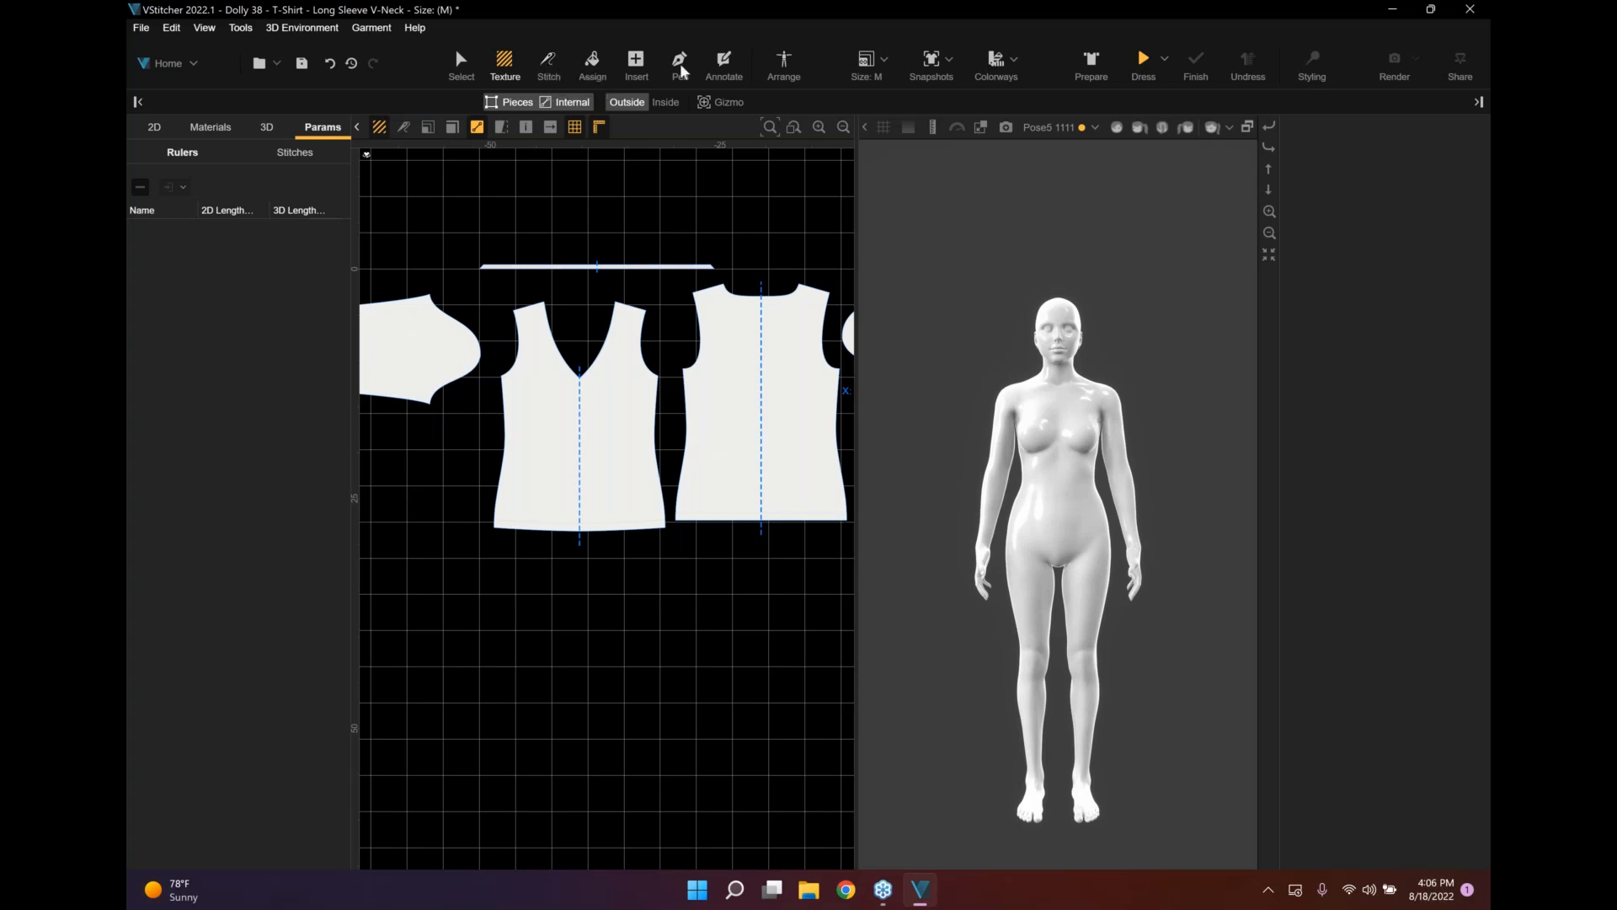
{"action": "left_click", "coordinate": [548, 63]}
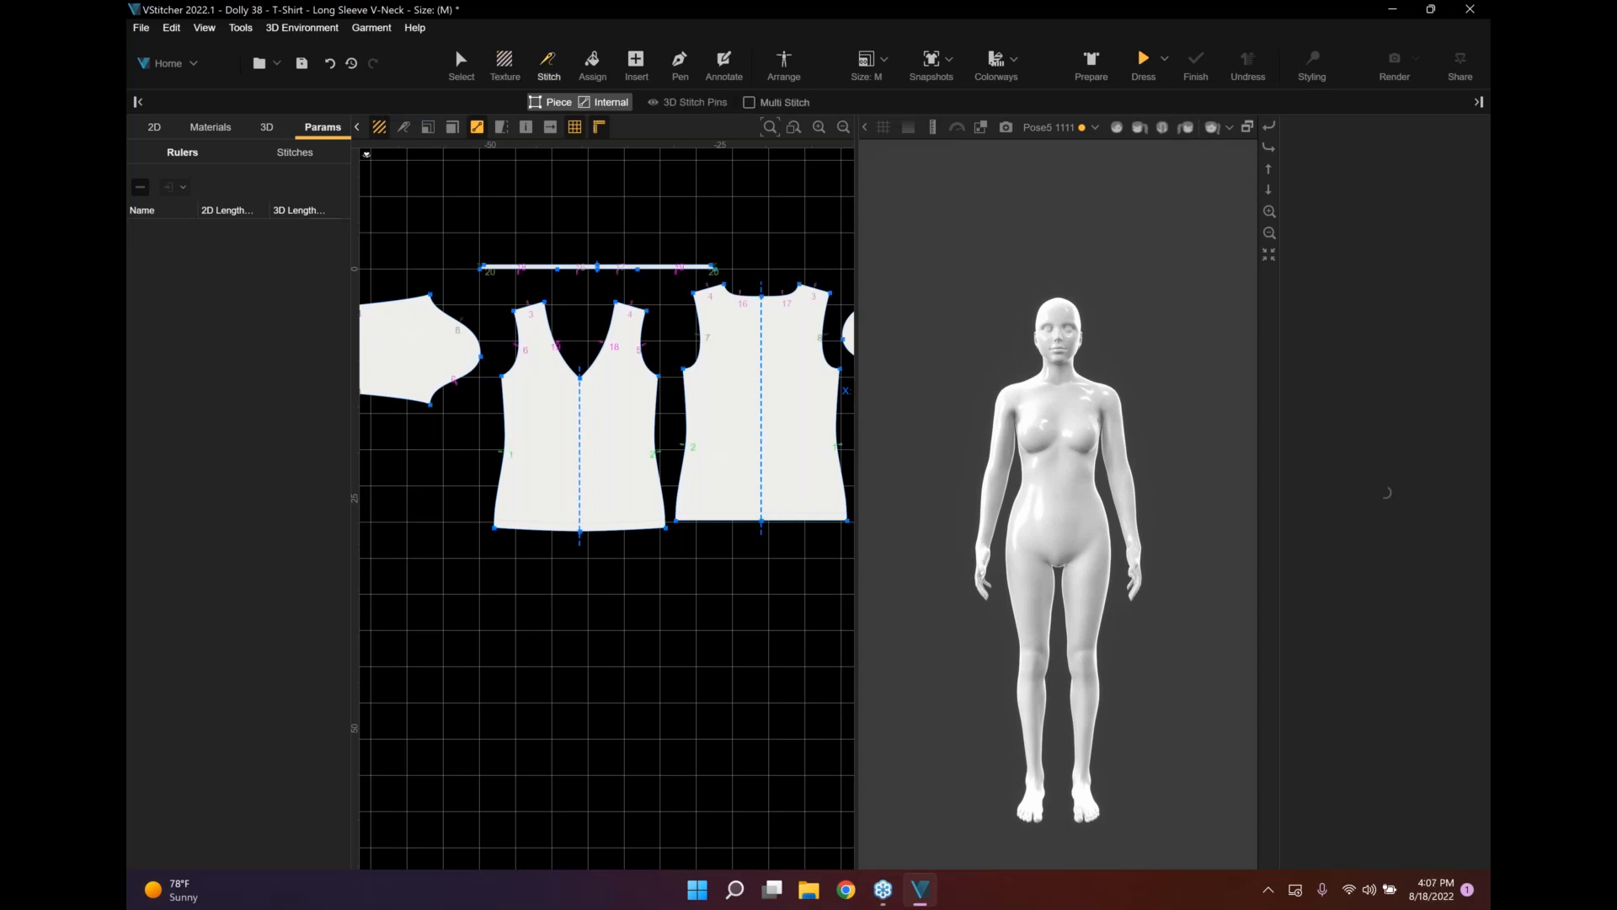
Check the options of the Assign tool, the shapes the Insert tool offers, and the Pen tool's options.
{"action": "left_click", "coordinate": [594, 66]}
{"action": "left_click", "coordinate": [598, 69]}
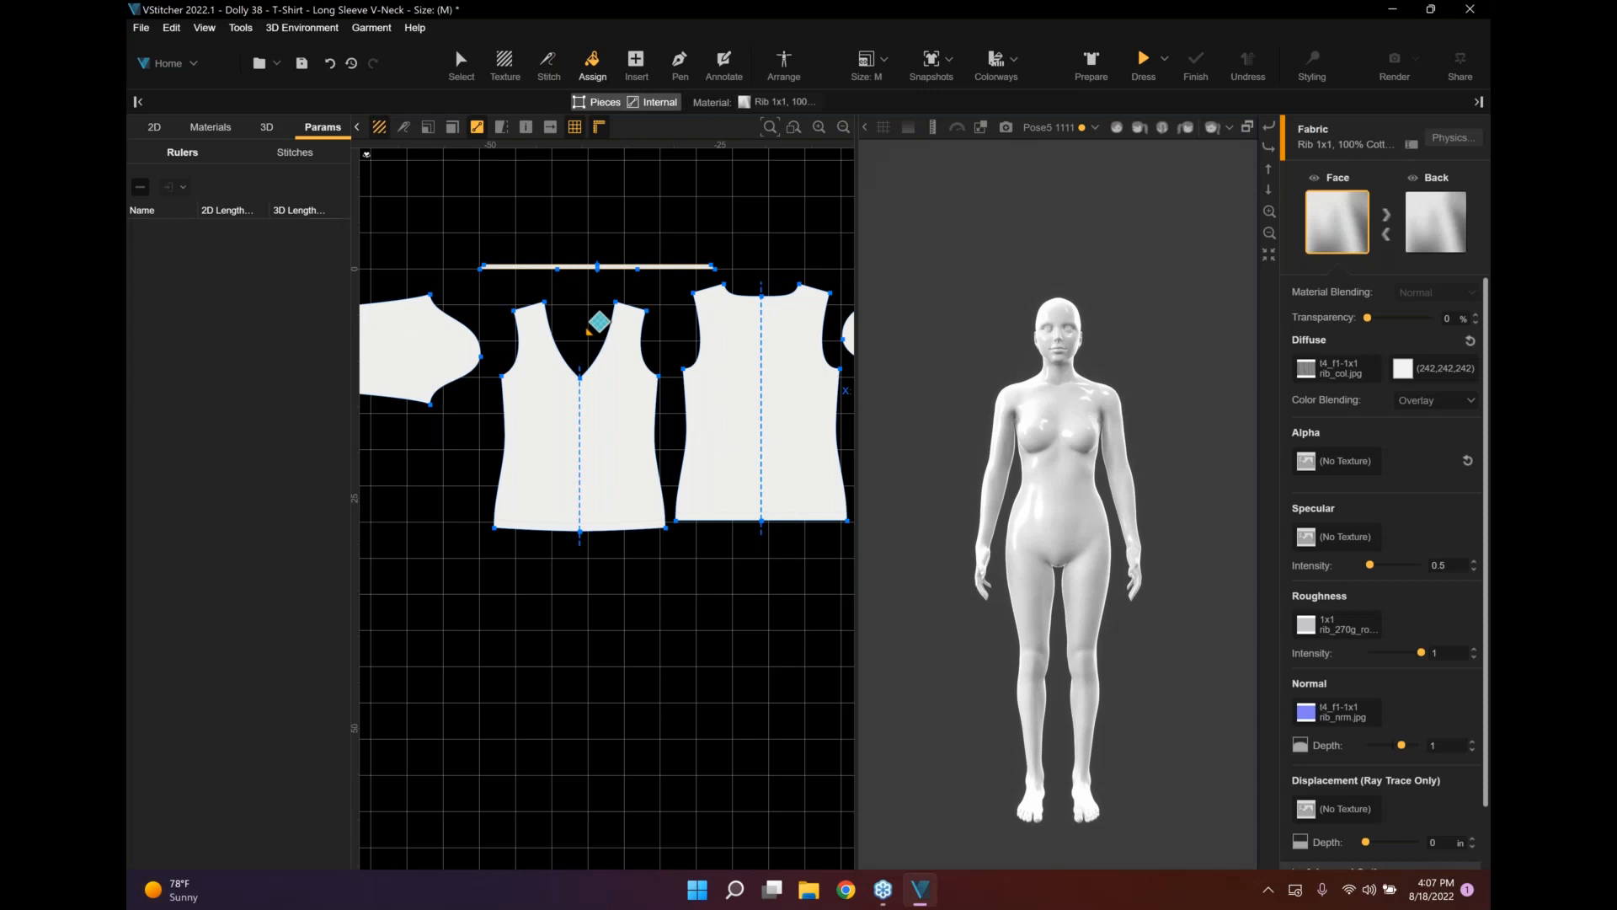
{"action": "left_click", "coordinate": [638, 71]}
{"action": "left_click", "coordinate": [685, 100]}
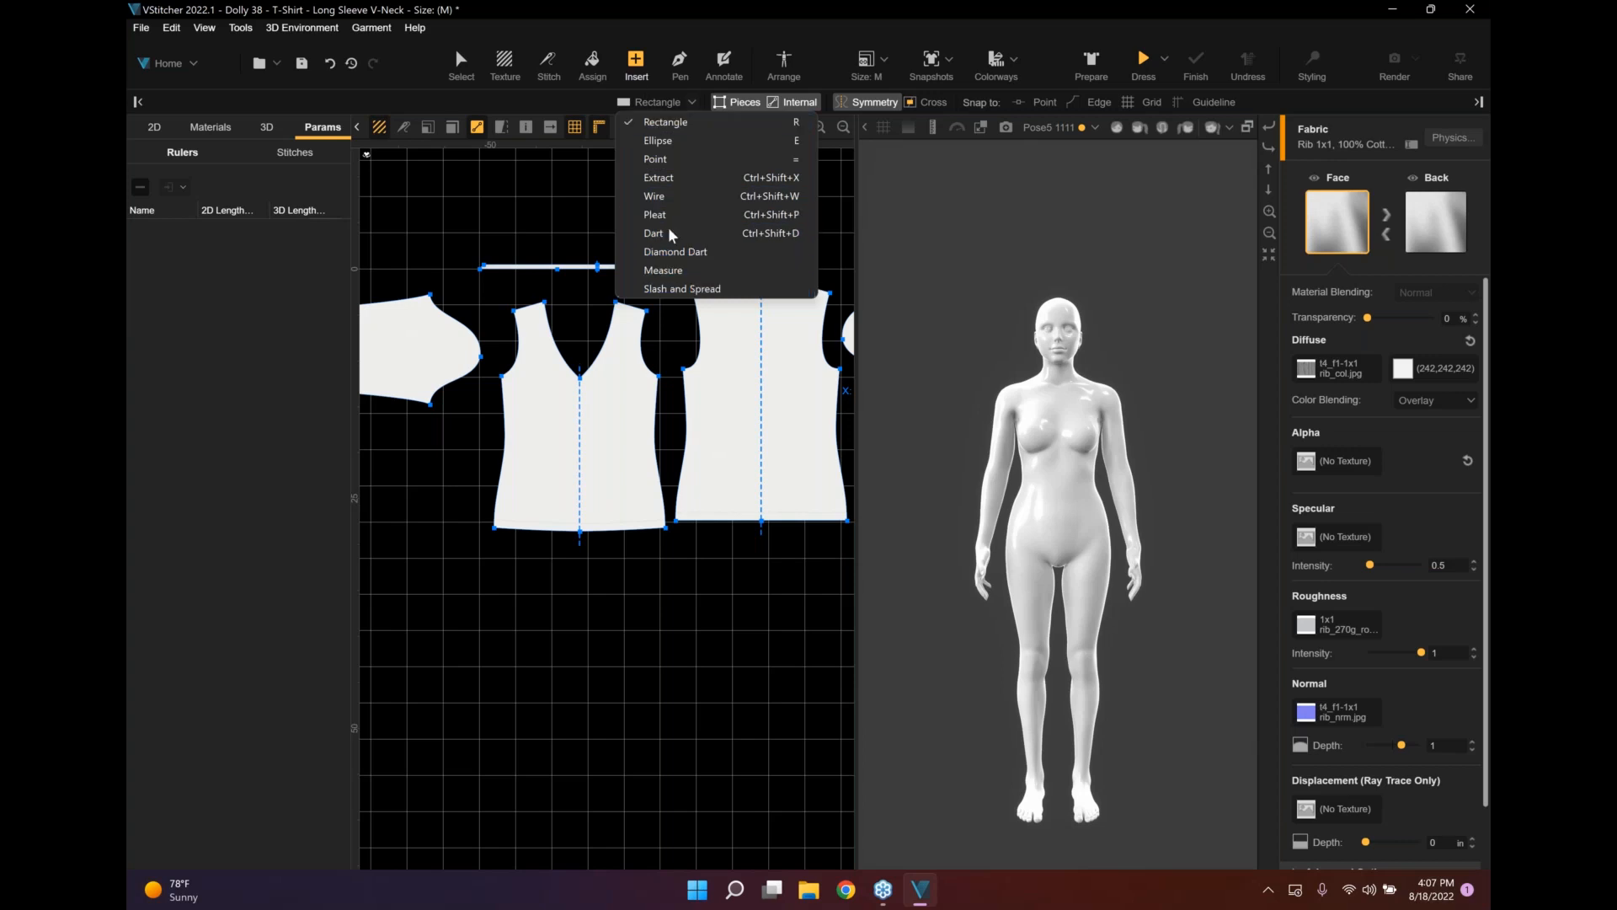
{"action": "left_click", "coordinate": [679, 67]}
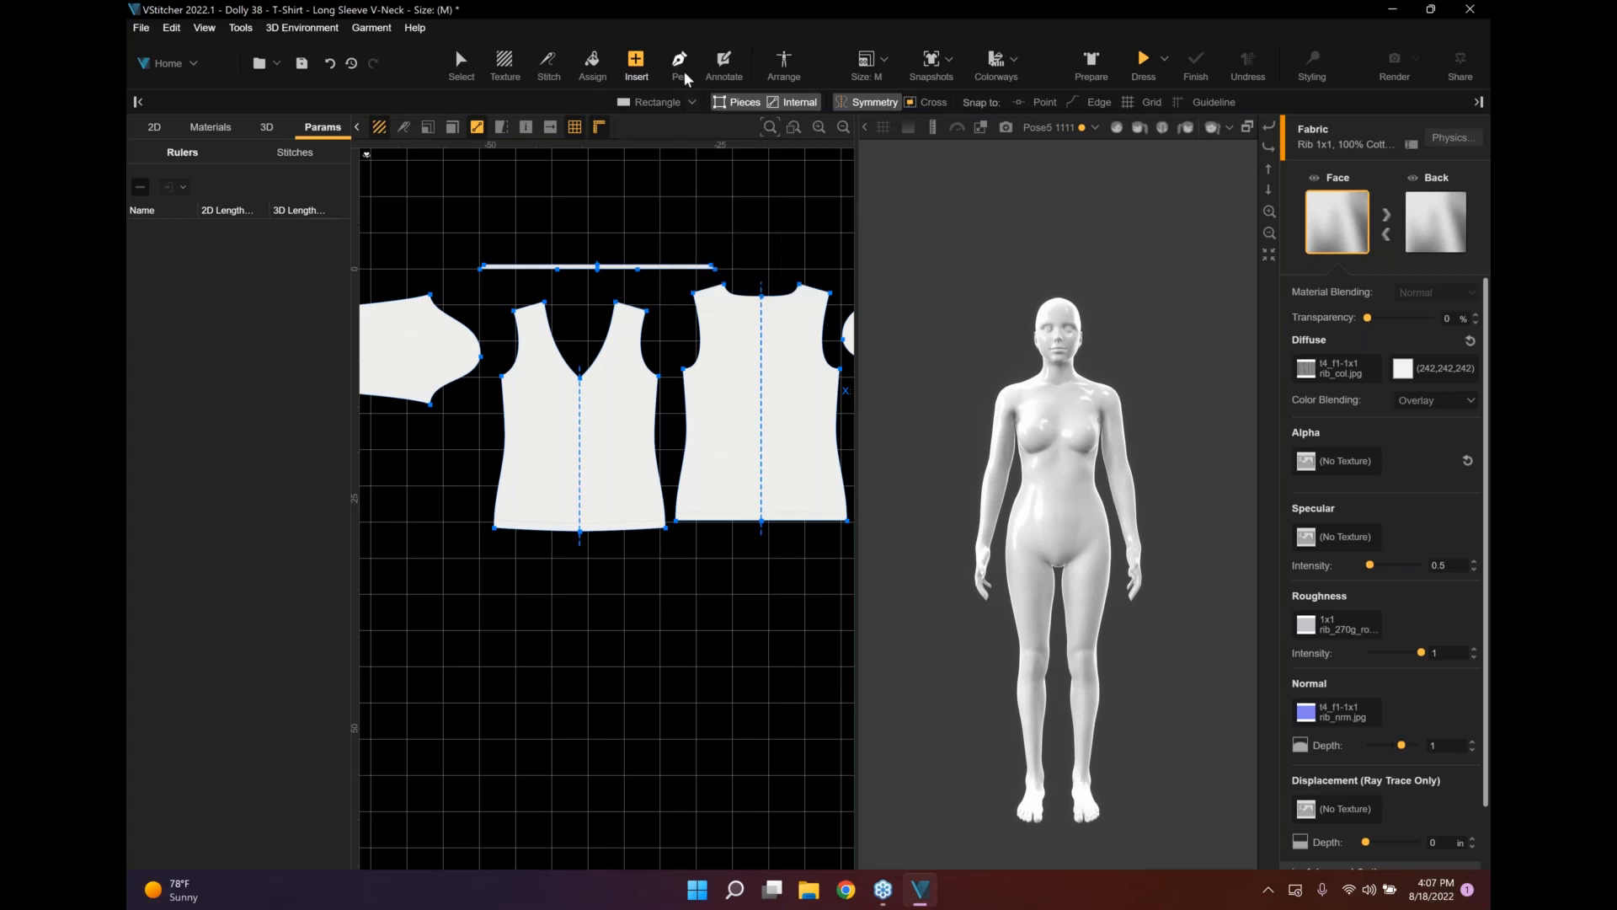
{"action": "left_click", "coordinate": [687, 80]}
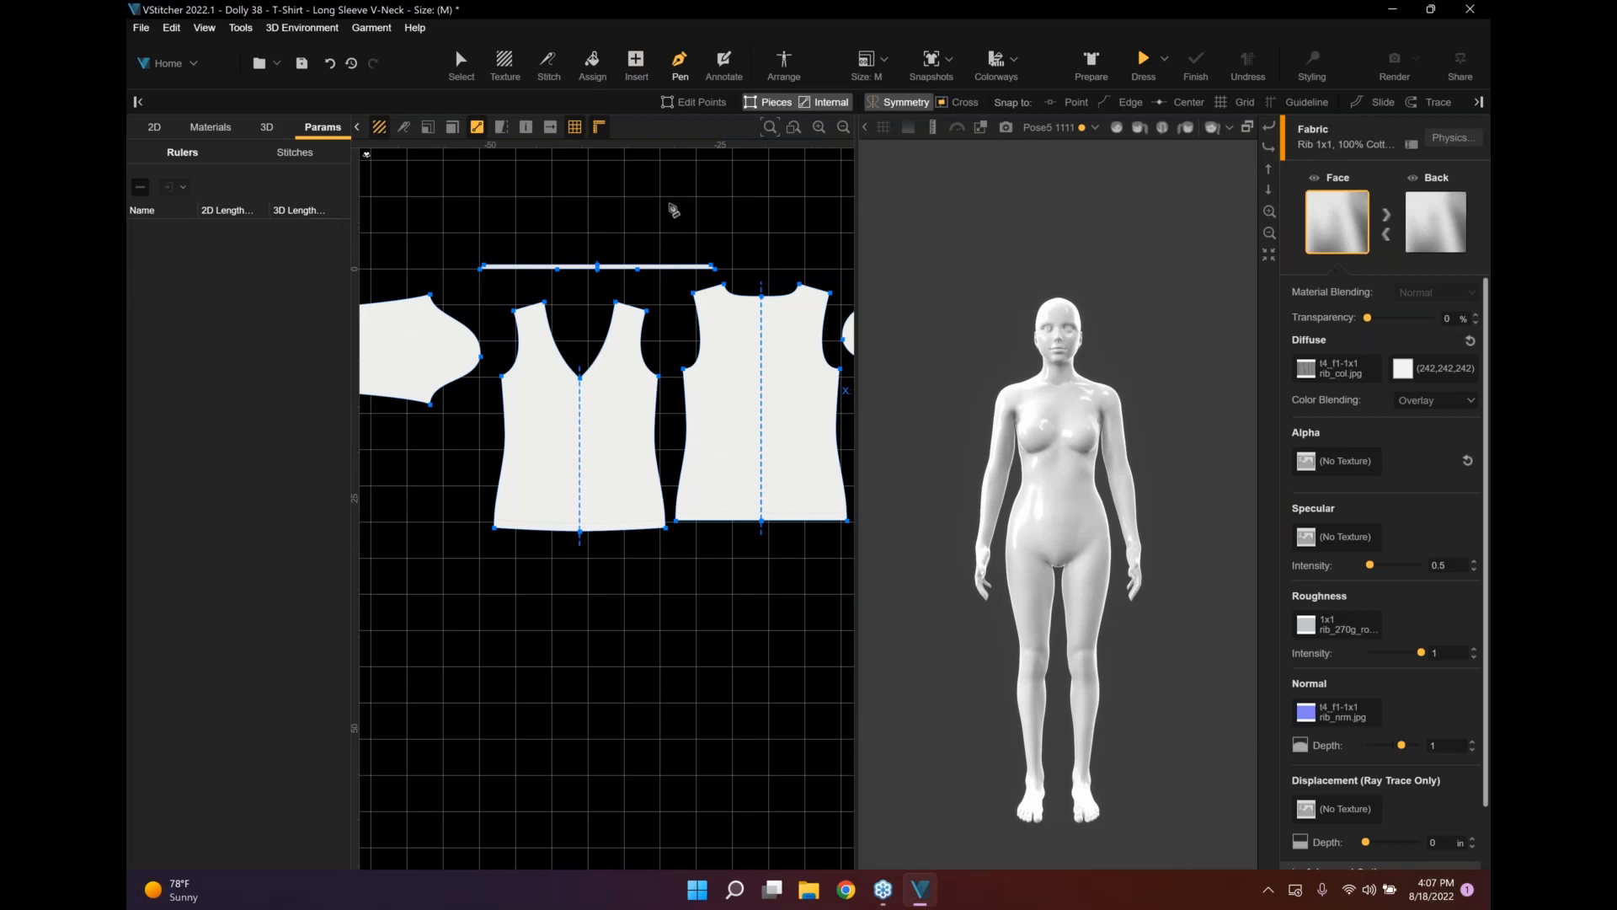
Check the 3D Annotations settings of the Annotate tool and inspect the front torso cluster in the Arrange tool.
{"action": "left_click", "coordinate": [730, 82]}
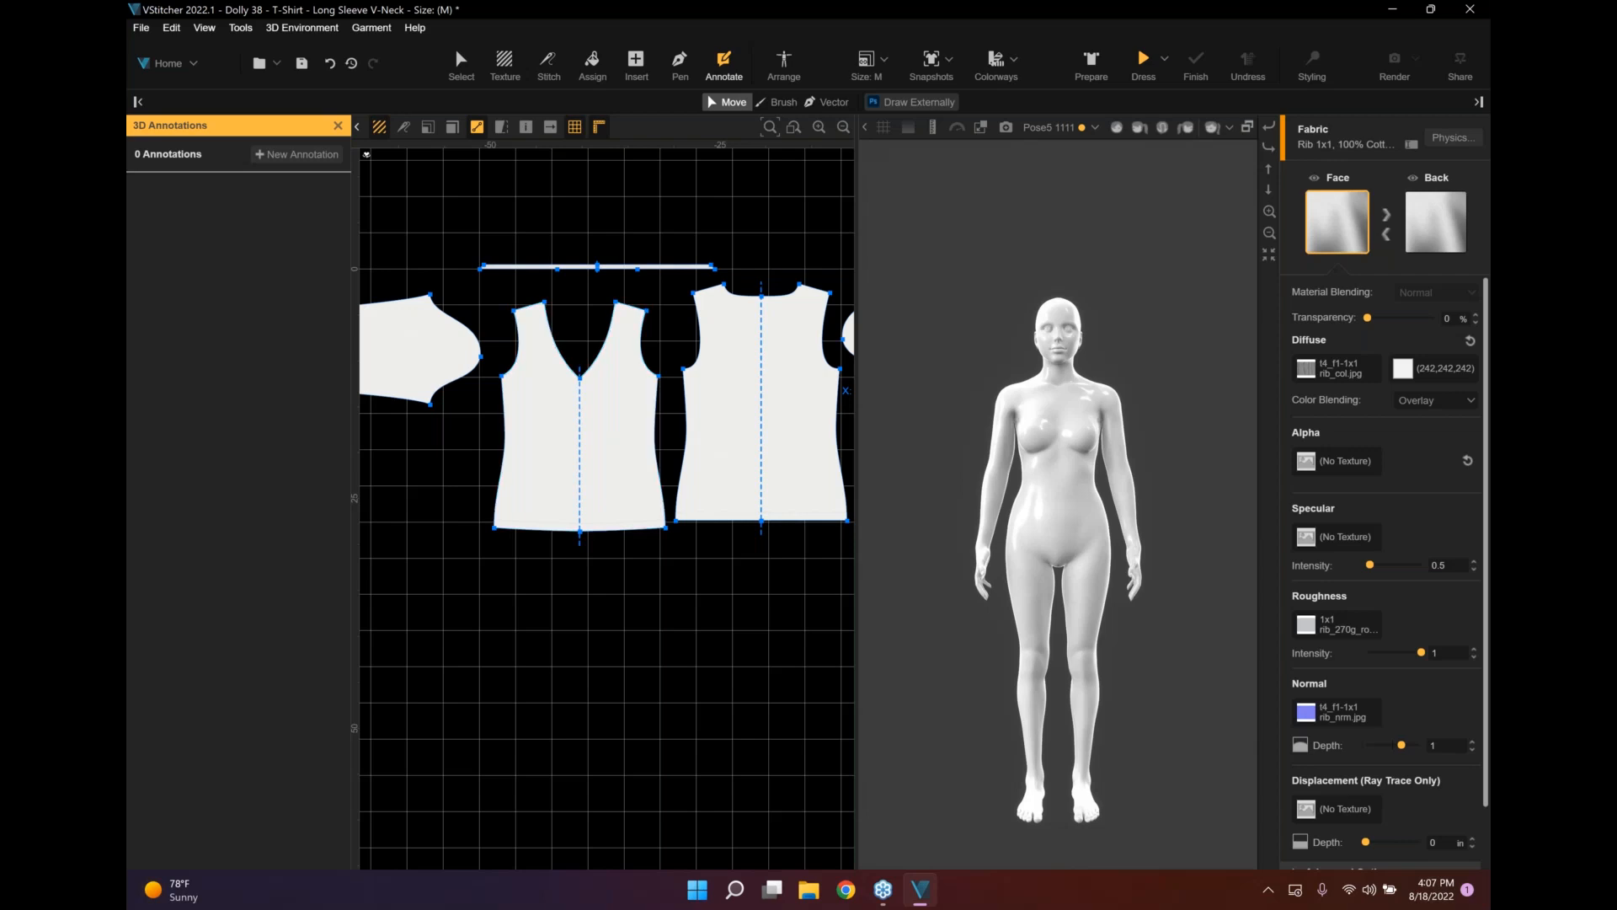
{"action": "left_click", "coordinate": [321, 156]}
{"action": "left_click", "coordinate": [782, 66]}
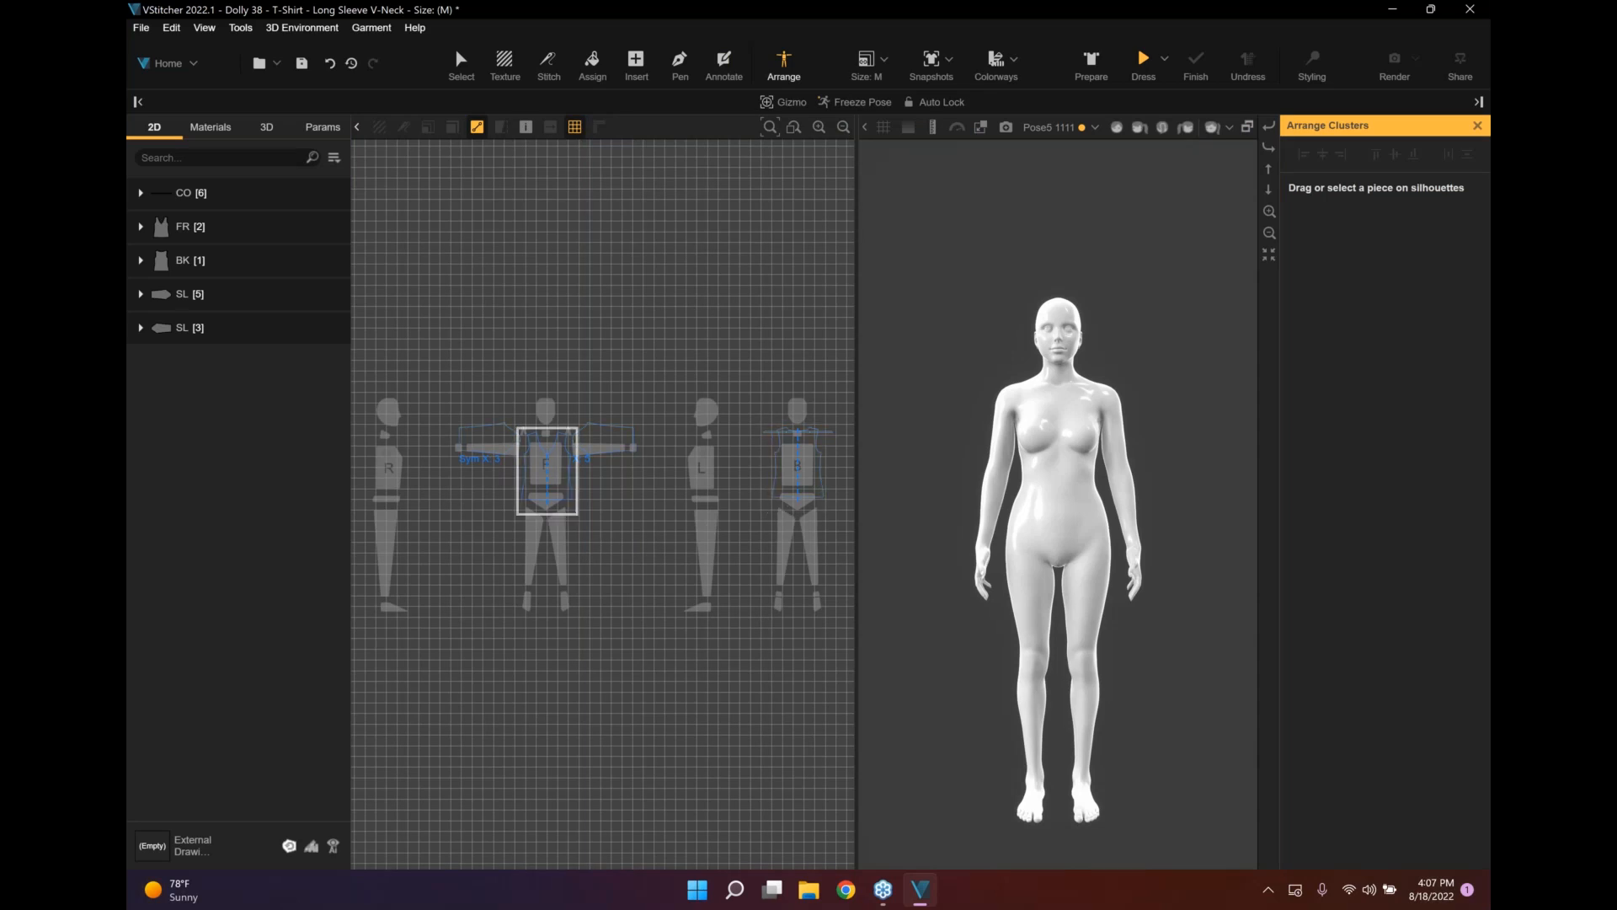
{"action": "left_click", "coordinate": [558, 477]}
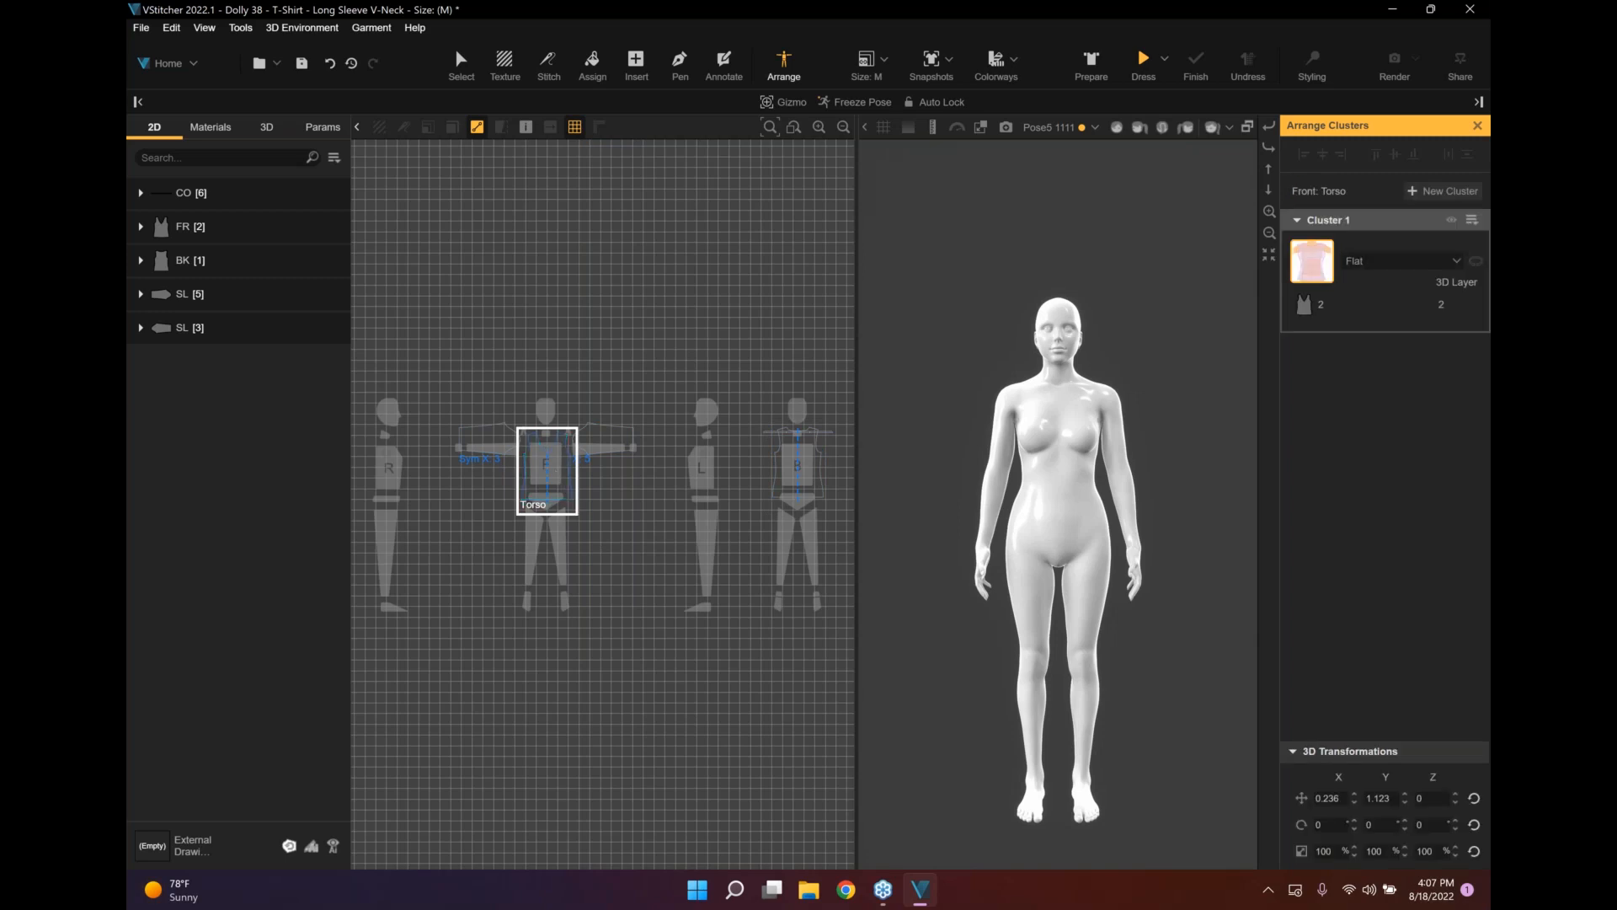
Review the garment's size and avatar pairings, its snapshots and its colorways.
{"action": "left_click", "coordinate": [886, 58]}
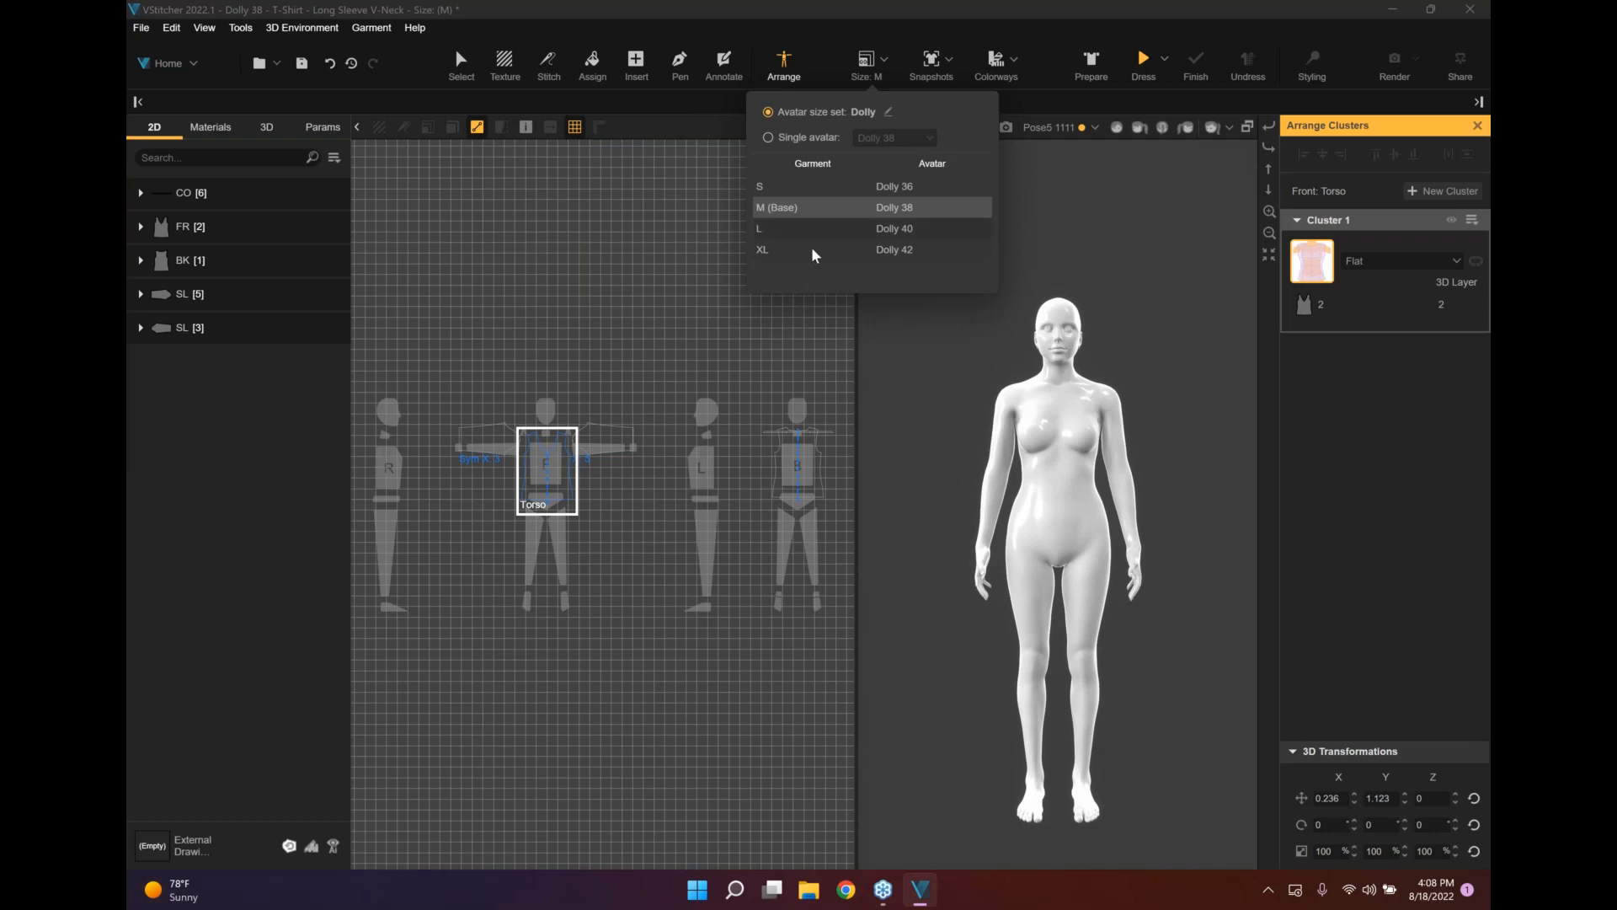
{"action": "left_click", "coordinate": [897, 36]}
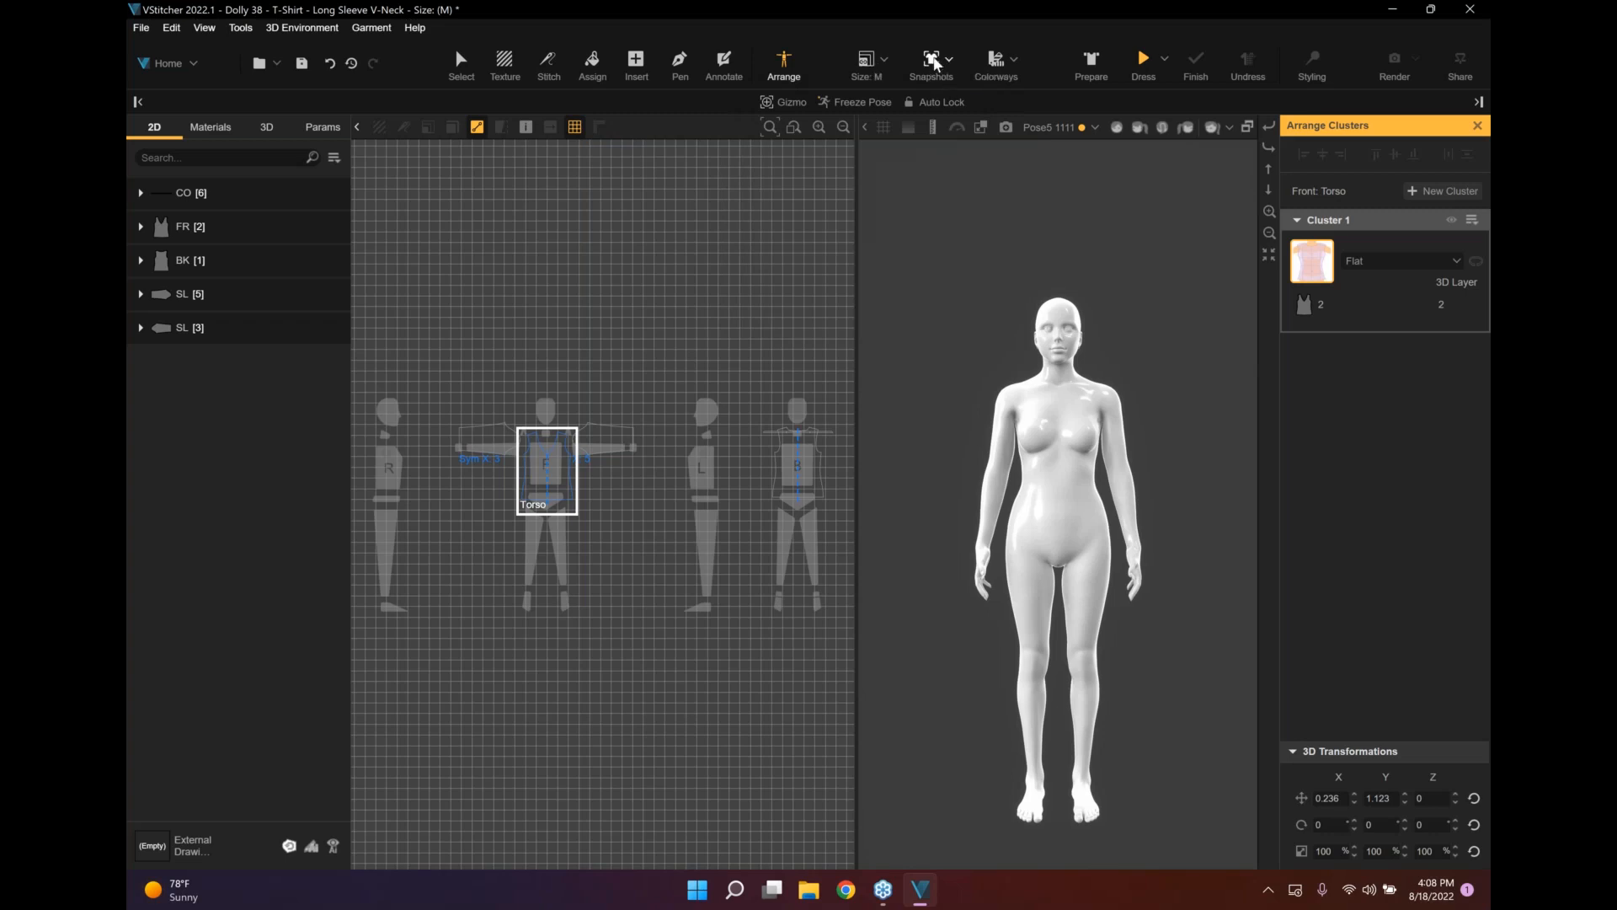
{"action": "left_click", "coordinate": [931, 60]}
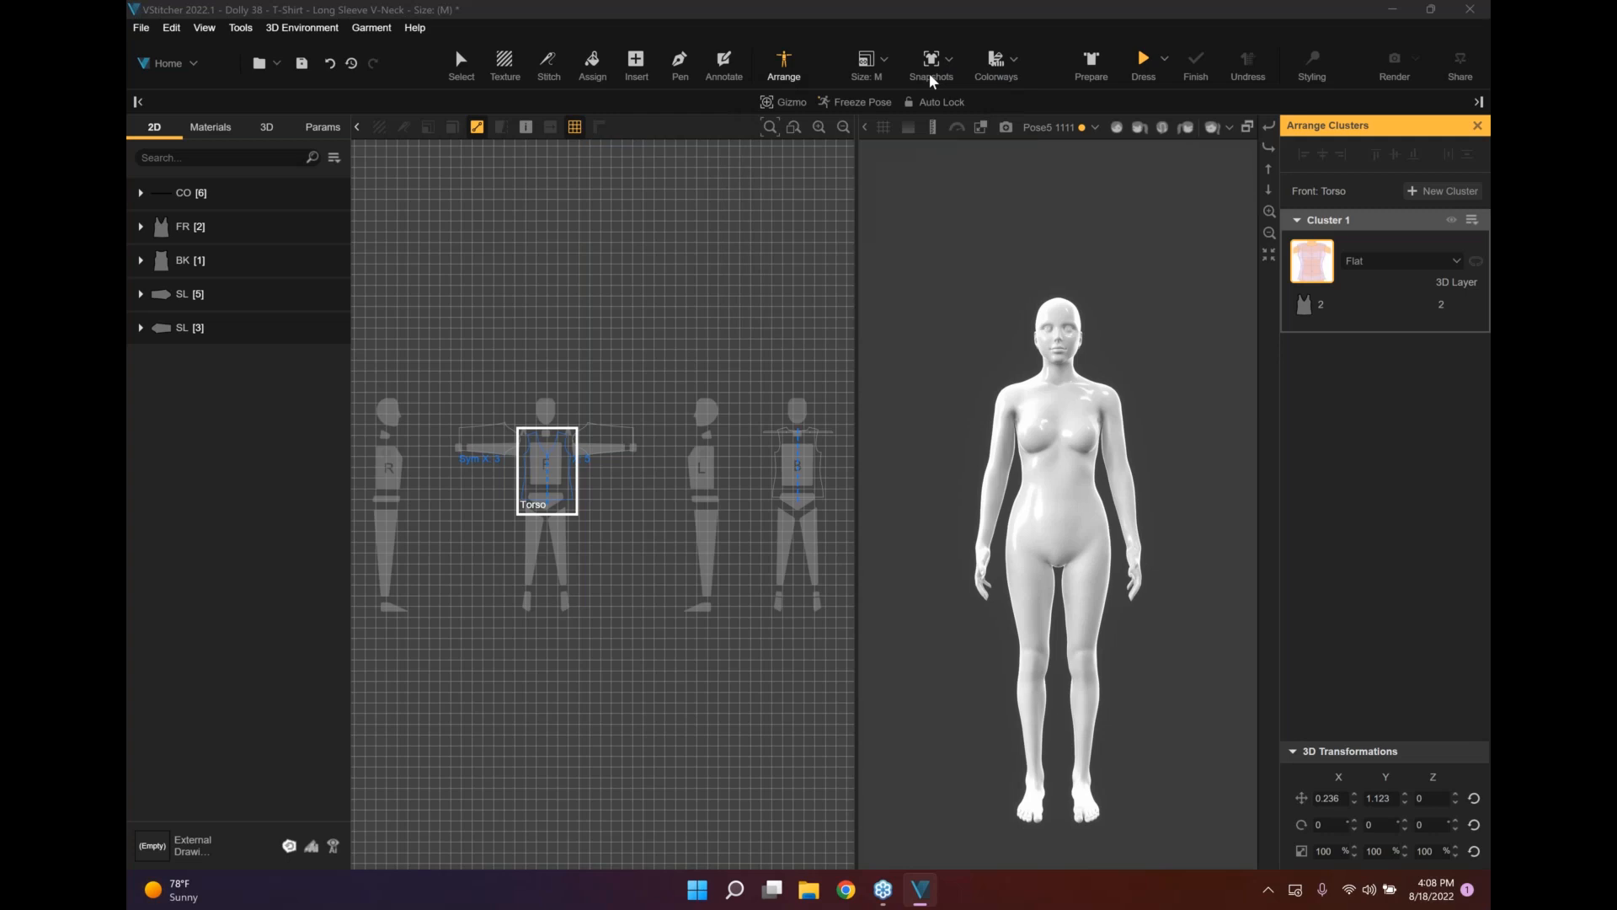
{"action": "left_click", "coordinate": [1002, 59]}
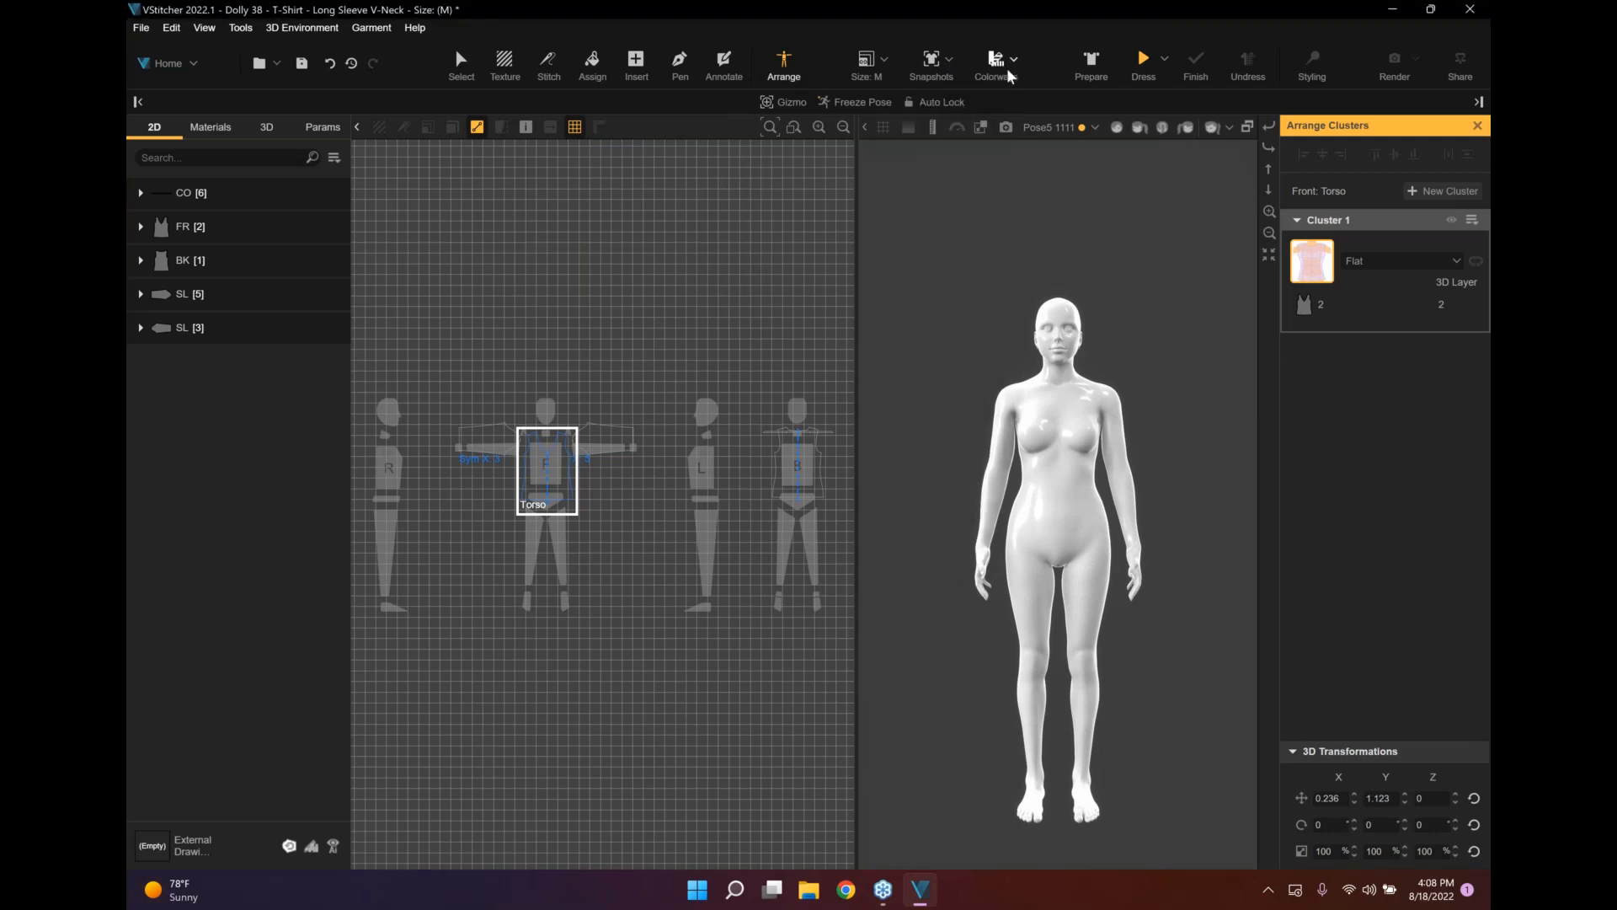
{"action": "left_click", "coordinate": [1007, 67]}
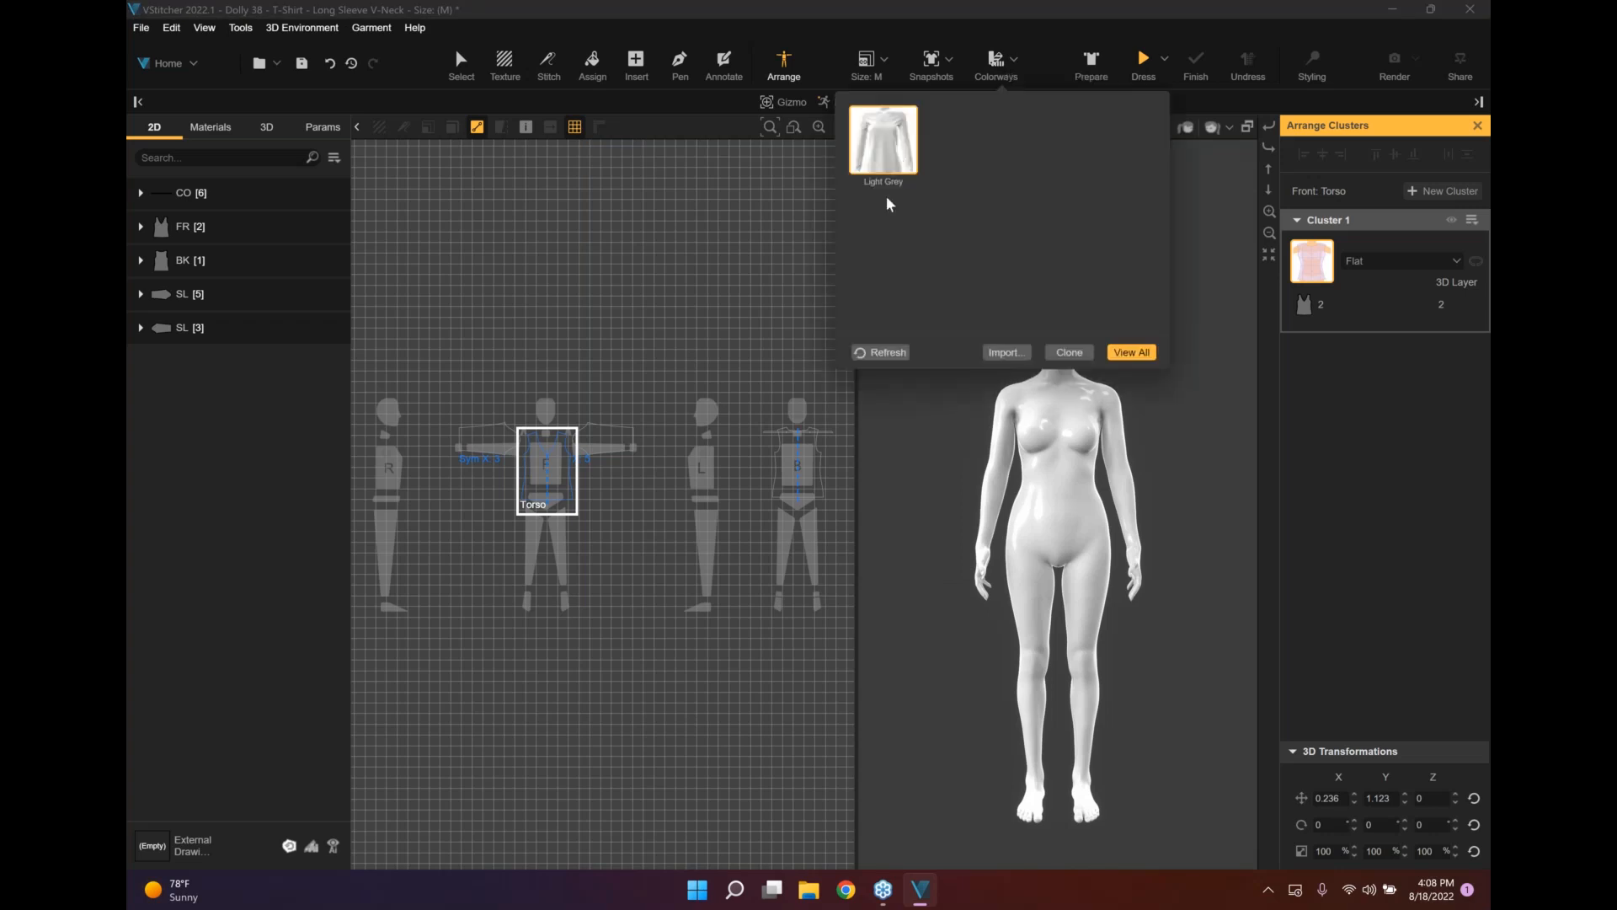
{"action": "left_click", "coordinate": [1049, 35]}
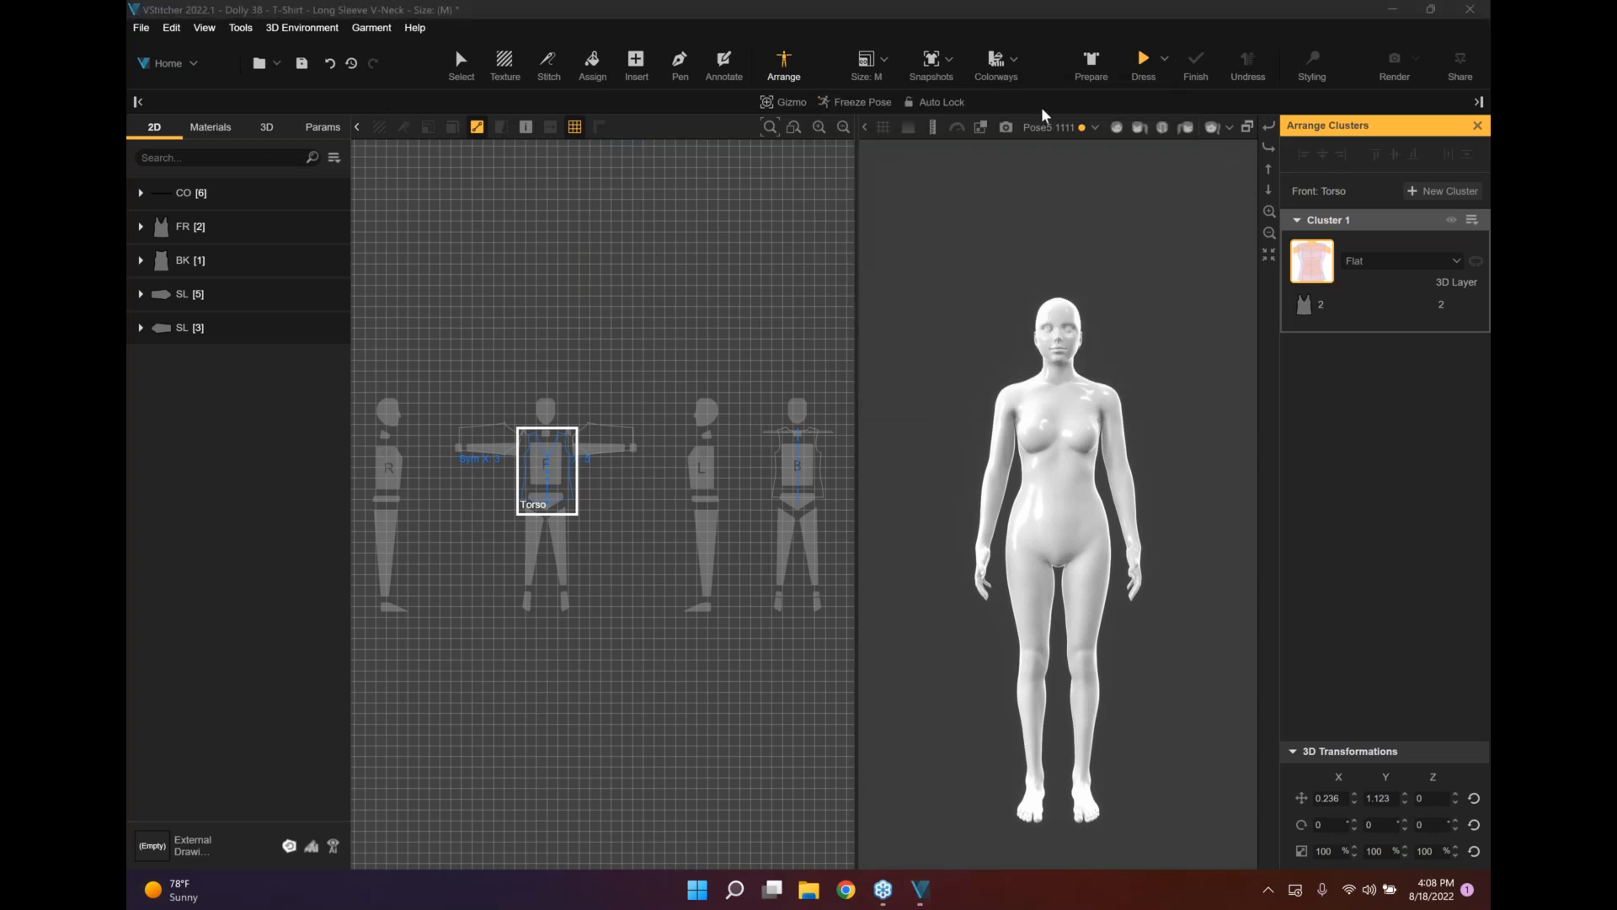
Prepare the garment's pieces around the avatar for a look at their placement, then undress it in front view.
{"action": "left_click", "coordinate": [1093, 64]}
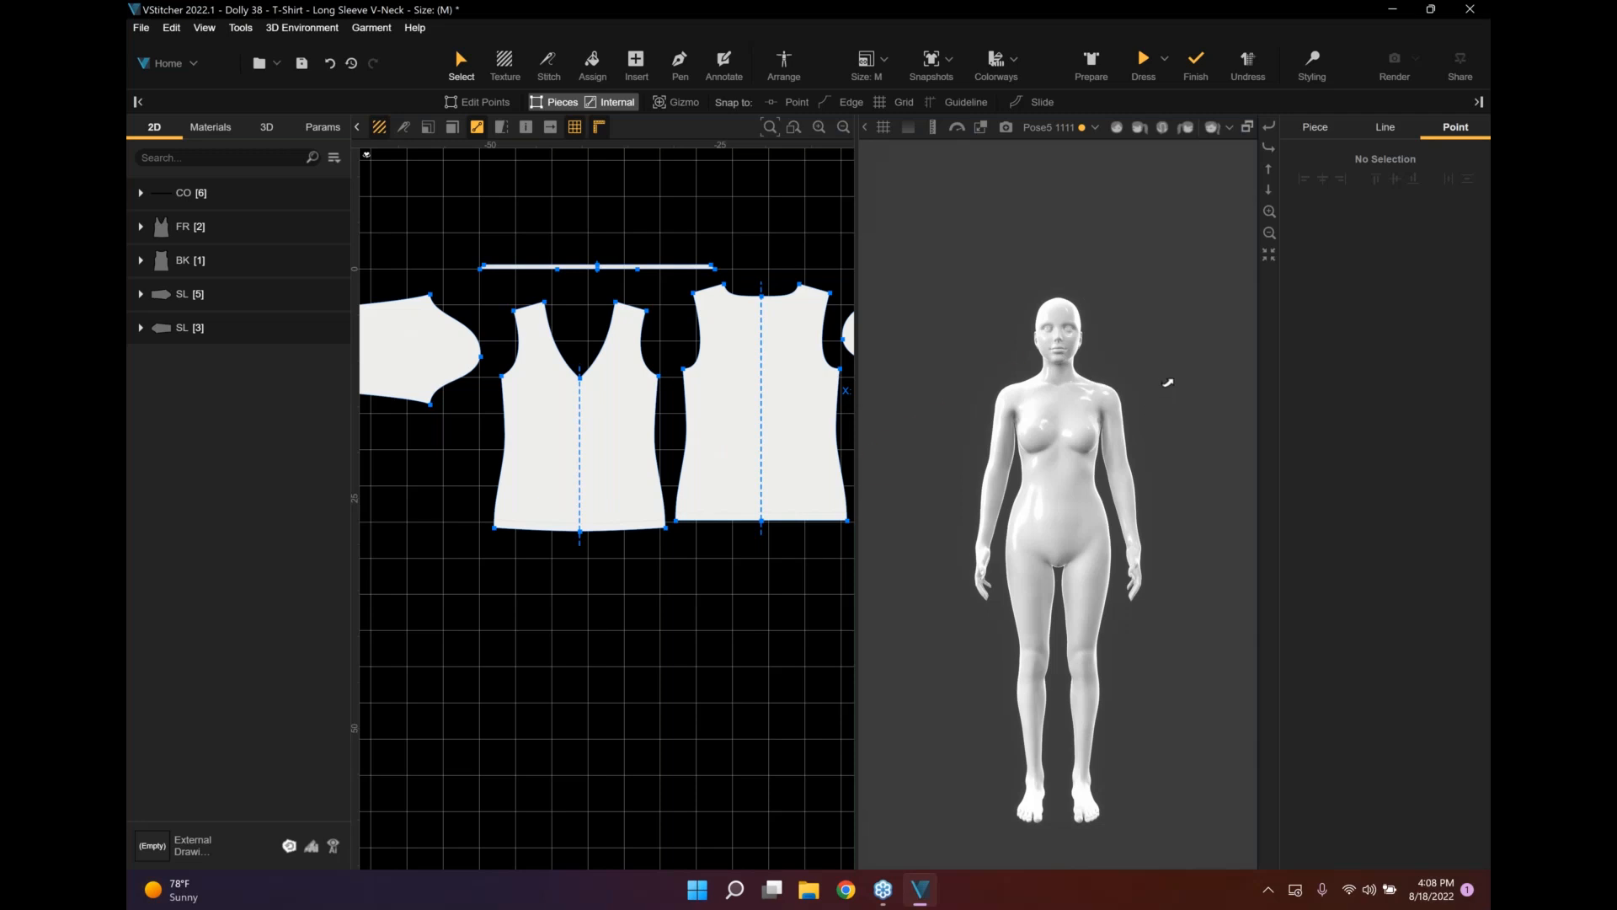
{"action": "left_click_drag", "start_coordinate": [1255, 433], "coordinate": [1024, 457]}
{"action": "scroll", "coordinate": [1024, 458], "scroll_direction": "up", "scroll_amount": 2}
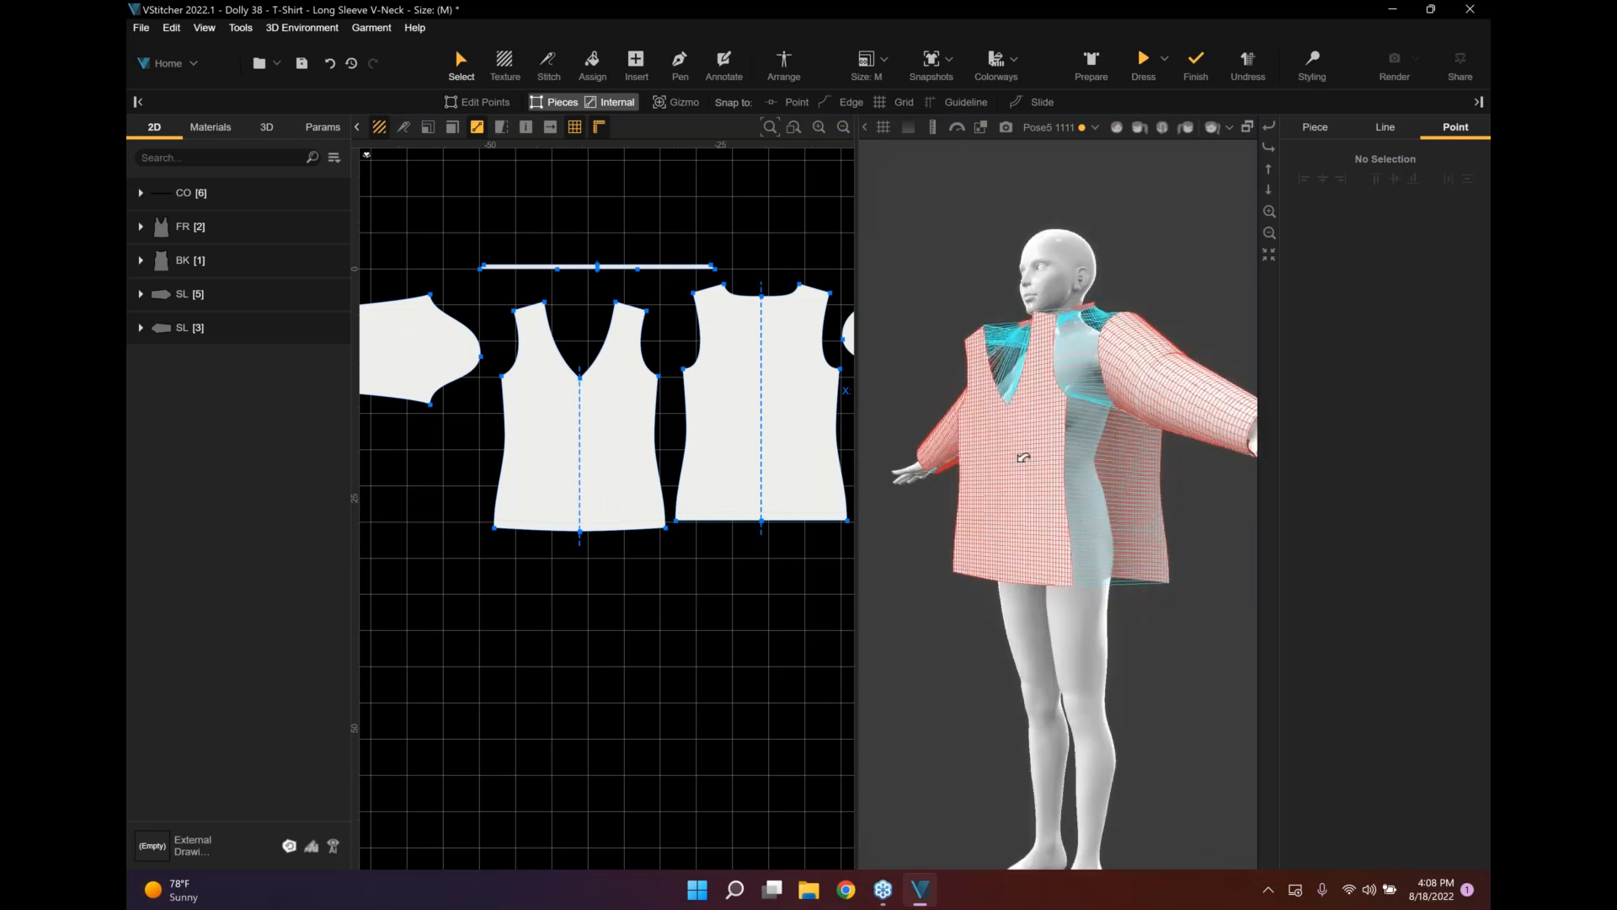
{"action": "scroll", "coordinate": [1023, 457], "scroll_direction": "up", "scroll_amount": 1}
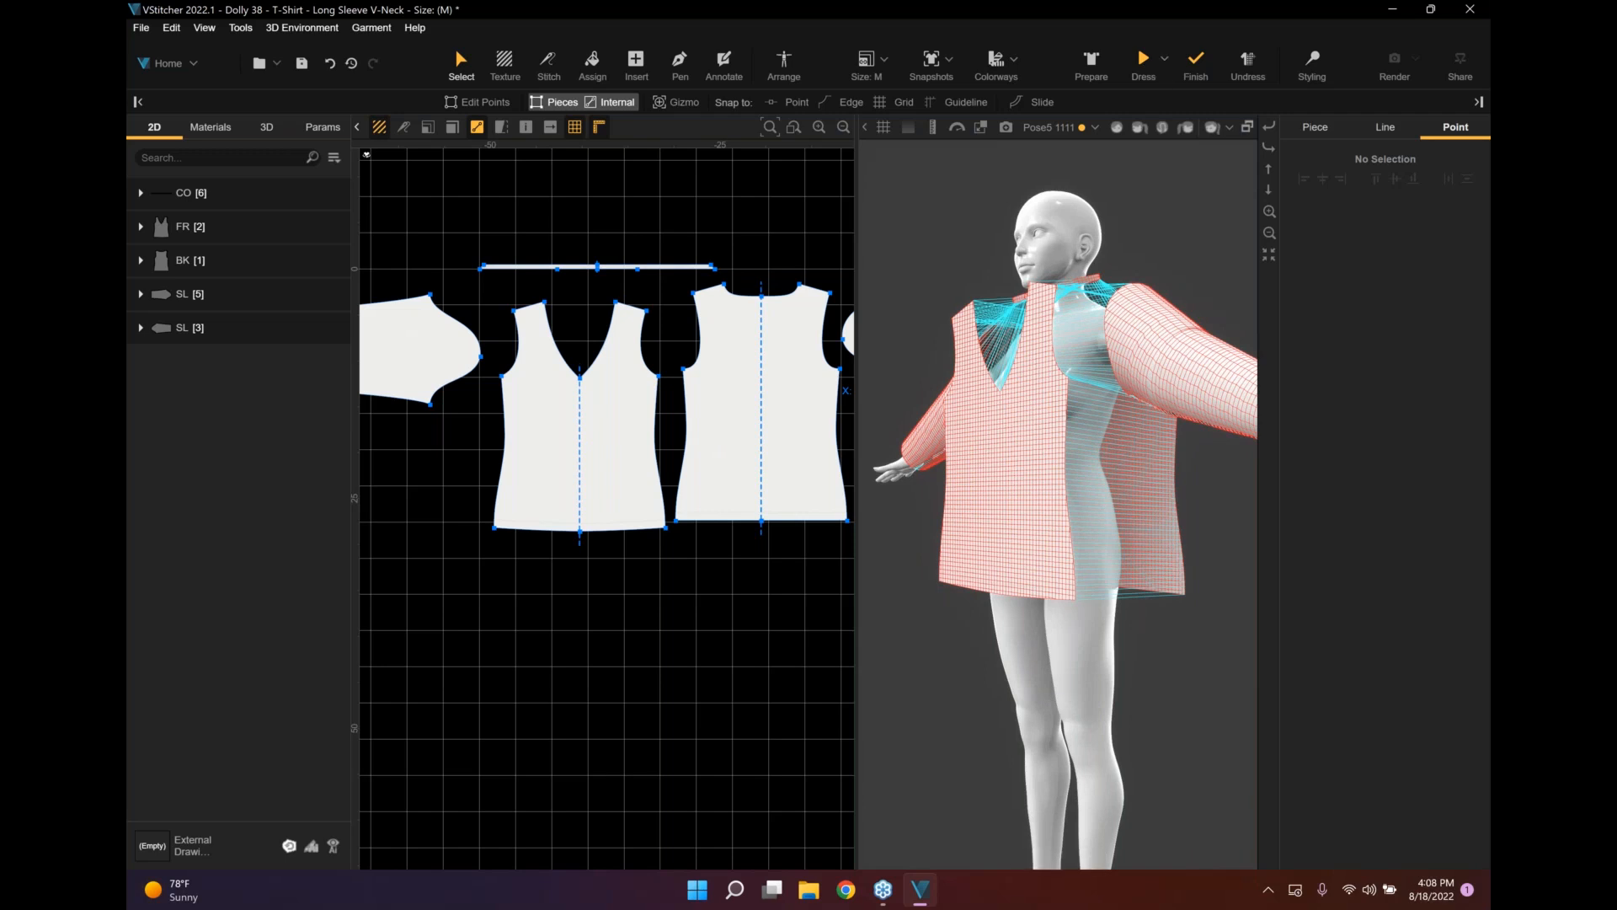
{"action": "left_click", "coordinate": [1247, 61]}
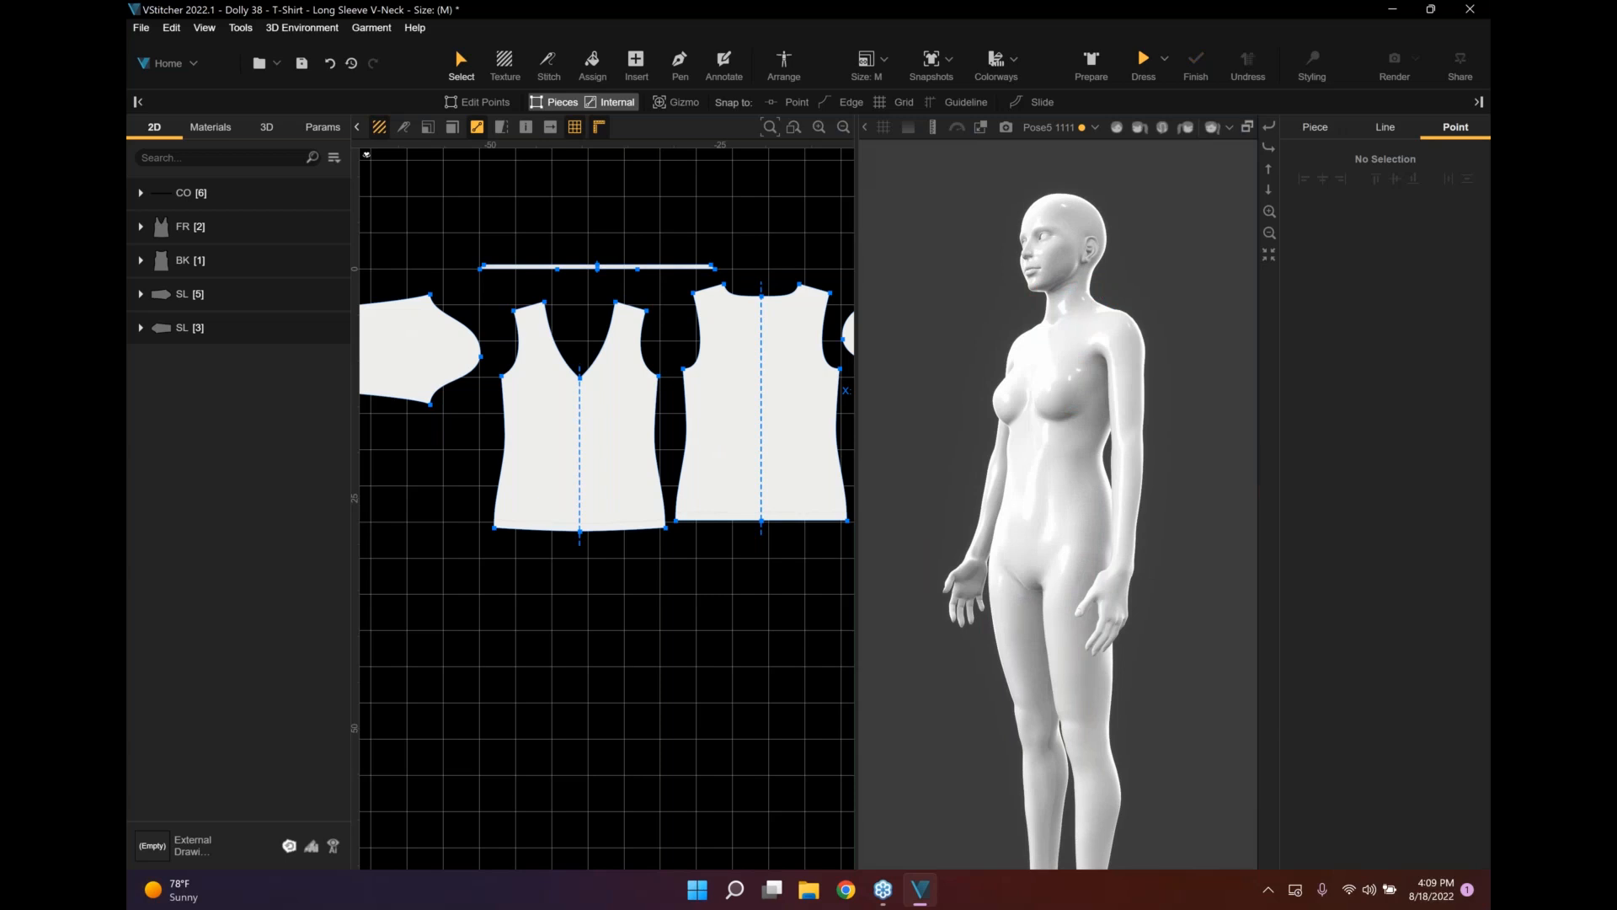
{"action": "left_click", "coordinate": [1119, 128]}
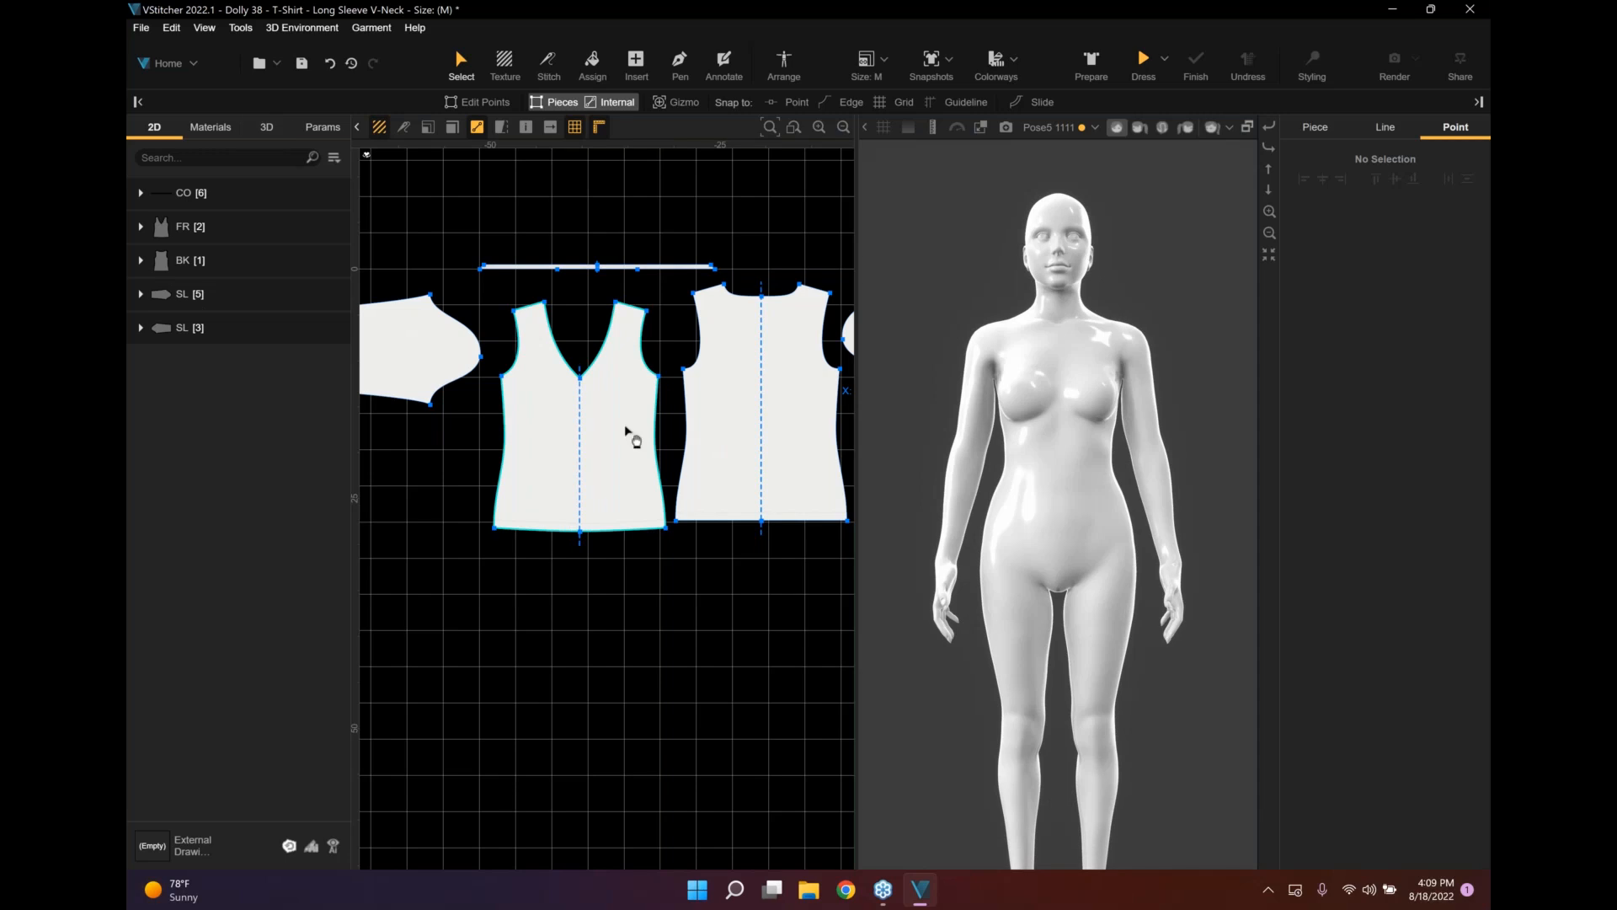
Nudge the front piece slightly upward in the 2D layout and check the 3D closet before returning to the piece list.
{"action": "left_click_drag", "start_coordinate": [625, 425], "coordinate": [526, 421]}
{"action": "left_click", "coordinate": [525, 419]}
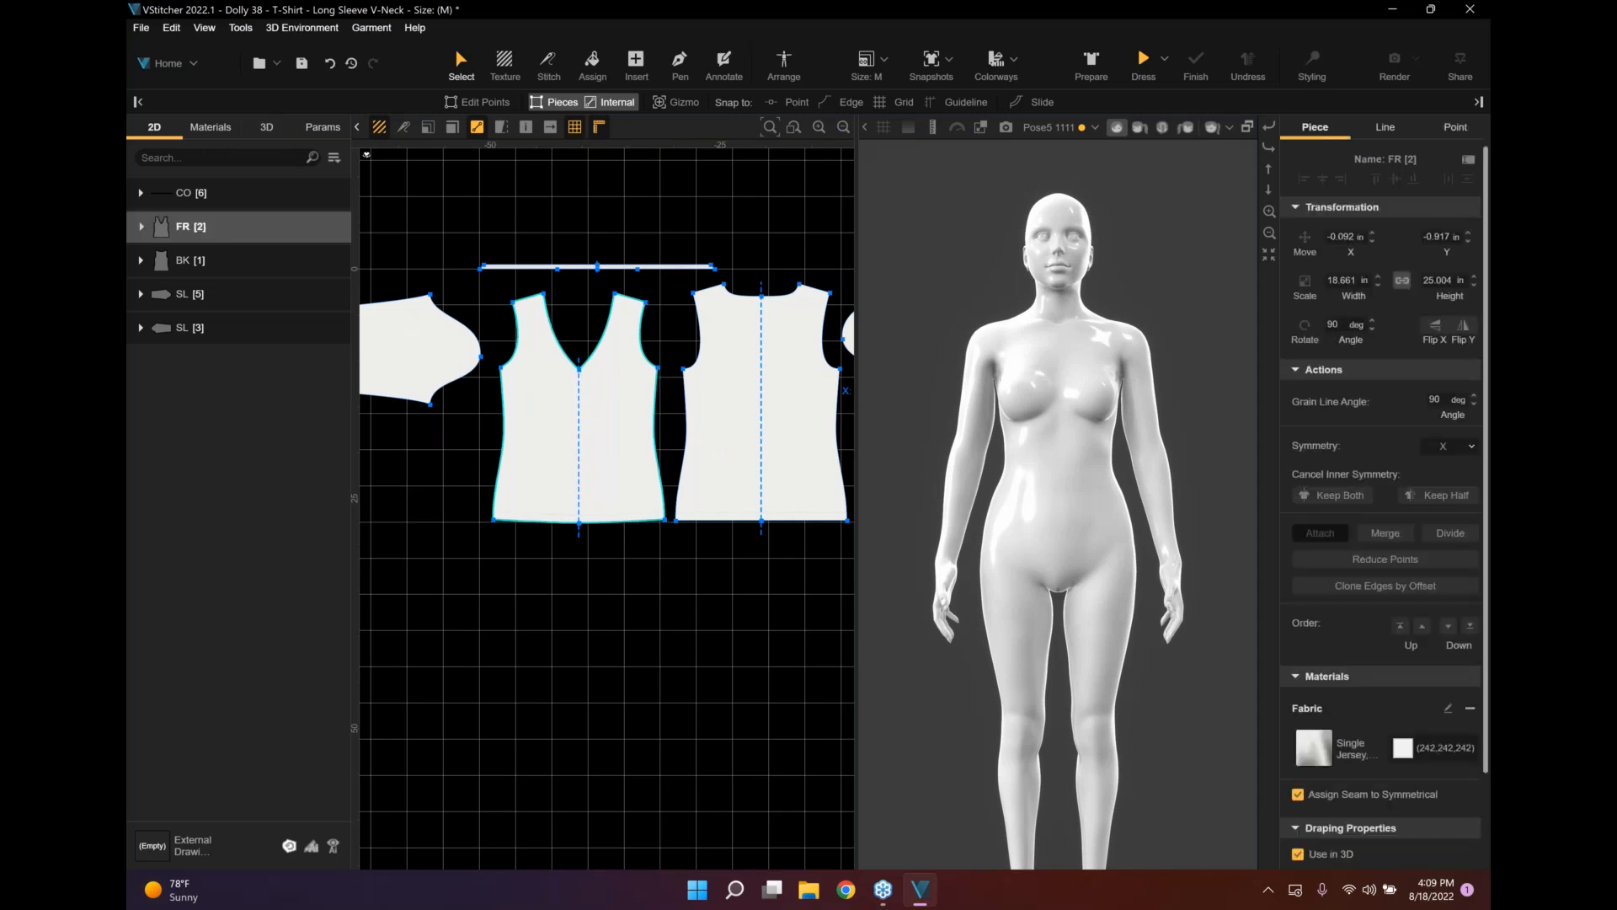
{"action": "left_click", "coordinate": [265, 128]}
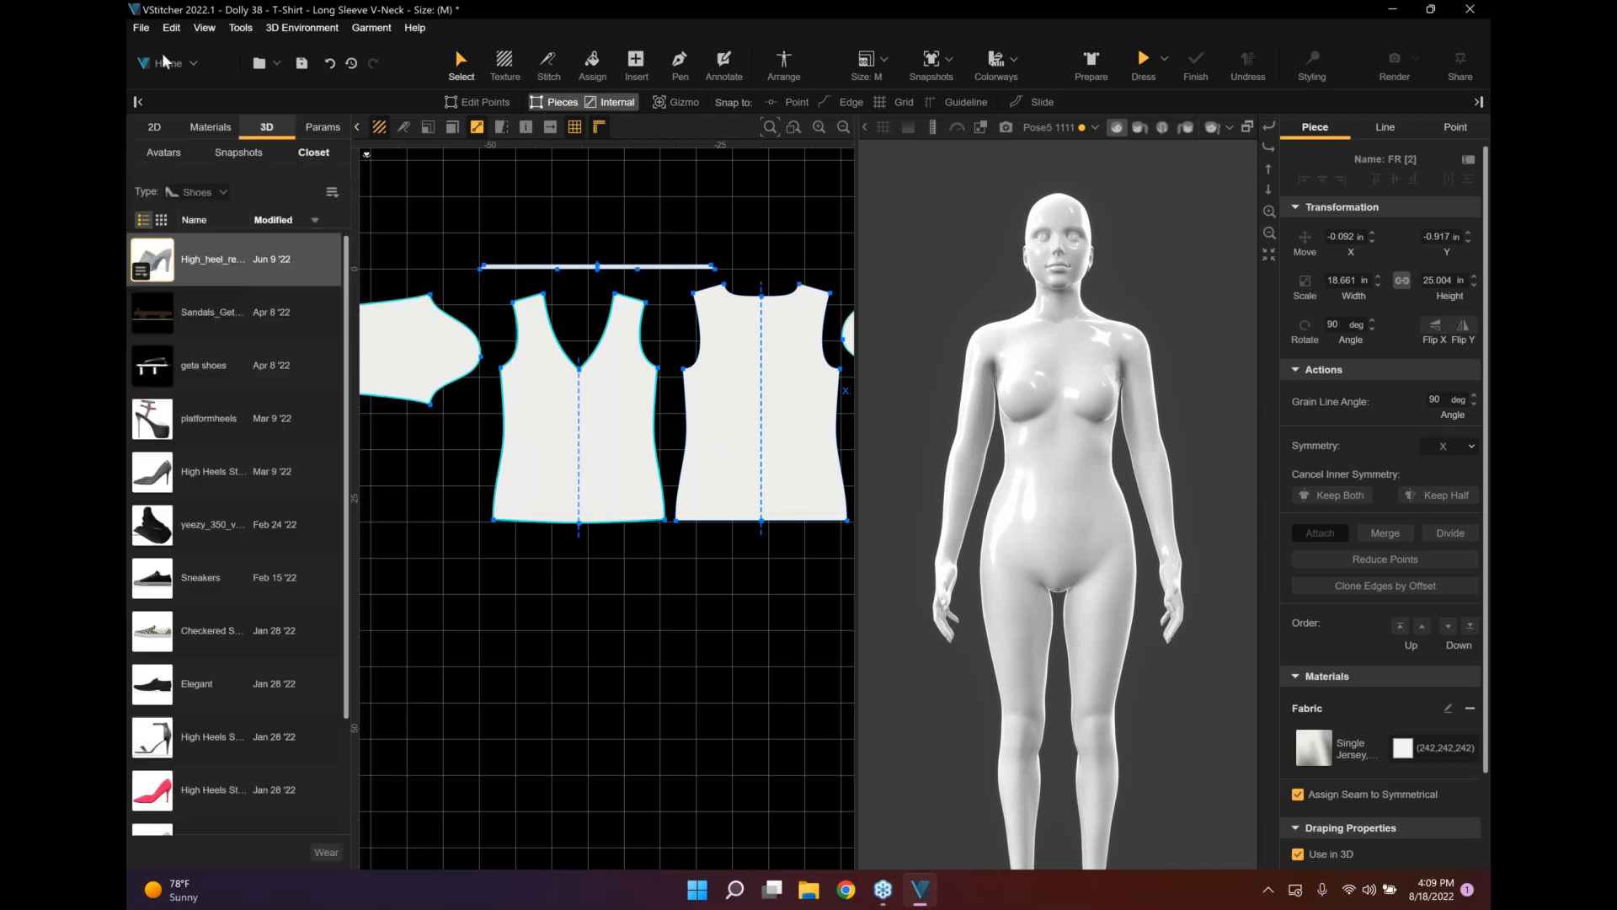
{"action": "left_click", "coordinate": [153, 128]}
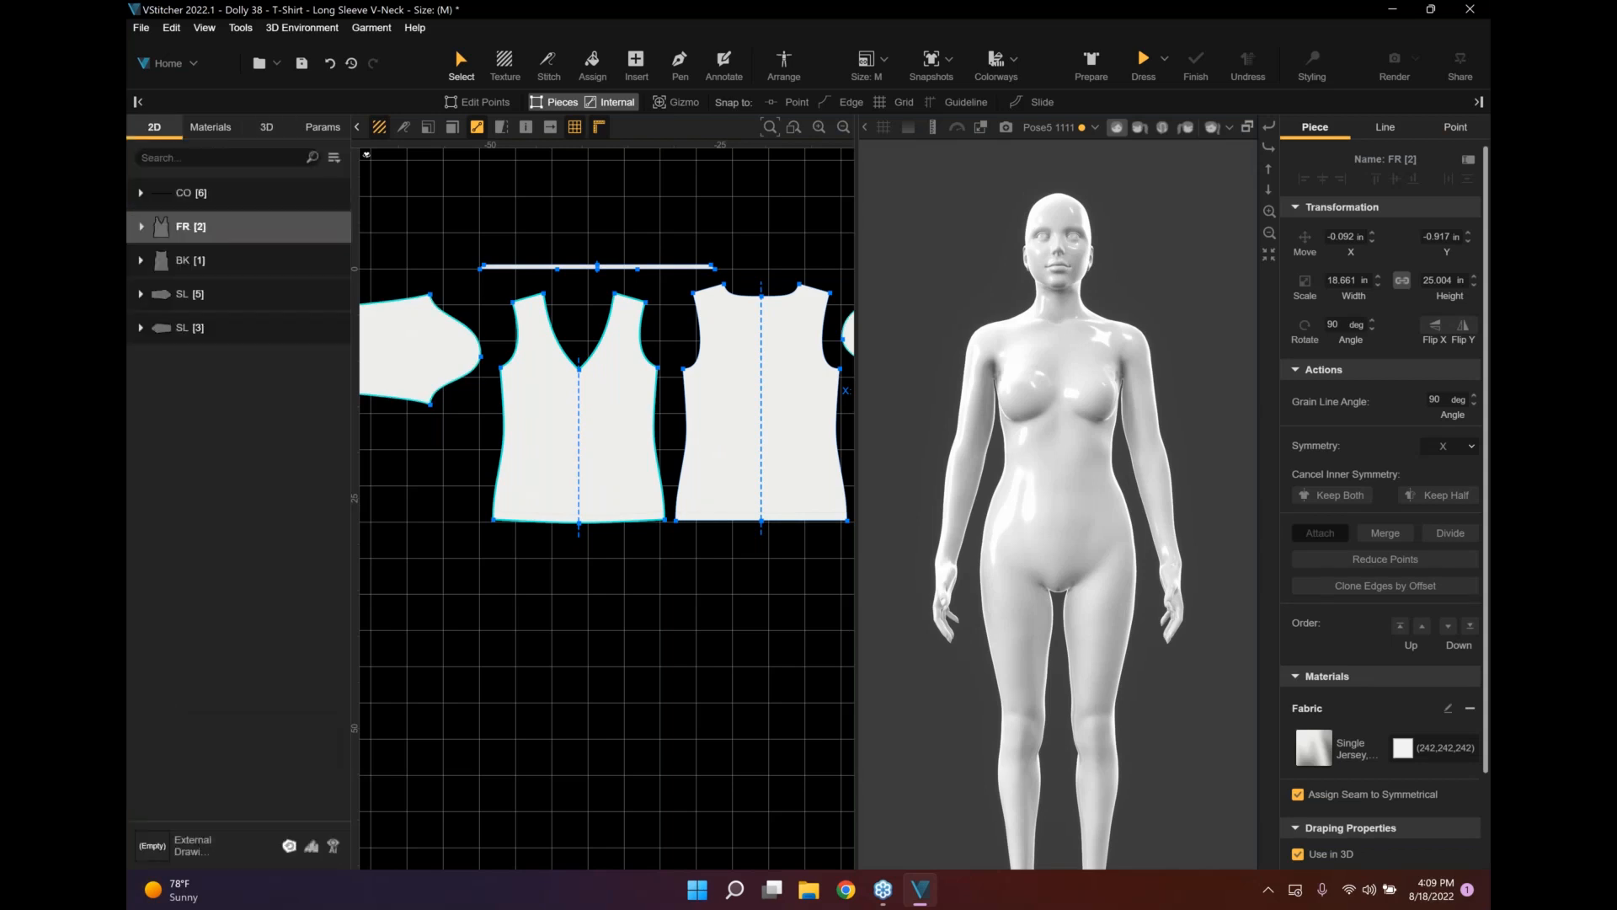
{"action": "scroll", "coordinate": [588, 306], "scroll_direction": "up", "scroll_amount": 1}
Open the Browzwear cloud library for importing and enter its Women collection.
{"action": "left_click", "coordinate": [141, 27]}
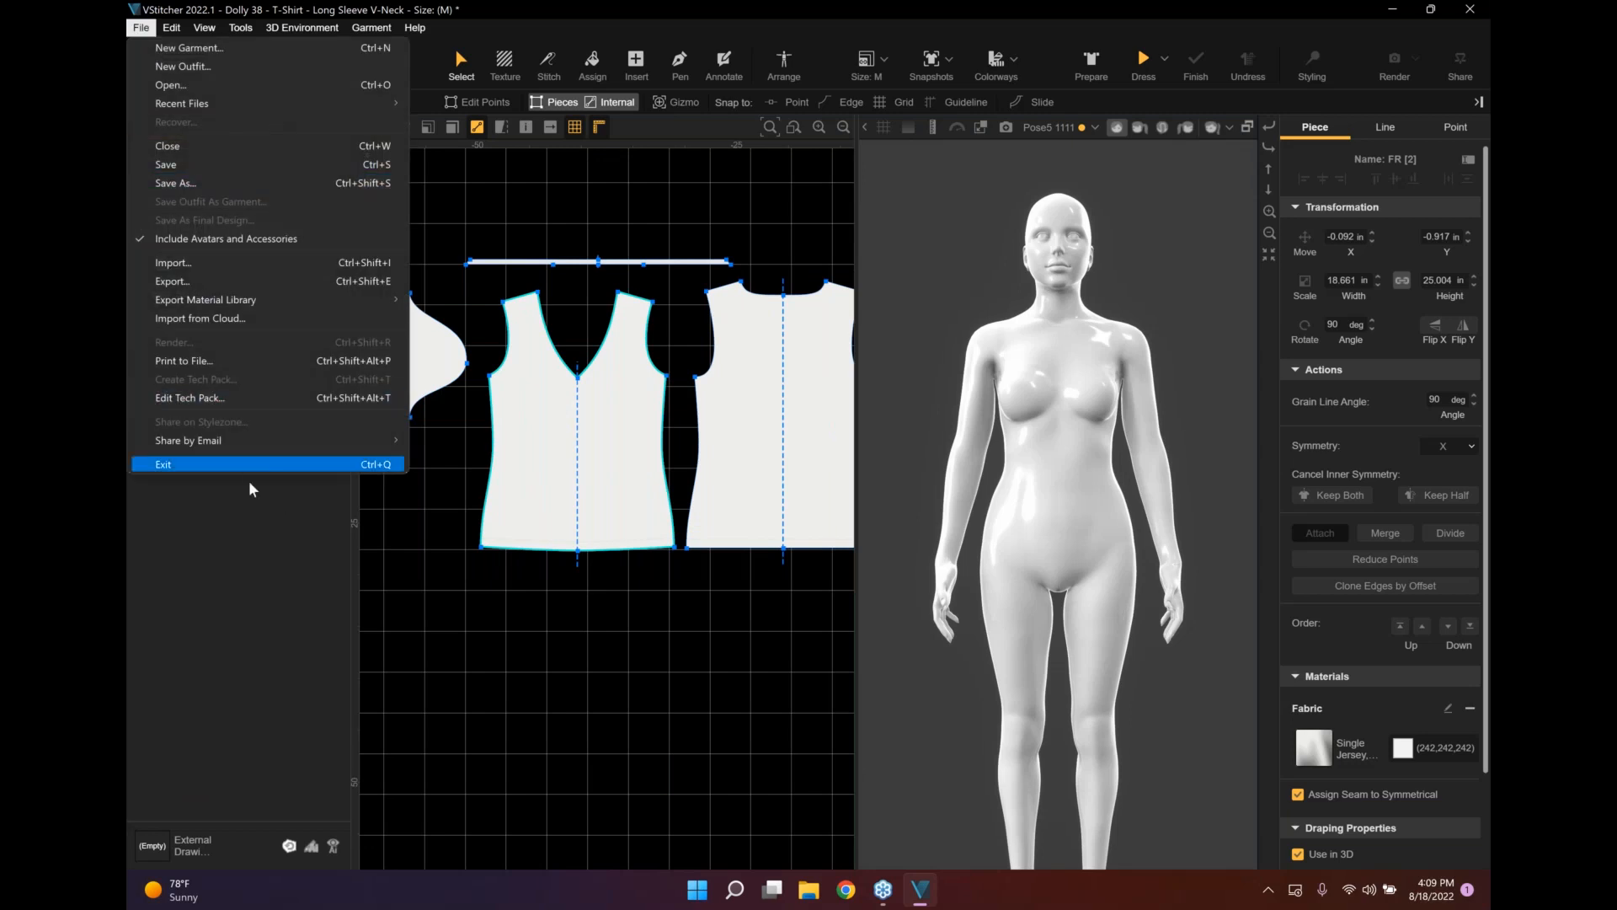
{"action": "left_click", "coordinate": [217, 317]}
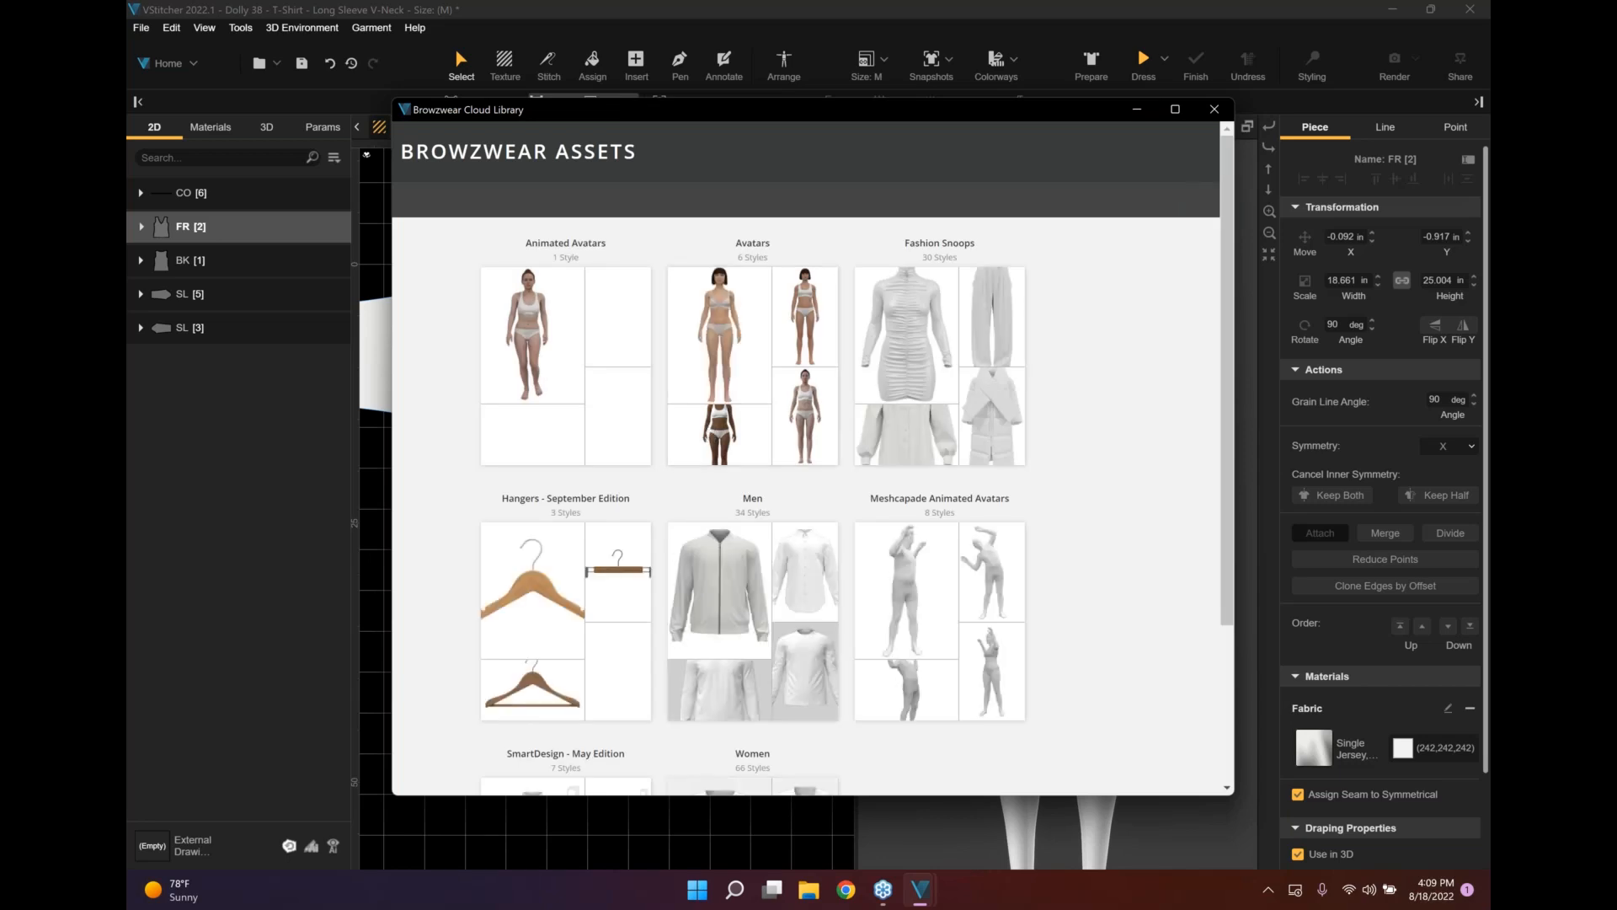
{"action": "scroll", "coordinate": [950, 585], "scroll_direction": "down", "scroll_amount": 4}
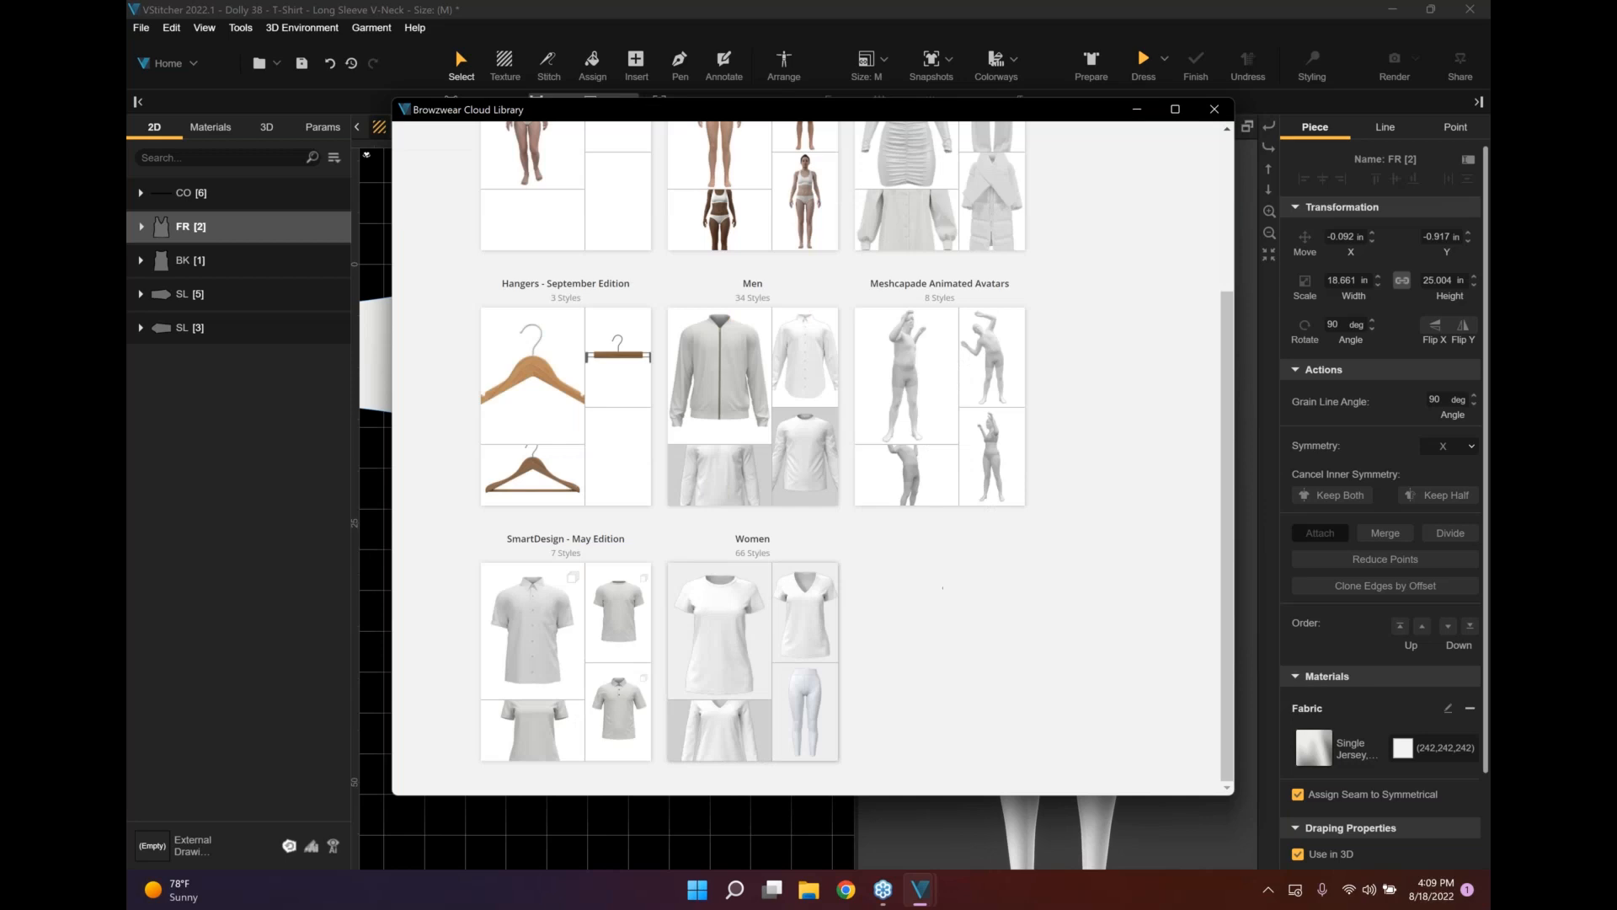
{"action": "left_click", "coordinate": [779, 636]}
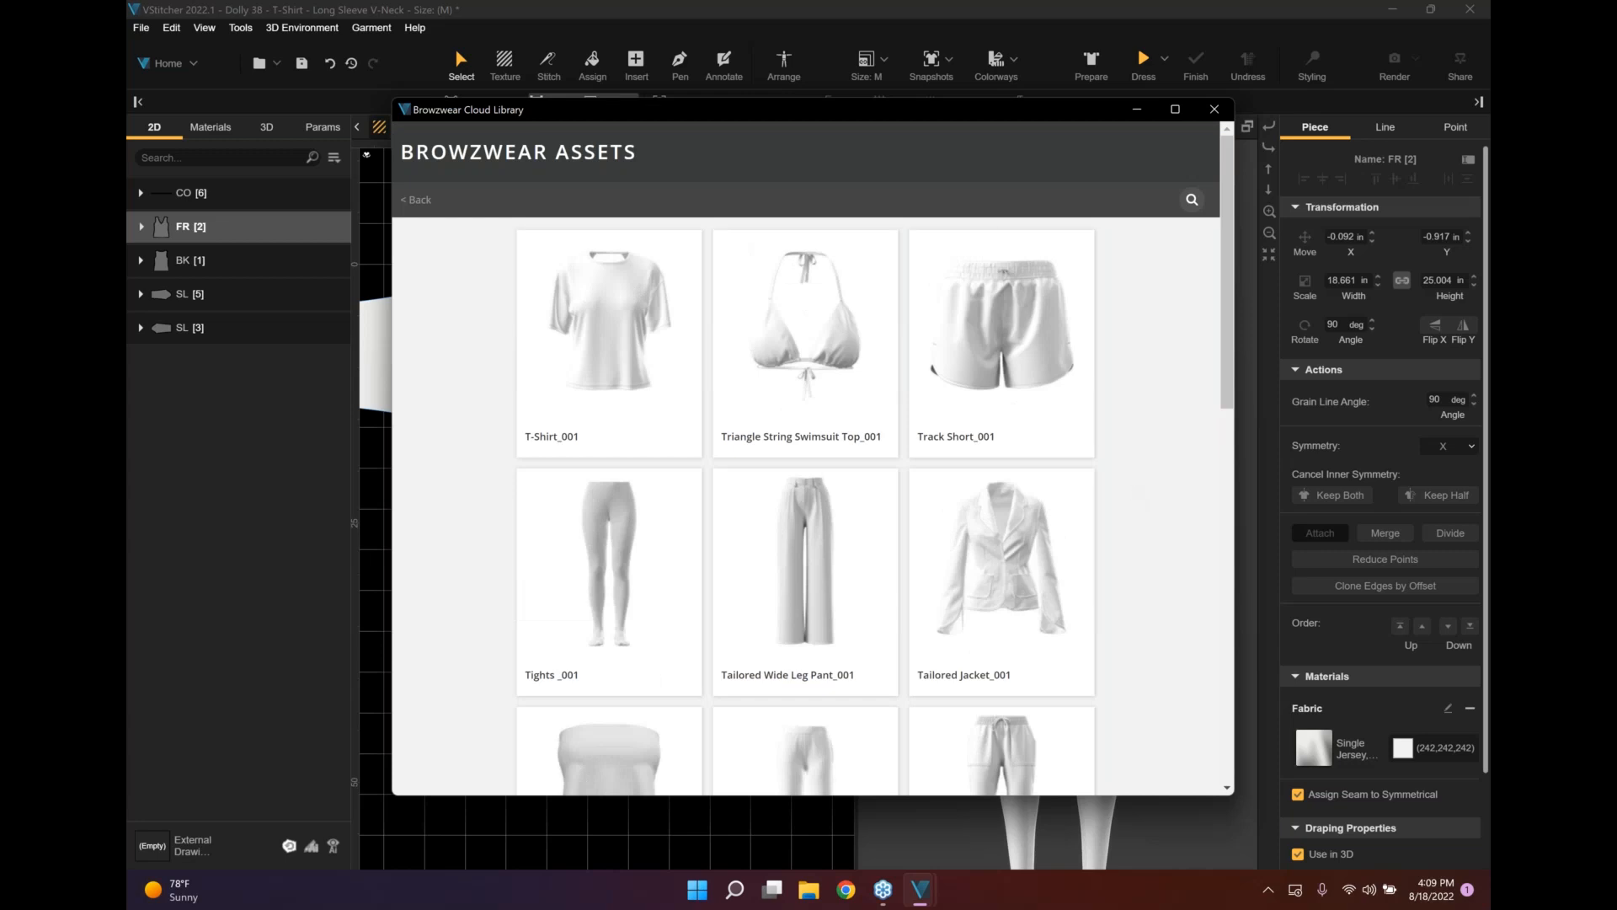
Browse the Women collection's garment styles to the end and open the preview of T-Shirt - Long Sleeve V-Neck.
{"action": "scroll", "coordinate": [1031, 360], "scroll_direction": "down", "scroll_amount": 5}
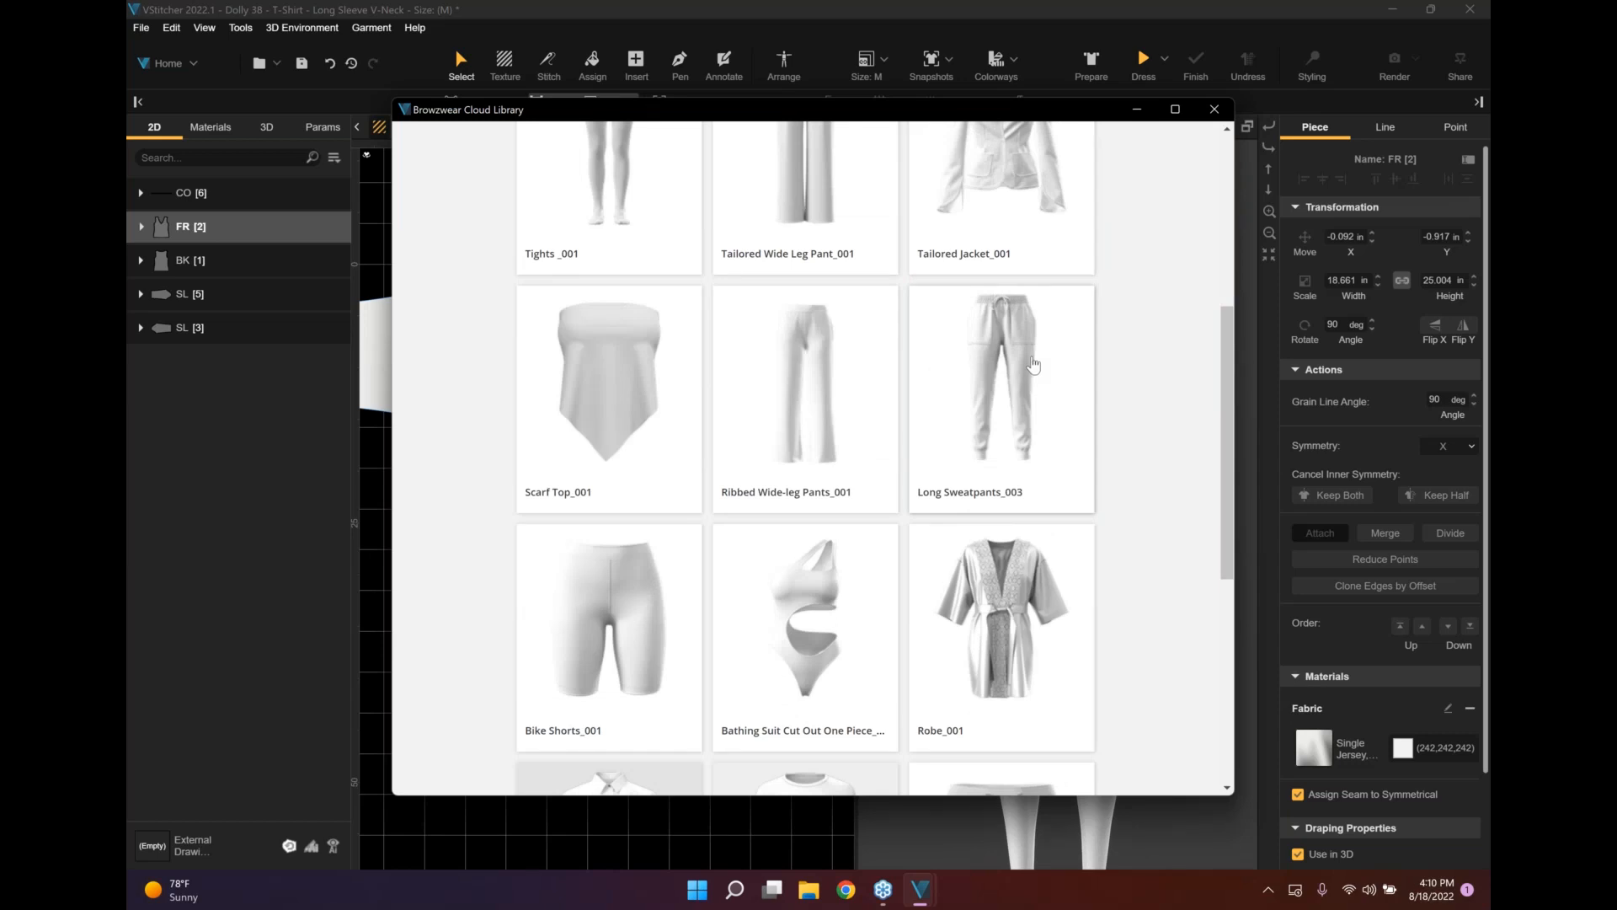
{"action": "scroll", "coordinate": [1034, 364], "scroll_direction": "down", "scroll_amount": 3}
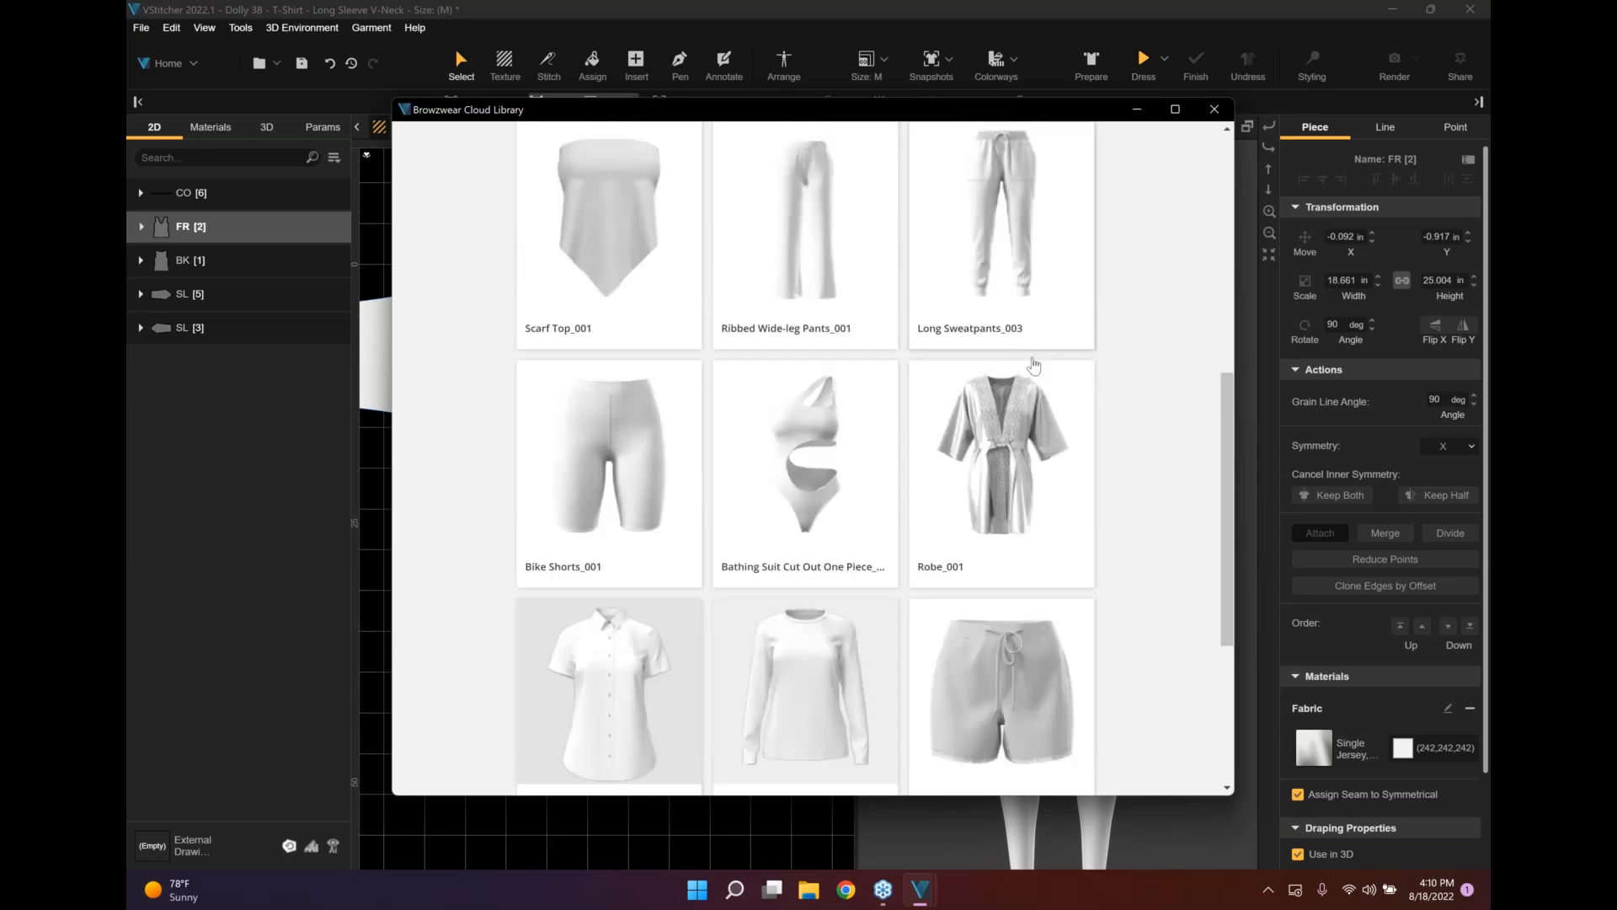
{"action": "scroll", "coordinate": [1042, 368], "scroll_direction": "down", "scroll_amount": 3}
{"action": "scroll", "coordinate": [1042, 369], "scroll_direction": "down", "scroll_amount": 5}
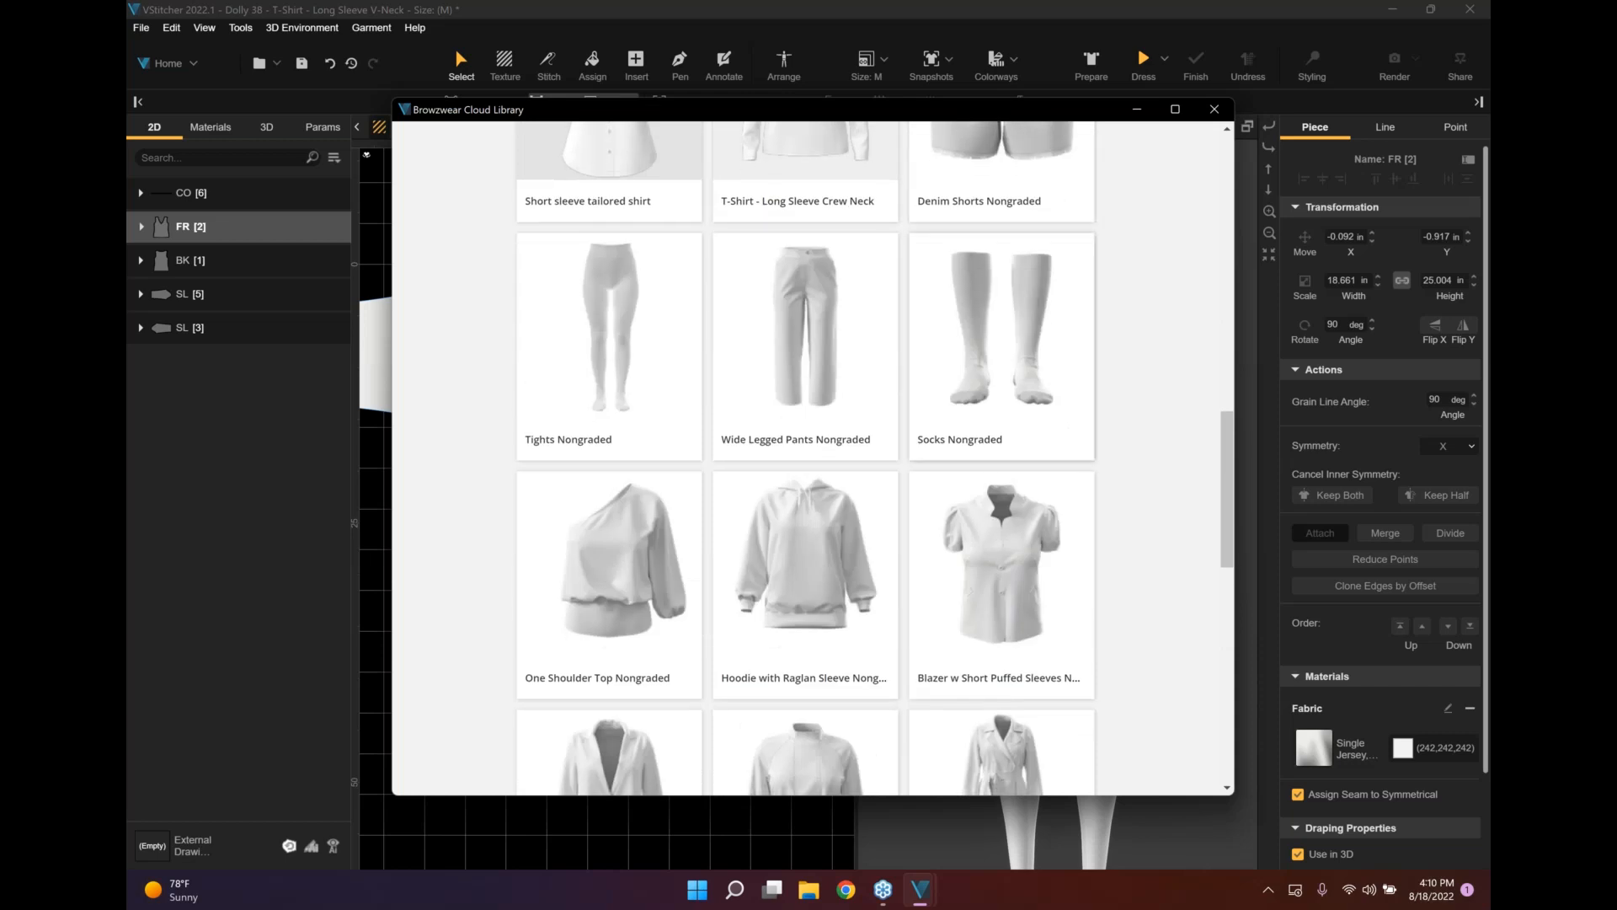
{"action": "scroll", "coordinate": [1044, 372], "scroll_direction": "down", "scroll_amount": 14}
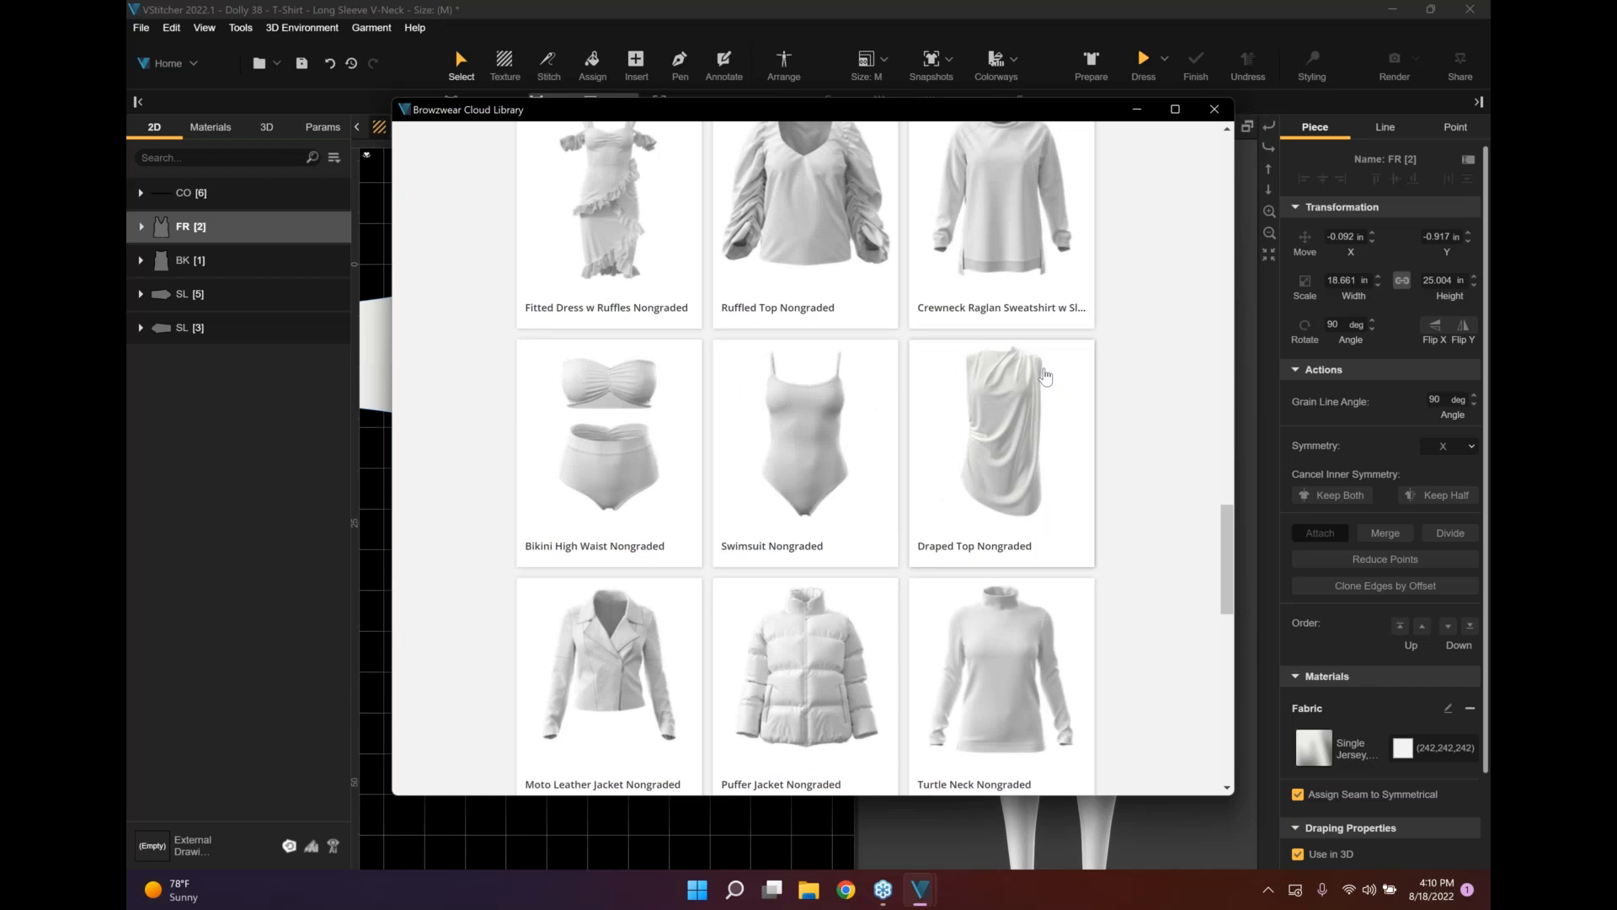
{"action": "scroll", "coordinate": [1044, 377], "scroll_direction": "down", "scroll_amount": 3}
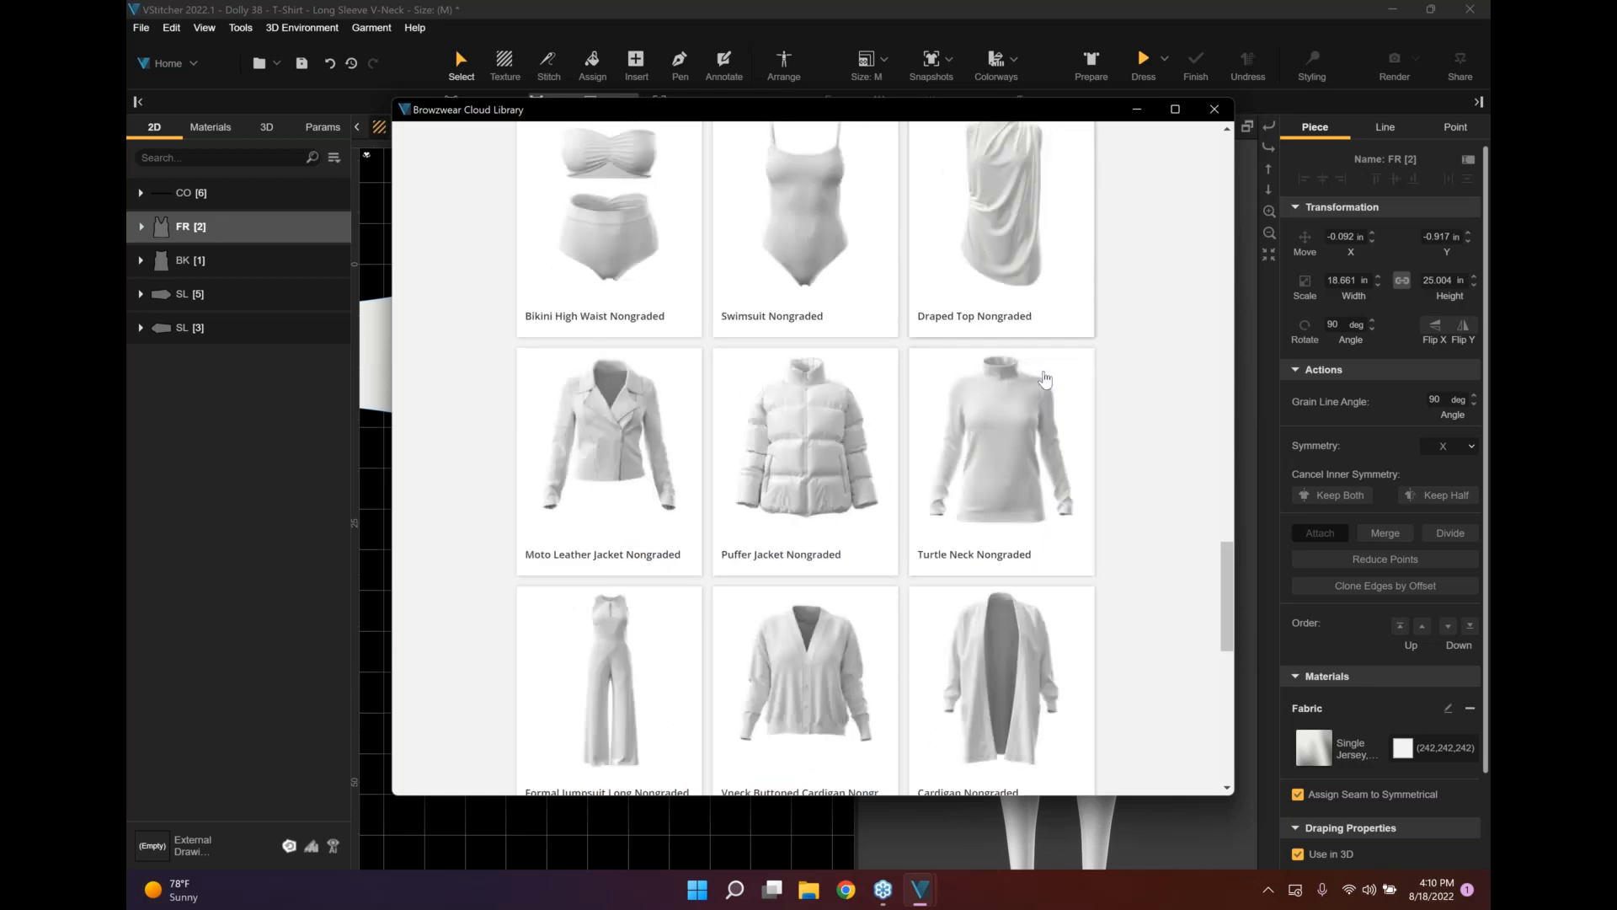
{"action": "scroll", "coordinate": [1045, 377], "scroll_direction": "down", "scroll_amount": 2}
{"action": "scroll", "coordinate": [1048, 367], "scroll_direction": "down", "scroll_amount": 5}
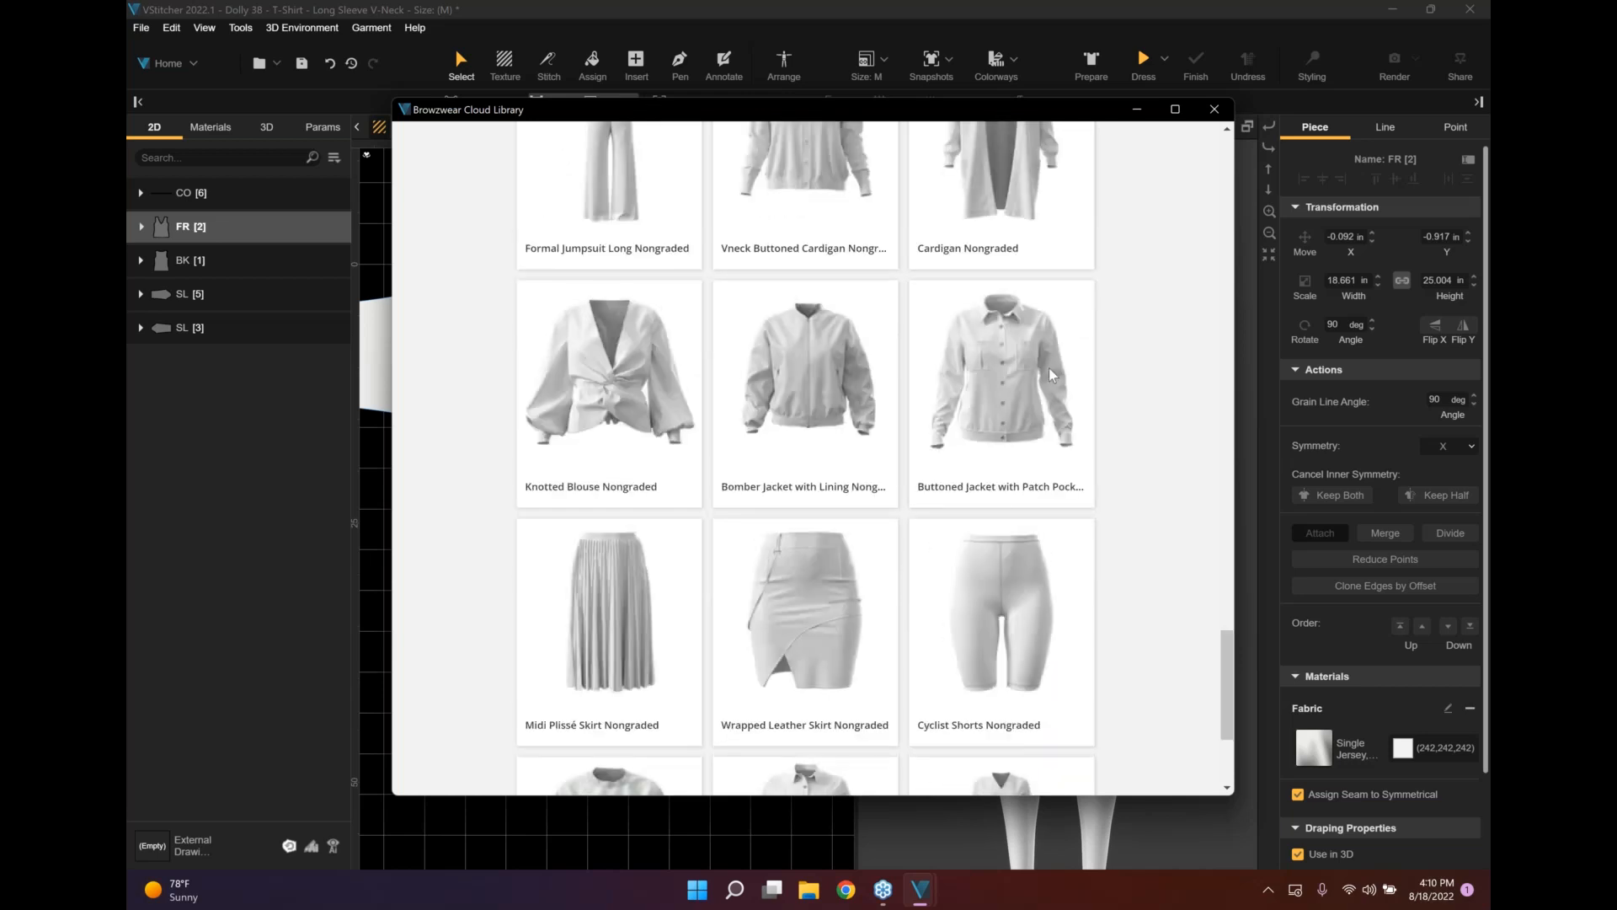
{"action": "scroll", "coordinate": [1048, 368], "scroll_direction": "down", "scroll_amount": 3}
{"action": "scroll", "coordinate": [1052, 354], "scroll_direction": "down", "scroll_amount": 5}
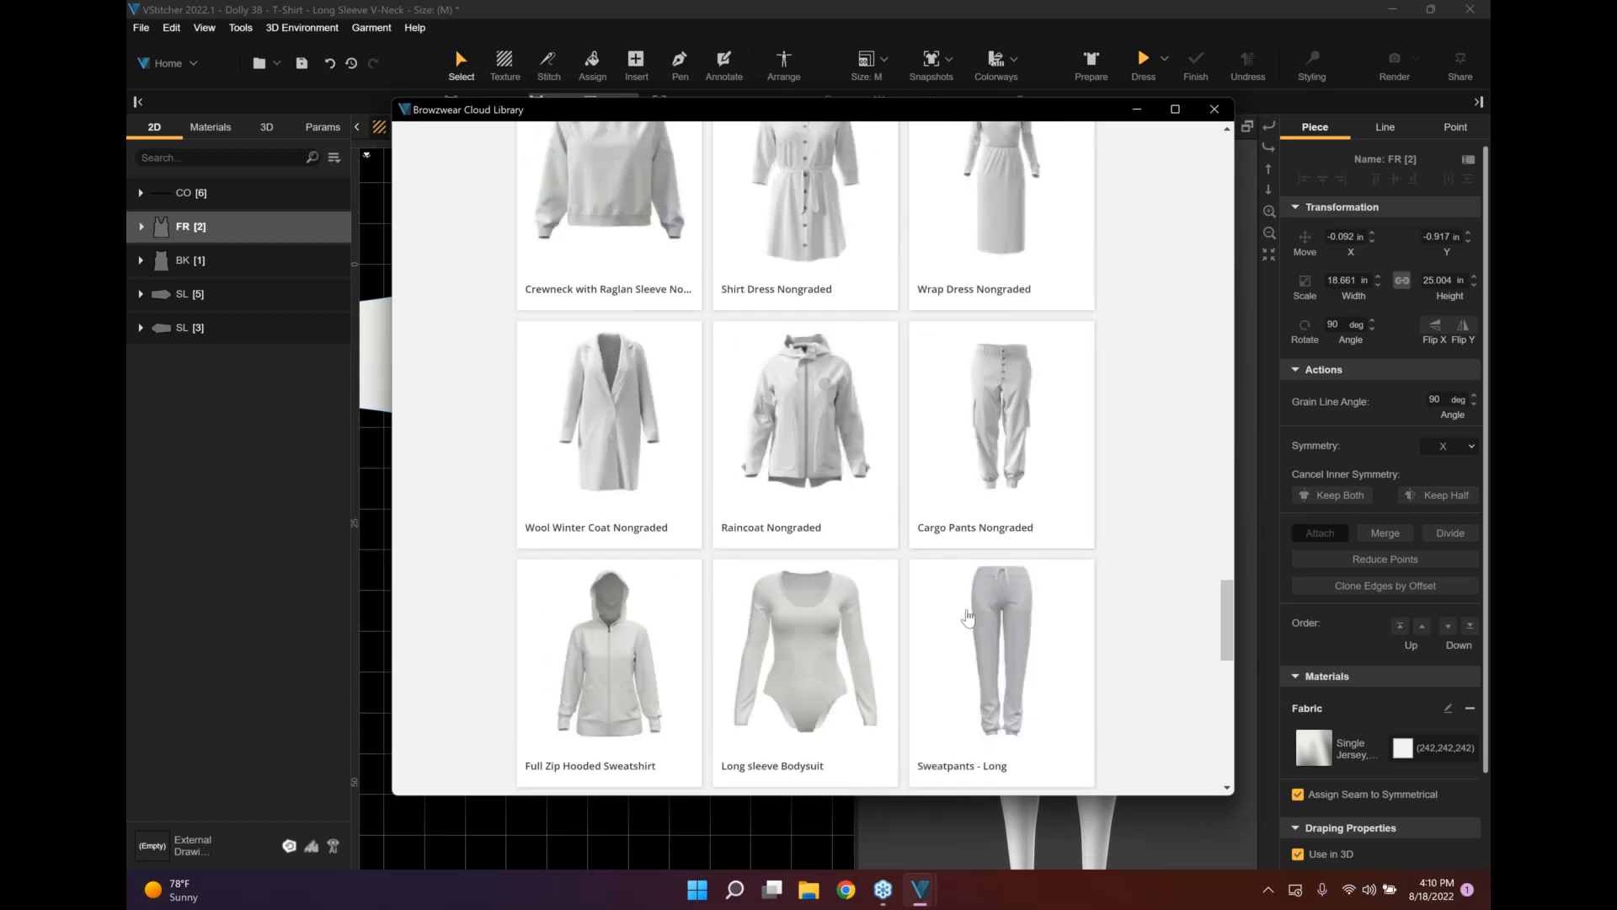
{"action": "scroll", "coordinate": [969, 616], "scroll_direction": "down", "scroll_amount": 1}
{"action": "scroll", "coordinate": [971, 616], "scroll_direction": "down", "scroll_amount": 10}
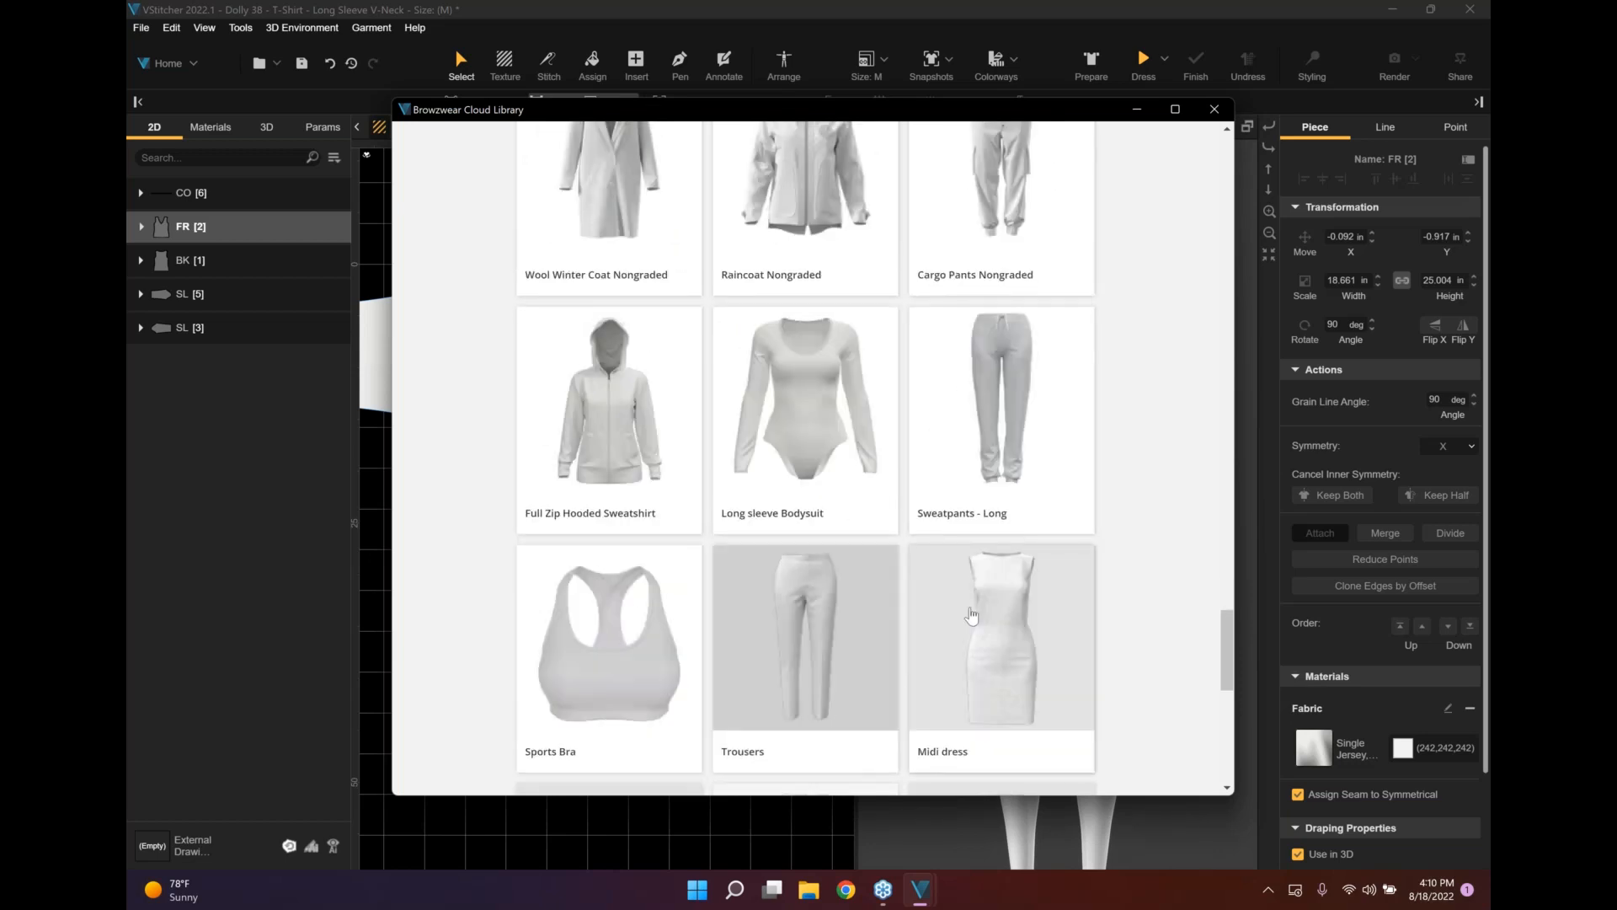
{"action": "scroll", "coordinate": [971, 616], "scroll_direction": "down", "scroll_amount": 2}
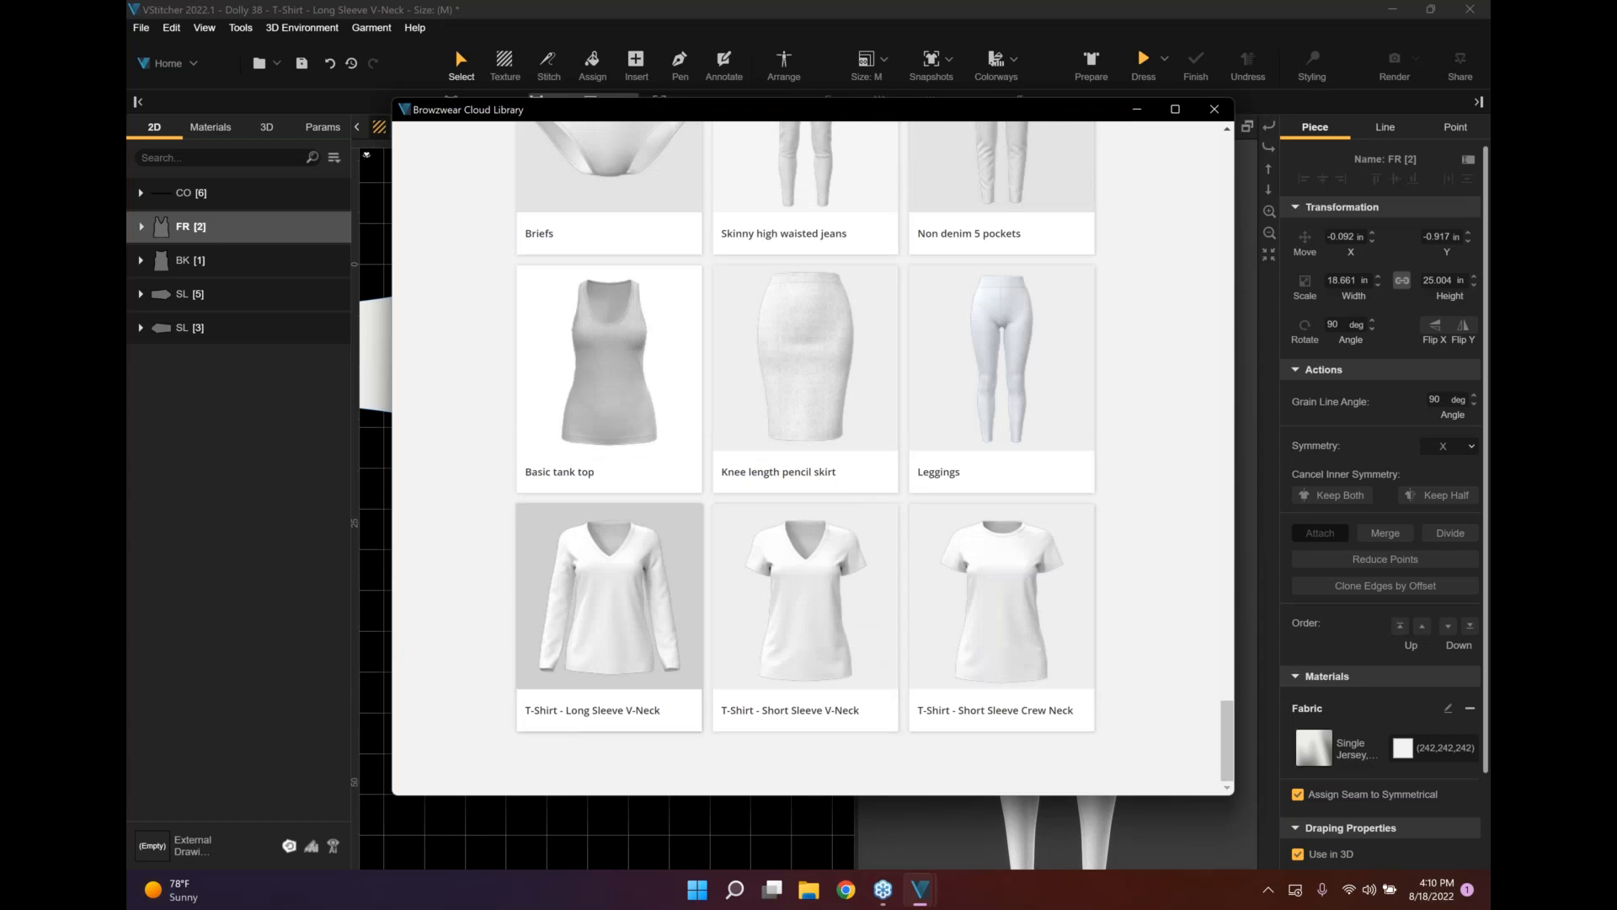
{"action": "left_click", "coordinate": [654, 668]}
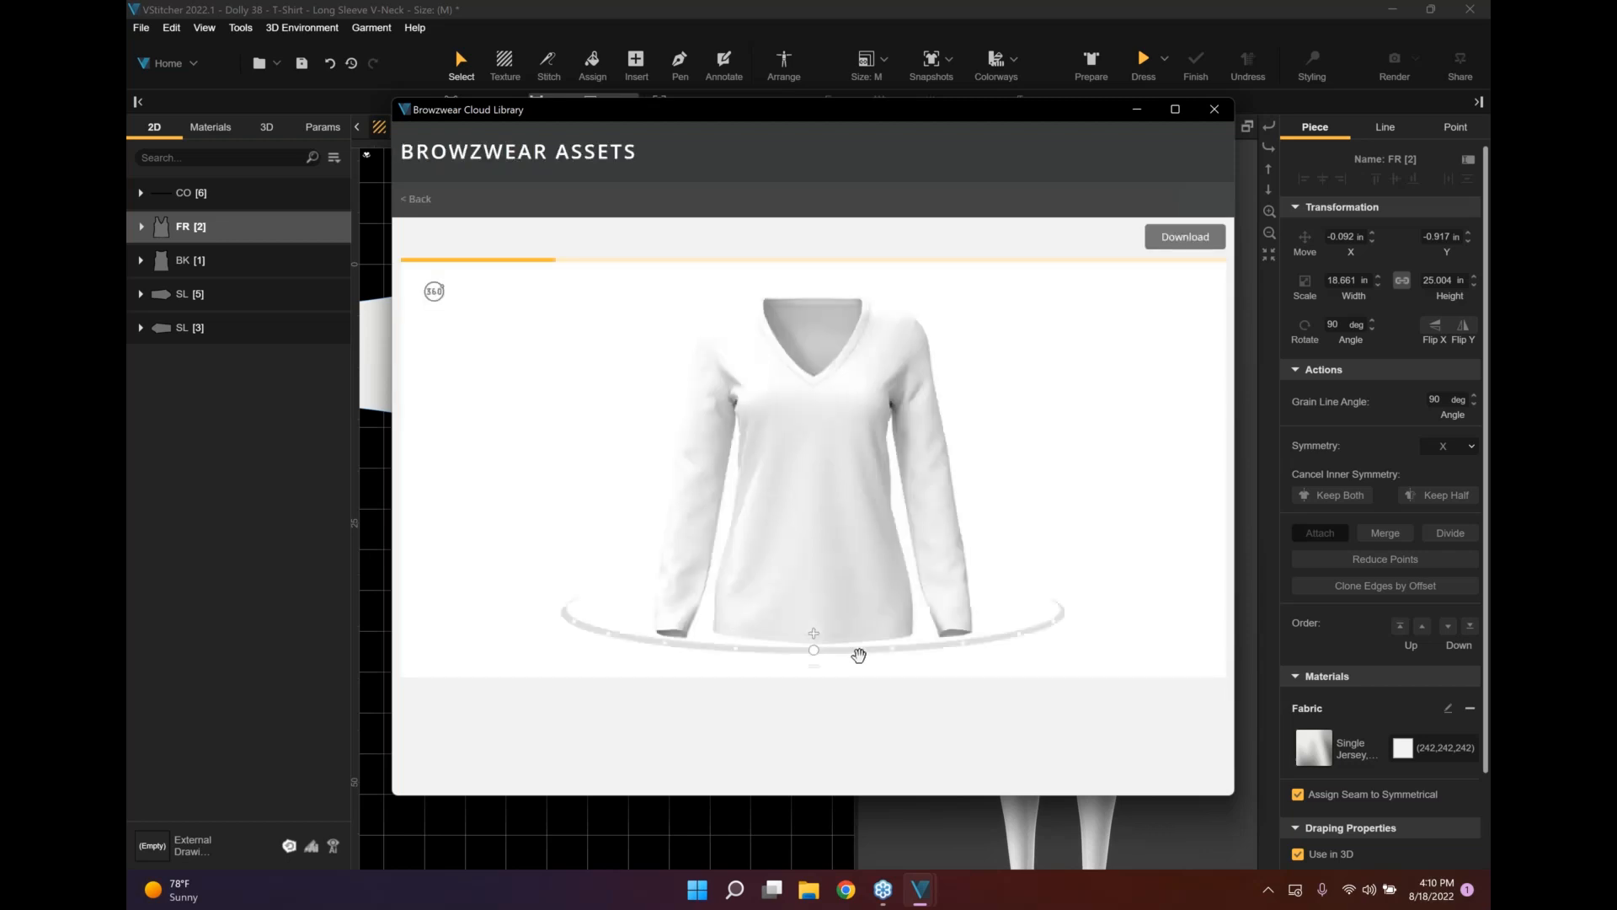
Rotate the long-sleeve V-neck T-shirt preview to examine it from an angle, then close the cloud library.
{"action": "left_click_drag", "start_coordinate": [814, 649], "coordinate": [905, 642]}
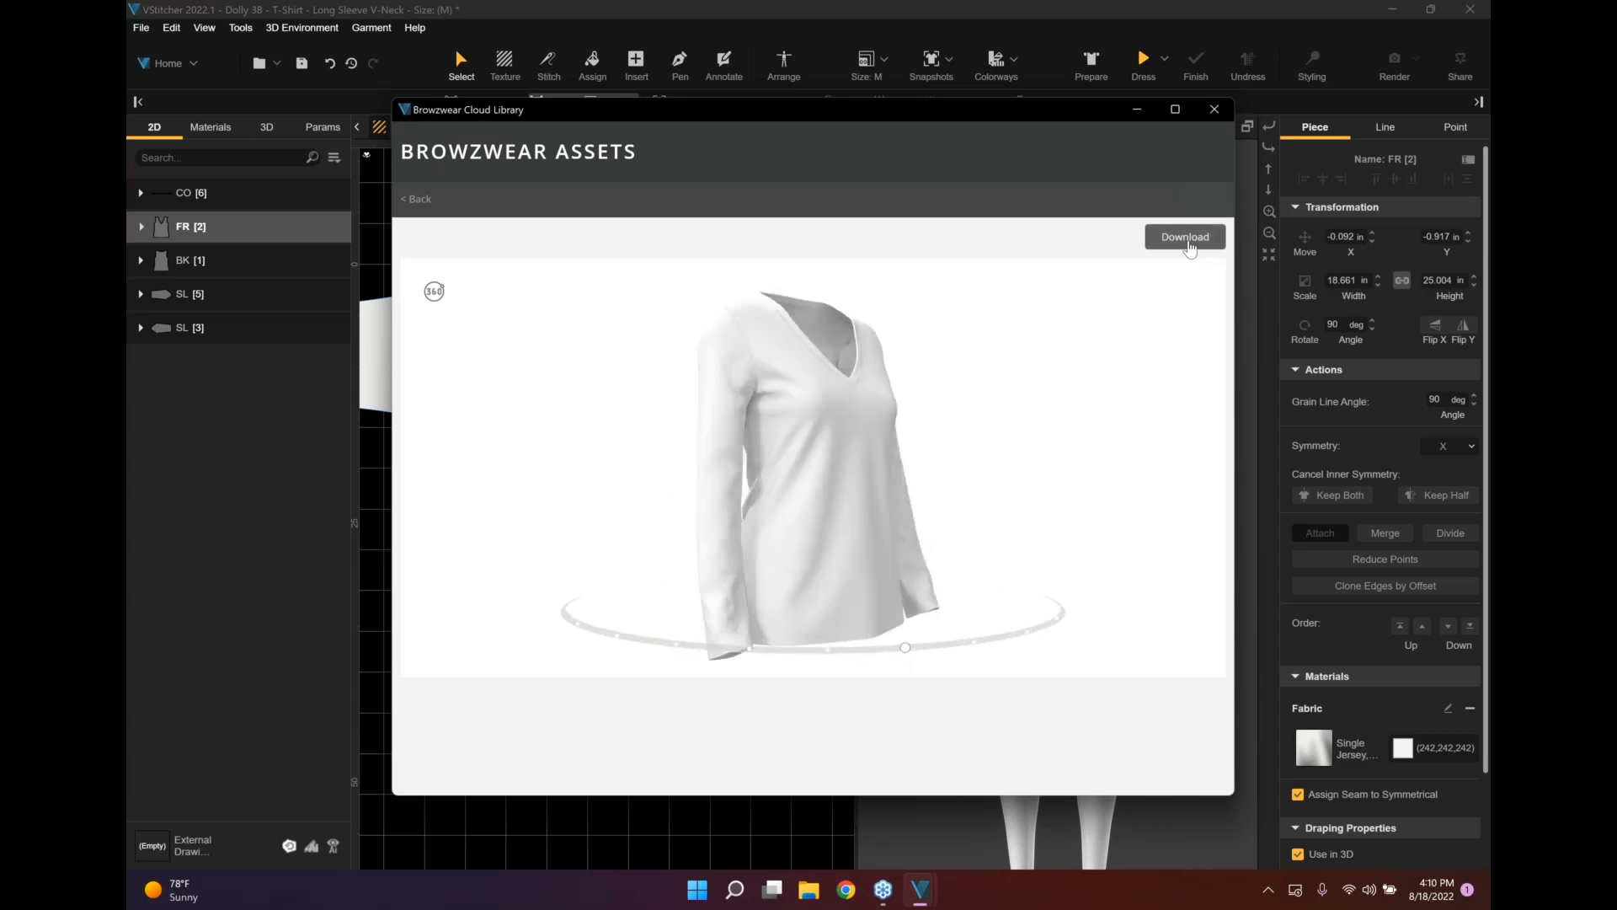
{"action": "left_click", "coordinate": [1186, 240]}
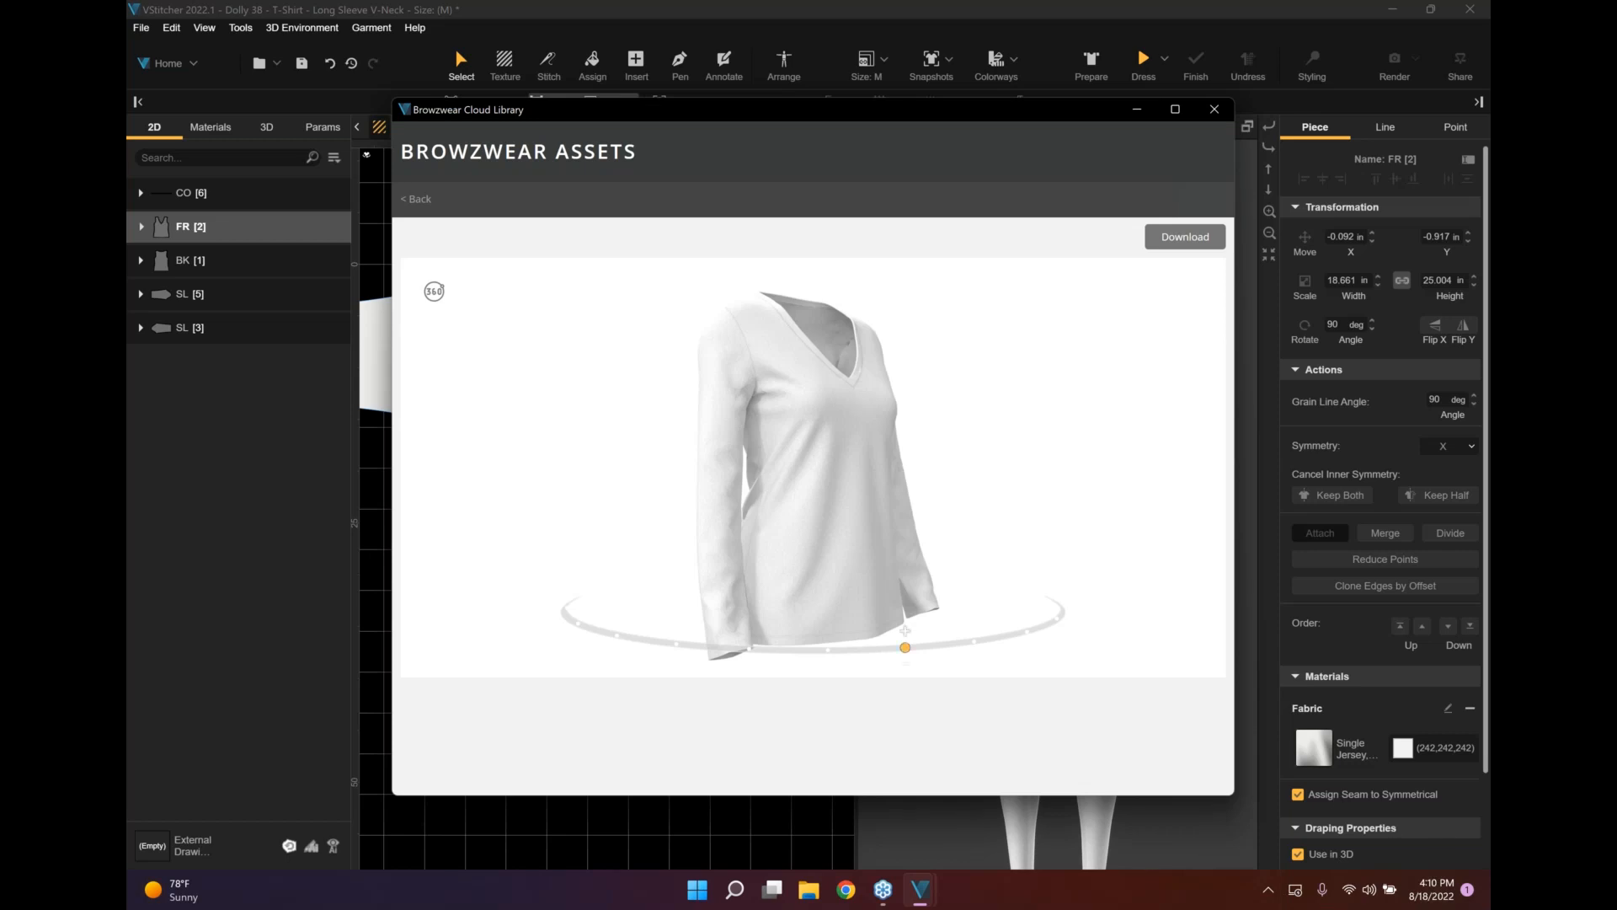
{"action": "left_click_drag", "start_coordinate": [896, 649], "coordinate": [880, 650]}
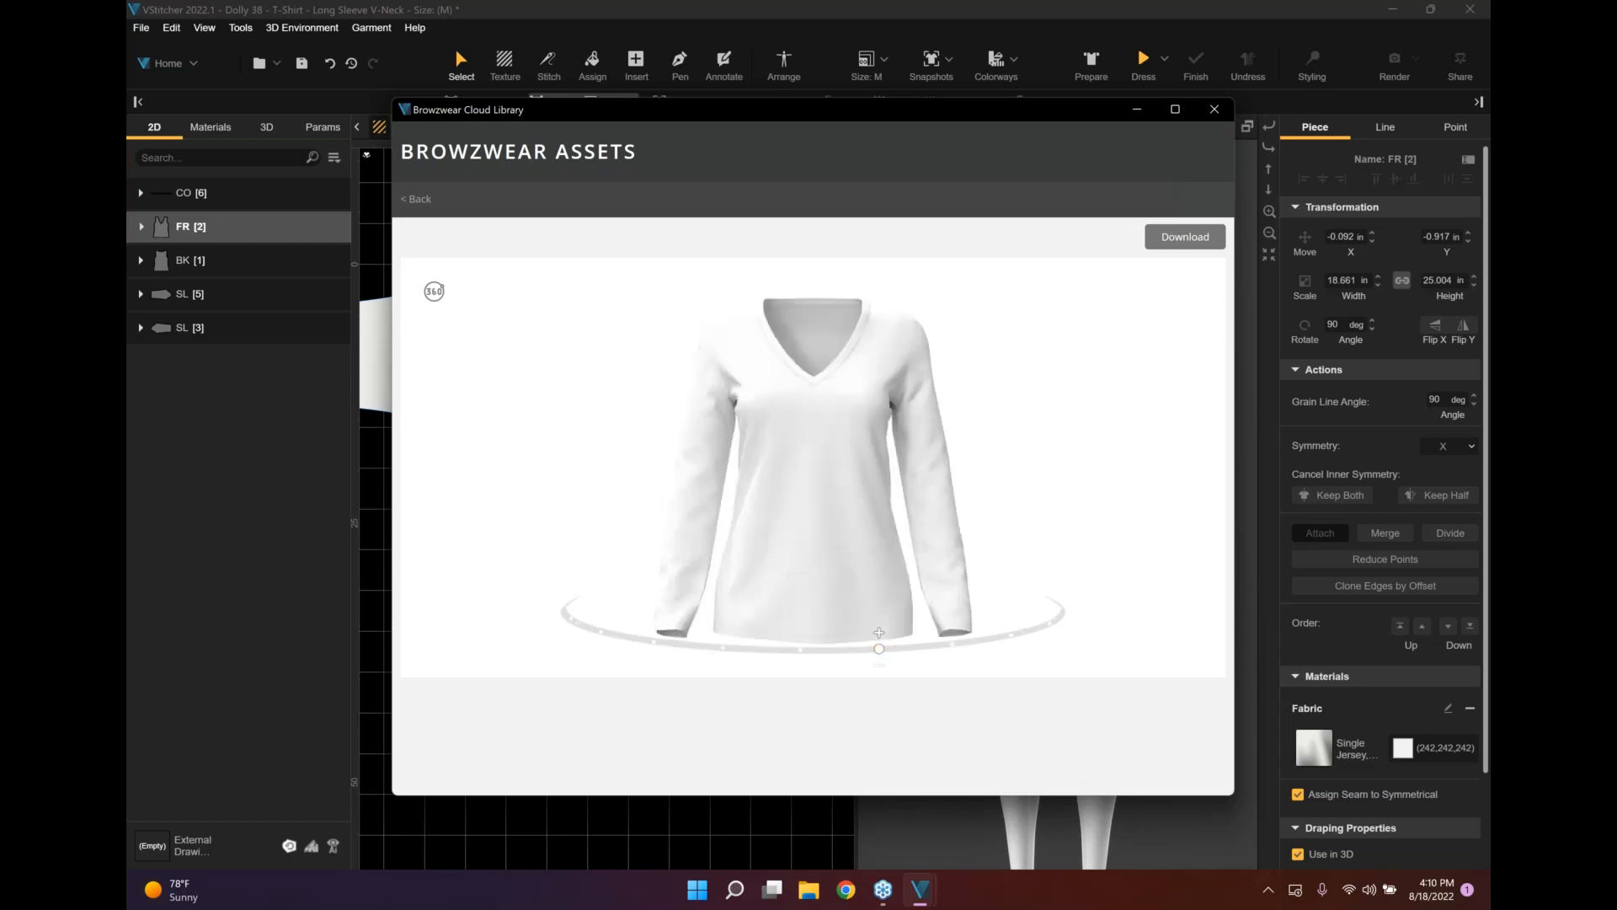
{"action": "left_click", "coordinate": [1212, 110]}
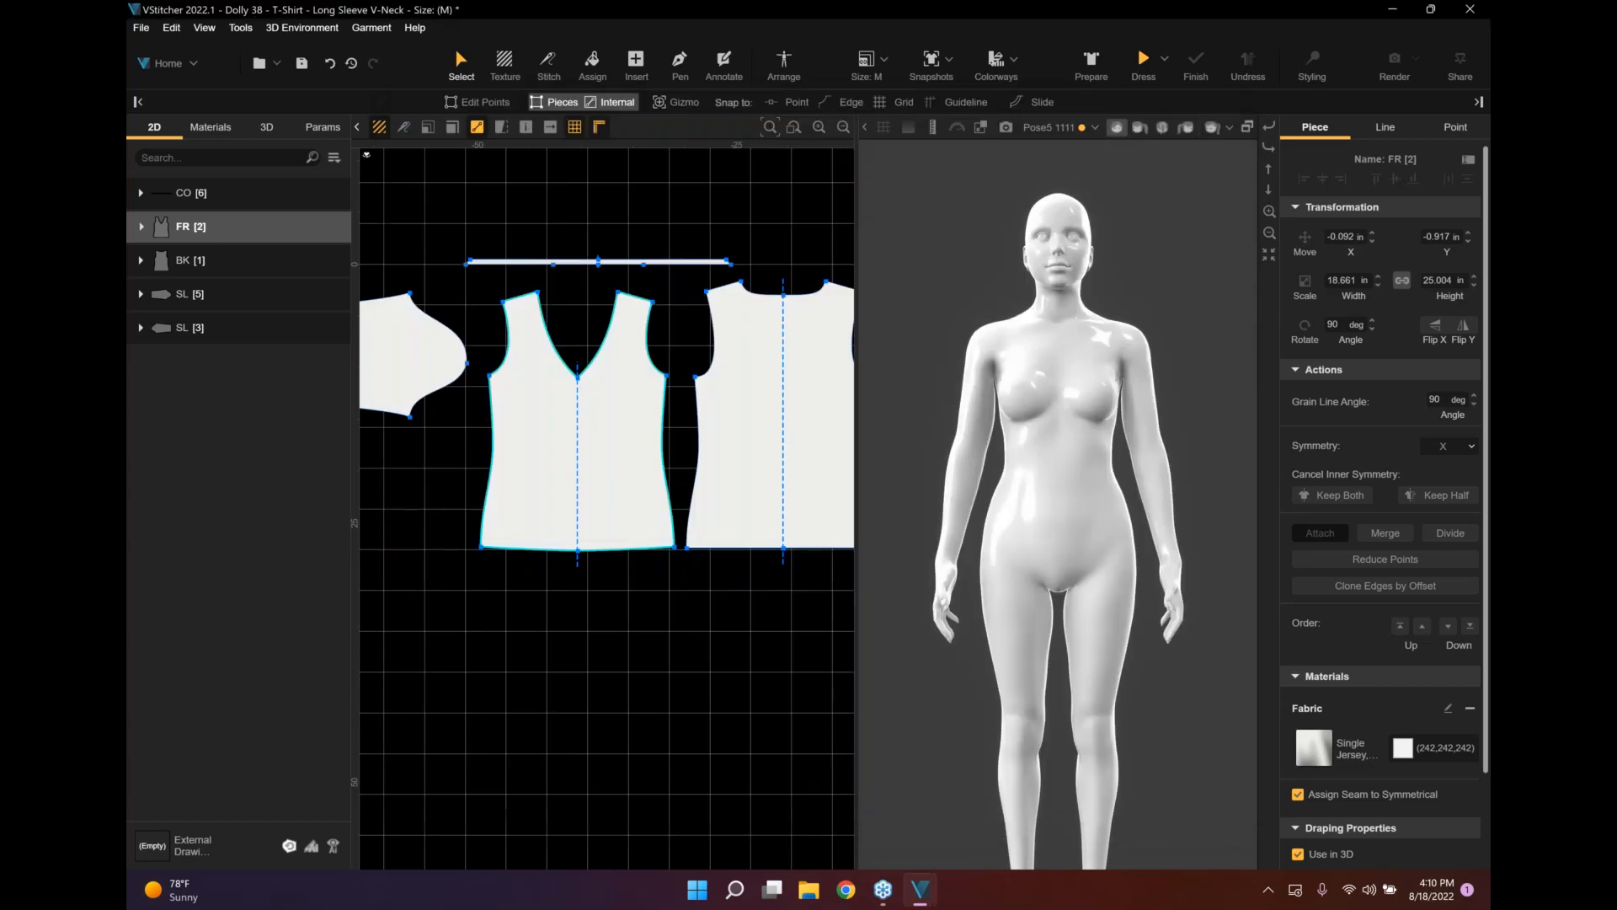
Load the size S snapshot on Dolly 36 and view the dressed garment from the side and the front.
{"action": "left_click", "coordinate": [269, 133]}
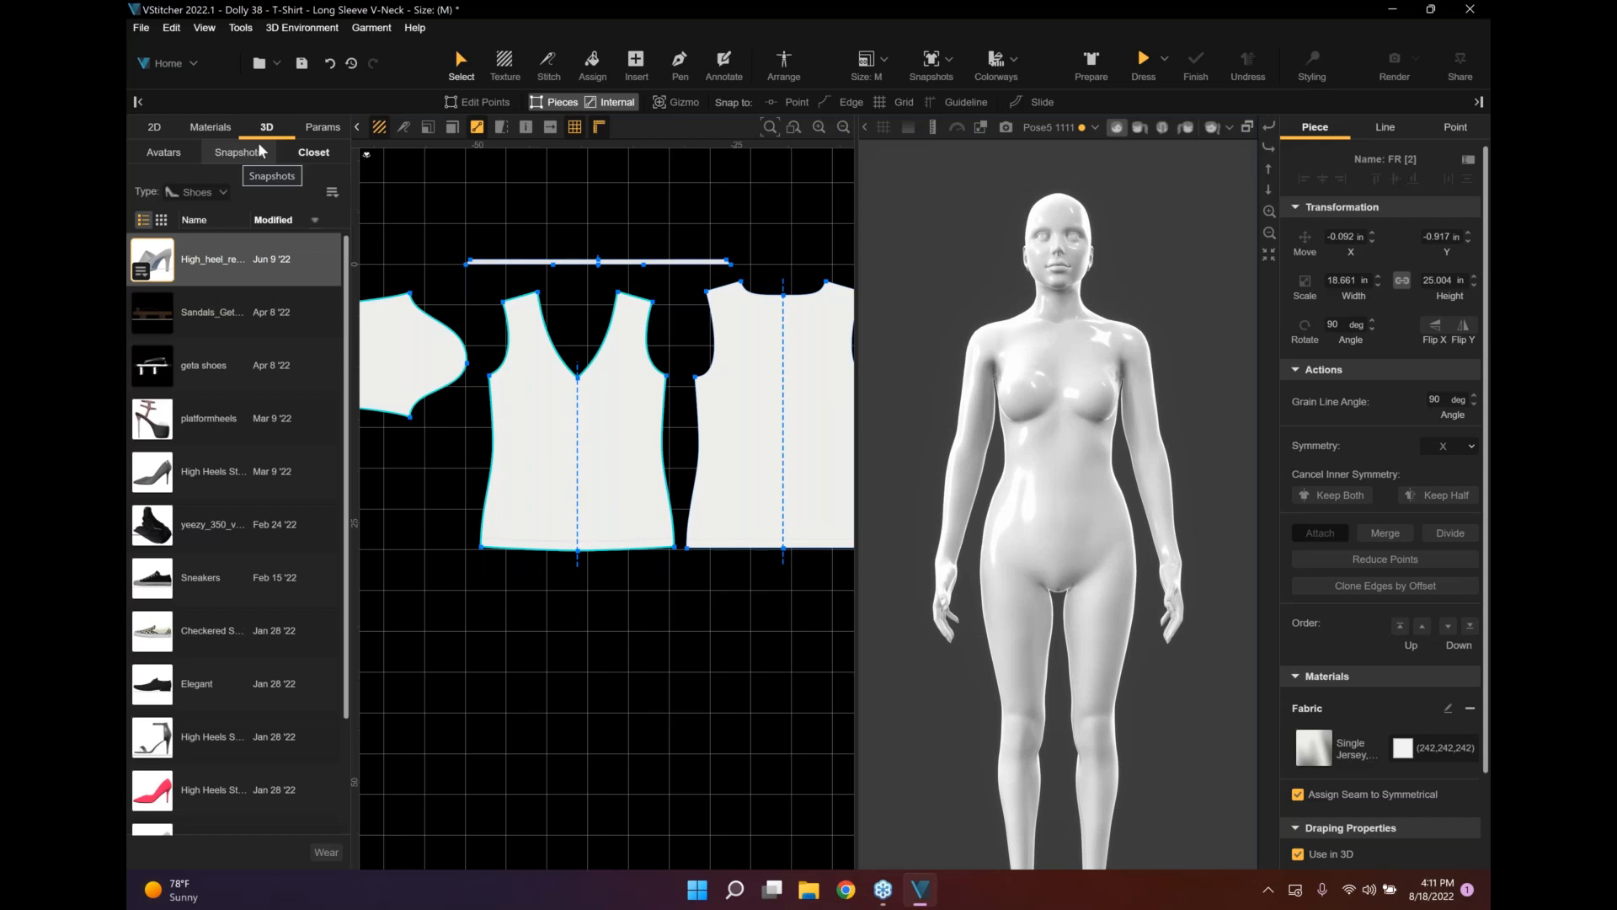
{"action": "left_click", "coordinate": [234, 154]}
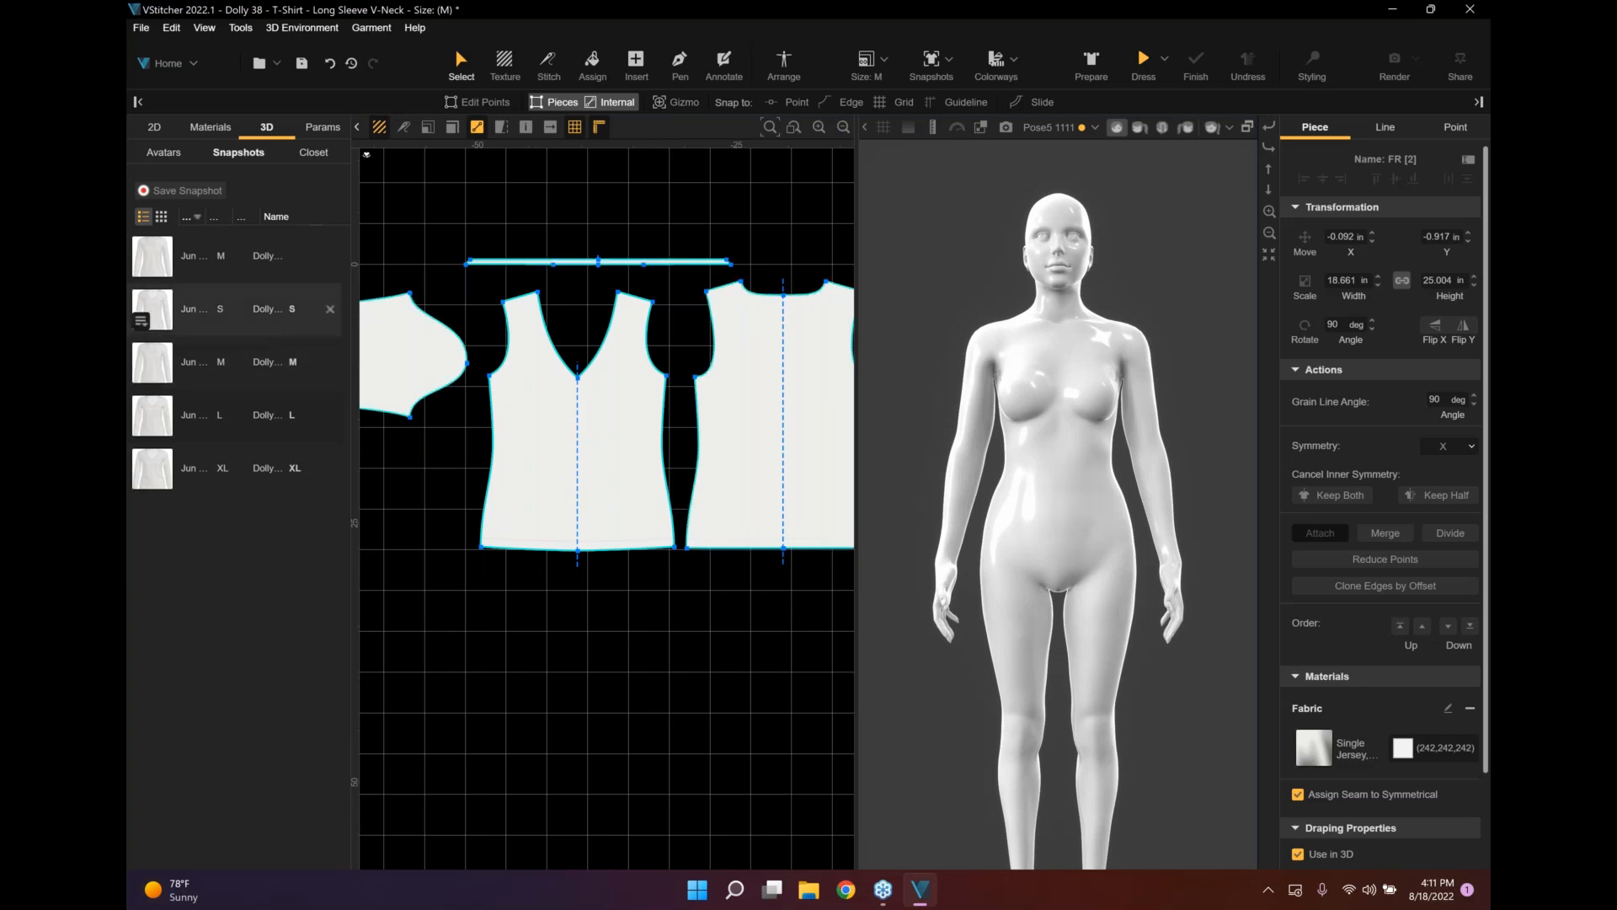
{"action": "double_click", "coordinate": [236, 317]}
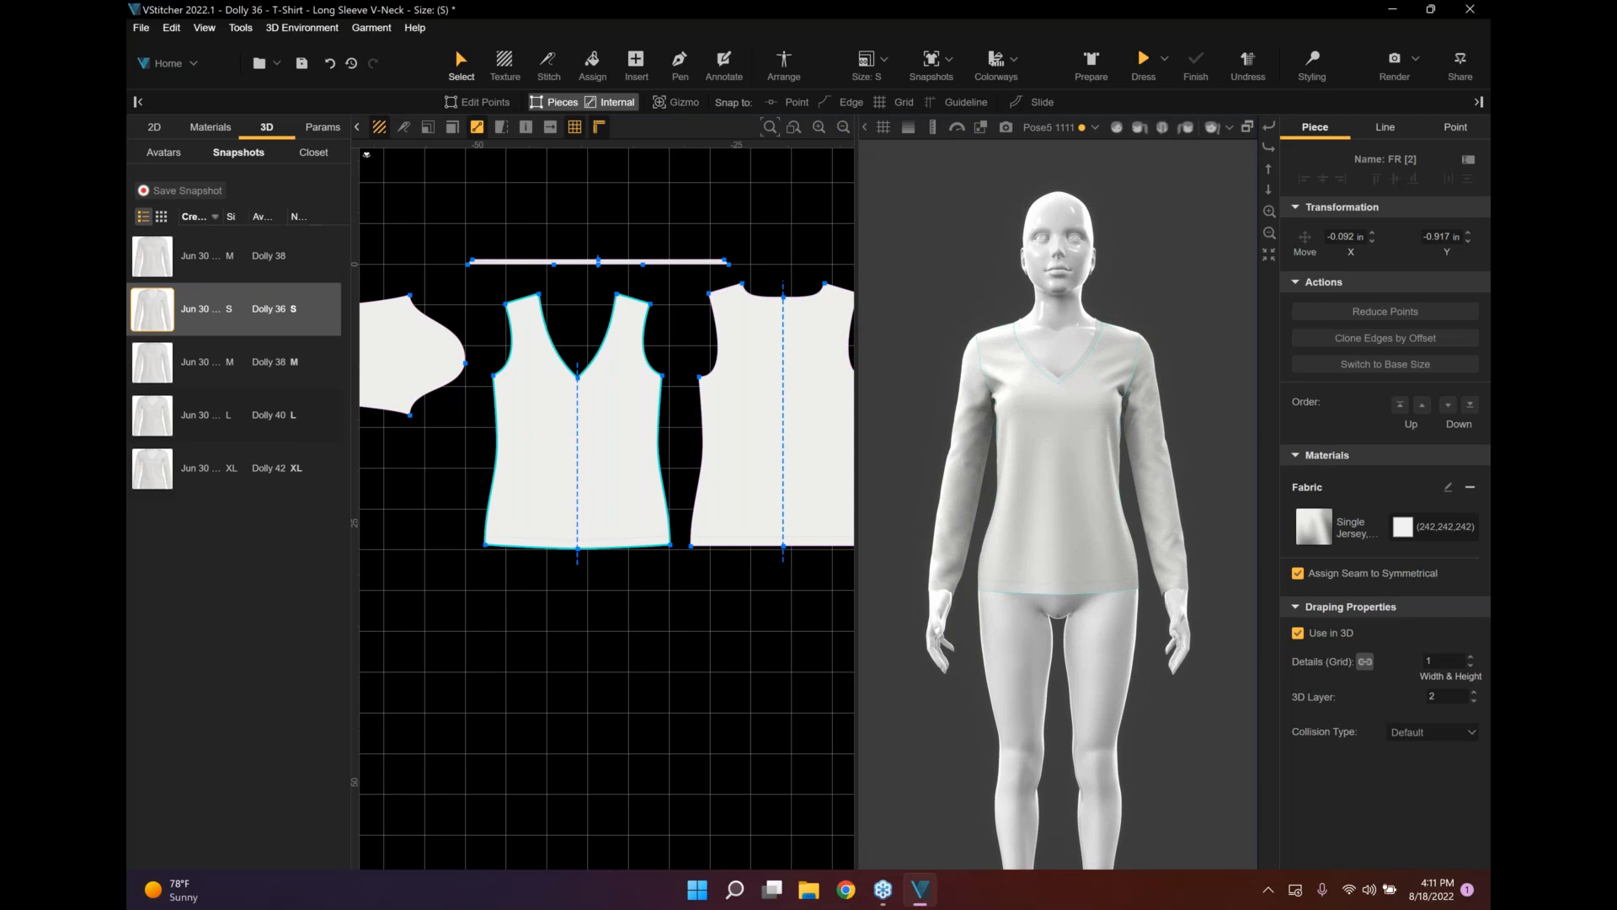
{"action": "left_click", "coordinate": [1141, 129]}
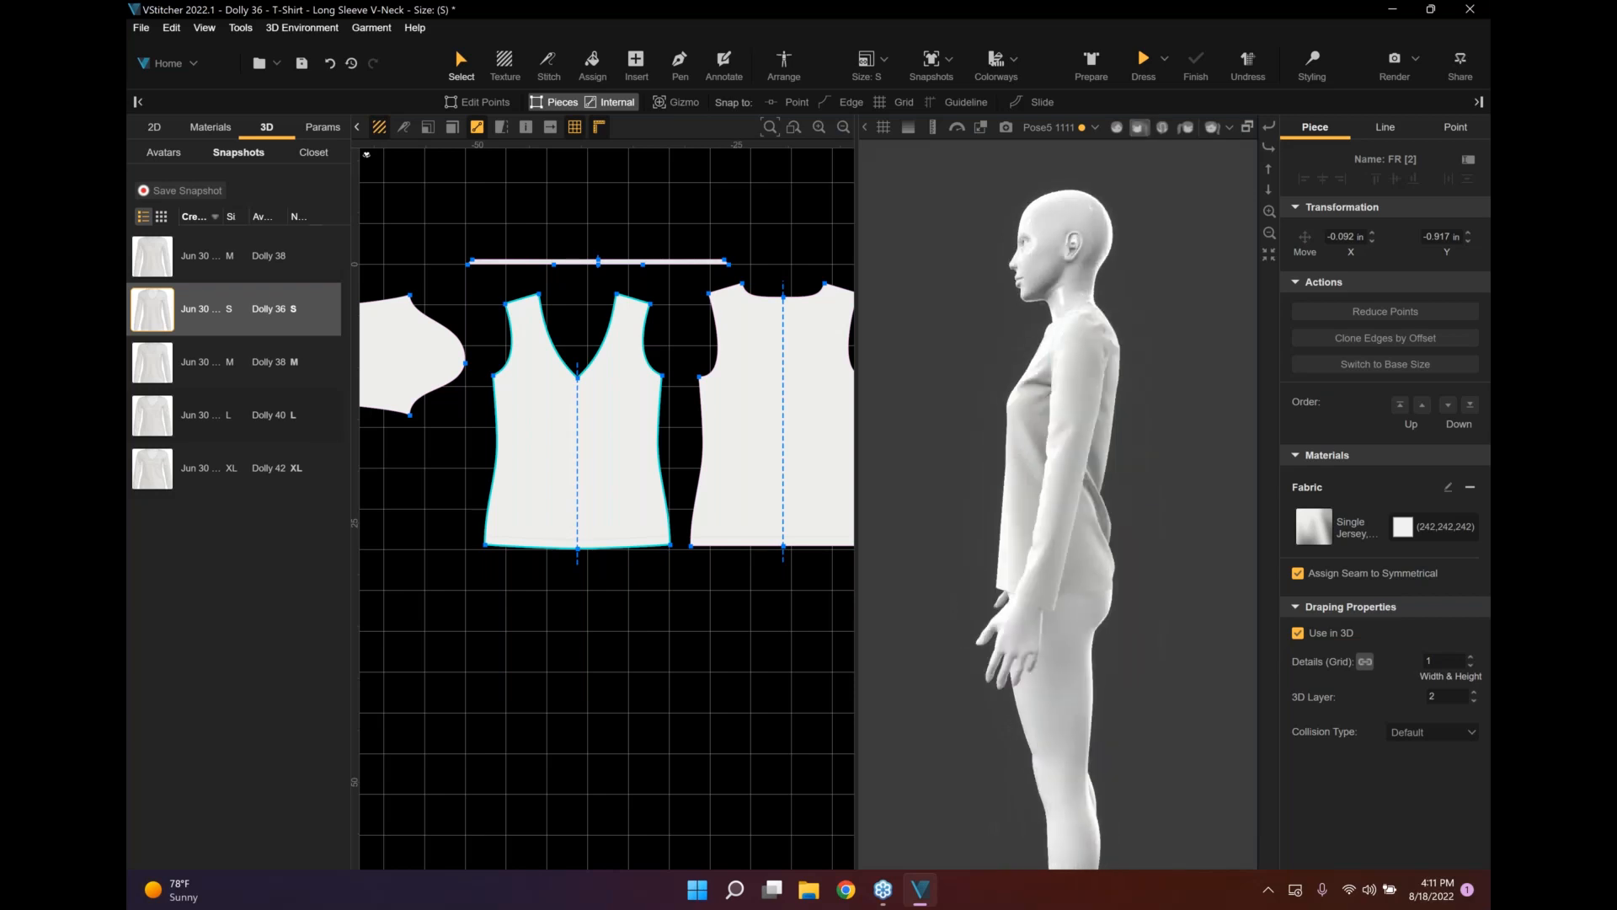
{"action": "scroll", "coordinate": [1058, 504], "scroll_direction": "up", "scroll_amount": 1}
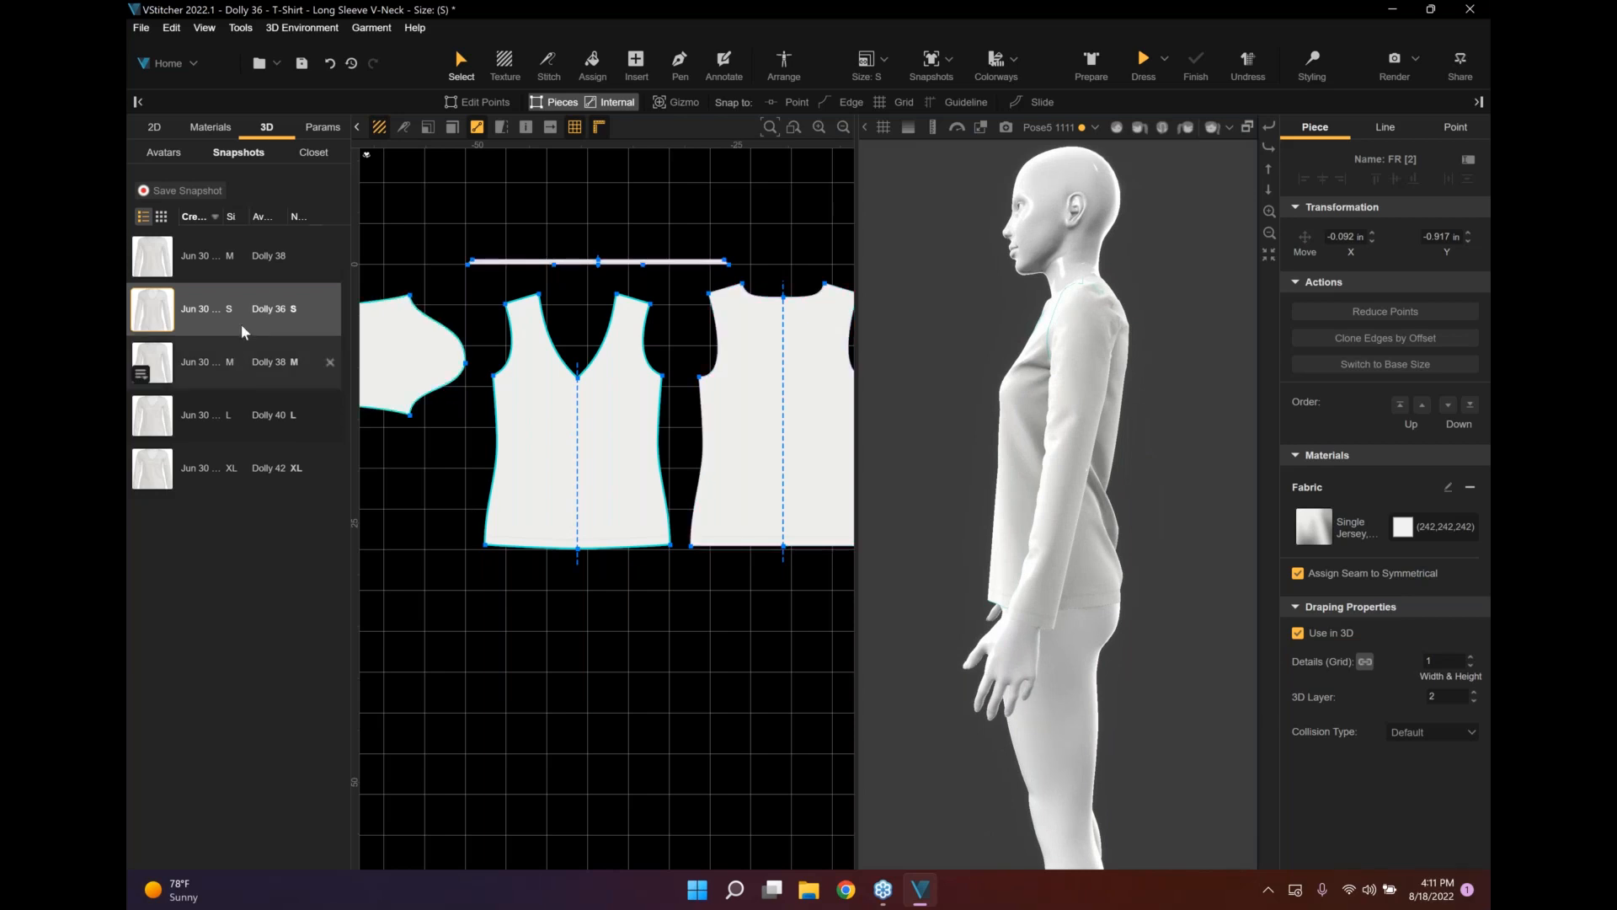
{"action": "left_click", "coordinate": [1116, 128]}
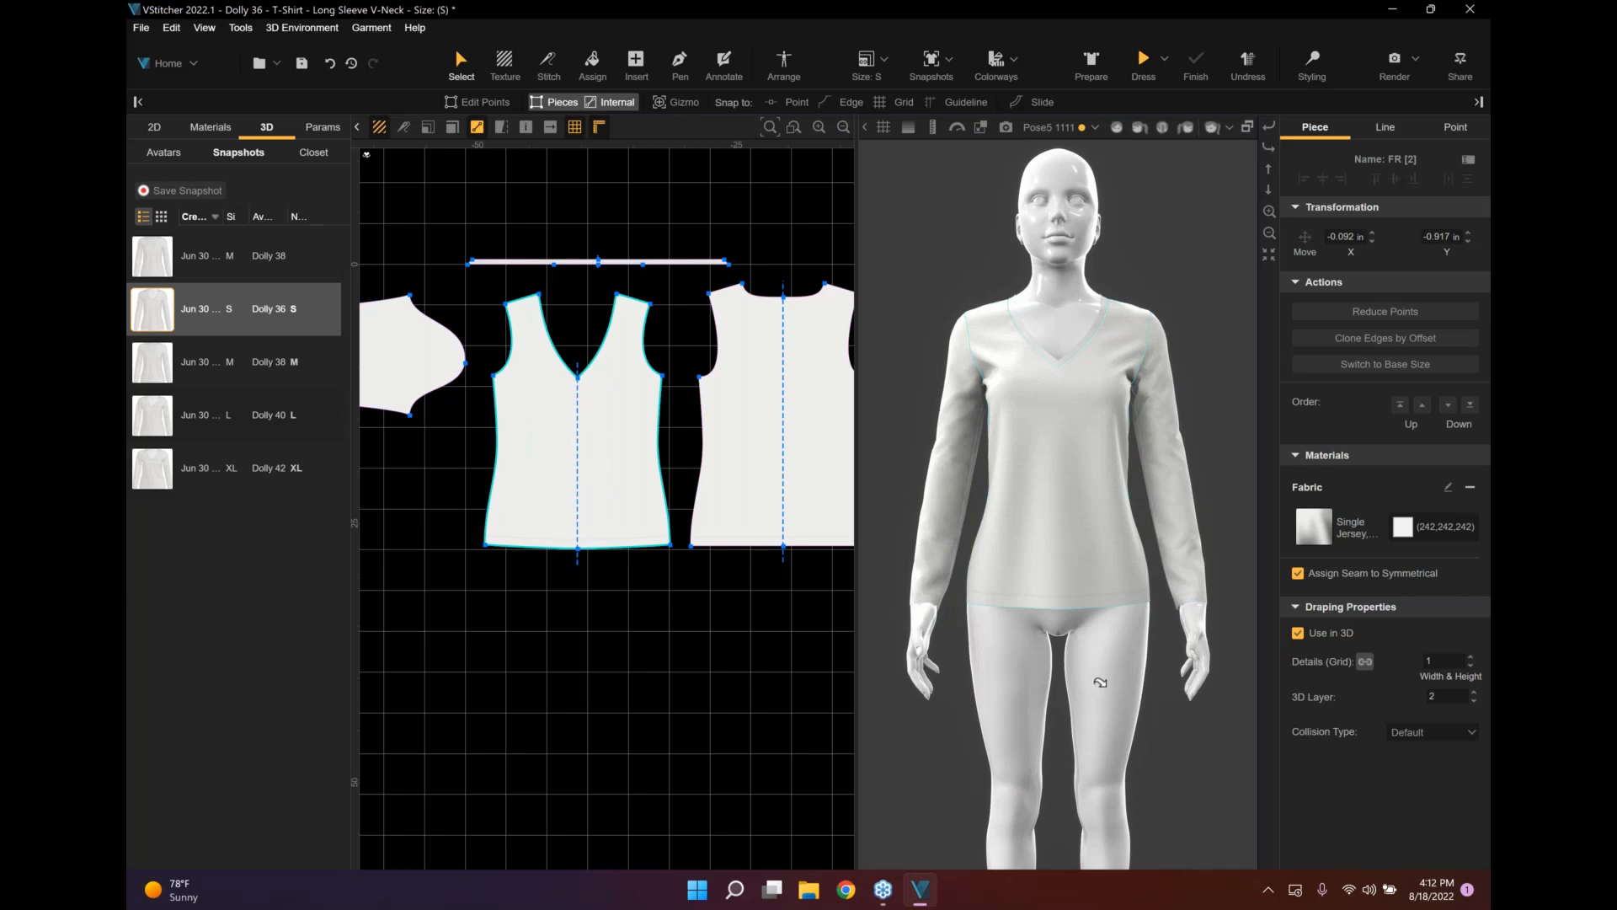
{"action": "scroll", "coordinate": [1101, 679], "scroll_direction": "down", "scroll_amount": 1}
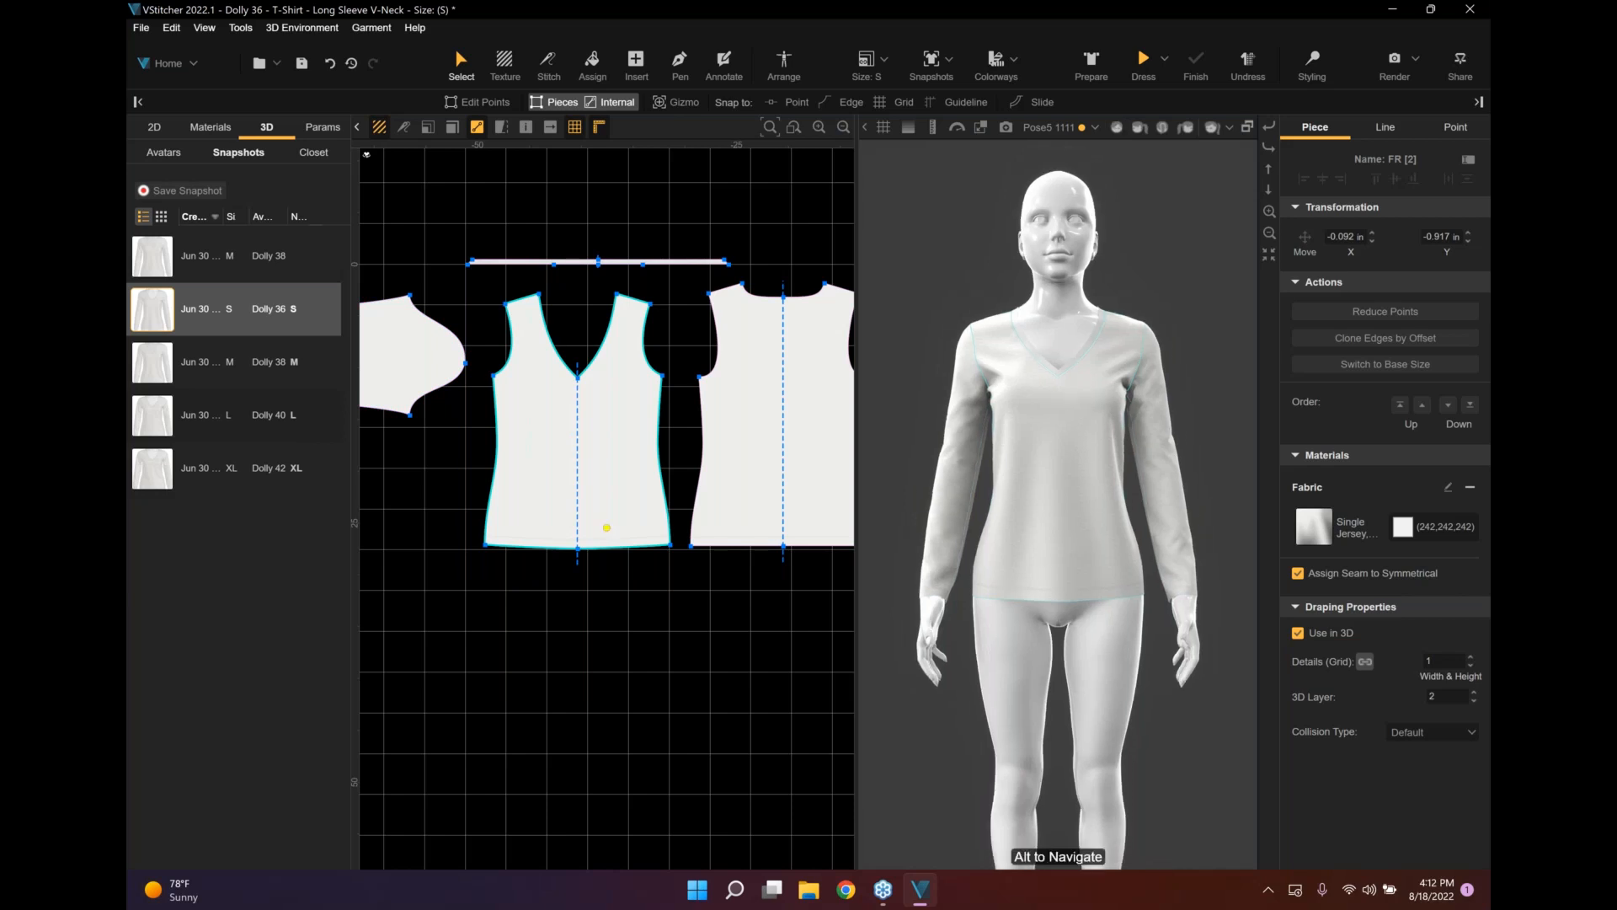
{"action": "scroll", "coordinate": [1058, 505], "scroll_direction": "up", "scroll_amount": 1}
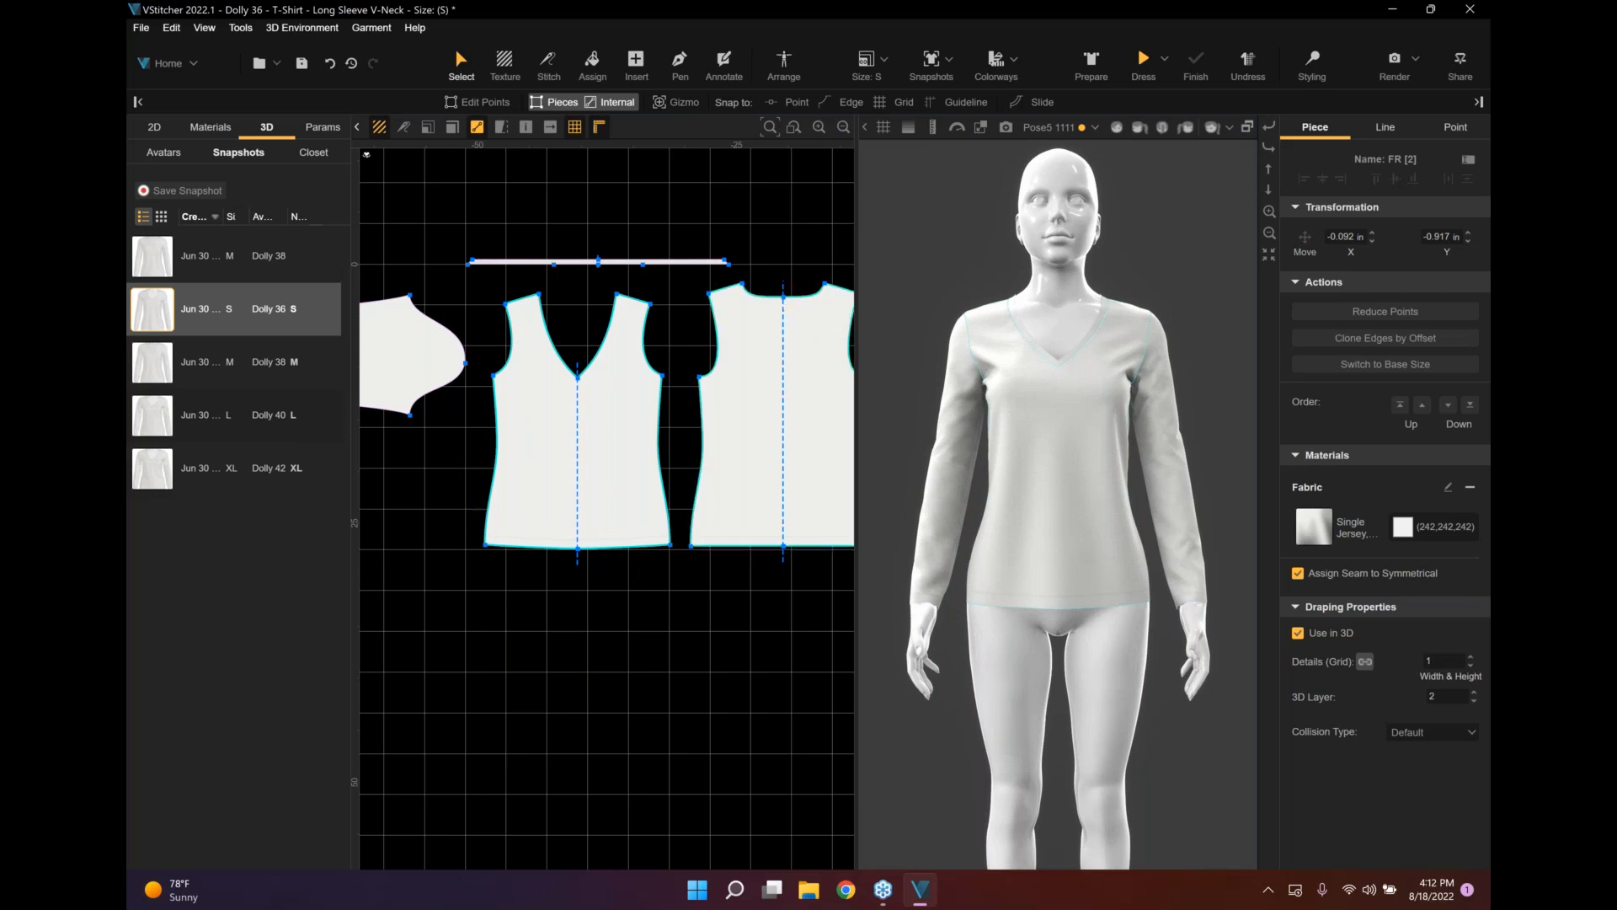
Decline switching to the base size for point editing, then set S as the base size in Sizes and Grading.
{"action": "left_click", "coordinate": [482, 102]}
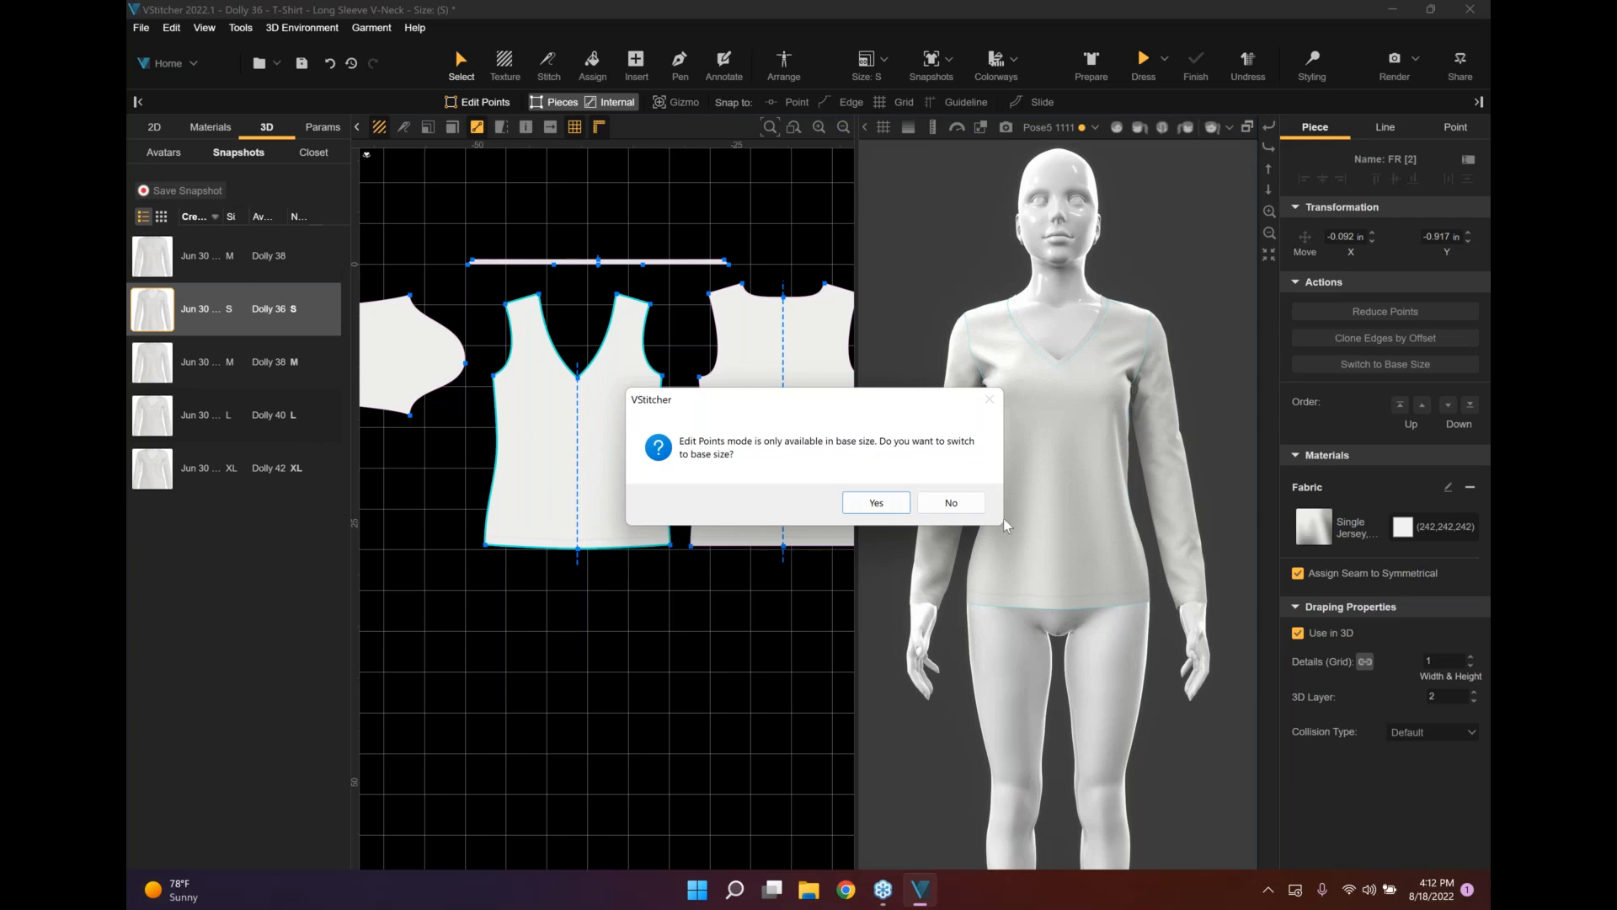
{"action": "left_click", "coordinate": [951, 502]}
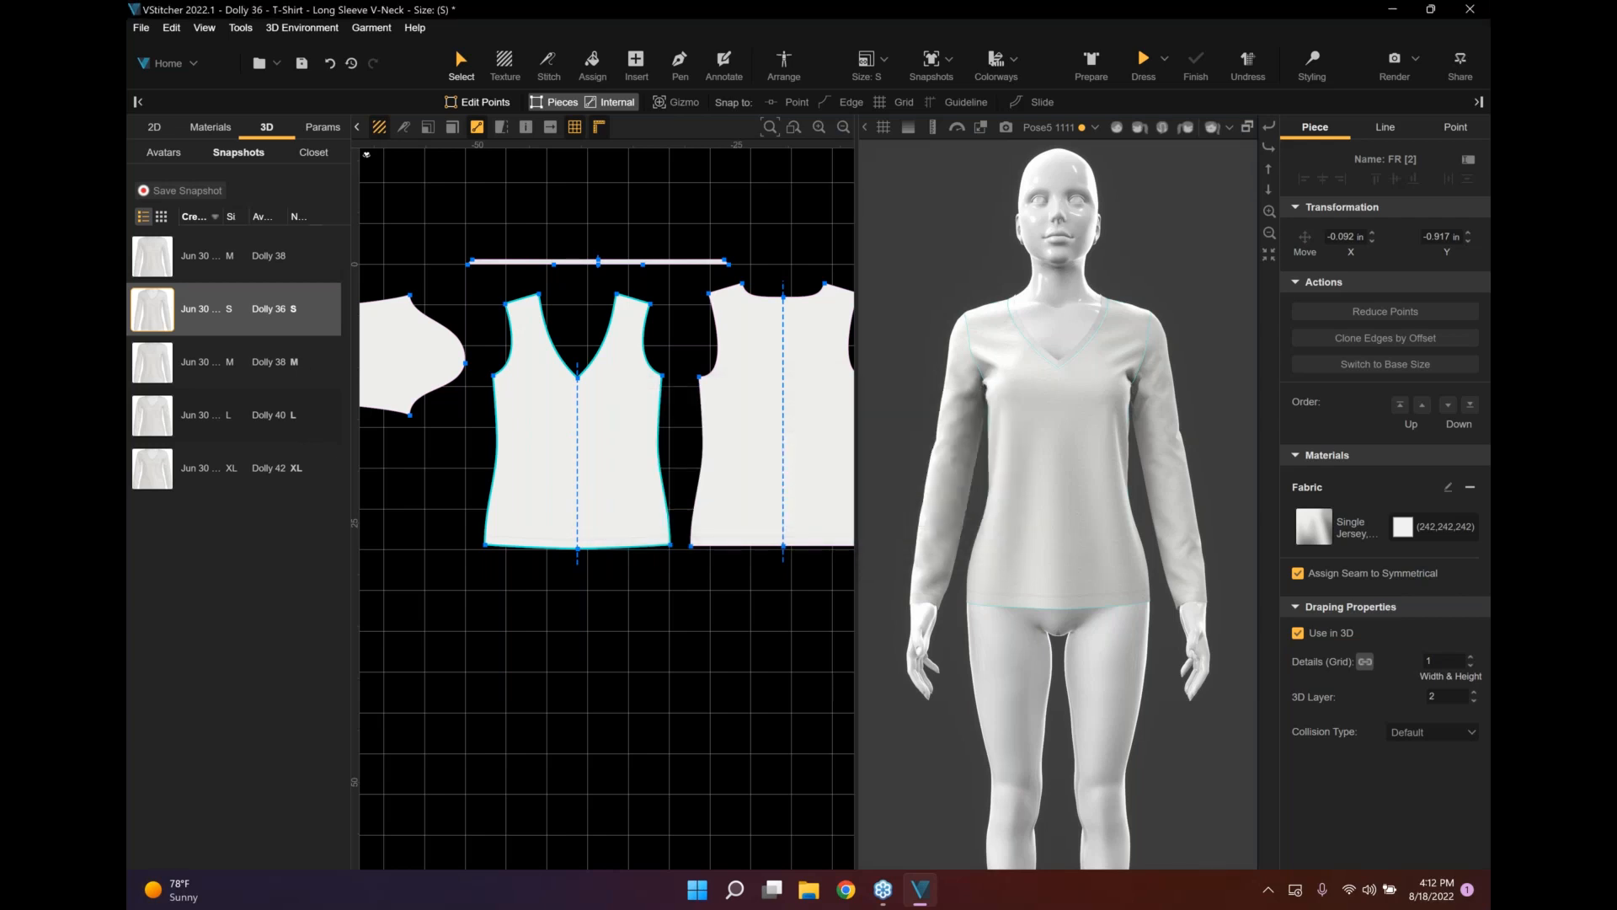
{"action": "left_click", "coordinate": [241, 27]}
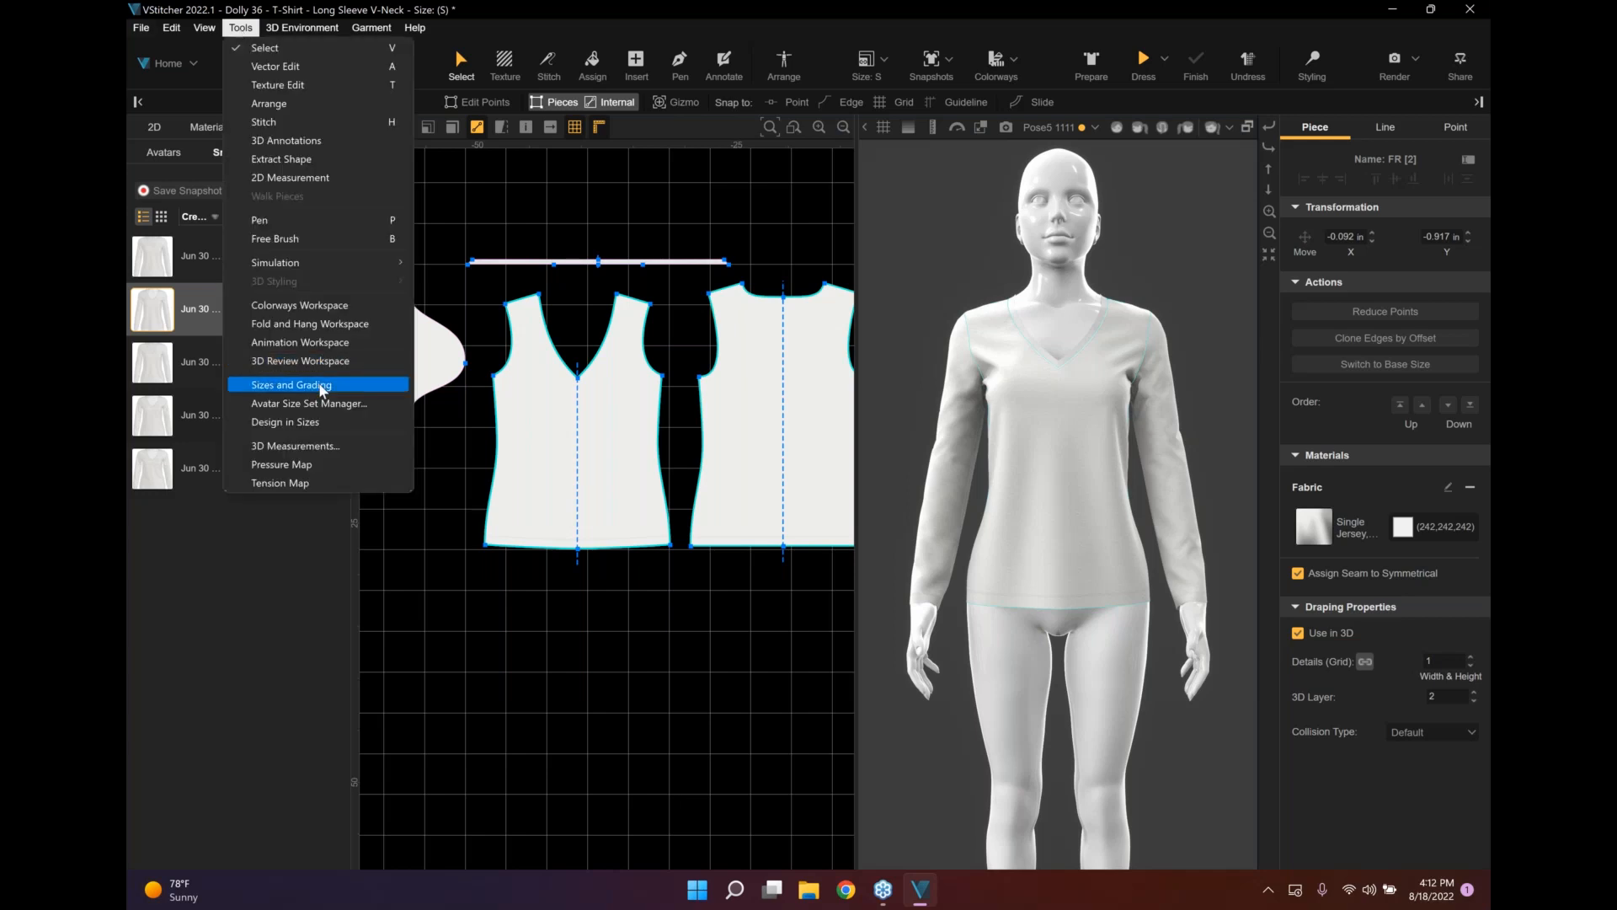
{"action": "left_click", "coordinate": [321, 386]}
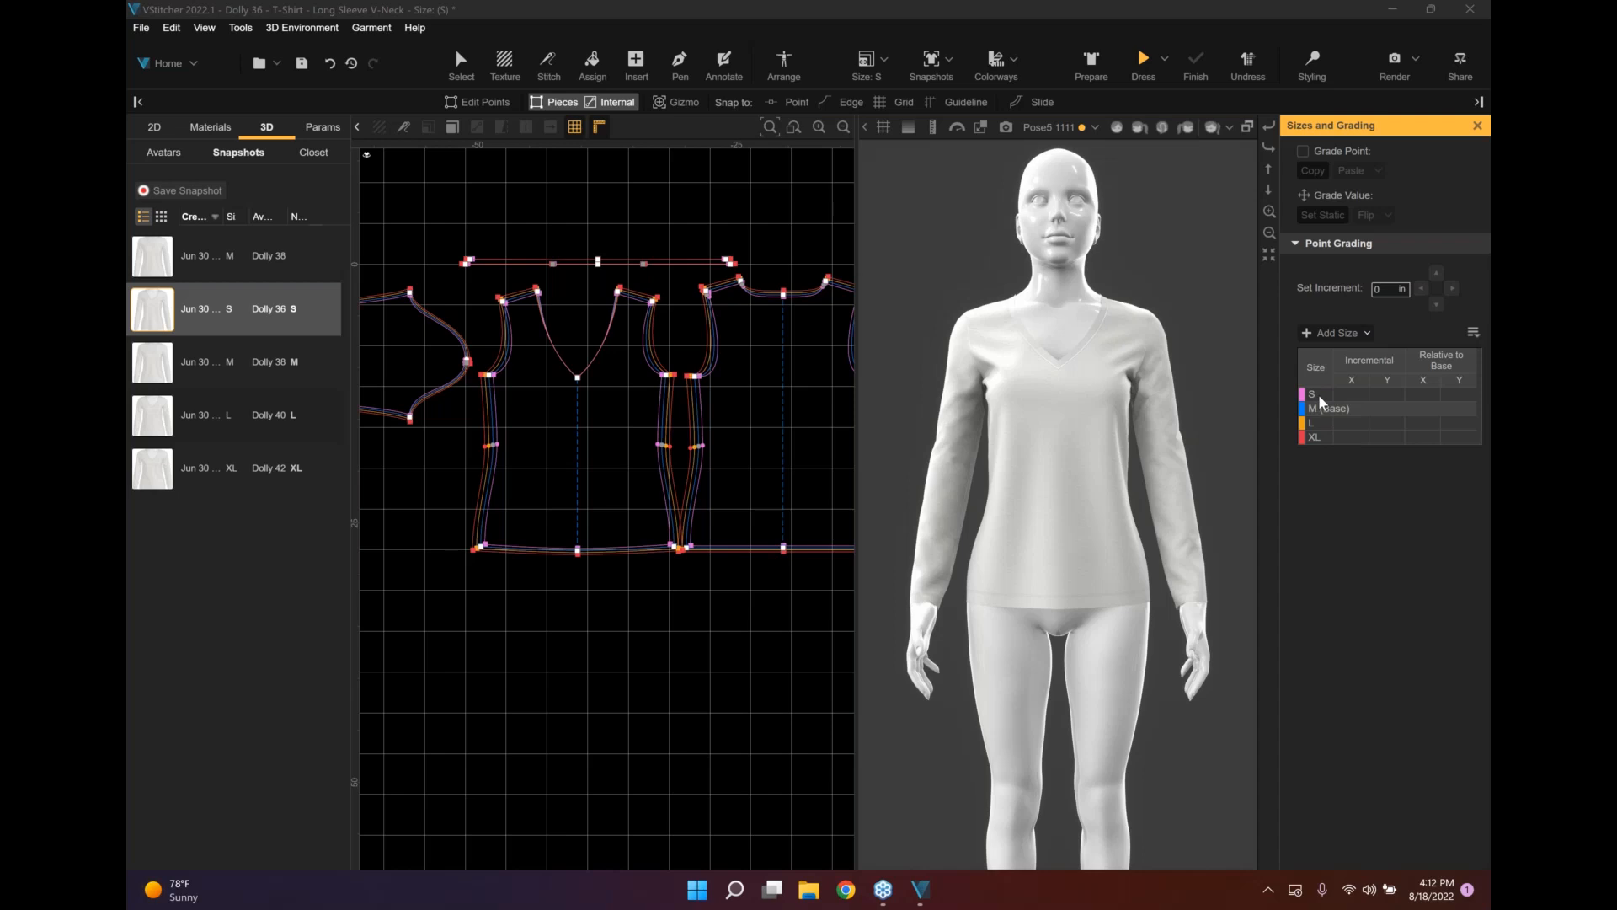
{"action": "left_click", "coordinate": [1318, 394]}
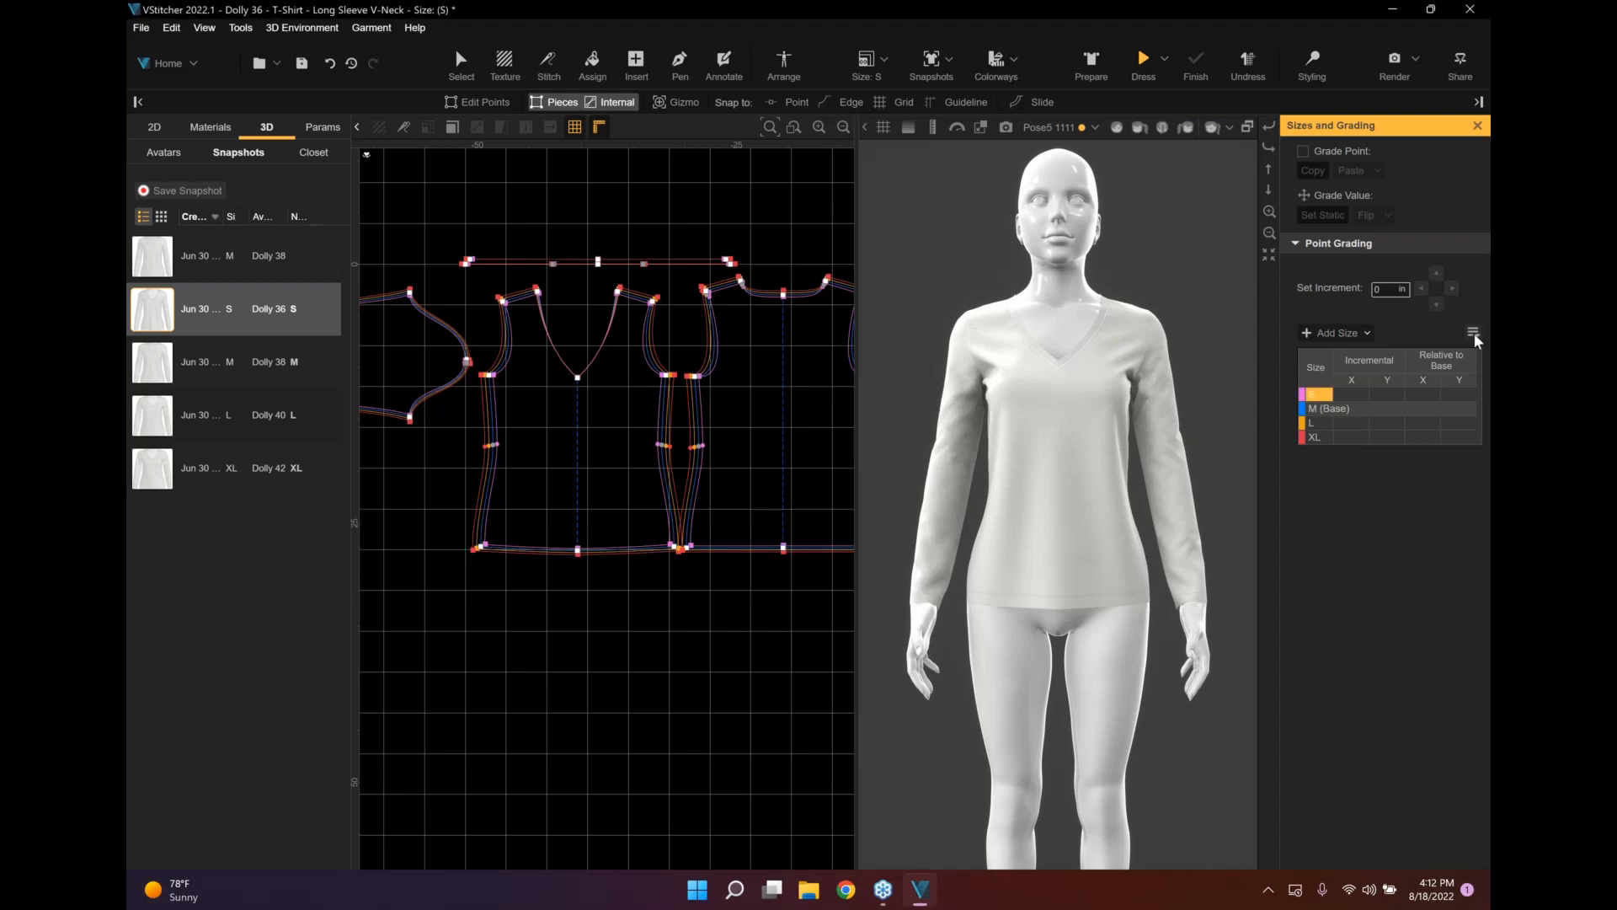
{"action": "left_click", "coordinate": [1474, 332]}
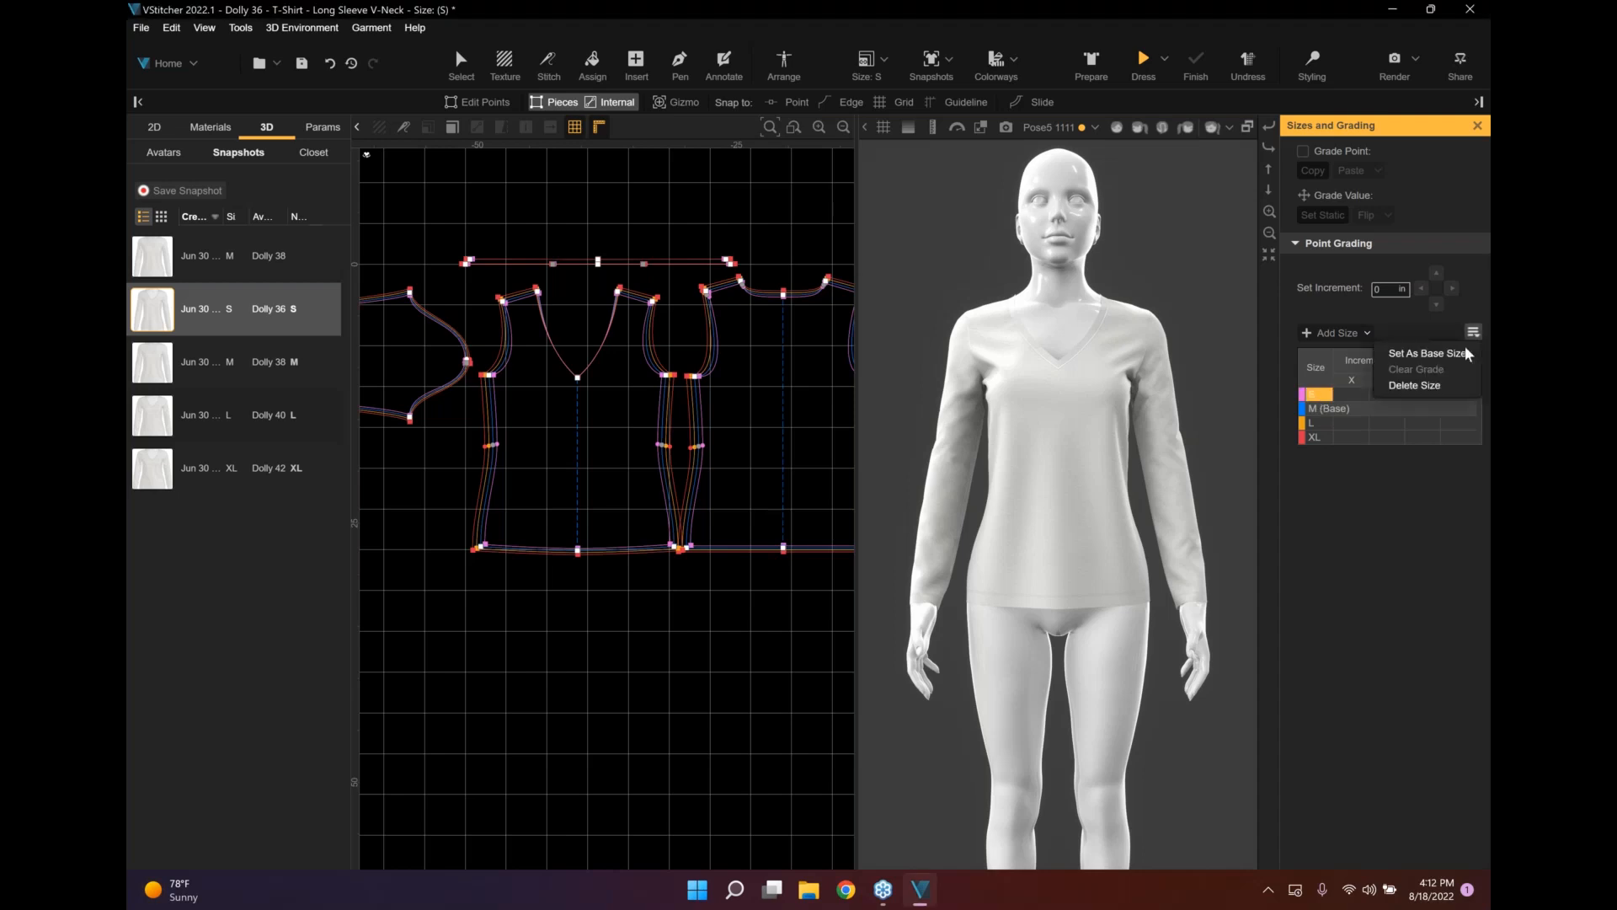
{"action": "left_click", "coordinate": [1423, 354]}
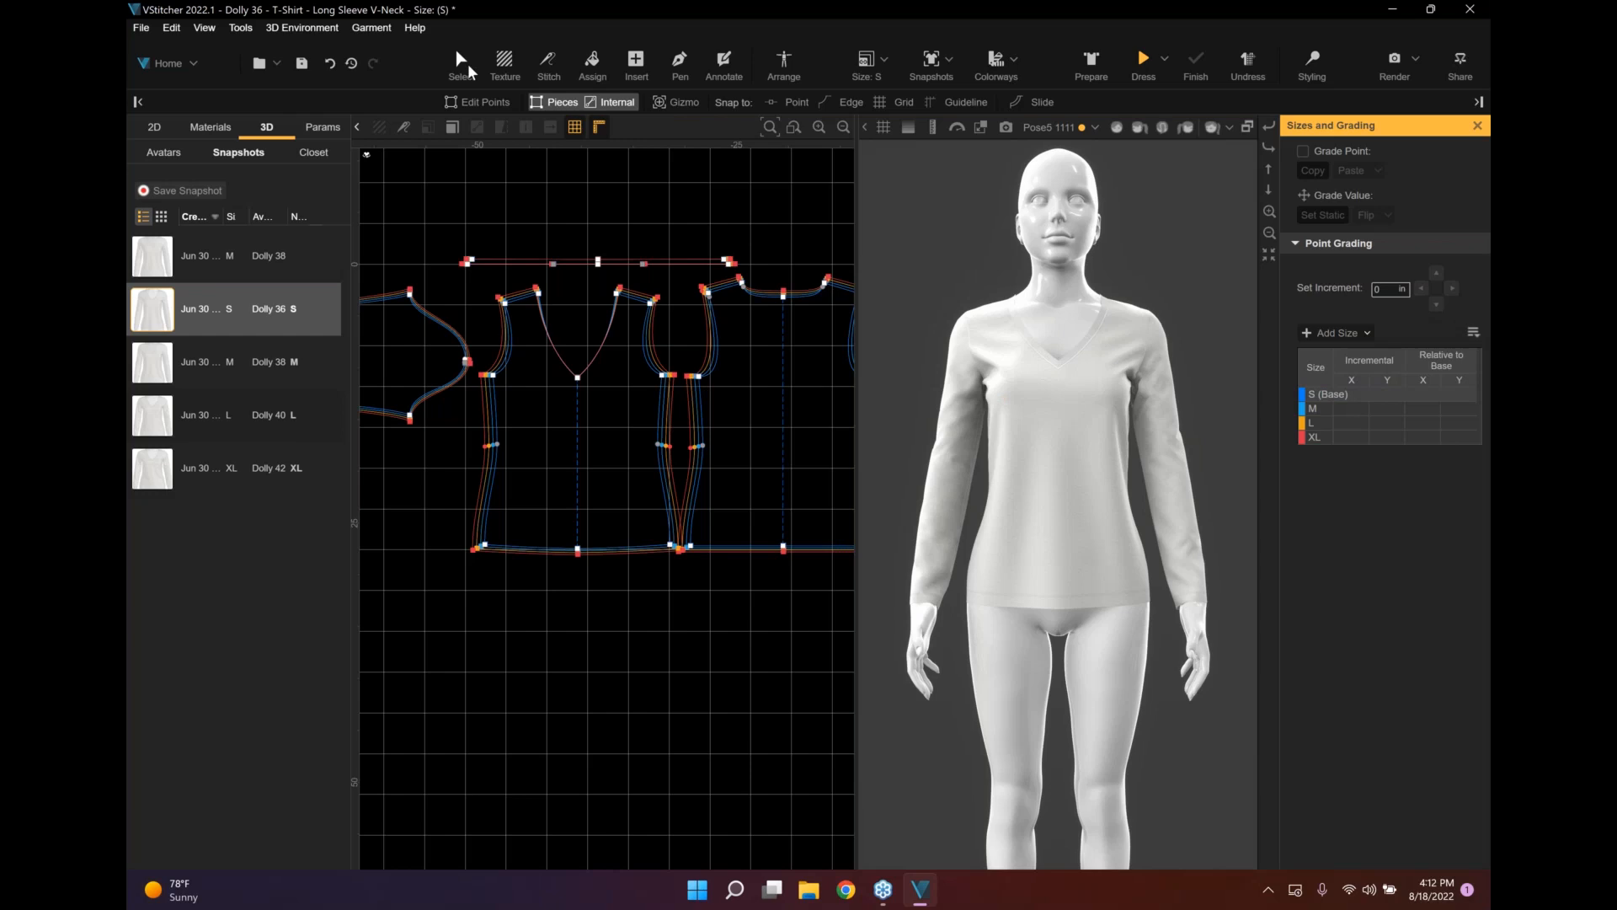
{"action": "left_click", "coordinate": [463, 66]}
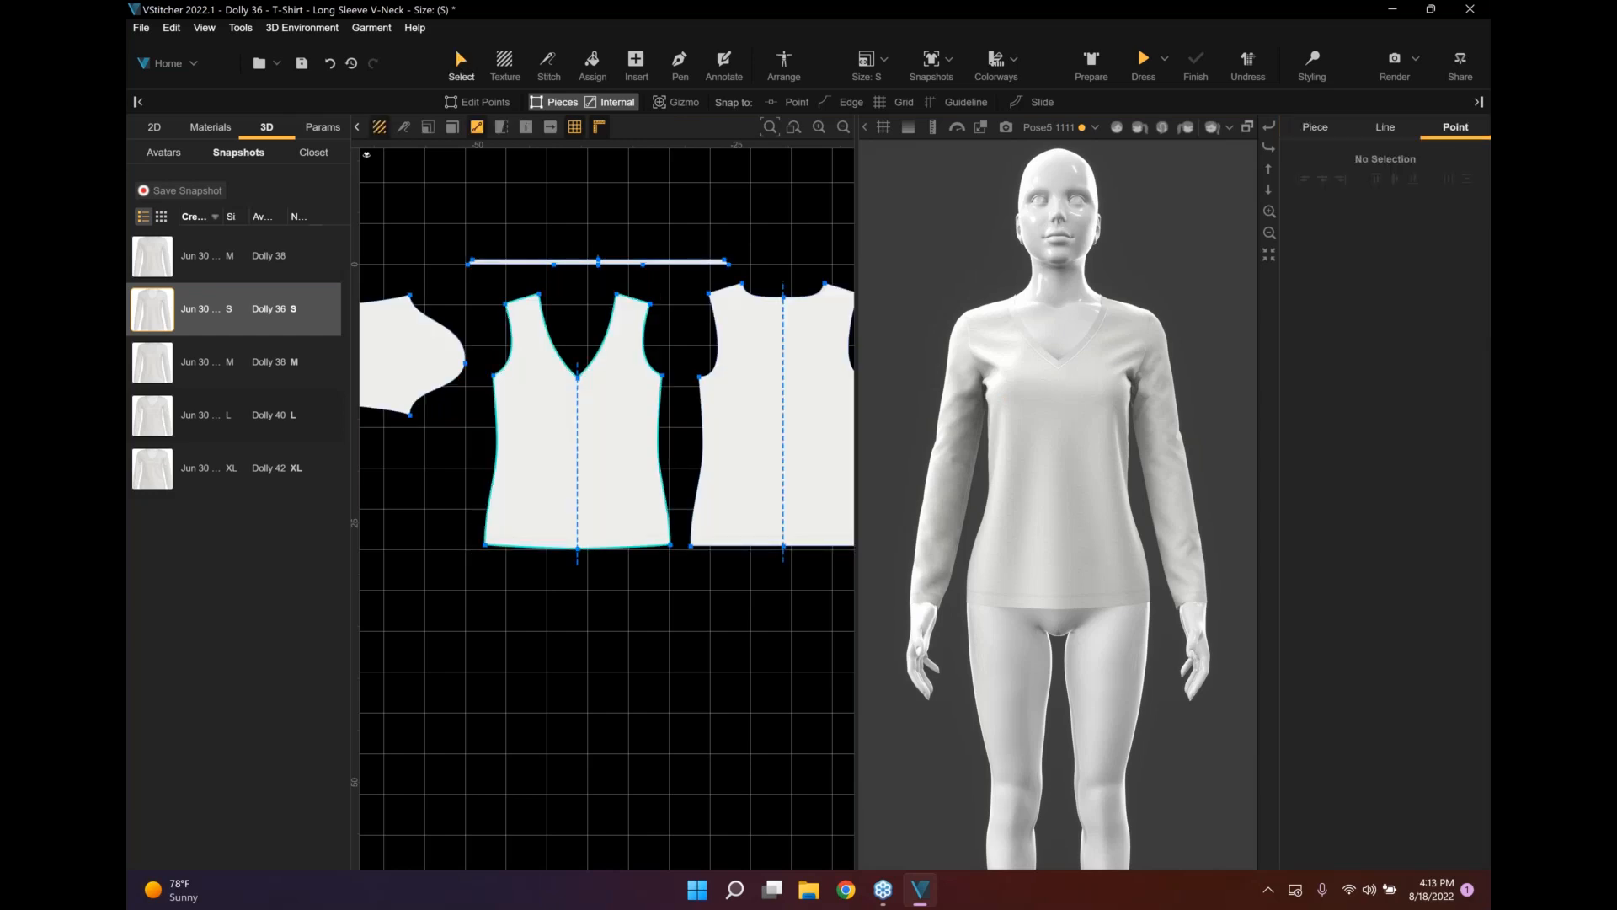
Delete the garment snapshots named M, L and XL, keeping the size S snapshot and the unnamed M one.
{"action": "scroll", "coordinate": [629, 439], "scroll_direction": "down", "scroll_amount": 1}
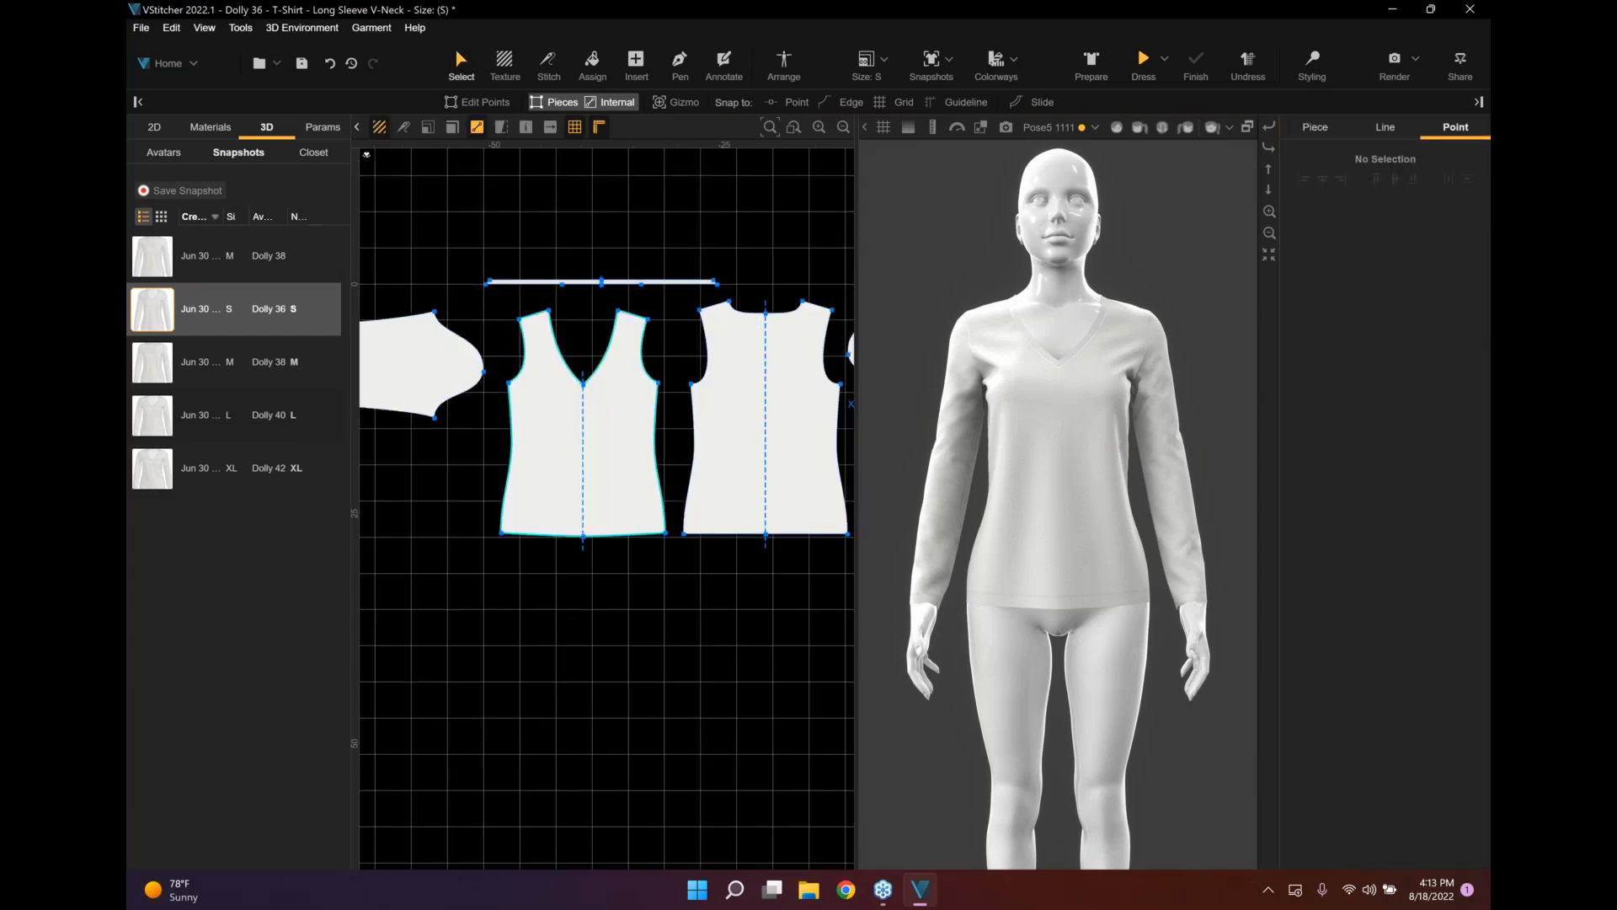
{"action": "left_click", "coordinate": [328, 362]}
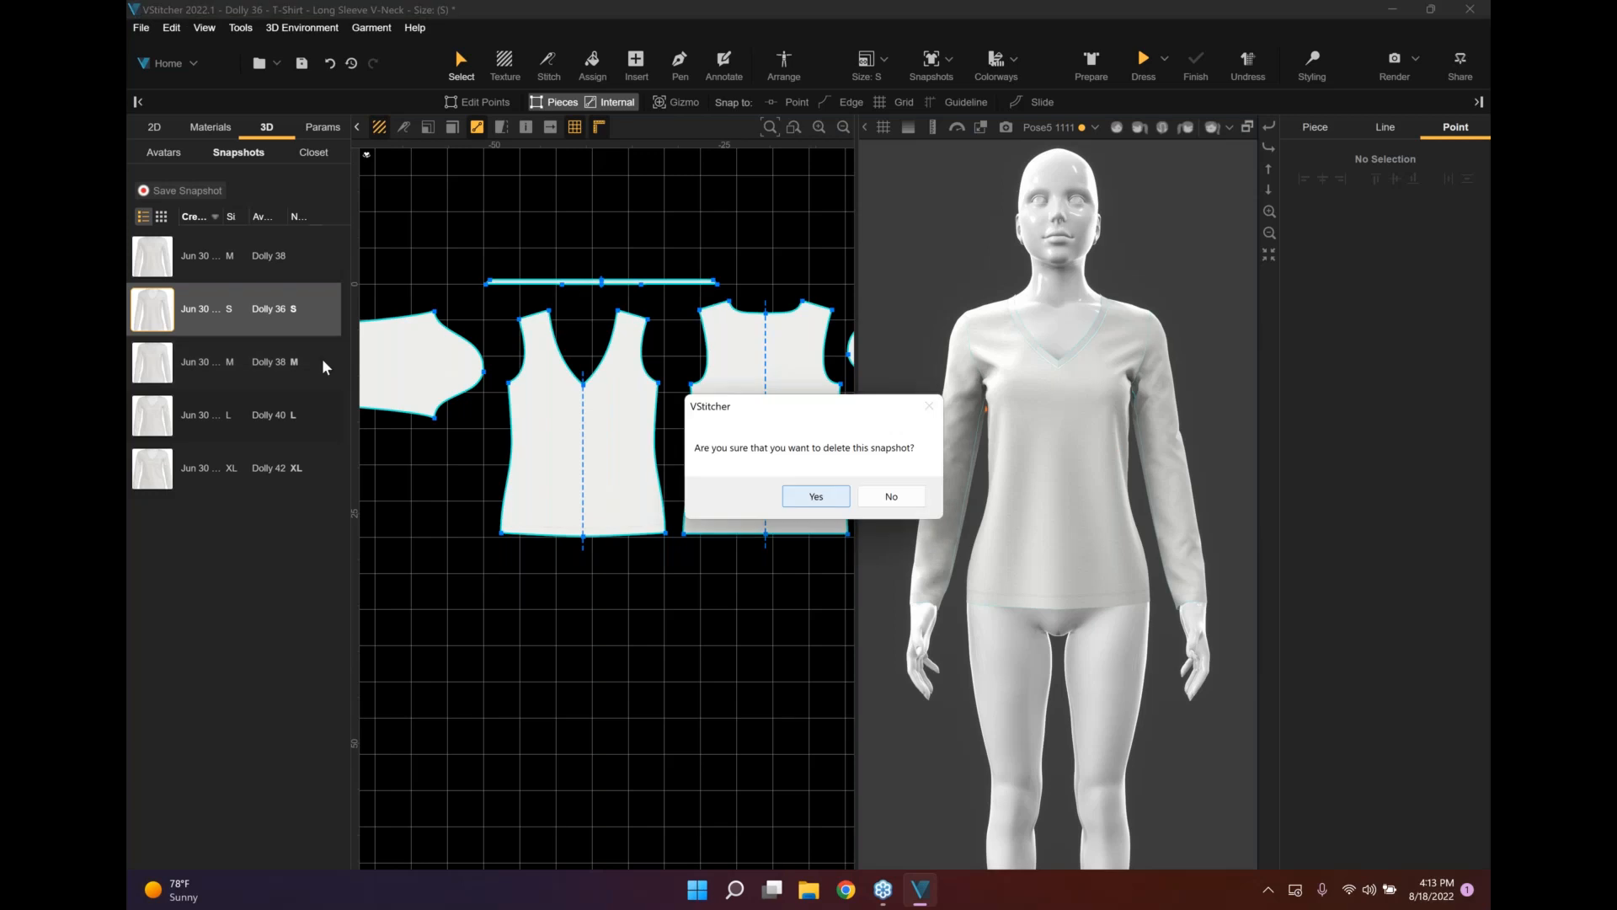
{"action": "left_click", "coordinate": [816, 496]}
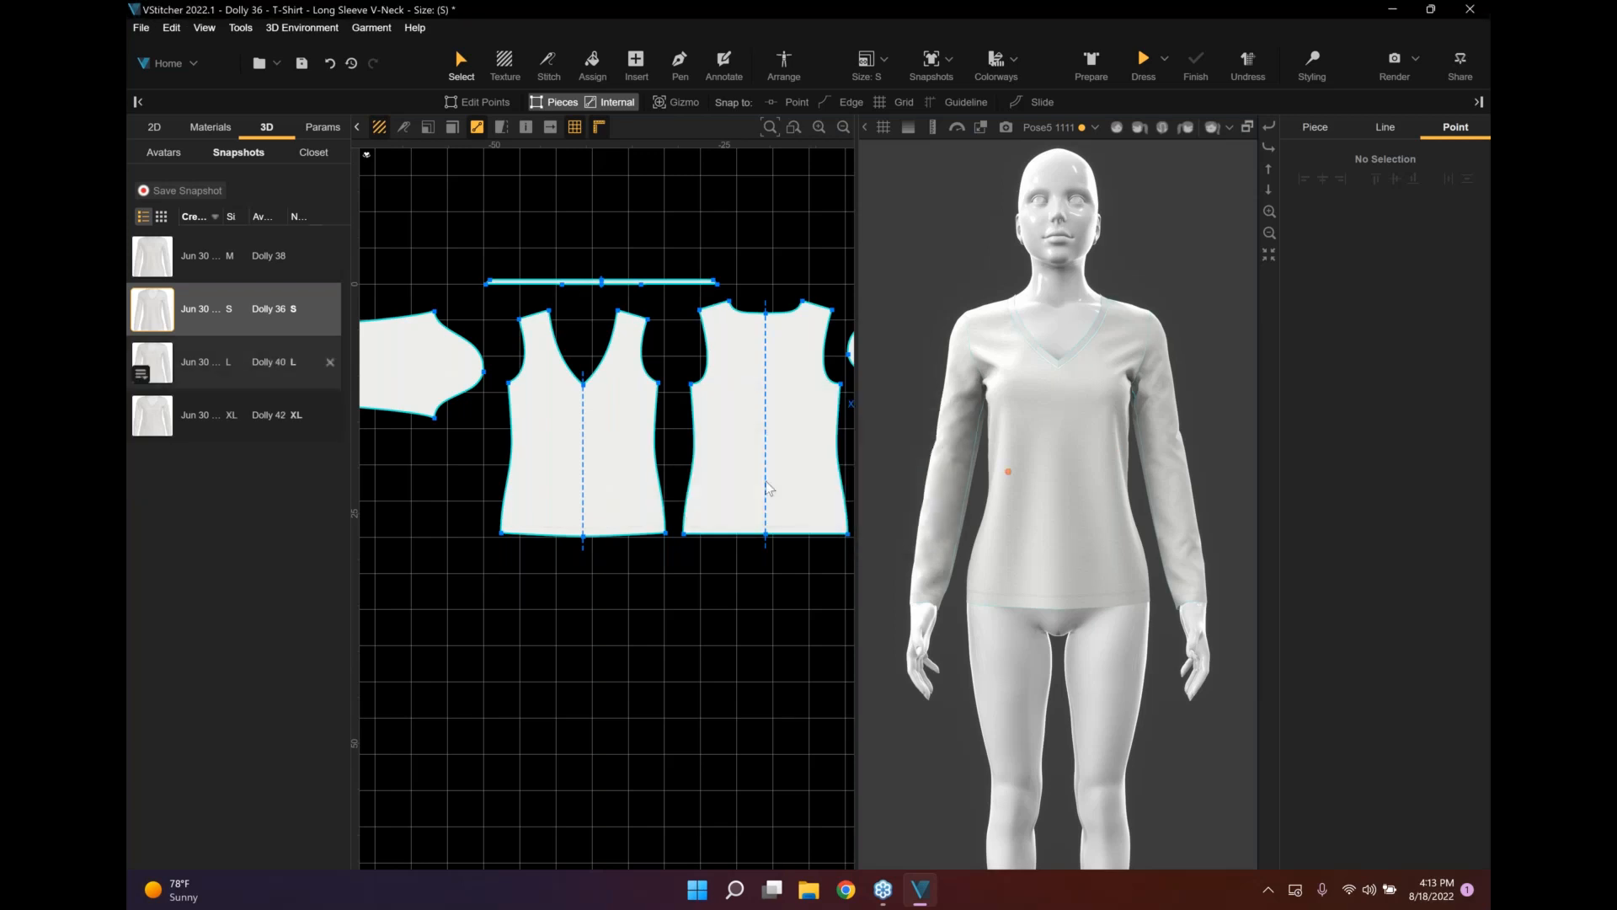
{"action": "left_click", "coordinate": [329, 362]}
{"action": "key", "text": "Return"}
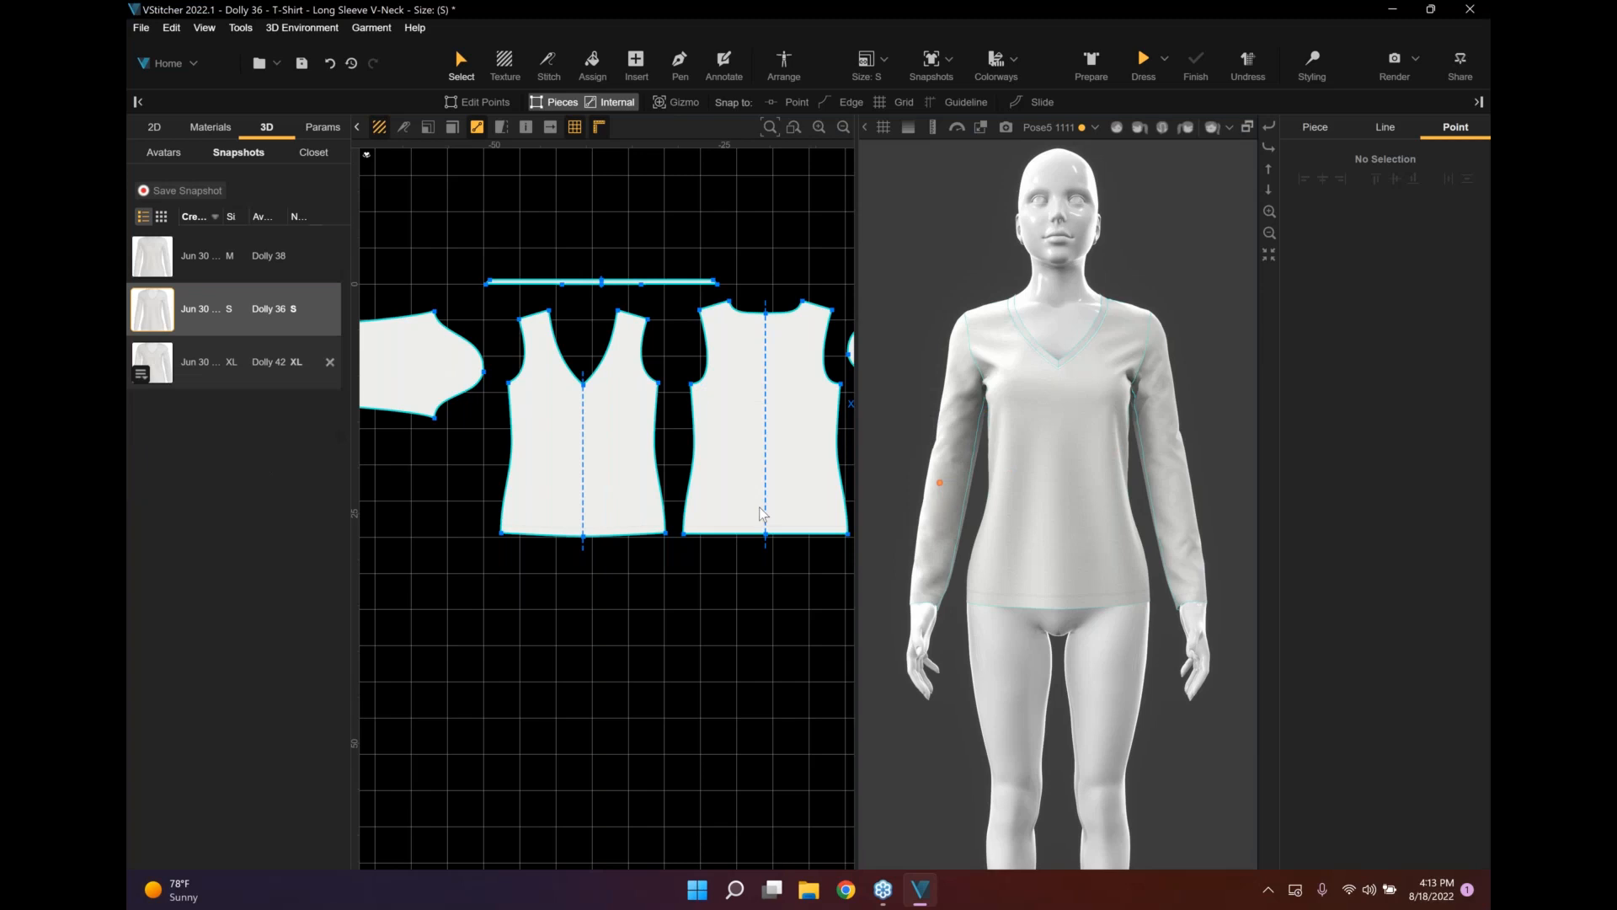
{"action": "left_click", "coordinate": [329, 362]}
{"action": "key", "text": "Return"}
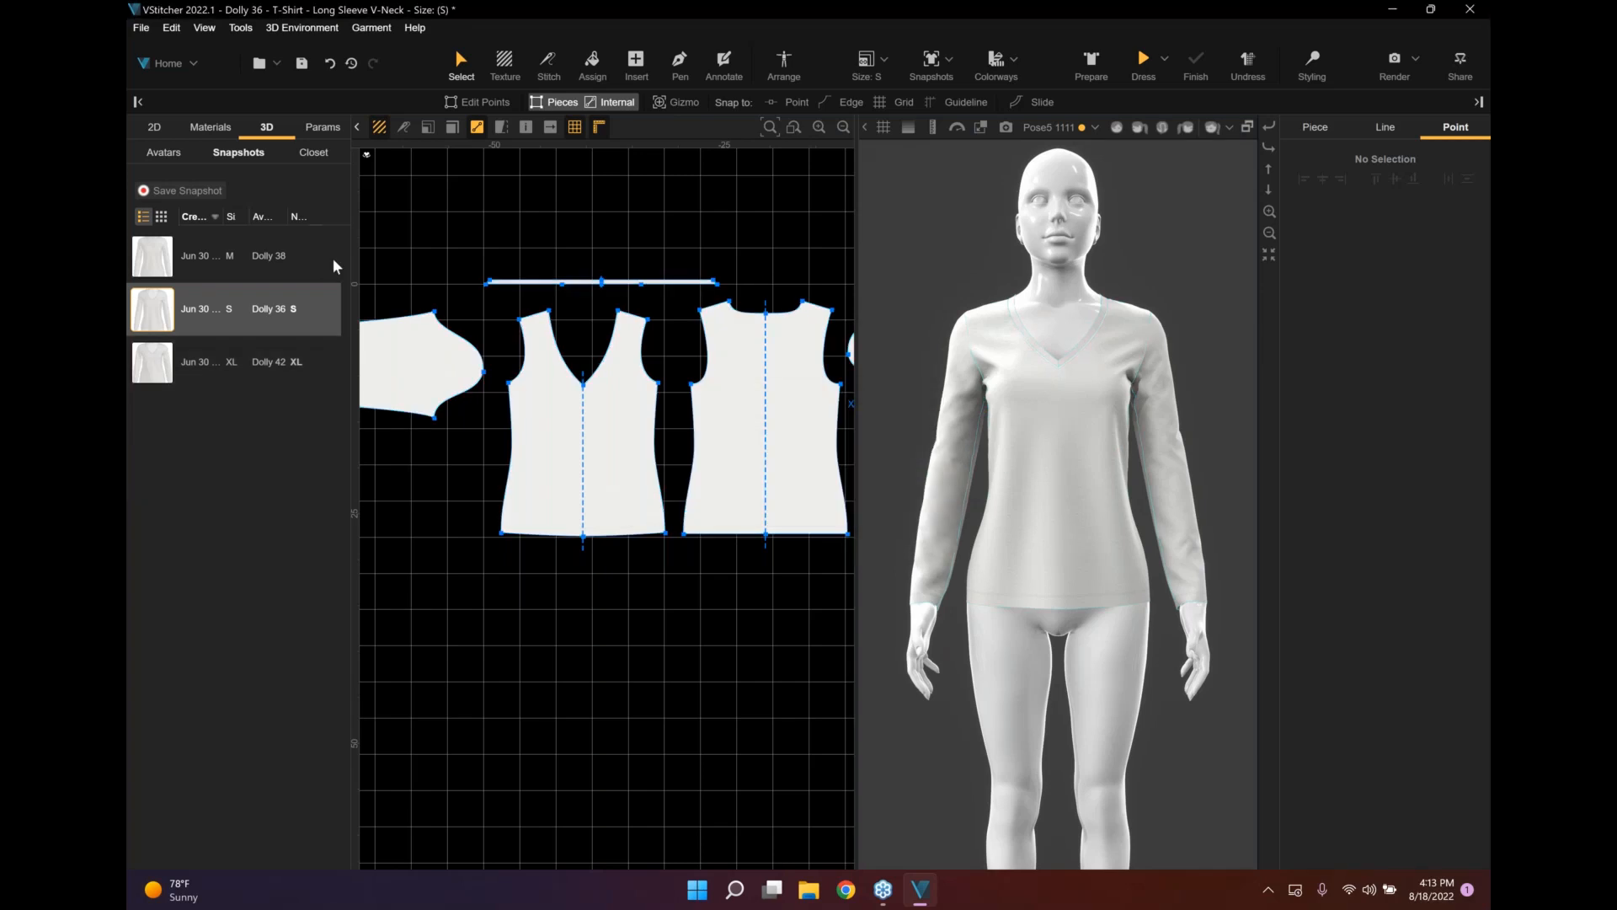
Look through the available material library sources and browse the Knits library's jersey and stretch jersey fabrics.
{"action": "left_click", "coordinate": [226, 128]}
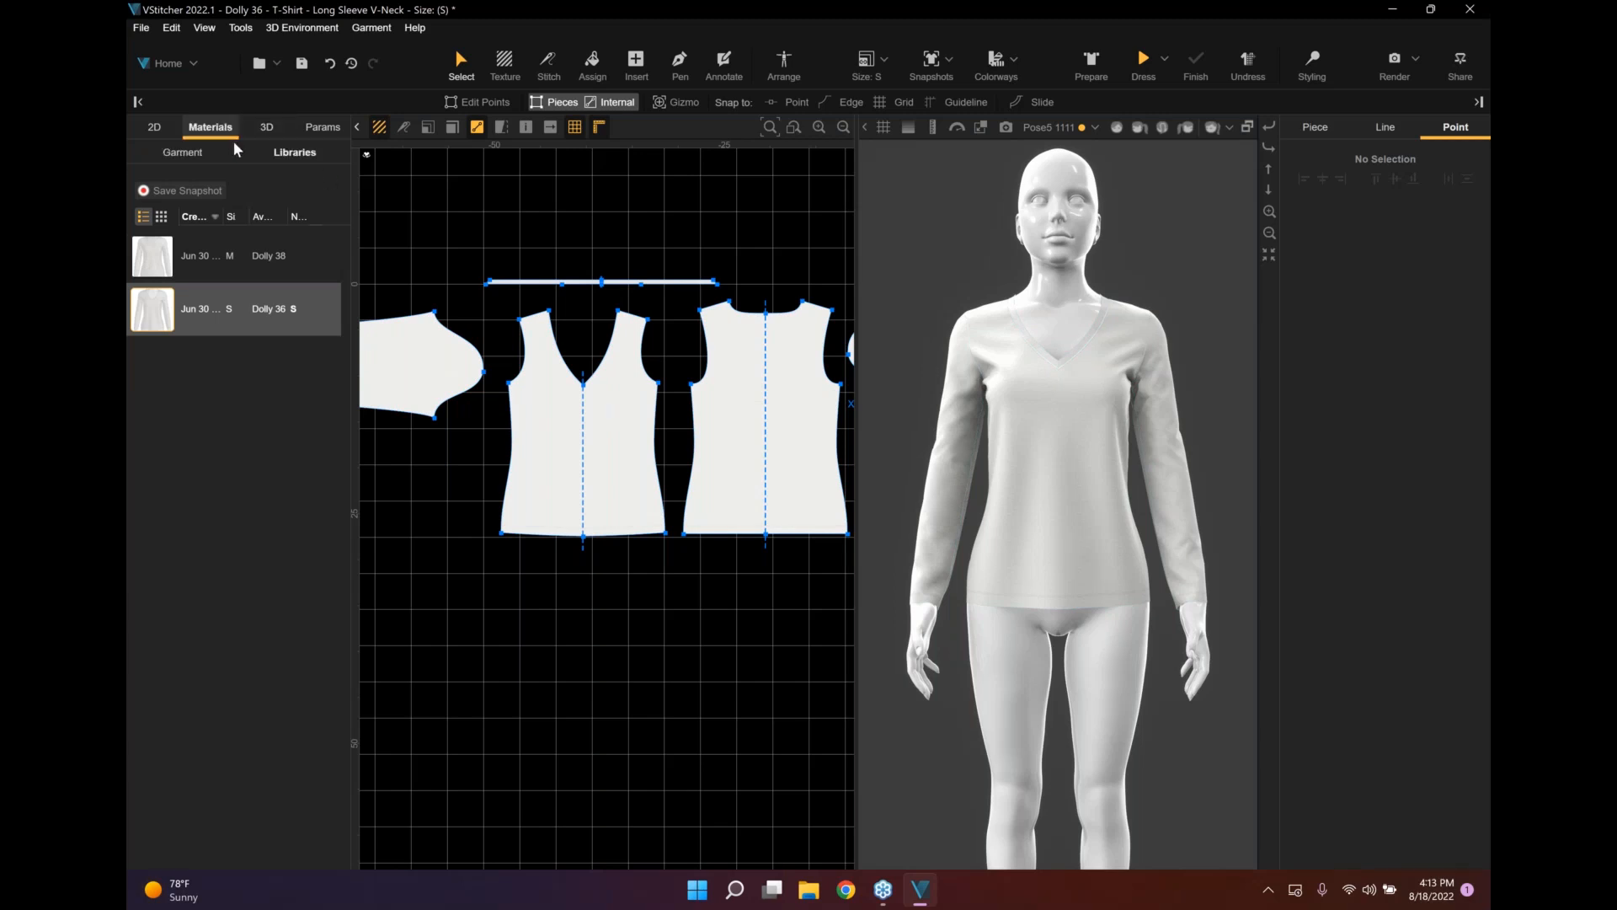
{"action": "left_click", "coordinate": [295, 154]}
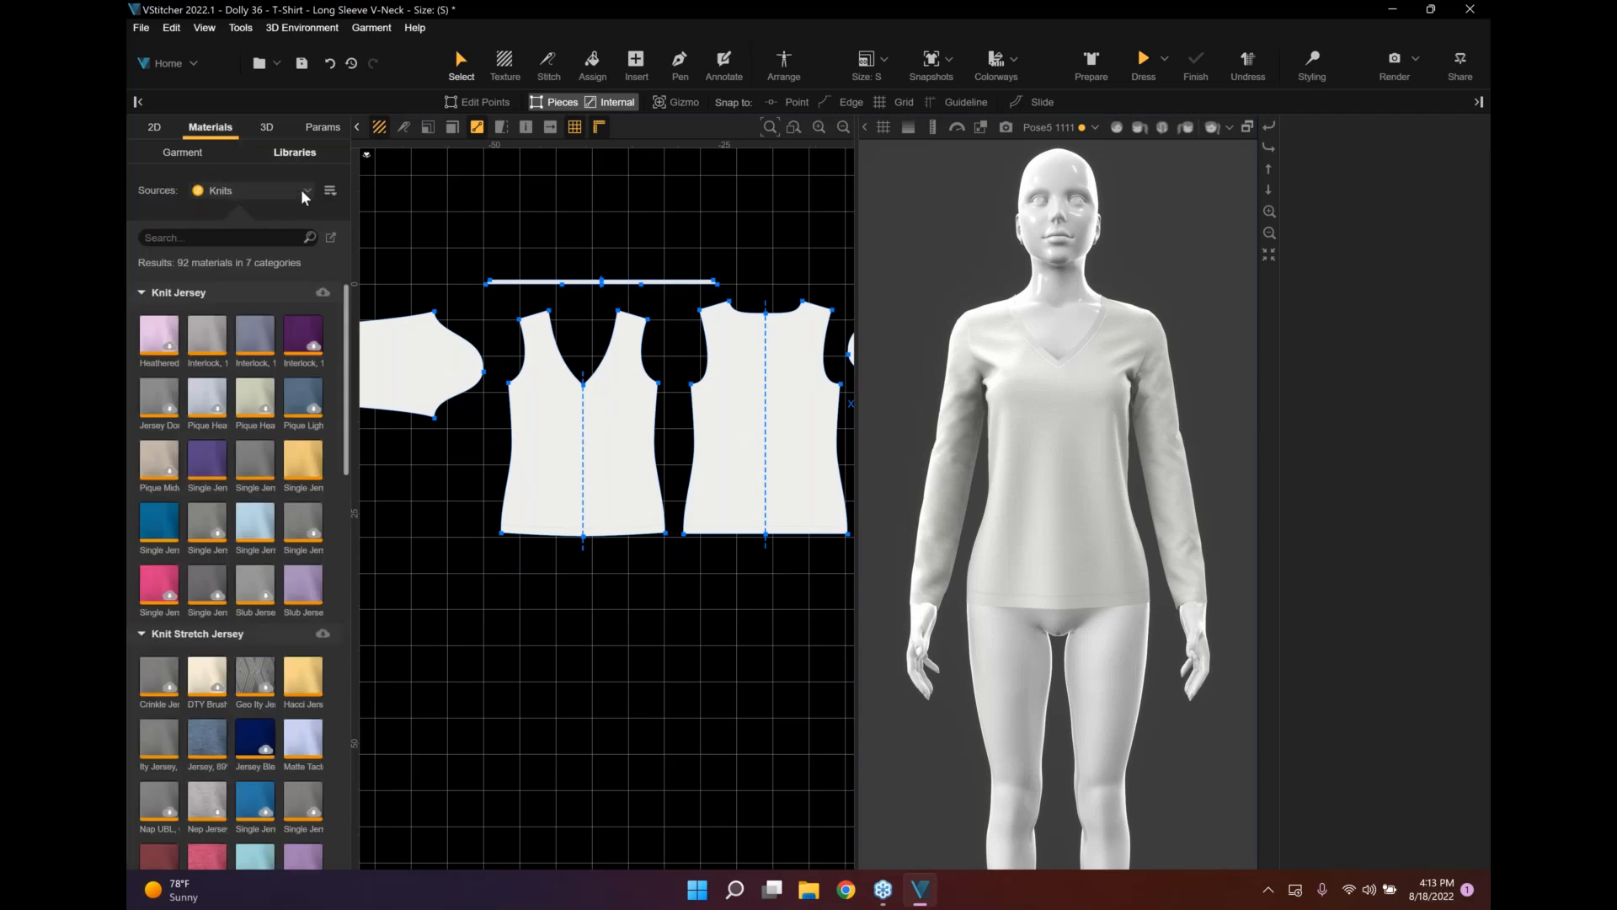
{"action": "left_click", "coordinate": [301, 190]}
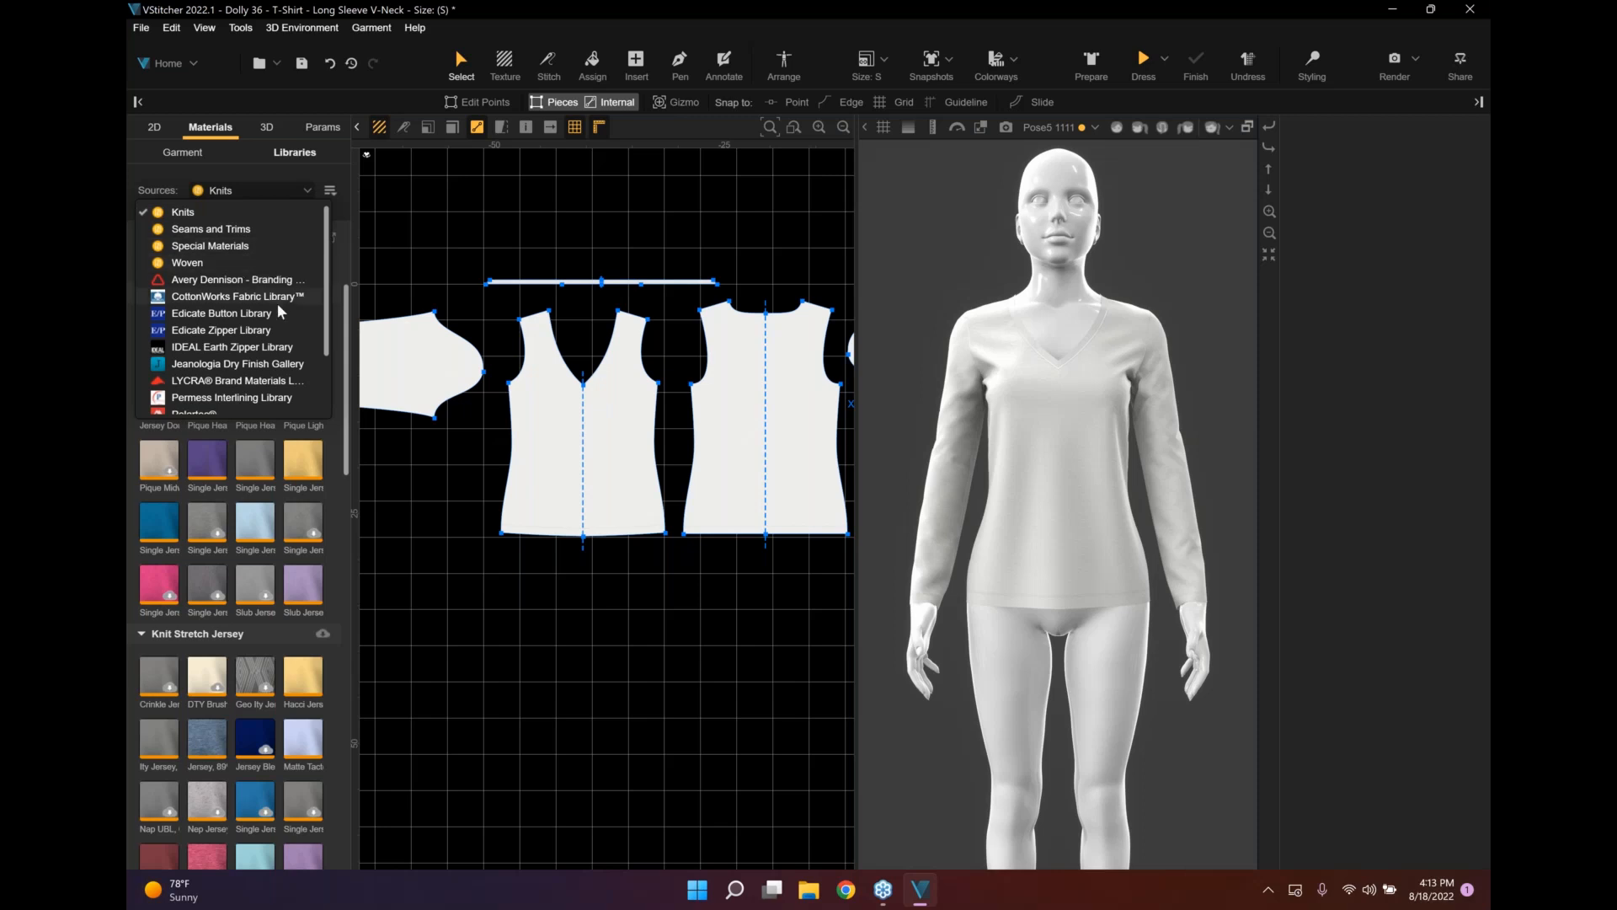
{"action": "scroll", "coordinate": [289, 388], "scroll_direction": "down", "scroll_amount": 3}
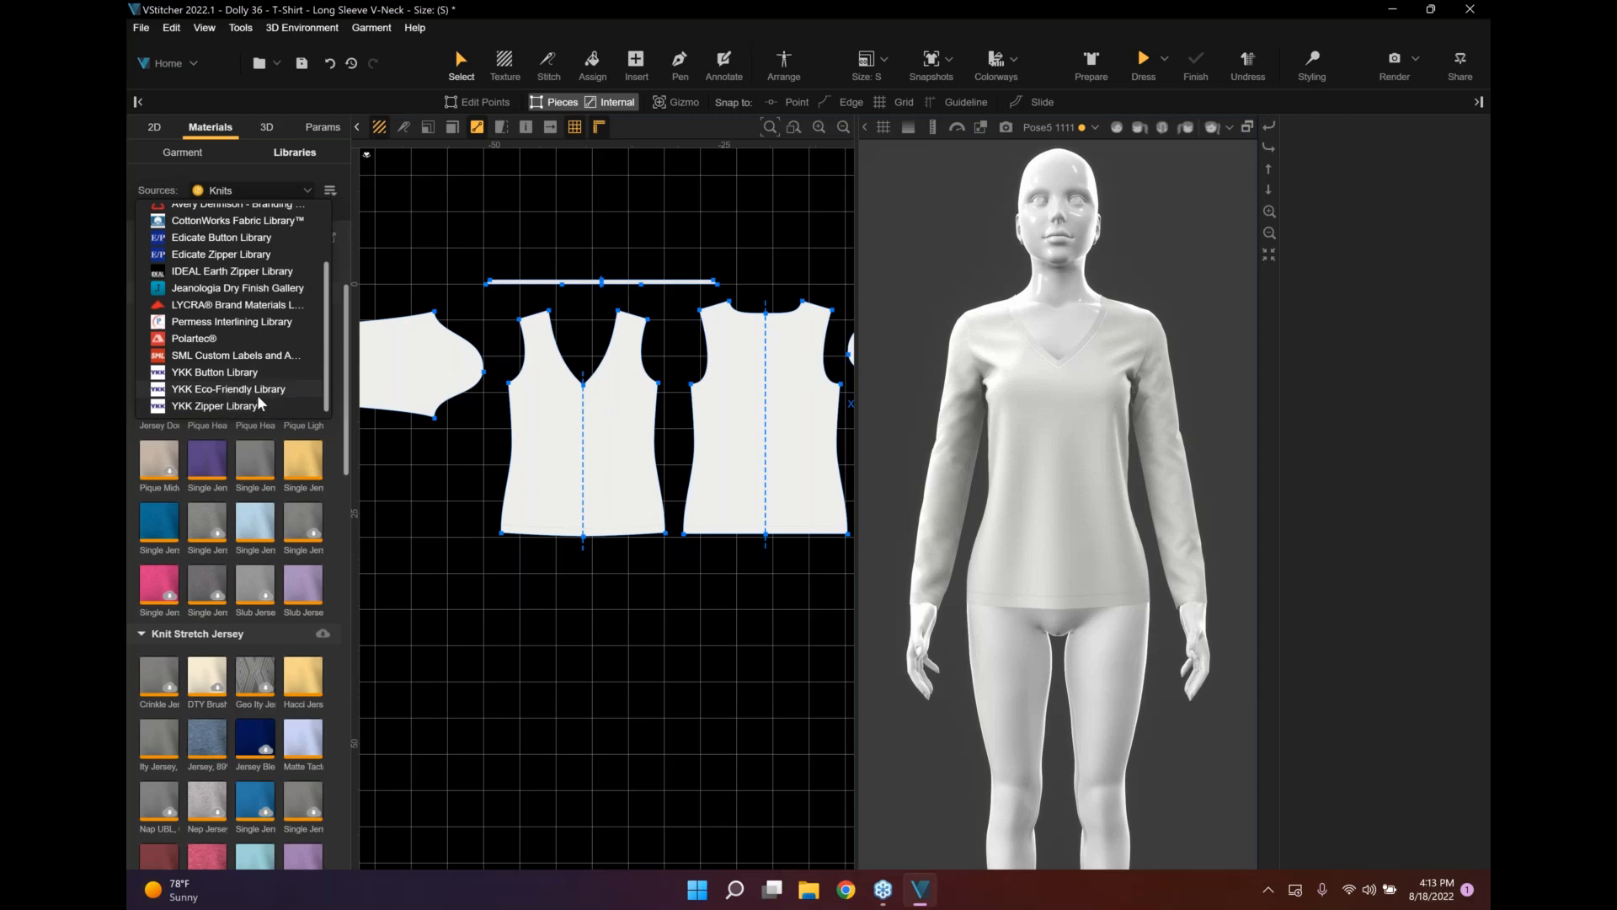
{"action": "scroll", "coordinate": [210, 370], "scroll_direction": "up", "scroll_amount": 3}
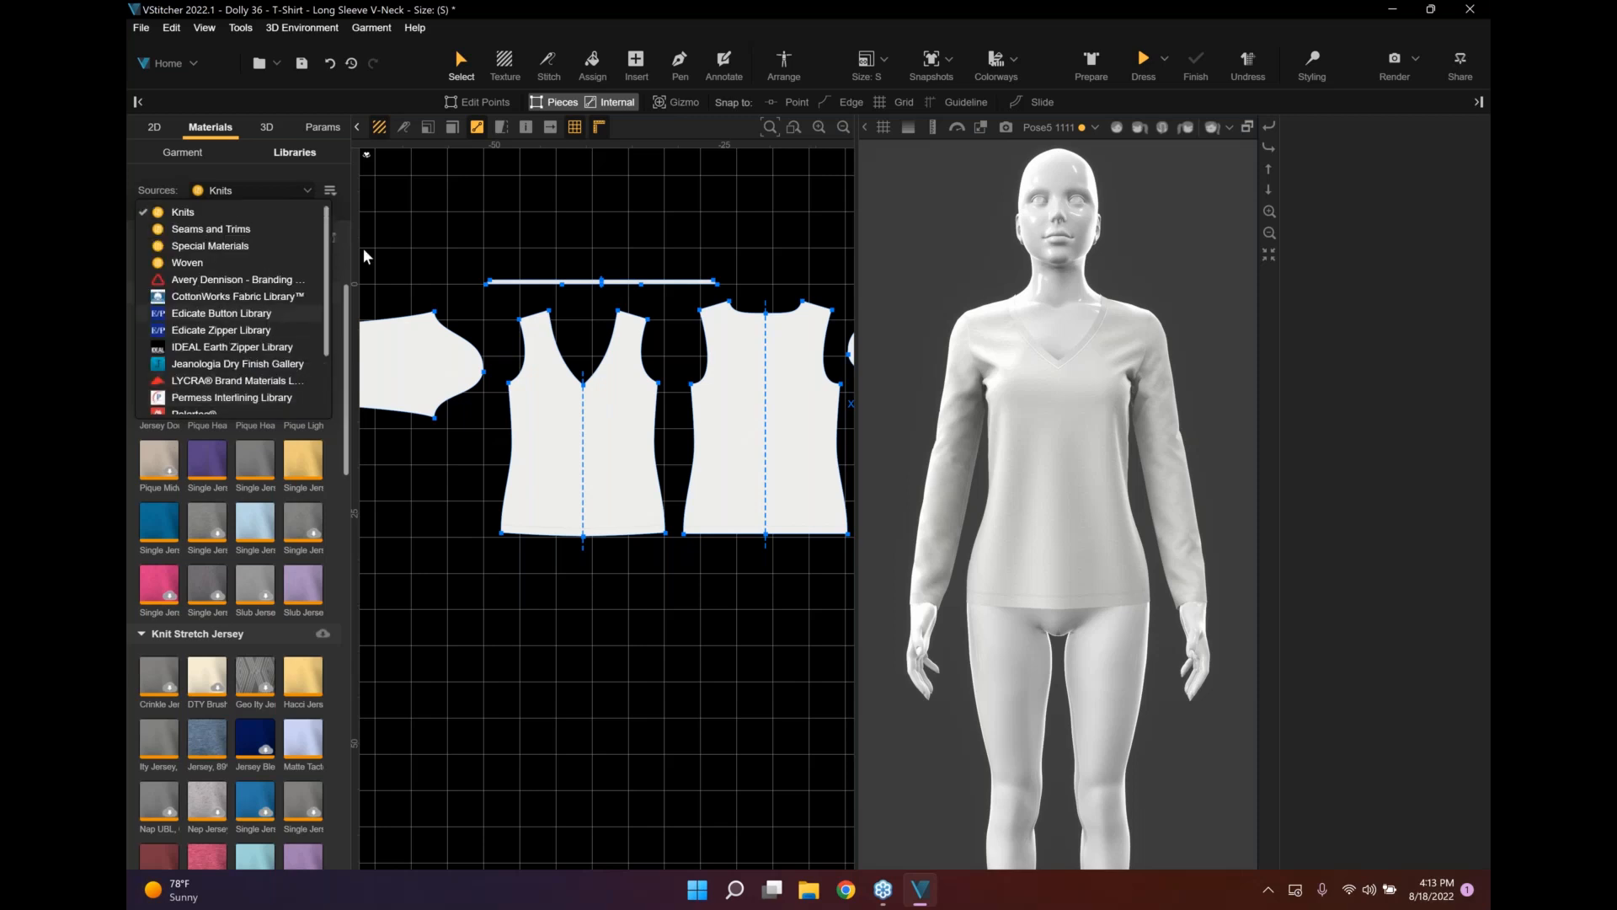
{"action": "left_click", "coordinate": [302, 386]}
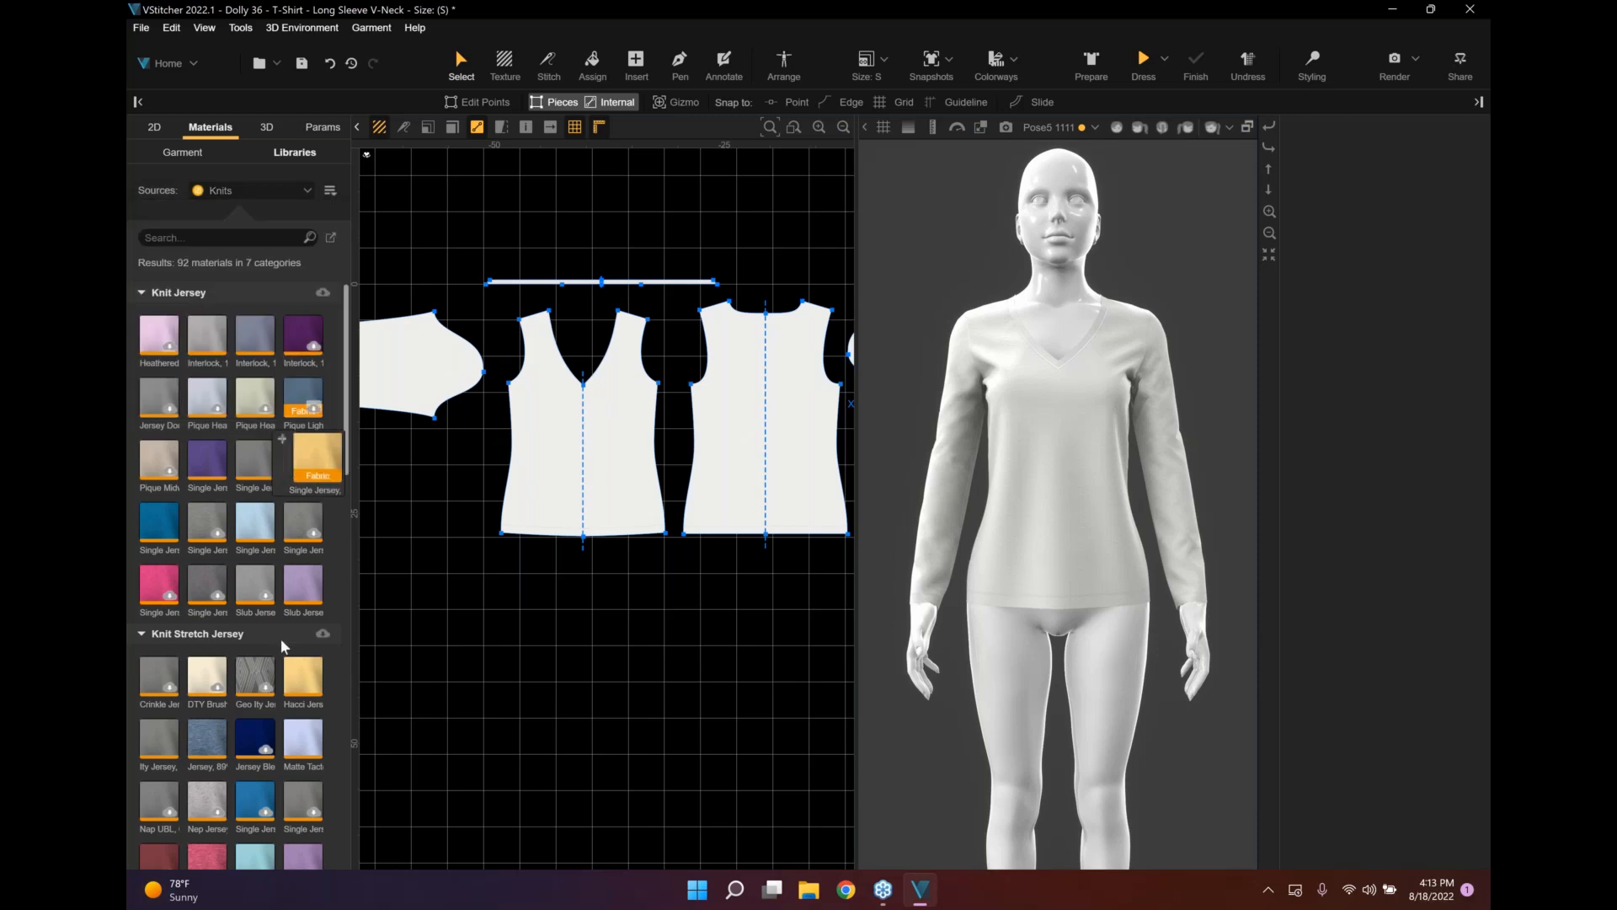
{"action": "scroll", "coordinate": [280, 639], "scroll_direction": "down", "scroll_amount": 2}
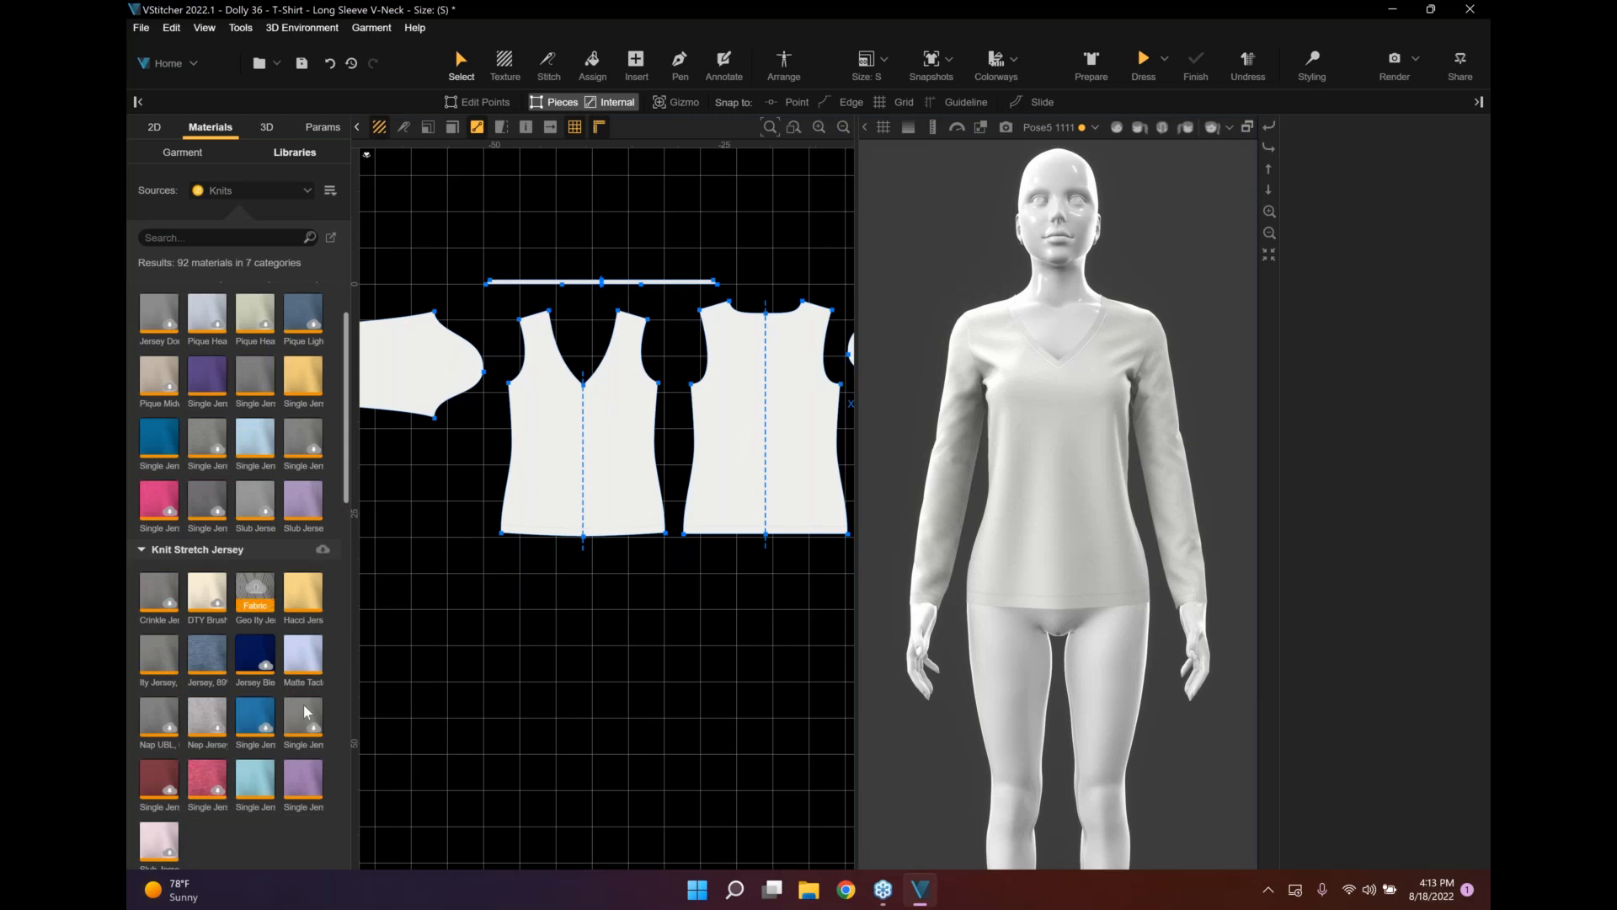
{"action": "scroll", "coordinate": [304, 704], "scroll_direction": "down", "scroll_amount": 2}
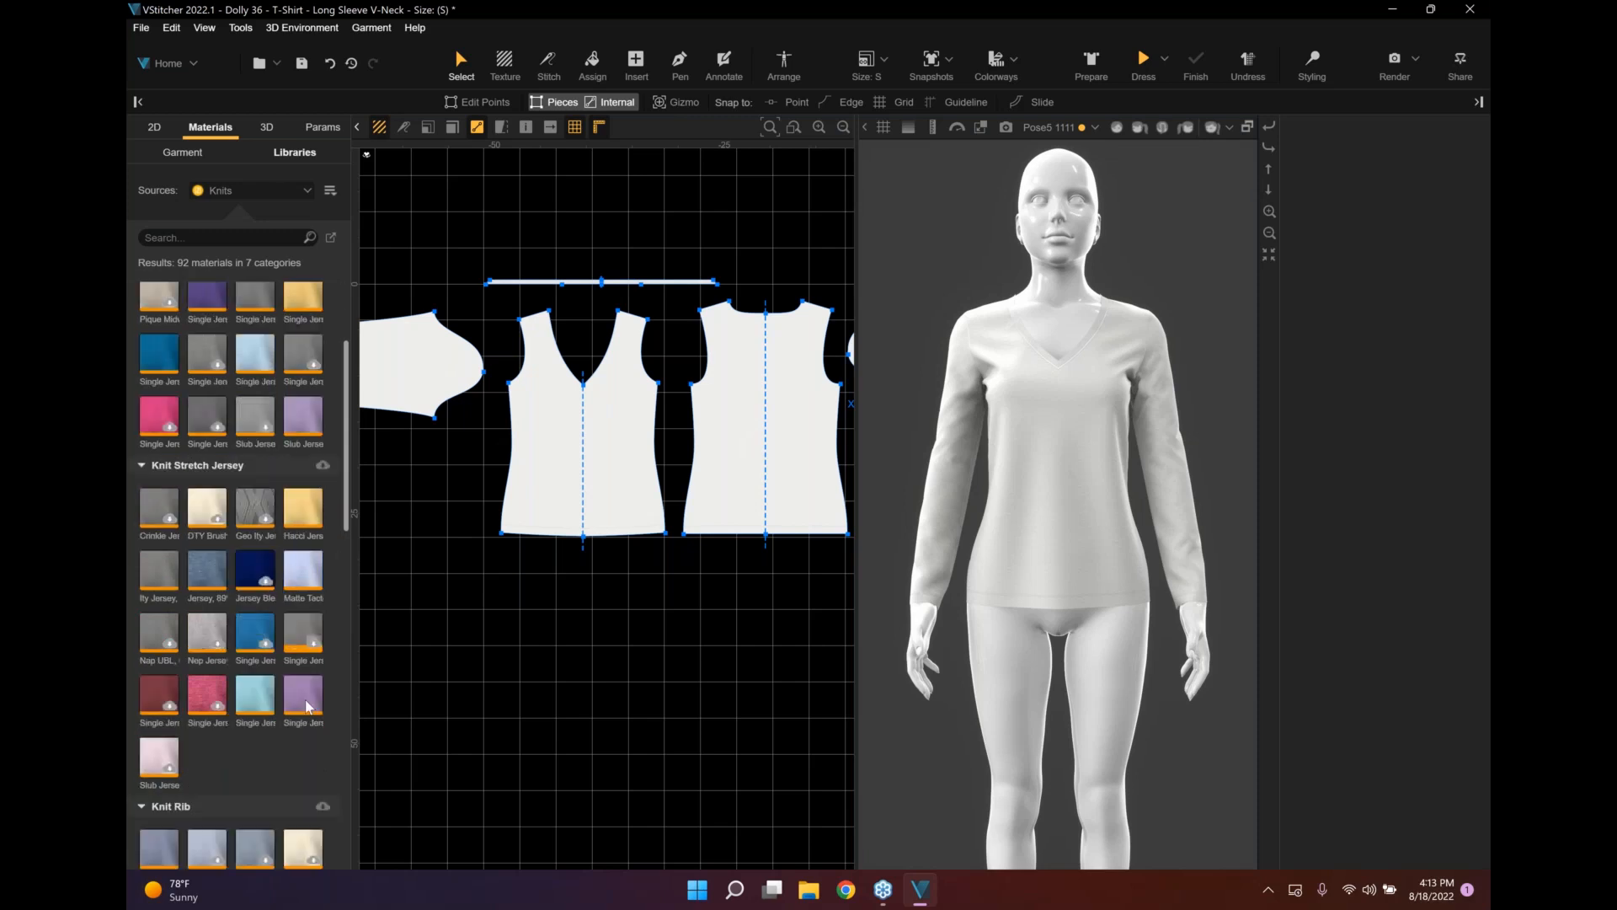
{"action": "mouse_move", "coordinate": [291, 679]}
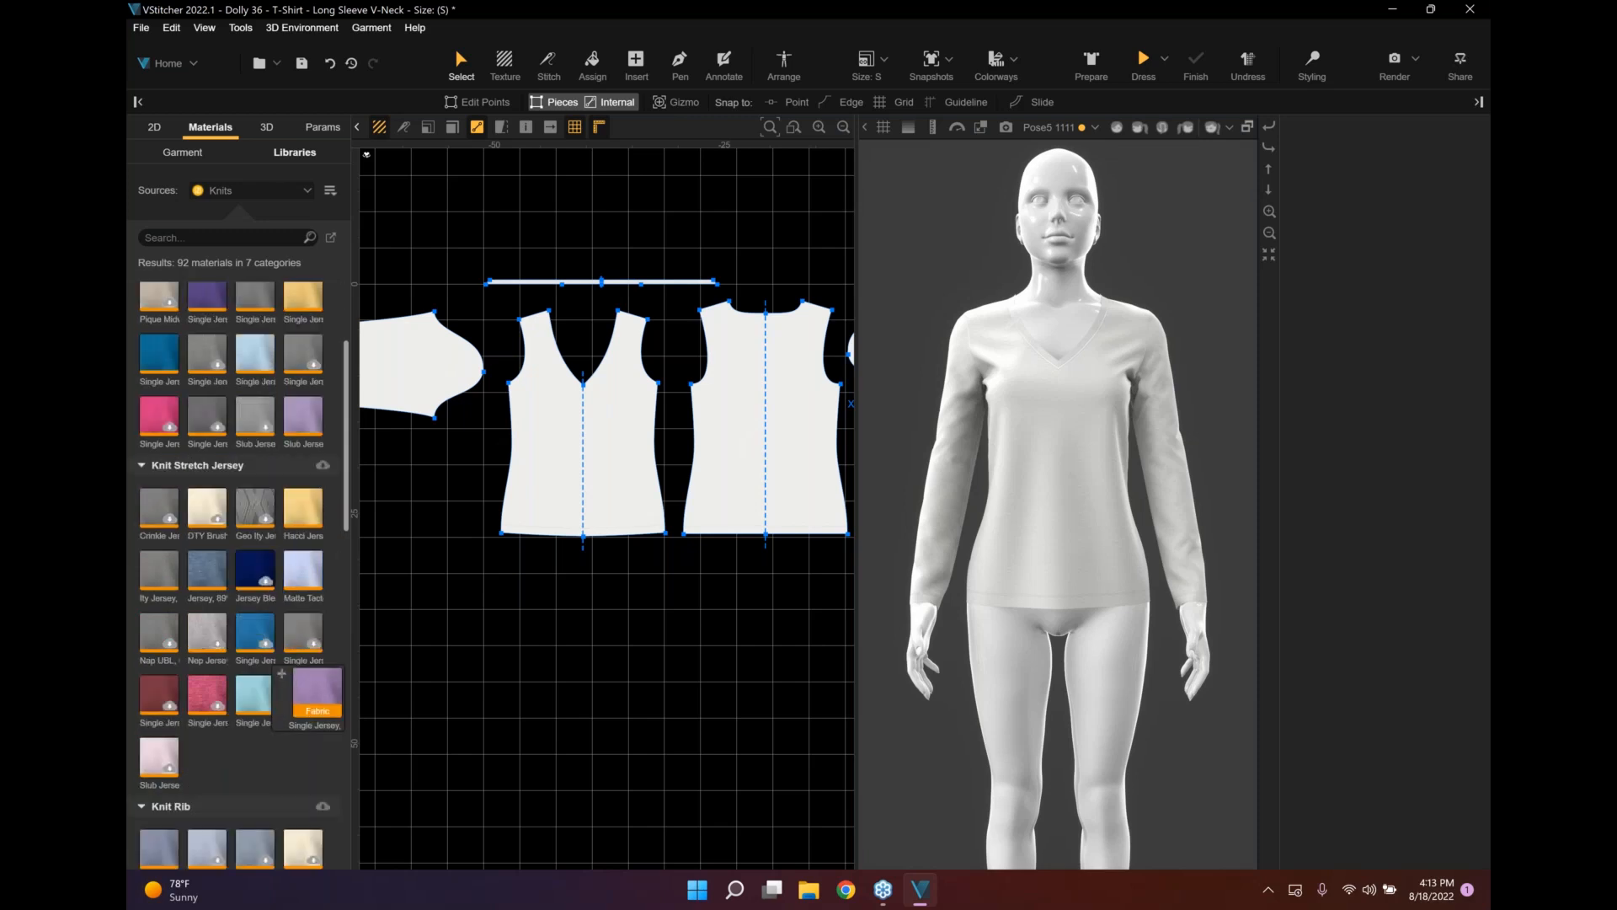
{"action": "mouse_move", "coordinate": [309, 642]}
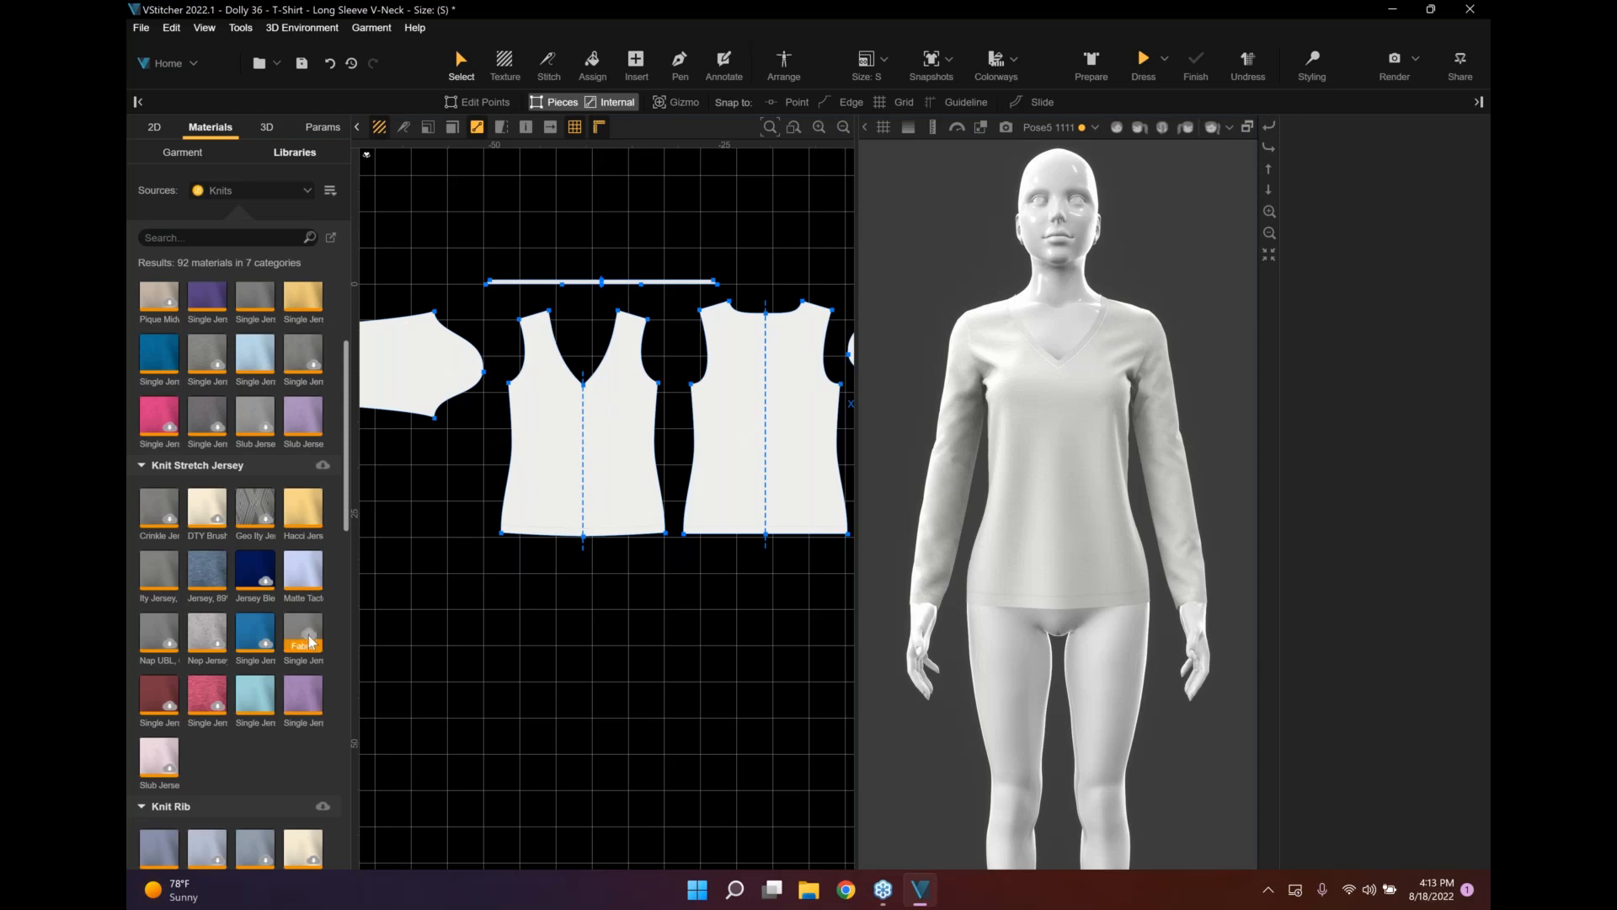
Apply the purple single jersey from the garment's fabrics to the sleeve piece beside the front panel.
{"action": "left_click", "coordinate": [189, 155]}
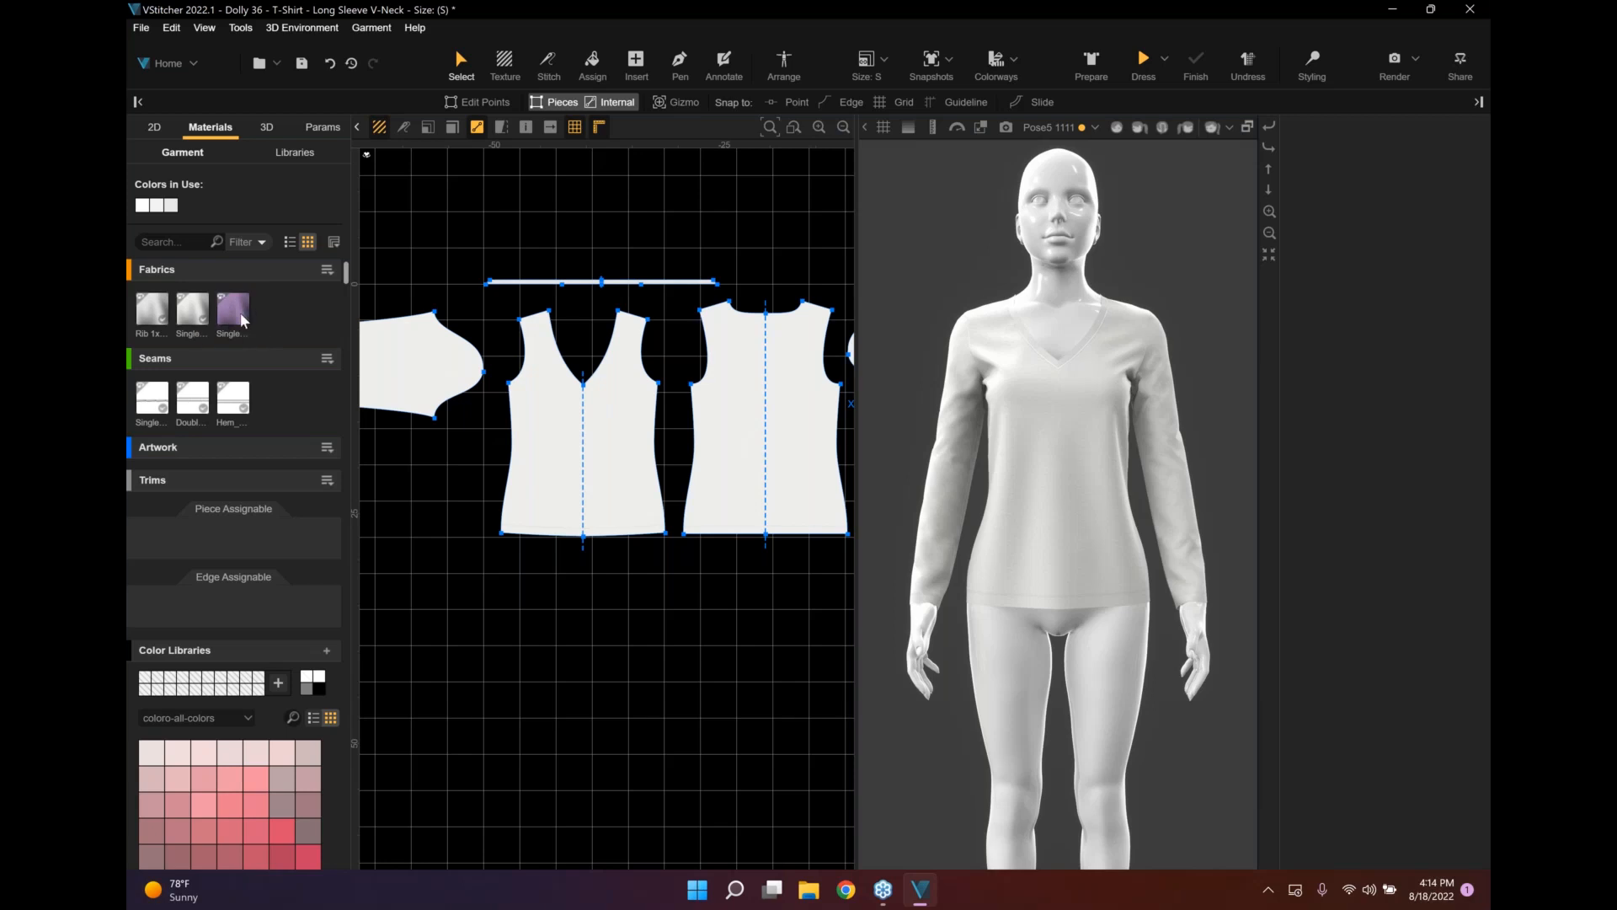
{"action": "mouse_move", "coordinate": [242, 320]}
{"action": "mouse_move", "coordinate": [202, 335]}
{"action": "left_click", "coordinate": [238, 310]}
{"action": "left_click_drag", "start_coordinate": [548, 421], "coordinate": [522, 419]}
{"action": "left_click", "coordinate": [428, 368], "text": "shift"}
{"action": "left_click_drag", "start_coordinate": [236, 310], "coordinate": [460, 369]}
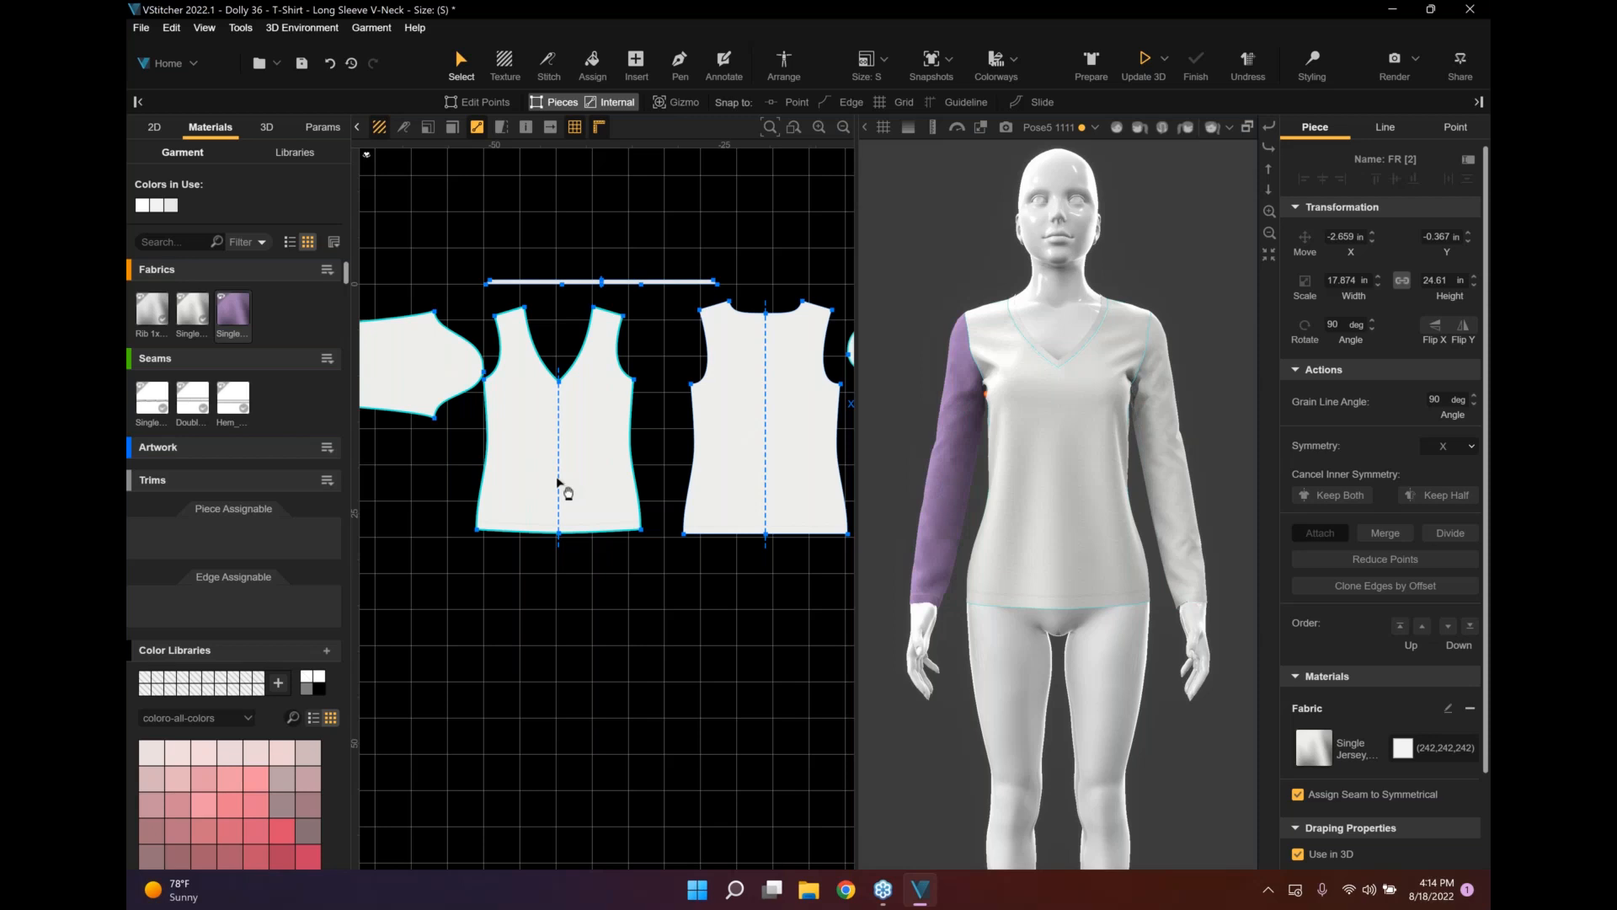
{"action": "scroll", "coordinate": [559, 483], "scroll_direction": "up", "scroll_amount": 1}
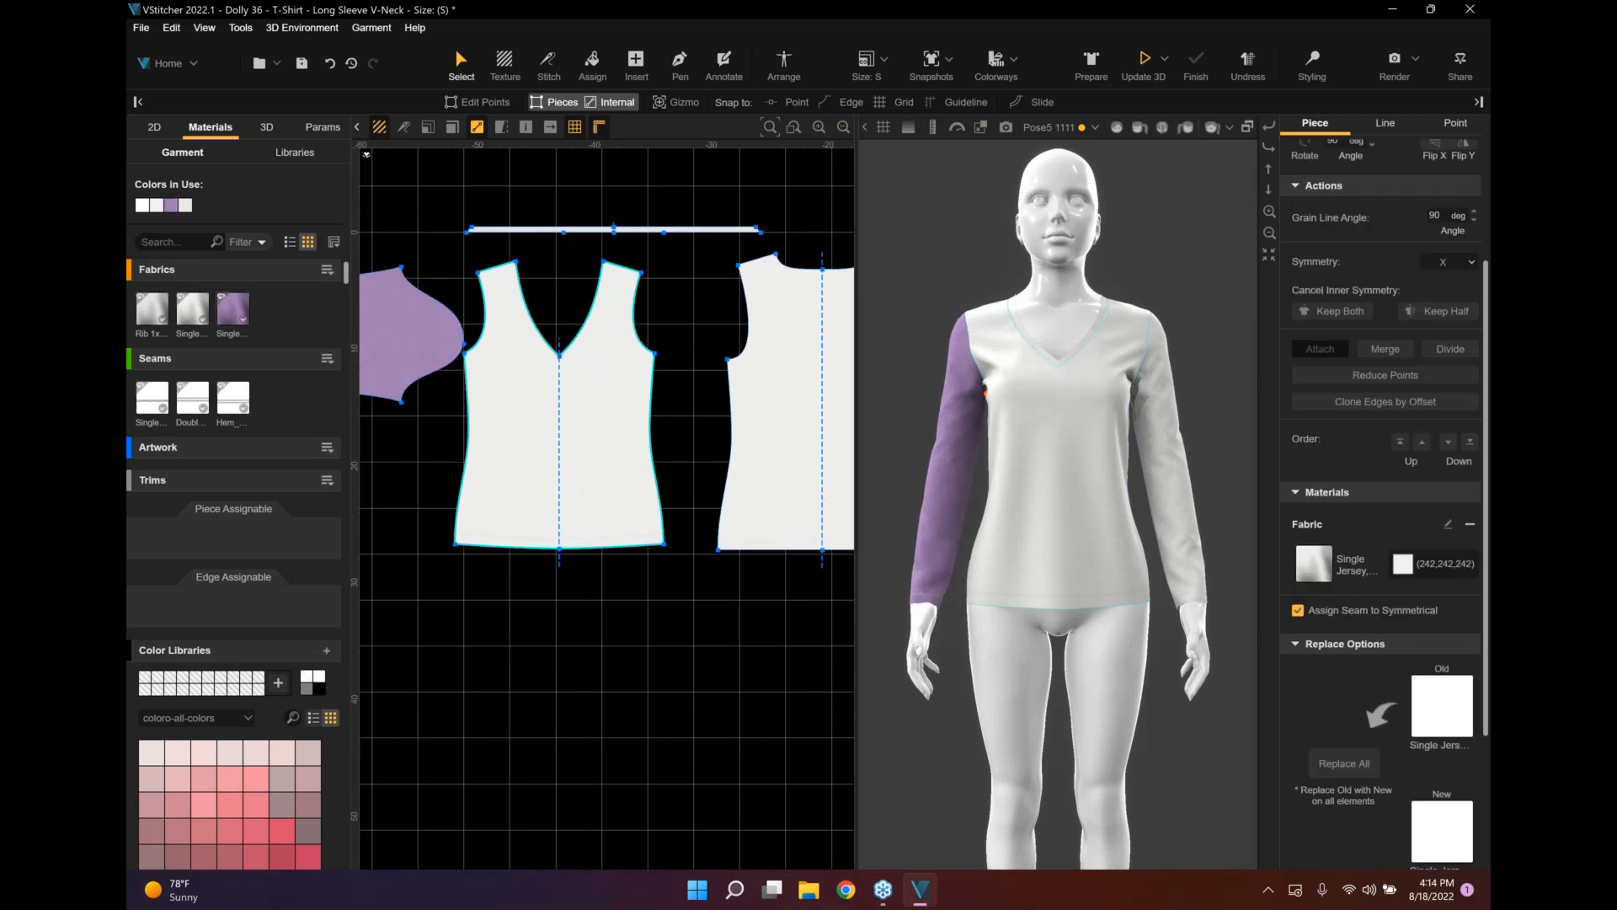
{"action": "scroll", "coordinate": [569, 424], "scroll_direction": "down", "scroll_amount": 1}
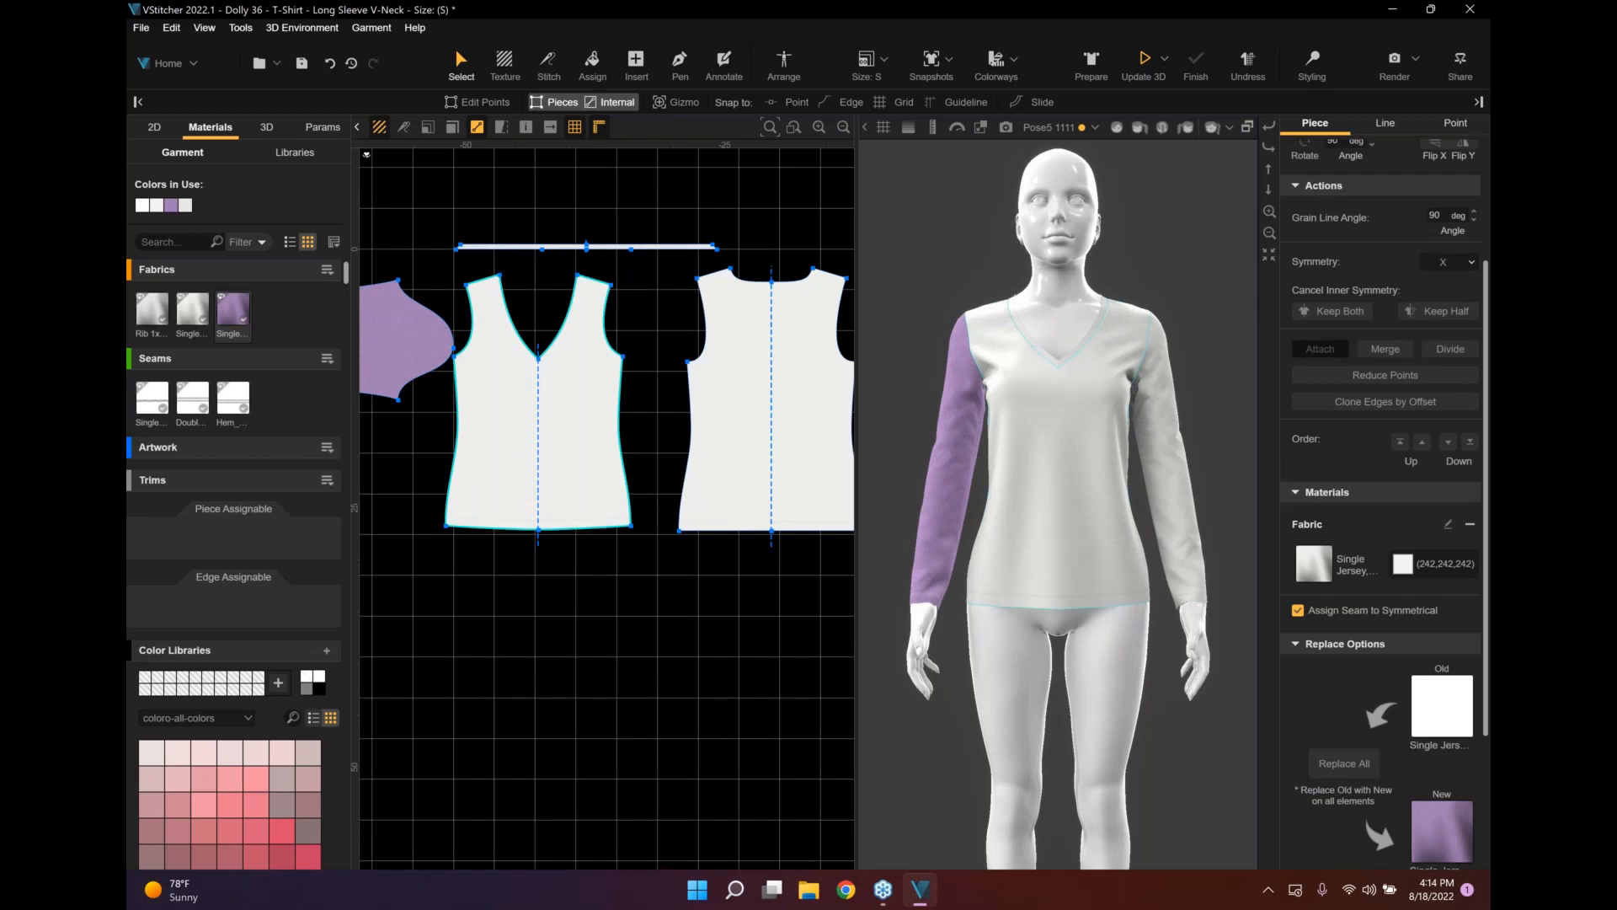
Apply the purple single jersey fabric to the front and back body pieces.
{"action": "mouse_move", "coordinate": [234, 311]}
{"action": "mouse_move", "coordinate": [233, 311]}
{"action": "left_mouse_down"}
{"action": "mouse_move", "coordinate": [604, 465]}
{"action": "mouse_move", "coordinate": [502, 398]}
{"action": "mouse_move", "coordinate": [238, 320]}
{"action": "left_mouse_up"}
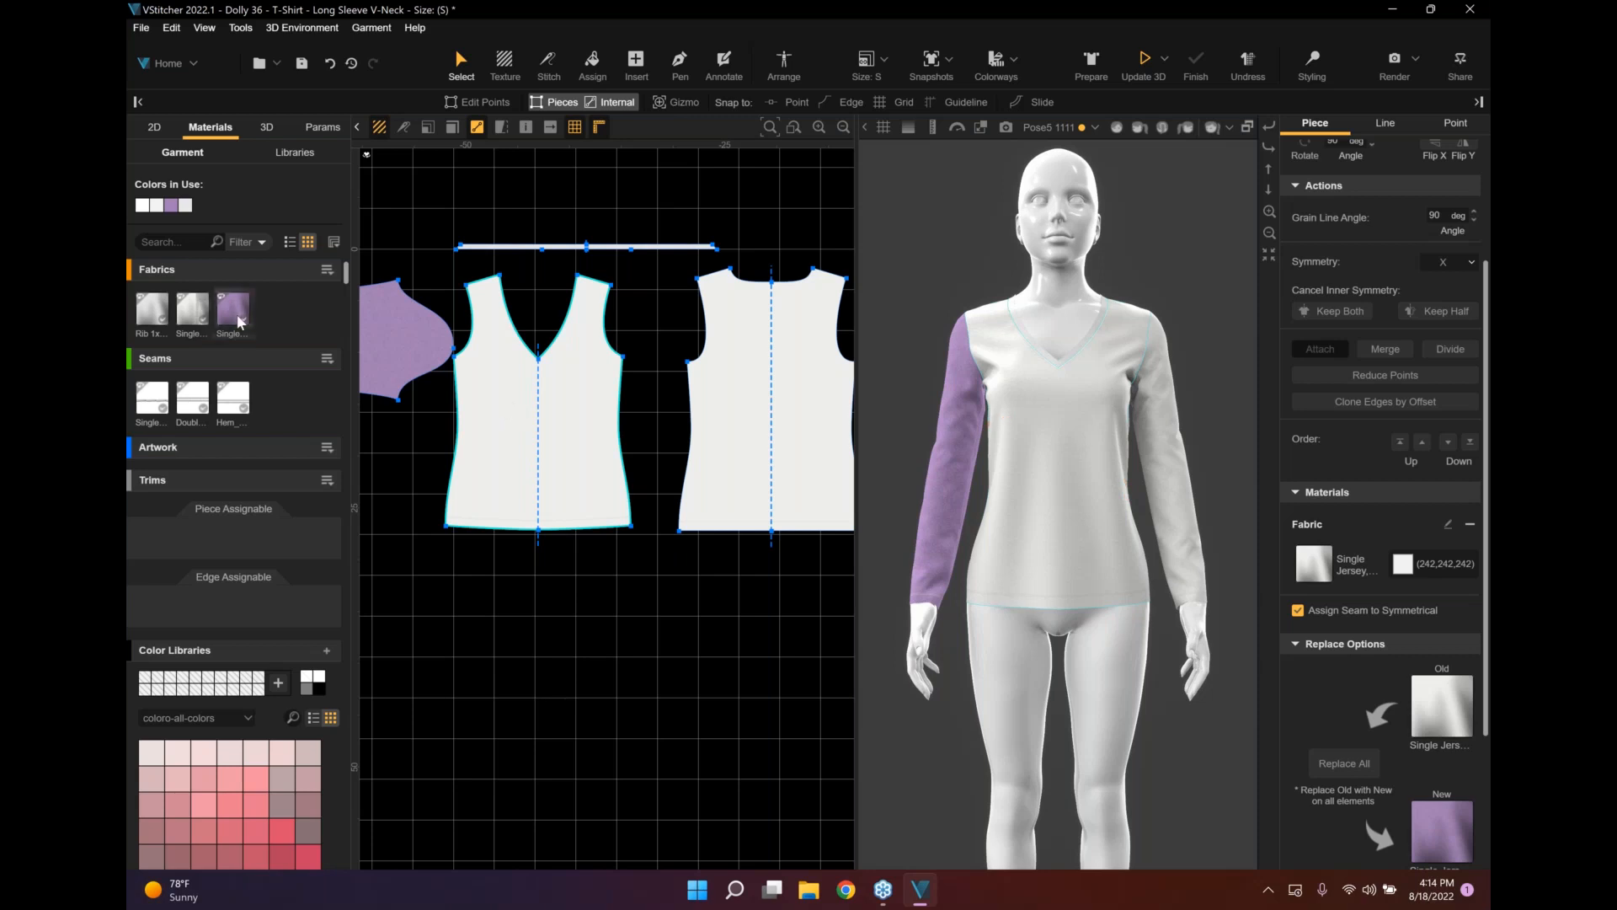
{"action": "mouse_move", "coordinate": [249, 332]}
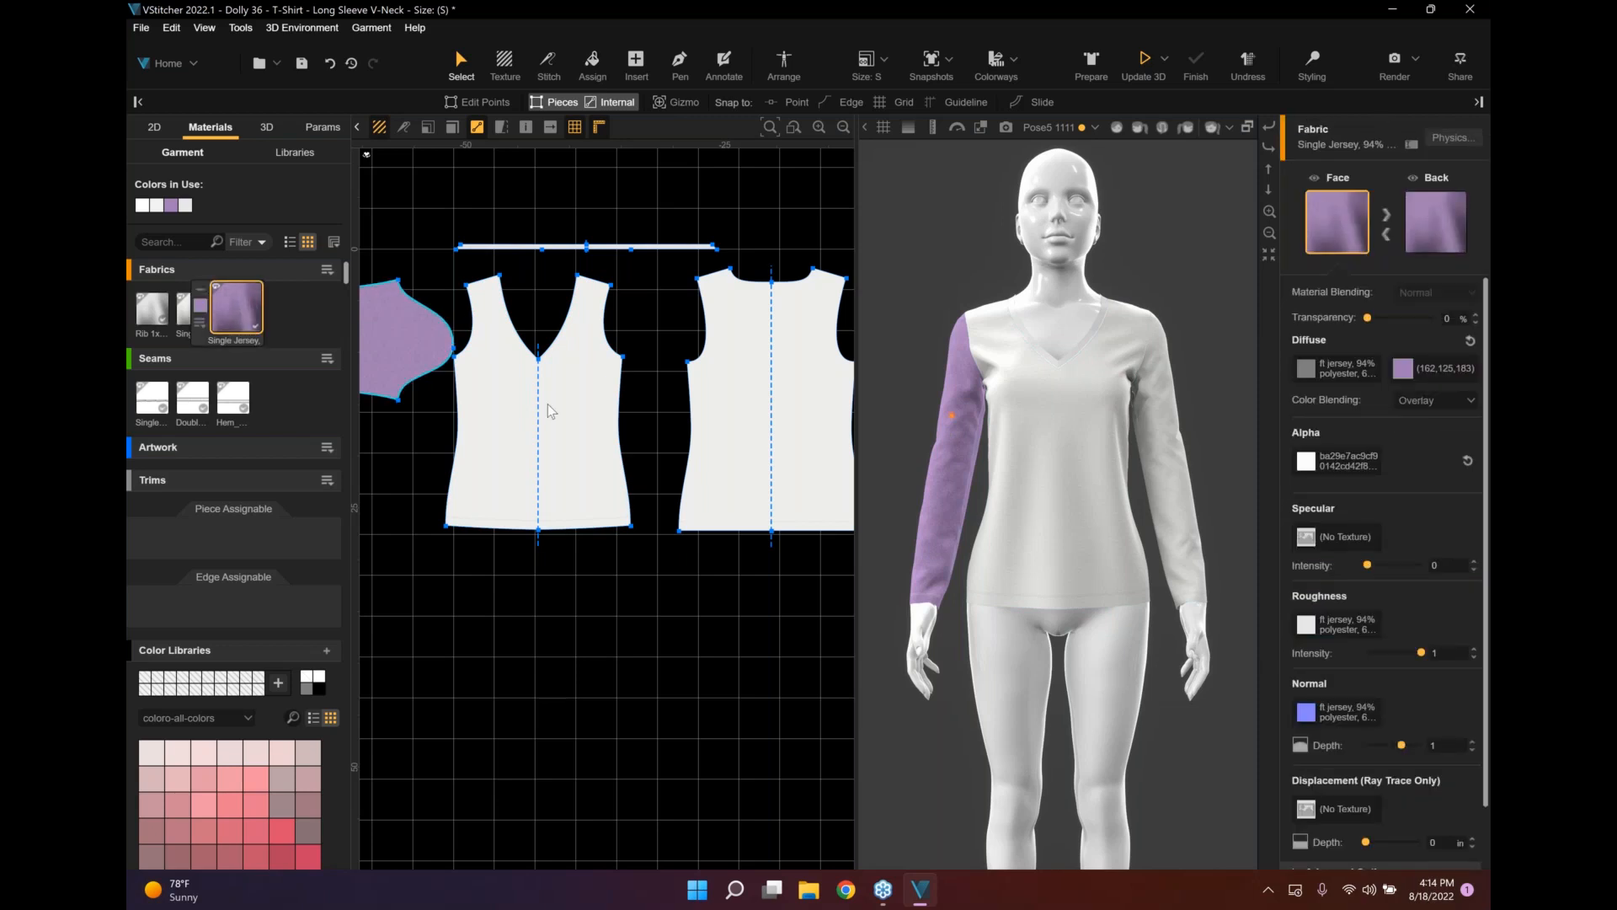
{"action": "left_click_drag", "start_coordinate": [235, 308], "coordinate": [600, 421]}
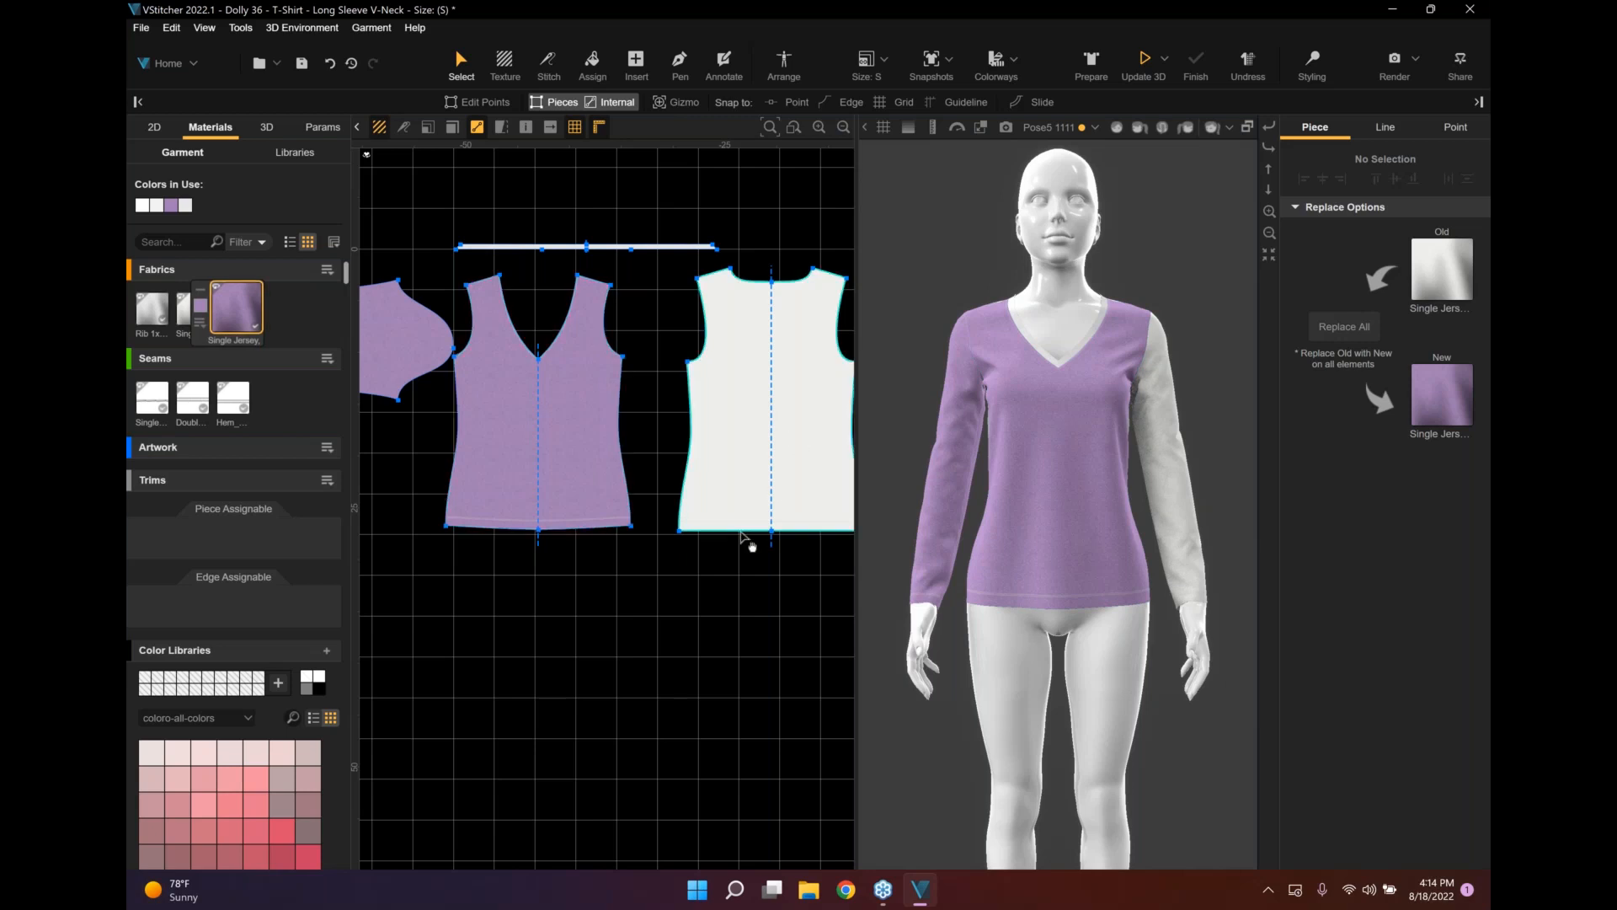
{"action": "left_click_drag", "start_coordinate": [741, 532], "coordinate": [743, 522]}
{"action": "middle_click_drag", "start_coordinate": [743, 524], "coordinate": [620, 546]}
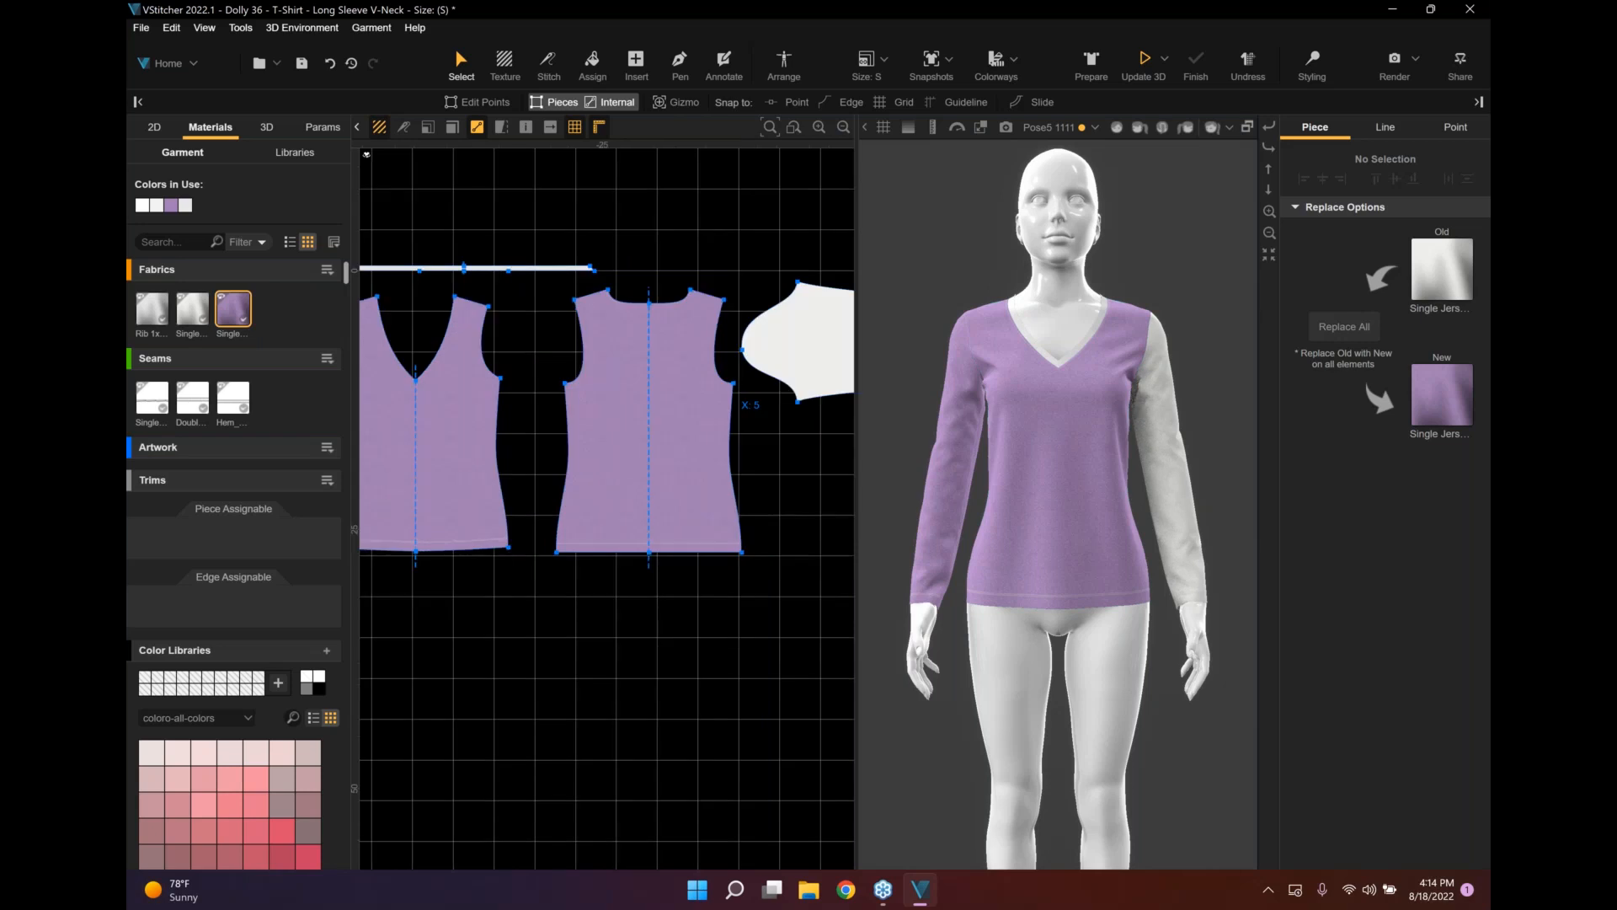
Apply the purple single jersey fabric to the remaining sleeve piece beside the back panel.
{"action": "left_click_drag", "start_coordinate": [235, 309], "coordinate": [800, 344]}
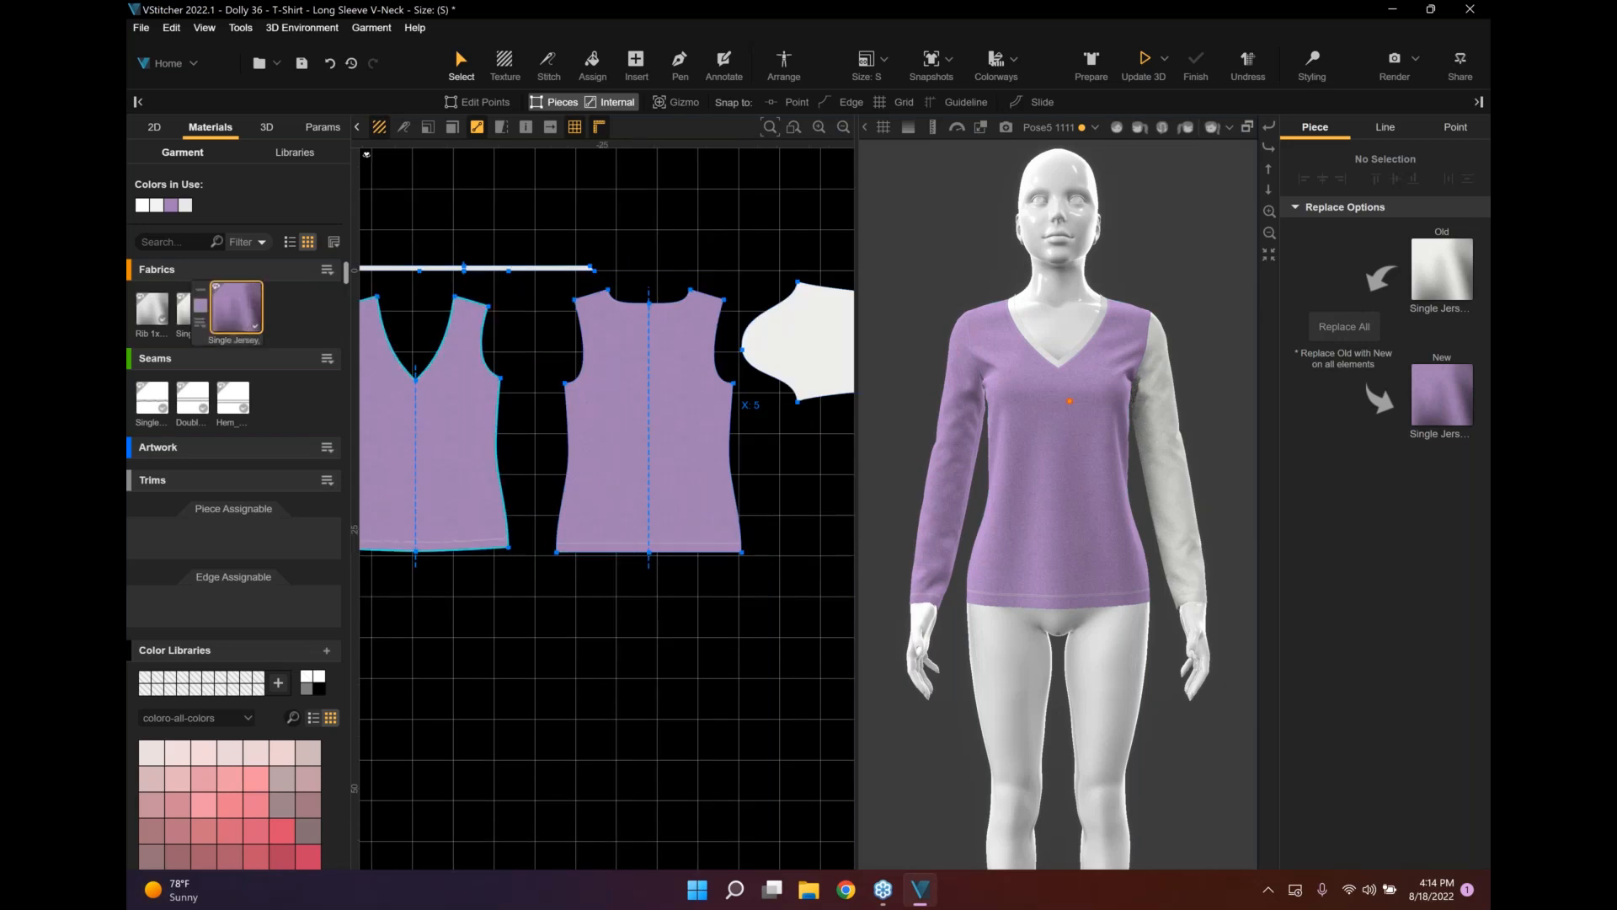
{"action": "left_click_drag", "start_coordinate": [801, 343], "coordinate": [796, 410]}
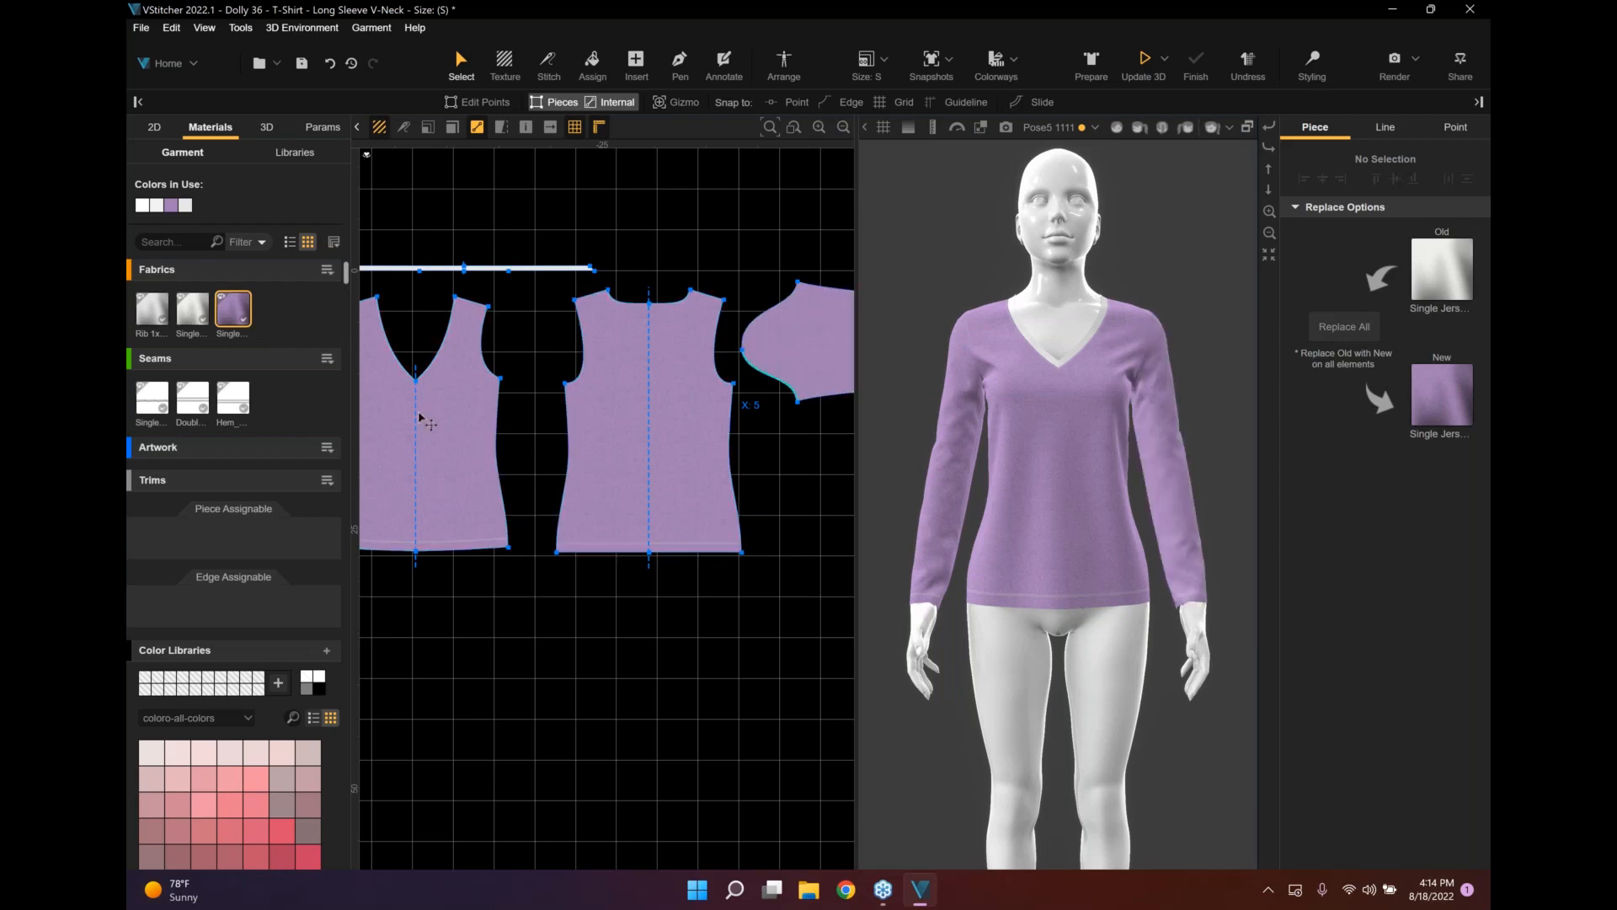
{"action": "scroll", "coordinate": [511, 337], "scroll_direction": "down", "scroll_amount": 1}
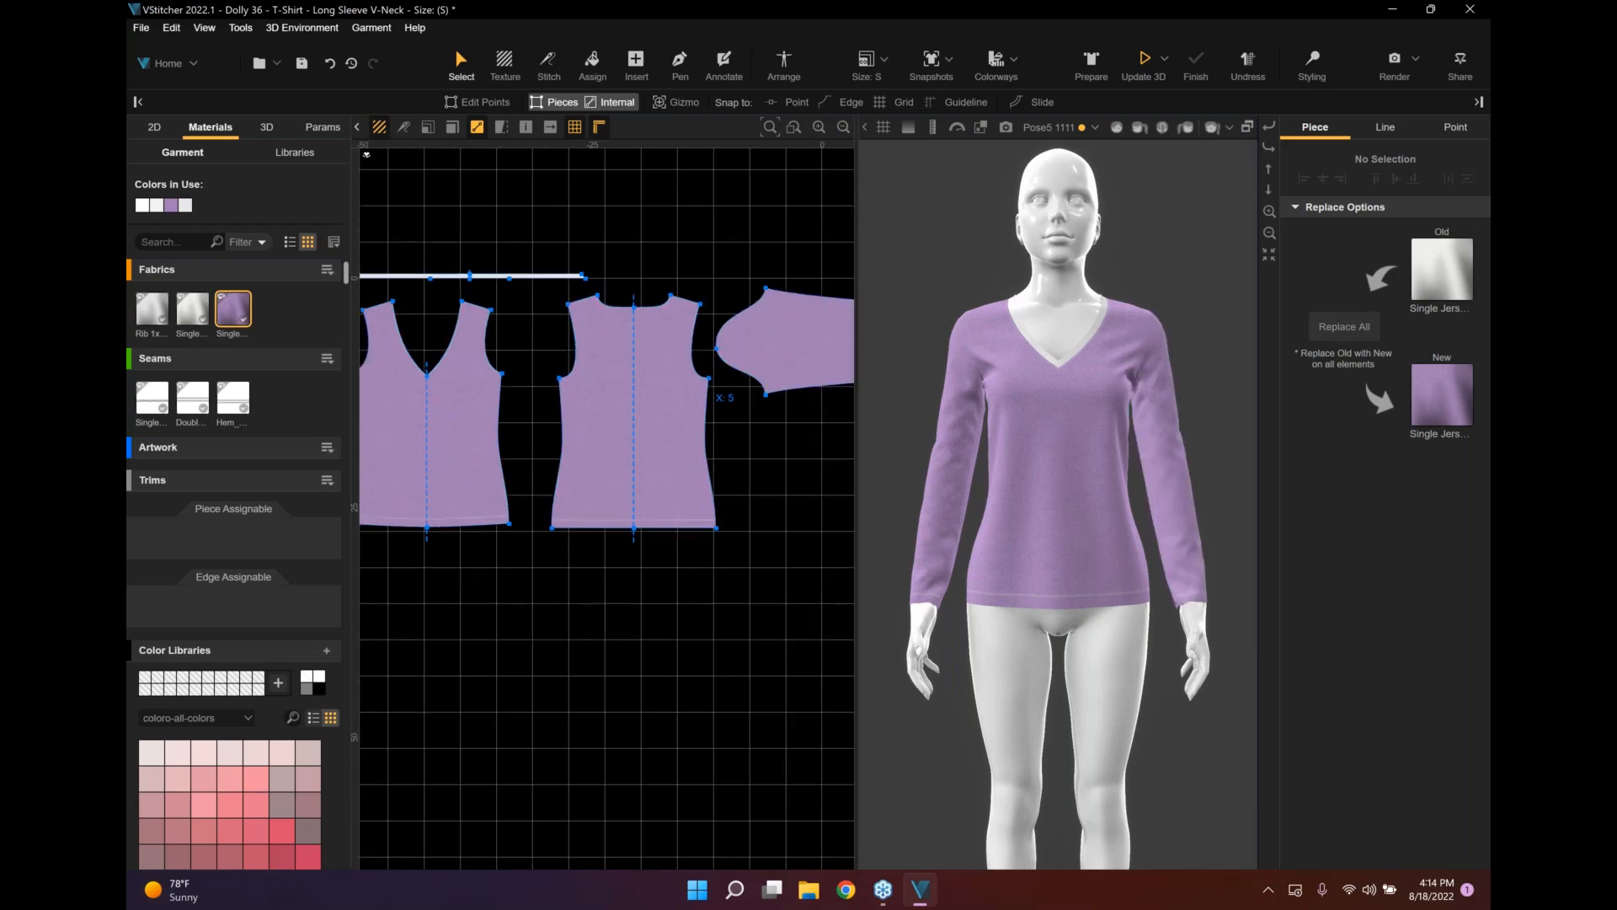
{"action": "middle_click_drag", "start_coordinate": [510, 337], "coordinate": [530, 337]}
{"action": "middle_click_drag", "start_coordinate": [672, 244], "coordinate": [749, 243]}
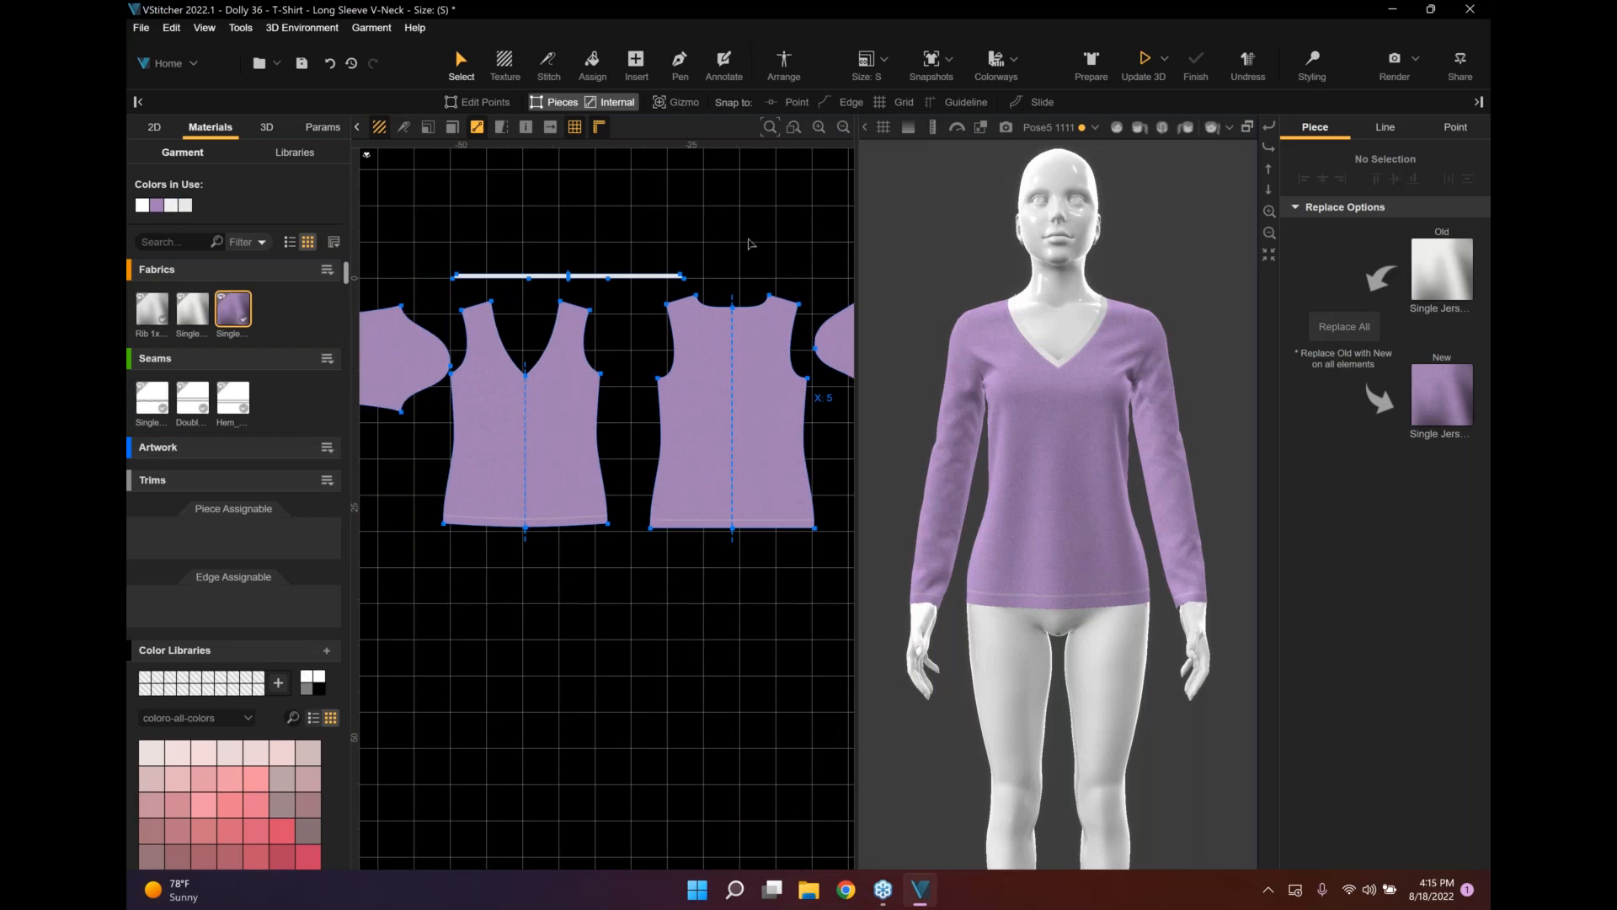
{"action": "mouse_move", "coordinate": [245, 320]}
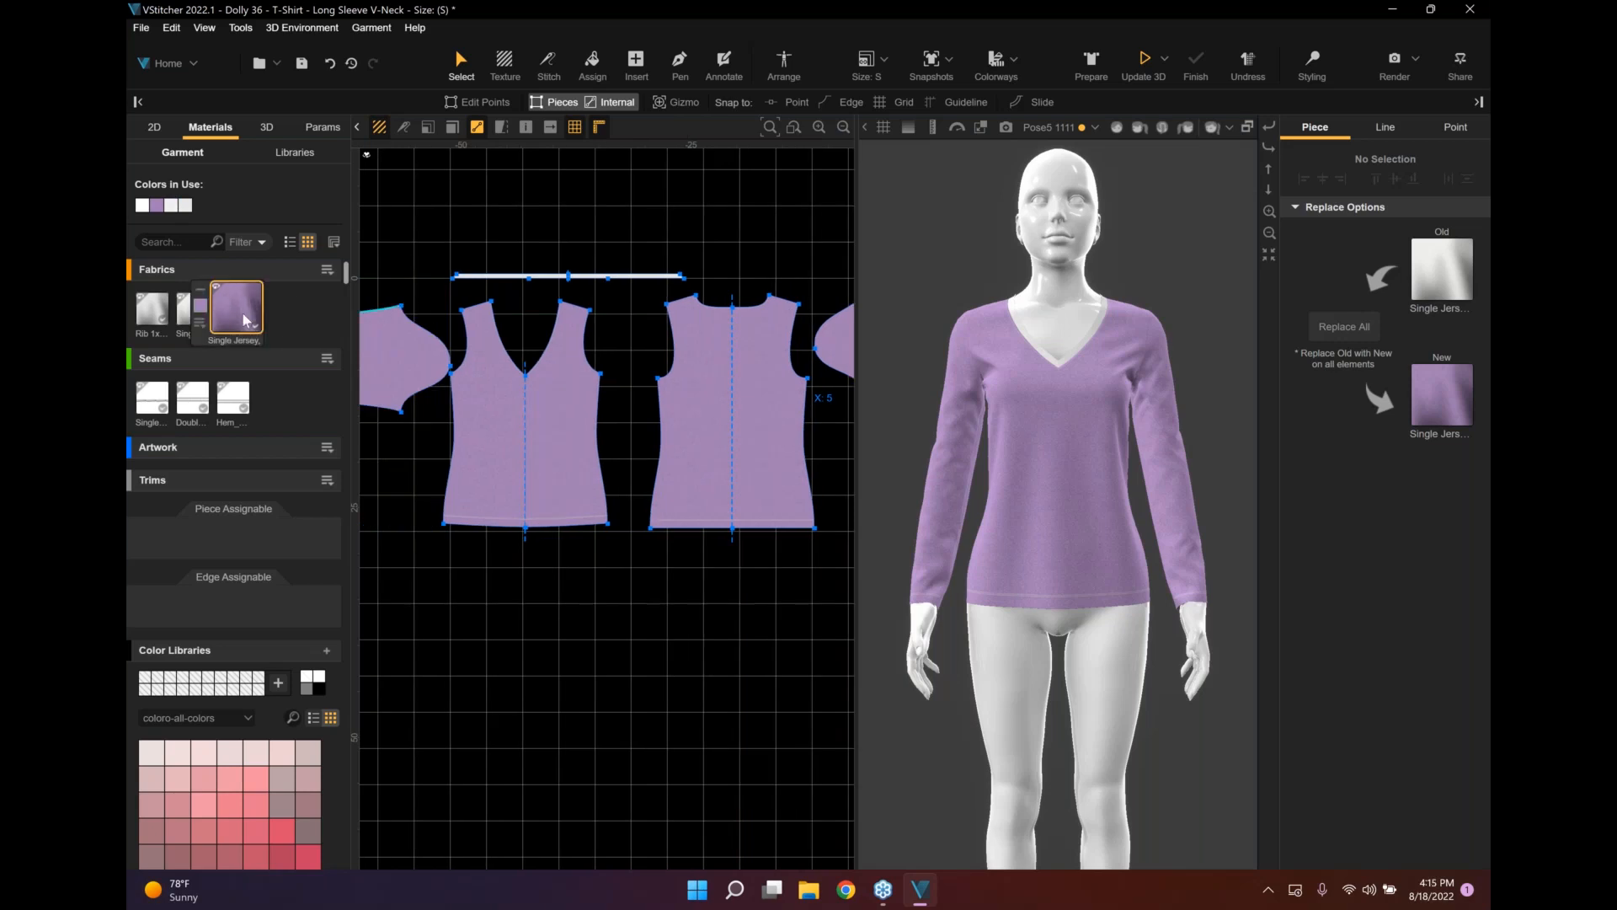
{"action": "left_click", "coordinate": [1145, 63]}
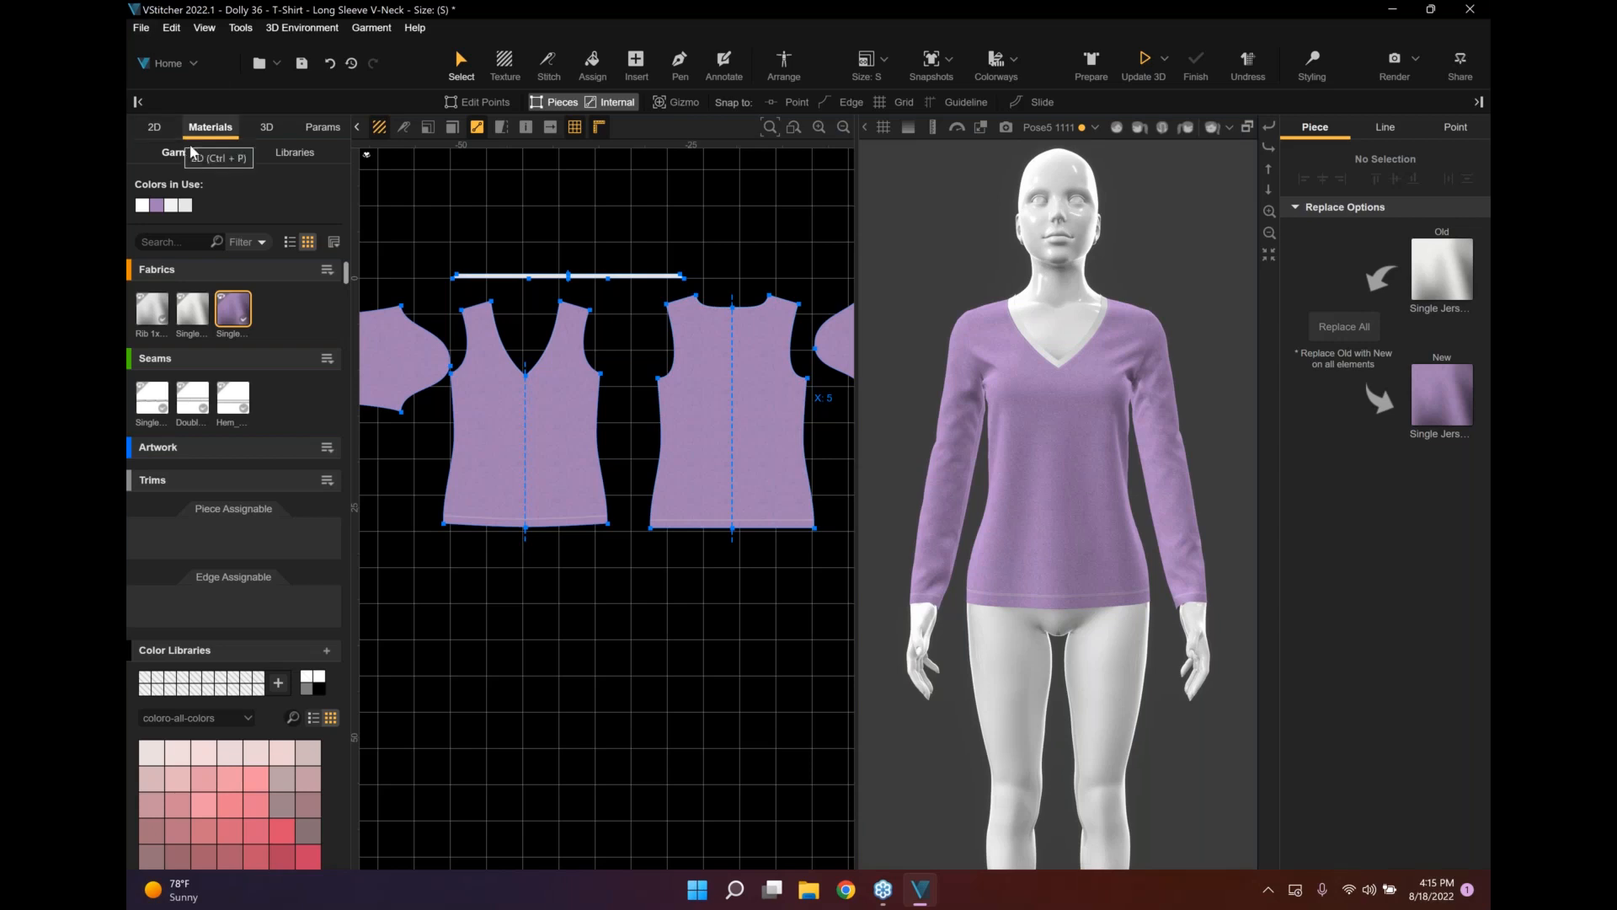
Look through the list of installed avatars, from the Dolly size set up to the Adam avatars.
{"action": "left_click", "coordinate": [256, 129]}
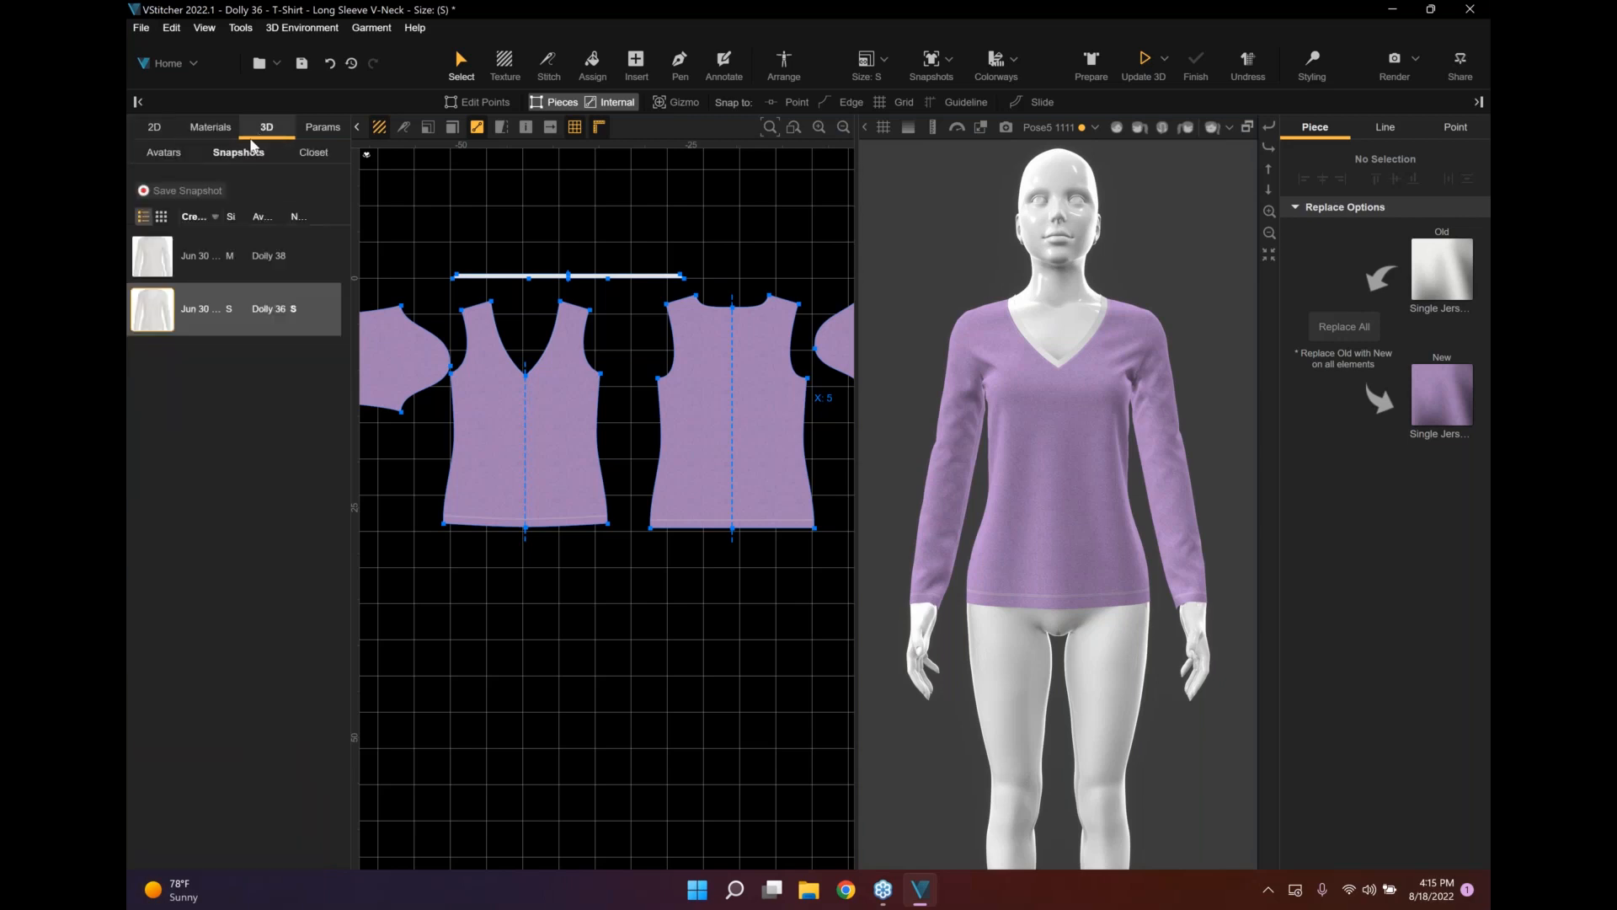
{"action": "left_click", "coordinate": [171, 160]}
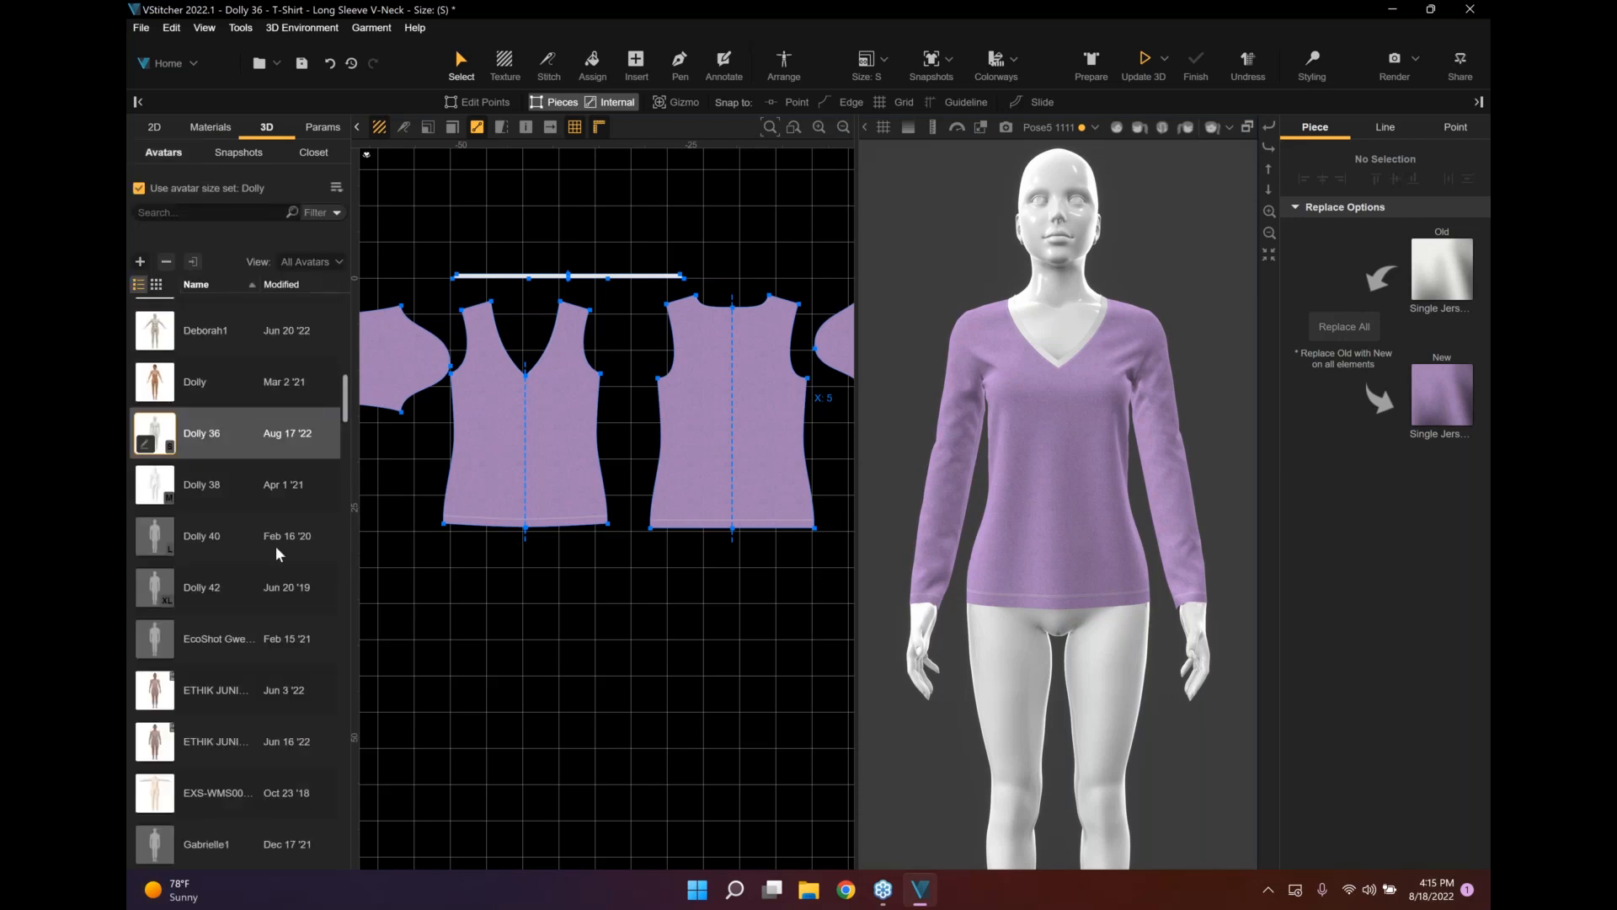
{"action": "scroll", "coordinate": [269, 536], "scroll_direction": "up", "scroll_amount": 2}
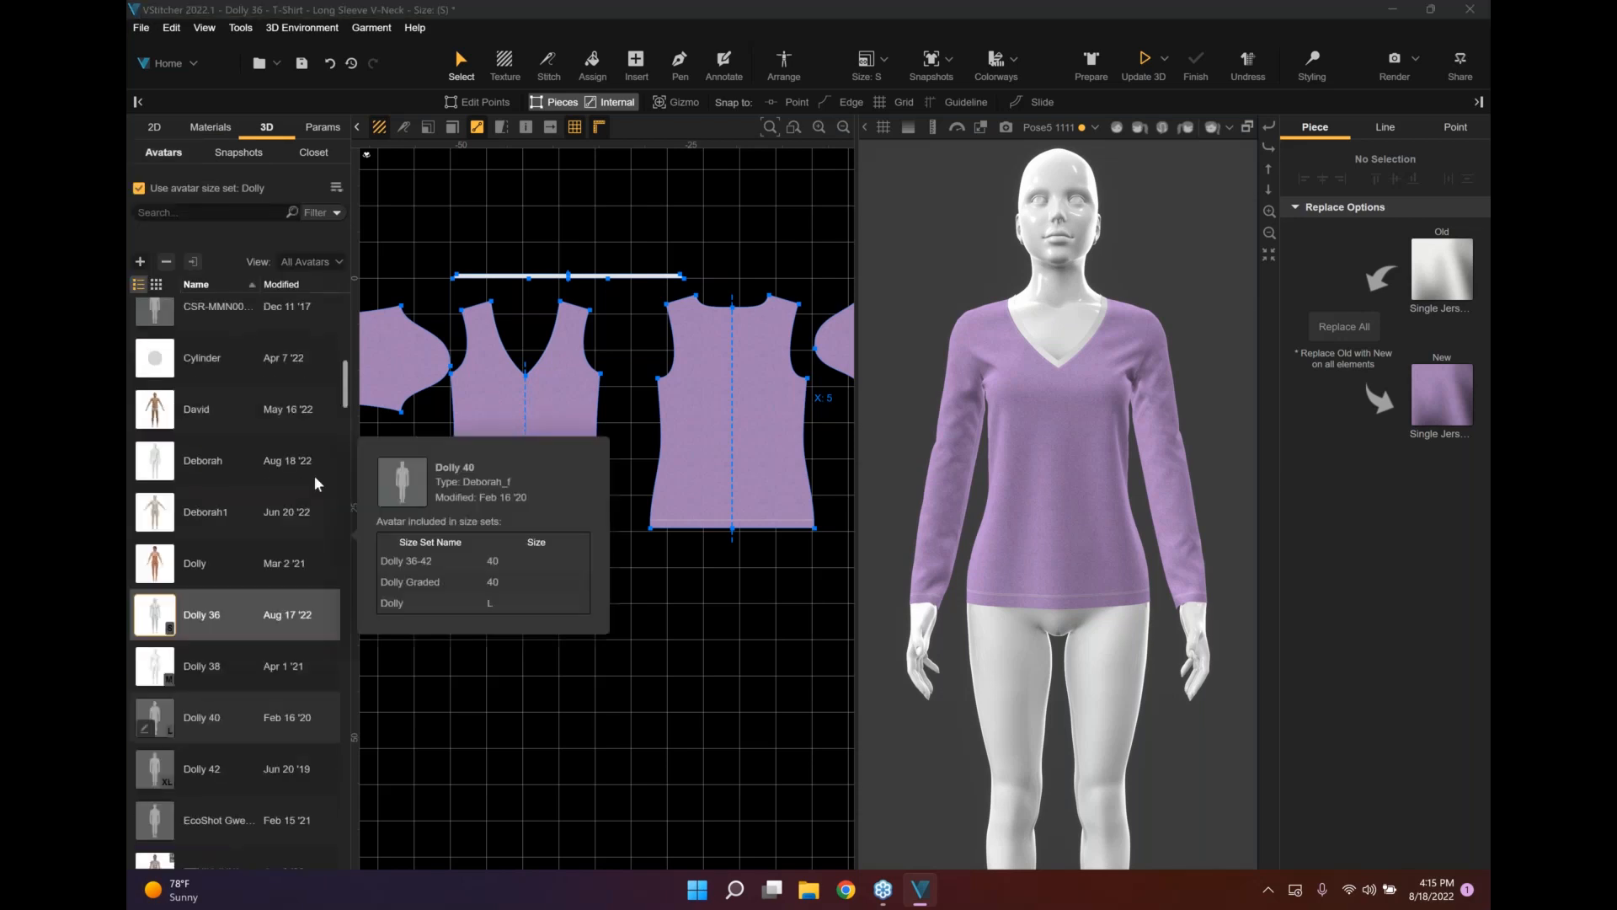
{"action": "scroll", "coordinate": [315, 475], "scroll_direction": "up", "scroll_amount": 5}
{"action": "scroll", "coordinate": [249, 518], "scroll_direction": "up", "scroll_amount": 1}
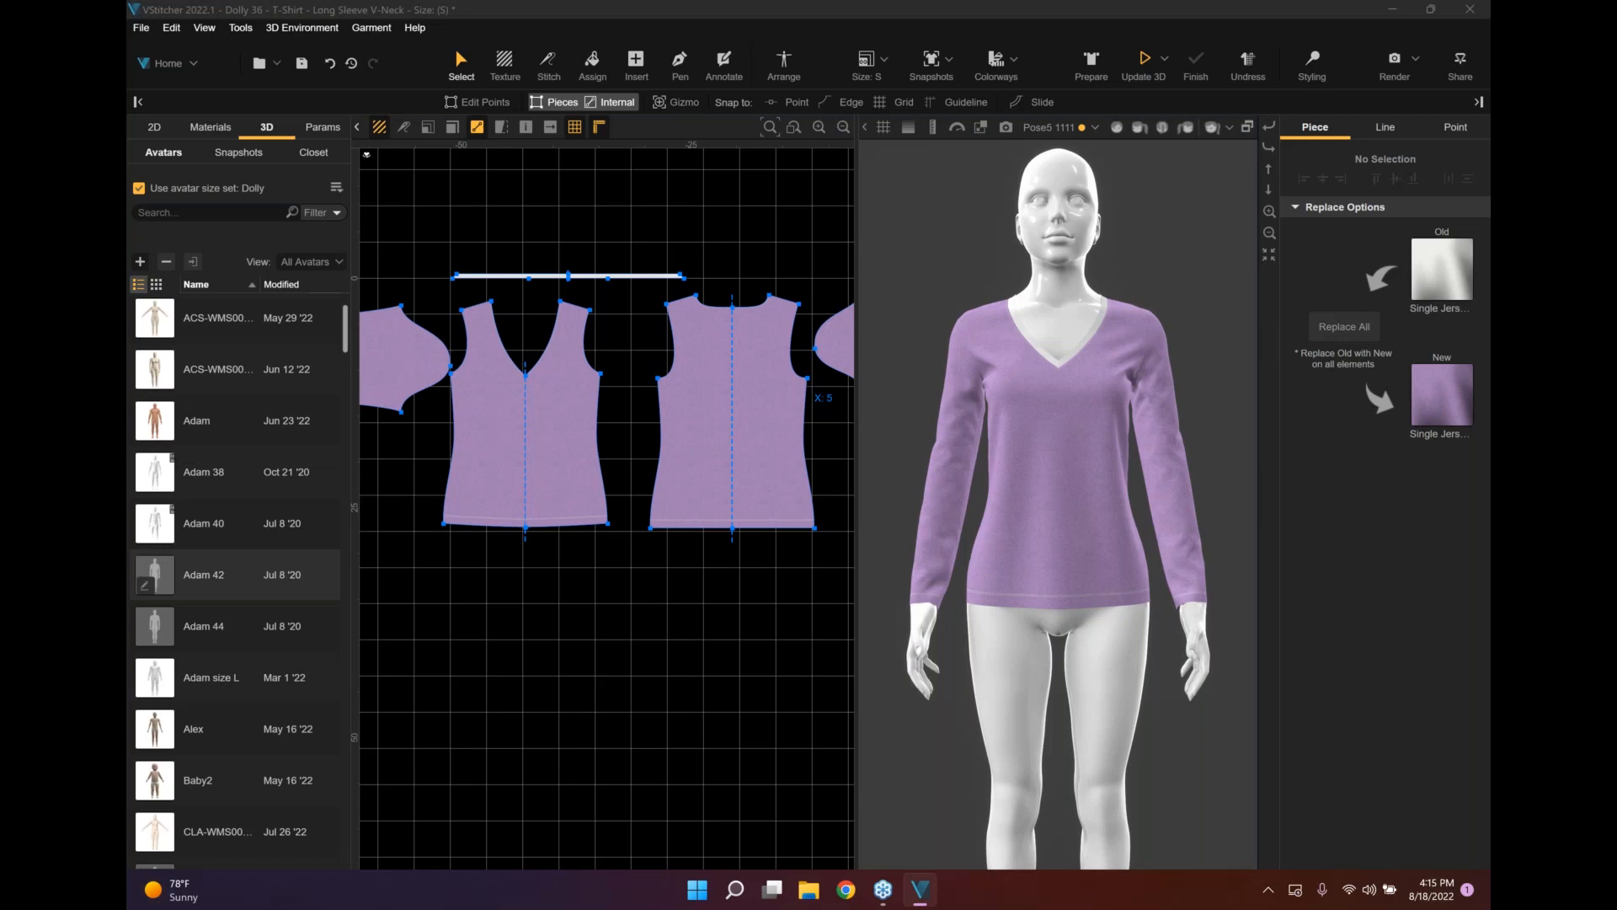
Browse the Avatars collection in the Browzwear cloud library, view the Olivia Size Set, and close the library.
{"action": "left_click", "coordinate": [141, 28]}
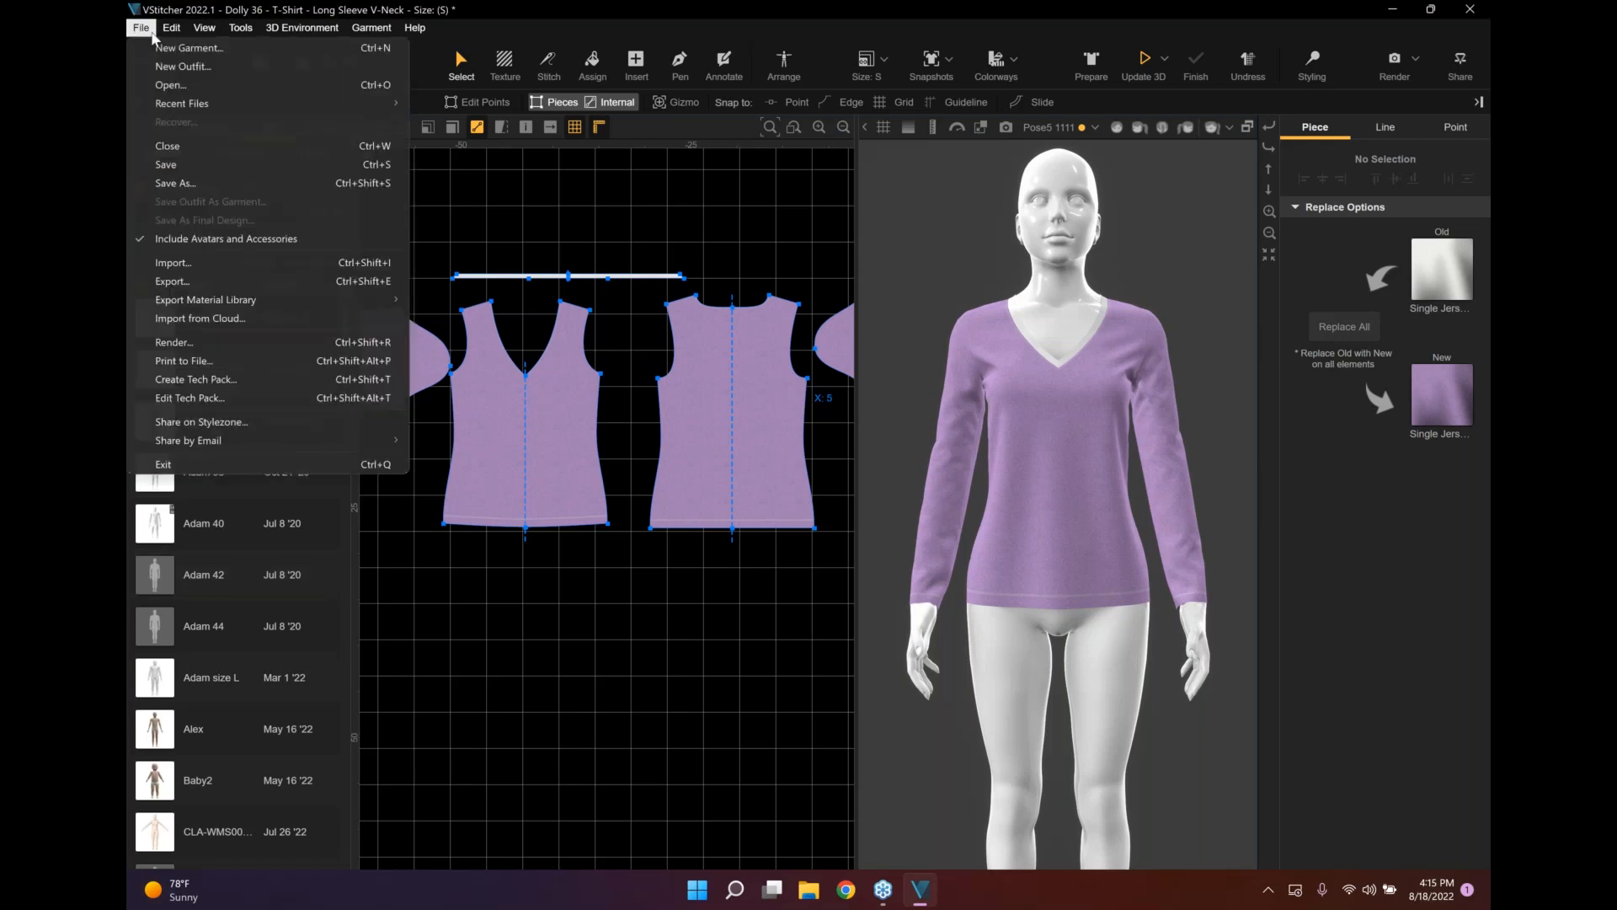
{"action": "left_click", "coordinate": [235, 320]}
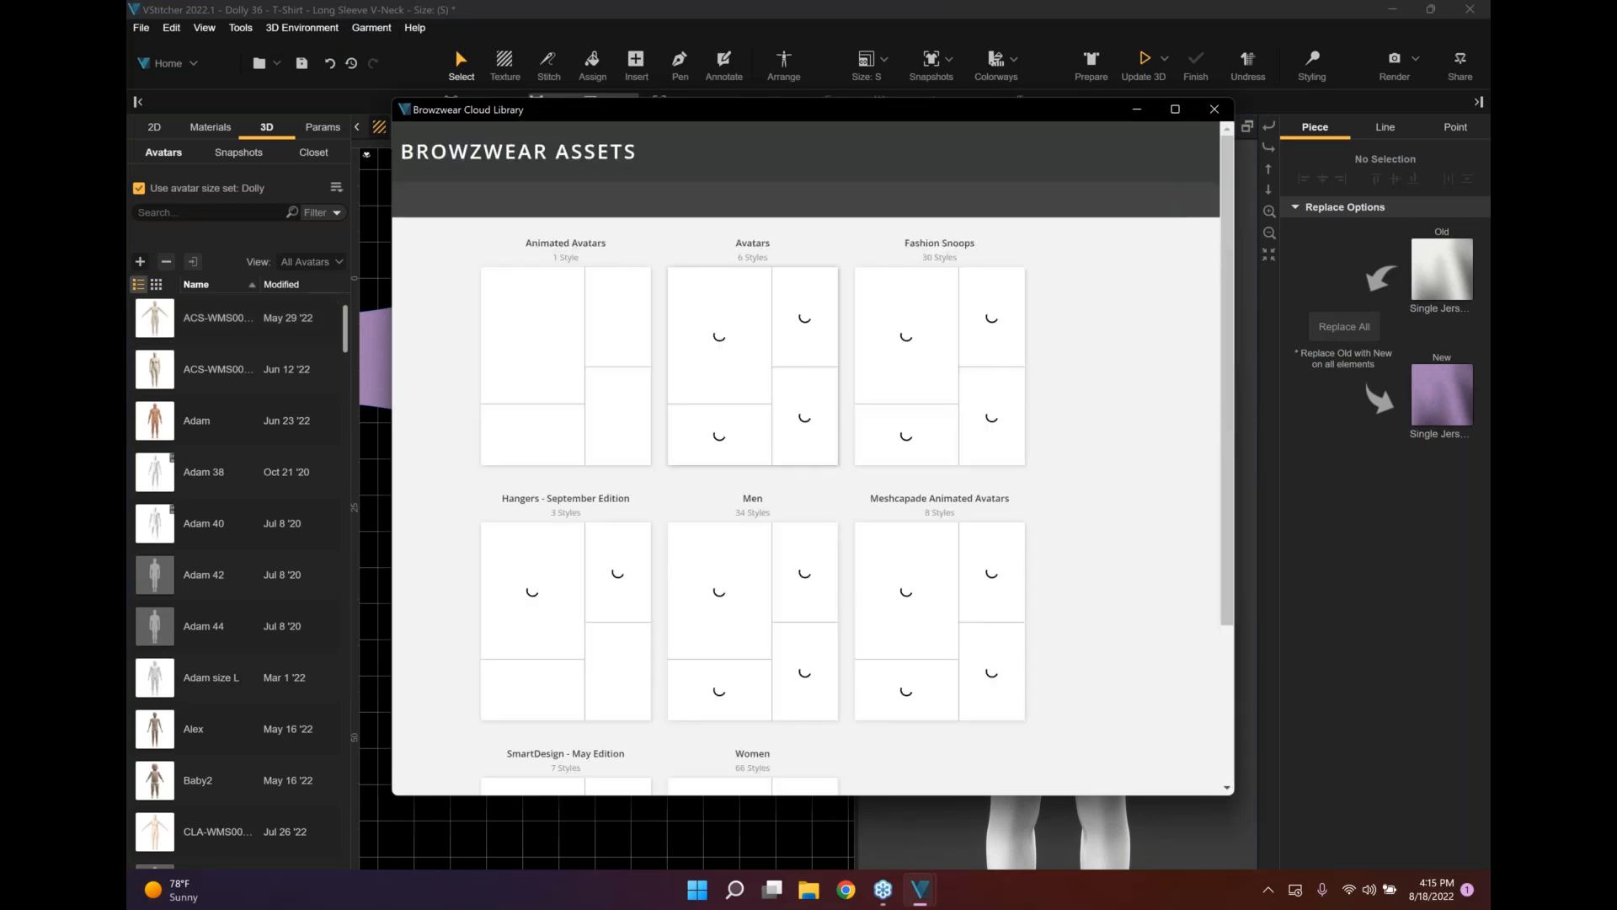
{"action": "left_click", "coordinate": [773, 324]}
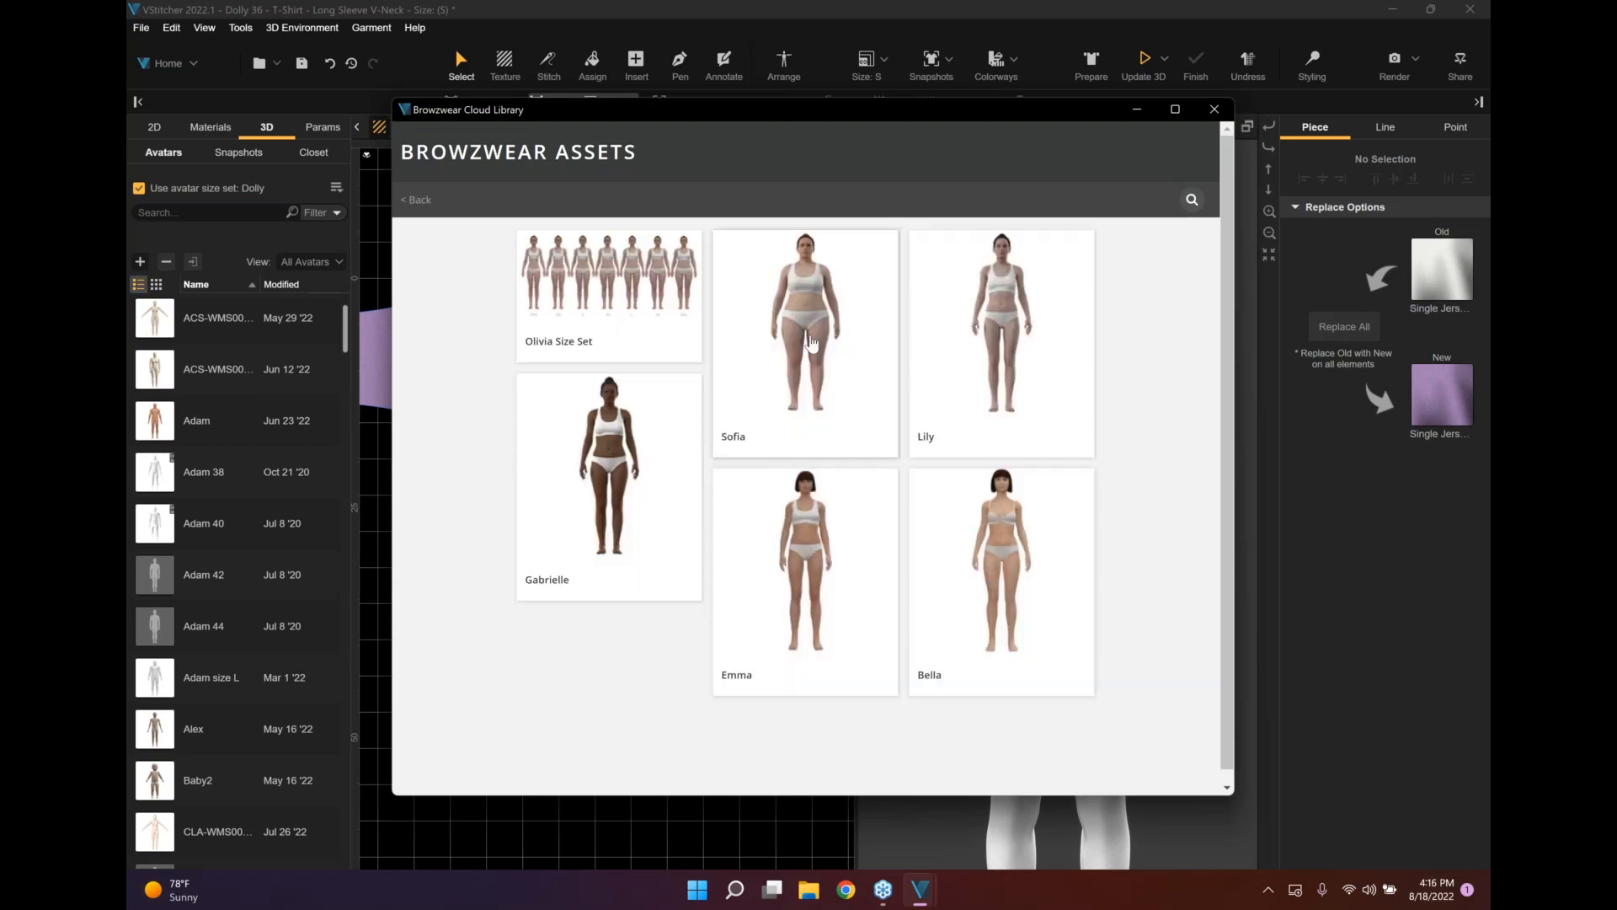
{"action": "scroll", "coordinate": [813, 347], "scroll_direction": "down", "scroll_amount": 1}
{"action": "left_click_drag", "start_coordinate": [755, 113], "coordinate": [592, 103]}
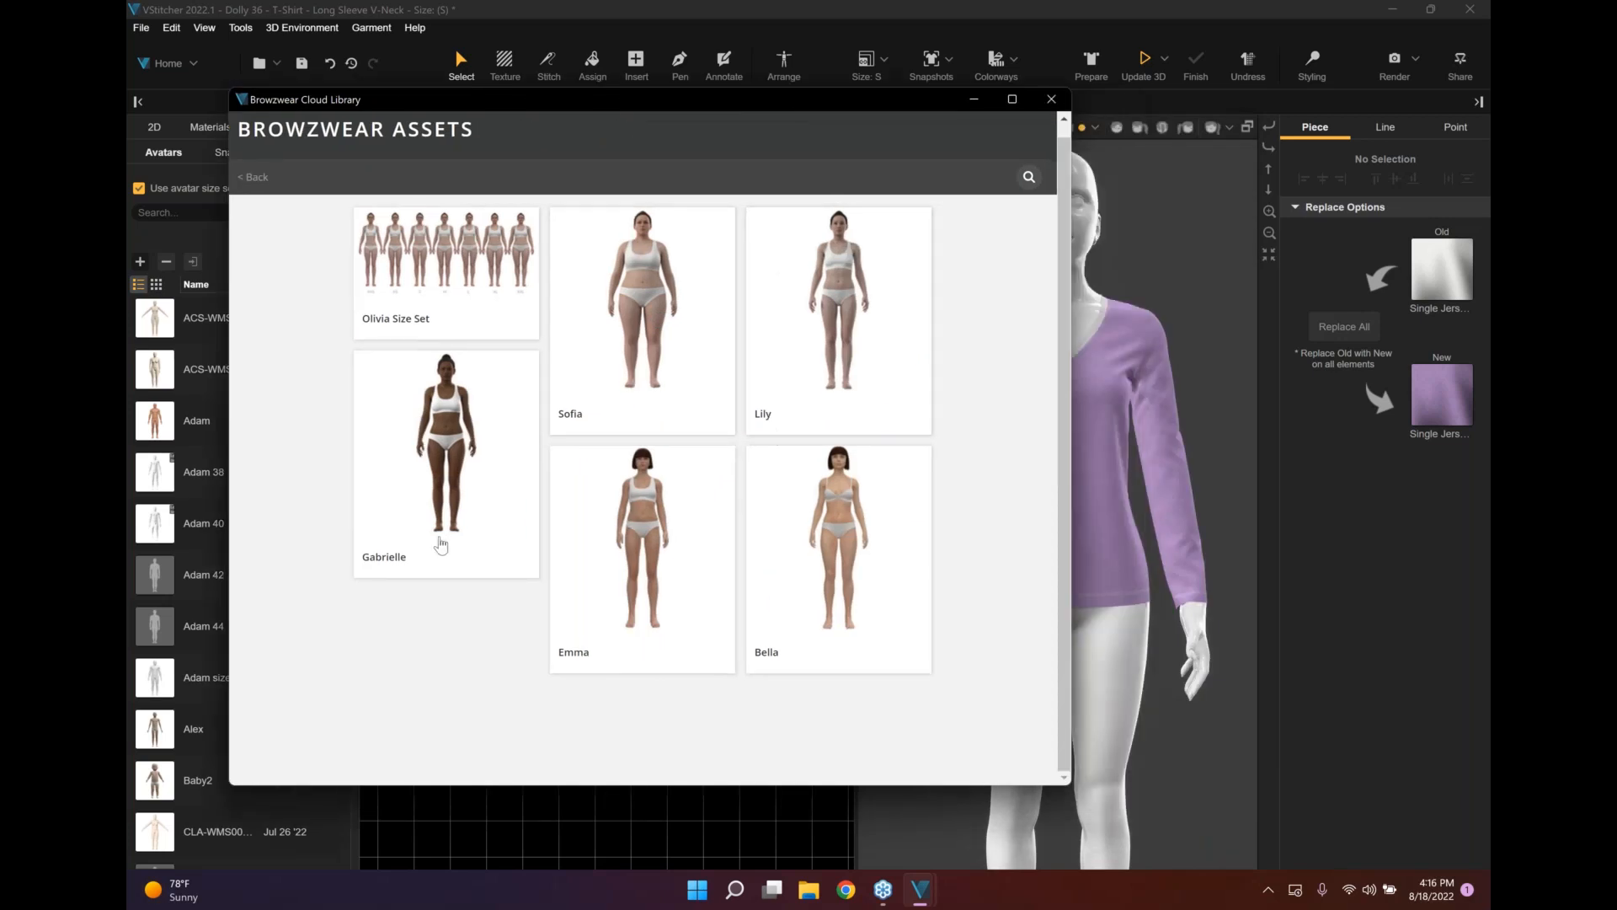
{"action": "scroll", "coordinate": [440, 543], "scroll_direction": "up", "scroll_amount": 1}
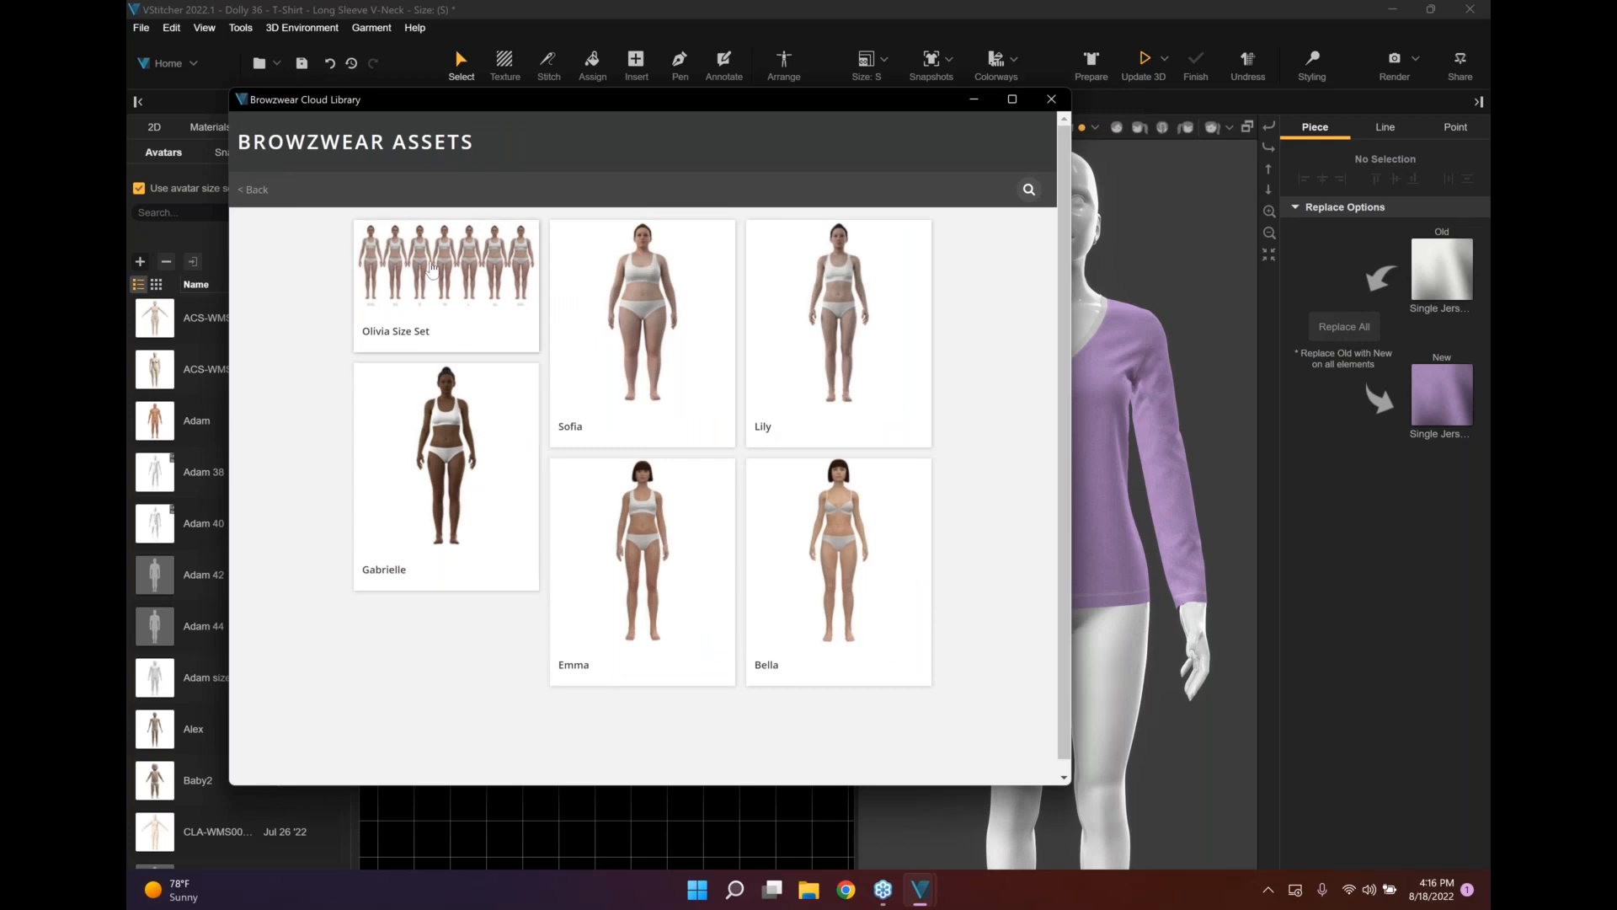
{"action": "left_click", "coordinate": [461, 399]}
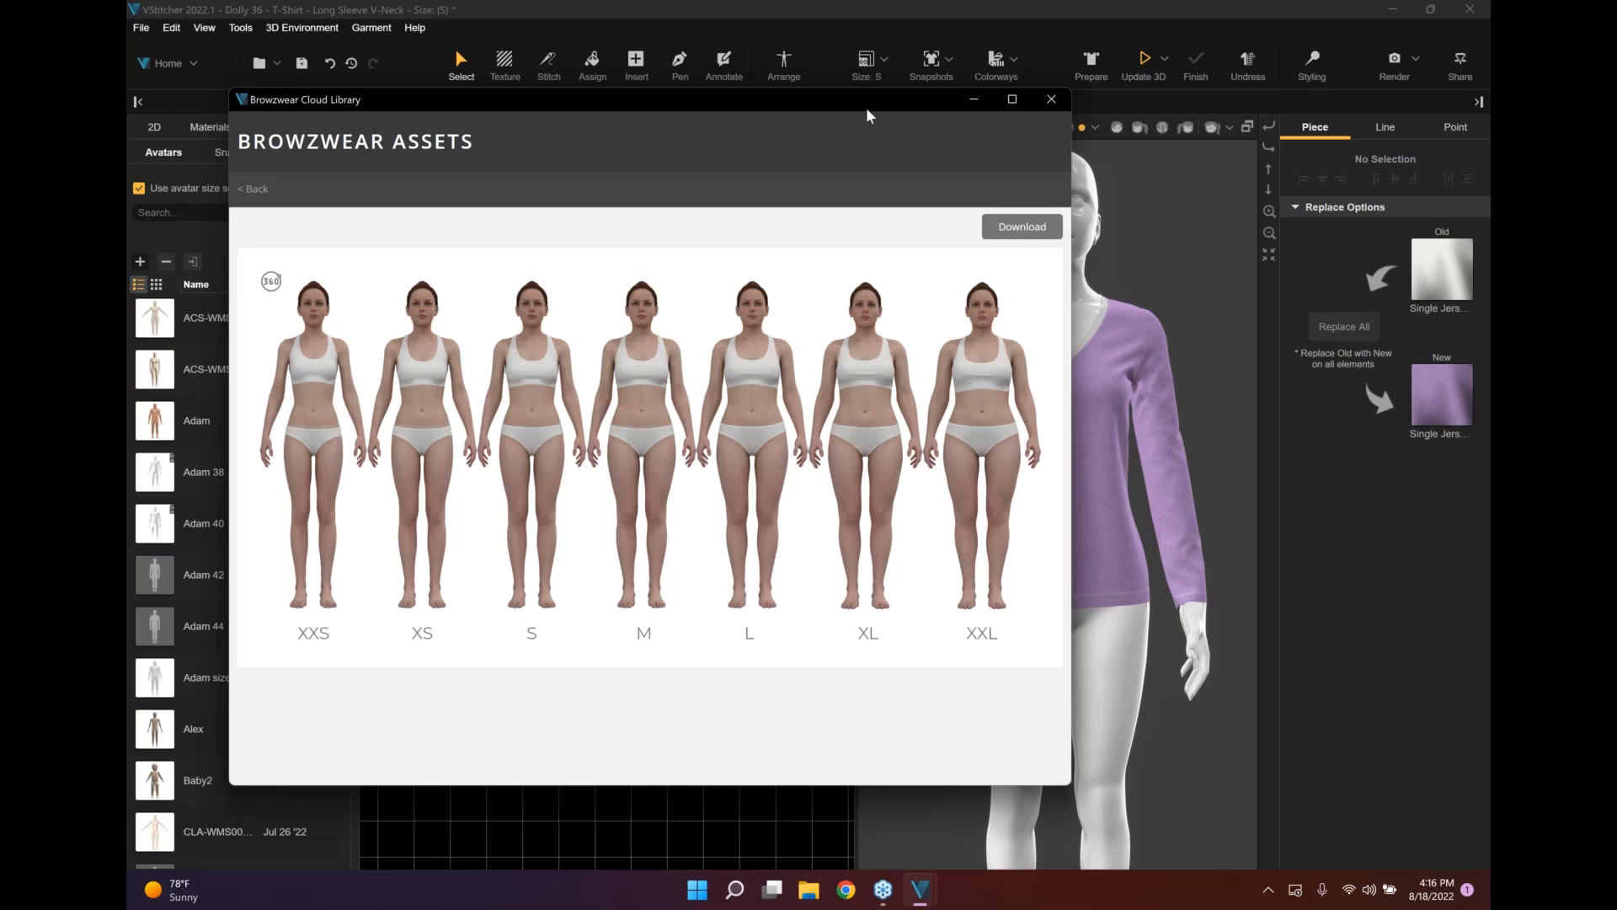
{"action": "left_click_drag", "start_coordinate": [894, 104], "coordinate": [1094, 135]}
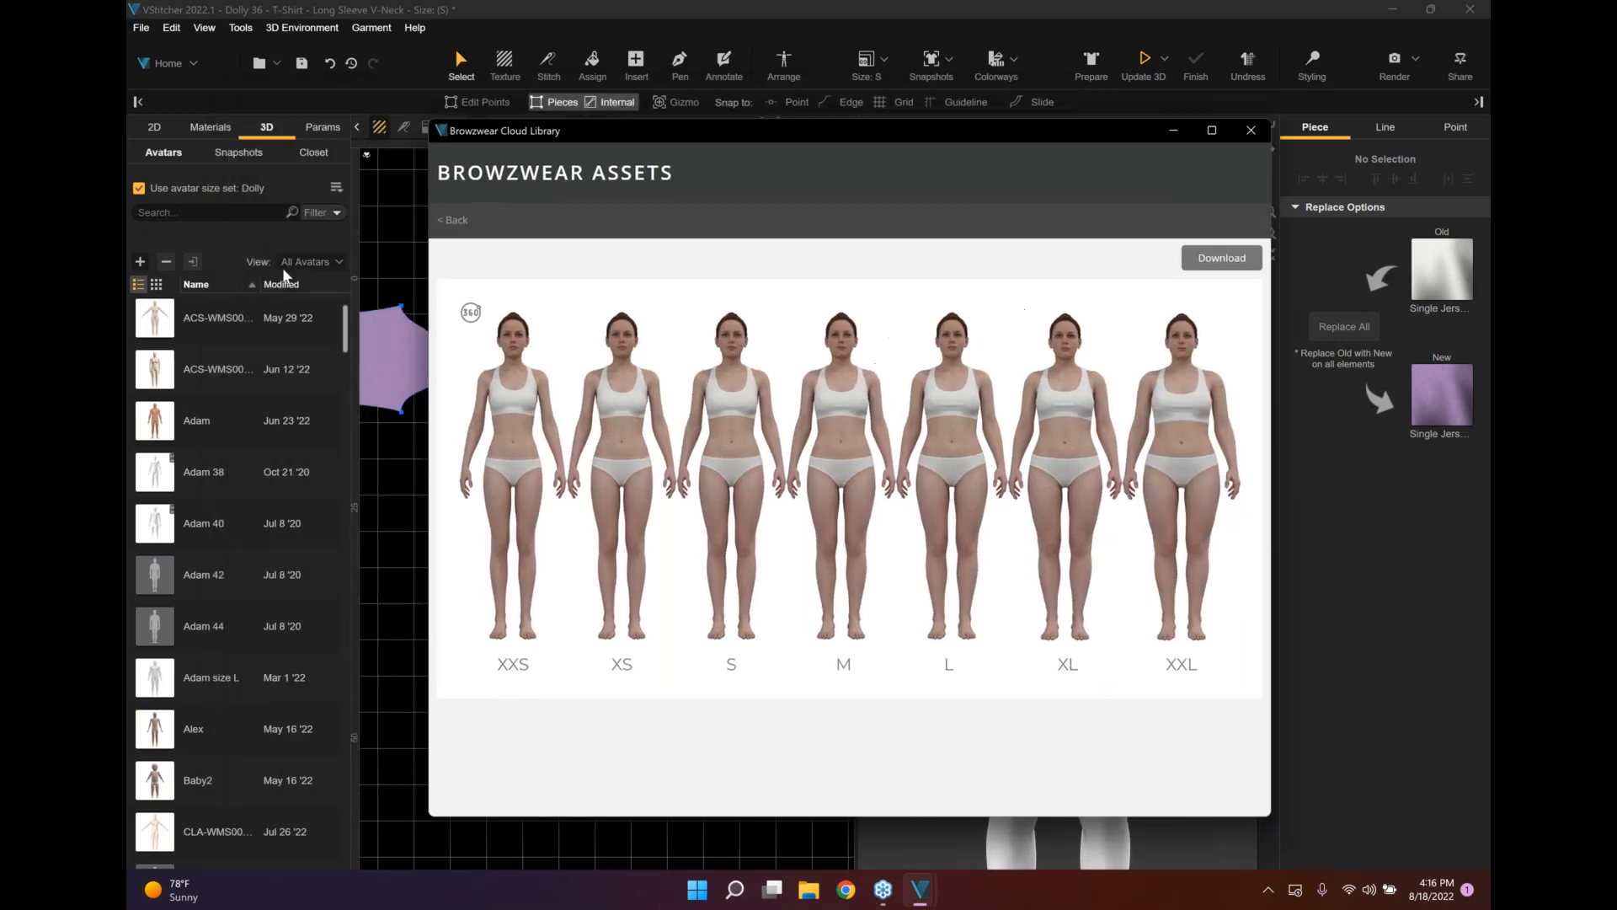
{"action": "left_click", "coordinate": [202, 213]}
{"action": "left_click", "coordinate": [1251, 130]}
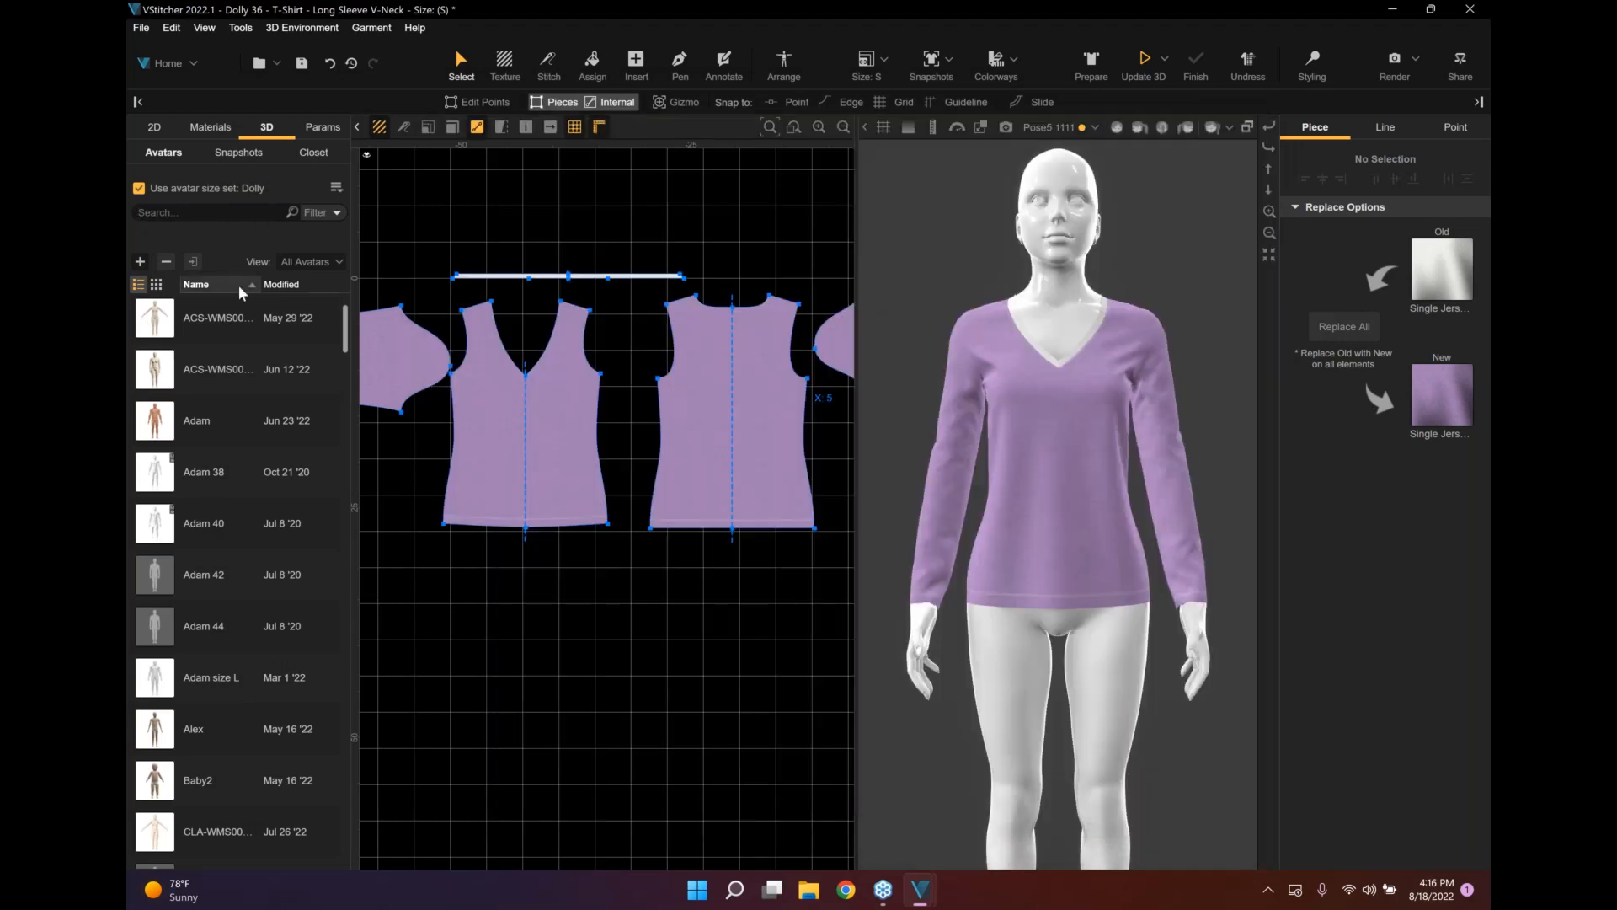
Search the avatars for "Olivia Eu" and load the Olivia EU-36, US-4 avatar.
{"action": "left_click", "coordinate": [210, 128]}
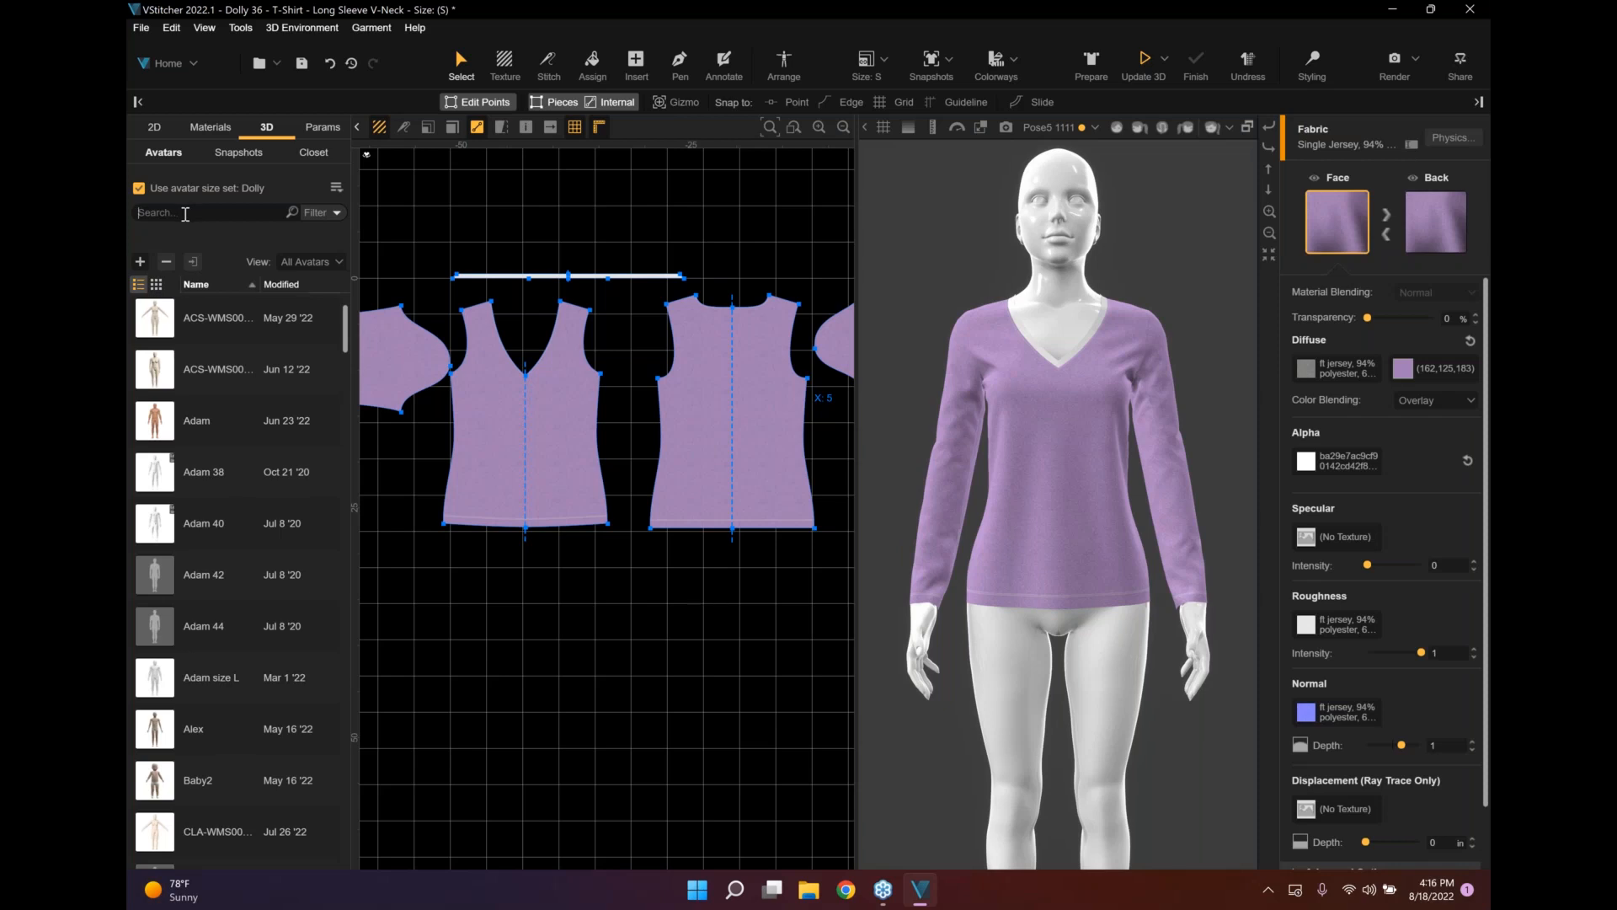
{"action": "type", "text": "O"}
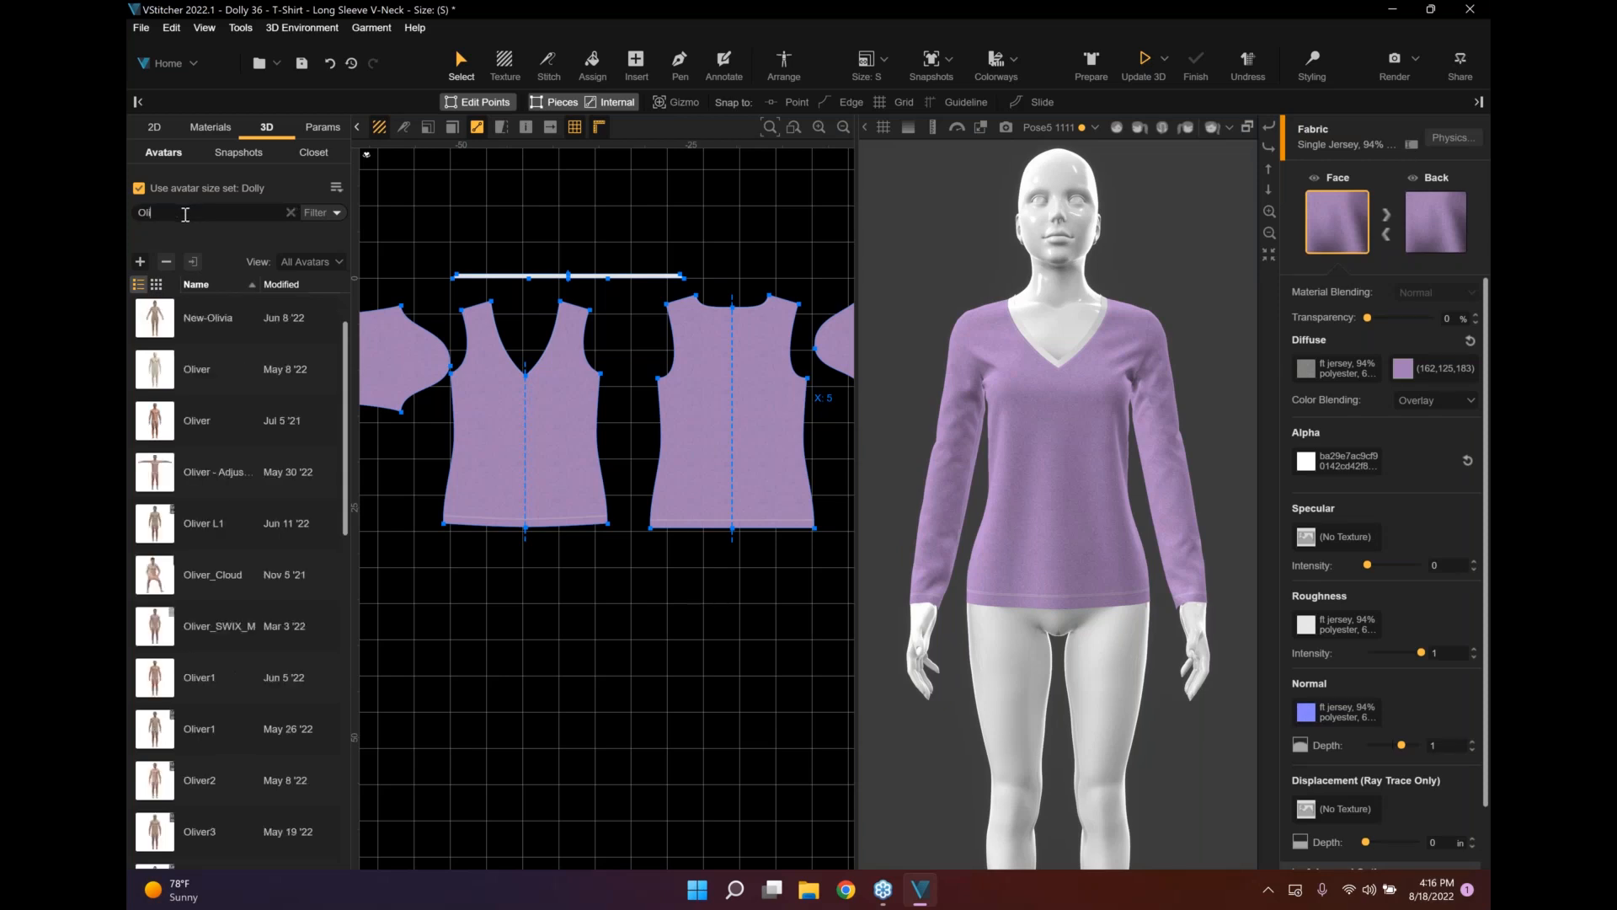
{"action": "type", "text": "livia E"}
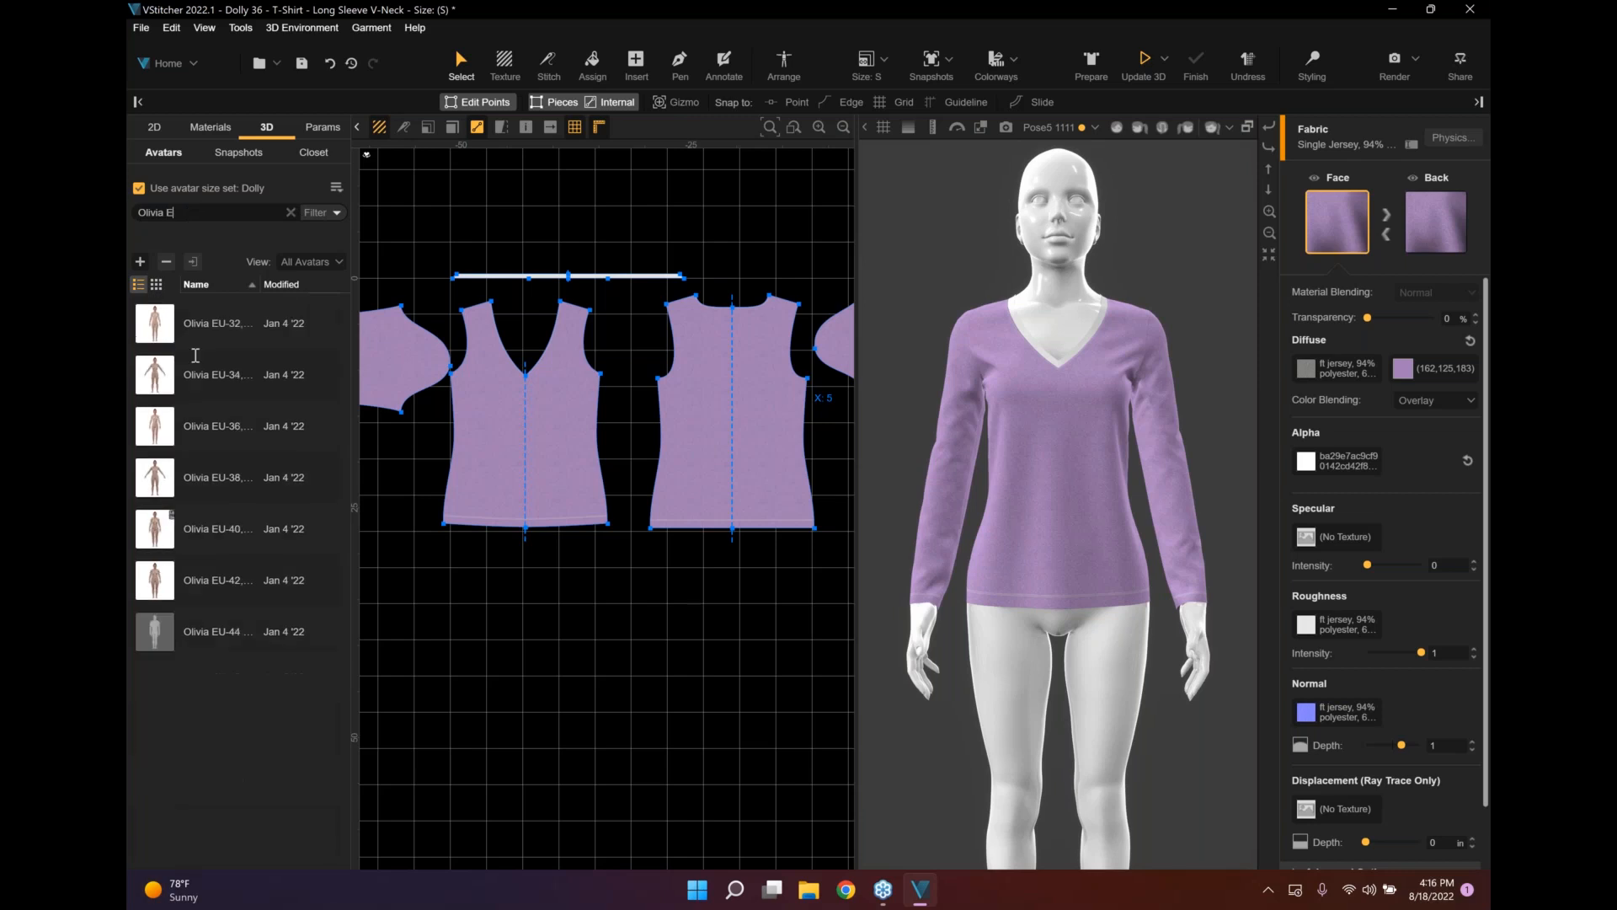
{"action": "type", "text": "u"}
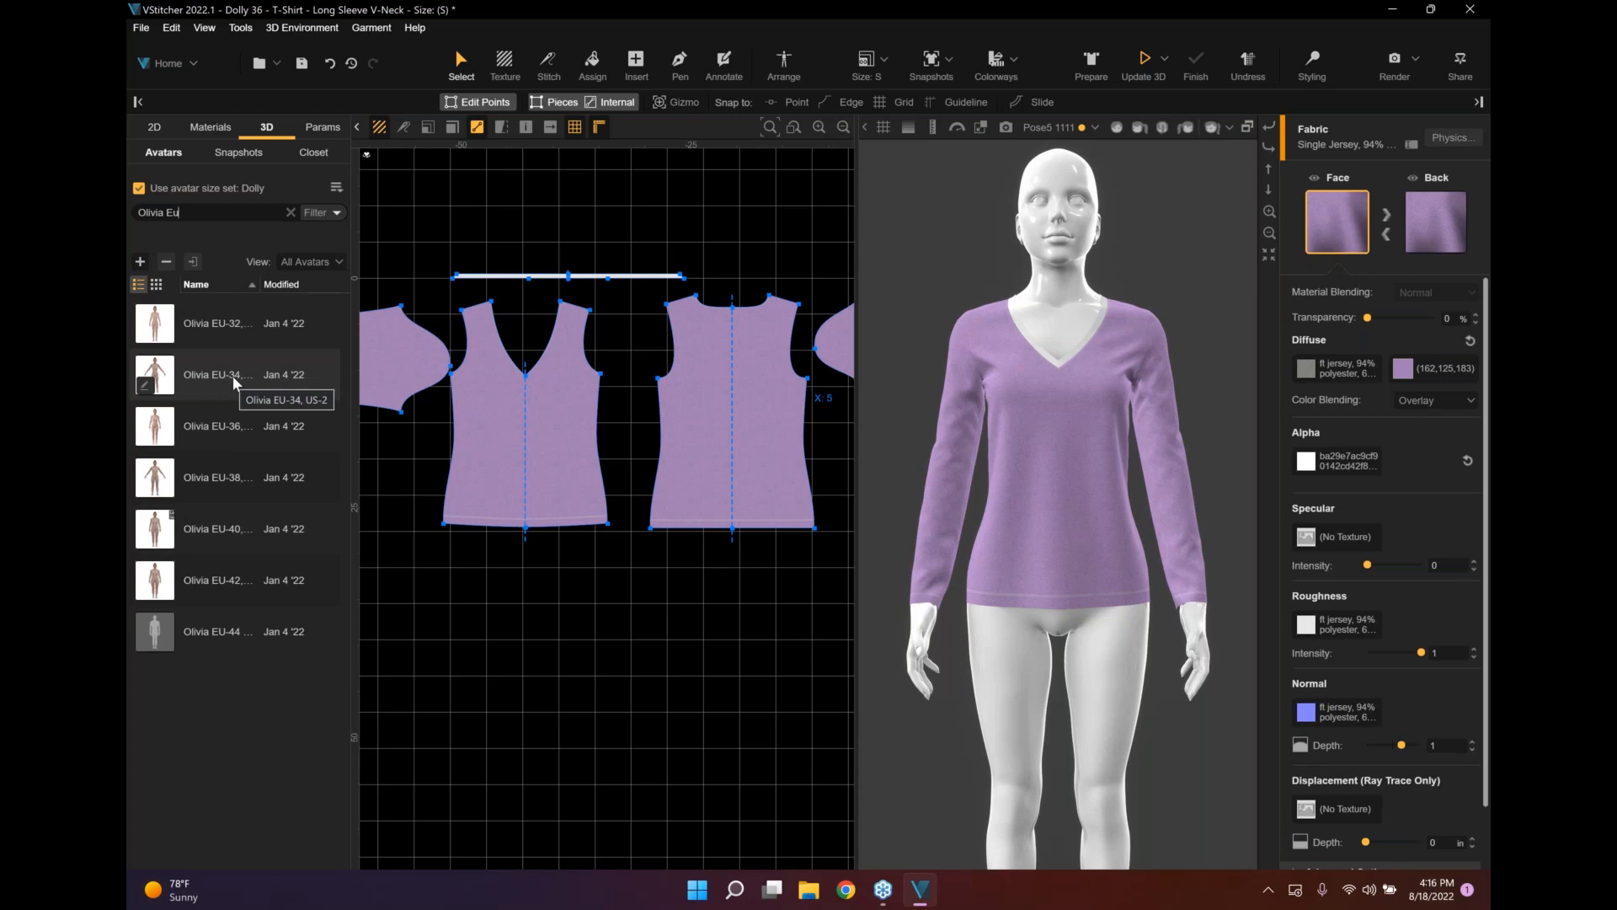
{"action": "left_click", "coordinate": [230, 423]}
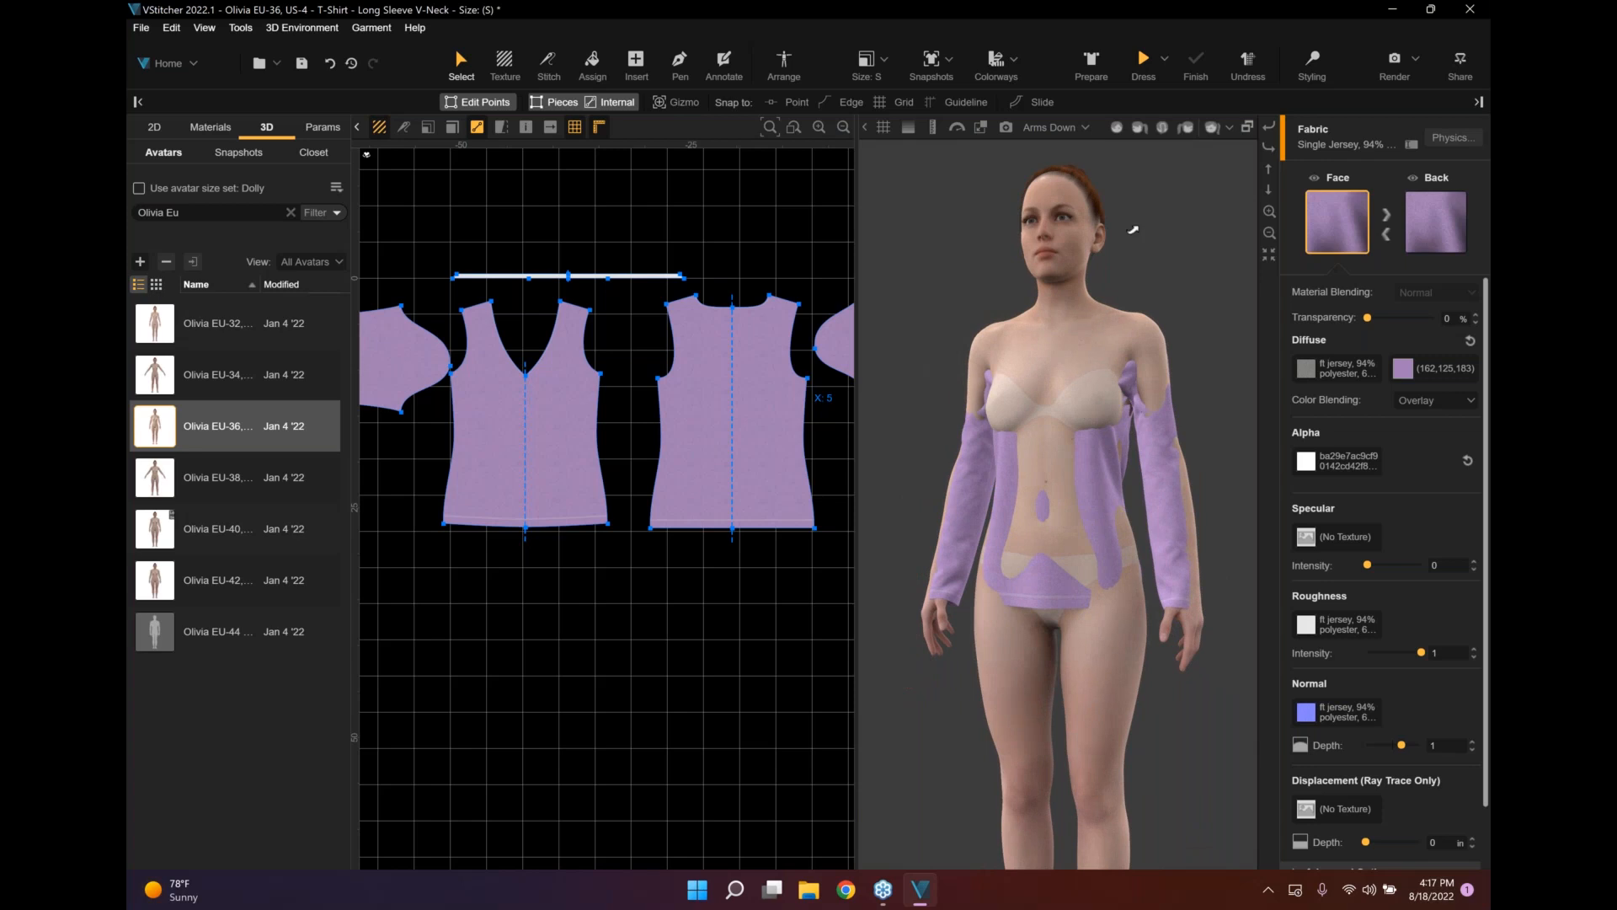
Prepare the shirt on the Olivia avatar and lower the front torso cluster to a Y offset of 3.001.
{"action": "left_click", "coordinate": [1092, 63]}
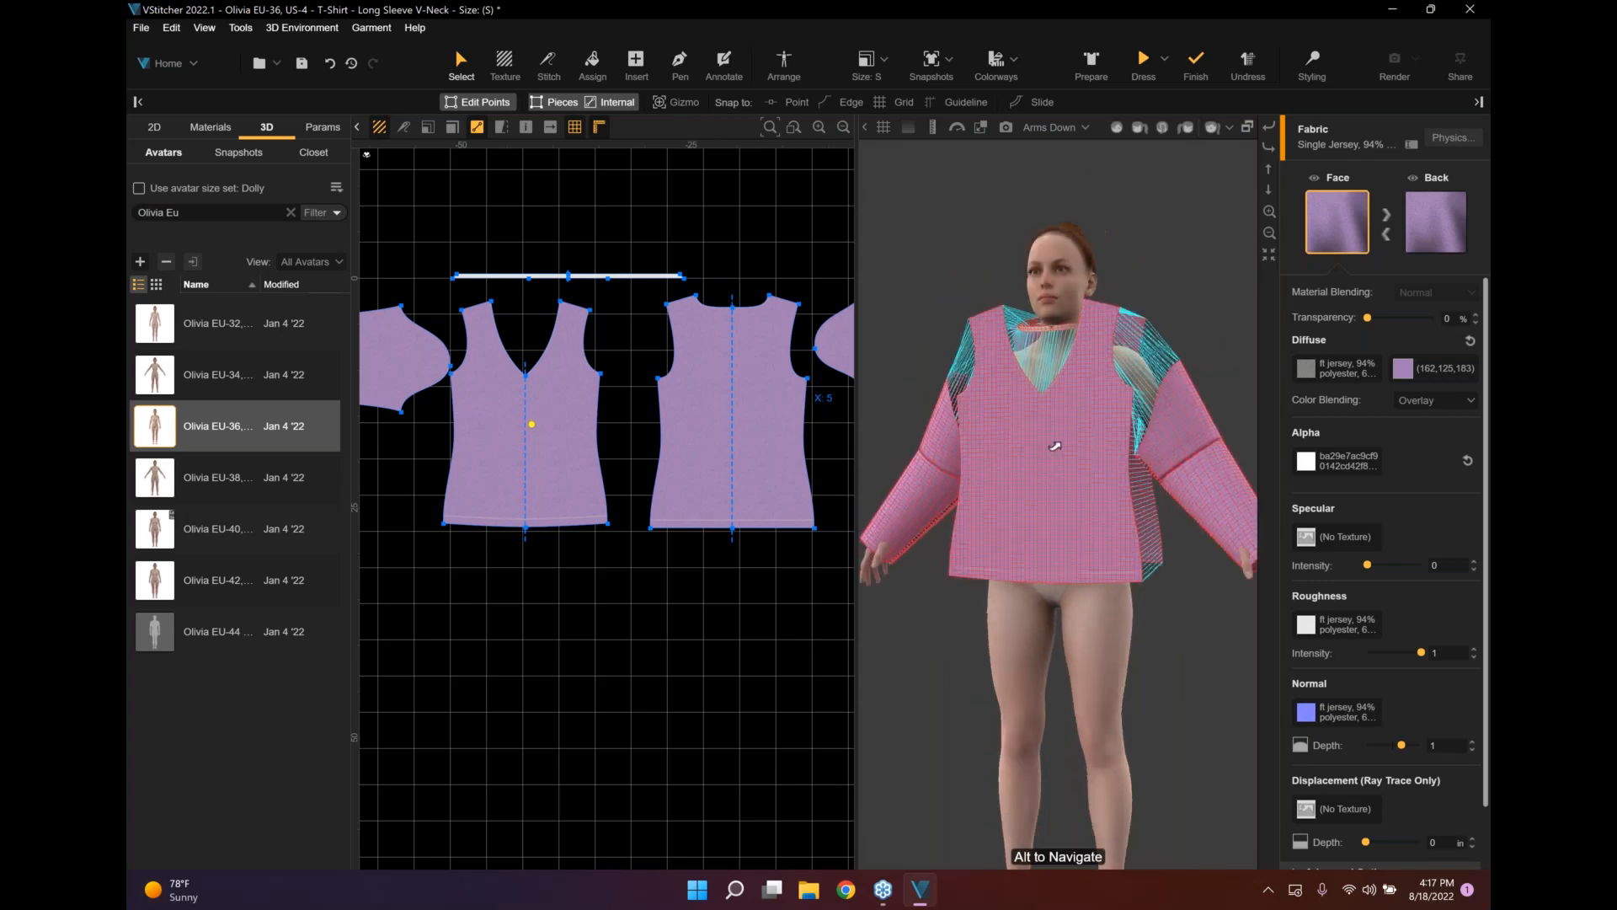
{"action": "double_click", "coordinate": [1055, 446]}
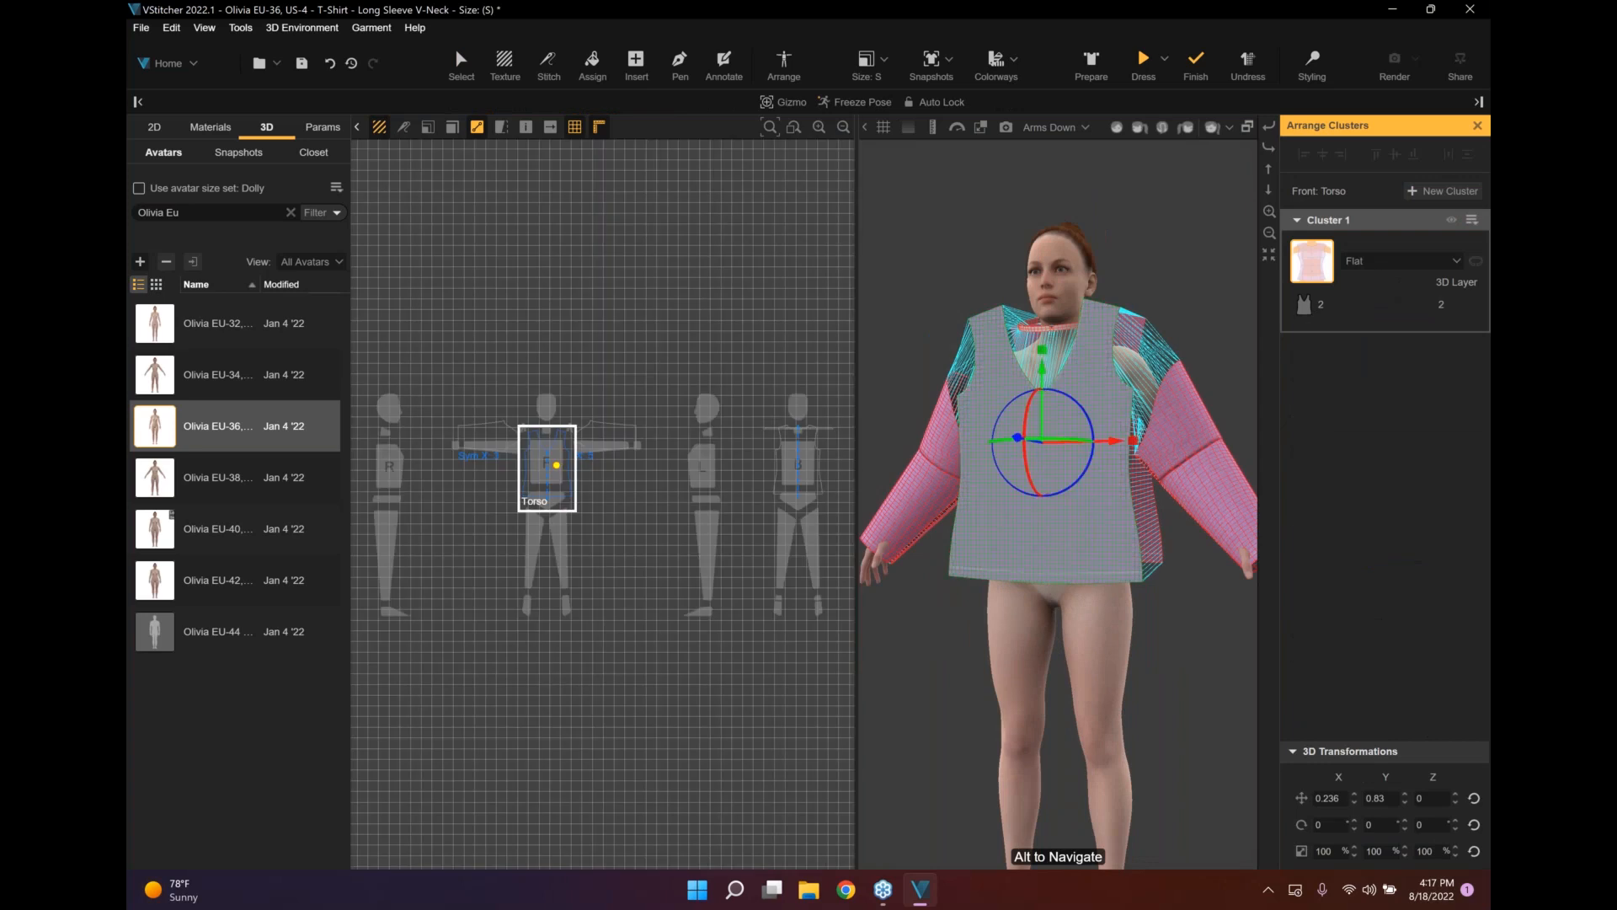
{"action": "left_click_drag", "start_coordinate": [1045, 384], "coordinate": [1046, 409]}
Lower the back torso cluster to a Y offset of 4.377 and return to the front view of the avatar.
{"action": "right_click_drag", "start_coordinate": [1226, 438], "coordinate": [1173, 464]}
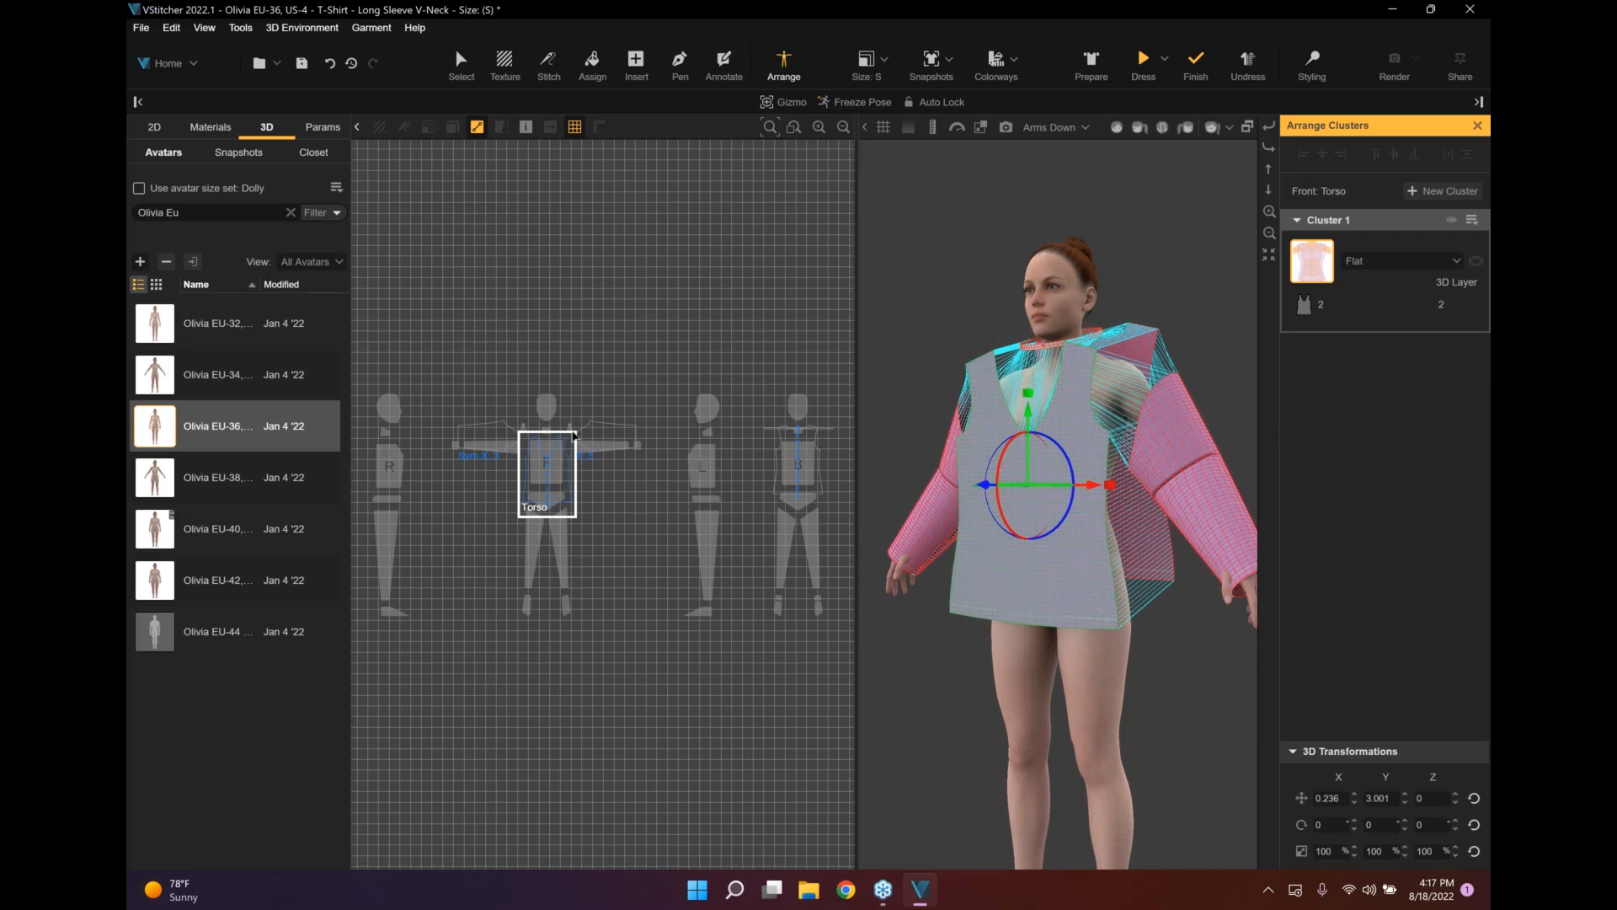
{"action": "right_click_drag", "start_coordinate": [1172, 463], "coordinate": [1549, 583]}
{"action": "left_click", "coordinate": [1130, 396]}
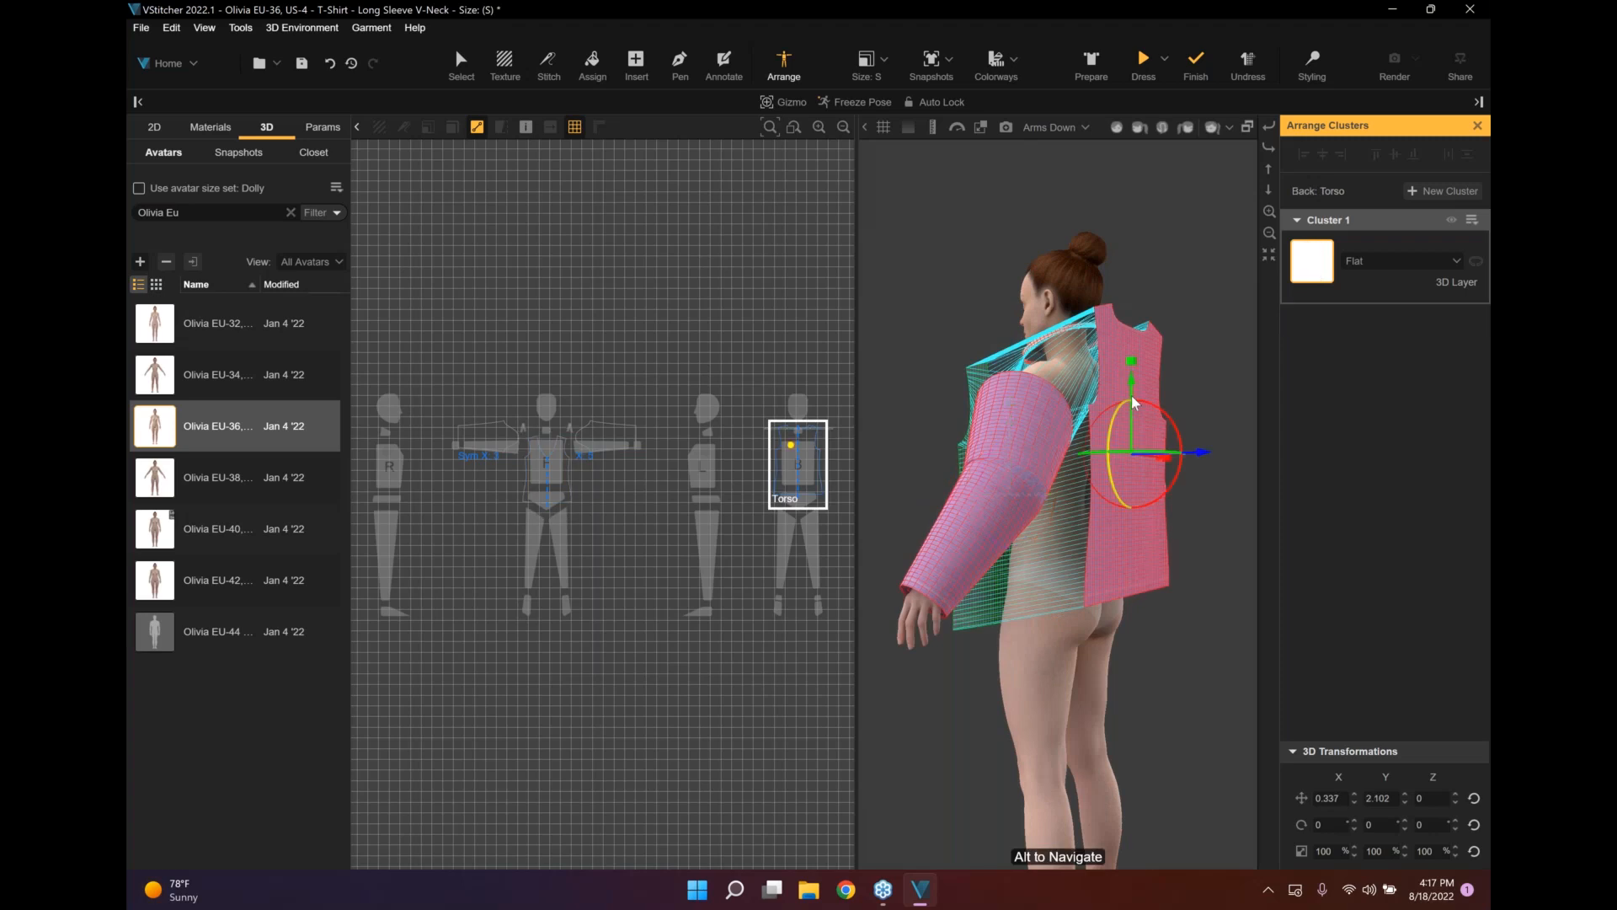
{"action": "left_click_drag", "start_coordinate": [1131, 389], "coordinate": [1131, 414]}
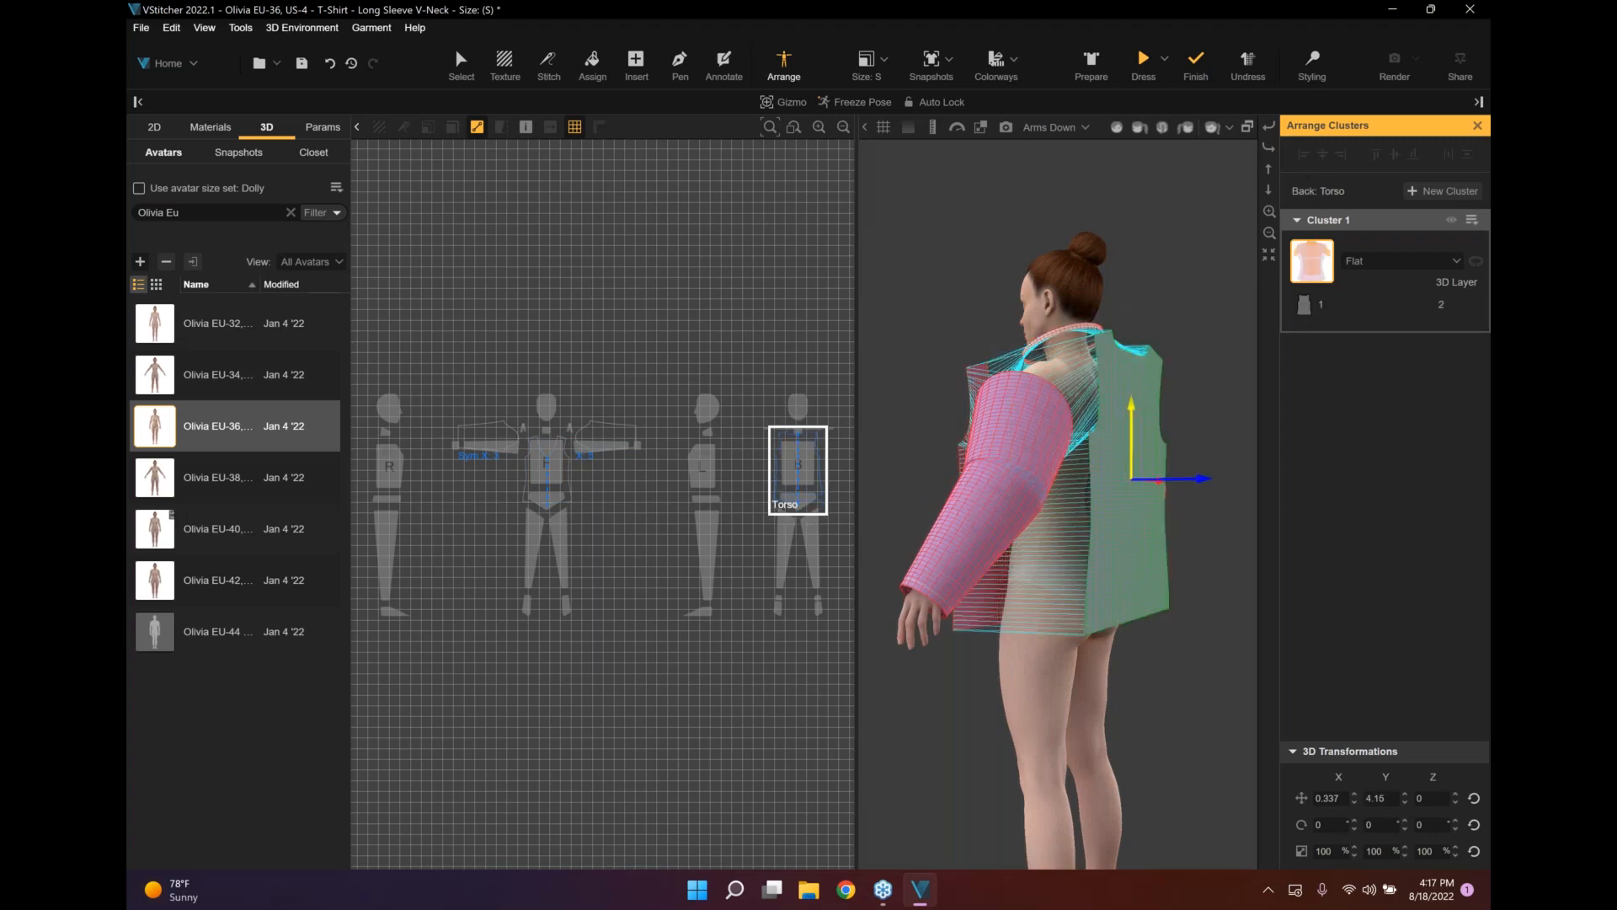
{"action": "left_click", "coordinate": [1117, 128]}
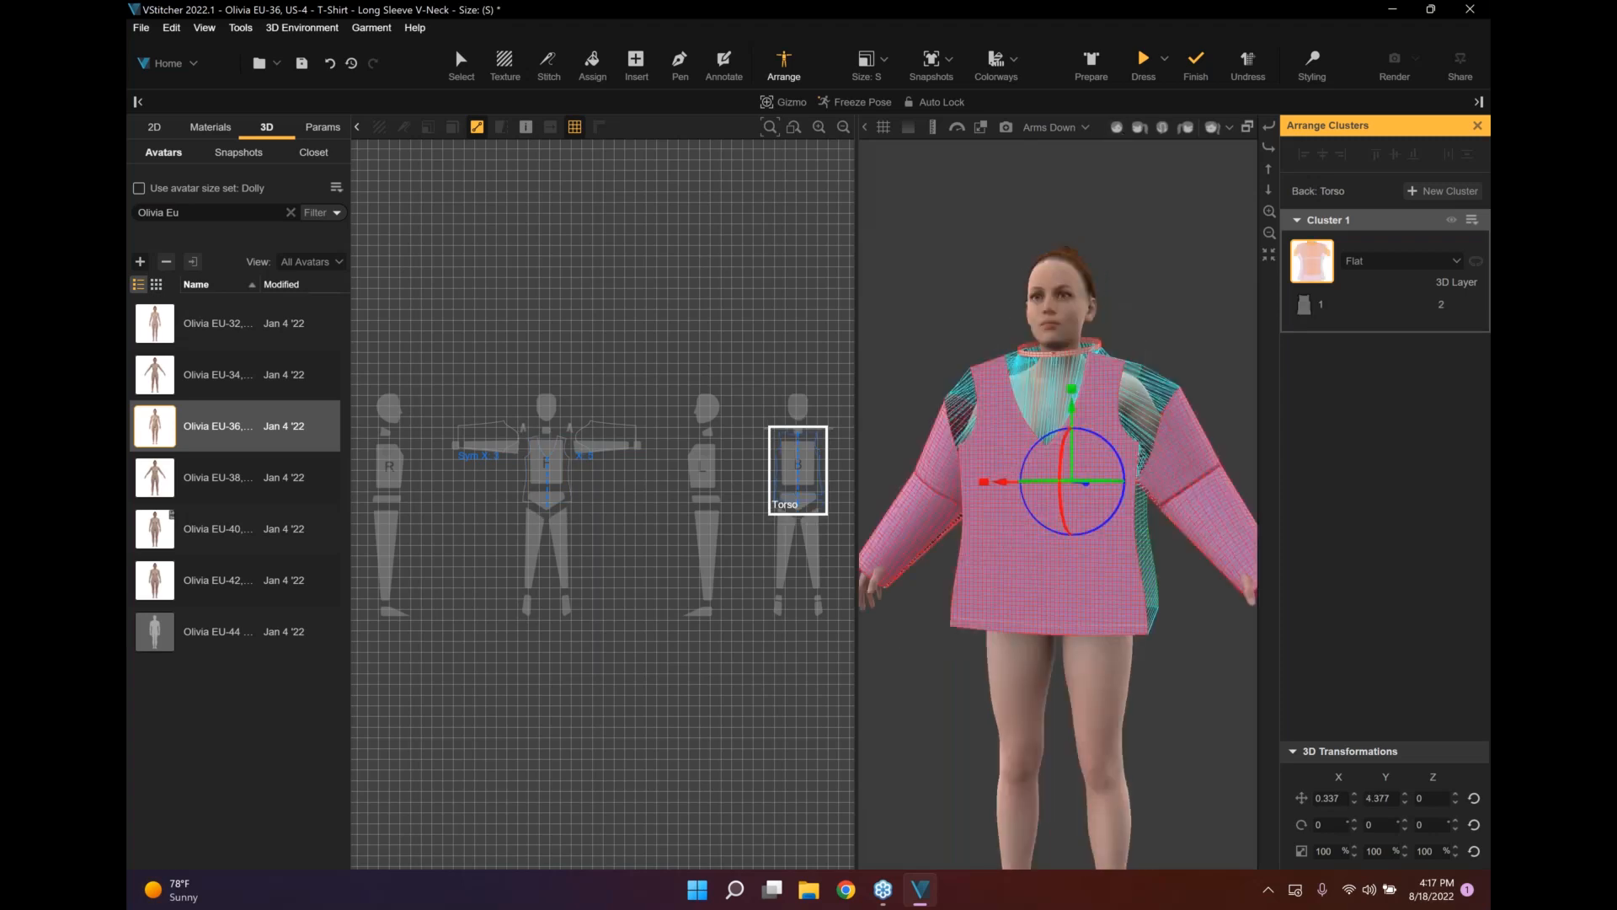
Delete the narrow neckband piece from the pattern.
{"action": "left_click", "coordinate": [459, 67]}
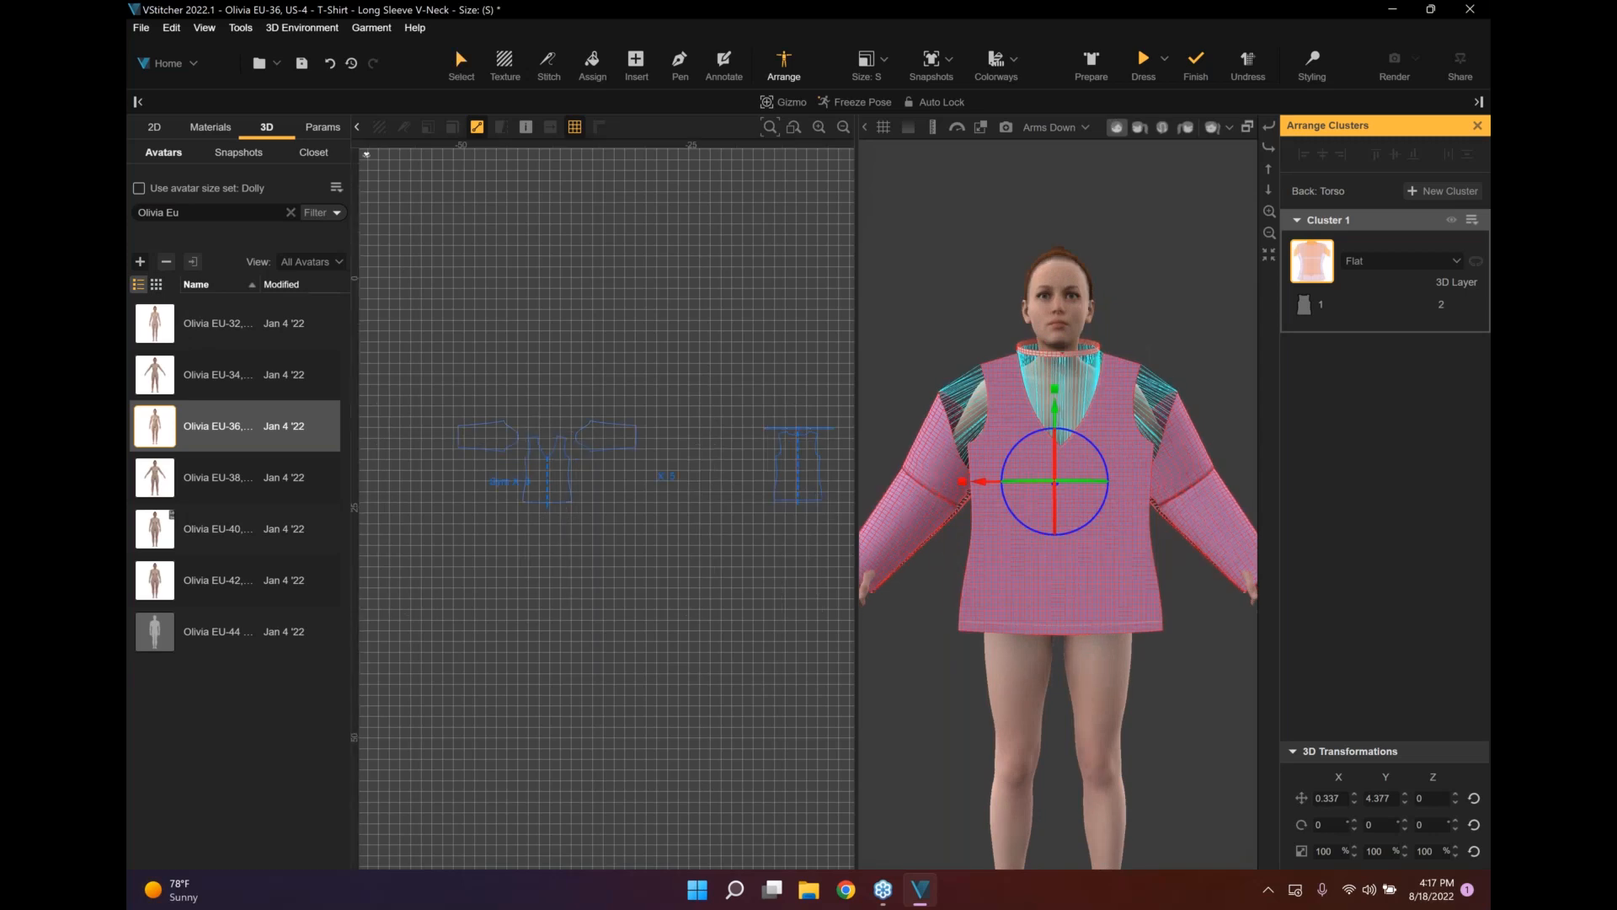
{"action": "left_click", "coordinate": [625, 276]}
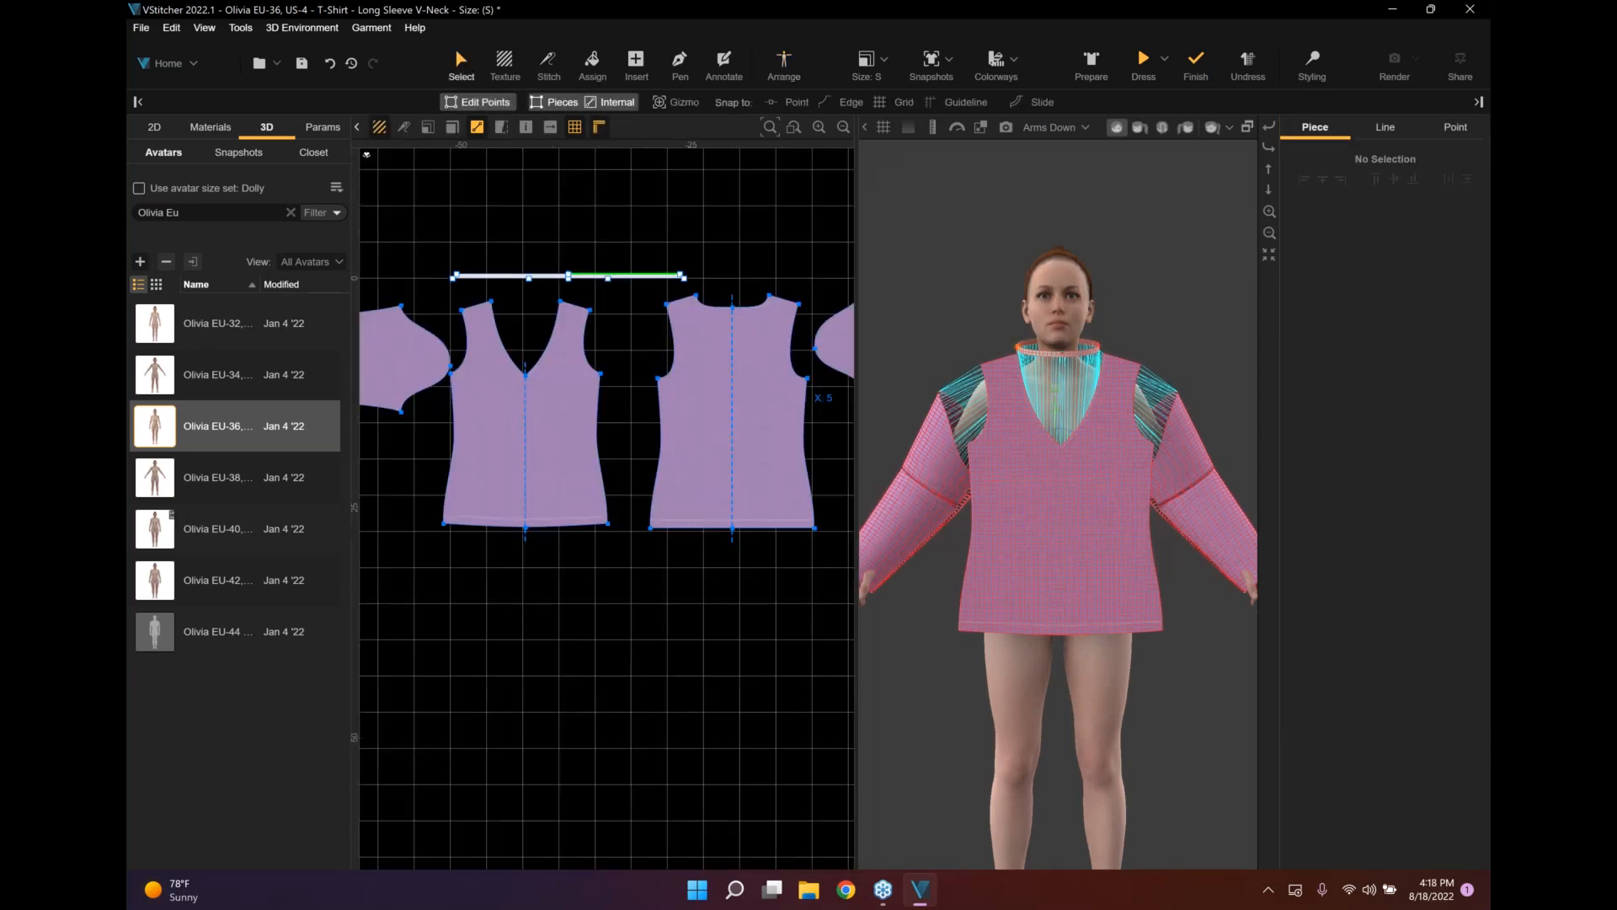
{"action": "scroll", "coordinate": [635, 273], "scroll_direction": "up", "scroll_amount": 3}
{"action": "key", "text": "Delete"}
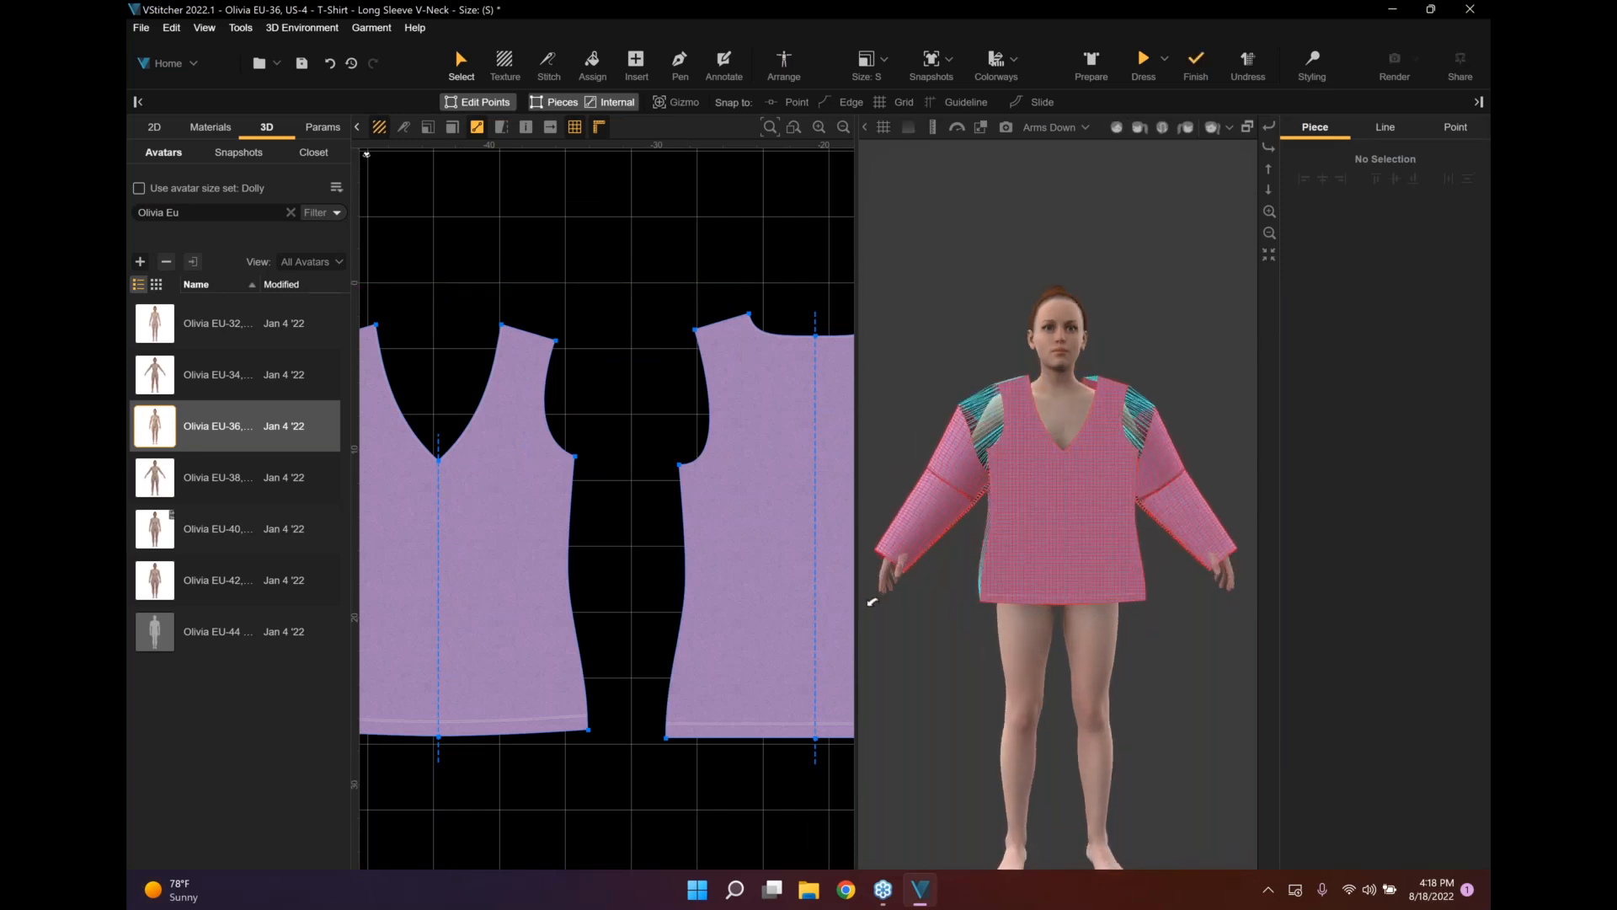
Move the right arm sleeve cluster toward the shoulder to an X offset of 1.248 and dress the shirt on the avatar.
{"action": "left_click", "coordinate": [929, 508]}
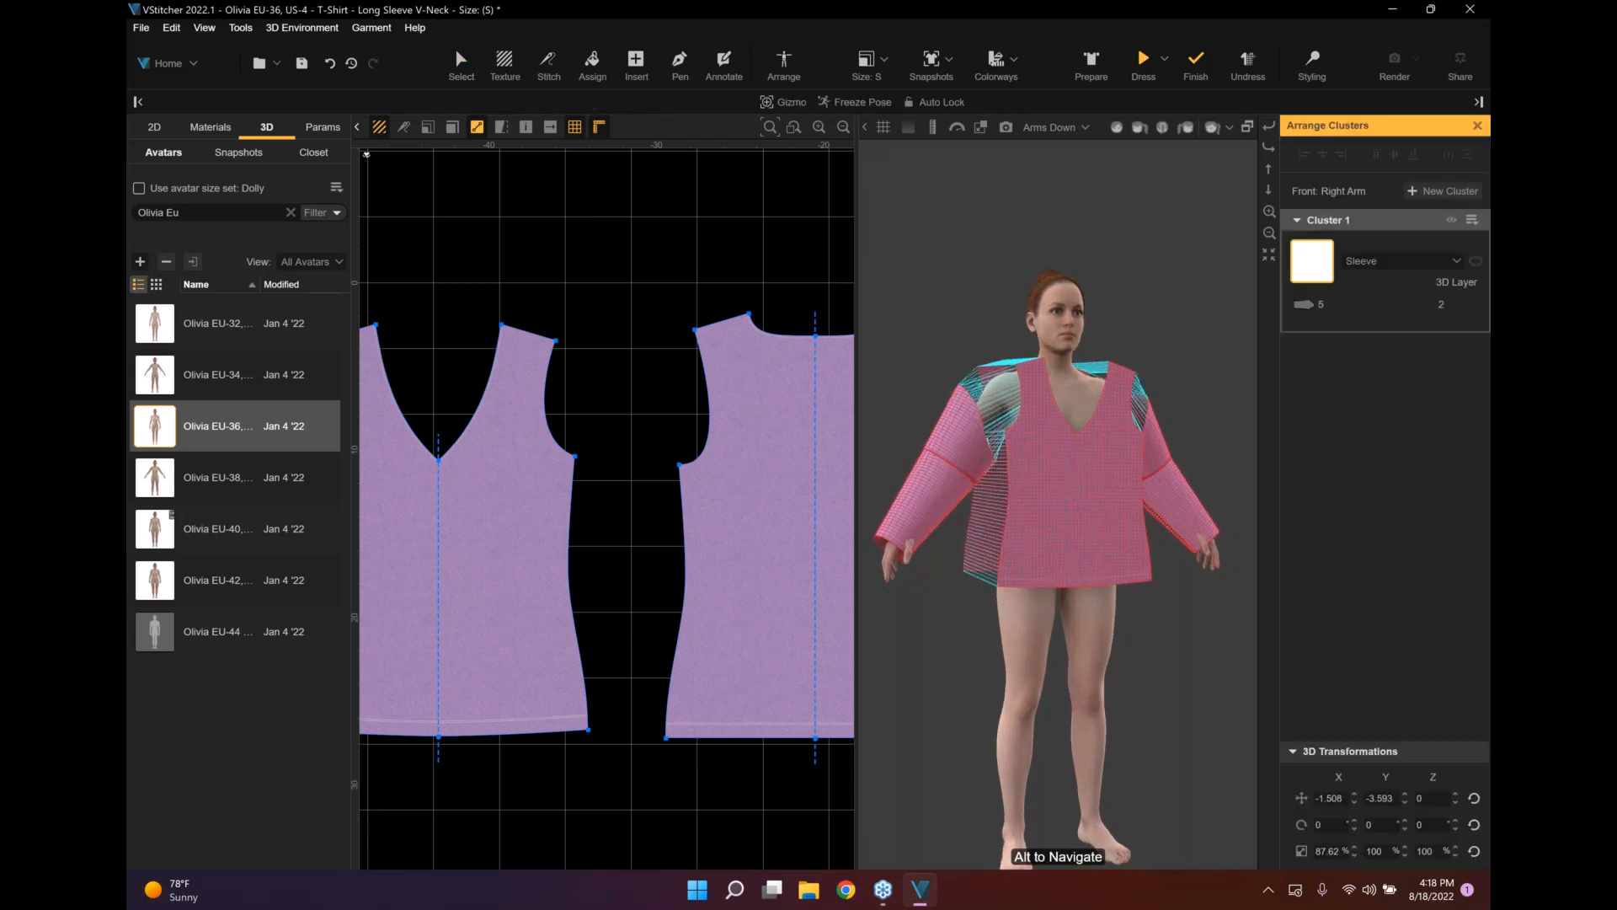
{"action": "left_click_drag", "start_coordinate": [980, 411], "coordinate": [997, 389]}
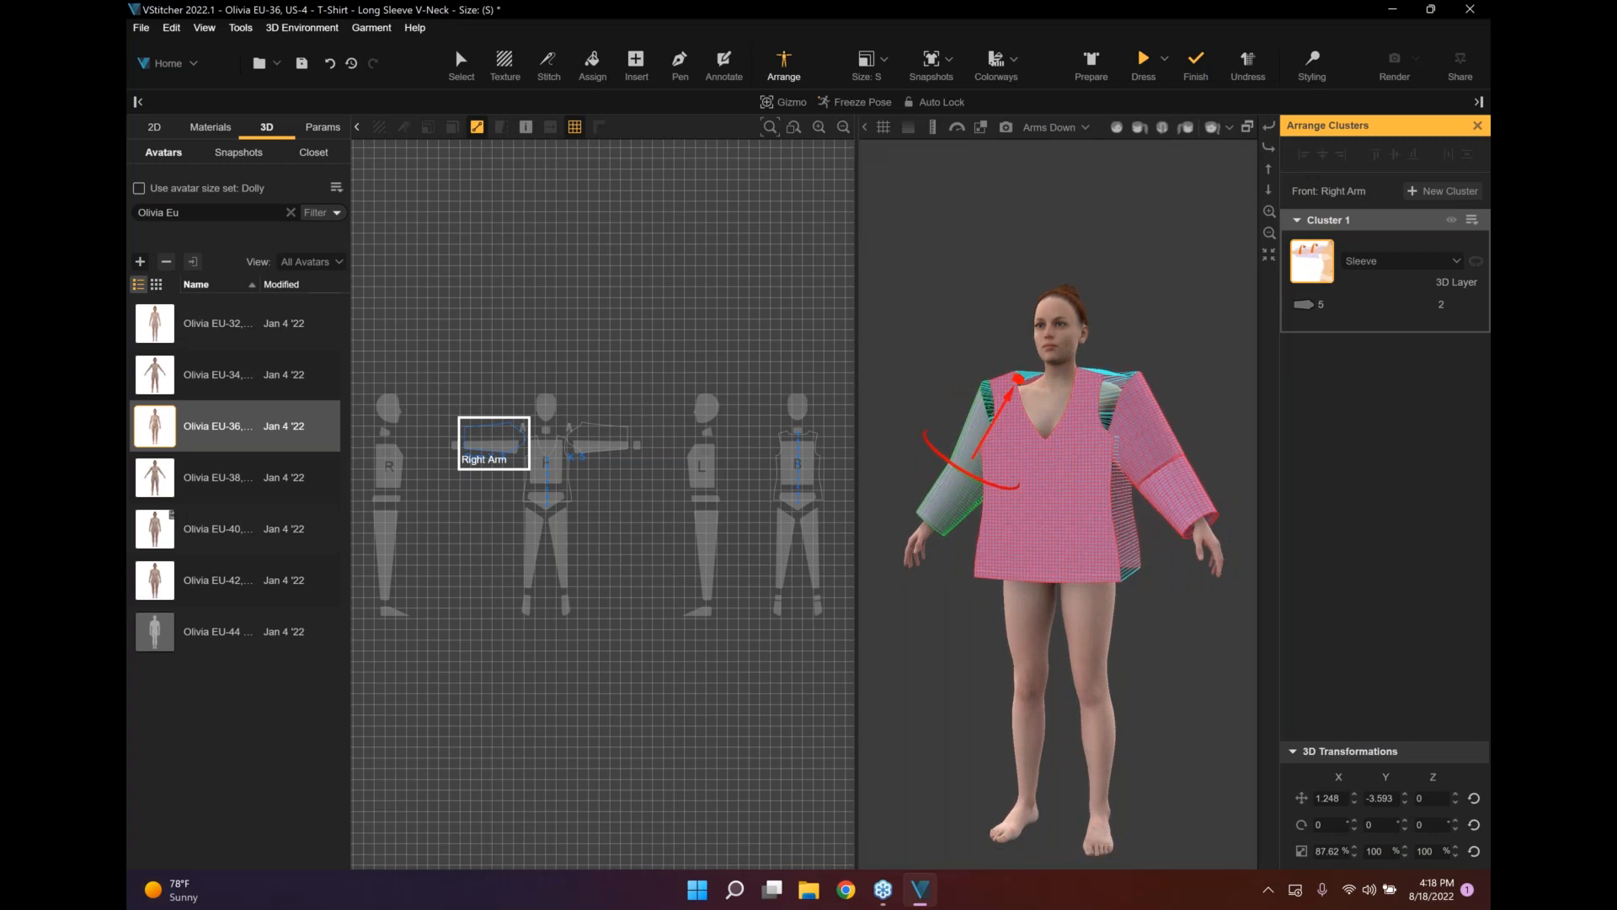
{"action": "left_click", "coordinate": [1145, 62]}
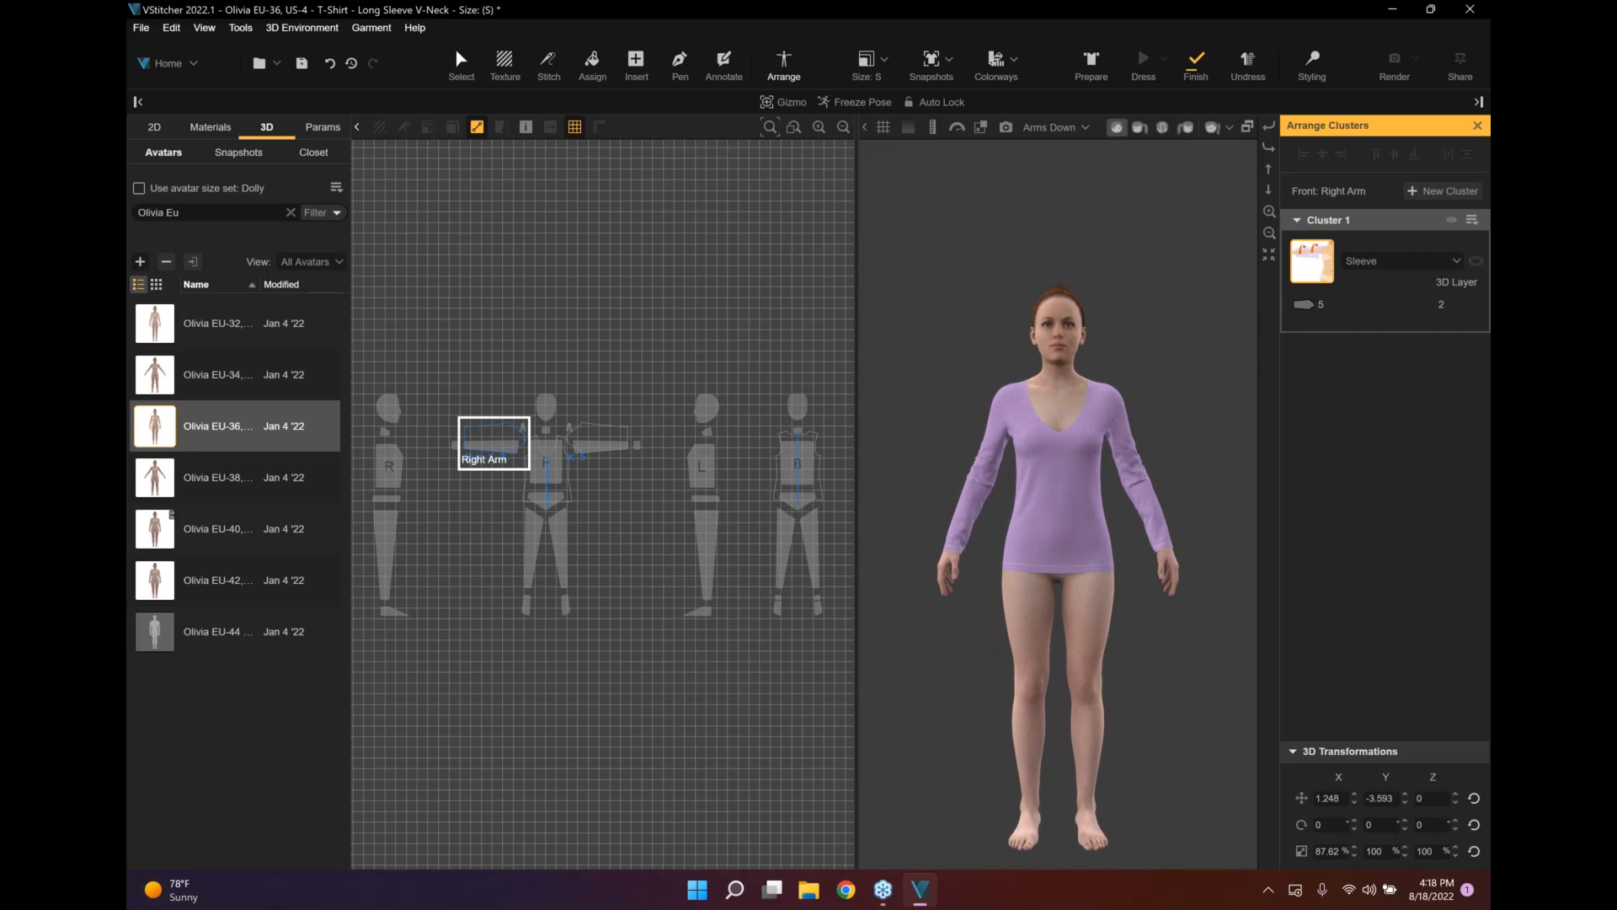
{"action": "key", "text": "Escape"}
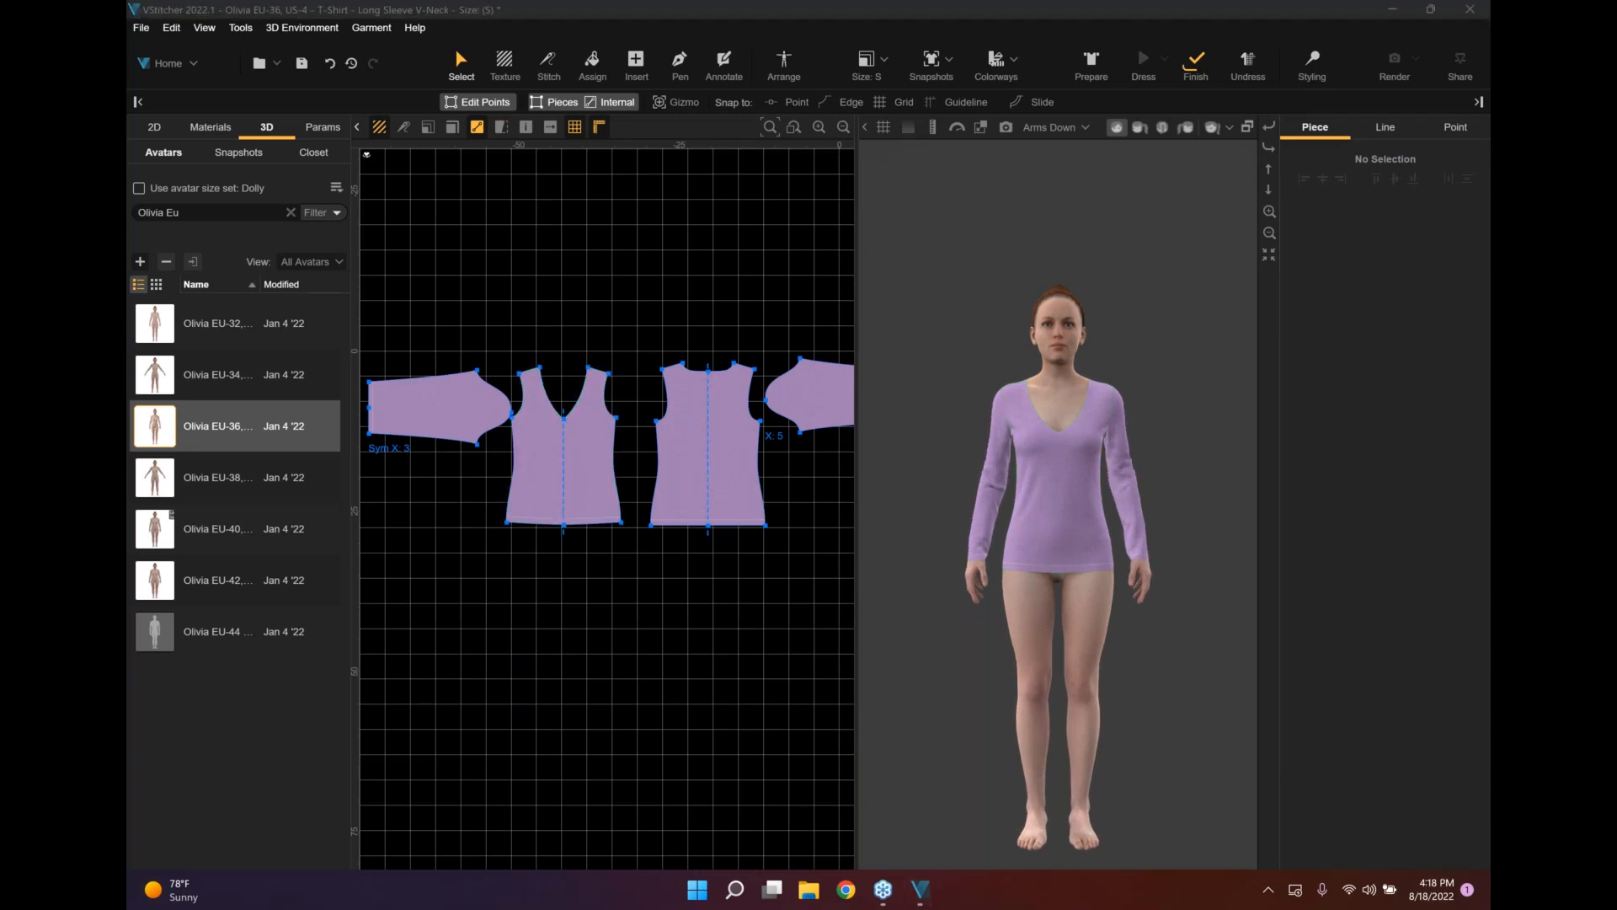
Turn on Trace Changes for the 2D pattern pieces.
{"action": "scroll", "coordinate": [1073, 388], "scroll_direction": "up", "scroll_amount": 1}
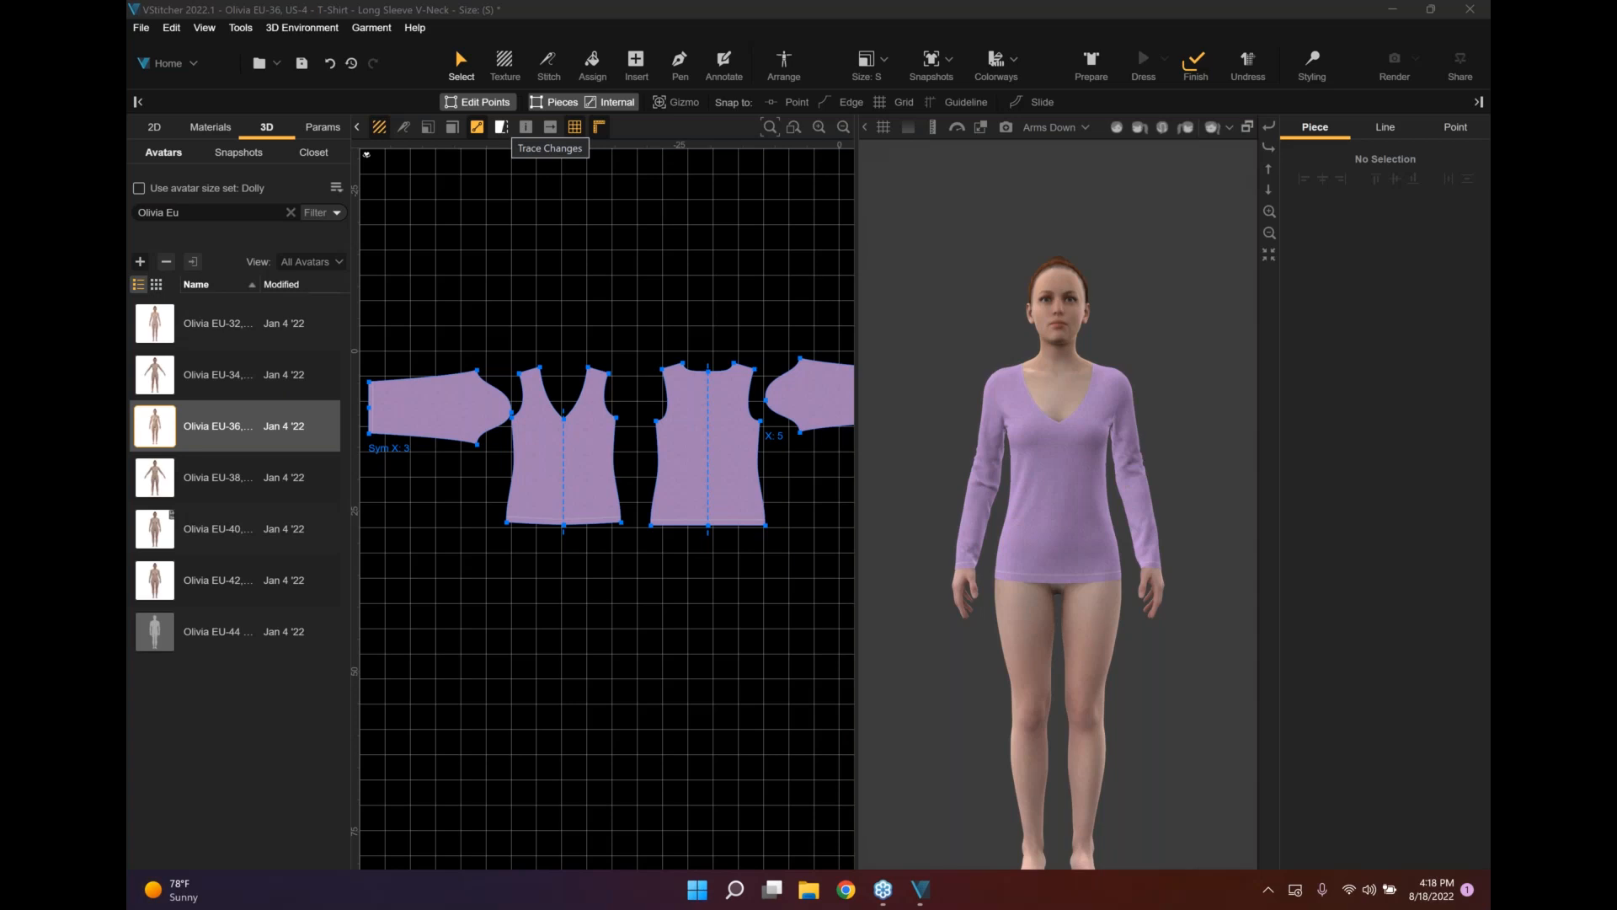
{"action": "left_click", "coordinate": [500, 126]}
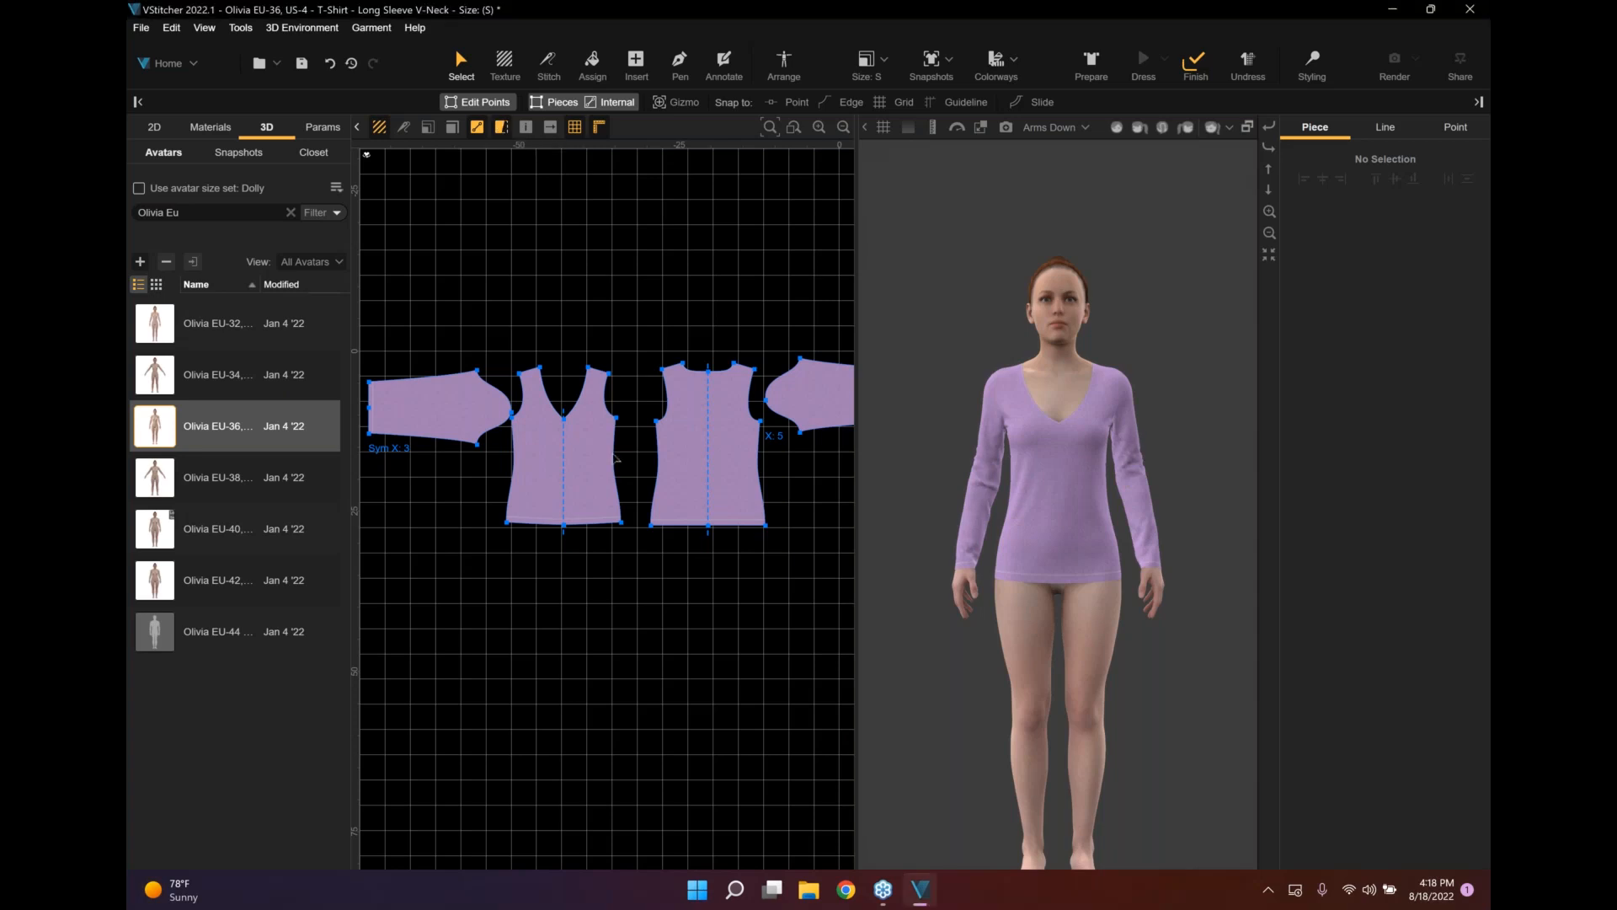
{"action": "scroll", "coordinate": [615, 458], "scroll_direction": "up", "scroll_amount": 2}
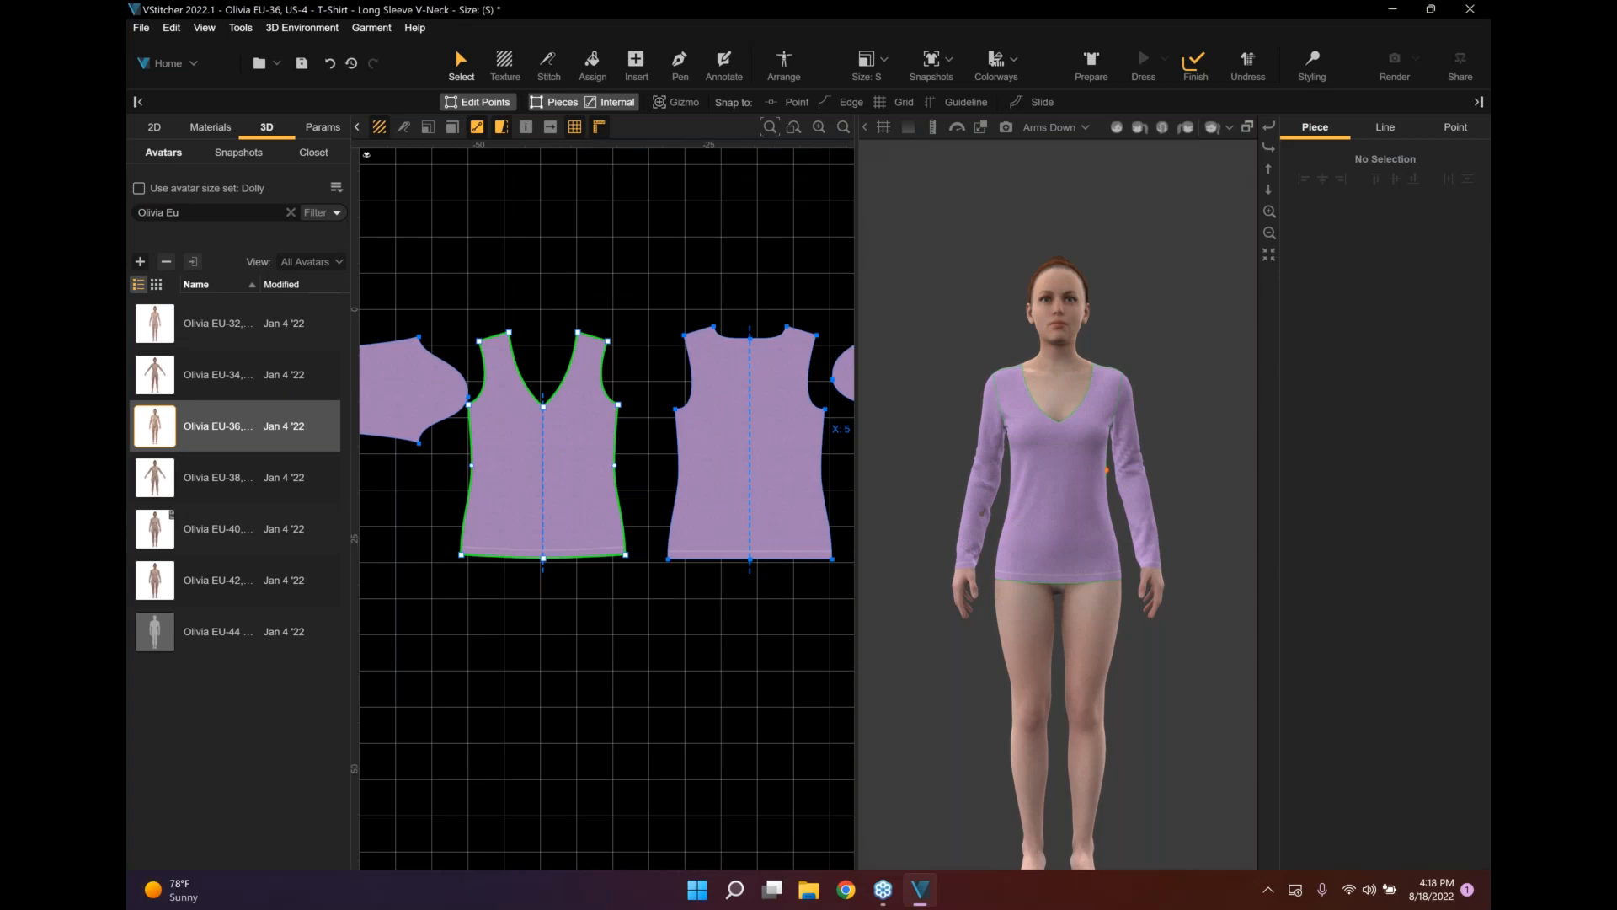
{"action": "scroll", "coordinate": [588, 536], "scroll_direction": "up", "scroll_amount": 1}
Hide the fabric fill on the 2D pieces to show only outlines and turn on Slide for point editing.
{"action": "left_click", "coordinate": [379, 127]}
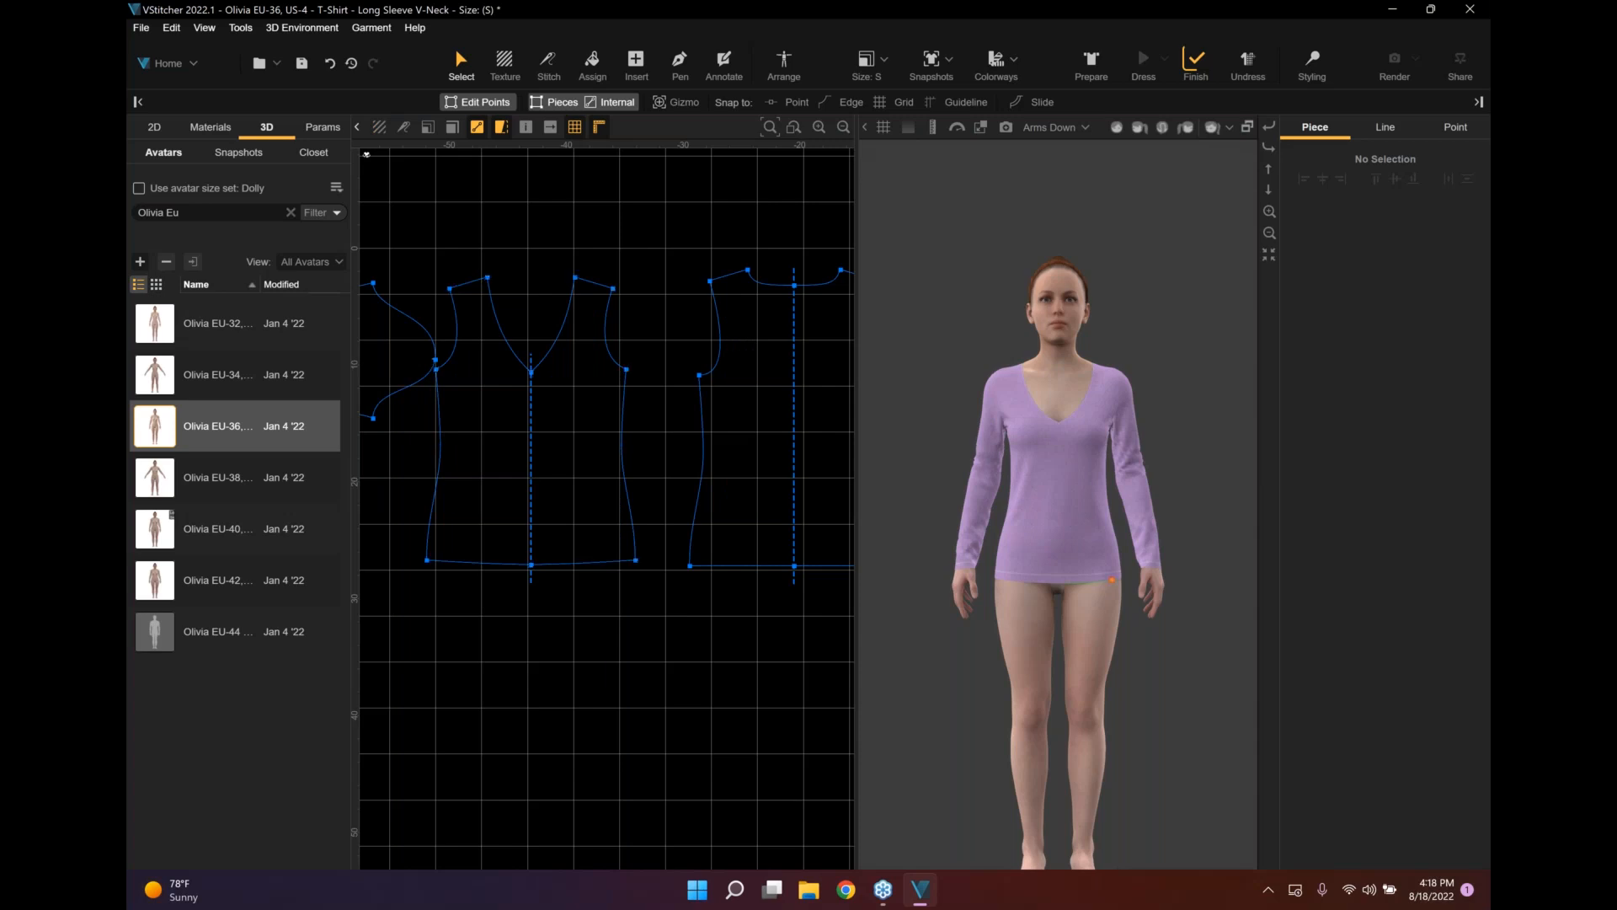
{"action": "left_click", "coordinate": [1033, 102]}
{"action": "middle_click_drag", "start_coordinate": [636, 448], "coordinate": [659, 453]}
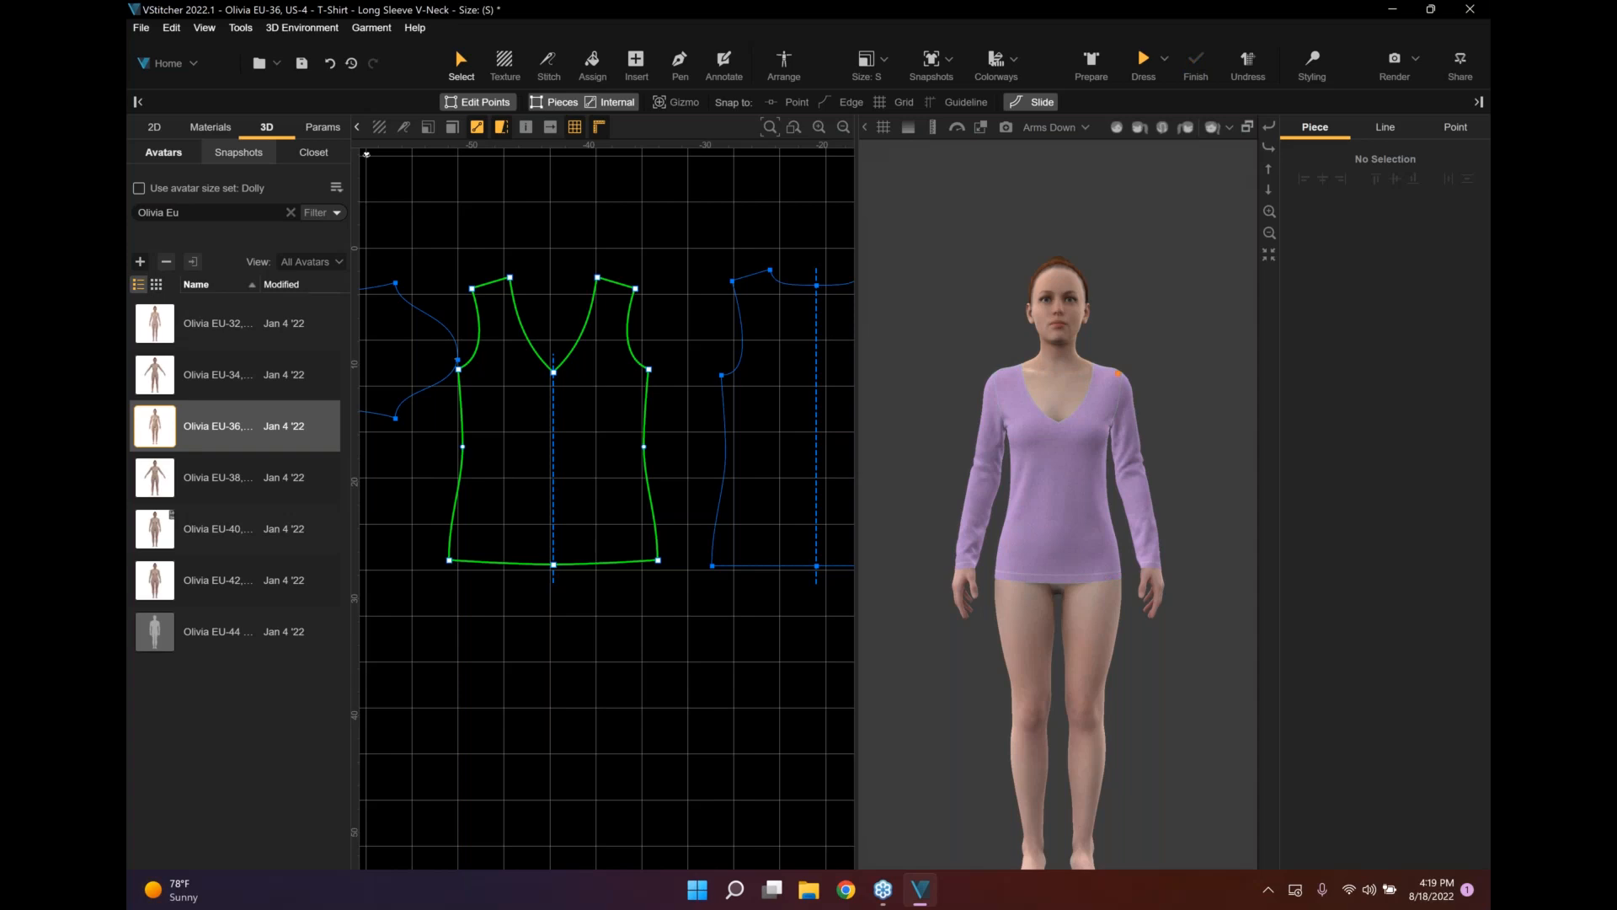
Save a snapshot of the shirt dressed on the Olivia avatar under the name "Snapshot".
{"action": "left_click", "coordinate": [239, 152]}
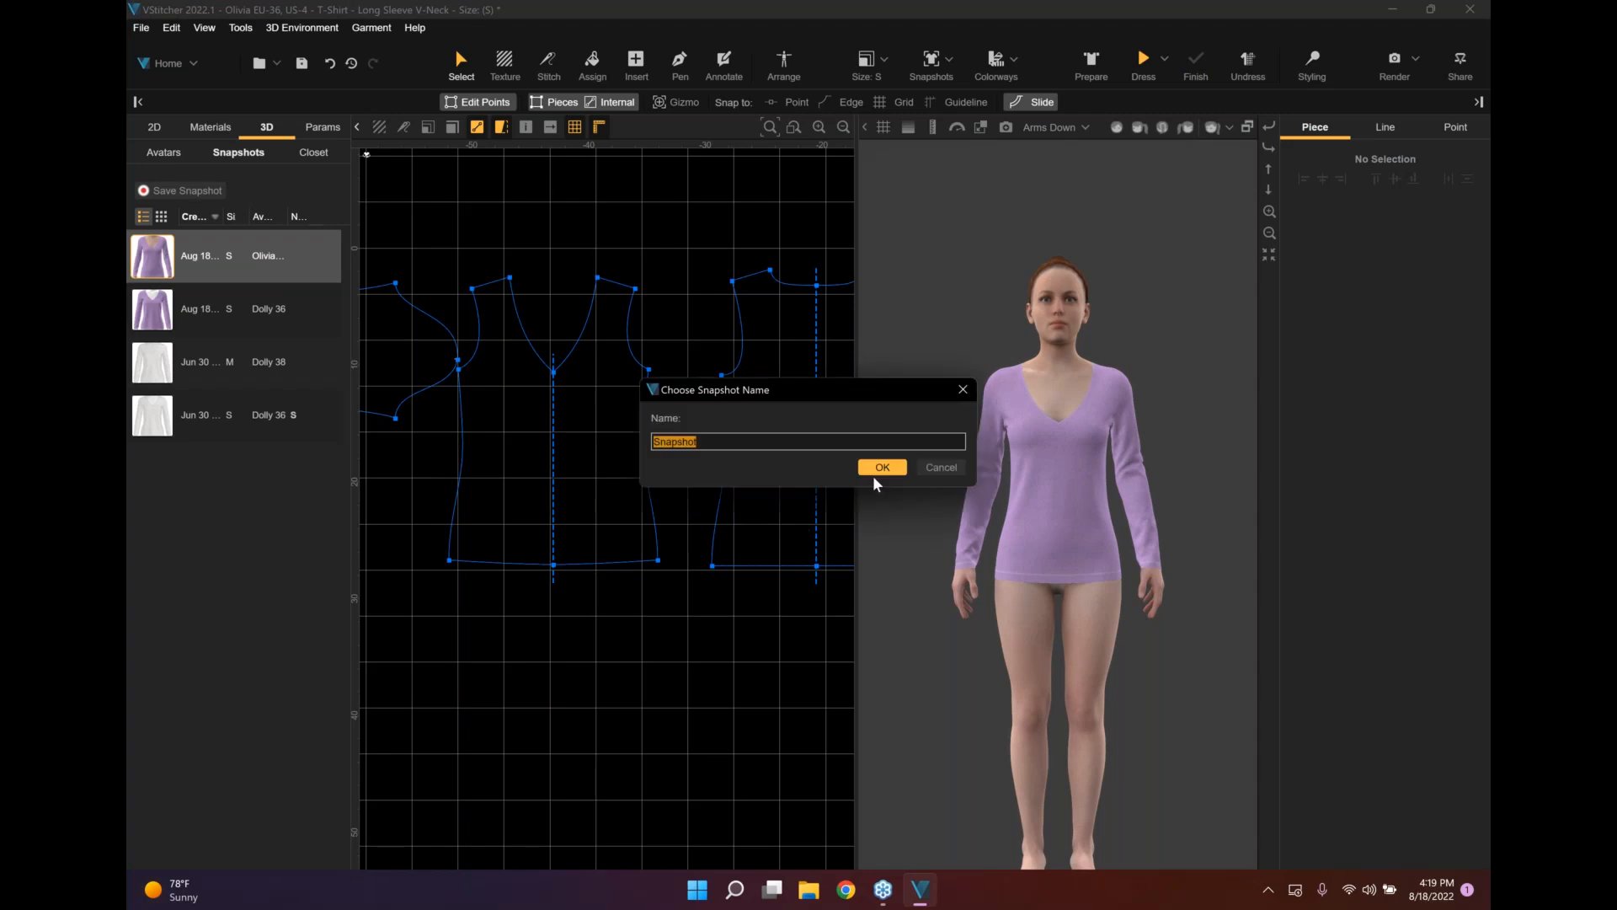
{"action": "left_click", "coordinate": [881, 467]}
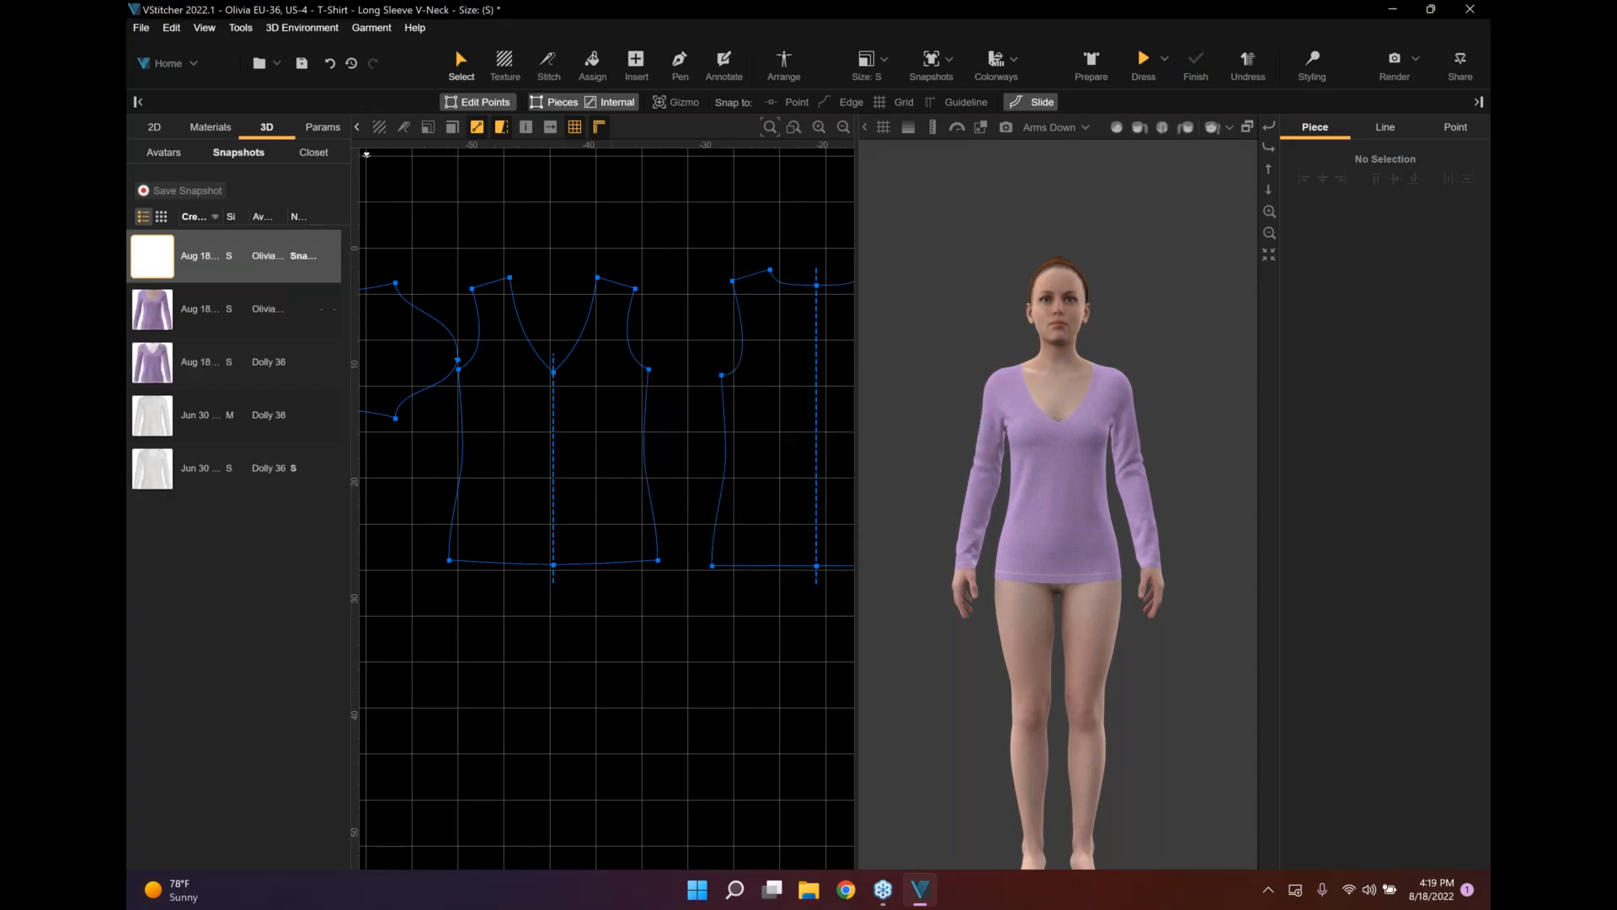
Delete all the older snapshots, keeping only the newly saved one, and save the garment file.
{"action": "key", "text": "Delete"}
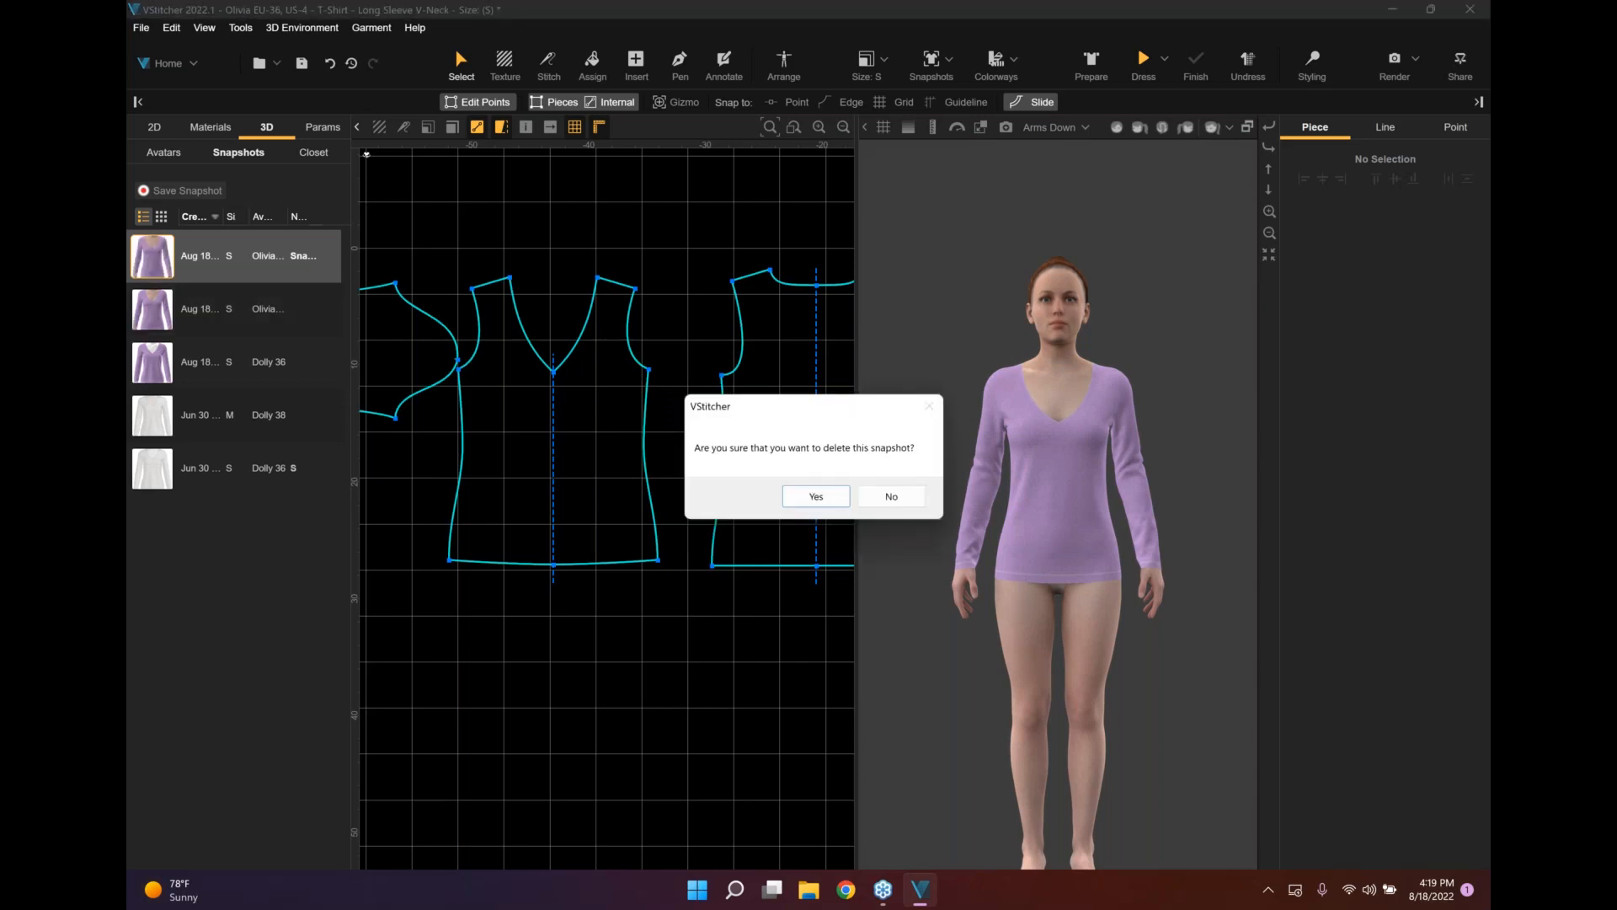
{"action": "left_click", "coordinate": [805, 495]}
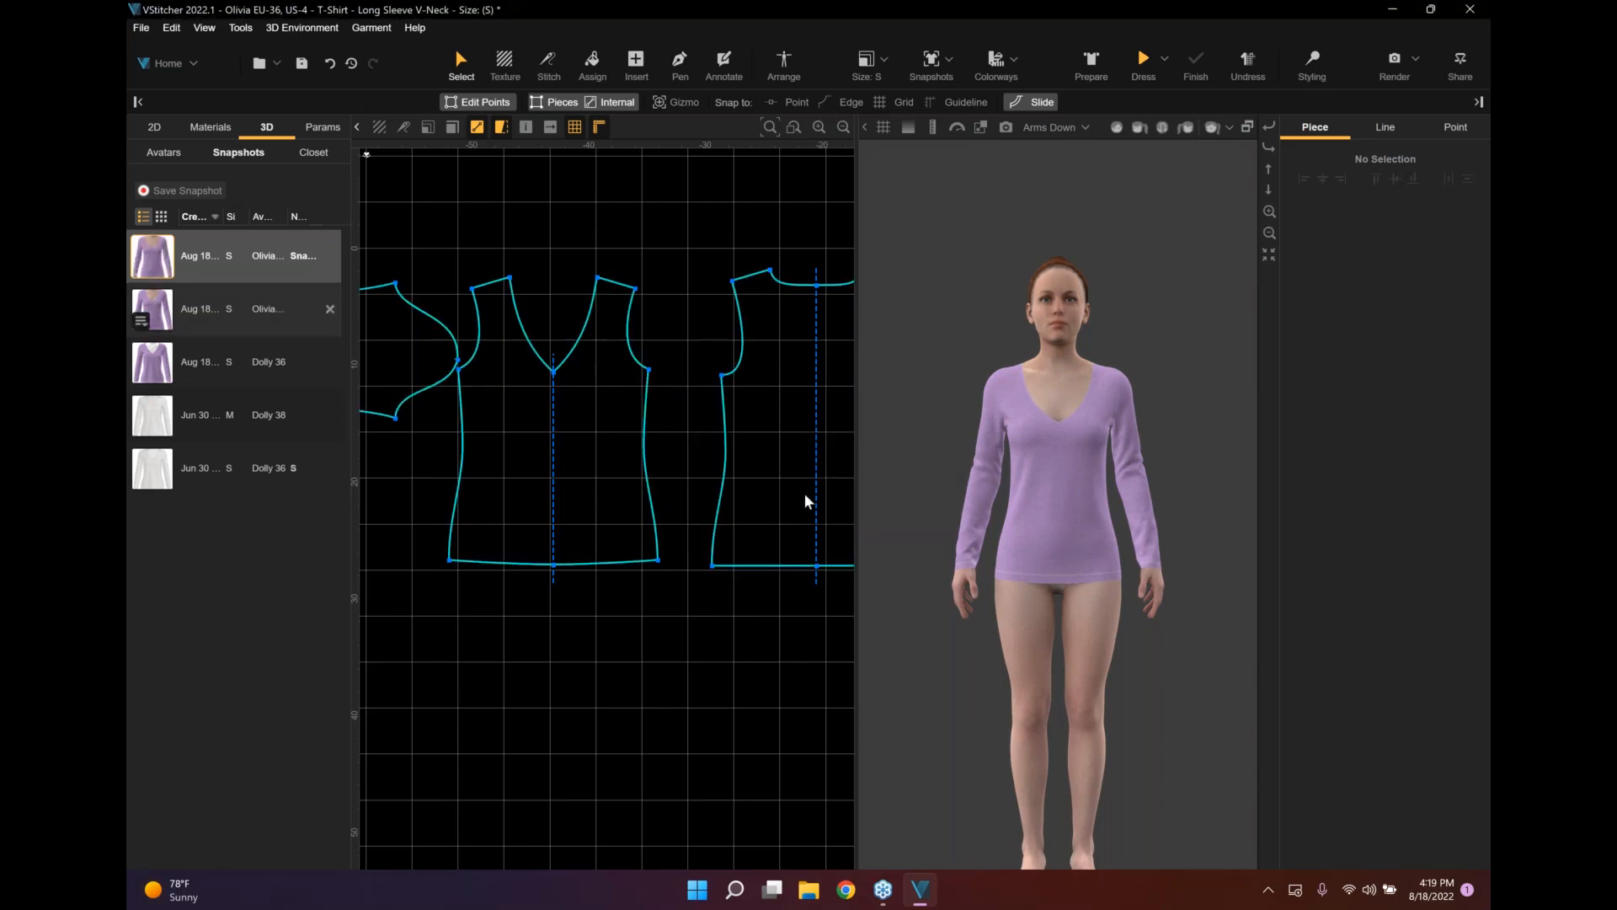
{"action": "left_click", "coordinate": [330, 308]}
{"action": "left_click", "coordinate": [821, 496]}
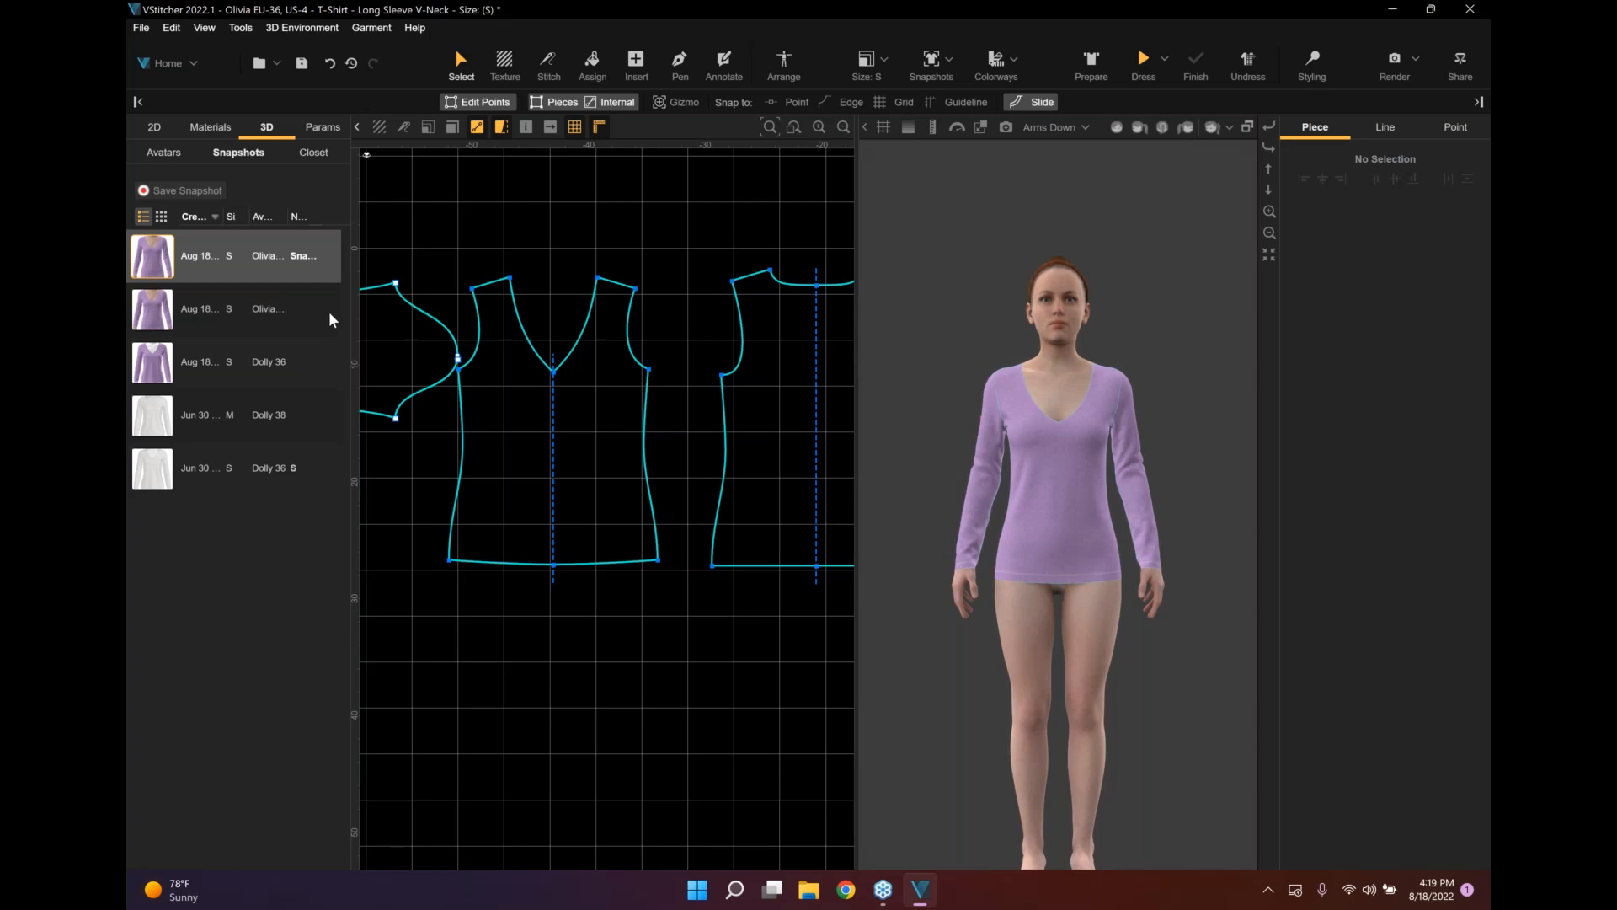
{"action": "key", "text": "Delete"}
{"action": "left_click", "coordinate": [816, 496]}
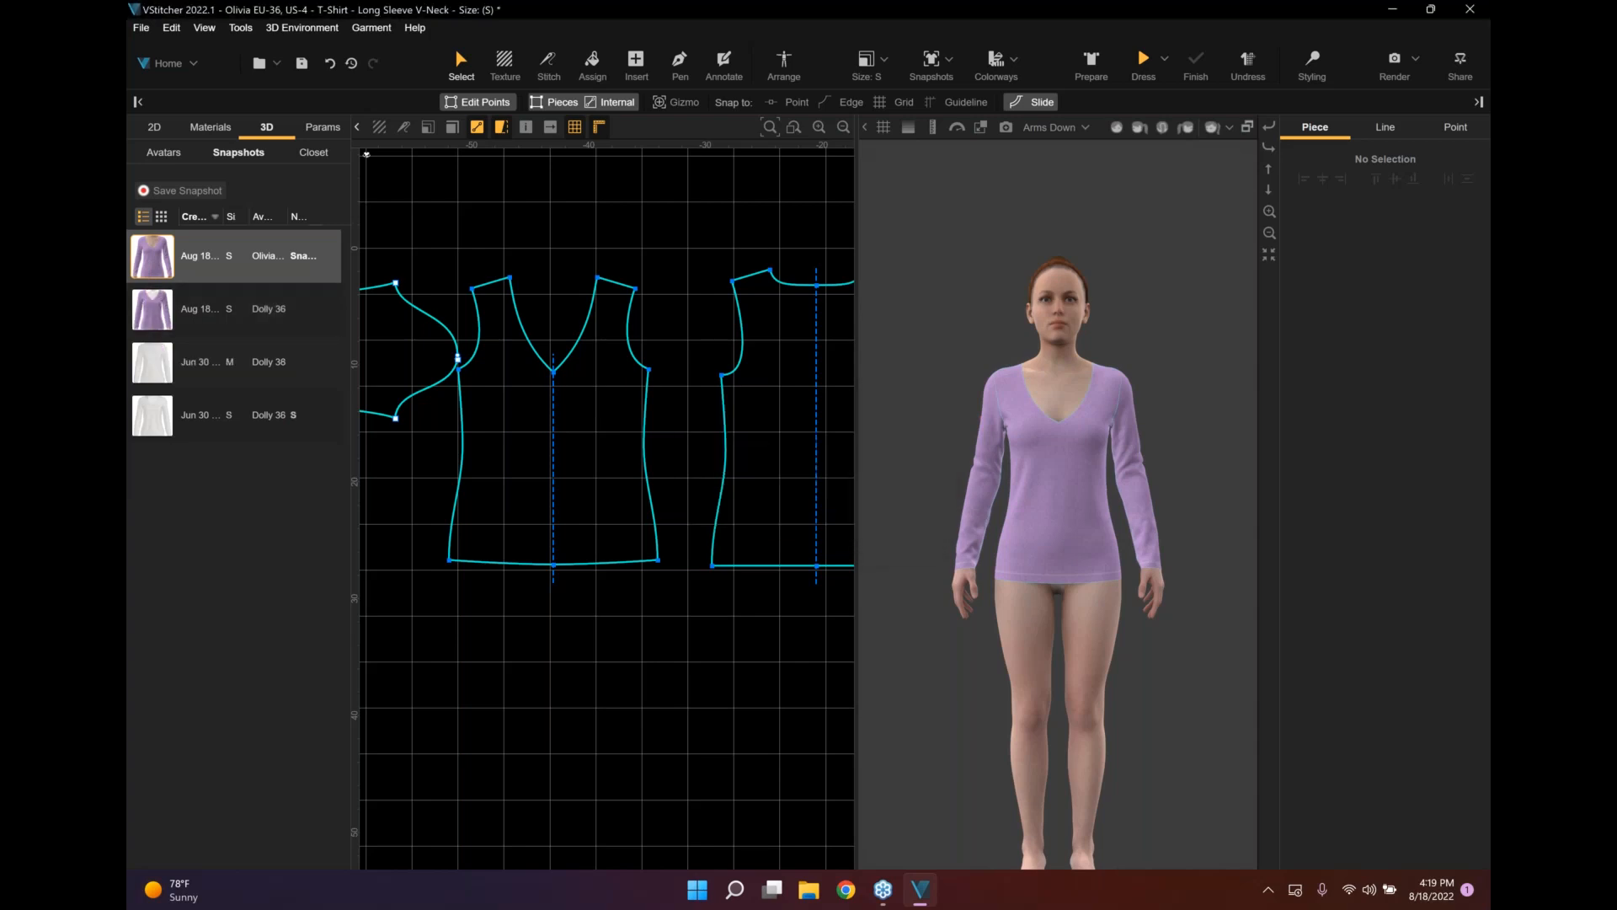
{"action": "left_click", "coordinate": [330, 310]}
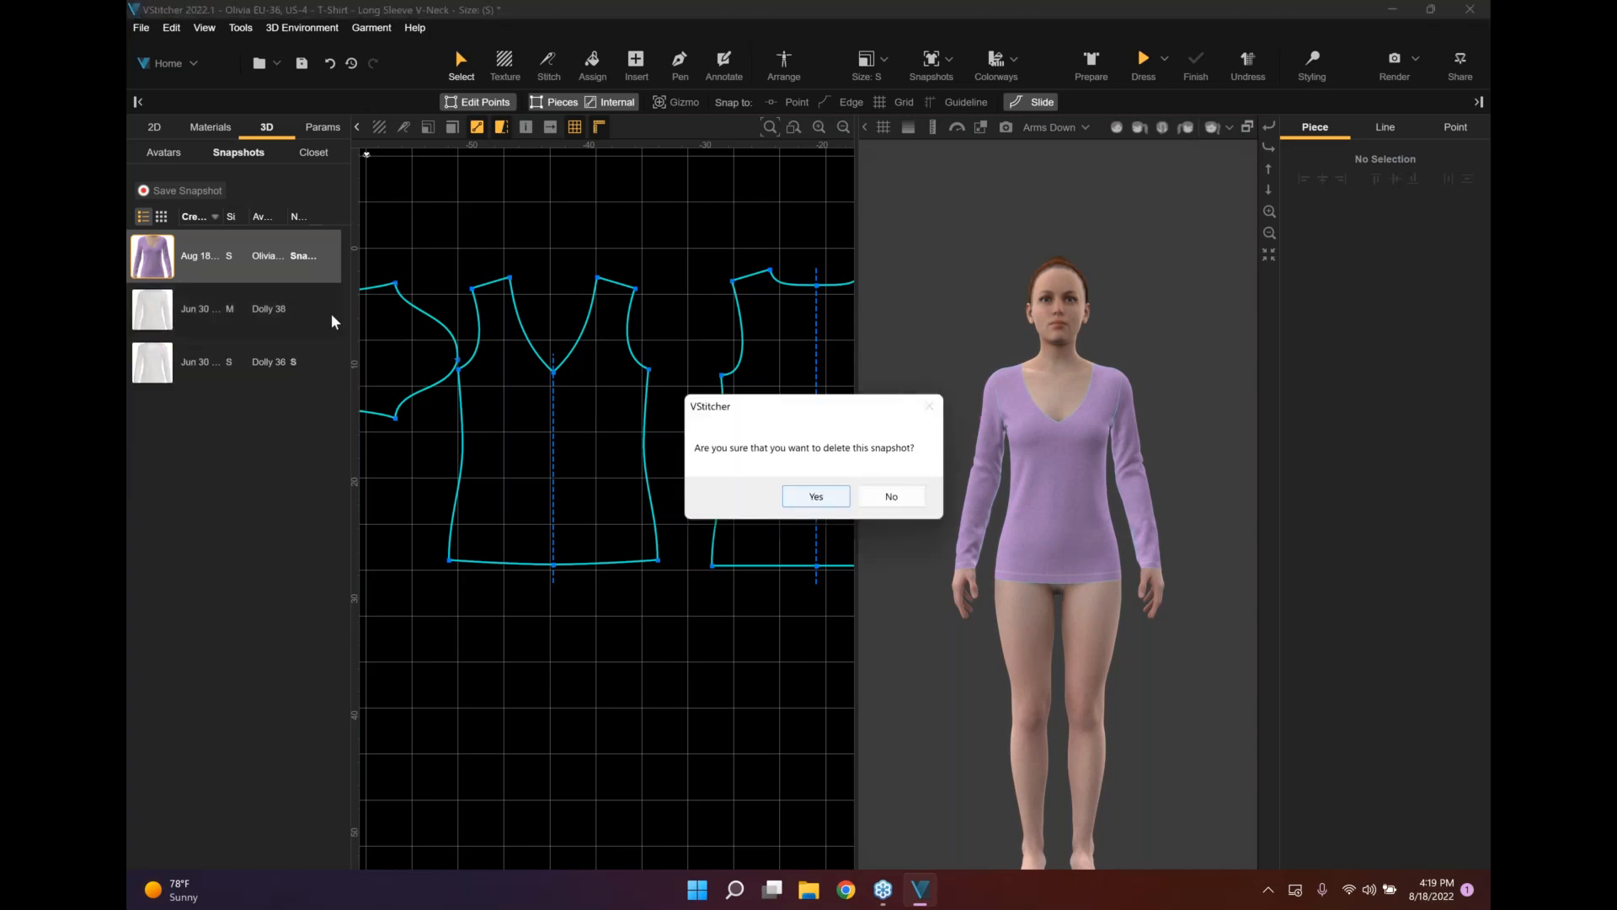
{"action": "left_click", "coordinate": [815, 495]}
{"action": "left_click", "coordinate": [815, 497]}
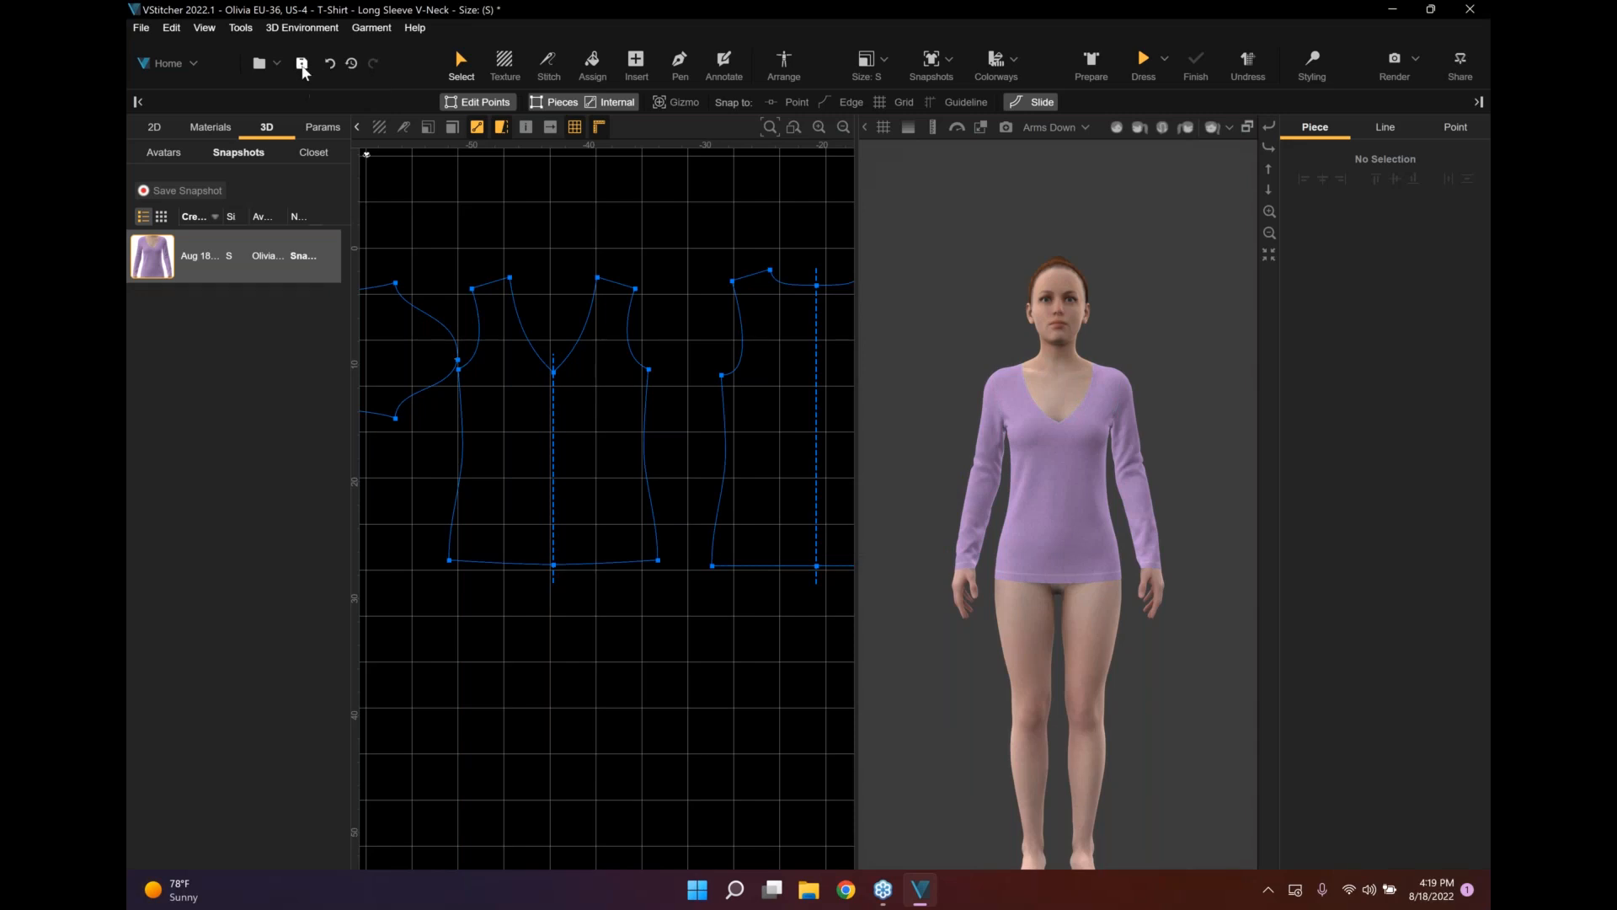
{"action": "left_click", "coordinate": [303, 65]}
With Slide on, raise the front piece's hem by about 10.85 in along the side seams to crop the shirt.
{"action": "scroll", "coordinate": [670, 287], "scroll_direction": "up", "scroll_amount": 1}
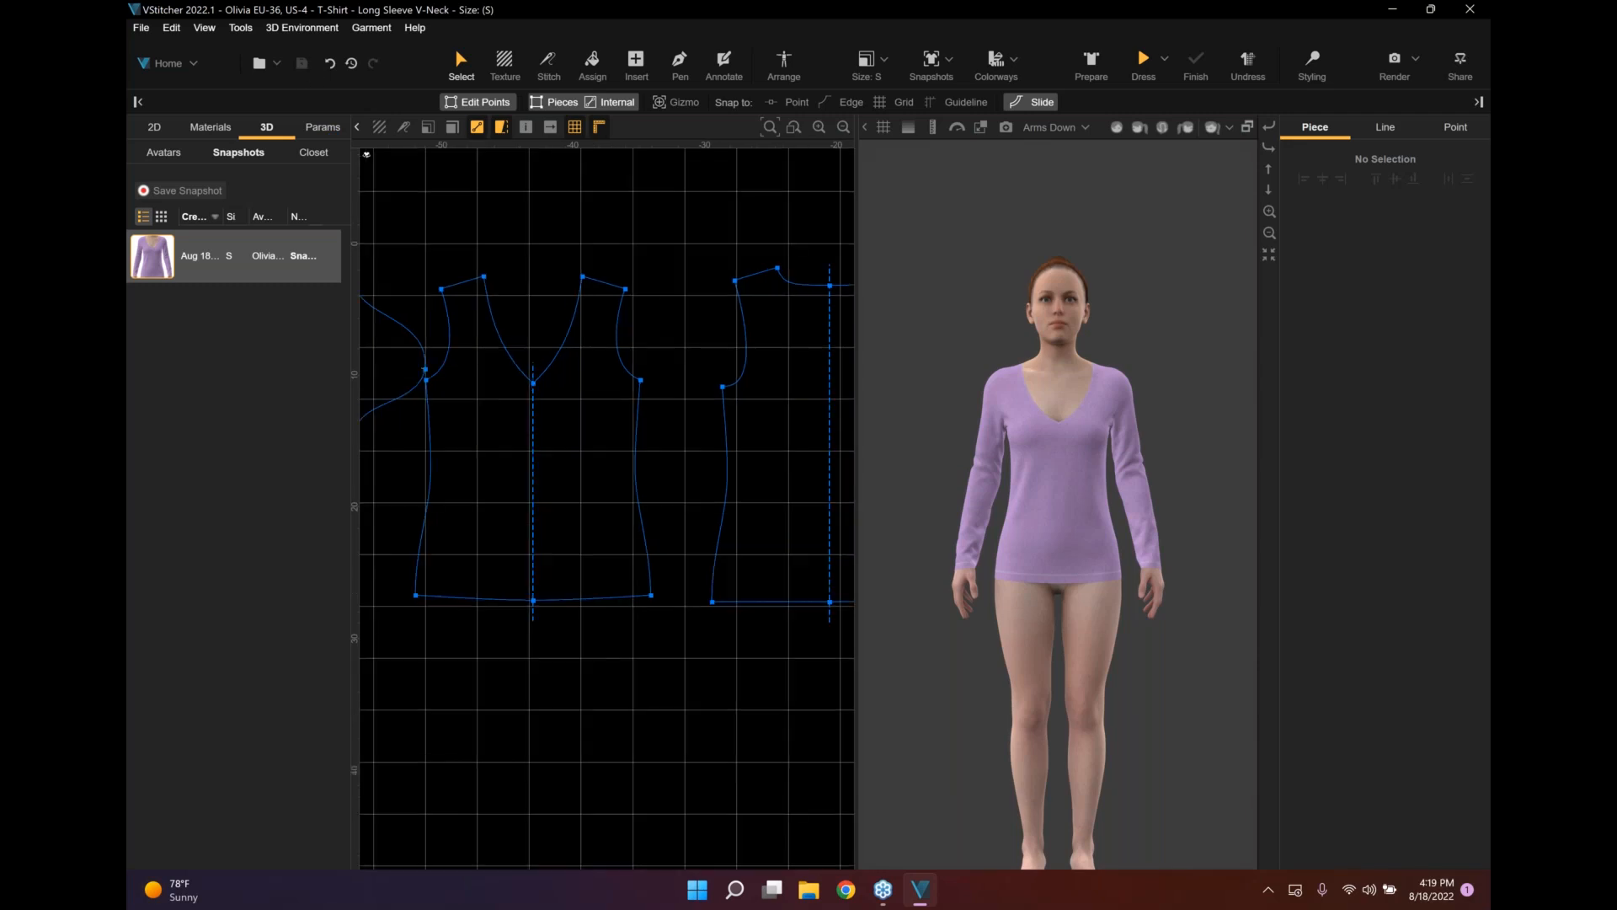
{"action": "middle_click_drag", "start_coordinate": [742, 488], "coordinate": [754, 465]}
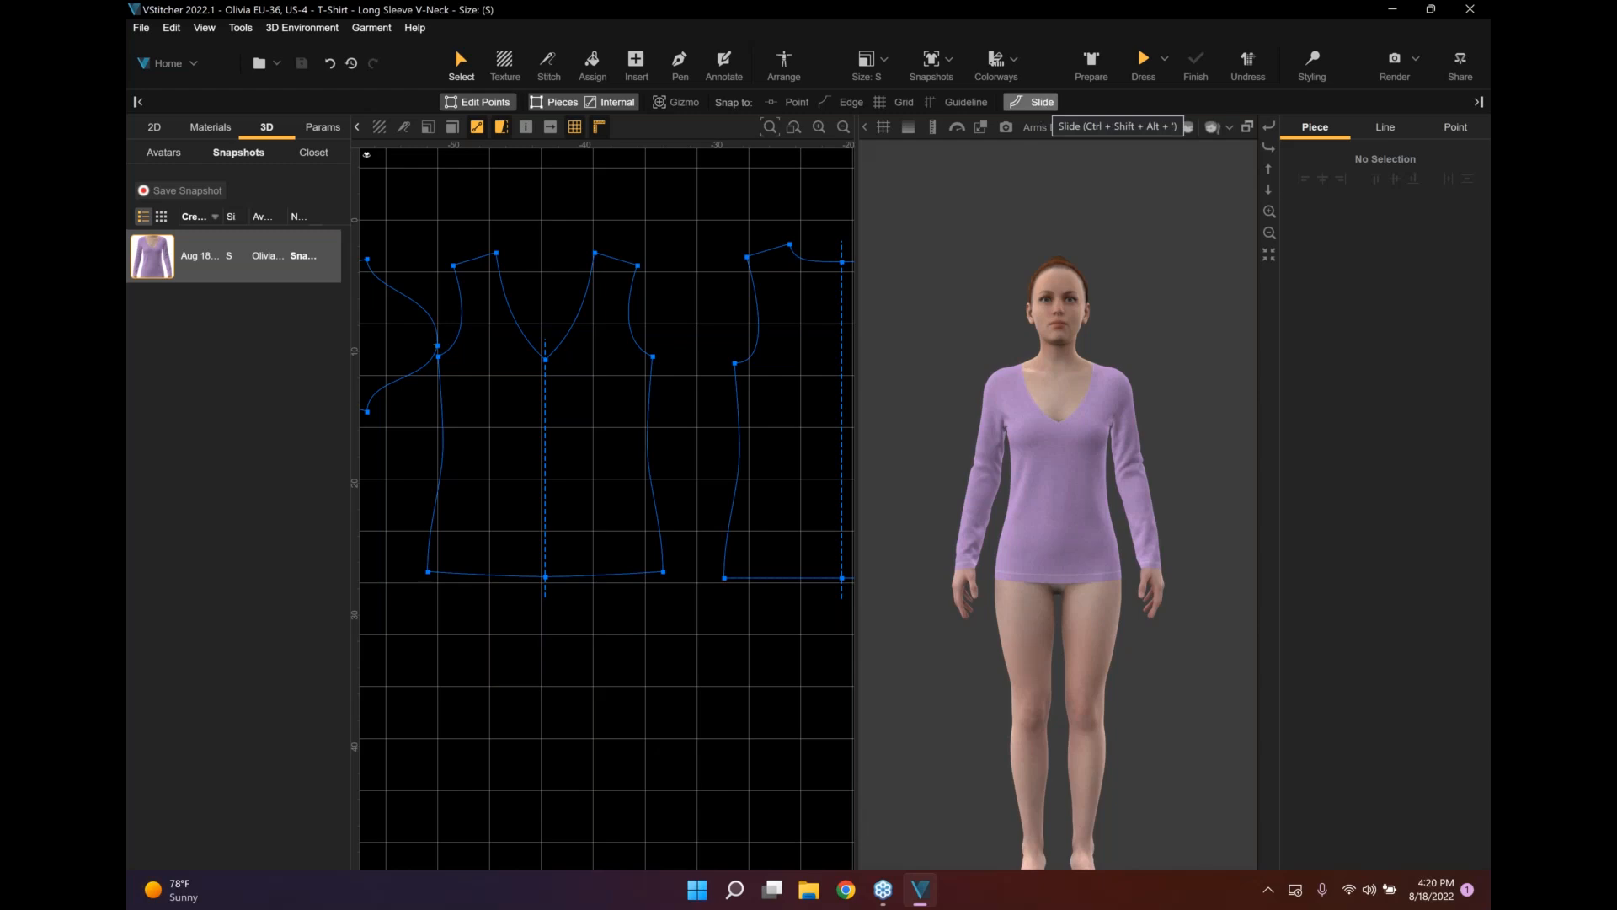
{"action": "left_click", "coordinate": [1034, 106]}
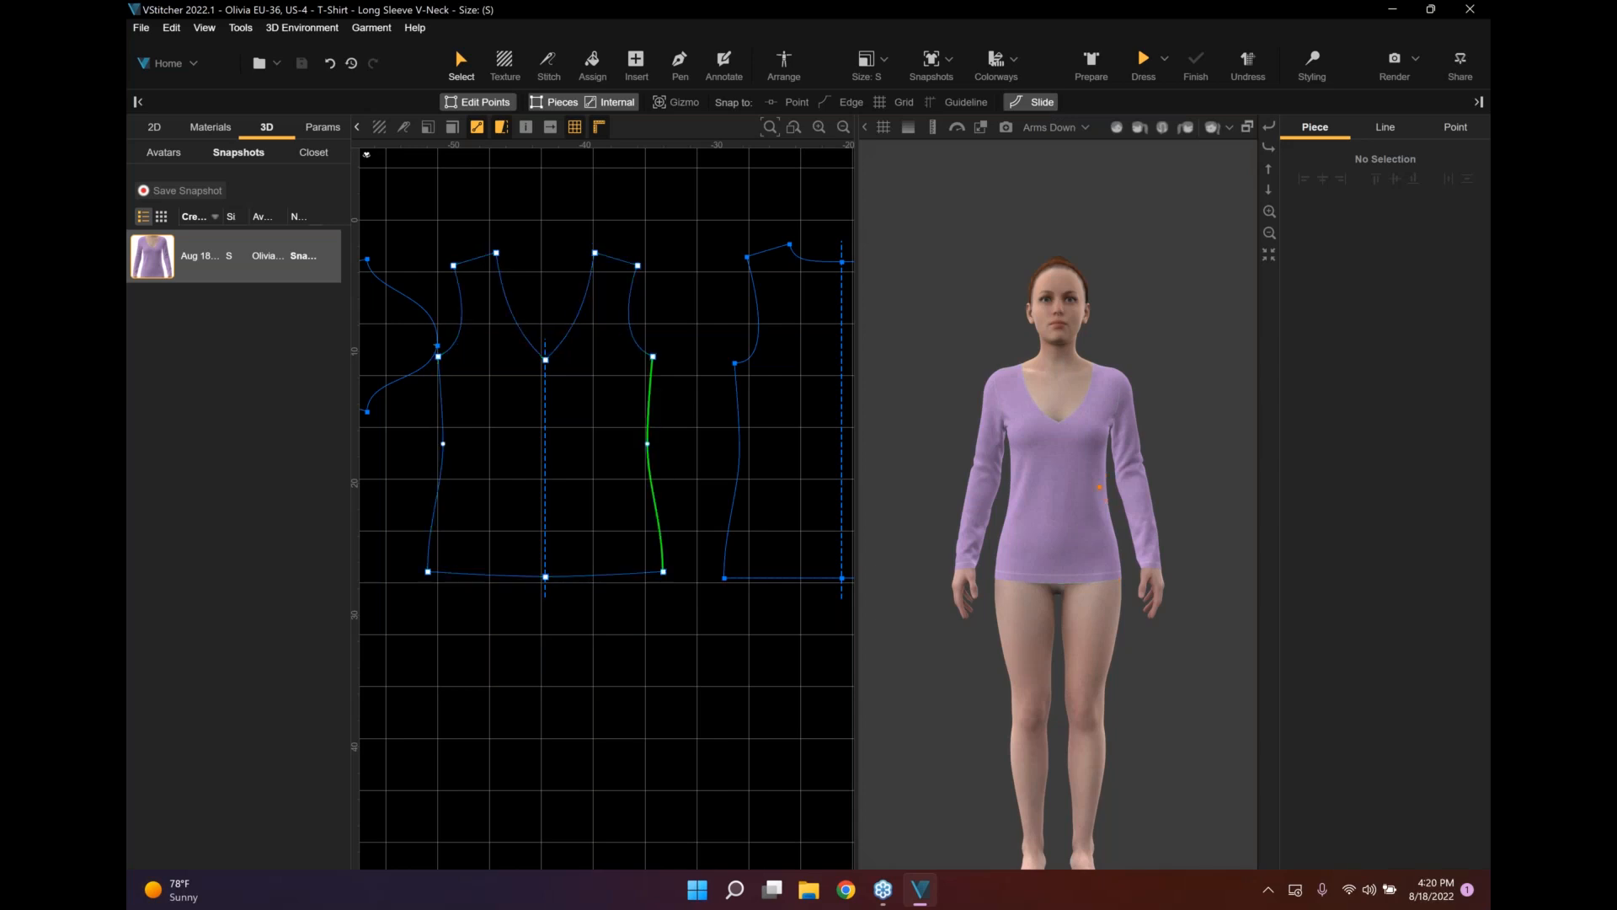
{"action": "left_click", "coordinate": [626, 580]}
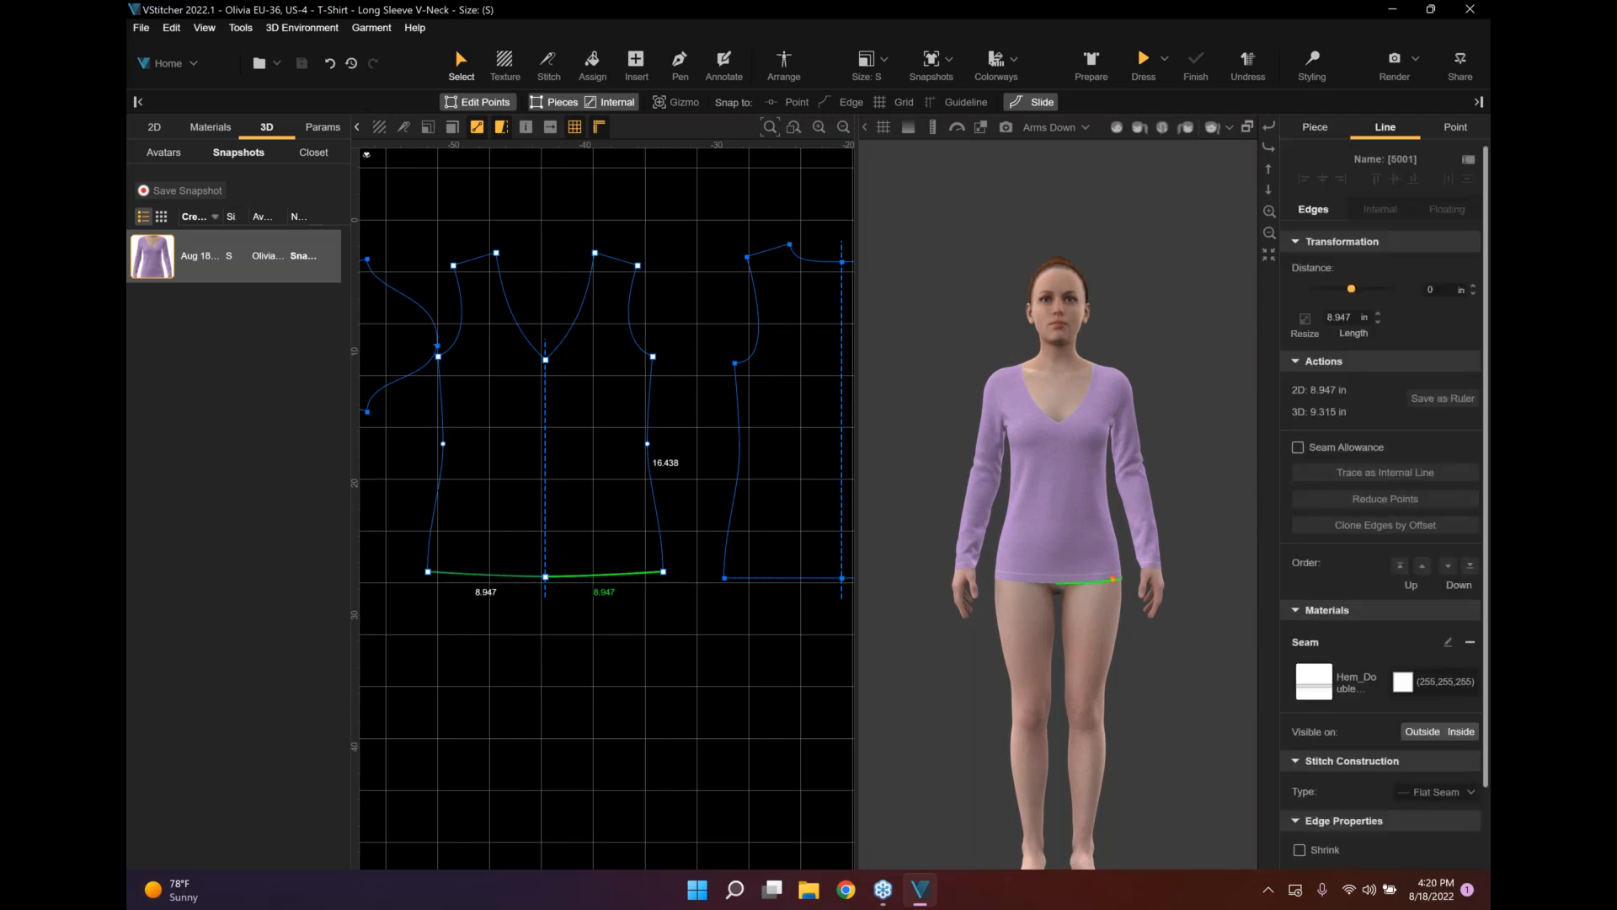
{"action": "left_click_drag", "start_coordinate": [619, 575], "coordinate": [616, 437]}
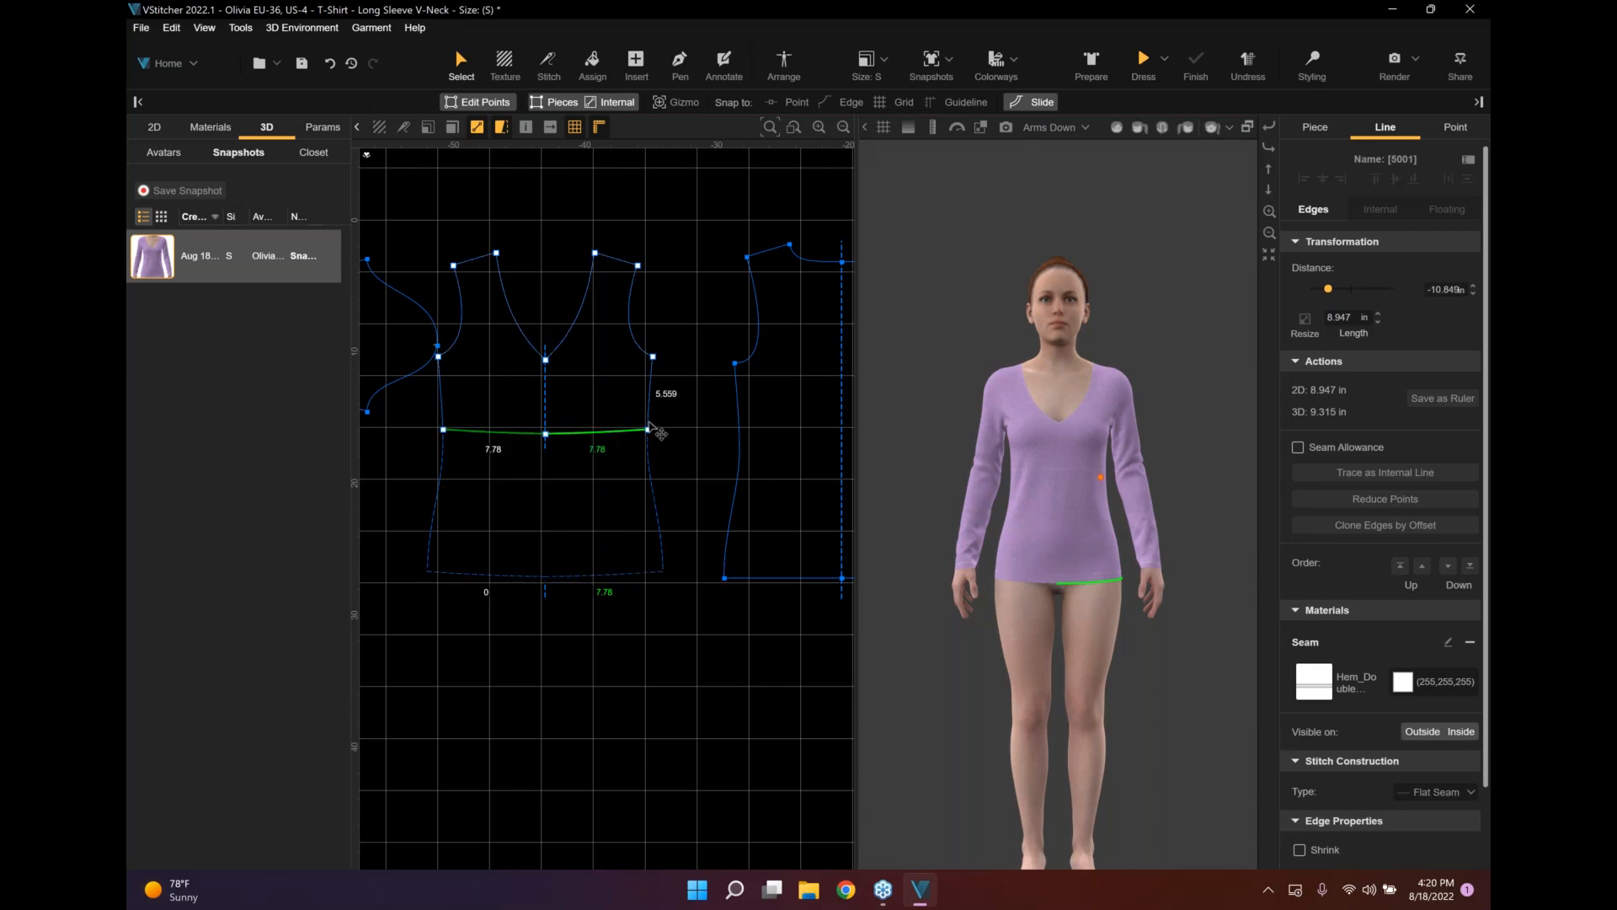
Raise the back piece's hem by about 10.79 in along the side seams and finish the updated 3D garment.
{"action": "scroll", "coordinate": [613, 441], "scroll_direction": "up", "scroll_amount": 1}
{"action": "middle_click_drag", "start_coordinate": [612, 440], "coordinate": [428, 468]}
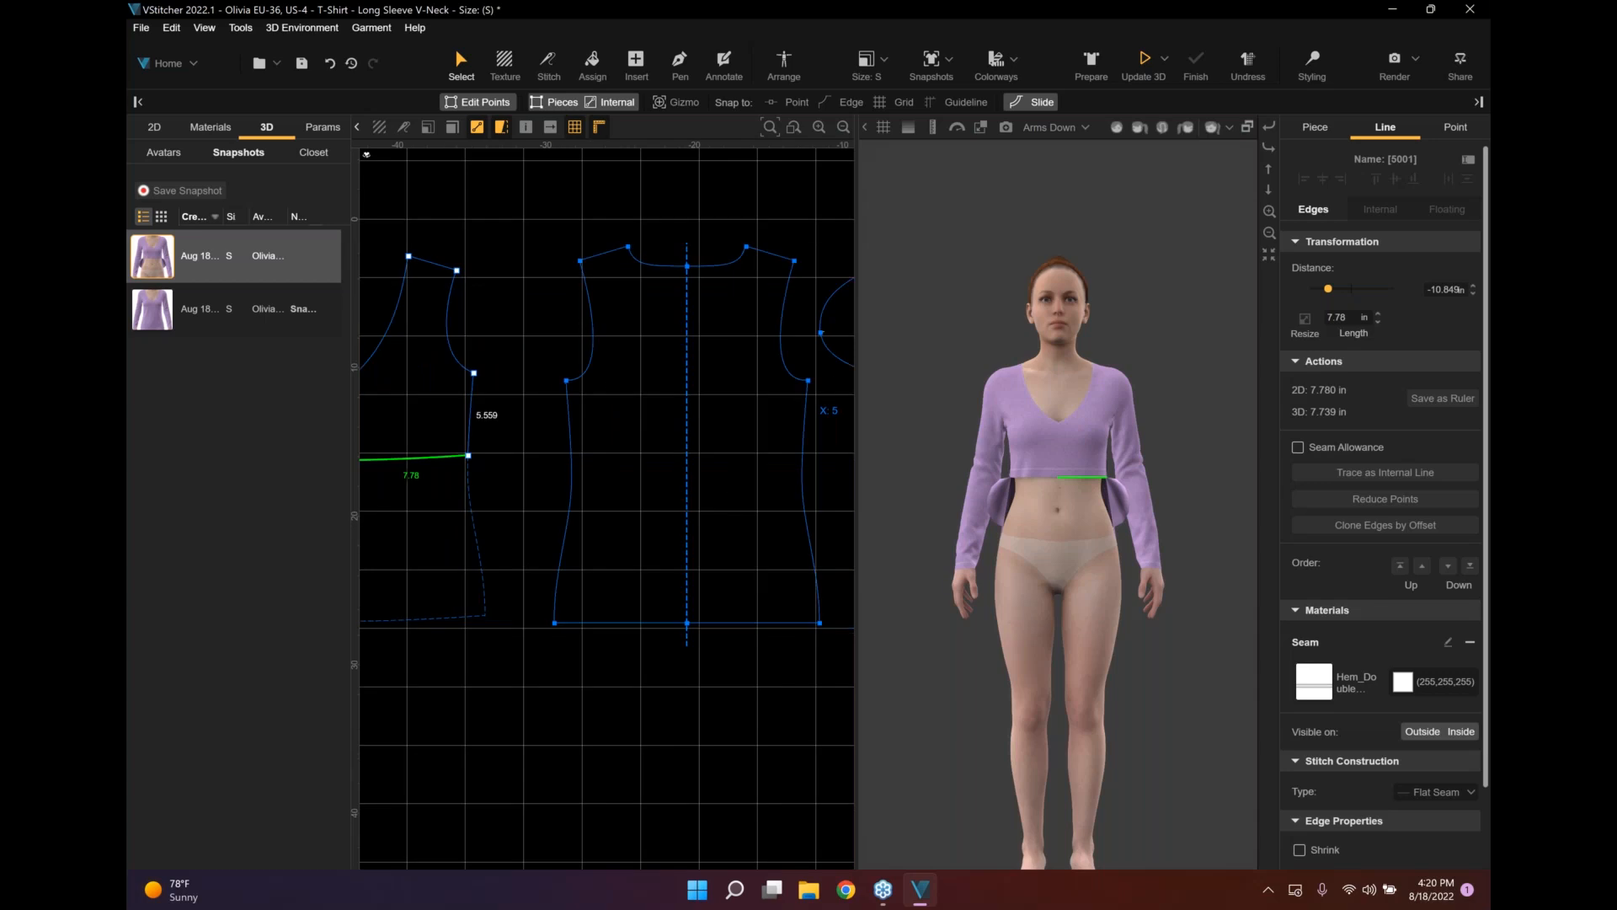
{"action": "left_click", "coordinate": [649, 628]}
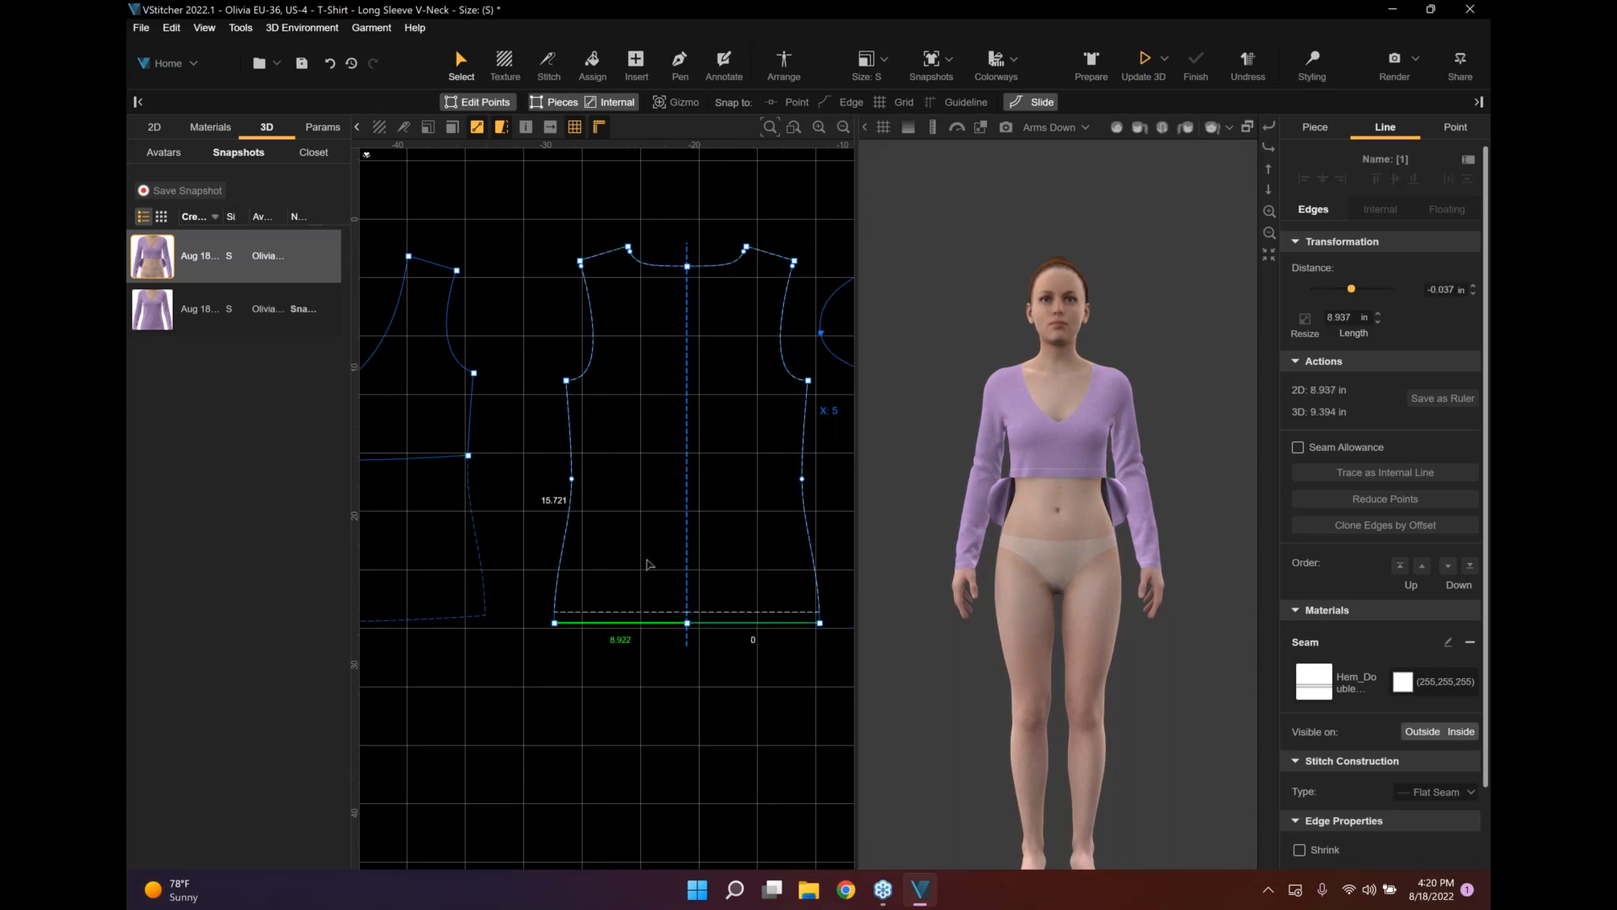
{"action": "left_click", "coordinate": [651, 470]}
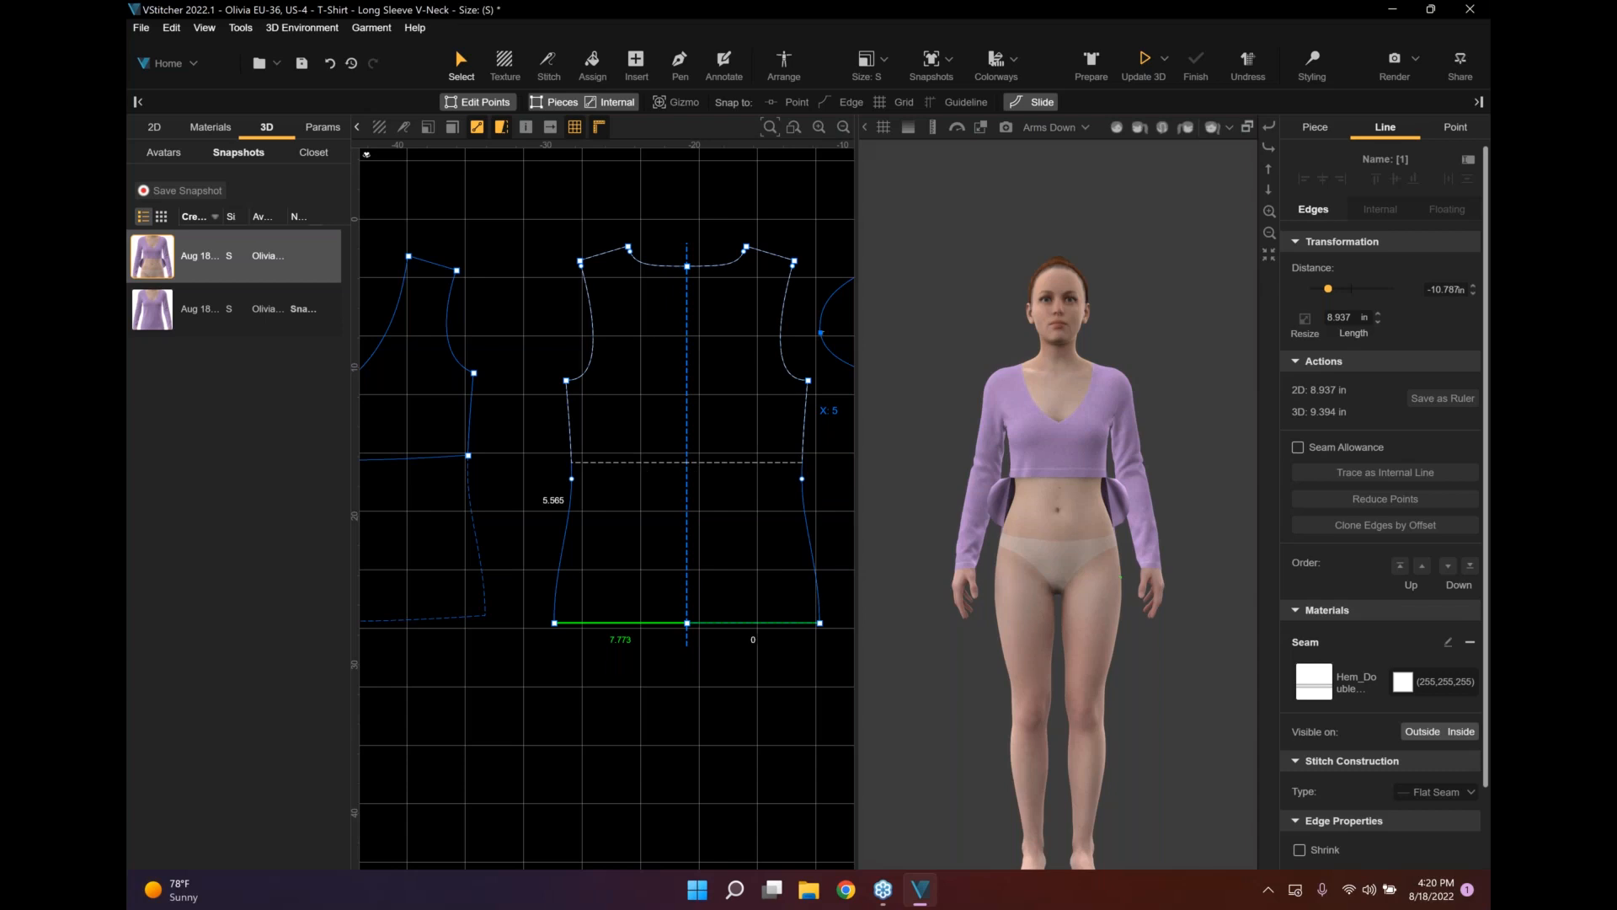
{"action": "left_click", "coordinate": [651, 501]}
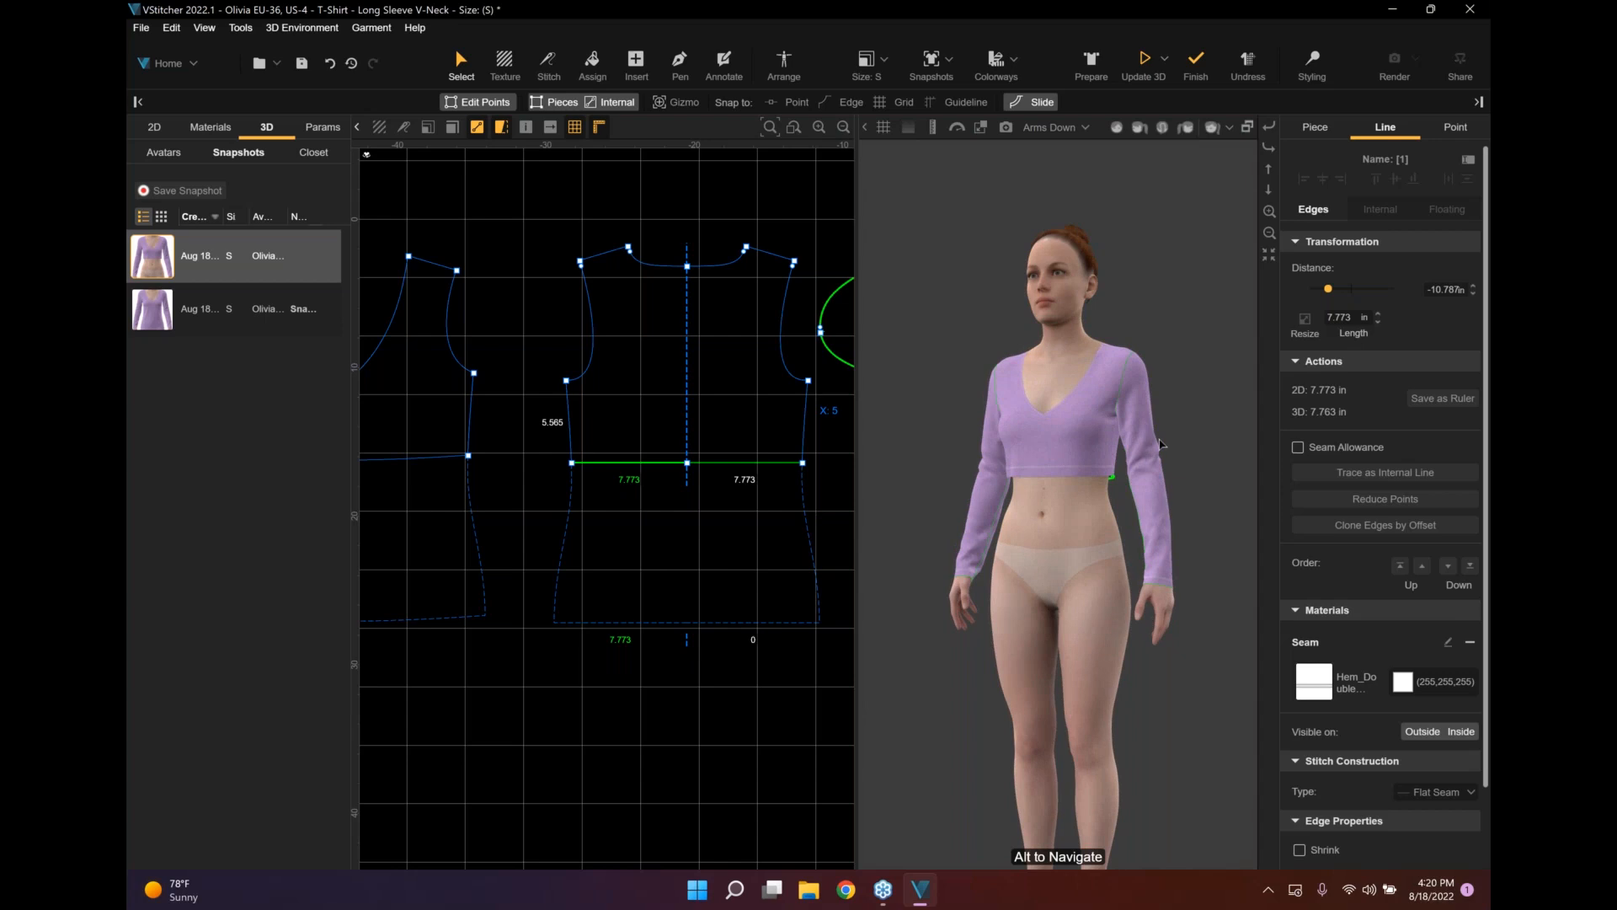
{"action": "scroll", "coordinate": [1168, 460], "scroll_direction": "up", "scroll_amount": 1}
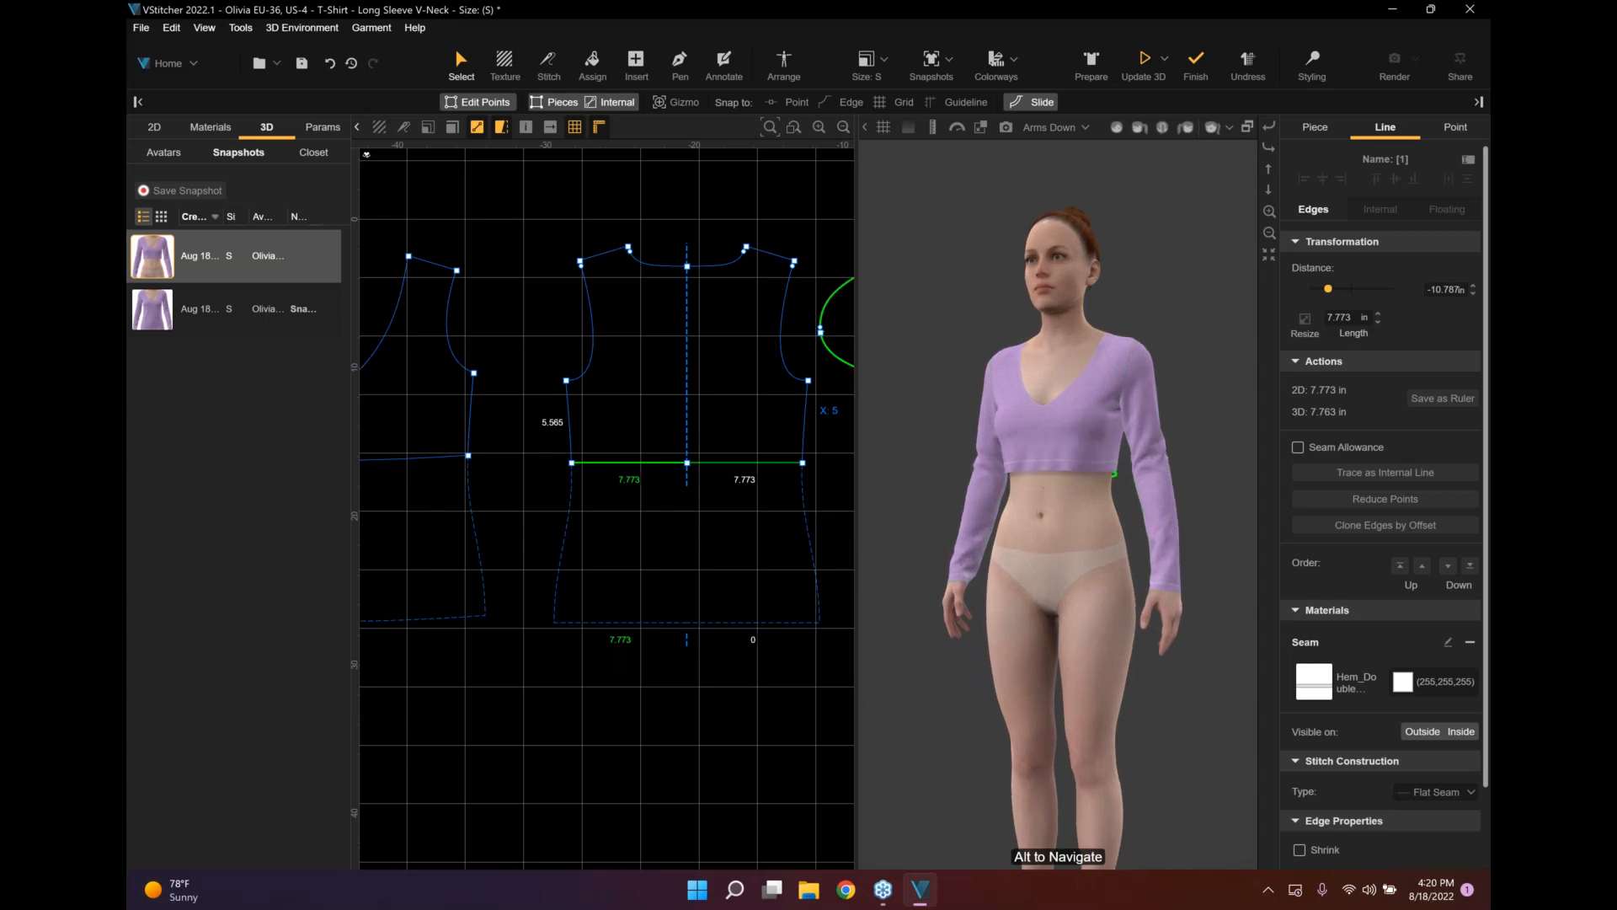
{"action": "left_click", "coordinate": [1198, 64]}
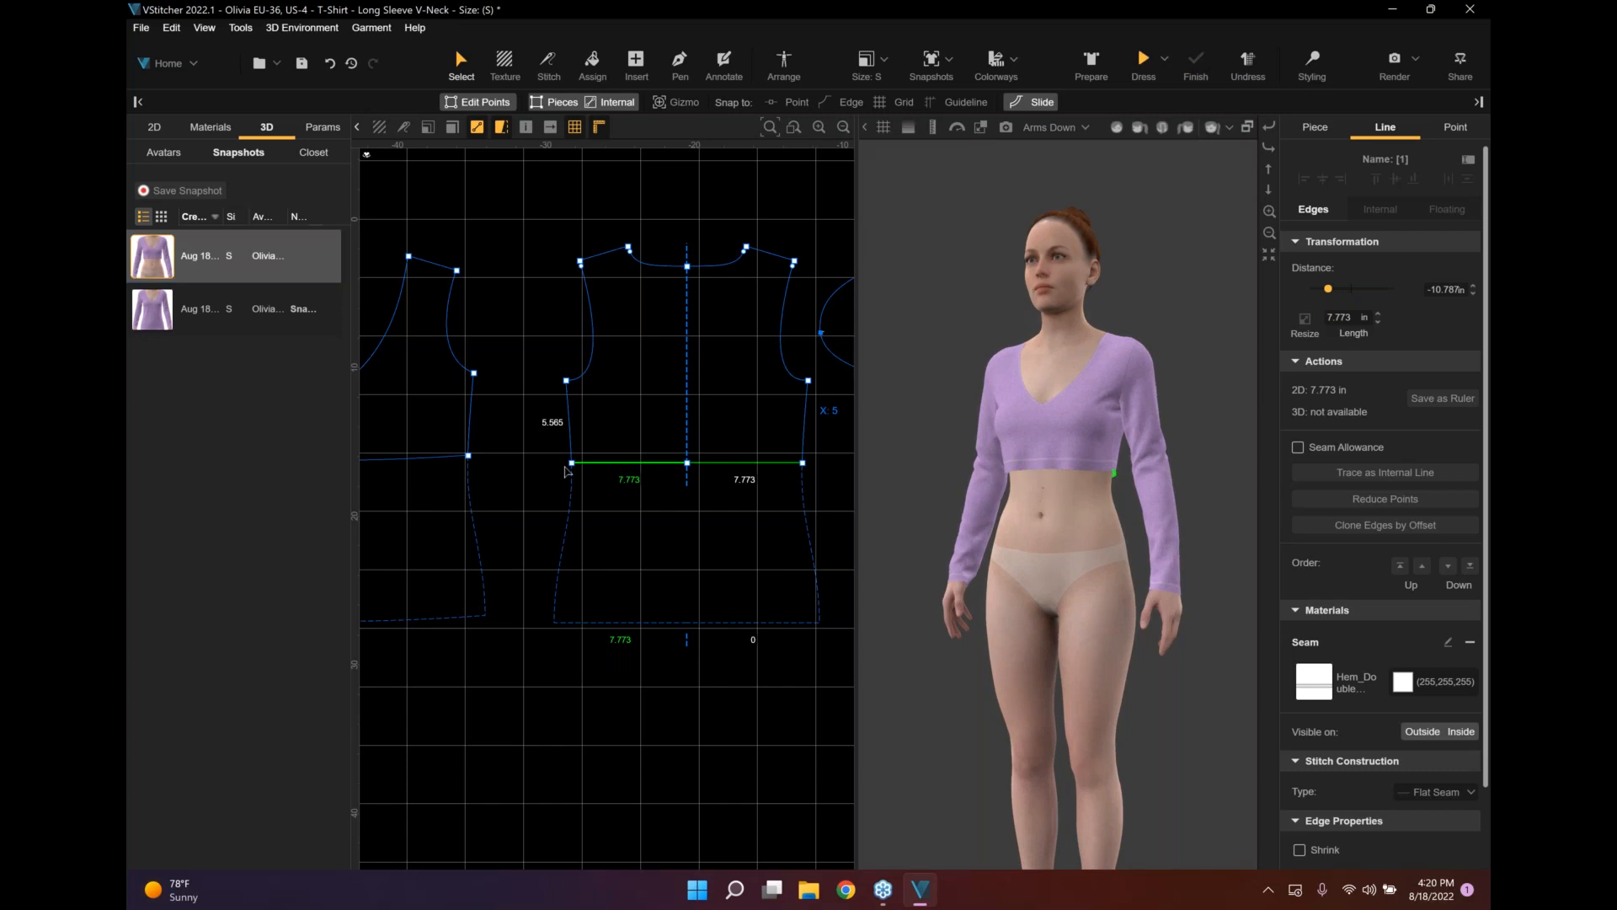
Show the fabric texture on the 2D pieces and remove the seam from the front piece's hem.
{"action": "middle_click_drag", "start_coordinate": [564, 466], "coordinate": [610, 459]}
{"action": "key", "text": "t"}
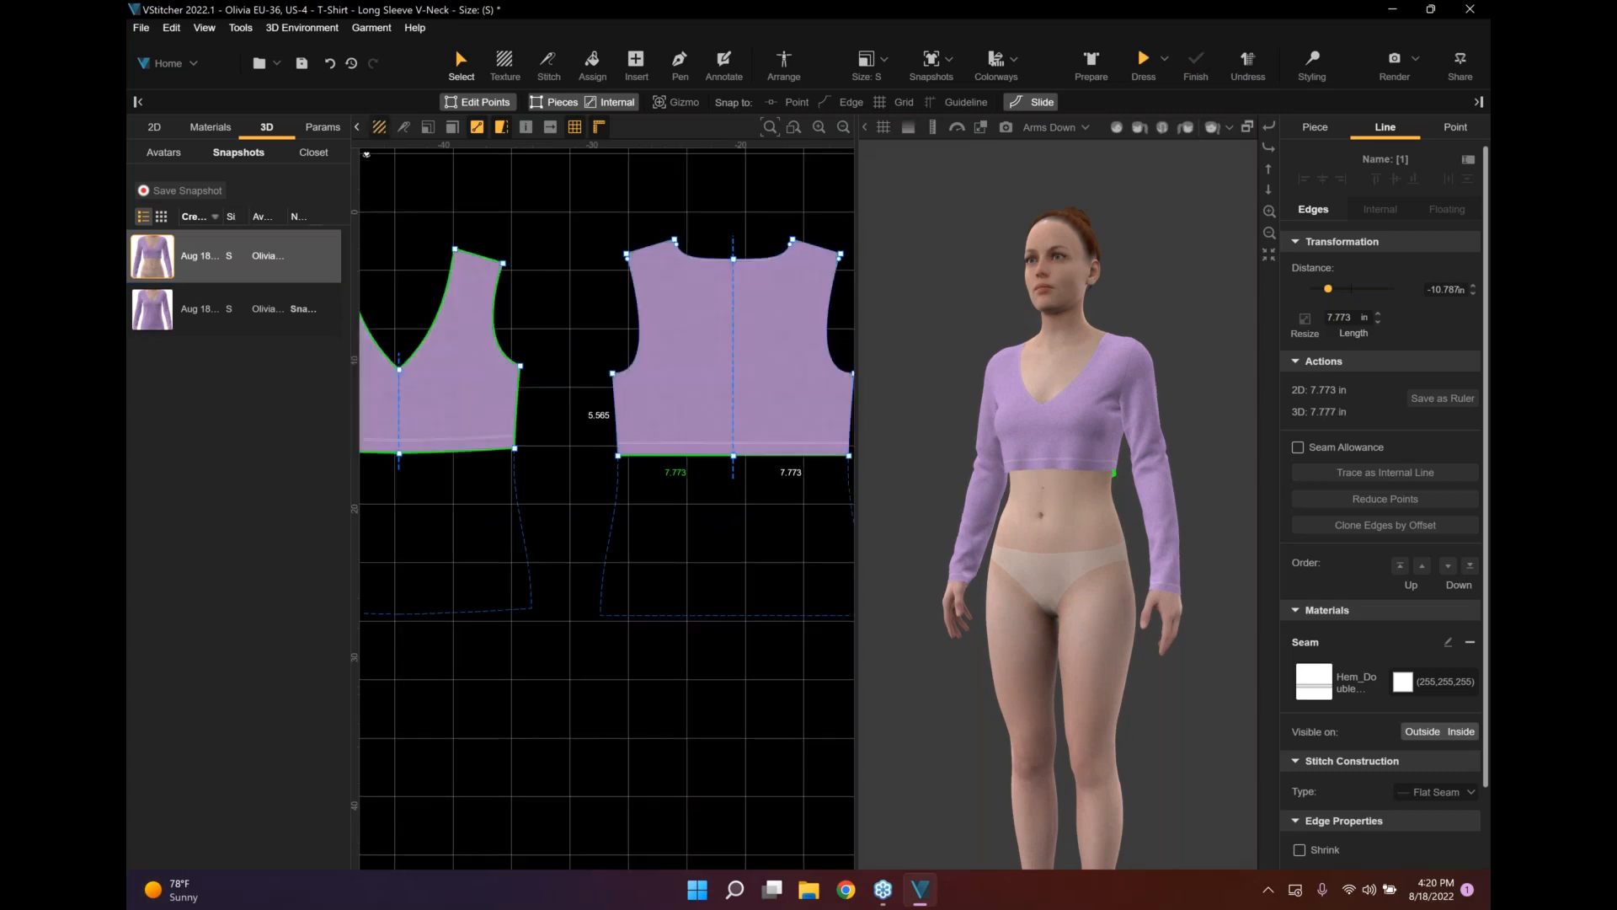
{"action": "right_click", "coordinate": [485, 447]}
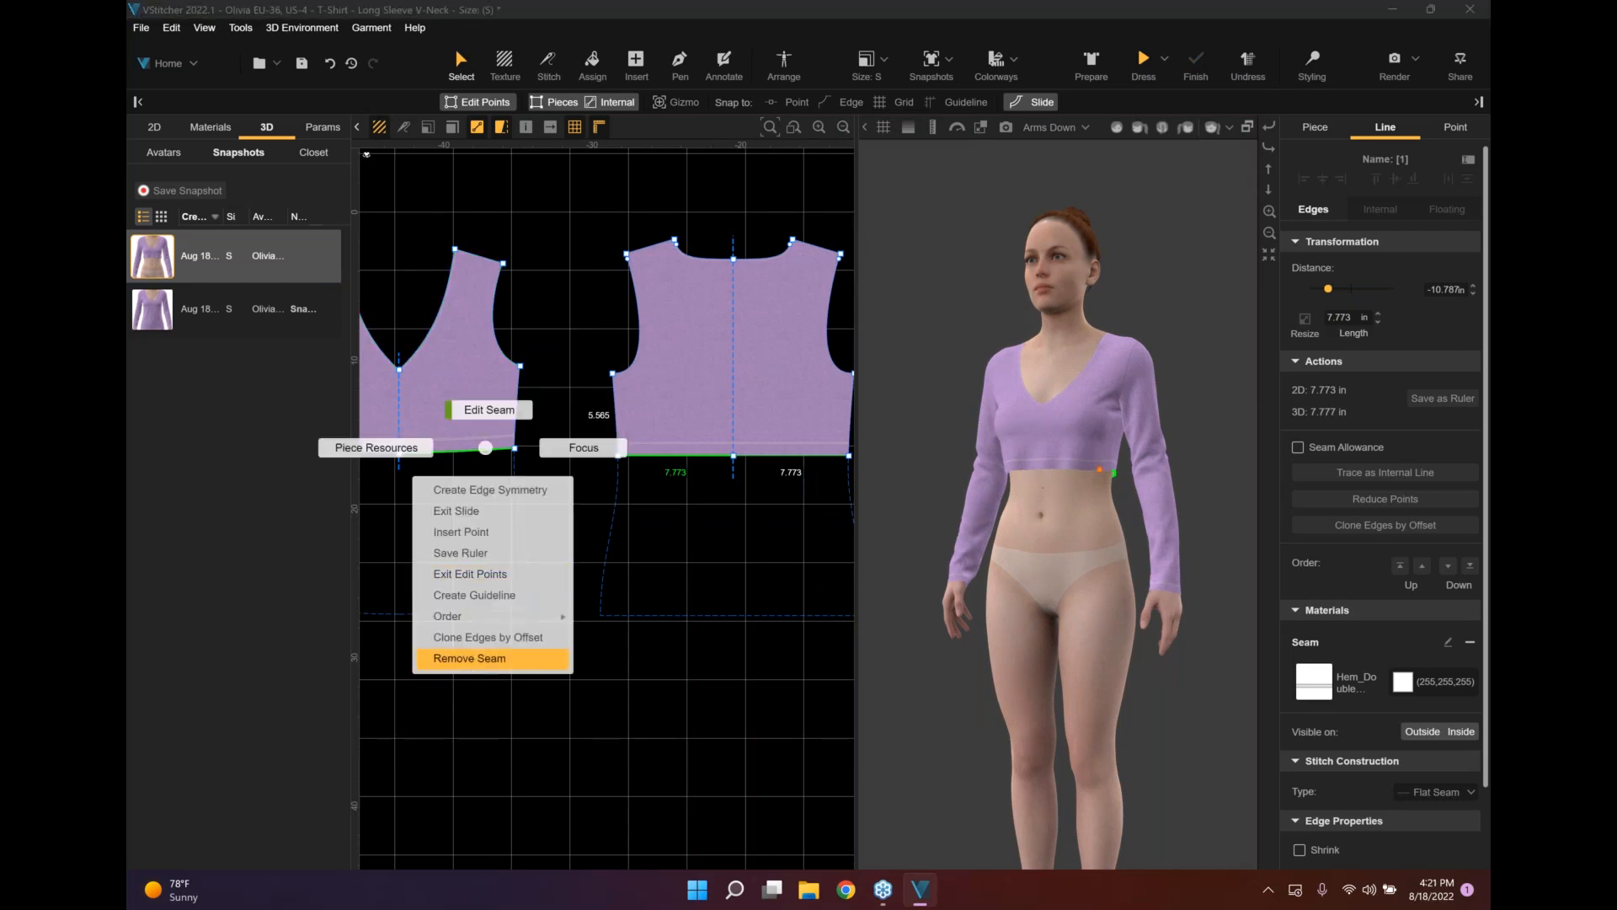
{"action": "left_click", "coordinate": [469, 658]}
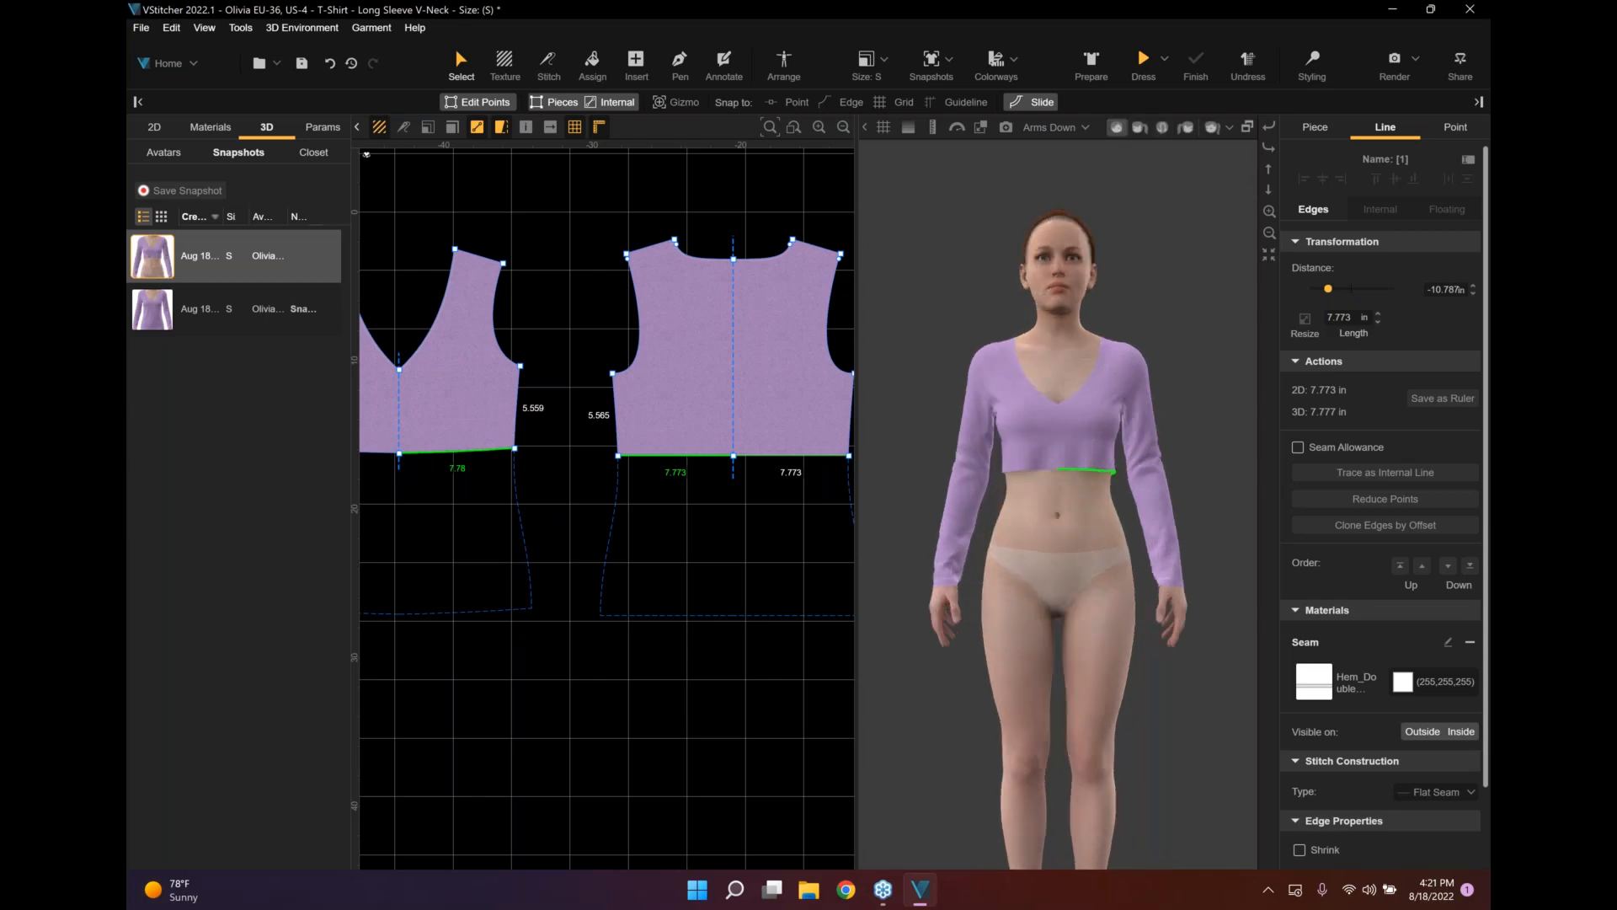
Raise the front V-neck's centre point into a rounded neckline about 4.98 in long per half, and dress the garment again.
{"action": "middle_click_drag", "start_coordinate": [522, 539], "coordinate": [709, 614]}
{"action": "middle_click_drag", "start_coordinate": [1053, 307], "coordinate": [1053, 331]}
{"action": "scroll", "coordinate": [1053, 330], "scroll_direction": "up", "scroll_amount": 1}
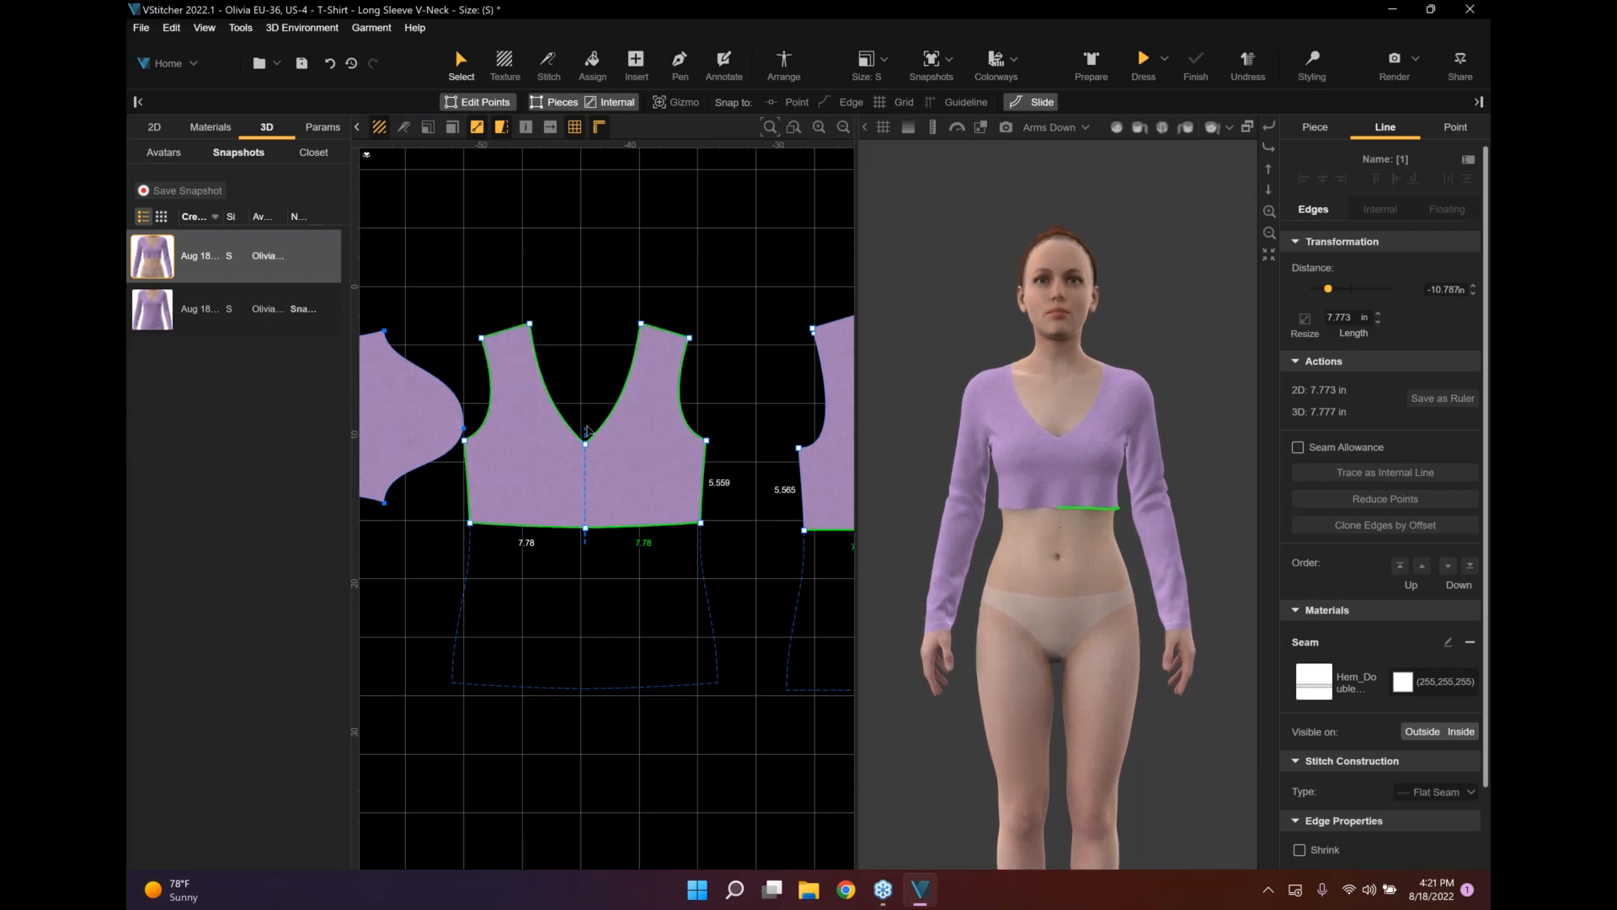
{"action": "scroll", "coordinate": [598, 380], "scroll_direction": "up", "scroll_amount": 1}
{"action": "left_click", "coordinate": [582, 464]}
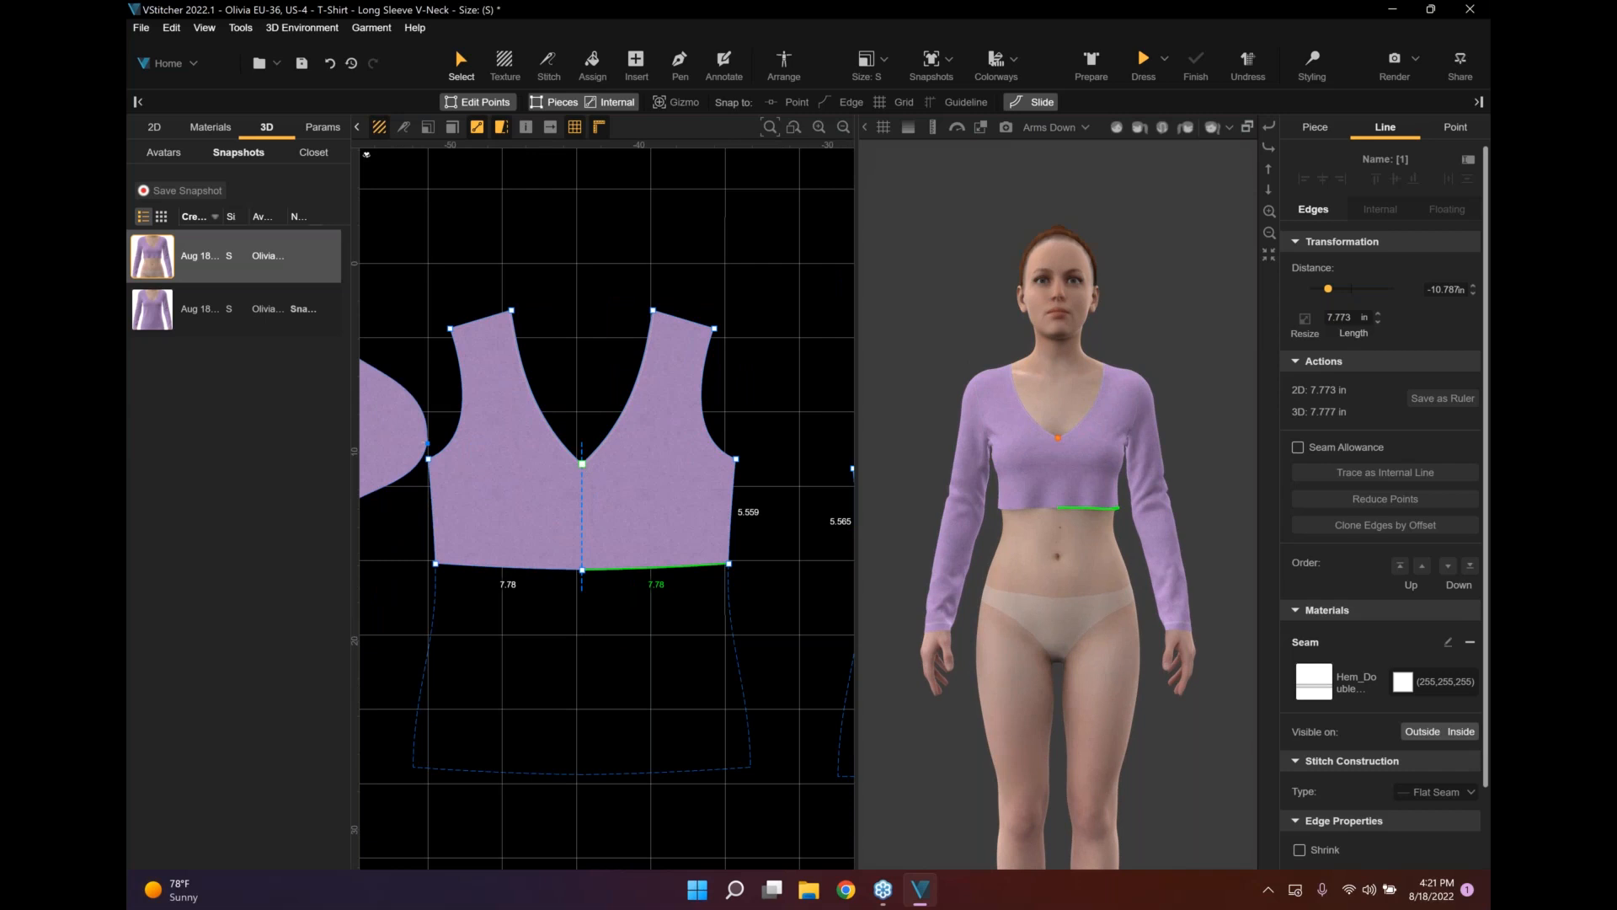
{"action": "left_click", "coordinate": [582, 463]}
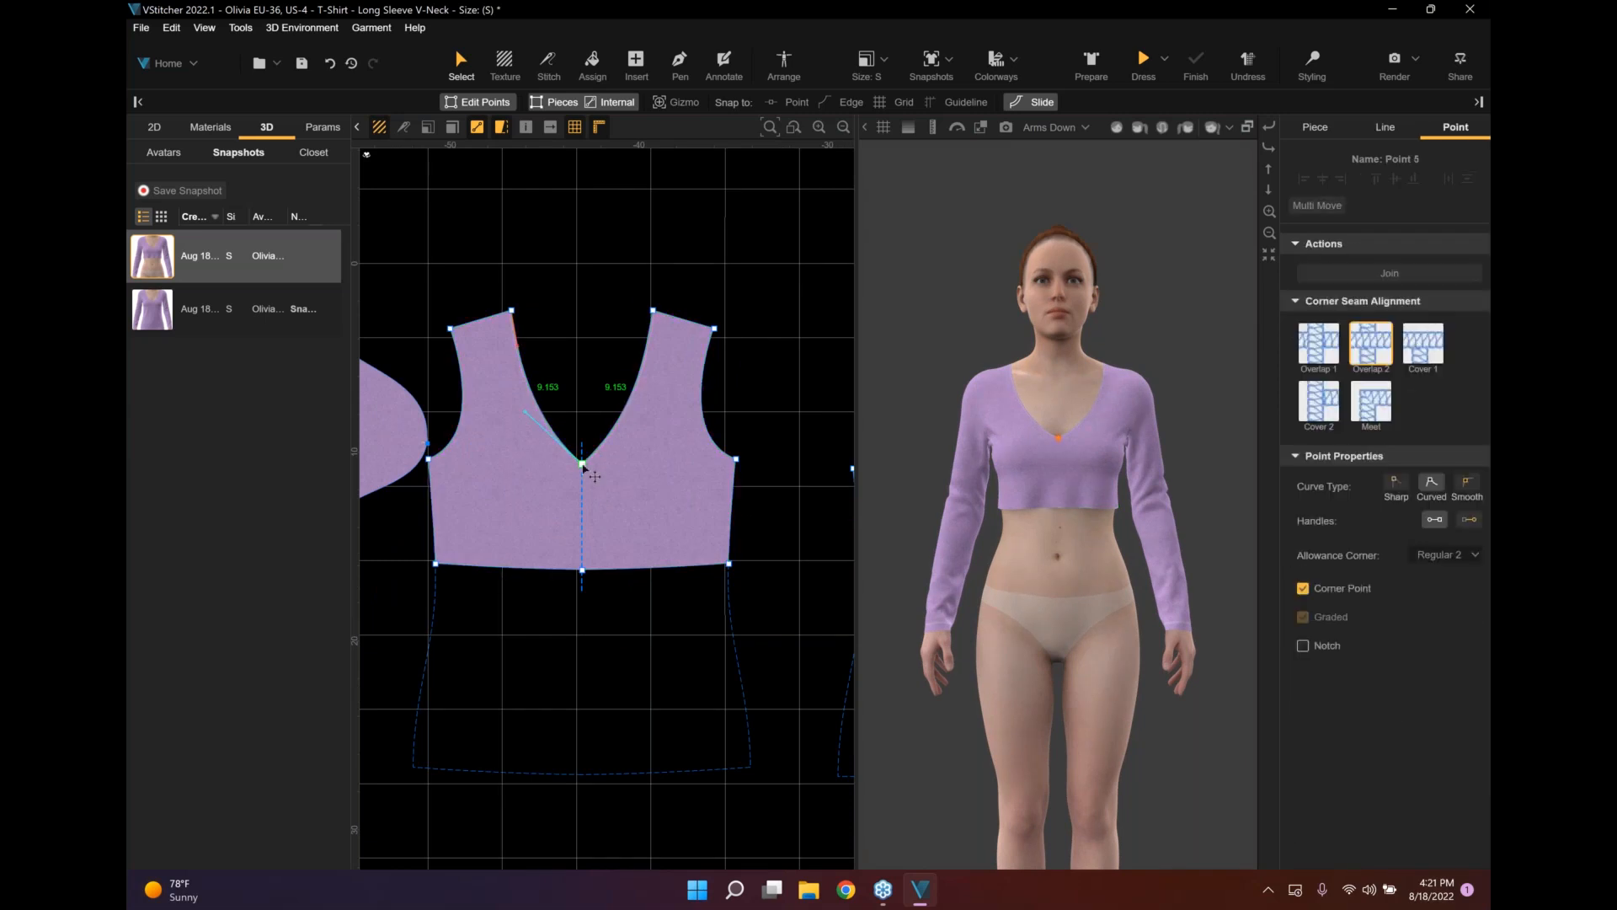
{"action": "left_click_drag", "start_coordinate": [582, 461], "coordinate": [591, 368]}
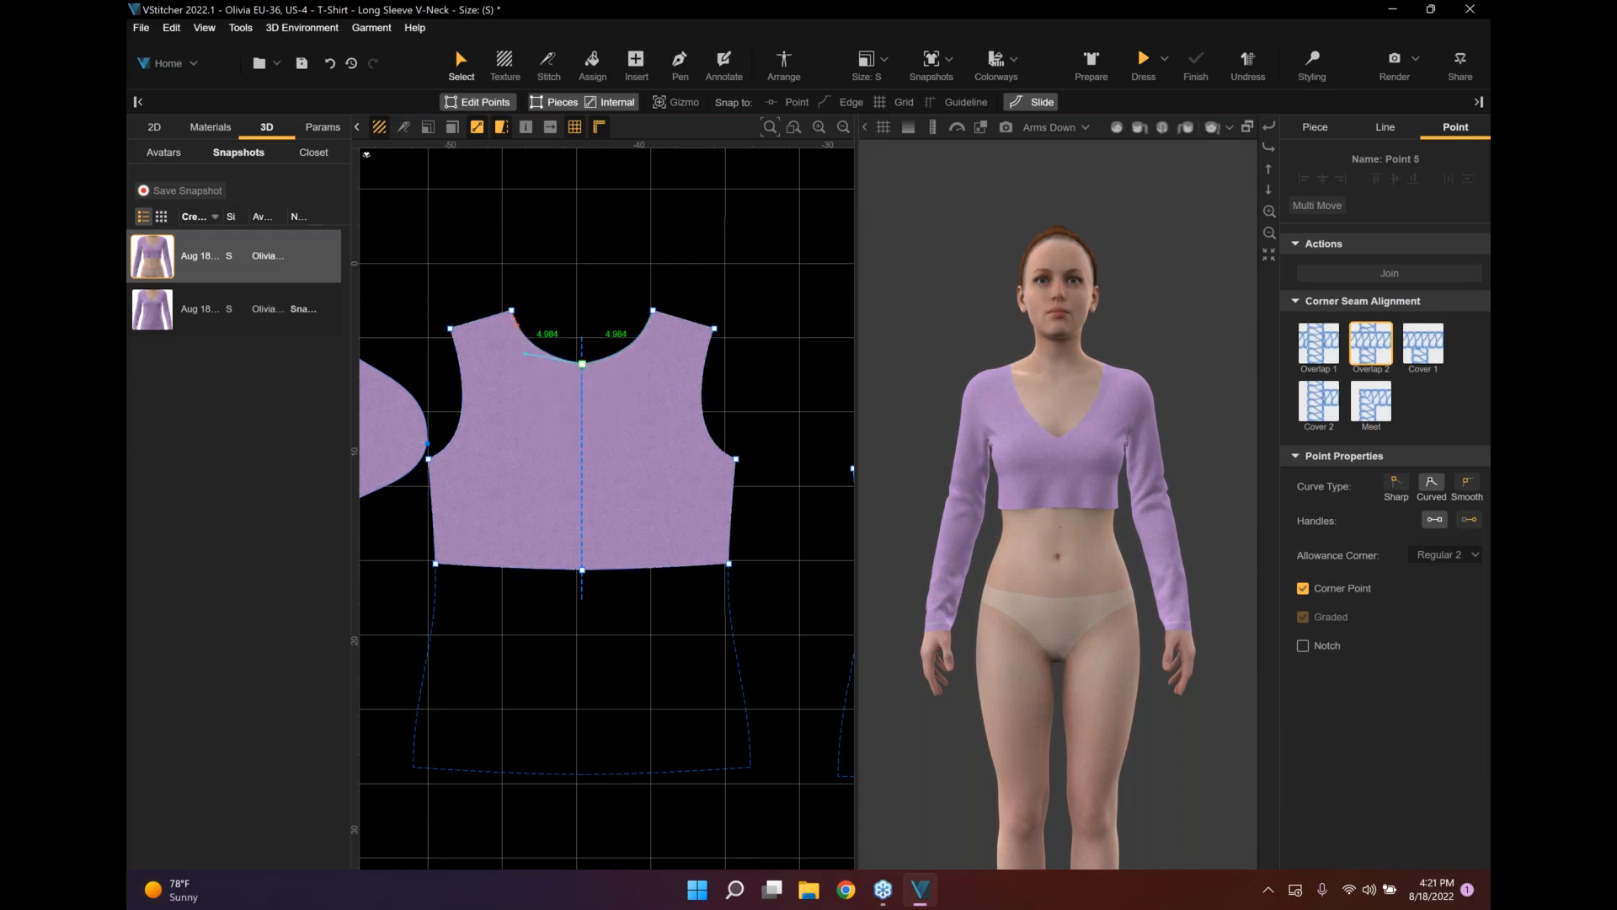
{"action": "left_click", "coordinate": [1144, 65]}
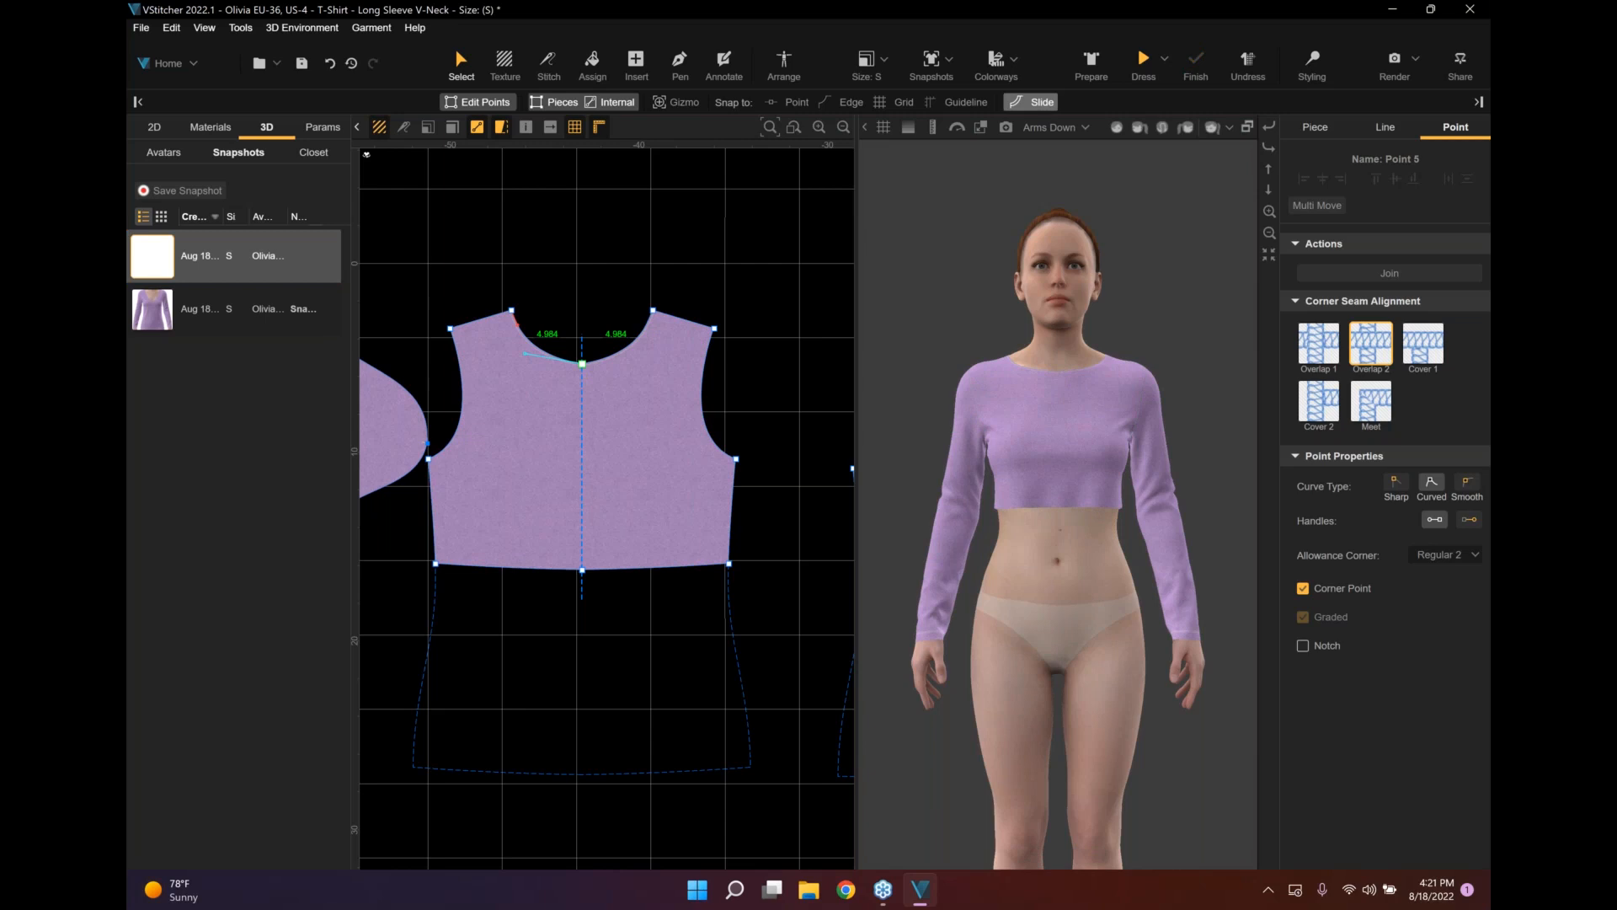
Move the front neckline's centre point by 0.5 in in Y and level its curve handle for a smooth neckline.
{"action": "scroll", "coordinate": [551, 340], "scroll_direction": "up", "scroll_amount": 1}
{"action": "left_click", "coordinate": [610, 341]}
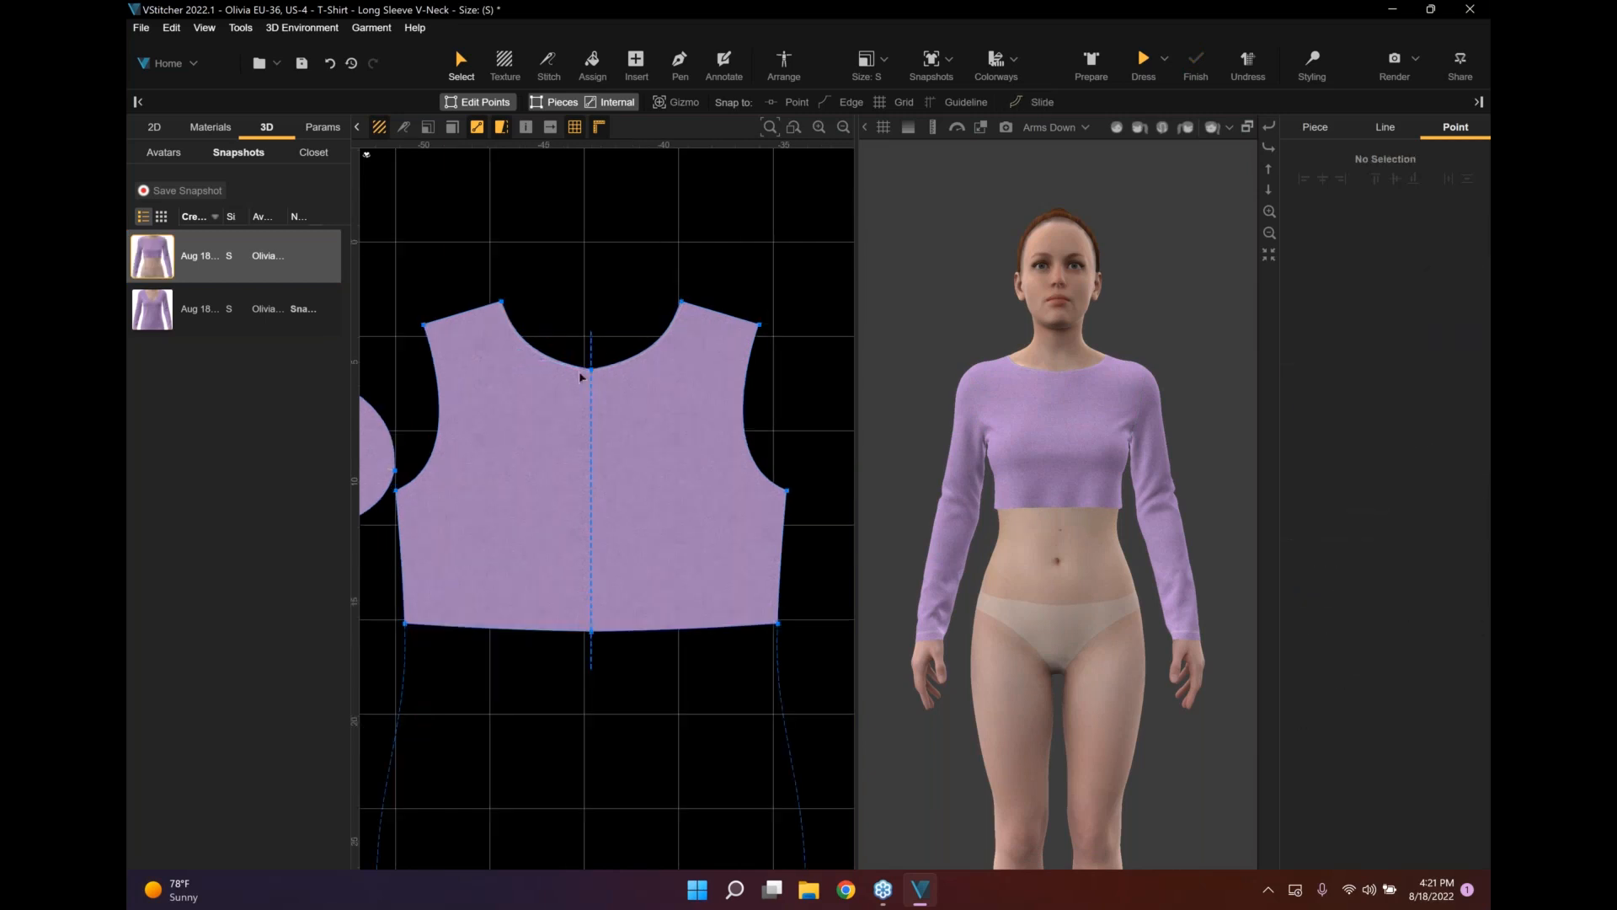
{"action": "left_click", "coordinate": [591, 370]}
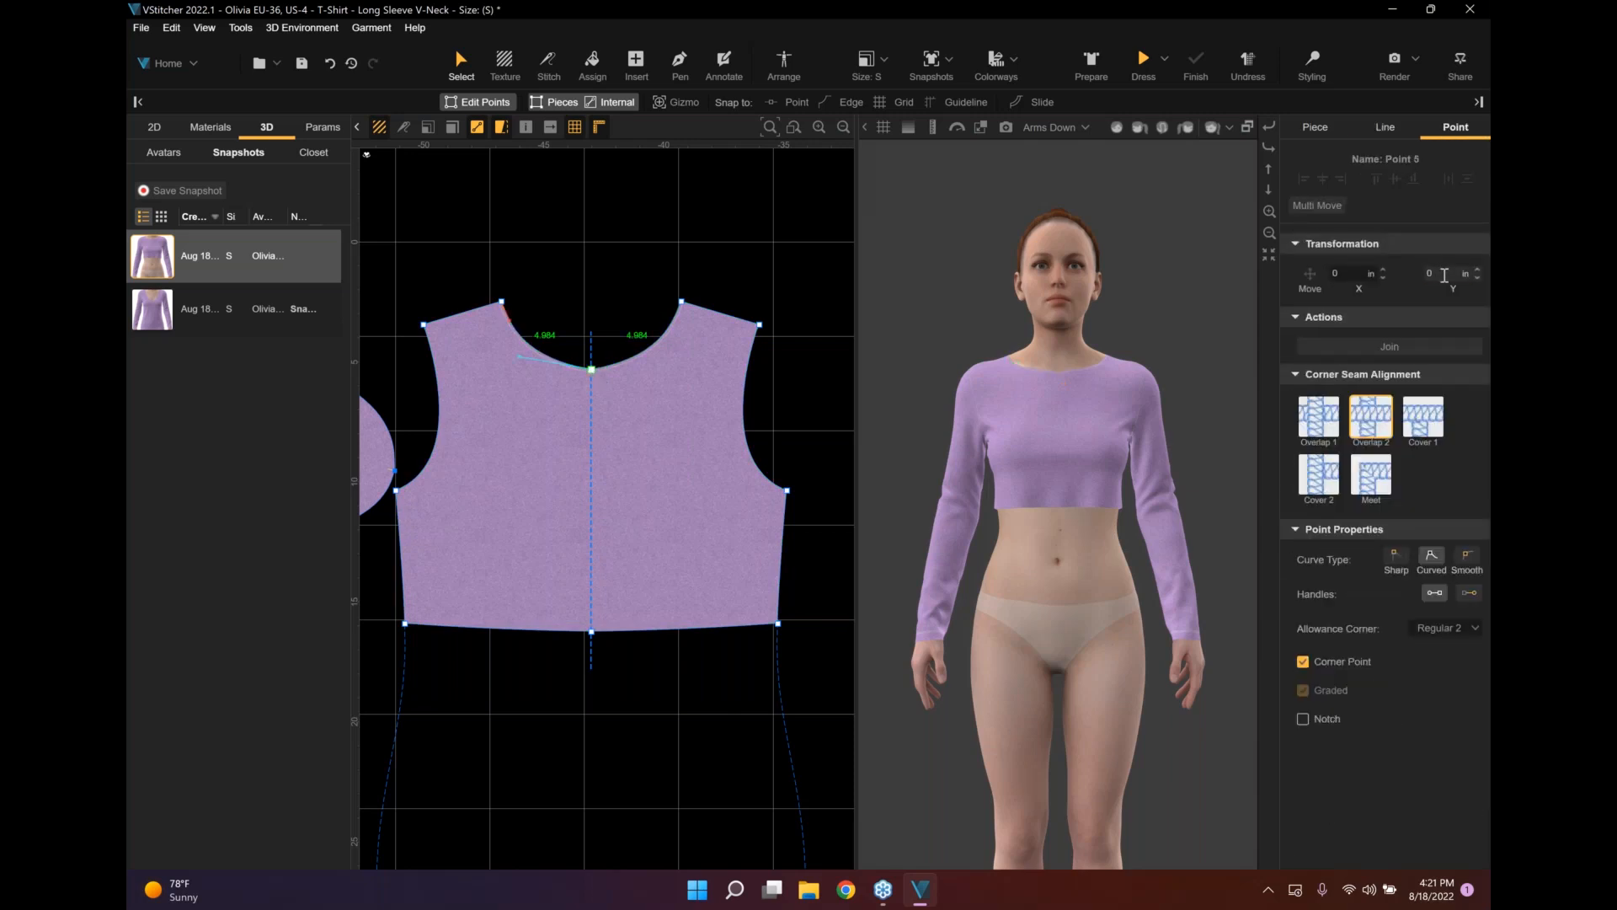
{"action": "left_click", "coordinate": [1433, 275]}
{"action": "type", "text": ".5"}
{"action": "key", "text": "Return"}
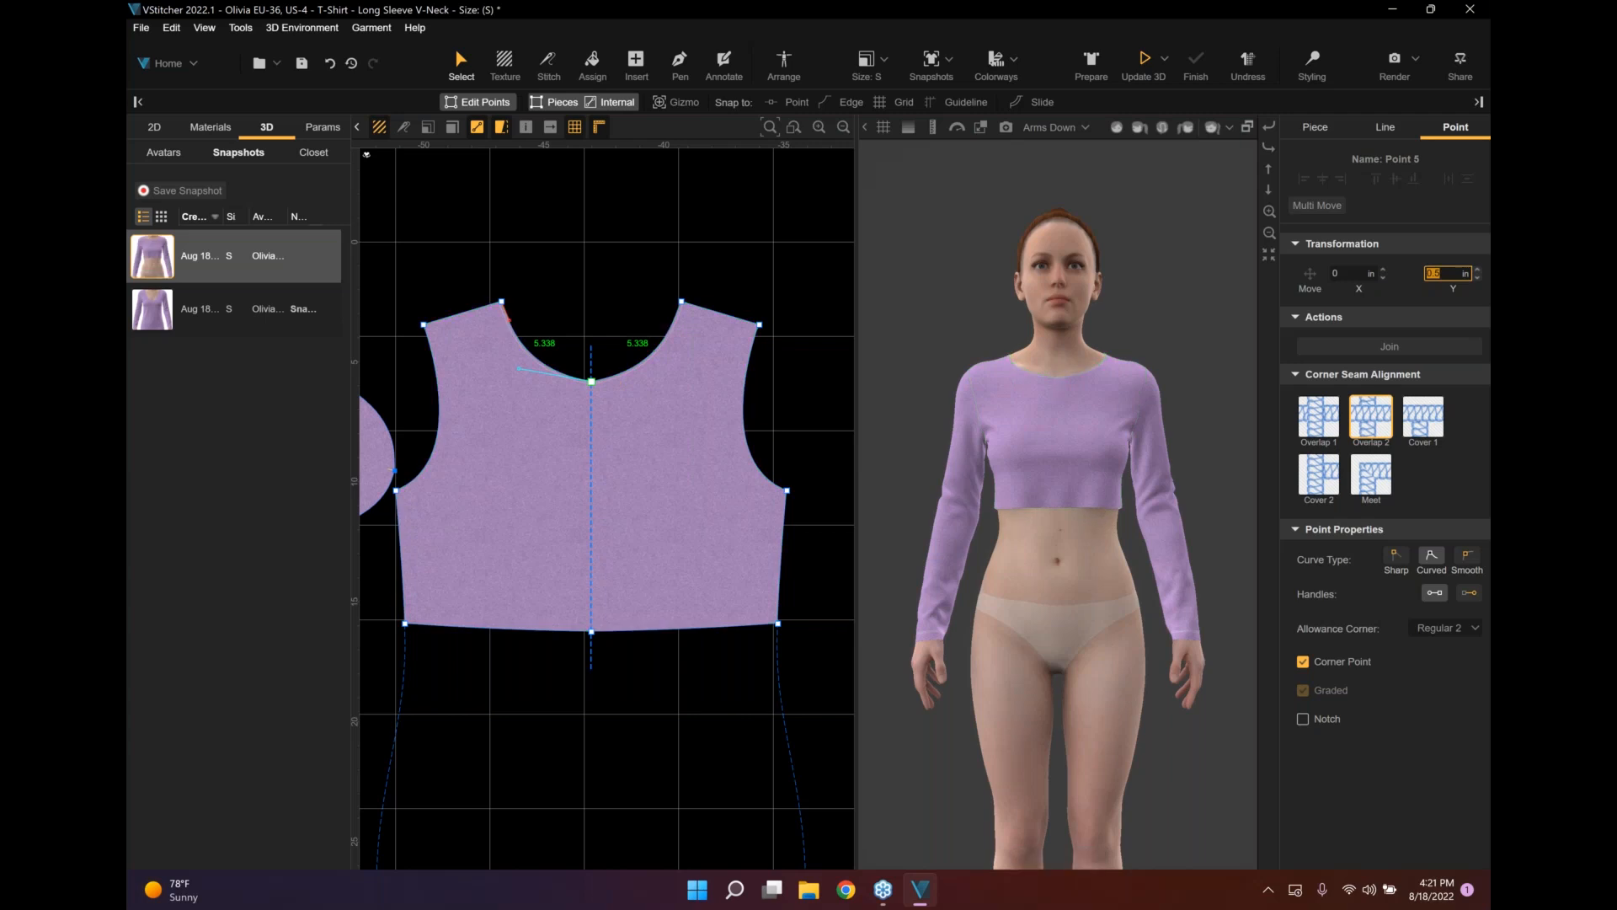
{"action": "scroll", "coordinate": [505, 370], "scroll_direction": "up", "scroll_amount": 1}
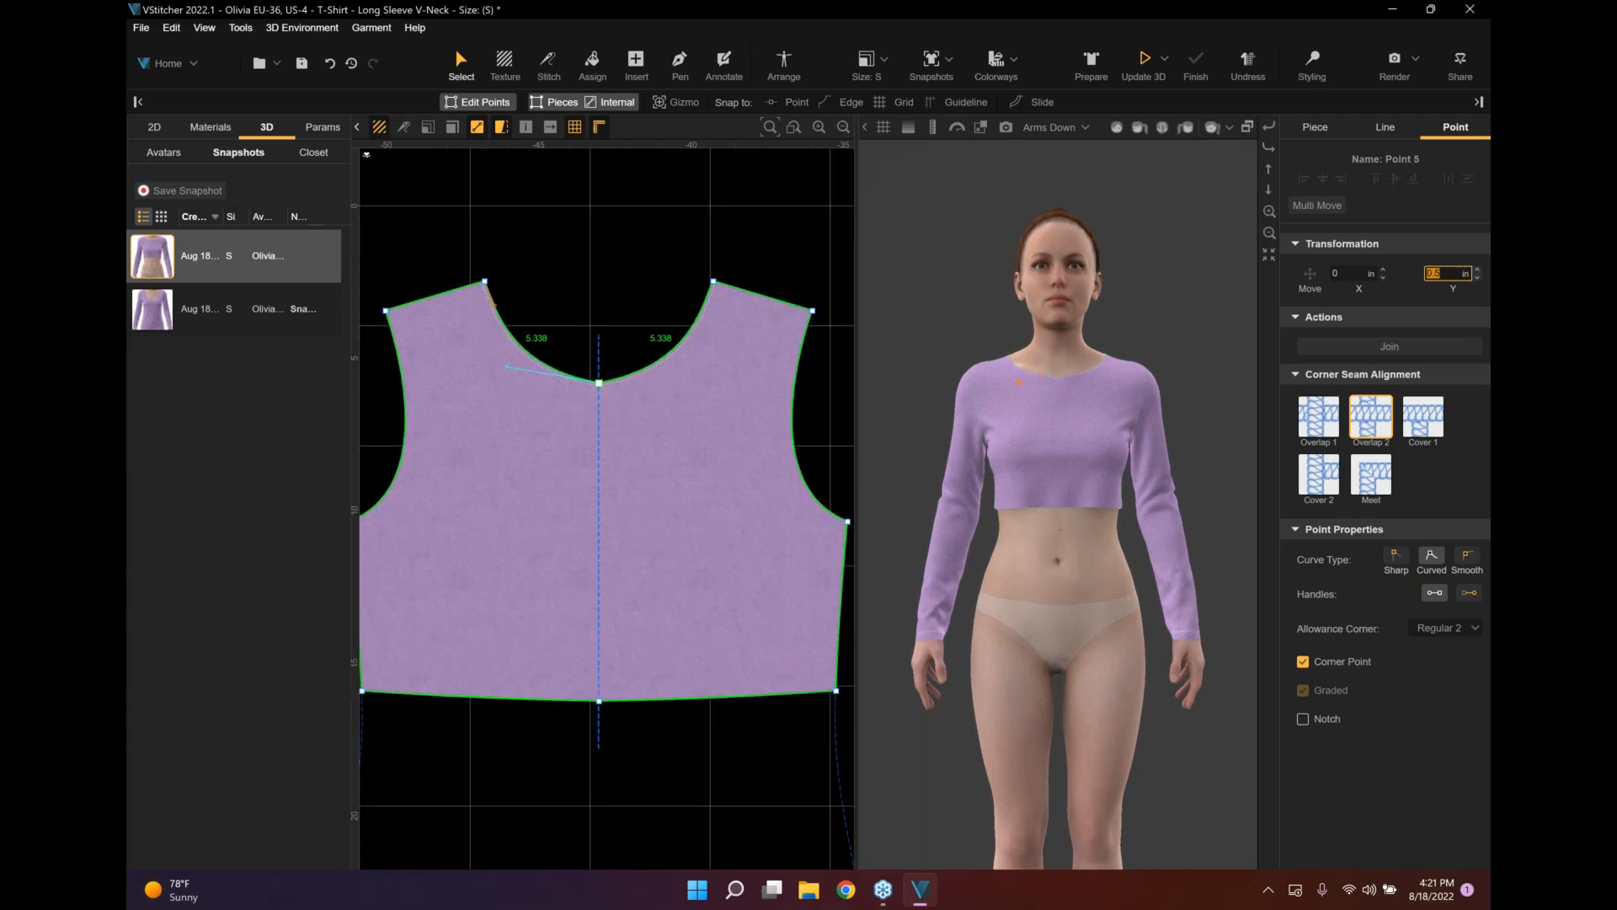
{"action": "key", "text": "Return"}
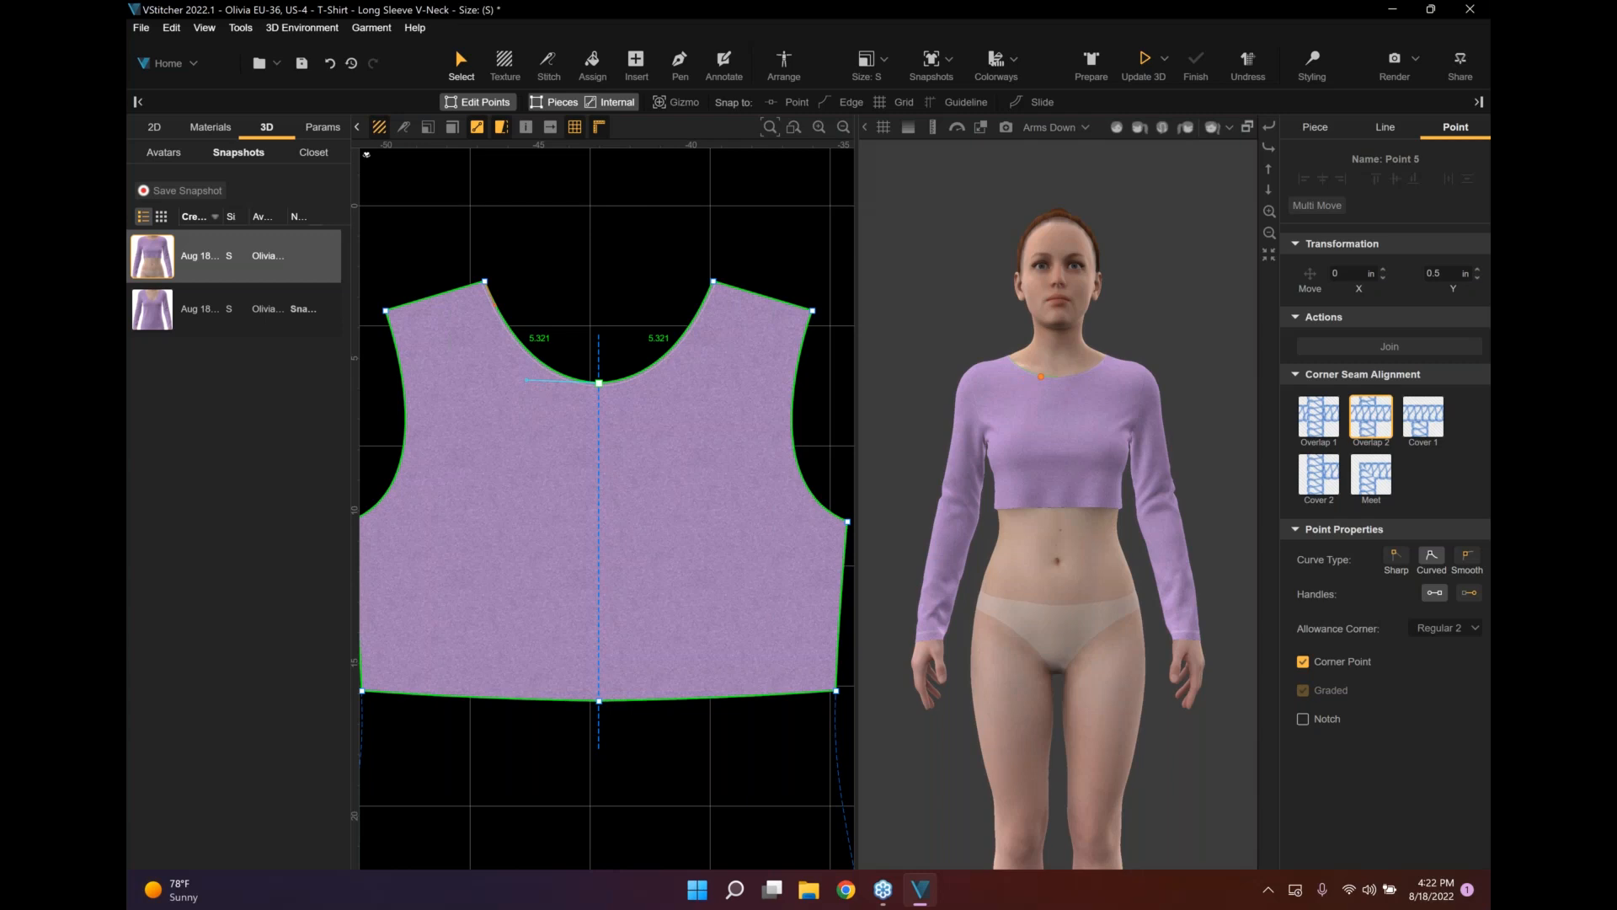
Delete the extra neckline point near the back piece's shoulder and slide the centre back neck point up until each half is about 4.15 in.
{"action": "scroll", "coordinate": [731, 337], "scroll_direction": "down", "scroll_amount": 1}
{"action": "middle_click_drag", "start_coordinate": [731, 337], "coordinate": [177, 389]}
{"action": "left_click", "coordinate": [1158, 129]}
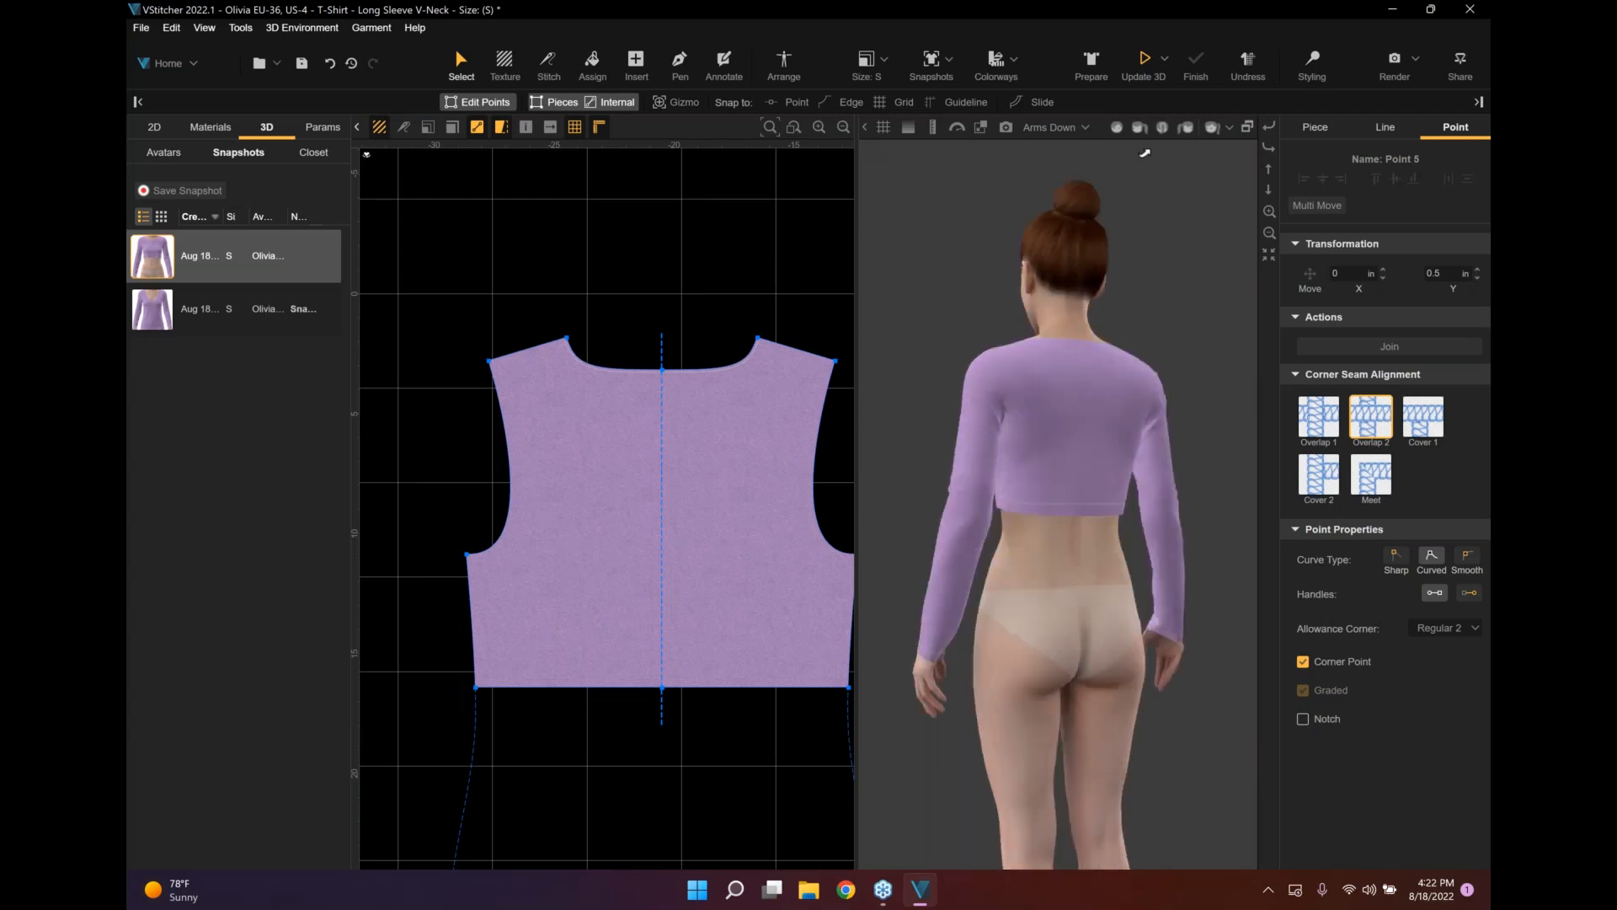
{"action": "left_click", "coordinate": [573, 348]}
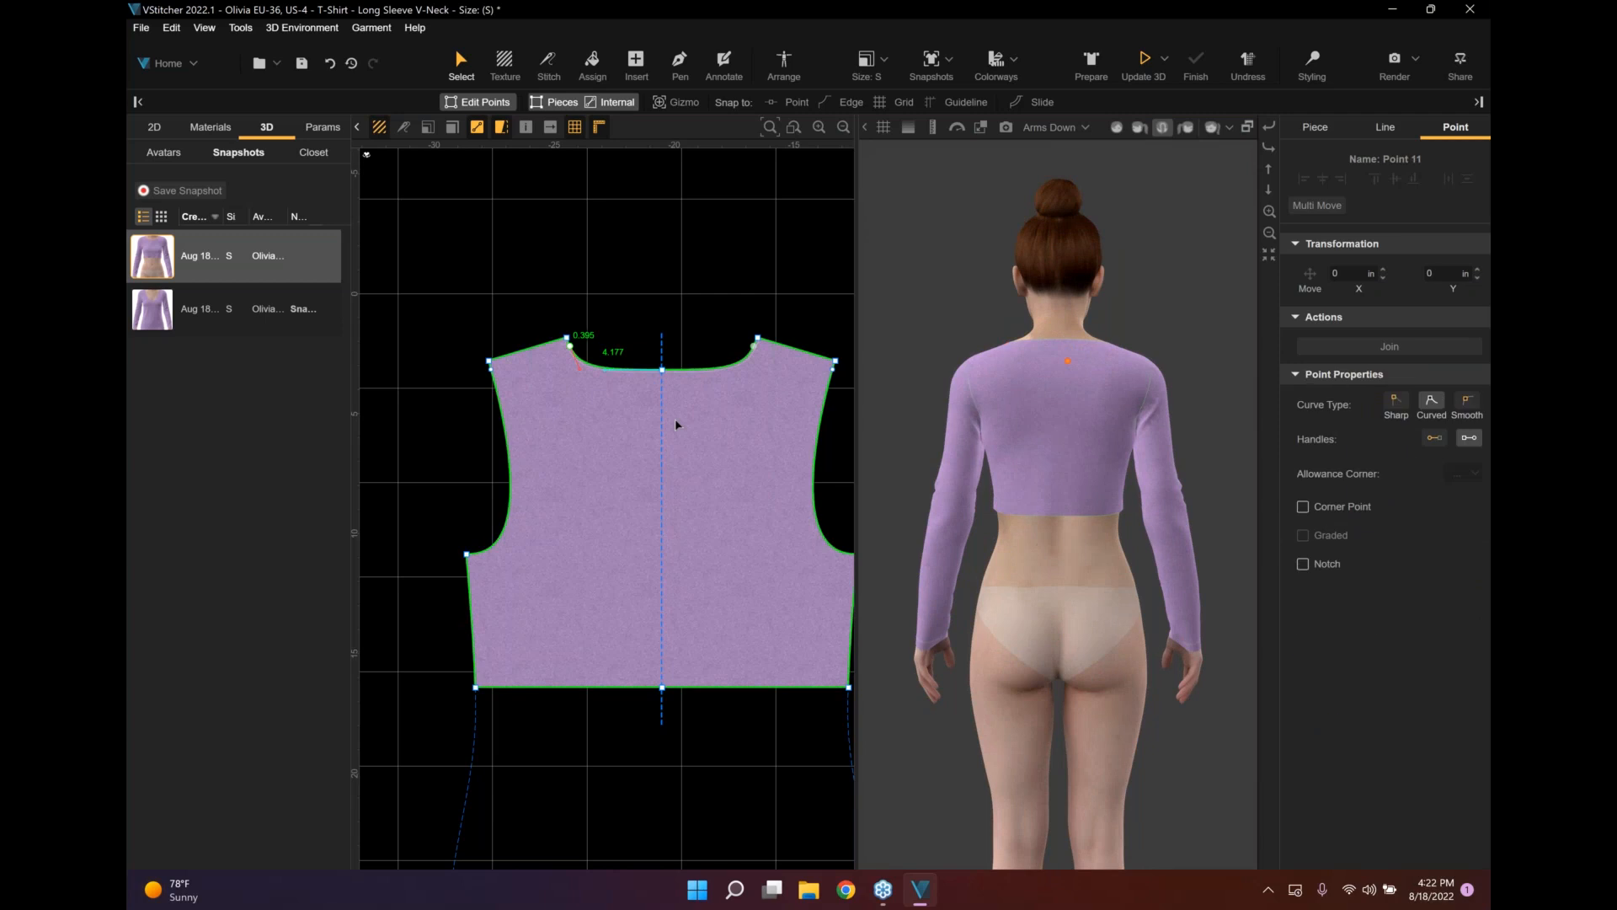
{"action": "key", "text": "Delete"}
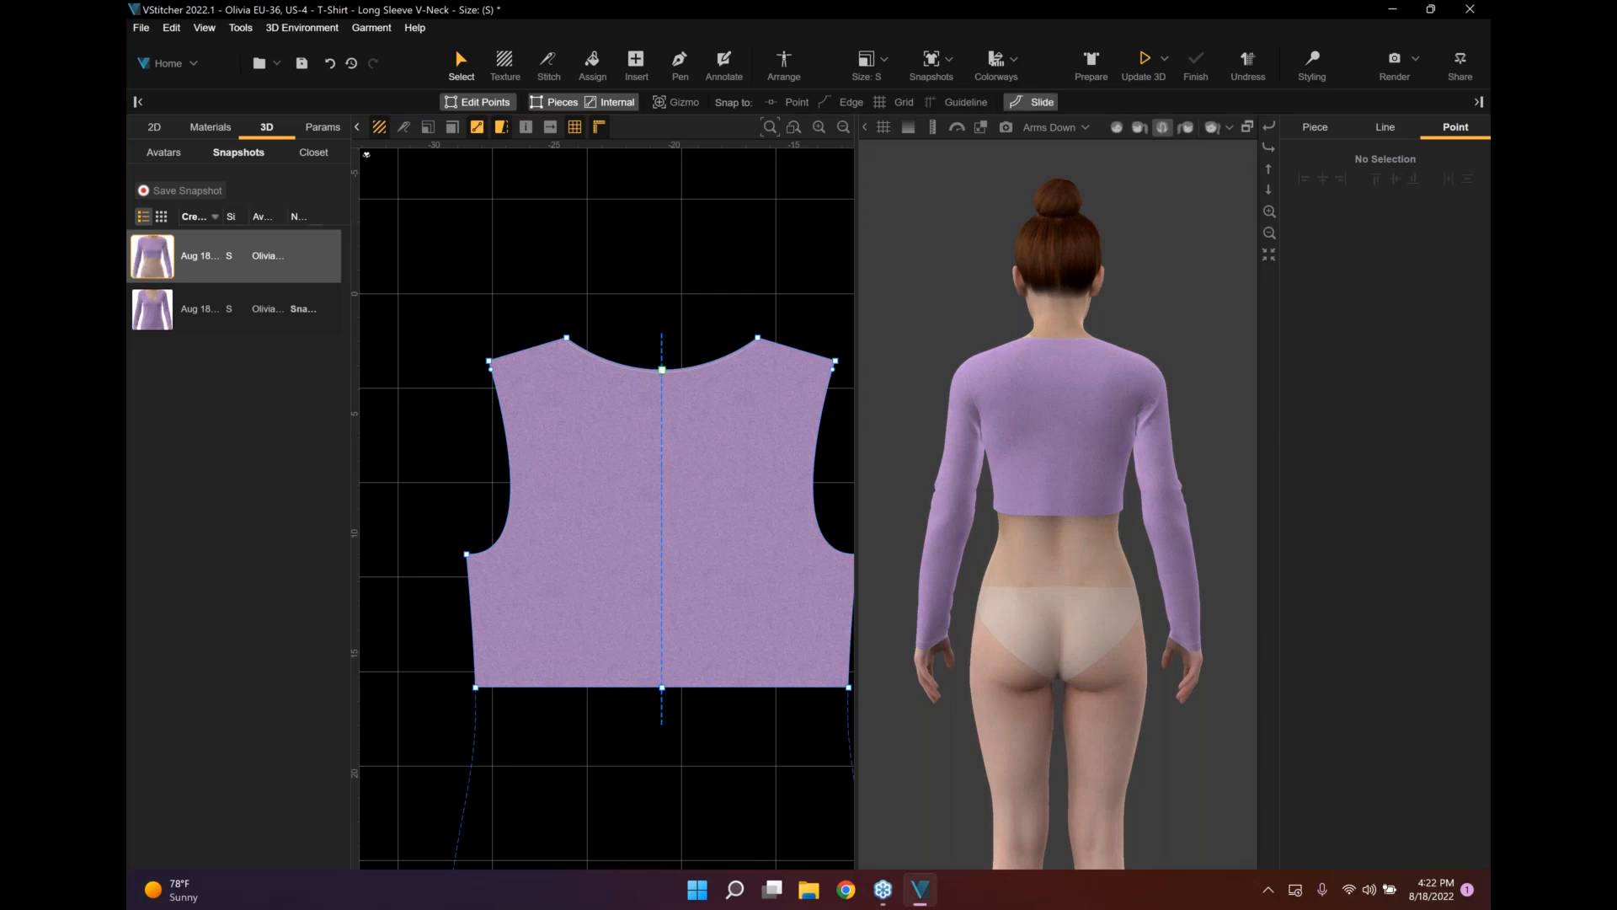
{"action": "left_click", "coordinate": [662, 370]}
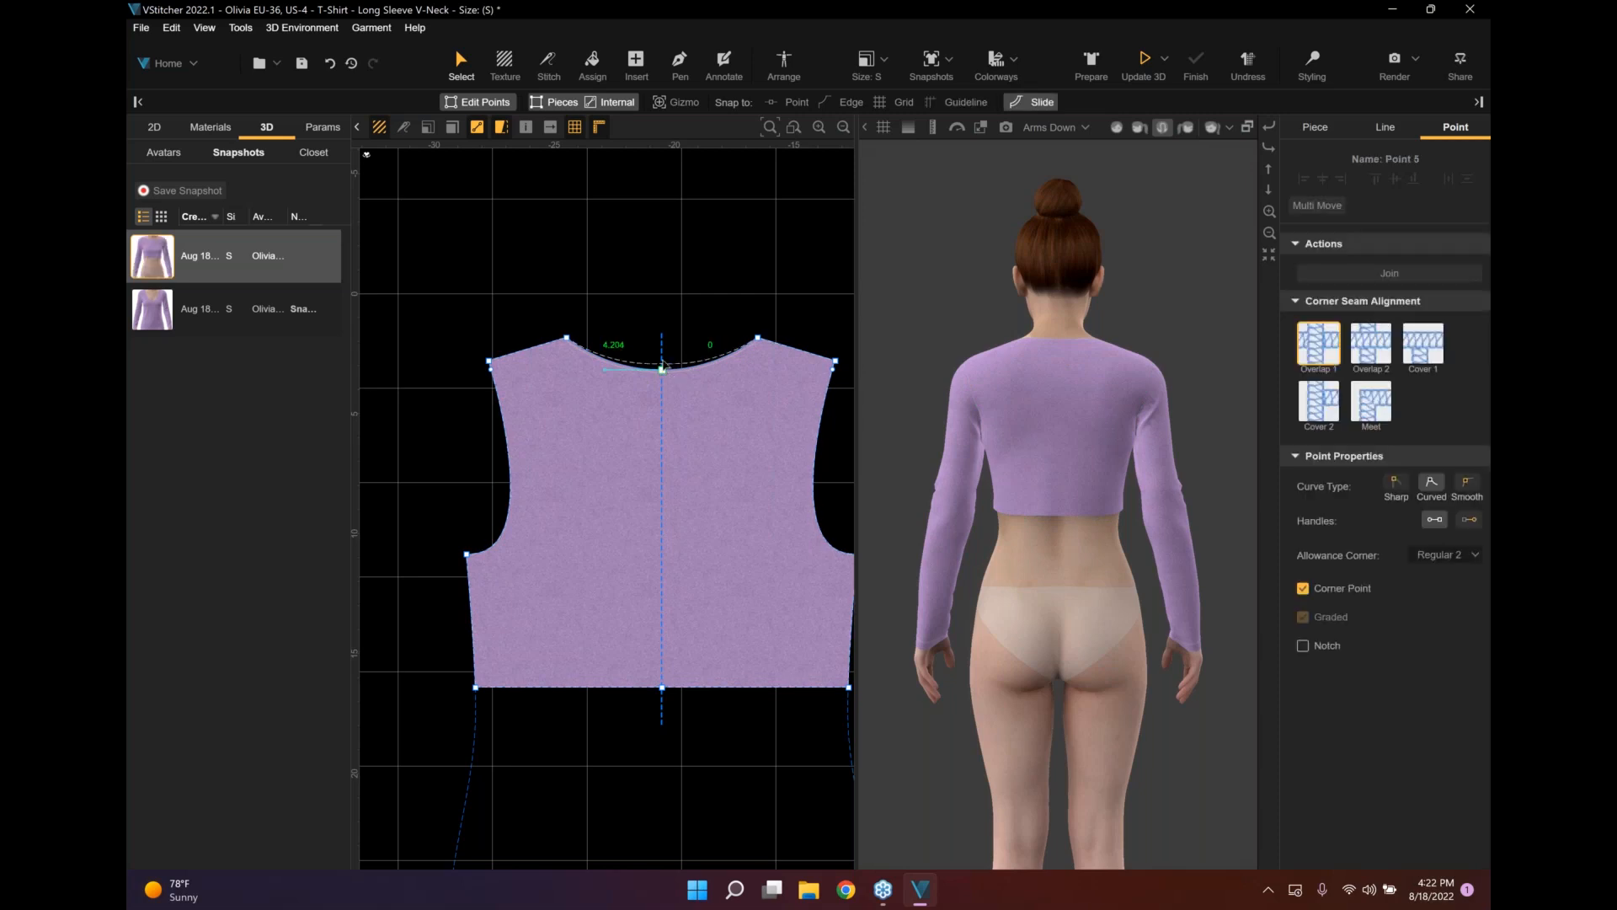
{"action": "left_click_drag", "start_coordinate": [663, 360], "coordinate": [662, 360]}
Hide the fabric texture in 2D and level the back neckline centre point's curve handle, making each half about 4.11 in long.
{"action": "scroll", "coordinate": [659, 362], "scroll_direction": "up", "scroll_amount": 3}
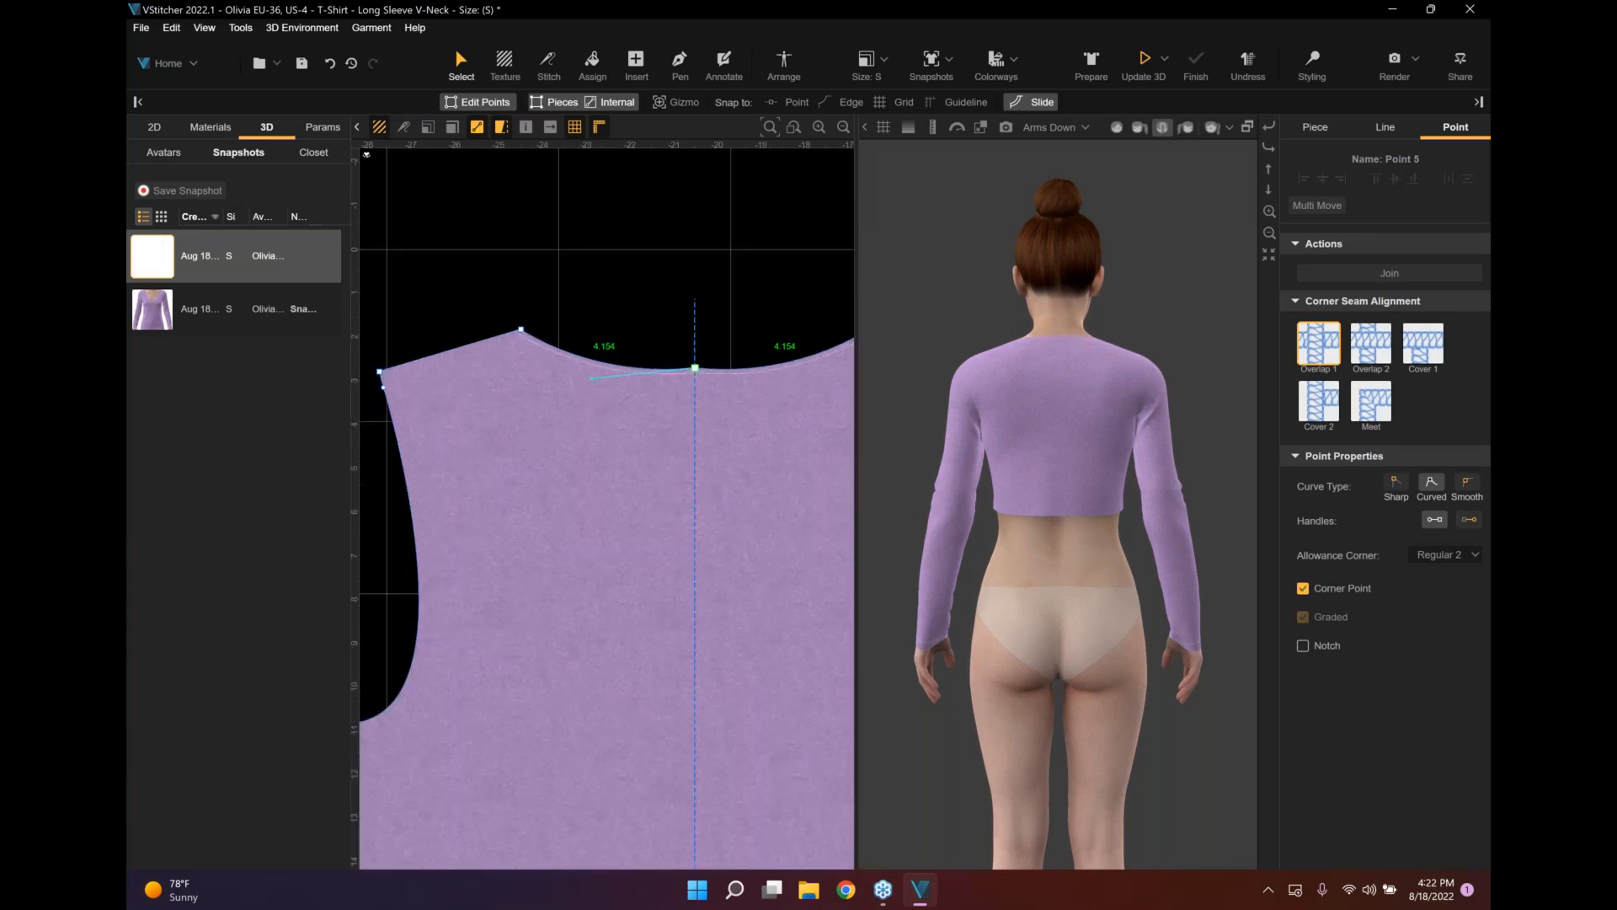
{"action": "left_click", "coordinate": [379, 128]}
{"action": "left_click_drag", "start_coordinate": [599, 381], "coordinate": [610, 382]}
{"action": "left_click", "coordinate": [706, 368]}
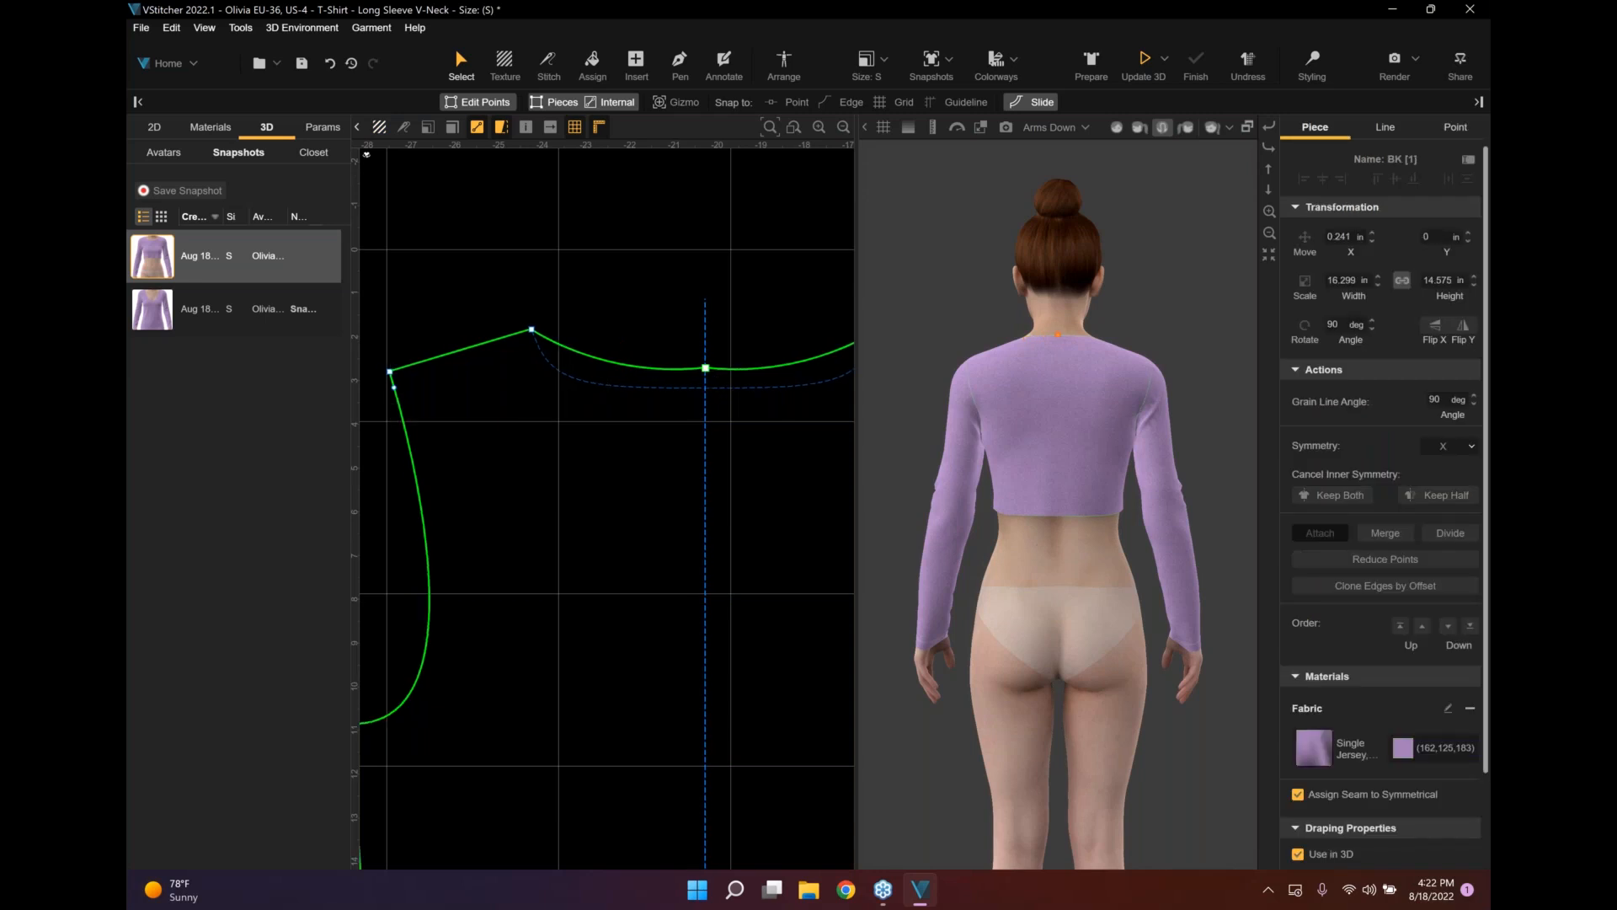
{"action": "left_click_drag", "start_coordinate": [618, 381], "coordinate": [639, 373]}
{"action": "left_click", "coordinate": [728, 364]}
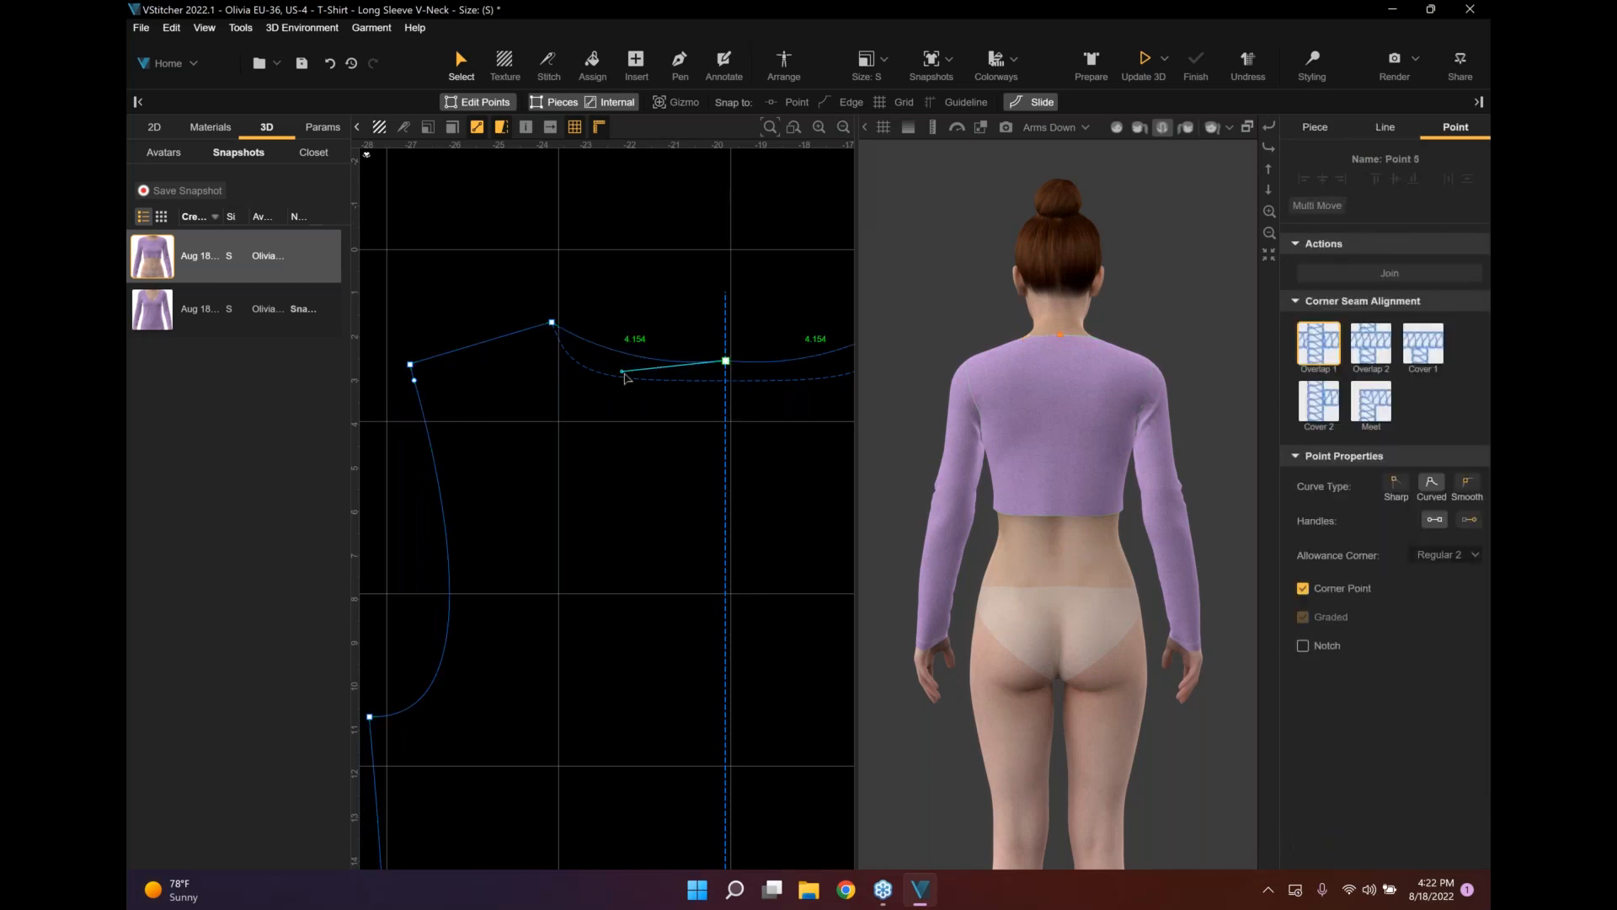
{"action": "left_click_drag", "start_coordinate": [625, 373], "coordinate": [625, 368]}
{"action": "left_click", "coordinate": [727, 355]}
{"action": "middle_click_drag", "start_coordinate": [727, 354], "coordinate": [668, 372]}
{"action": "left_click_drag", "start_coordinate": [564, 383], "coordinate": [568, 371]}
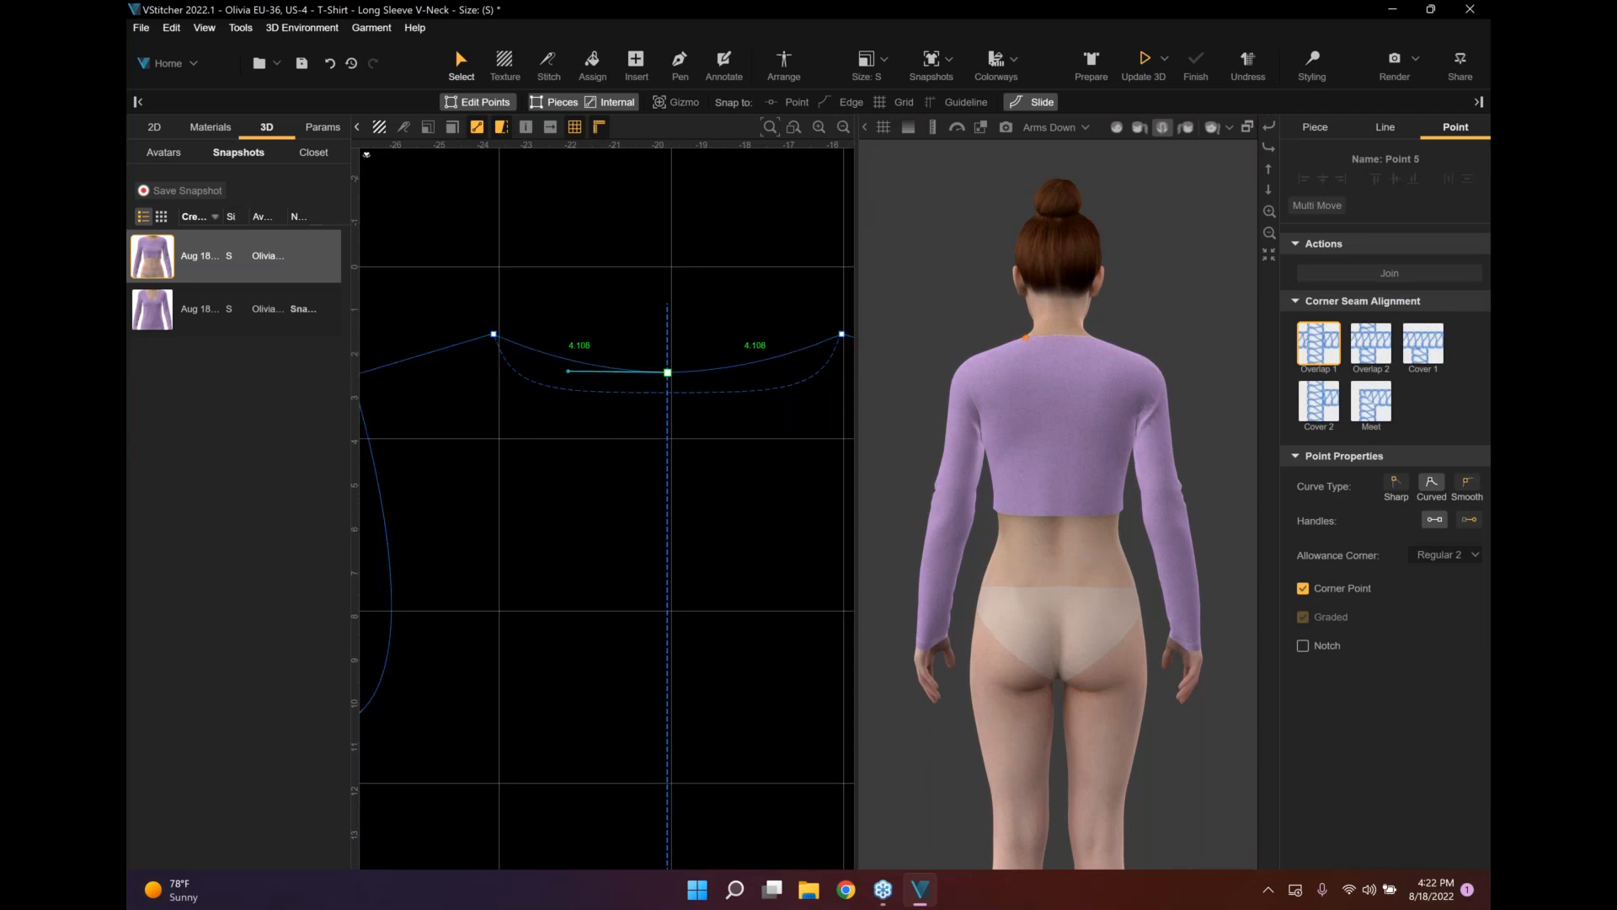
Enable a neckline-side handle on the back piece's neck-shoulder point and pull it to round the neckline to about 4.17 in per half.
{"action": "left_click", "coordinate": [495, 337]}
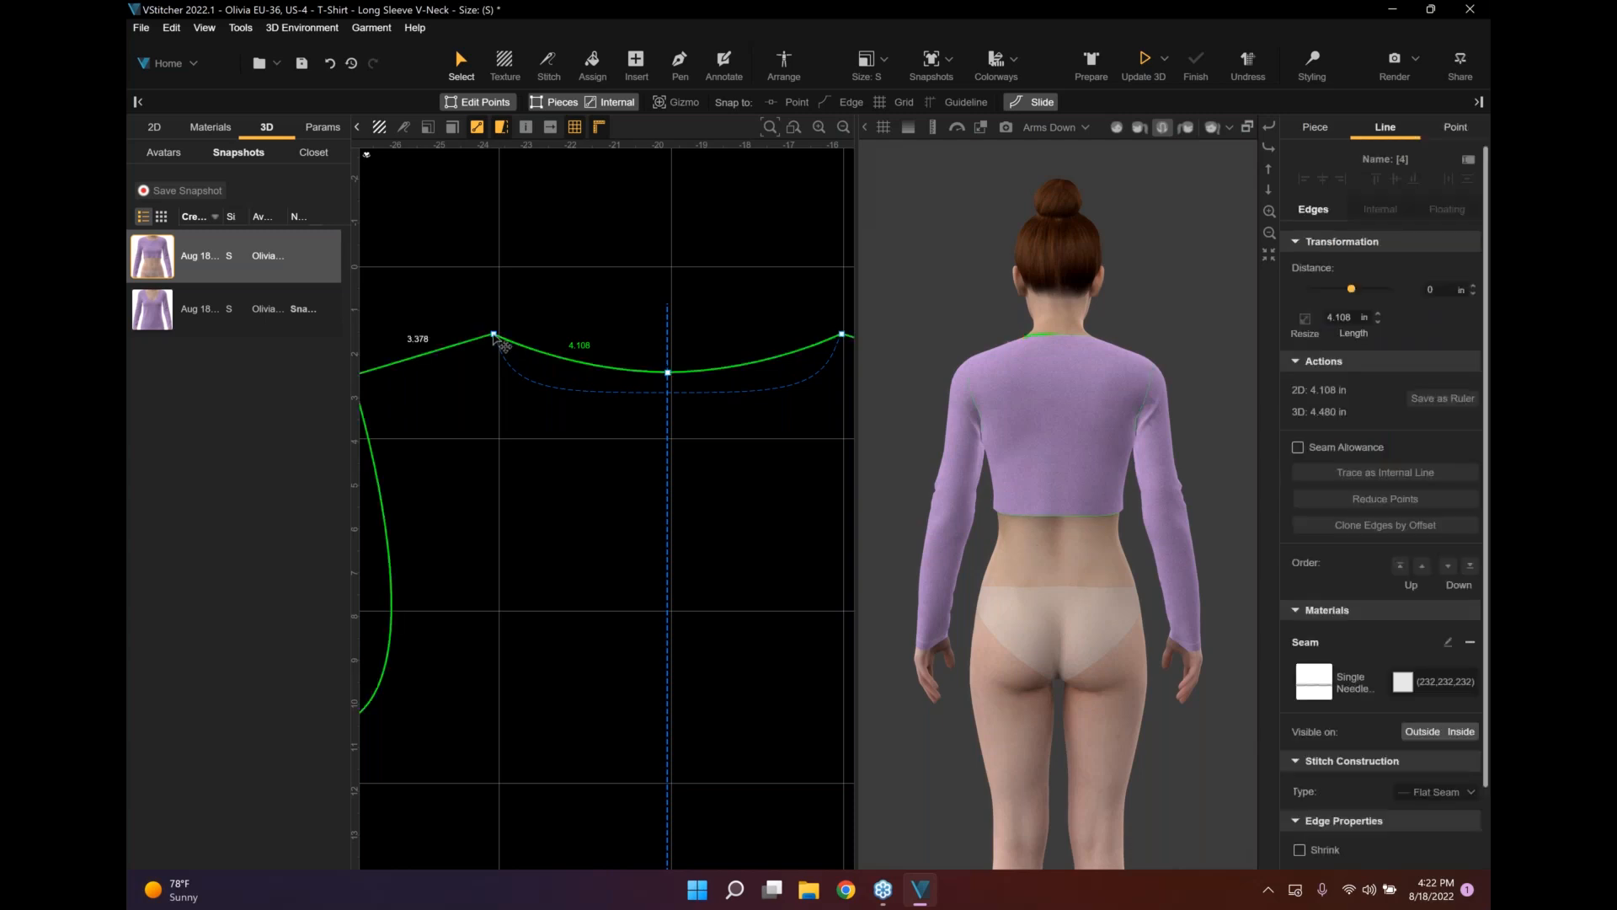
{"action": "left_click", "coordinate": [494, 335]}
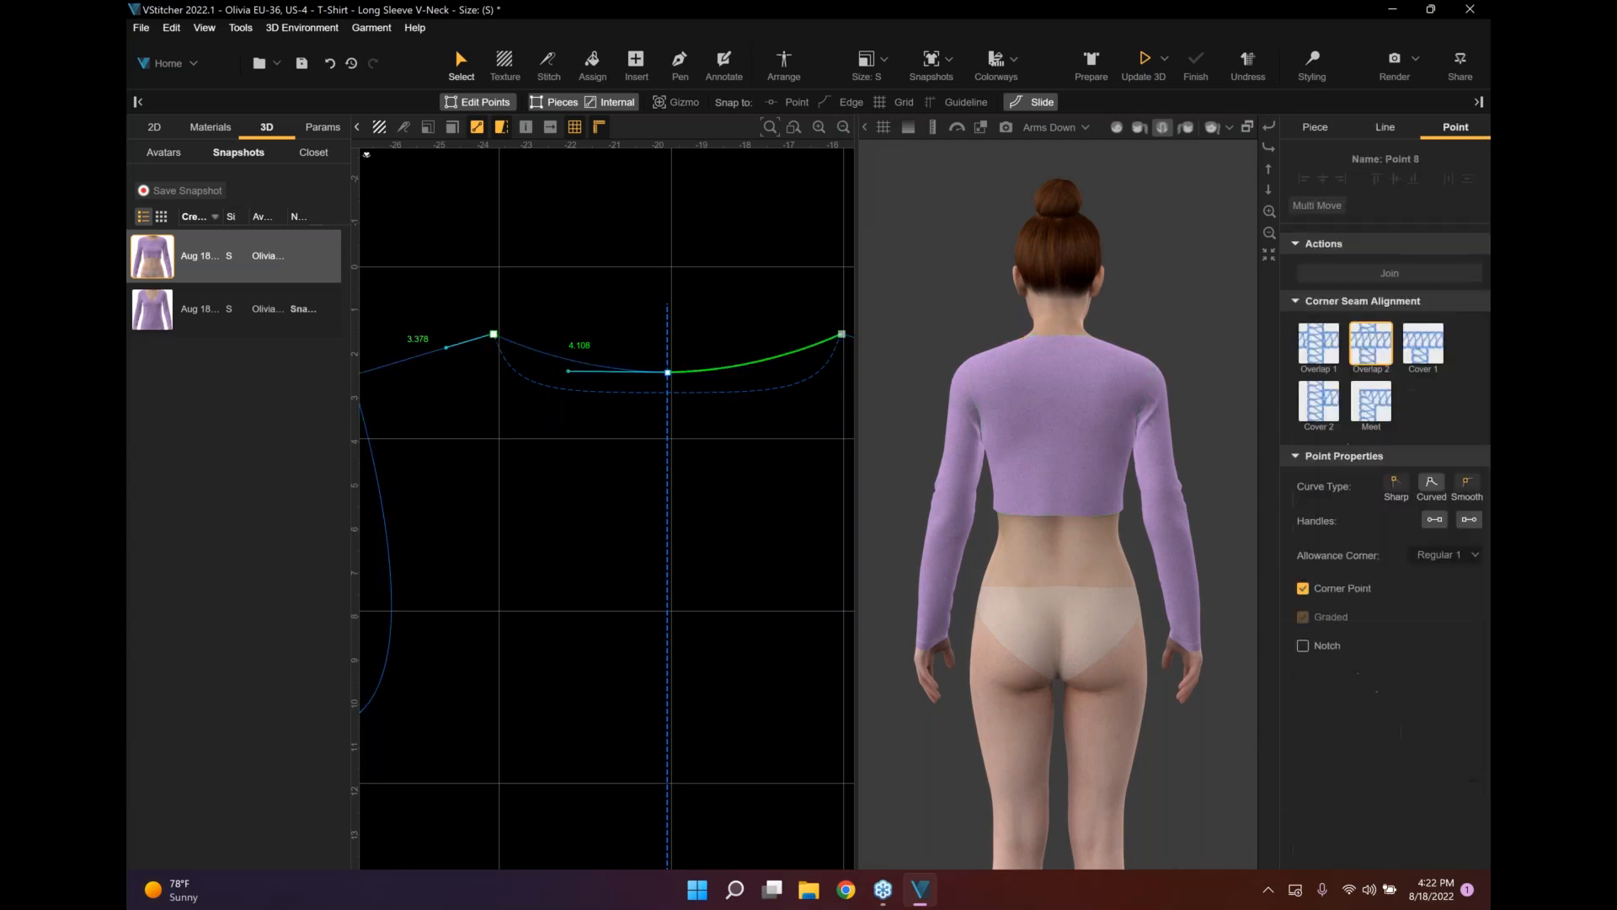
{"action": "left_click", "coordinate": [1469, 519]}
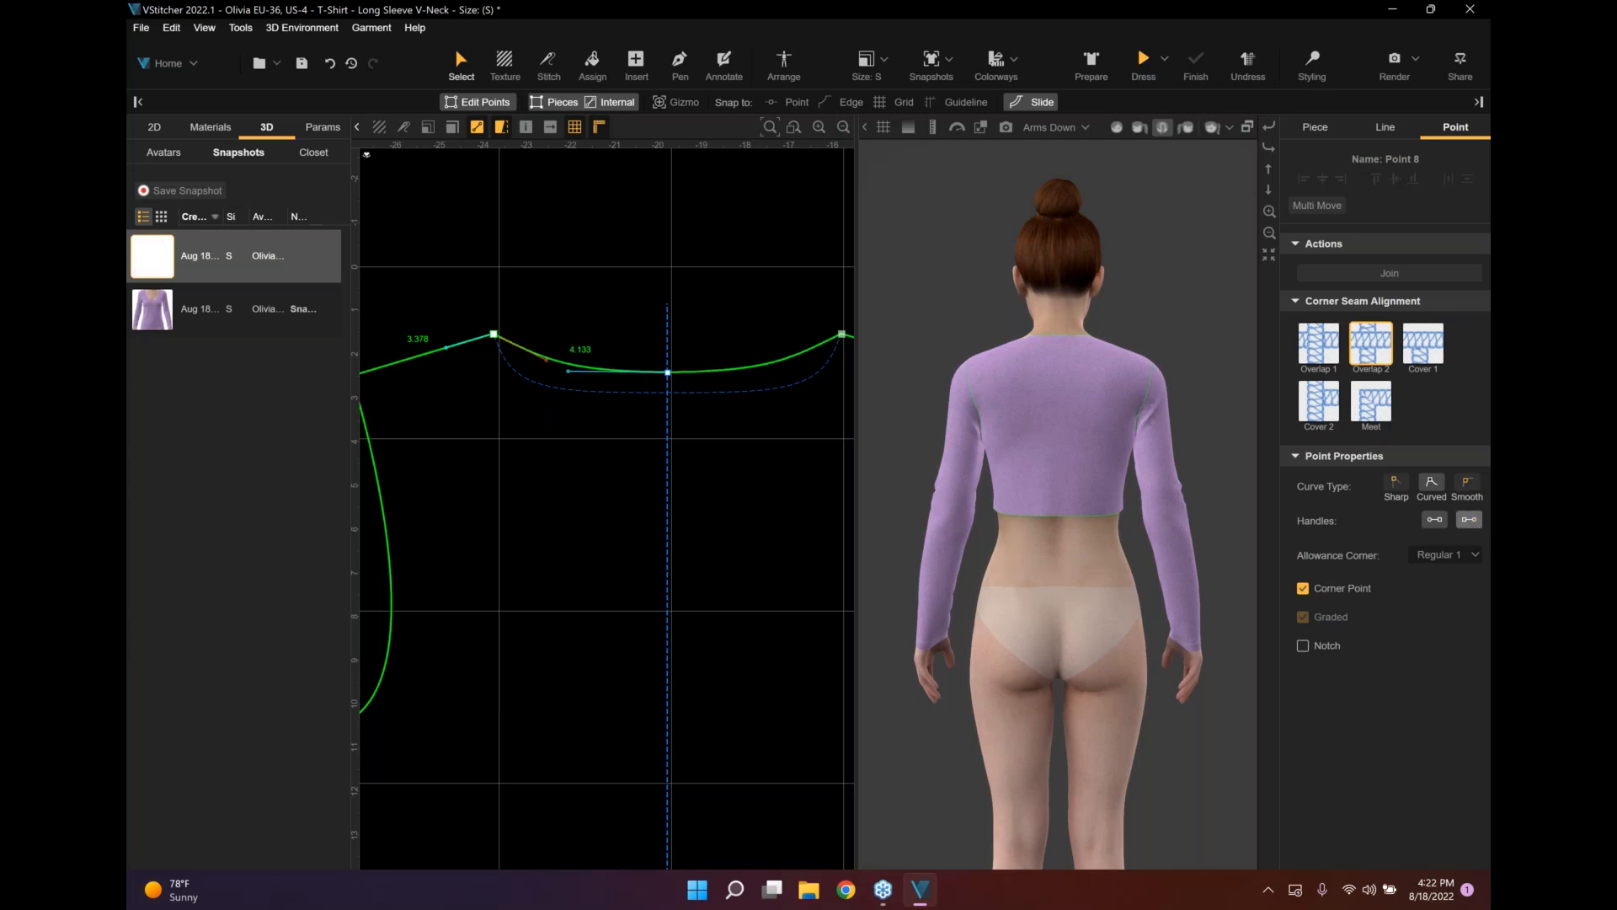
{"action": "left_click_drag", "start_coordinate": [546, 359], "coordinate": [537, 369]}
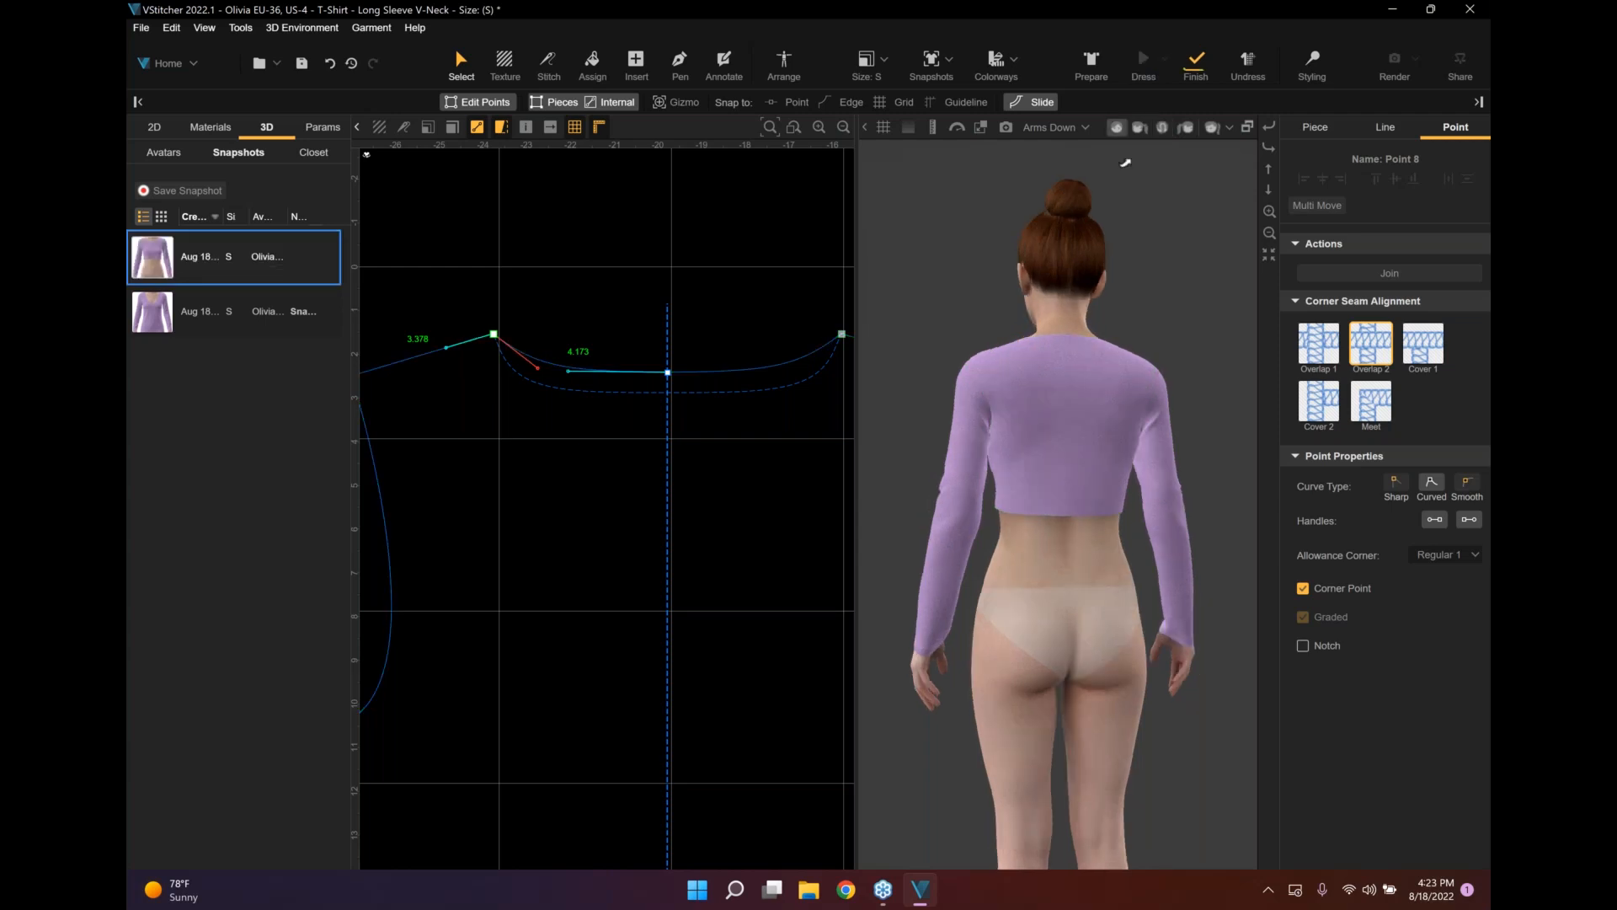
Save the dressed cropped top as a snapshot named "Snapshot", overwriting the existing one.
{"action": "left_click", "coordinate": [1117, 128]}
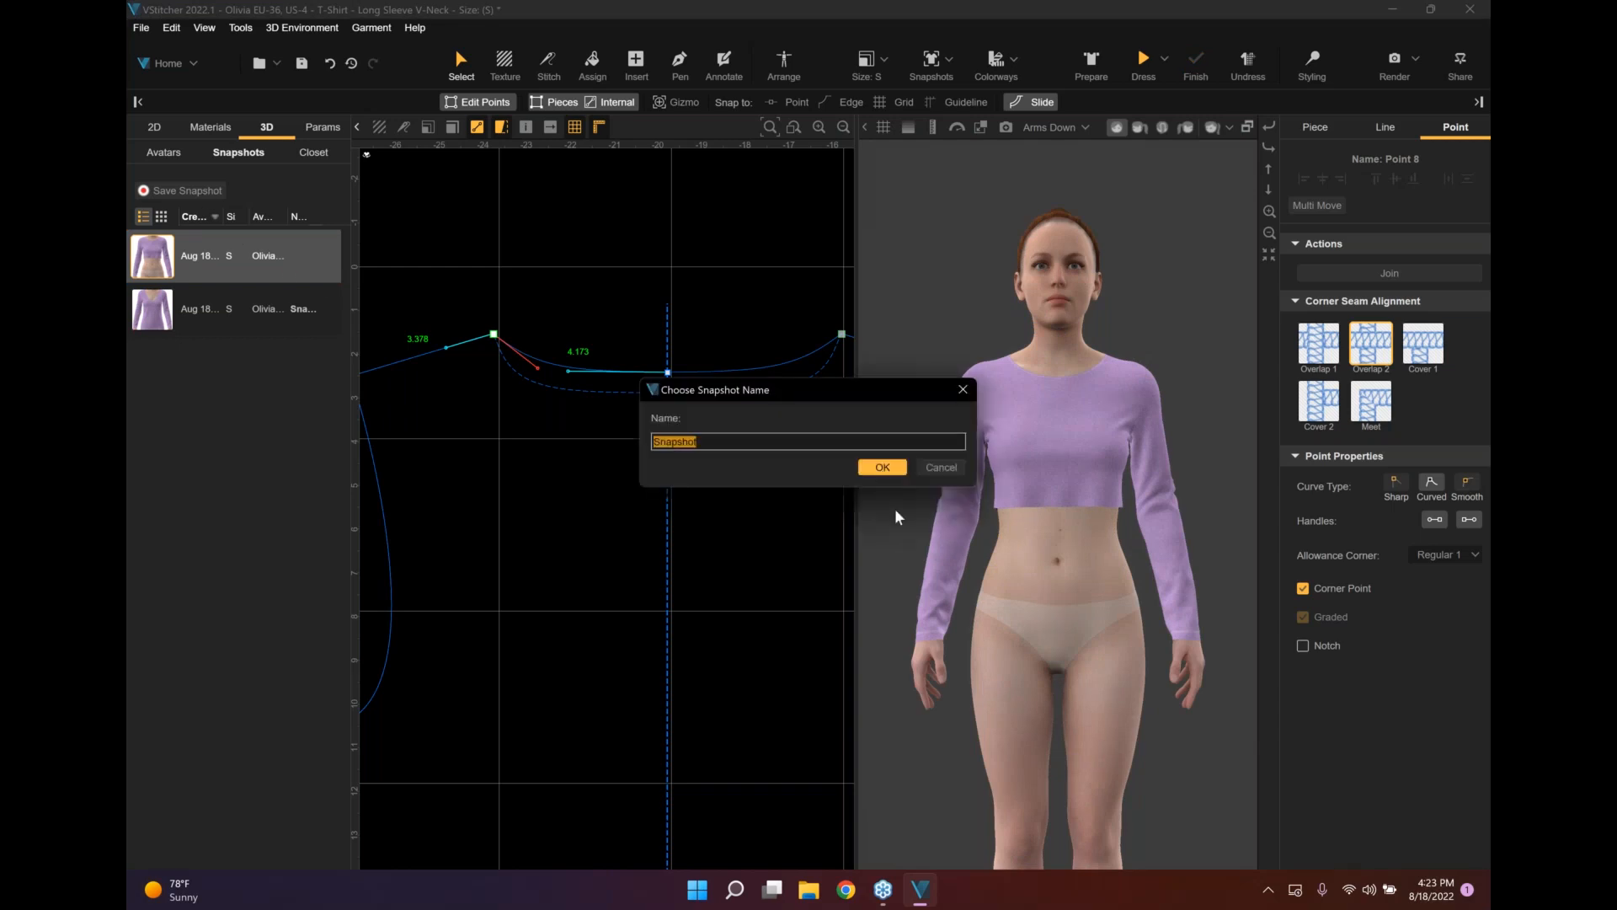
{"action": "key", "text": "Return"}
{"action": "key", "text": "Return"}
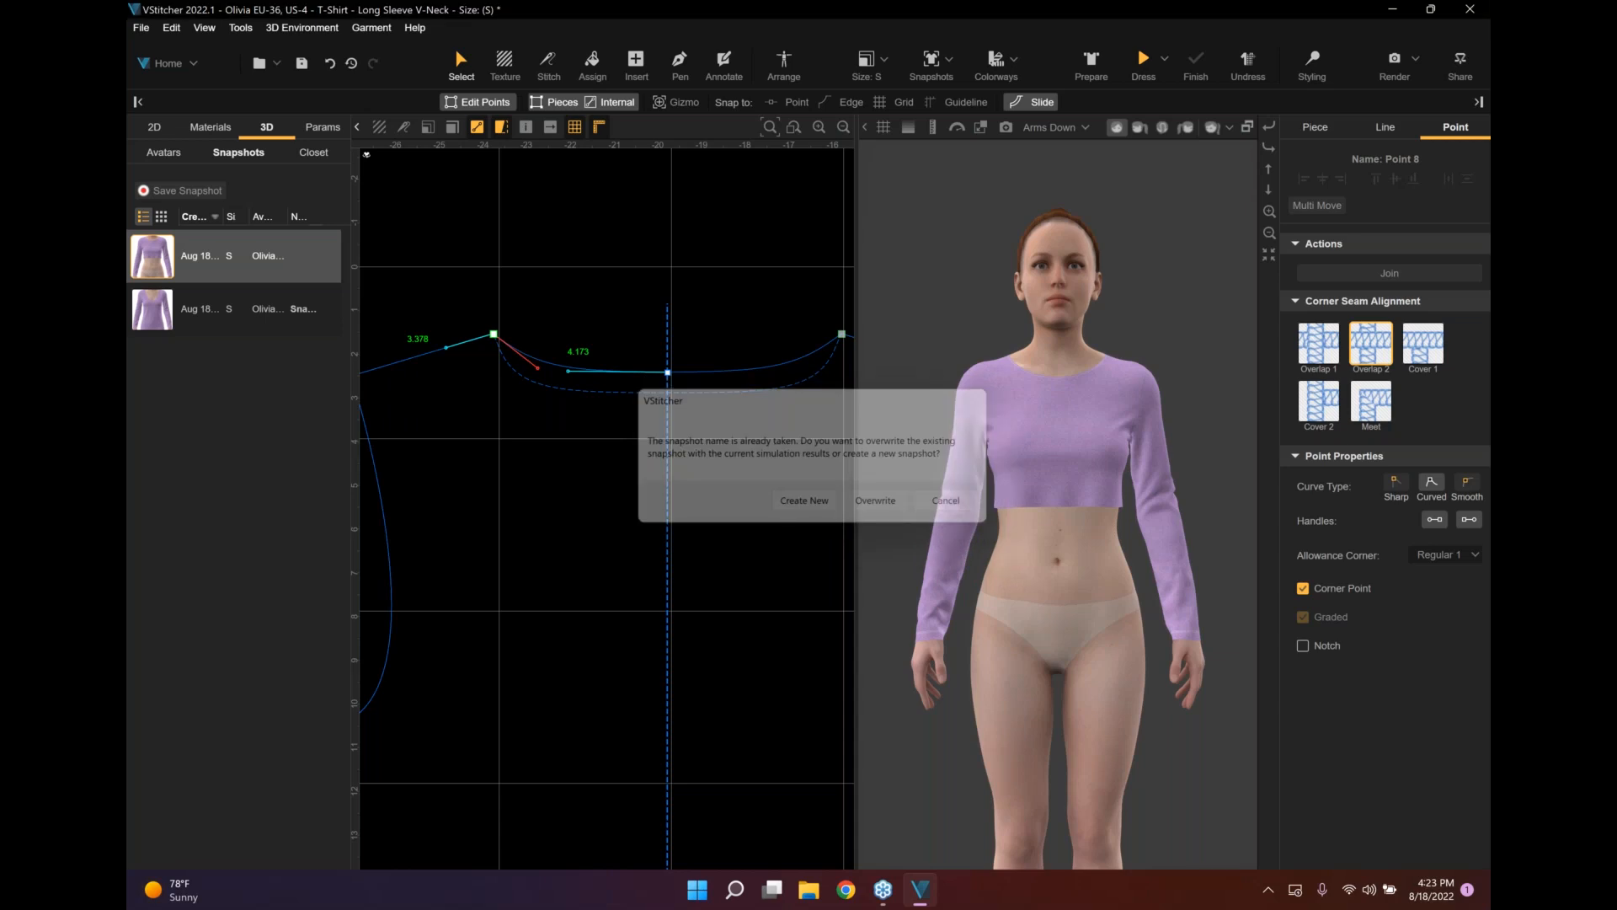
Cancel the front piece's inner symmetry with Keep Half.
{"action": "scroll", "coordinate": [675, 308], "scroll_direction": "down", "scroll_amount": 4}
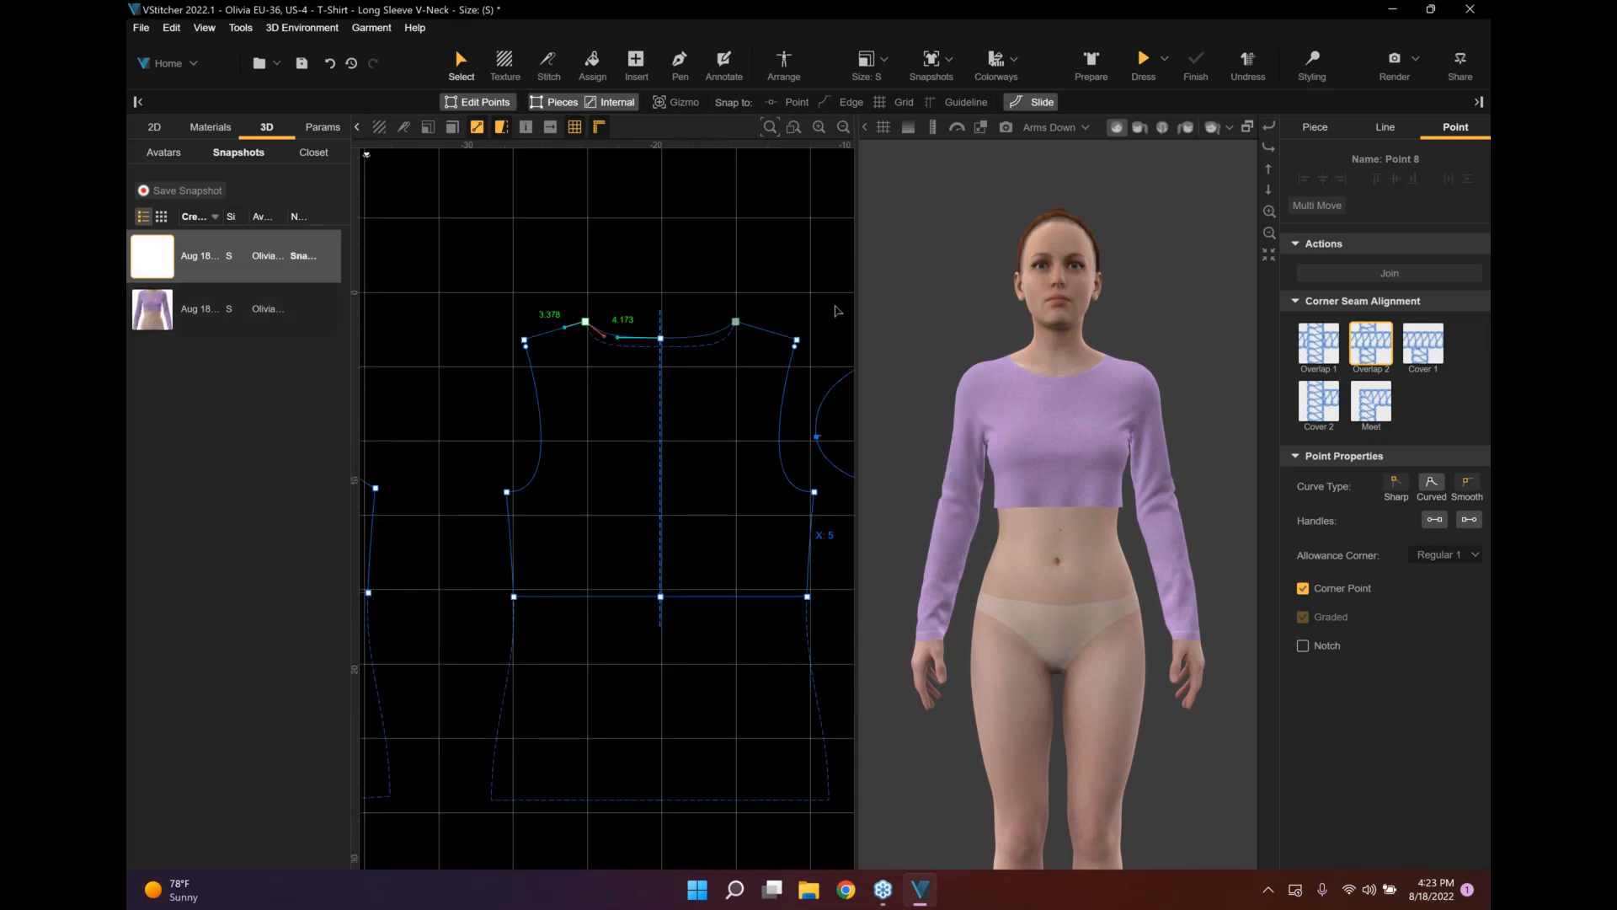
{"action": "middle_click_drag", "start_coordinate": [626, 426], "coordinate": [798, 390]}
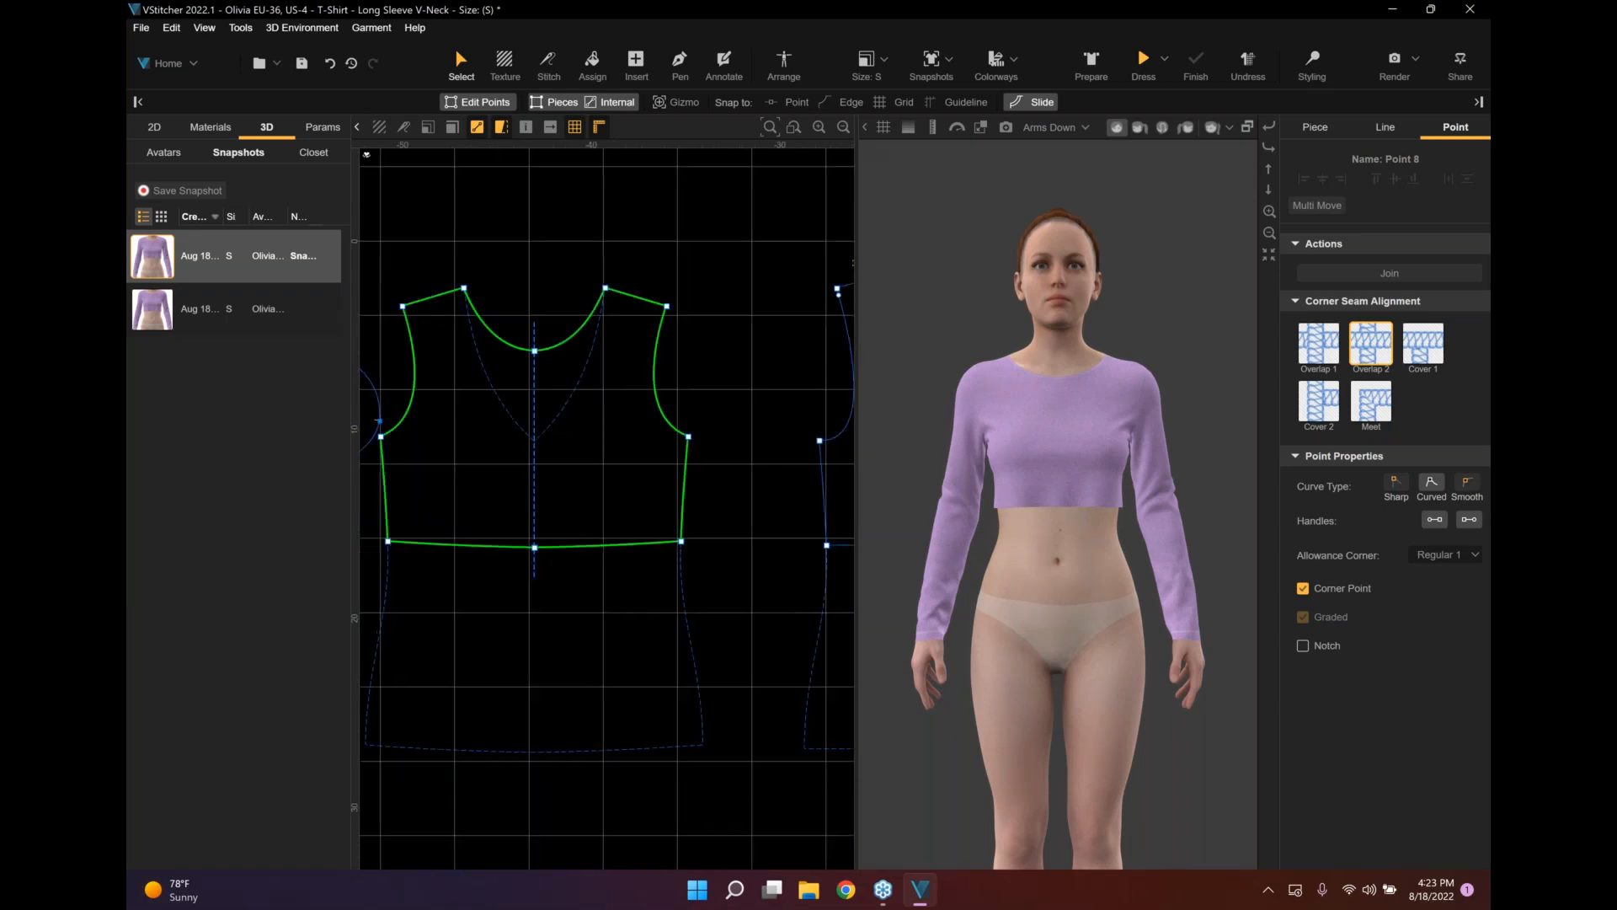
{"action": "middle_click_drag", "start_coordinate": [650, 394], "coordinate": [756, 419]}
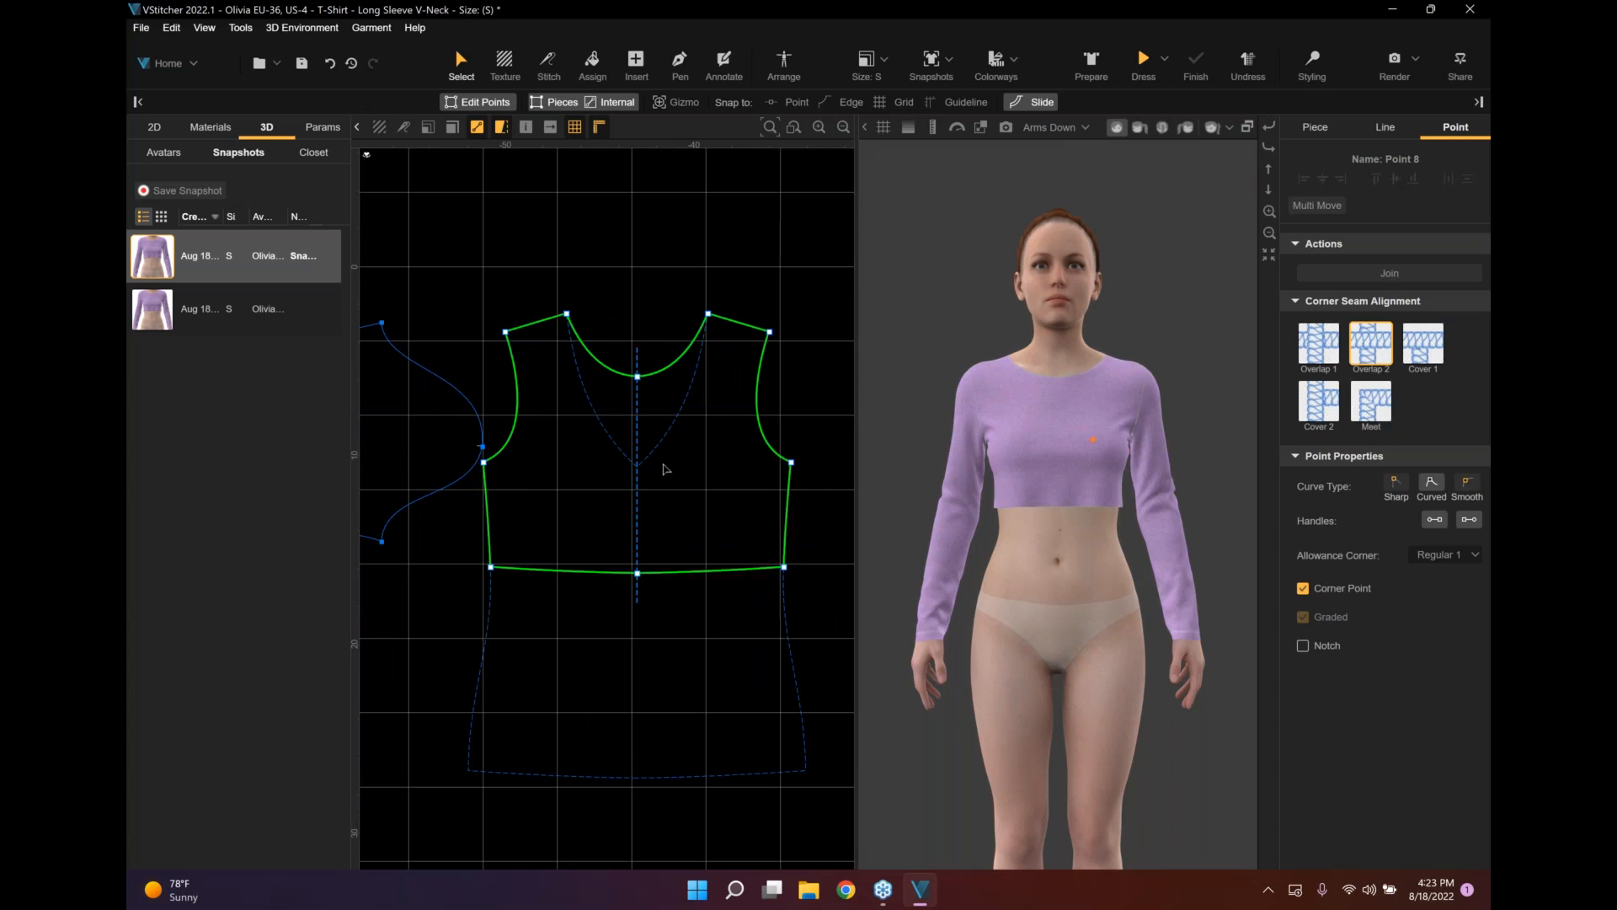
{"action": "scroll", "coordinate": [666, 468], "scroll_direction": "up", "scroll_amount": 1}
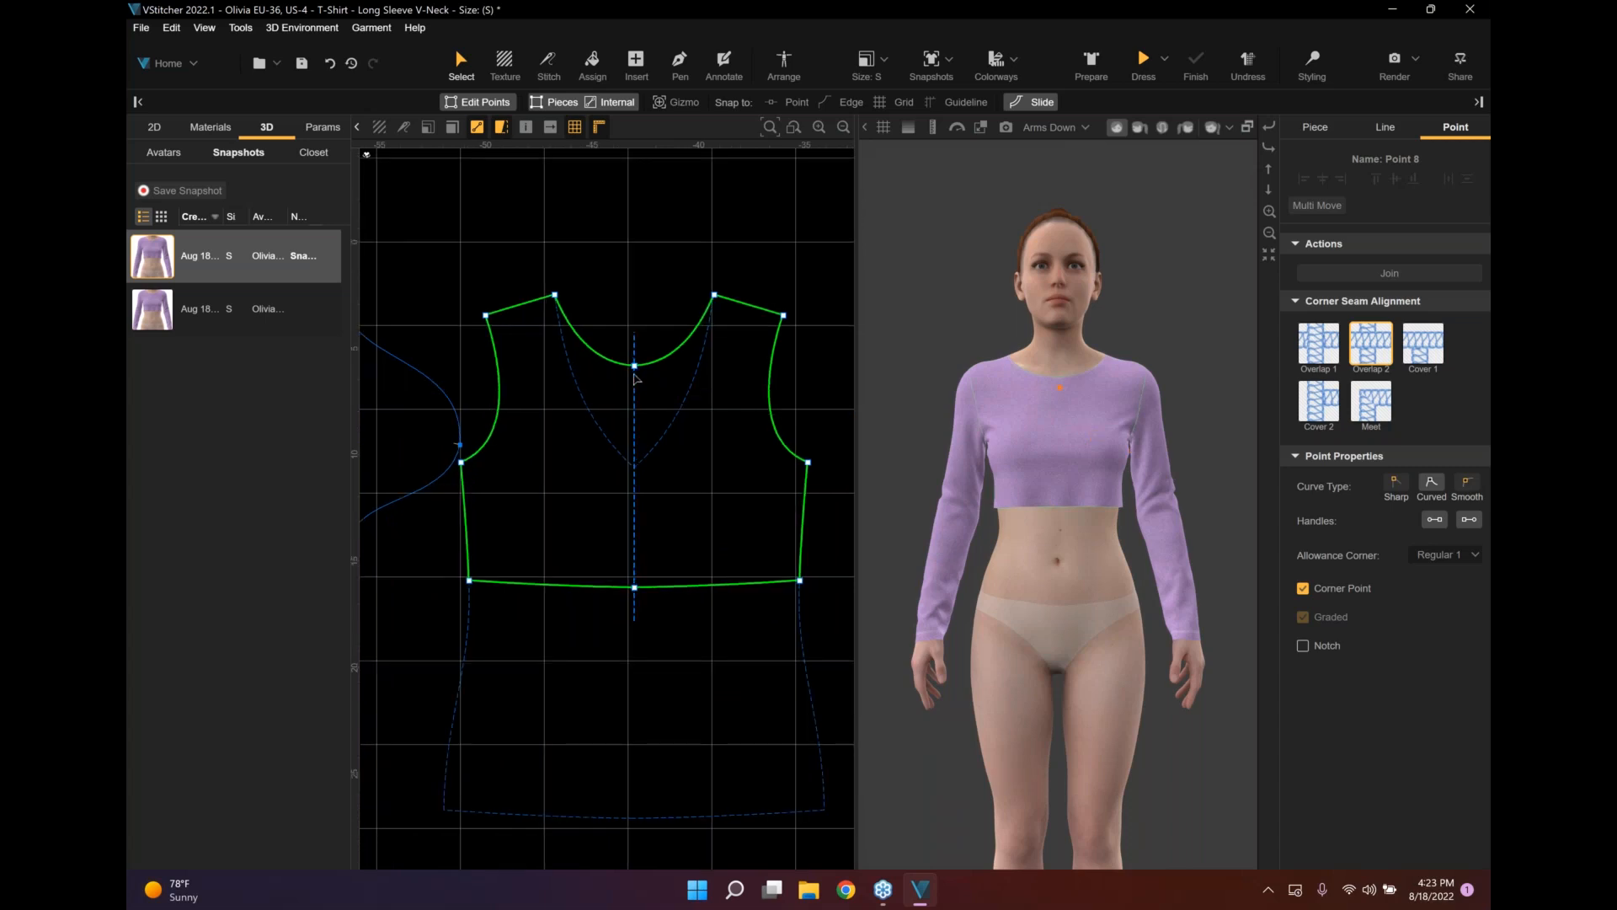
{"action": "left_click", "coordinate": [673, 417]}
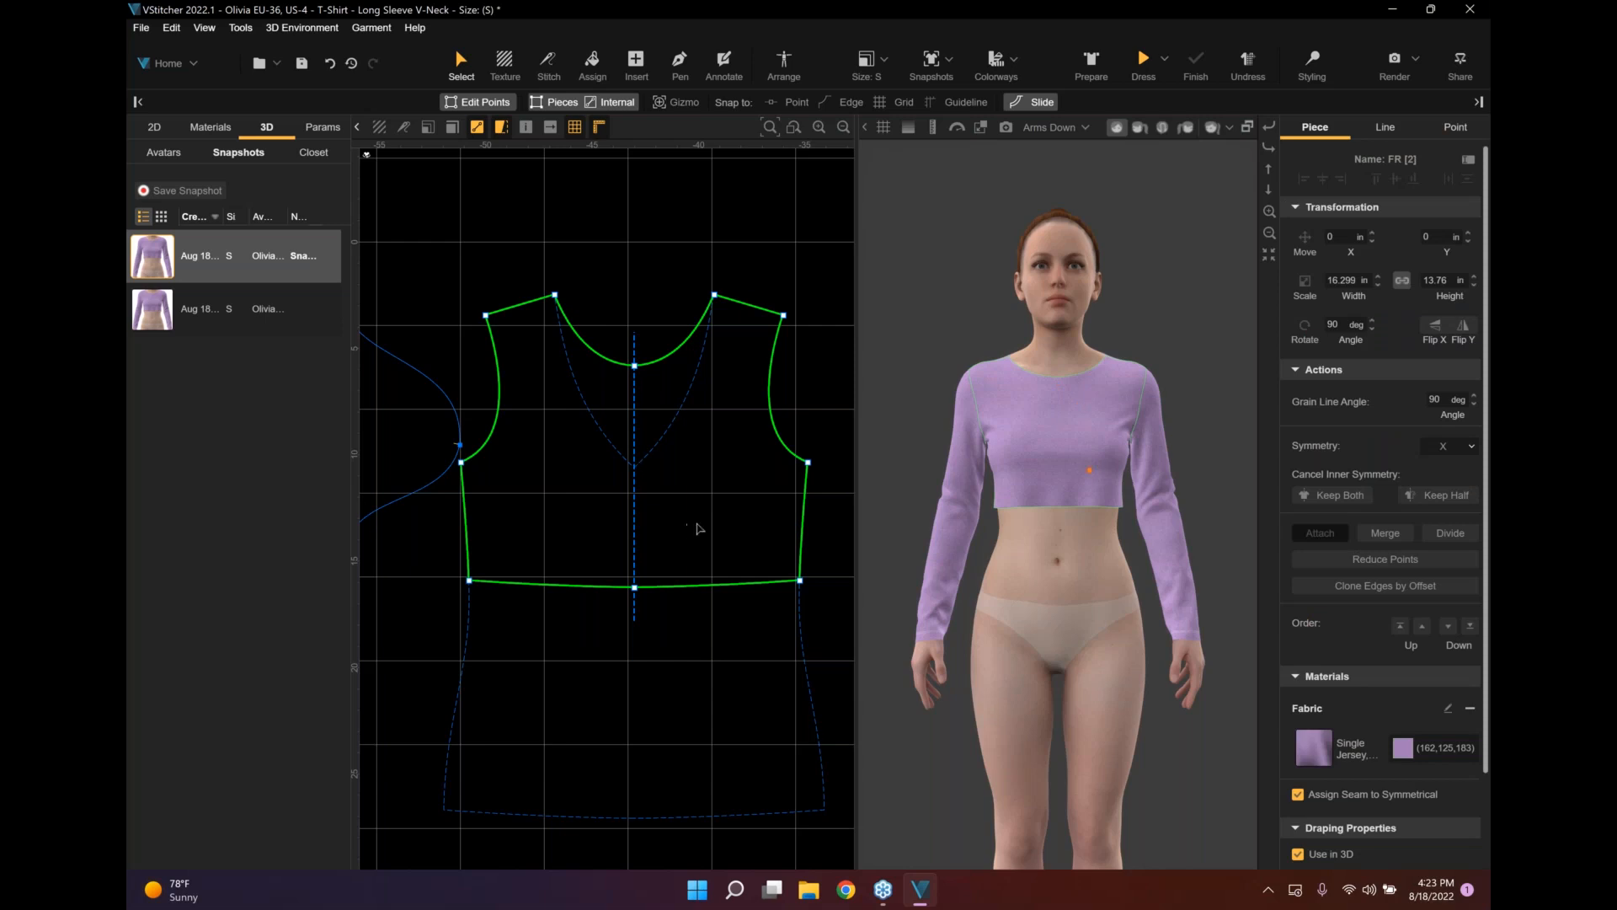
{"action": "scroll", "coordinate": [697, 528], "scroll_direction": "down", "scroll_amount": 1}
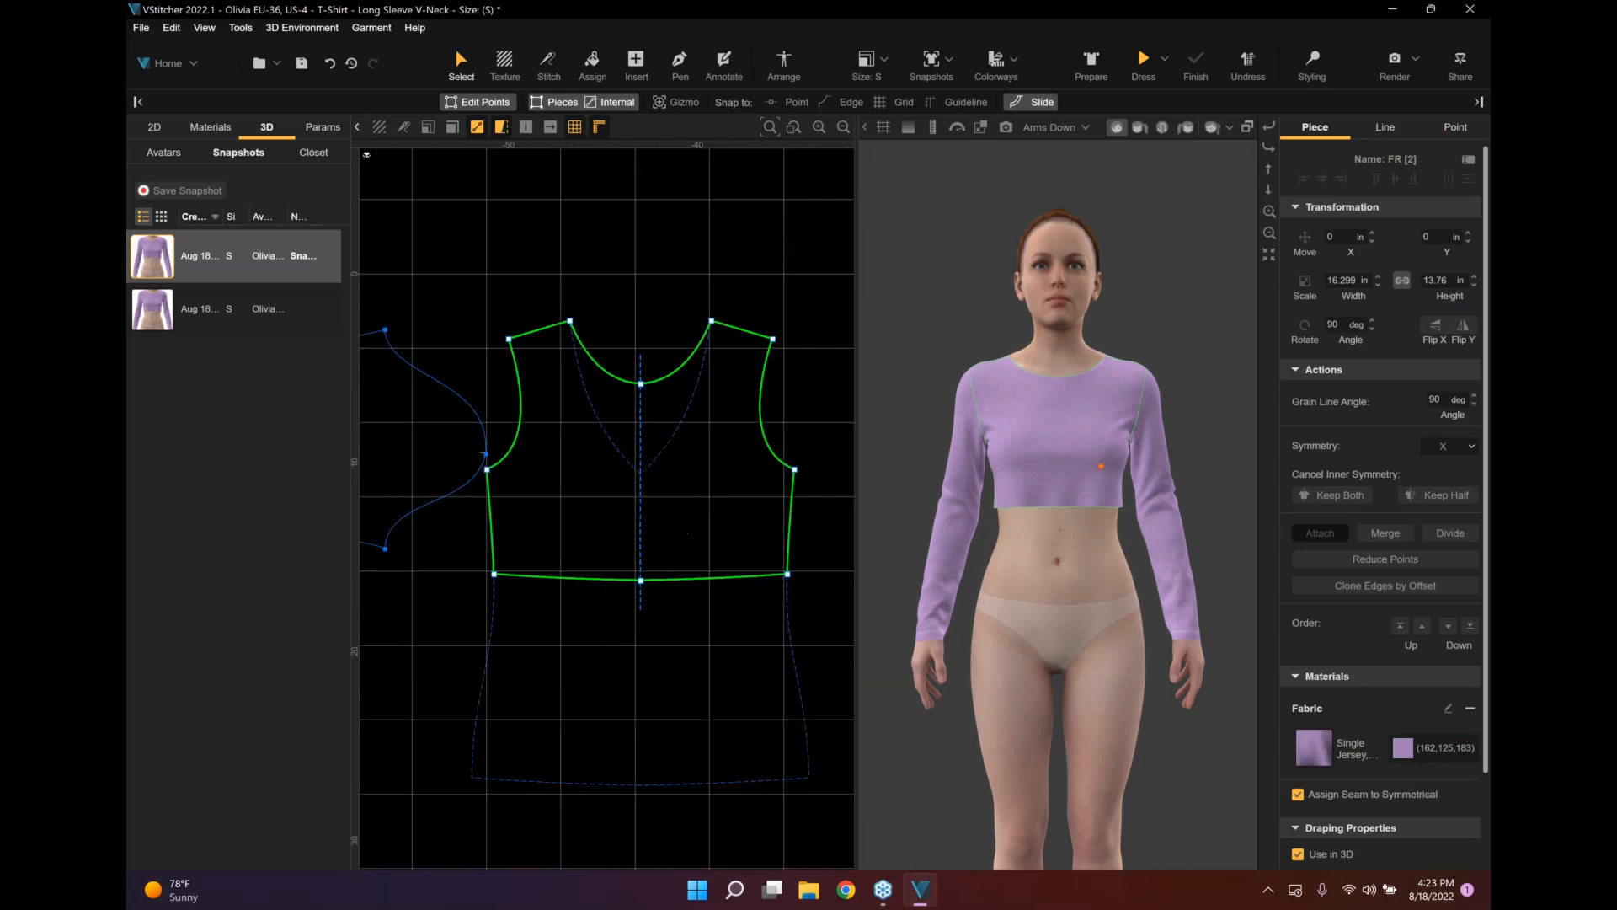
{"action": "left_click", "coordinate": [1411, 495]}
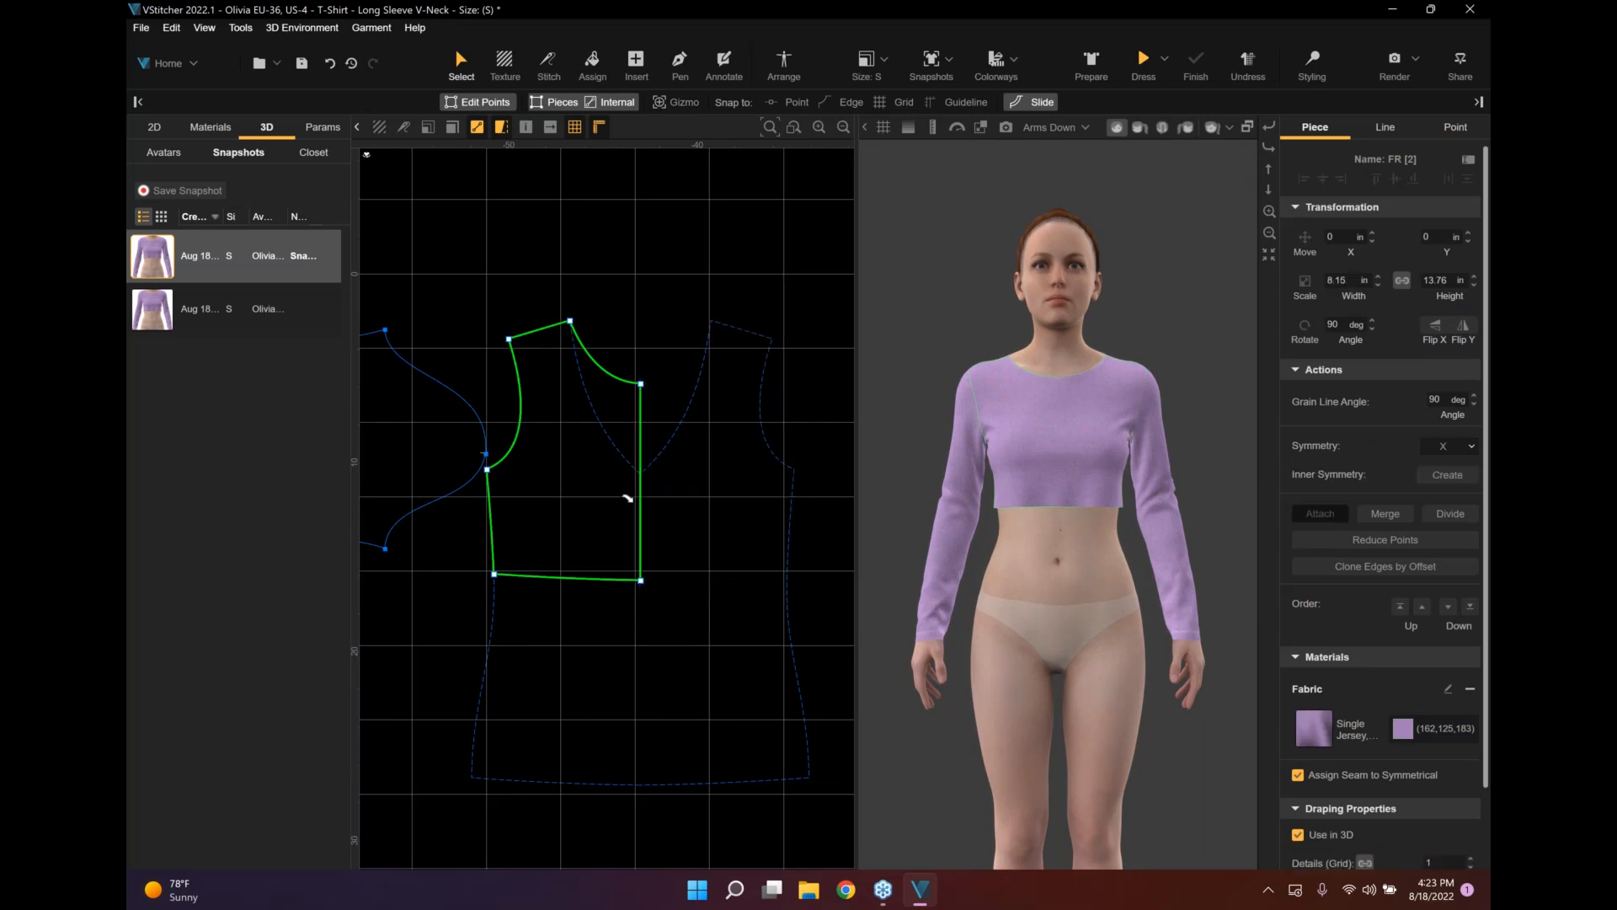
{"action": "scroll", "coordinate": [627, 498], "scroll_direction": "up", "scroll_amount": 1}
{"action": "scroll", "coordinate": [729, 485], "scroll_direction": "up", "scroll_amount": 2}
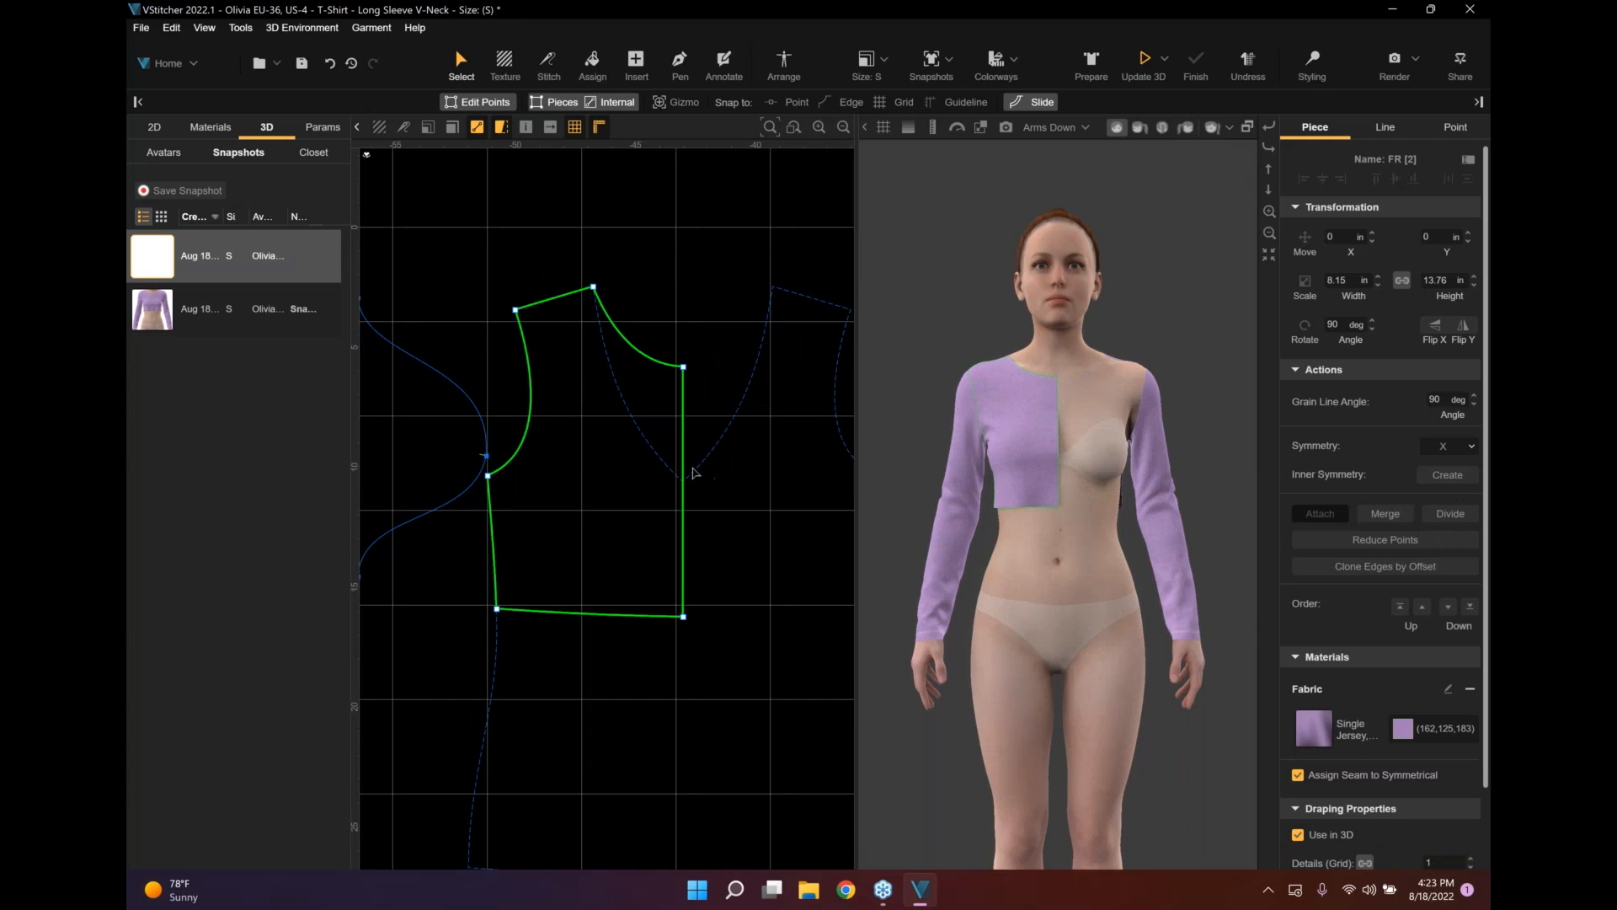
Offset the front piece's centre edge outward by a distance of 0.375 in.
{"action": "left_click", "coordinate": [683, 469]}
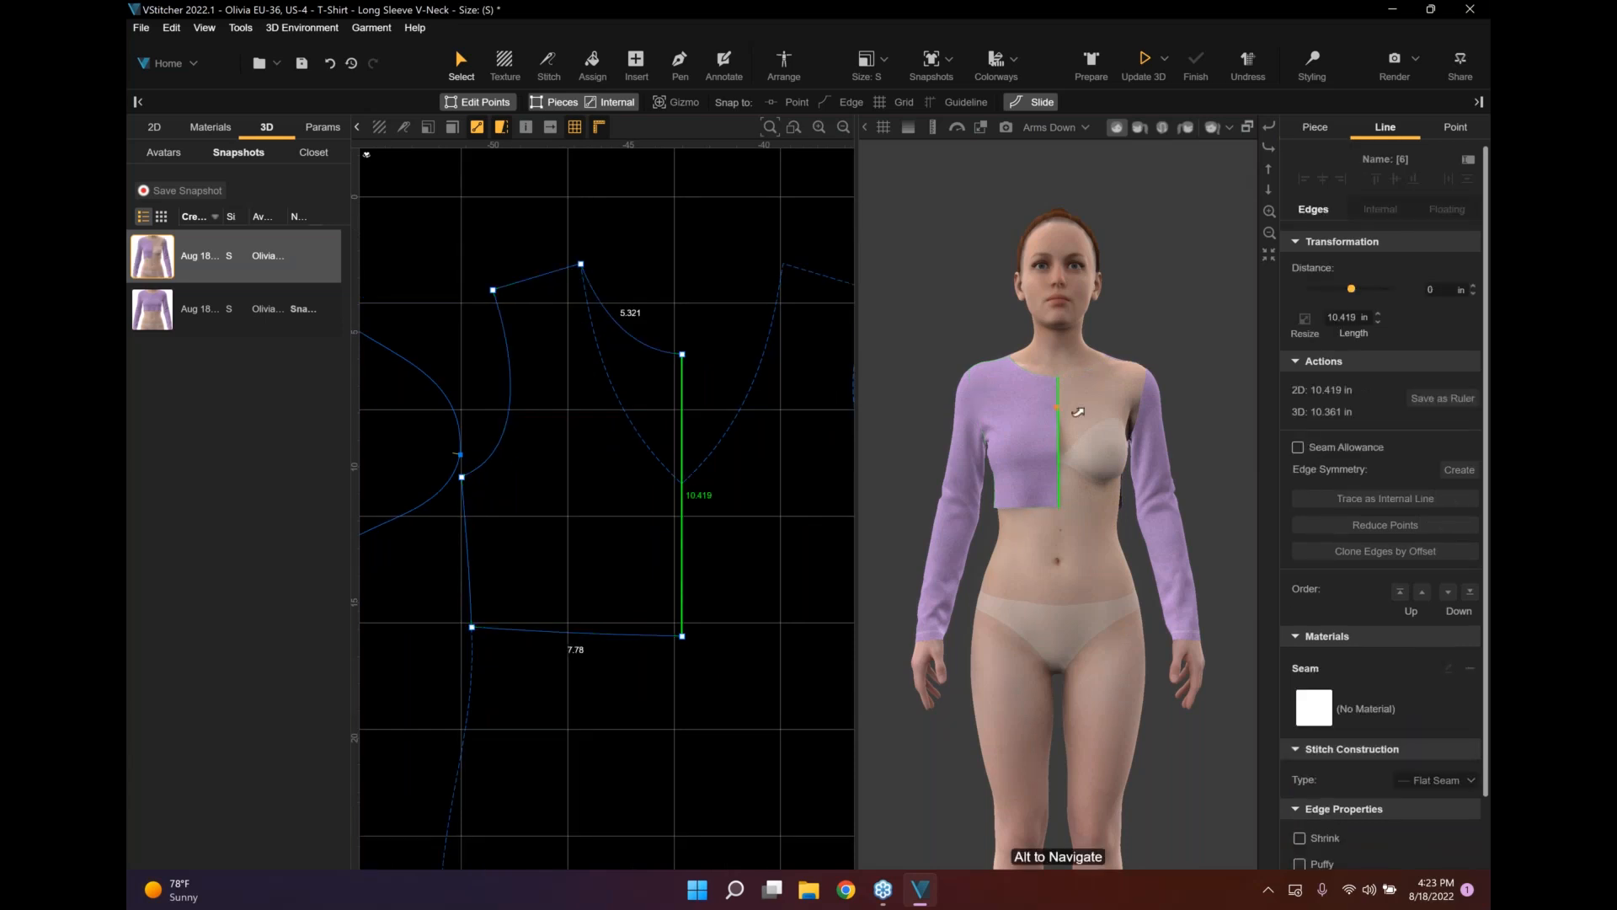
{"action": "scroll", "coordinate": [1059, 337], "scroll_direction": "up", "scroll_amount": 1}
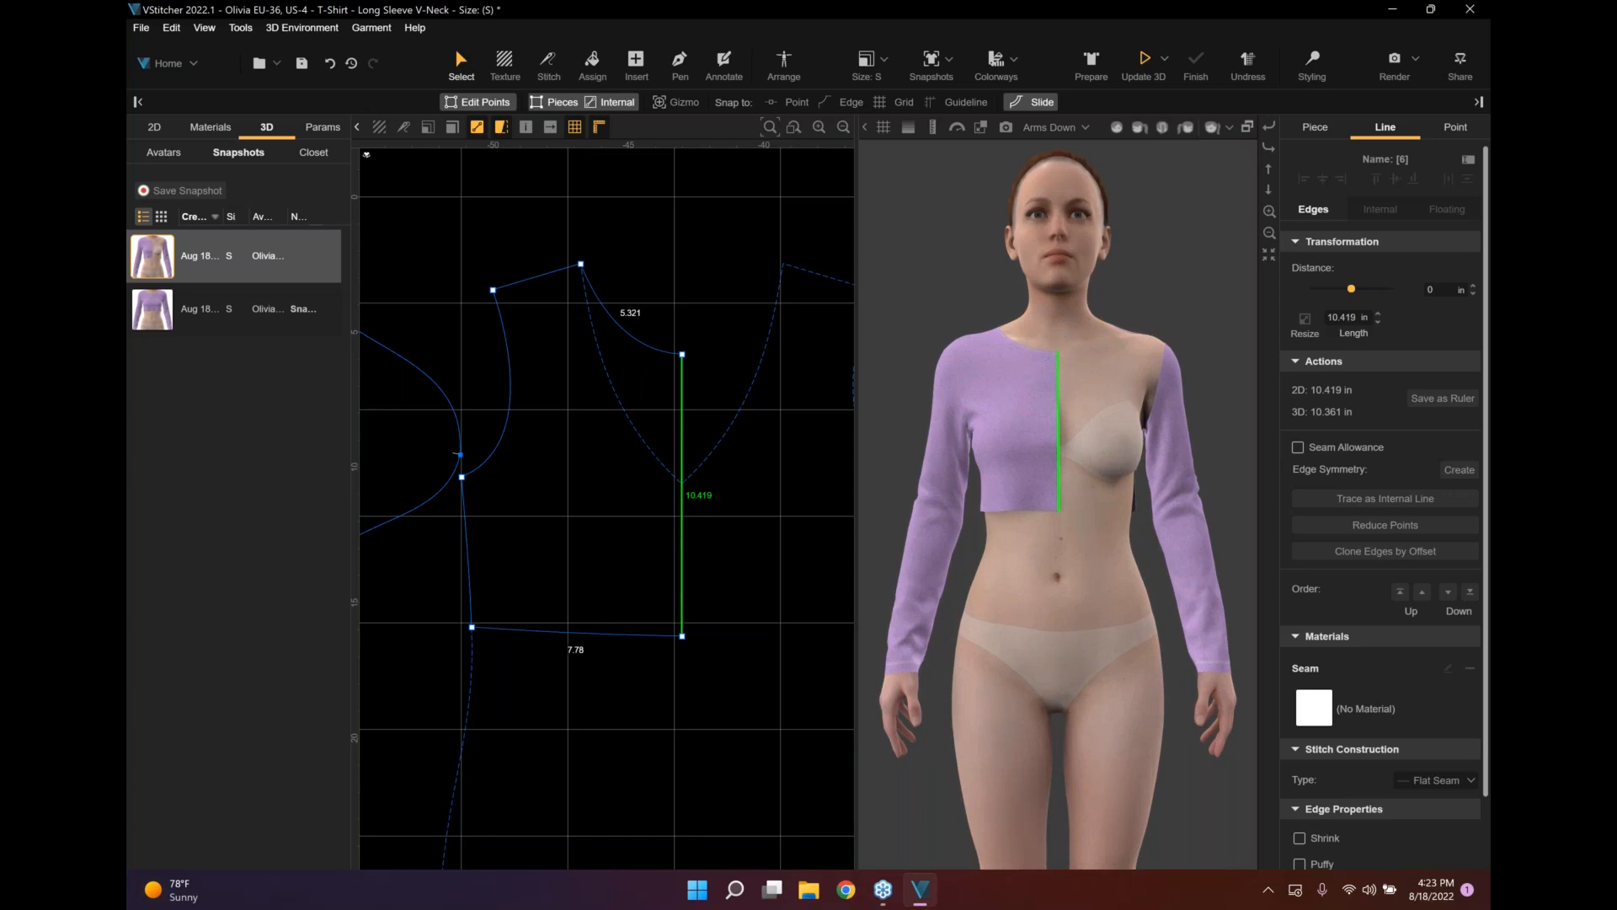
{"action": "scroll", "coordinate": [1059, 336], "scroll_direction": "up", "scroll_amount": 1}
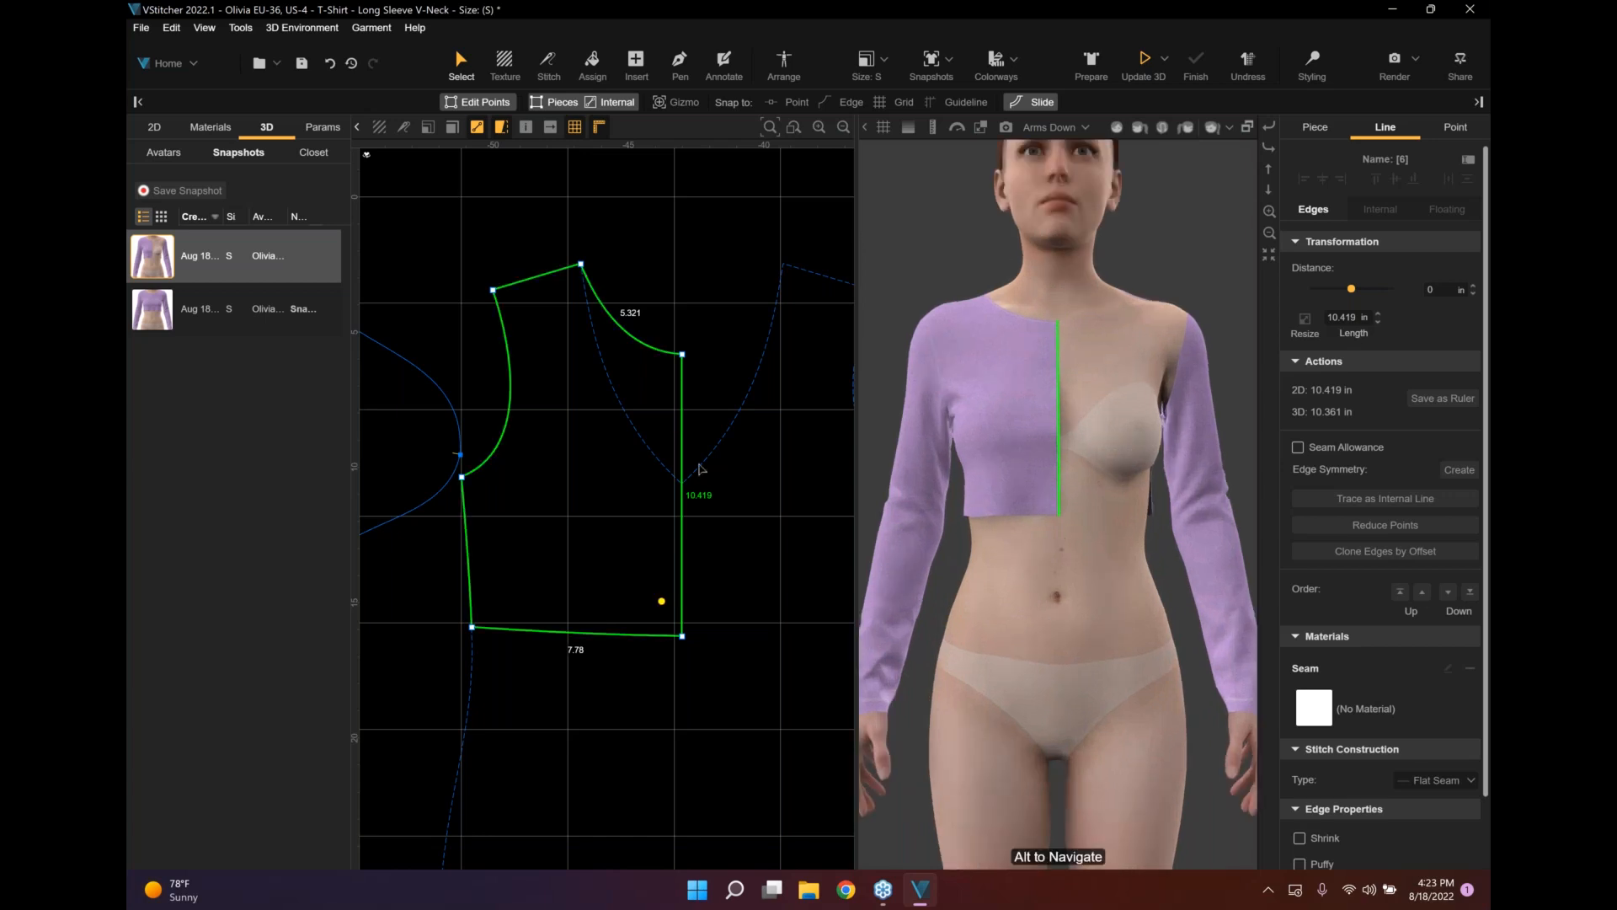
{"action": "left_click", "coordinate": [1432, 291]}
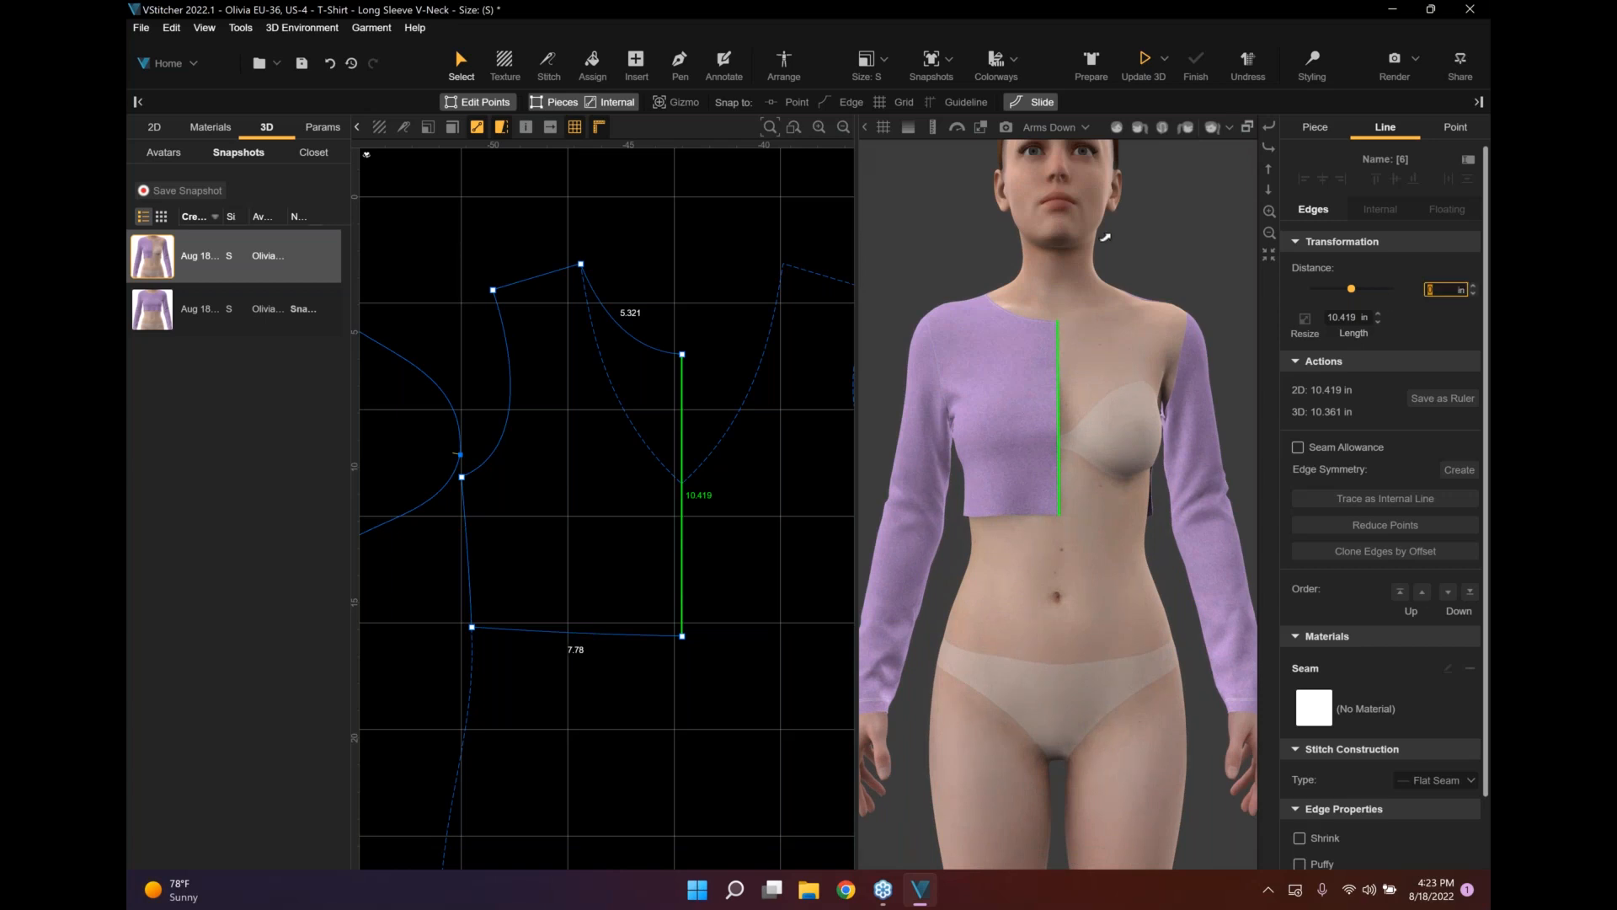
{"action": "type", "text": ".375"}
{"action": "key", "text": "Return"}
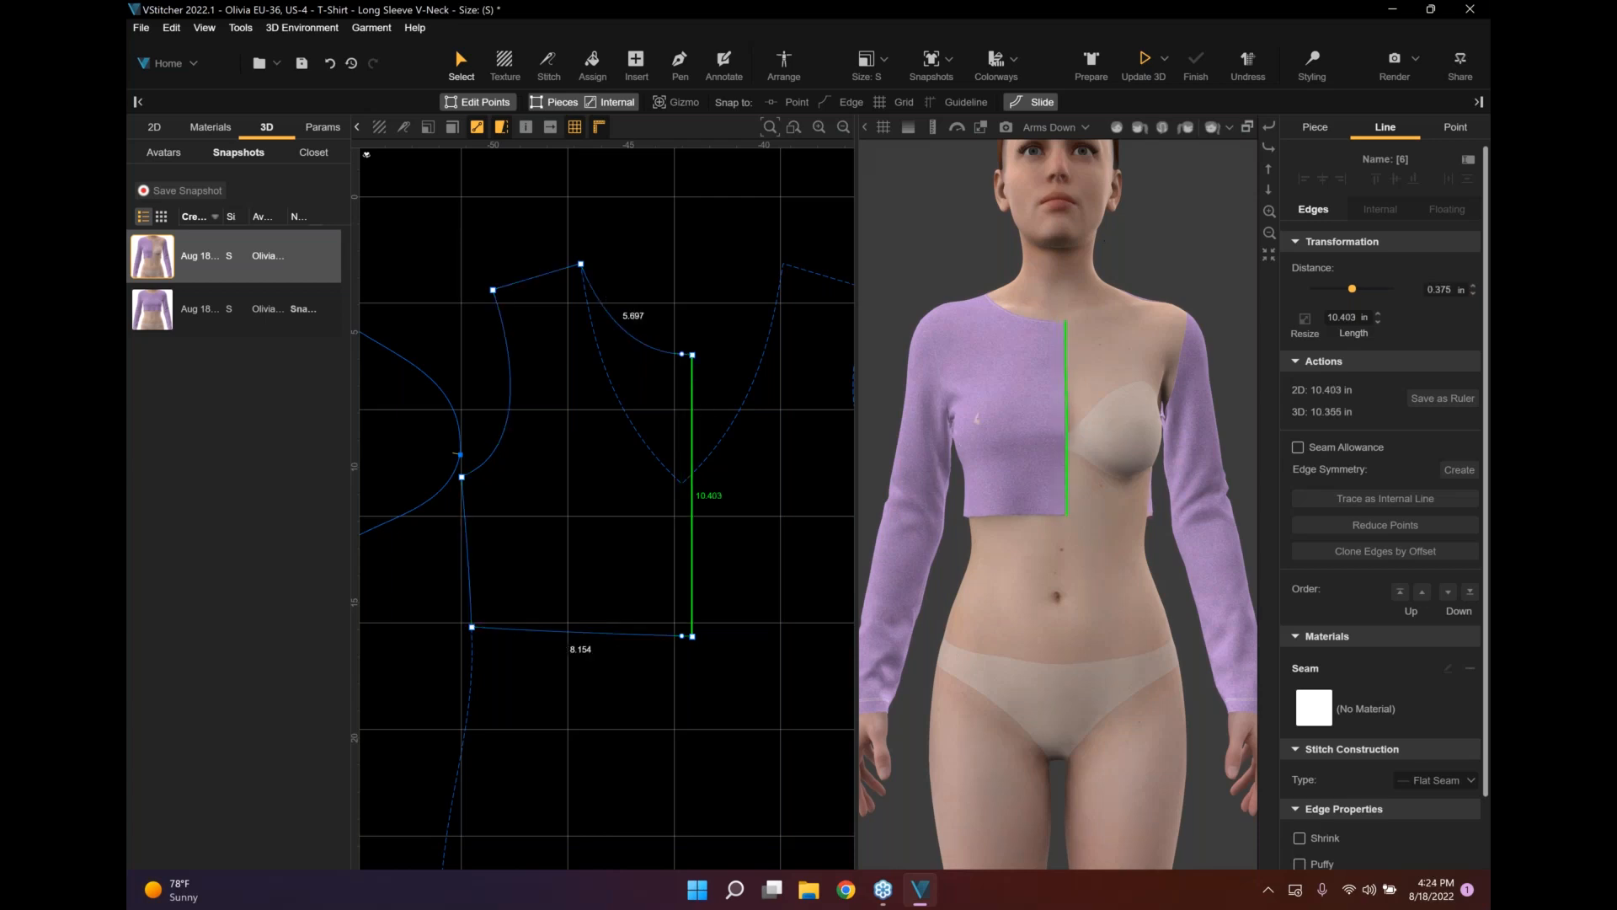
{"action": "key", "text": "Escape"}
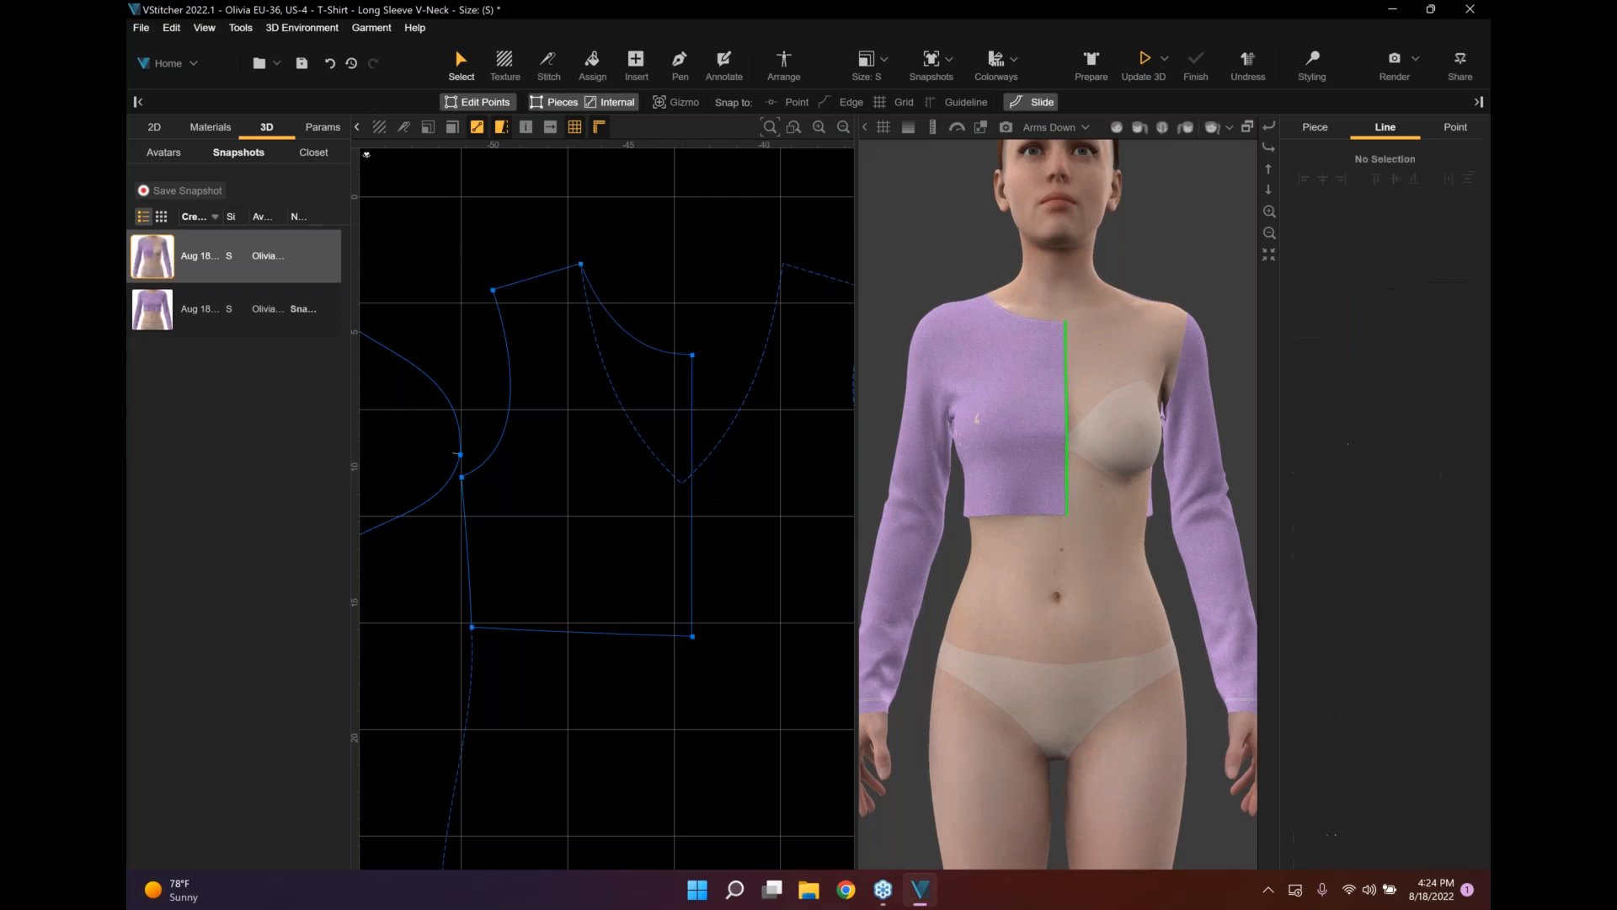
Clone the front piece's centre edge inward by offset as one copy with 0.75 in spacing.
{"action": "left_click", "coordinate": [693, 438]}
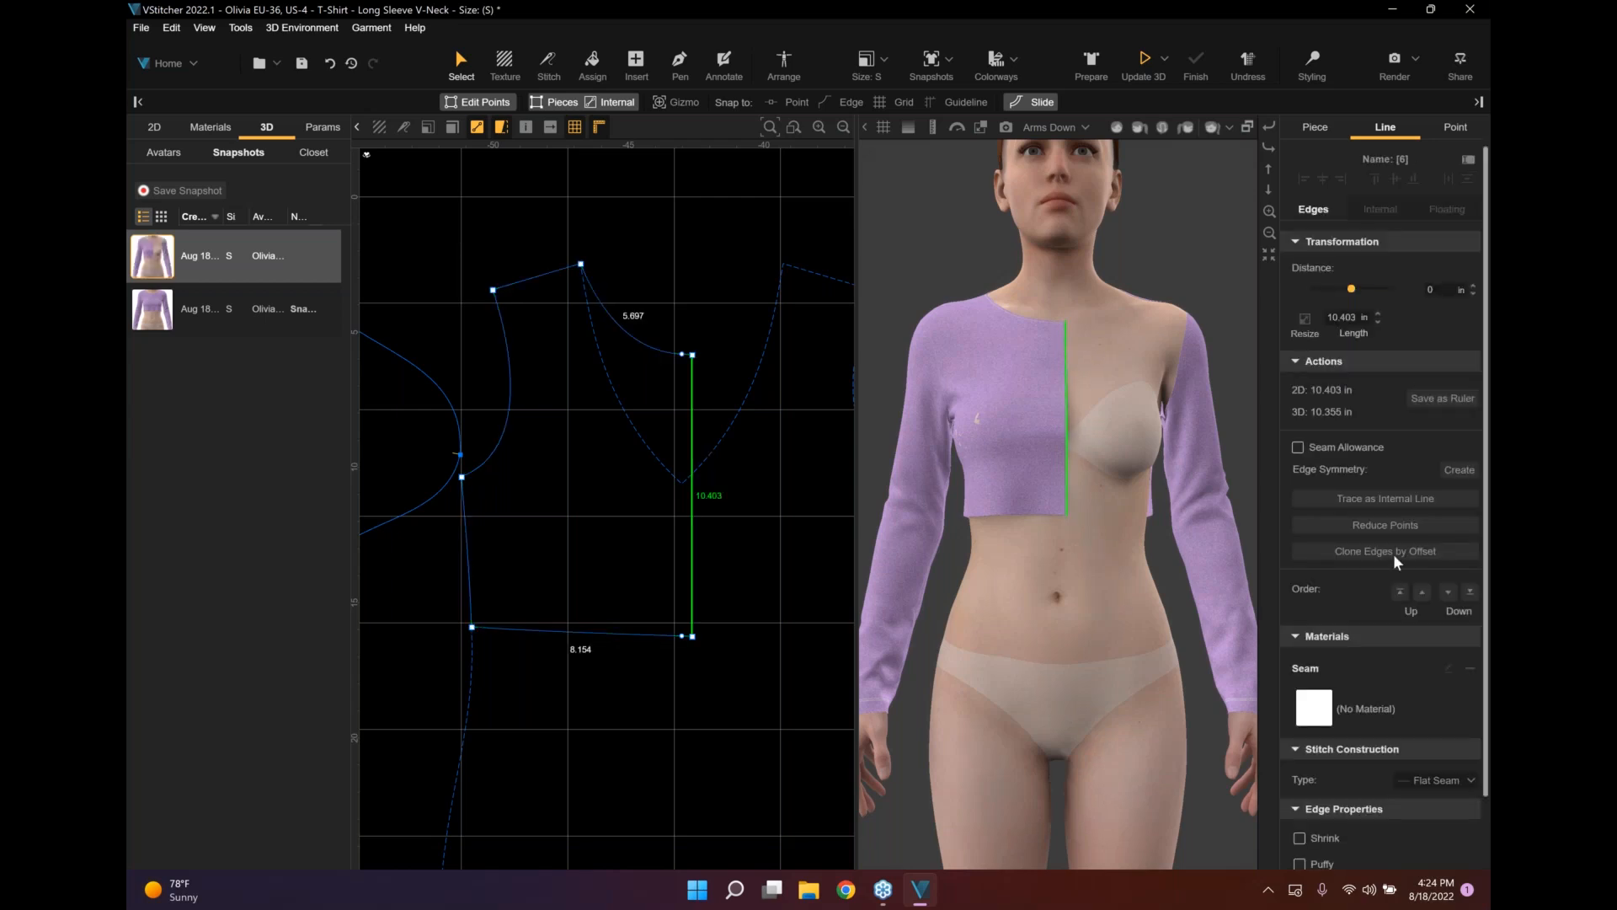
{"action": "left_click", "coordinate": [1392, 553]}
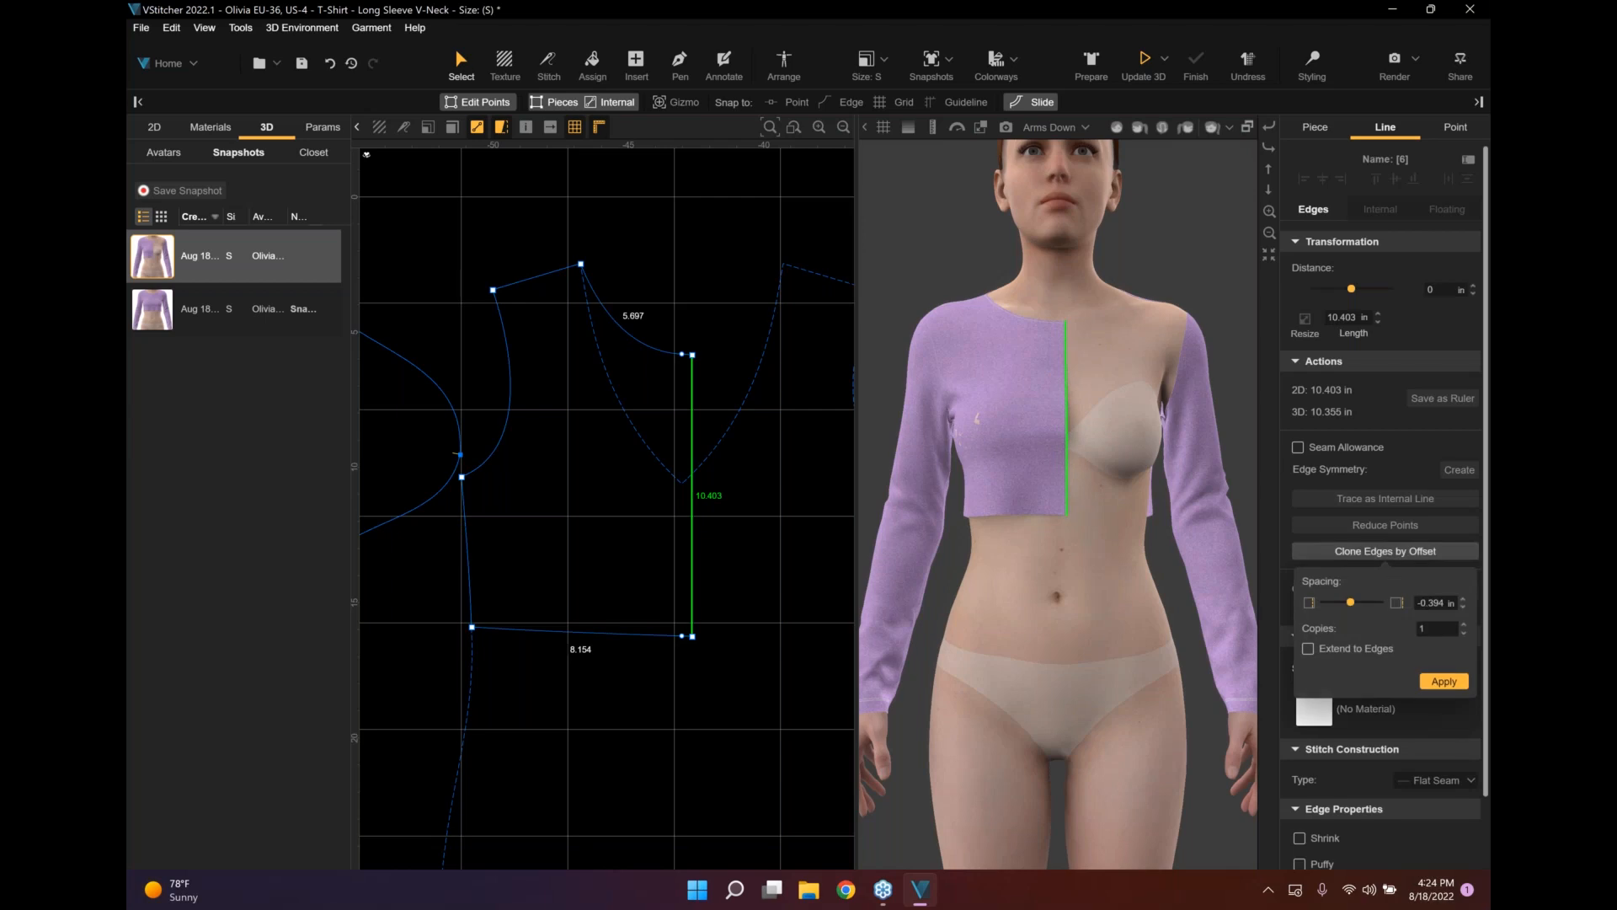
{"action": "double_click", "coordinate": [1436, 603]}
{"action": "type", "text": "75"}
{"action": "left_click", "coordinate": [1443, 681]}
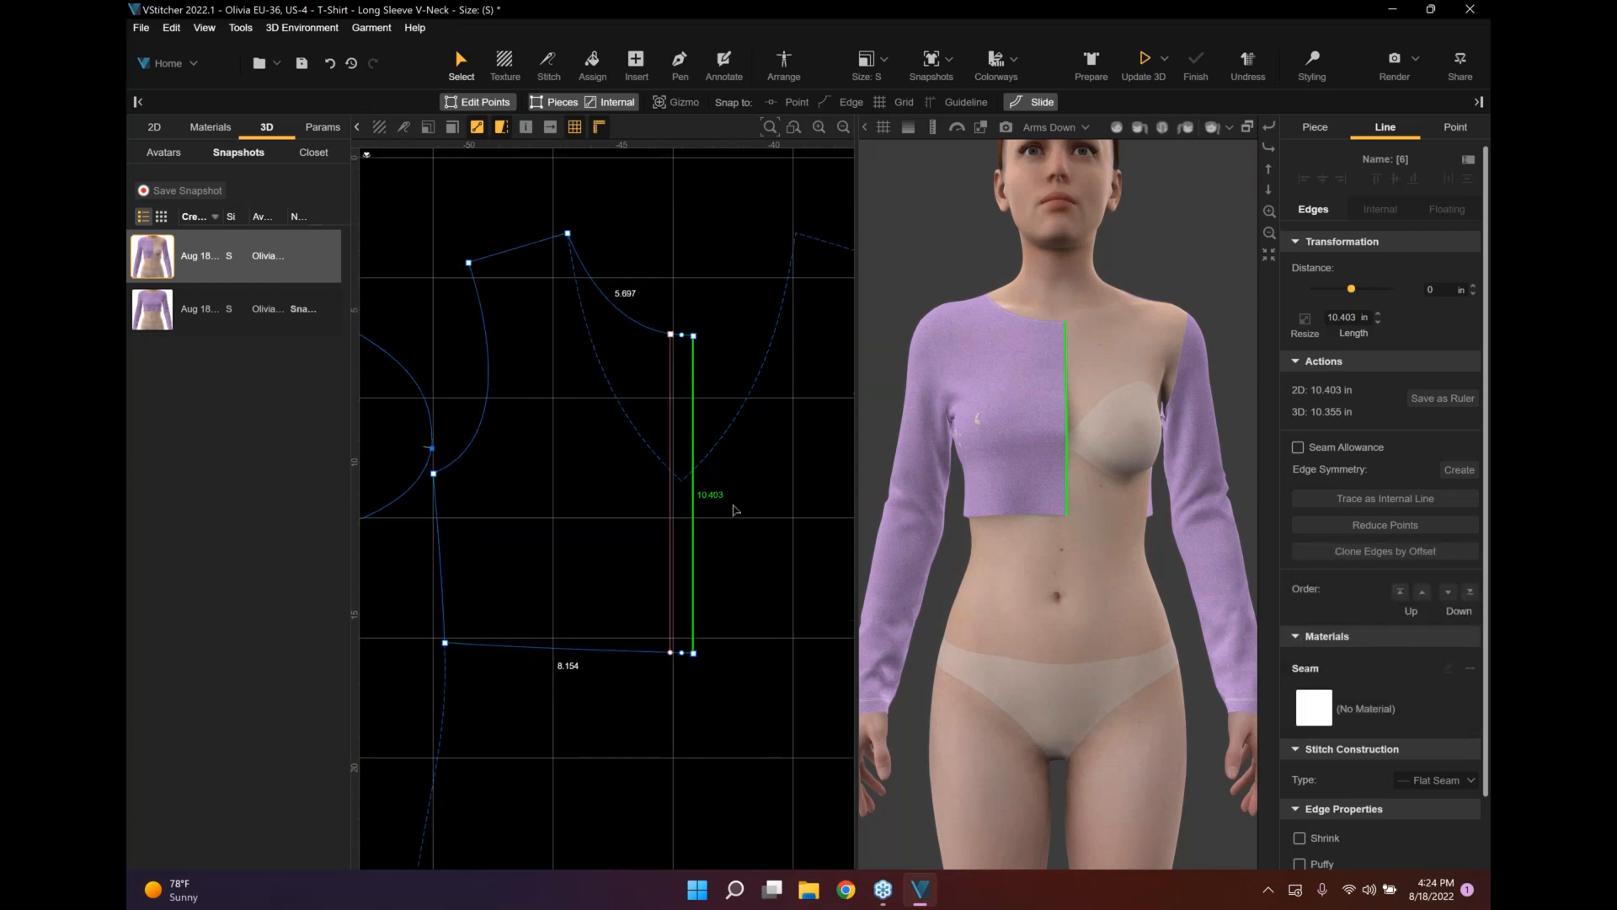
{"action": "scroll", "coordinate": [838, 375], "scroll_direction": "up", "scroll_amount": 1}
{"action": "scroll", "coordinate": [837, 381], "scroll_direction": "left", "scroll_amount": 2}
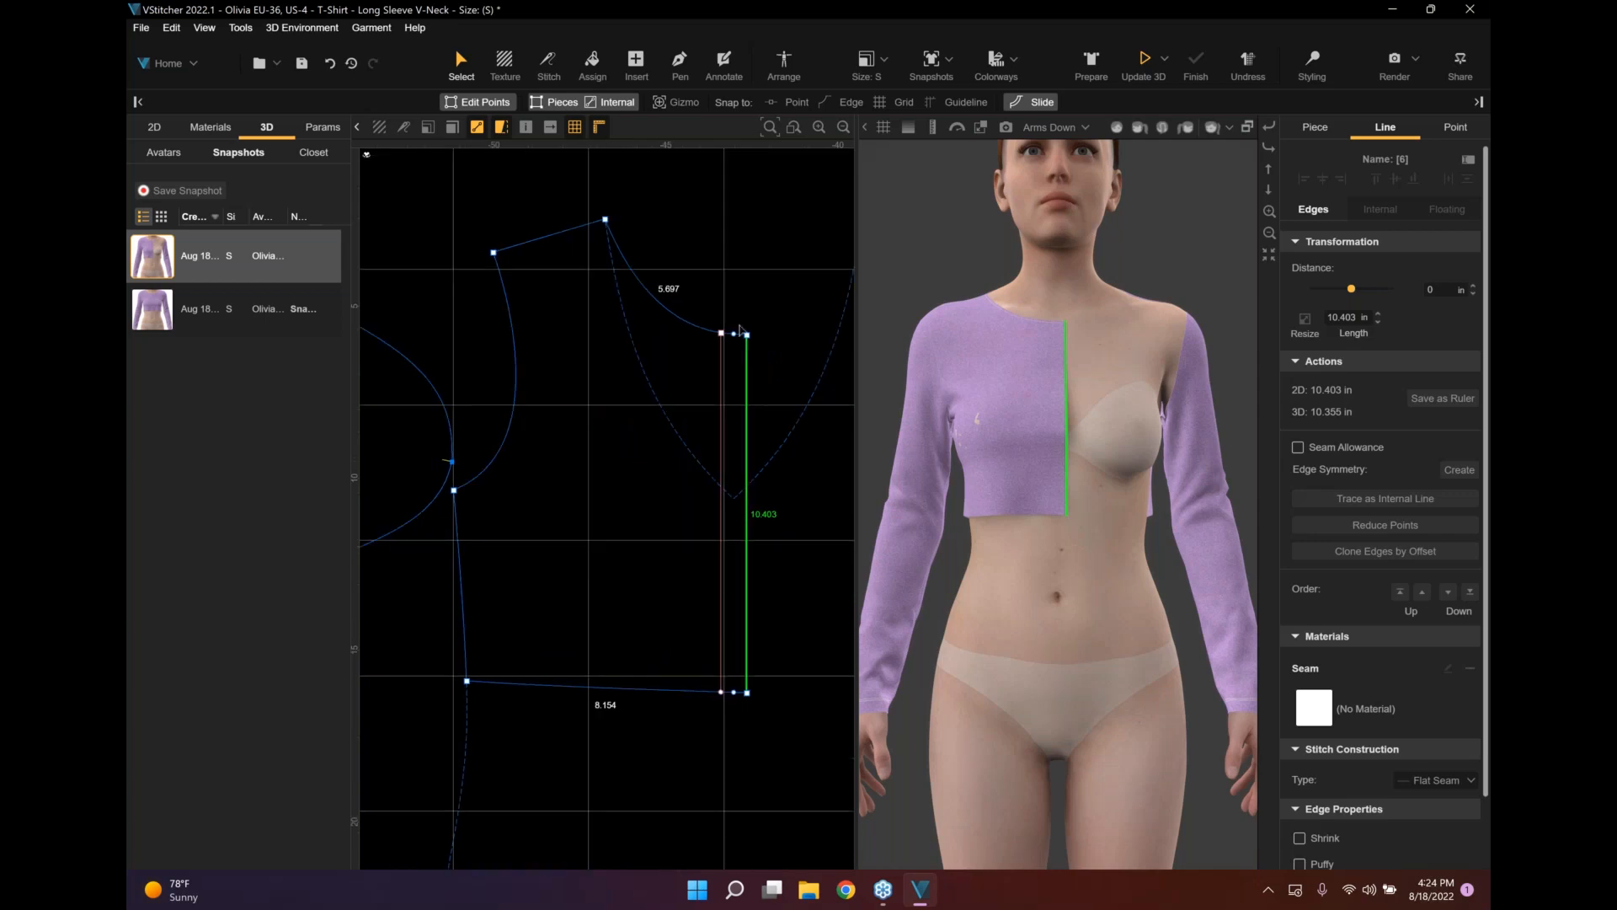
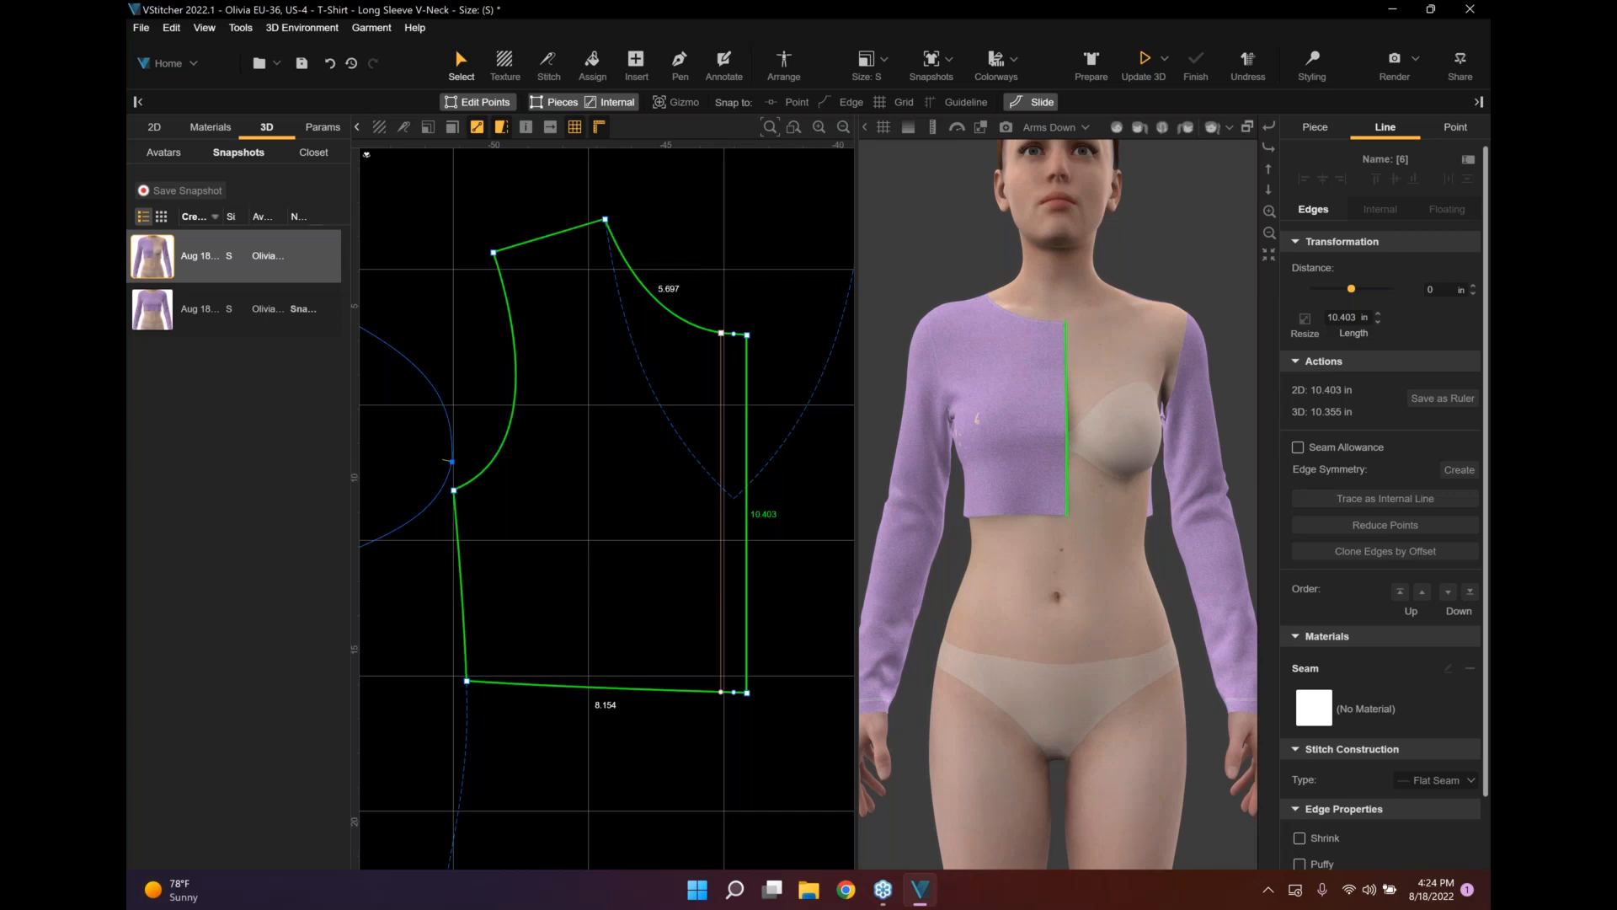
Slice the front piece along the cloned internal line and move the placket strip about 0.61 in away from the body.
{"action": "middle_click_drag", "start_coordinate": [726, 461], "coordinate": [674, 463]}
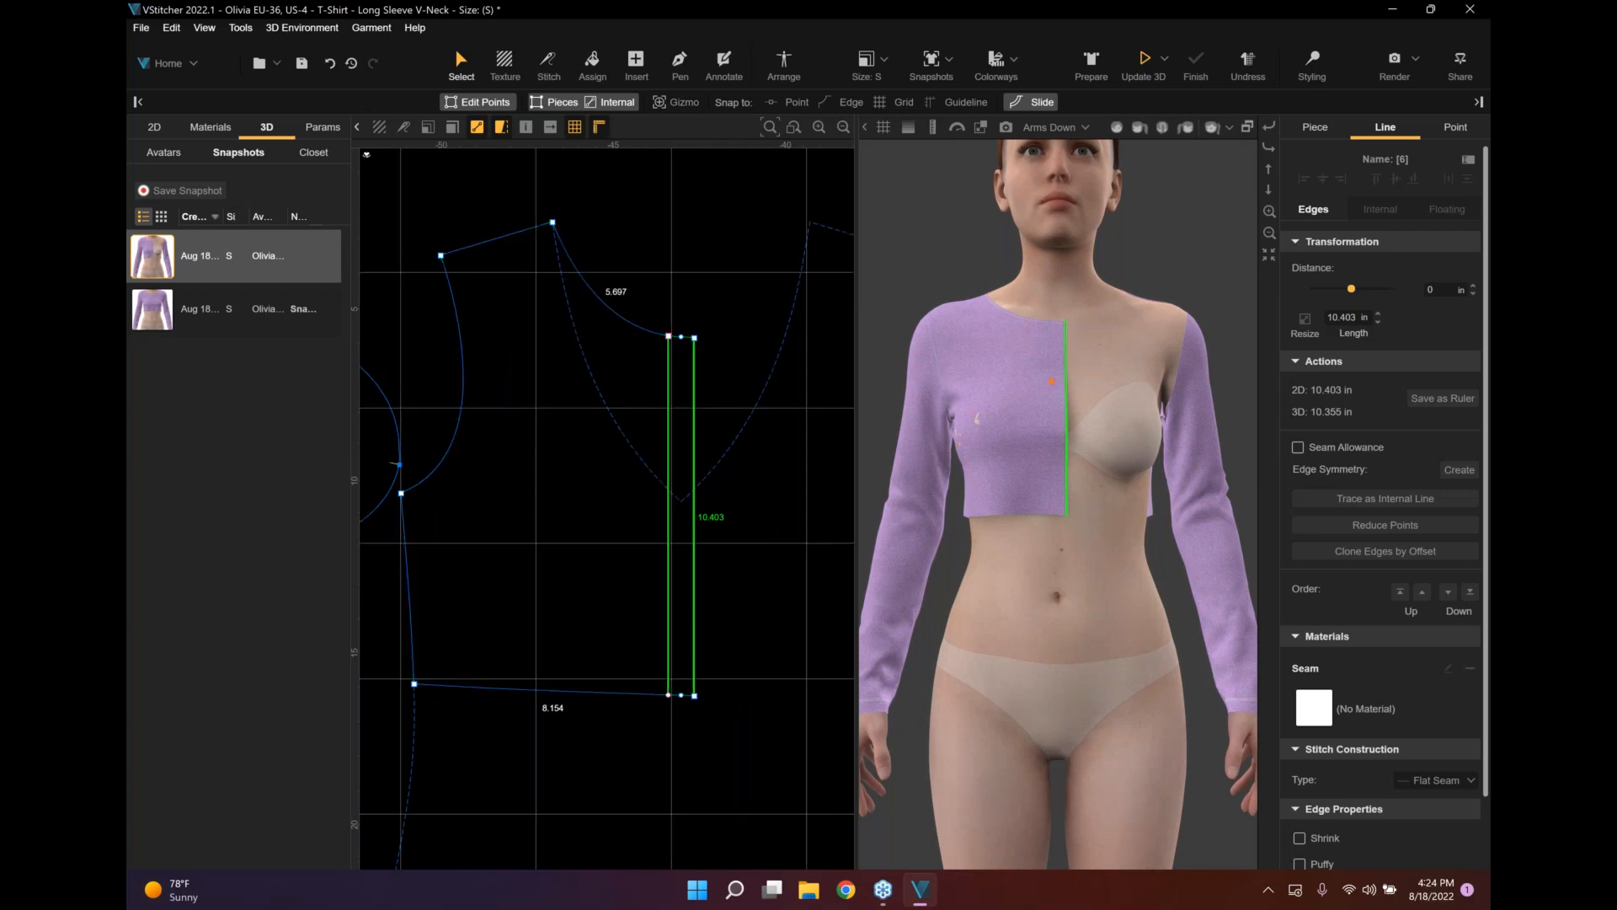
{"action": "left_click", "coordinate": [669, 464]}
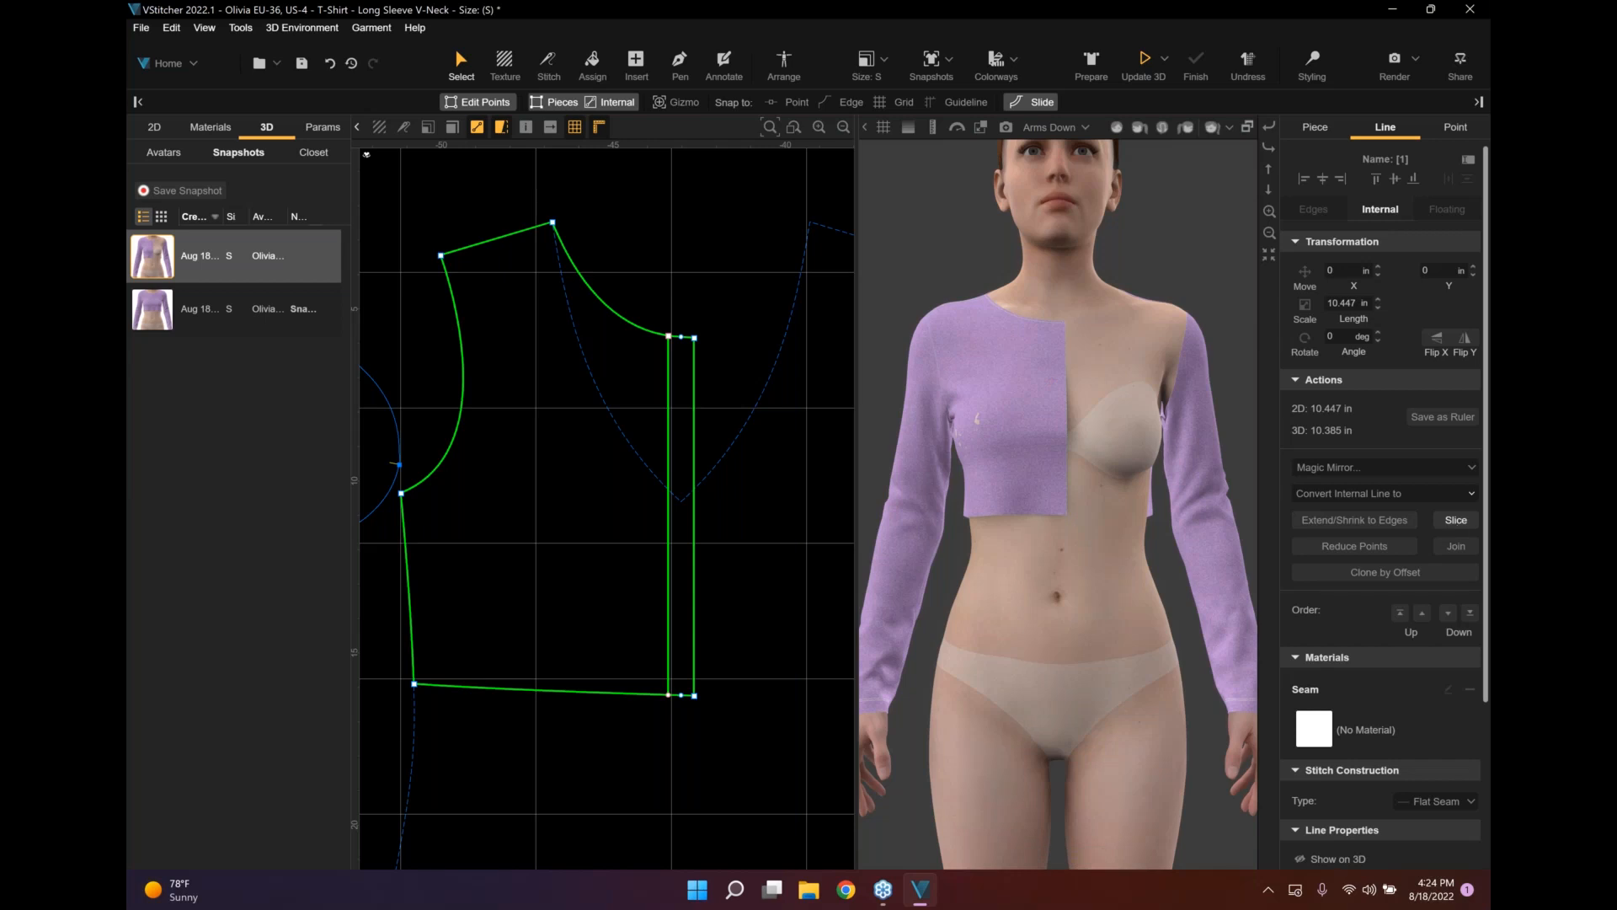
{"action": "left_click", "coordinate": [1457, 519]}
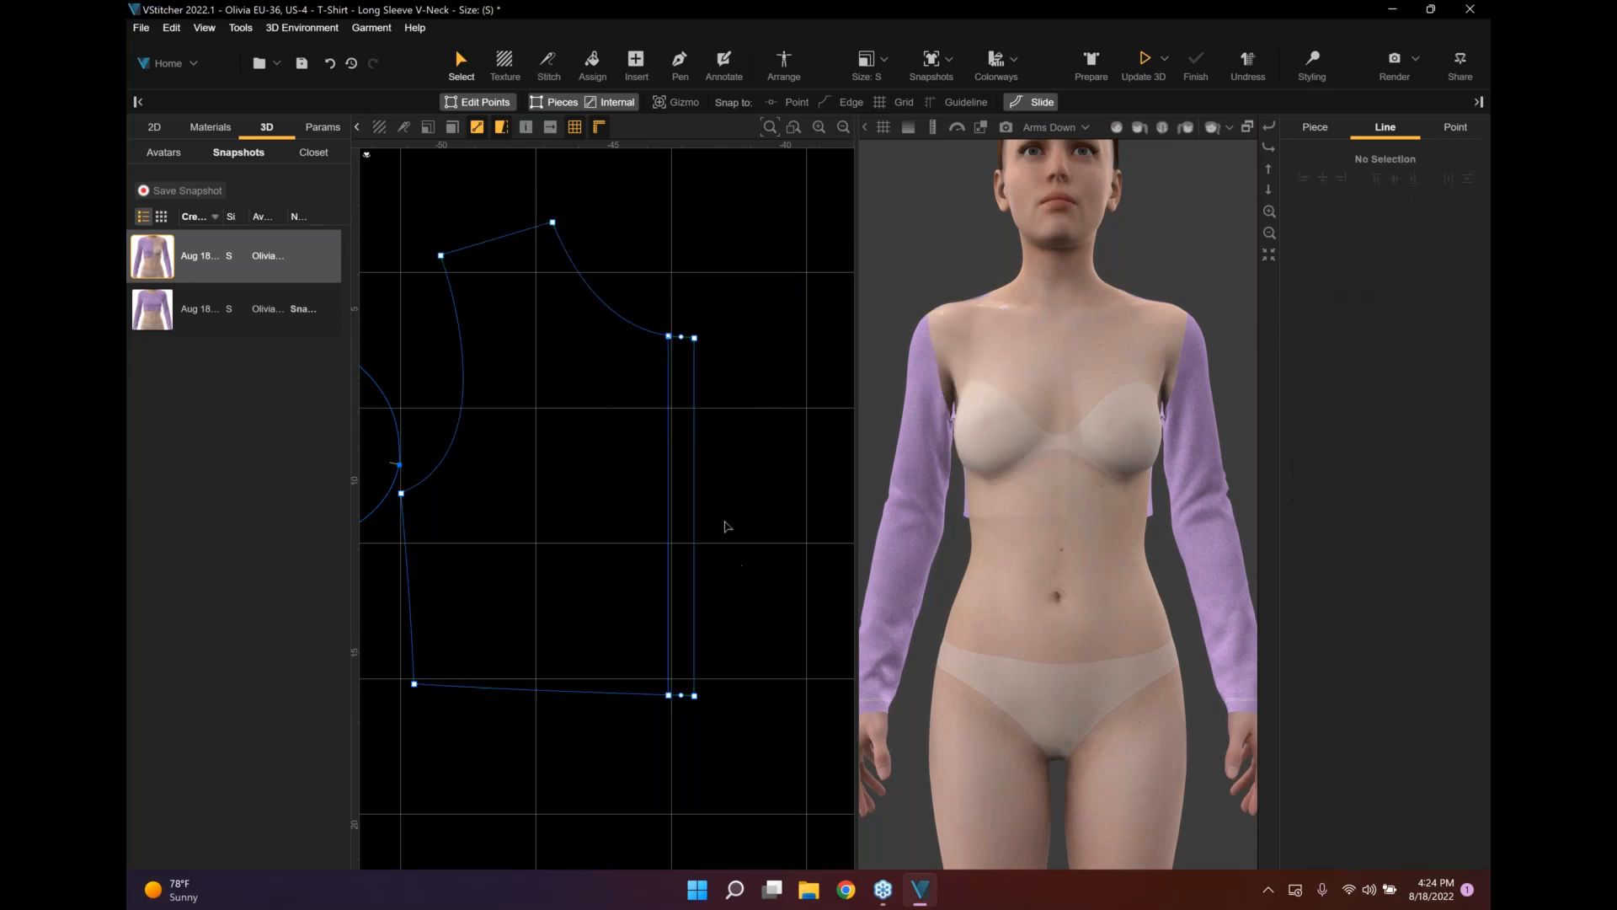
{"action": "left_click_drag", "start_coordinate": [685, 463], "coordinate": [707, 464]}
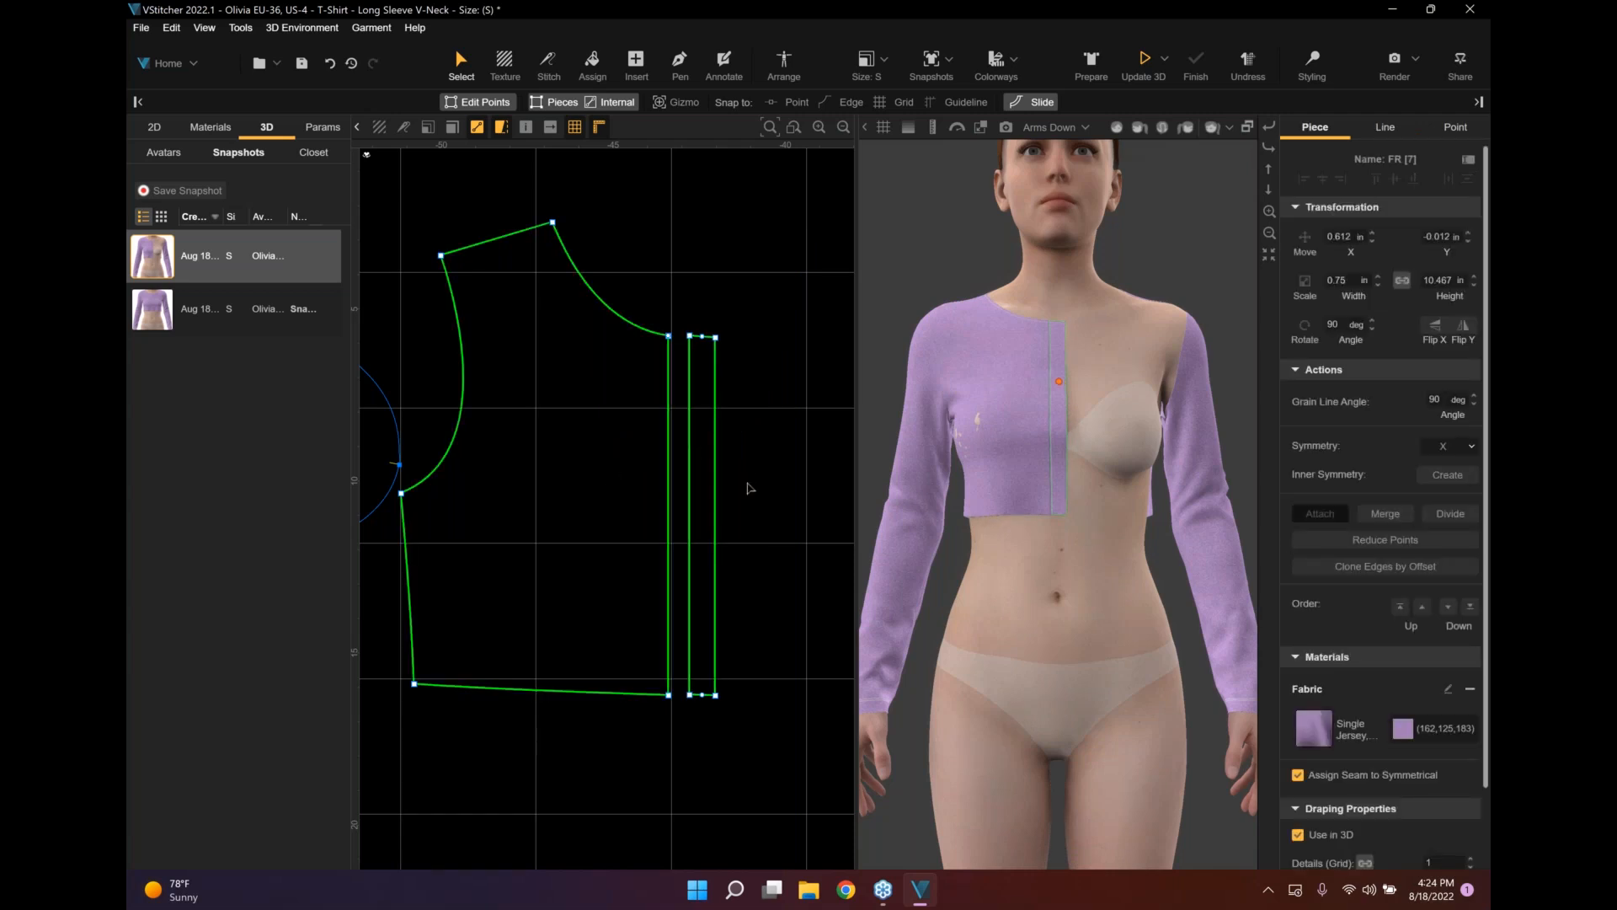
{"action": "middle_click_drag", "start_coordinate": [742, 485], "coordinate": [718, 485]}
Set the Details (Grid) width and height to 0.7 for the sleeves, front, placket strip and back pieces together.
{"action": "scroll", "coordinate": [739, 486], "scroll_direction": "down", "scroll_amount": 6}
{"action": "middle_click_drag", "start_coordinate": [768, 534], "coordinate": [646, 527]}
{"action": "scroll", "coordinate": [688, 515], "scroll_direction": "down", "scroll_amount": 3}
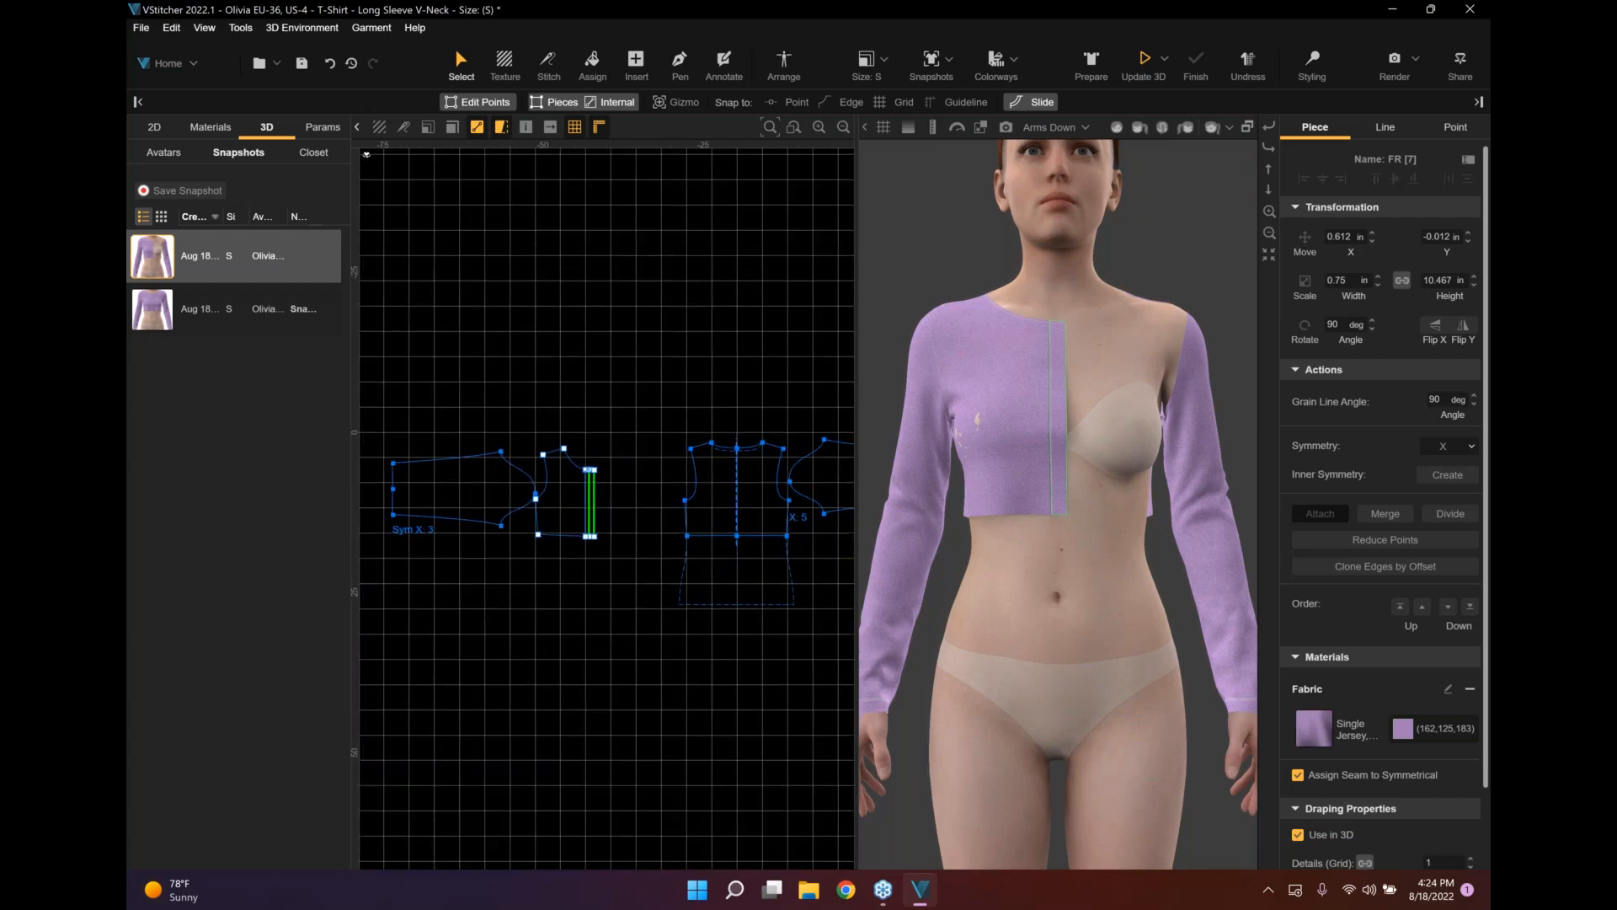
{"action": "scroll", "coordinate": [621, 527], "scroll_direction": "up", "scroll_amount": 1}
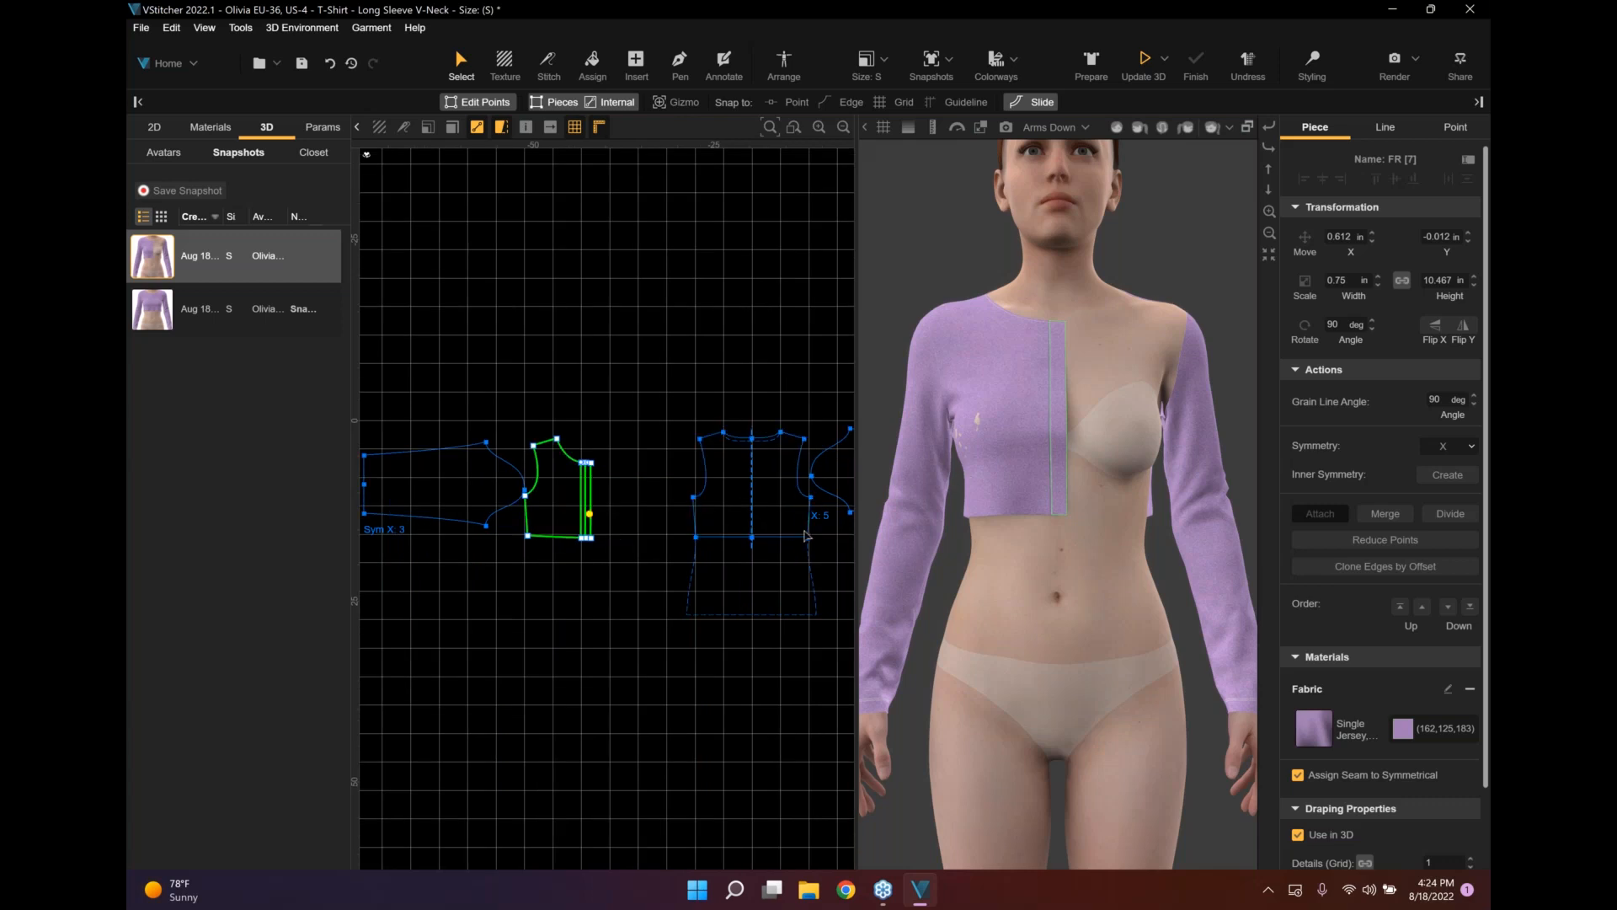
{"action": "scroll", "coordinate": [468, 500], "scroll_direction": "up", "scroll_amount": 1}
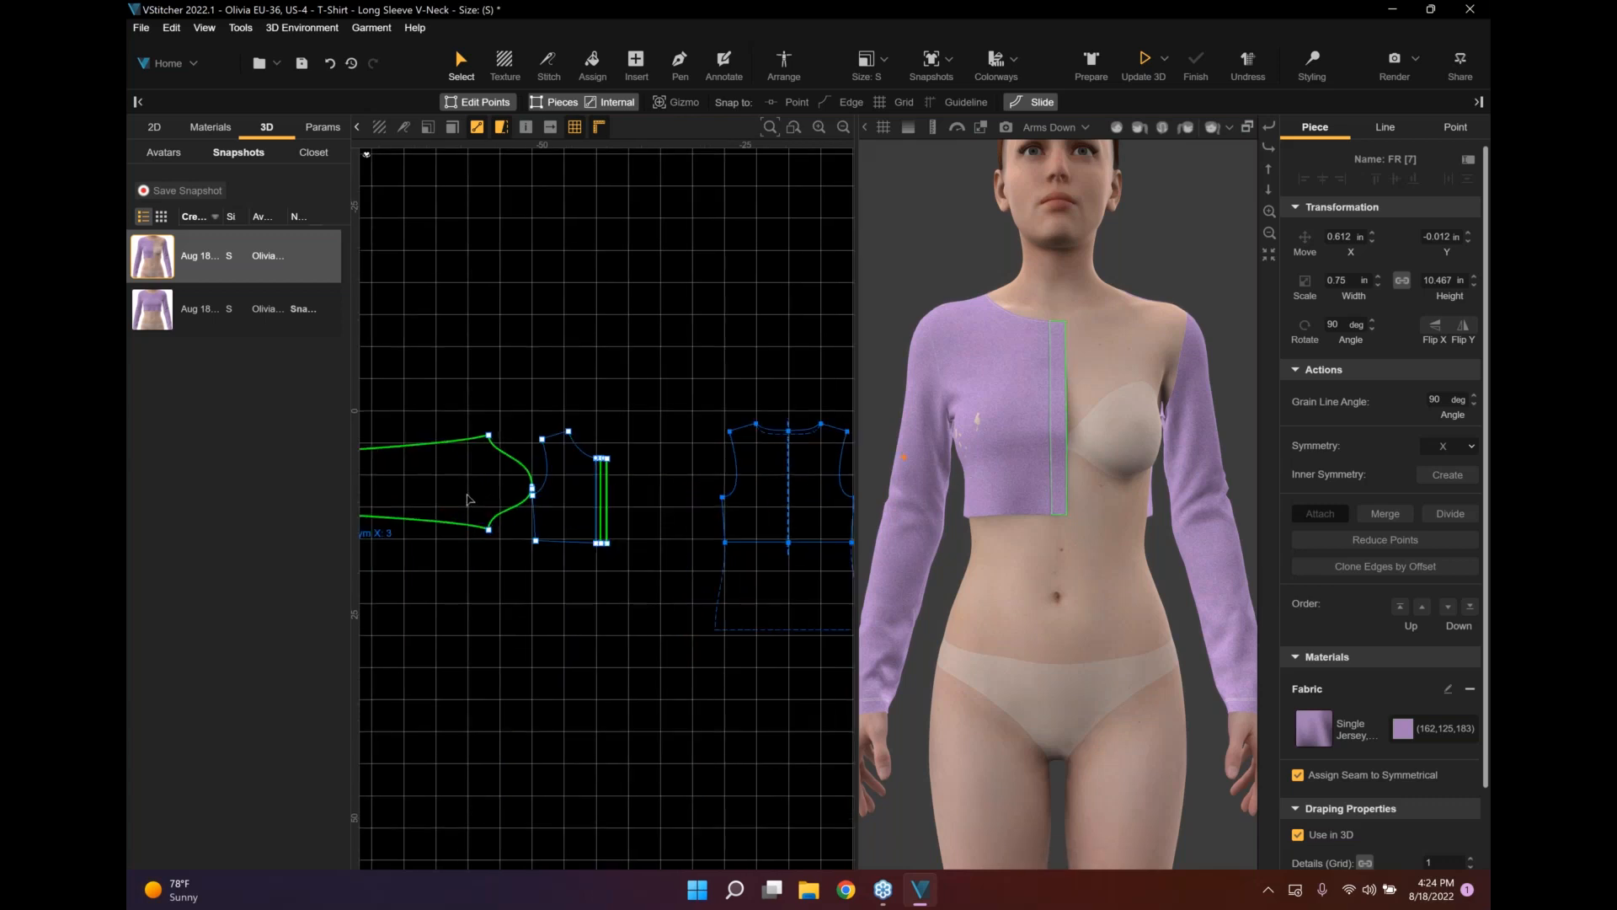
{"action": "left_click", "coordinate": [468, 500]}
{"action": "scroll", "coordinate": [1434, 811], "scroll_direction": "down", "scroll_amount": 1}
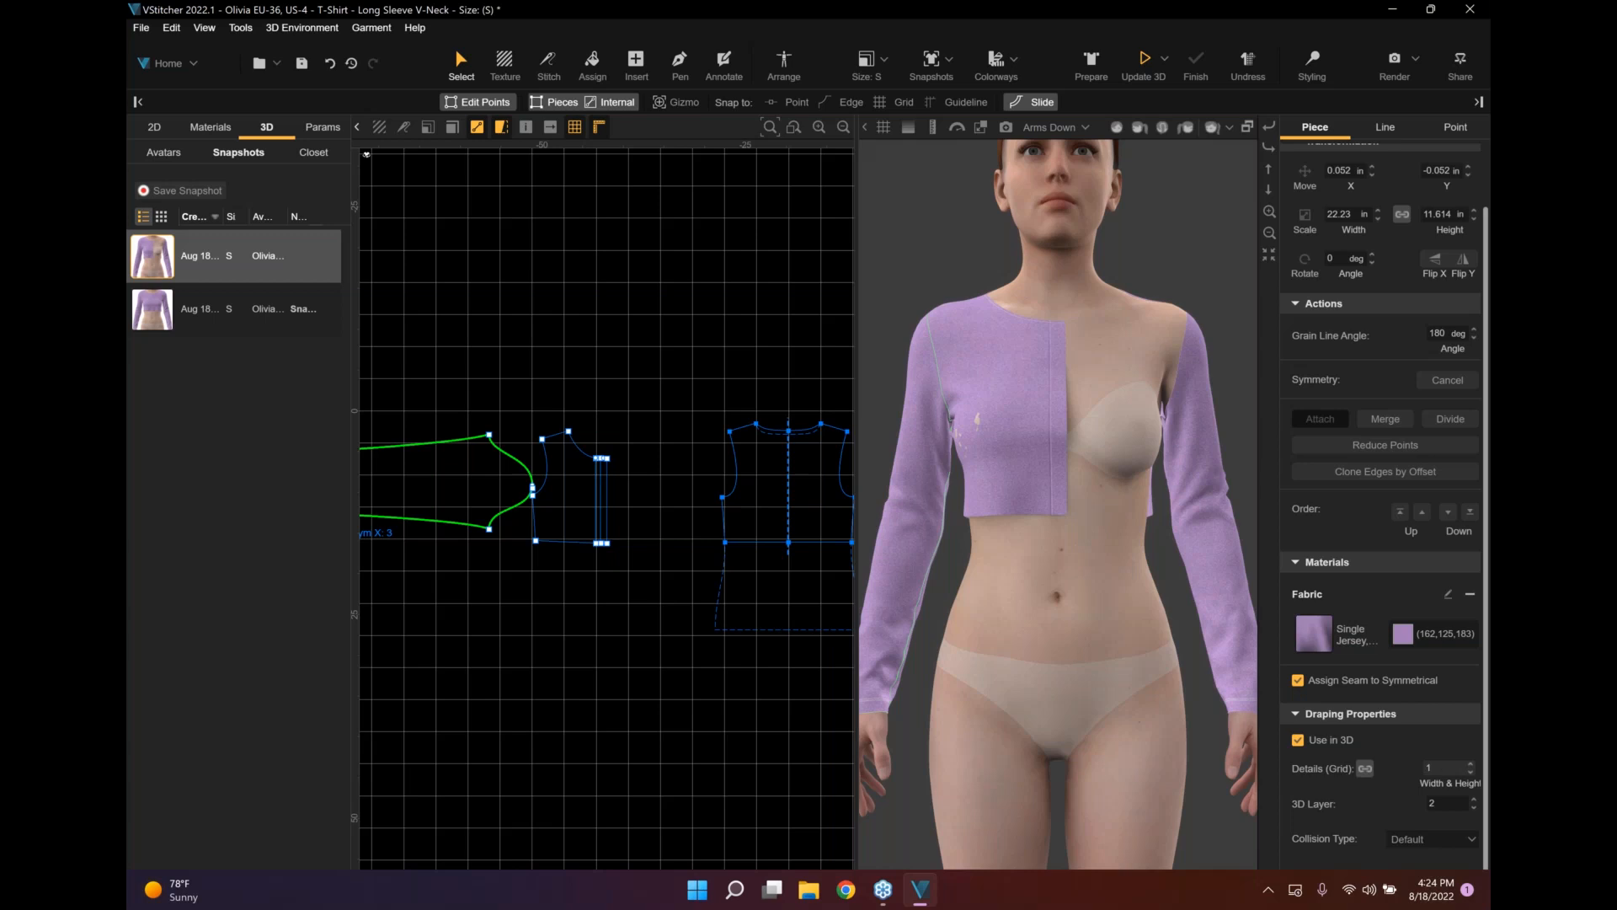
{"action": "scroll", "coordinate": [529, 516], "scroll_direction": "up", "scroll_amount": 1}
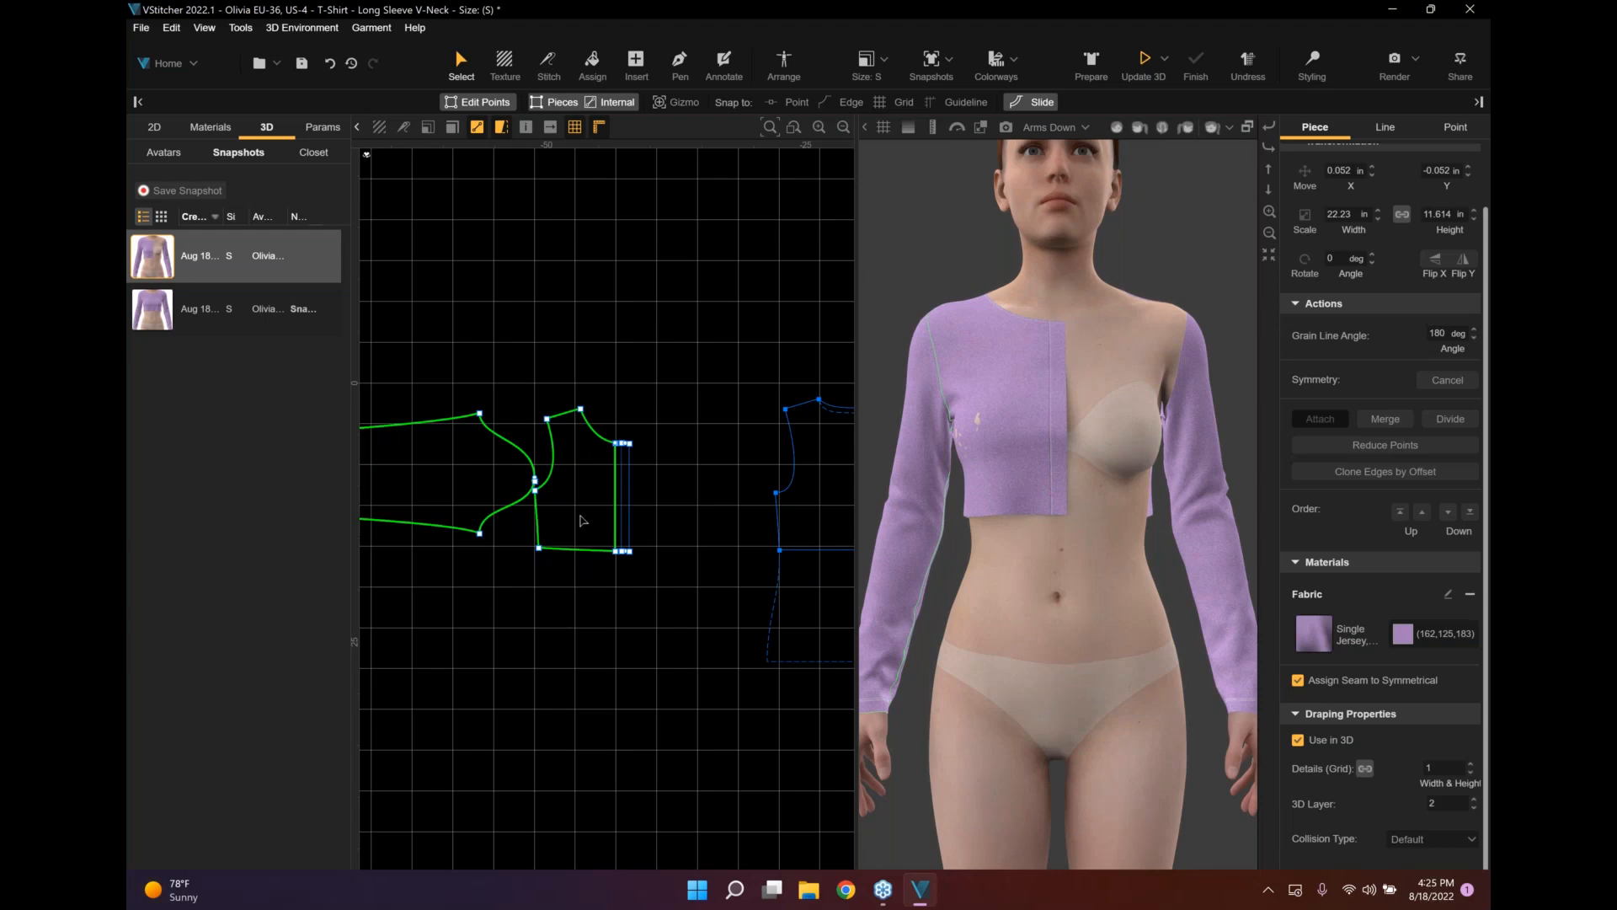
{"action": "middle_click_drag", "start_coordinate": [692, 495], "coordinate": [564, 535]}
{"action": "left_click", "coordinate": [779, 532], "text": "shift"}
{"action": "middle_click_drag", "start_coordinate": [683, 358], "coordinate": [554, 326]}
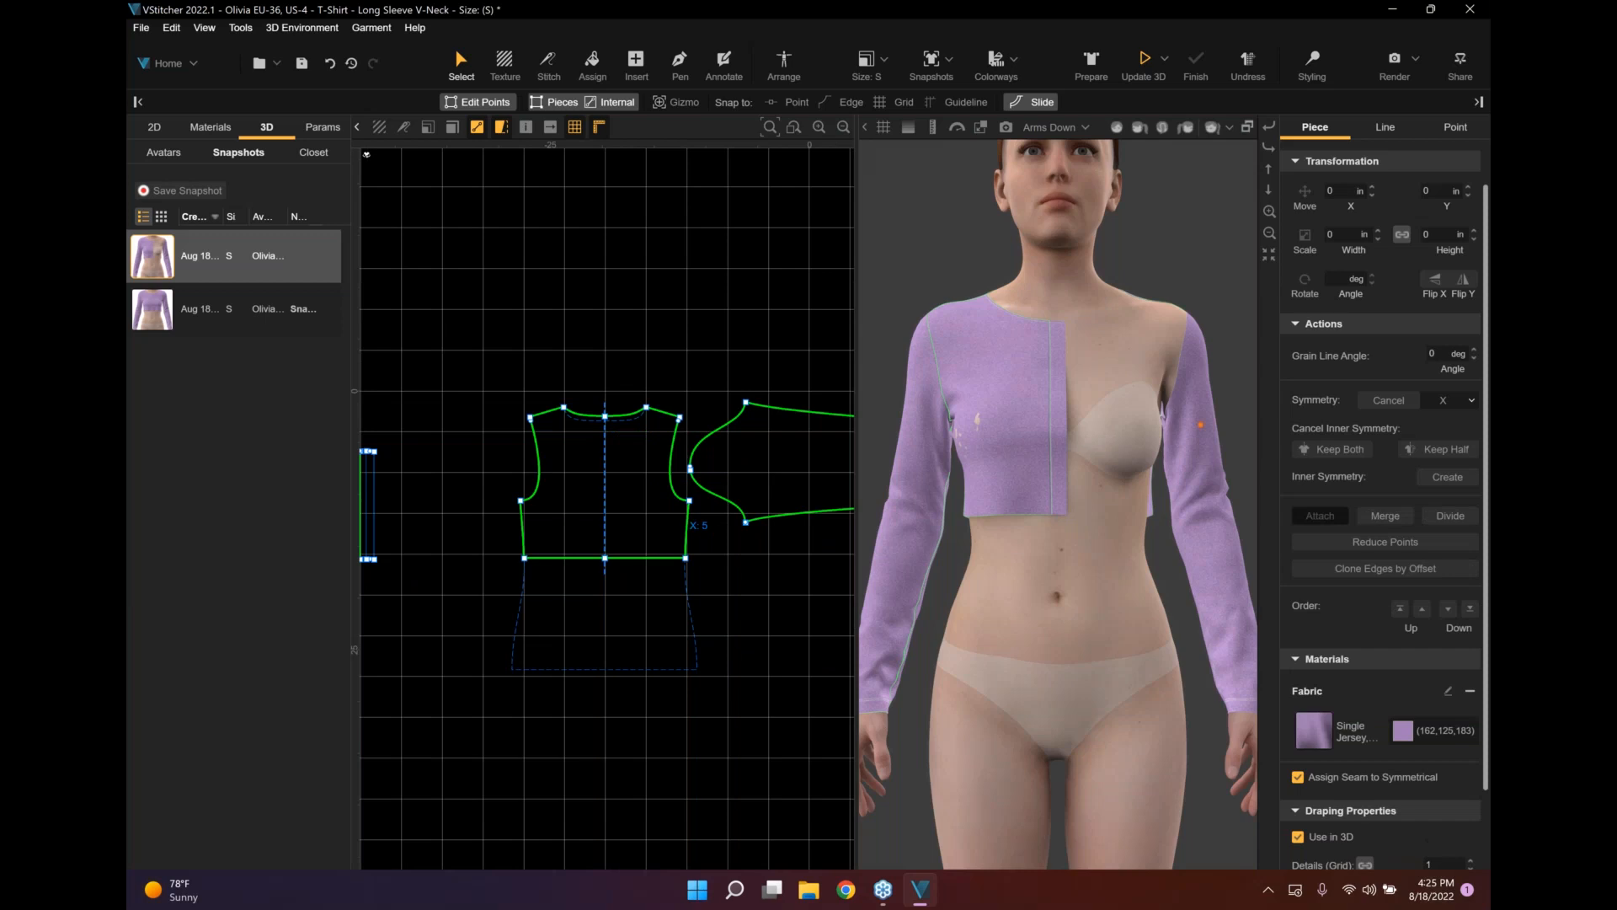
{"action": "scroll", "coordinate": [1437, 769], "scroll_direction": "down", "scroll_amount": 2}
{"action": "left_click", "coordinate": [1430, 767]}
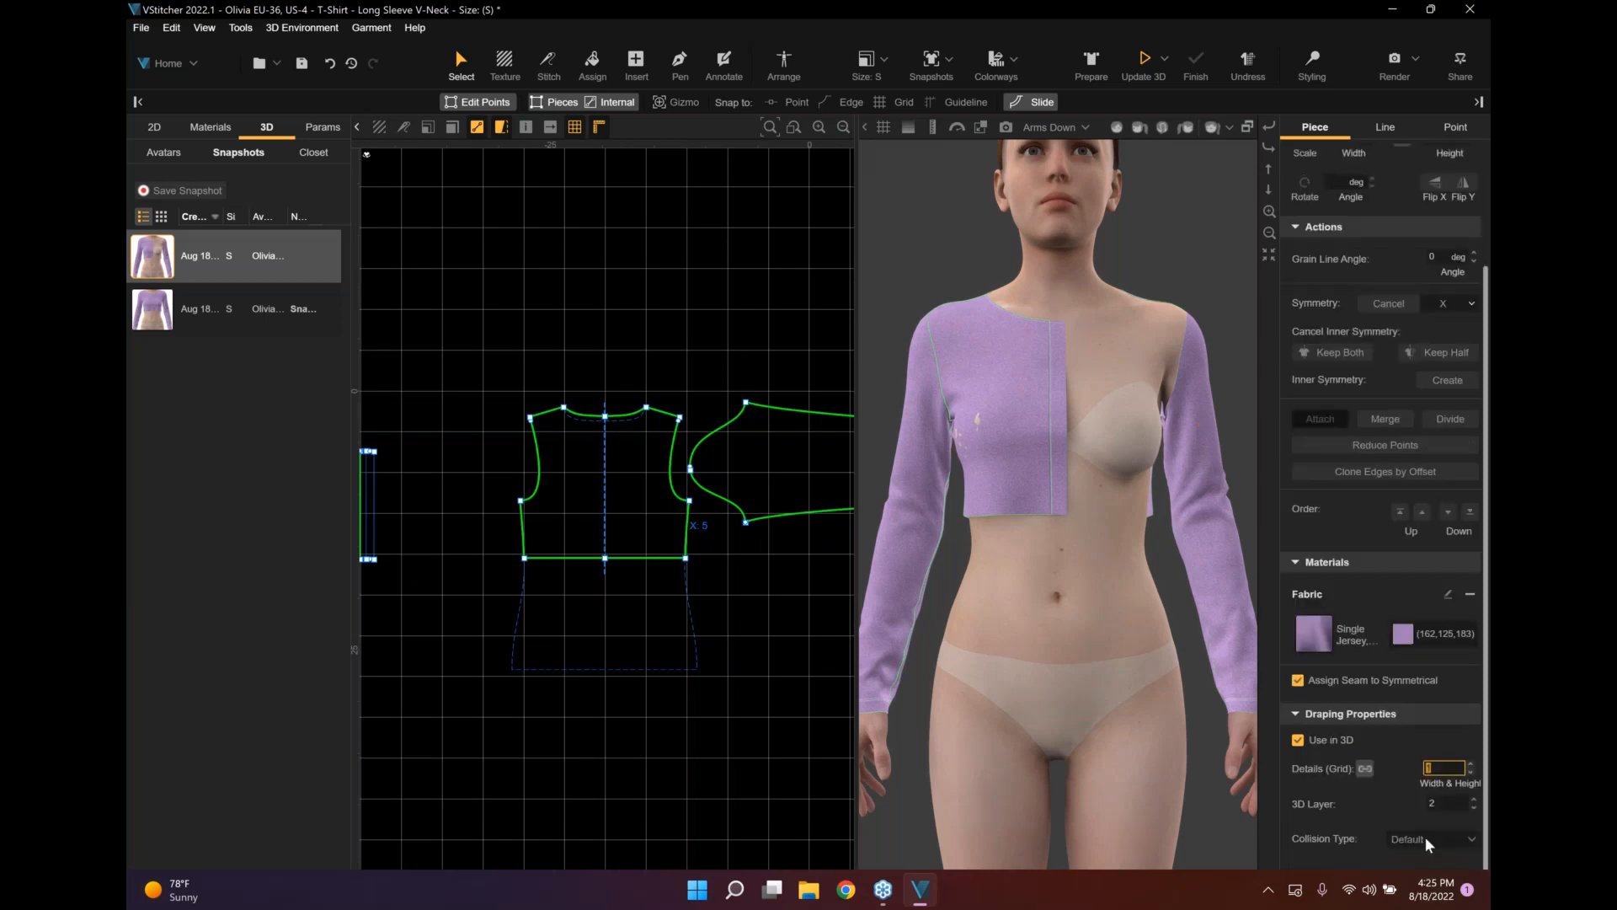
{"action": "type", "text": "0.7"}
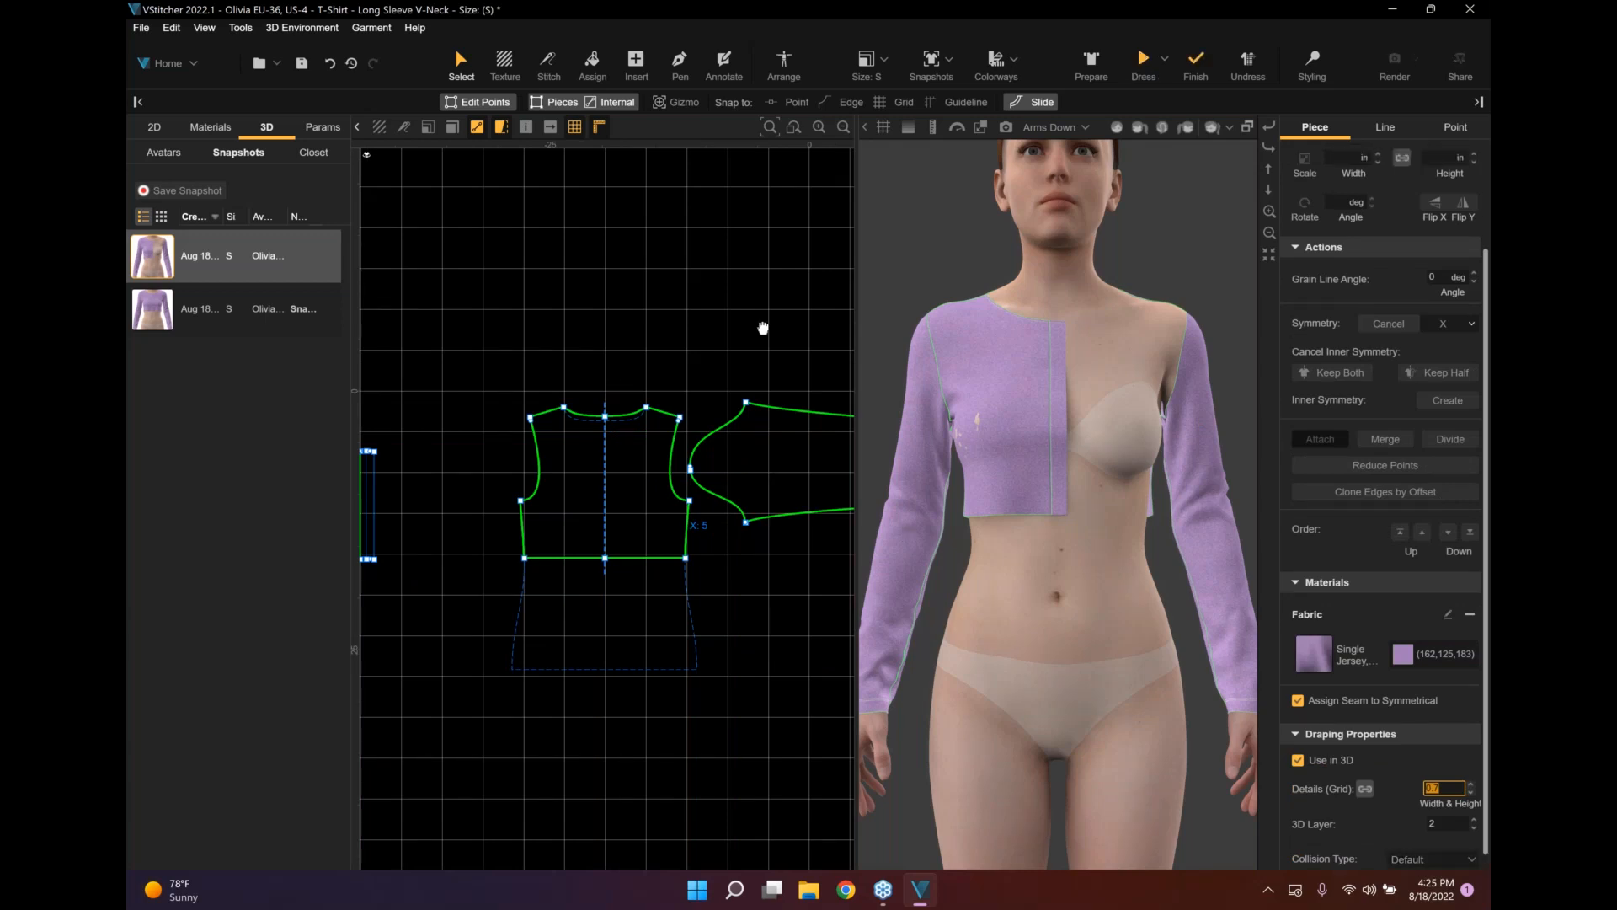
Create X-symmetric copies of the front body piece and its placket strip.
{"action": "middle_click_drag", "start_coordinate": [763, 327], "coordinate": [950, 299]}
{"action": "scroll", "coordinate": [662, 451], "scroll_direction": "up", "scroll_amount": 3}
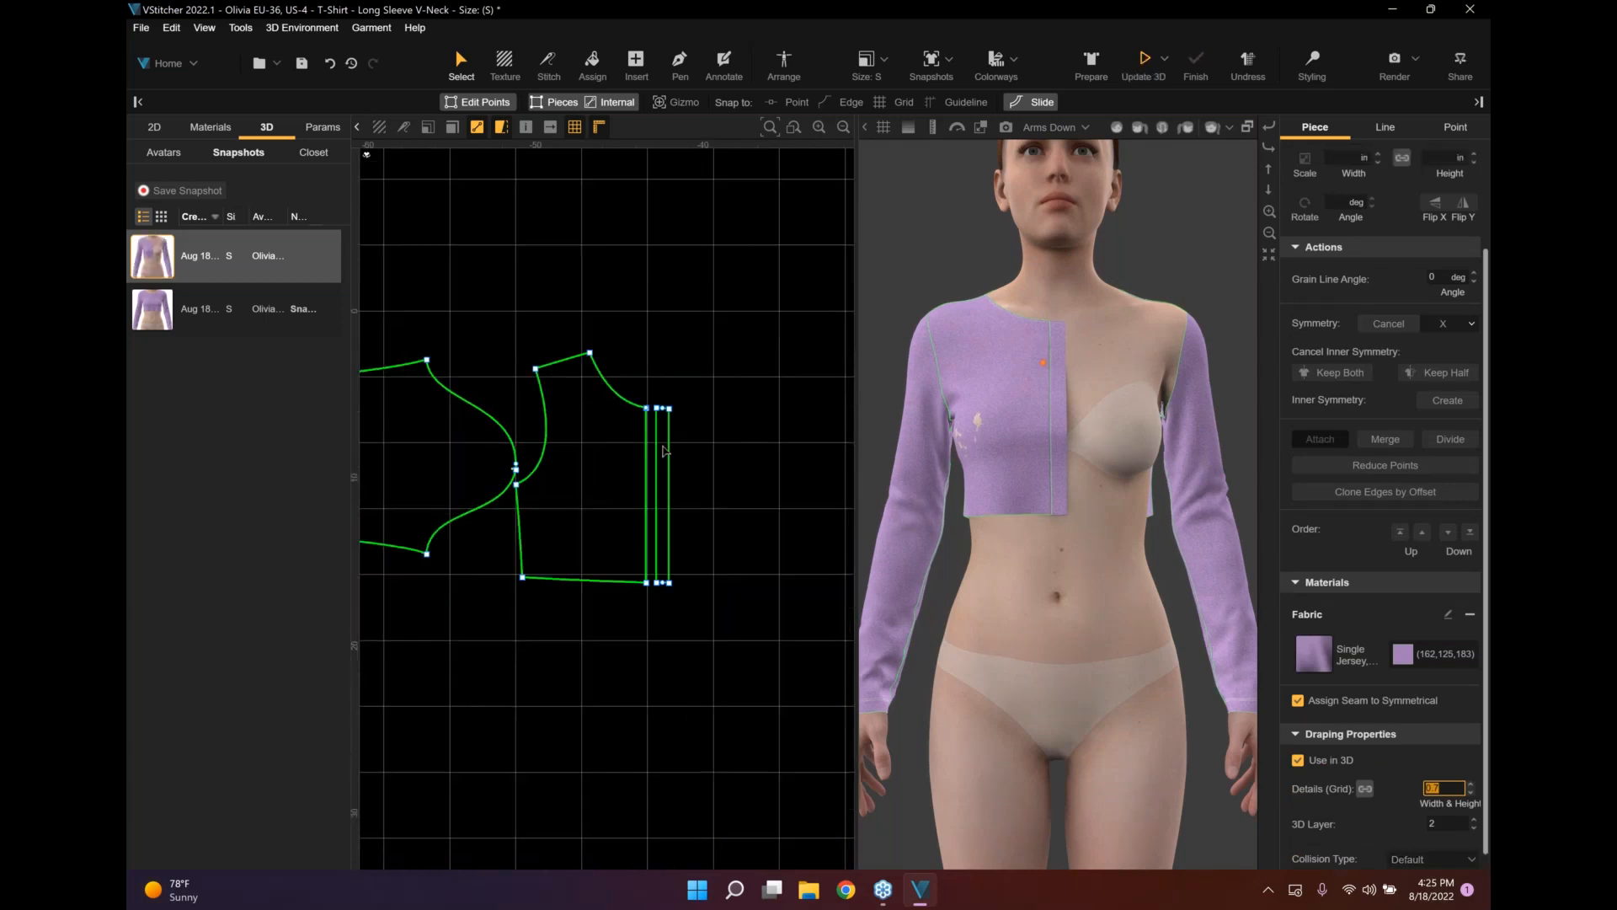
{"action": "left_click", "coordinate": [663, 471]}
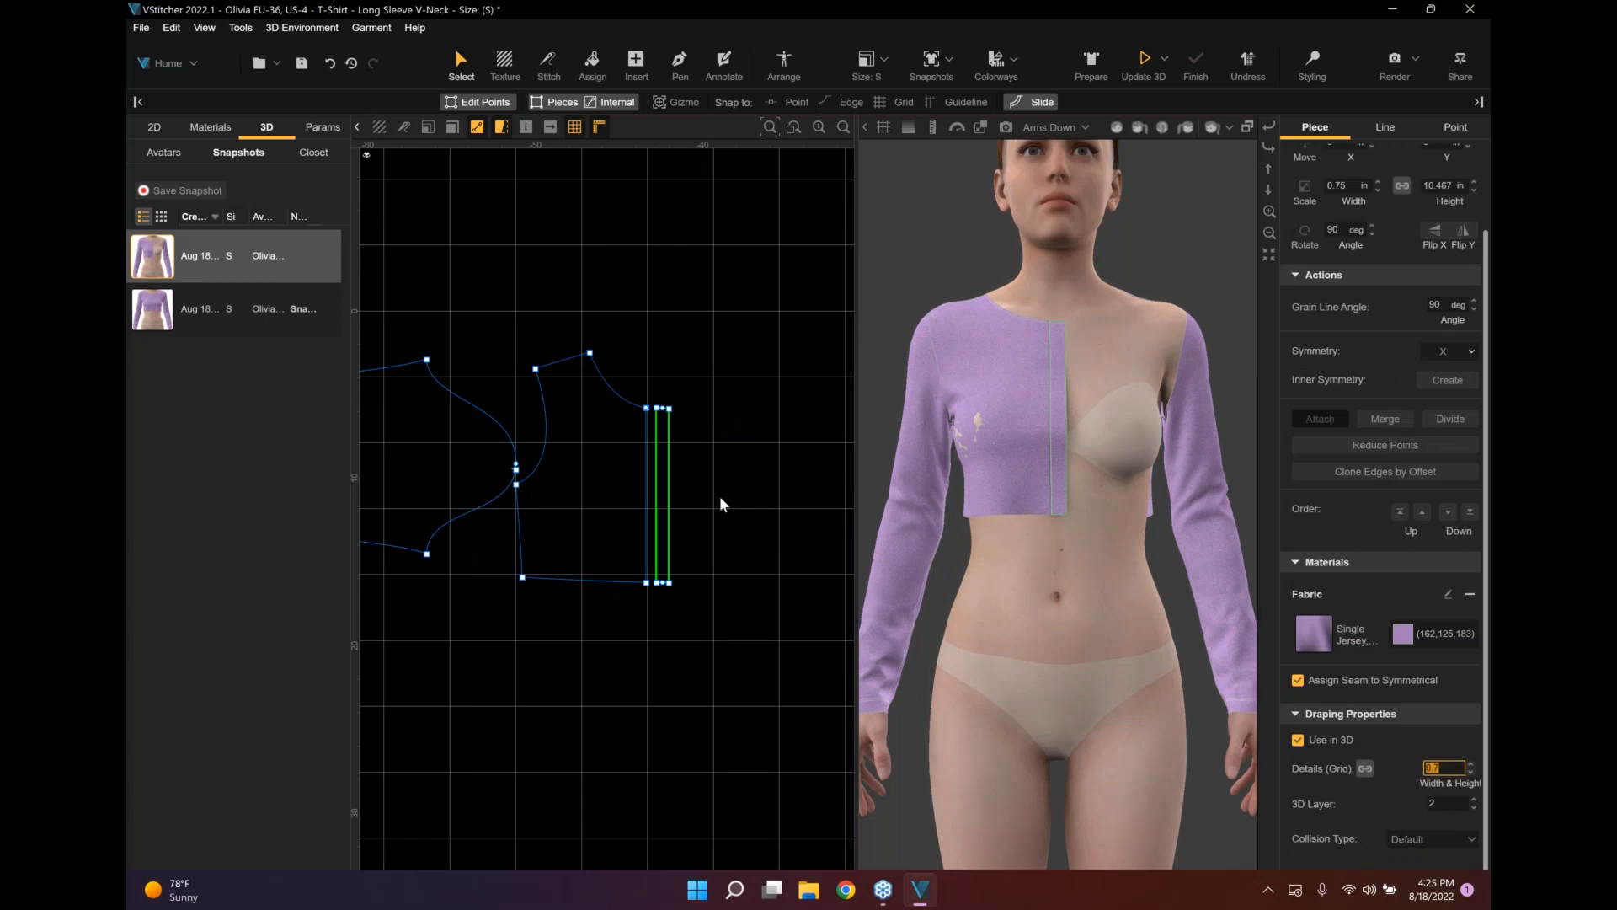
{"action": "scroll", "coordinate": [593, 566], "scroll_direction": "up", "scroll_amount": 1}
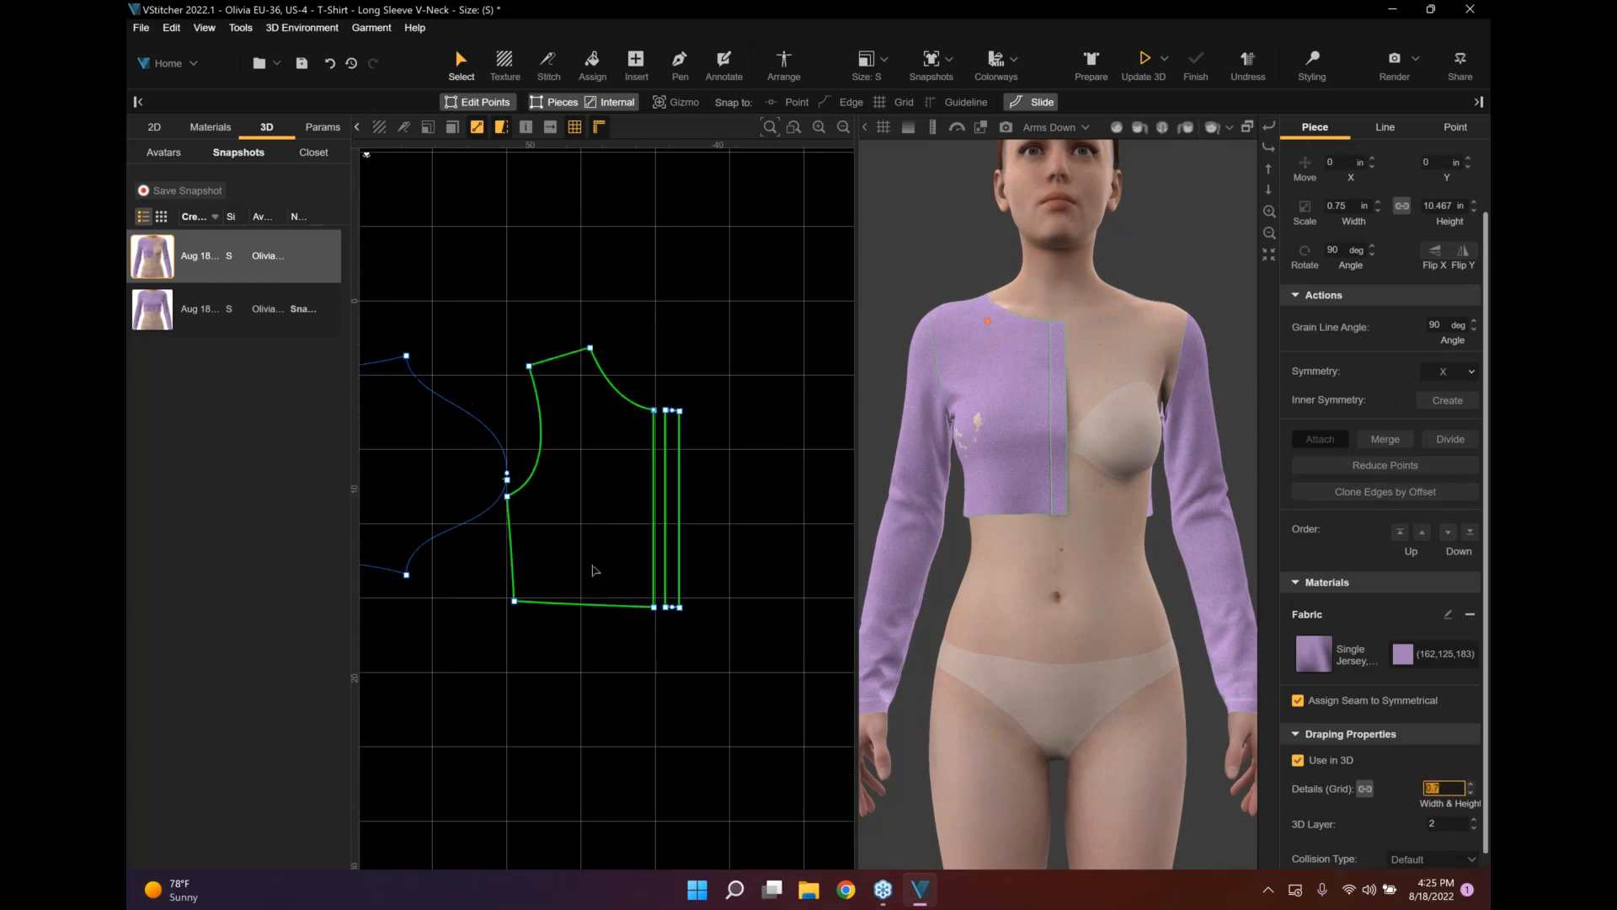
{"action": "middle_click_drag", "start_coordinate": [731, 437], "coordinate": [705, 469]}
{"action": "scroll", "coordinate": [650, 553], "scroll_direction": "up", "scroll_amount": 1}
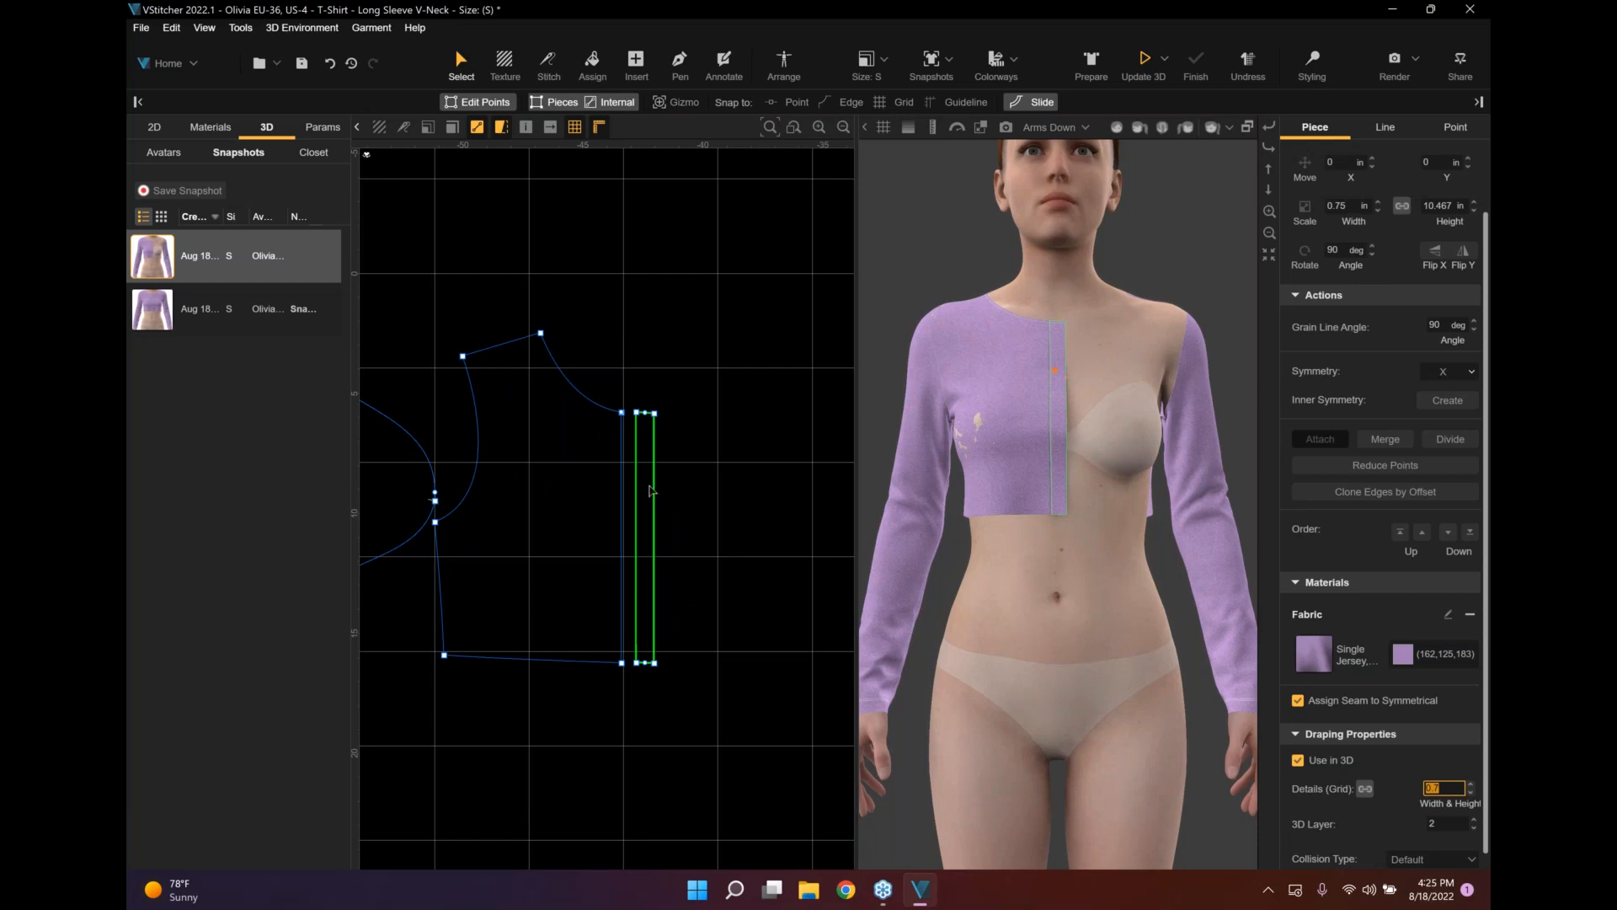
{"action": "left_click", "coordinate": [584, 502], "text": "shift"}
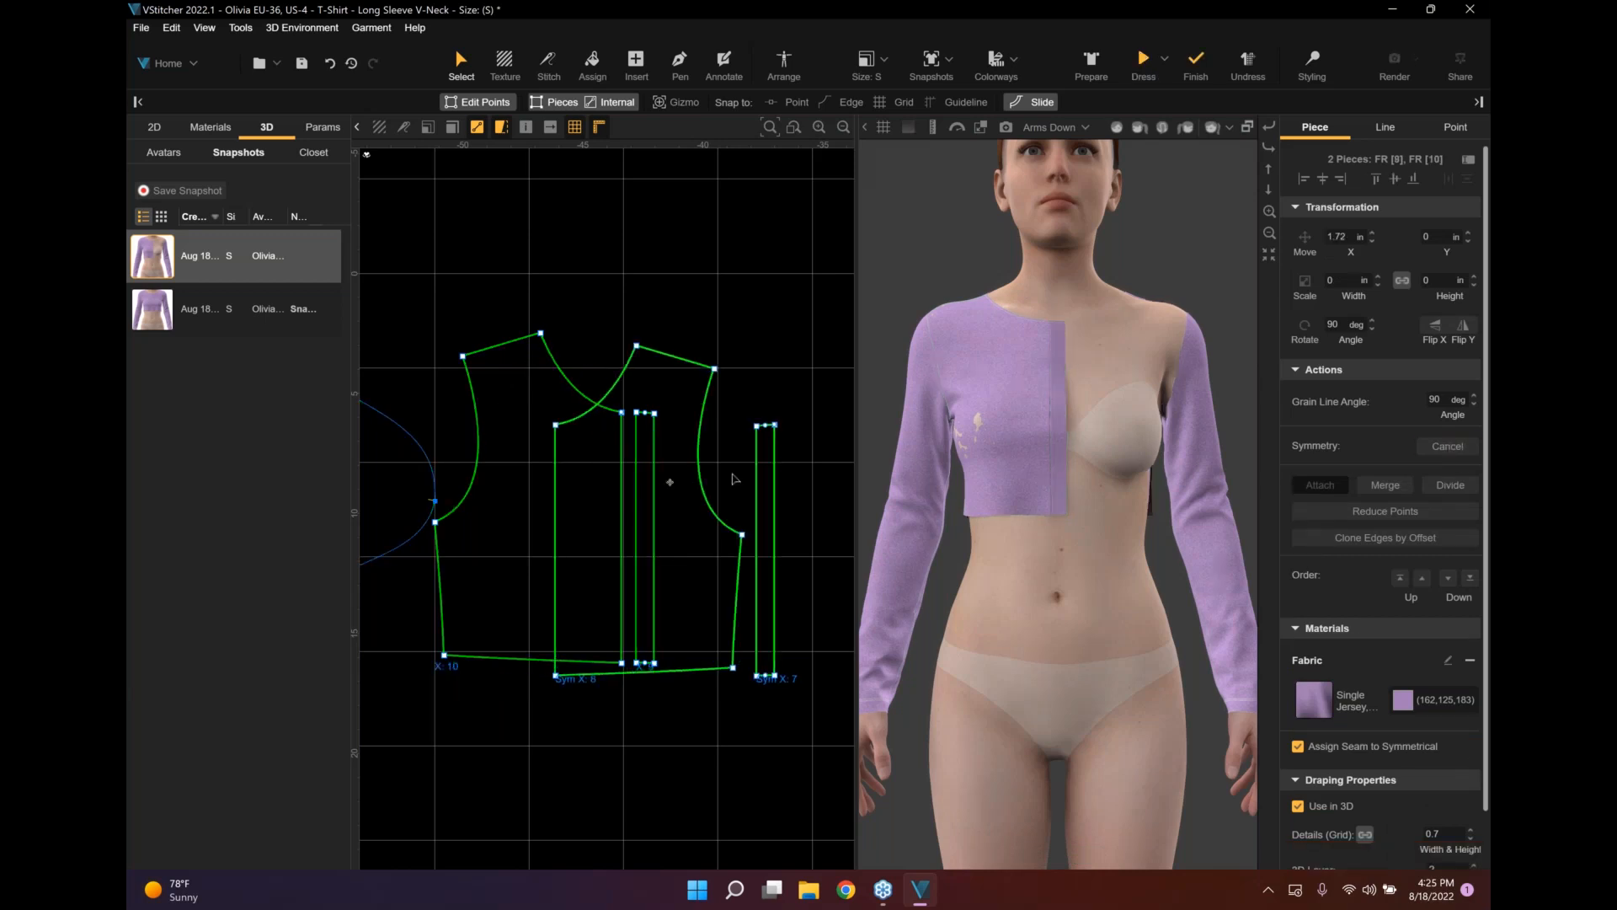
Place the mirrored front body opposite the original and move the mirrored placket strip about 9.85 in across, between the two fronts.
{"action": "middle_click_drag", "start_coordinate": [796, 574], "coordinate": [696, 574]}
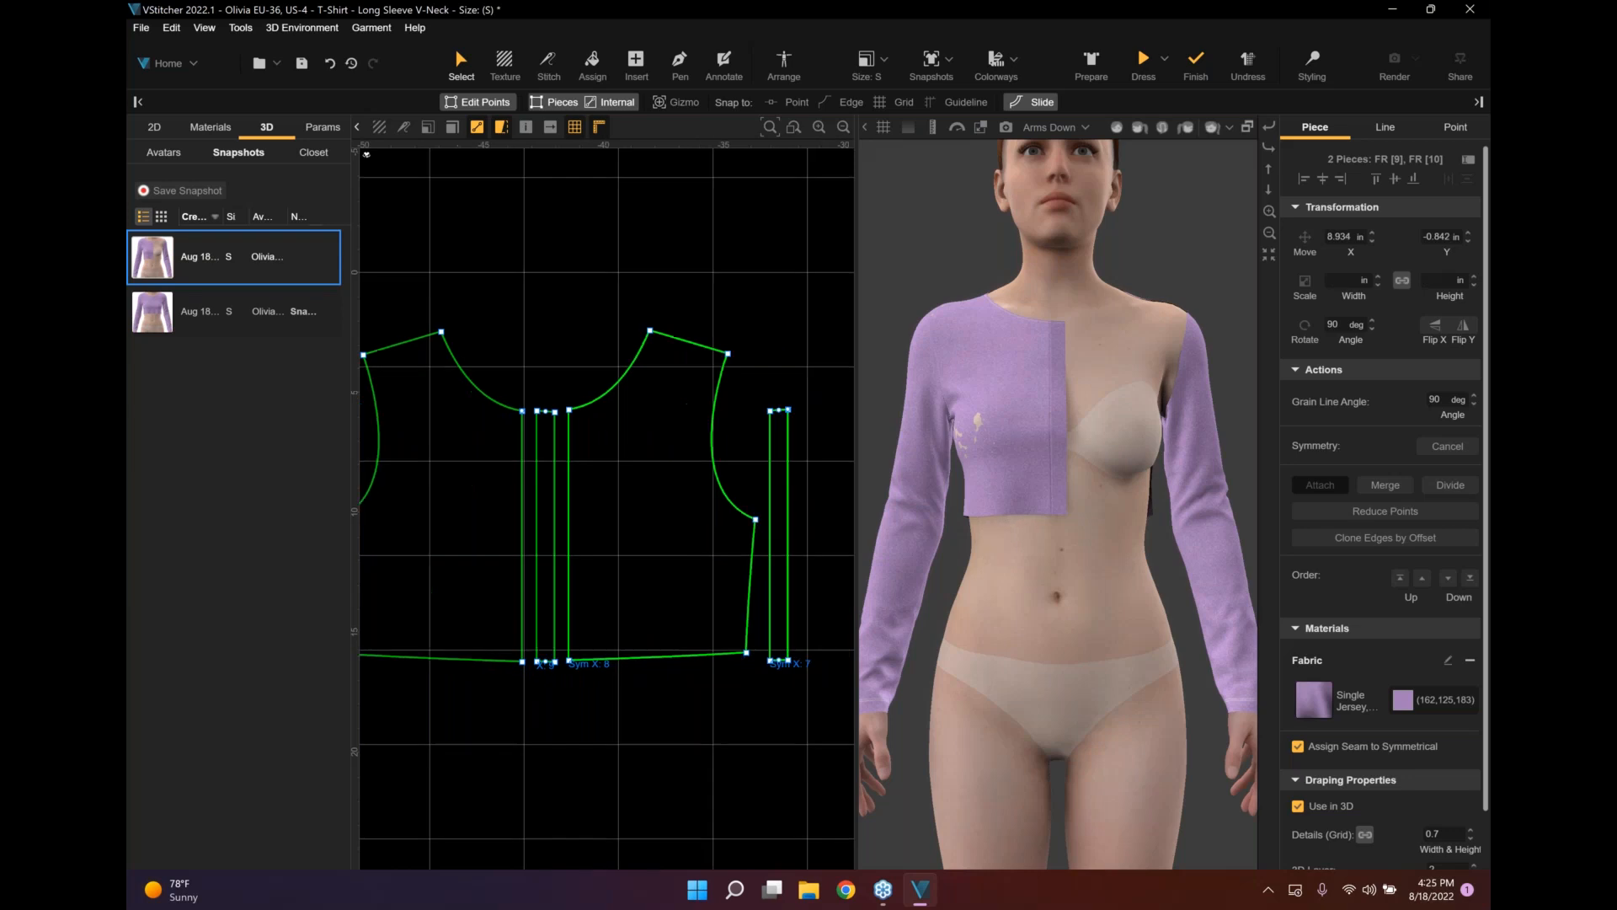
{"action": "left_click_drag", "start_coordinate": [697, 573], "coordinate": [743, 570]}
{"action": "left_click", "coordinate": [830, 512]}
{"action": "left_click_drag", "start_coordinate": [829, 516], "coordinate": [593, 516]}
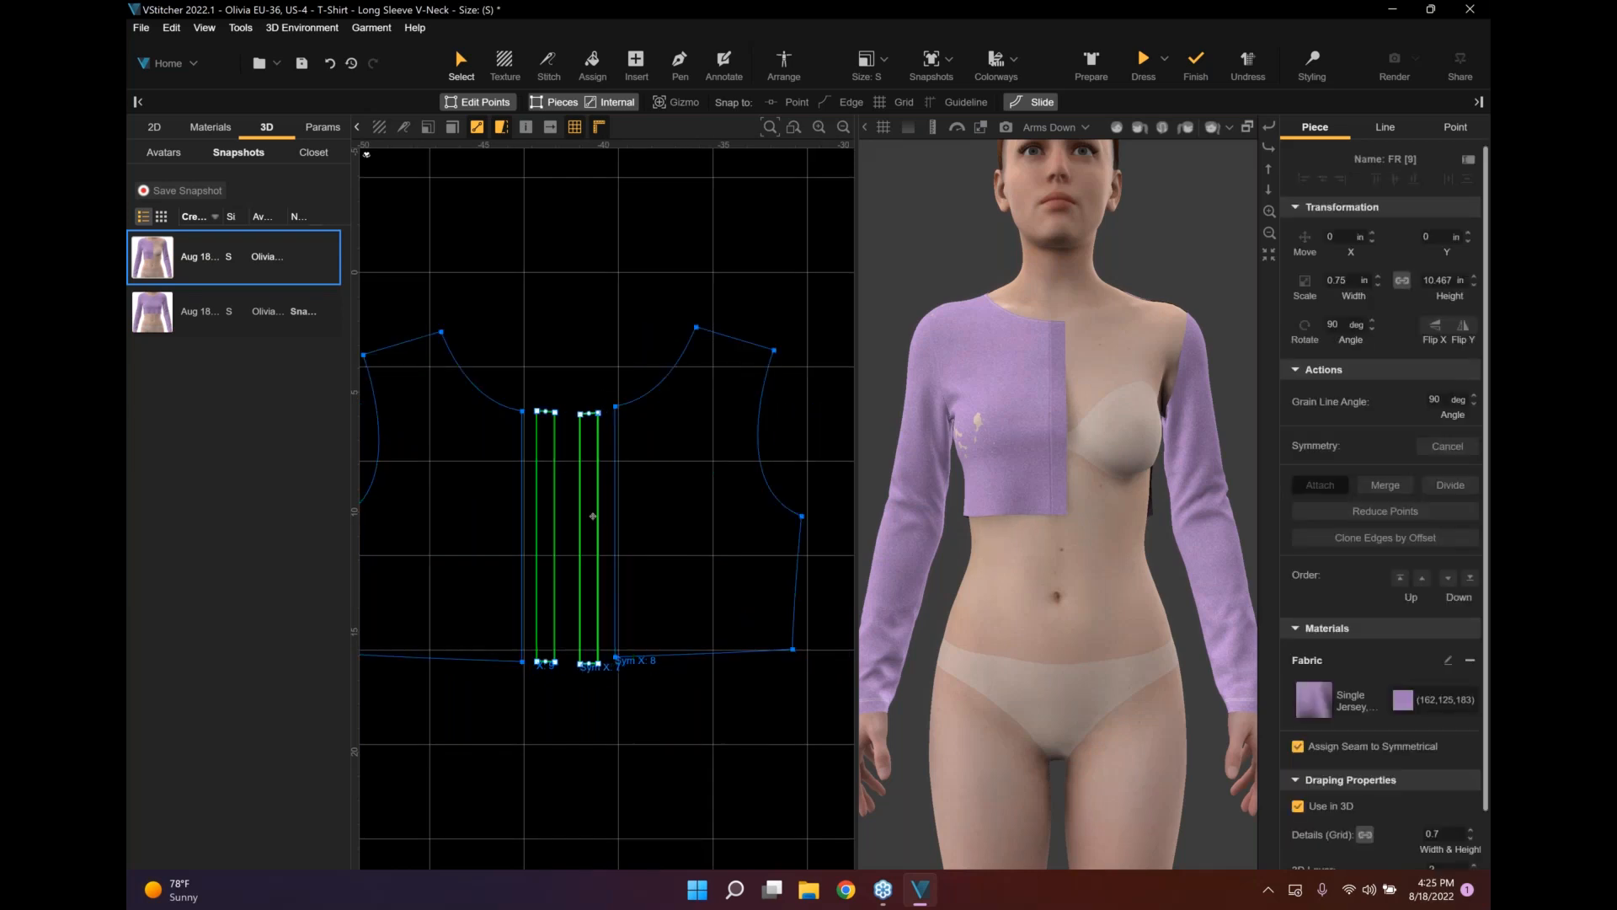
Shift the sleeve piece beside the original front up by about 1.76 in in the pattern layout.
{"action": "scroll", "coordinate": [566, 375], "scroll_direction": "down", "scroll_amount": 3}
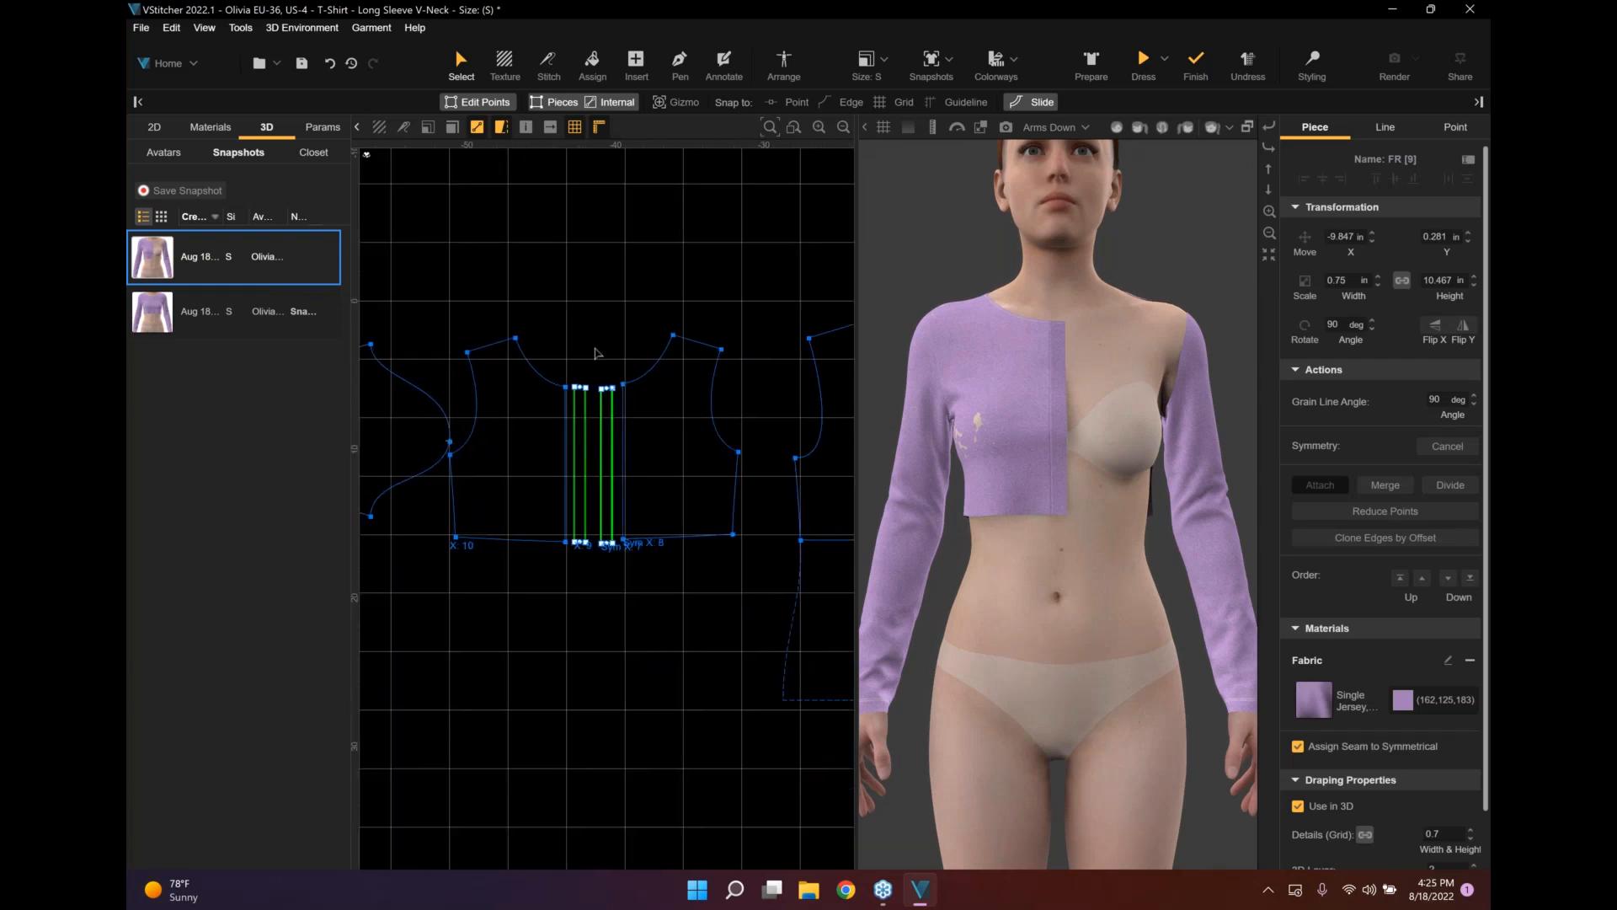
{"action": "scroll", "coordinate": [566, 375], "scroll_direction": "up", "scroll_amount": 2}
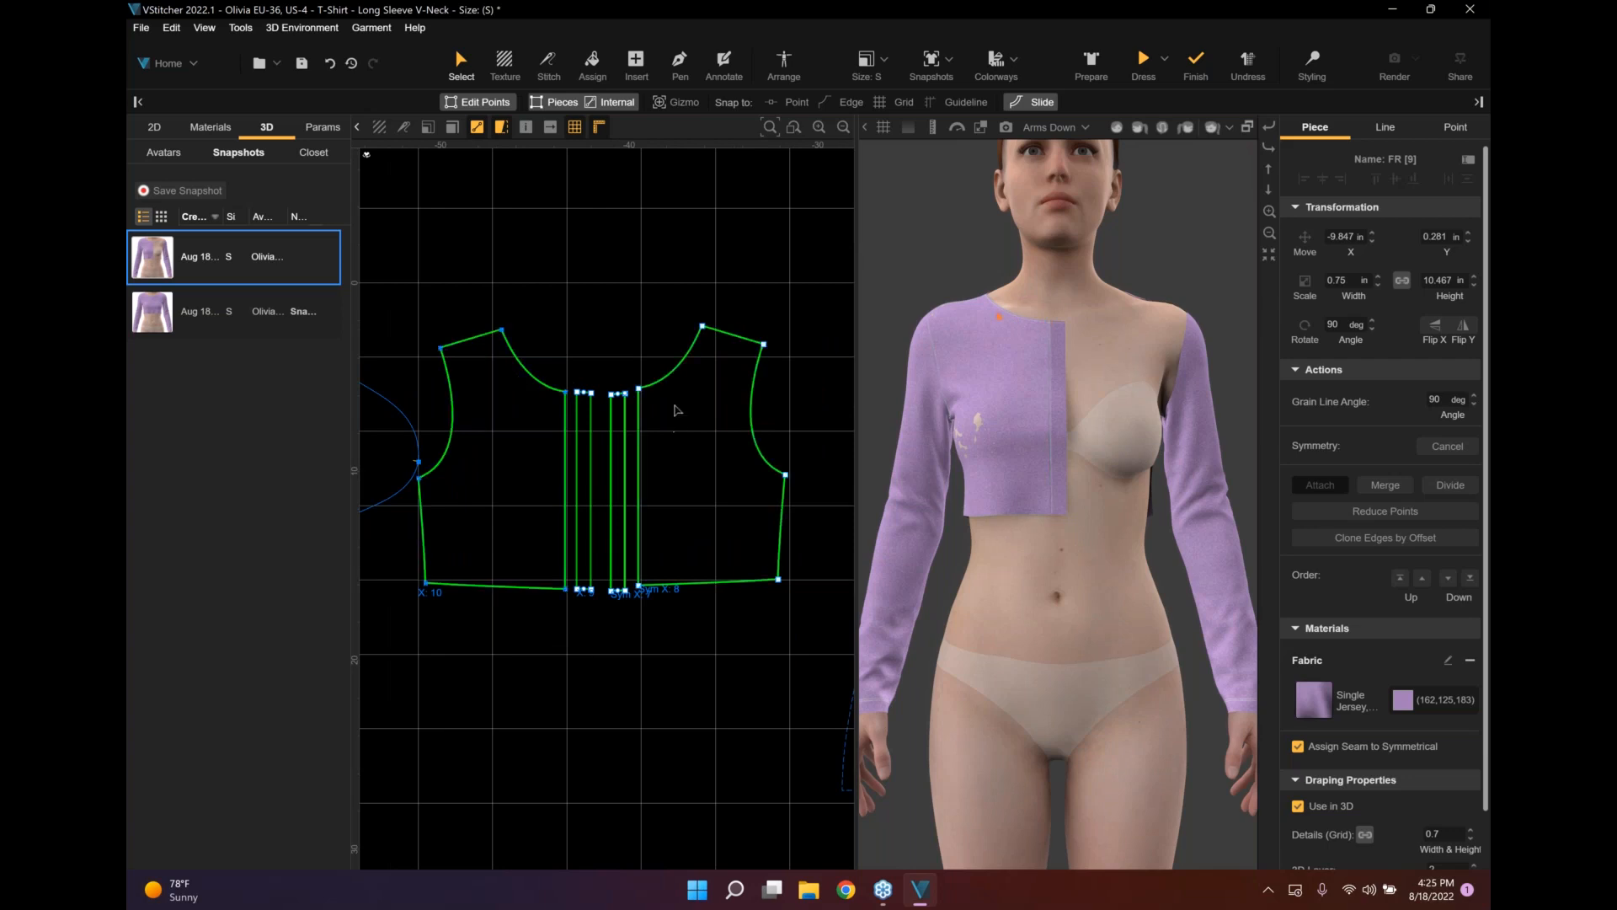
{"action": "scroll", "coordinate": [633, 379], "scroll_direction": "up", "scroll_amount": 2}
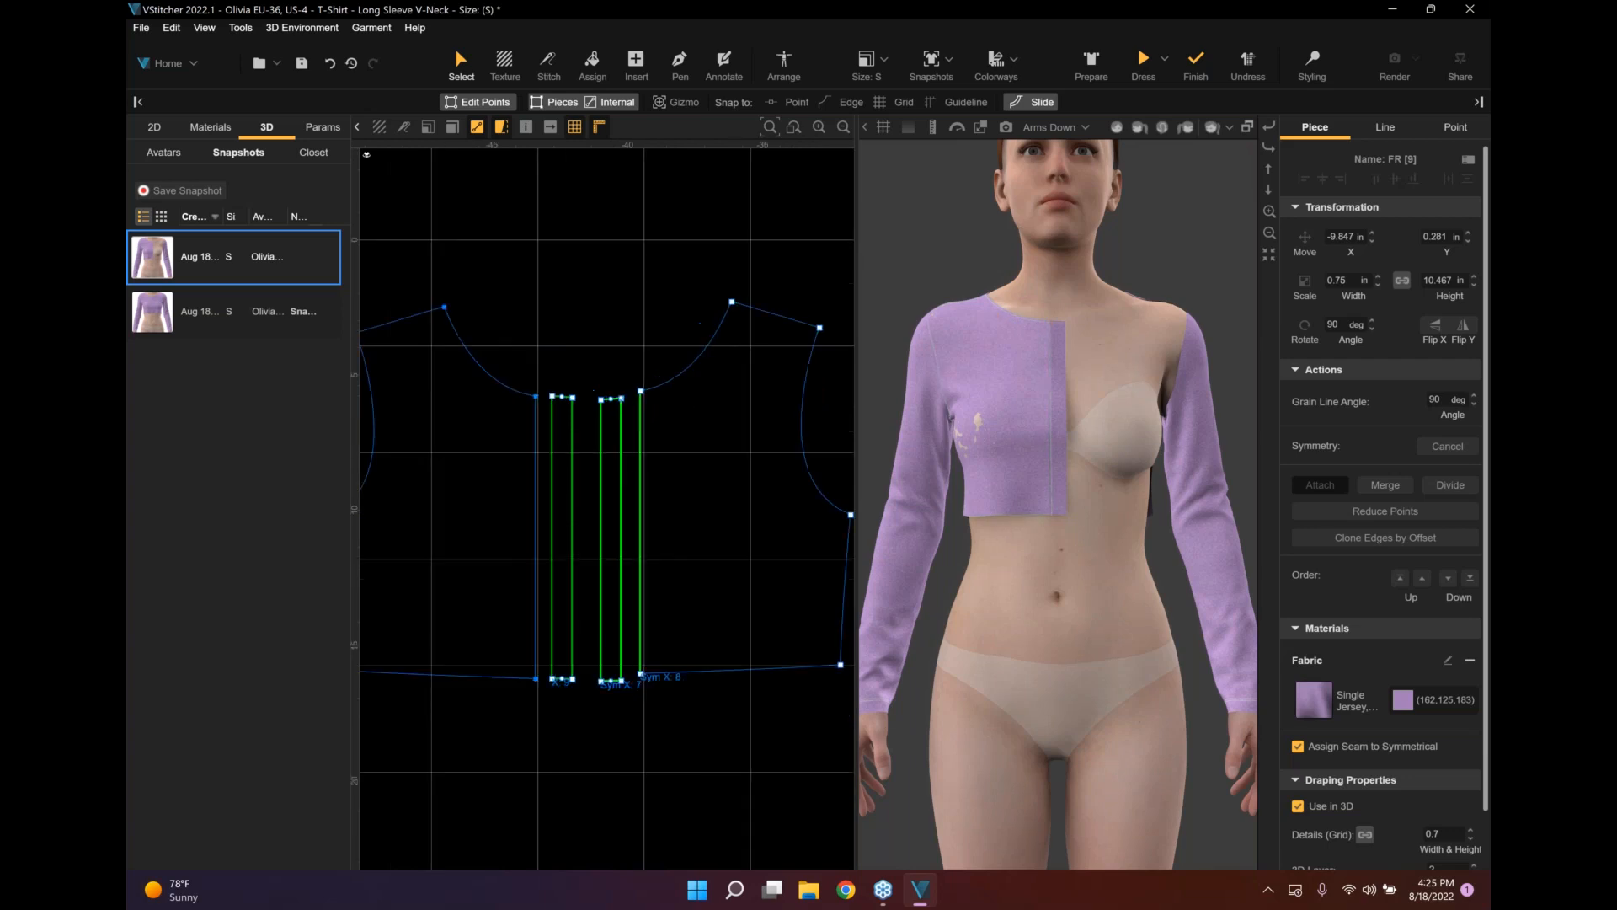
{"action": "scroll", "coordinate": [667, 368], "scroll_direction": "down", "scroll_amount": 3}
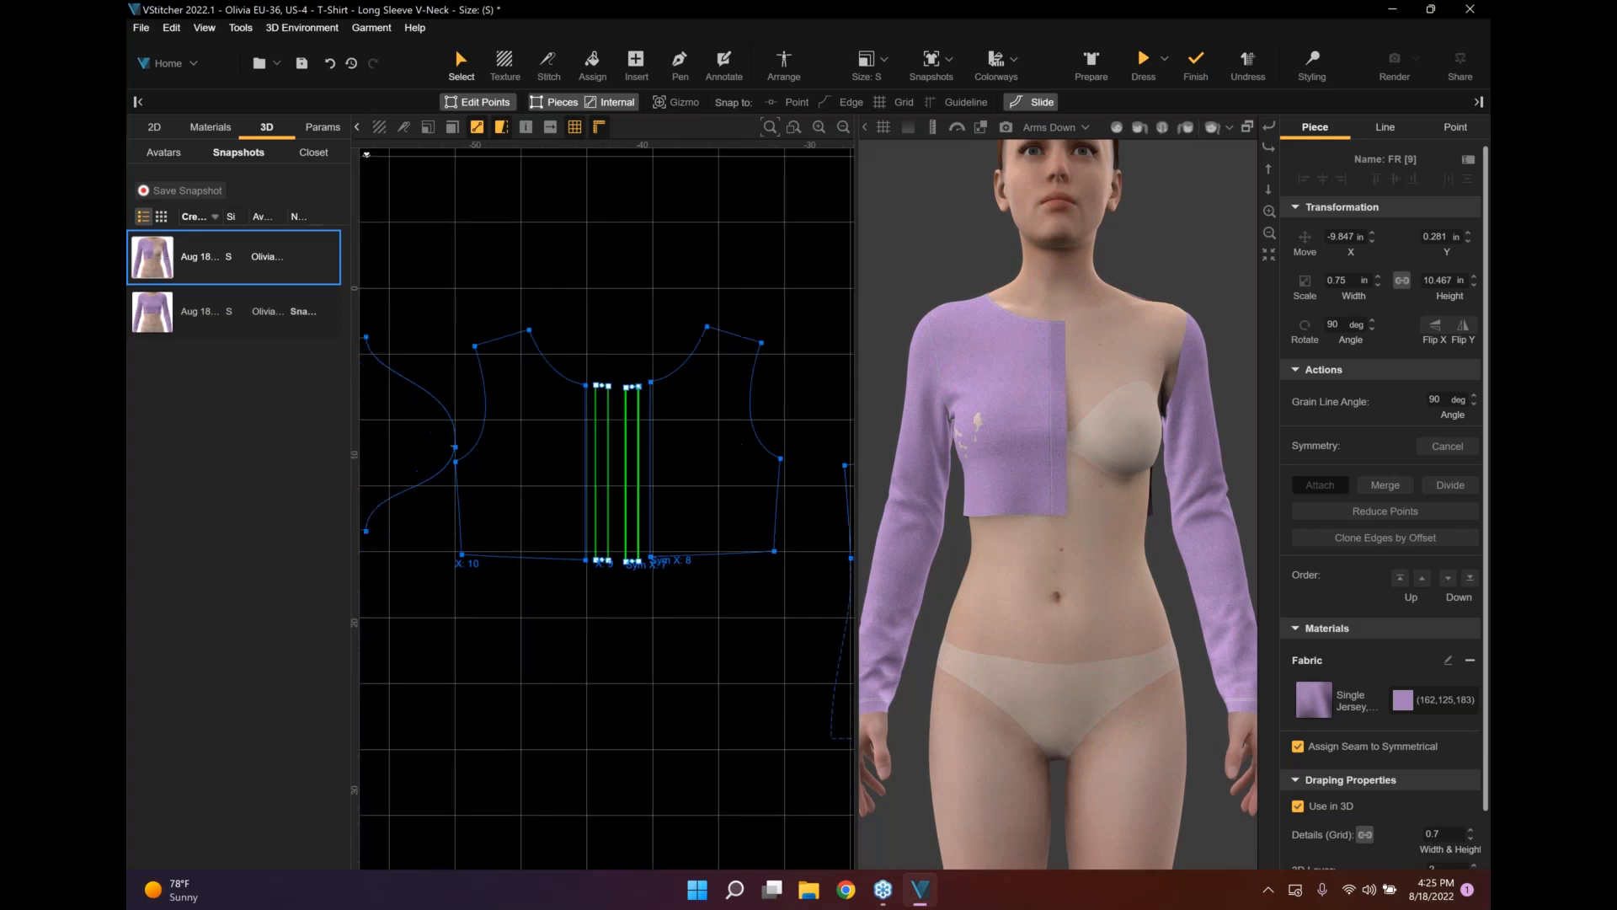
{"action": "left_click", "coordinate": [430, 454]}
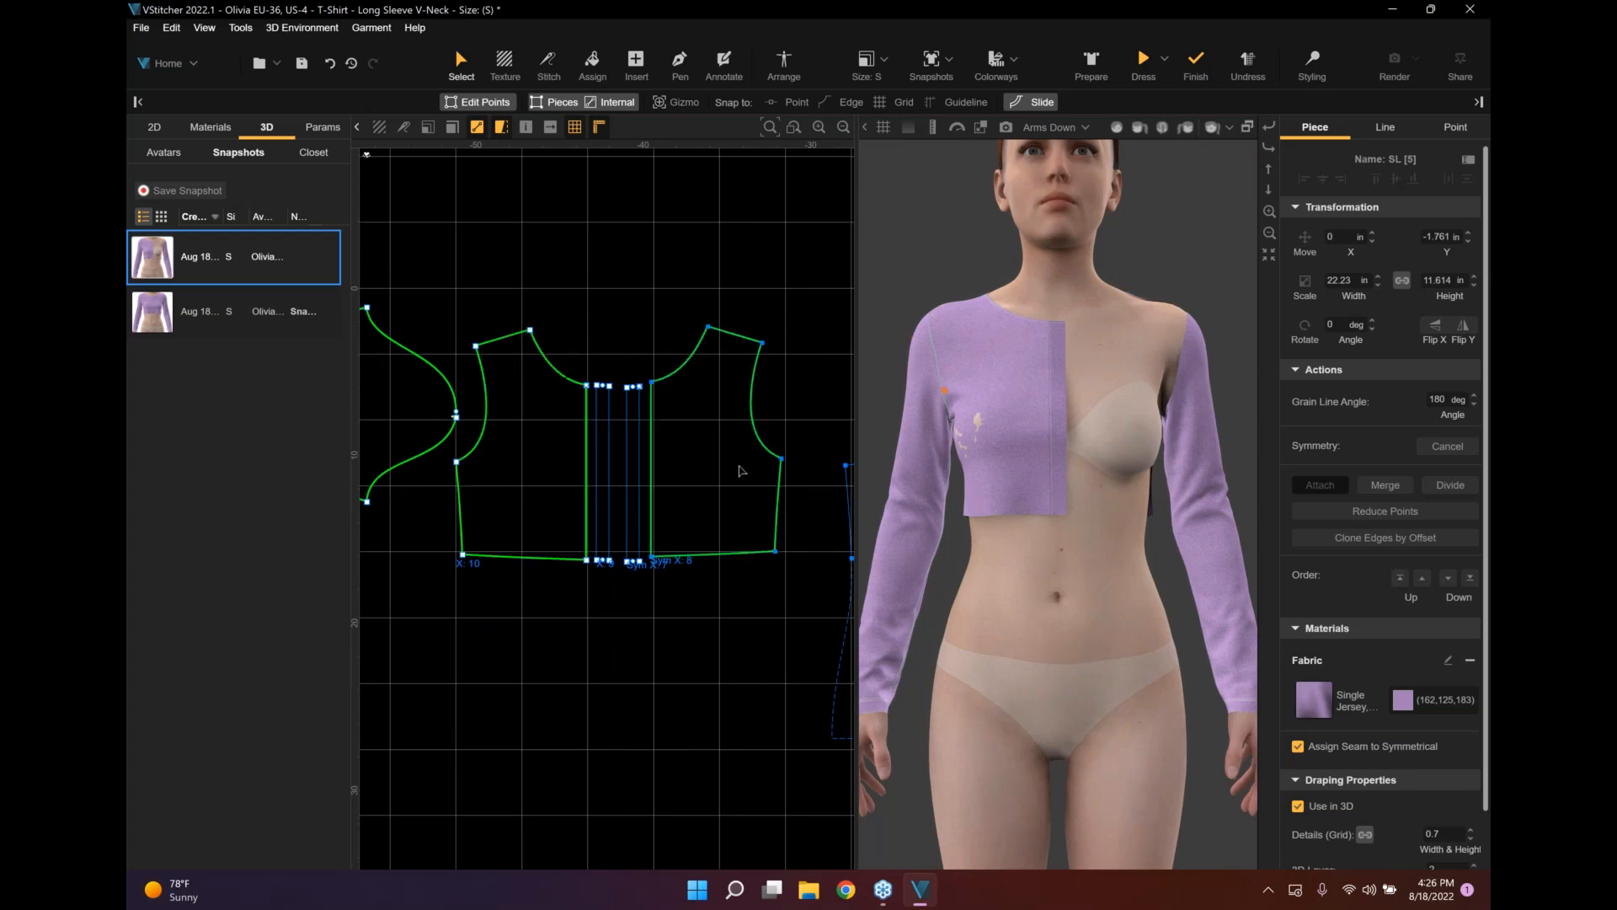
Examine the two front bodies and the placket strips between them in the pattern layout.
{"action": "middle_click_drag", "start_coordinate": [681, 592], "coordinate": [665, 609]}
{"action": "left_click", "coordinate": [556, 487]}
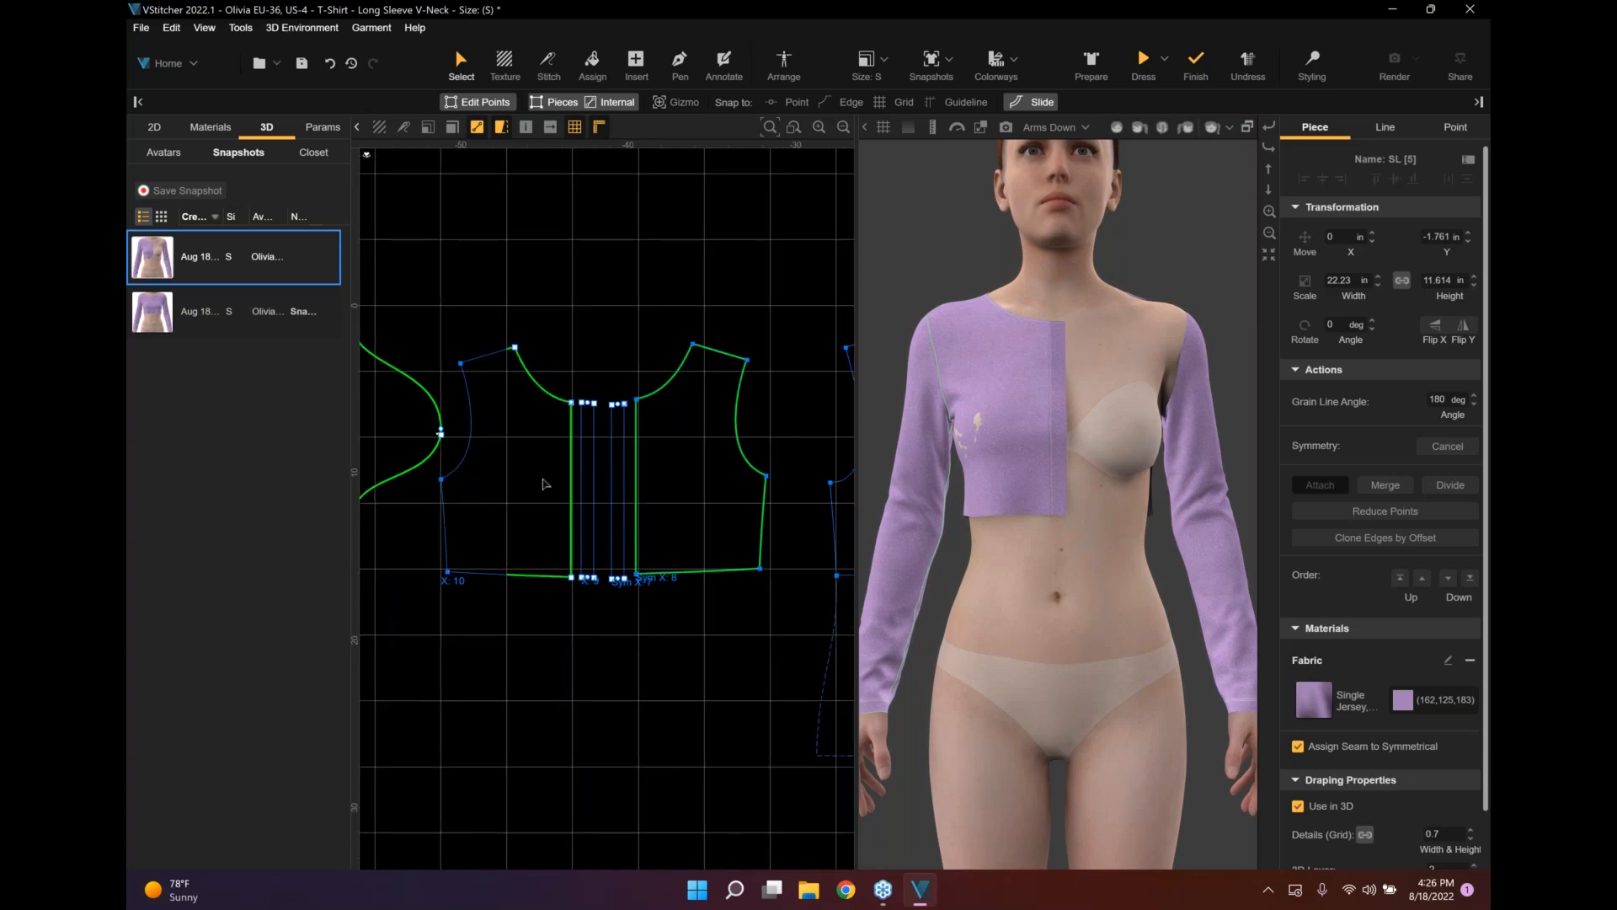
{"action": "scroll", "coordinate": [581, 324], "scroll_direction": "up", "scroll_amount": 1}
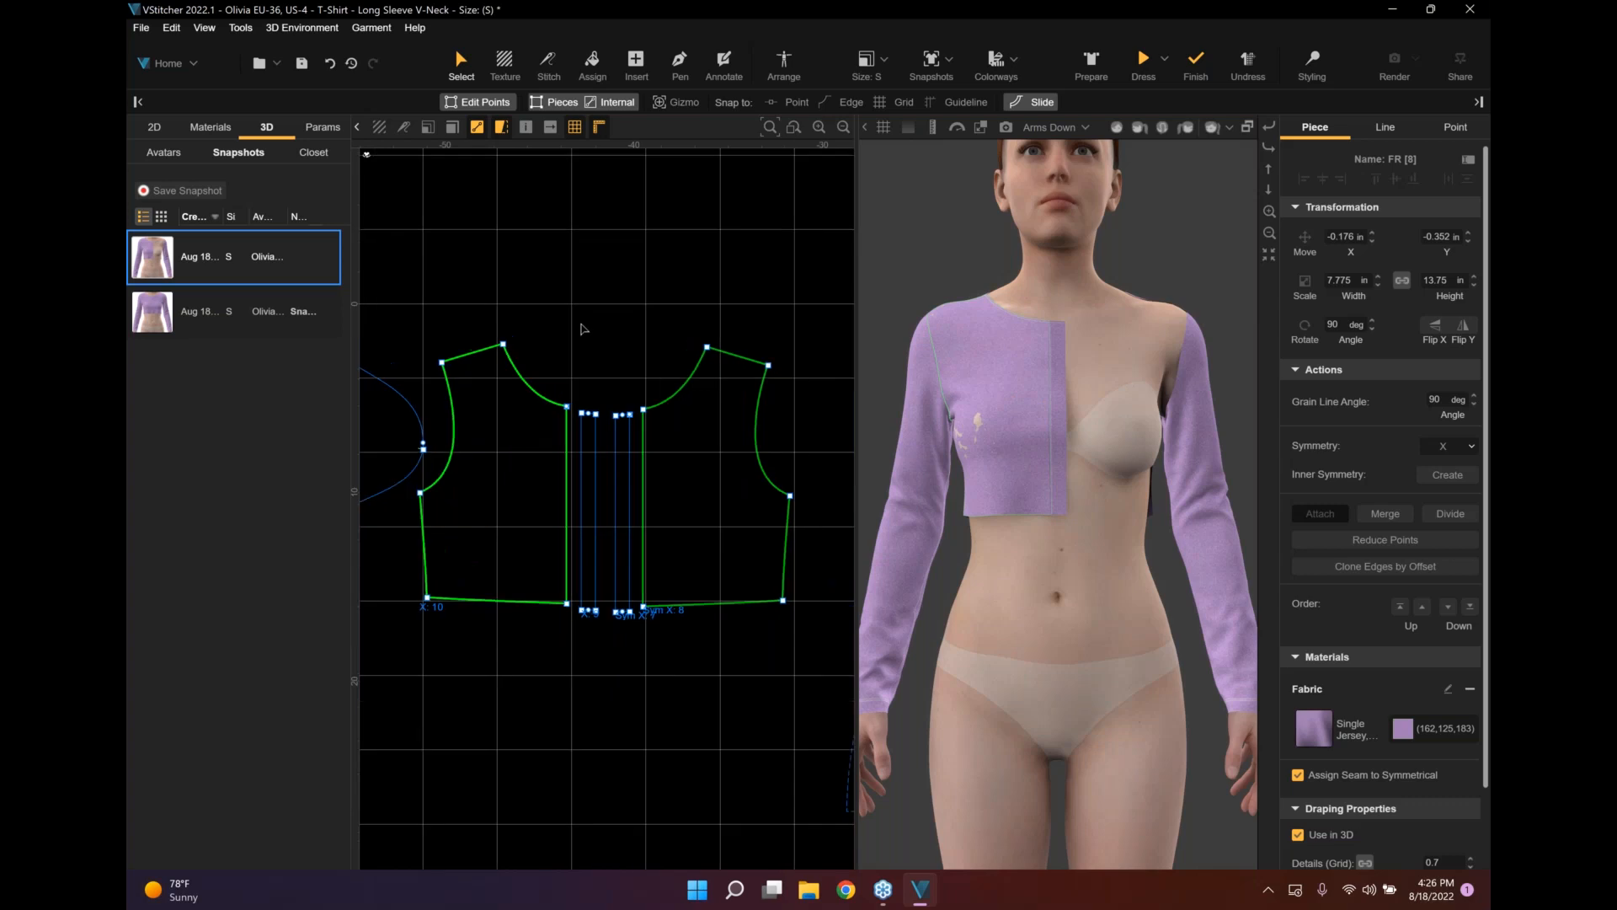
{"action": "scroll", "coordinate": [590, 459], "scroll_direction": "up", "scroll_amount": 1}
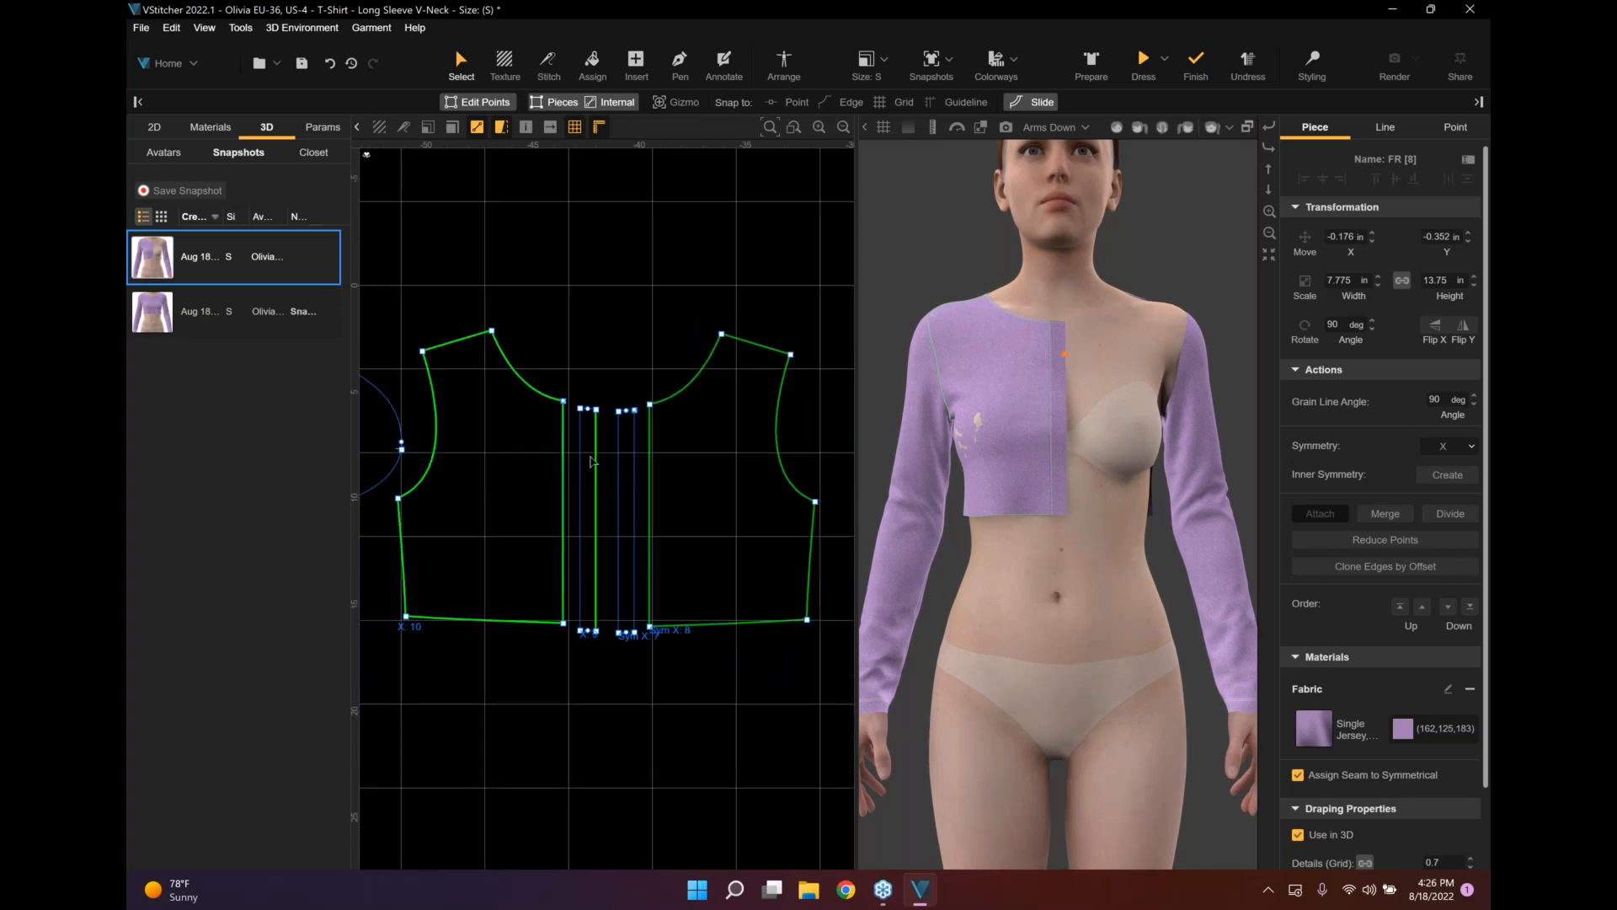
{"action": "left_click", "coordinate": [592, 461]}
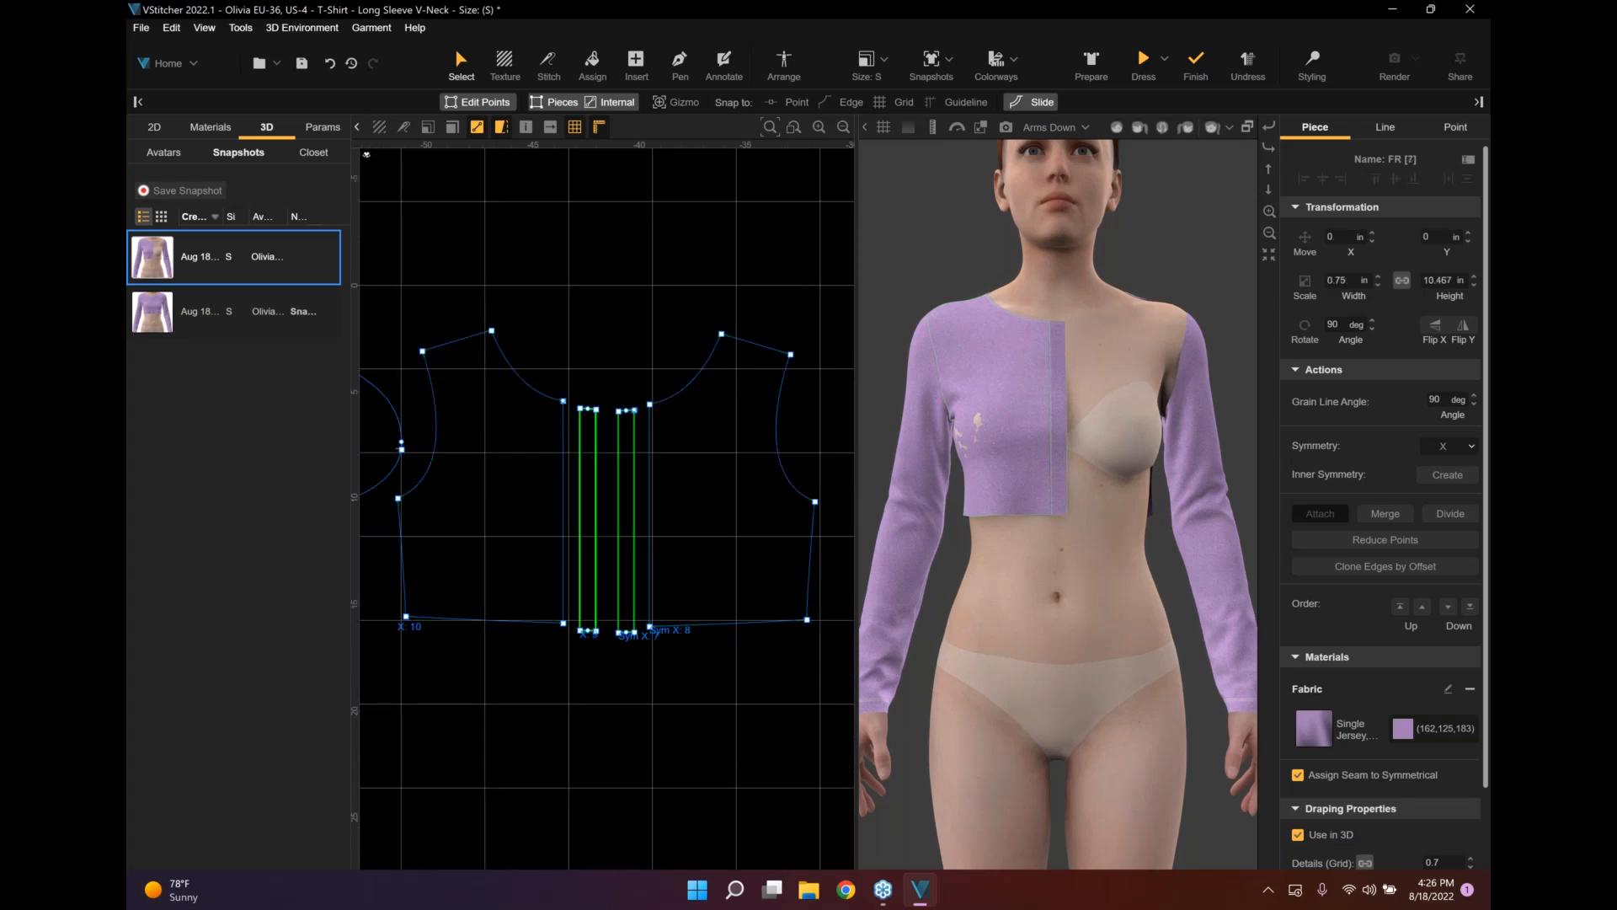
{"action": "scroll", "coordinate": [592, 463], "scroll_direction": "up", "scroll_amount": 1}
{"action": "left_click", "coordinate": [772, 492]}
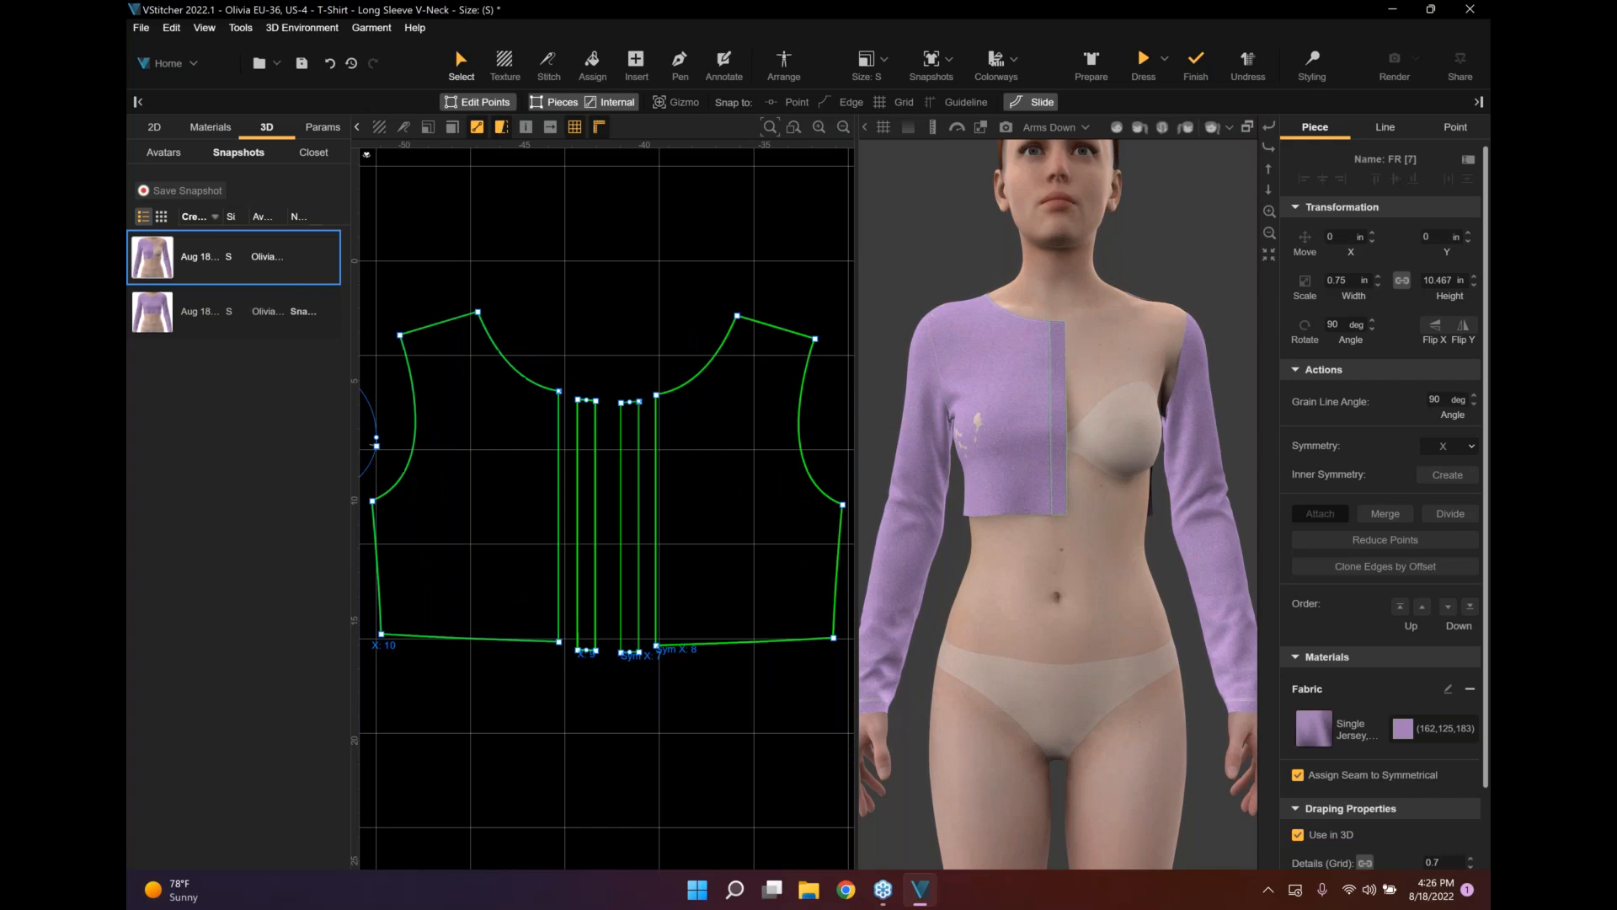
{"action": "scroll", "coordinate": [710, 481], "scroll_direction": "down", "scroll_amount": 3}
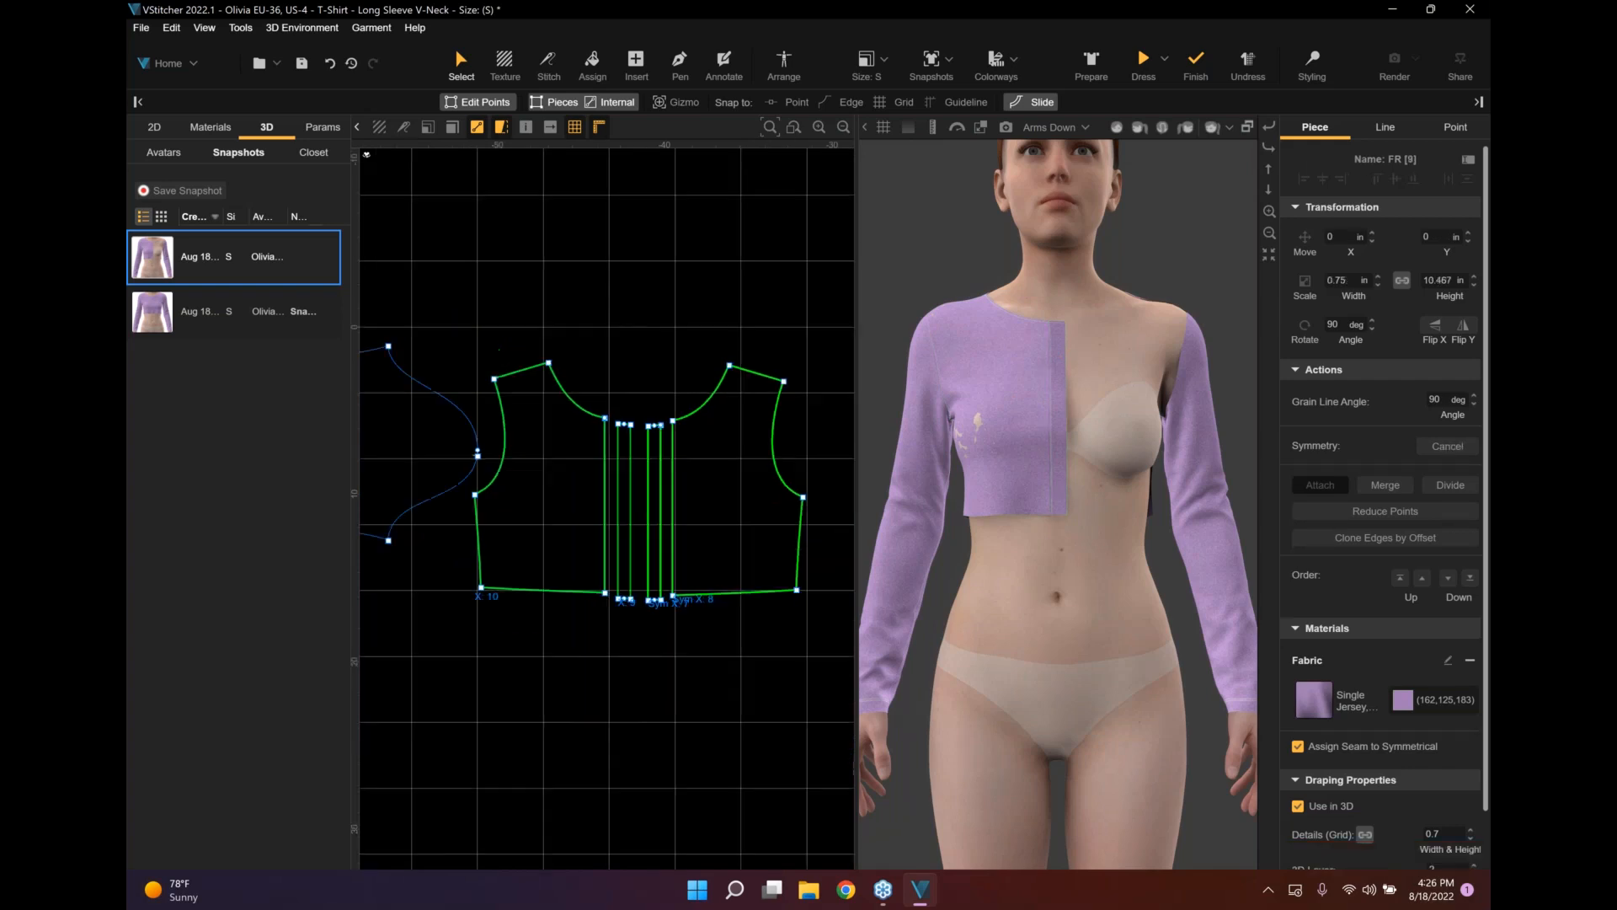
{"action": "middle_click_drag", "start_coordinate": [710, 481], "coordinate": [665, 494]}
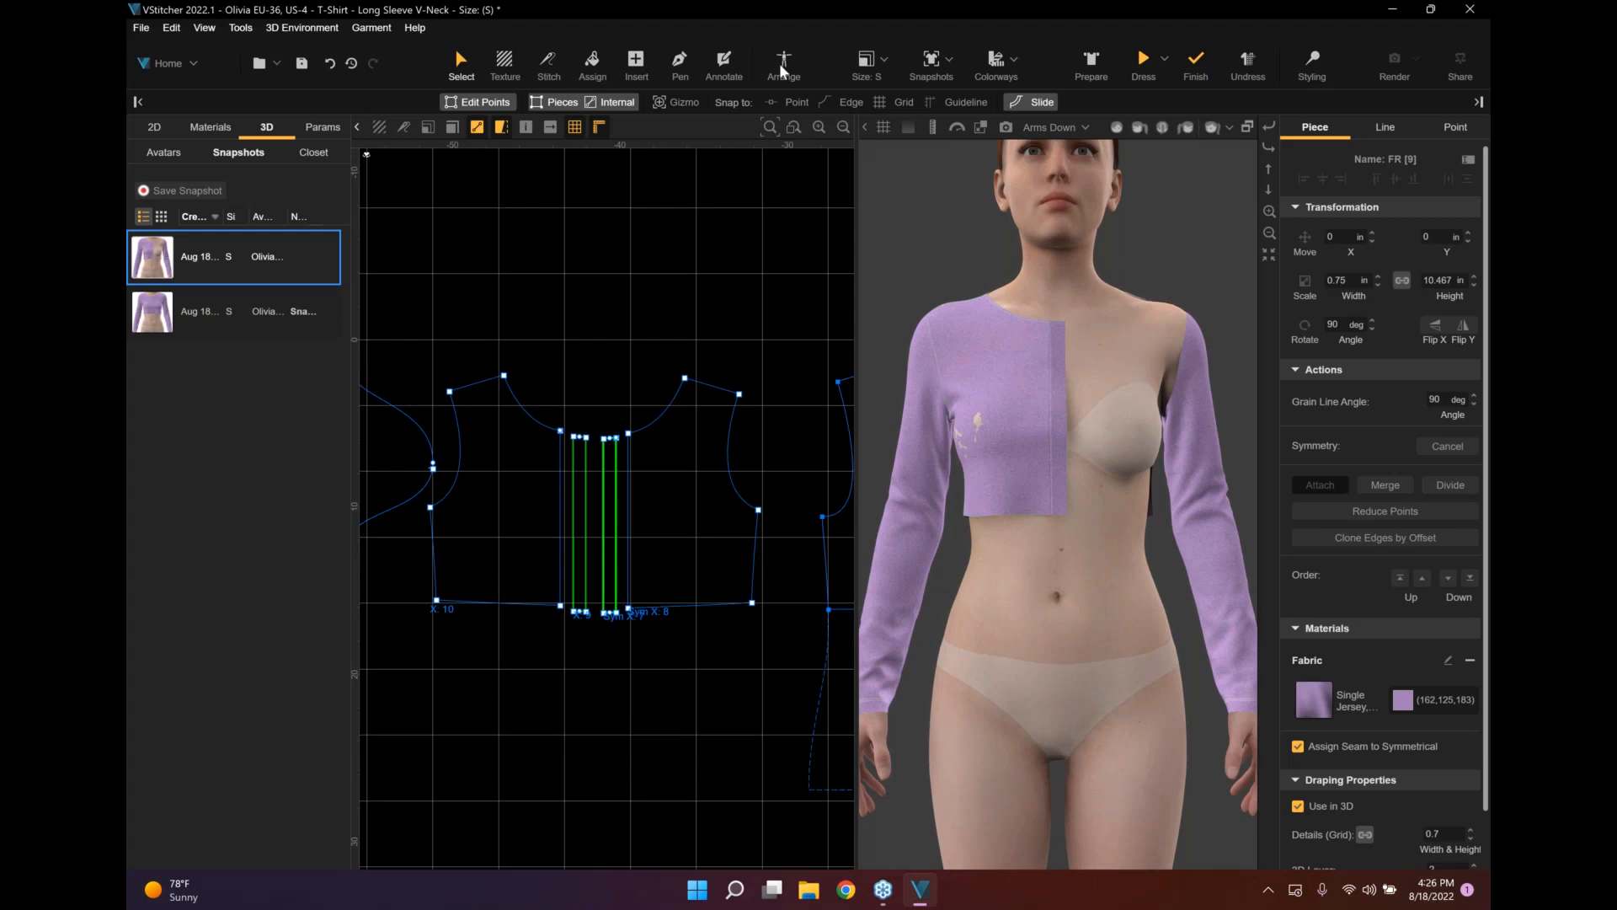
Arrange the mirrored front body and its placket strip on the front torso of the avatar silhouette, then close the arrangement.
{"action": "left_click", "coordinate": [783, 68]}
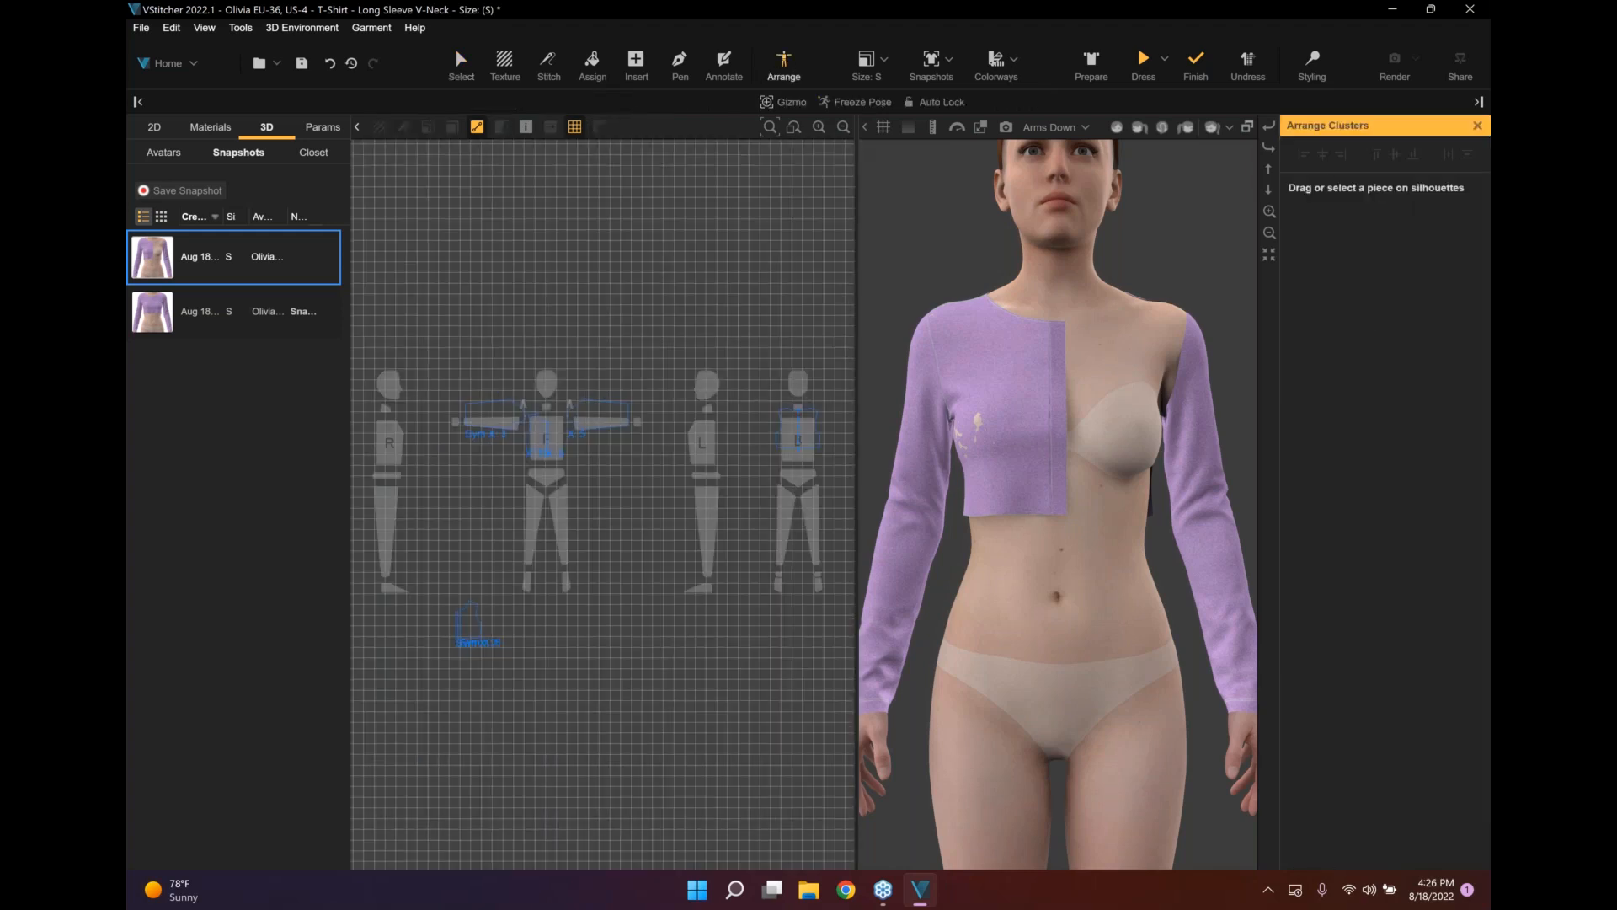
{"action": "left_click", "coordinate": [478, 624]}
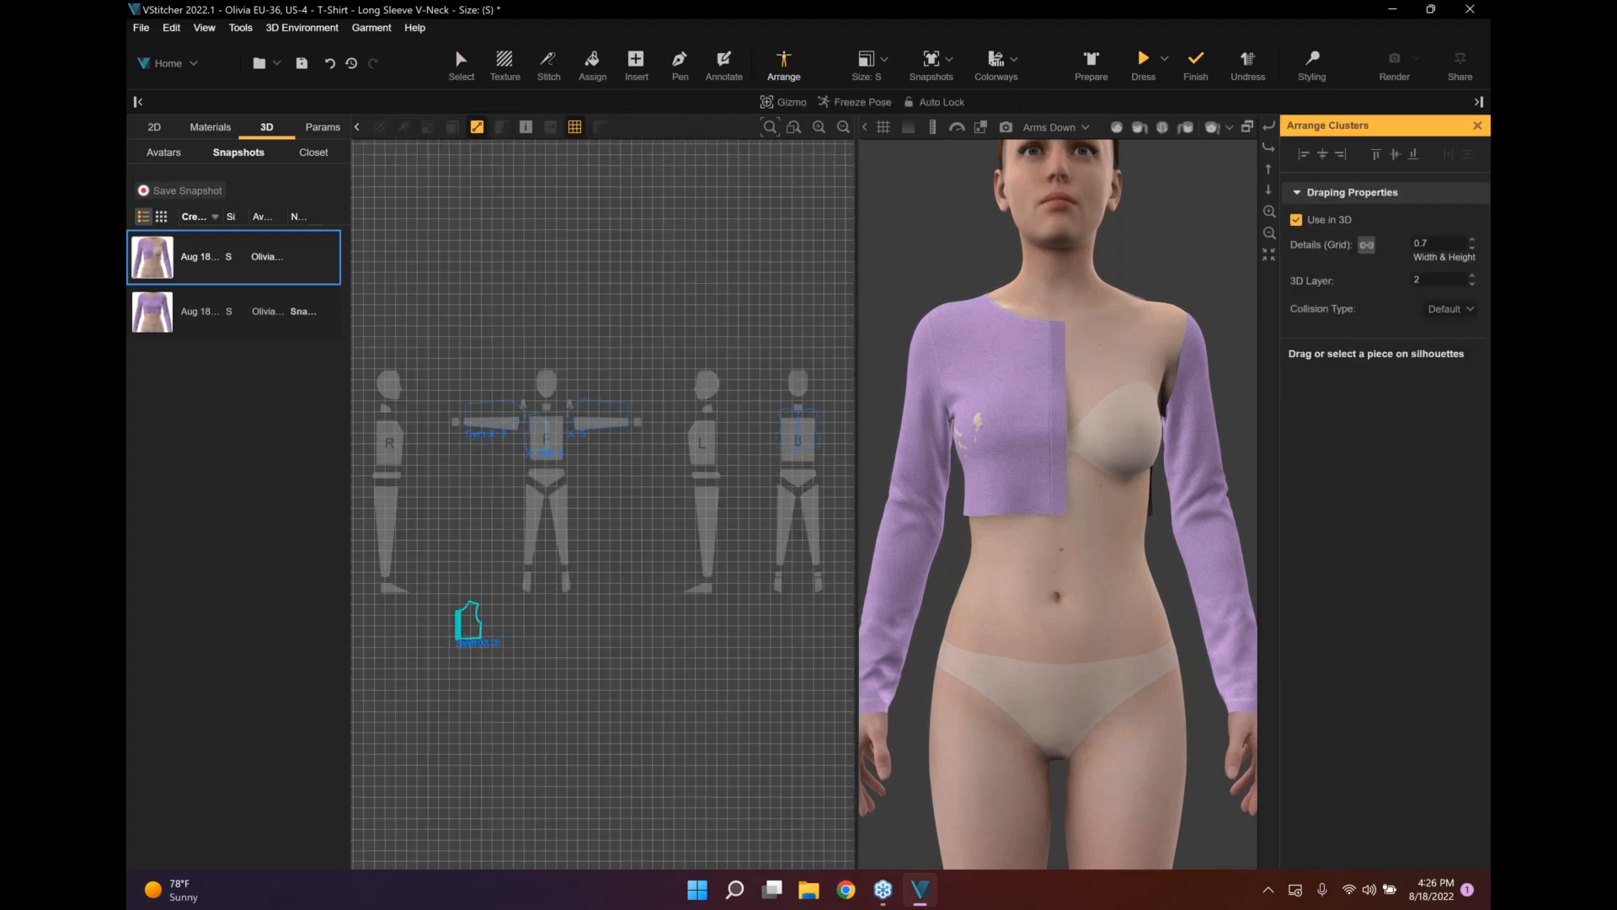
{"action": "scroll", "coordinate": [551, 438], "scroll_direction": "up", "scroll_amount": 3}
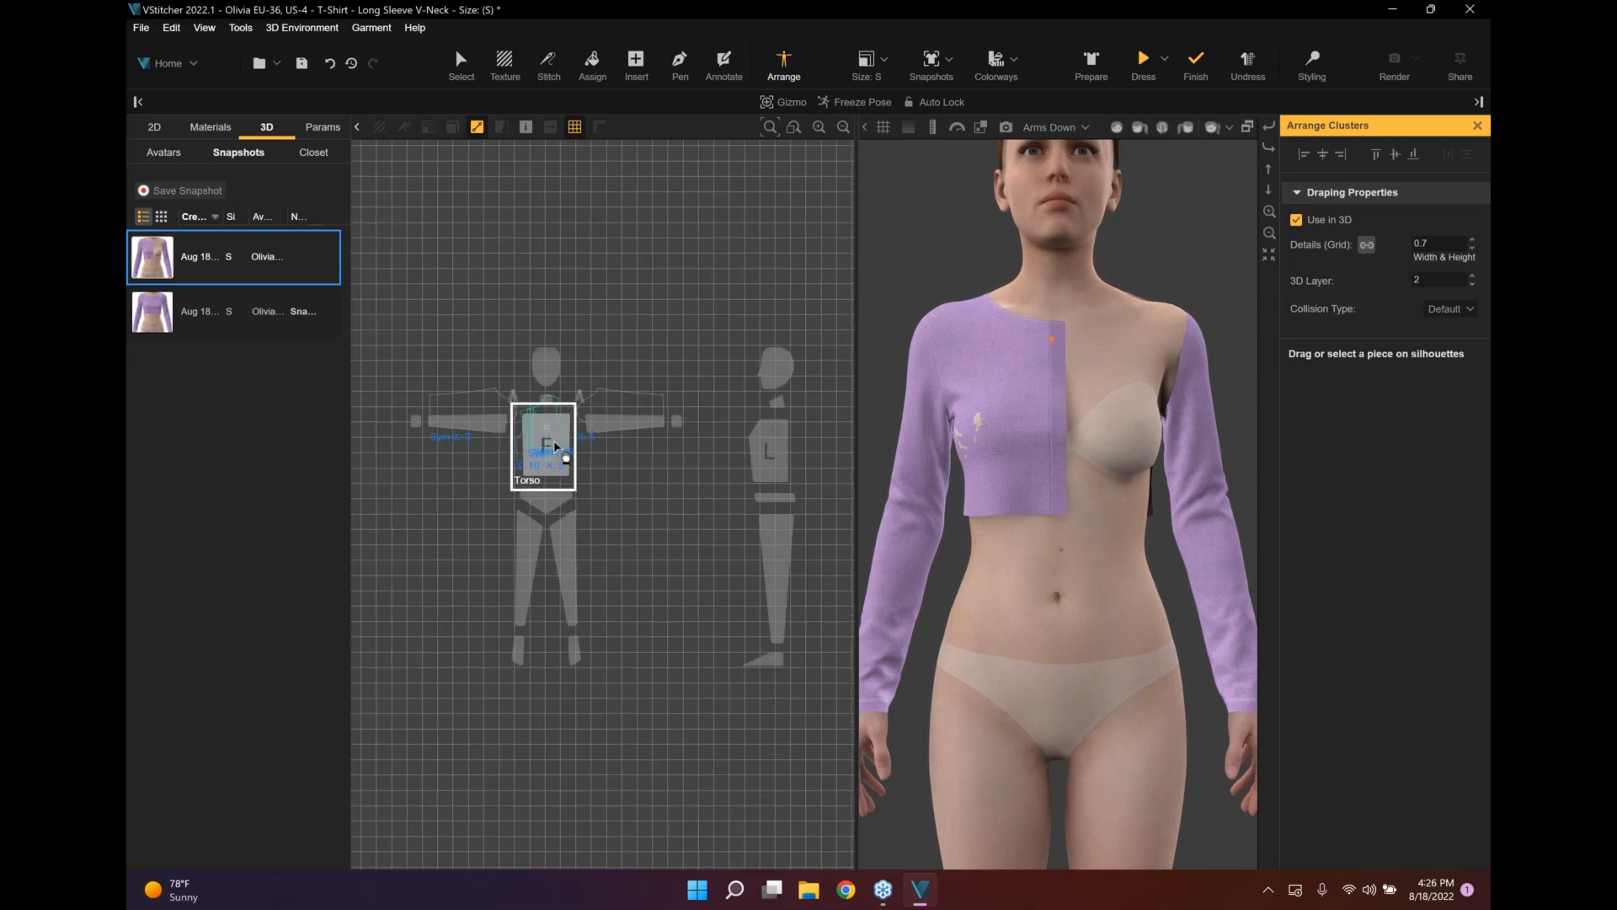
{"action": "scroll", "coordinate": [561, 442], "scroll_direction": "up", "scroll_amount": 2}
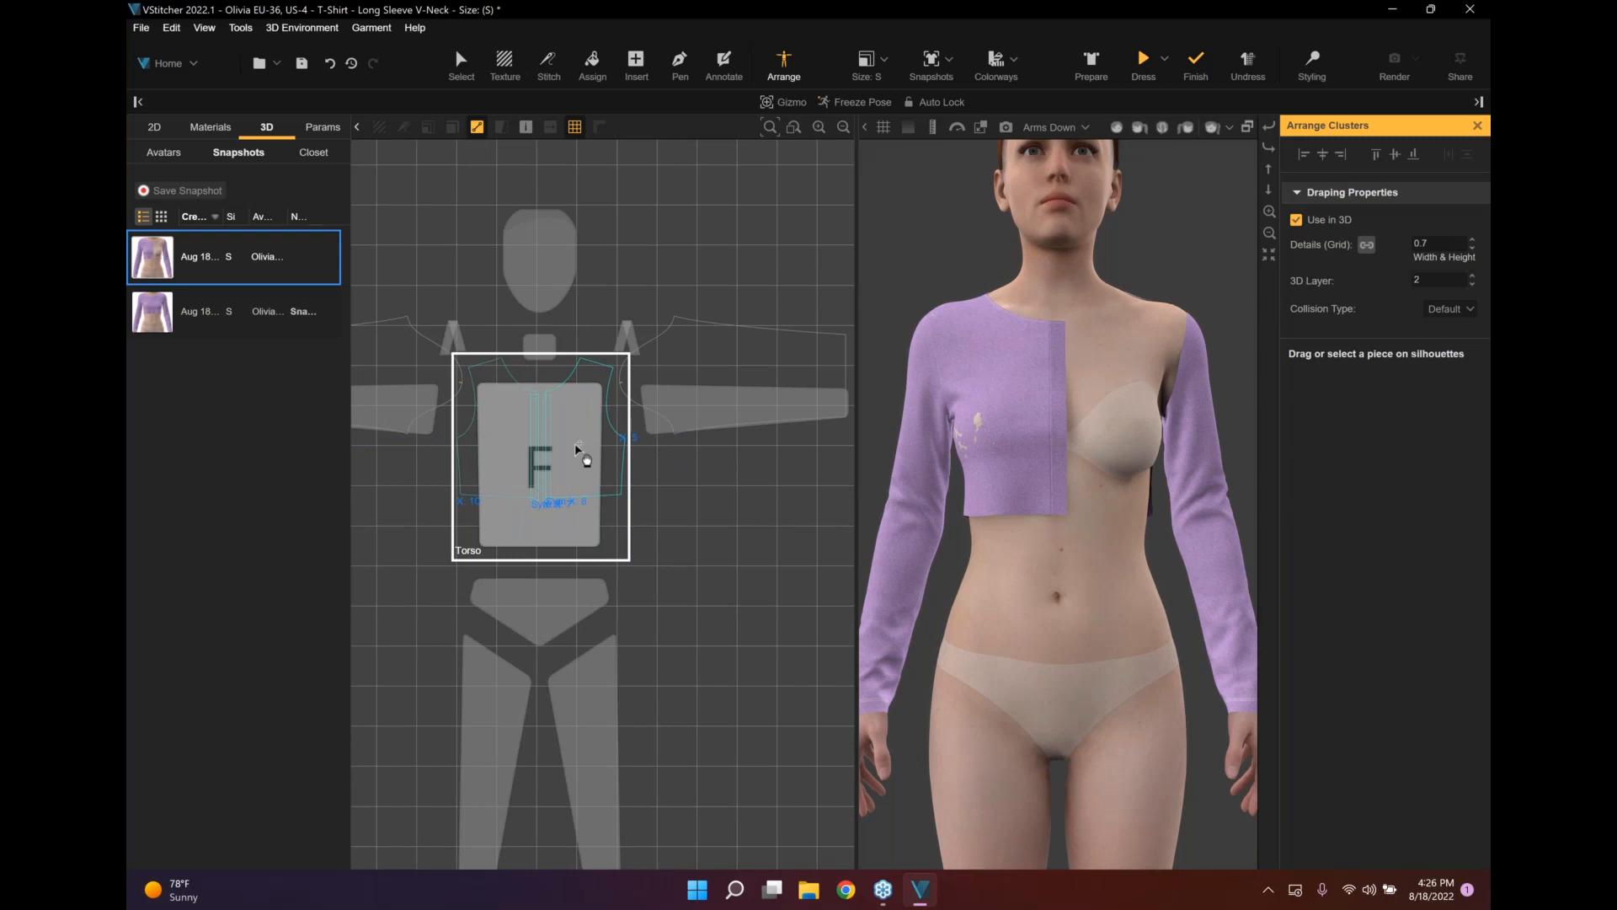
{"action": "left_click", "coordinate": [578, 457]}
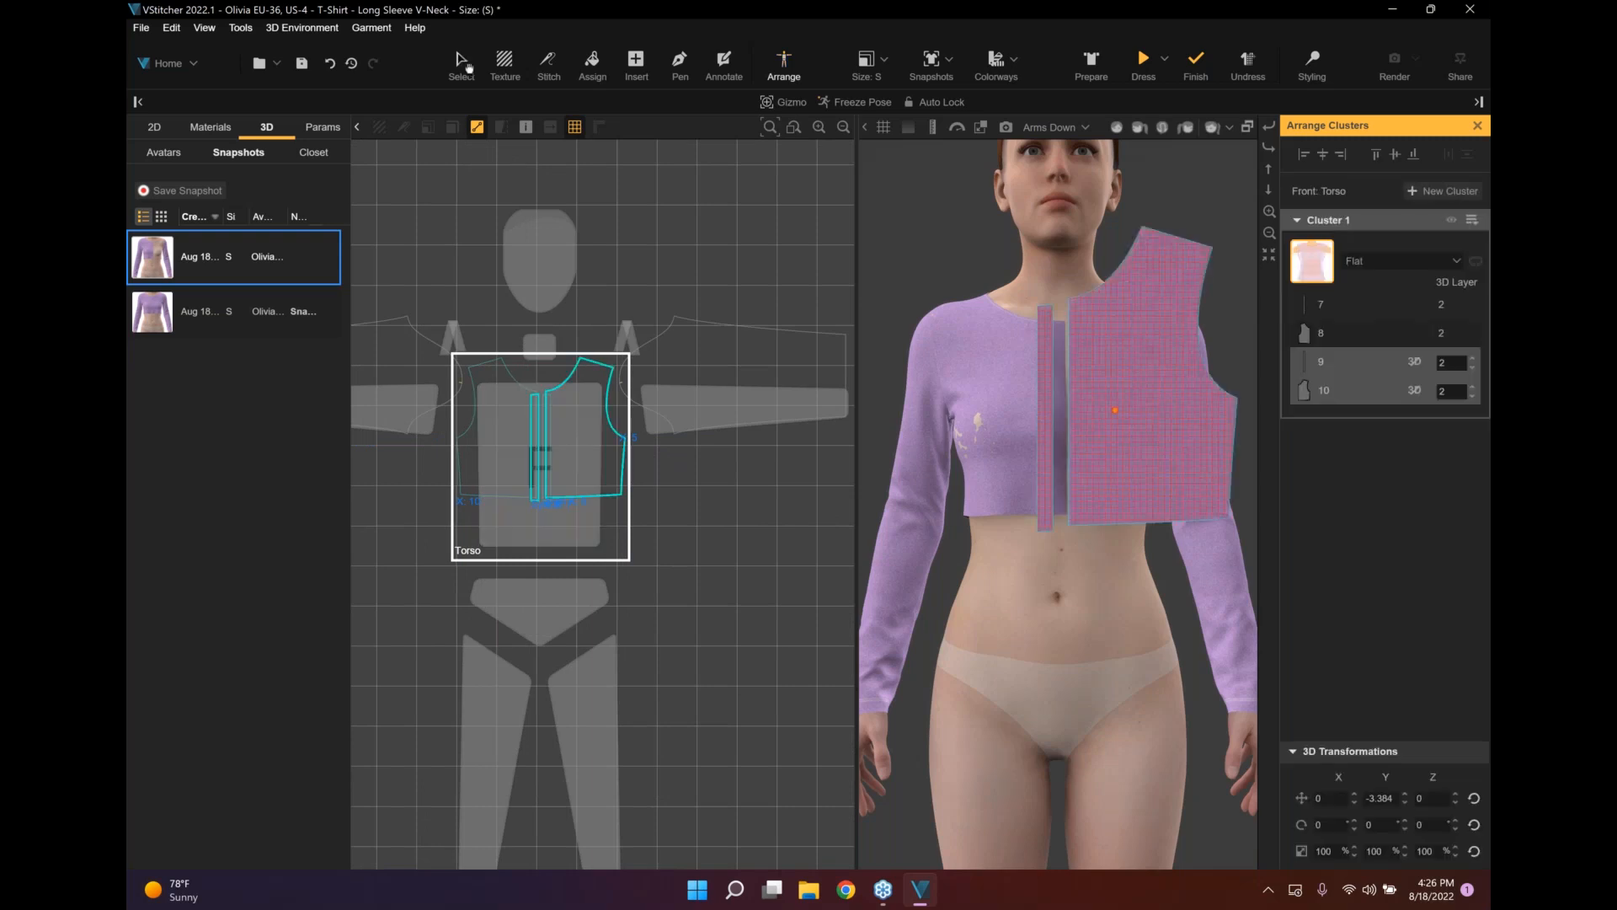
{"action": "left_click", "coordinate": [465, 64]}
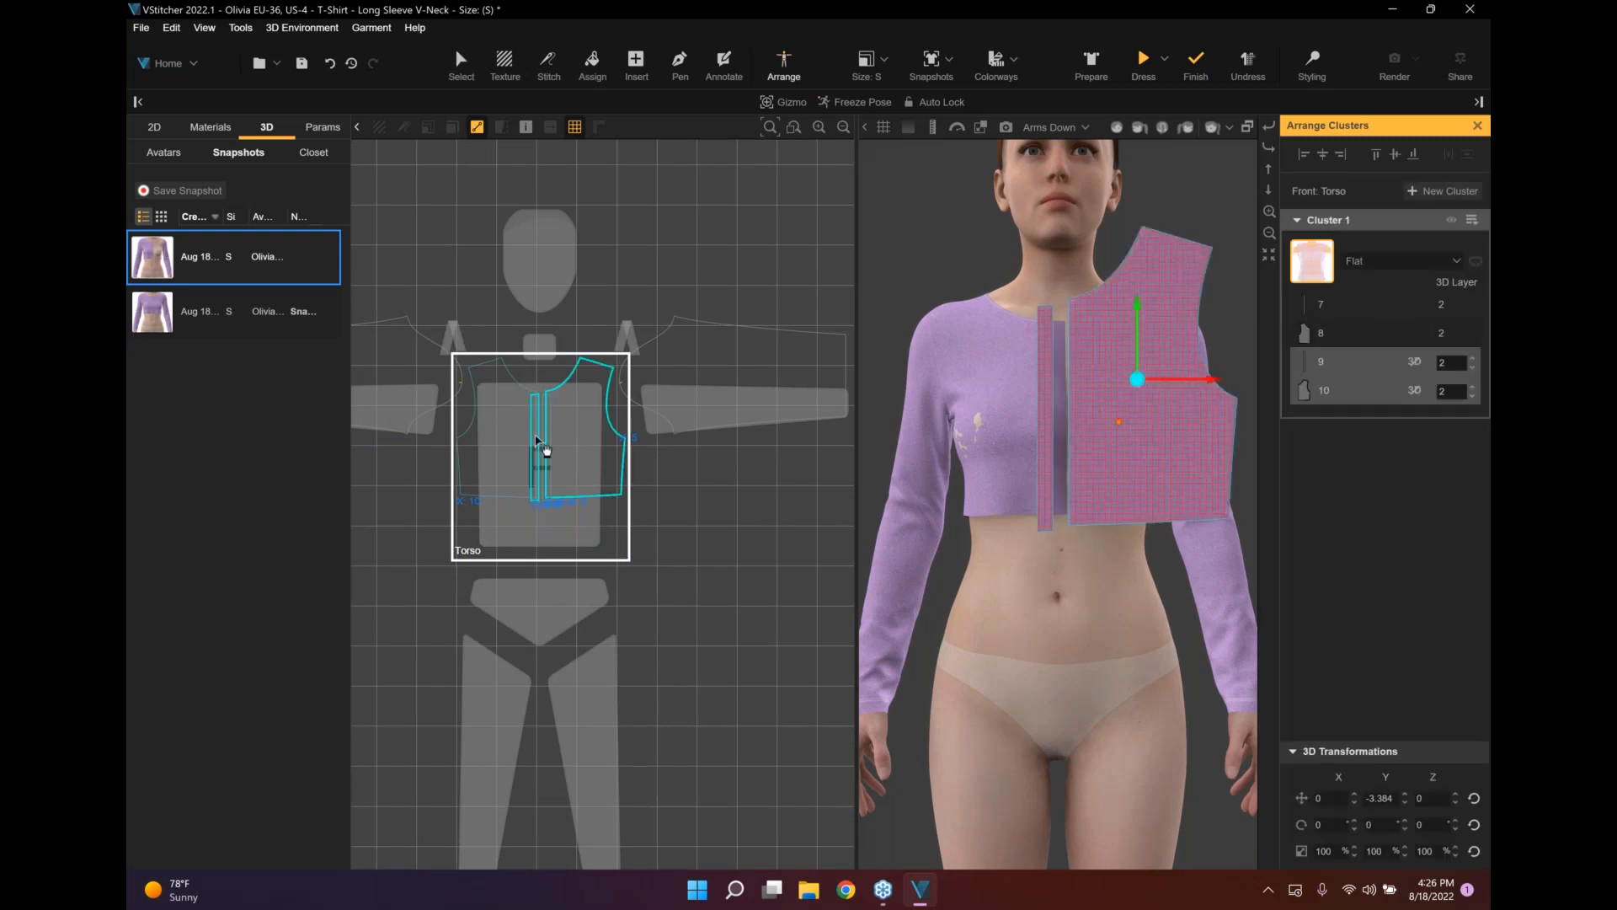
{"action": "scroll", "coordinate": [531, 439], "scroll_direction": "up", "scroll_amount": 2}
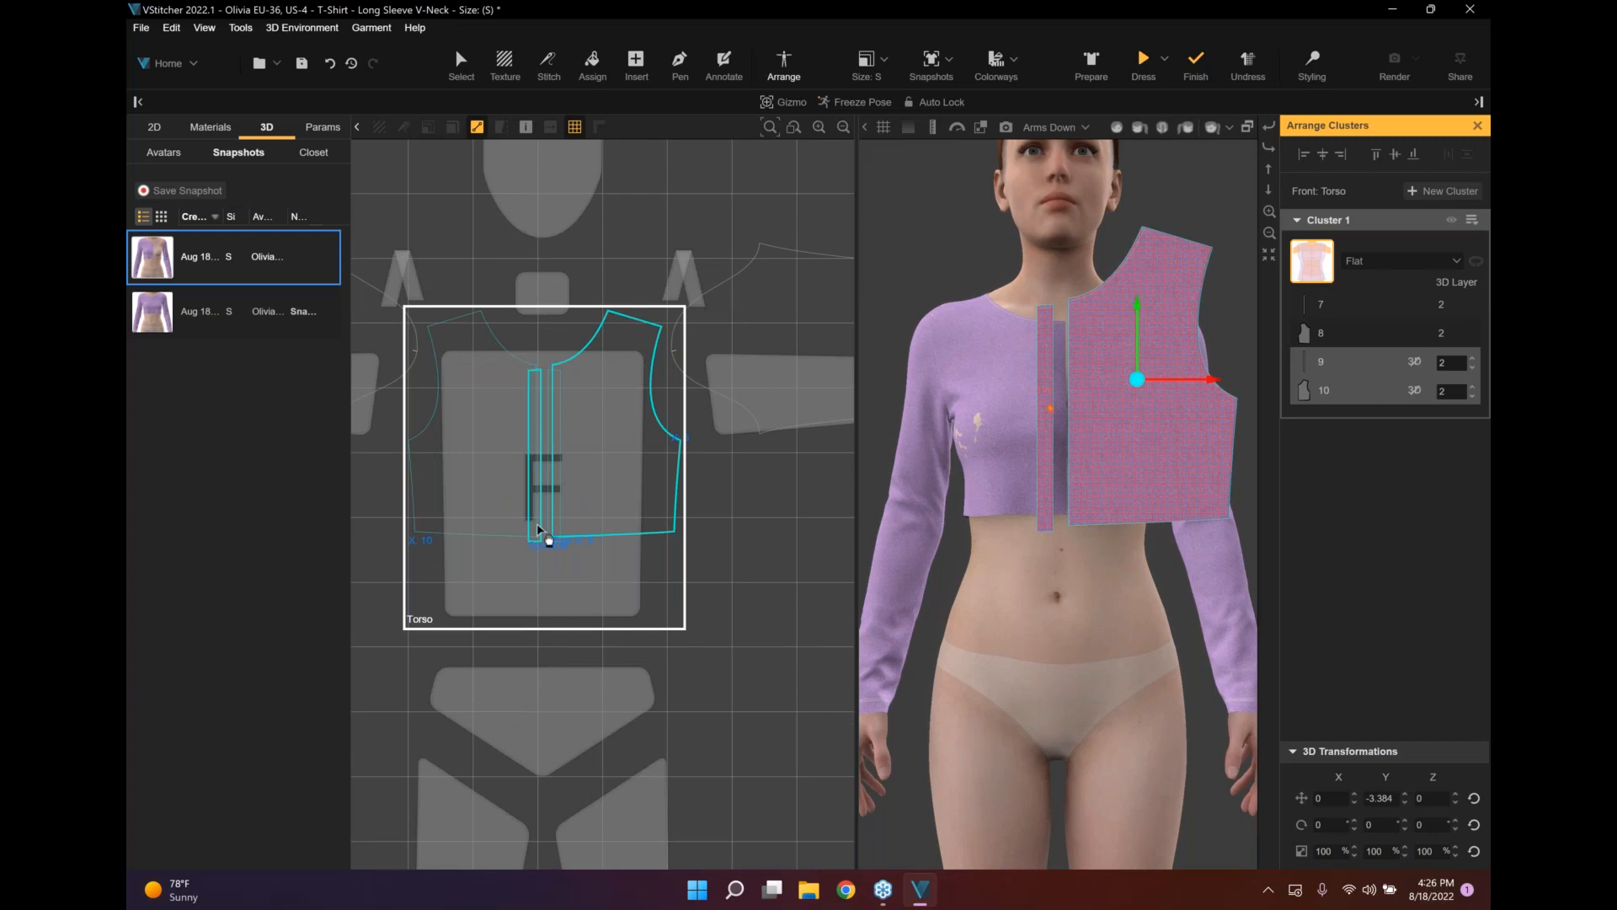
{"action": "left_click_drag", "start_coordinate": [538, 525], "coordinate": [538, 522]}
{"action": "left_click", "coordinate": [1478, 125]}
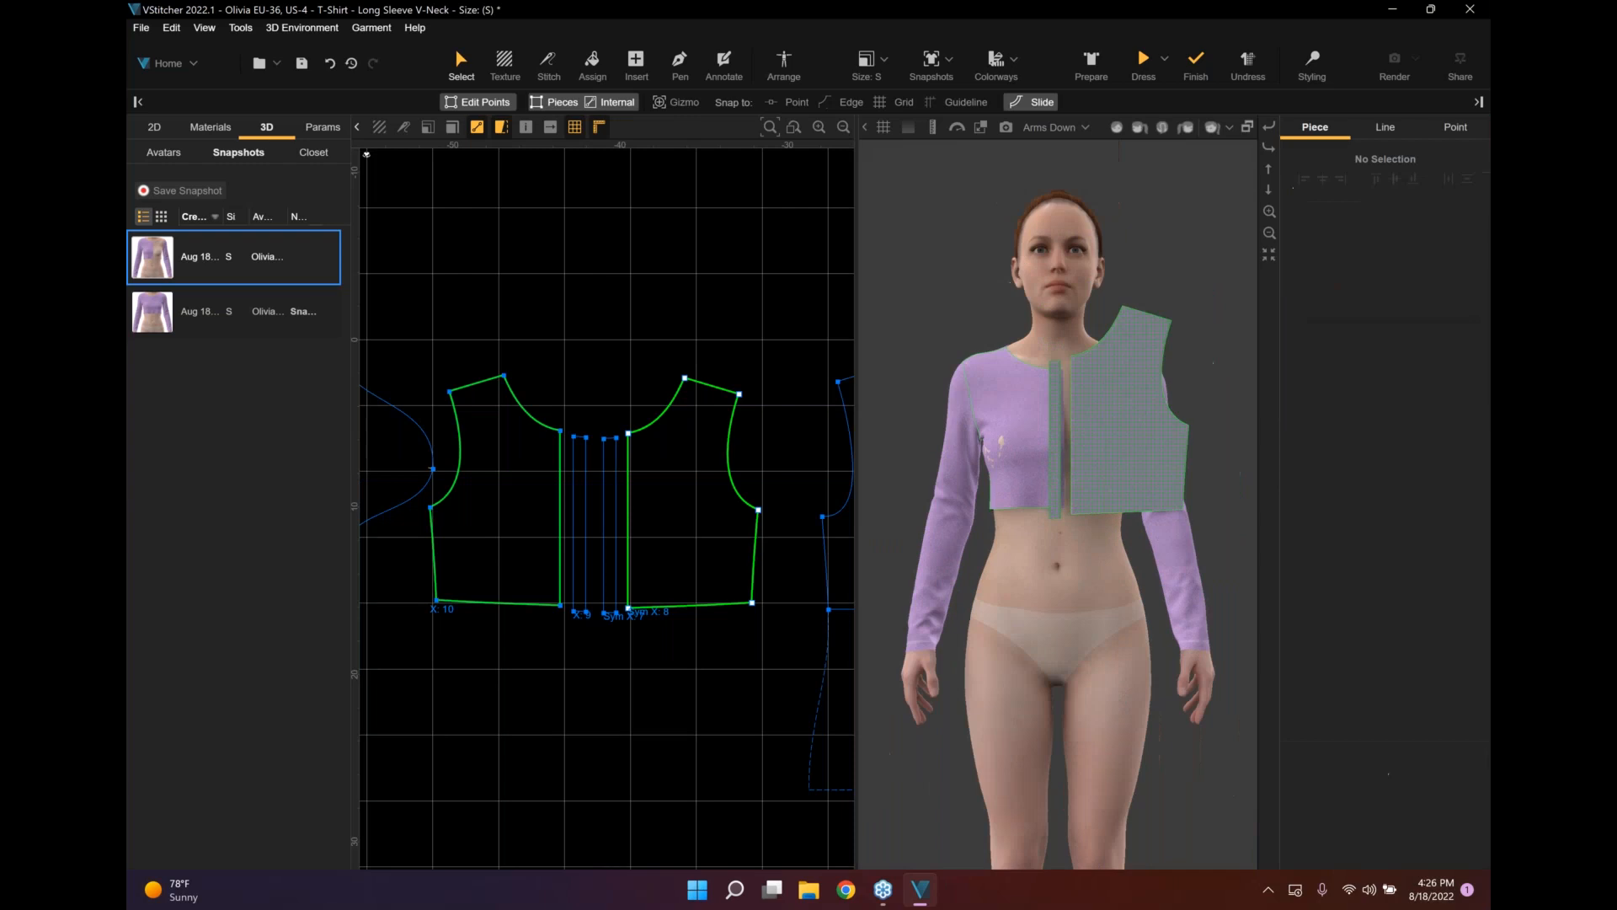
Turn off Use in 3D for the mirrored front body and its placket strip together.
{"action": "right_click_drag", "start_coordinate": [1213, 497], "coordinate": [929, 516]}
{"action": "left_click", "coordinate": [690, 495]}
{"action": "left_click", "coordinate": [690, 494]}
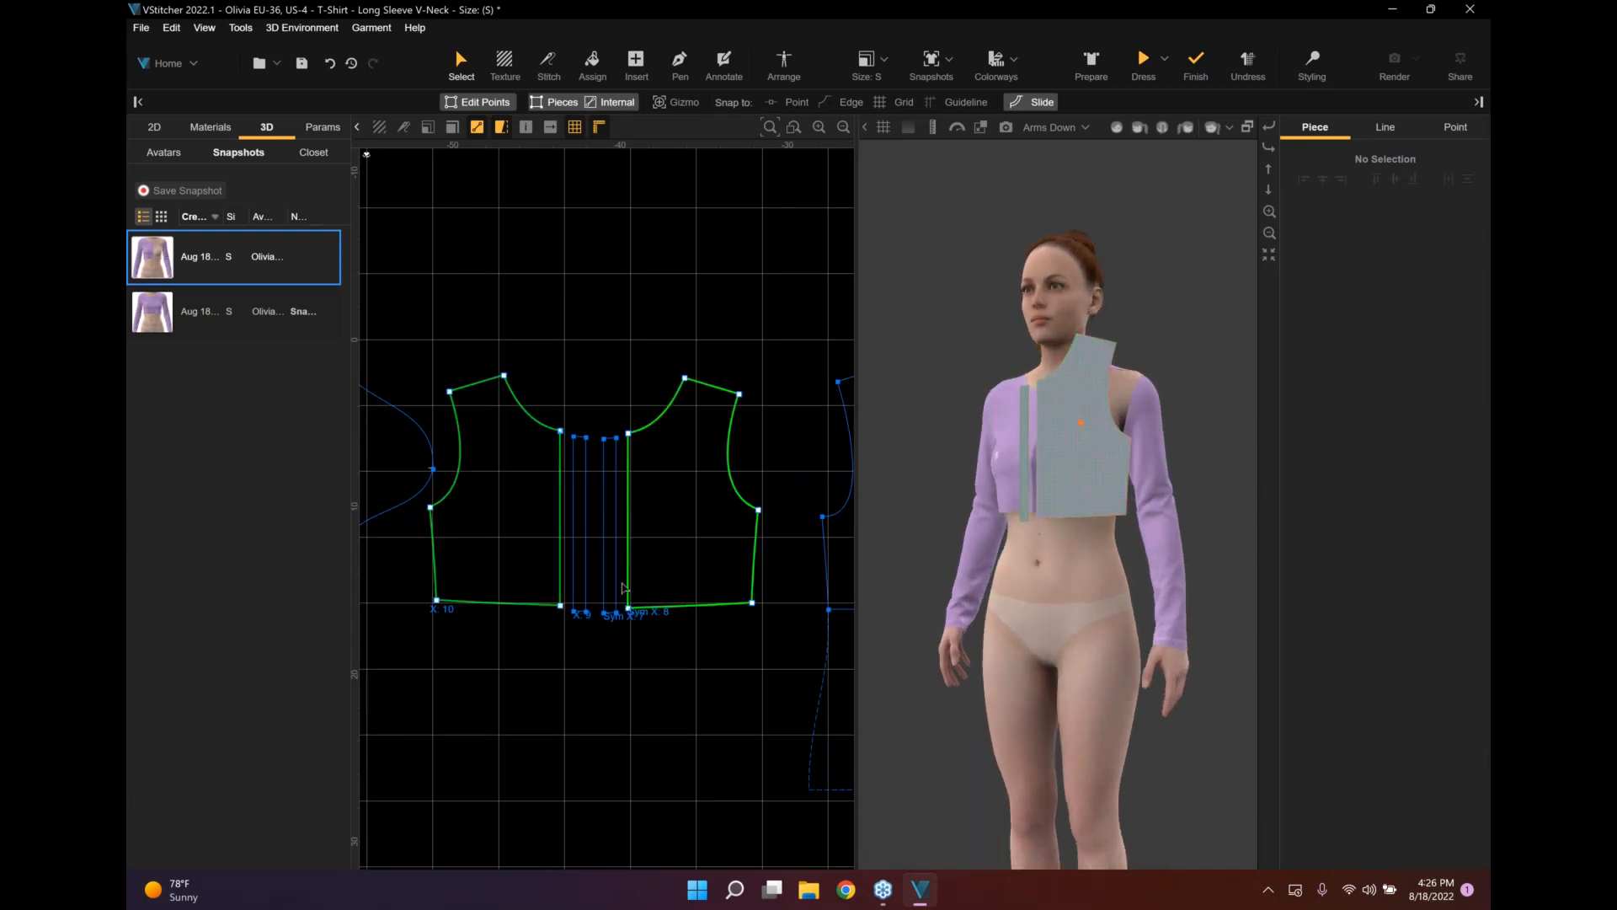
{"action": "scroll", "coordinate": [620, 589], "scroll_direction": "up", "scroll_amount": 1}
{"action": "left_click", "coordinate": [671, 497]}
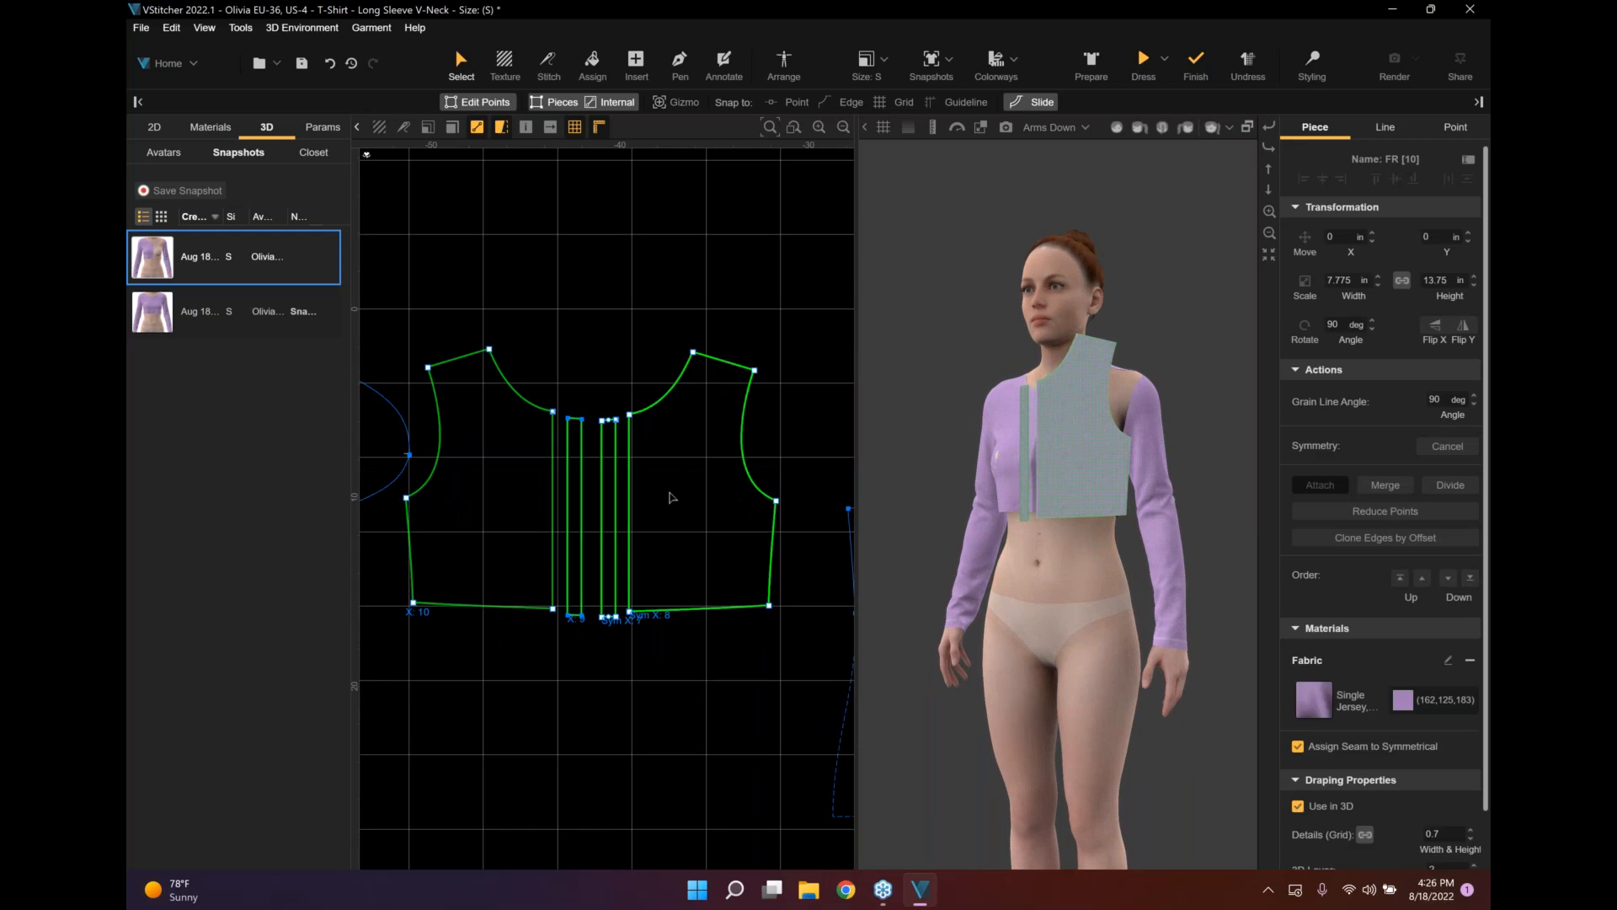
{"action": "scroll", "coordinate": [670, 498], "scroll_direction": "up", "scroll_amount": 1}
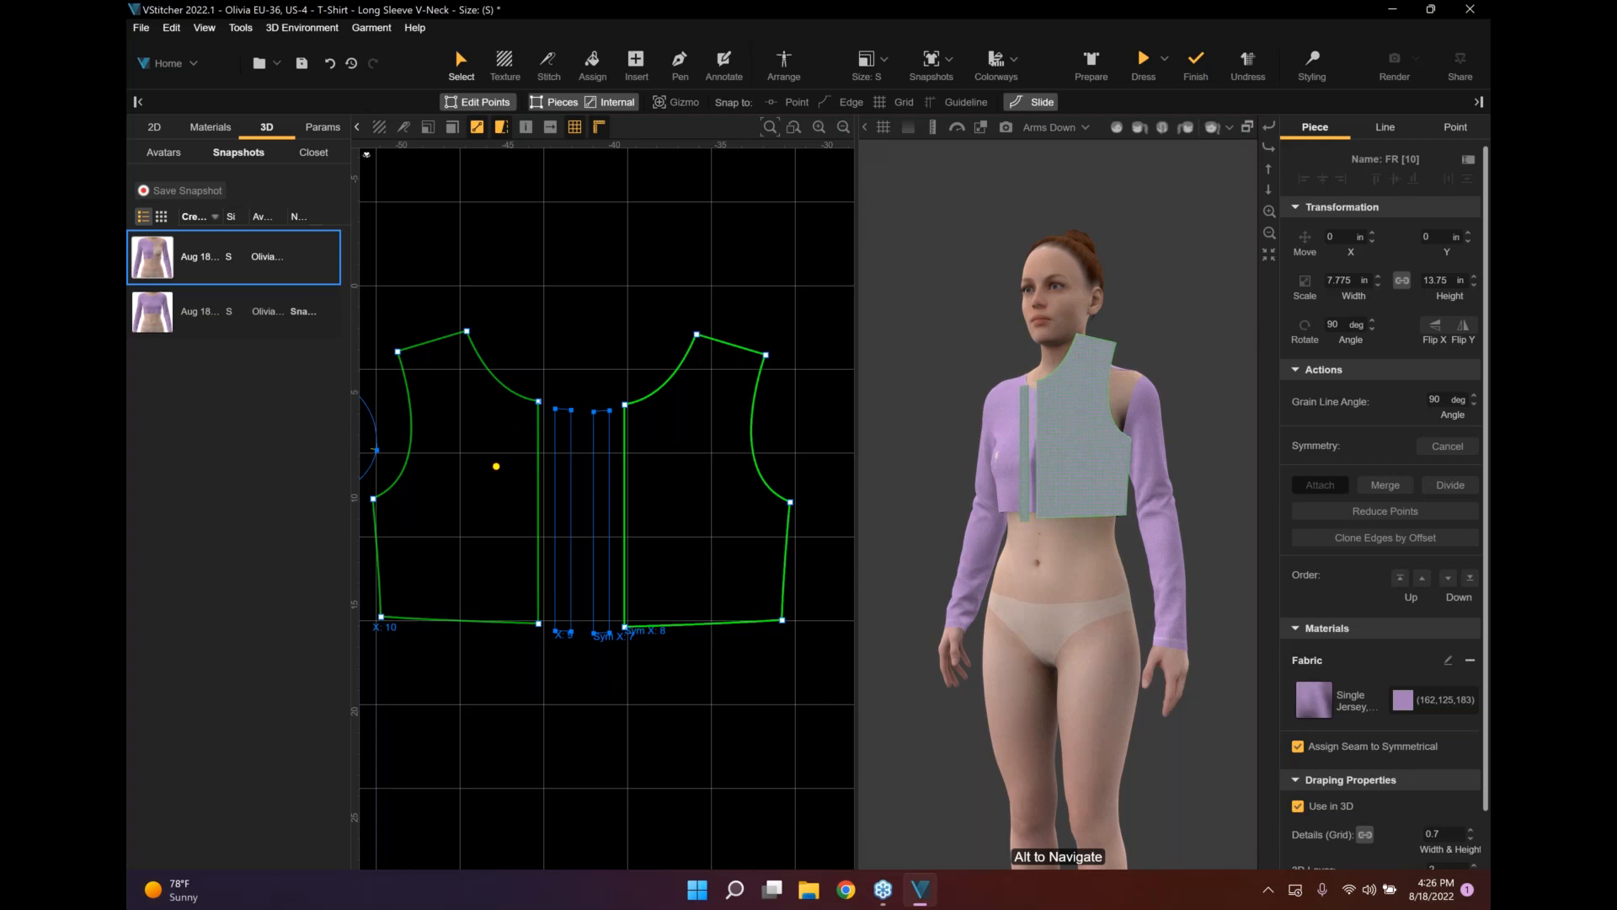
{"action": "left_click", "coordinate": [604, 431]}
{"action": "left_click", "coordinate": [673, 444], "text": "shift"}
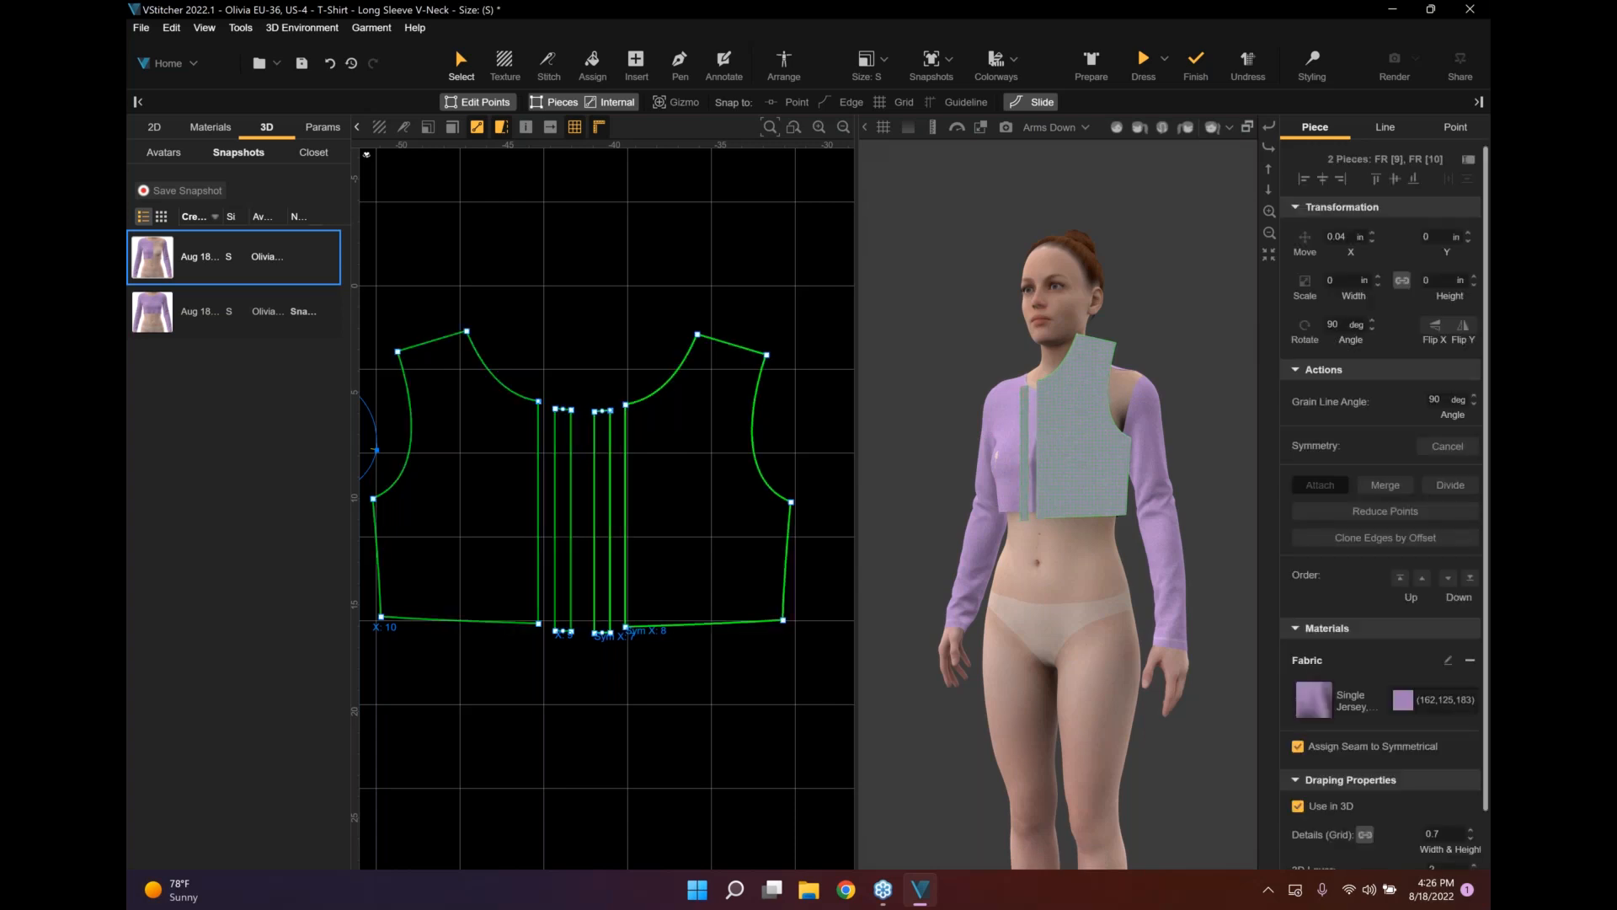
{"action": "scroll", "coordinate": [1359, 721], "scroll_direction": "down", "scroll_amount": 3}
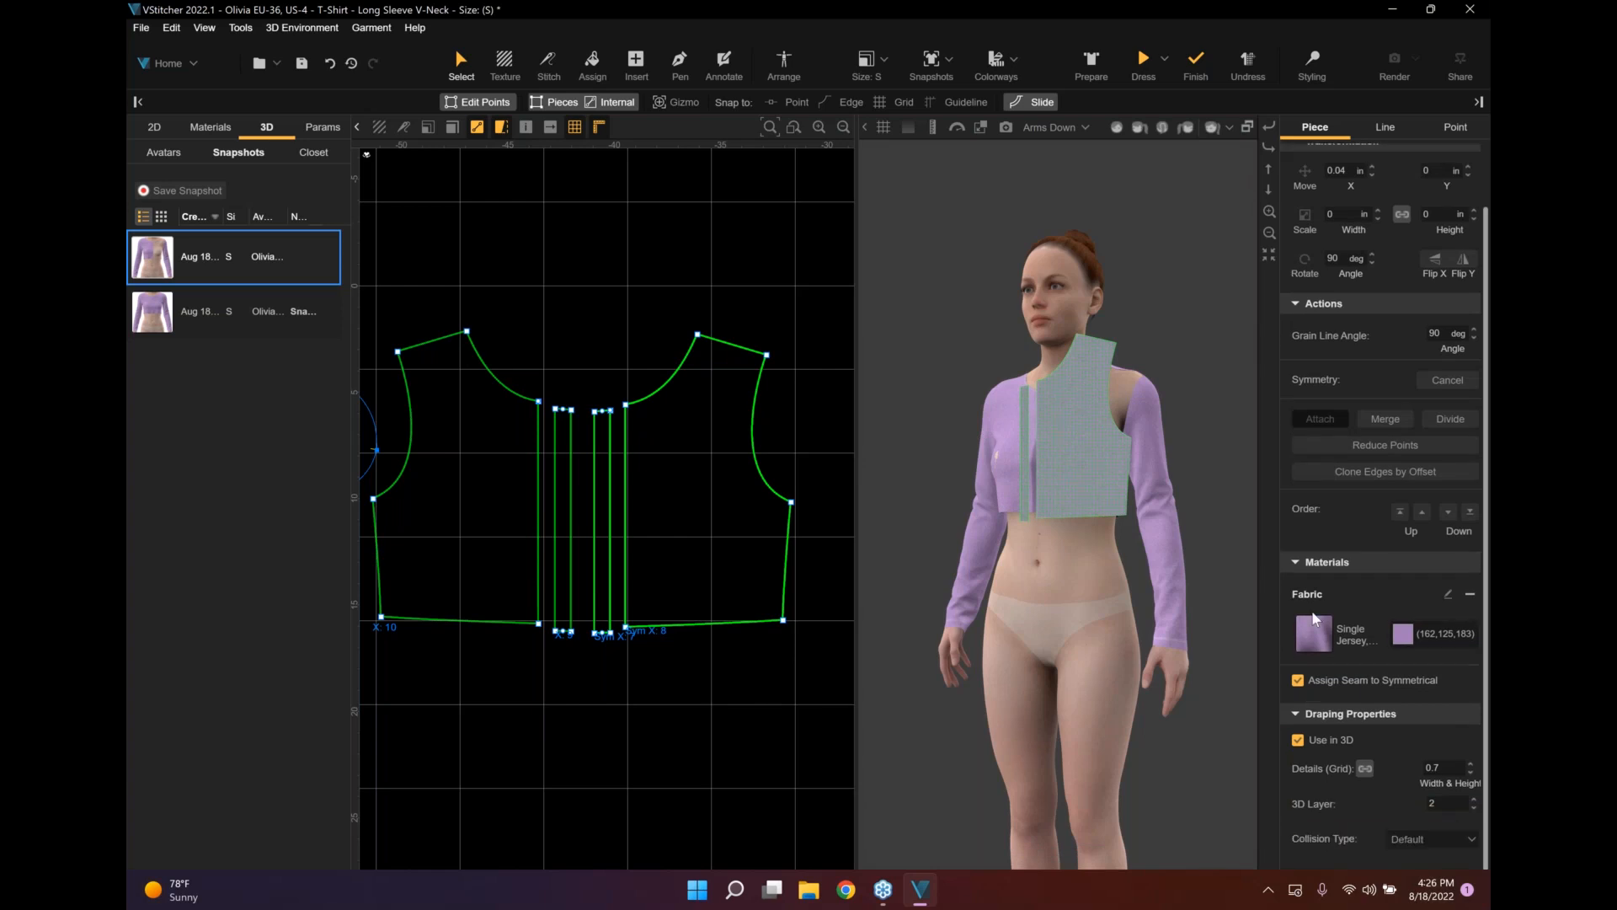
{"action": "left_click", "coordinate": [1297, 740]}
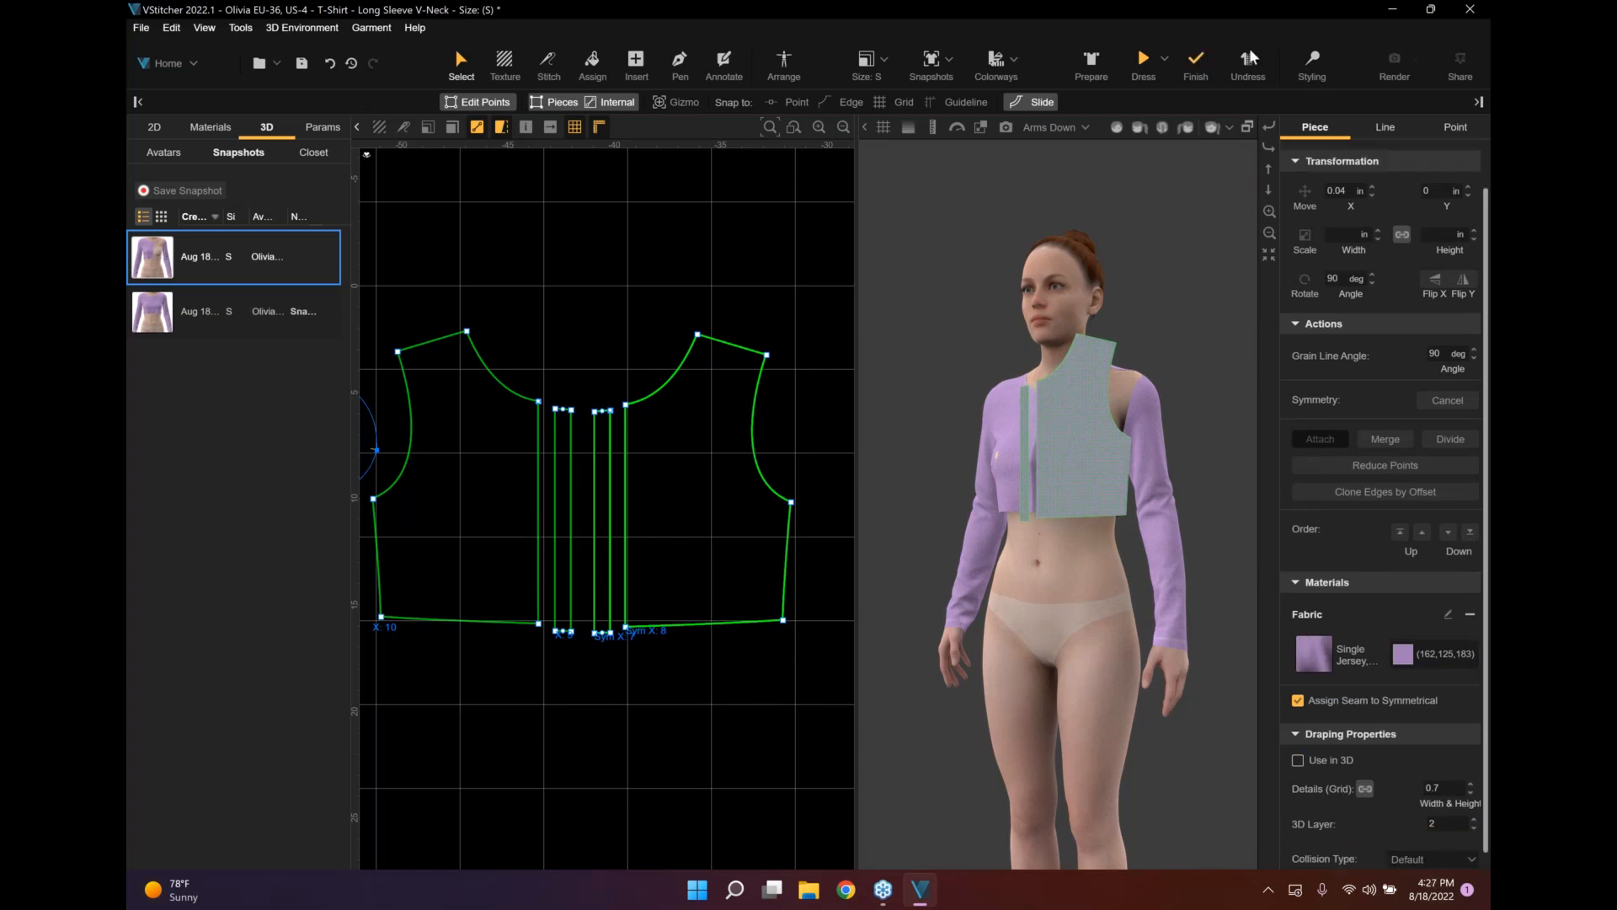
View the garment in 3D Styling, then turn Use in 3D back on for the mirrored front body and placket strip.
{"action": "left_click", "coordinate": [1314, 60]}
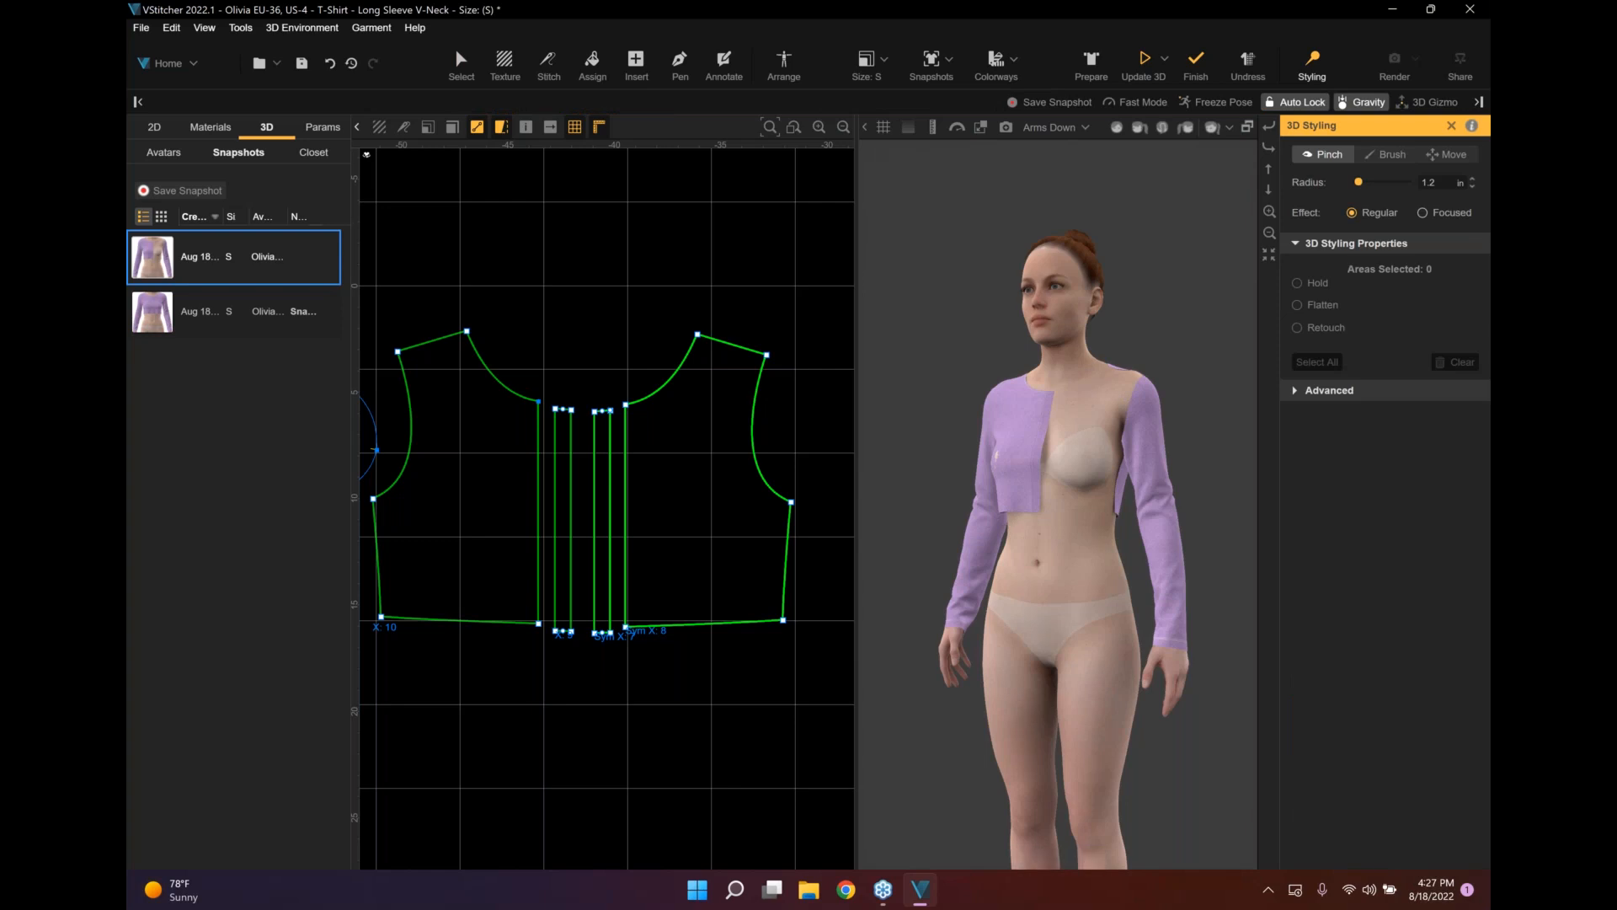
{"action": "left_click", "coordinate": [996, 455]}
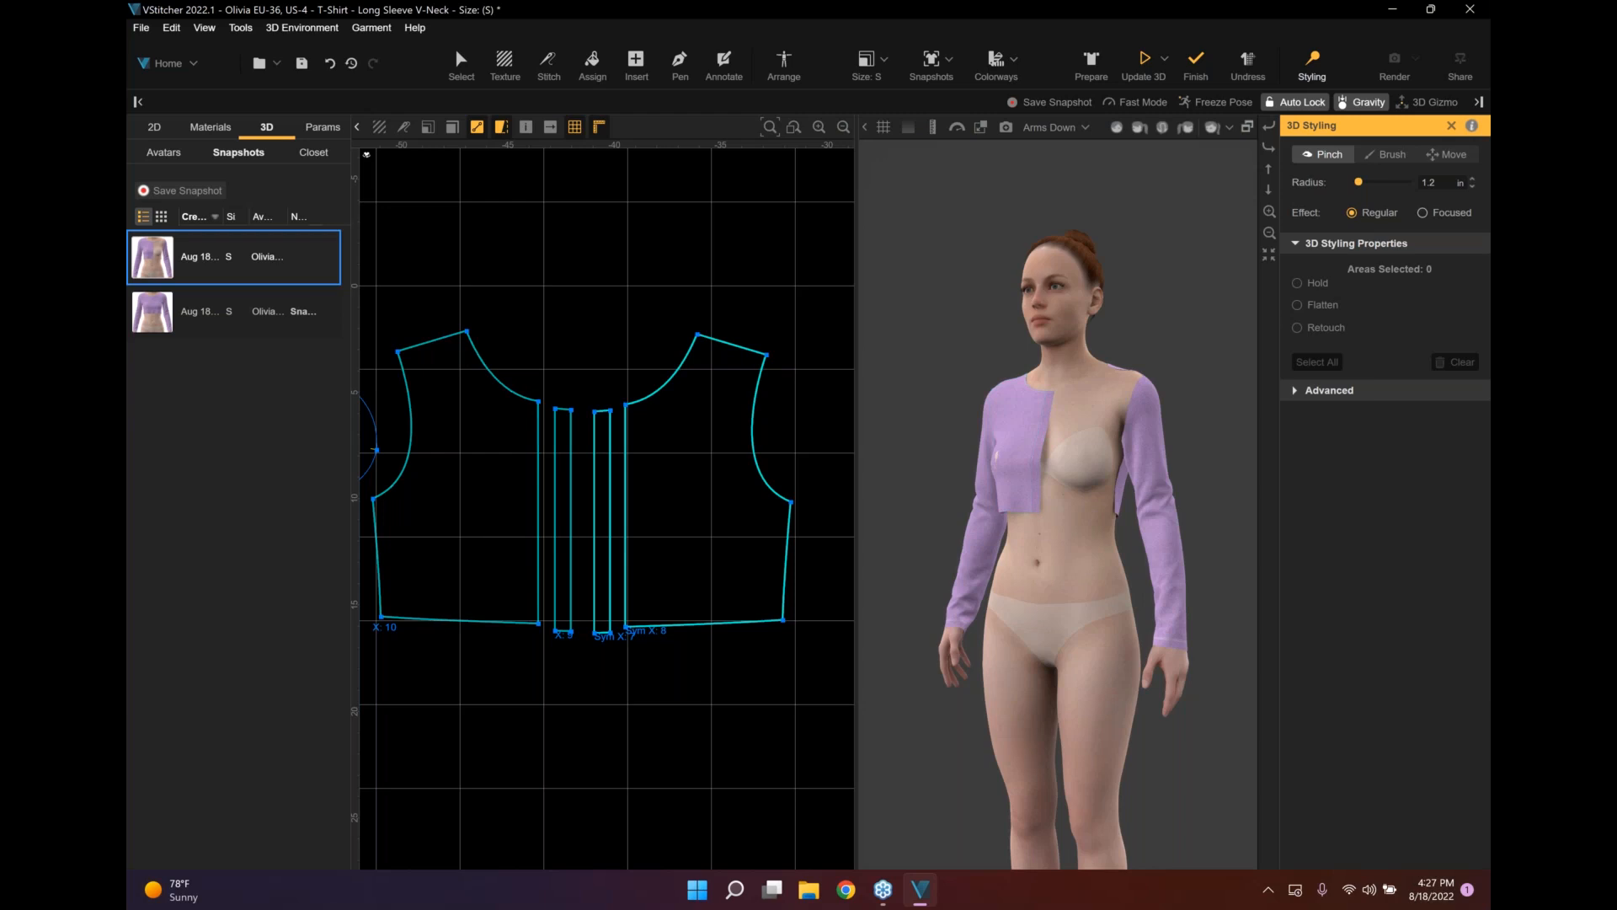
{"action": "left_click", "coordinate": [461, 61]}
{"action": "left_click", "coordinate": [1298, 759]}
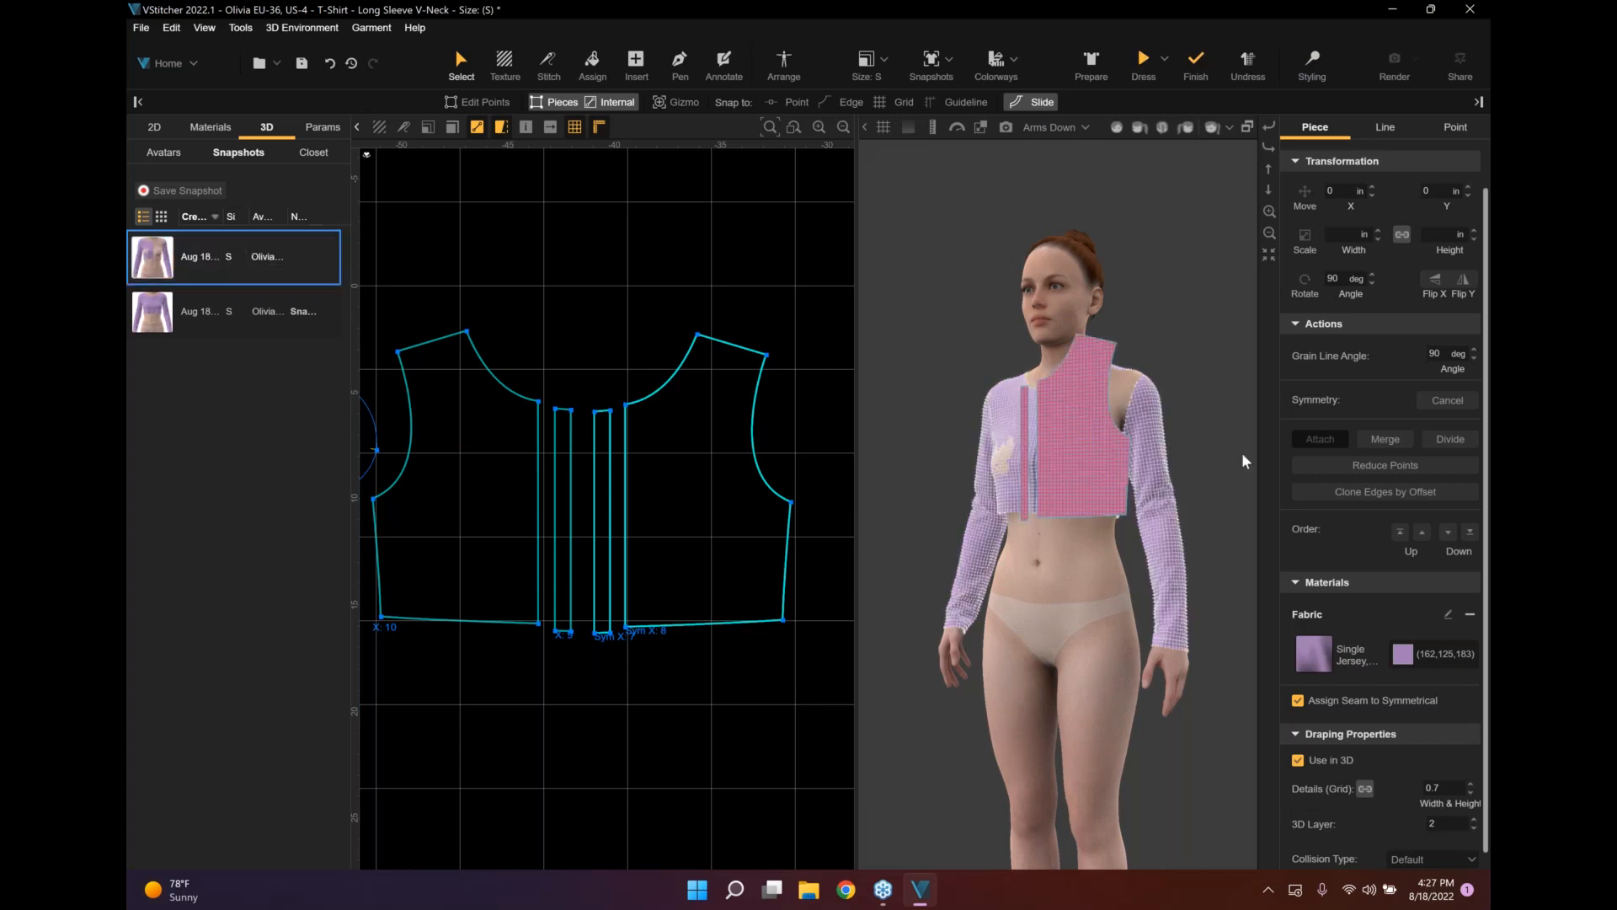
Delete the stitches on the original front body's armhole, side, shoulder and placket edges, along with those on the adjoining sleeve cap.
{"action": "right_click_drag", "start_coordinate": [1282, 469], "coordinate": [1187, 477]}
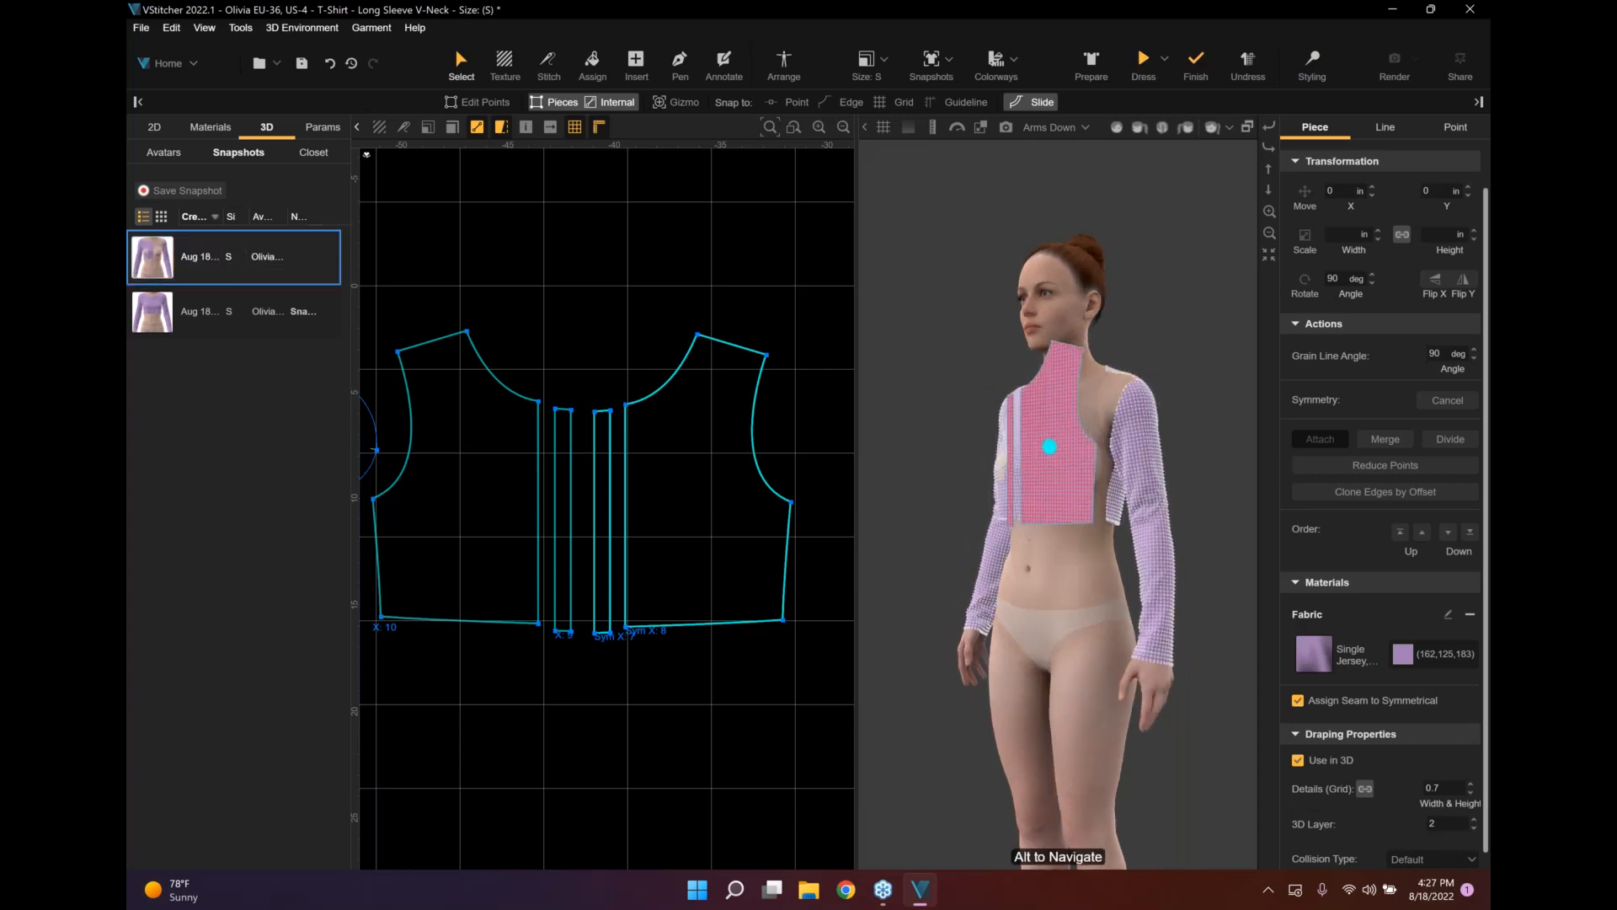
{"action": "left_click", "coordinate": [1116, 127]}
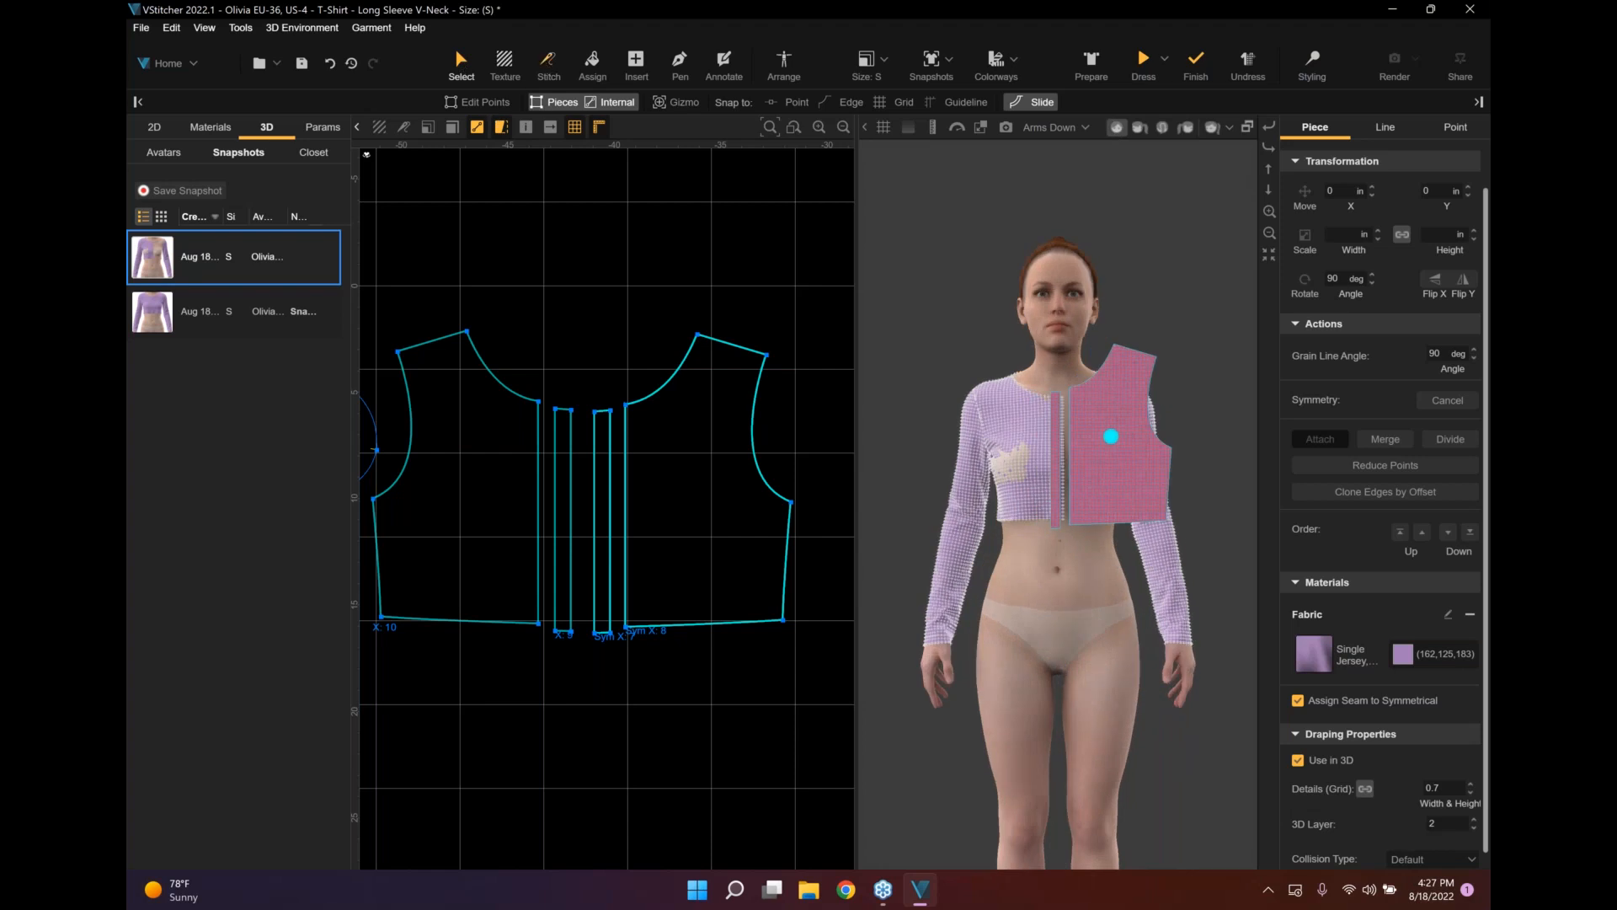
{"action": "left_click", "coordinate": [549, 64]}
{"action": "scroll", "coordinate": [524, 313], "scroll_direction": "down", "scroll_amount": 3}
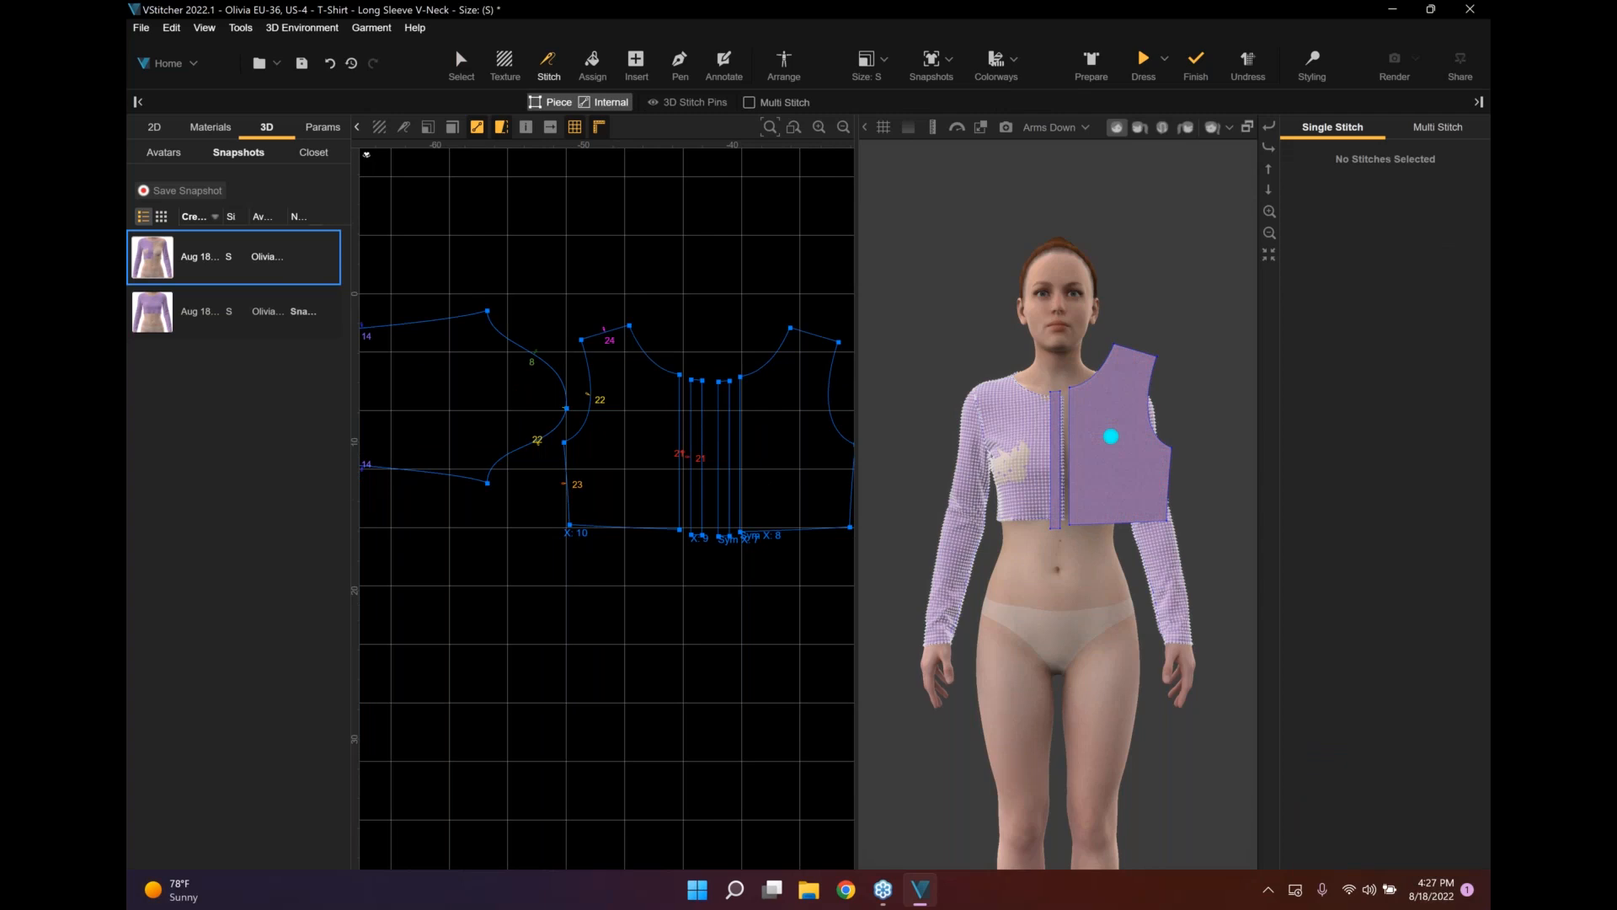
{"action": "left_click_drag", "start_coordinate": [505, 306], "coordinate": [740, 505]}
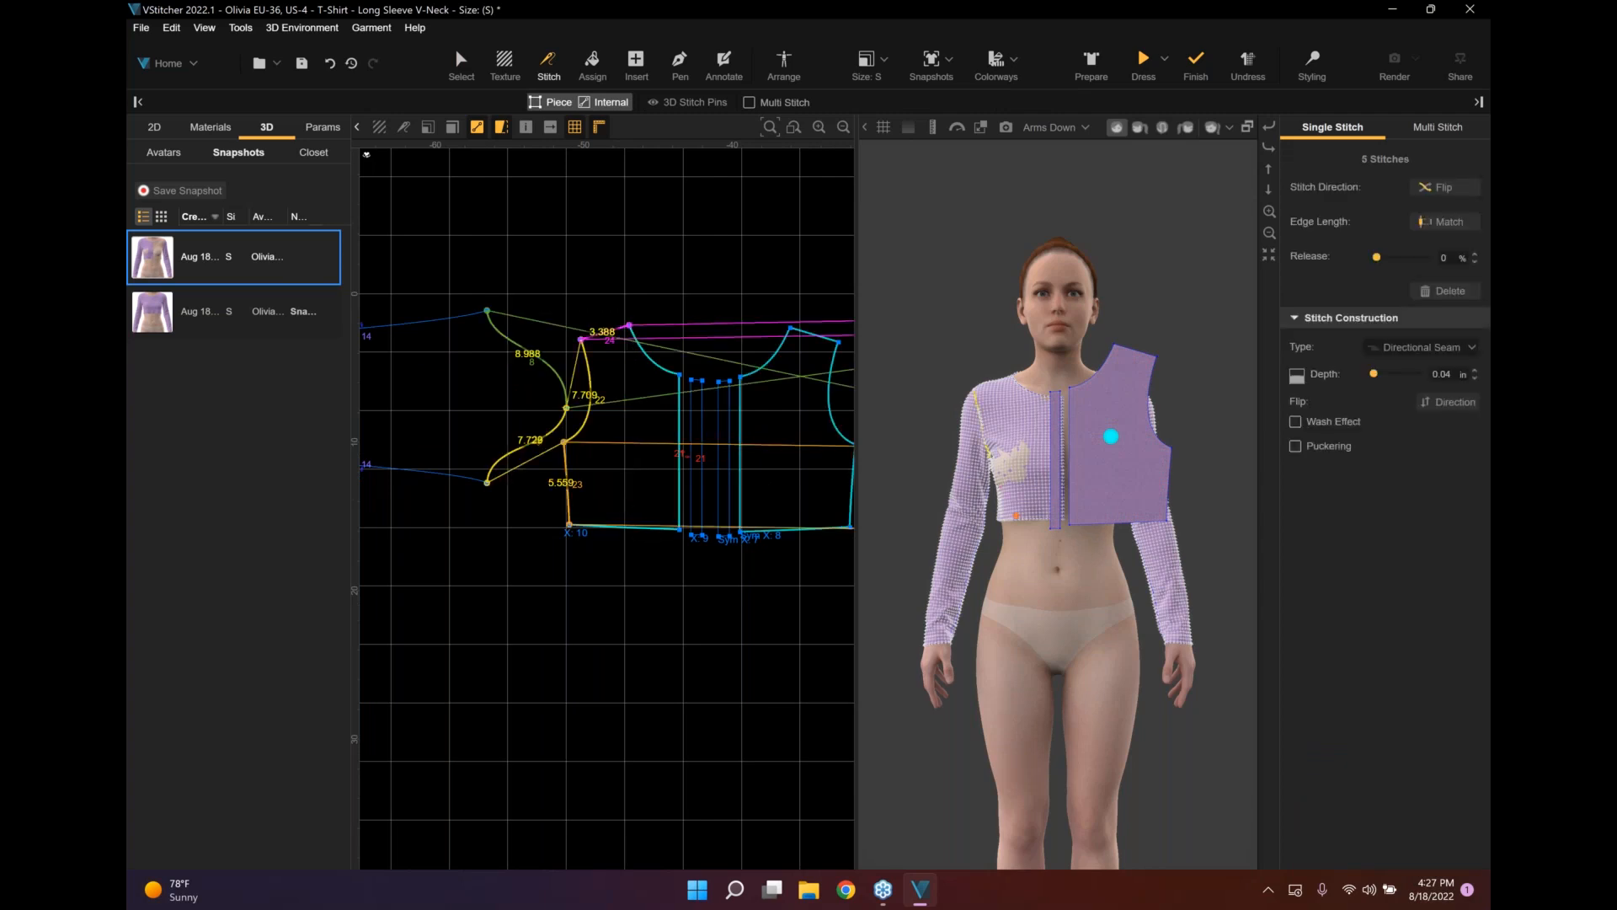
{"action": "left_click", "coordinate": [722, 488]}
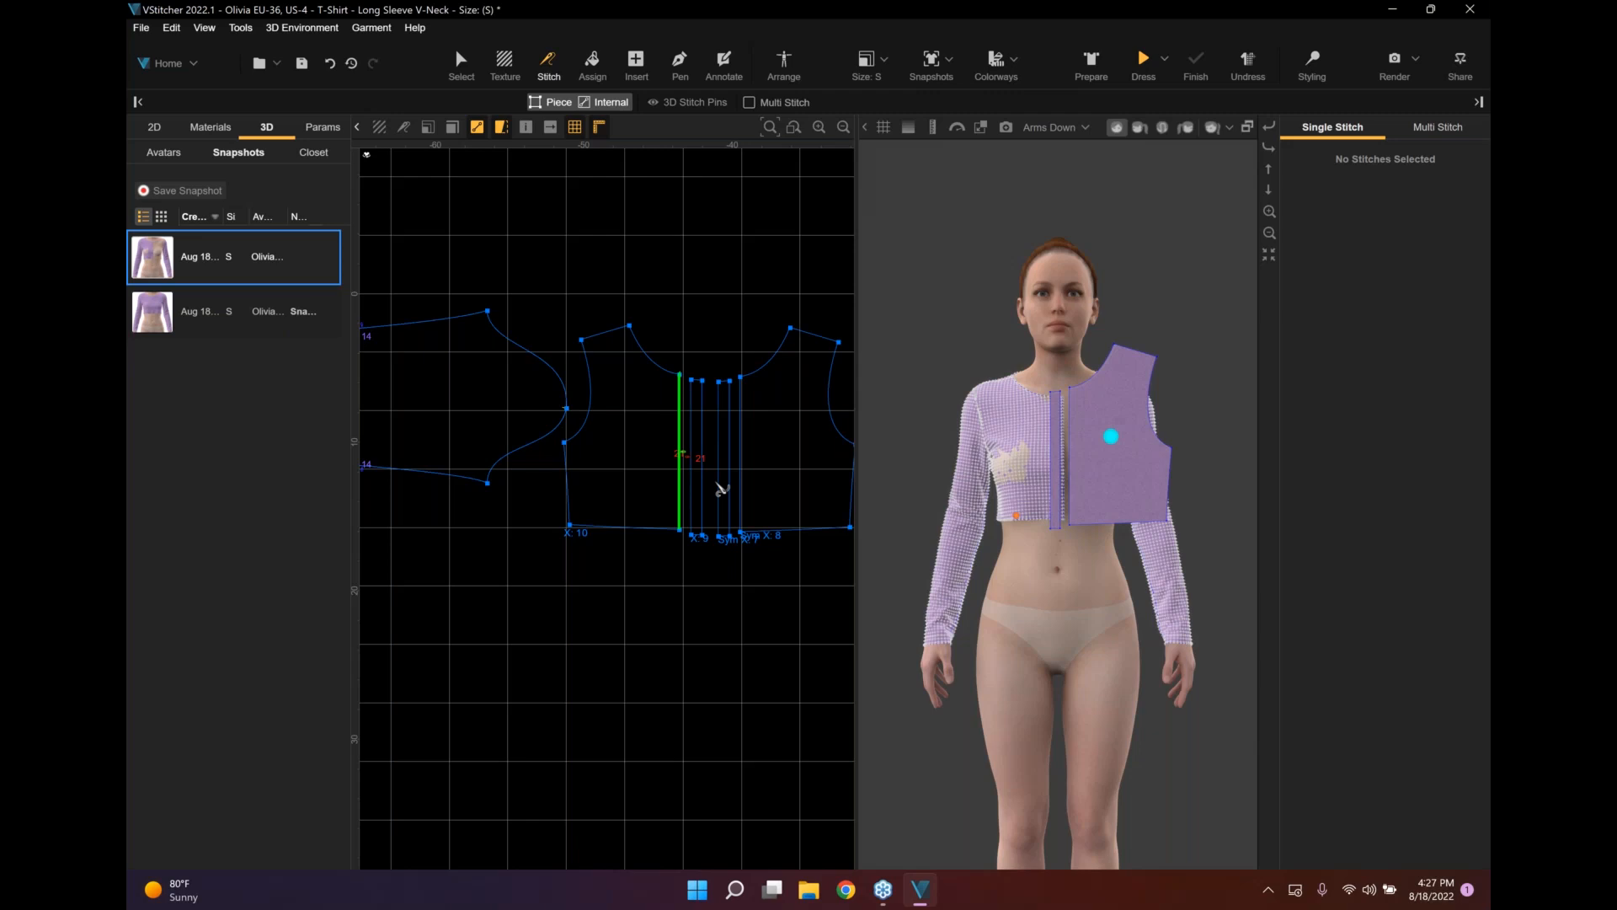
{"action": "left_click", "coordinate": [722, 488]}
{"action": "left_click", "coordinate": [650, 471]}
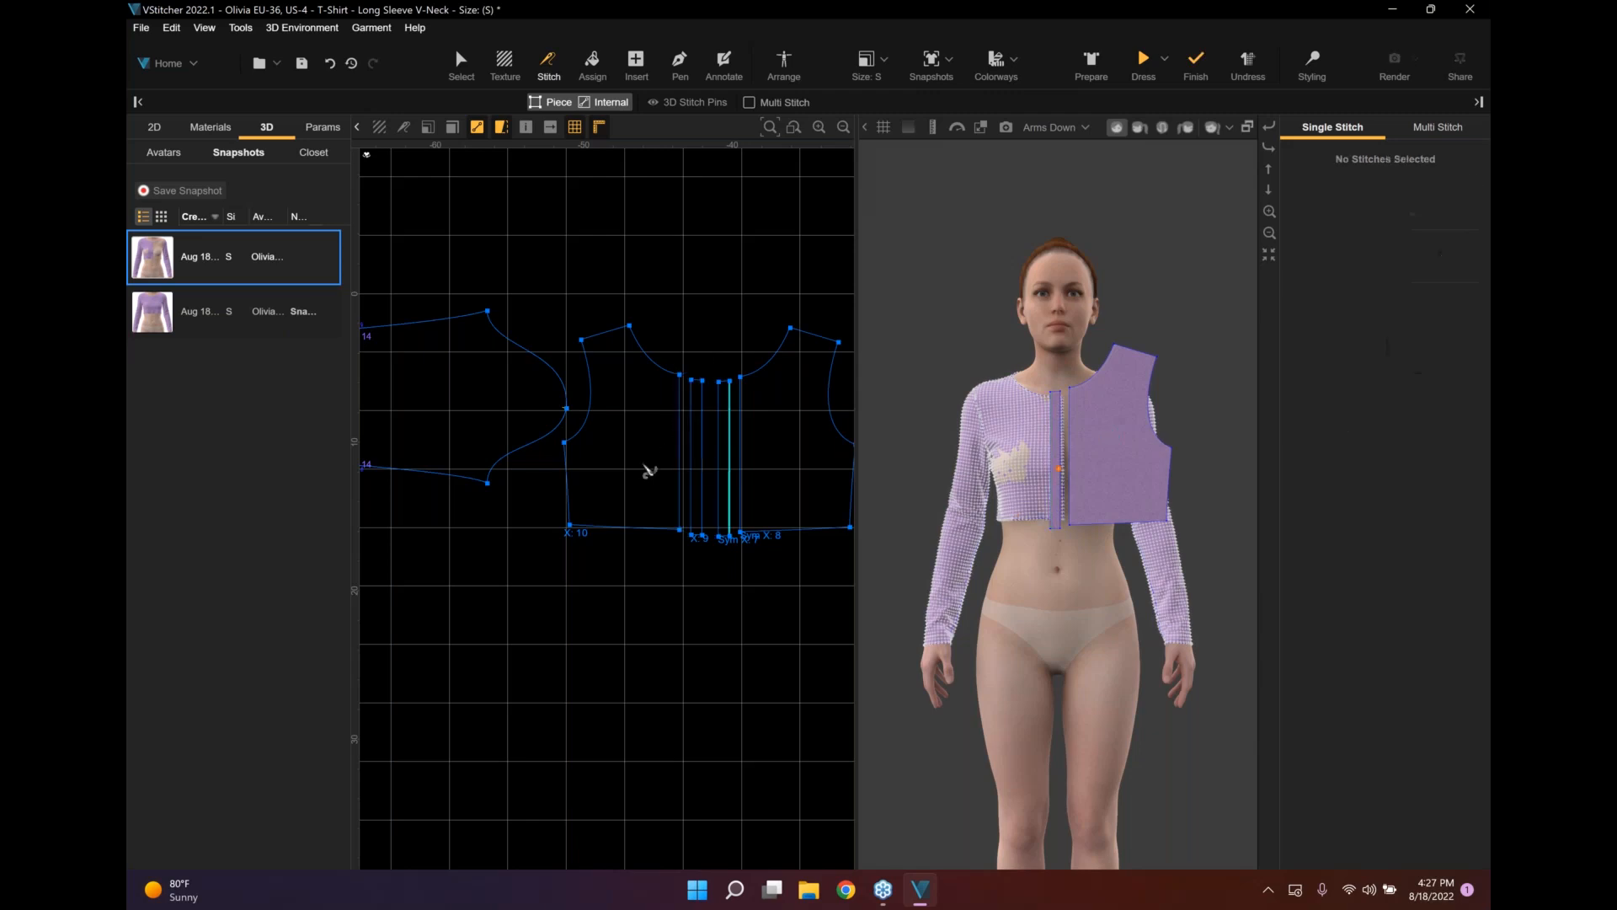
Stitch the lower sleeve cap curve to the front body's armhole, with the matching stitch on the mirrored side.
{"action": "left_click", "coordinate": [559, 439]}
{"action": "left_click", "coordinate": [583, 437]}
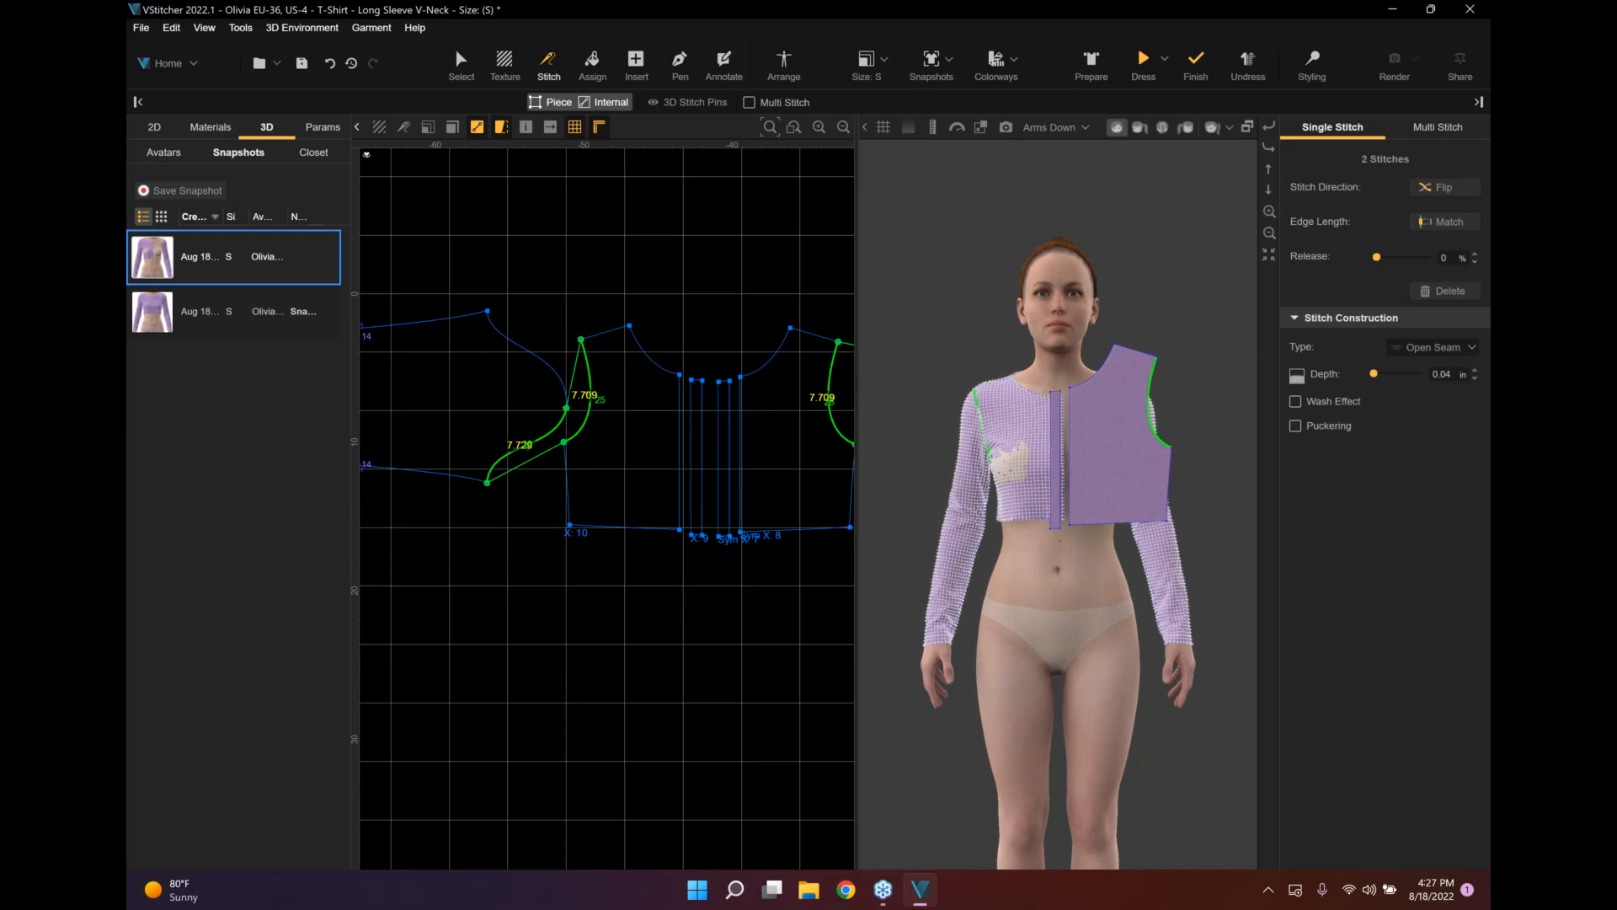
{"action": "middle_click_drag", "start_coordinate": [607, 506], "coordinate": [549, 515]}
{"action": "scroll", "coordinate": [581, 375], "scroll_direction": "down", "scroll_amount": 3}
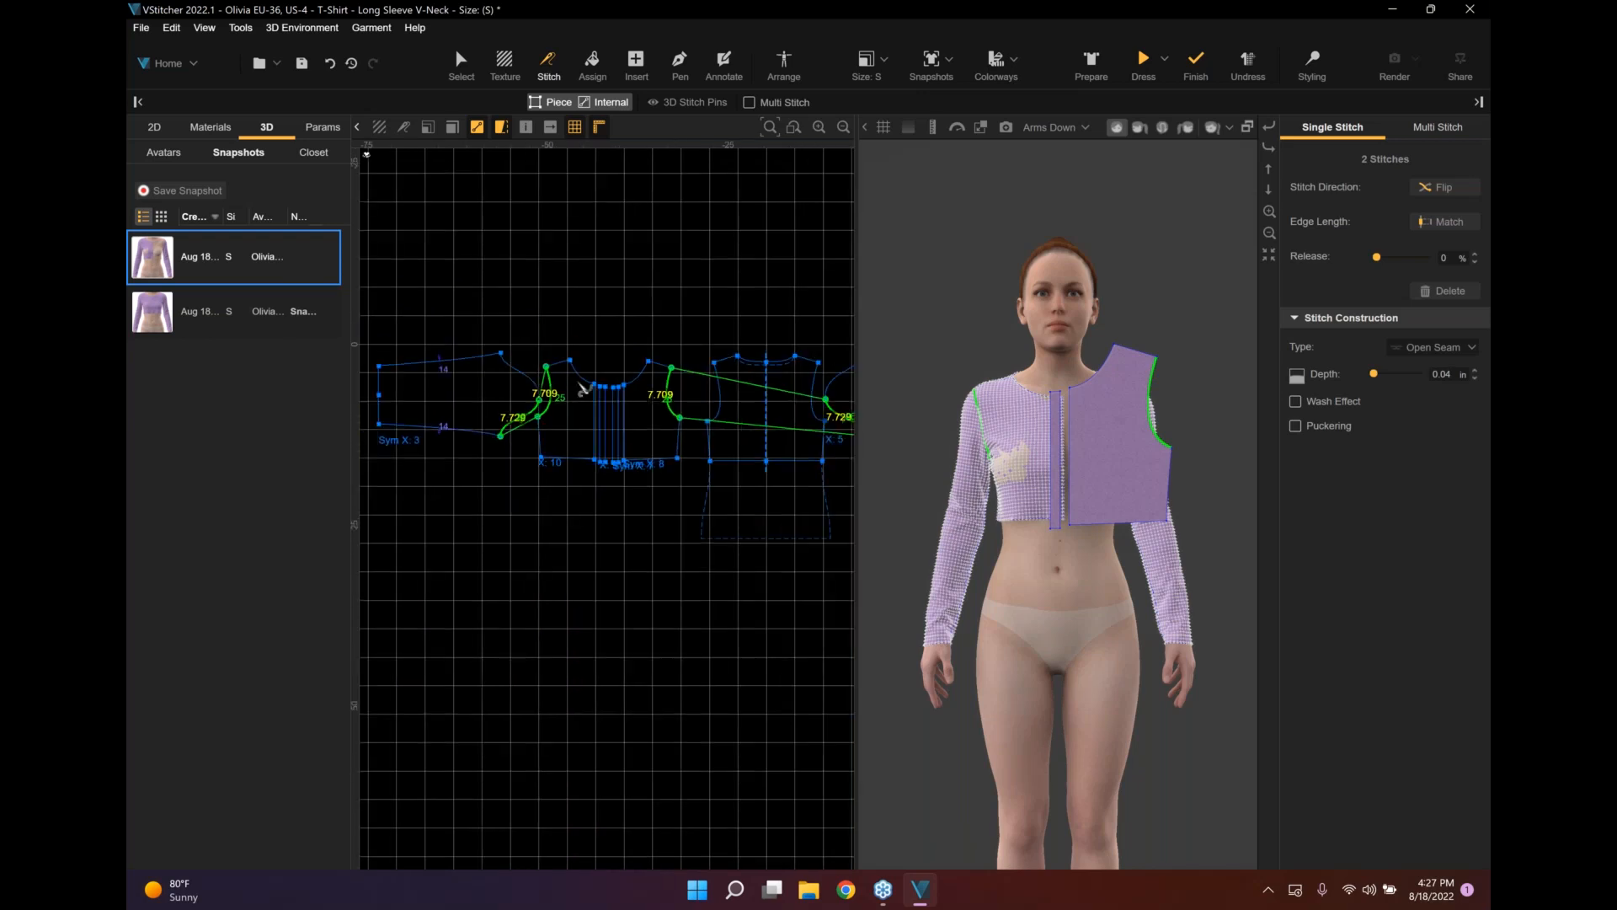
{"action": "scroll", "coordinate": [582, 389], "scroll_direction": "up", "scroll_amount": 3}
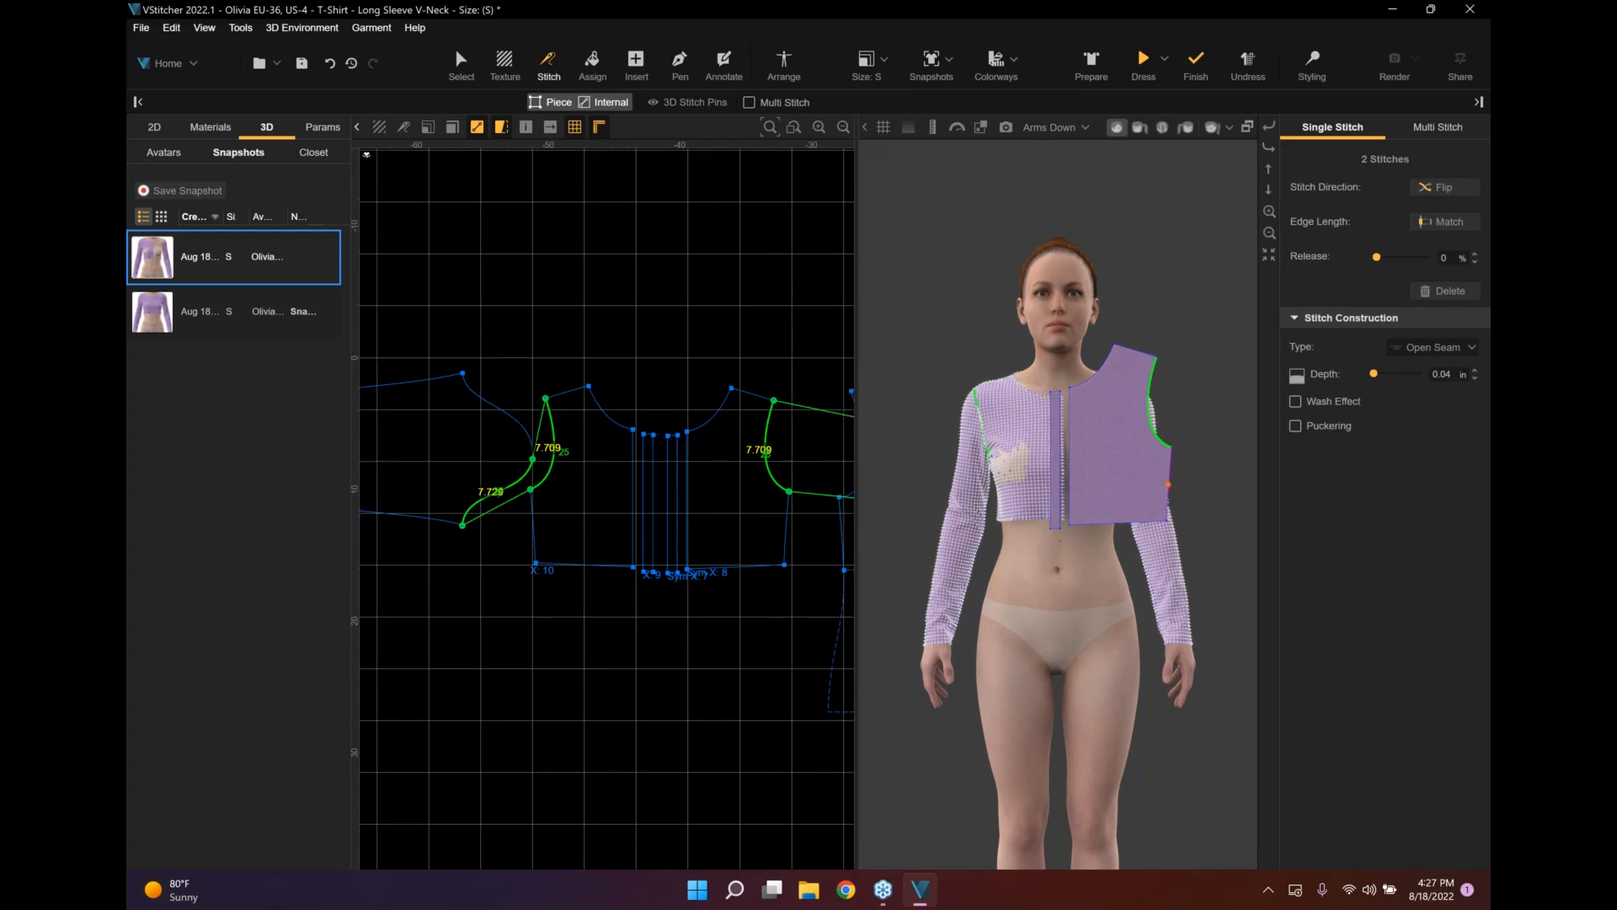
Stitch the mirrored front body's side edge to the back piece's side edge and check the seam on the avatar.
{"action": "middle_click_drag", "start_coordinate": [786, 528], "coordinate": [726, 523]}
{"action": "left_click", "coordinate": [726, 524]}
{"action": "left_click", "coordinate": [780, 529]}
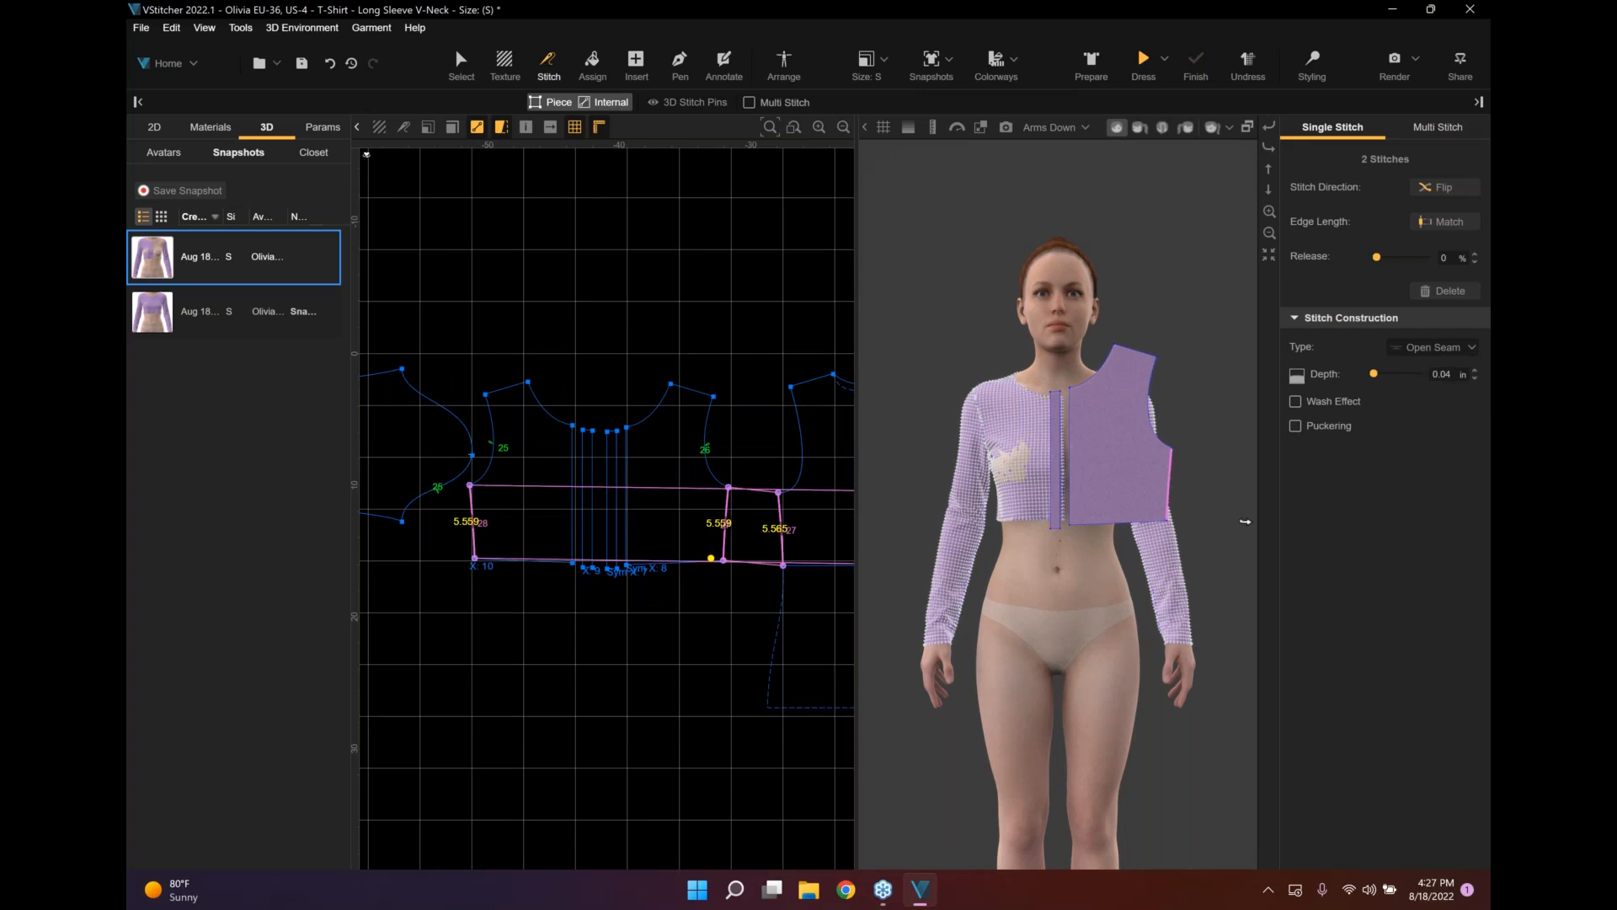
{"action": "left_click", "coordinate": [1245, 521]}
{"action": "left_click", "coordinate": [1244, 522]}
{"action": "left_click", "coordinate": [1245, 522]}
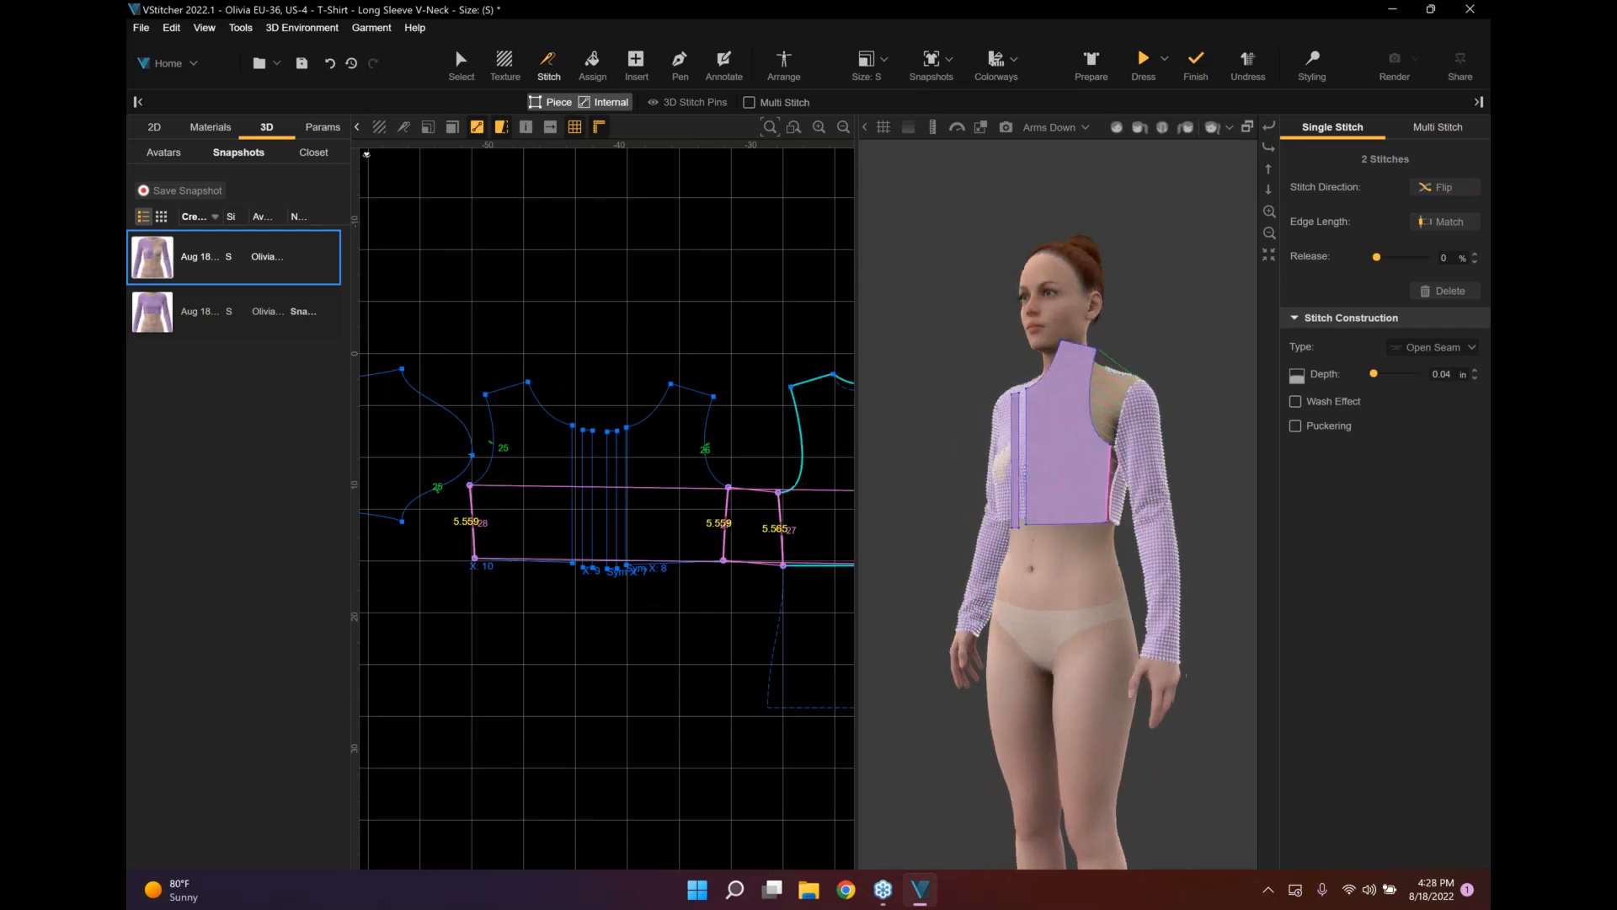
Stitch the front body's shoulder edge to the back piece's shoulder edge, with the matching stitch on the mirrored side.
{"action": "middle_click_drag", "start_coordinate": [827, 472], "coordinate": [742, 520]}
{"action": "middle_click_drag", "start_coordinate": [636, 441], "coordinate": [634, 447]}
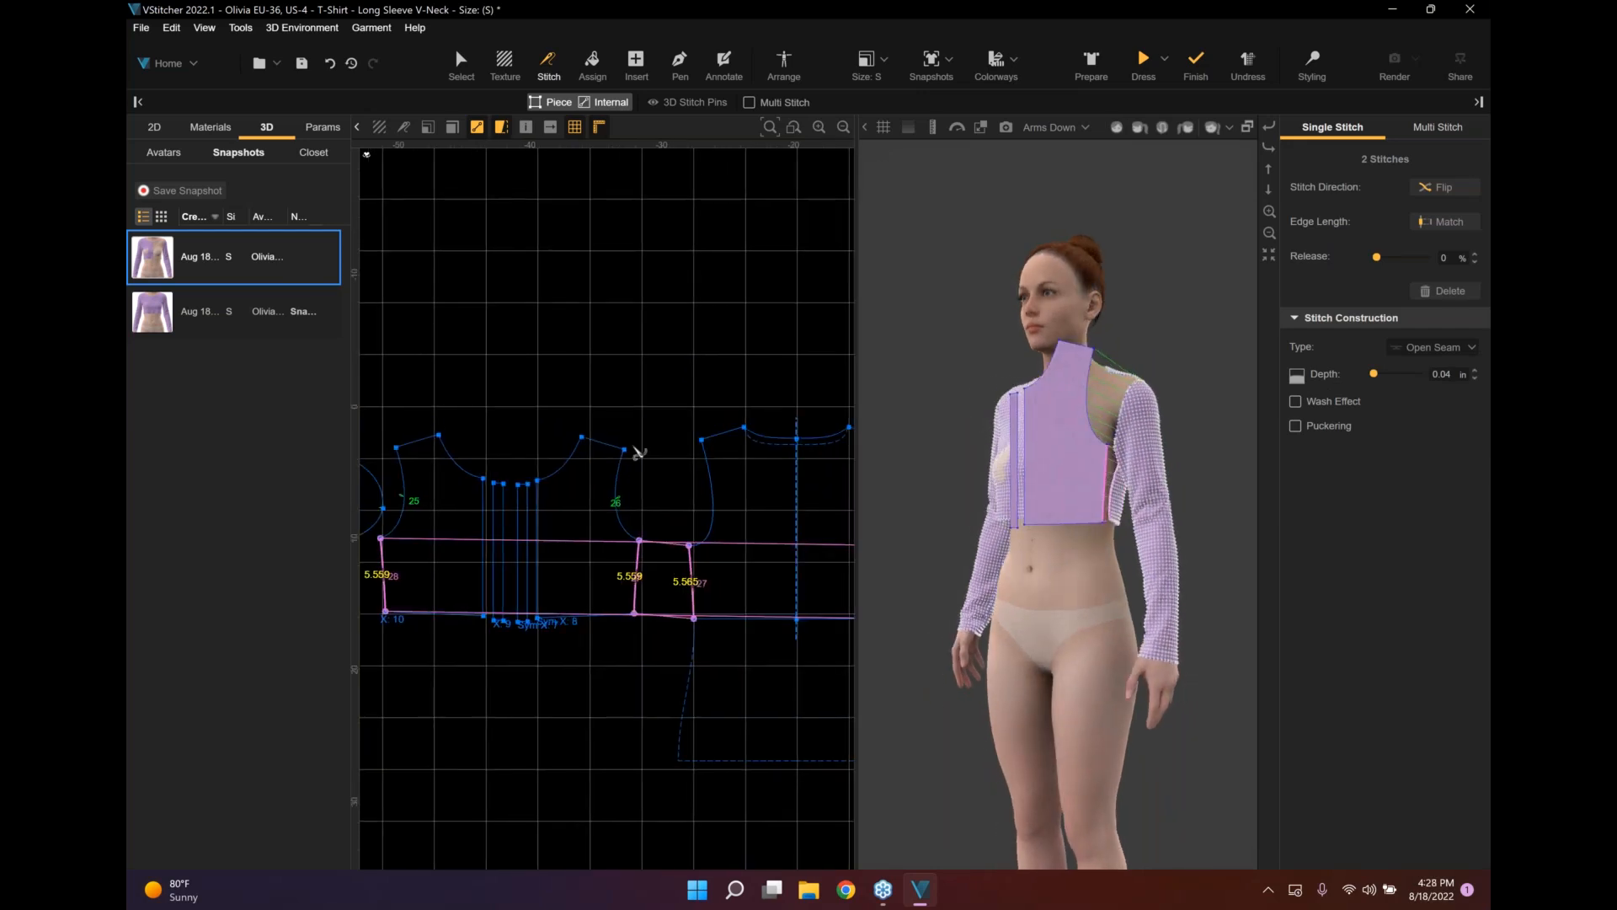
{"action": "left_click", "coordinate": [619, 447]}
{"action": "left_click", "coordinate": [723, 433]}
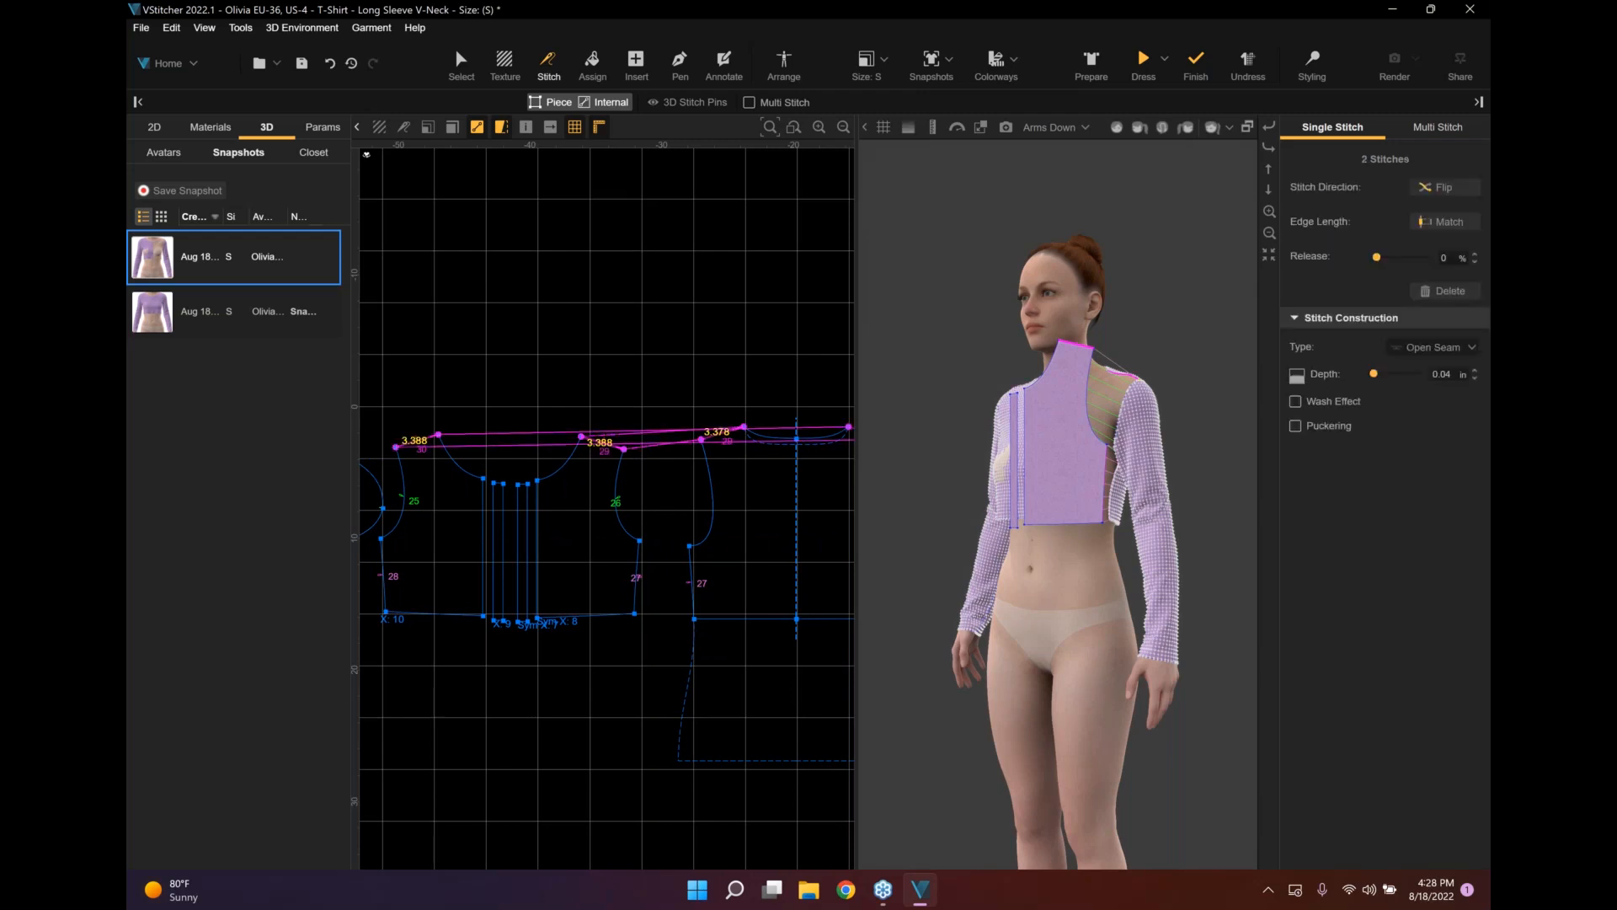
Stitch the placket strip's outer edge to the front body's center edge and dress the garment on the avatar.
{"action": "left_click", "coordinate": [1116, 128]}
{"action": "left_click", "coordinate": [560, 527]}
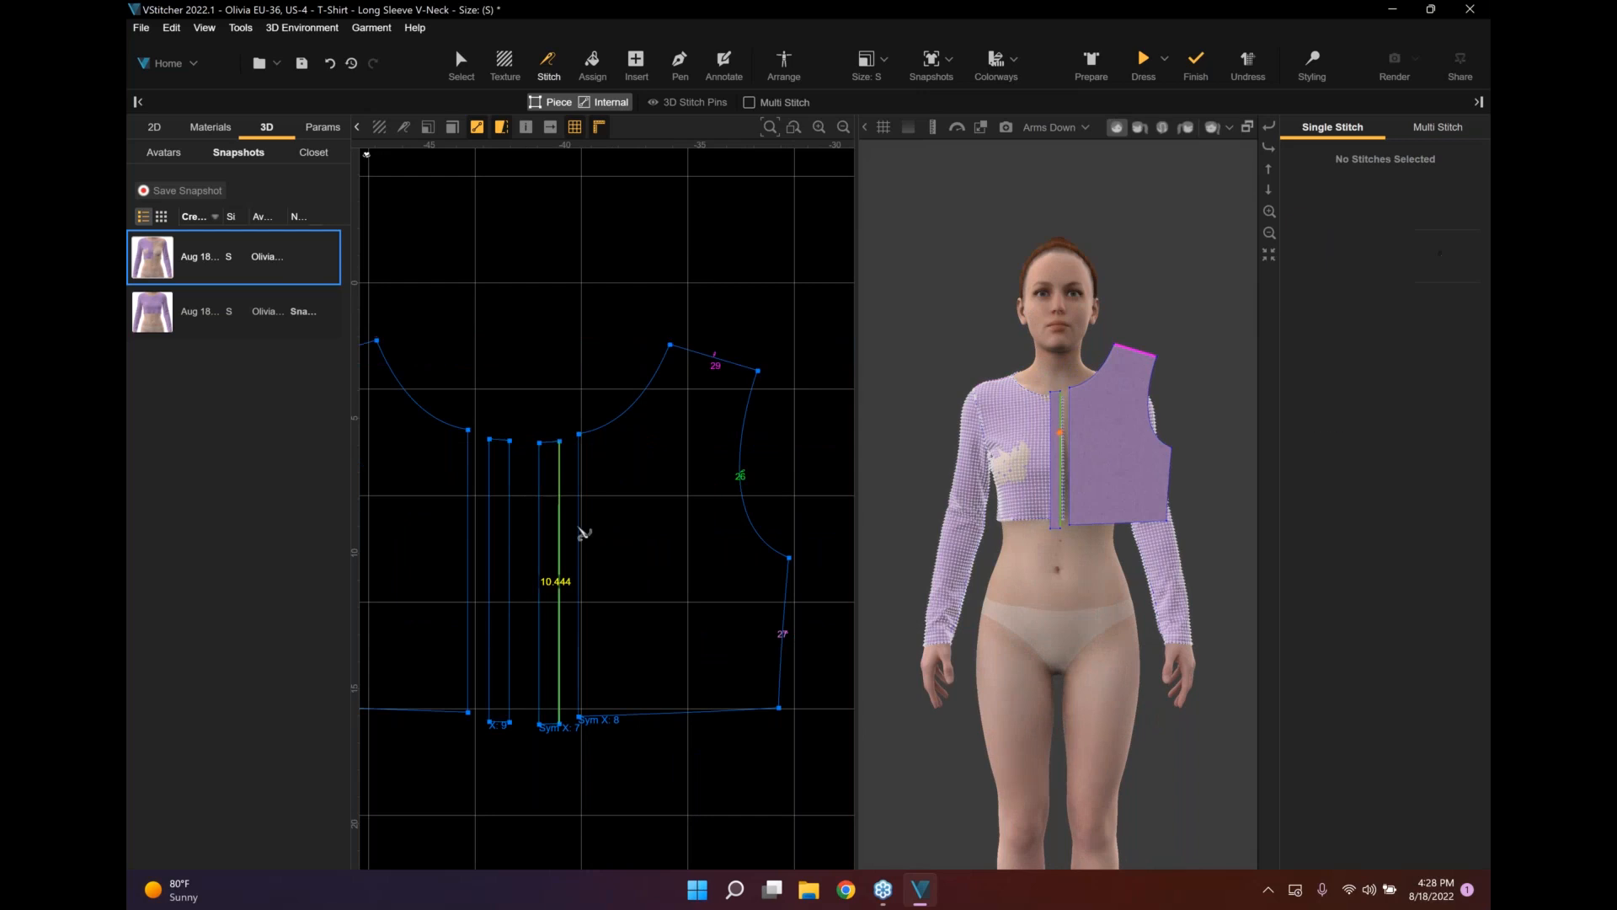
{"action": "left_click", "coordinate": [580, 532]}
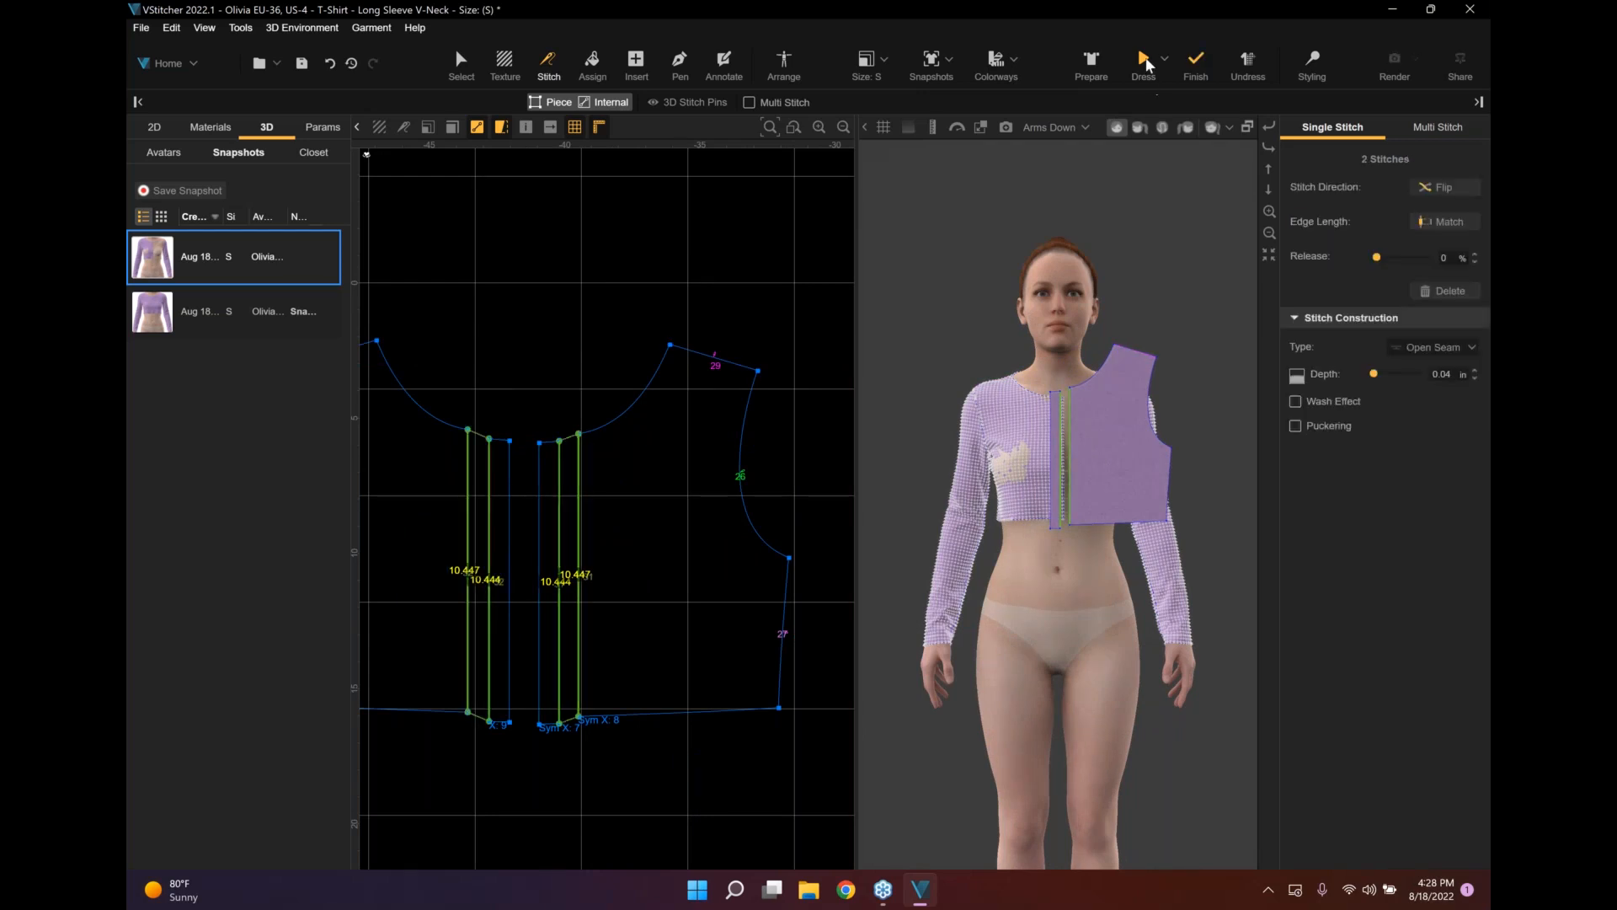
{"action": "left_click", "coordinate": [1146, 60]}
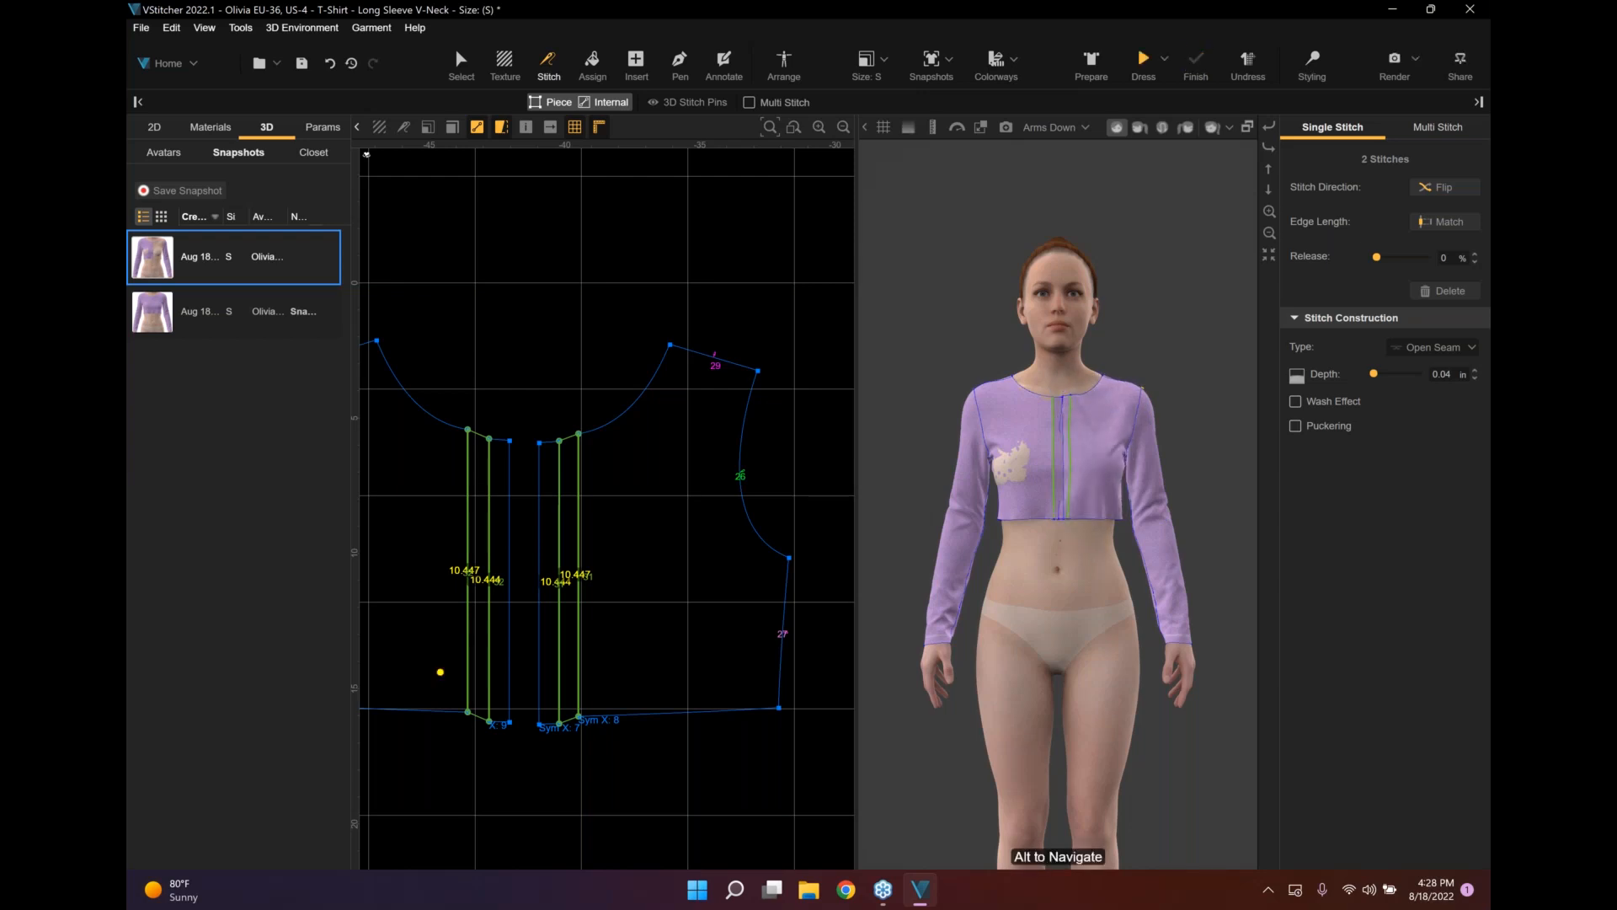
Select all pieces in the advanced 3D Styling settings, unlock them, and re-dress and finish the garment on the avatar.
{"action": "left_click", "coordinate": [1312, 66]}
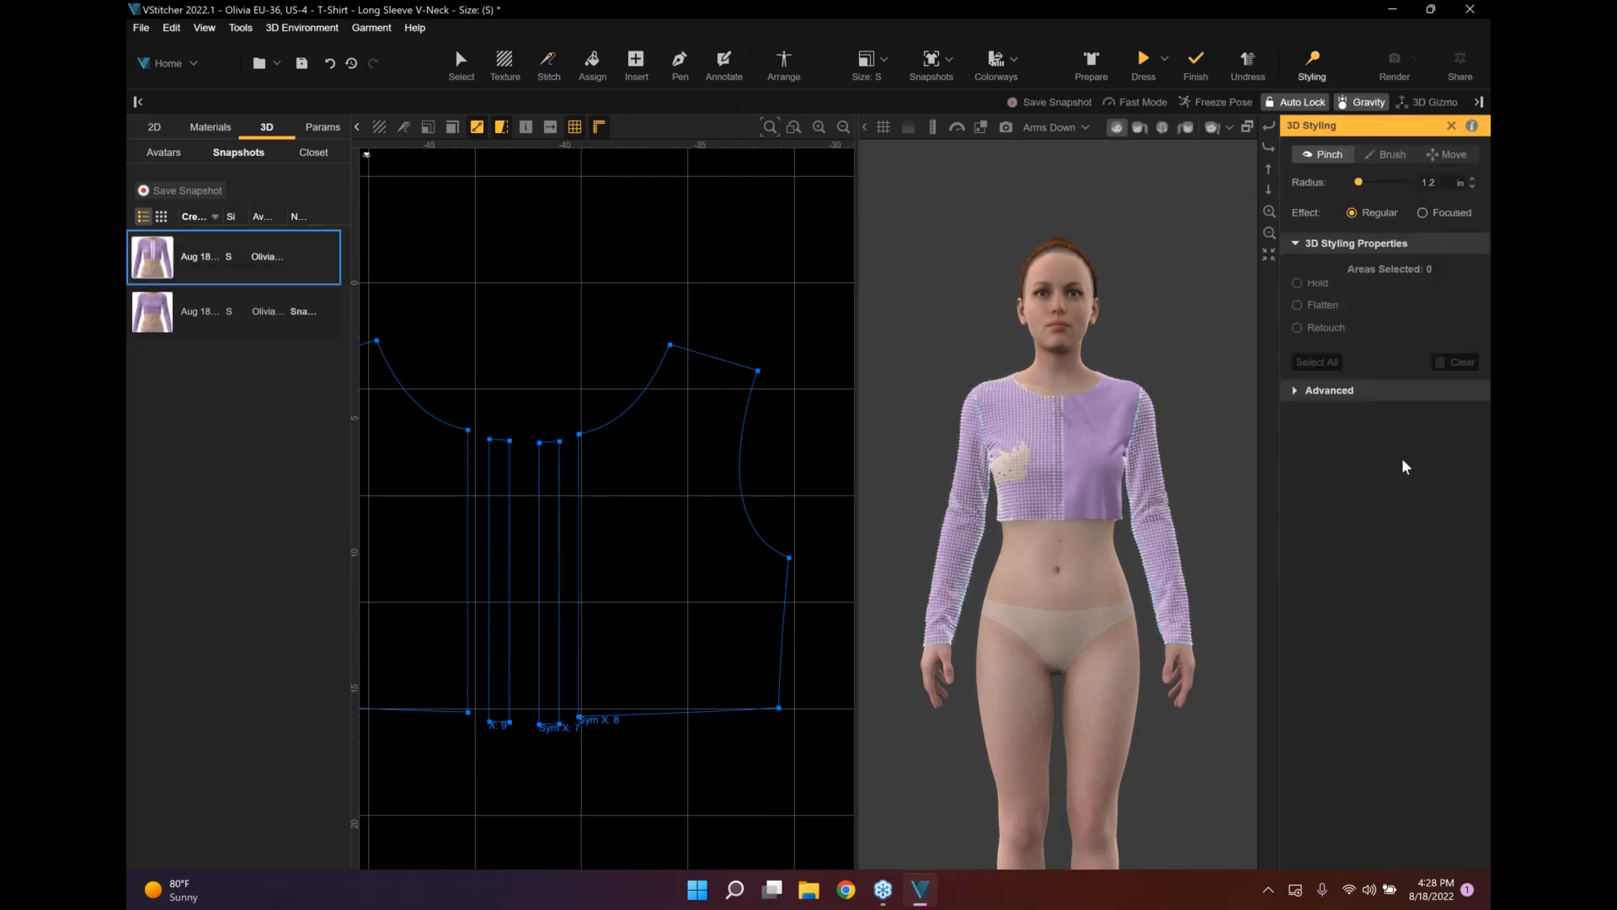
{"action": "left_click", "coordinate": [1322, 392]}
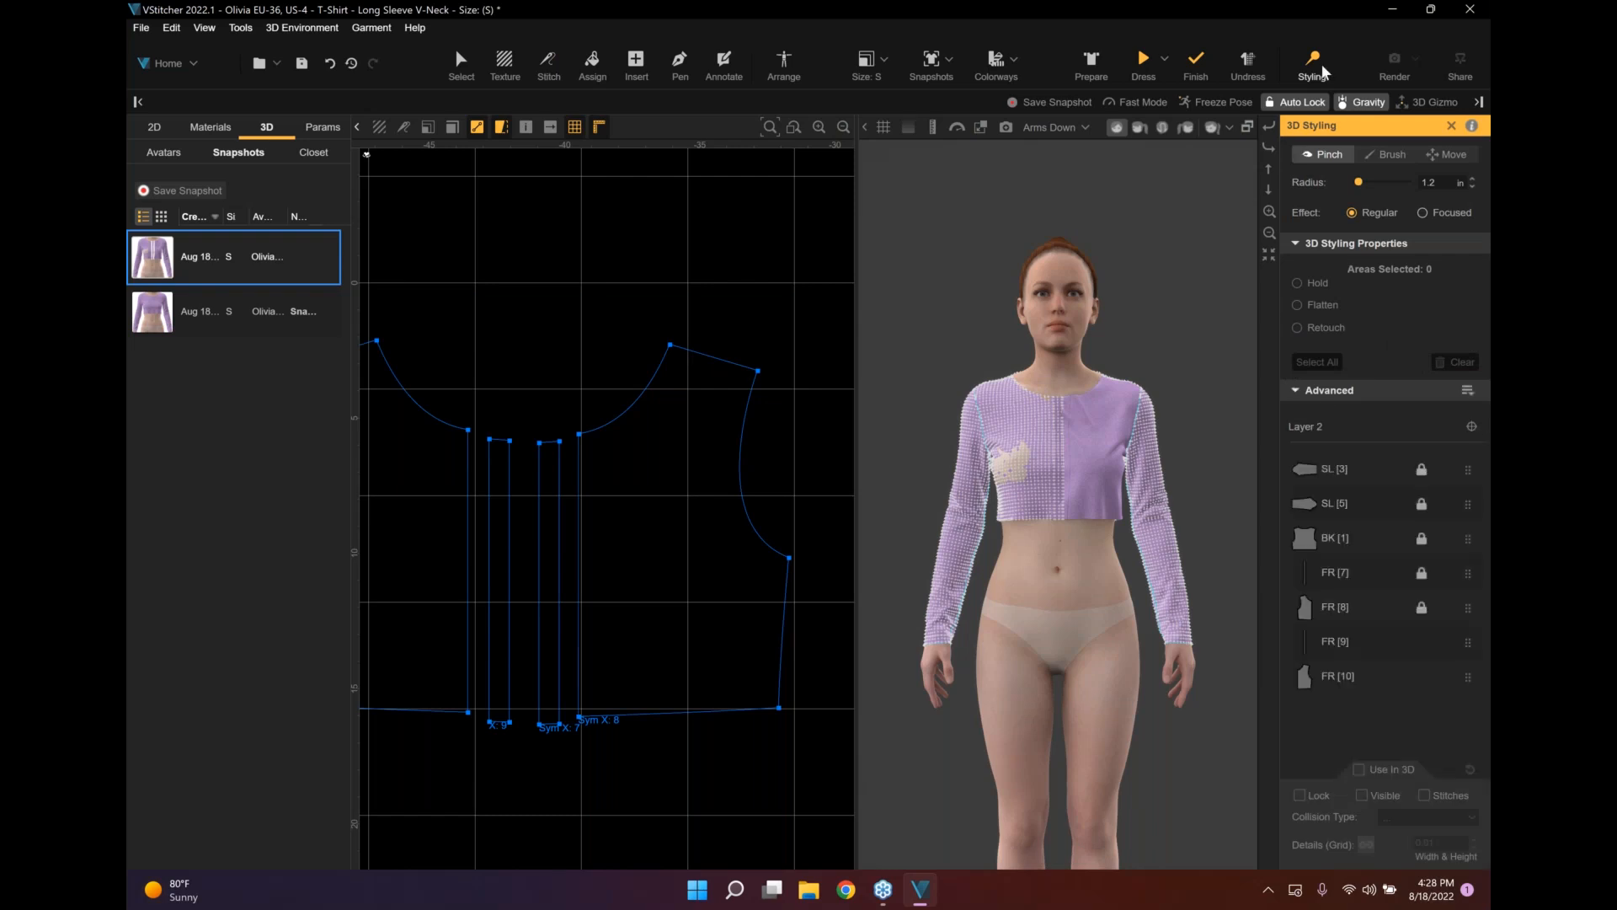
{"action": "left_click", "coordinate": [1466, 392]}
{"action": "left_click", "coordinate": [1423, 427]}
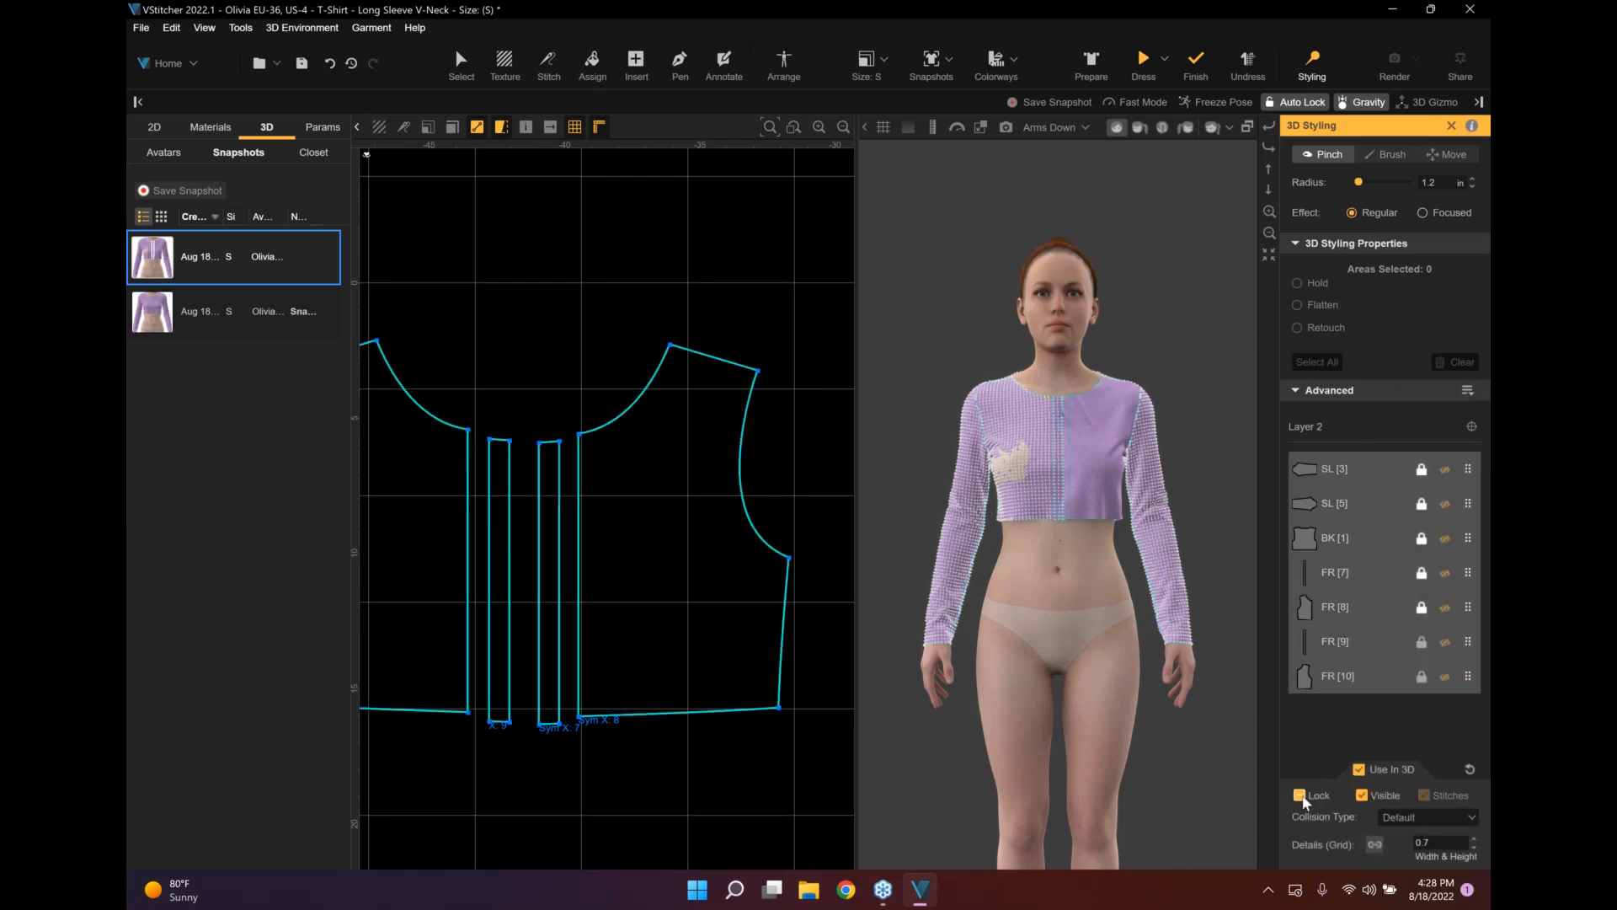
{"action": "left_click", "coordinate": [1316, 796]}
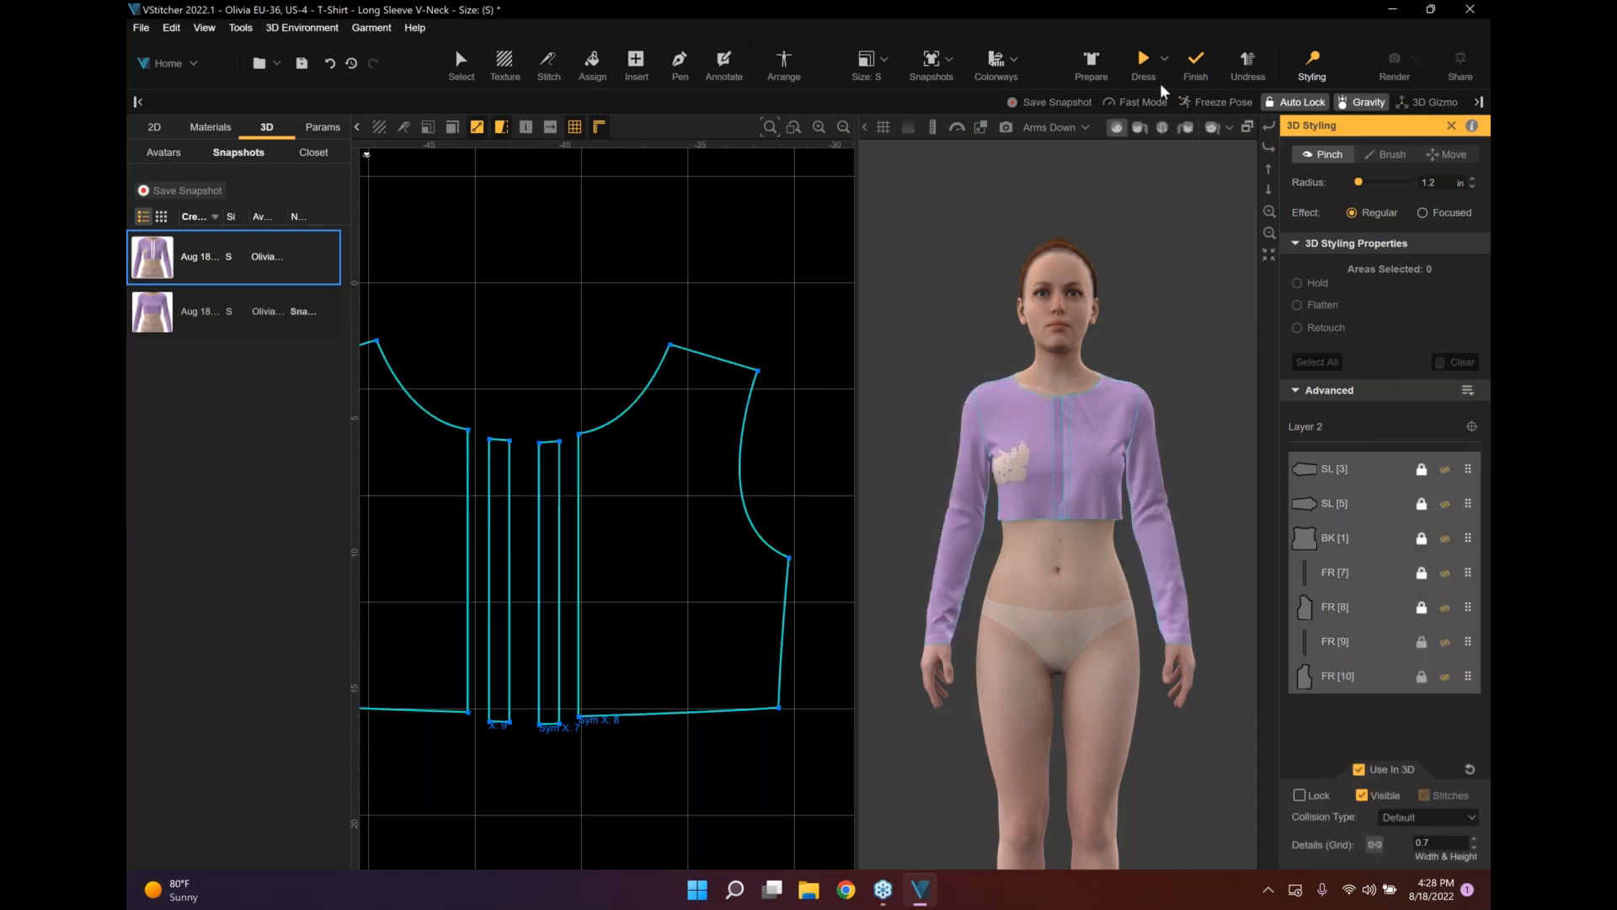
{"action": "left_click", "coordinate": [1144, 63]}
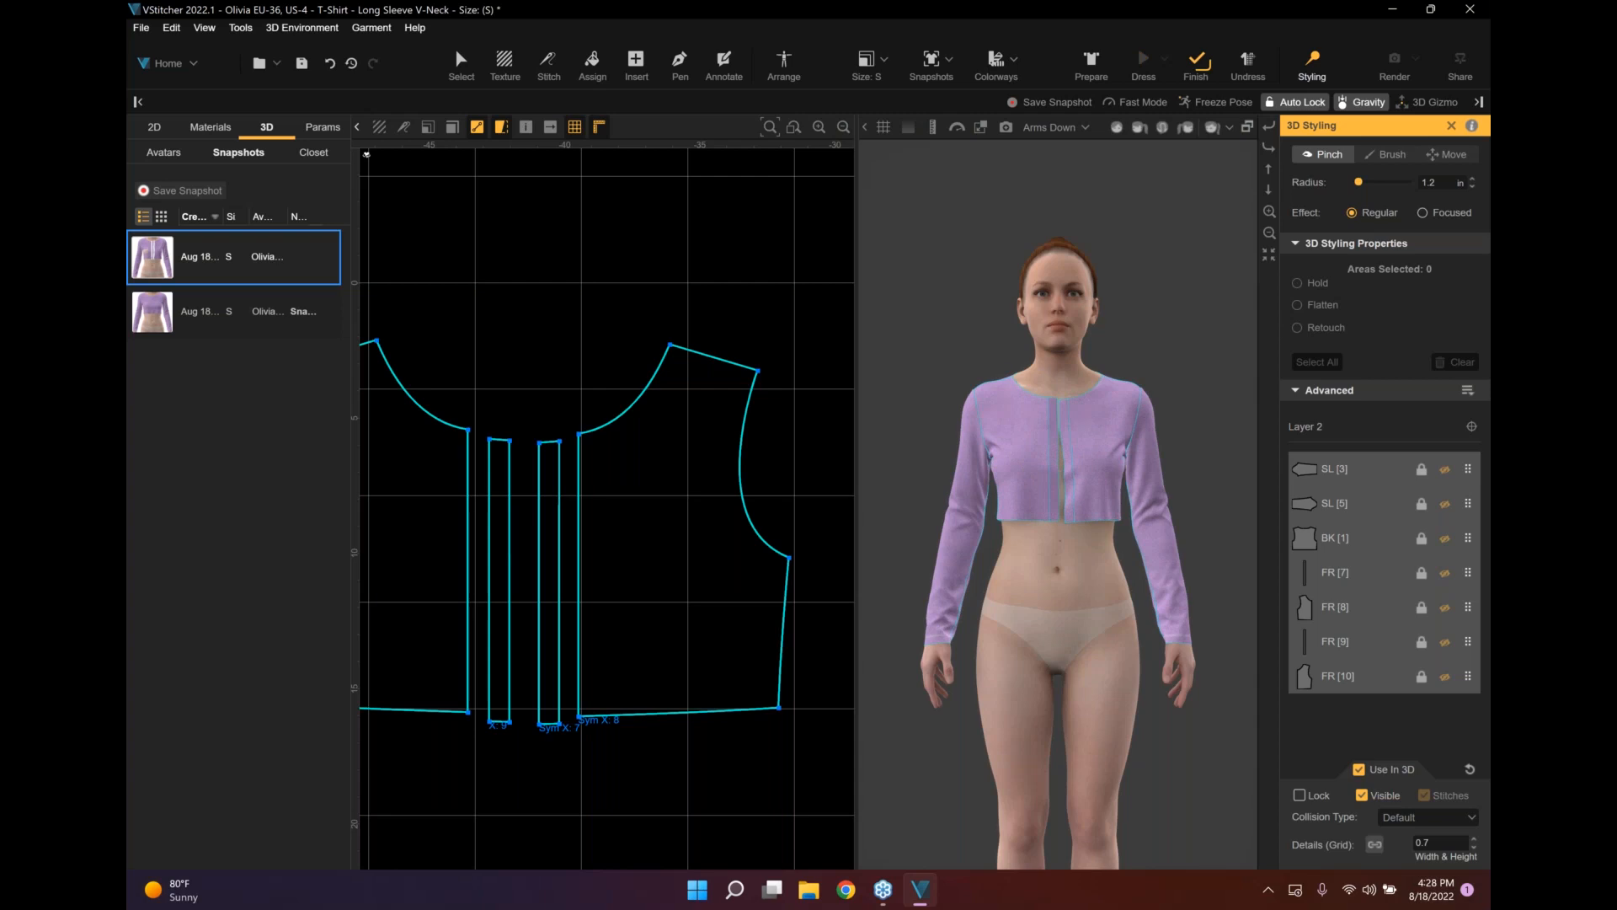
{"action": "scroll", "coordinate": [1058, 504], "scroll_direction": "up", "scroll_amount": 4}
{"action": "left_click", "coordinate": [1196, 64]}
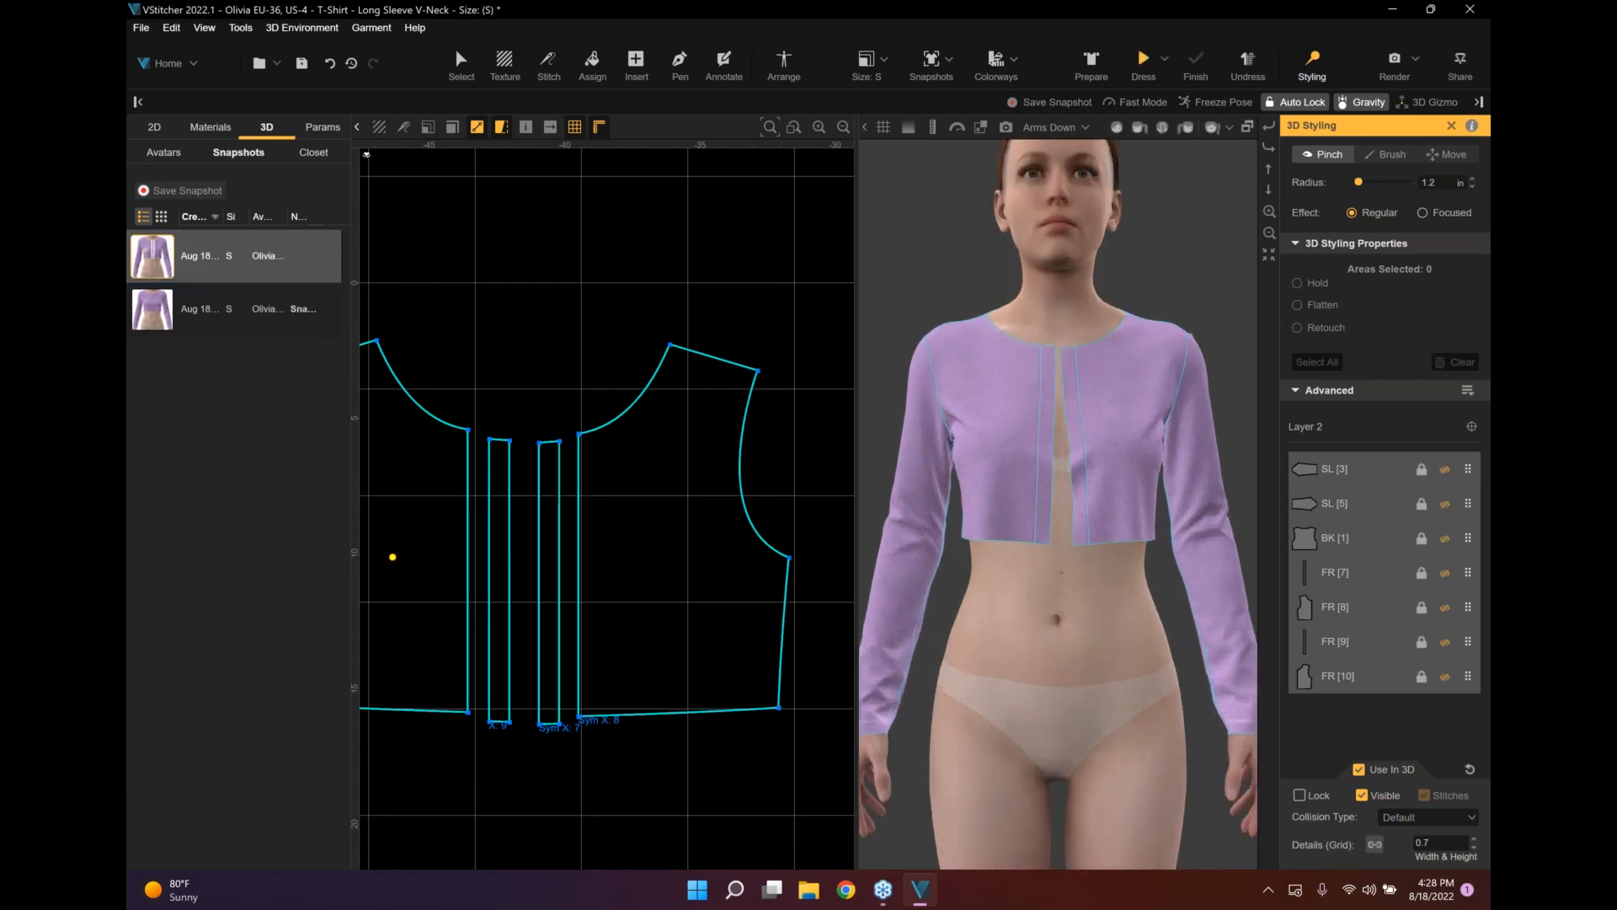
Save the finished garment as a snapshot named Snapshot.
{"action": "left_click", "coordinate": [167, 198]}
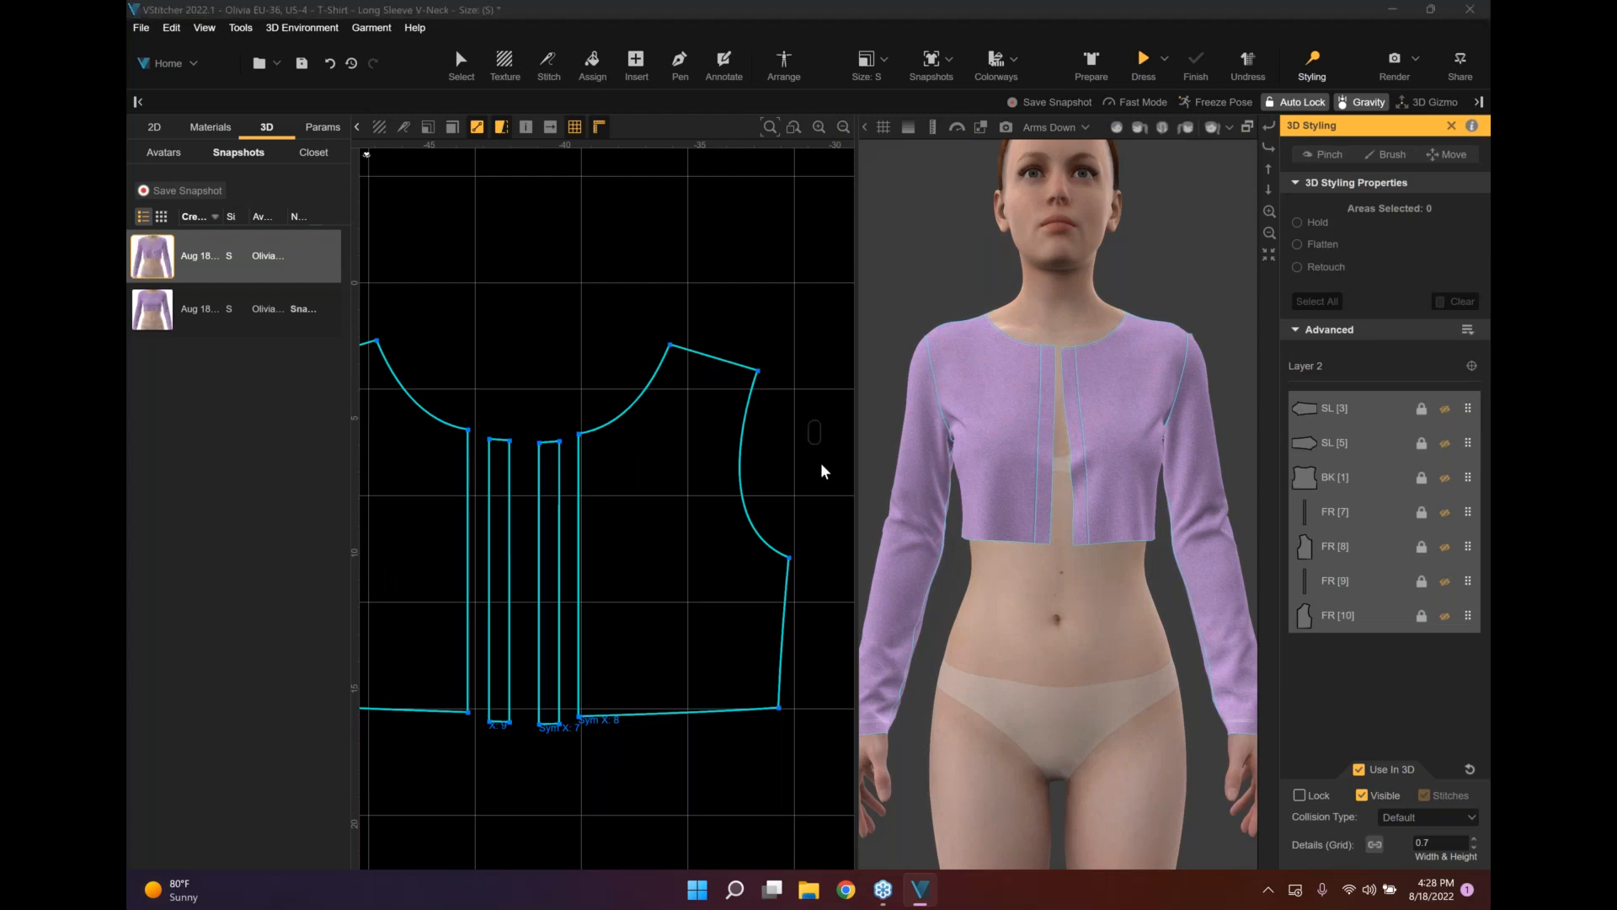
{"action": "left_click", "coordinate": [882, 467]}
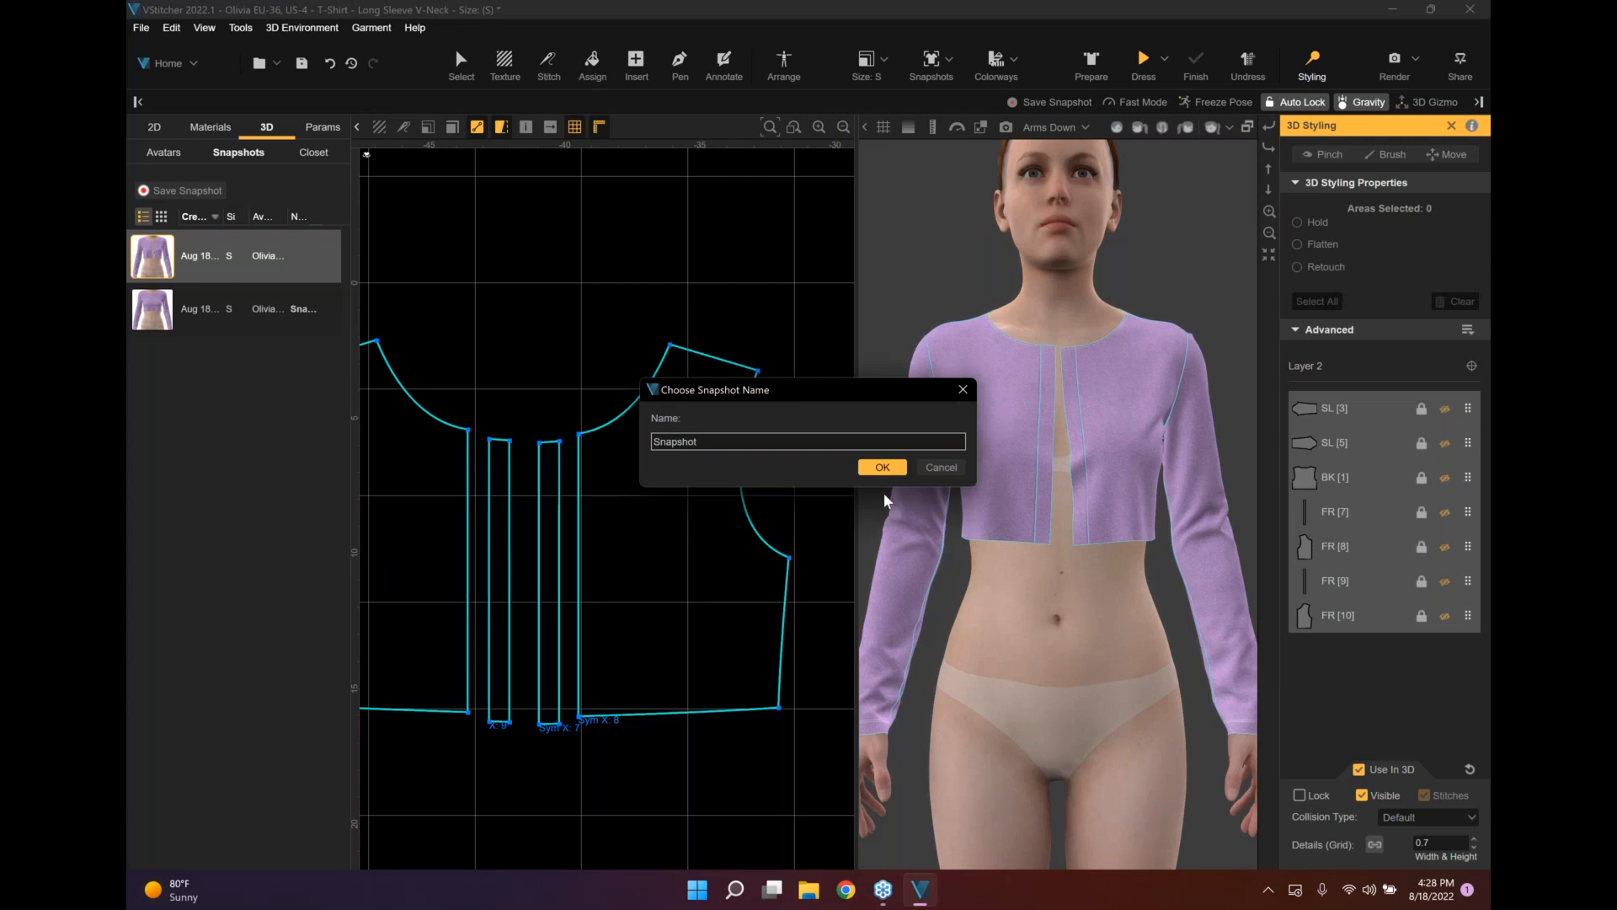
{"action": "key", "text": "Return"}
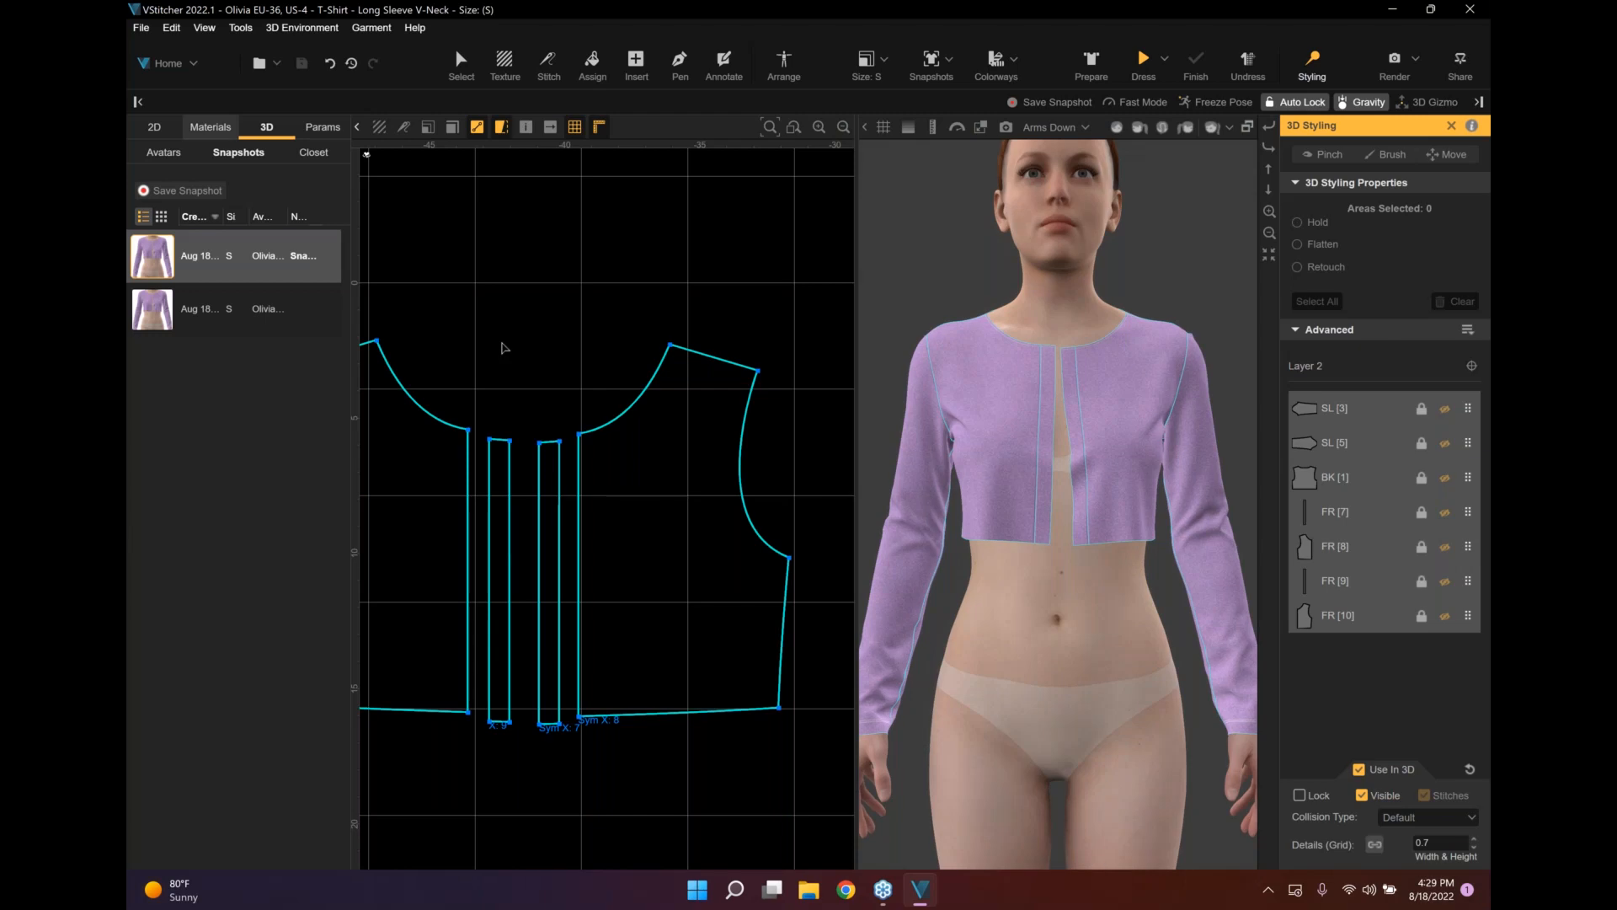
Show the garment's materials, then deselect all pieces and shift both placket strips slightly left and up between the front bodies.
{"action": "left_click", "coordinate": [211, 127]}
{"action": "middle_click_drag", "start_coordinate": [523, 409], "coordinate": [563, 386]}
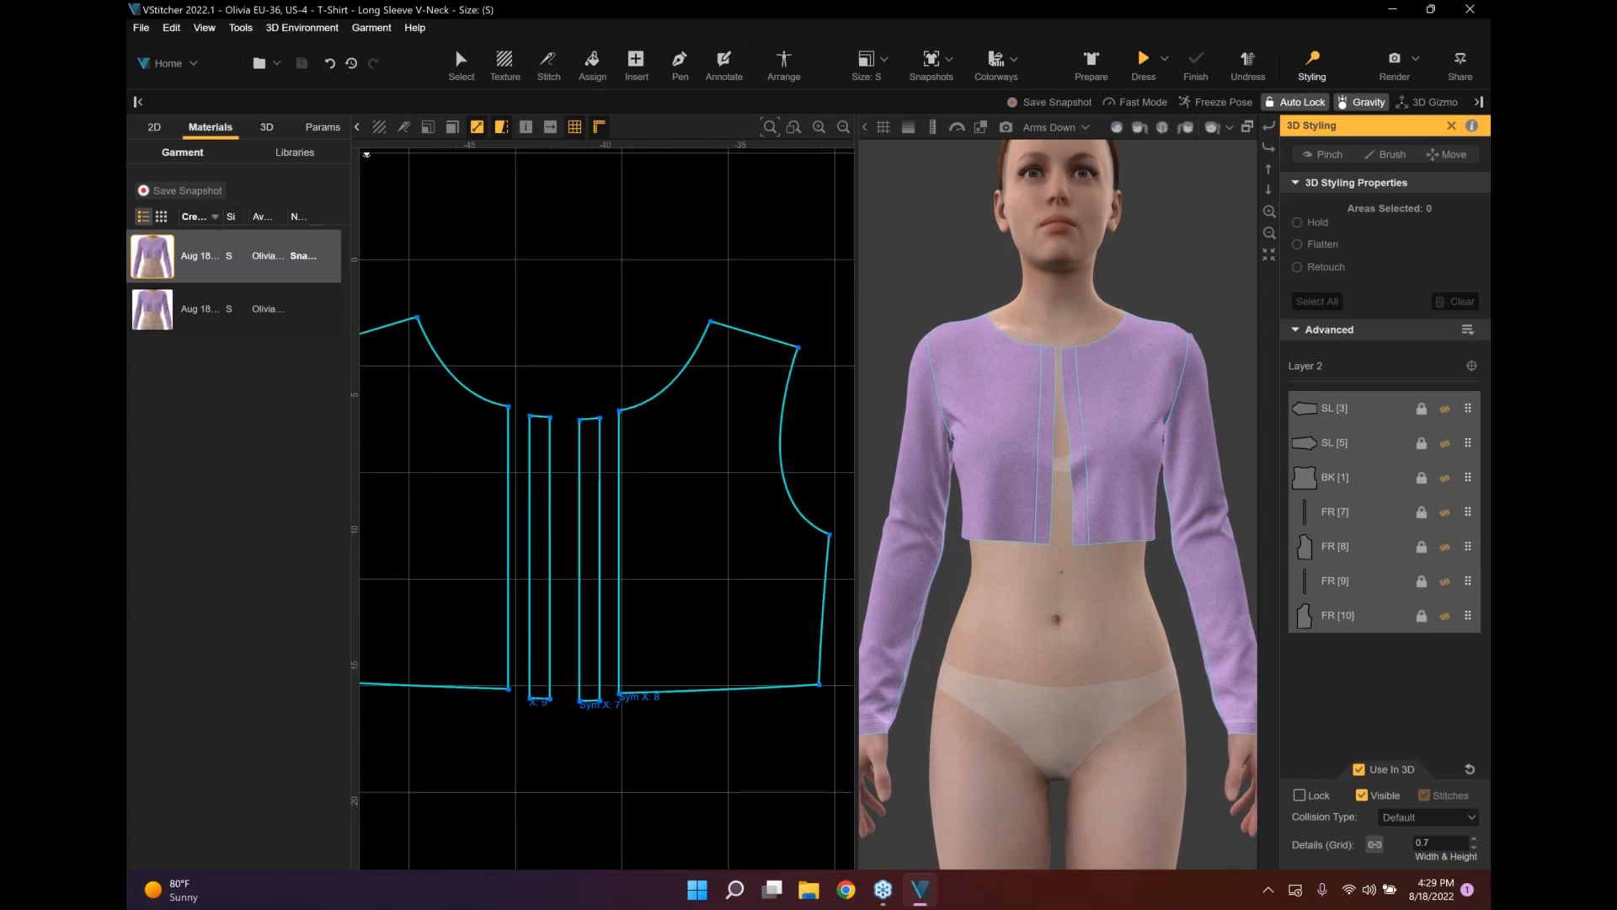
{"action": "middle_click_drag", "start_coordinate": [559, 261], "coordinate": [596, 258]}
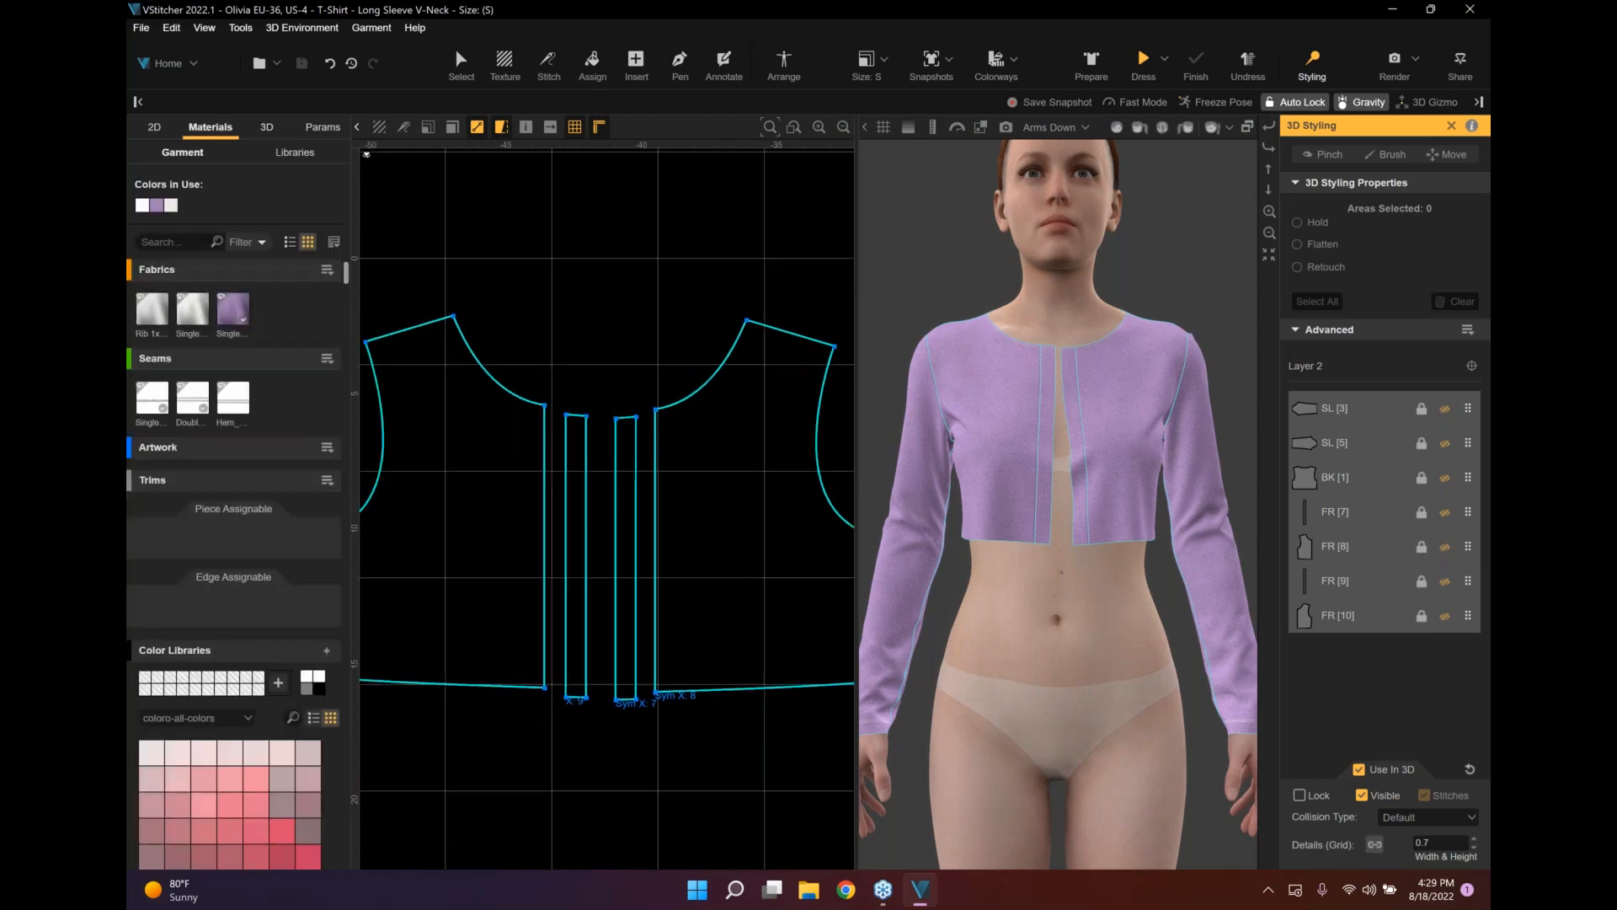
{"action": "left_click", "coordinate": [460, 64]}
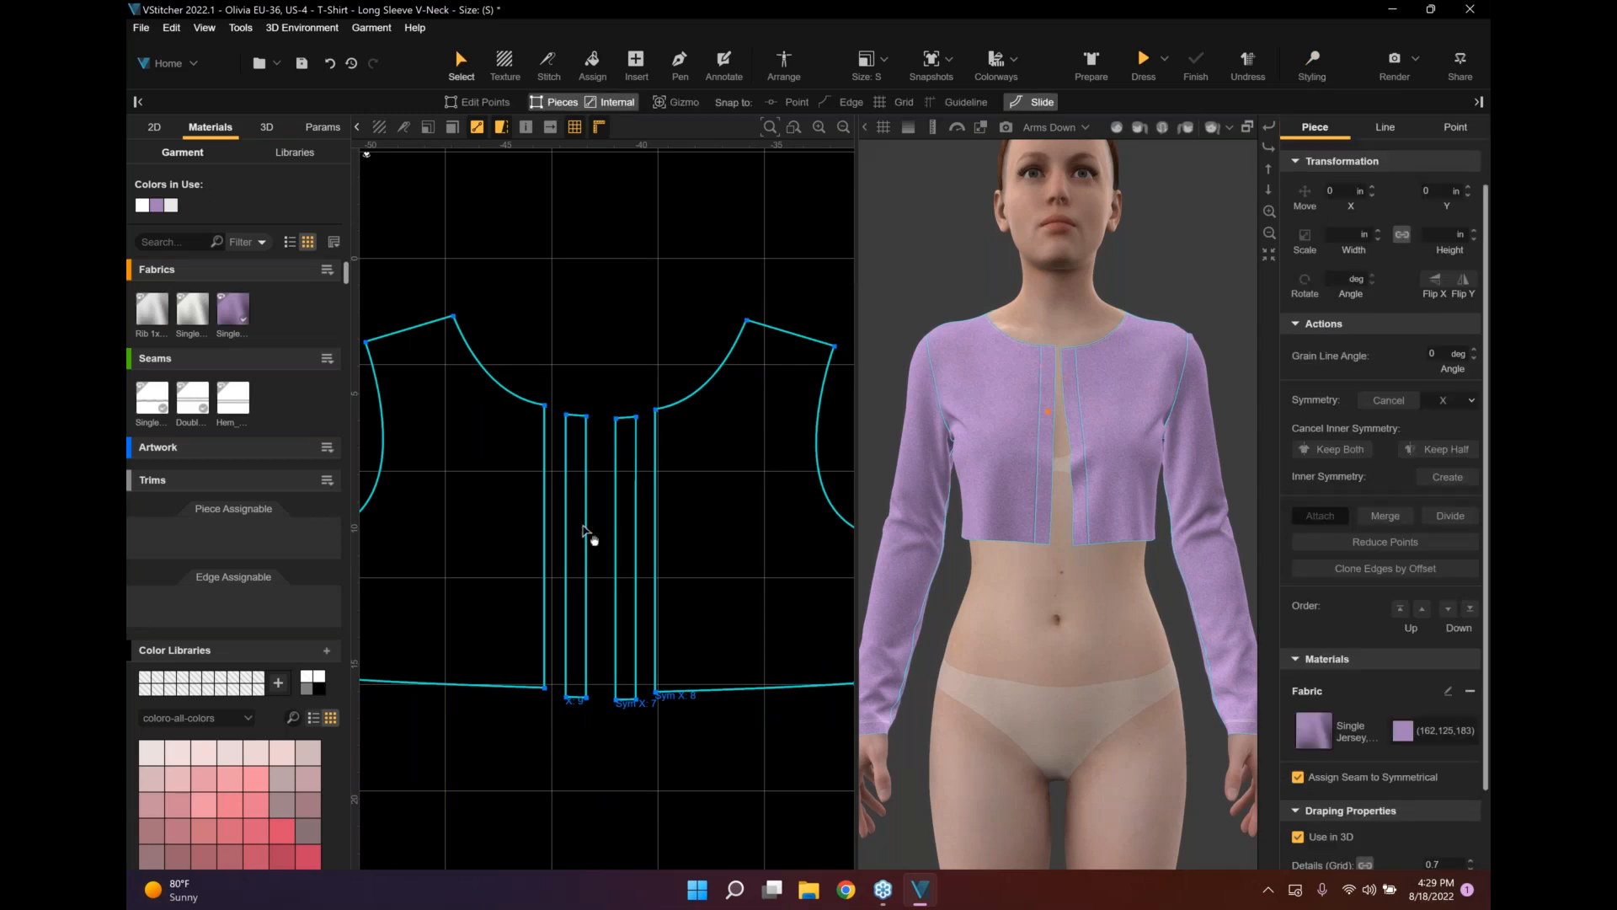
{"action": "scroll", "coordinate": [592, 542], "scroll_direction": "up", "scroll_amount": 1}
{"action": "left_click", "coordinate": [602, 344]}
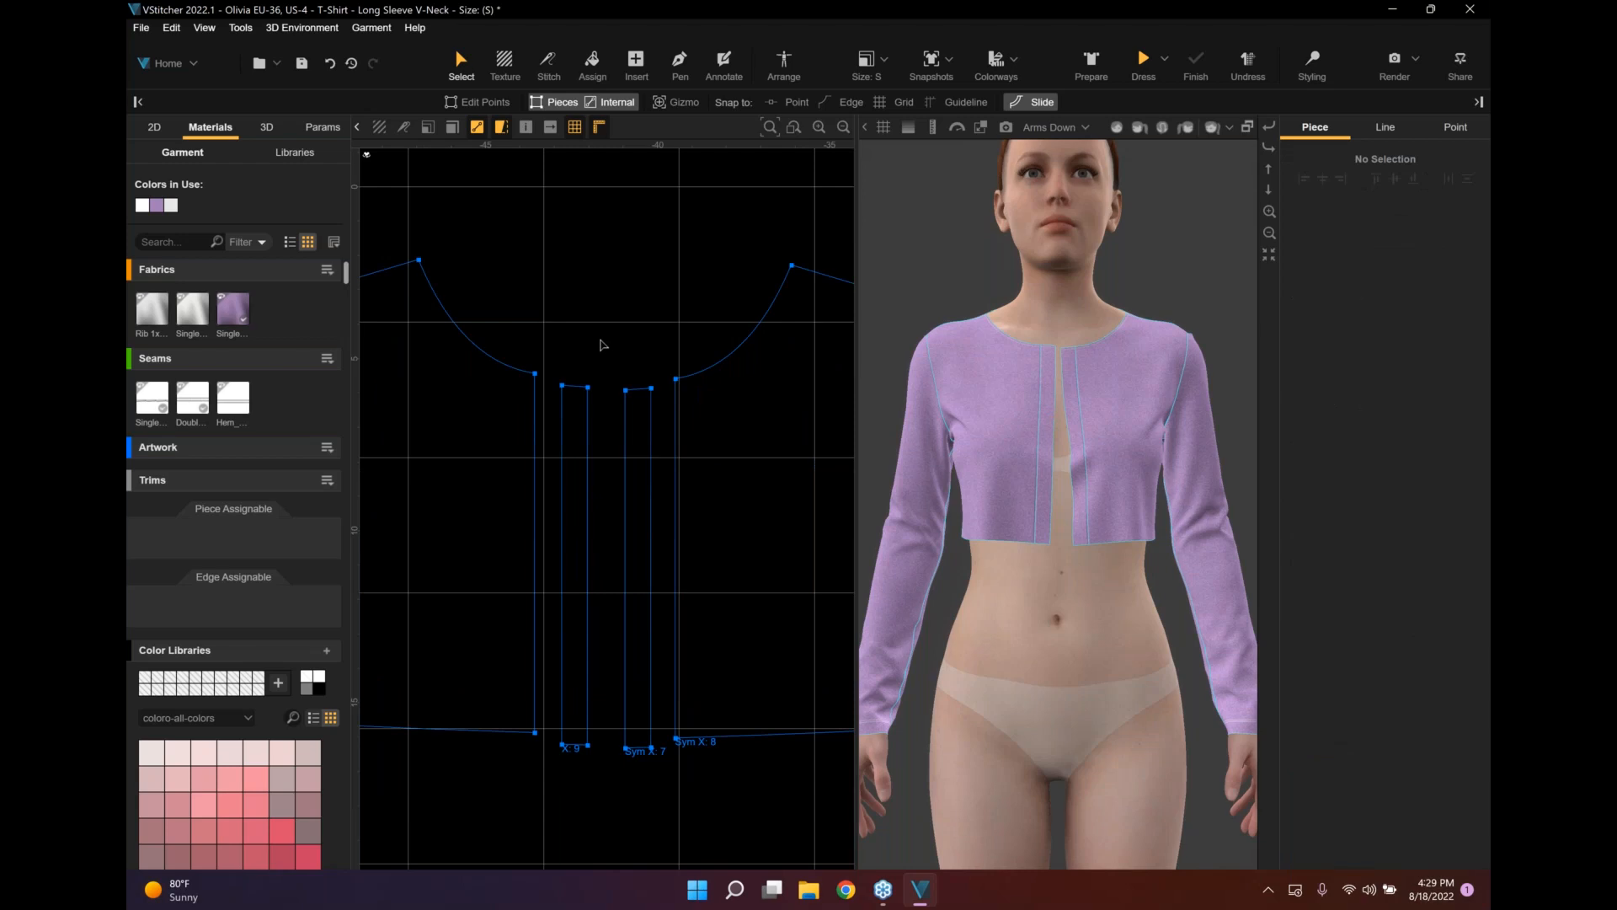
{"action": "middle_click_drag", "start_coordinate": [592, 420], "coordinate": [580, 387]}
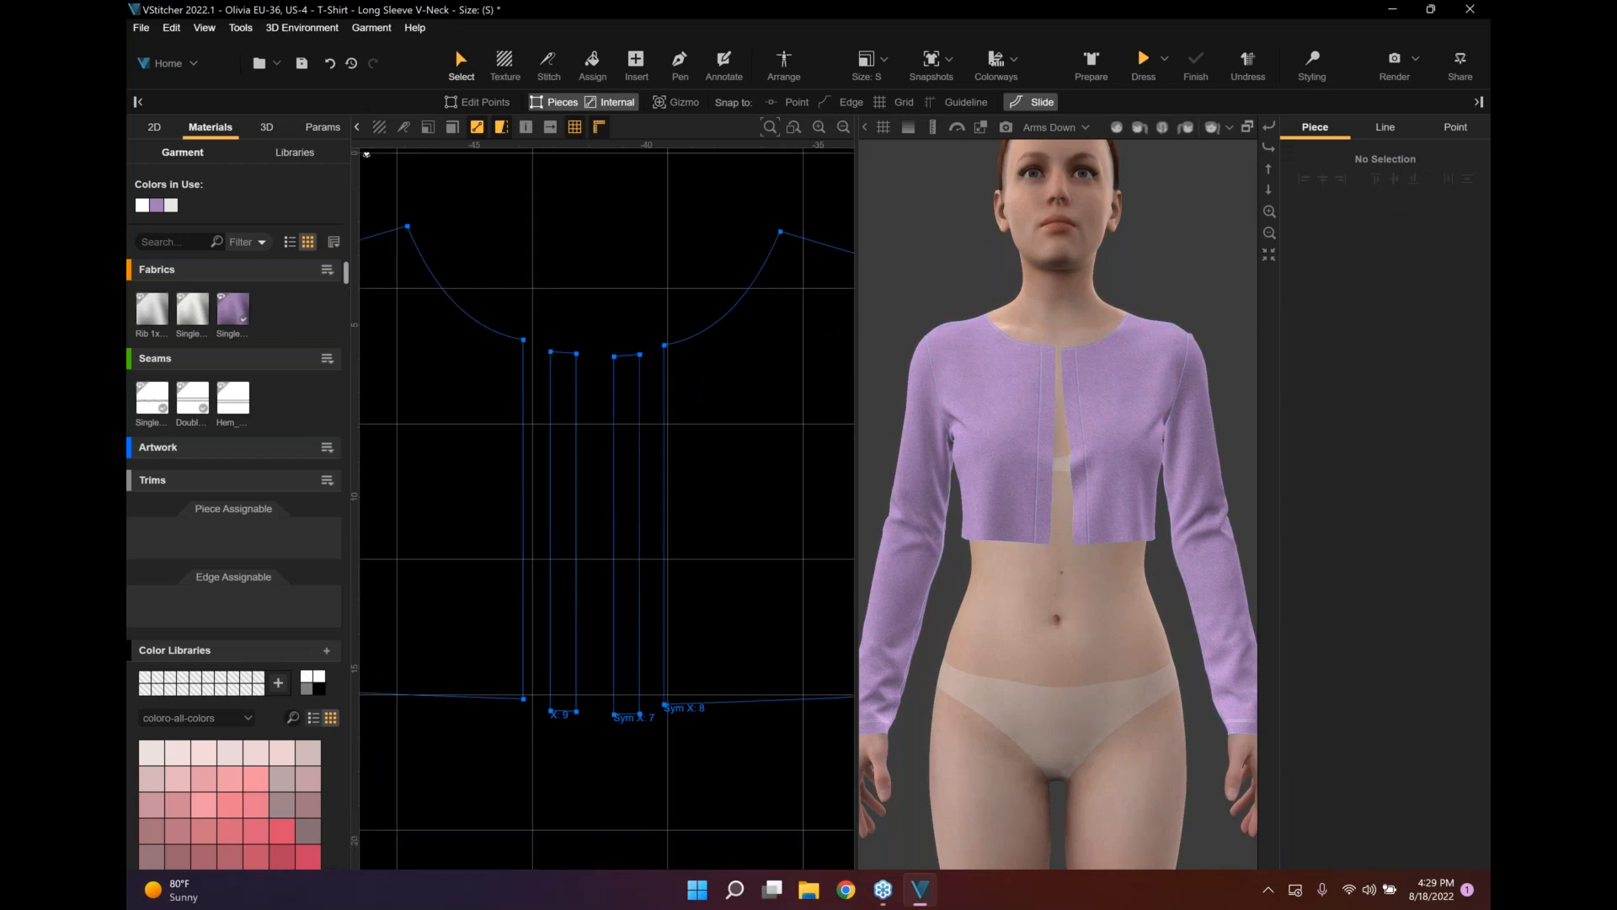
{"action": "left_click_drag", "start_coordinate": [557, 386], "coordinate": [545, 378]}
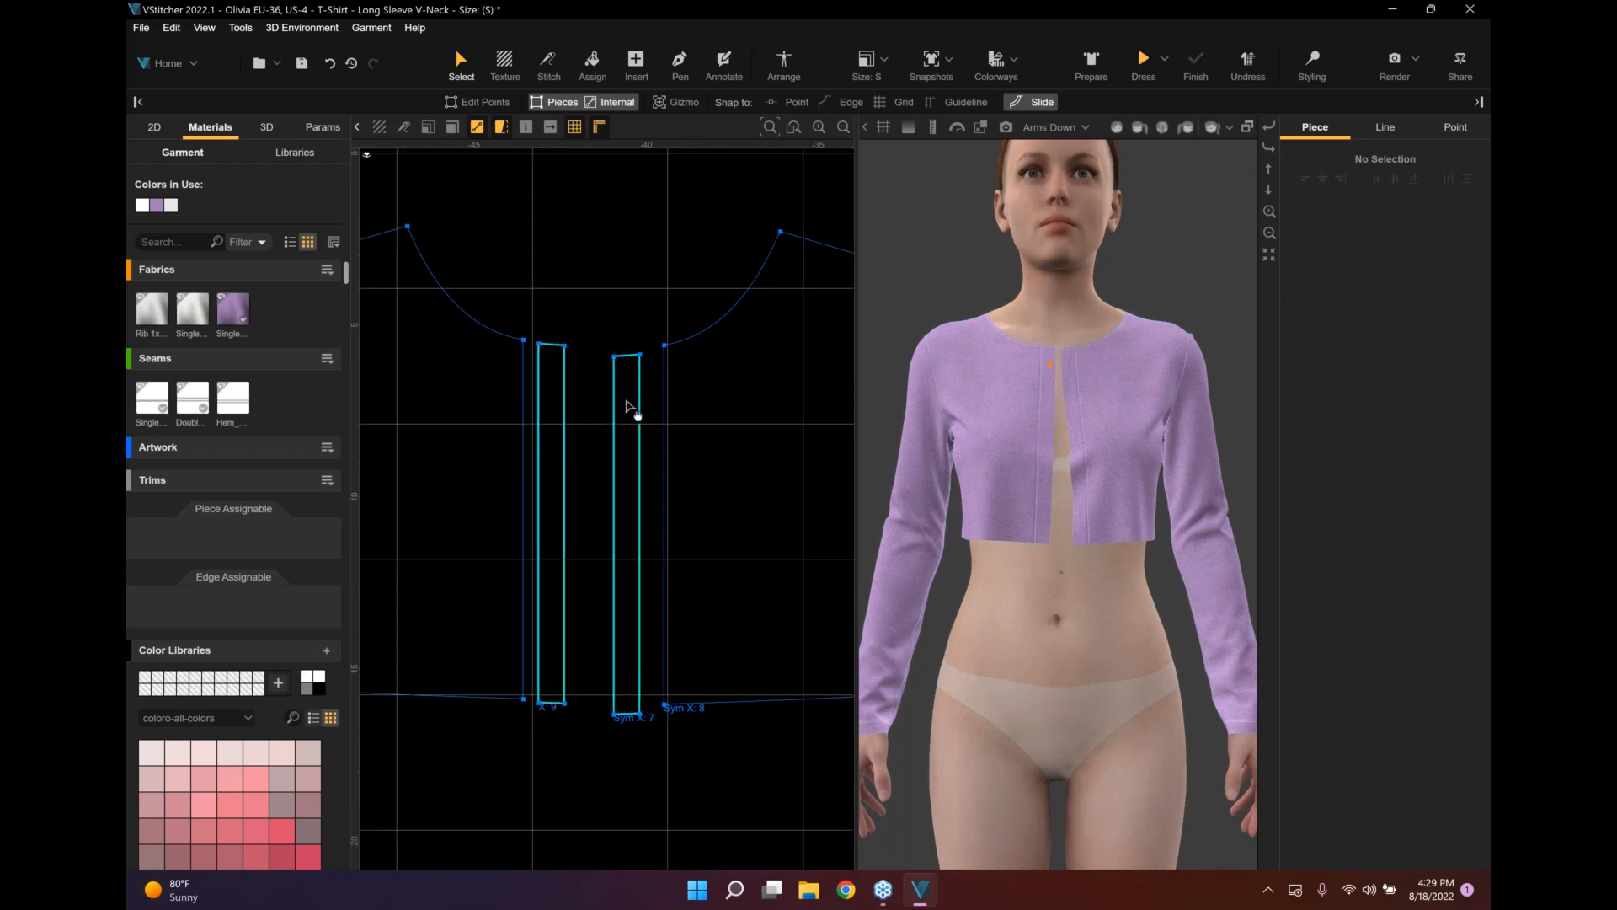
{"action": "left_click_drag", "start_coordinate": [627, 408], "coordinate": [618, 401]}
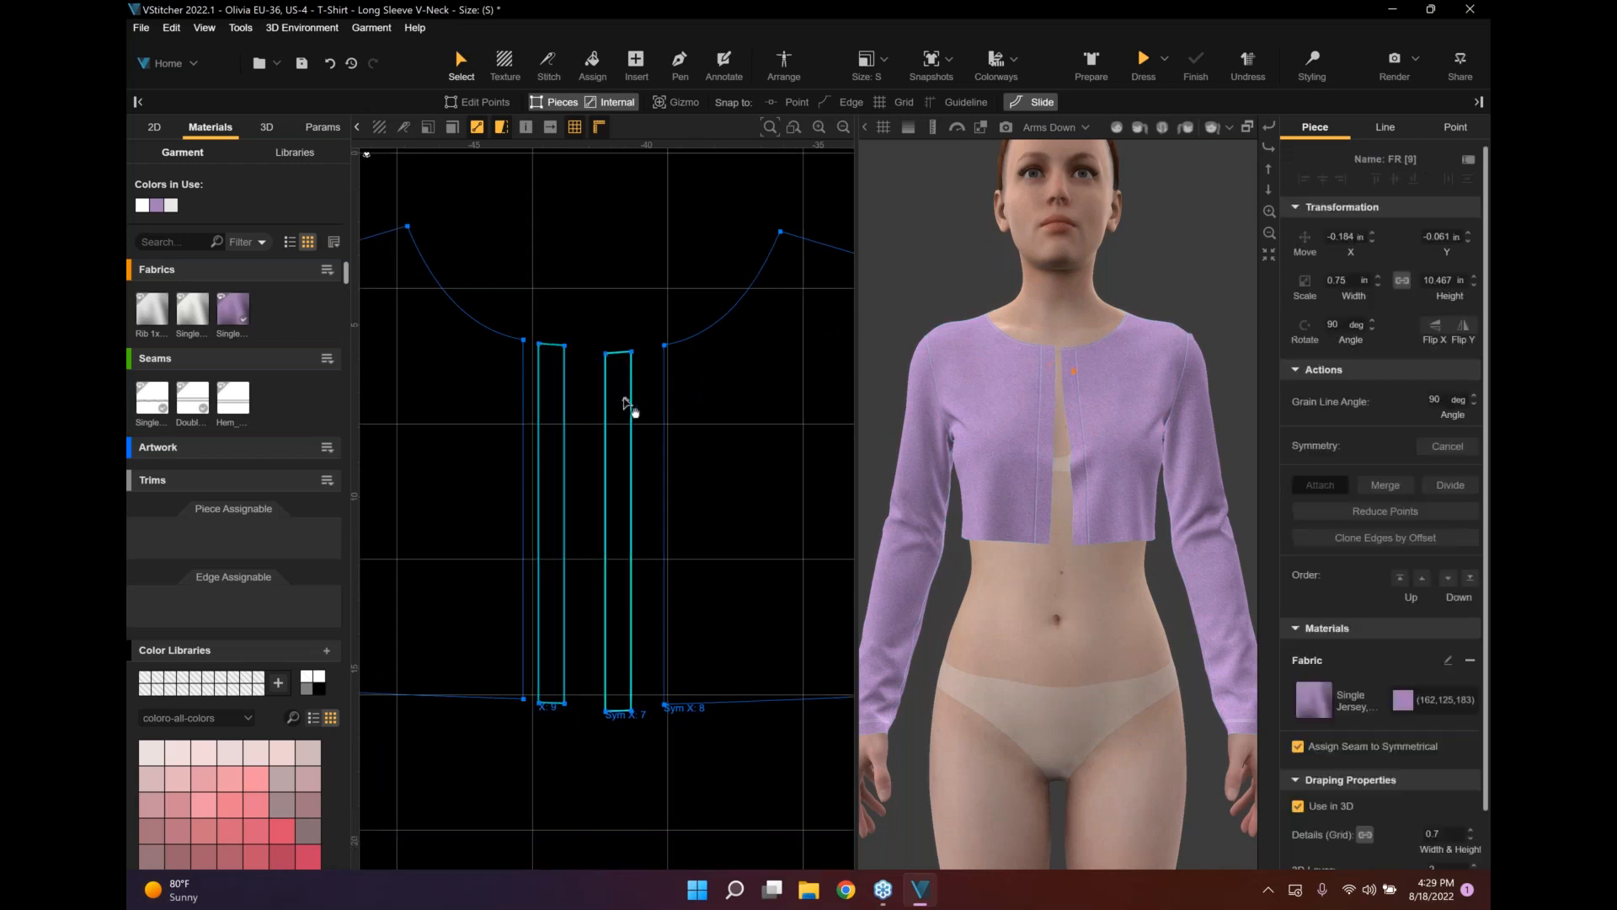
Open the properties of the purple Single Jersey fabric.
{"action": "left_click", "coordinate": [233, 316]}
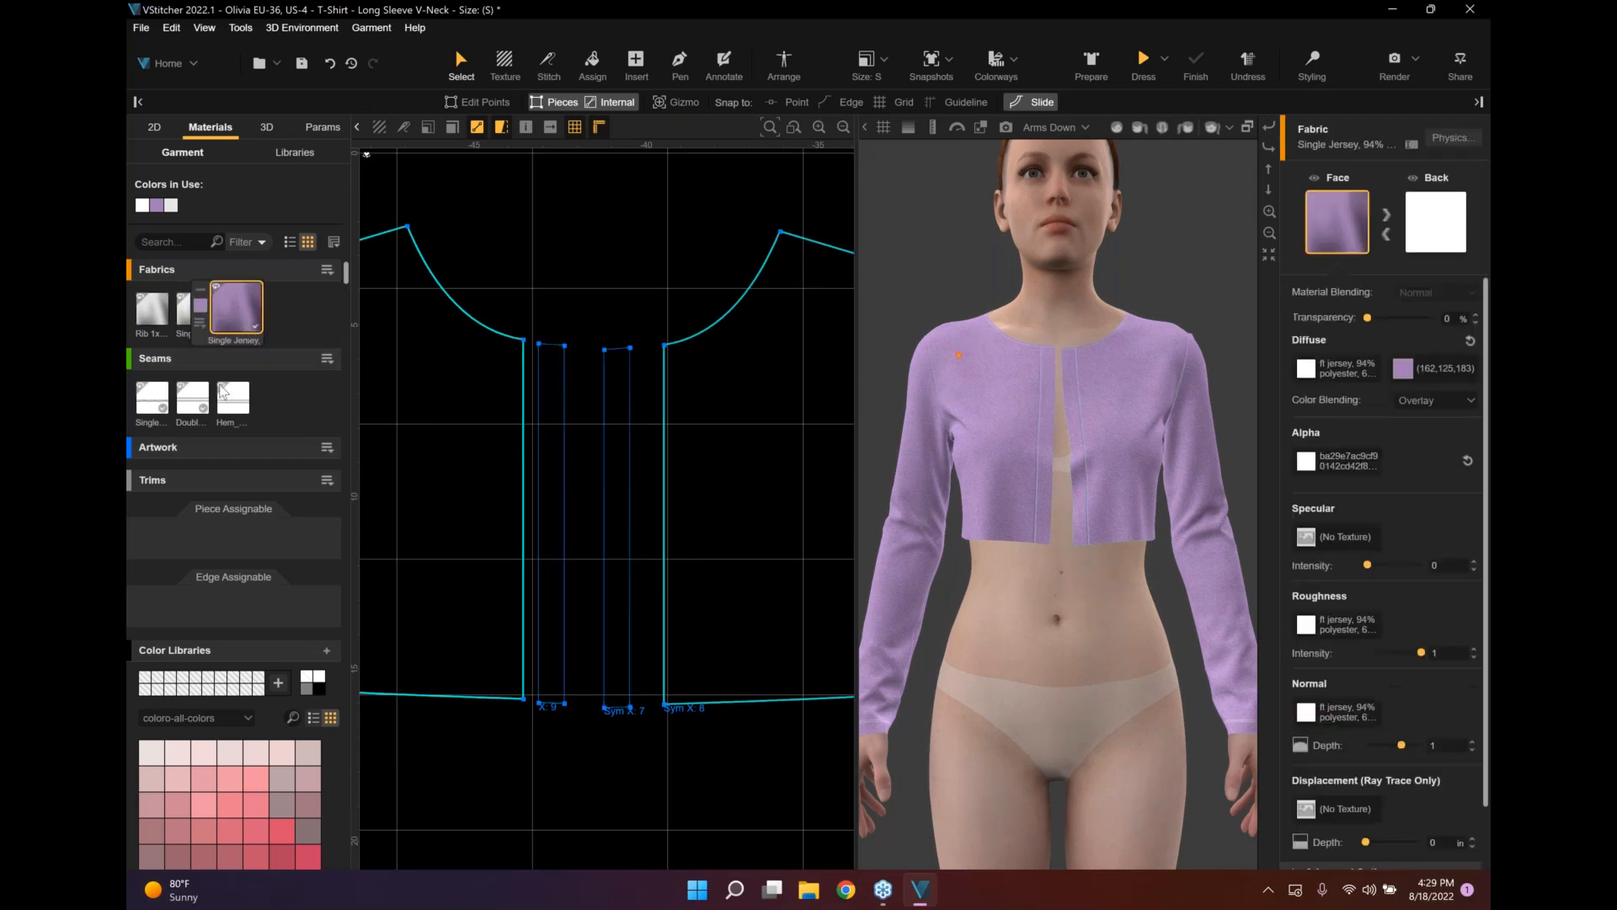
Clone the purple Single Jersey fabric and set the copy's mass to 400 g/m2 in its physics.
{"action": "left_click", "coordinate": [202, 329]}
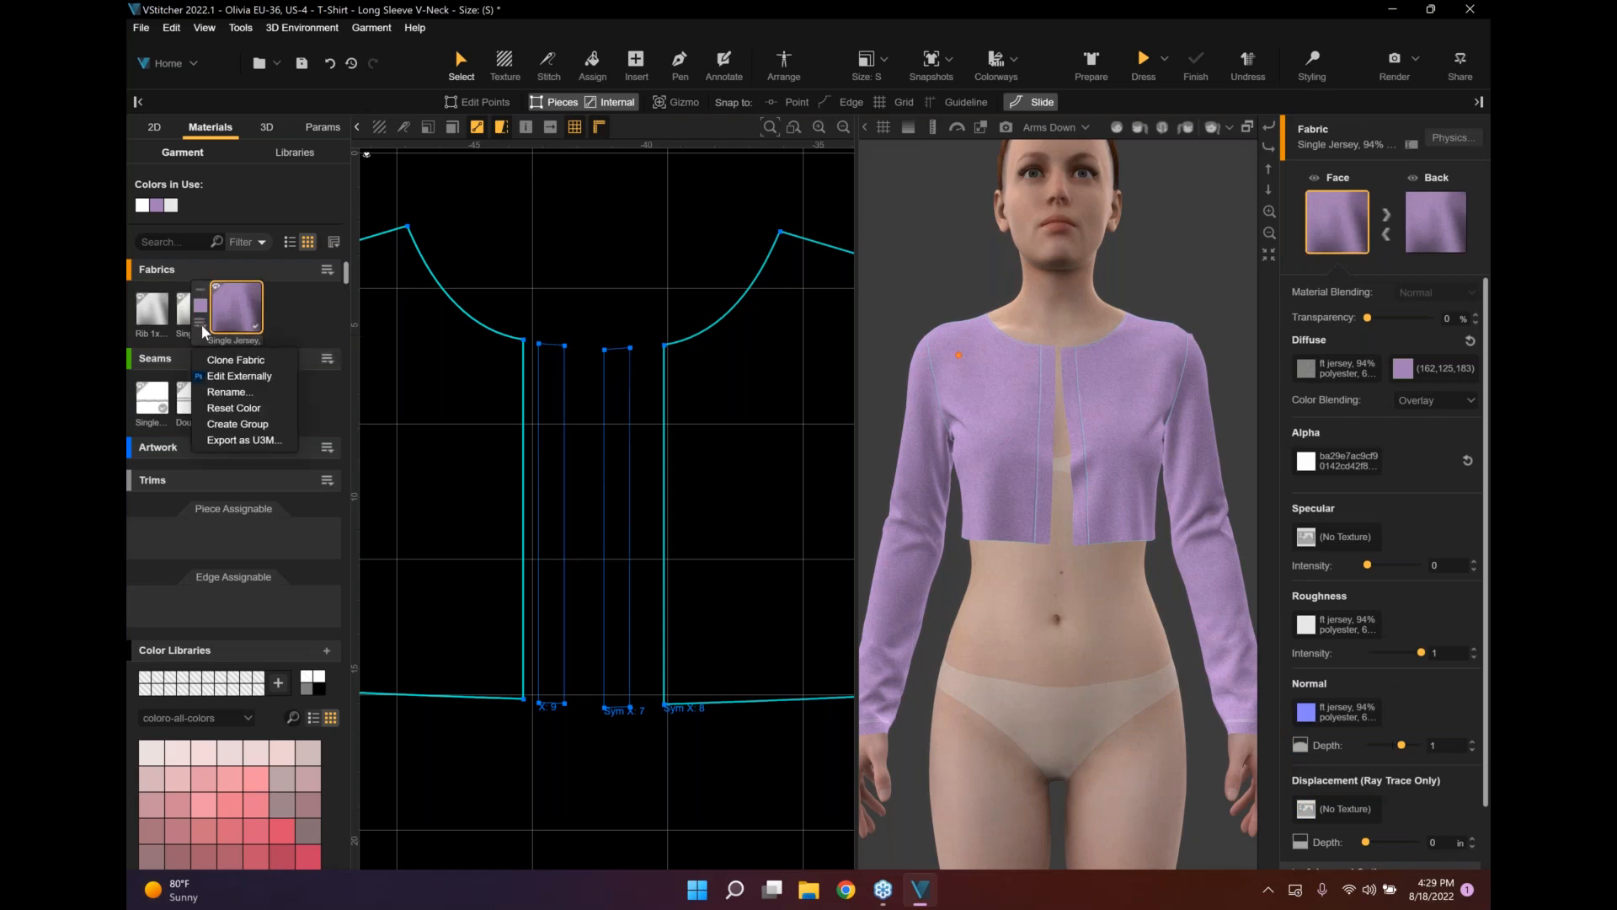
{"action": "left_click", "coordinate": [235, 364]}
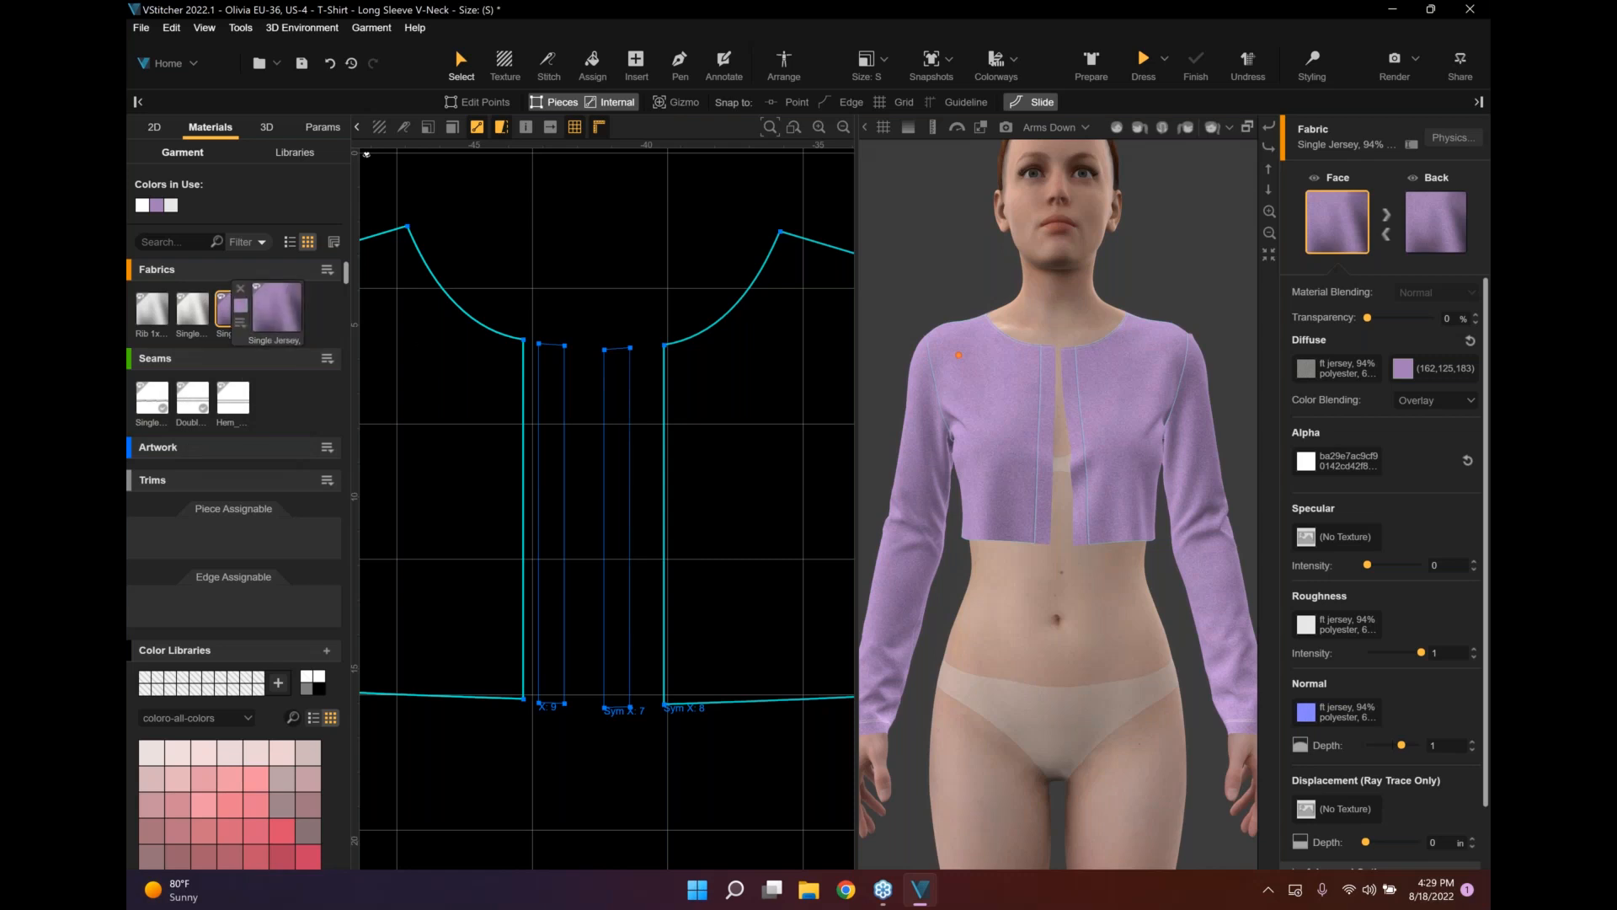
{"action": "left_click", "coordinate": [780, 276]}
{"action": "left_click", "coordinate": [777, 252]}
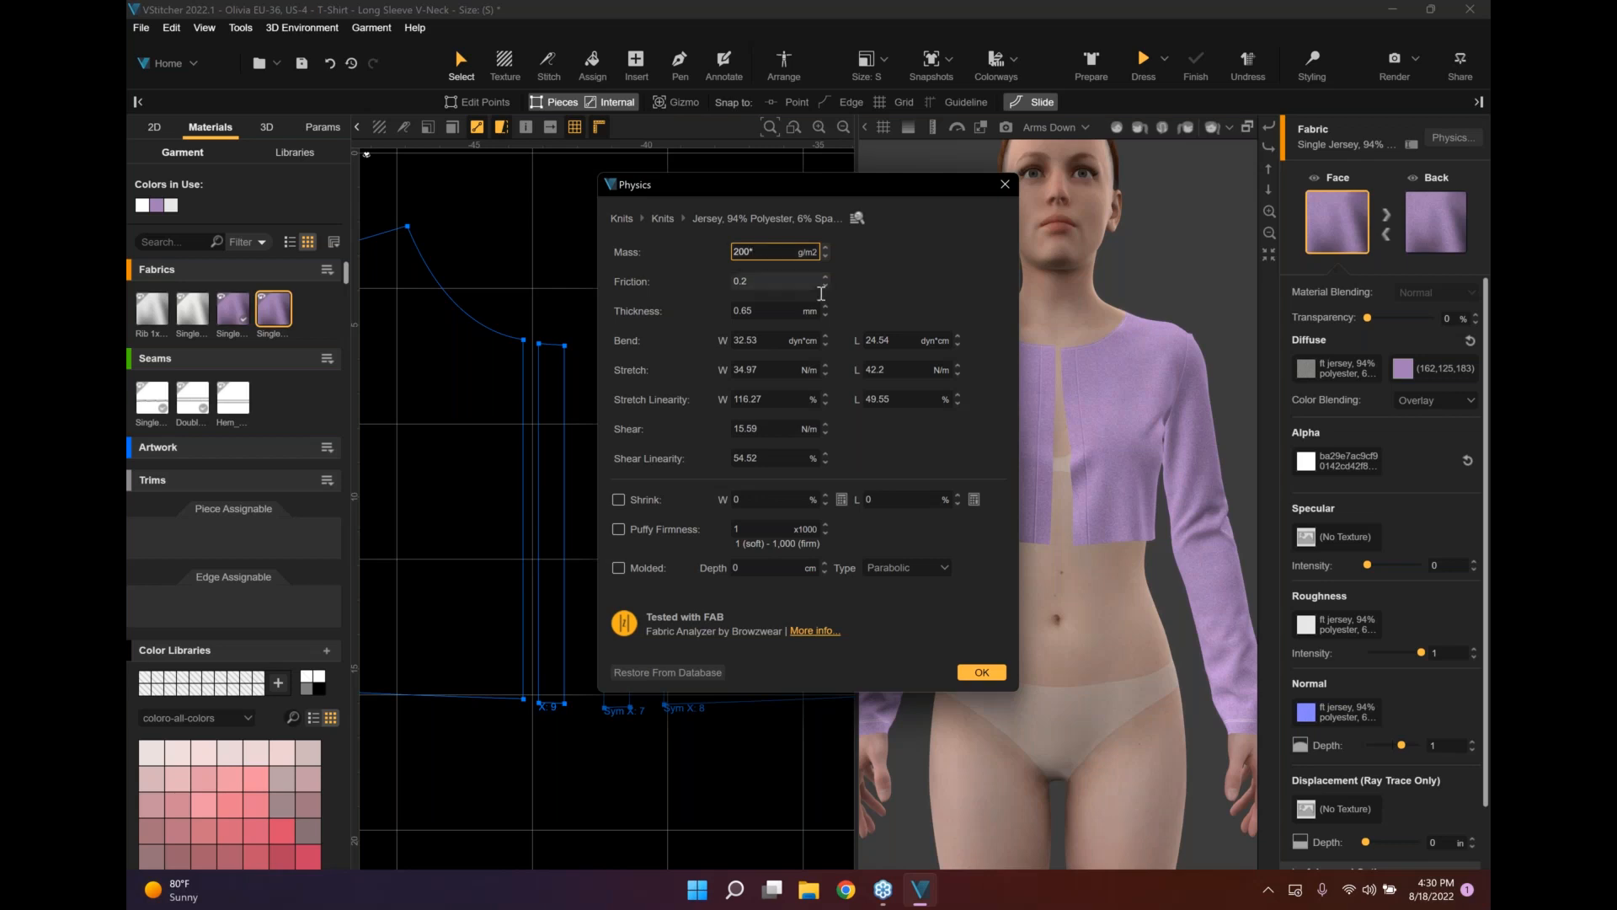
{"action": "type", "text": "*2"}
{"action": "key", "text": "Return"}
Set the cloned fabric's thickness to 1.3 mm and its bend to 325.3 (W) and 245.4 (L) dyn*cm.
{"action": "left_click", "coordinate": [770, 310]}
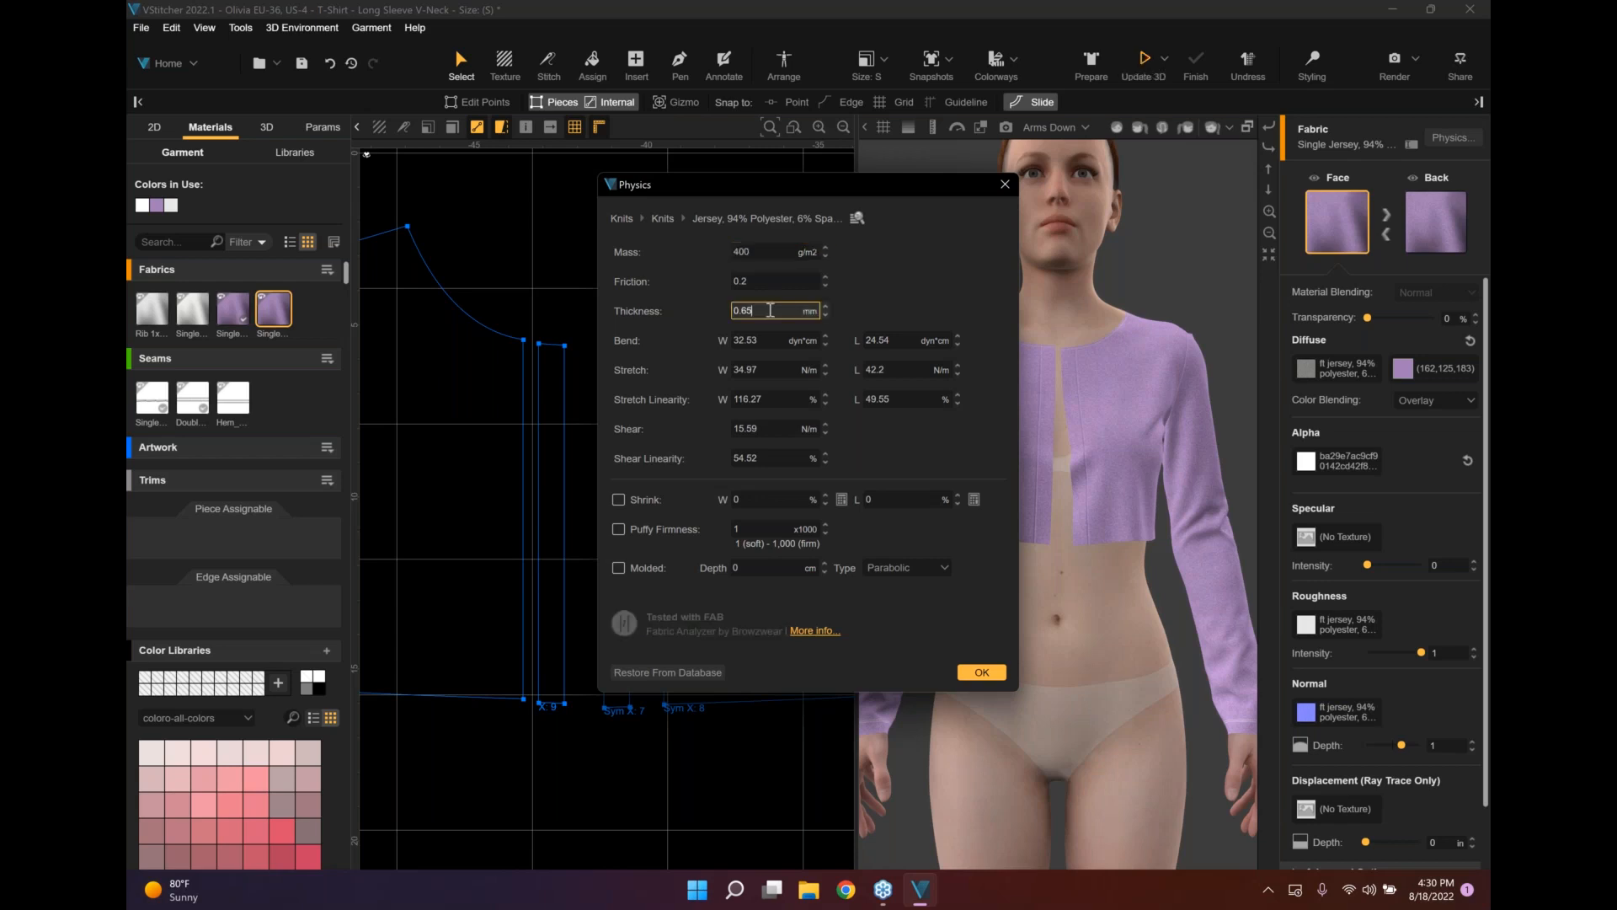
{"action": "type", "text": "*2"}
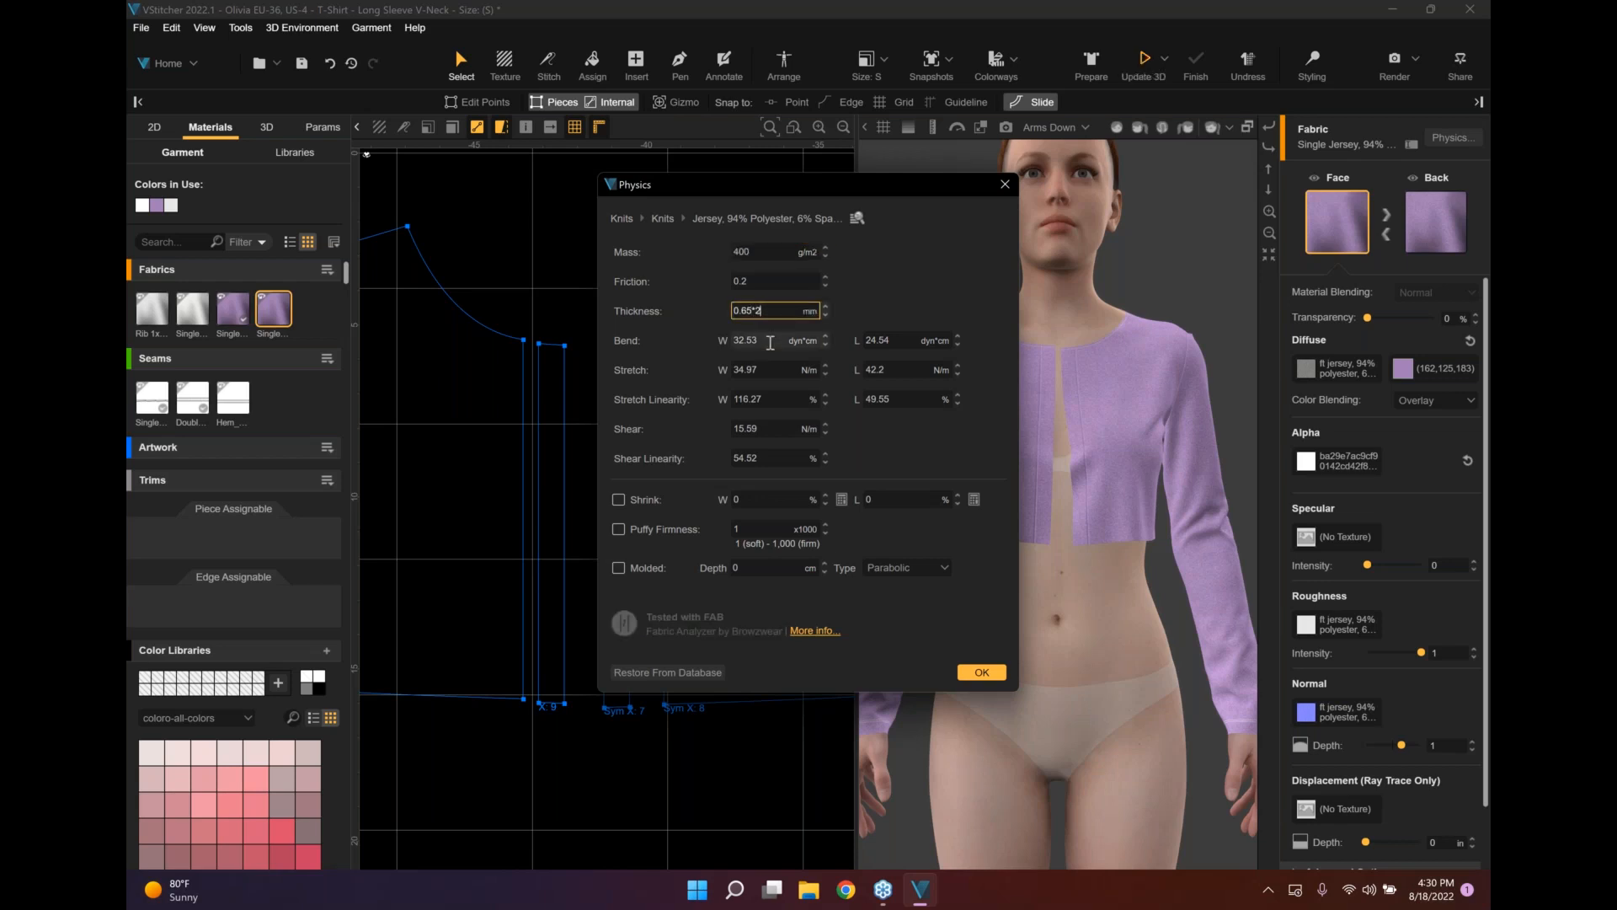
{"action": "key", "text": "Tab"}
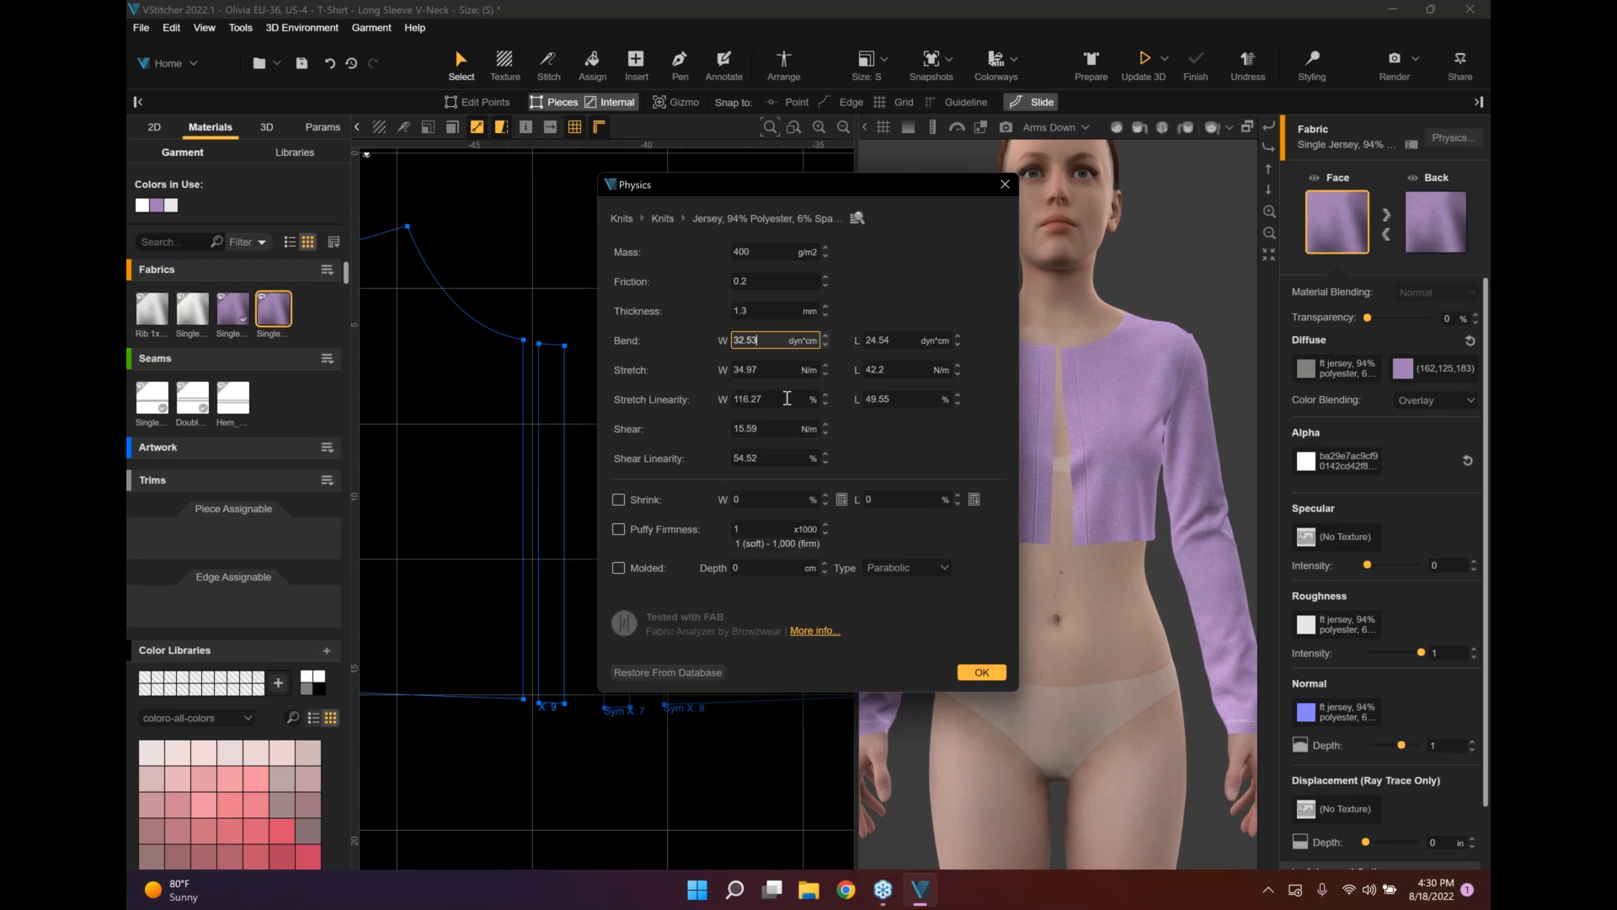
{"action": "type", "text": "*10"}
{"action": "key", "text": "Tab"}
{"action": "type", "text": "*10"}
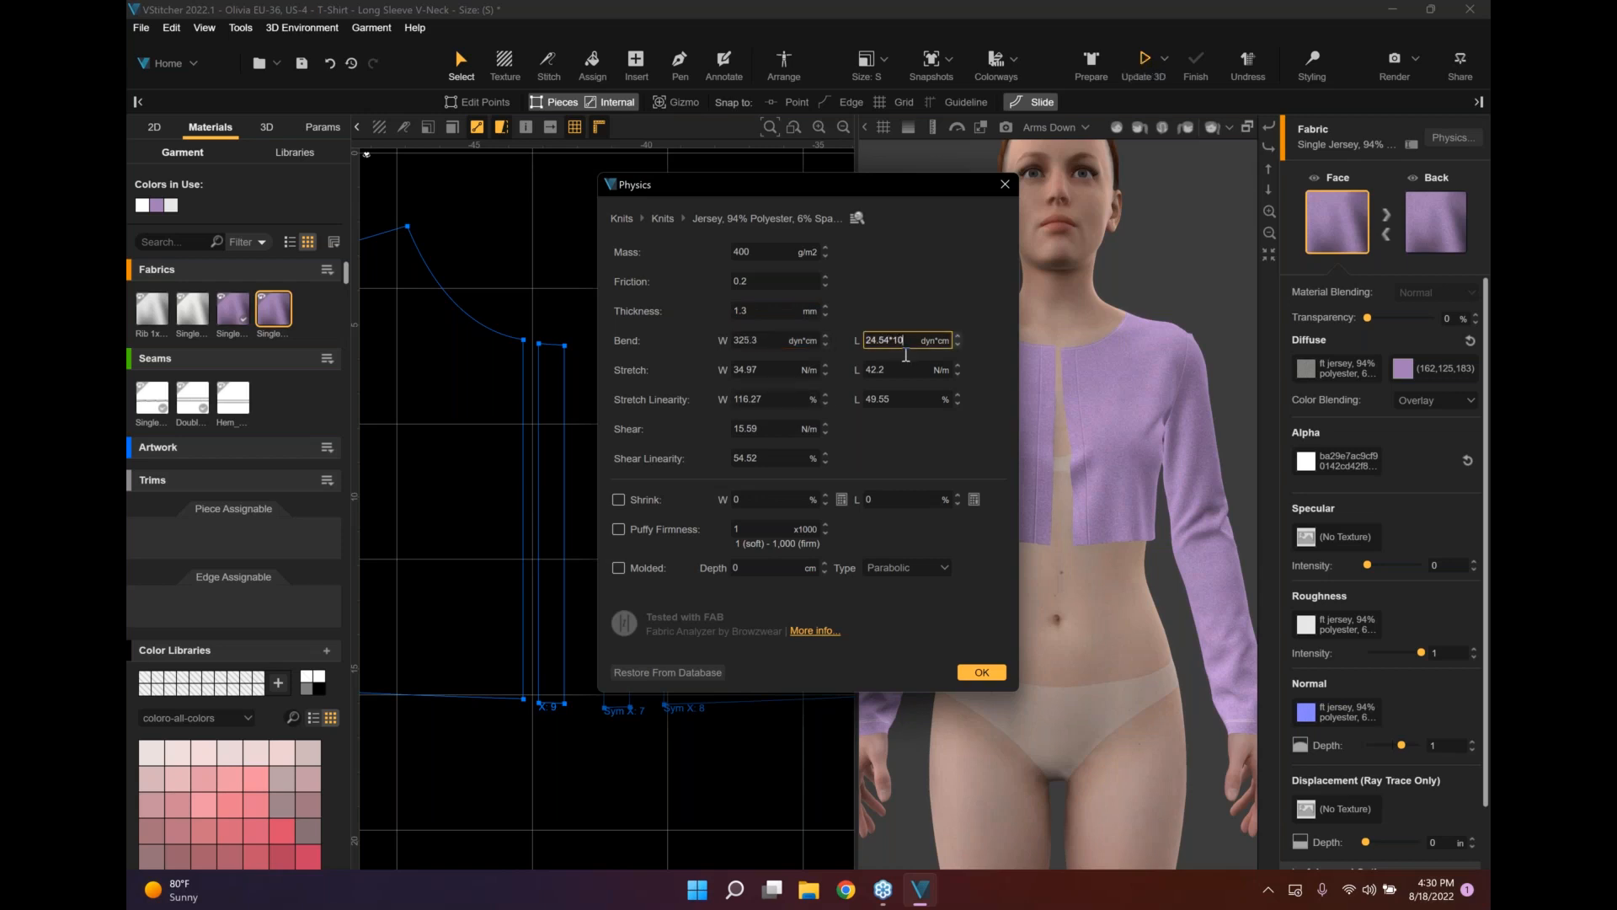
Set the cloned fabric's stretch to 69.94 (W) and 84.4 (L) N/m and double its shear value.
{"action": "left_click", "coordinate": [787, 369]}
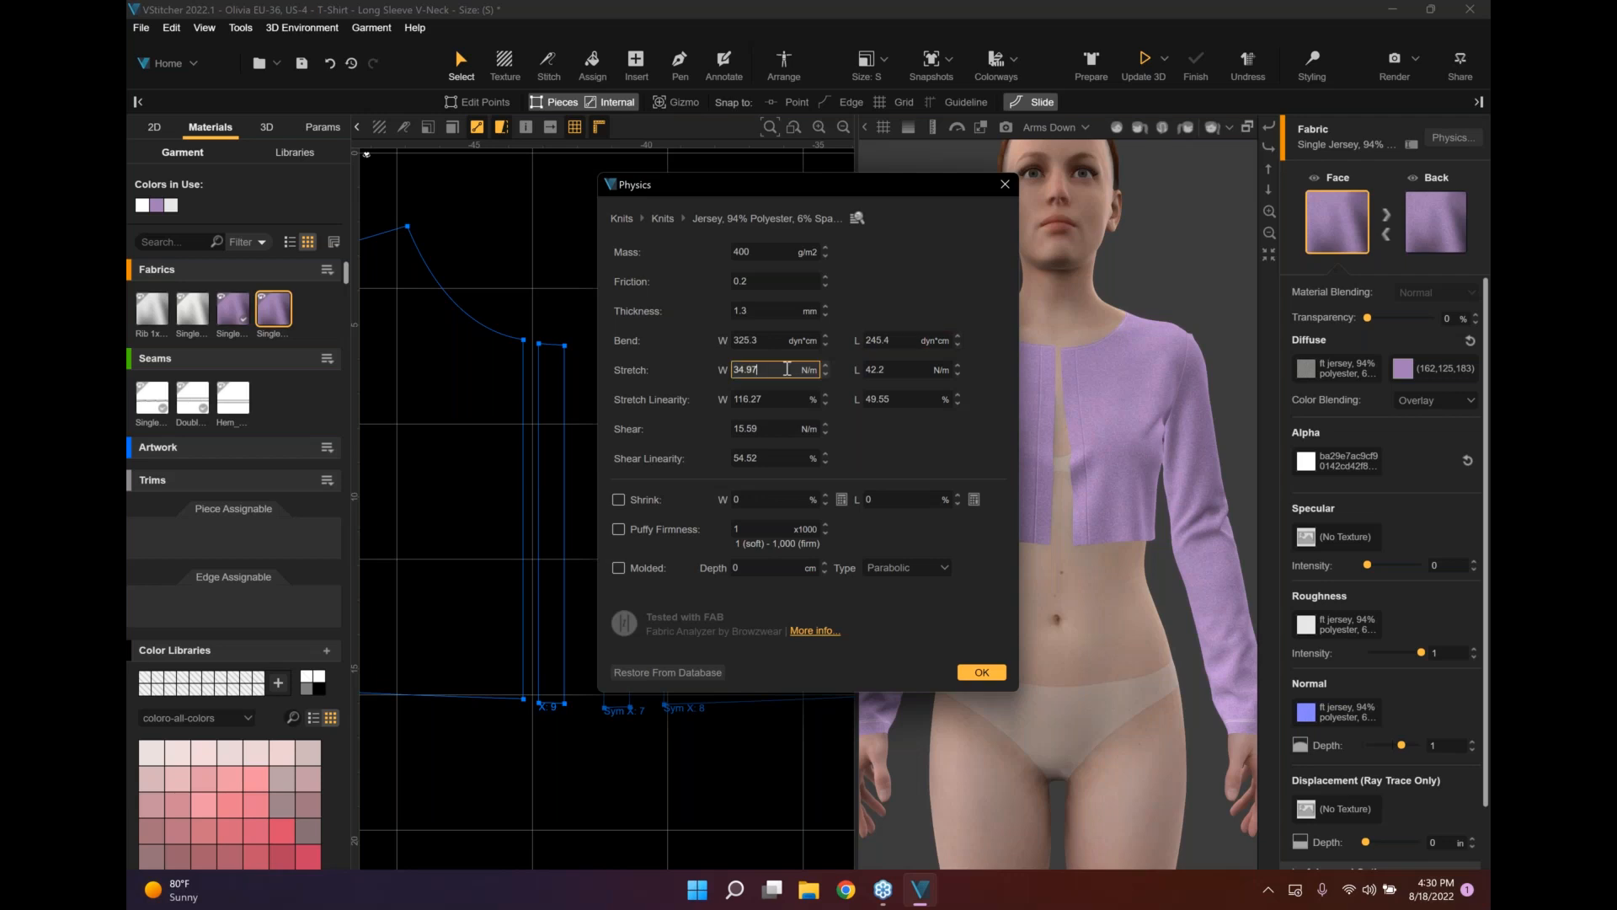
{"action": "type", "text": "*2"}
{"action": "left_click", "coordinate": [913, 372]}
{"action": "type", "text": "*2"}
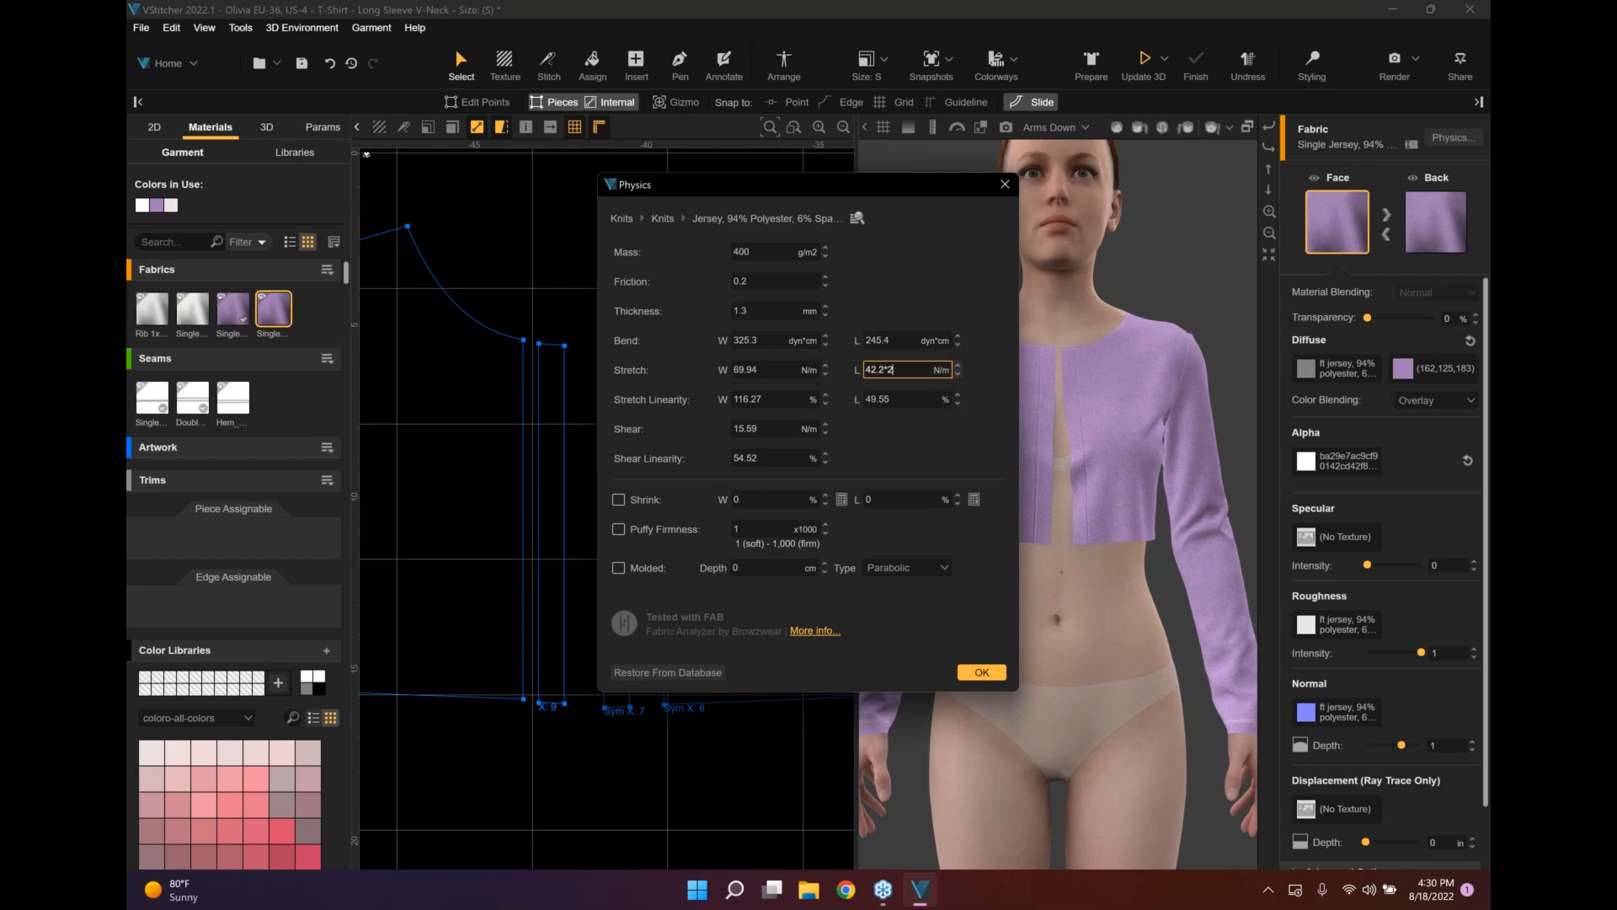
{"action": "left_click", "coordinate": [771, 429]}
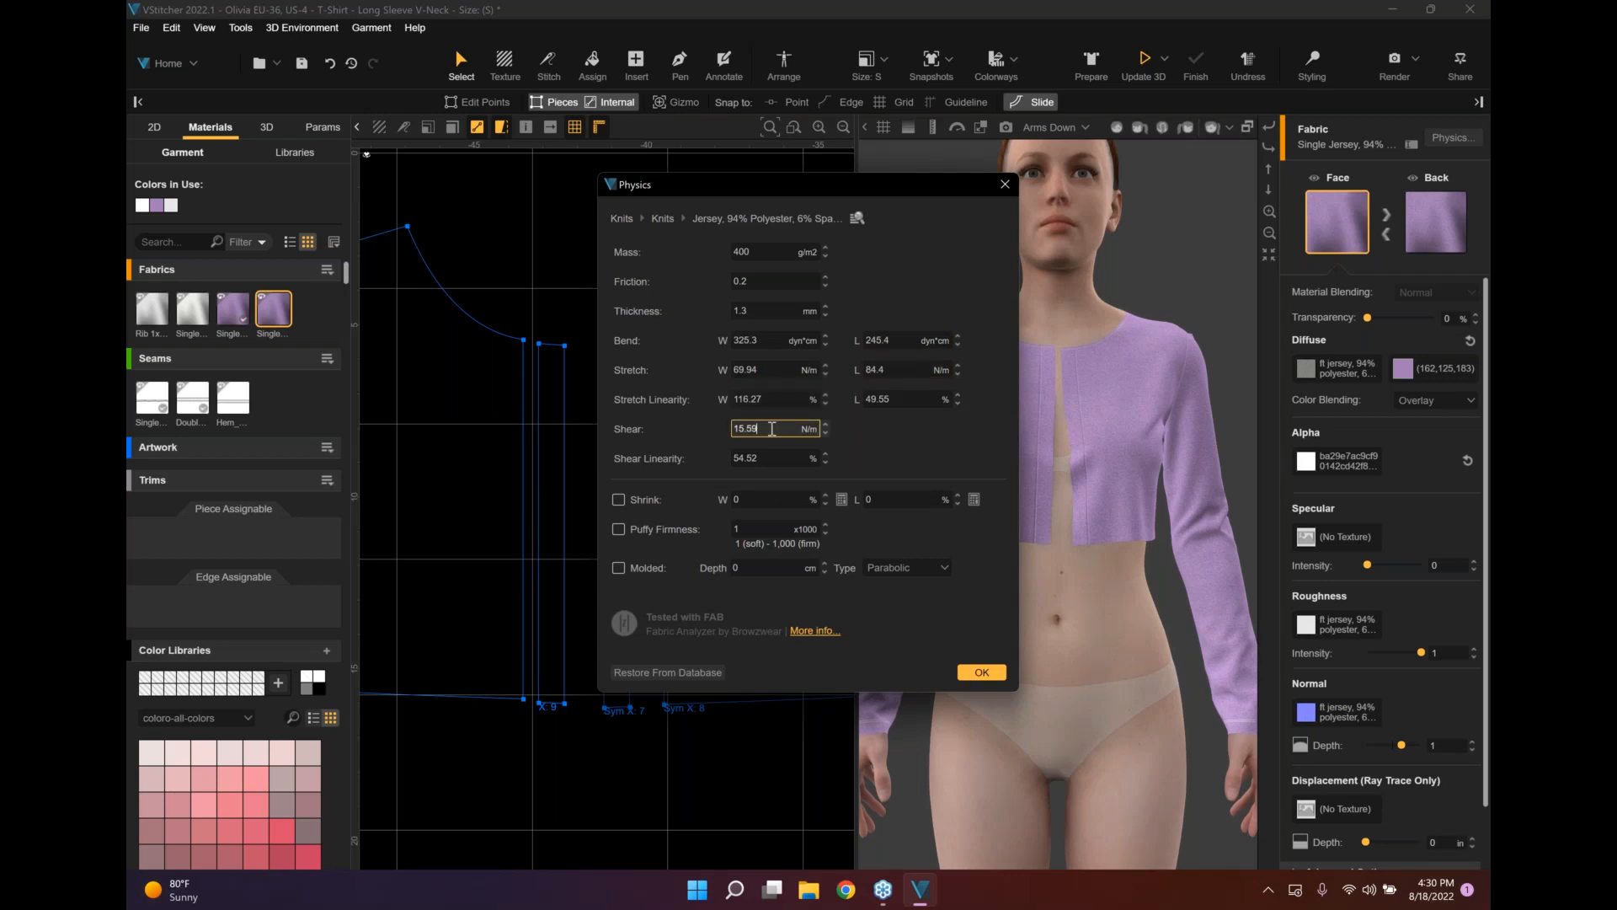
{"action": "type", "text": "*2"}
{"action": "key", "text": "Return"}
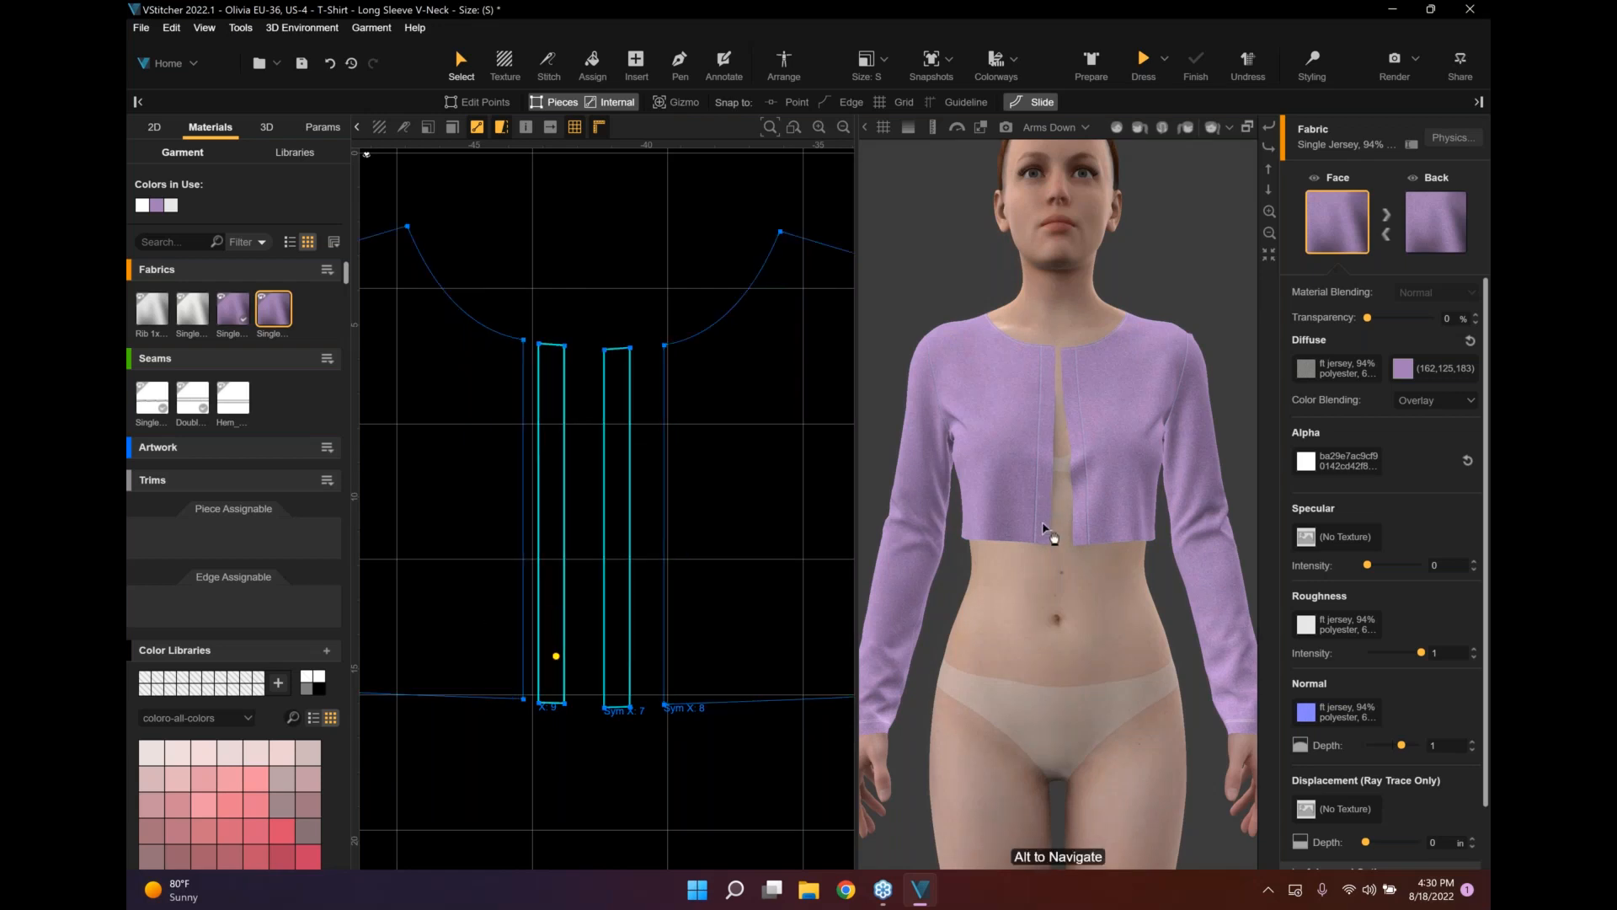
Rename the cloned fabric by adding the prefix "DBL" before "Single Jersey".
{"action": "scroll", "coordinate": [1045, 529], "scroll_direction": "up", "scroll_amount": 1}
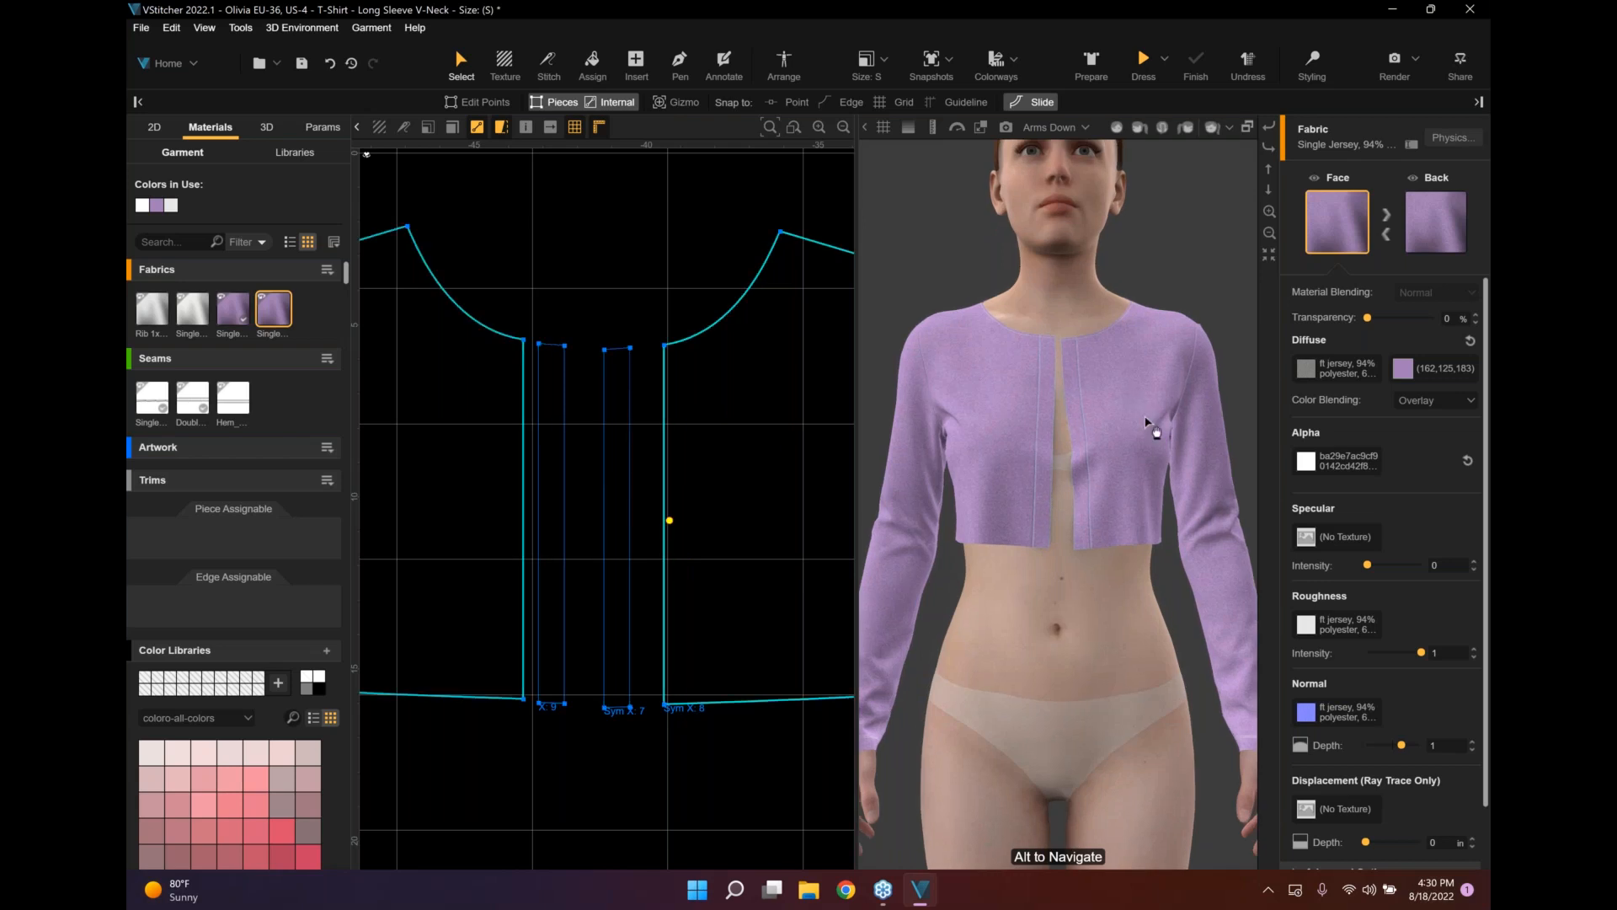
{"action": "left_click", "coordinate": [1410, 150]}
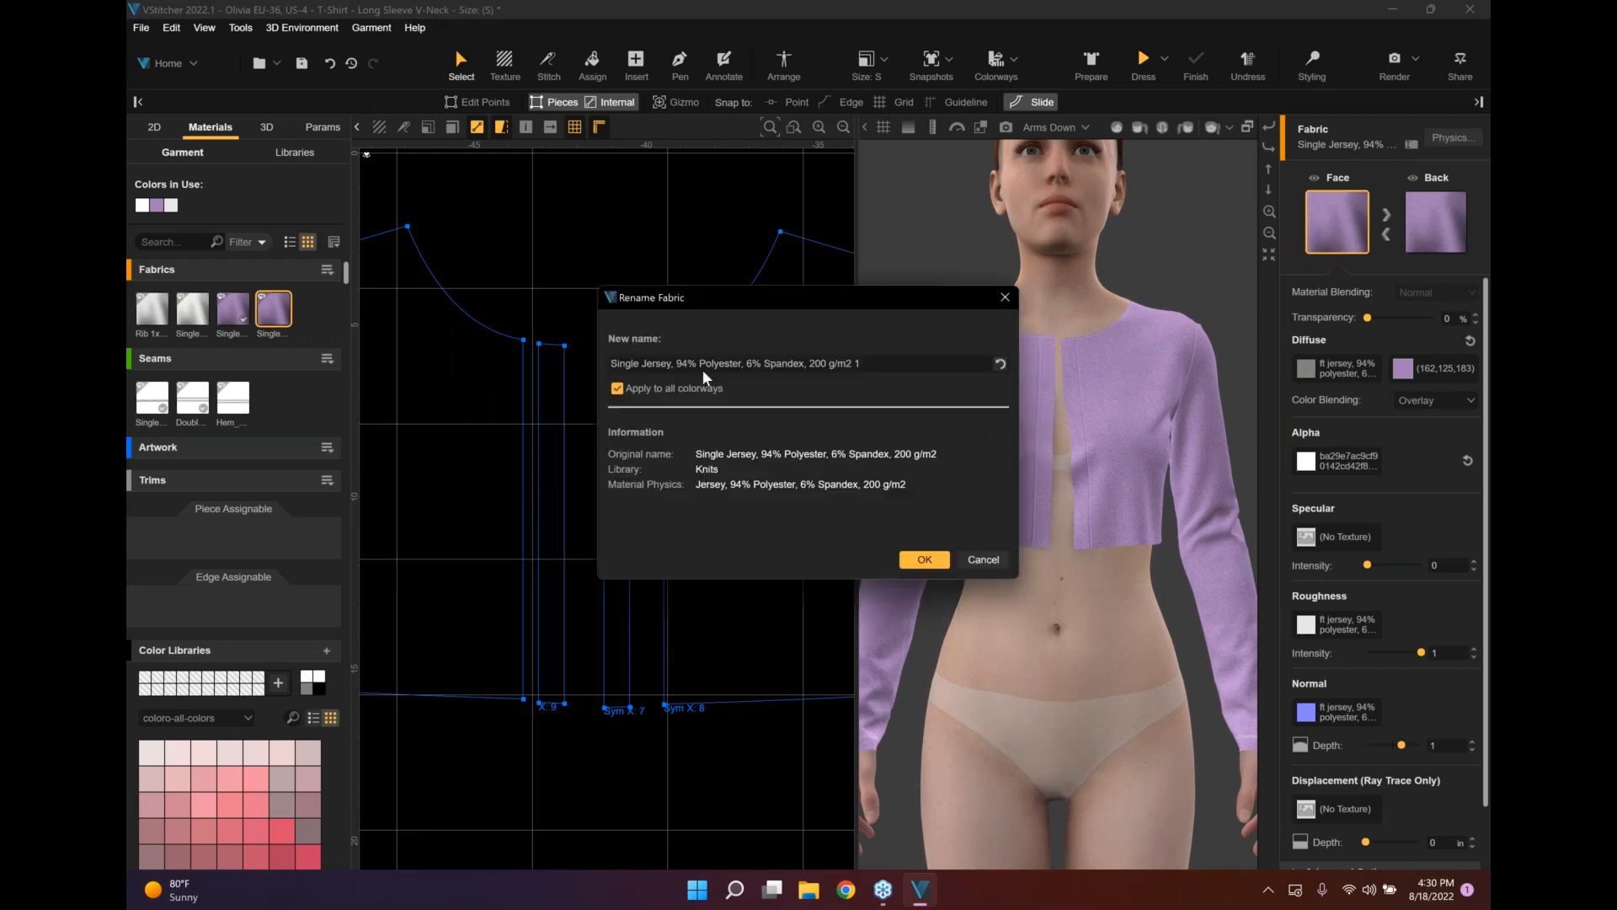
{"action": "left_click", "coordinate": [612, 364]}
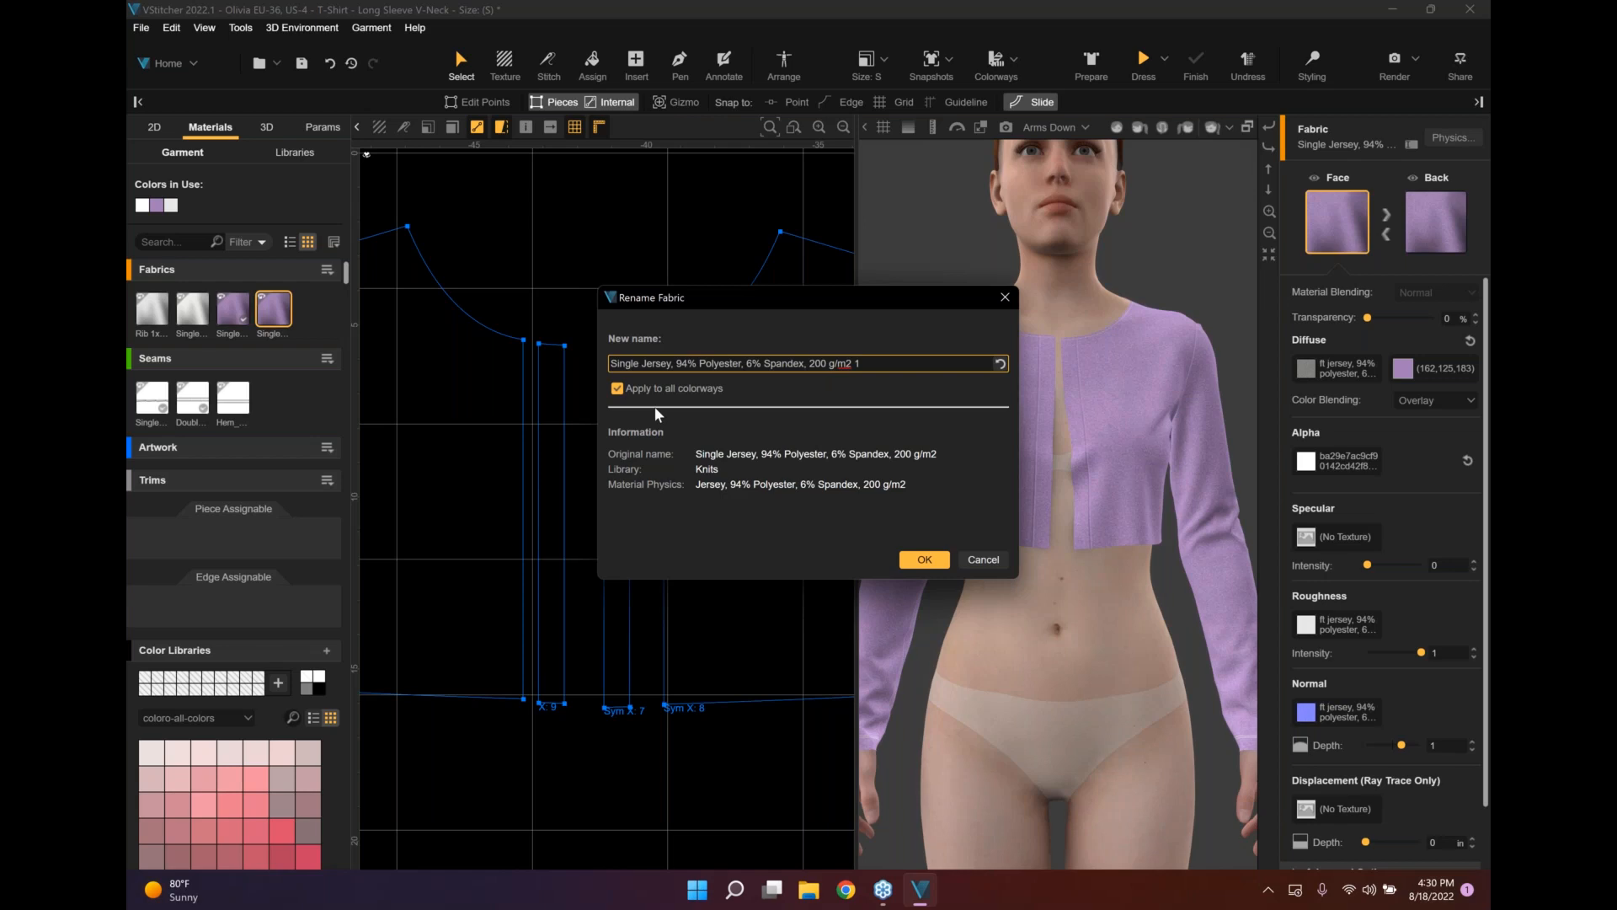
{"action": "type", "text": "DBL"}
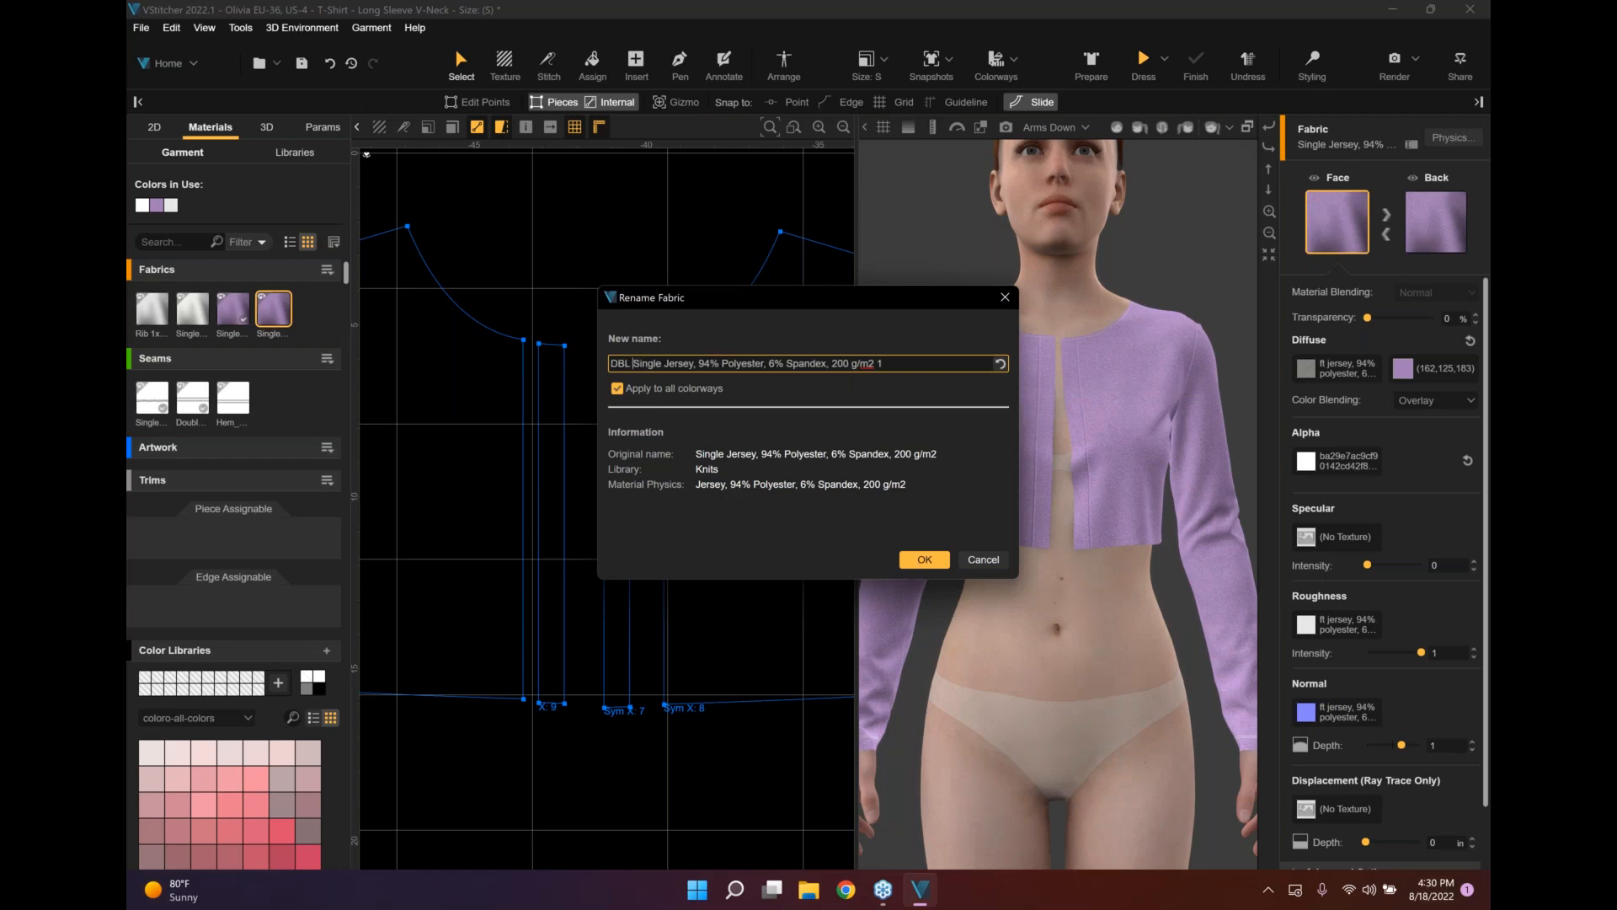
{"action": "key", "text": "Return"}
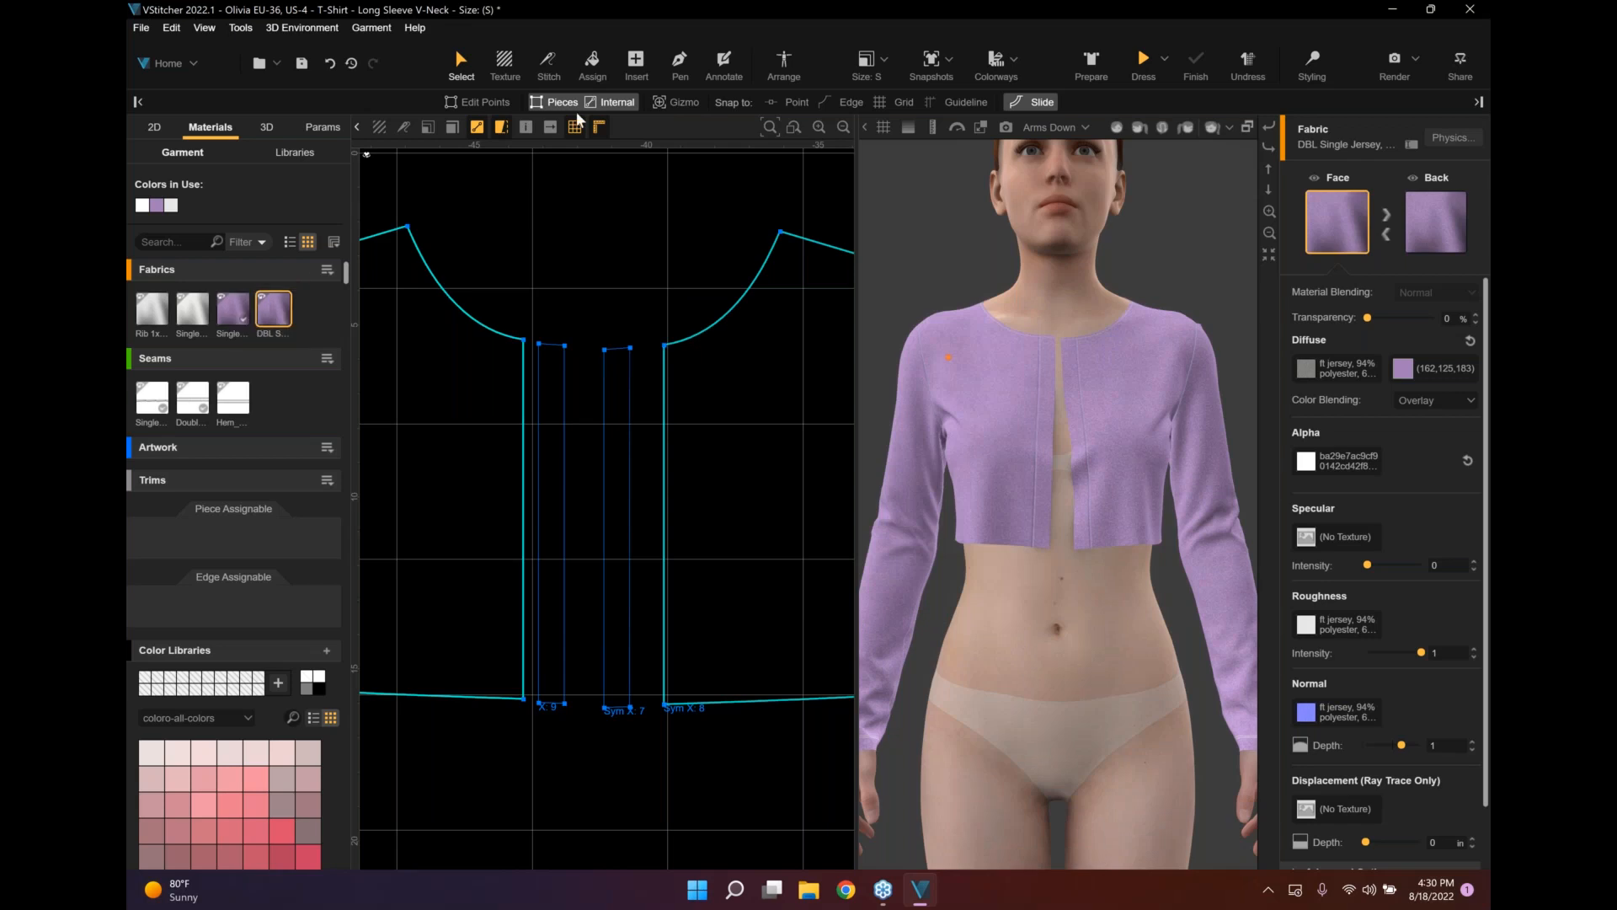
Assign the DBL Single Jersey fabric to the two narrow front placket strips and dress the avatar again.
{"action": "left_click", "coordinate": [593, 60]}
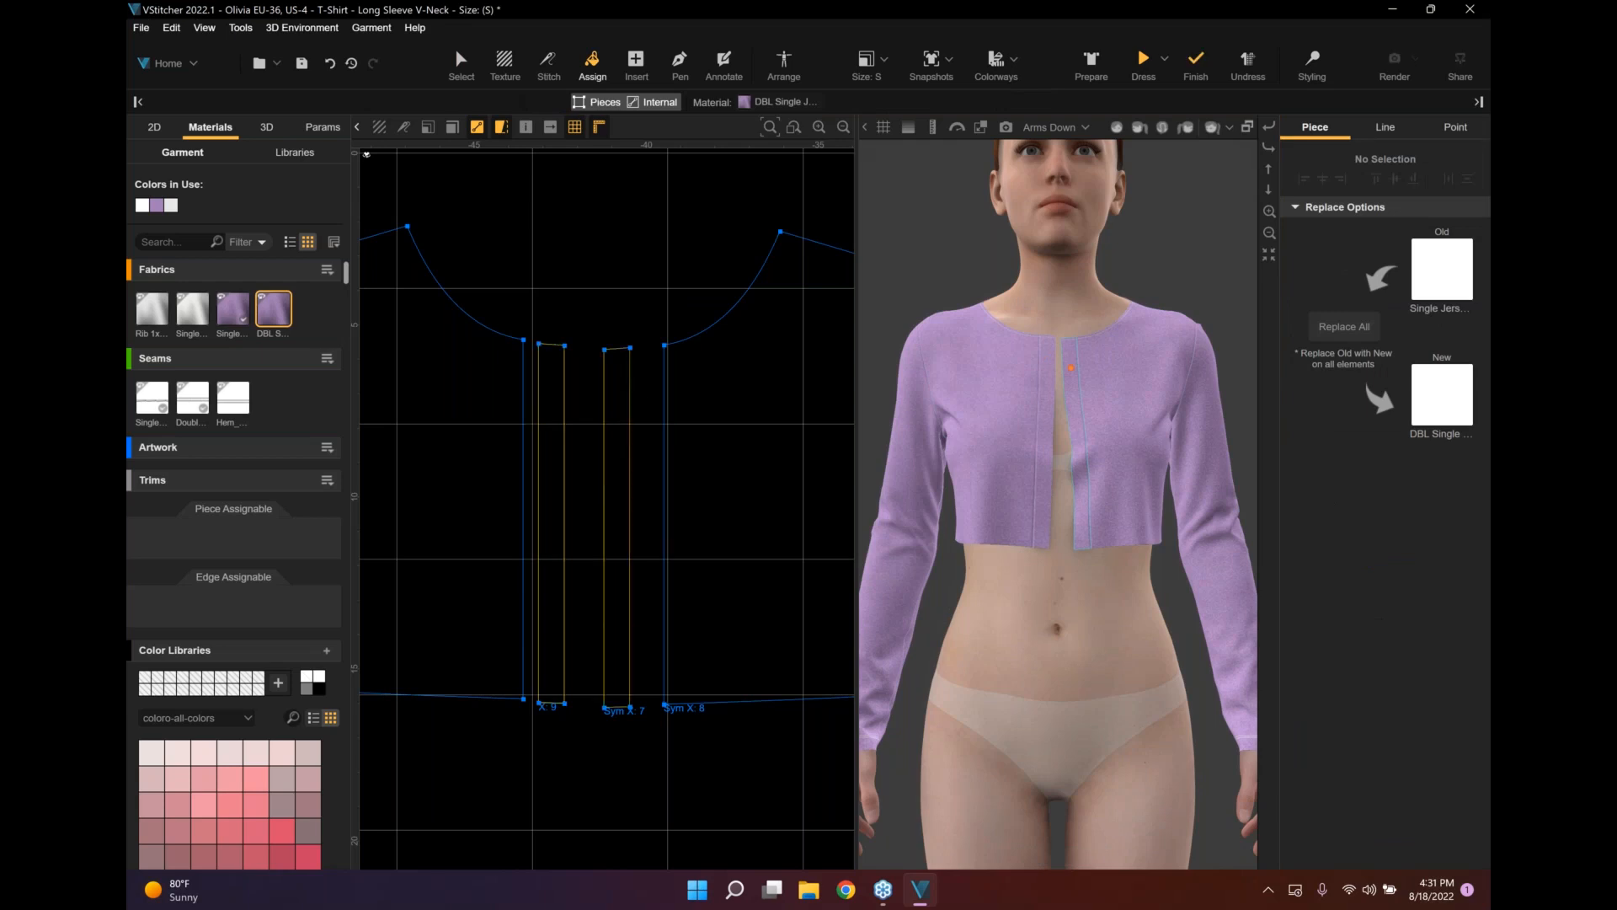
{"action": "left_click", "coordinate": [1144, 69]}
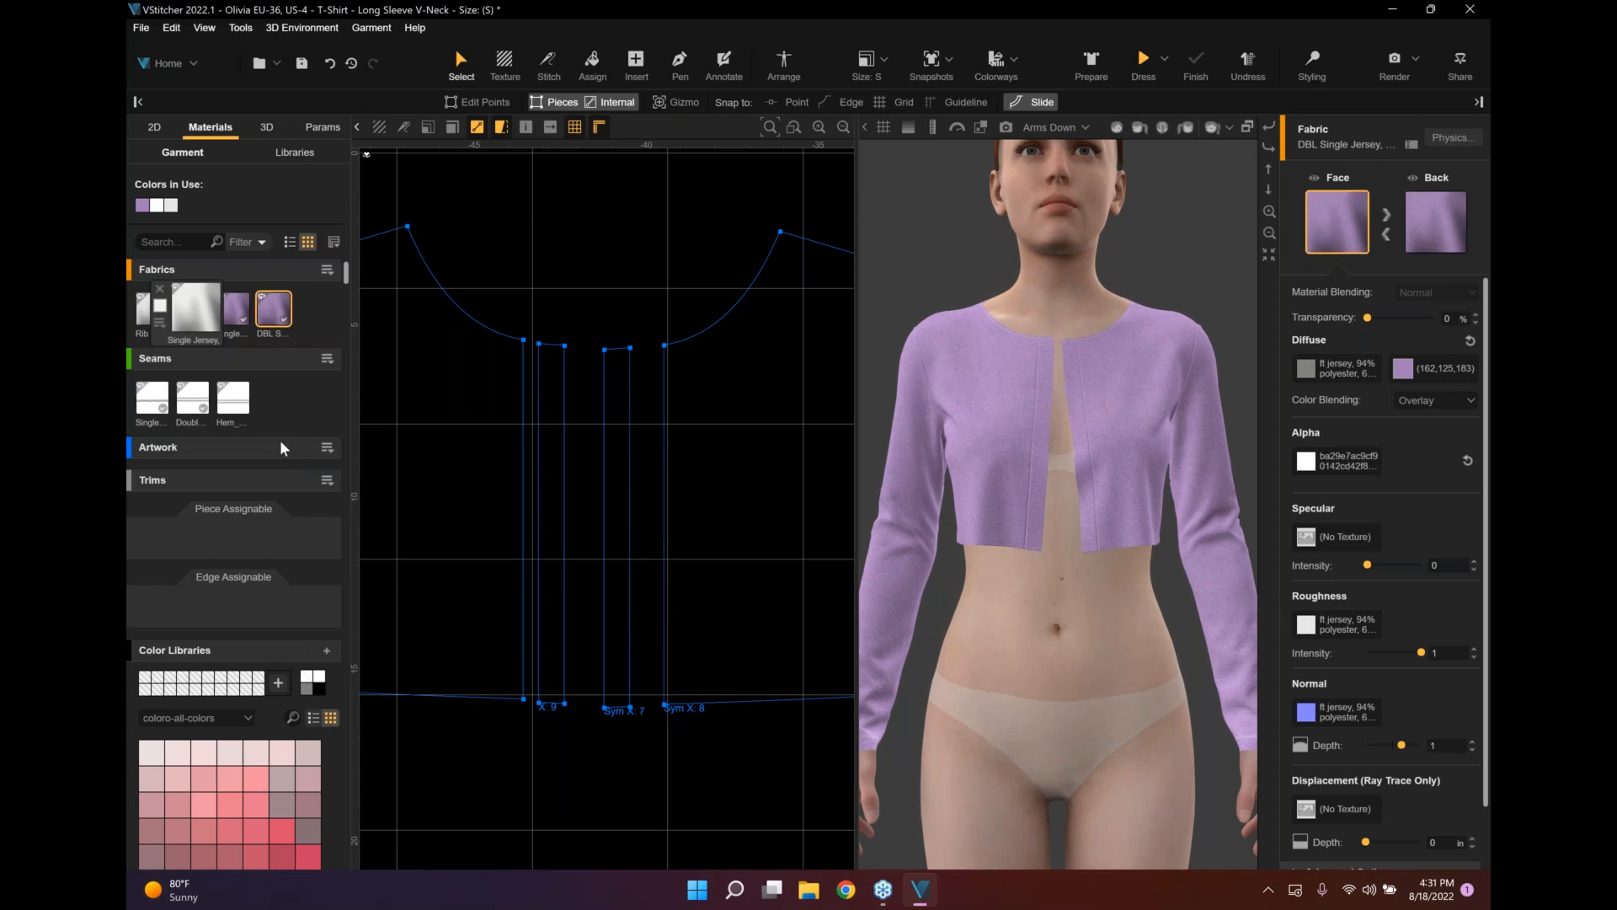
Delete all unused fabrics from the garment's materials.
{"action": "left_click", "coordinate": [327, 269]}
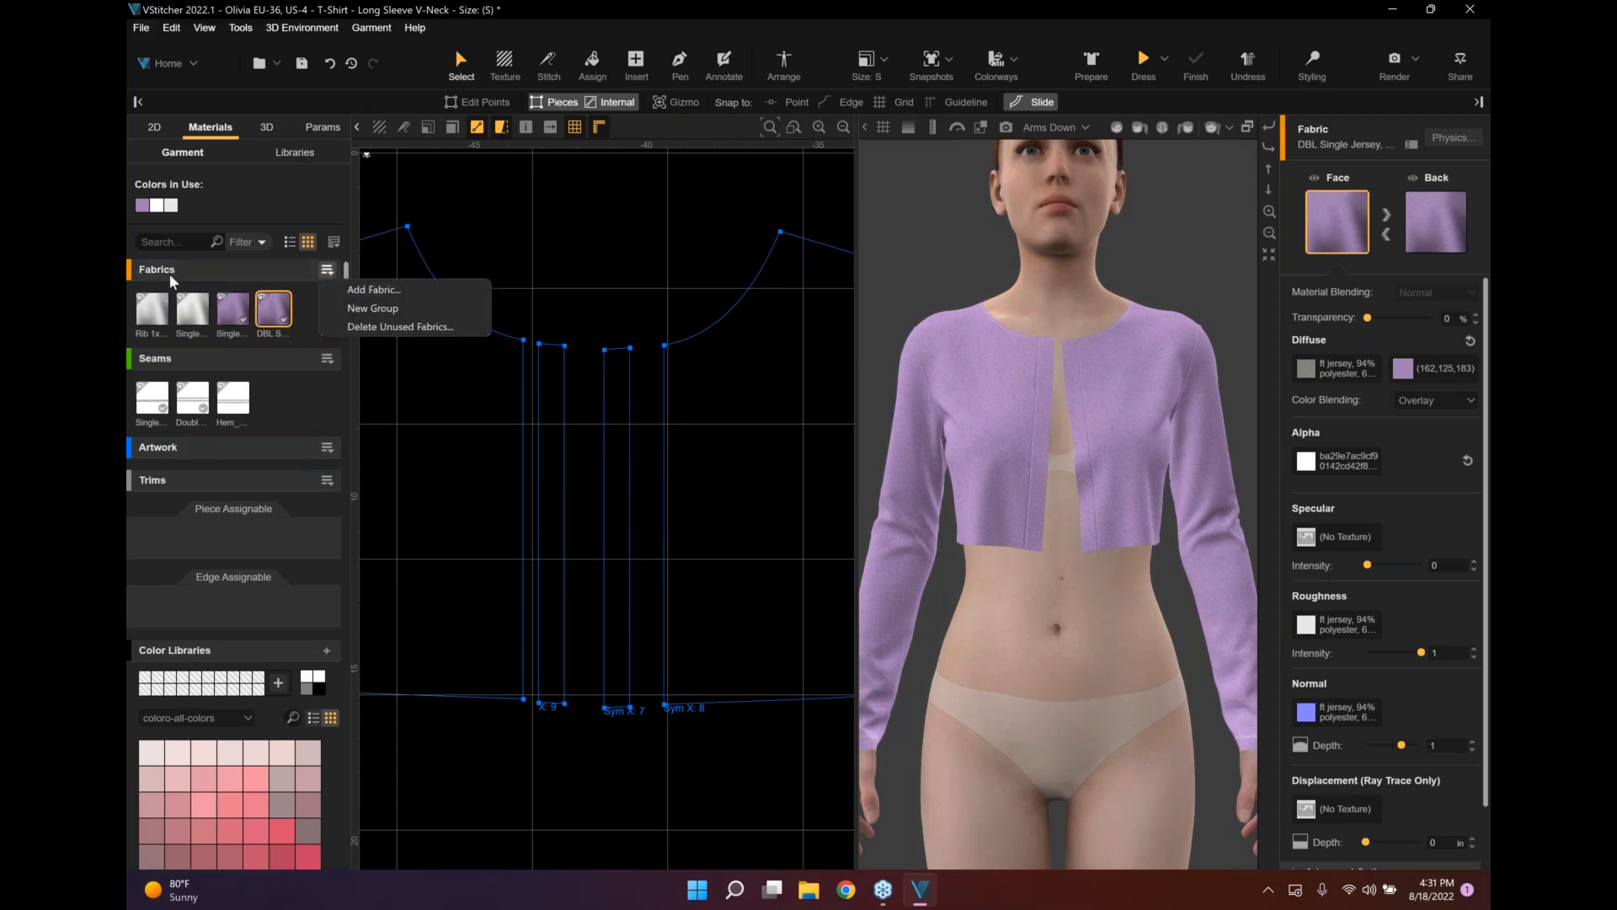
{"action": "left_click", "coordinate": [360, 327]}
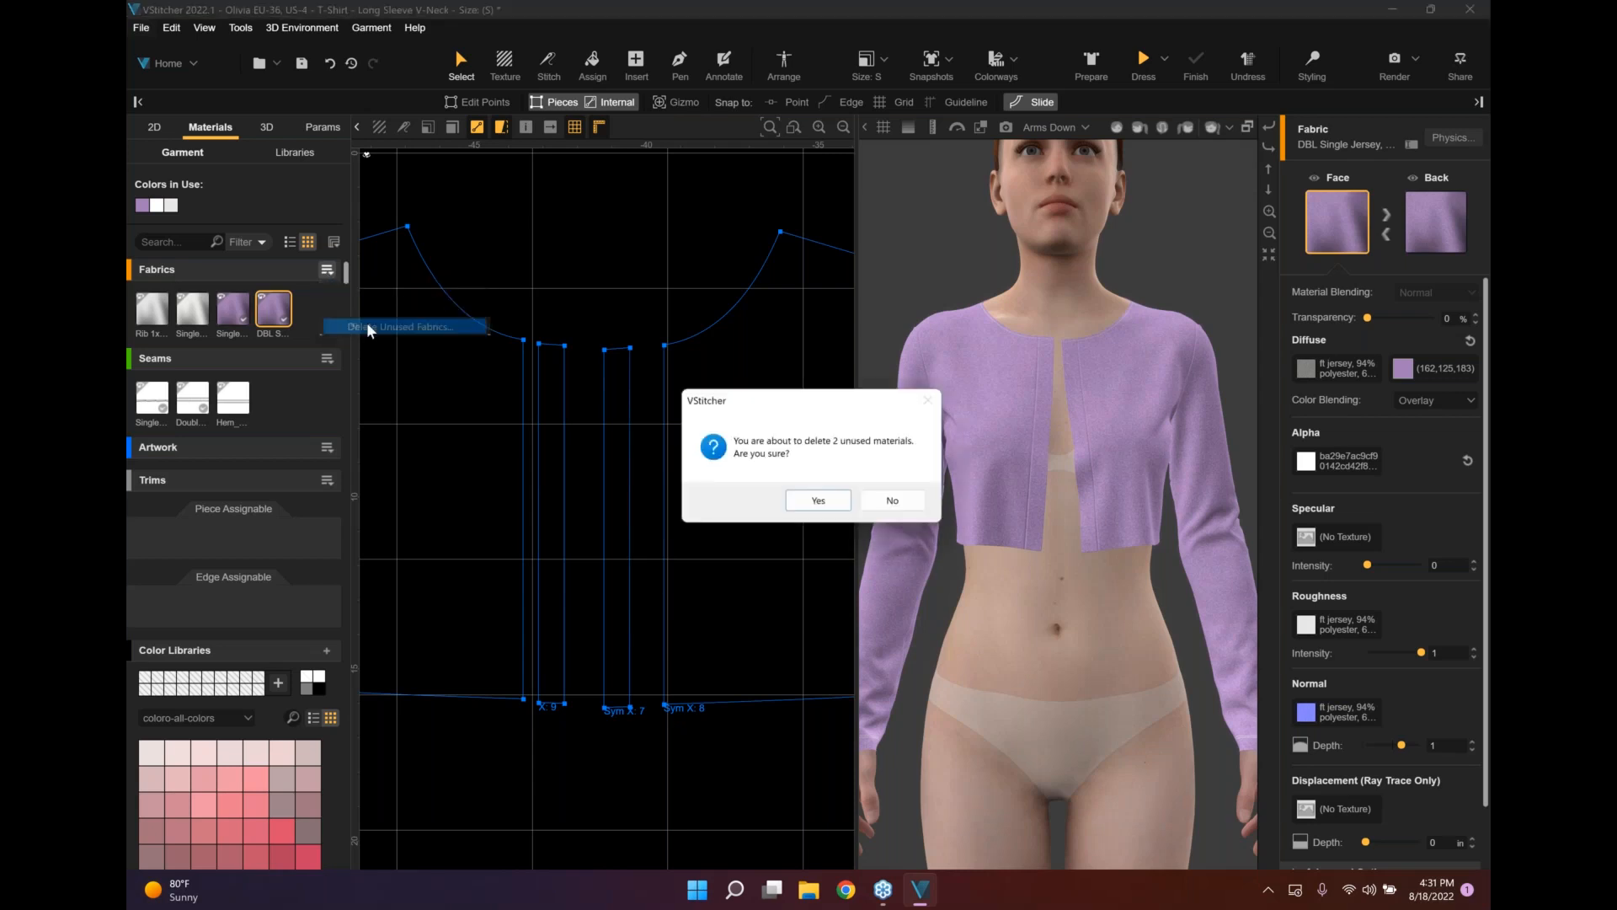
{"action": "key", "text": "Return"}
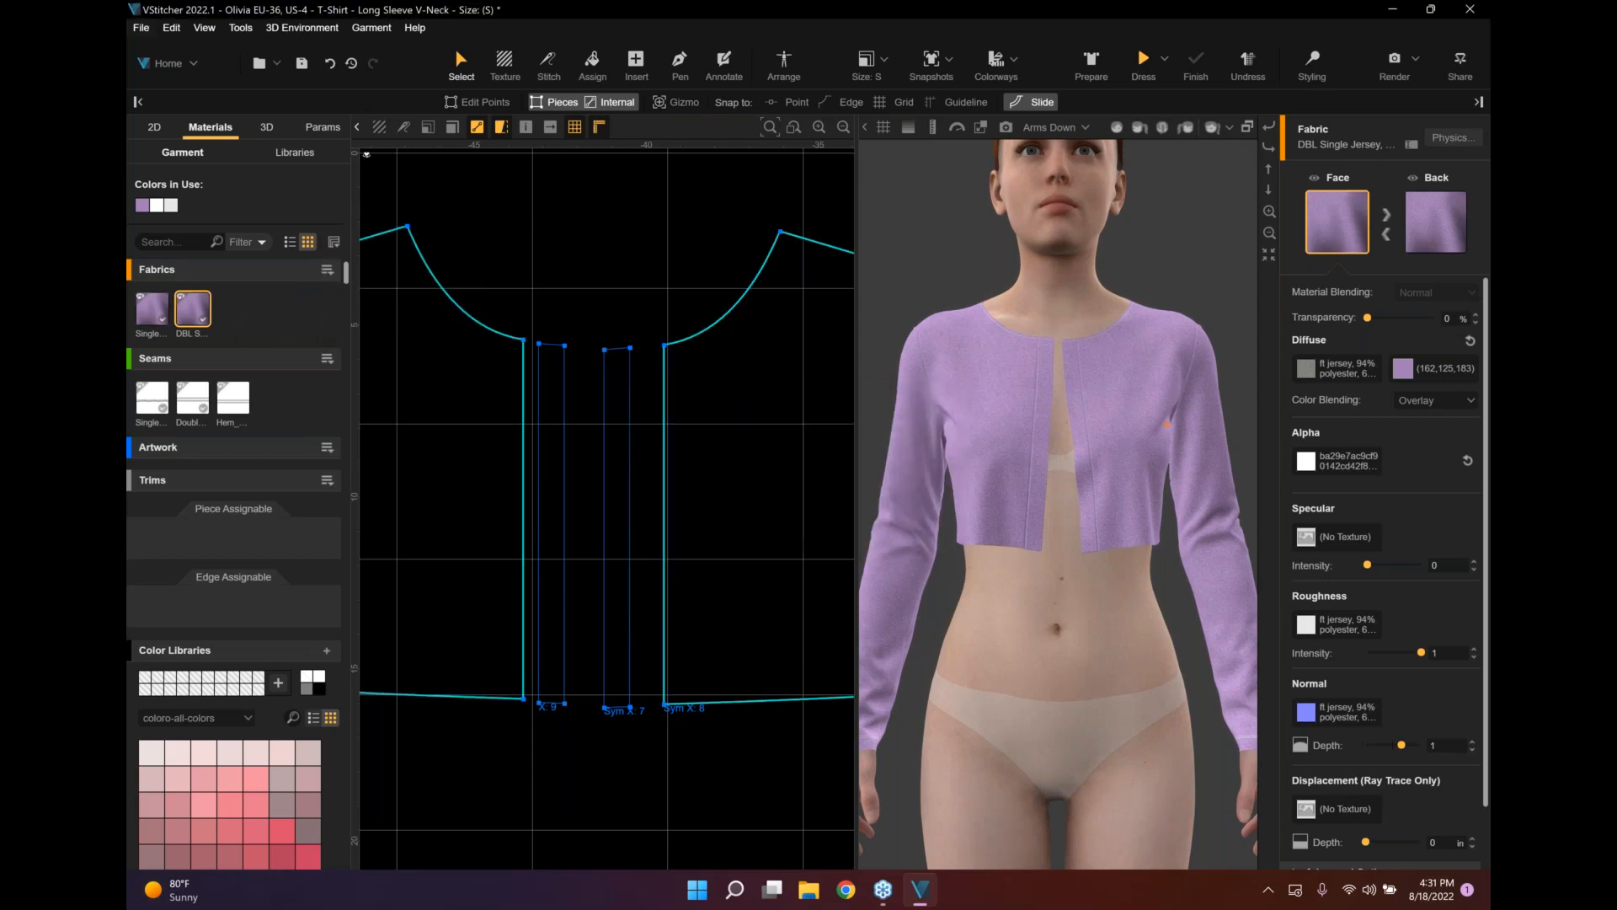
Delete the unused seam materials, including the Double Needle seam, and save the garment.
{"action": "left_click", "coordinate": [328, 358]}
{"action": "left_click", "coordinate": [416, 503]}
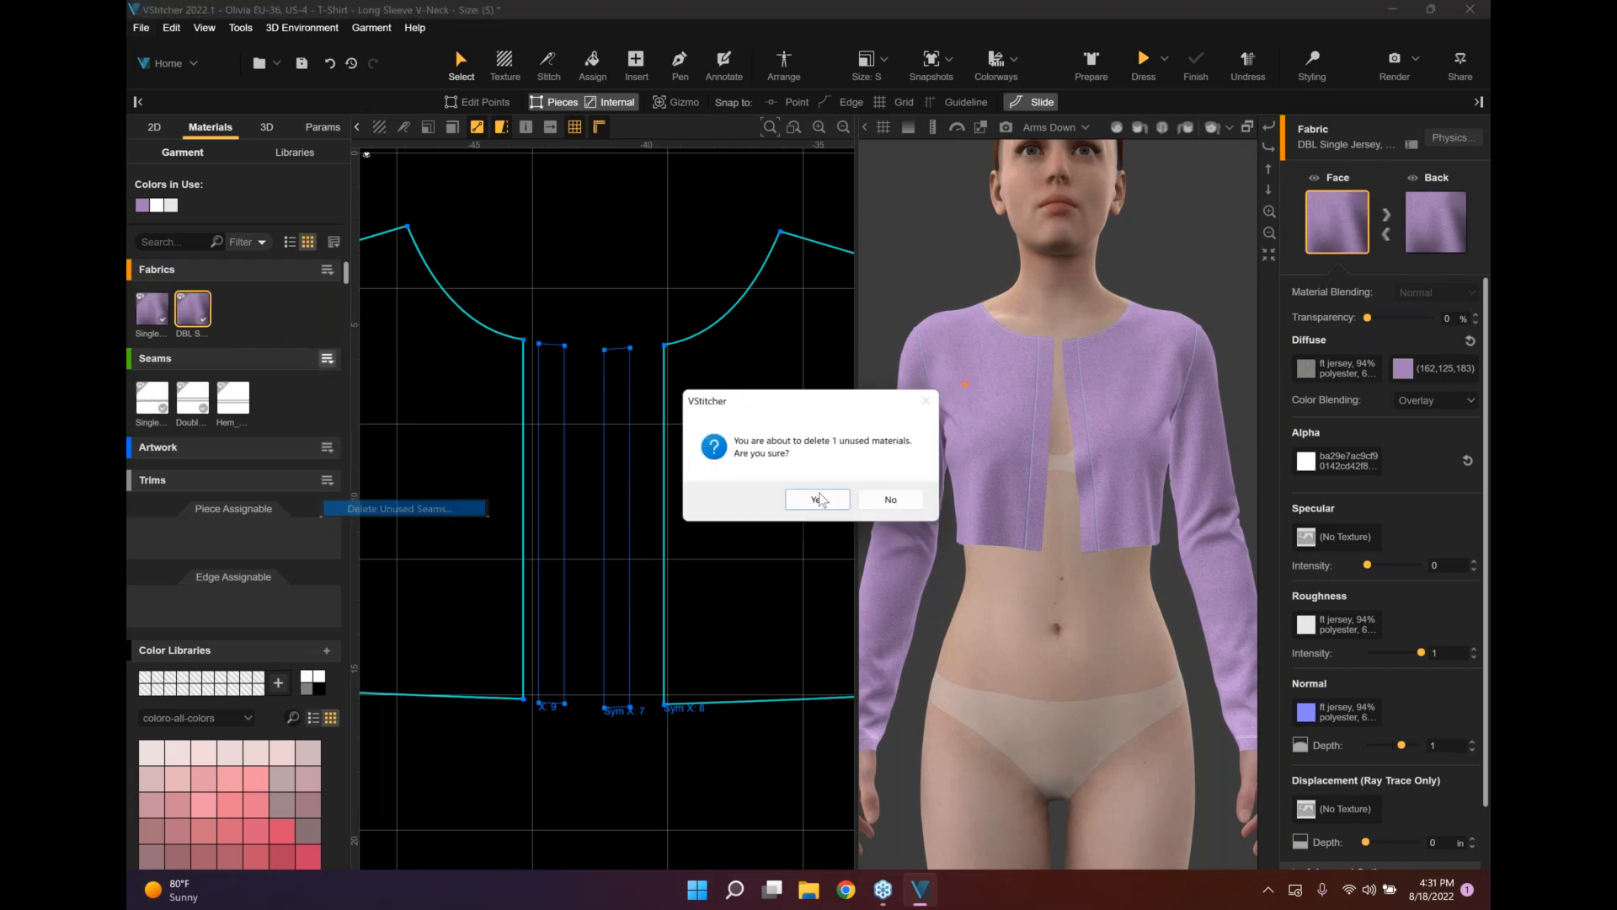
{"action": "key", "text": "Return"}
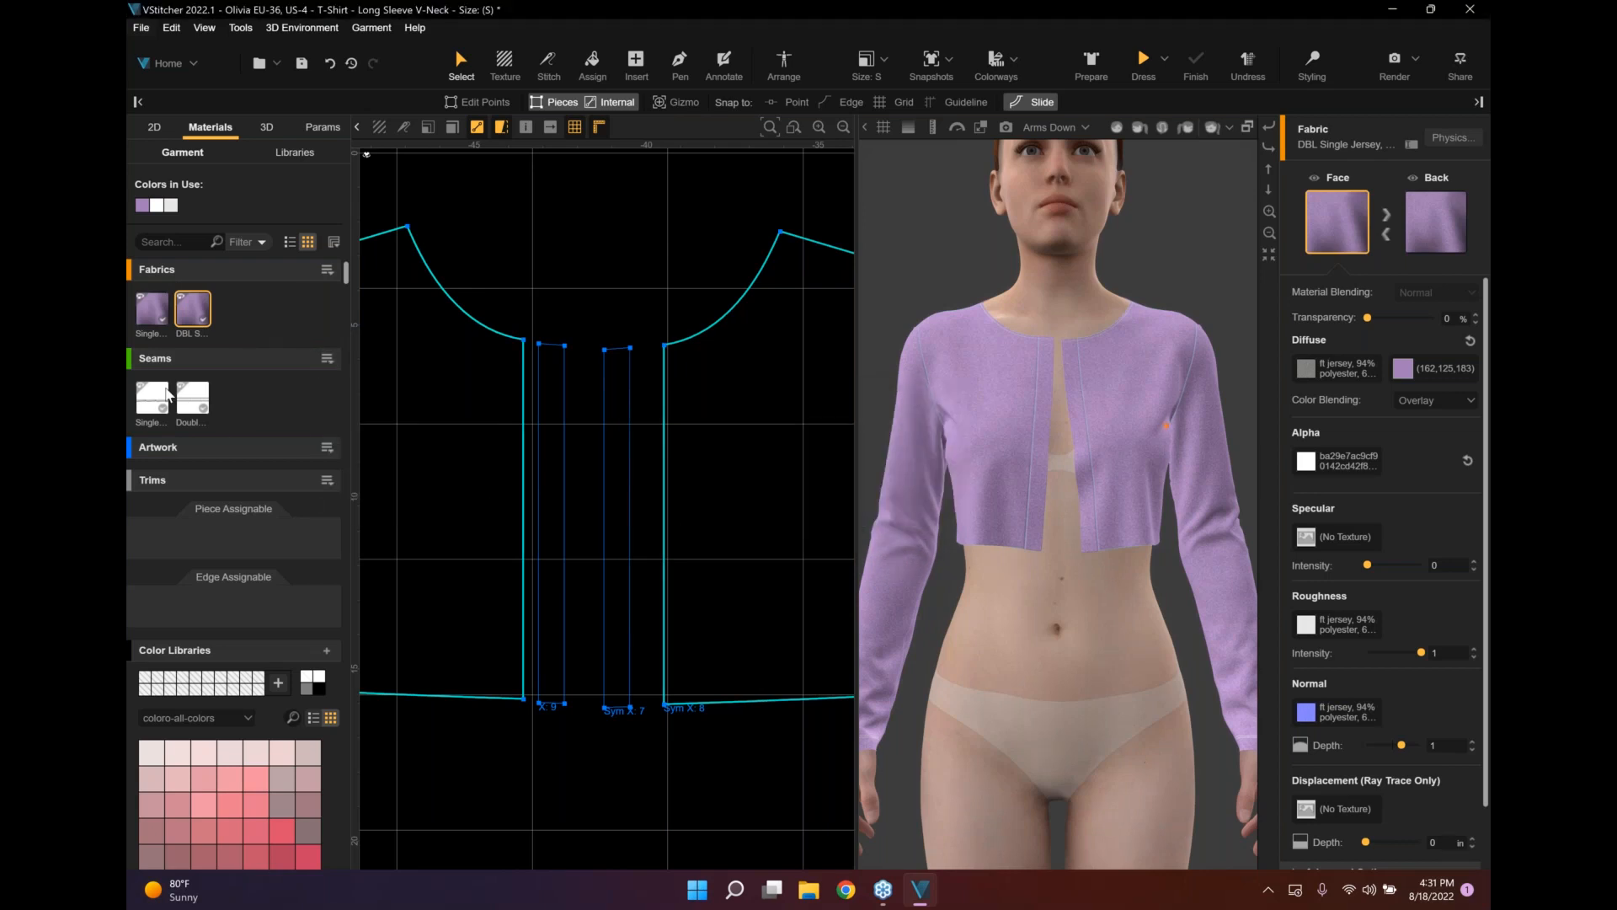
{"action": "left_click", "coordinate": [190, 396]}
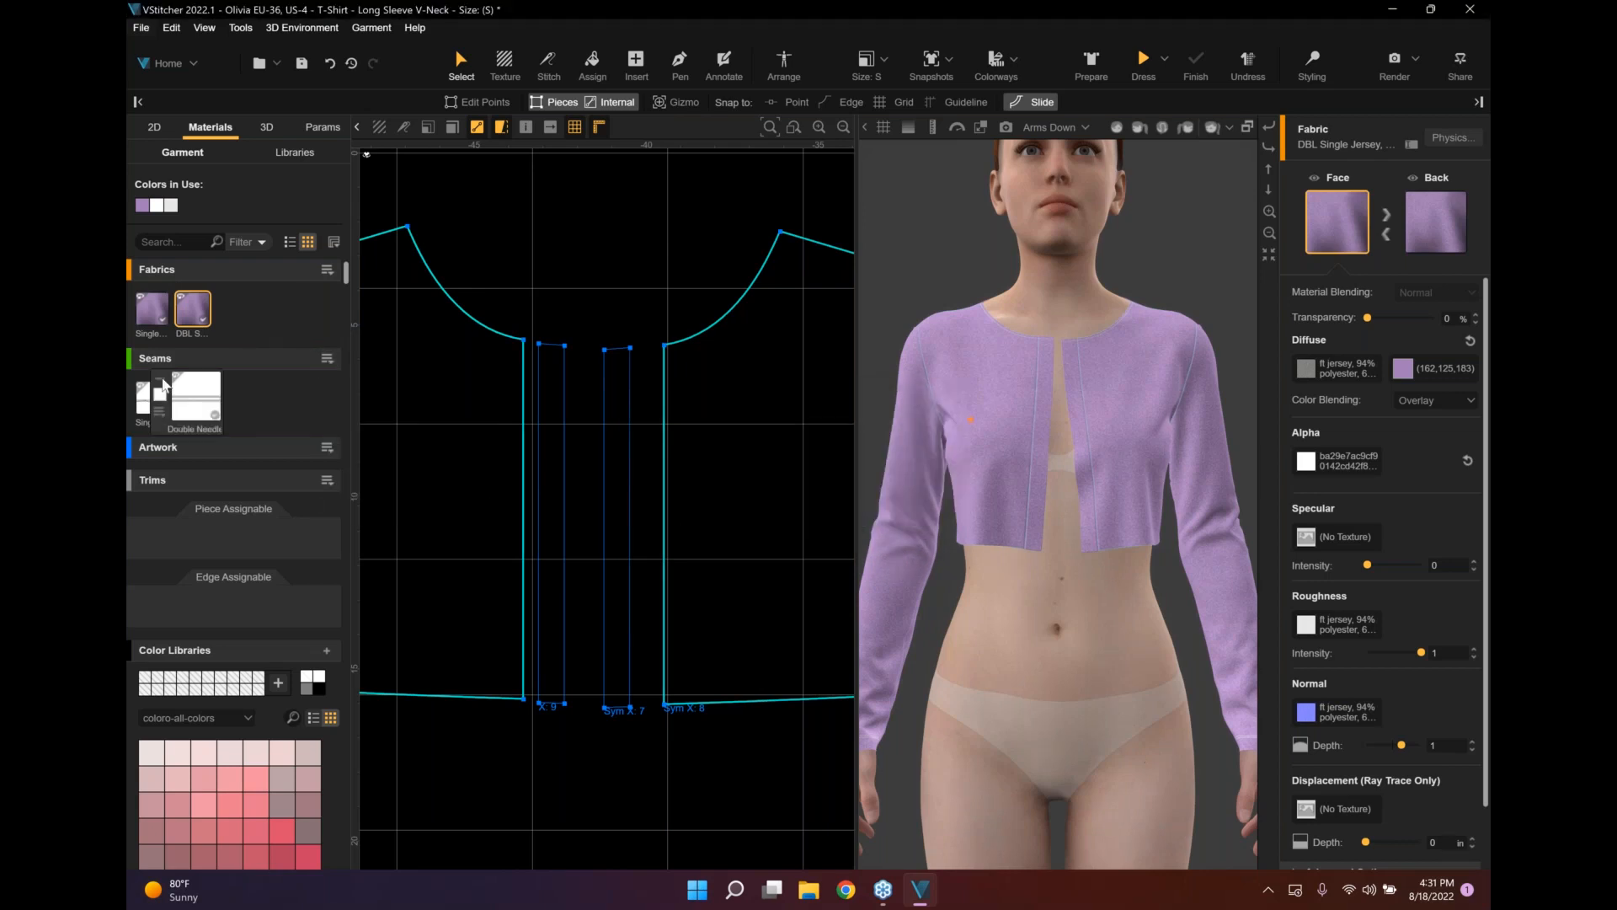
{"action": "left_click", "coordinate": [328, 359]}
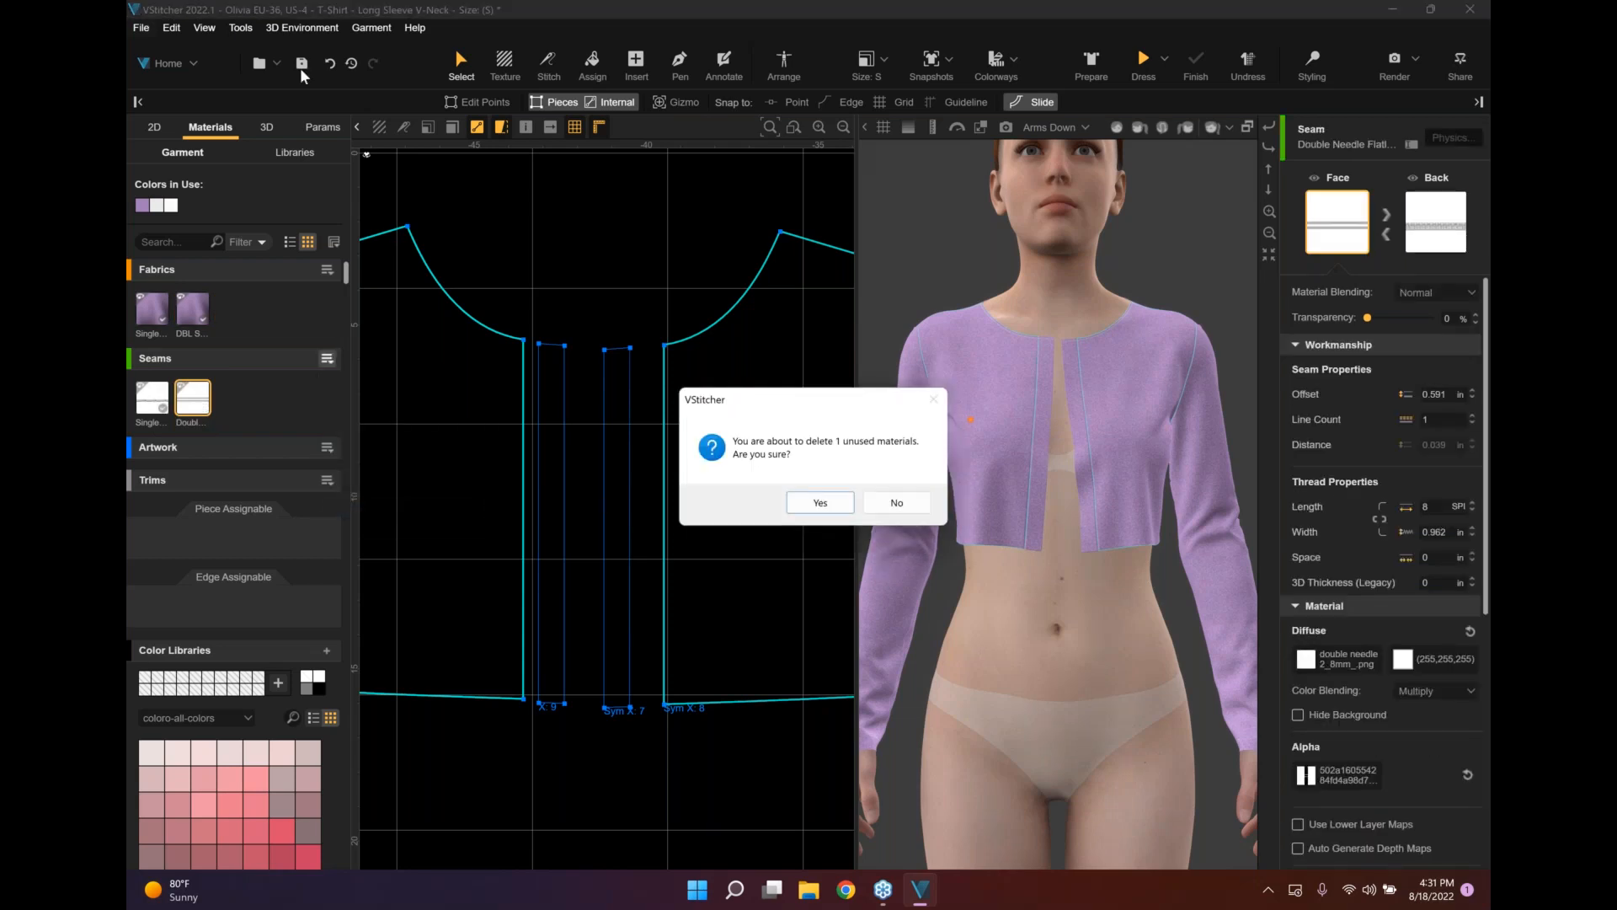
{"action": "key", "text": "Return"}
{"action": "key", "text": "ctrl+s"}
Move the placket strip labelled Sym X: 7 about 0.29 in toward the other strip in the 2D pattern.
{"action": "left_click", "coordinate": [606, 389]}
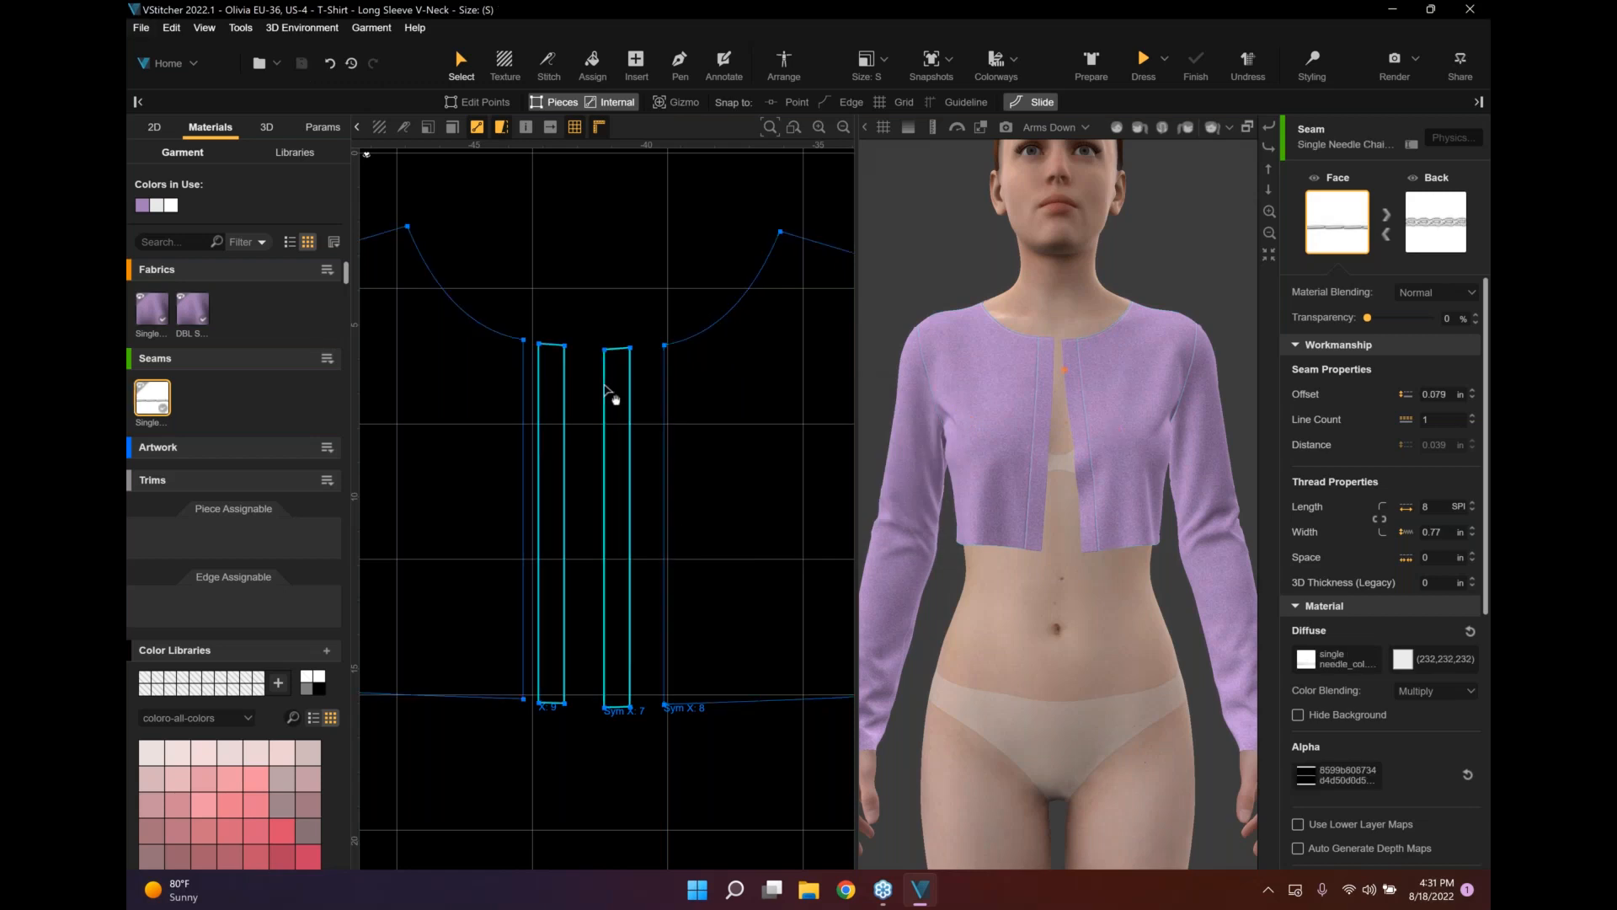
{"action": "left_click_drag", "start_coordinate": [612, 386], "coordinate": [602, 383]}
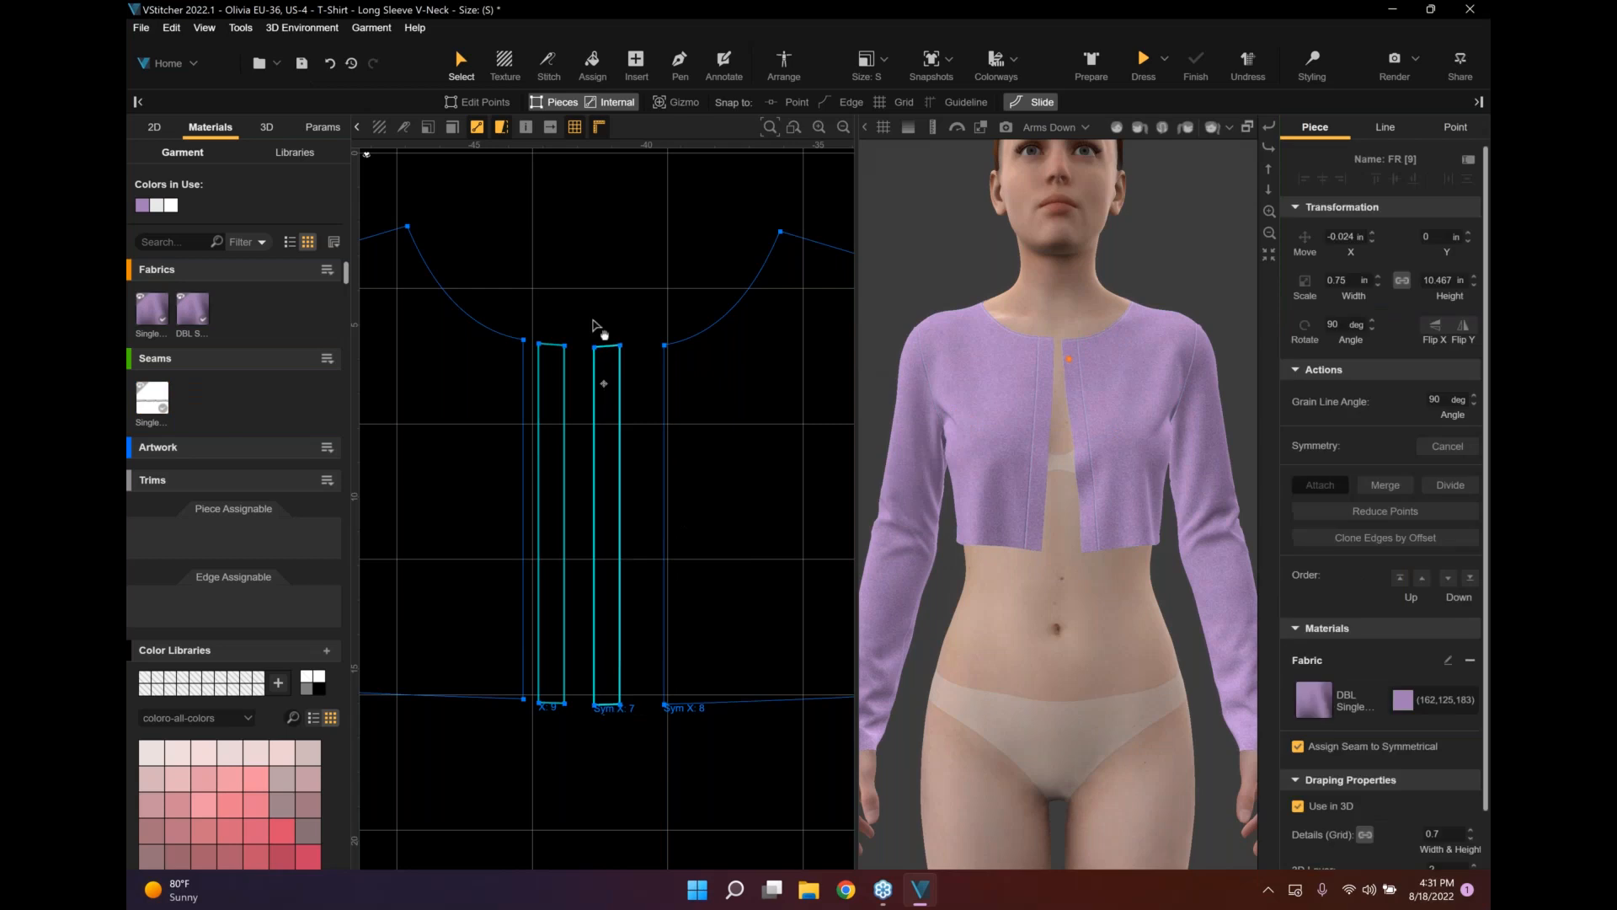
{"action": "scroll", "coordinate": [595, 315], "scroll_direction": "up", "scroll_amount": 1}
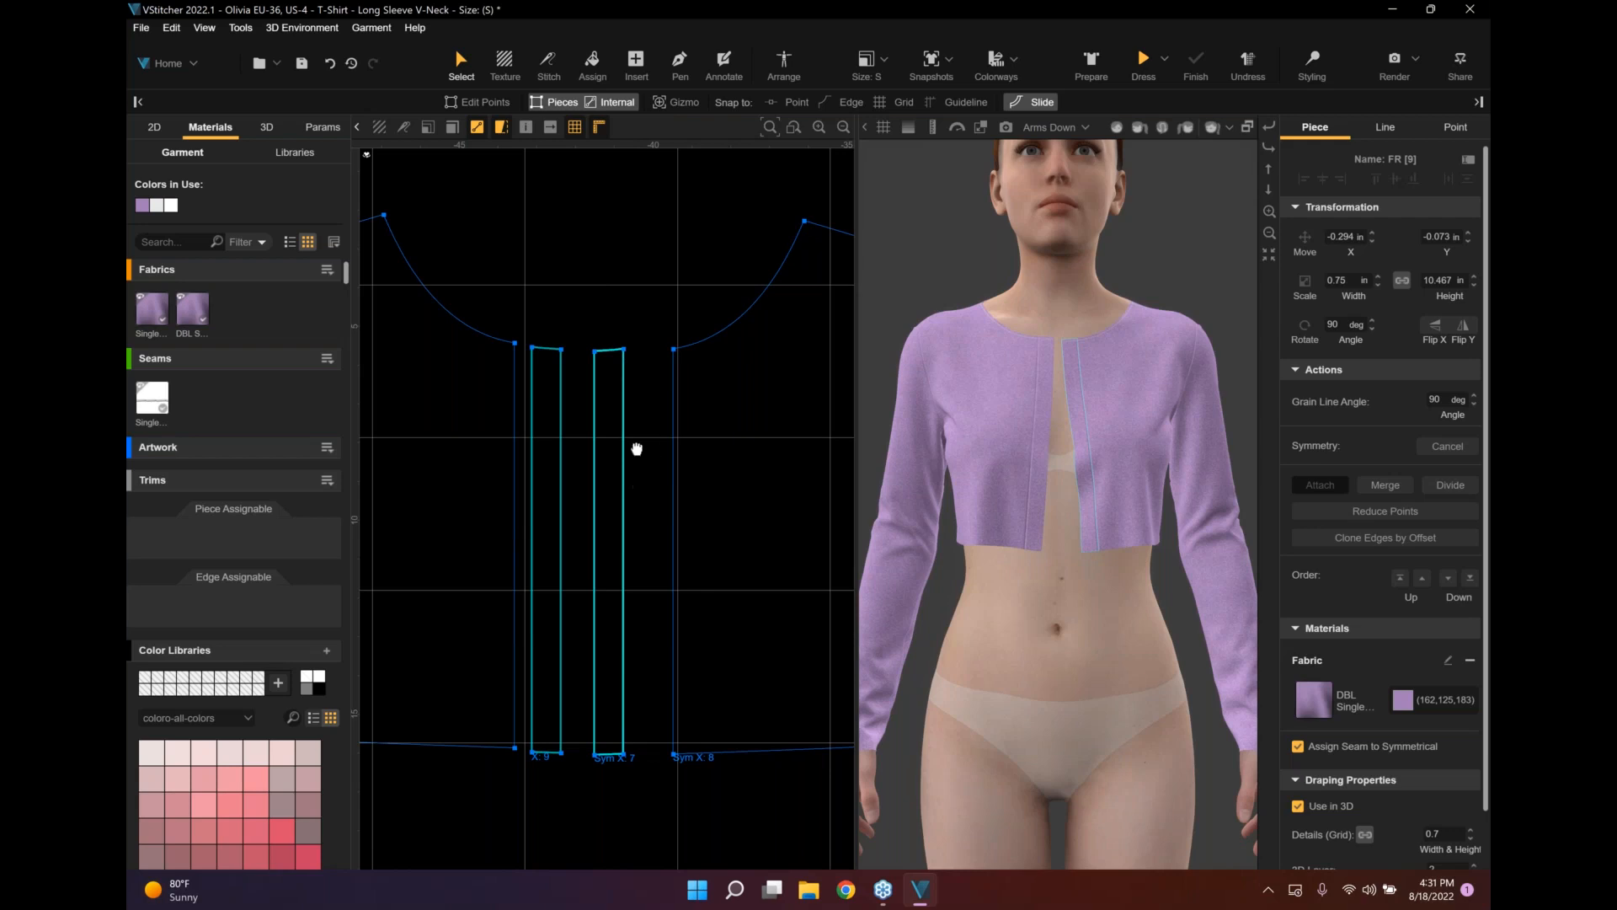
{"action": "scroll", "coordinate": [590, 371], "scroll_direction": "down", "scroll_amount": 1}
{"action": "left_click", "coordinate": [534, 270]}
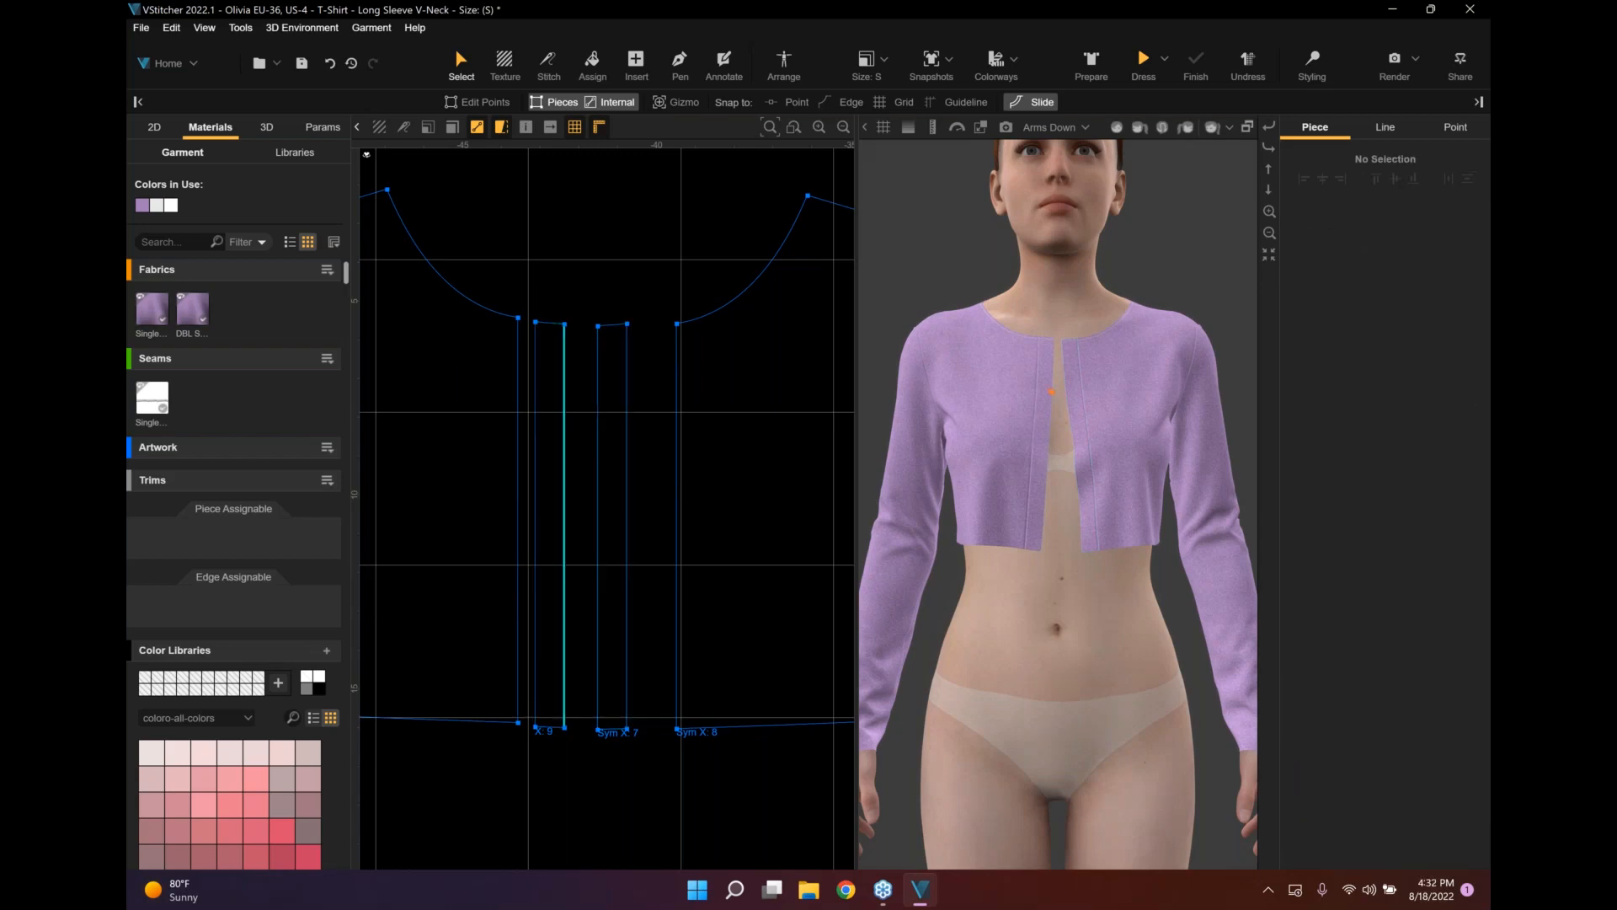
Clone the placket strip's long inner edge by offset as one copy along the strip's centre, extended to the edges.
{"action": "left_click", "coordinate": [563, 522]}
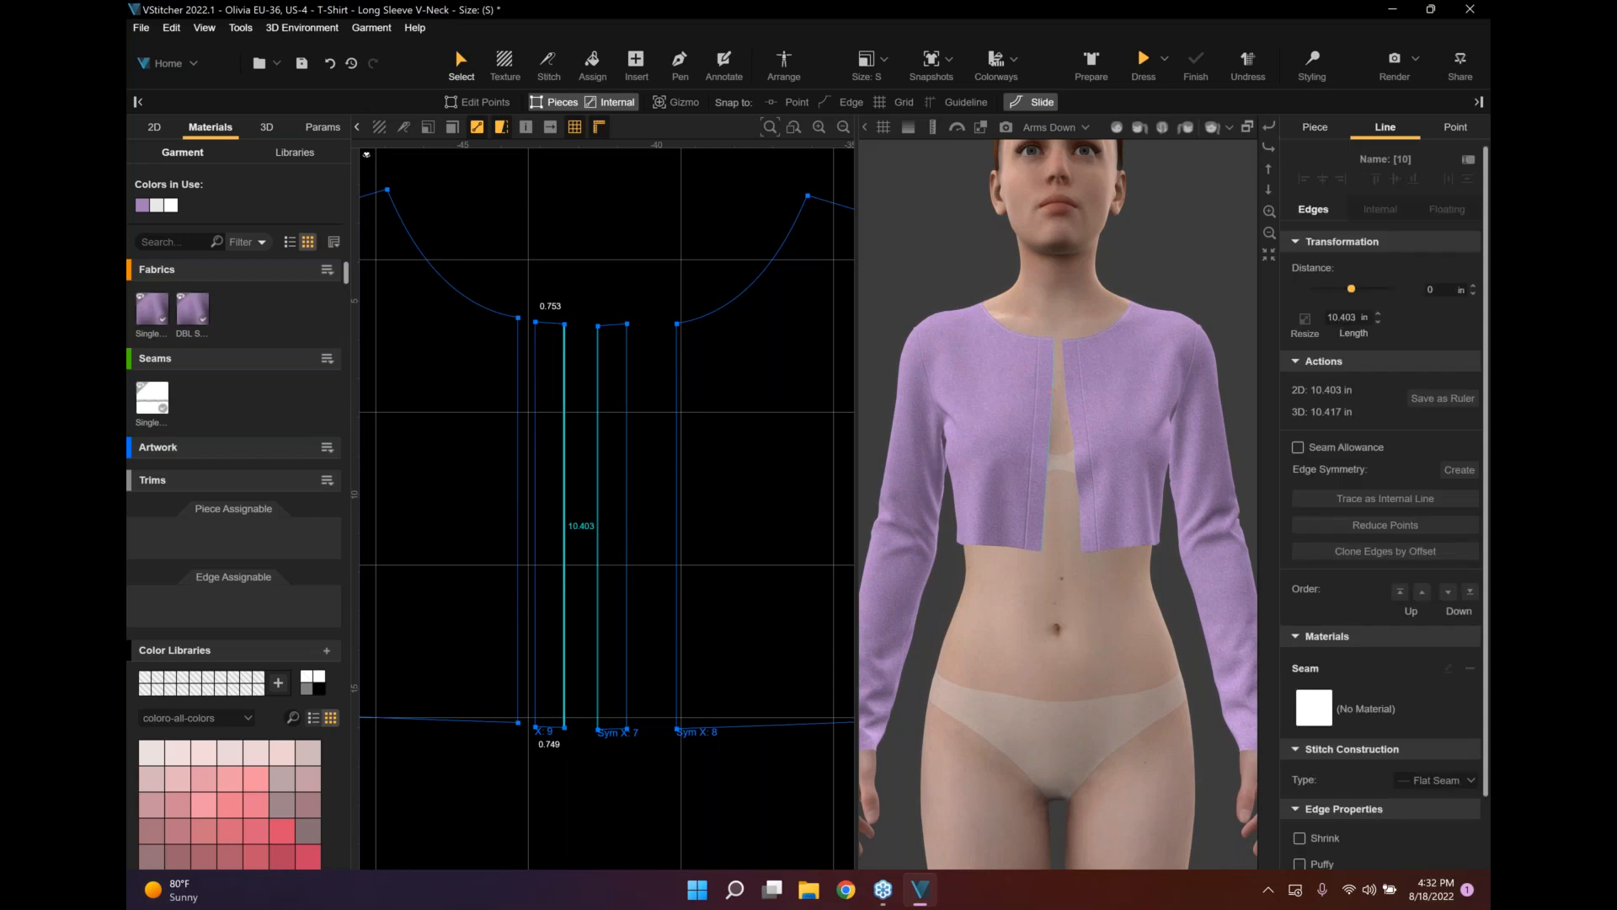
{"action": "left_click", "coordinate": [1352, 552]}
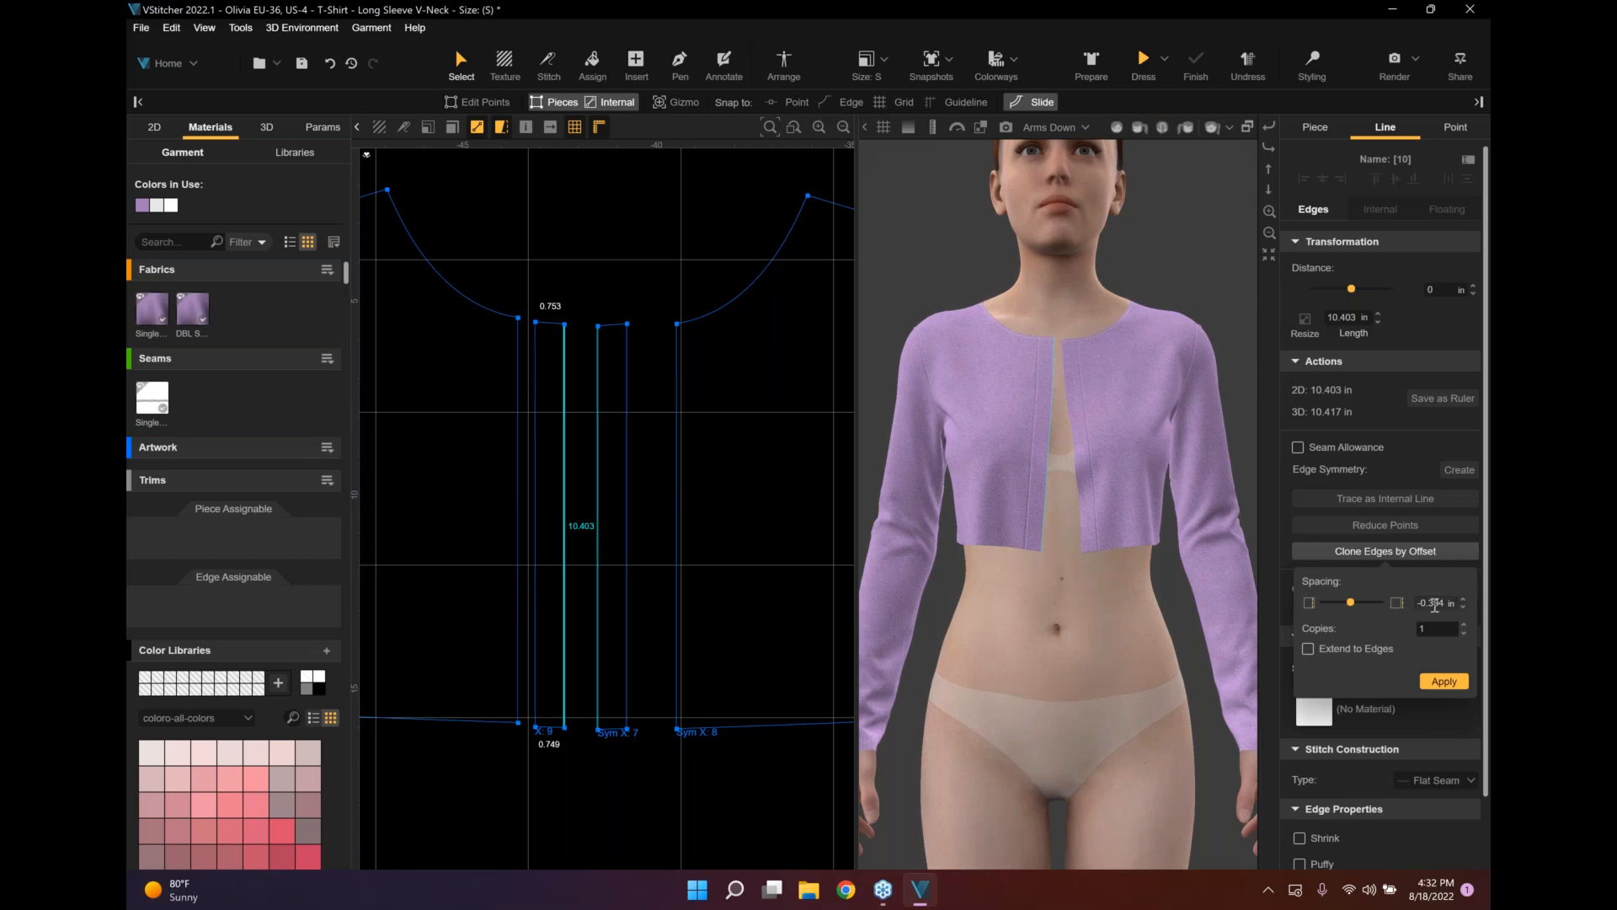
{"action": "left_click_drag", "start_coordinate": [1444, 603], "coordinate": [1435, 603]}
{"action": "left_click", "coordinate": [1307, 648]}
{"action": "left_click", "coordinate": [1443, 680]}
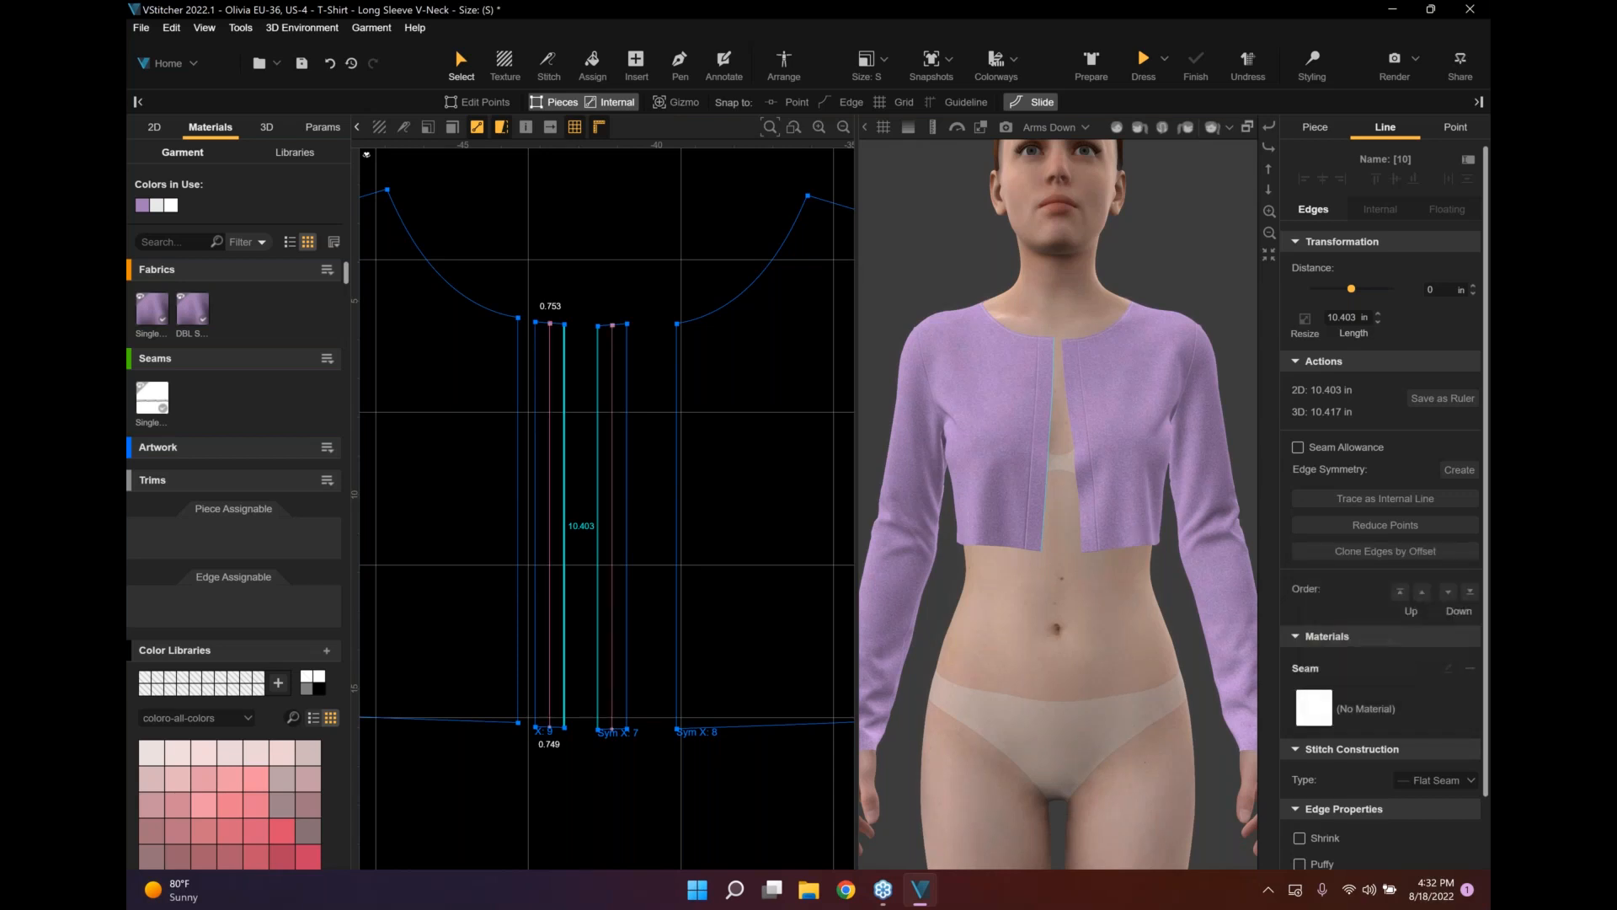
Lock the new internal centre line of the front placket strip.
{"action": "left_click", "coordinate": [550, 514]}
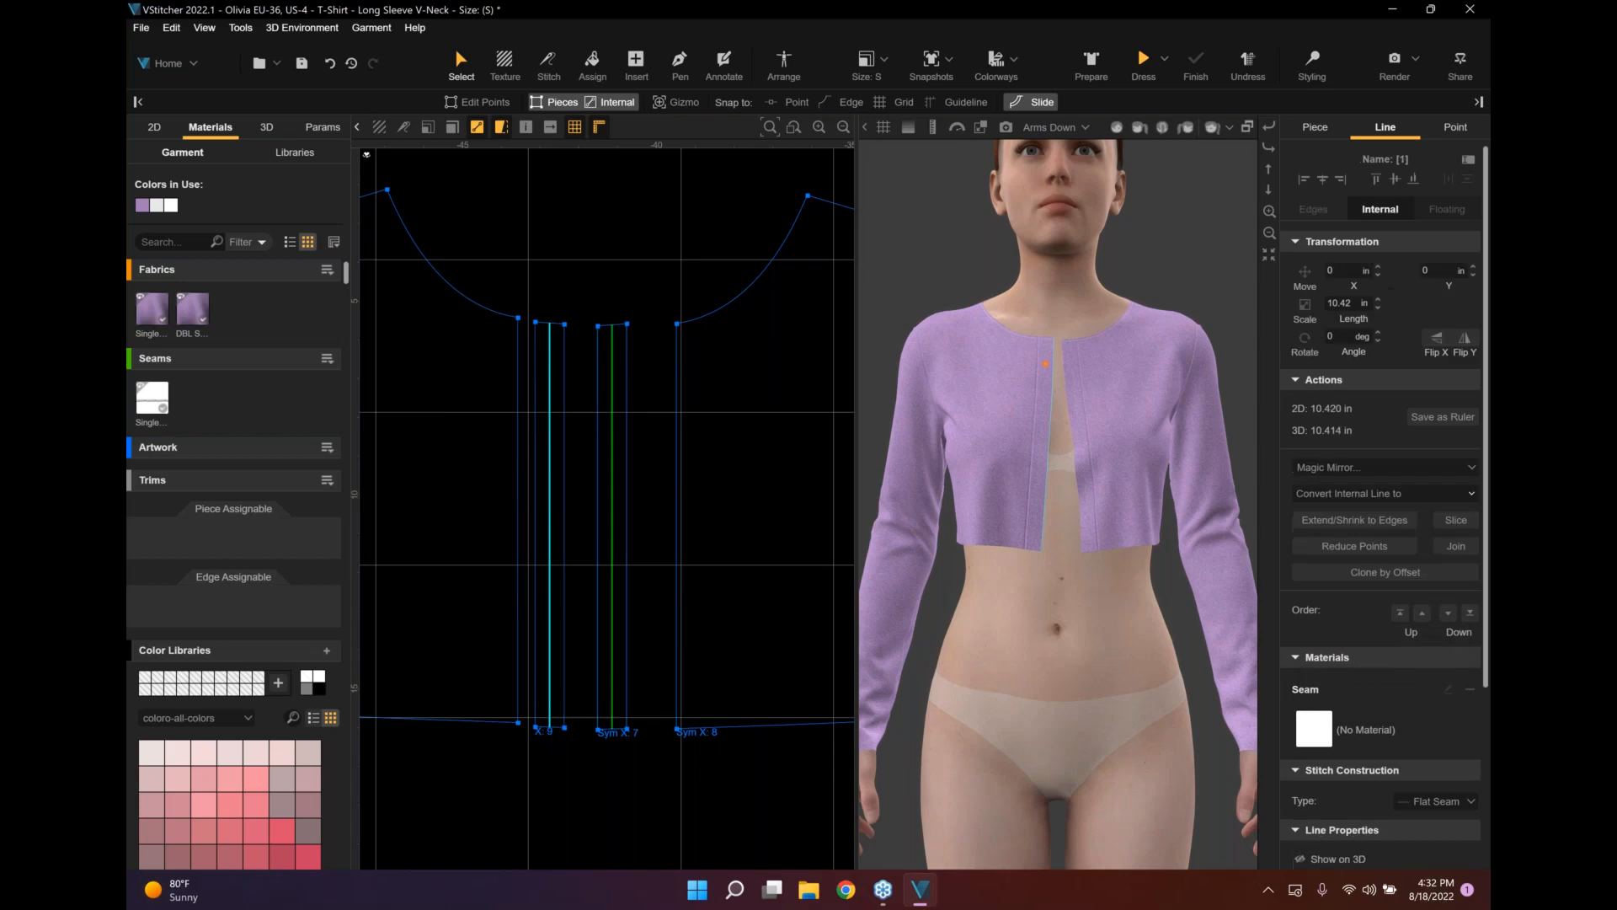
{"action": "right_click", "coordinate": [550, 379]}
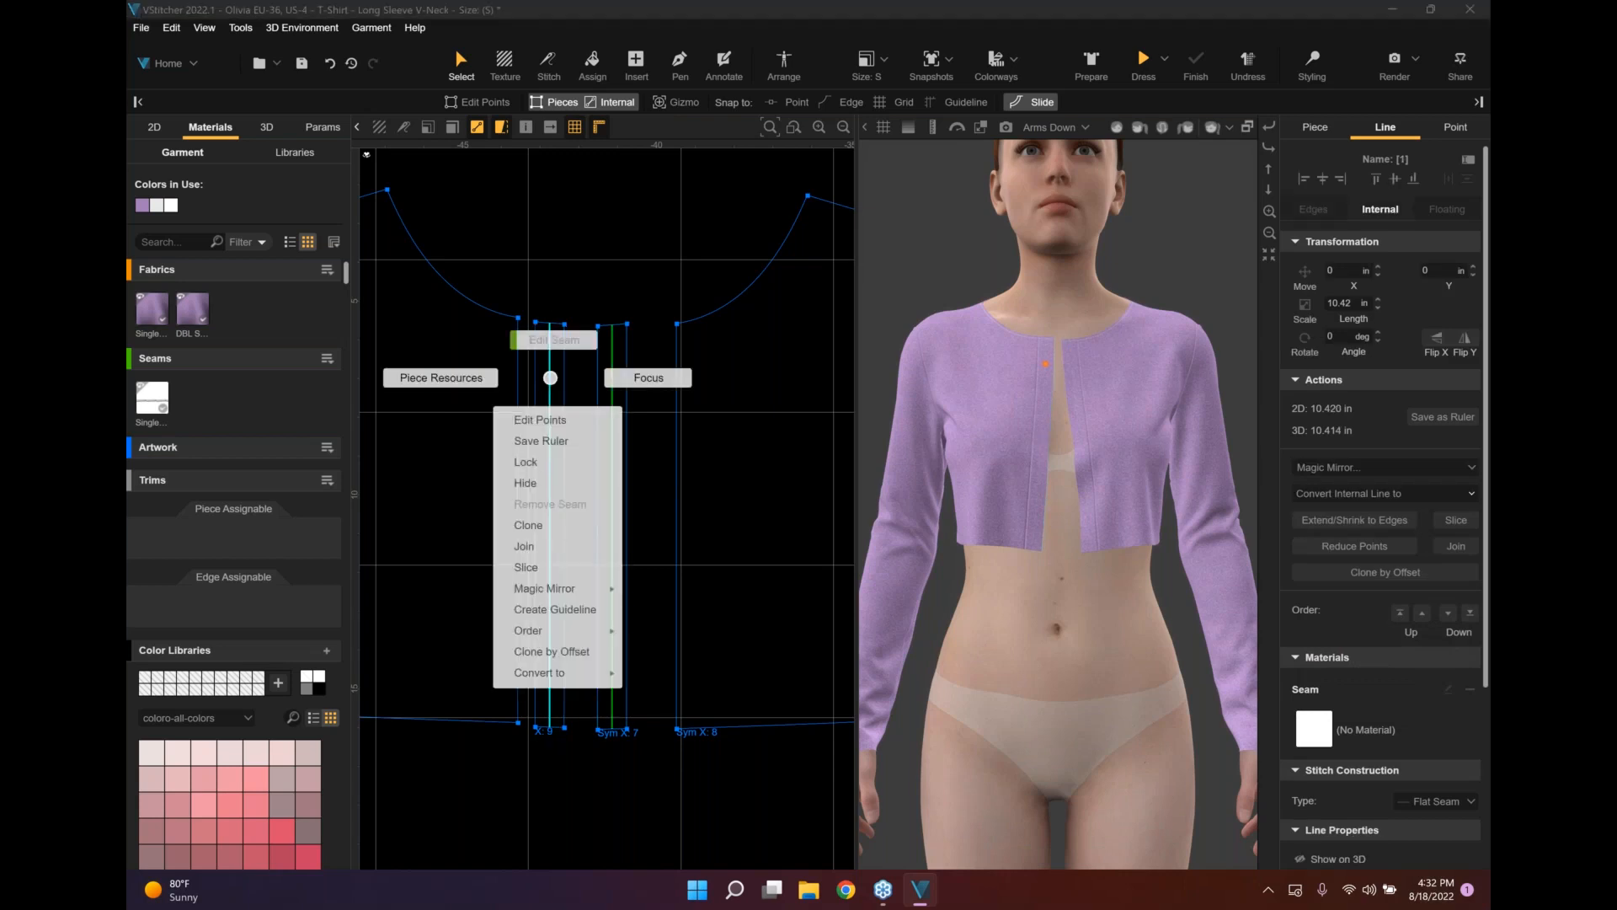
{"action": "left_click", "coordinate": [536, 469]}
{"action": "scroll", "coordinate": [559, 302], "scroll_direction": "up", "scroll_amount": 2}
{"action": "scroll", "coordinate": [569, 268], "scroll_direction": "down", "scroll_amount": 1}
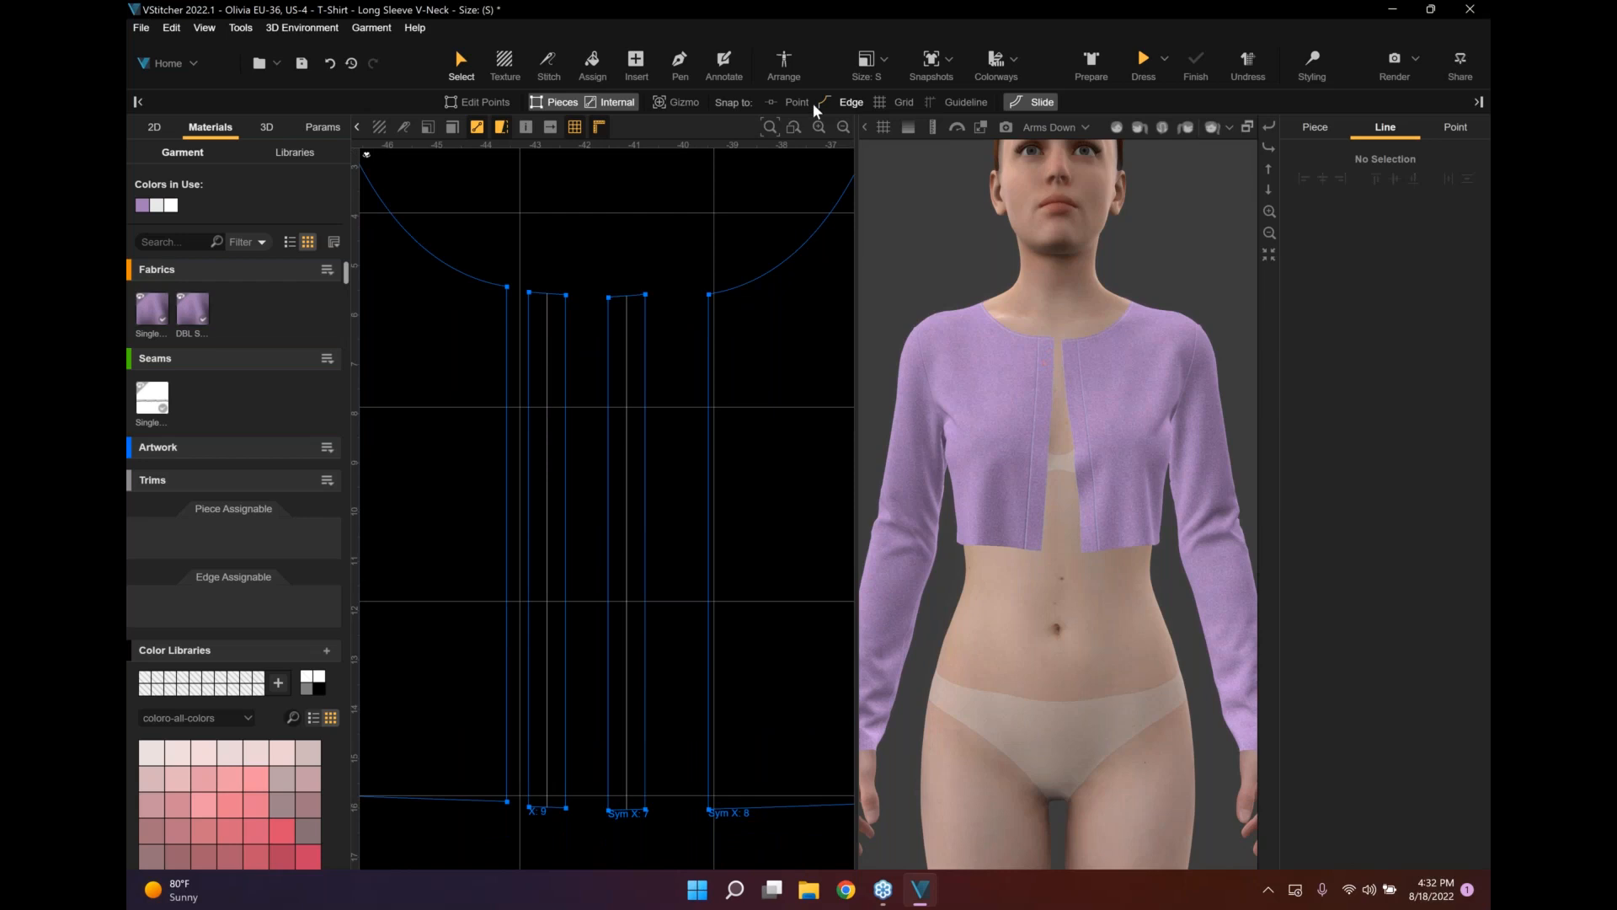
Insert a point on the Sym X: 7 placket strip's centre line, snapped to the line about 0.51 in below its upper edge.
{"action": "left_click", "coordinate": [847, 106]}
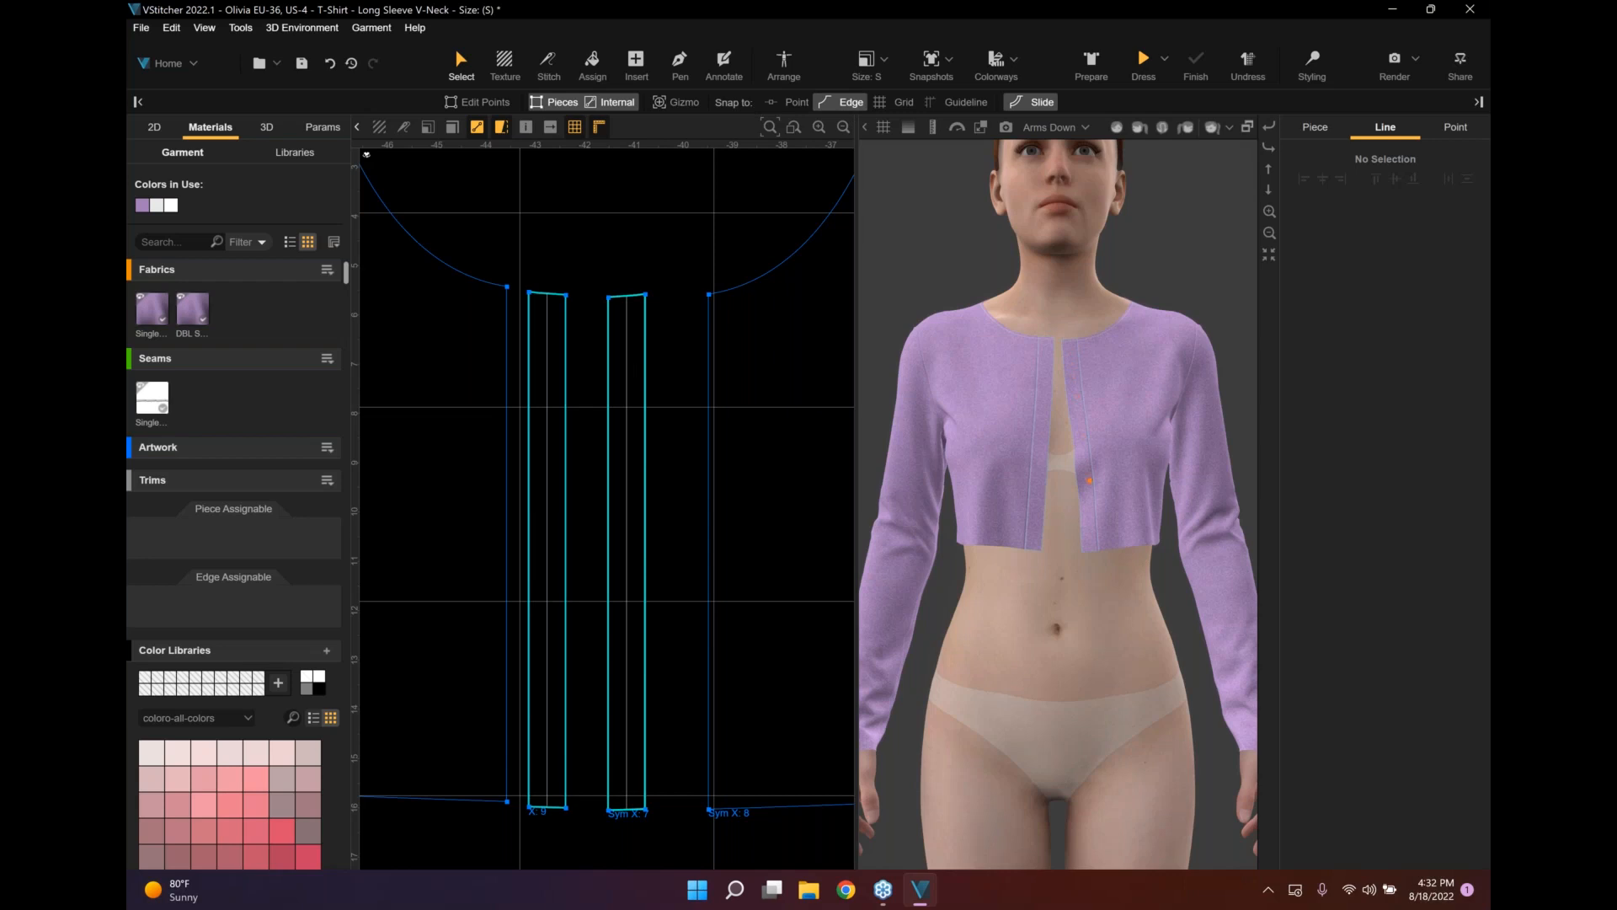
{"action": "middle_click_drag", "start_coordinate": [681, 352], "coordinate": [710, 308]}
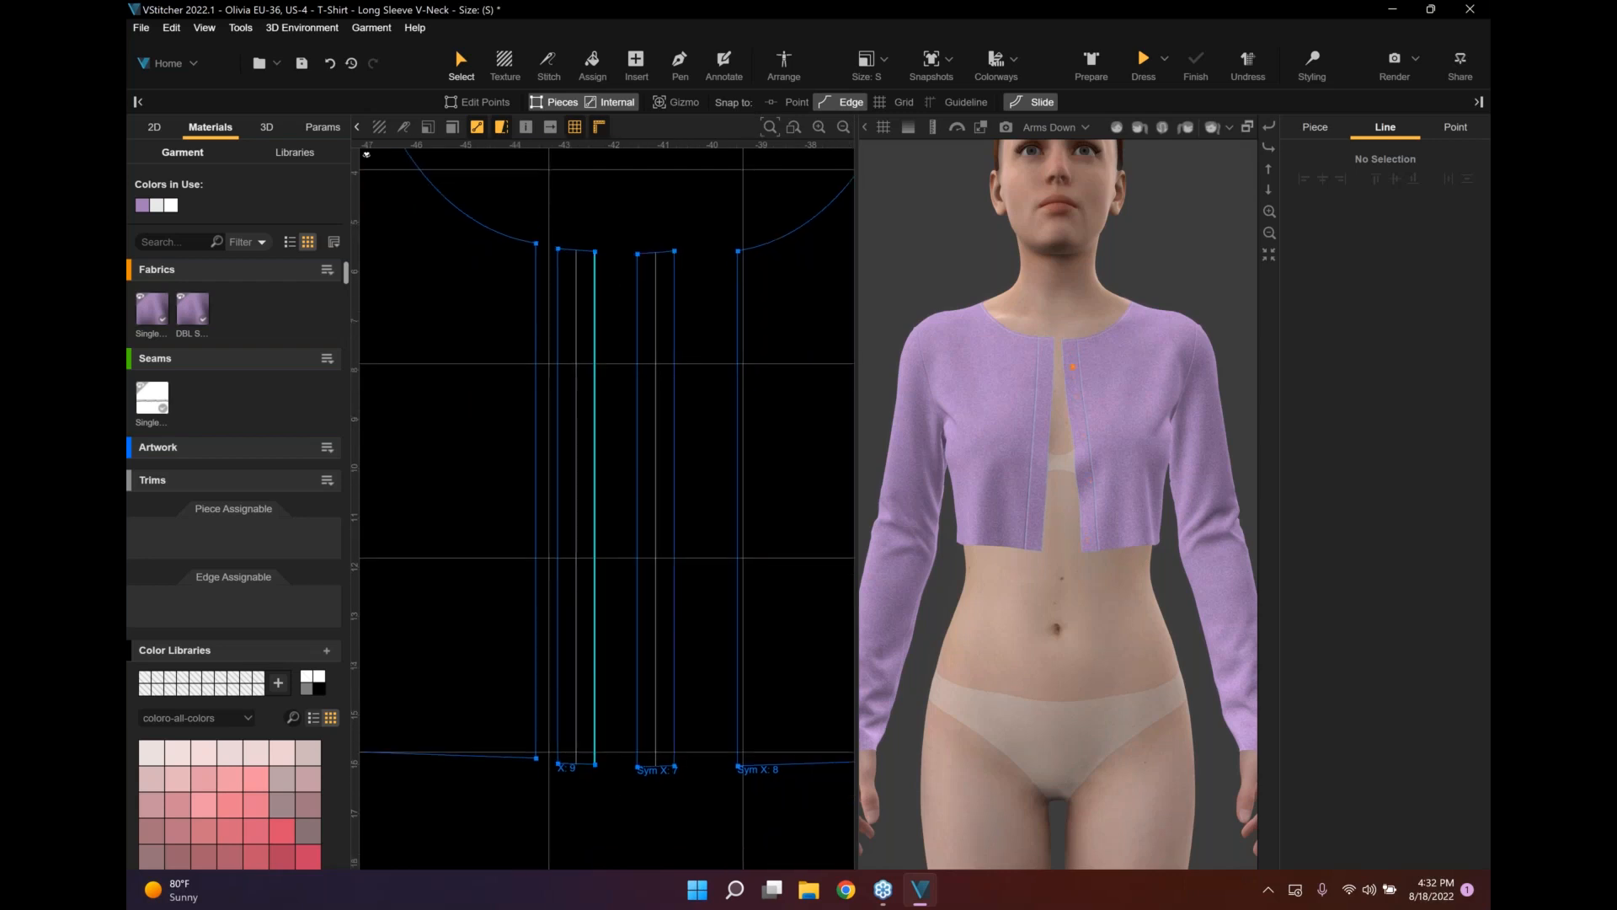
{"action": "left_click", "coordinate": [636, 64]}
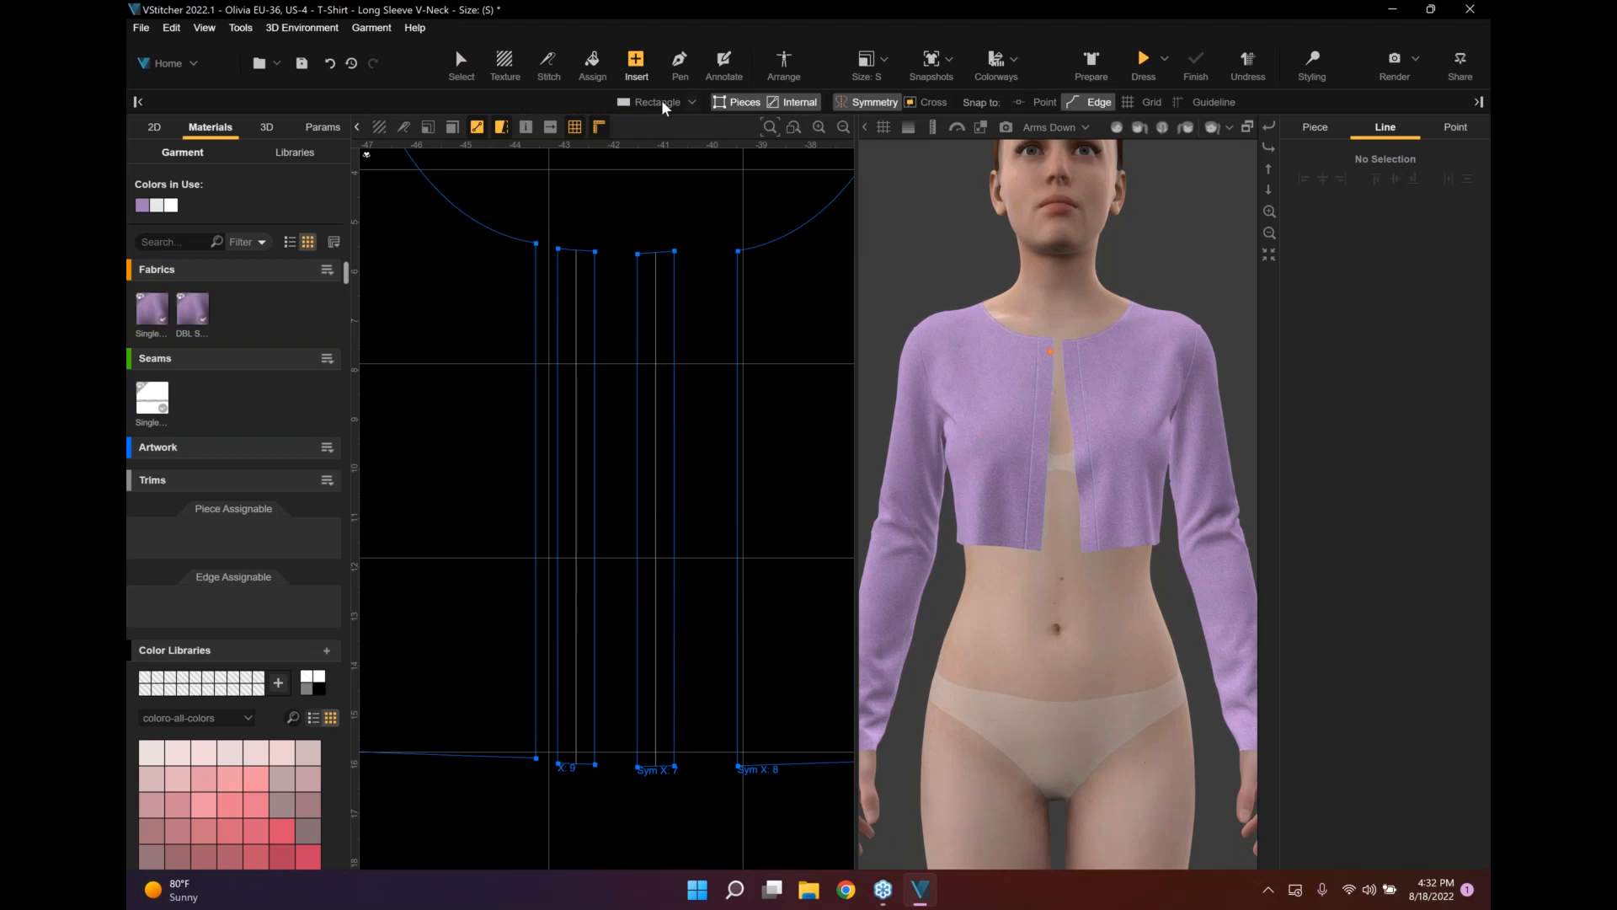
{"action": "left_click", "coordinate": [664, 107]}
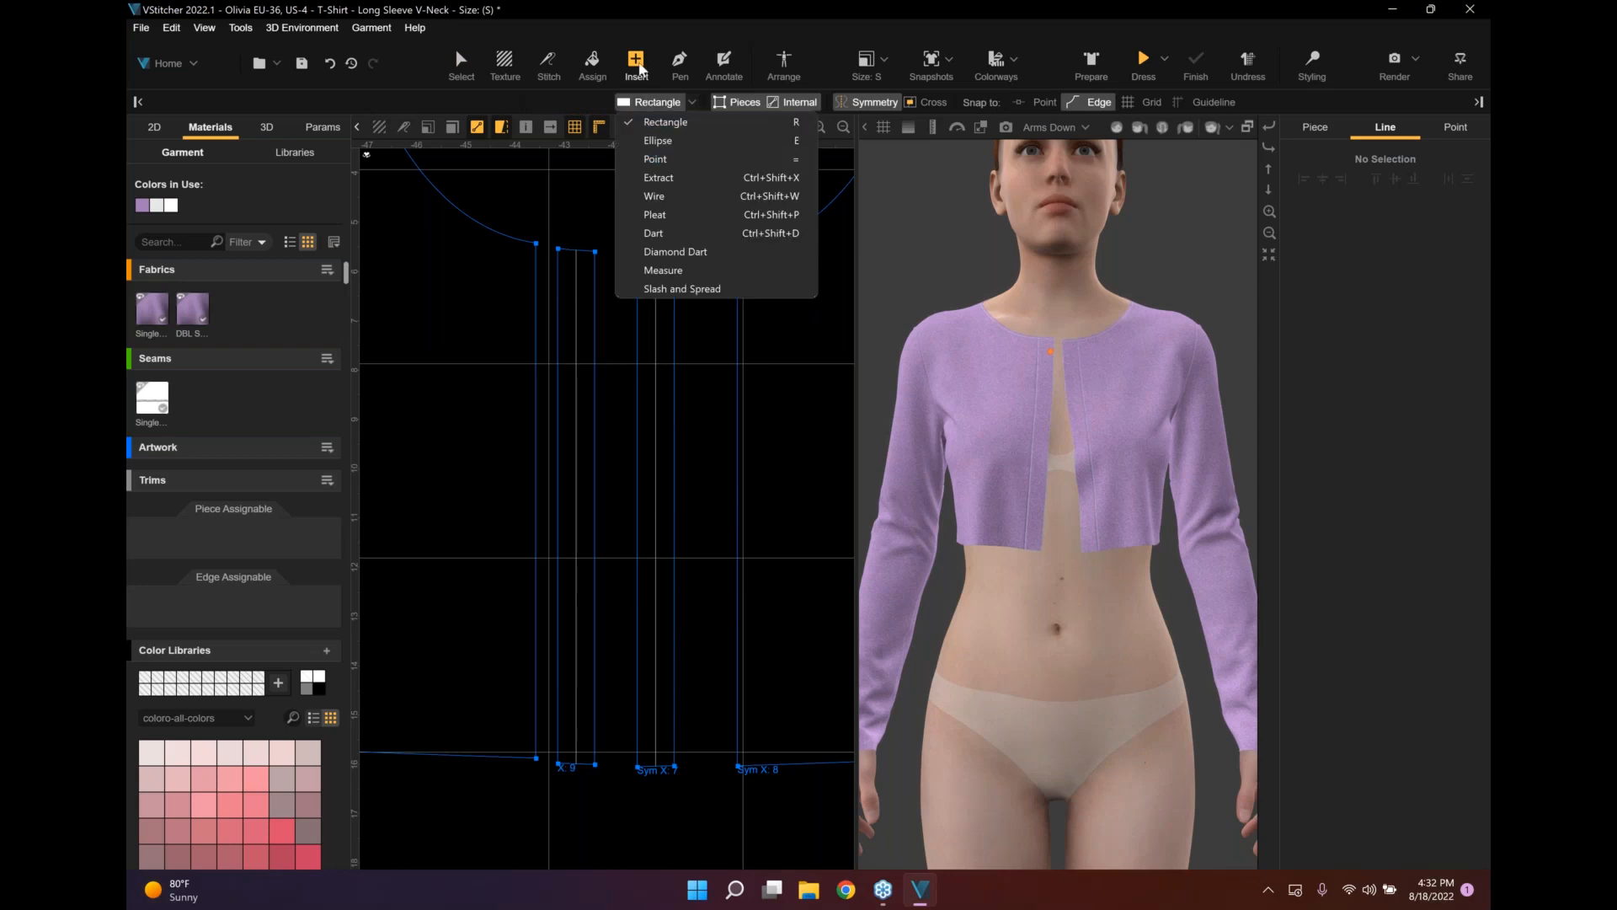
{"action": "left_click", "coordinate": [641, 69]}
{"action": "left_click", "coordinate": [654, 98]}
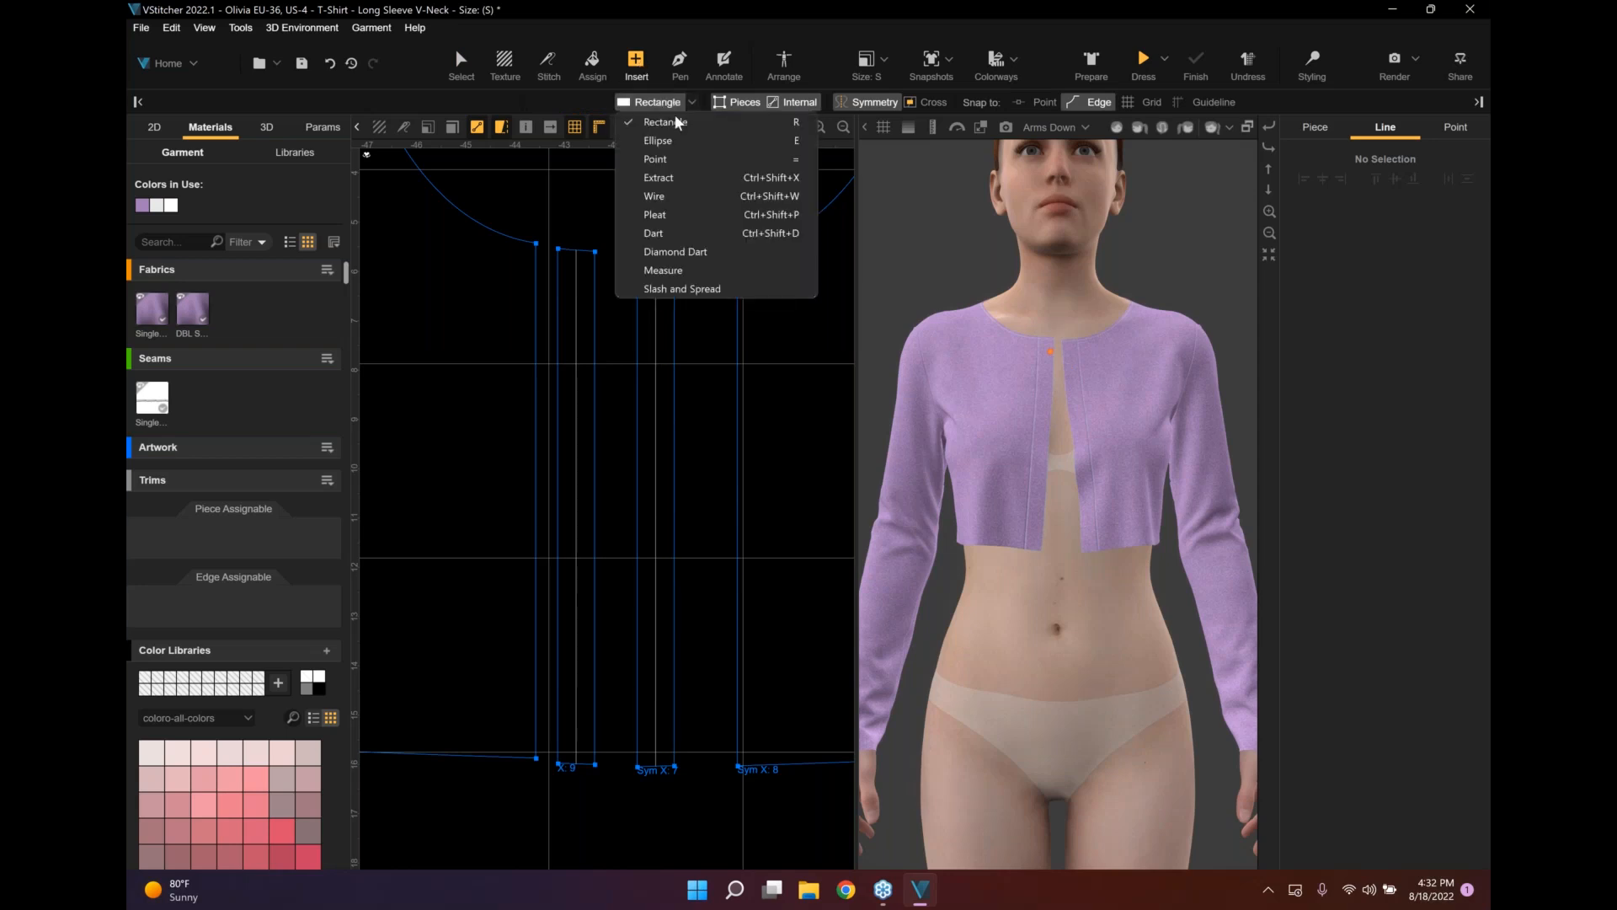
{"action": "left_click", "coordinate": [664, 158]}
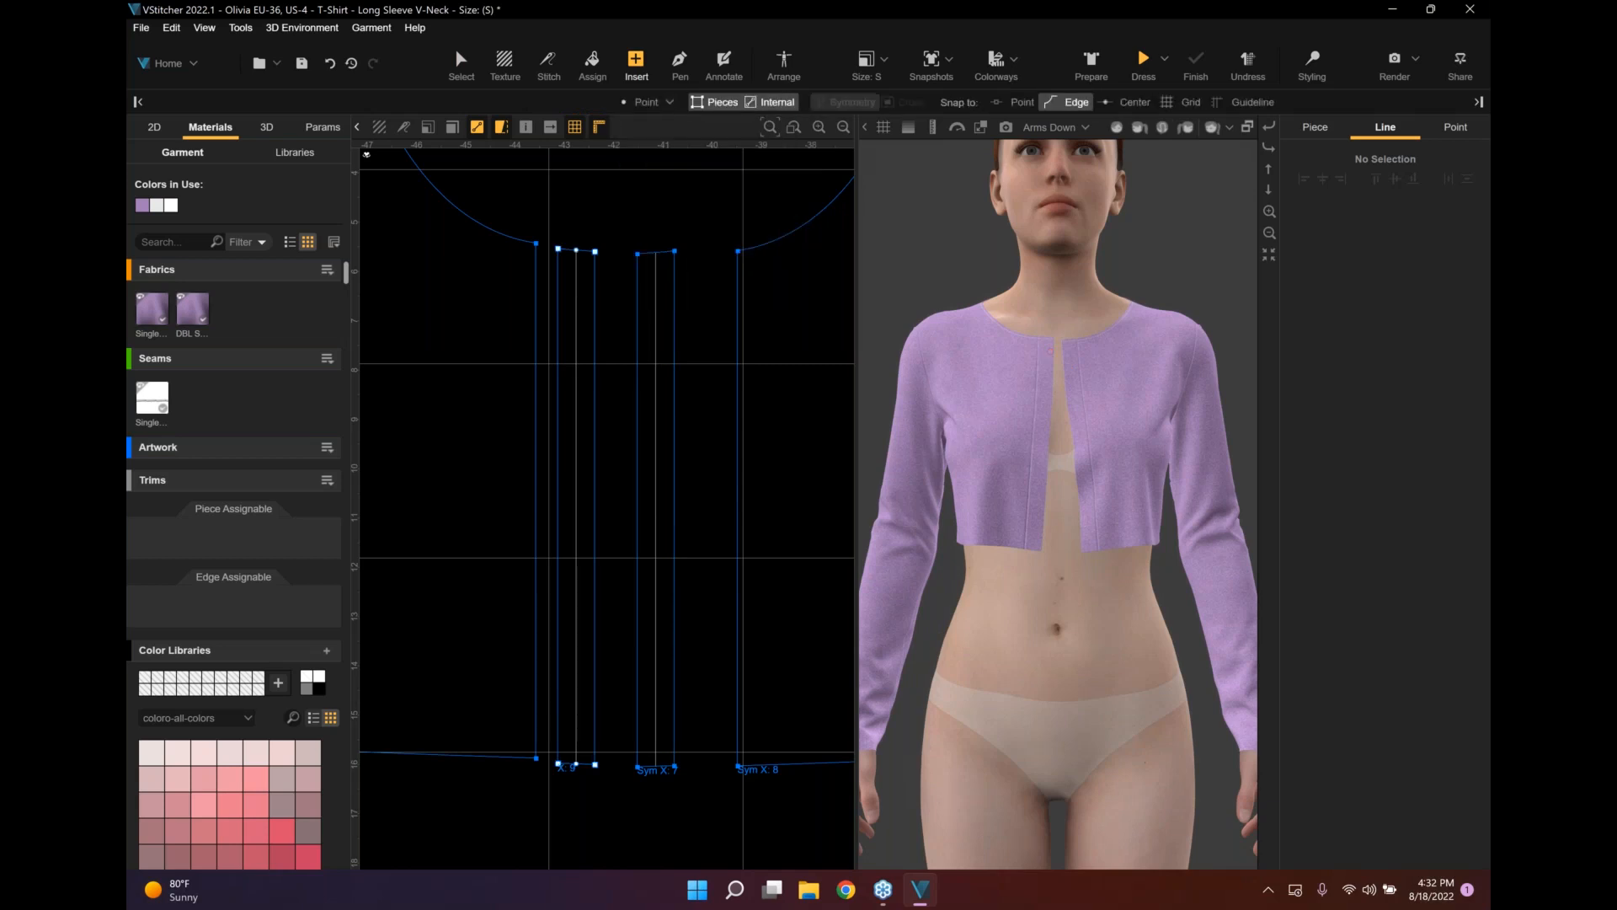
{"action": "scroll", "coordinate": [579, 283], "scroll_direction": "up", "scroll_amount": 1}
{"action": "scroll", "coordinate": [669, 276], "scroll_direction": "up", "scroll_amount": 2}
{"action": "scroll", "coordinate": [667, 277], "scroll_direction": "up", "scroll_amount": 1}
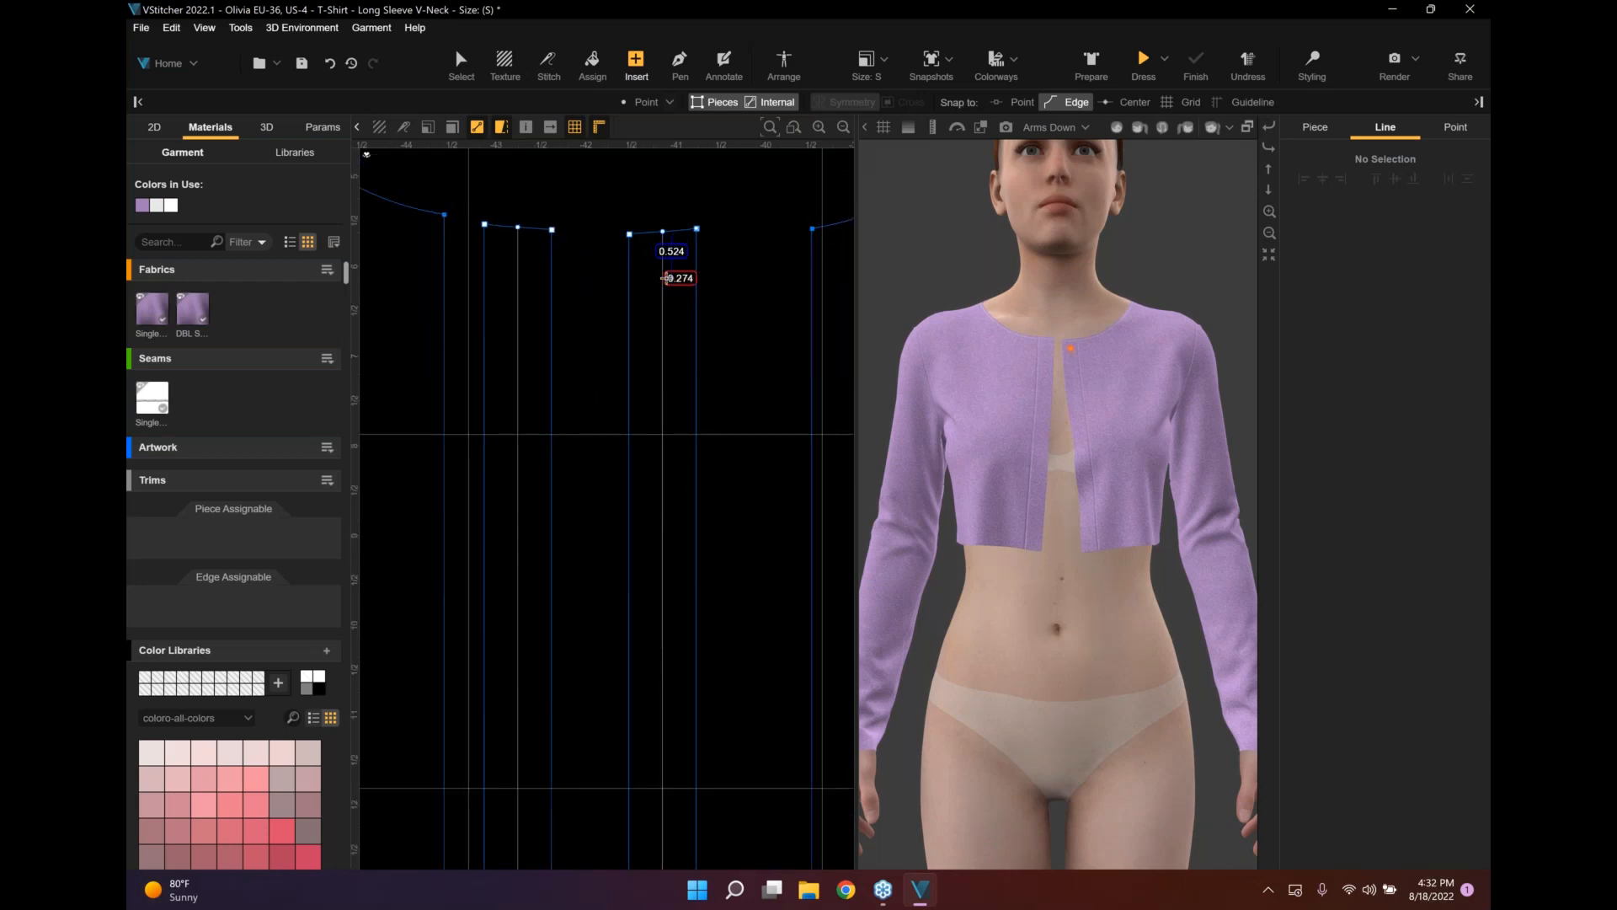
{"action": "left_click", "coordinate": [663, 277]}
Set the new centre-line point's distance from the placket strip's upper edge to 0.5 in.
{"action": "left_click", "coordinate": [462, 64]}
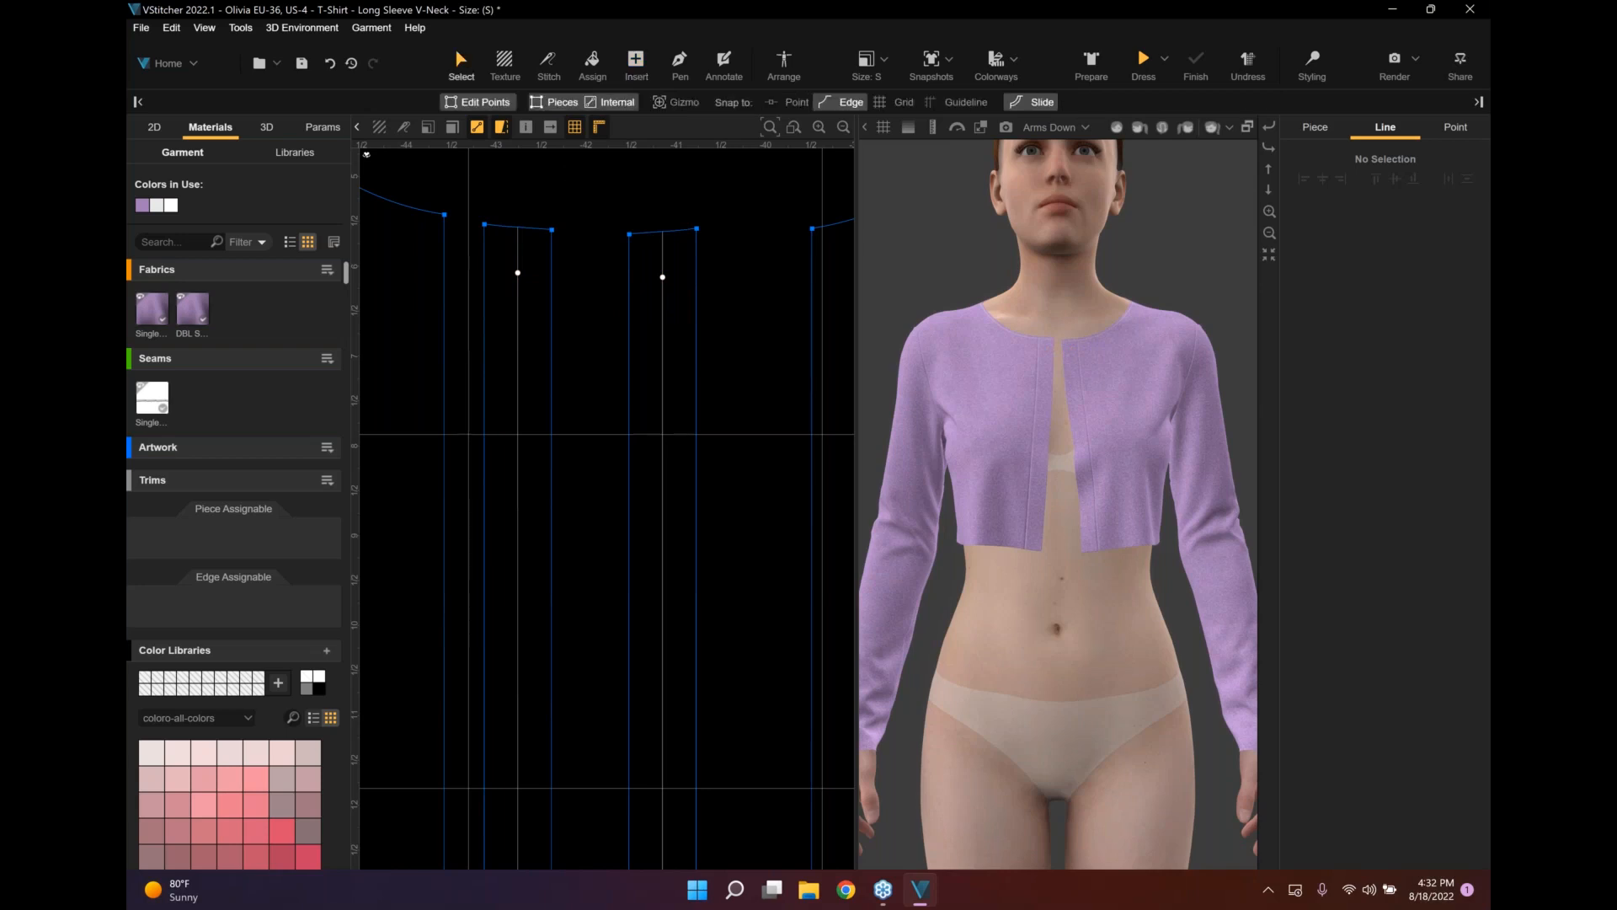
{"action": "left_click", "coordinate": [662, 276]}
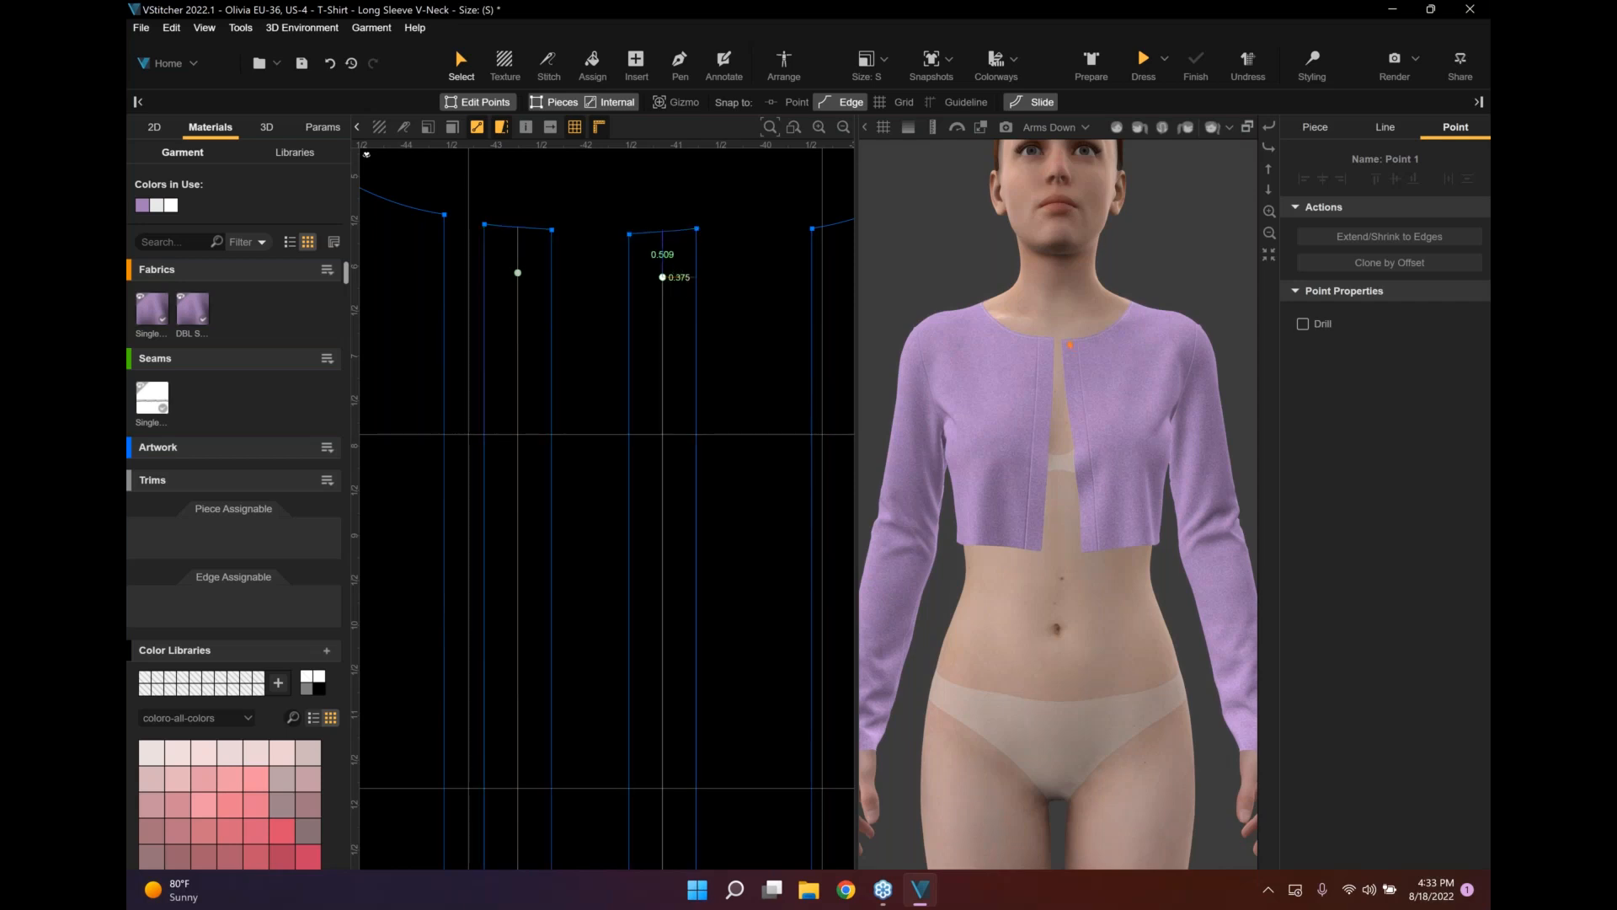
{"action": "left_click", "coordinate": [662, 254]}
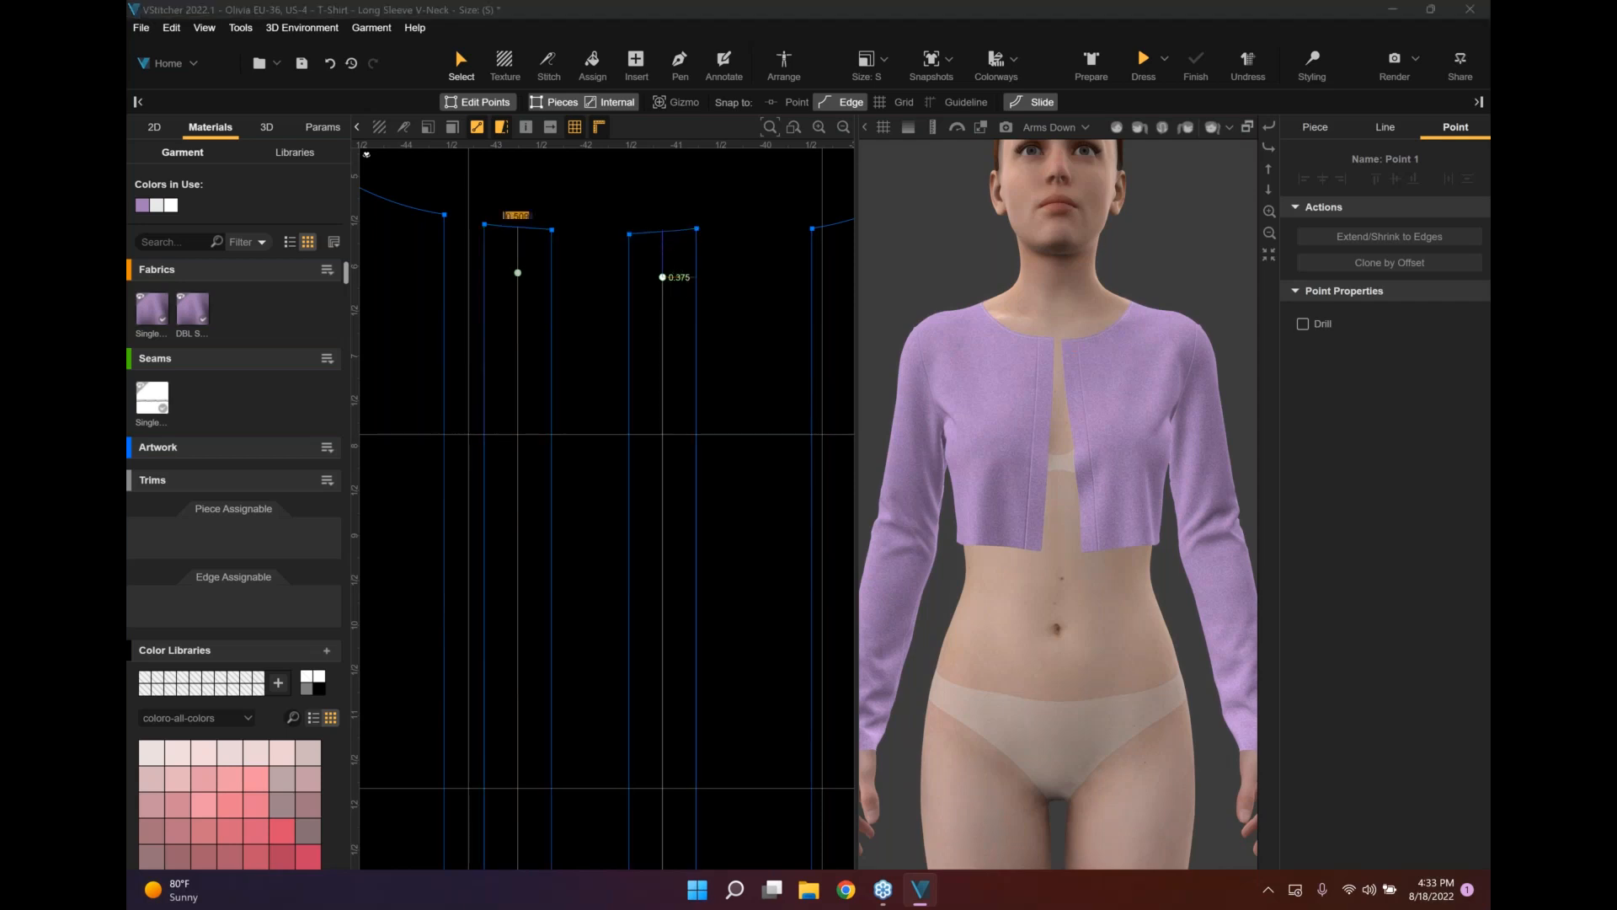
{"action": "type", "text": ".5"}
{"action": "key", "text": "Return"}
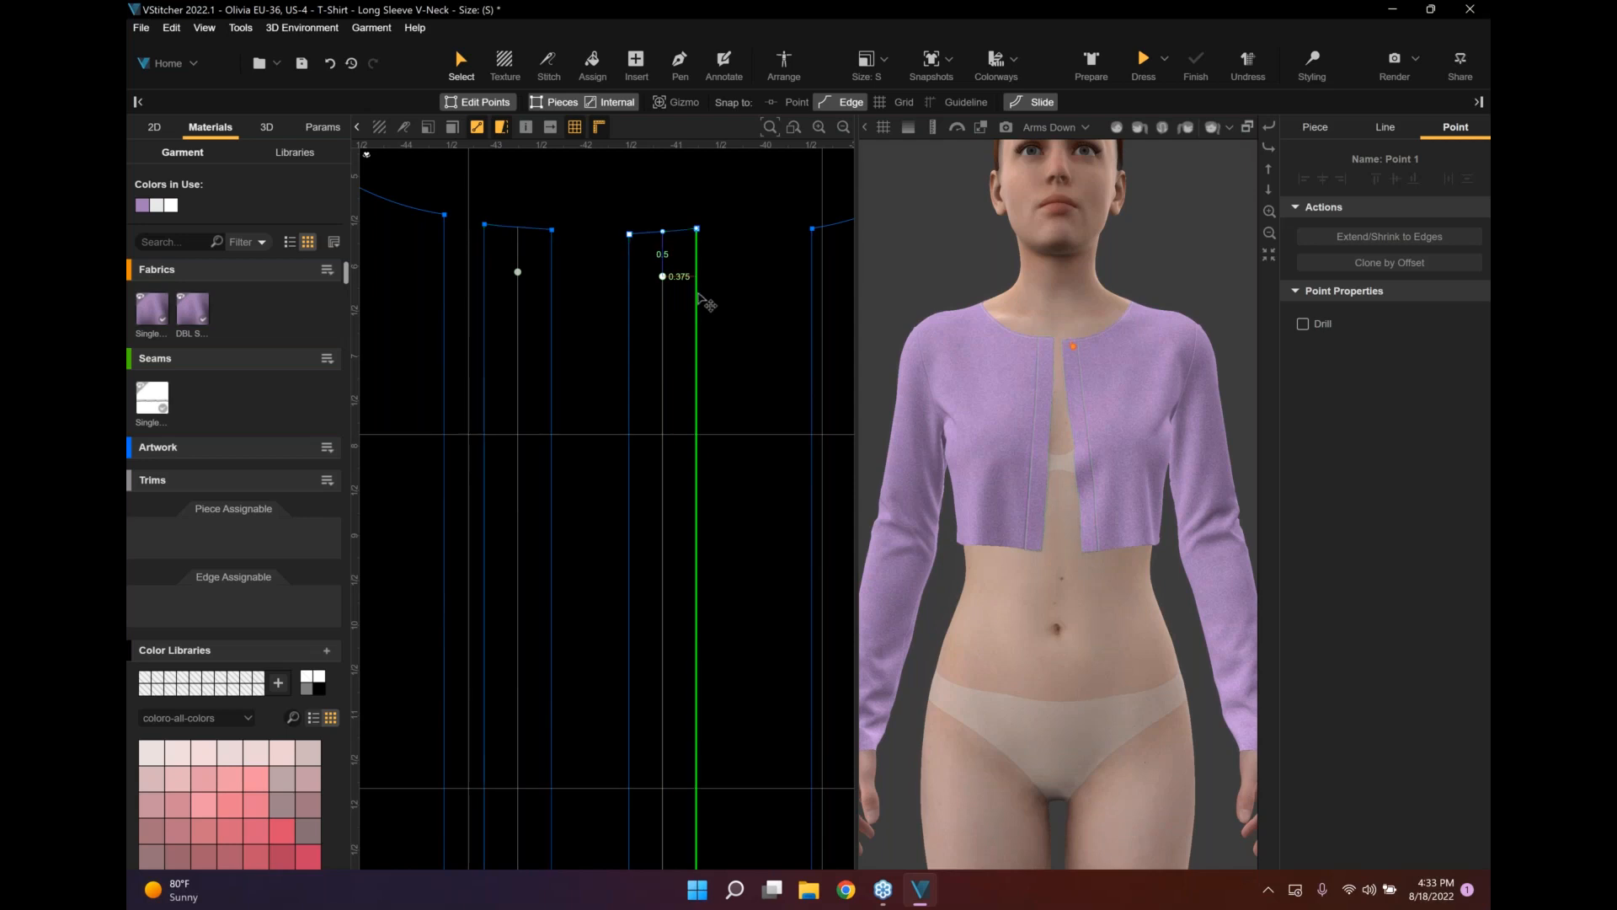
{"action": "left_click", "coordinate": [687, 305]}
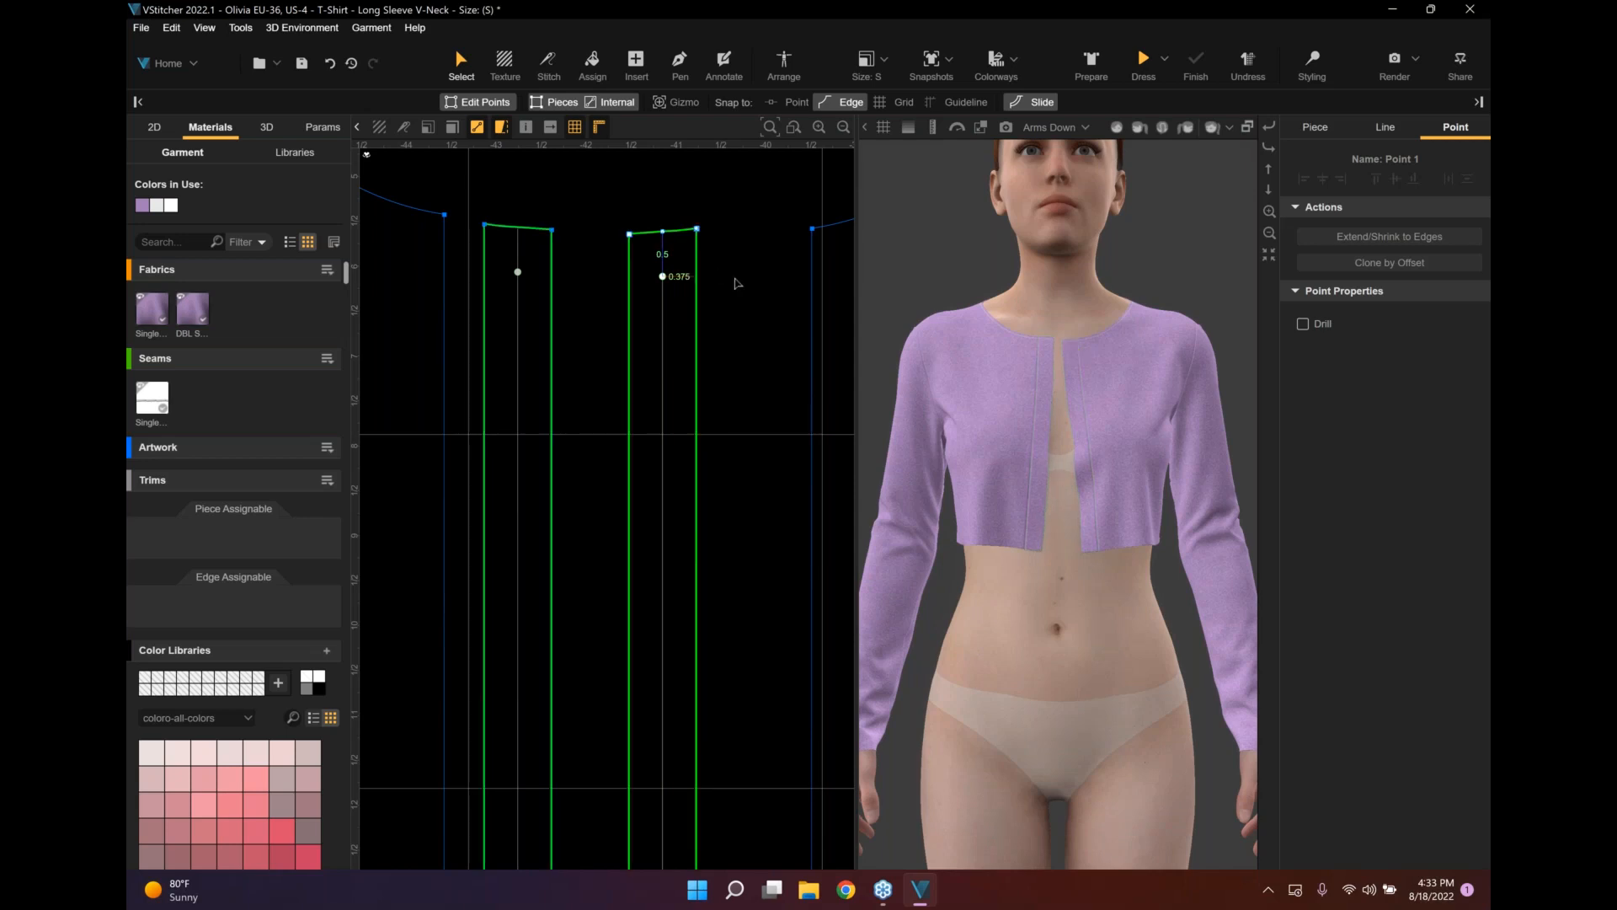
{"action": "left_click", "coordinate": [760, 259]}
Clone the button point by offset down the placket's centre line as 6 copies about 2 in apart.
{"action": "scroll", "coordinate": [765, 290], "scroll_direction": "down", "scroll_amount": 2}
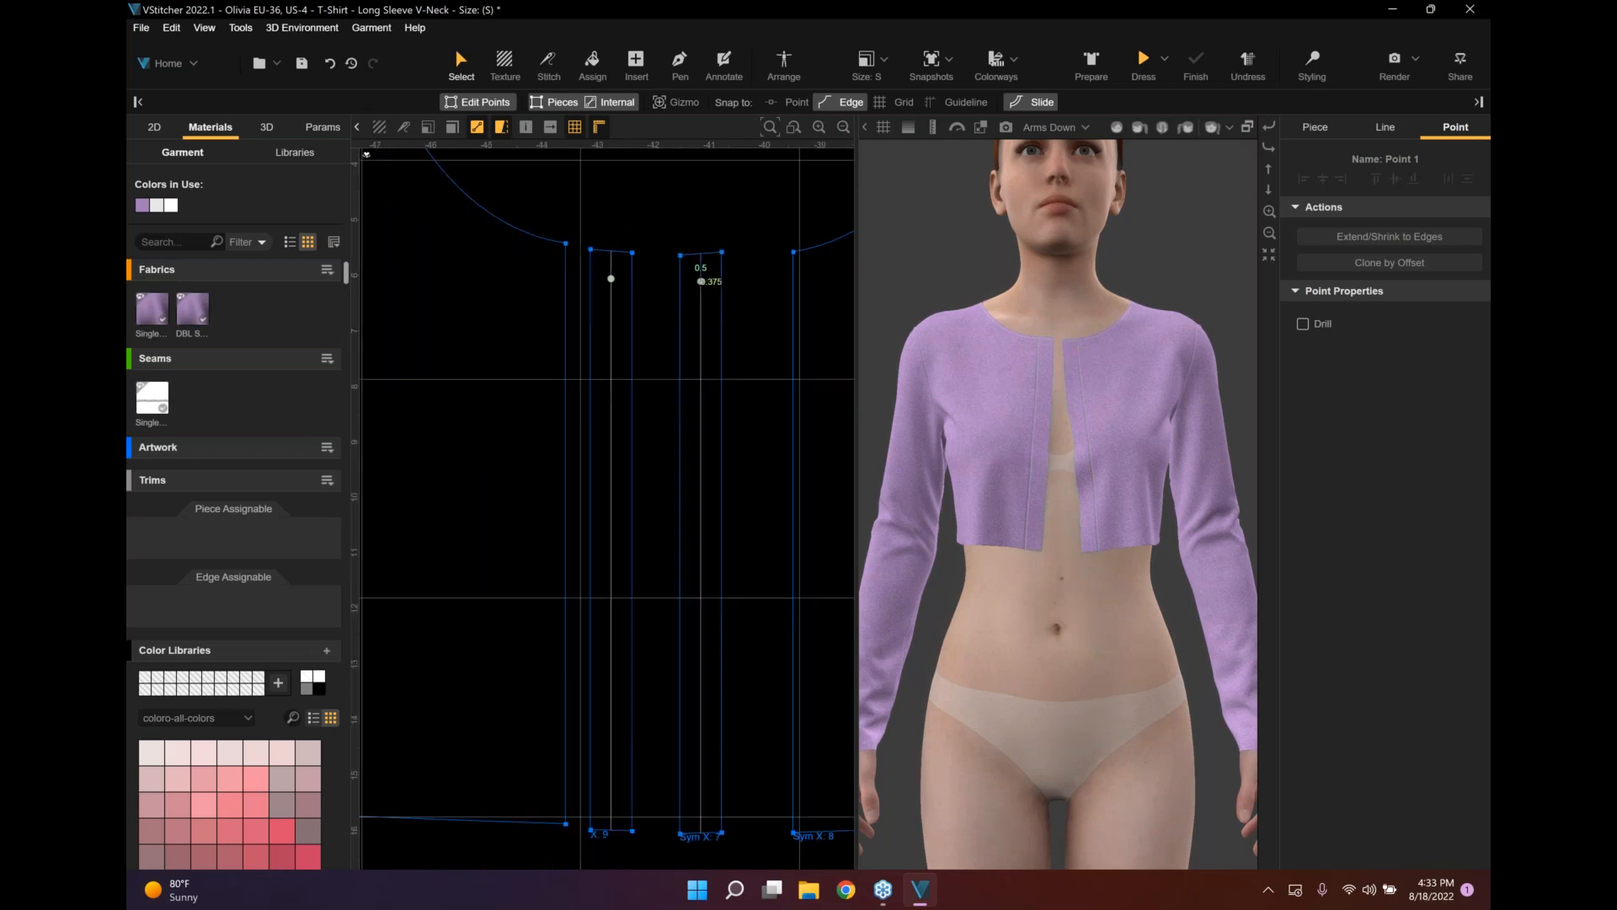
{"action": "middle_click_drag", "start_coordinate": [749, 301], "coordinate": [731, 262]}
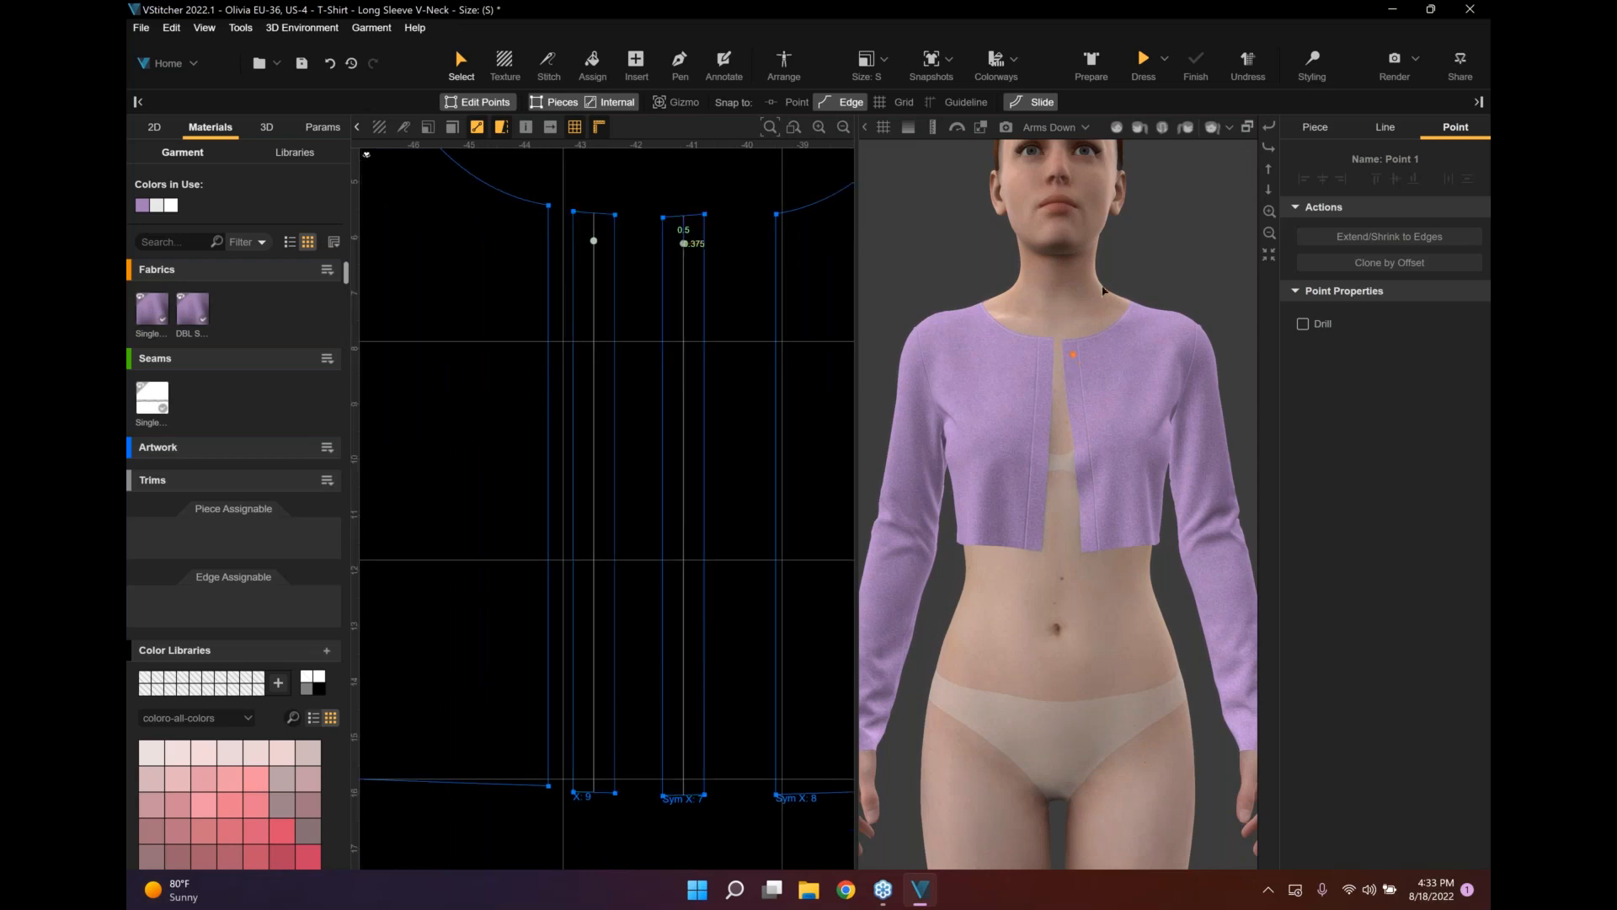
{"action": "left_click", "coordinate": [1376, 262]}
{"action": "left_click", "coordinate": [1410, 313]}
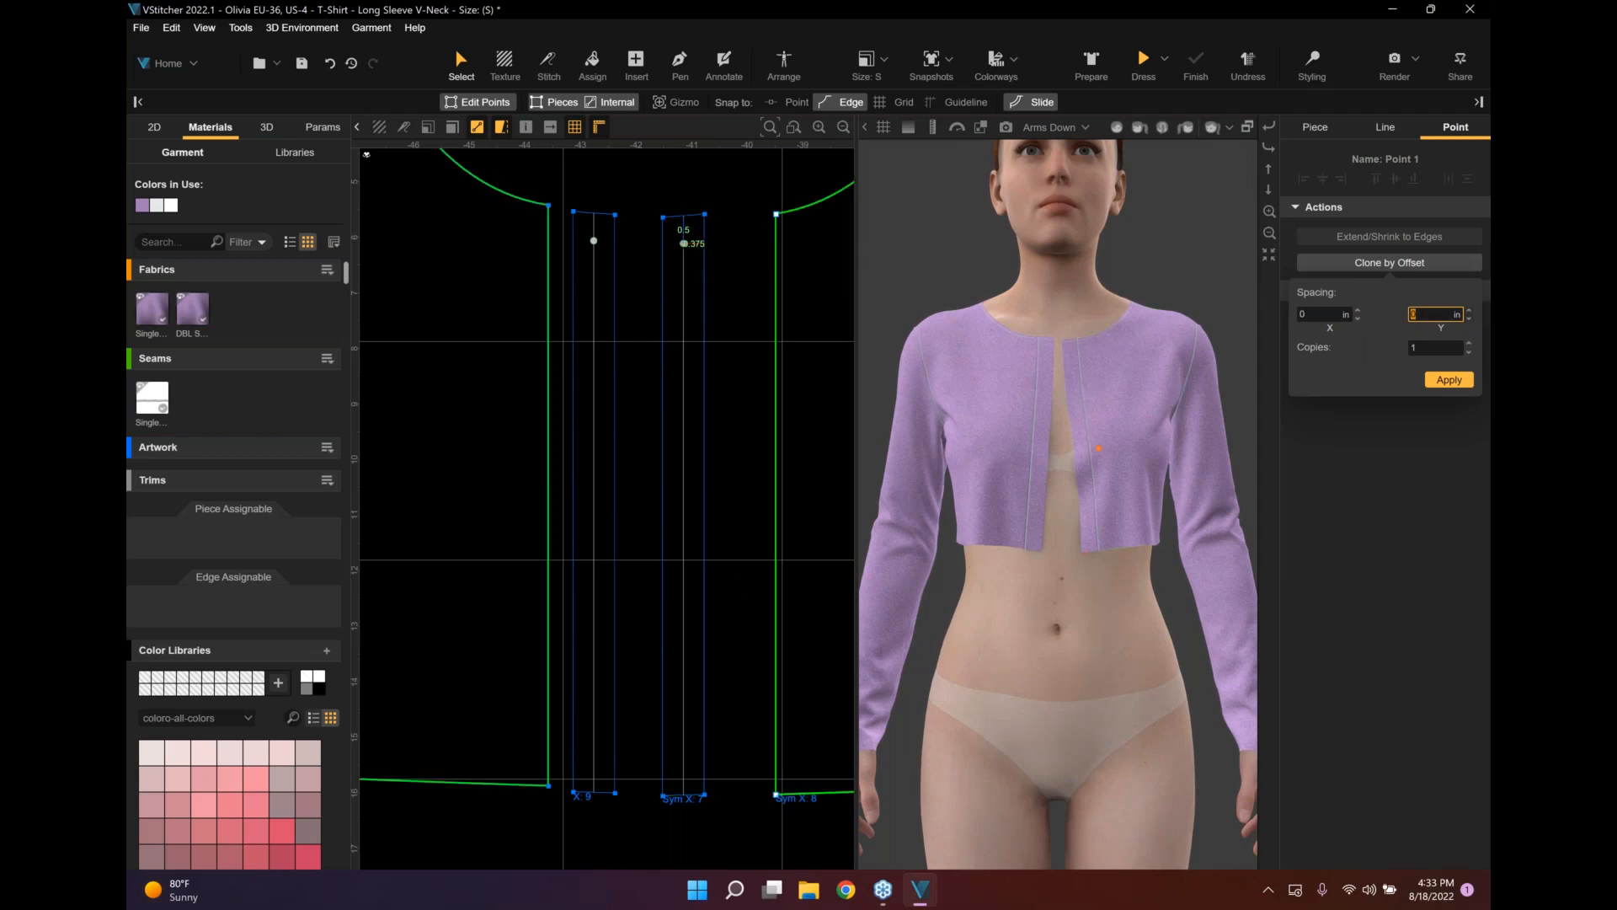
{"action": "left_click_drag", "start_coordinate": [1422, 315], "coordinate": [1404, 317]}
{"action": "key", "text": "Tab"}
{"action": "type", "text": "6"}
{"action": "left_click", "coordinate": [1441, 381]}
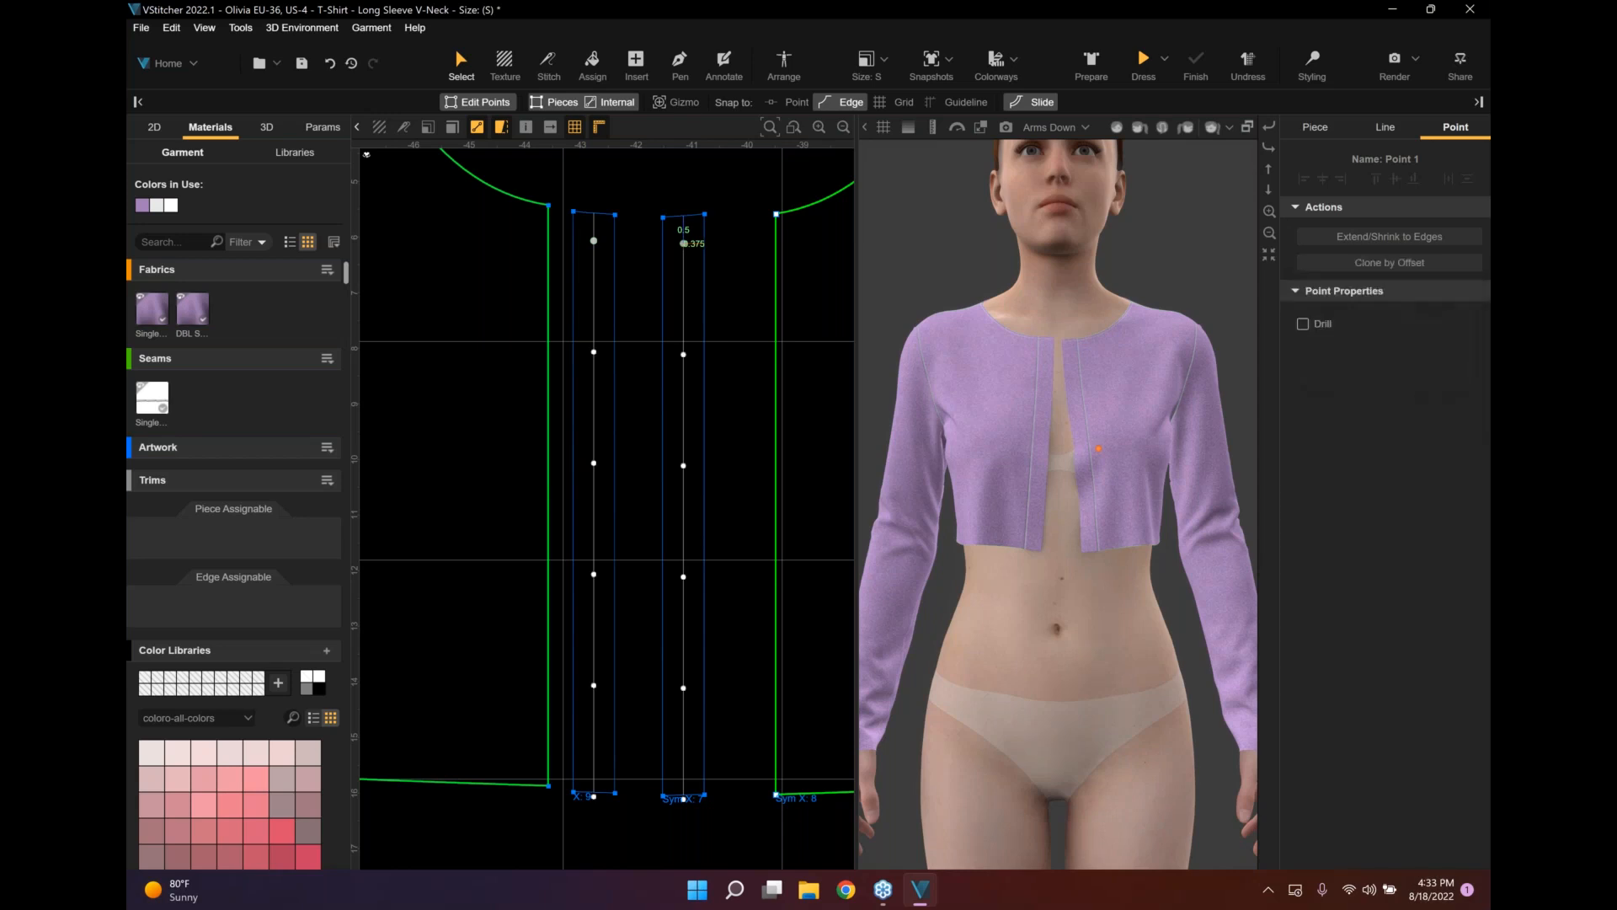
Delete the surplus cloned points at and below the hem of both placket strips.
{"action": "left_click", "coordinate": [731, 530]}
{"action": "middle_click_drag", "start_coordinate": [722, 597], "coordinate": [721, 533]}
{"action": "scroll", "coordinate": [715, 731], "scroll_direction": "down", "scroll_amount": 4}
{"action": "middle_click_drag", "start_coordinate": [713, 653], "coordinate": [714, 539]}
{"action": "scroll", "coordinate": [693, 690], "scroll_direction": "up", "scroll_amount": 5}
{"action": "left_click_drag", "start_coordinate": [726, 753], "coordinate": [562, 587]}
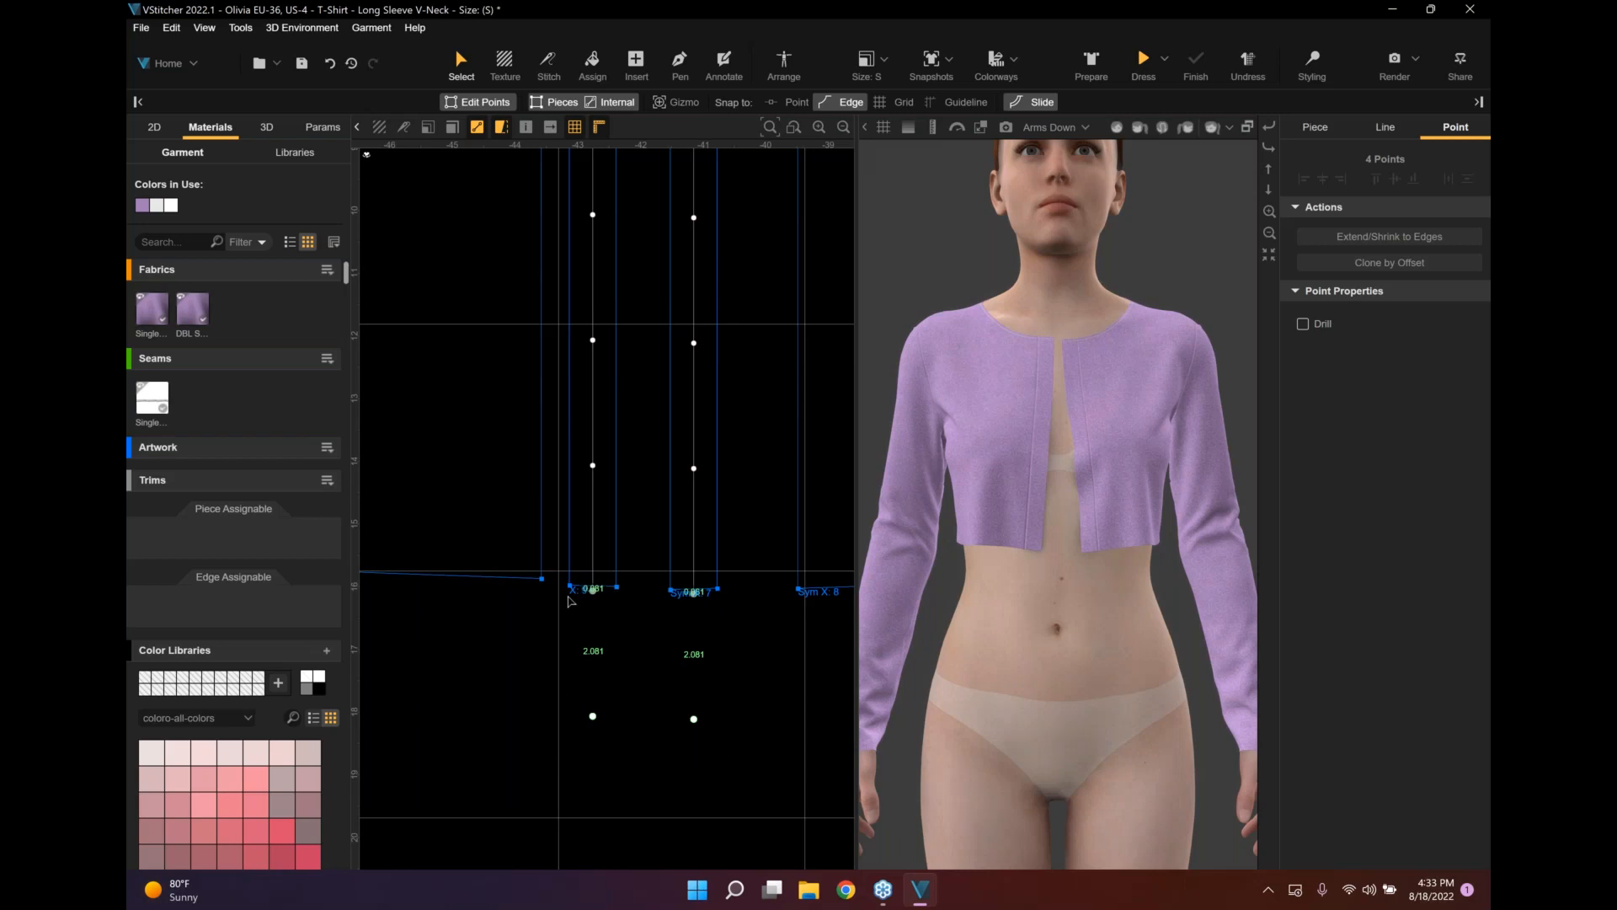
{"action": "key", "text": "Delete"}
{"action": "scroll", "coordinate": [701, 584], "scroll_direction": "down", "scroll_amount": 5}
{"action": "middle_click_drag", "start_coordinate": [702, 583], "coordinate": [702, 711]}
{"action": "scroll", "coordinate": [496, 485], "scroll_direction": "down", "scroll_amount": 1}
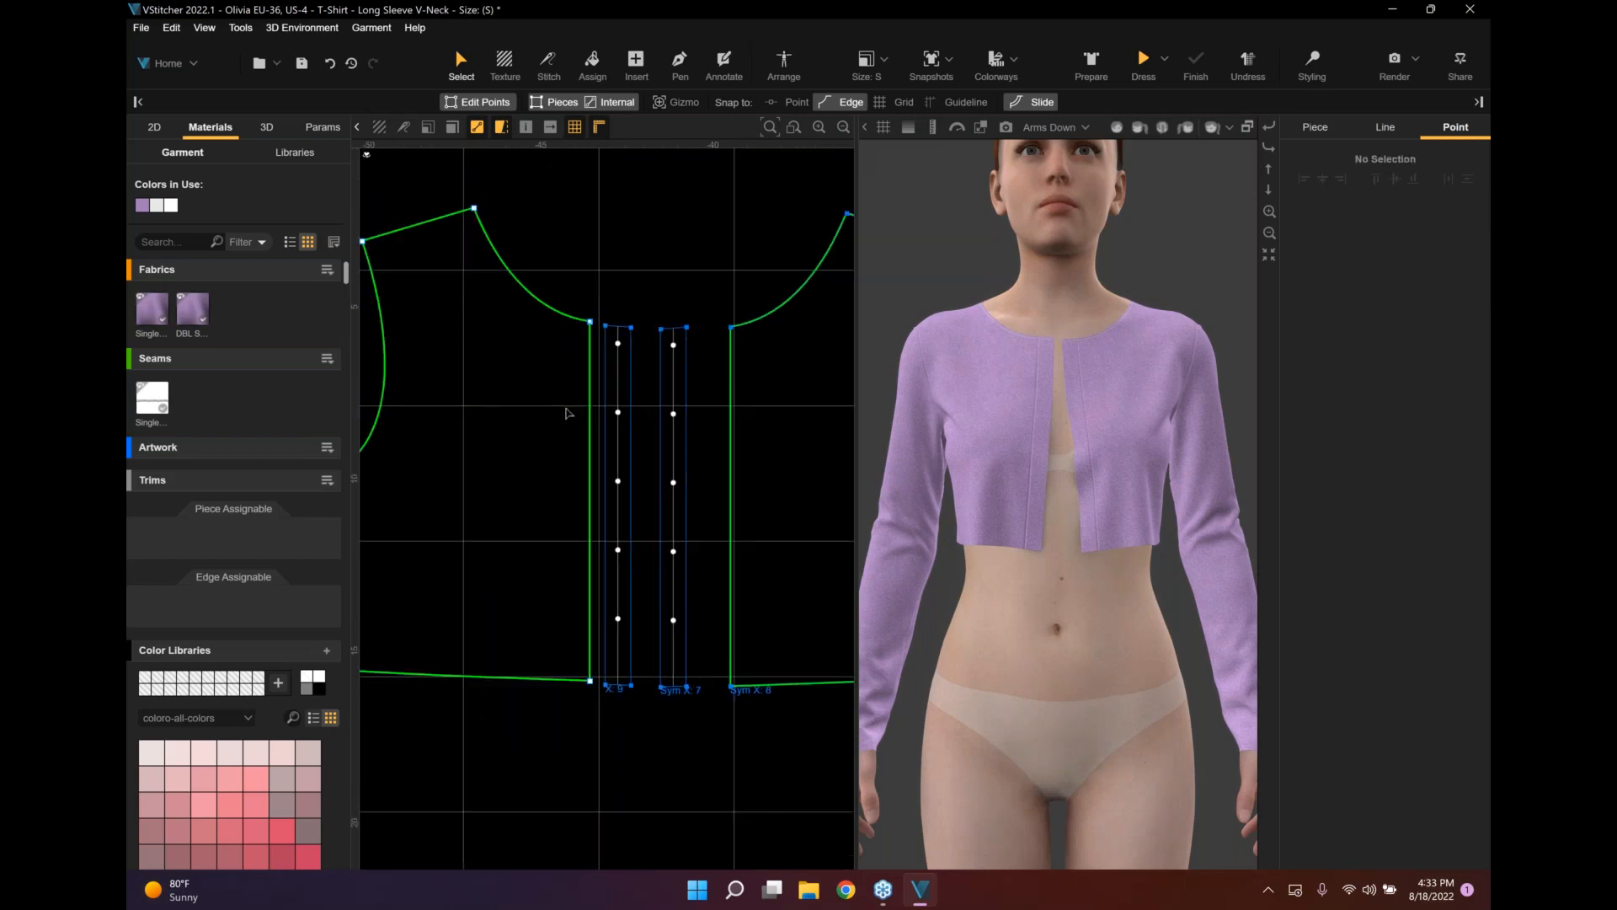
Set the 3D layer of the front pieces FR [7] and FR [8] to 3.
{"action": "scroll", "coordinate": [608, 400], "scroll_direction": "up", "scroll_amount": 1}
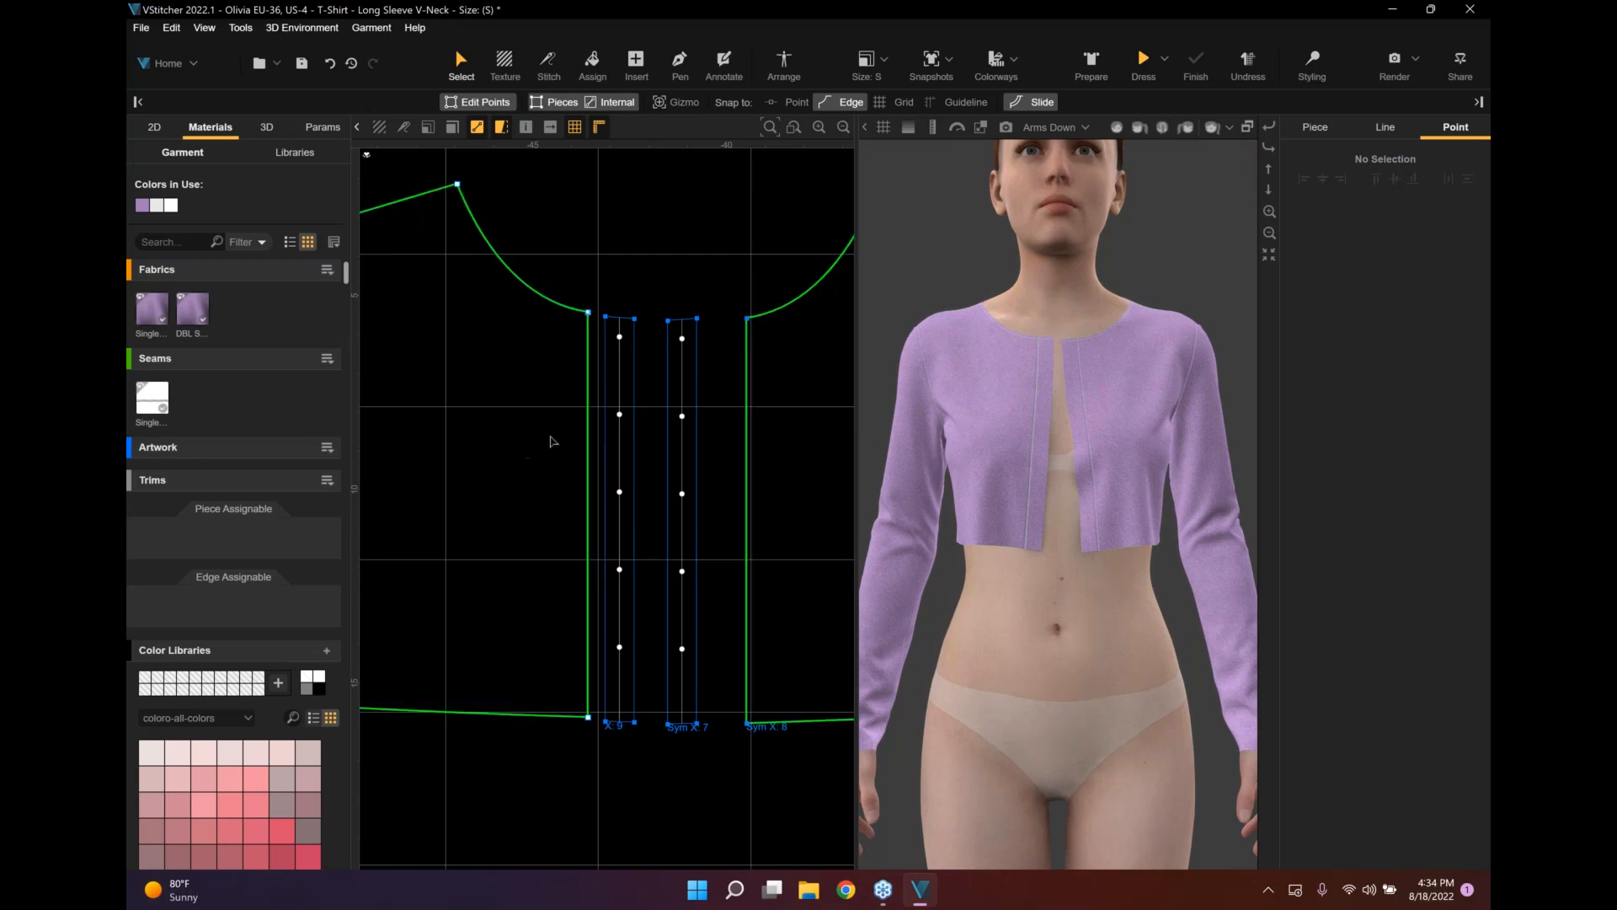
{"action": "scroll", "coordinate": [550, 437], "scroll_direction": "down", "scroll_amount": 2}
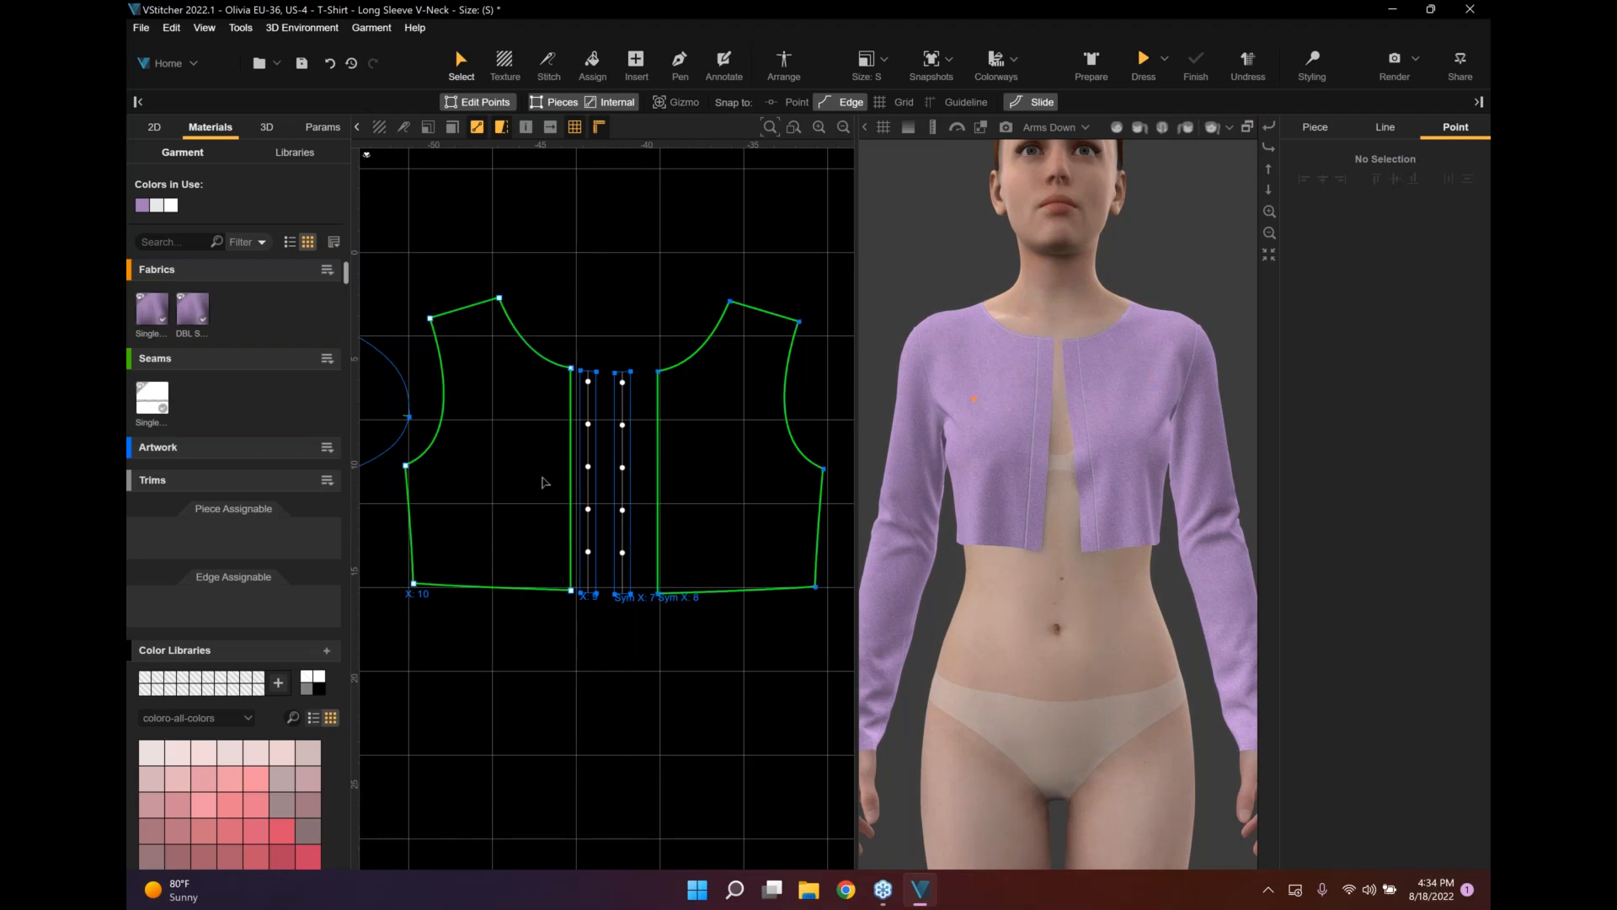
{"action": "scroll", "coordinate": [543, 482], "scroll_direction": "up", "scroll_amount": 1}
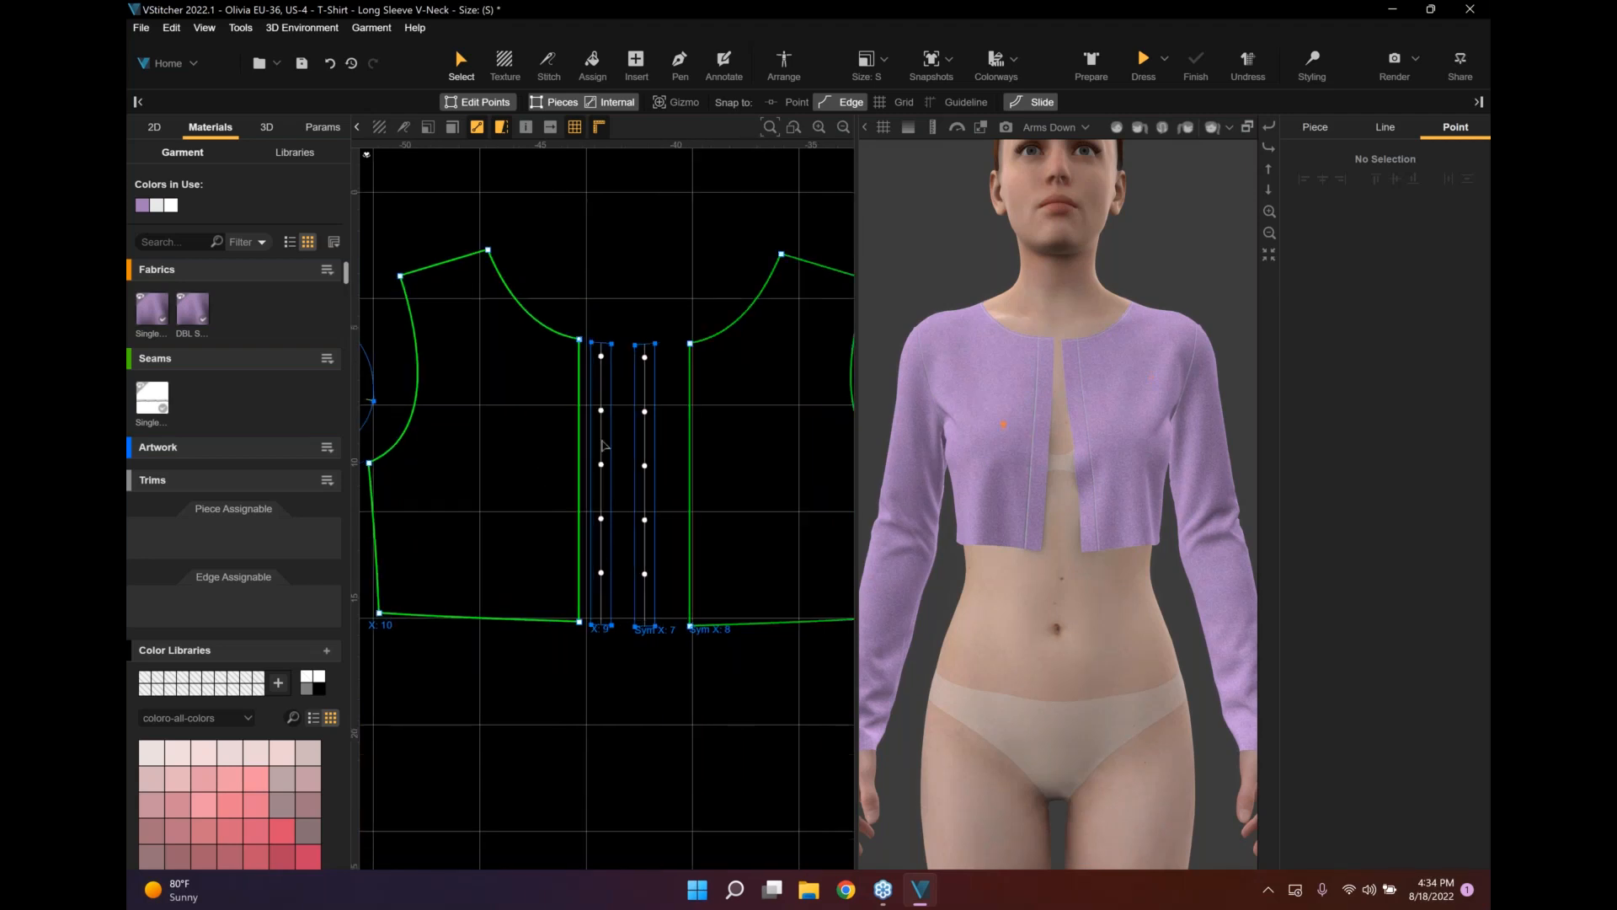
{"action": "left_click", "coordinate": [605, 444]}
{"action": "left_click", "coordinate": [647, 447], "text": "shift"}
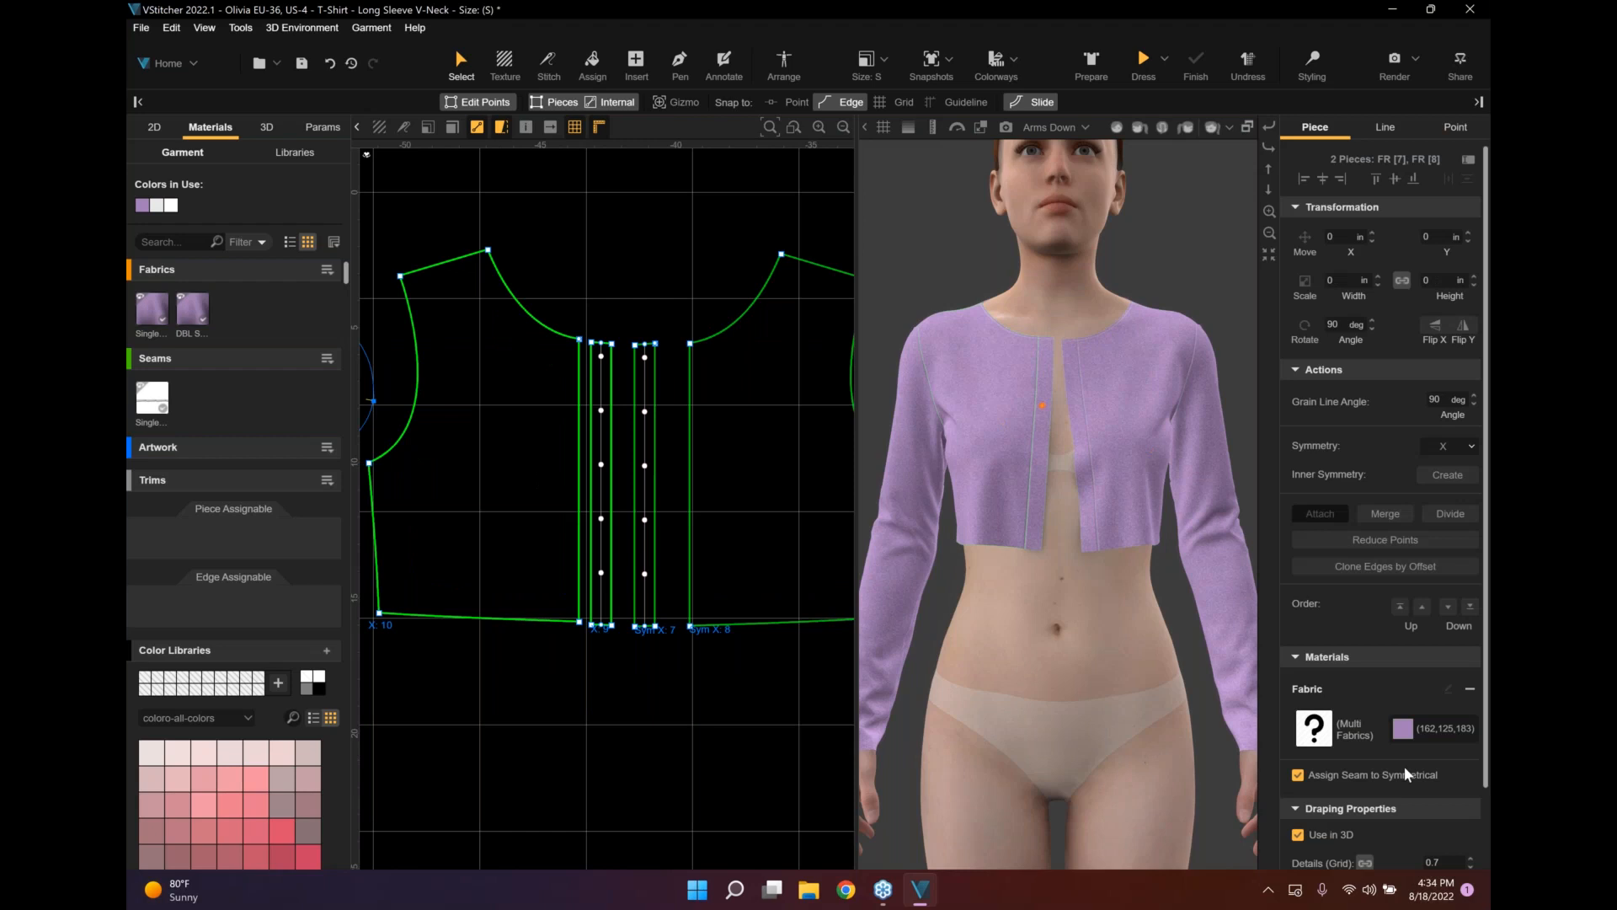
{"action": "scroll", "coordinate": [1404, 773], "scroll_direction": "down", "scroll_amount": 2}
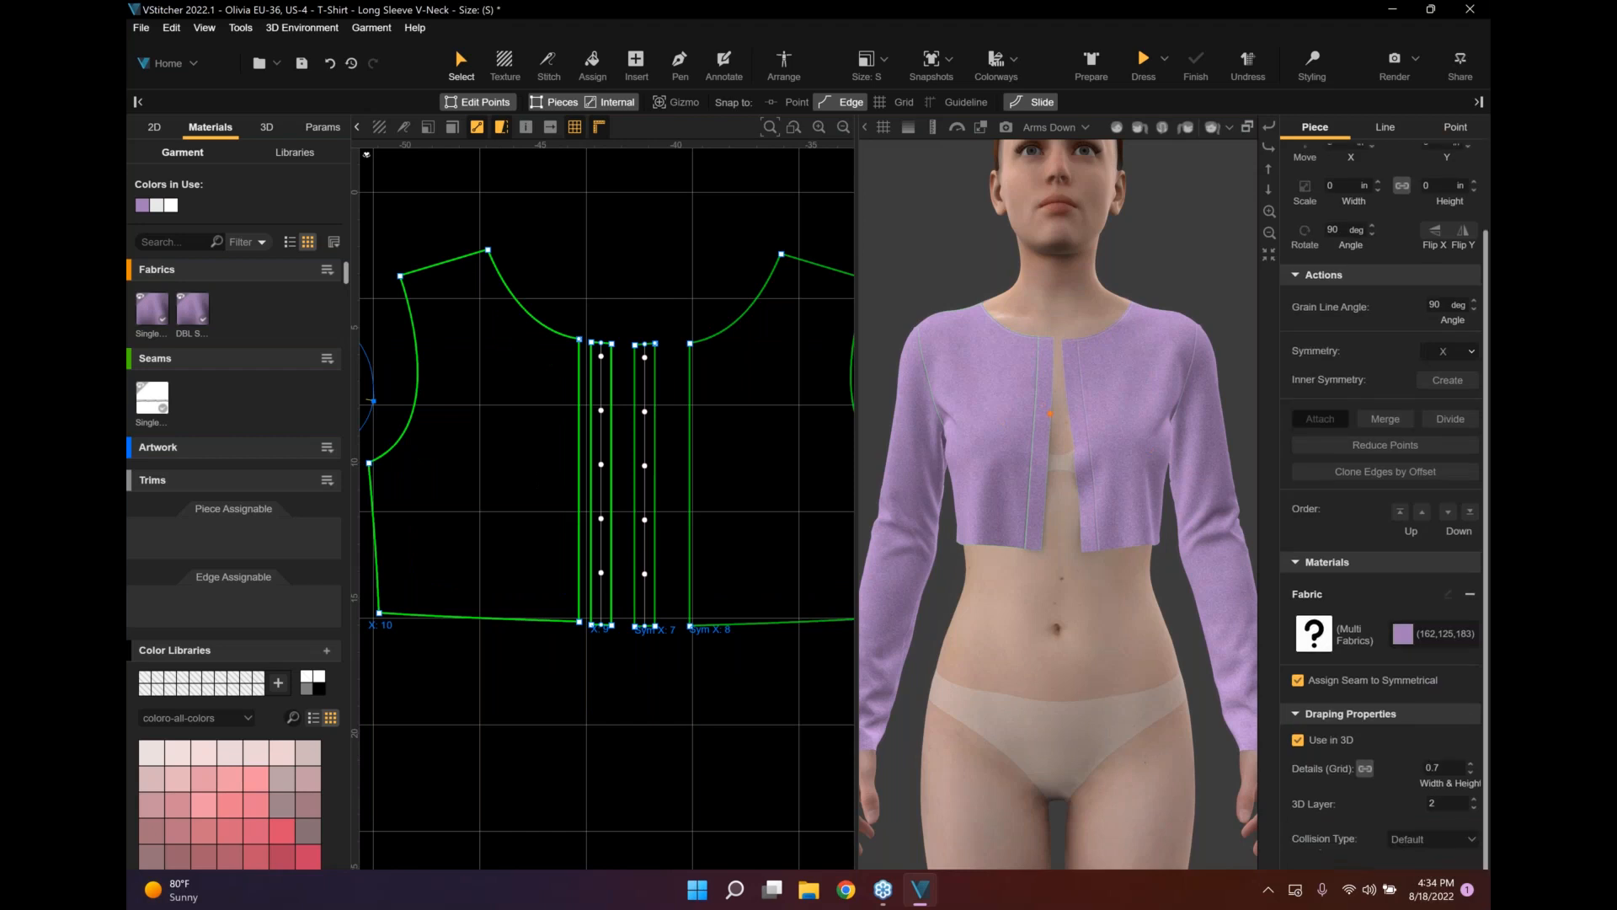
{"action": "double_click", "coordinate": [1441, 803]}
{"action": "type", "text": "3"}
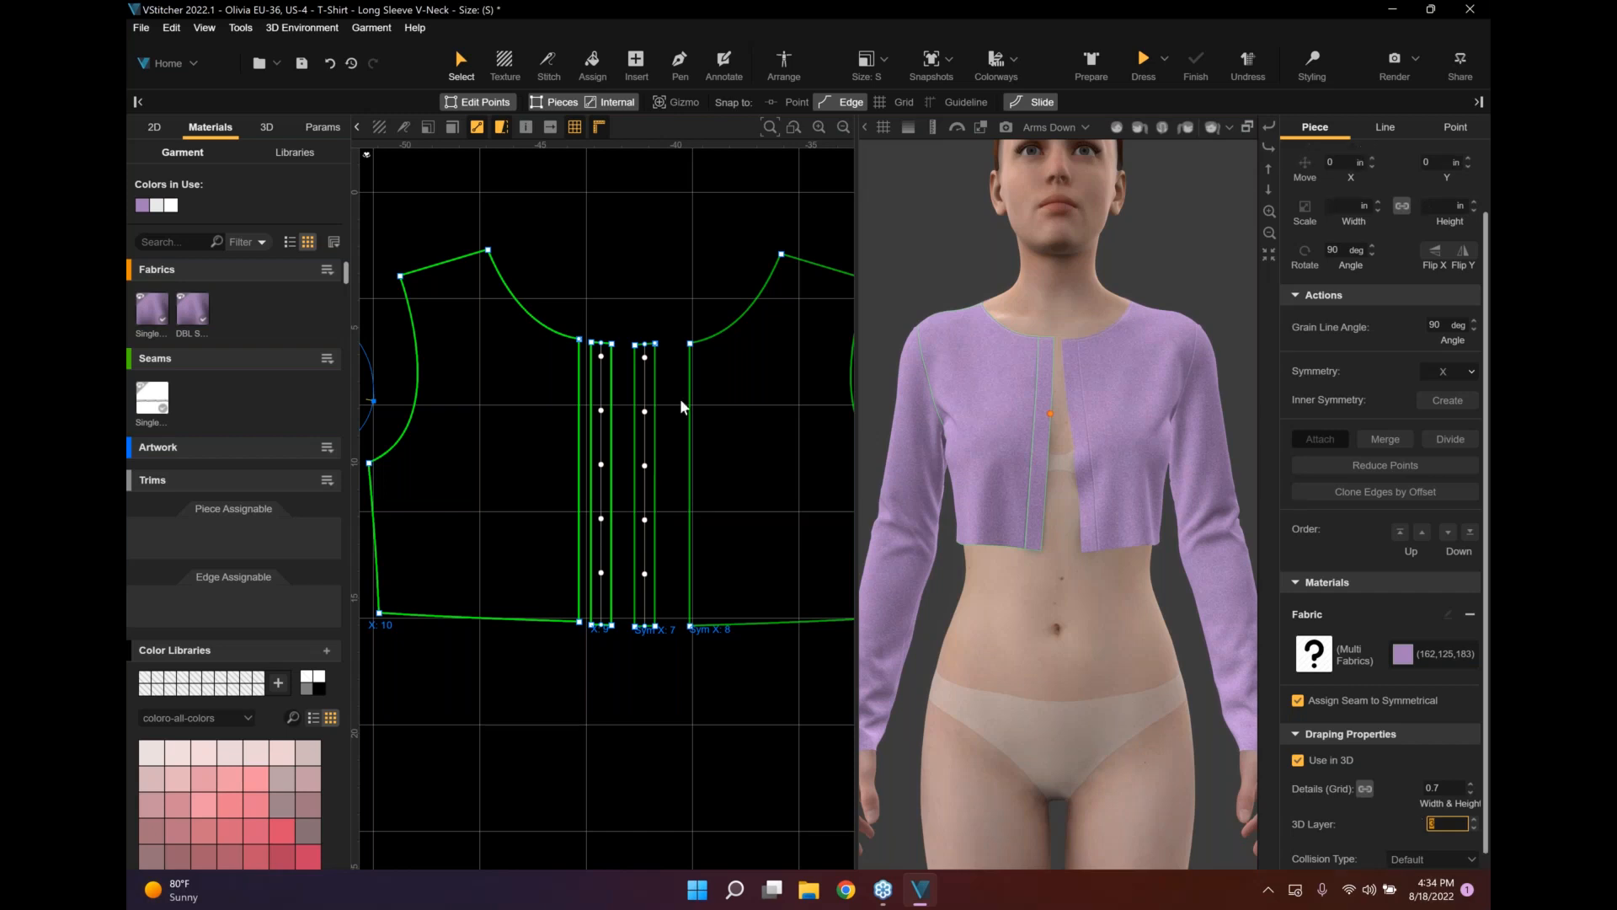
{"action": "left_click", "coordinate": [638, 61]}
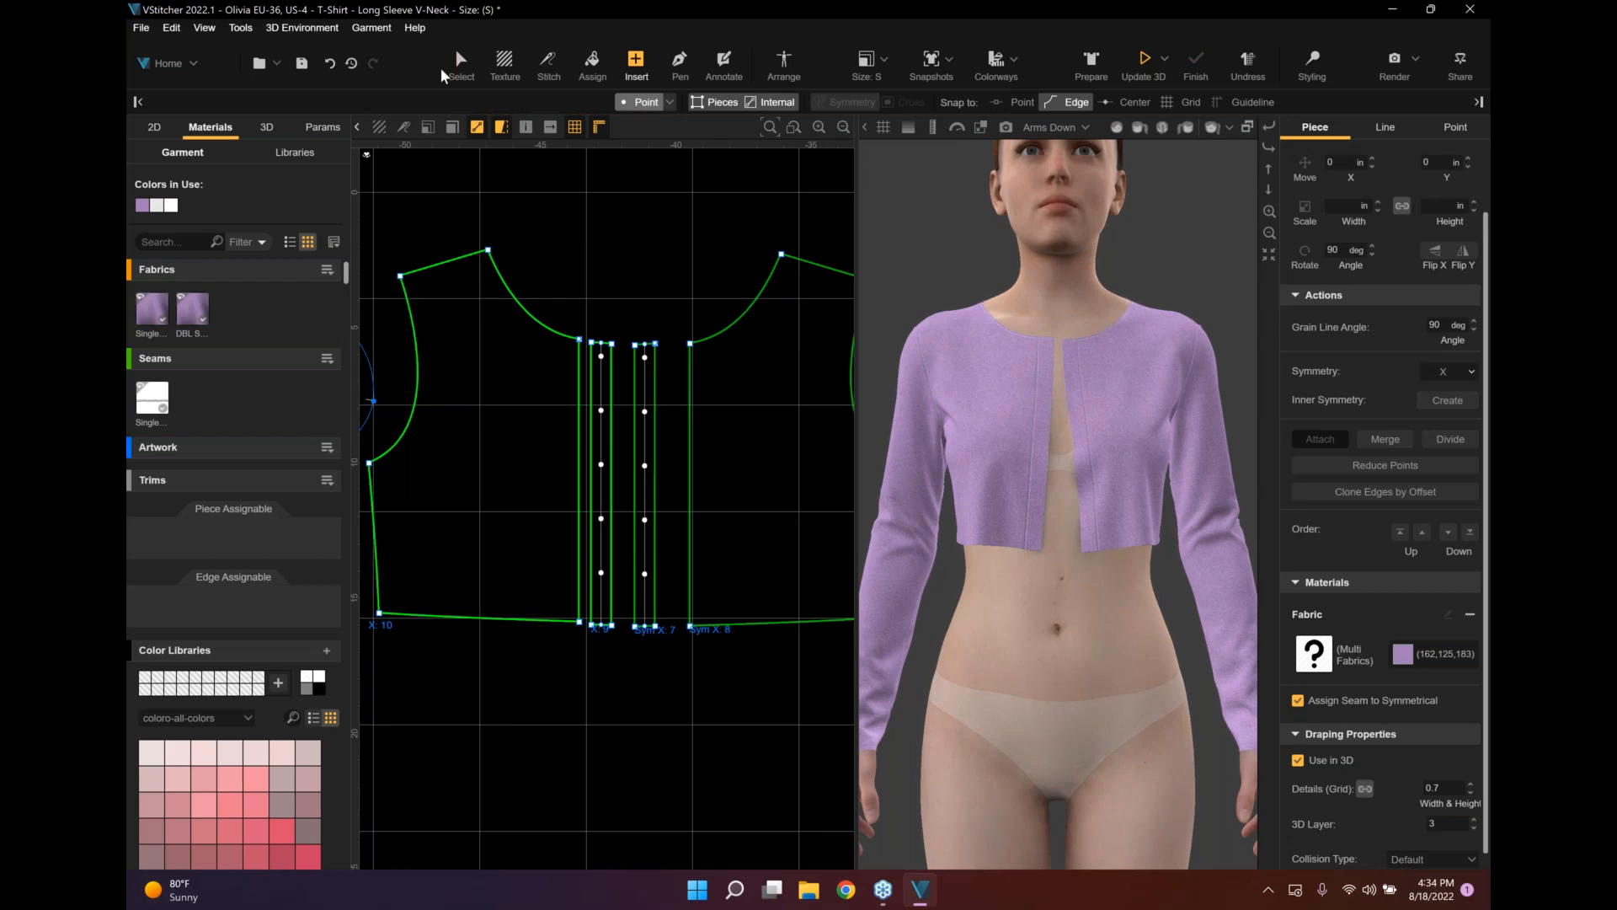
{"action": "key", "text": "v"}
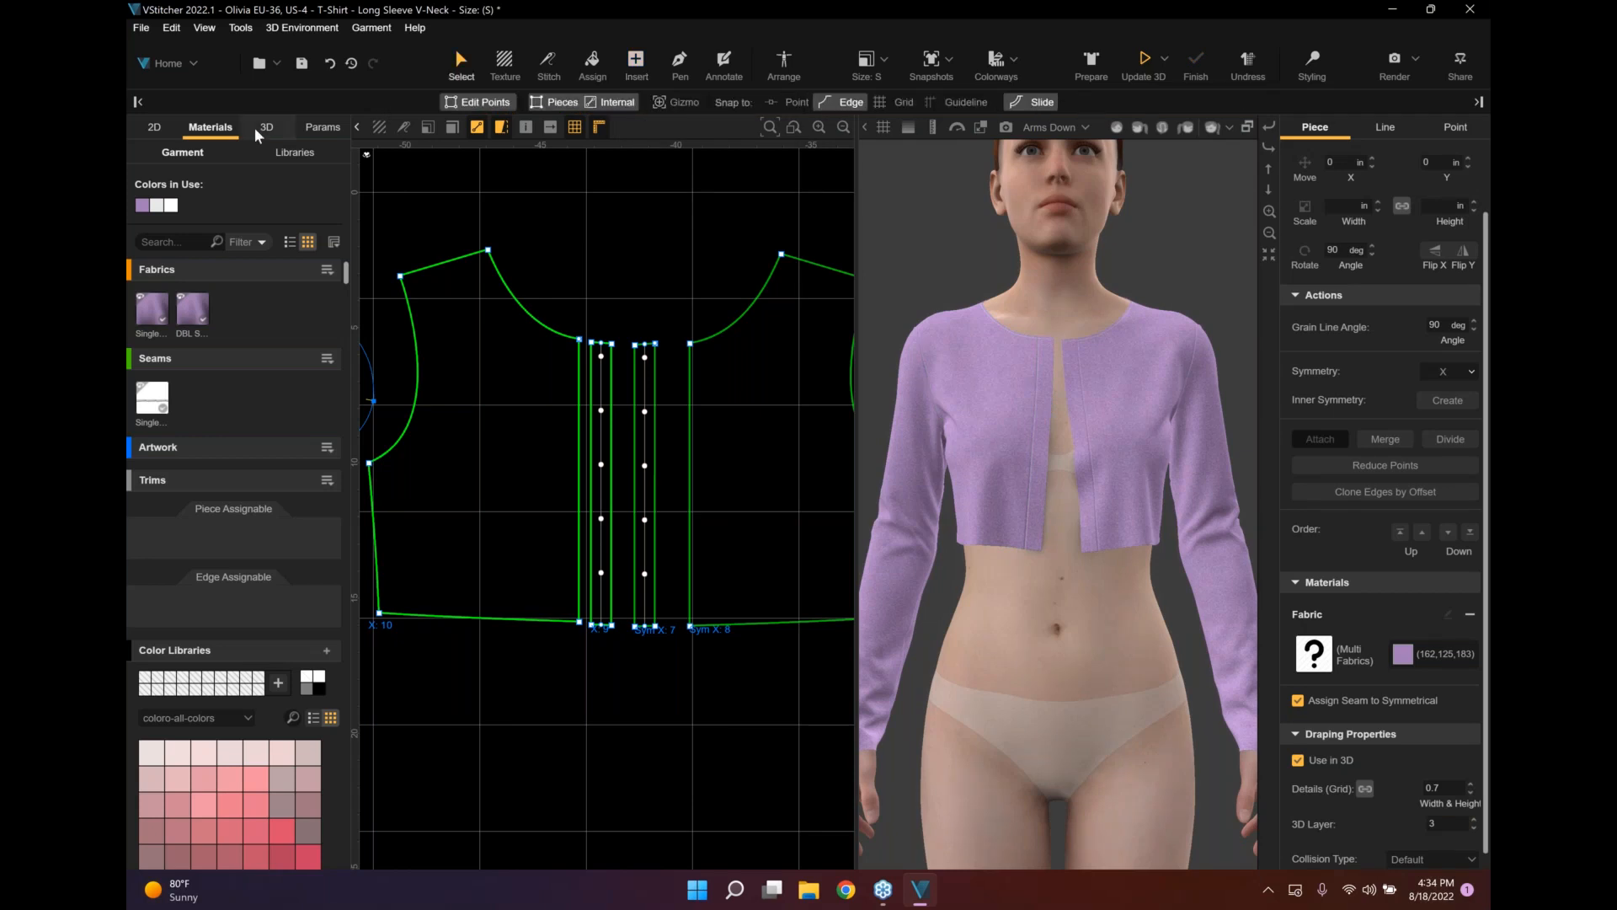
Switch the materials library source from Knits to Seams and Trims.
{"action": "left_click", "coordinate": [289, 157]}
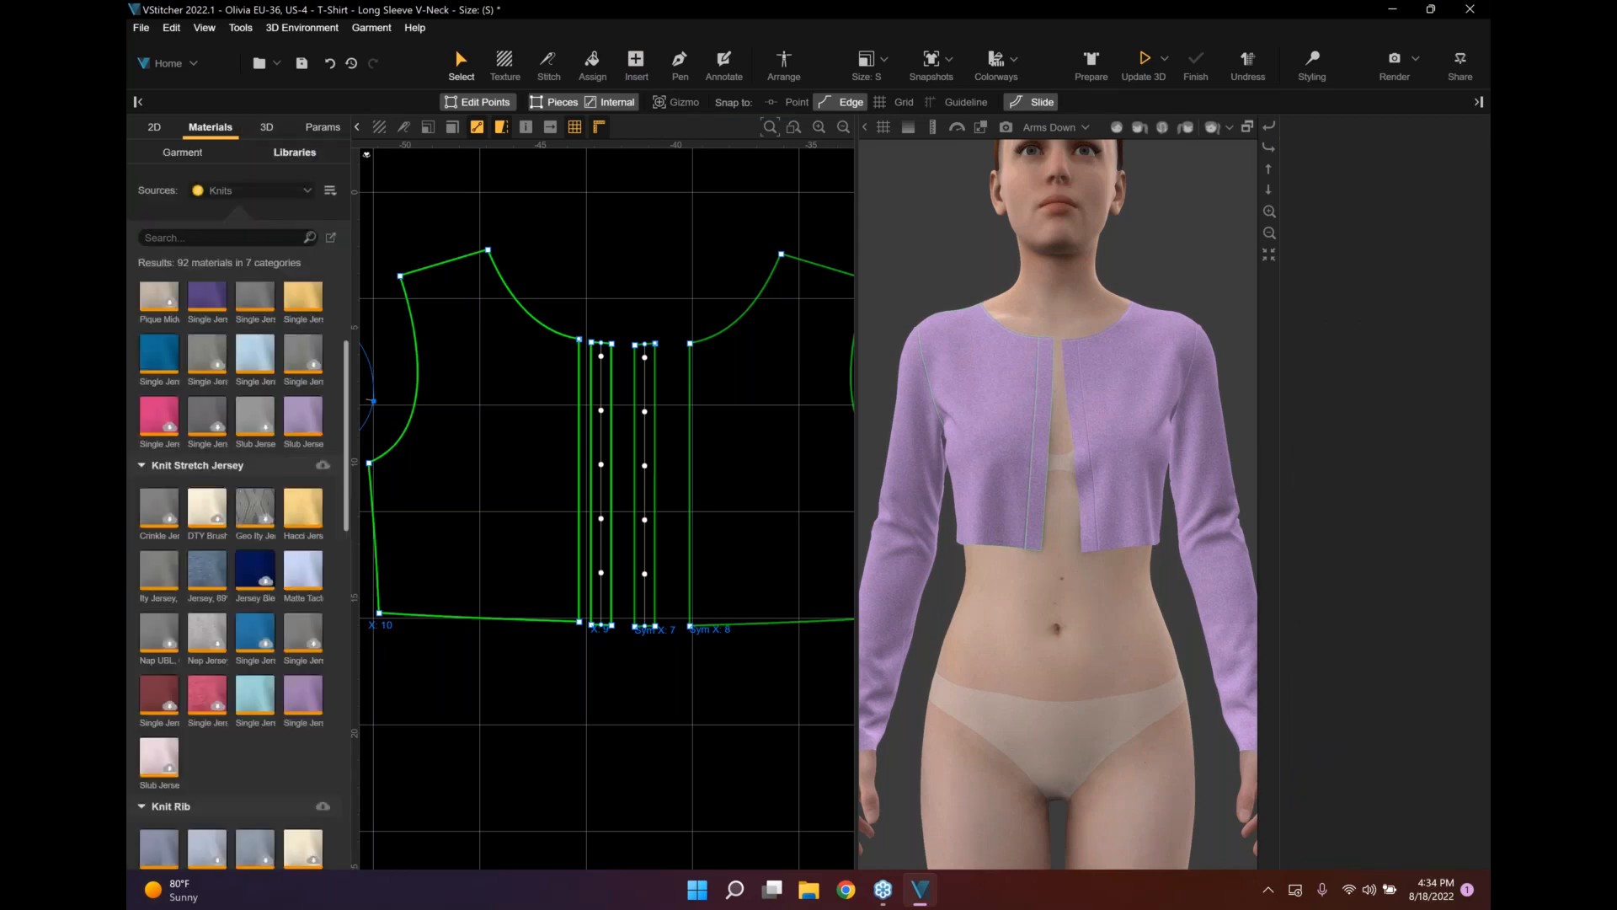
{"action": "left_click", "coordinate": [300, 191]}
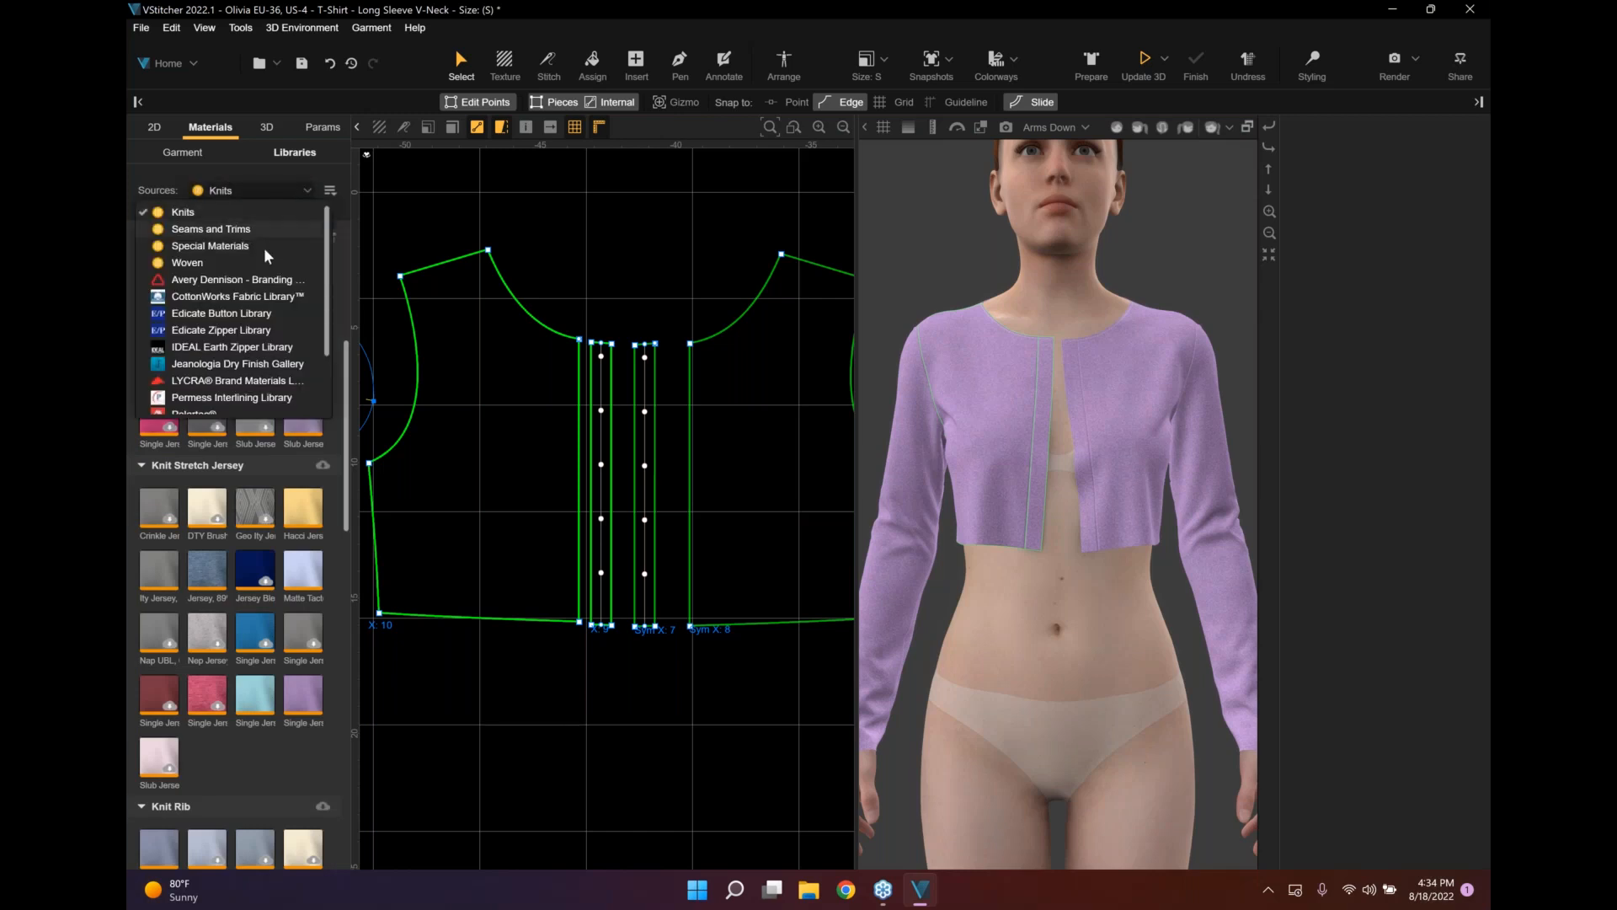
{"action": "scroll", "coordinate": [268, 256], "scroll_direction": "down", "scroll_amount": 3}
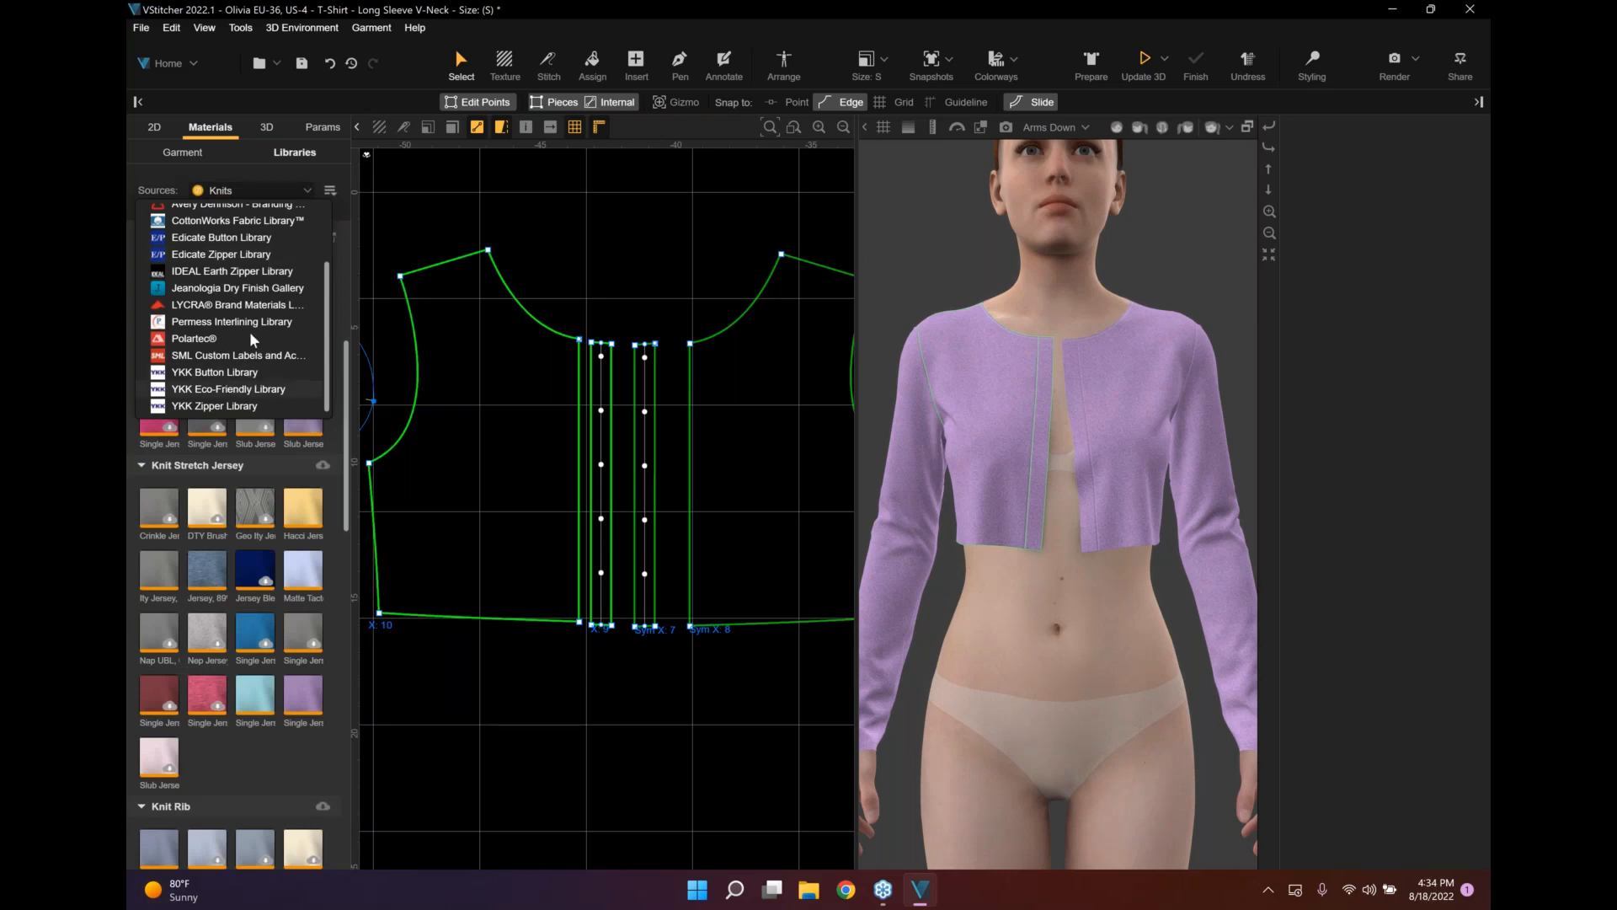
{"action": "scroll", "coordinate": [268, 297], "scroll_direction": "up", "scroll_amount": 5}
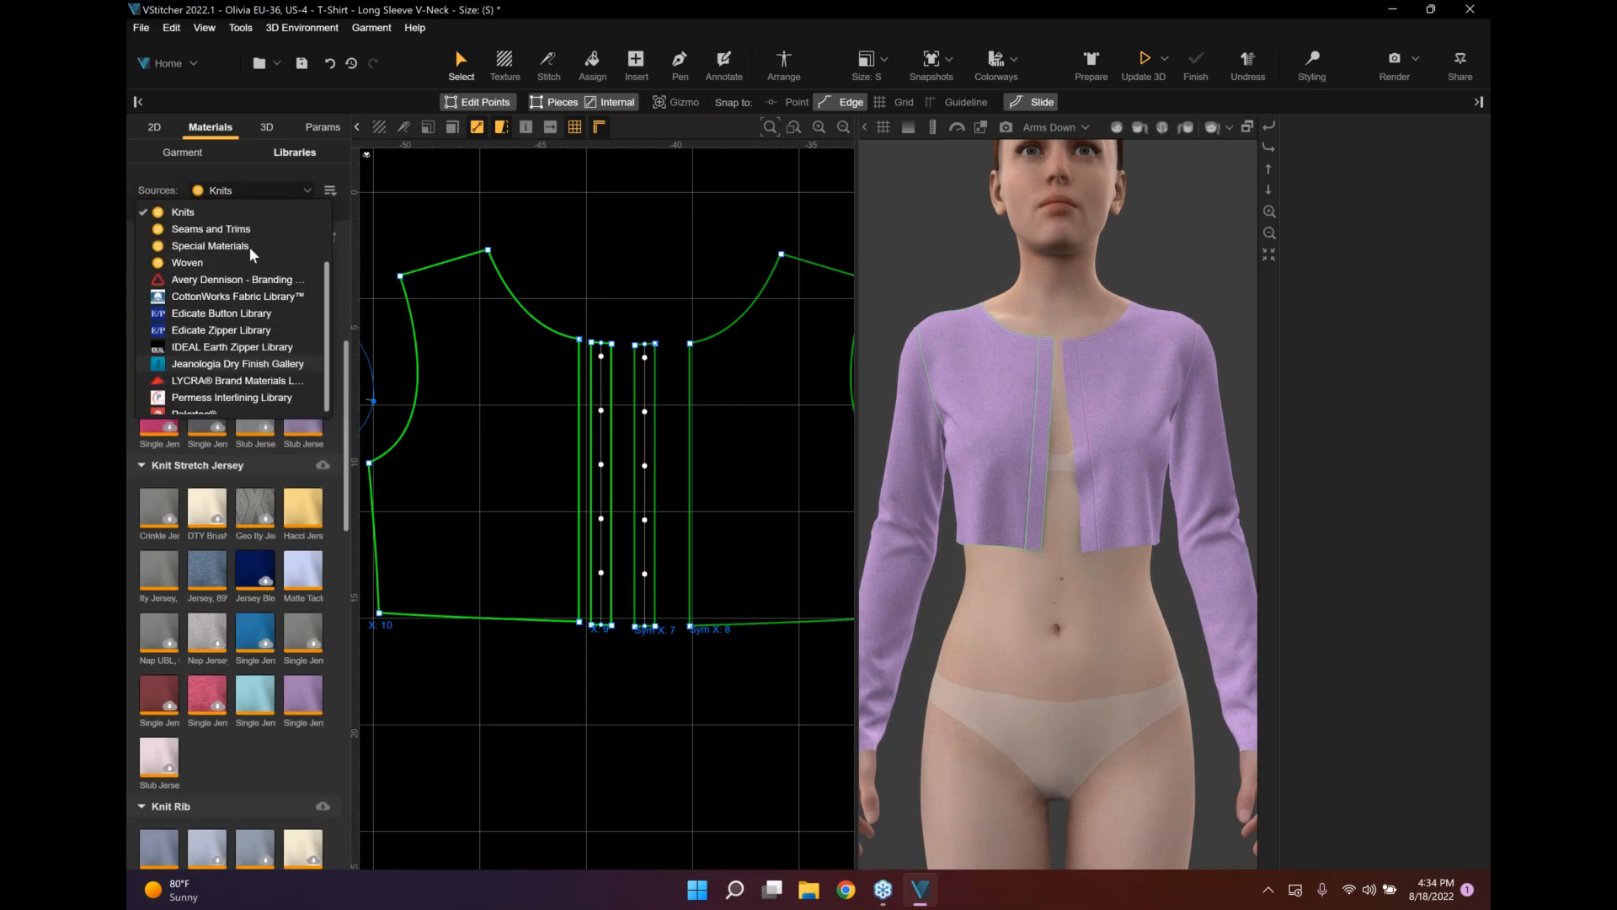
{"action": "left_click", "coordinate": [251, 229]}
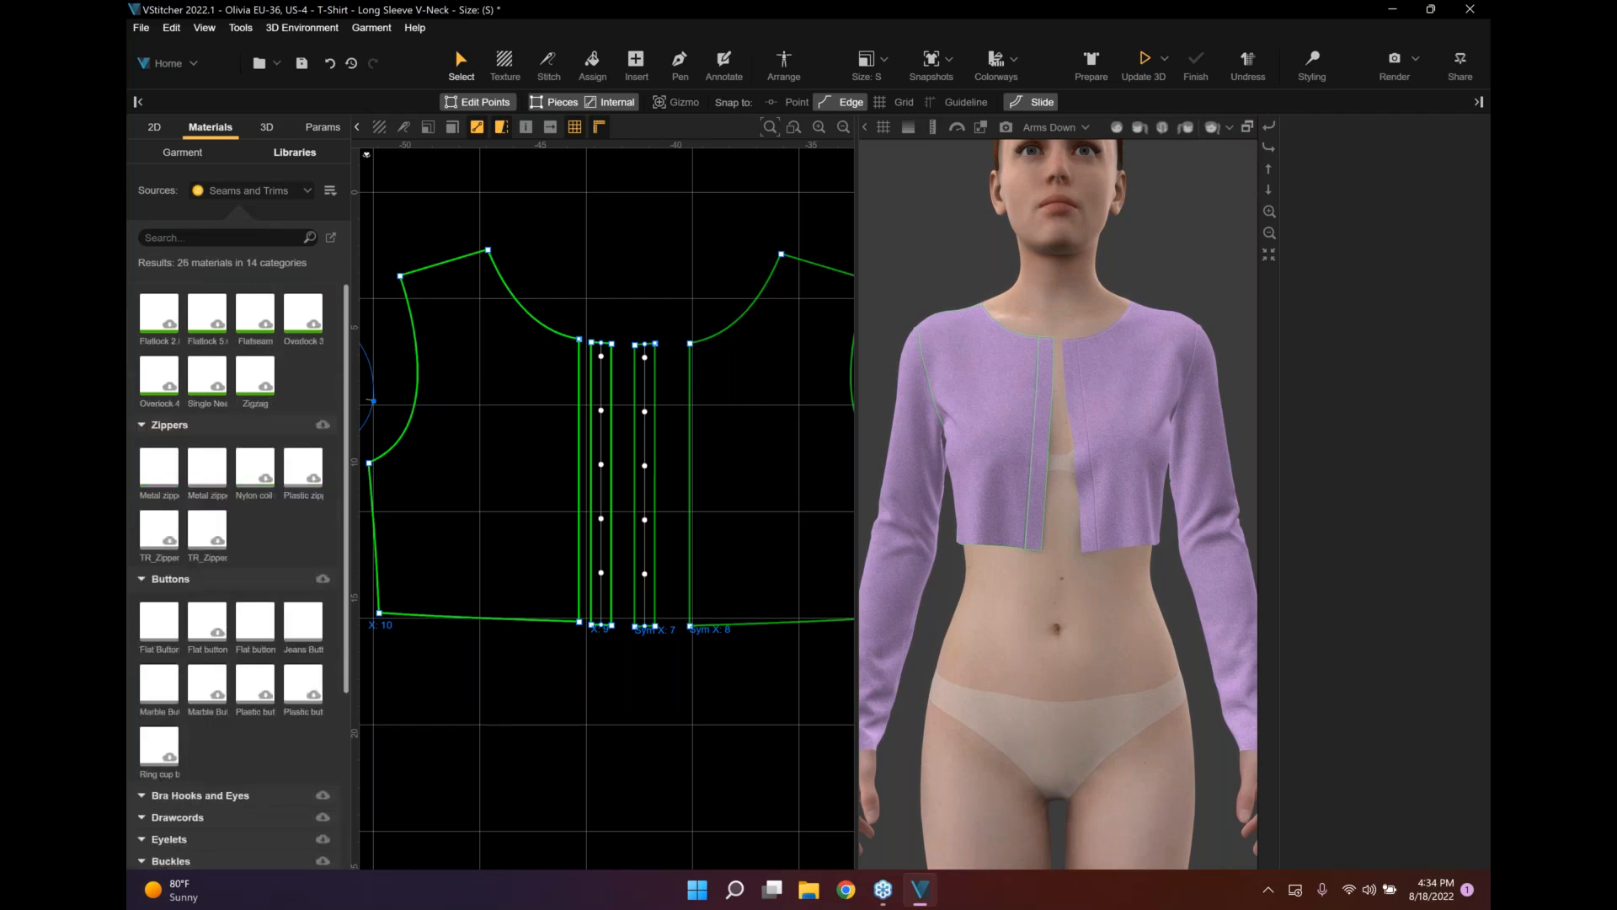
Add the first Flat Button from the Buttons category to the garment's trims and select it there.
{"action": "scroll", "coordinate": [650, 405], "scroll_direction": "up", "scroll_amount": 1}
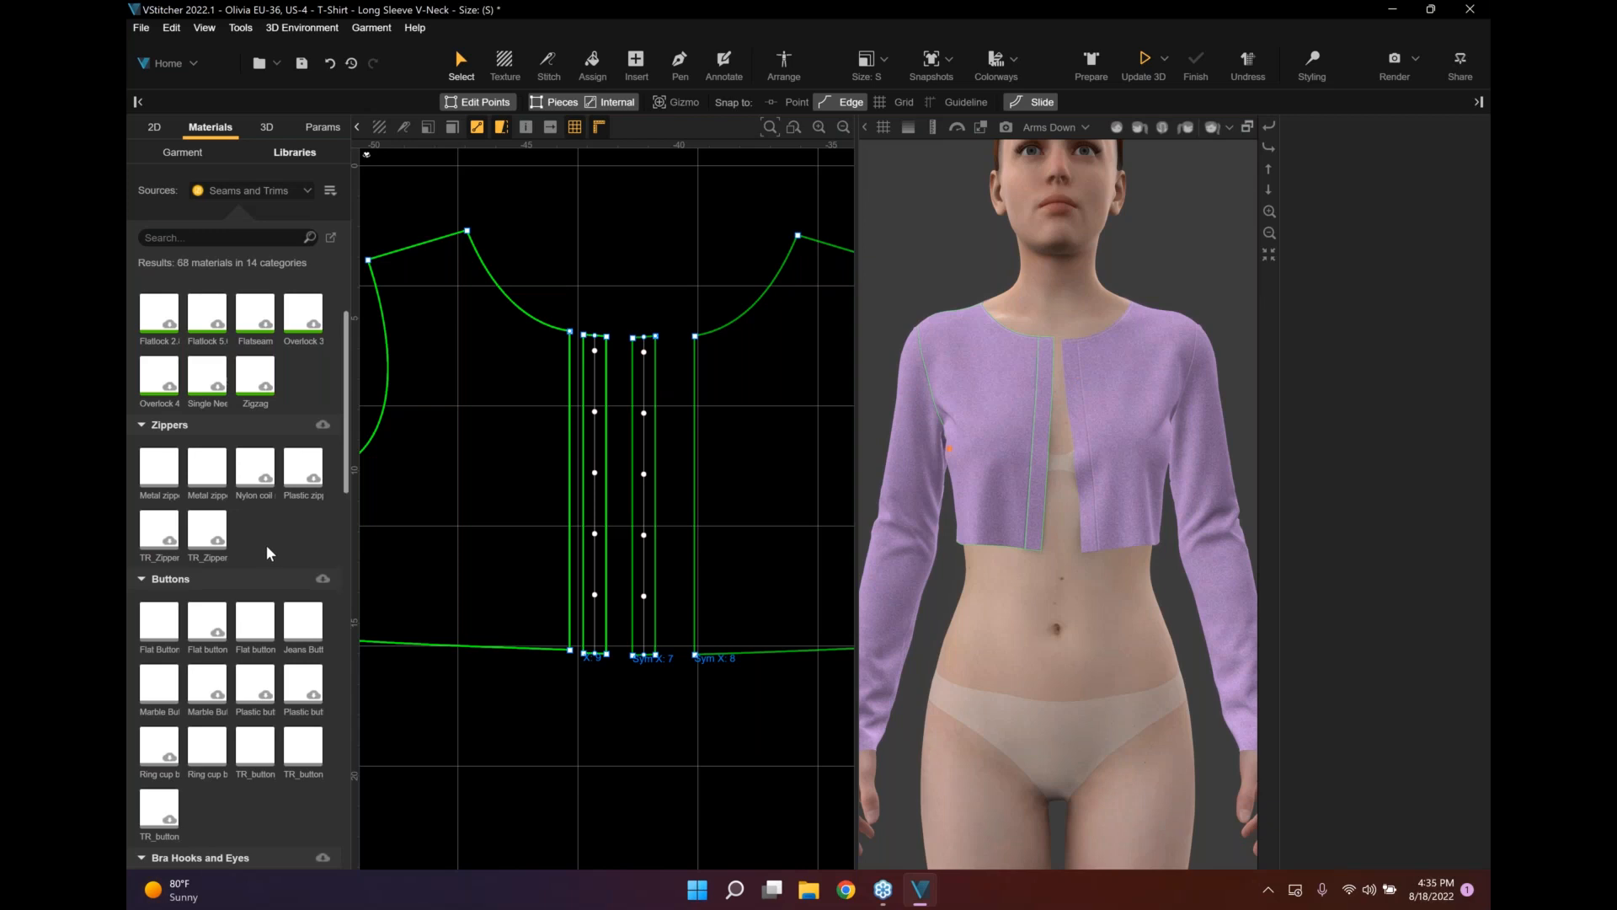
{"action": "mouse_move", "coordinate": [149, 608]}
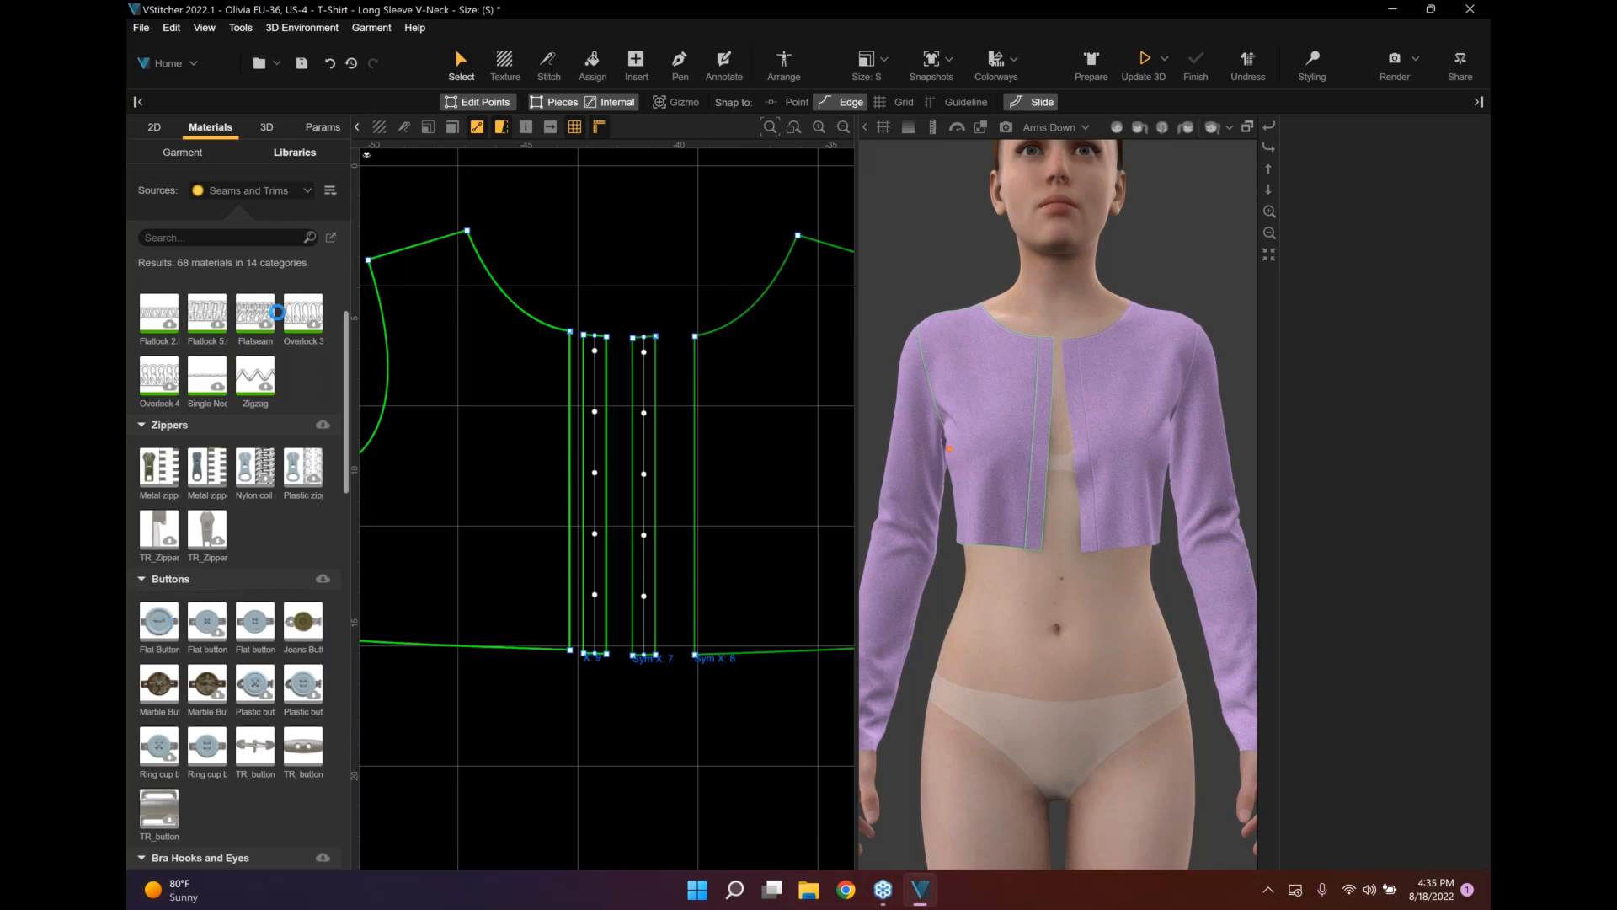
{"action": "left_click", "coordinate": [204, 154]}
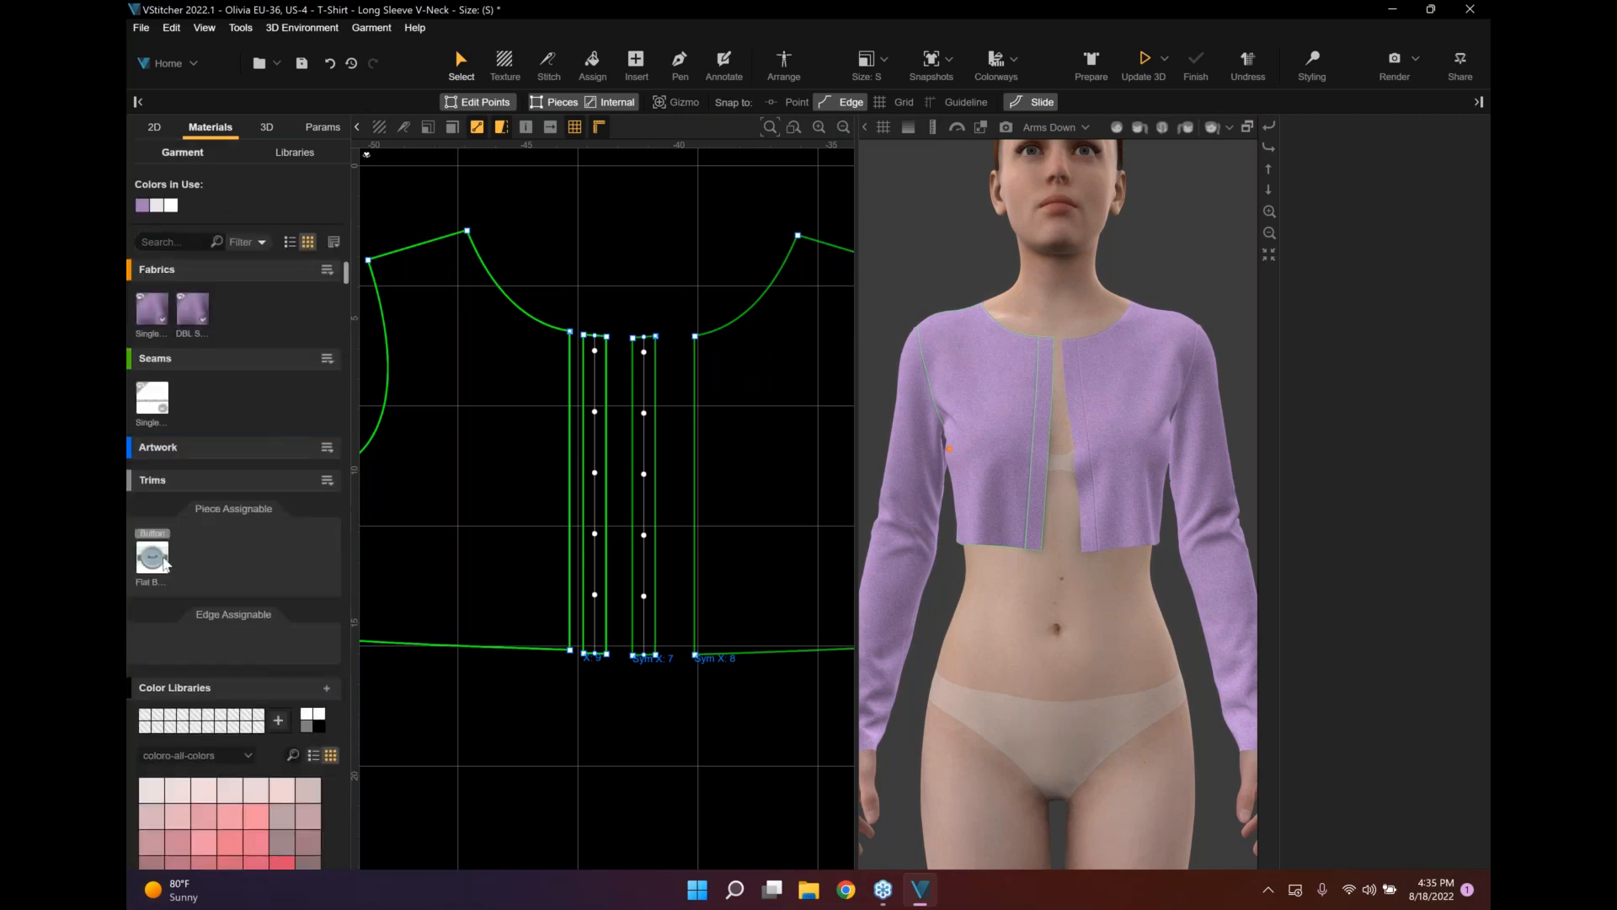
{"action": "mouse_move", "coordinate": [169, 562]}
{"action": "left_click", "coordinate": [174, 557]}
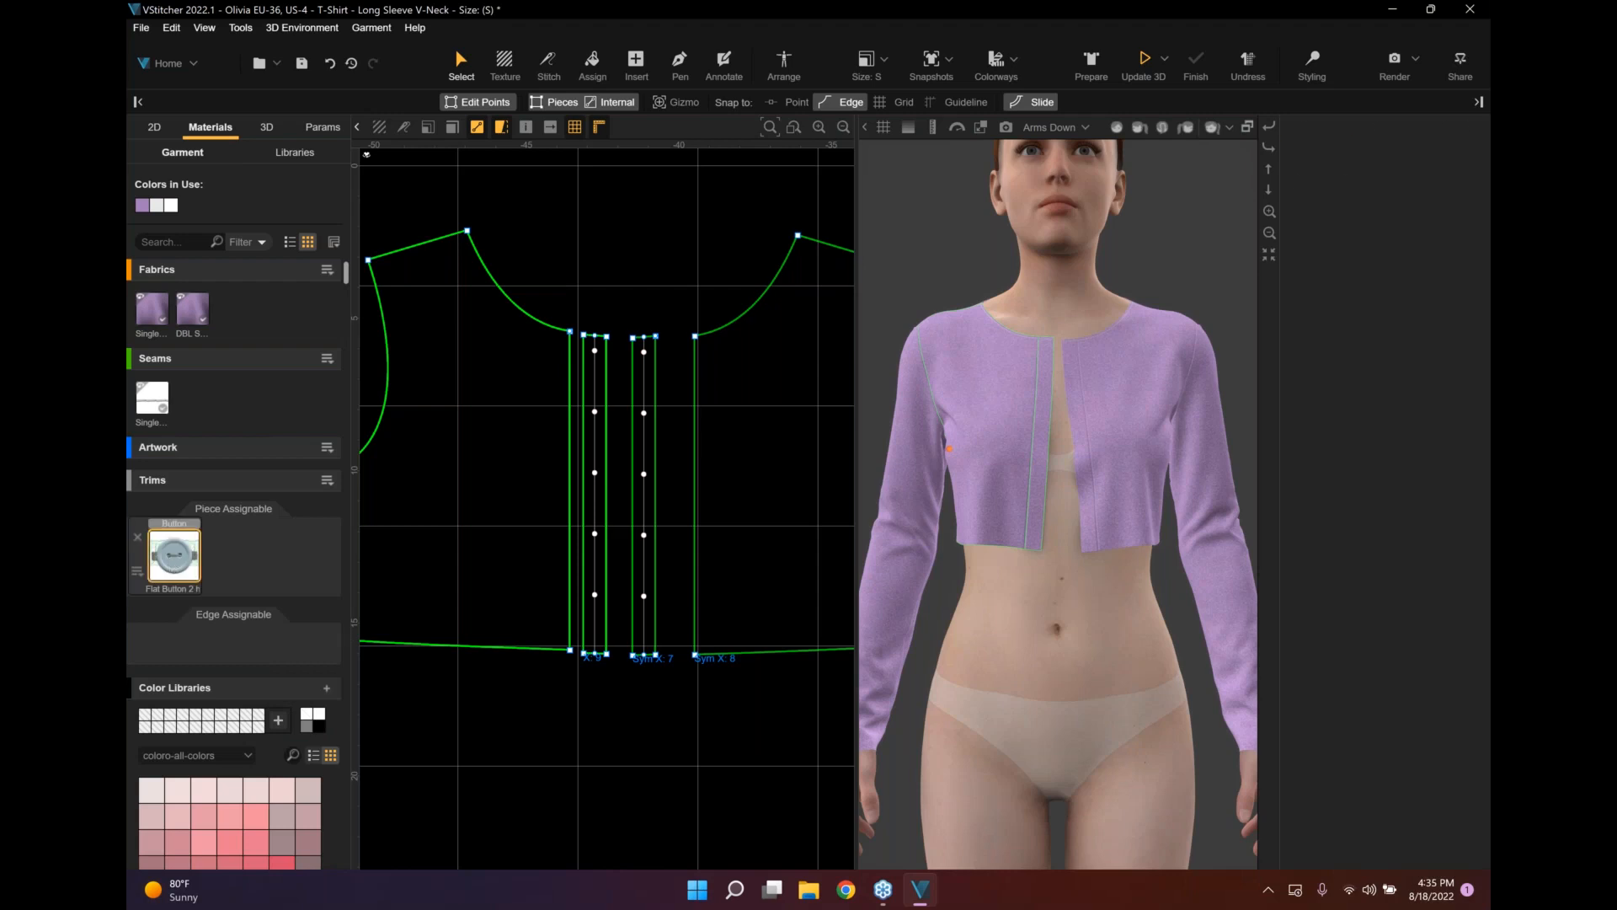
Assign the Flat Button to the top marker pair, linking placket strip 7 to the matching point on strip 9.
{"action": "left_click", "coordinate": [593, 65]}
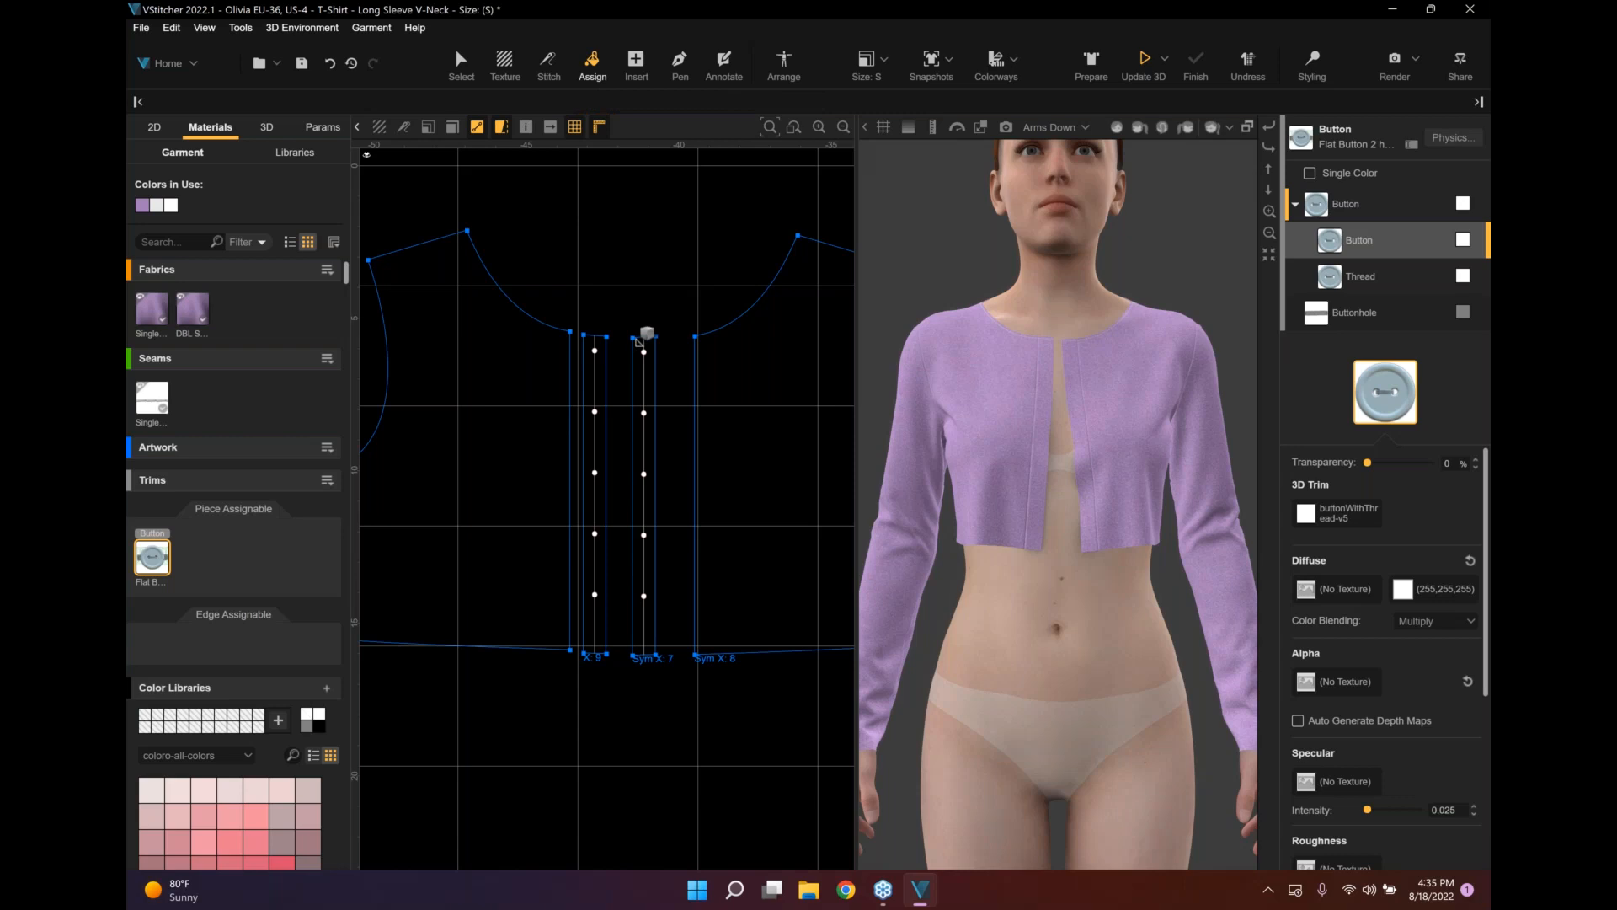
{"action": "scroll", "coordinate": [640, 341], "scroll_direction": "up", "scroll_amount": 4}
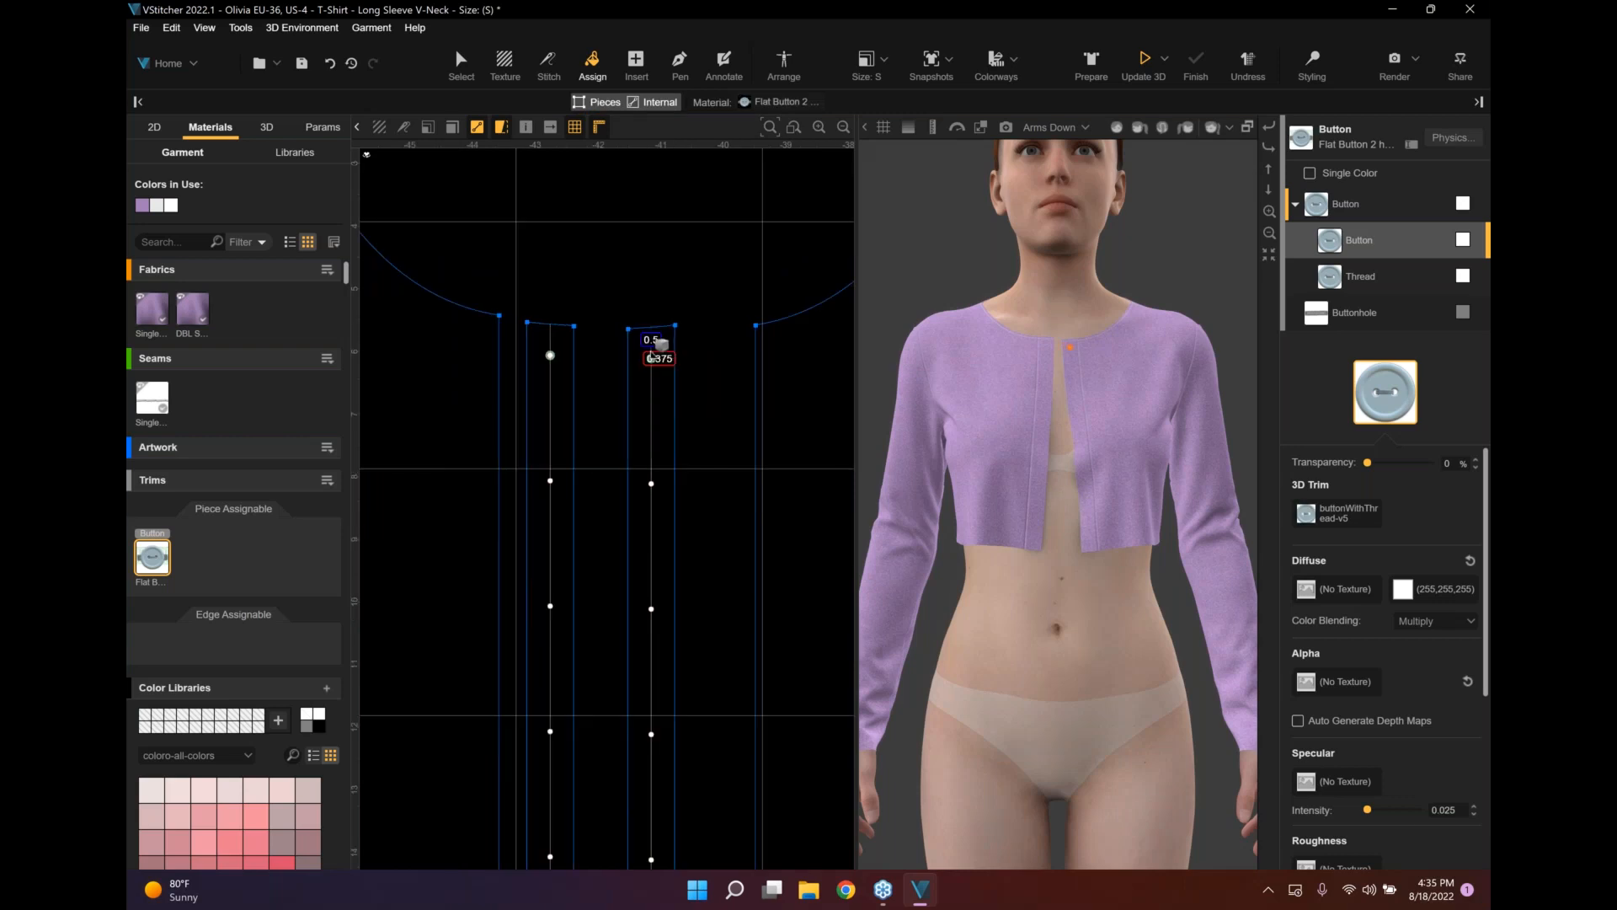
{"action": "left_click", "coordinate": [651, 355]}
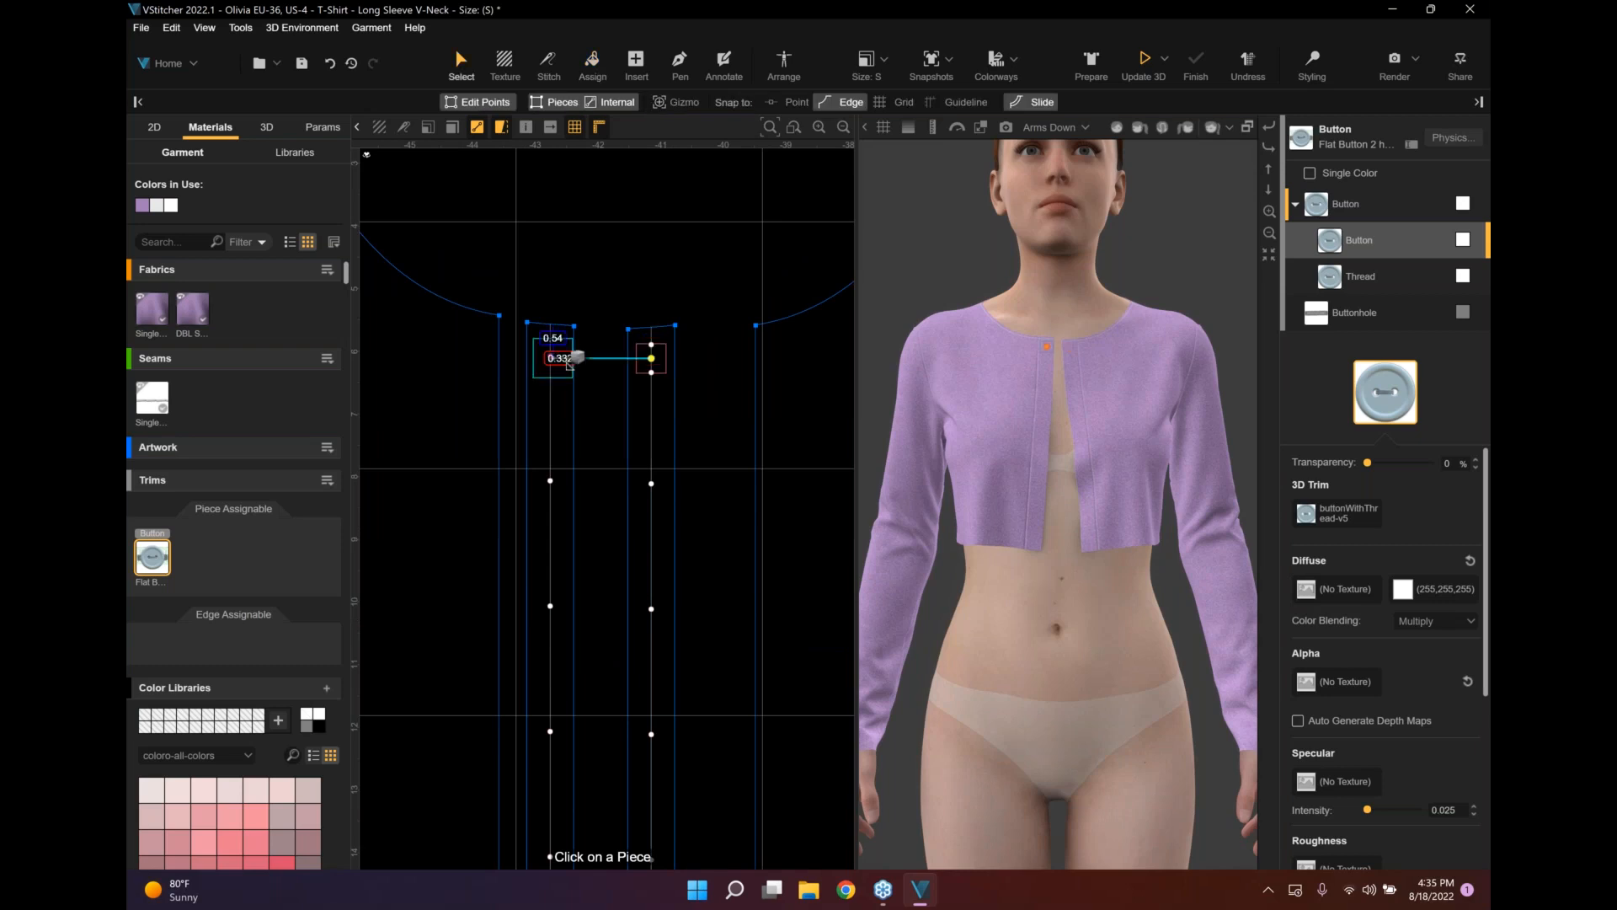
{"action": "scroll", "coordinate": [566, 366], "scroll_direction": "up", "scroll_amount": 3}
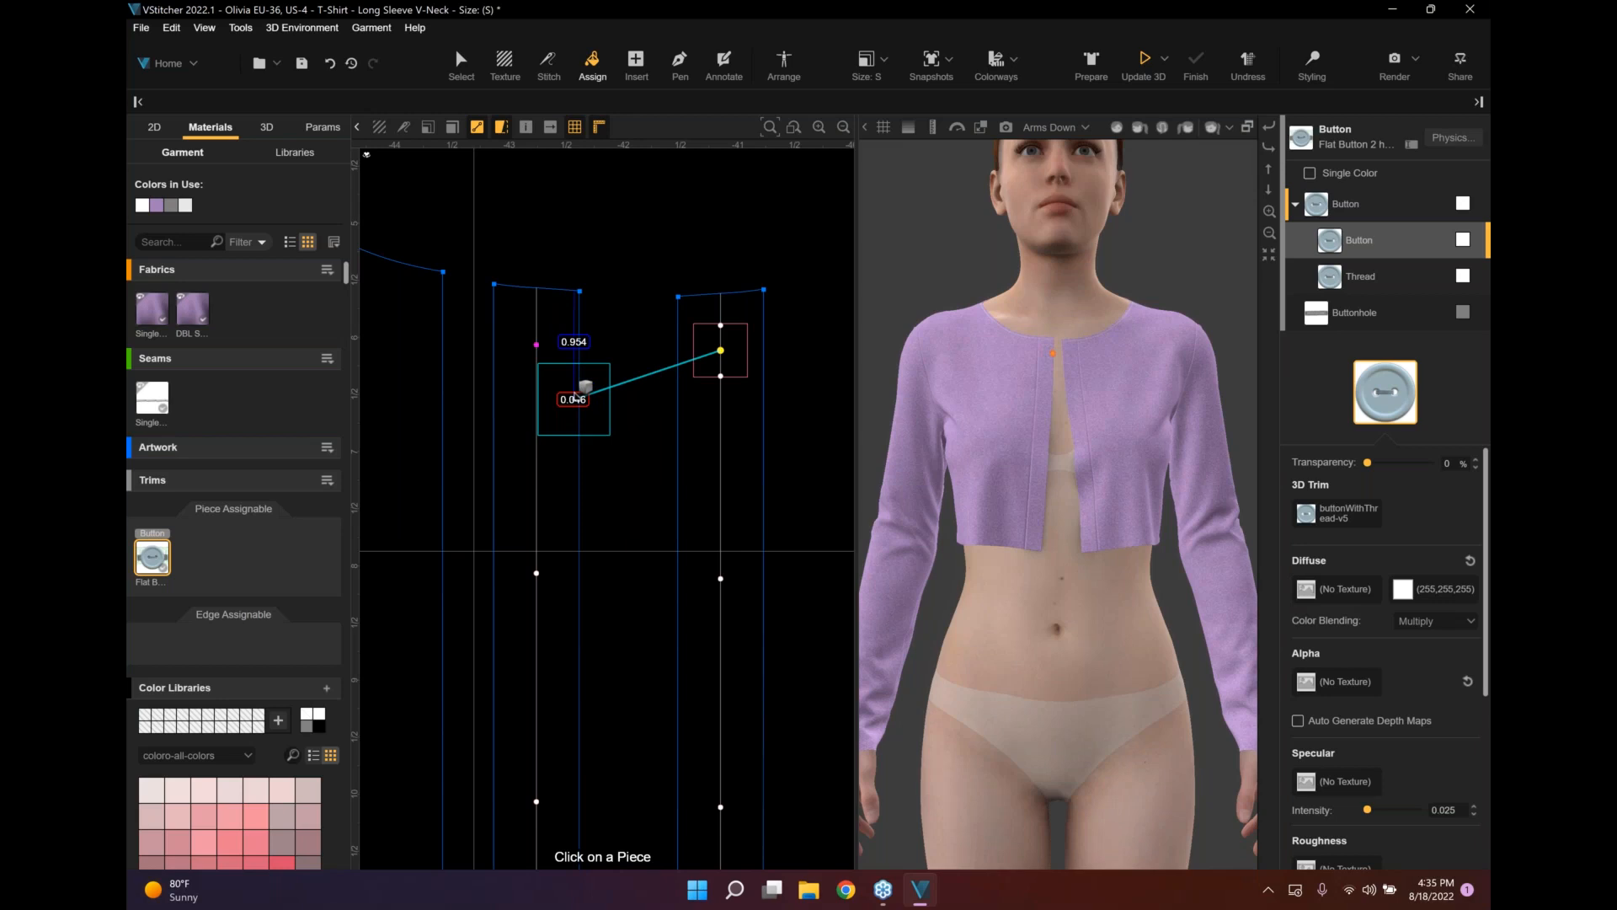
{"action": "middle_click_drag", "start_coordinate": [540, 410], "coordinate": [507, 420]}
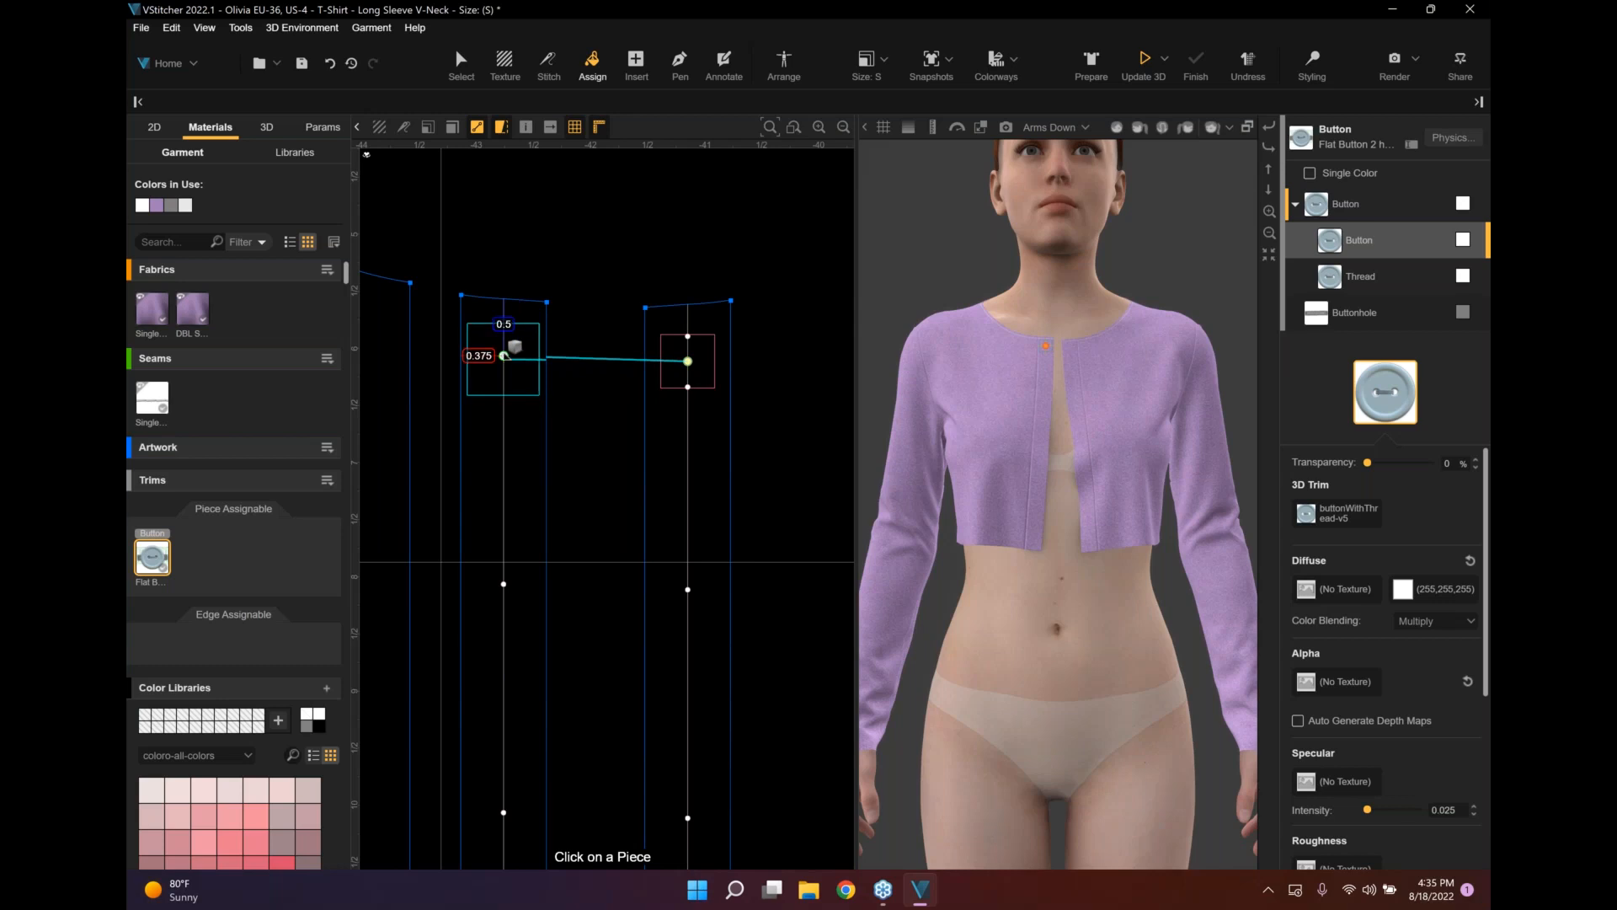
{"action": "left_click", "coordinate": [504, 357]}
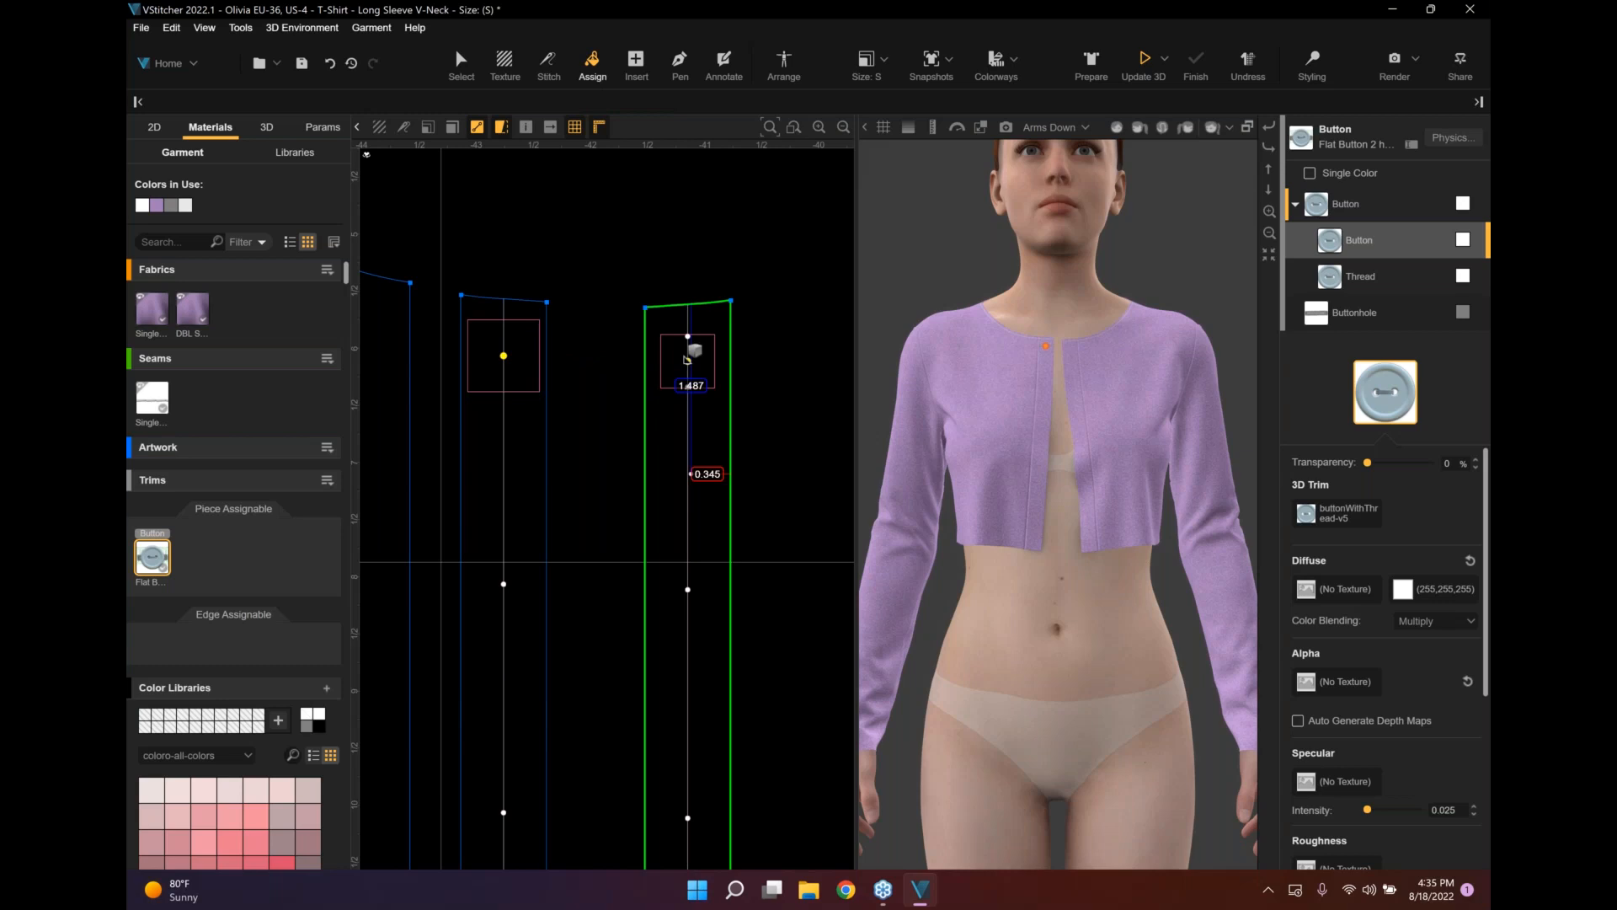
{"action": "left_click", "coordinate": [687, 360]}
Assign the Flat Button to the second and third marker pairs of placket strips 7 and 9.
{"action": "scroll", "coordinate": [712, 459], "scroll_direction": "down", "scroll_amount": 1}
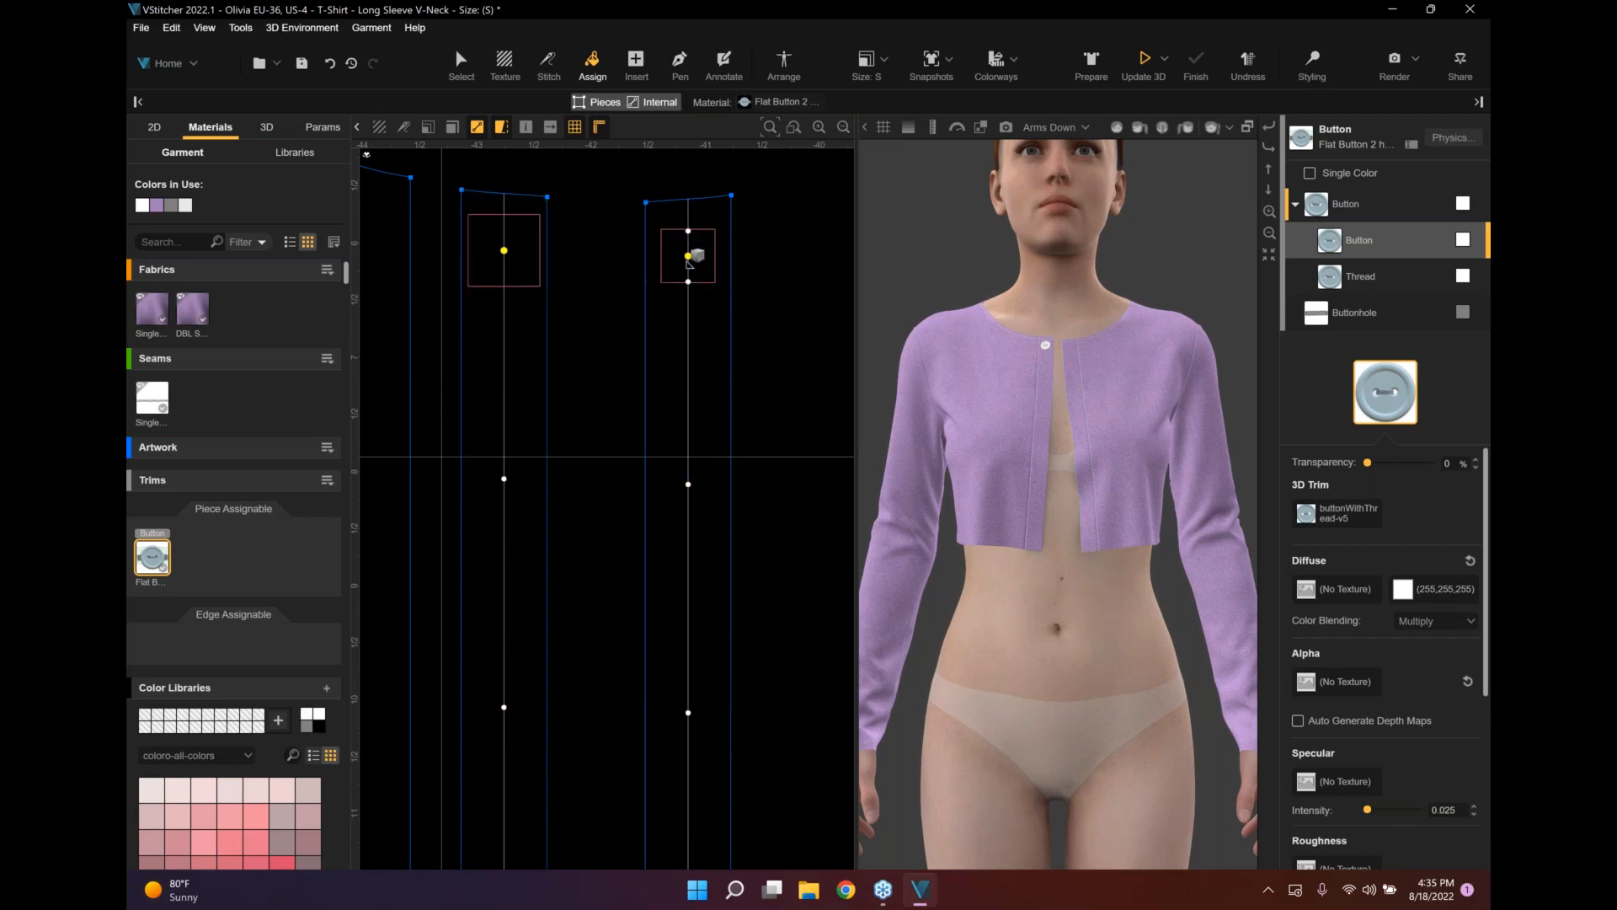
{"action": "left_click", "coordinate": [690, 478]}
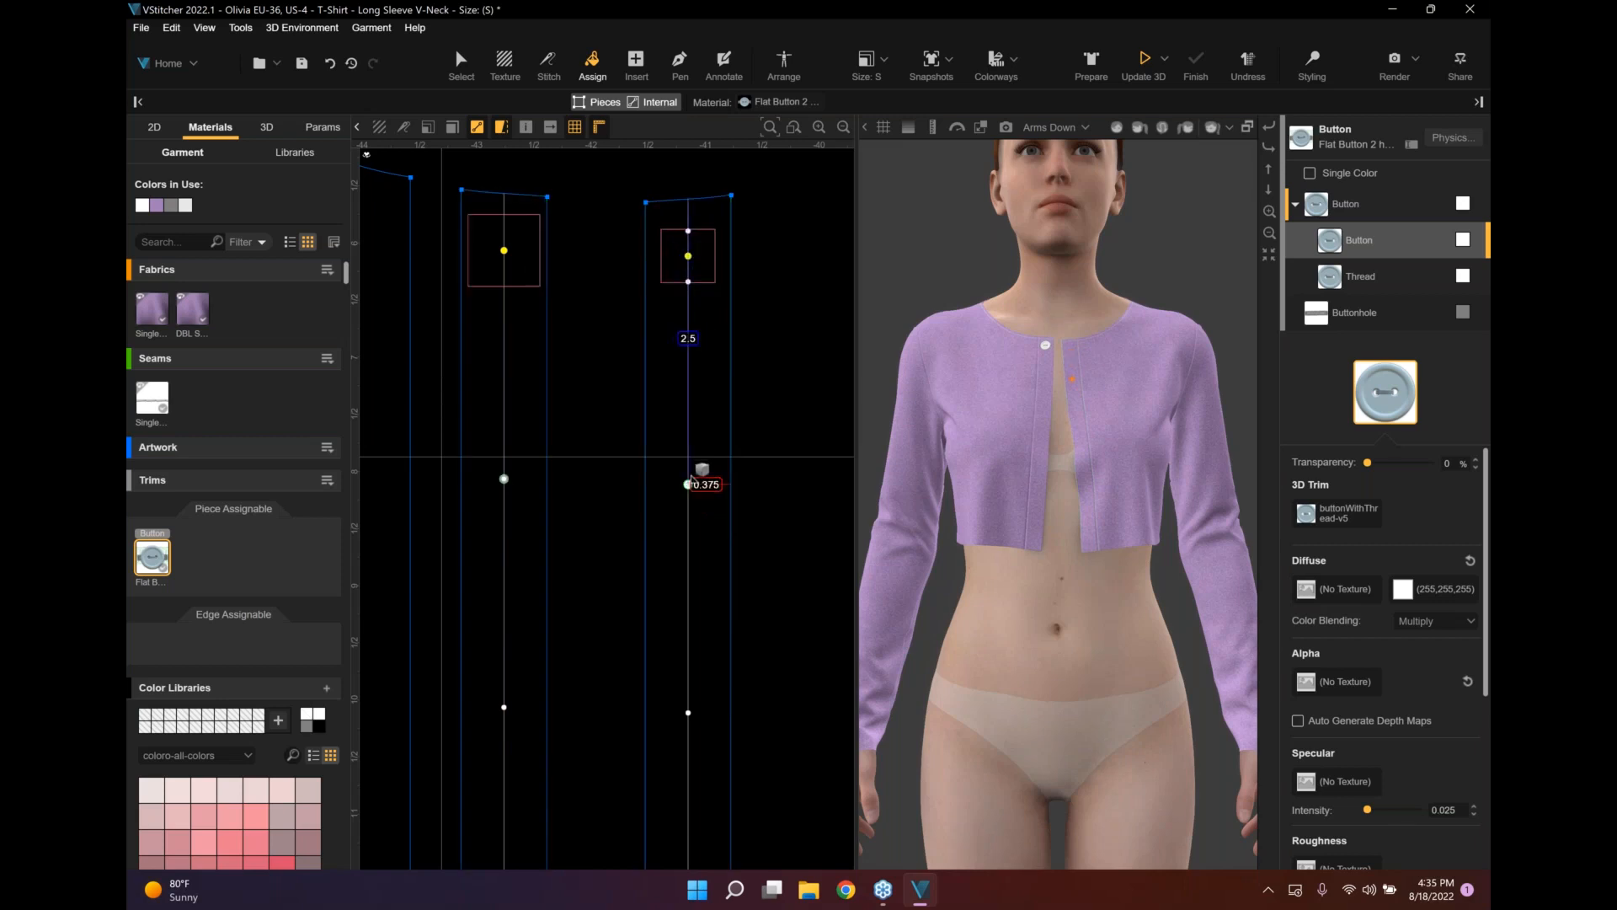
{"action": "left_click", "coordinate": [505, 477]}
{"action": "left_click_drag", "start_coordinate": [506, 482], "coordinate": [505, 480]}
{"action": "scroll", "coordinate": [756, 560], "scroll_direction": "down", "scroll_amount": 3}
{"action": "middle_click_drag", "start_coordinate": [755, 538], "coordinate": [718, 282]}
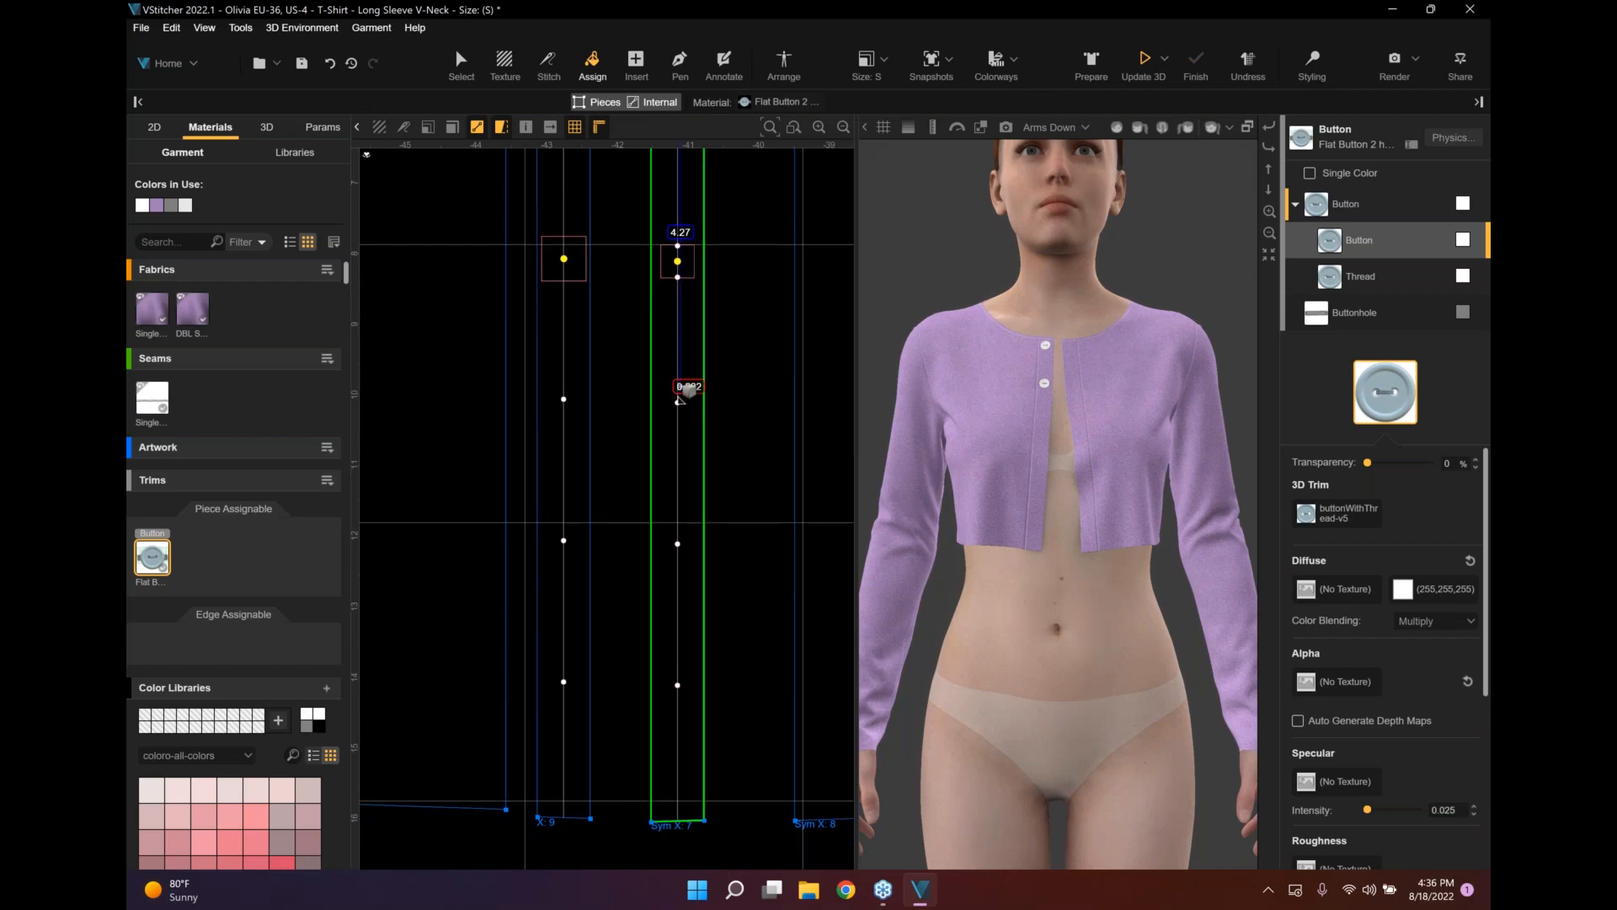
{"action": "left_click", "coordinate": [564, 399]}
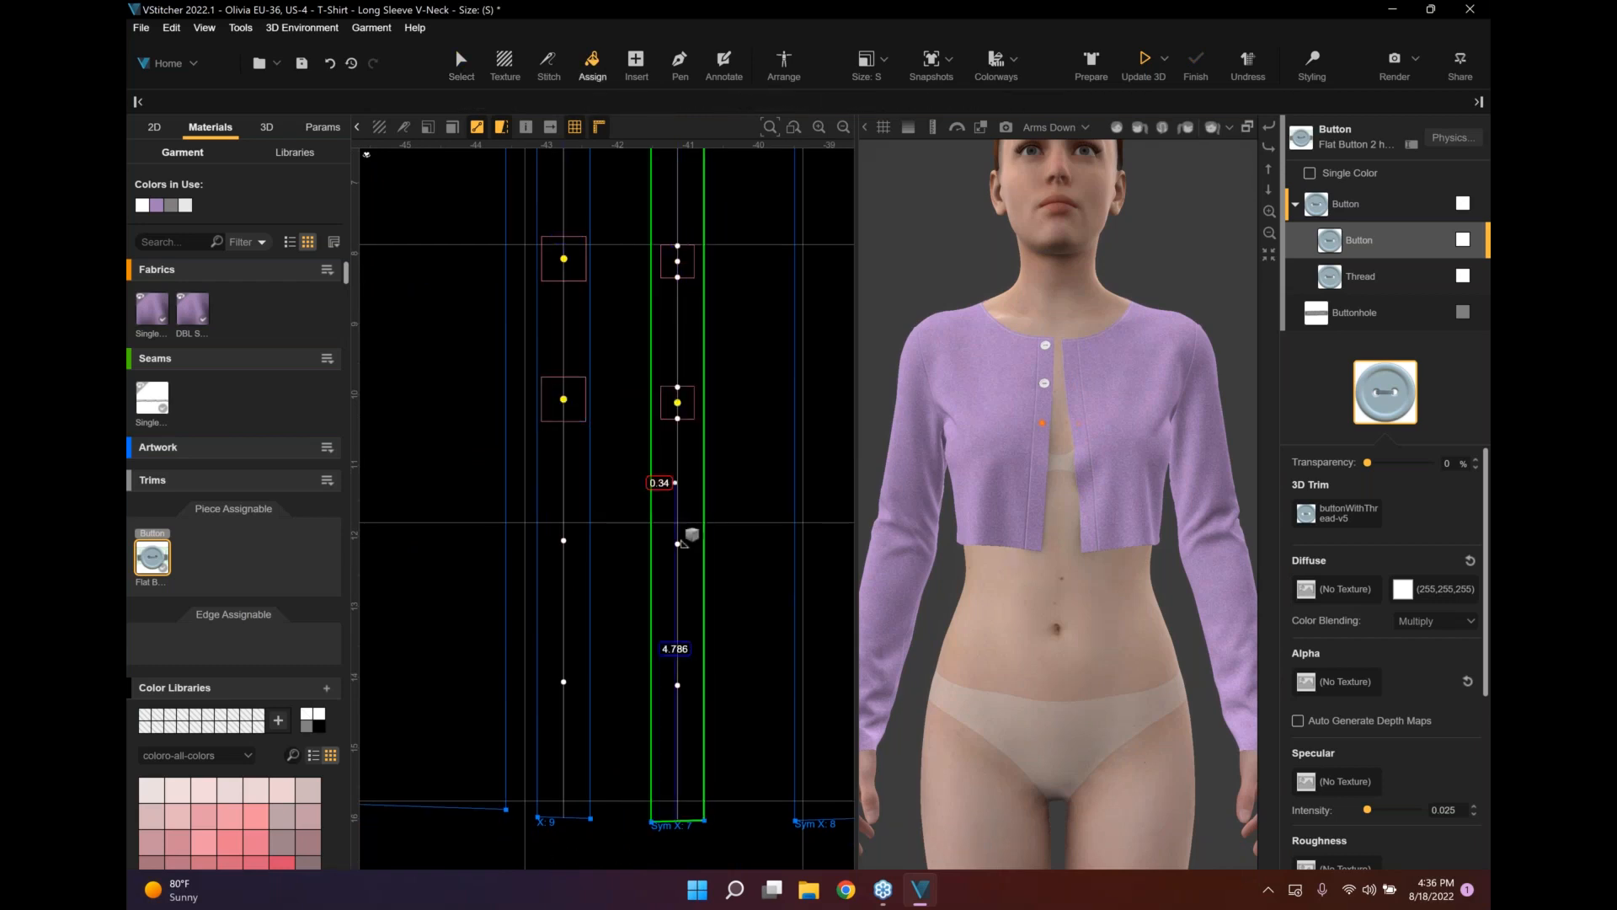
{"action": "left_click", "coordinate": [679, 543]}
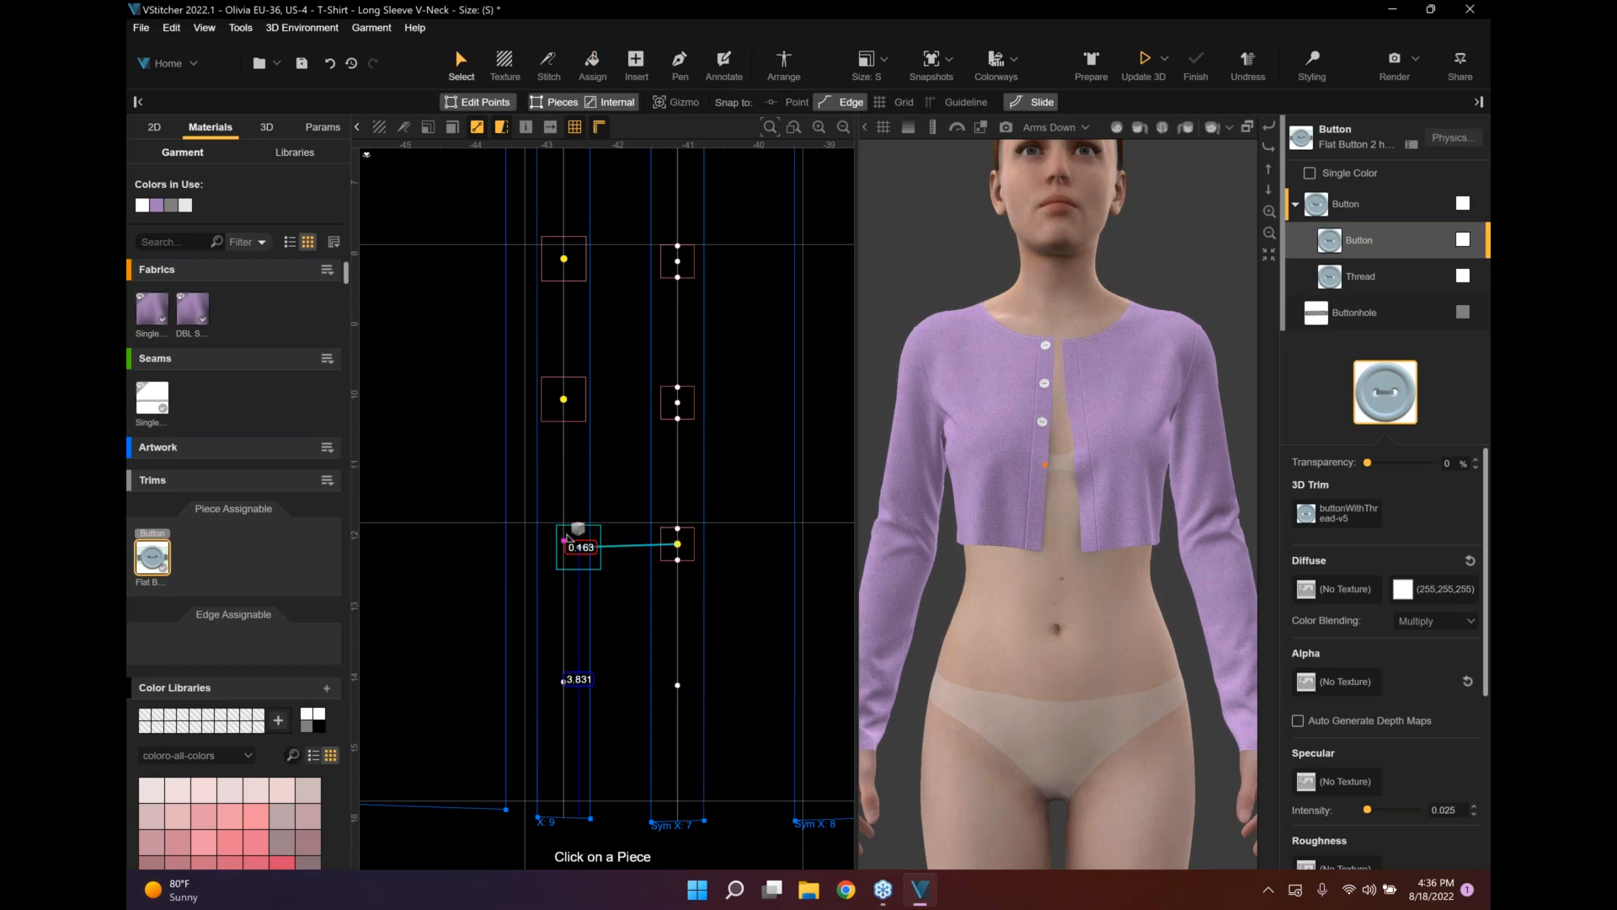
{"action": "left_click", "coordinate": [568, 539]}
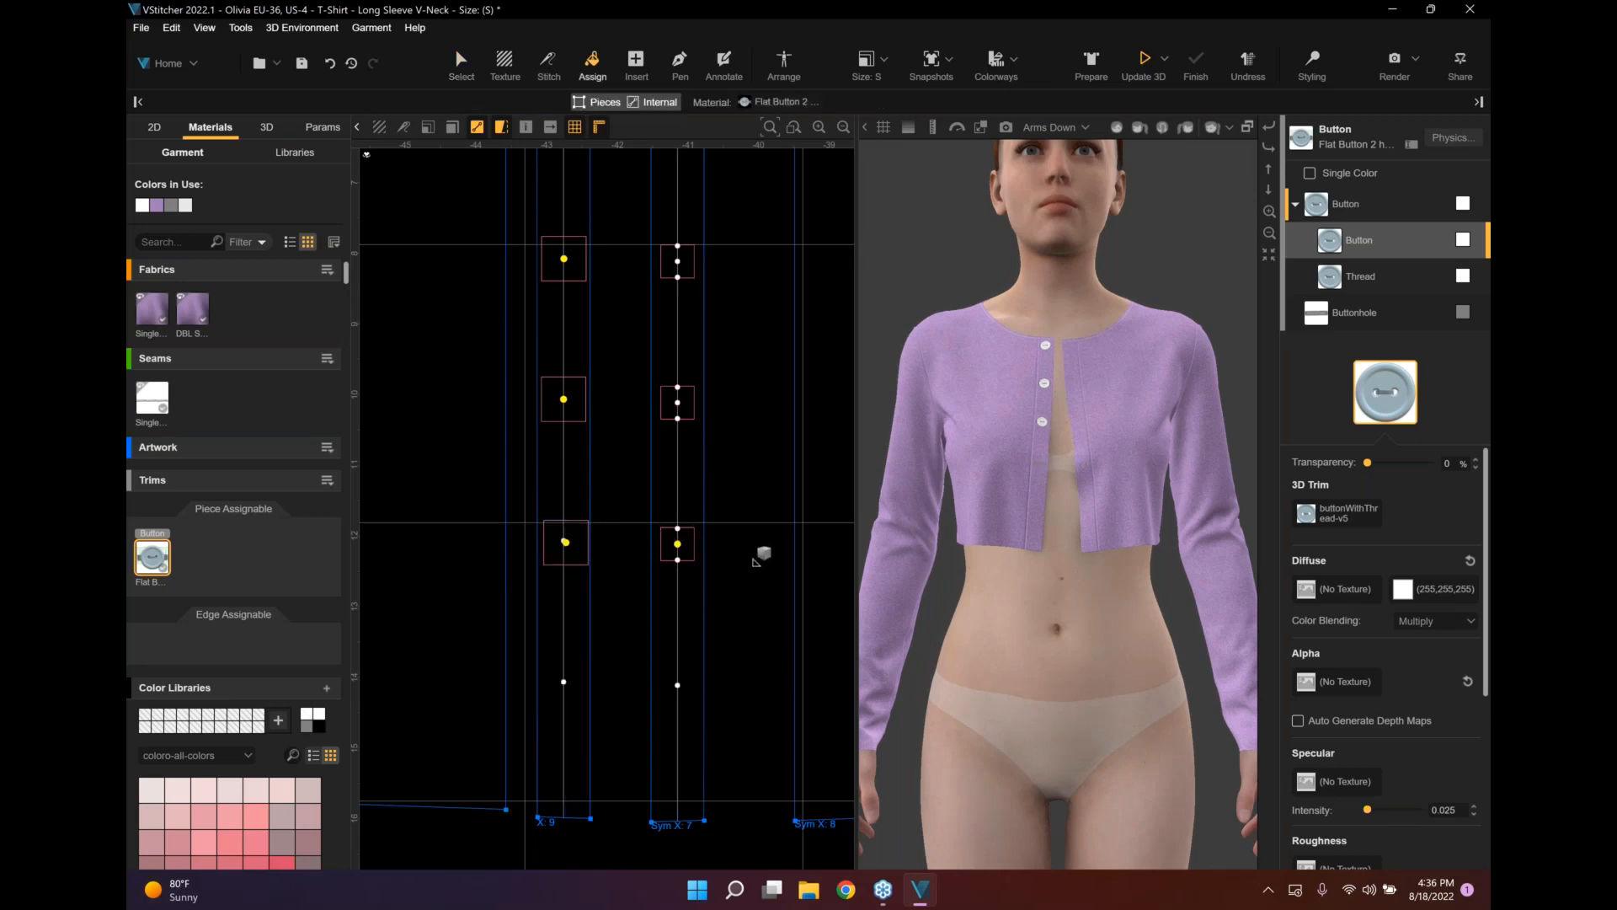
{"action": "key", "text": "Escape"}
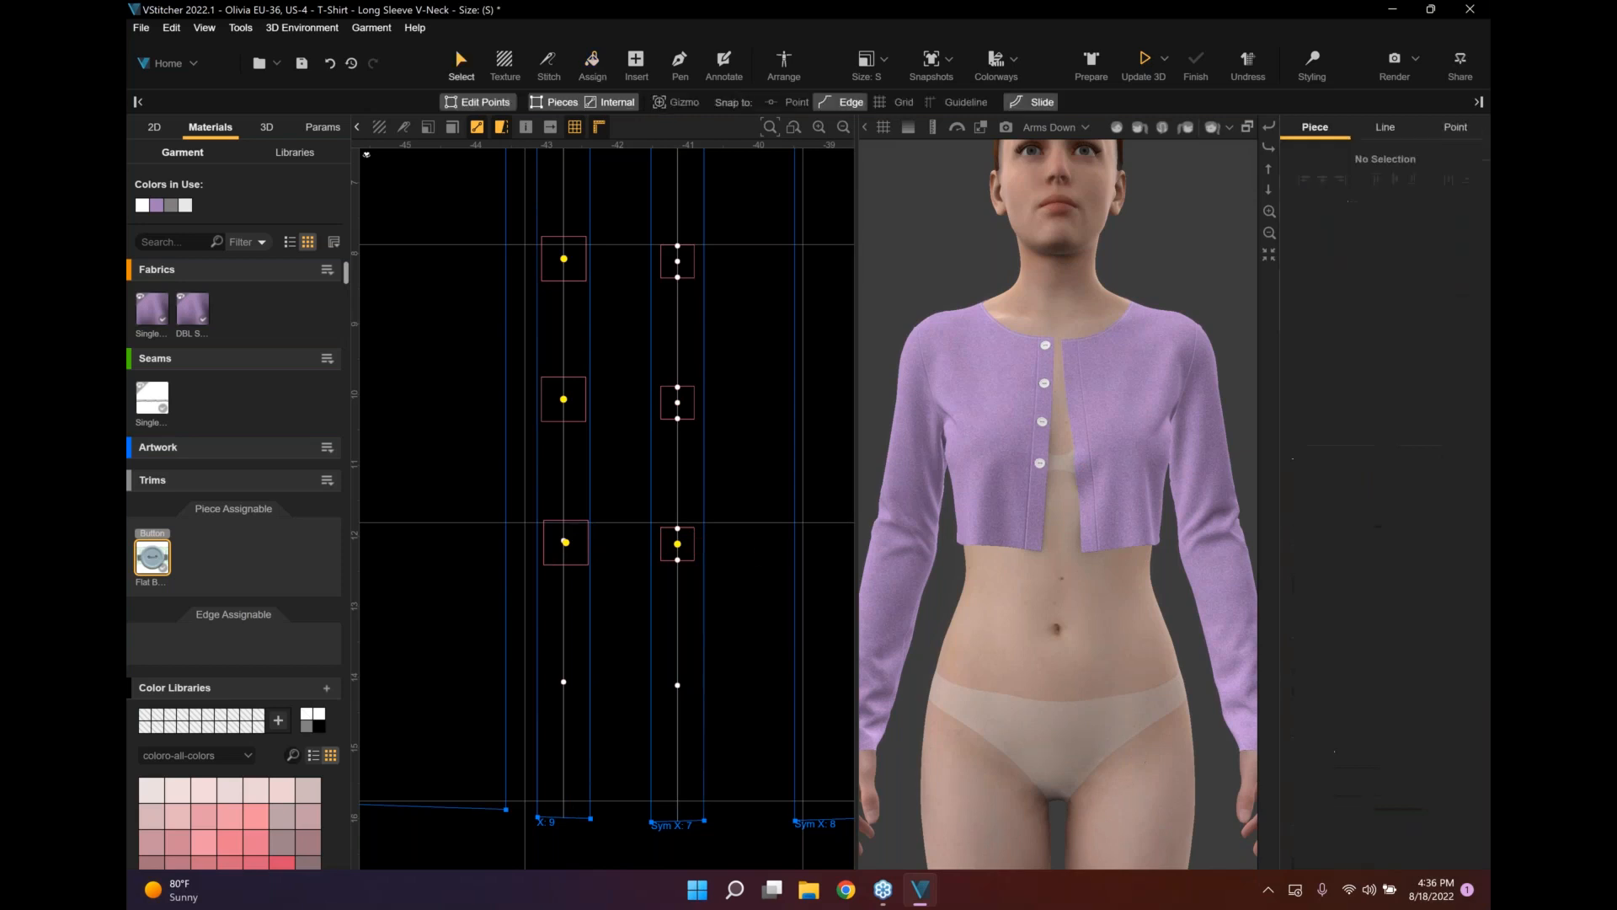
{"action": "left_click", "coordinate": [678, 547]}
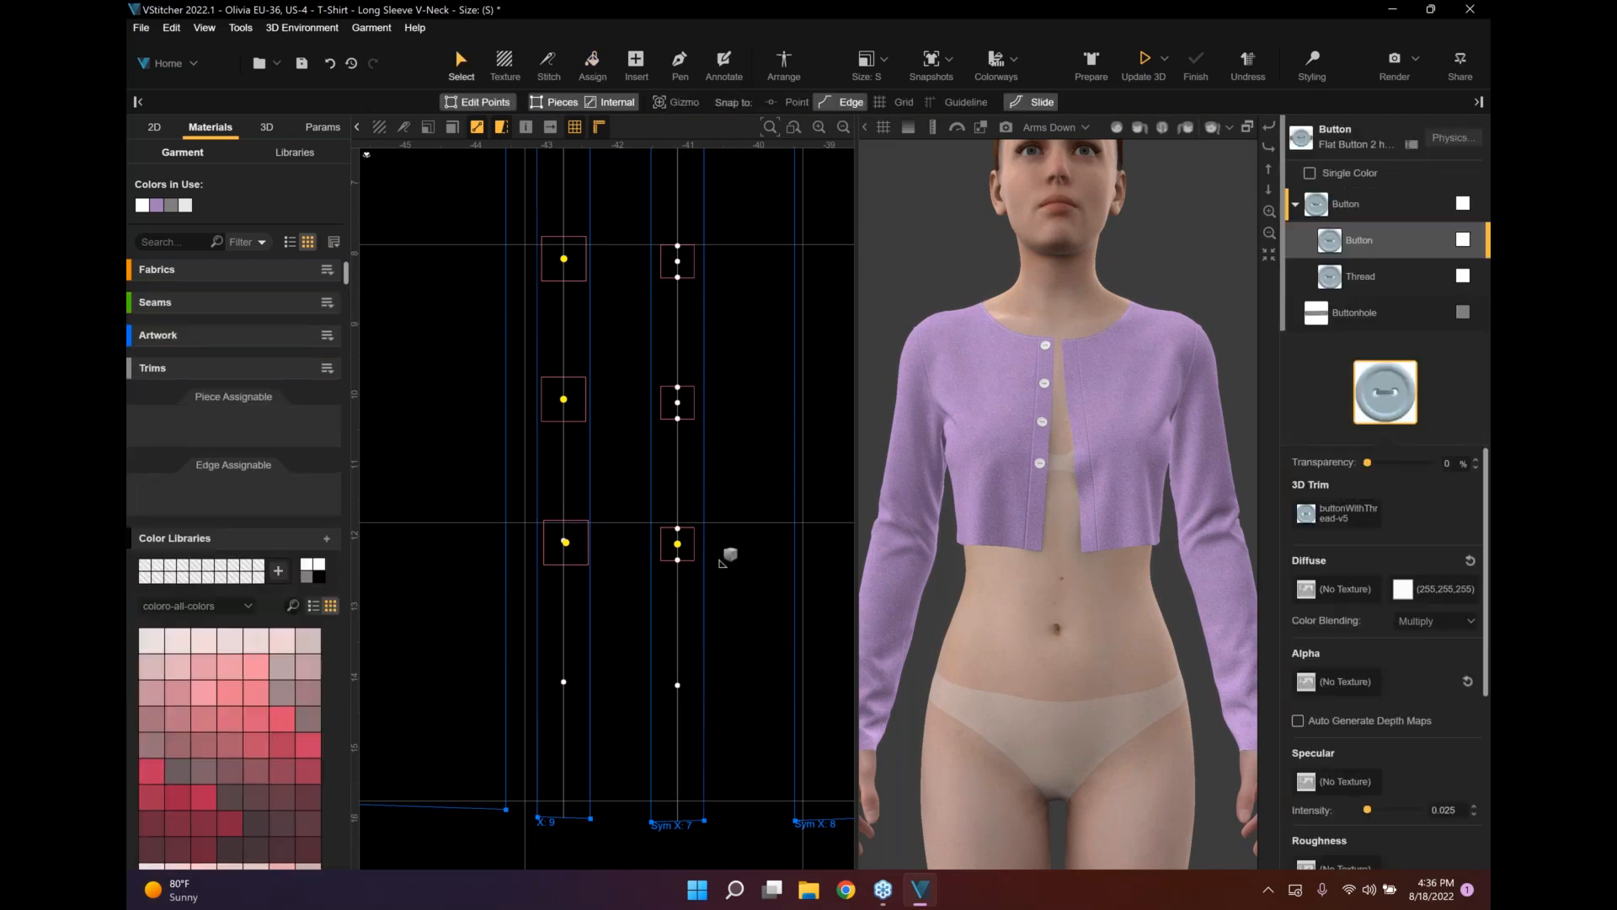
{"action": "left_click", "coordinate": [677, 552]}
{"action": "key", "text": "a"}
{"action": "left_click", "coordinate": [679, 543]}
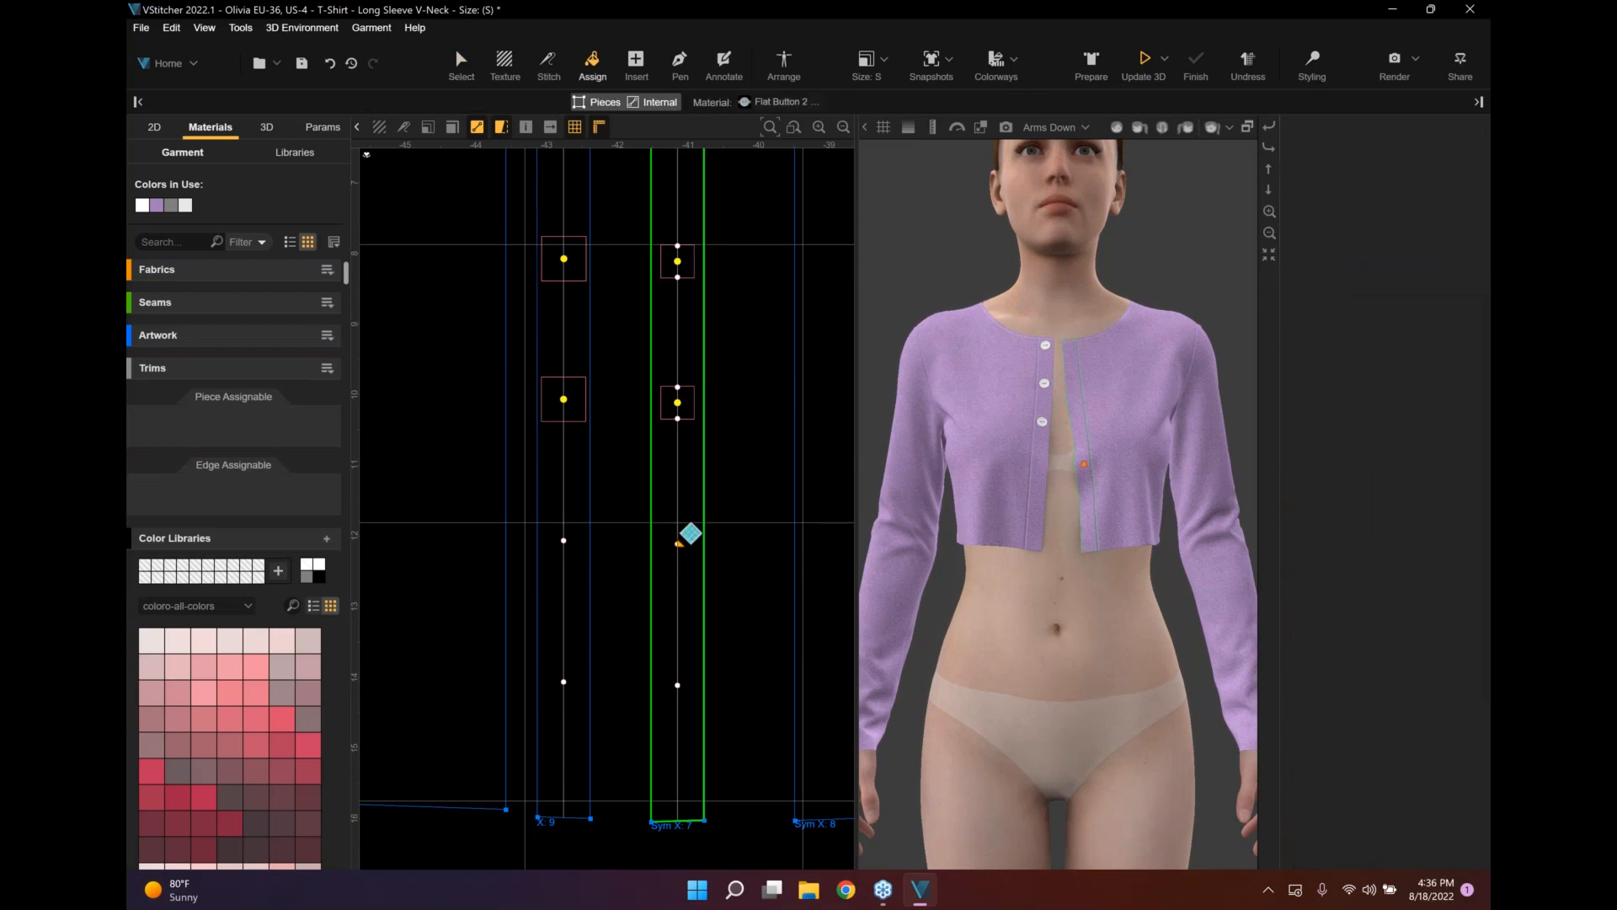
{"action": "left_click", "coordinate": [724, 382]}
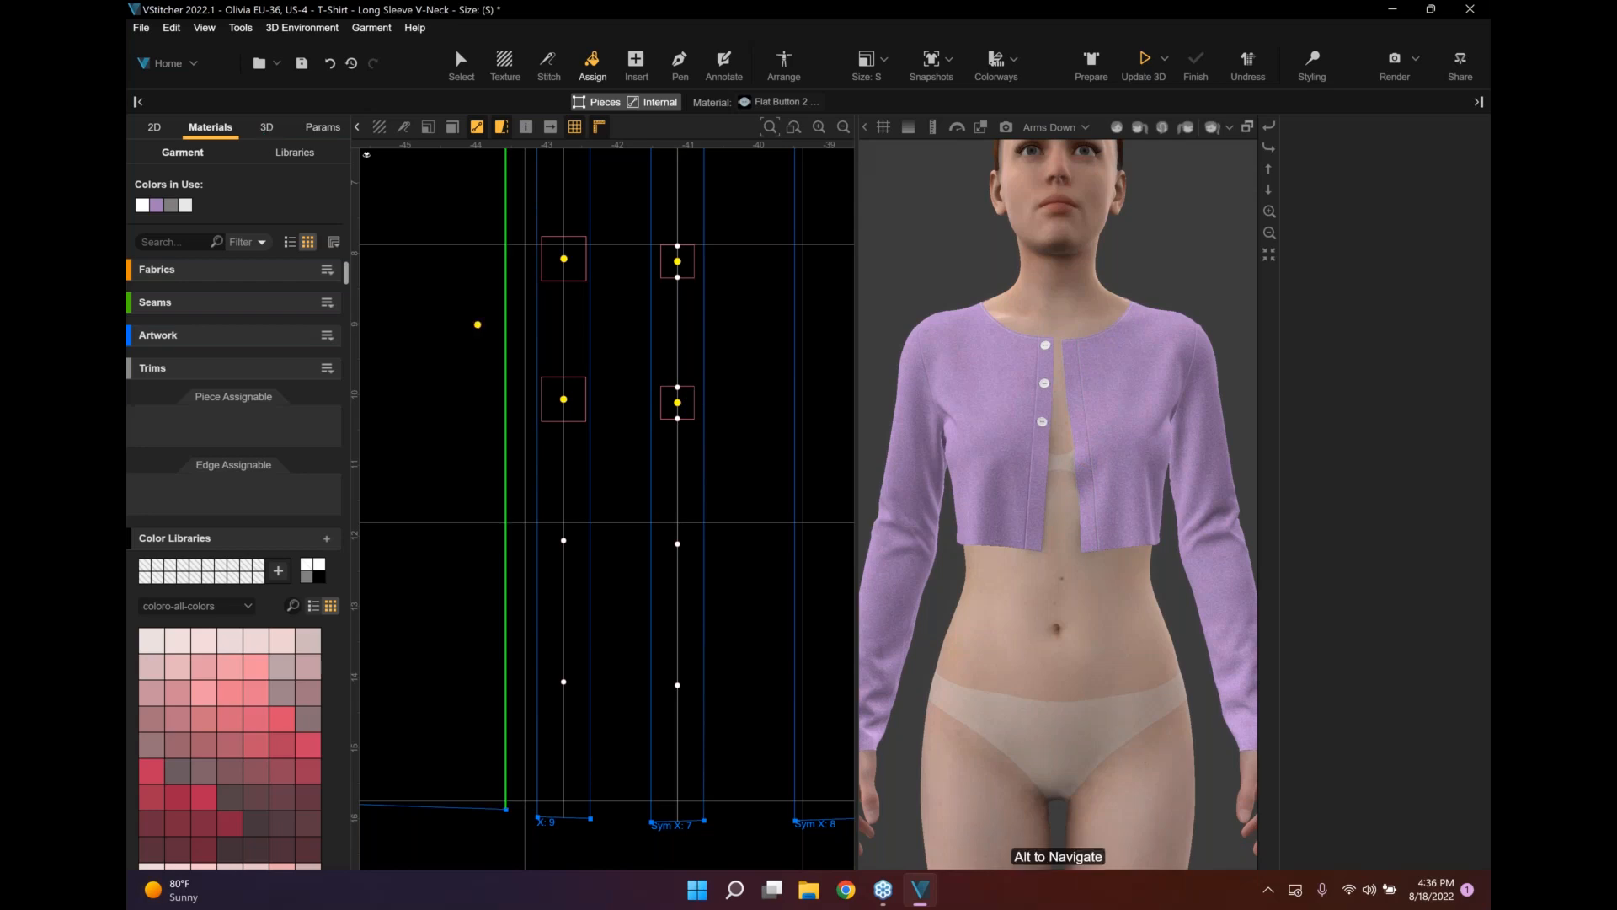
Assign the Flat Button to the fourth and fifth marker pairs, snapping each exactly to the strips' marked points.
{"action": "scroll", "coordinate": [698, 480], "scroll_direction": "up", "scroll_amount": 2}
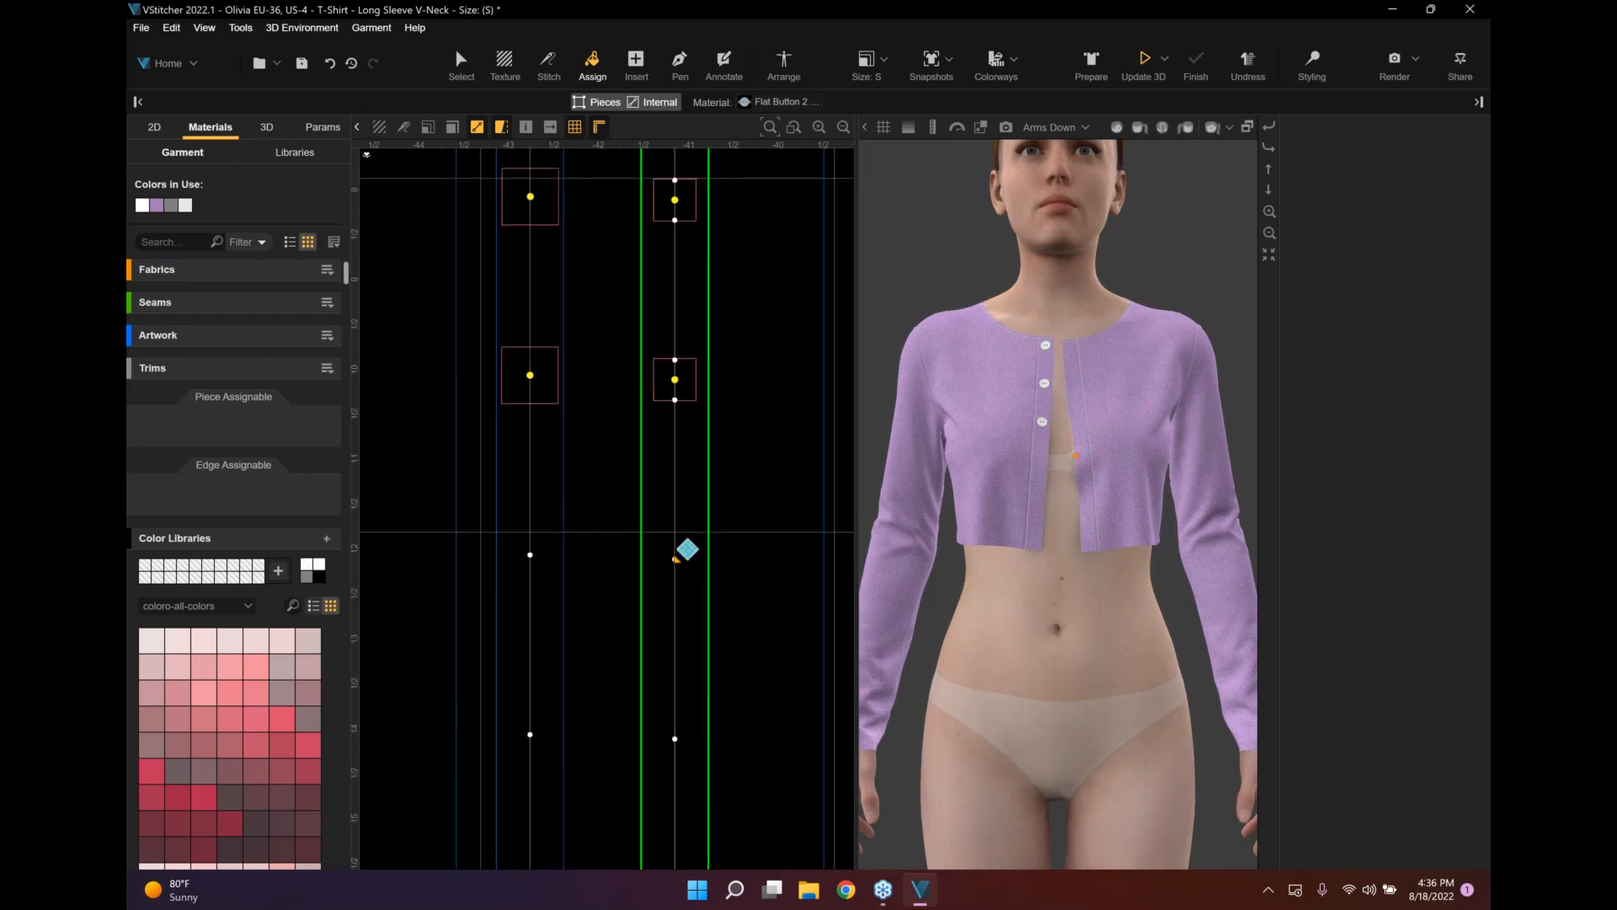
{"action": "left_click", "coordinate": [675, 556]}
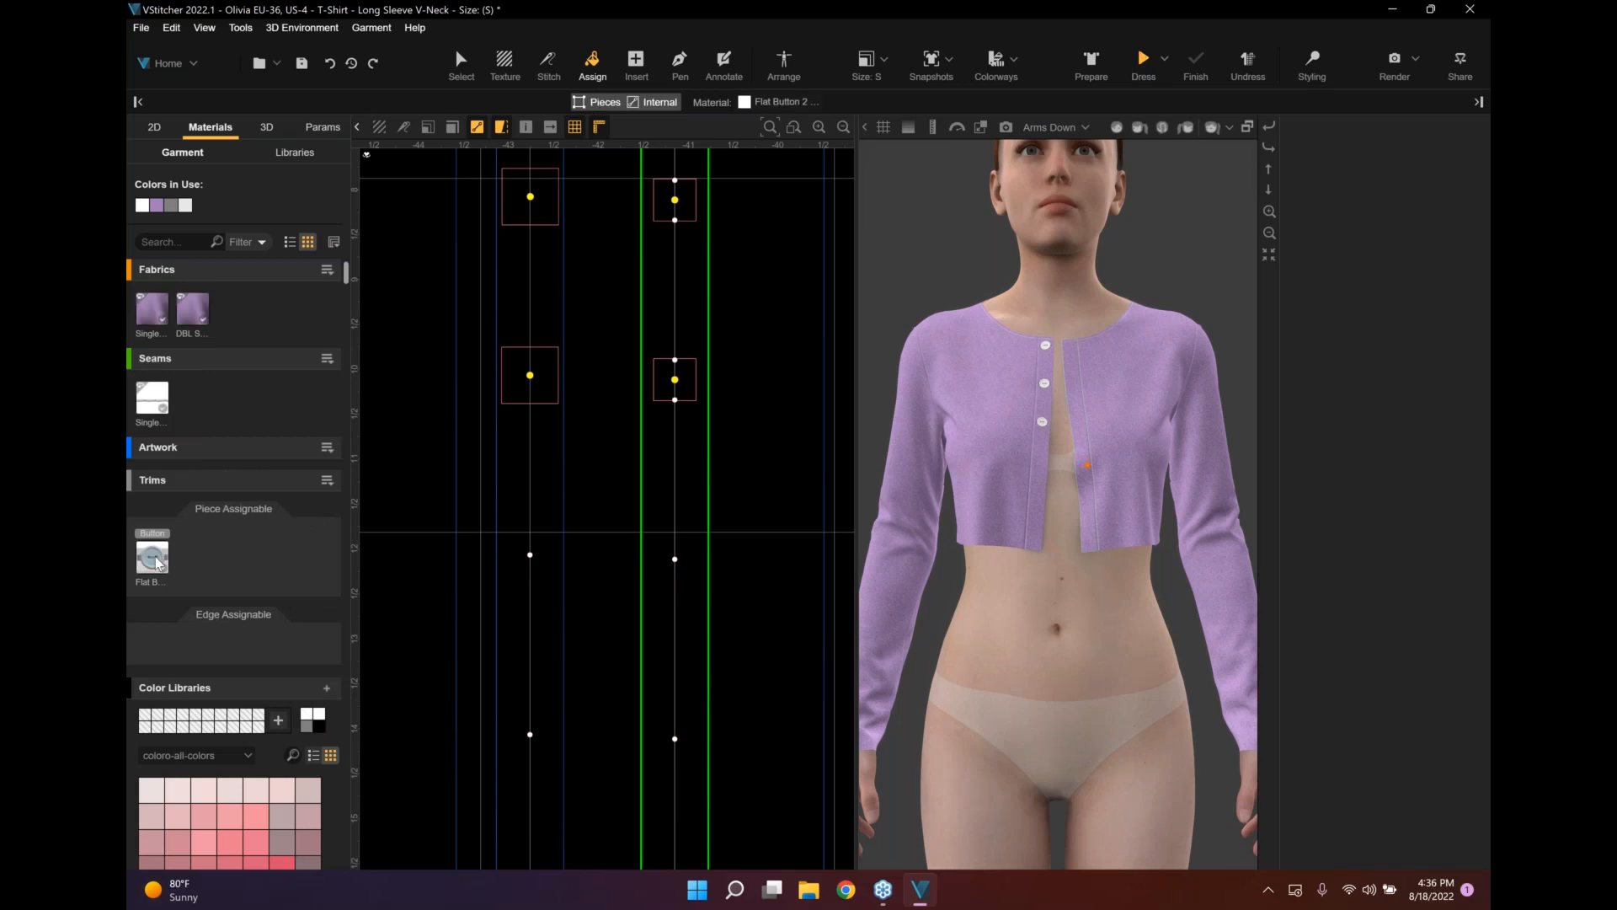
{"action": "left_click", "coordinate": [677, 552]}
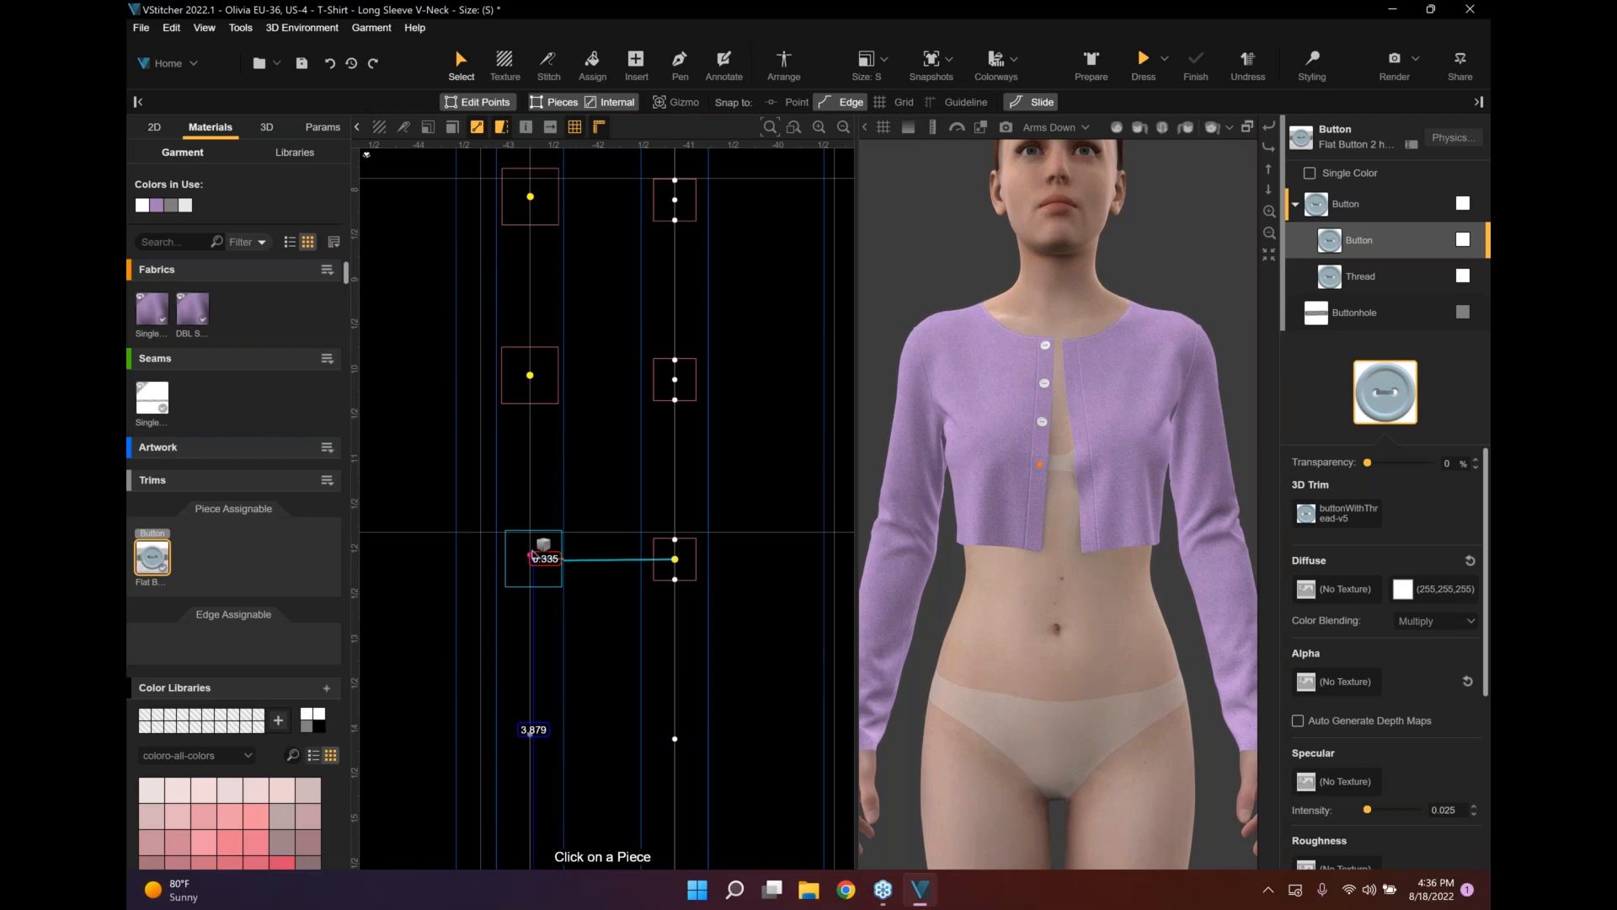
{"action": "left_click", "coordinate": [530, 554]}
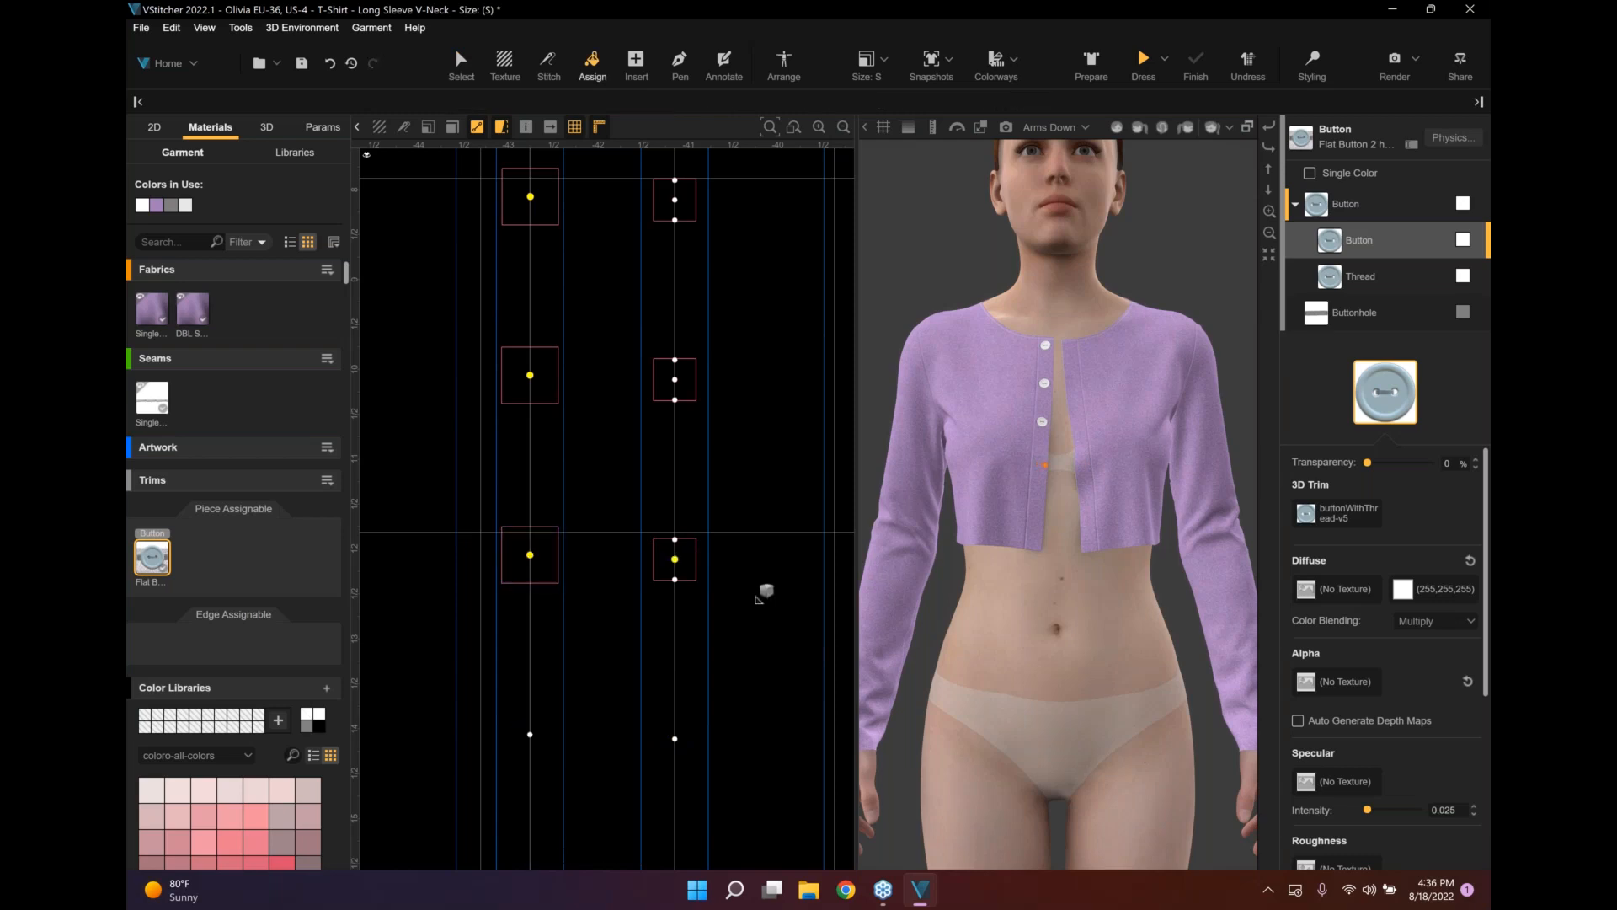
{"action": "scroll", "coordinate": [754, 548], "scroll_direction": "down", "scroll_amount": 1}
{"action": "scroll", "coordinate": [752, 548], "scroll_direction": "down", "scroll_amount": 1}
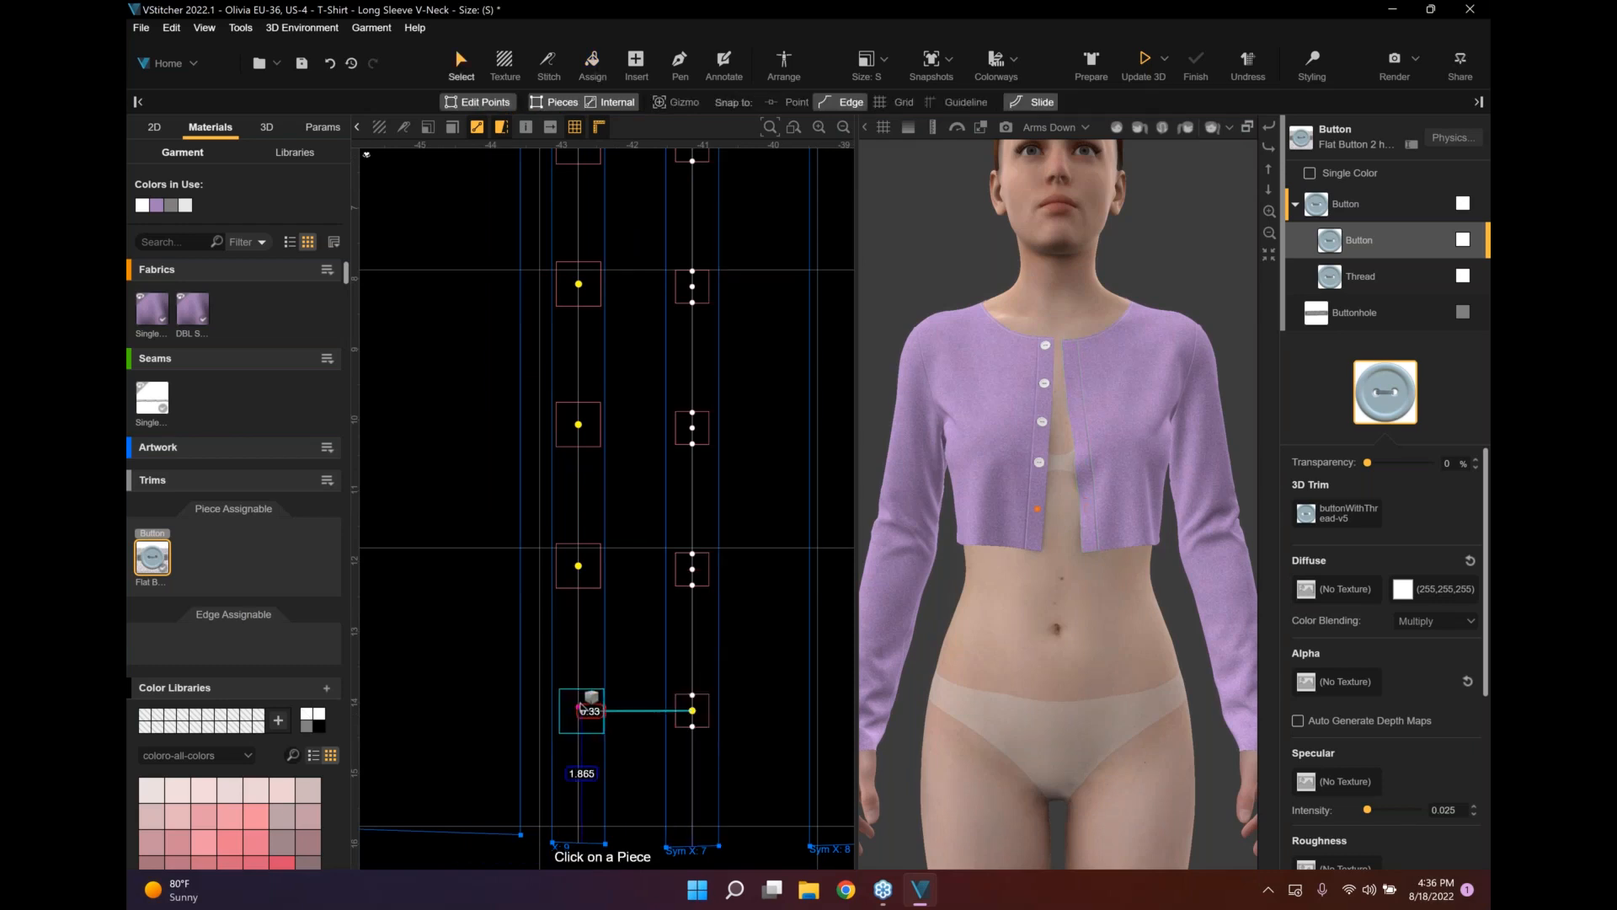
{"action": "left_click", "coordinate": [577, 706]}
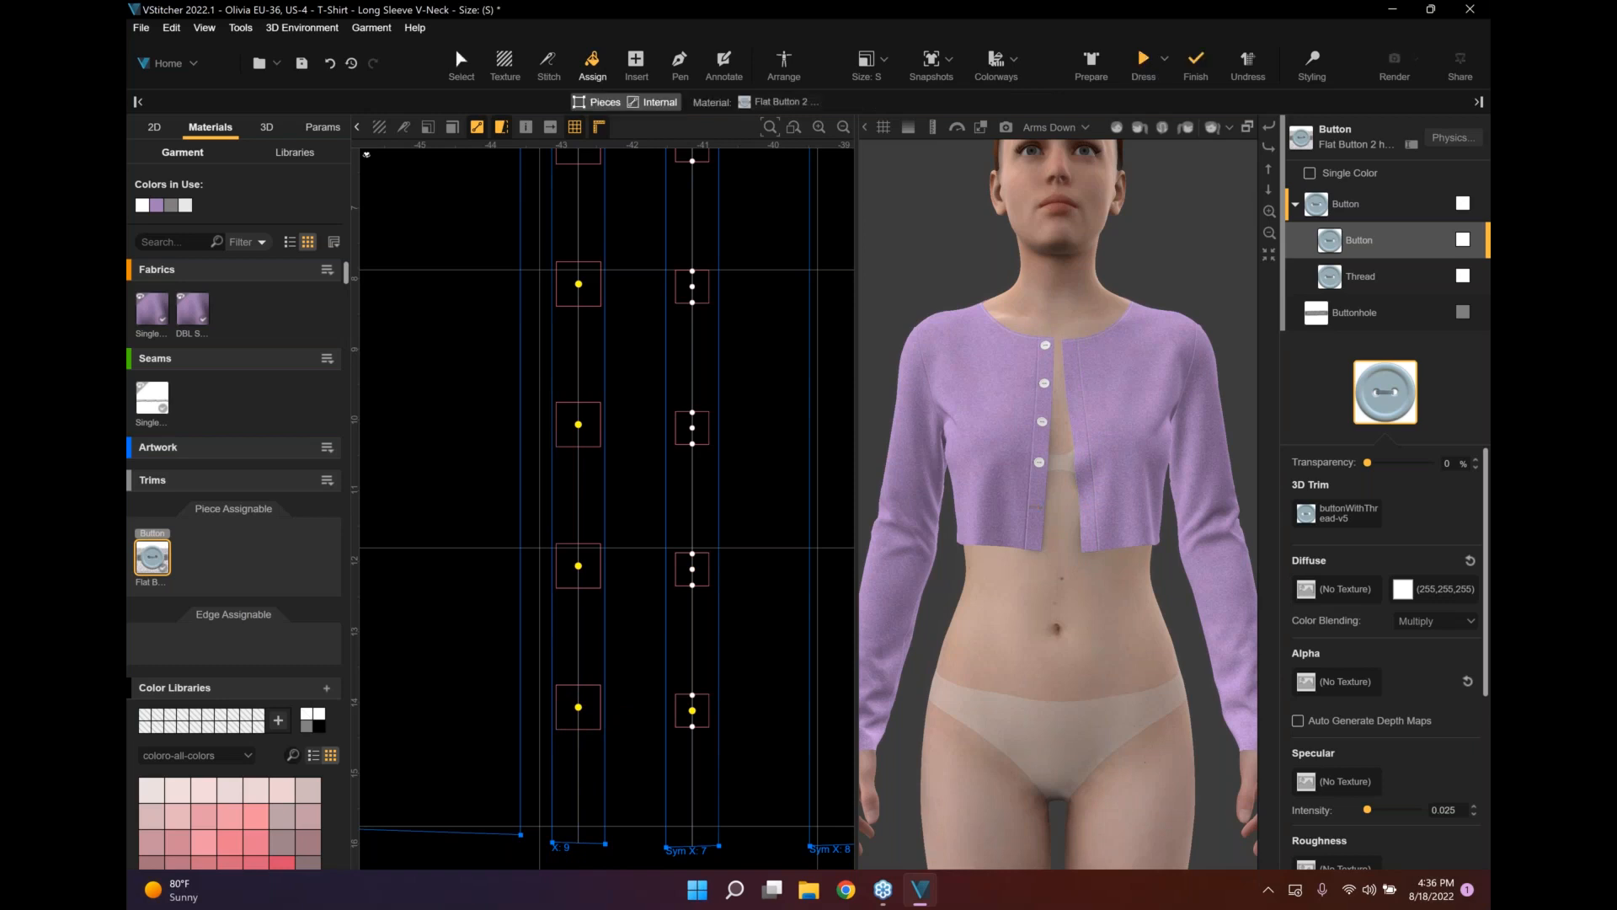
Dress the garment in 3D to close the front with the assigned buttons and inspect the buttoned placket up close.
{"action": "scroll", "coordinate": [780, 344], "scroll_direction": "down", "scroll_amount": 1}
{"action": "middle_click_drag", "start_coordinate": [780, 343], "coordinate": [718, 382]}
{"action": "scroll", "coordinate": [722, 387], "scroll_direction": "down", "scroll_amount": 1}
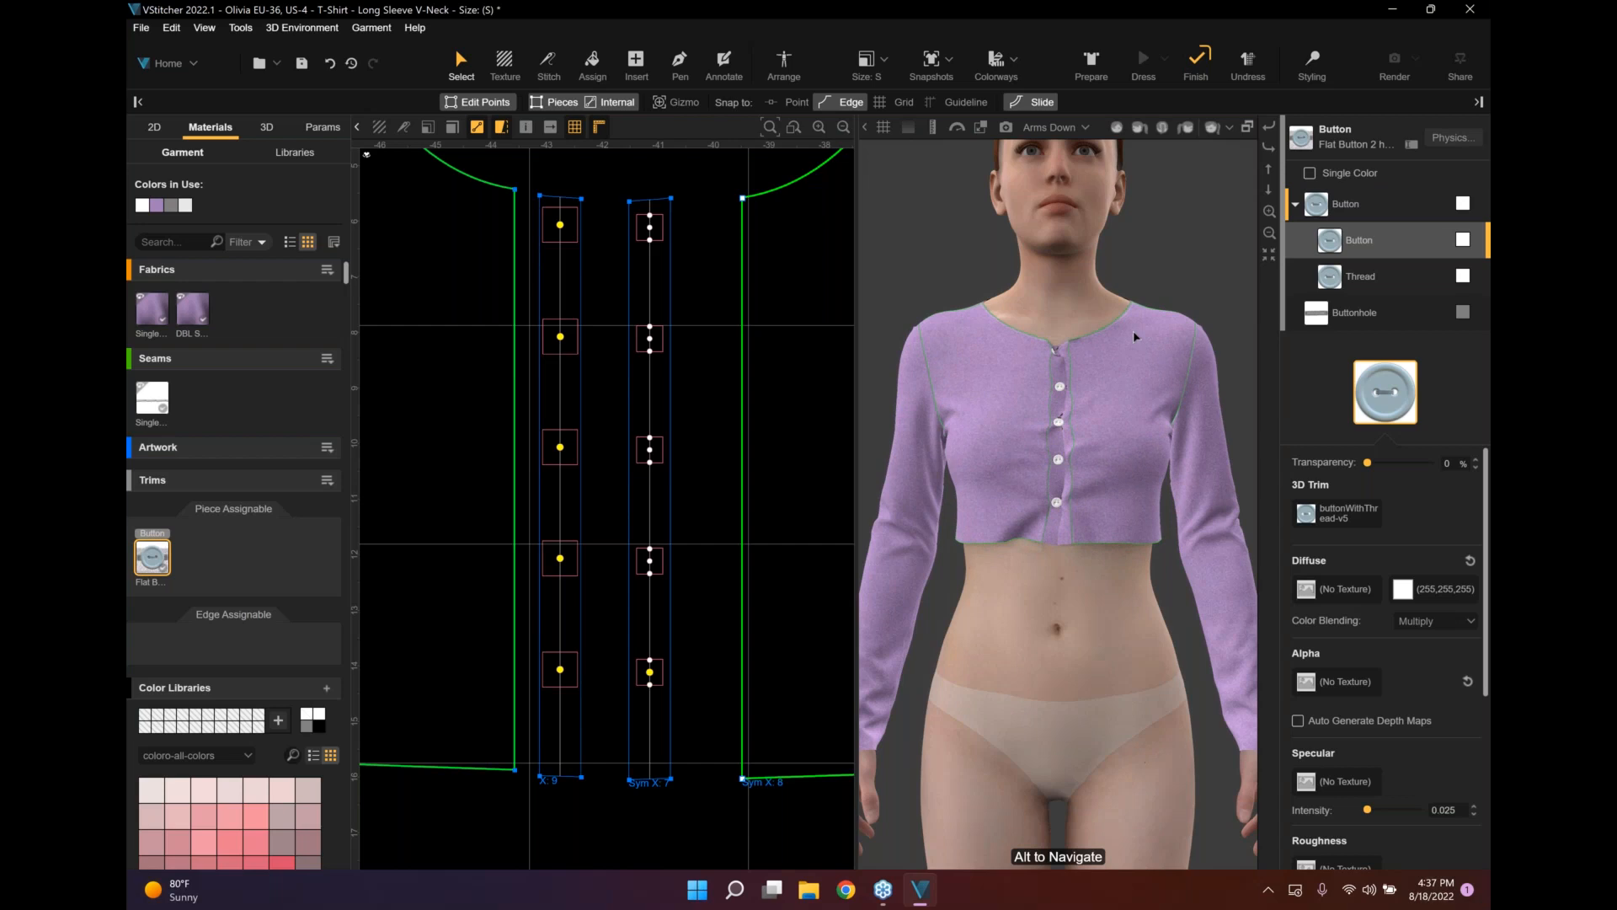
{"action": "scroll", "coordinate": [1134, 332], "scroll_direction": "up", "scroll_amount": 2}
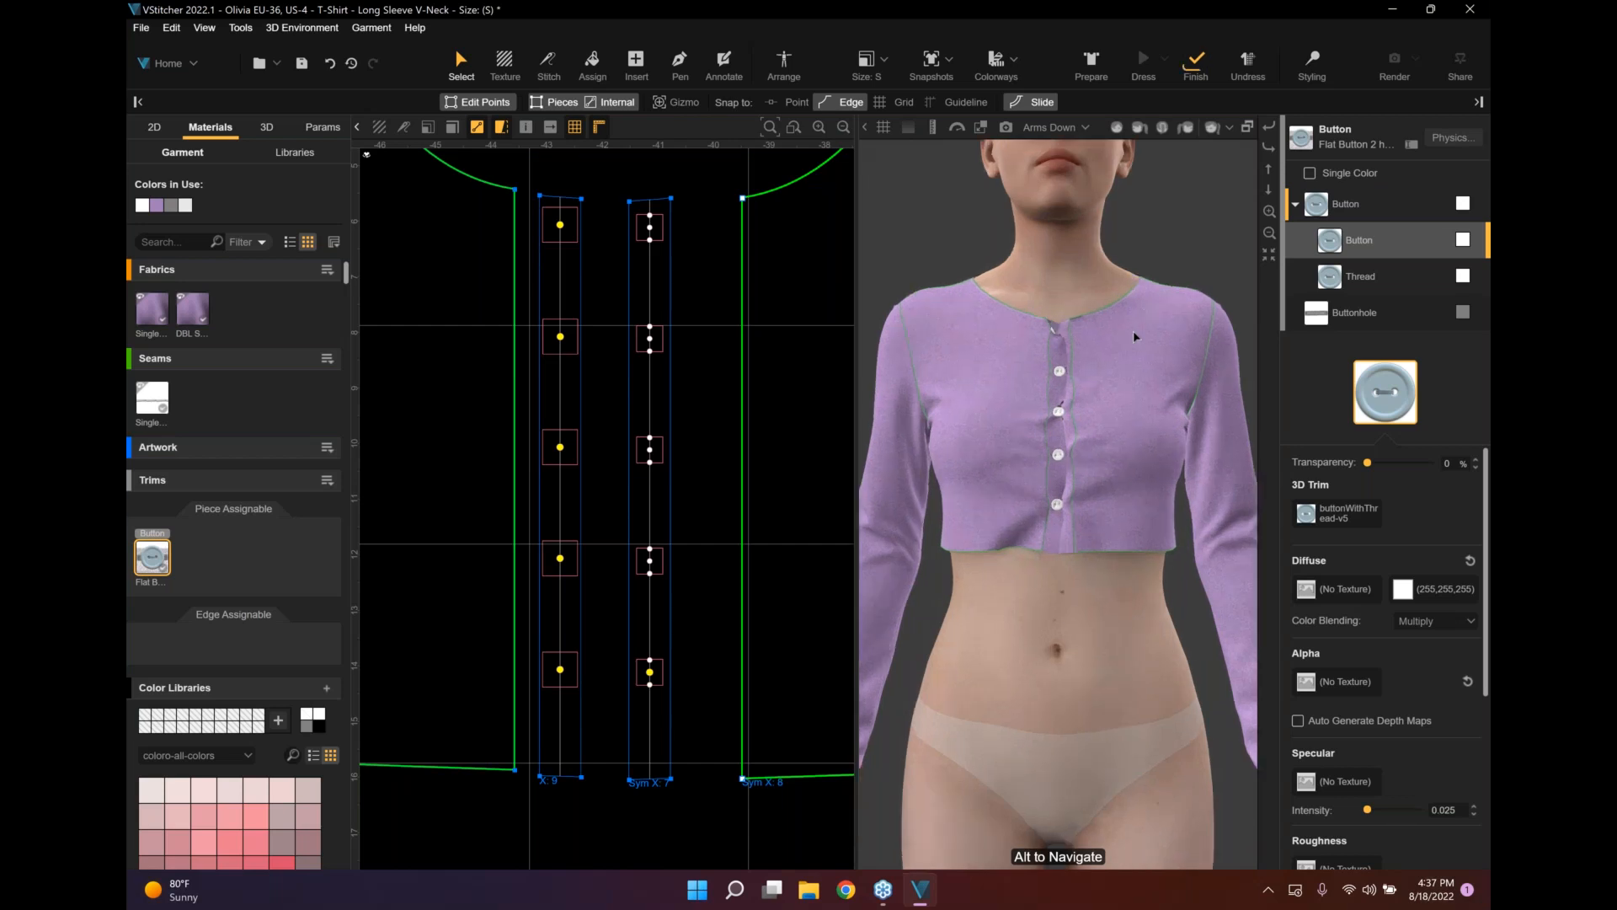
{"action": "scroll", "coordinate": [1133, 334], "scroll_direction": "up", "scroll_amount": 1}
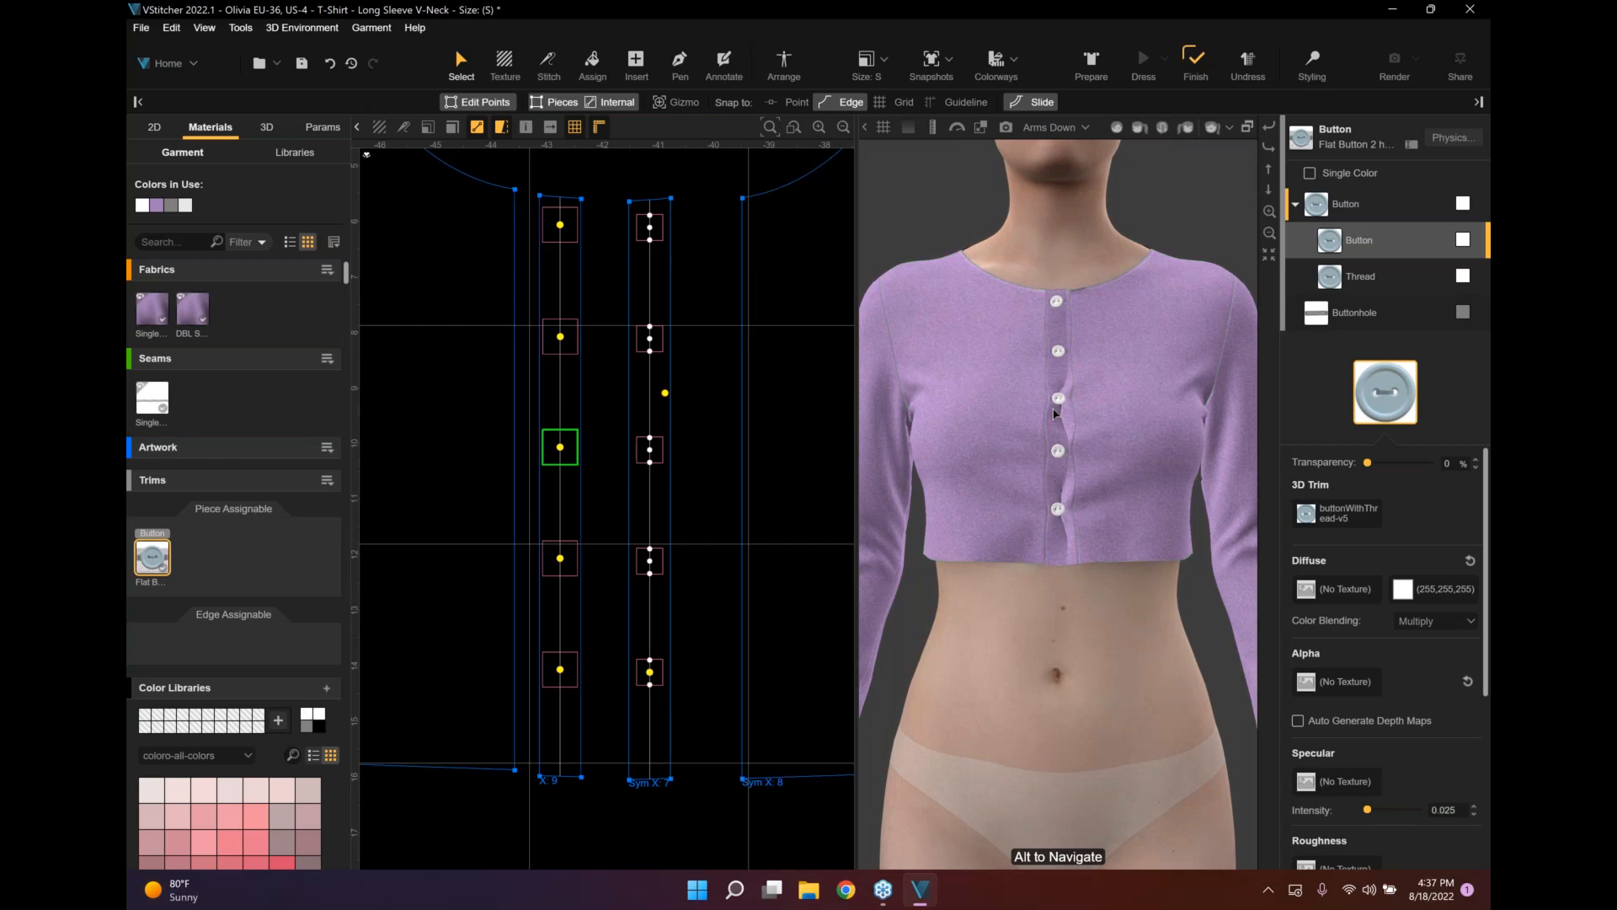
{"action": "scroll", "coordinate": [1056, 414], "scroll_direction": "up", "scroll_amount": 1}
{"action": "scroll", "coordinate": [1055, 414], "scroll_direction": "up", "scroll_amount": 2}
Start 3D Styling with the Pinch tool's Focused effect and pull the overlapping placket straight around the middle button.
{"action": "left_click", "coordinate": [1312, 65]}
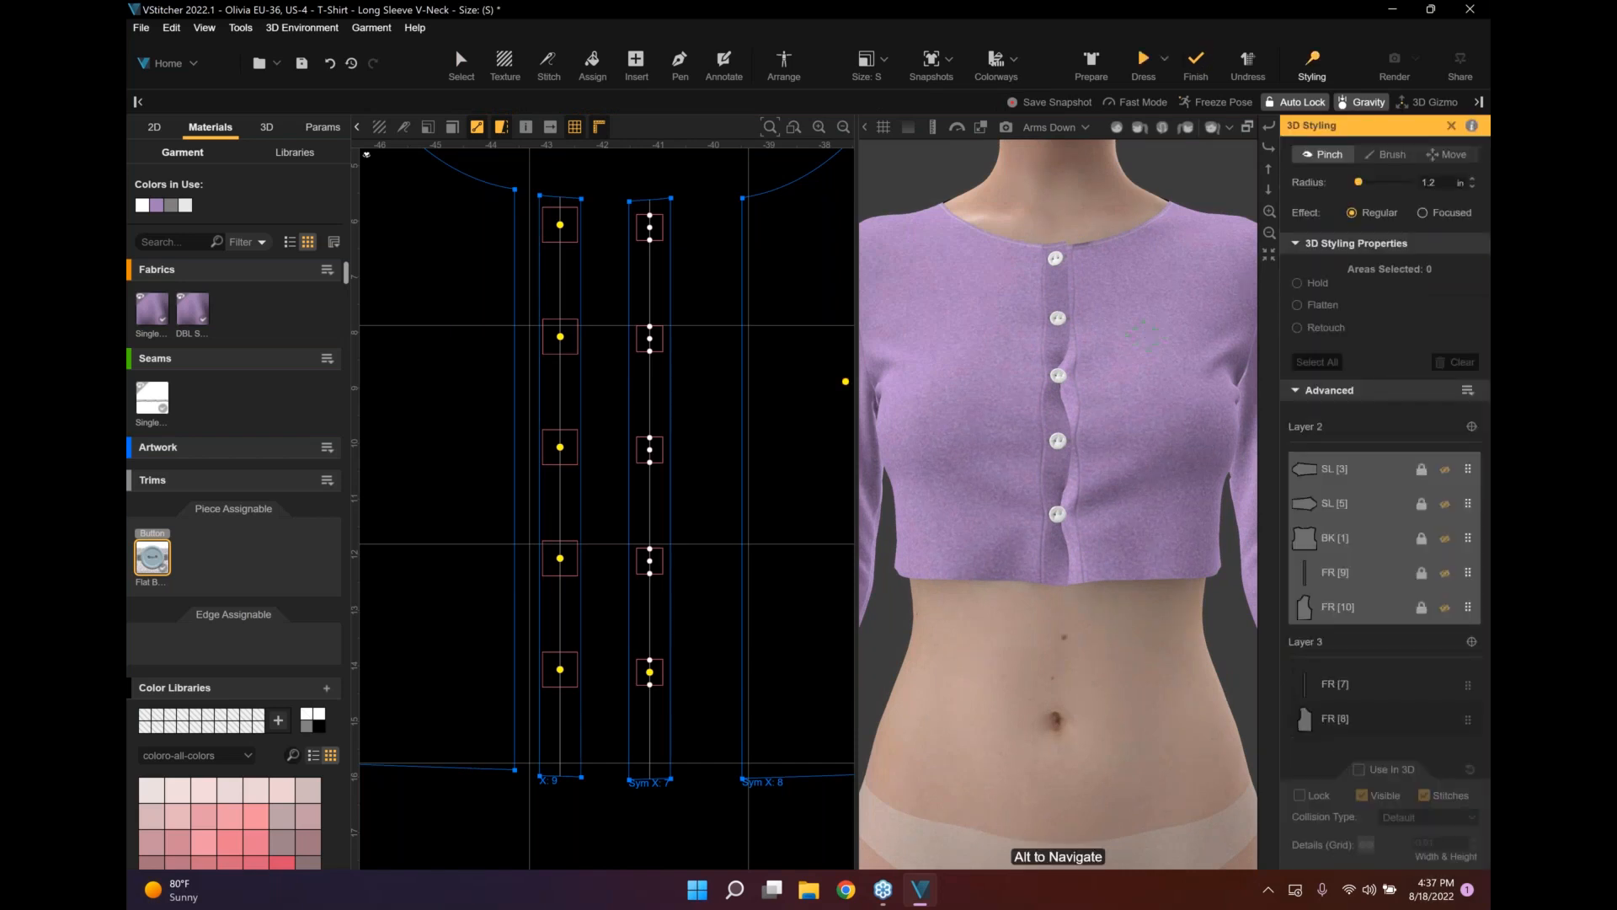
{"action": "left_click", "coordinate": [1423, 212]}
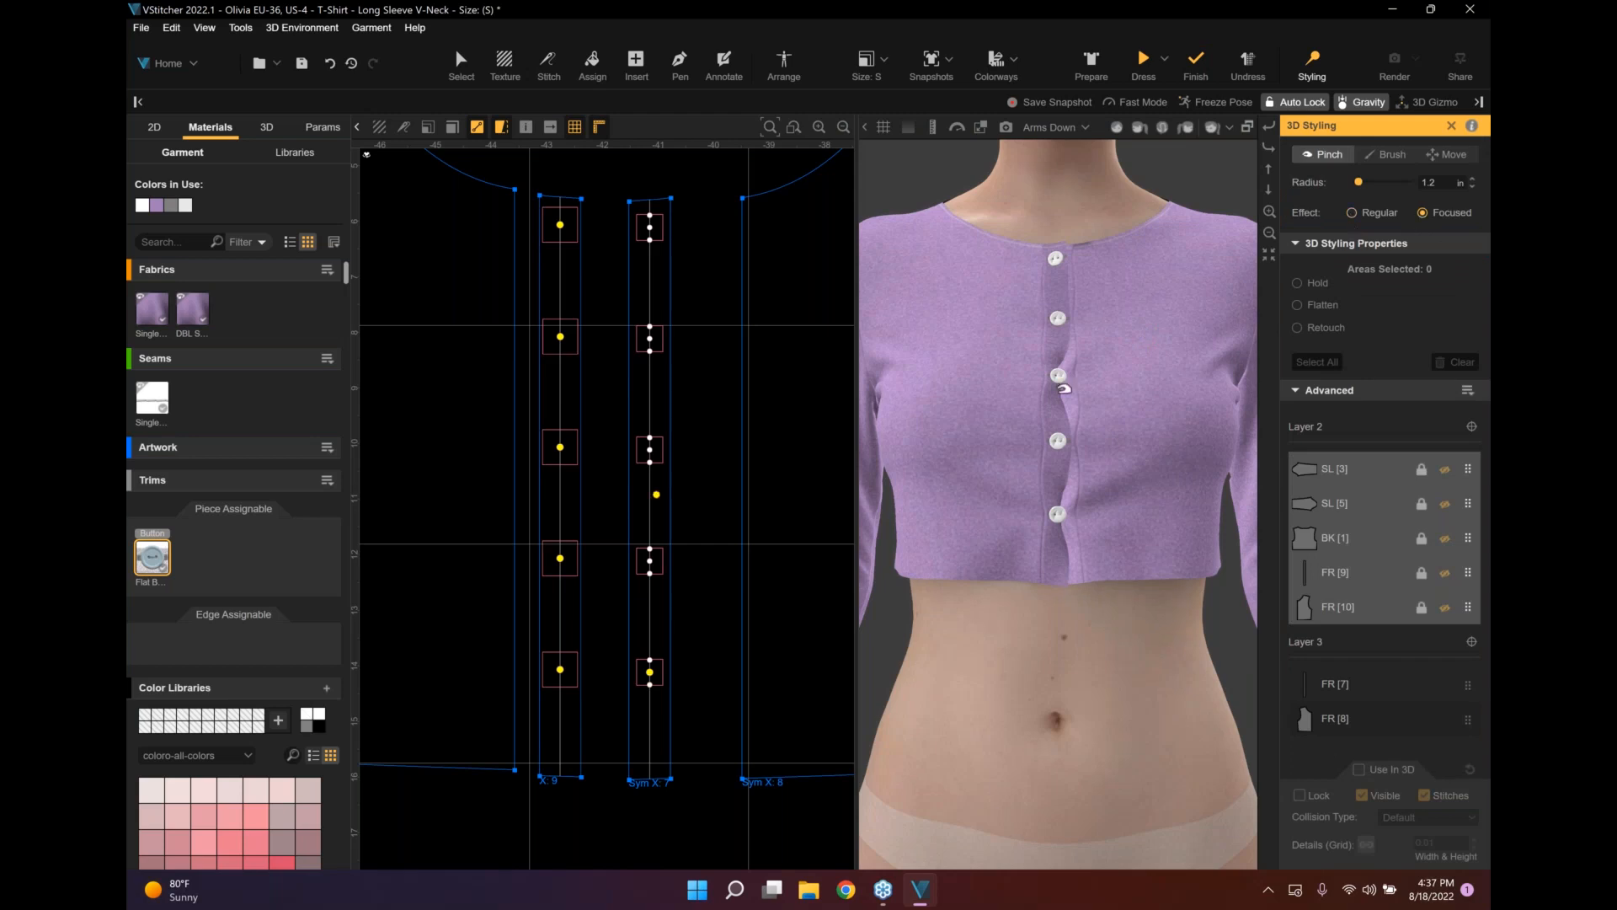
{"action": "left_click_drag", "start_coordinate": [1078, 397], "coordinate": [1072, 362]}
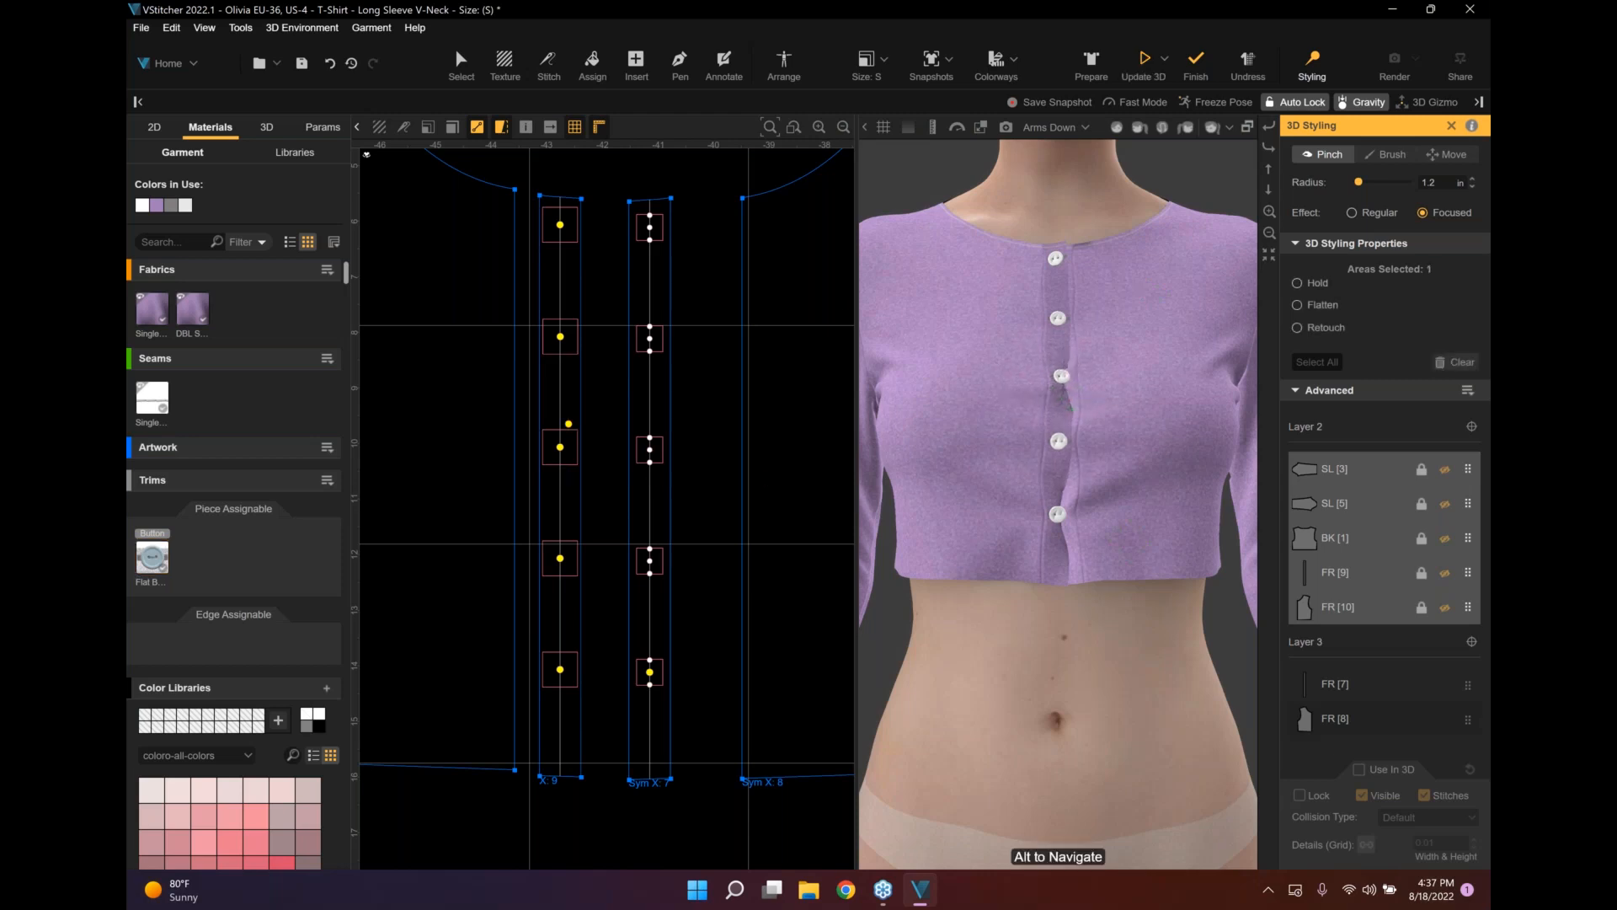
{"action": "left_click_drag", "start_coordinate": [1086, 374], "coordinate": [1101, 377]}
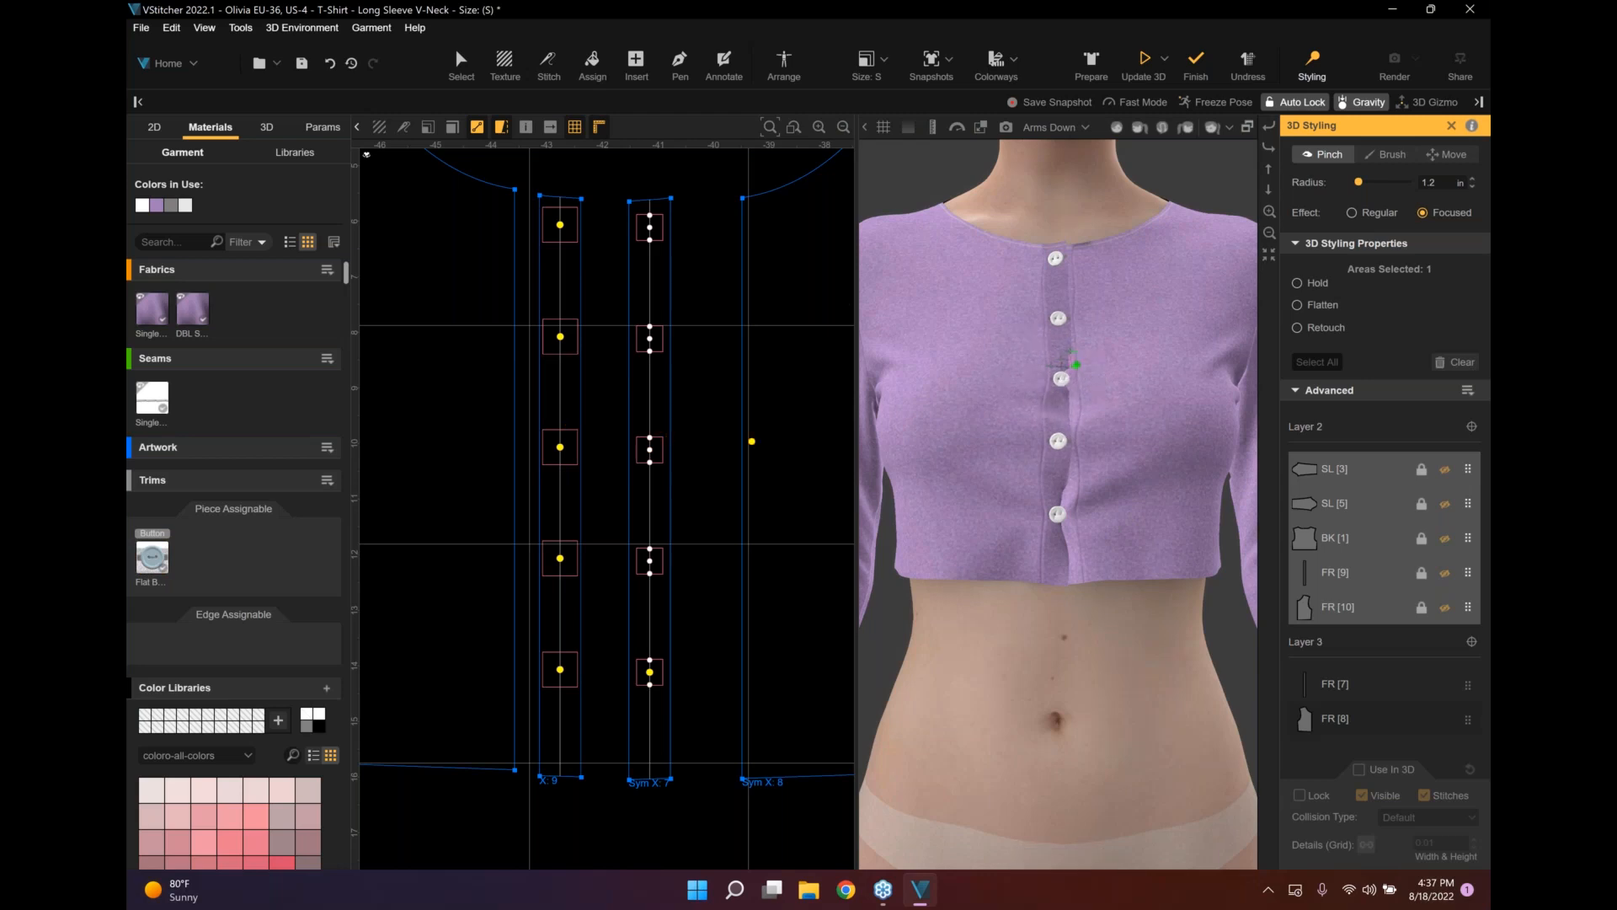
Pinch and pull the lower placket around the bottom button and down to the hem so the strips overlap evenly.
{"action": "scroll", "coordinate": [1068, 498], "scroll_direction": "up", "scroll_amount": 2}
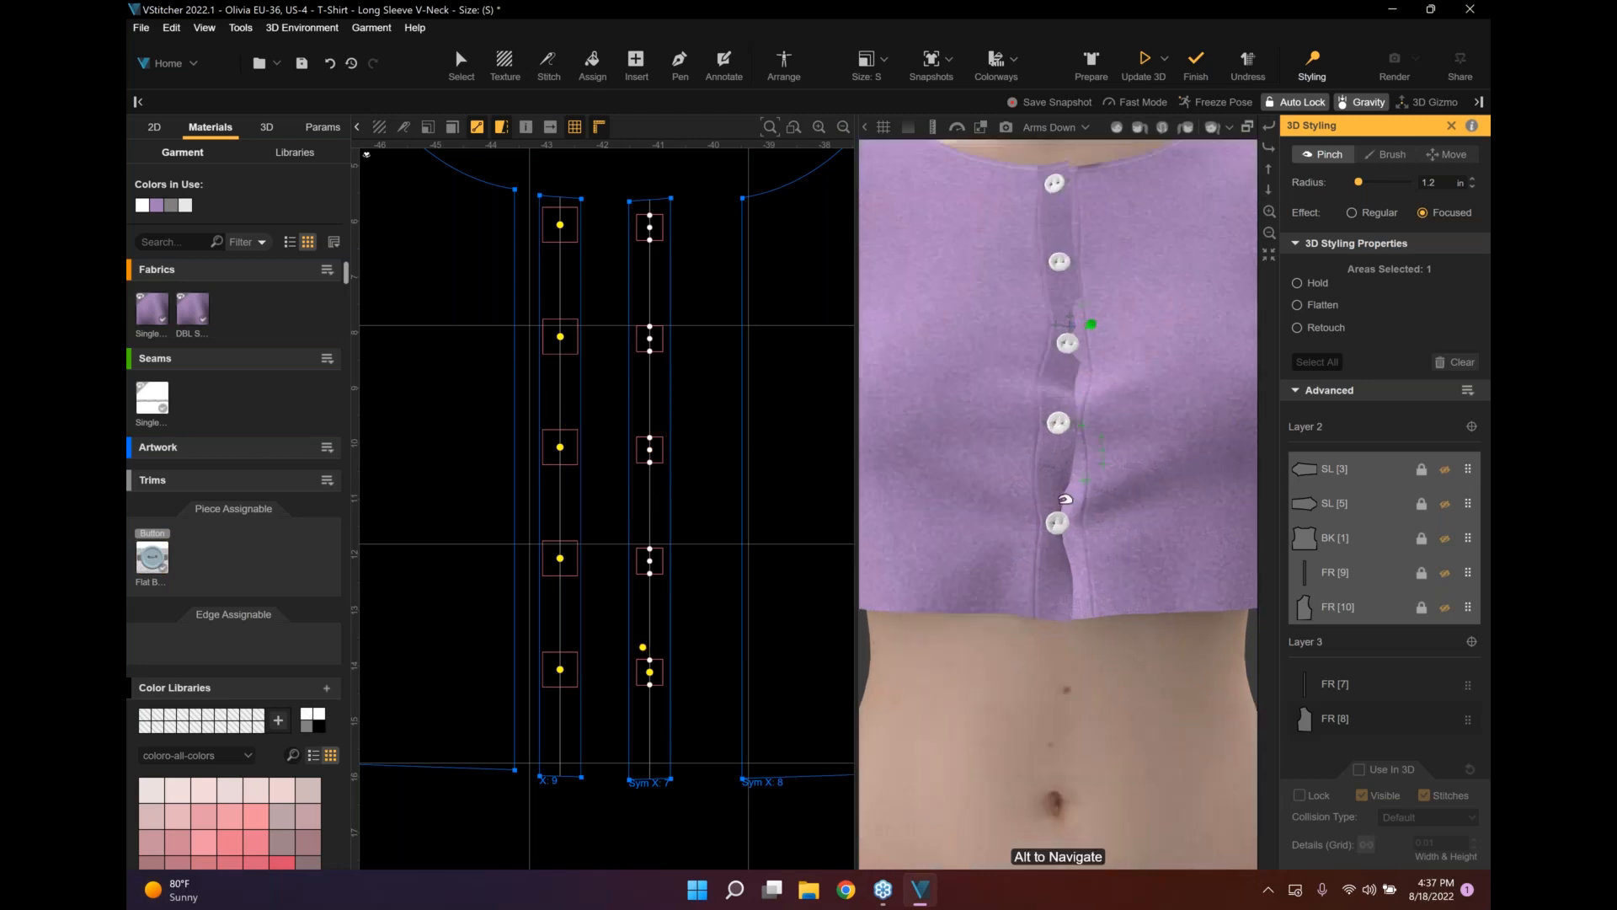
{"action": "scroll", "coordinate": [1065, 499], "scroll_direction": "up", "scroll_amount": 2}
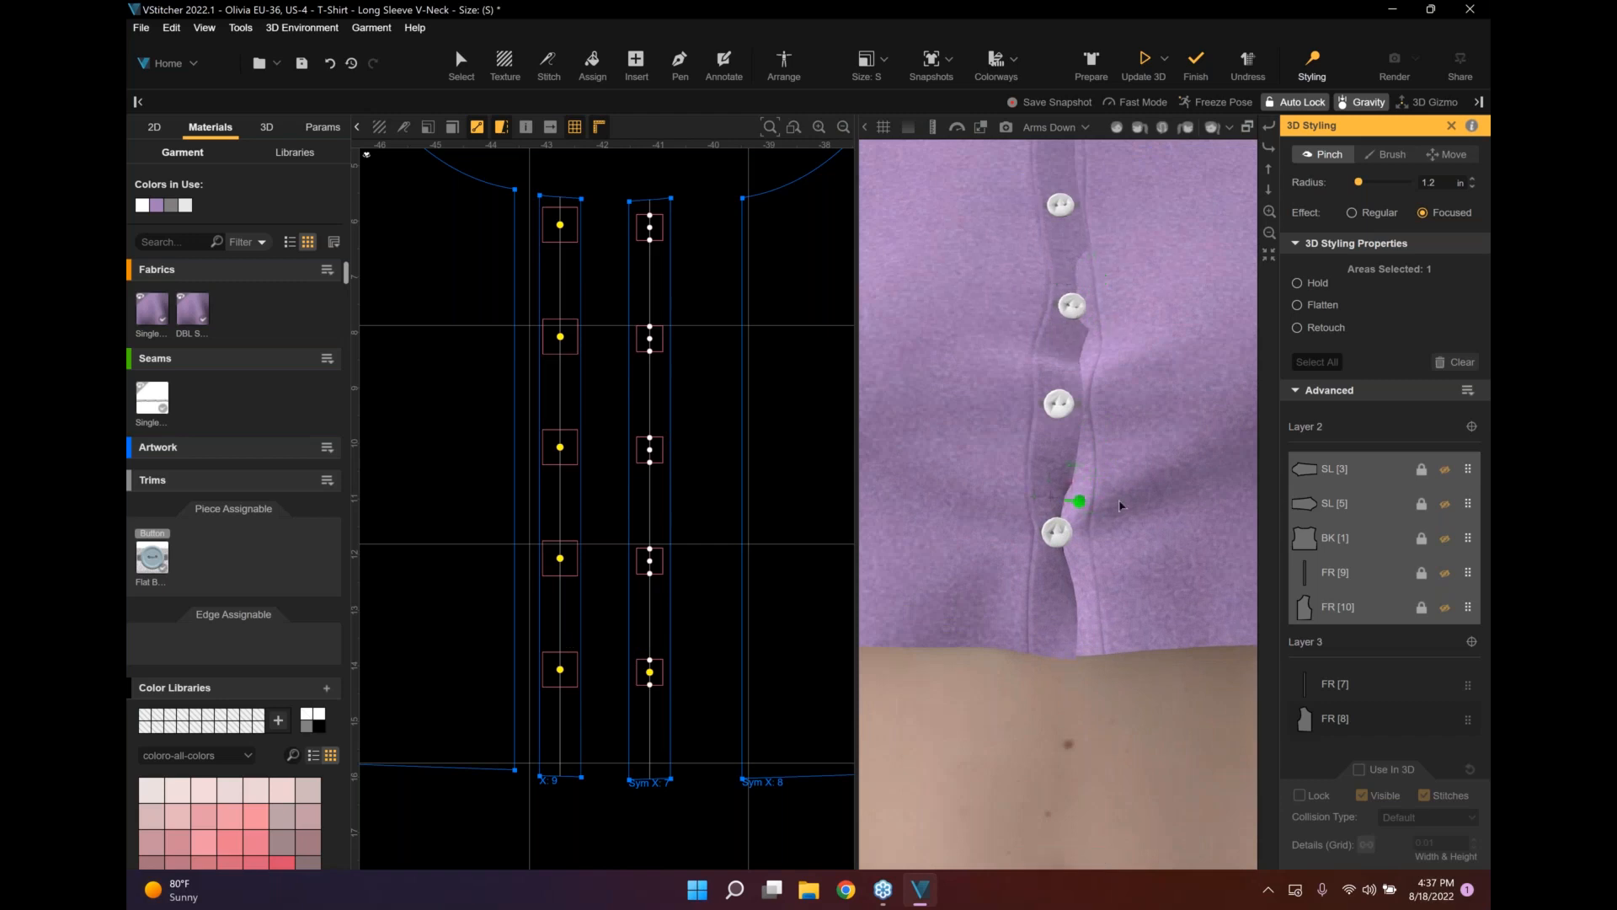
{"action": "left_click_drag", "start_coordinate": [1097, 505], "coordinate": [1120, 501]}
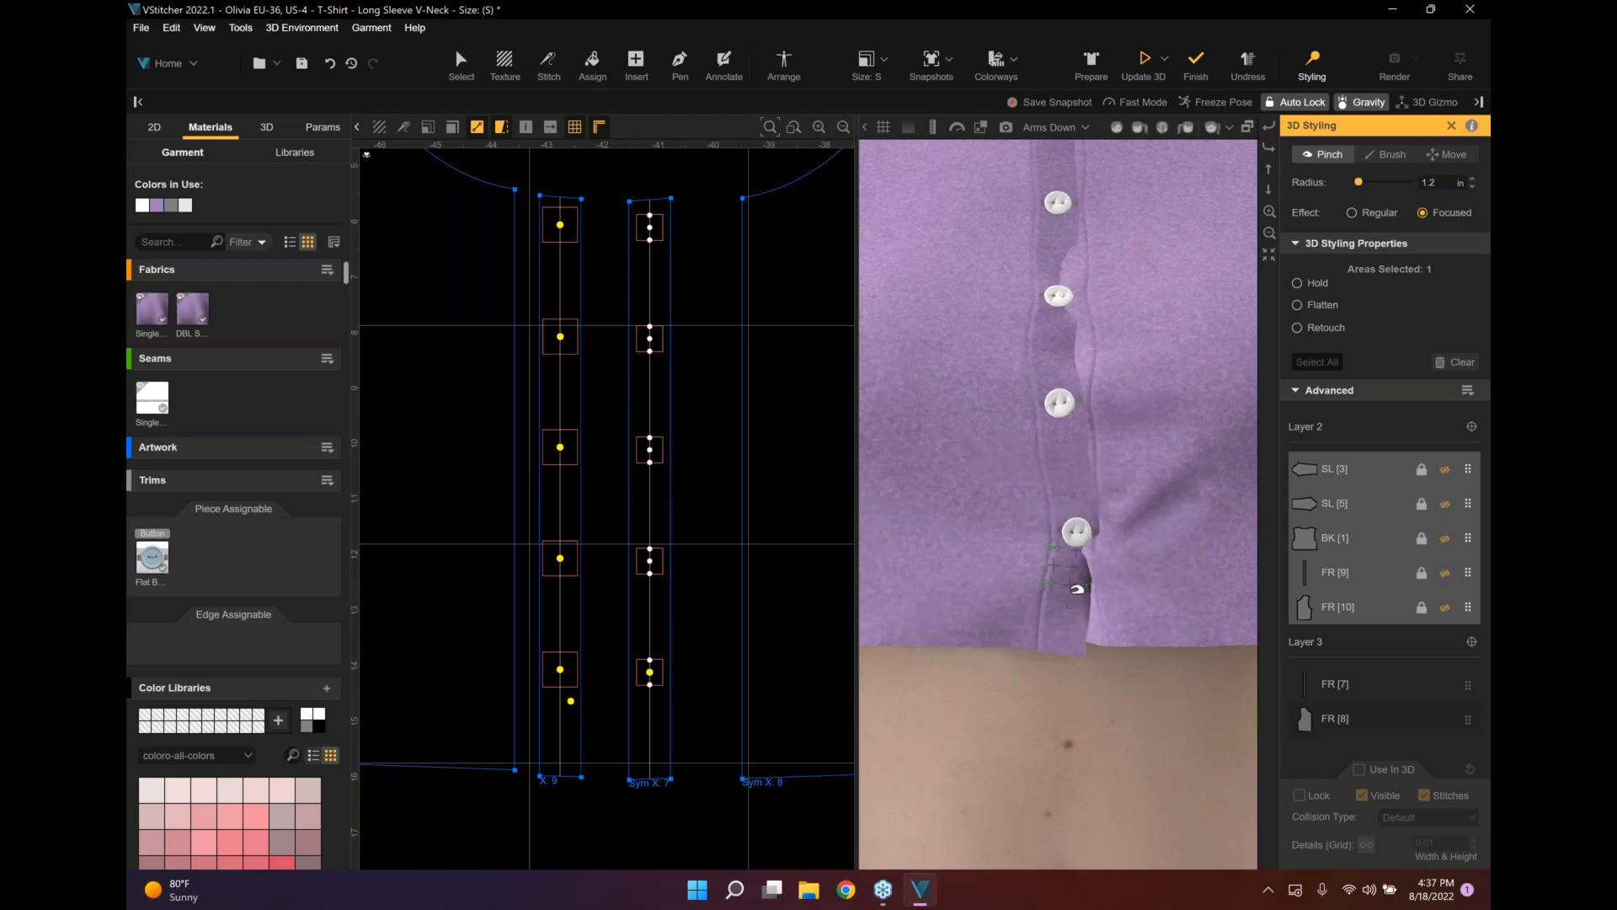
{"action": "left_click_drag", "start_coordinate": [1075, 584], "coordinate": [1081, 578]}
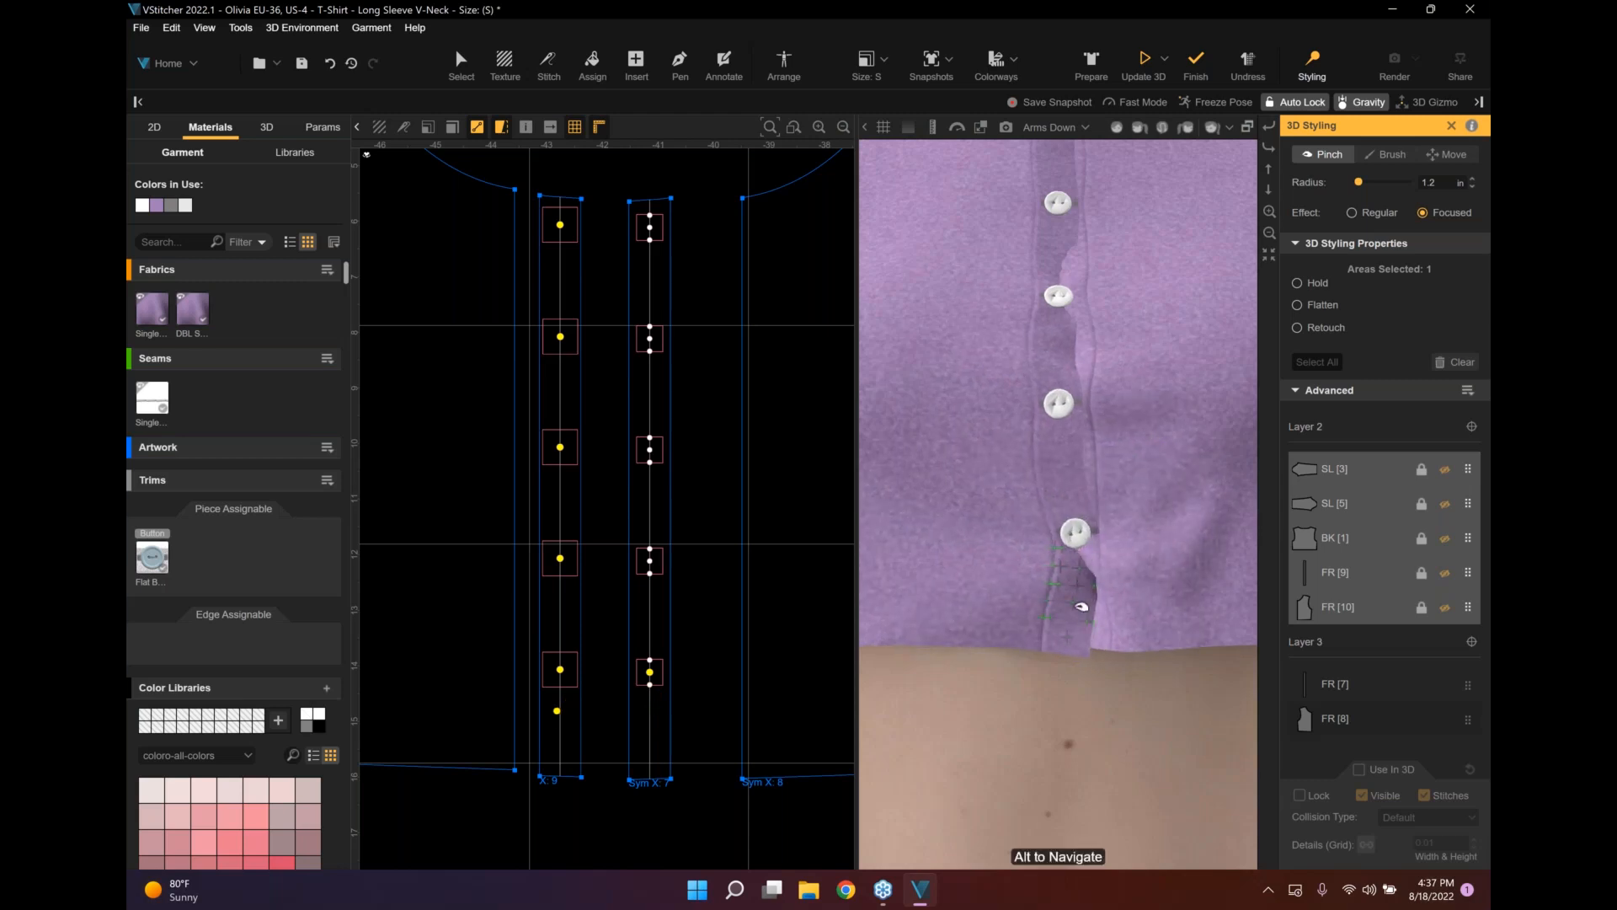
{"action": "left_click_drag", "start_coordinate": [1080, 608], "coordinate": [1099, 611]}
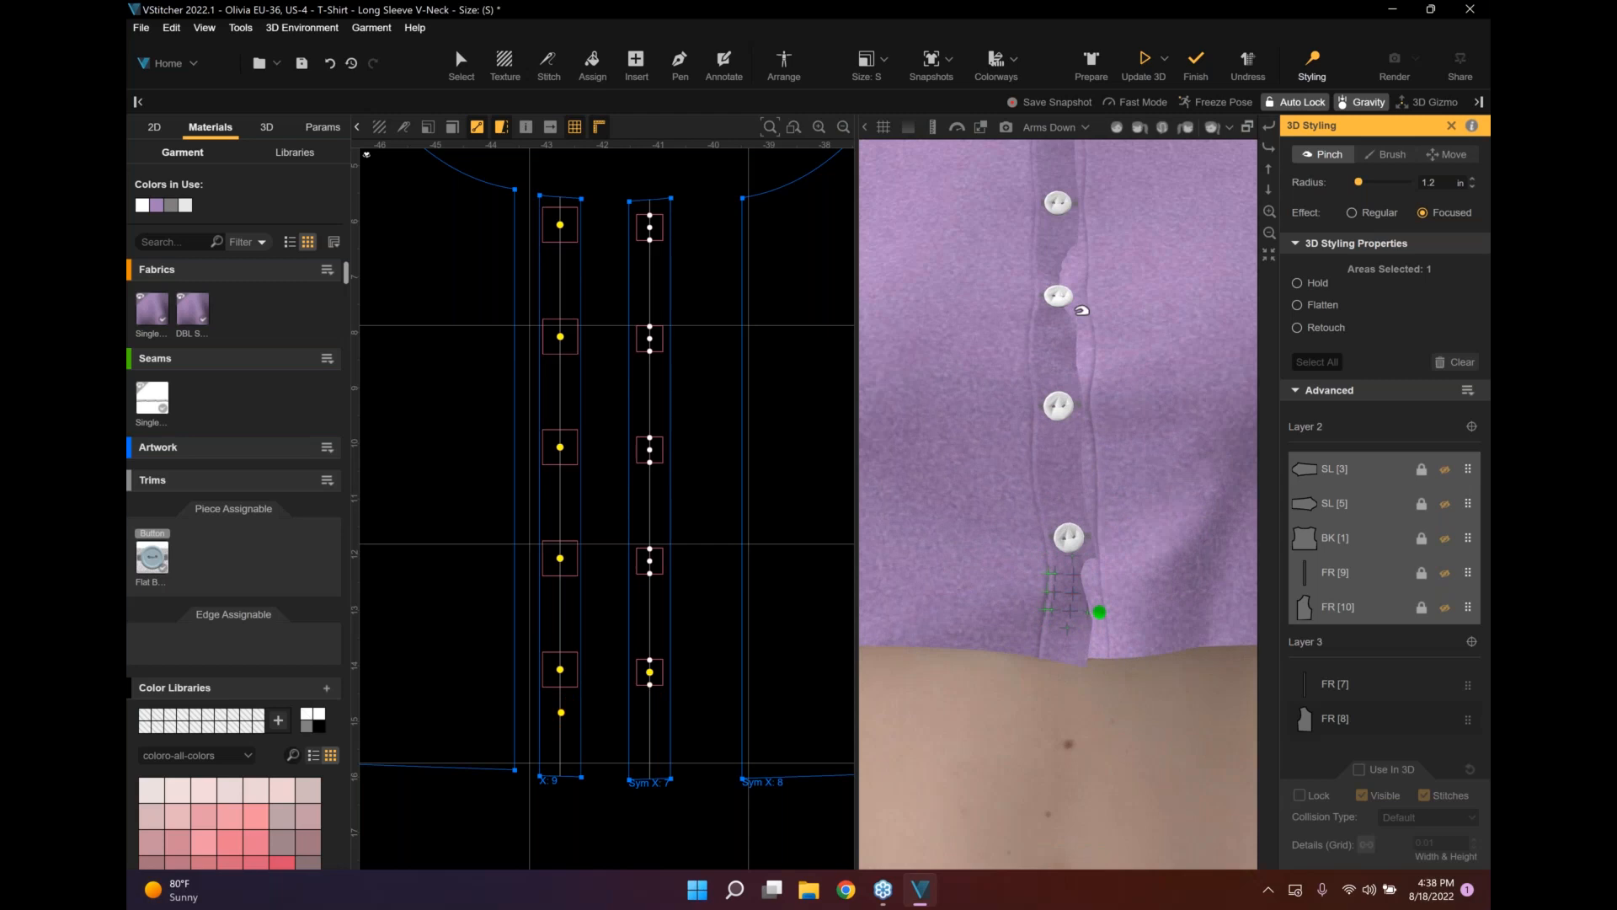
{"action": "left_click", "coordinate": [1058, 258]}
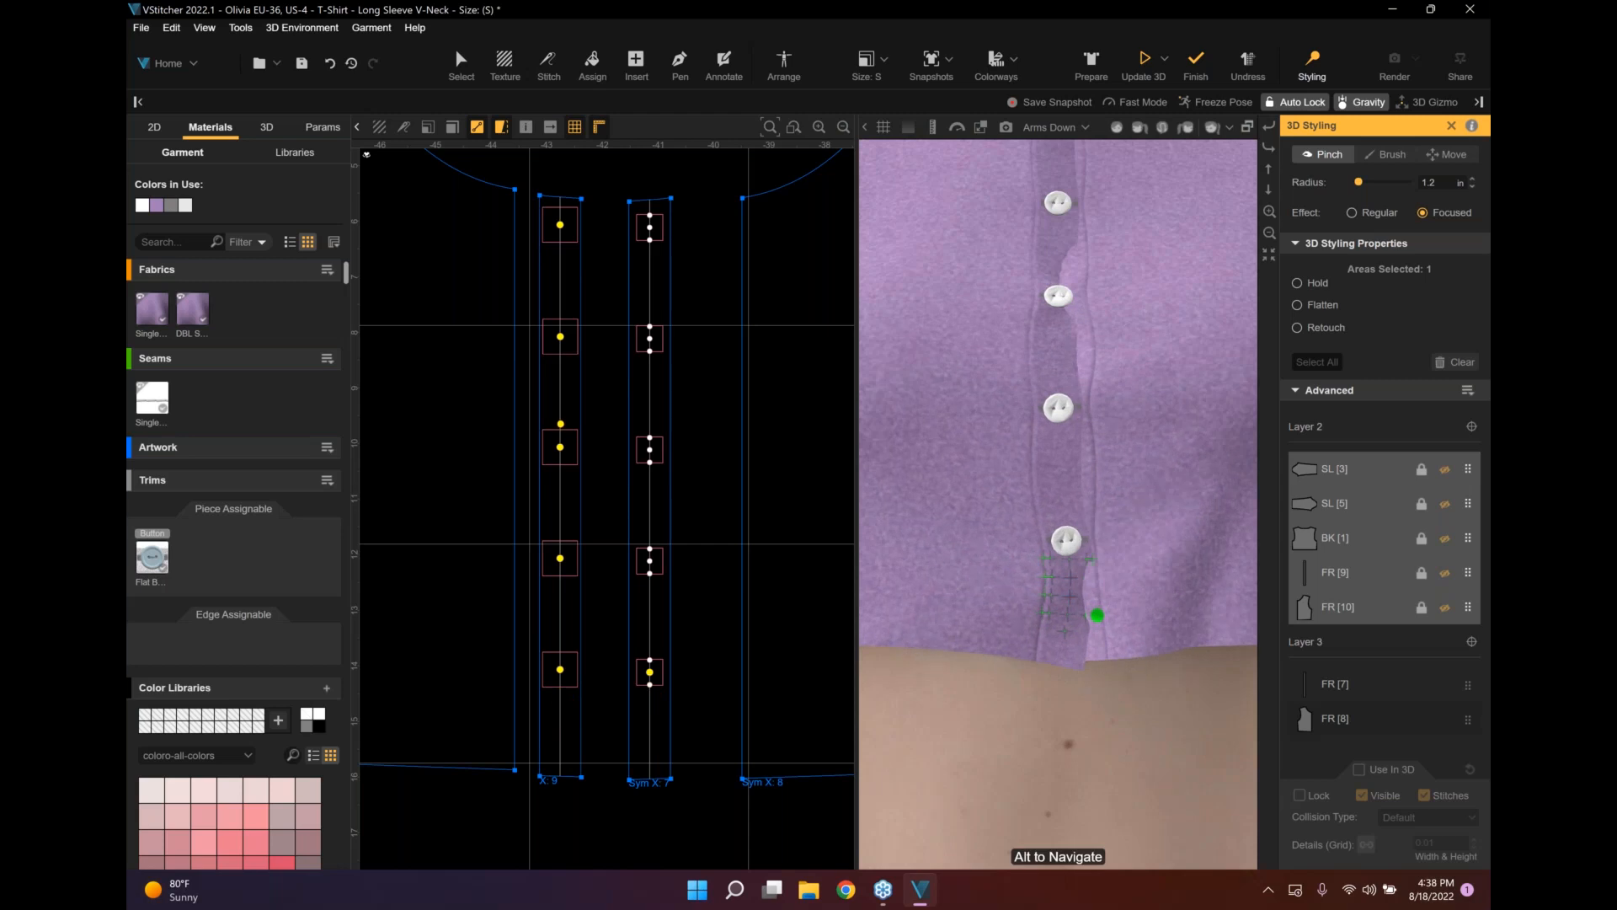
Pinch and pull the placket between the buttons on the lower front until the overlapping strips lie straight.
{"action": "left_click", "coordinate": [1082, 268]}
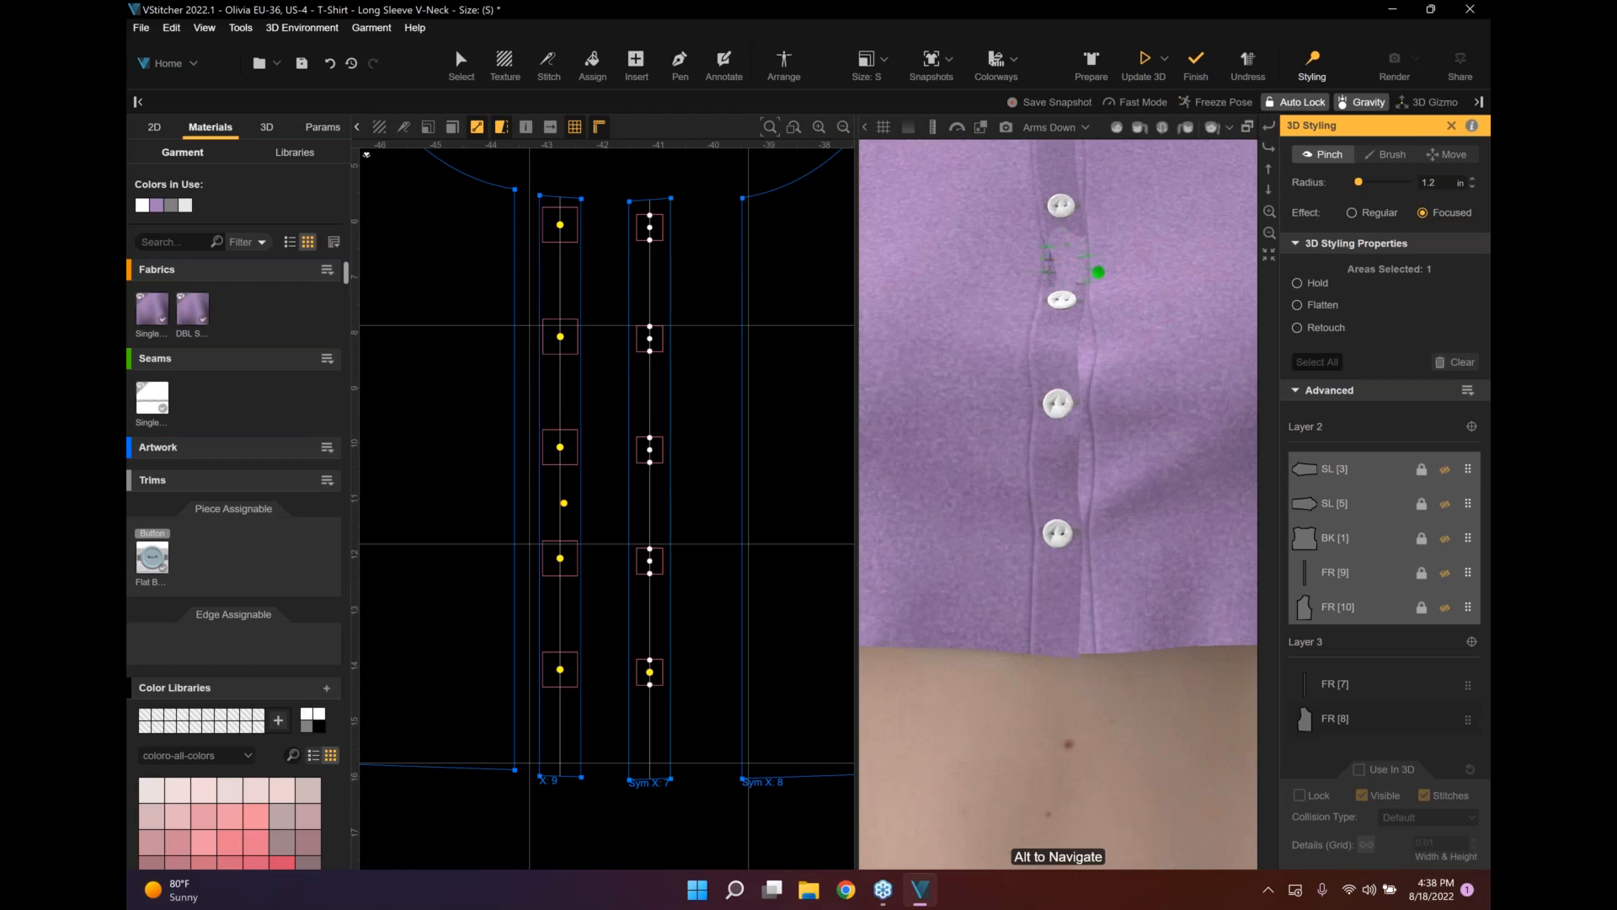
{"action": "left_click", "coordinate": [1062, 363]}
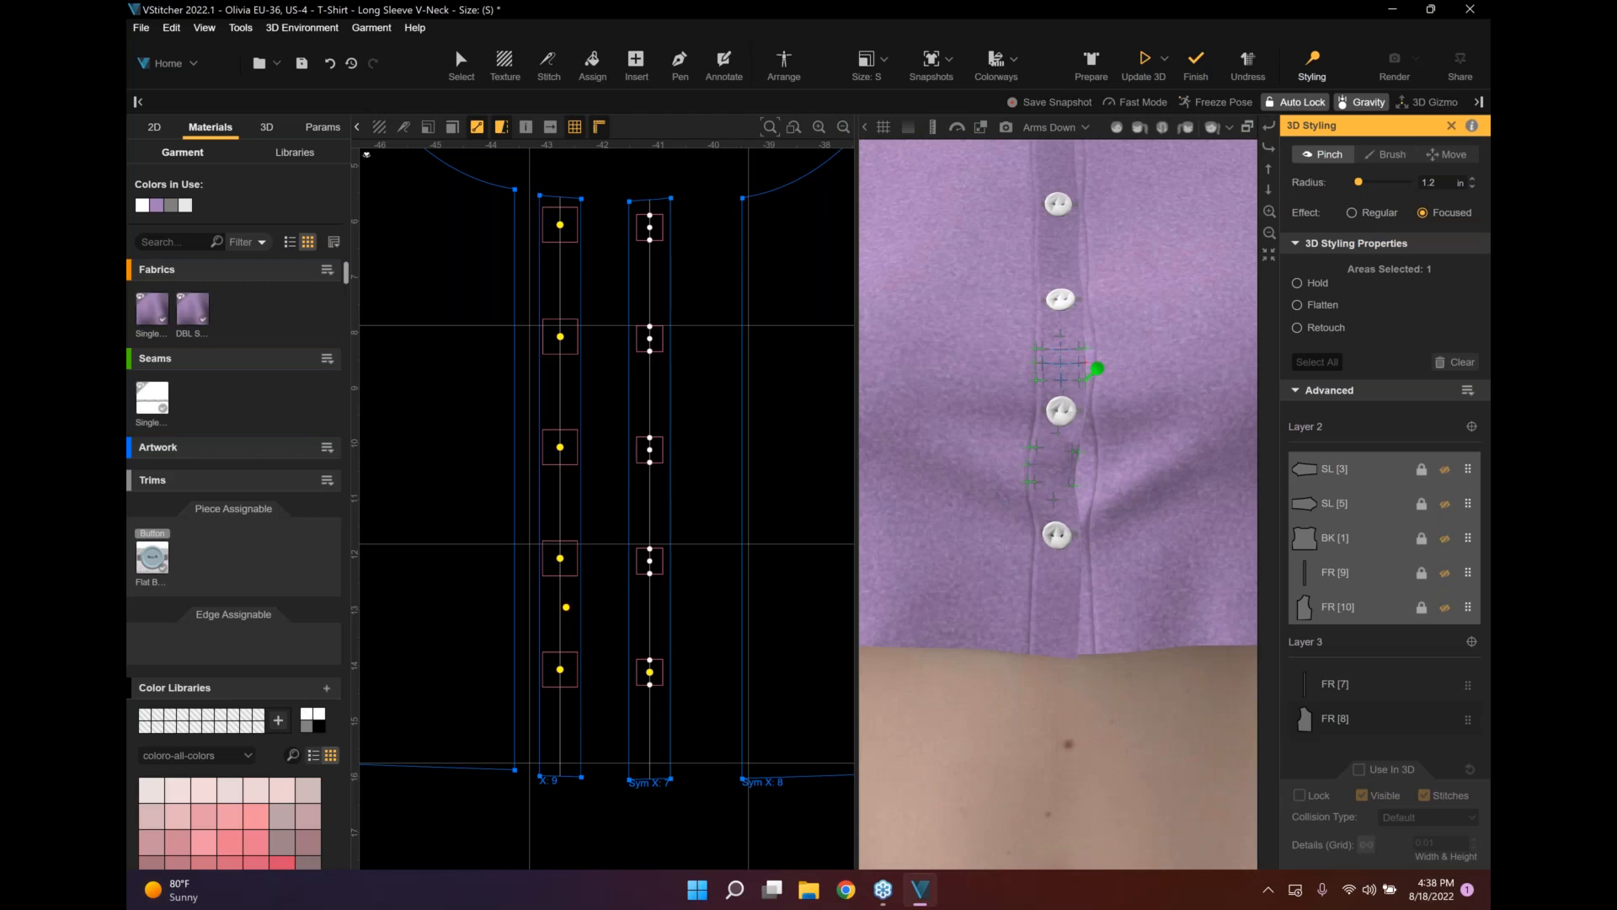
{"action": "left_click", "coordinate": [1068, 477]}
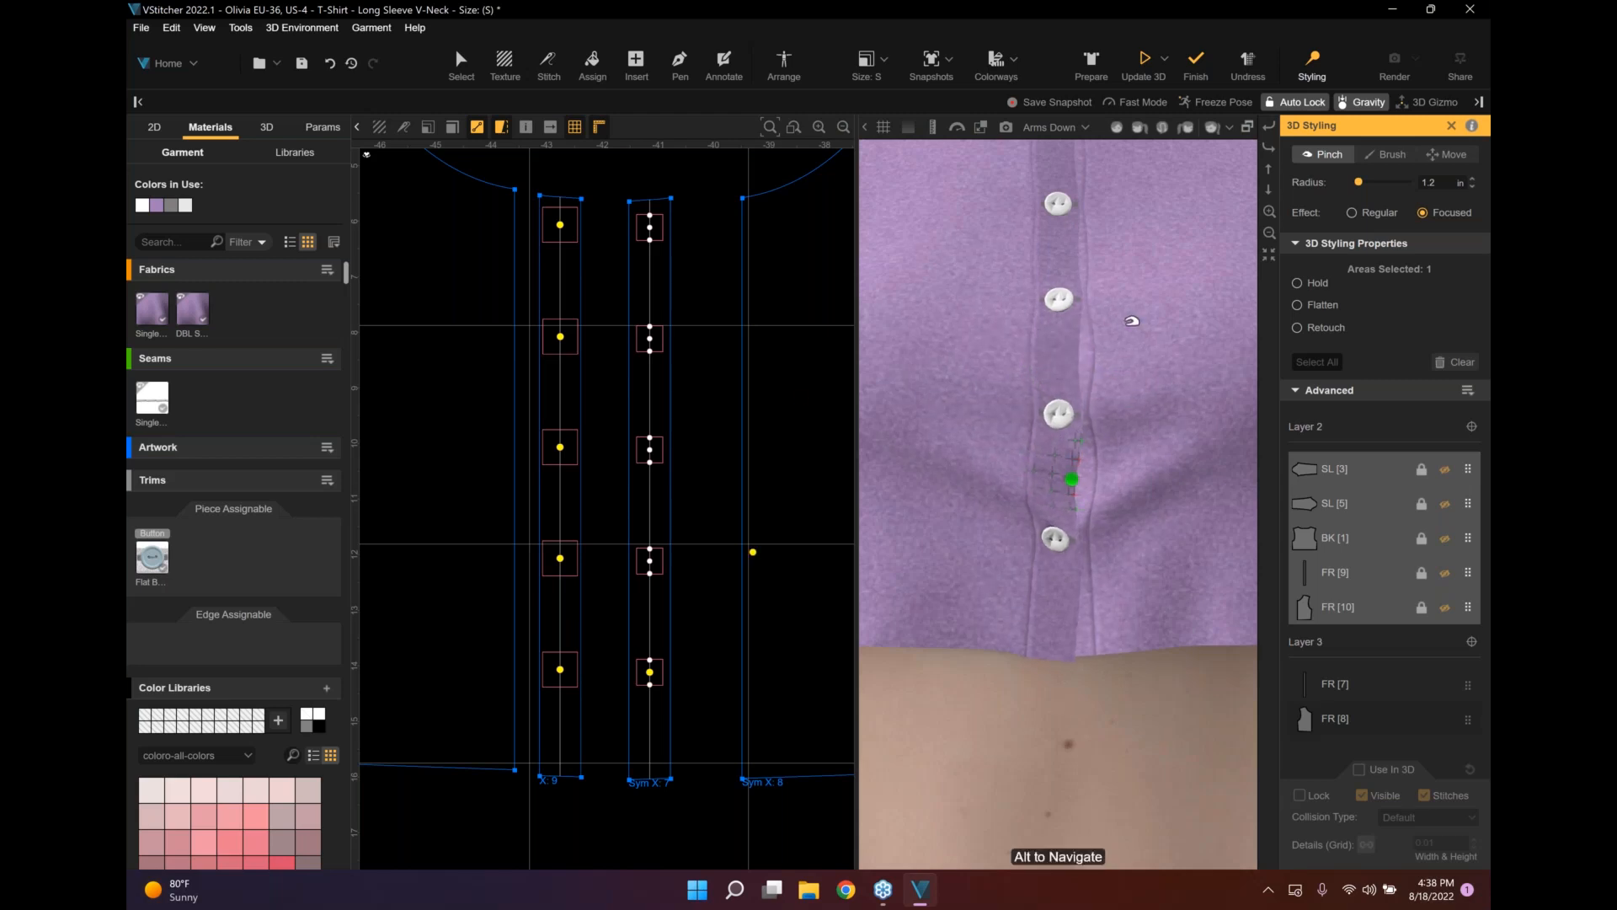
{"action": "scroll", "coordinate": [1131, 322], "scroll_direction": "down", "scroll_amount": 5}
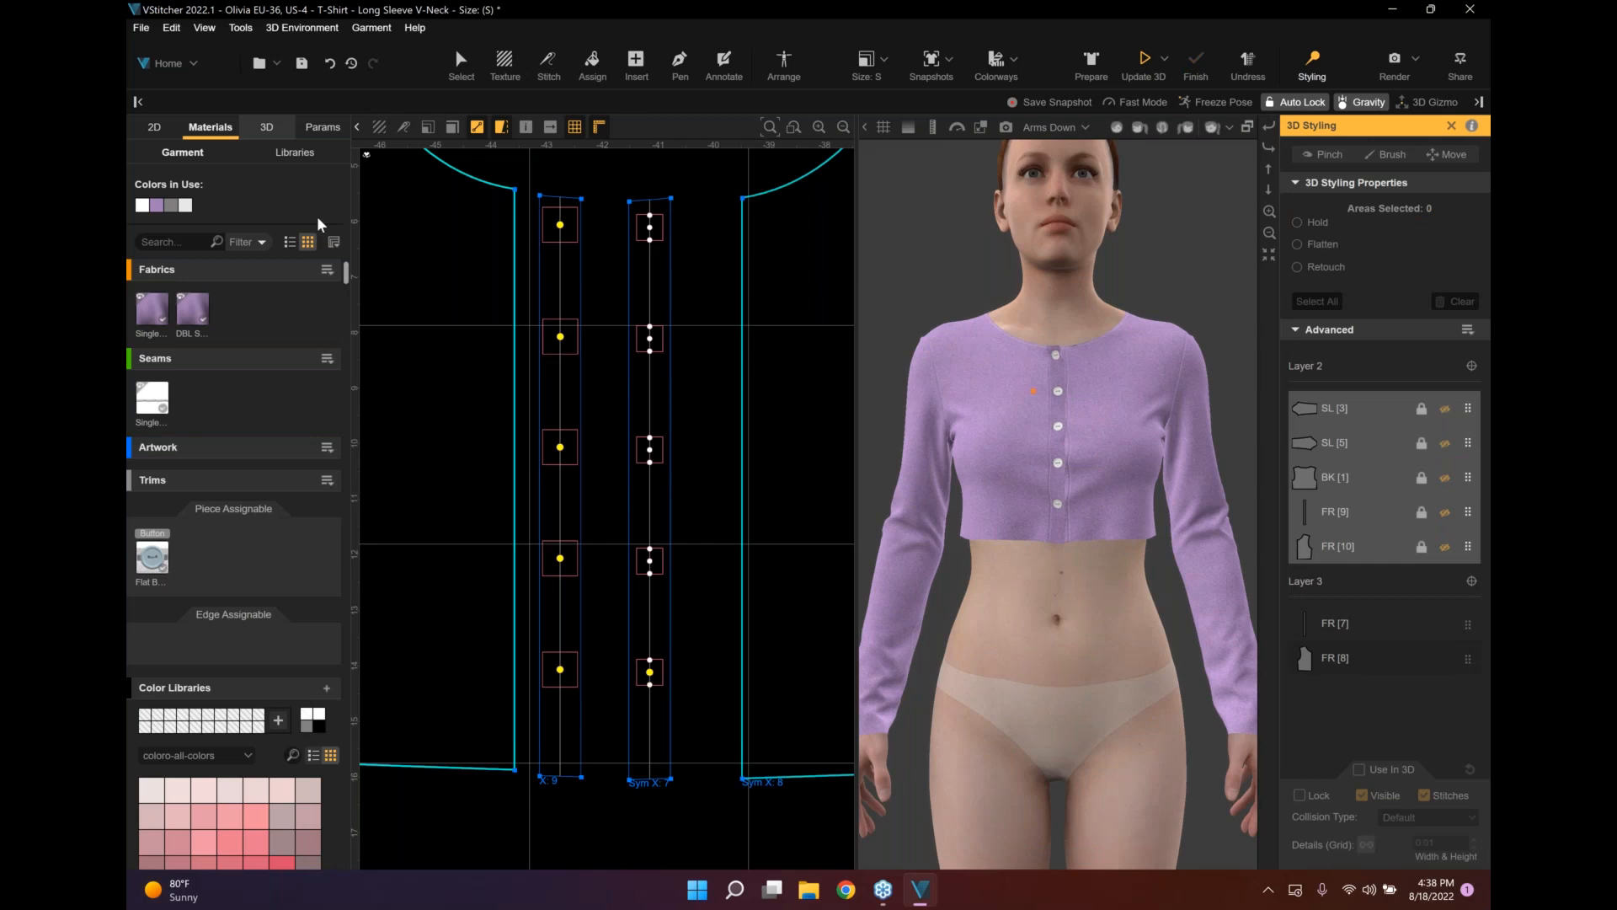
Save a 3D snapshot of the styled garment under the name Snapshot, overwriting the existing one.
{"action": "left_click", "coordinate": [266, 126]}
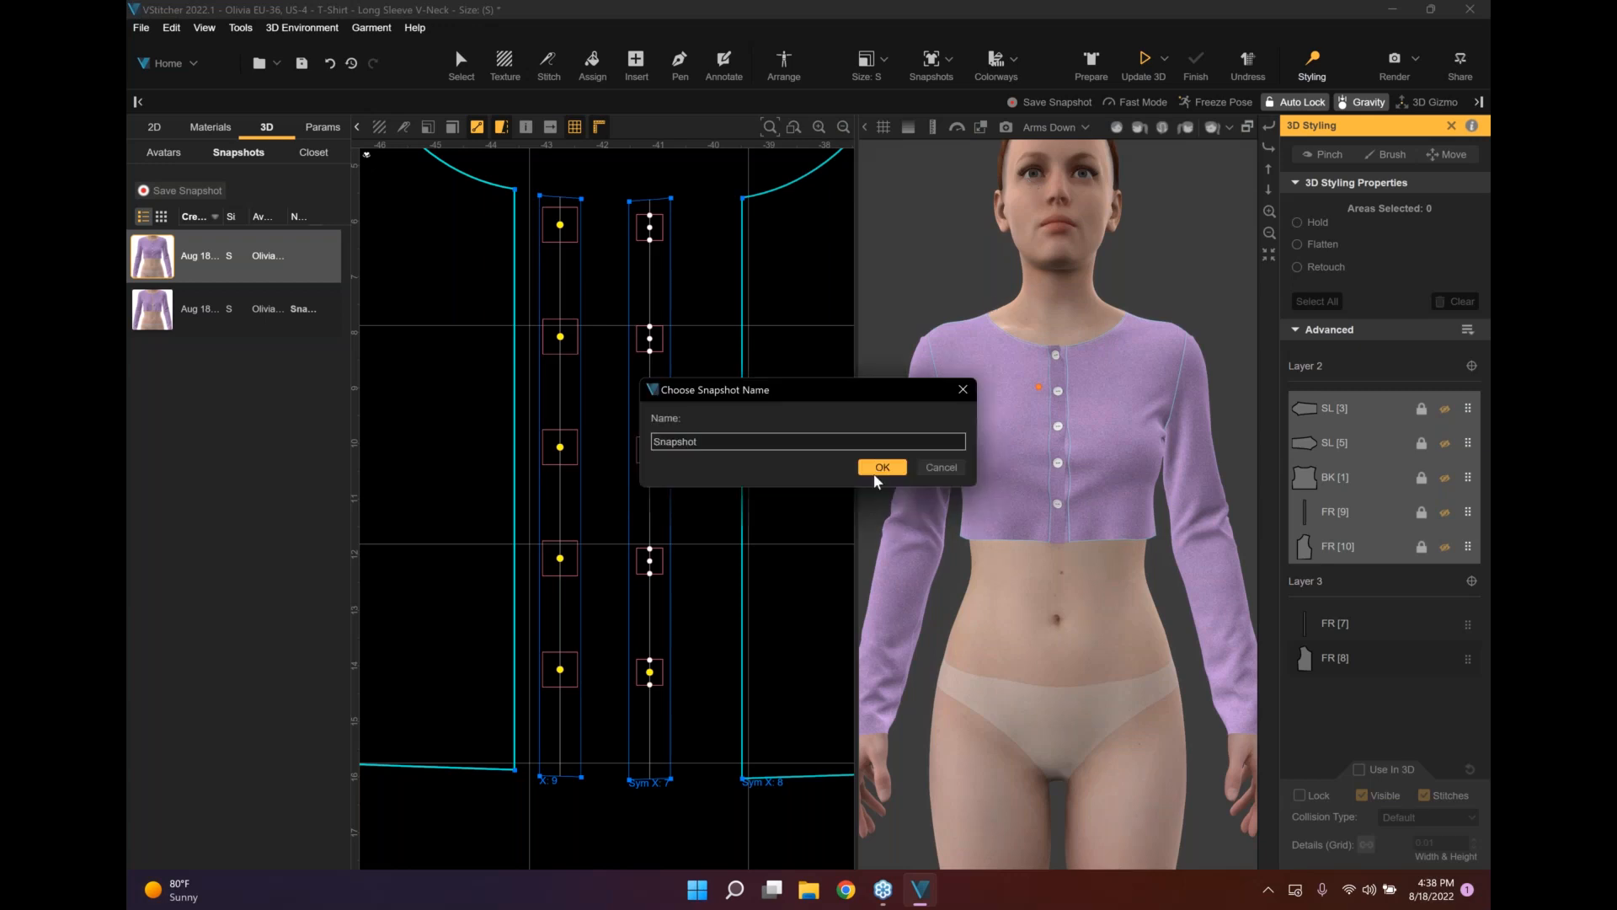
{"action": "left_click", "coordinate": [881, 468]}
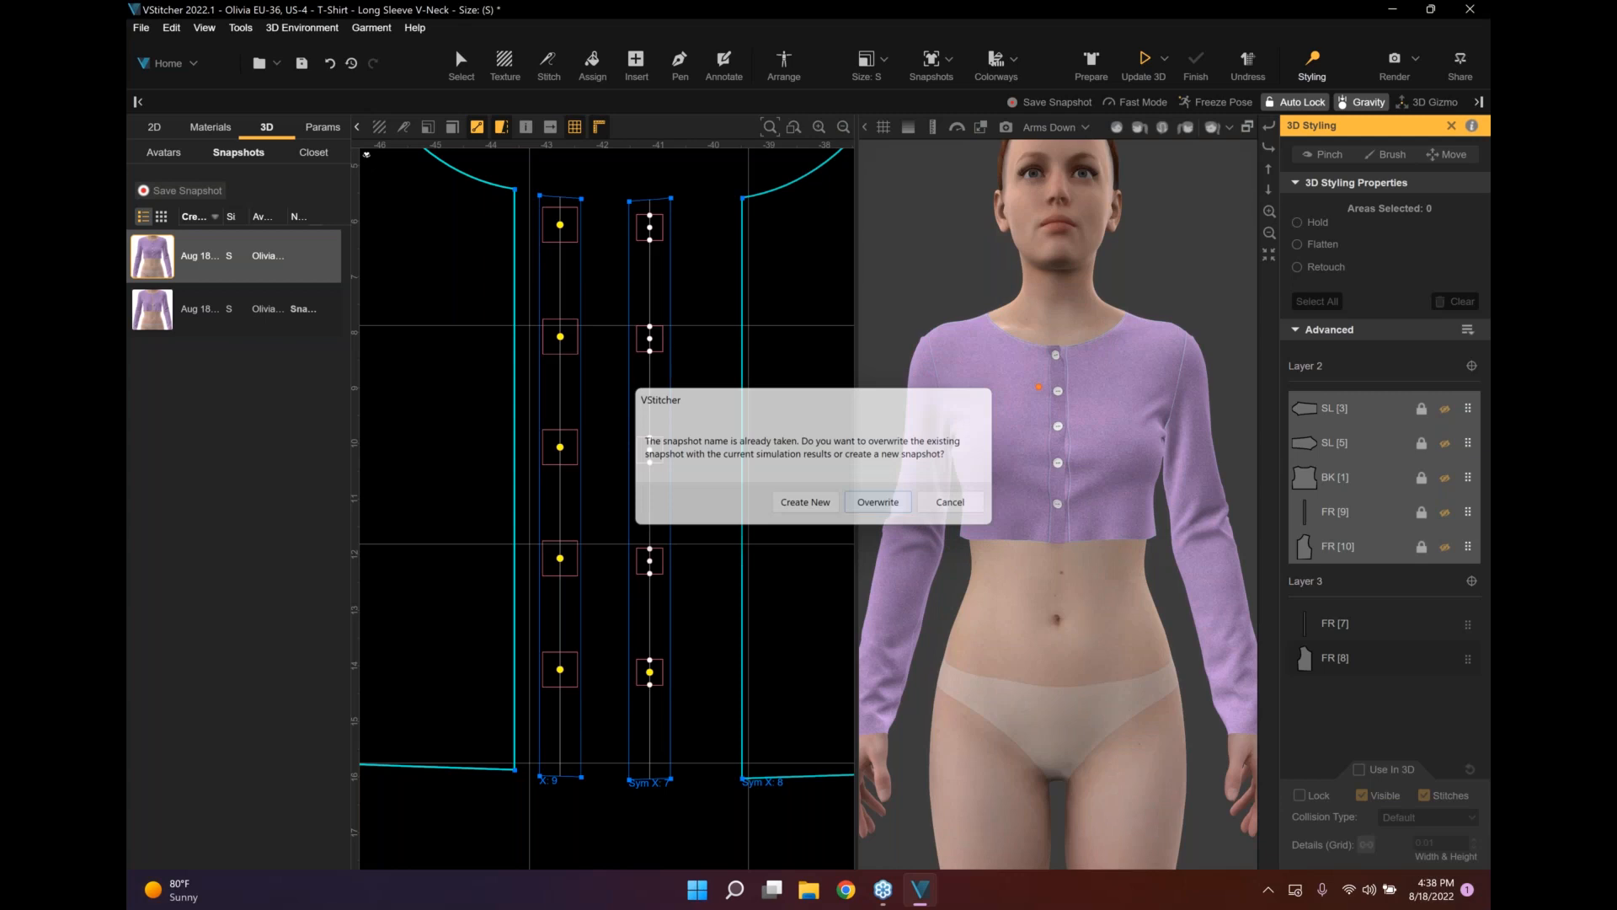
{"action": "left_click", "coordinate": [879, 503]}
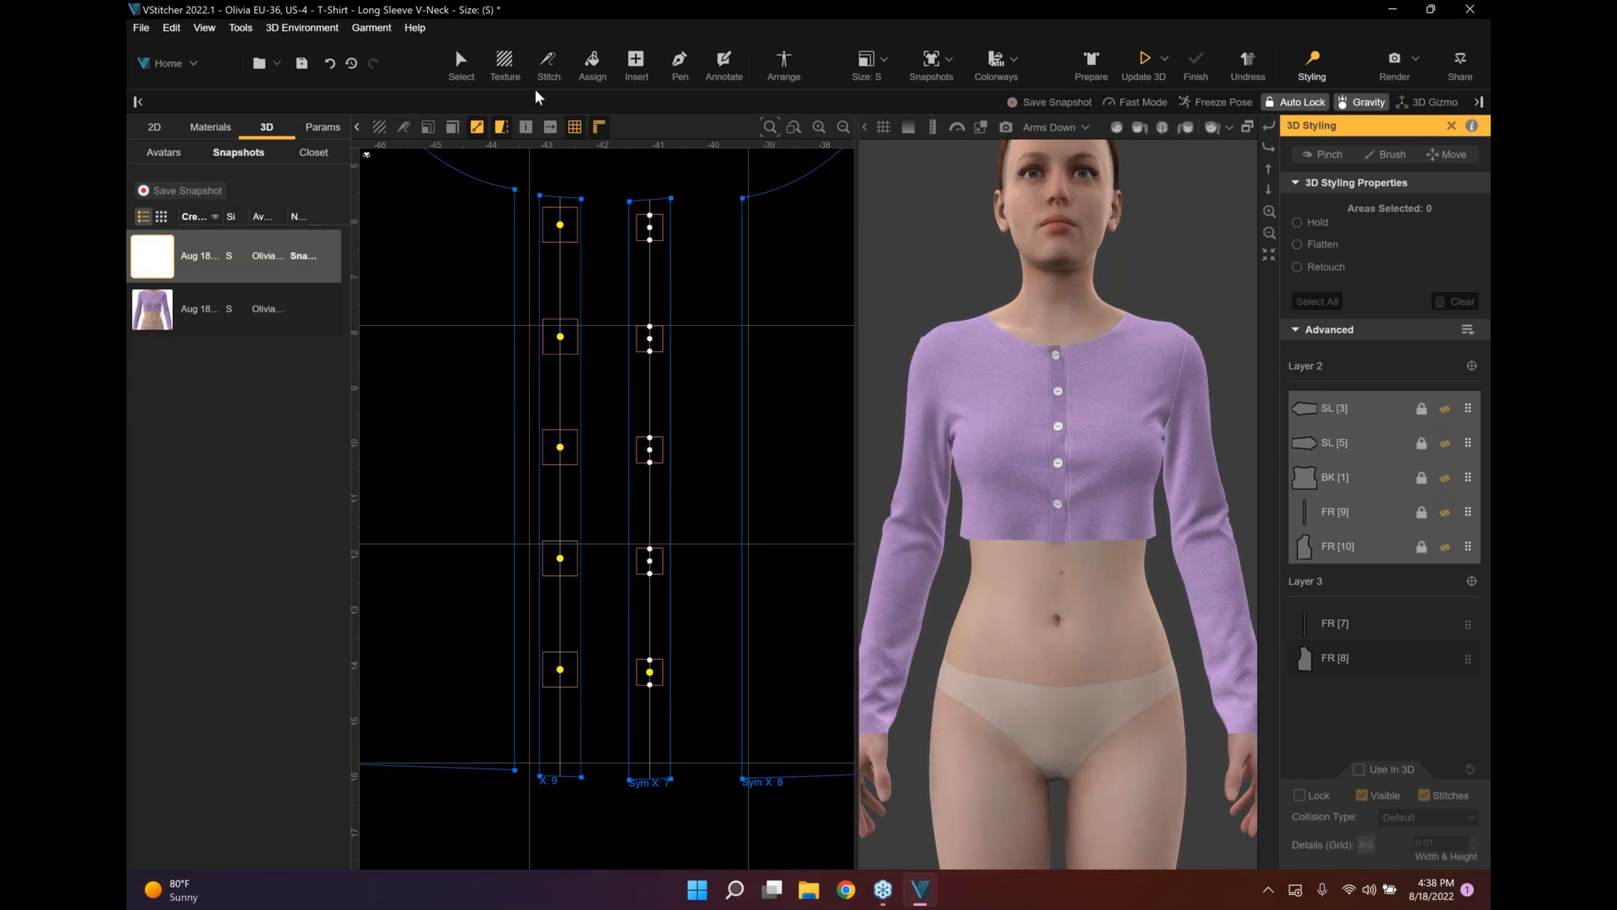
Finish styling and select both hem edges of the back piece to measure their combined length.
{"action": "left_click", "coordinate": [459, 57]}
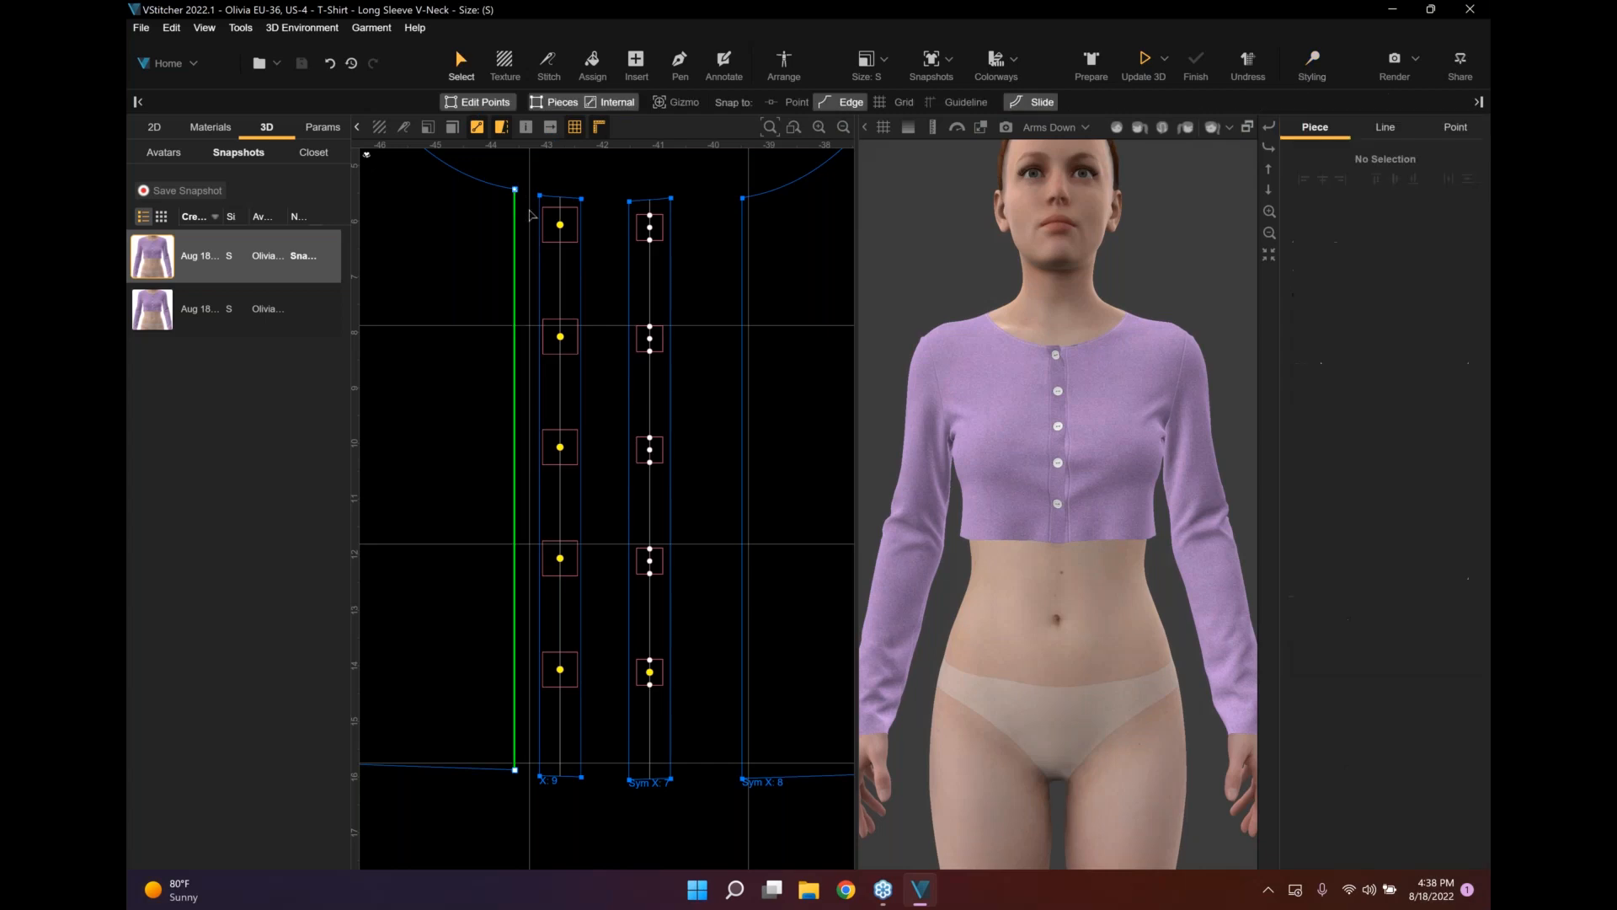
{"action": "scroll", "coordinate": [541, 221], "scroll_direction": "down", "scroll_amount": 5}
{"action": "scroll", "coordinate": [595, 480], "scroll_direction": "down", "scroll_amount": 3}
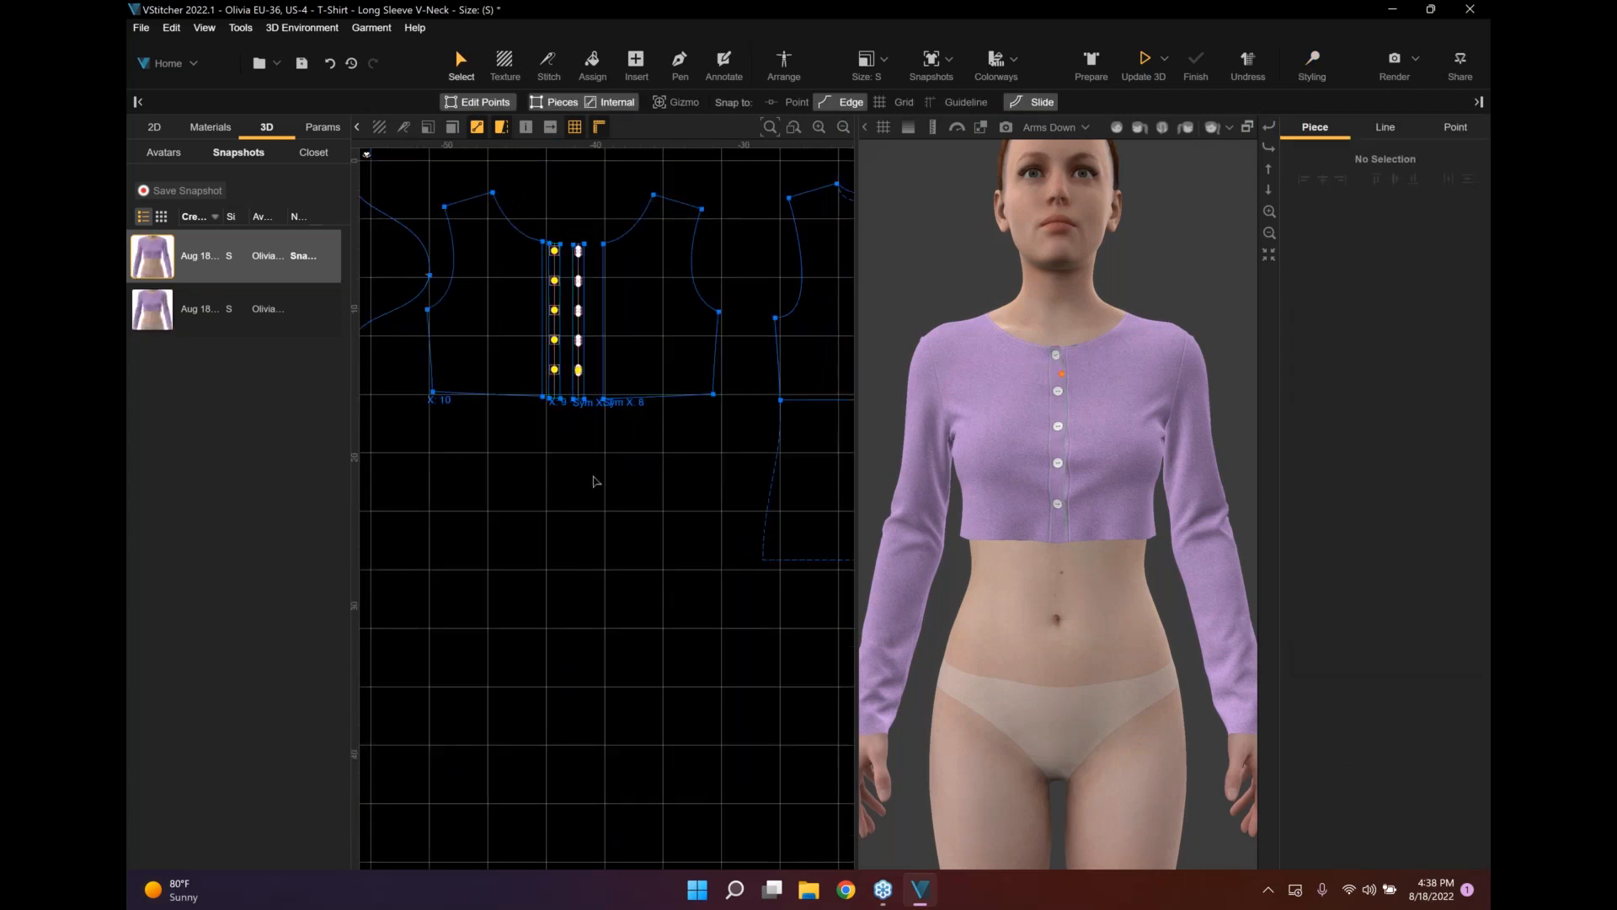
{"action": "scroll", "coordinate": [660, 502], "scroll_direction": "down", "scroll_amount": 1}
{"action": "middle_click_drag", "start_coordinate": [660, 502], "coordinate": [610, 502]}
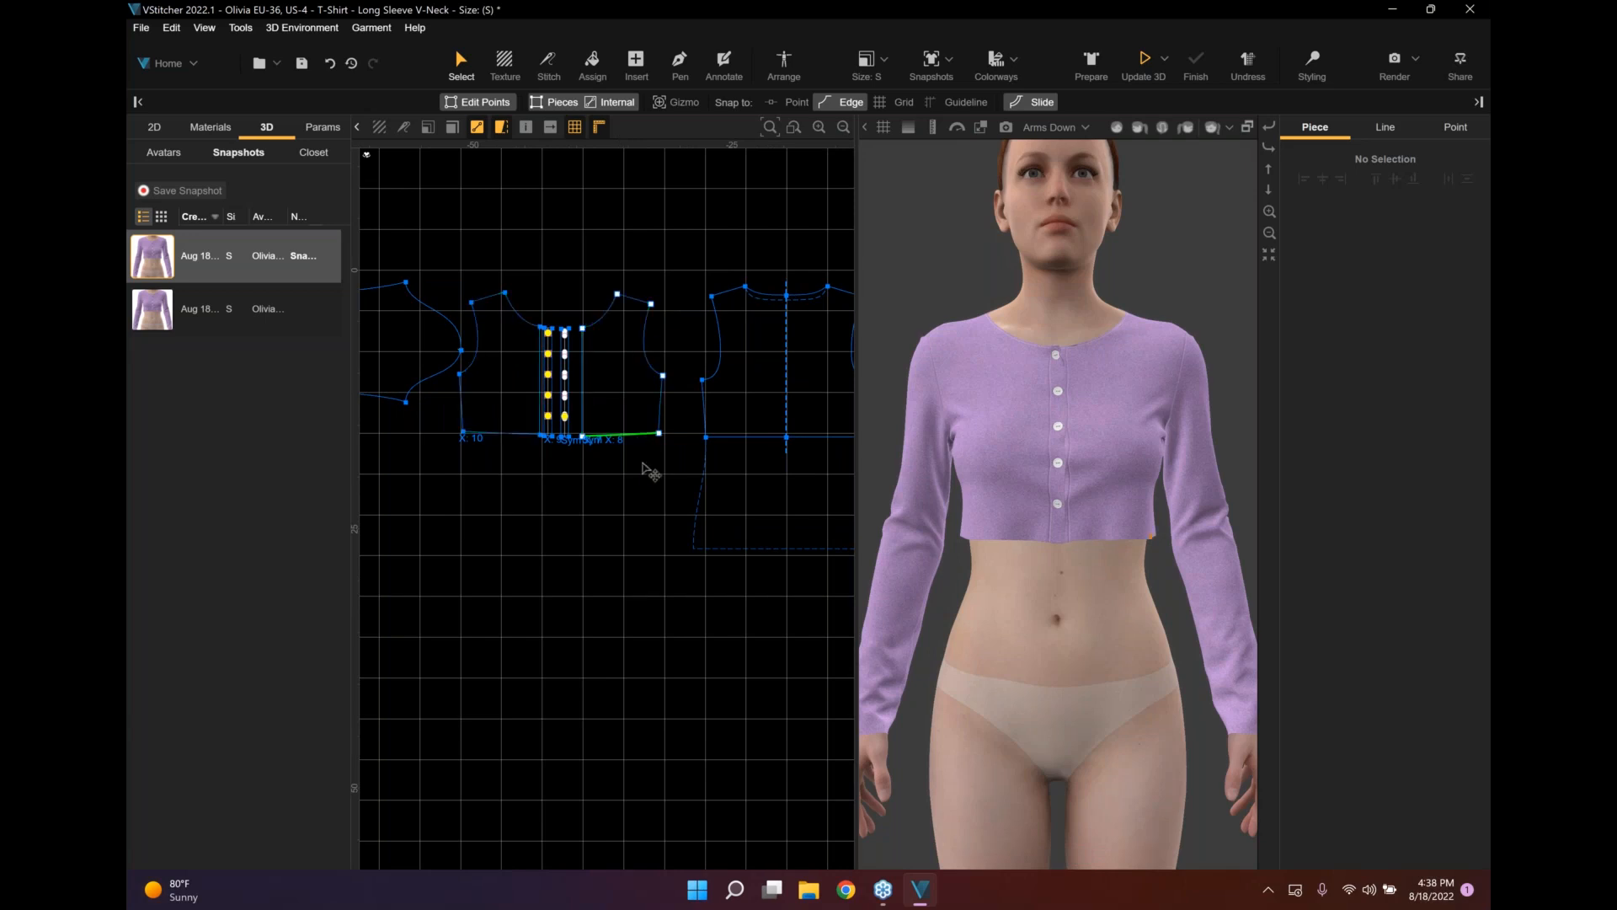
{"action": "middle_click_drag", "start_coordinate": [646, 464], "coordinate": [620, 468]}
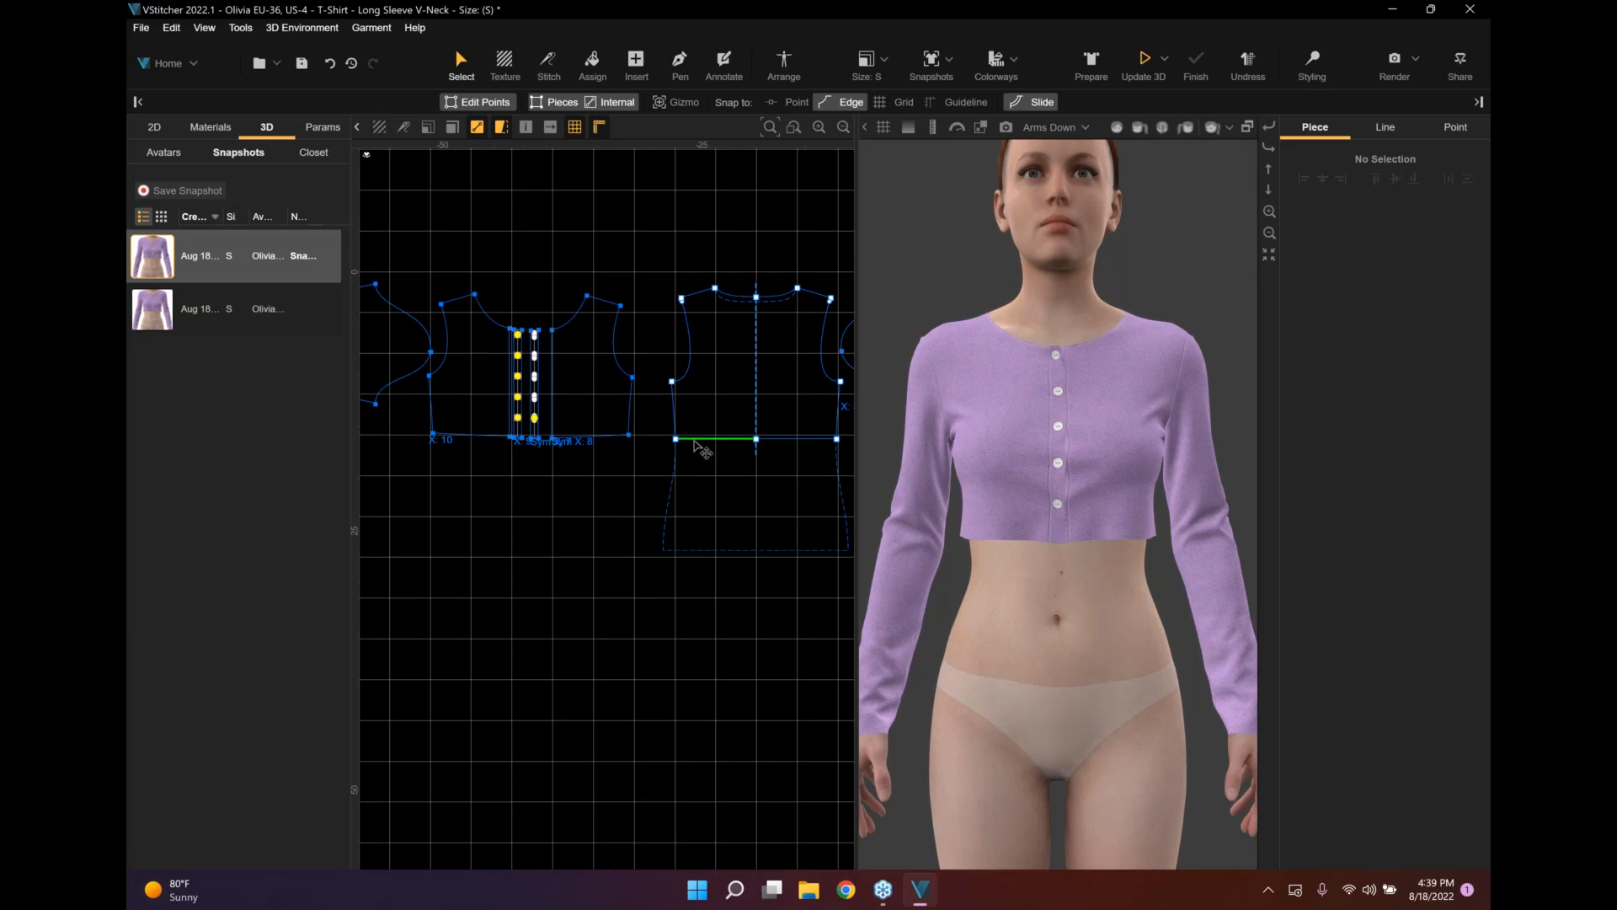
{"action": "left_click", "coordinate": [760, 450]}
Add the hem edges of both front pieces and the placket strips to the selection to measure the full hem length.
{"action": "left_click", "coordinate": [608, 446], "text": "shift"}
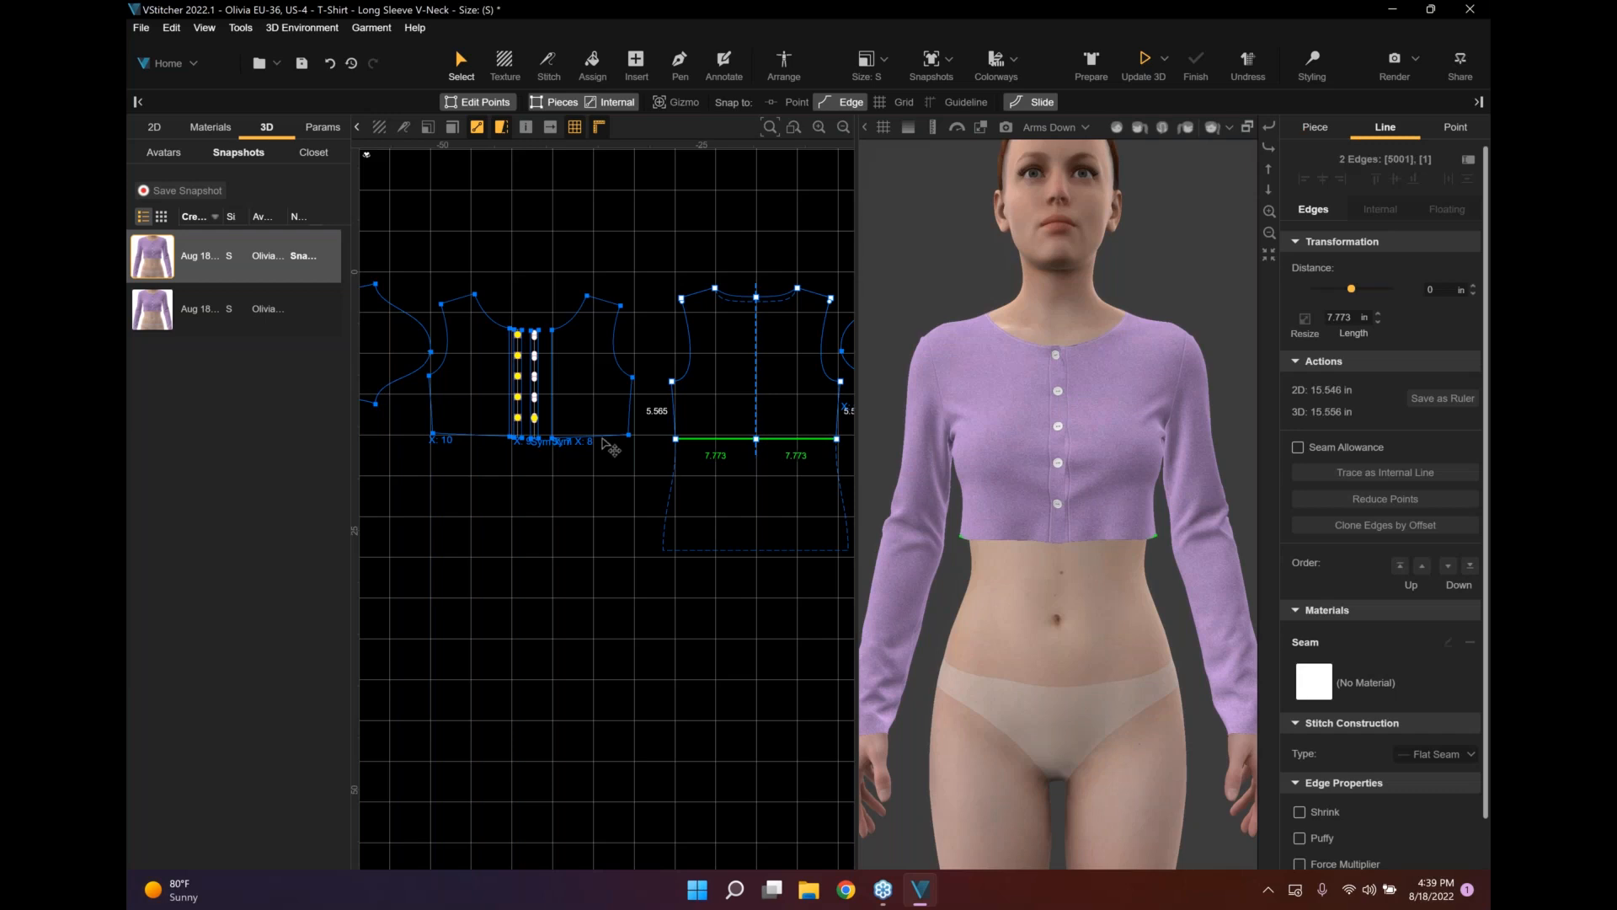
{"action": "scroll", "coordinate": [483, 428], "scroll_direction": "up", "scroll_amount": 4}
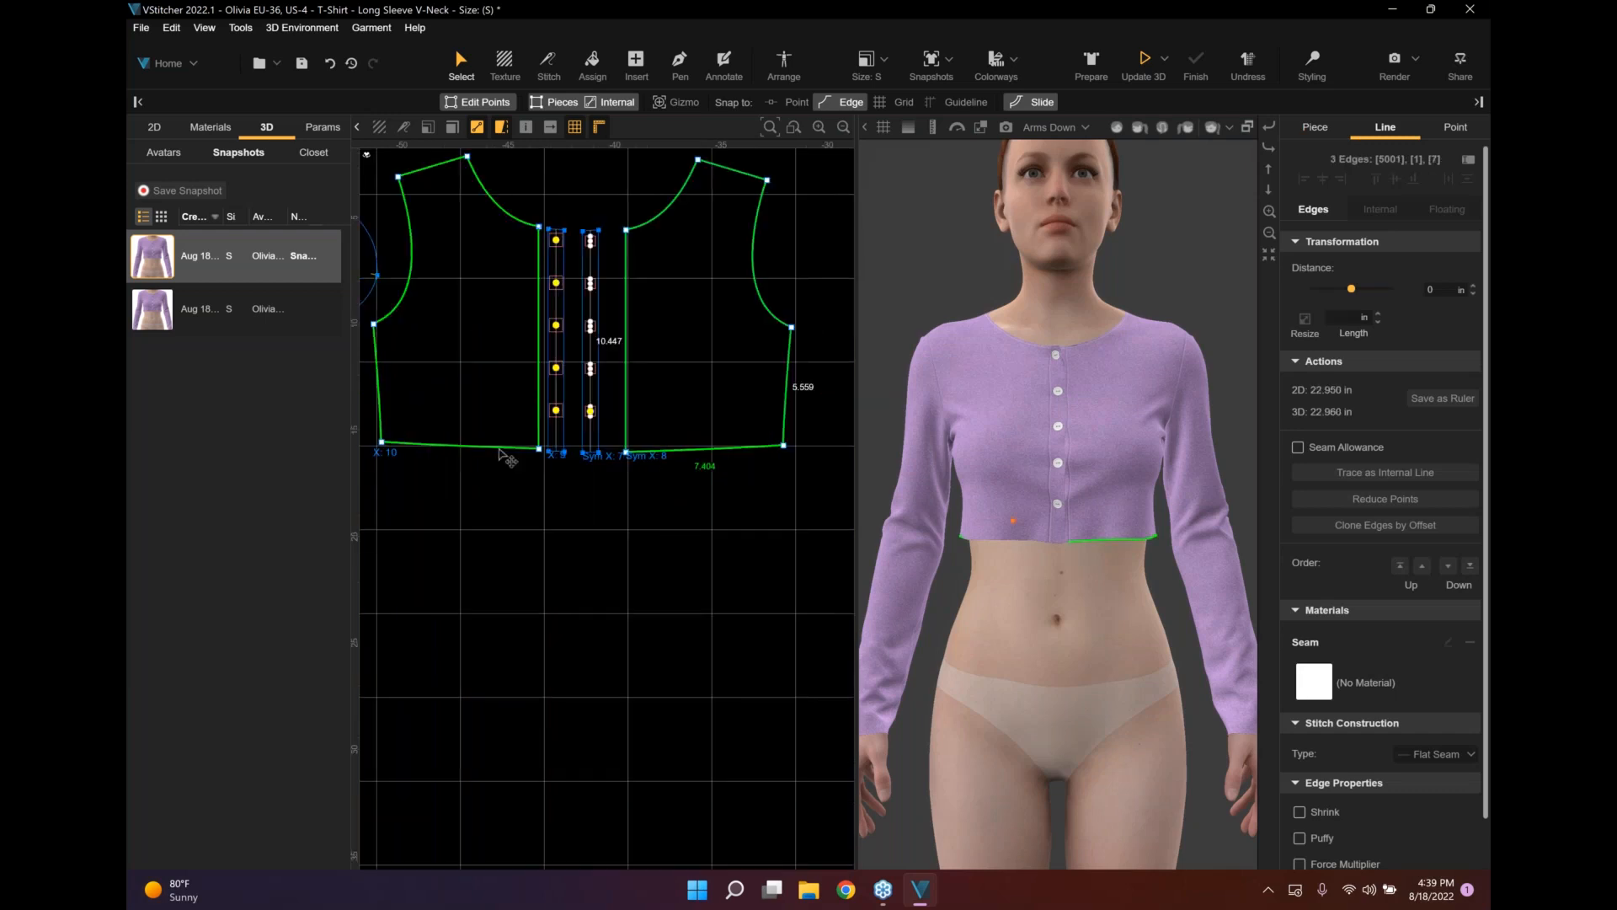
{"action": "left_click", "coordinate": [557, 452], "text": "shift"}
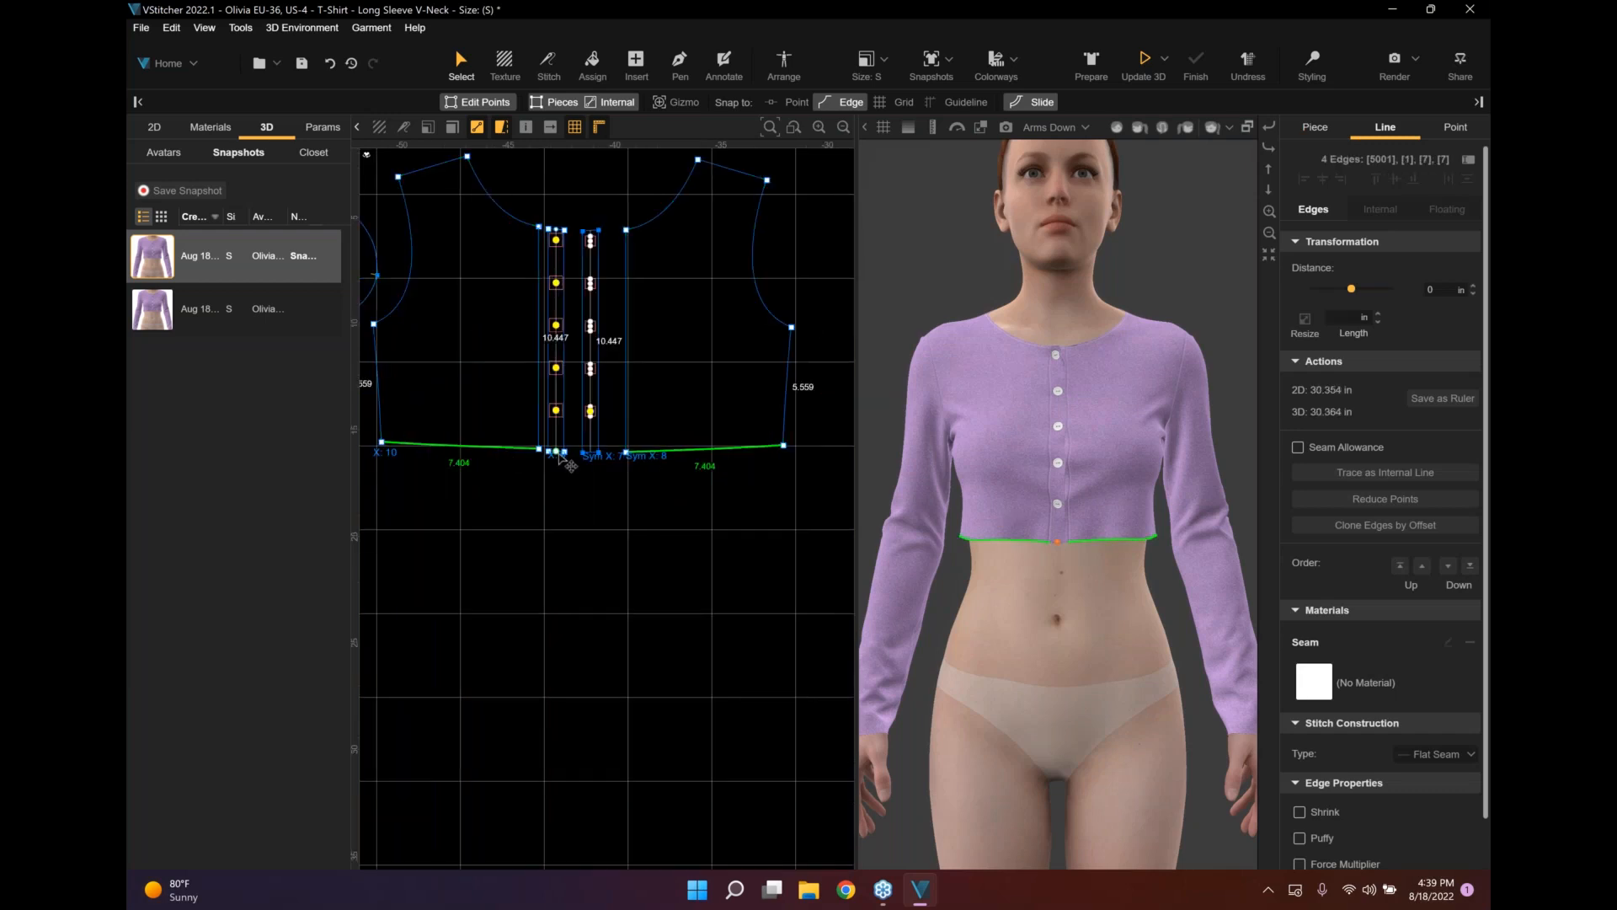
{"action": "scroll", "coordinate": [558, 455], "scroll_direction": "up", "scroll_amount": 3}
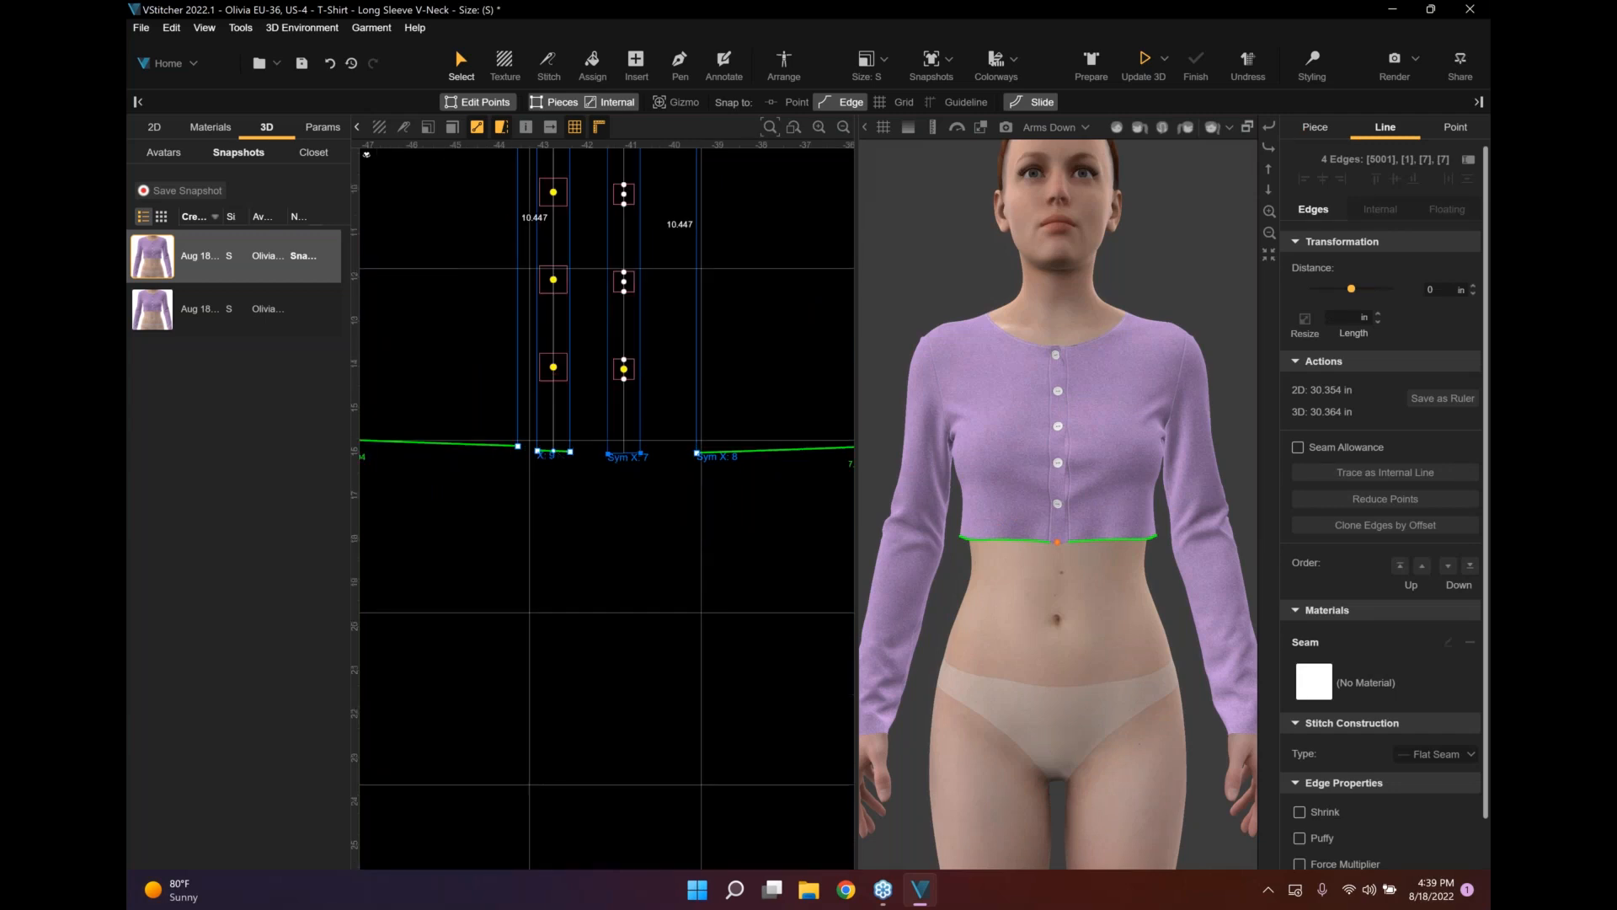
{"action": "left_click", "coordinate": [624, 453], "text": "shift"}
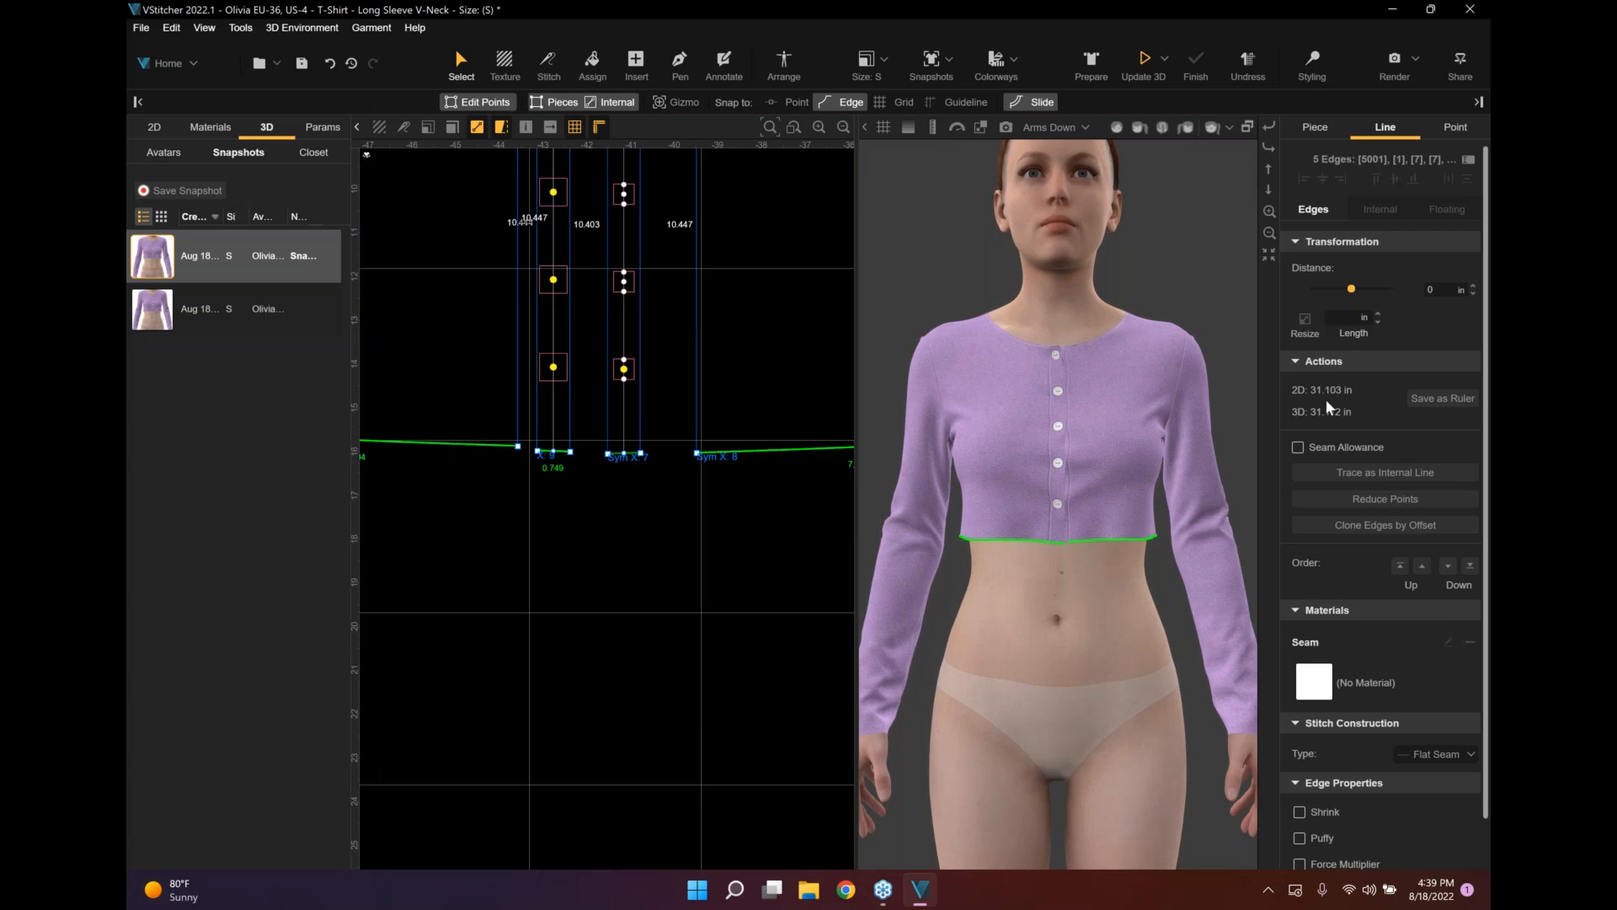
{"action": "scroll", "coordinate": [681, 615], "scroll_direction": "down", "scroll_amount": 5}
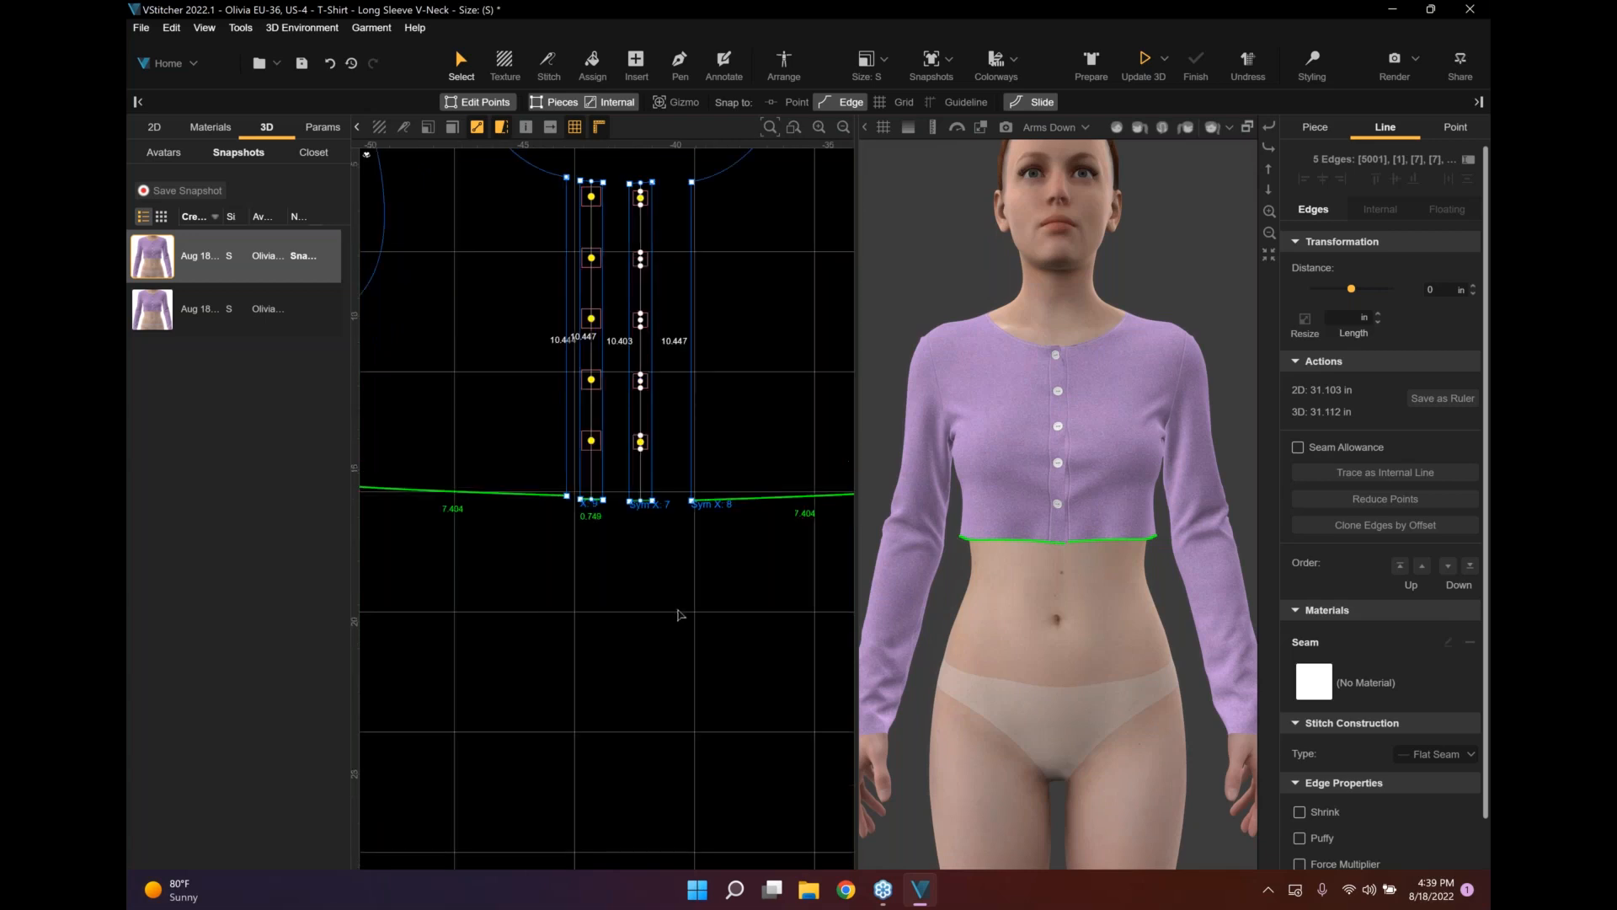
{"action": "middle_click_drag", "start_coordinate": [698, 631], "coordinate": [614, 610]}
{"action": "scroll", "coordinate": [638, 612], "scroll_direction": "down", "scroll_amount": 4}
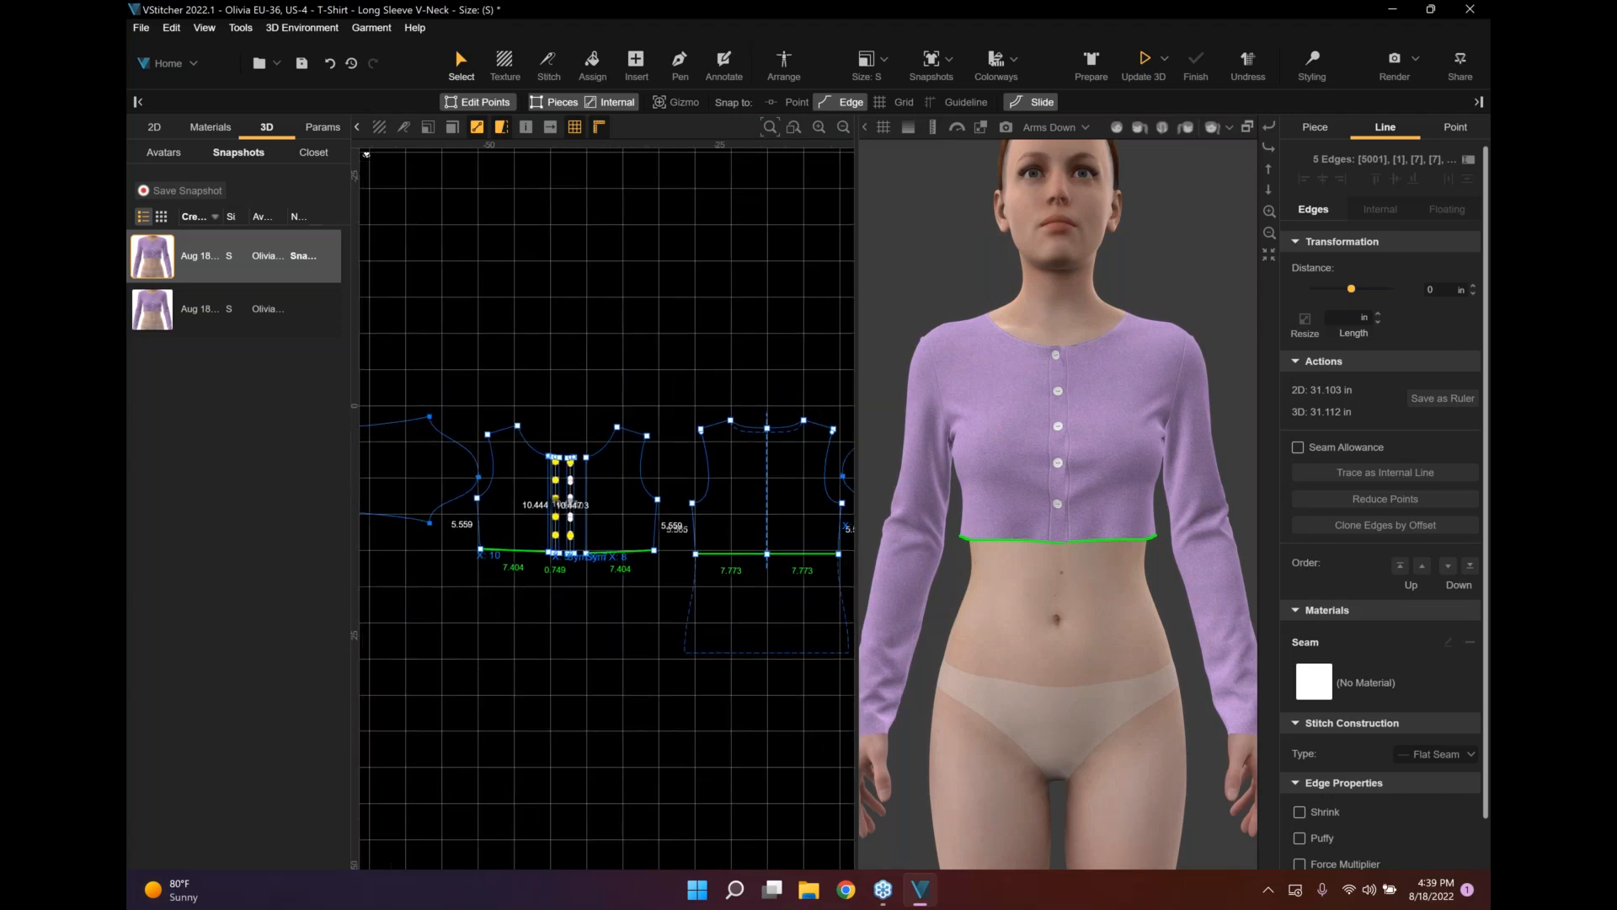
{"action": "left_click", "coordinate": [637, 644]}
Insert a rectangle piece 60 in wide and 4 in high below the bodice patterns.
{"action": "left_click", "coordinate": [636, 59]}
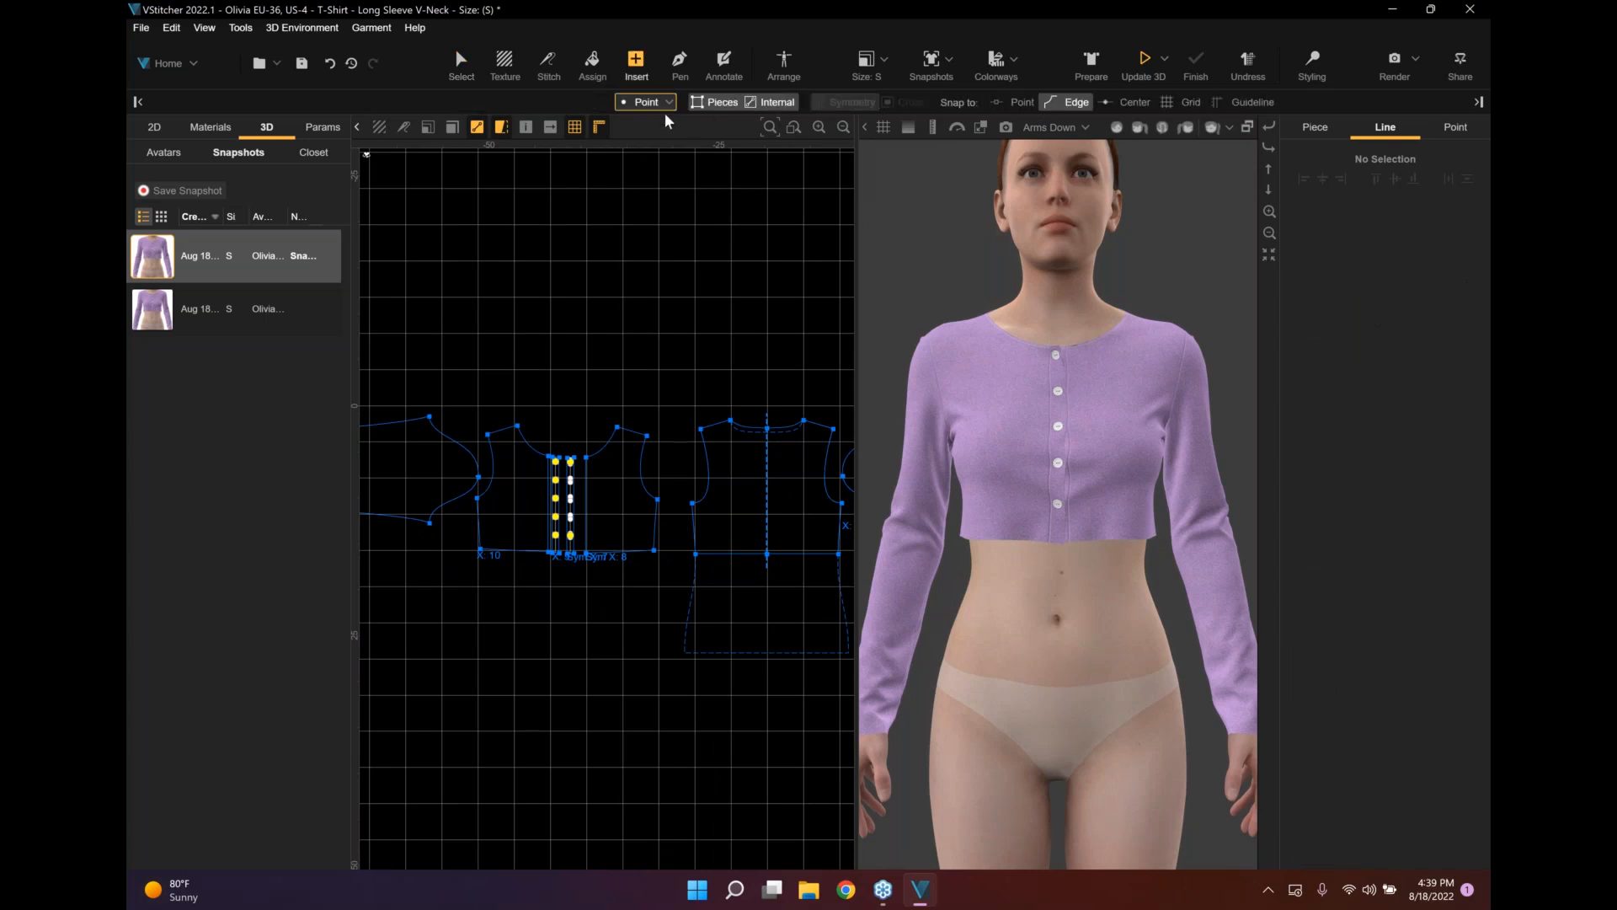
{"action": "left_click", "coordinate": [665, 105]}
{"action": "key", "text": "r"}
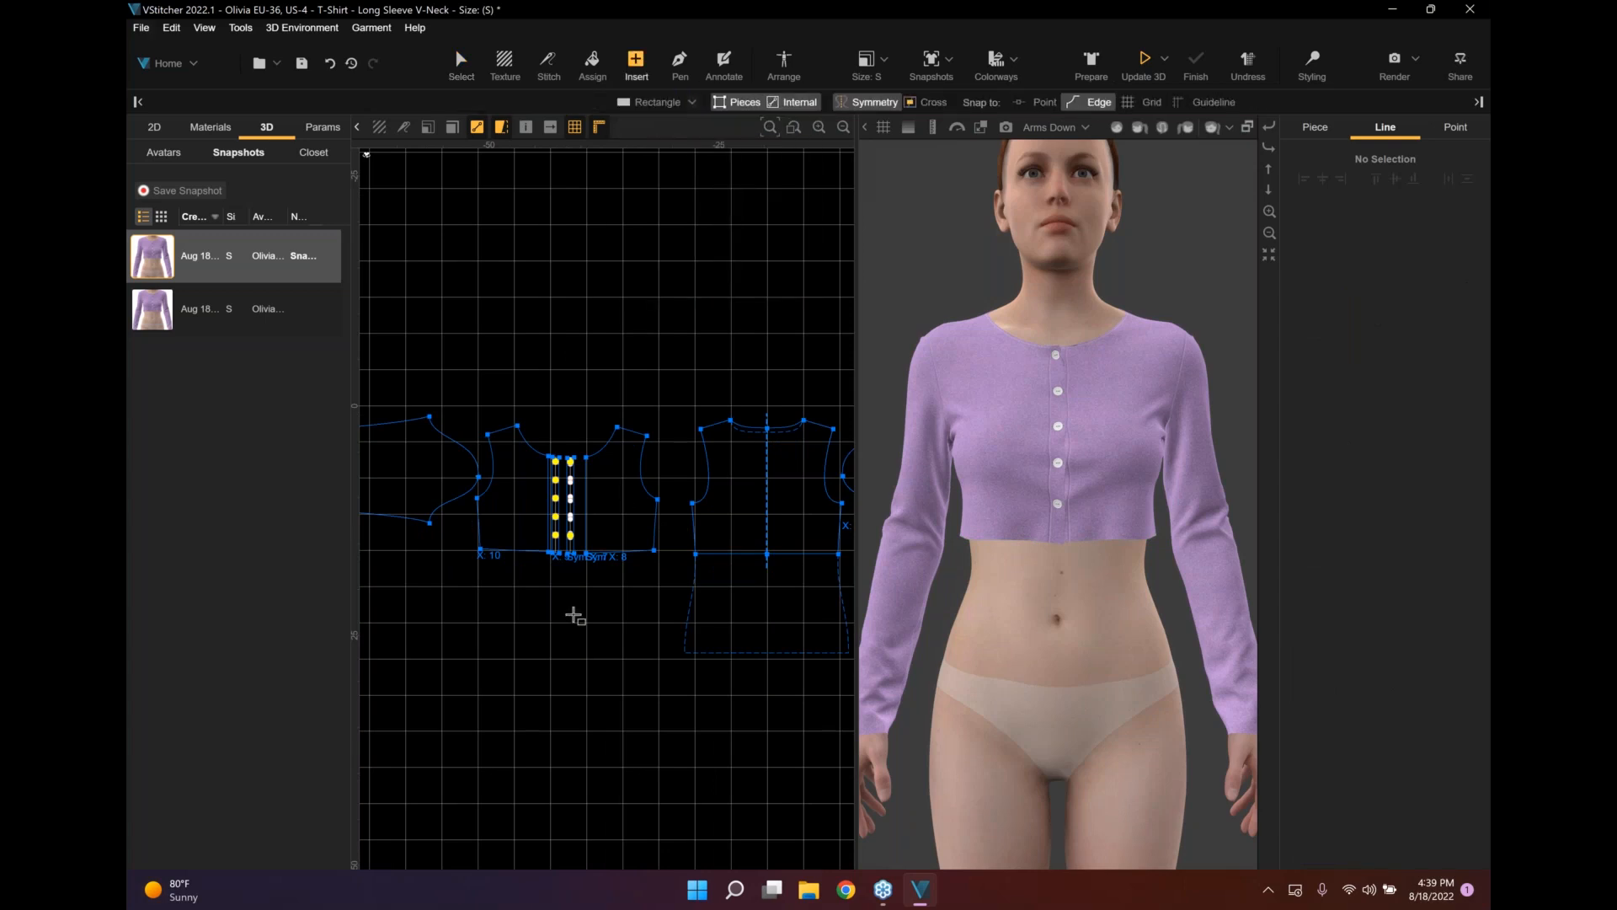
{"action": "left_click", "coordinate": [573, 615]}
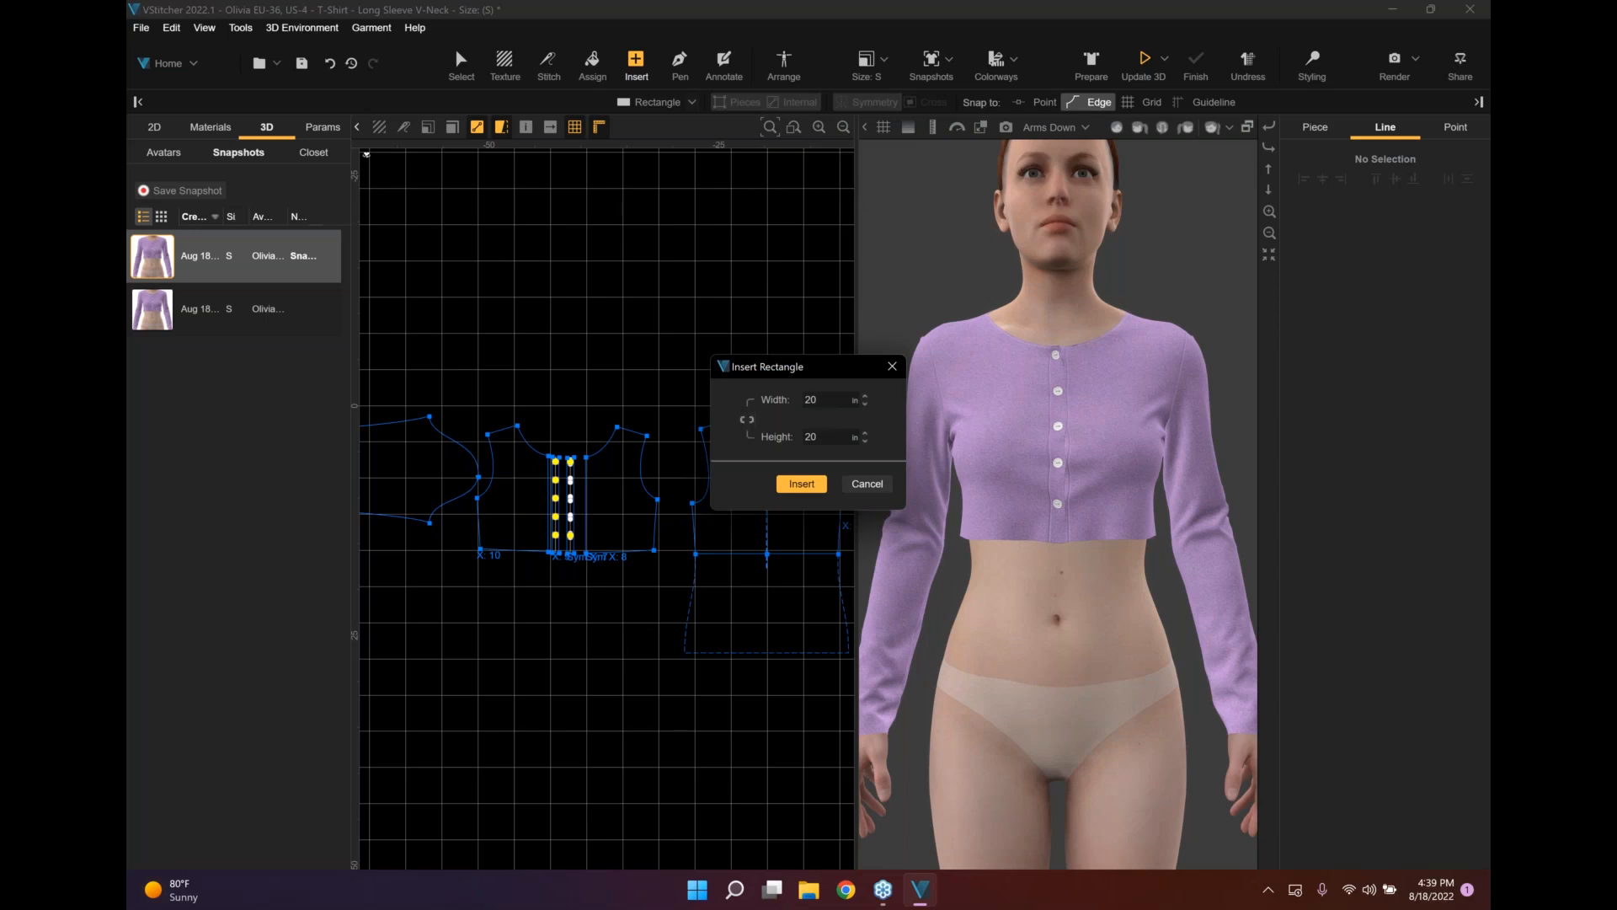
{"action": "double_click", "coordinate": [813, 401]}
{"action": "type", "text": "60"}
{"action": "key", "text": "Return"}
{"action": "double_click", "coordinate": [828, 436]}
{"action": "type", "text": "4"}
{"action": "key", "text": "Return"}
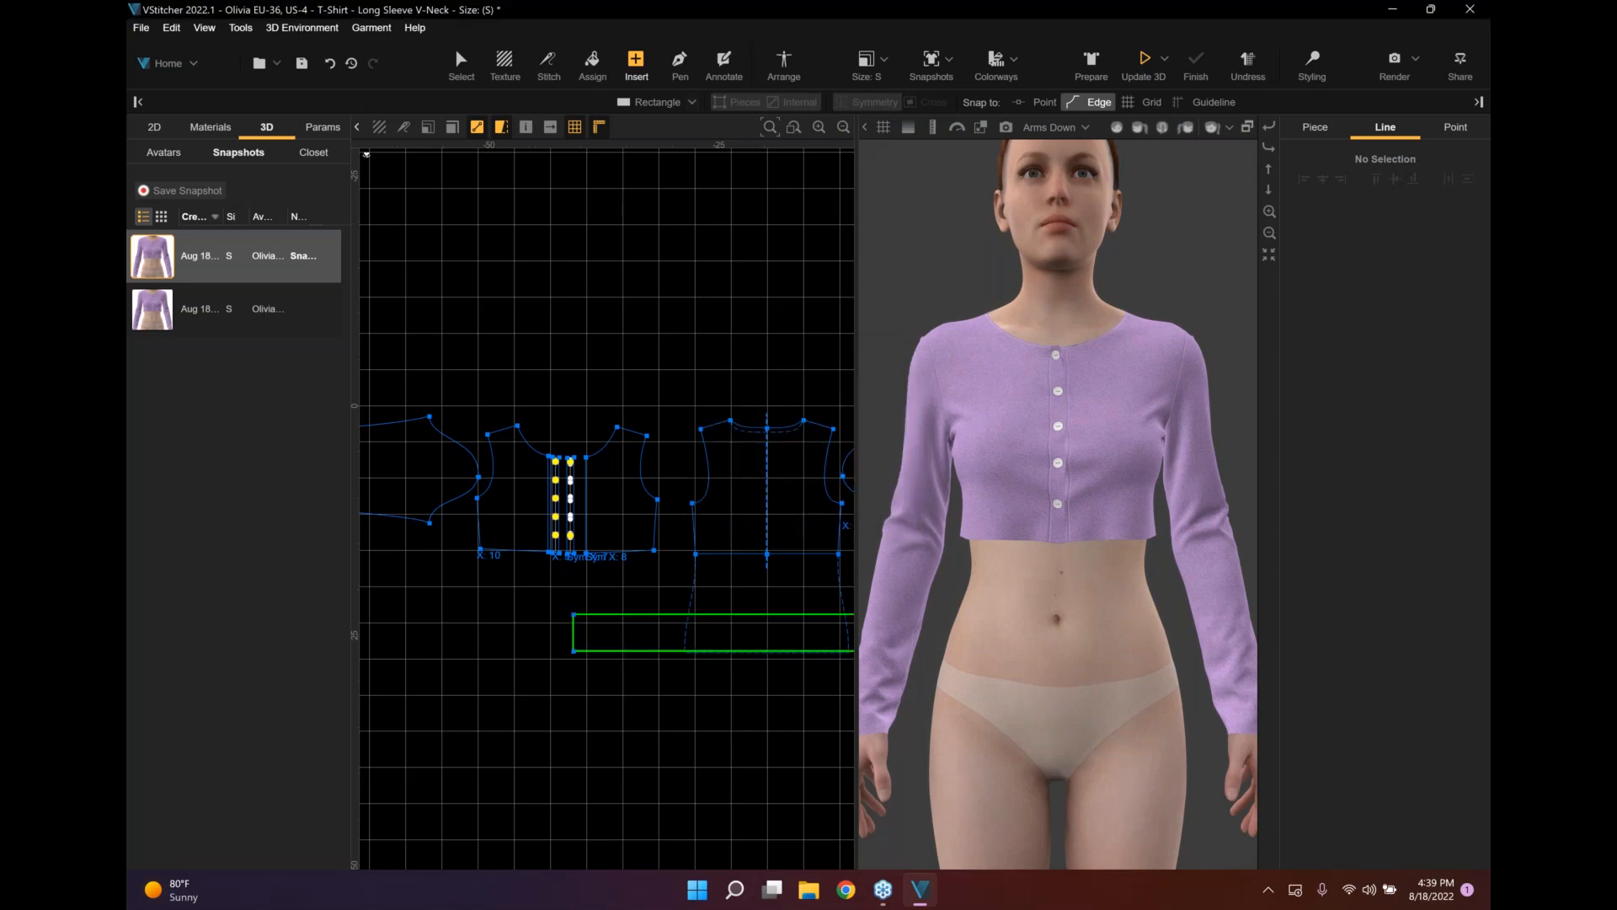
{"action": "left_click", "coordinate": [573, 614]}
{"action": "key", "text": "Escape"}
Move the rectangle piece sideways so it lies beneath the front and back pieces.
{"action": "left_click_drag", "start_coordinate": [745, 645], "coordinate": [612, 638]}
{"action": "scroll", "coordinate": [704, 704], "scroll_direction": "down", "scroll_amount": 3}
{"action": "middle_click_drag", "start_coordinate": [720, 701], "coordinate": [571, 629]}
{"action": "scroll", "coordinate": [634, 662], "scroll_direction": "up", "scroll_amount": 2}
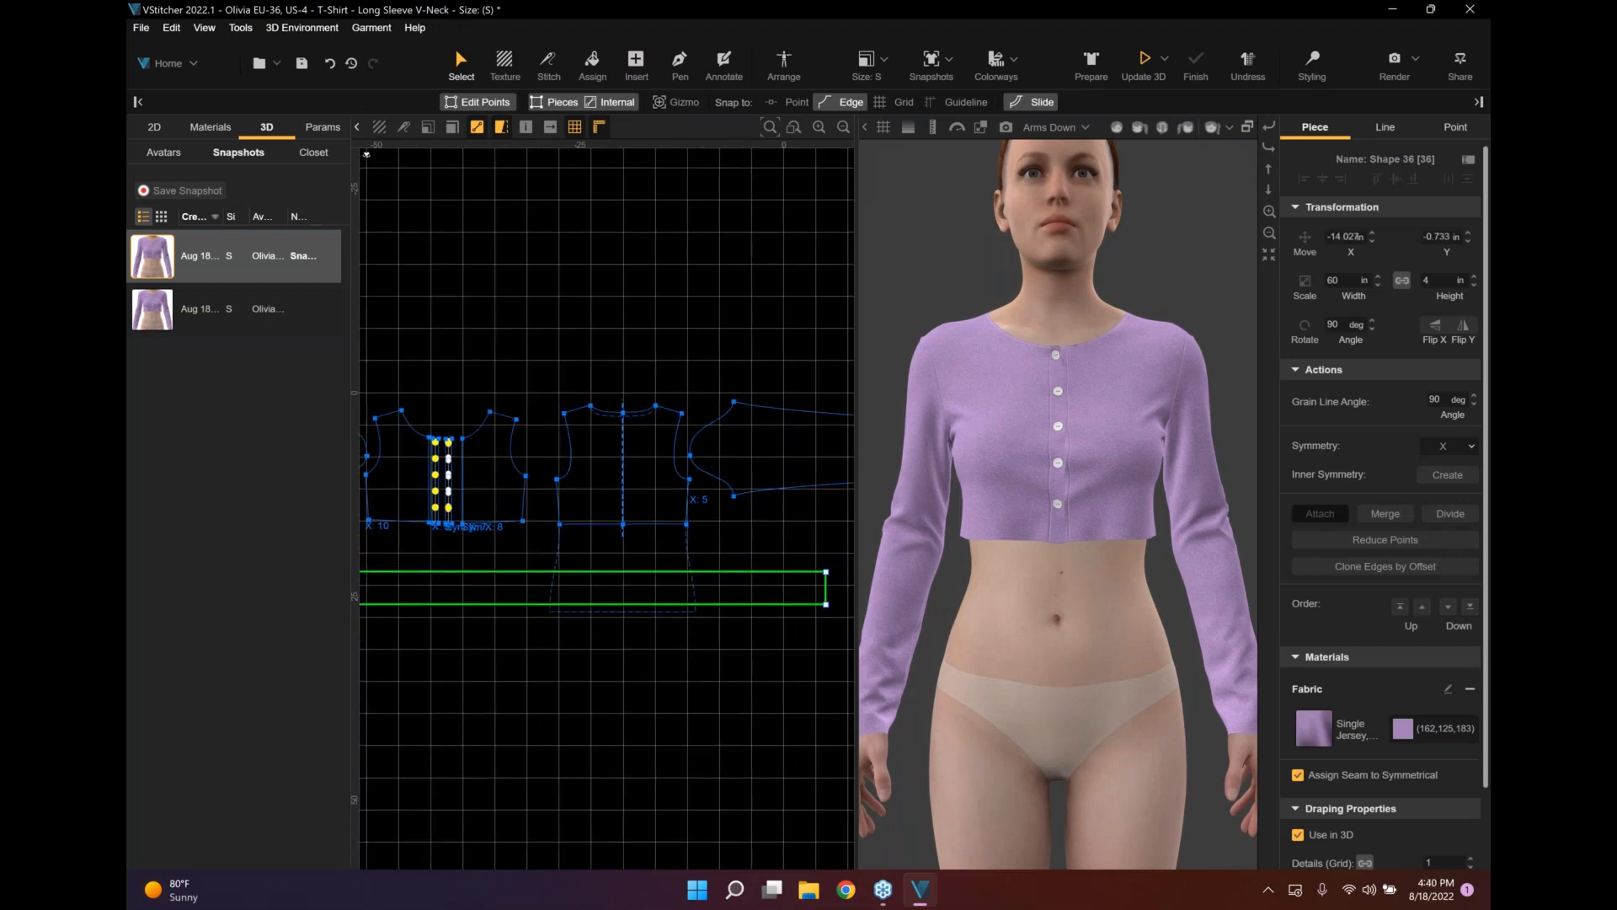
Try to clone the rectangle's upper long edge by offset with 0.571 in spacing and 6 copies extended to the edges.
{"action": "left_click", "coordinate": [707, 572]}
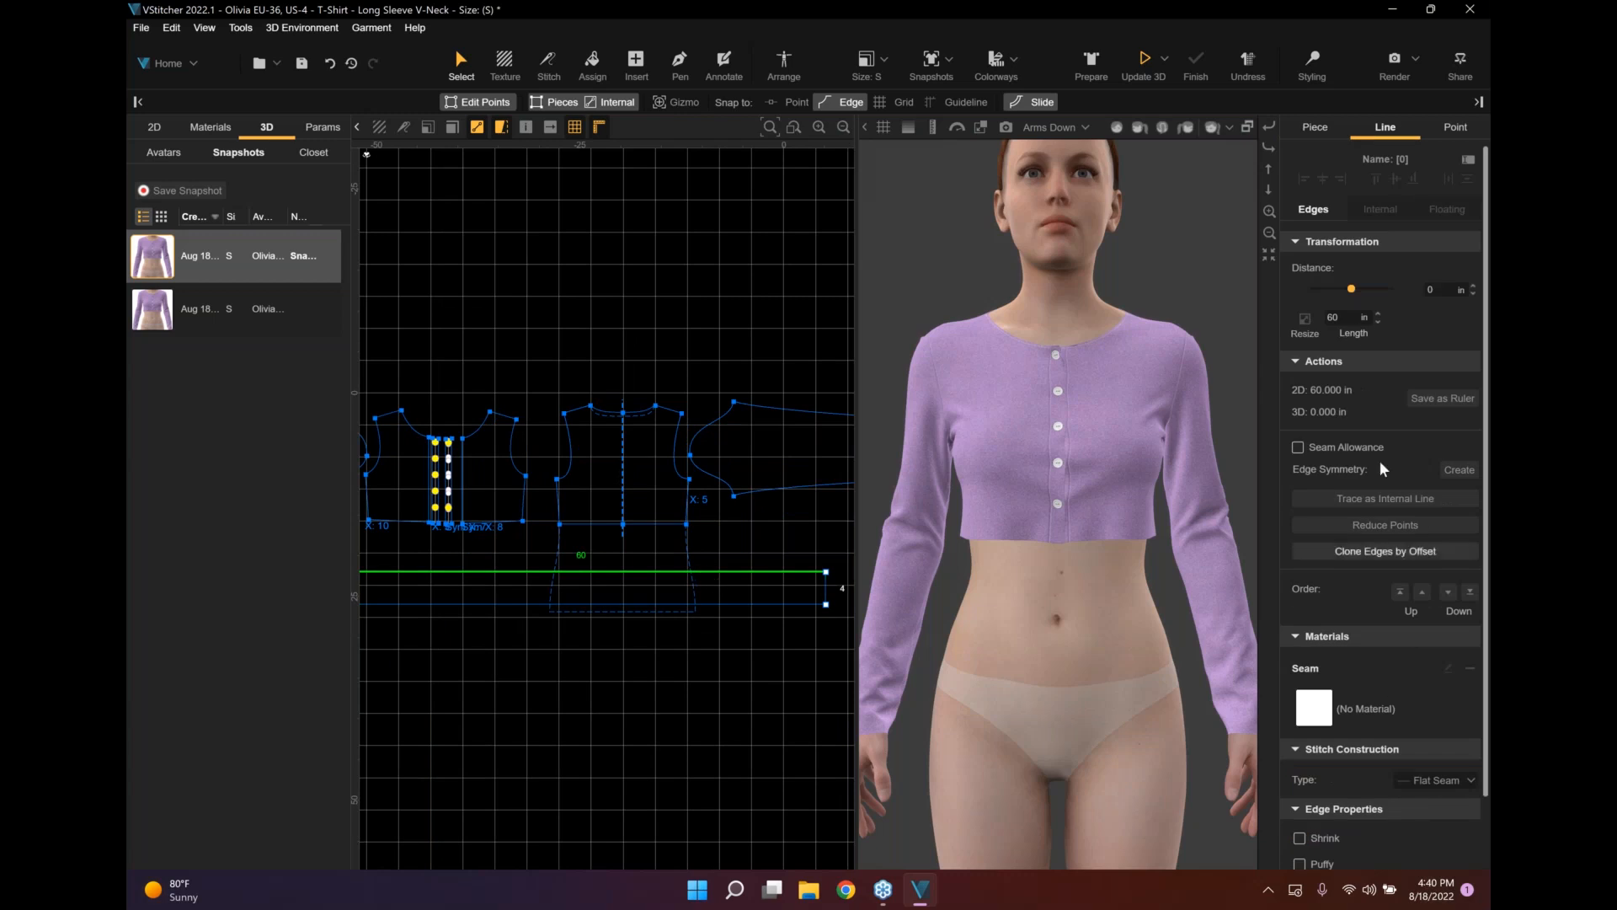
{"action": "left_click", "coordinate": [1366, 553]}
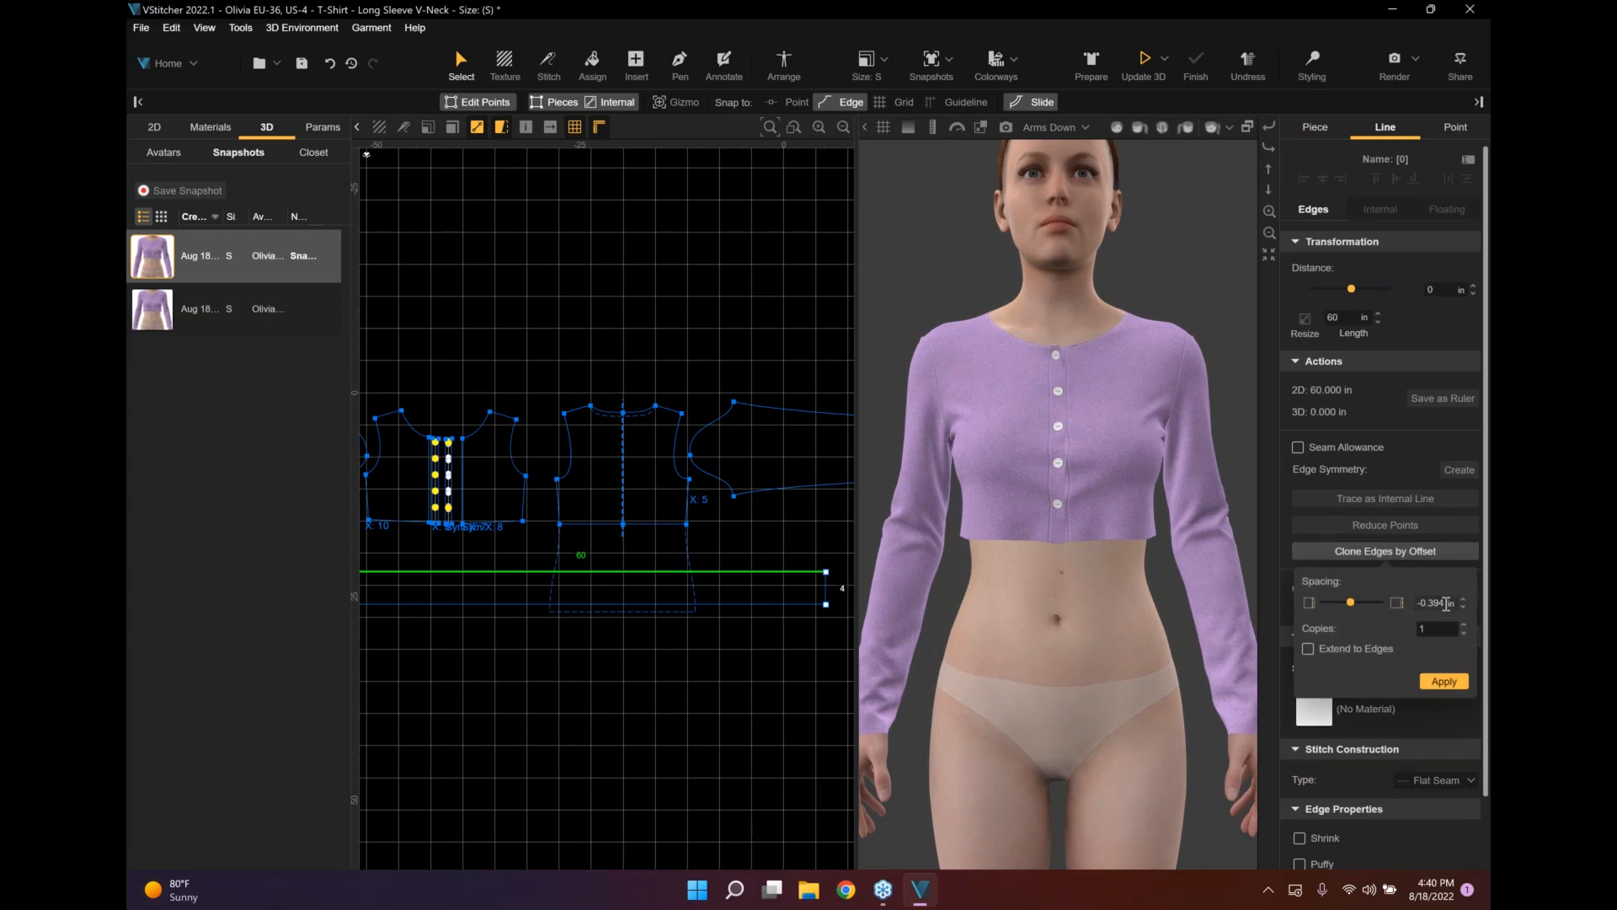
{"action": "double_click", "coordinate": [1457, 608]}
{"action": "type", "text": ".571"}
{"action": "left_click", "coordinate": [1435, 626]}
{"action": "type", "text": "6"}
{"action": "left_click", "coordinate": [1431, 603]}
{"action": "left_click", "coordinate": [1366, 650]}
{"action": "left_click", "coordinate": [1440, 683]}
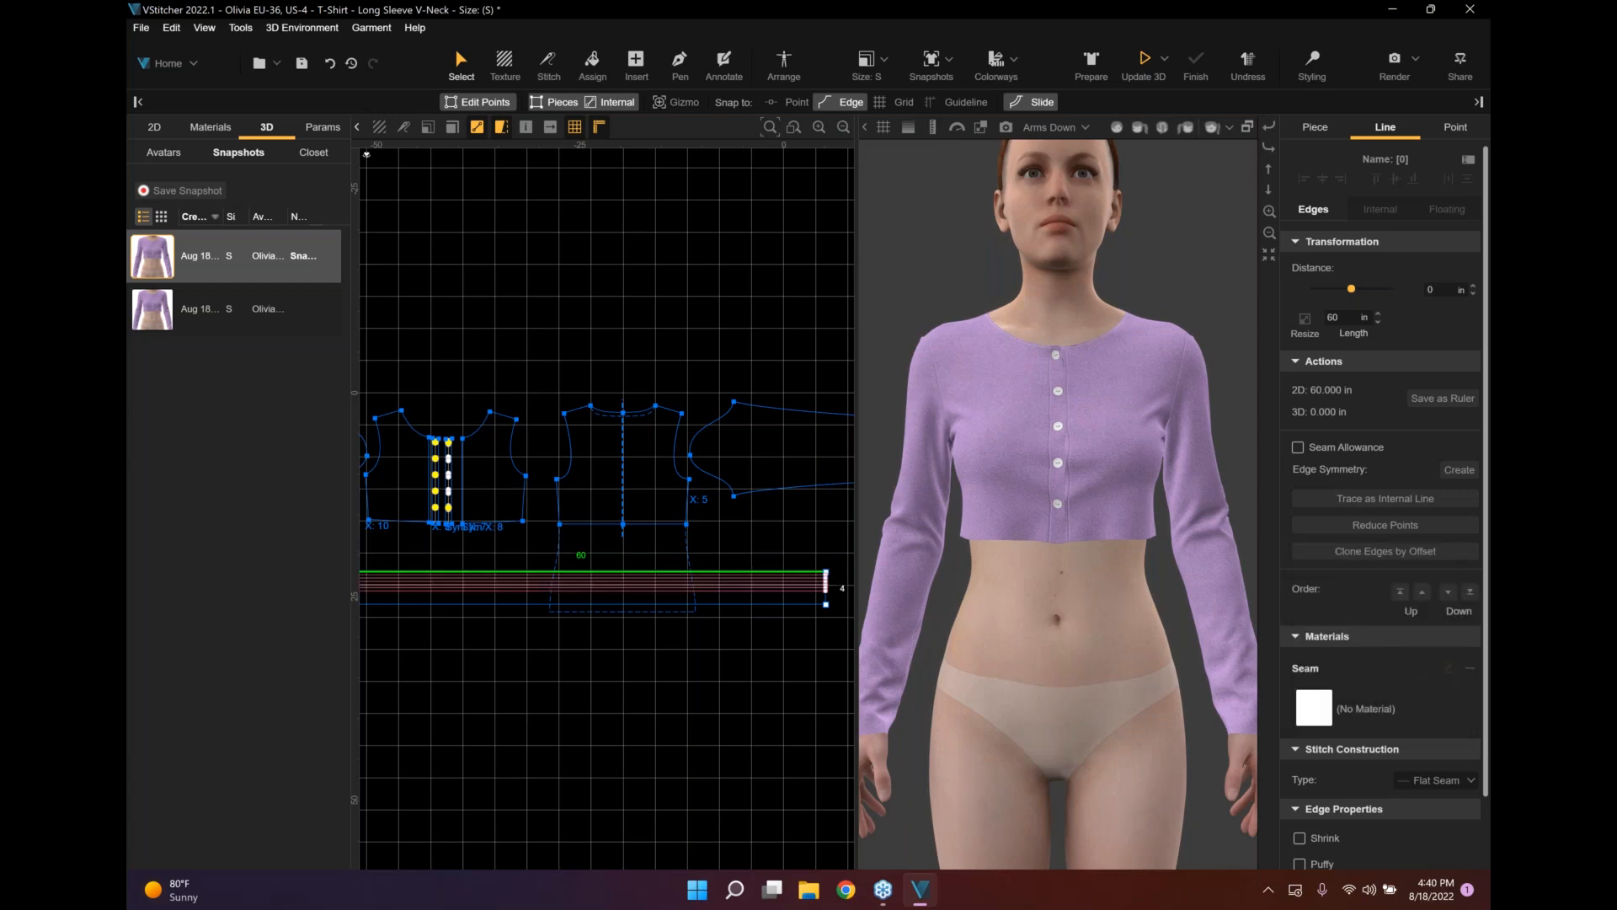
{"action": "scroll", "coordinate": [682, 599], "scroll_direction": "up", "scroll_amount": 2}
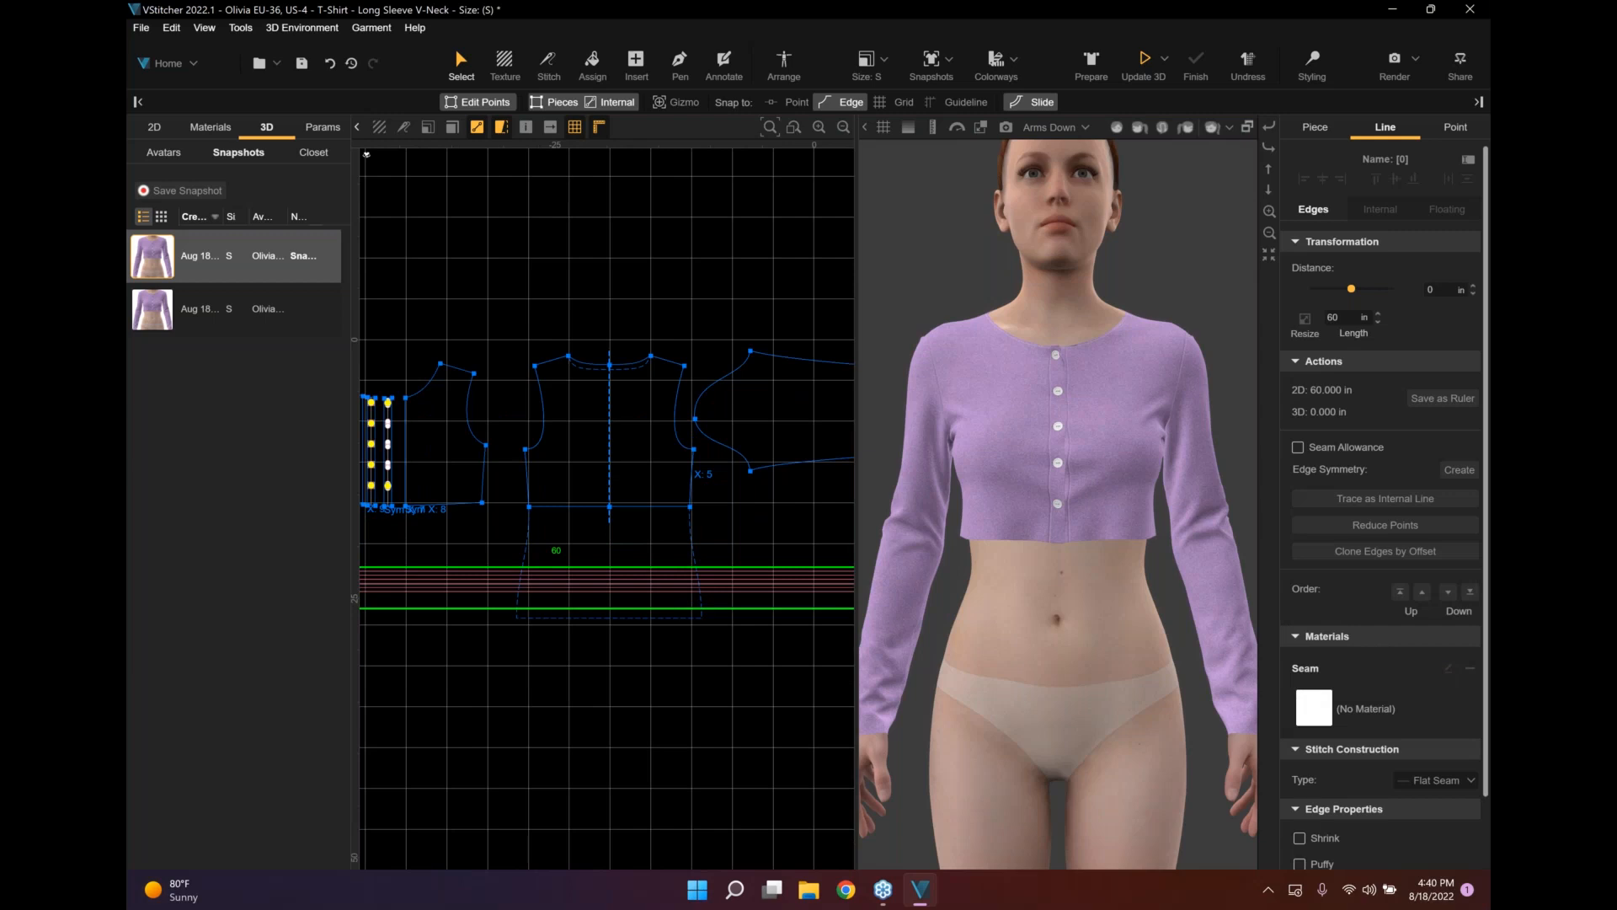
{"action": "scroll", "coordinate": [771, 600], "scroll_direction": "up", "scroll_amount": 3}
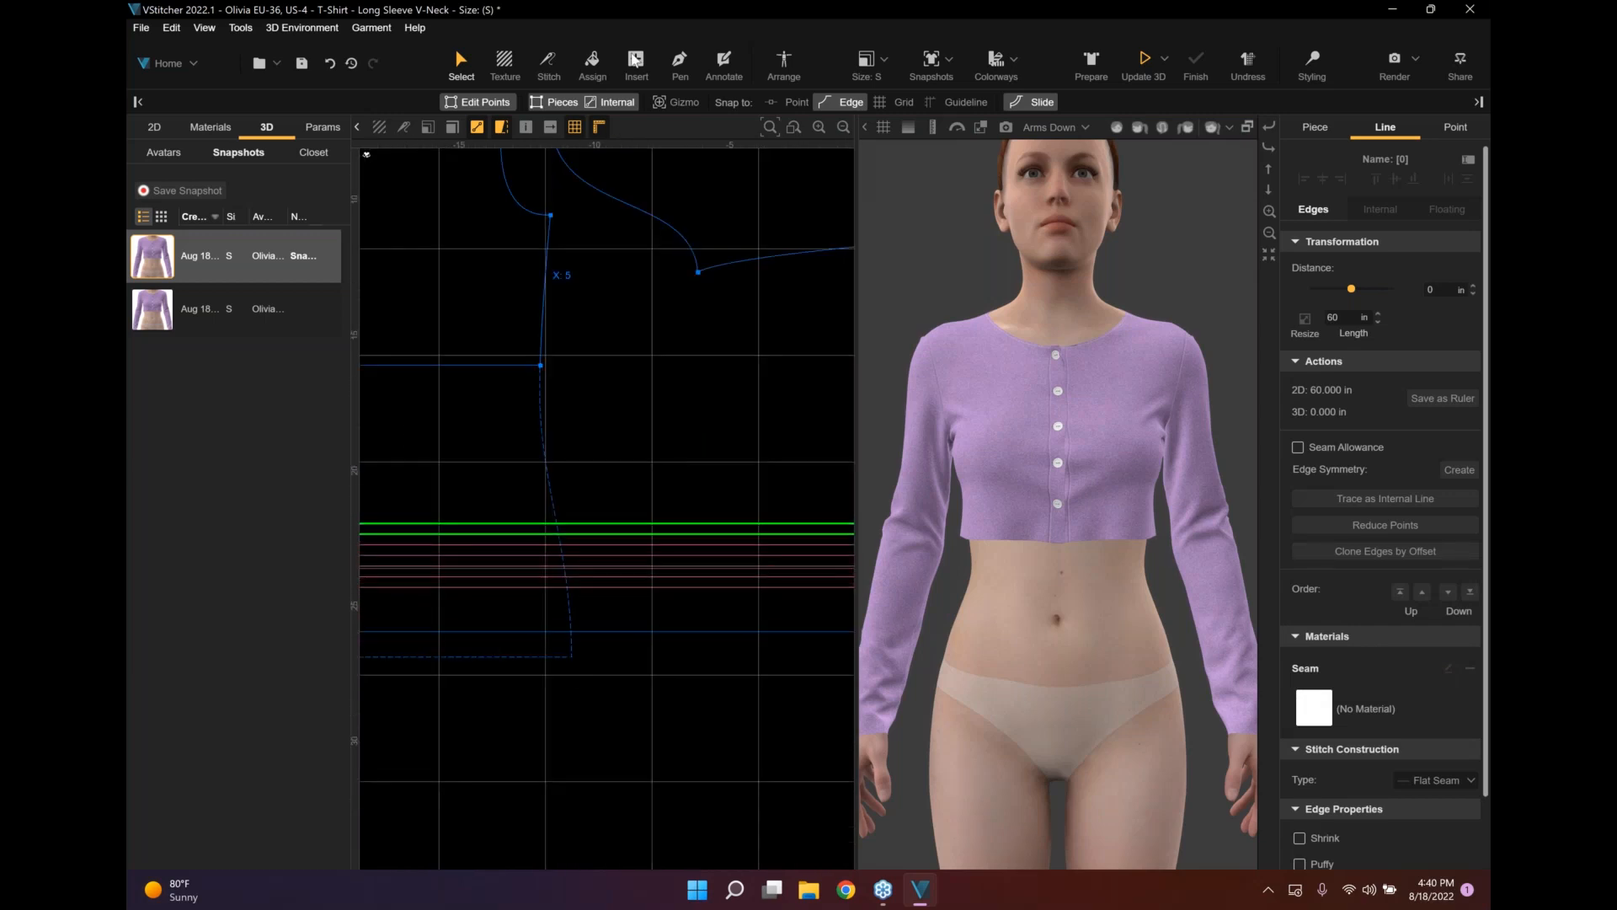
{"action": "left_click", "coordinate": [635, 60]}
{"action": "left_click", "coordinate": [661, 102]}
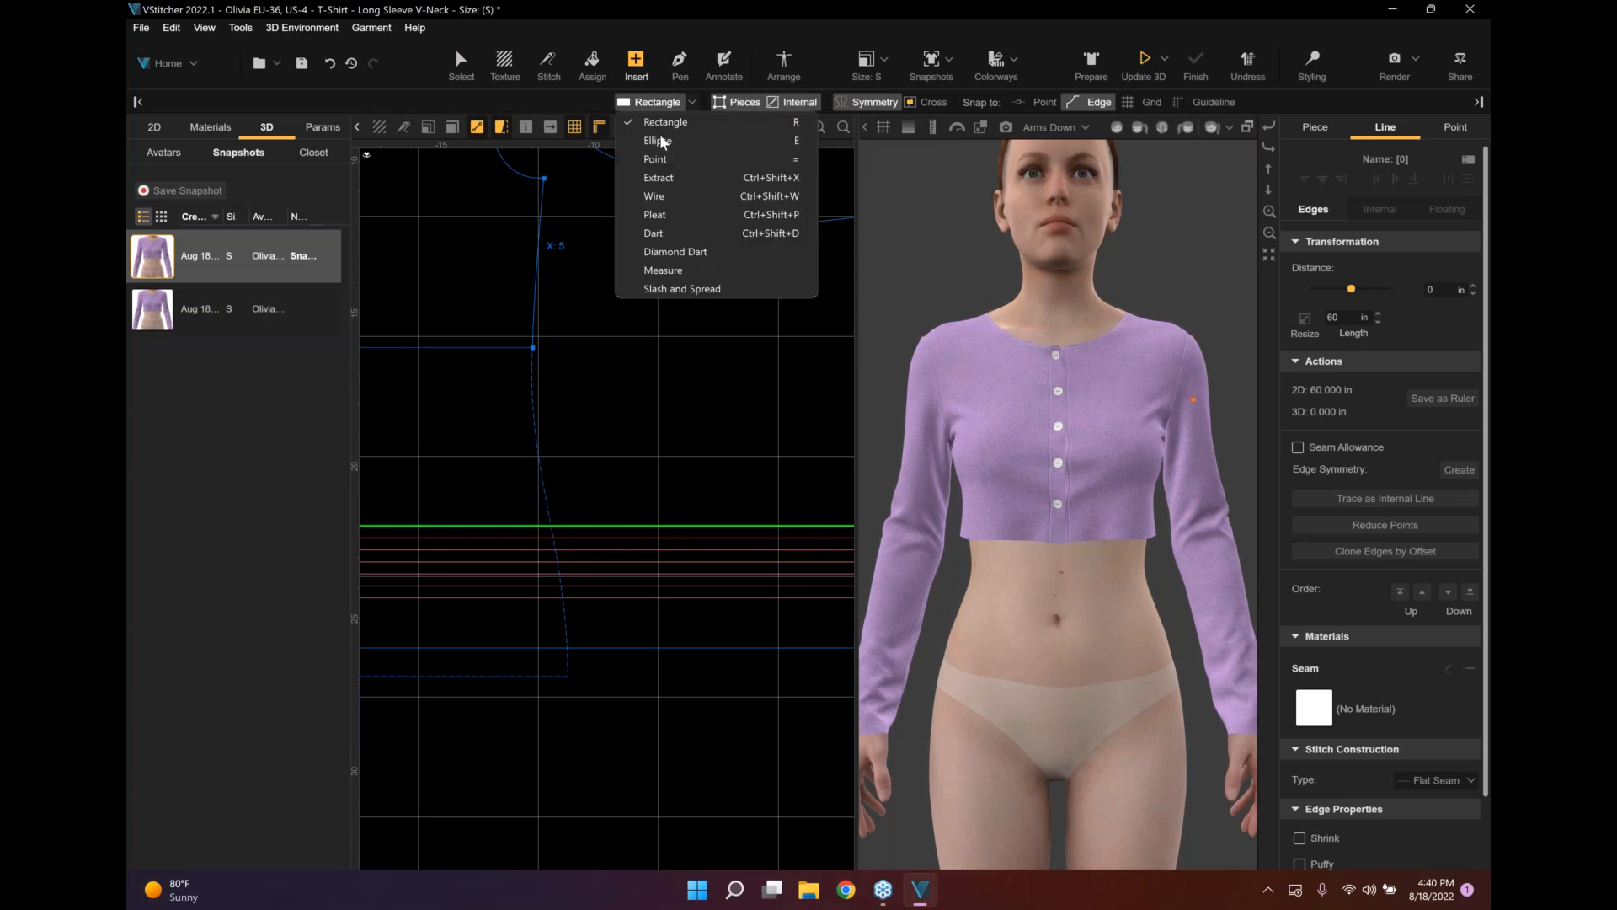
{"action": "left_click", "coordinate": [461, 78]}
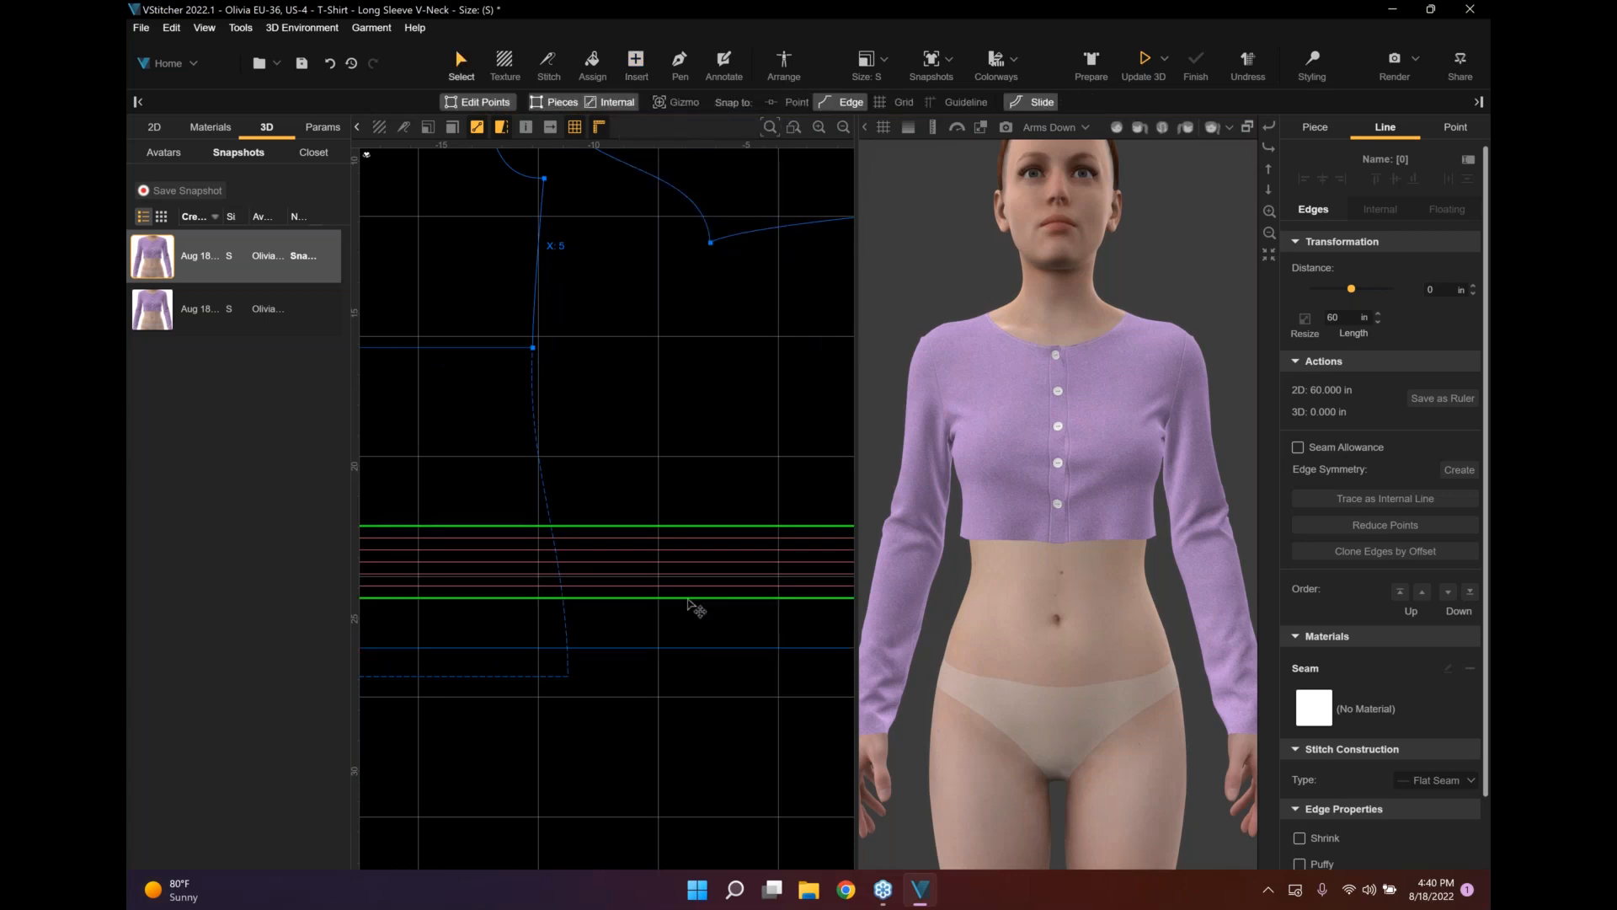
Delete all the wrongly spaced internal lines cloned from the rectangle's upper edge.
{"action": "key", "text": "Delete"}
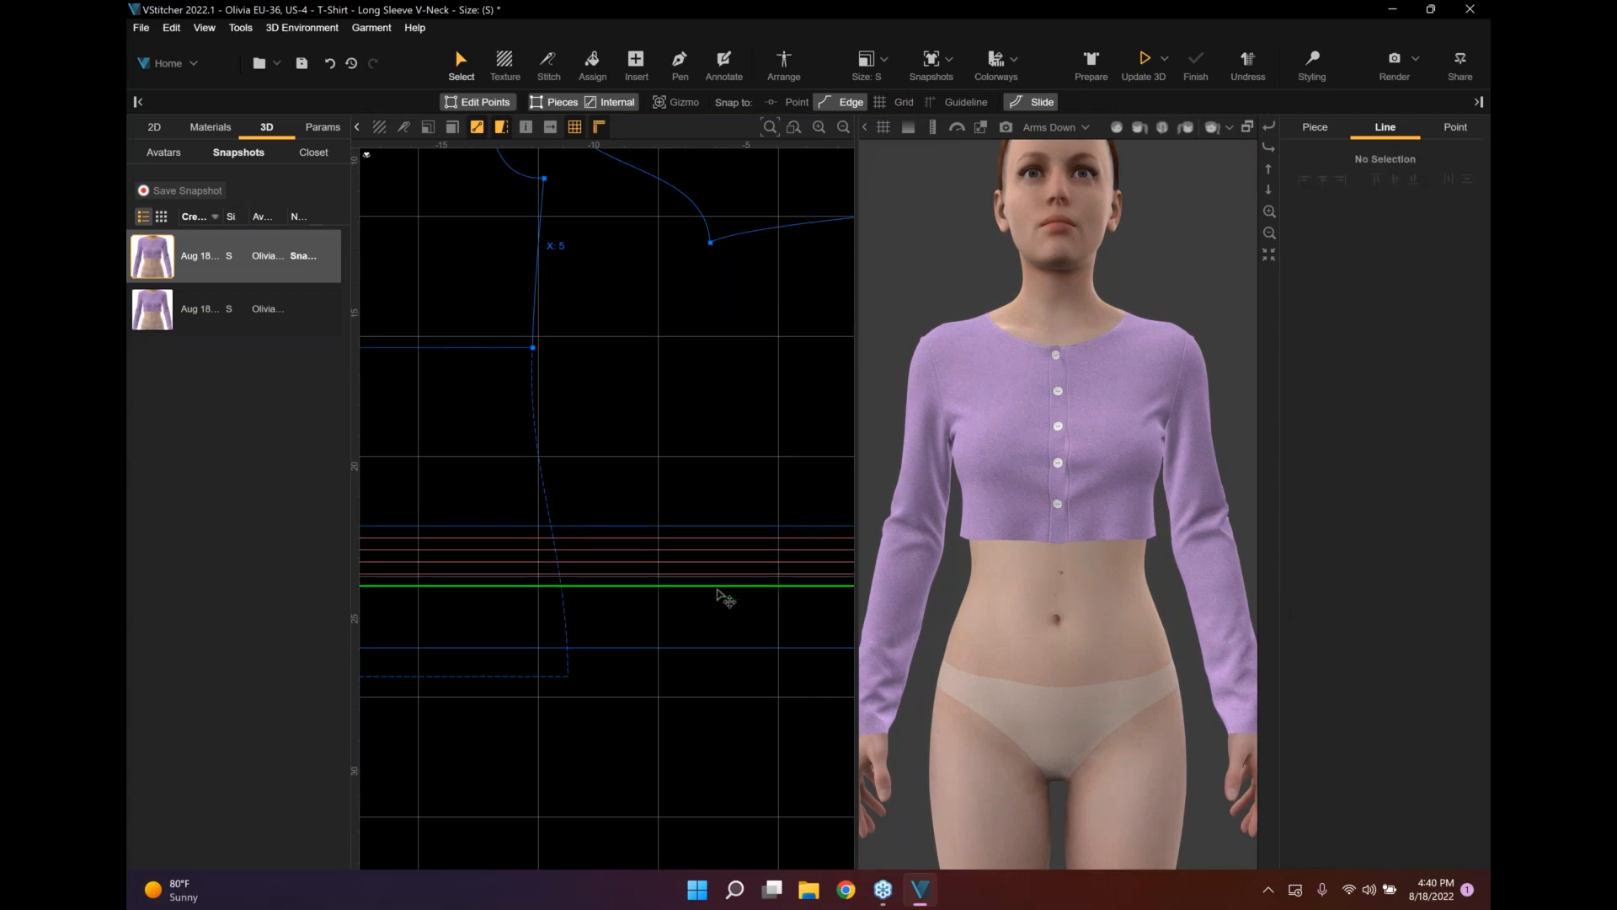
{"action": "left_click", "coordinate": [718, 574]}
{"action": "key", "text": "Delete"}
{"action": "left_click", "coordinate": [717, 563]}
{"action": "key", "text": "Delete"}
{"action": "left_click", "coordinate": [718, 549]}
{"action": "key", "text": "Delete"}
{"action": "left_click", "coordinate": [718, 537]}
{"action": "key", "text": "Delete"}
Clone the rectangle's upper edge inward by offset with 0.571 in spacing and 6 copies, extended to the piece edges.
{"action": "left_click", "coordinate": [718, 525]}
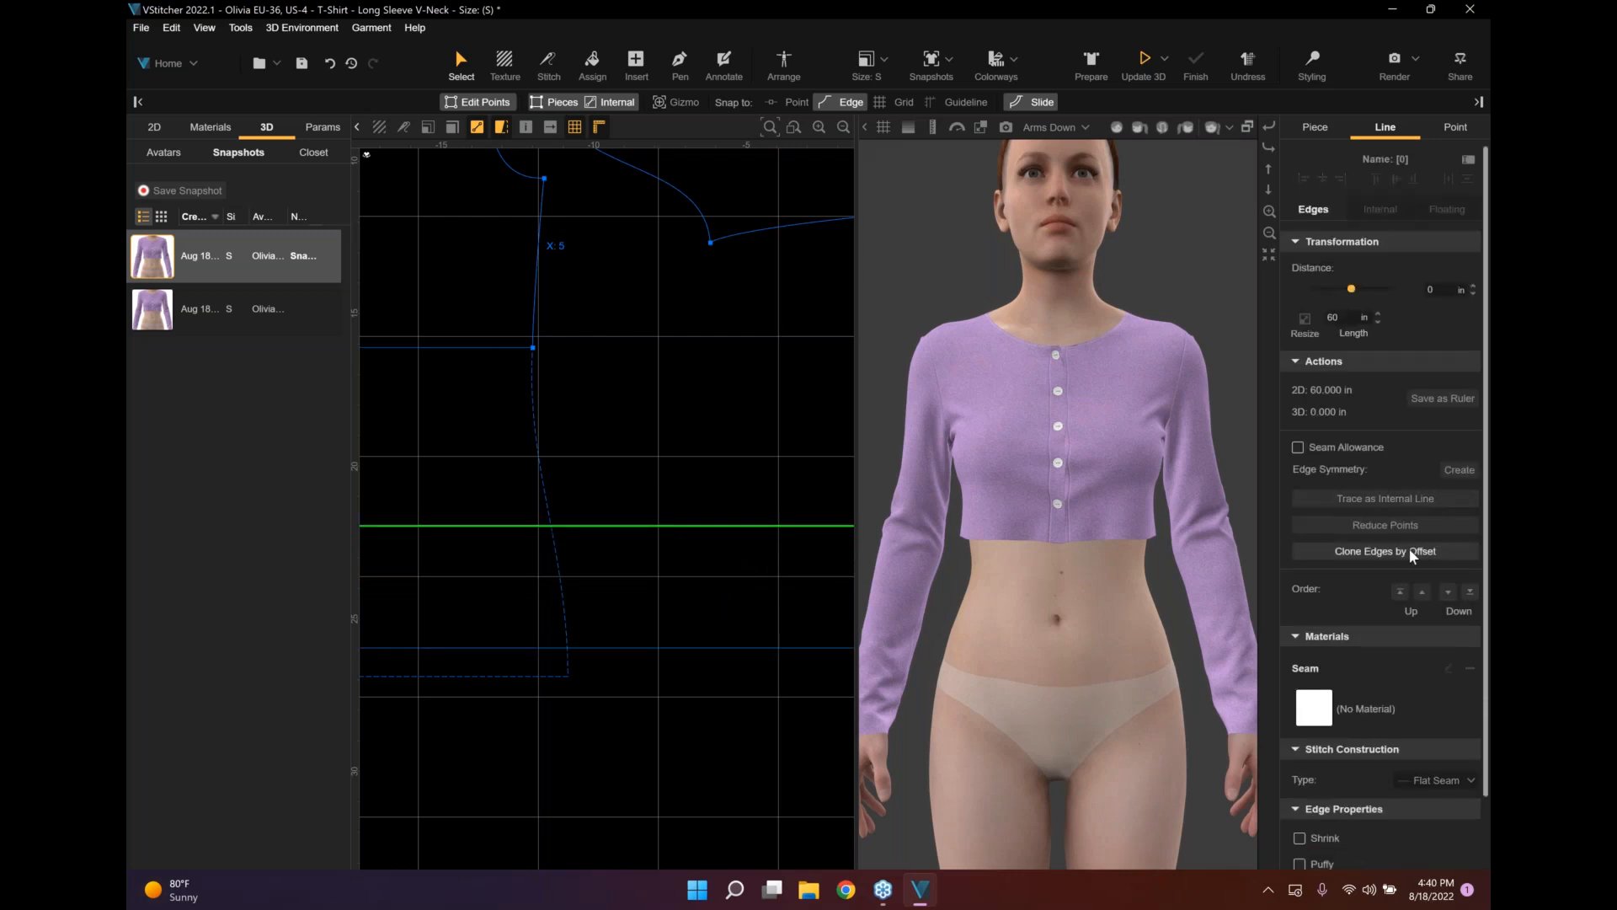
{"action": "left_click", "coordinate": [1409, 548]}
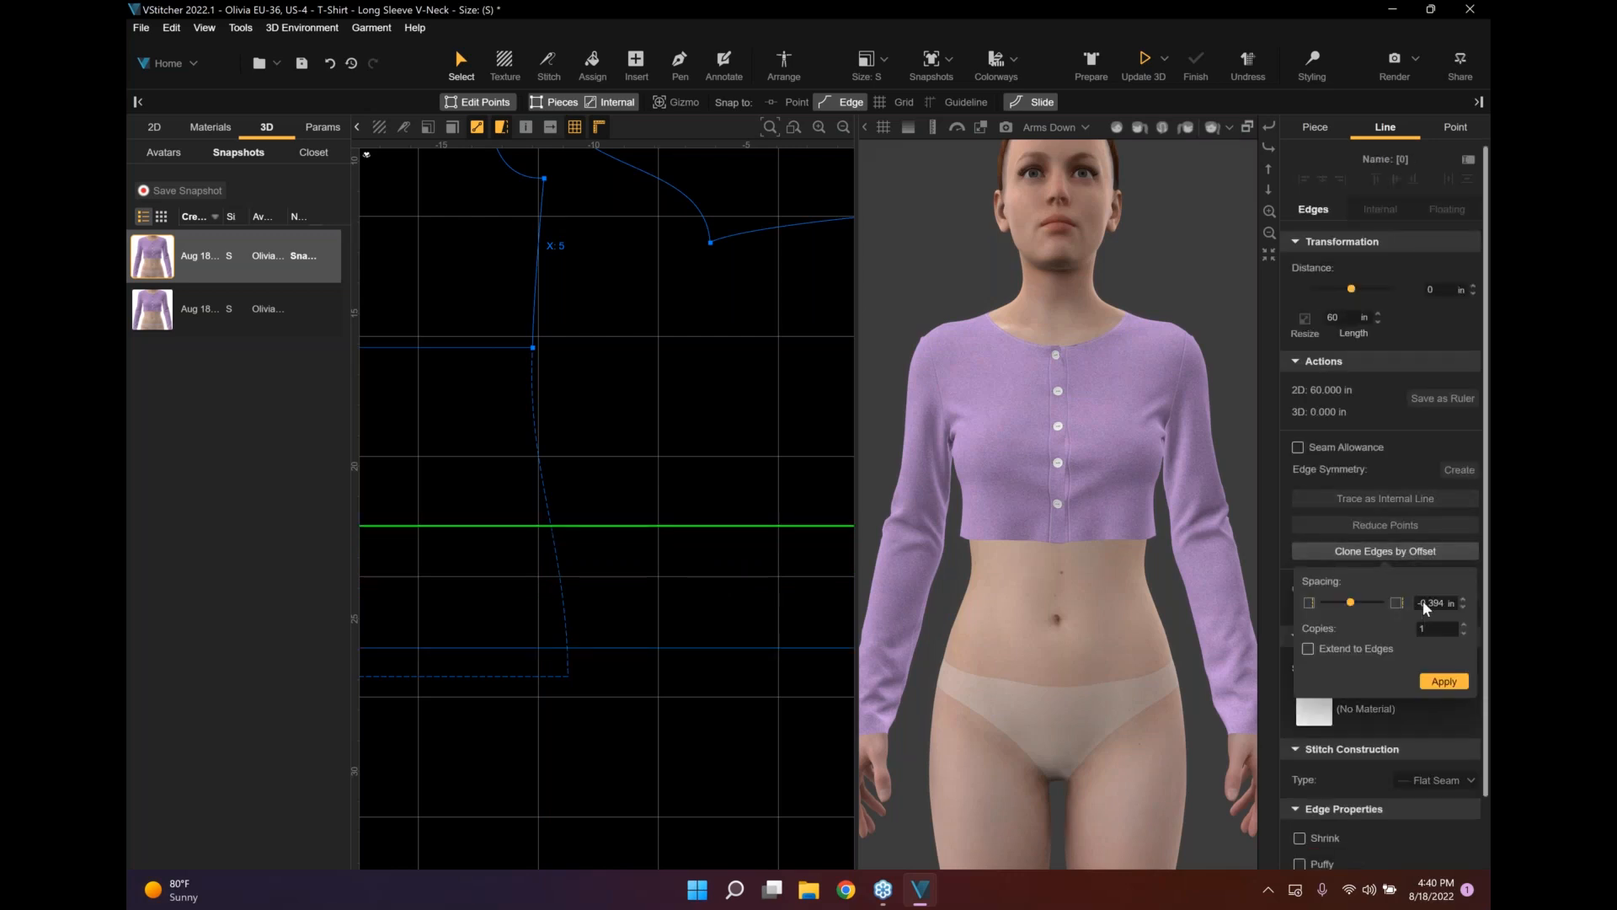
{"action": "left_click_drag", "start_coordinate": [1421, 603], "coordinate": [1477, 614]}
{"action": "key", "text": "BackSpace"}
{"action": "left_click", "coordinate": [1440, 630]}
{"action": "key", "text": "BackSpace"}
{"action": "type", "text": "6"}
{"action": "left_click", "coordinate": [1308, 649]}
{"action": "left_click", "coordinate": [1436, 683]}
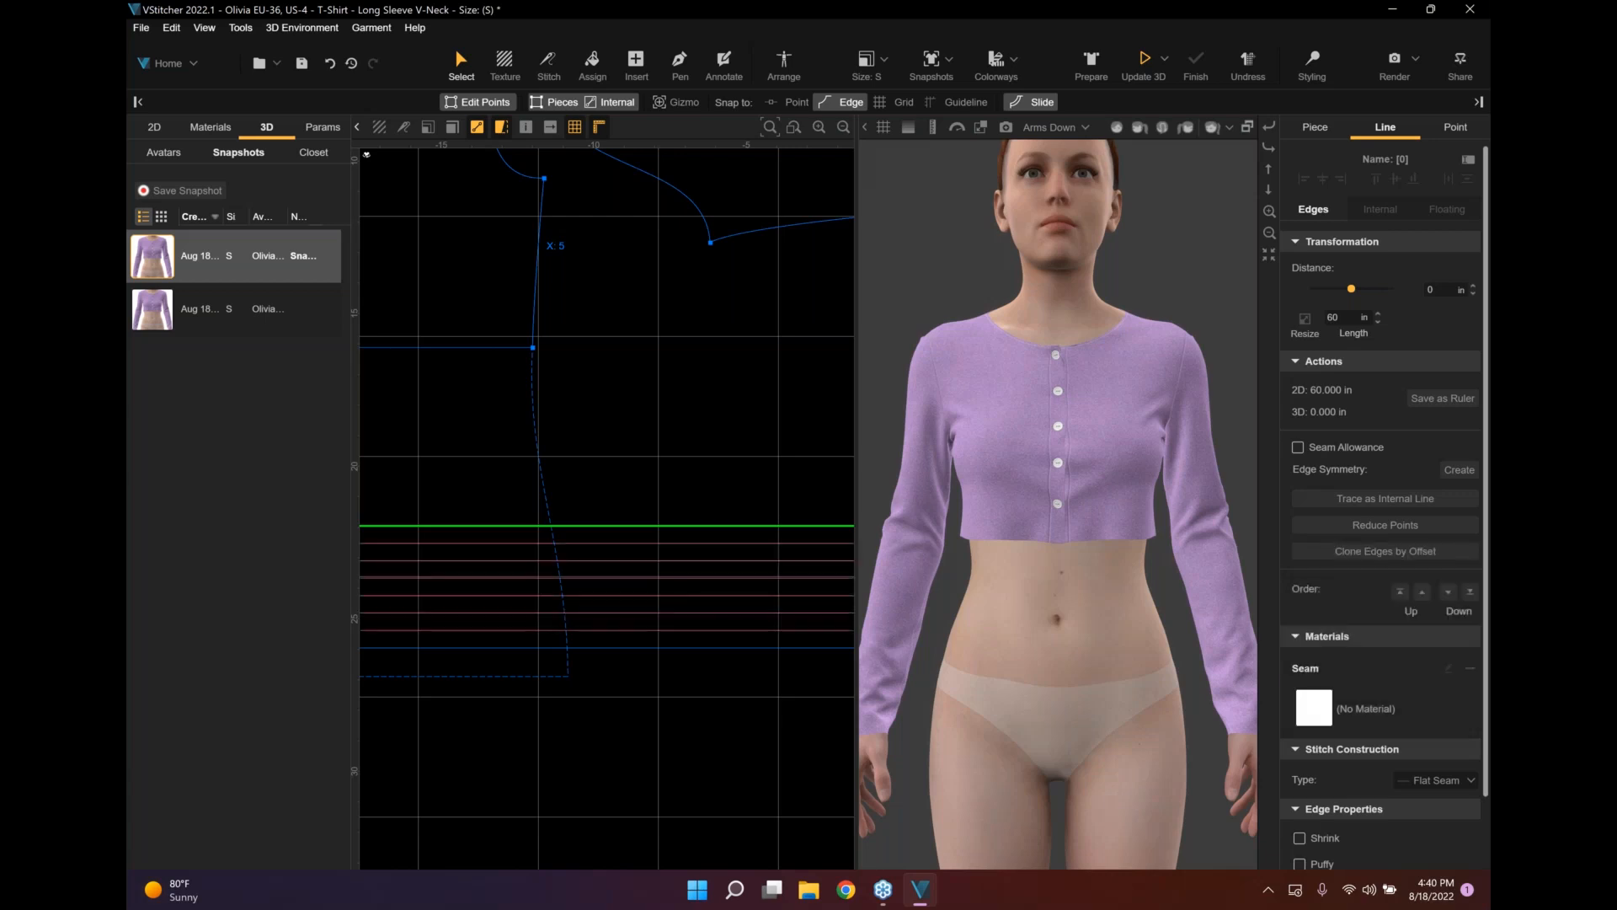
{"action": "mouse_move", "coordinate": [643, 455]}
{"action": "middle_mouse_down"}
{"action": "mouse_move", "coordinate": [545, 404]}
{"action": "mouse_move", "coordinate": [568, 379]}
{"action": "middle_mouse_up"}
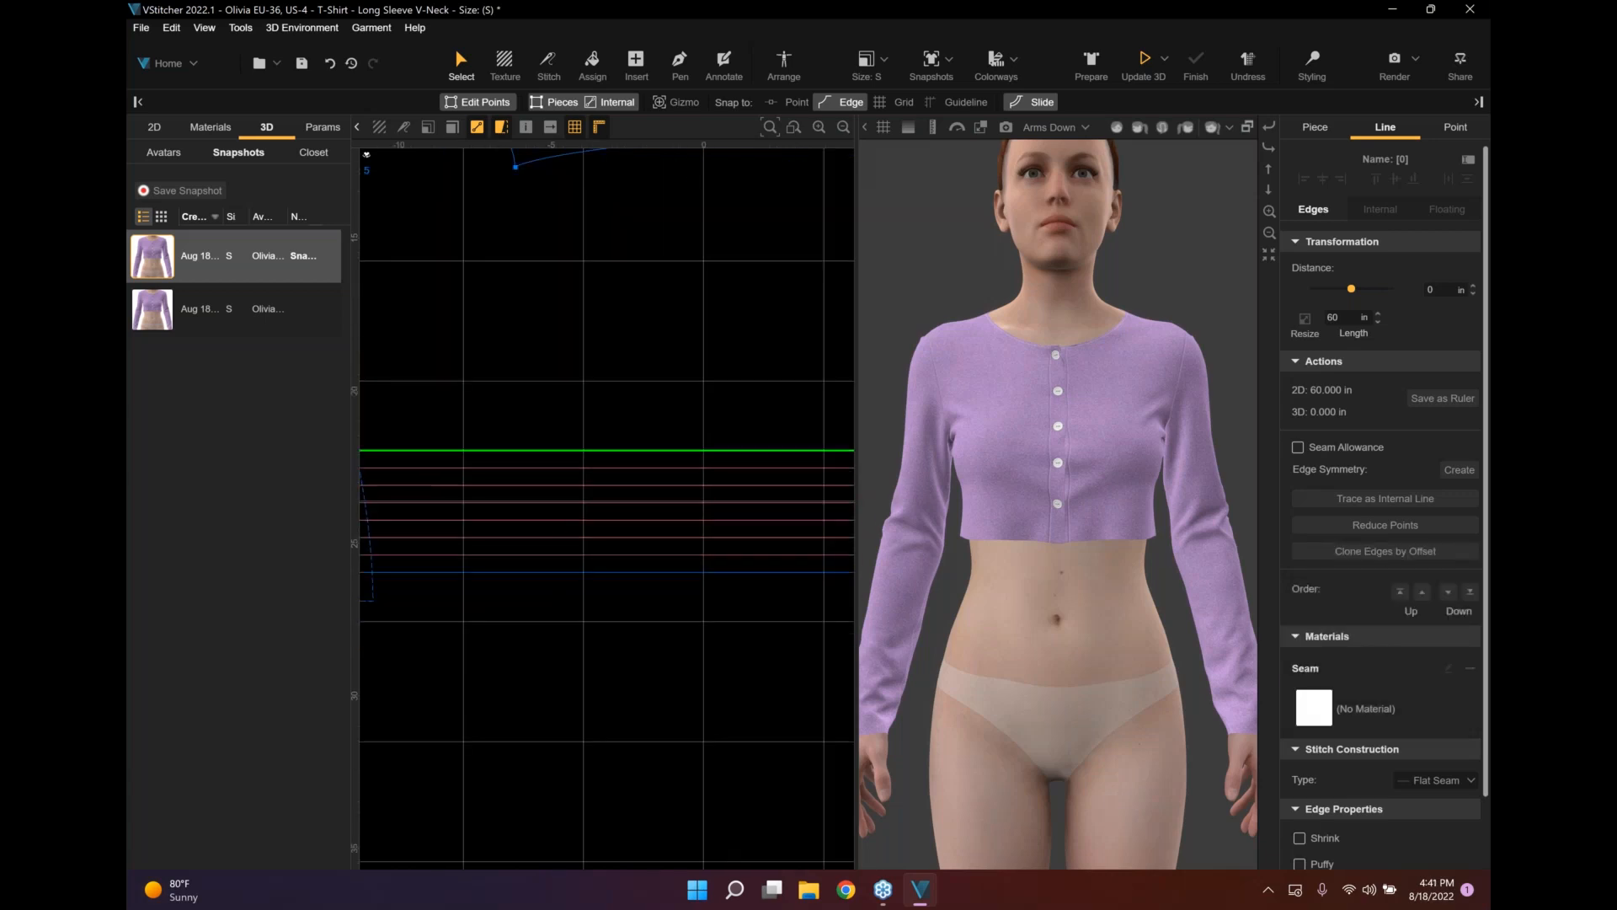
Enable Shrink at 70% on the hem piece's six internal lines together with its two long edges.
{"action": "left_click", "coordinate": [628, 469]}
{"action": "scroll", "coordinate": [653, 469], "scroll_direction": "down", "scroll_amount": 5}
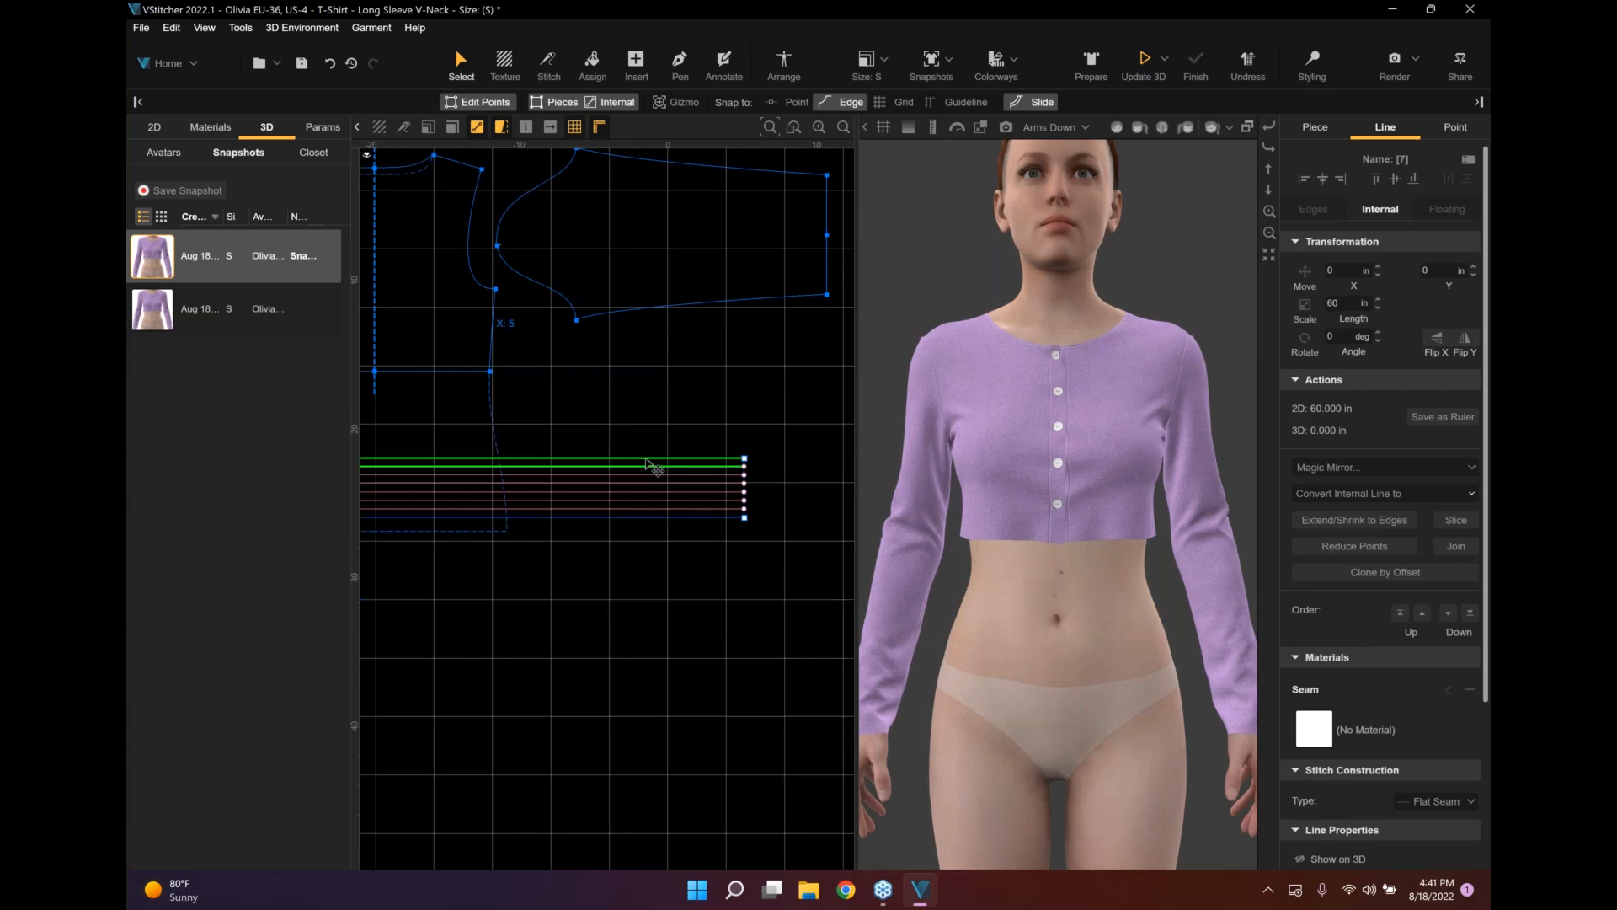
{"action": "middle_click_drag", "start_coordinate": [653, 469], "coordinate": [656, 469]}
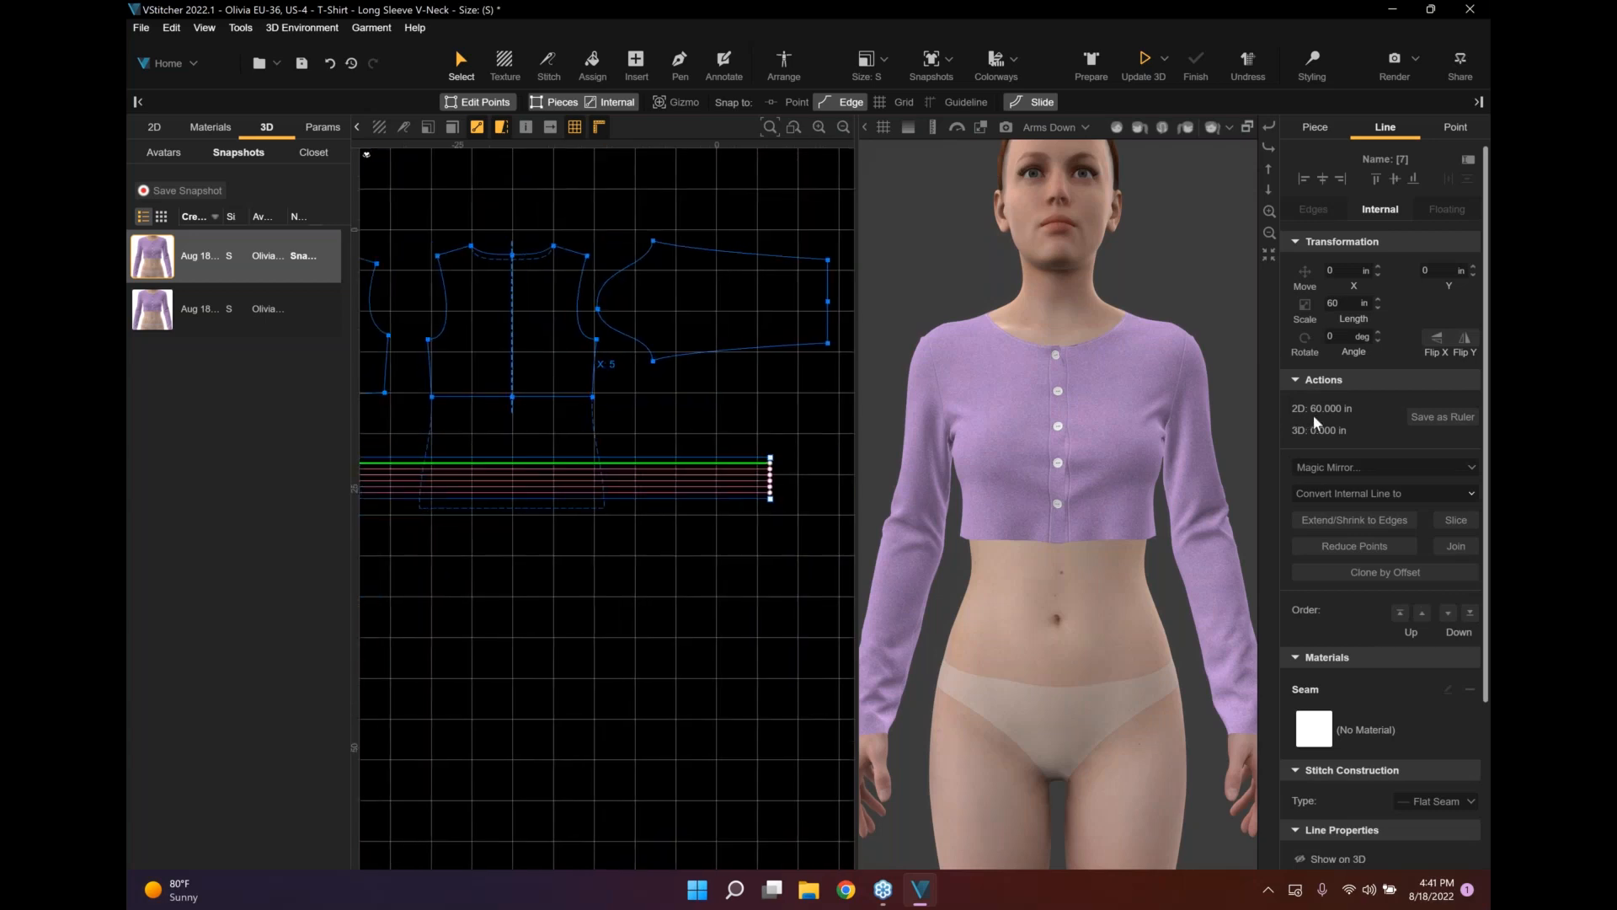
{"action": "scroll", "coordinate": [821, 463], "scroll_direction": "up", "scroll_amount": 1}
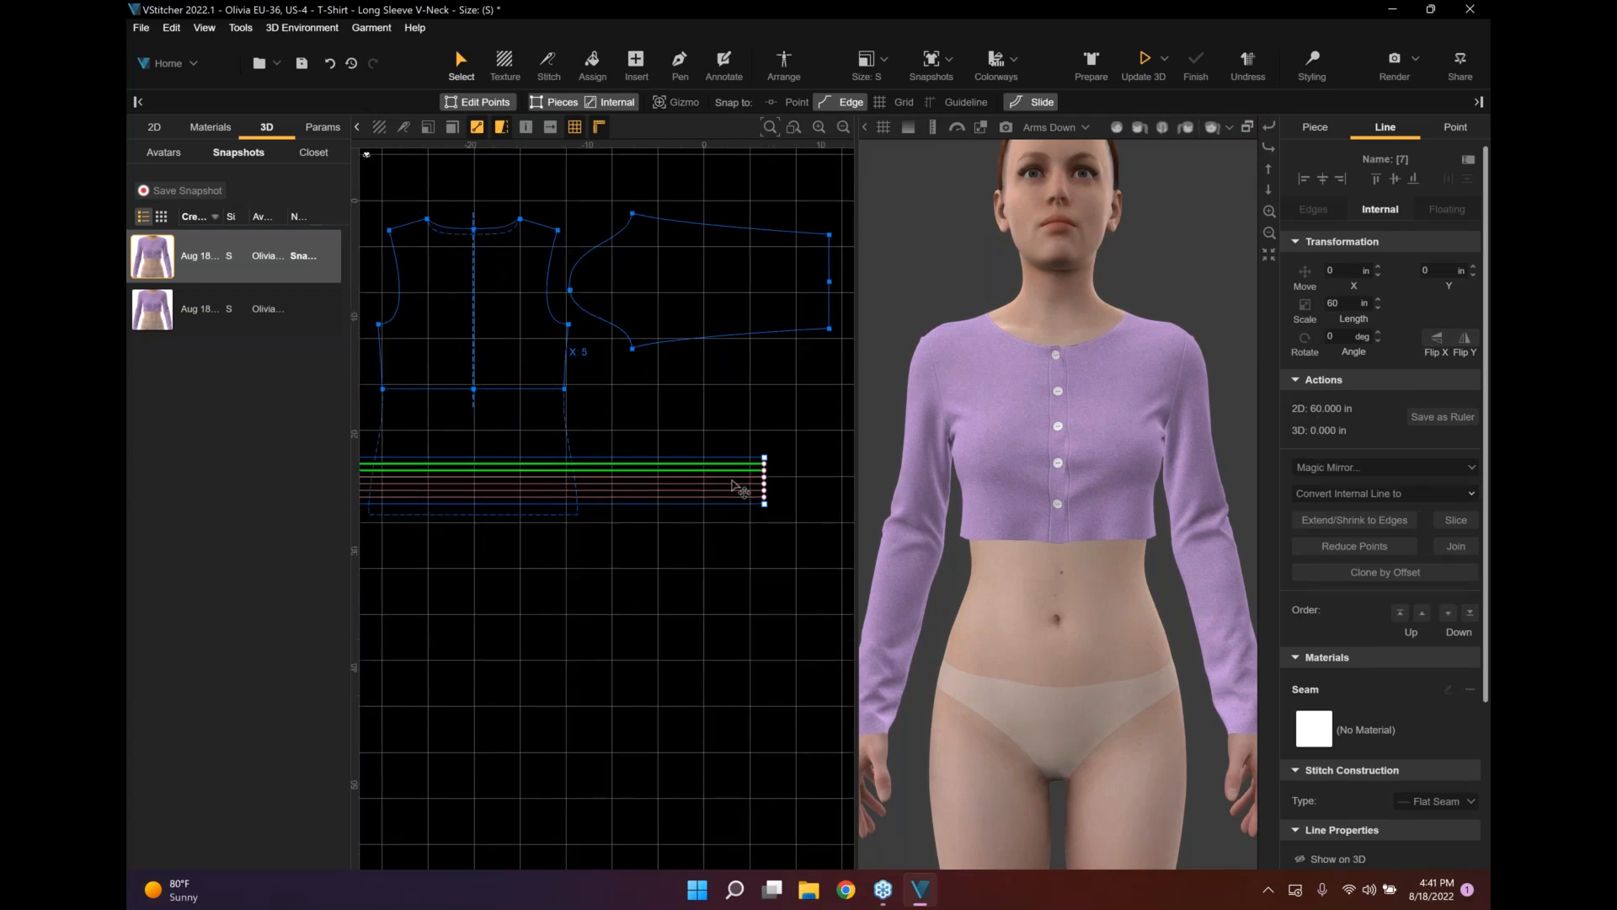
{"action": "left_click", "coordinate": [731, 474], "text": "shift"}
{"action": "left_click", "coordinate": [734, 488], "text": "shift"}
{"action": "left_click", "coordinate": [735, 495], "text": "shift"}
{"action": "left_click", "coordinate": [735, 501], "text": "shift"}
{"action": "left_click", "coordinate": [738, 505], "text": "shift"}
{"action": "left_click", "coordinate": [737, 457], "text": "shift"}
{"action": "scroll", "coordinate": [1368, 710], "scroll_direction": "down", "scroll_amount": 2}
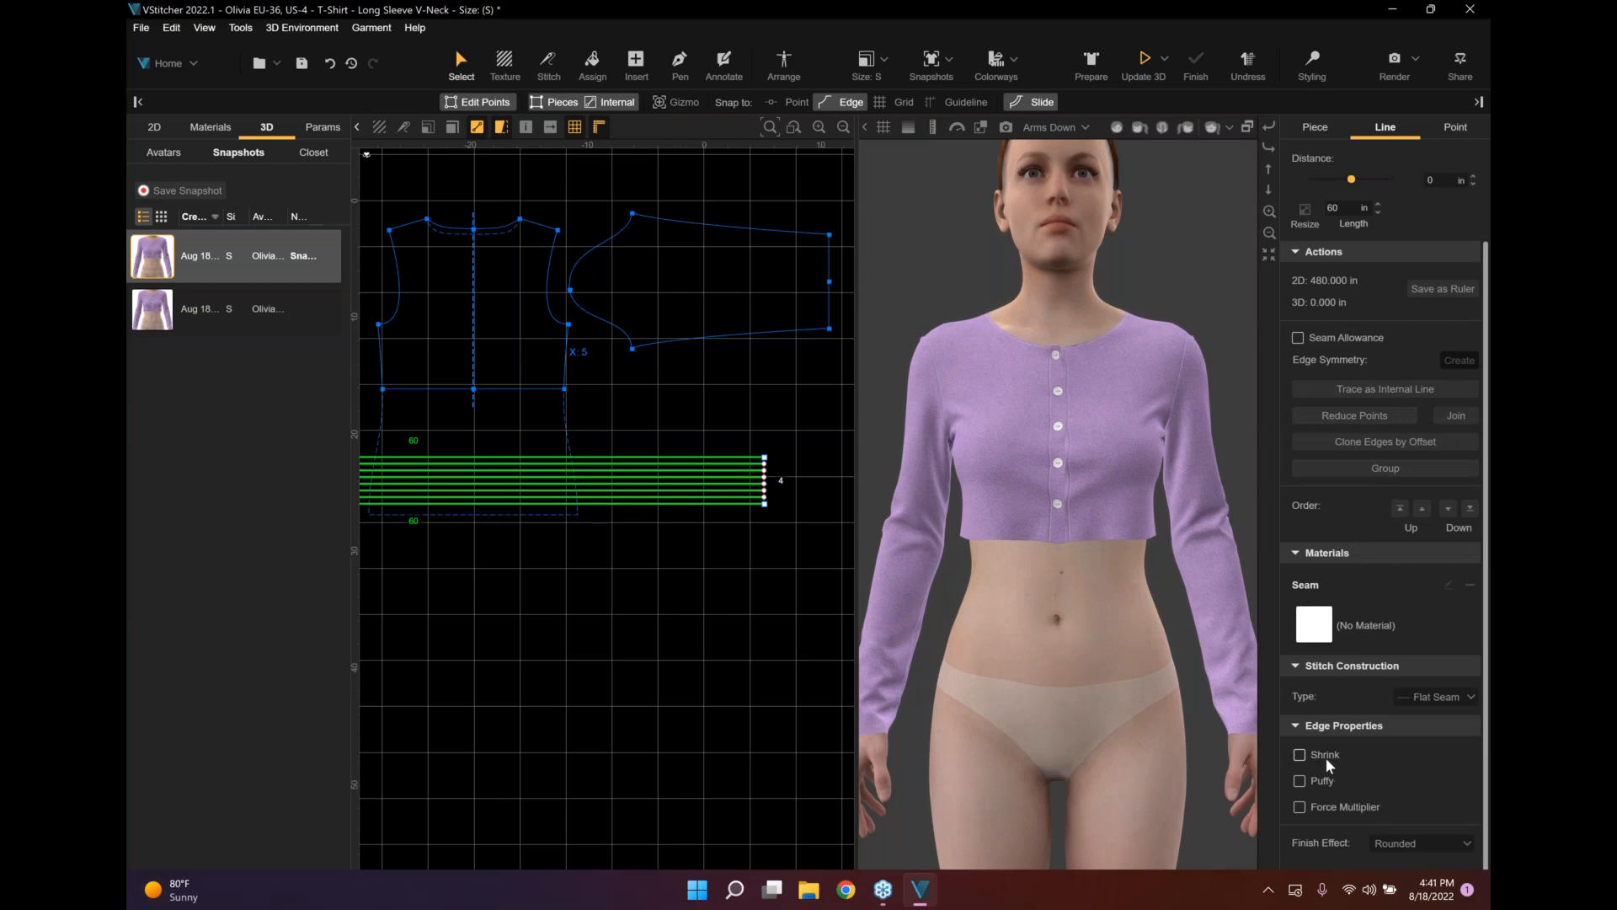
{"action": "left_click", "coordinate": [1299, 755]}
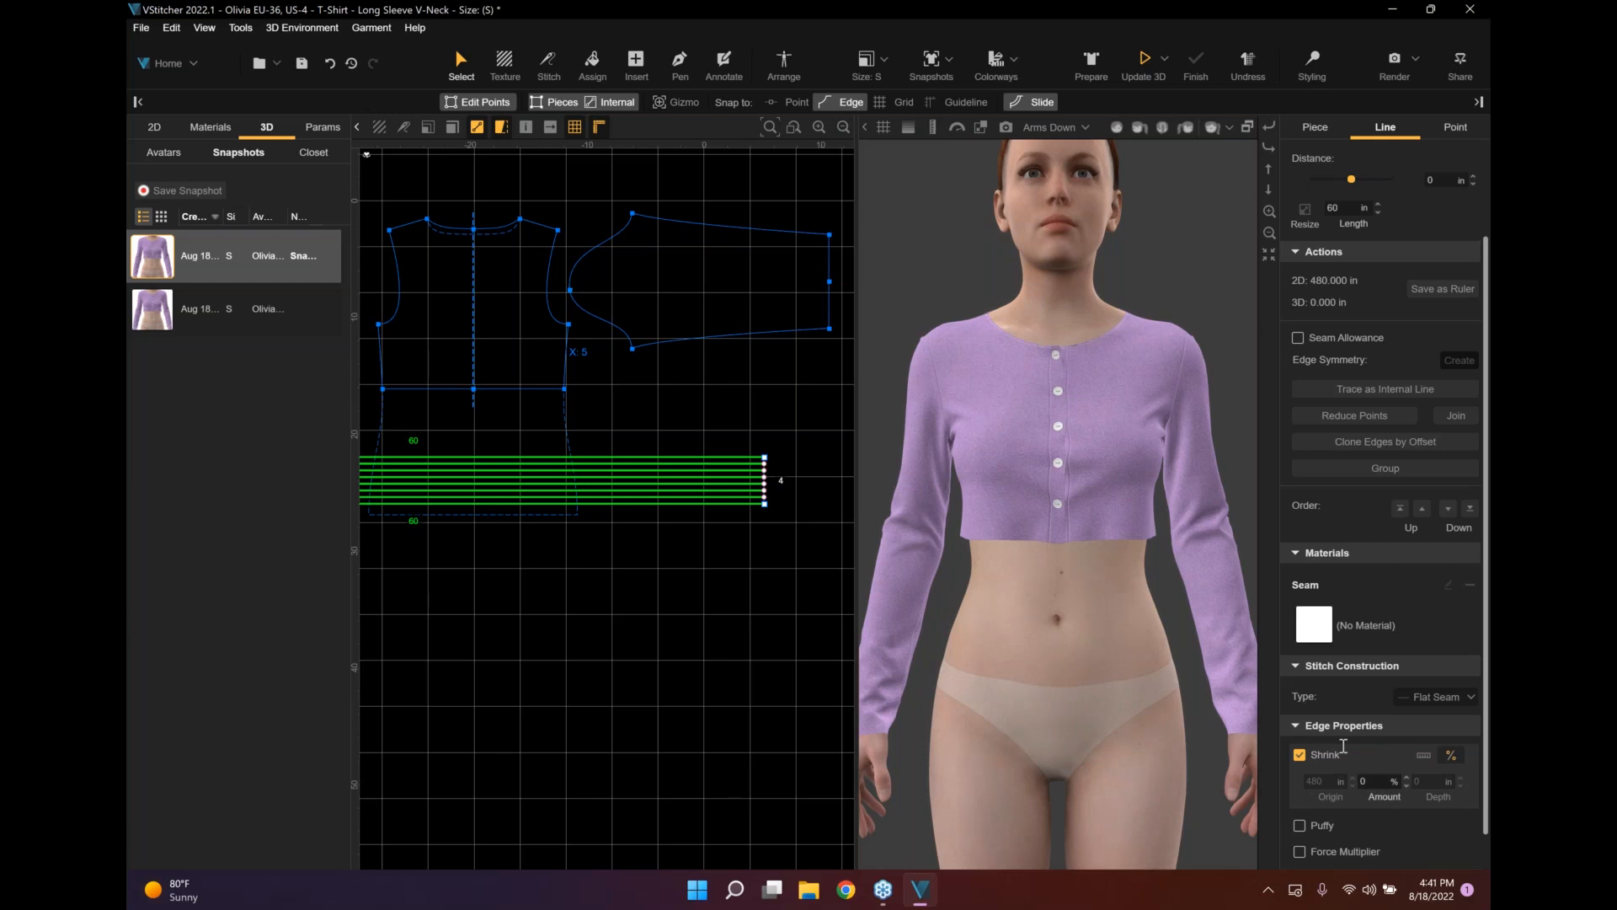
{"action": "left_click", "coordinate": [1368, 782]}
{"action": "type", "text": "70"}
{"action": "key", "text": "Return"}
Prepare the garment and arrange the hem piece around the avatar in the Low Waist area.
{"action": "left_click", "coordinate": [959, 437]}
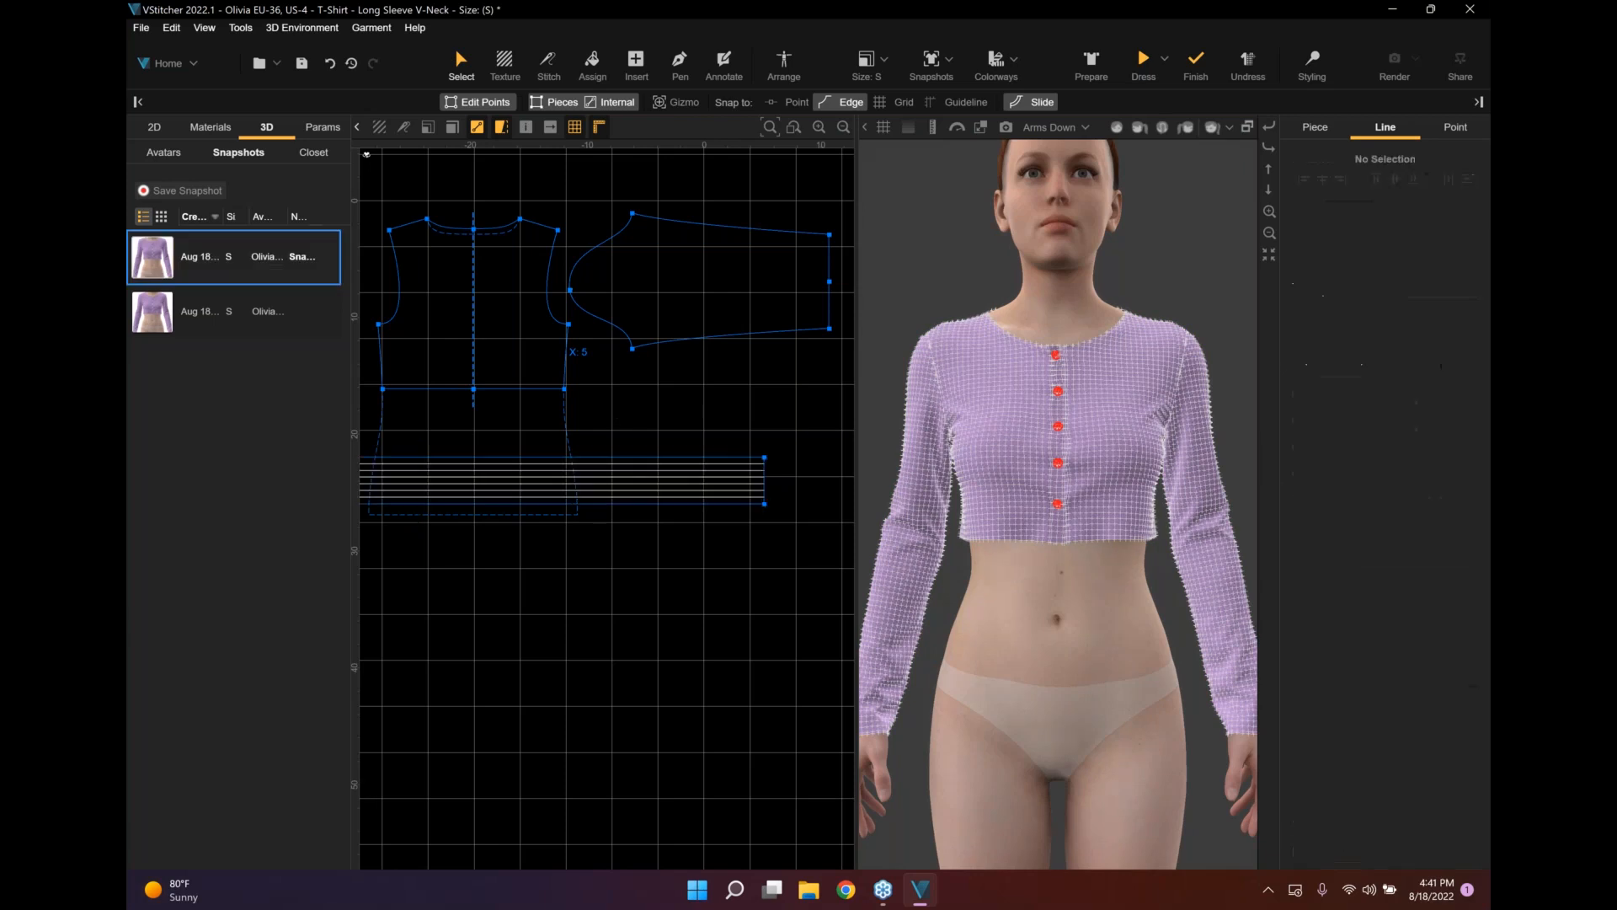
{"action": "scroll", "coordinate": [694, 491], "scroll_direction": "up", "scroll_amount": 2}
{"action": "left_click", "coordinate": [695, 484]}
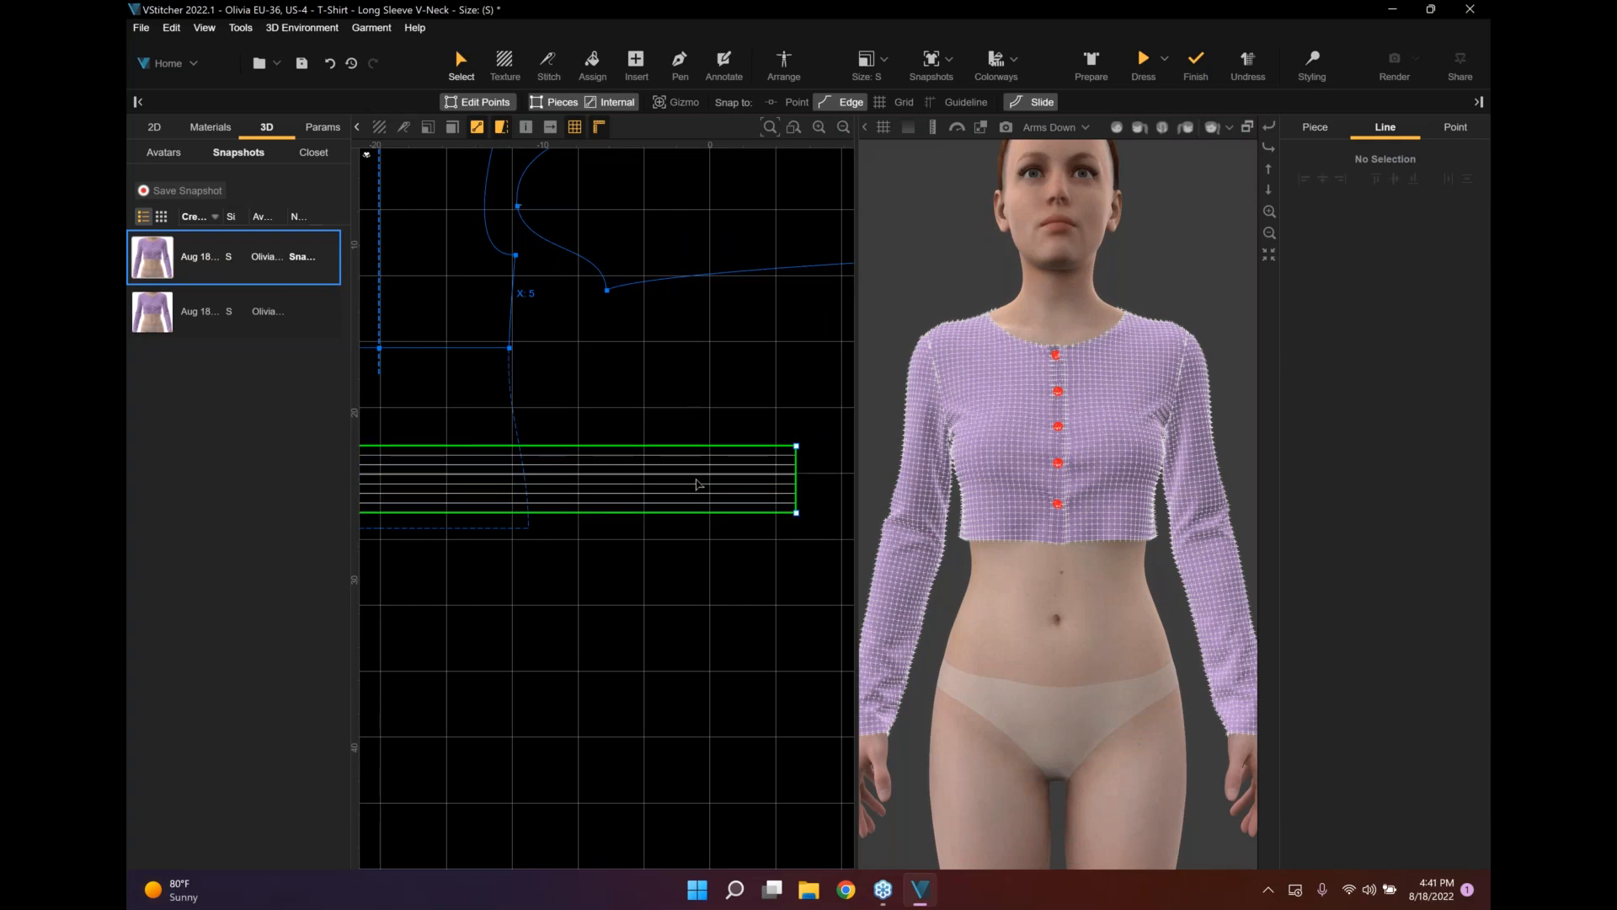
{"action": "scroll", "coordinate": [1381, 505], "scroll_direction": "down", "scroll_amount": 2}
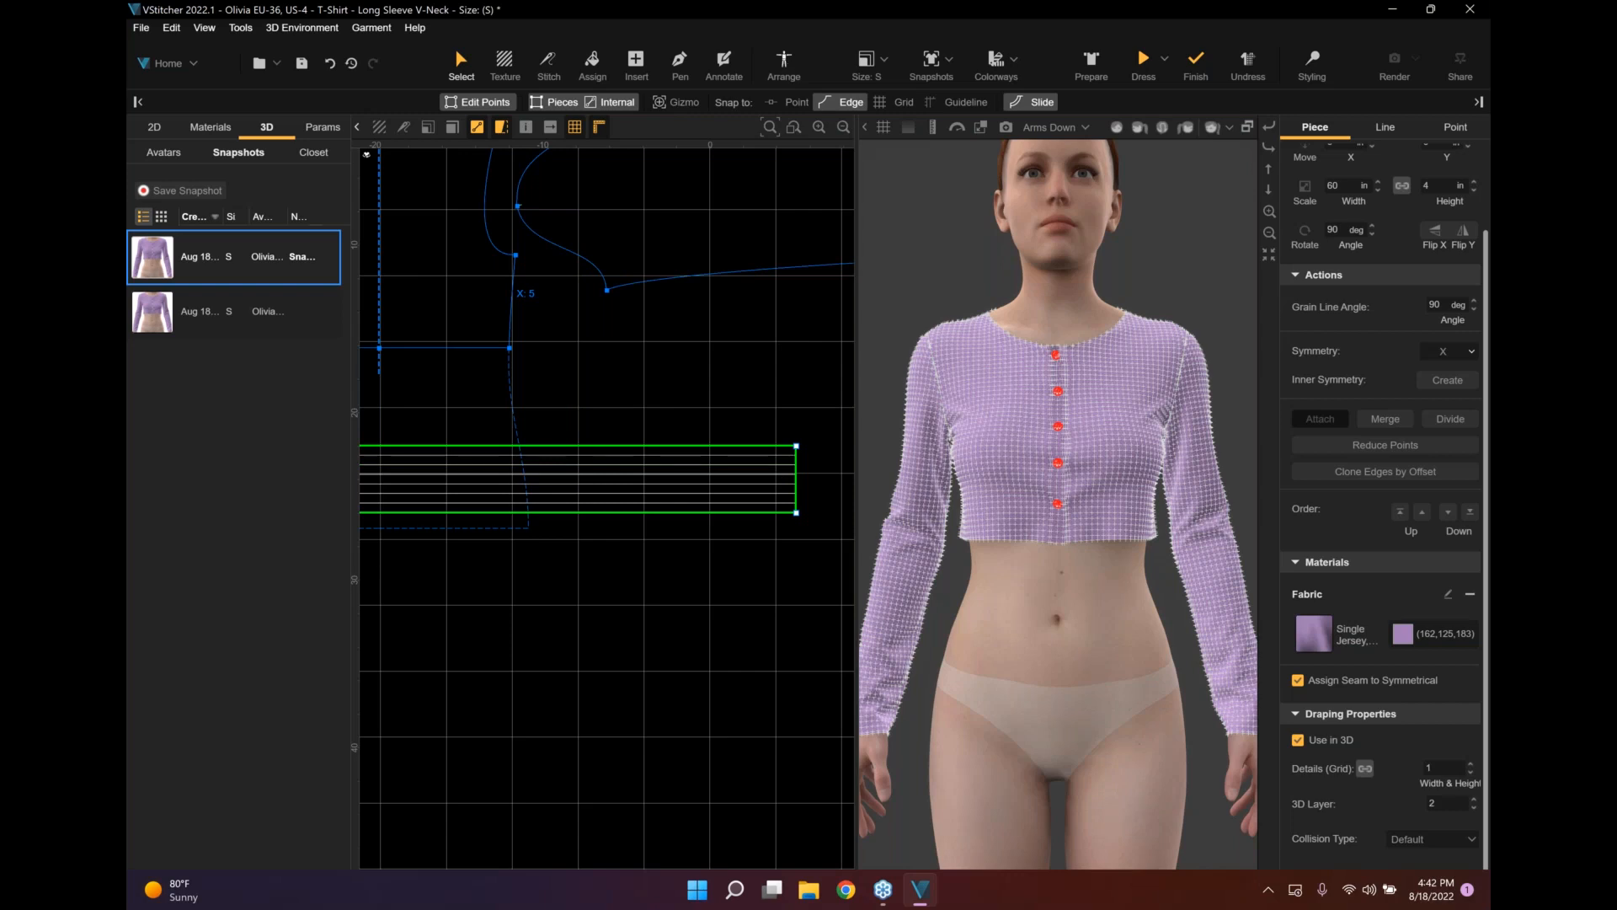
{"action": "left_click", "coordinate": [784, 64]}
{"action": "scroll", "coordinate": [521, 647], "scroll_direction": "up", "scroll_amount": 2}
{"action": "left_click_drag", "start_coordinate": [521, 646], "coordinate": [595, 367]}
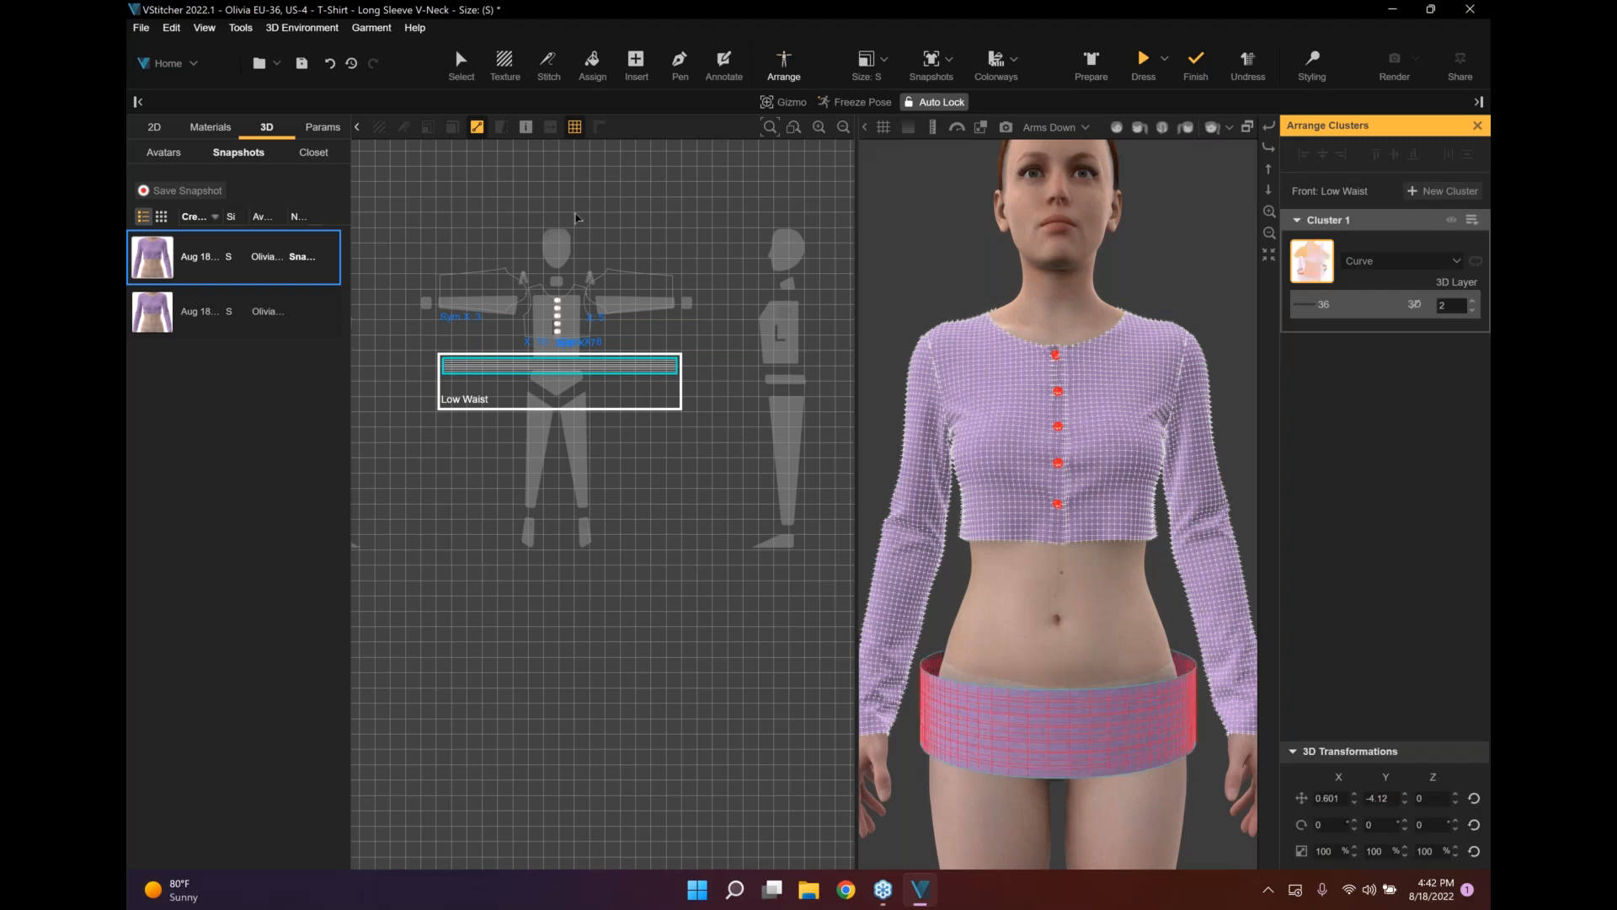
Raise the hem piece to just below the cardigan's hem and set its cluster shape to Waistband (Belt).
{"action": "left_click", "coordinate": [461, 63]}
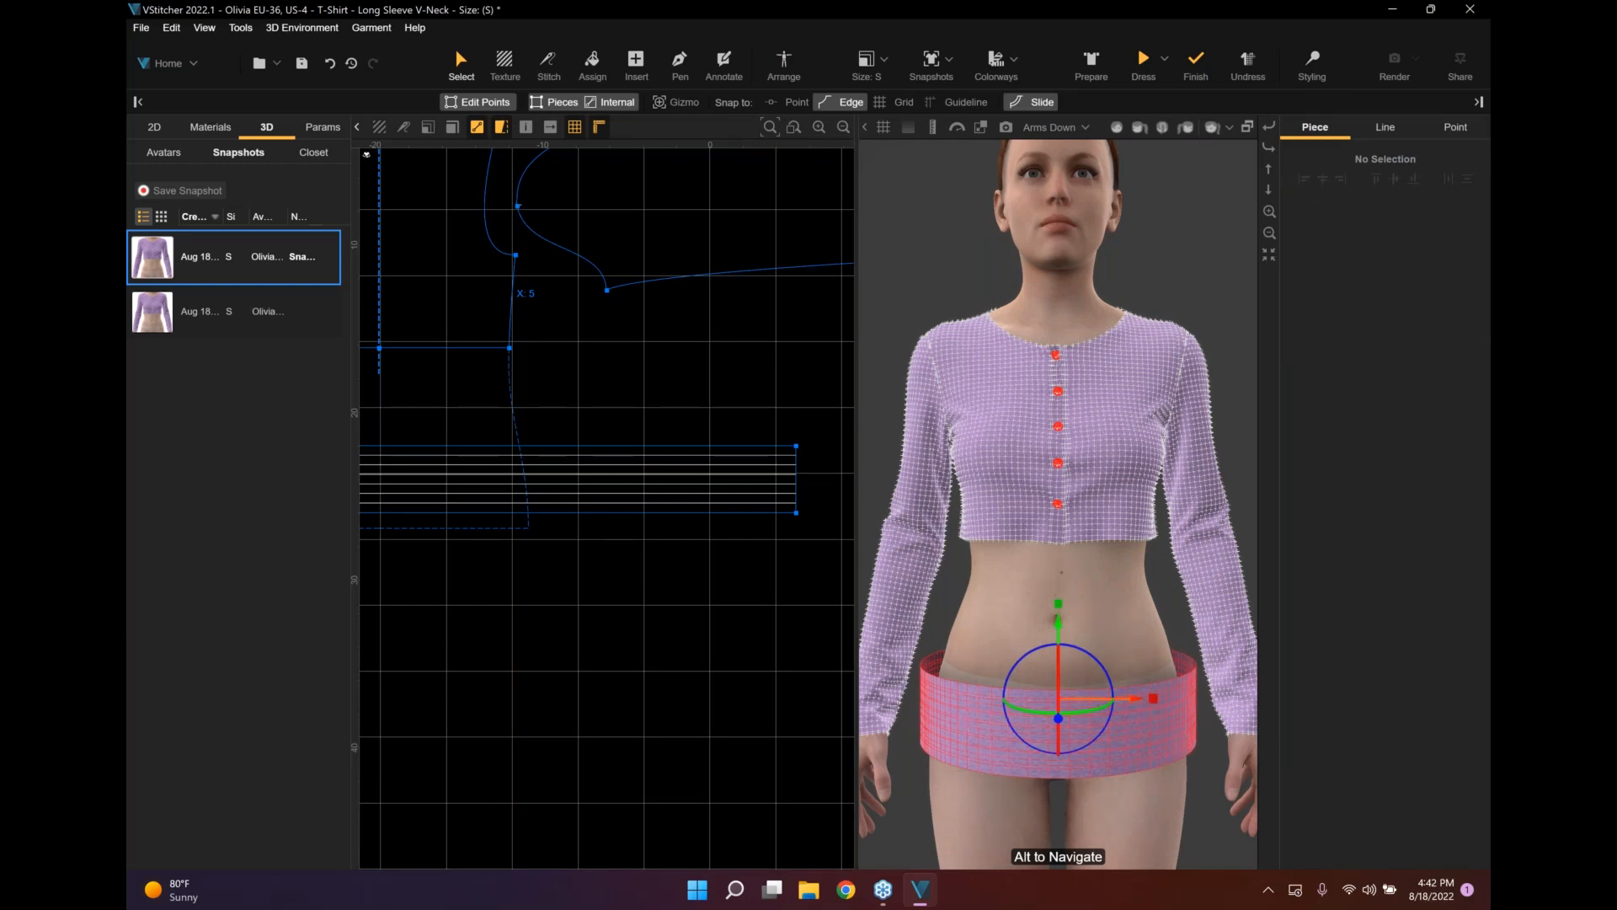
{"action": "left_click_drag", "start_coordinate": [1057, 563], "coordinate": [1054, 451]}
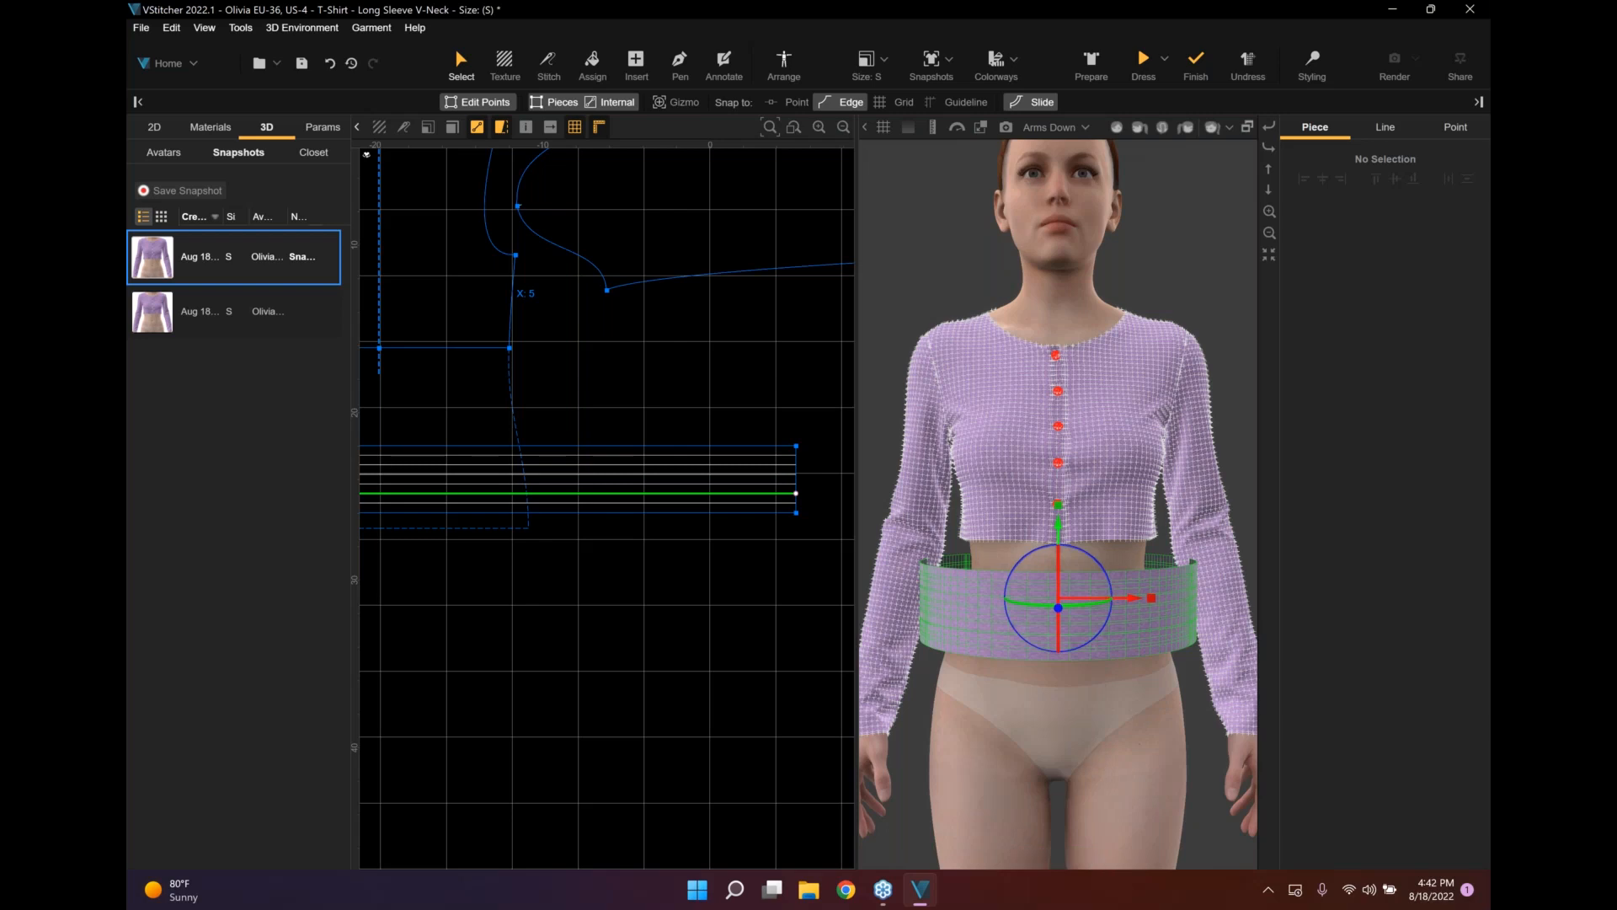
{"action": "left_click", "coordinate": [783, 63]}
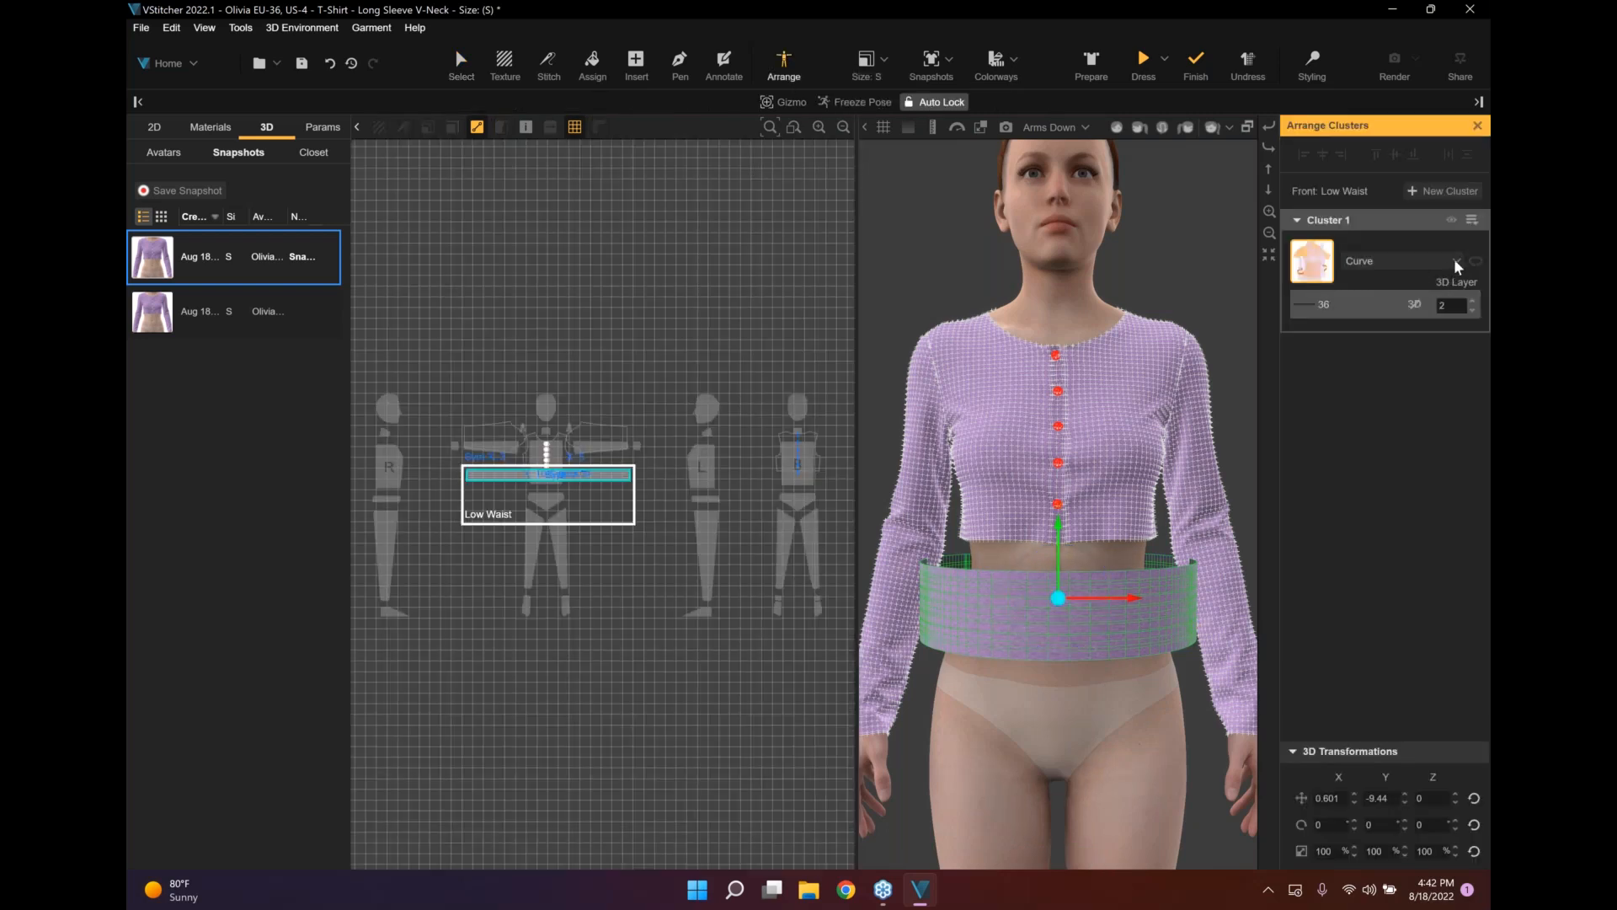
{"action": "left_click", "coordinate": [1455, 260]}
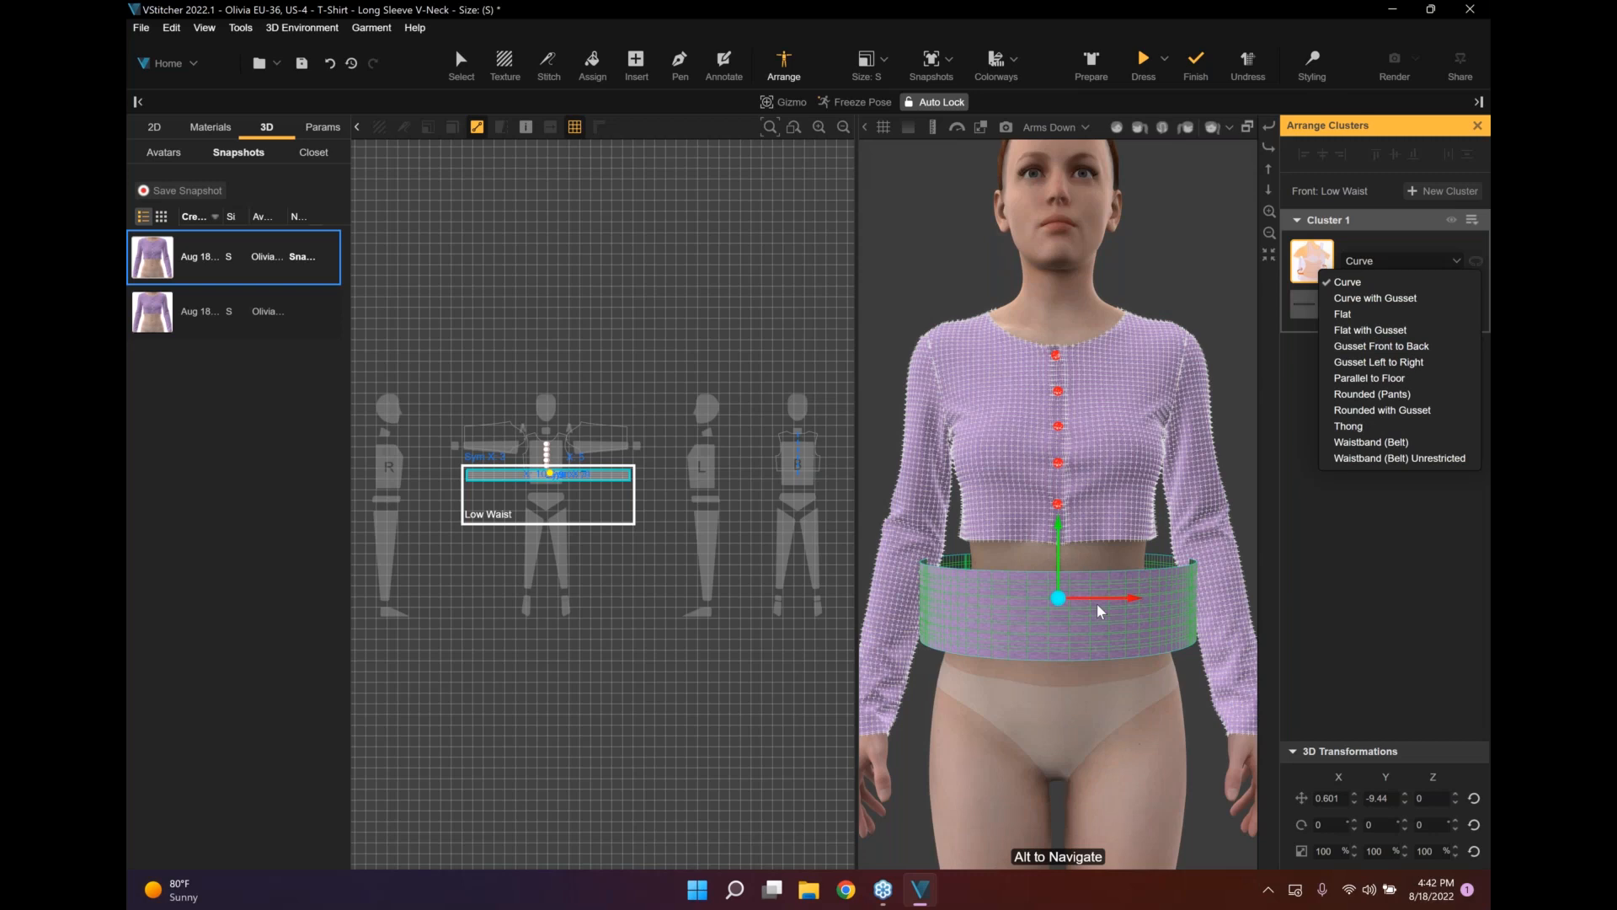
{"action": "left_click", "coordinate": [1366, 439]}
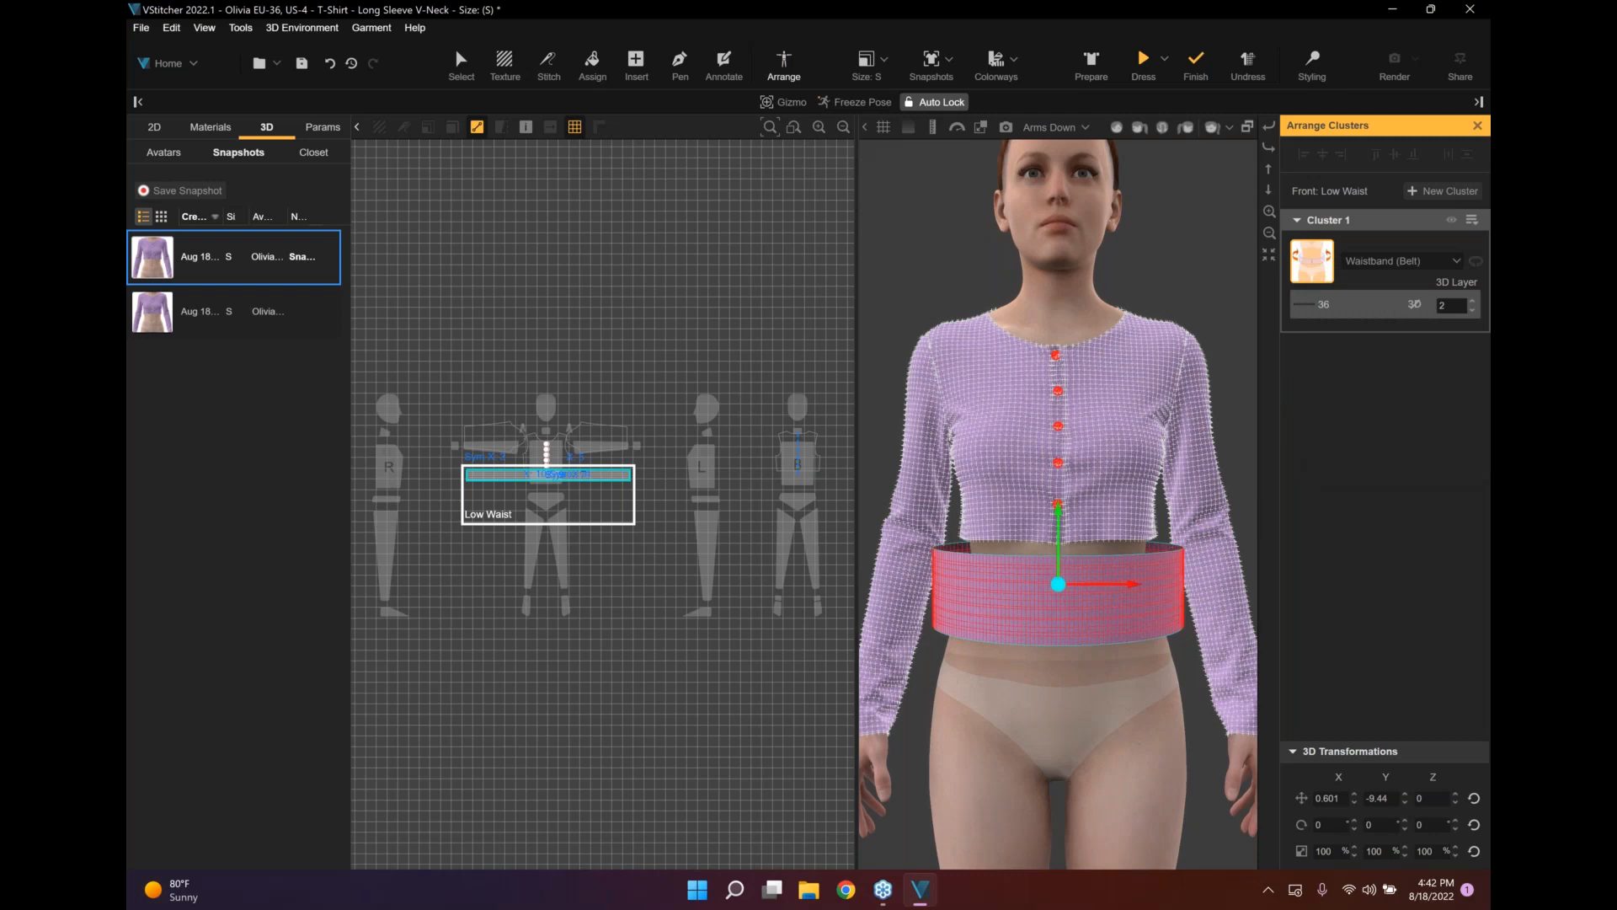
{"action": "scroll", "coordinate": [1224, 477], "scroll_direction": "down", "scroll_amount": 2}
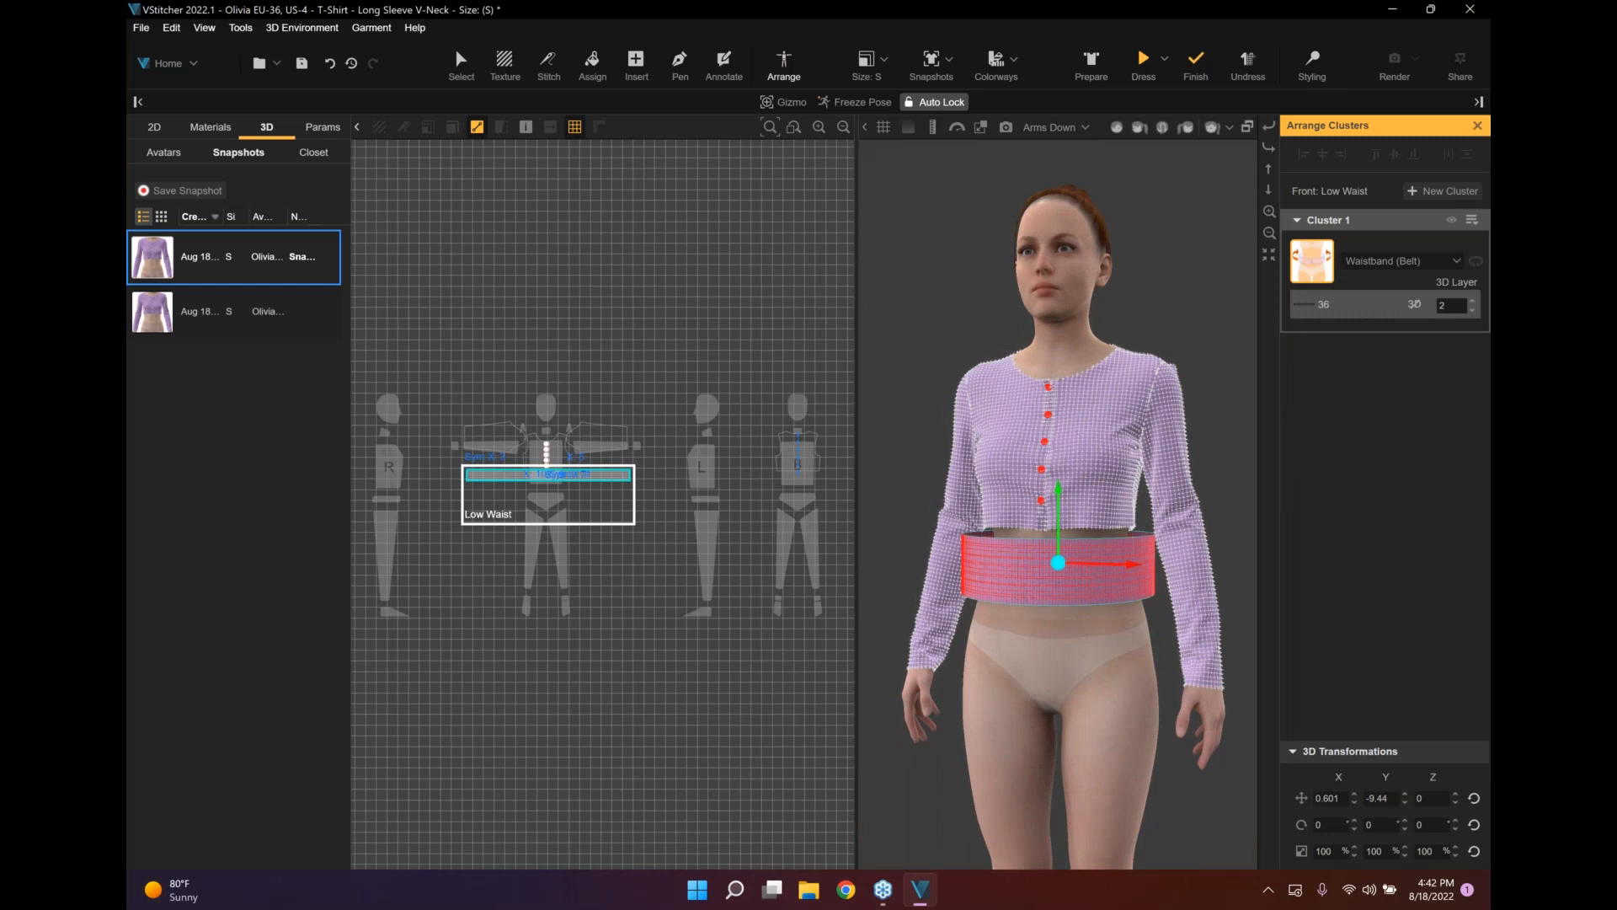
{"action": "left_click", "coordinate": [458, 66]}
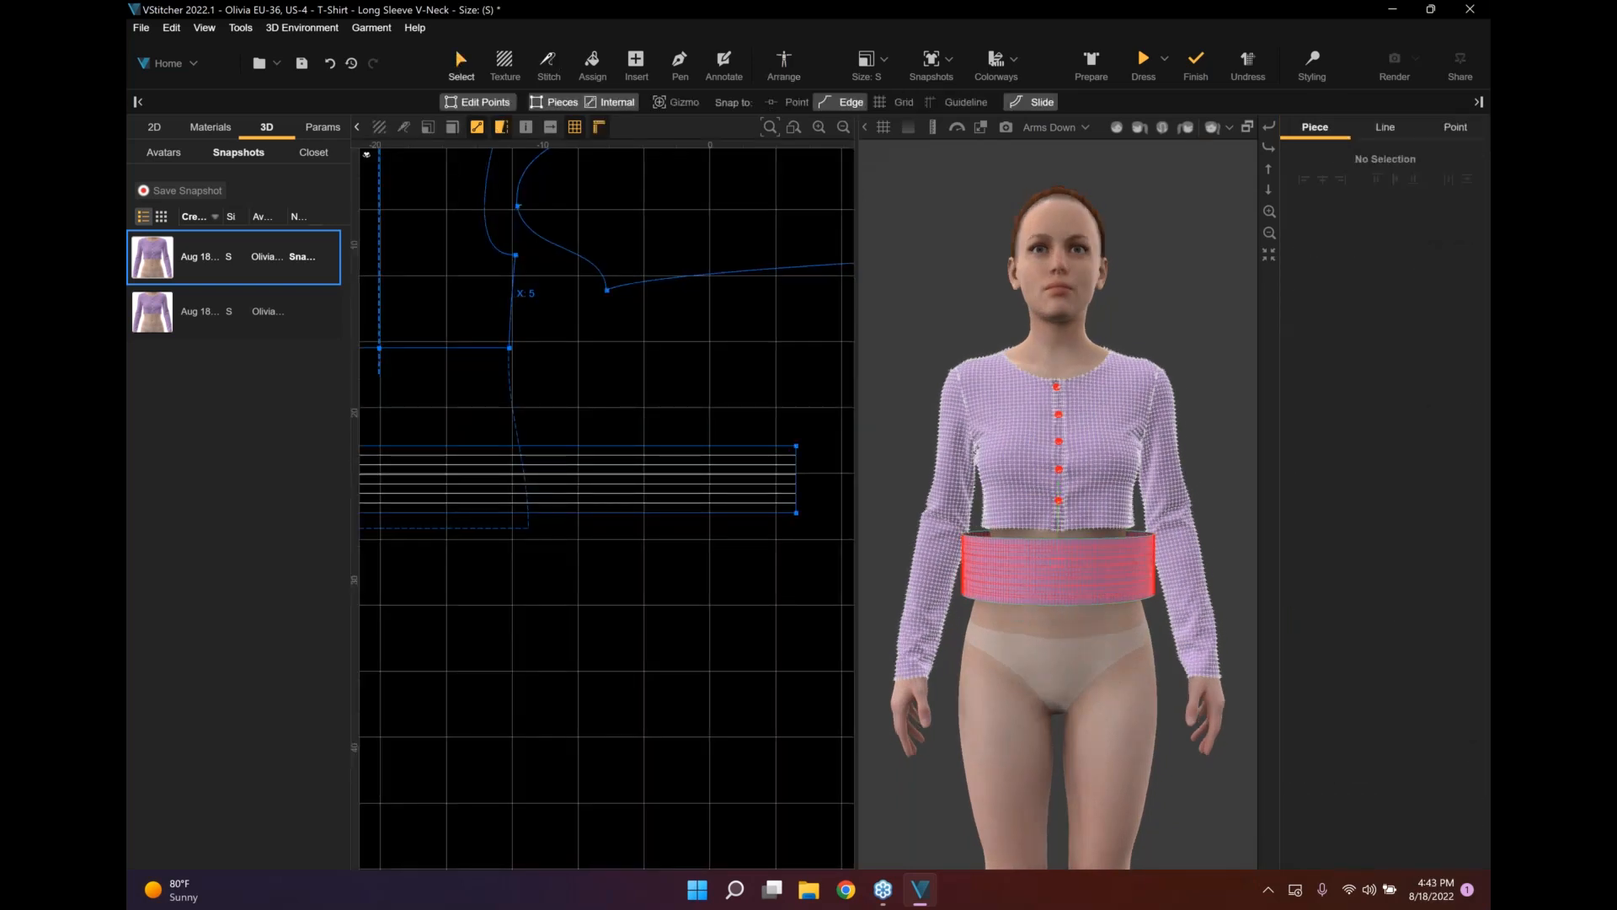
{"action": "left_click", "coordinate": [548, 65]}
{"action": "scroll", "coordinate": [636, 363], "scroll_direction": "down", "scroll_amount": 5}
{"action": "middle_click_drag", "start_coordinate": [690, 285], "coordinate": [833, 283]}
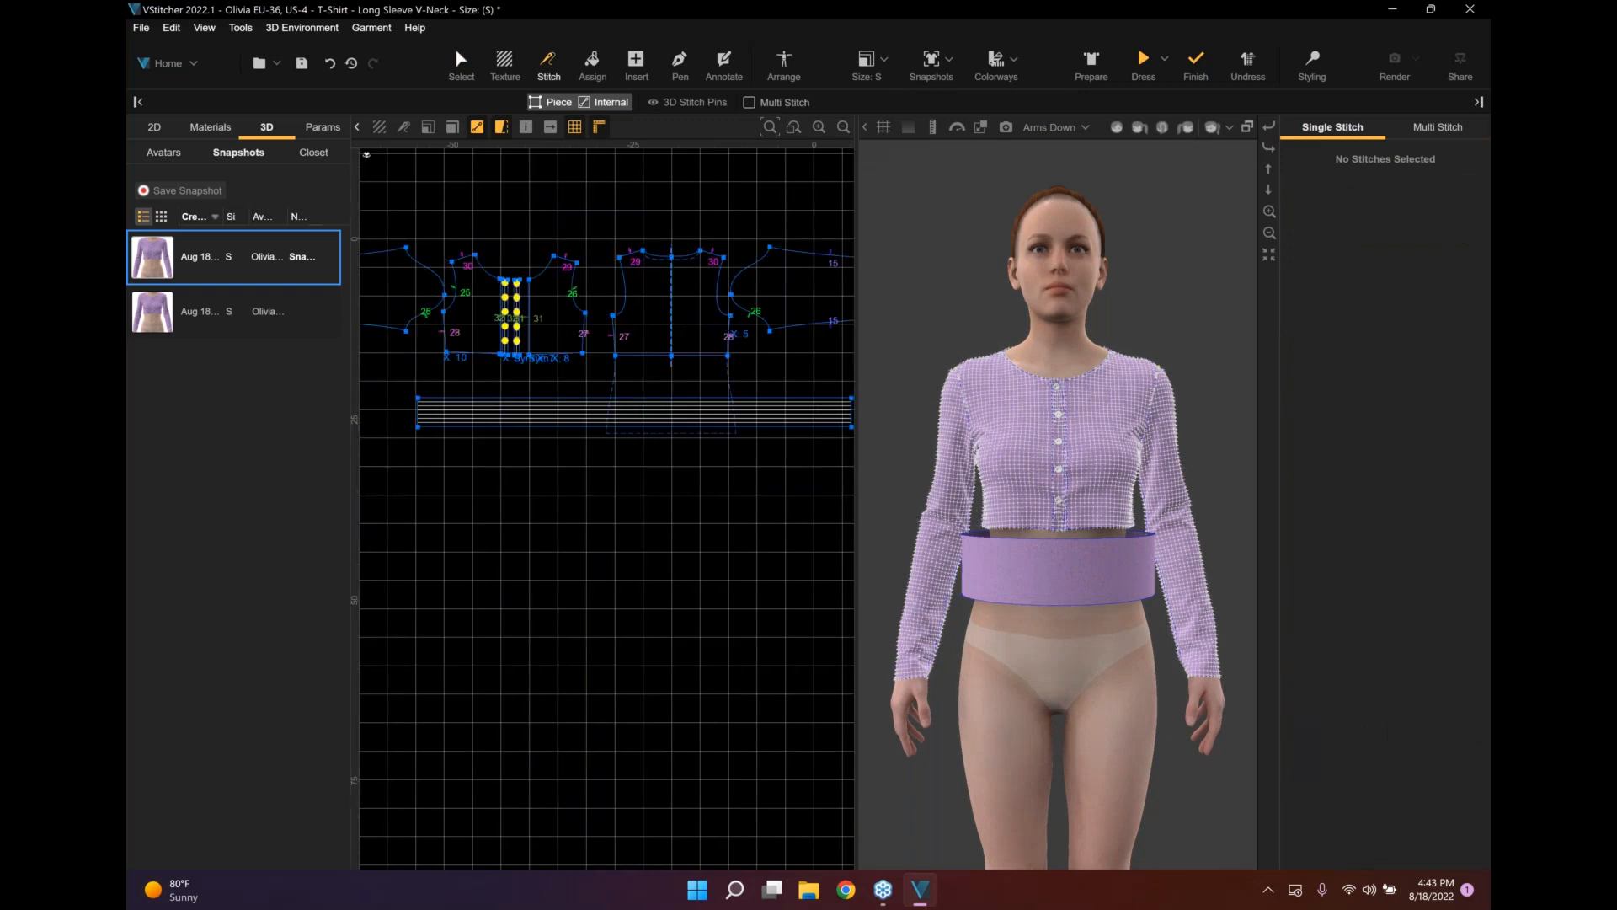
{"action": "left_click", "coordinate": [461, 66]}
{"action": "left_click", "coordinate": [649, 421]}
{"action": "scroll", "coordinate": [649, 424], "scroll_direction": "up", "scroll_amount": 3}
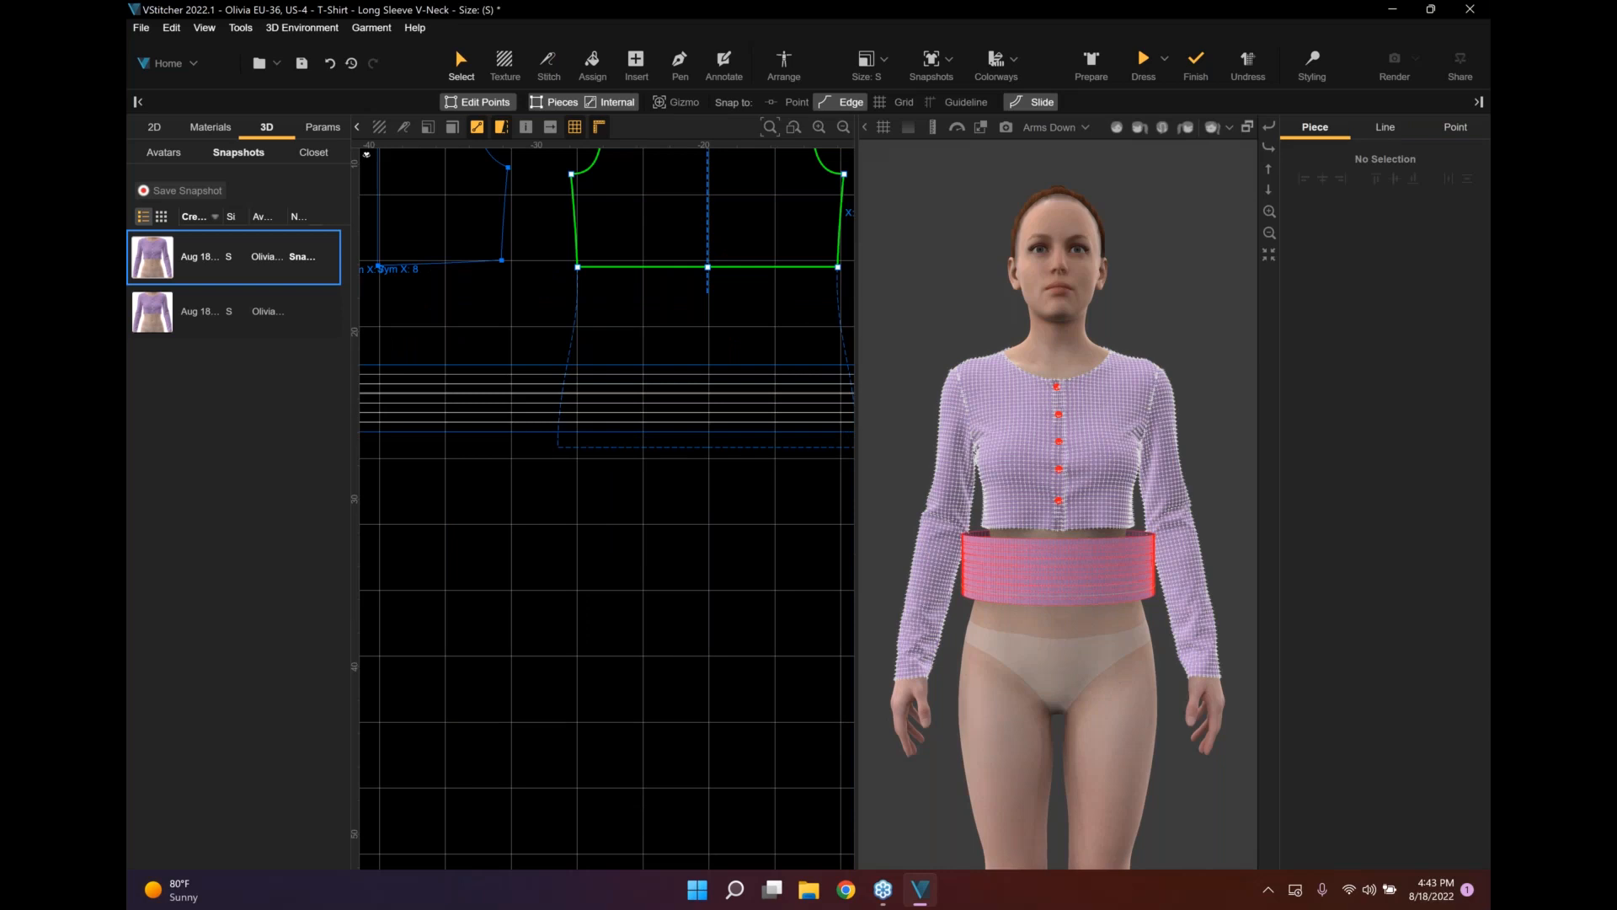
{"action": "scroll", "coordinate": [585, 178], "scroll_direction": "down", "scroll_amount": 3}
Start a multi-stitch from the hem piece's upper long edge to the lower edges of the front and placket pieces.
{"action": "left_click", "coordinate": [548, 65]}
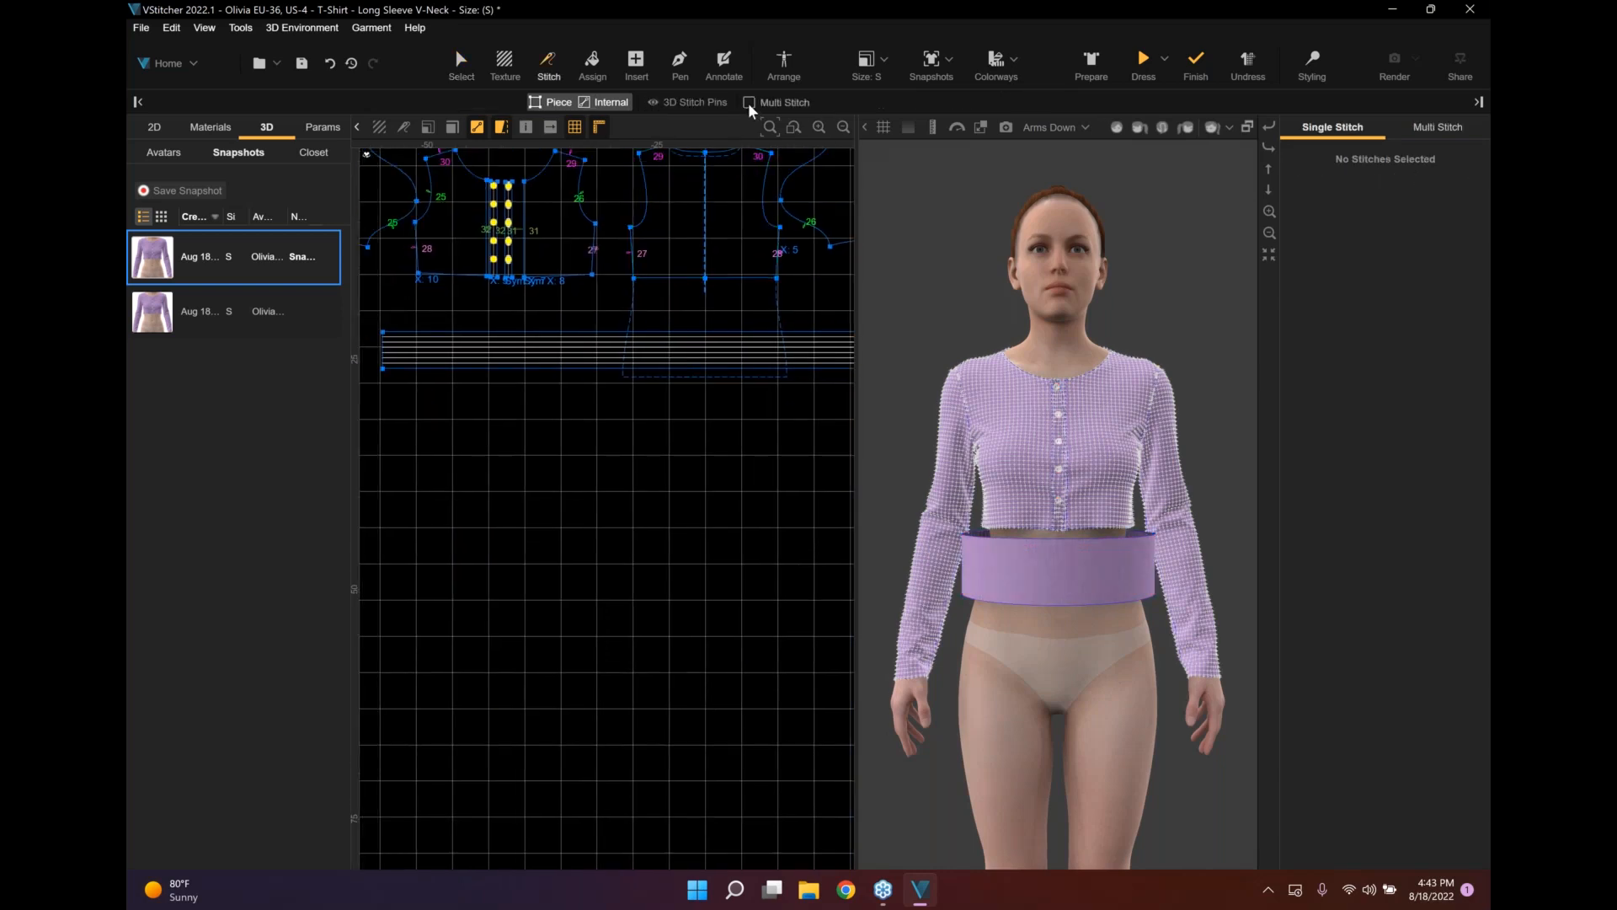
{"action": "key", "text": "m"}
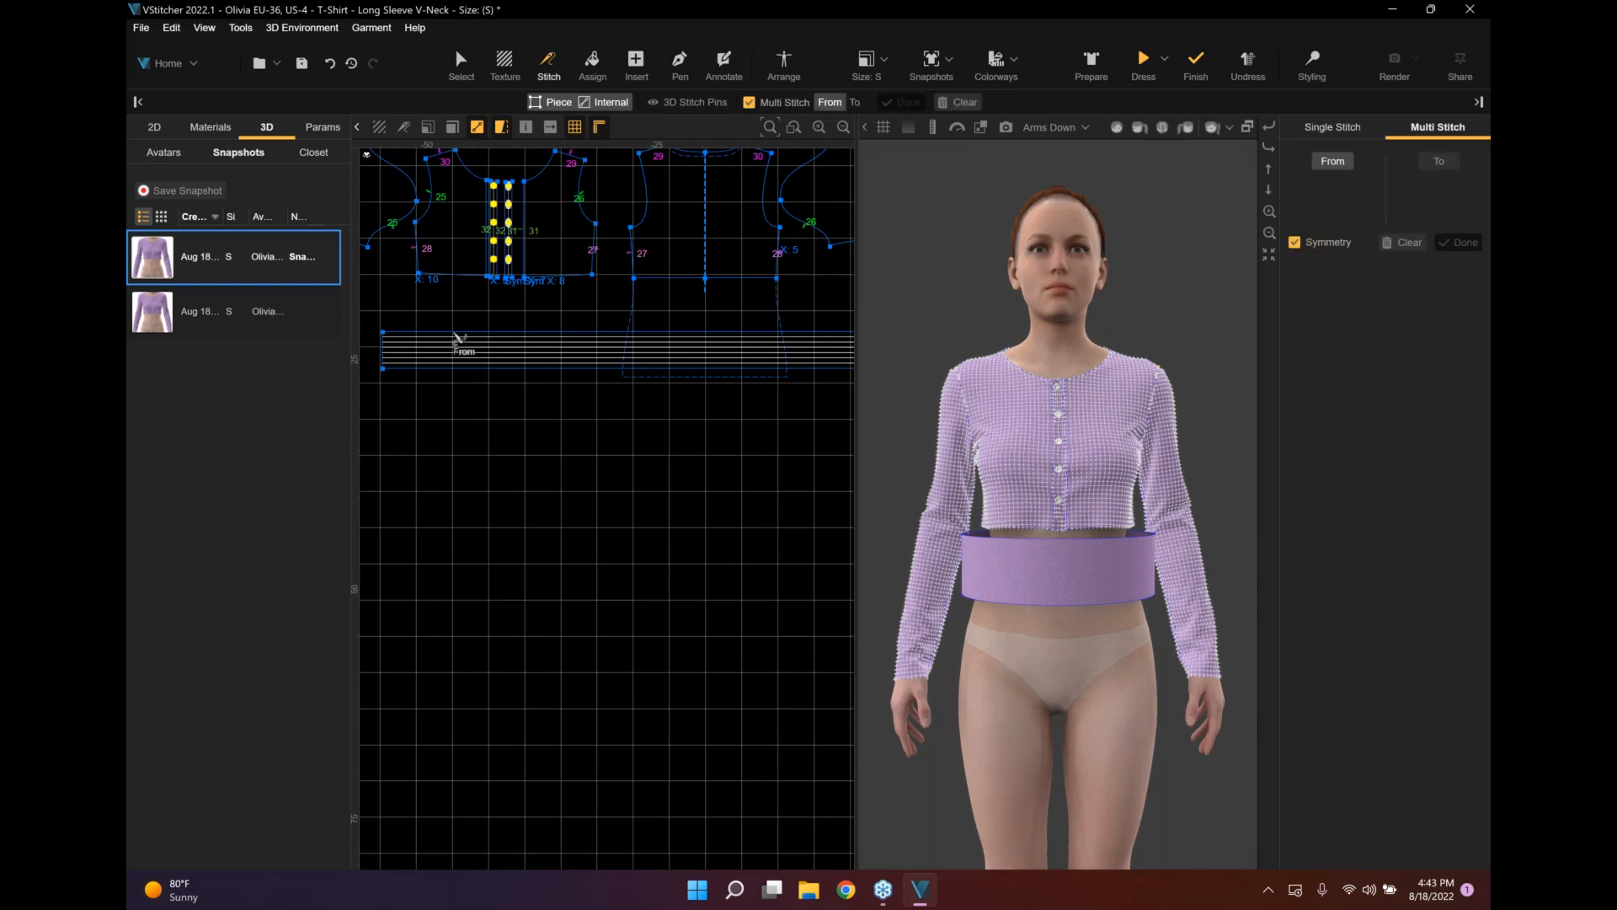
{"action": "left_click", "coordinate": [455, 334]}
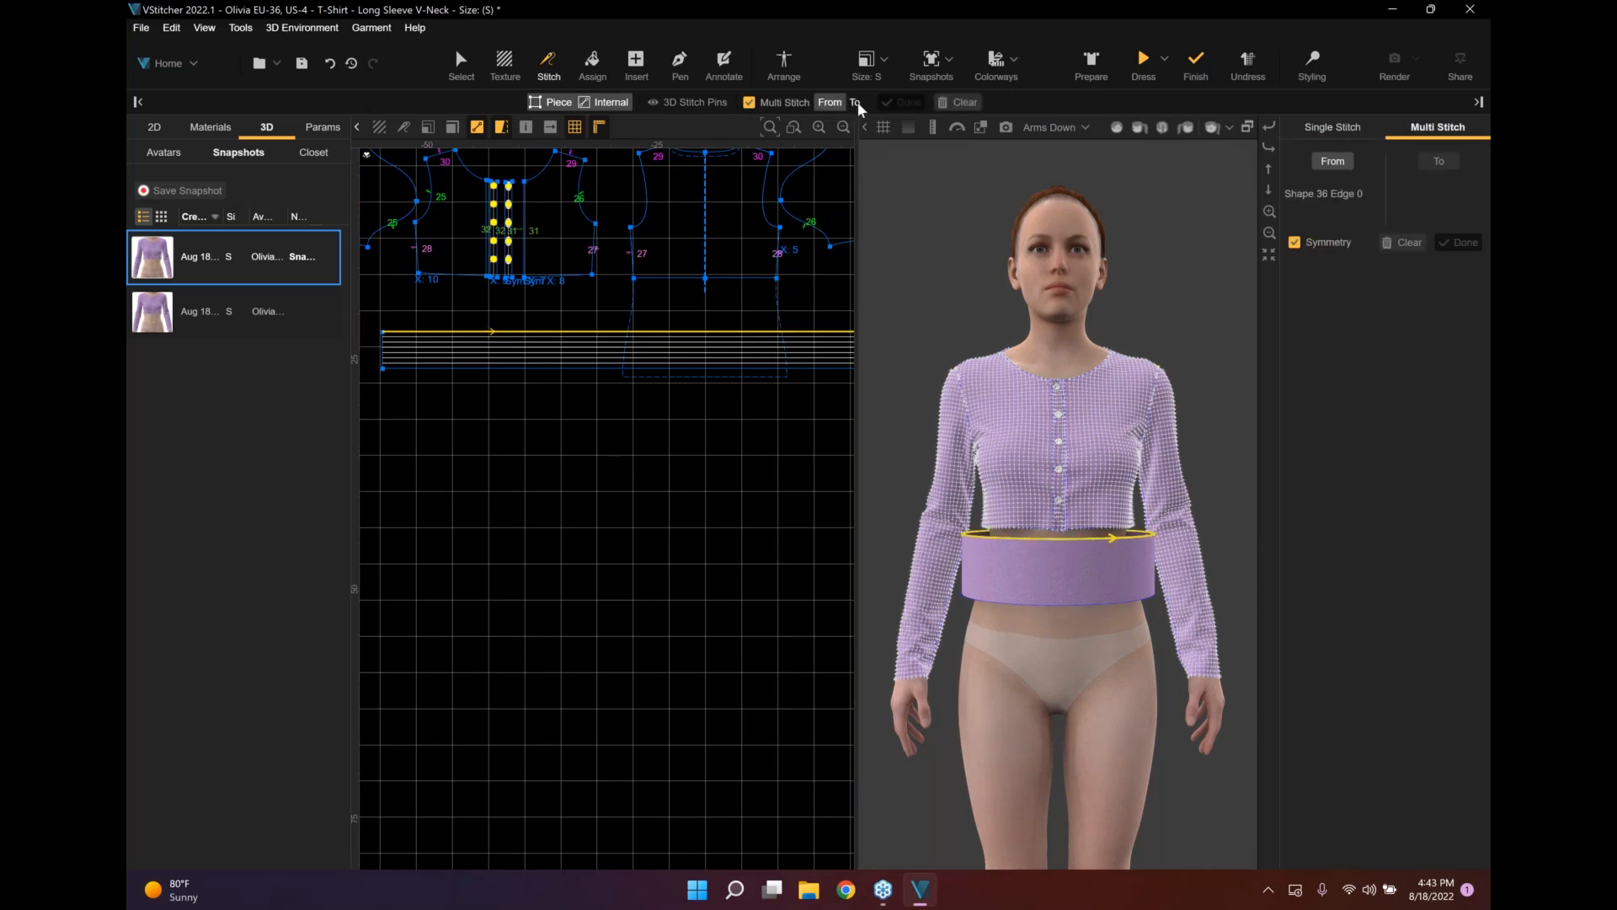
{"action": "key", "text": "Return"}
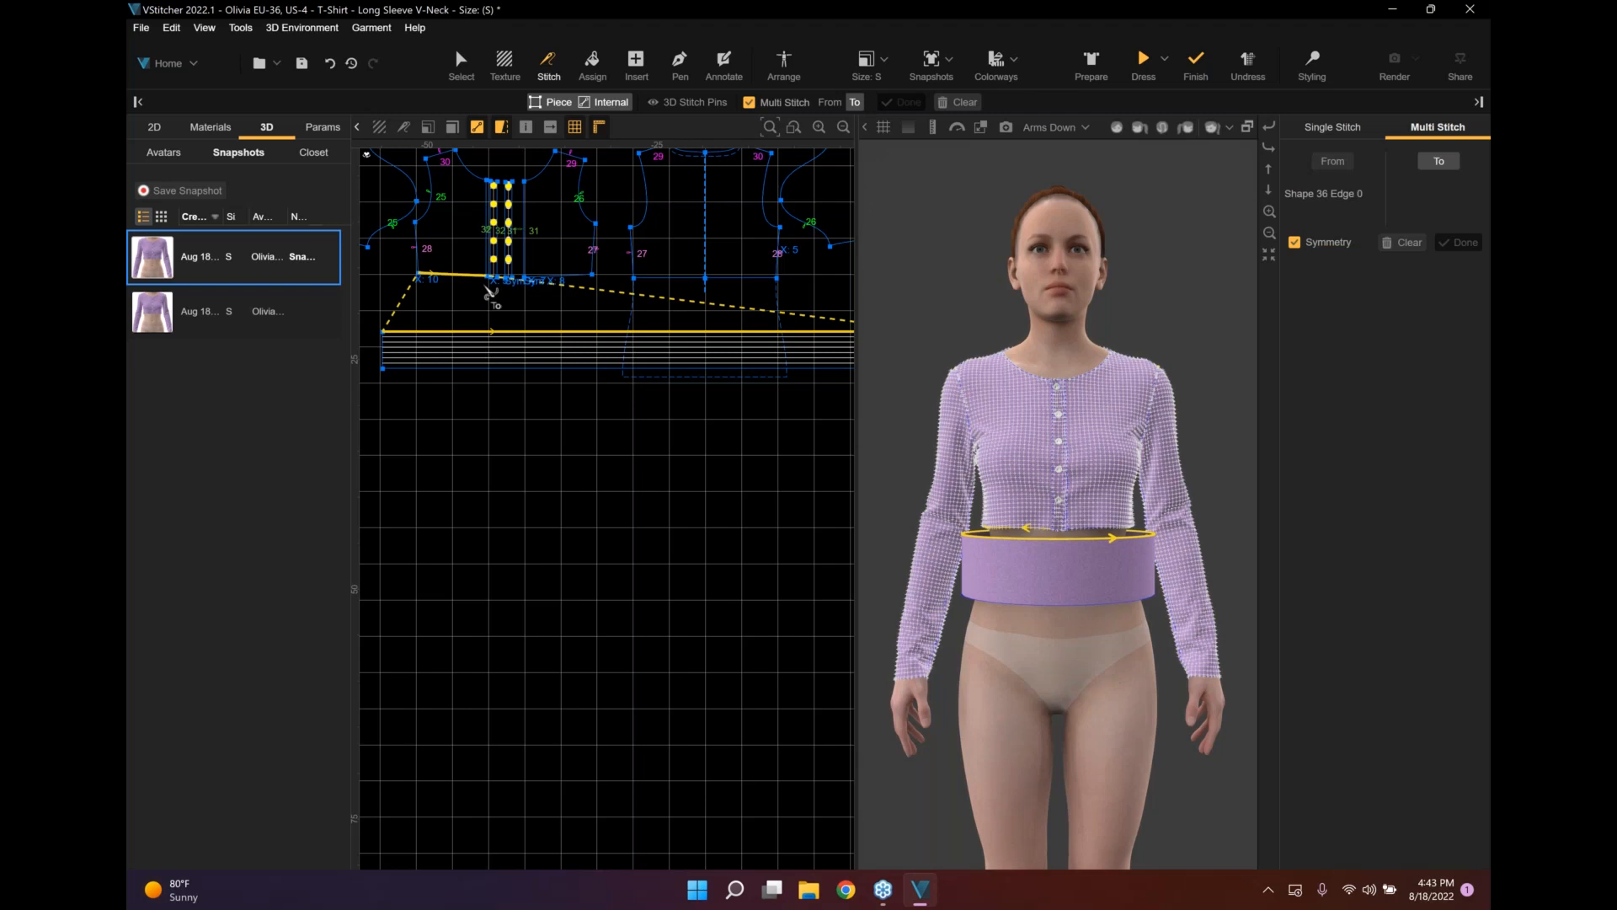
{"action": "left_click", "coordinate": [485, 278]}
{"action": "scroll", "coordinate": [503, 277], "scroll_direction": "up", "scroll_amount": 3}
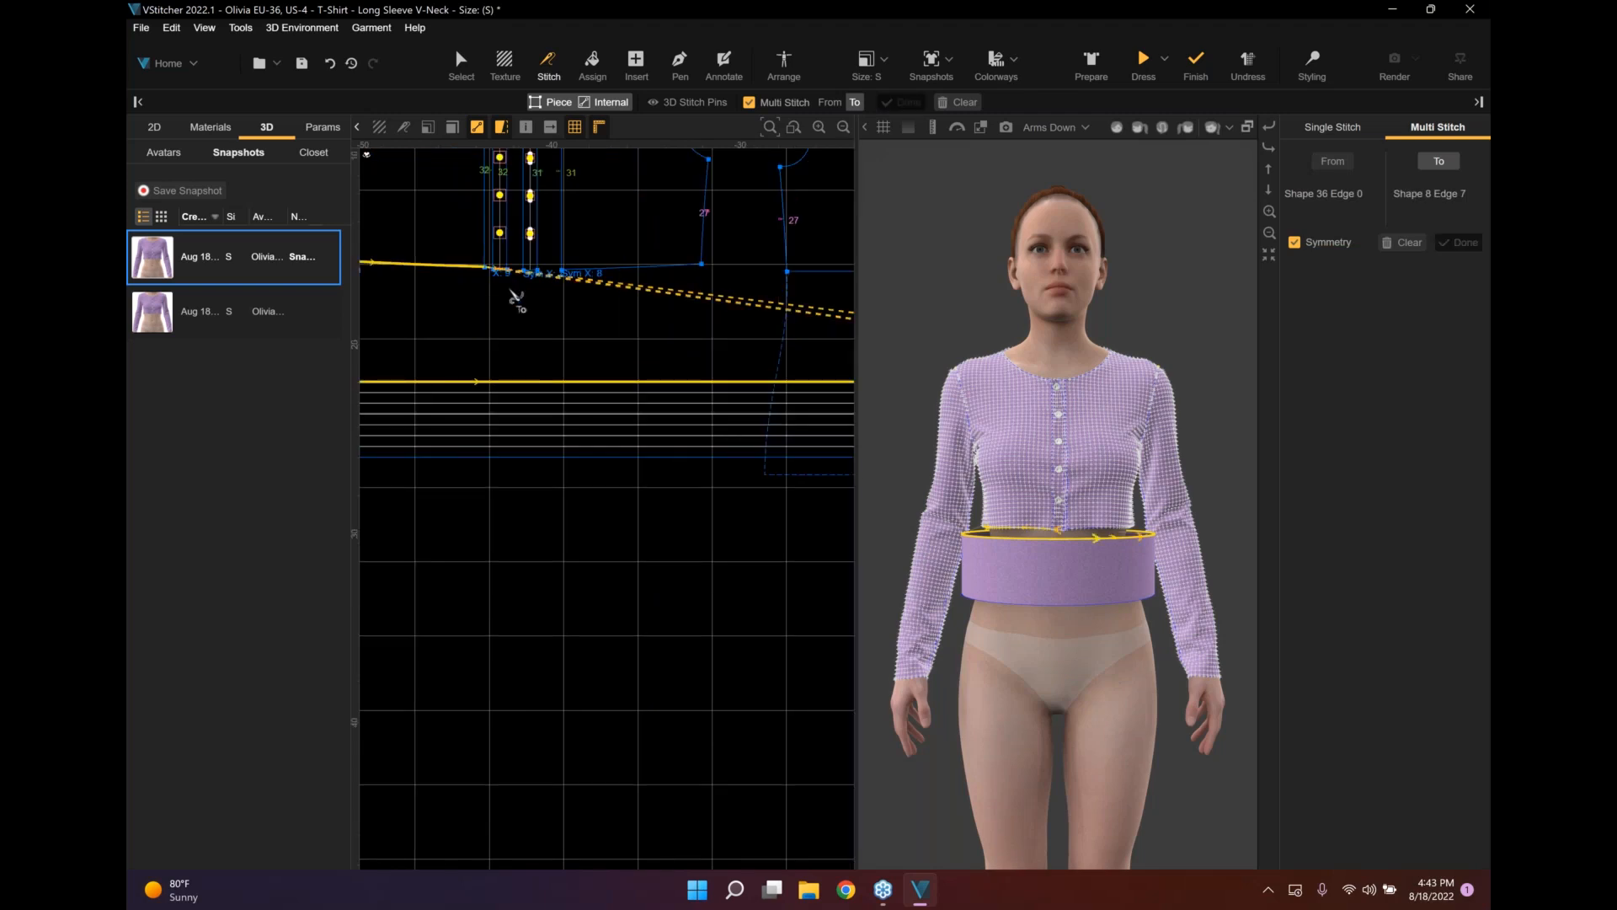
{"action": "left_click", "coordinate": [579, 269]}
{"action": "scroll", "coordinate": [745, 308], "scroll_direction": "down", "scroll_amount": 1}
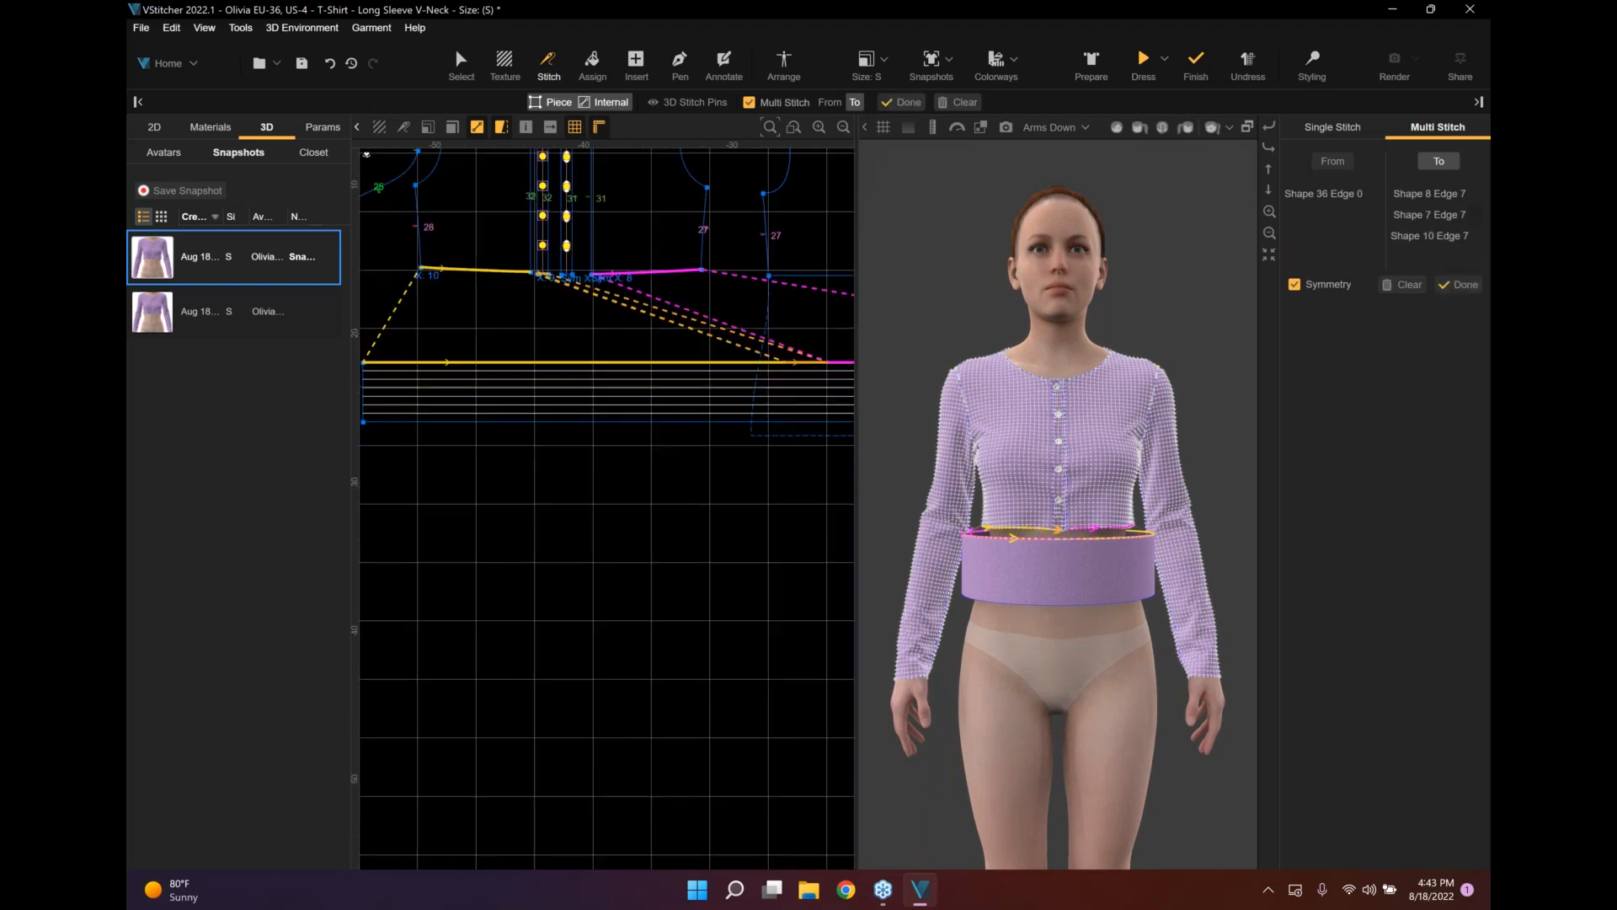
Add the back piece's lower edge to the multi-stitch and complete the hem seam.
{"action": "middle_click_drag", "start_coordinate": [785, 280], "coordinate": [638, 318]}
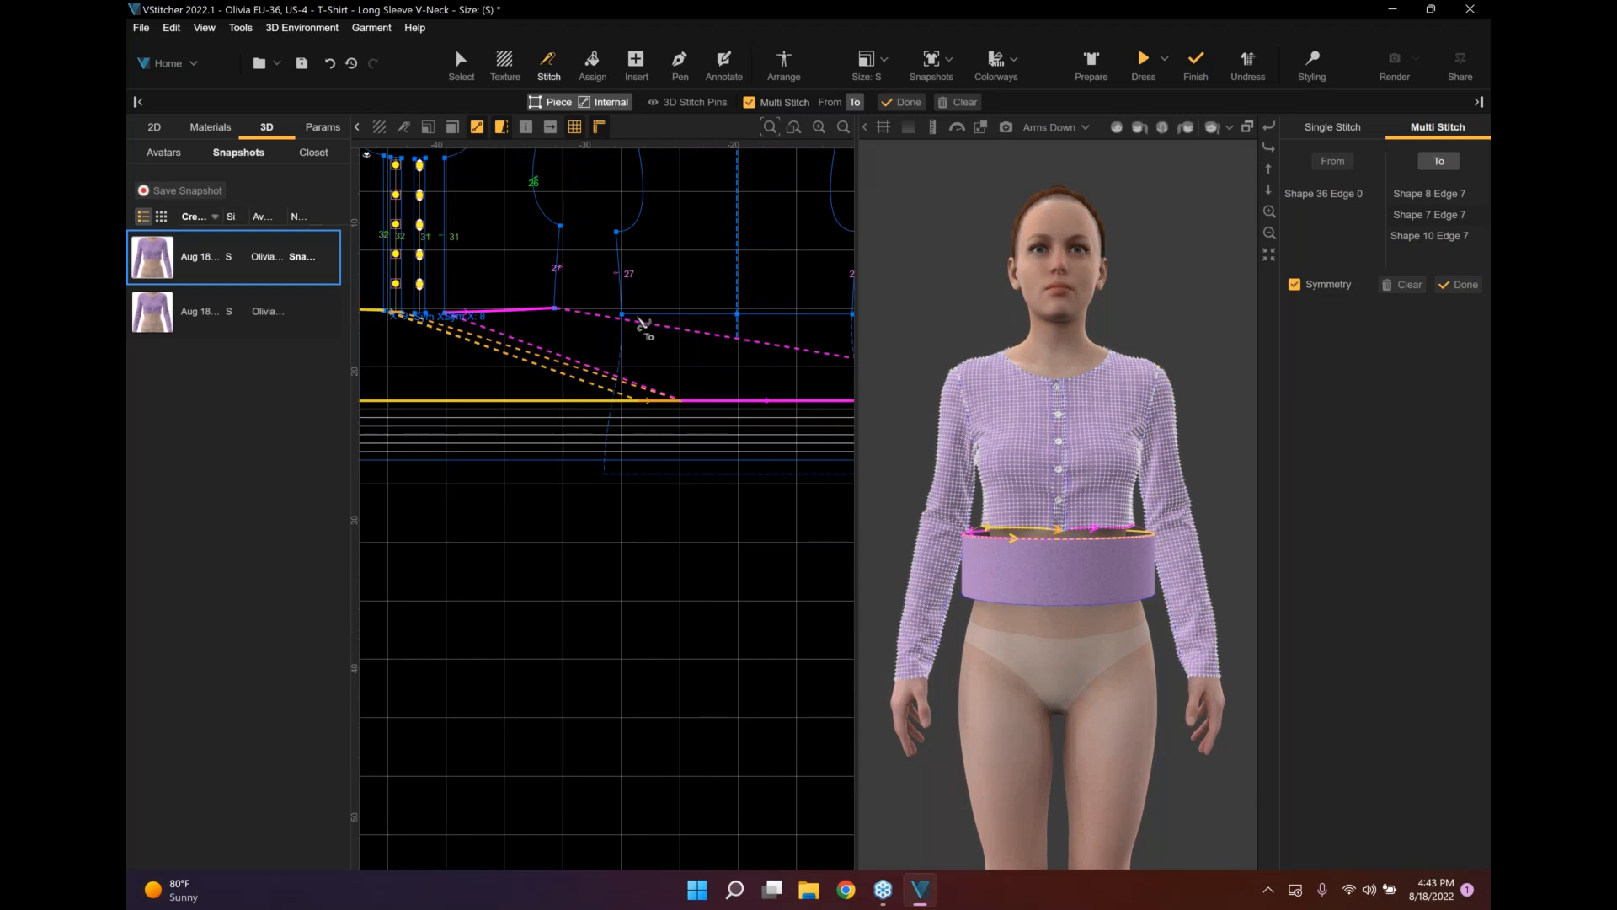
{"action": "left_click", "coordinate": [640, 318]}
{"action": "left_click", "coordinate": [636, 394]}
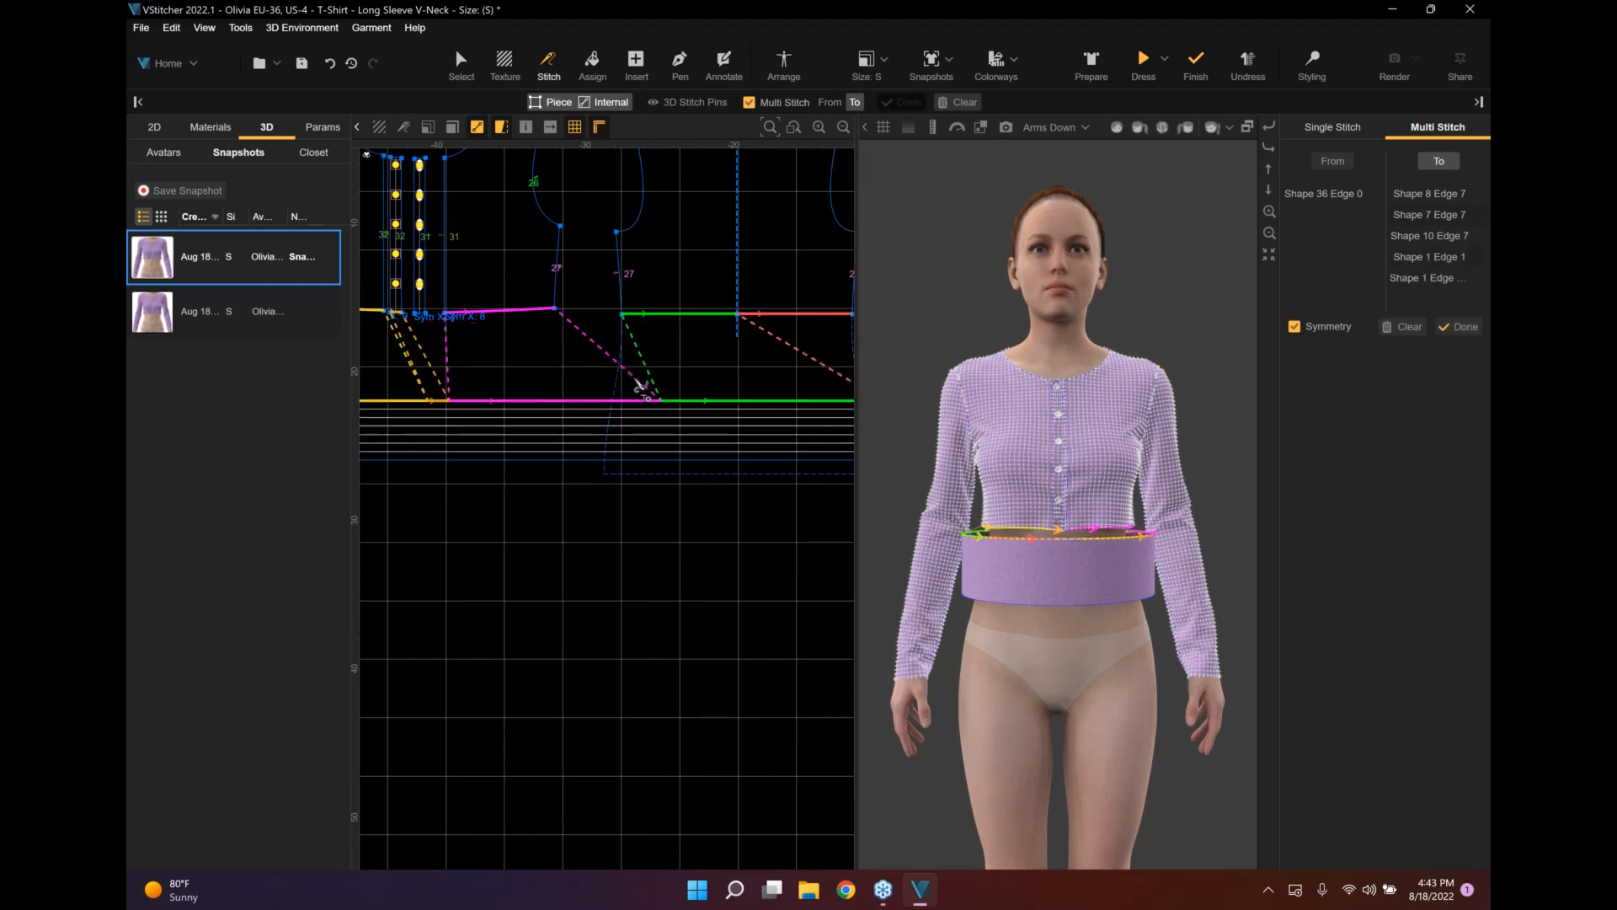
{"action": "scroll", "coordinate": [640, 386], "scroll_direction": "down", "scroll_amount": 2}
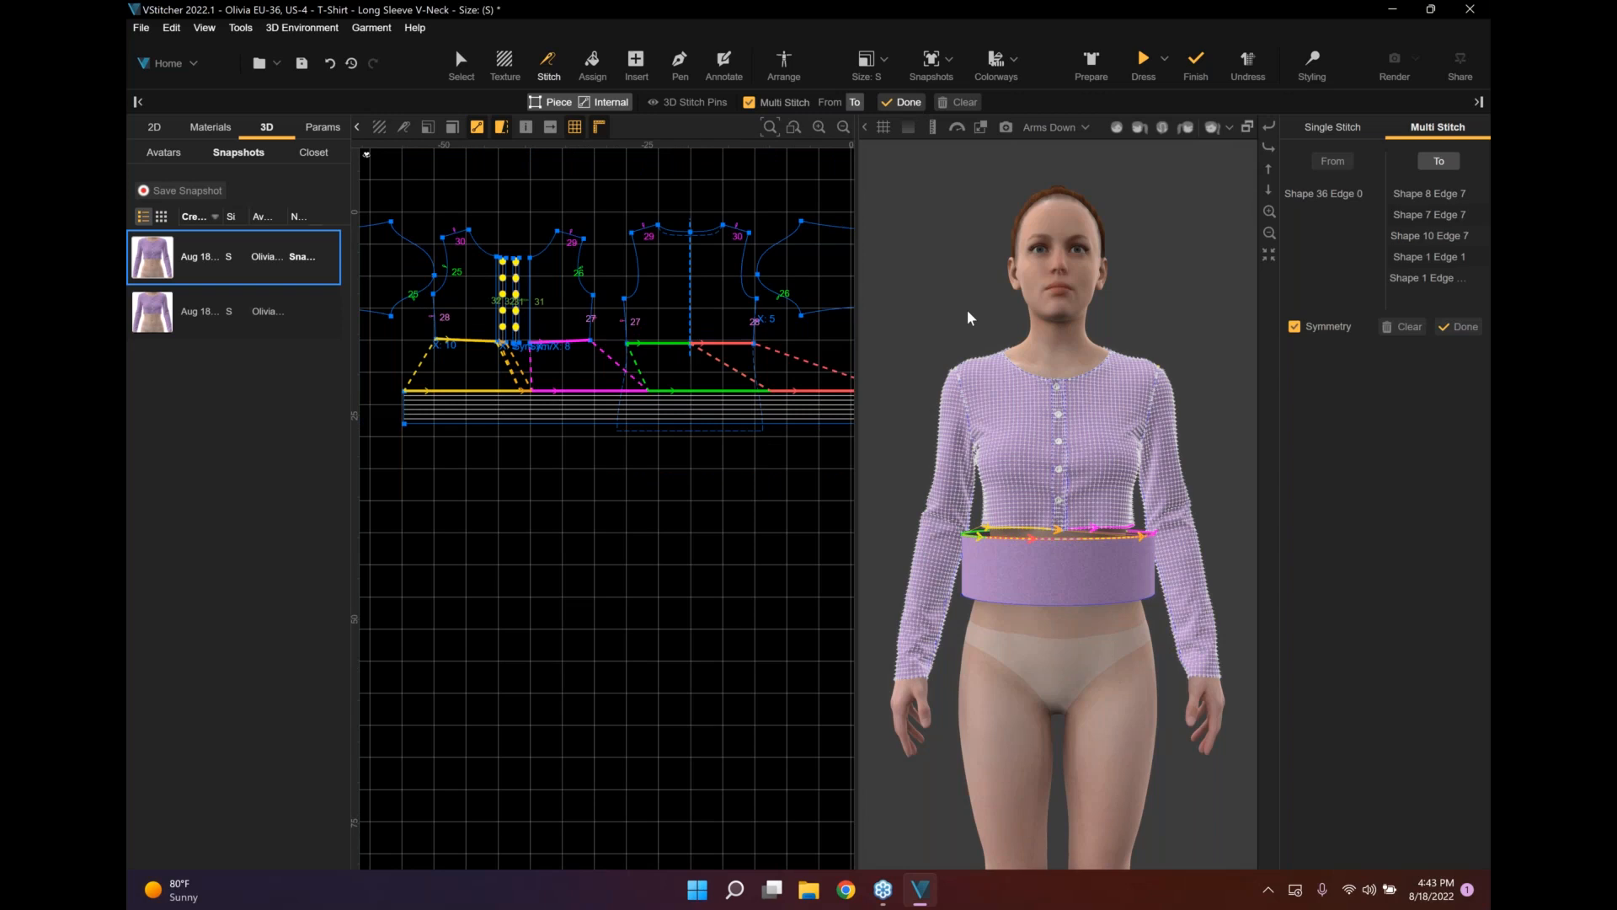
{"action": "key", "text": "Return"}
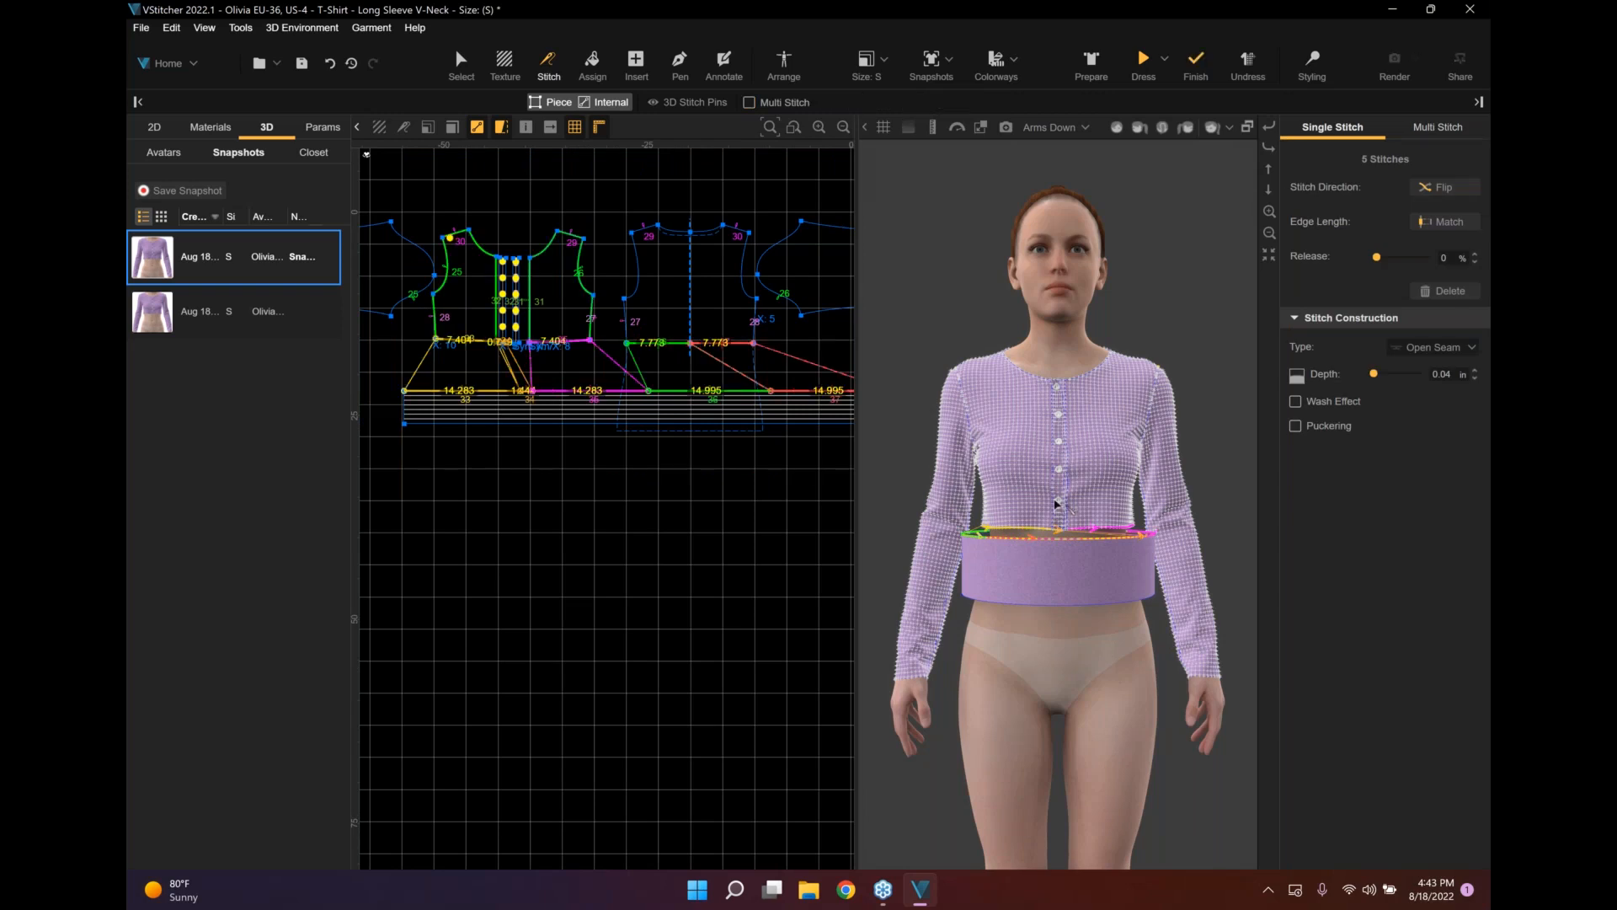
Select the hem piece on the avatar and start rotating it around the waist to move its opening.
{"action": "scroll", "coordinate": [1056, 505], "scroll_direction": "up", "scroll_amount": 1}
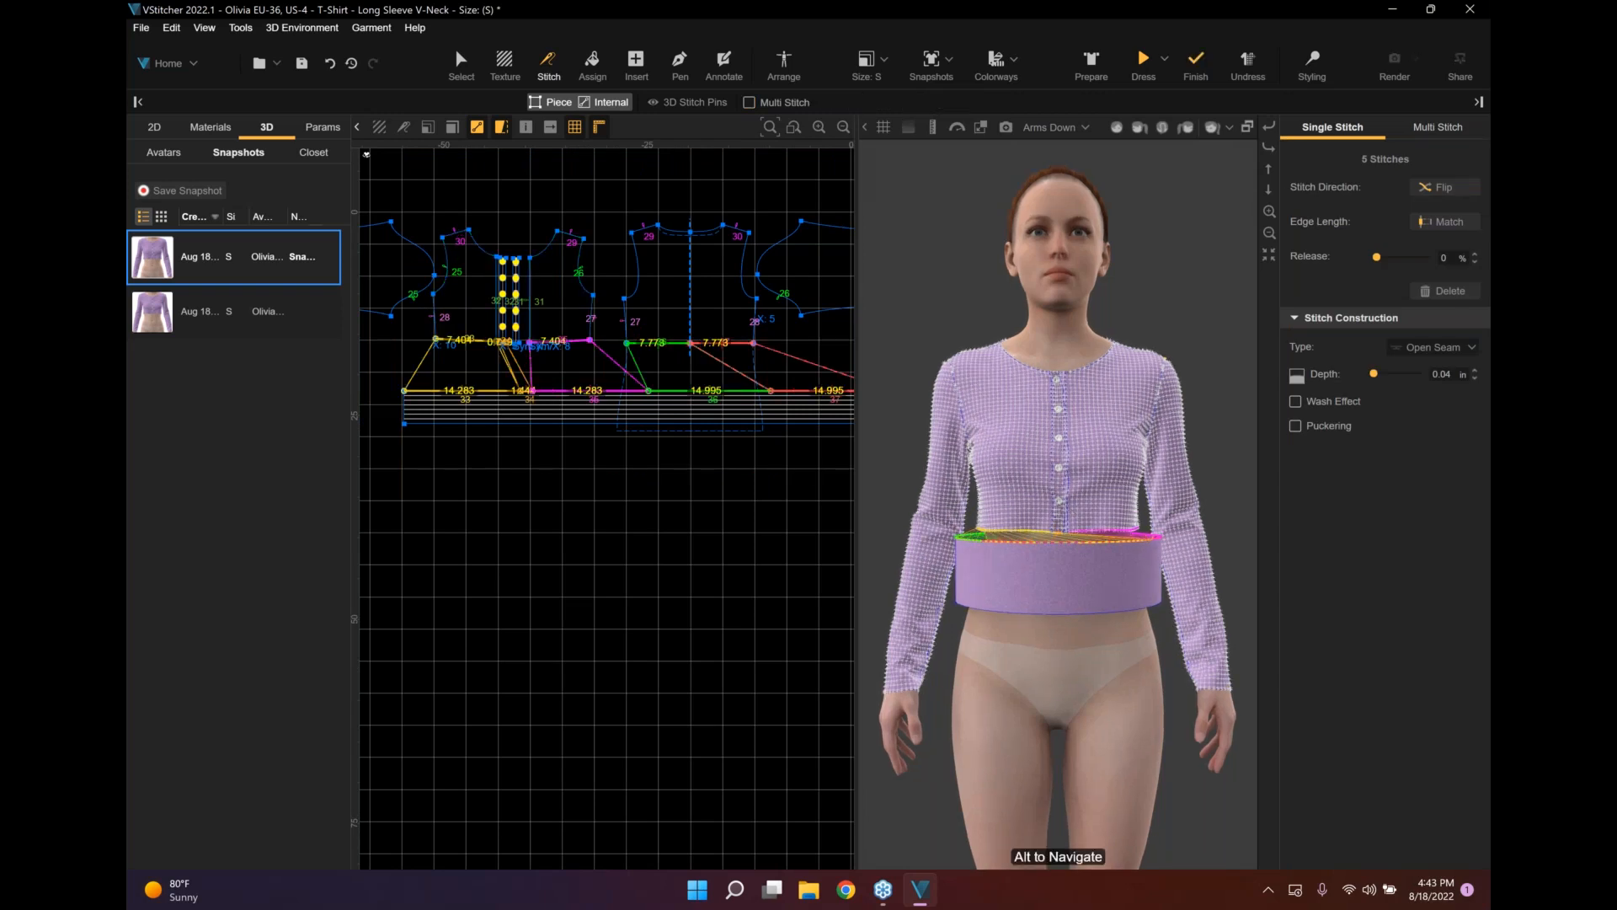
{"action": "scroll", "coordinate": [1058, 539], "scroll_direction": "up", "scroll_amount": 1}
{"action": "left_click", "coordinate": [460, 65]}
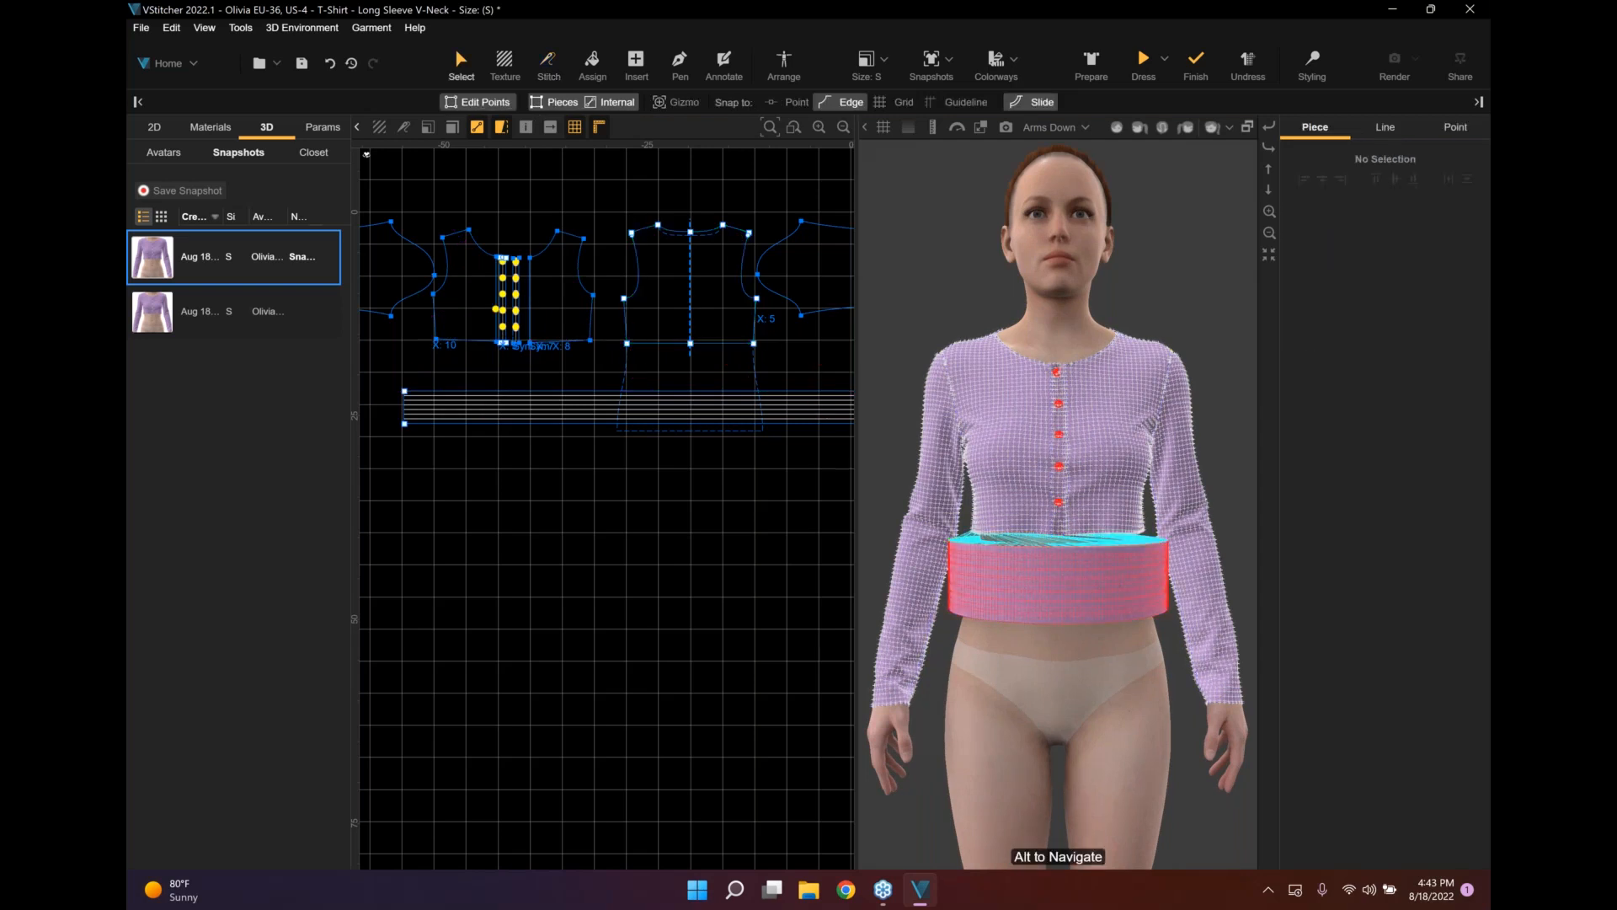
{"action": "scroll", "coordinate": [1014, 508], "scroll_direction": "up", "scroll_amount": 1}
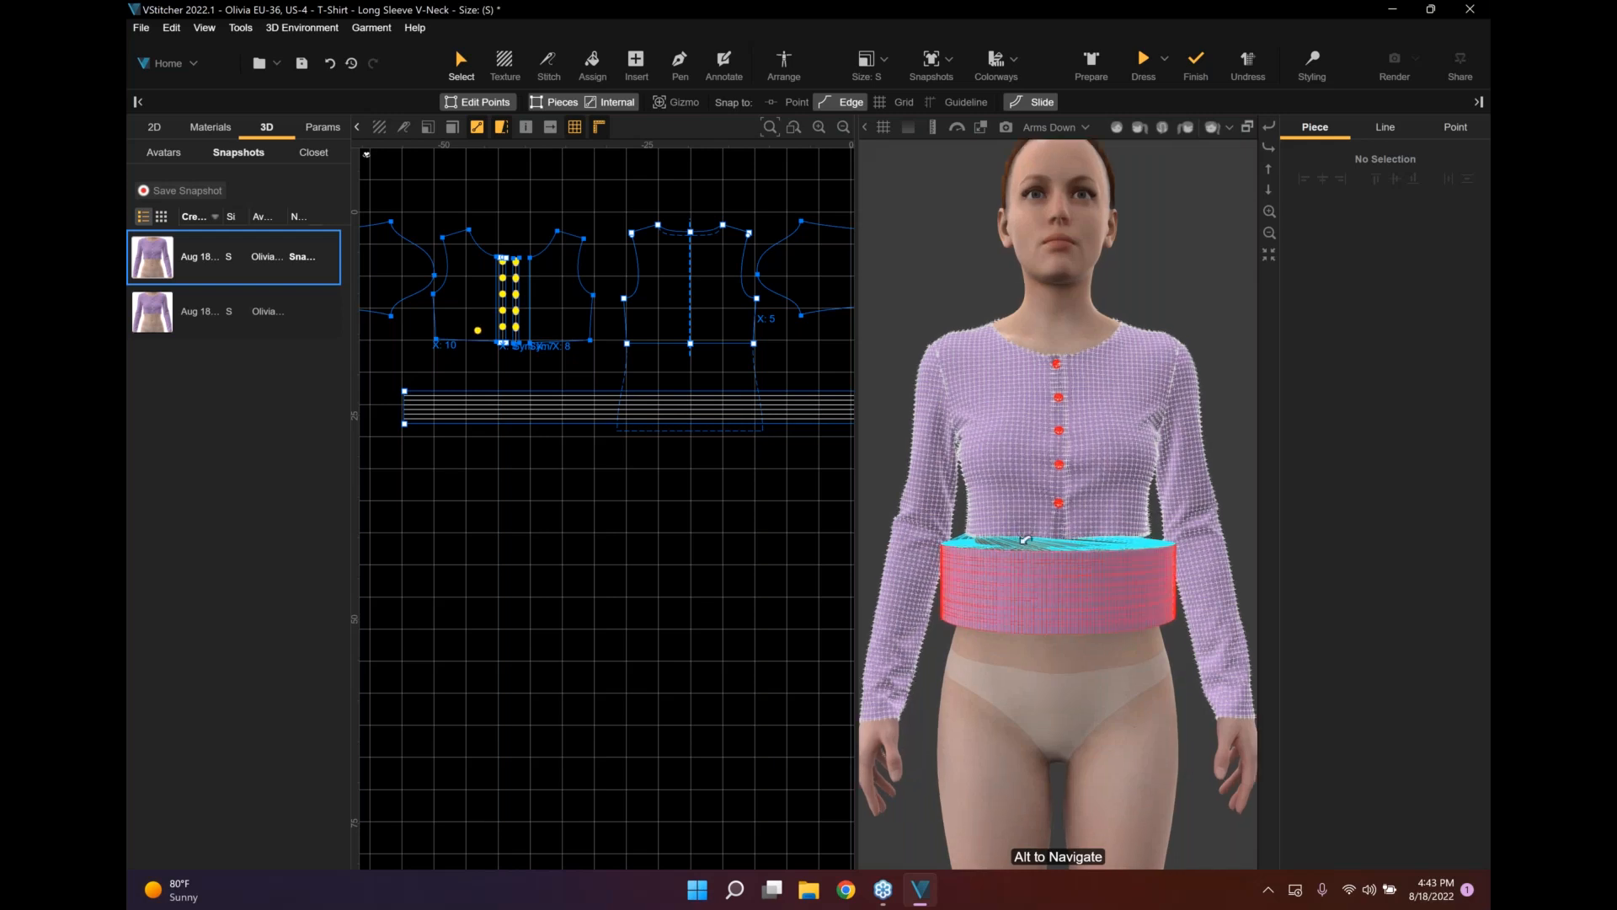
{"action": "scroll", "coordinate": [1032, 548], "scroll_direction": "up", "scroll_amount": 1}
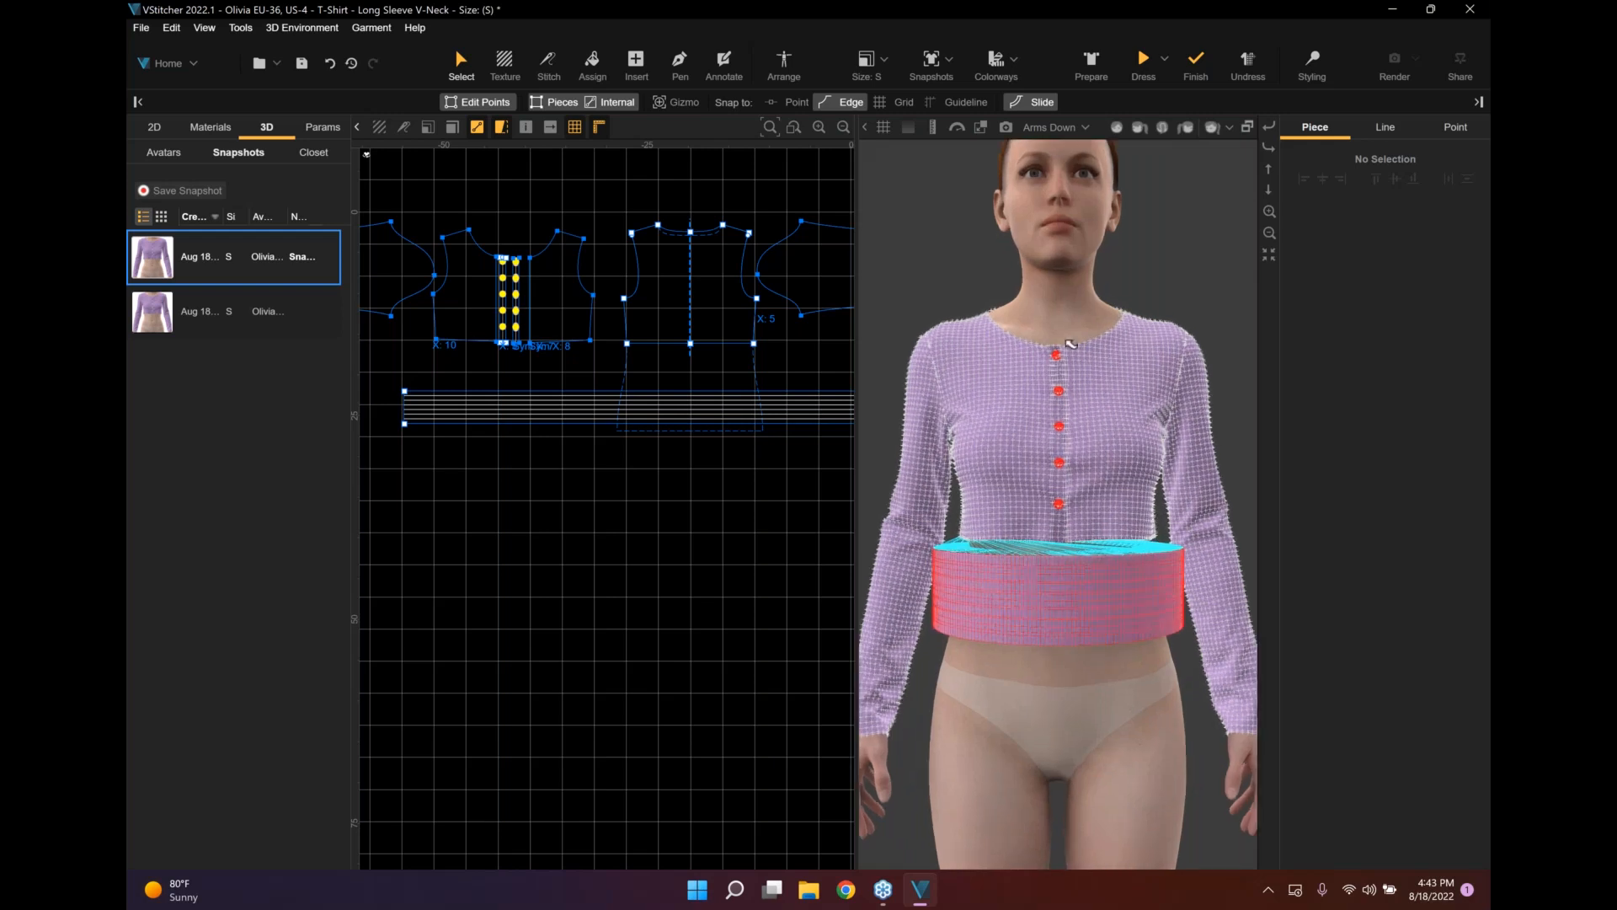
{"action": "scroll", "coordinate": [1047, 438], "scroll_direction": "up", "scroll_amount": 1}
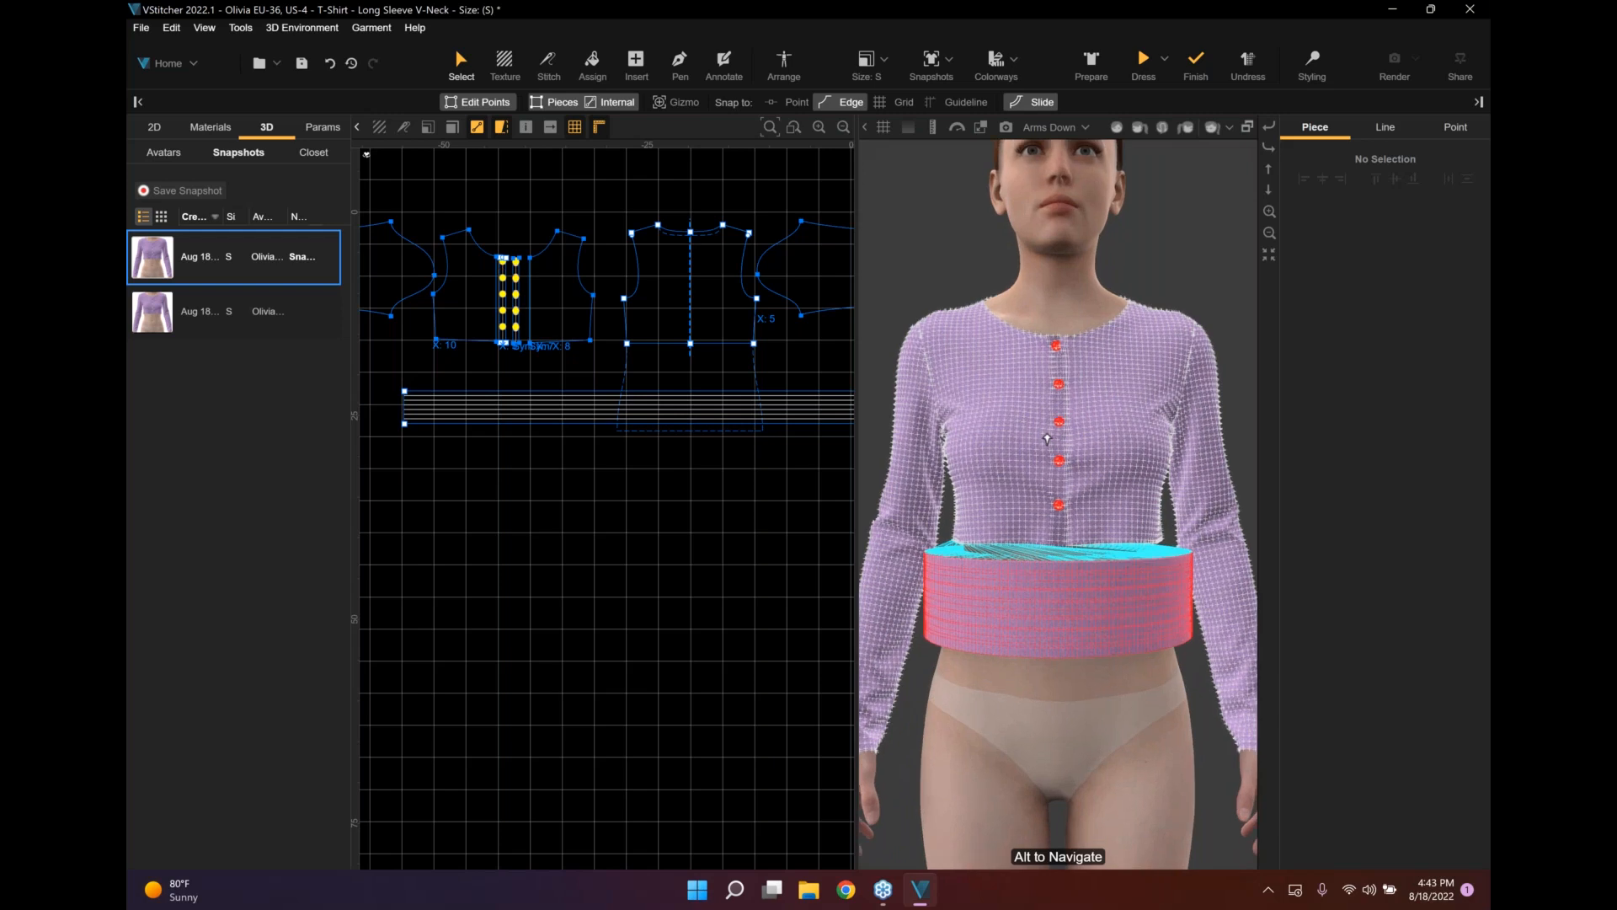
{"action": "left_click", "coordinate": [1029, 589]}
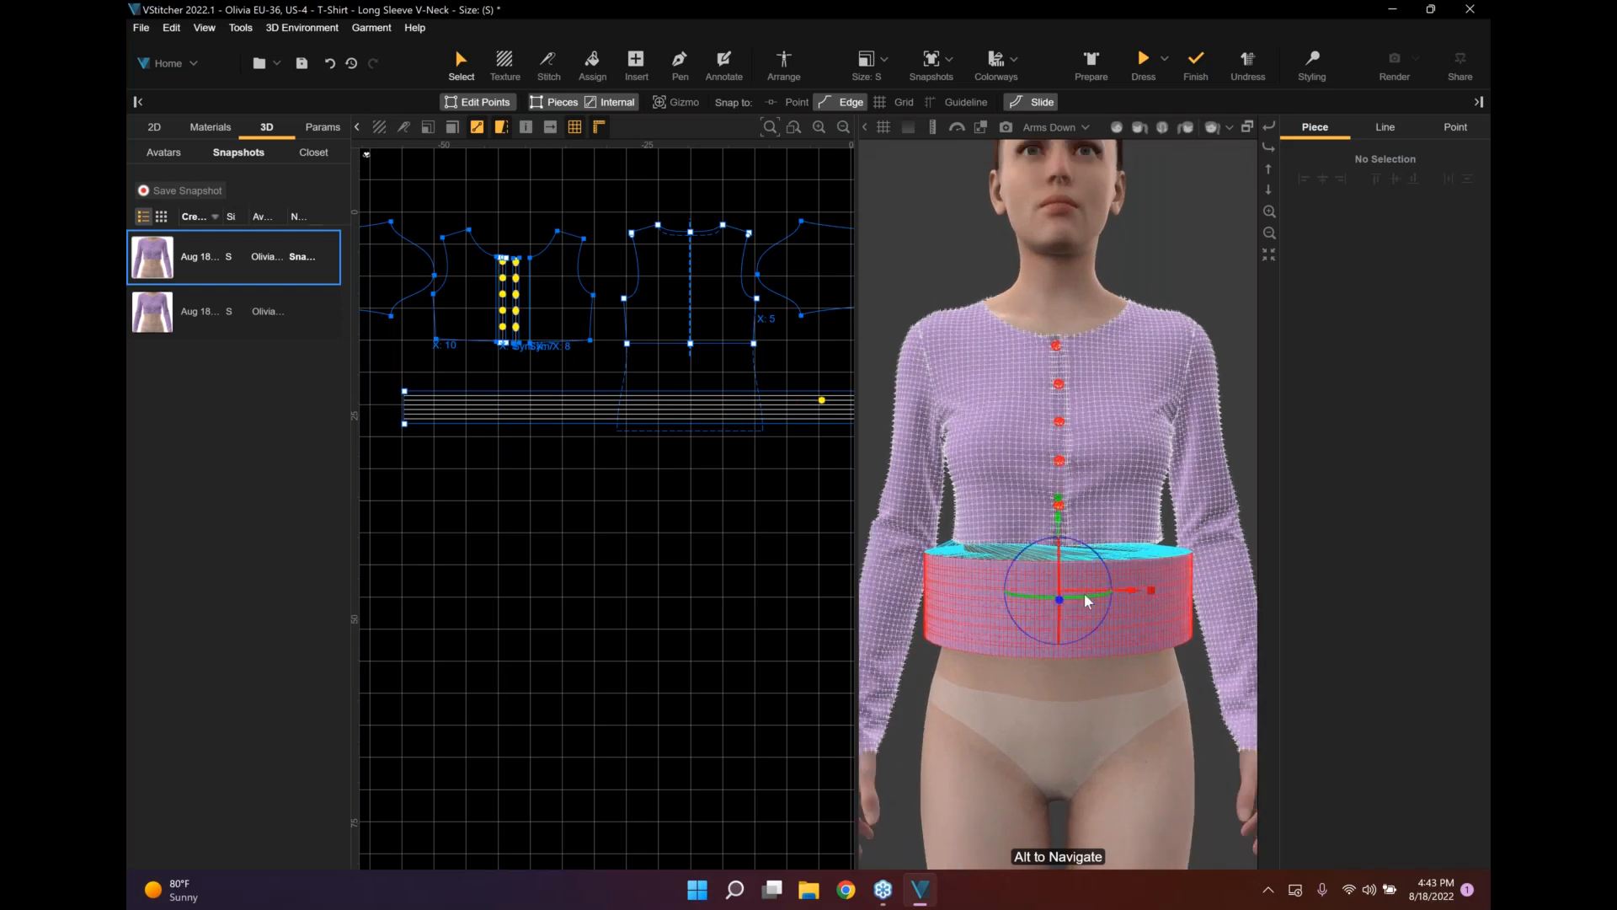
{"action": "left_click", "coordinate": [1037, 600]}
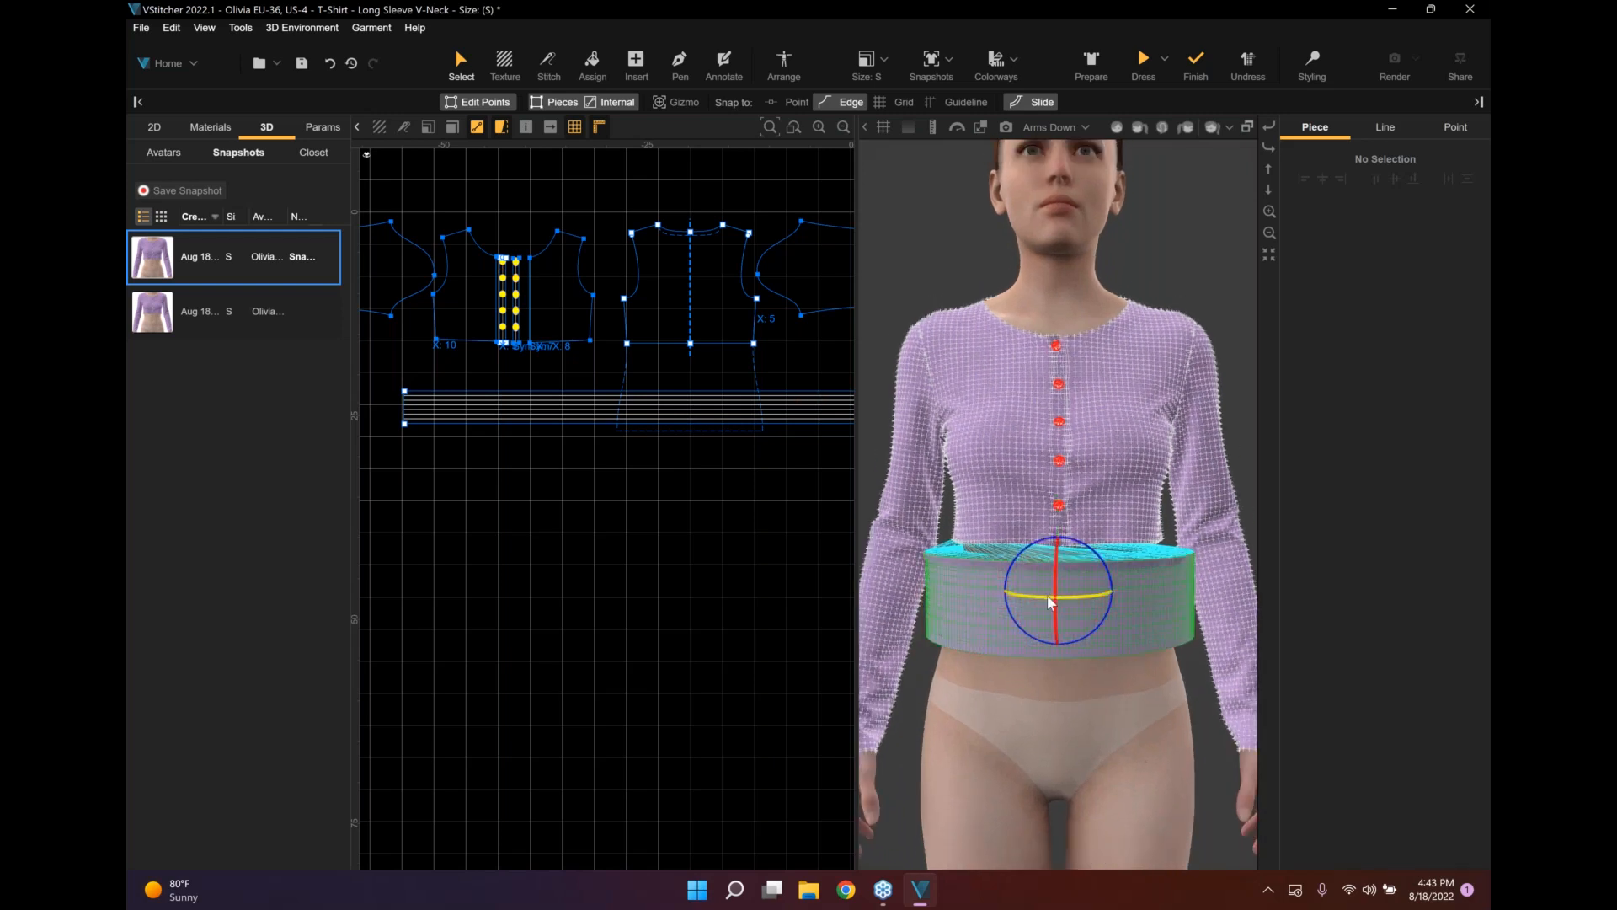
{"action": "left_click_drag", "start_coordinate": [1036, 600], "coordinate": [932, 579]}
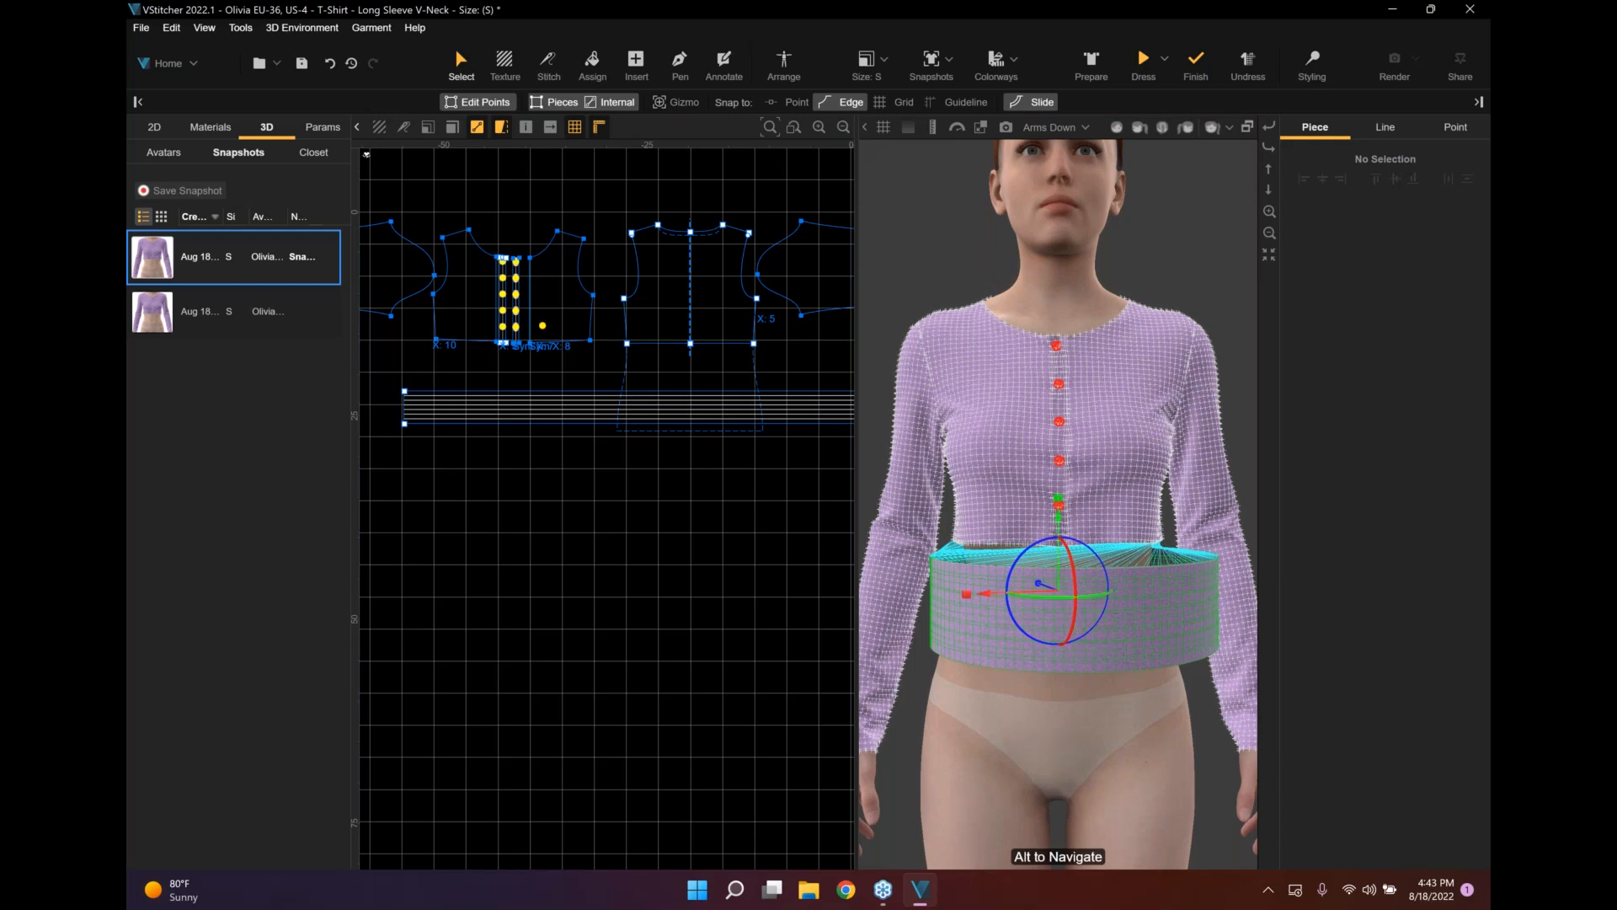
Rotate the hem piece further so its opening sits at the avatar's side, and shift it sideways to centre it around the waist.
{"action": "scroll", "coordinate": [1058, 539], "scroll_direction": "down", "scroll_amount": 1}
{"action": "right_click_drag", "start_coordinate": [1213, 581], "coordinate": [1009, 598]}
{"action": "left_click_drag", "start_coordinate": [1107, 575], "coordinate": [1130, 574]}
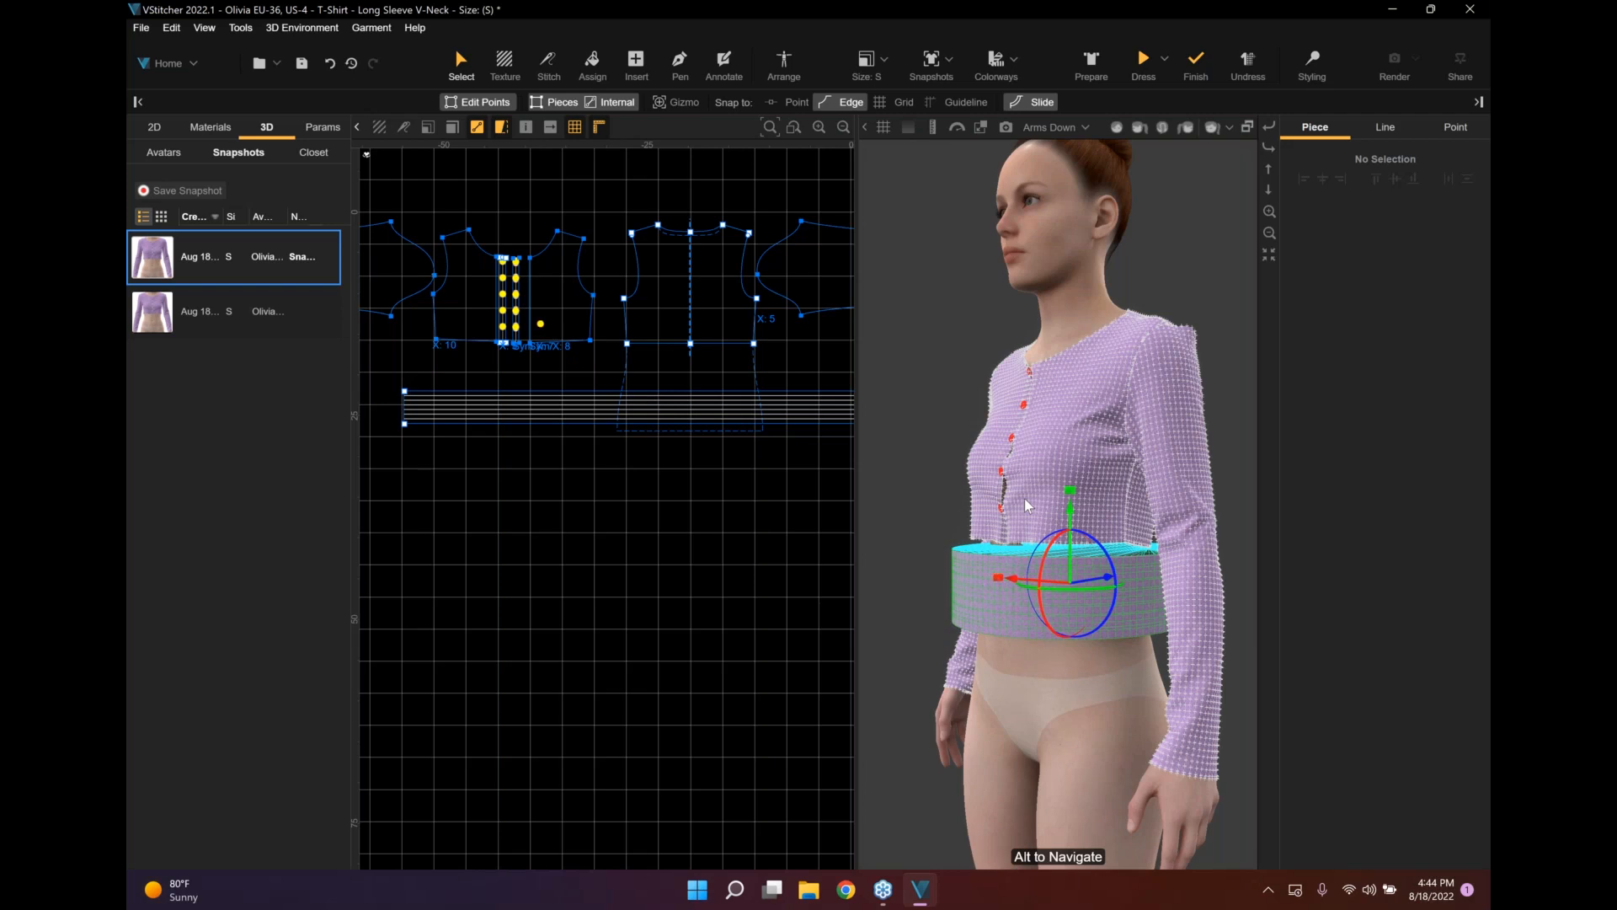
{"action": "left_click_drag", "start_coordinate": [1032, 506], "coordinate": [1127, 505], "text": "alt"}
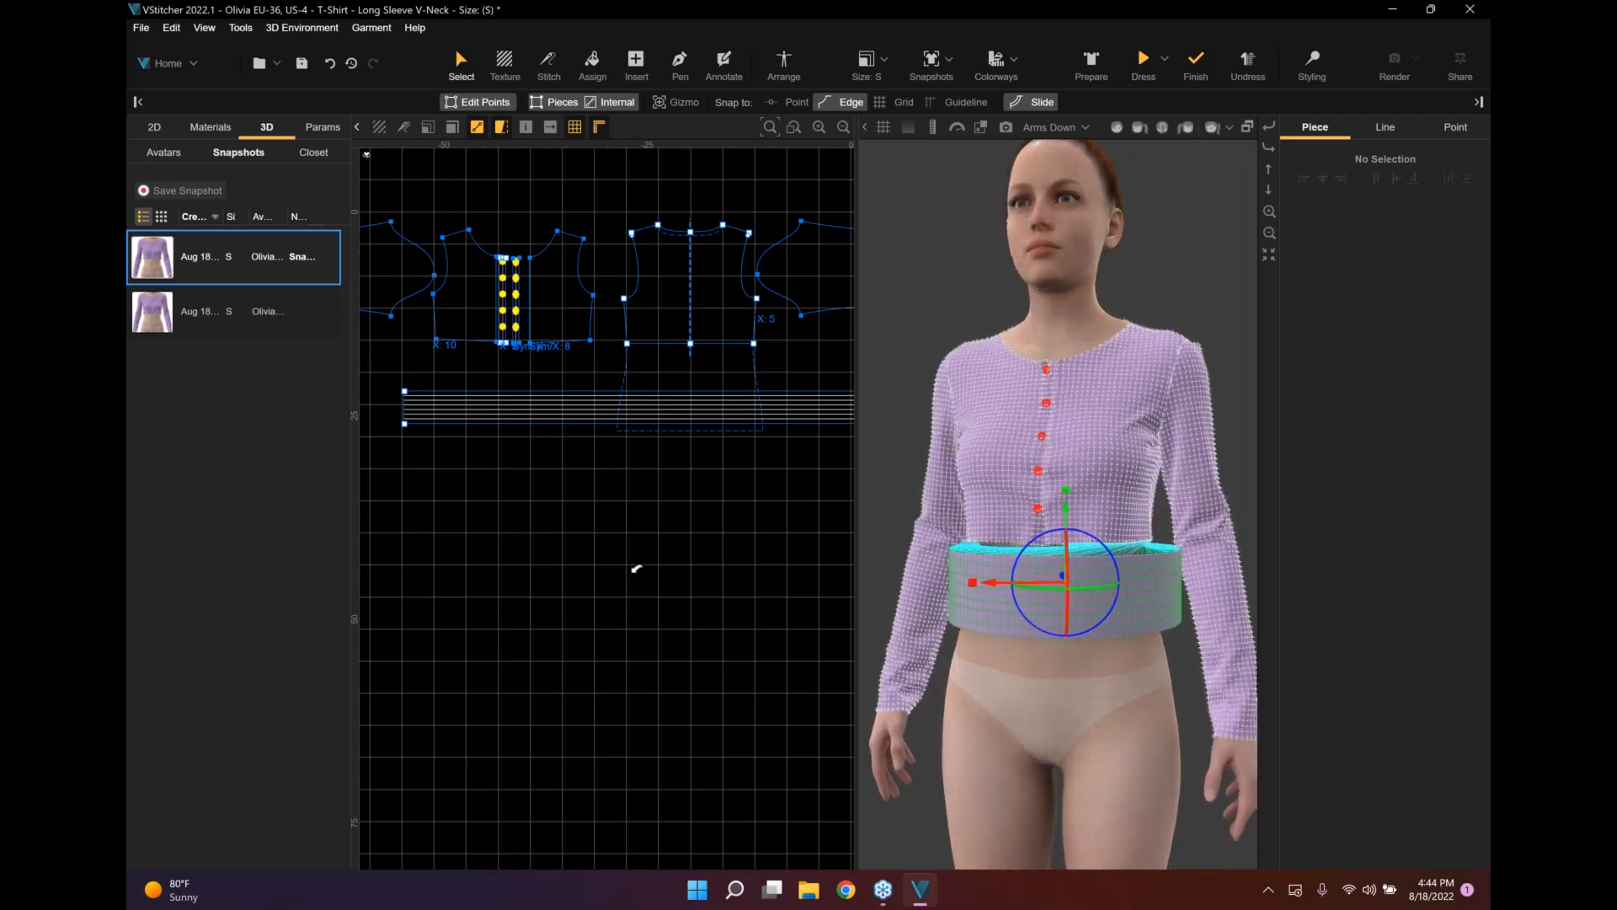
{"action": "left_click_drag", "start_coordinate": [1015, 580], "coordinate": [1103, 578], "text": "alt"}
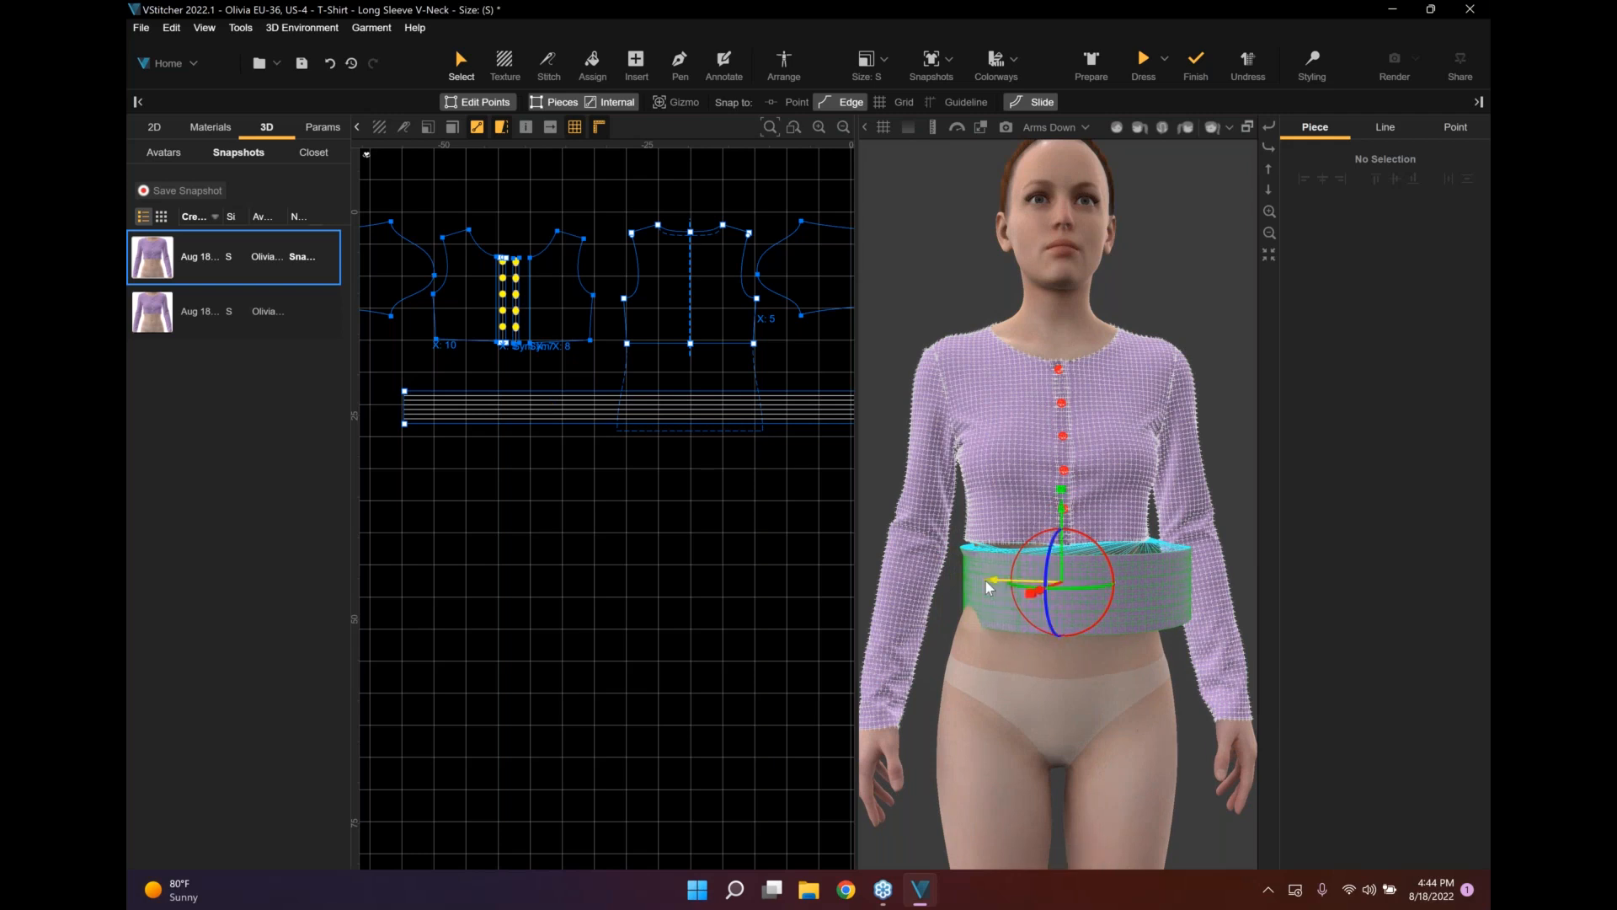
{"action": "left_click_drag", "start_coordinate": [987, 585], "coordinate": [959, 584]}
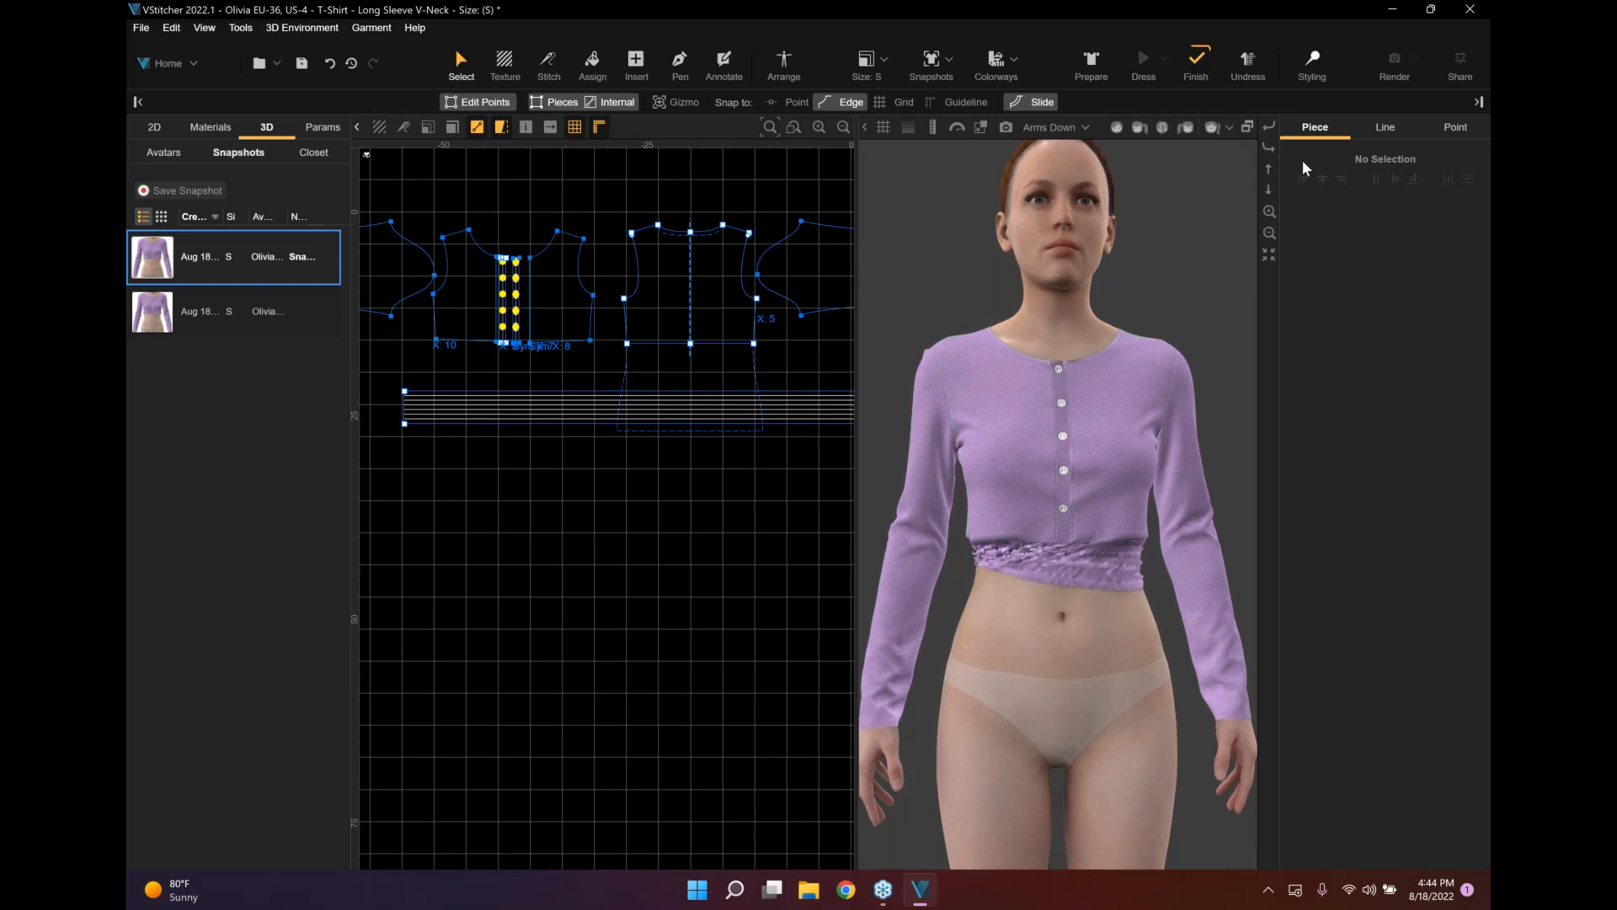
Unlock all the garment pieces in 3D Styling and dress the cardigan with its hem again.
{"action": "left_click", "coordinate": [1311, 66]}
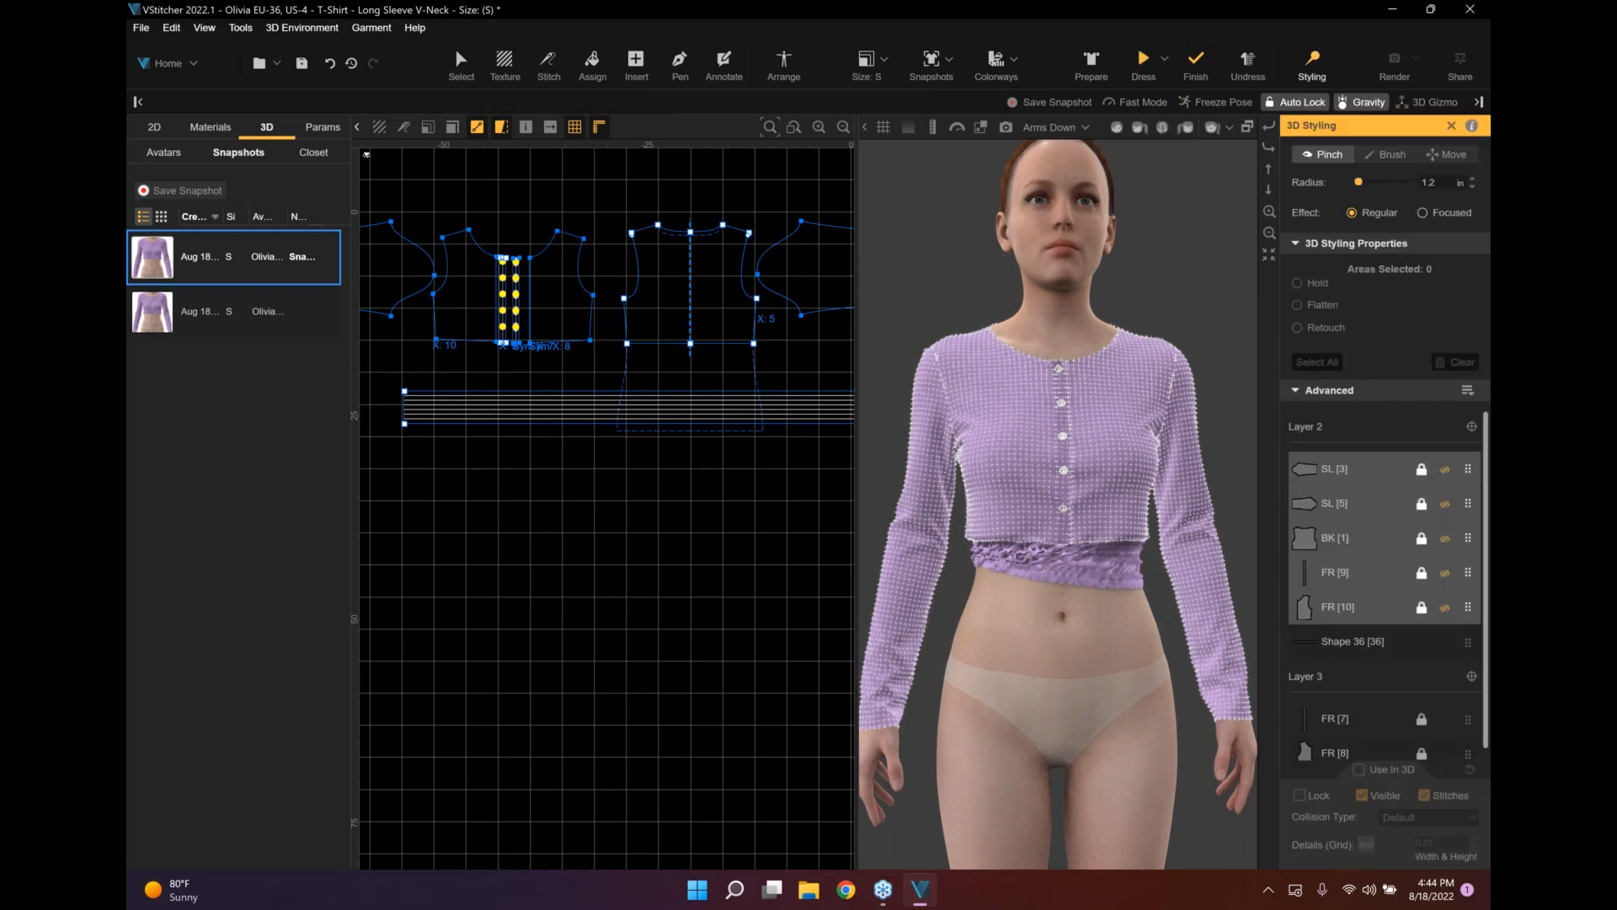
{"action": "left_click", "coordinate": [1435, 427]}
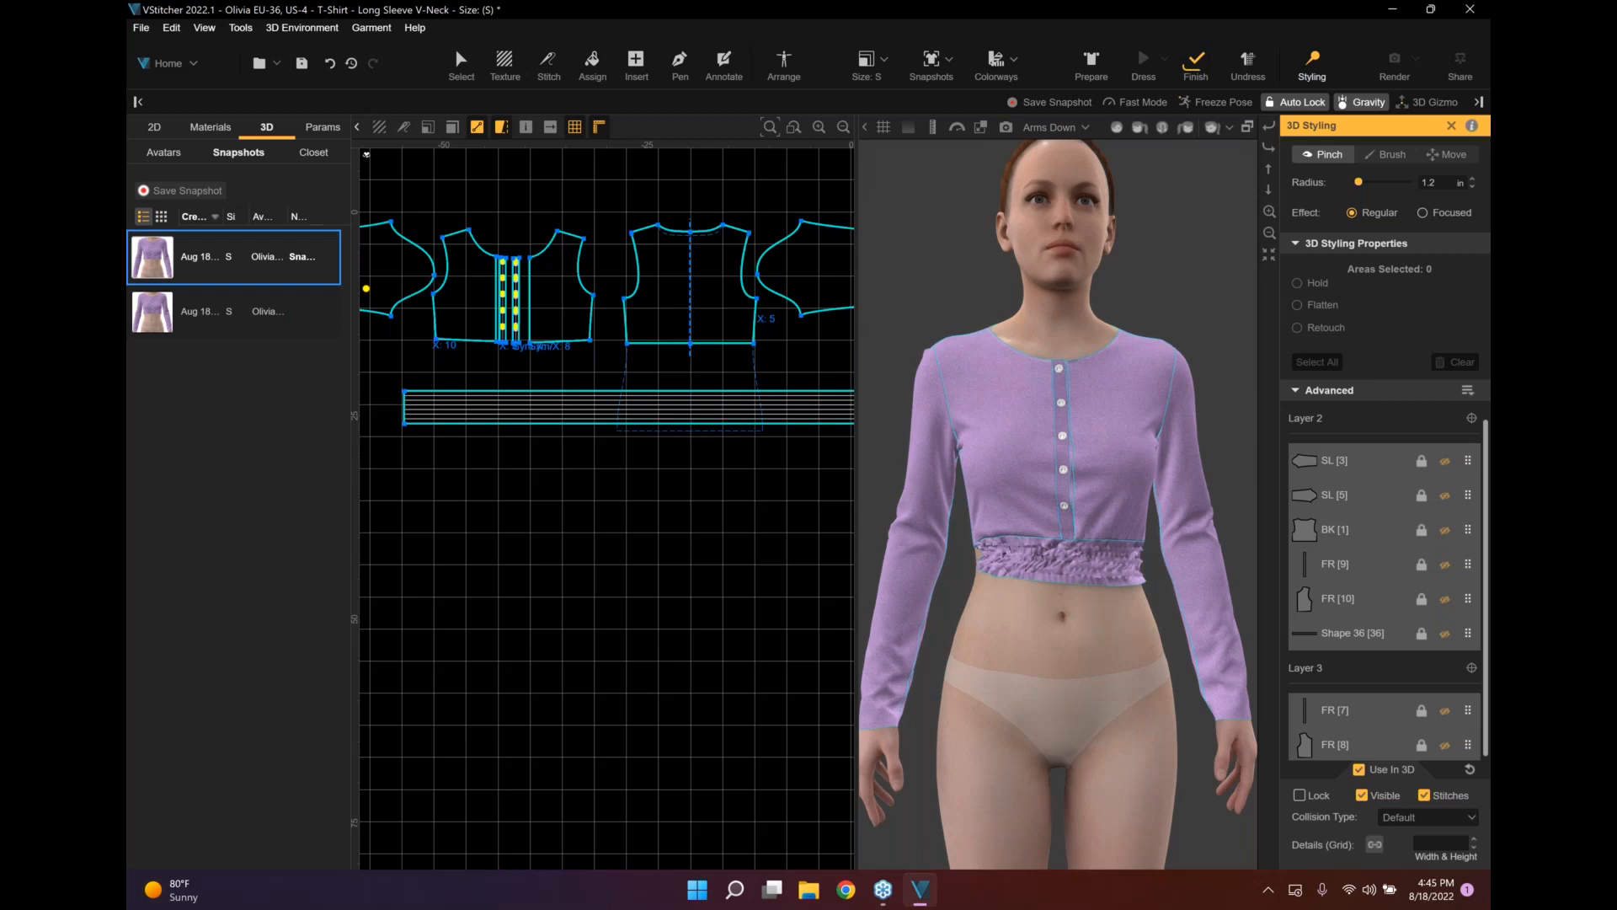
{"action": "right_click_drag", "start_coordinate": [1058, 505], "coordinate": [1086, 505]}
{"action": "right_click_drag", "start_coordinate": [1120, 589], "coordinate": [1199, 604]}
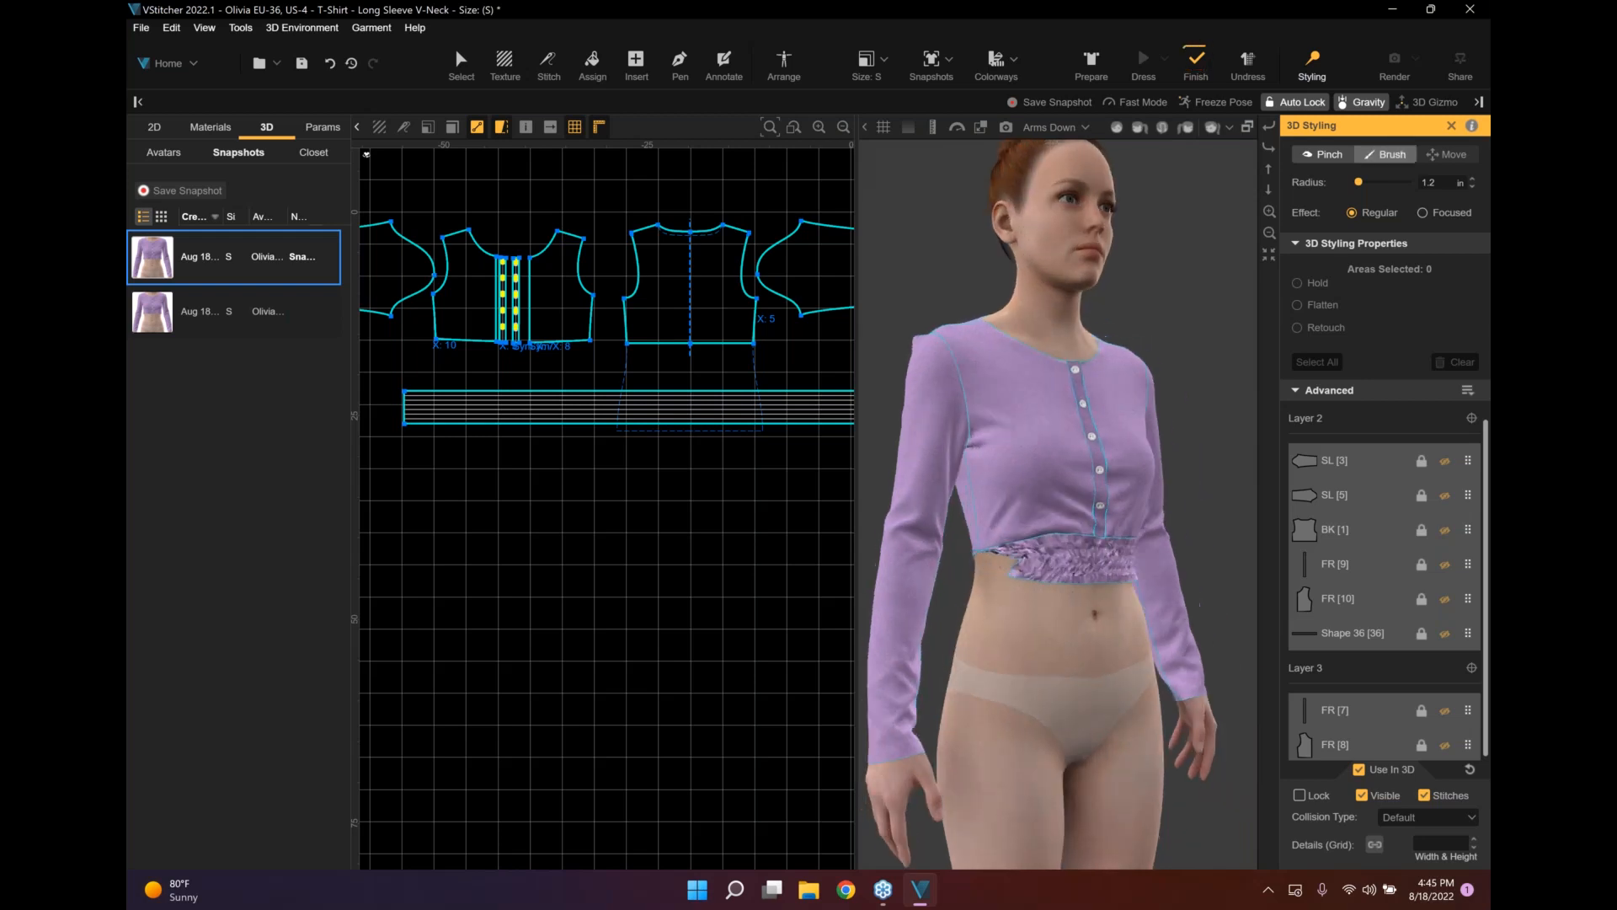
Brush over the front of the shirred hem with a 3D Styling brush radius of 2.1 in.
{"action": "left_click", "coordinate": [1386, 155]}
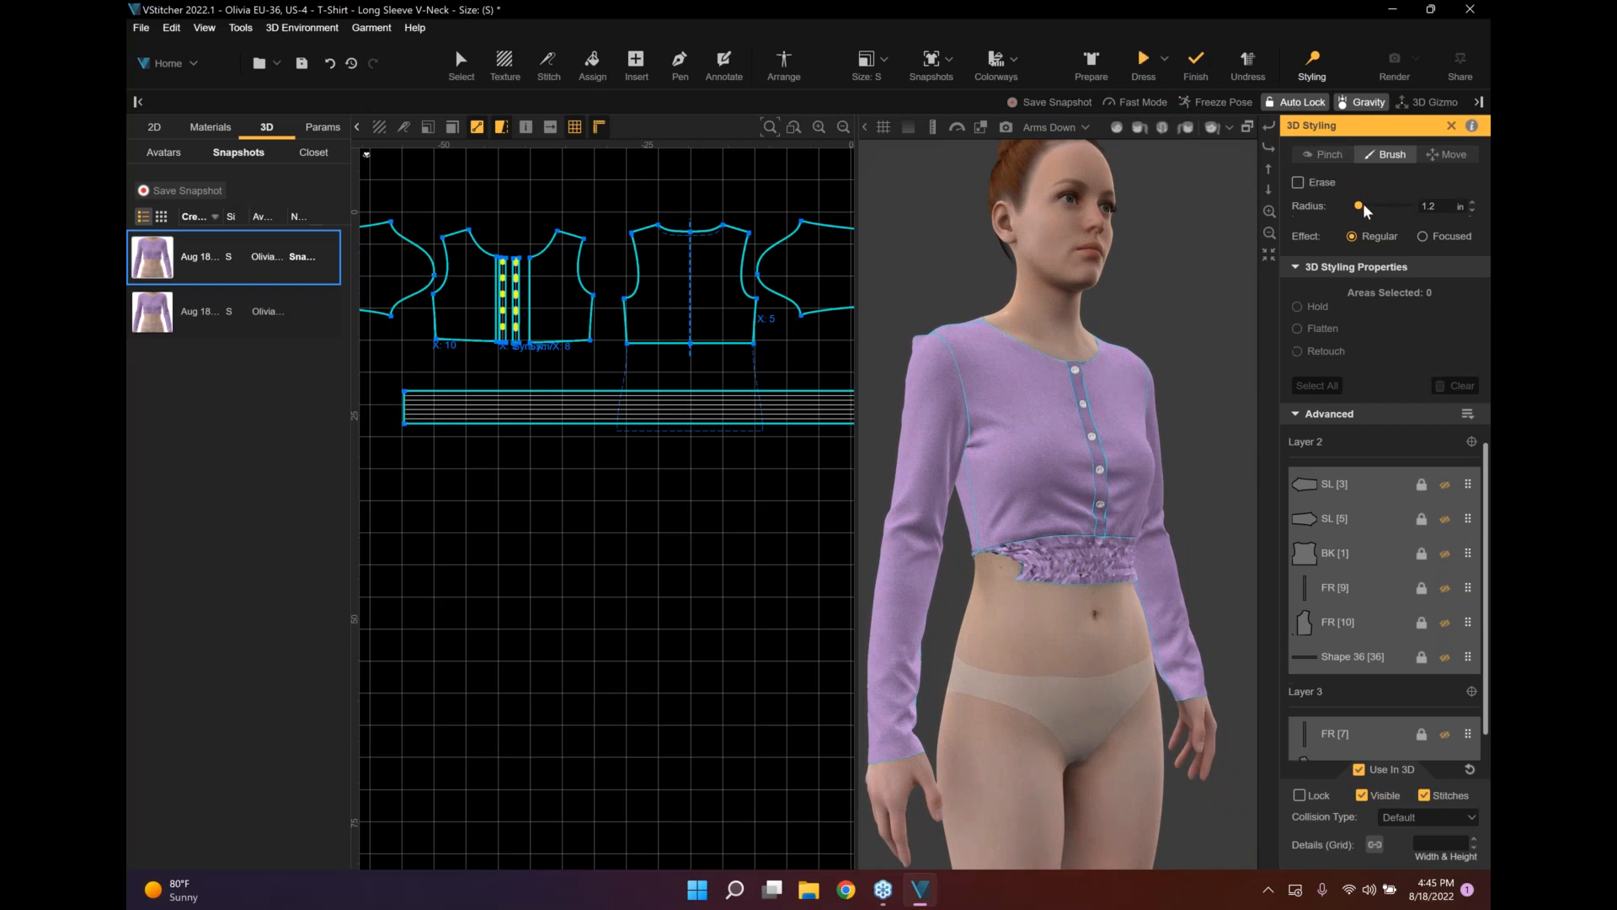
{"action": "left_click", "coordinate": [1368, 205]}
{"action": "left_click_drag", "start_coordinate": [1113, 567], "coordinate": [1052, 566]}
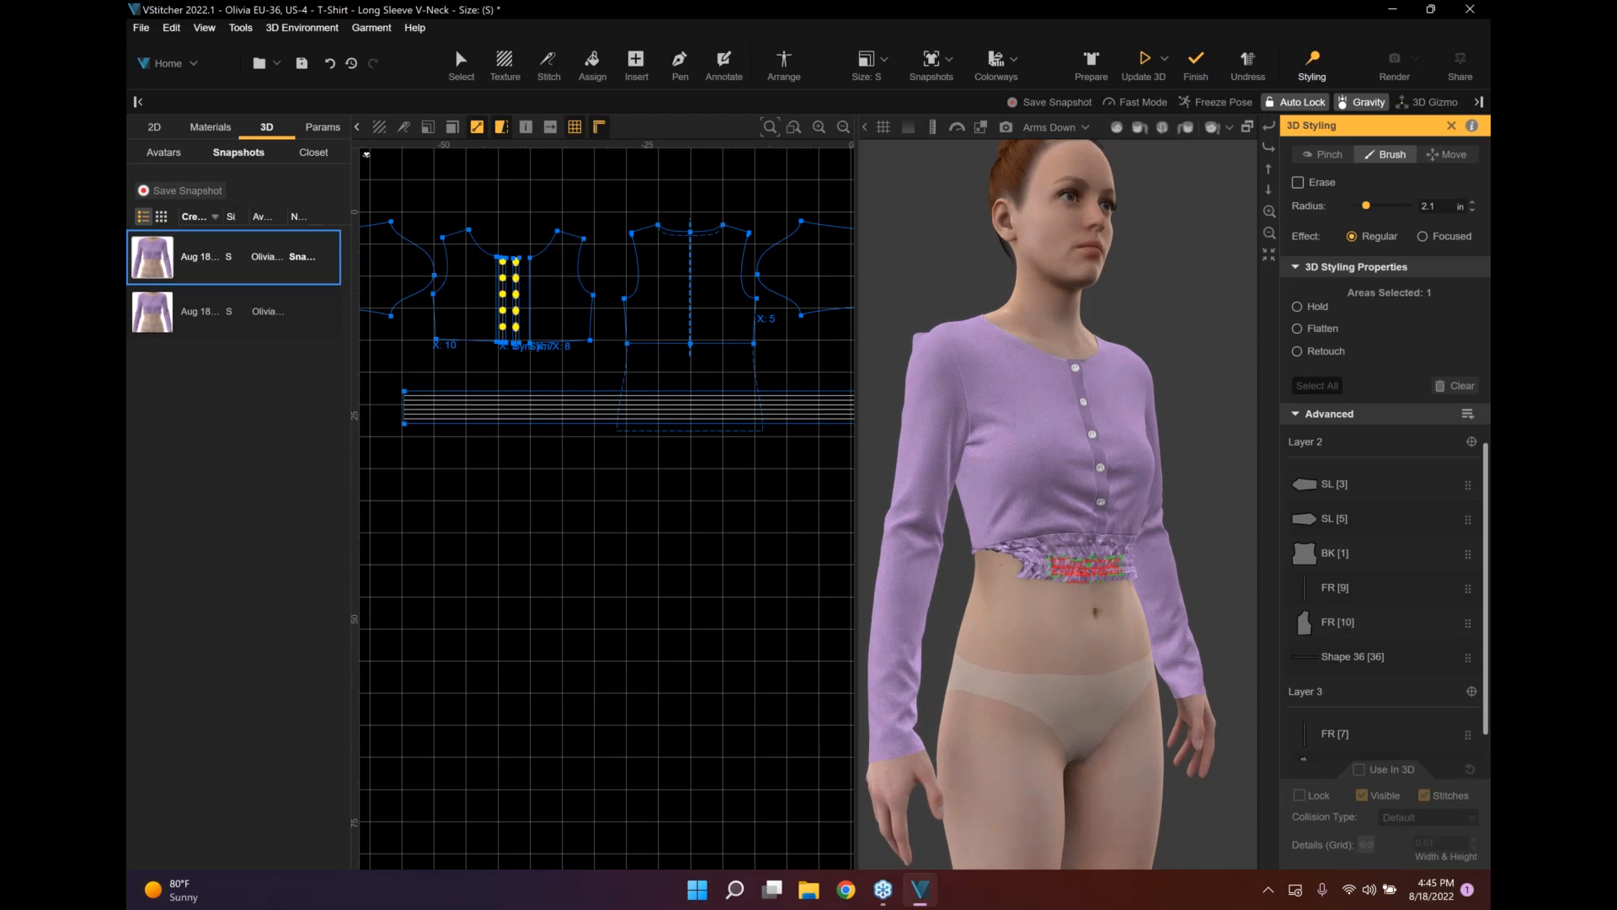
Stitch the hem piece's two short end edges together and dress the garment with the closed hem.
{"action": "left_click", "coordinate": [548, 62]}
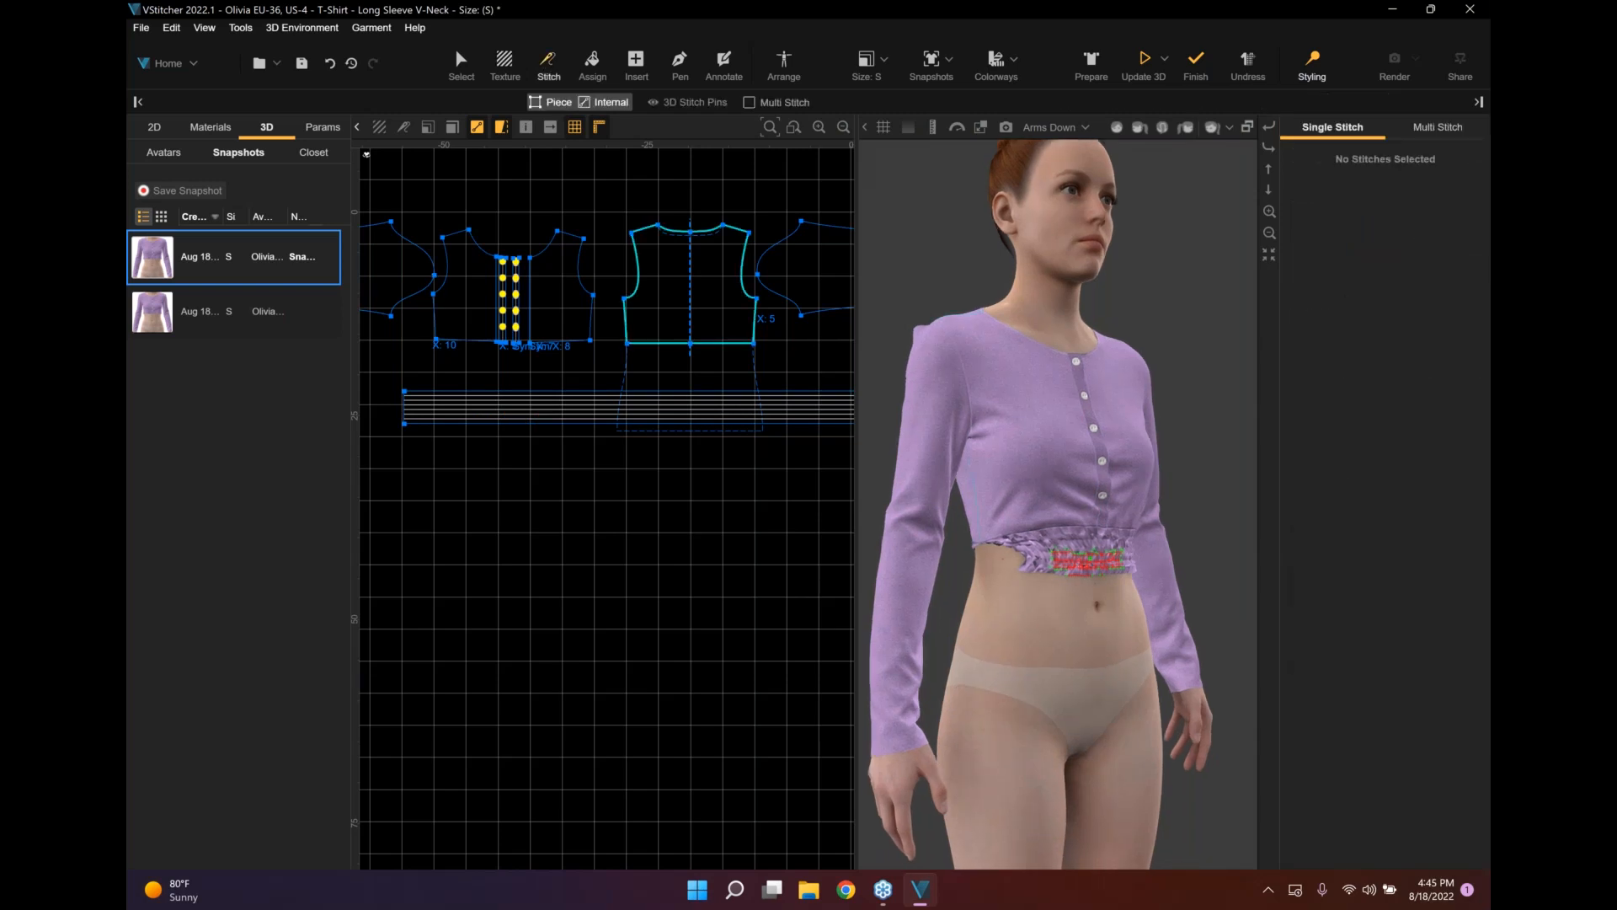
{"action": "scroll", "coordinate": [432, 418], "scroll_direction": "up", "scroll_amount": 5}
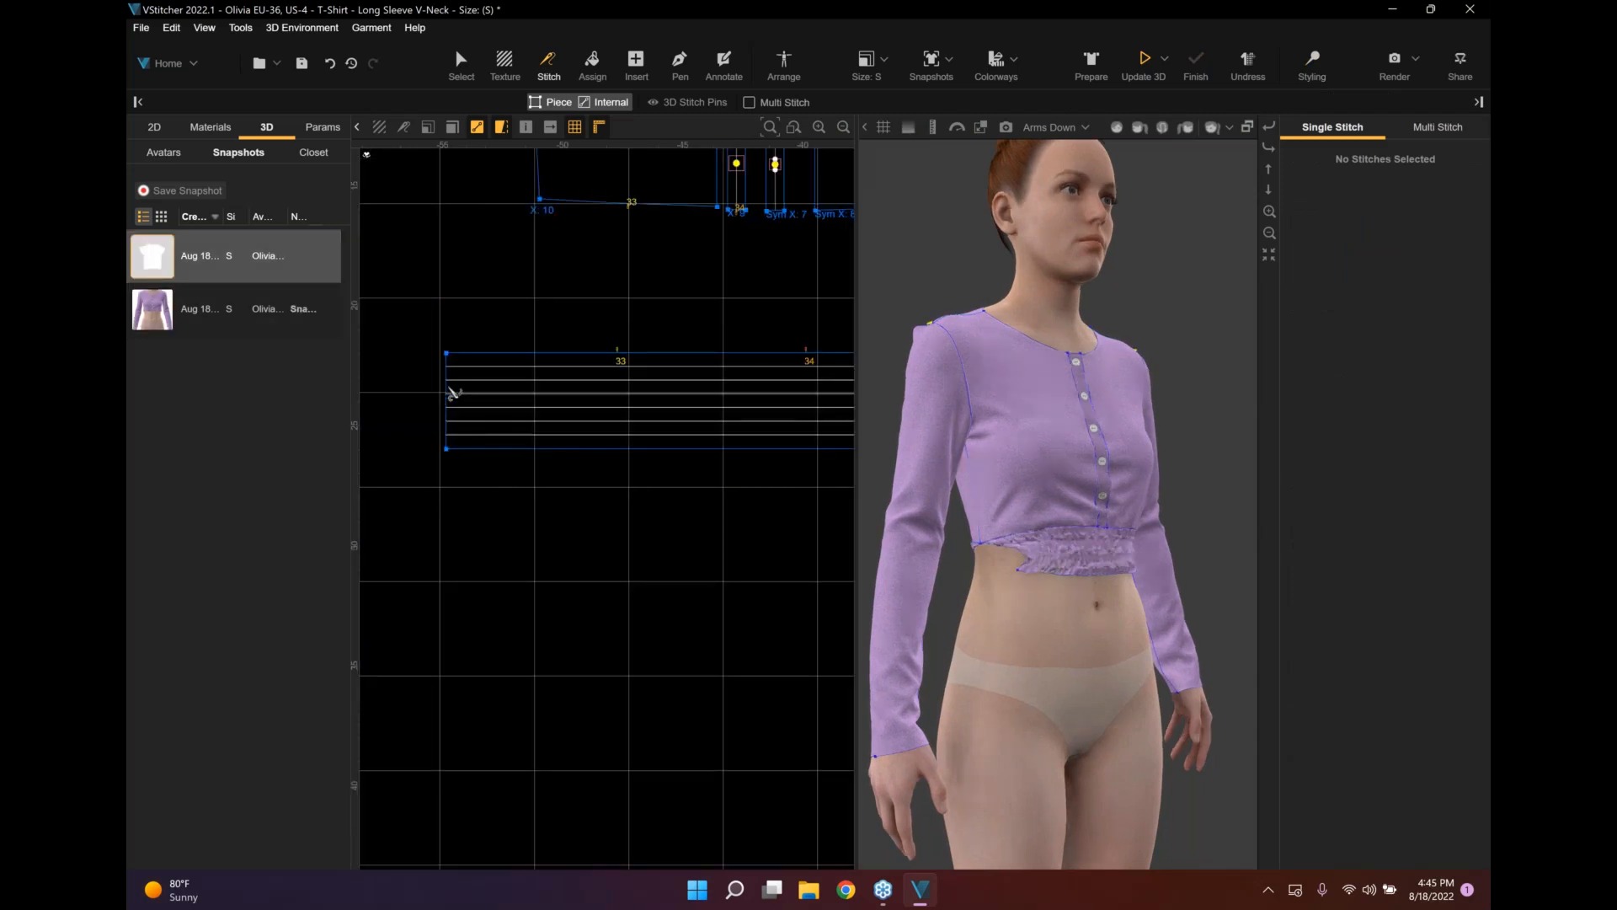
{"action": "left_click", "coordinate": [572, 447]}
{"action": "scroll", "coordinate": [758, 488], "scroll_direction": "down", "scroll_amount": 5}
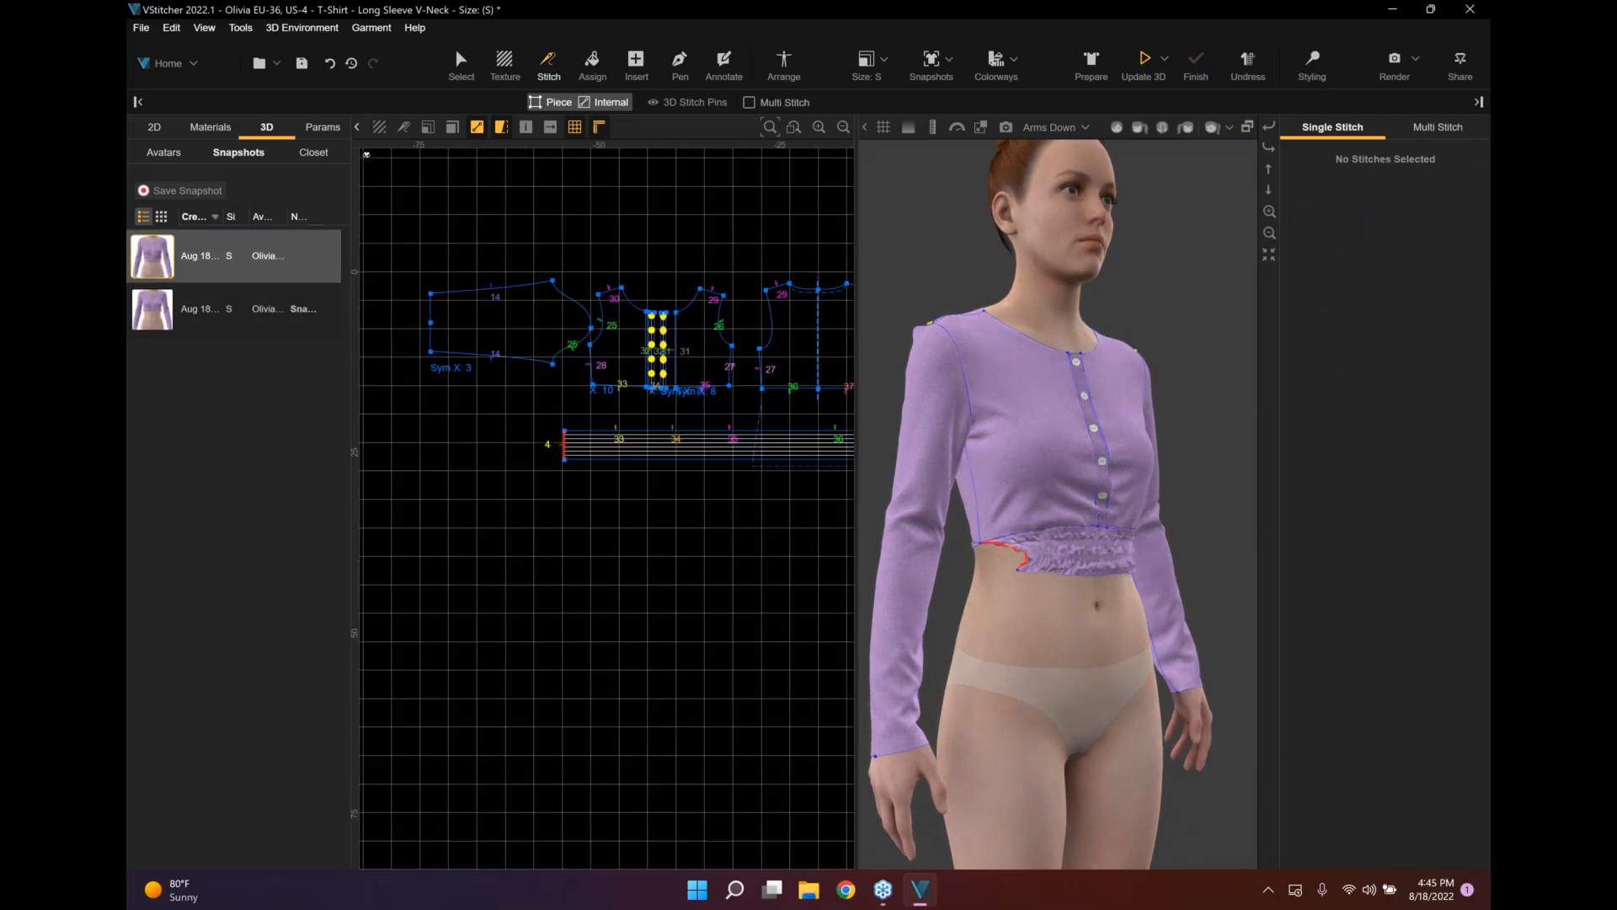
{"action": "scroll", "coordinate": [802, 478], "scroll_direction": "up", "scroll_amount": 3}
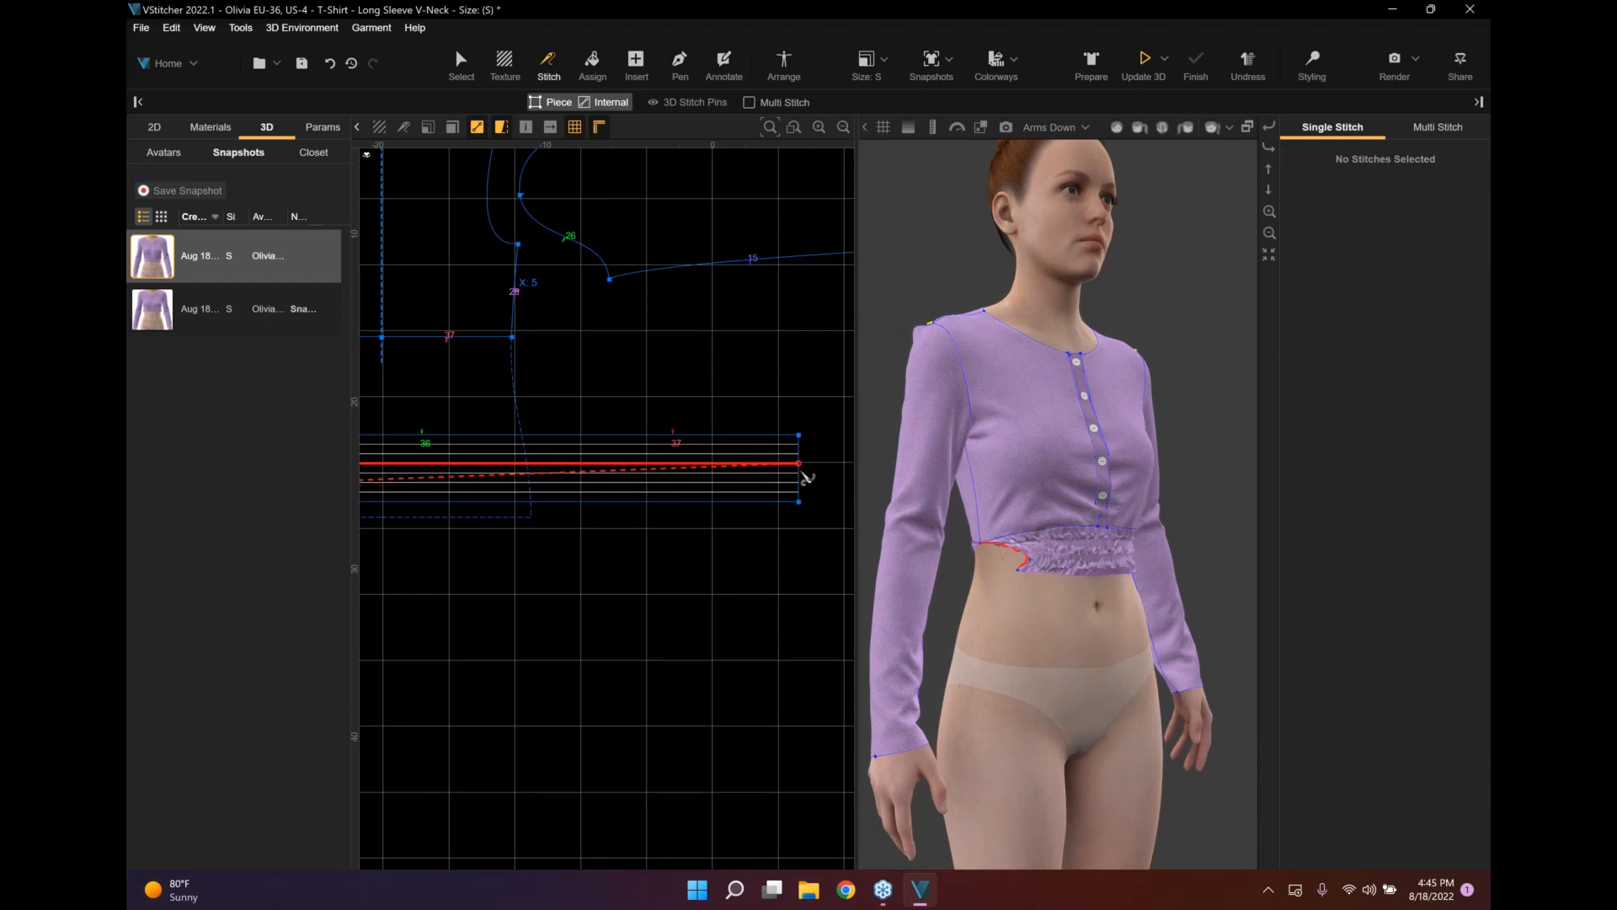
{"action": "scroll", "coordinate": [806, 476], "scroll_direction": "up", "scroll_amount": 2}
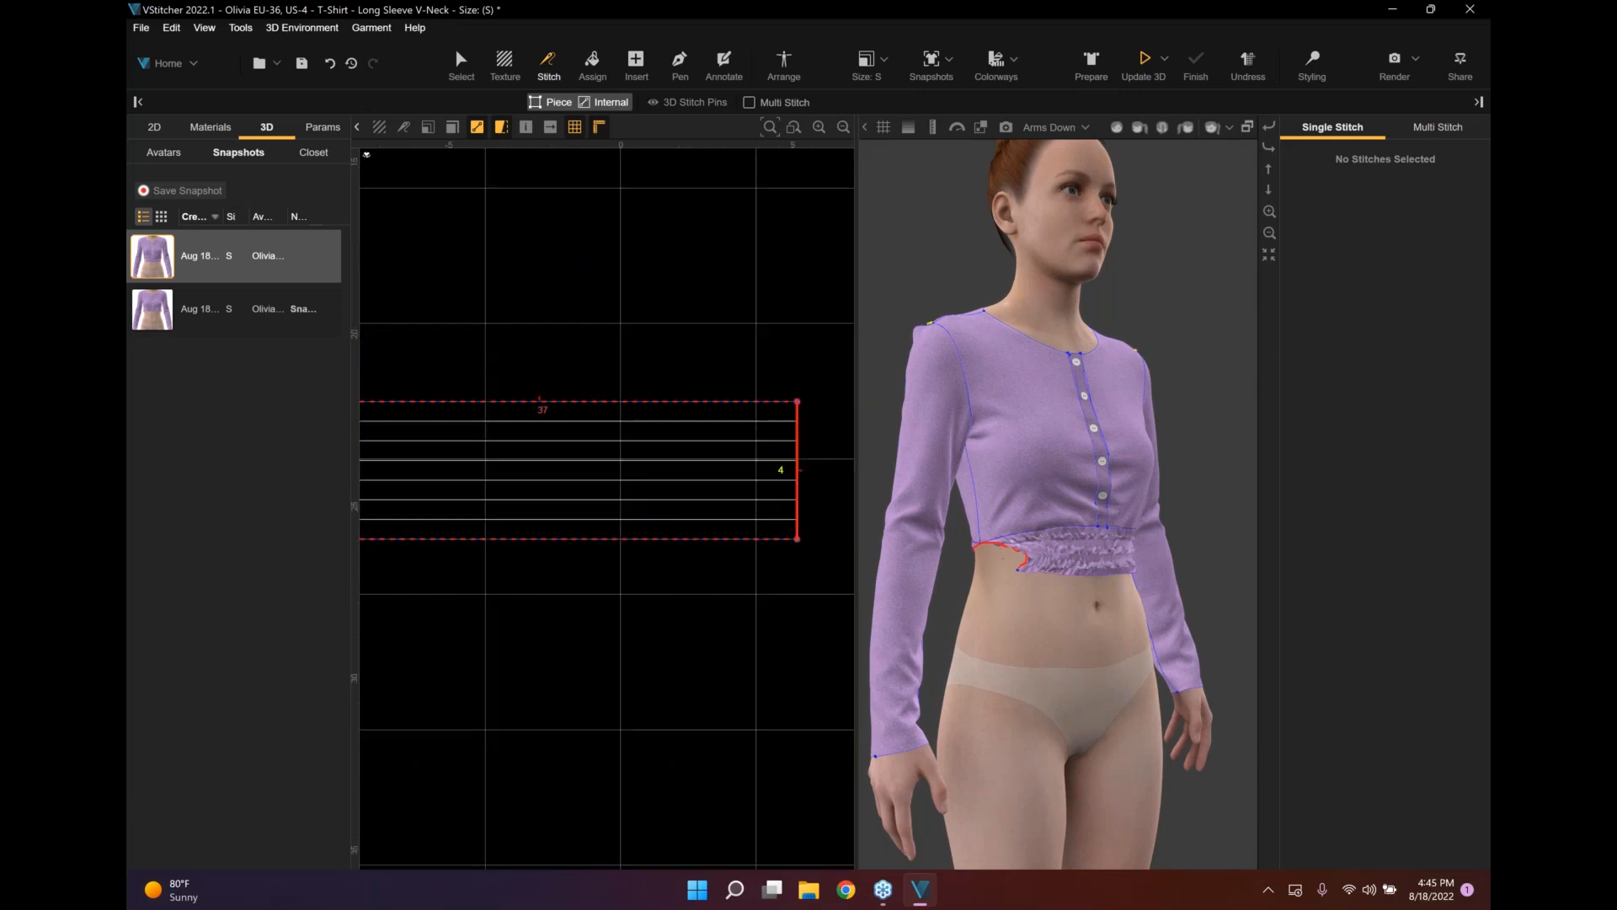
{"action": "left_click", "coordinate": [799, 472]}
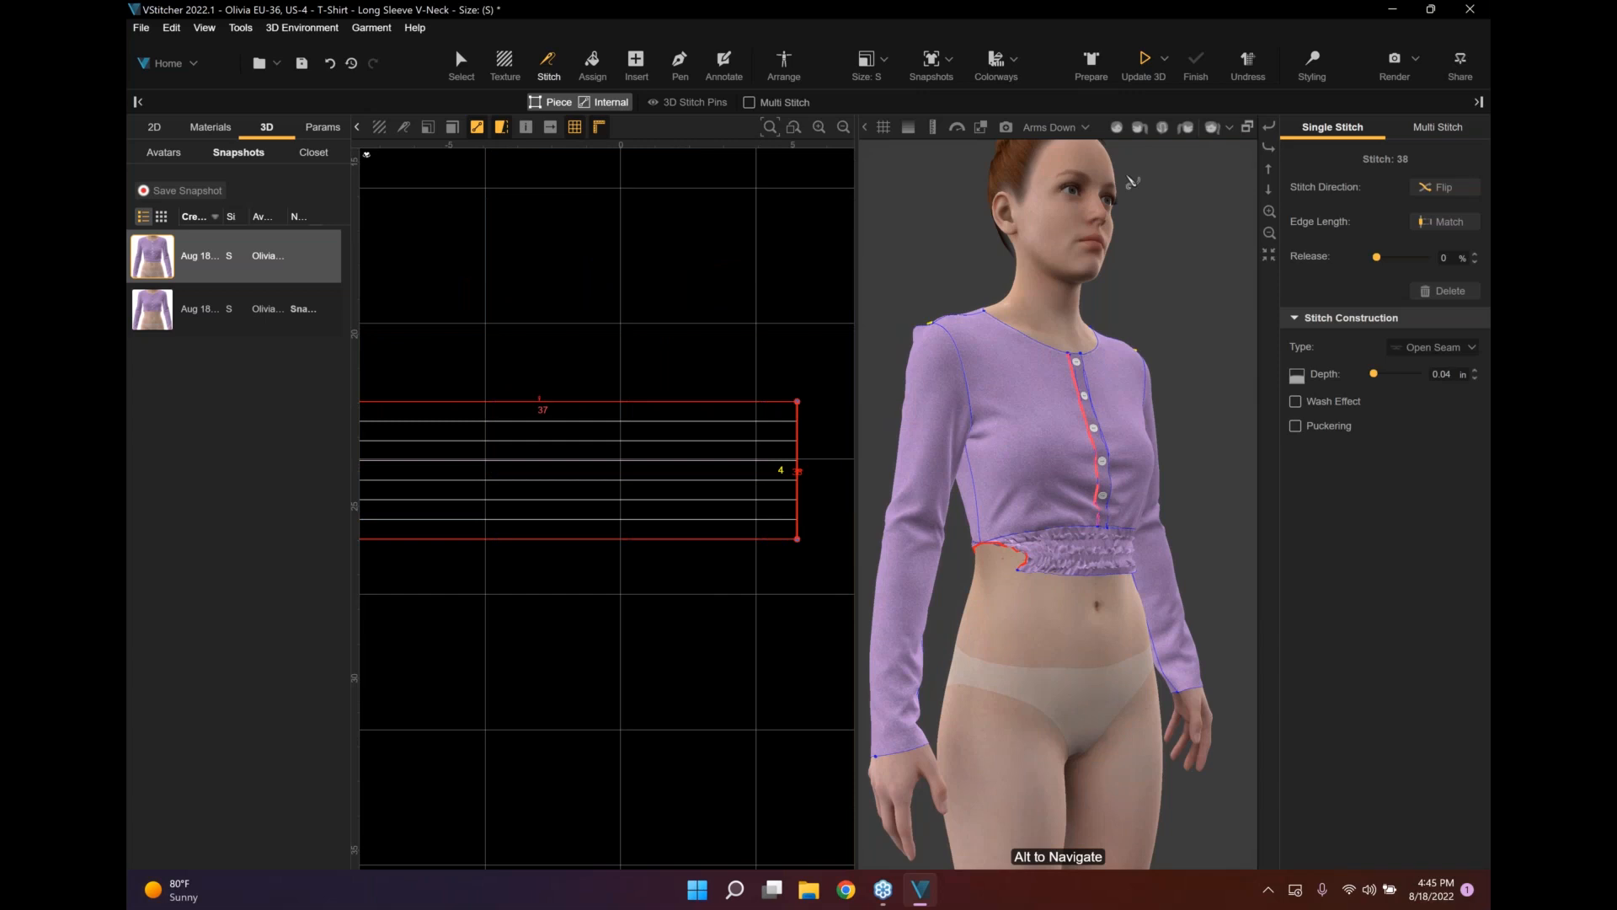
{"action": "left_click", "coordinate": [1149, 65]}
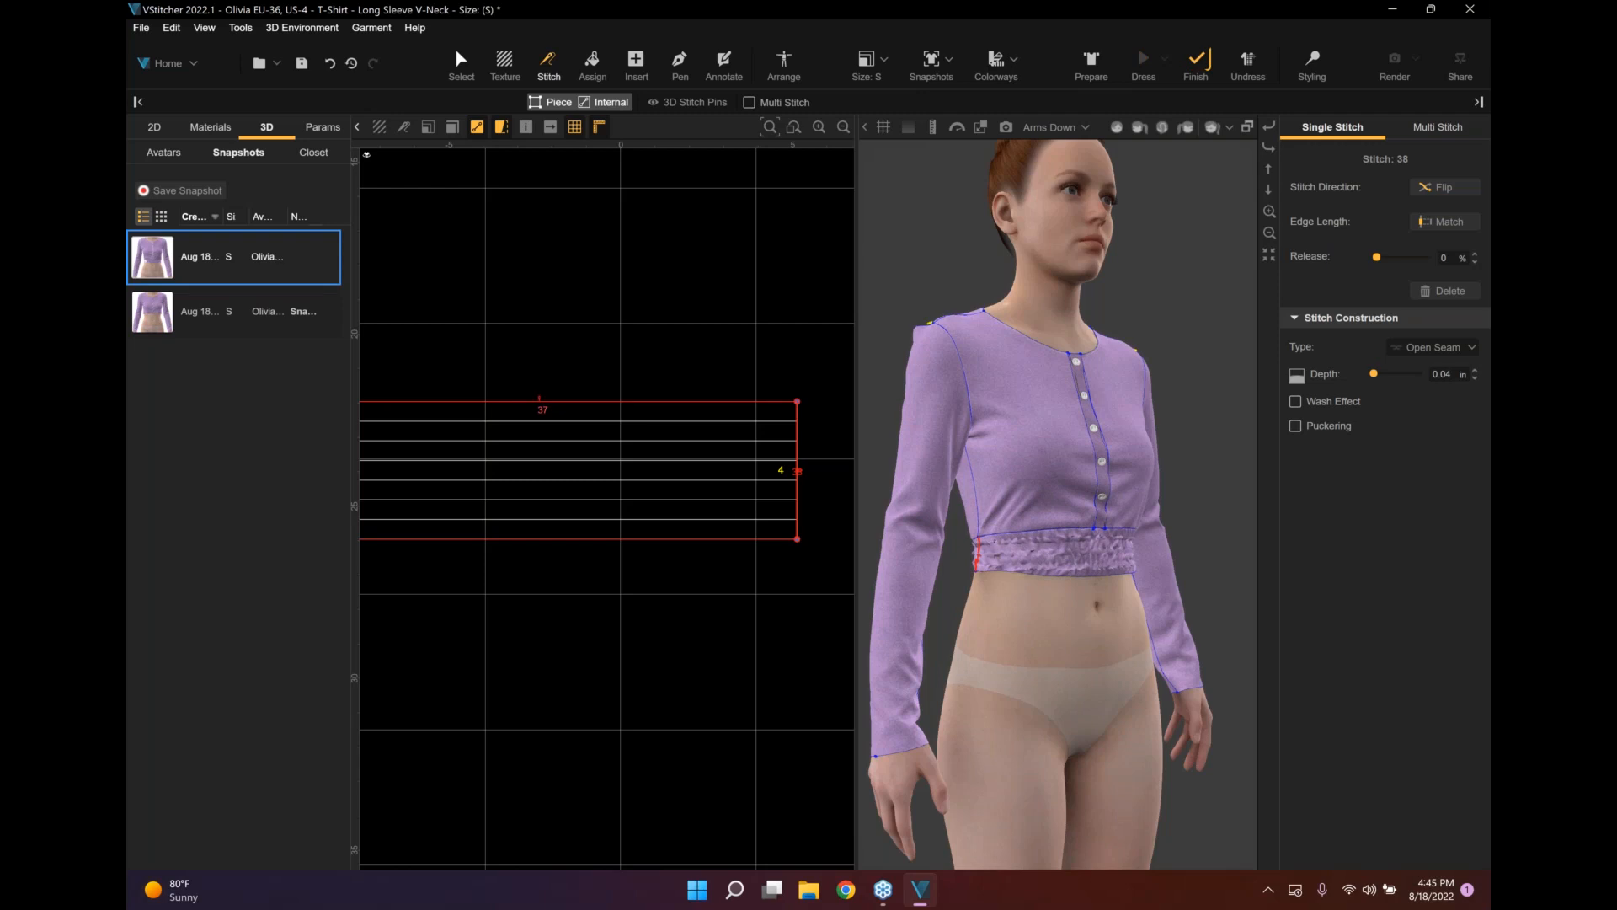
{"action": "left_click", "coordinate": [1117, 127]}
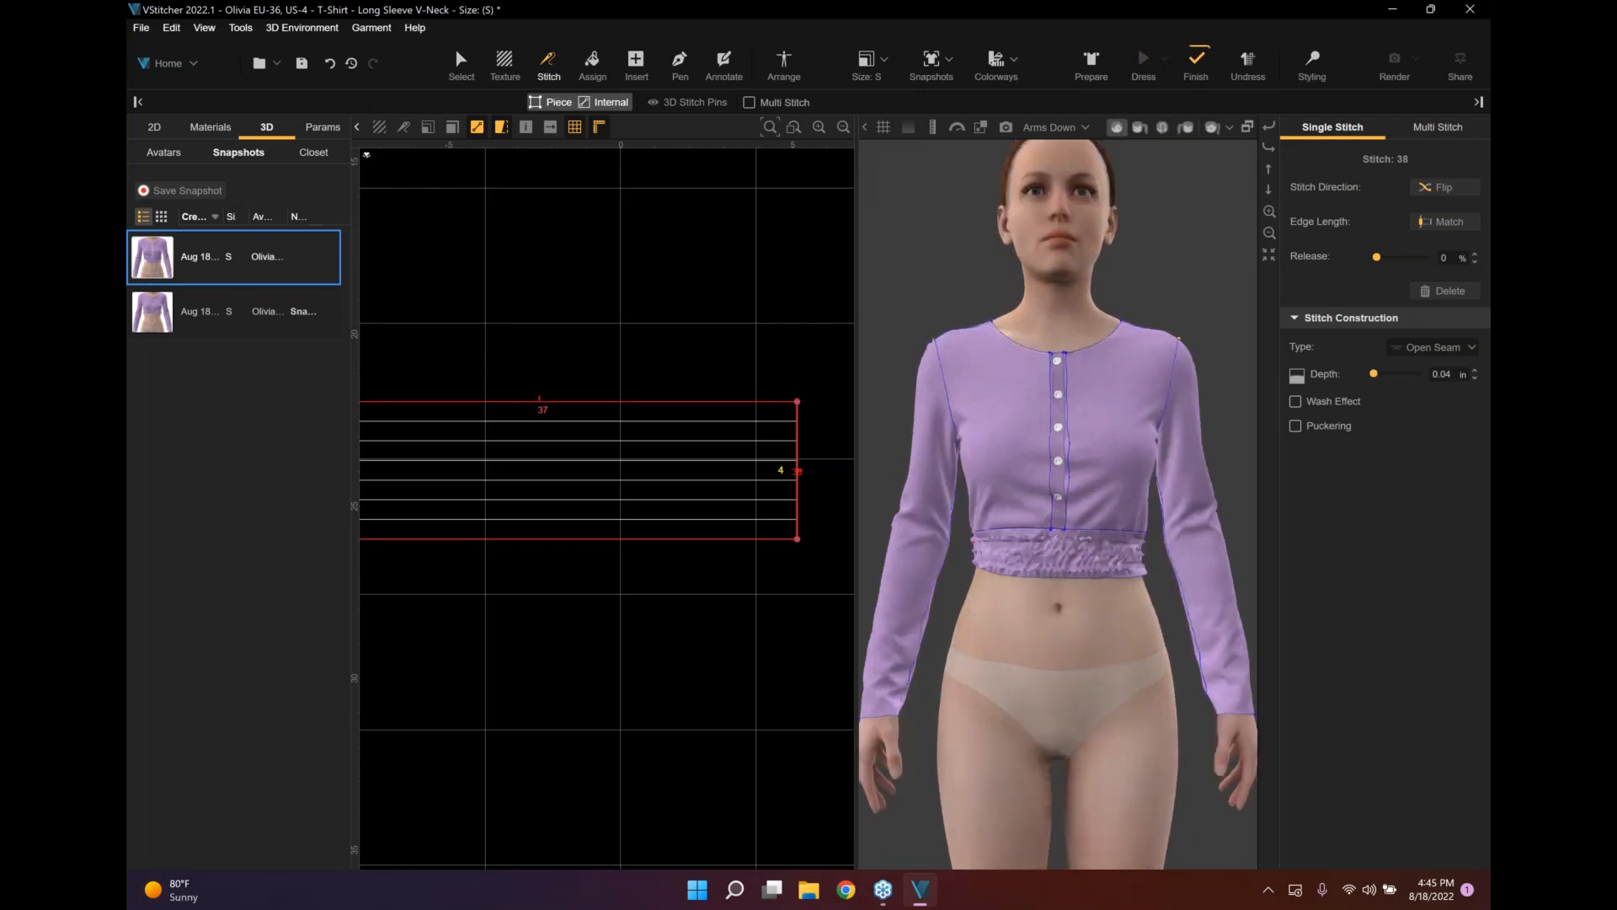
{"action": "key", "text": "Escape"}
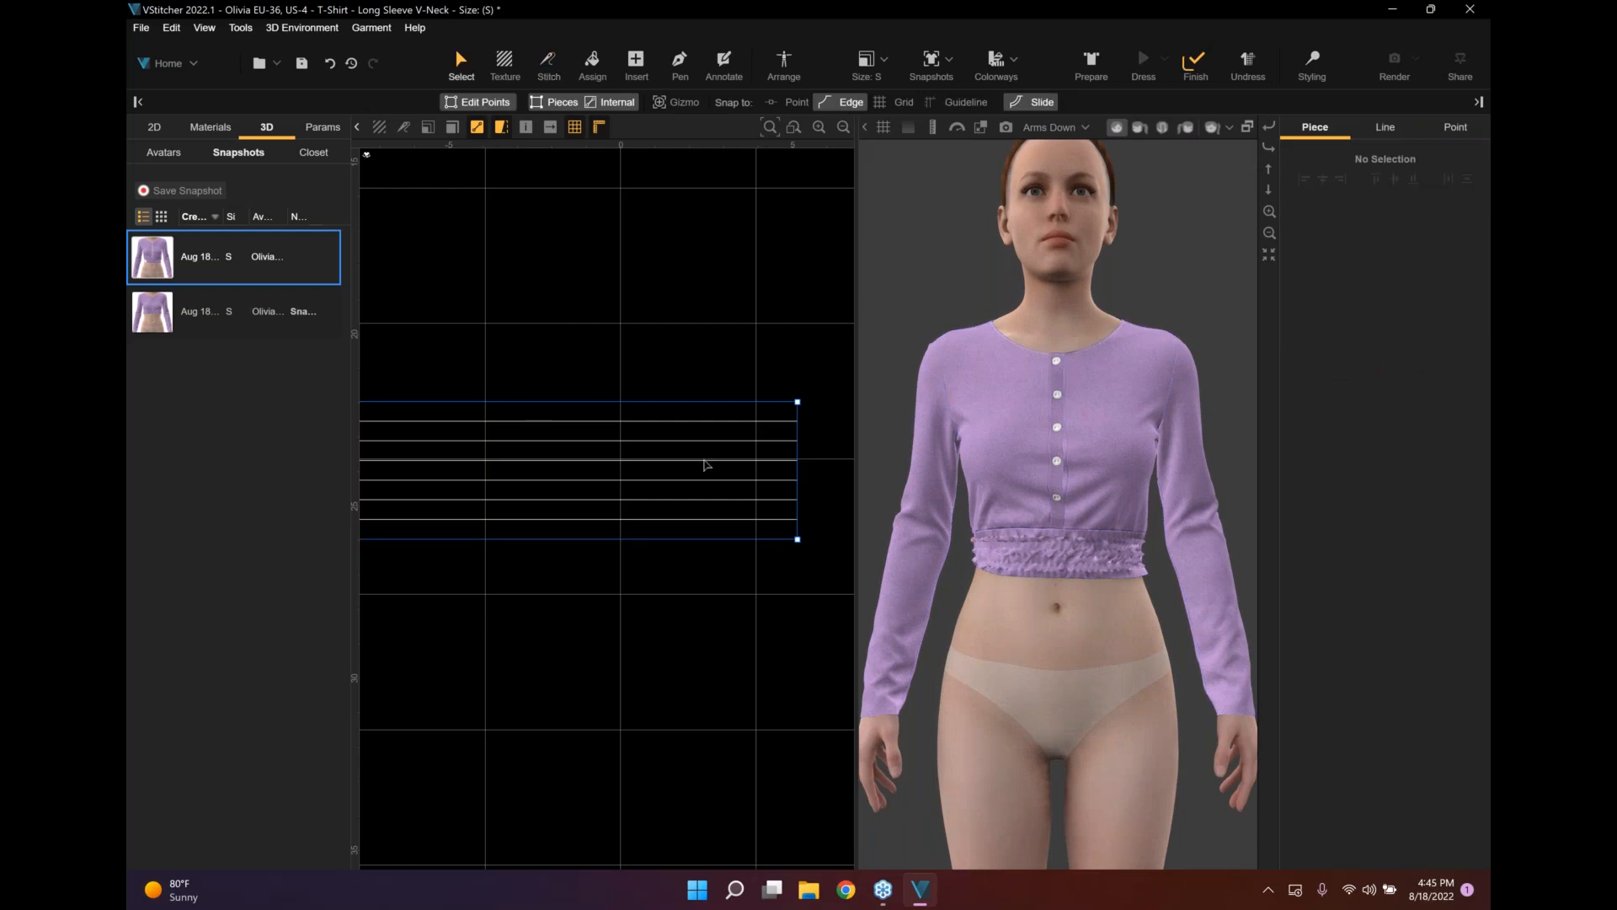
Set the hem piece's draping grid detail to 0.3 and dress the garment again.
{"action": "scroll", "coordinate": [706, 464], "scroll_direction": "up", "scroll_amount": 1}
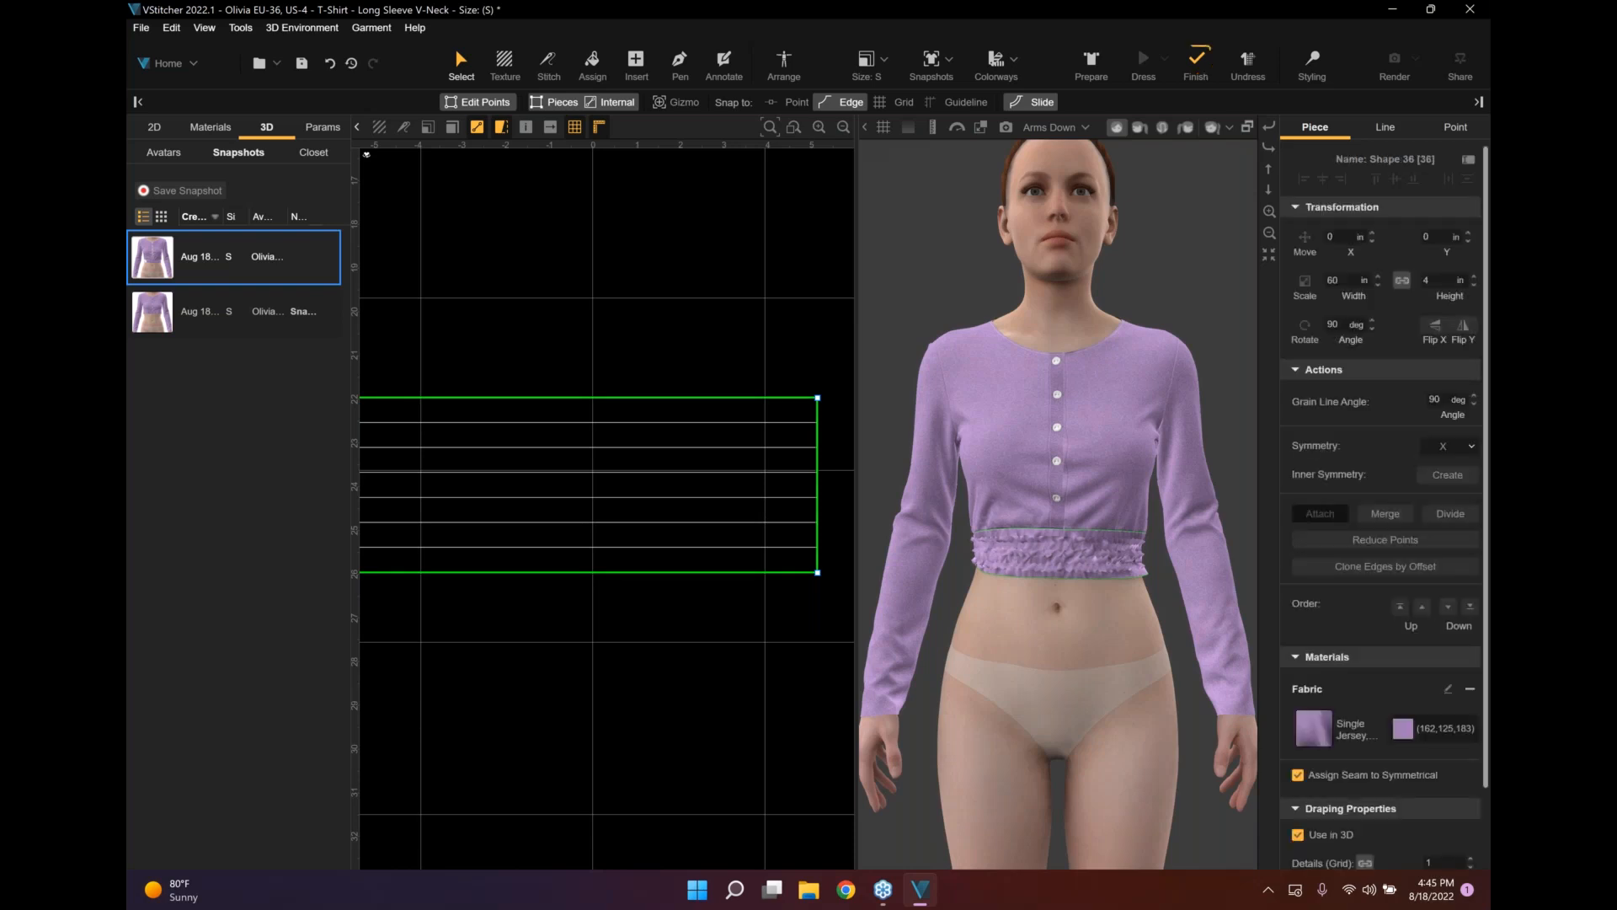
{"action": "scroll", "coordinate": [1443, 769], "scroll_direction": "down", "scroll_amount": 2}
{"action": "left_click", "coordinate": [1442, 769]}
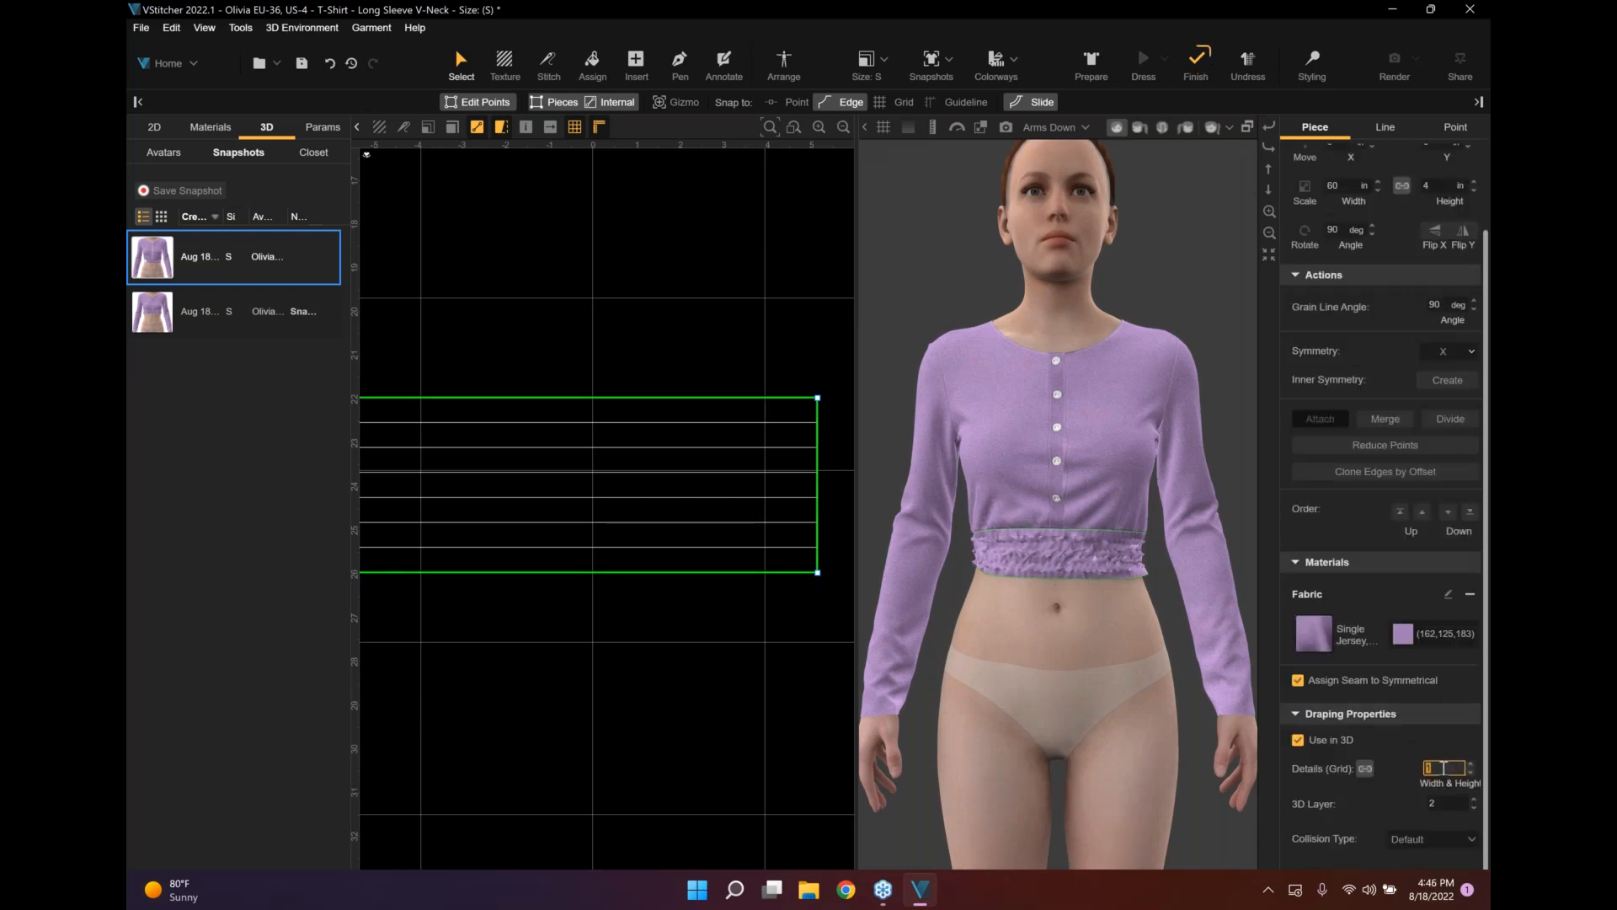
{"action": "type", "text": "0.3"}
{"action": "key", "text": "Return"}
{"action": "left_click", "coordinate": [1146, 60]}
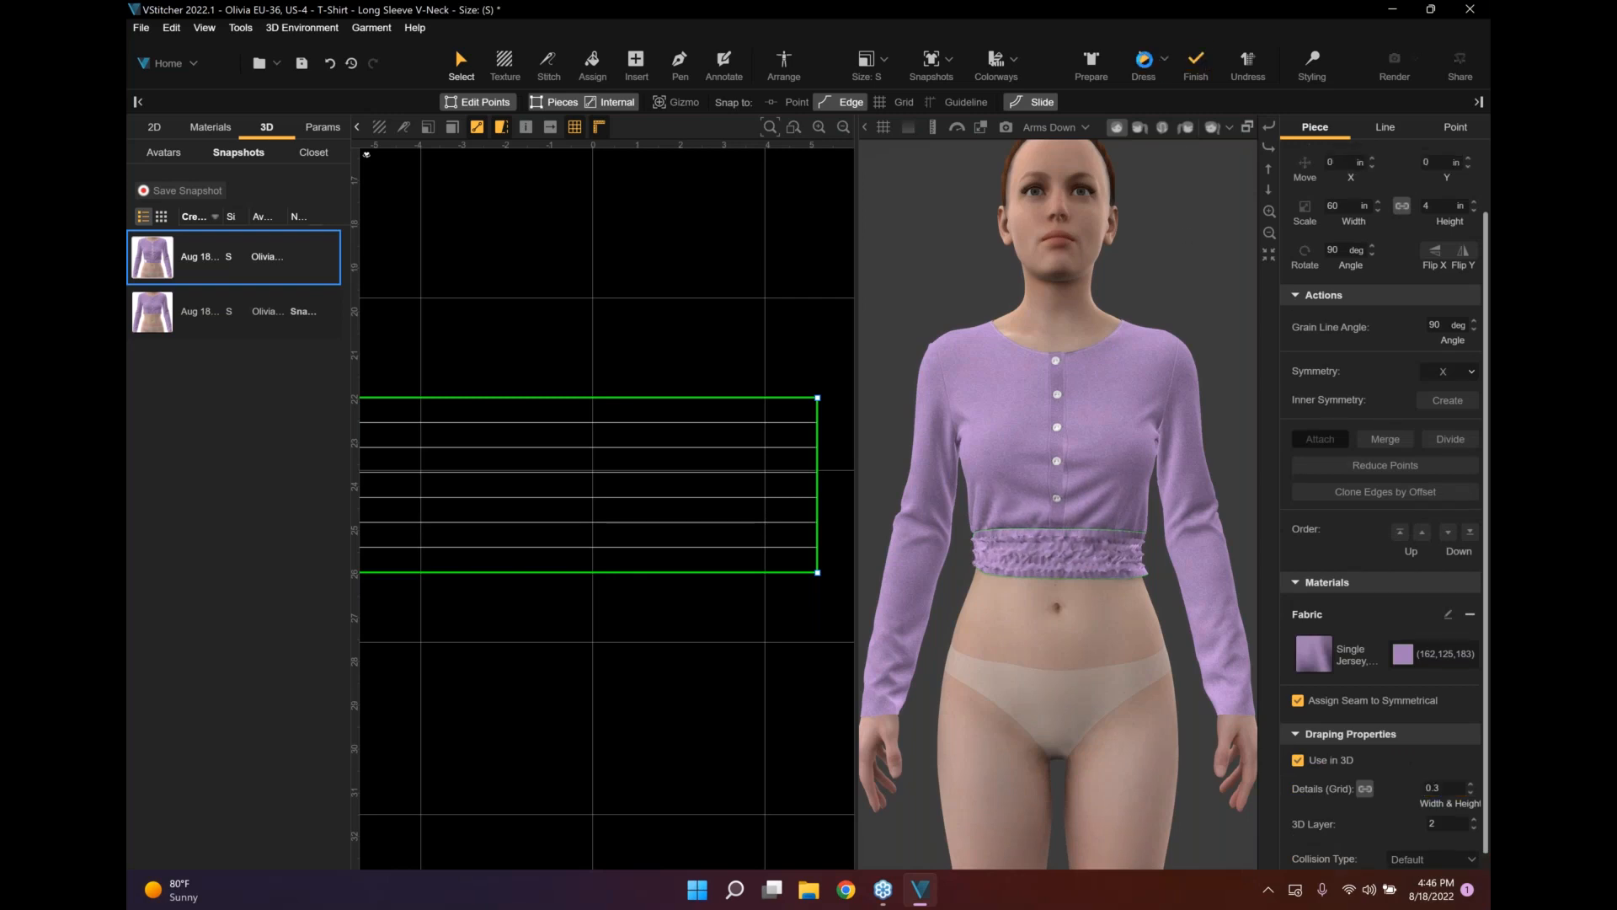
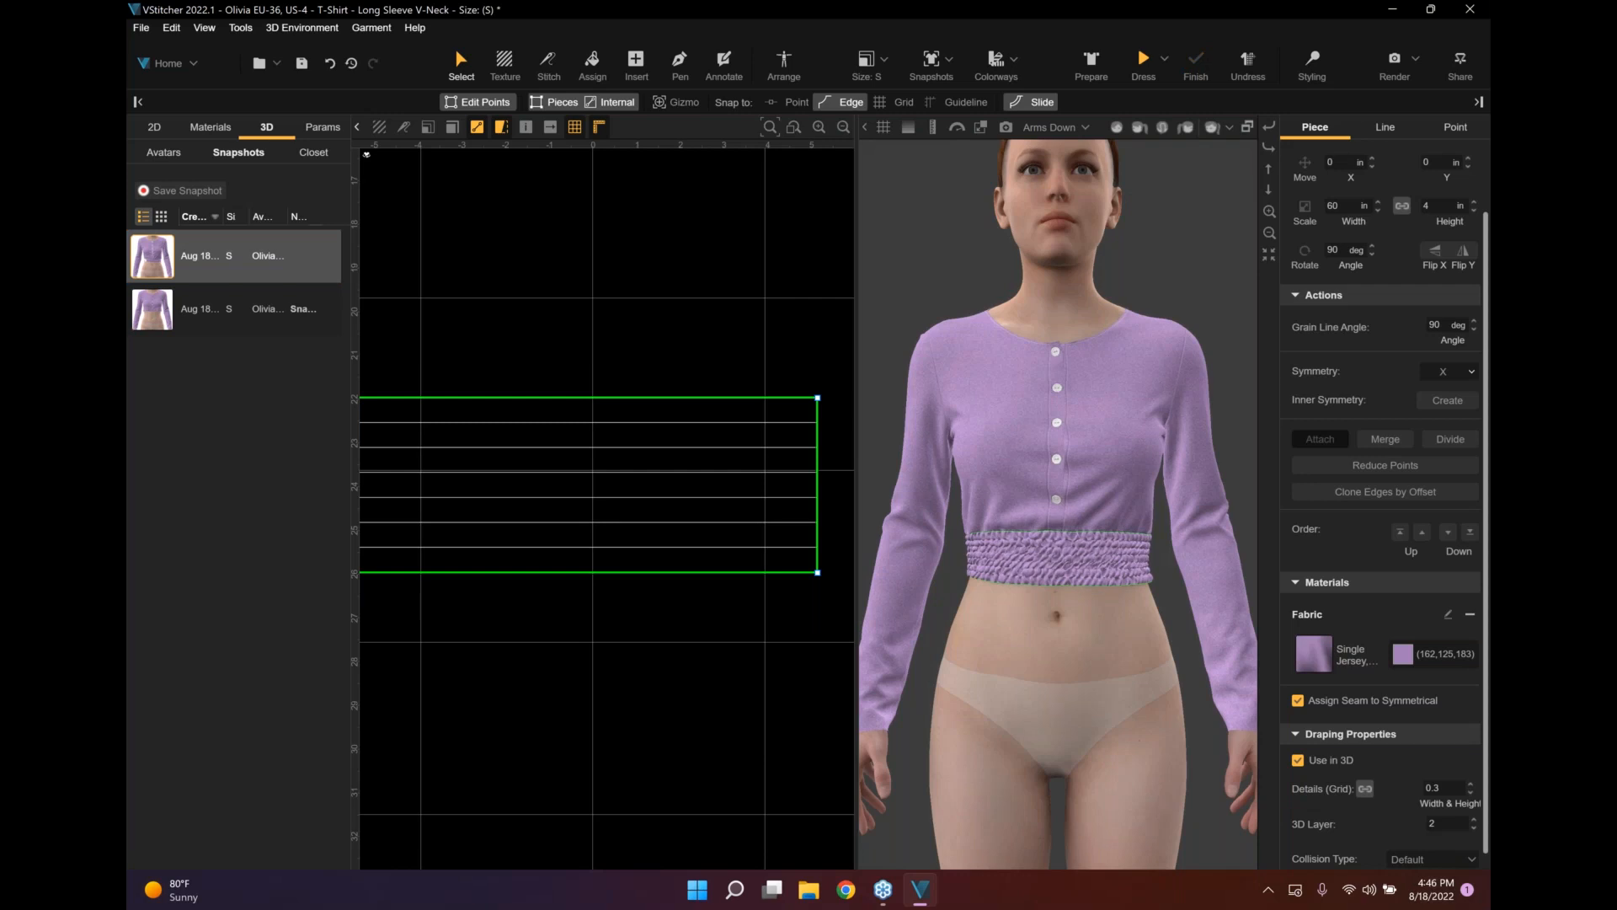
Give the hem piece's lower long edge a Force Multiplier of 2 with 4 in depth, dress the garment again and finish it.
{"action": "left_click", "coordinate": [733, 573]}
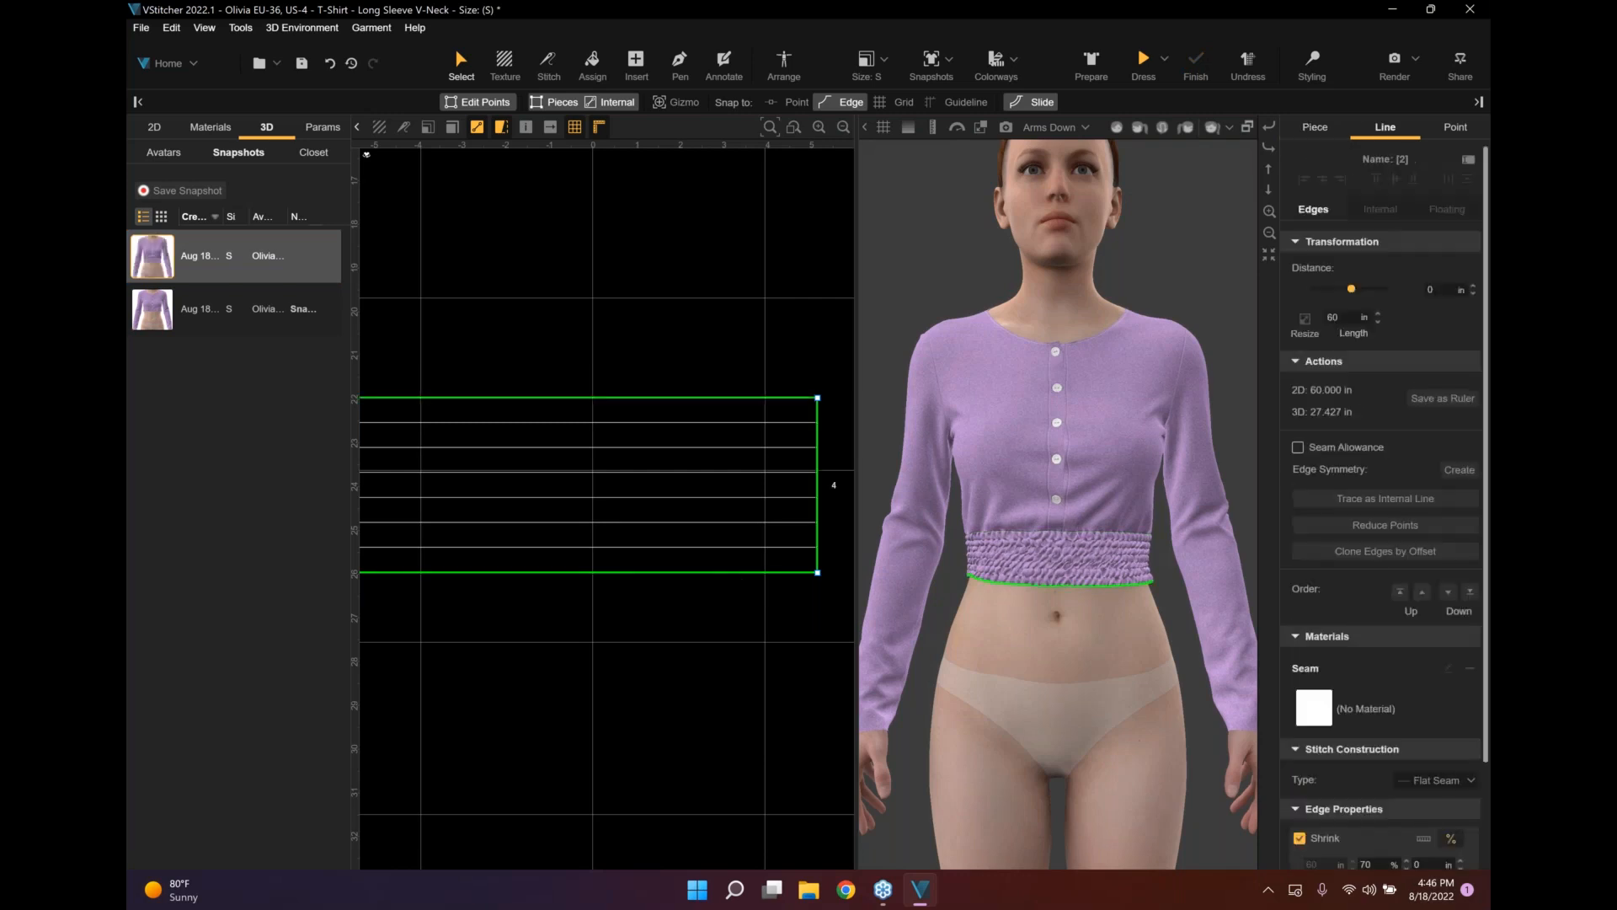
{"action": "scroll", "coordinate": [1446, 749], "scroll_direction": "down", "scroll_amount": 3}
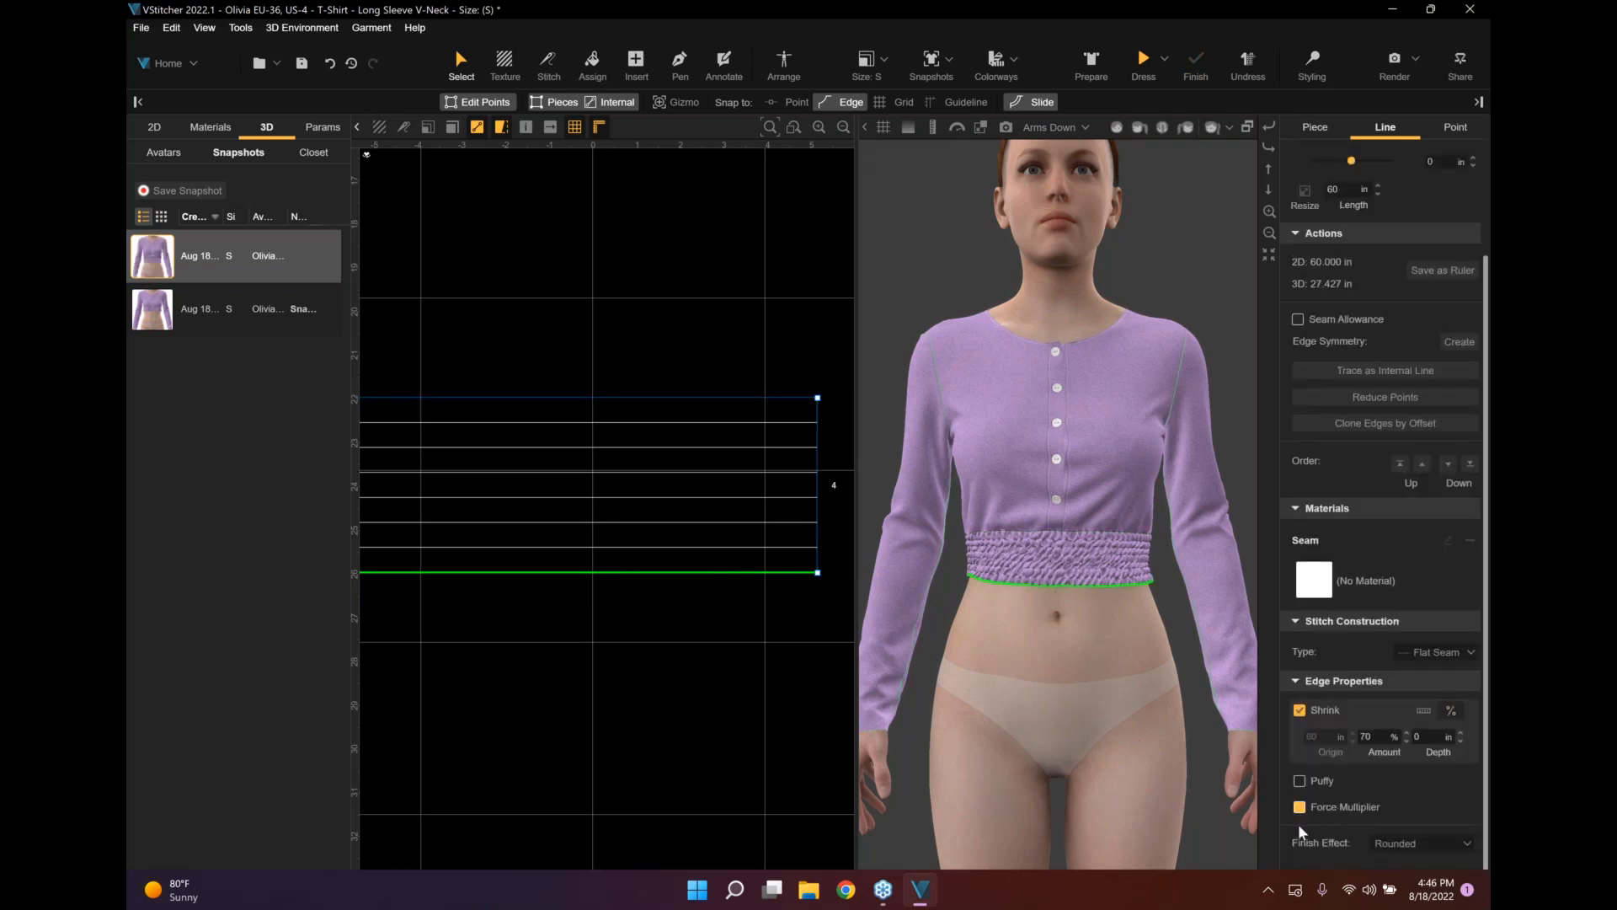
{"action": "left_click", "coordinate": [1299, 807]}
{"action": "left_click", "coordinate": [1322, 833]}
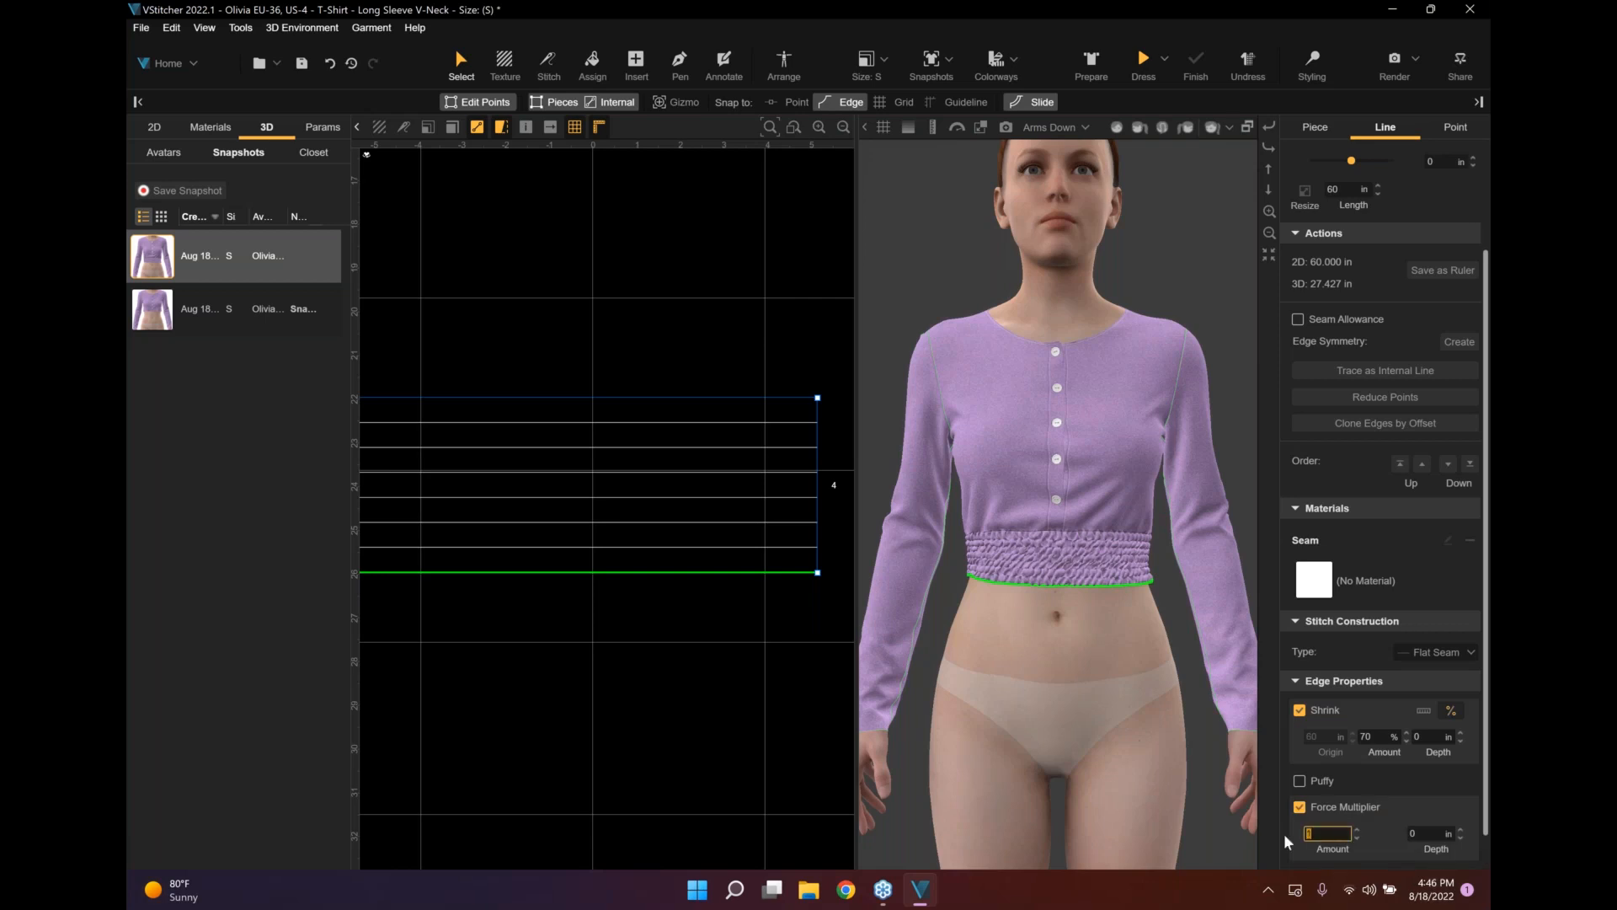
{"action": "type", "text": "2"}
{"action": "key", "text": "Tab"}
{"action": "key", "text": "Return"}
{"action": "key", "text": "Return"}
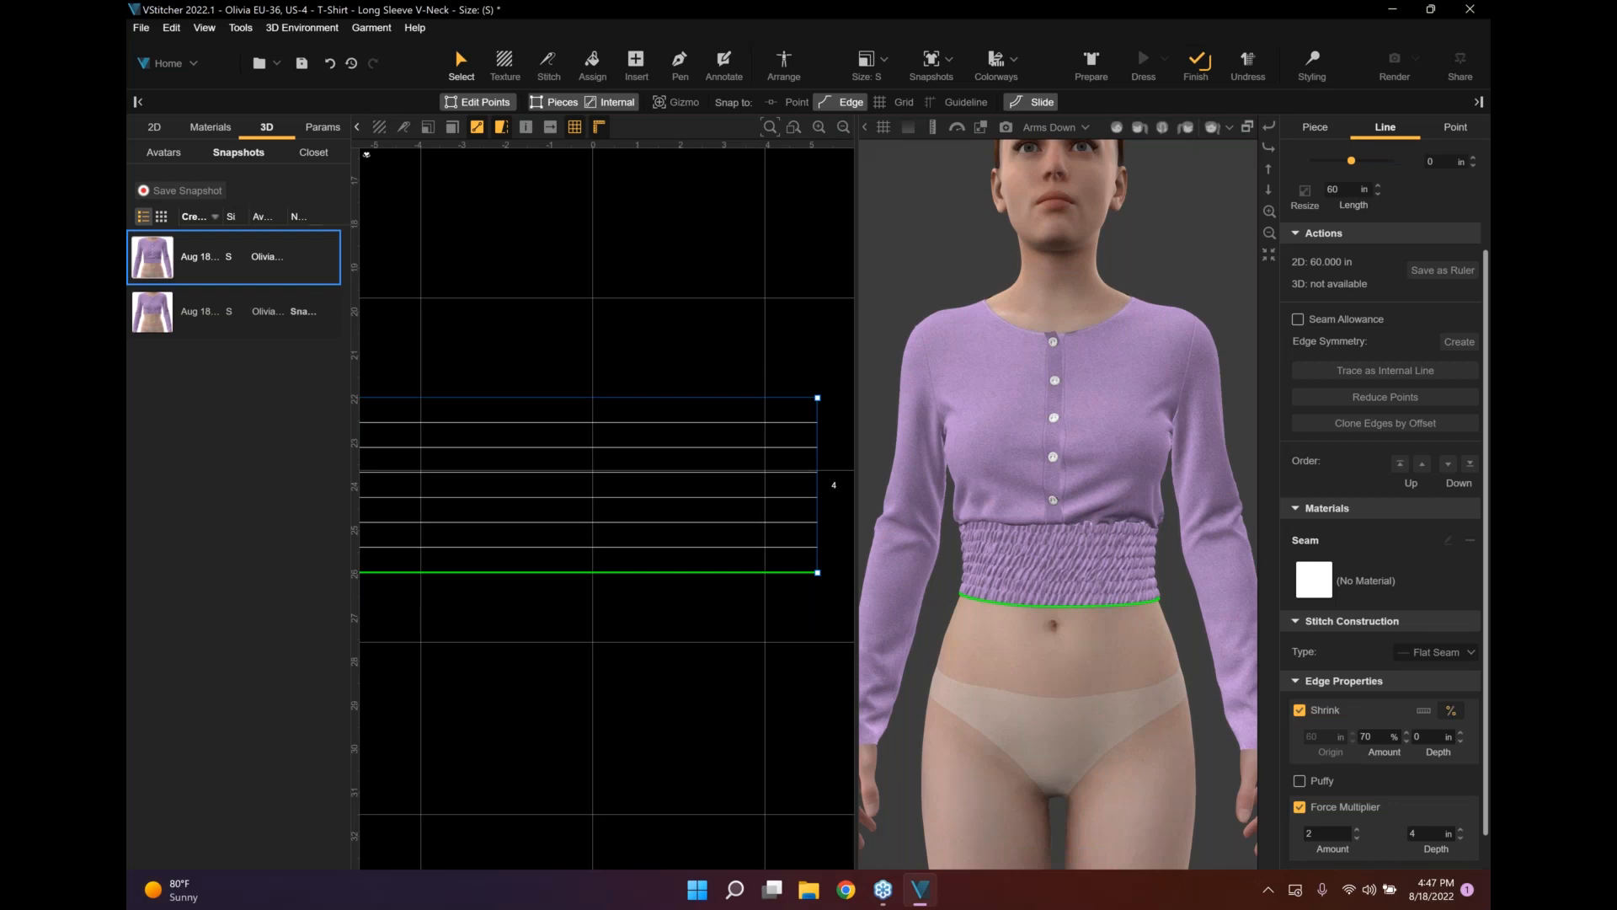
{"action": "left_click", "coordinate": [1189, 81]}
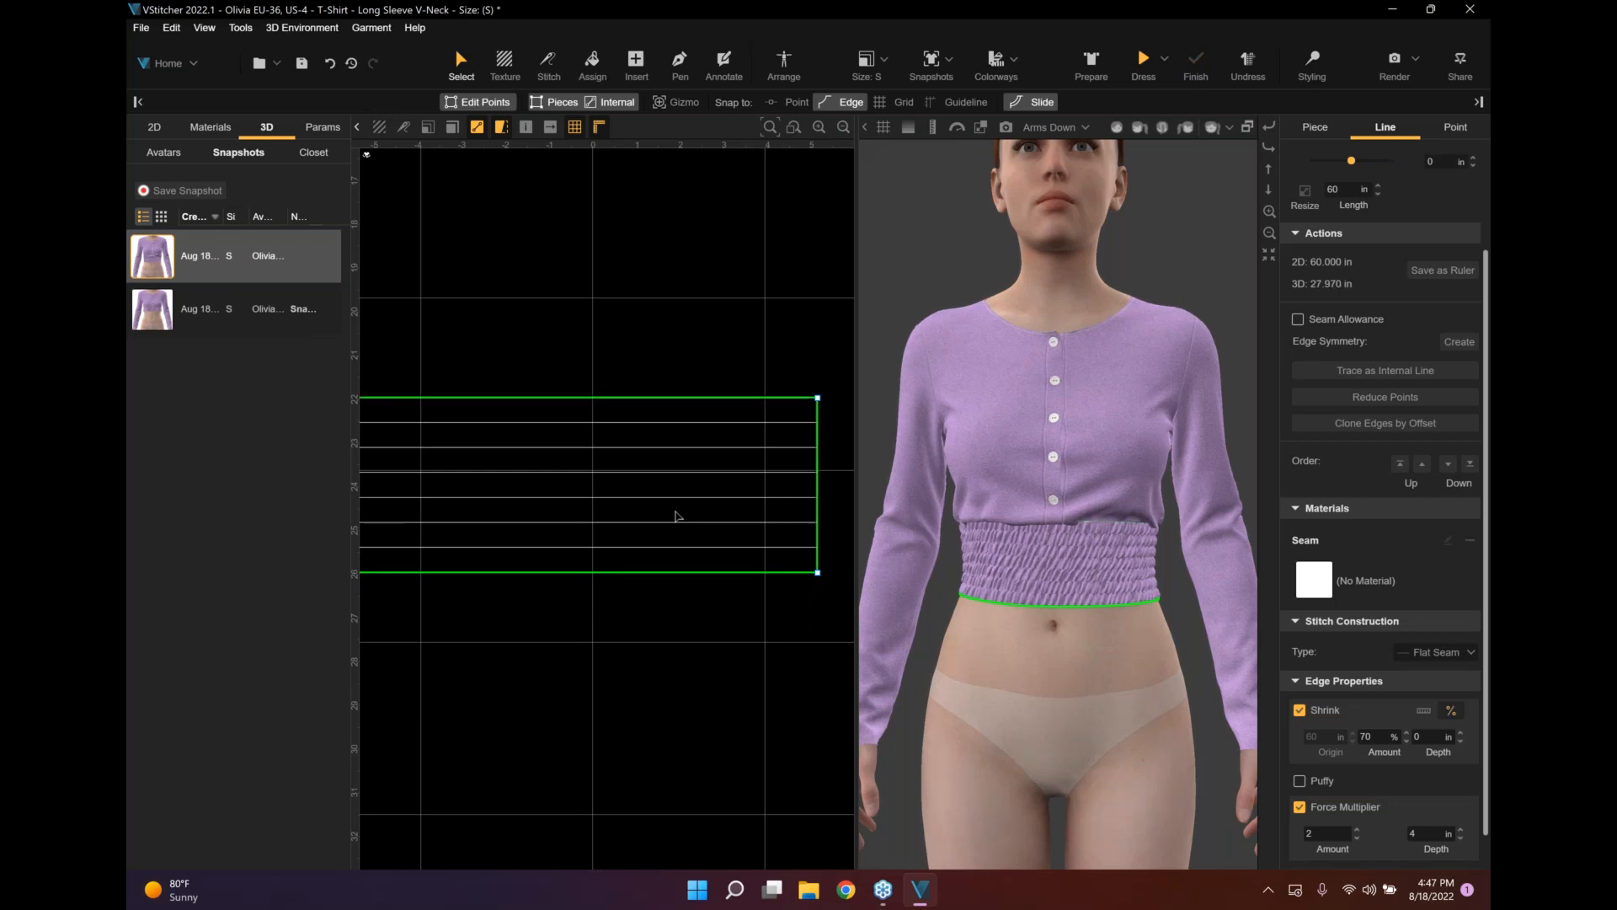
Set the shirred hem piece's height to 2 in and dress the garment again.
{"action": "left_click", "coordinate": [676, 515]}
{"action": "scroll", "coordinate": [590, 413], "scroll_direction": "down", "scroll_amount": 3}
{"action": "scroll", "coordinate": [564, 366], "scroll_direction": "down", "scroll_amount": 3}
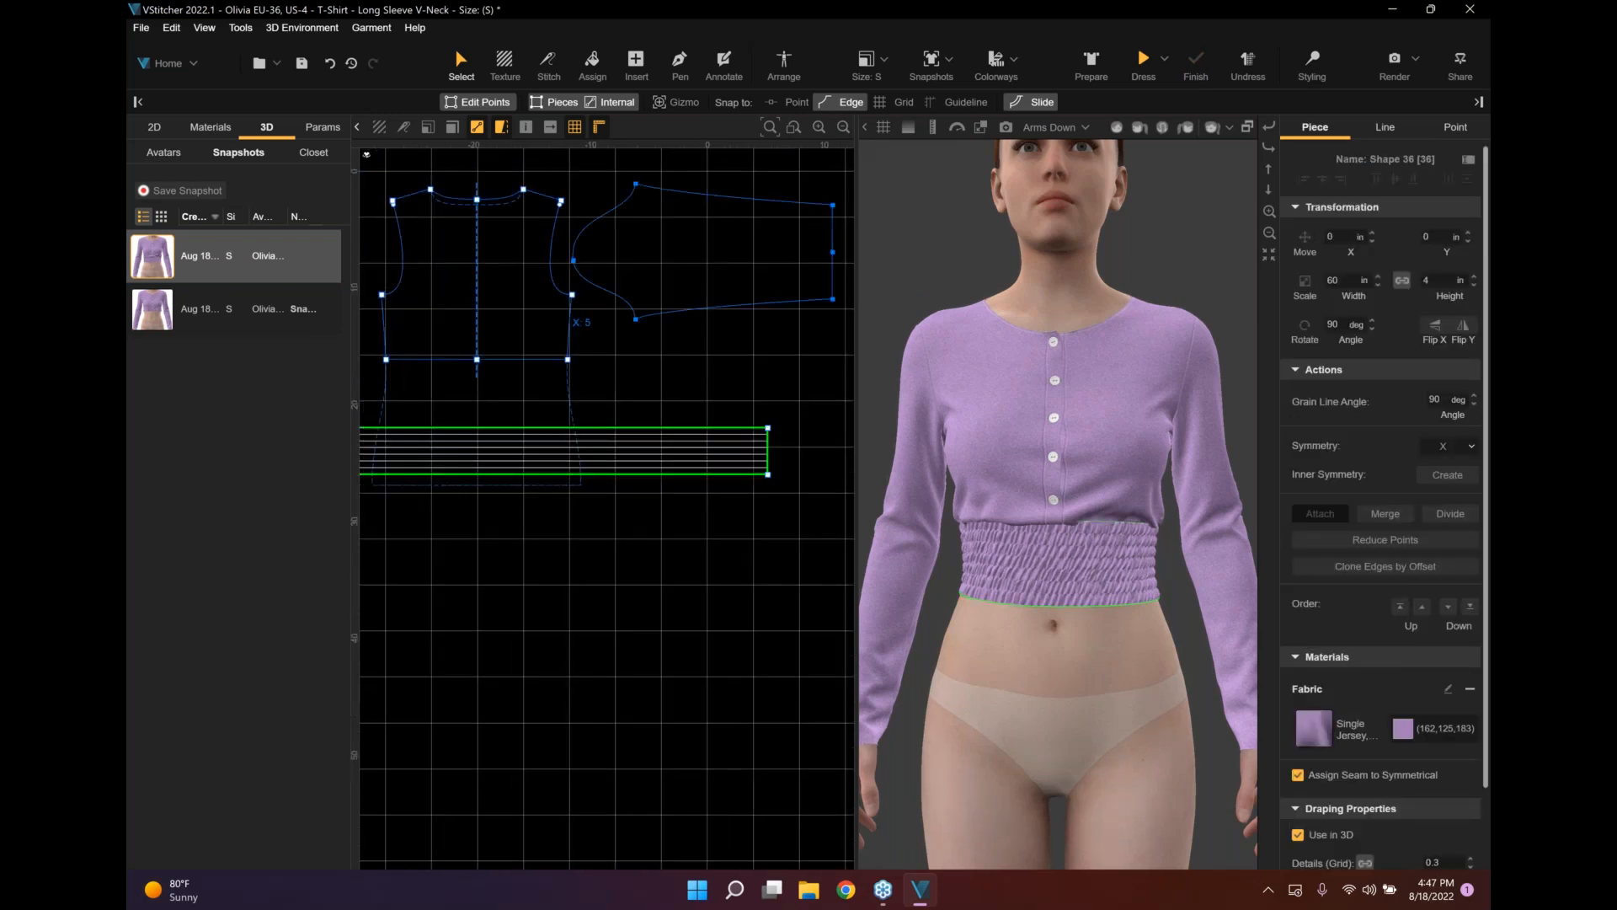
{"action": "left_click", "coordinate": [1425, 281]}
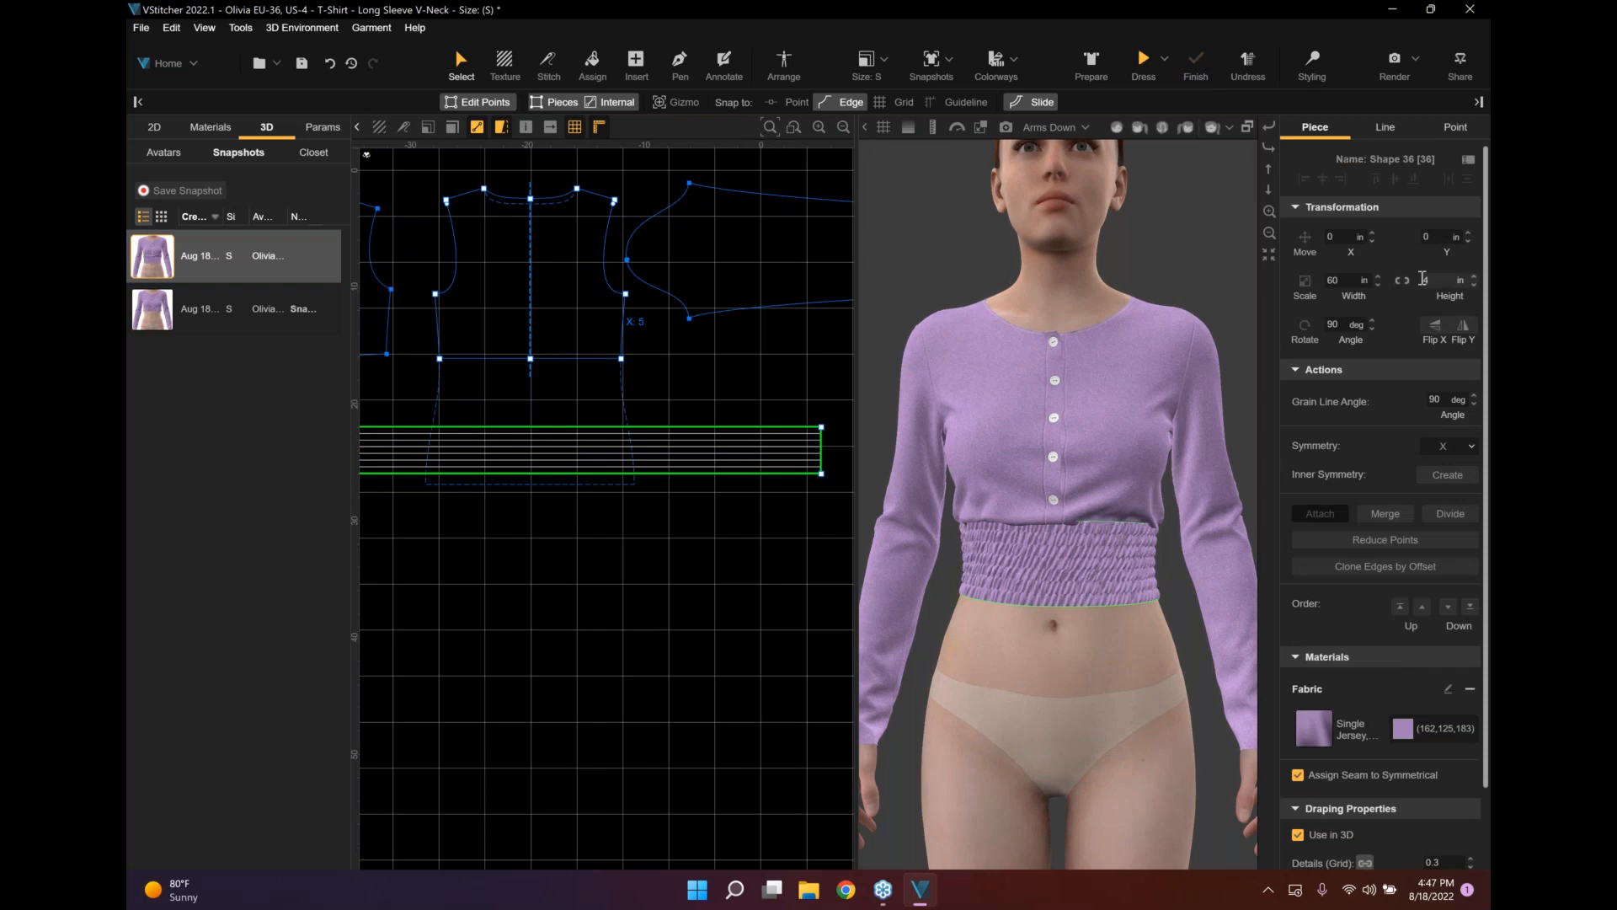
{"action": "type", "text": "2"}
{"action": "key", "text": "Return"}
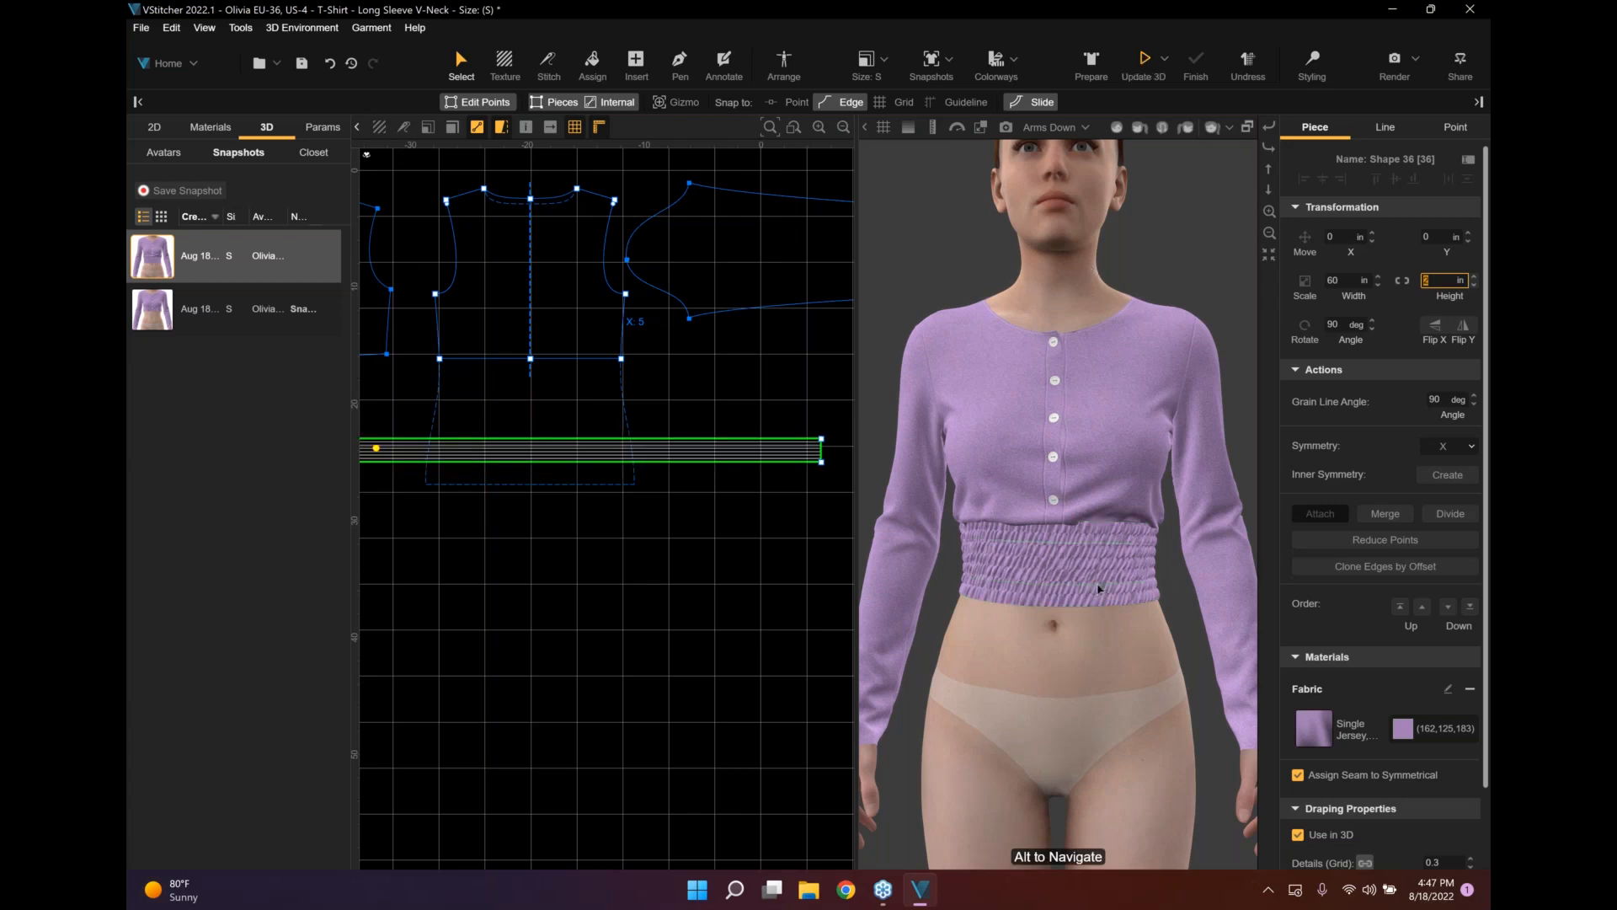
{"action": "left_click", "coordinate": [1143, 60]}
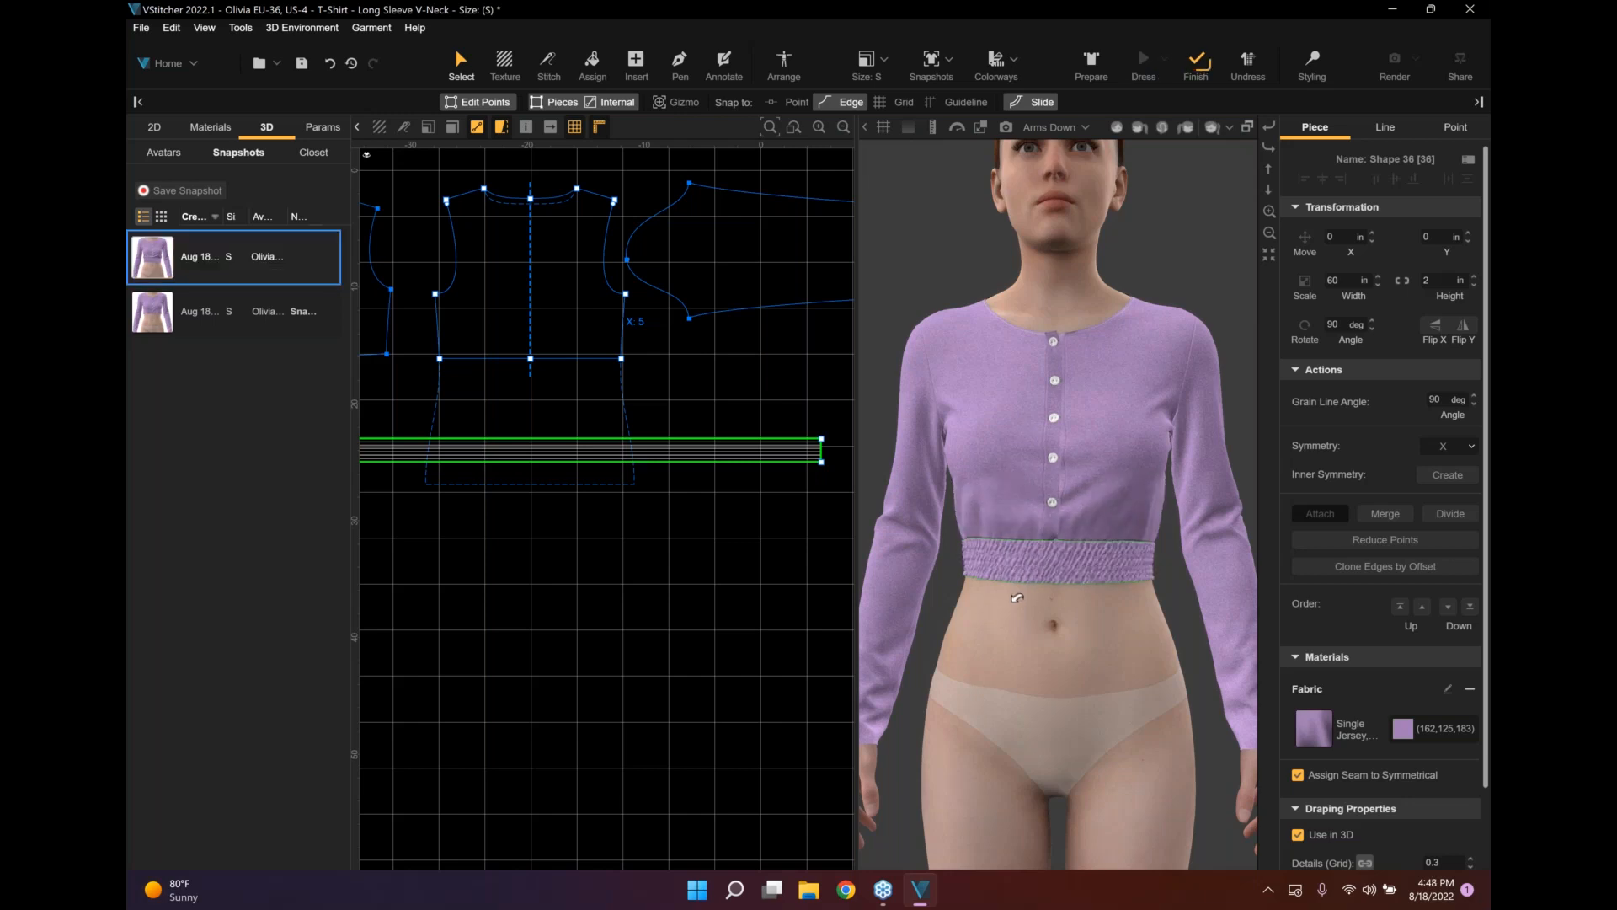
Brush over the whole shirred hem in 3D Styling with a brush radius of 2.1 in to select it as one area.
{"action": "scroll", "coordinate": [1016, 598], "scroll_direction": "up", "scroll_amount": 1}
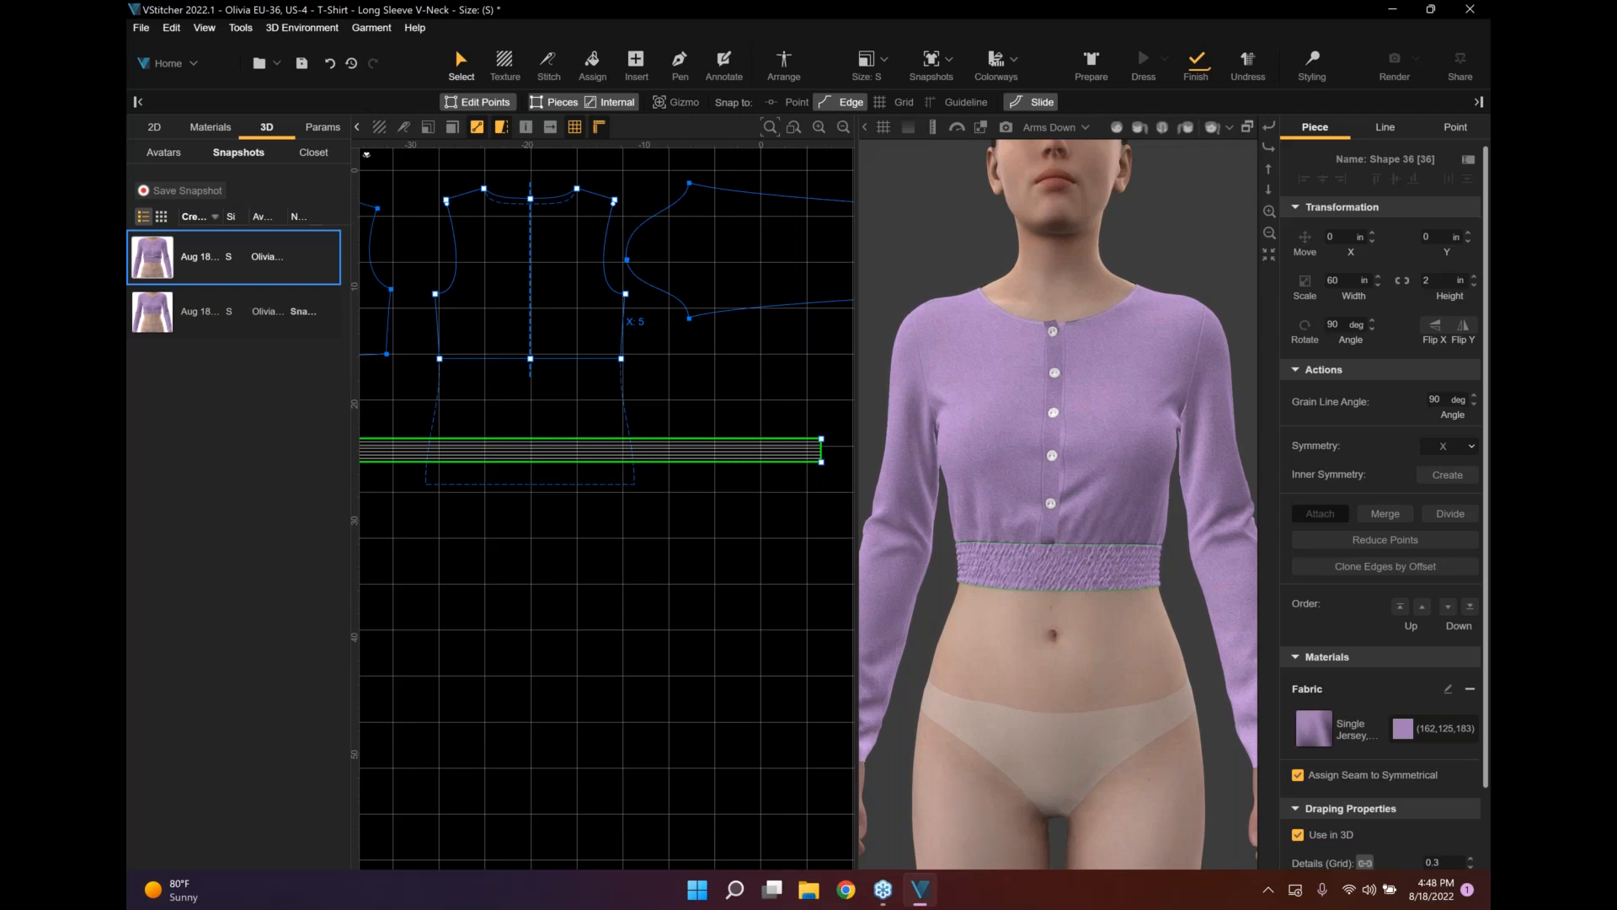
{"action": "left_click", "coordinate": [1117, 127]}
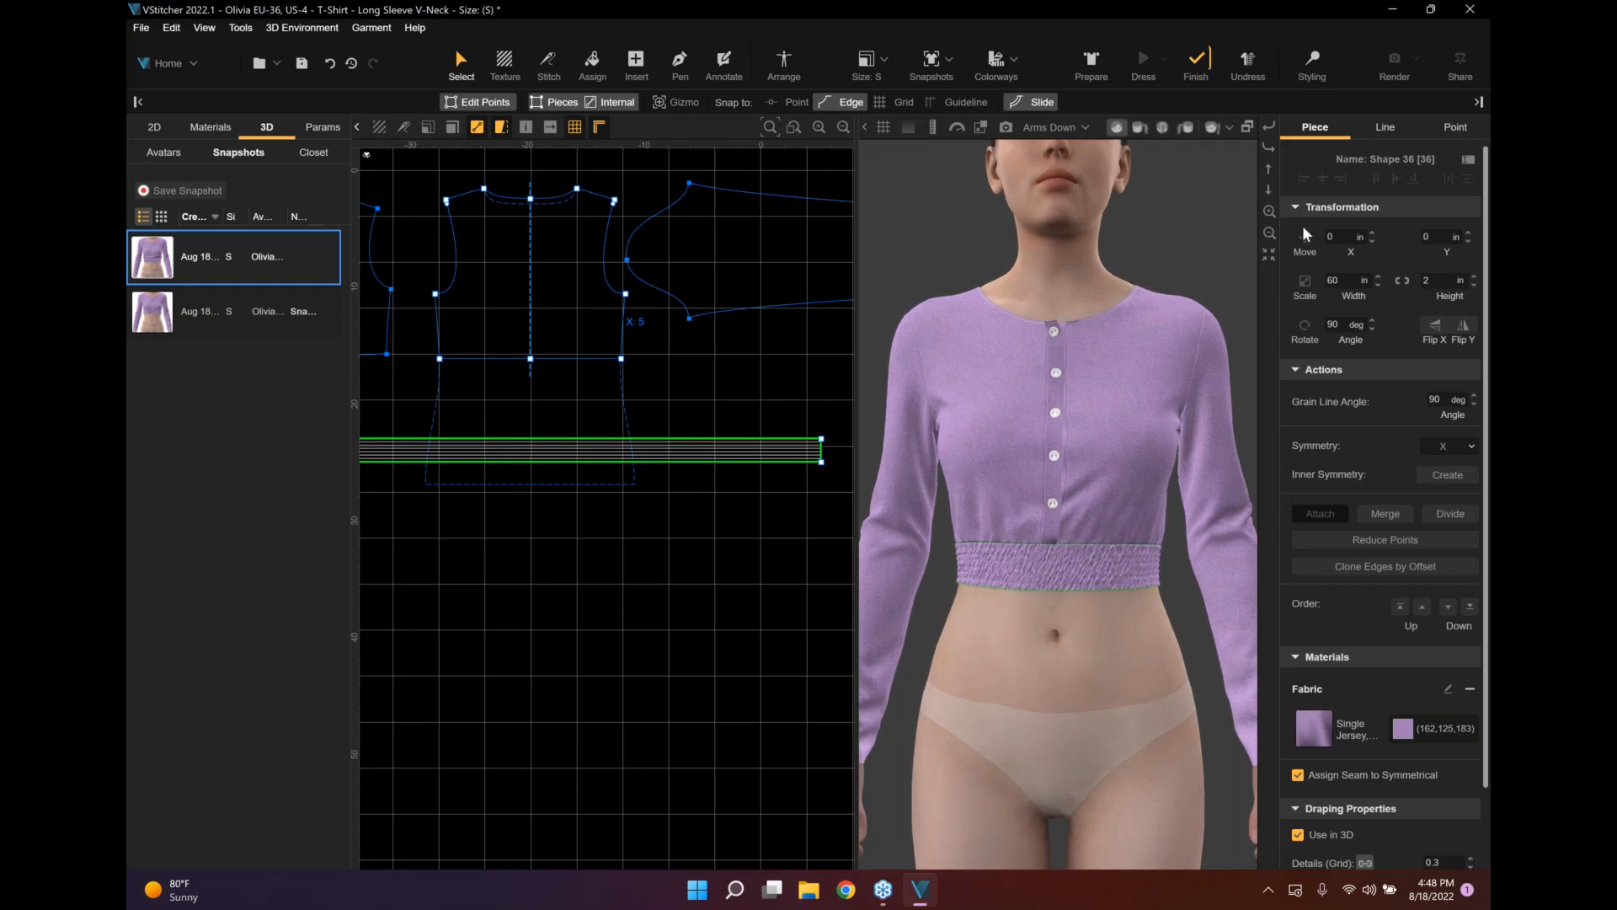
{"action": "left_click", "coordinate": [1311, 64]}
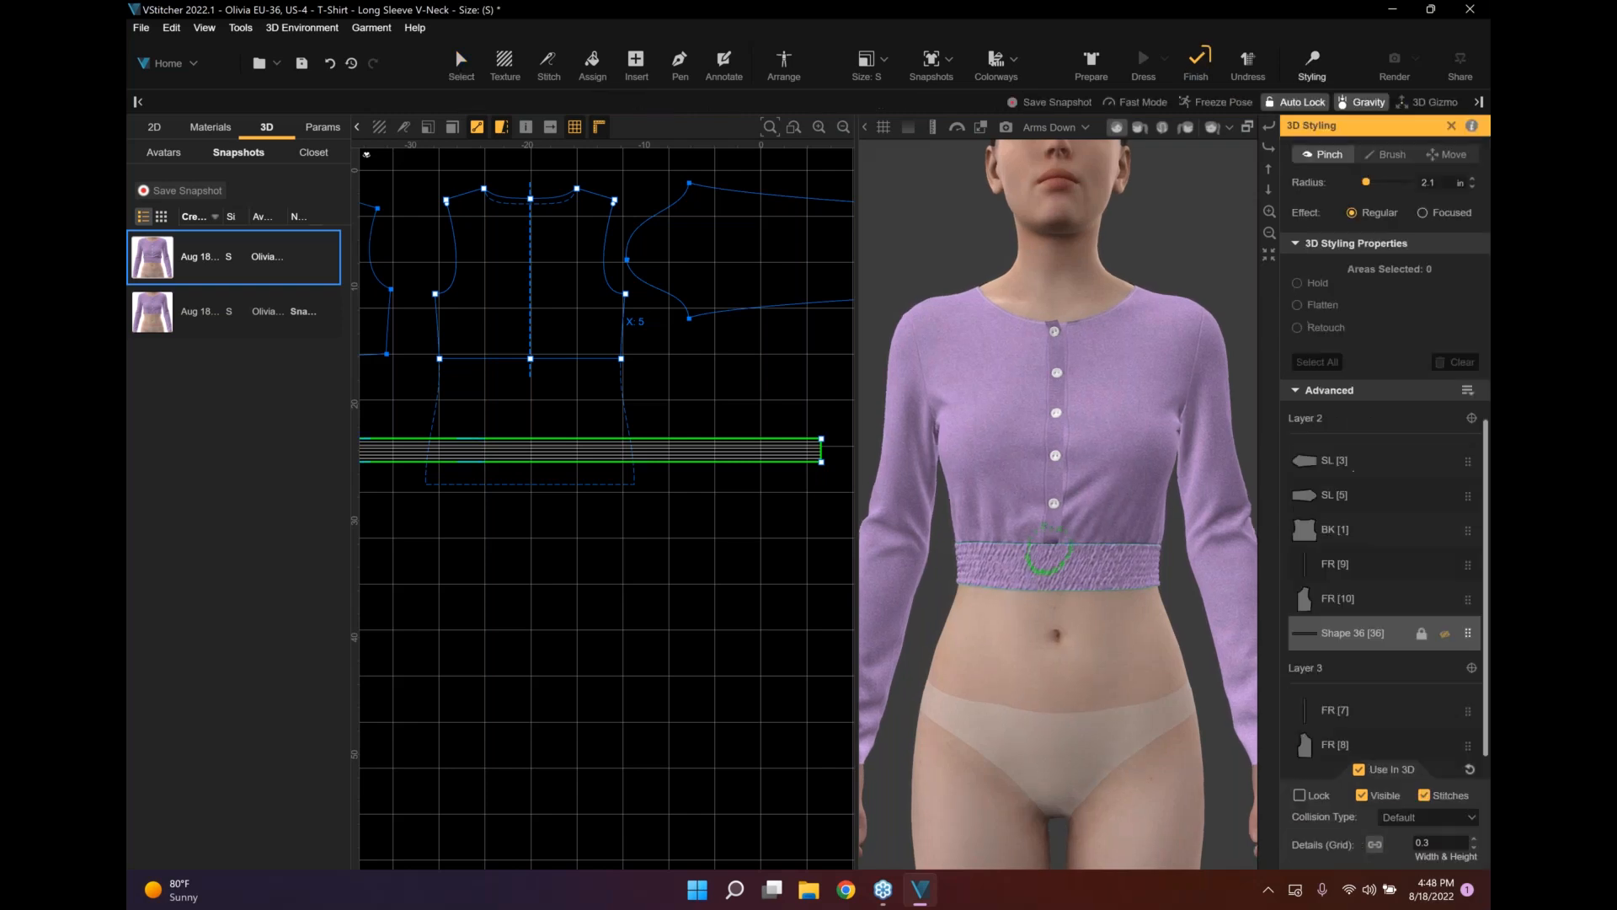
{"action": "left_click", "coordinate": [1396, 157]}
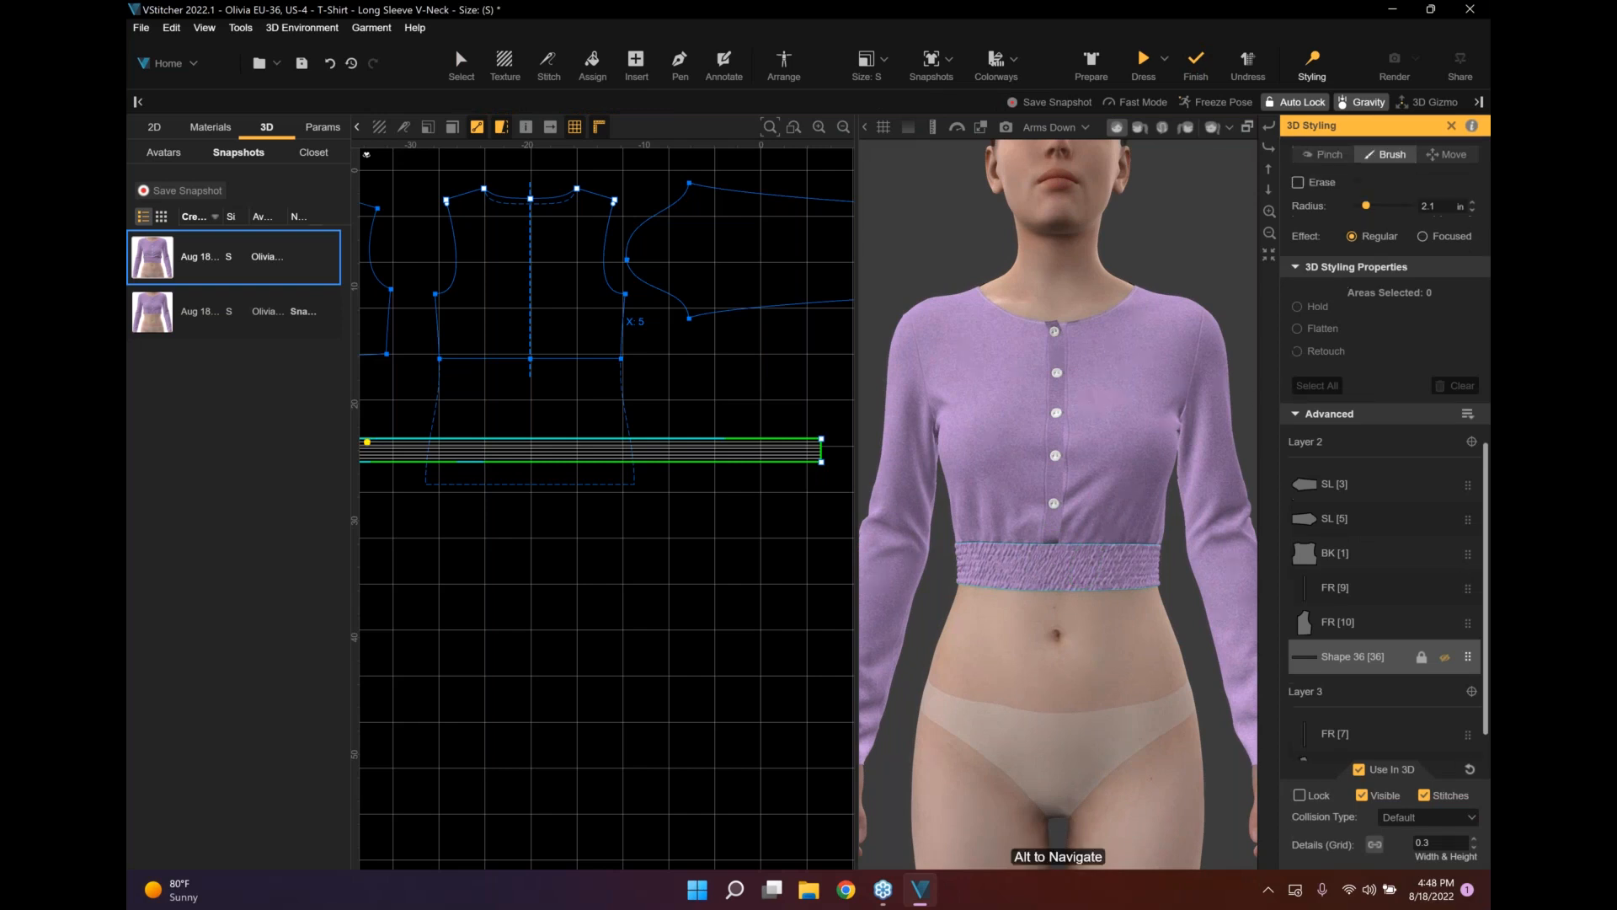
{"action": "left_click", "coordinate": [1060, 571]}
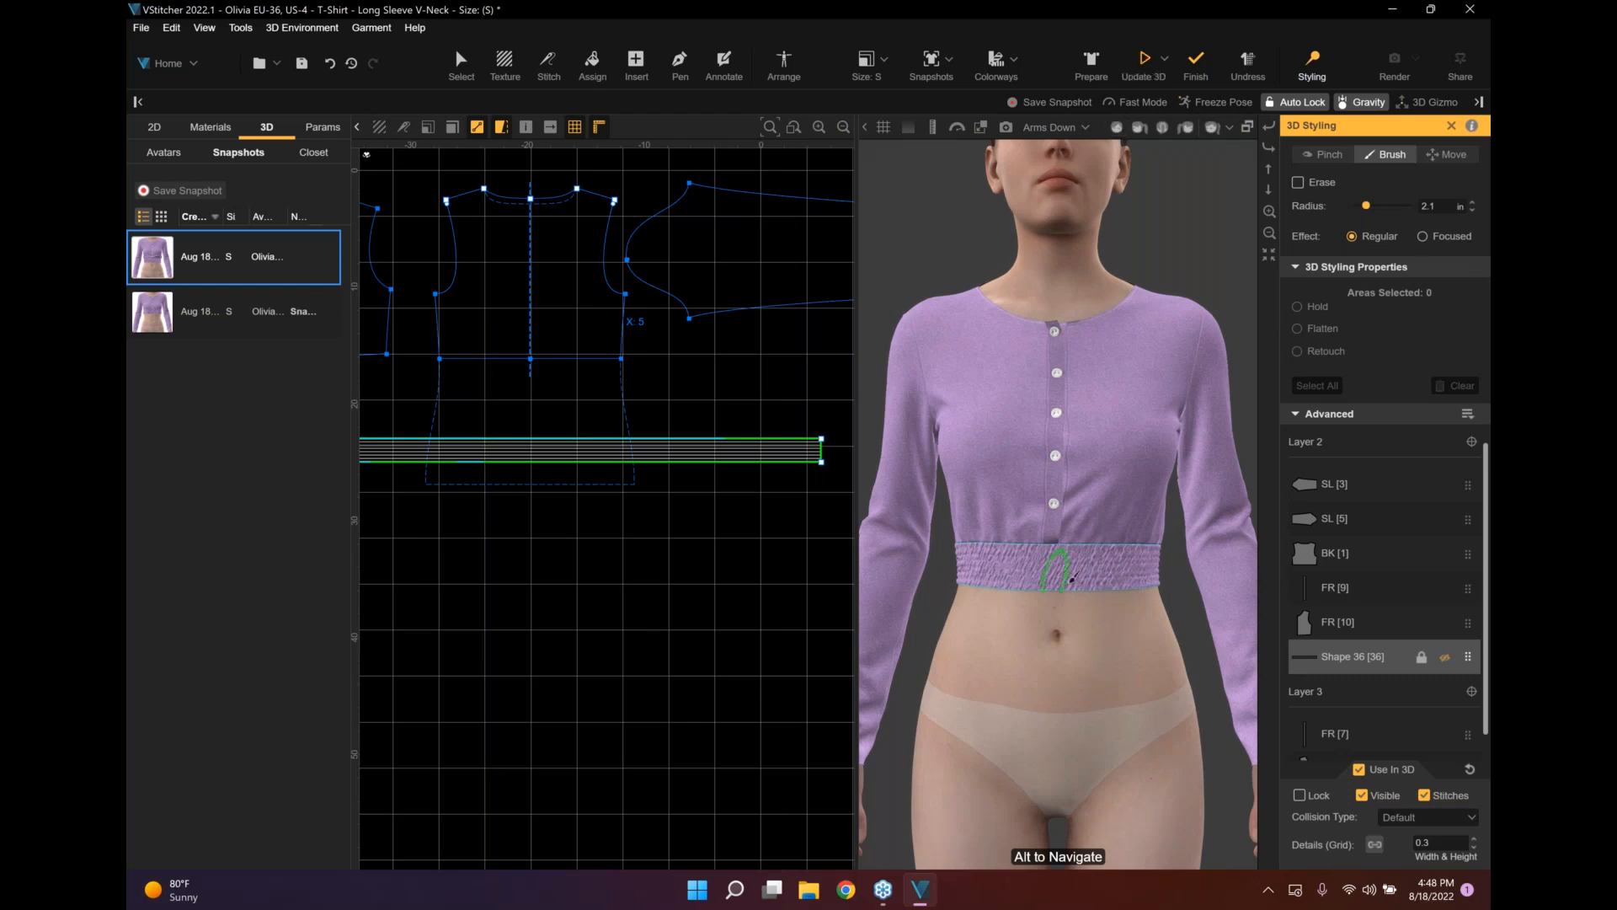
Rotate the brushed hem area slightly around the waist with the 3D Gizmo, then dress the garment again and leave 3D Styling.
{"action": "left_click", "coordinate": [1432, 102]}
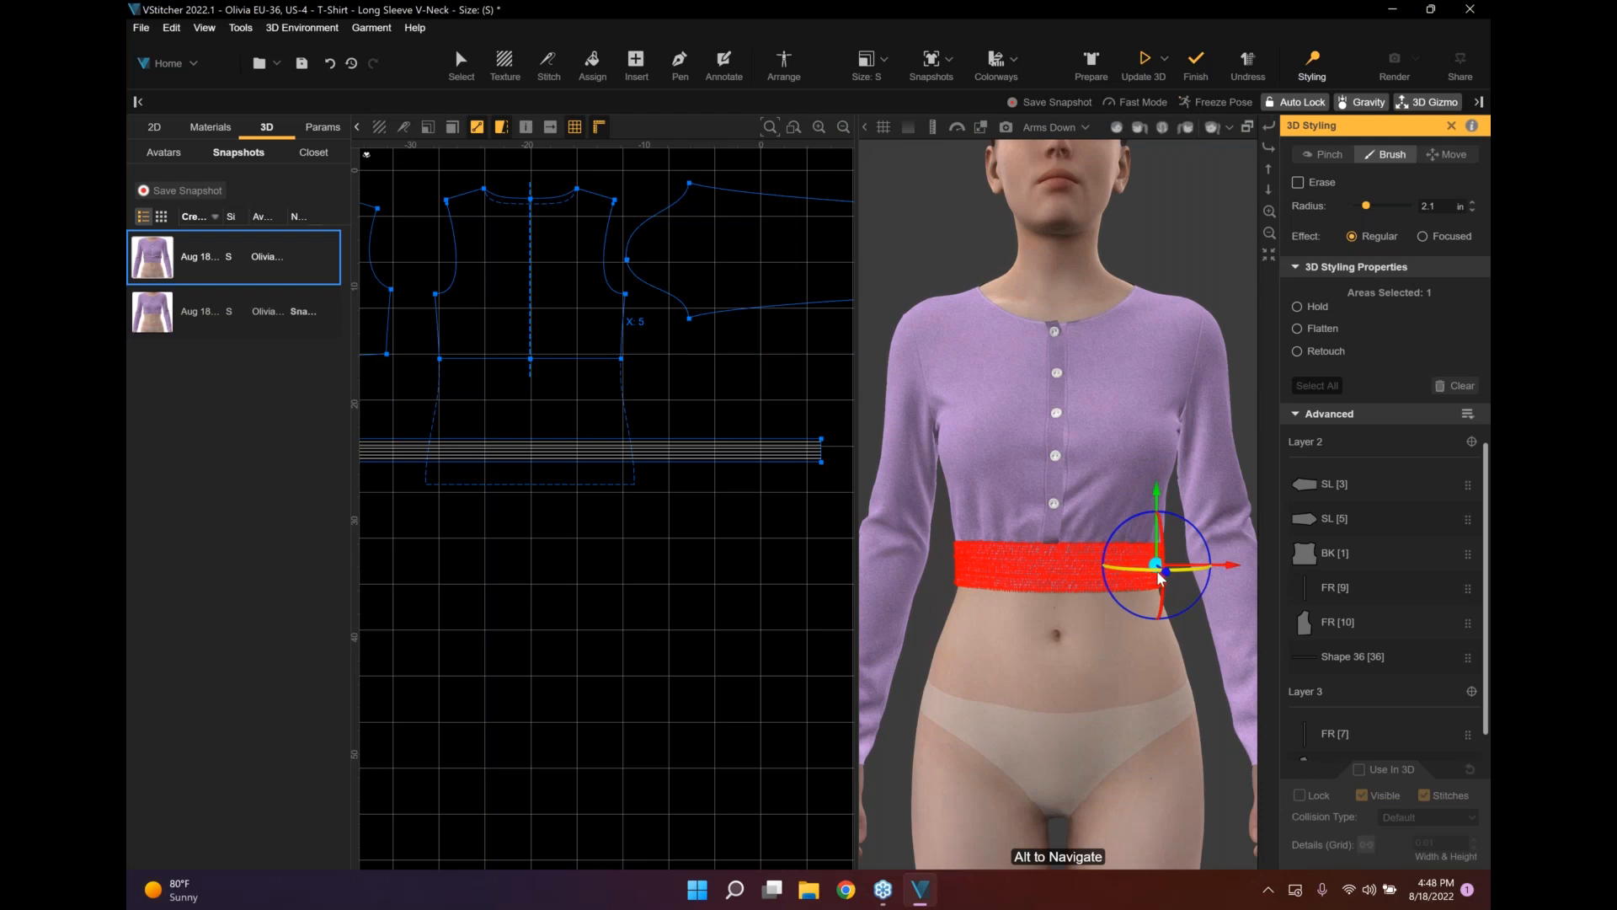
{"action": "left_click_drag", "start_coordinate": [1160, 571], "coordinate": [1160, 570]}
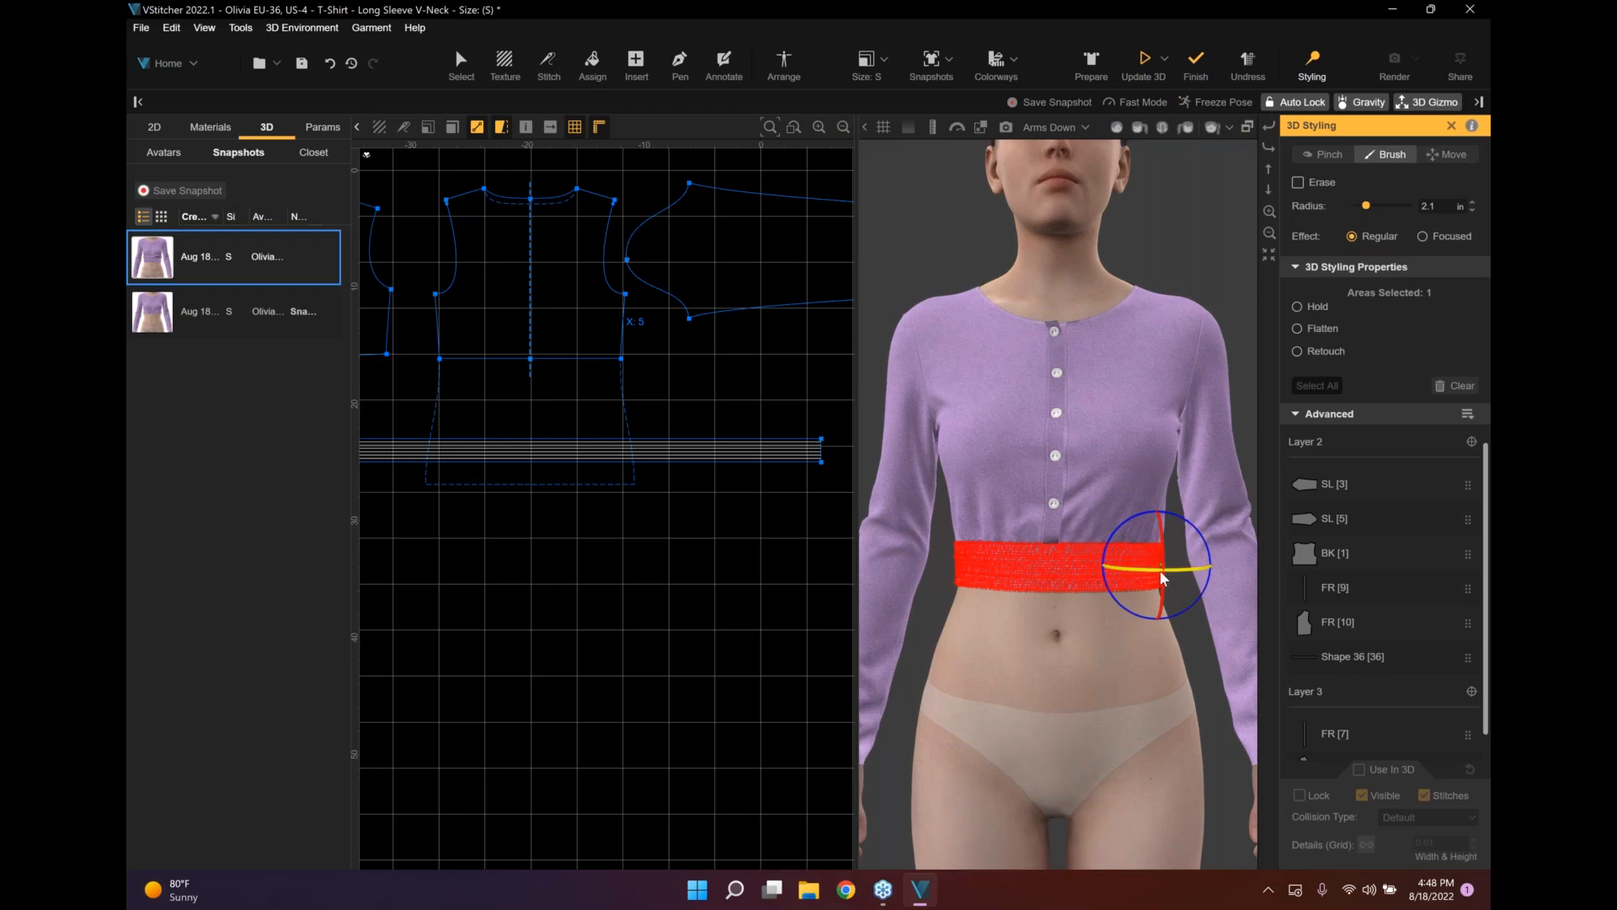
{"action": "left_click_drag", "start_coordinate": [1122, 567], "coordinate": [1127, 565]}
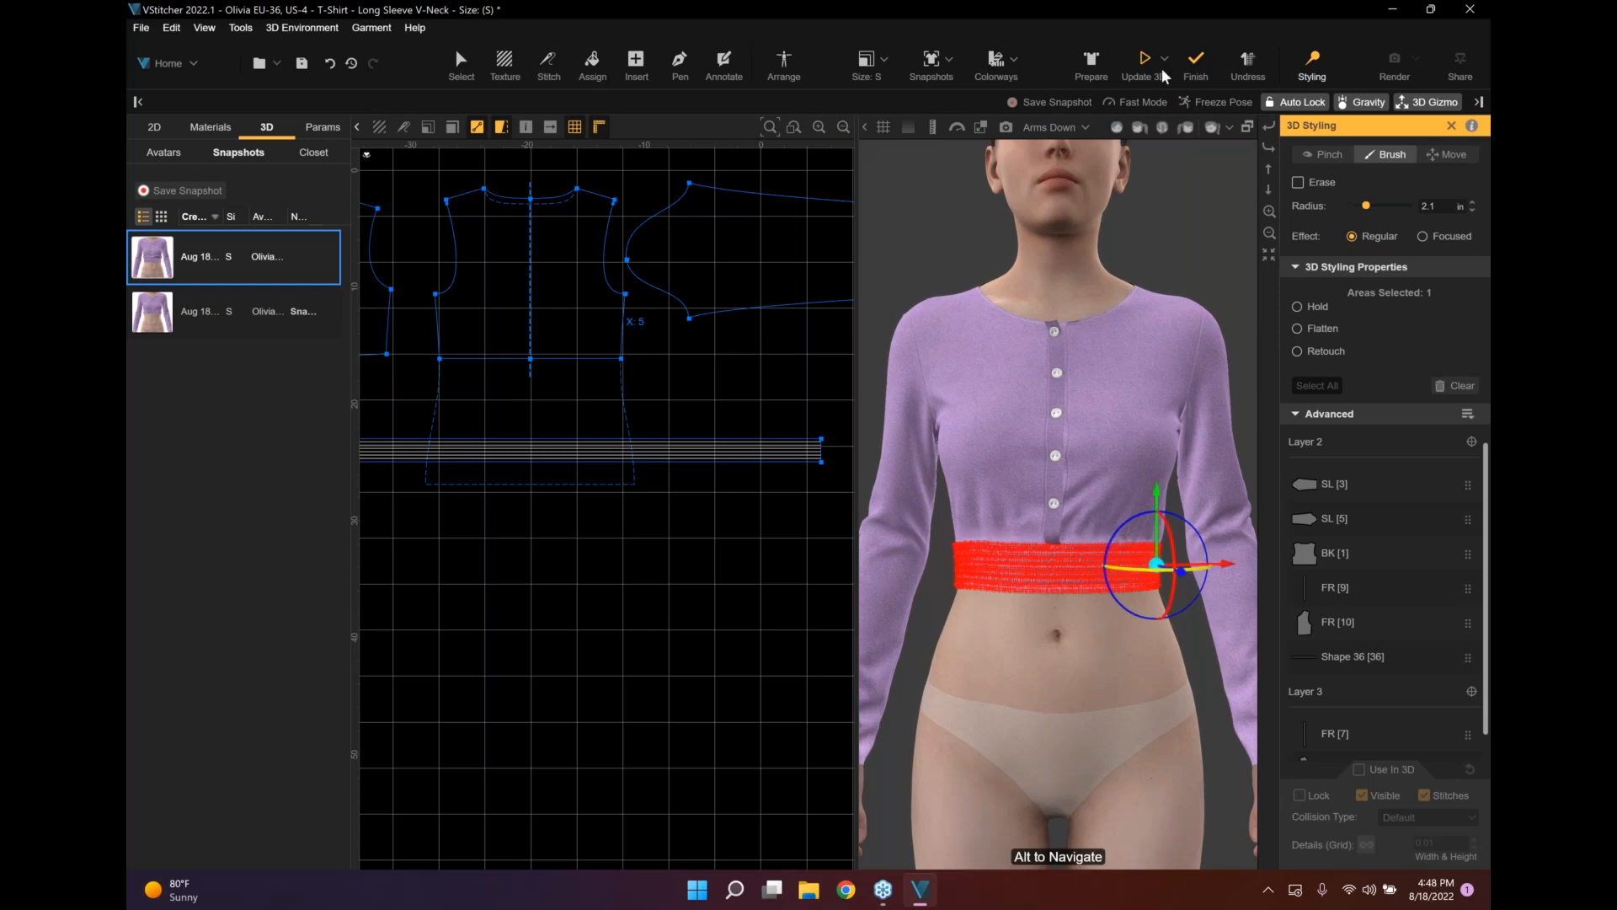
{"action": "left_click", "coordinate": [1151, 64]}
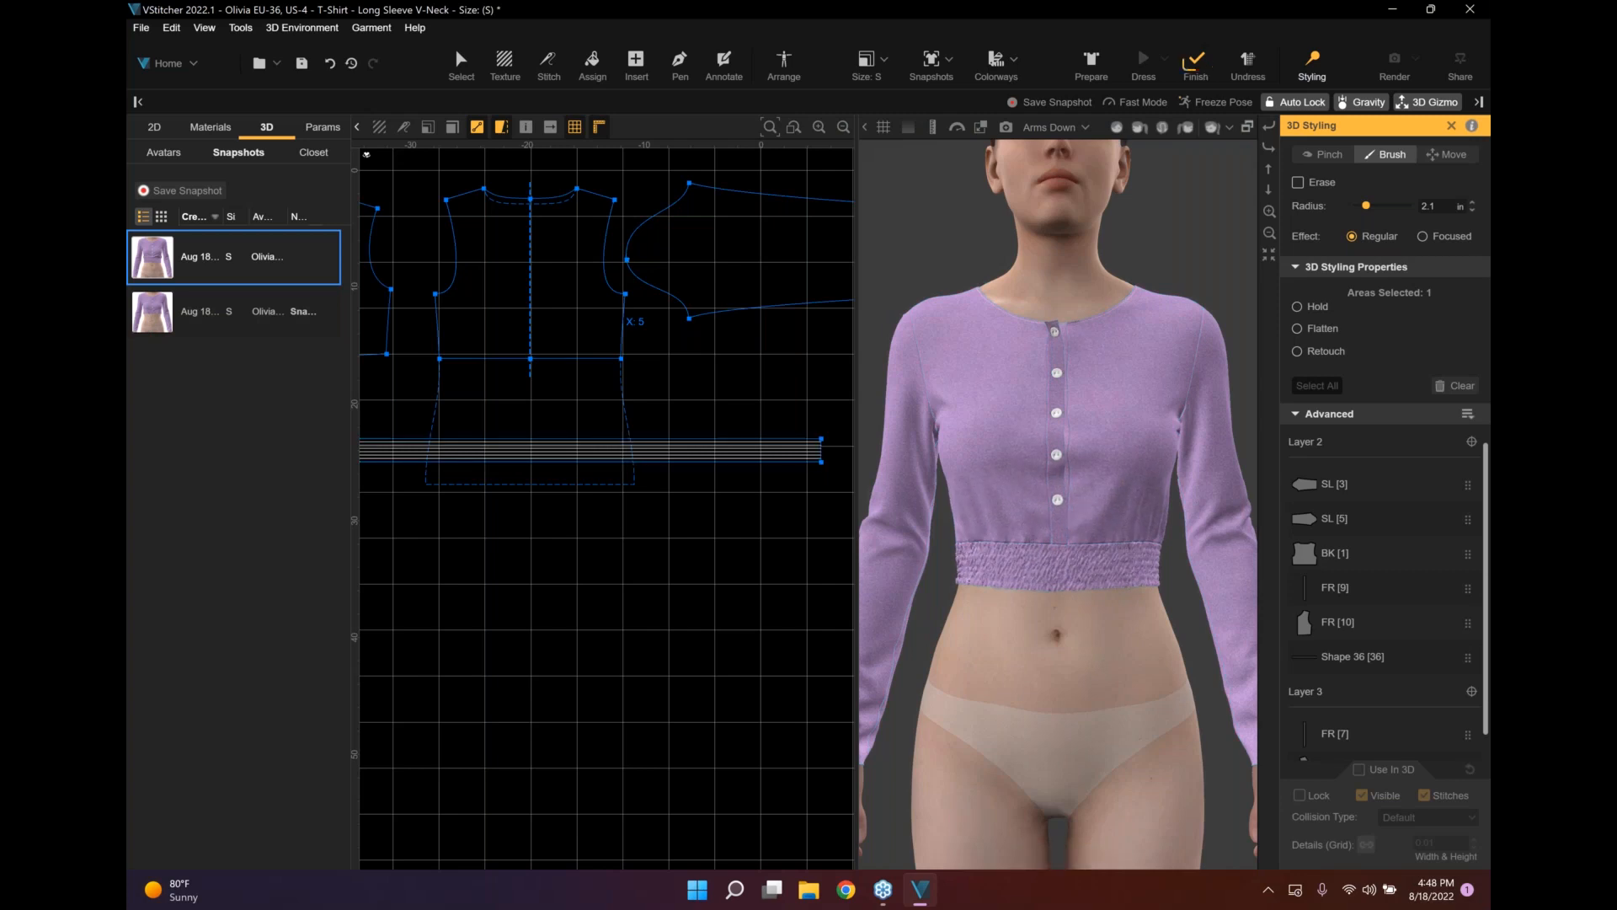
{"action": "scroll", "coordinate": [1150, 381], "scroll_direction": "up", "scroll_amount": 1}
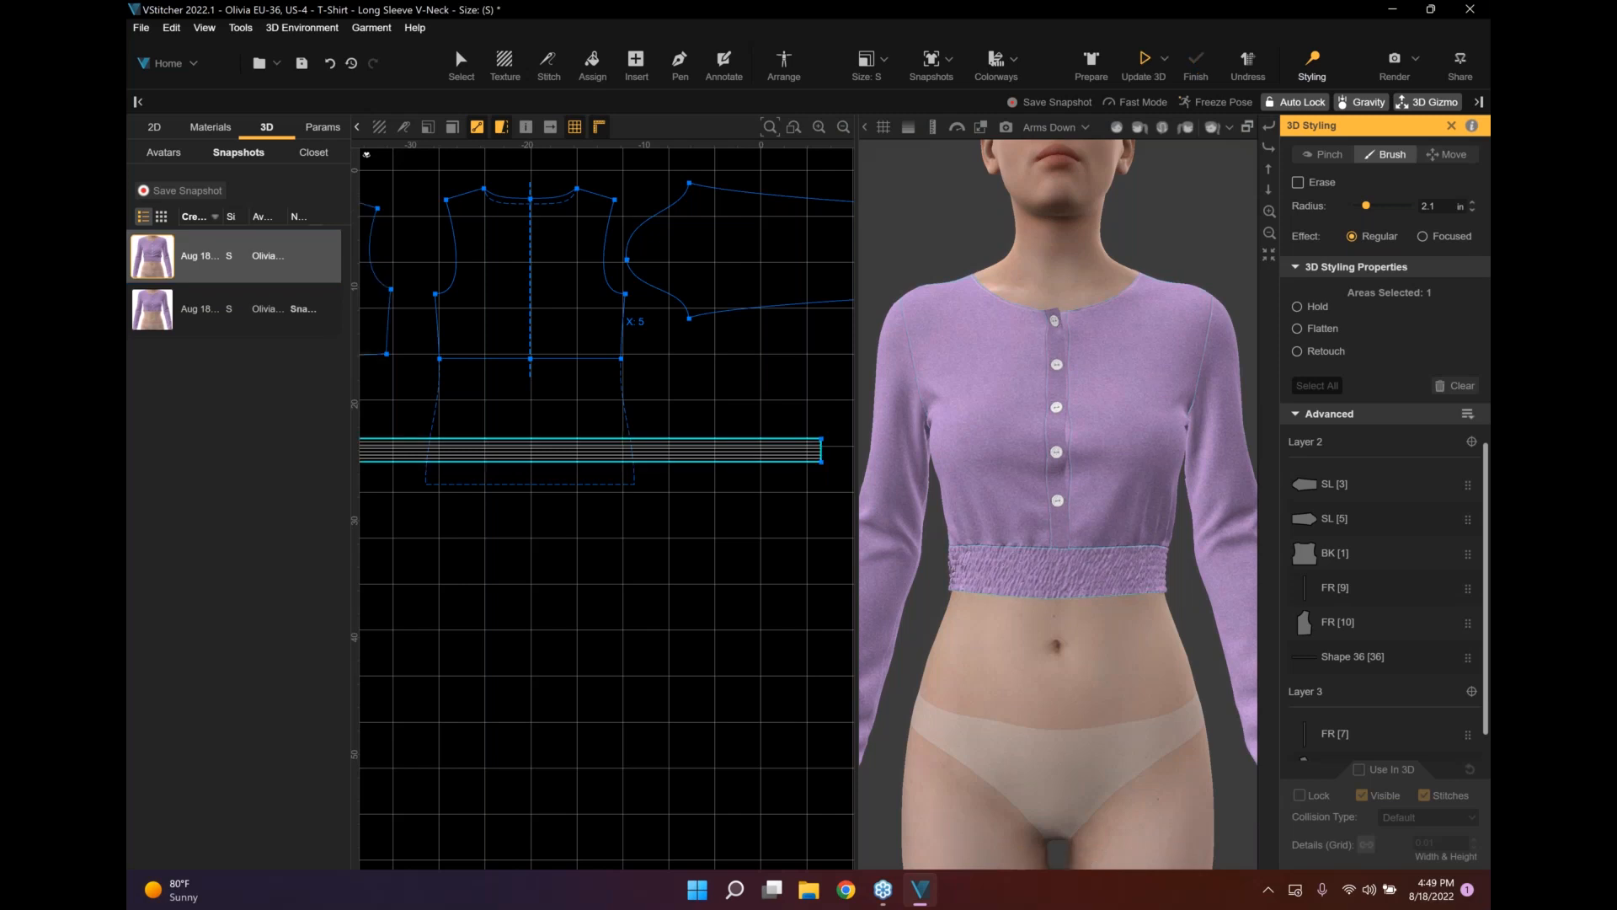
{"action": "key", "text": "Escape"}
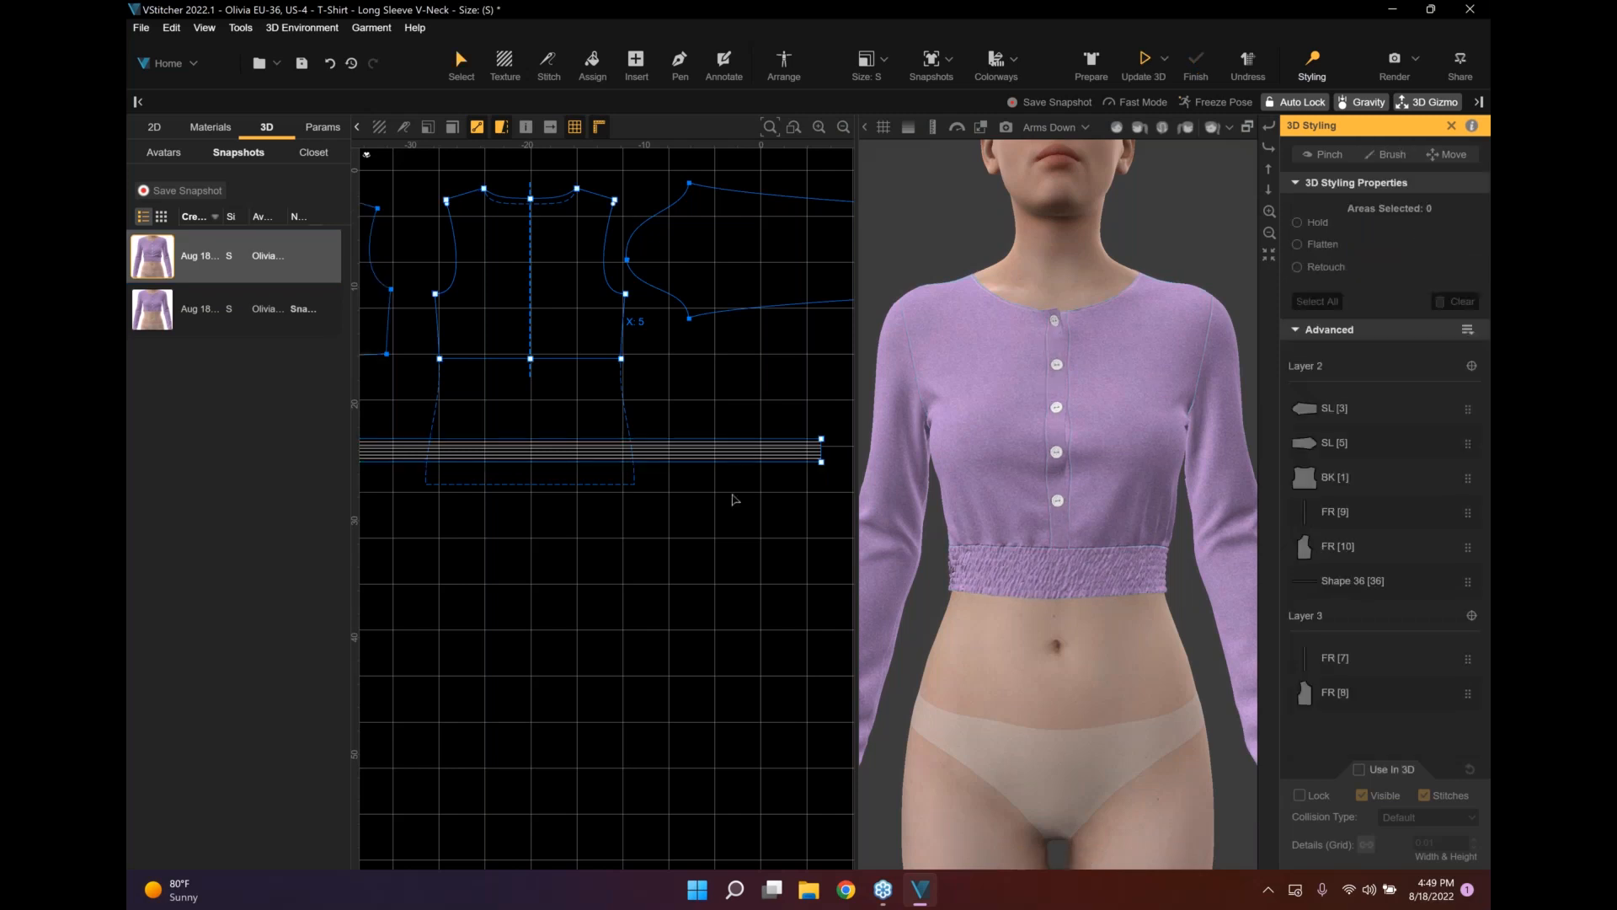
{"action": "key", "text": "Escape"}
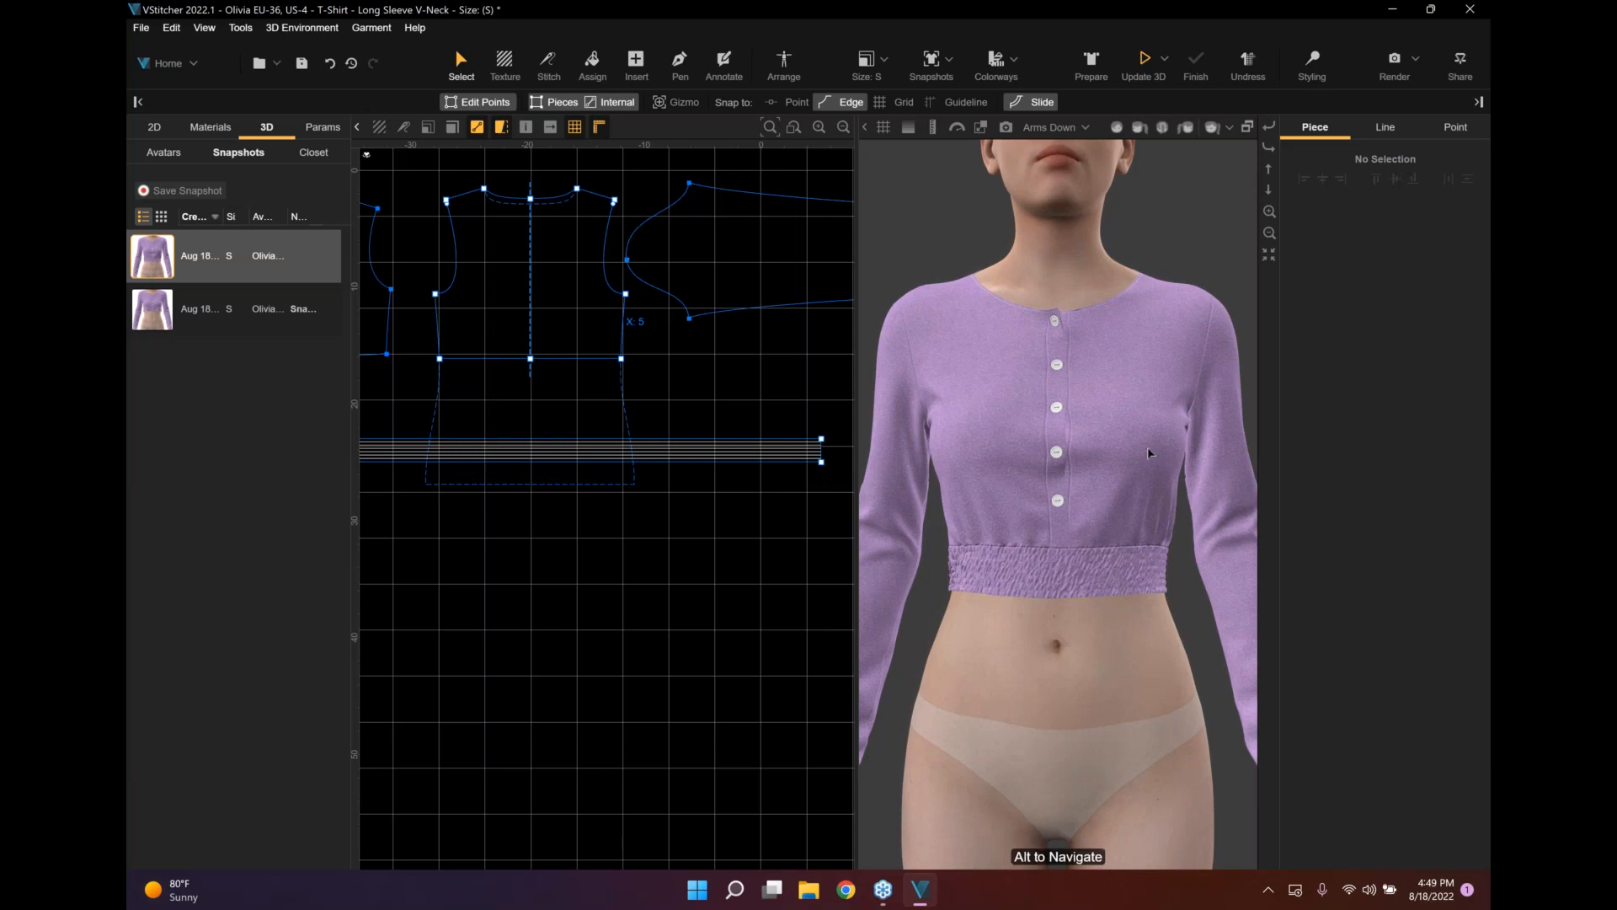
Dress the garment again, overwrite the existing snapshot named Snapshot with the result and save the garment.
{"action": "scroll", "coordinate": [1170, 429], "scroll_direction": "down", "scroll_amount": 5}
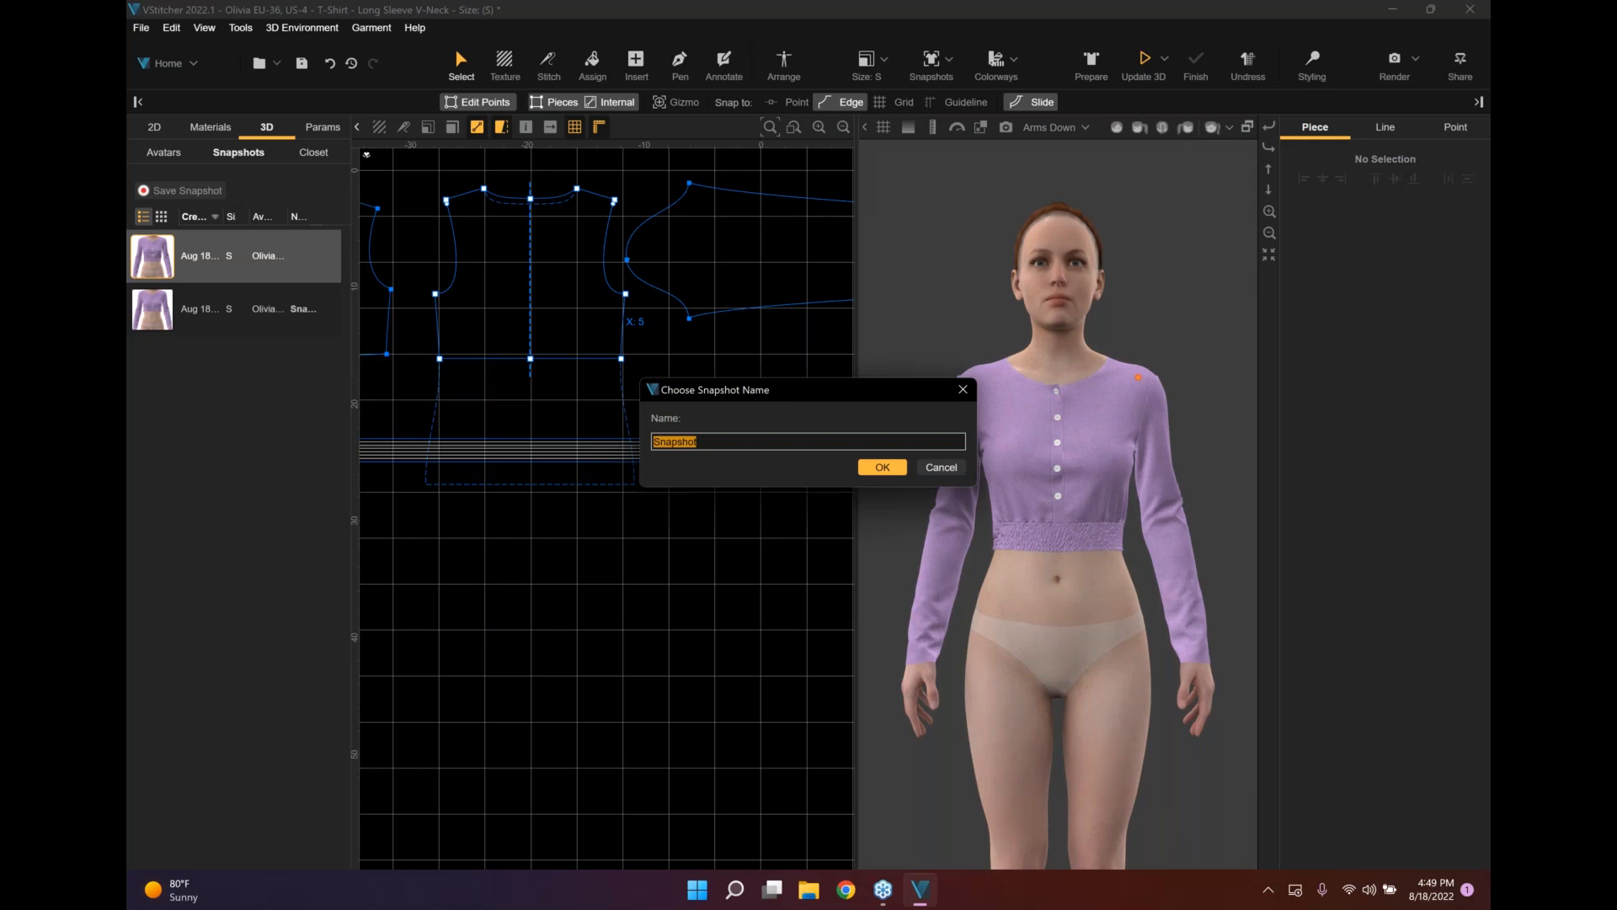
{"action": "key", "text": "Return"}
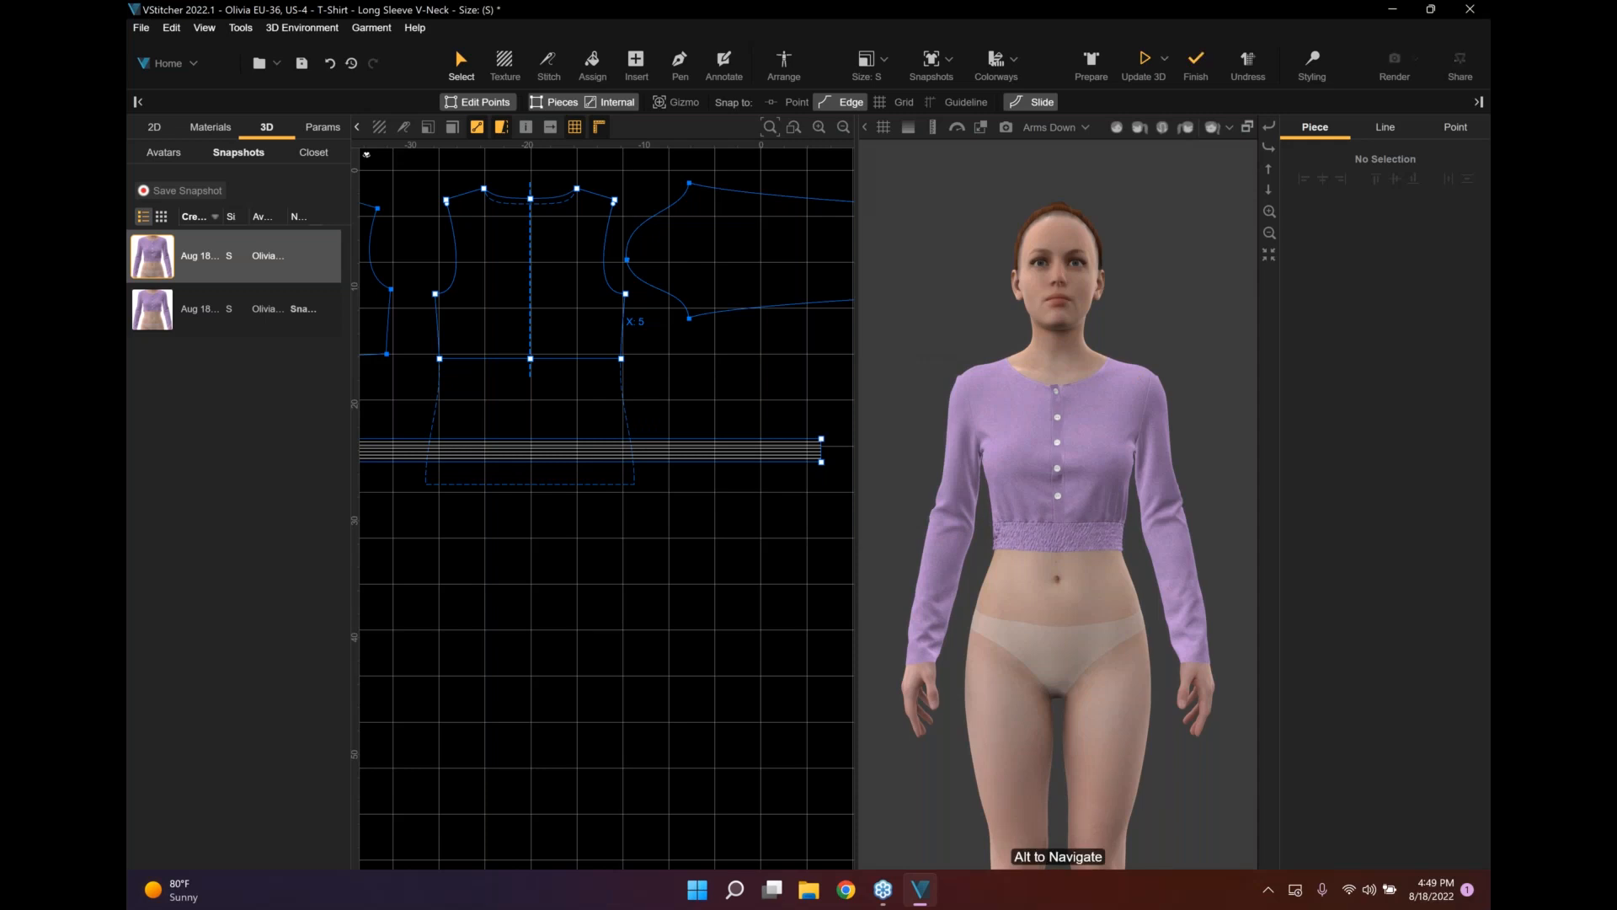
{"action": "left_click", "coordinate": [1144, 61]}
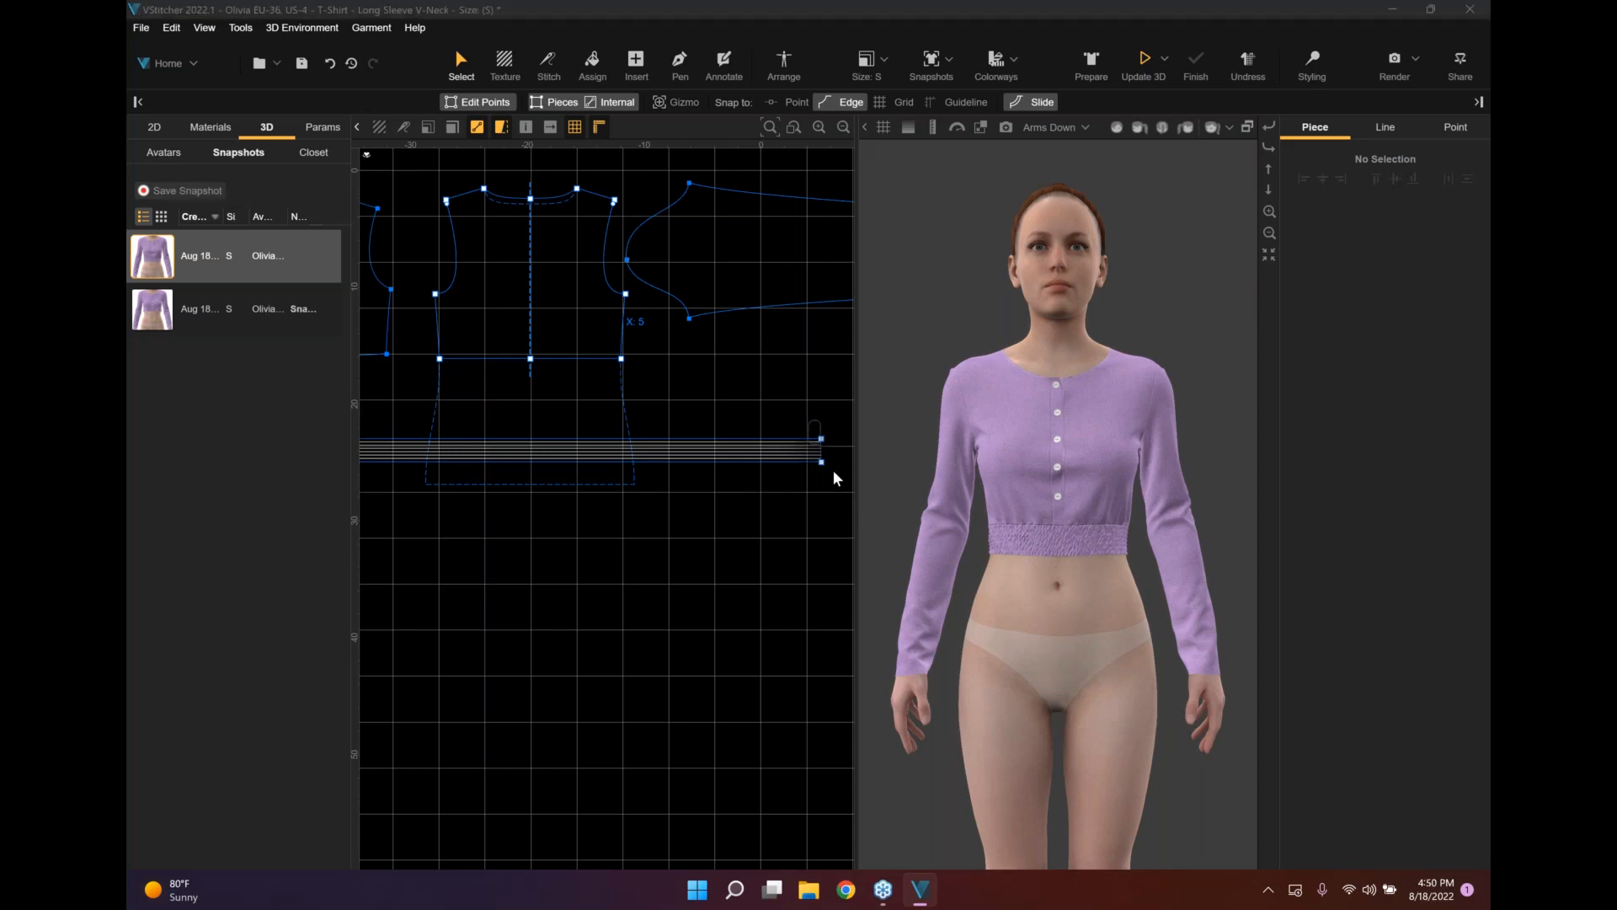
{"action": "left_click", "coordinate": [865, 469]}
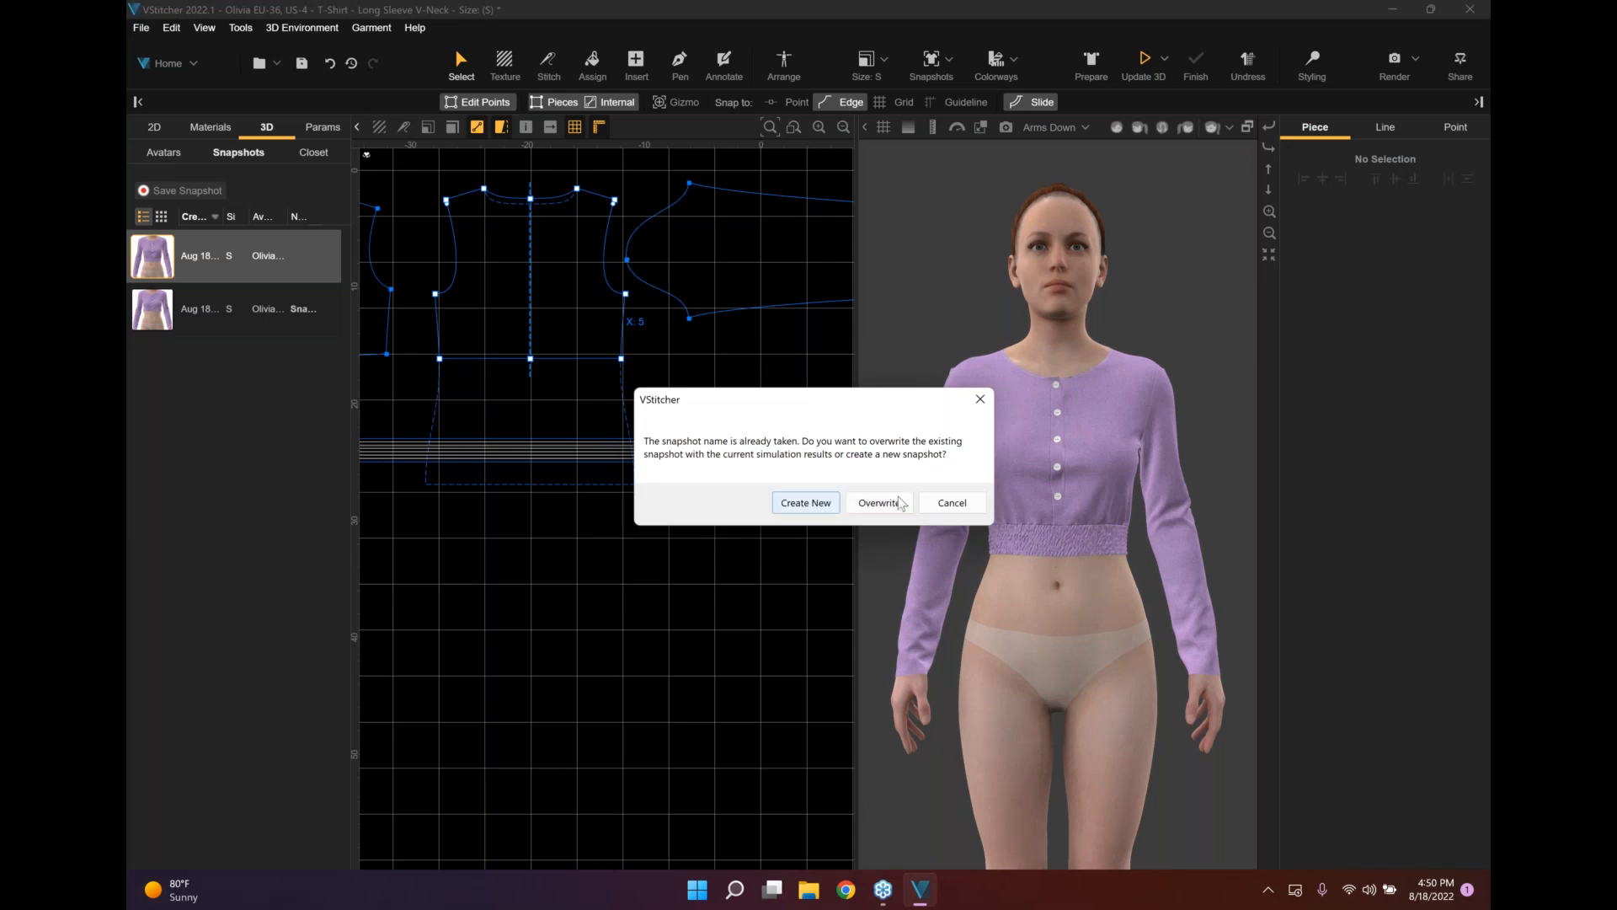
{"action": "left_click", "coordinate": [898, 505]}
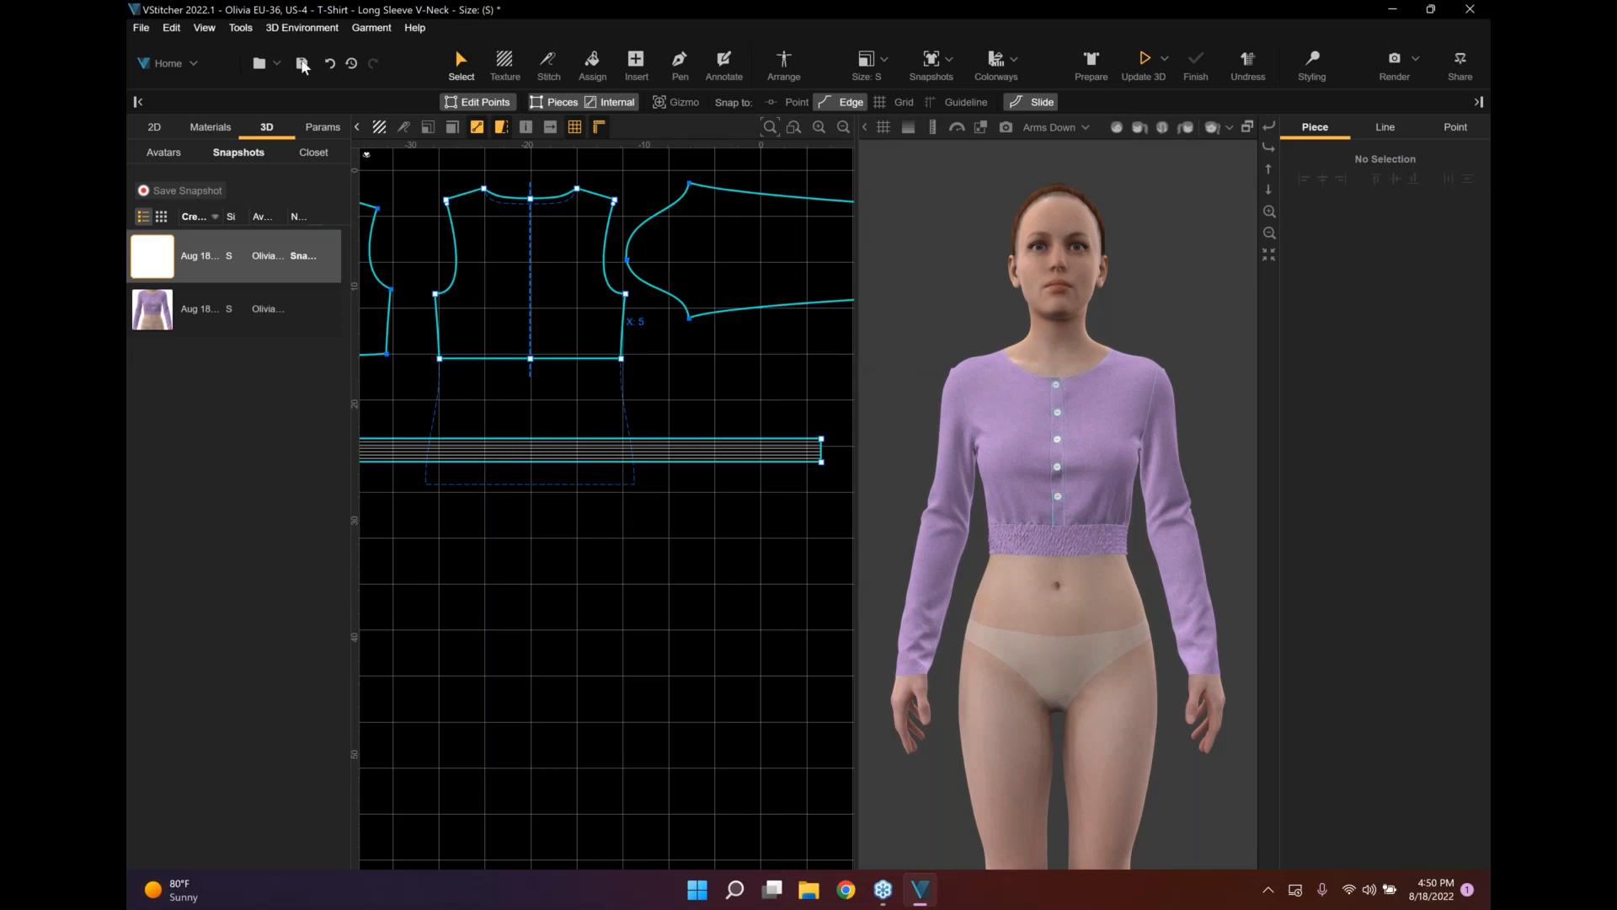
{"action": "key", "text": "ctrl+s"}
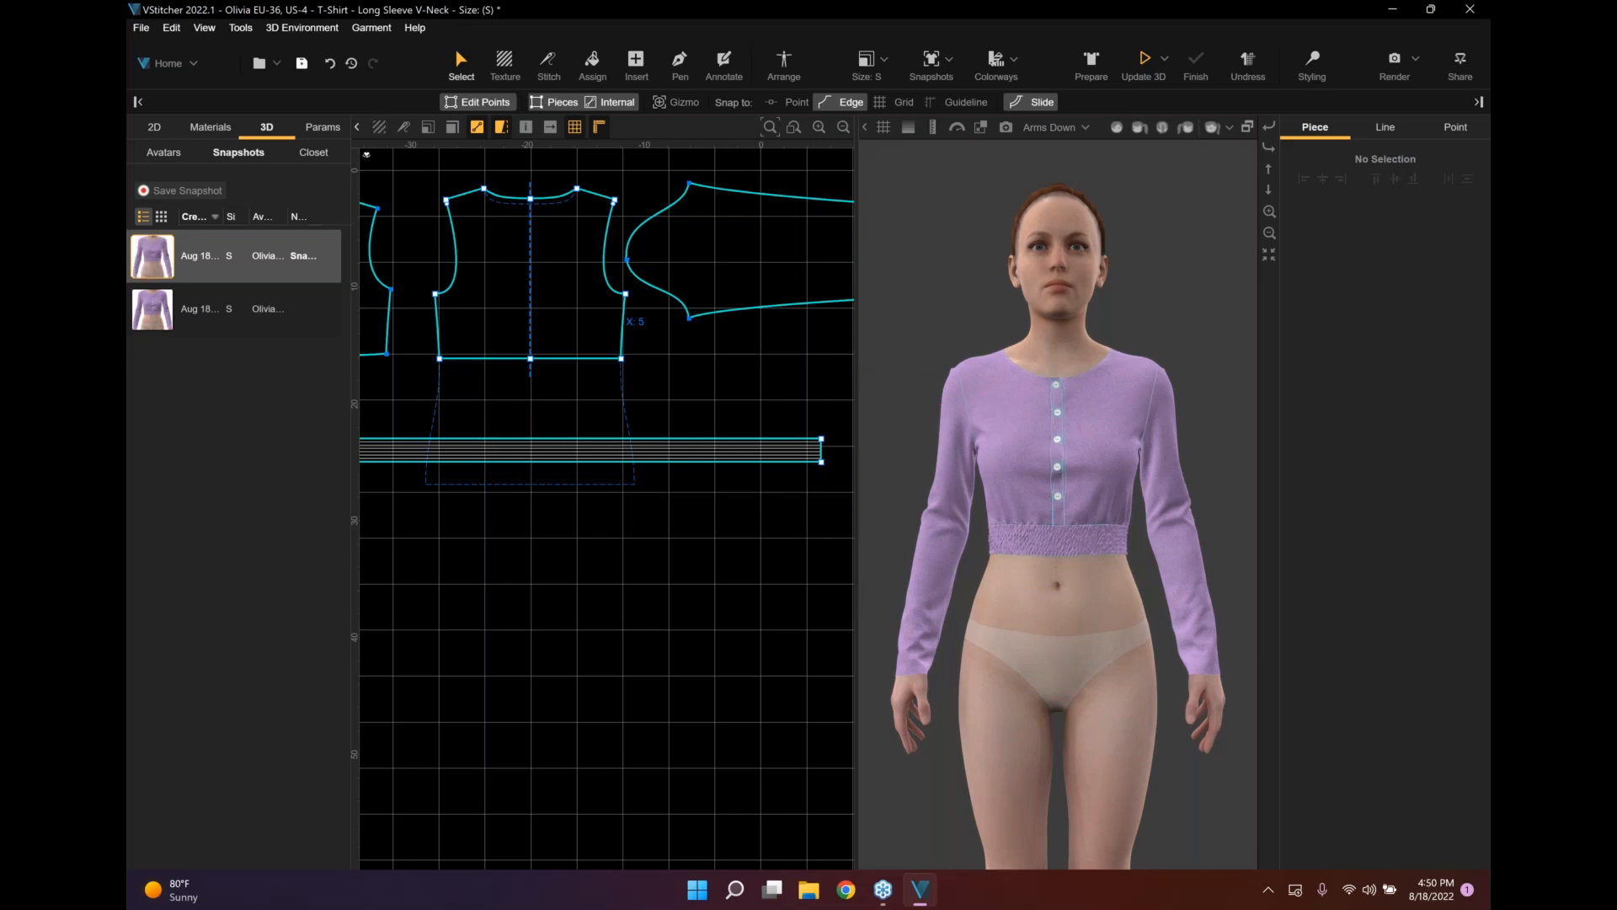
Change the avatar's pose to A-Pose and drape the cardigan on it in the new pose.
{"action": "left_click", "coordinate": [1083, 130]}
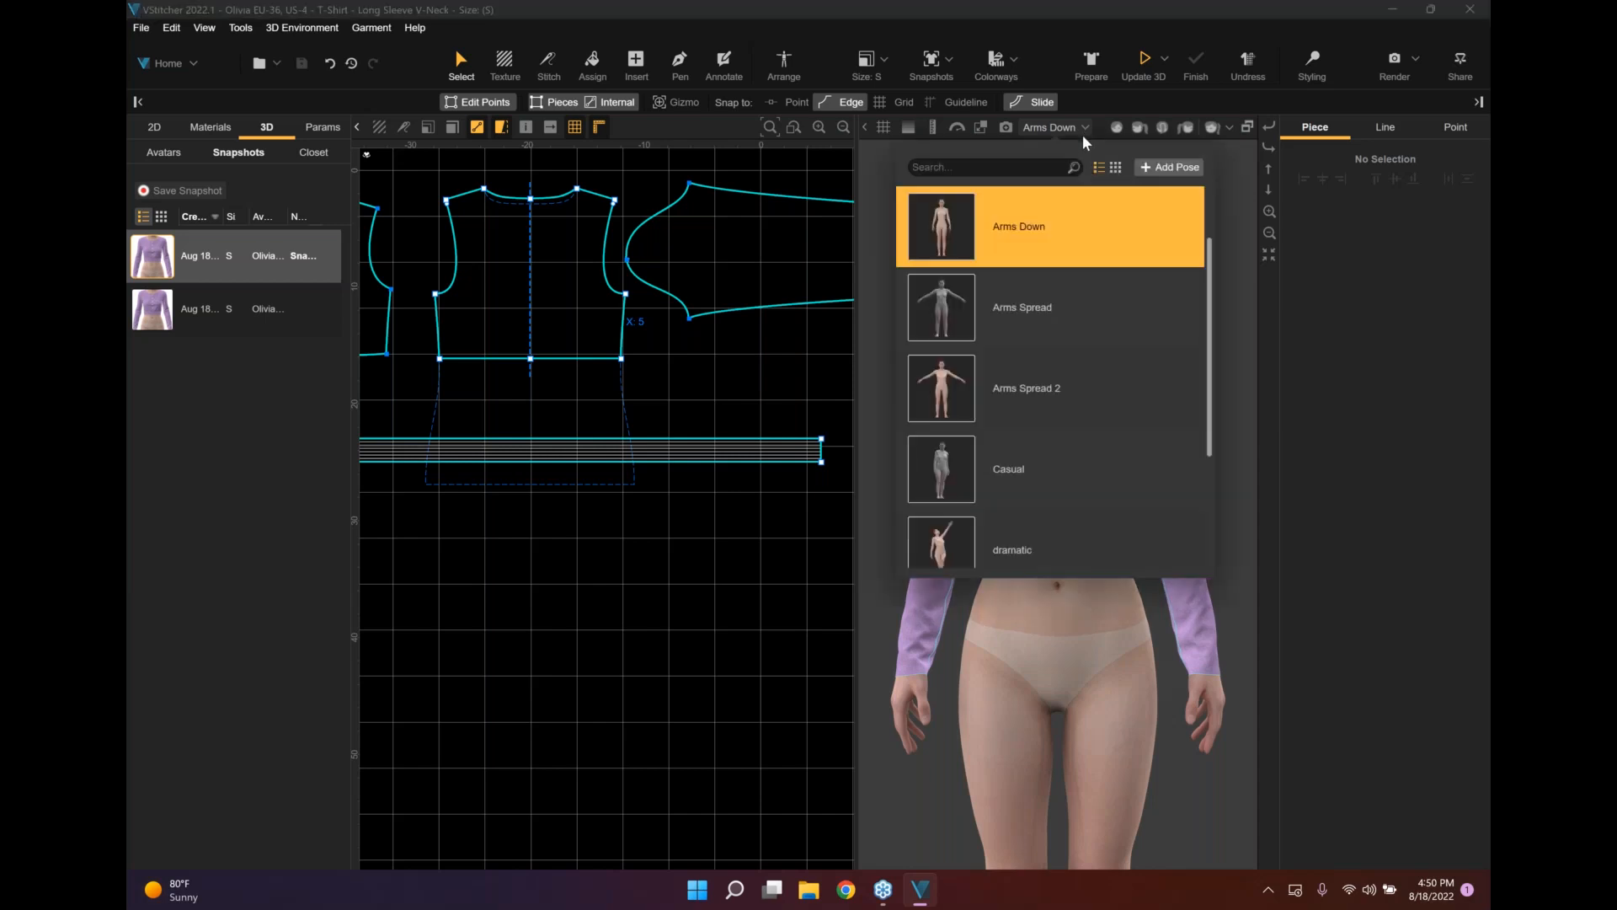
{"action": "scroll", "coordinate": [1111, 244], "scroll_direction": "down", "scroll_amount": 1}
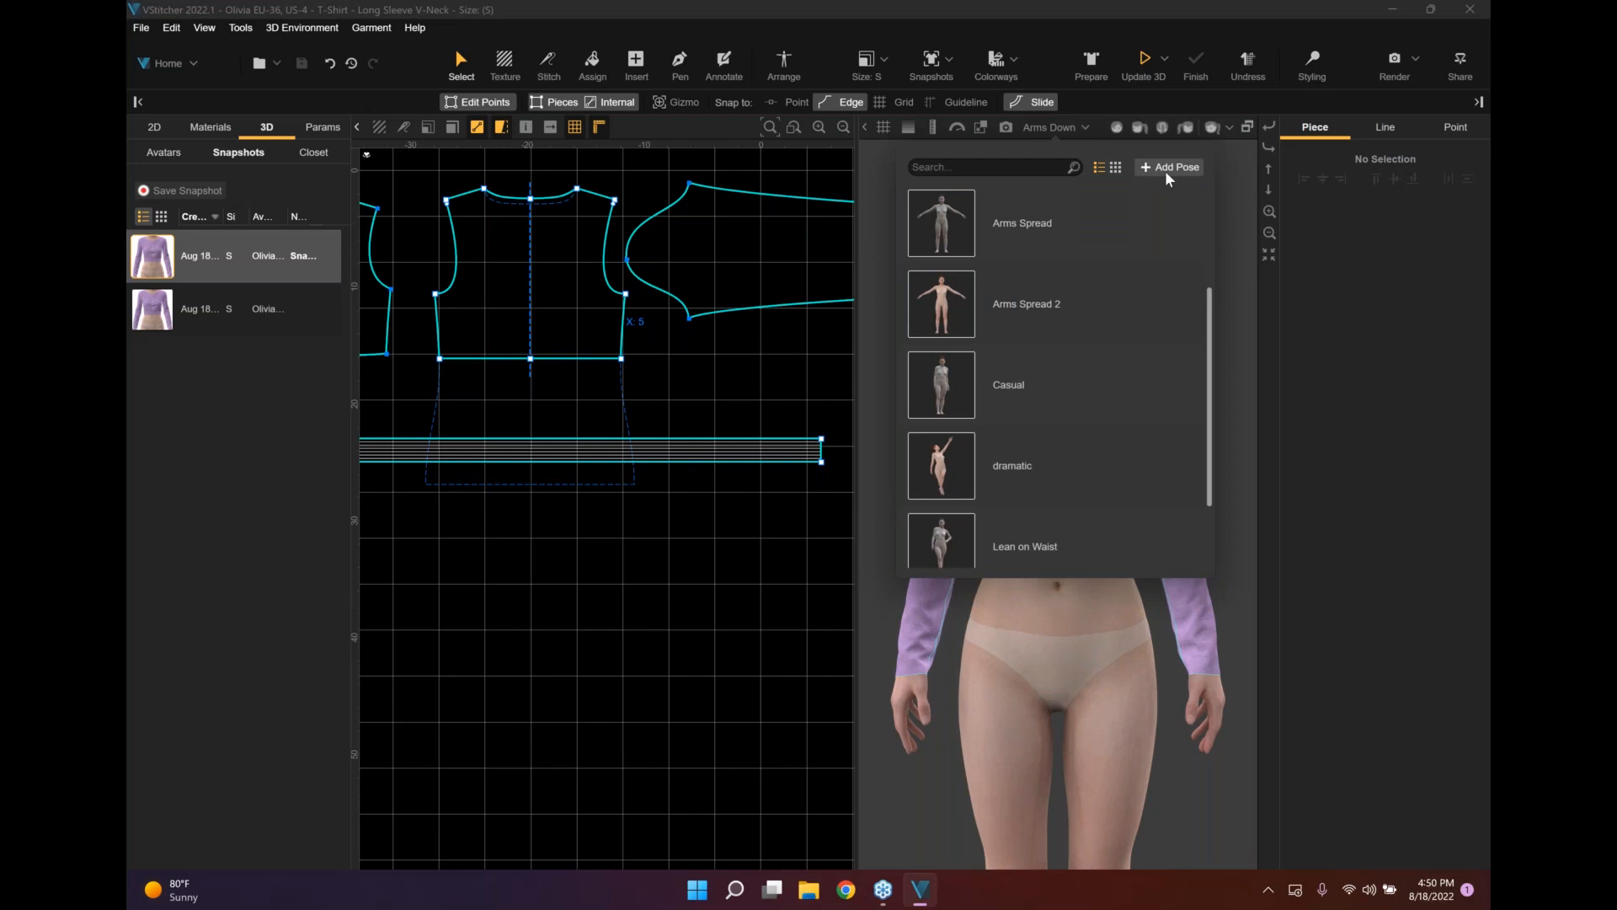
{"action": "scroll", "coordinate": [1146, 270], "scroll_direction": "up", "scroll_amount": 2}
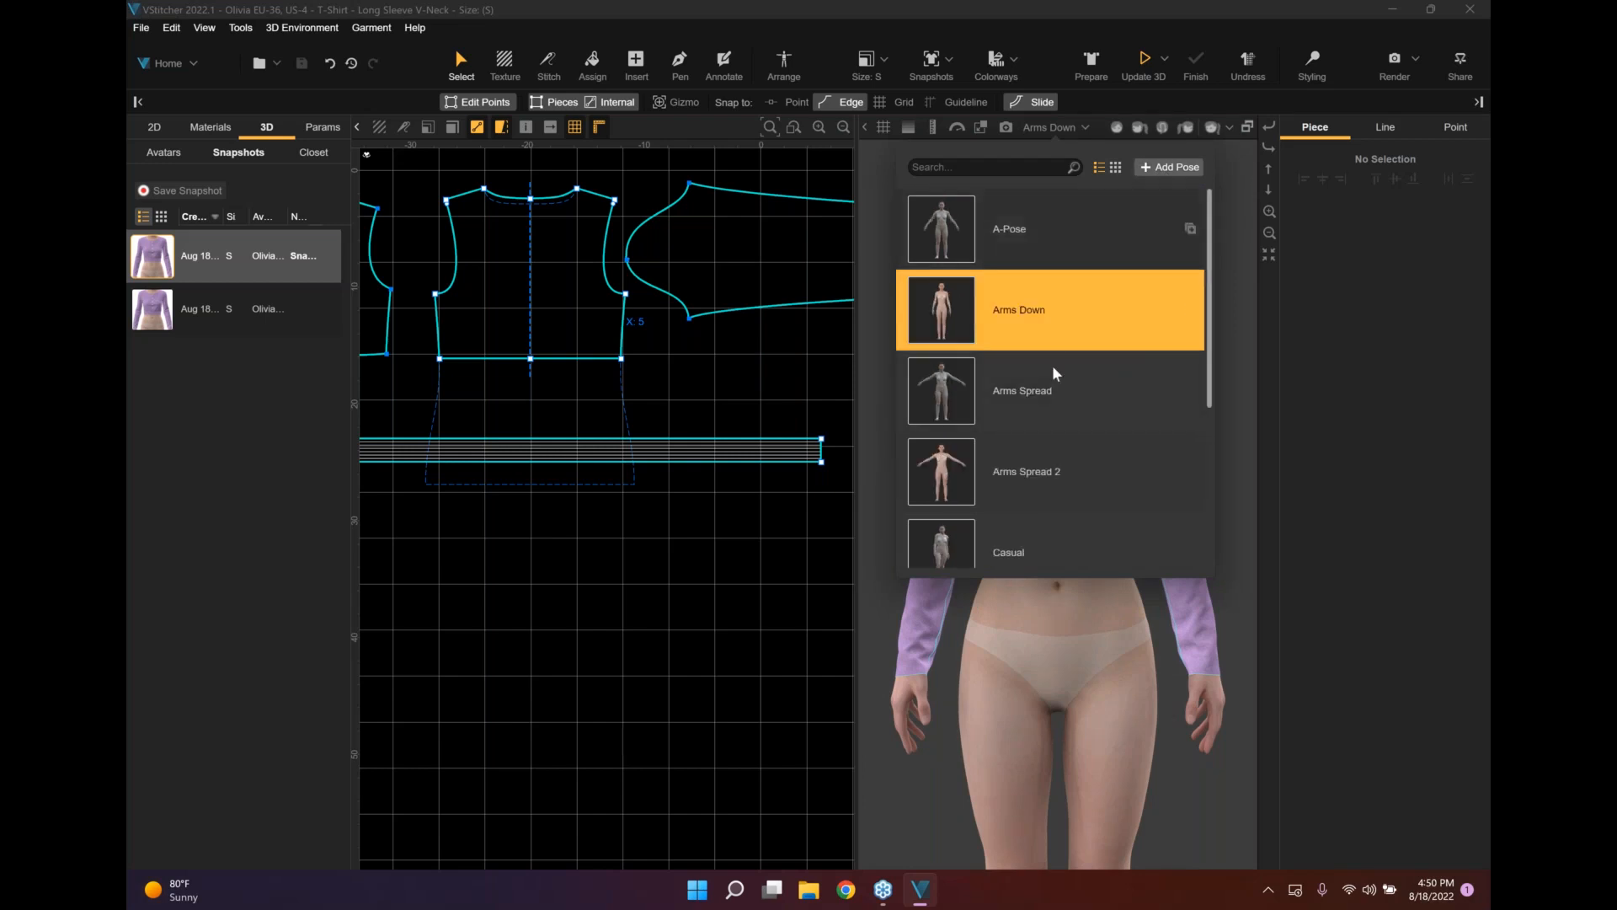
{"action": "double_click", "coordinate": [1047, 245]}
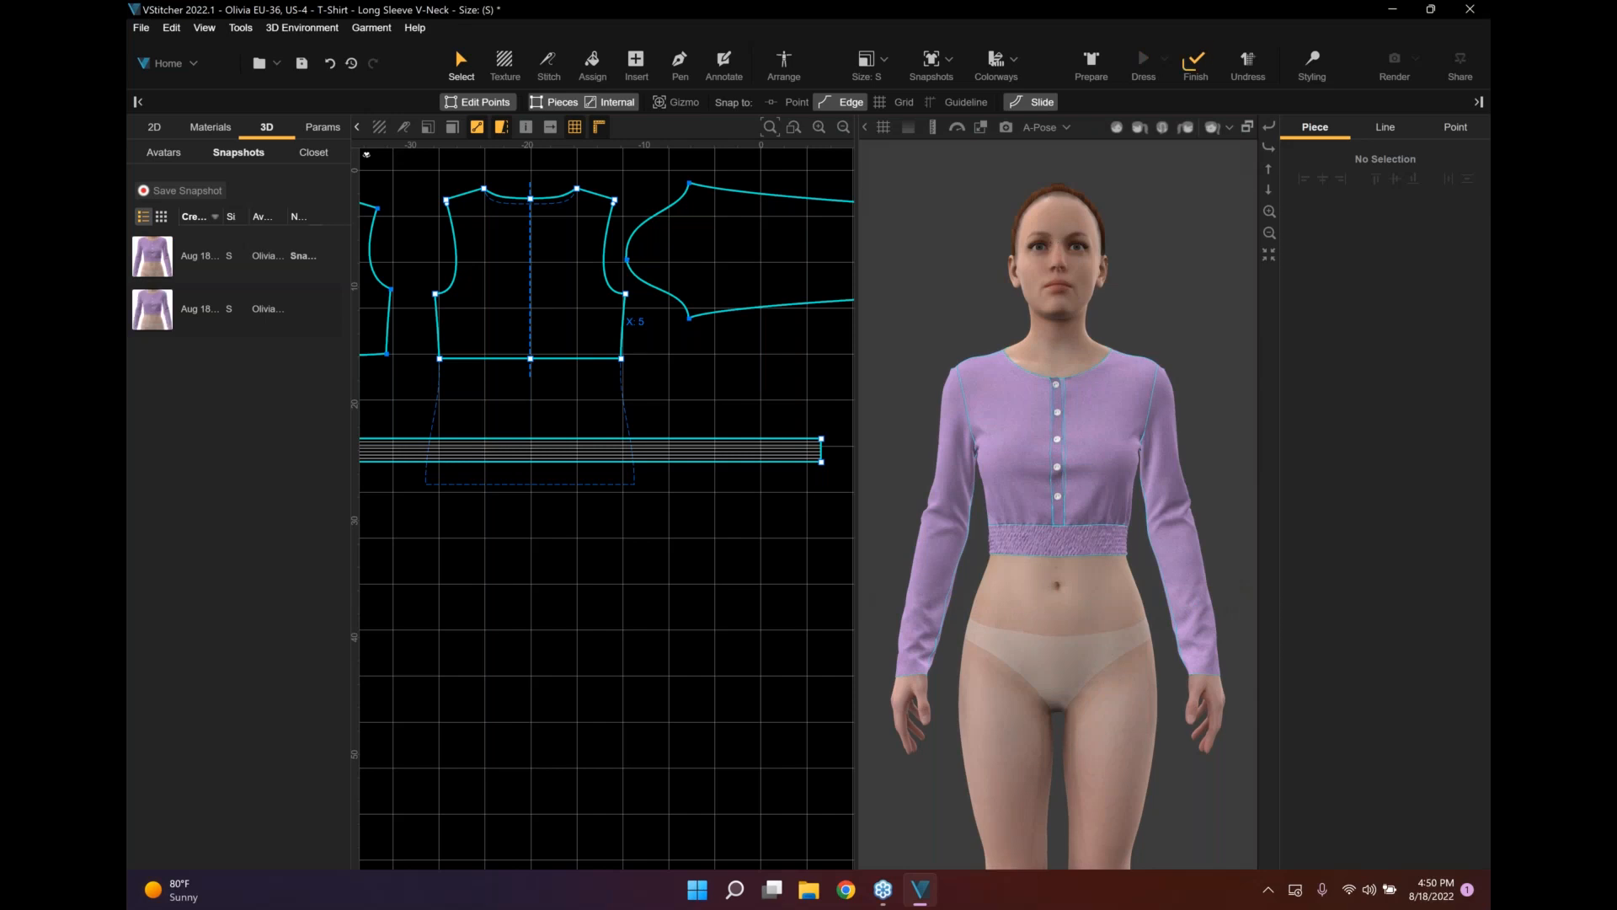
{"action": "left_click", "coordinate": [957, 128]}
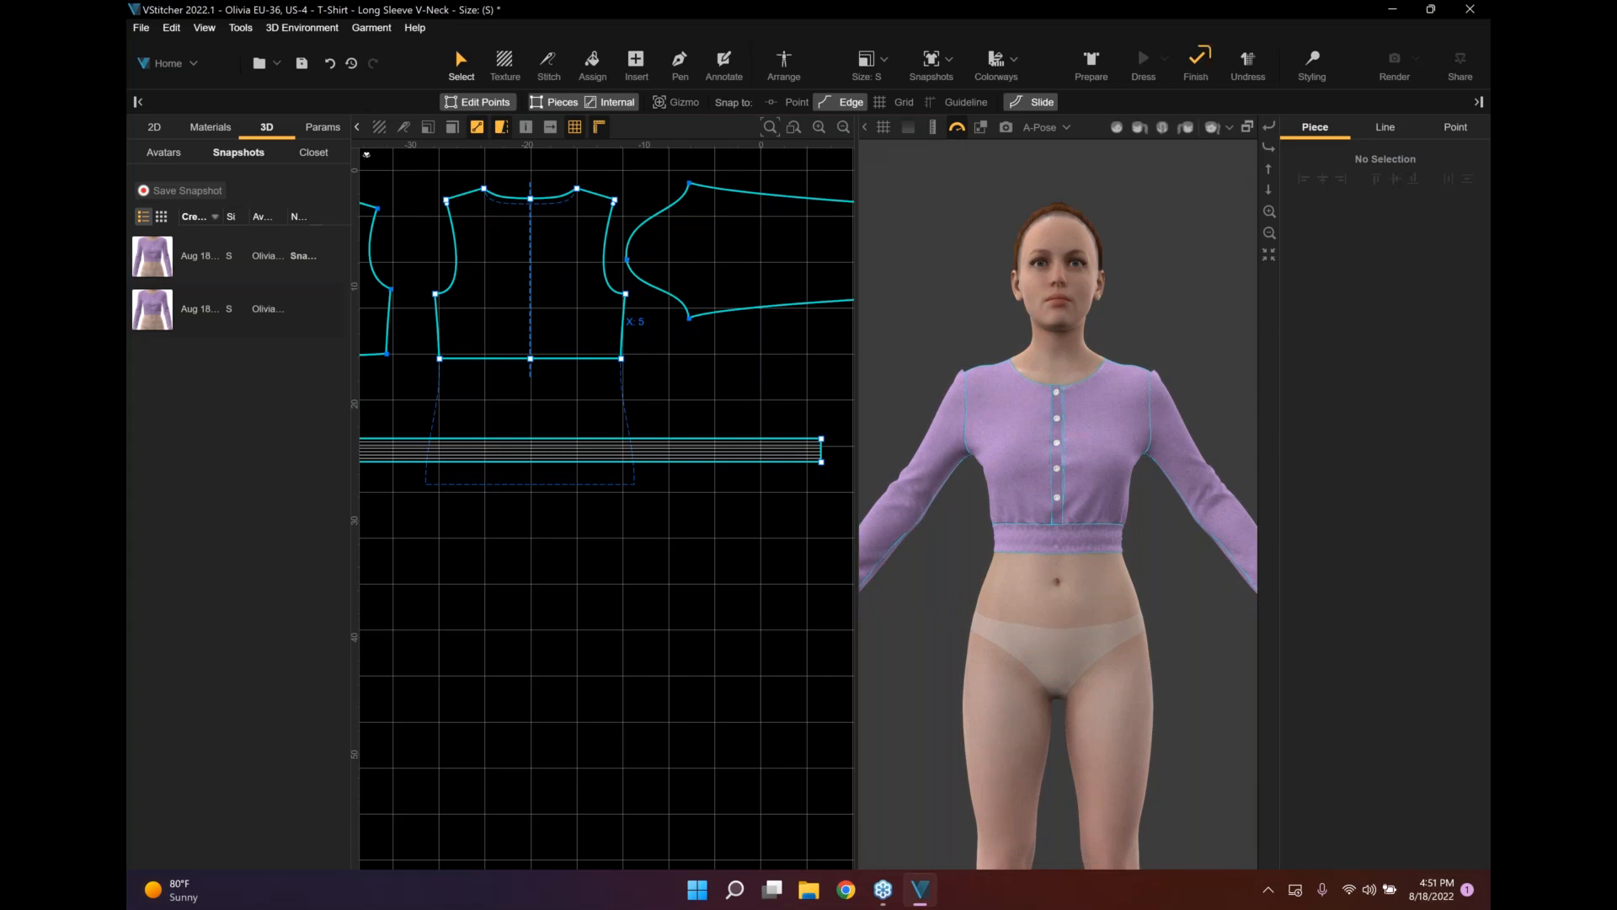
{"action": "scroll", "coordinate": [1057, 505], "scroll_direction": "down", "scroll_amount": 3}
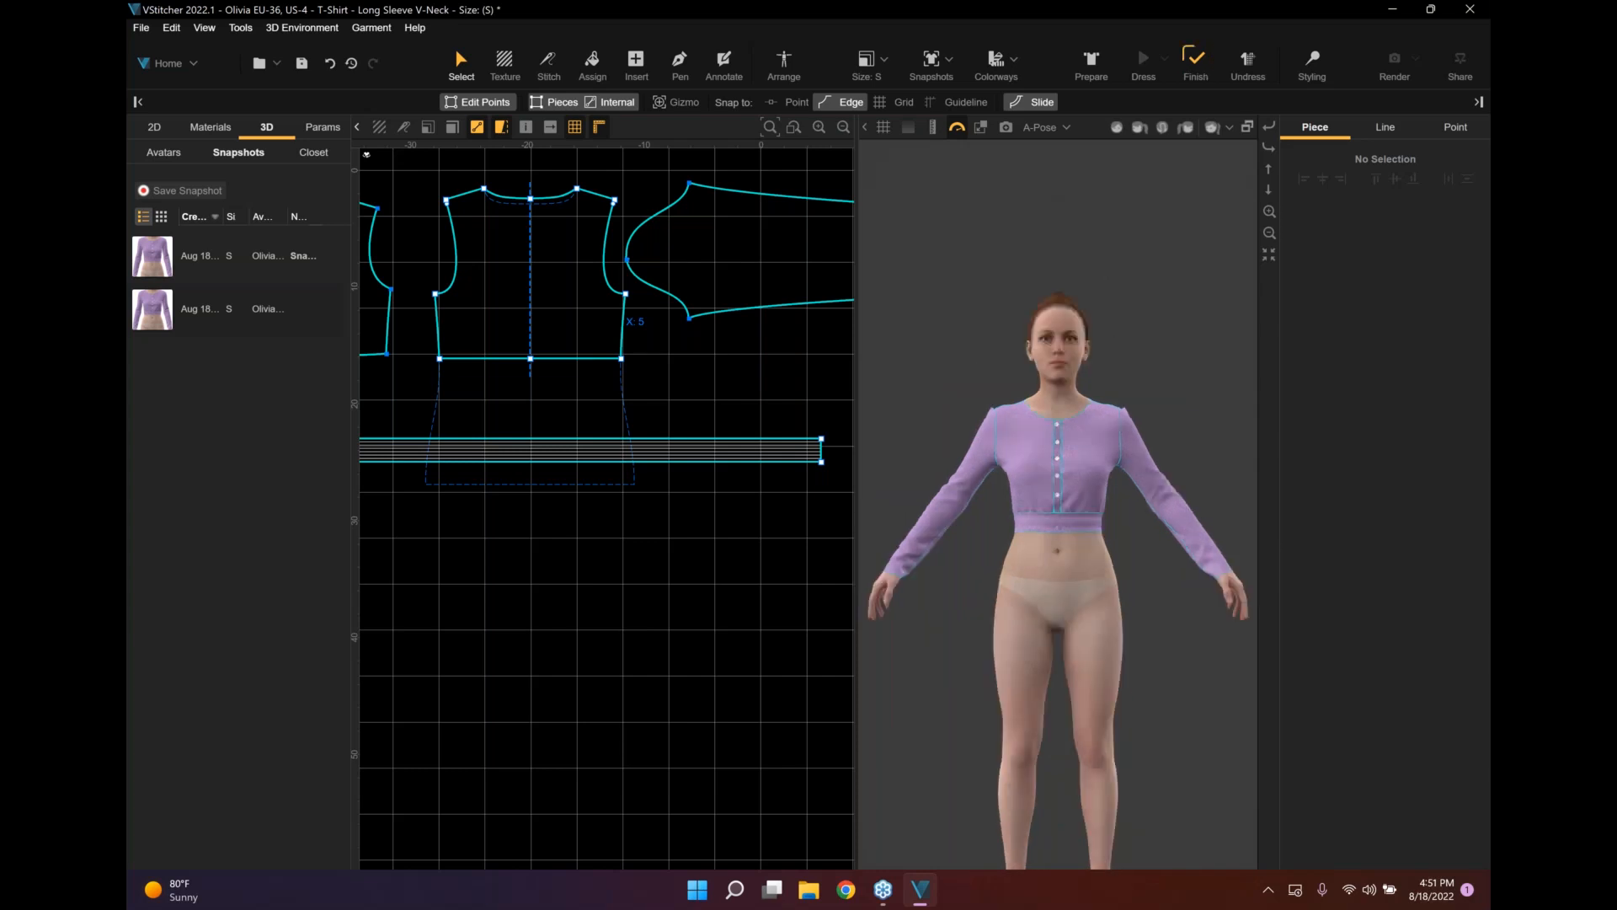
{"action": "left_click", "coordinate": [956, 128]}
{"action": "scroll", "coordinate": [1058, 505], "scroll_direction": "up", "scroll_amount": 1}
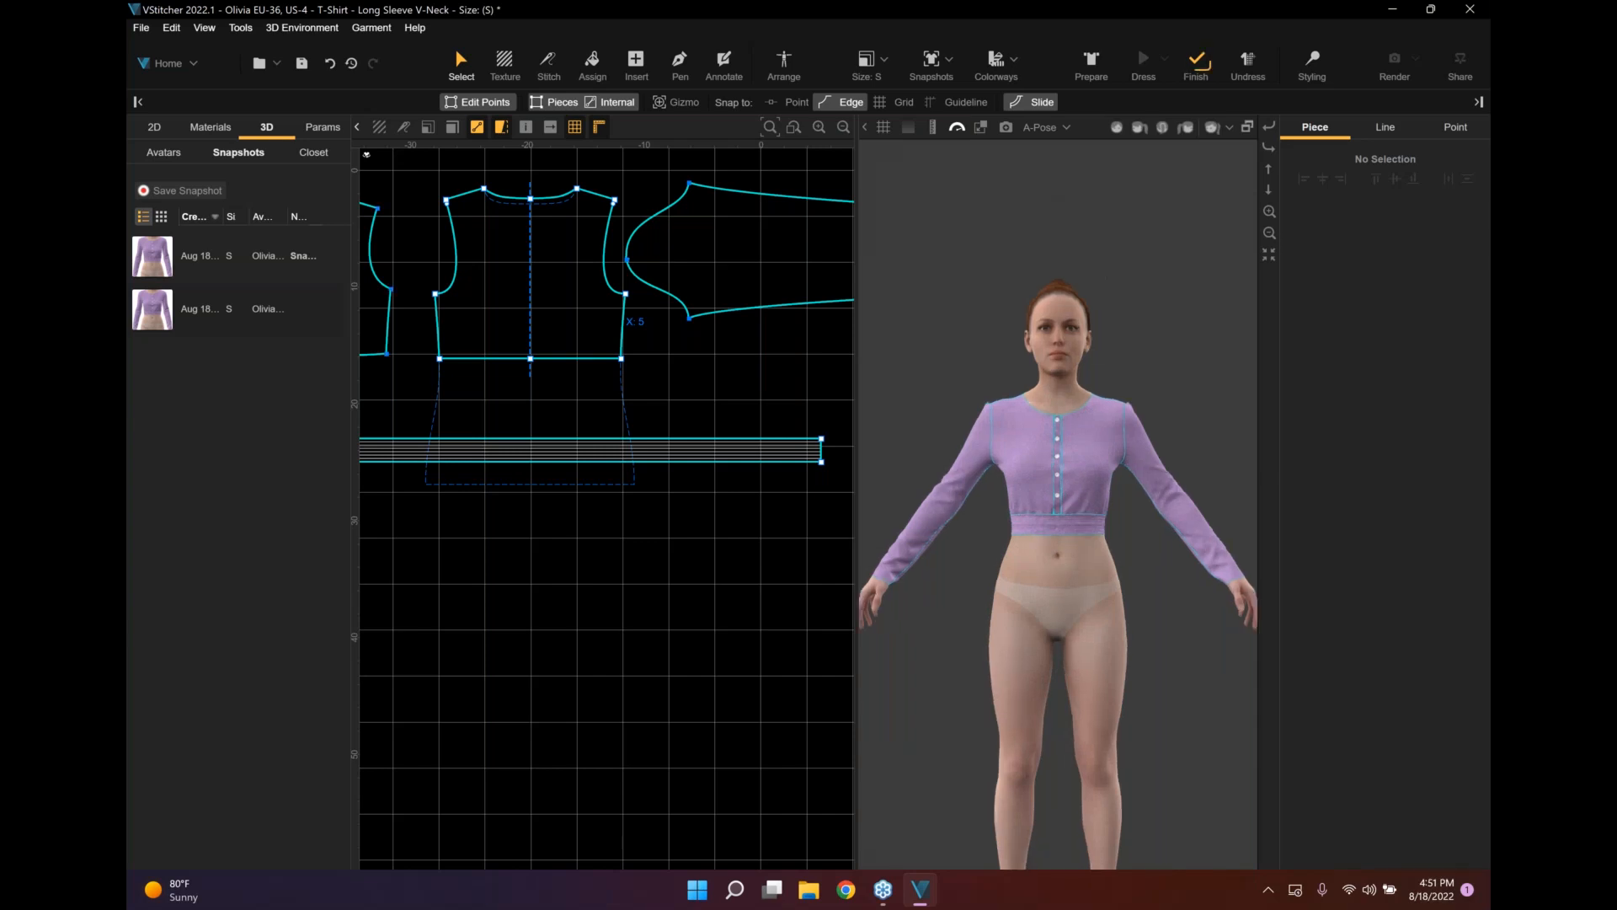
{"action": "scroll", "coordinate": [1058, 504], "scroll_direction": "up", "scroll_amount": 2}
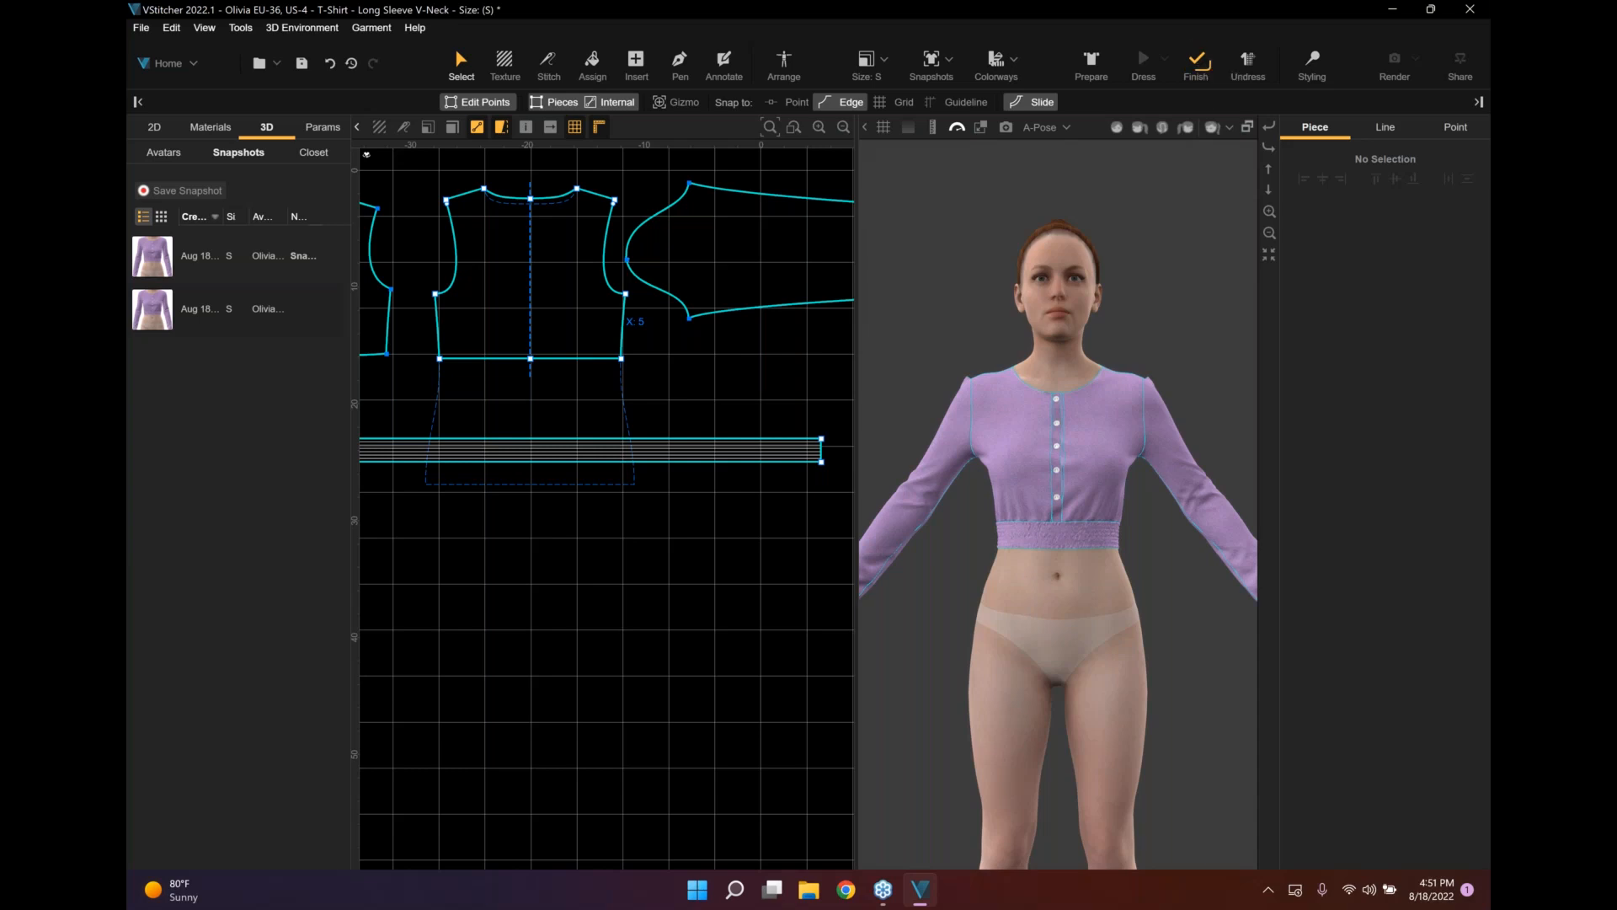
Save the A-Pose drape as a new snapshot, adding 1 to the default name Snapshot.
{"action": "left_click", "coordinate": [190, 191]}
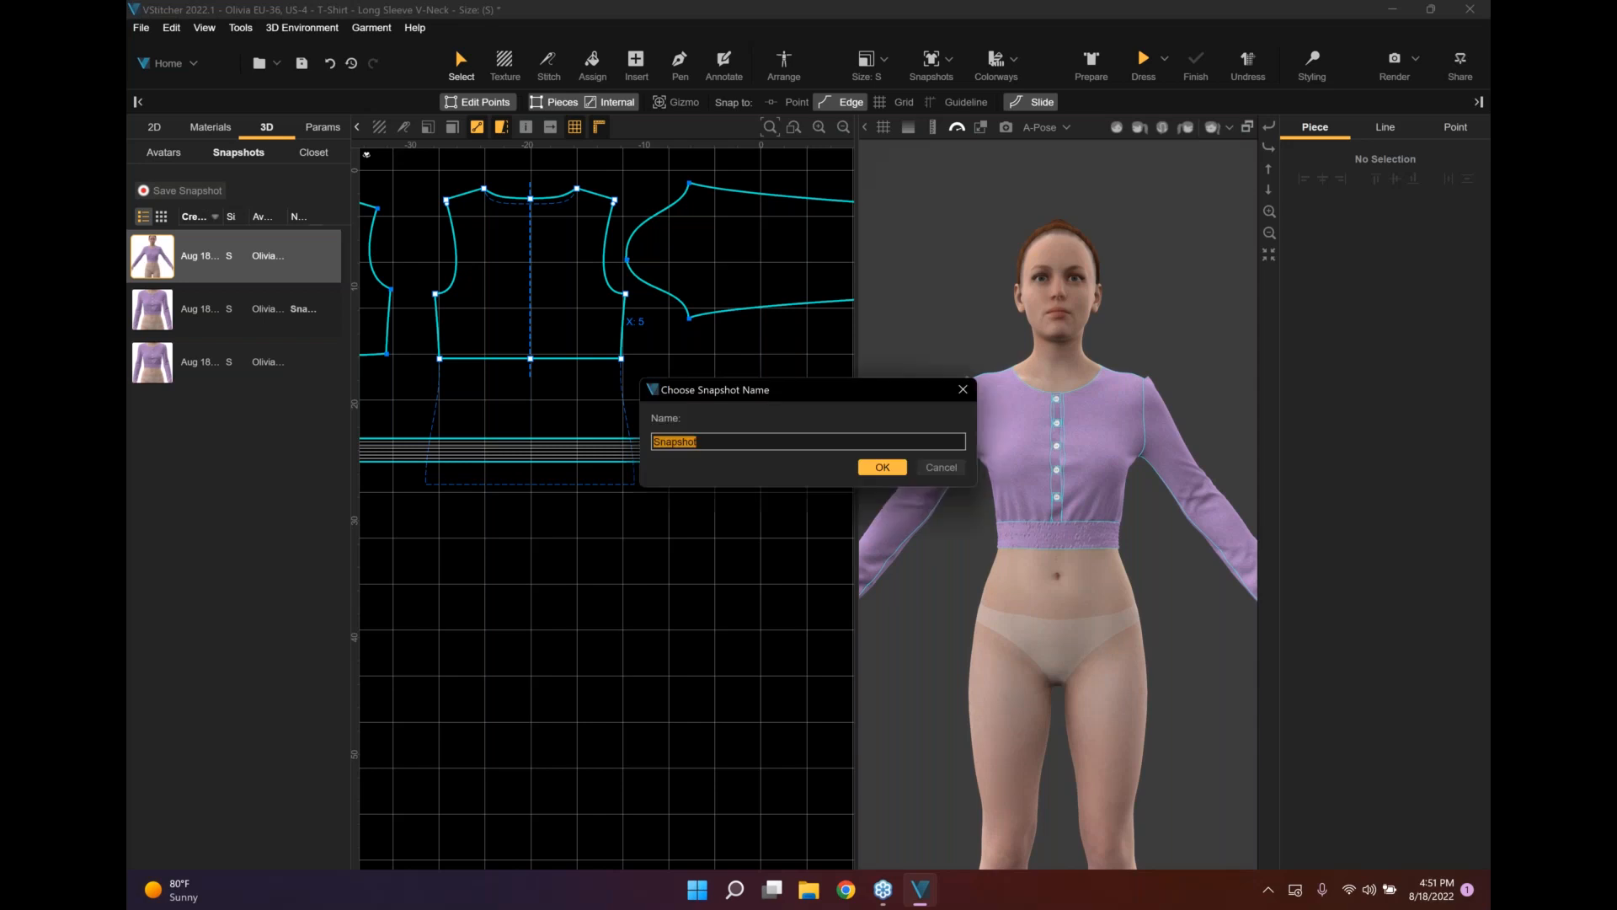
{"action": "left_click", "coordinate": [733, 441]}
{"action": "type", "text": "1"}
{"action": "key", "text": "Return"}
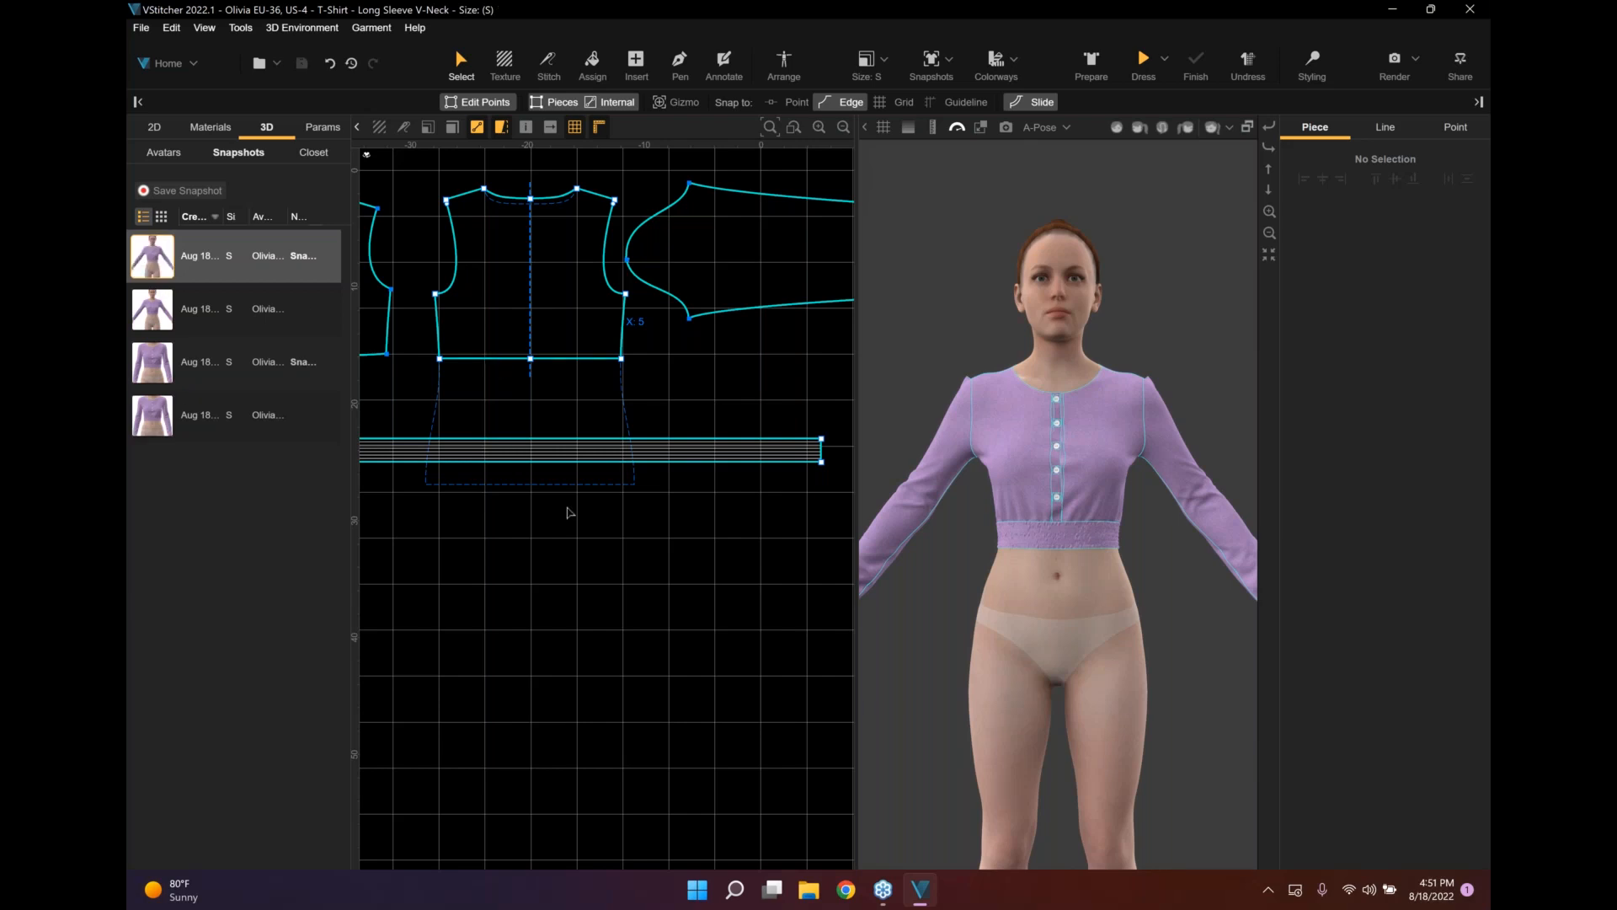
Insert a rectangular piece 17.5 in wide and 15 in high in the empty area below the hem band.
{"action": "scroll", "coordinate": [561, 378], "scroll_direction": "down", "scroll_amount": 3}
{"action": "middle_click_drag", "start_coordinate": [606, 518], "coordinate": [815, 510]}
{"action": "left_click", "coordinate": [637, 61]}
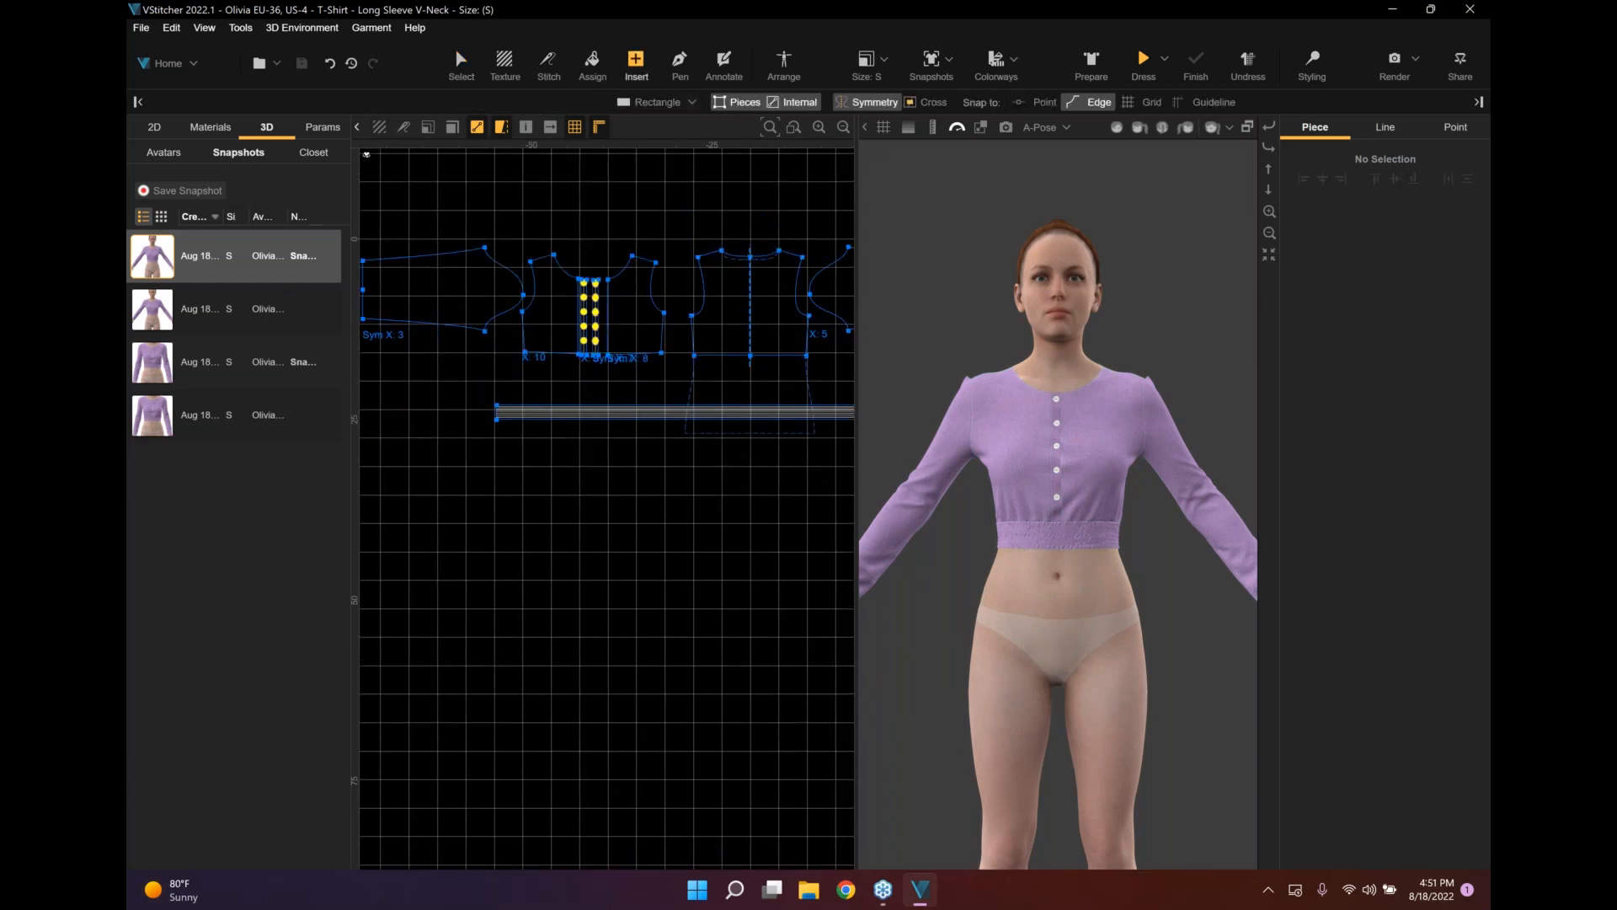
{"action": "left_click", "coordinate": [591, 509]}
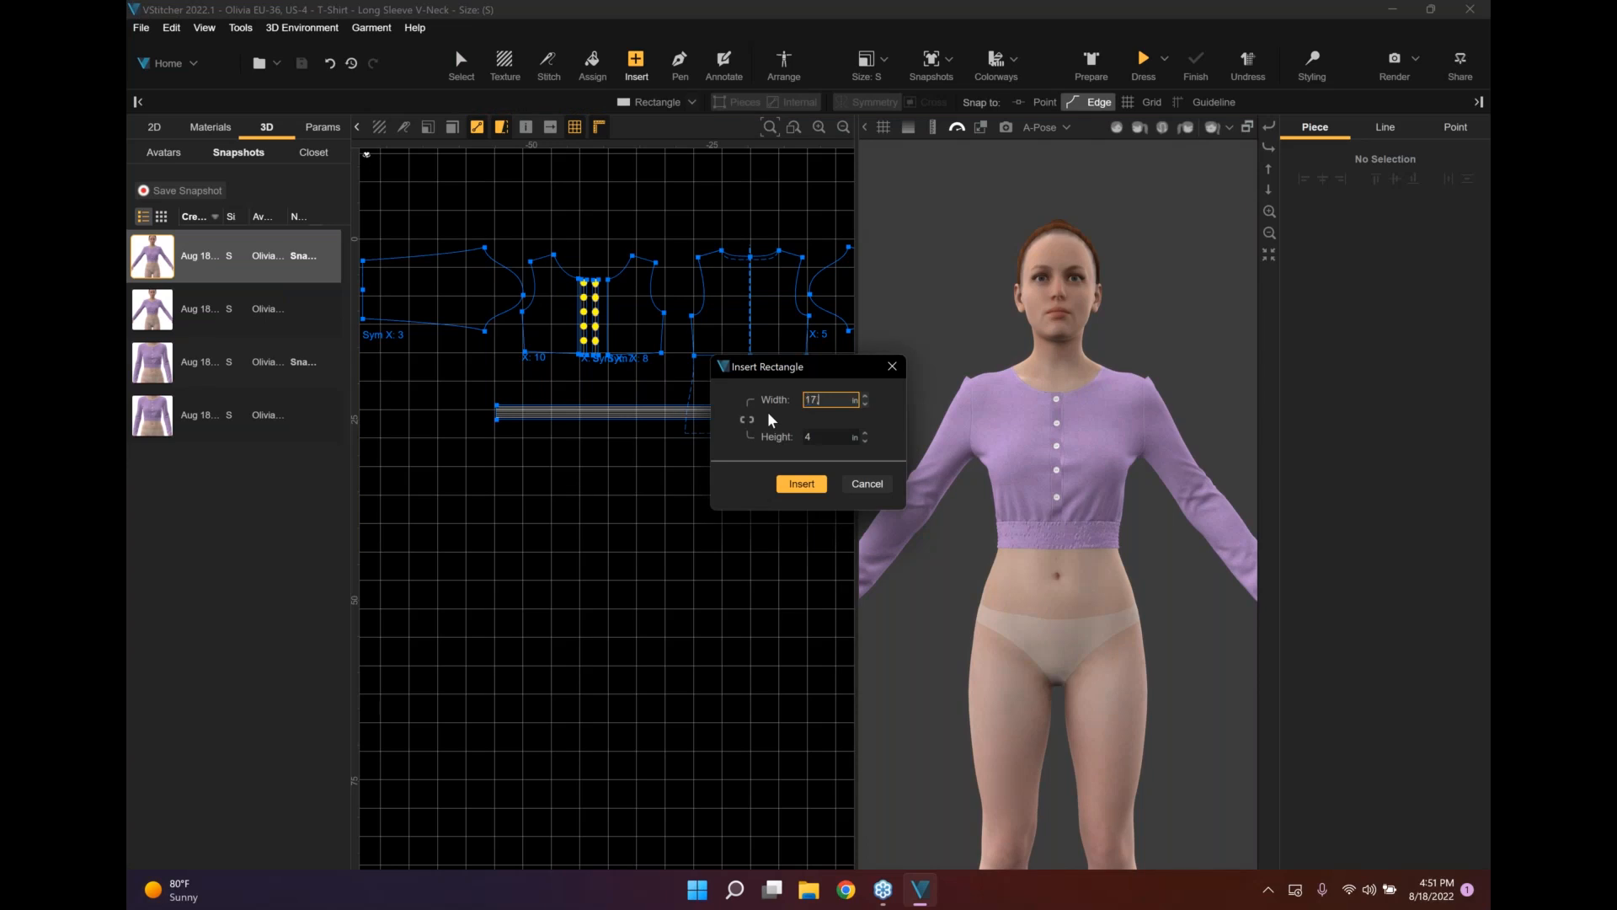
{"action": "key", "text": "BackSpace"}
{"action": "type", "text": "5"}
{"action": "left_click", "coordinate": [817, 436]}
{"action": "key", "text": "Tab"}
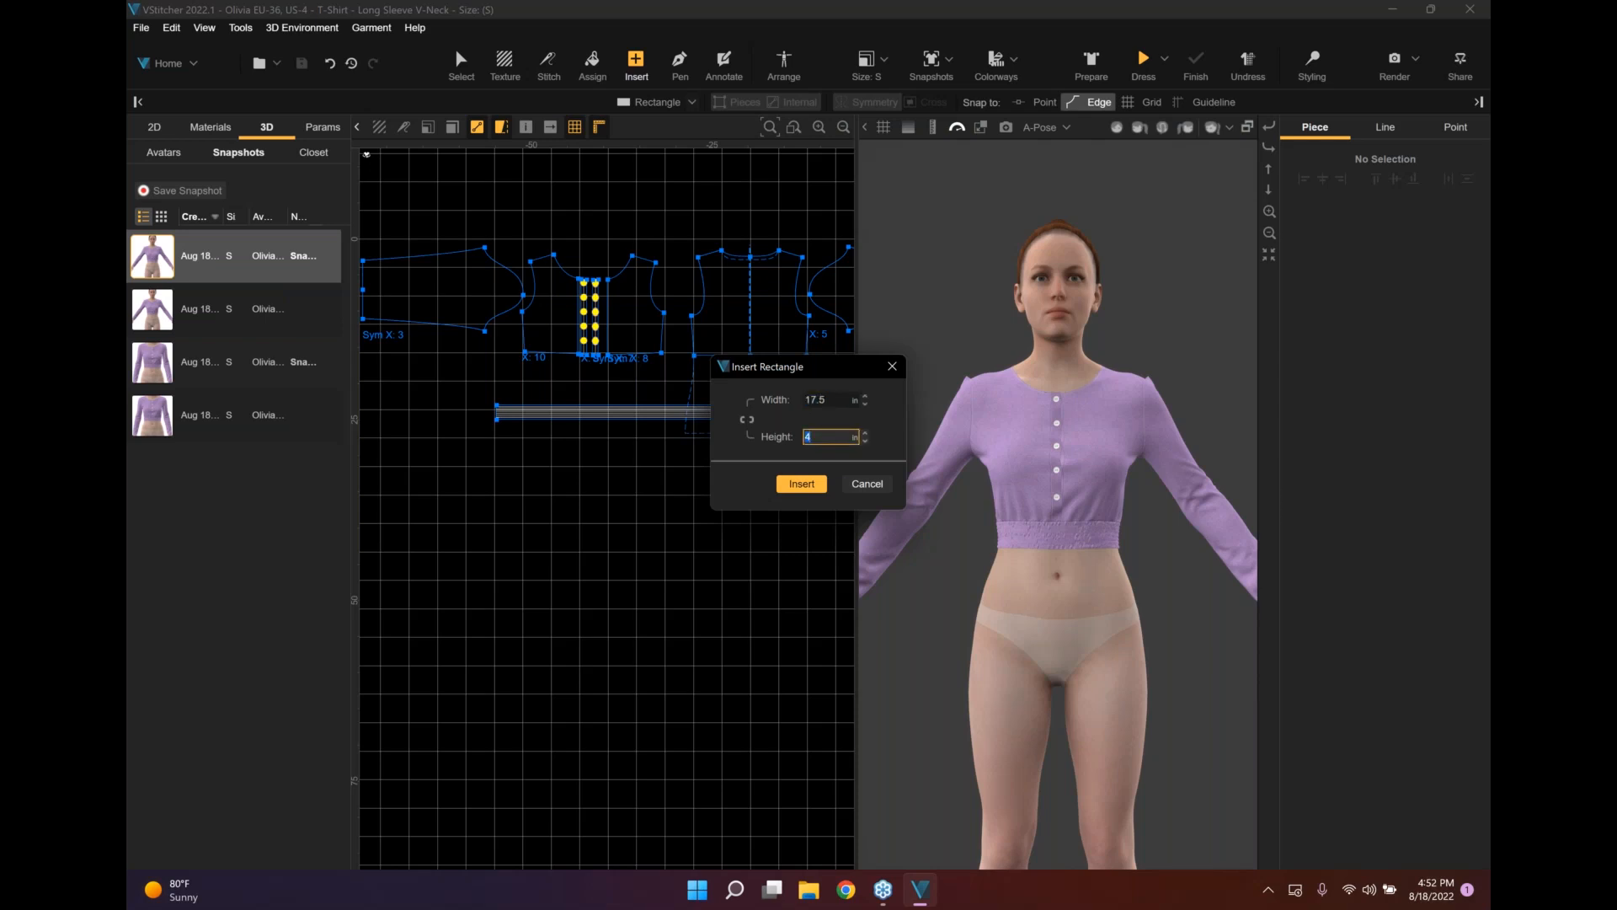
{"action": "type", "text": "15"}
{"action": "left_click", "coordinate": [801, 484]}
{"action": "left_click_drag", "start_coordinate": [660, 538], "coordinate": [552, 510]}
Create edge symmetry on the new rectangle's 15 in edge nearest the back bodice to mirror it into a full-width piece.
{"action": "left_click", "coordinate": [606, 523]}
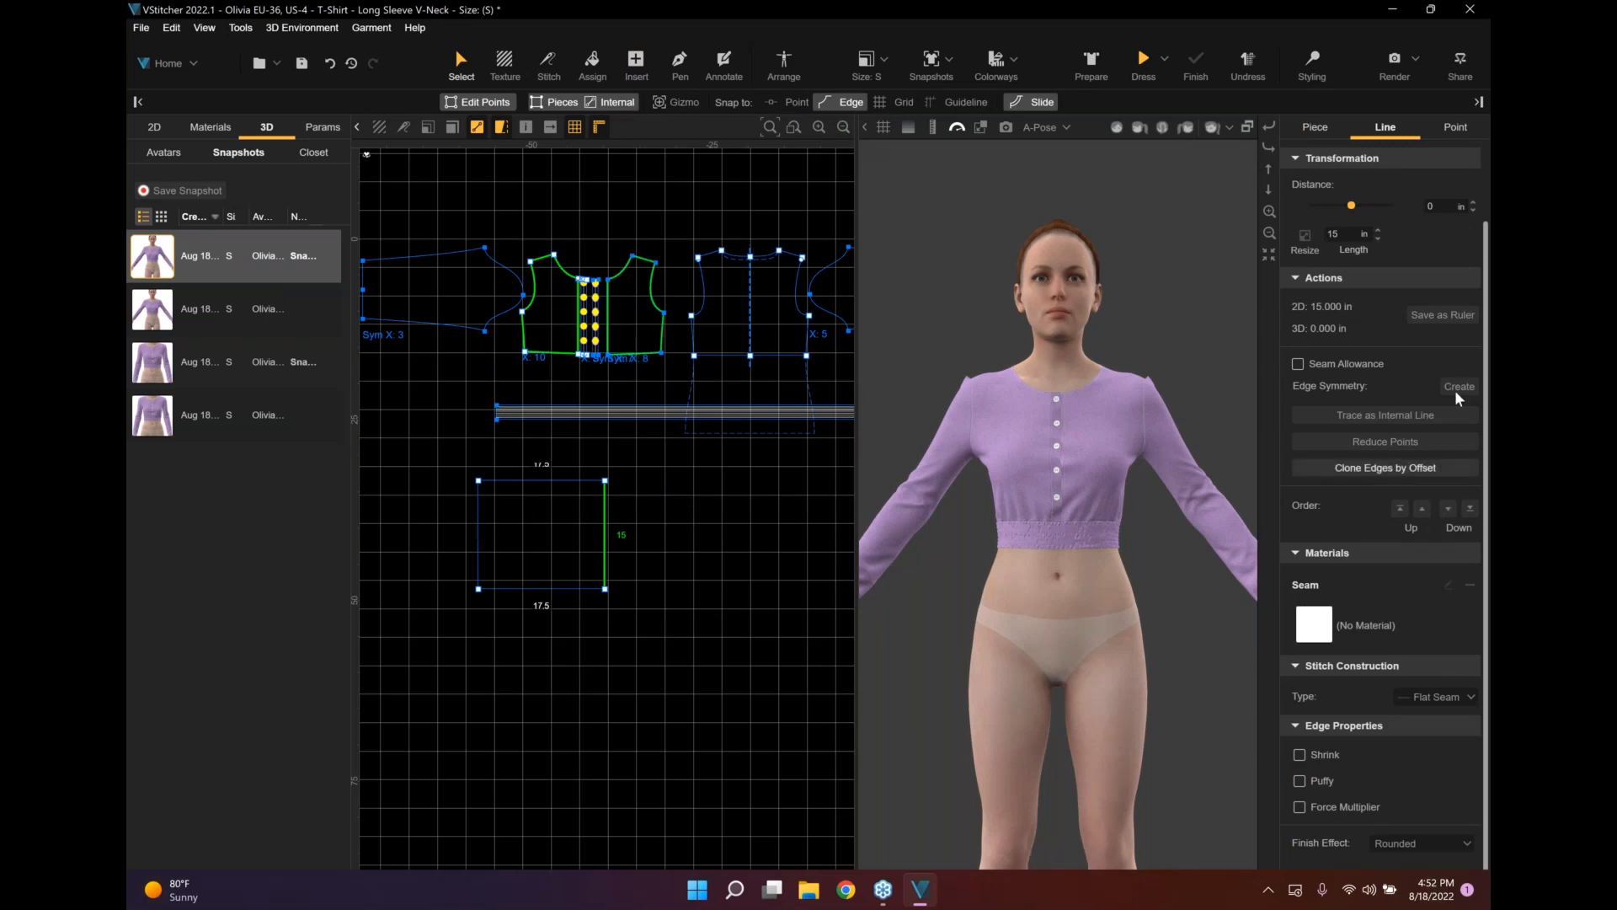
{"action": "left_click", "coordinate": [1460, 386]}
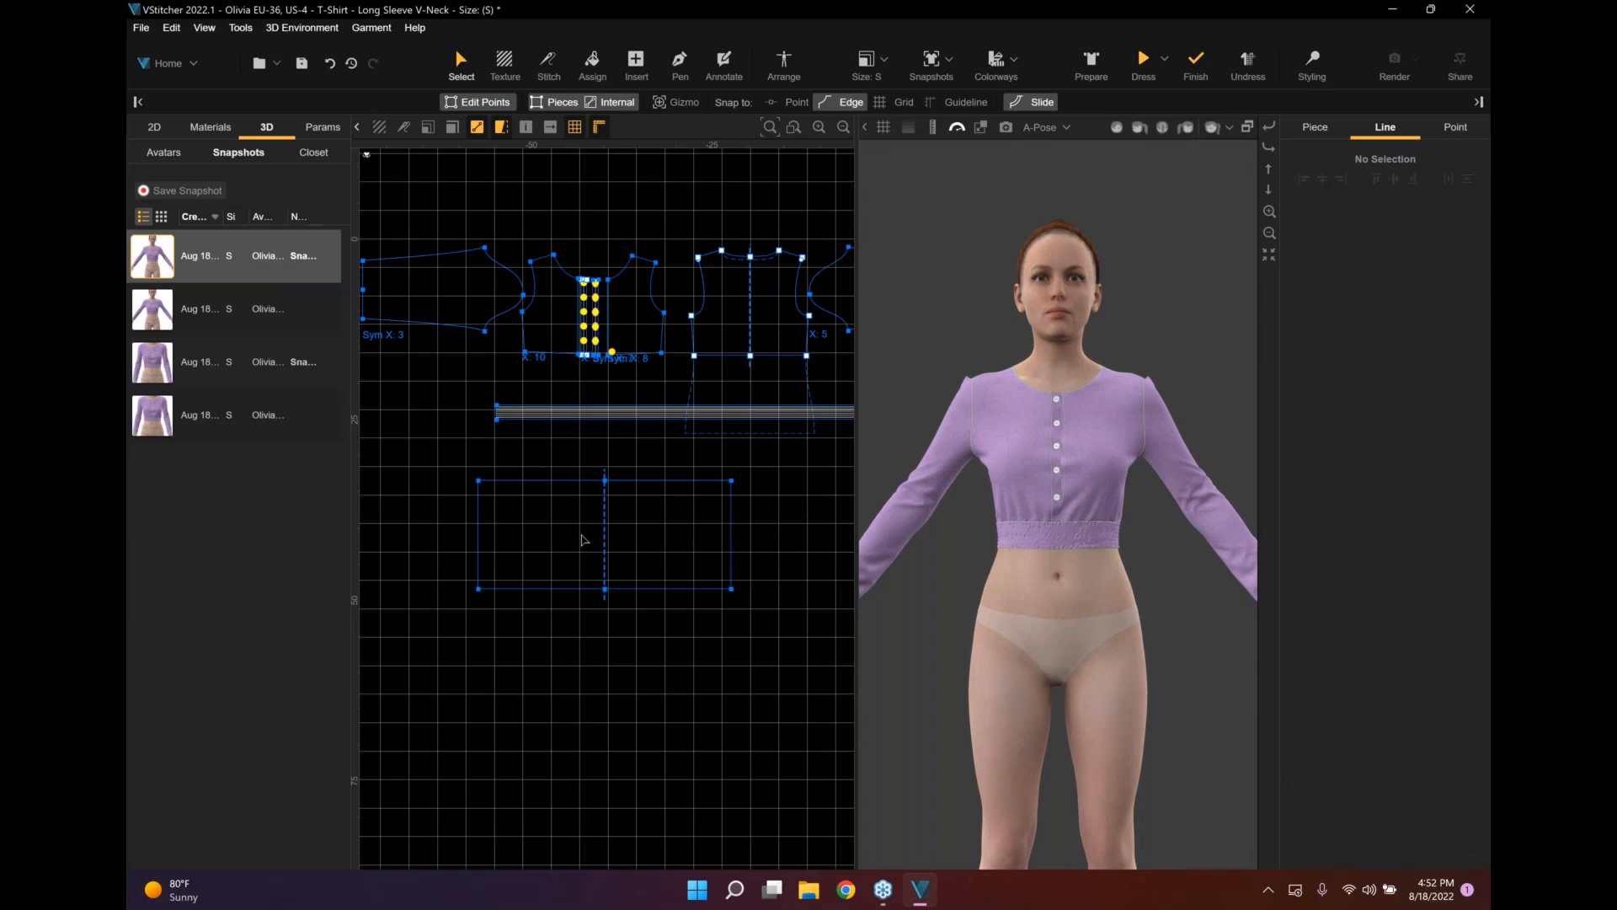
{"action": "scroll", "coordinate": [584, 540], "scroll_direction": "up", "scroll_amount": 1}
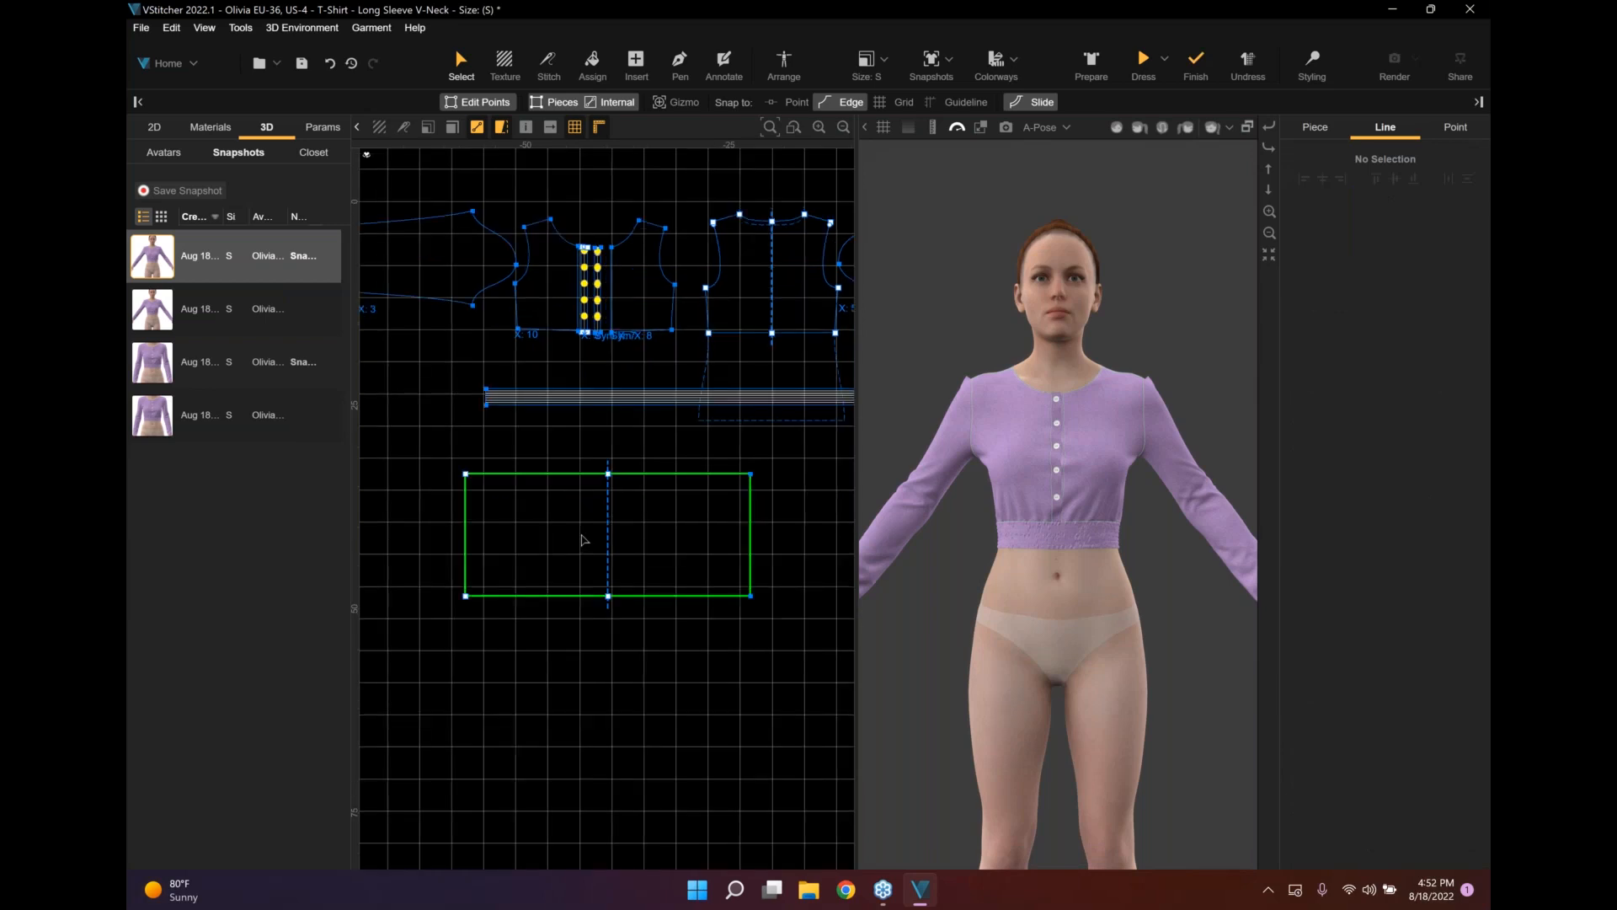
Set up a Slash and Spread along the rectangle's lower edge with 5 slash lines per half, anchoring the centre section.
{"action": "left_click", "coordinate": [636, 66]}
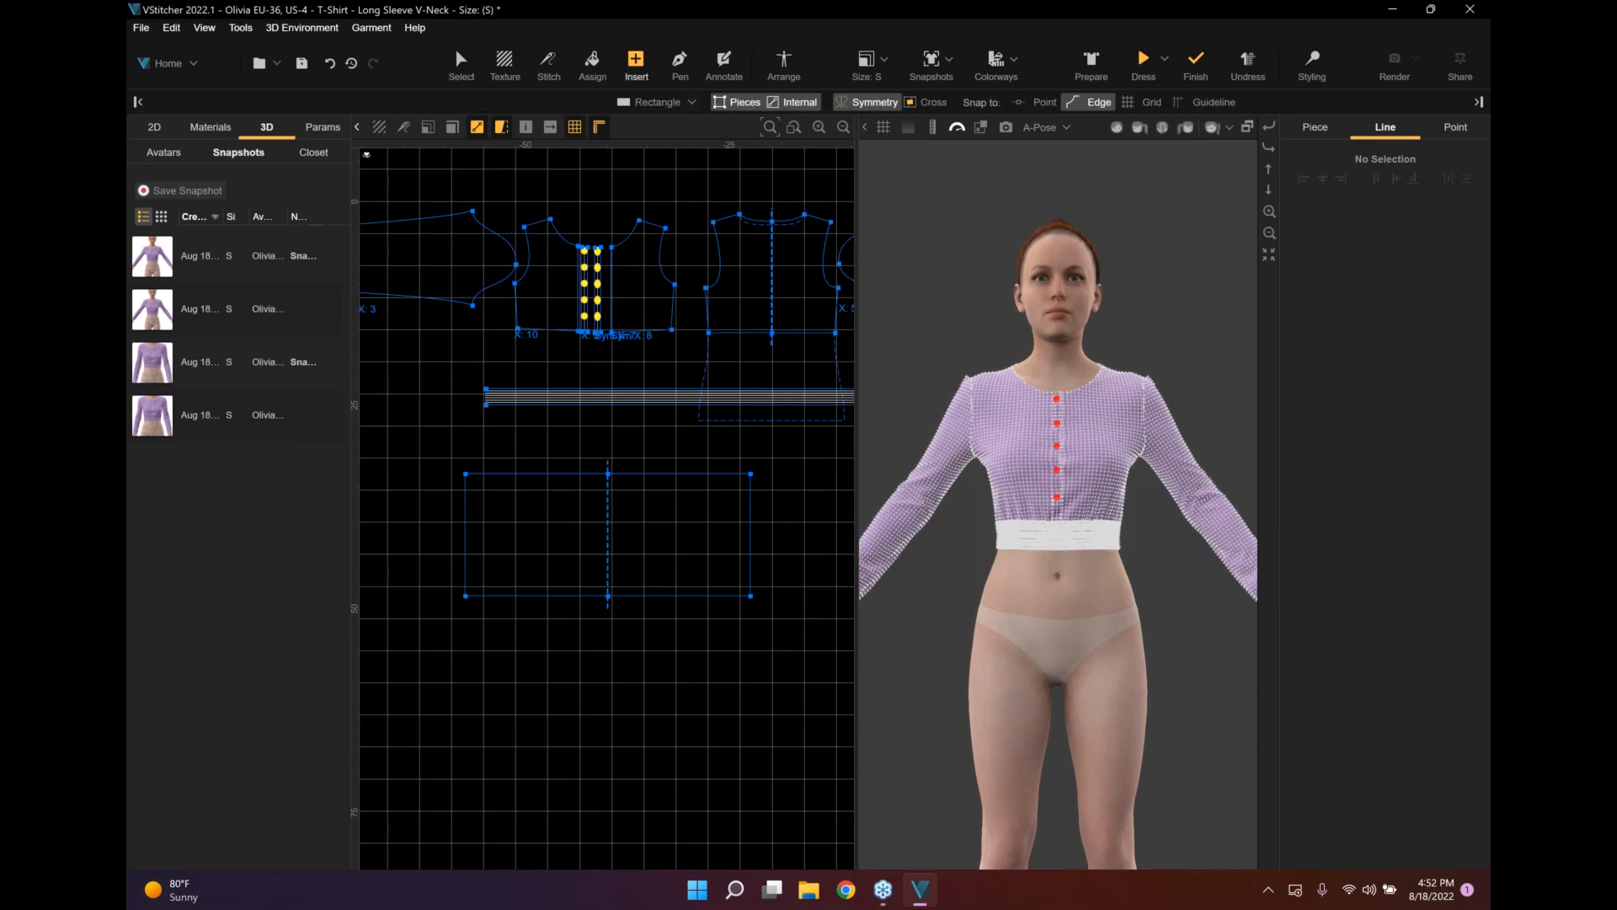
{"action": "left_click", "coordinate": [691, 102]}
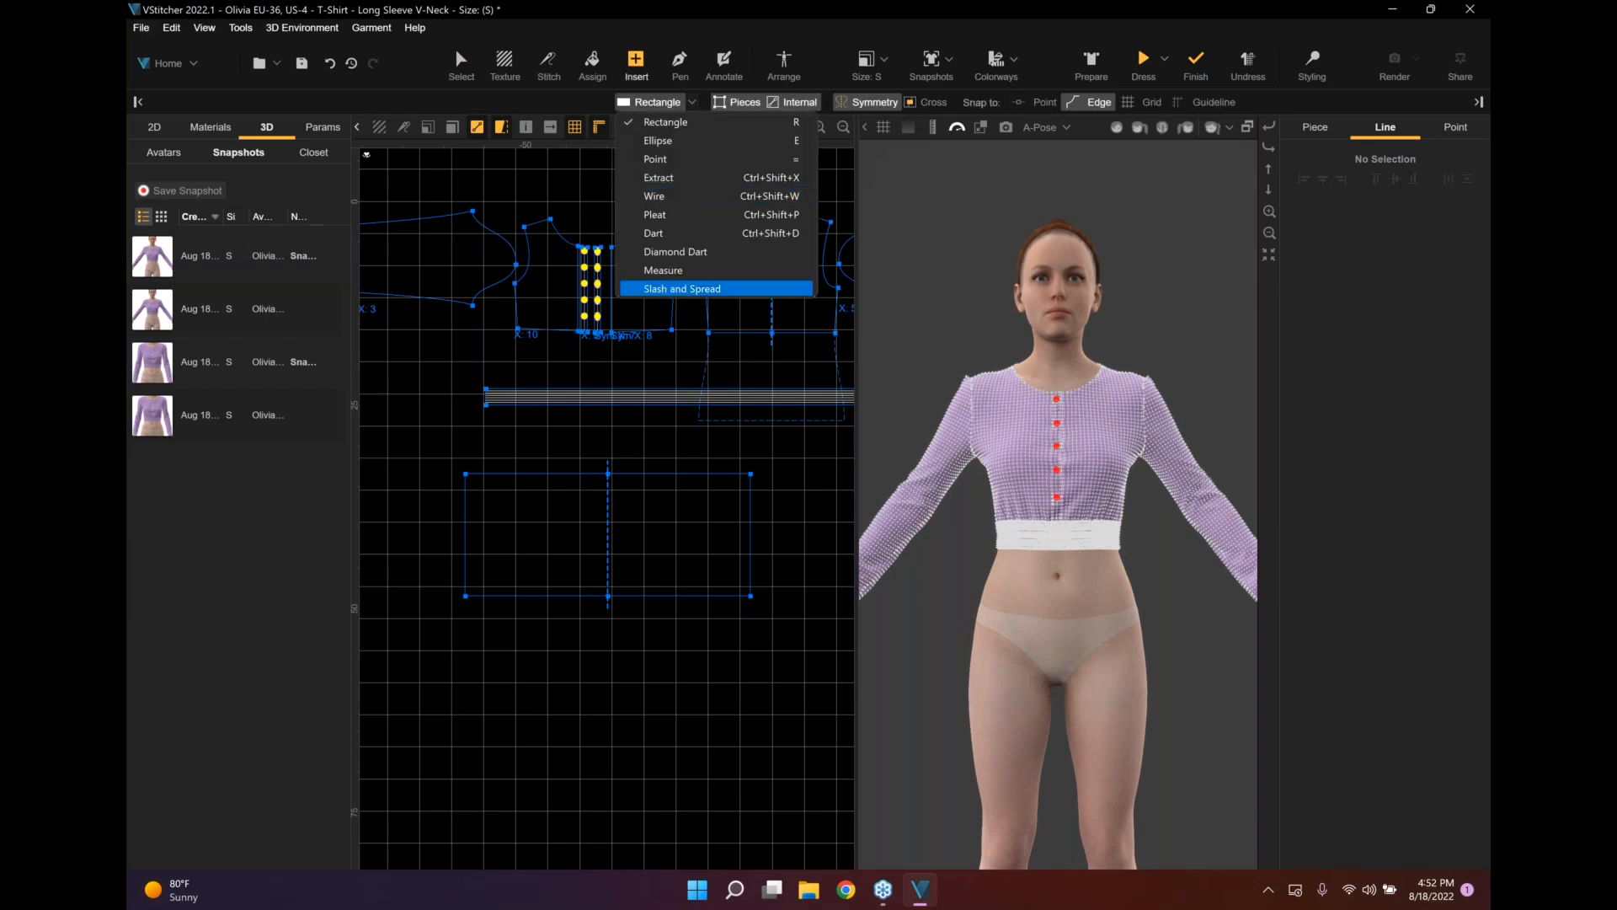
{"action": "left_click", "coordinate": [682, 288]}
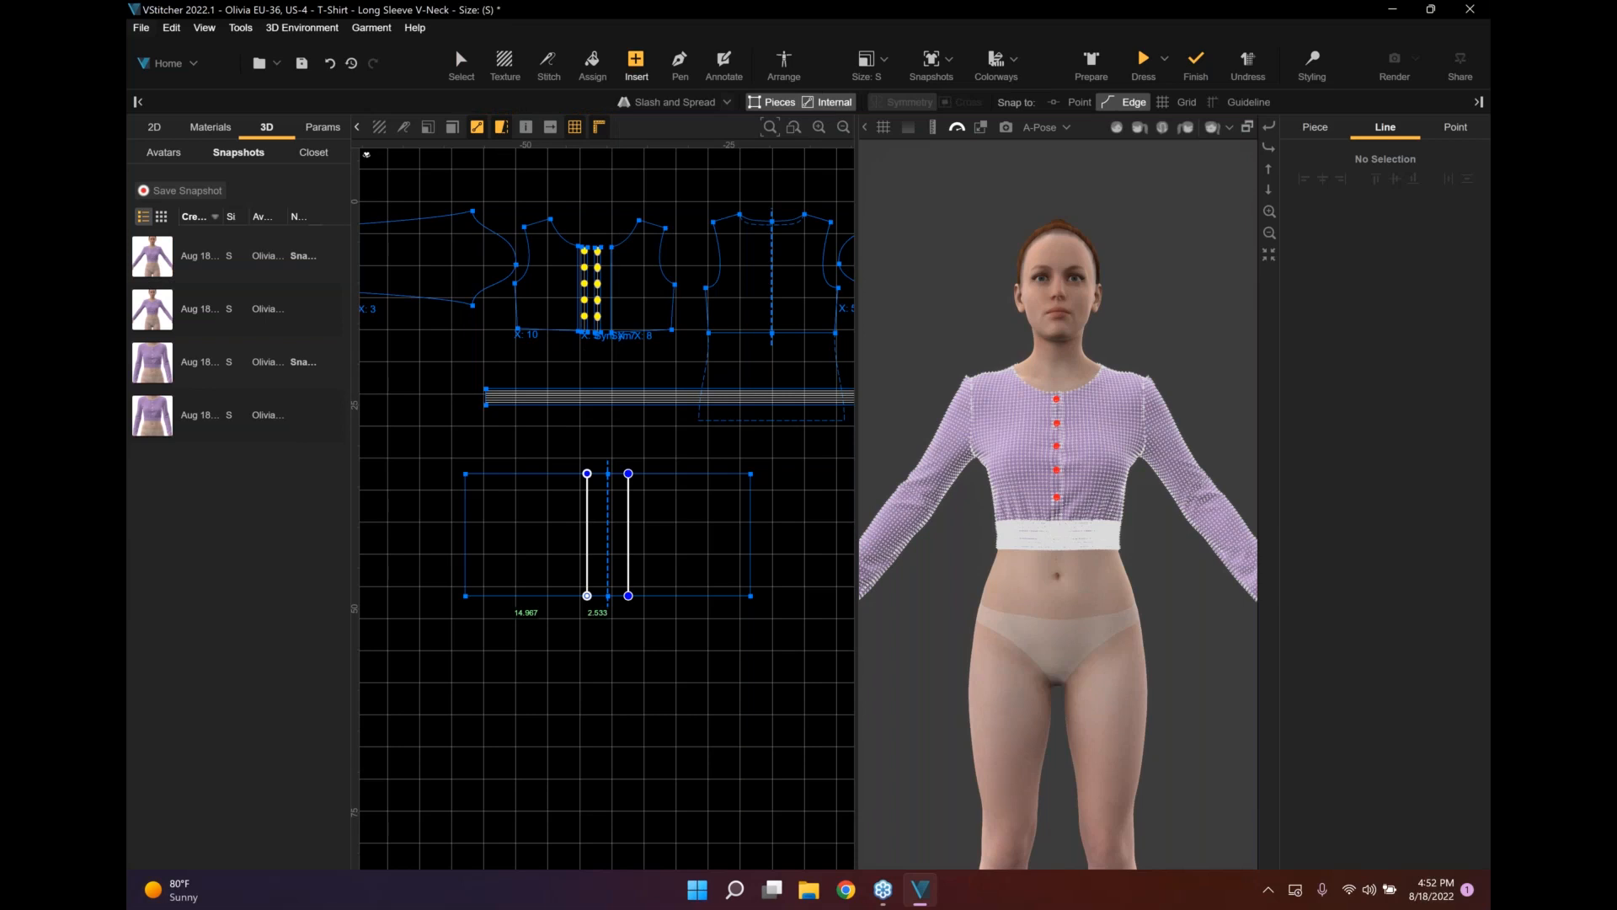
{"action": "left_click", "coordinate": [501, 592]}
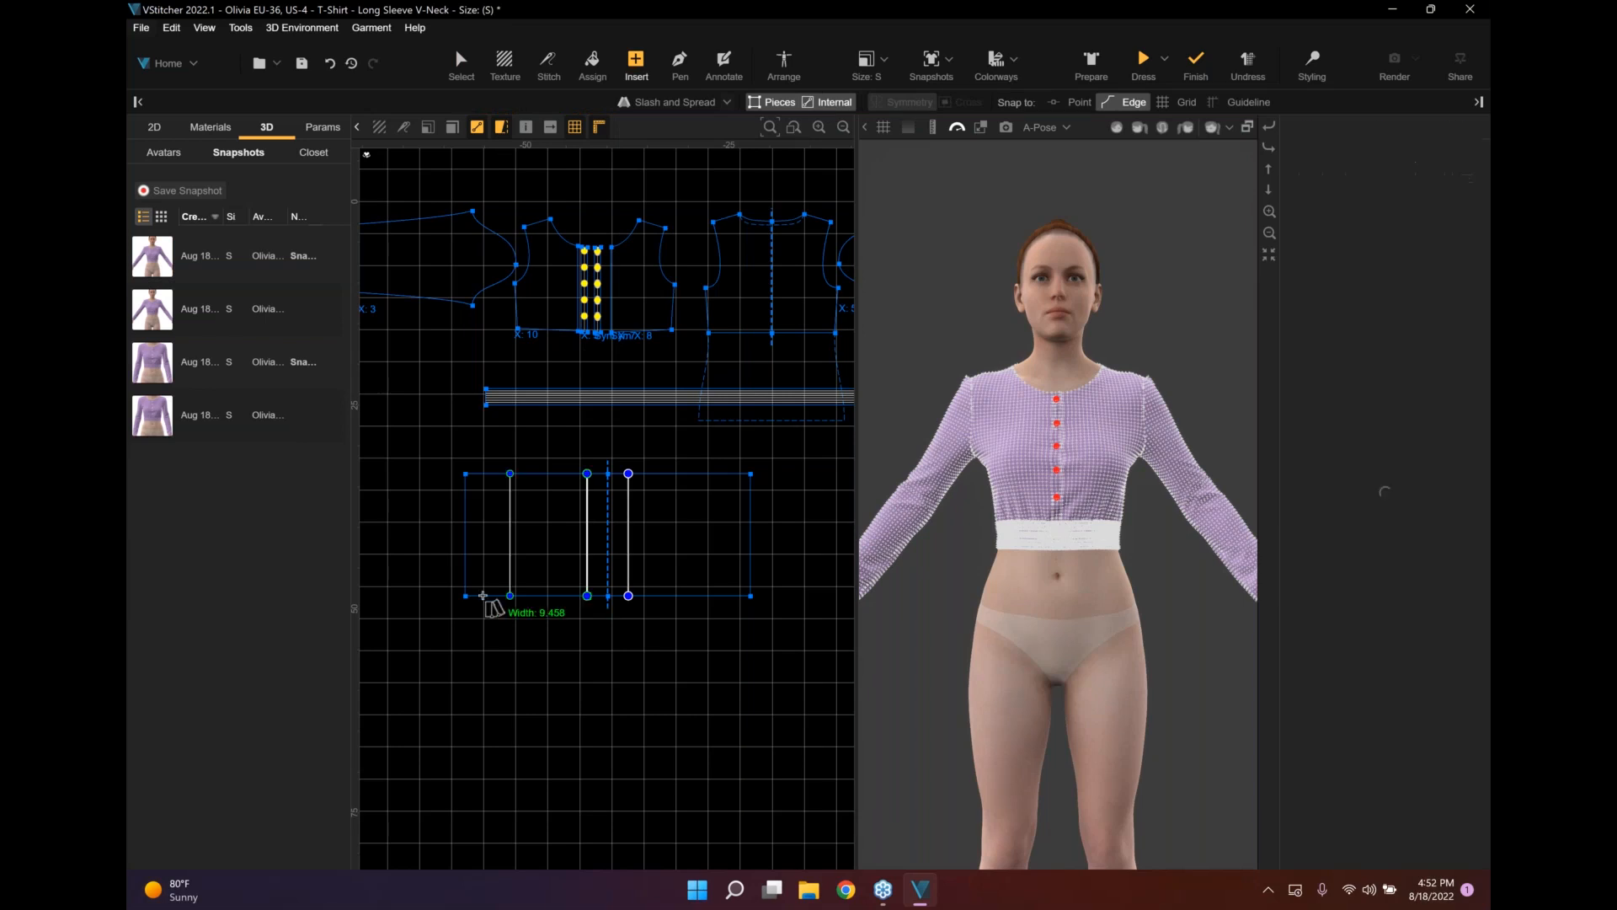
{"action": "left_click", "coordinate": [480, 592]}
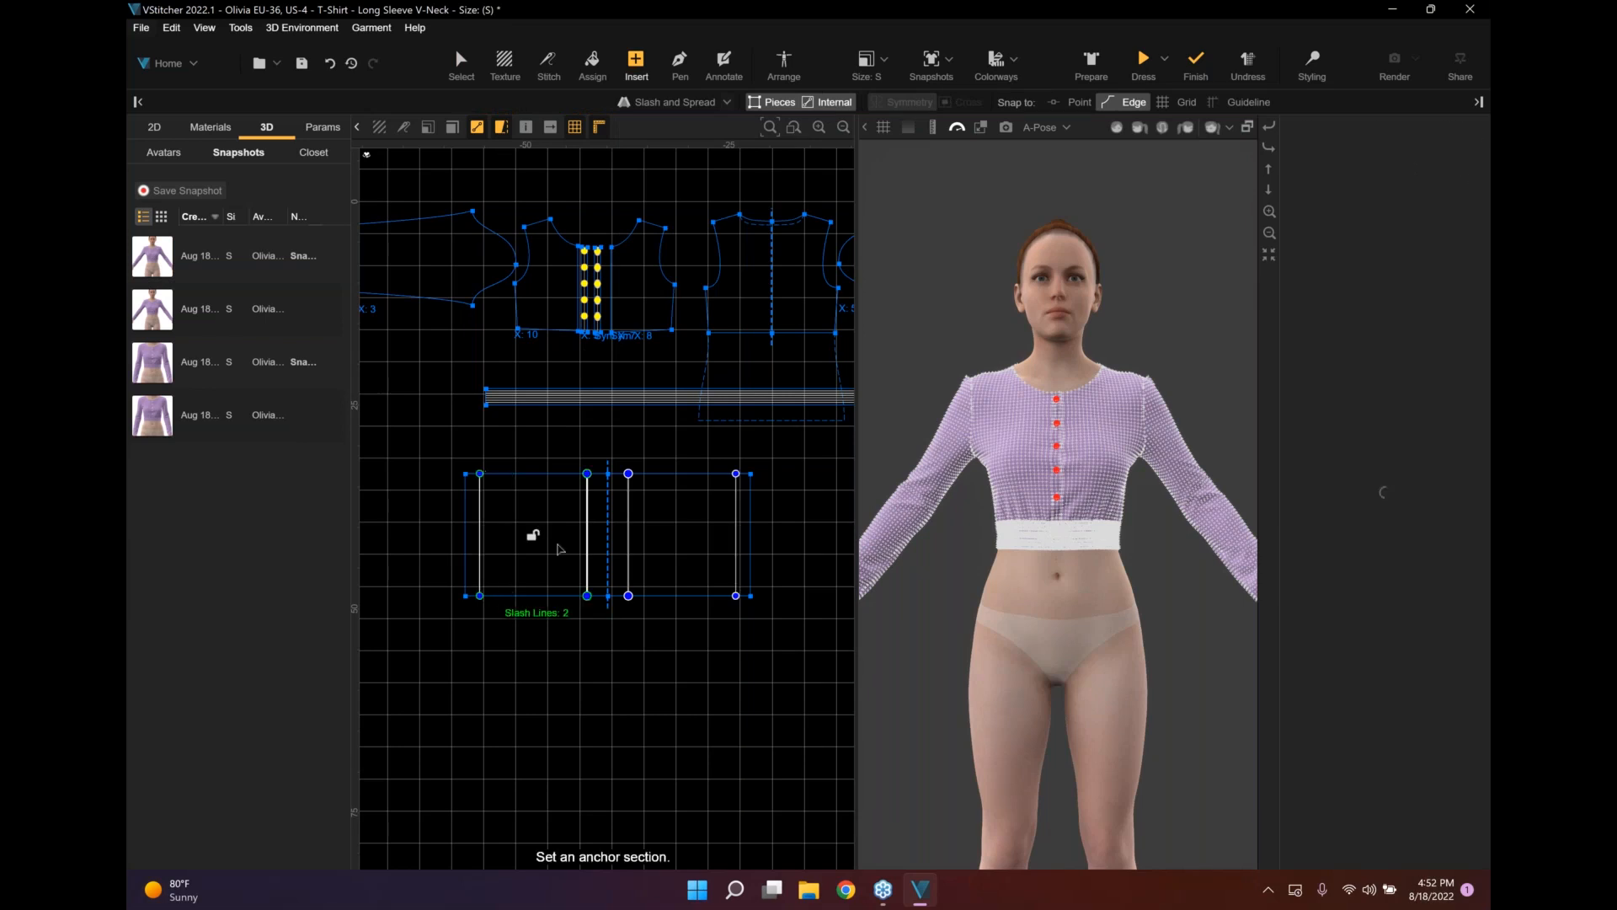
{"action": "left_click", "coordinate": [608, 528]}
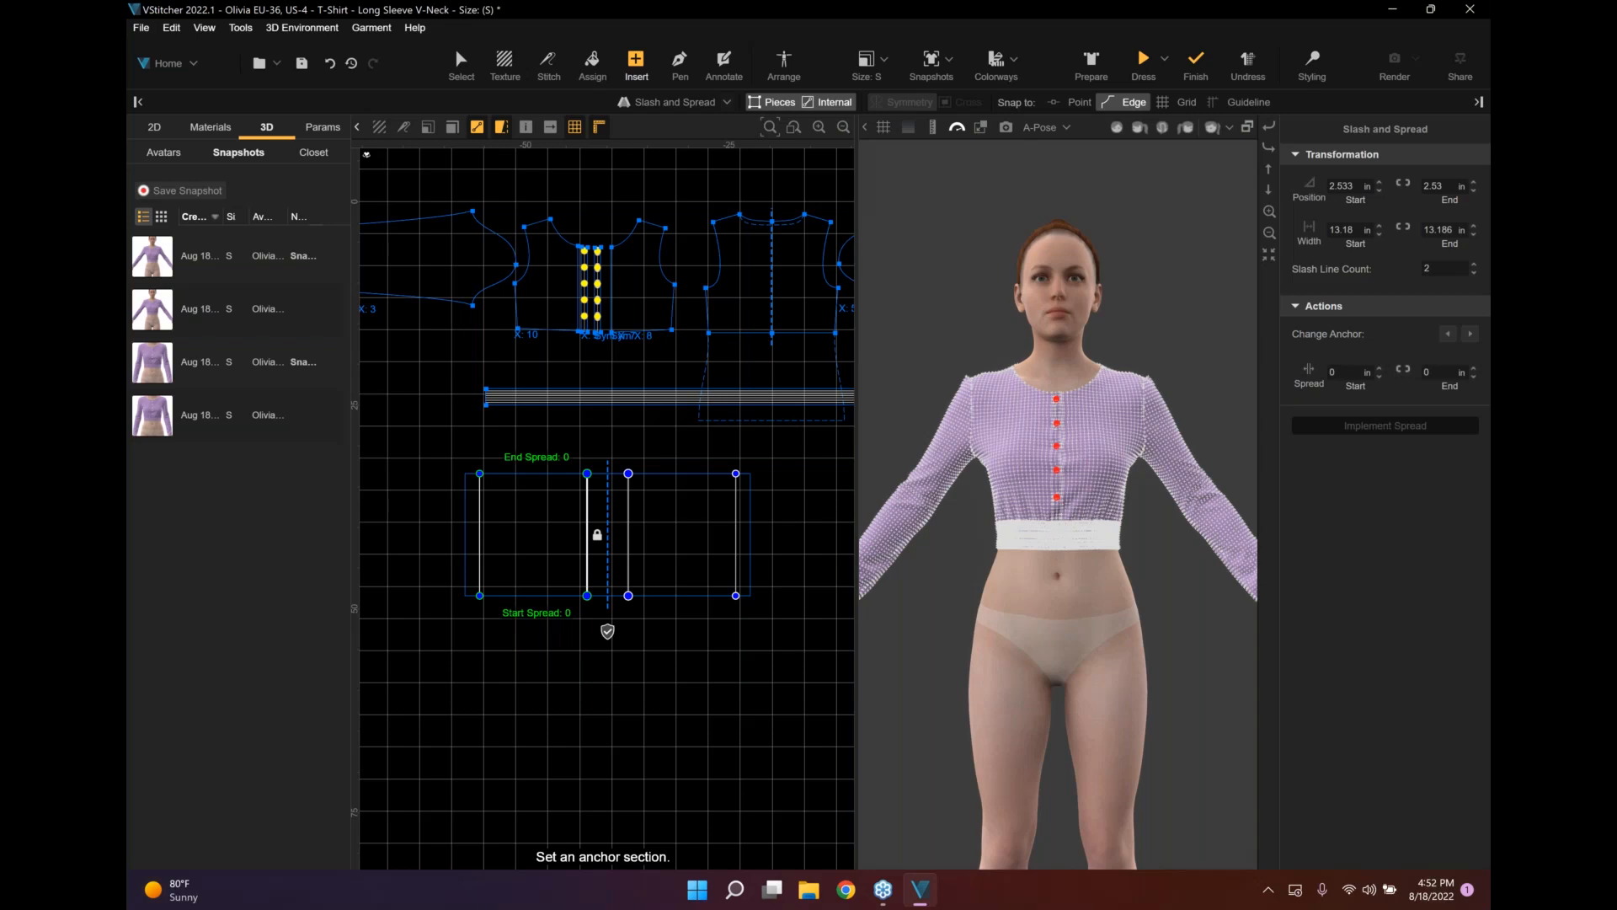
{"action": "double_click", "coordinate": [1439, 269]}
{"action": "key", "text": "Return"}
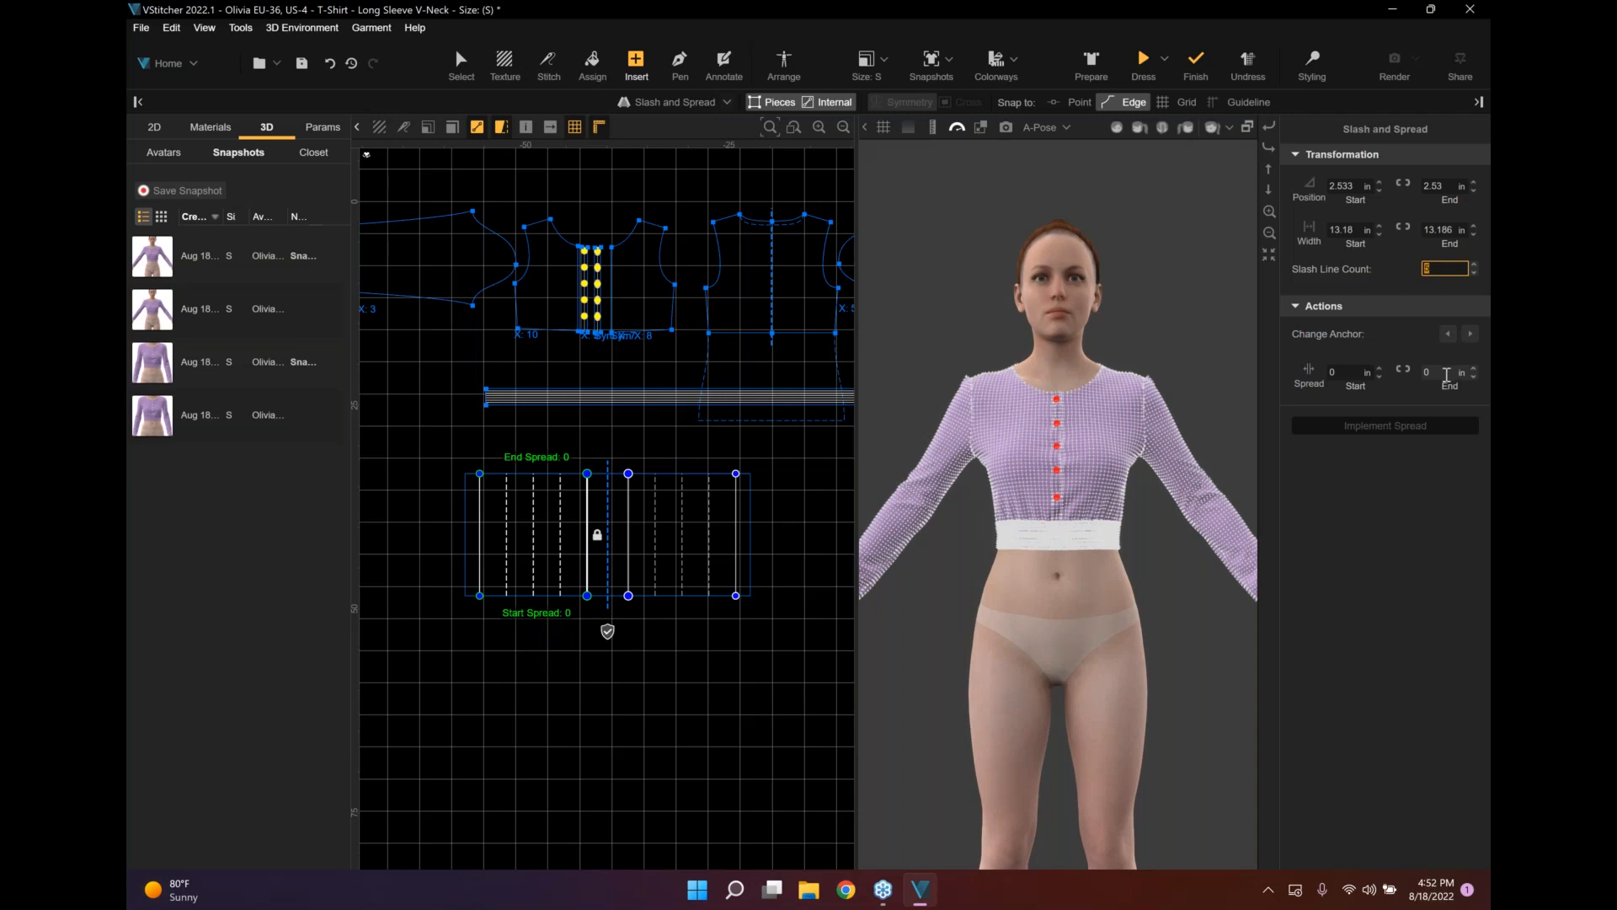
Try an end spread of -0.5 in, change it to -0.75 in, and implement the spread to flare the piece.
{"action": "left_click", "coordinate": [1446, 375]}
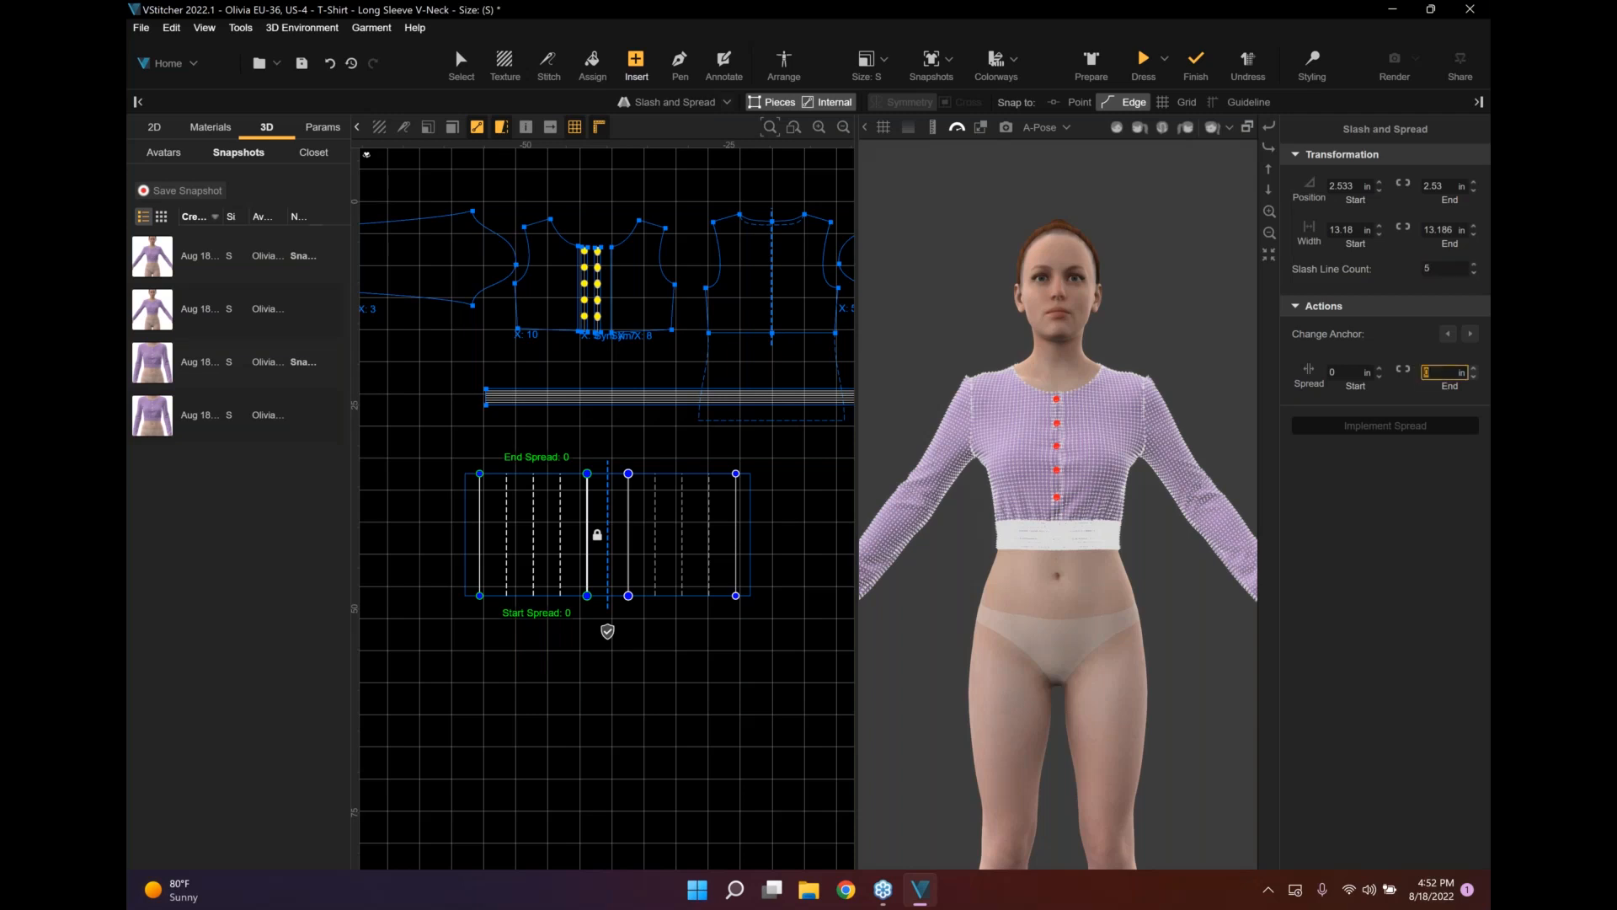
{"action": "key", "text": "BackSpace"}
{"action": "type", "text": "-0.5"}
{"action": "key", "text": "Return"}
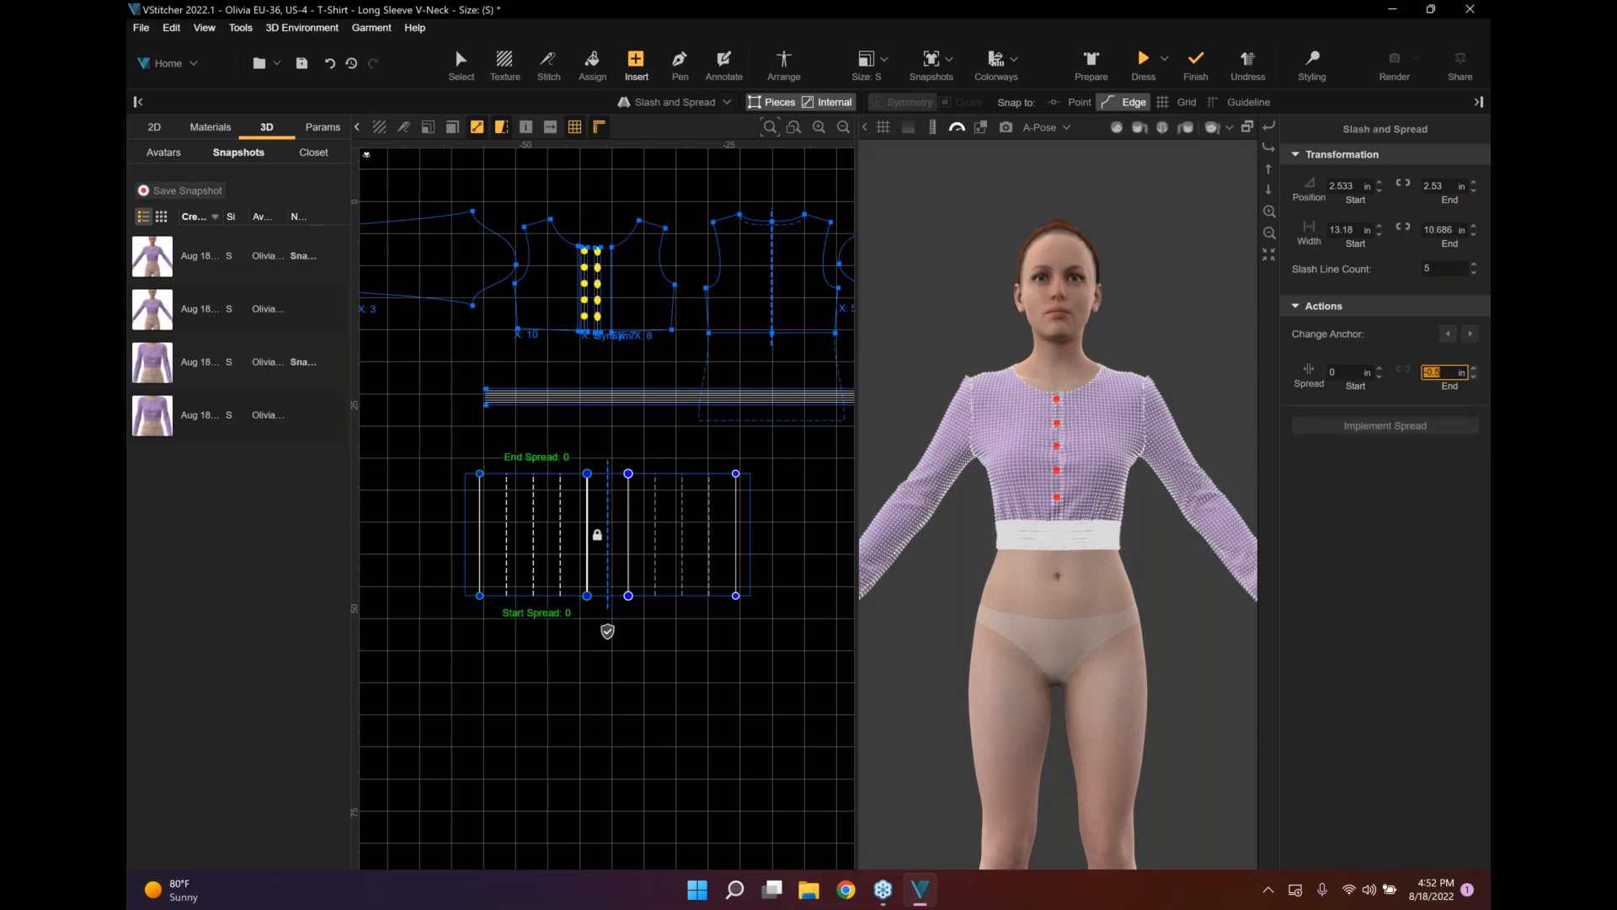
{"action": "left_click", "coordinate": [1435, 377]}
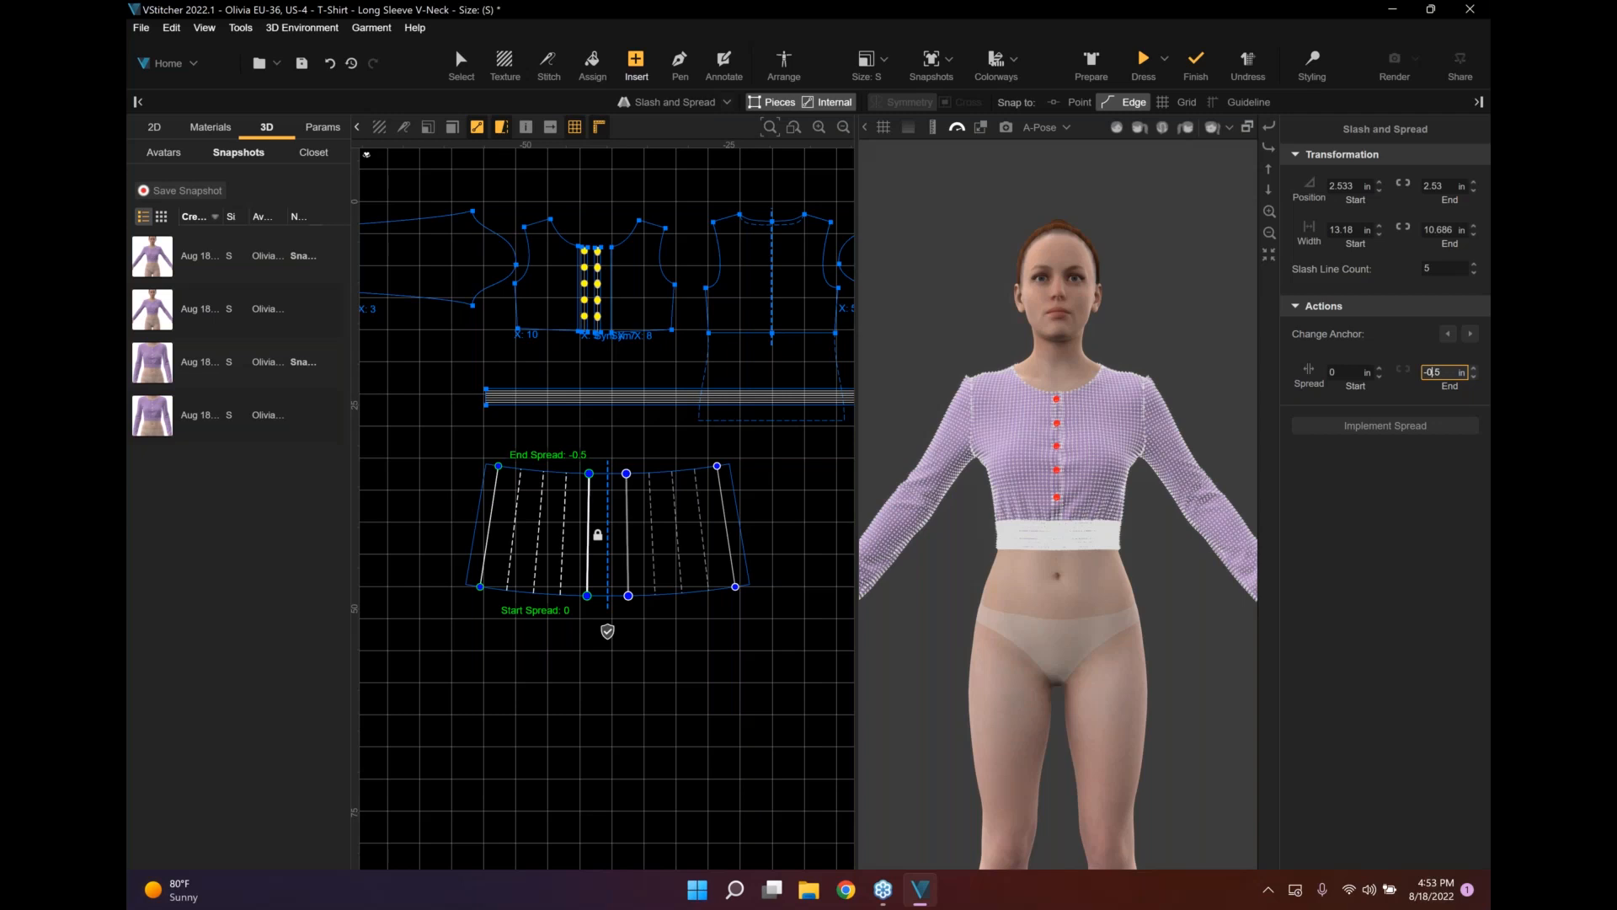
{"action": "left_click", "coordinate": [1436, 372]}
{"action": "type", "text": "7"}
{"action": "key", "text": "Return"}
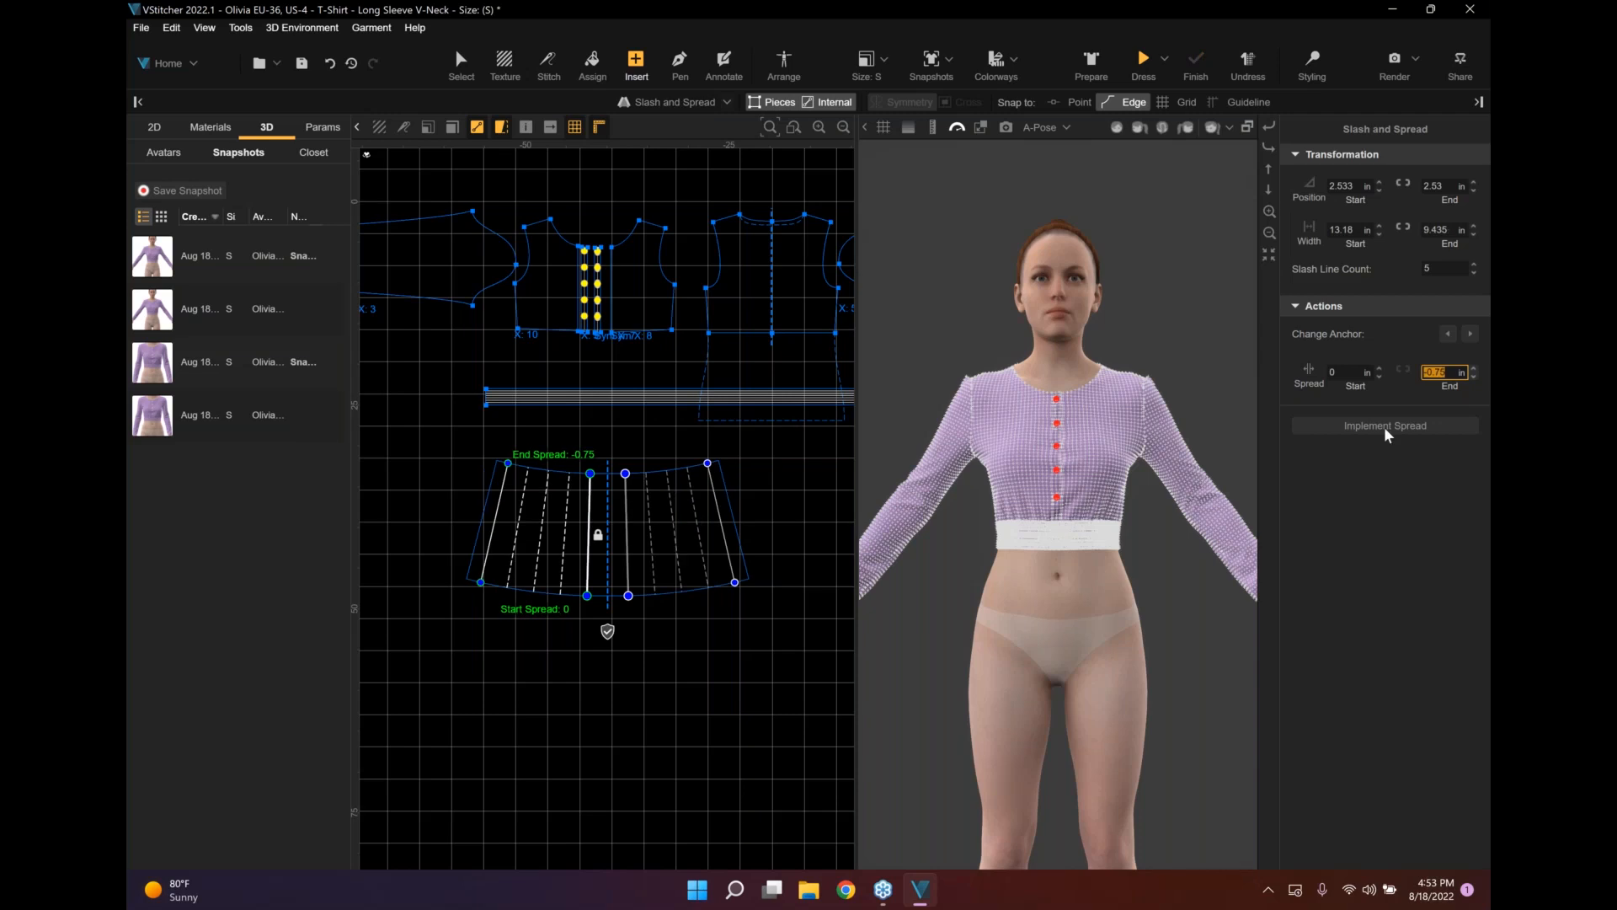
{"action": "left_click", "coordinate": [1383, 426]}
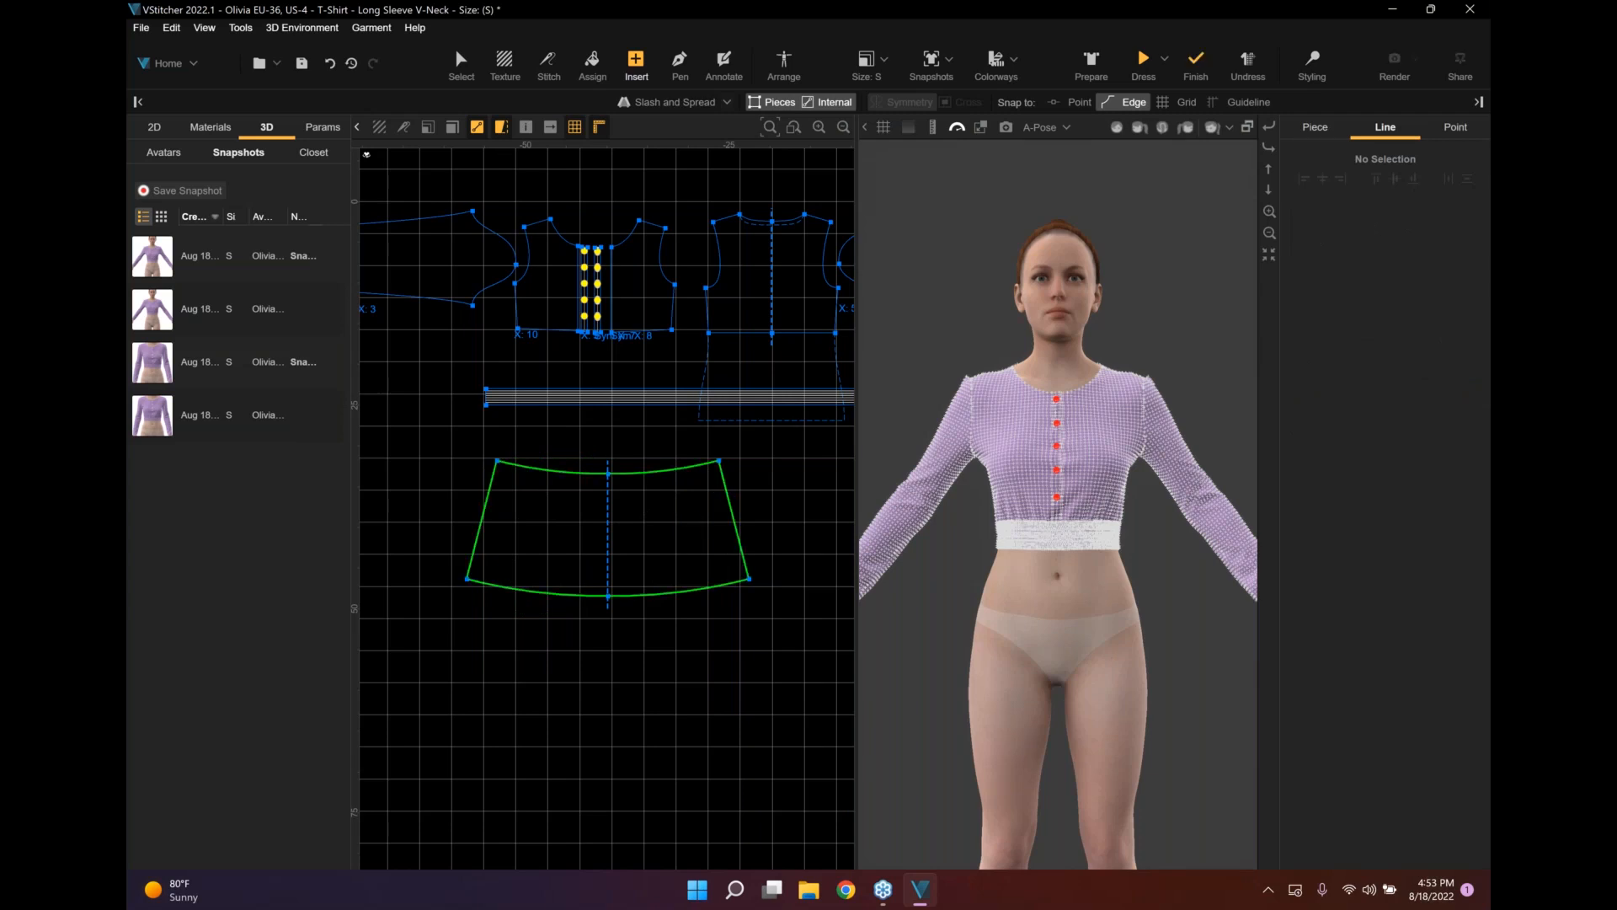
Shift the flared skirt piece slightly, duplicate it and place the copy beside the original.
{"action": "key", "text": "Escape"}
{"action": "left_click_drag", "start_coordinate": [653, 529], "coordinate": [619, 528]}
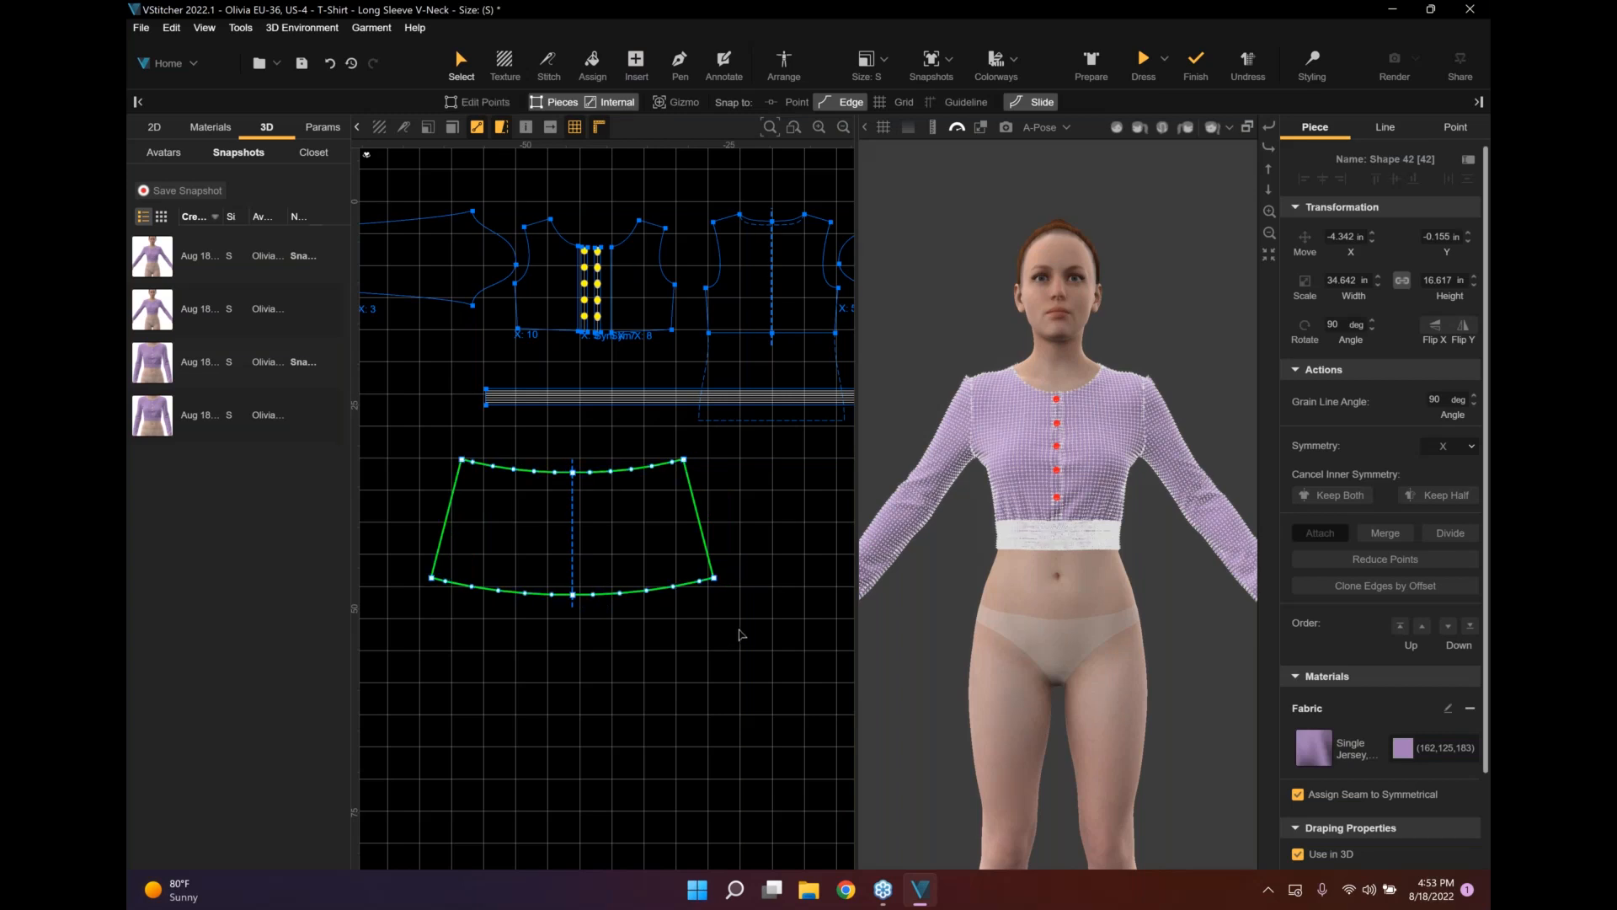
{"action": "key", "text": "ctrl+v"}
{"action": "middle_click_drag", "start_coordinate": [638, 675], "coordinate": [508, 708]}
{"action": "left_click_drag", "start_coordinate": [499, 571], "coordinate": [799, 562]}
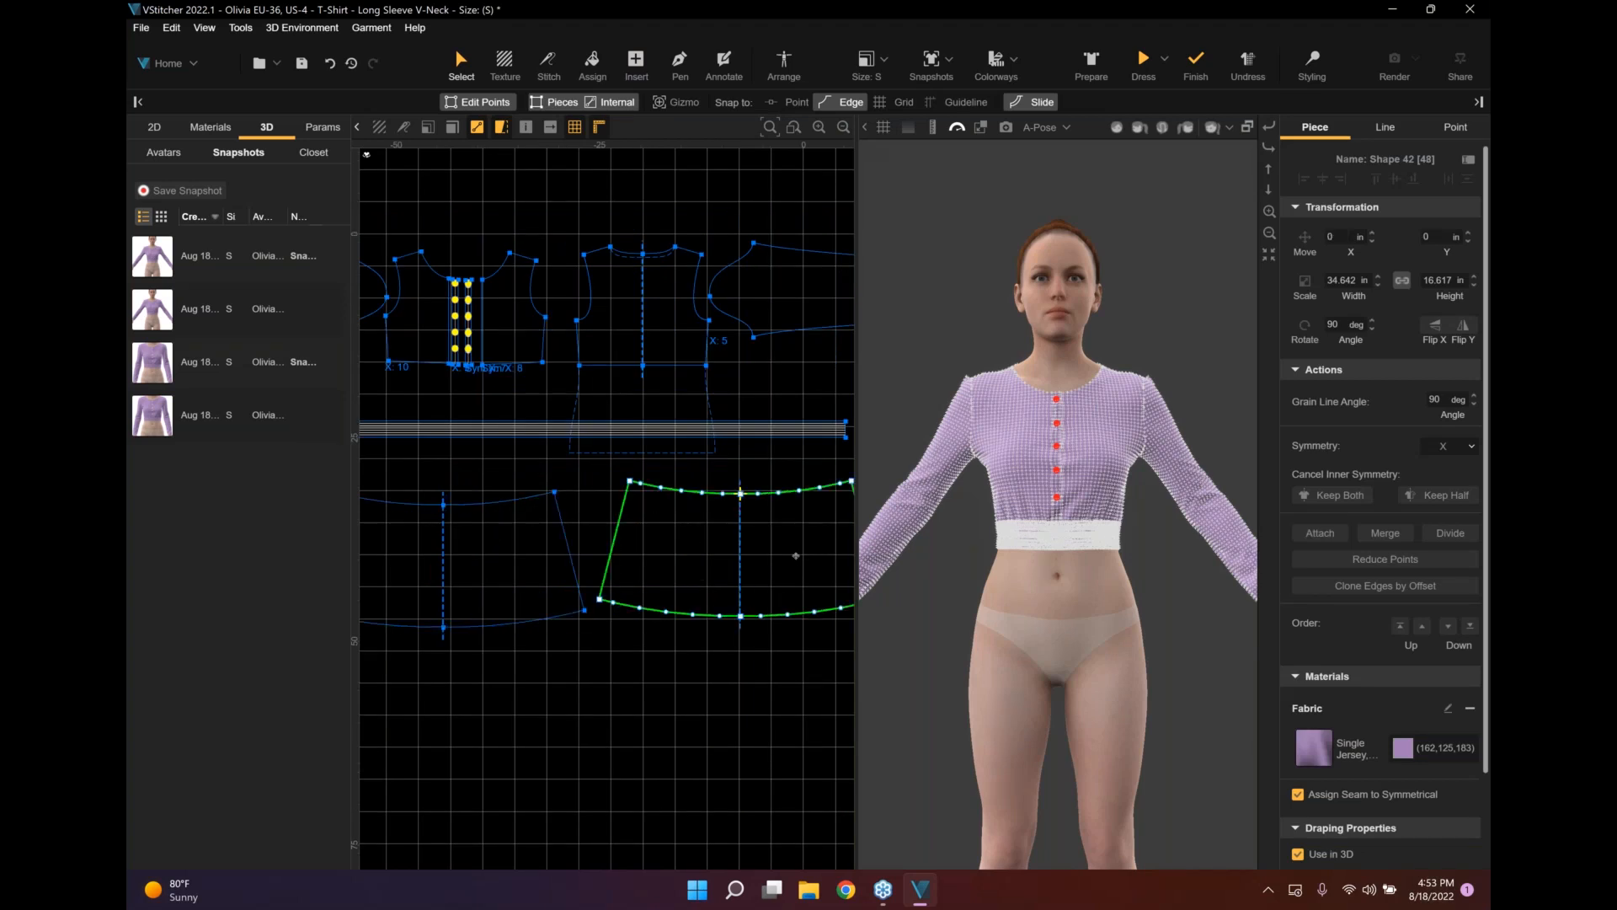
{"action": "left_click_drag", "start_coordinate": [796, 556], "coordinate": [795, 557]}
Arrange the original skirt piece in the front Skirt cluster and its copy in the back Skirt cluster.
{"action": "left_click", "coordinate": [556, 556], "text": "shift"}
{"action": "left_click", "coordinate": [784, 62]}
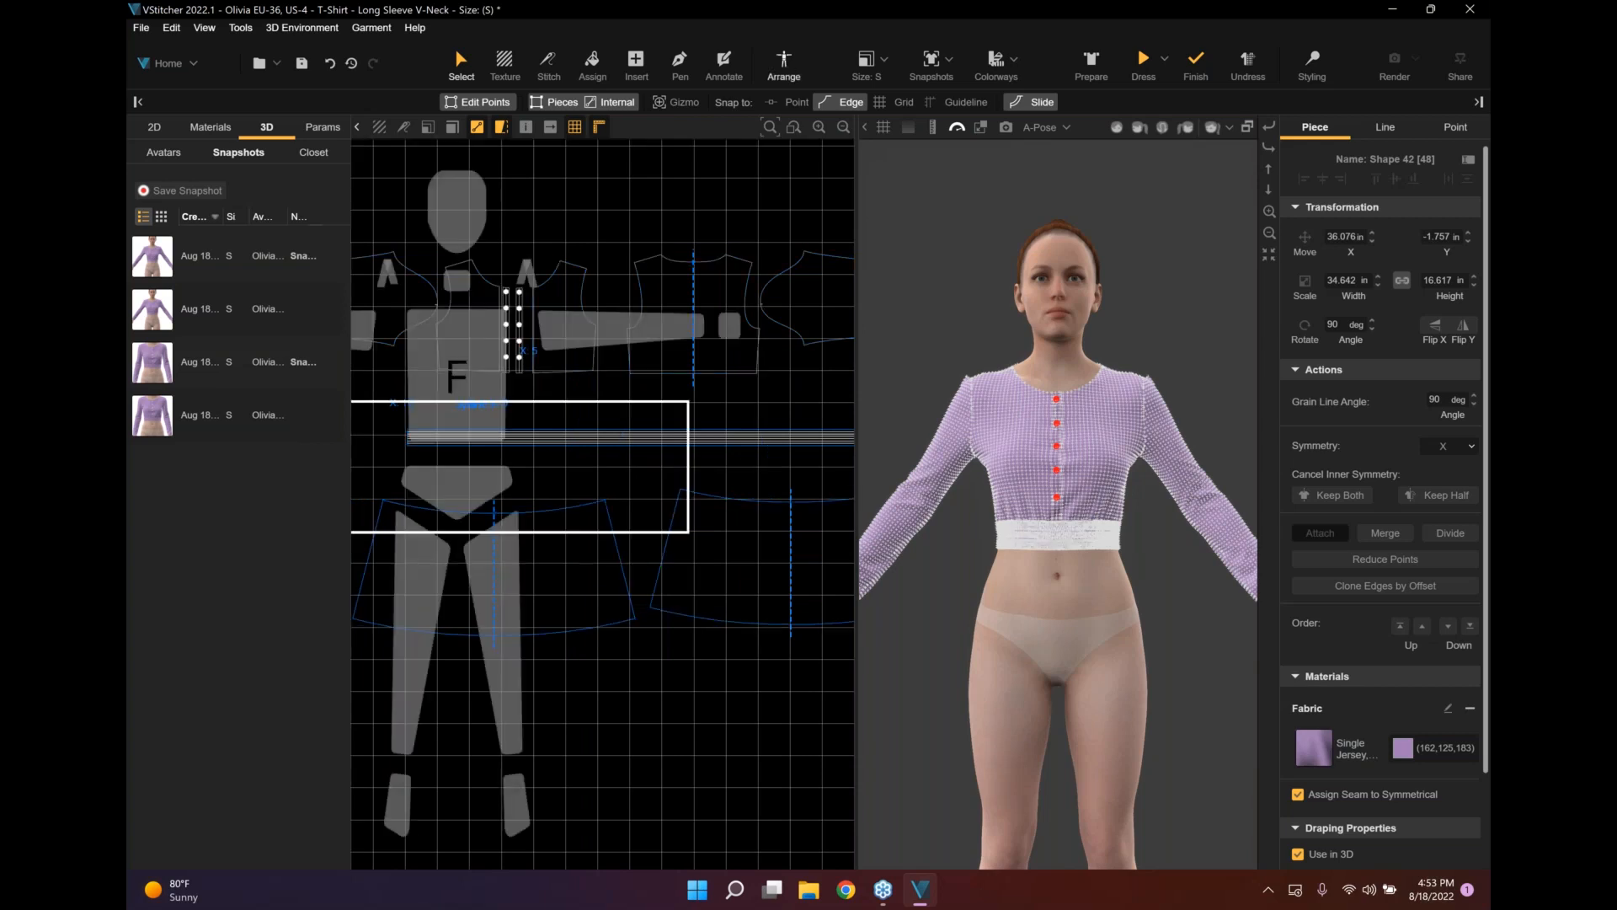
{"action": "left_click_drag", "start_coordinate": [461, 634], "coordinate": [558, 438]}
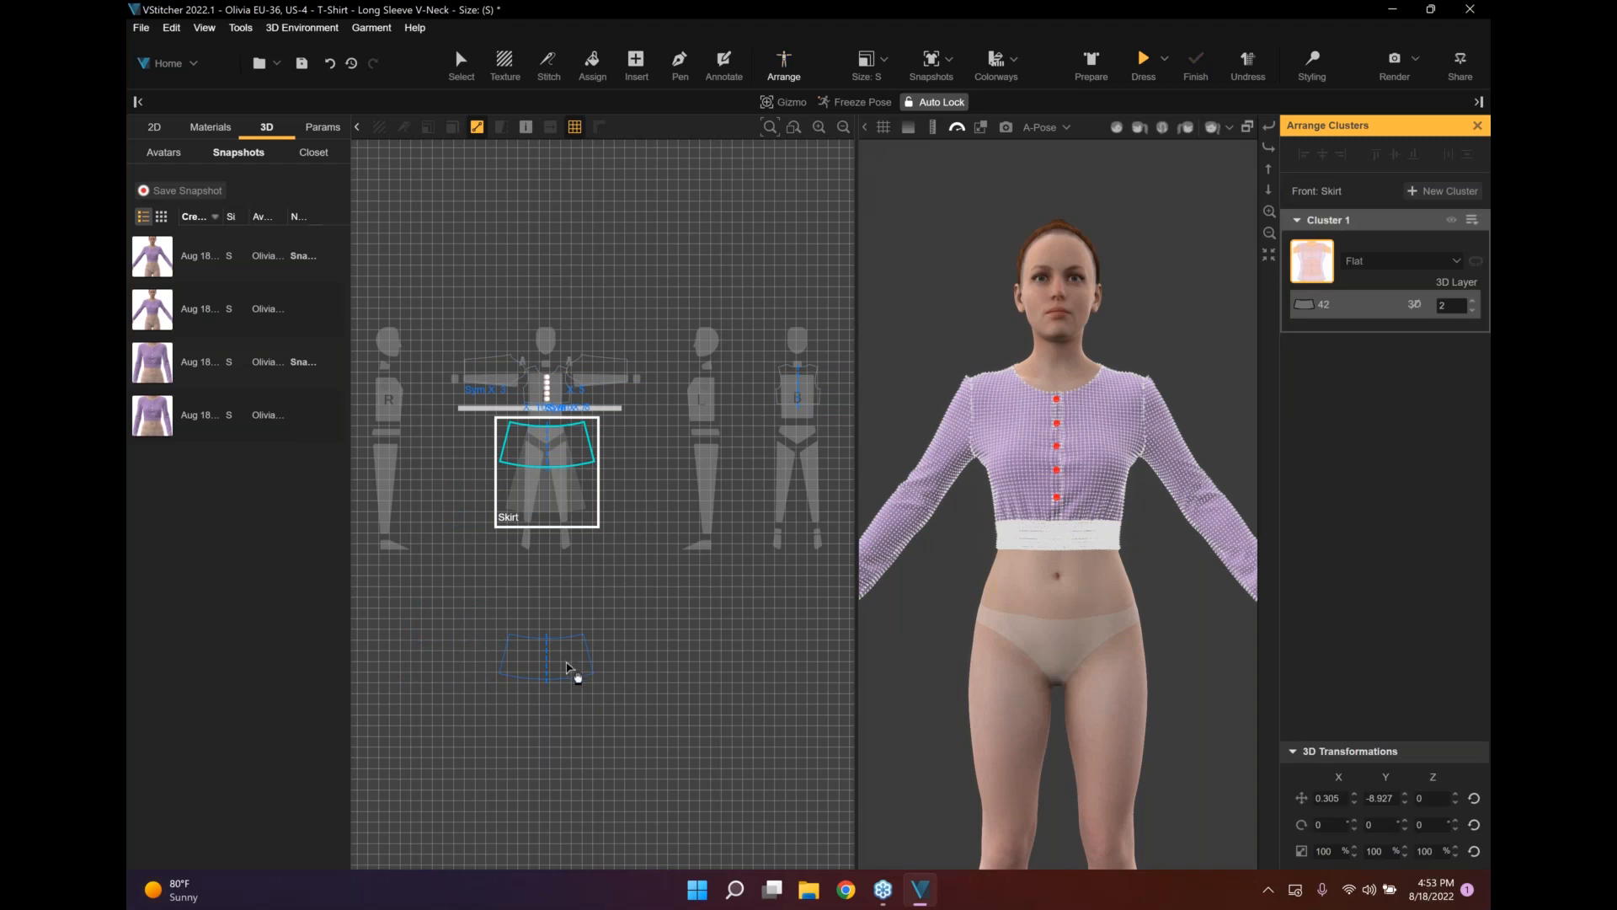
{"action": "left_click_drag", "start_coordinate": [573, 669], "coordinate": [819, 448]}
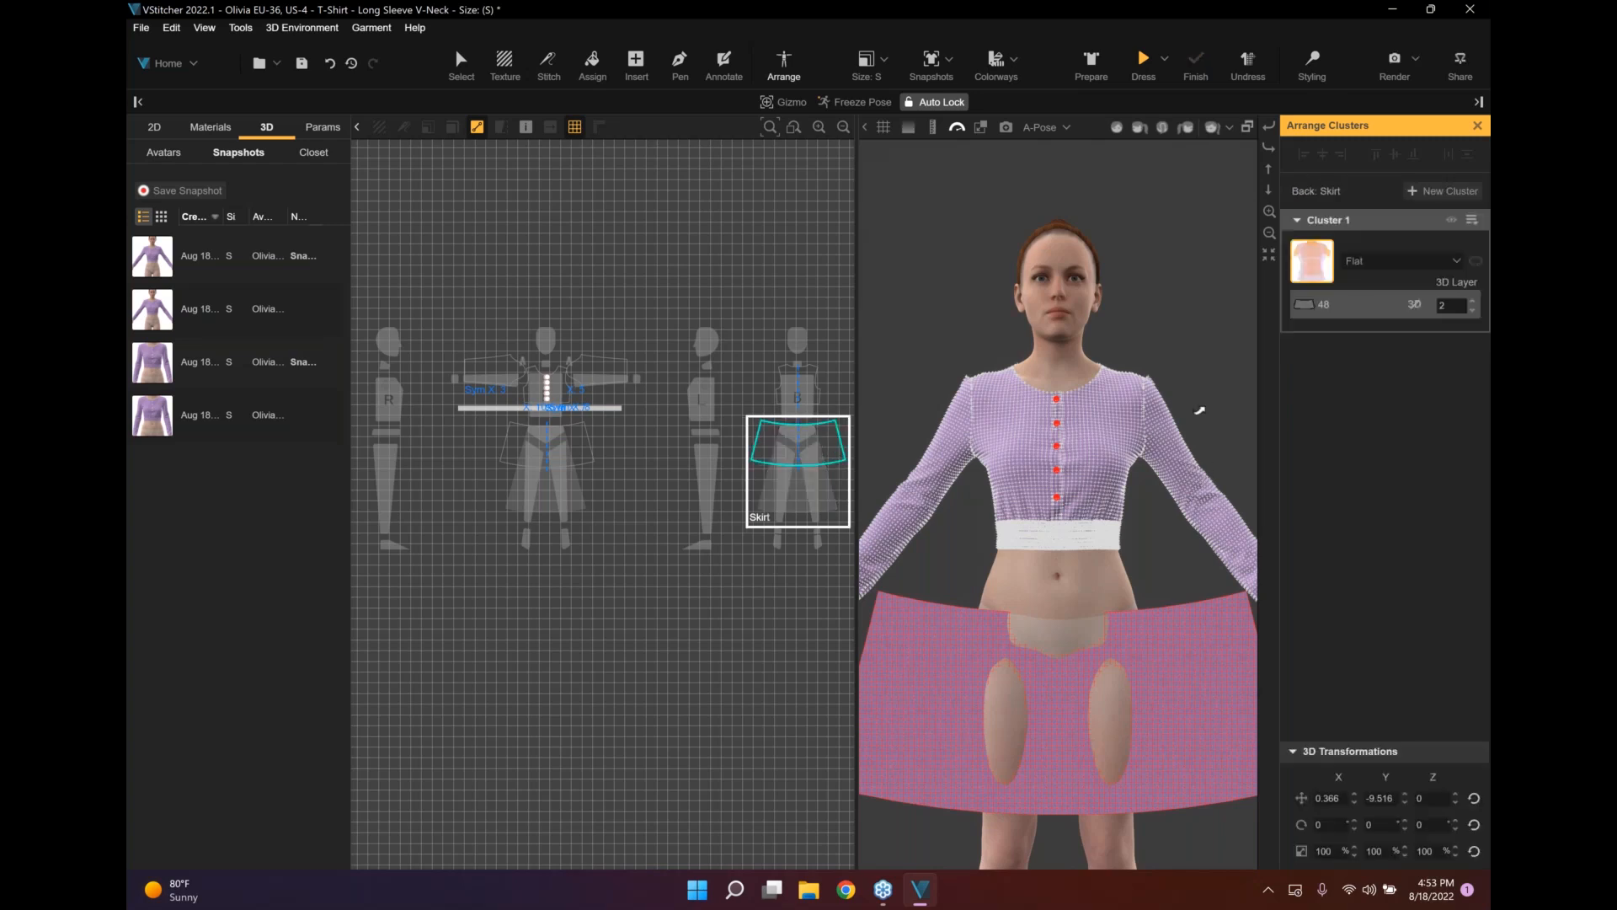
Move the front skirt piece up in 3D to about Y -11.09 and Z -1.985.
{"action": "scroll", "coordinate": [1200, 410], "scroll_direction": "down", "scroll_amount": 3}
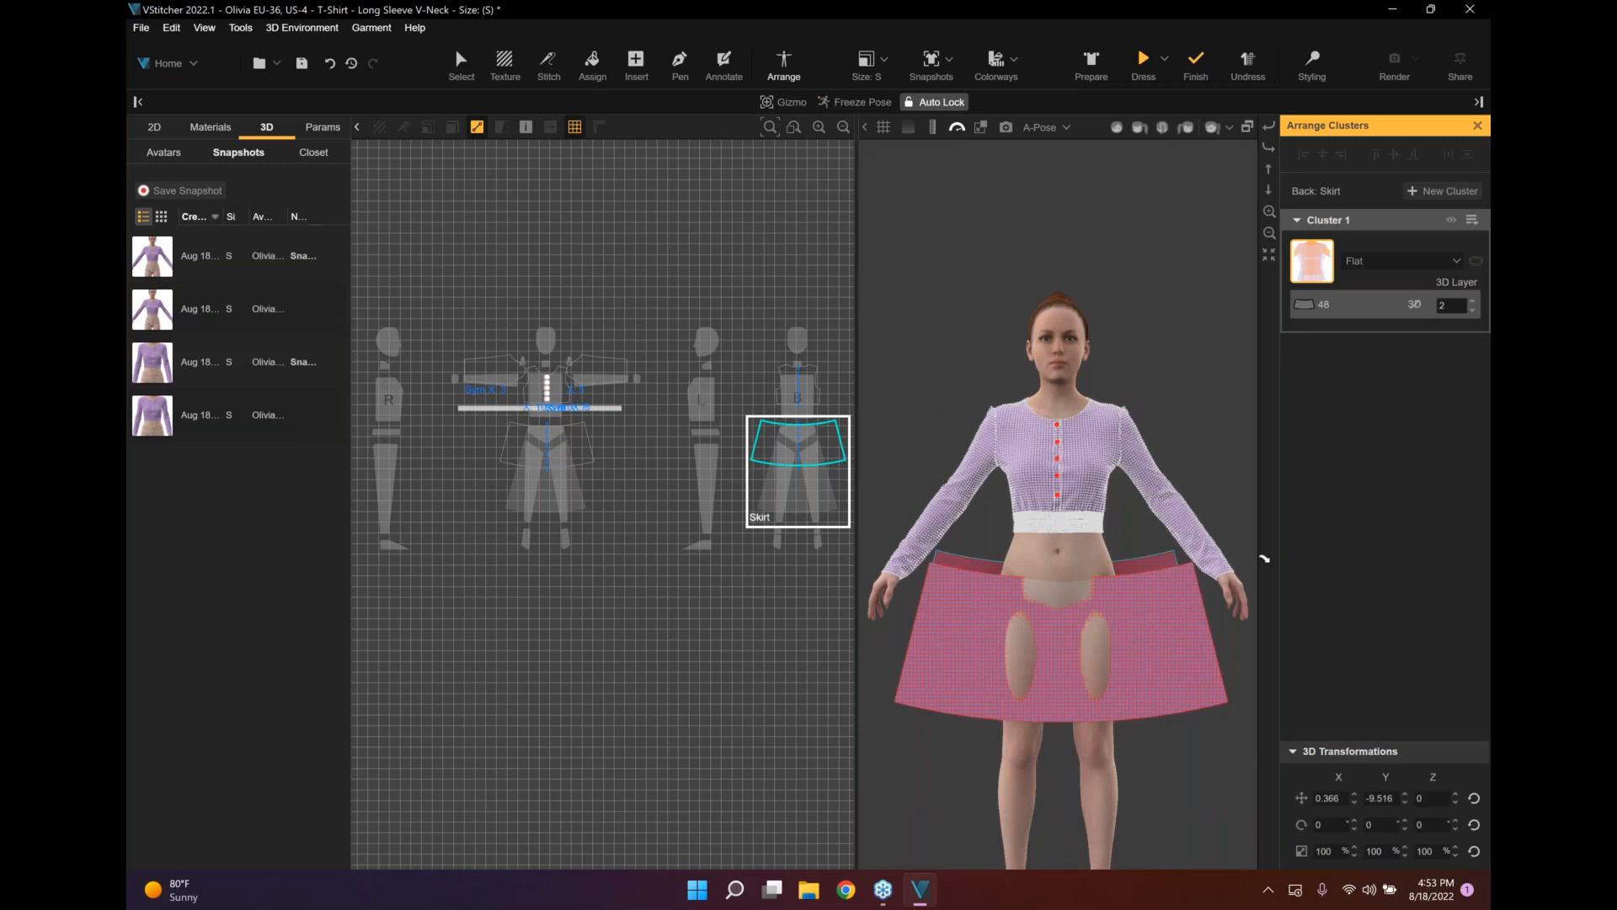
{"action": "right_click_drag", "start_coordinate": [1264, 559], "coordinate": [1347, 591]}
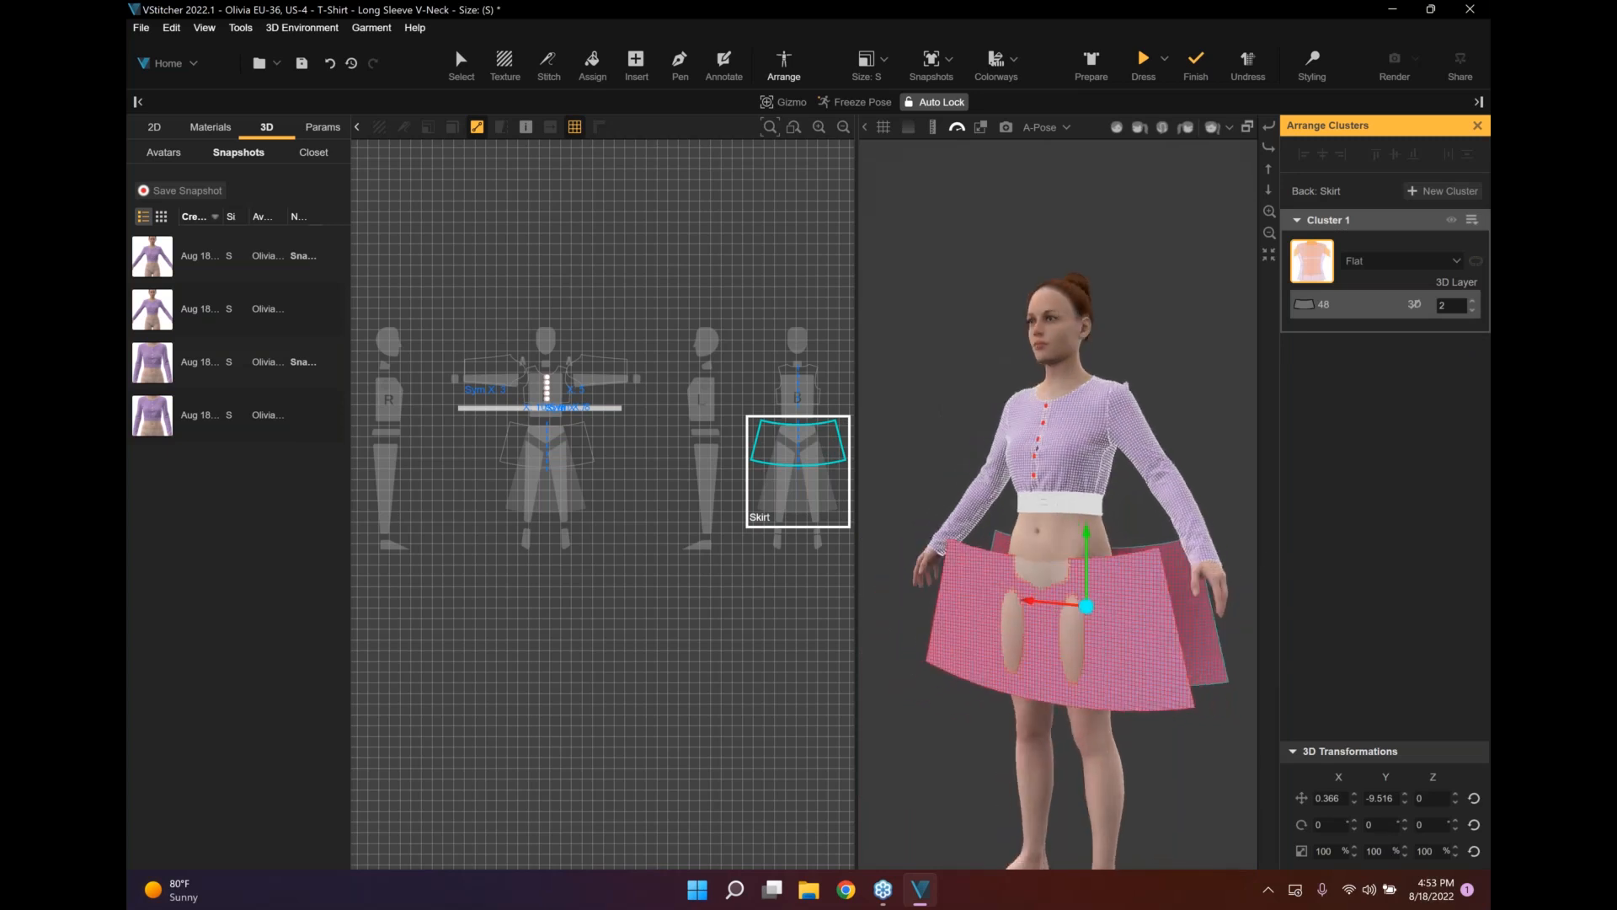
{"action": "left_click", "coordinate": [1038, 619]}
{"action": "right_click_drag", "start_coordinate": [1038, 619], "coordinate": [988, 623]}
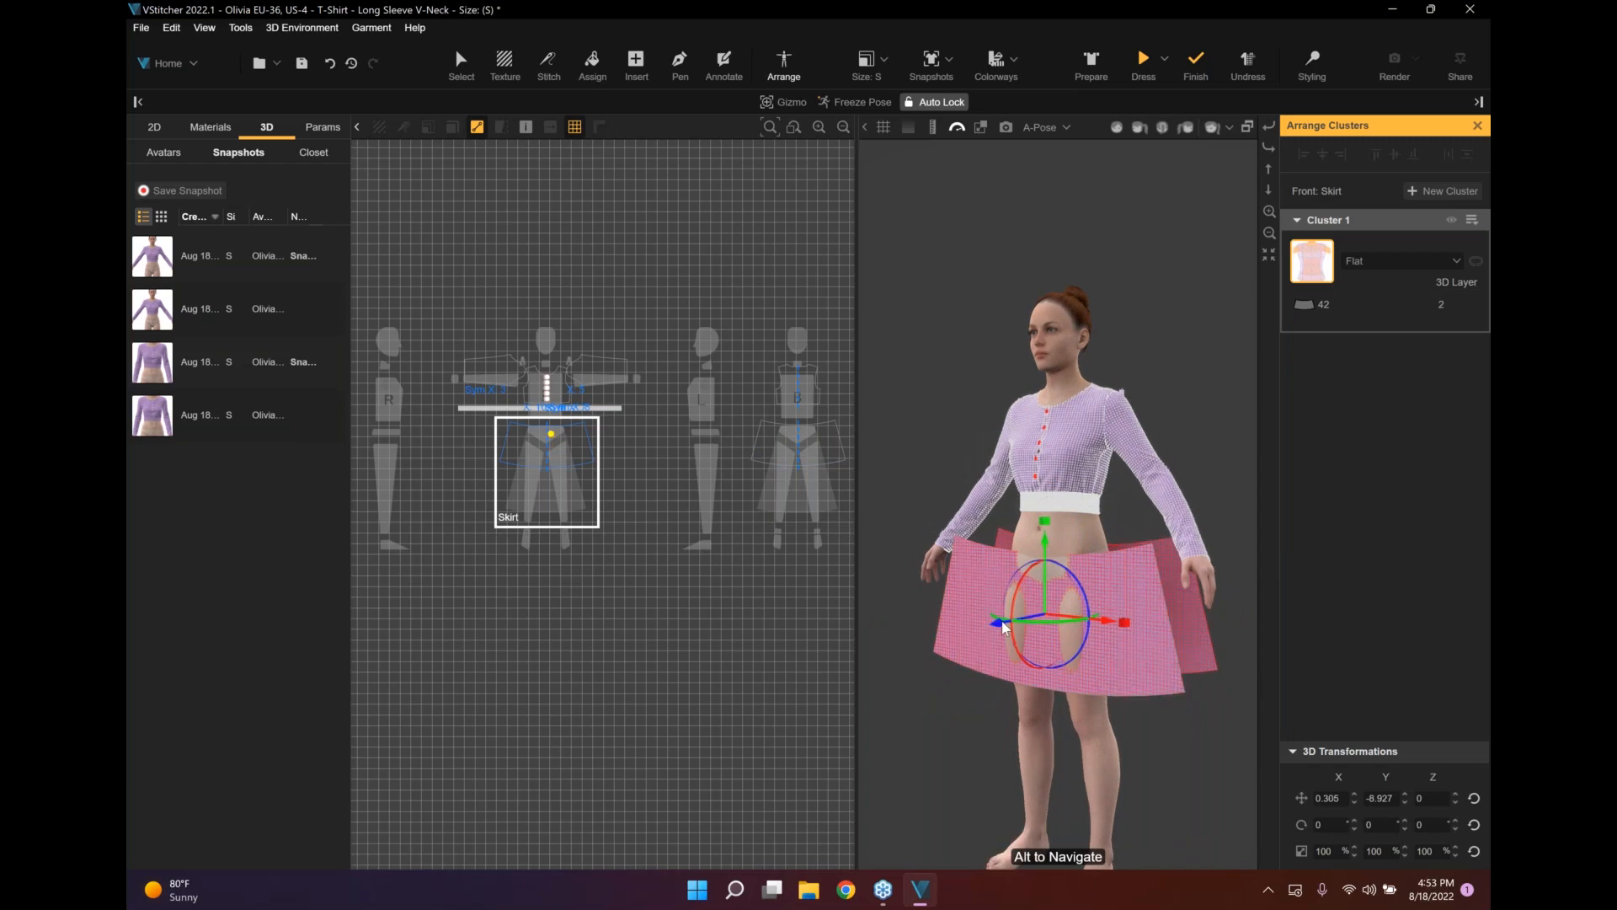
{"action": "left_click_drag", "start_coordinate": [988, 623], "coordinate": [1035, 510]}
Raise the back skirt piece in 3D to about Y -11.33.
{"action": "right_click_drag", "start_coordinate": [1095, 581], "coordinate": [1490, 596]}
{"action": "right_click_drag", "start_coordinate": [943, 547], "coordinate": [1096, 536]}
{"action": "left_click", "coordinate": [1096, 537]}
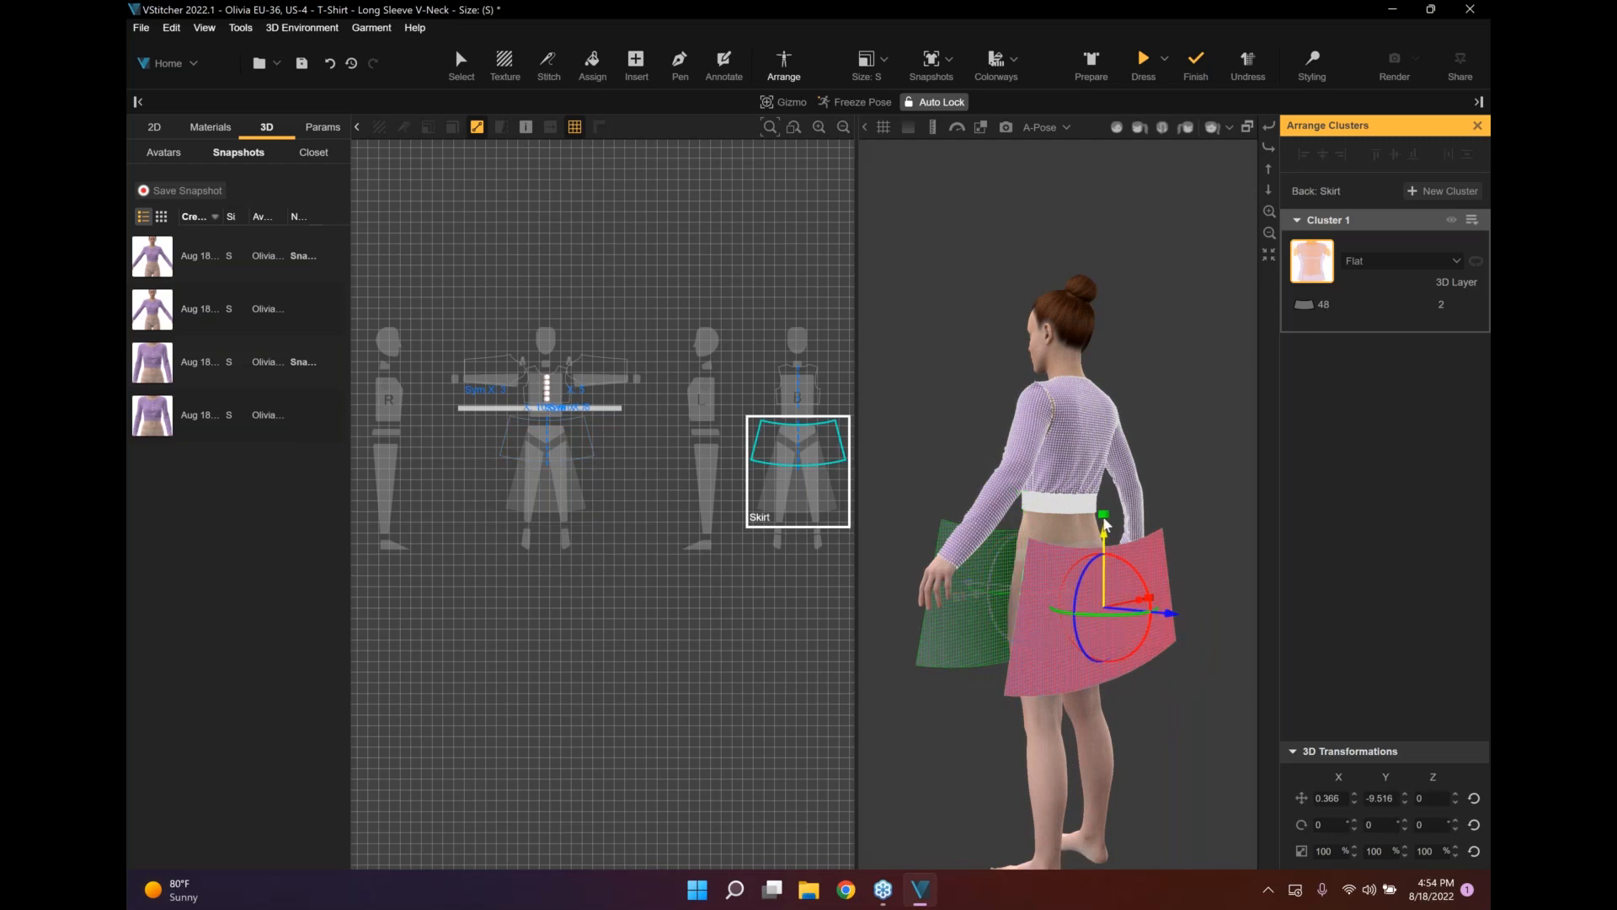
{"action": "left_click_drag", "start_coordinate": [1105, 524], "coordinate": [1104, 508]}
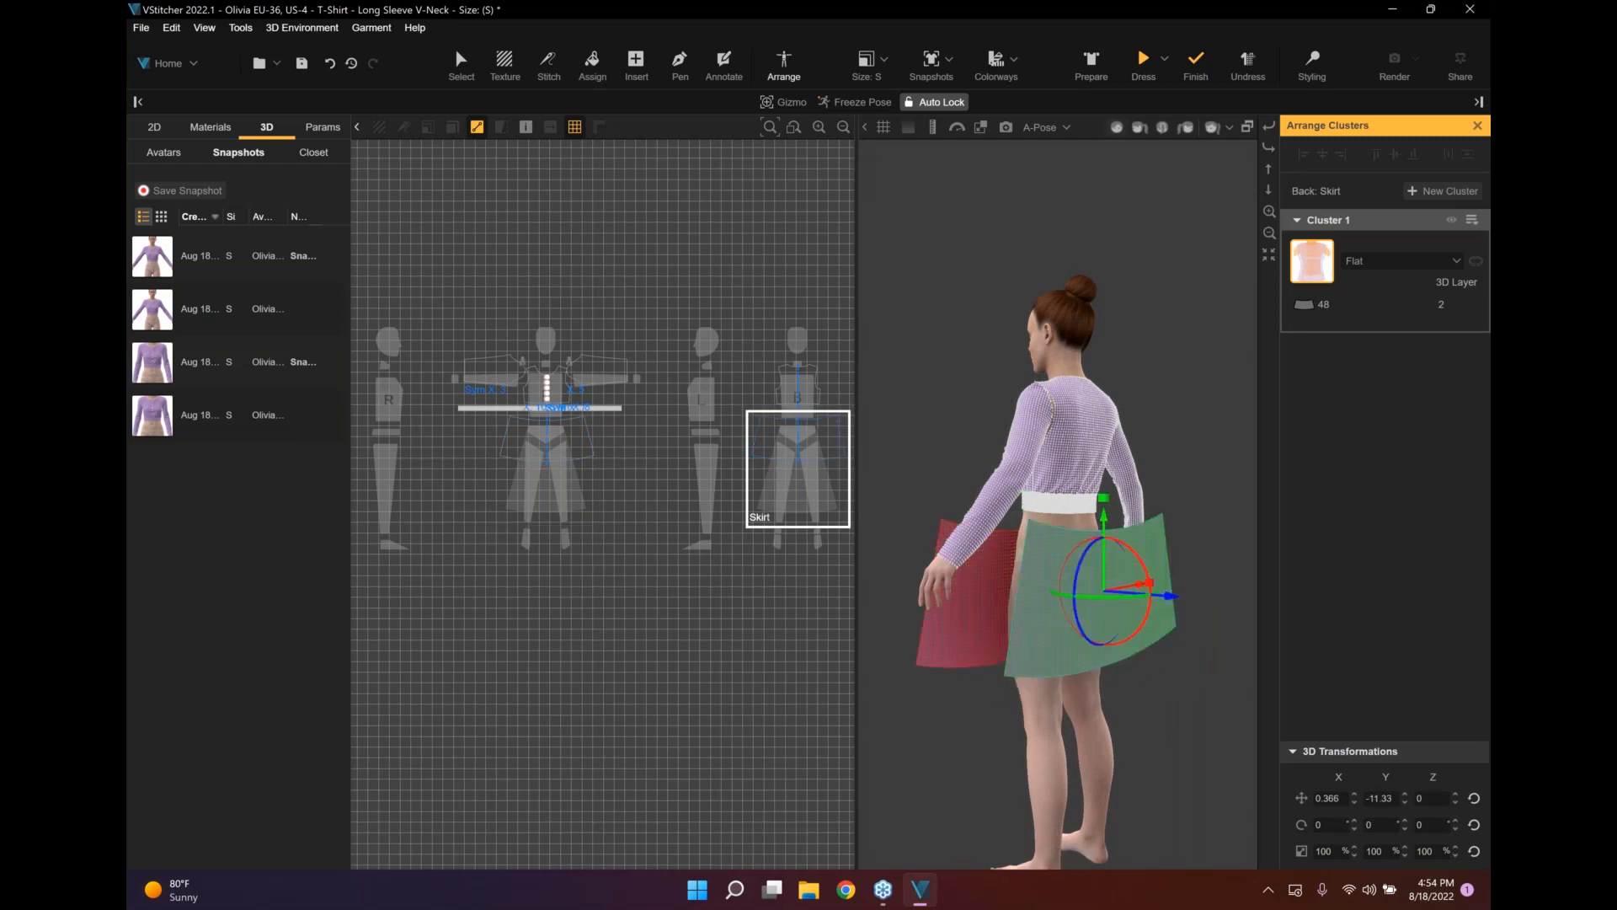
Scale the back and front skirt pieces to 70 % along X in their 3D transformations.
{"action": "left_click", "coordinate": [1115, 128]}
{"action": "right_click_drag", "start_coordinate": [1133, 145], "coordinate": [1187, 150]}
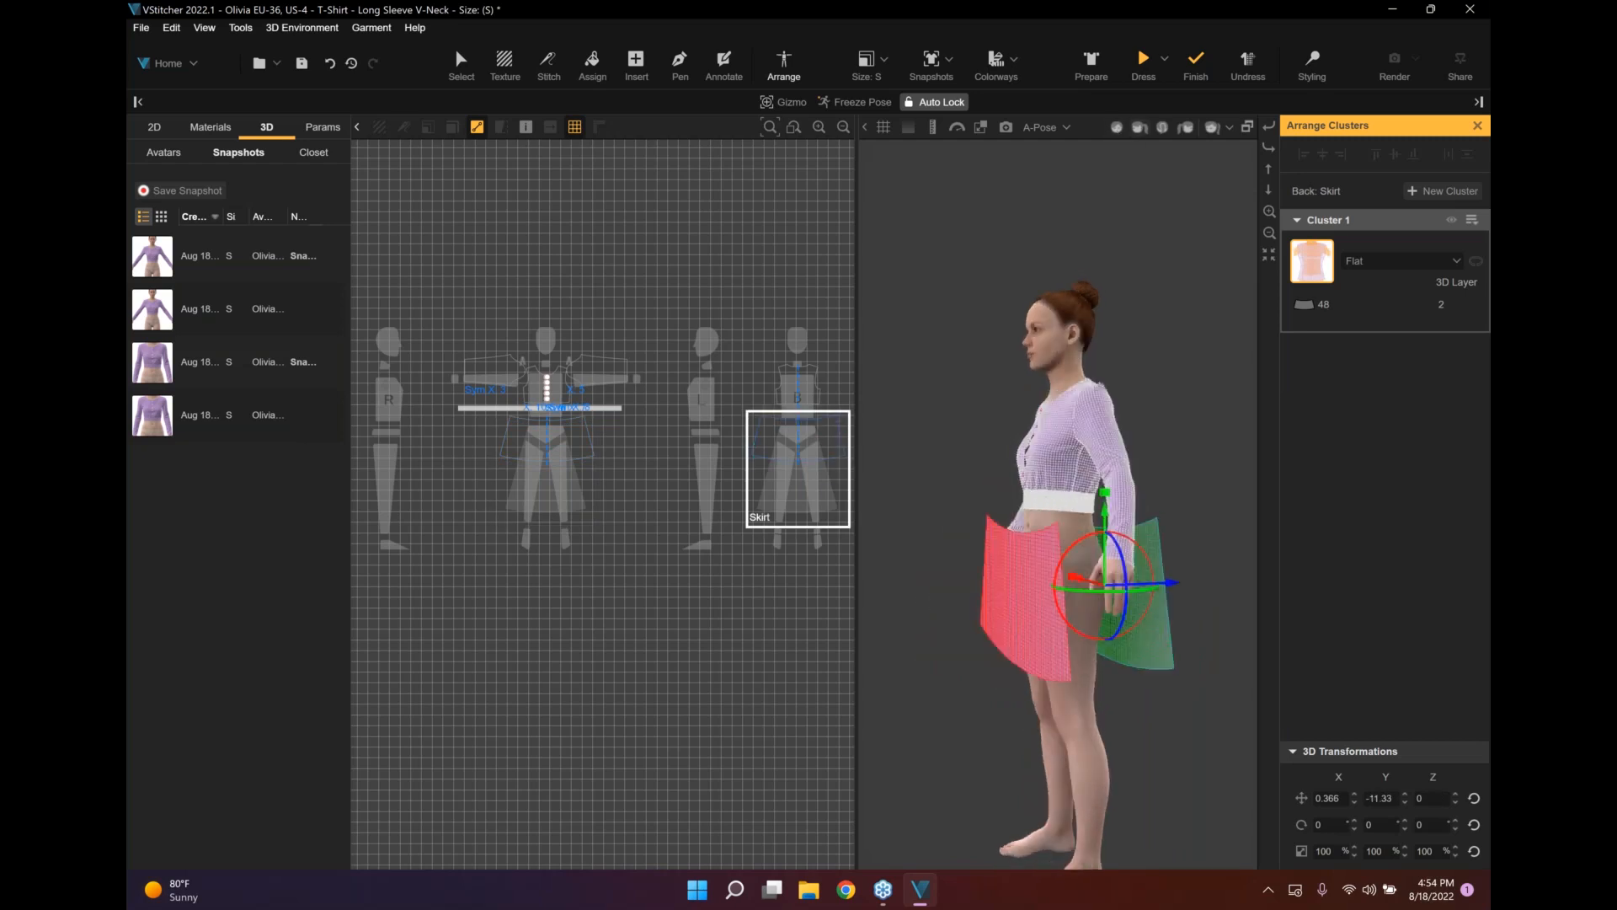
{"action": "right_click_drag", "start_coordinate": [1070, 353], "coordinate": [1196, 528]}
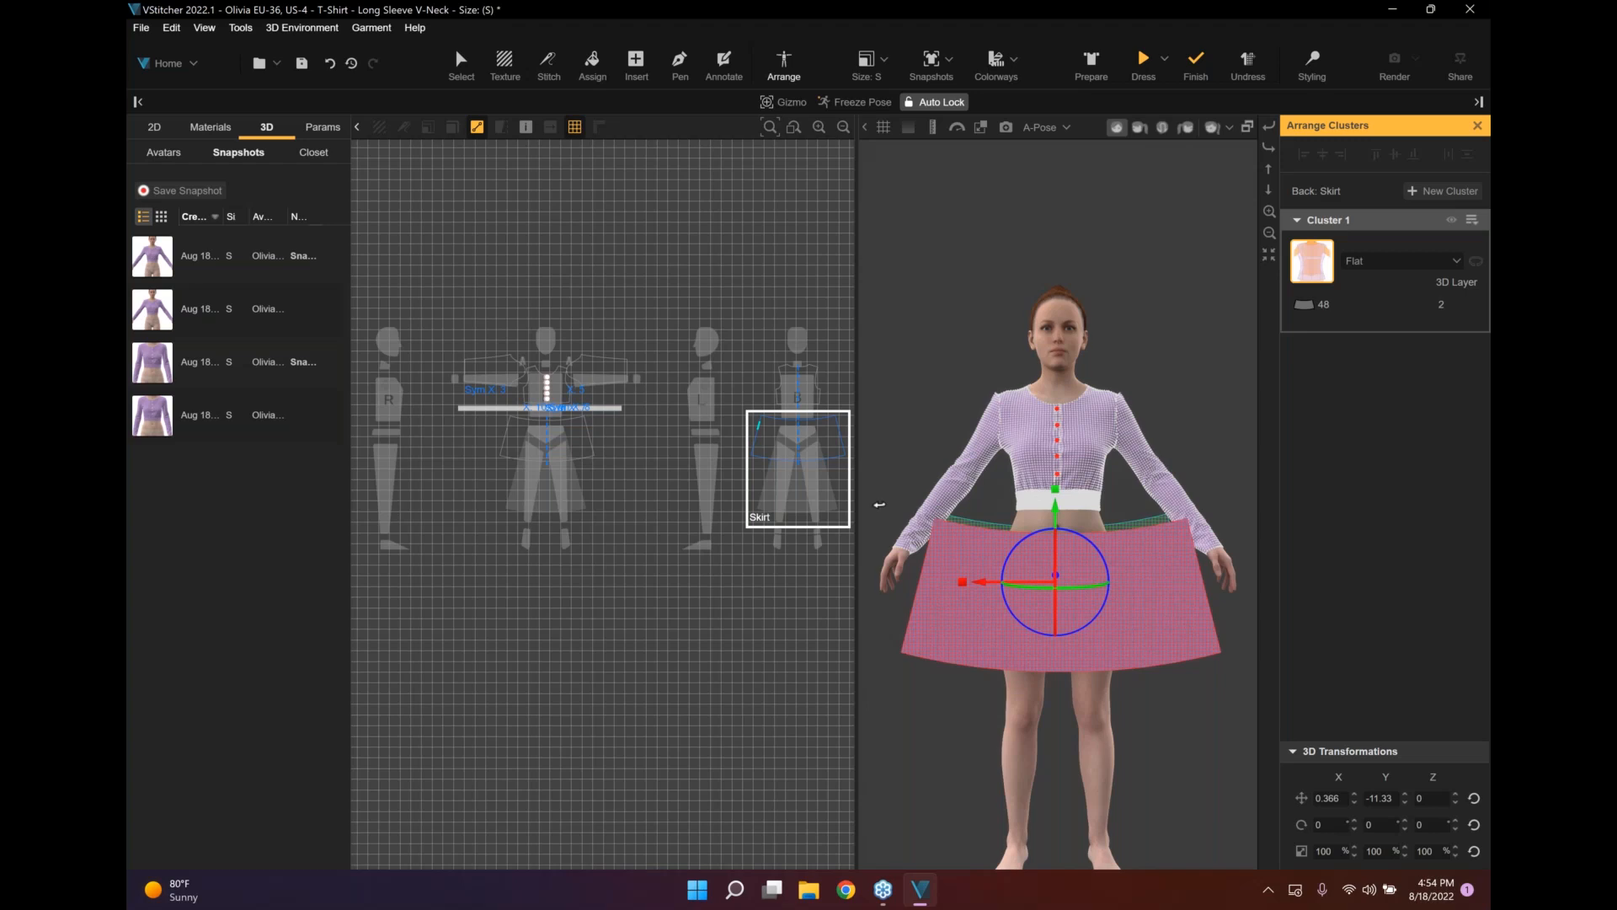
{"action": "right_click_drag", "start_coordinate": [936, 536], "coordinate": [976, 538]}
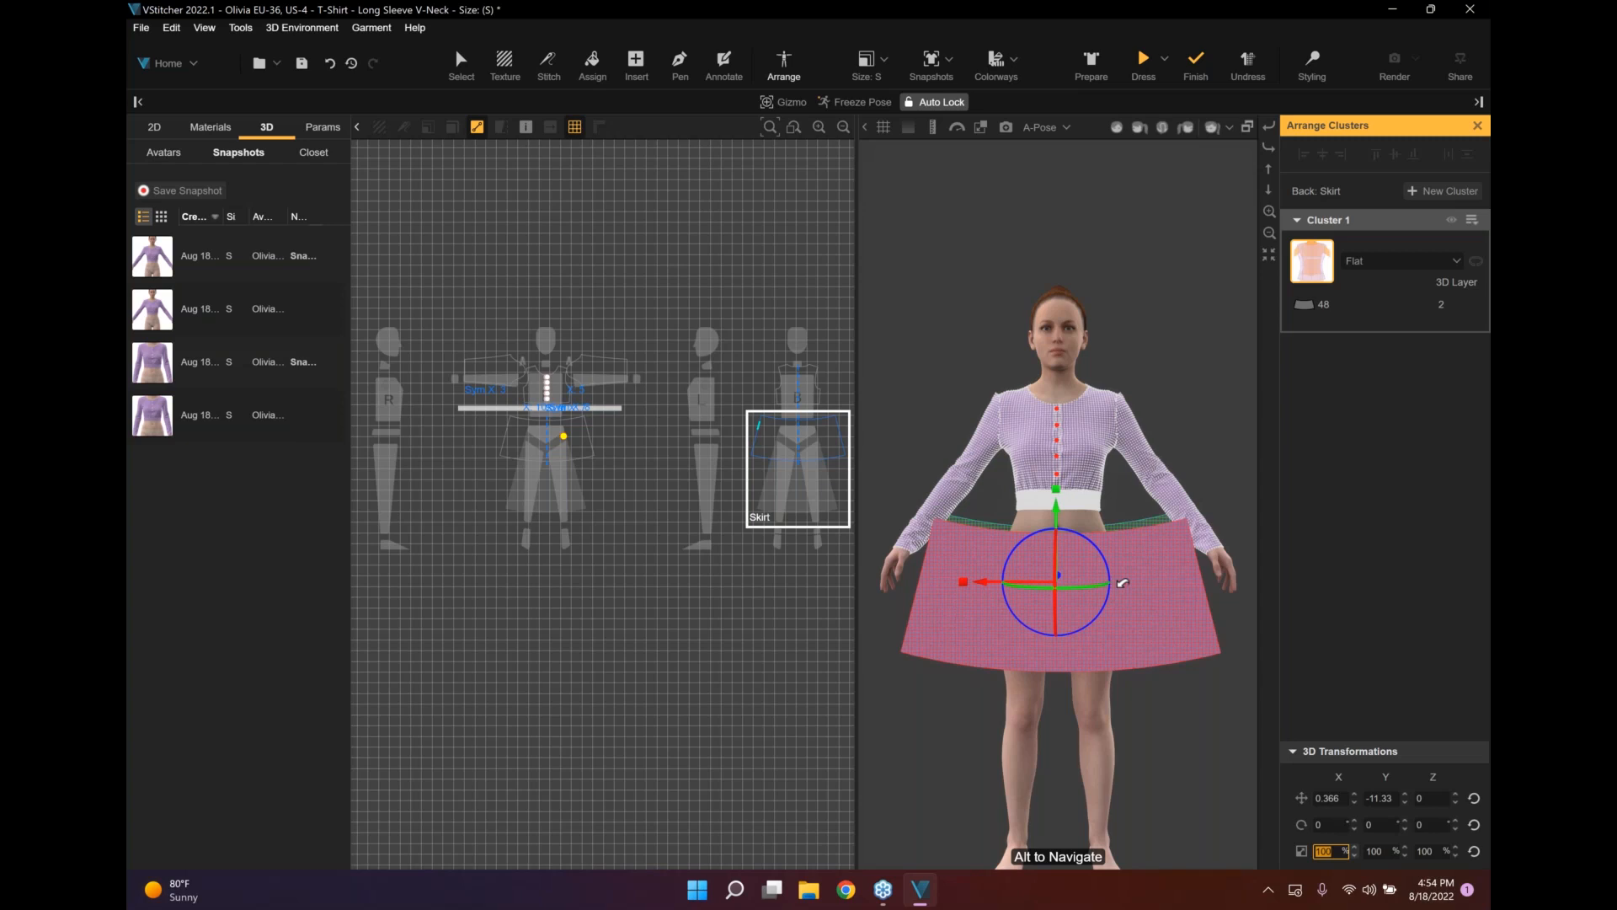
{"action": "type", "text": "70"}
{"action": "key", "text": "Return"}
{"action": "left_click", "coordinate": [1137, 573]}
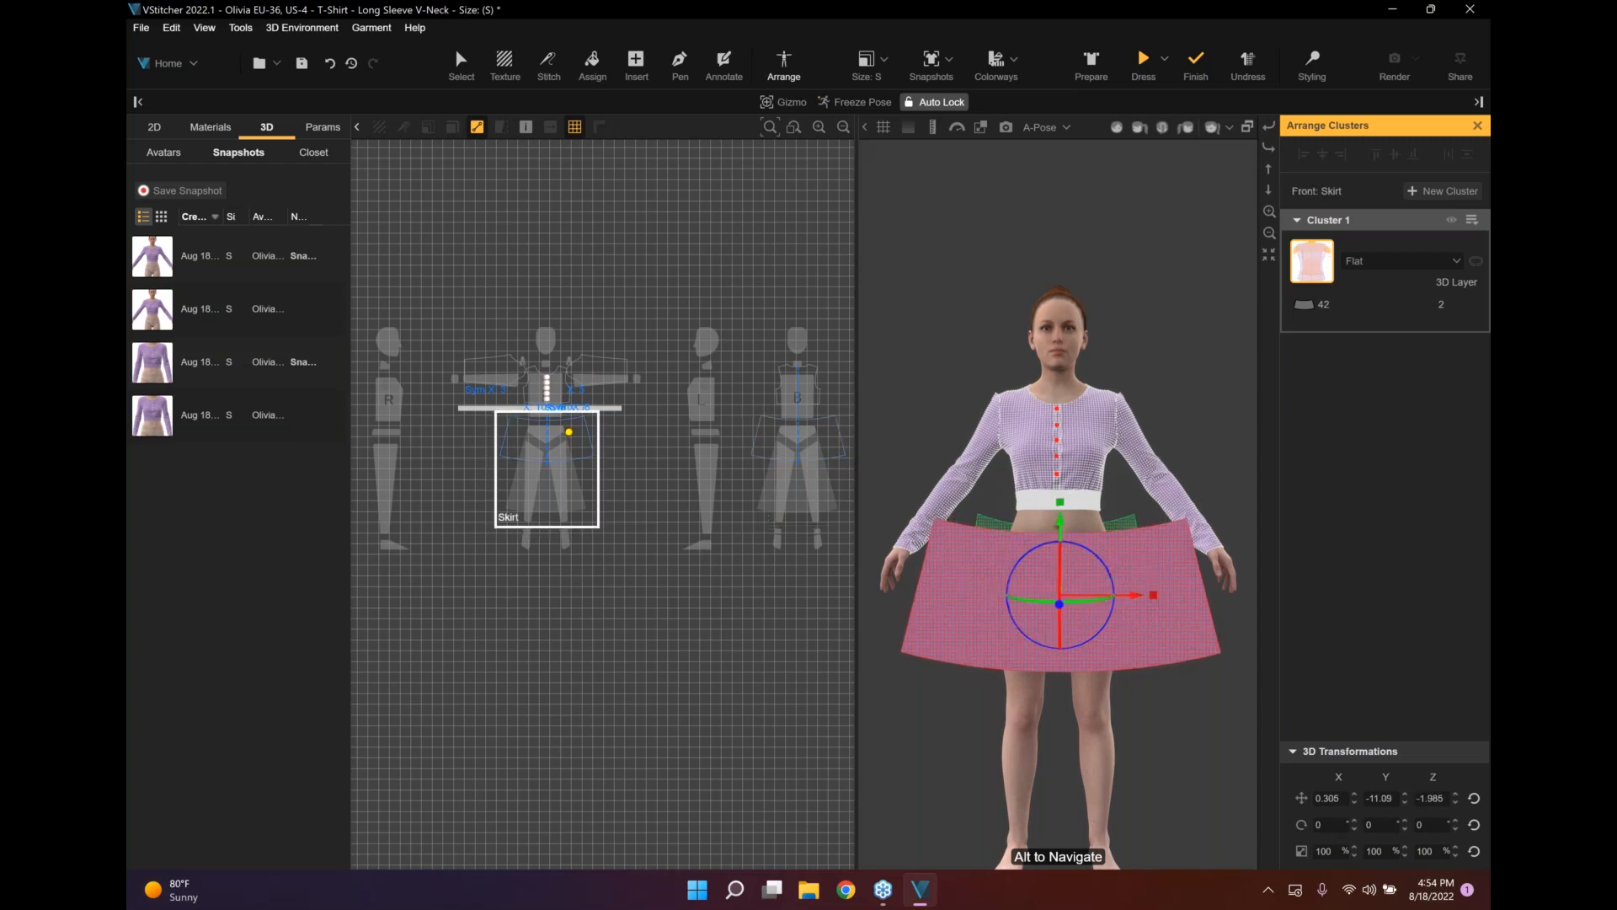
{"action": "left_click_drag", "start_coordinate": [1337, 851], "coordinate": [1267, 851]}
{"action": "type", "text": "70"}
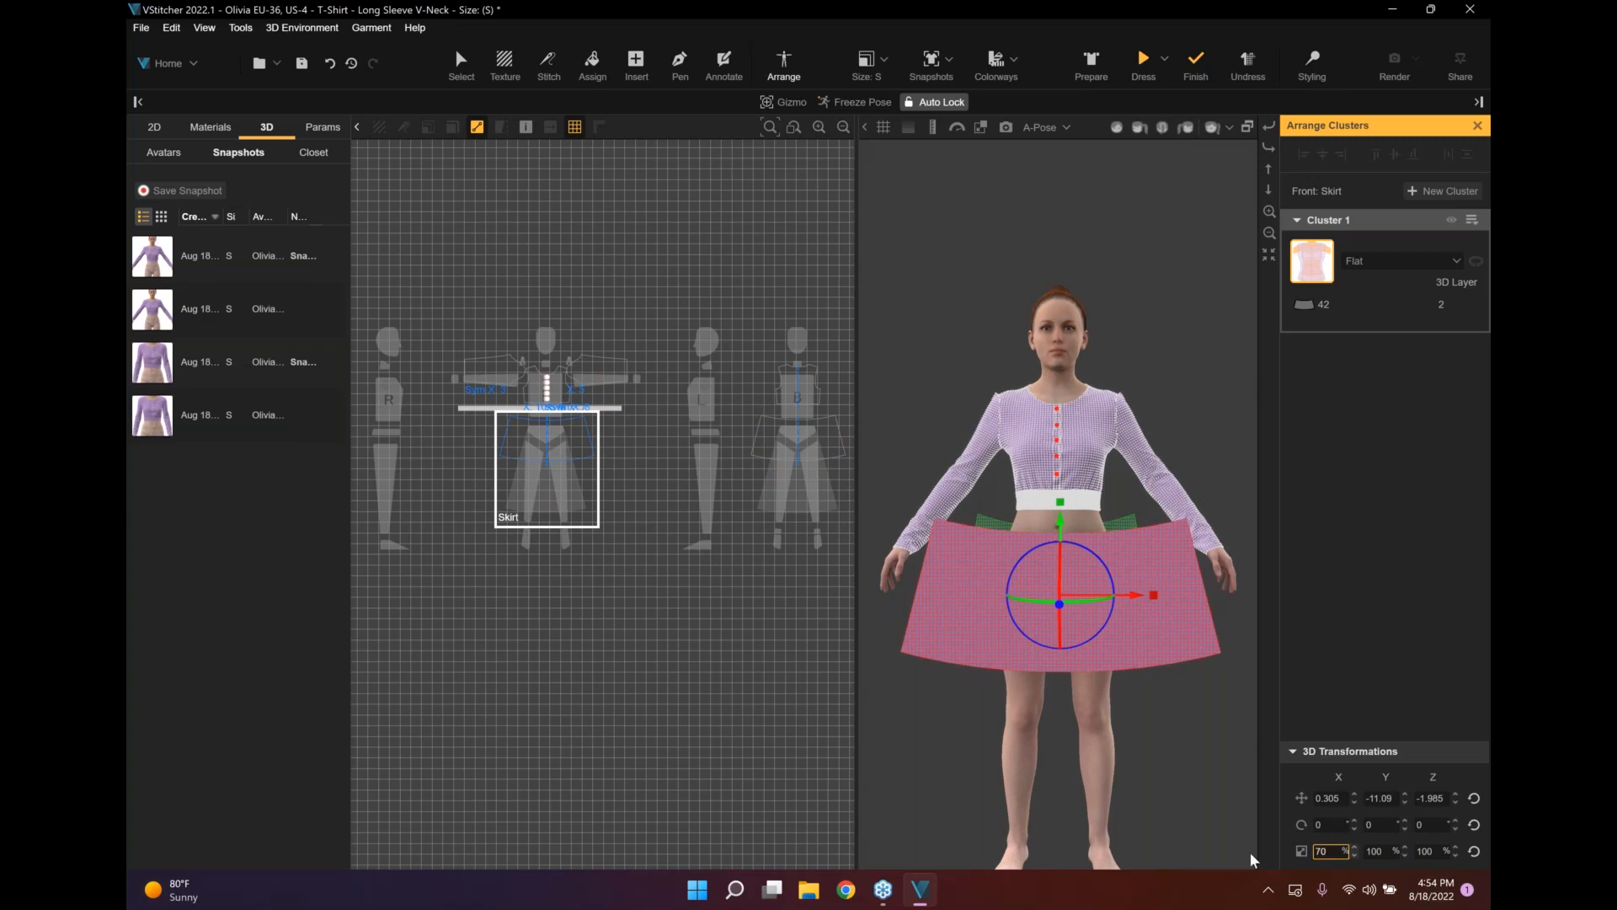
{"action": "key", "text": "Return"}
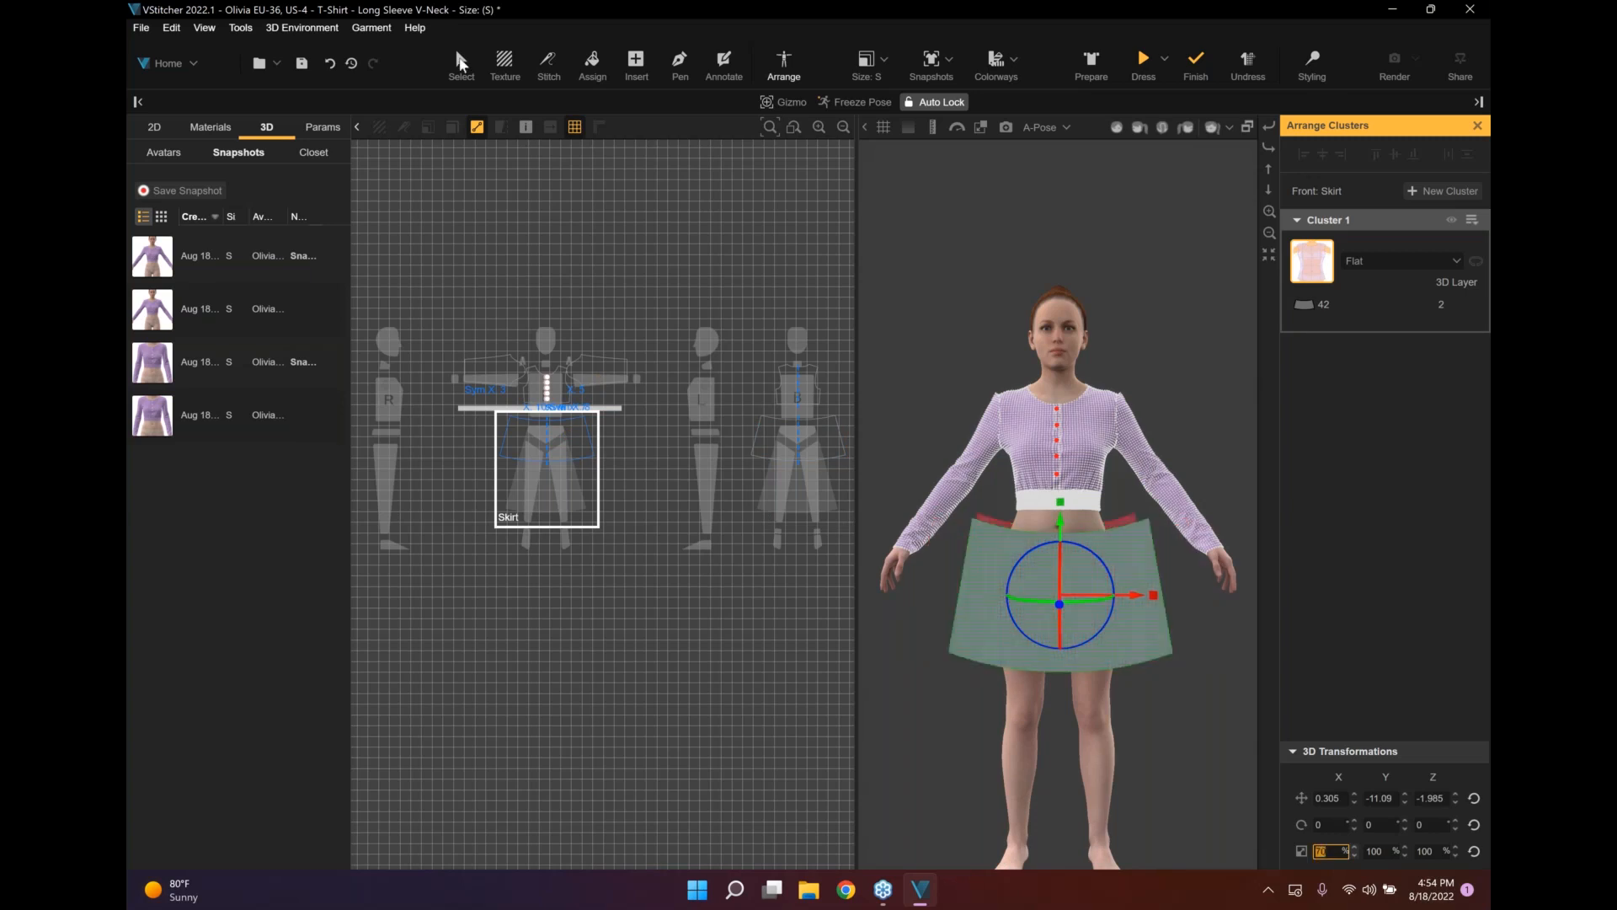
Stitch the side edge of the front skirt piece to the facing side edge of the back skirt piece.
{"action": "left_click", "coordinate": [543, 63]}
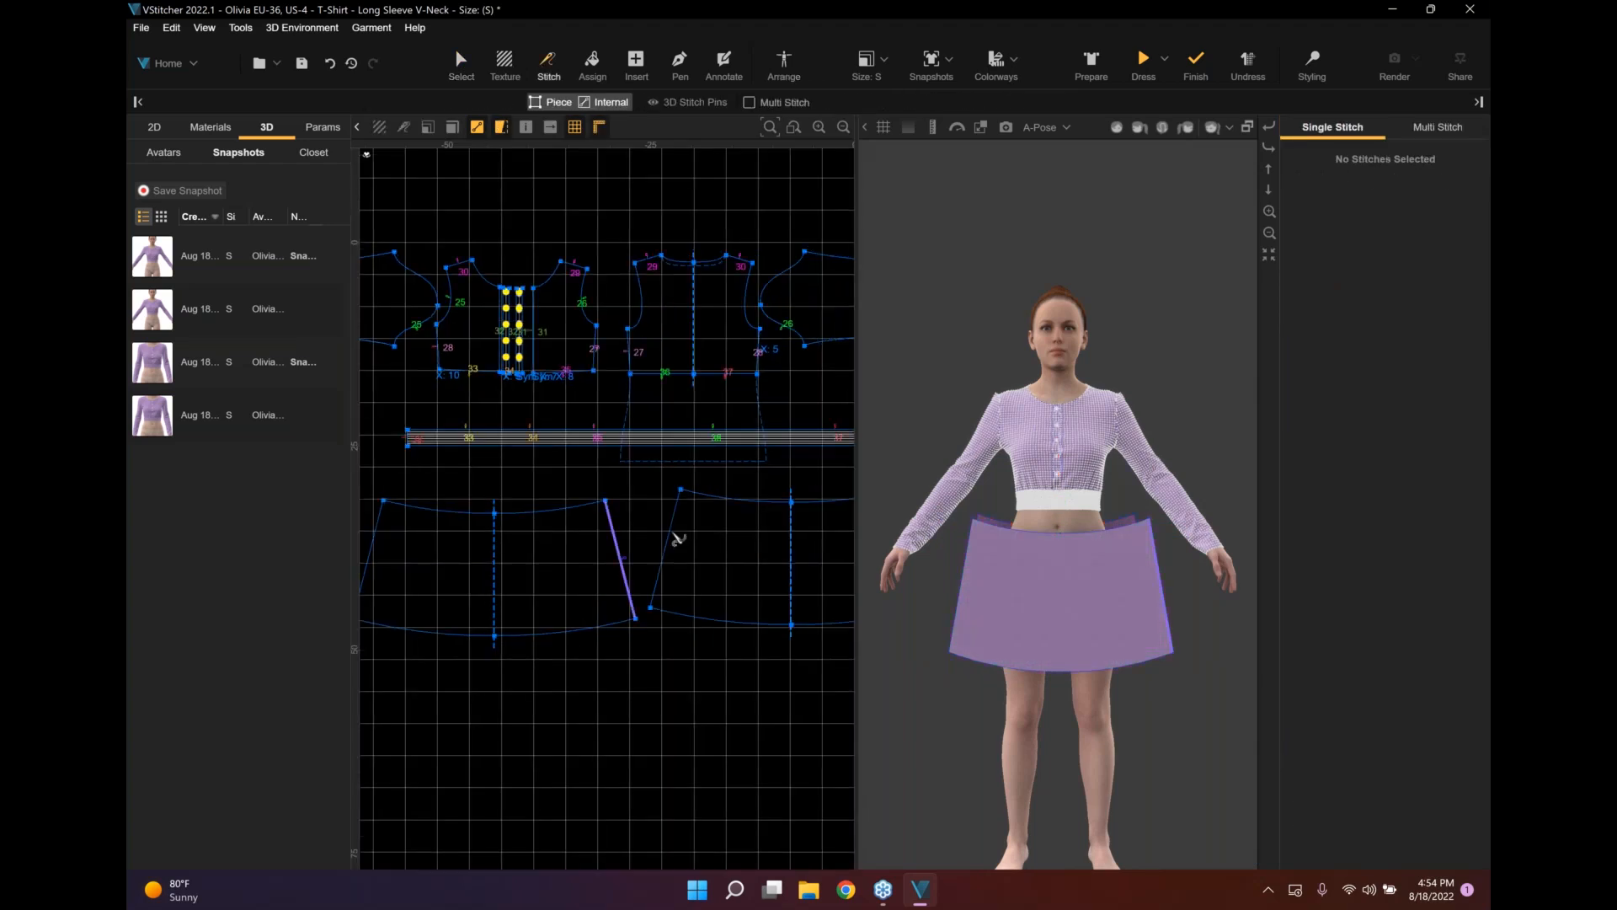
{"action": "left_click", "coordinate": [670, 539]}
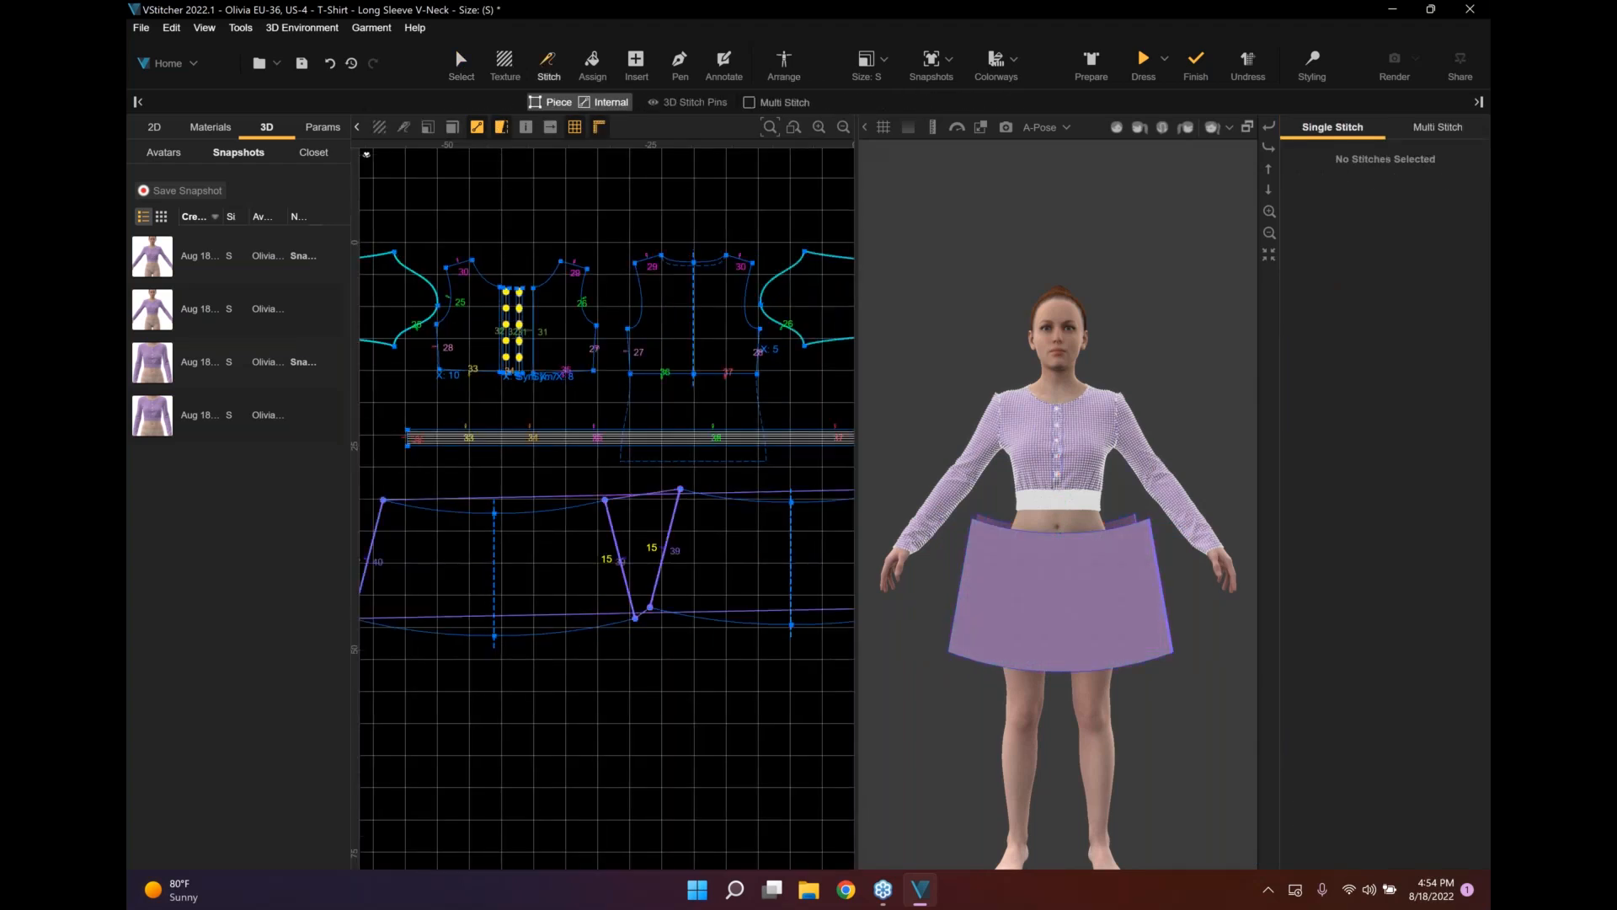
Start a multi stitch with the lower edge of the waistband strip as its From edge.
{"action": "left_click", "coordinate": [749, 102]}
{"action": "left_click", "coordinate": [446, 454]}
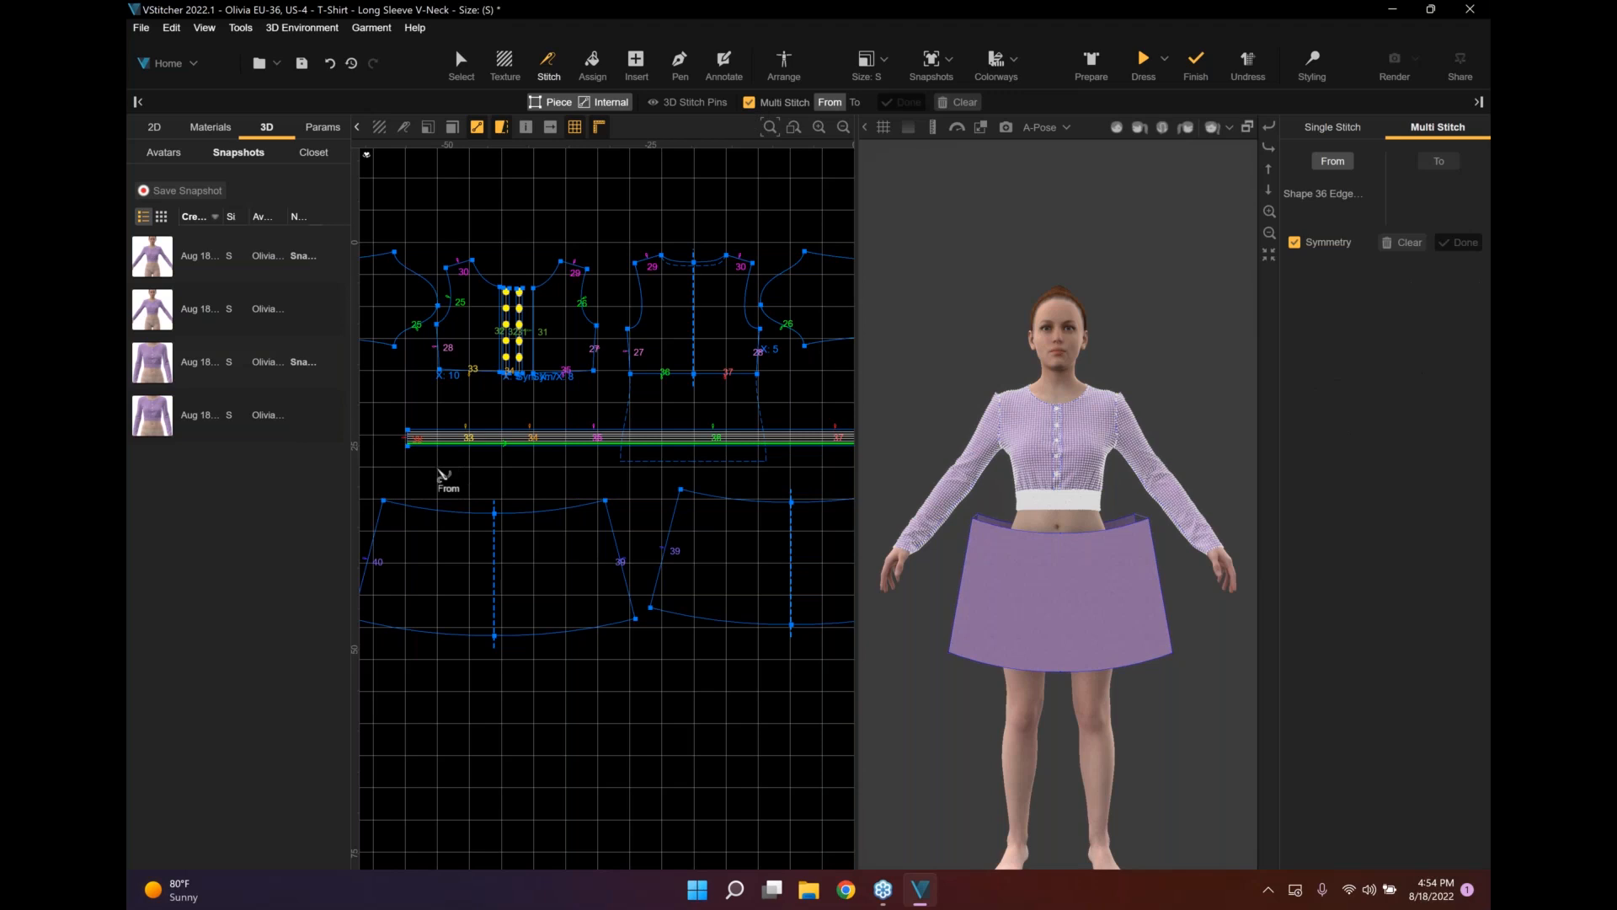
{"action": "scroll", "coordinate": [441, 477], "scroll_direction": "up", "scroll_amount": 2}
{"action": "middle_click_drag", "start_coordinate": [444, 480], "coordinate": [496, 482]}
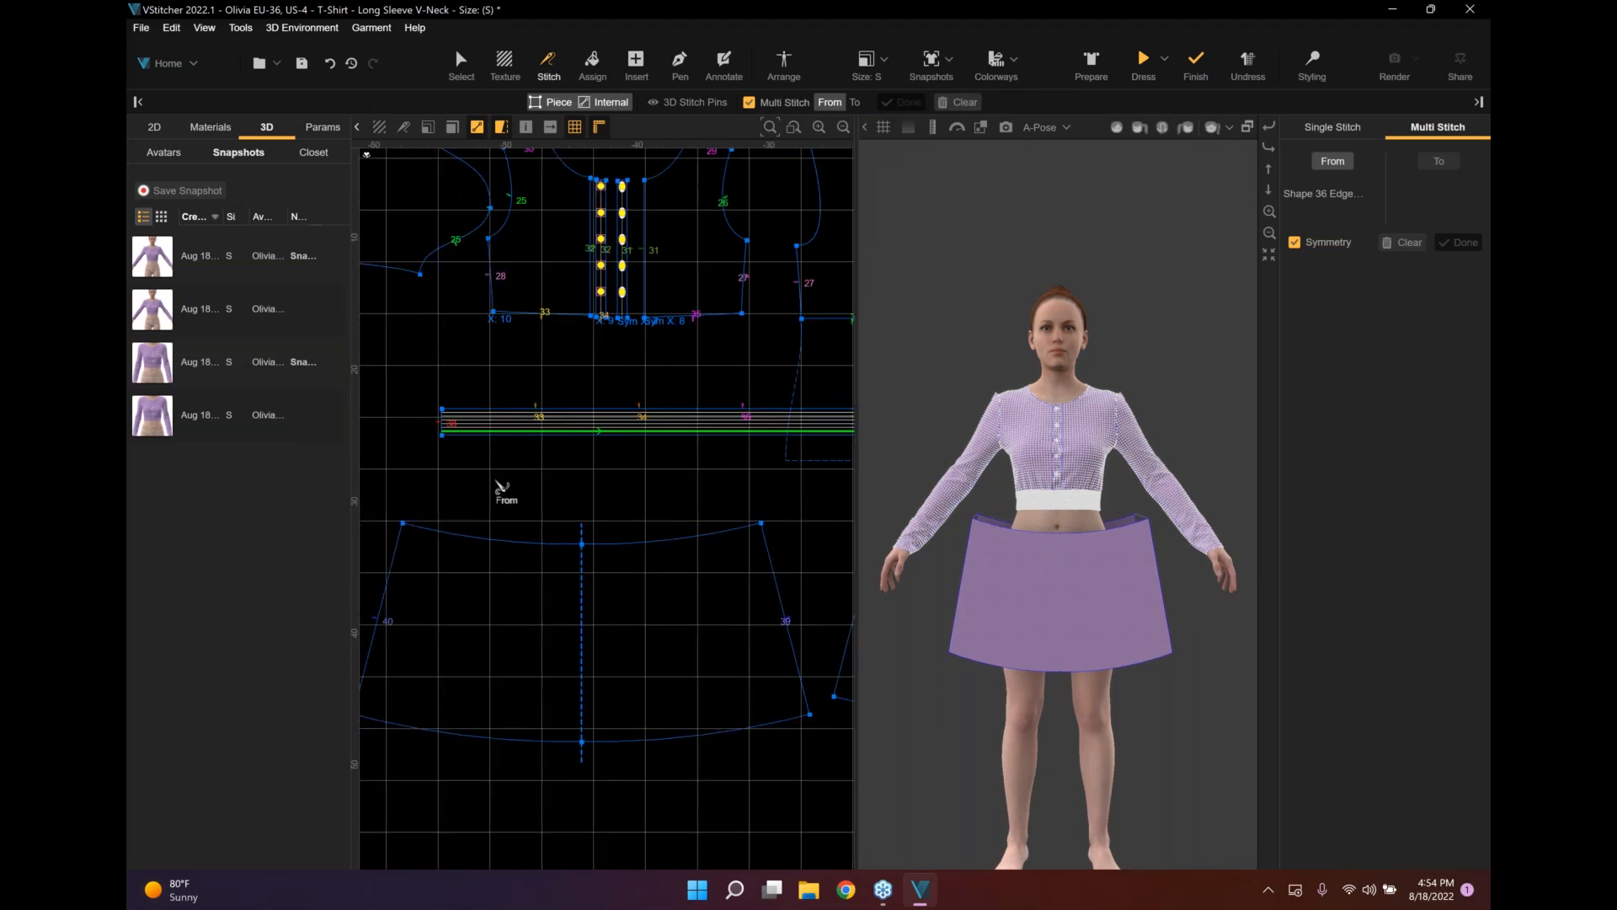
{"action": "scroll", "coordinate": [501, 486], "scroll_direction": "up", "scroll_amount": 1}
{"action": "left_click", "coordinate": [527, 445]}
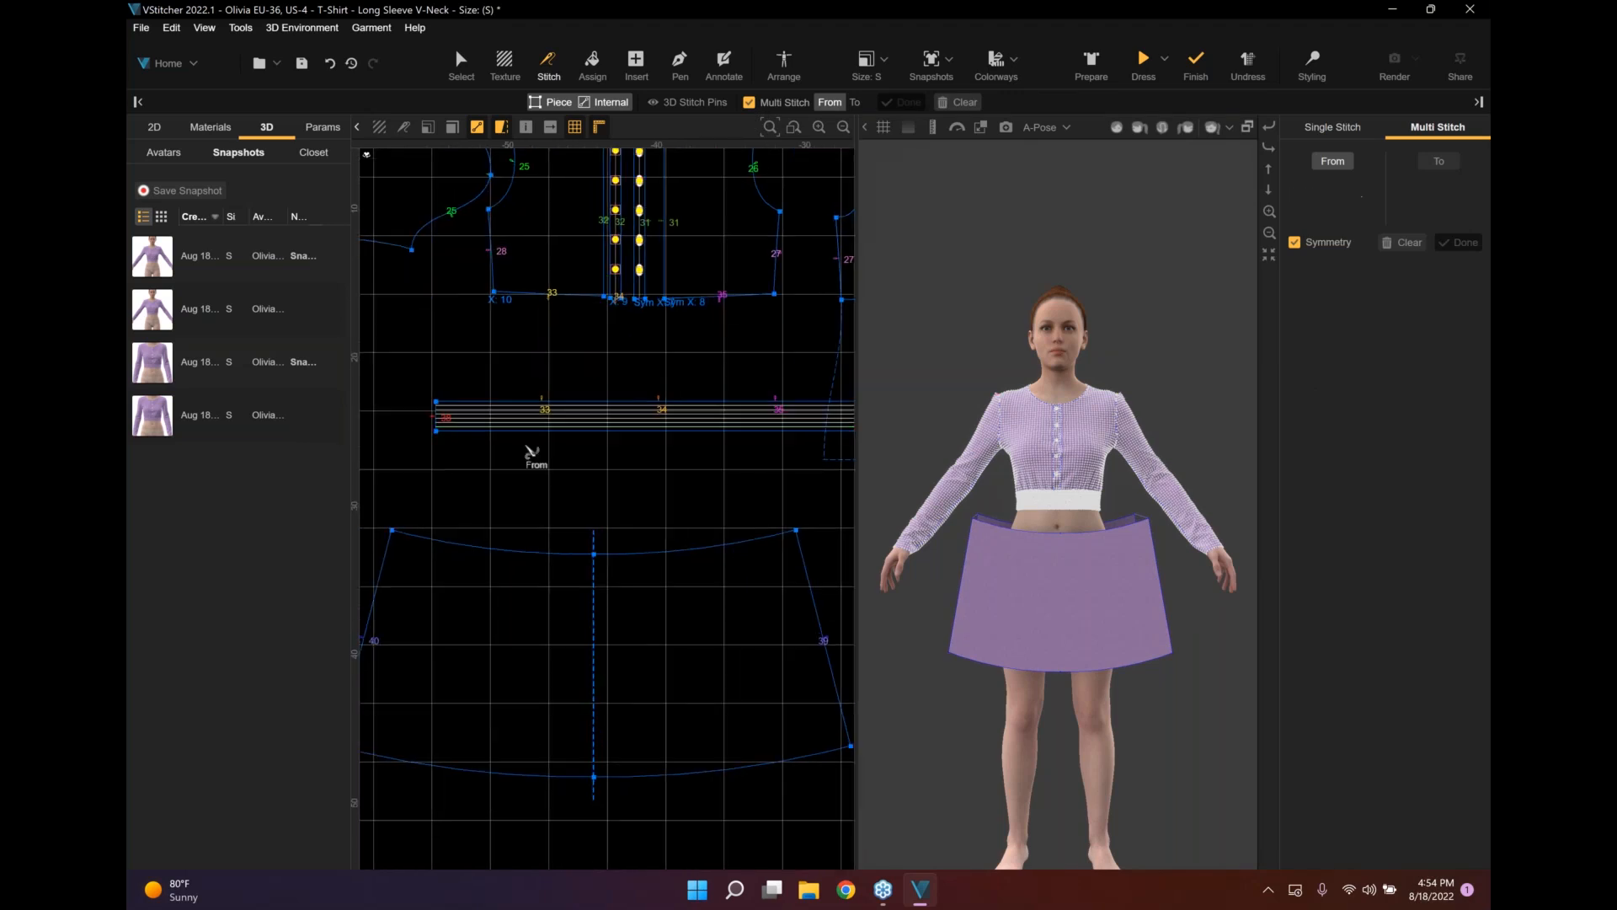
{"action": "left_click", "coordinate": [508, 432]}
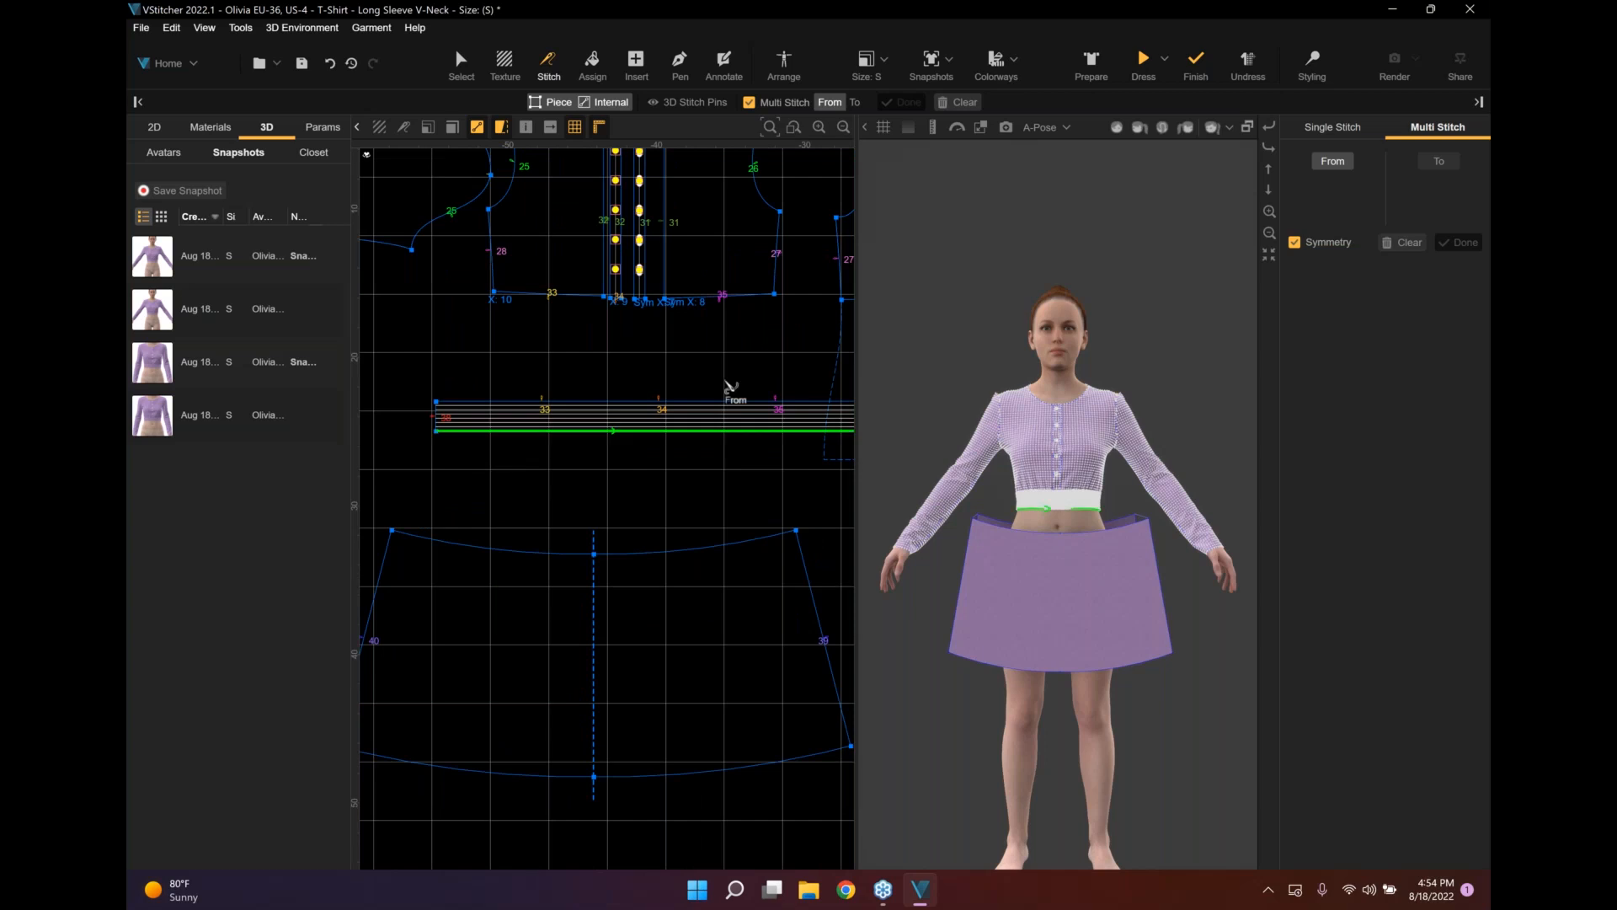
{"action": "key", "text": "Return"}
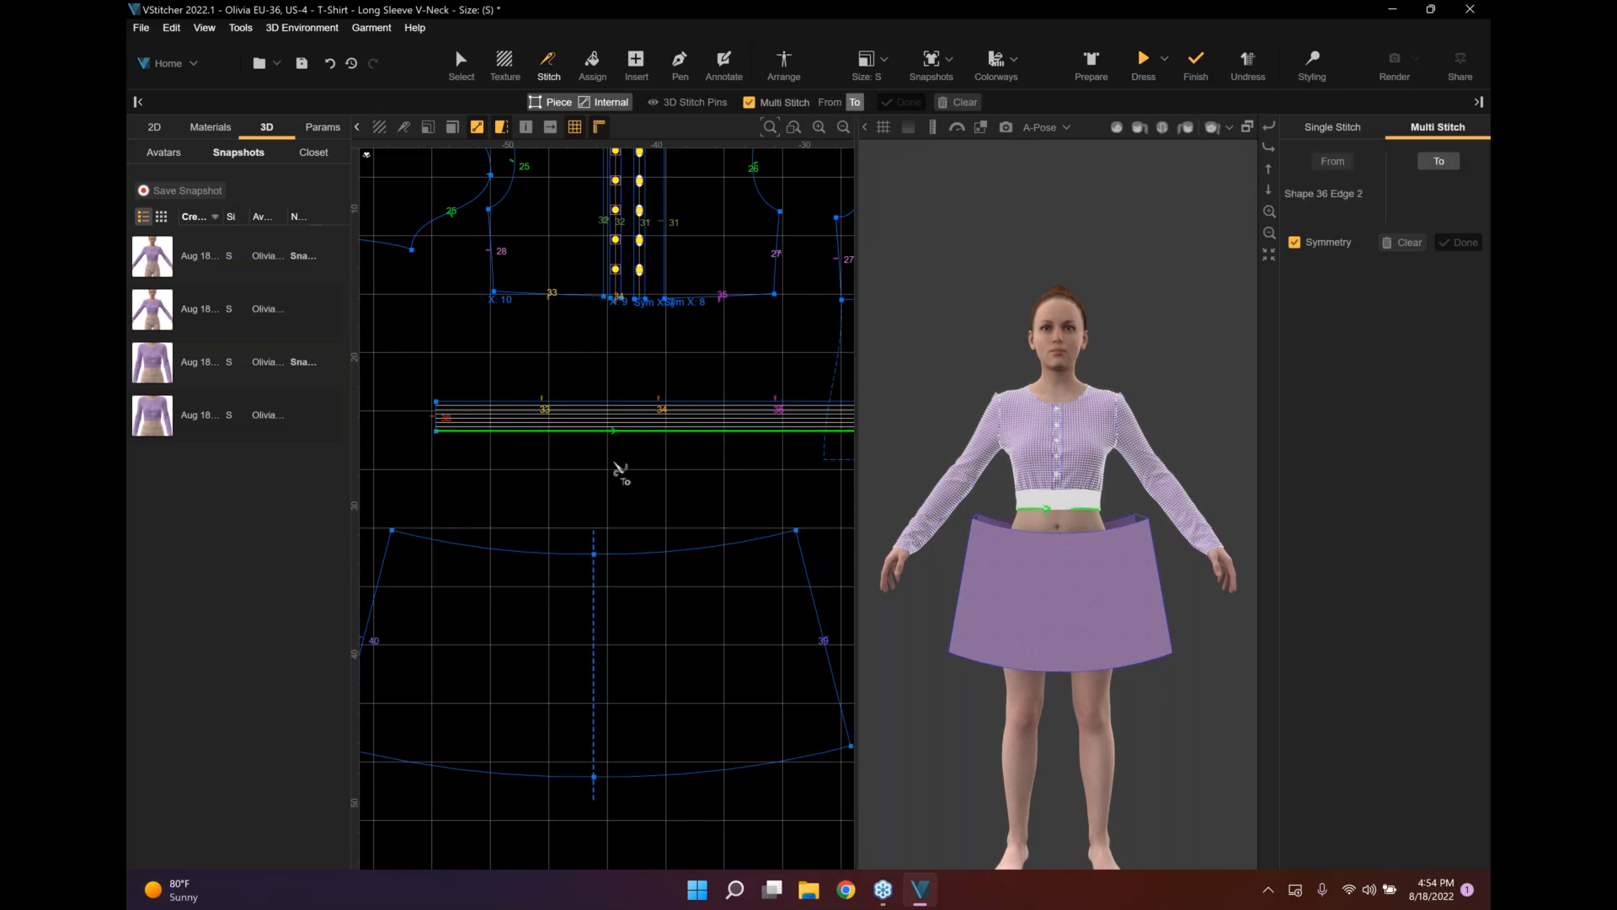
Complete the multi stitch to the four upper edge halves of the front and back skirt pieces.
{"action": "scroll", "coordinate": [621, 470], "scroll_direction": "down", "scroll_amount": 3}
{"action": "left_click", "coordinate": [516, 506]}
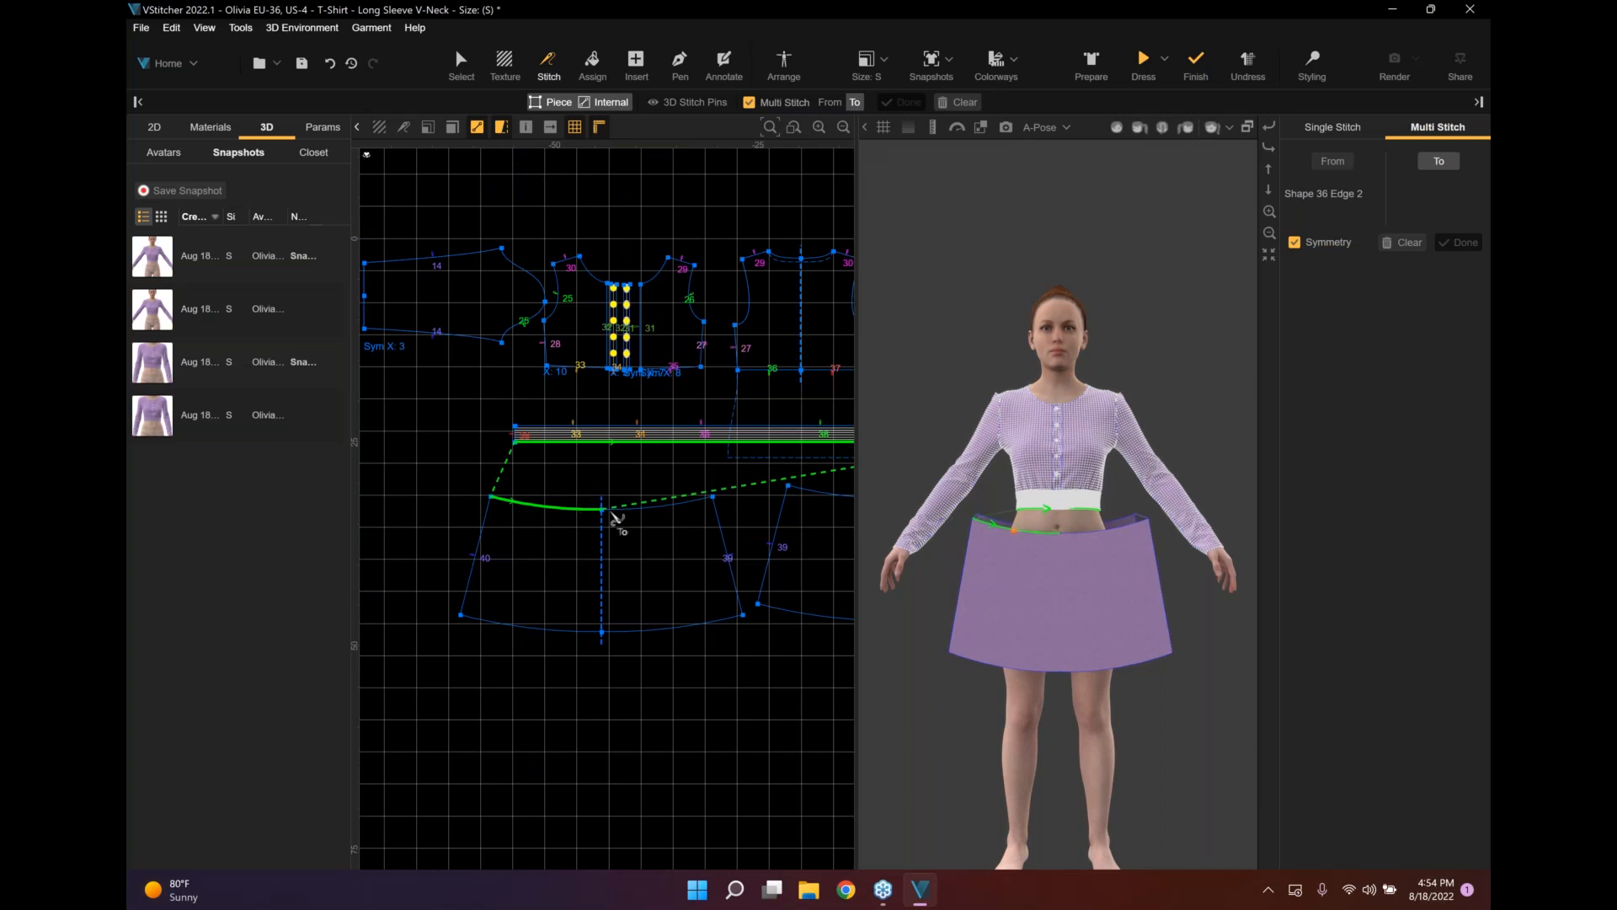
{"action": "left_click", "coordinate": [706, 495]}
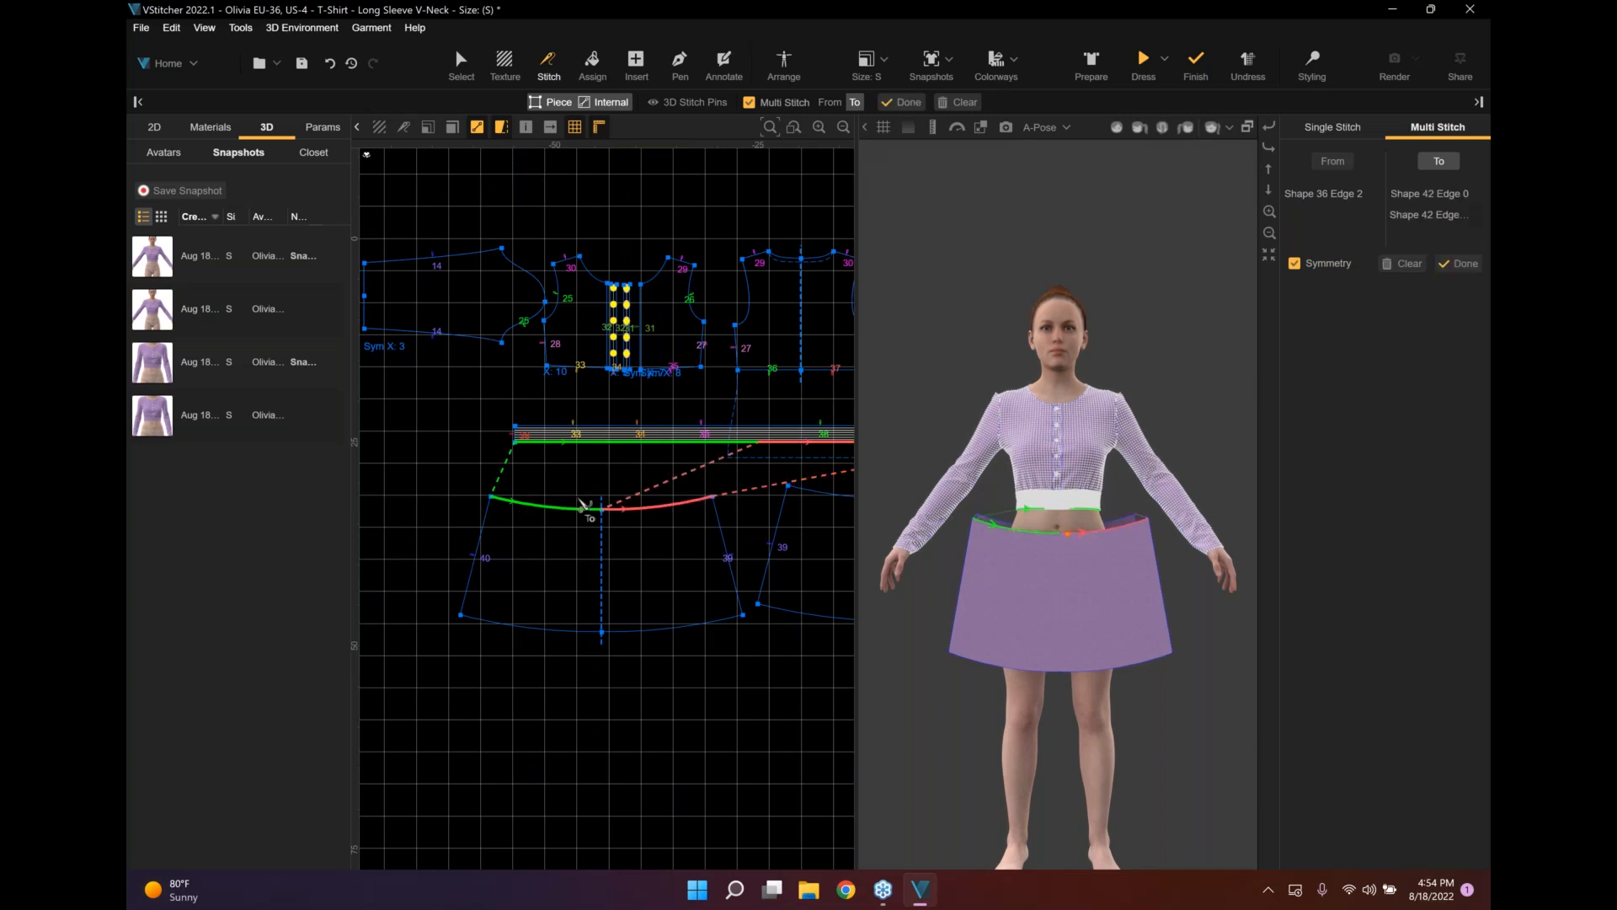
{"action": "middle_click_drag", "start_coordinate": [579, 499], "coordinate": [420, 516]}
{"action": "left_click", "coordinate": [704, 520]}
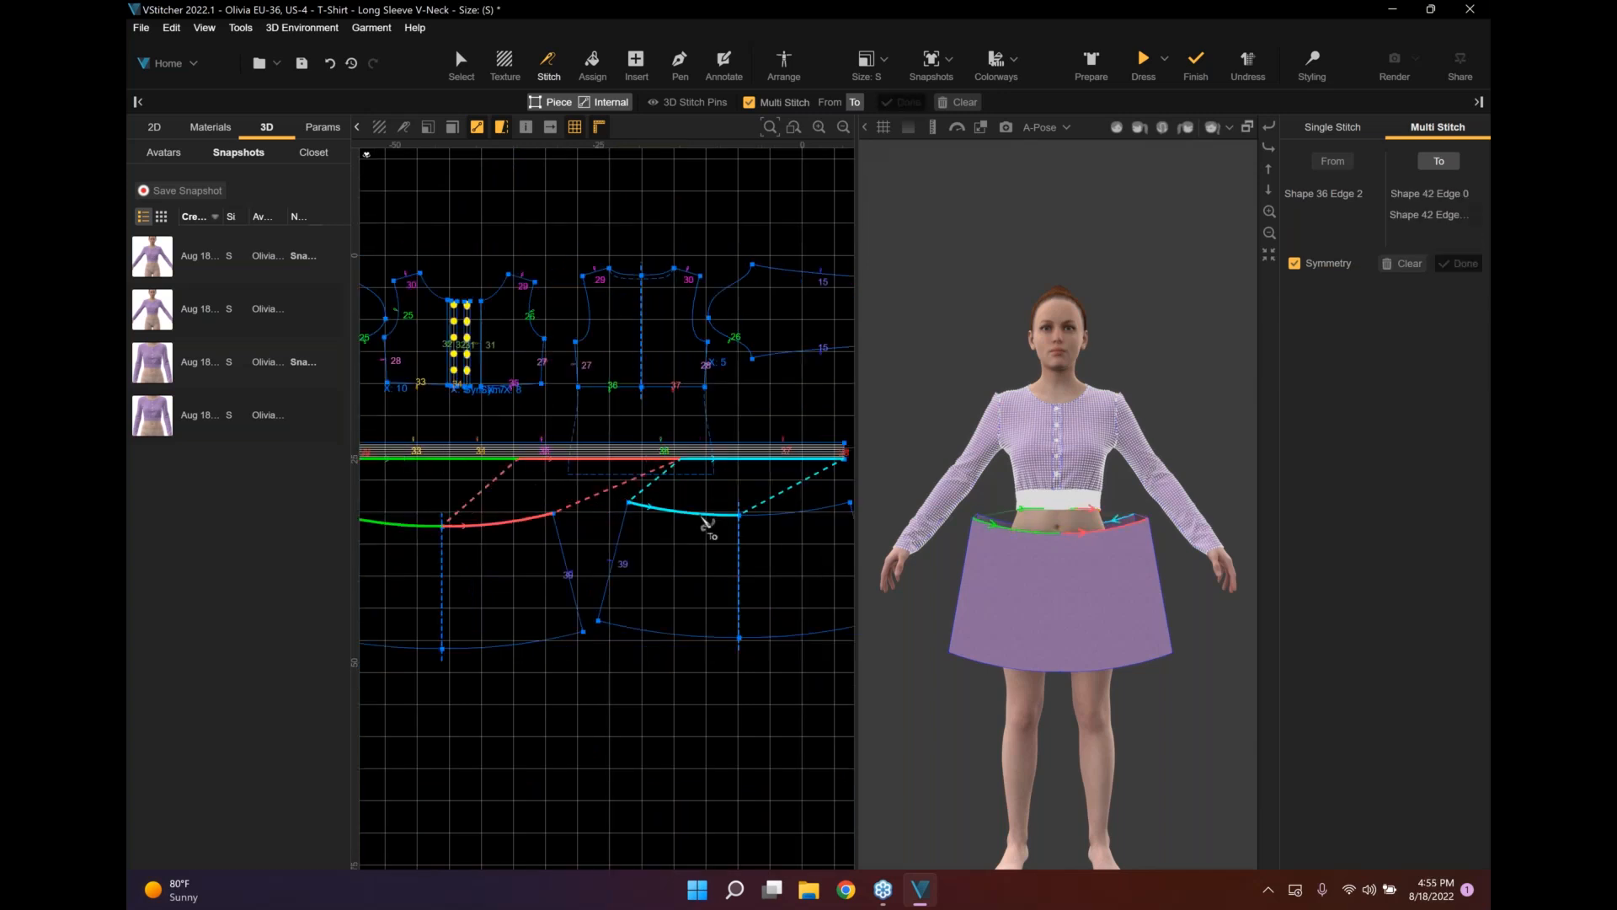
{"action": "middle_click_drag", "start_coordinate": [704, 519], "coordinate": [640, 525]}
{"action": "left_click", "coordinate": [714, 521]}
{"action": "left_click", "coordinate": [901, 102]}
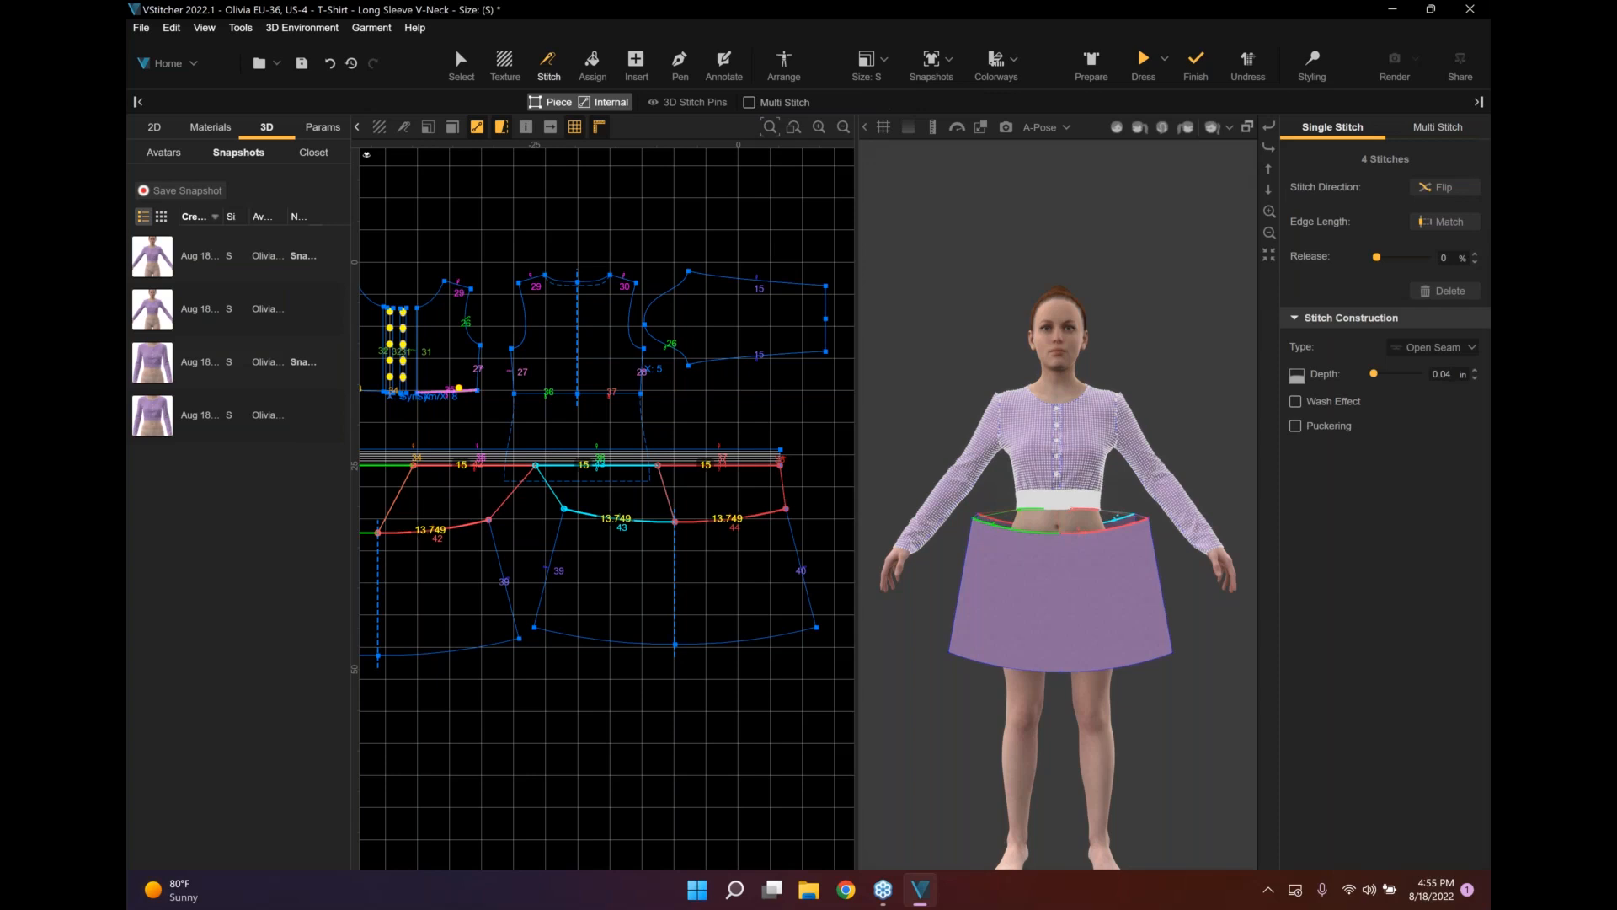
Drape the stitched skirt onto the avatar.
{"action": "scroll", "coordinate": [1113, 492], "scroll_direction": "up", "scroll_amount": 2}
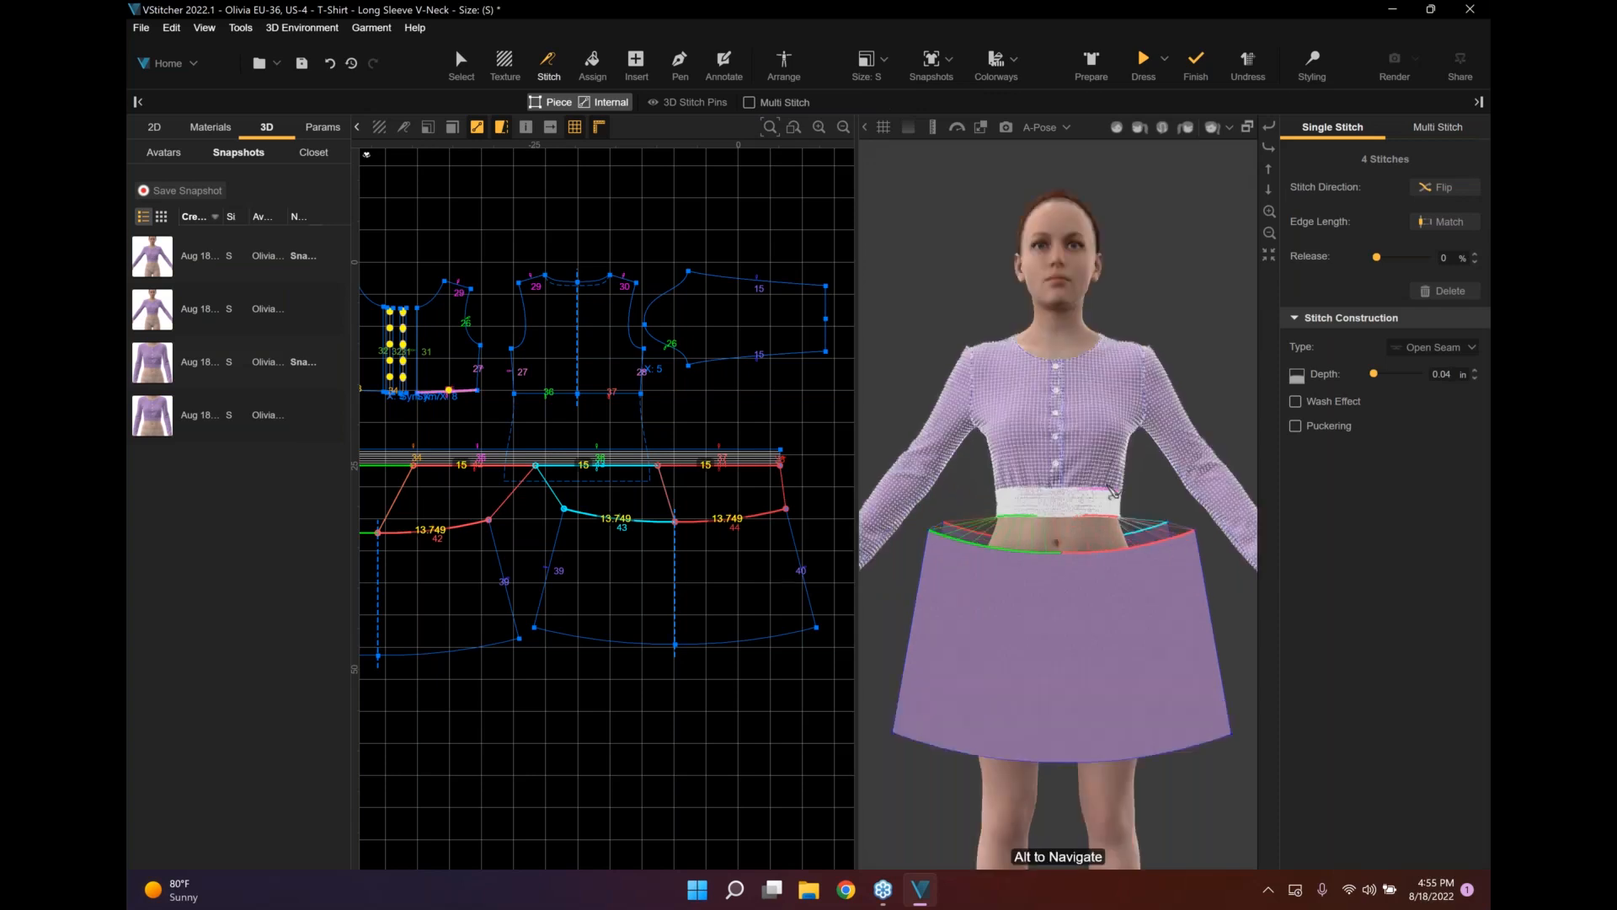
{"action": "scroll", "coordinate": [1114, 493], "scroll_direction": "up", "scroll_amount": 1}
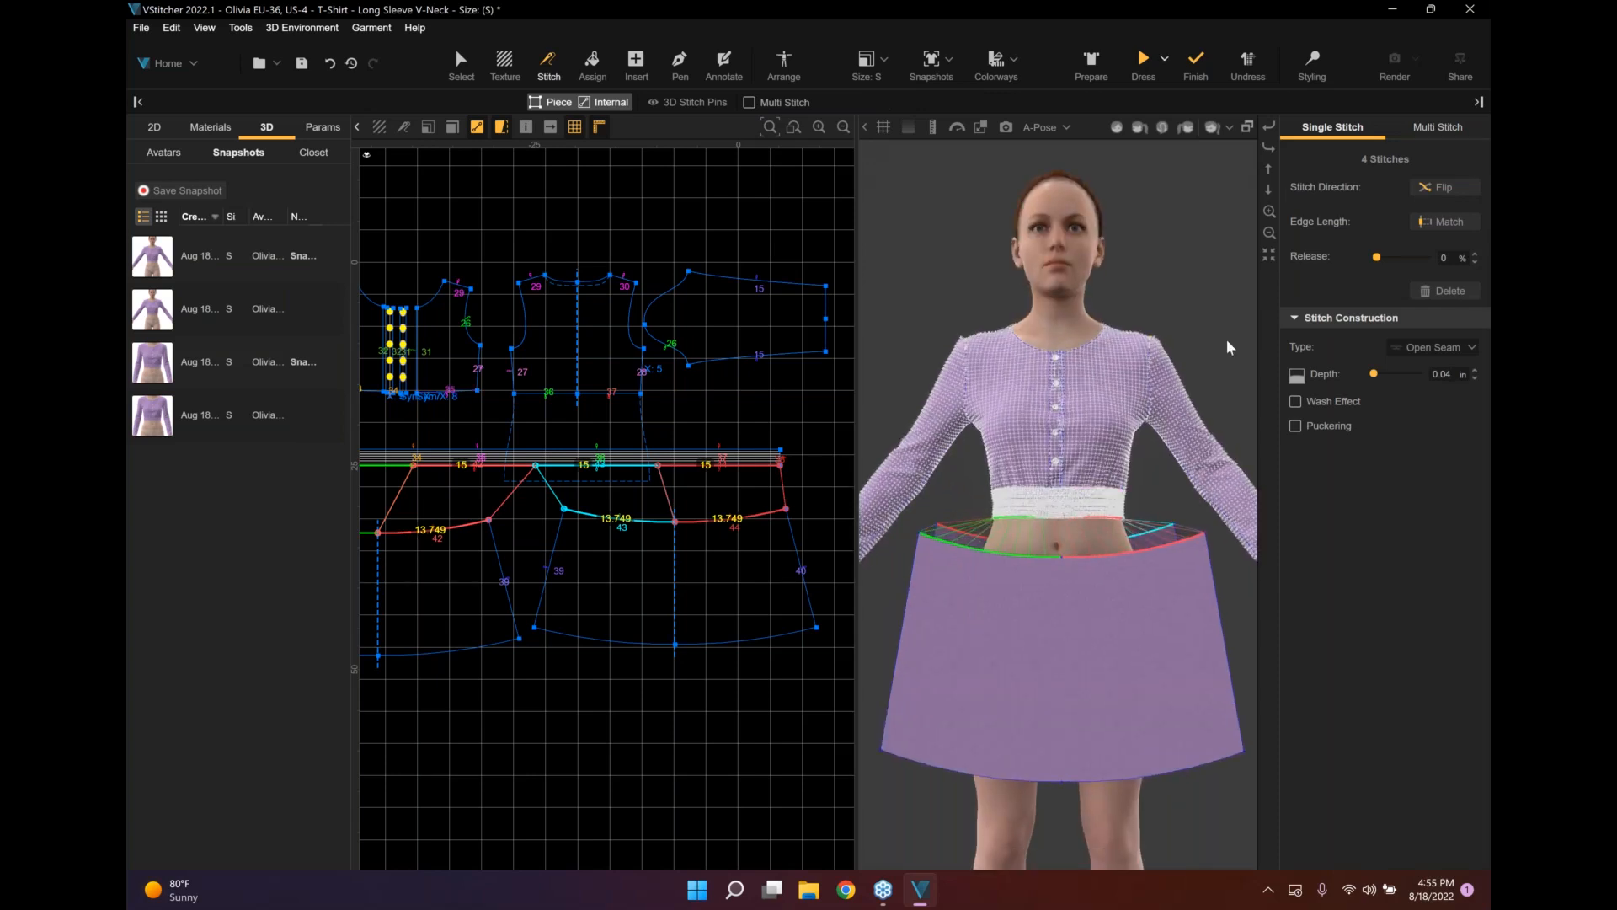
{"action": "left_click", "coordinate": [1196, 63]}
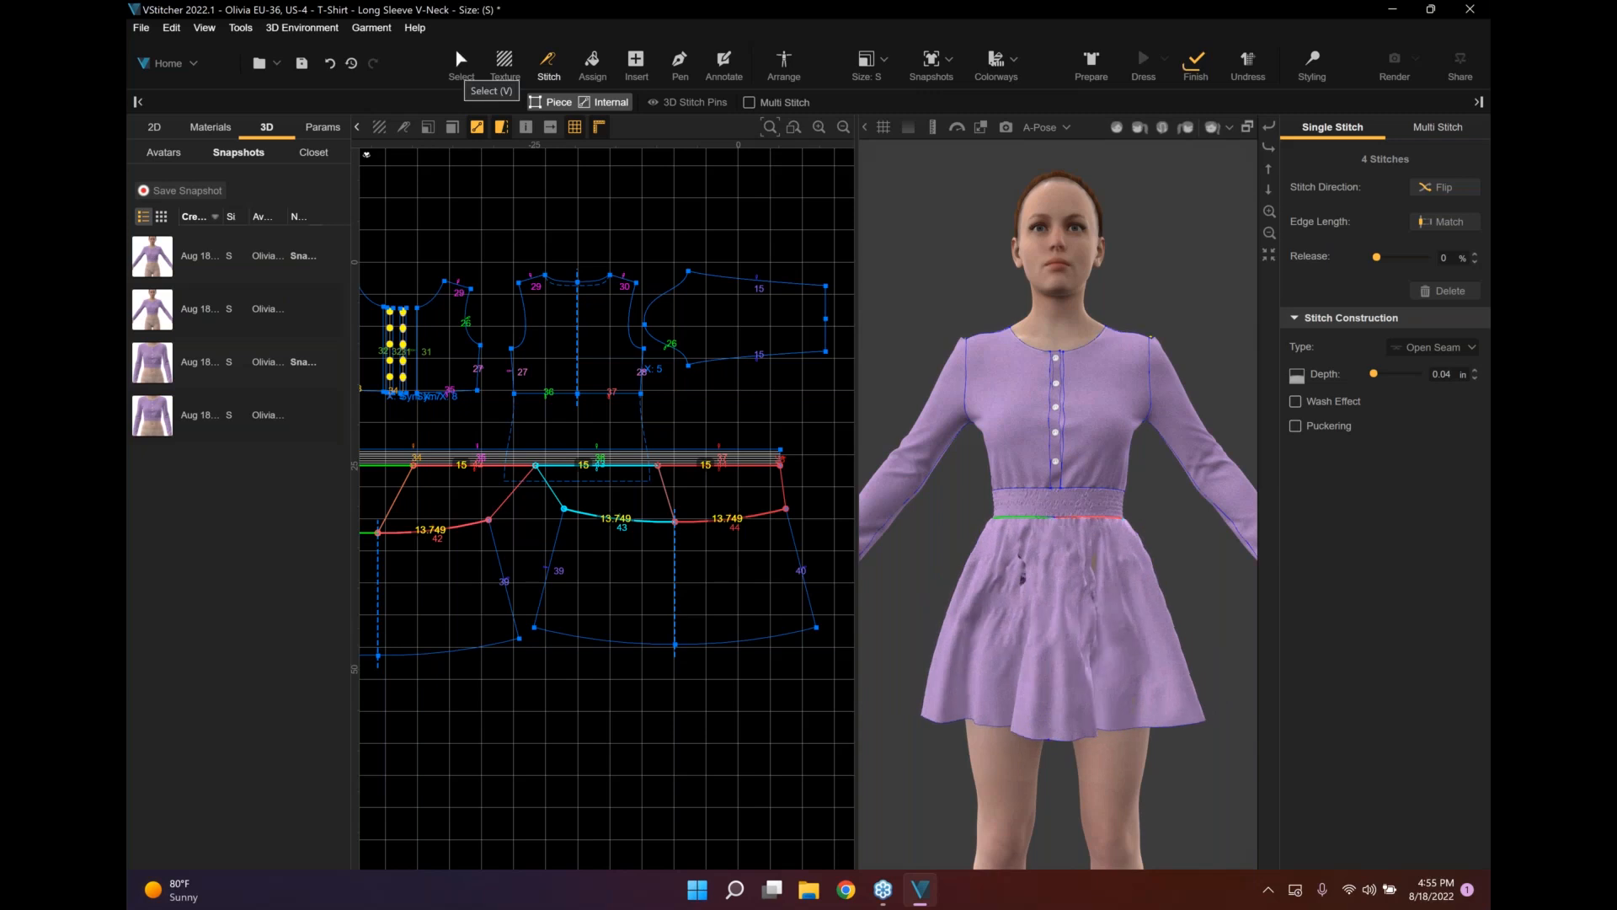
Set the Details (Grid) draping value of both skirt pieces to 0.7.
{"action": "left_click", "coordinate": [462, 65]}
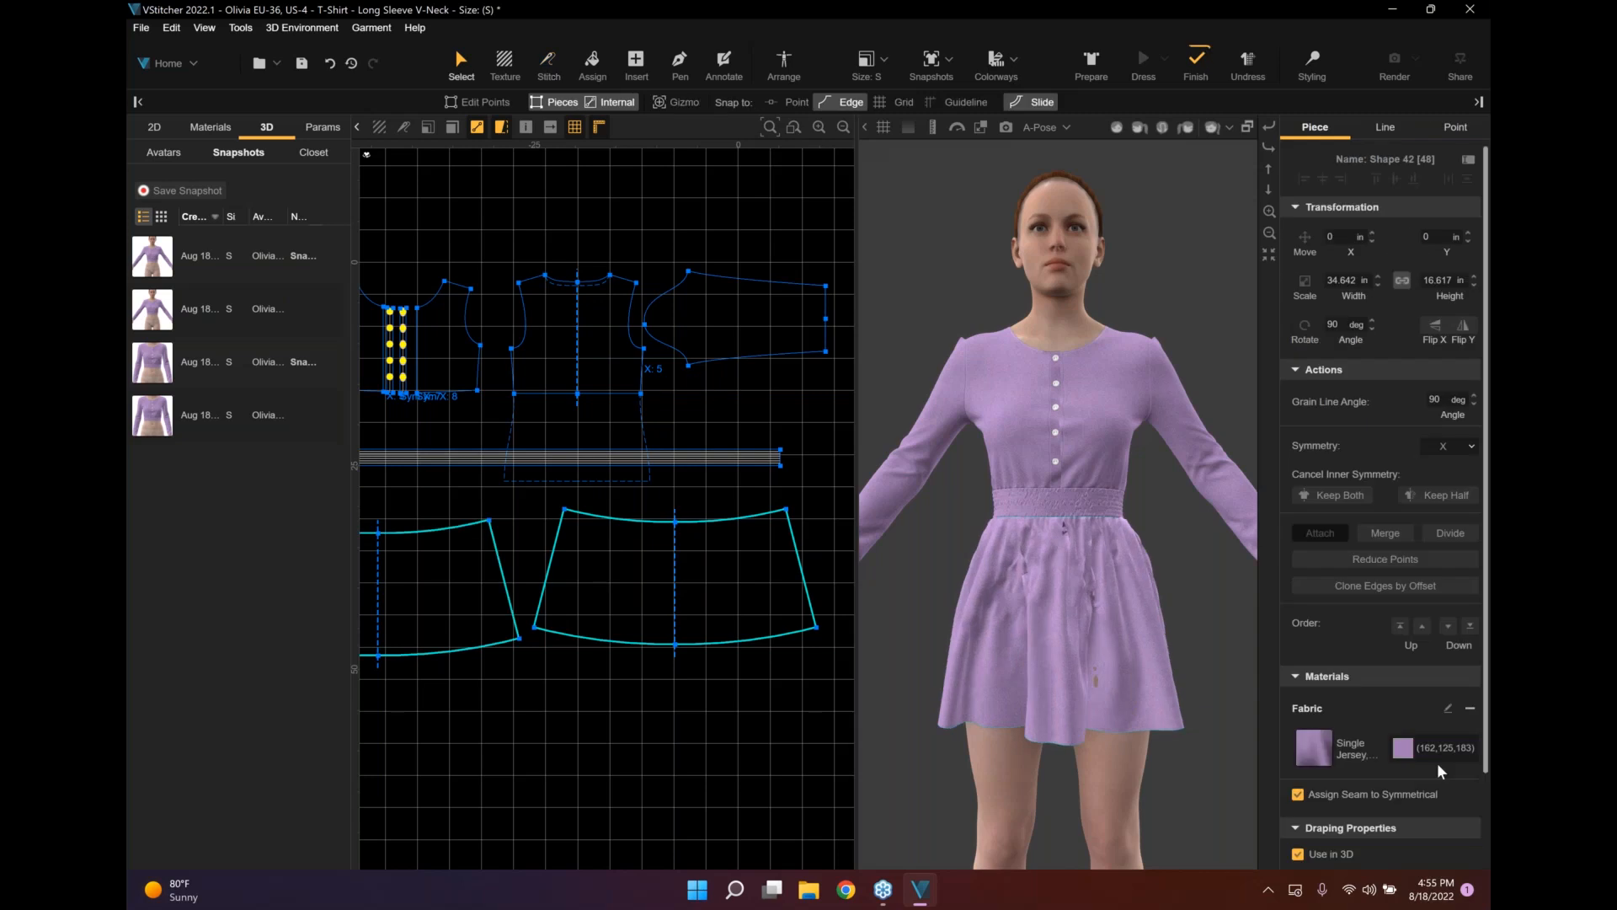
{"action": "scroll", "coordinate": [1437, 761], "scroll_direction": "down", "scroll_amount": 2}
{"action": "left_click", "coordinate": [1439, 768]}
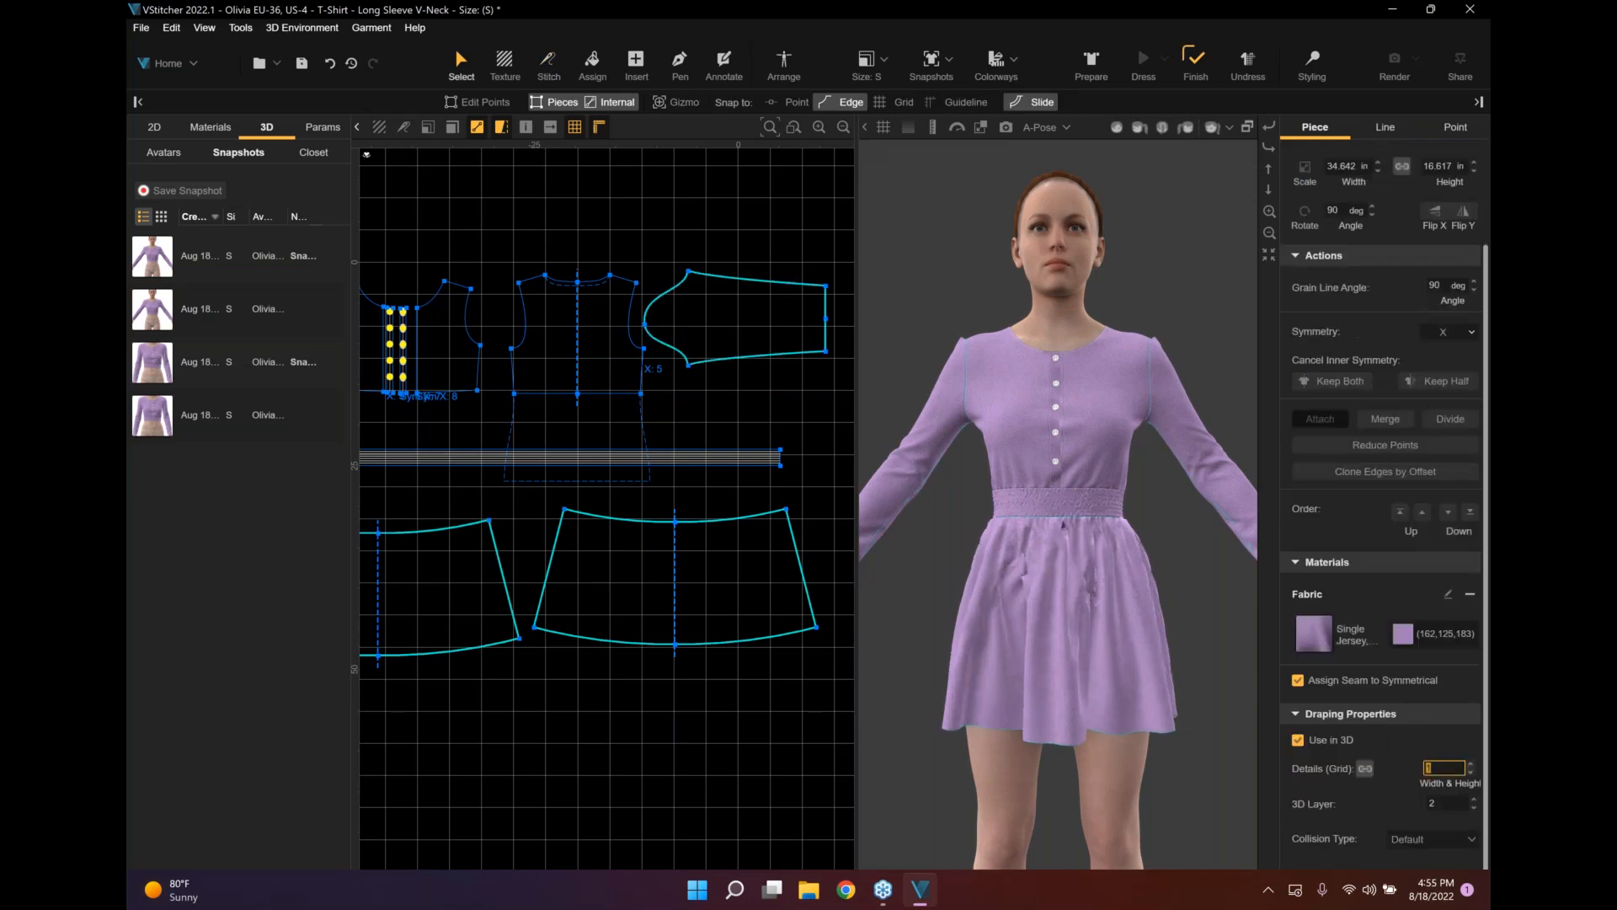
{"action": "type", "text": "0.7"}
{"action": "key", "text": "Return"}
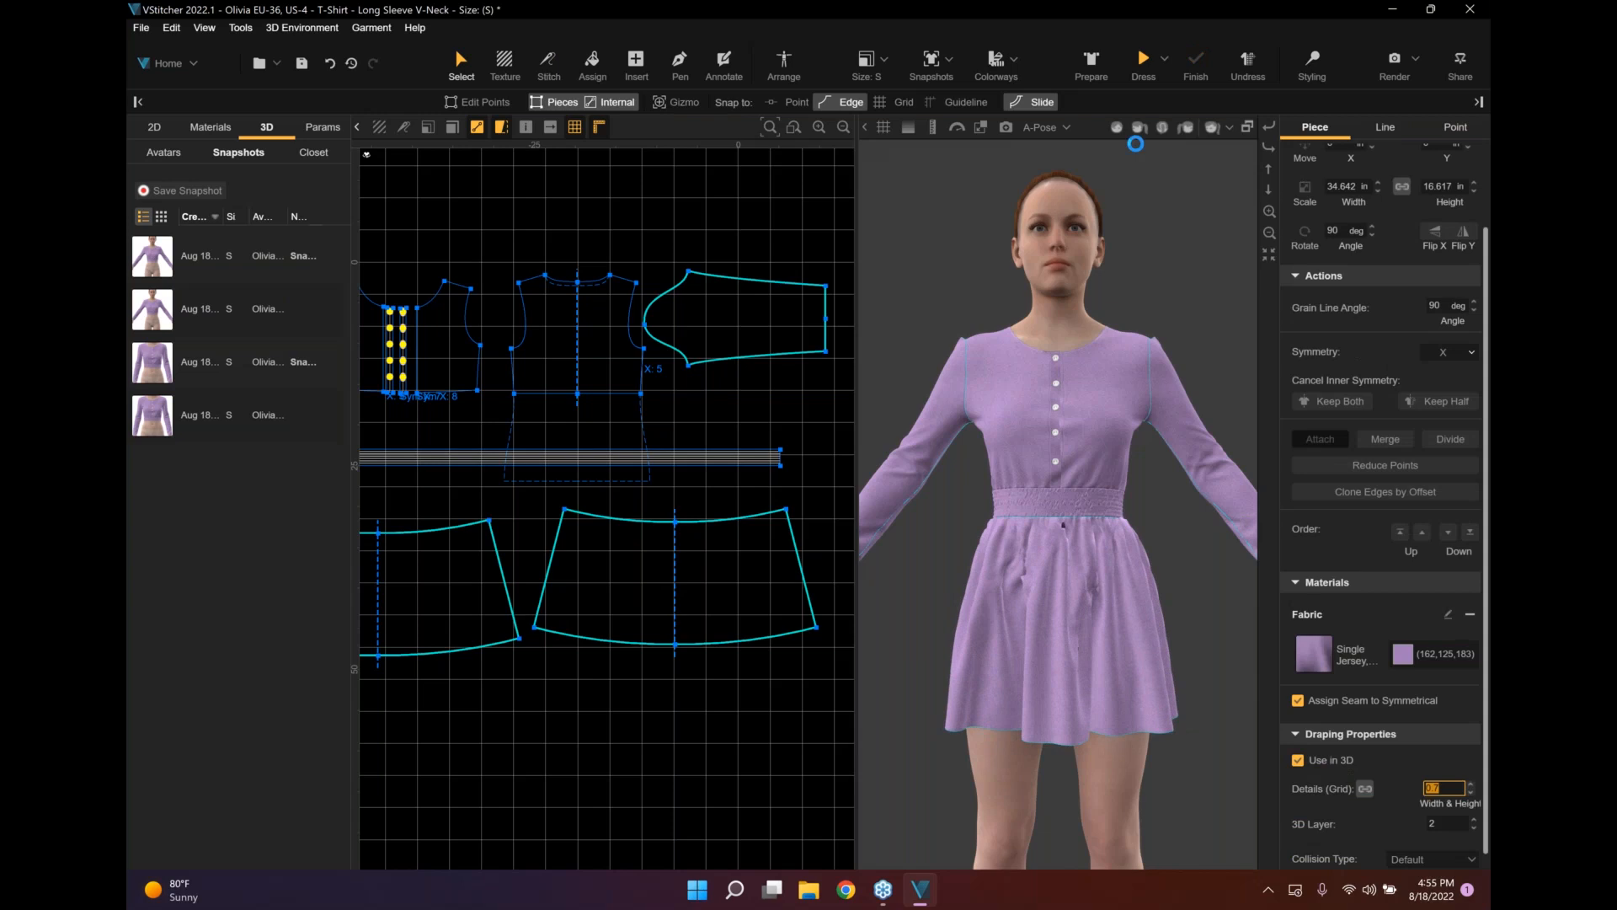
Drape the garment again with the finer skirt grid and save a snapshot named Snapshot.
{"action": "left_click", "coordinate": [1144, 61]}
{"action": "left_click", "coordinate": [1183, 442], "text": "ctrl"}
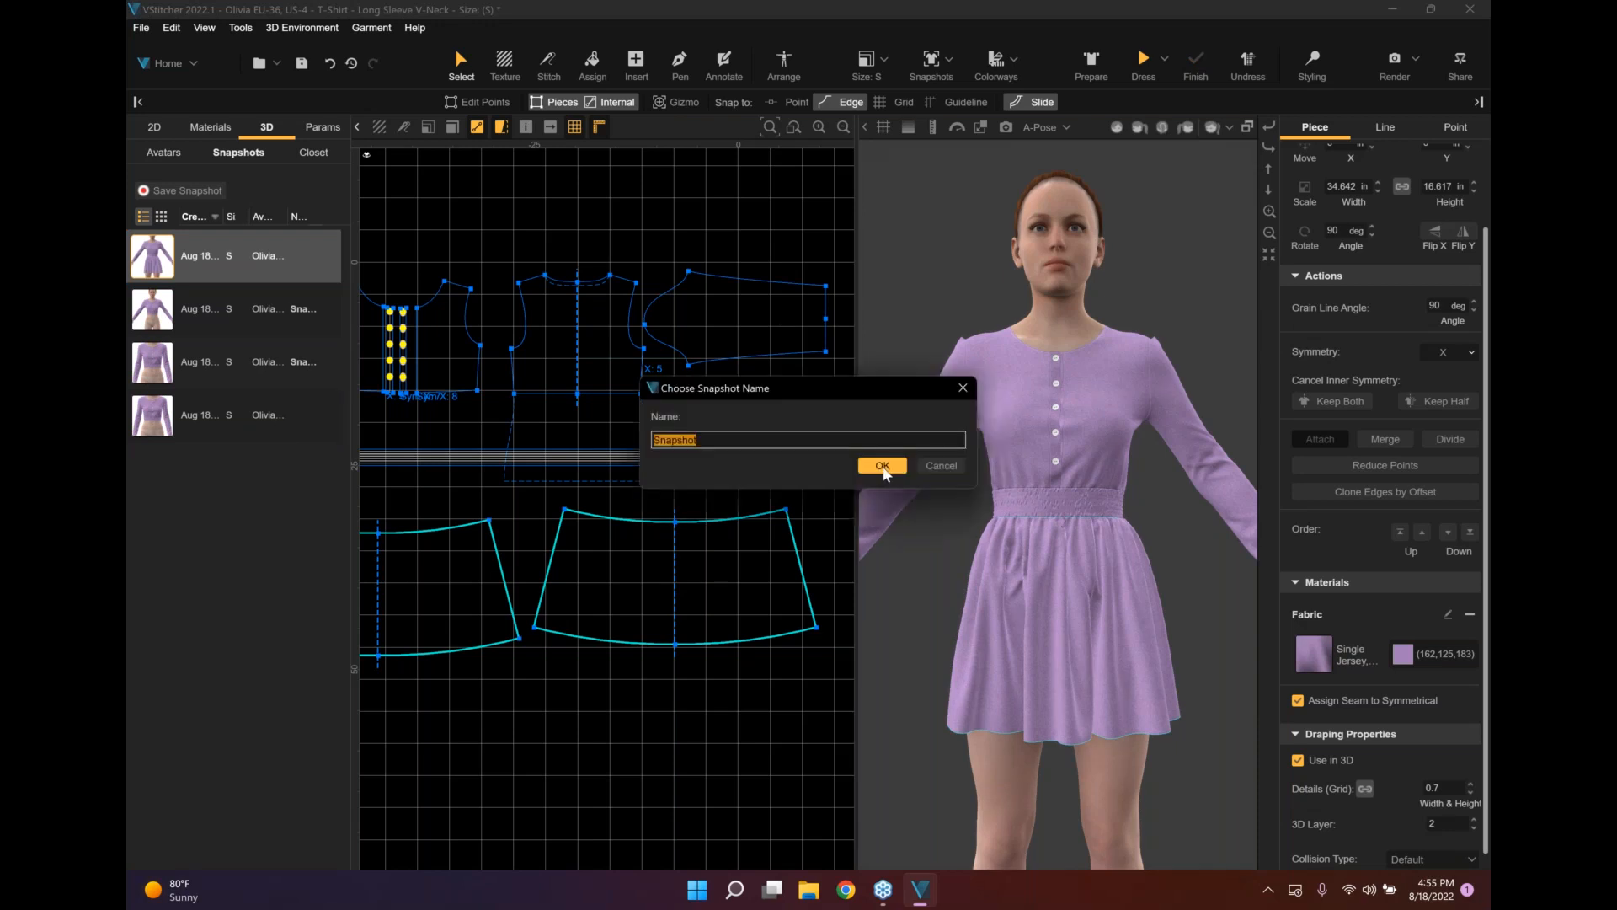
{"action": "left_click", "coordinate": [883, 467]}
{"action": "left_click", "coordinate": [879, 502]}
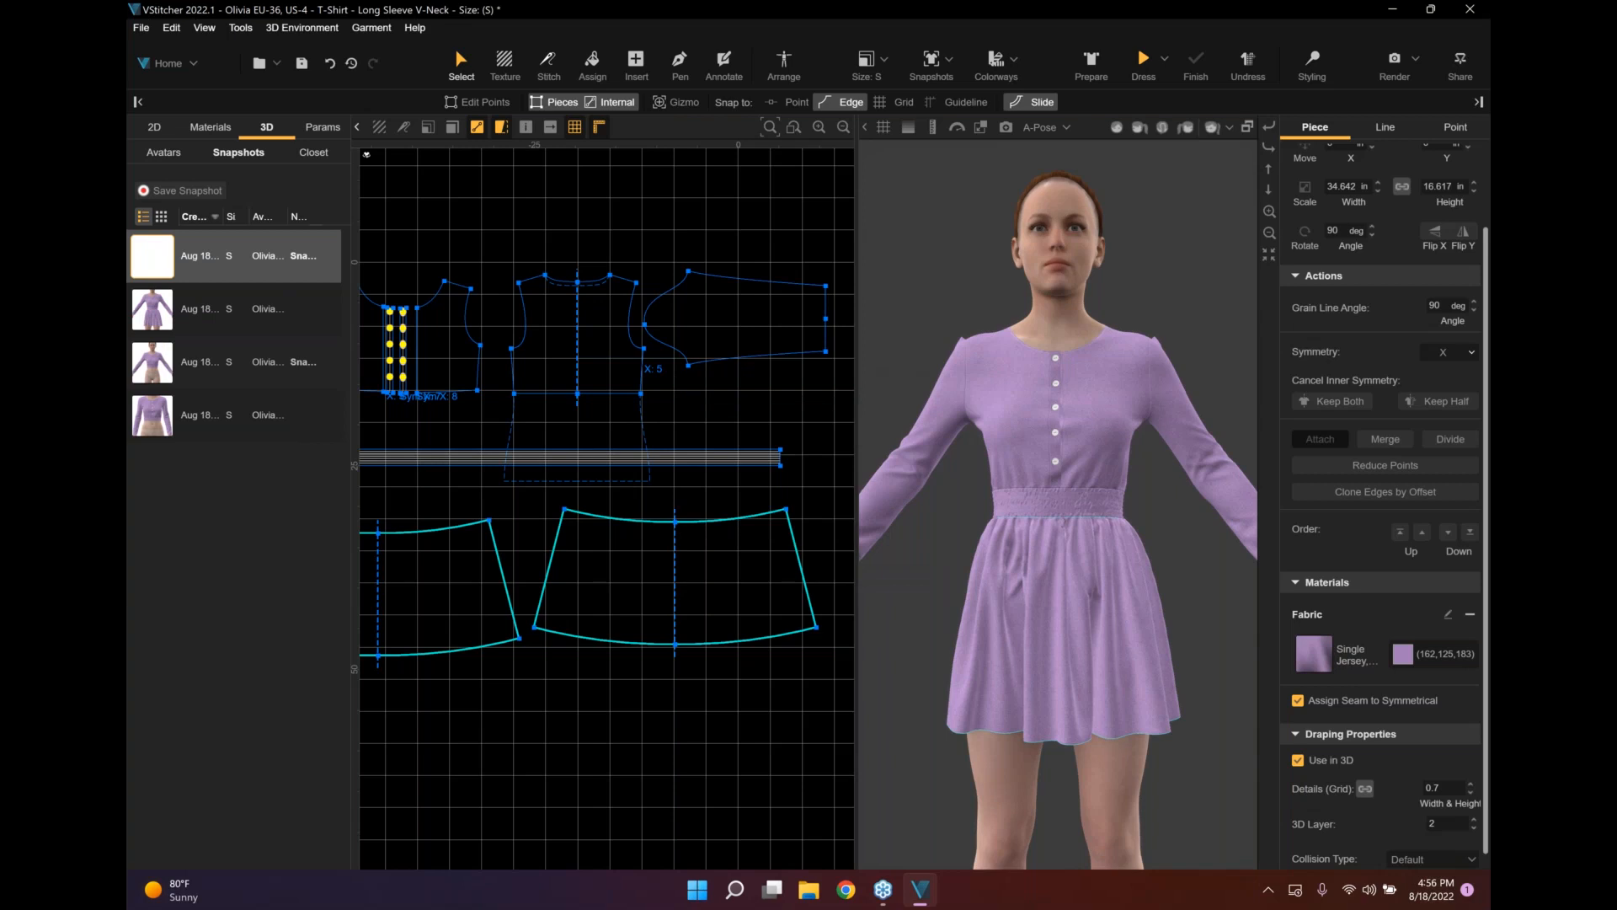
Stitch the open sleeve cap edges to the back bodice armholes, working from the avatar's back view.
{"action": "key", "text": "s"}
{"action": "middle_click_drag", "start_coordinate": [634, 323], "coordinate": [807, 360]}
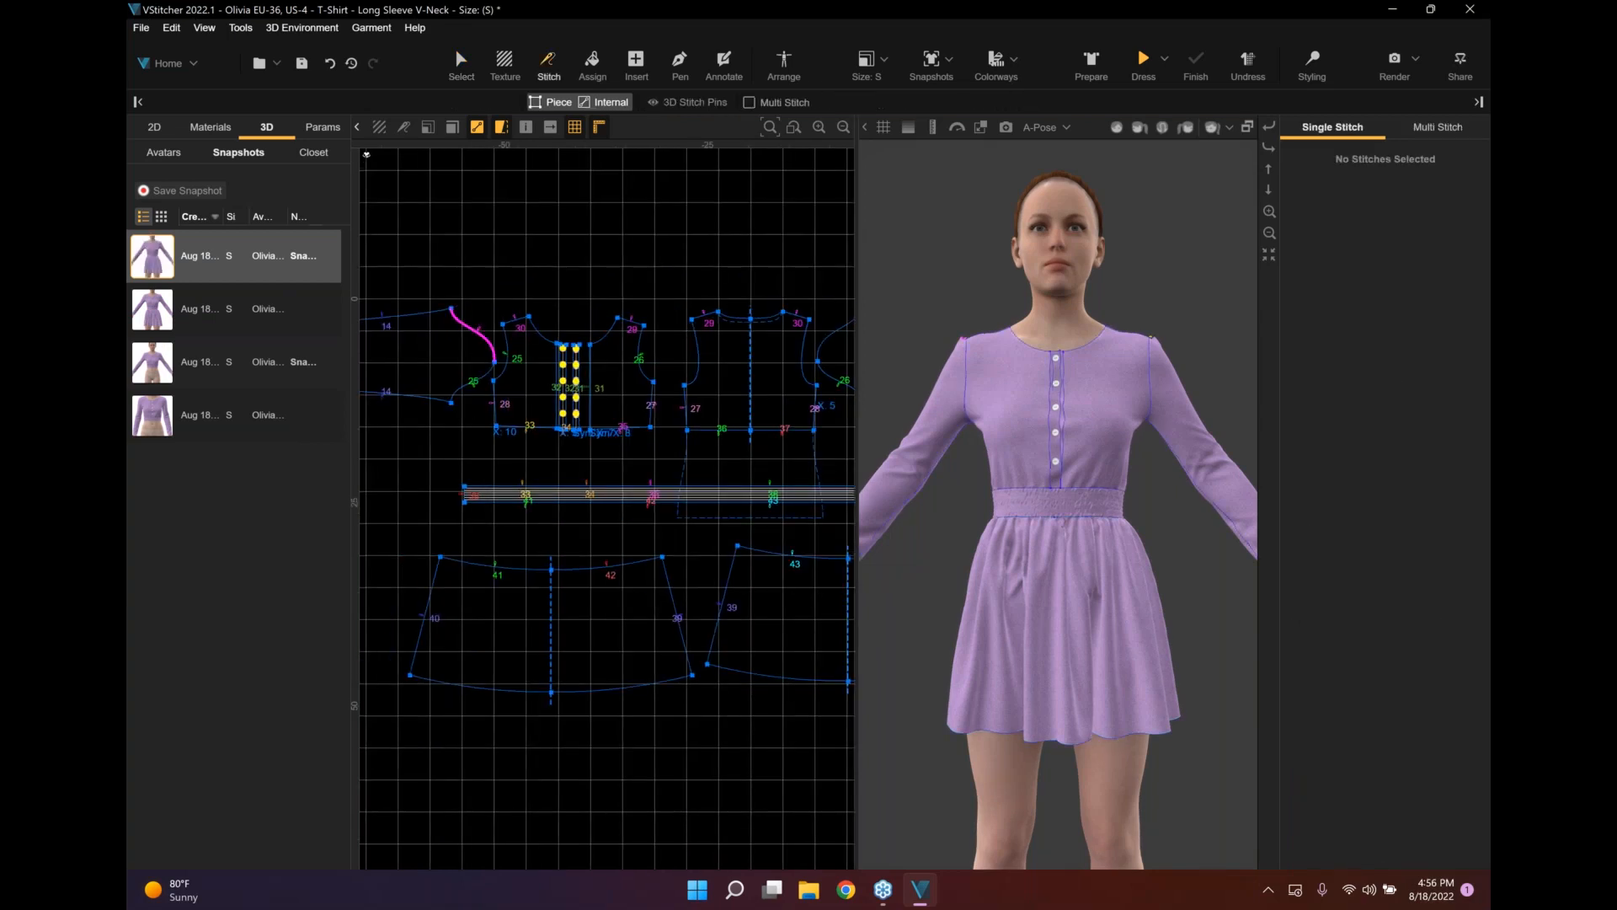
{"action": "left_click", "coordinate": [1163, 131]}
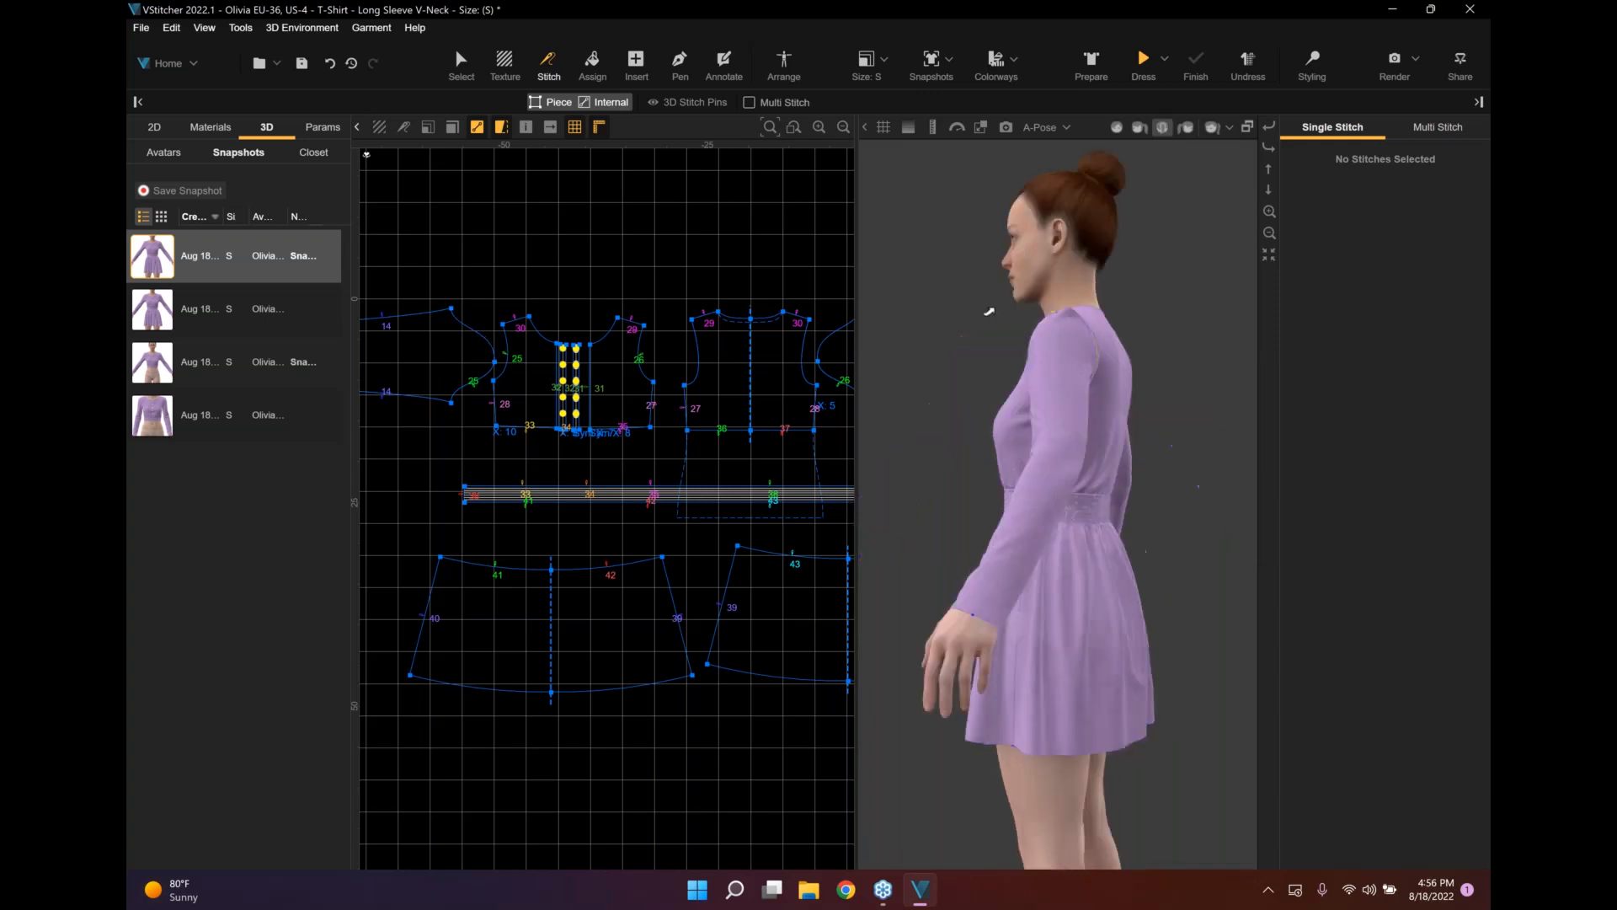
{"action": "left_click_drag", "start_coordinate": [990, 311], "coordinate": [897, 327]}
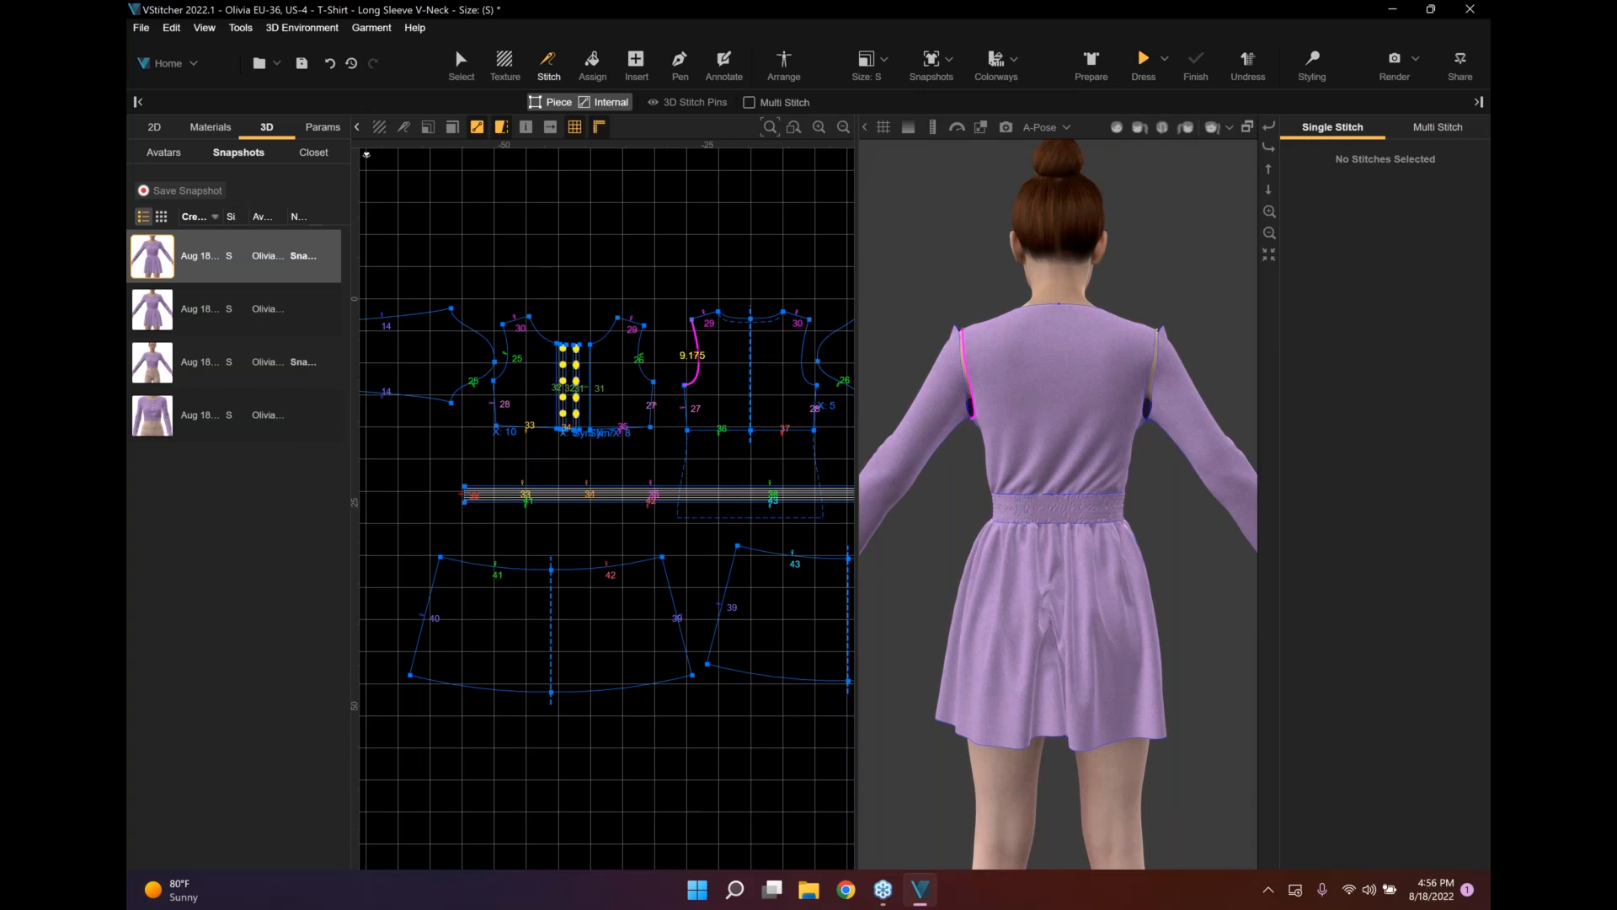
{"action": "left_click", "coordinate": [956, 364]}
{"action": "left_click", "coordinate": [965, 364]}
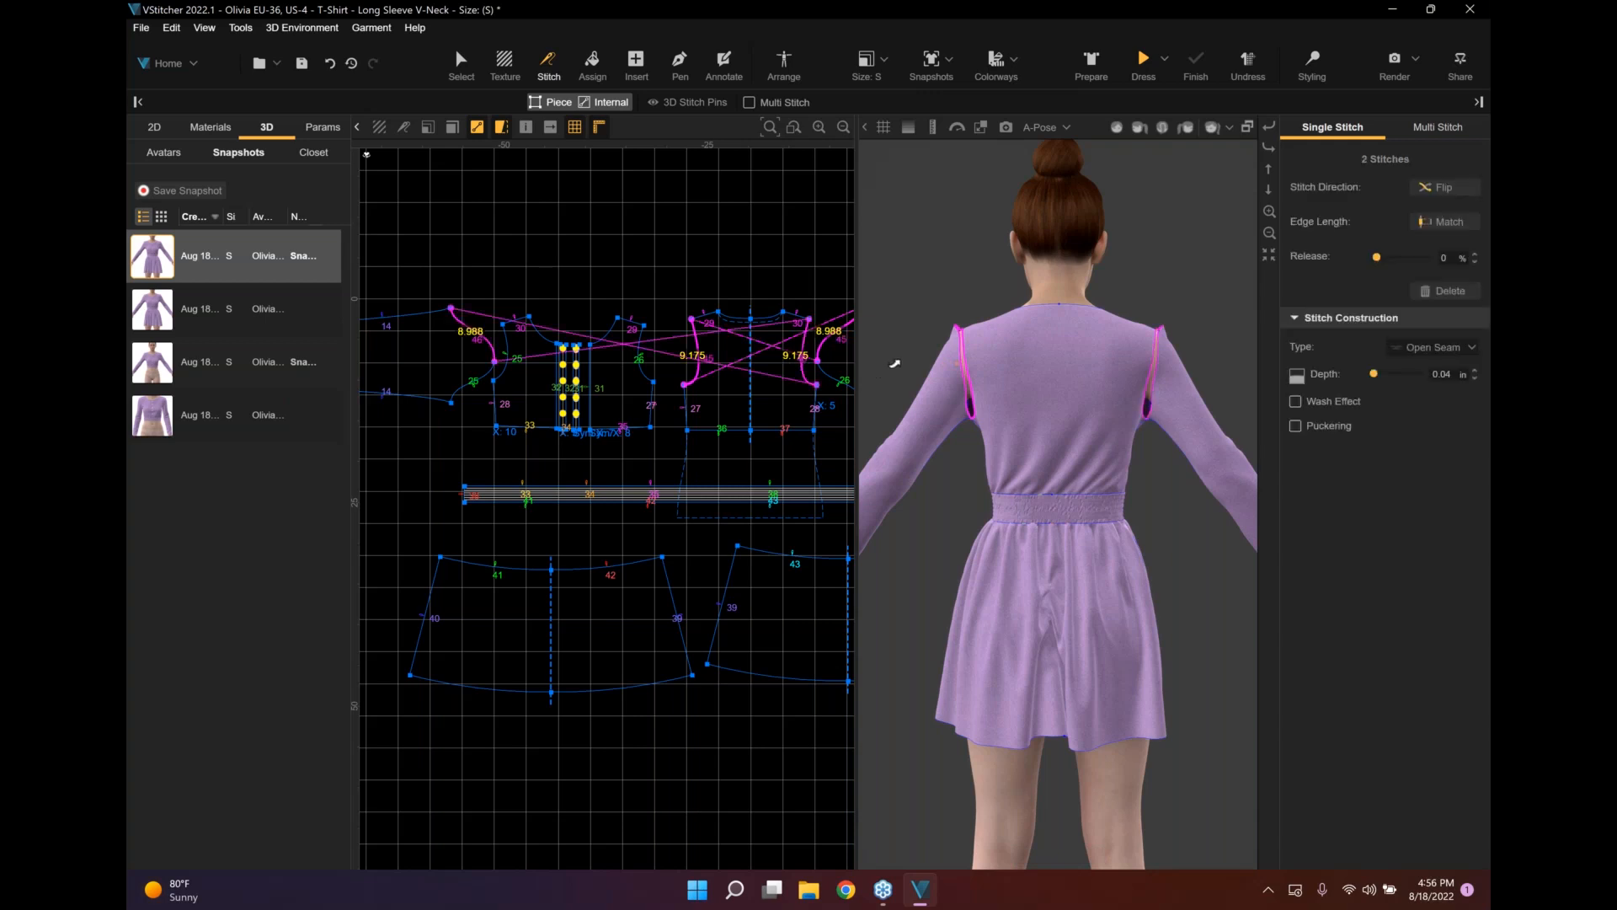
Unlock all garment pieces in 3D Styling and drape the whole garment again.
{"action": "scroll", "coordinate": [894, 364], "scroll_direction": "up", "scroll_amount": 1}
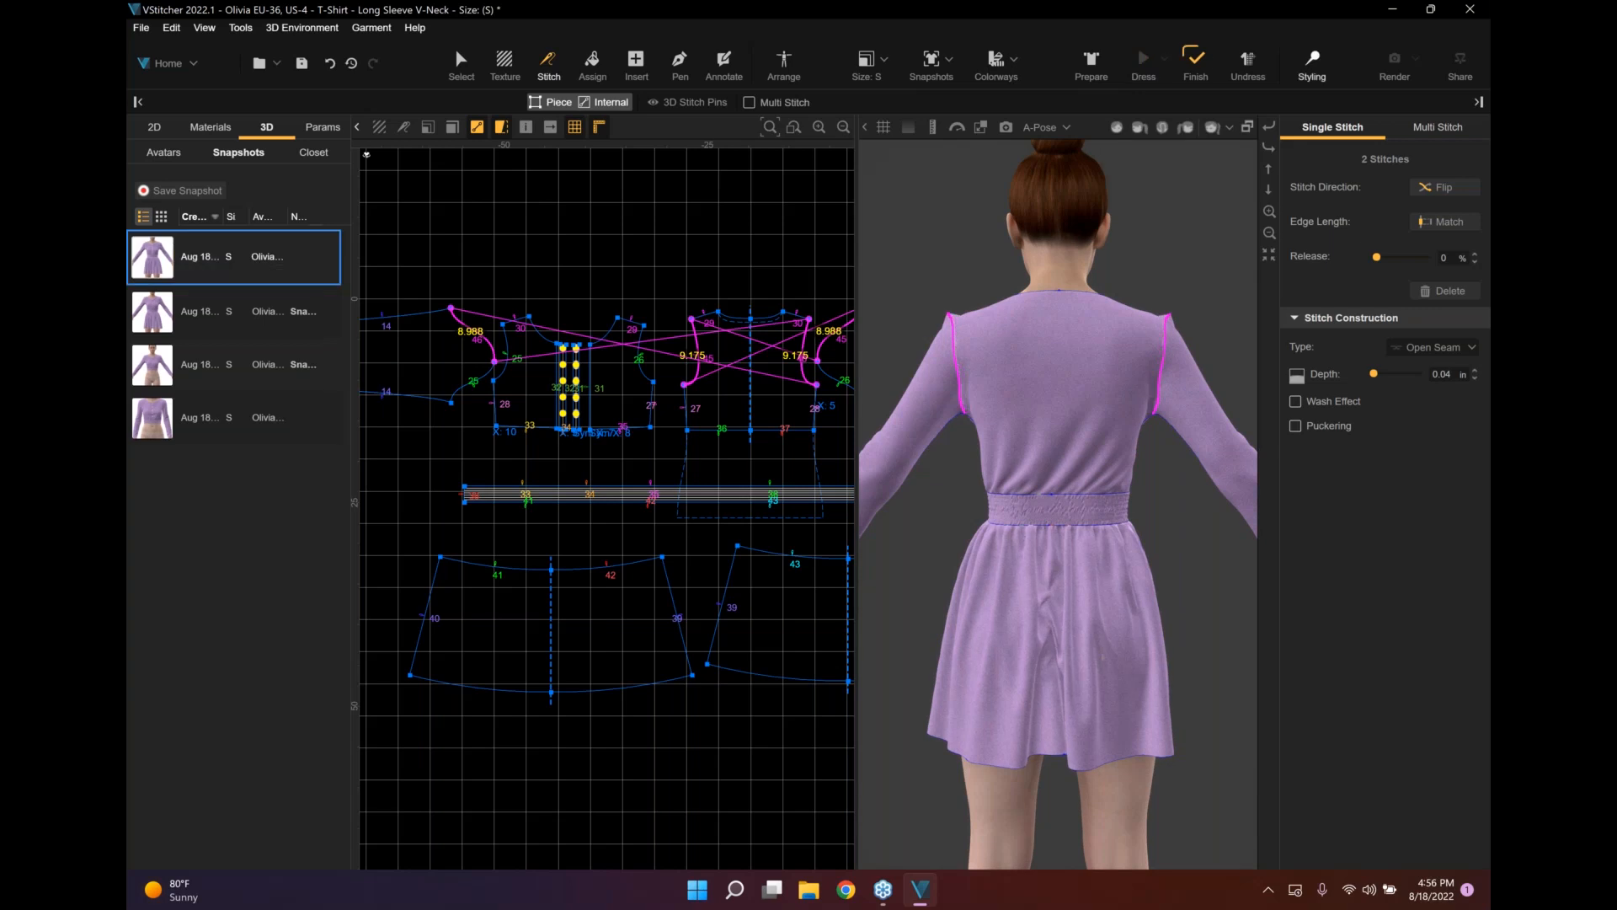
{"action": "left_click", "coordinate": [1311, 65]}
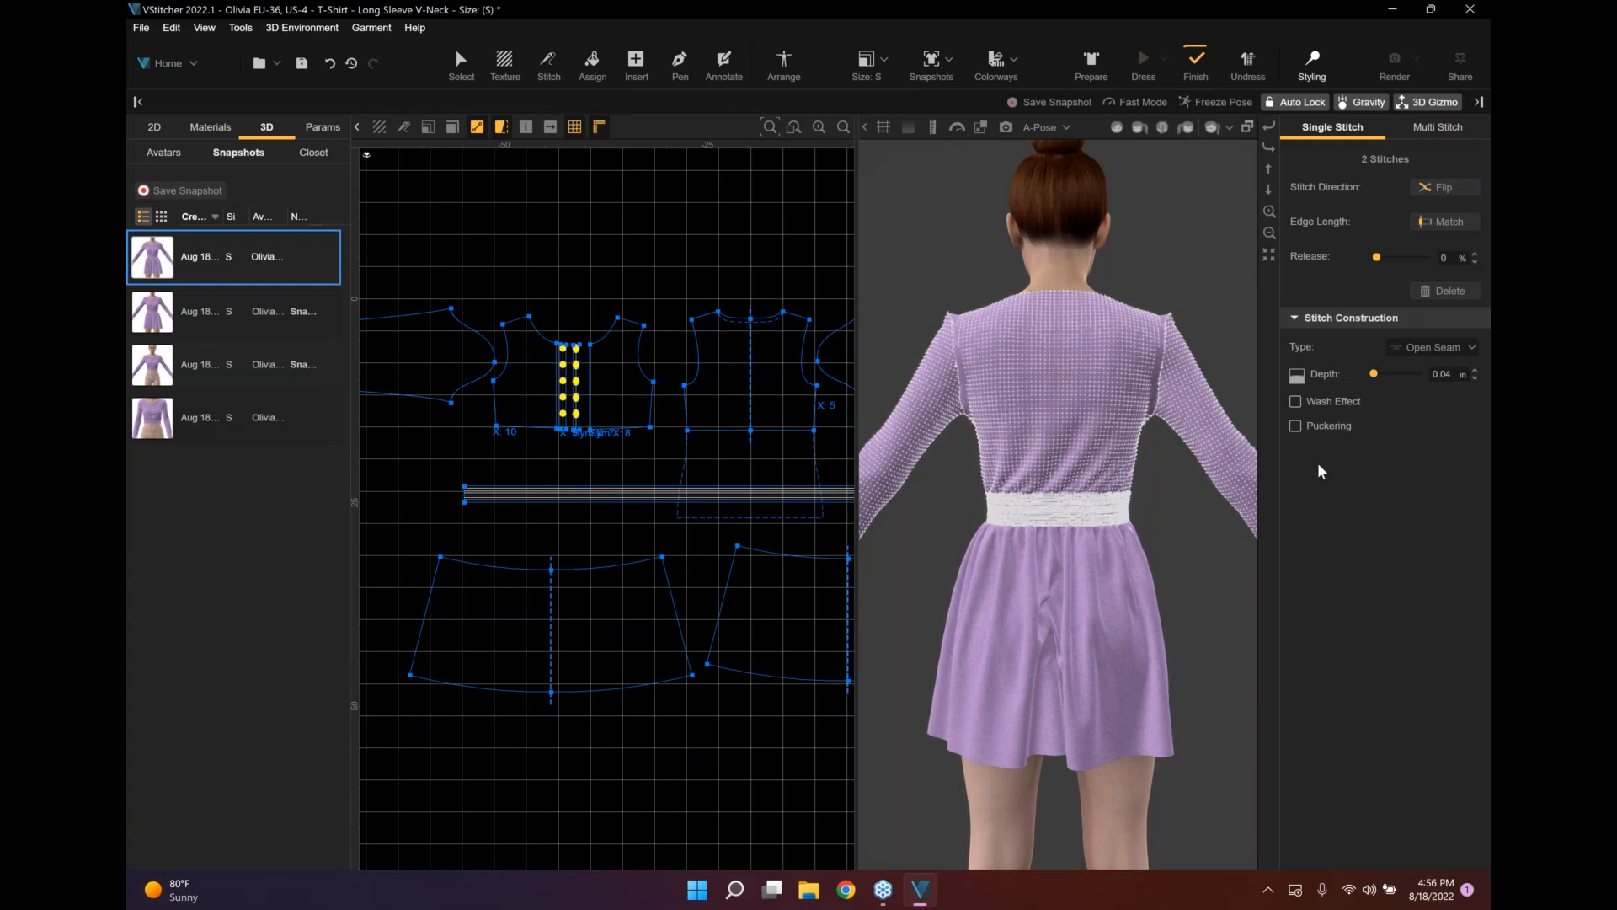
{"action": "left_click", "coordinate": [1467, 391]}
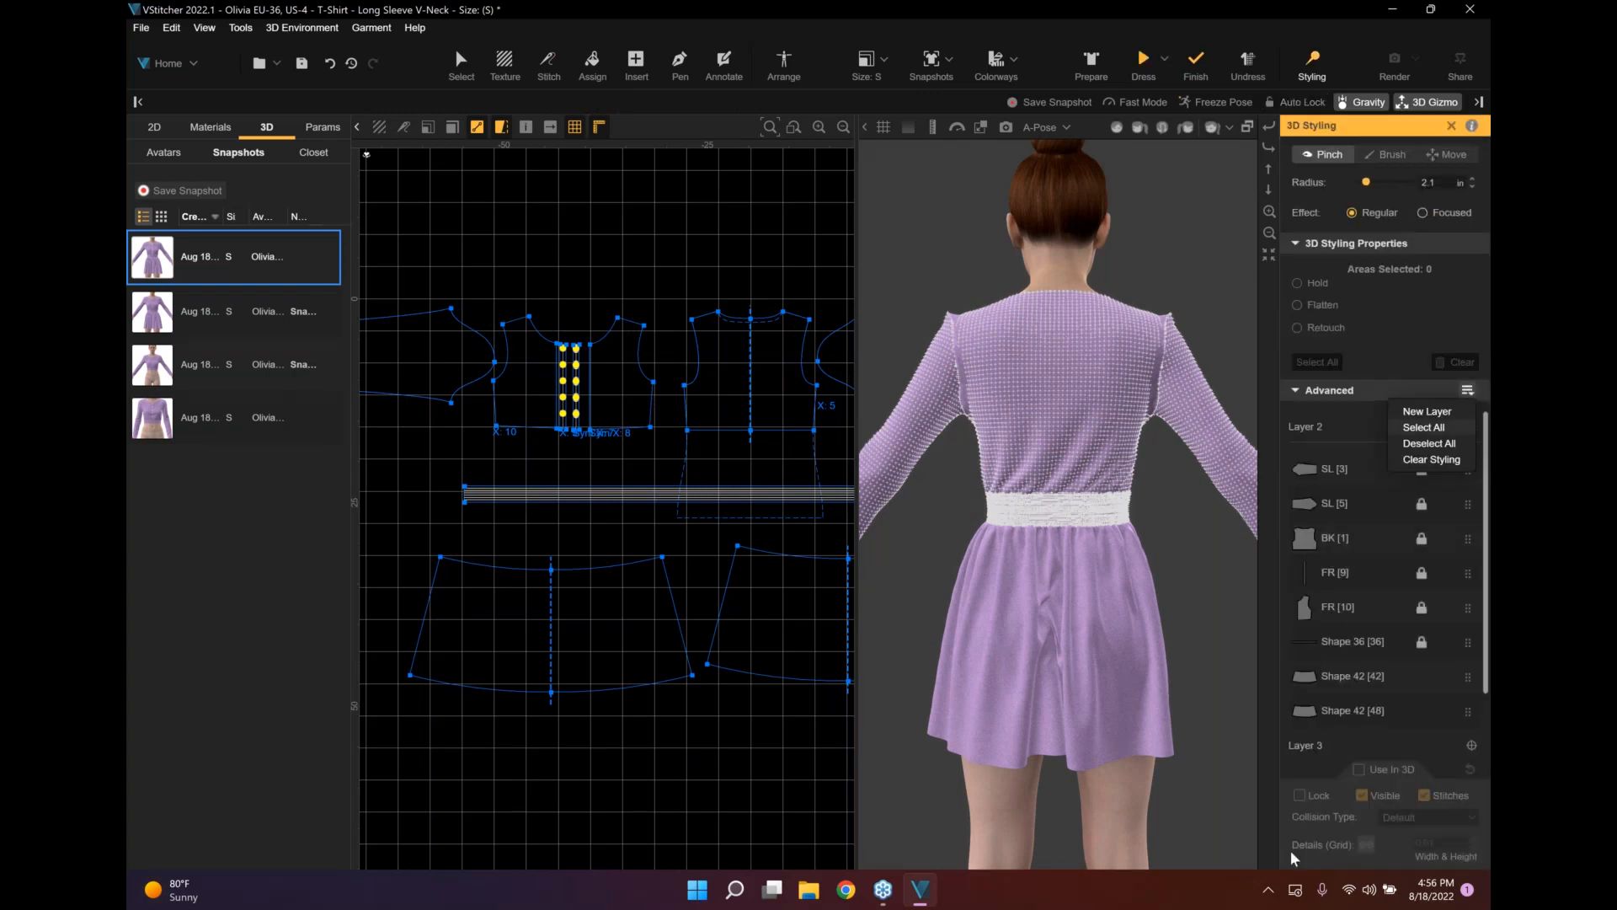
{"action": "left_click", "coordinate": [1300, 795]}
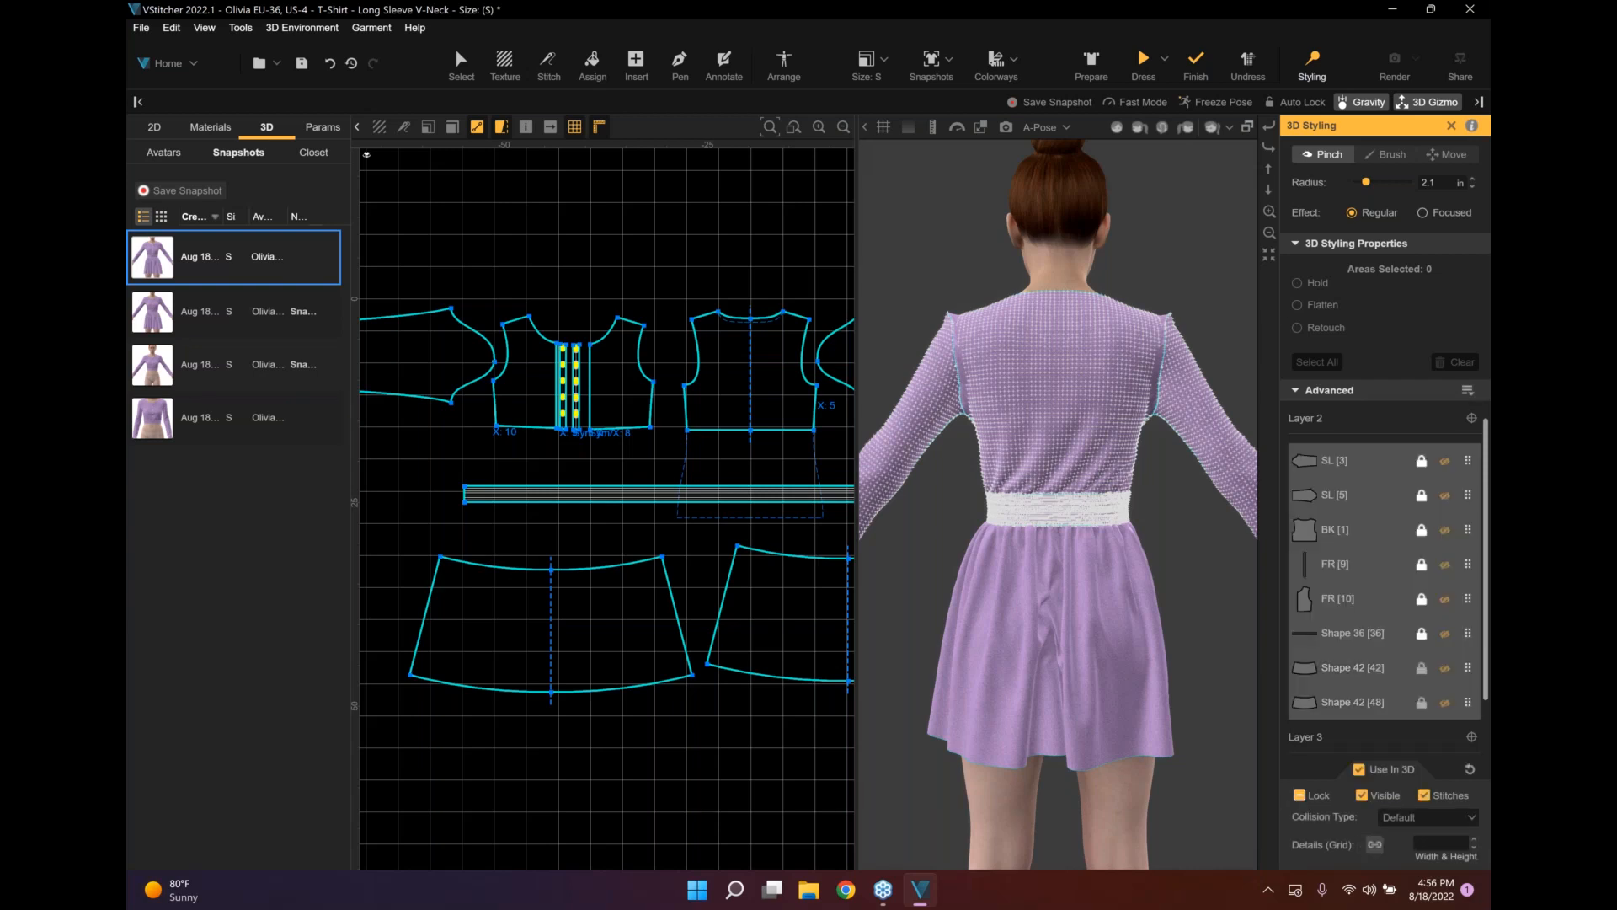
{"action": "left_click", "coordinate": [1300, 795]}
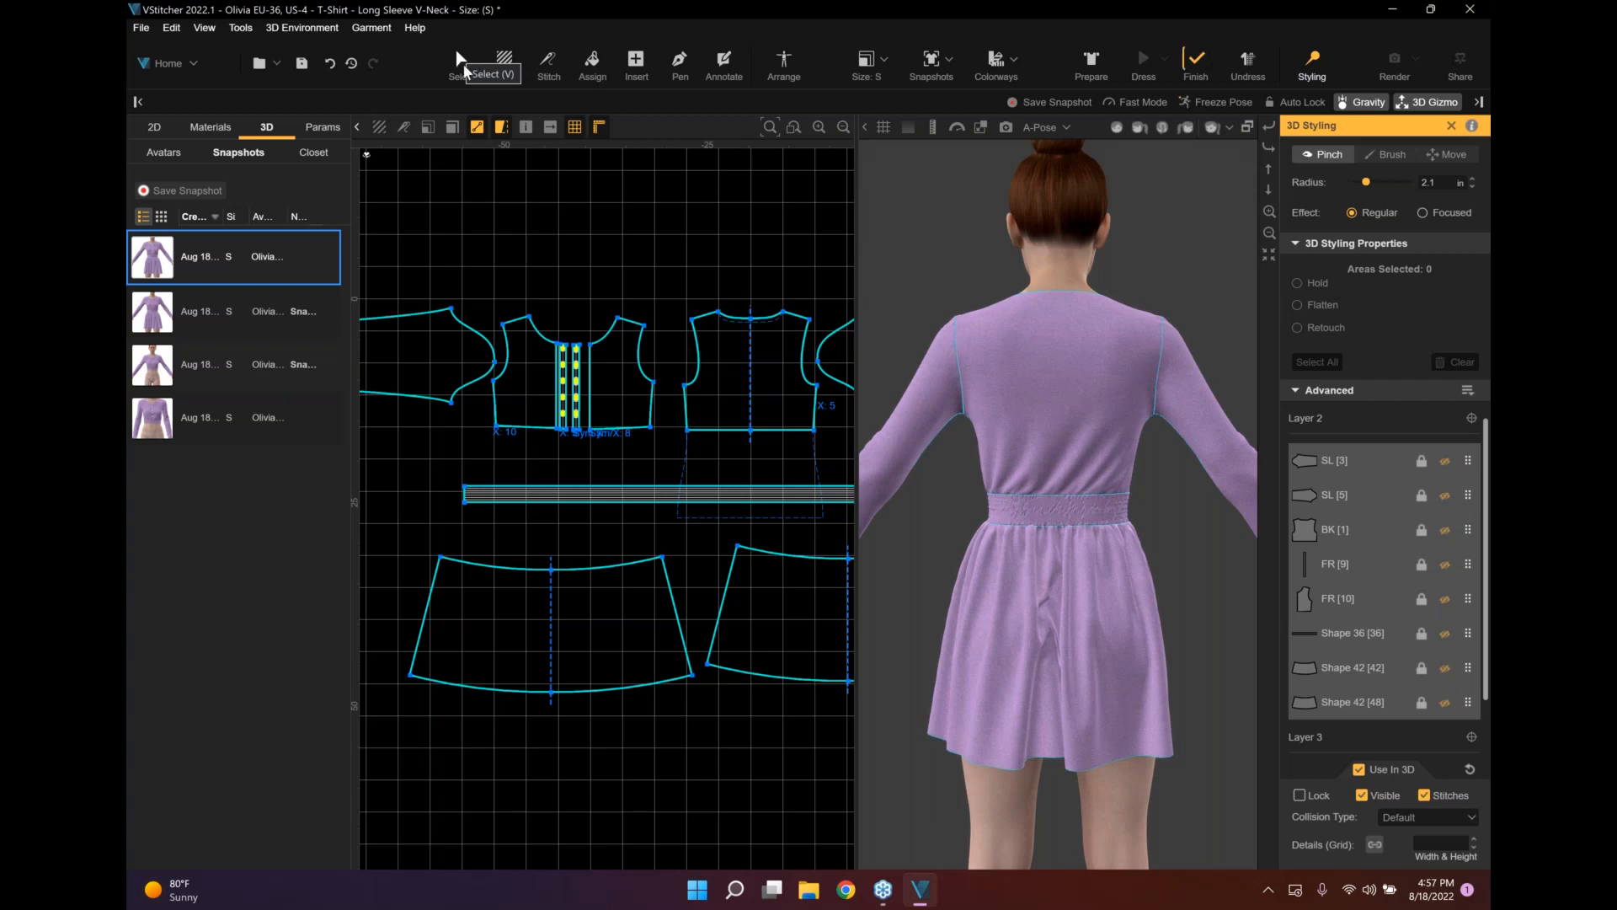
Leave 3D Styling for the Select tool and deselect all pattern pieces.
{"action": "left_click", "coordinate": [460, 60]}
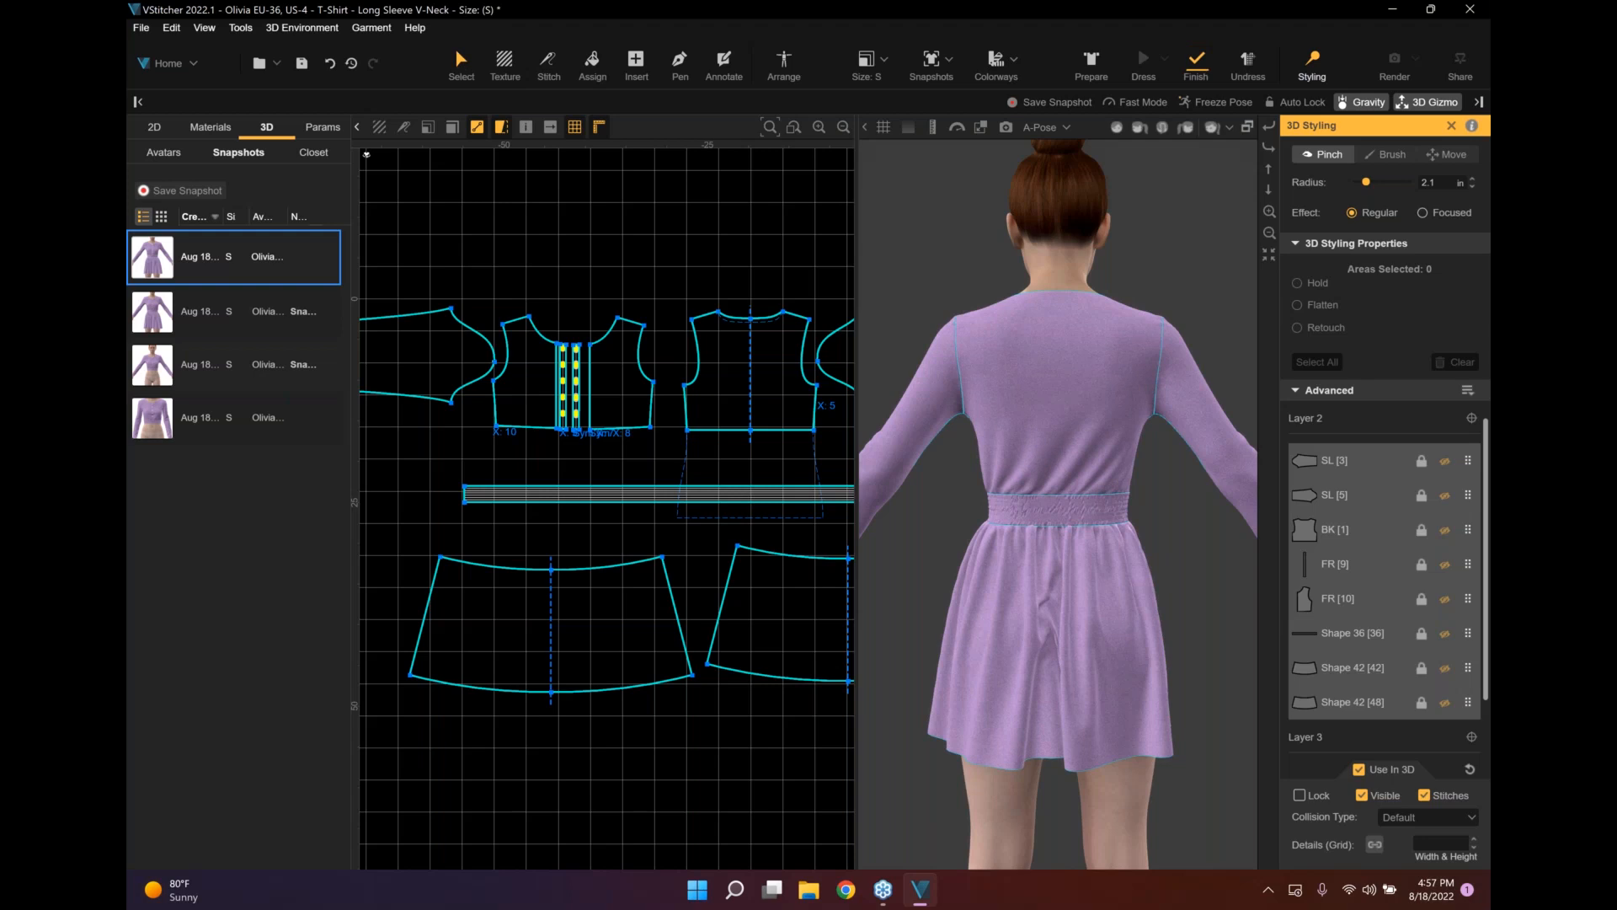
{"action": "scroll", "coordinate": [461, 180], "scroll_direction": "down", "scroll_amount": 2}
{"action": "middle_click_drag", "start_coordinate": [581, 539], "coordinate": [616, 475]}
{"action": "left_click", "coordinate": [622, 539]}
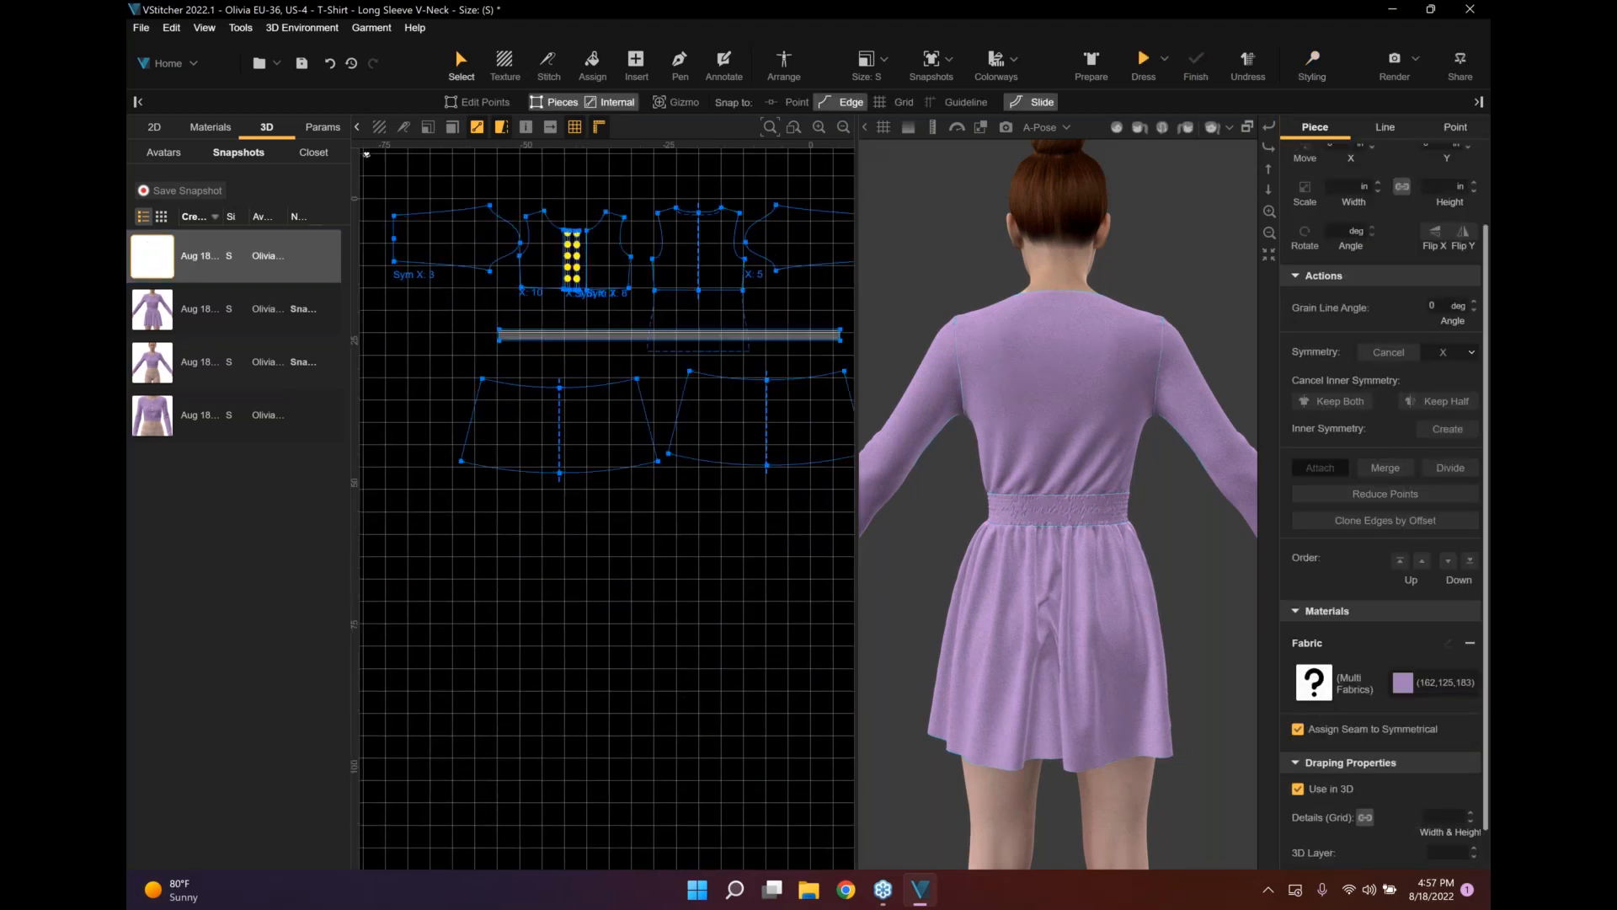
Nudge the first skirt panel up about 1.4 in and view the avatar from the front.
{"action": "left_click_drag", "start_coordinate": [603, 422], "coordinate": [603, 414]}
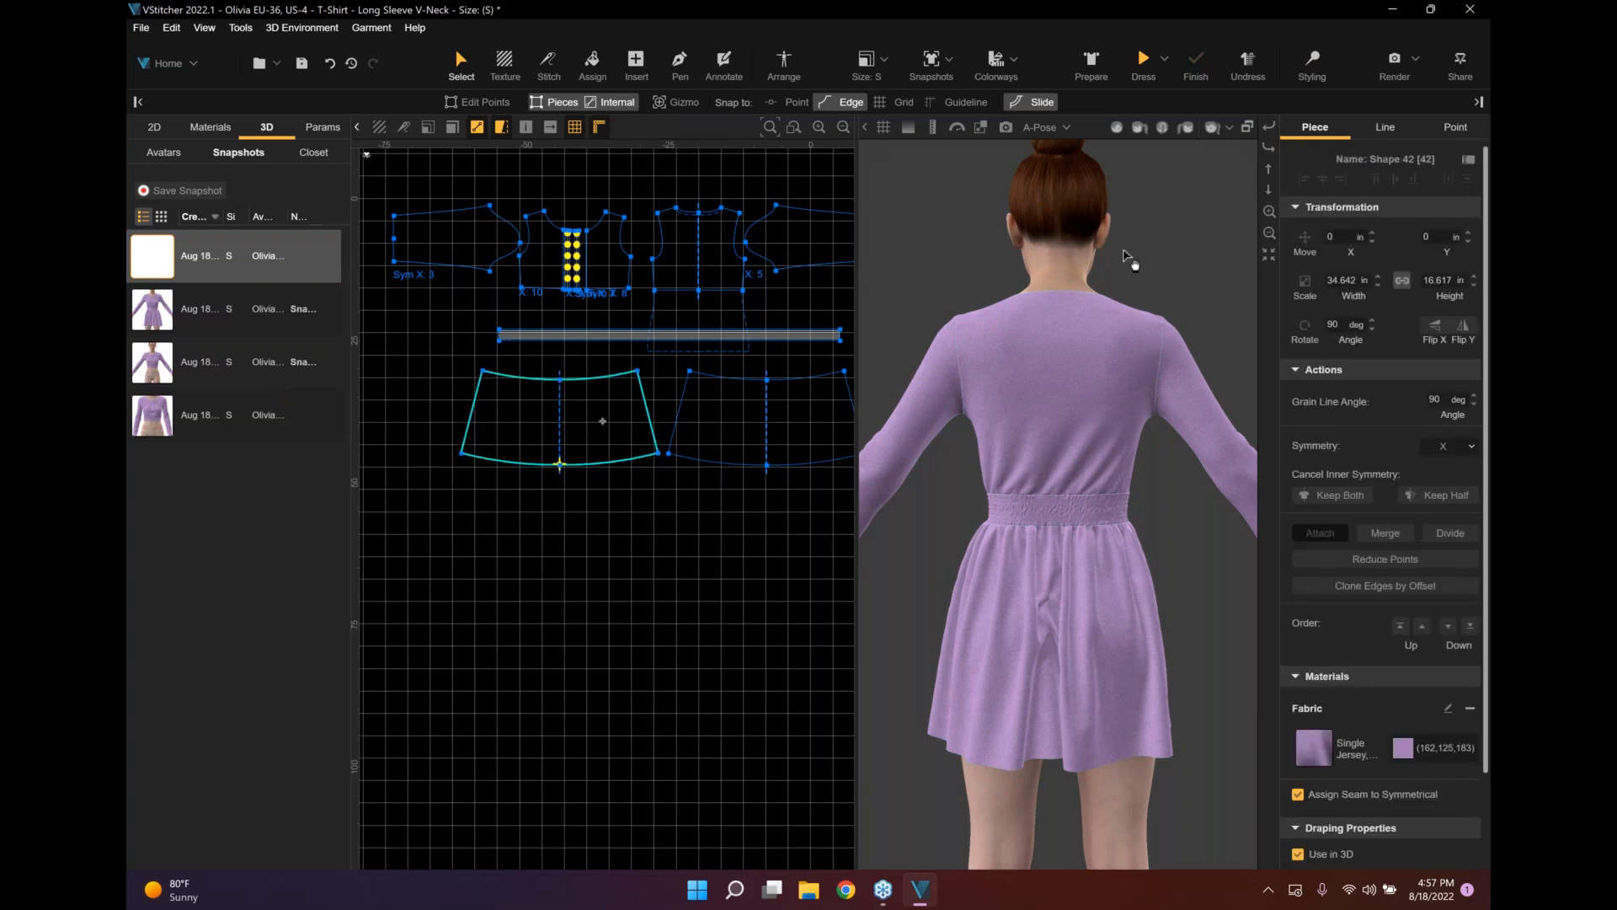
{"action": "left_click", "coordinate": [1128, 128]}
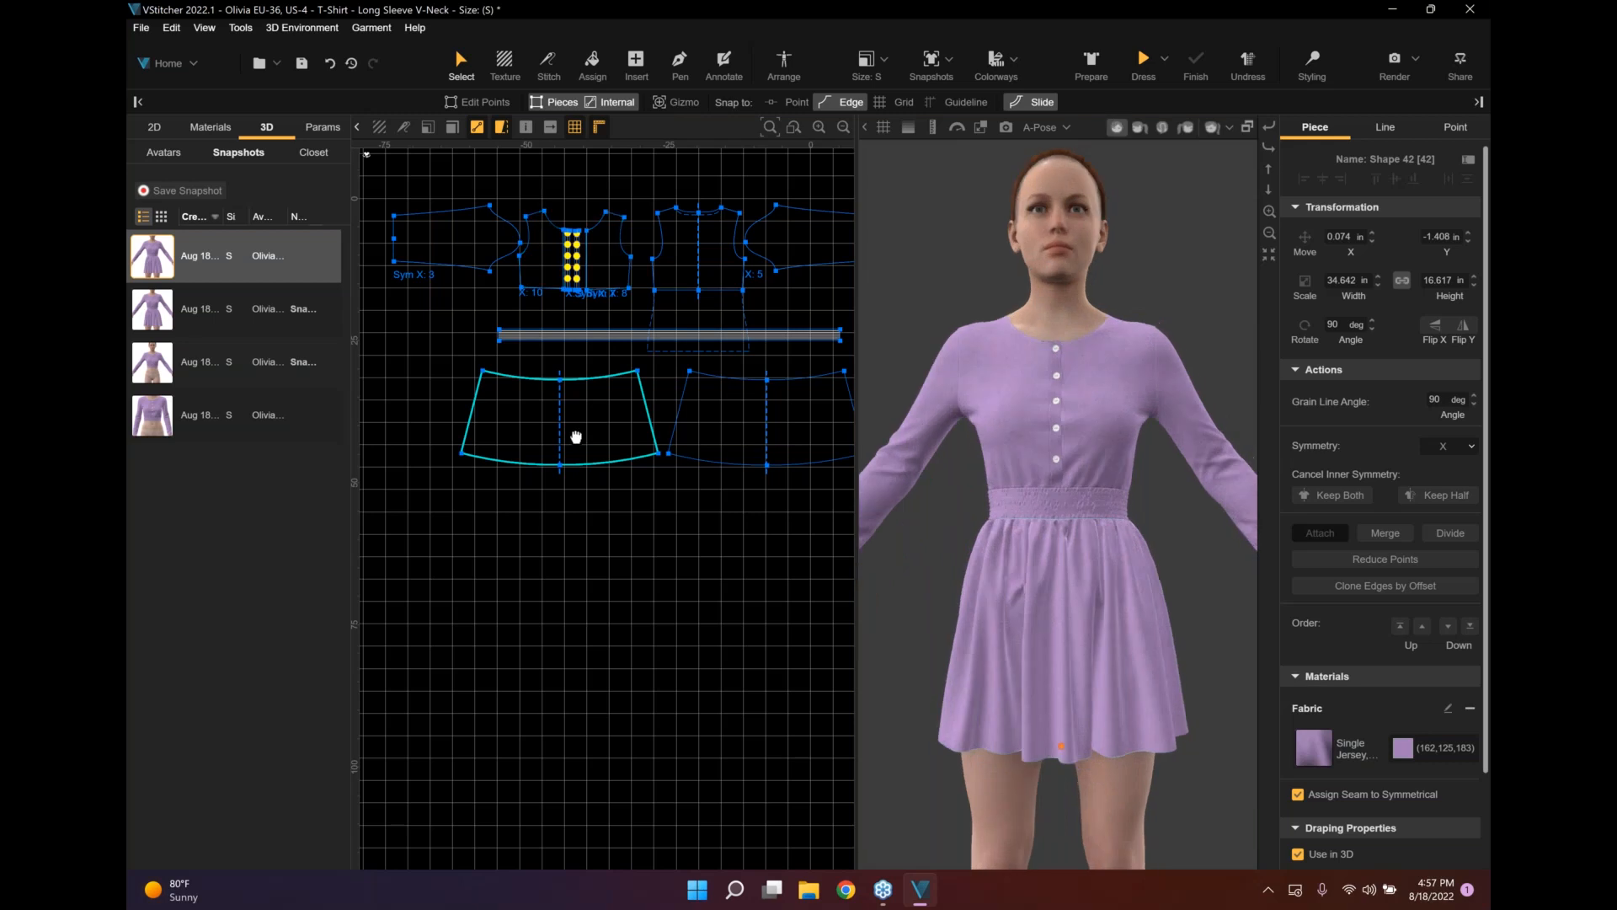
{"action": "middle_click_drag", "start_coordinate": [576, 437], "coordinate": [561, 437]}
{"action": "scroll", "coordinate": [587, 447], "scroll_direction": "up", "scroll_amount": 1}
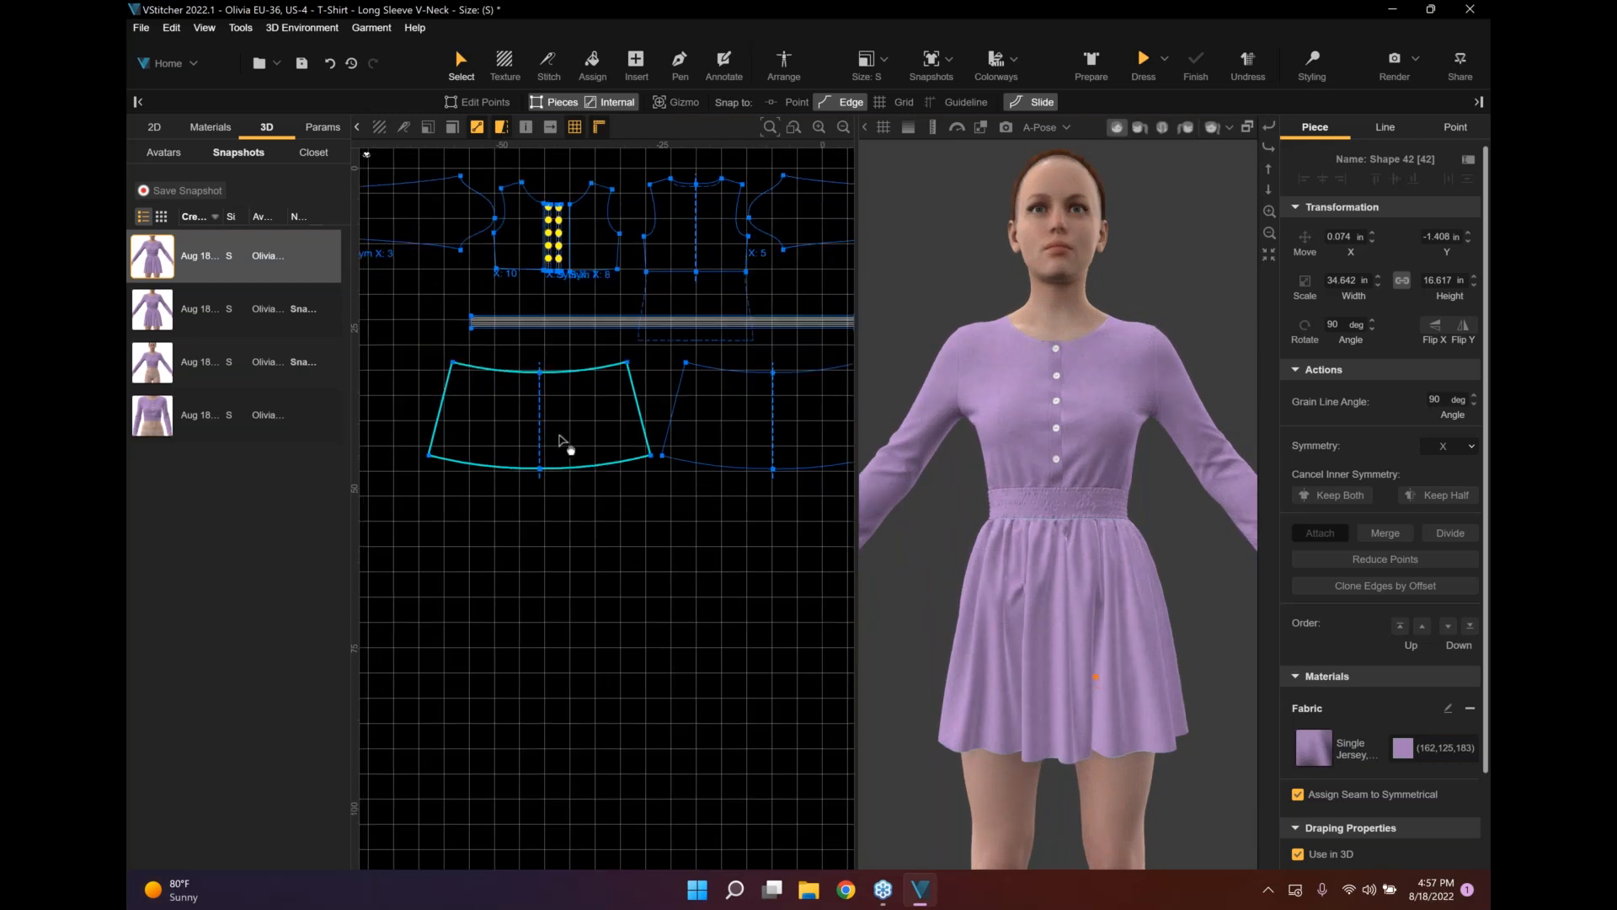
Try a copy of the first skirt panel below the original with its upper edge offset about -4.9 in, and undo it.
{"action": "left_click", "coordinate": [571, 436]}
{"action": "left_click_drag", "start_coordinate": [587, 421], "coordinate": [591, 534], "text": "ctrl"}
{"action": "scroll", "coordinate": [591, 533], "scroll_direction": "up", "scroll_amount": 2}
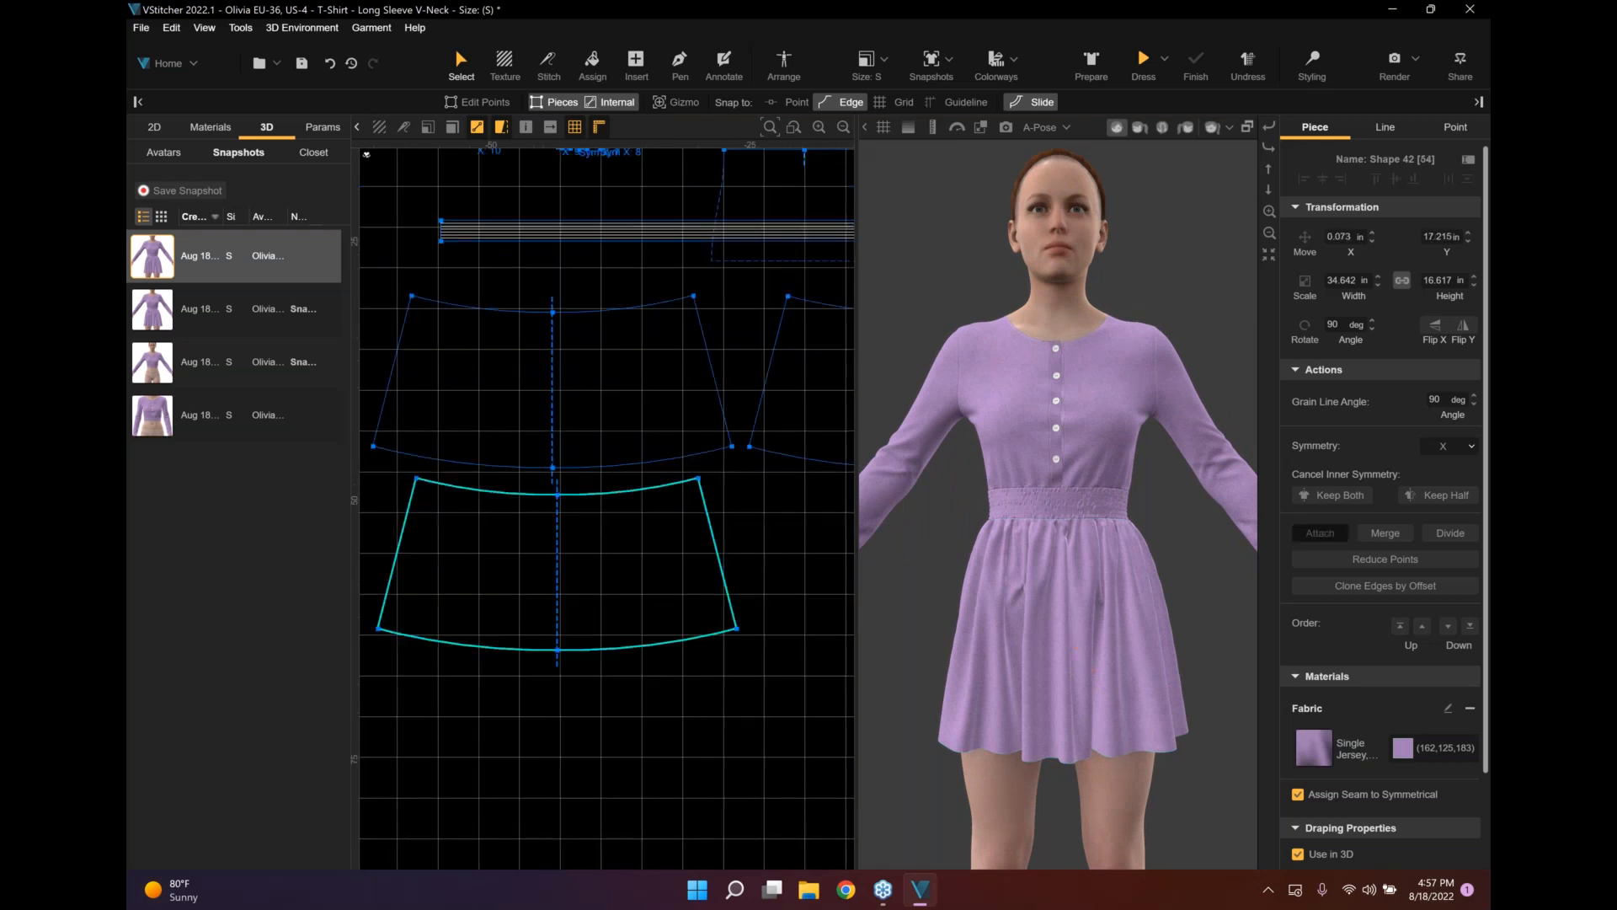
{"action": "left_click", "coordinate": [578, 495]}
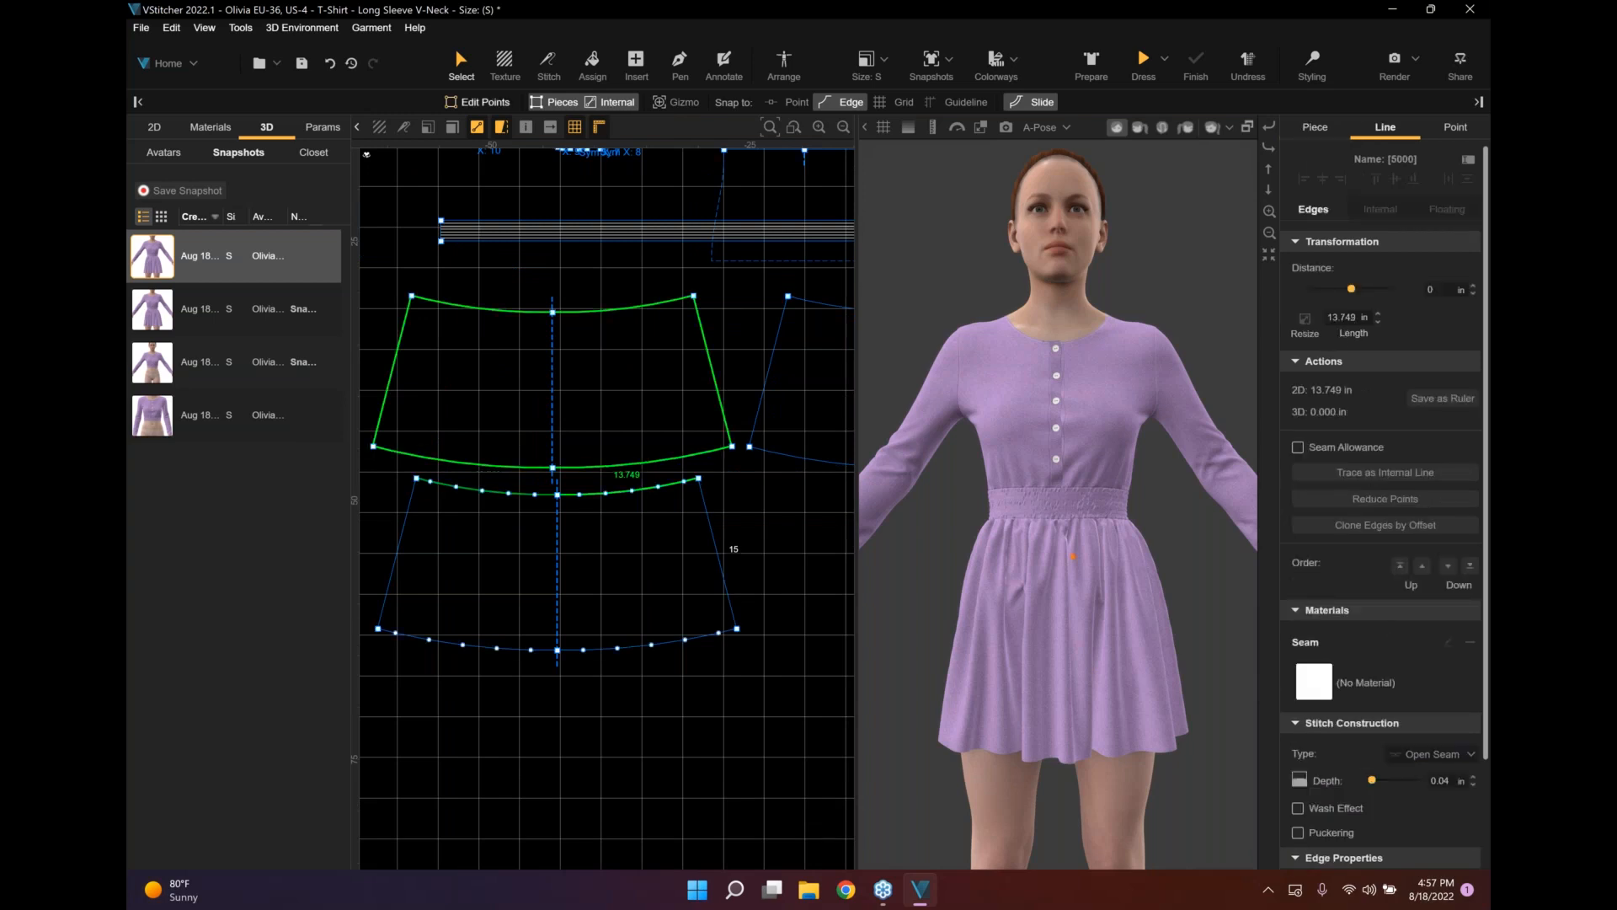
{"action": "left_click_drag", "start_coordinate": [647, 489], "coordinate": [652, 583]}
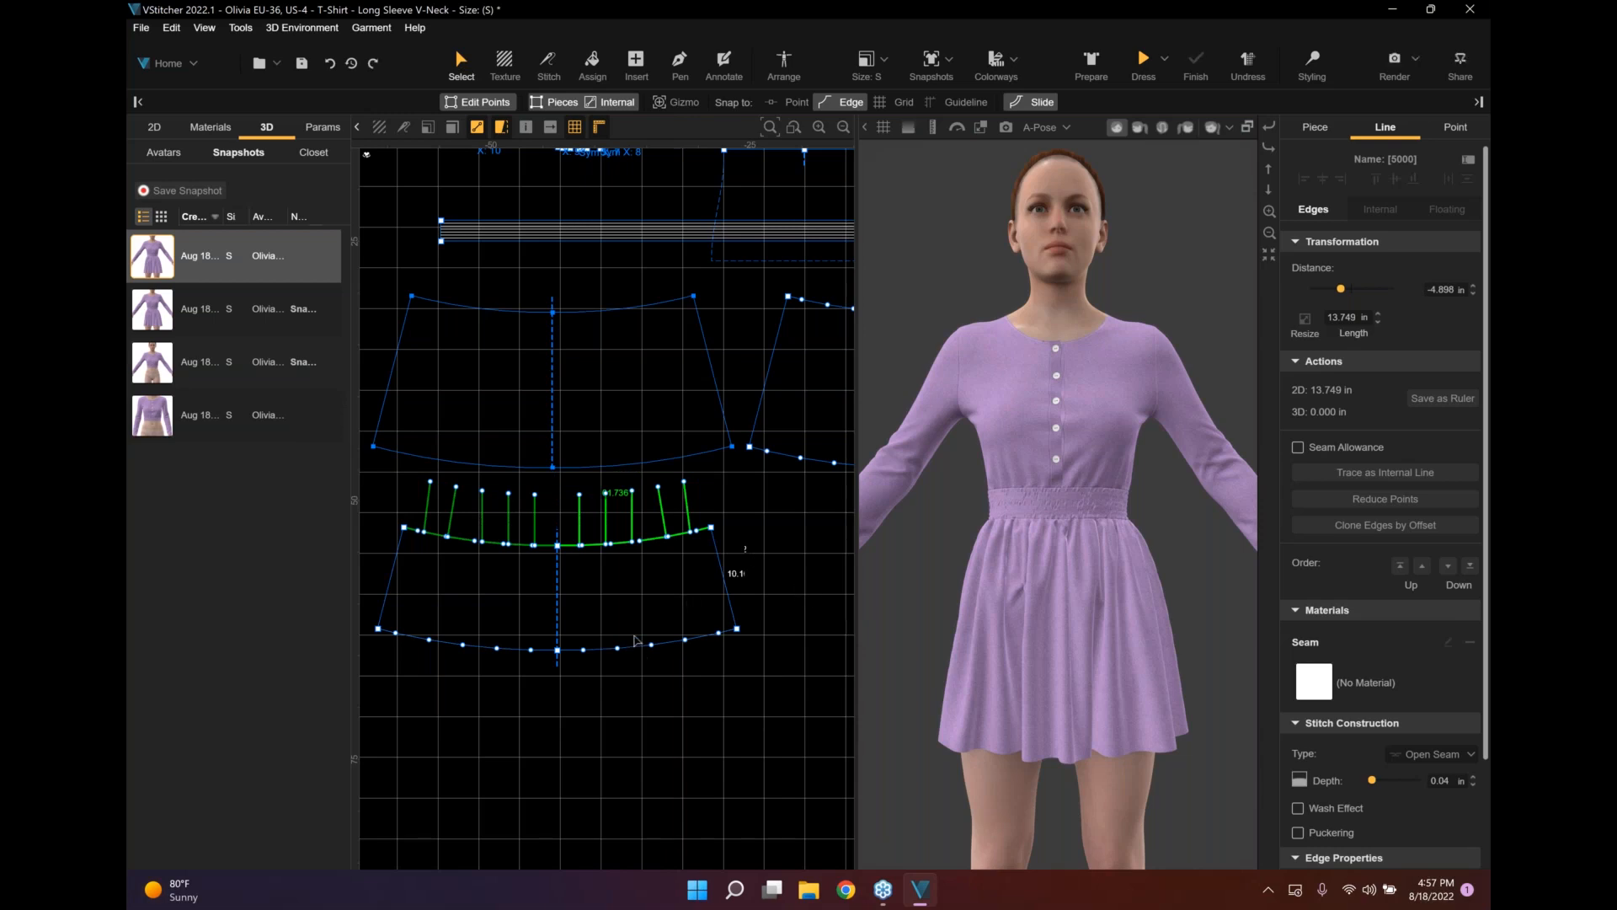
{"action": "key", "text": "ctrl+z"}
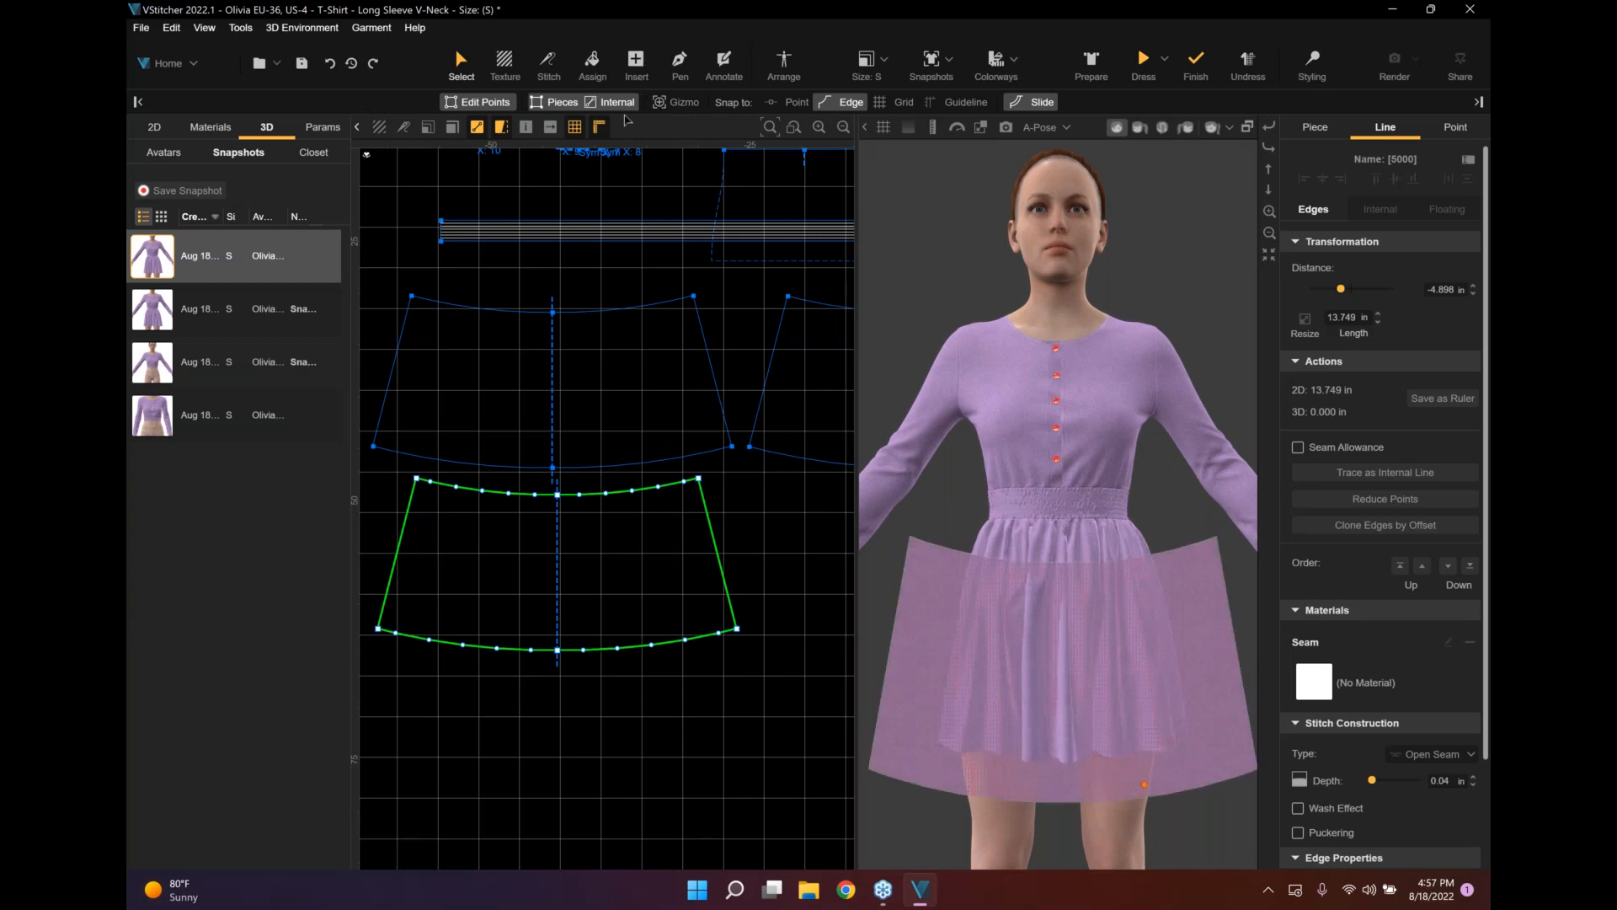
{"action": "key", "text": "ctrl+z"}
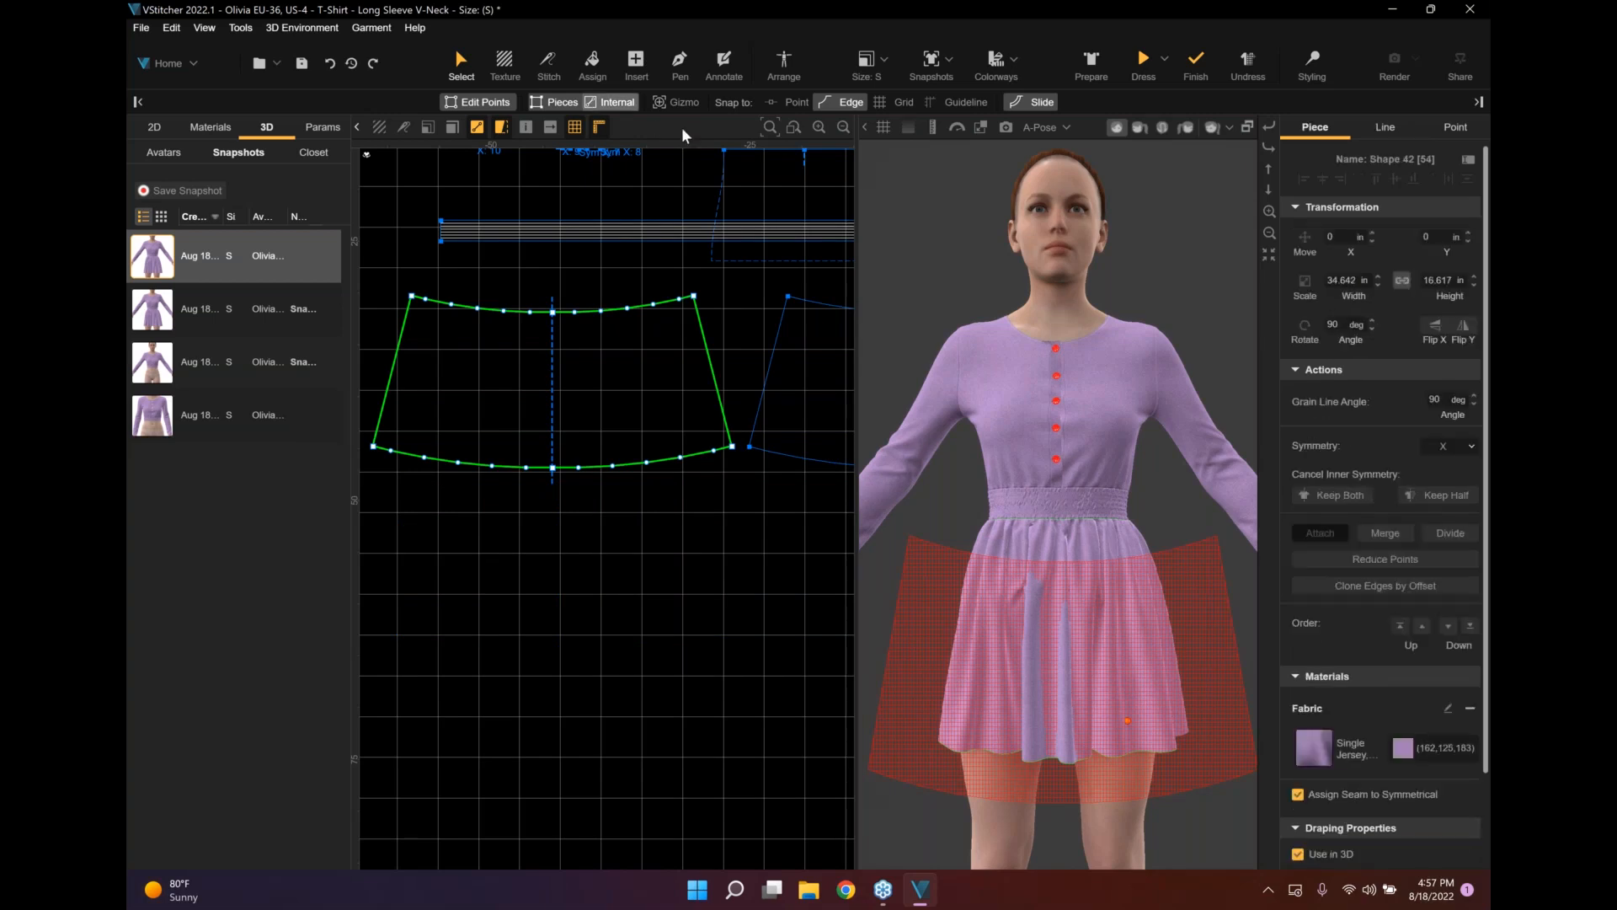
Finish the dress in the 3D view.
{"action": "left_click", "coordinate": [962, 127]}
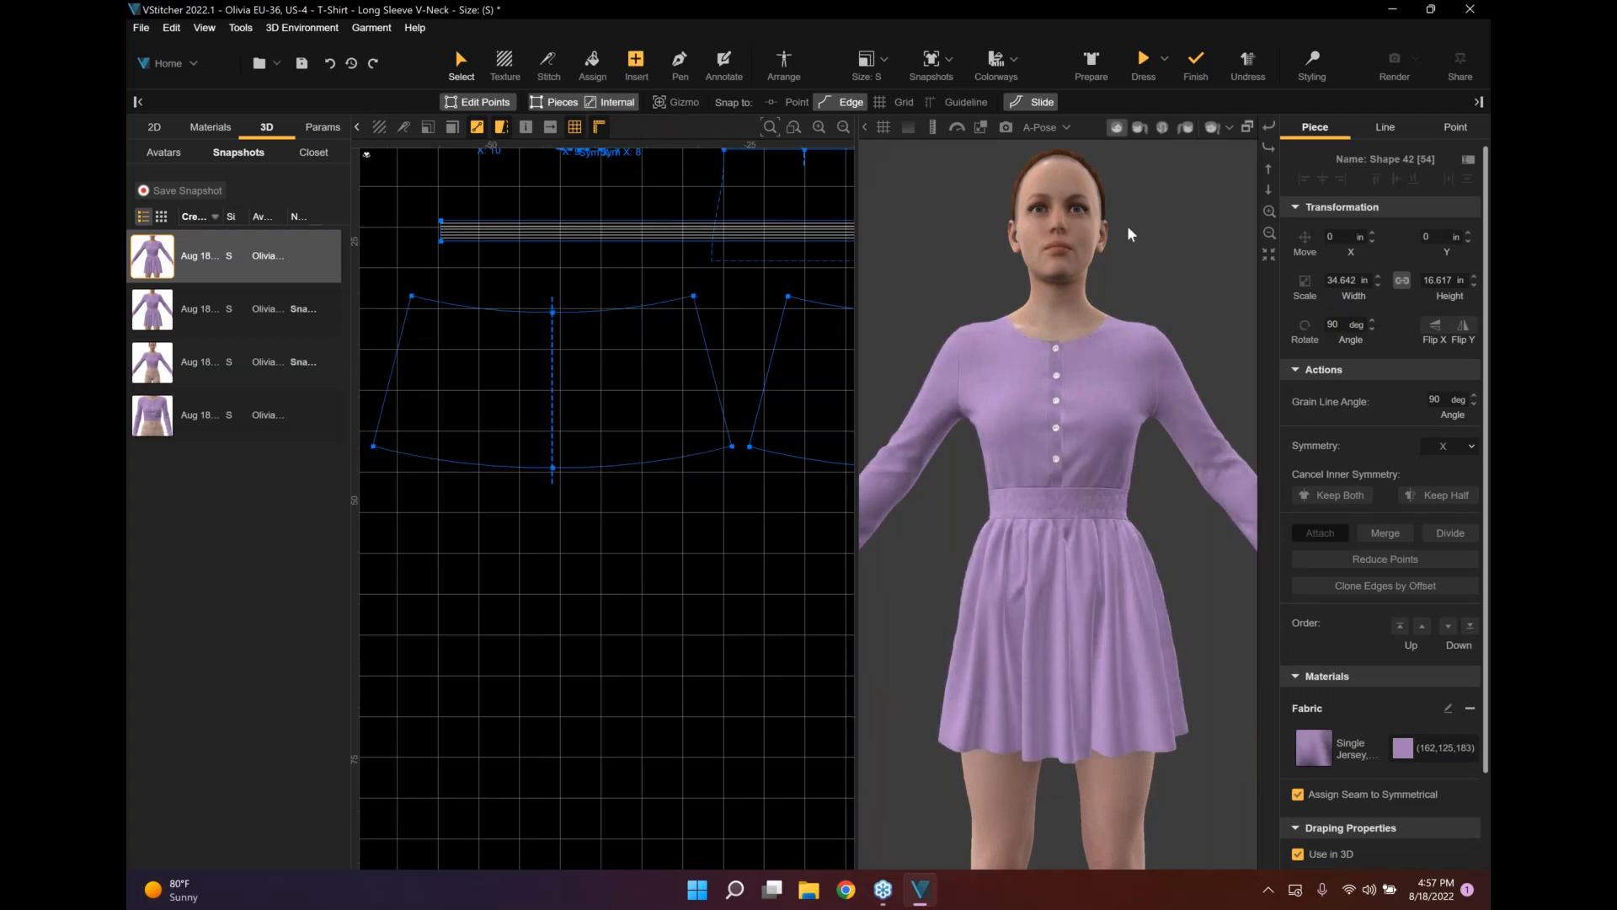
{"action": "scroll", "coordinate": [1013, 289], "scroll_direction": "up", "scroll_amount": 1}
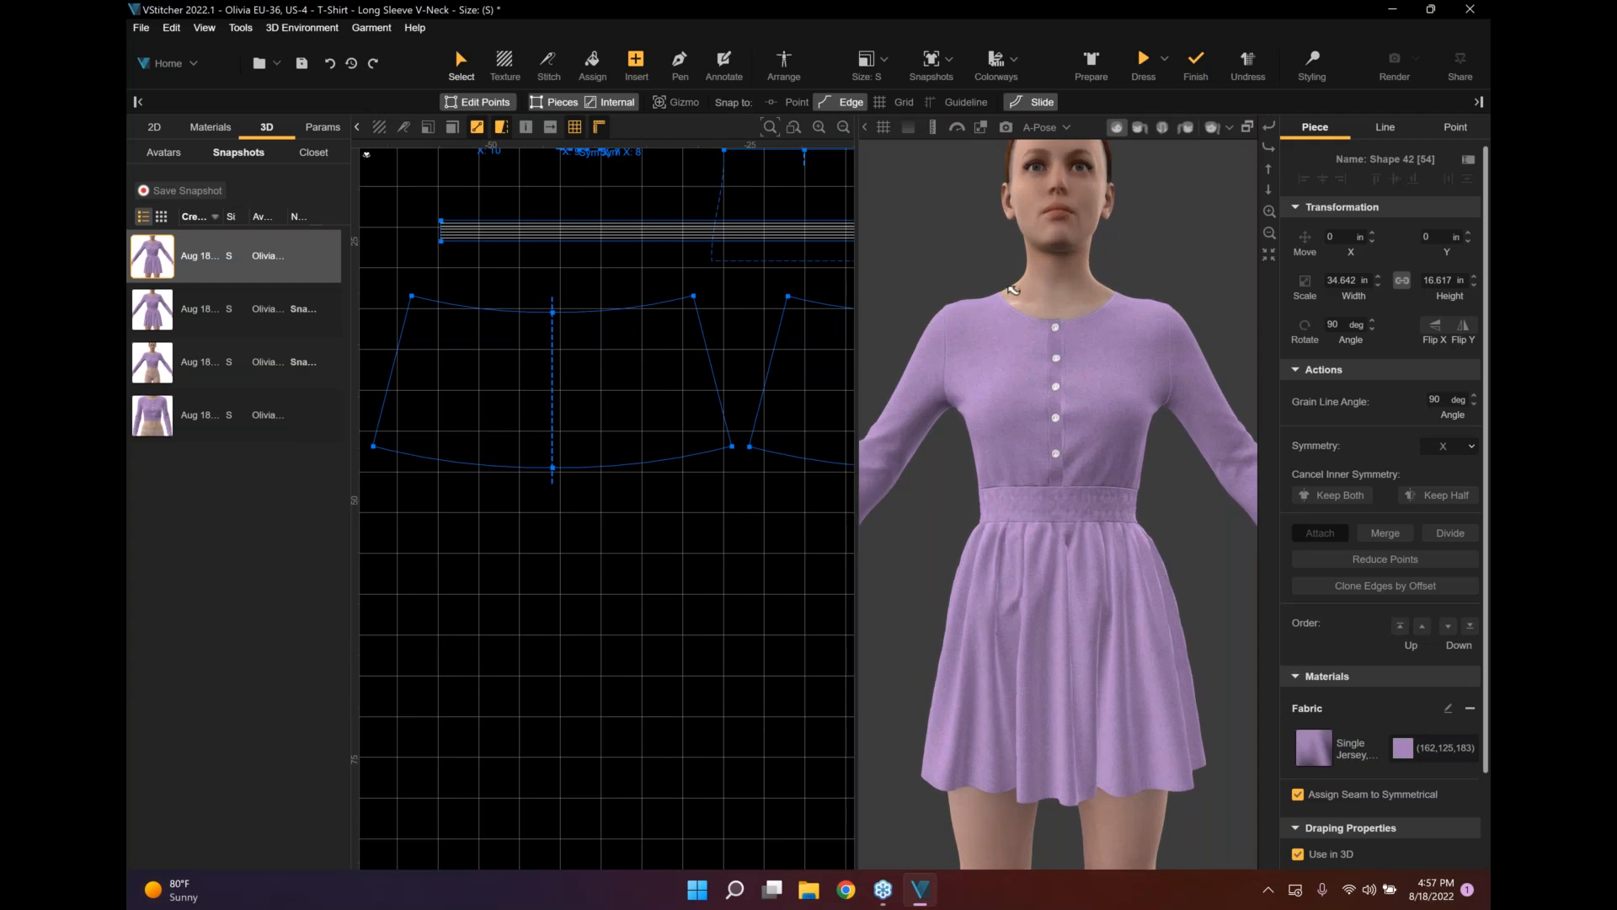
{"action": "left_click", "coordinate": [1195, 64]}
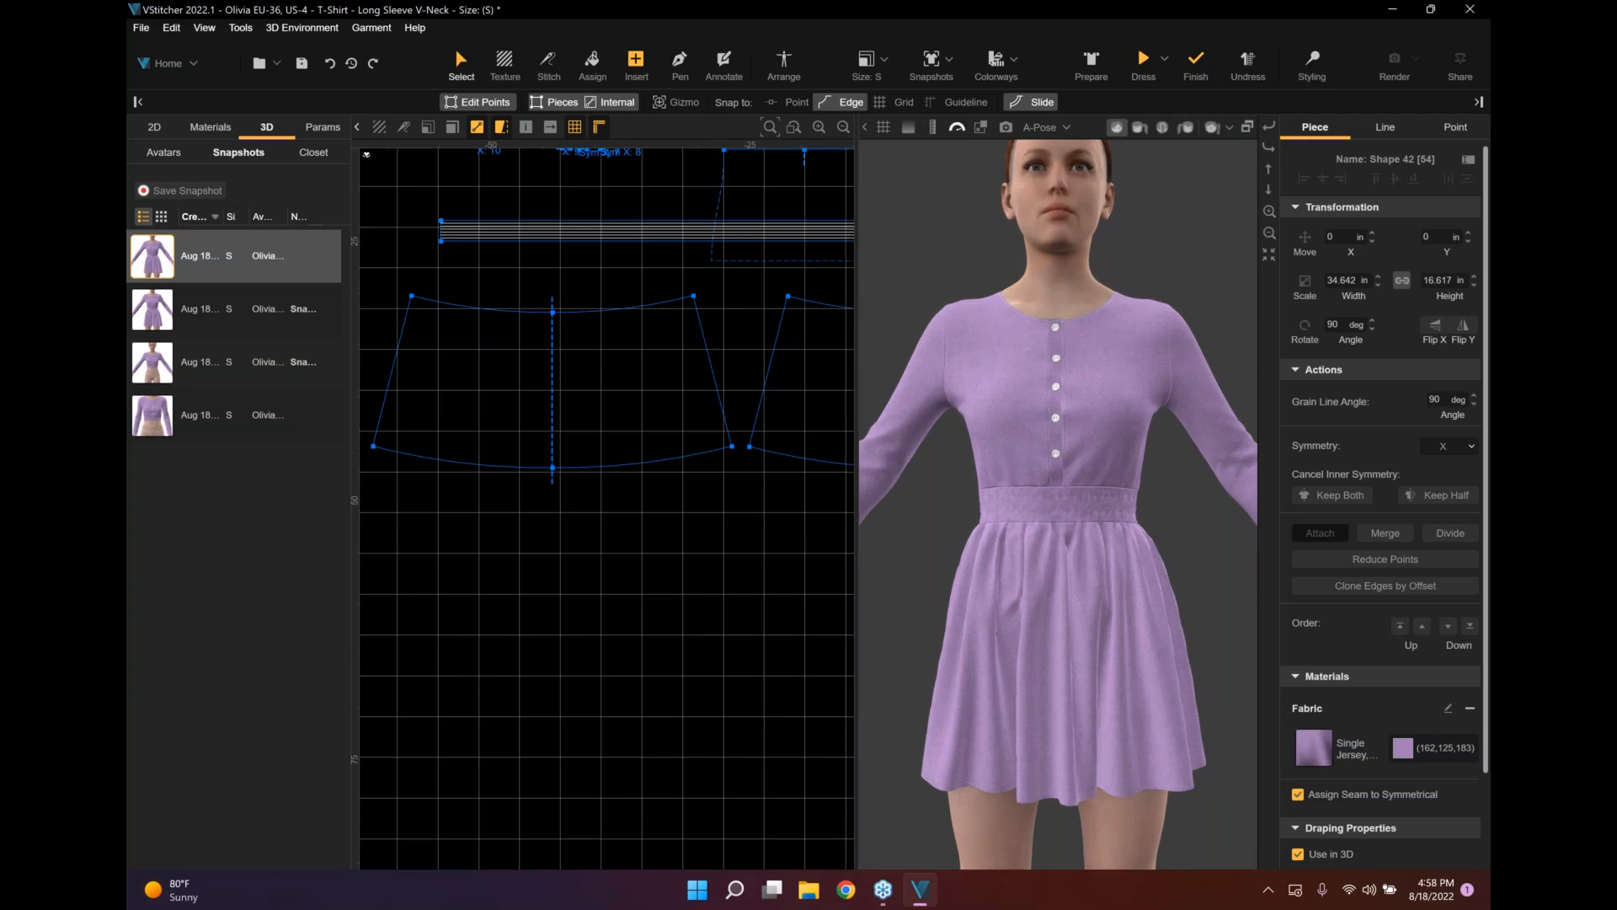
Insert a rectangle 20 in wide and 2 in high below the first skirt panel.
{"action": "left_click", "coordinate": [636, 59]}
{"action": "left_click", "coordinate": [664, 101]}
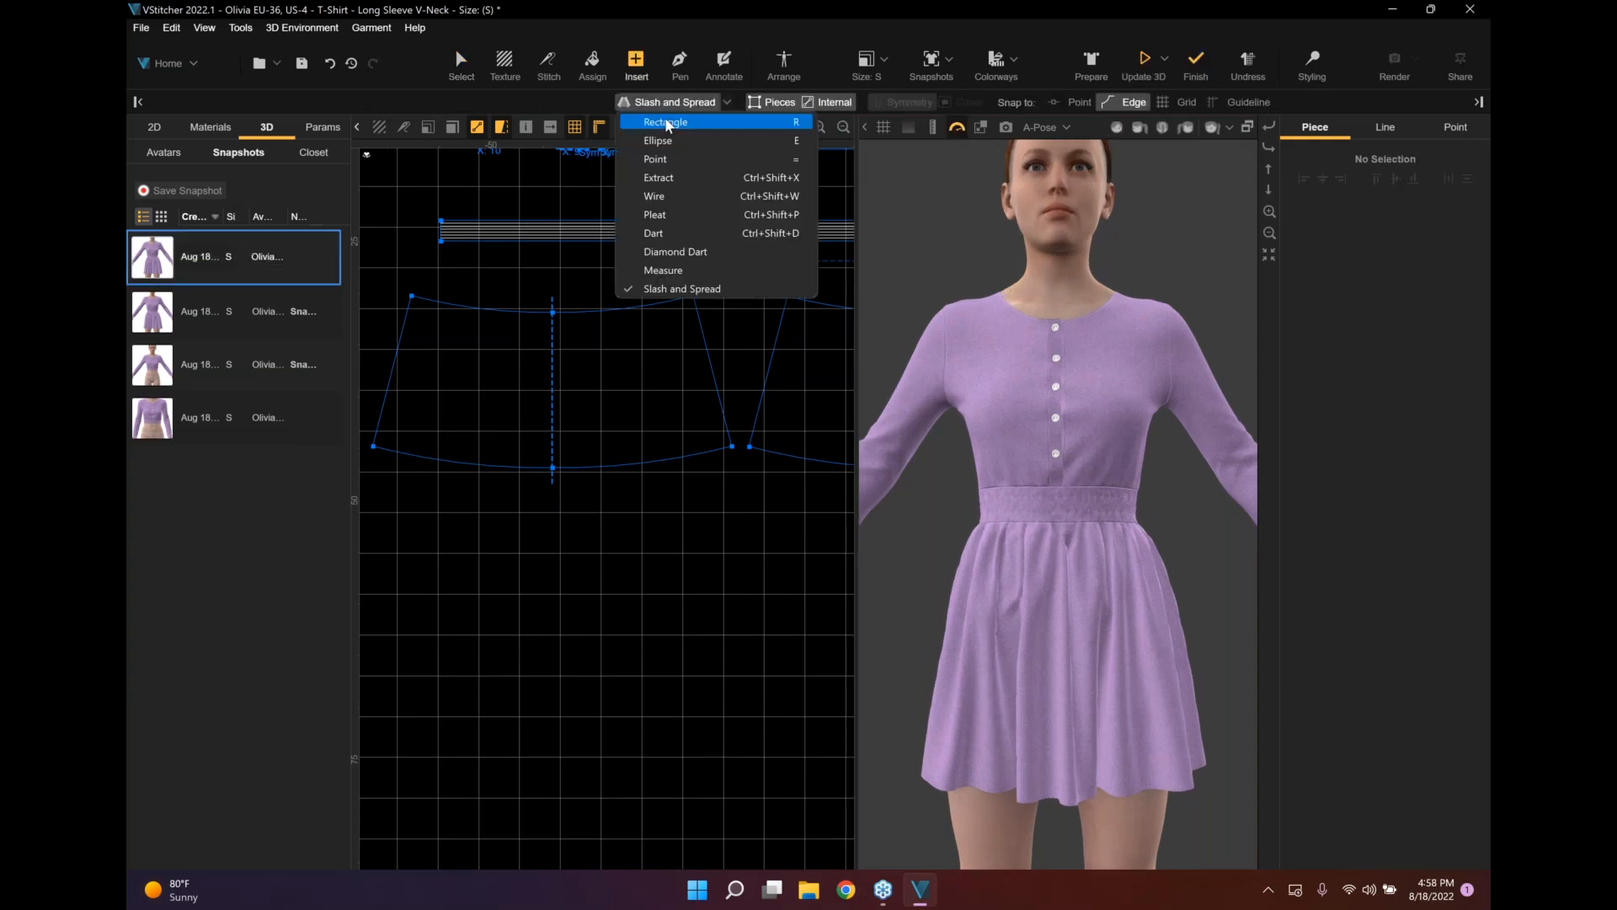
{"action": "left_click", "coordinate": [665, 122]}
{"action": "left_click", "coordinate": [578, 649]}
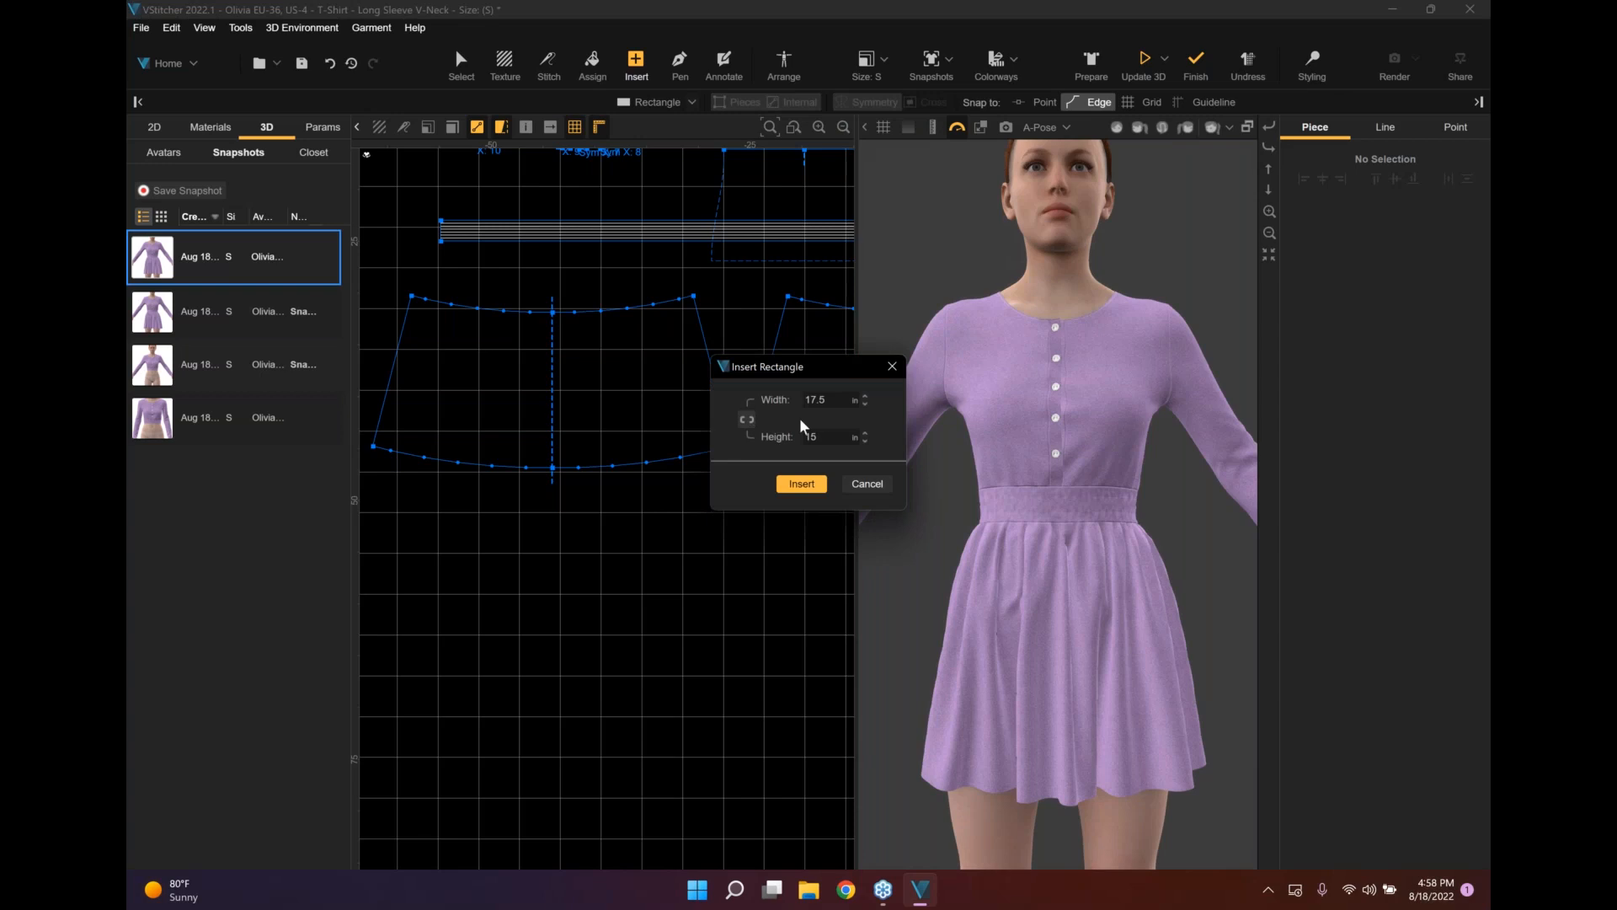
{"action": "double_click", "coordinate": [803, 401]}
{"action": "key", "text": "Tab"}
{"action": "type", "text": "2"}
{"action": "left_click", "coordinate": [801, 484]}
{"action": "left_click_drag", "start_coordinate": [499, 619], "coordinate": [415, 597]}
Create edge symmetry on the rectangle's right short edge and center the doubled strip beneath the first skirt panel.
{"action": "left_click", "coordinate": [620, 596]}
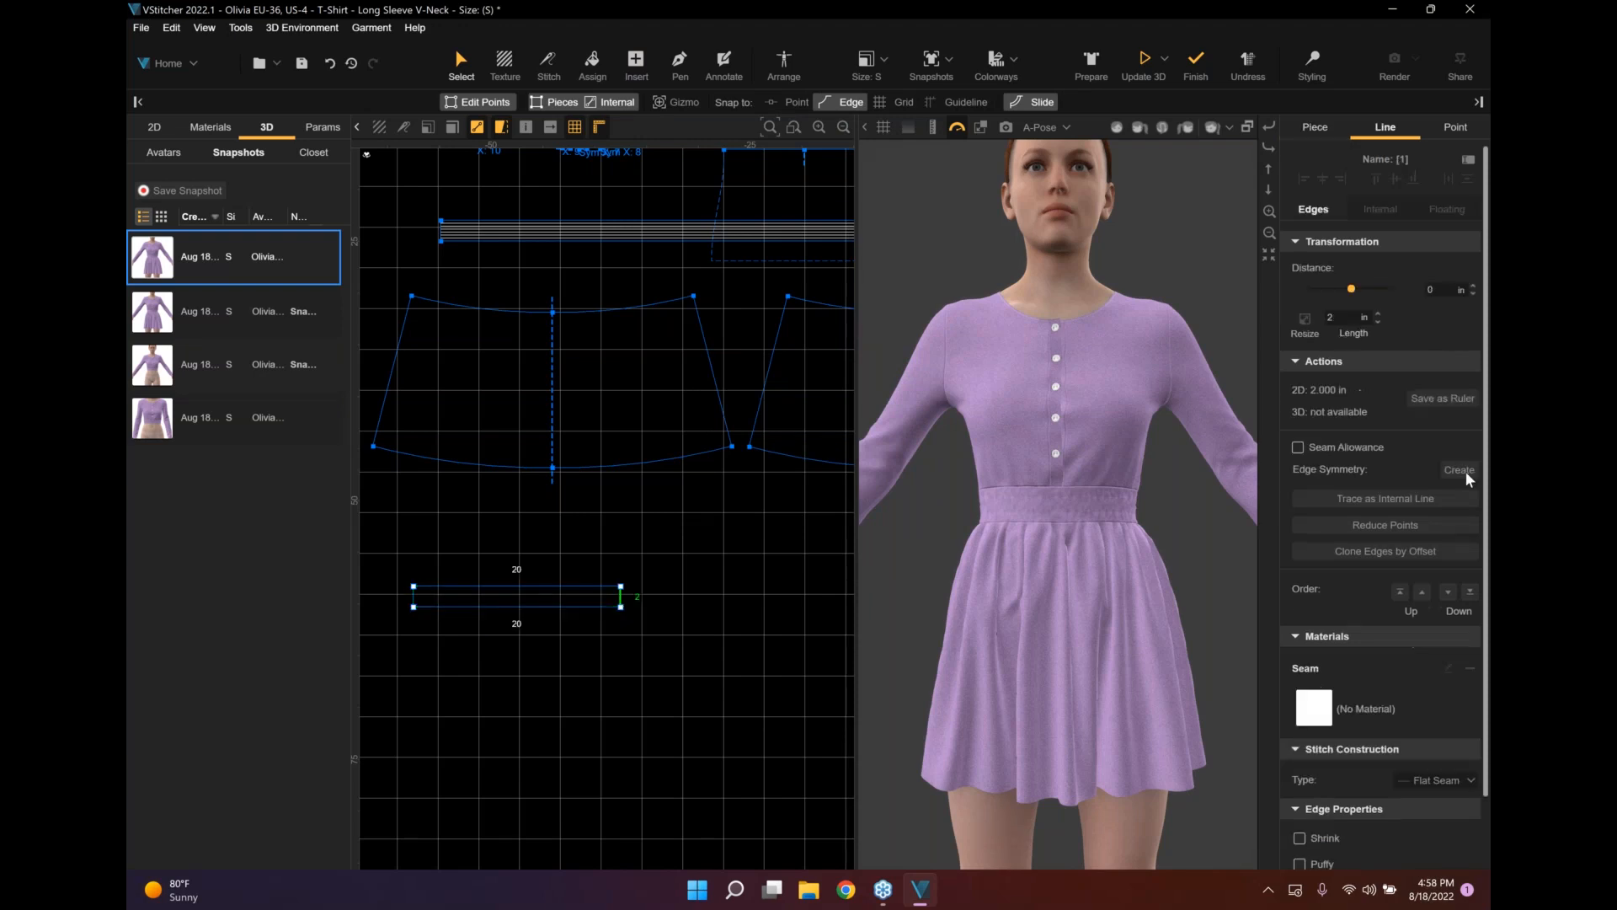
{"action": "left_click", "coordinate": [1466, 475]}
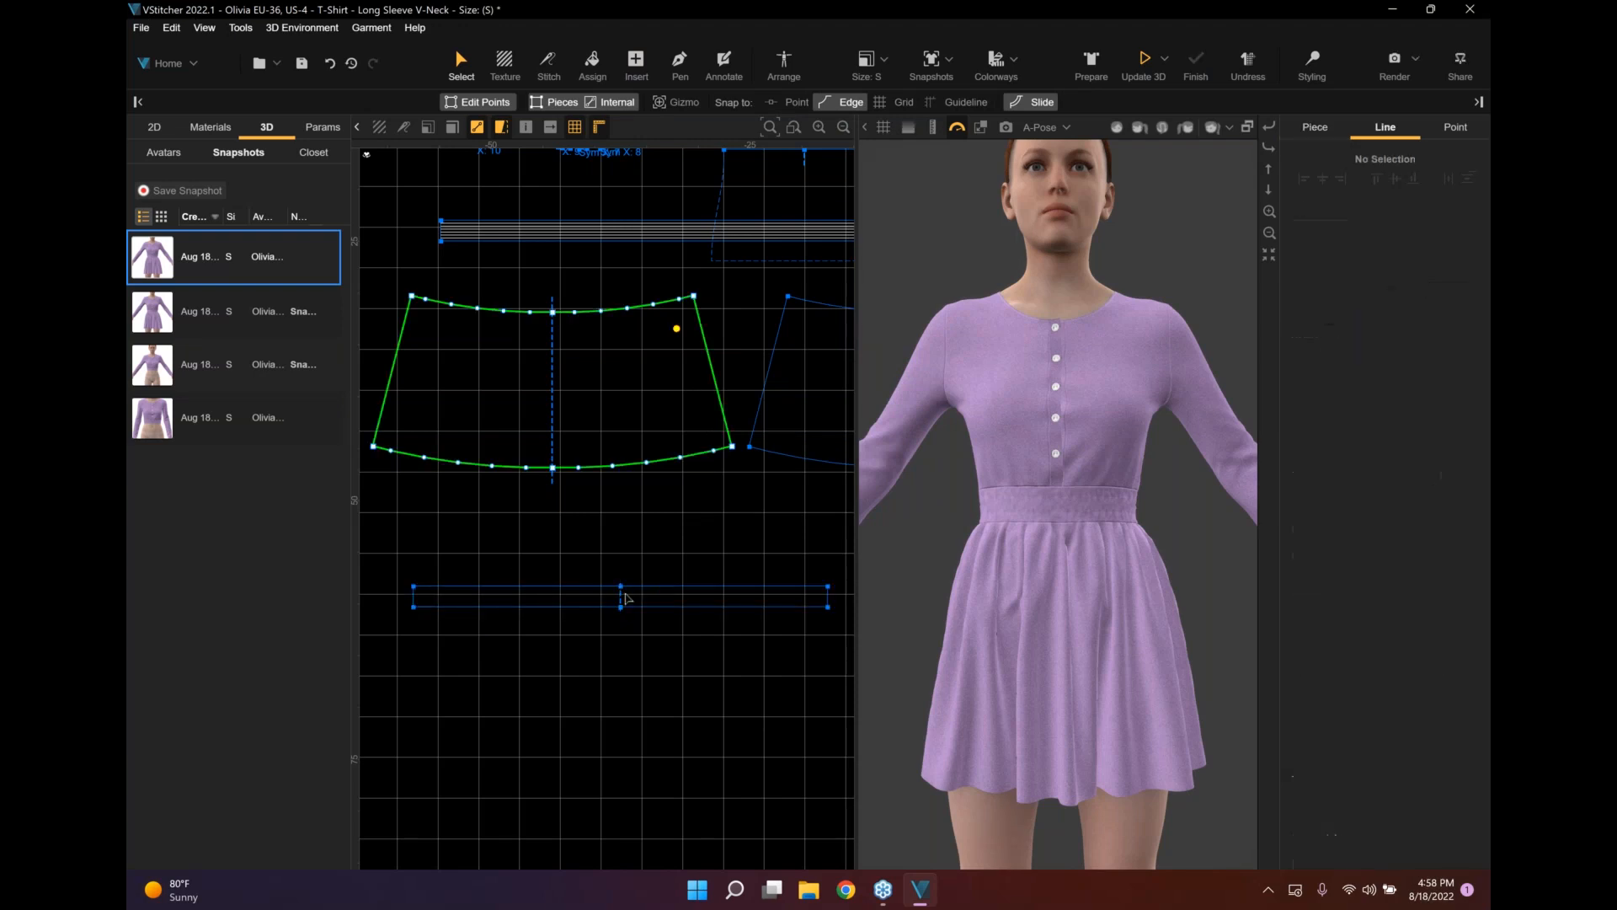
{"action": "left_click_drag", "start_coordinate": [637, 599], "coordinate": [582, 592]}
Set up Slash and Spread on the strip over a width of about 15.7 in, anchored at the center, with 5 slash lines.
{"action": "scroll", "coordinate": [623, 636], "scroll_direction": "down", "scroll_amount": 3}
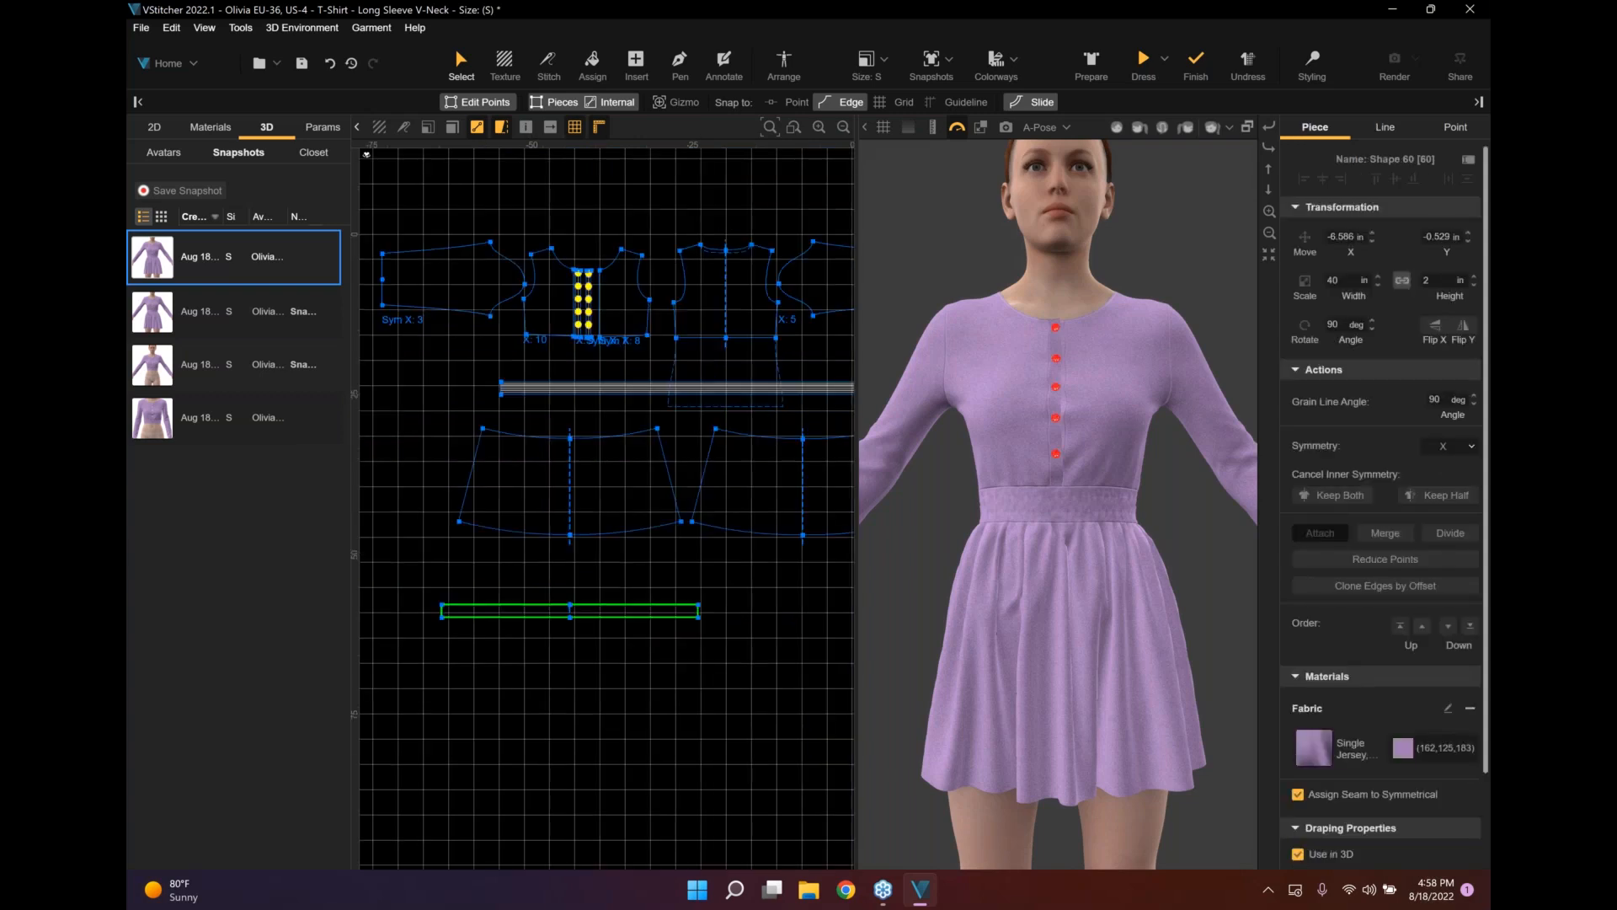
{"action": "middle_click_drag", "start_coordinate": [623, 636], "coordinate": [661, 618]}
{"action": "key", "text": "i"}
{"action": "left_click", "coordinate": [661, 104]}
{"action": "left_click", "coordinate": [673, 288]}
{"action": "scroll", "coordinate": [599, 584], "scroll_direction": "up", "scroll_amount": 5}
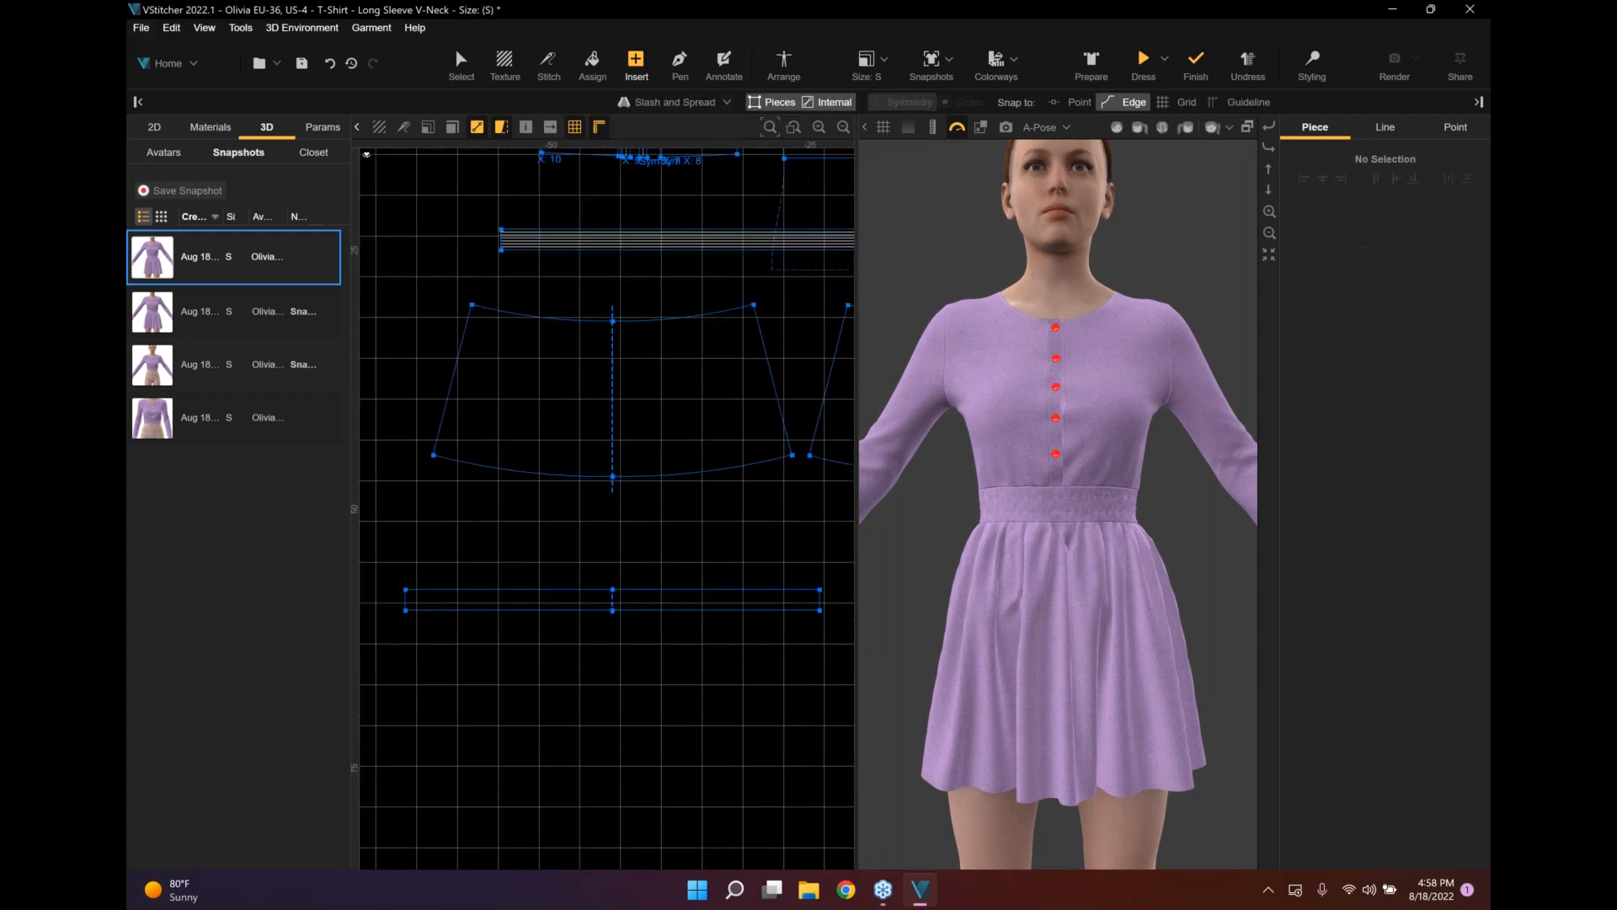
{"action": "left_click", "coordinate": [590, 609]}
{"action": "left_click", "coordinate": [428, 609]}
{"action": "left_click", "coordinate": [622, 600]}
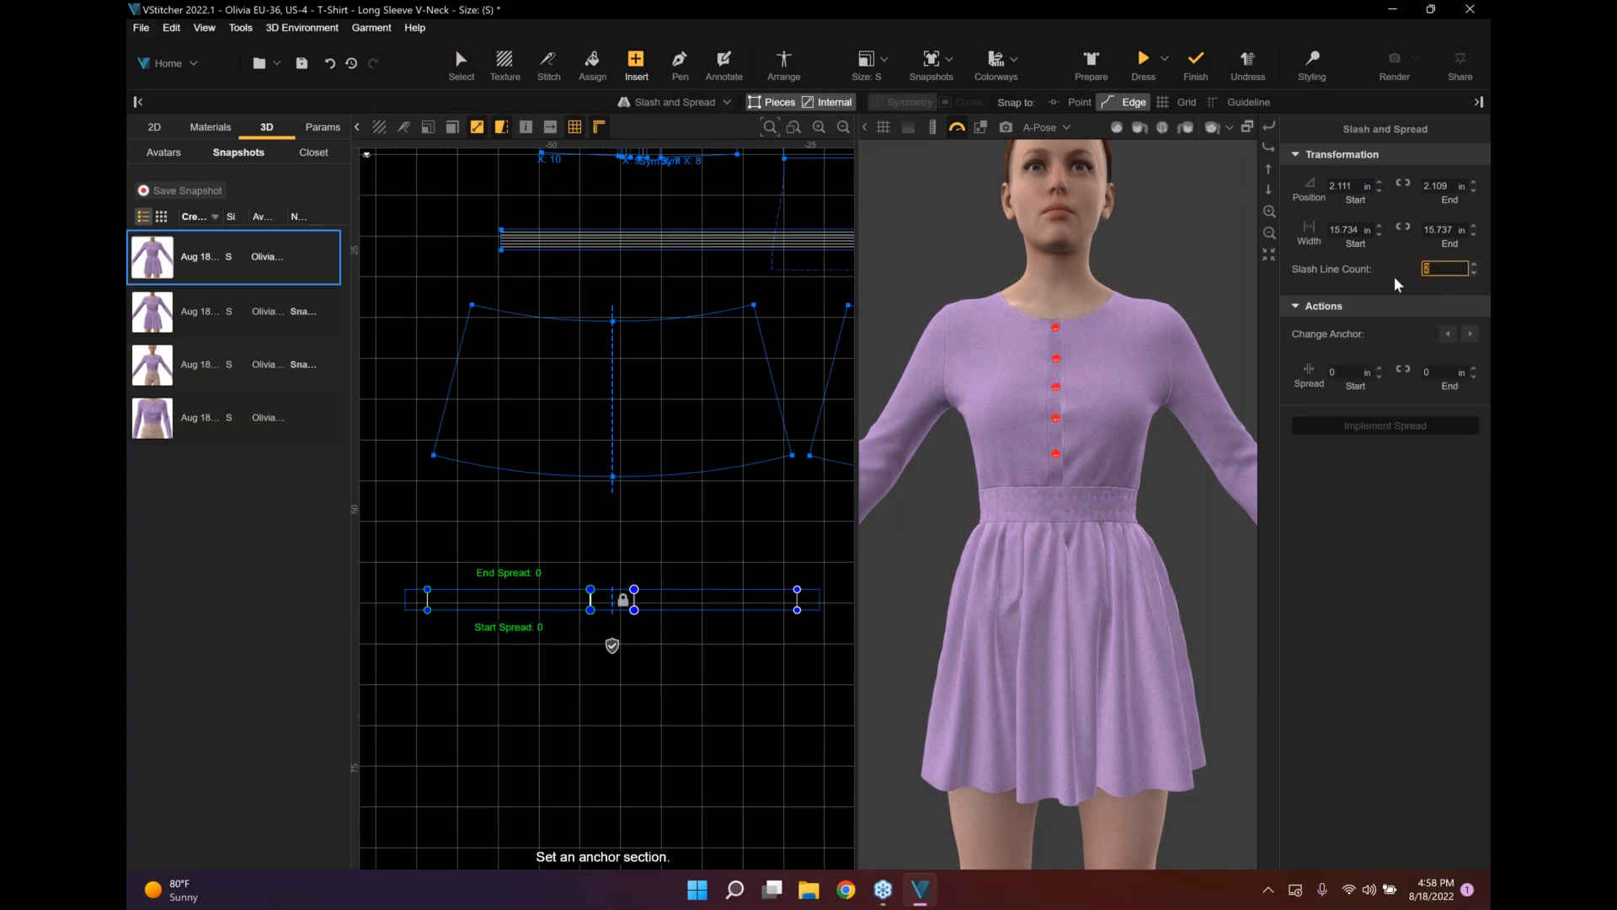
{"action": "type", "text": "5"}
{"action": "key", "text": "Return"}
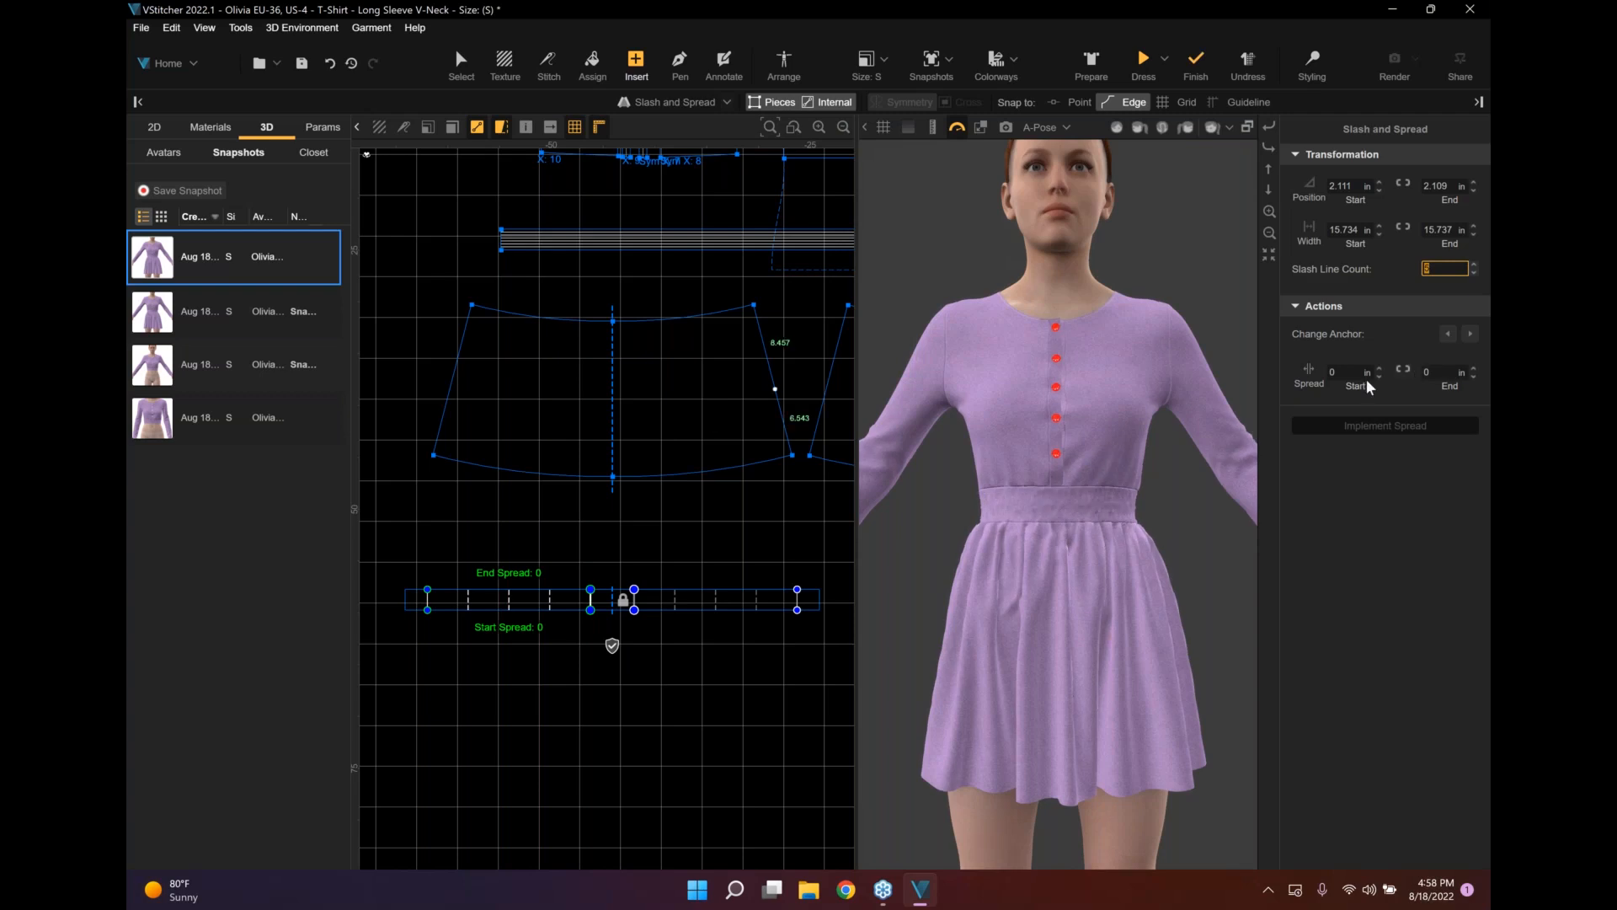
Set the start spread to 0.5 in with the end spread left at 0, and implement the spread.
{"action": "left_click", "coordinate": [1442, 372]}
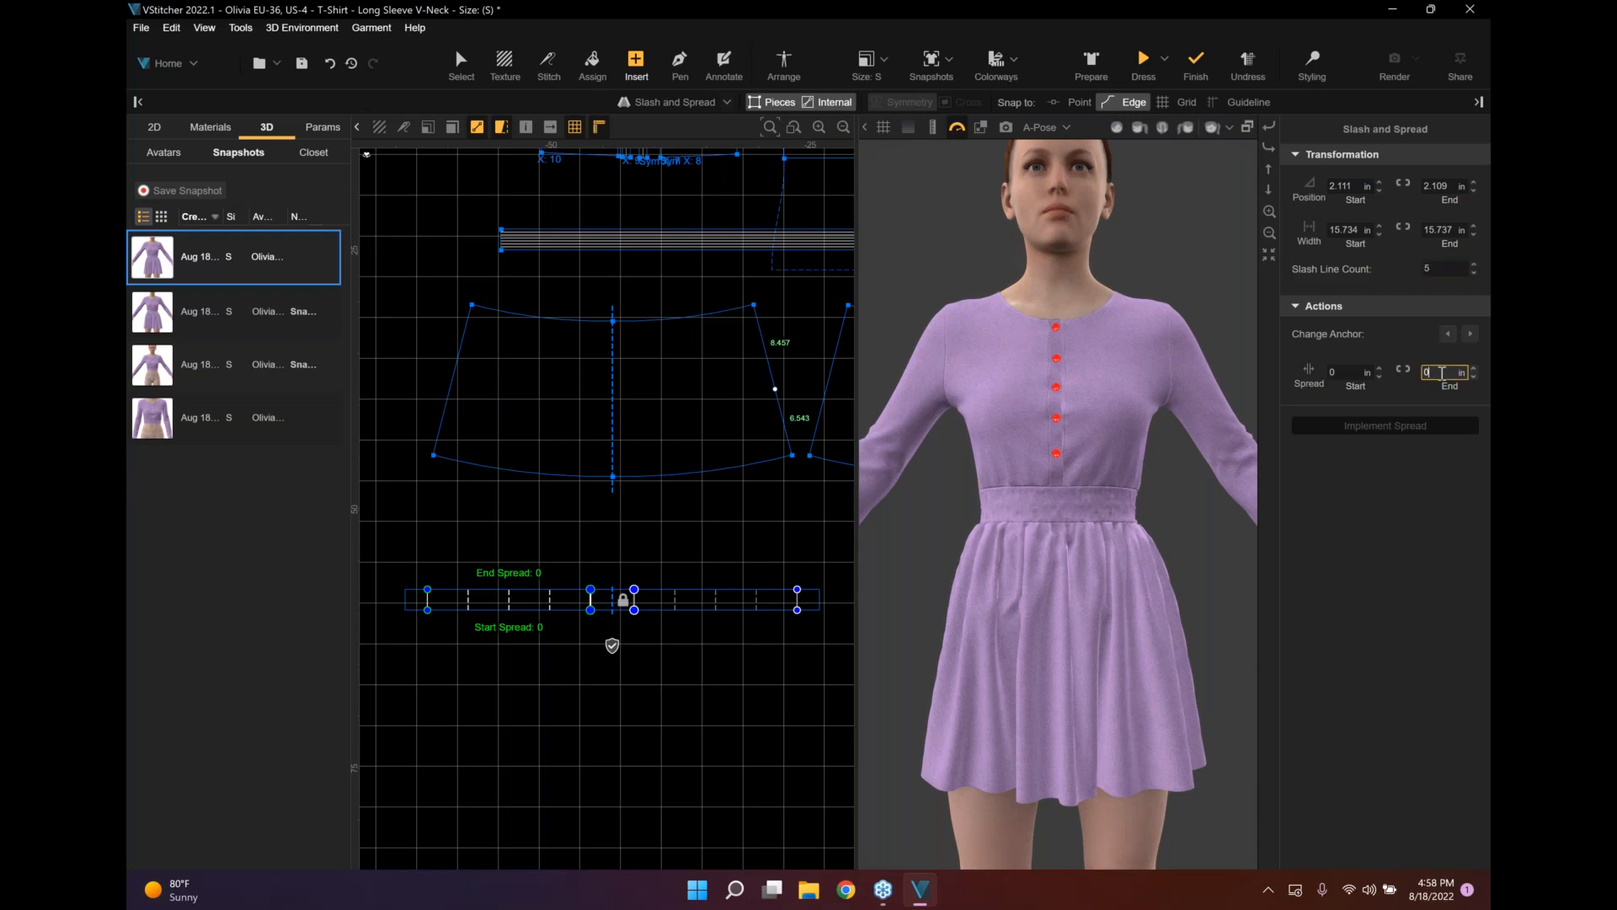
{"action": "left_click", "coordinate": [1349, 372]}
{"action": "key", "text": "Return"}
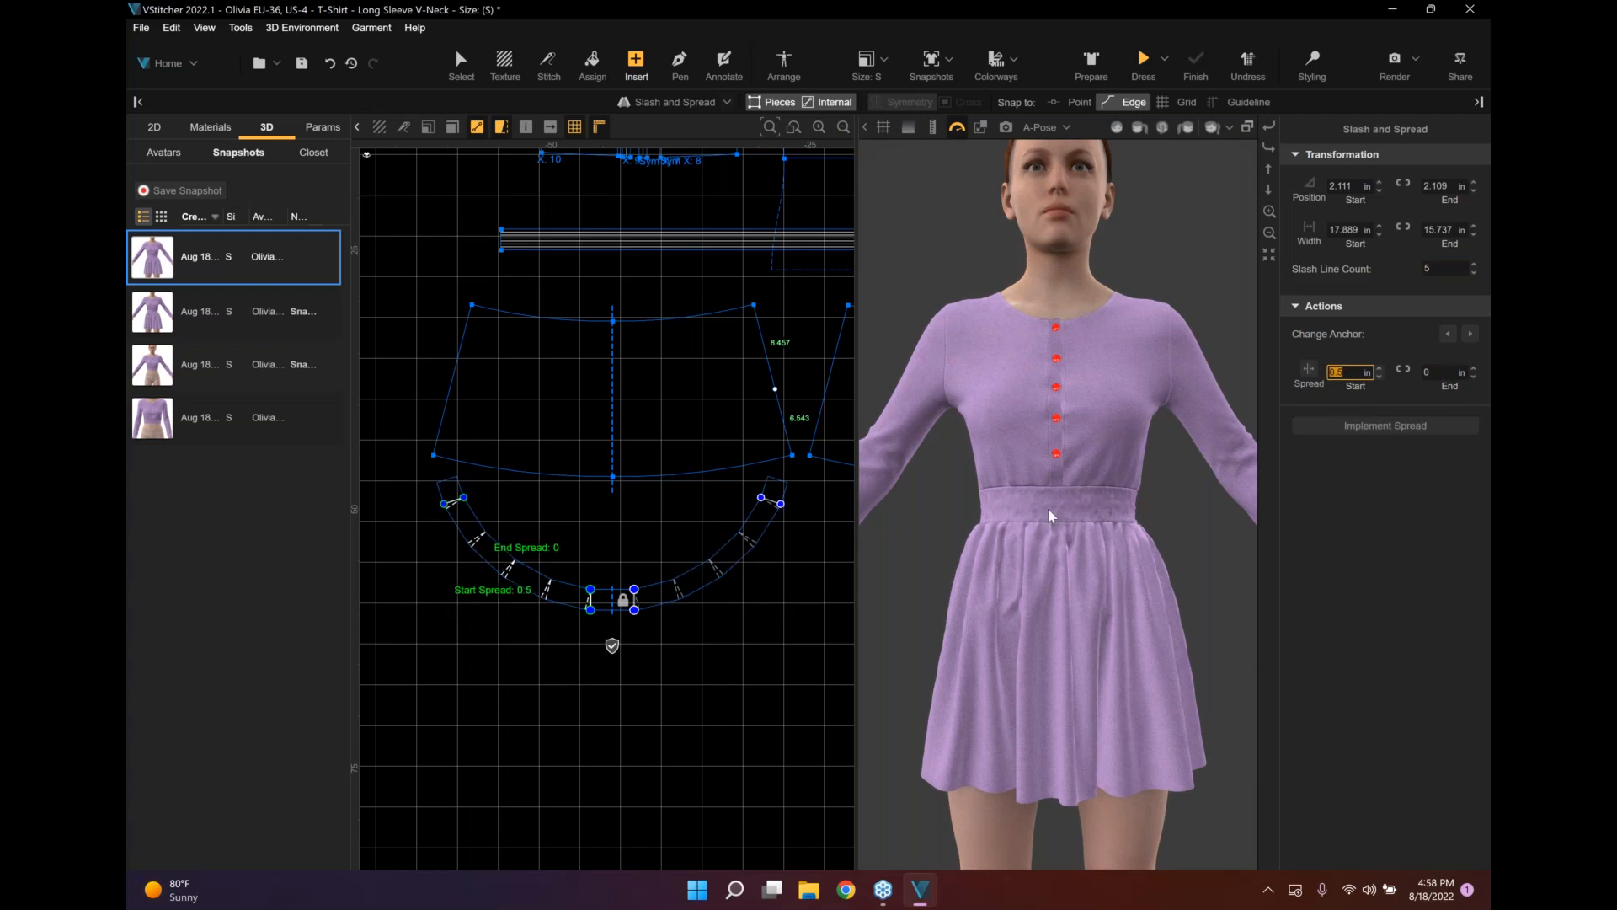
{"action": "key", "text": "Return"}
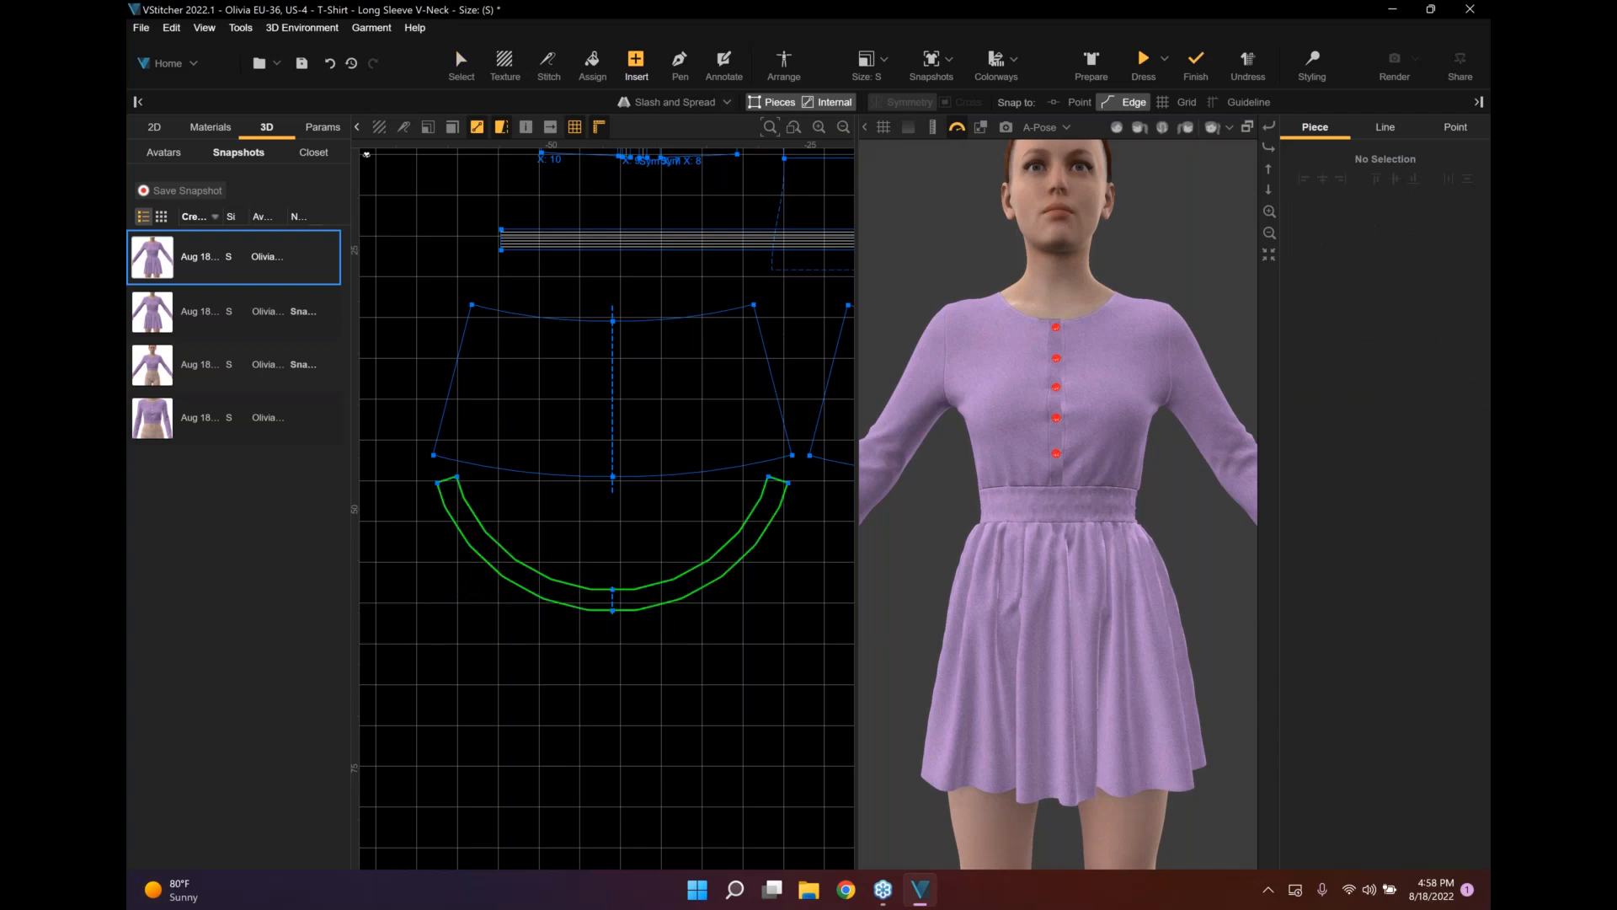
{"action": "key", "text": "Escape"}
Shift the curved strip slightly and give the five points right of center on its inner edge the Smooth curve type.
{"action": "left_click_drag", "start_coordinate": [672, 601], "coordinate": [649, 623]}
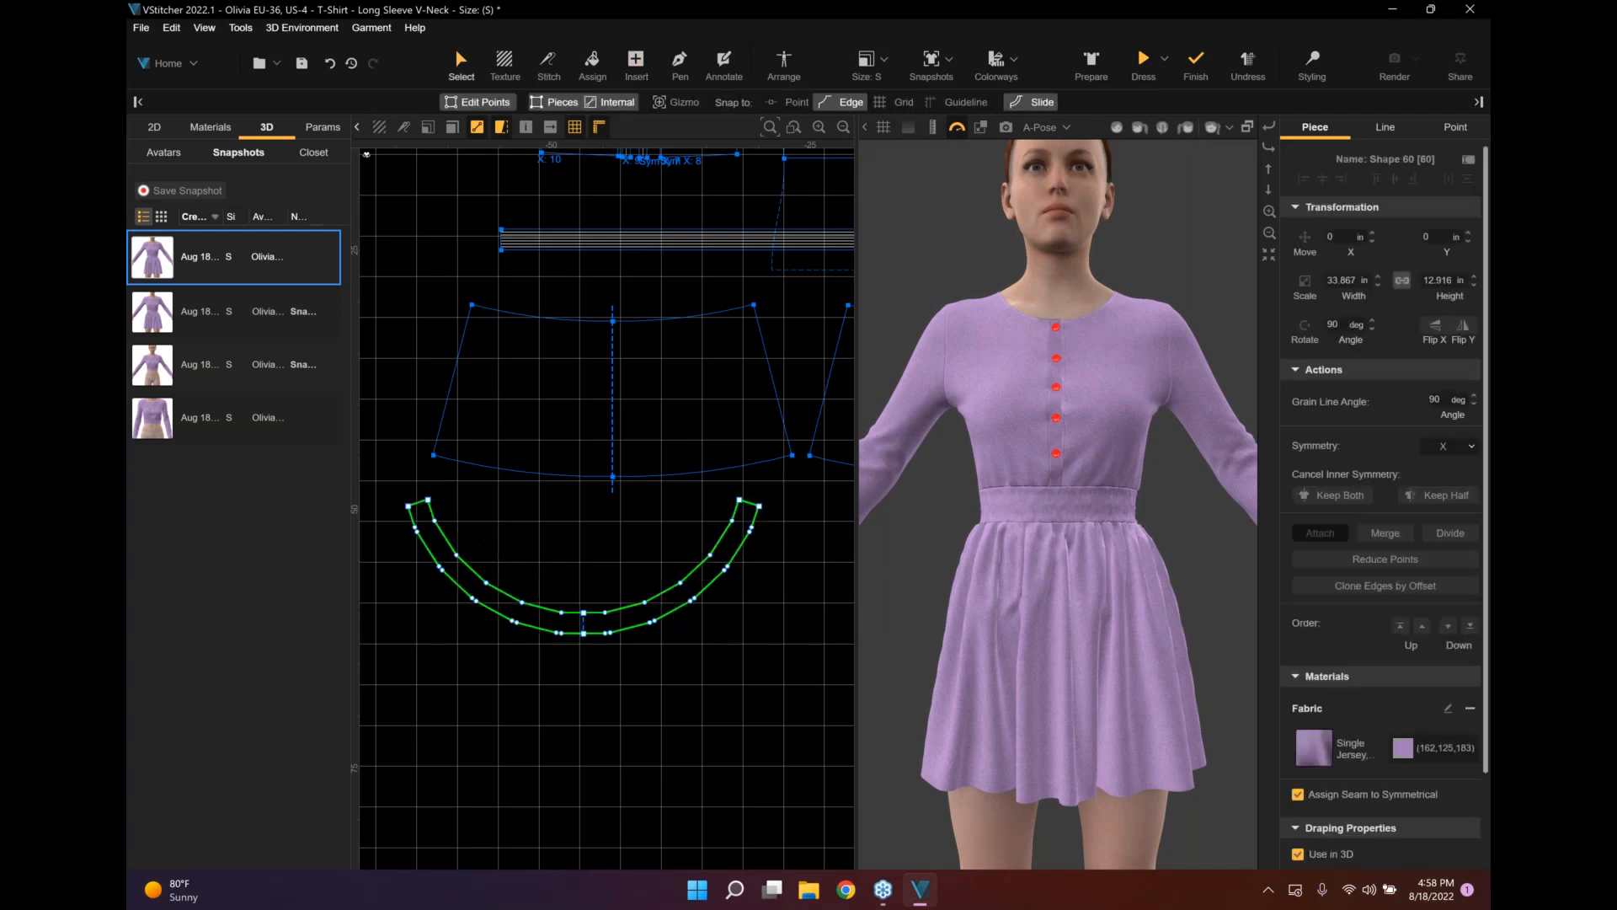
{"action": "scroll", "coordinate": [666, 614], "scroll_direction": "up", "scroll_amount": 2}
{"action": "middle_click_drag", "start_coordinate": [666, 614], "coordinate": [649, 607]}
{"action": "scroll", "coordinate": [665, 607], "scroll_direction": "up", "scroll_amount": 2}
{"action": "left_click_drag", "start_coordinate": [509, 574], "coordinate": [563, 603]}
{"action": "left_click_drag", "start_coordinate": [505, 542], "coordinate": [604, 604]}
{"action": "left_click_drag", "start_coordinate": [640, 513], "coordinate": [670, 560], "text": "shift"}
{"action": "left_click_drag", "start_coordinate": [691, 485], "coordinate": [723, 510], "text": "shift"}
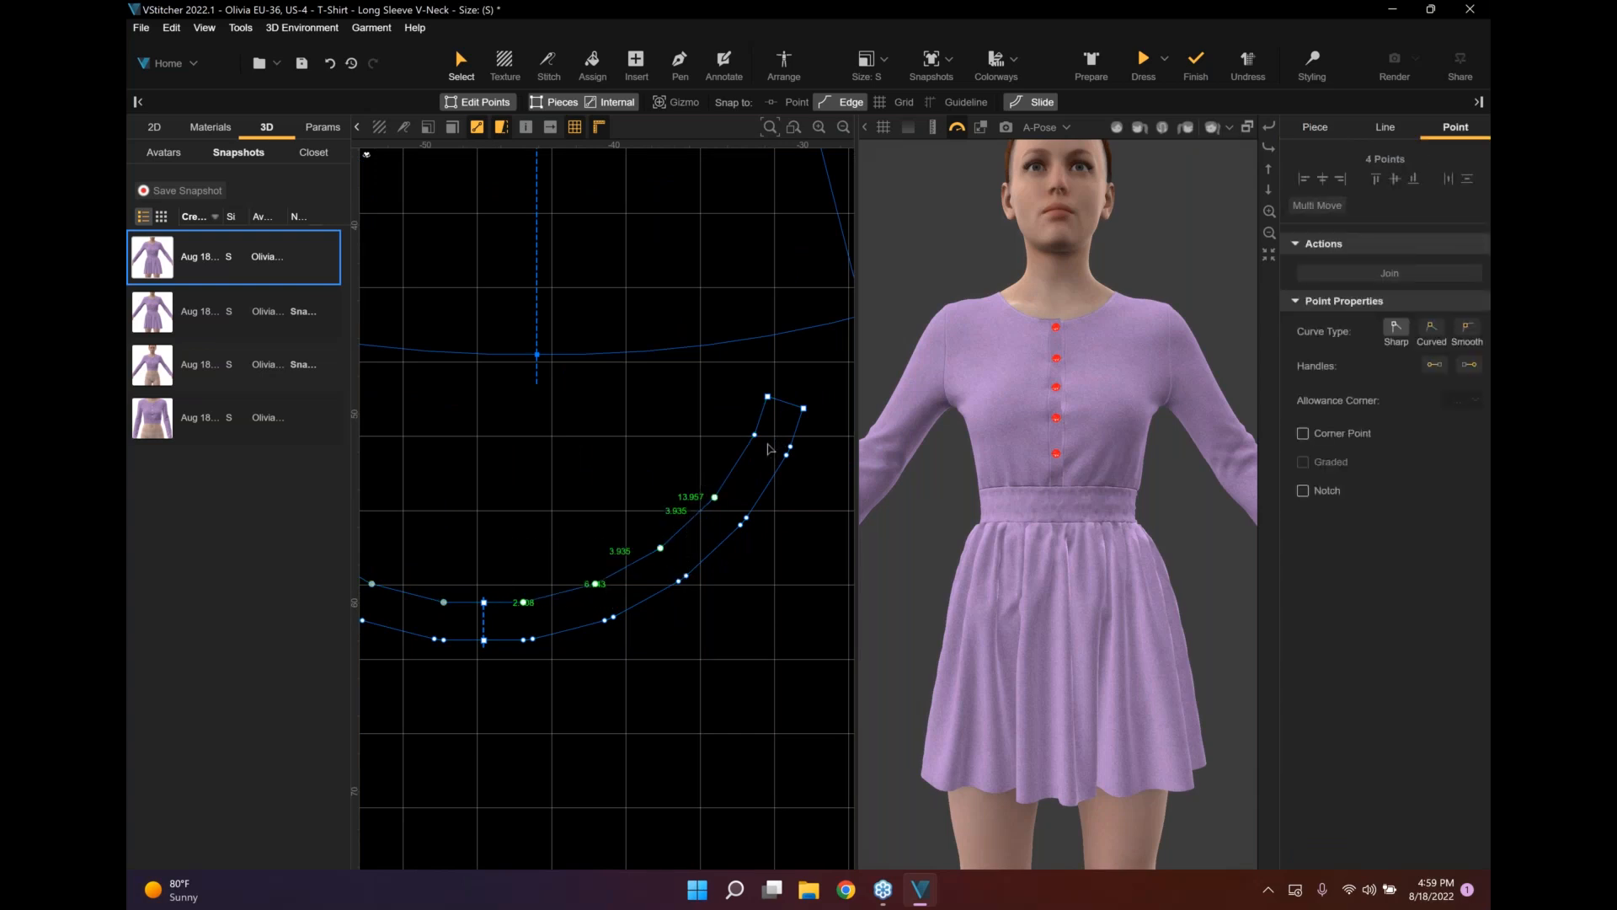
{"action": "left_click_drag", "start_coordinate": [769, 448], "coordinate": [727, 424], "text": "shift"}
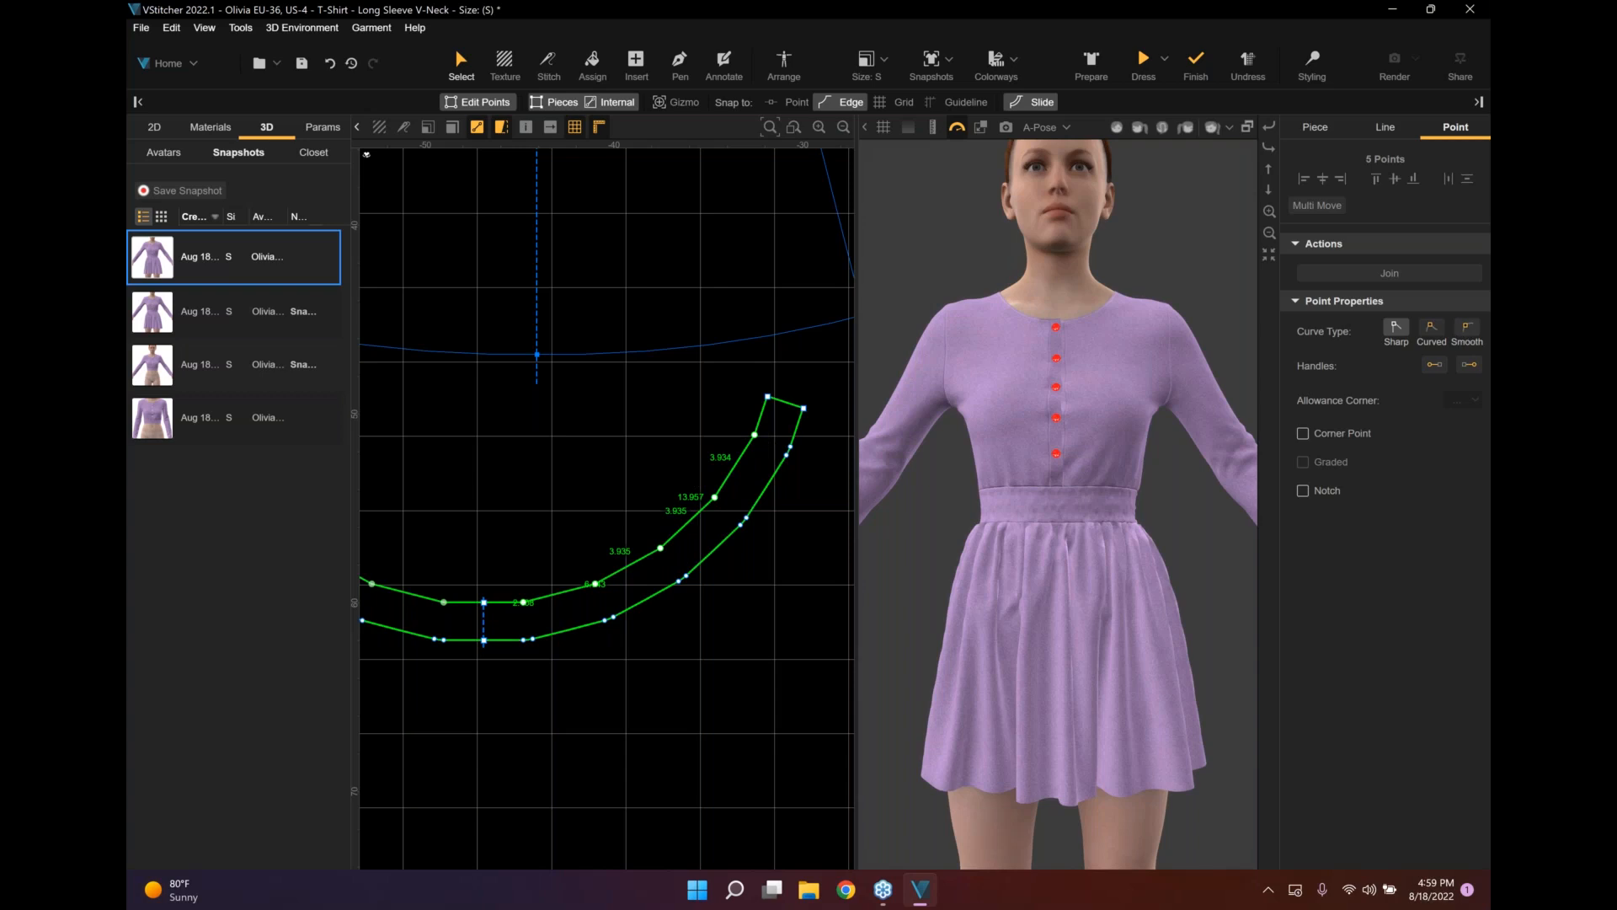
{"action": "left_click", "coordinate": [1467, 327]}
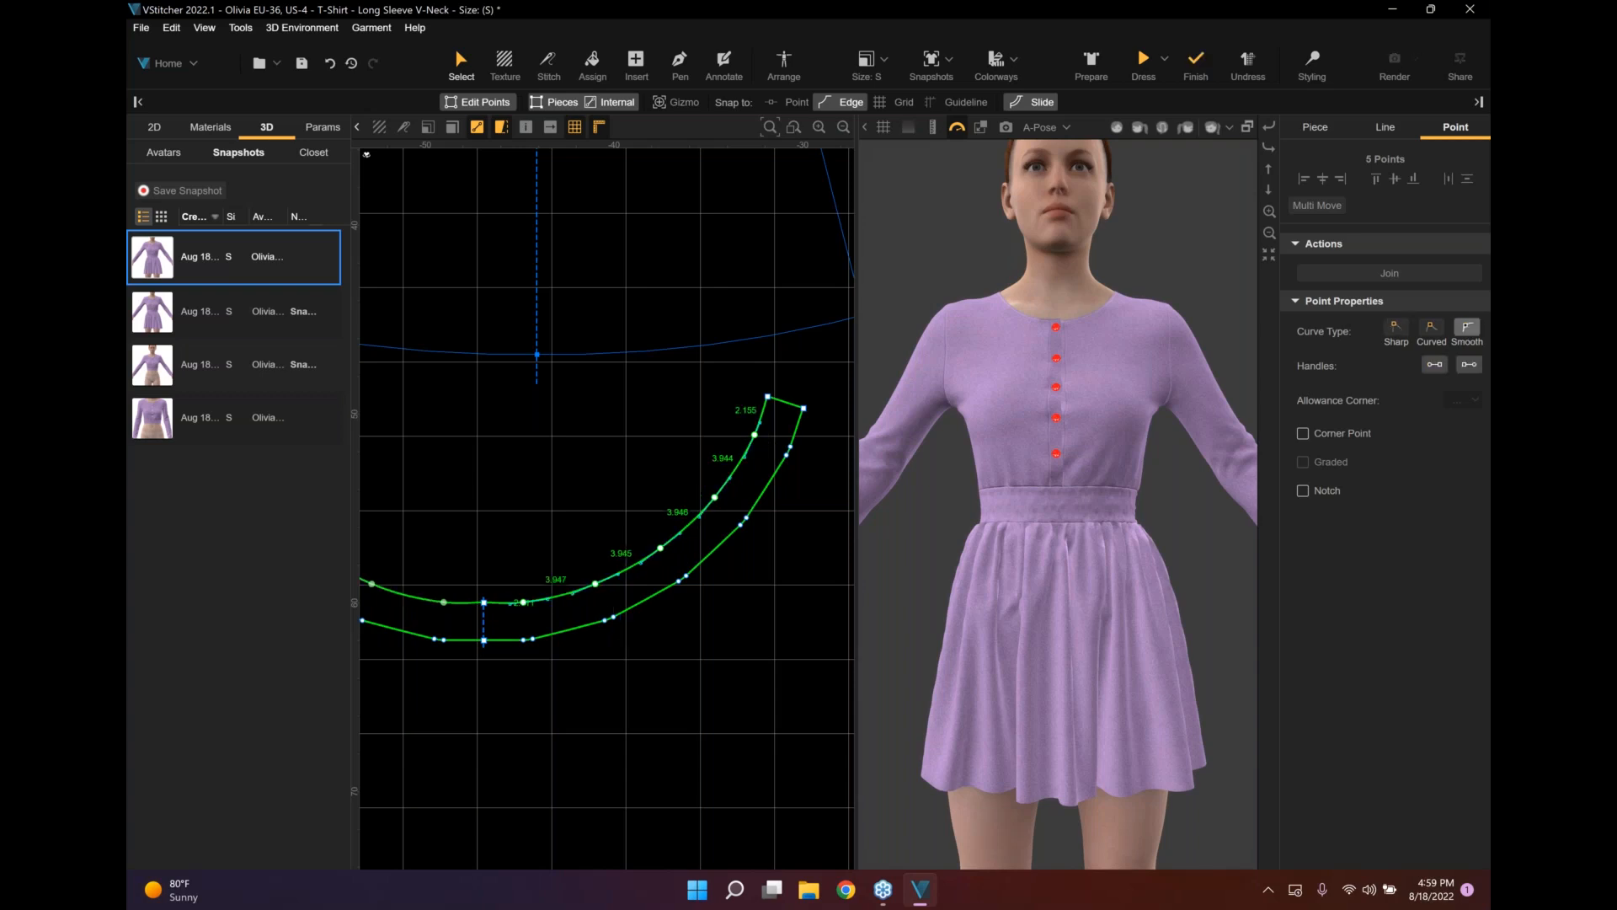
Delete the doubled points along the right half of the curved strip's outer edge.
{"action": "left_click", "coordinate": [614, 619]}
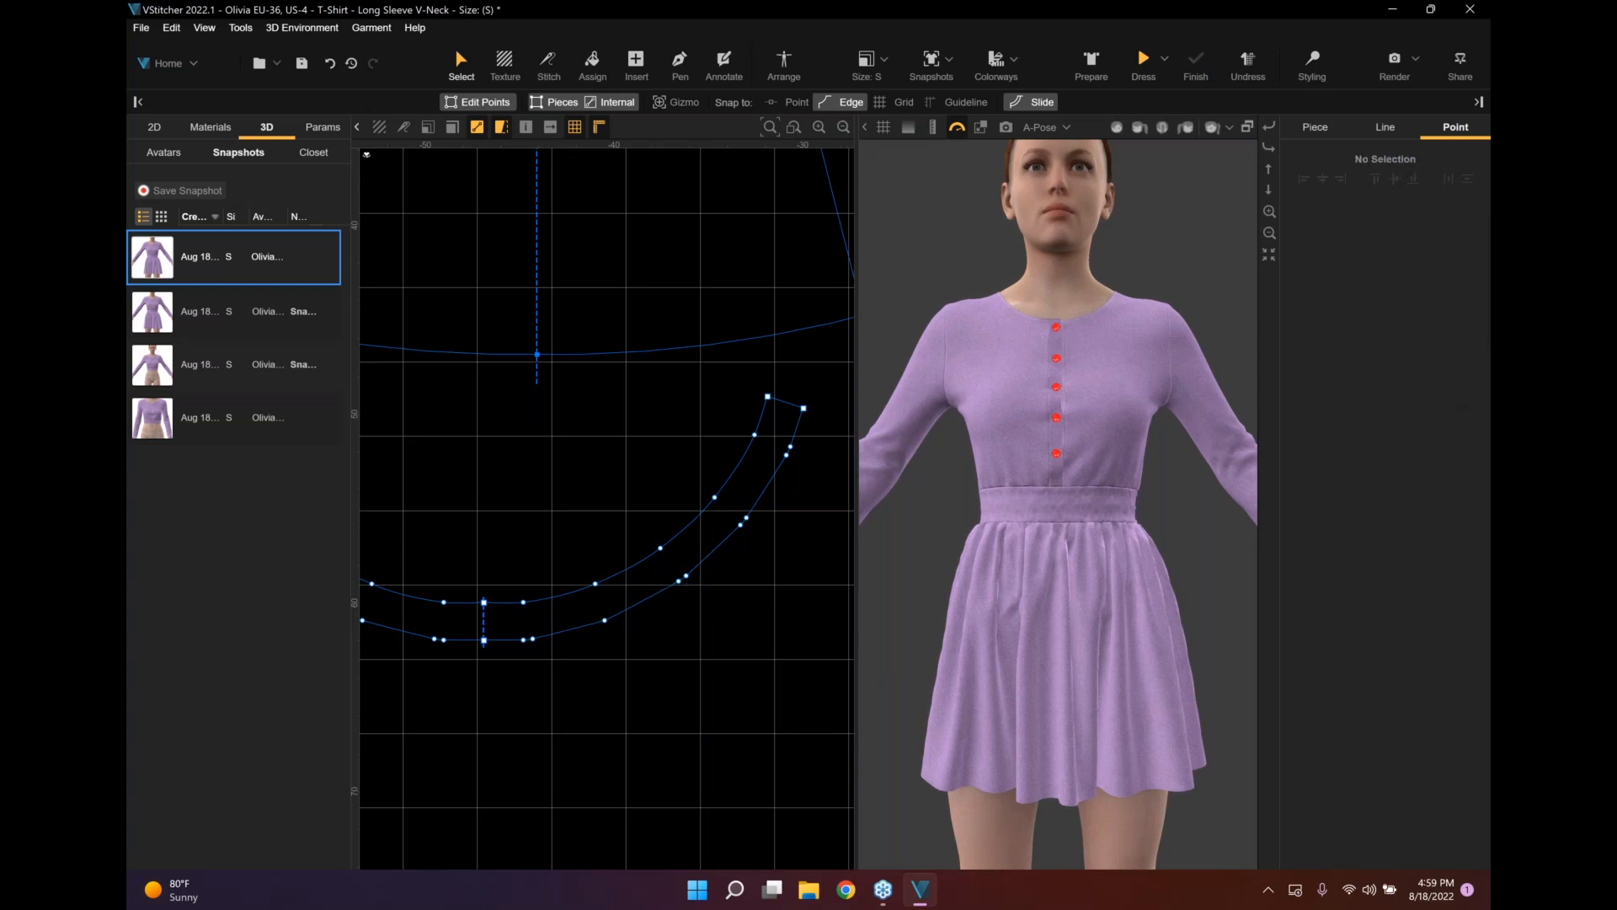
{"action": "left_click", "coordinate": [741, 524]}
{"action": "key", "text": "Delete"}
{"action": "left_click", "coordinate": [745, 519]}
{"action": "key", "text": "Delete"}
{"action": "left_click", "coordinate": [786, 457]}
{"action": "key", "text": "Delete"}
{"action": "left_click", "coordinate": [532, 639]}
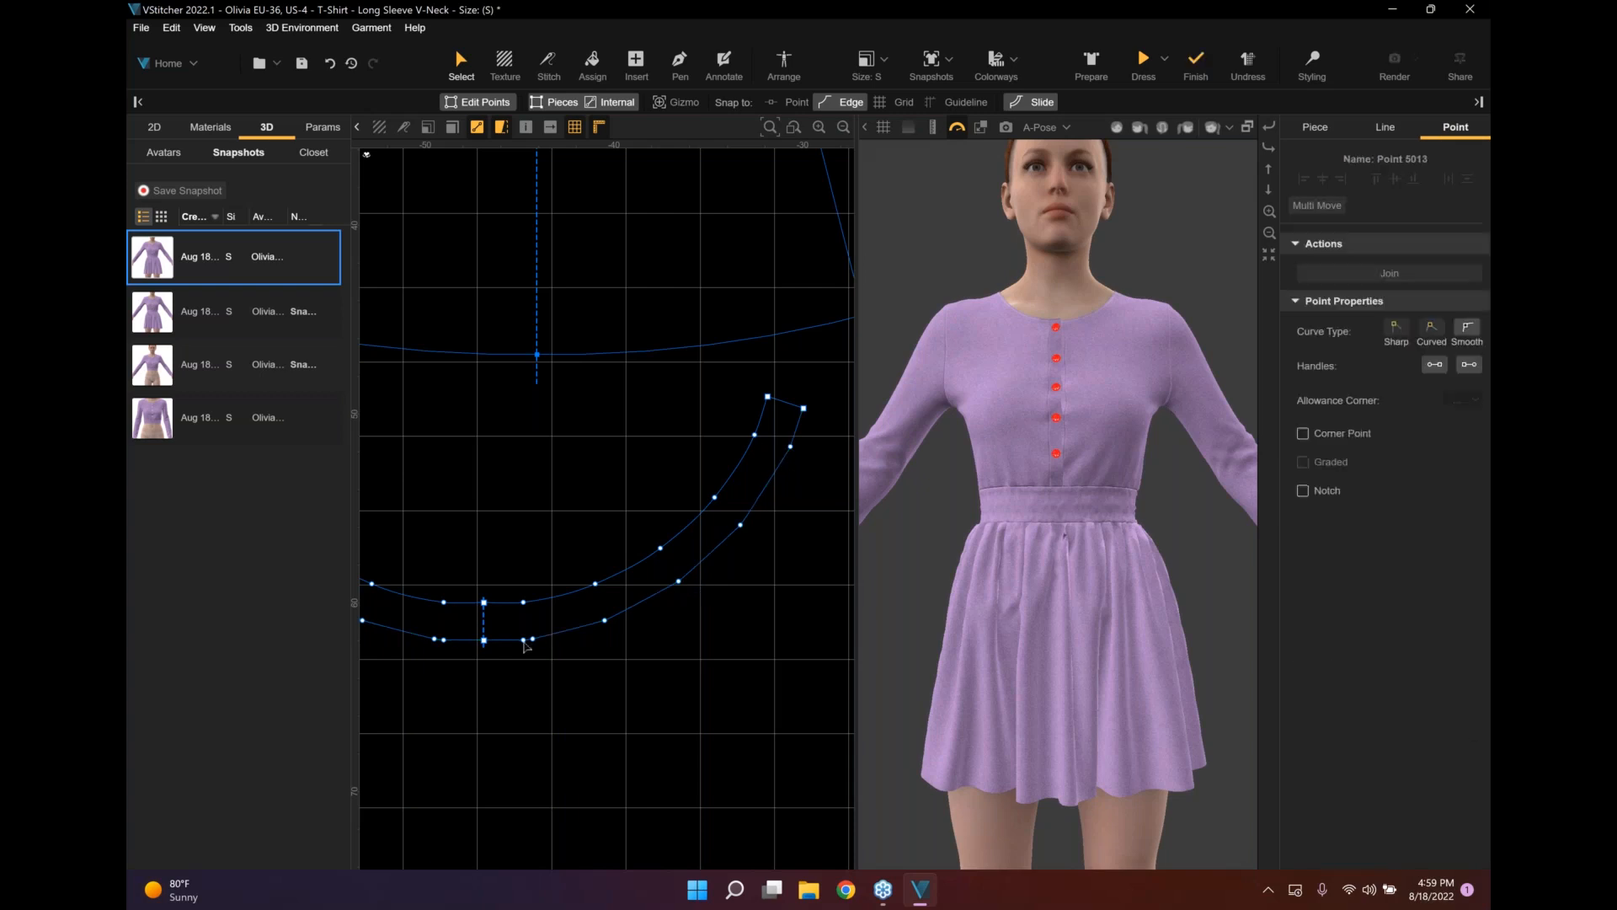
{"action": "left_click", "coordinate": [752, 585]}
Place a copy of the curved strip about 37.5 in across, beneath the second skirt panel.
{"action": "scroll", "coordinate": [751, 585], "scroll_direction": "down", "scroll_amount": 5}
{"action": "middle_click_drag", "start_coordinate": [640, 593], "coordinate": [634, 593]}
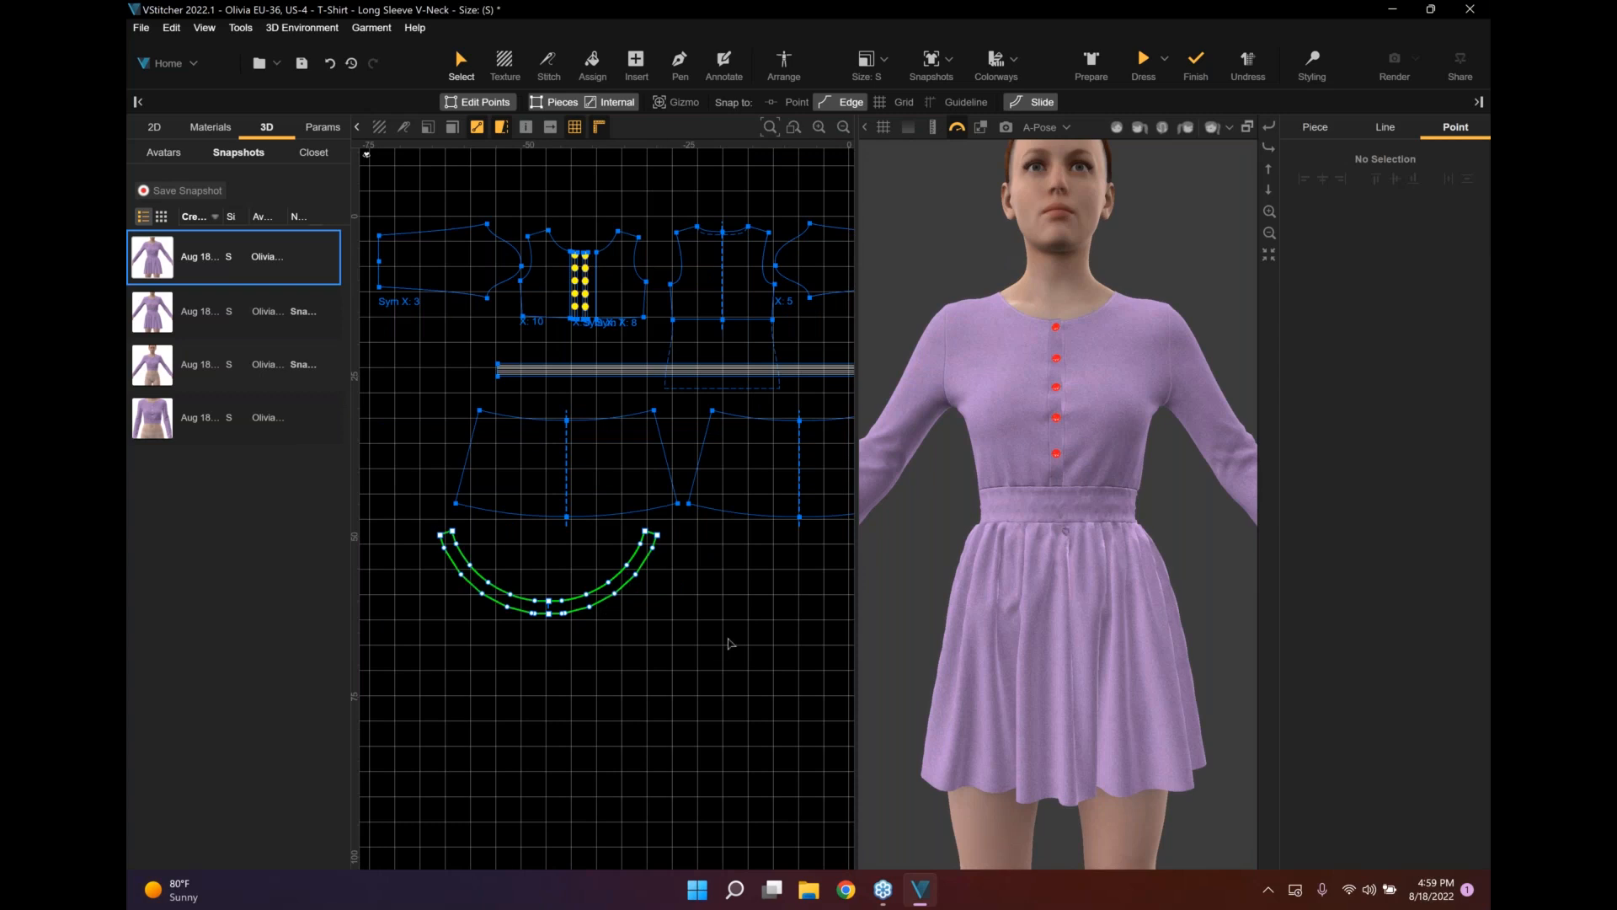
{"action": "left_click_drag", "start_coordinate": [586, 604], "coordinate": [827, 601]}
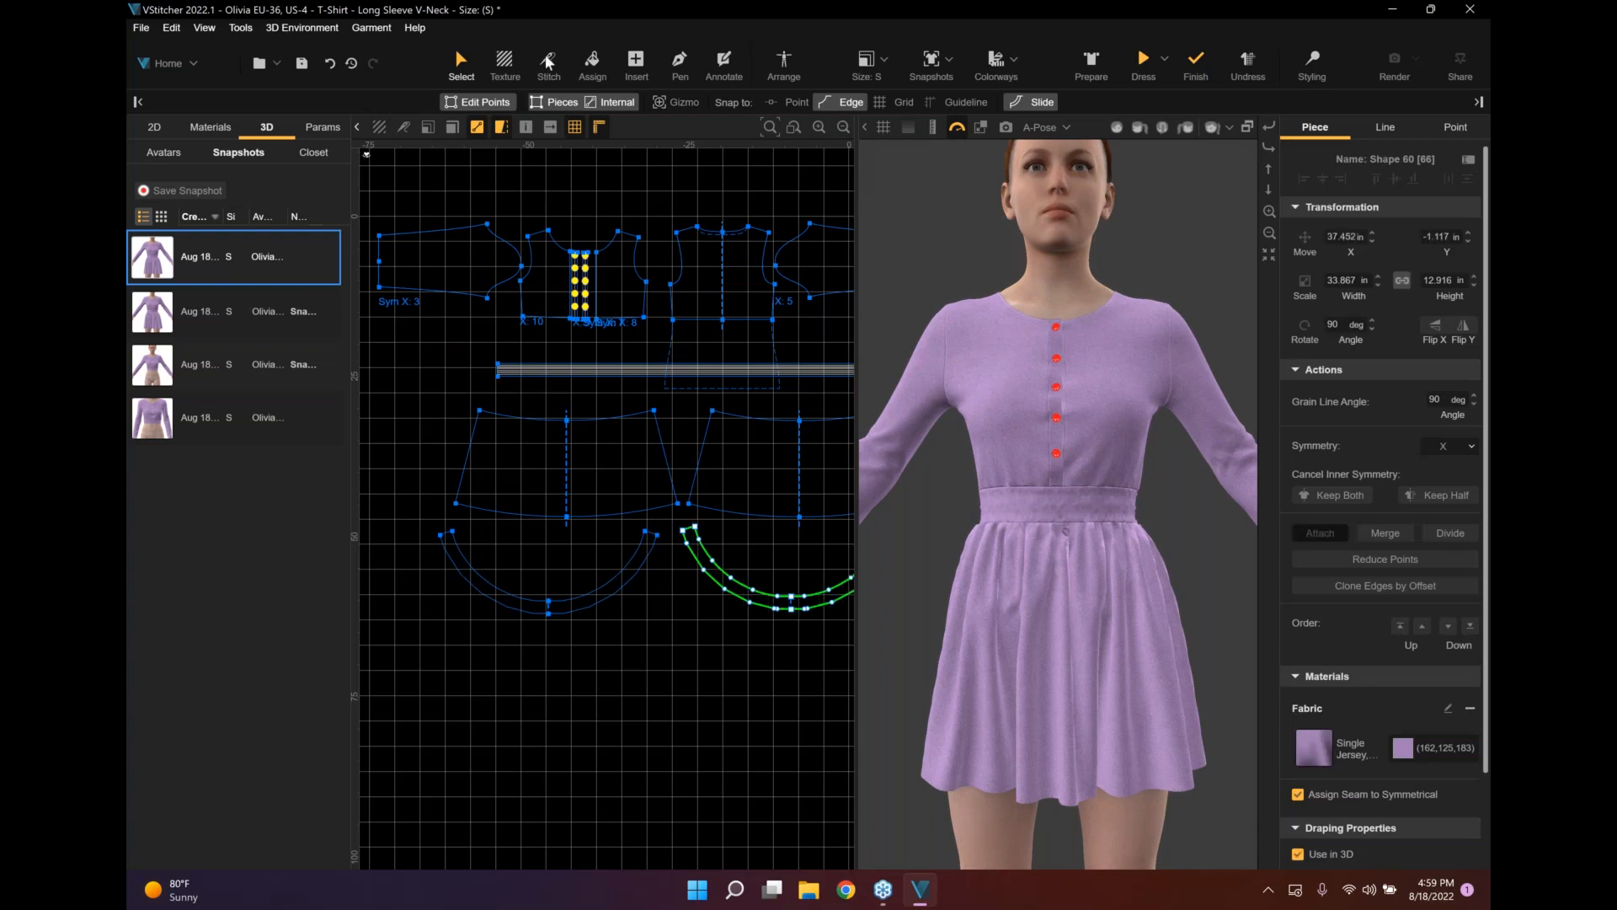
Stitch each skirt panel's hem to the inner curve of the strip beneath it.
{"action": "left_click", "coordinate": [549, 63]}
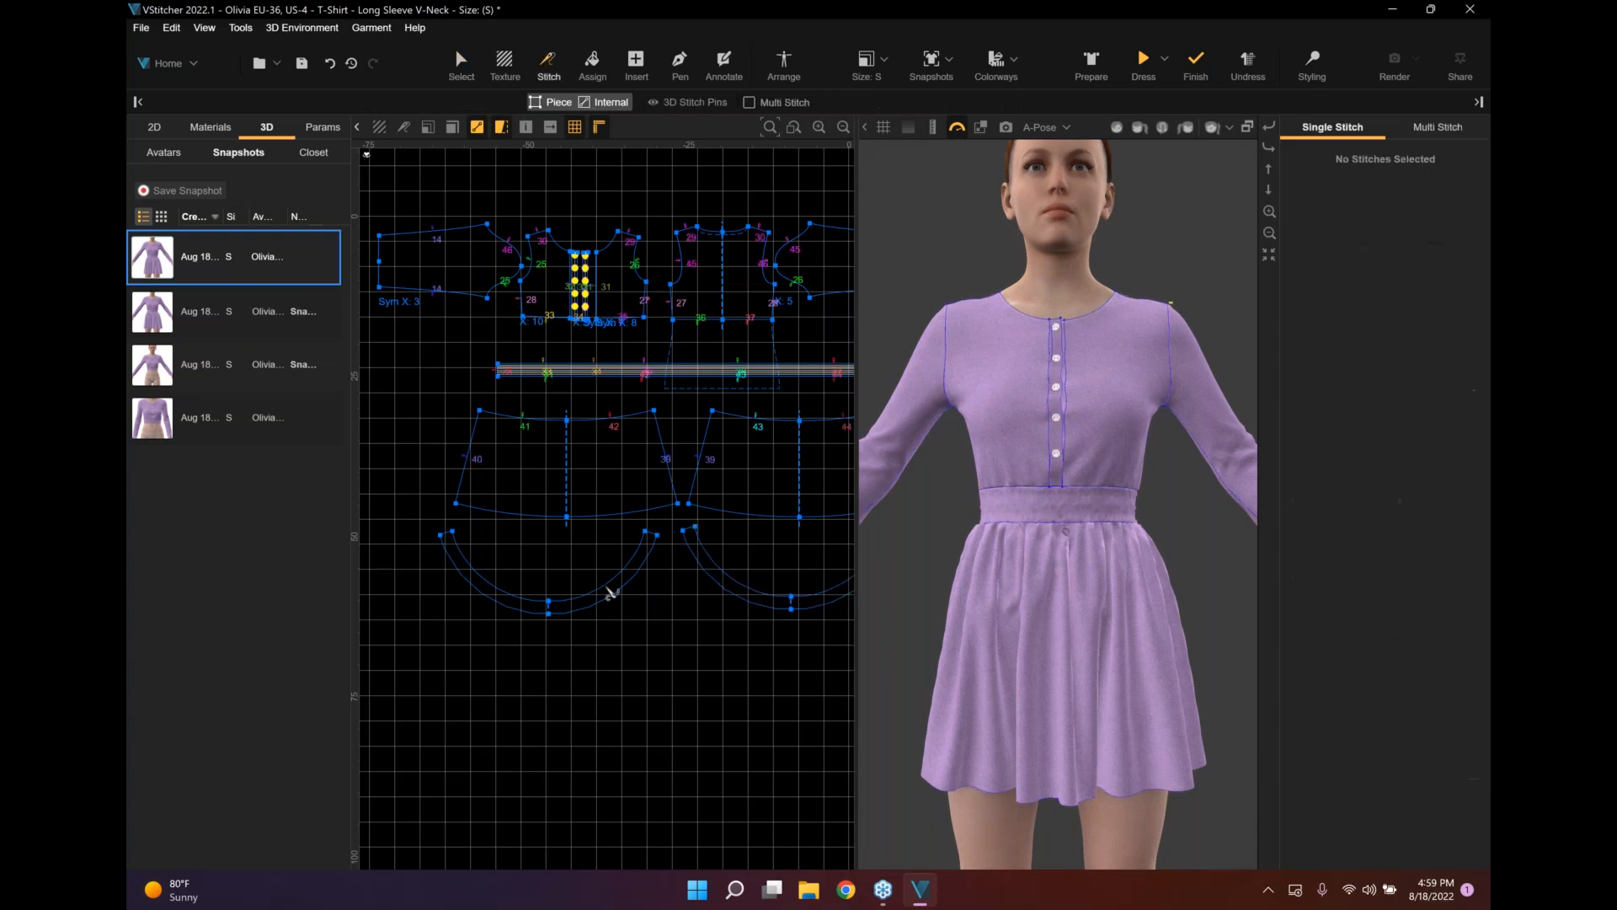
{"action": "left_click", "coordinate": [616, 524]}
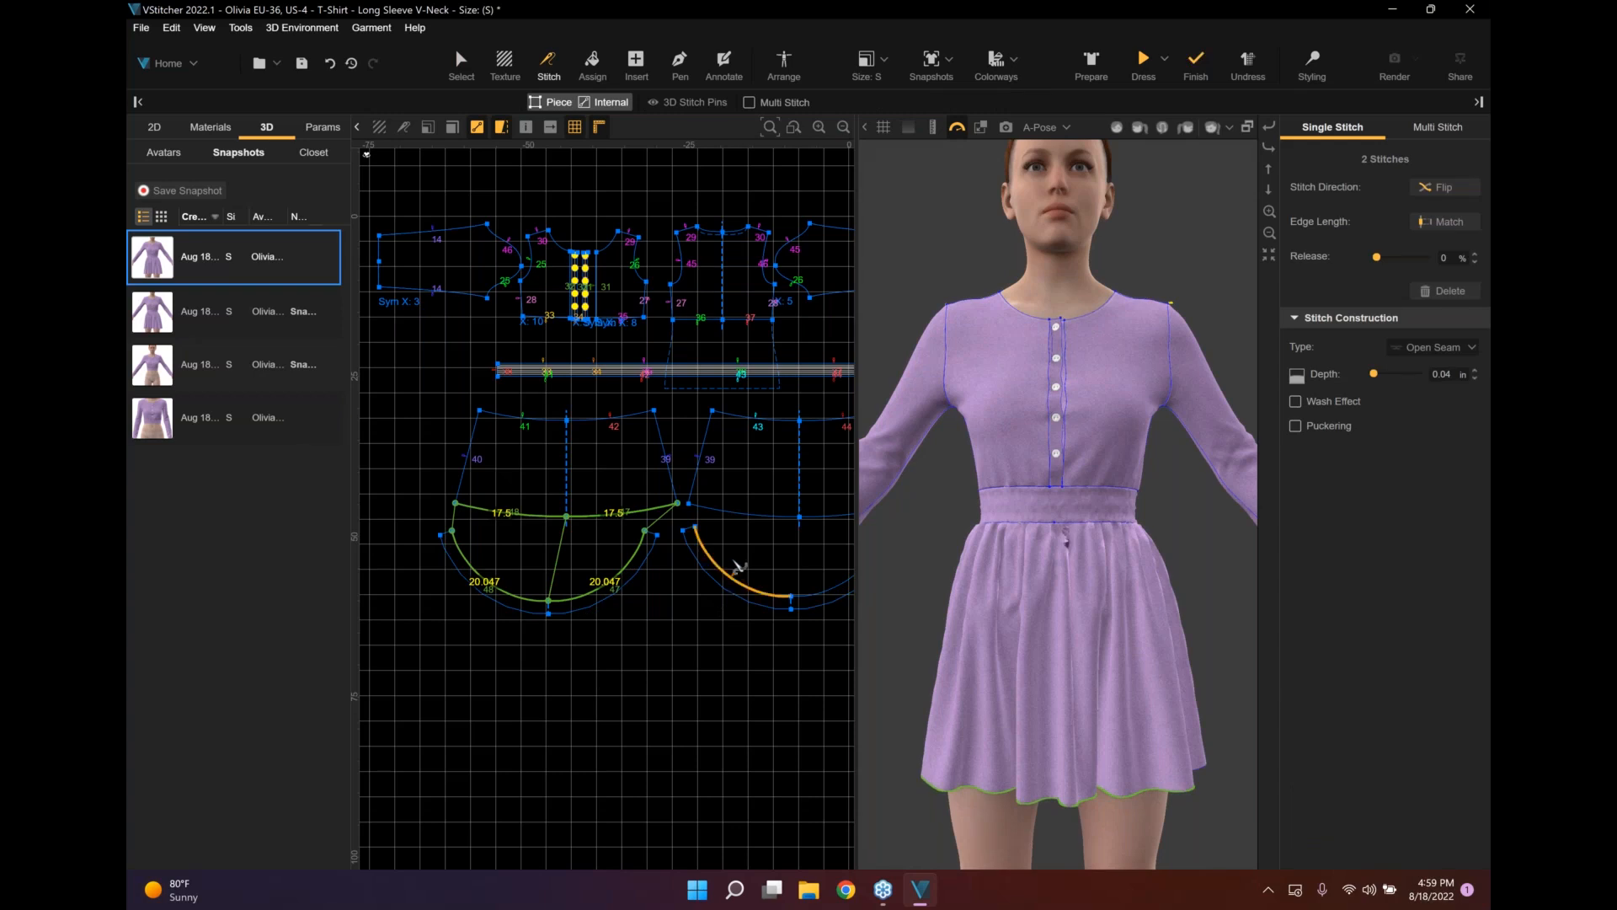
{"action": "left_click", "coordinate": [745, 524]}
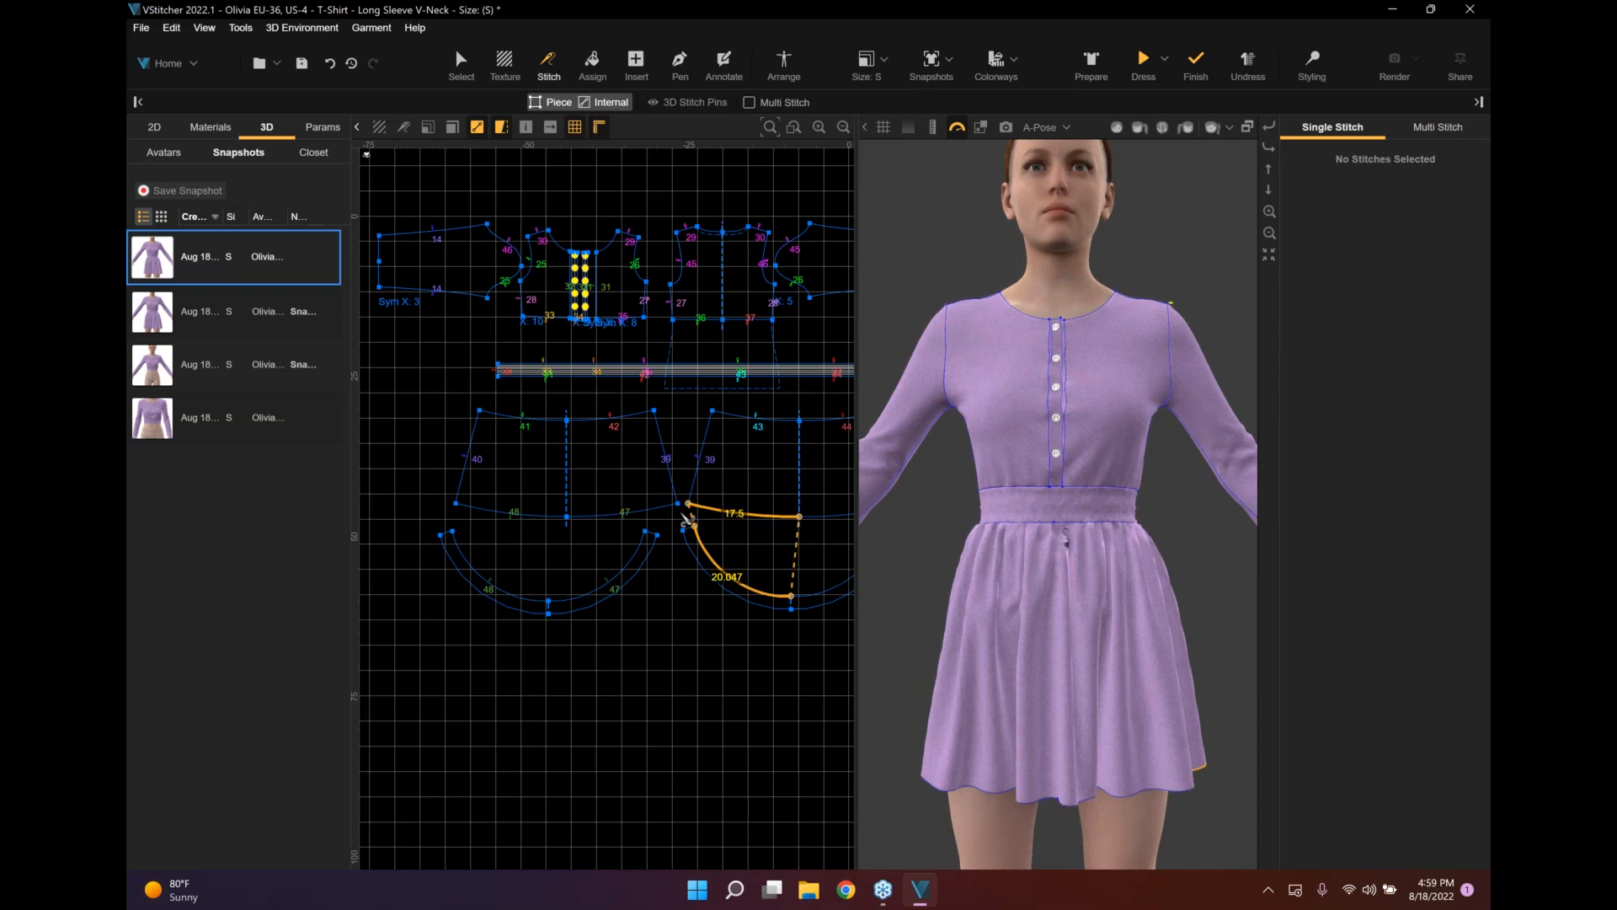
{"action": "left_click", "coordinate": [685, 517]}
Stitch the short ends of the two curved strips together at both side seams.
{"action": "scroll", "coordinate": [666, 529], "scroll_direction": "up", "scroll_amount": 4}
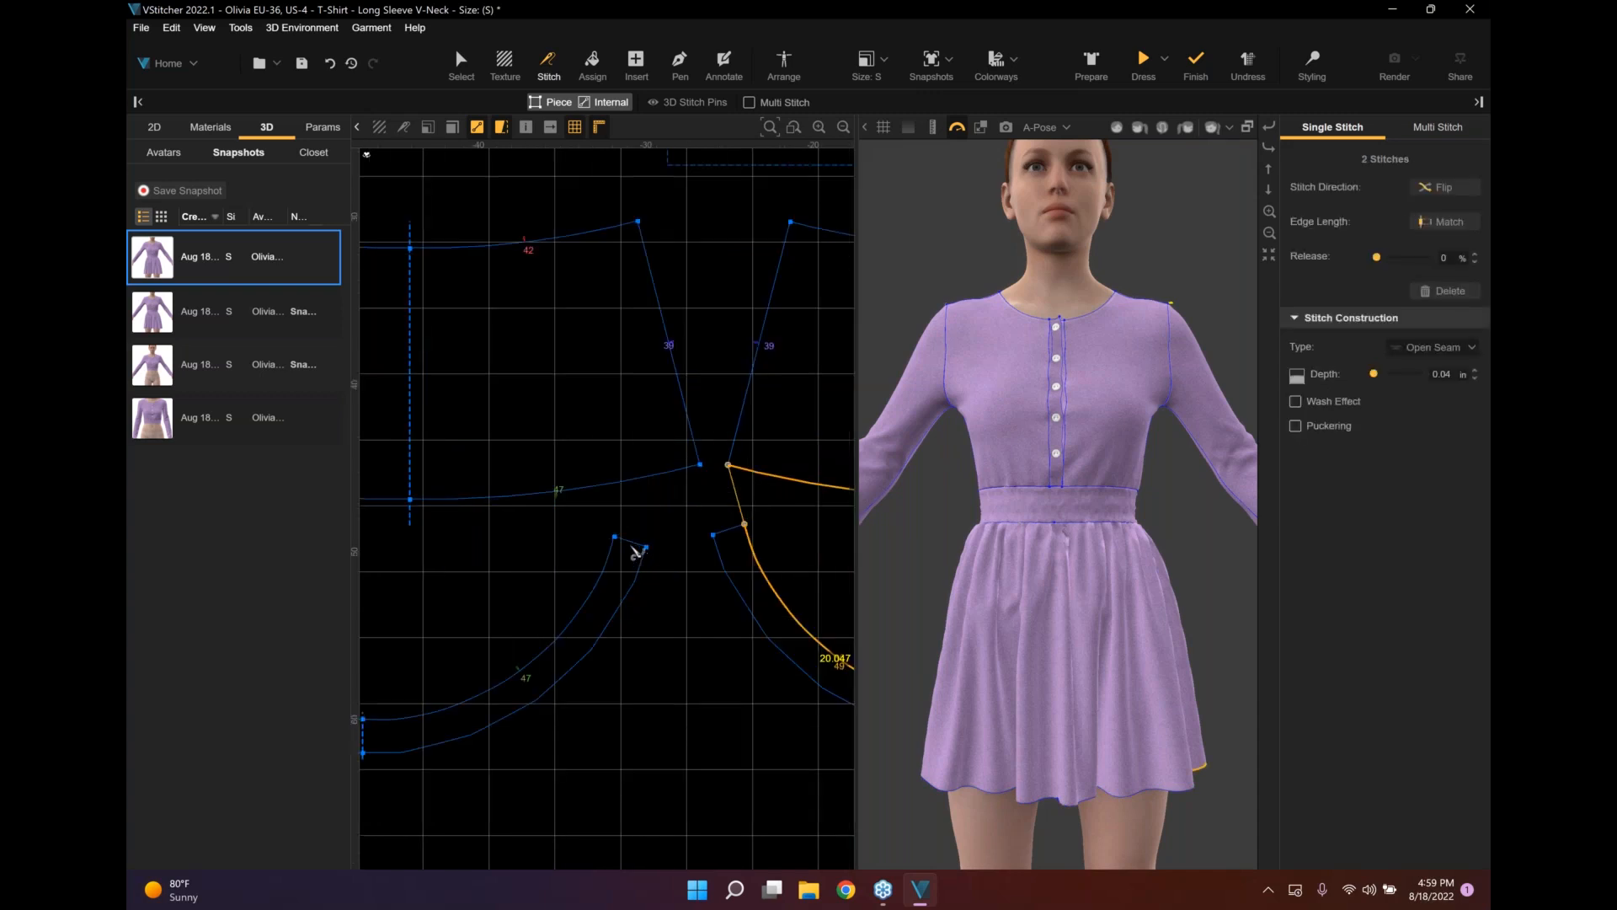
{"action": "left_click", "coordinate": [739, 533]}
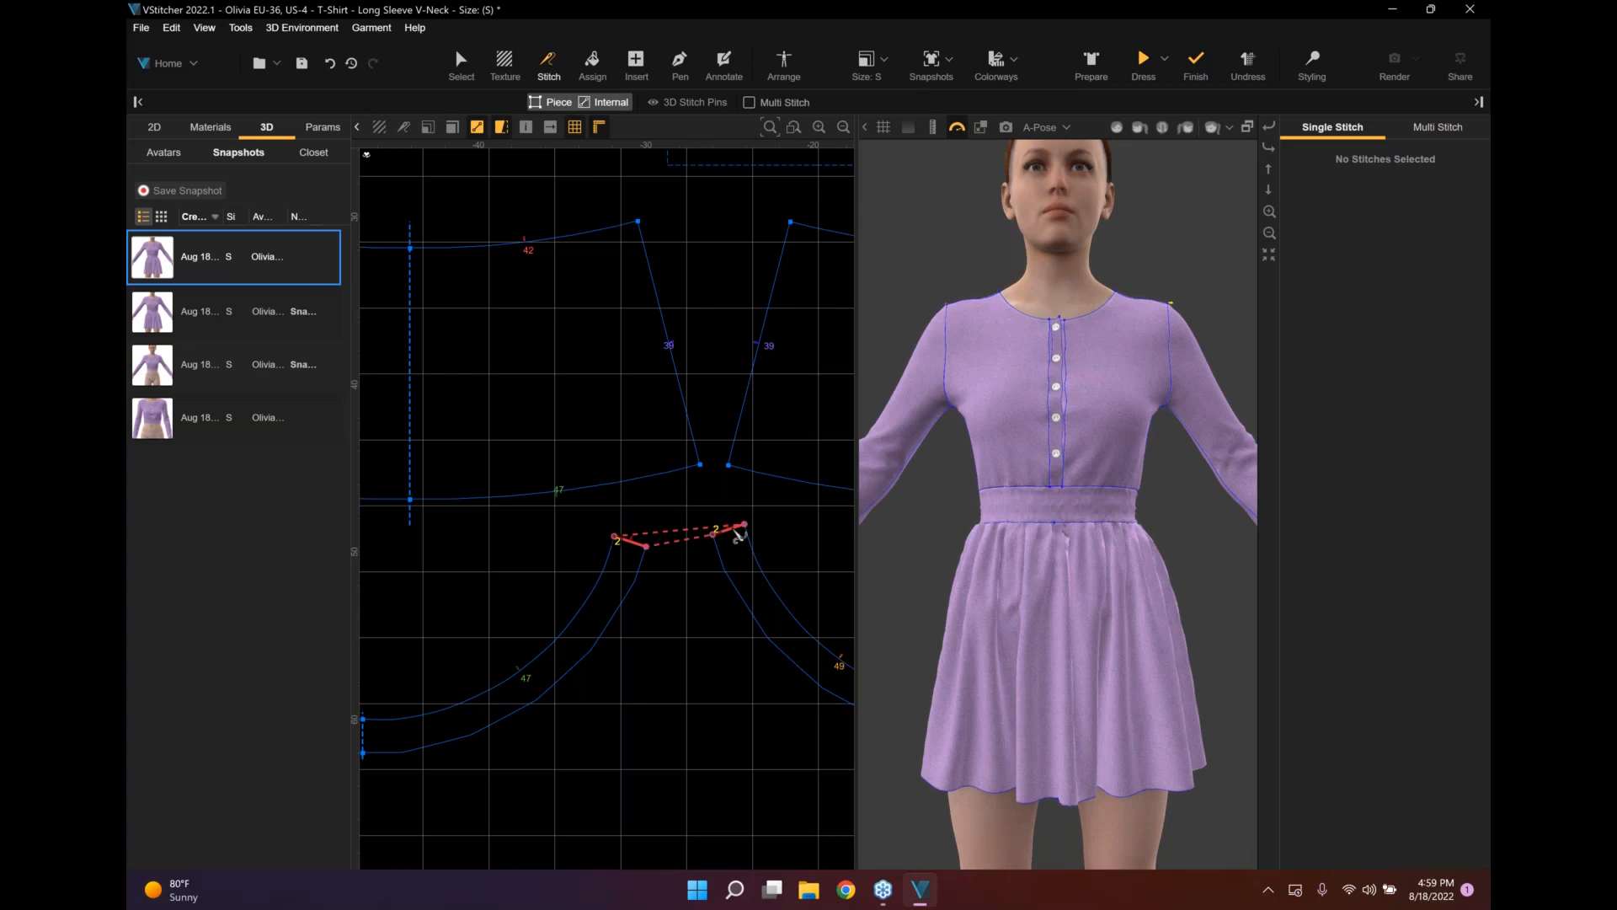
{"action": "left_click", "coordinate": [745, 522]}
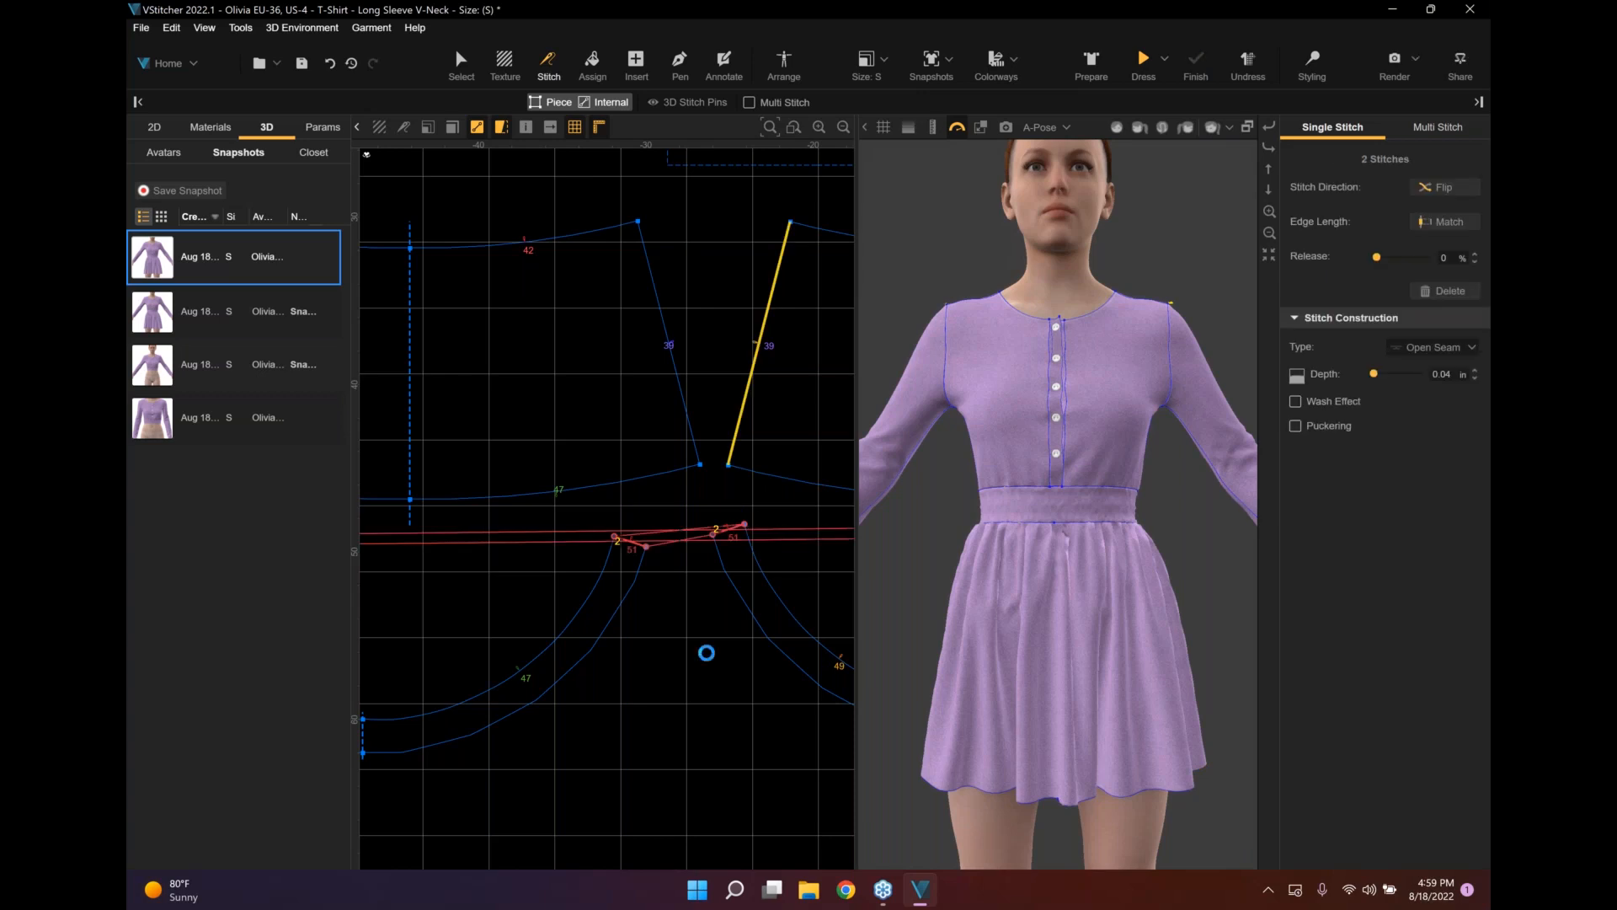
{"action": "key", "text": "Escape"}
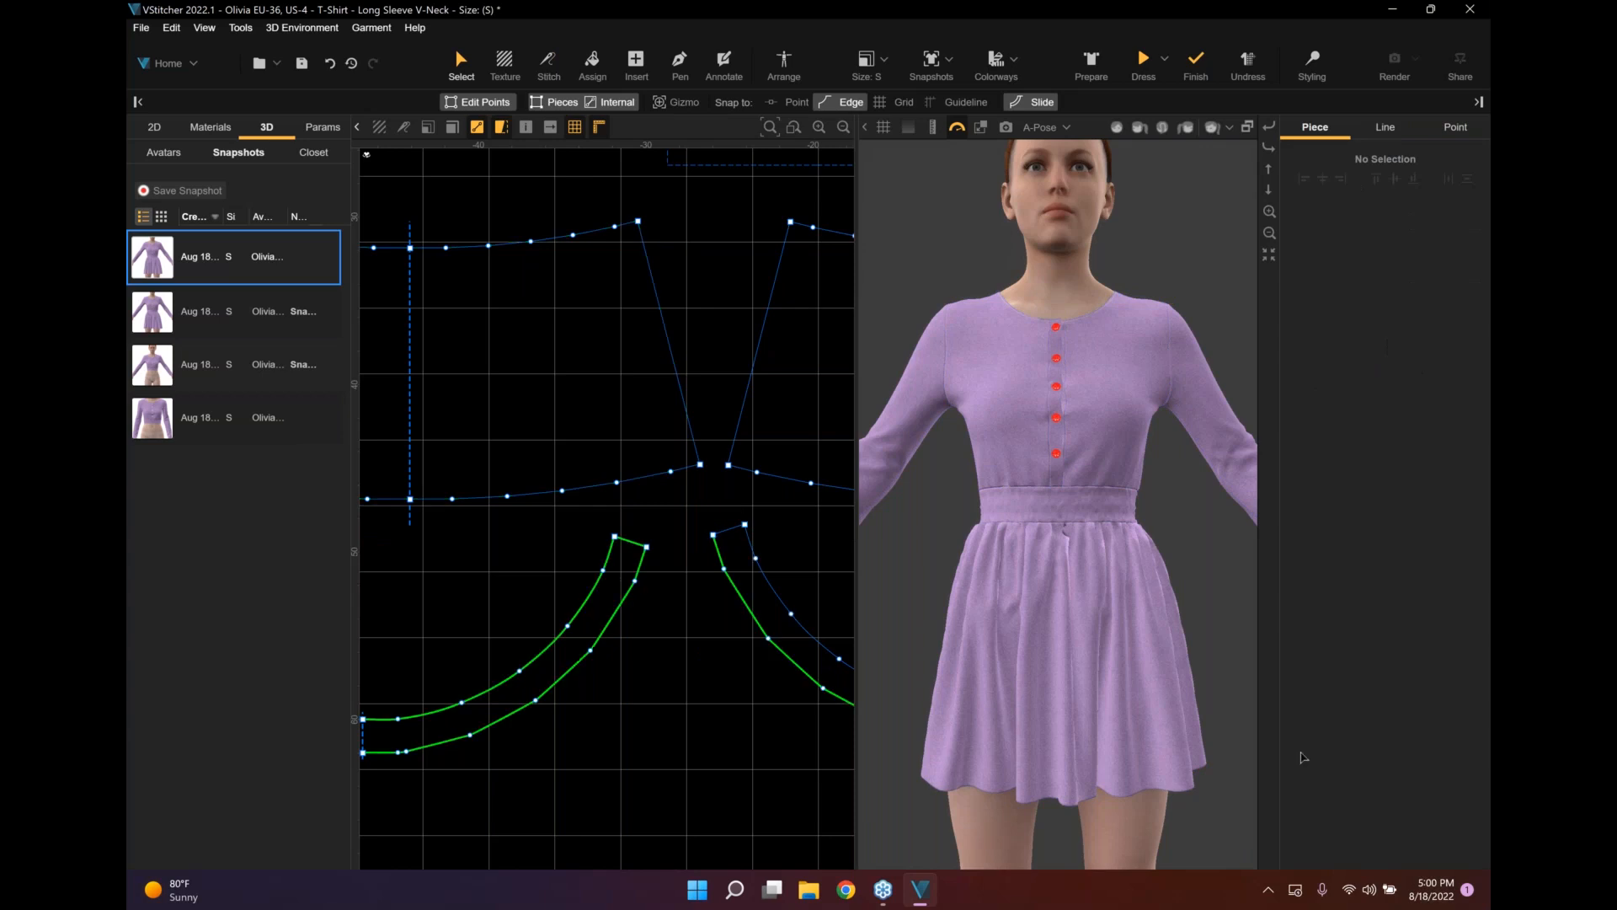
Set the grid details of both curved strips to 0.7.
{"action": "left_click_drag", "start_coordinate": [1441, 768], "coordinate": [1392, 769]}
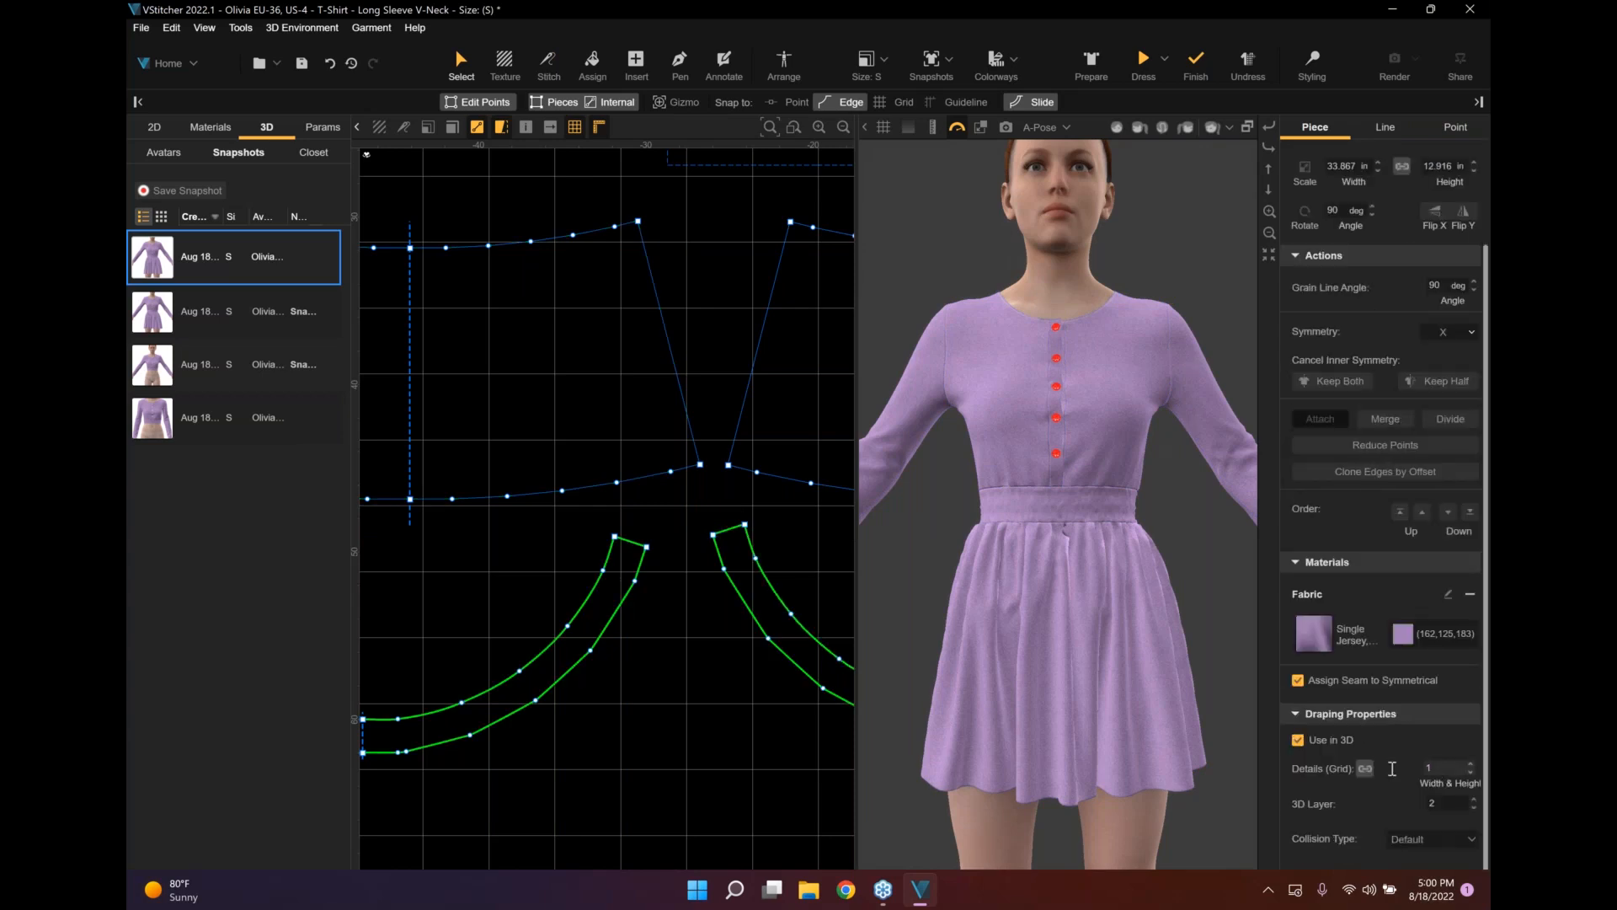
{"action": "type", "text": "0.7"}
{"action": "key", "text": "Return"}
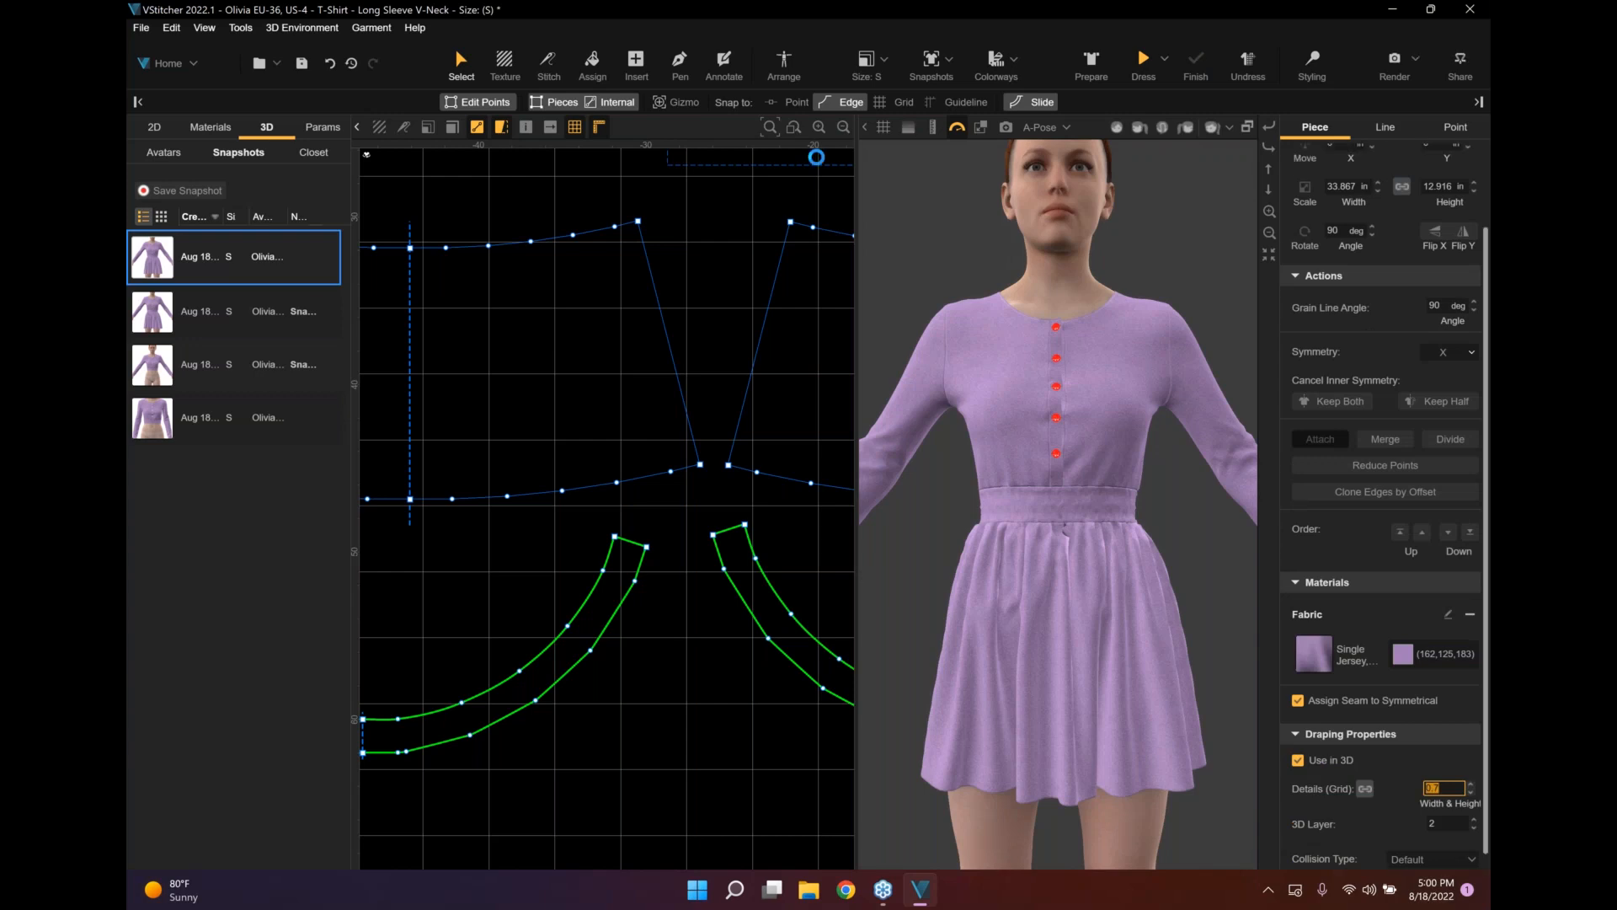
Arrange one curved strip on the front silhouette's Skirt area and the other on the back silhouette's Skirt area.
{"action": "left_click", "coordinate": [781, 61]}
{"action": "left_click_drag", "start_coordinate": [474, 491], "coordinate": [554, 483]}
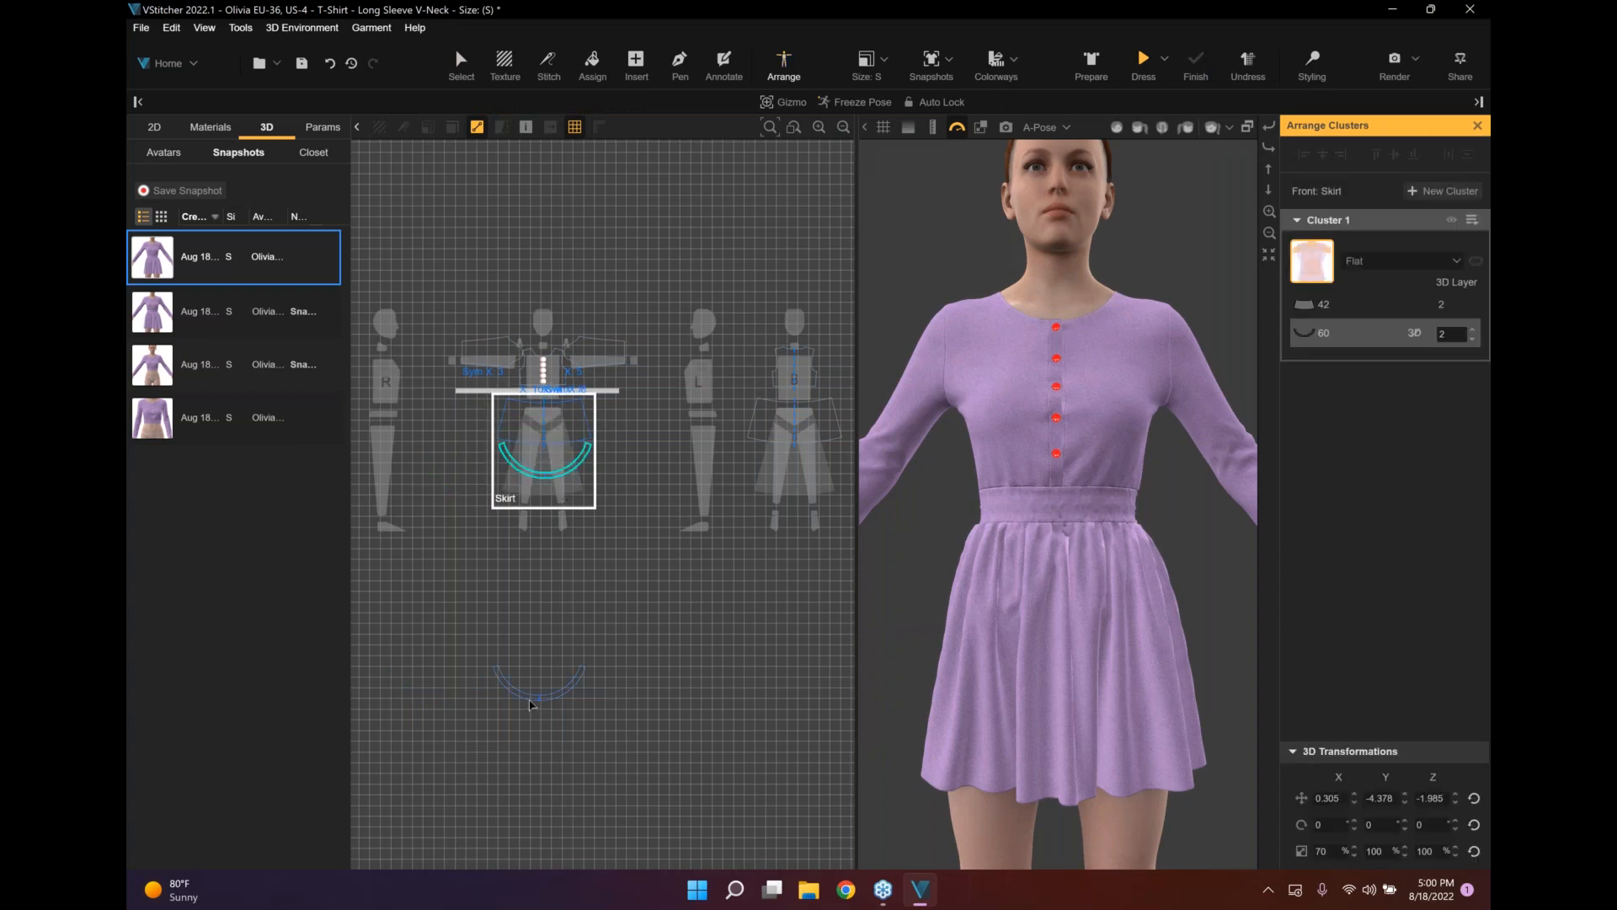
{"action": "left_click", "coordinate": [719, 512]}
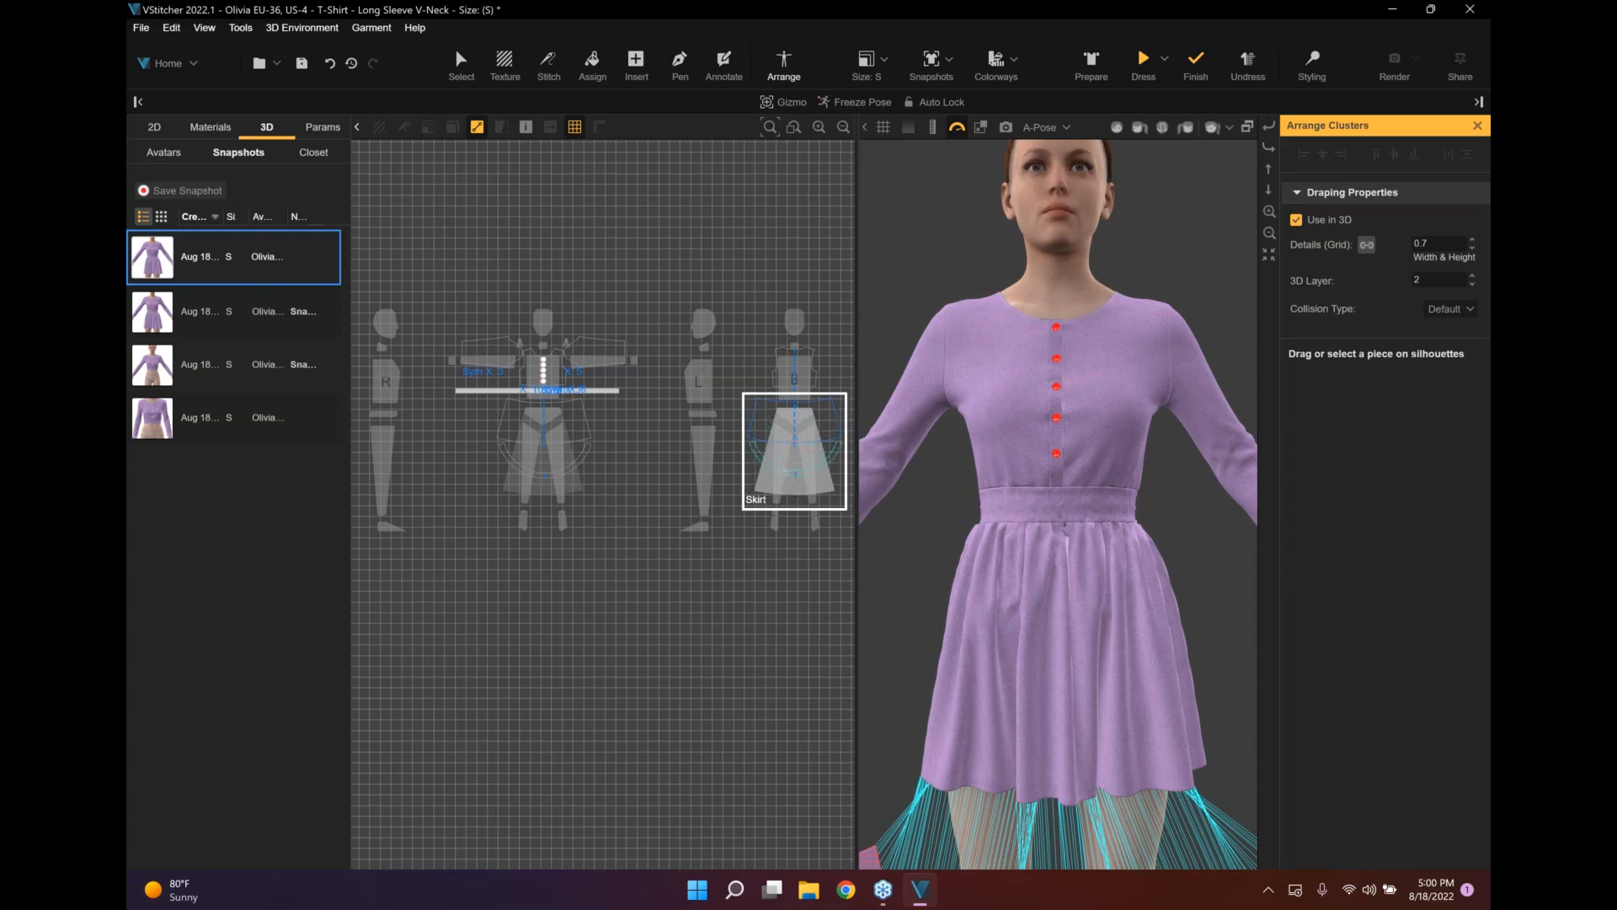
{"action": "left_click", "coordinate": [793, 471]}
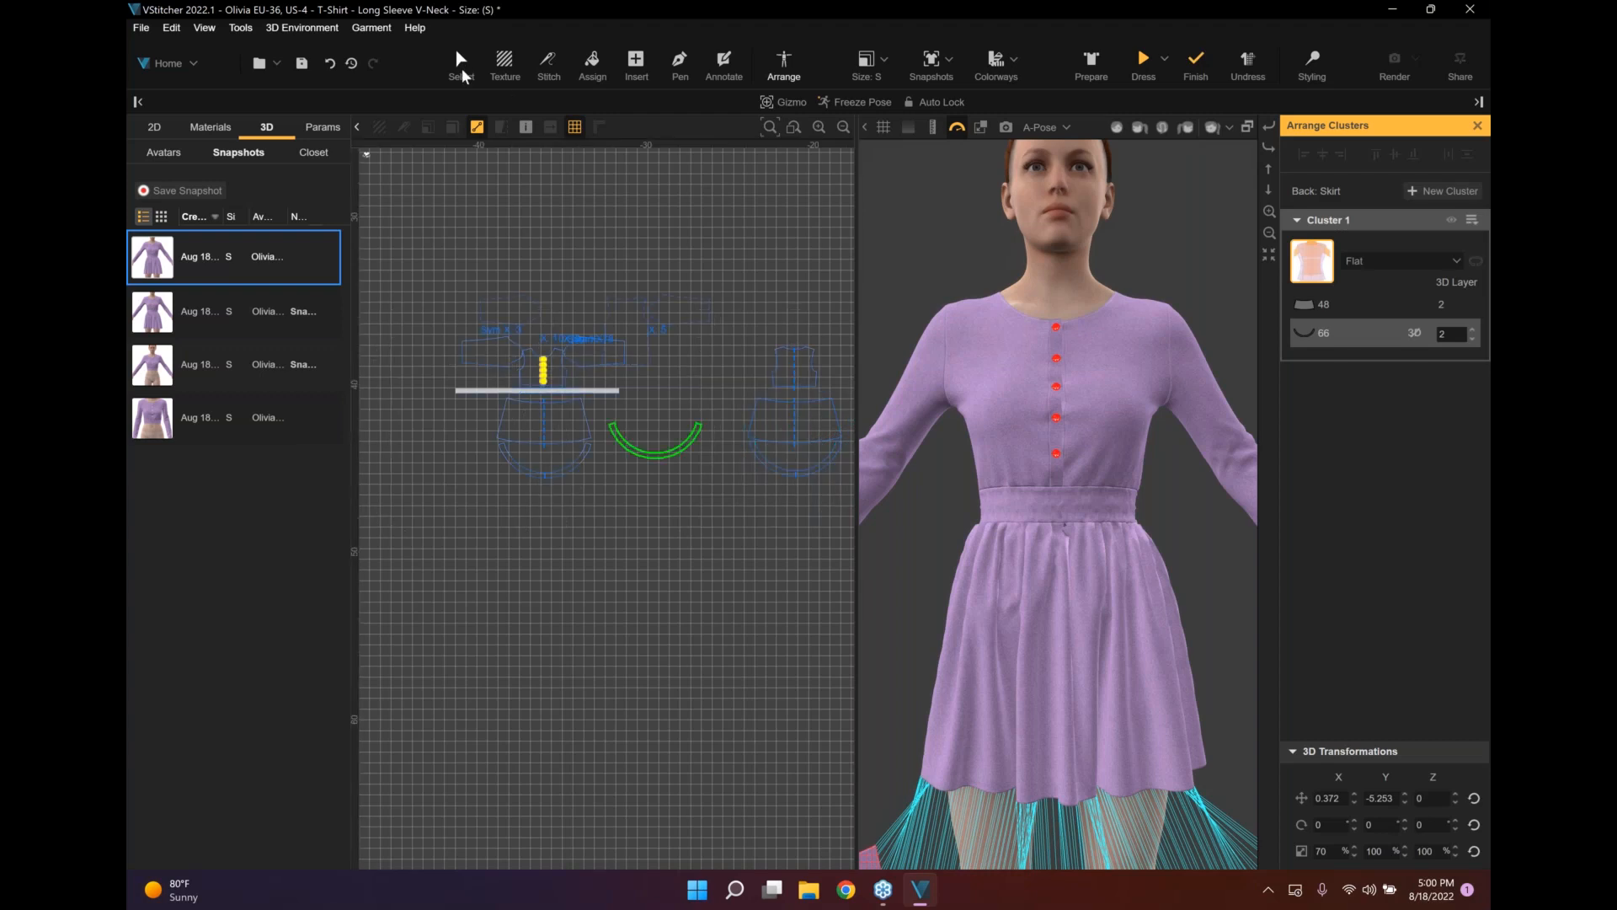
Take both curved strips out of the 3D garment and turn on Auto Lock for 3D Styling.
{"action": "left_click", "coordinate": [461, 65]}
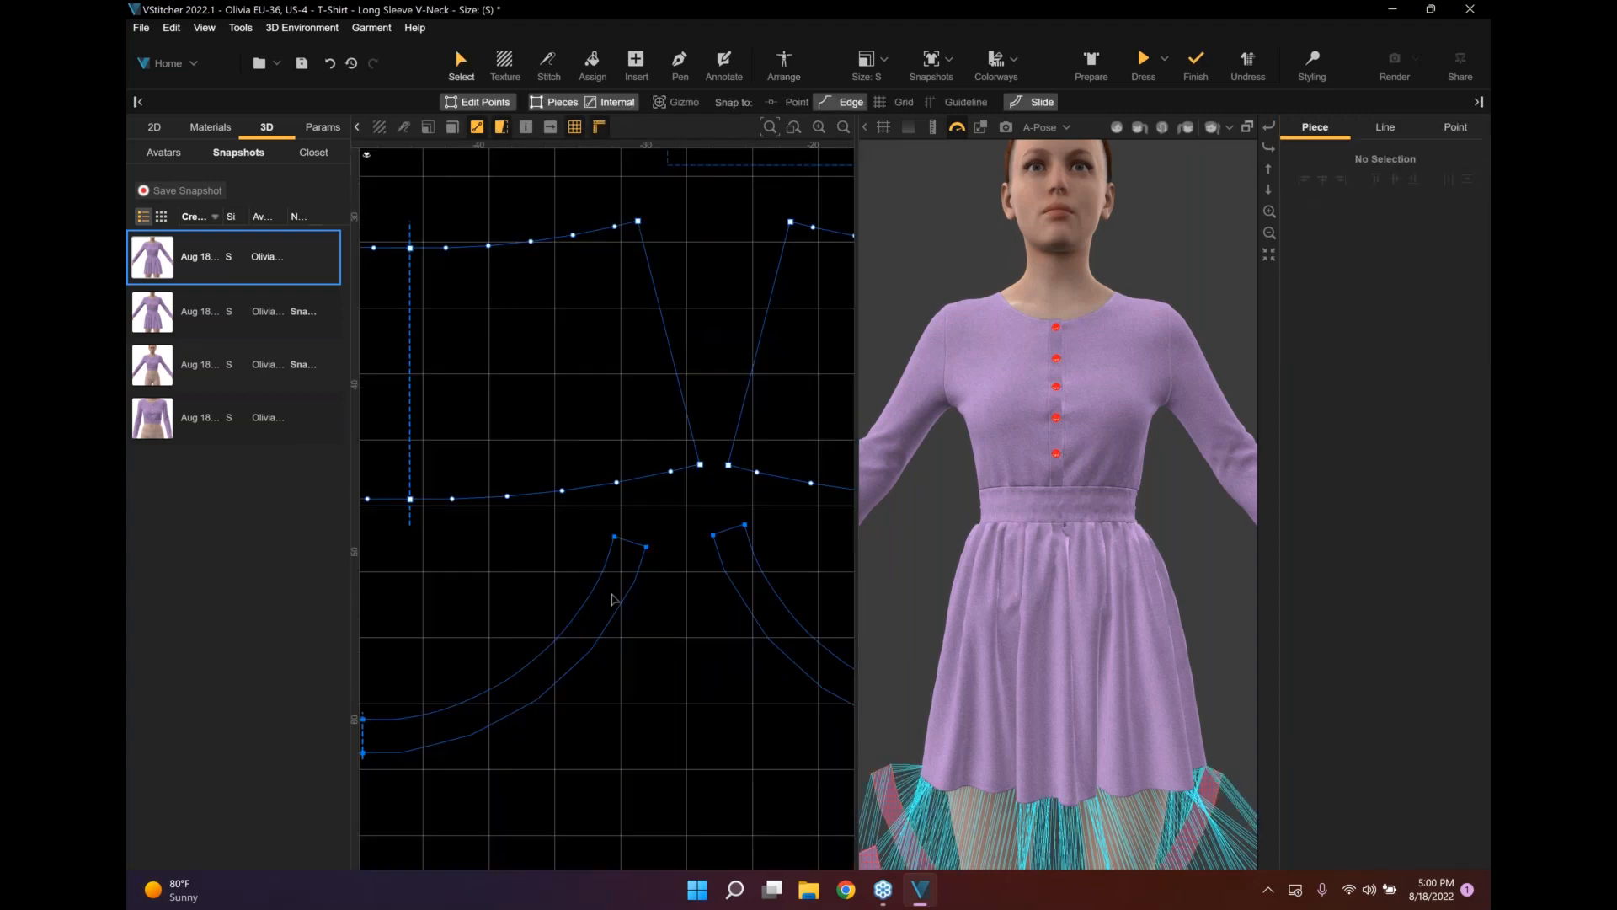
{"action": "left_click", "coordinate": [624, 597]}
{"action": "left_click", "coordinate": [760, 584], "text": "shift"}
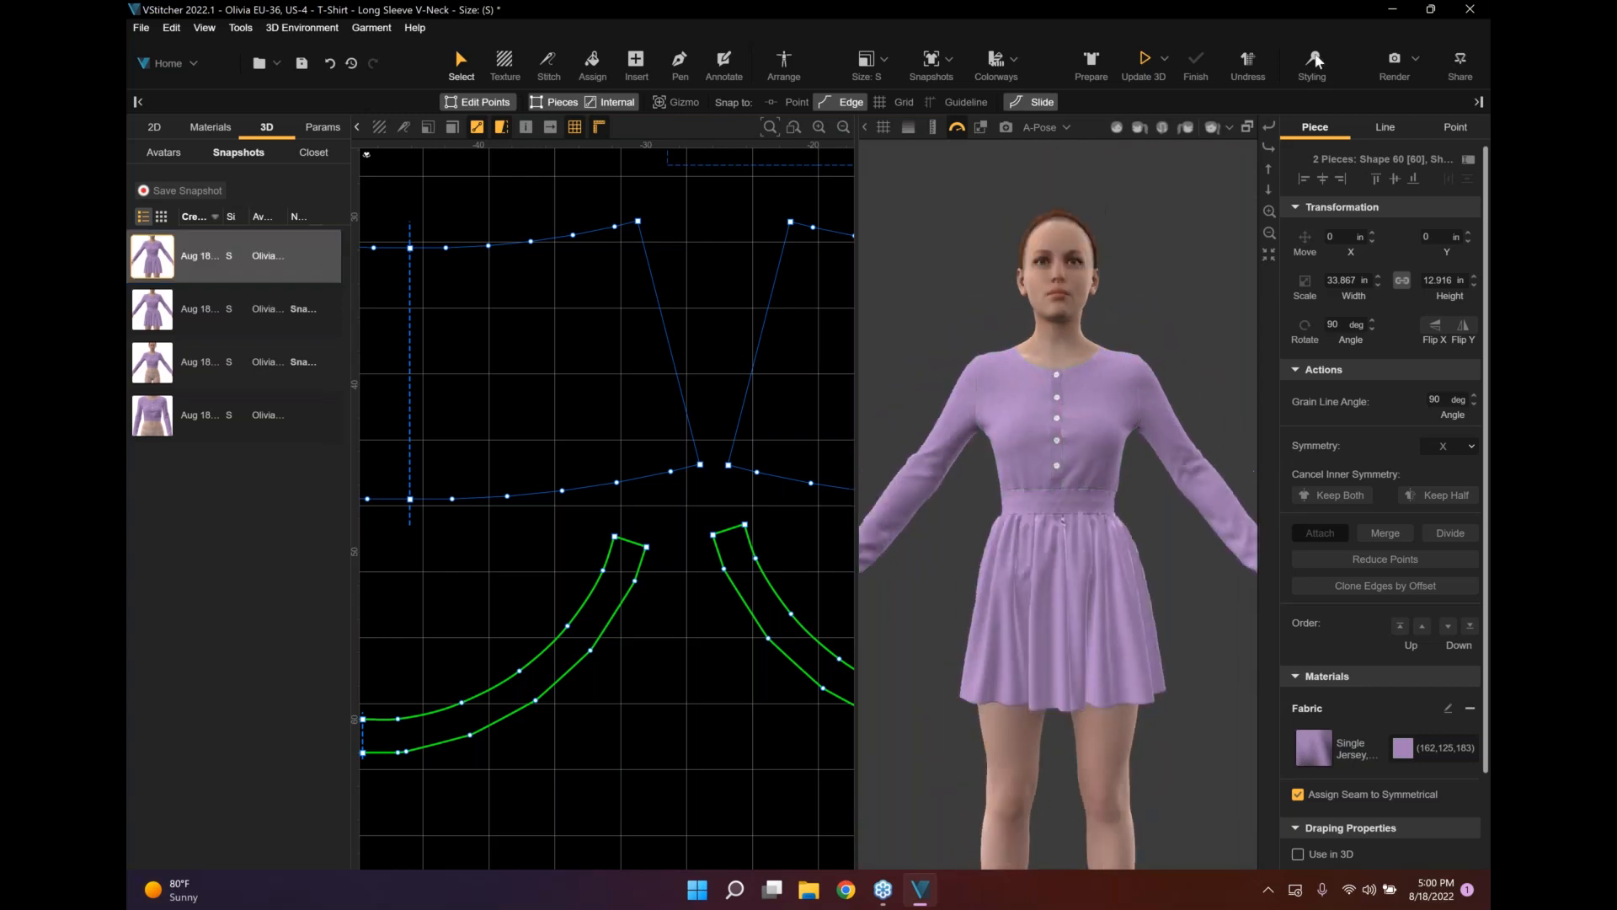
{"action": "left_click", "coordinate": [1312, 66]}
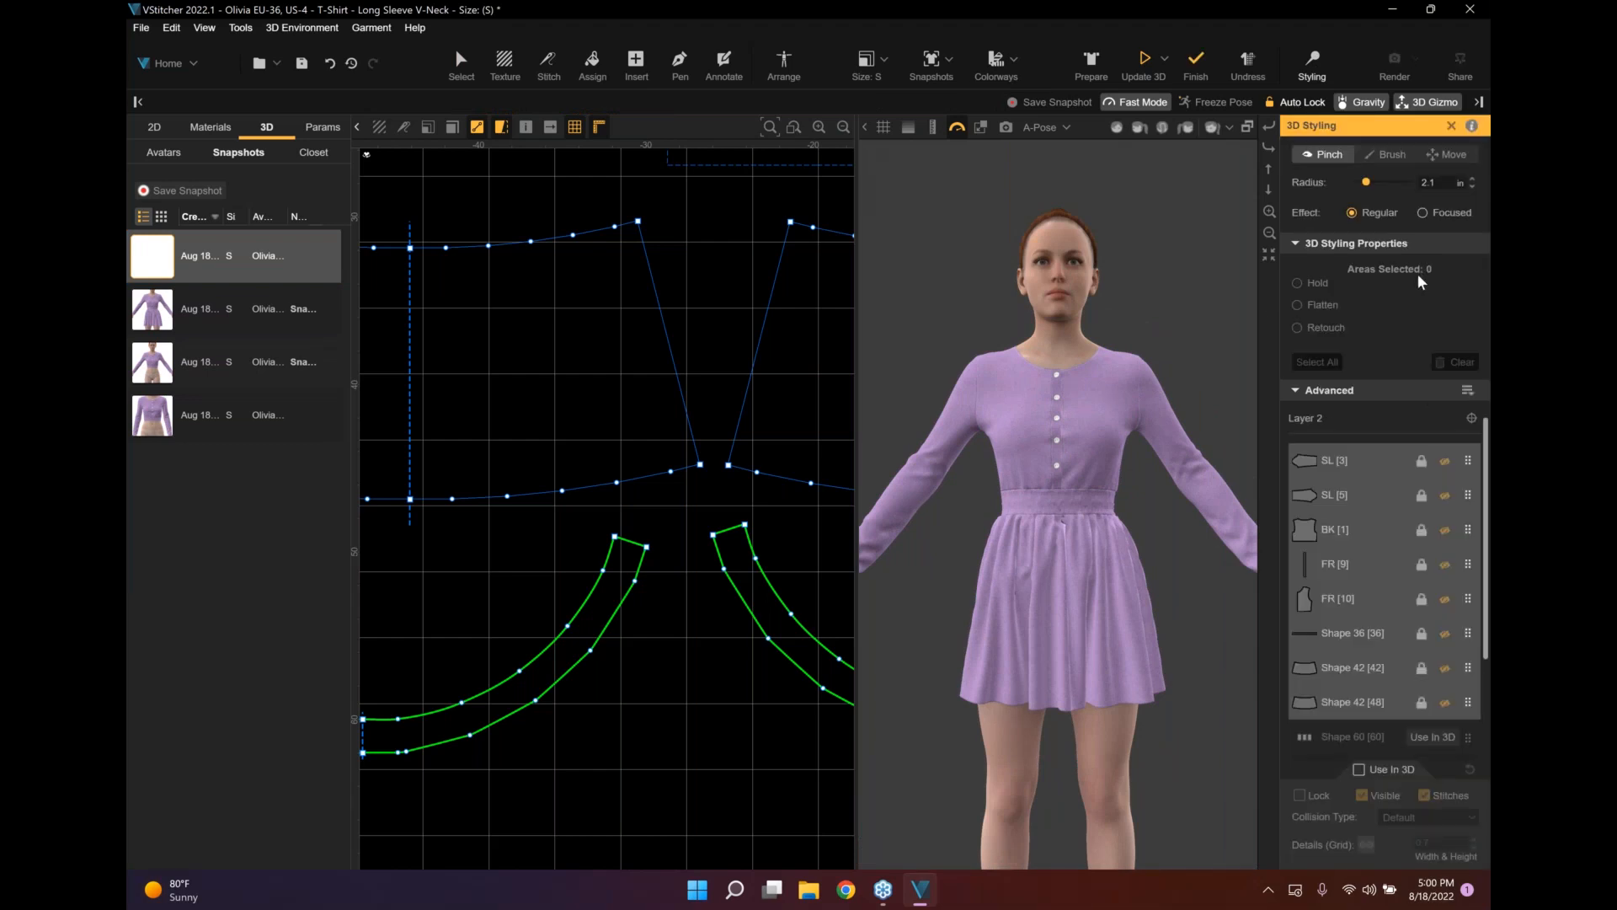
{"action": "left_click", "coordinate": [1304, 106]}
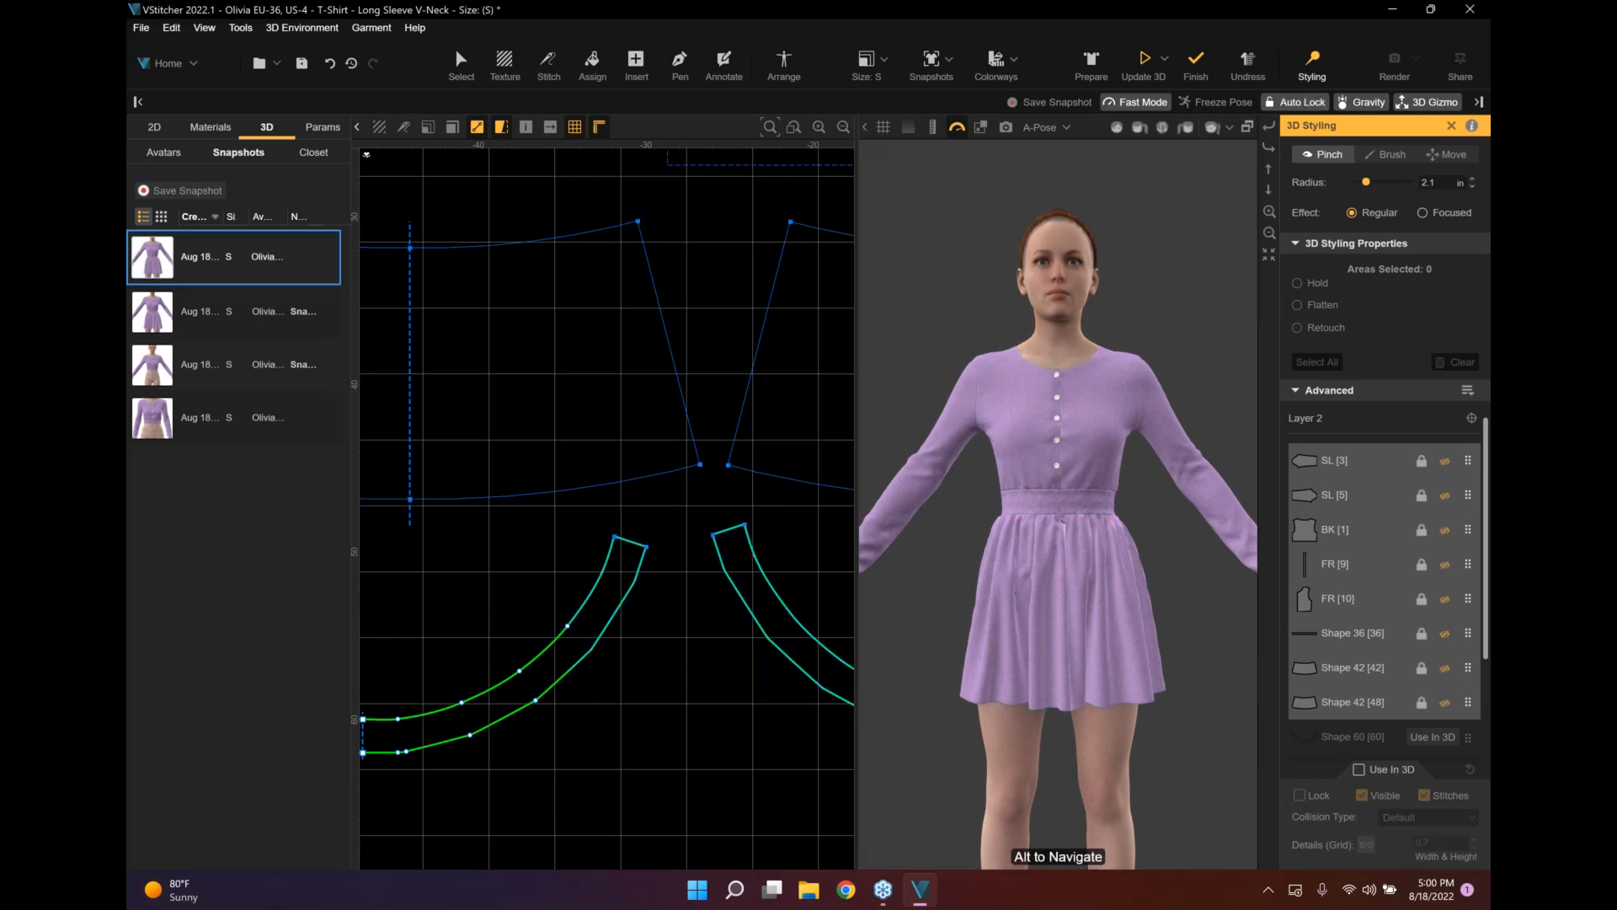
Include both curved strips in the 3D garment again, drape them onto the skirt hem and show the avatar from the front.
{"action": "left_click", "coordinate": [461, 62]}
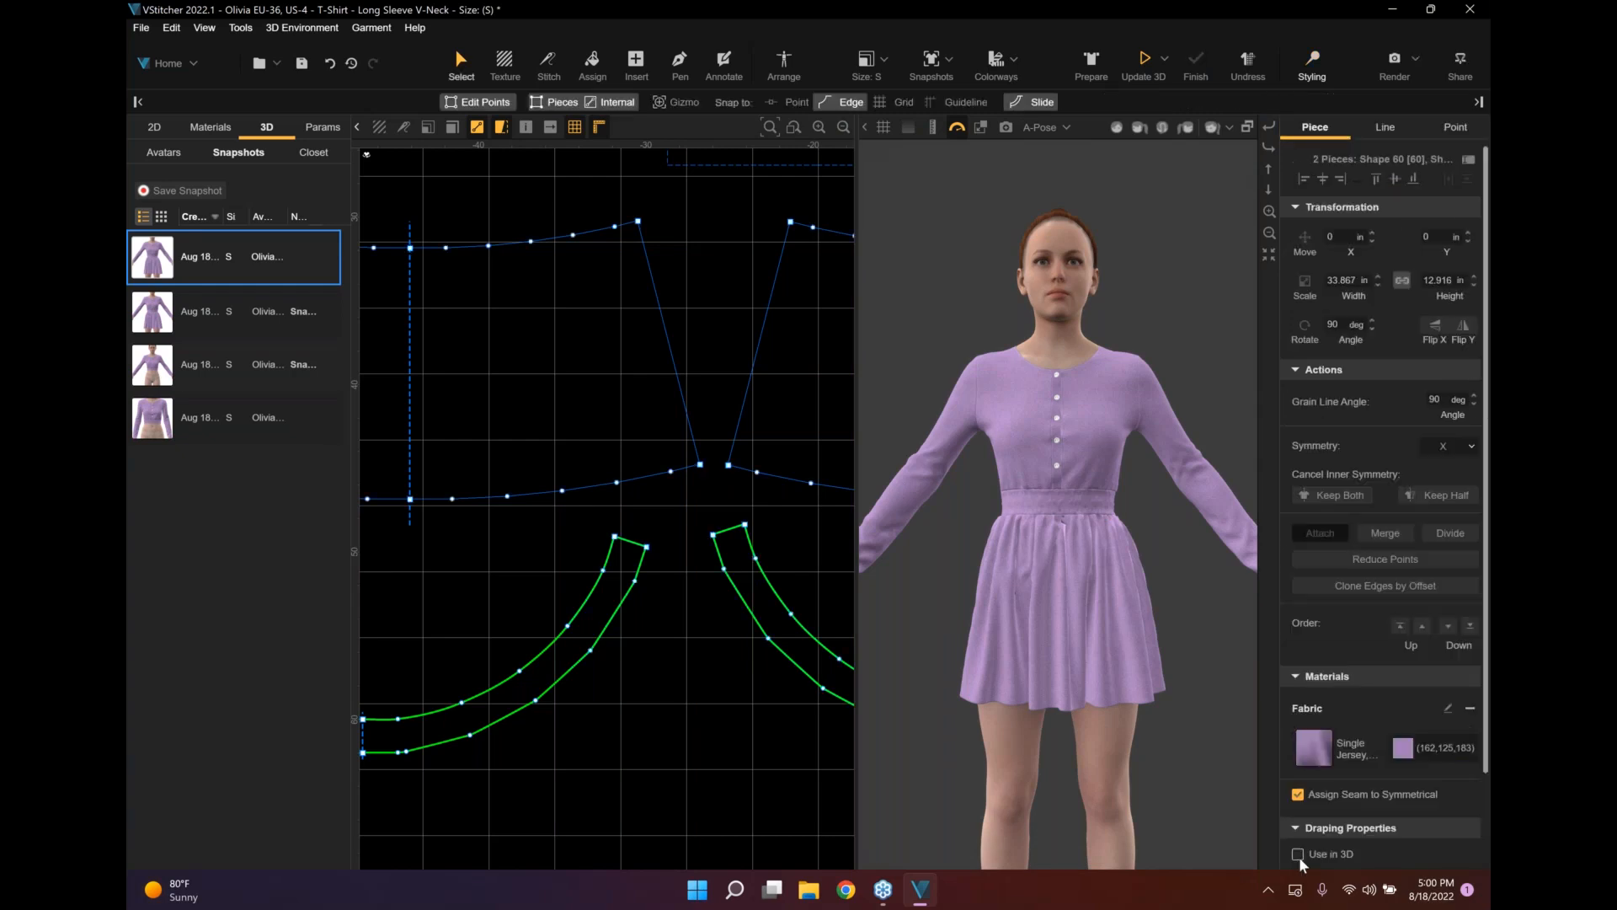
{"action": "left_click", "coordinate": [1298, 854]}
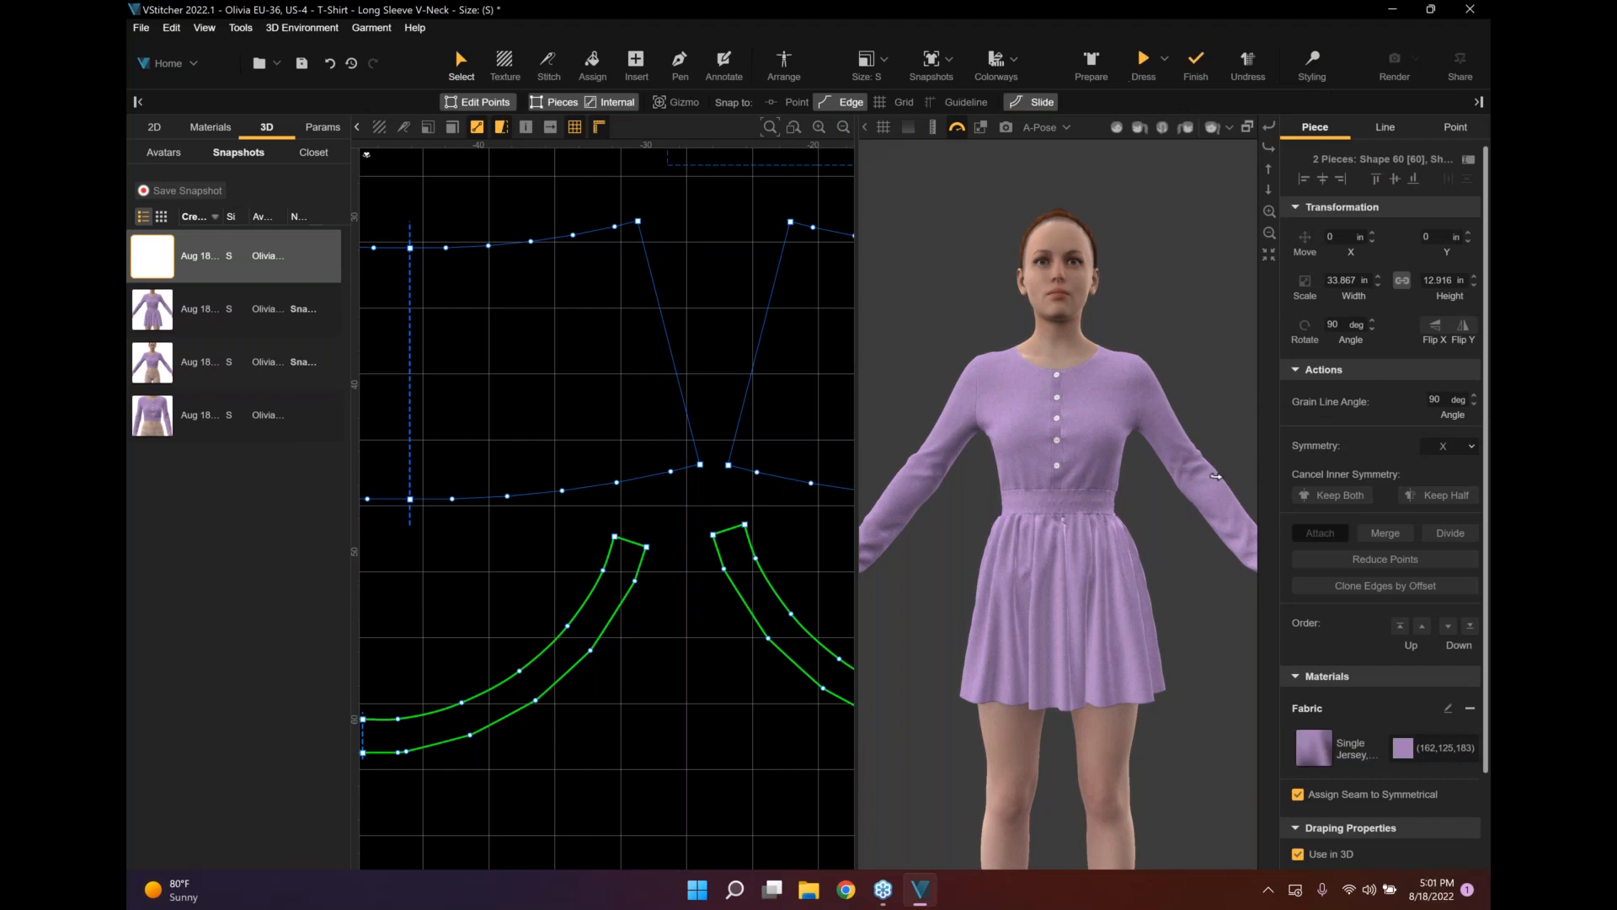
{"action": "right_click_drag", "start_coordinate": [1250, 459], "coordinate": [1221, 482]}
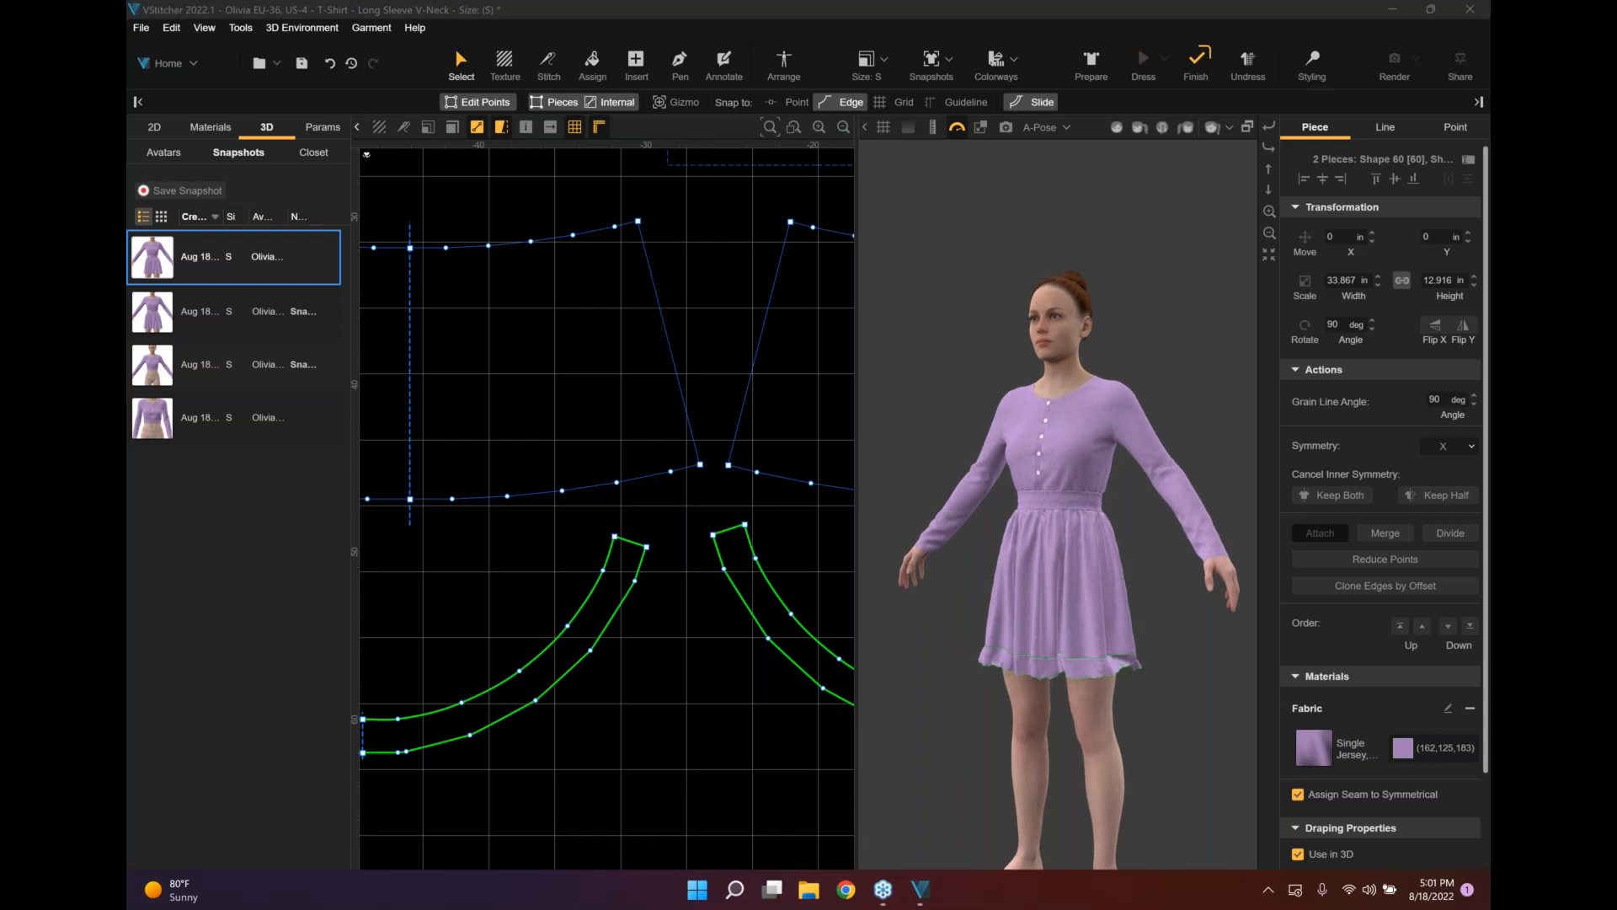
{"action": "left_click", "coordinate": [1117, 127]}
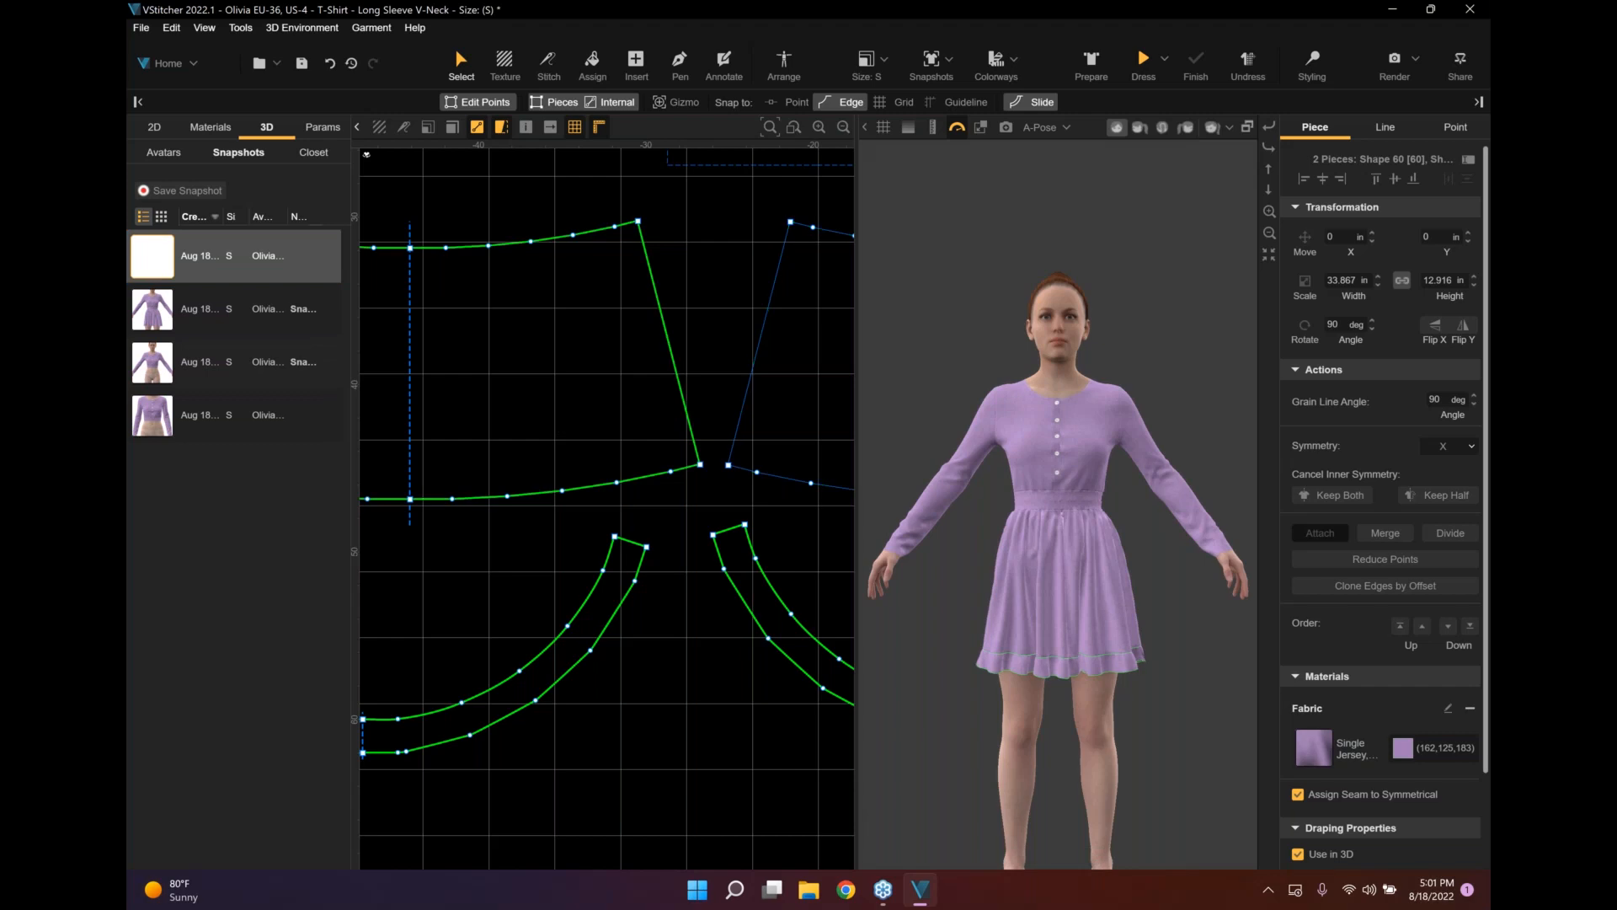
Move the Sym X: 3 sleeve about 4.1 in away from the bodice and delete the middle point of its wrist edge.
{"action": "scroll", "coordinate": [560, 428], "scroll_direction": "down", "scroll_amount": 3}
{"action": "scroll", "coordinate": [822, 673], "scroll_direction": "down", "scroll_amount": 3}
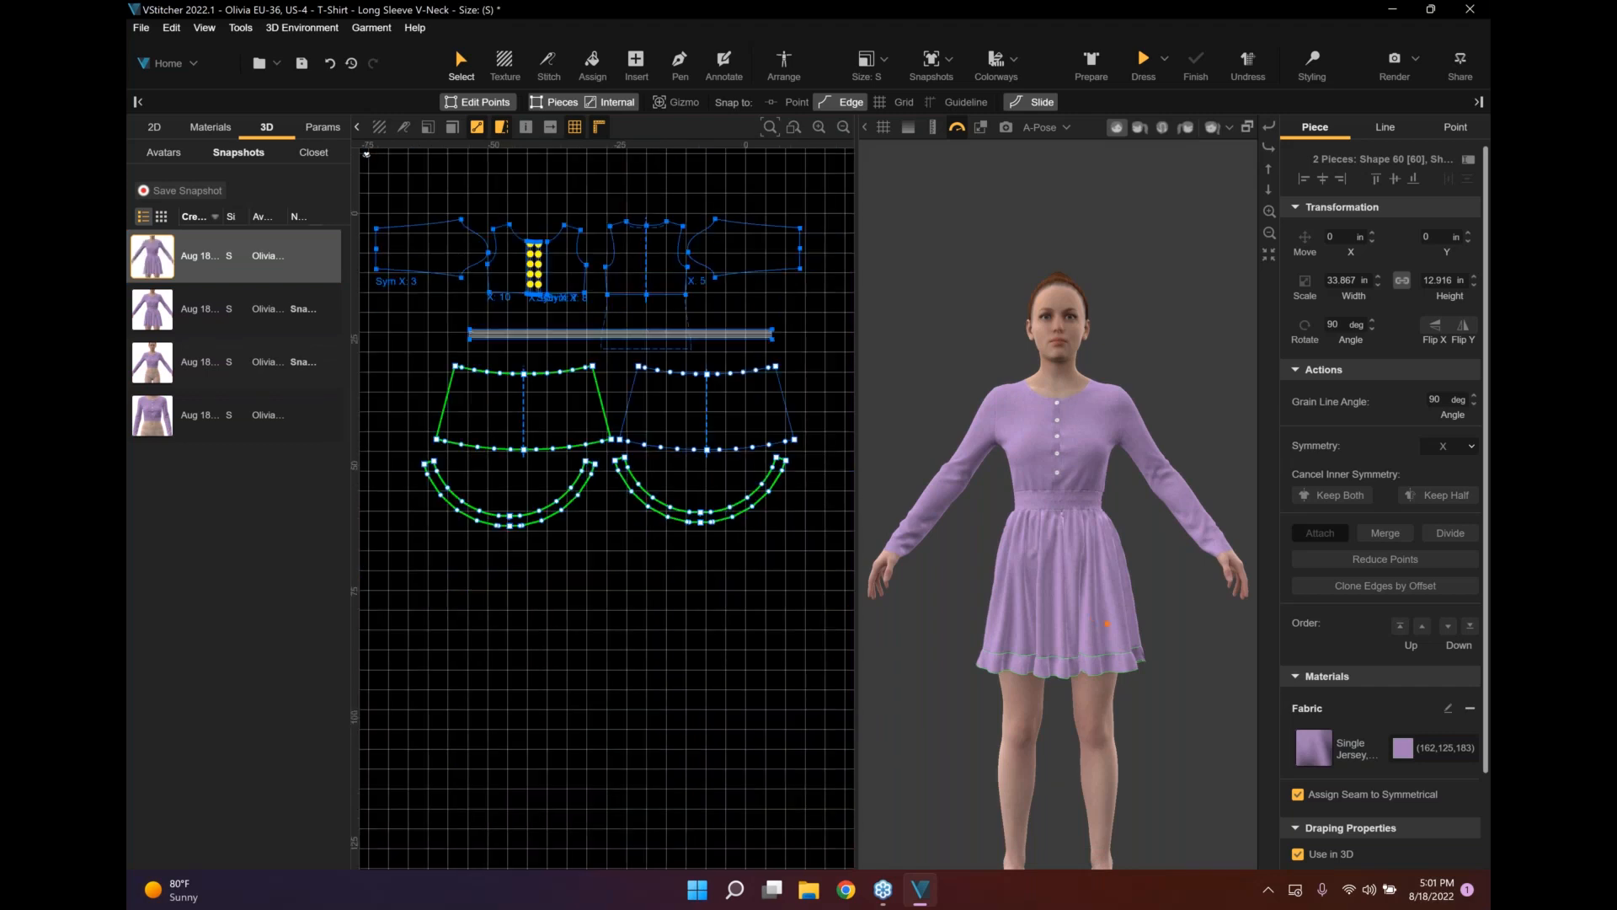
{"action": "scroll", "coordinate": [486, 341], "scroll_direction": "up", "scroll_amount": 2}
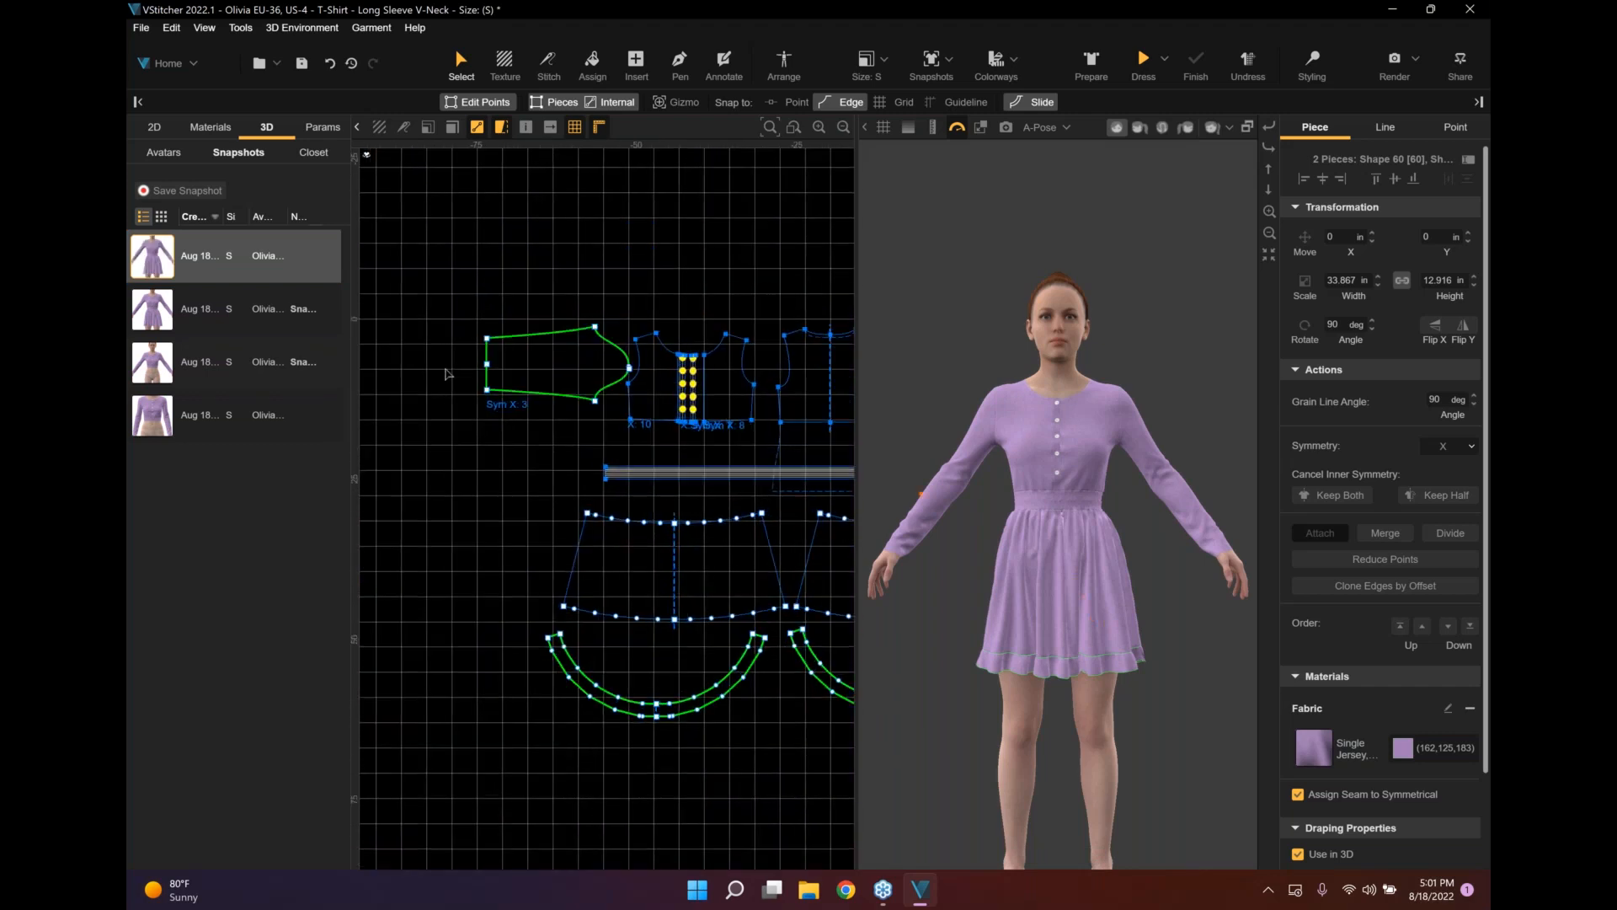
{"action": "left_click_drag", "start_coordinate": [488, 362], "coordinate": [460, 365]}
{"action": "scroll", "coordinate": [446, 366], "scroll_direction": "up", "scroll_amount": 4}
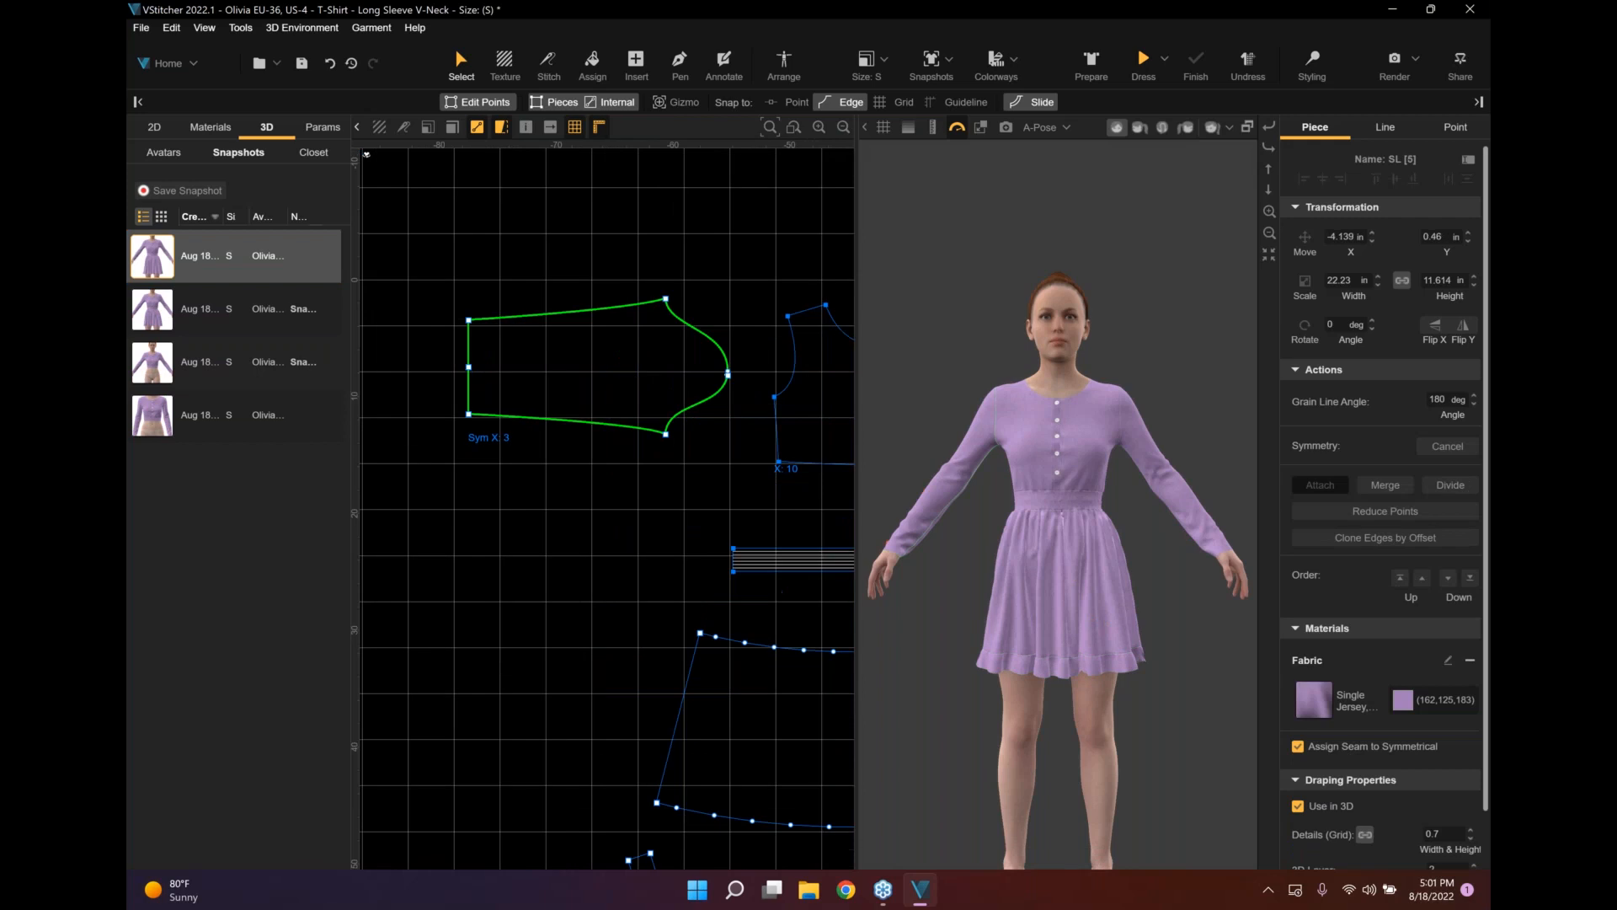
{"action": "left_click", "coordinate": [469, 367]}
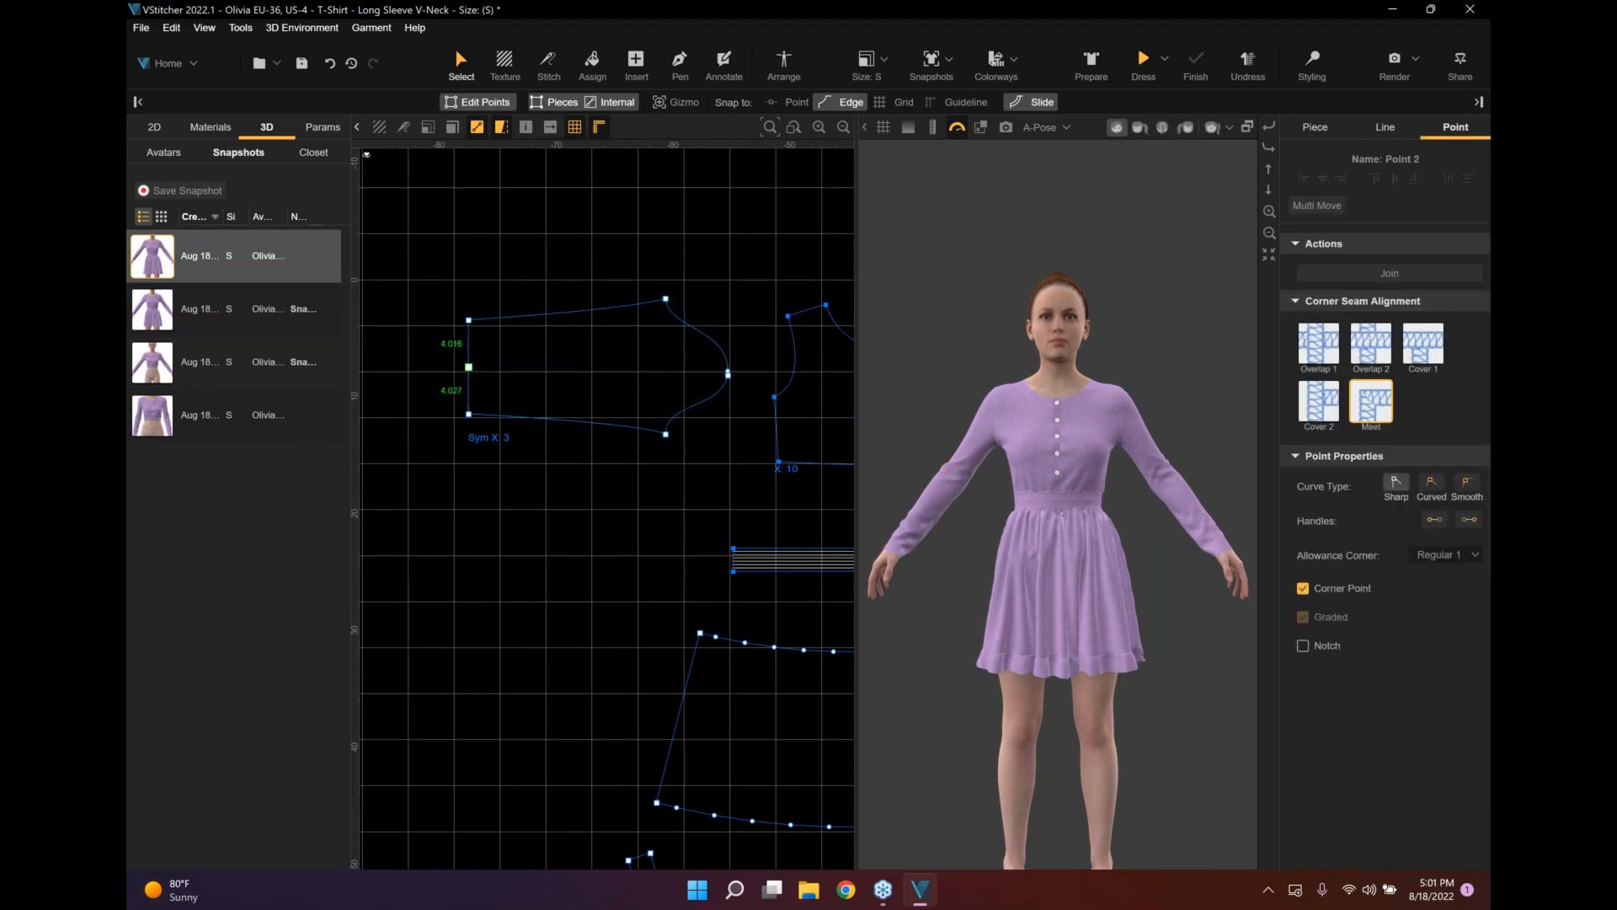
{"action": "key", "text": "Delete"}
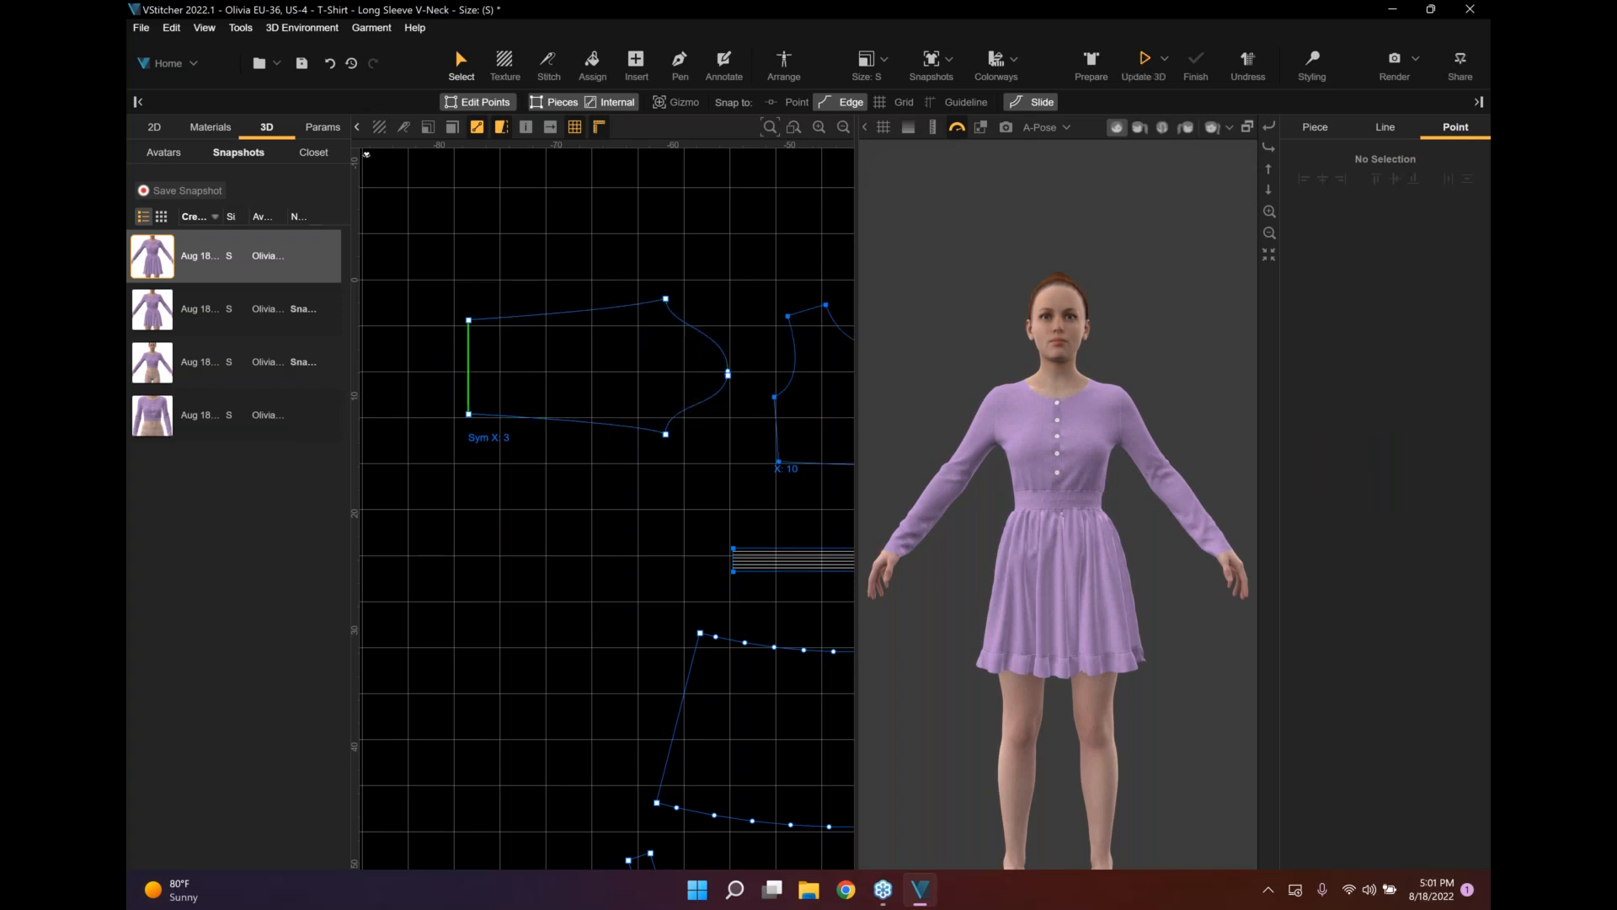
Shorten the sleeve by offsetting its wrist edge inward with a distance of -2.5 in.
{"action": "left_click", "coordinate": [469, 360]}
{"action": "scroll", "coordinate": [492, 337], "scroll_direction": "up", "scroll_amount": 2}
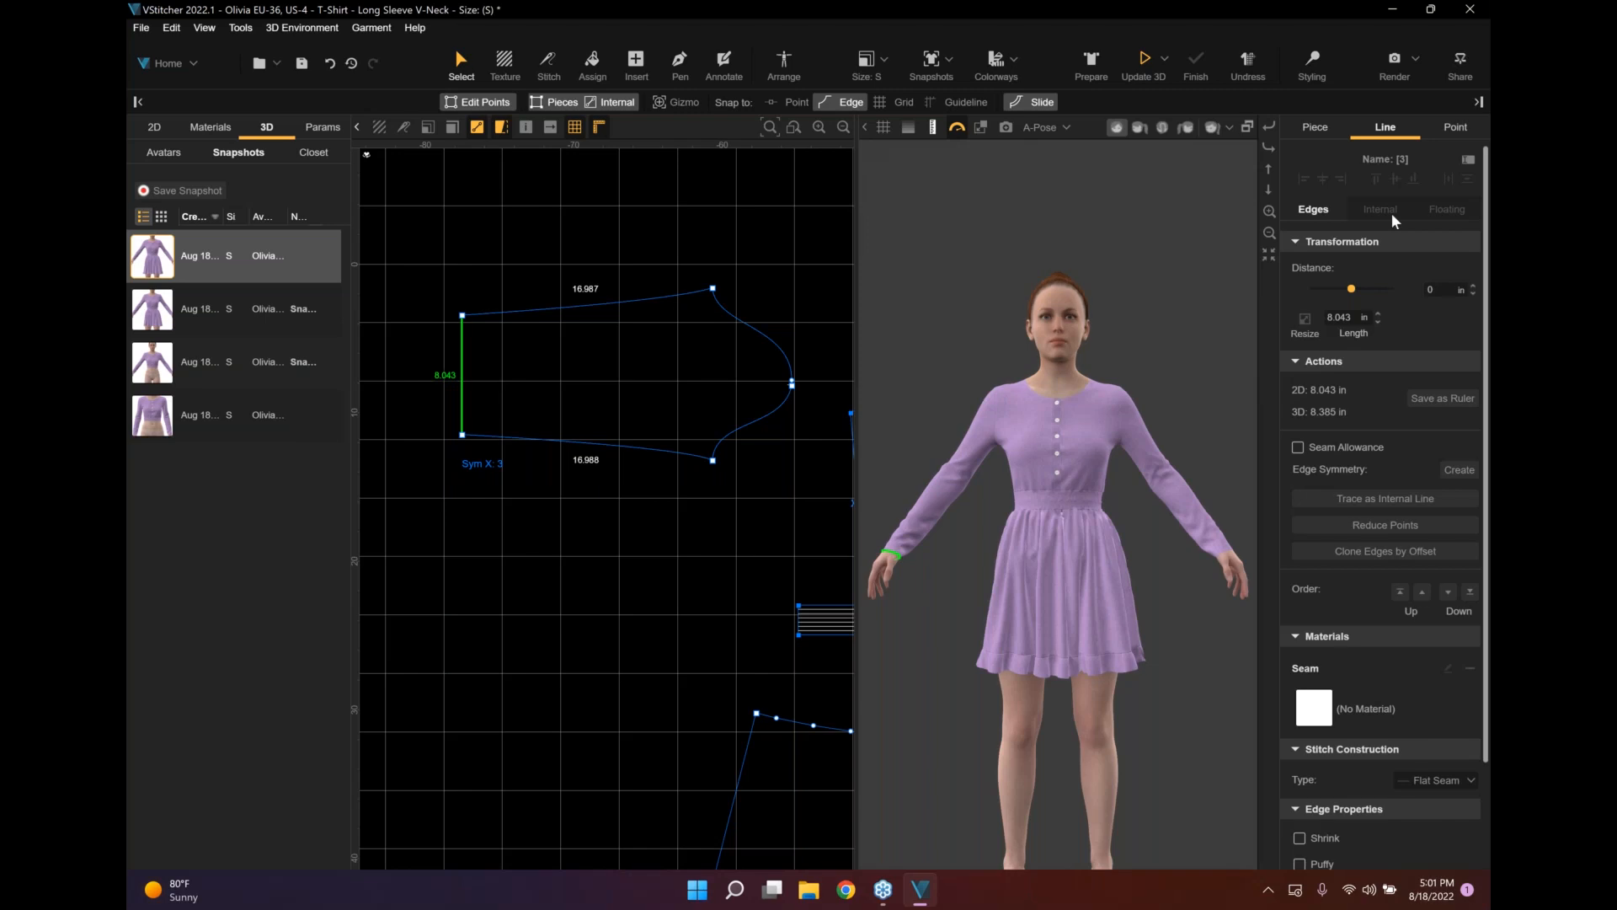
{"action": "left_click", "coordinate": [1433, 290]}
{"action": "type", "text": "-2"}
{"action": "key", "text": "Return"}
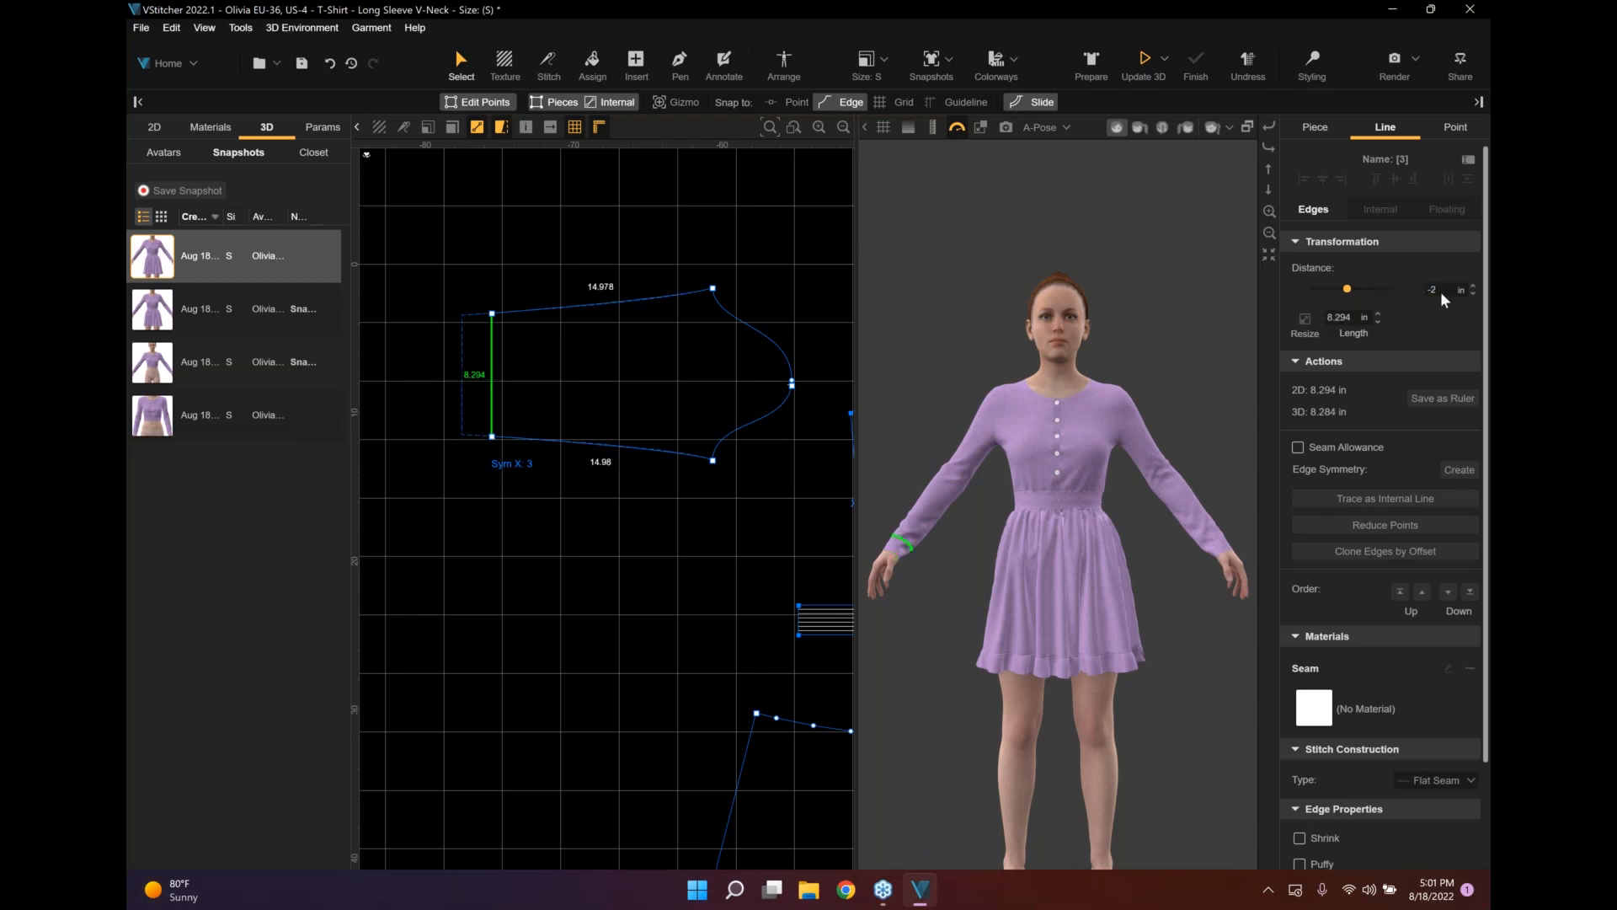
{"action": "left_click", "coordinate": [1439, 290]}
{"action": "type", "text": "-2.5"}
{"action": "key", "text": "Return"}
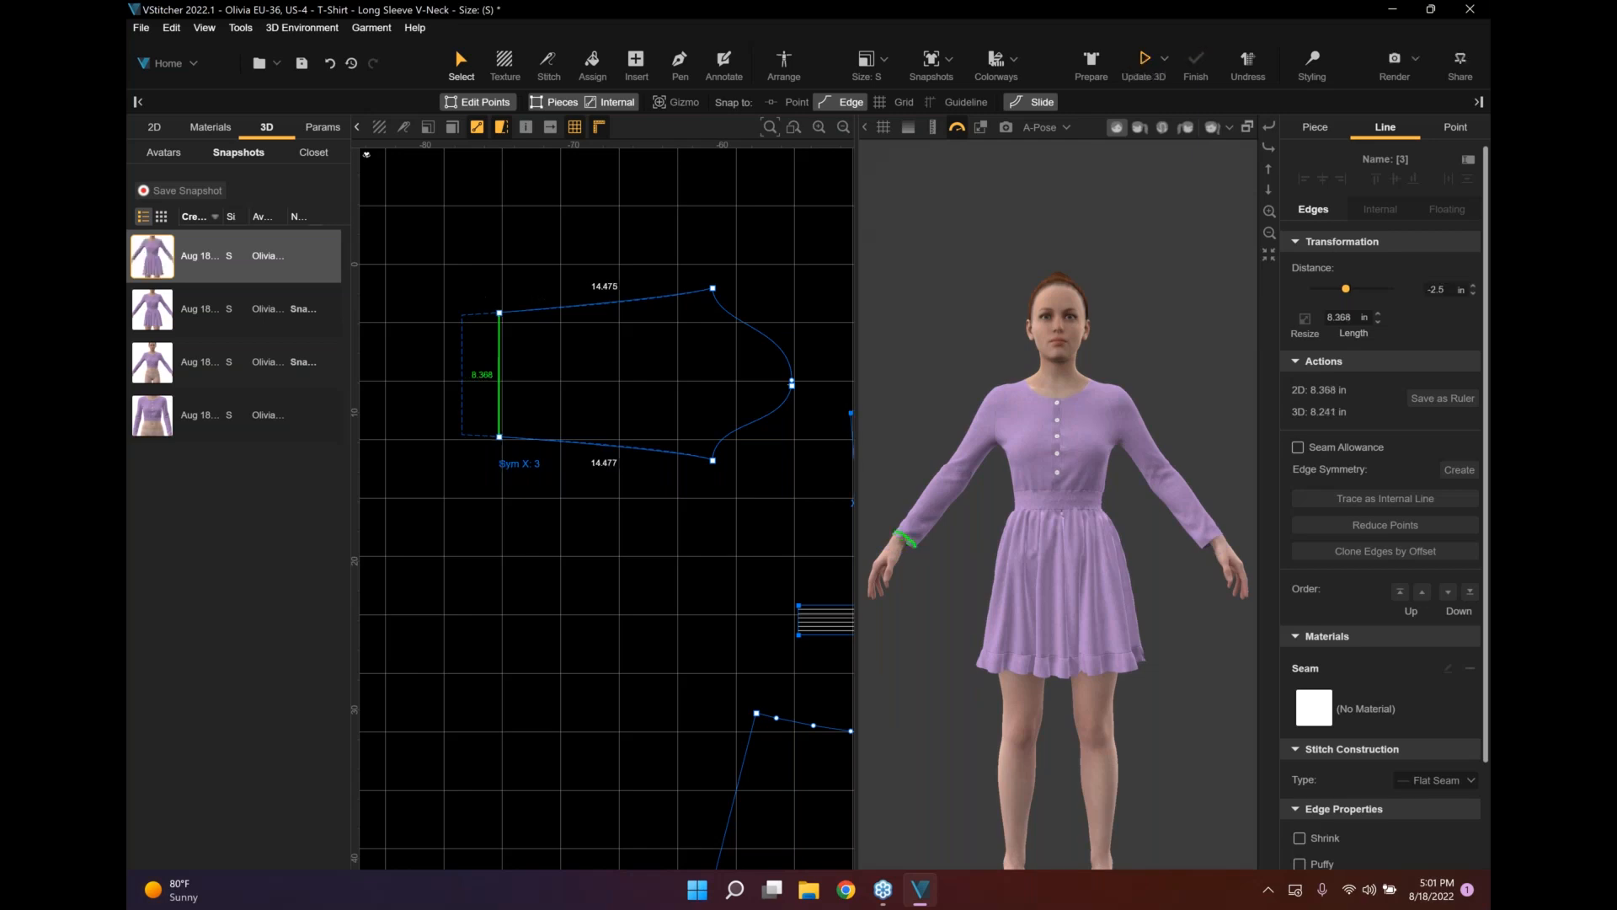
Insert a rectangle 2 in wide and 16 in high, and place it upright beside the sleeve's wrist edge, centred on it.
{"action": "middle_click_drag", "start_coordinate": [556, 505], "coordinate": [693, 512]}
{"action": "left_click", "coordinate": [633, 74]}
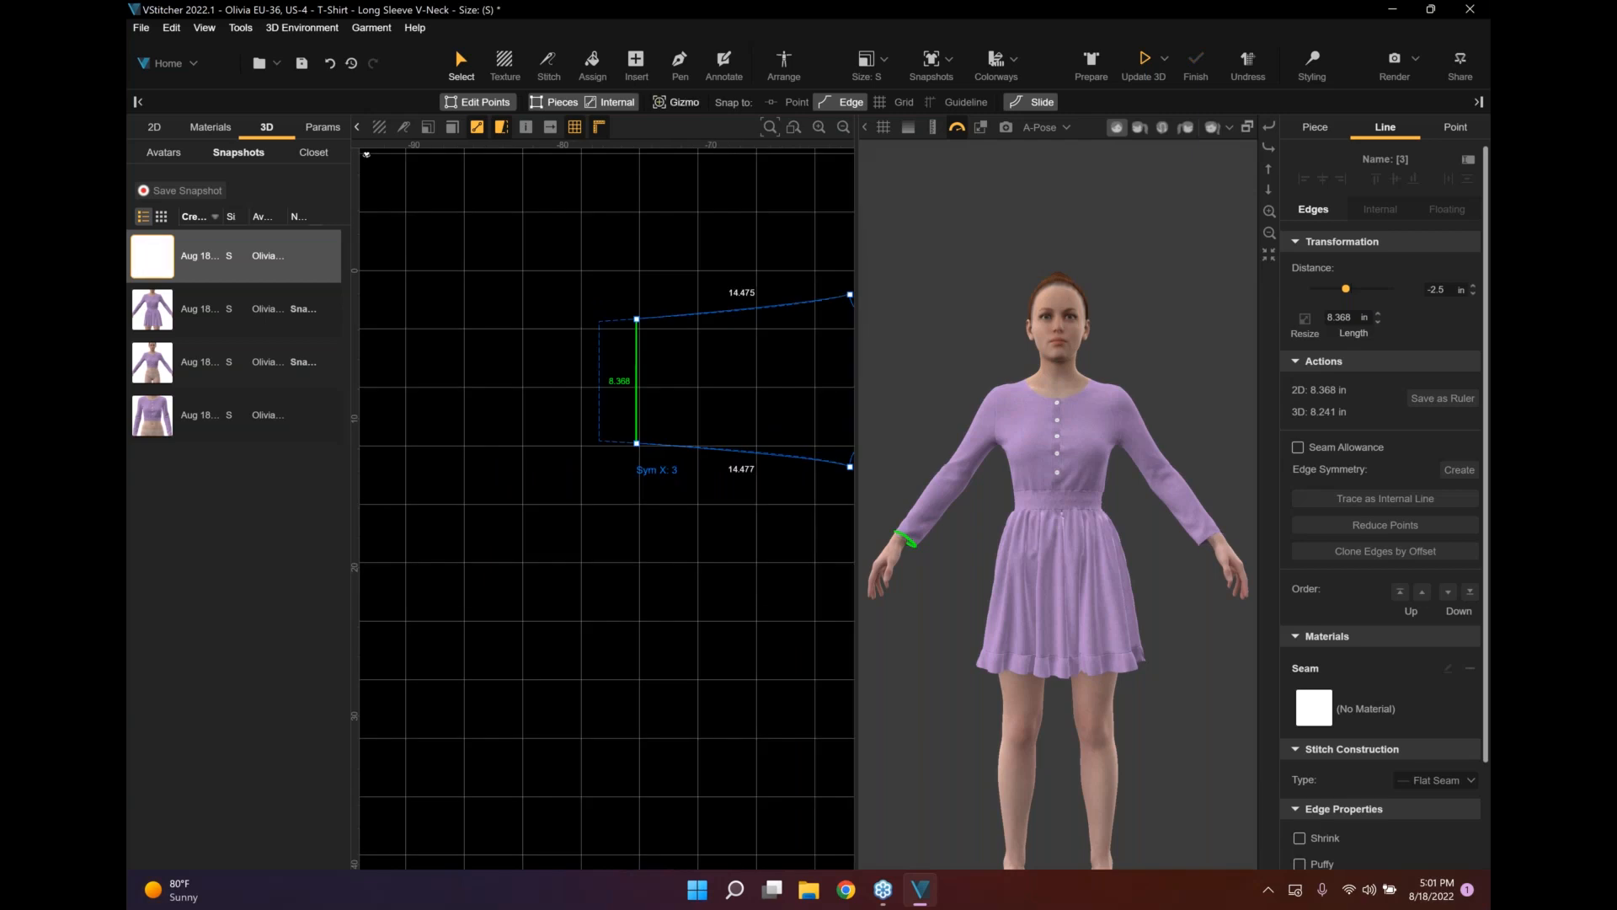
{"action": "left_click", "coordinate": [665, 104]}
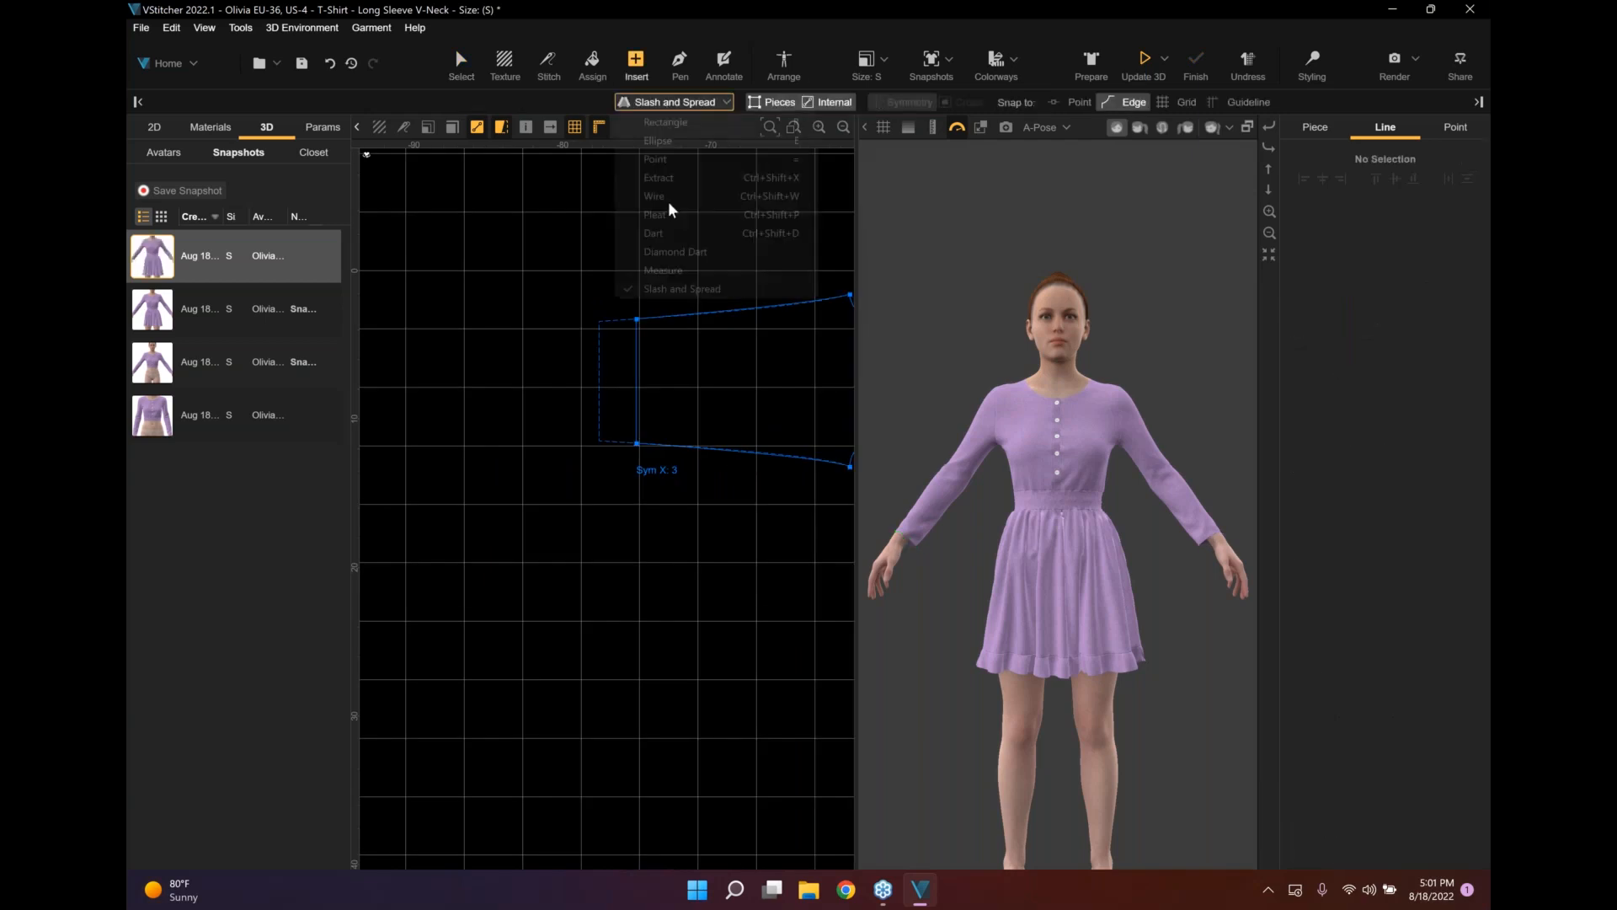
{"action": "left_click", "coordinate": [665, 123]}
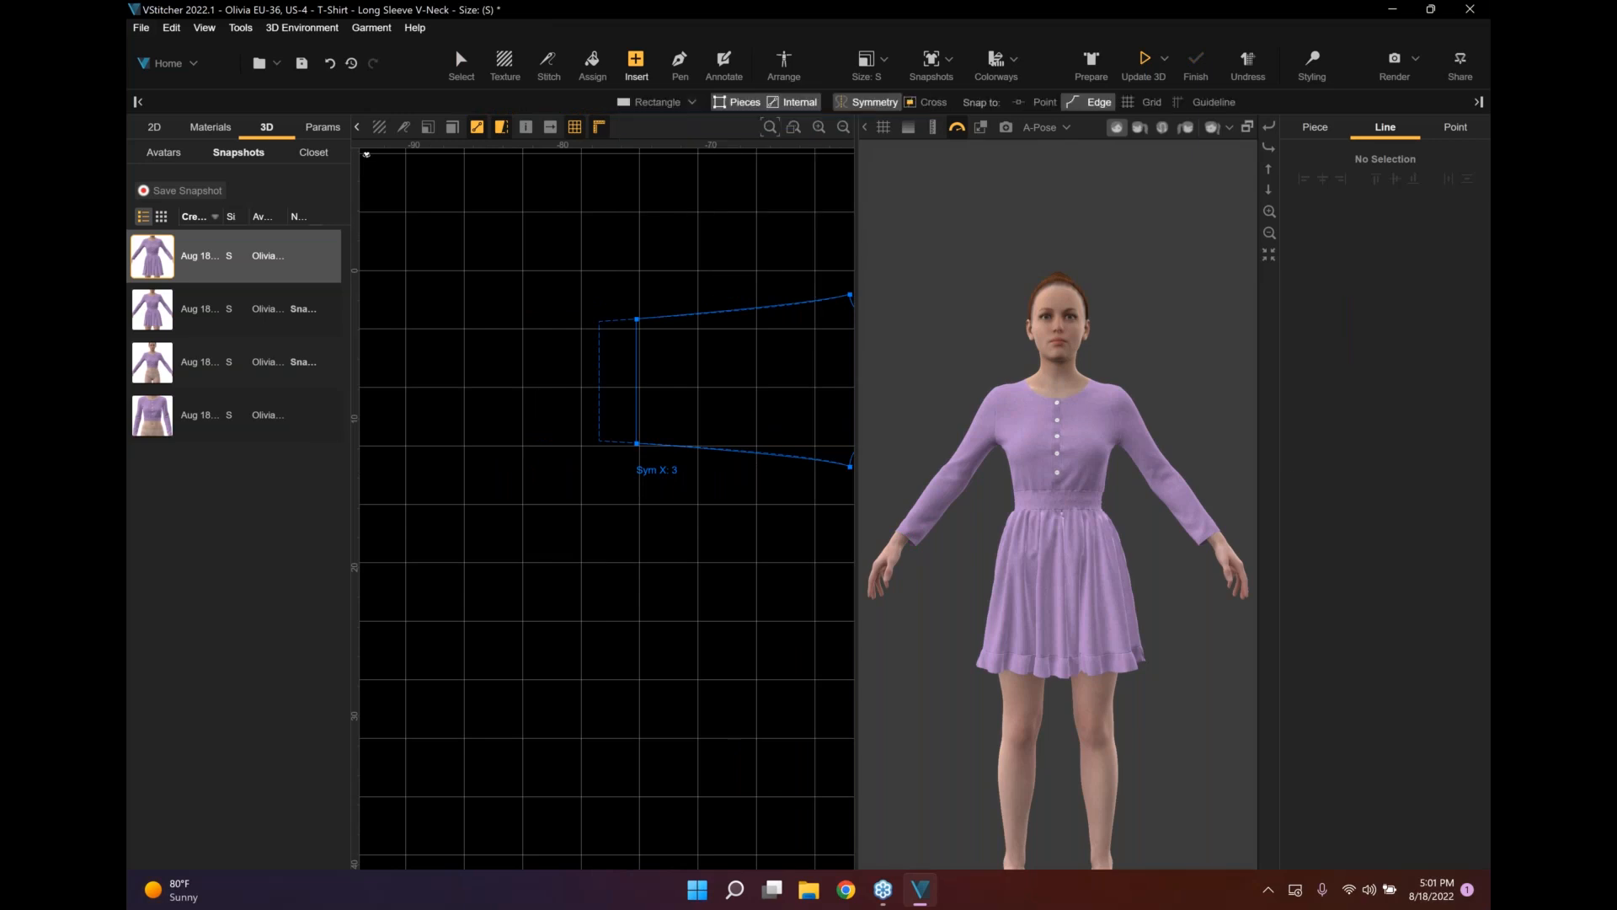
{"action": "left_click", "coordinate": [632, 414]}
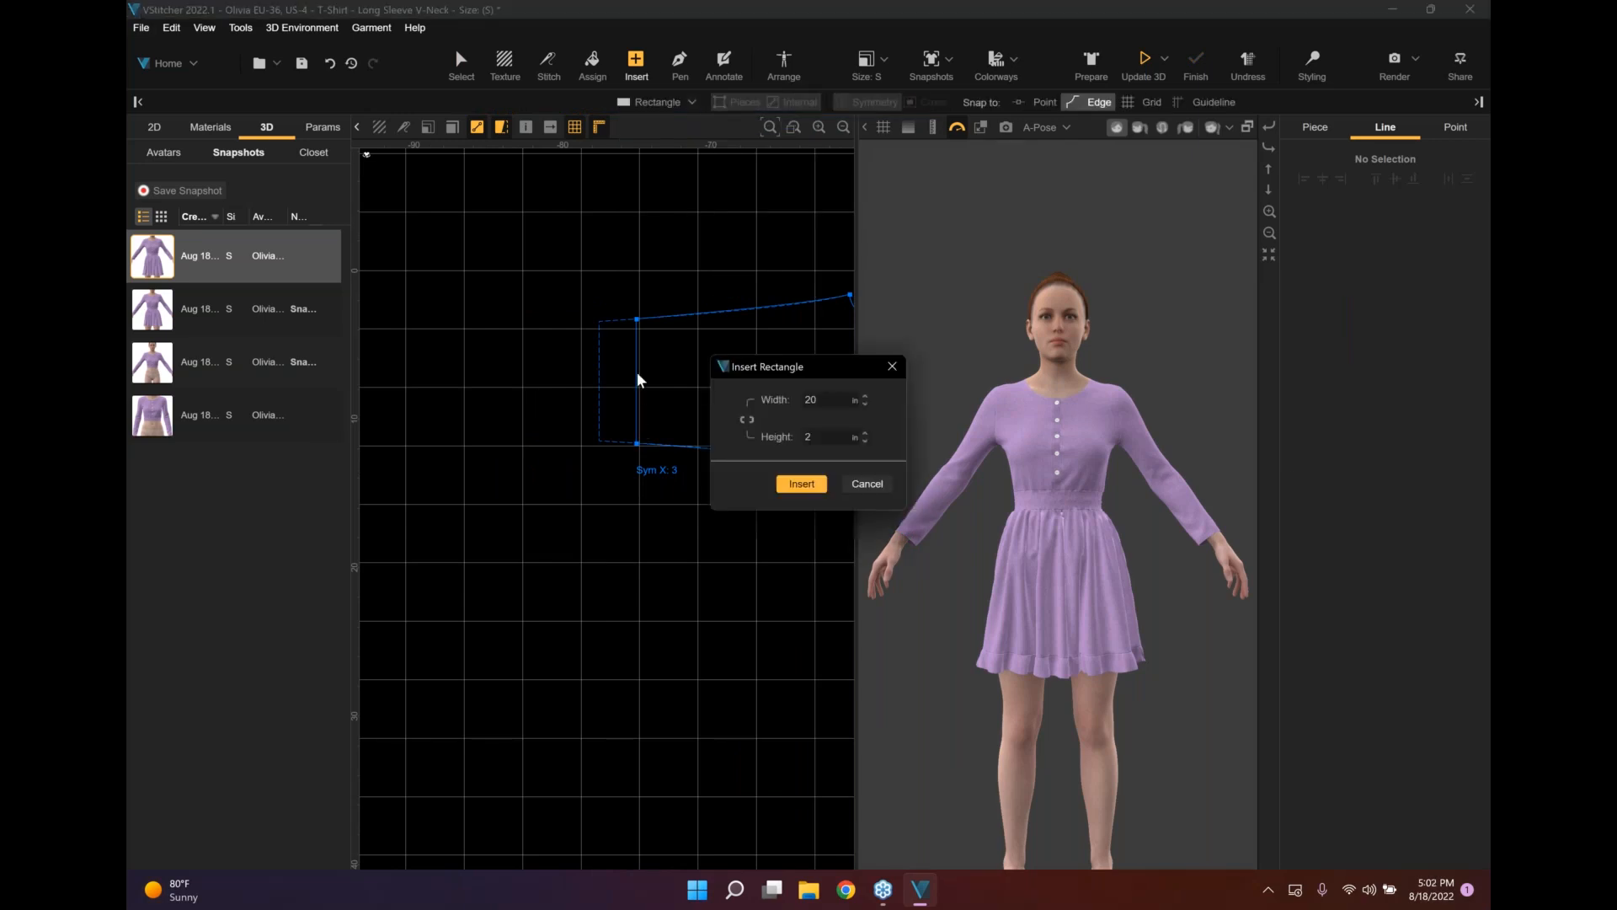
{"action": "left_click", "coordinate": [830, 401]}
{"action": "key", "text": "Tab"}
{"action": "type", "text": "16"}
{"action": "key", "text": "shift+Tab"}
{"action": "type", "text": "2"}
{"action": "key", "text": "Return"}
{"action": "key", "text": "Return"}
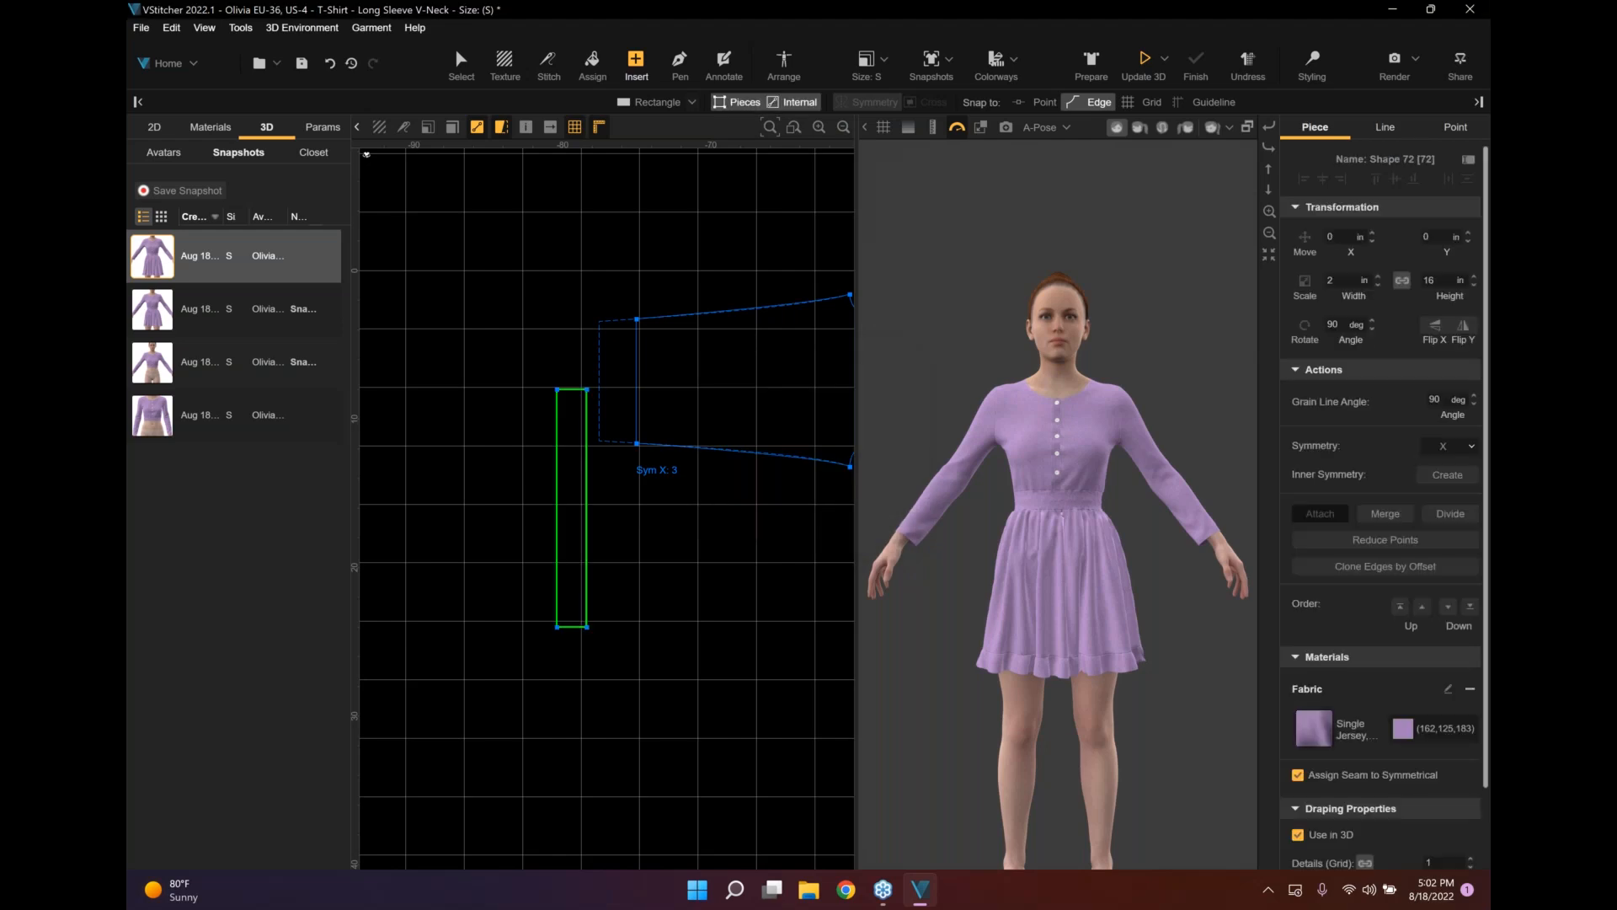
{"action": "left_click_drag", "start_coordinate": [586, 509], "coordinate": [588, 396]}
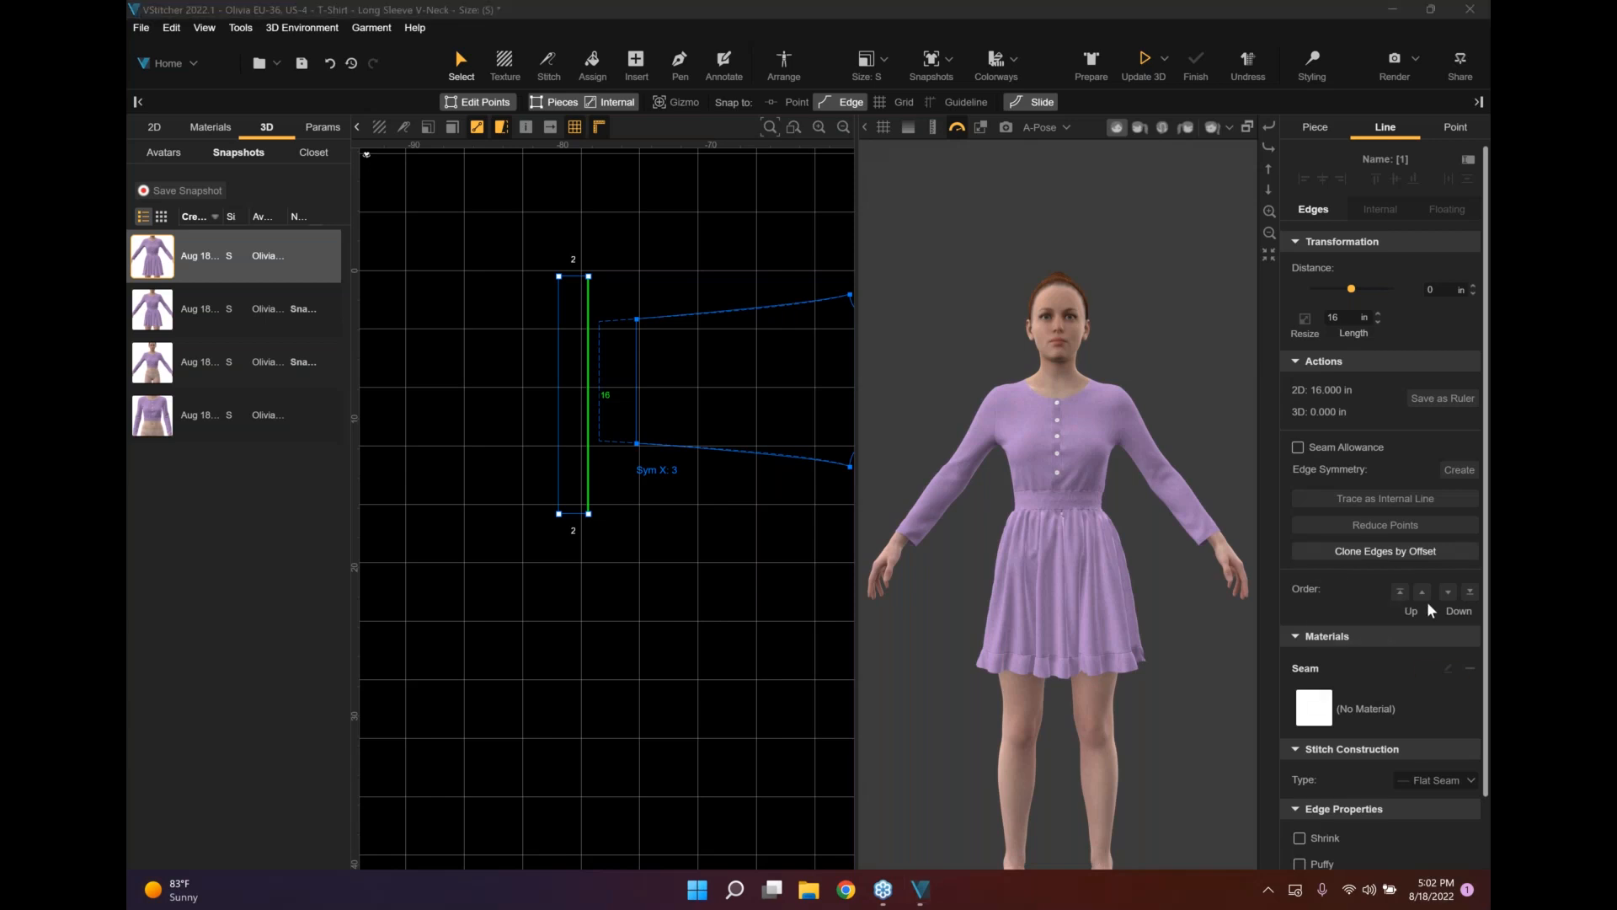
Clone the rectangle's long edge nearest the sleeve inward as 3 copies spaced 0.5 in apart, extended to the edges.
{"action": "left_click", "coordinate": [1416, 552]}
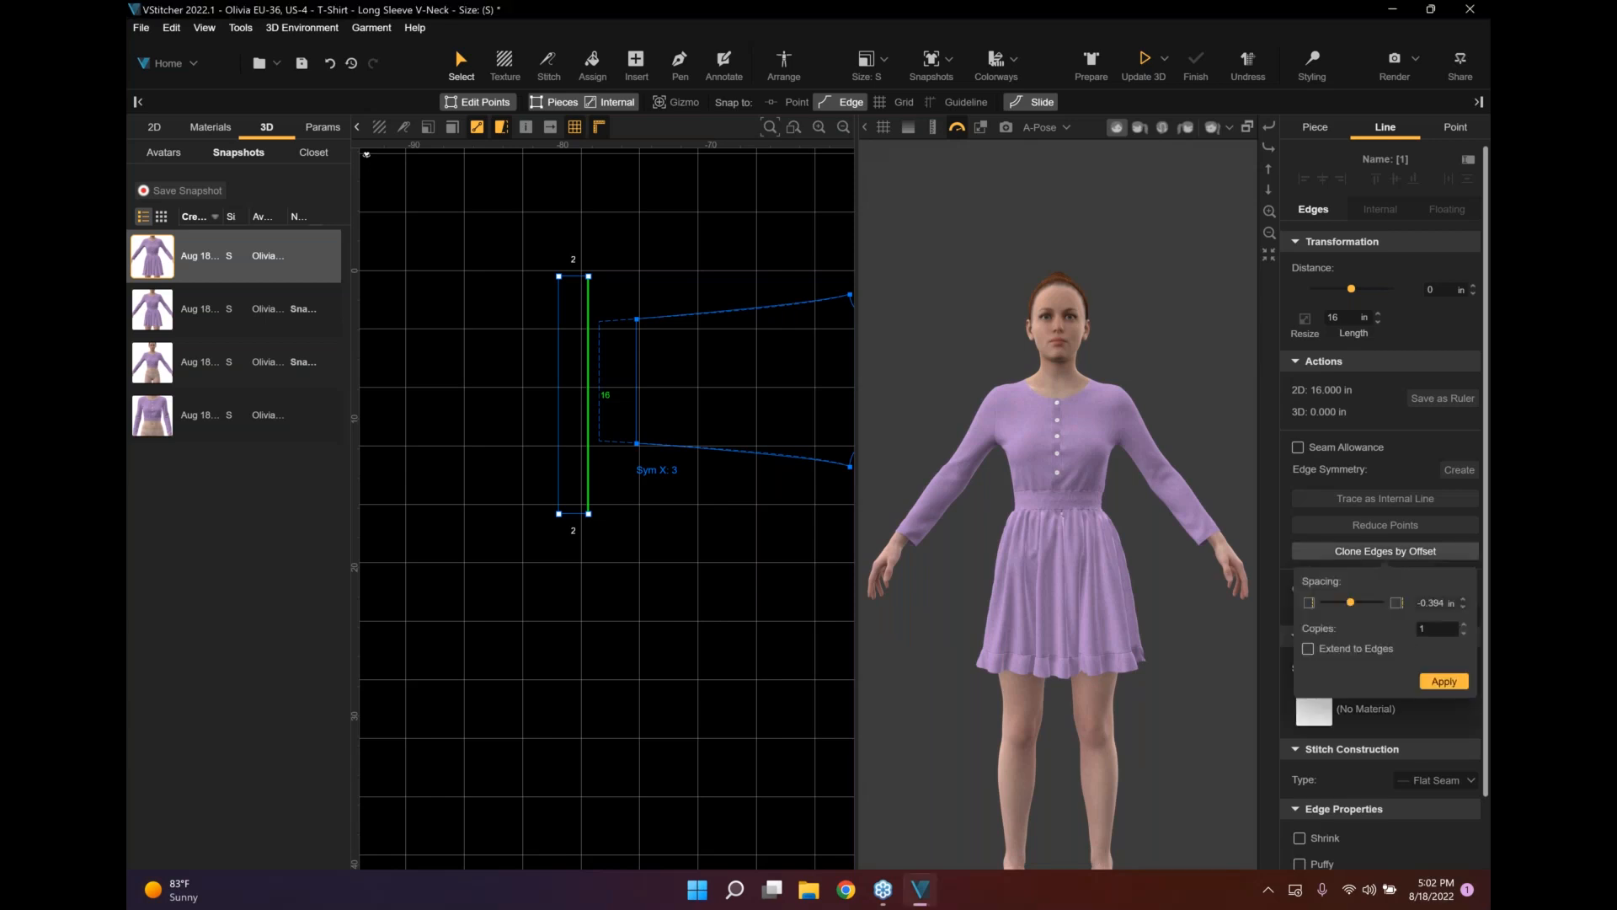
{"action": "double_click", "coordinate": [1445, 605]}
{"action": "type", "text": ".5"}
{"action": "key", "text": "Tab"}
{"action": "type", "text": "3"}
{"action": "left_click", "coordinate": [1308, 648]}
{"action": "left_click", "coordinate": [1444, 682]}
Select both long edges and the three internal lines of the cuff strip and enable Shrink on them.
{"action": "scroll", "coordinate": [571, 320], "scroll_direction": "up", "scroll_amount": 1}
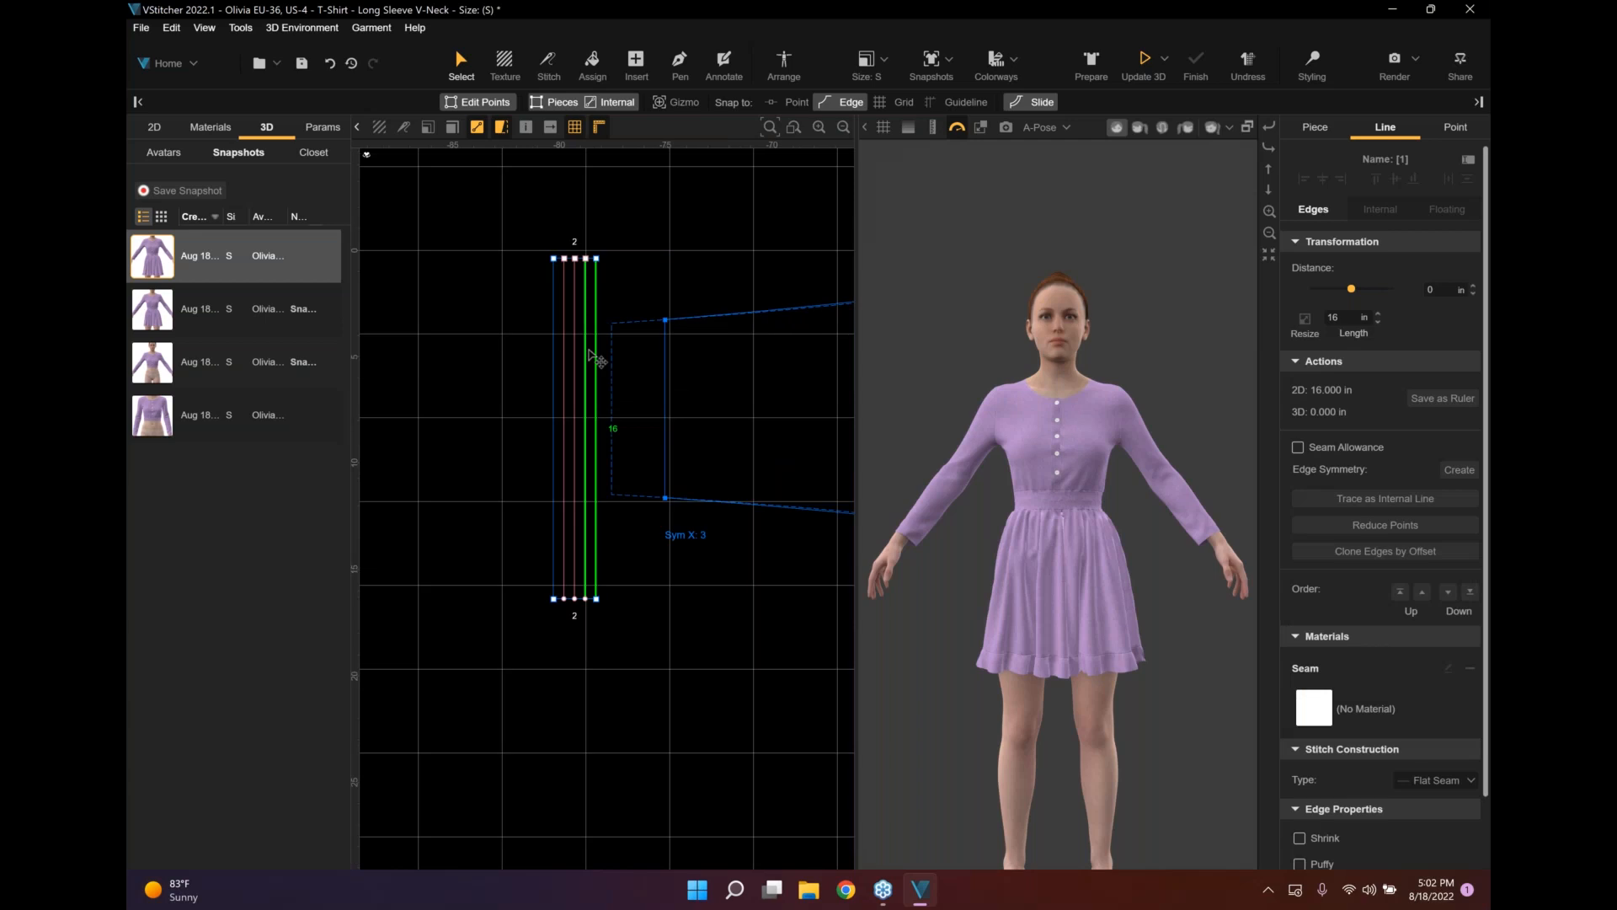
{"action": "scroll", "coordinate": [577, 359], "scroll_direction": "up", "scroll_amount": 1}
{"action": "left_click", "coordinate": [574, 372], "text": "shift"}
{"action": "left_click", "coordinate": [562, 388], "text": "shift"}
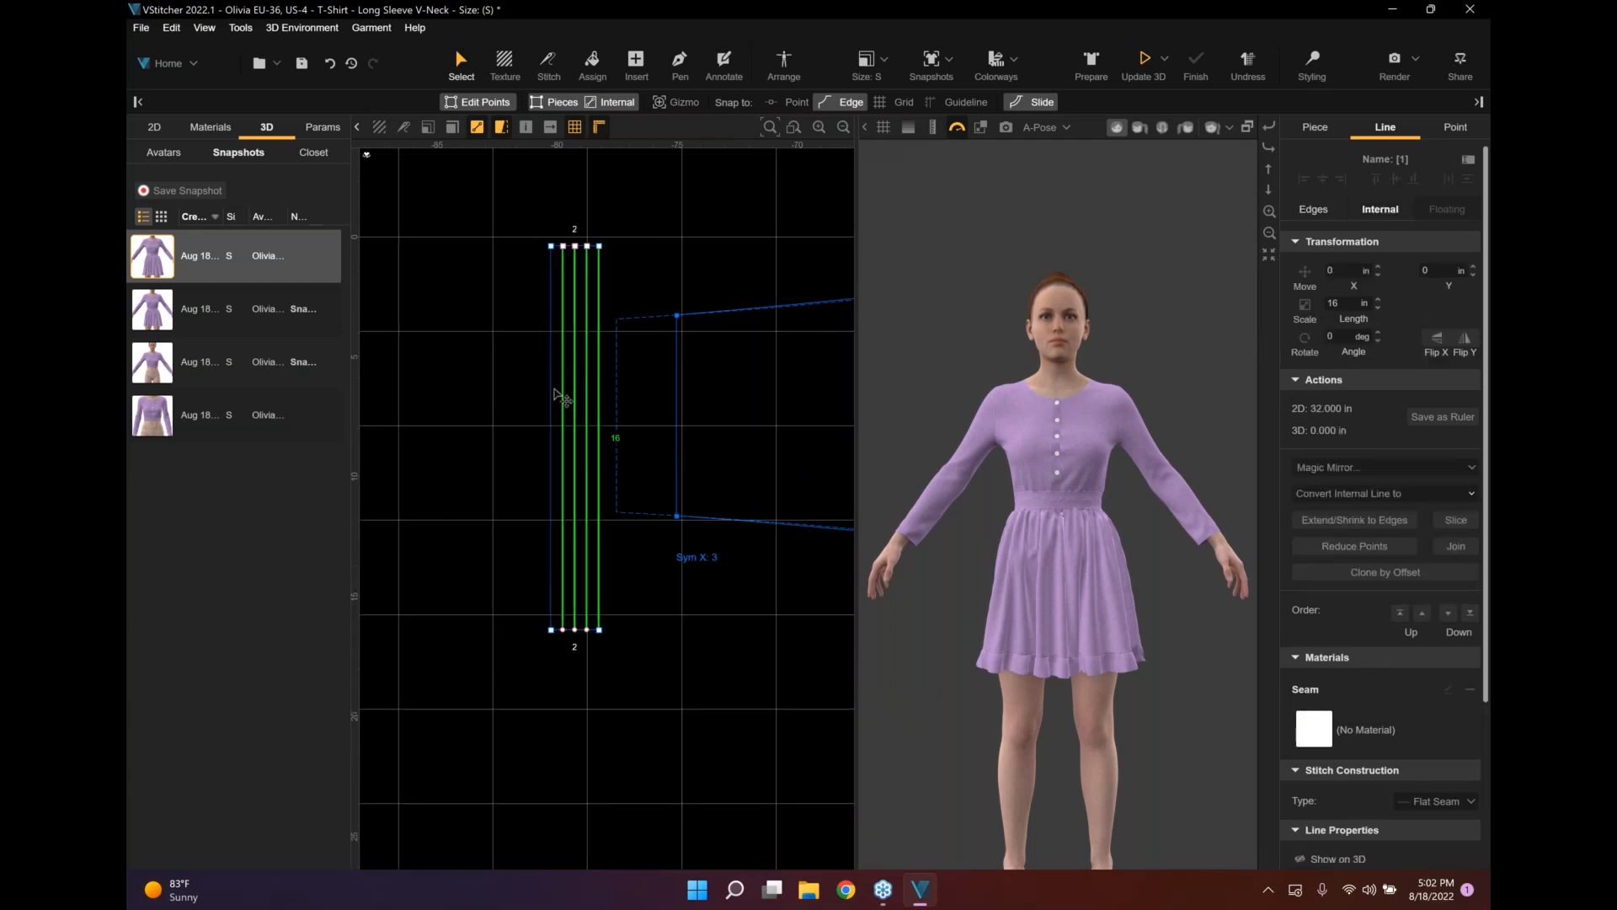
{"action": "left_click", "coordinate": [553, 389], "text": "shift"}
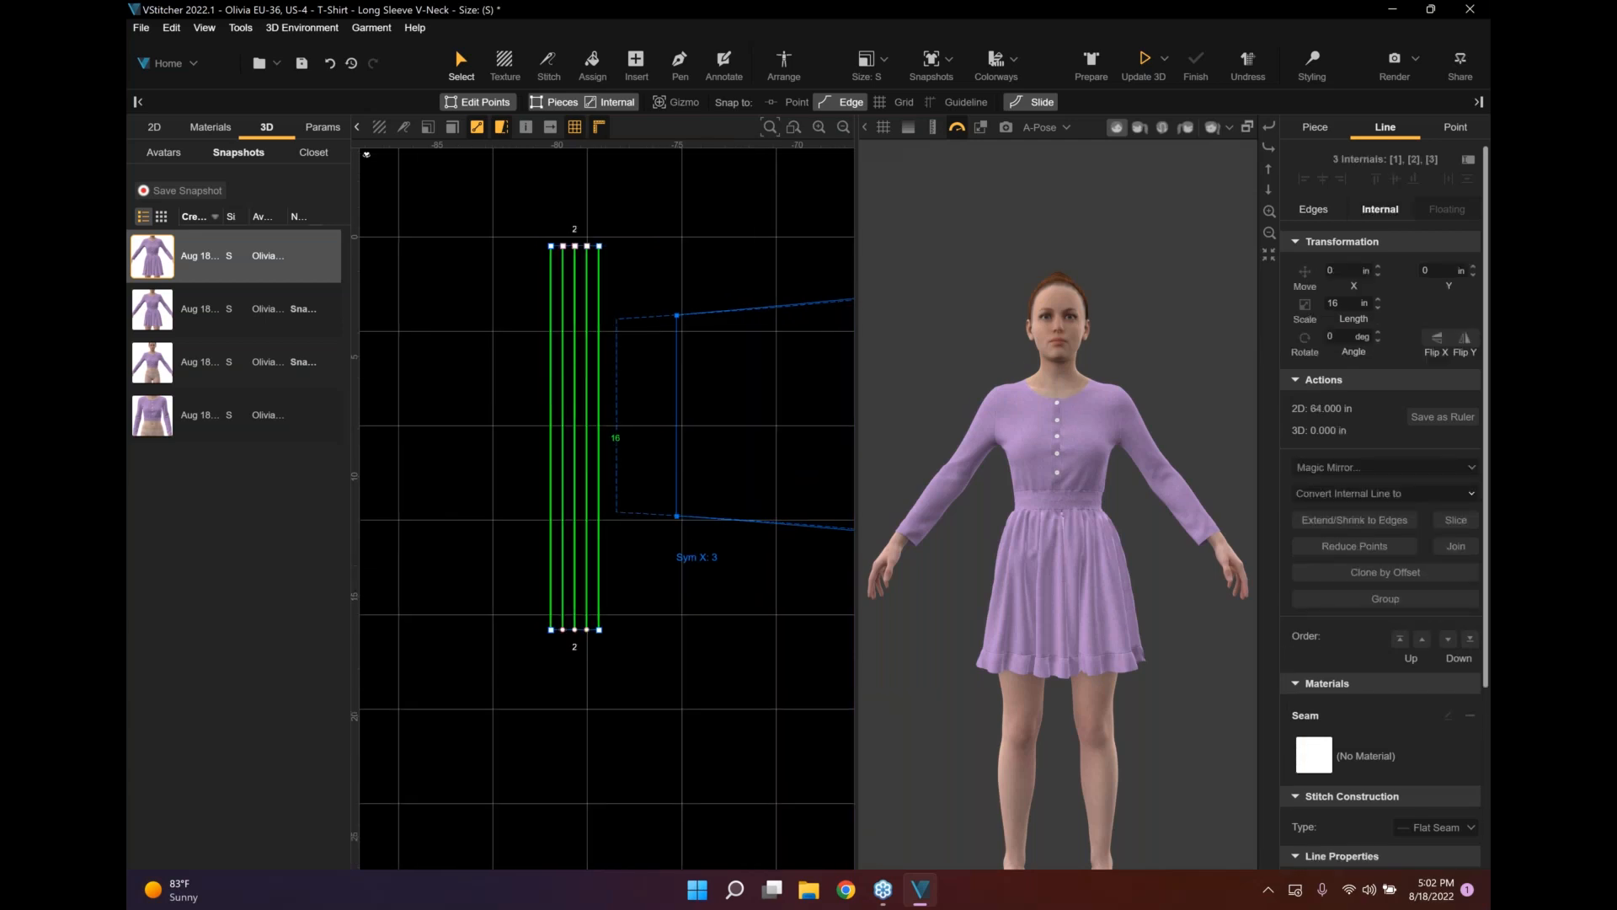
{"action": "scroll", "coordinate": [1412, 738], "scroll_direction": "down", "scroll_amount": 3}
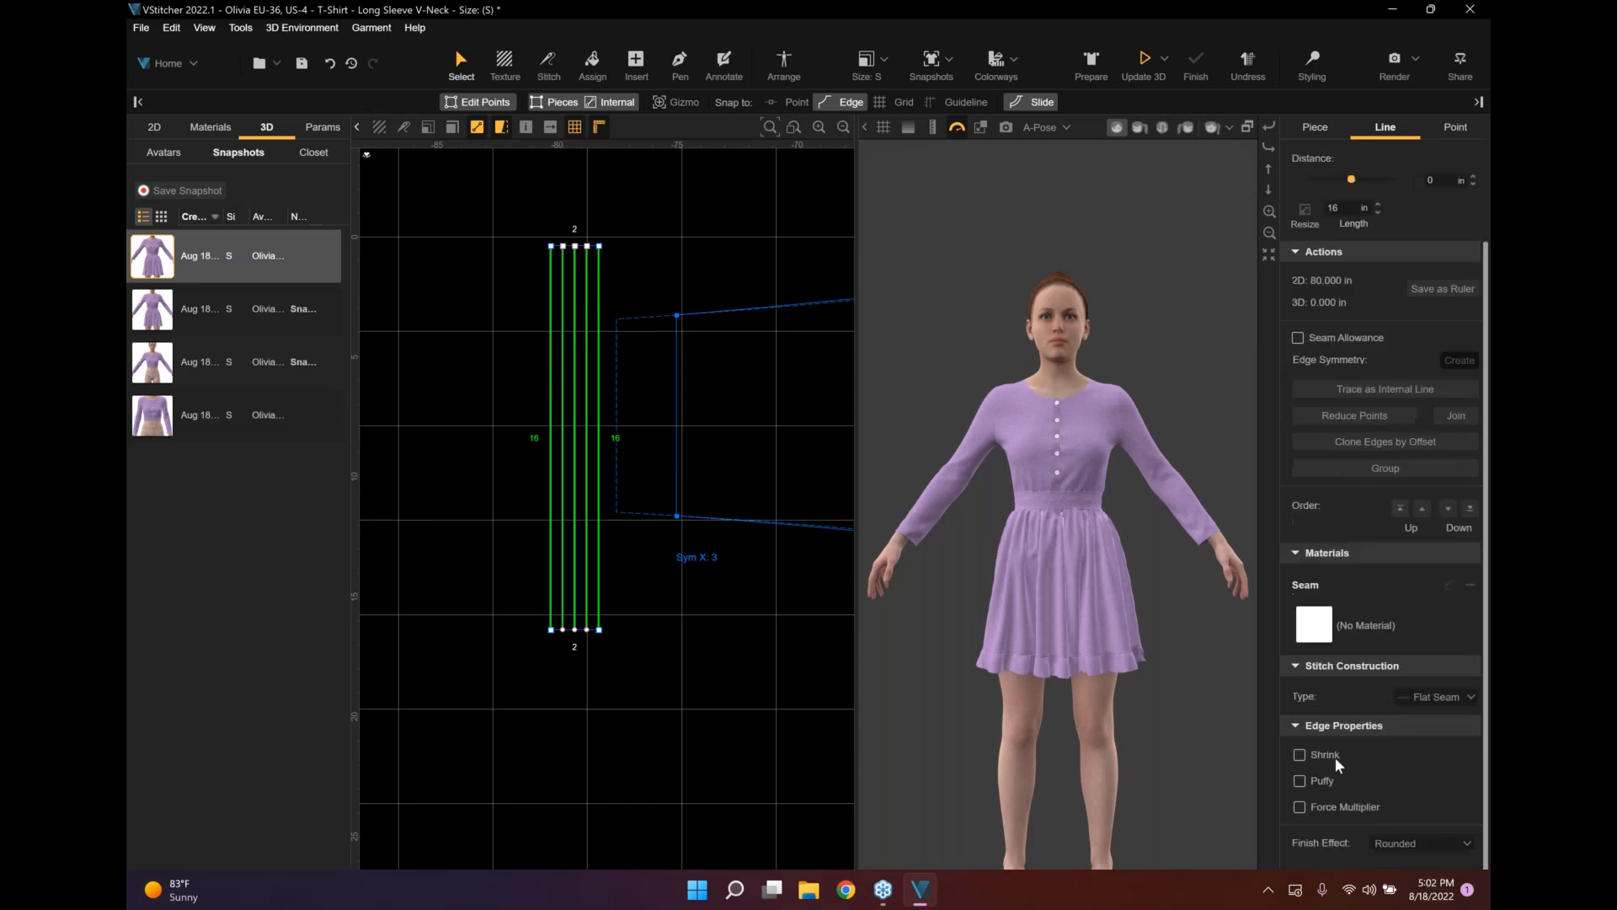
{"action": "left_click", "coordinate": [1299, 755]}
{"action": "left_click_drag", "start_coordinate": [1373, 782], "coordinate": [1349, 792]}
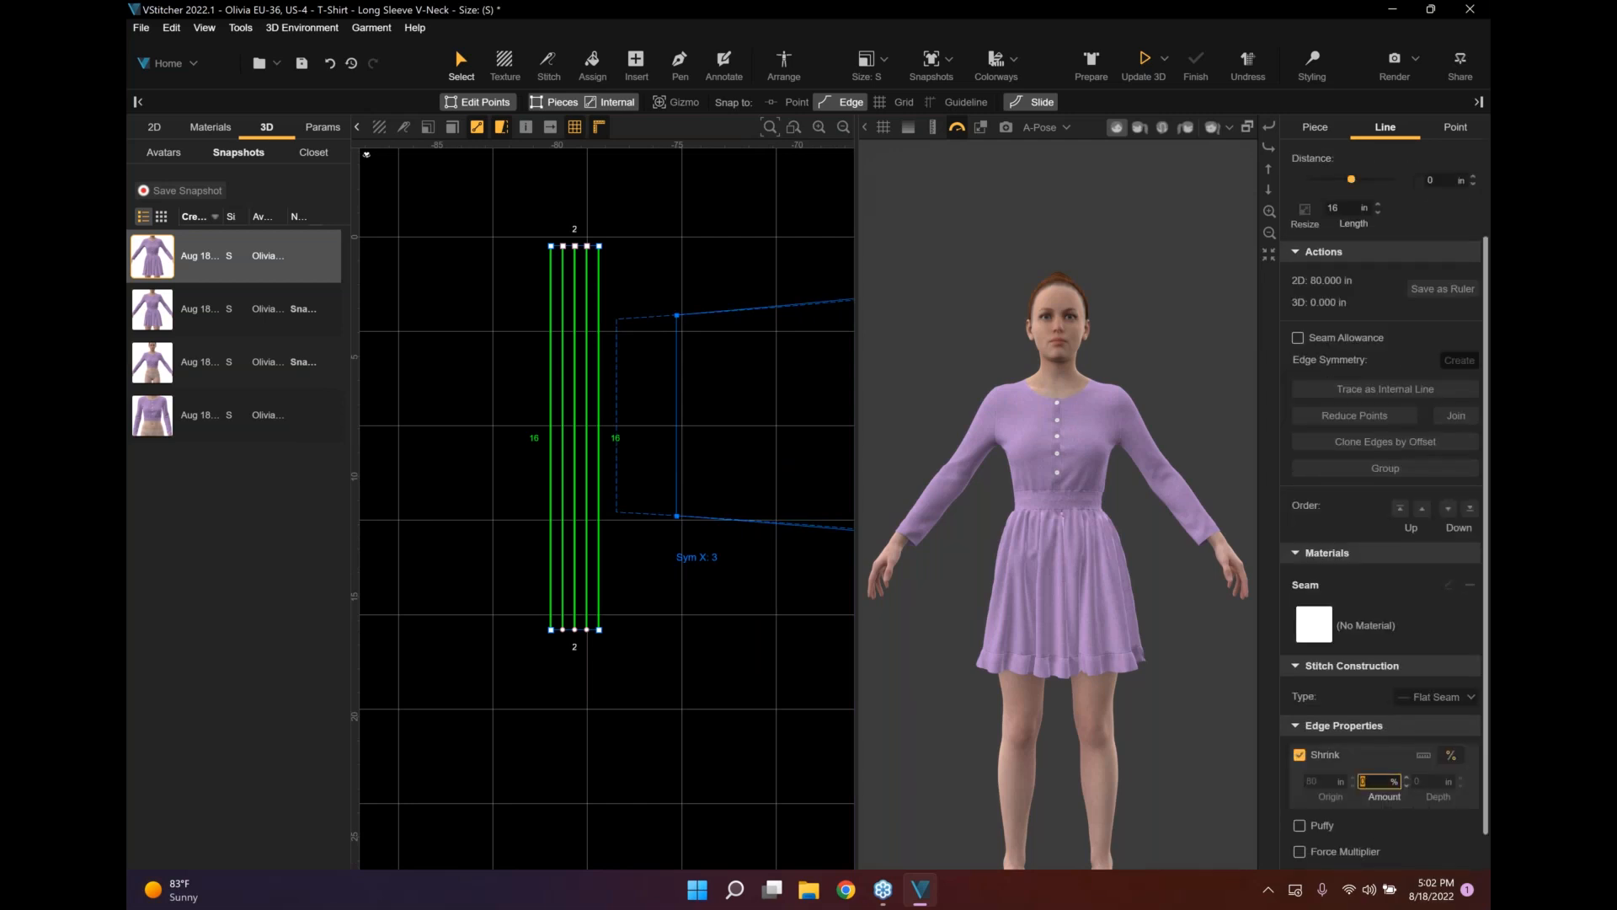
Set the Shrink amount to 60% on the three internal lines and the long edge nearest the sleeve, leaving out the outer edge.
{"action": "left_click", "coordinate": [540, 349]}
{"action": "left_click", "coordinate": [585, 361]}
{"action": "left_click", "coordinate": [602, 362]}
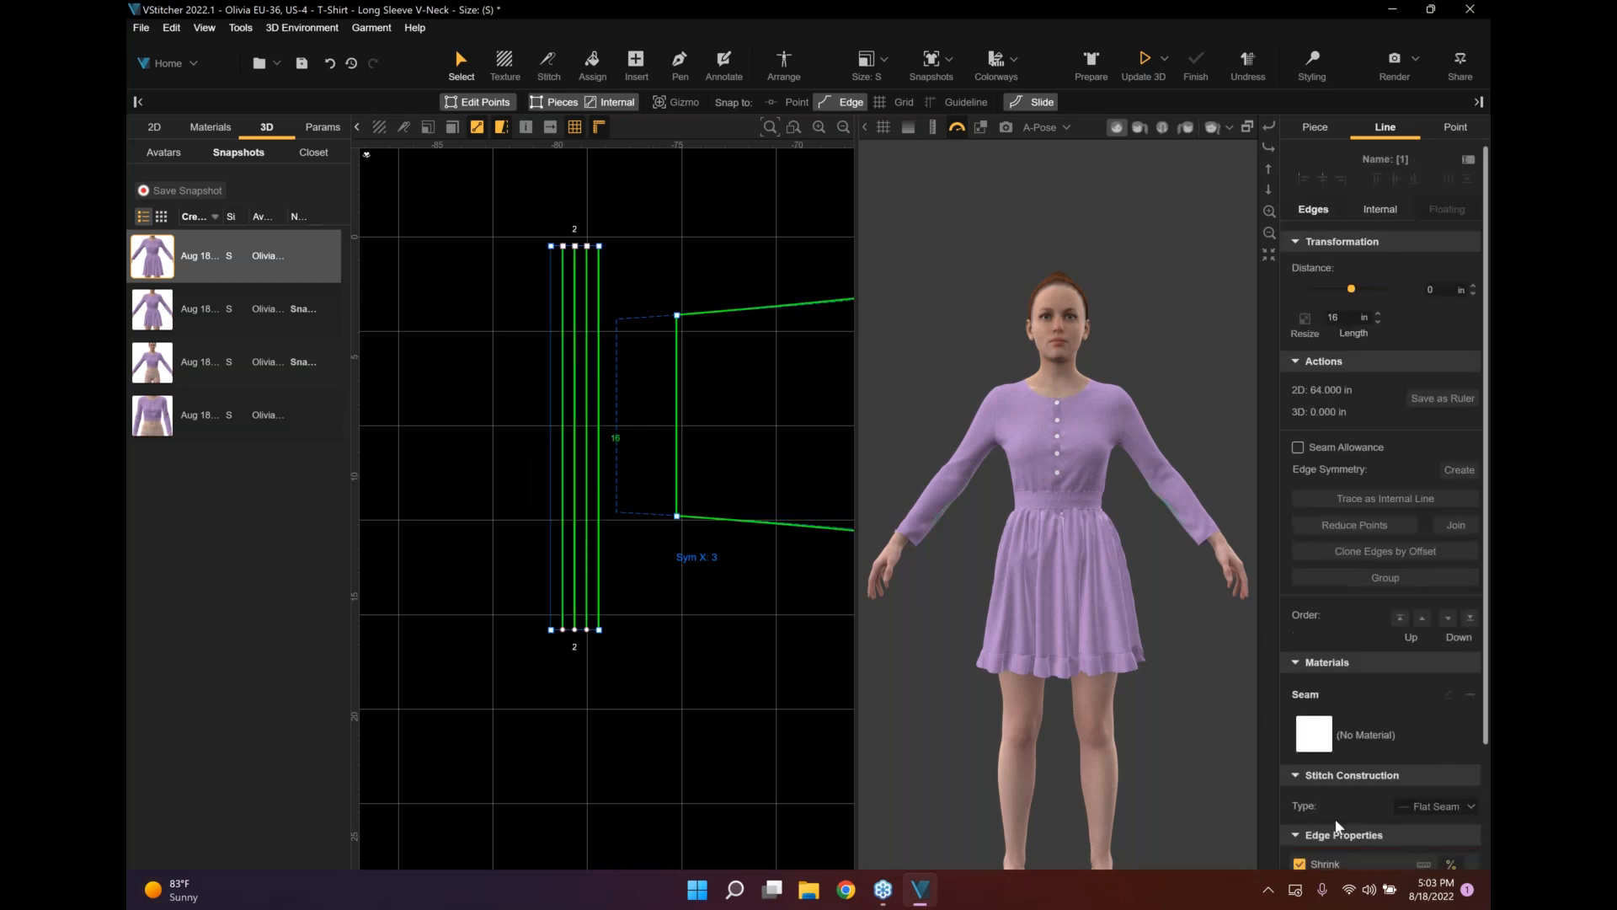
{"action": "scroll", "coordinate": [1349, 792], "scroll_direction": "down", "scroll_amount": 3}
{"action": "left_click", "coordinate": [1357, 737]}
{"action": "type", "text": "60"}
{"action": "key", "text": "Return"}
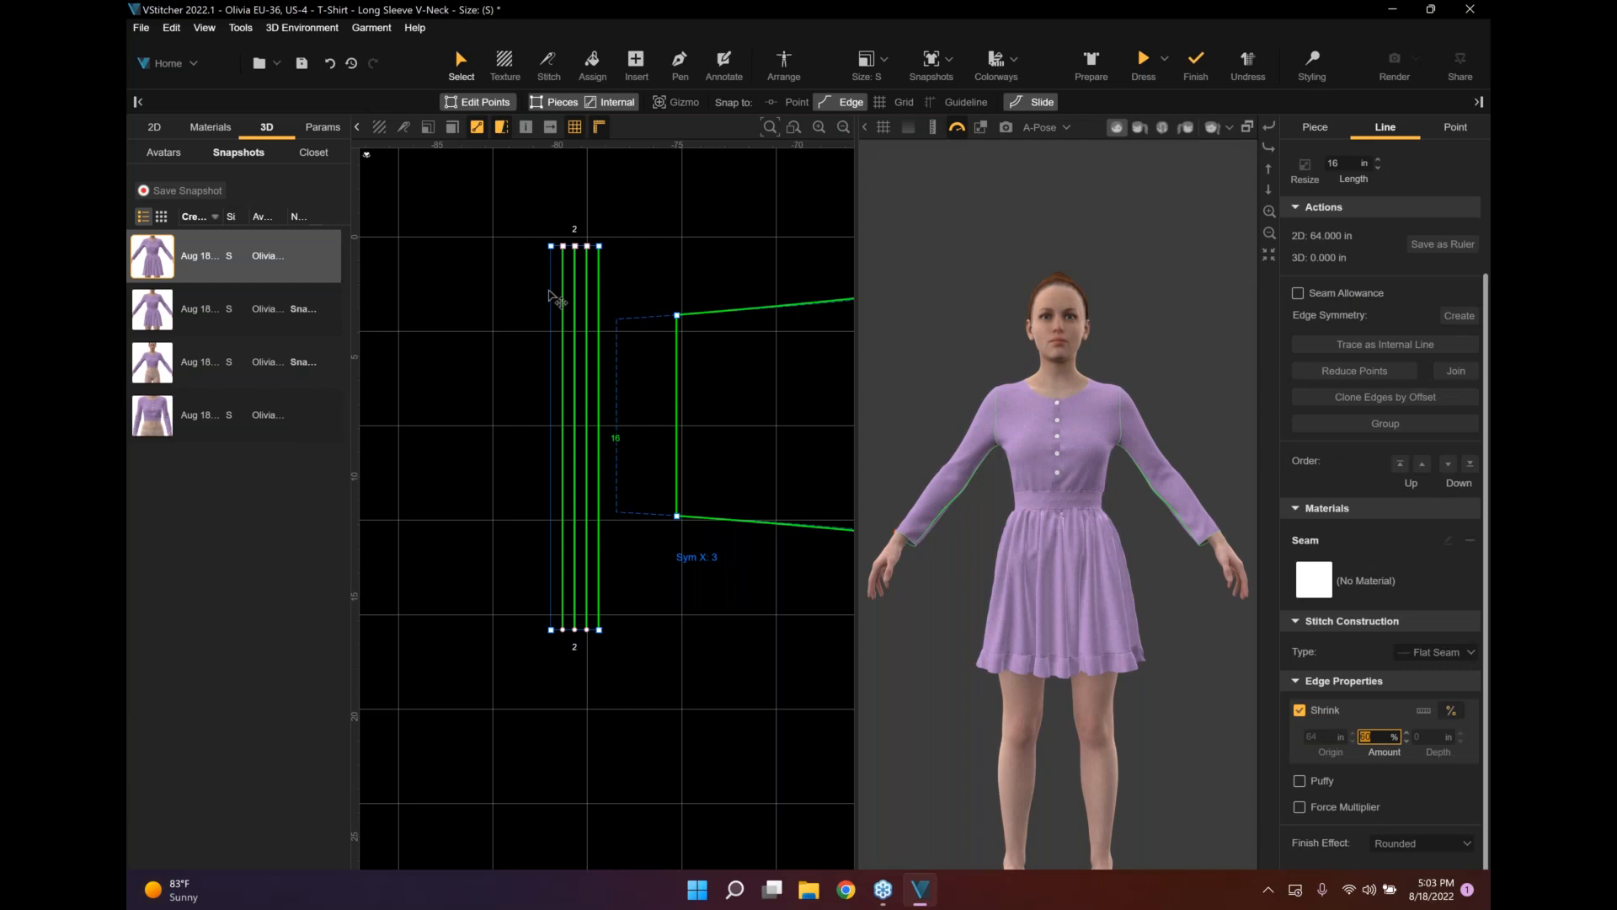
Set the cuff strip's grid details to 0.3 and create its X-symmetric copy.
{"action": "scroll", "coordinate": [548, 295], "scroll_direction": "up", "scroll_amount": 2}
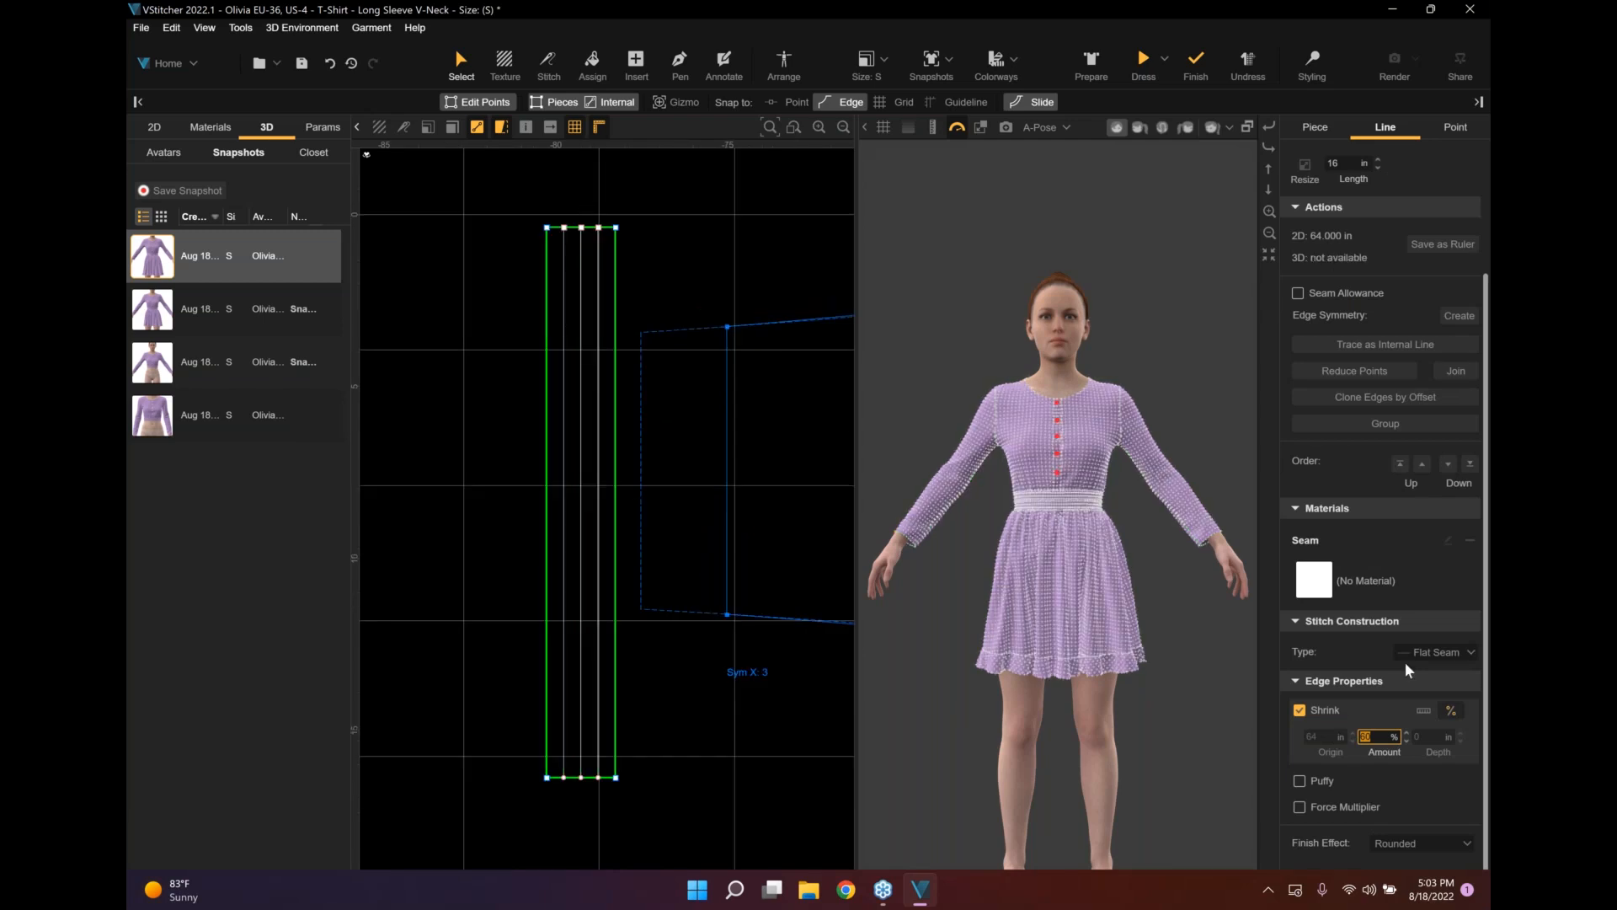
{"action": "left_click", "coordinate": [1405, 695]}
{"action": "left_click", "coordinate": [1314, 127]}
{"action": "scroll", "coordinate": [1408, 763], "scroll_direction": "down", "scroll_amount": 1}
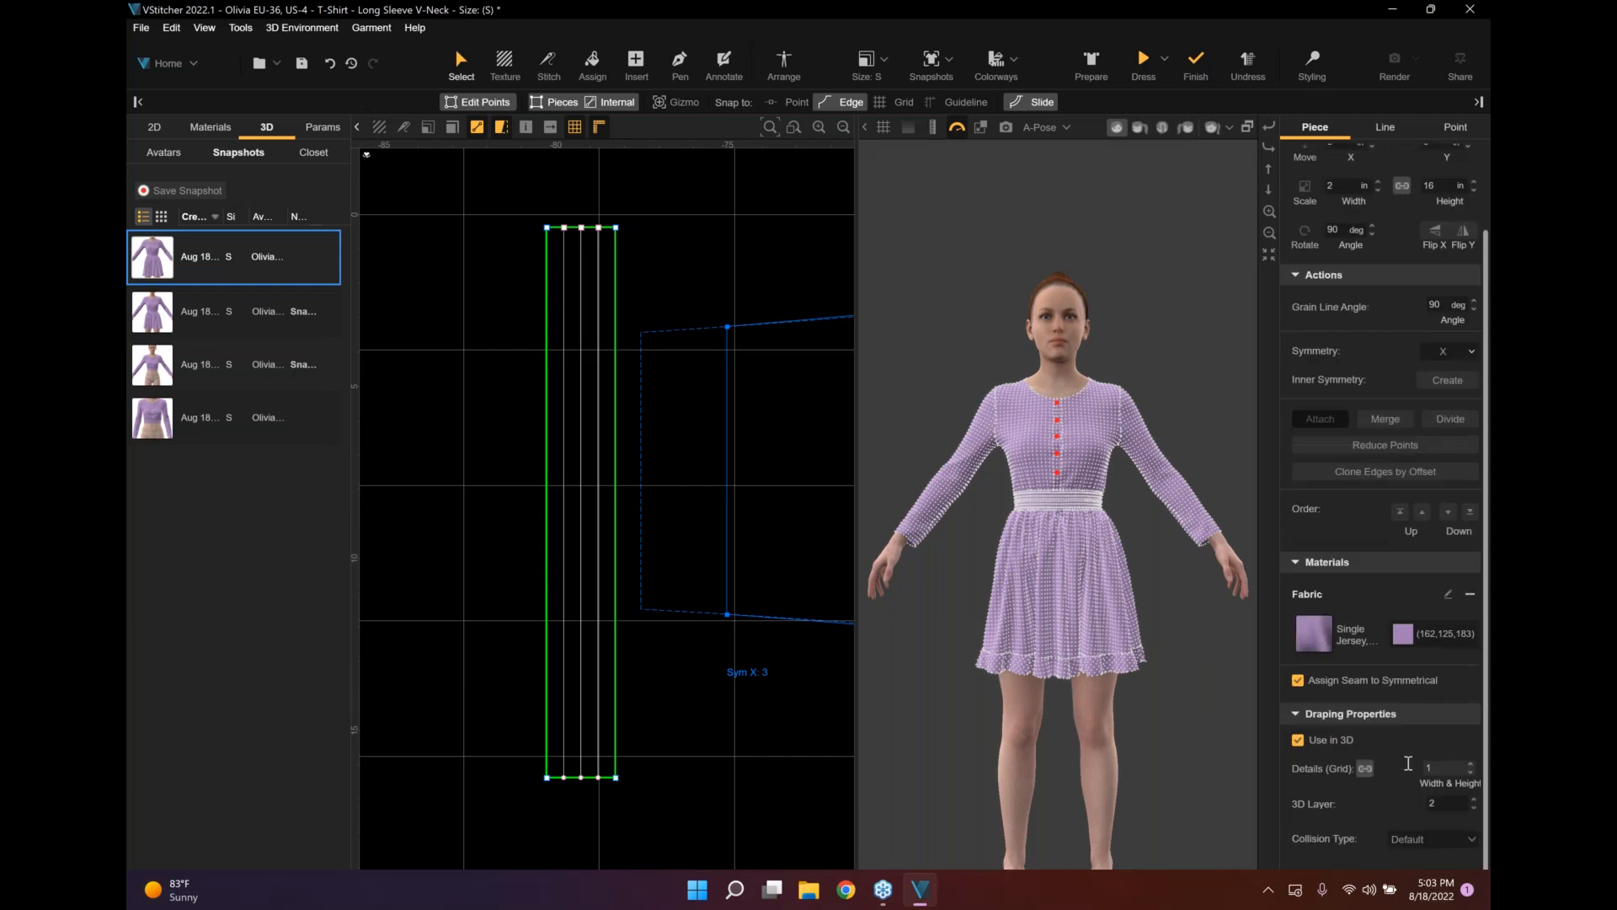
{"action": "left_click", "coordinate": [1408, 763]}
{"action": "type", "text": "3"}
{"action": "key", "text": "Return"}
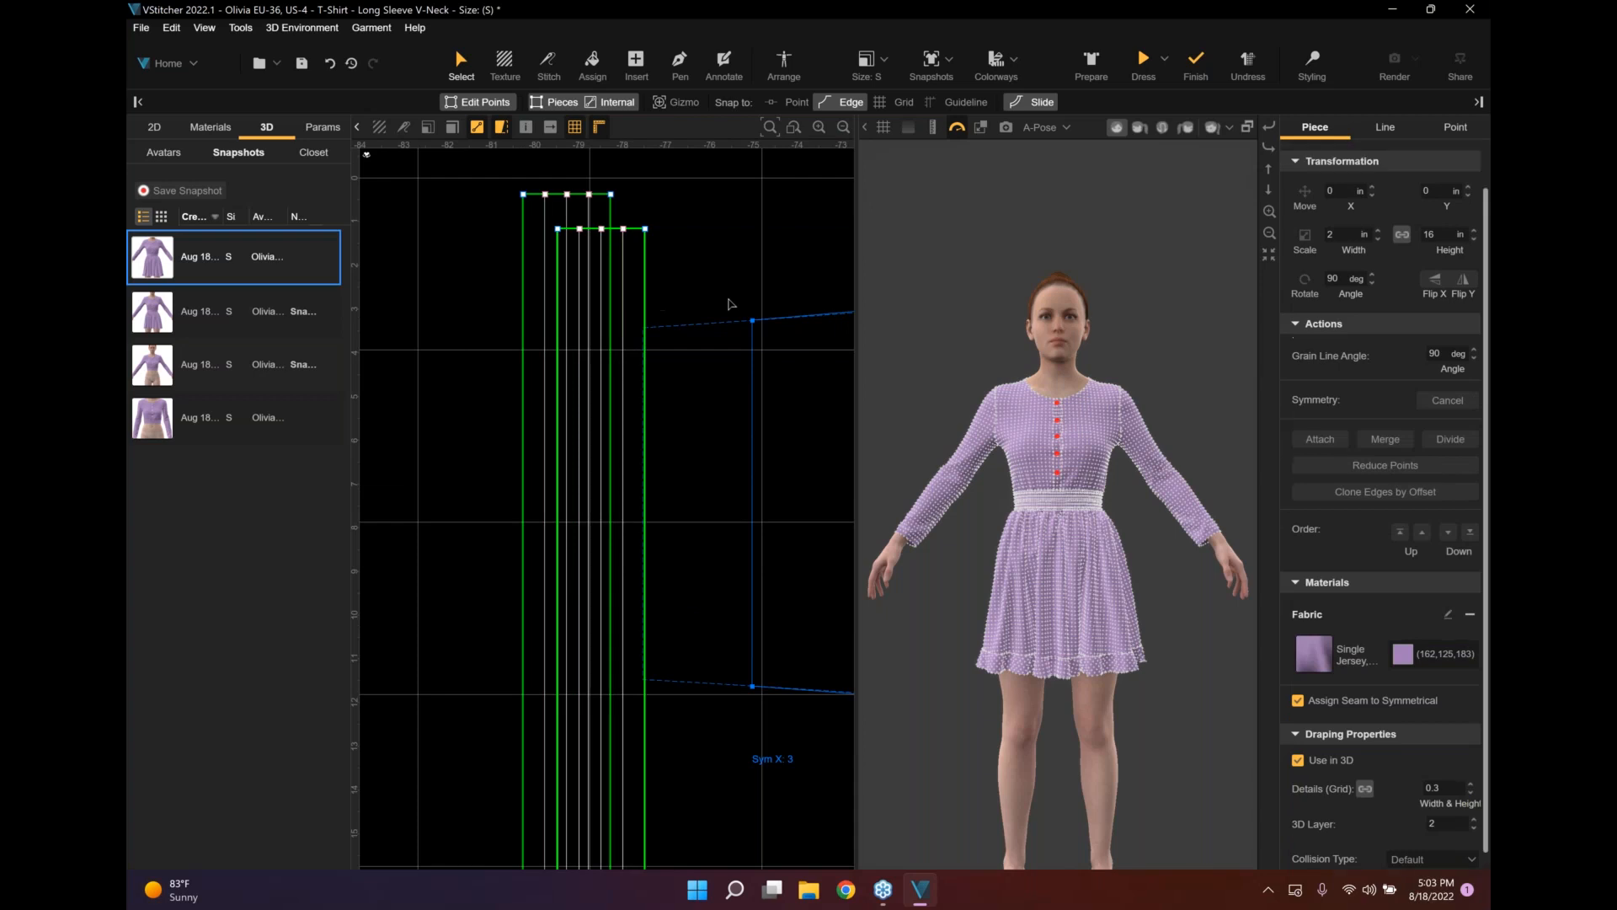
Move the symmetric cuff strip across the layout and place it upright beside the opposite sleeve's wrist edge.
{"action": "scroll", "coordinate": [730, 304], "scroll_direction": "down", "scroll_amount": 6}
{"action": "left_click_drag", "start_coordinate": [705, 298], "coordinate": [478, 367]}
{"action": "scroll", "coordinate": [729, 297], "scroll_direction": "down", "scroll_amount": 2}
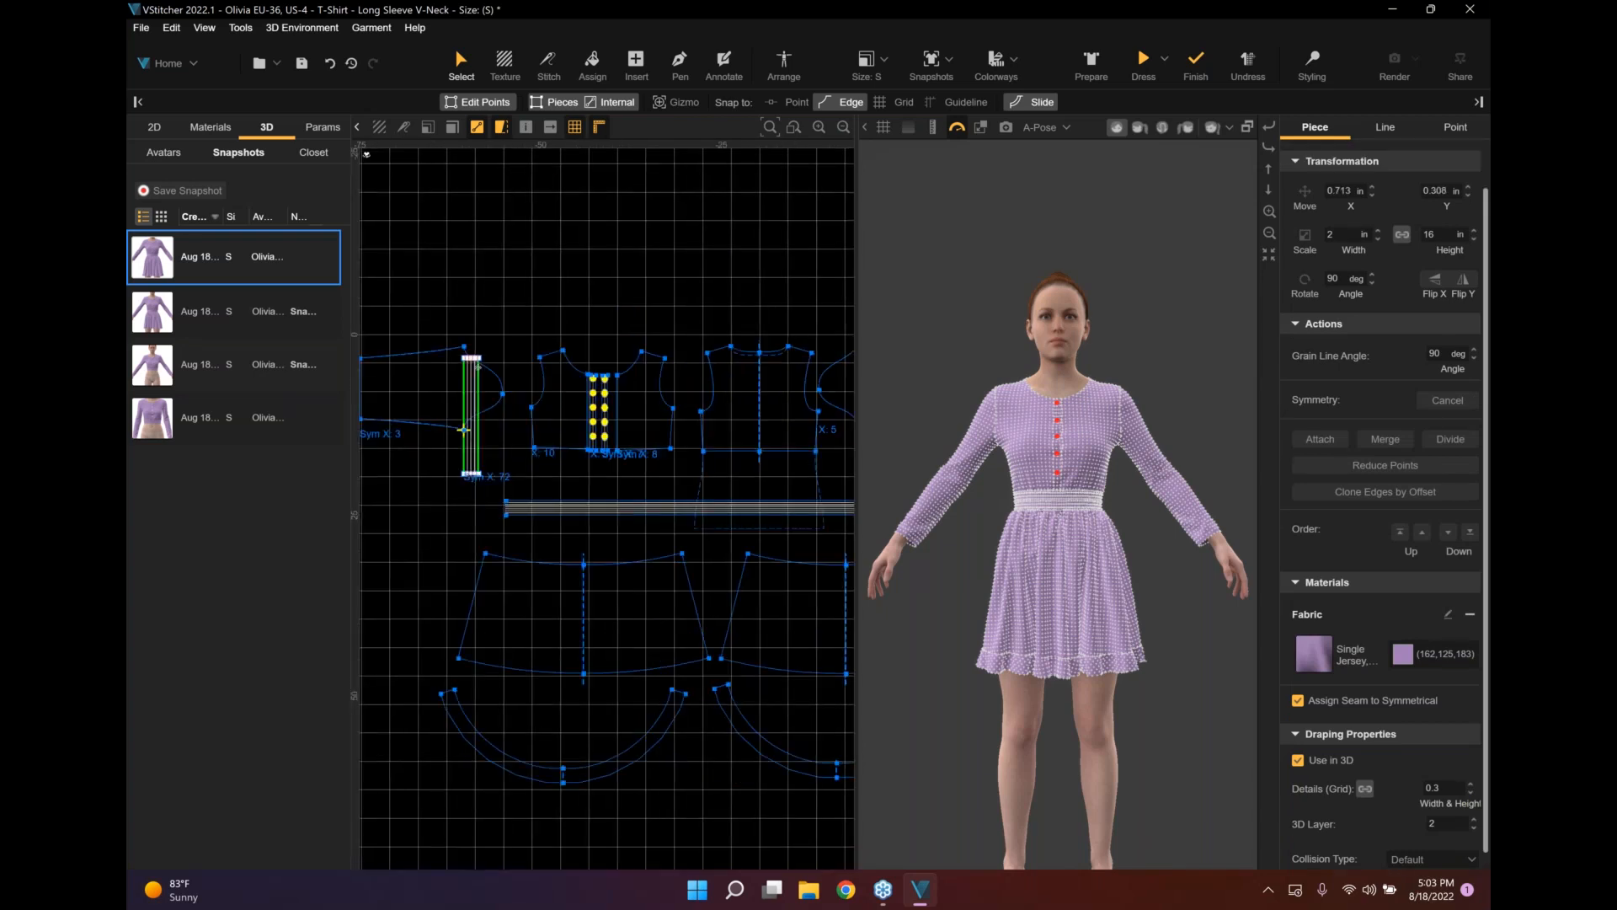
{"action": "scroll", "coordinate": [464, 429], "scroll_direction": "down", "scroll_amount": 2}
{"action": "left_click_drag", "start_coordinate": [463, 429], "coordinate": [731, 371]}
{"action": "scroll", "coordinate": [729, 383], "scroll_direction": "up", "scroll_amount": 3}
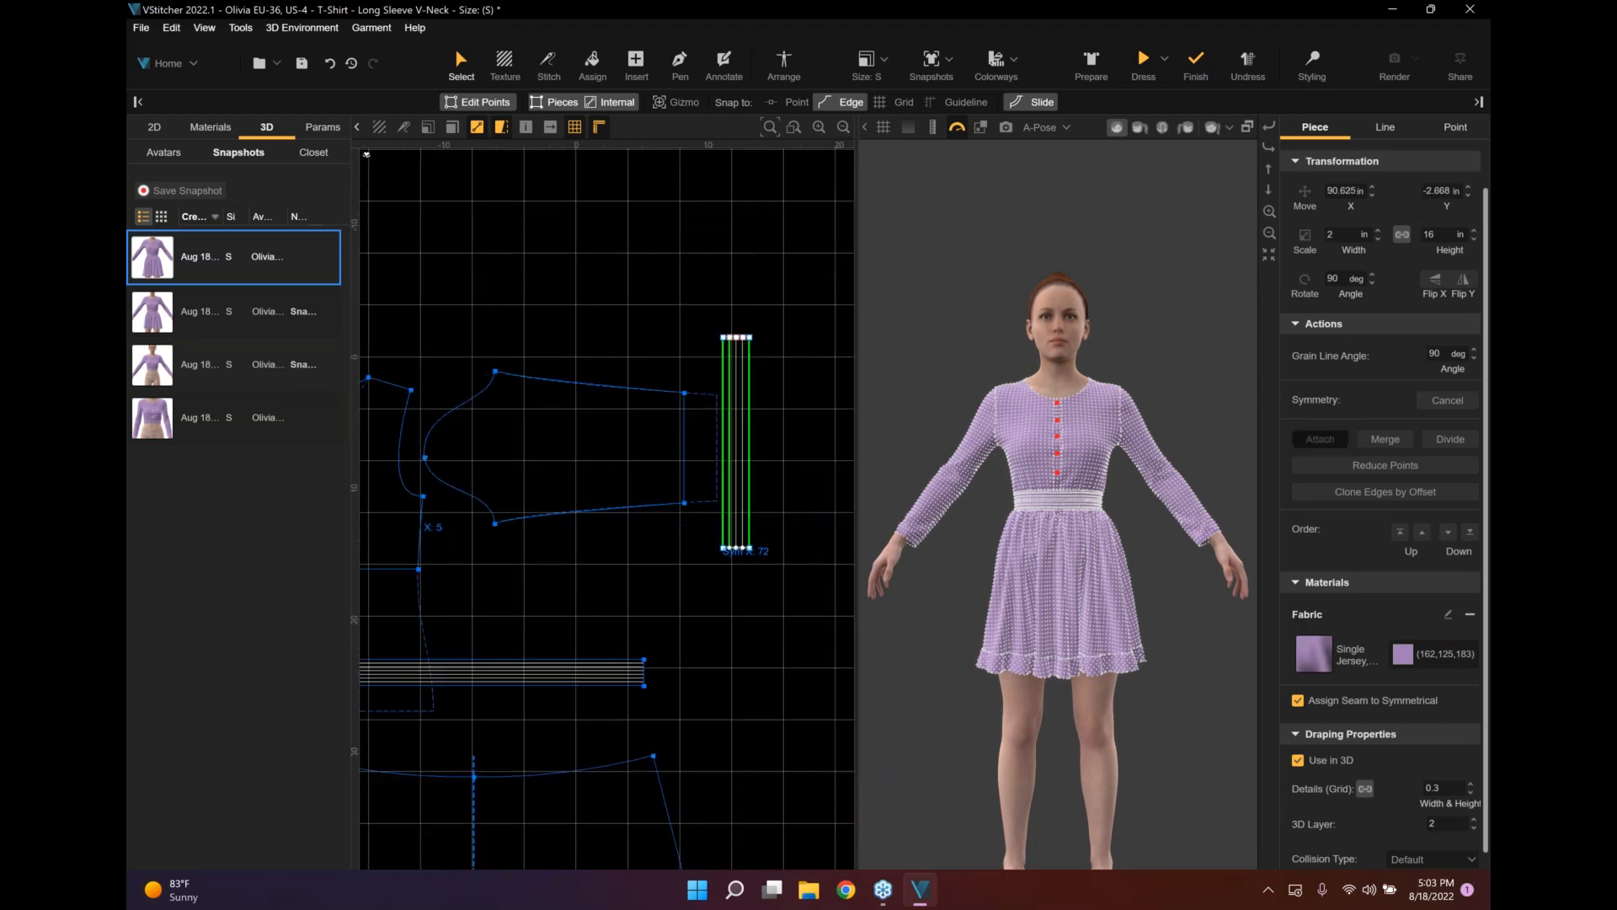
{"action": "scroll", "coordinate": [706, 416], "scroll_direction": "up", "scroll_amount": 3}
{"action": "middle_click_drag", "start_coordinate": [707, 416], "coordinate": [607, 389]}
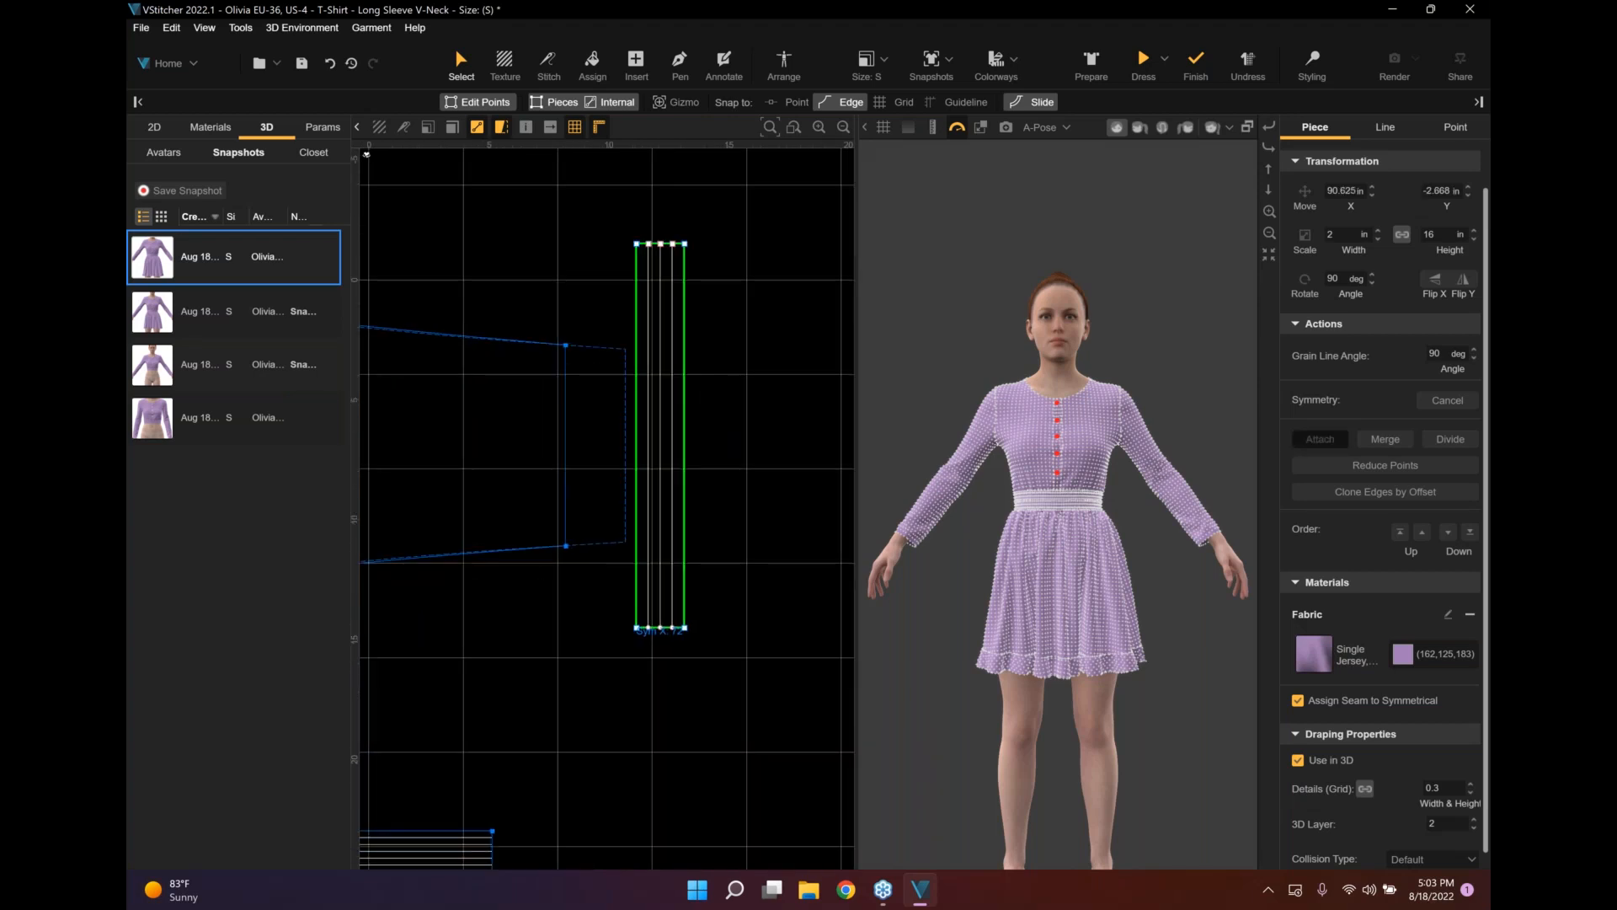
Stitch the sleeve's wrist edge to the facing long edge of the cuff strip, and stitch the strip's two short ends together.
{"action": "key", "text": "s"}
{"action": "left_click", "coordinate": [565, 380]}
{"action": "left_click", "coordinate": [637, 372]}
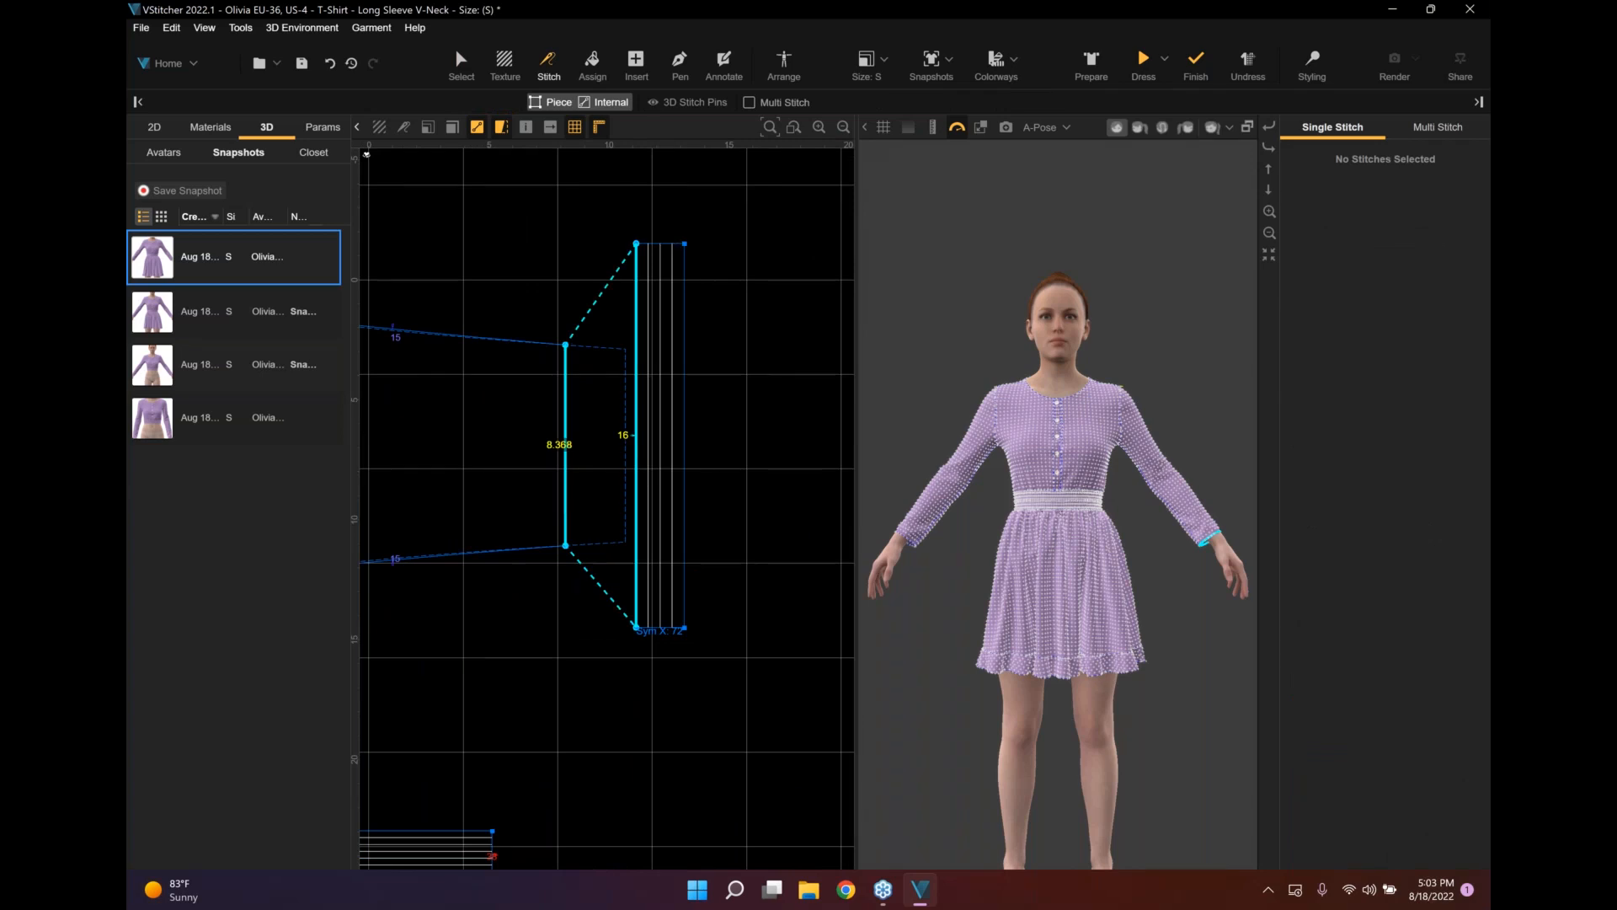
{"action": "left_click", "coordinate": [683, 248]}
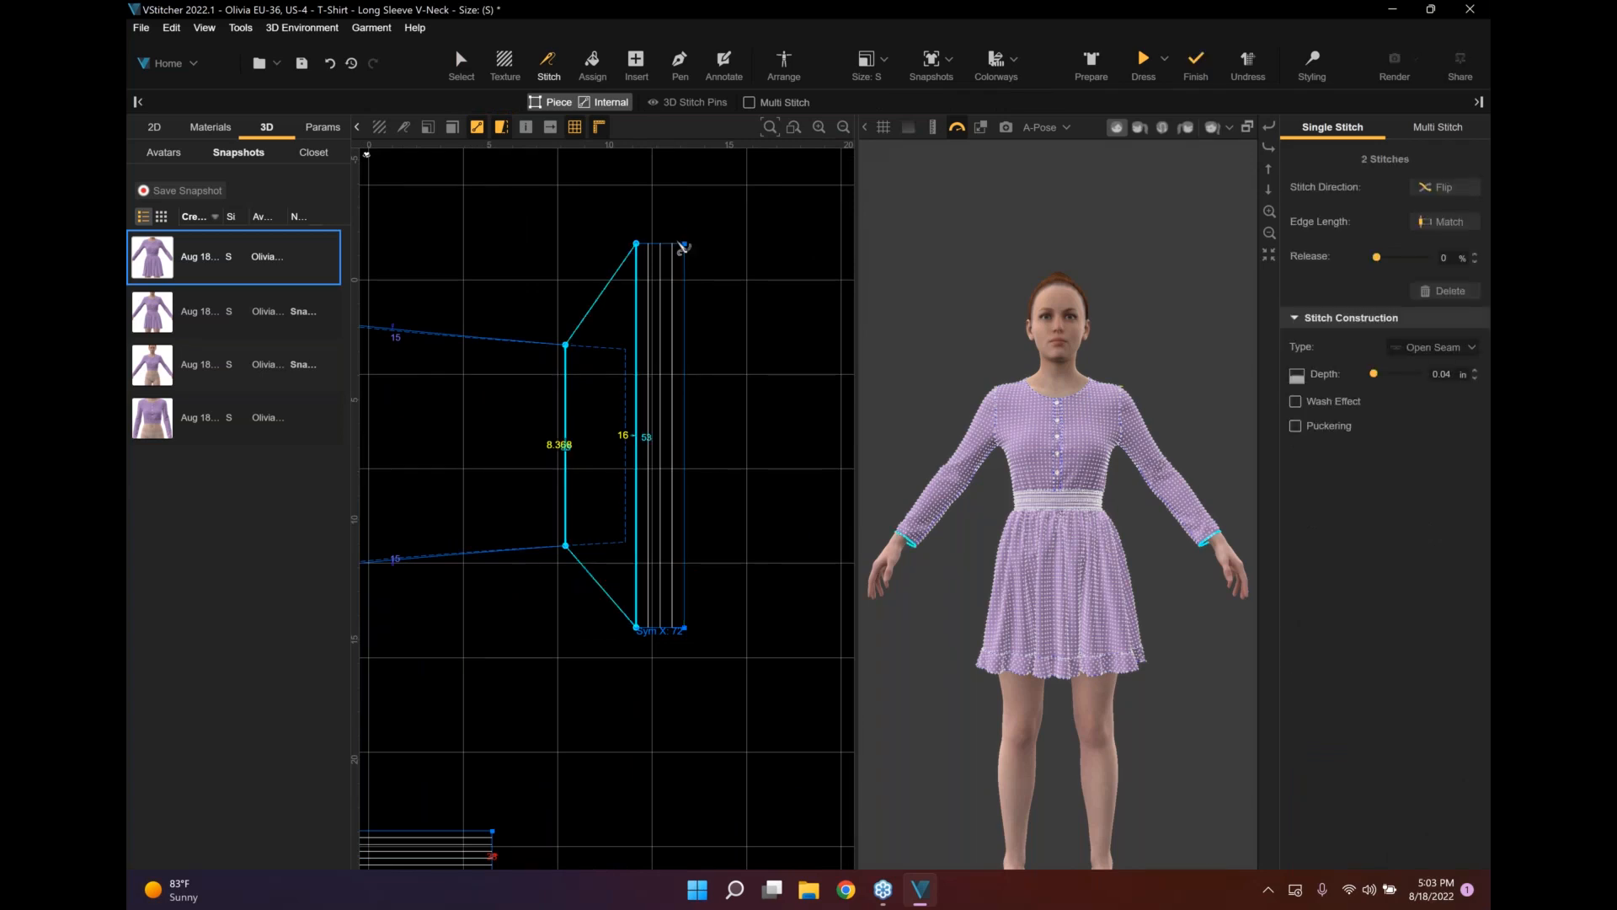
{"action": "left_click", "coordinate": [695, 676]}
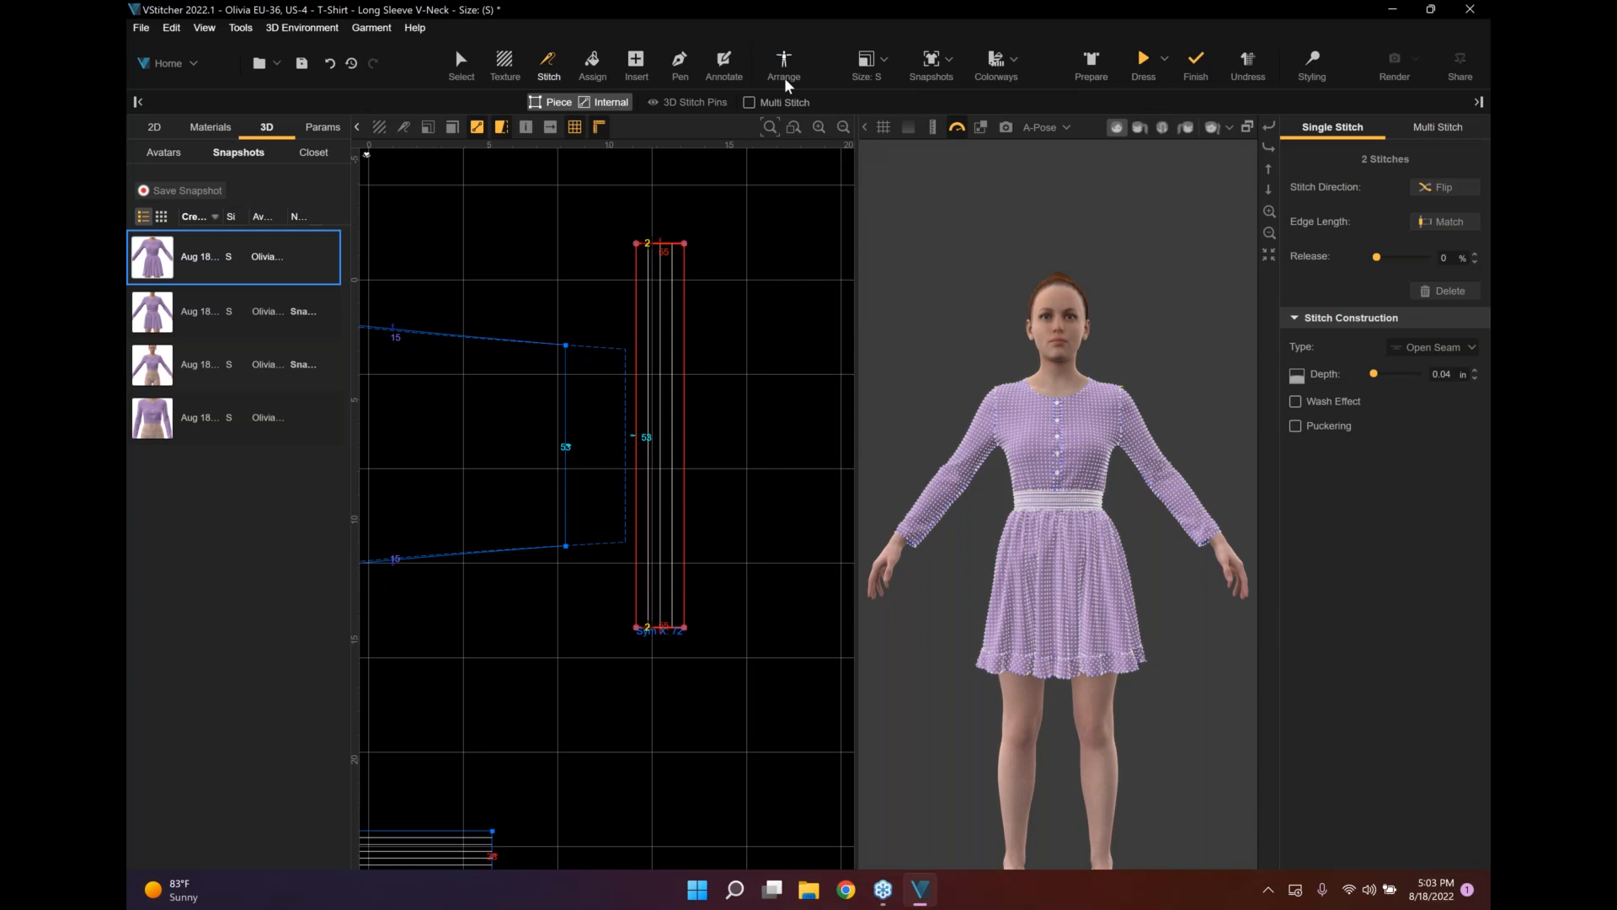
Arrange the cuff strip at the wrist end of the left arm silhouette.
{"action": "left_click", "coordinate": [784, 68]}
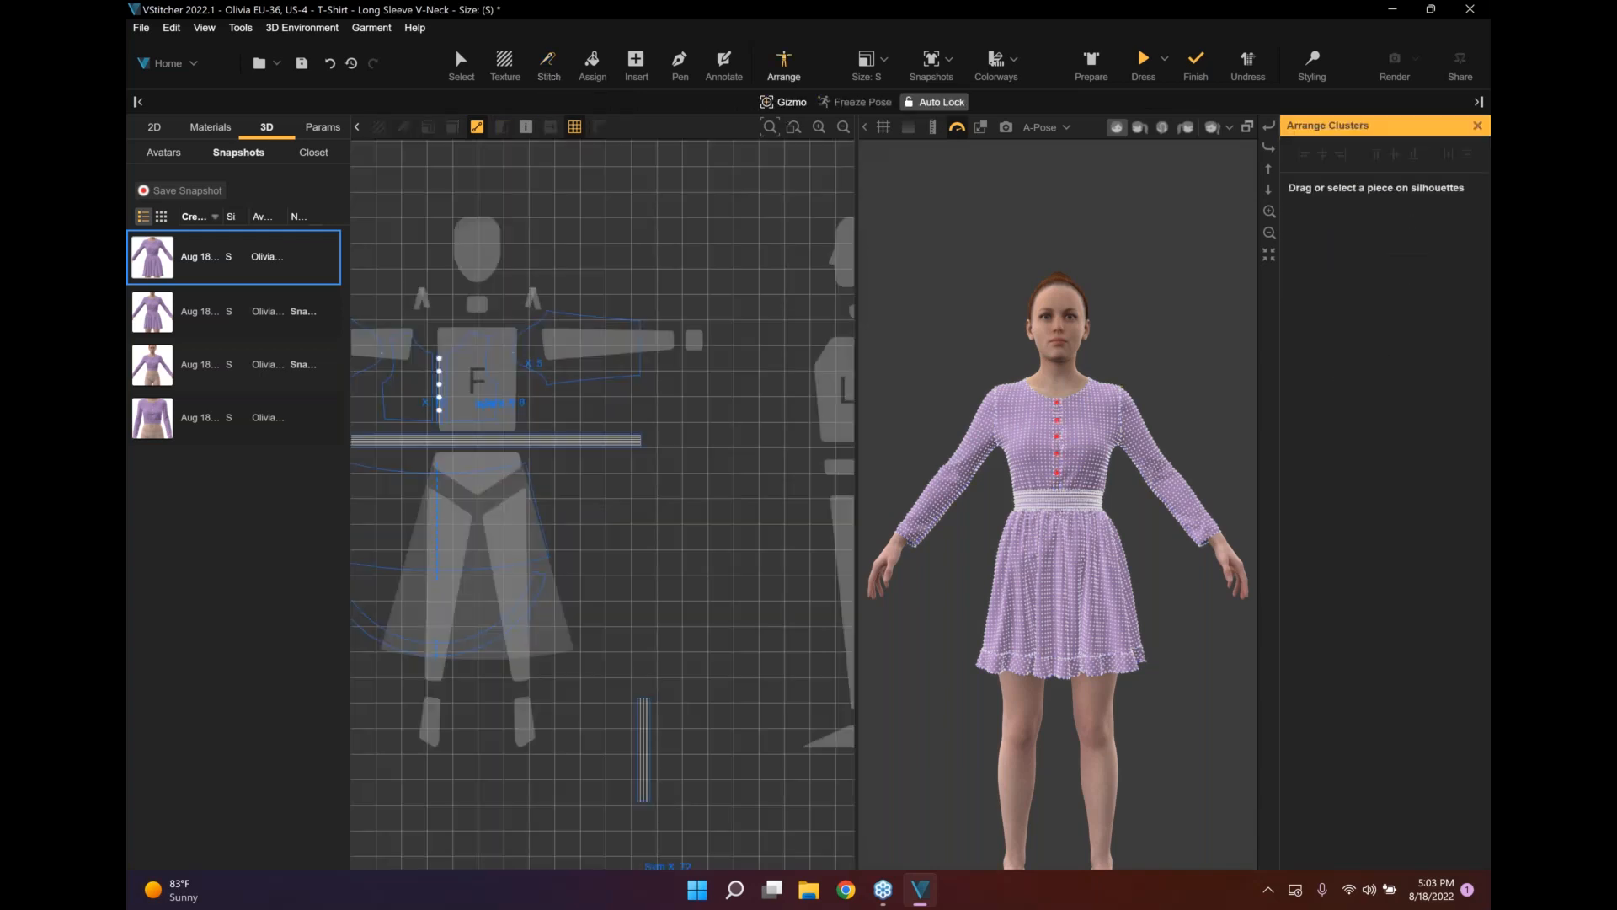
{"action": "scroll", "coordinate": [614, 625], "scroll_direction": "up", "scroll_amount": 2}
{"action": "left_click_drag", "start_coordinate": [614, 624], "coordinate": [632, 299]}
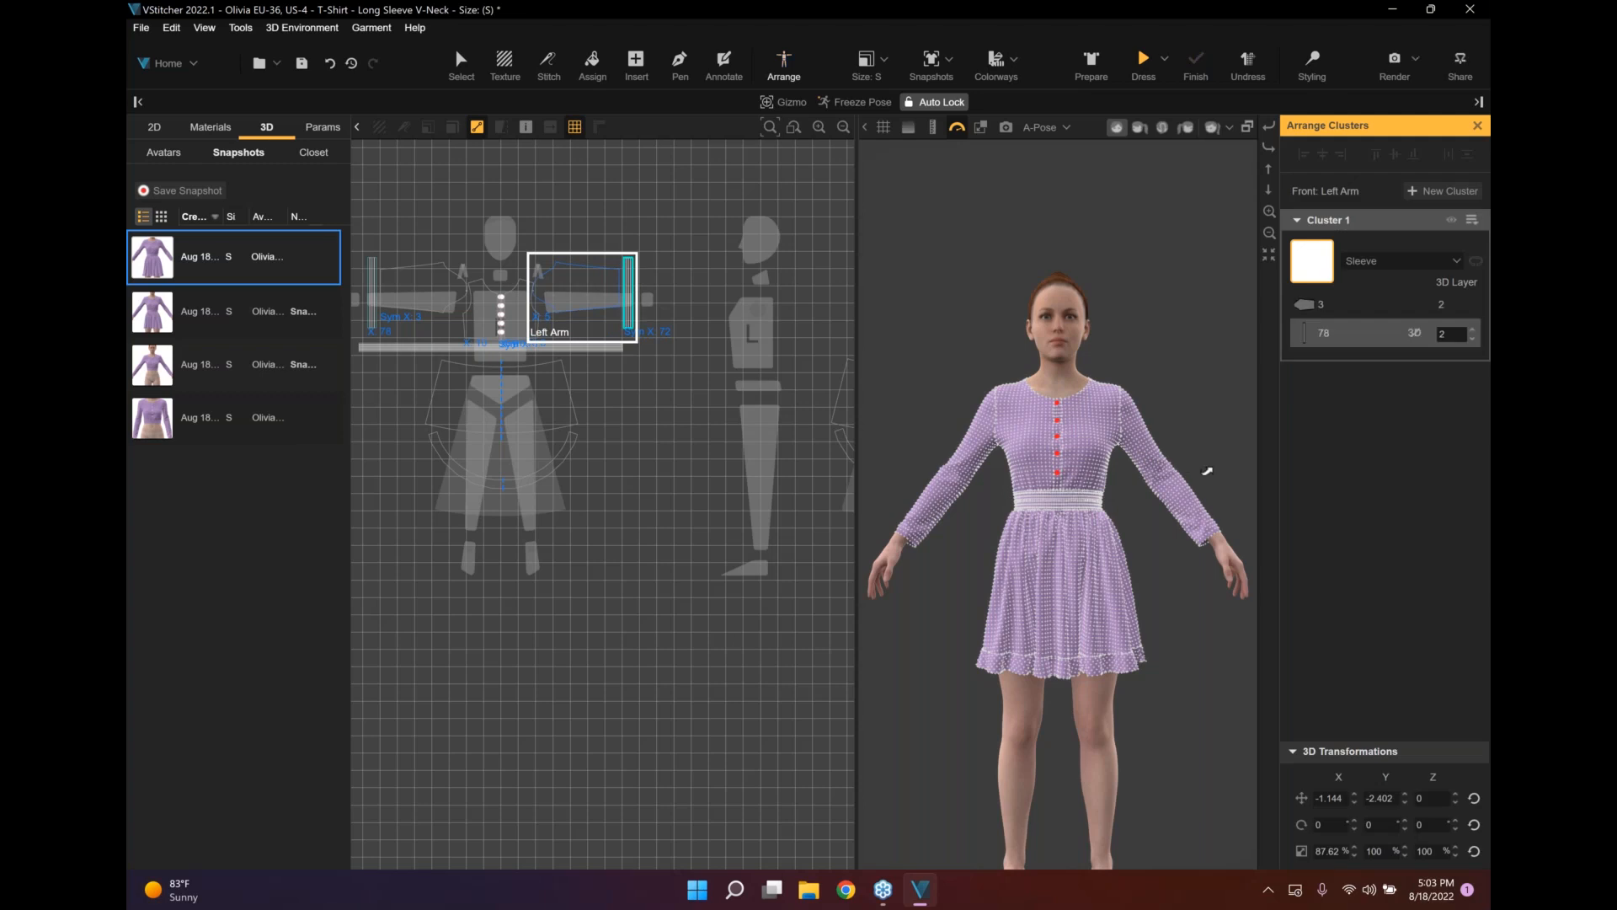
{"action": "left_click", "coordinate": [1229, 557]}
{"action": "left_click_drag", "start_coordinate": [1229, 557], "coordinate": [943, 553], "text": "alt"}
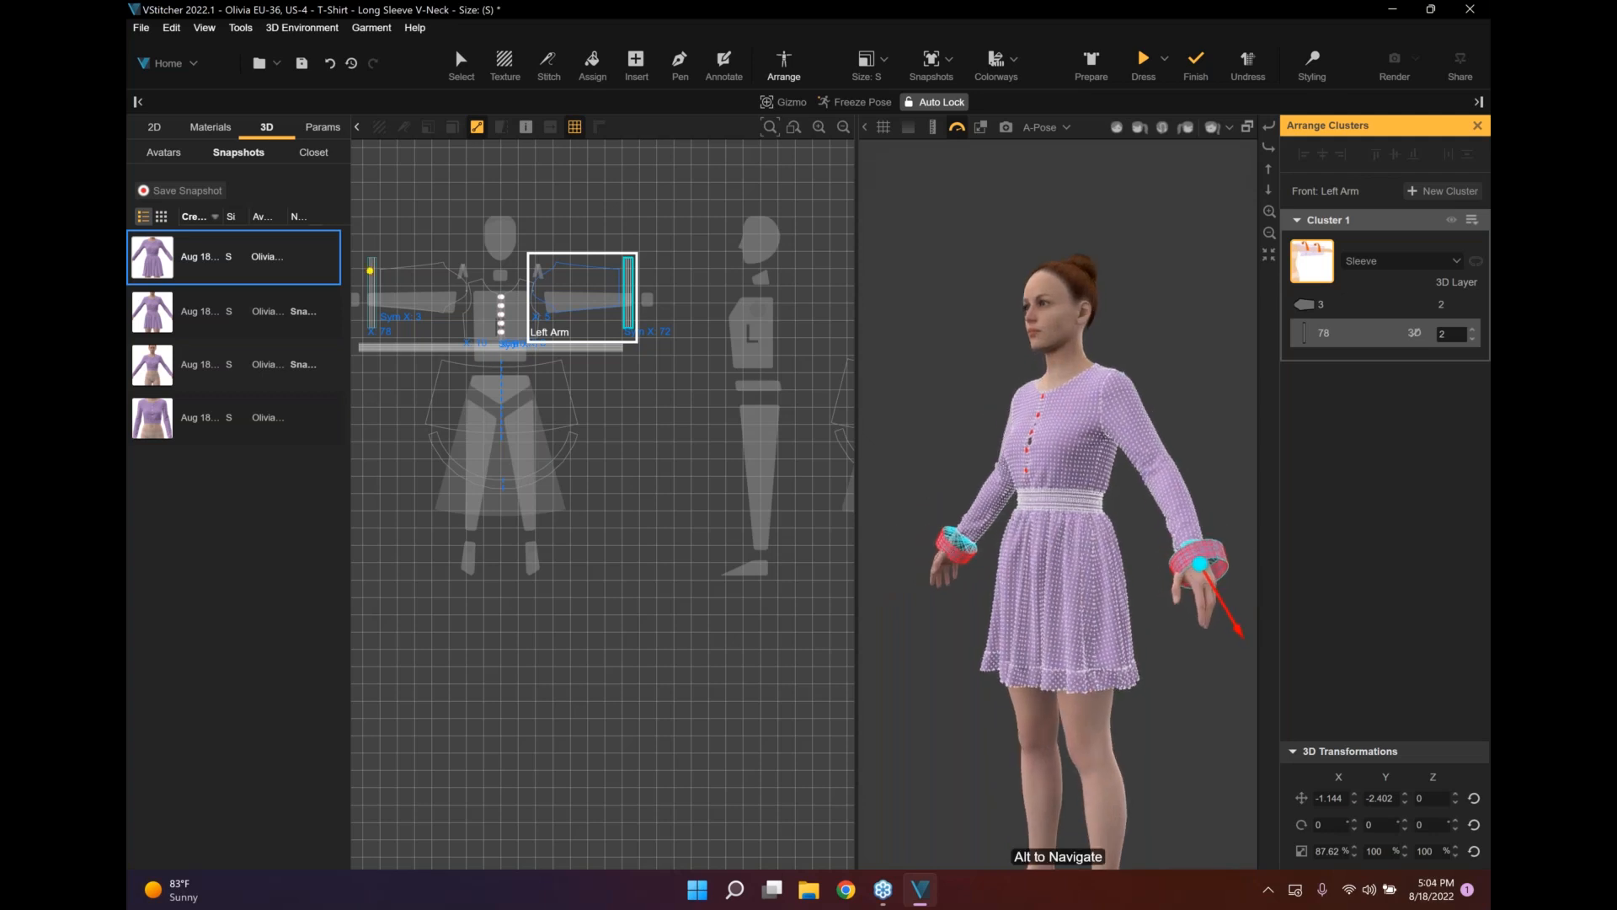
Shift the right arm's cuff up the arm to an X offset of about 2, and dress and finish the garment.
{"action": "left_click", "coordinate": [971, 531]}
{"action": "left_click_drag", "start_coordinate": [976, 486], "coordinate": [982, 481]}
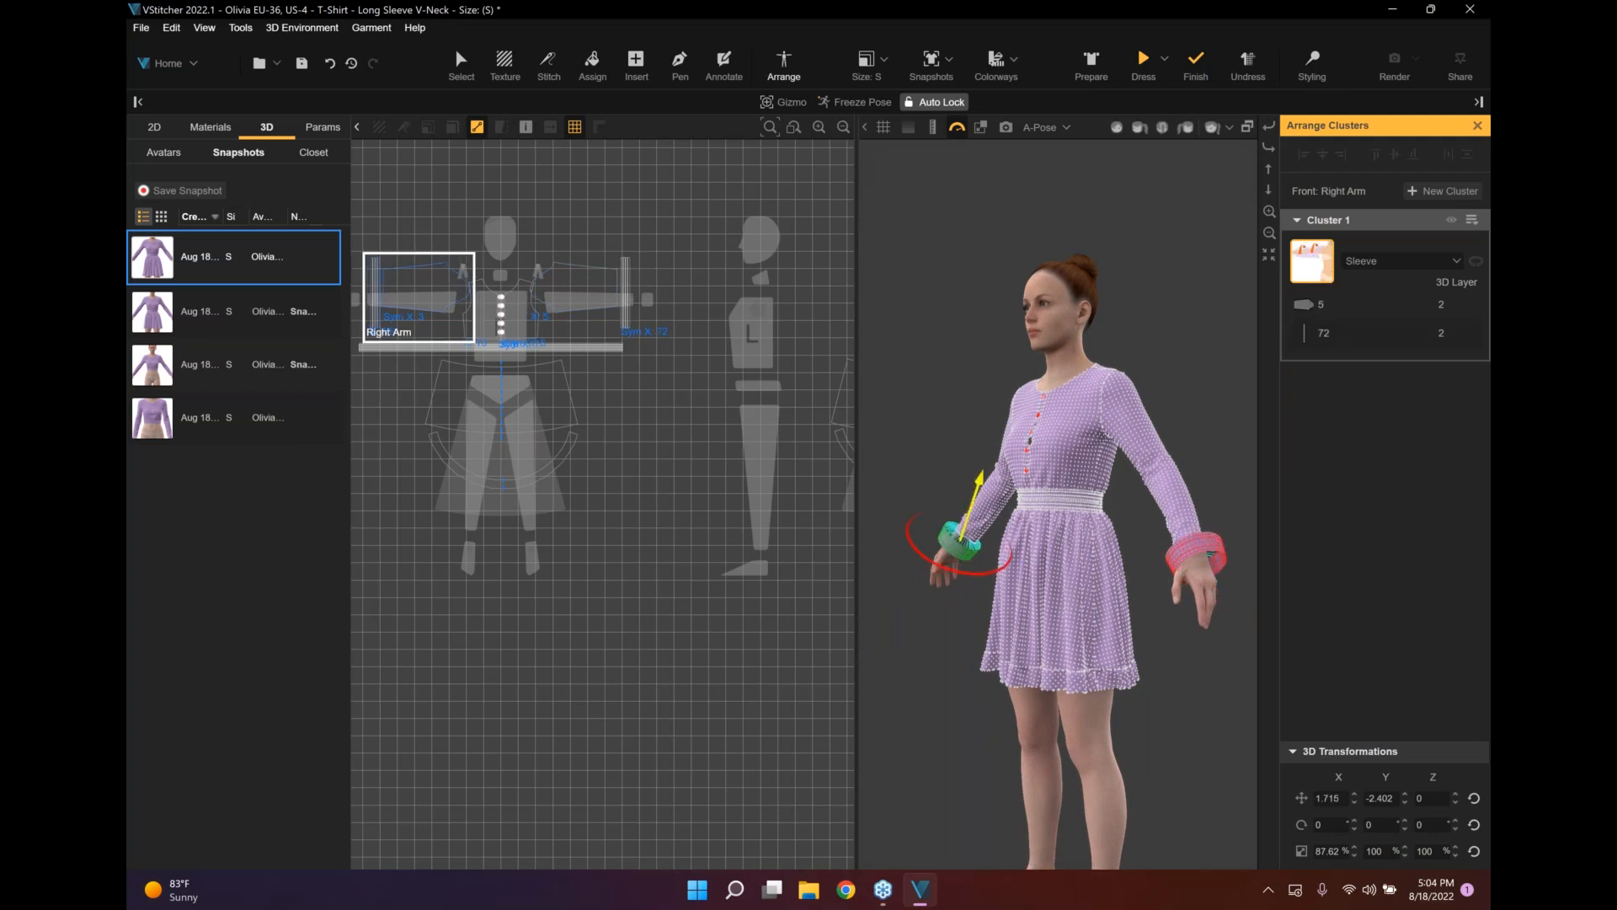
{"action": "left_click", "coordinate": [1142, 60]}
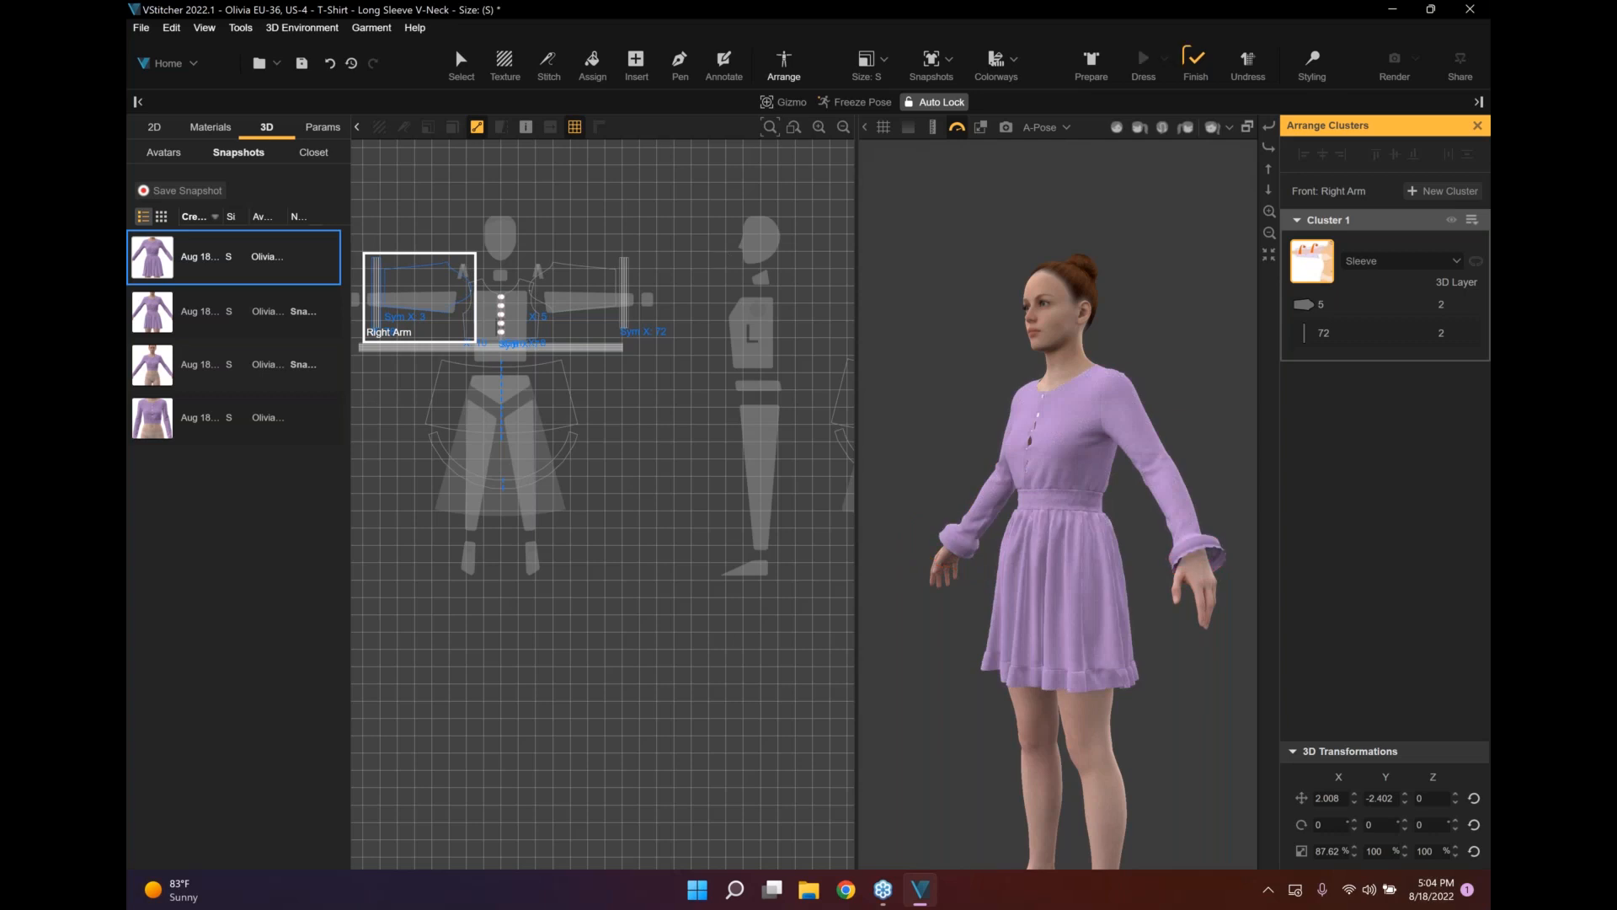
{"action": "left_click", "coordinate": [1196, 61]}
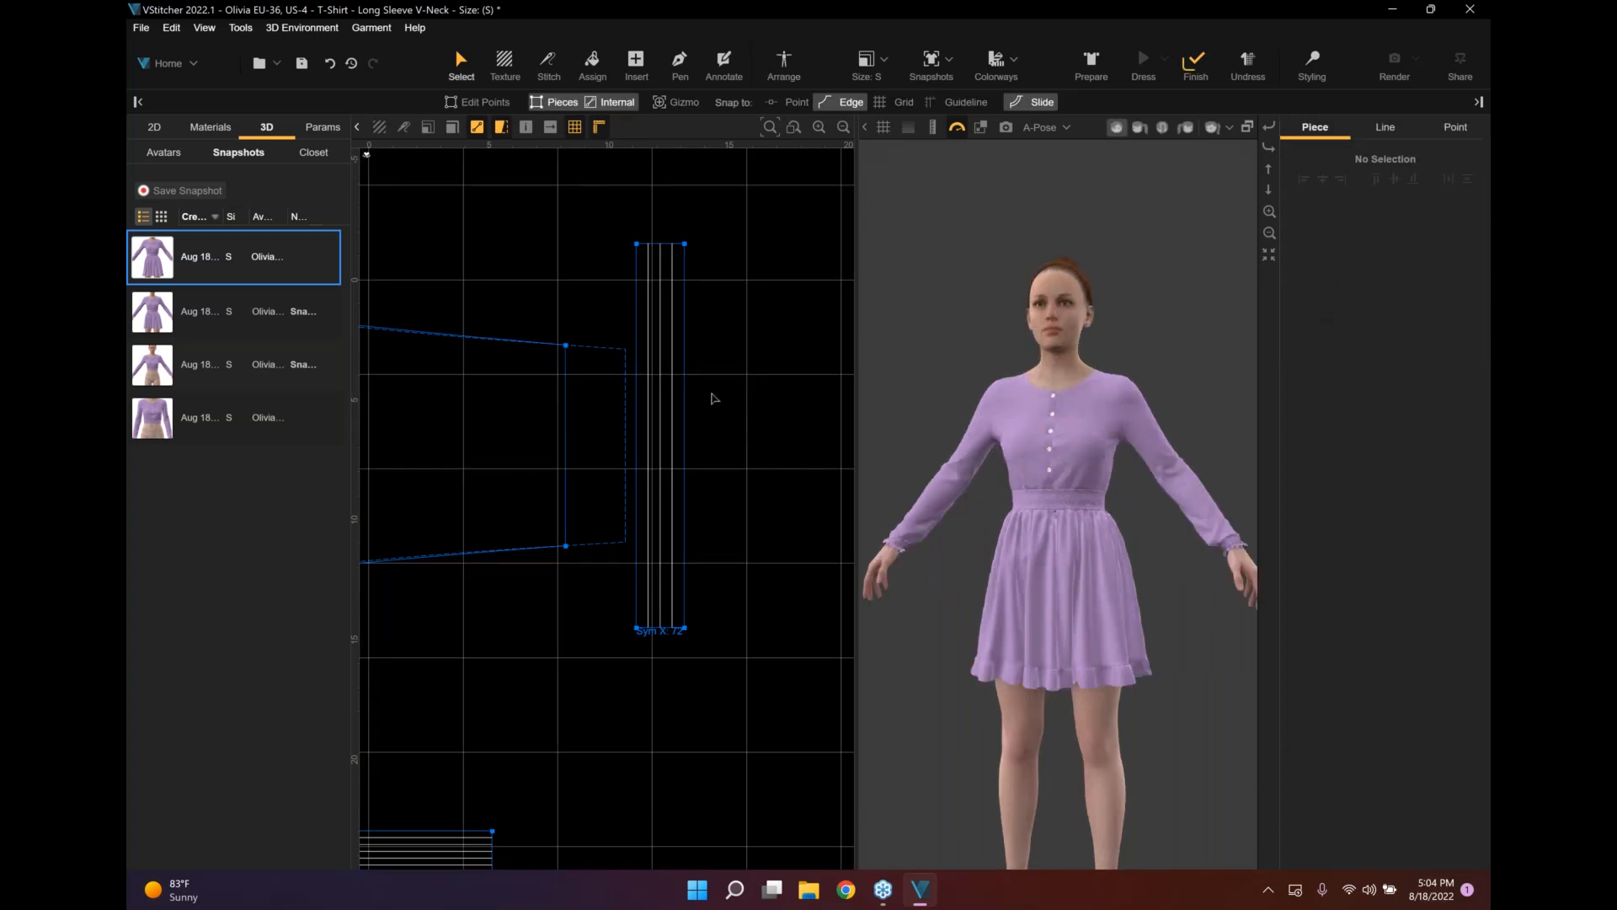
Enable Force Multiplier on the cuff strip's outer long edge, with amount 2 and depth 2 in.
{"action": "scroll", "coordinate": [713, 397], "scroll_direction": "down", "scroll_amount": 2}
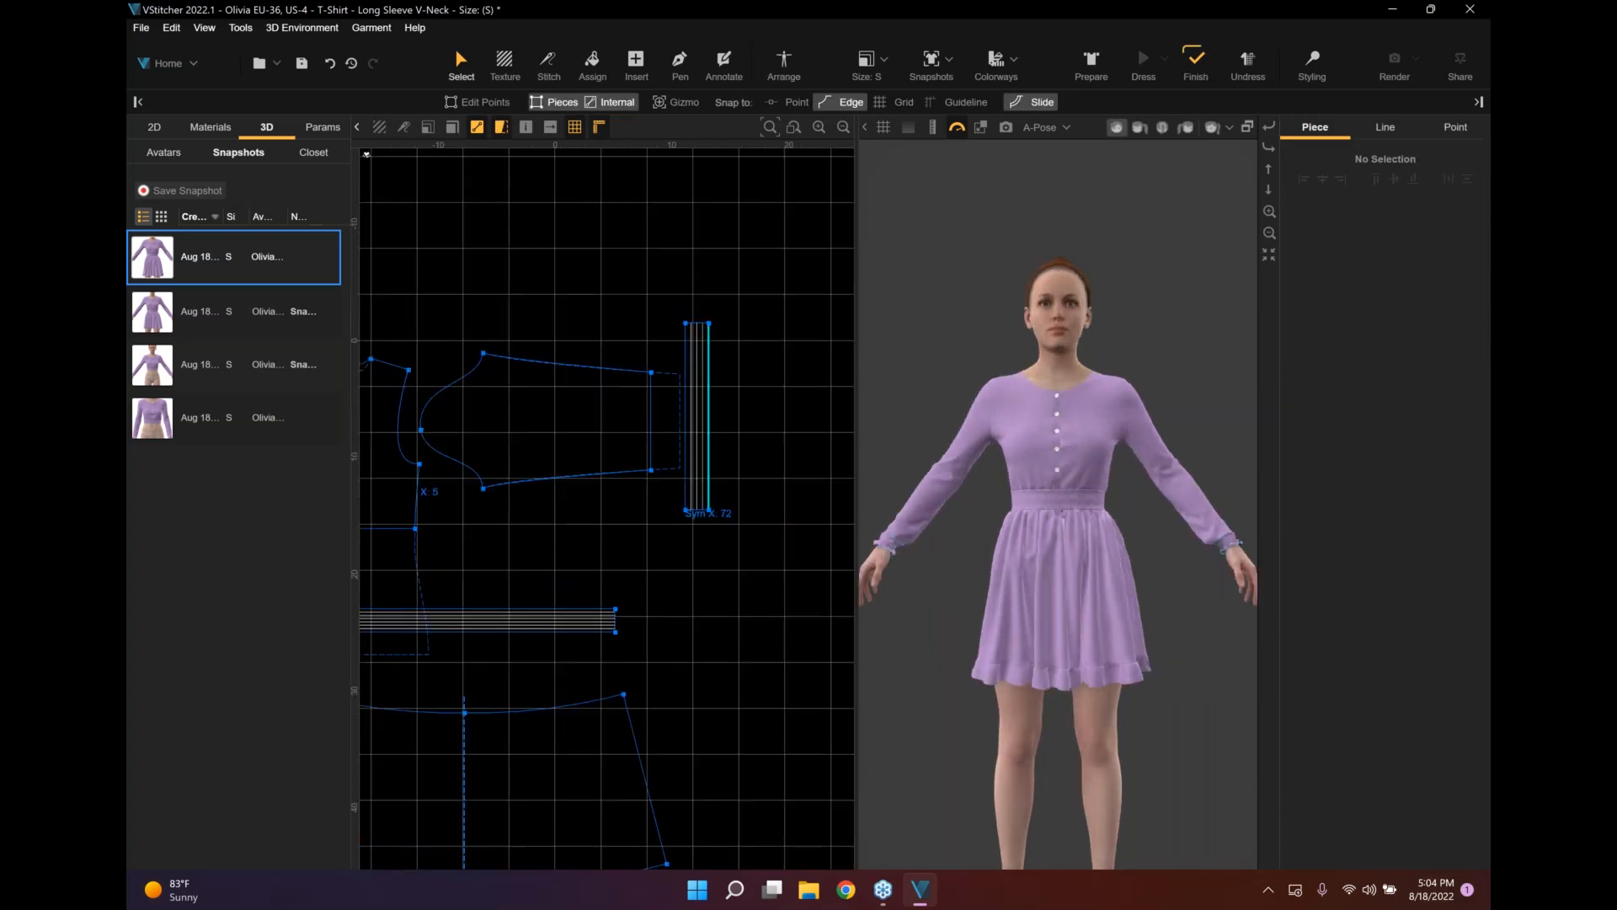
{"action": "scroll", "coordinate": [710, 392], "scroll_direction": "up", "scroll_amount": 3}
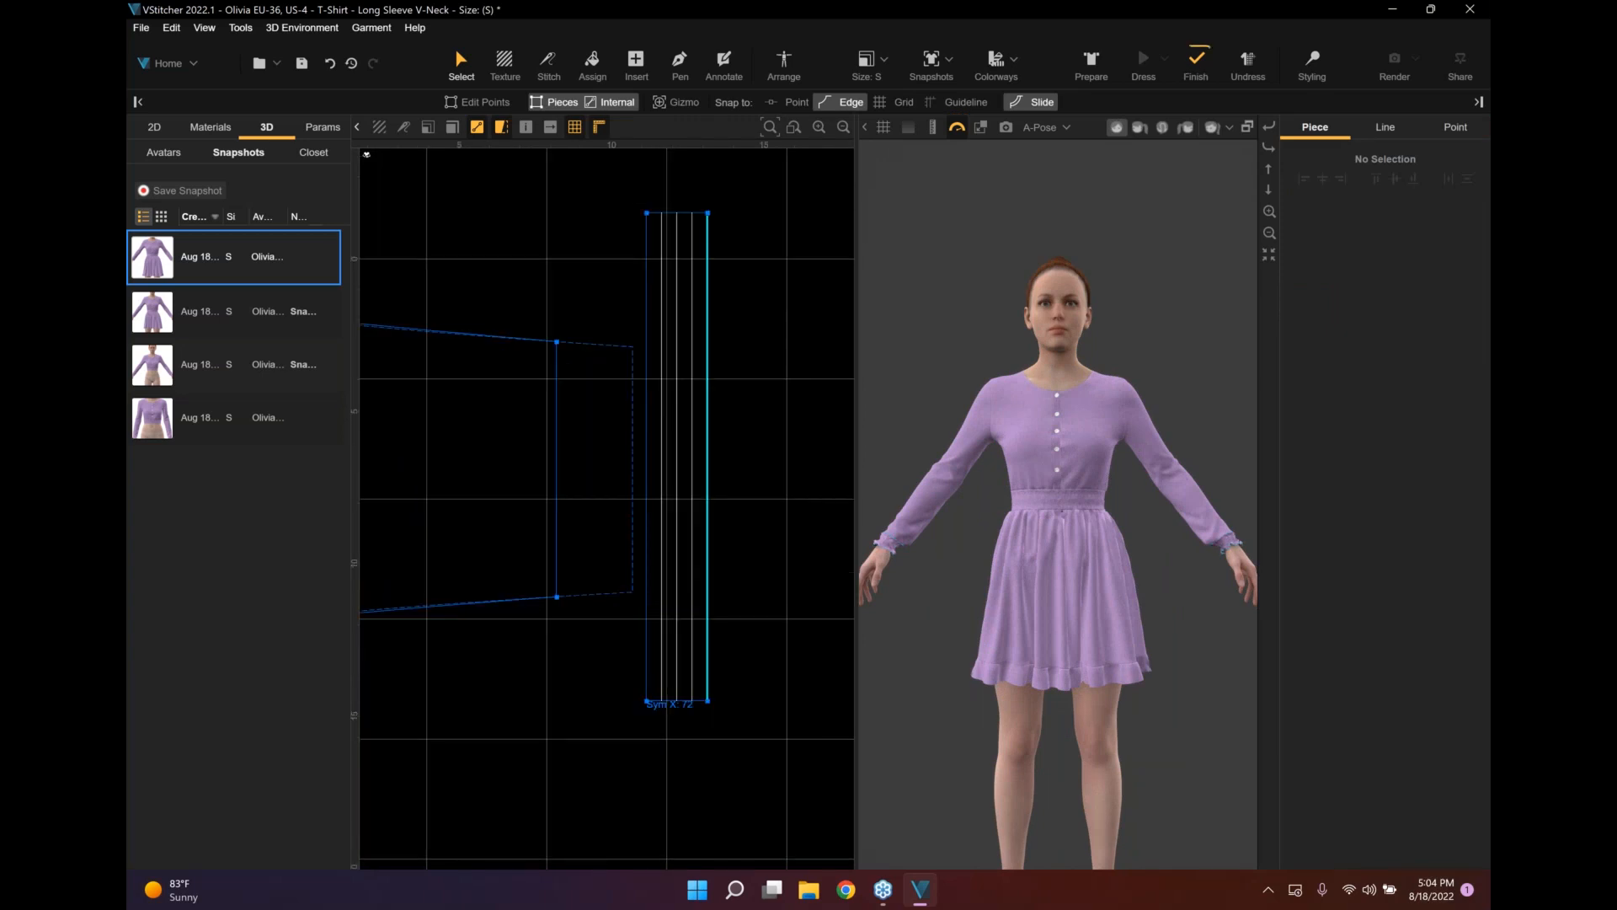
{"action": "left_click", "coordinate": [708, 455]}
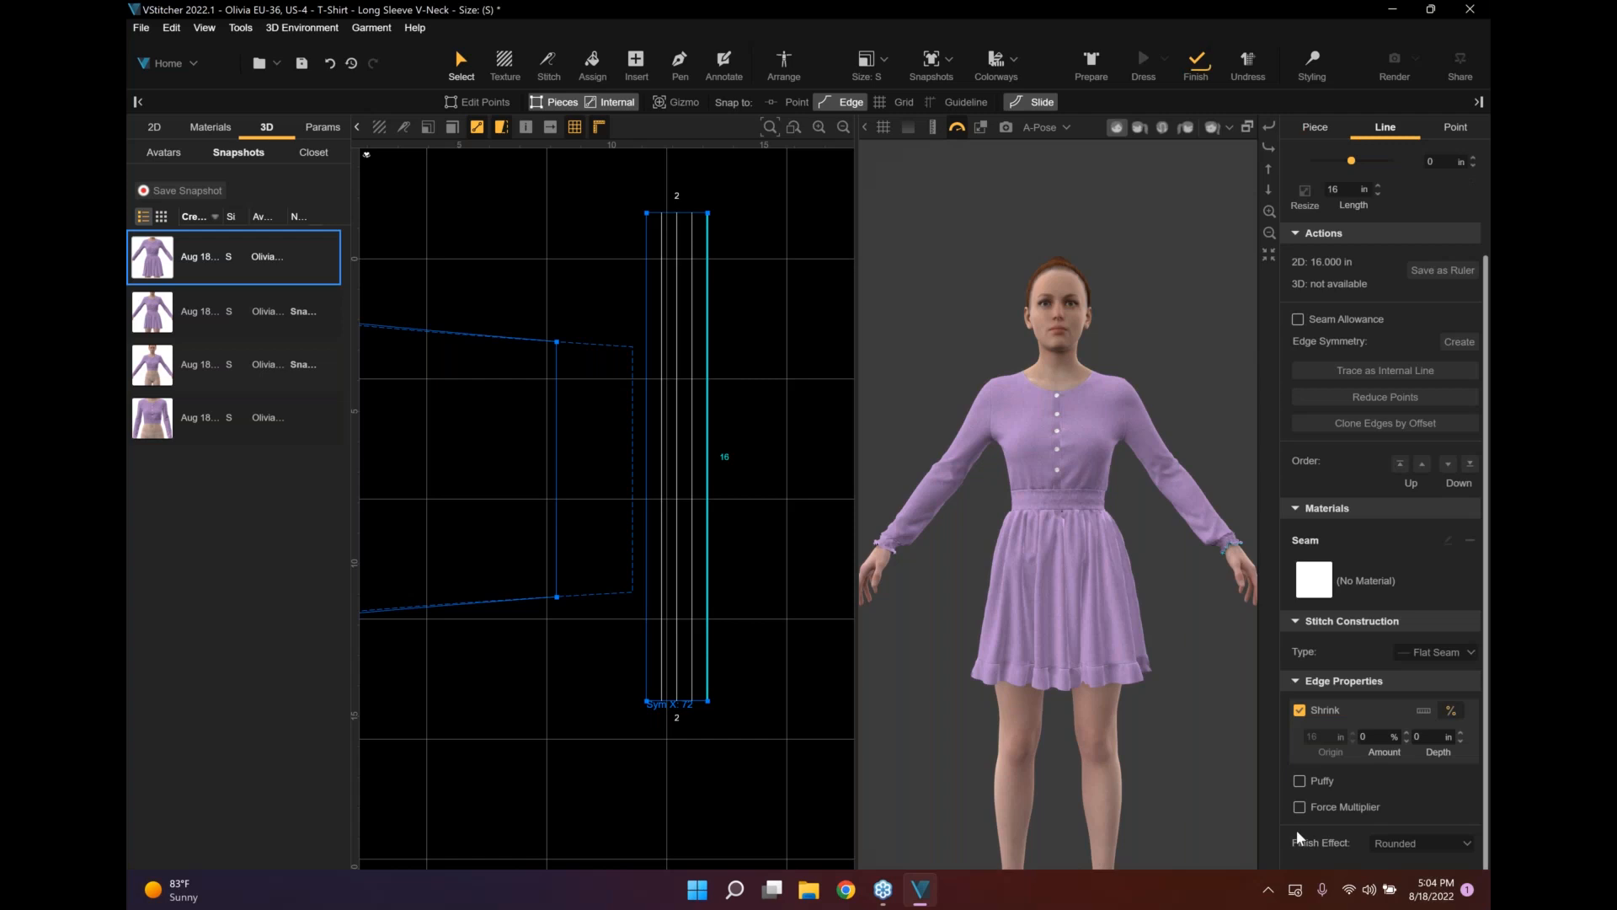
{"action": "left_click", "coordinate": [1300, 806]}
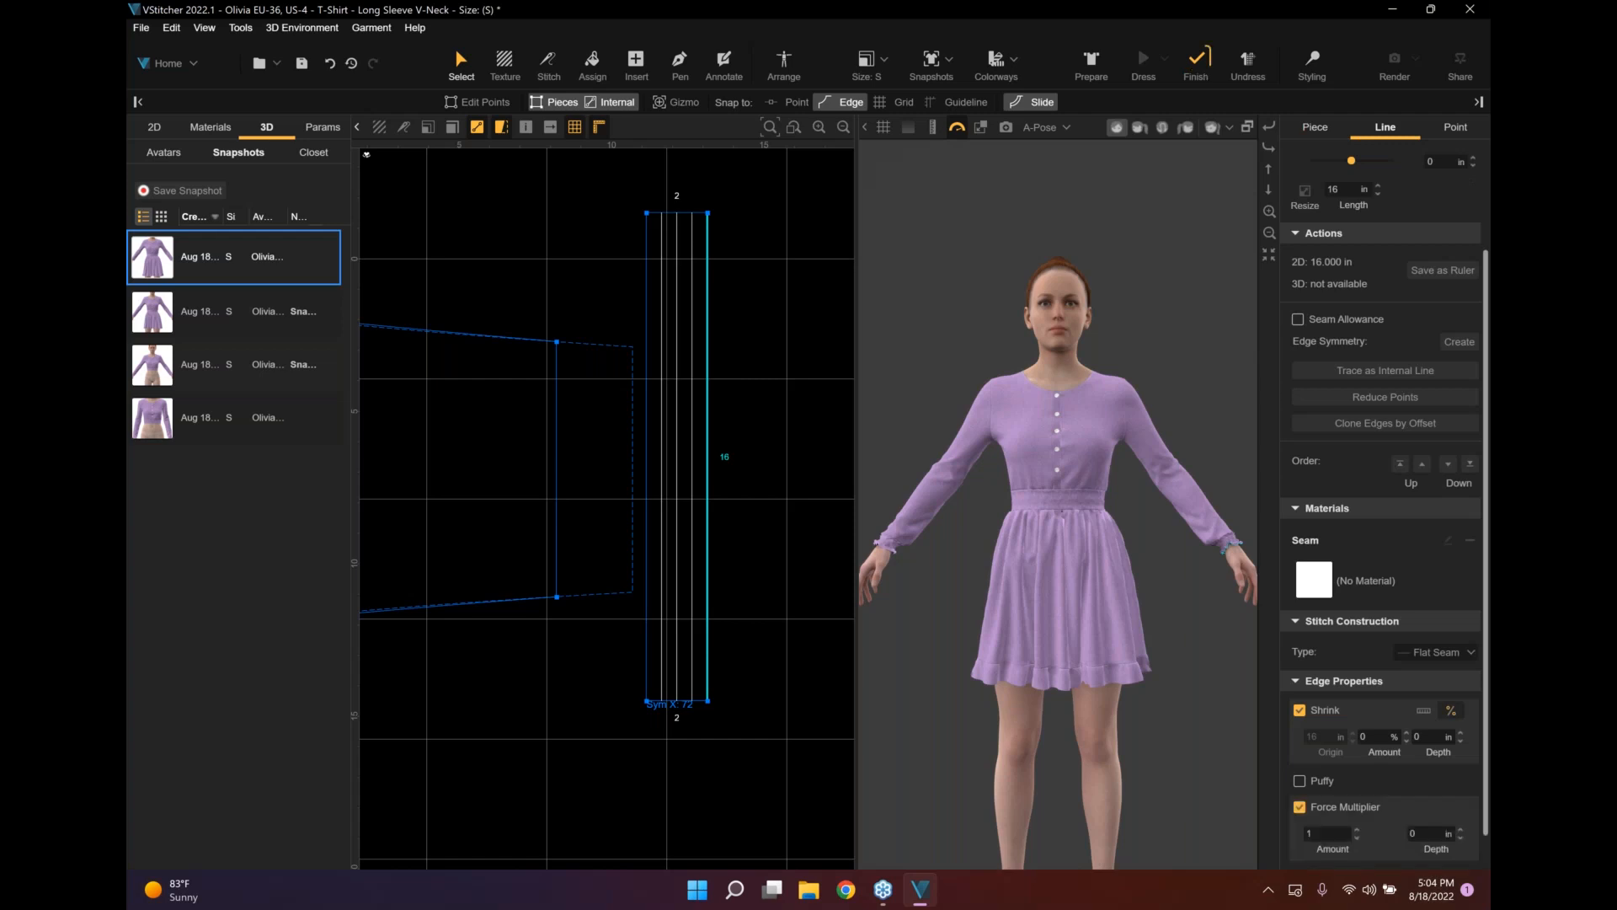
{"action": "double_click", "coordinate": [1325, 833]}
{"action": "type", "text": "2"}
{"action": "left_click", "coordinate": [1421, 834]}
{"action": "type", "text": "2"}
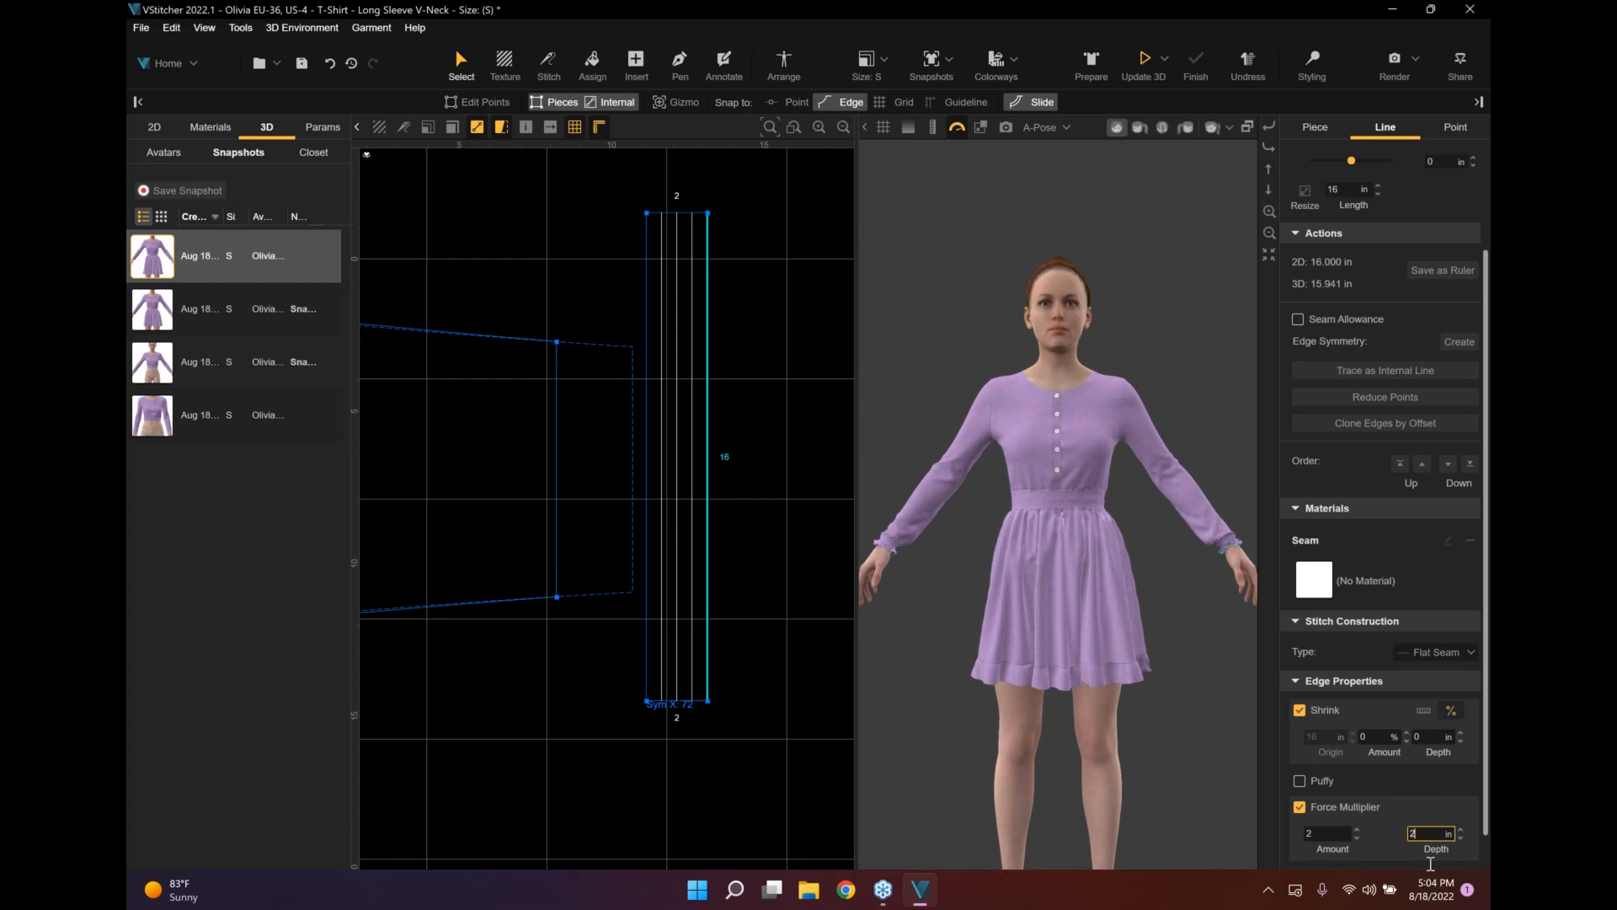
{"action": "key", "text": "Return"}
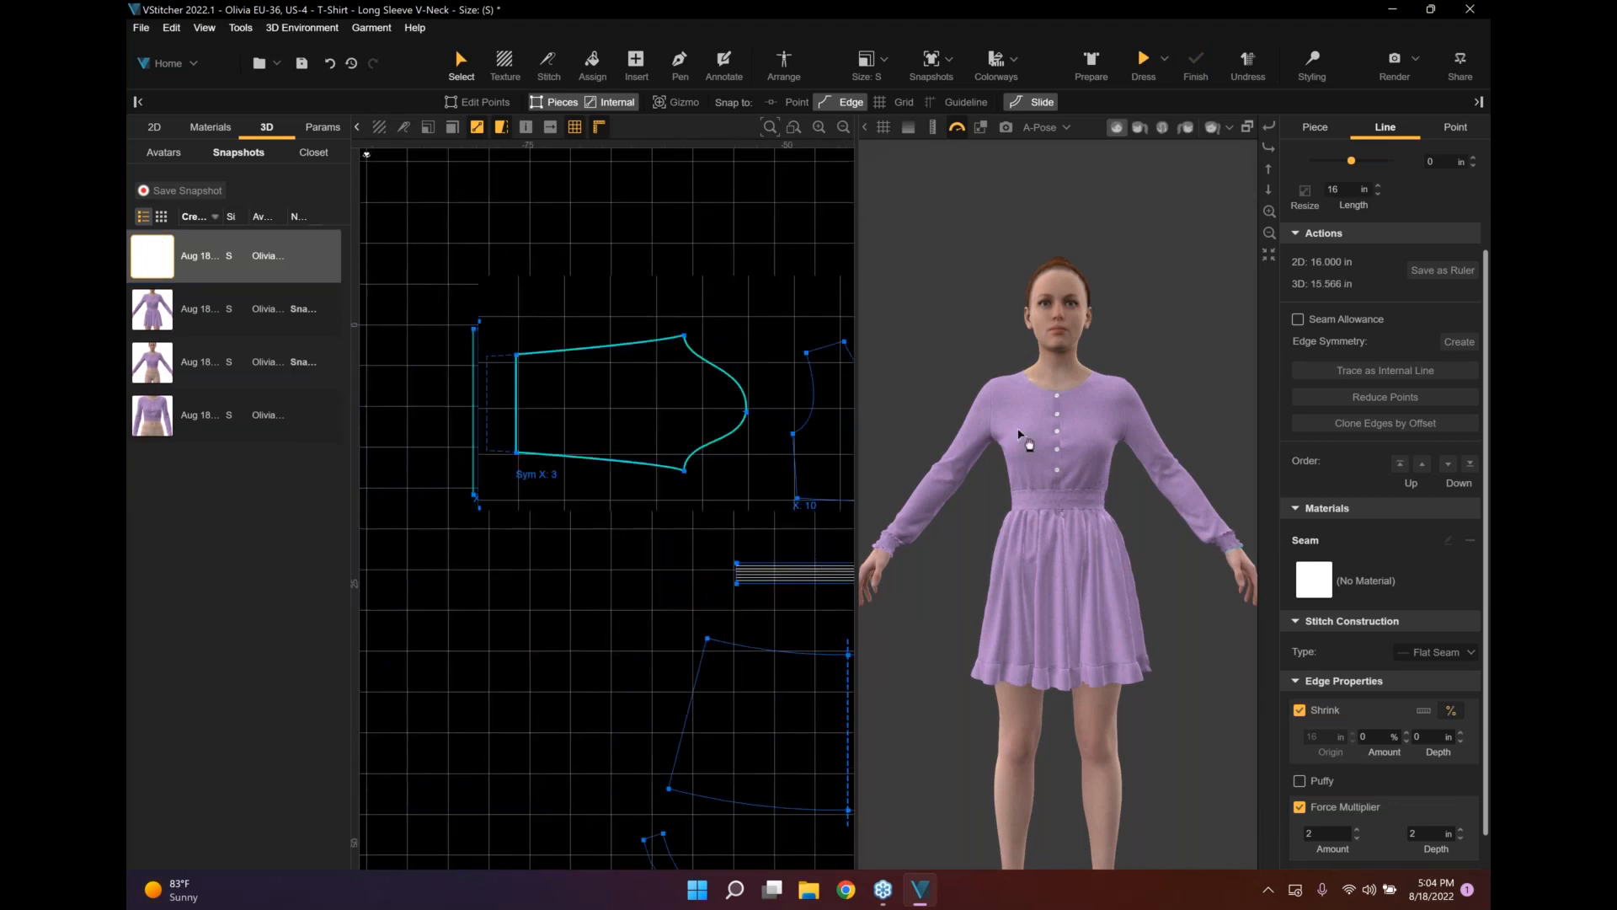
Delete the upper of the two close points at the peak of the Sym X: 3 sleeve's cap curve.
{"action": "middle_click_drag", "start_coordinate": [810, 420], "coordinate": [627, 430]}
{"action": "scroll", "coordinate": [680, 398], "scroll_direction": "up", "scroll_amount": 2}
{"action": "left_click", "coordinate": [645, 402]}
{"action": "double_click", "coordinate": [645, 403]}
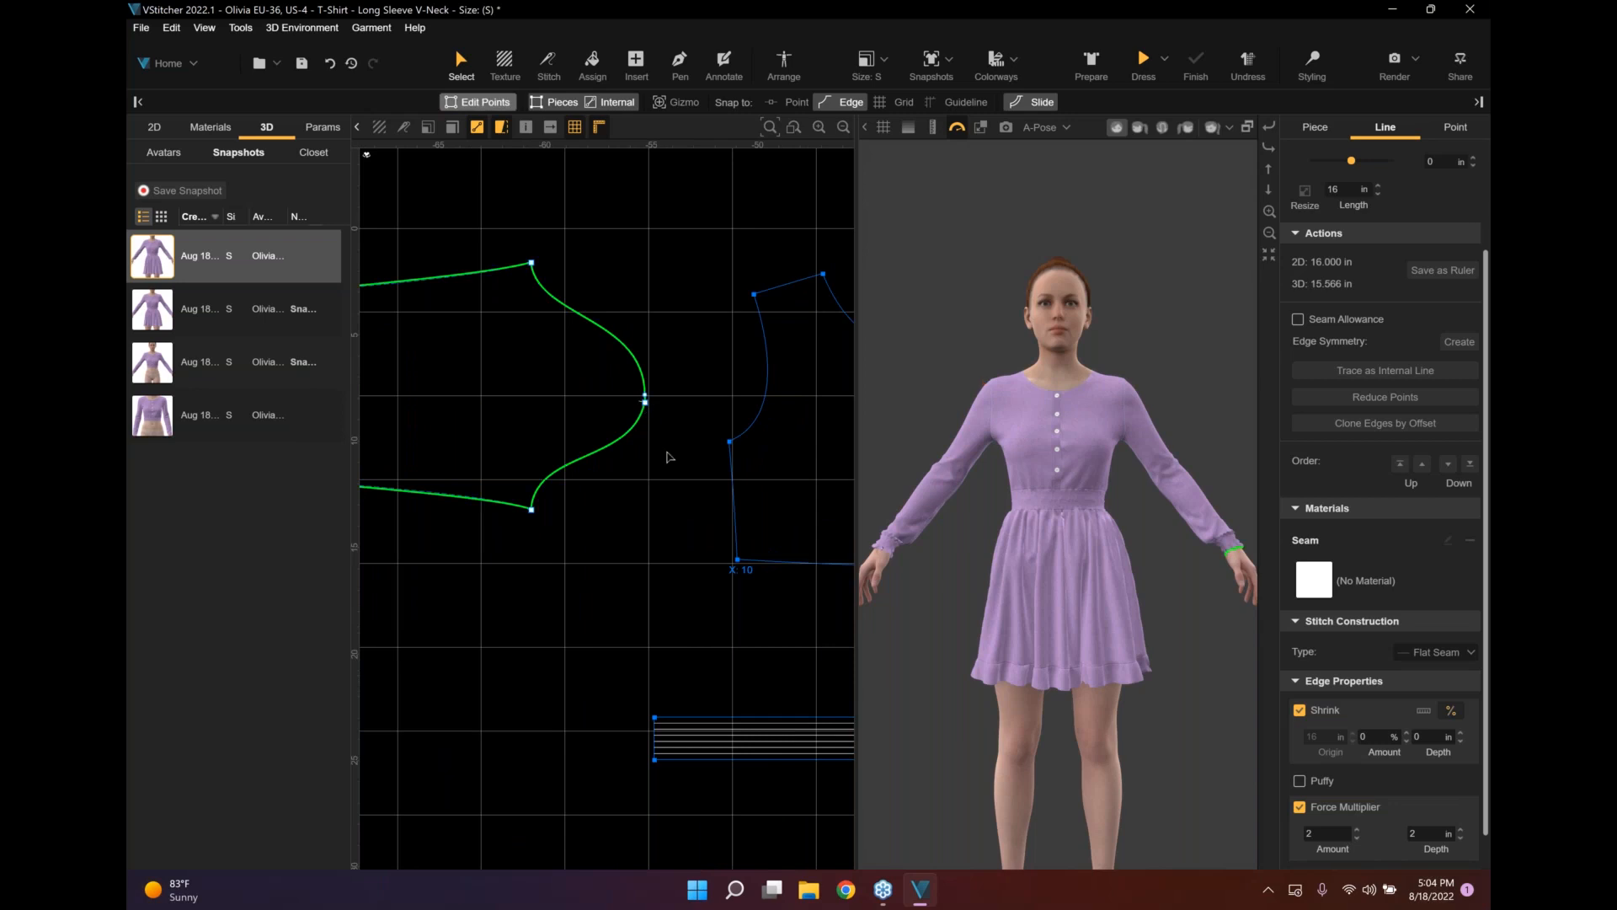
{"action": "left_click", "coordinate": [643, 404]}
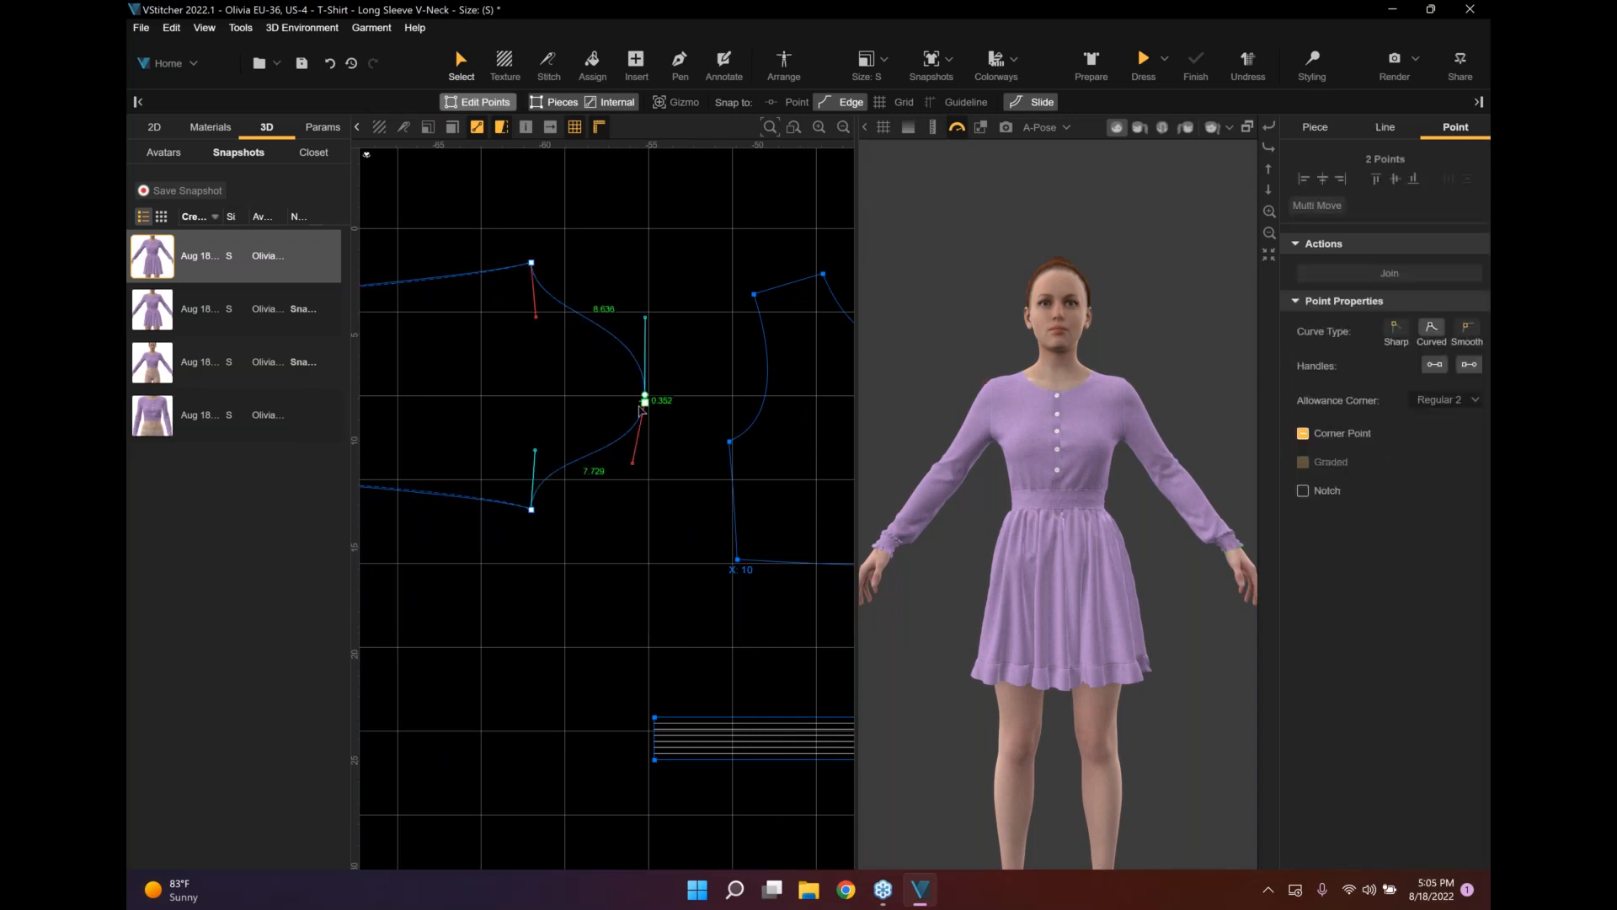
{"action": "scroll", "coordinate": [662, 381], "scroll_direction": "up", "scroll_amount": 3}
{"action": "left_click", "coordinate": [666, 379]}
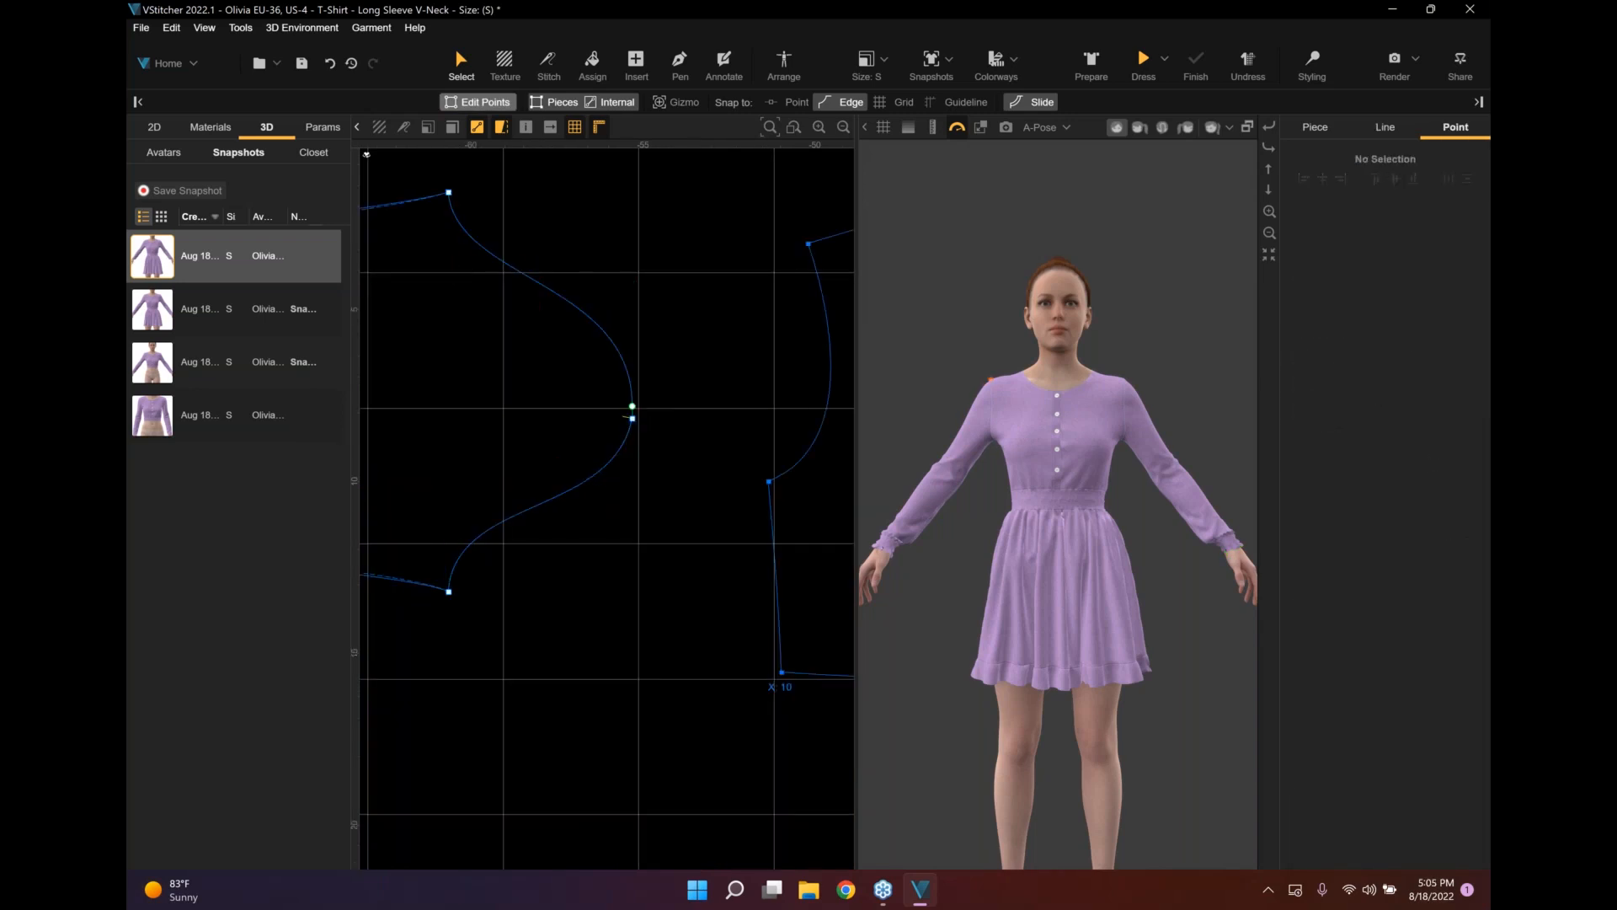
{"action": "left_click", "coordinate": [631, 407]}
{"action": "key", "text": "Delete"}
Round the upper half of the sleeve cap to about 8.96 in long by extending the curve handle of its remaining peak point.
{"action": "left_click", "coordinate": [633, 419]}
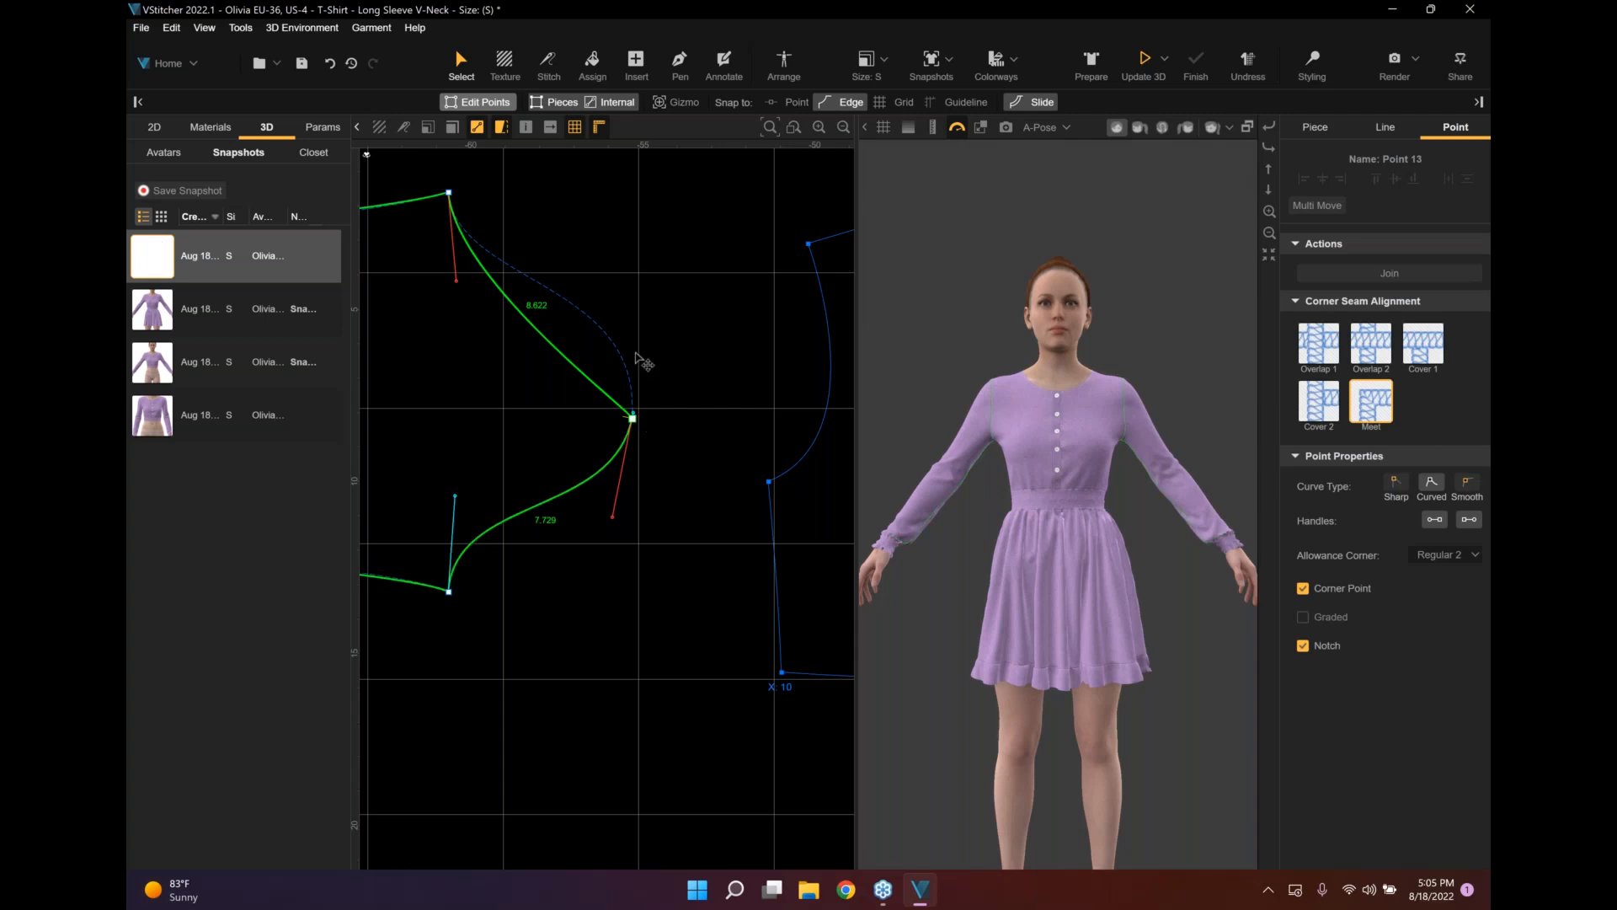
{"action": "left_click_drag", "start_coordinate": [638, 343], "coordinate": [638, 279]}
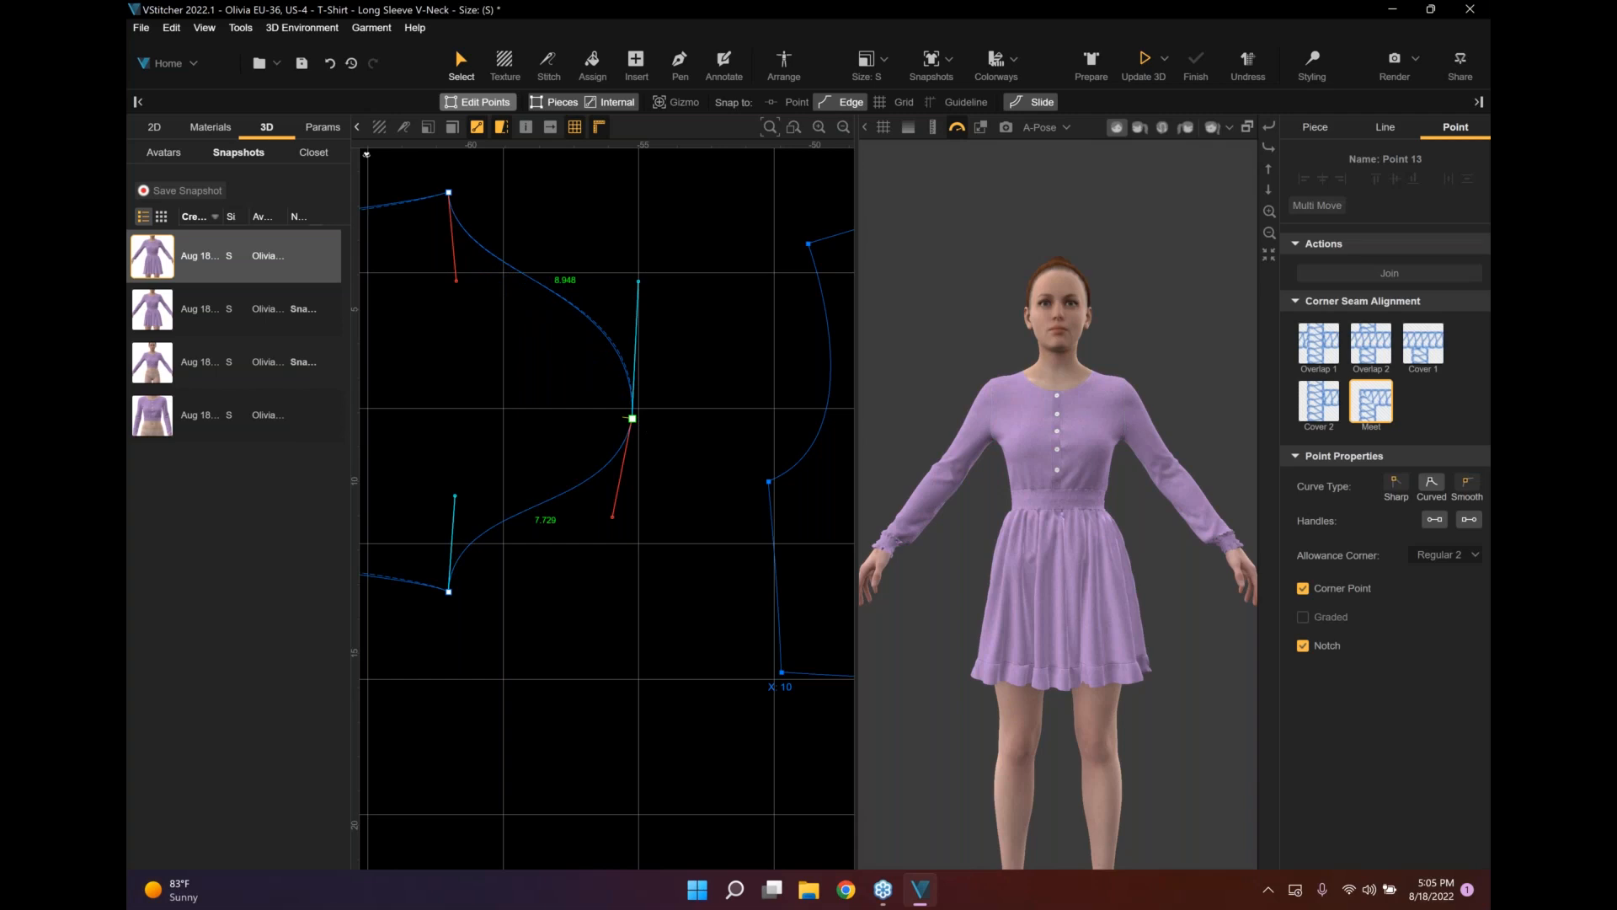
{"action": "left_click", "coordinate": [680, 461]}
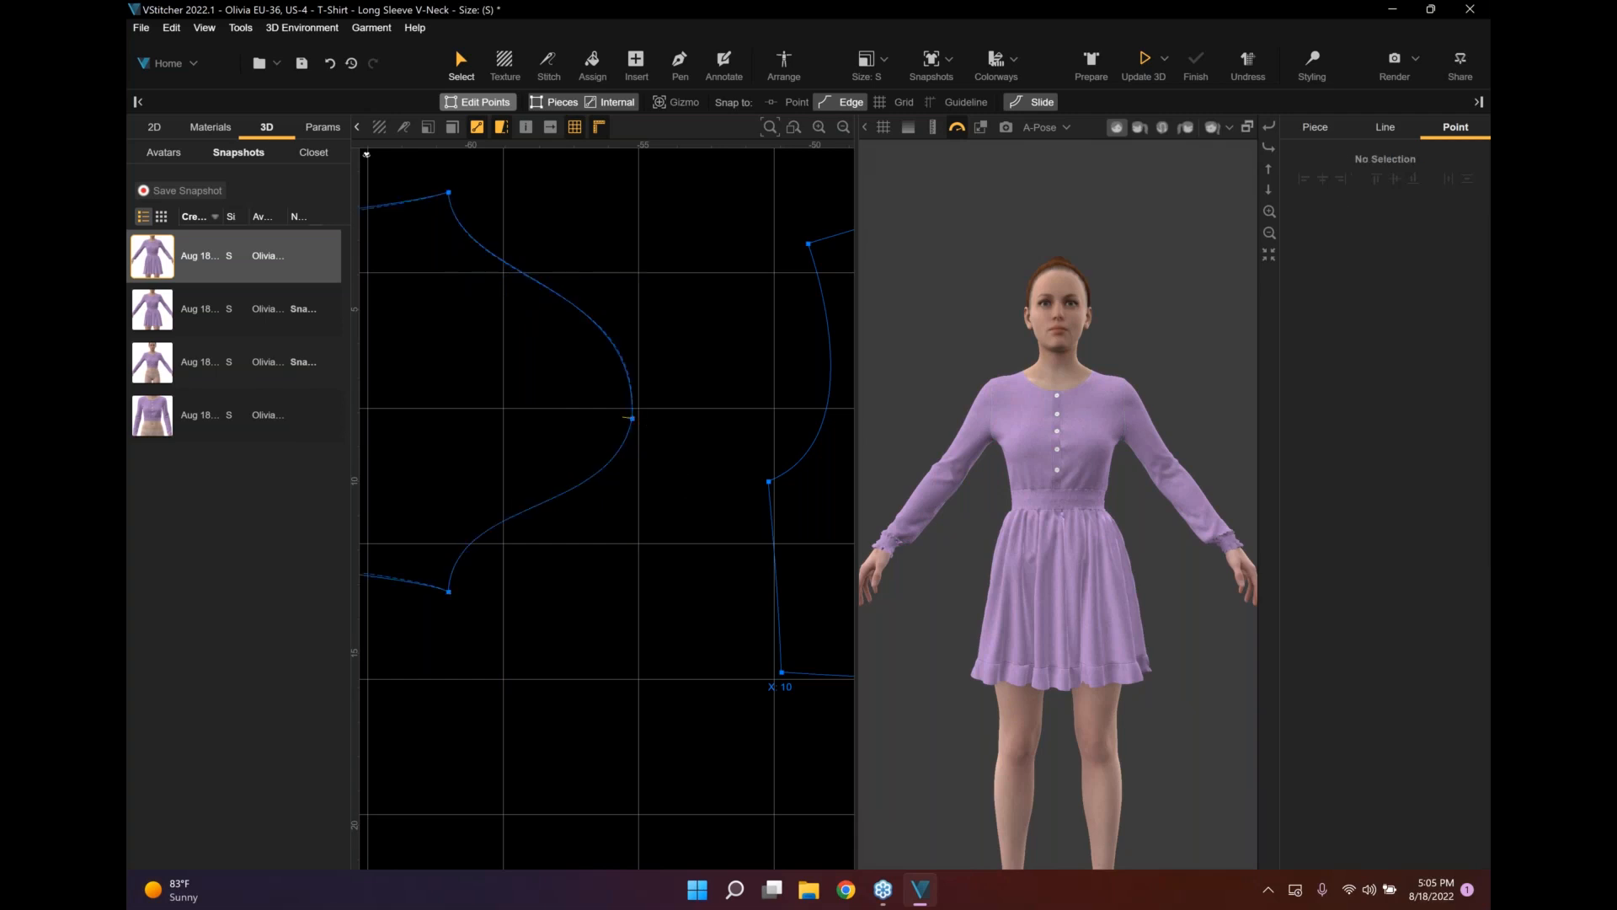
{"action": "left_click", "coordinate": [632, 418]}
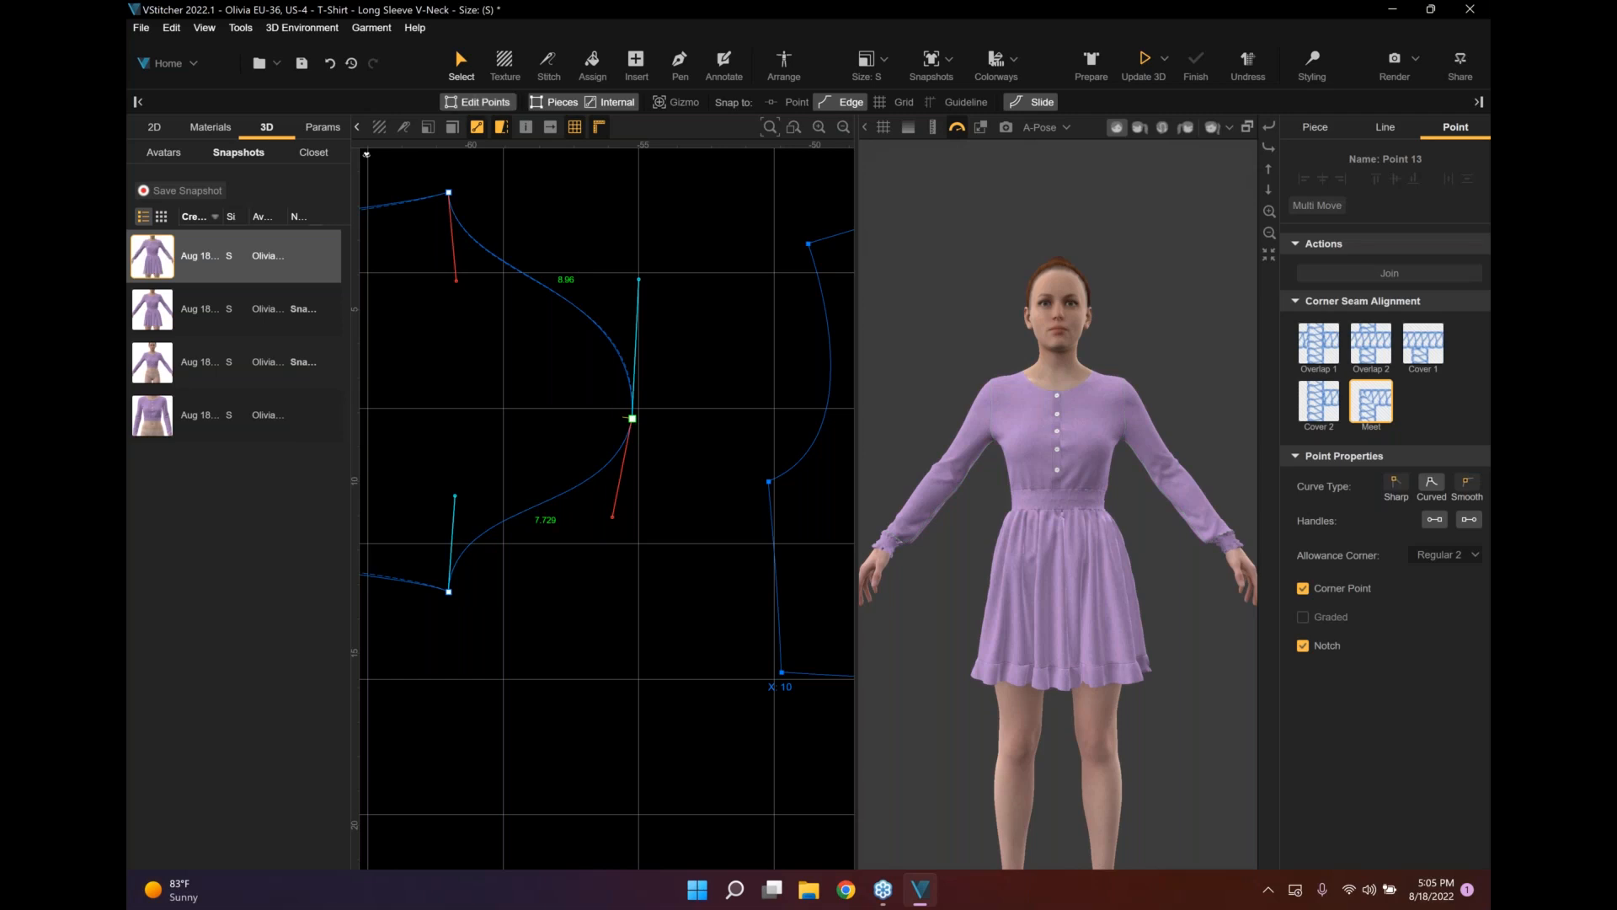
Move the Sym X: 3 sleeve cap's peak point 1.5 in in X and extend its handles to make halves of about 10.26 and 9 in.
{"action": "left_click", "coordinate": [1033, 103]}
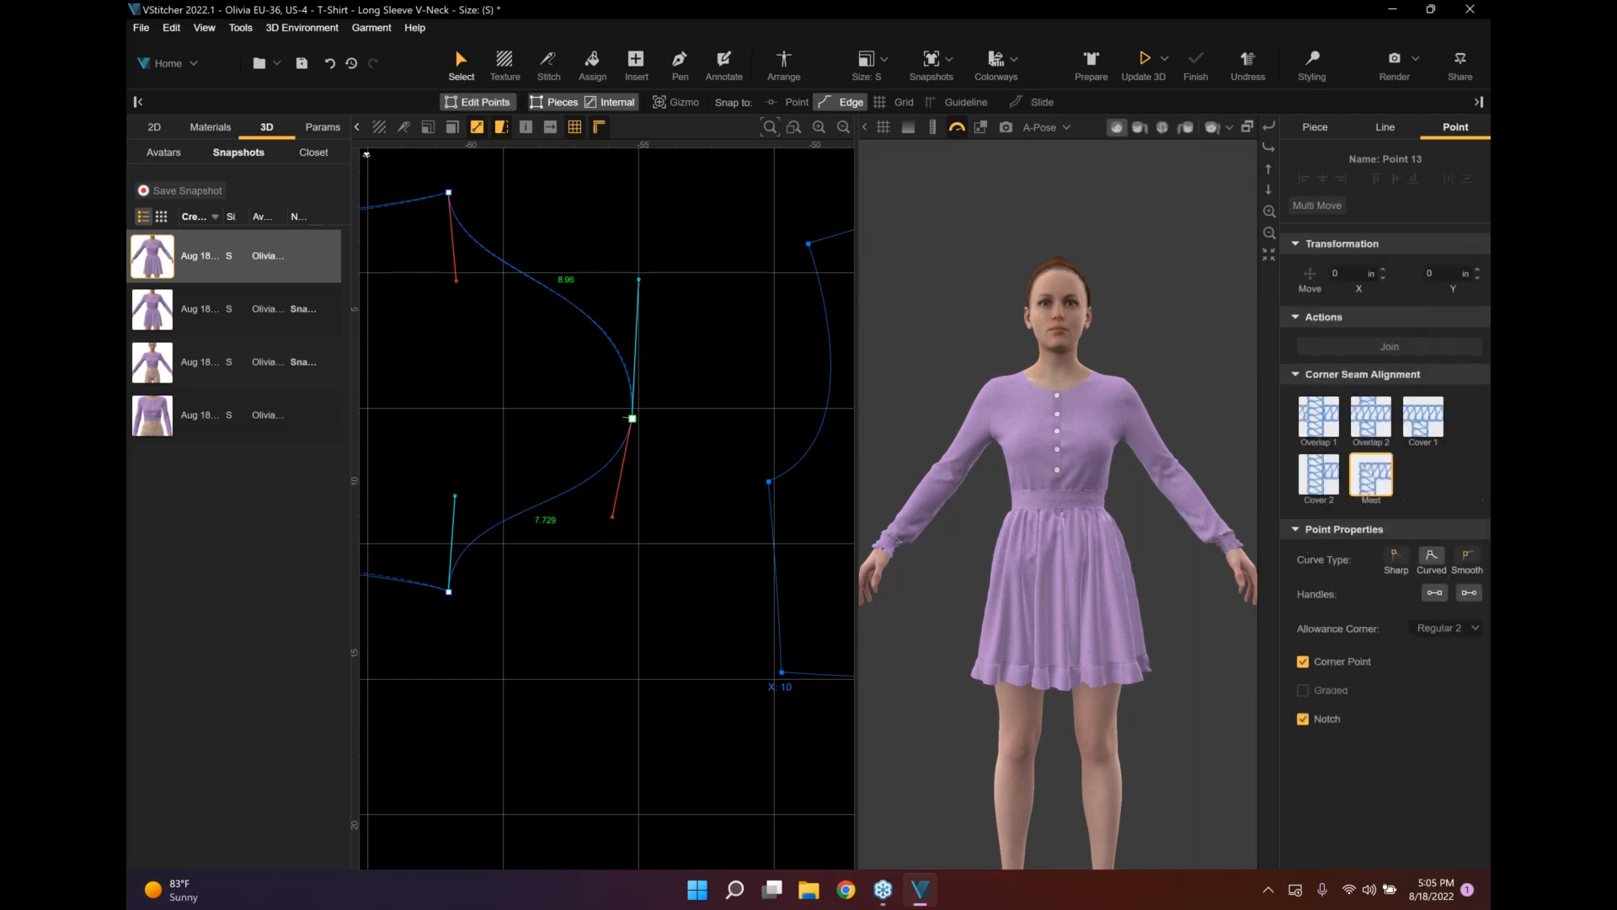
{"action": "left_click_drag", "start_coordinate": [1442, 274], "coordinate": [1302, 276]}
{"action": "type", "text": "1.5"}
{"action": "key", "text": "Return"}
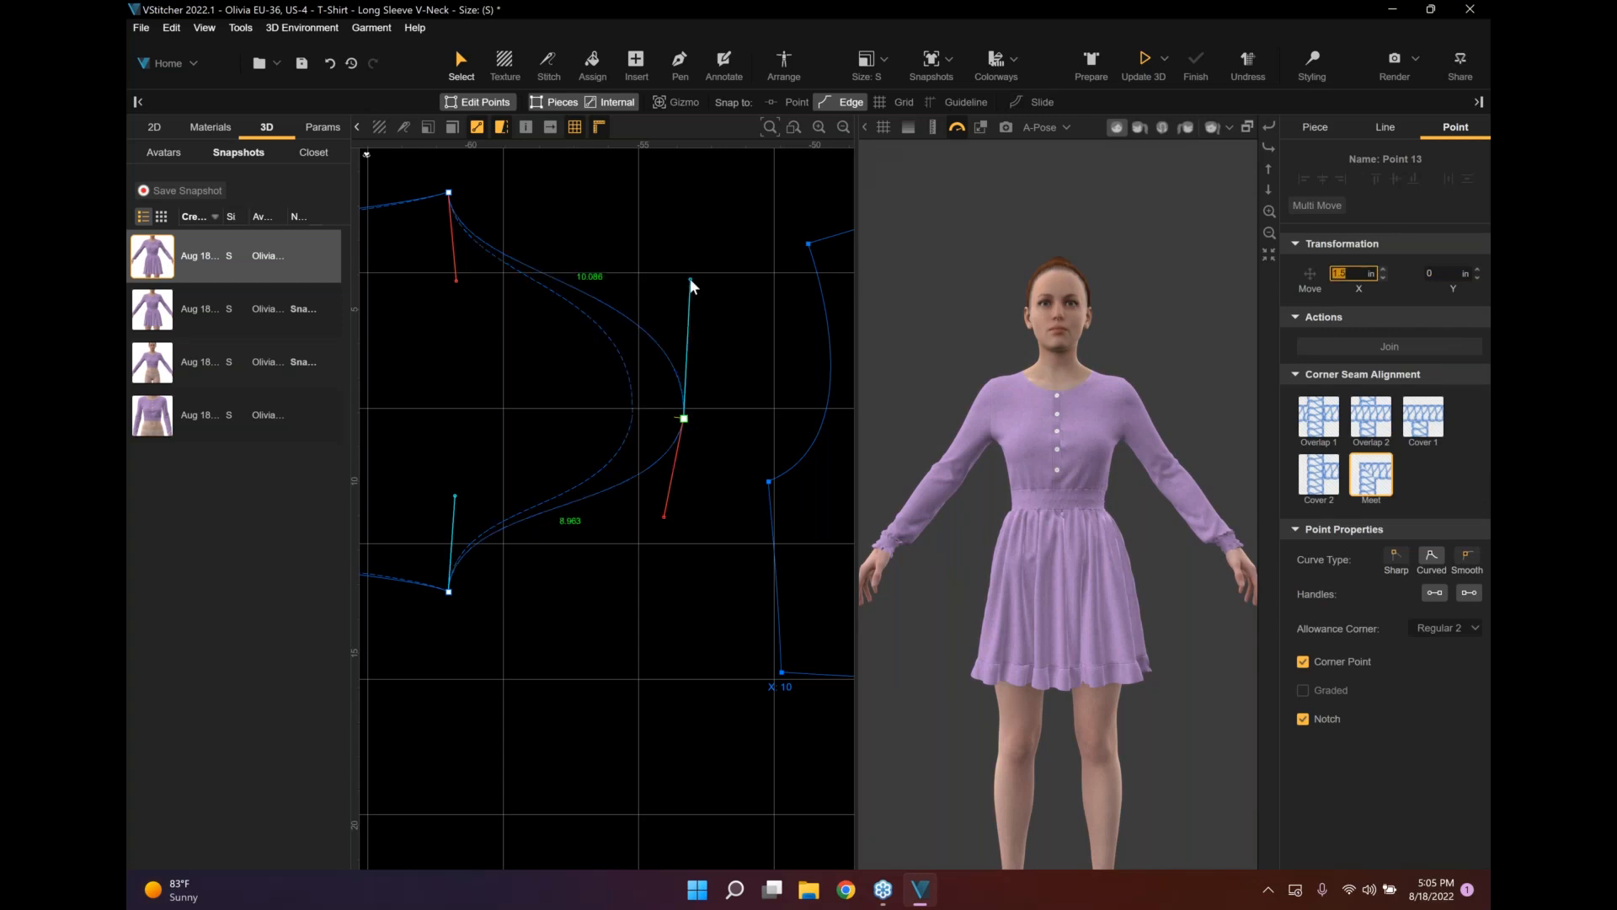
{"action": "left_click_drag", "start_coordinate": [690, 278], "coordinate": [683, 240]}
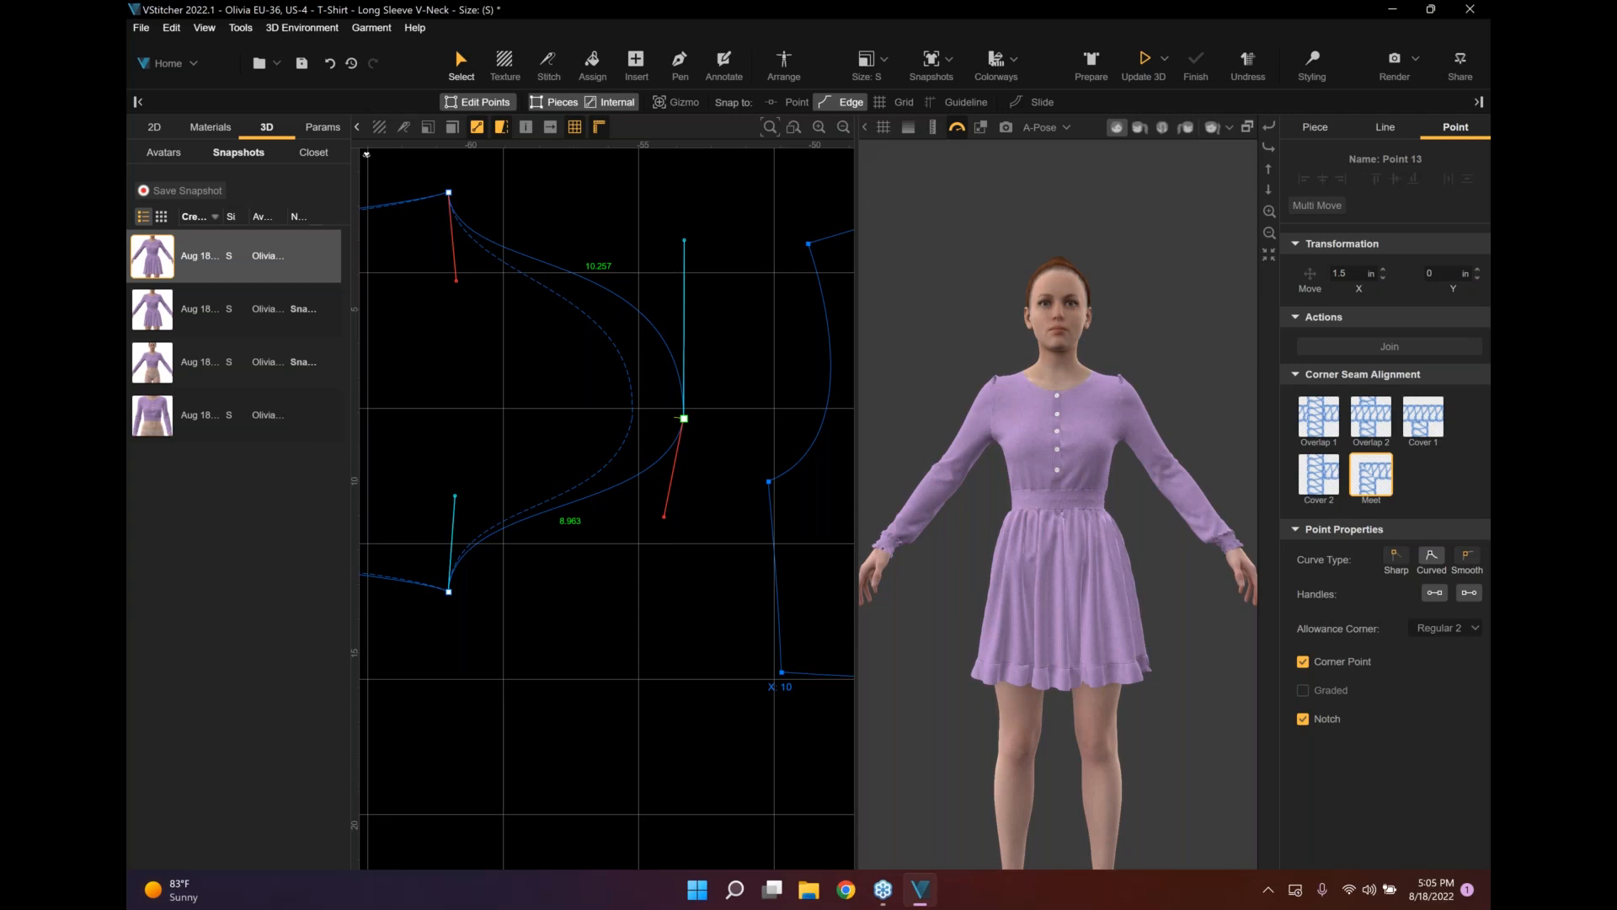
{"action": "left_click_drag", "start_coordinate": [664, 515], "coordinate": [668, 522]}
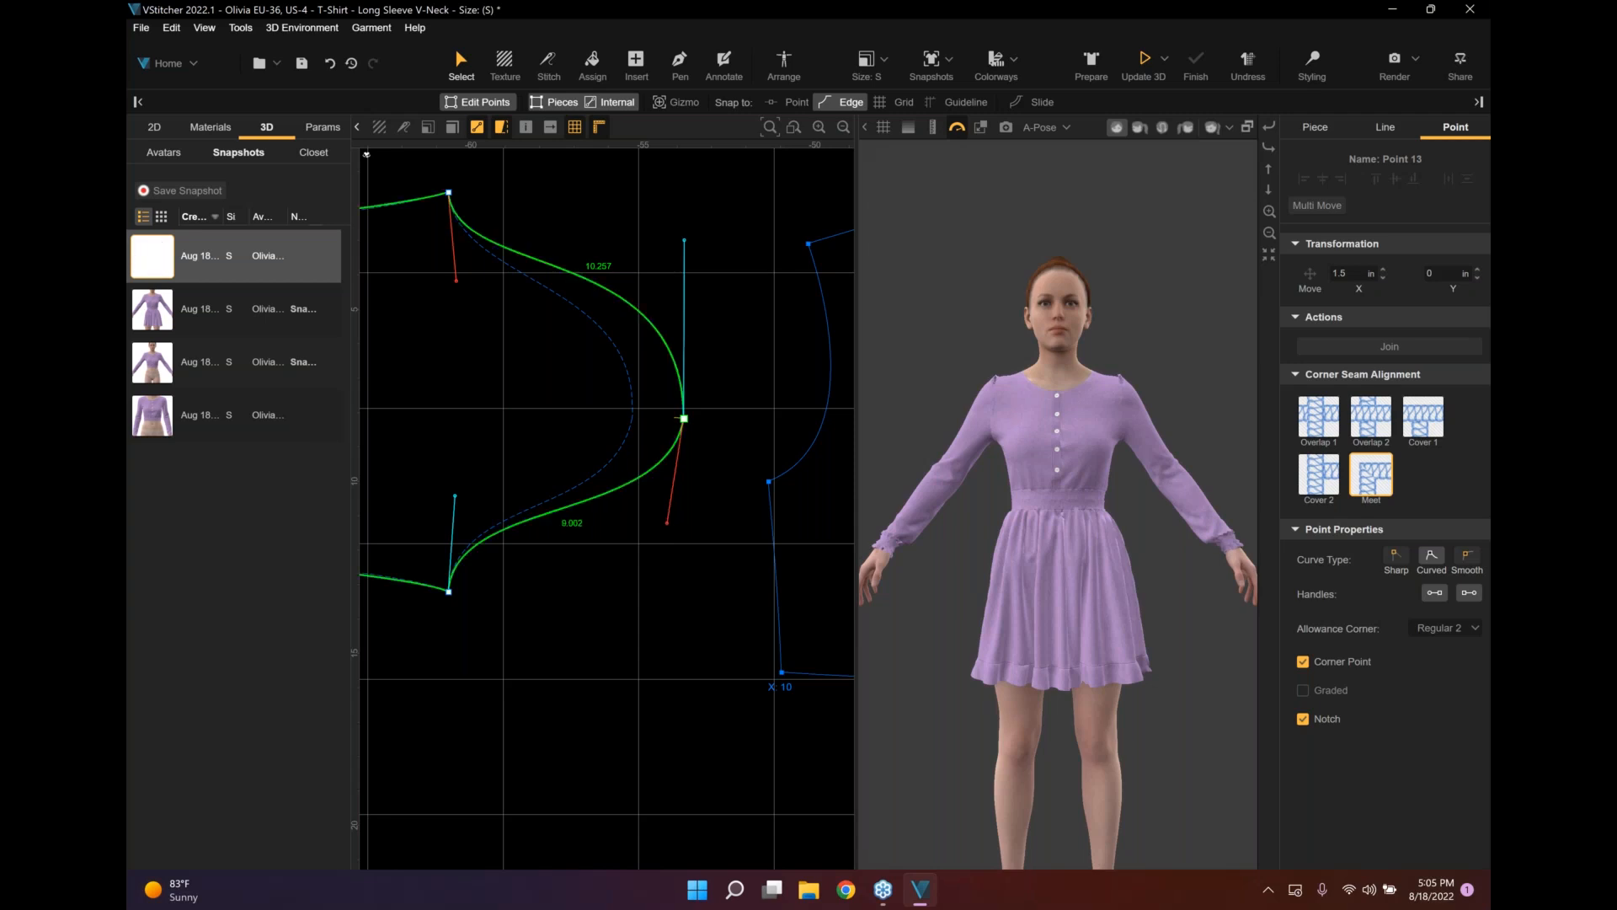
Add a corner point on each half of the sleeve cap curve, 6 in from its underarm end.
{"action": "scroll", "coordinate": [590, 577], "scroll_direction": "down", "scroll_amount": 4}
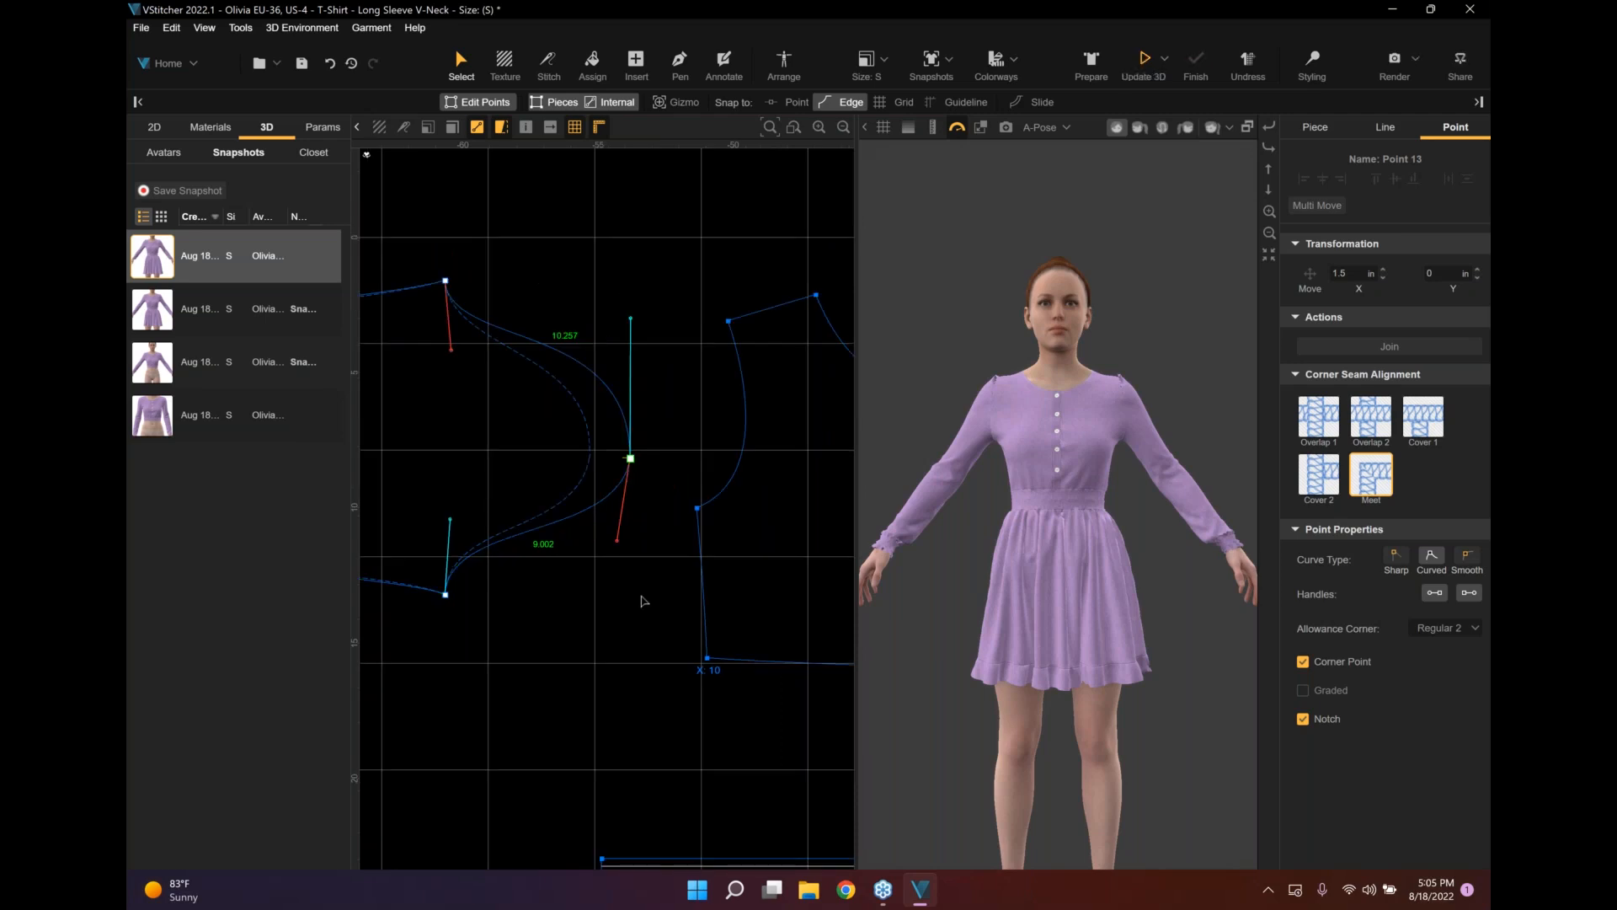
{"action": "middle_click_drag", "start_coordinate": [620, 476], "coordinate": [552, 459]}
{"action": "left_click", "coordinate": [679, 63]}
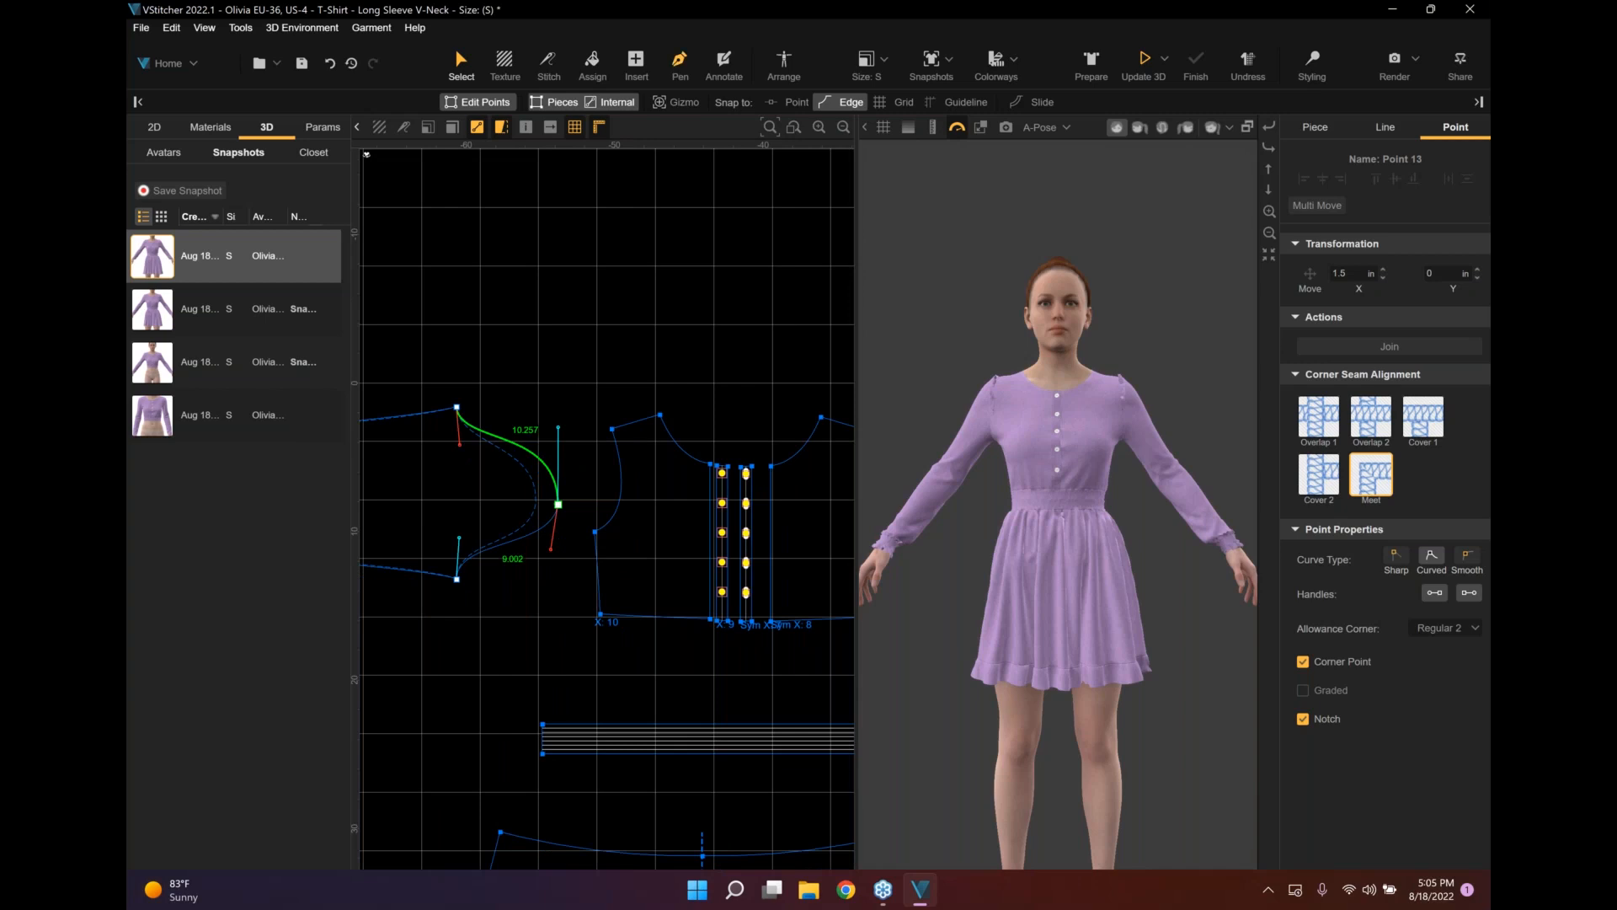
{"action": "left_click", "coordinate": [474, 554]}
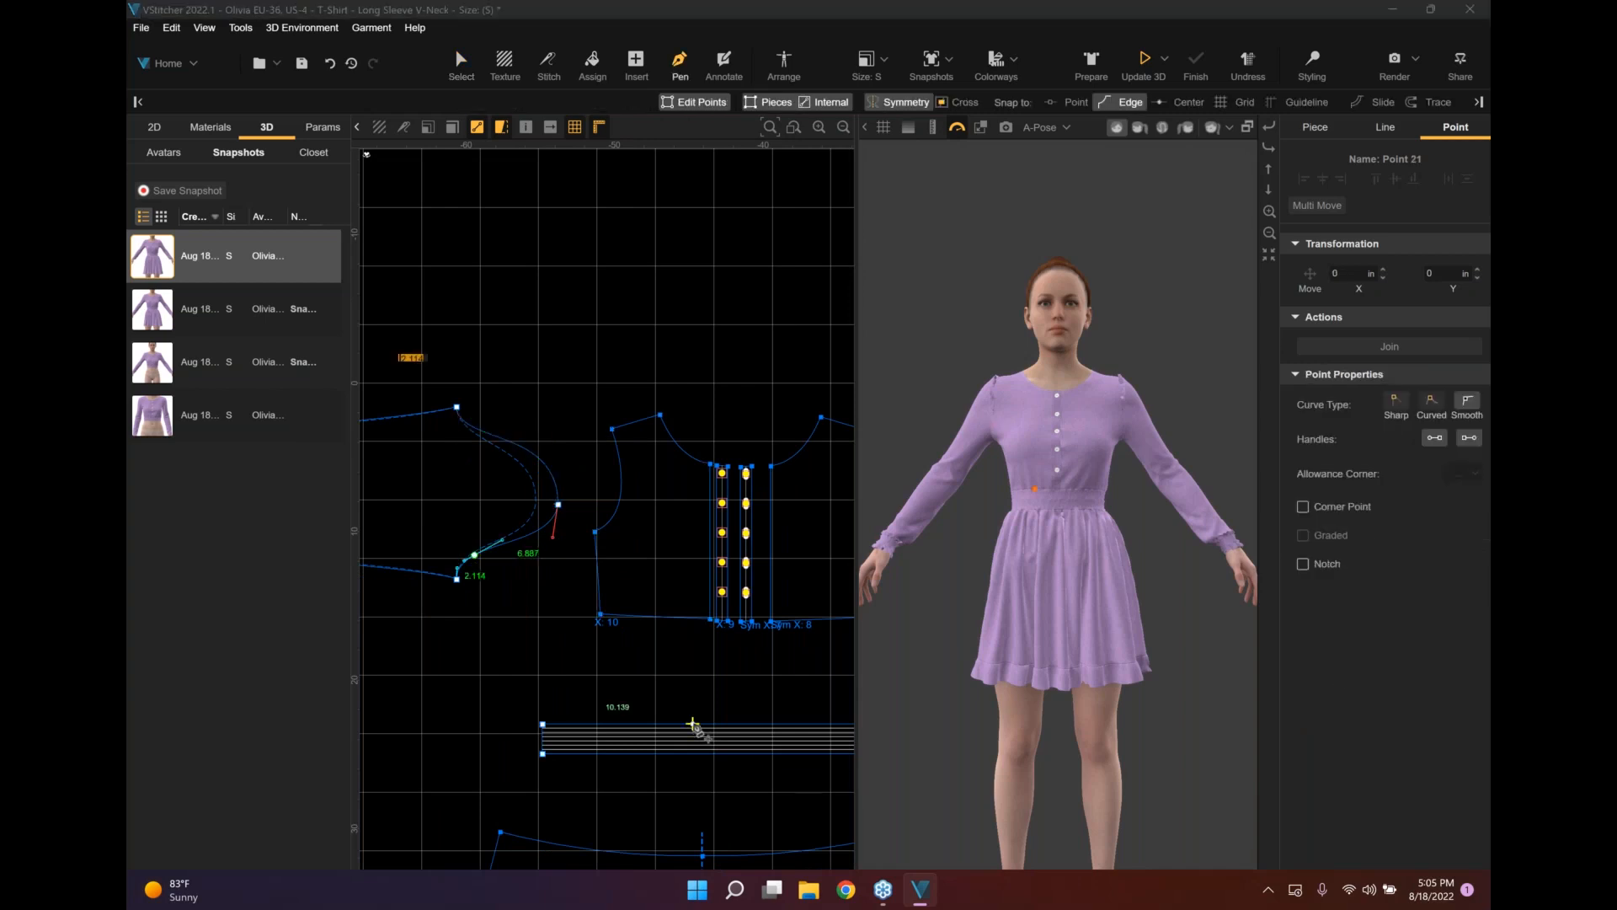
{"action": "key", "text": "Return"}
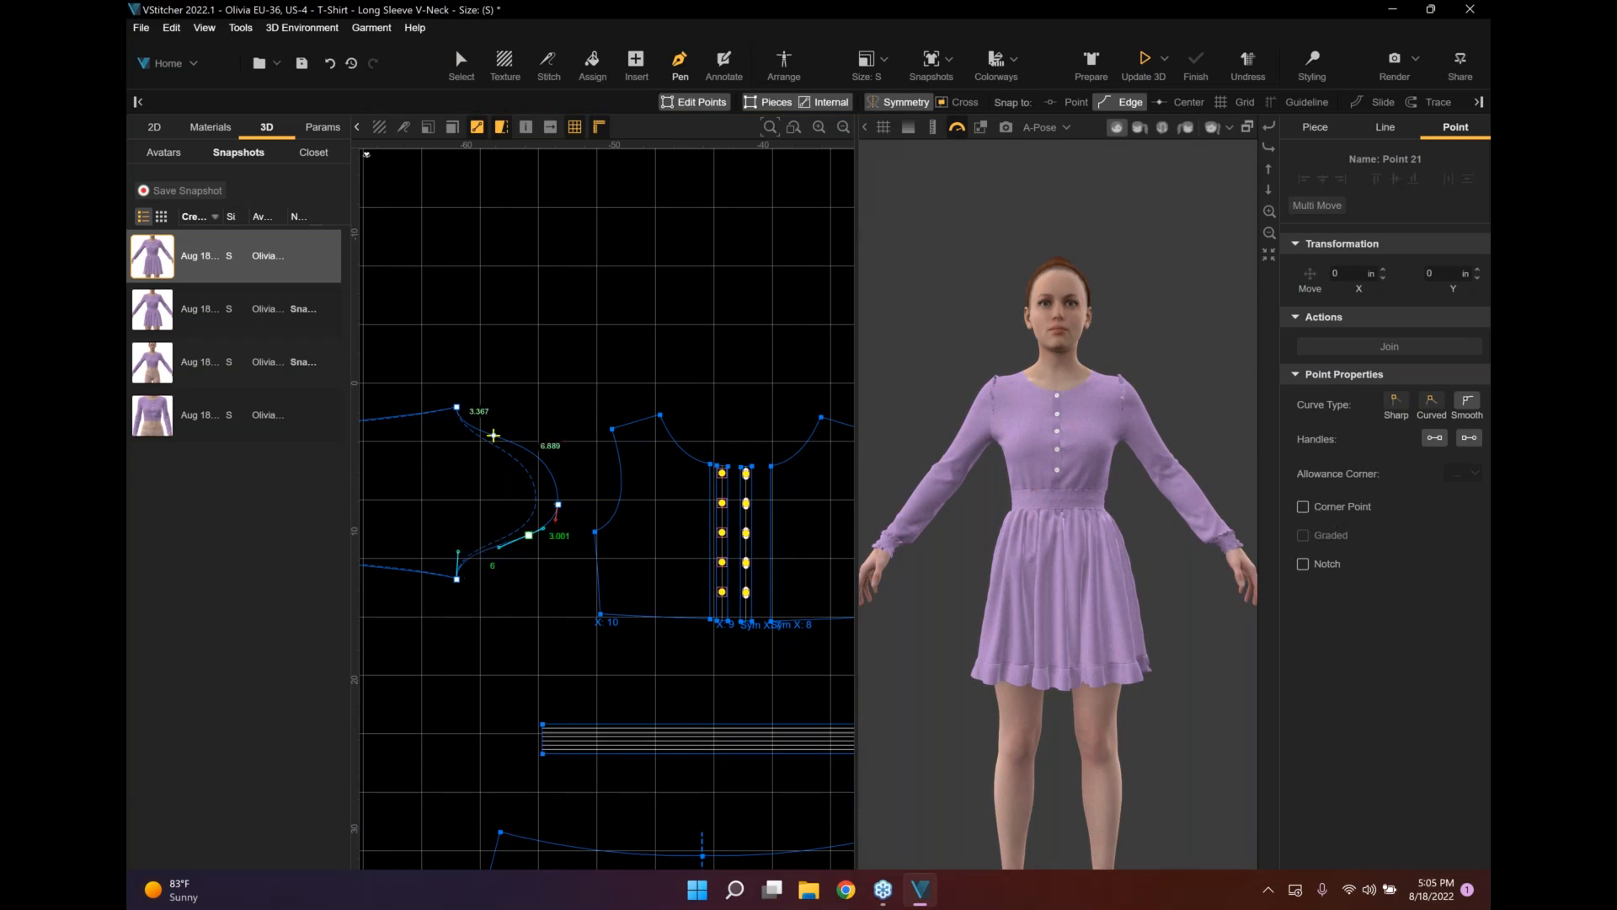
{"action": "left_click", "coordinate": [1303, 507]}
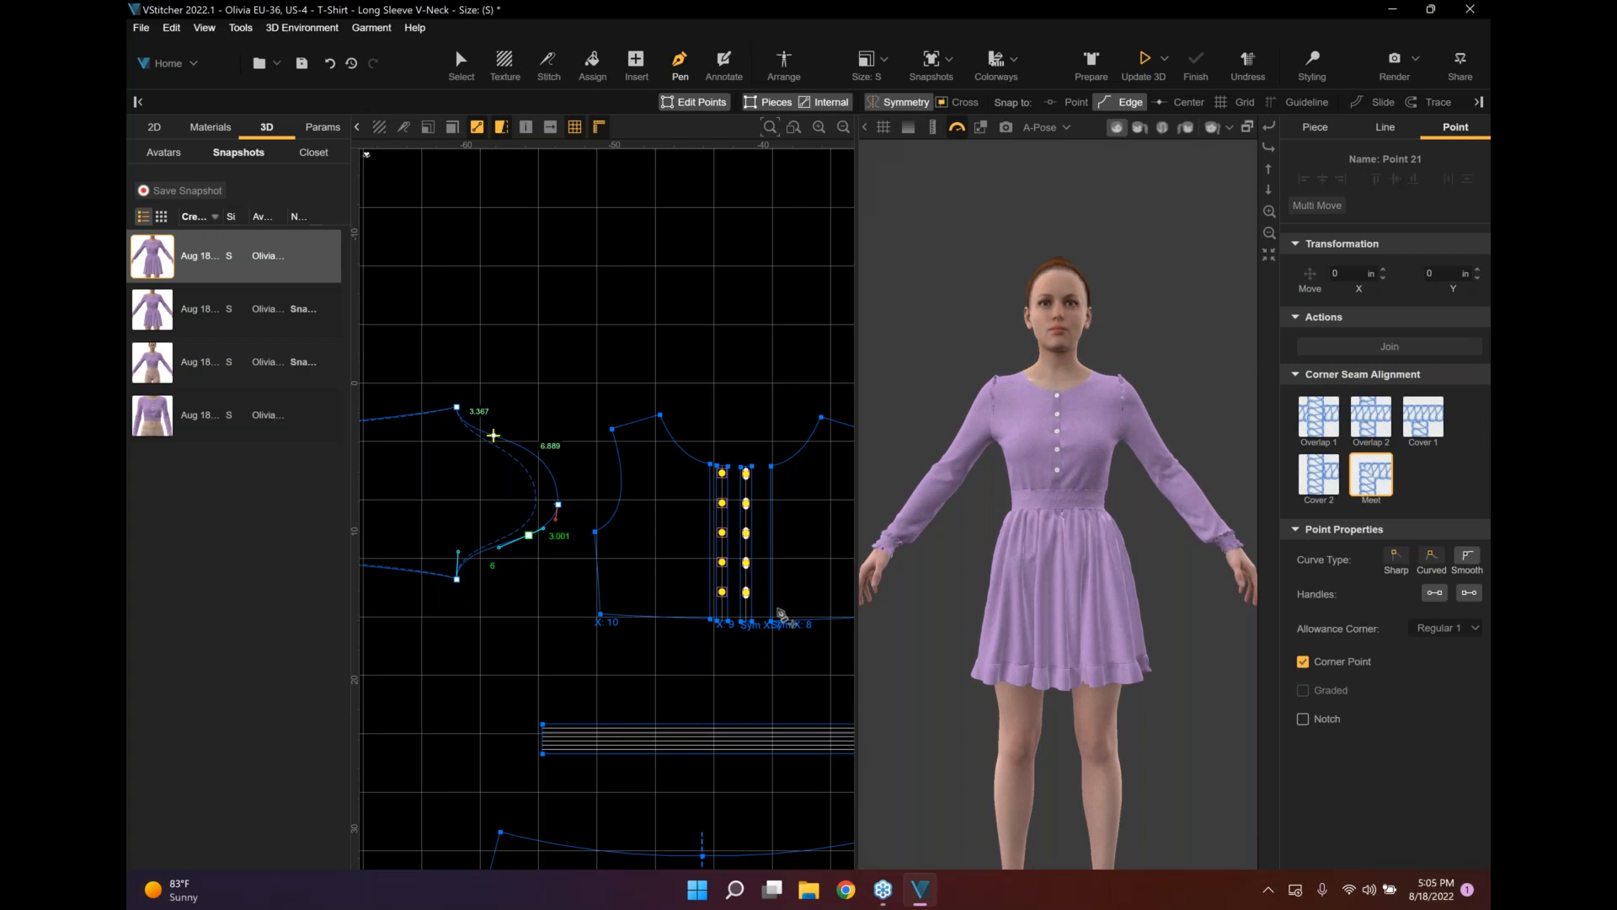
{"action": "left_click", "coordinate": [494, 436]}
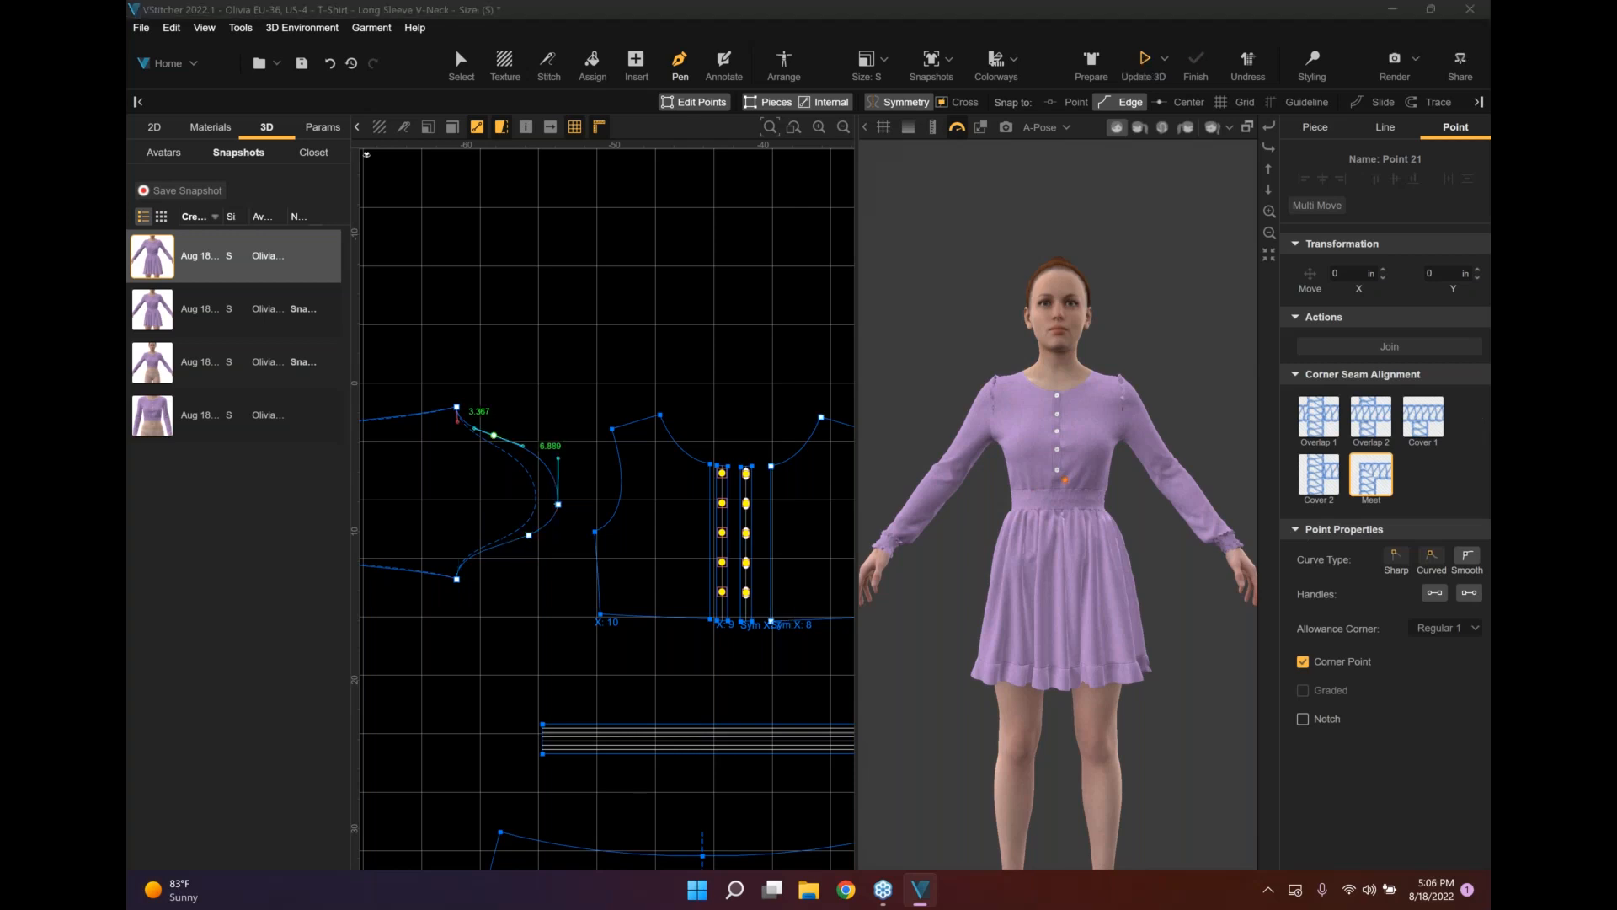
{"action": "key", "text": "Return"}
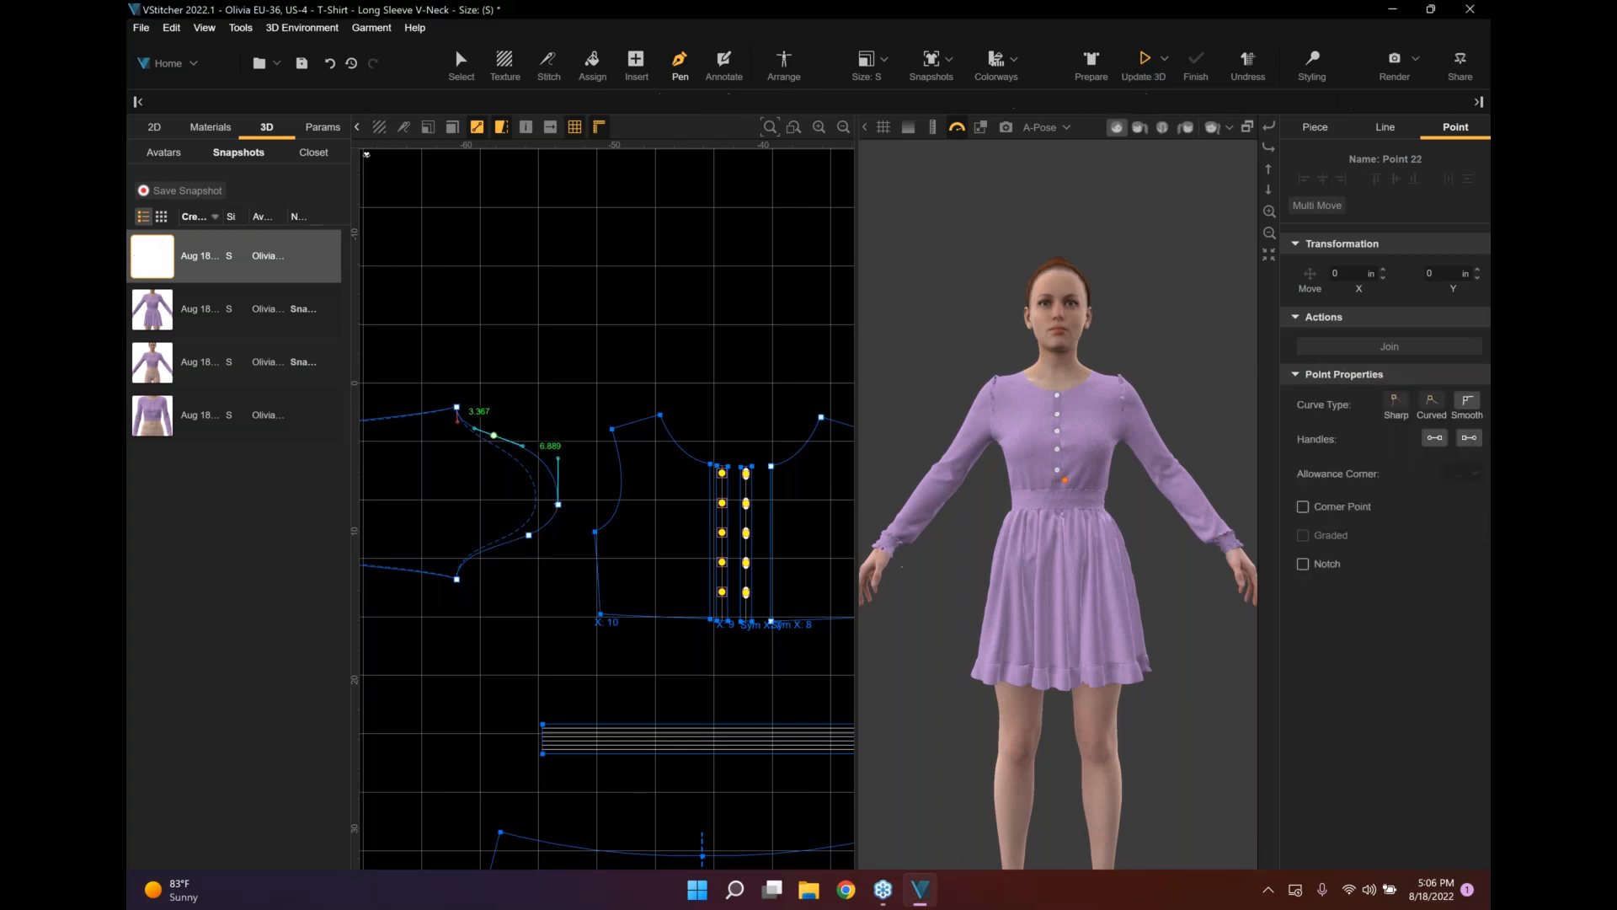
{"action": "left_click", "coordinate": [1303, 506]}
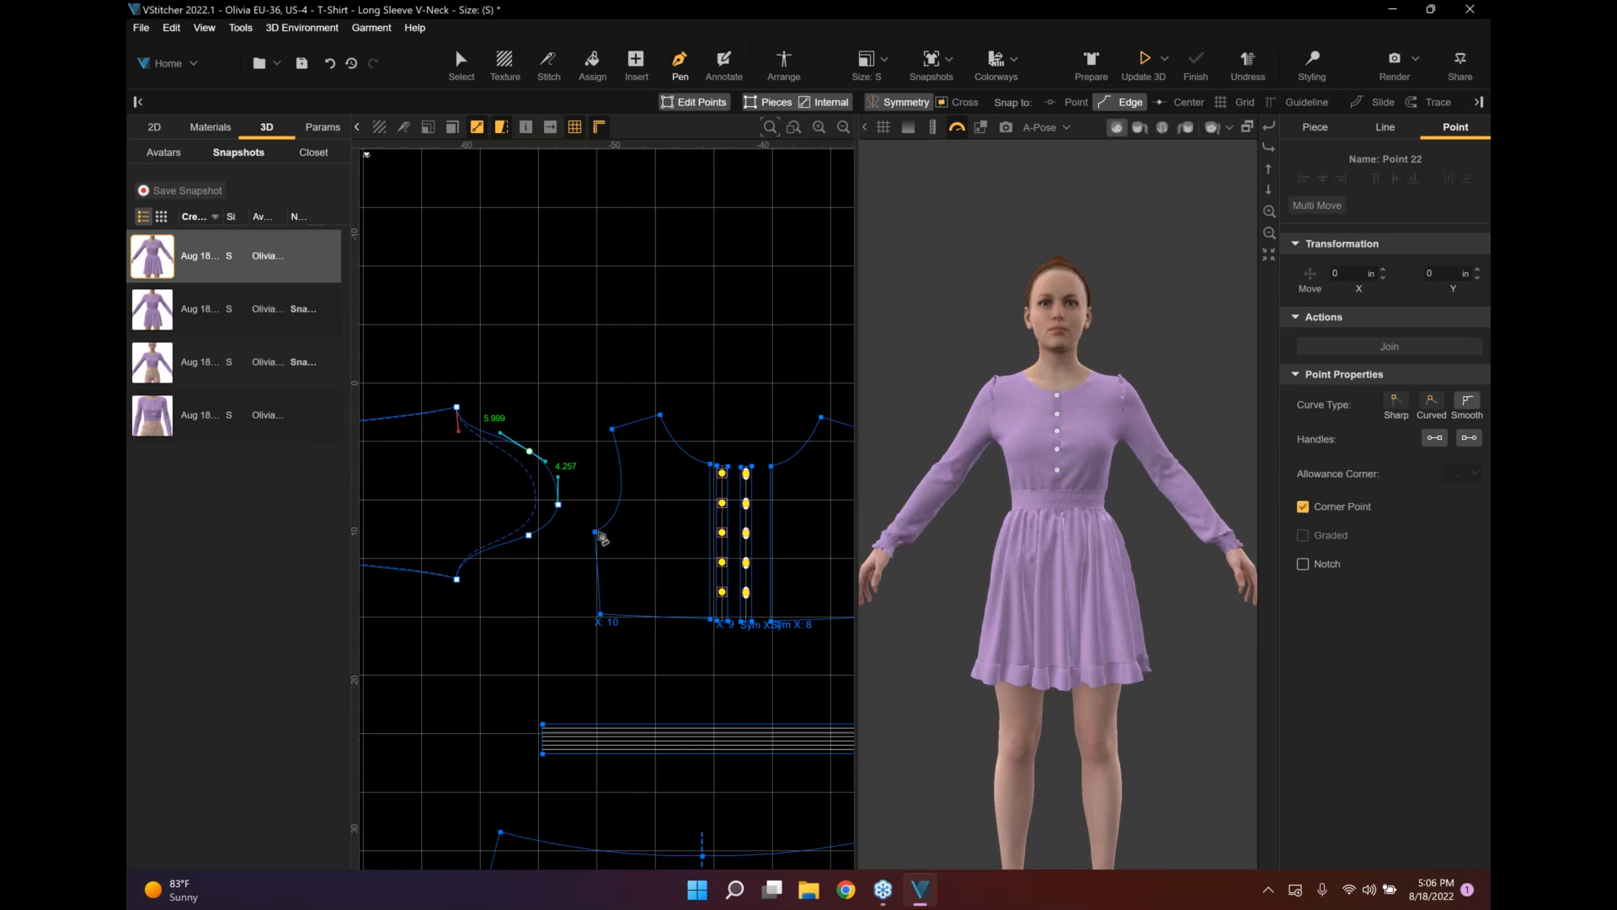
{"action": "left_click", "coordinate": [1144, 60]}
{"action": "left_click", "coordinate": [609, 520]}
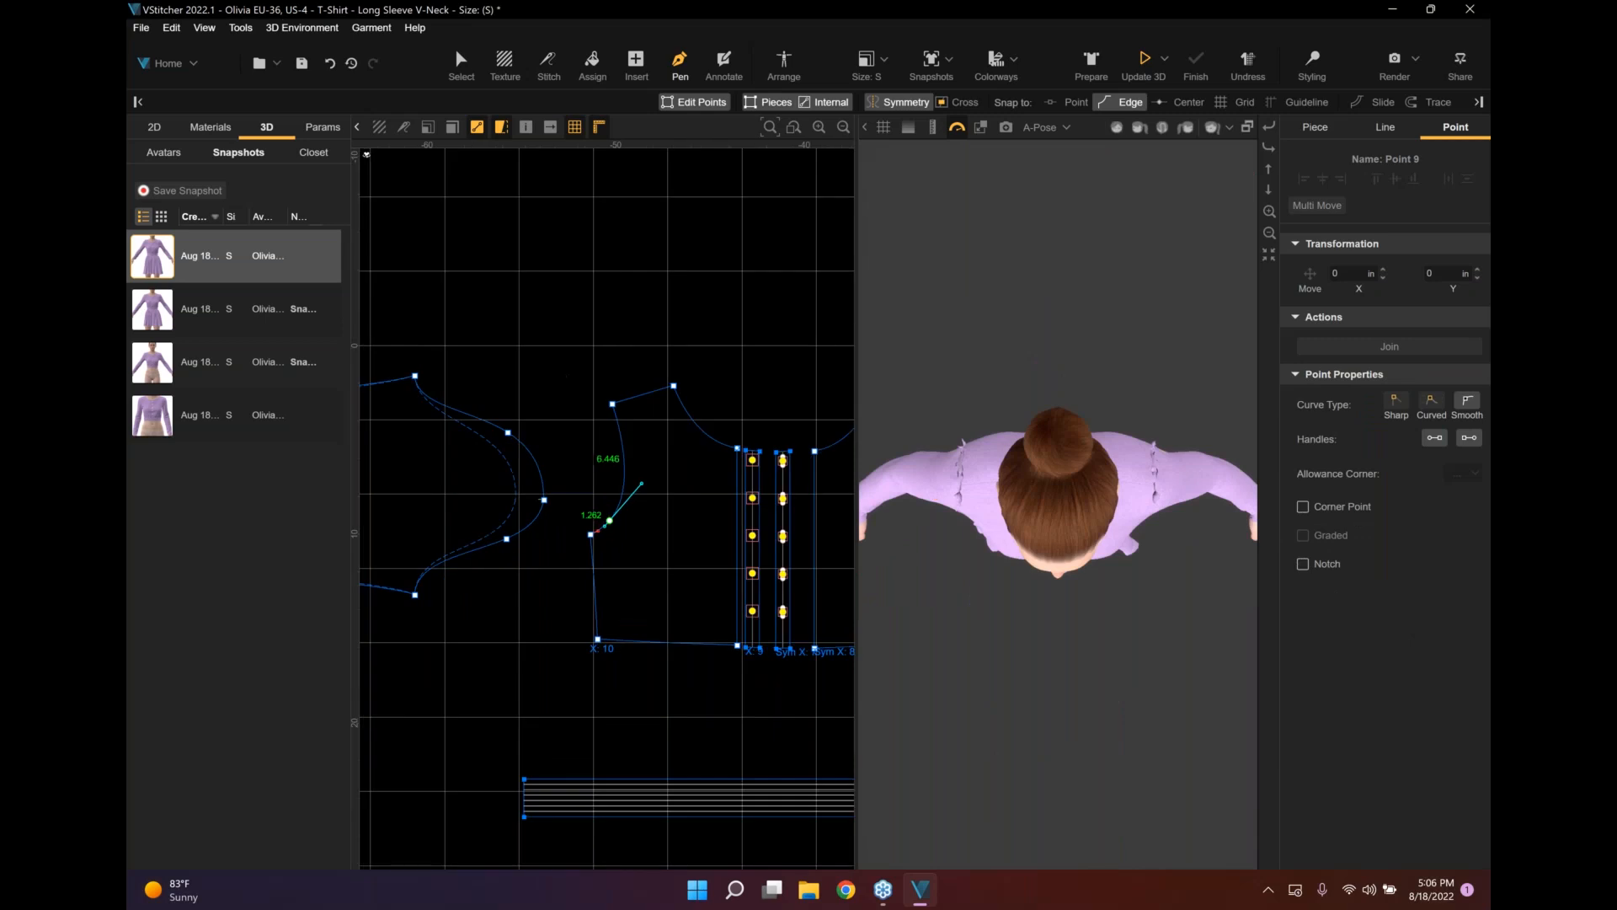
{"action": "left_click", "coordinate": [462, 64]}
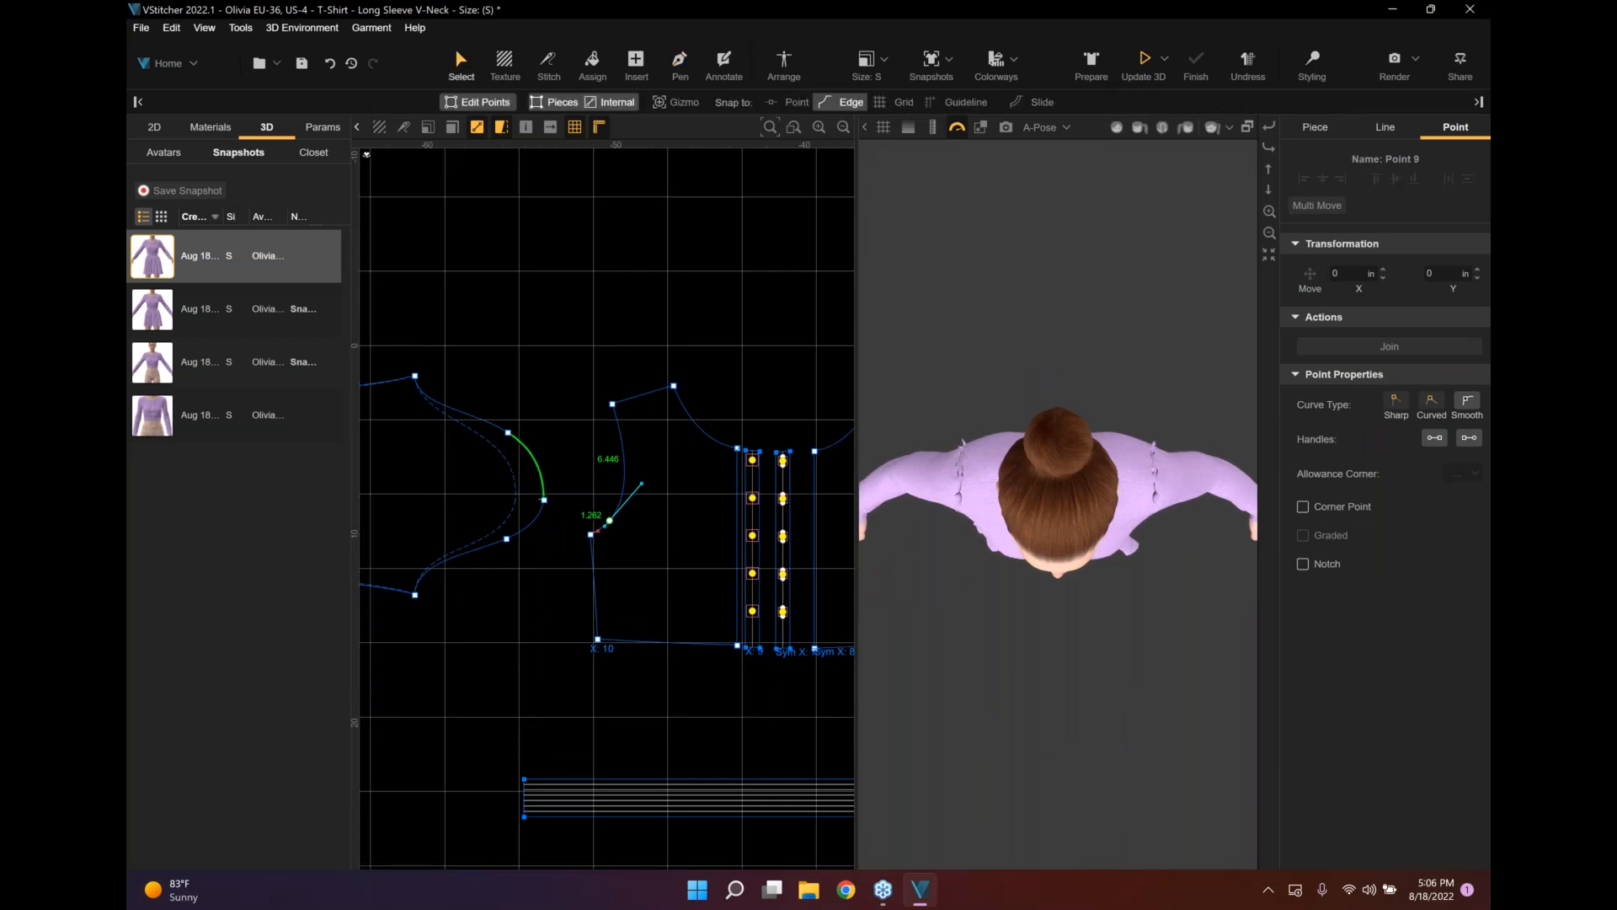
{"action": "left_click", "coordinate": [689, 67]}
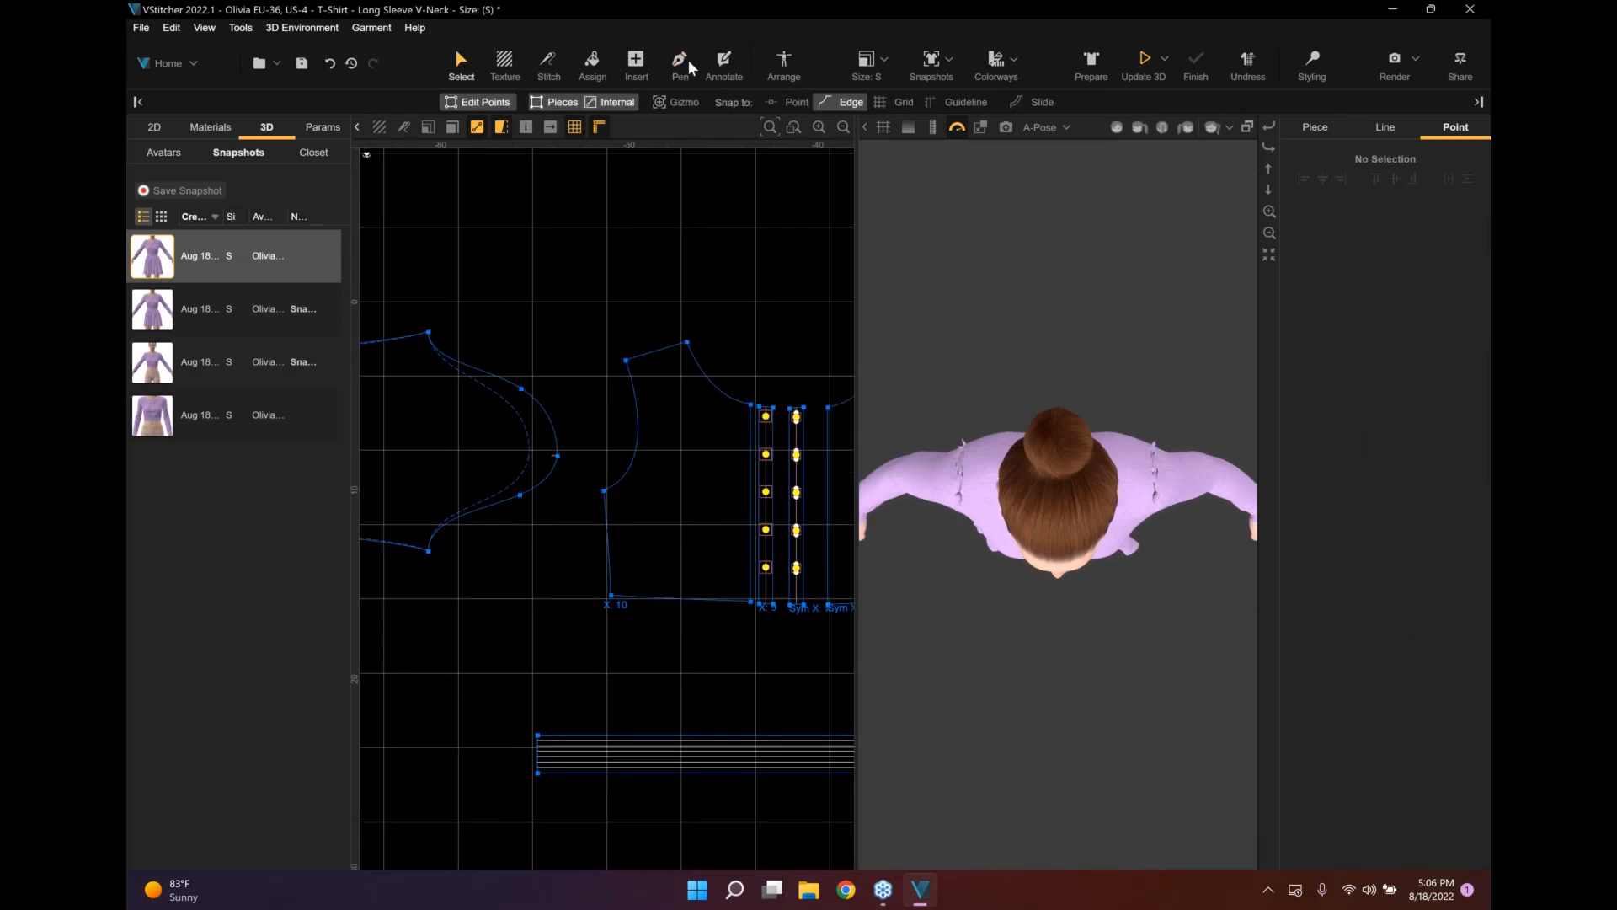
Add a corner point on the front bodice's armhole curve, 6 in from the underarm.
{"action": "left_click", "coordinate": [679, 63]}
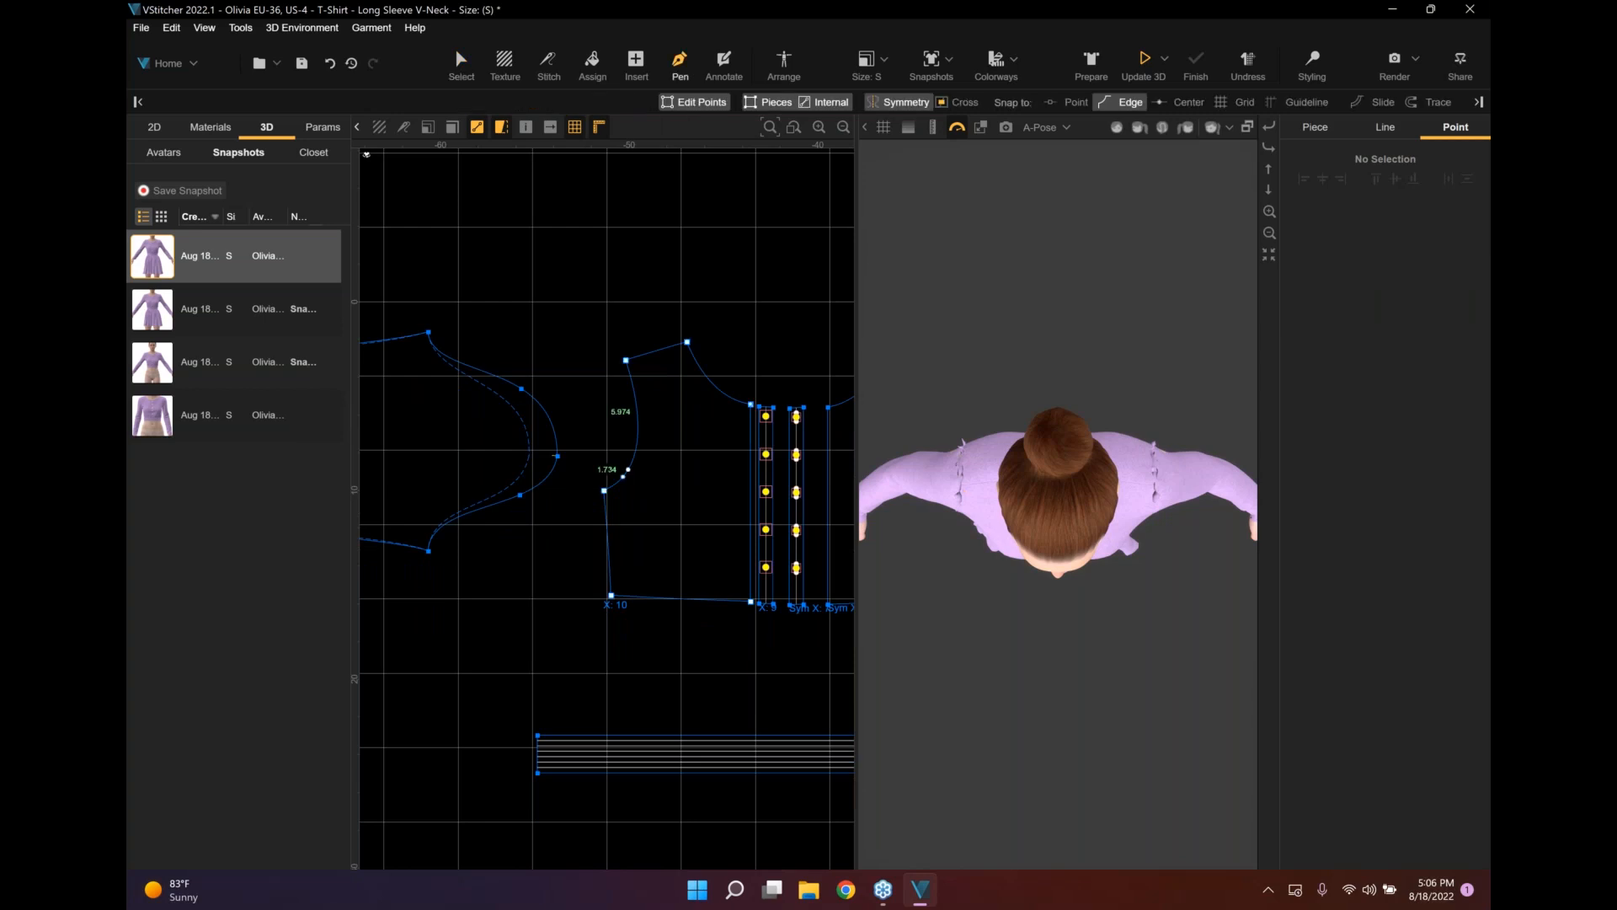
{"action": "left_click", "coordinate": [628, 469]}
{"action": "type", "text": "6"}
{"action": "key", "text": "Return"}
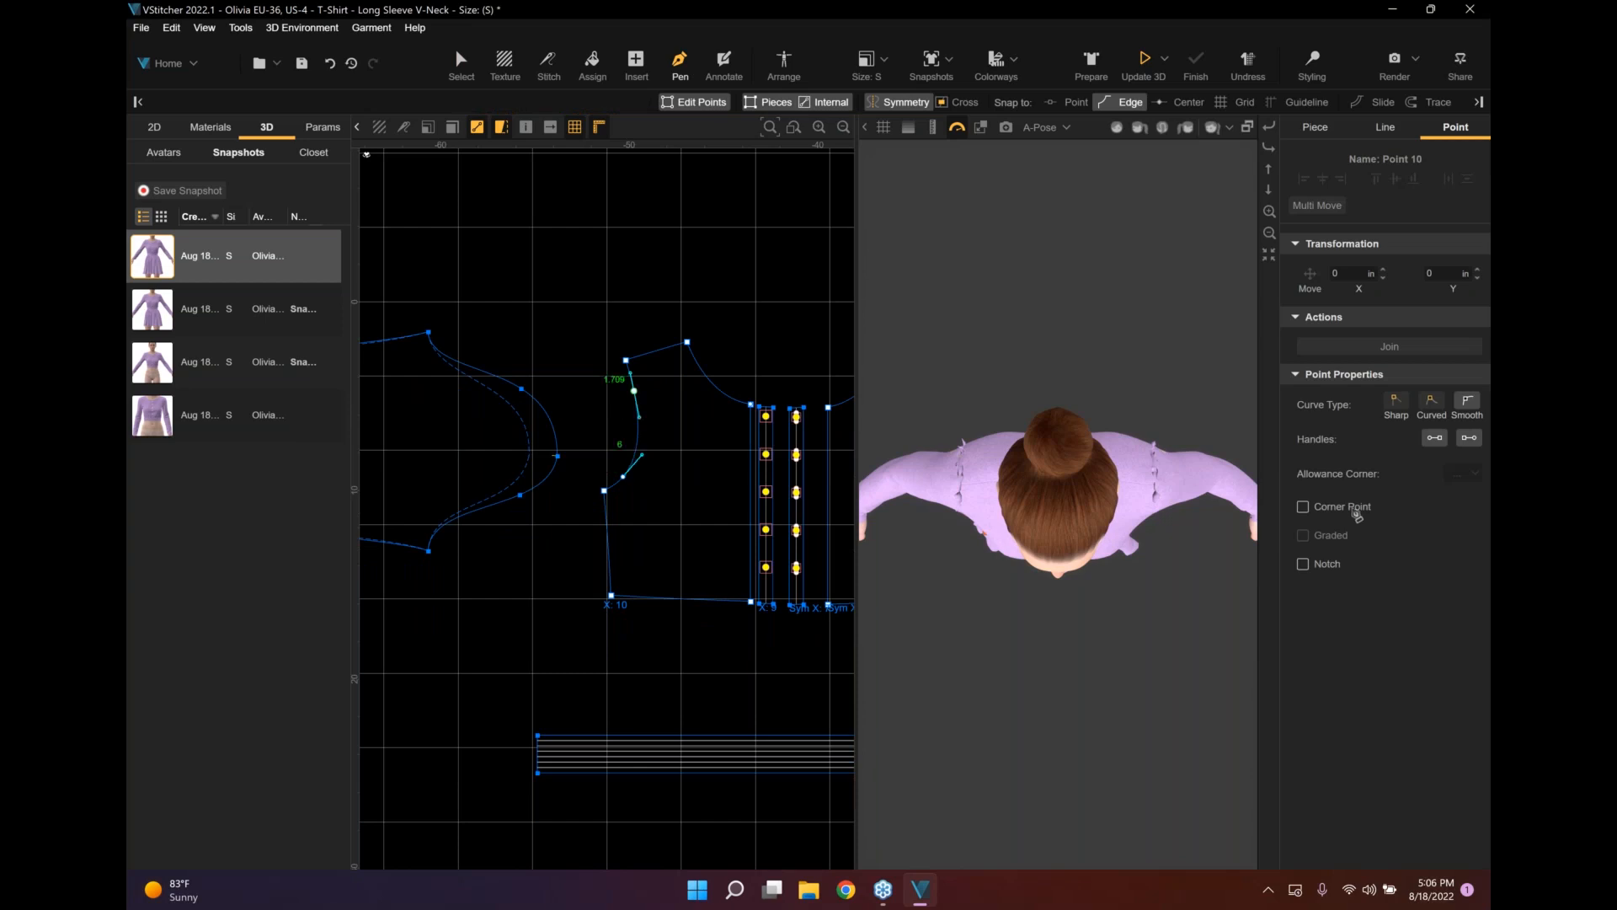
{"action": "left_click", "coordinate": [1304, 507]}
{"action": "left_click", "coordinate": [1303, 506]}
{"action": "left_click", "coordinate": [468, 83]}
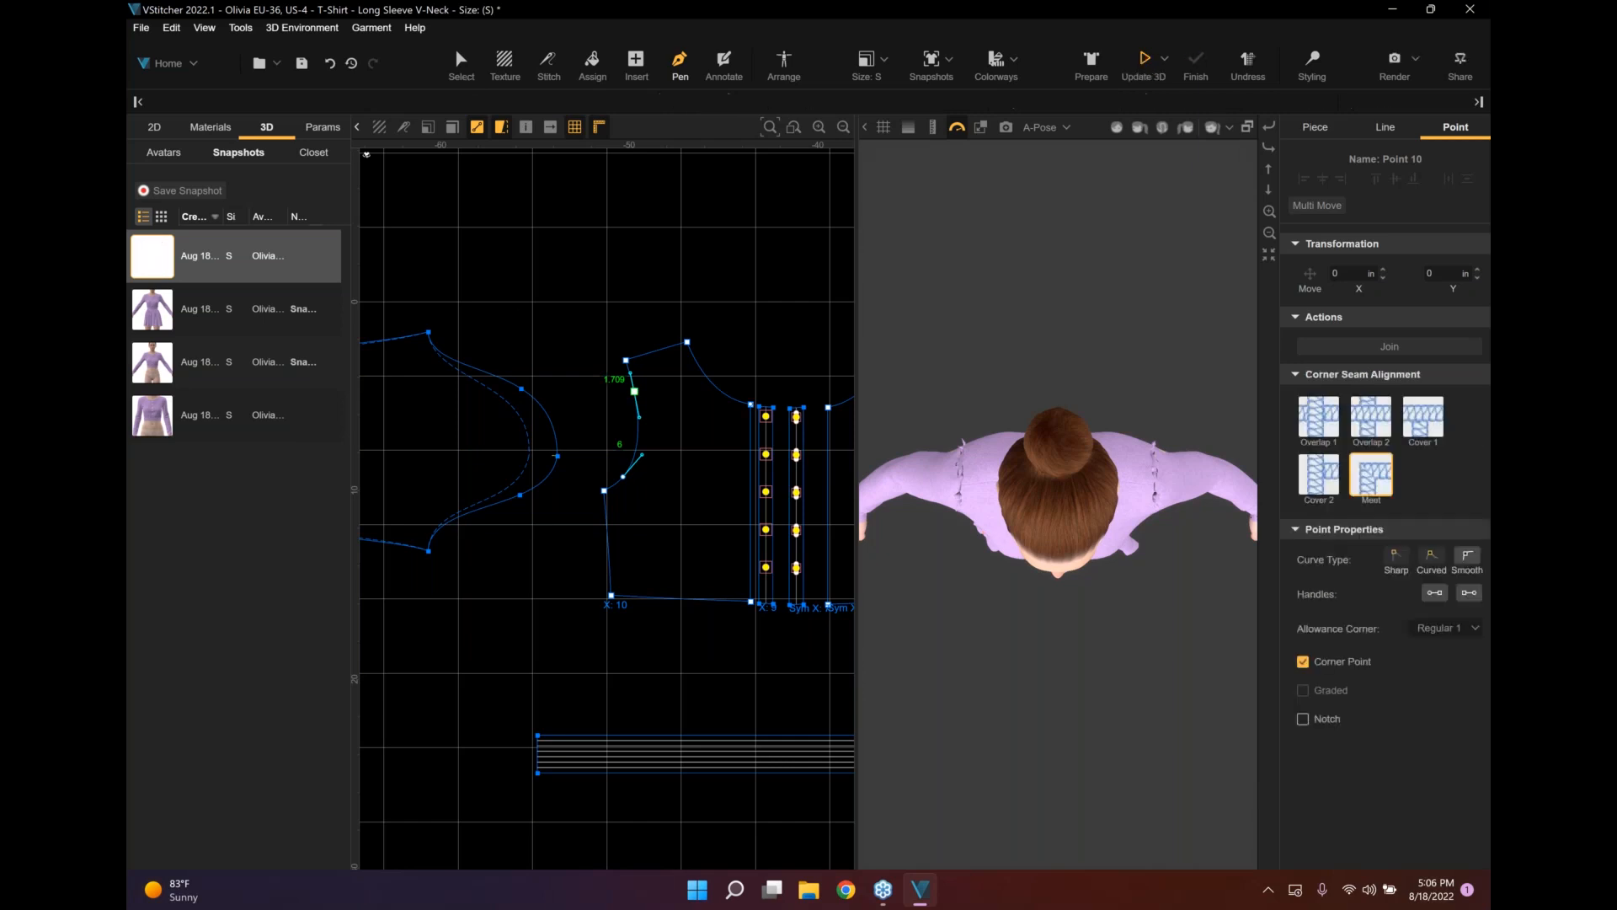
Add a corner point on the back bodice's armhole curve, about 6 in from the underarm.
{"action": "scroll", "coordinate": [583, 269], "scroll_direction": "down", "scroll_amount": 3}
{"action": "middle_click_drag", "start_coordinate": [595, 278], "coordinate": [385, 276]}
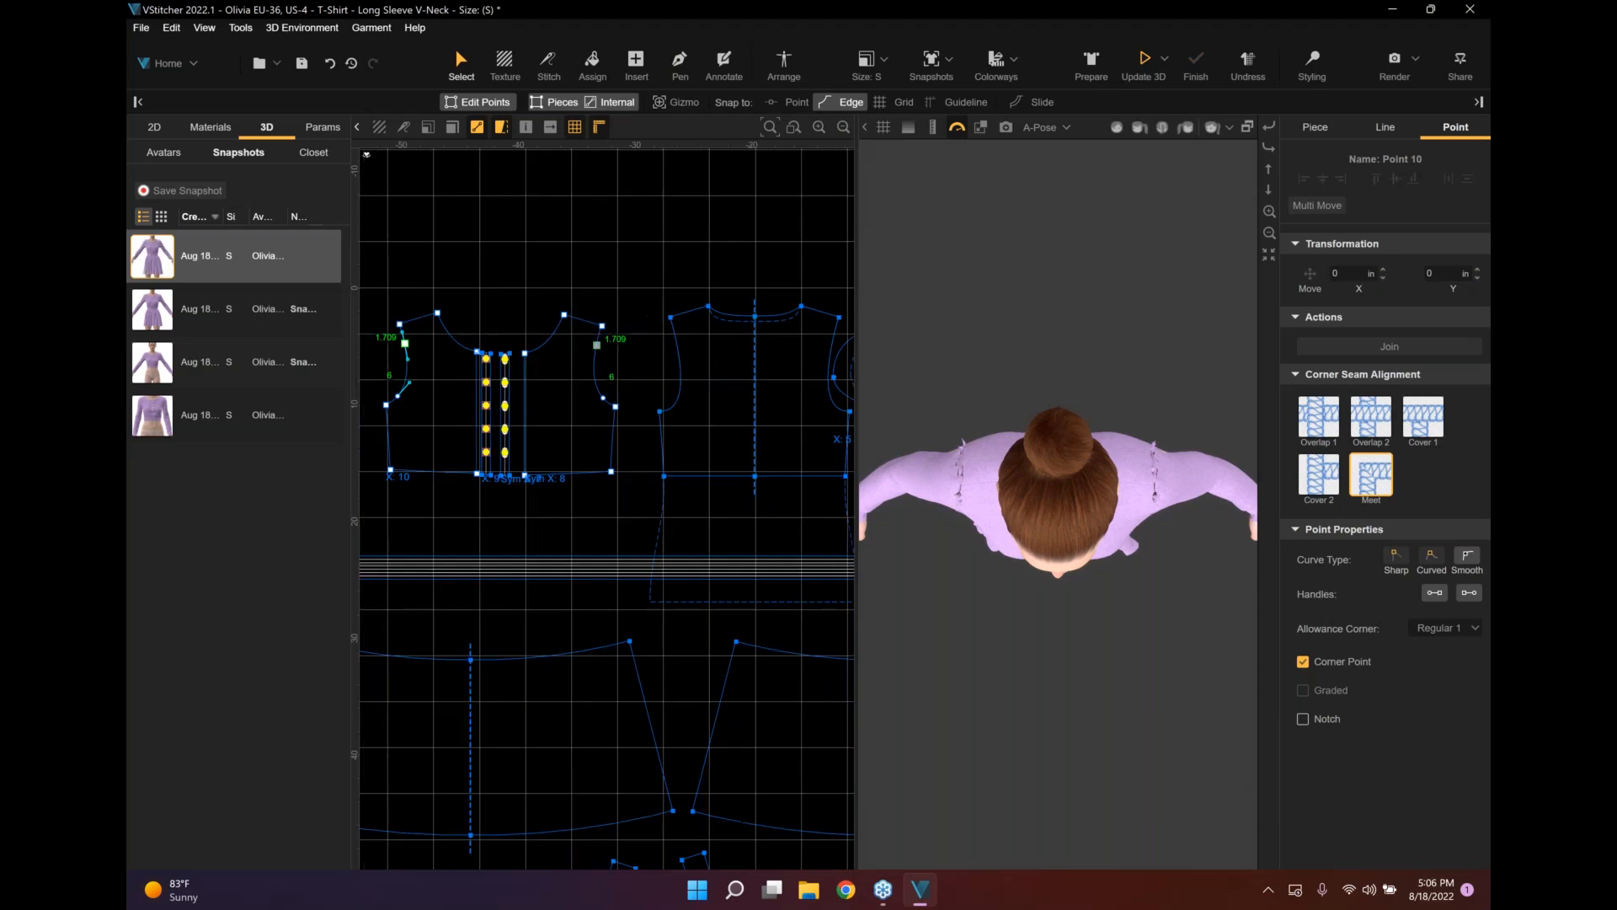
{"action": "left_click", "coordinate": [679, 64]}
{"action": "left_click", "coordinate": [679, 396]}
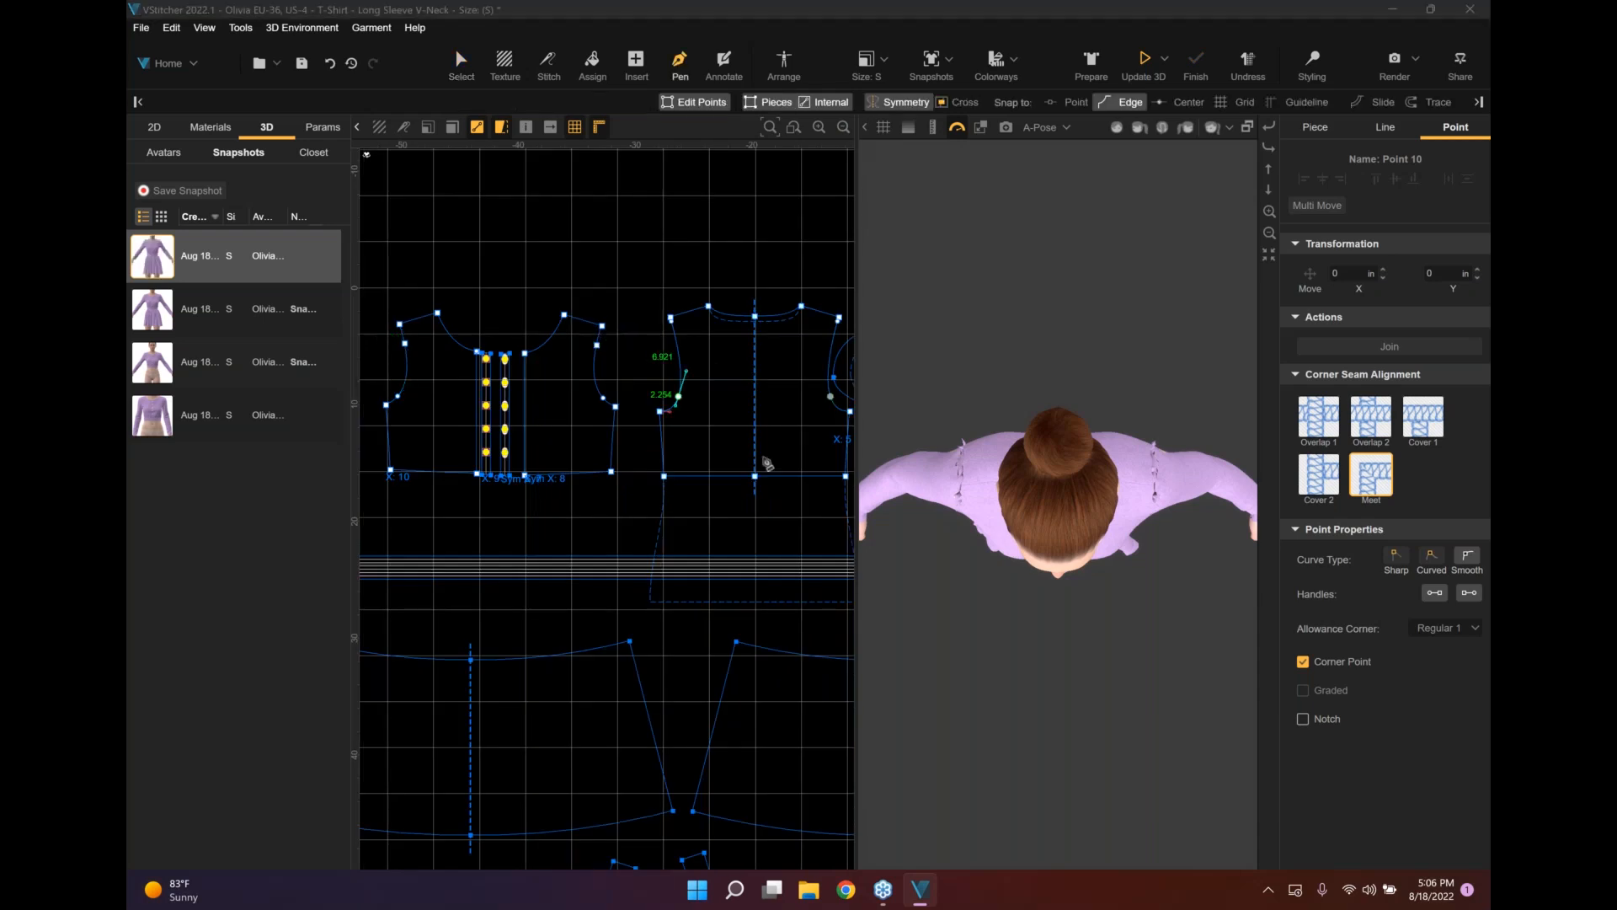
{"action": "key", "text": "Return"}
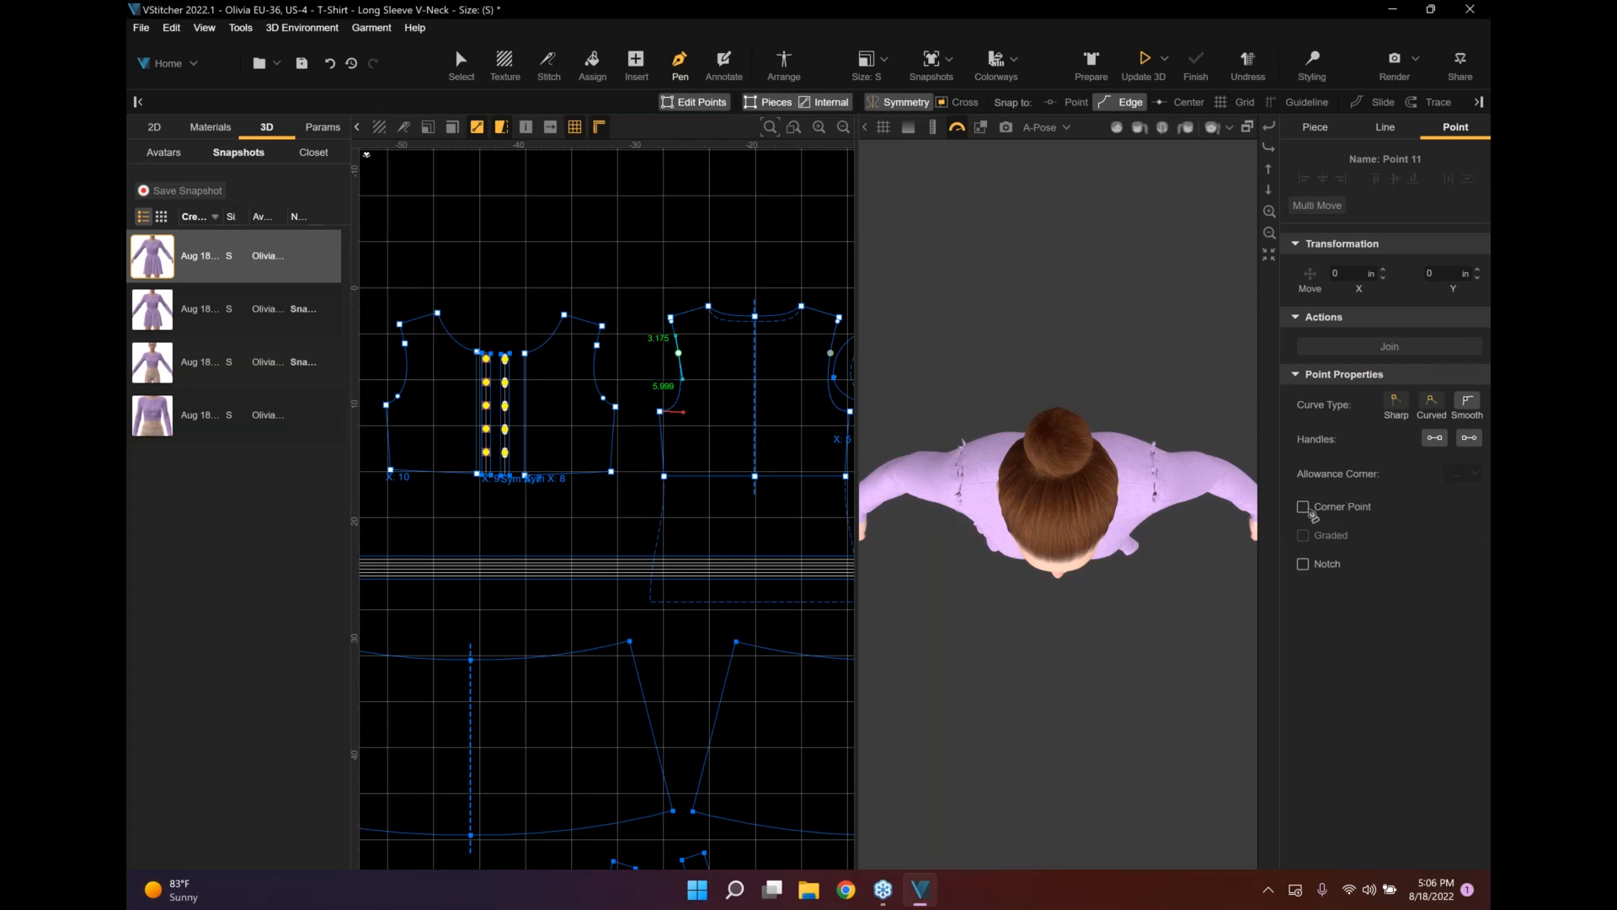
{"action": "left_click", "coordinate": [1303, 508]}
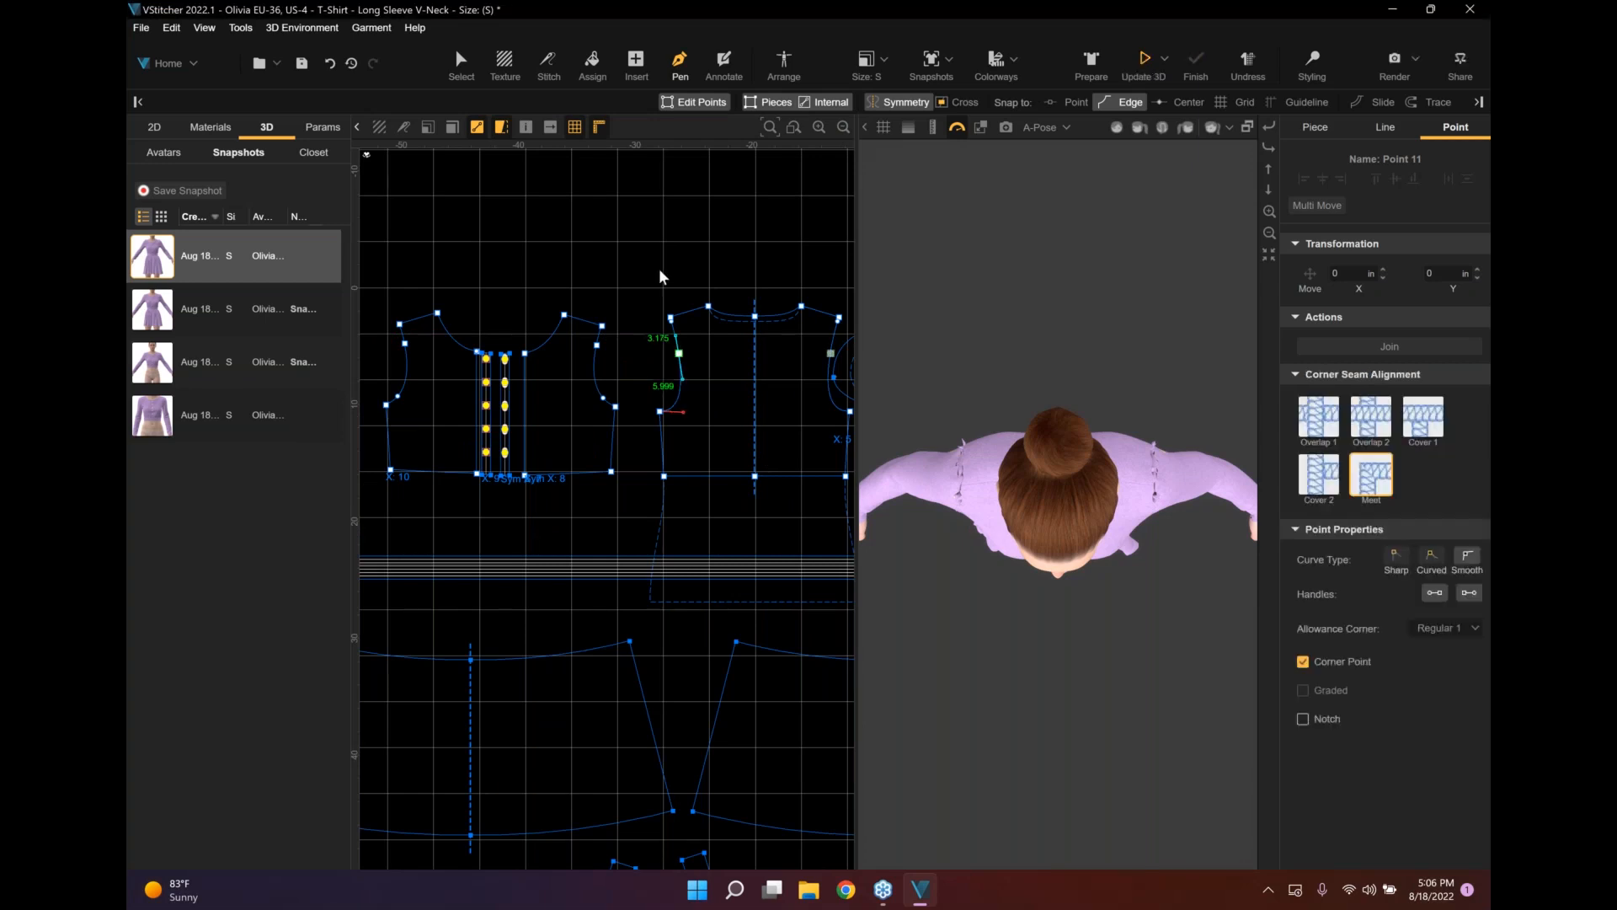
Delete the existing stitches joining both sleeve caps to the front and back bodice armholes.
{"action": "middle_click_drag", "start_coordinate": [659, 268], "coordinate": [836, 265]}
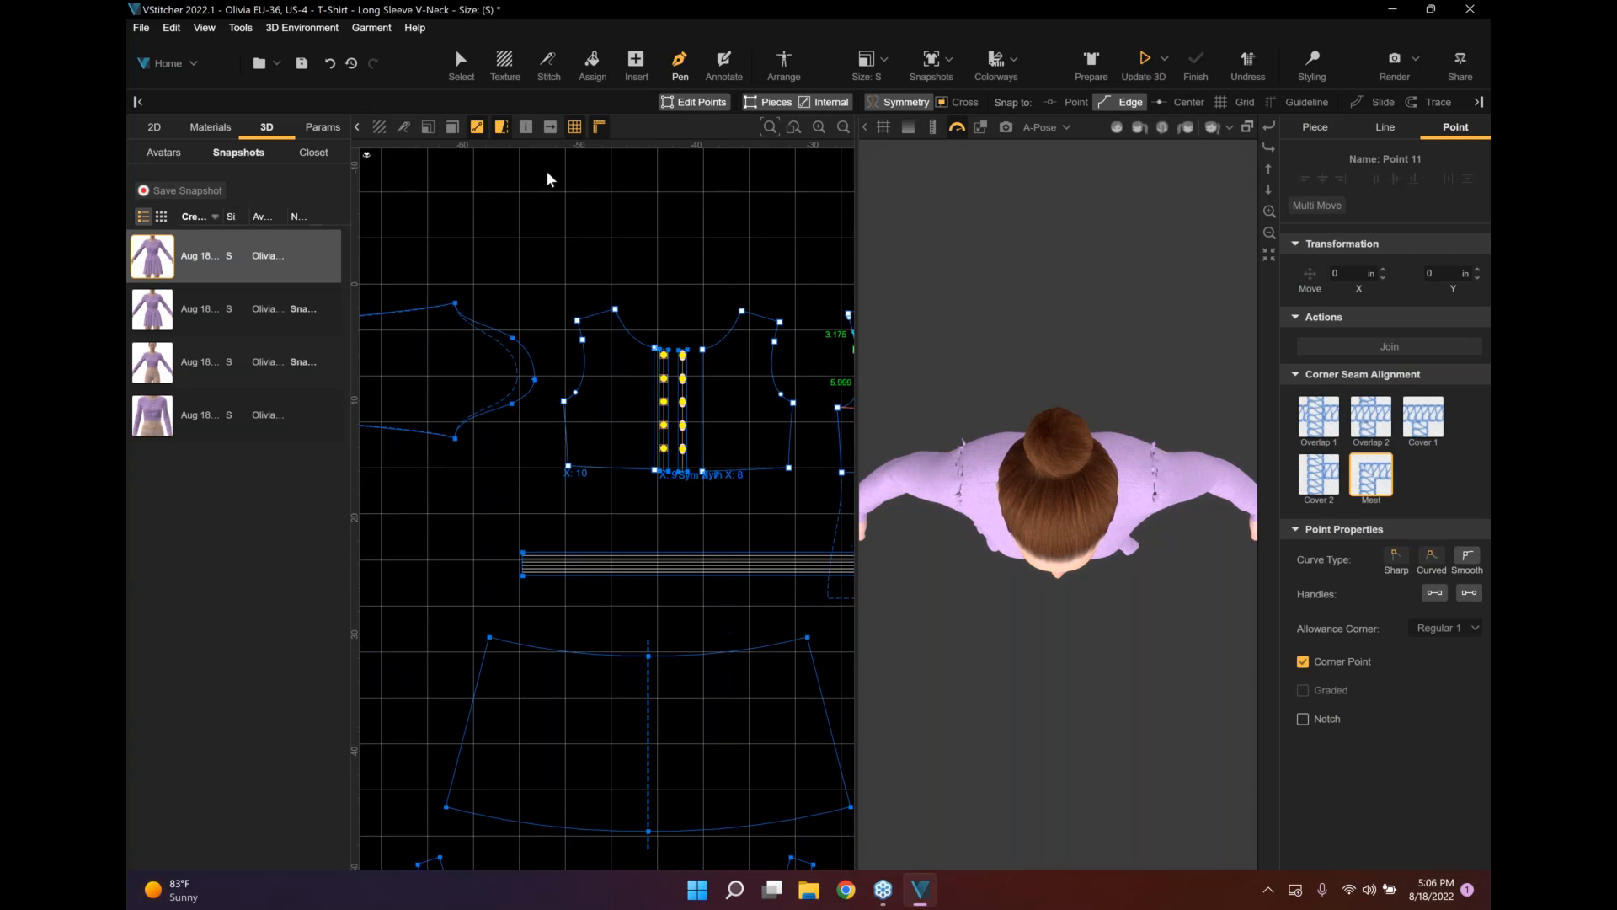
{"action": "key", "text": "s"}
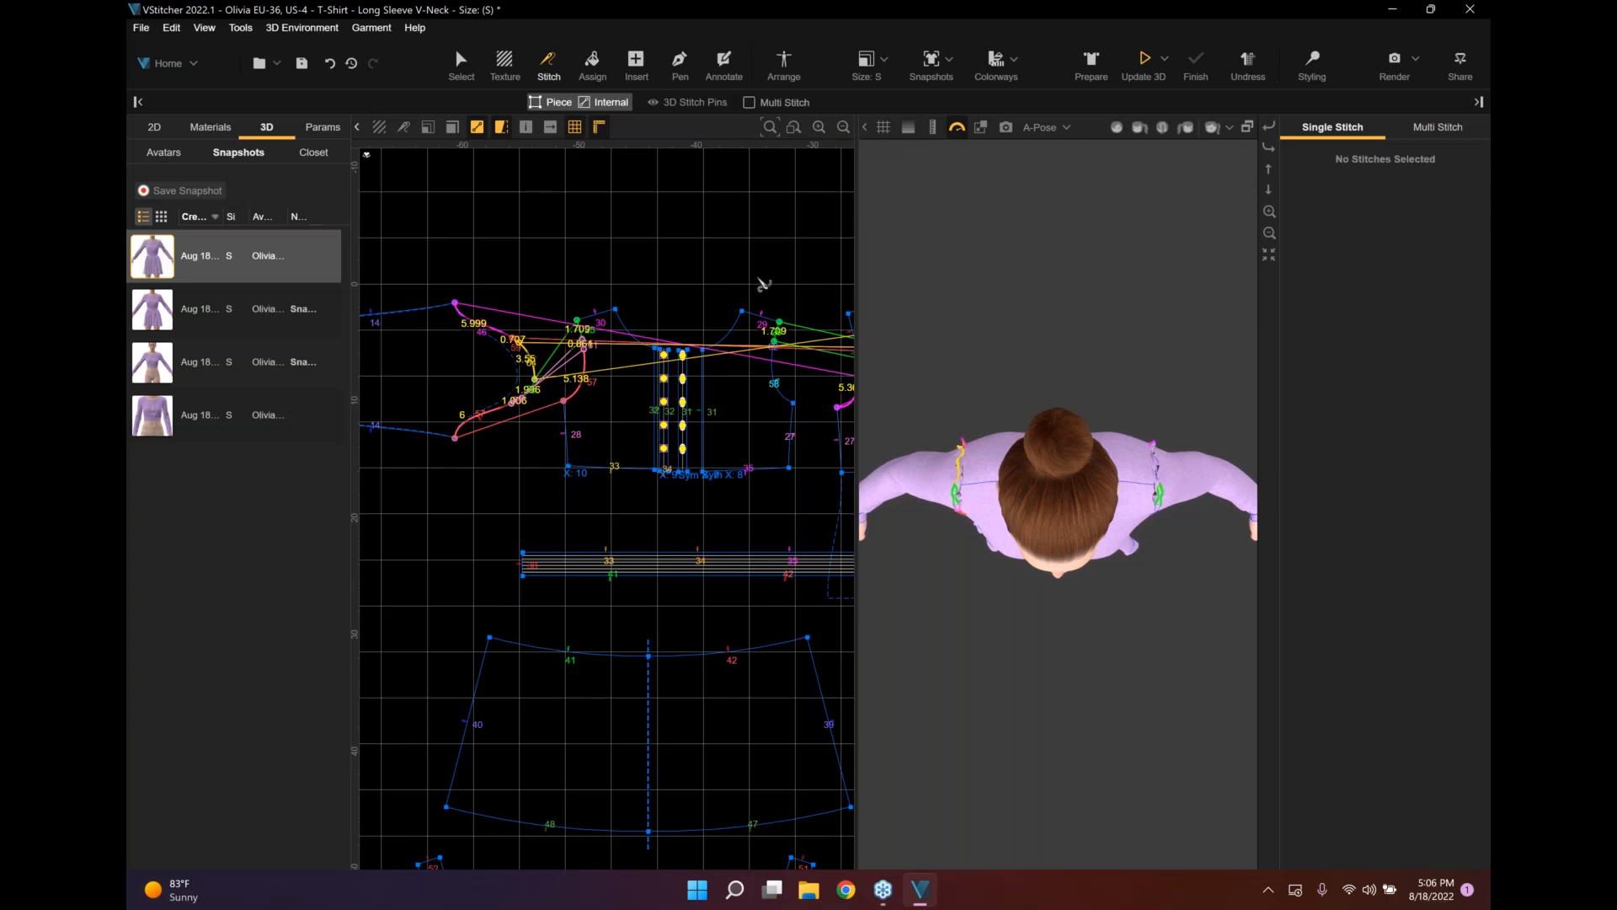
{"action": "key", "text": "Delete"}
{"action": "middle_click_drag", "start_coordinate": [834, 291], "coordinate": [576, 288]}
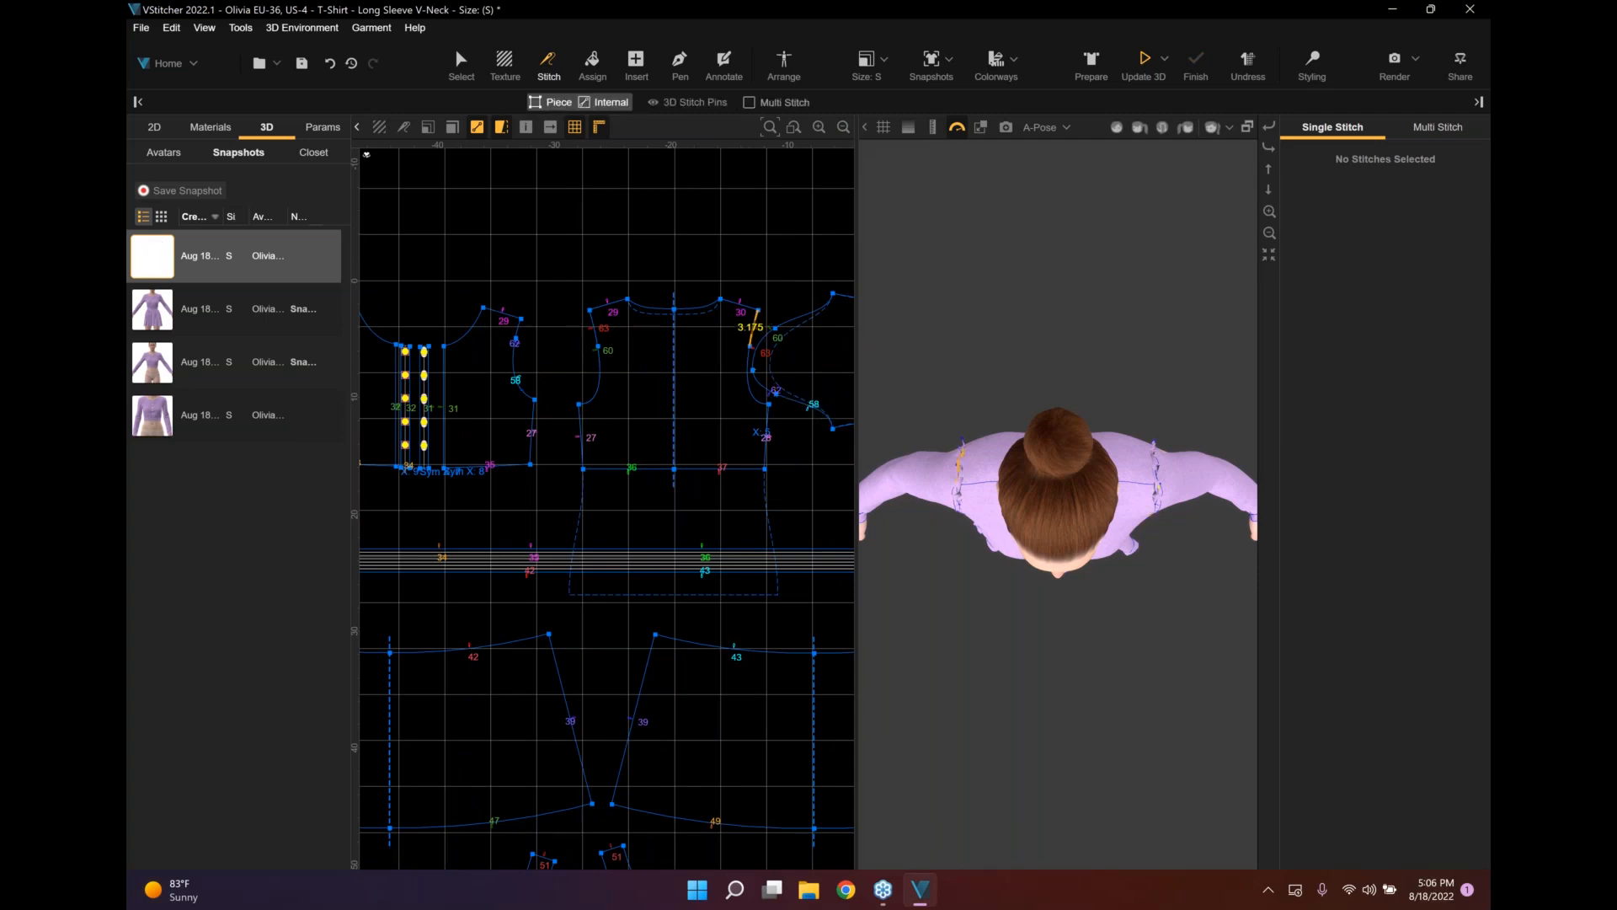
{"action": "scroll", "coordinate": [606, 505], "scroll_direction": "right", "scroll_amount": 3}
{"action": "left_click_drag", "start_coordinate": [715, 347], "coordinate": [777, 316]}
{"action": "left_click_drag", "start_coordinate": [713, 261], "coordinate": [661, 360]}
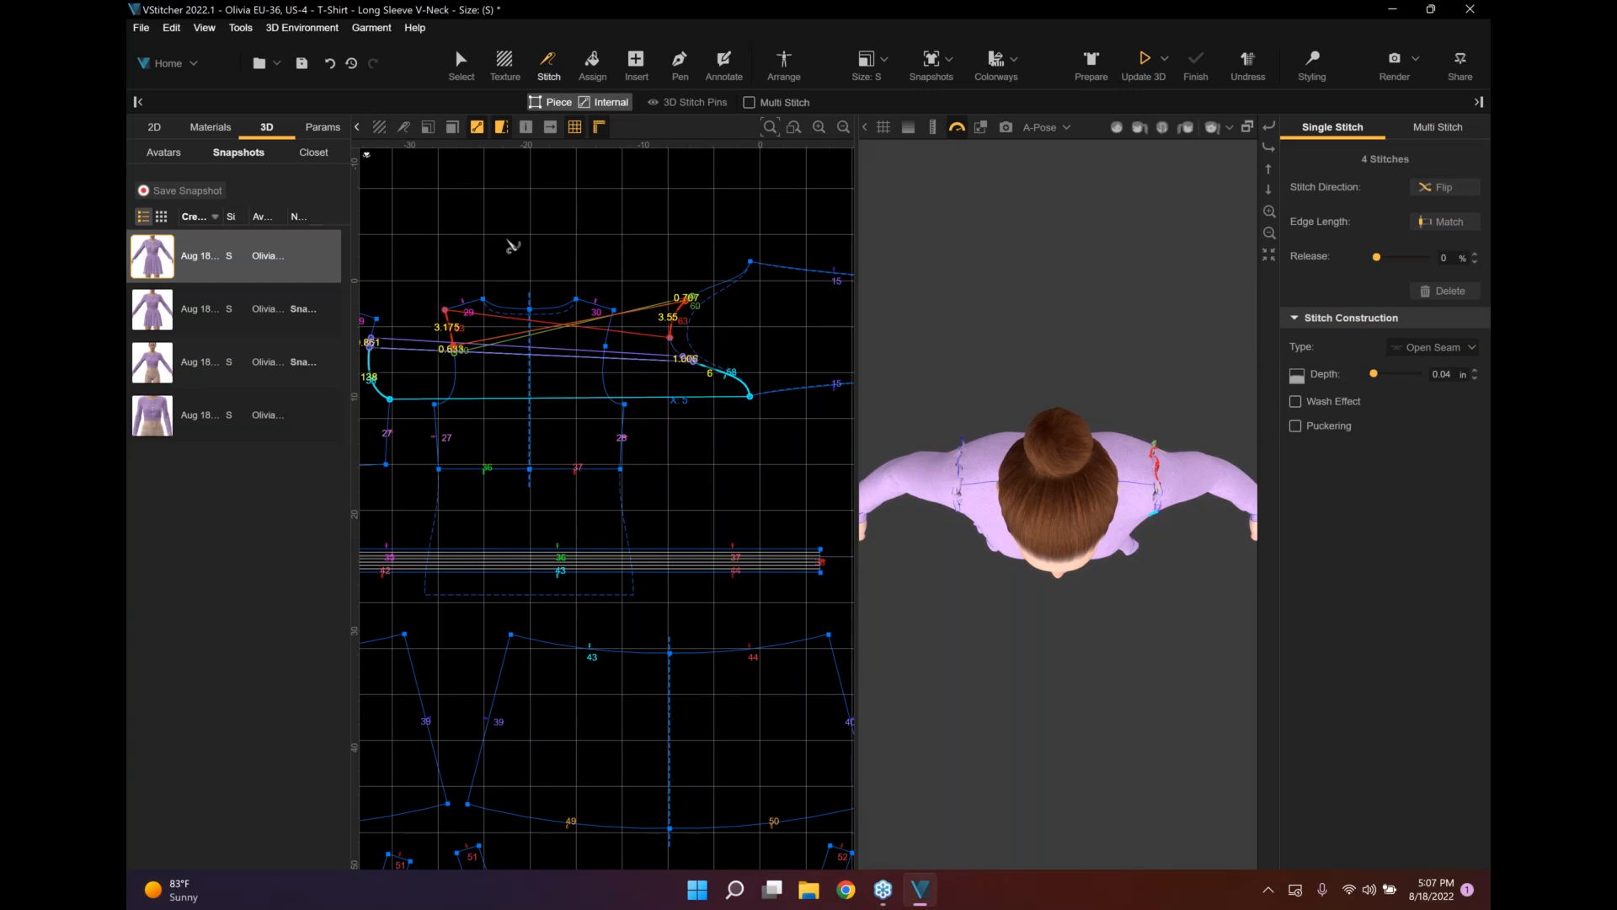
{"action": "key", "text": "Delete"}
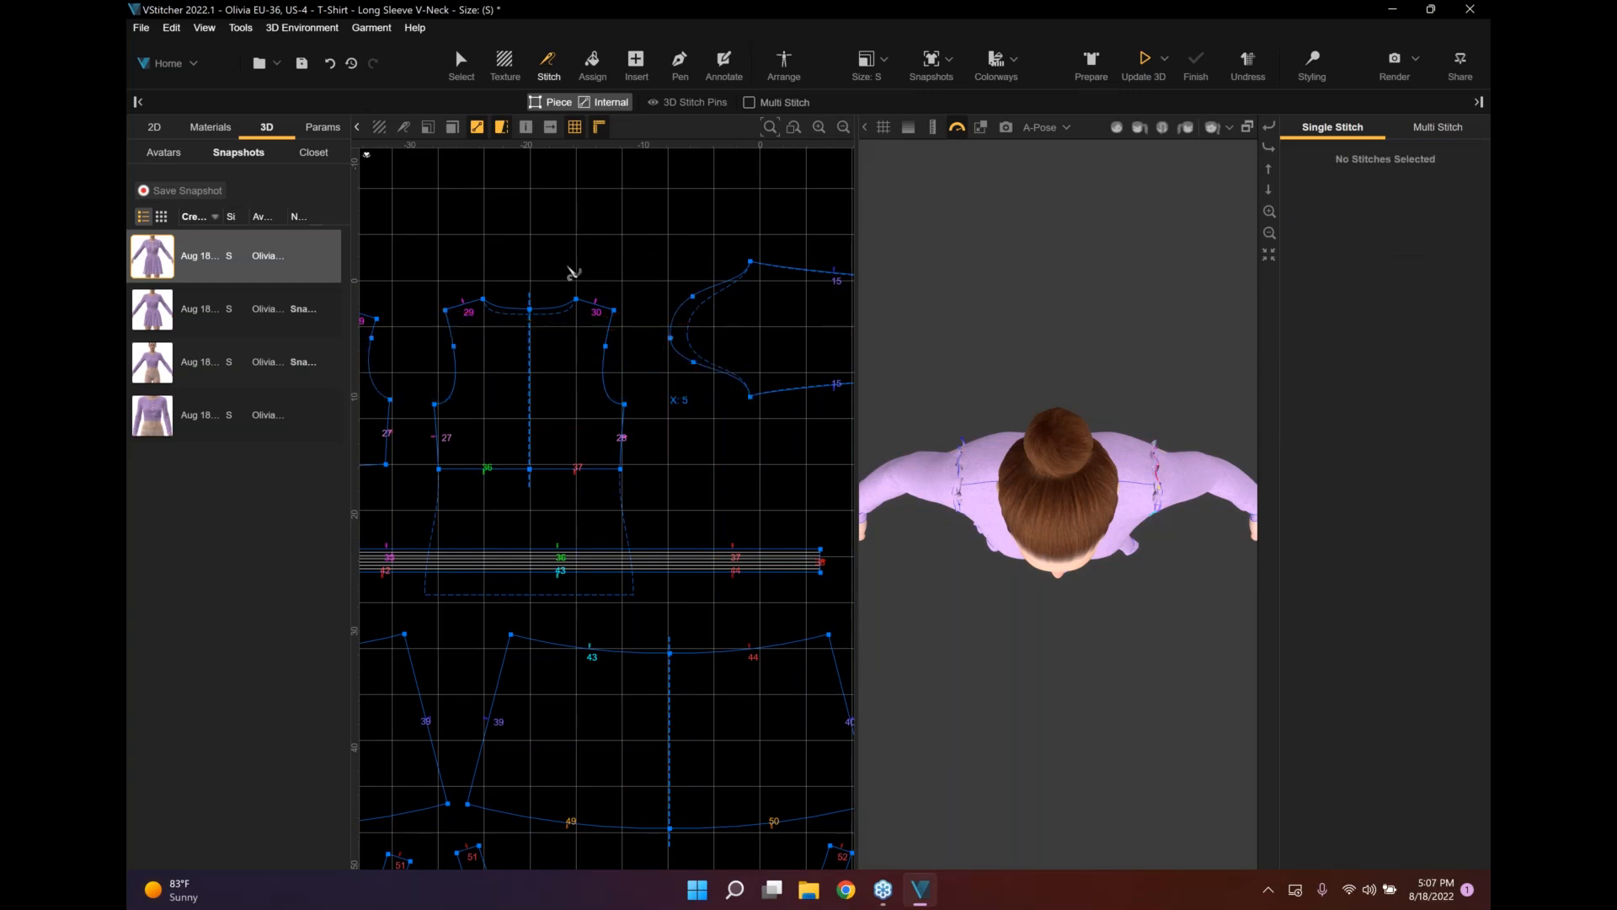
Stitch the 6 in underarm segment of the sleeve cap's front half to the matching 6 in segment of the front armhole.
{"action": "scroll", "coordinate": [552, 265], "scroll_direction": "down", "scroll_amount": 3}
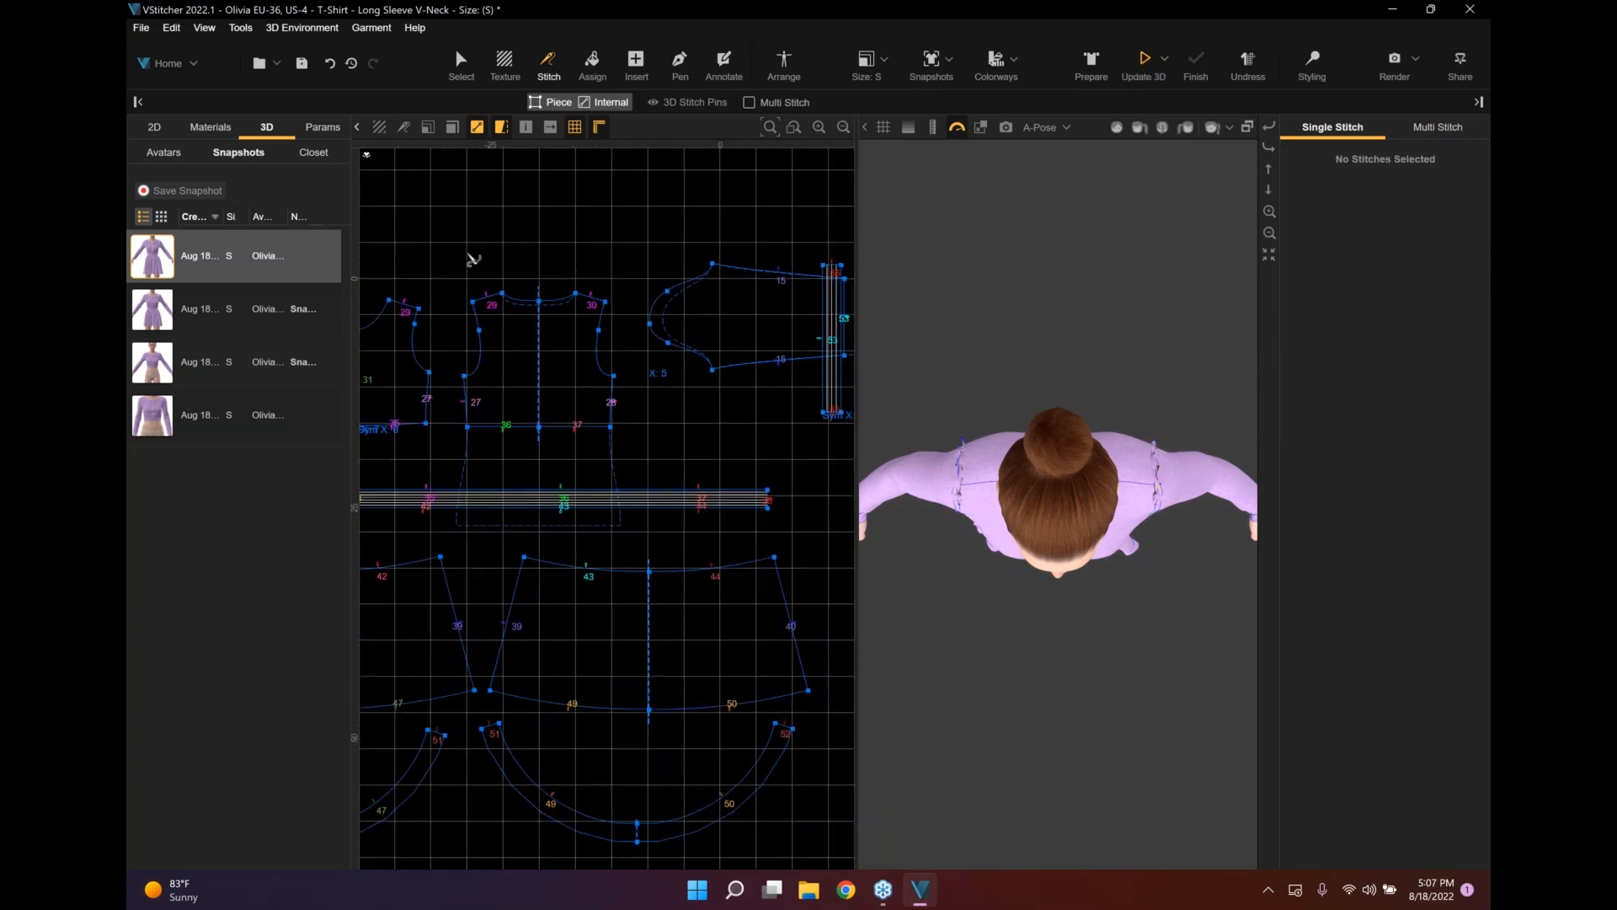
{"action": "middle_click_drag", "start_coordinate": [383, 372], "coordinate": [626, 370]}
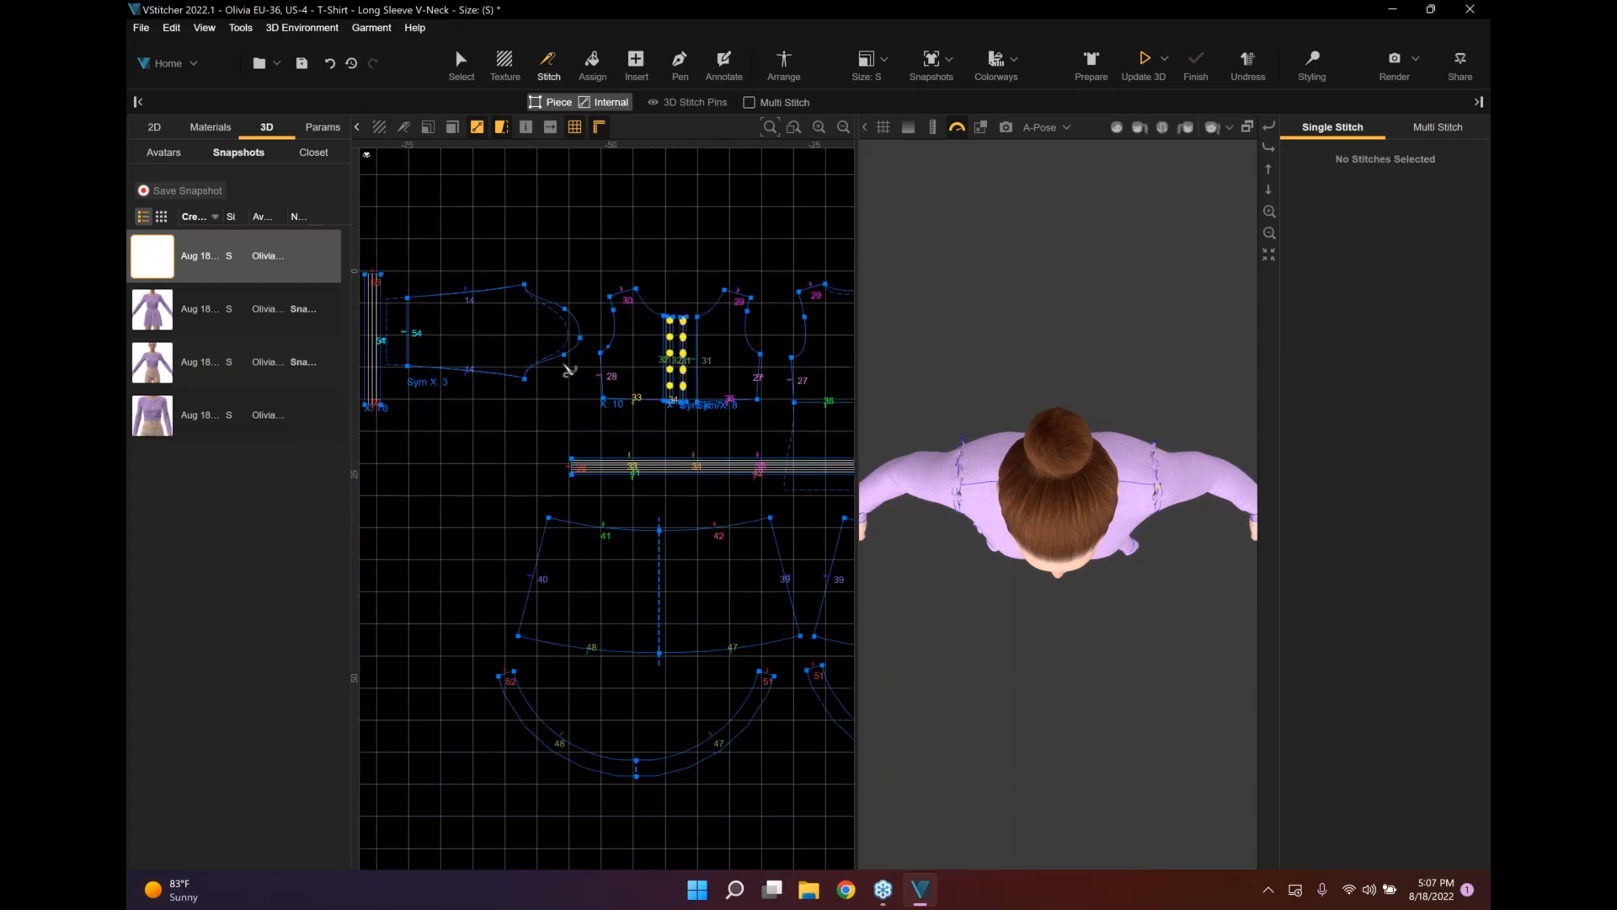
{"action": "left_click", "coordinate": [558, 360]}
{"action": "left_click", "coordinate": [608, 324]}
{"action": "scroll", "coordinate": [601, 276], "scroll_direction": "up", "scroll_amount": 3}
{"action": "left_click", "coordinate": [567, 406]}
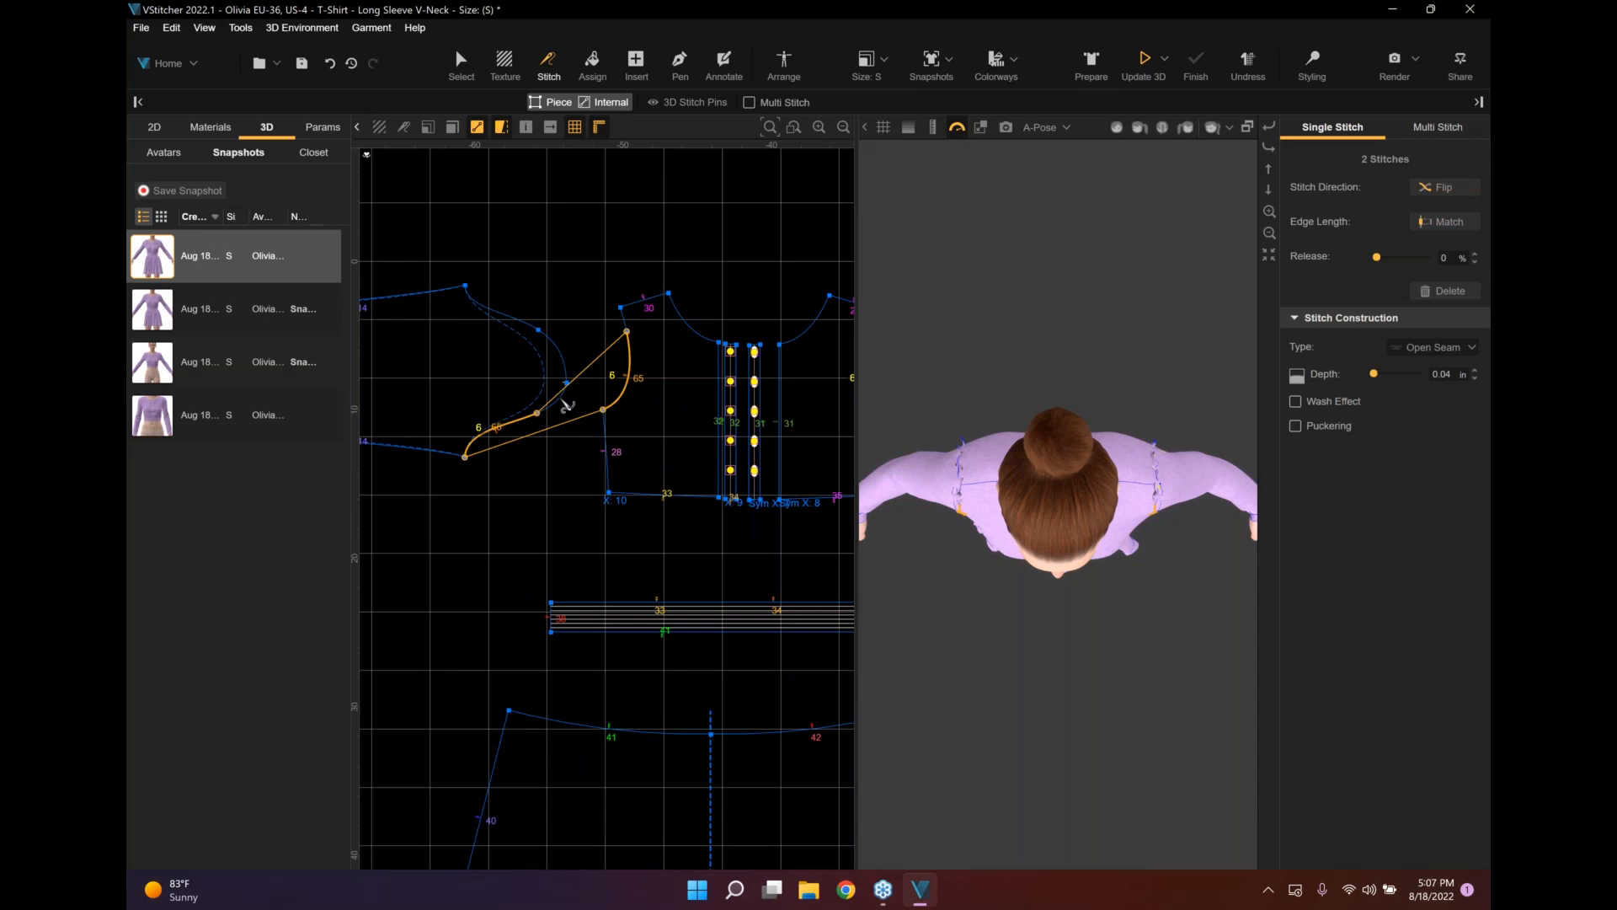
Stitch the sleeve cap's front segment next to the peak to the front armhole's short segment at the shoulder.
{"action": "left_click", "coordinate": [560, 396]}
{"action": "key", "text": "Delete"}
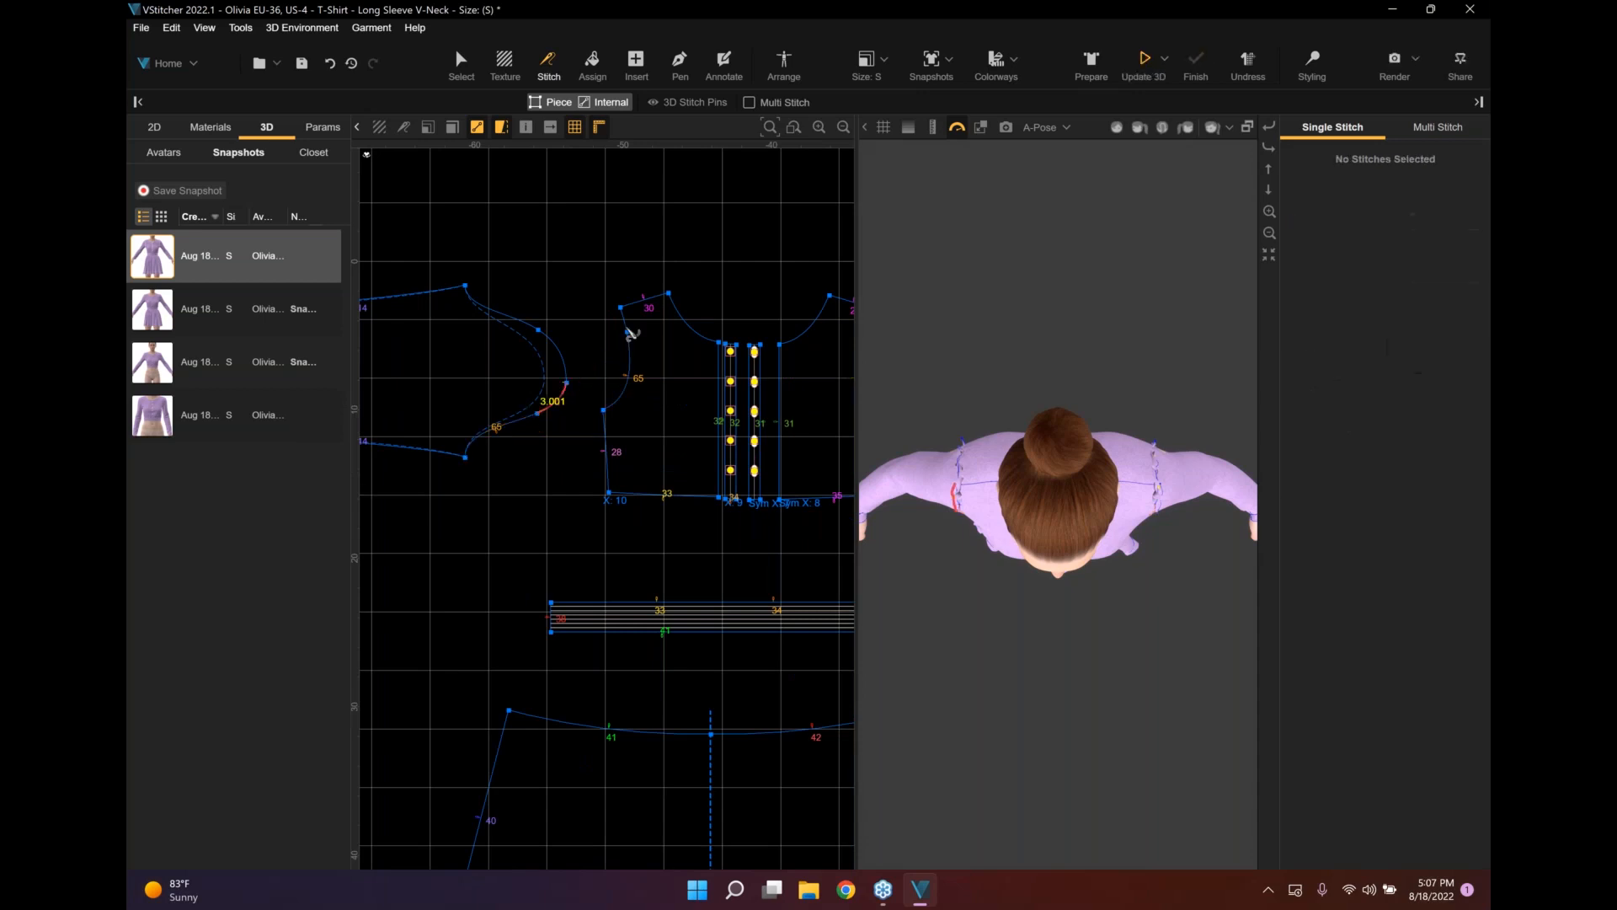
{"action": "left_click", "coordinate": [628, 331]}
{"action": "left_click", "coordinate": [755, 288]}
Show the avatar from behind and stitch the sleeve cap's back segment next to the peak to the back armhole's shoulder segment.
{"action": "scroll", "coordinate": [755, 293], "scroll_direction": "down", "scroll_amount": 3}
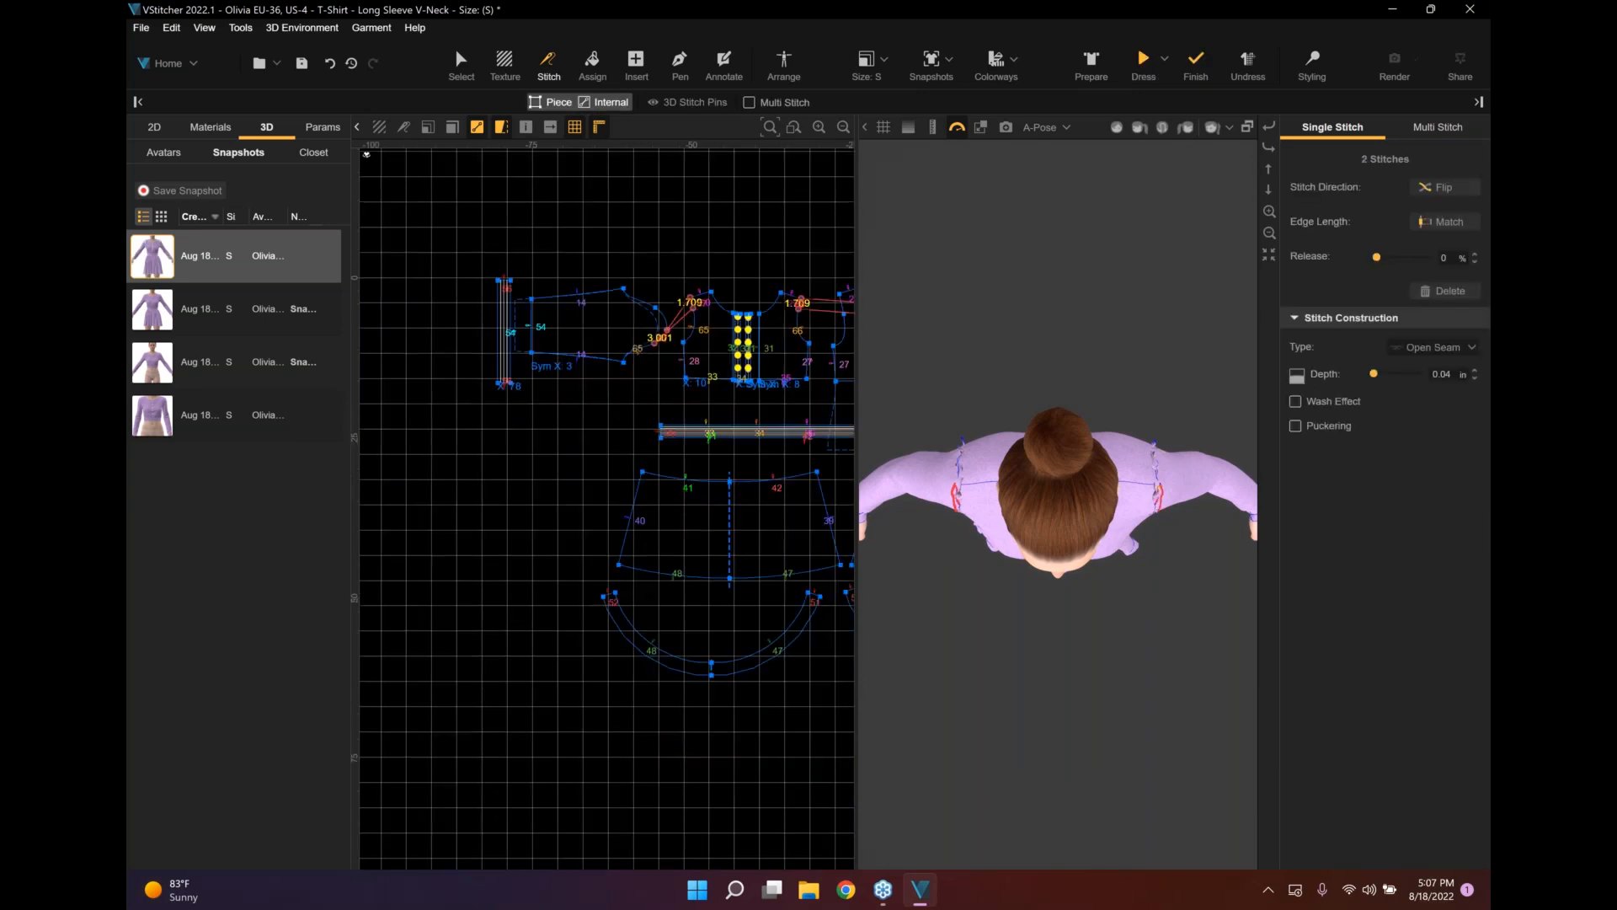
{"action": "middle_click_drag", "start_coordinate": [754, 293], "coordinate": [563, 328]}
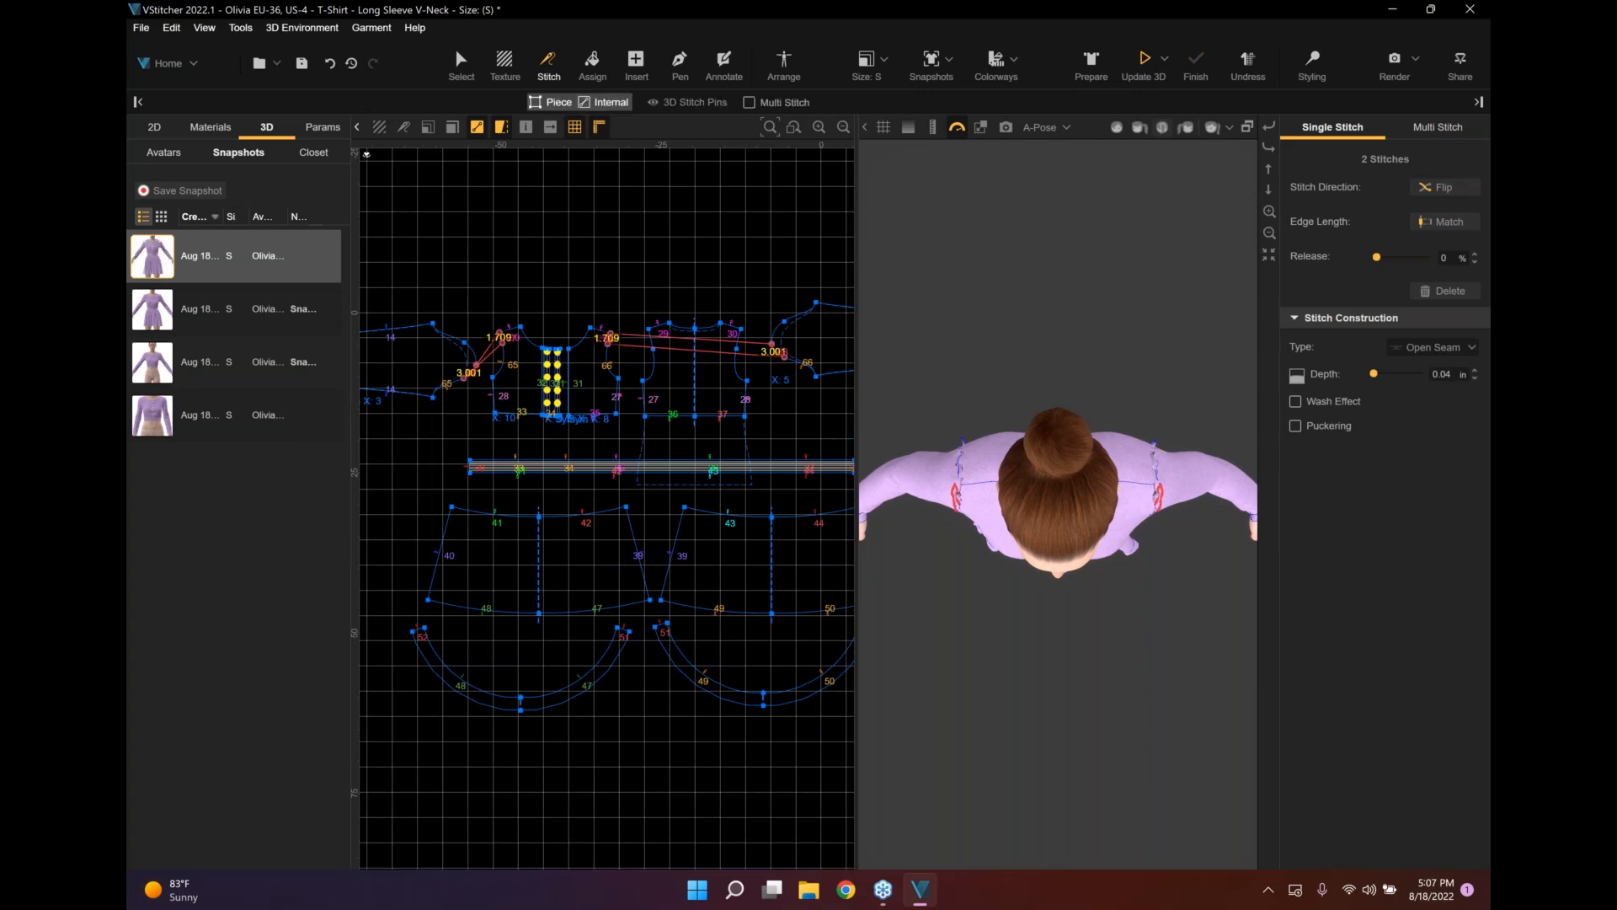
{"action": "left_click", "coordinate": [1162, 128]}
{"action": "left_click", "coordinate": [1267, 171]}
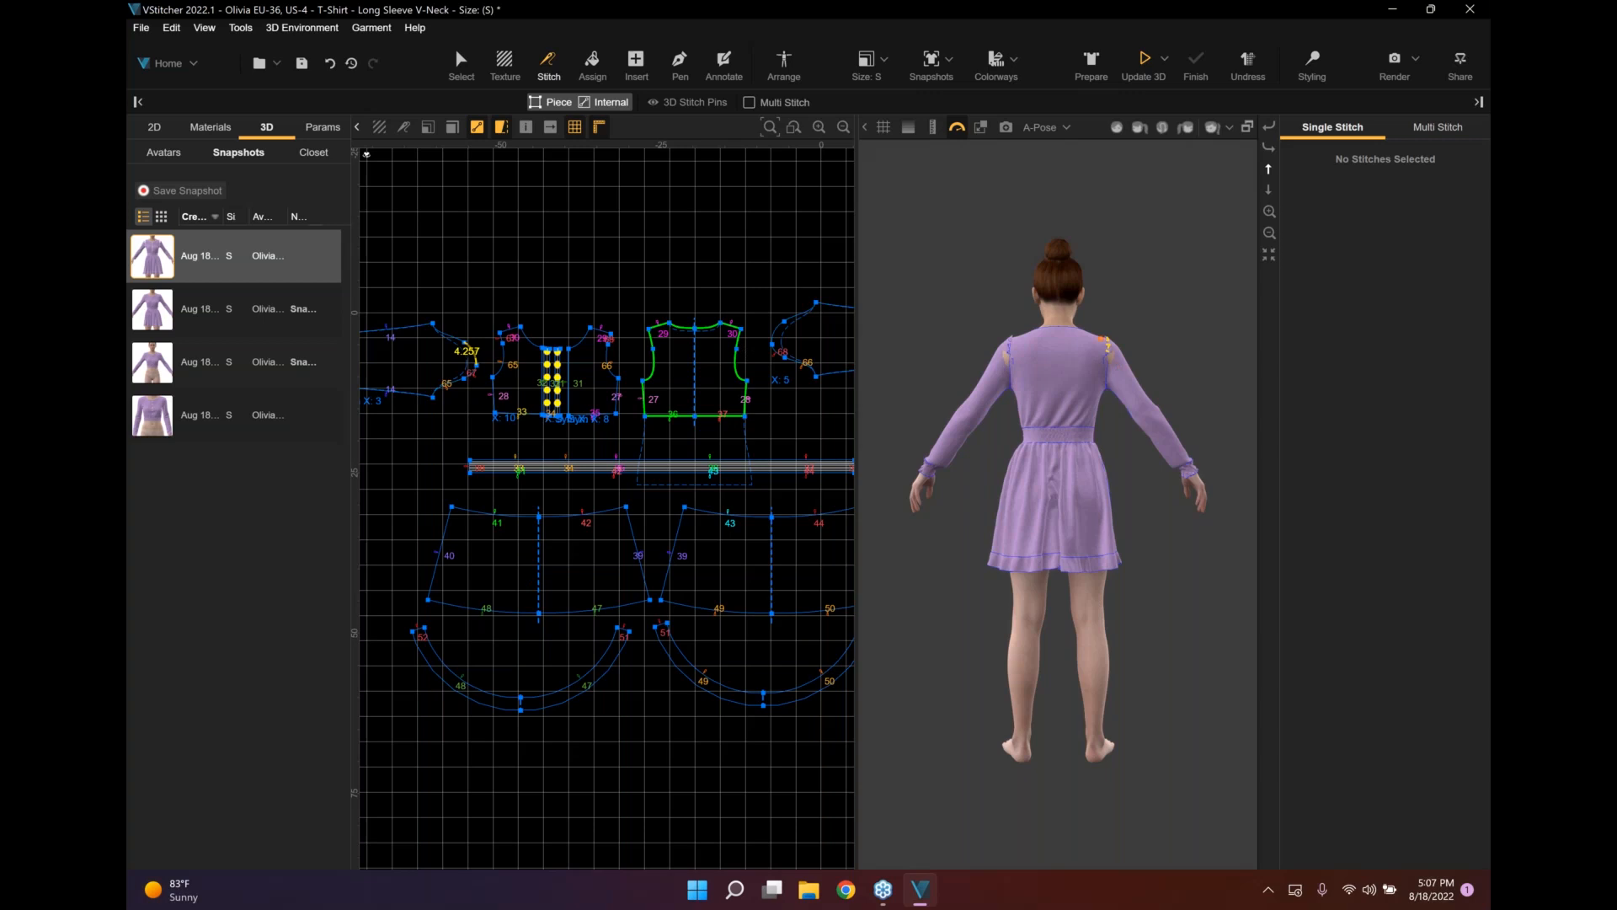
{"action": "left_click", "coordinate": [738, 336]}
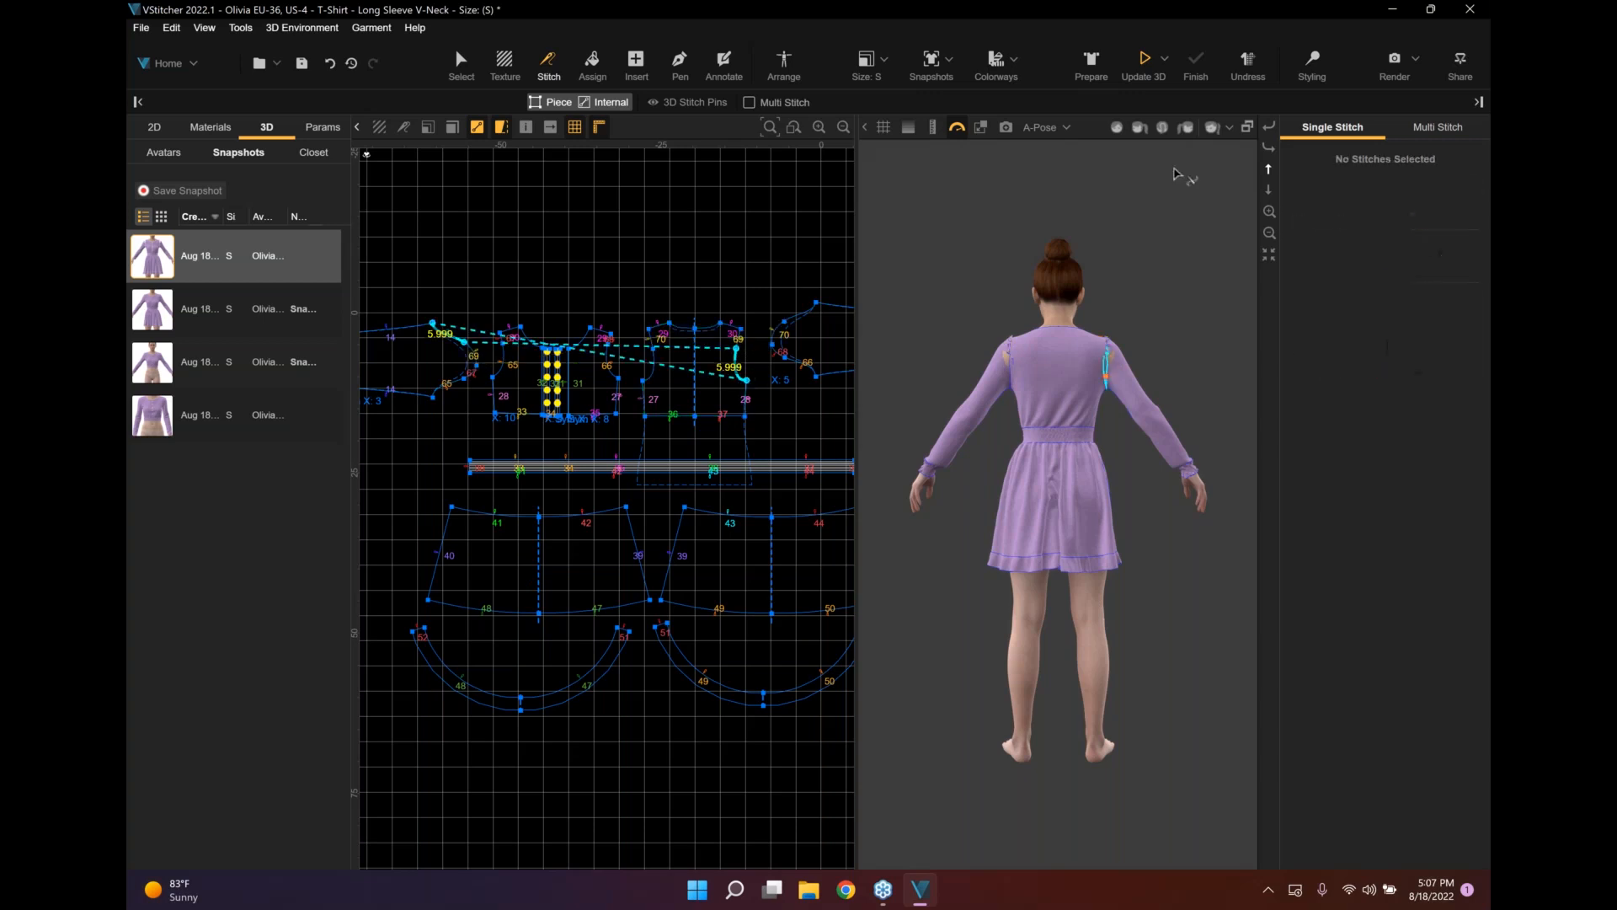
Stitch the 6 in underarm segment of the sleeve cap's back half to the matching back armhole segment and return to the front view.
{"action": "left_click", "coordinate": [1010, 370]}
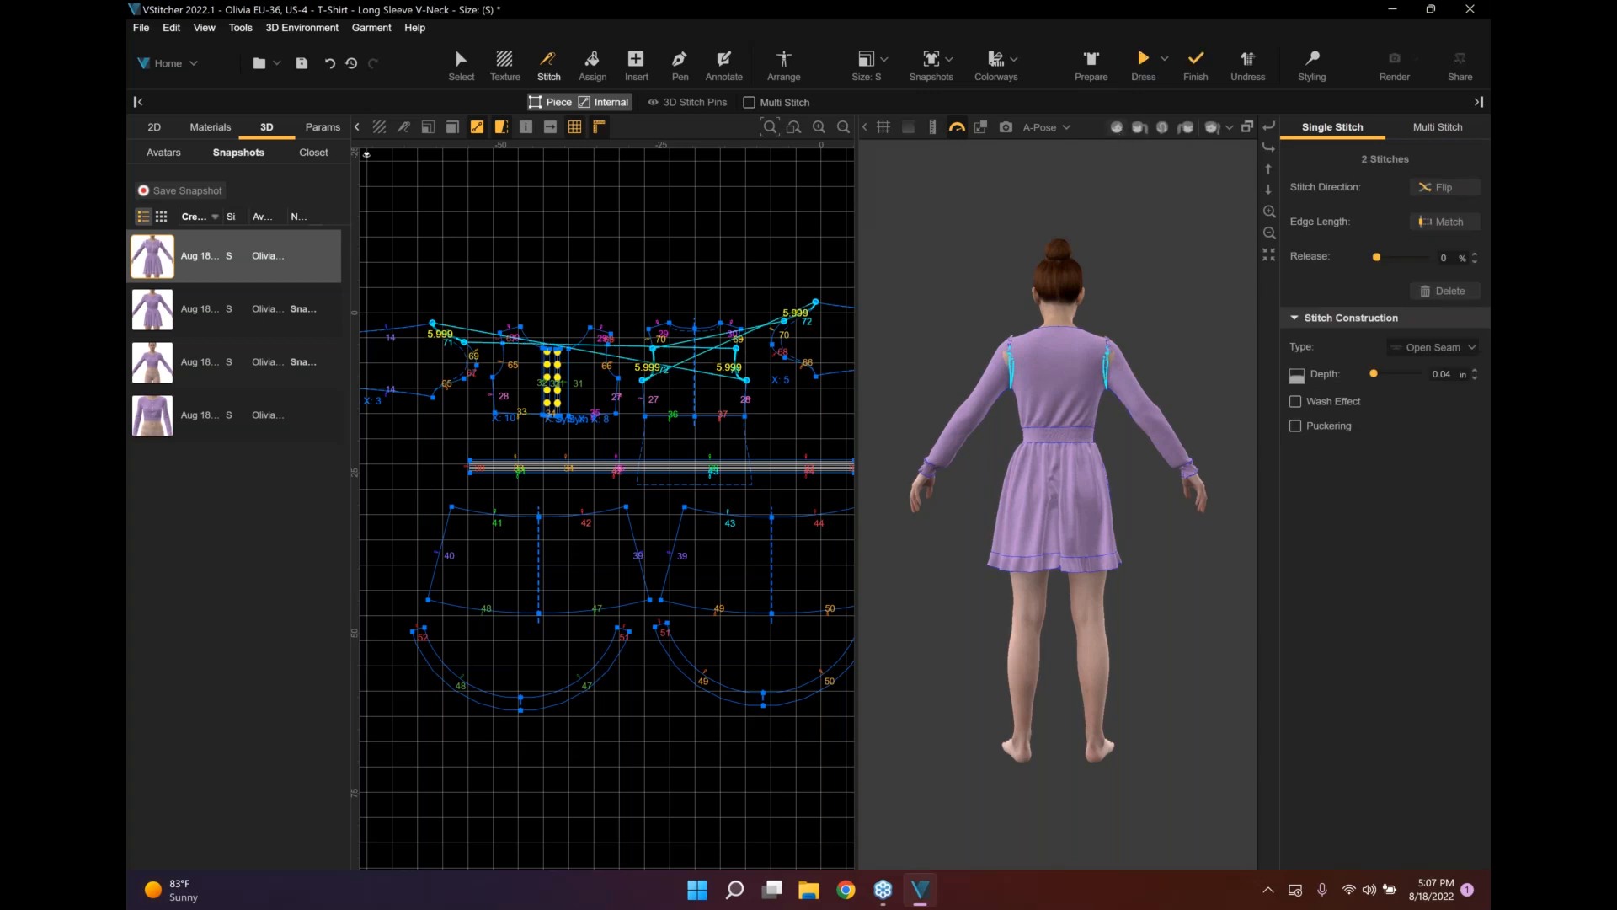
{"action": "left_click", "coordinate": [1117, 128]}
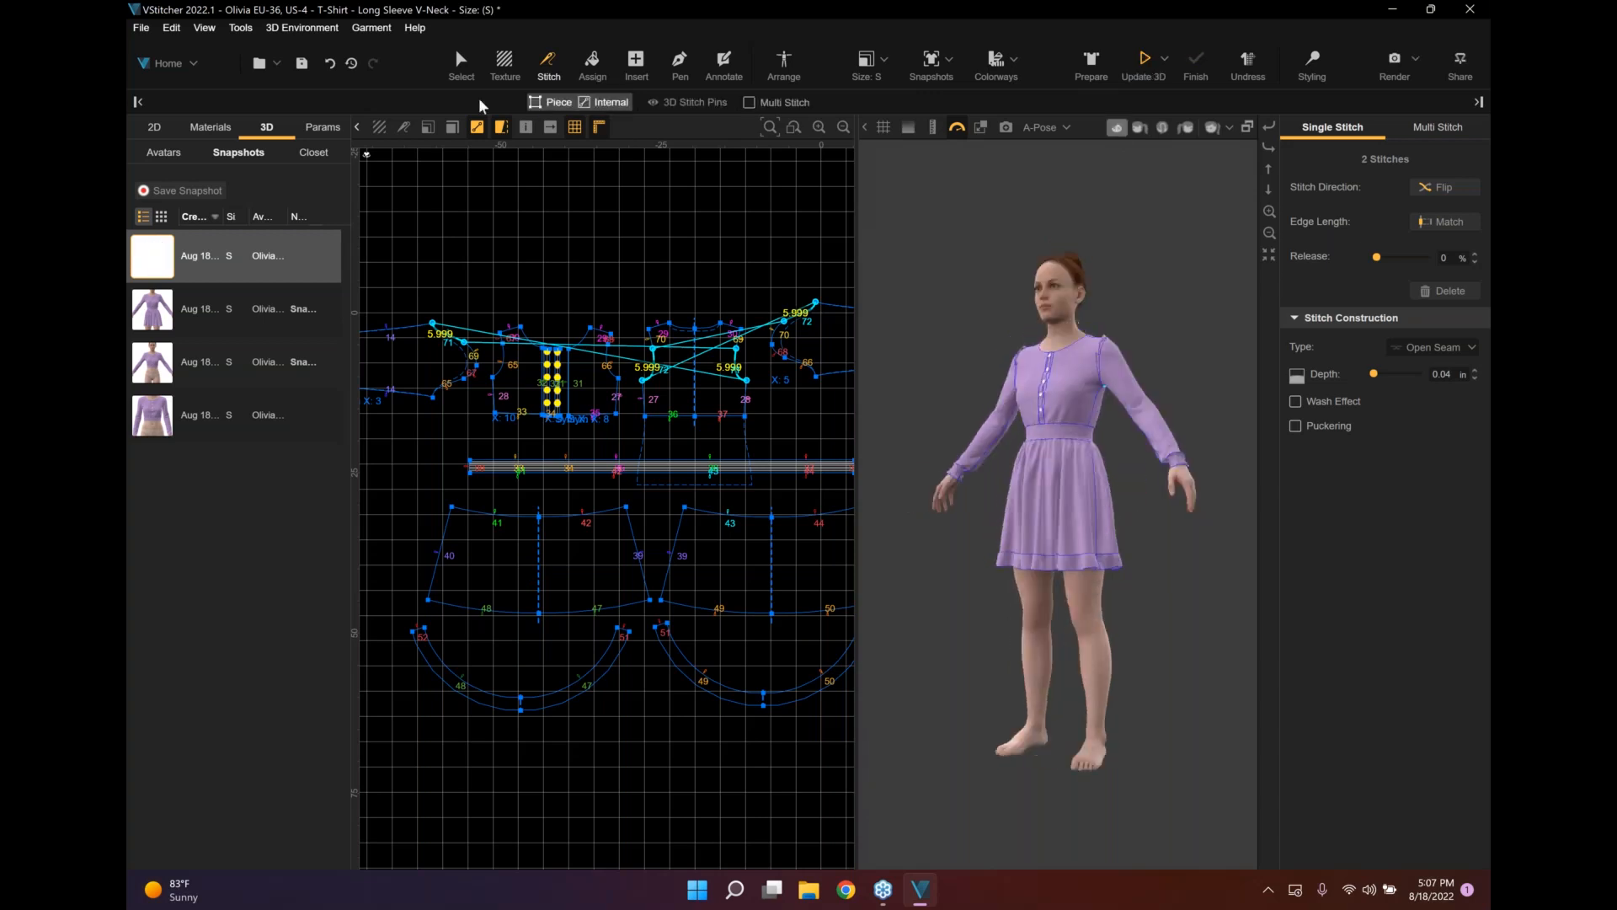
{"action": "left_click", "coordinate": [462, 63]}
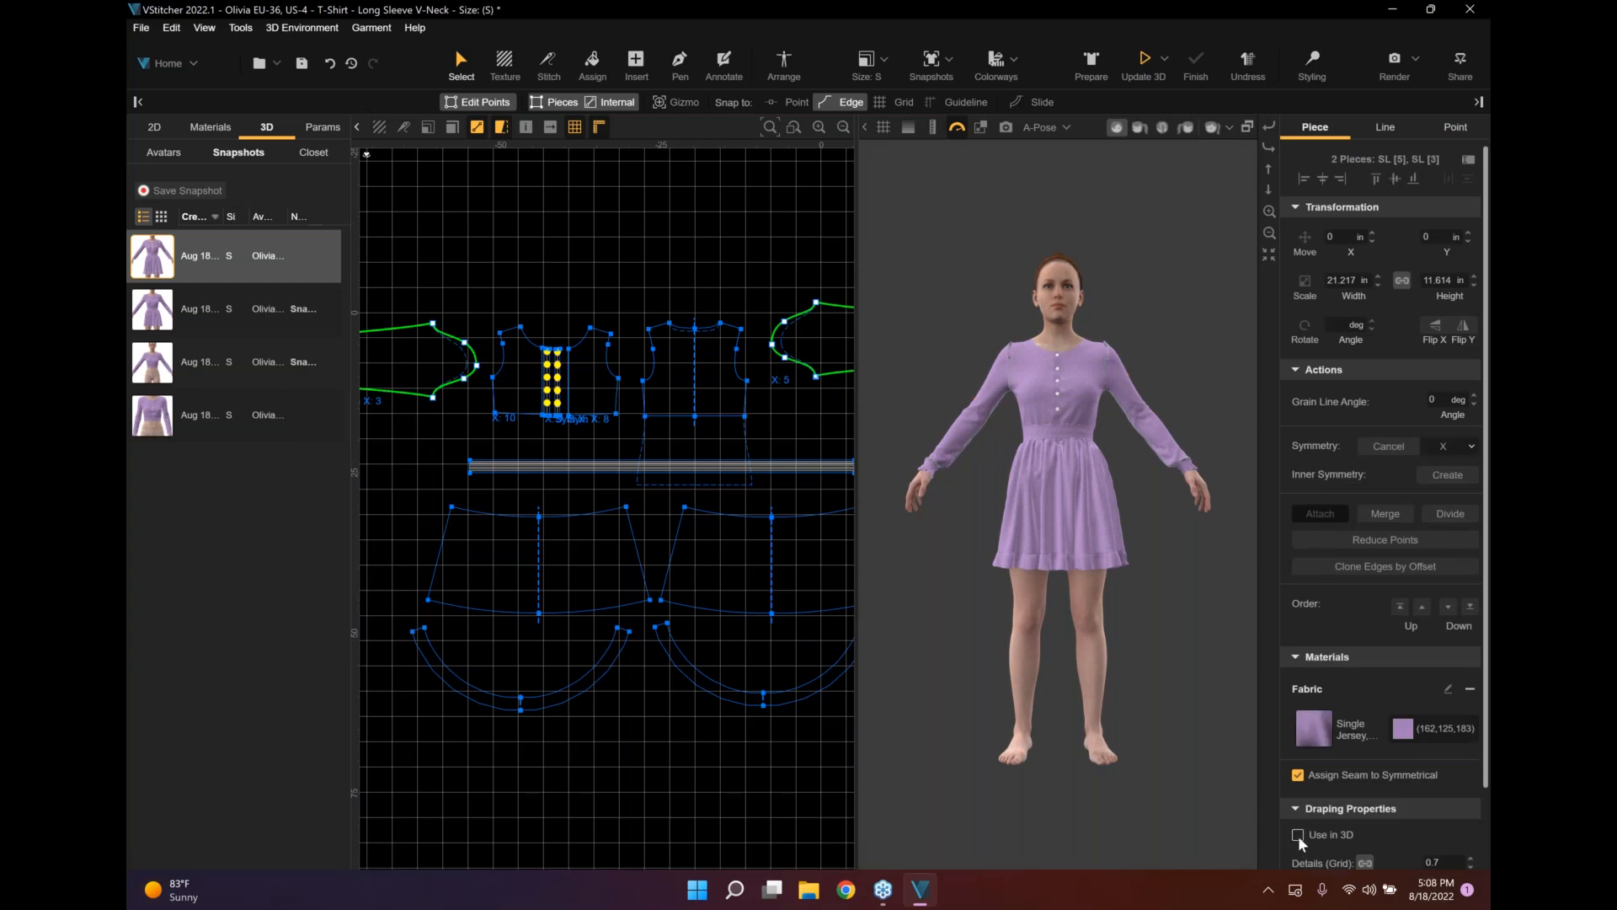
Enable both sleeve pieces in 3D, adjust their placement around the arms, drape the dress and check the puffed sleeves.
{"action": "left_click", "coordinate": [1298, 834]}
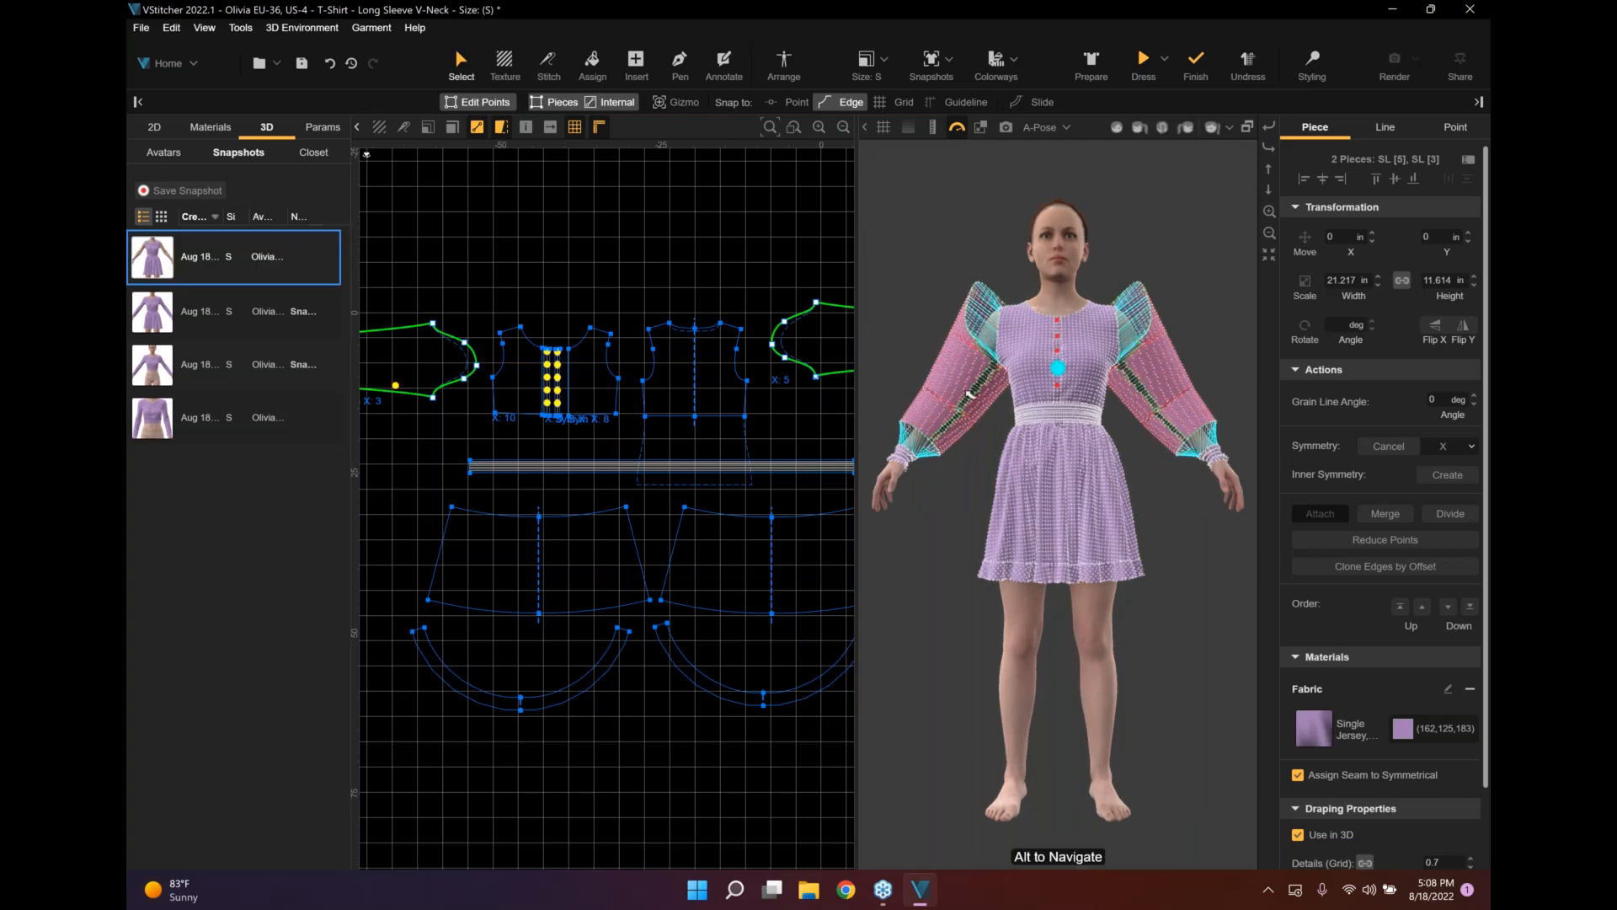
{"action": "left_click", "coordinate": [966, 390]}
{"action": "left_click_drag", "start_coordinate": [958, 362], "coordinate": [962, 373]}
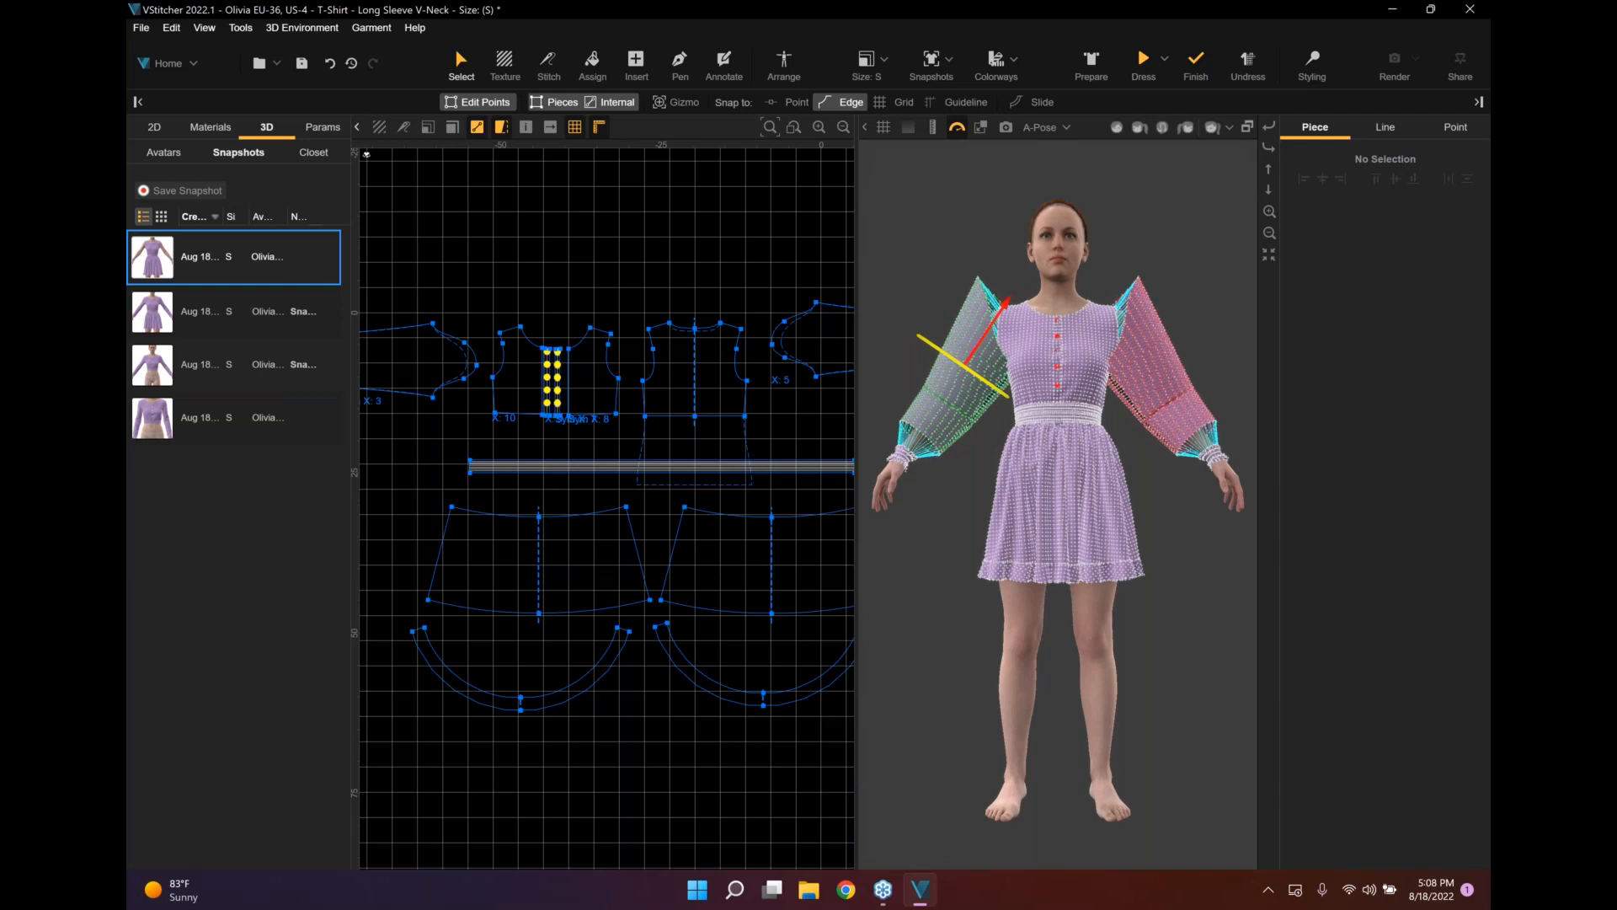
{"action": "left_click", "coordinate": [1144, 64]}
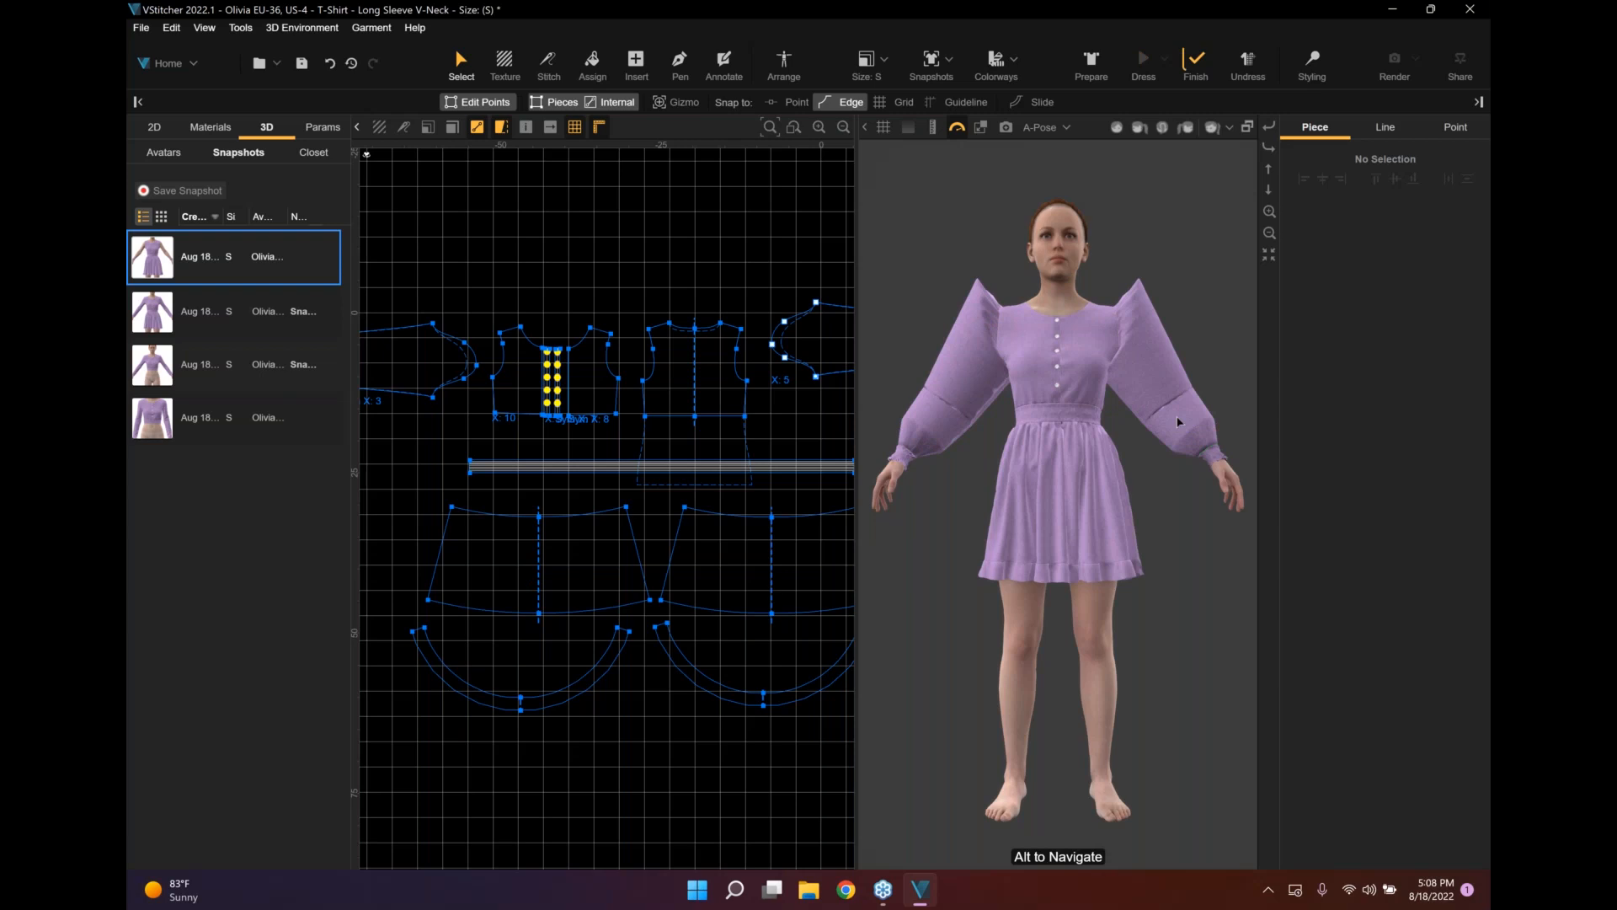
{"action": "scroll", "coordinate": [1101, 361], "scroll_direction": "up", "scroll_amount": 1}
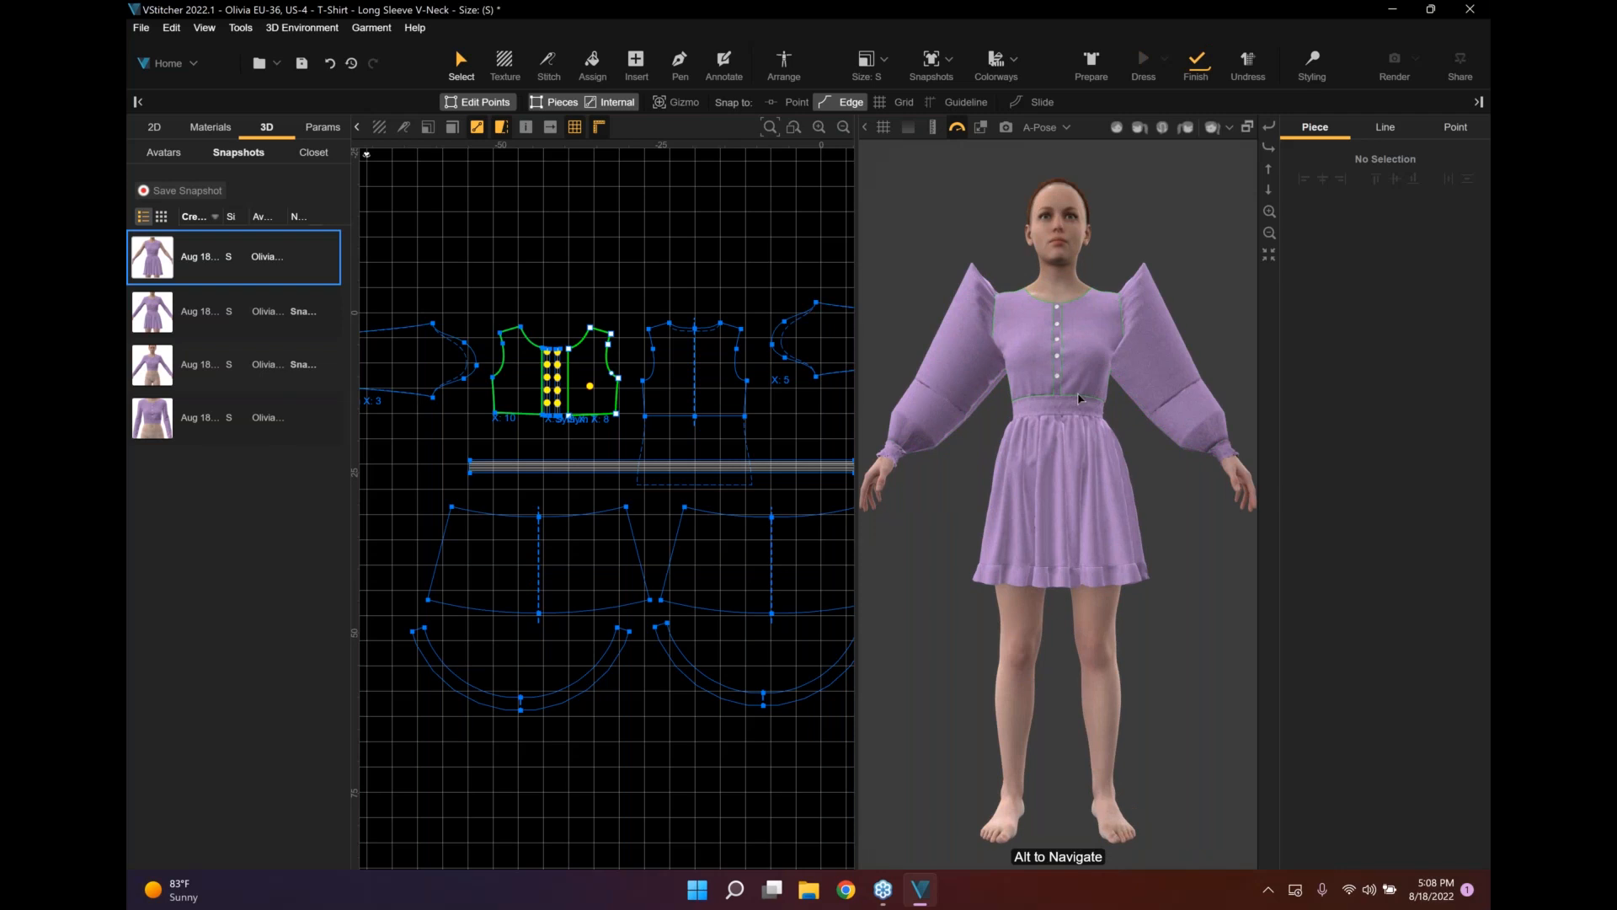
{"action": "scroll", "coordinate": [1078, 398], "scroll_direction": "up", "scroll_amount": 1}
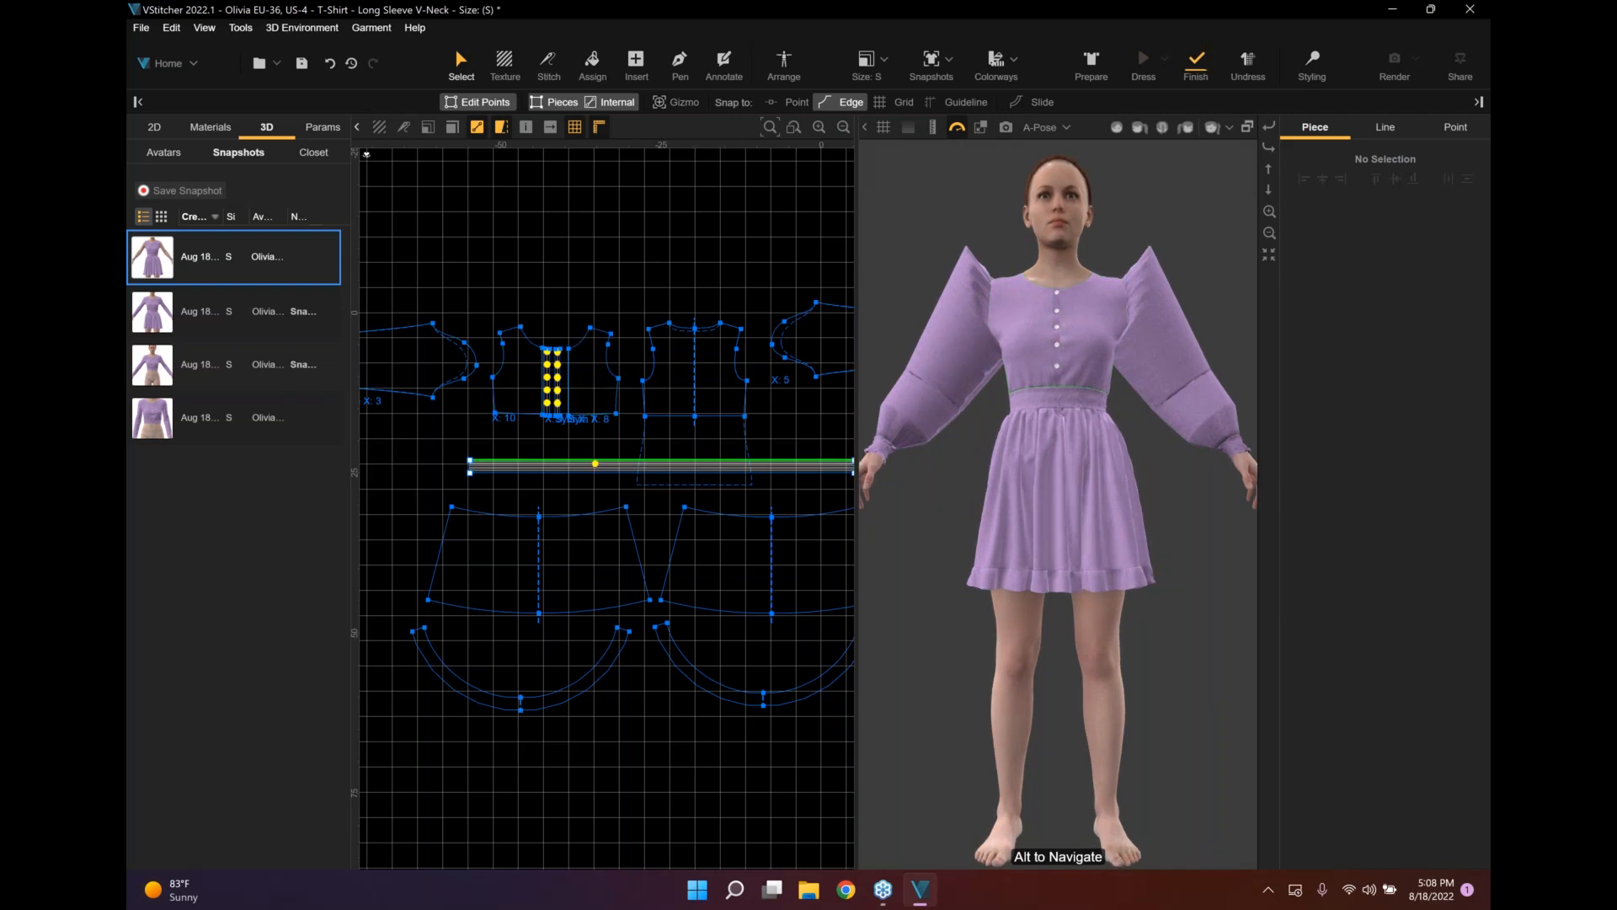
{"action": "scroll", "coordinate": [1167, 444], "scroll_direction": "down", "scroll_amount": 2}
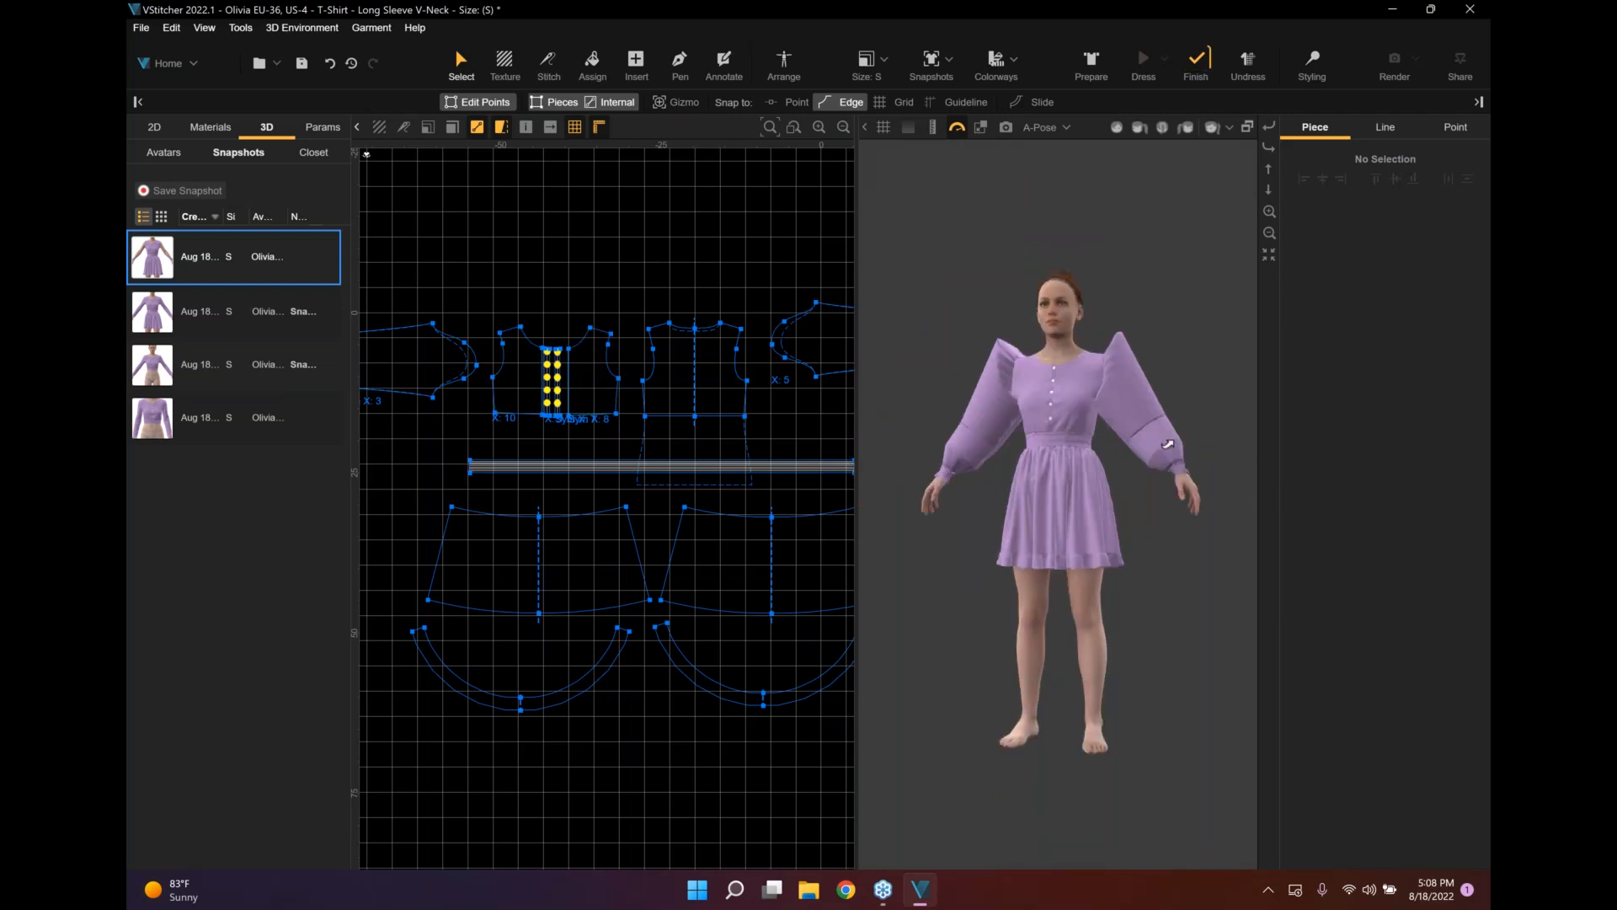
{"action": "right_click_drag", "start_coordinate": [1167, 444], "coordinate": [1087, 444]}
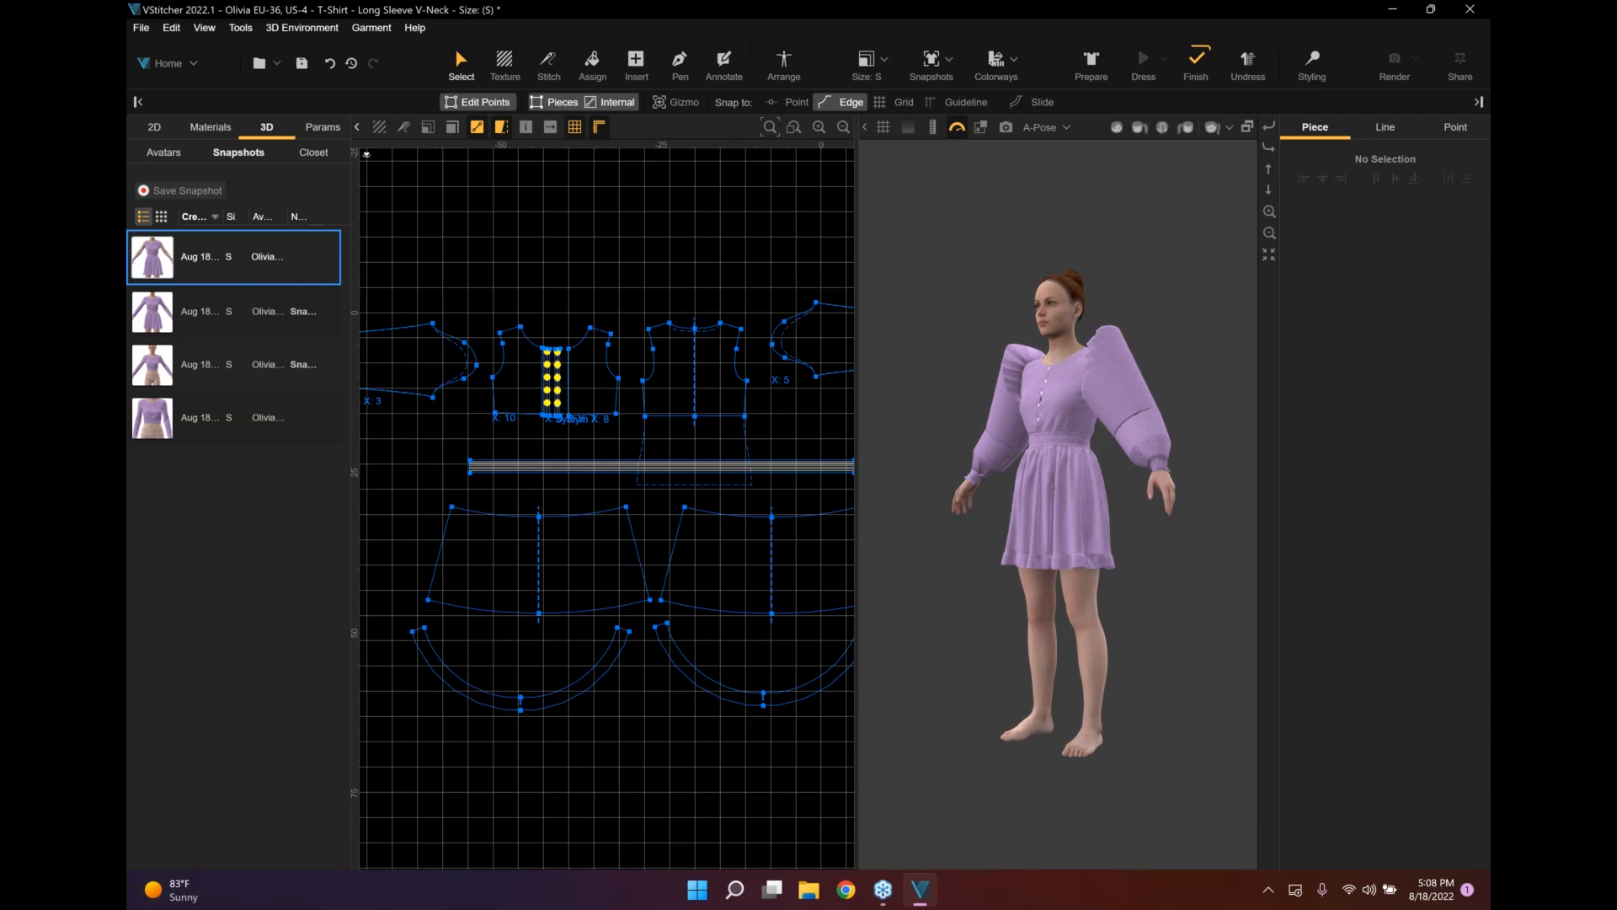
Reset both sleeves on the avatar by disabling and re-enabling their use in 3D.
{"action": "left_click", "coordinate": [1298, 836]}
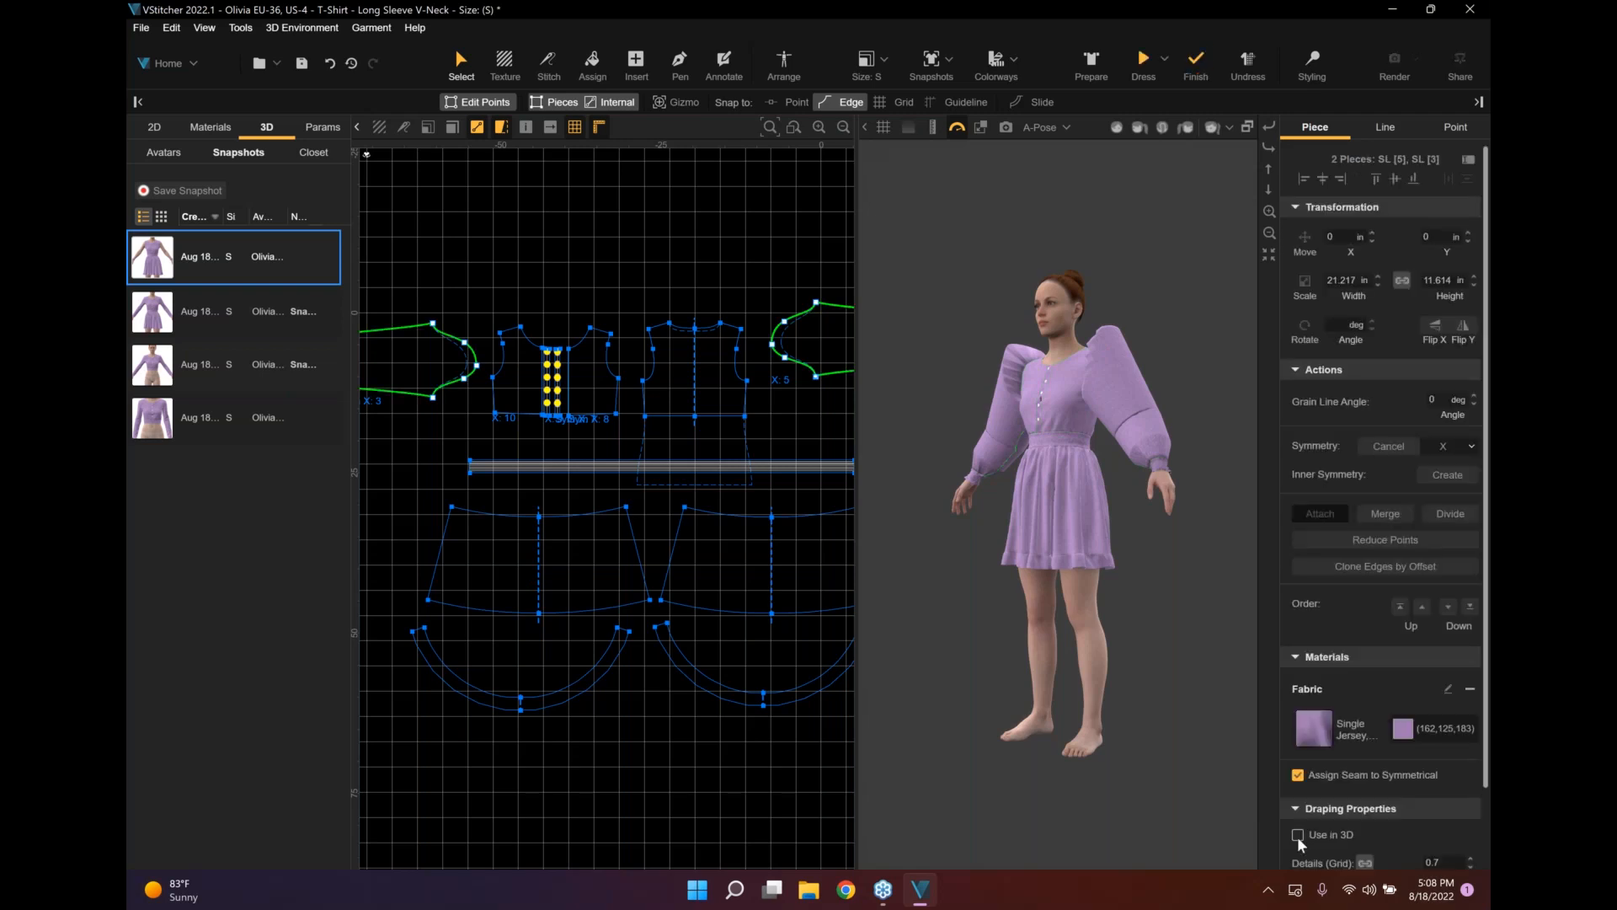
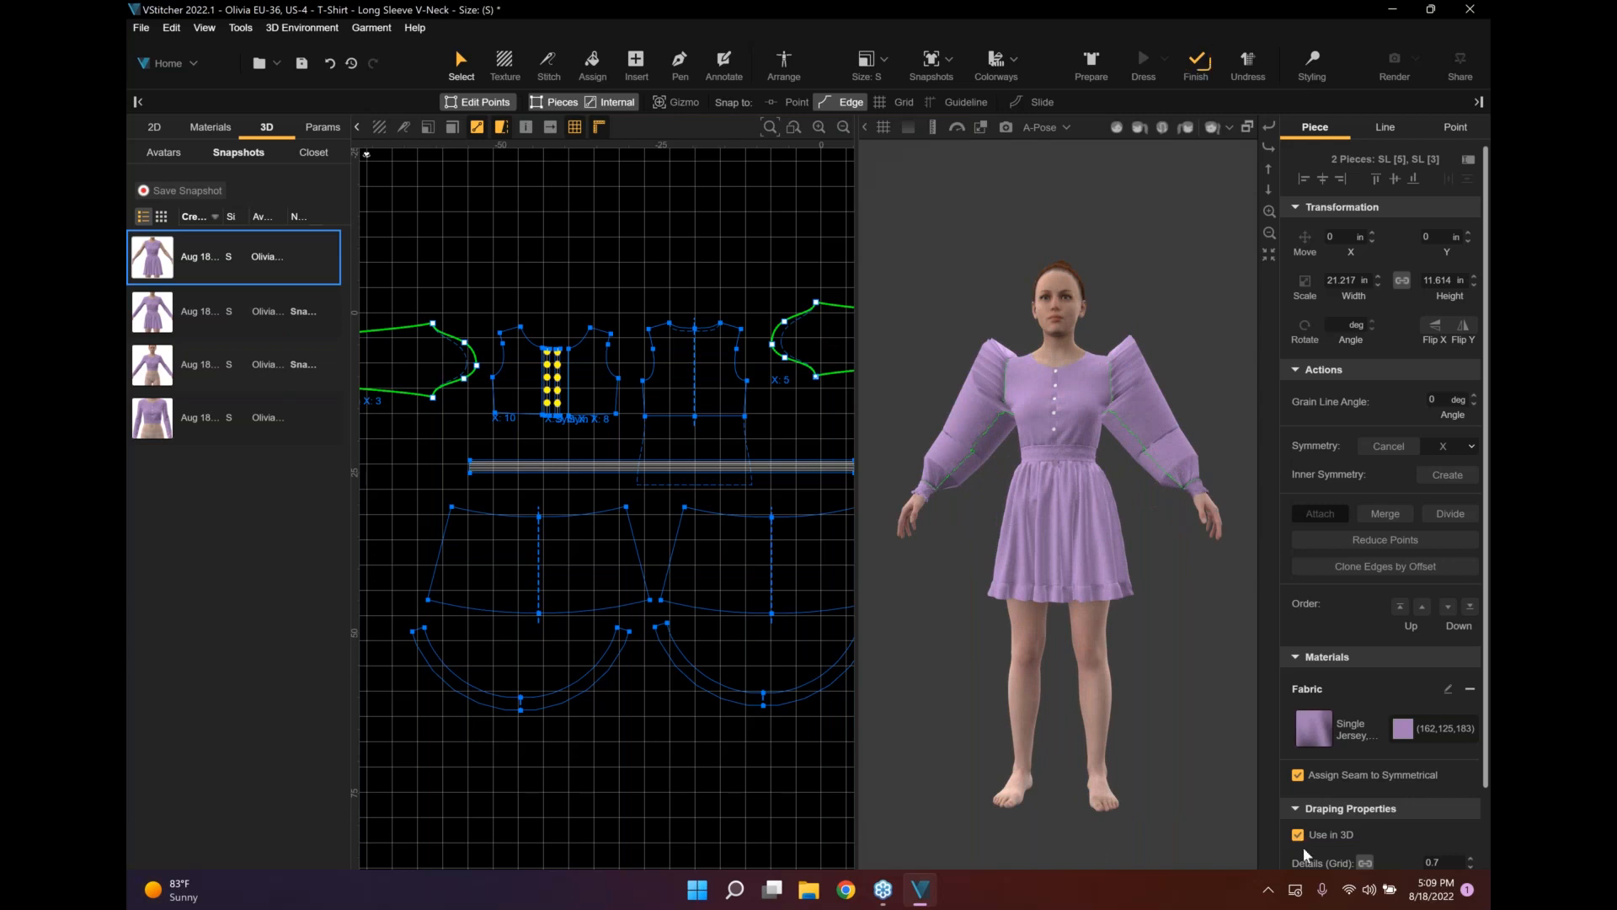
{"action": "left_click", "coordinate": [1299, 837]}
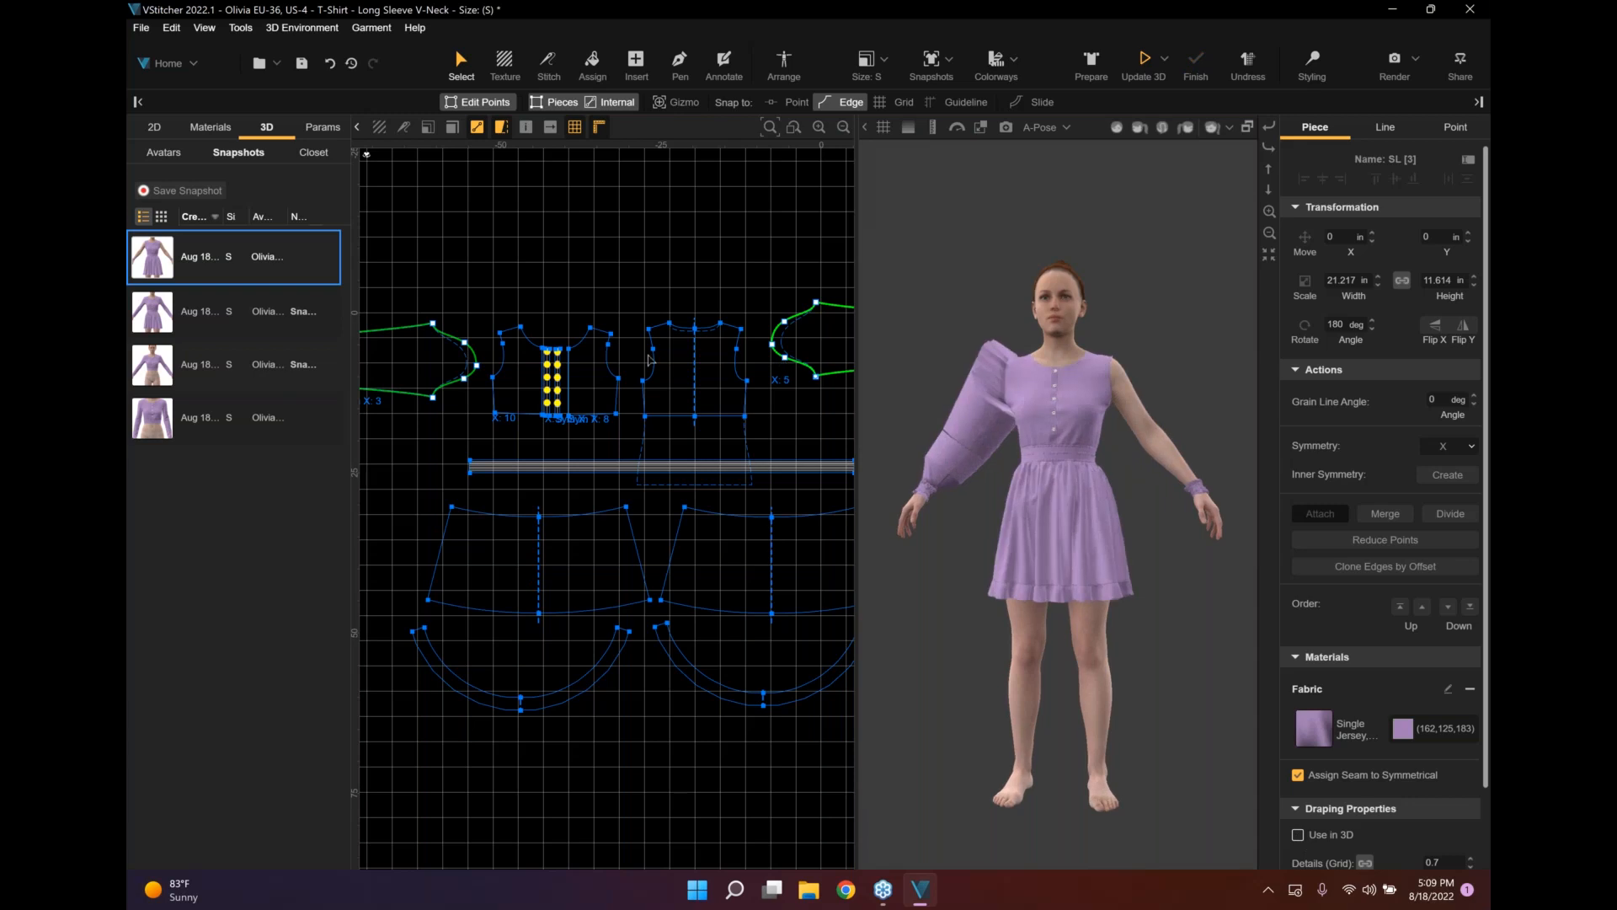
{"action": "left_click", "coordinate": [407, 361]}
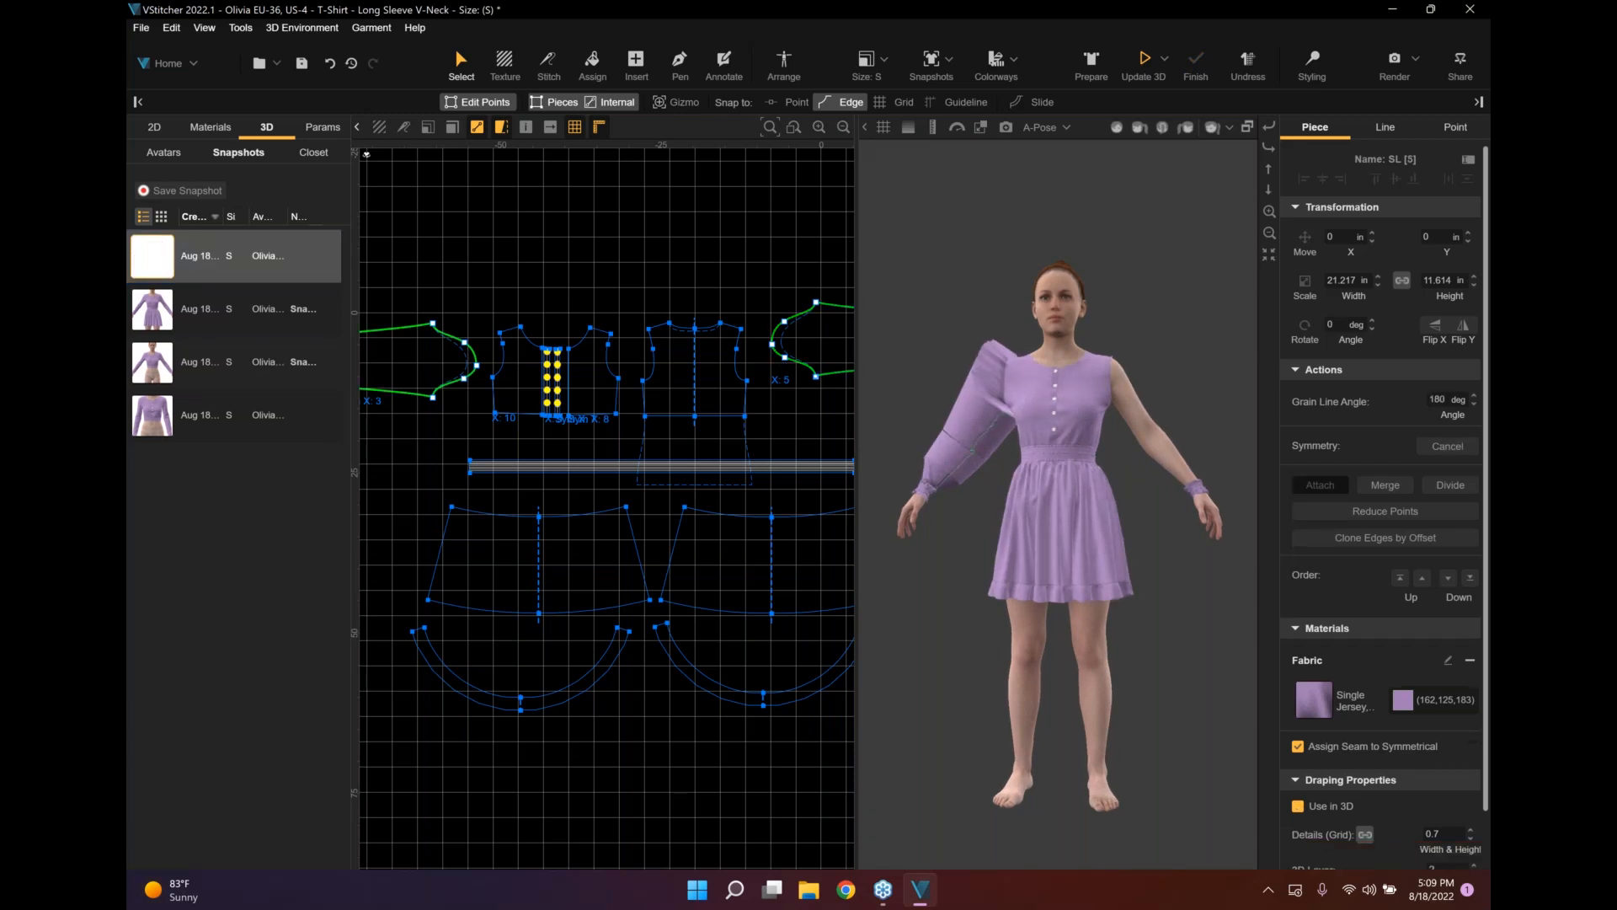
{"action": "left_click", "coordinate": [1298, 808]}
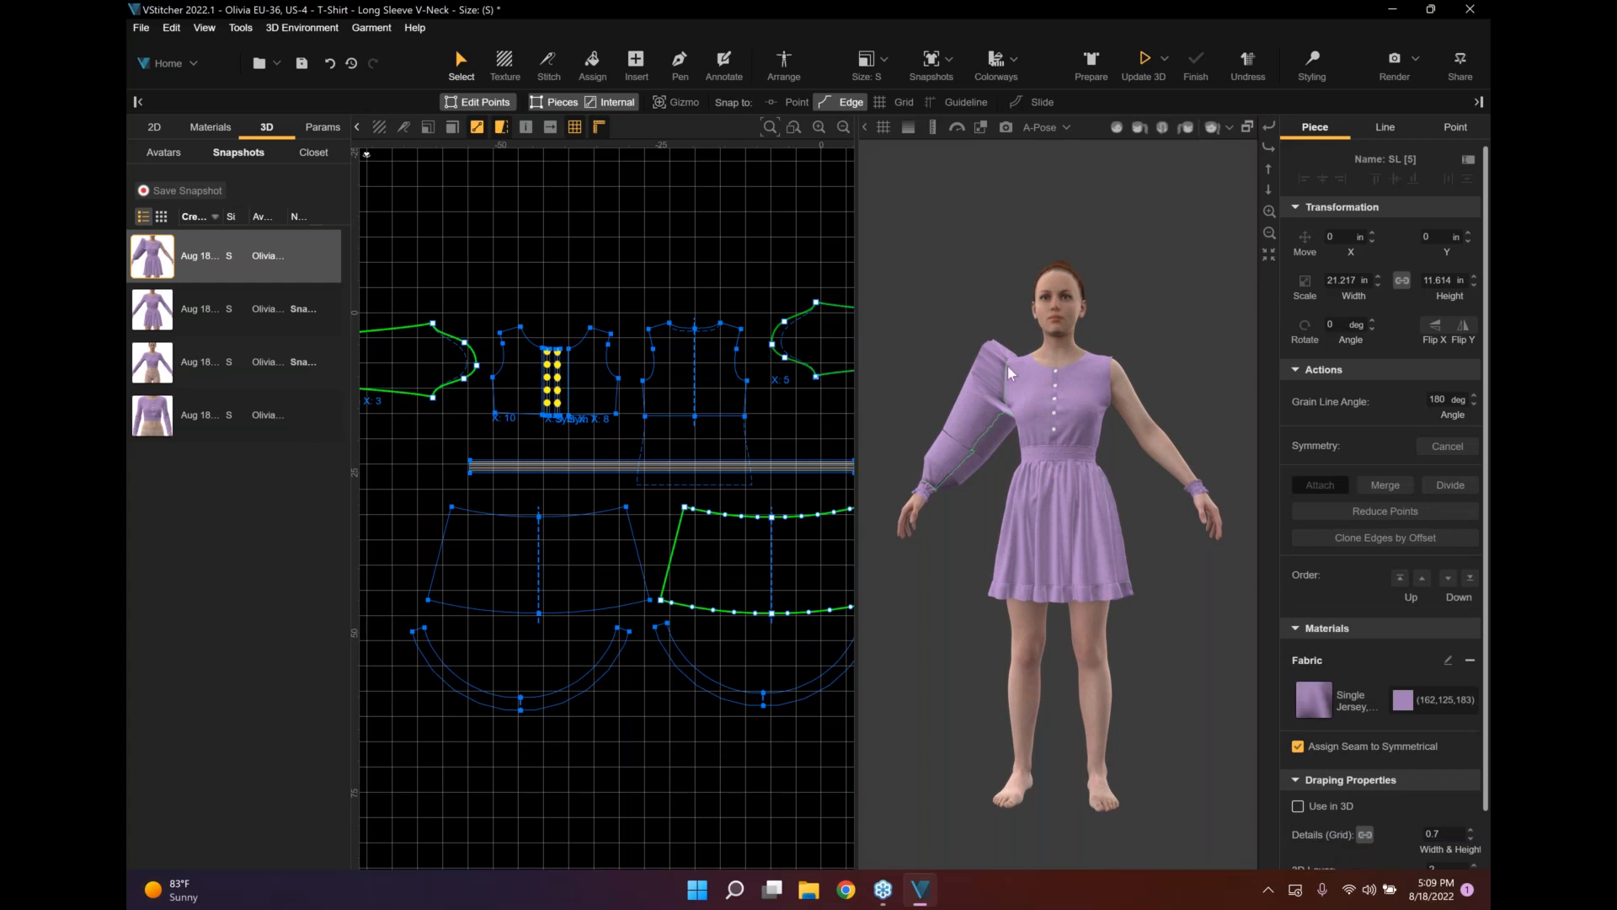
{"action": "scroll", "coordinate": [1008, 366], "scroll_direction": "up", "scroll_amount": 2}
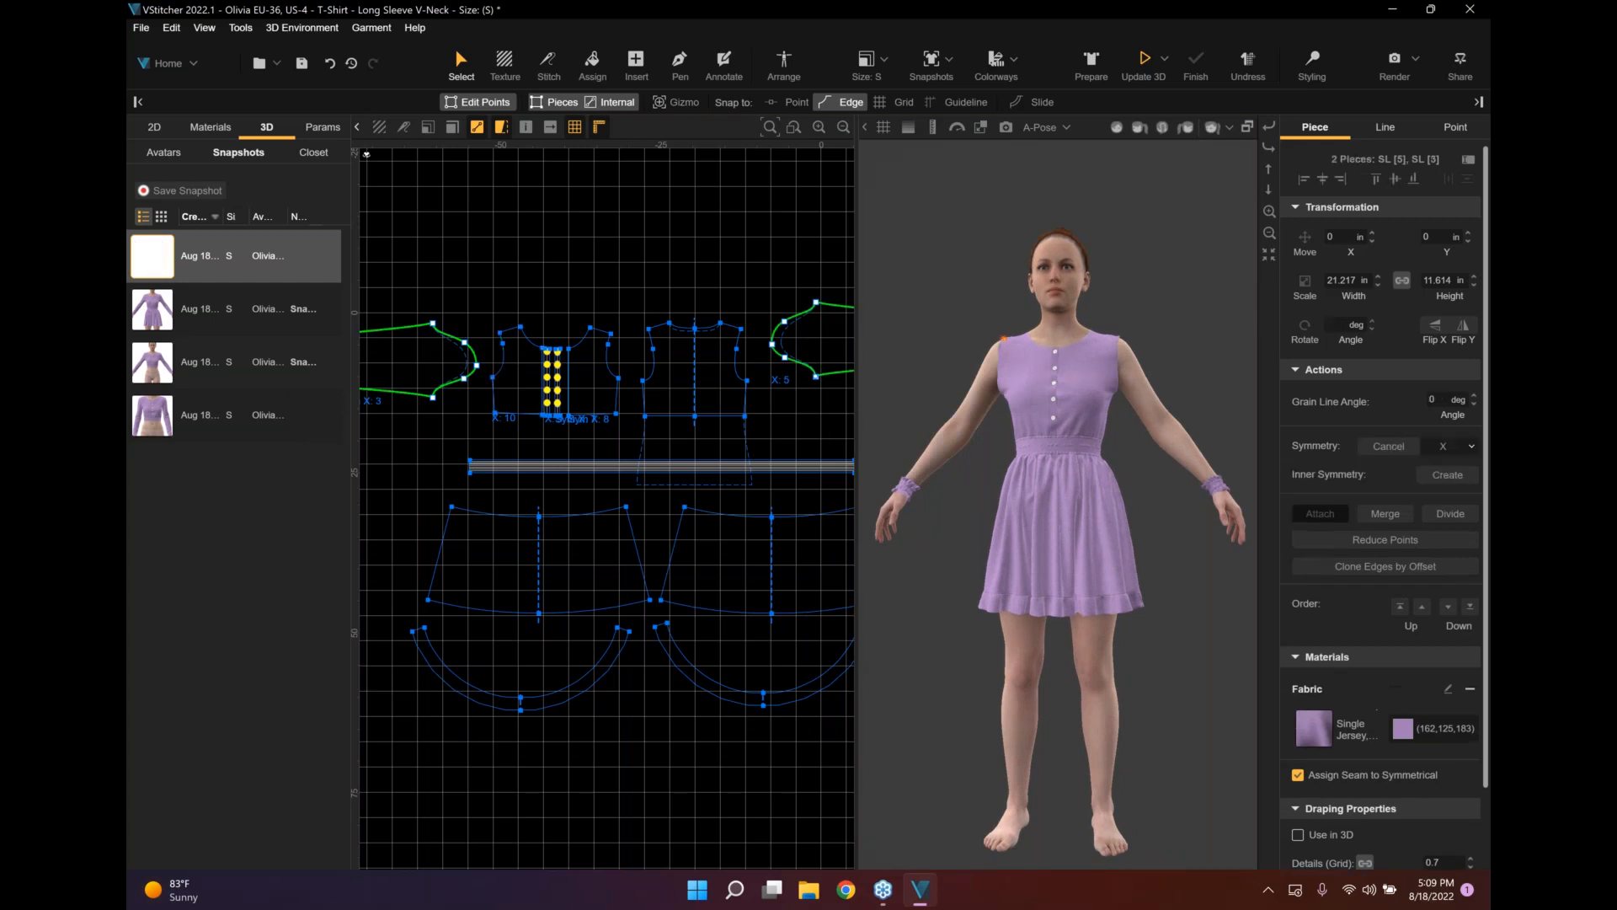
{"action": "left_click", "coordinate": [1298, 834]}
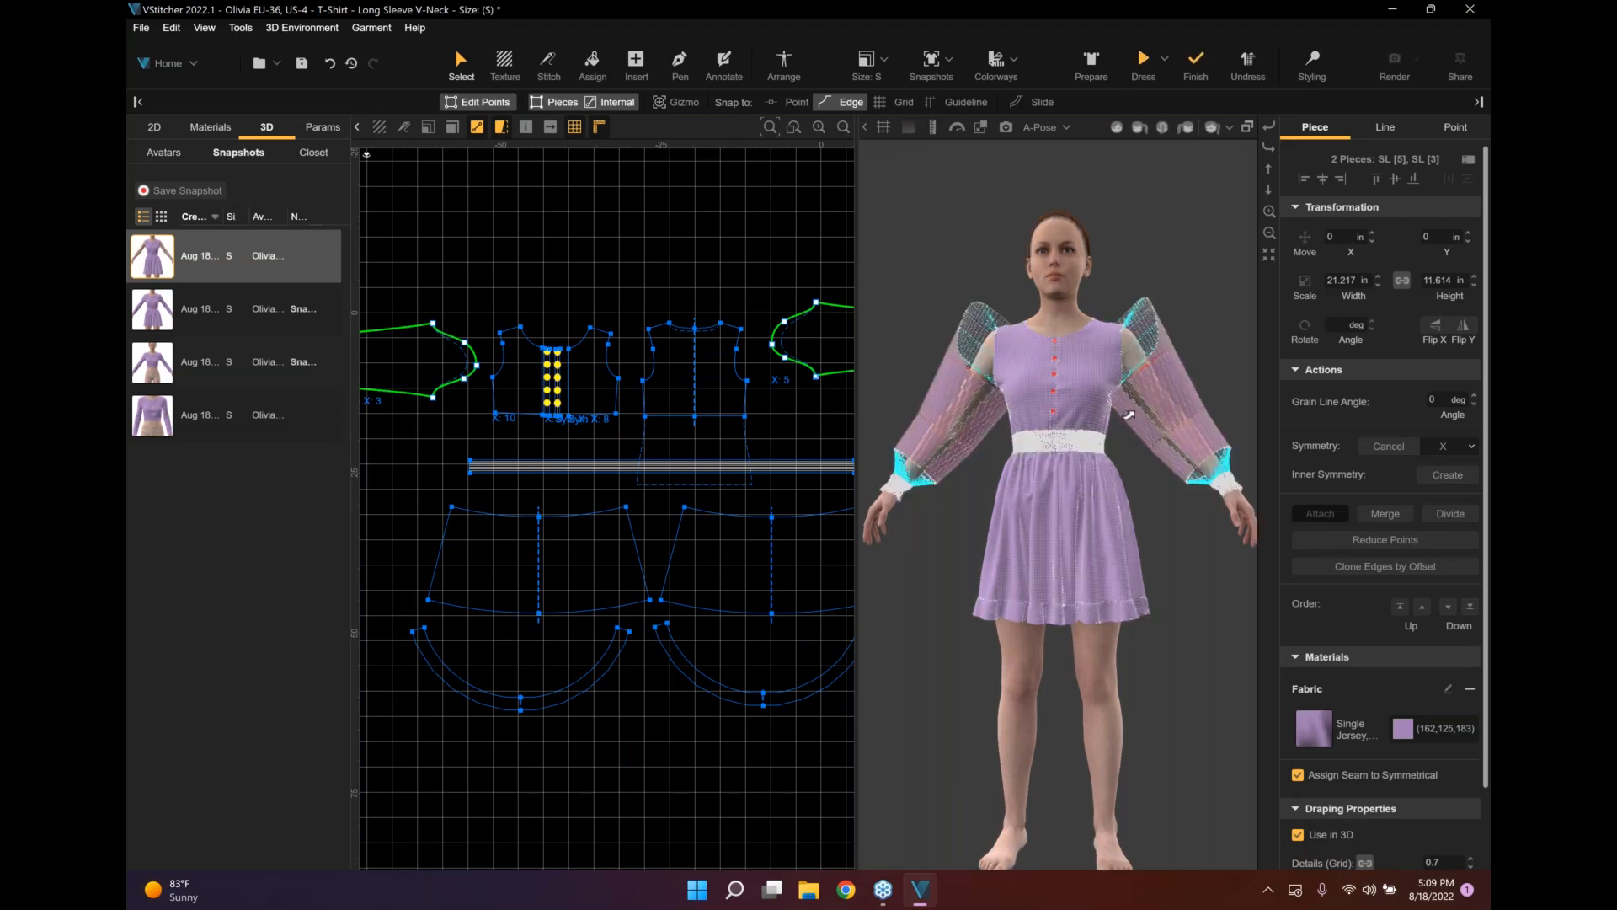
Adjust the sleeve placement around the arm and drape the dress in Fast Mode with 3D styling open.
{"action": "left_click", "coordinate": [1186, 404]}
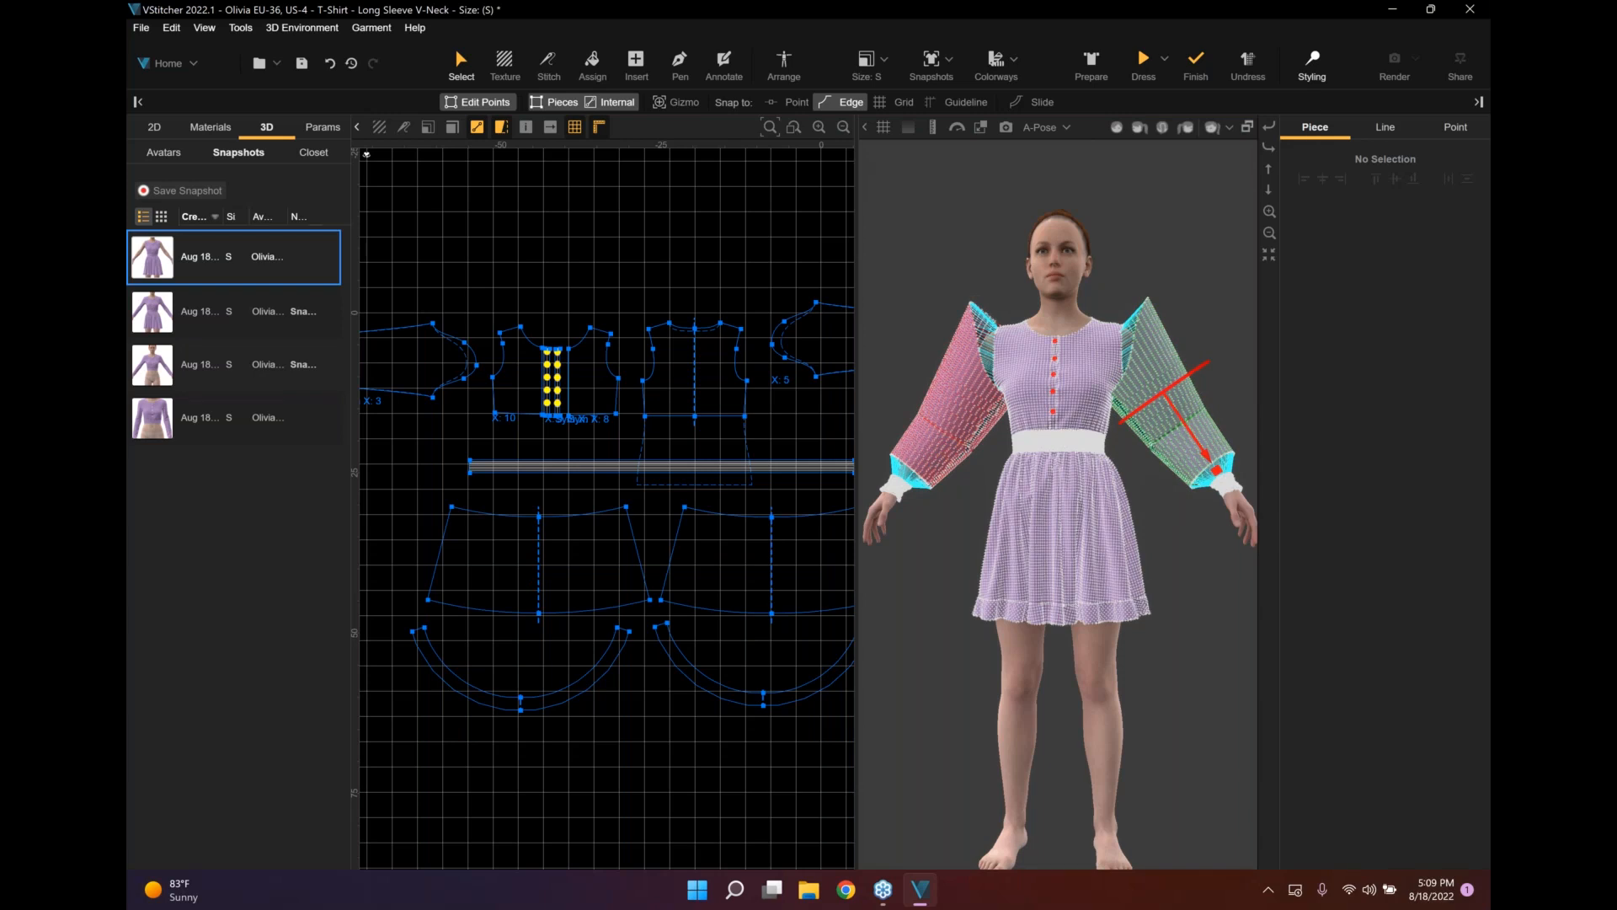
{"action": "left_click", "coordinate": [1311, 65]}
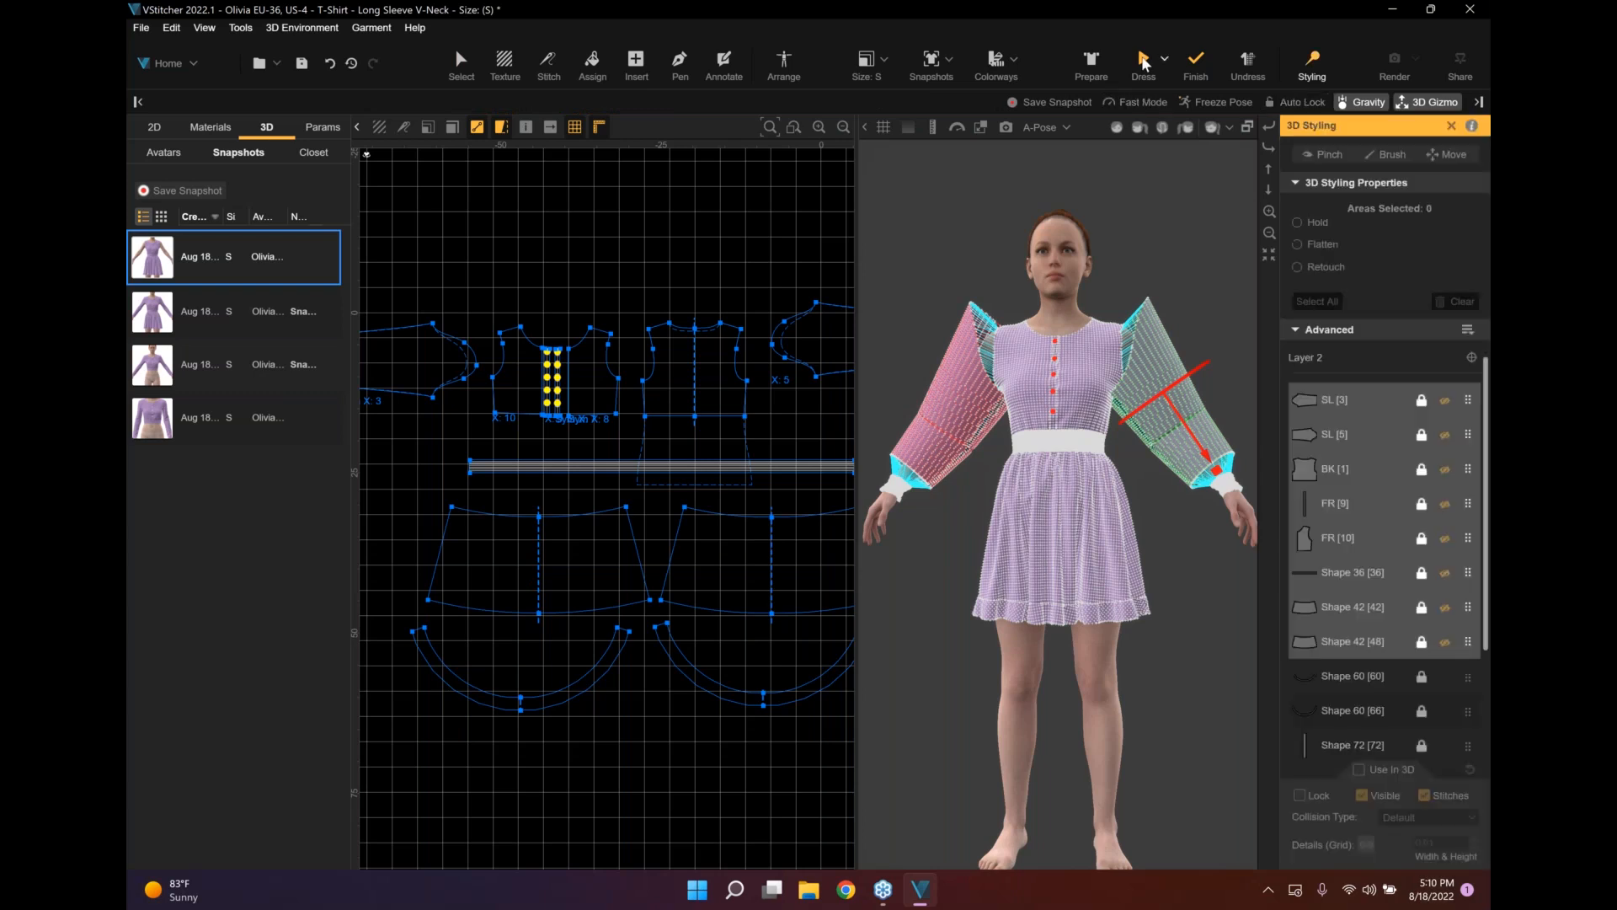
{"action": "left_click", "coordinate": [1143, 102]}
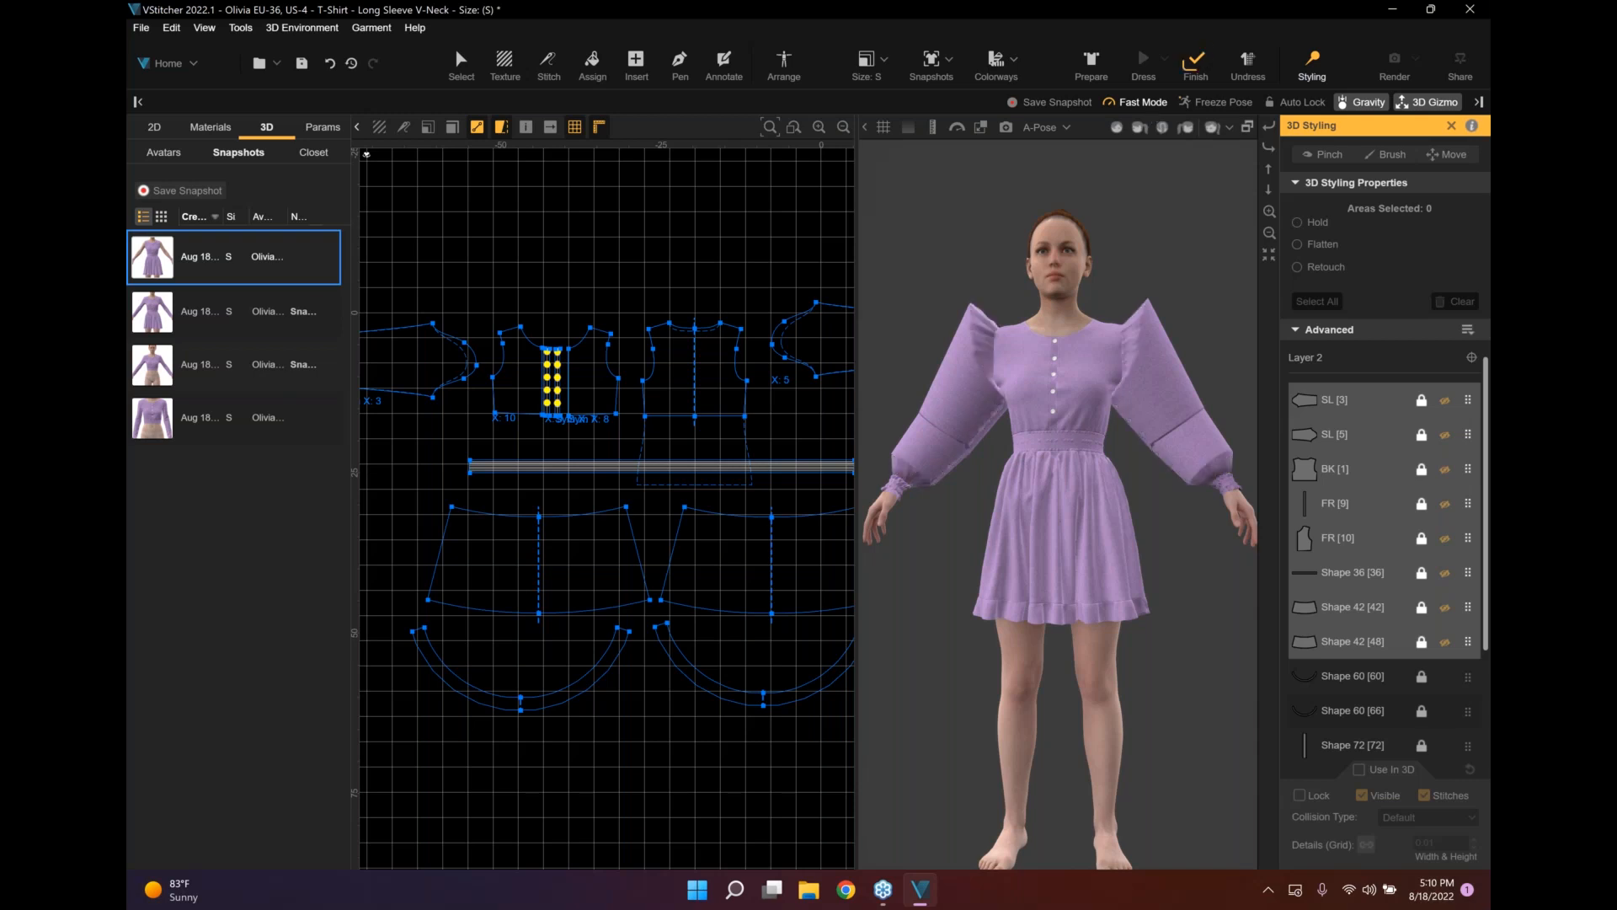
{"action": "scroll", "coordinate": [1166, 373], "scroll_direction": "up", "scroll_amount": 1}
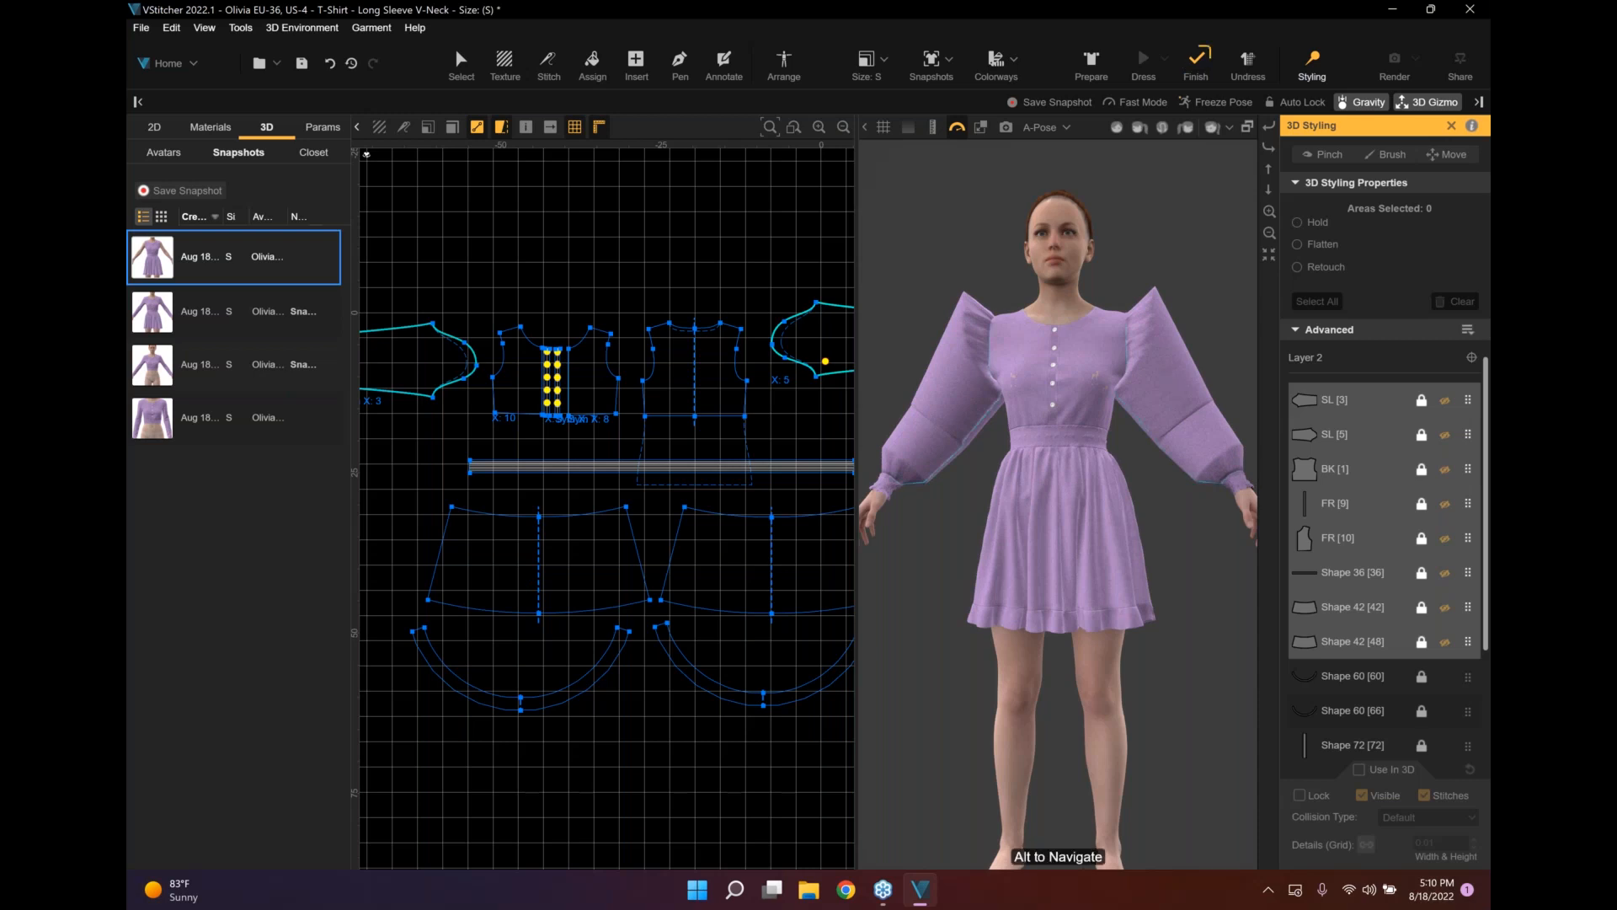
{"action": "left_click_drag", "start_coordinate": [1175, 391], "coordinate": [1132, 400], "text": "alt"}
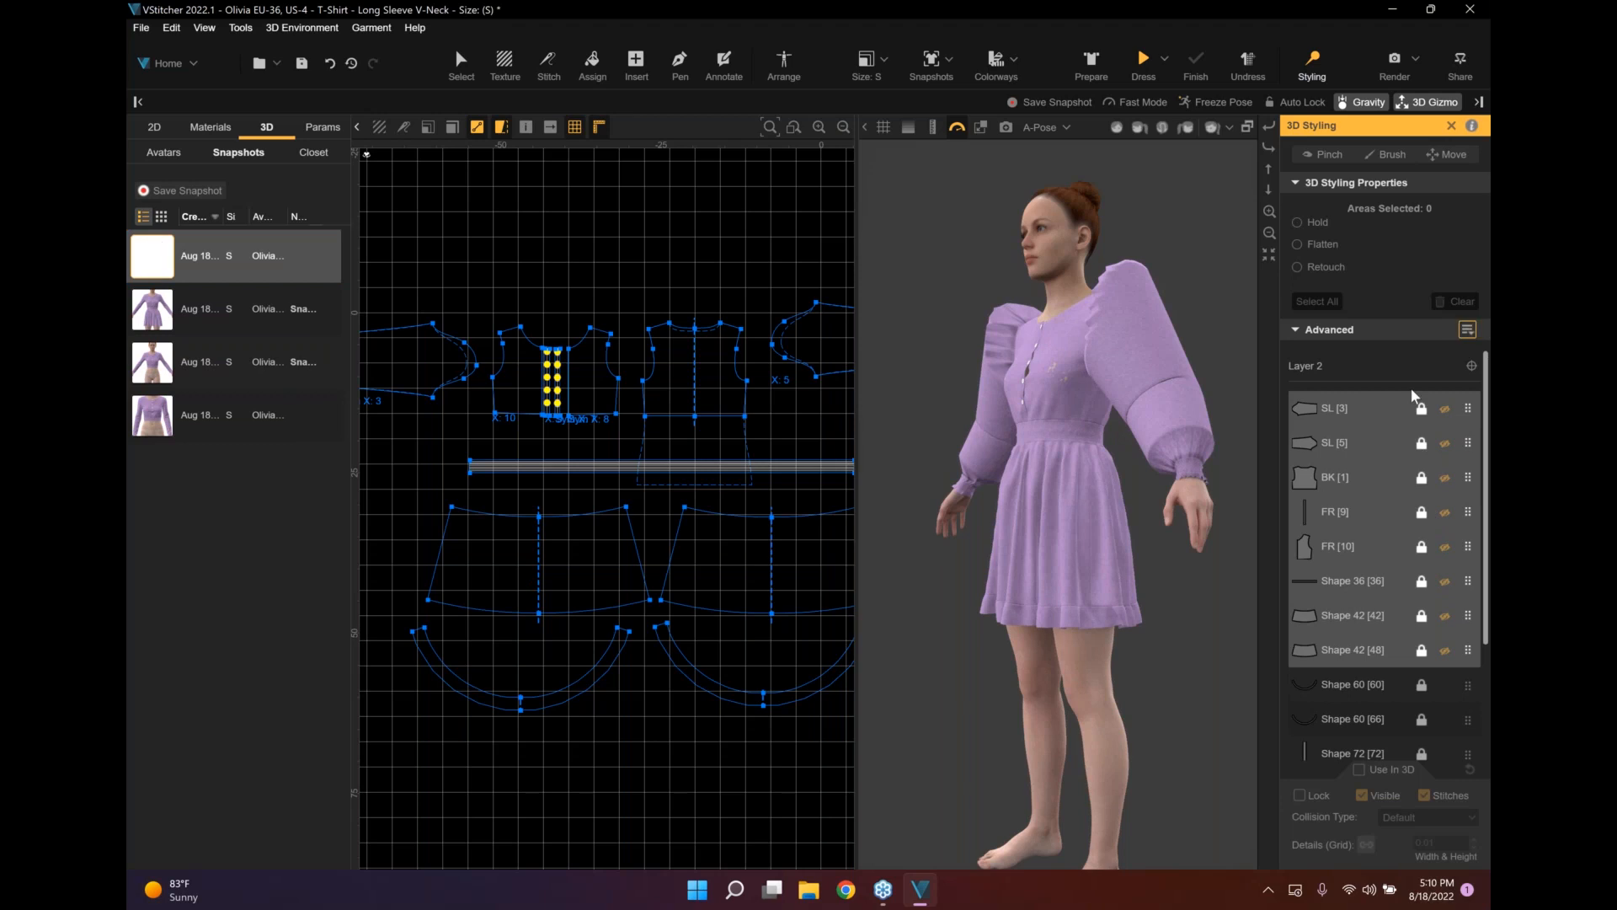
Unlock all garment pieces for 3D styling and redrape the whole dress in Fast Mode.
{"action": "left_click", "coordinate": [1467, 330]}
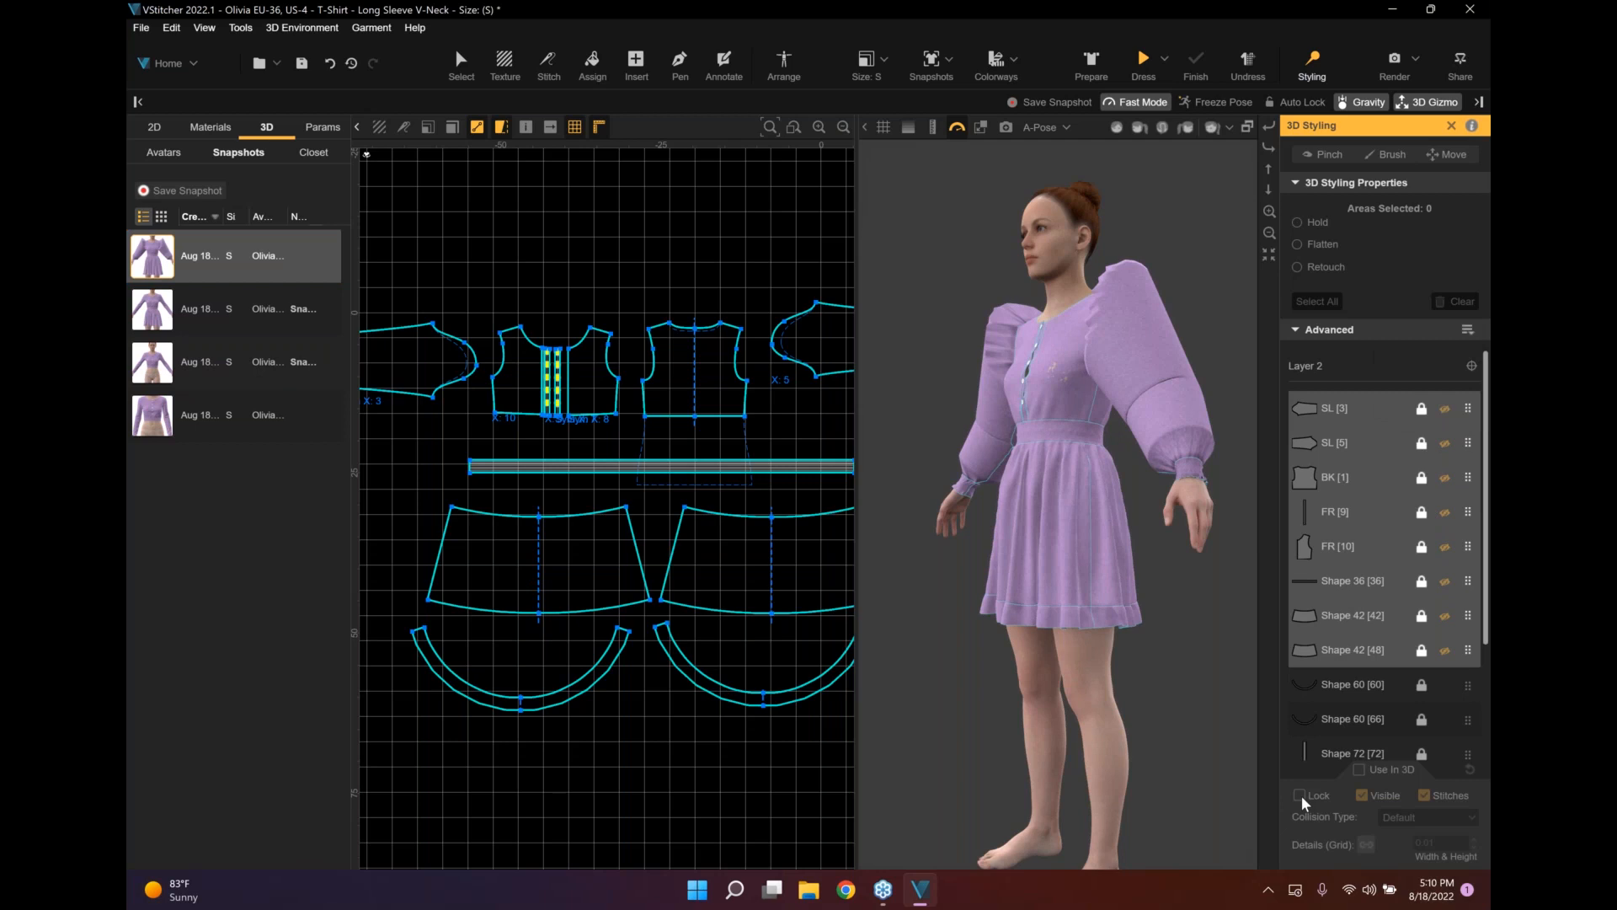
{"action": "left_click", "coordinate": [1143, 61]}
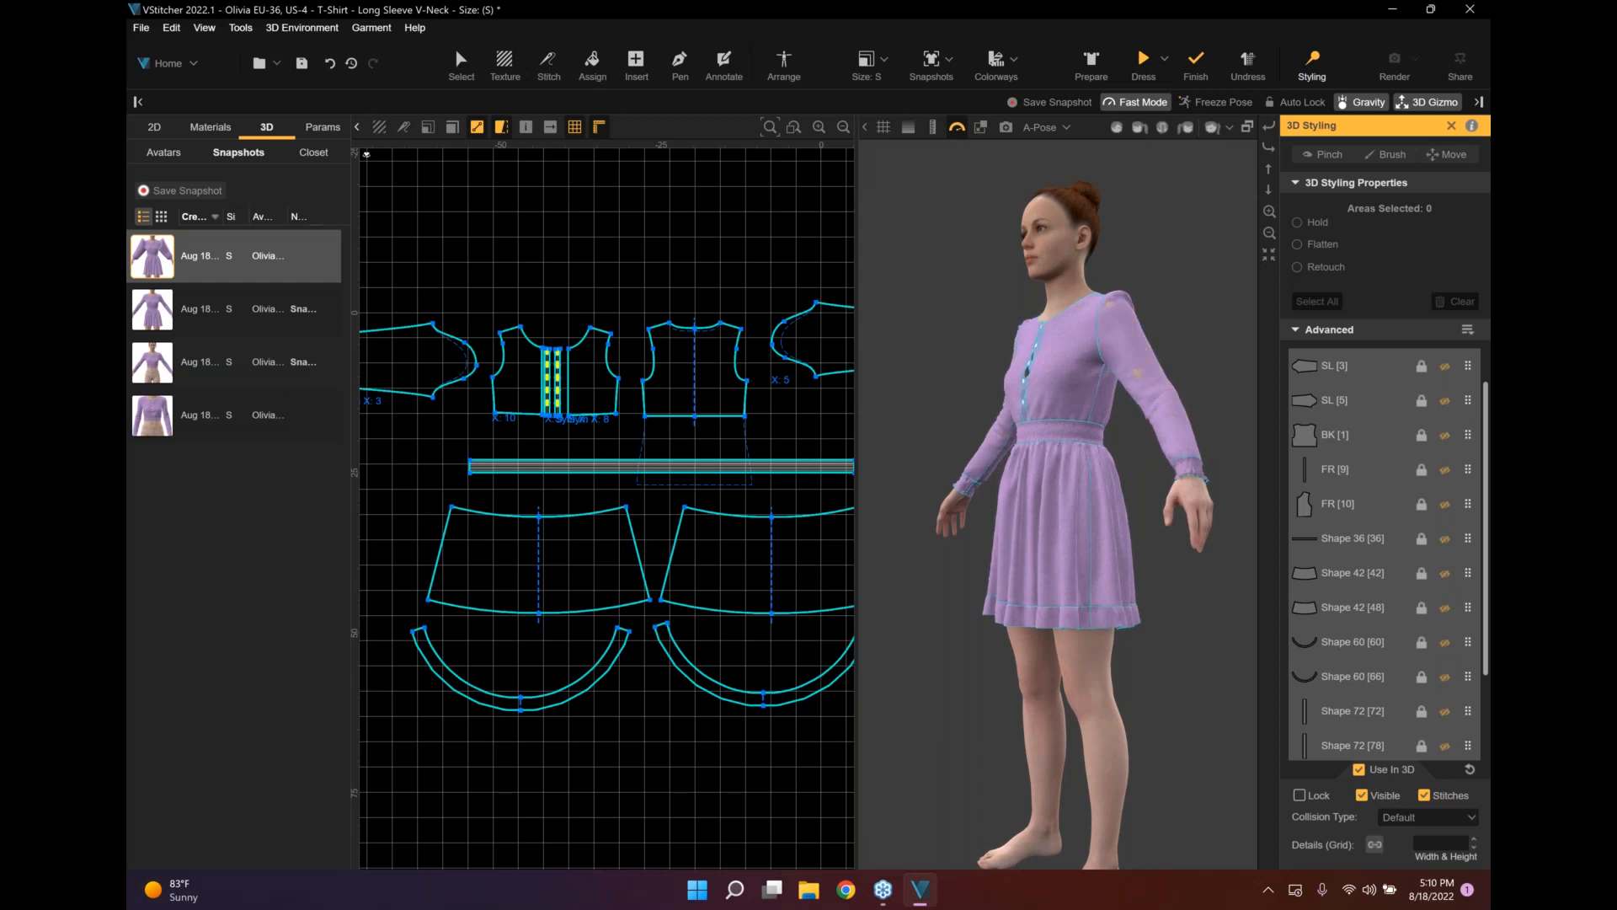
{"action": "right_click_drag", "start_coordinate": [1053, 446], "coordinate": [1171, 447]}
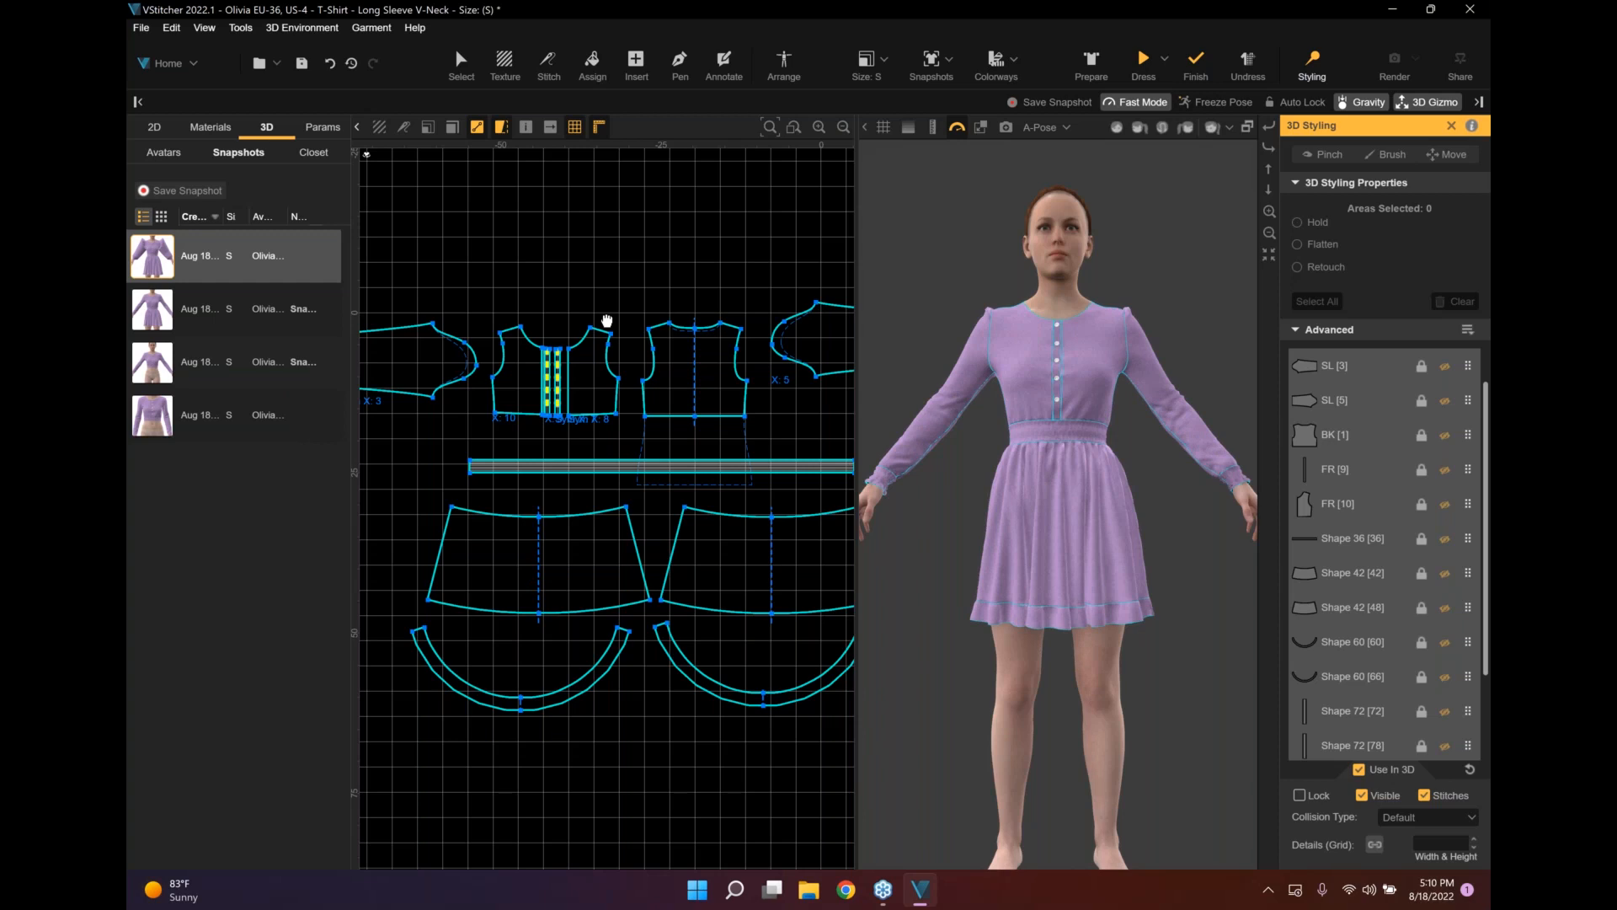
Add a point on the sleeve's upper side edge, 5 in from the underarm corner.
{"action": "scroll", "coordinate": [606, 321], "scroll_direction": "up", "scroll_amount": 5}
{"action": "middle_click_drag", "start_coordinate": [397, 365], "coordinate": [592, 377]}
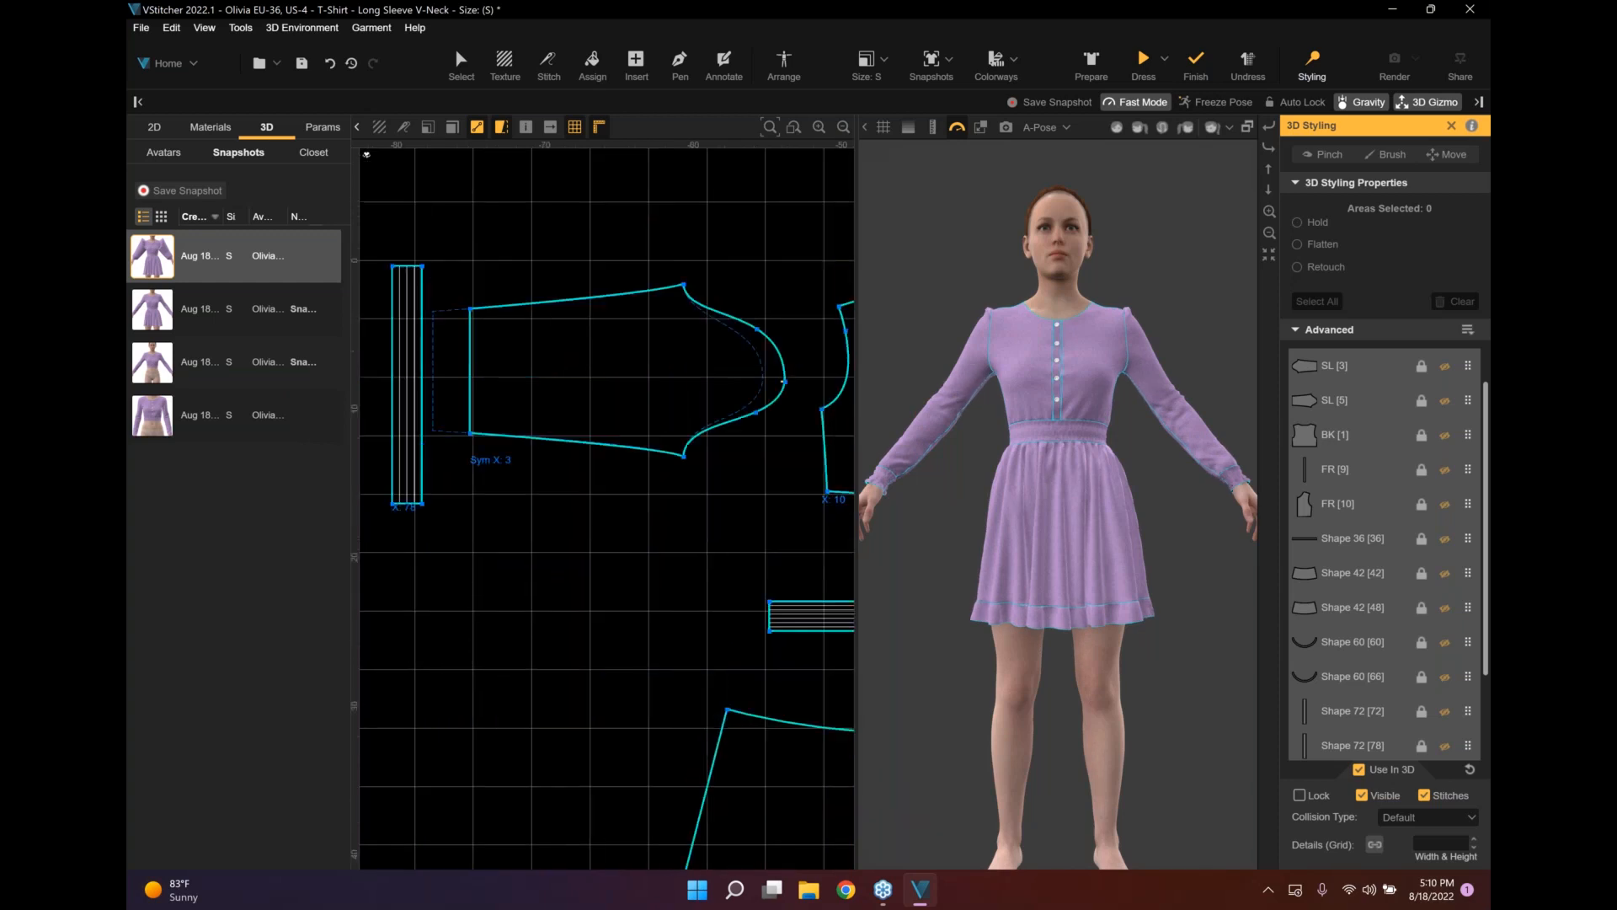
{"action": "left_click", "coordinate": [680, 61]}
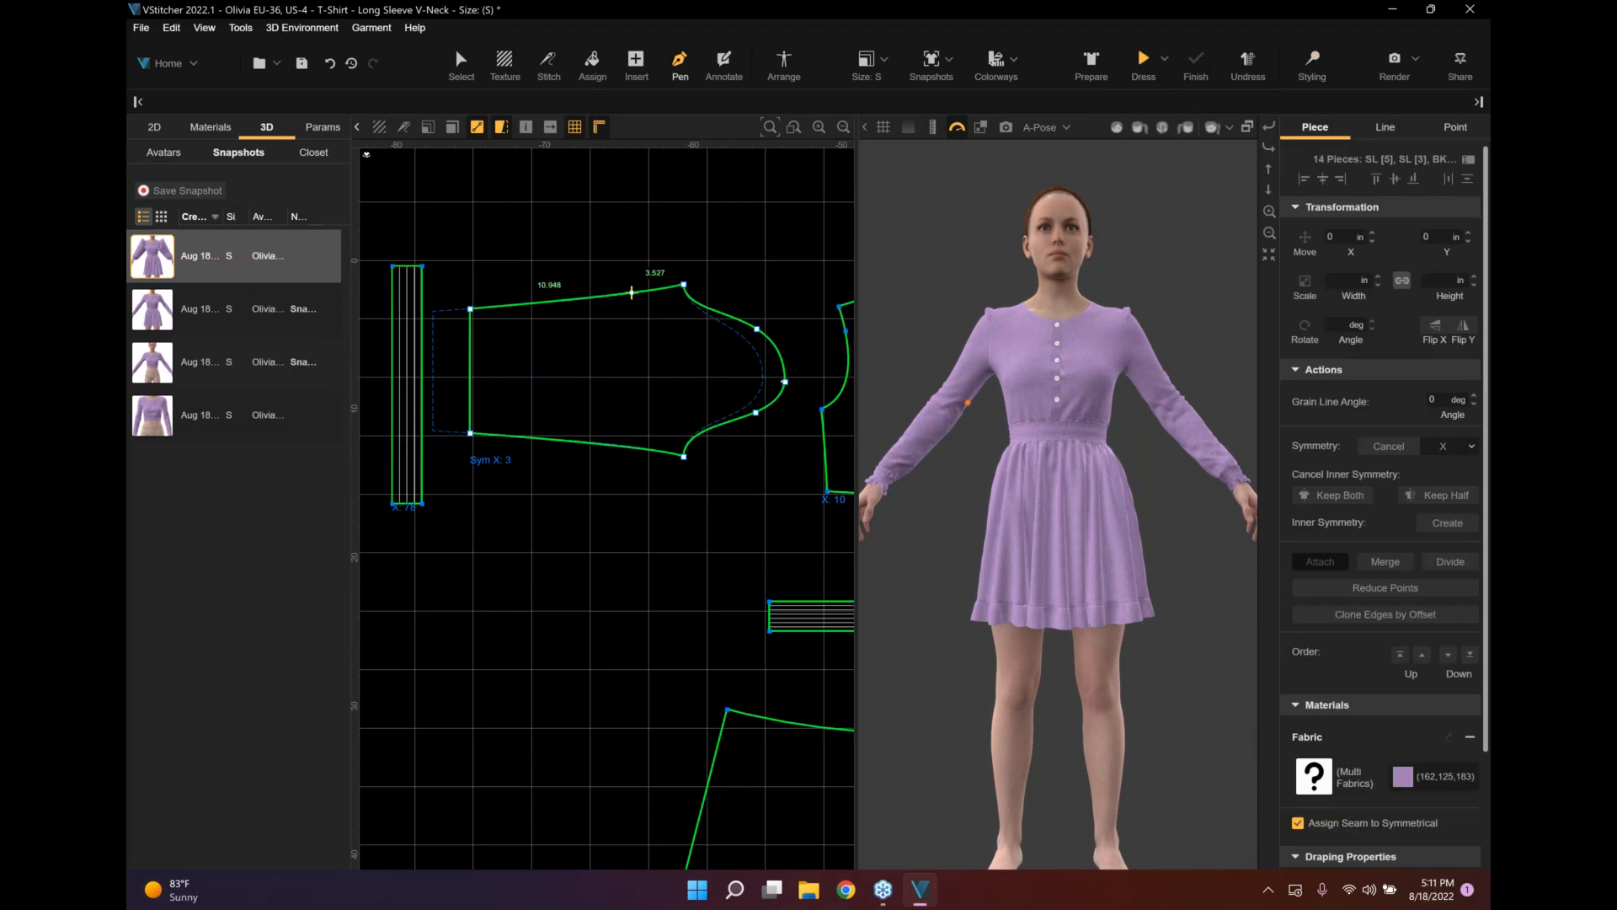
{"action": "left_click", "coordinate": [637, 292]}
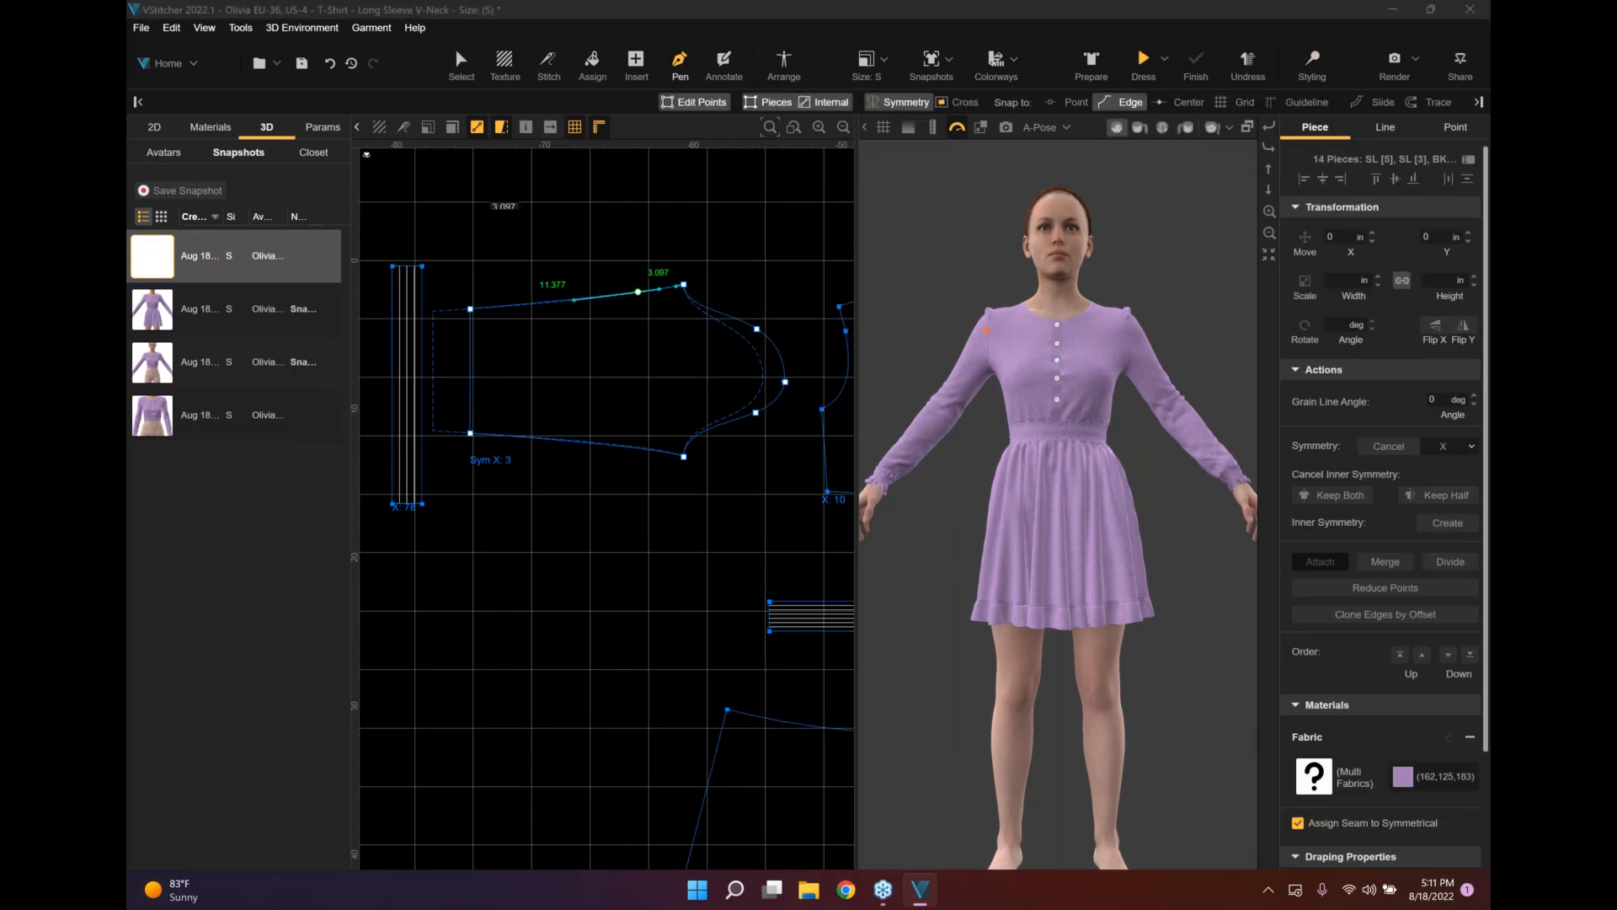
{"action": "type", "text": "5"}
{"action": "key", "text": "Return"}
Add two points on the sleeve's lower side edge, placing the second 5 in from the underarm corner.
{"action": "left_click", "coordinate": [645, 450]}
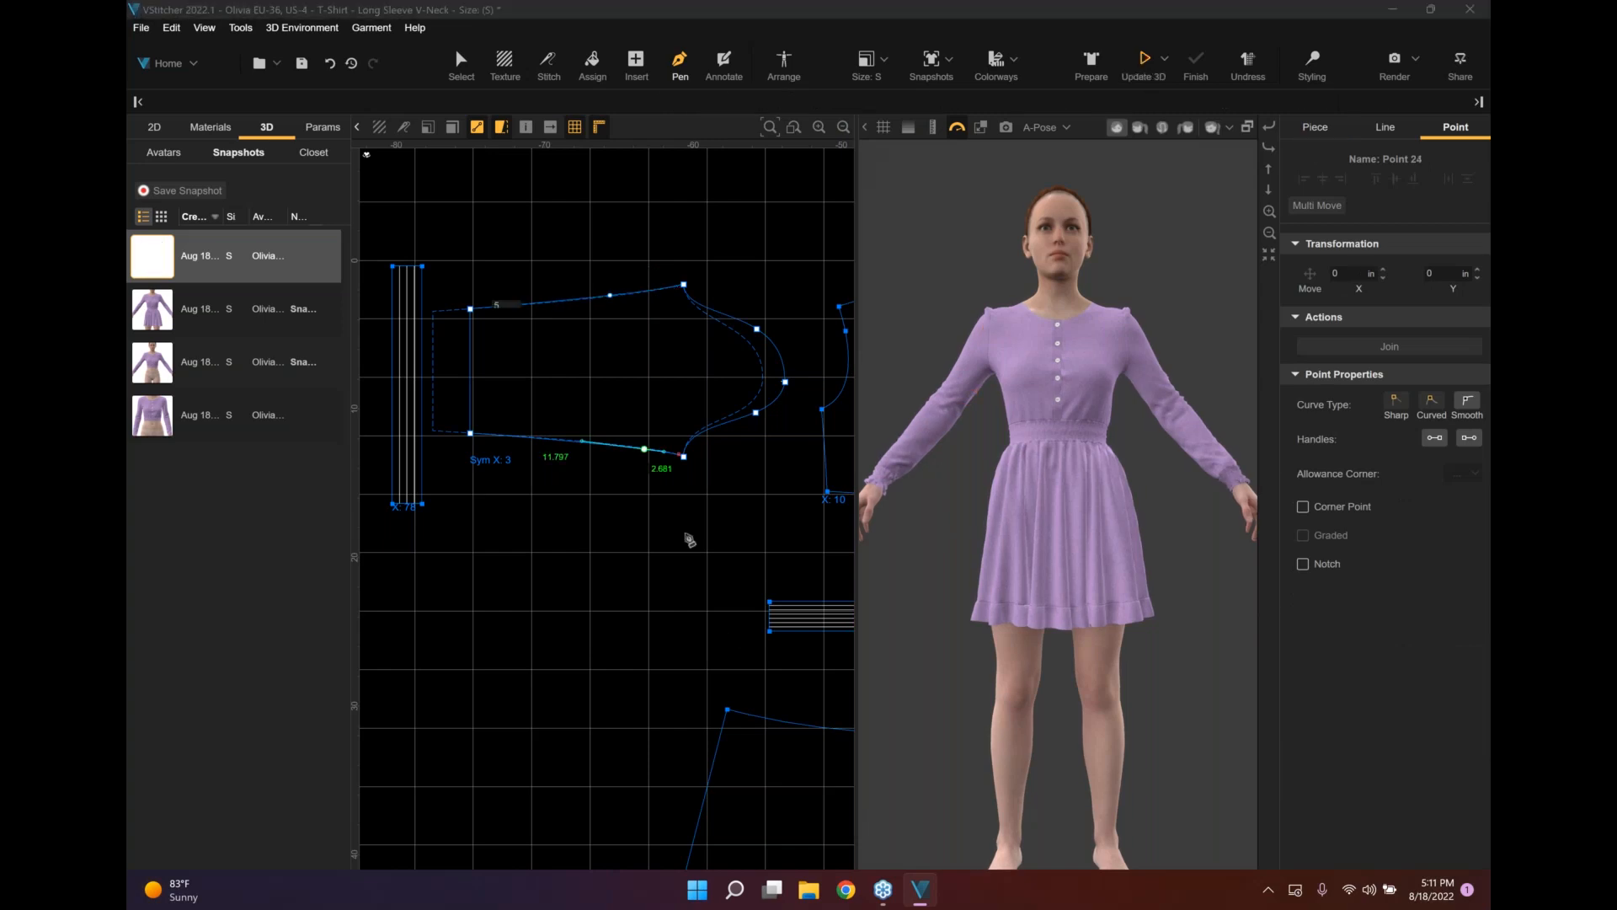
{"action": "left_click", "coordinate": [662, 451]}
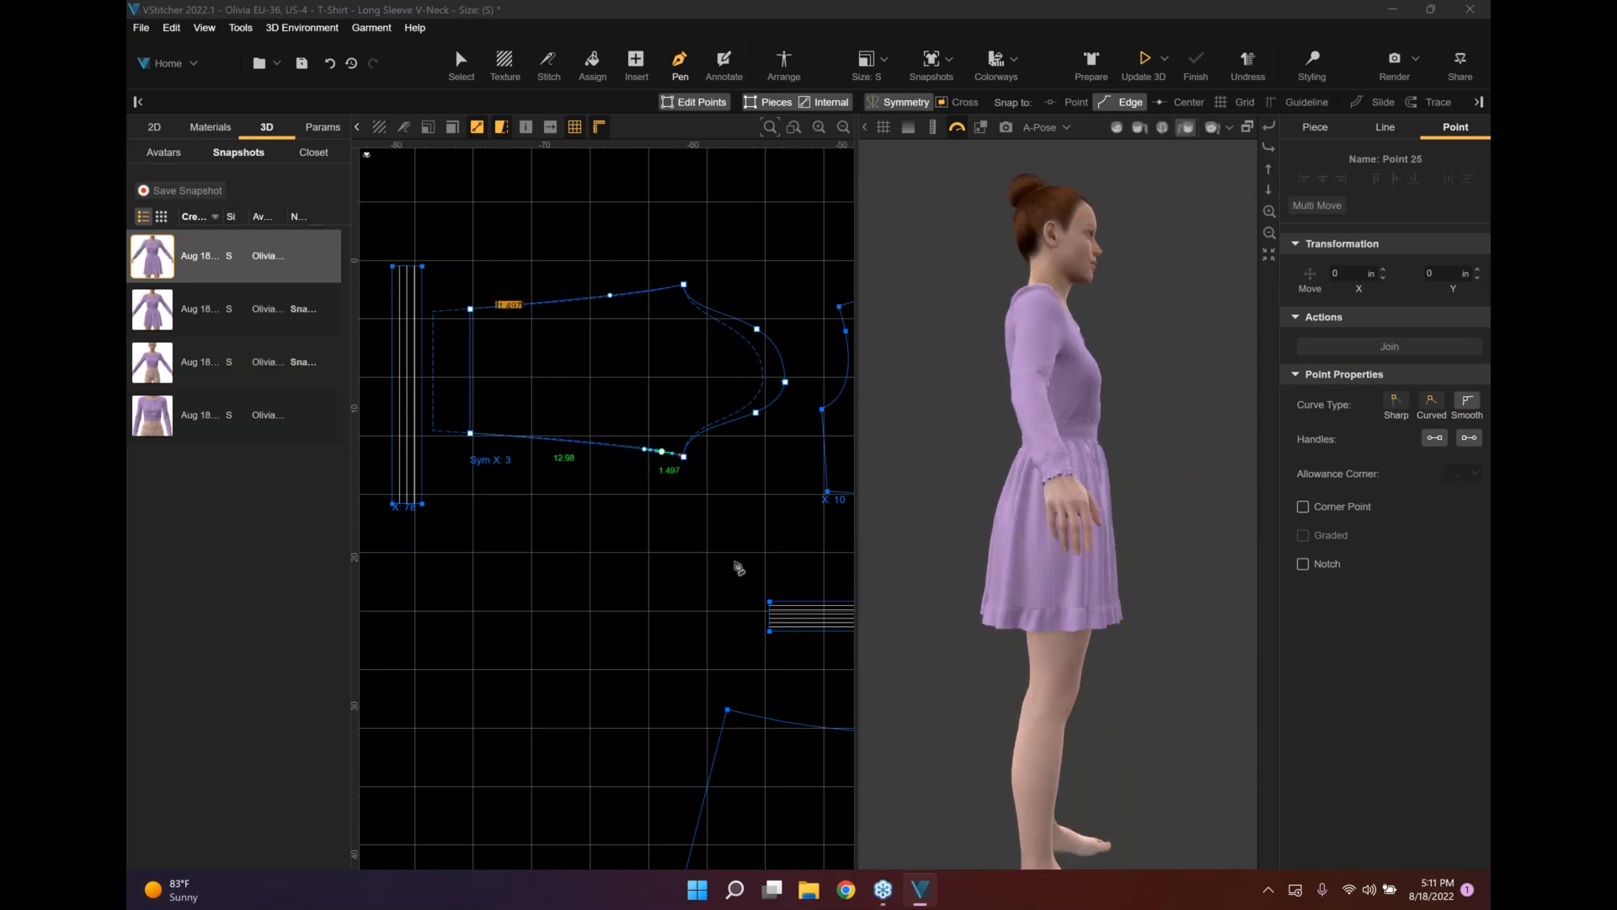
{"action": "type", "text": "5"}
{"action": "key", "text": "Return"}
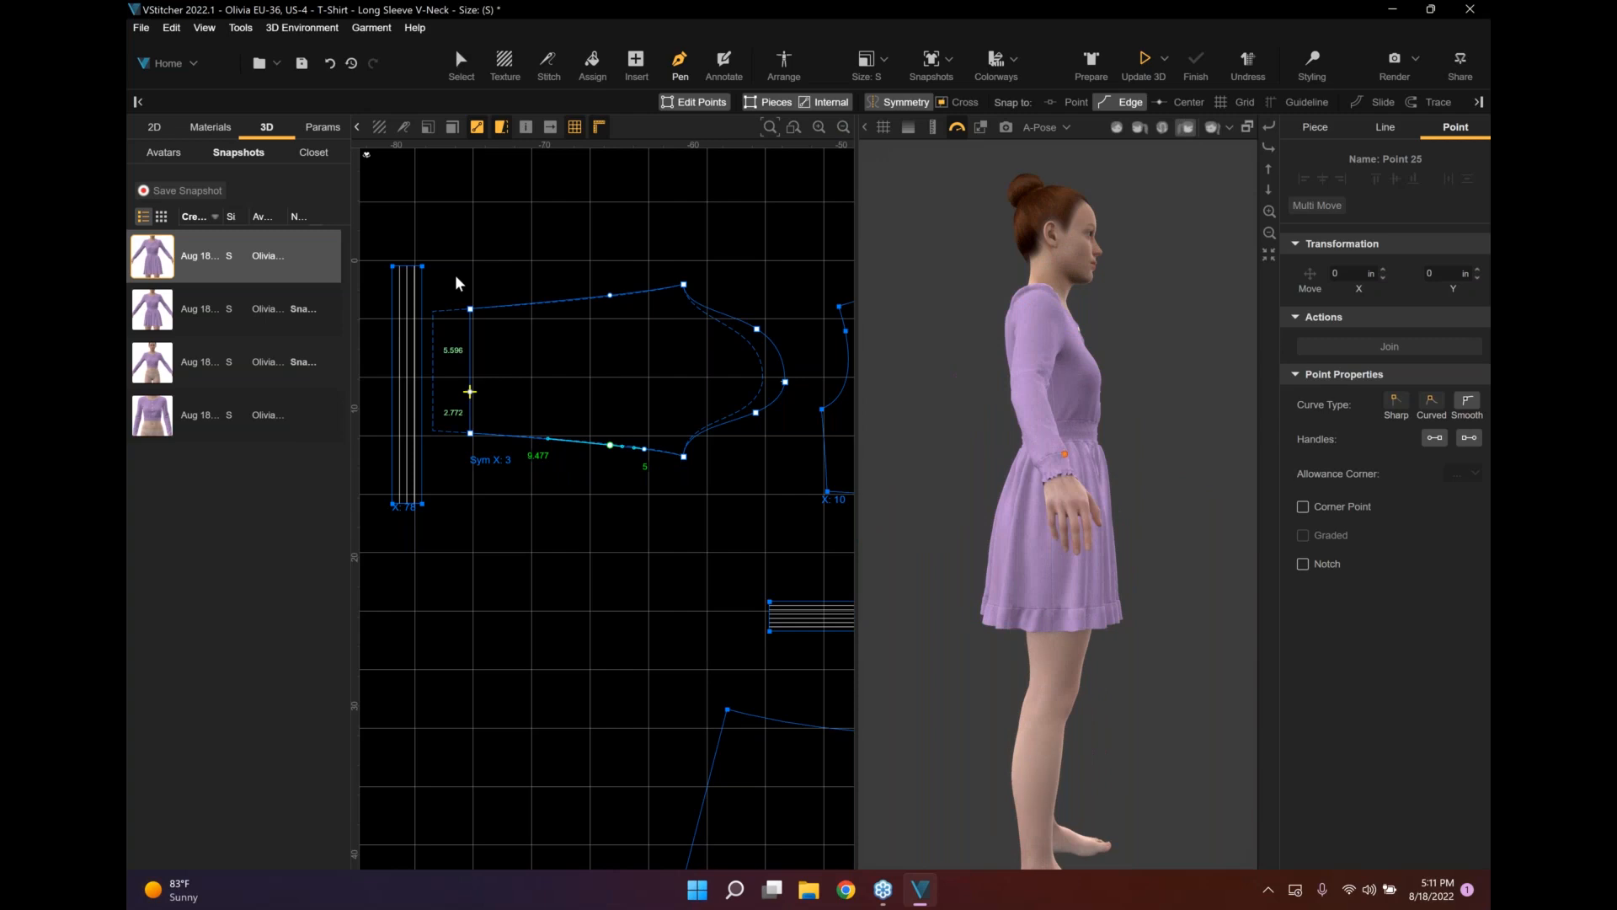
{"action": "key", "text": "Escape"}
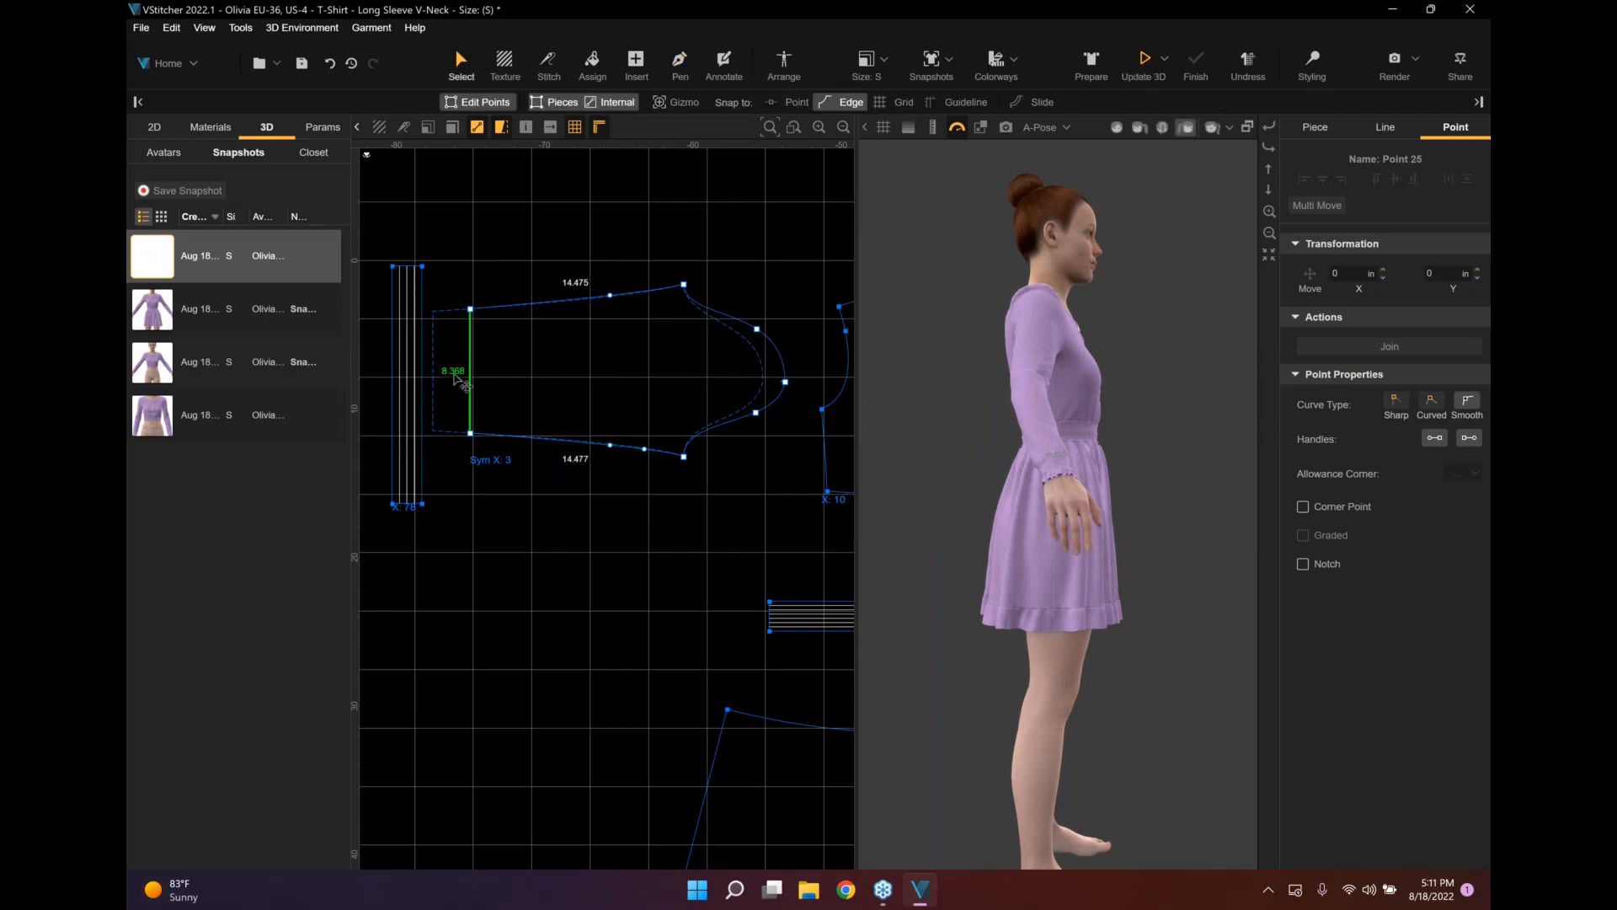
Set the length of the sleeve's wrist edge to 12 in.
{"action": "left_click", "coordinate": [455, 376]}
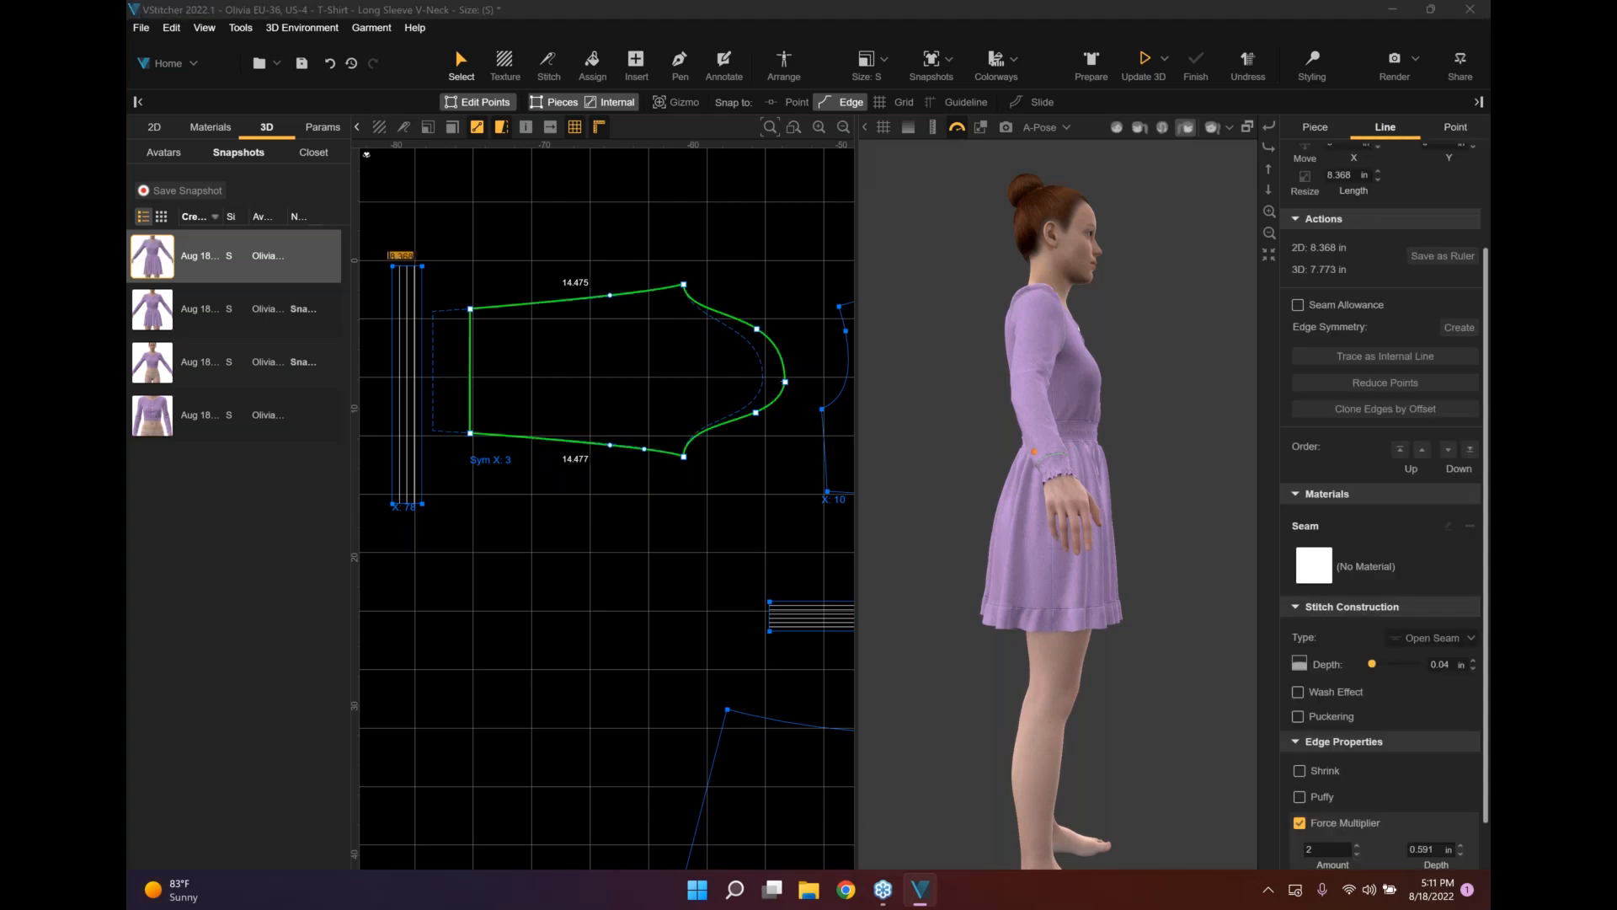
{"action": "type", "text": "12"}
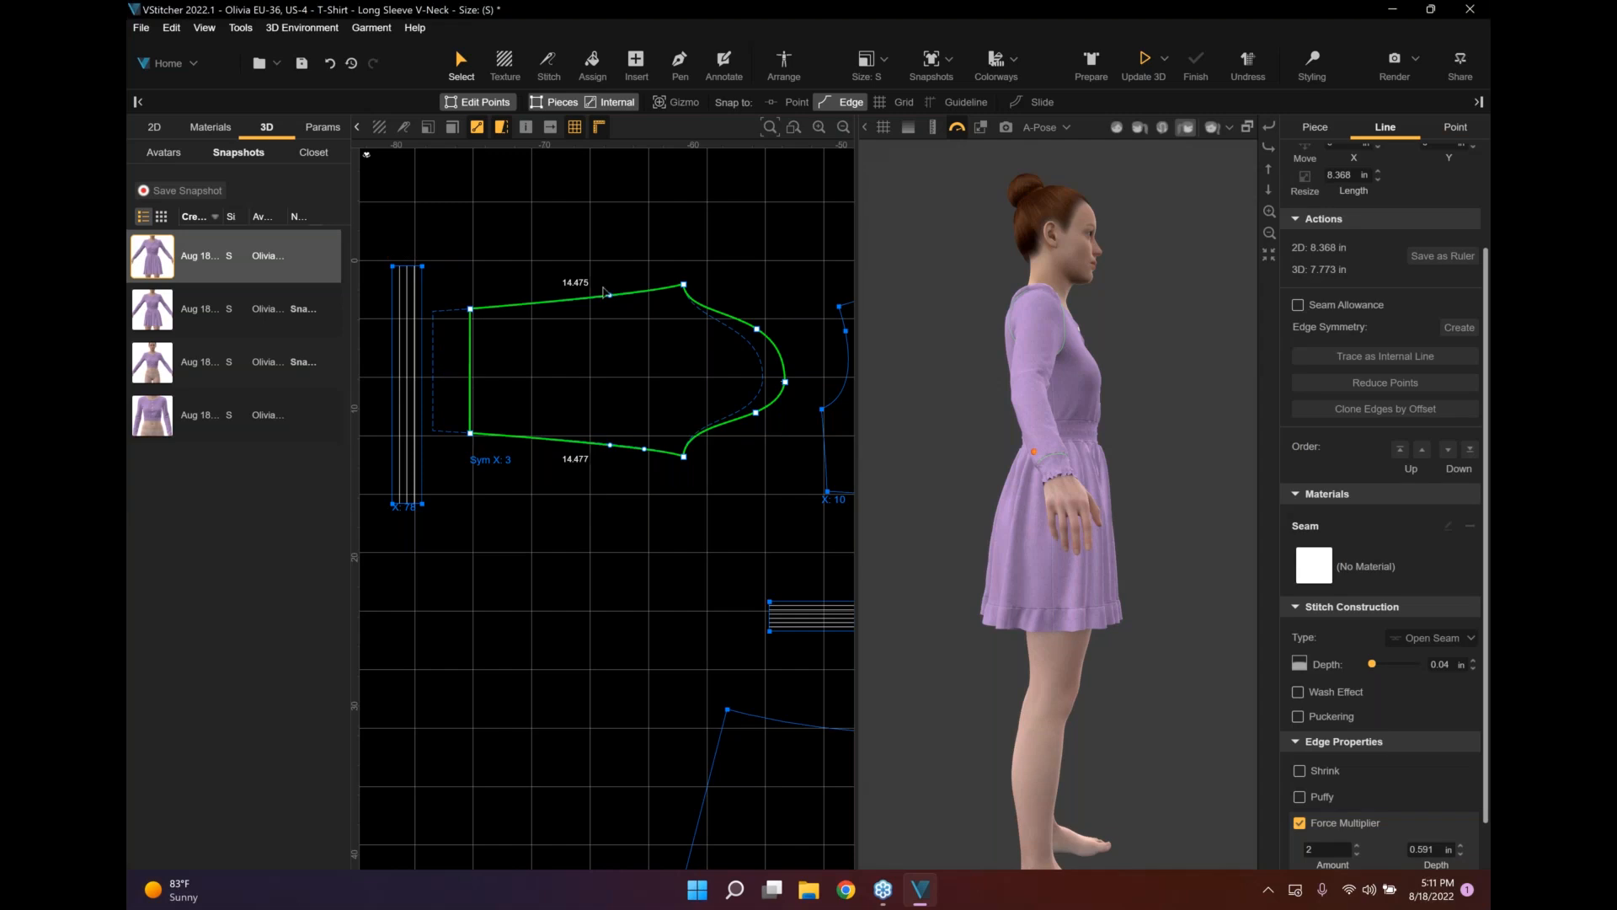
{"action": "key", "text": "Return"}
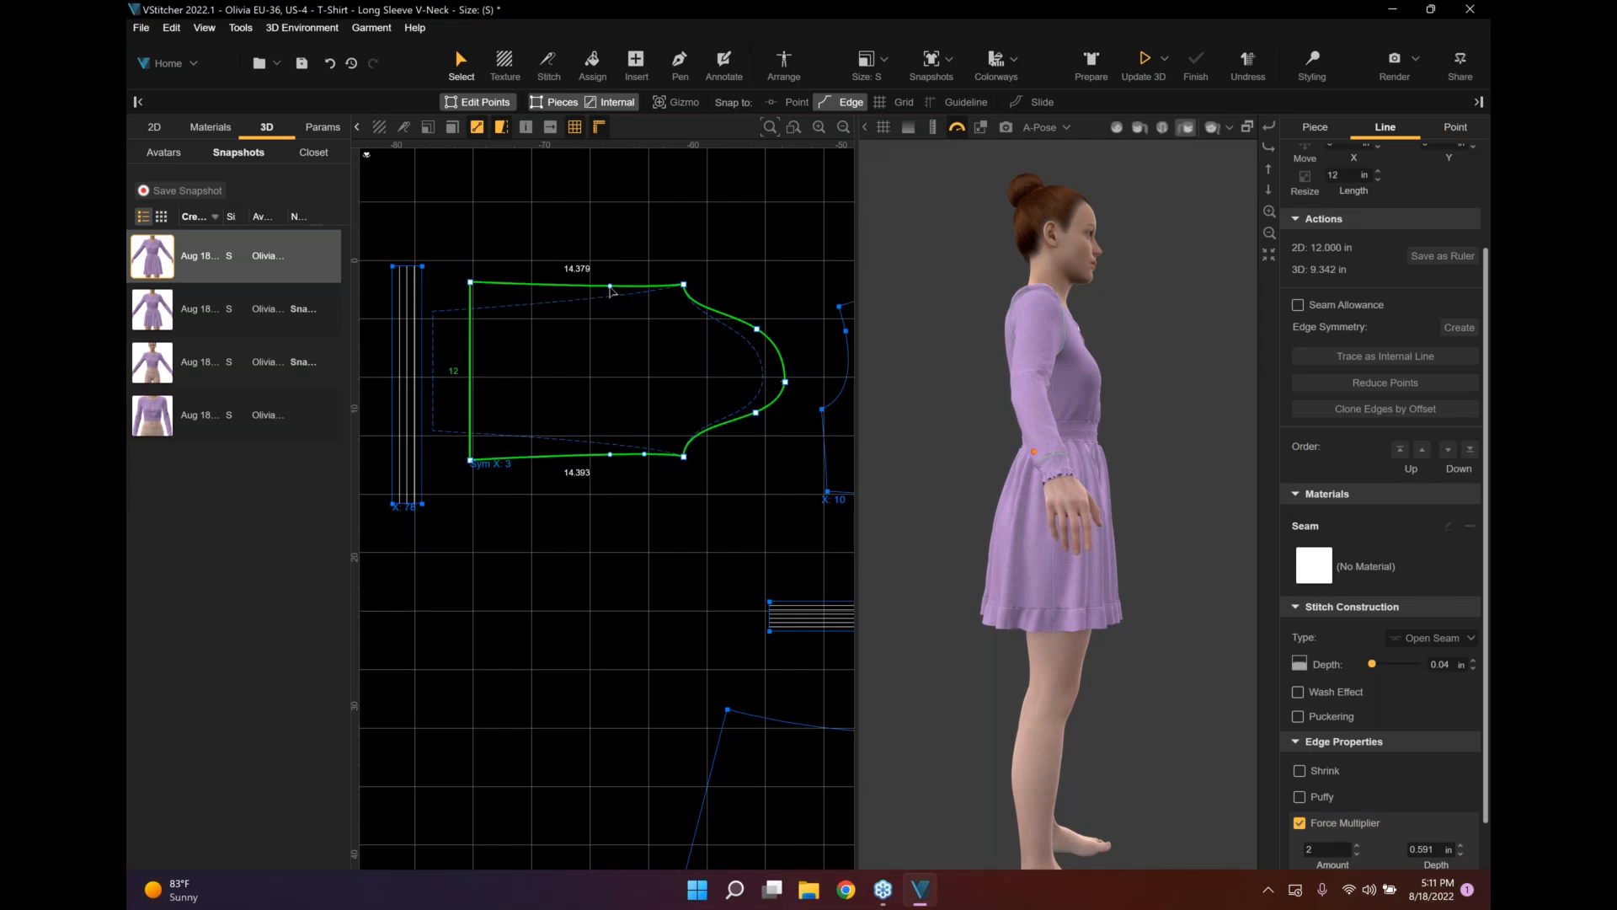
Move the sleeve's upper side-edge point 0.5 in and its lower side-edge point -0.5 in along Y to curve both edges inward.
{"action": "left_click", "coordinate": [610, 286]}
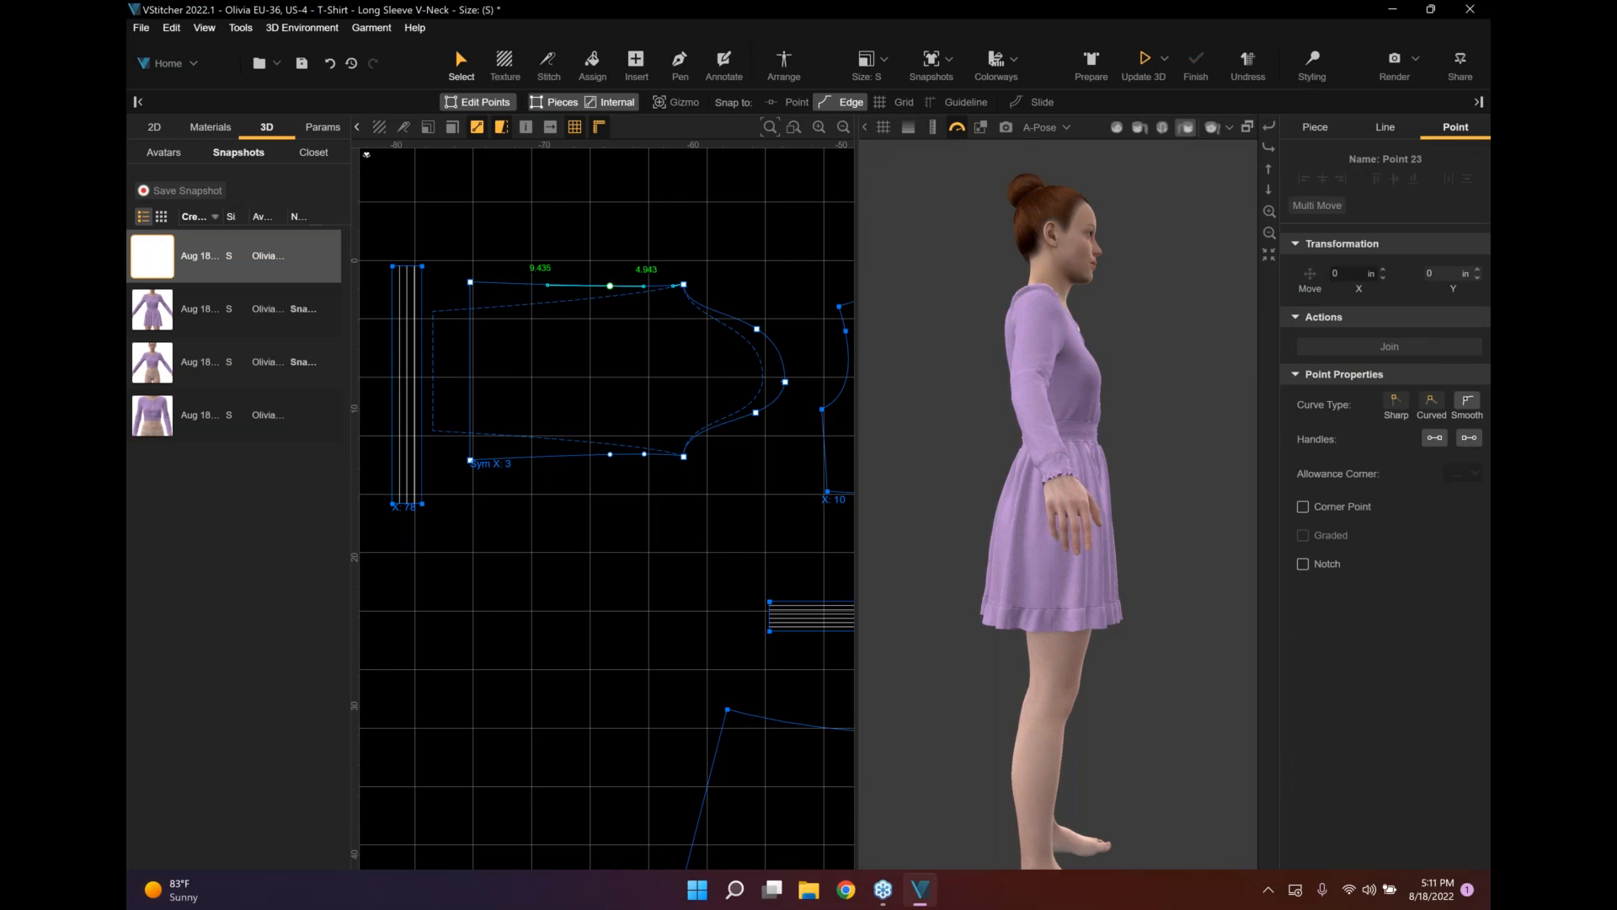
{"action": "left_click", "coordinate": [1438, 274]}
{"action": "type", "text": "0.5"}
{"action": "key", "text": "Return"}
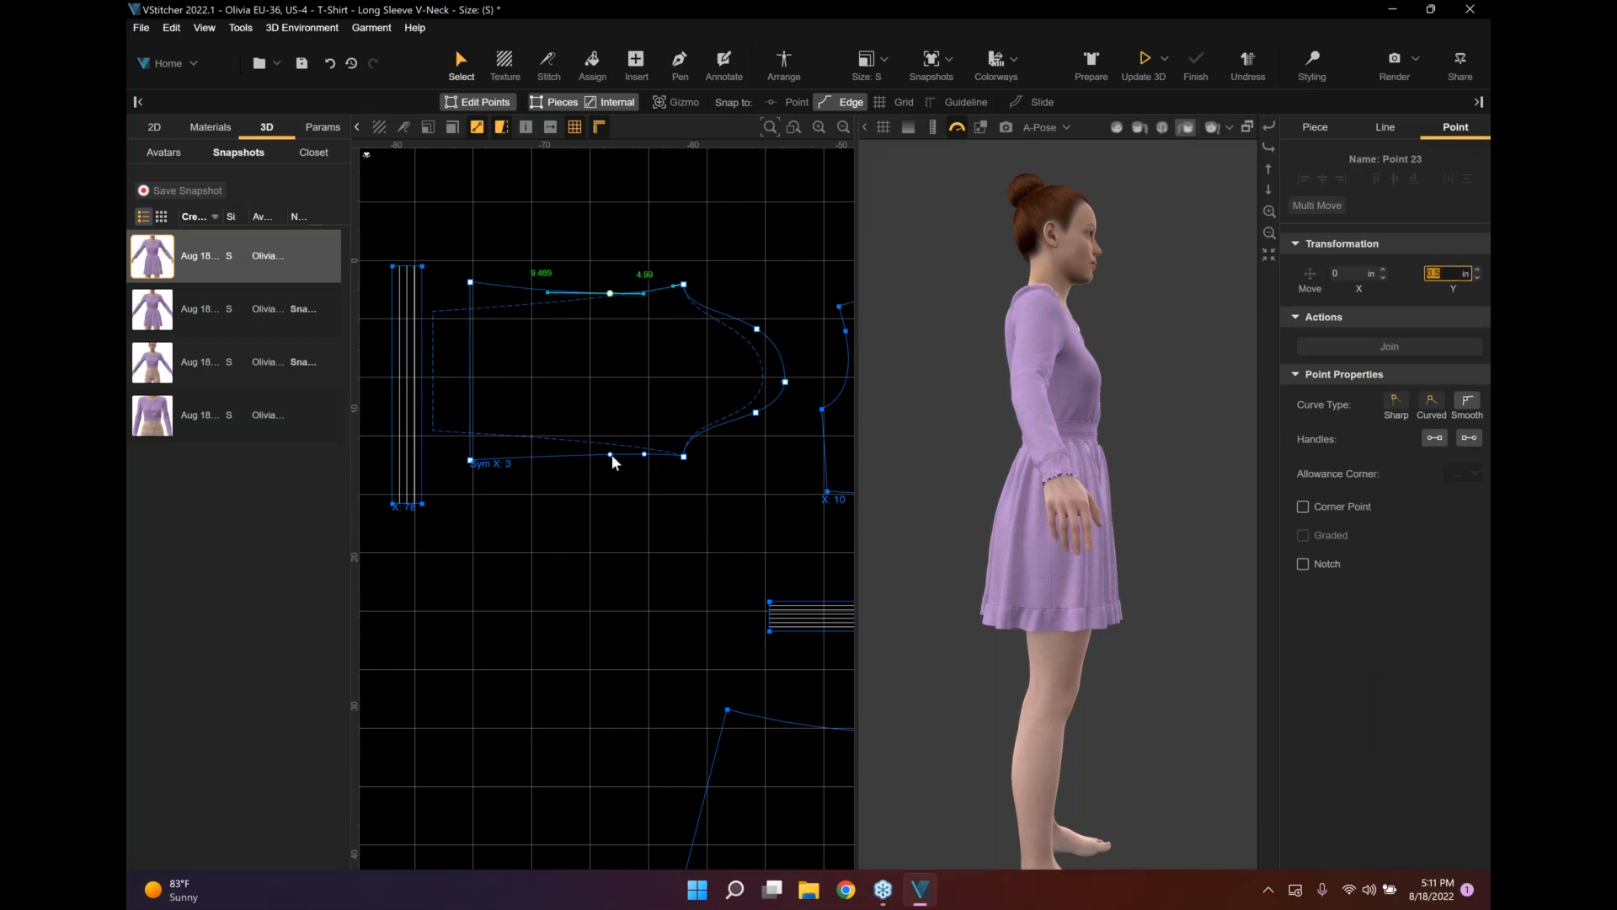
{"action": "key", "text": "Return"}
{"action": "left_click", "coordinate": [610, 454]}
{"action": "left_click", "coordinate": [1429, 274]}
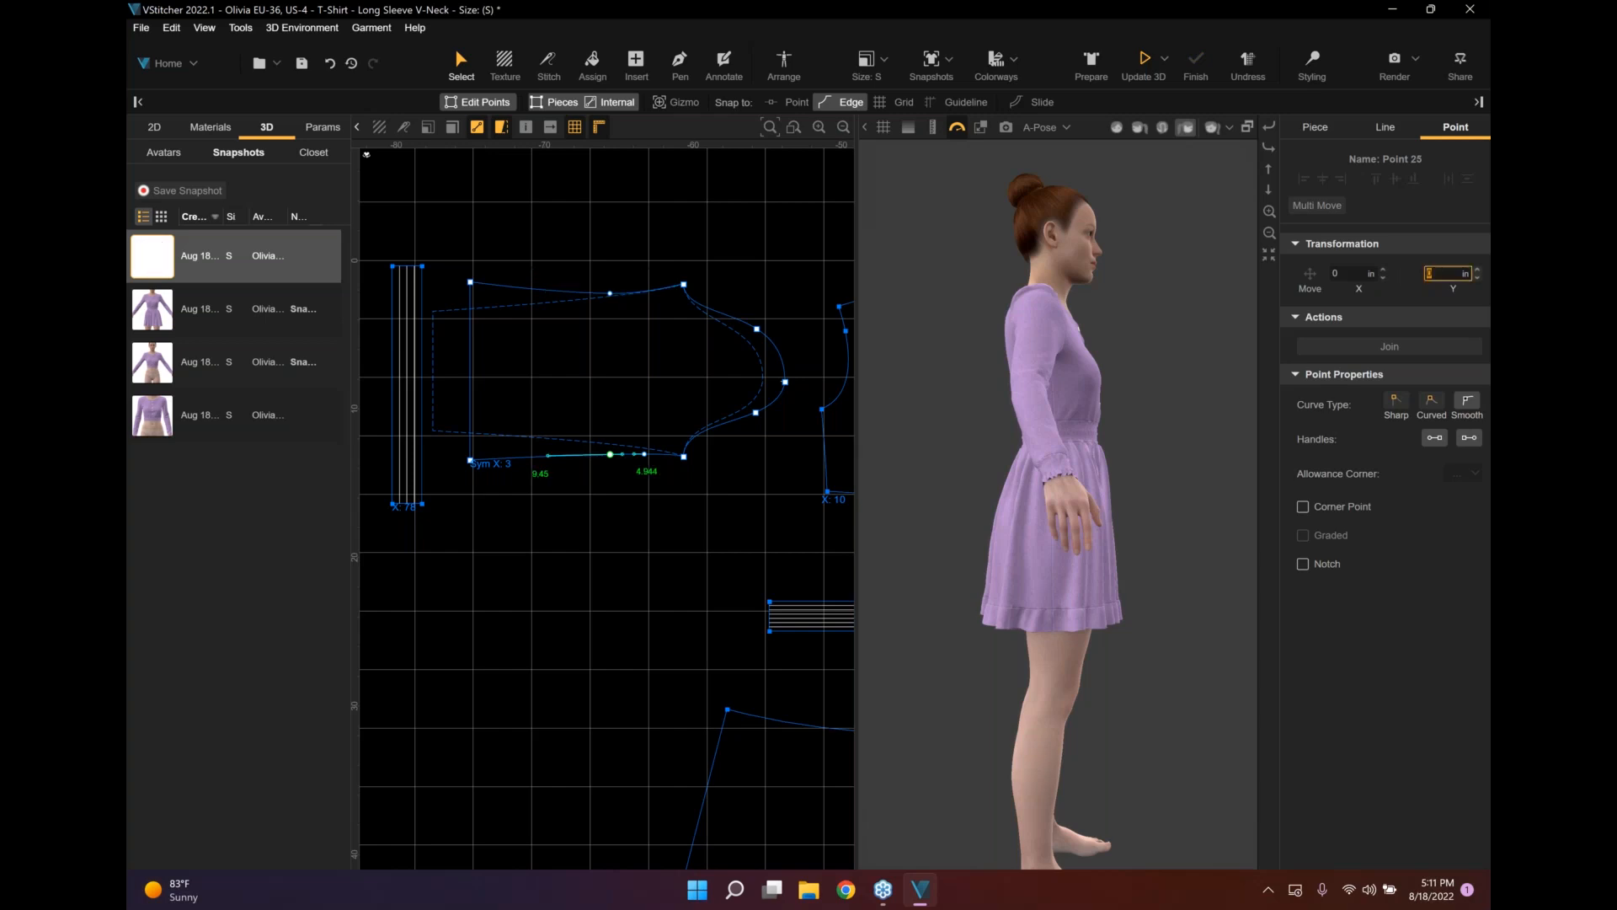
{"action": "type", "text": "0.5"}
{"action": "key", "text": "Return"}
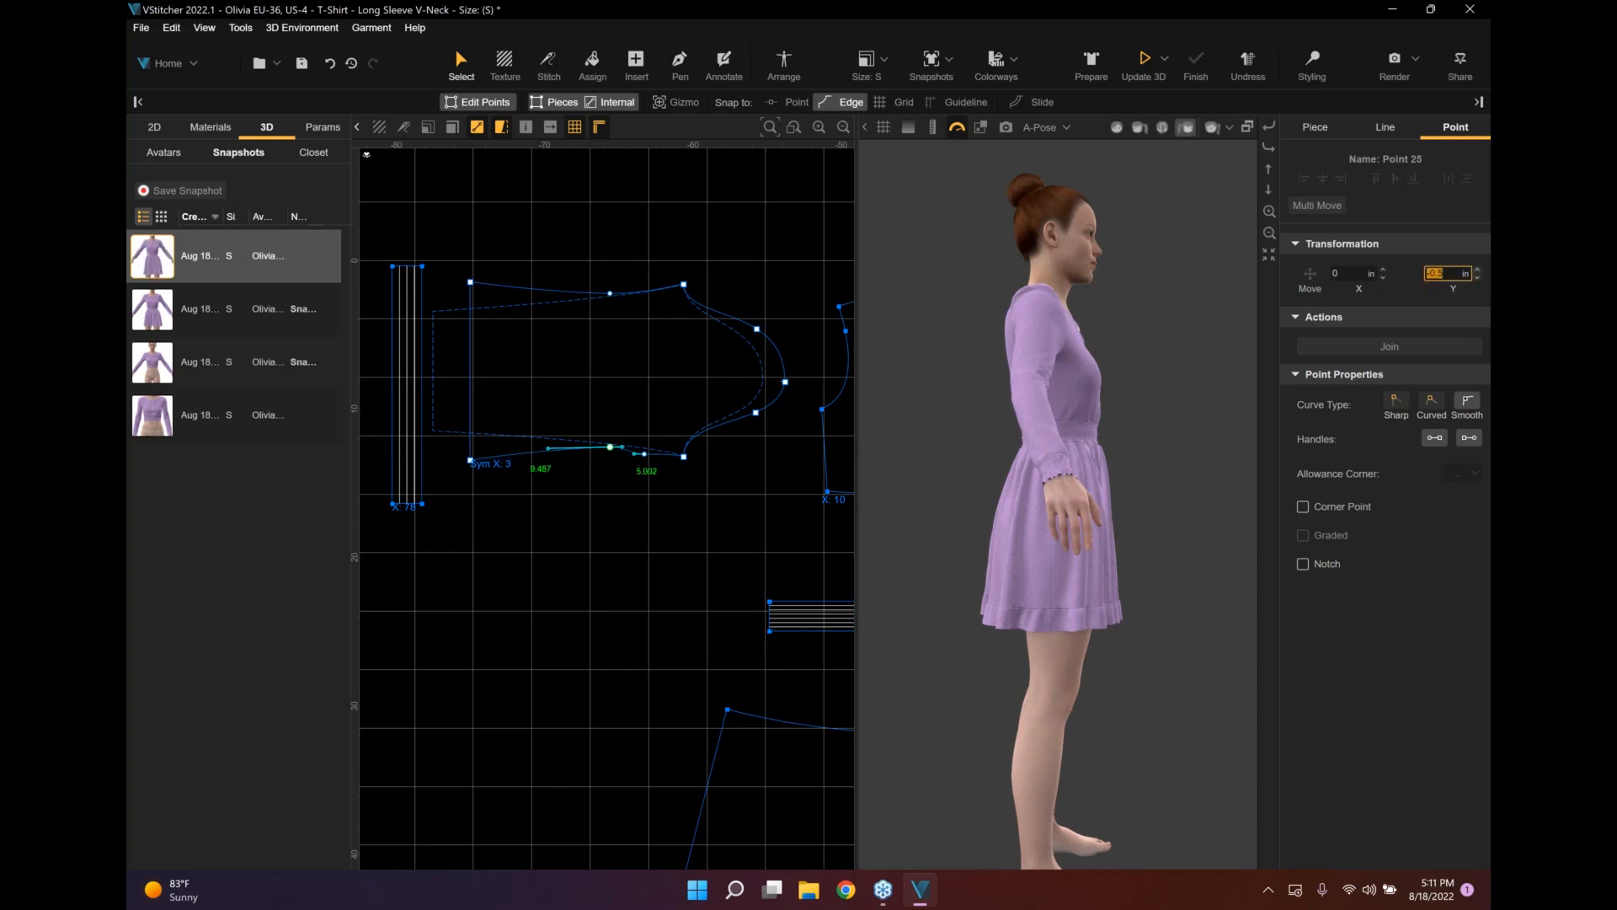
Redrape the dress with the reshaped sleeve pieces and view it from the front.
{"action": "left_click", "coordinate": [1118, 131]}
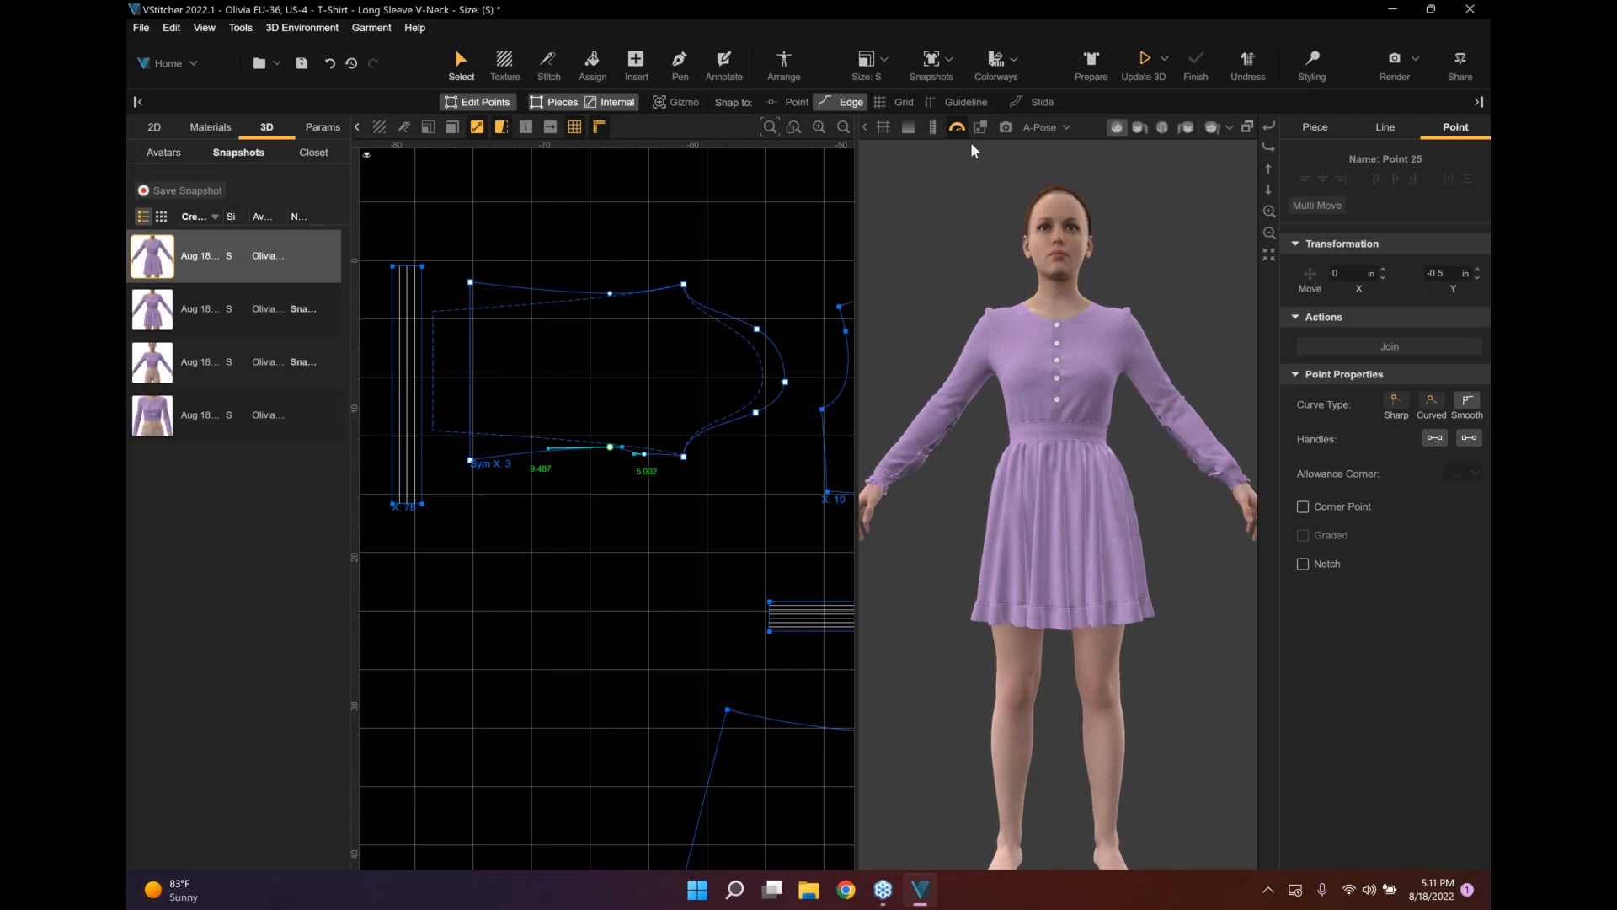
{"action": "left_click", "coordinate": [1144, 63]}
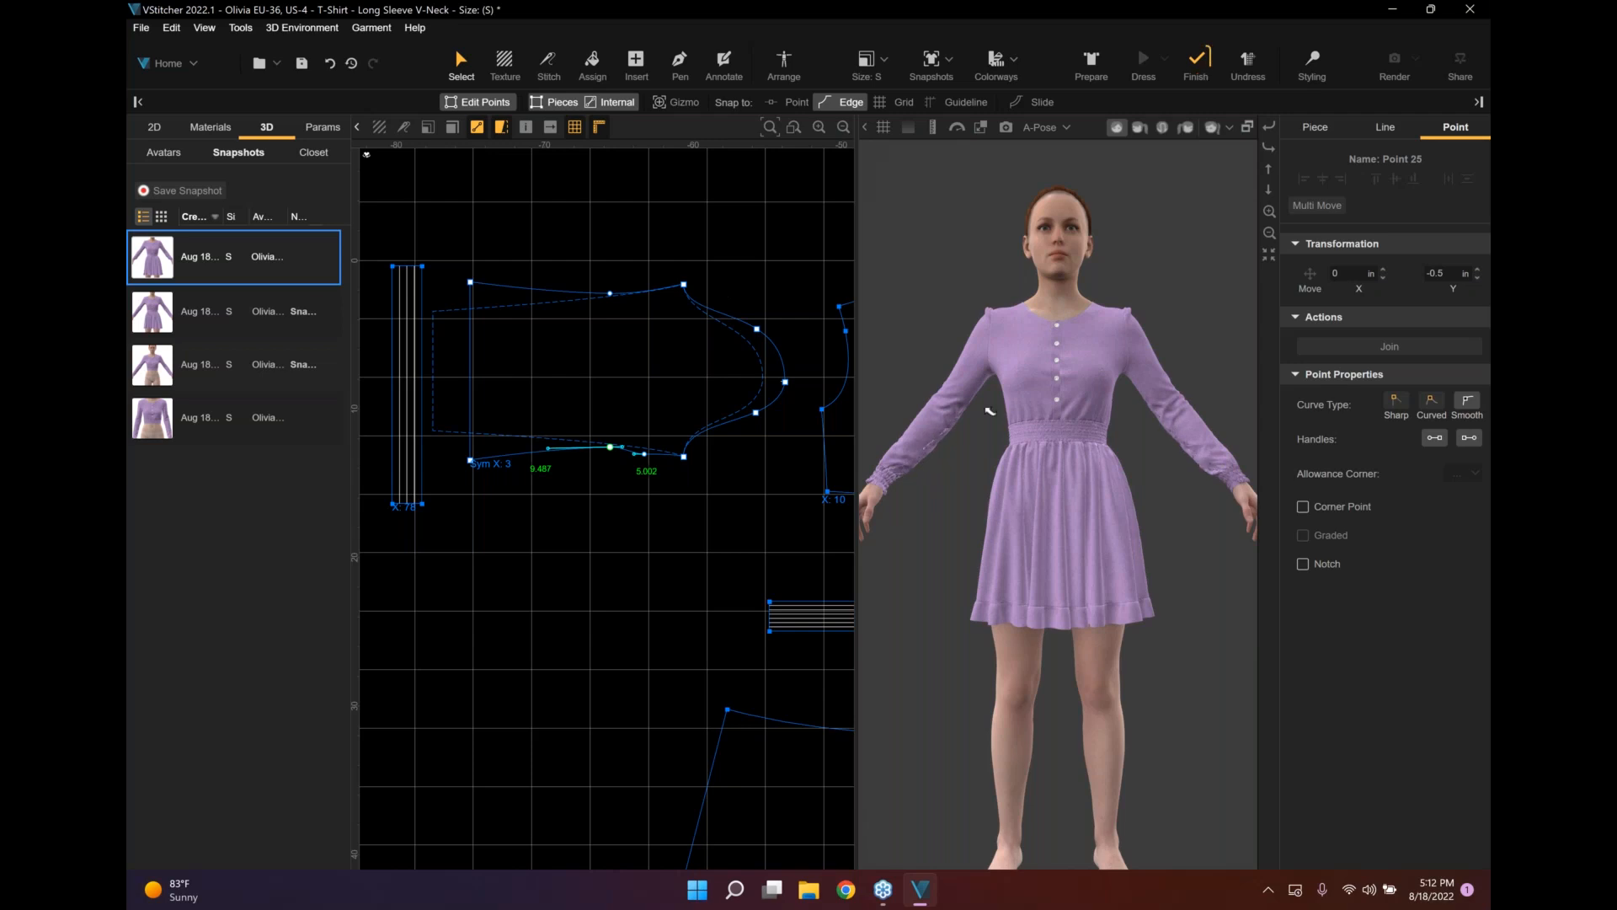
{"action": "left_click", "coordinate": [957, 126]}
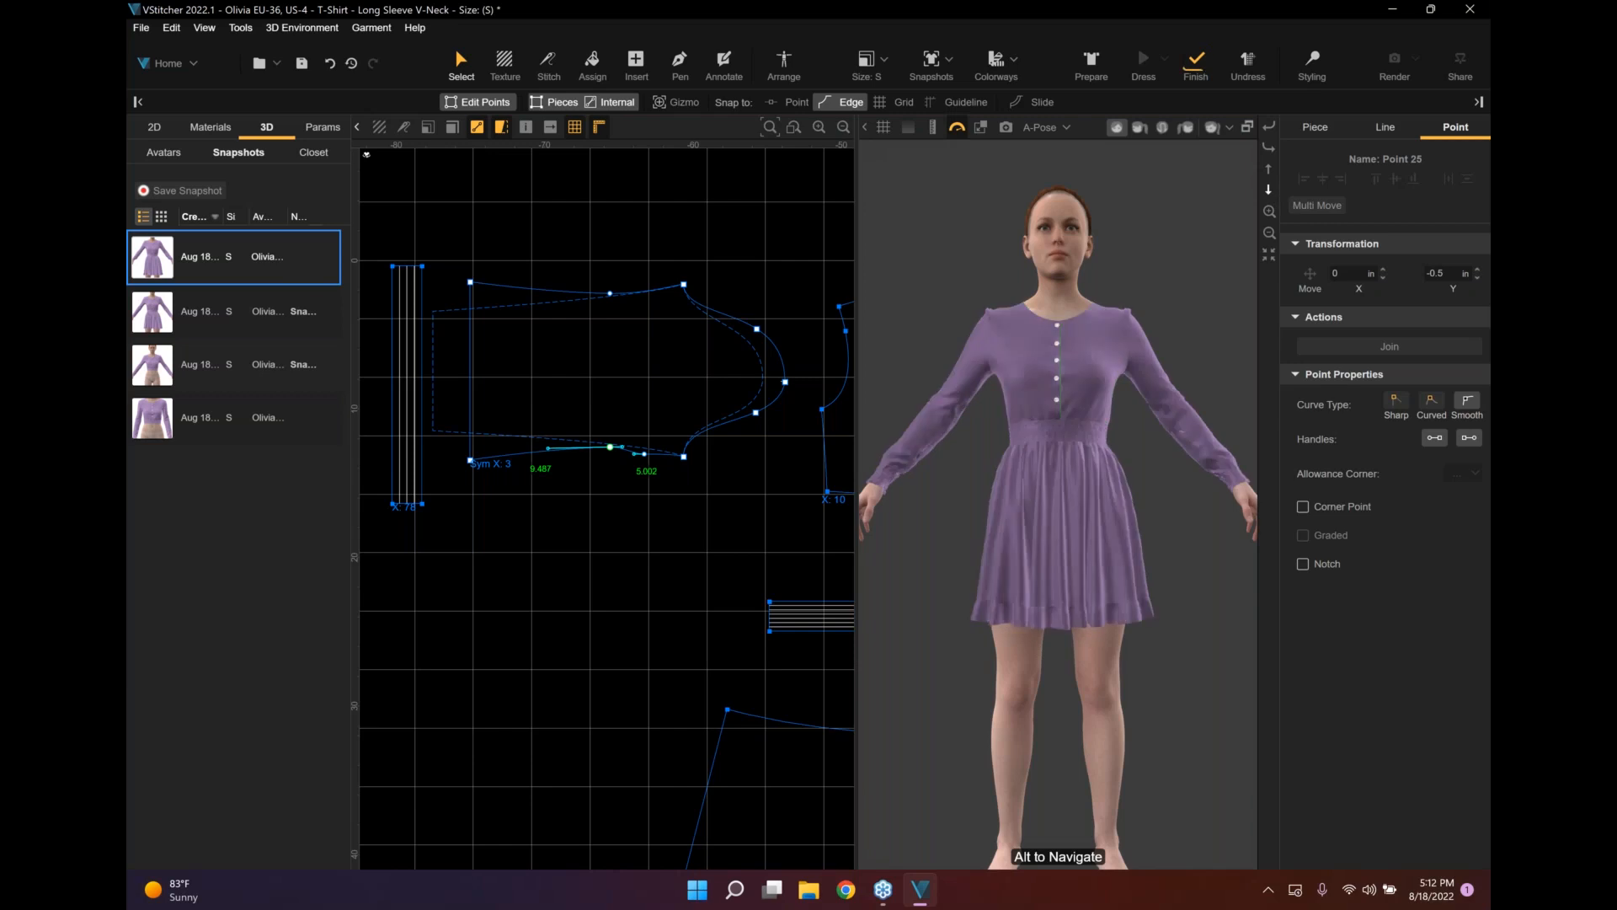
{"action": "middle_click_drag", "start_coordinate": [843, 324], "coordinate": [514, 430]}
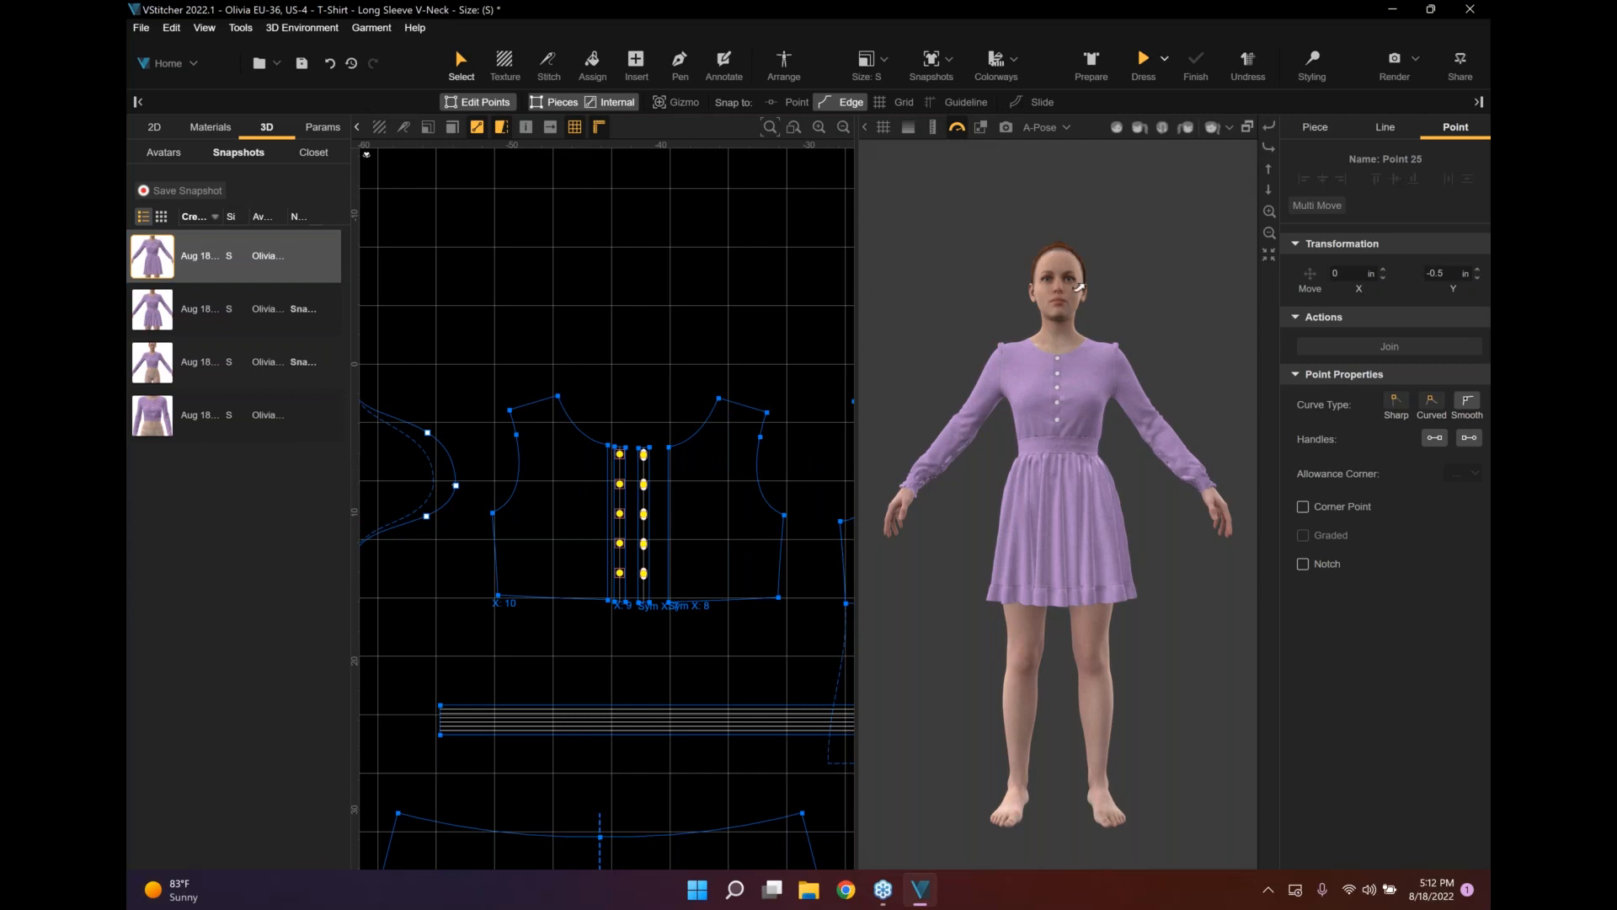
{"action": "left_click", "coordinate": [1085, 522]}
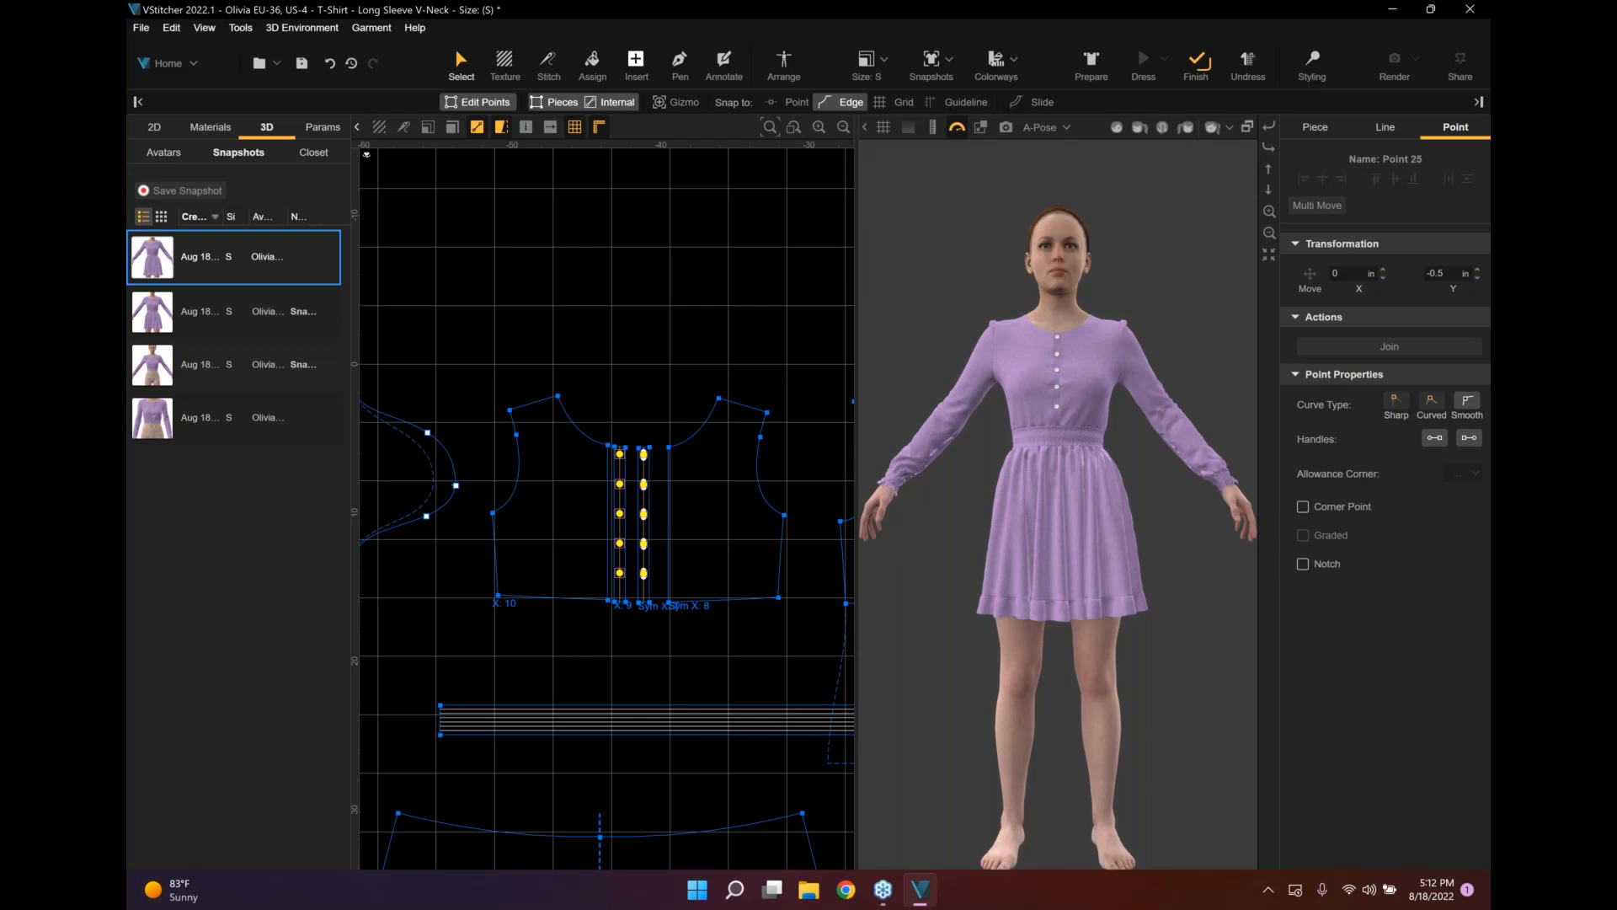
Measure the combined length of the front neckline, the top edge of the button placket and the back neckline.
{"action": "left_click", "coordinate": [636, 60]}
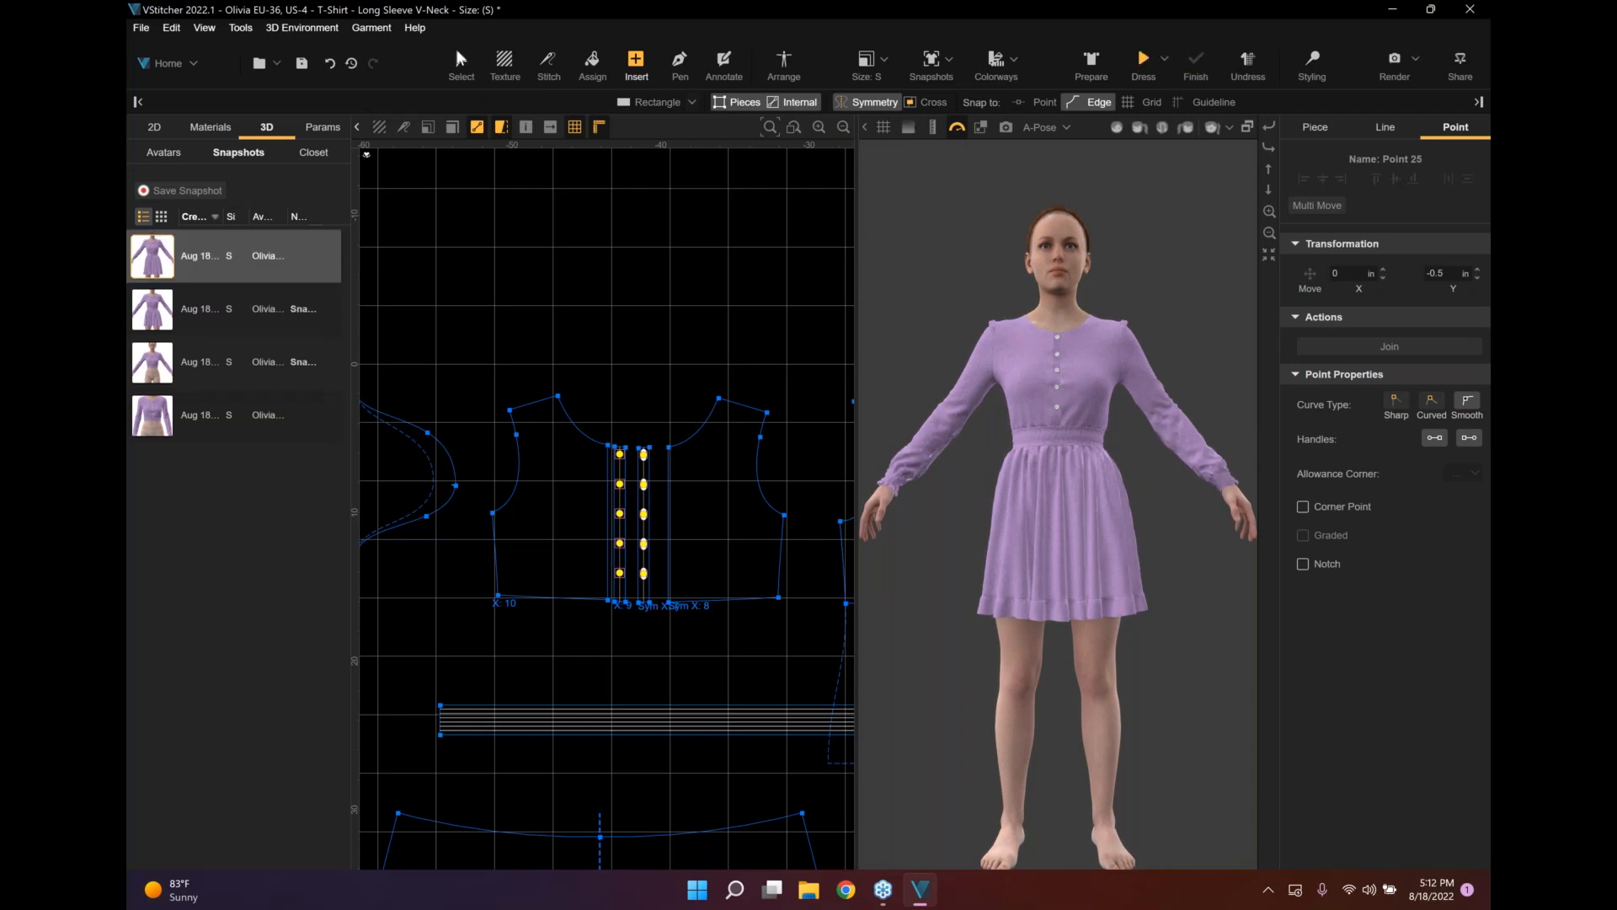
{"action": "left_click", "coordinate": [715, 252]}
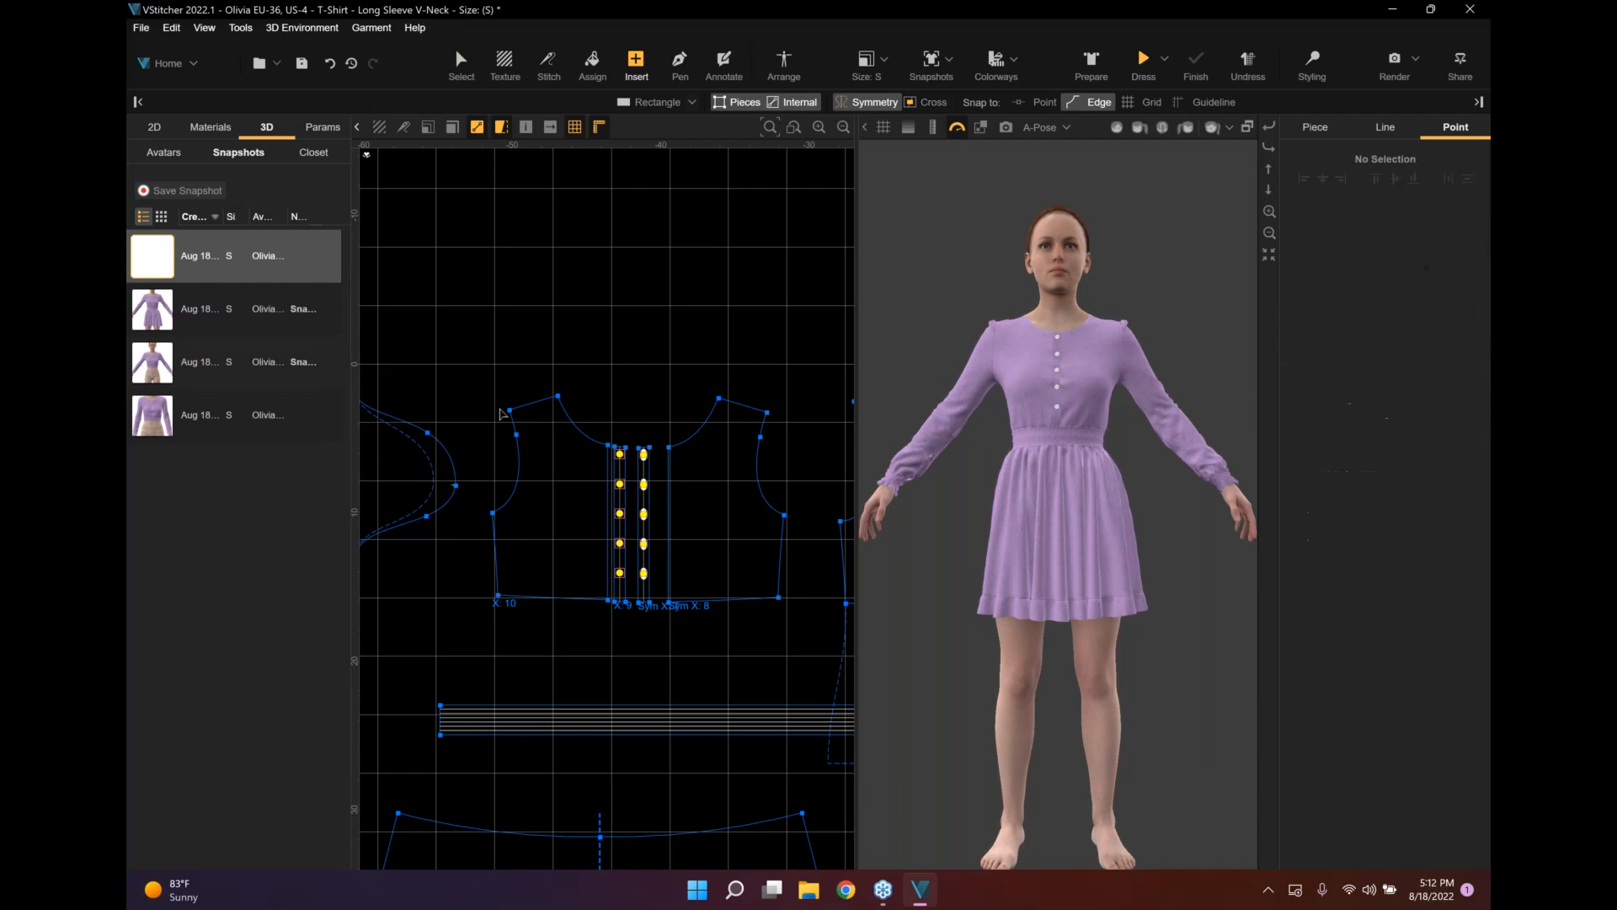
{"action": "middle_click_drag", "start_coordinate": [602, 440], "coordinate": [506, 459]}
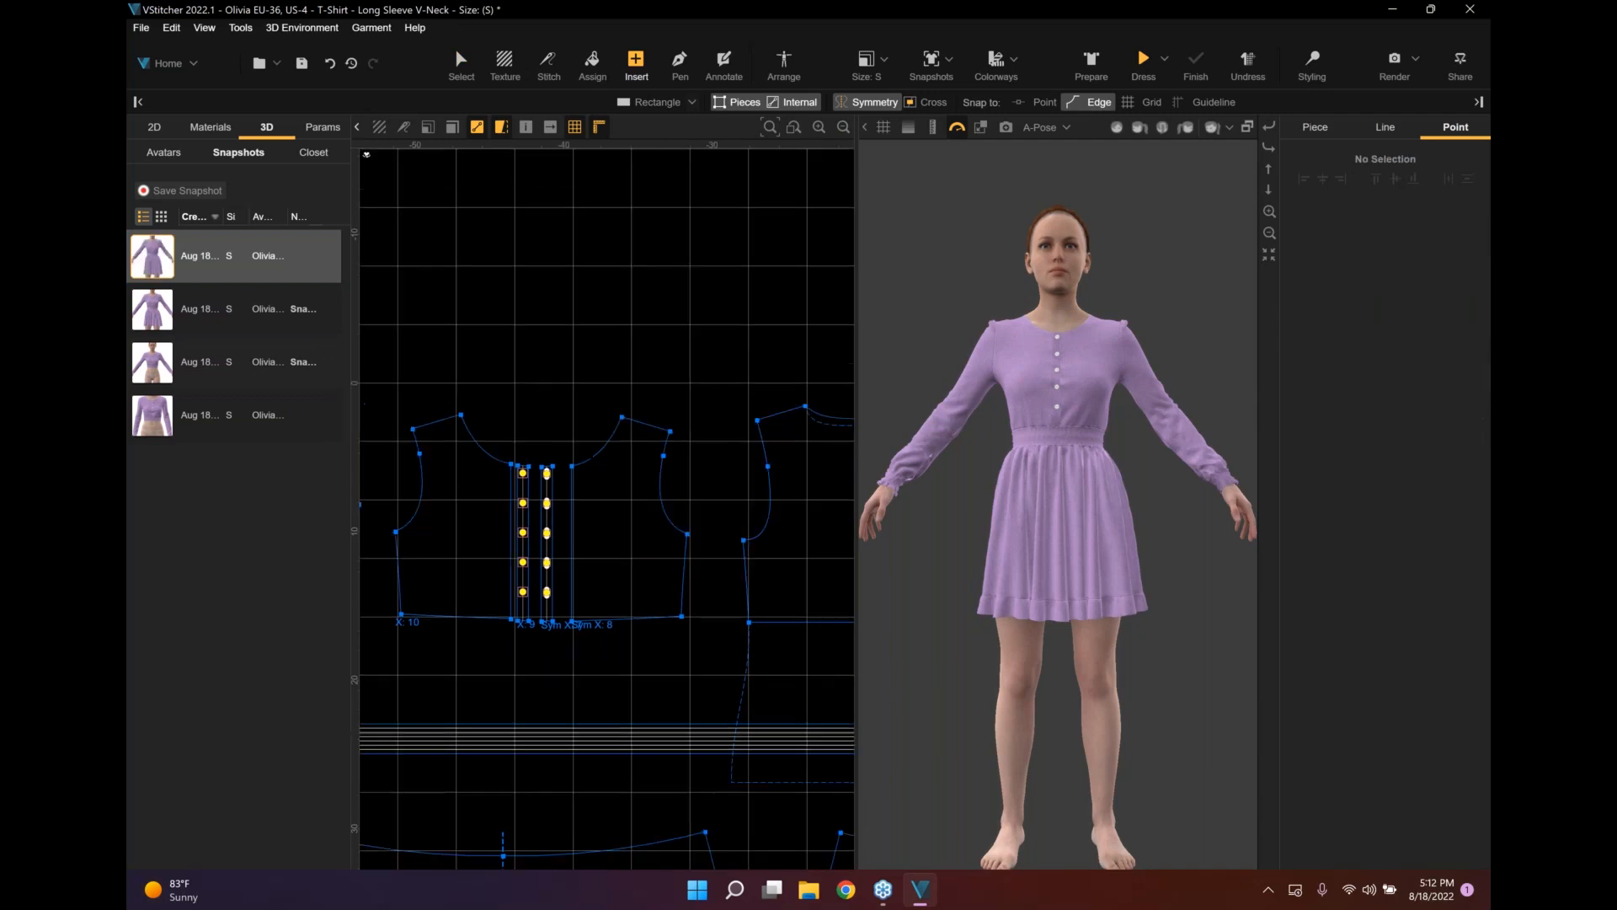
{"action": "left_click", "coordinate": [528, 461]}
{"action": "scroll", "coordinate": [527, 461], "scroll_direction": "up", "scroll_amount": 2}
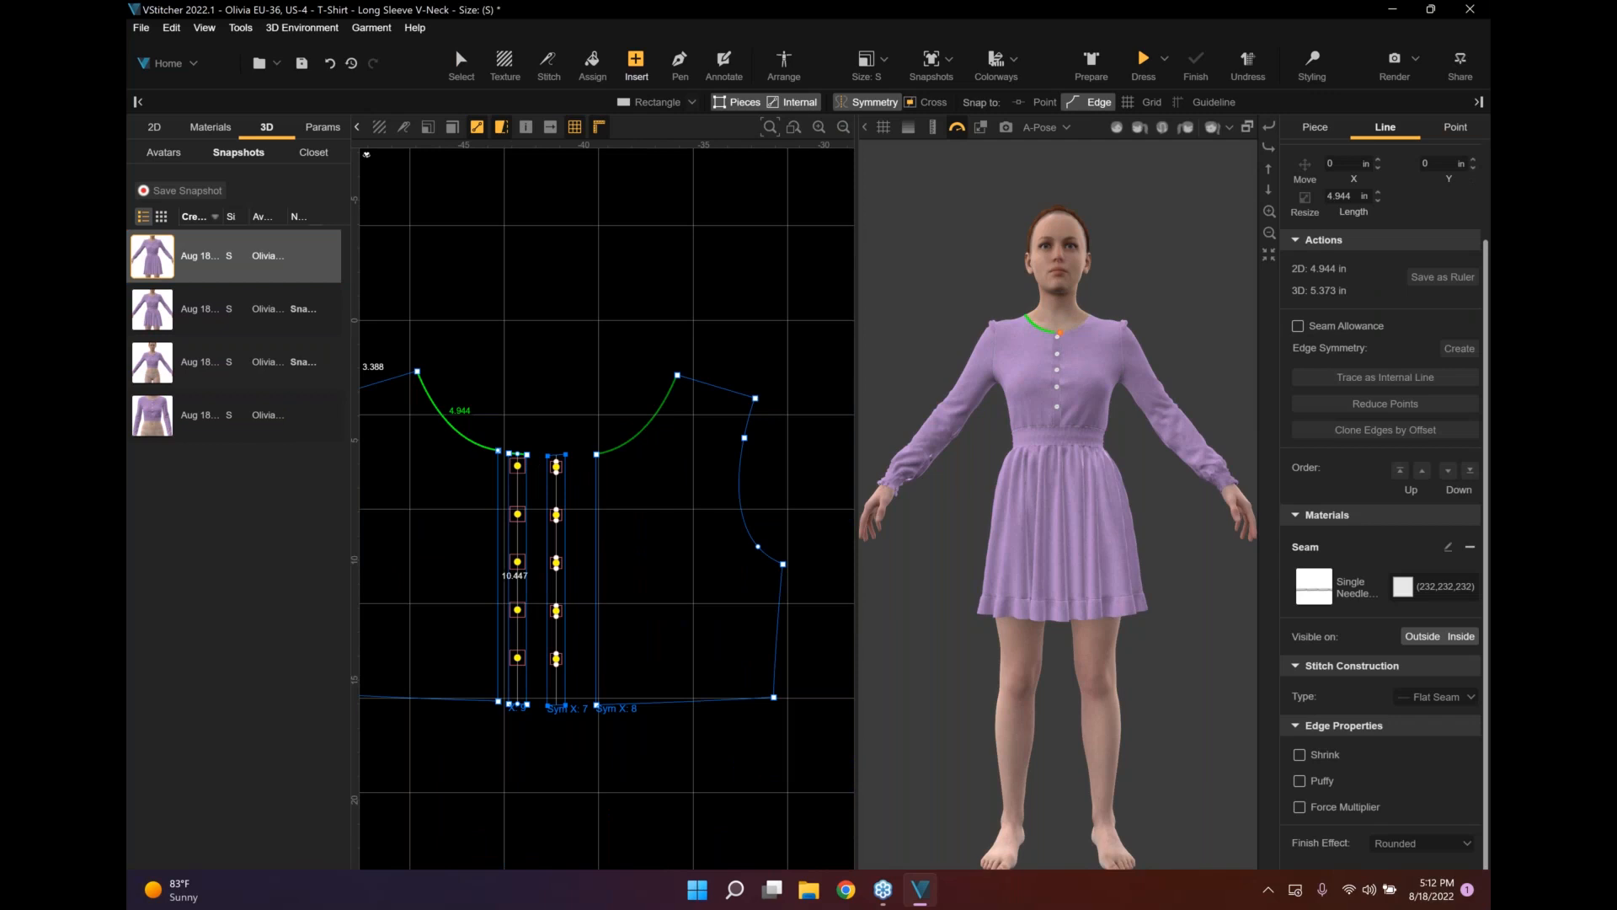
{"action": "left_click", "coordinate": [518, 453], "text": "shift"}
{"action": "scroll", "coordinate": [588, 385], "scroll_direction": "down", "scroll_amount": 3}
{"action": "middle_click_drag", "start_coordinate": [588, 385], "coordinate": [486, 430]}
{"action": "left_click", "coordinate": [724, 424], "text": "shift"}
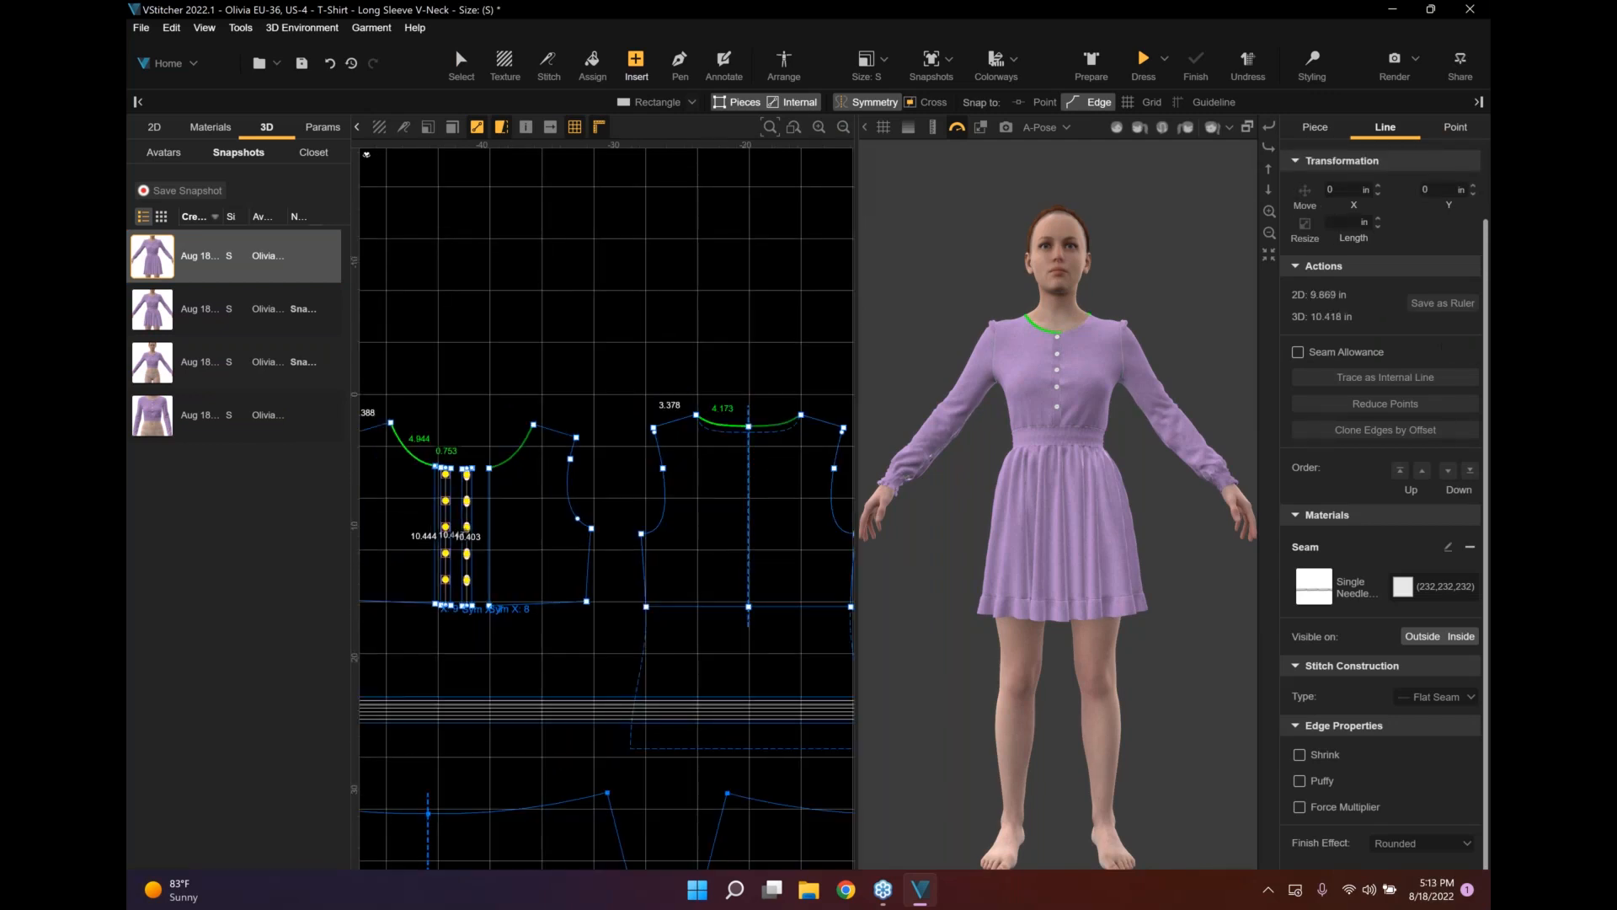
{"action": "key", "text": "Escape"}
Insert a rectangle piece 9.8 in wide and 0.75 in high above the bodice pieces for the collar.
{"action": "left_click", "coordinate": [673, 102]}
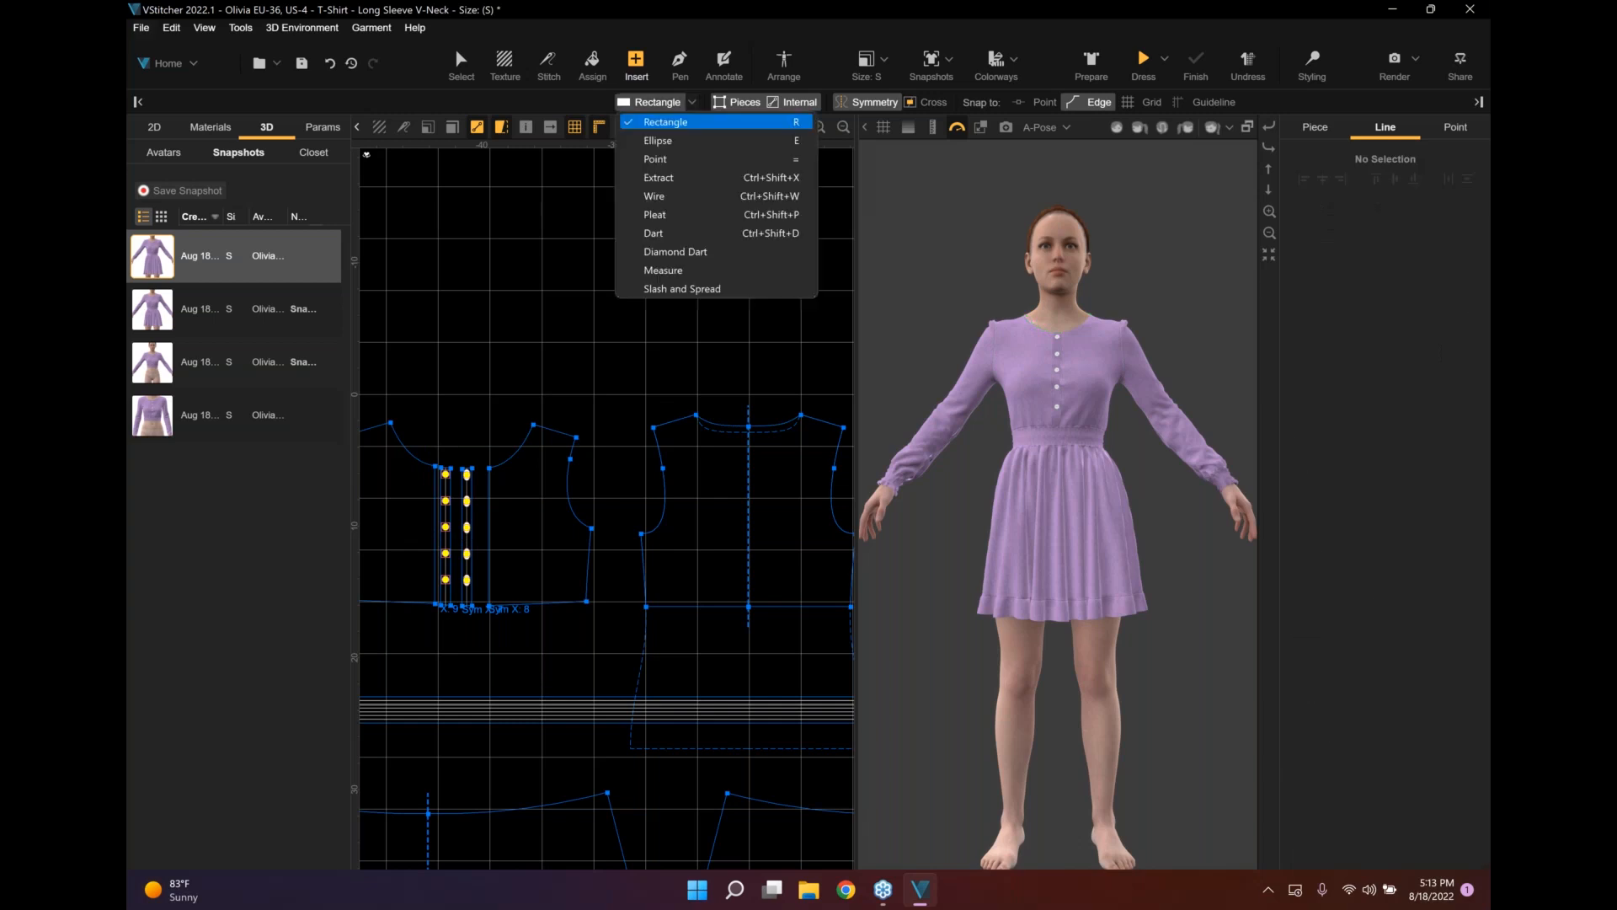
{"action": "left_click", "coordinate": [674, 122]}
{"action": "left_click", "coordinate": [817, 471]}
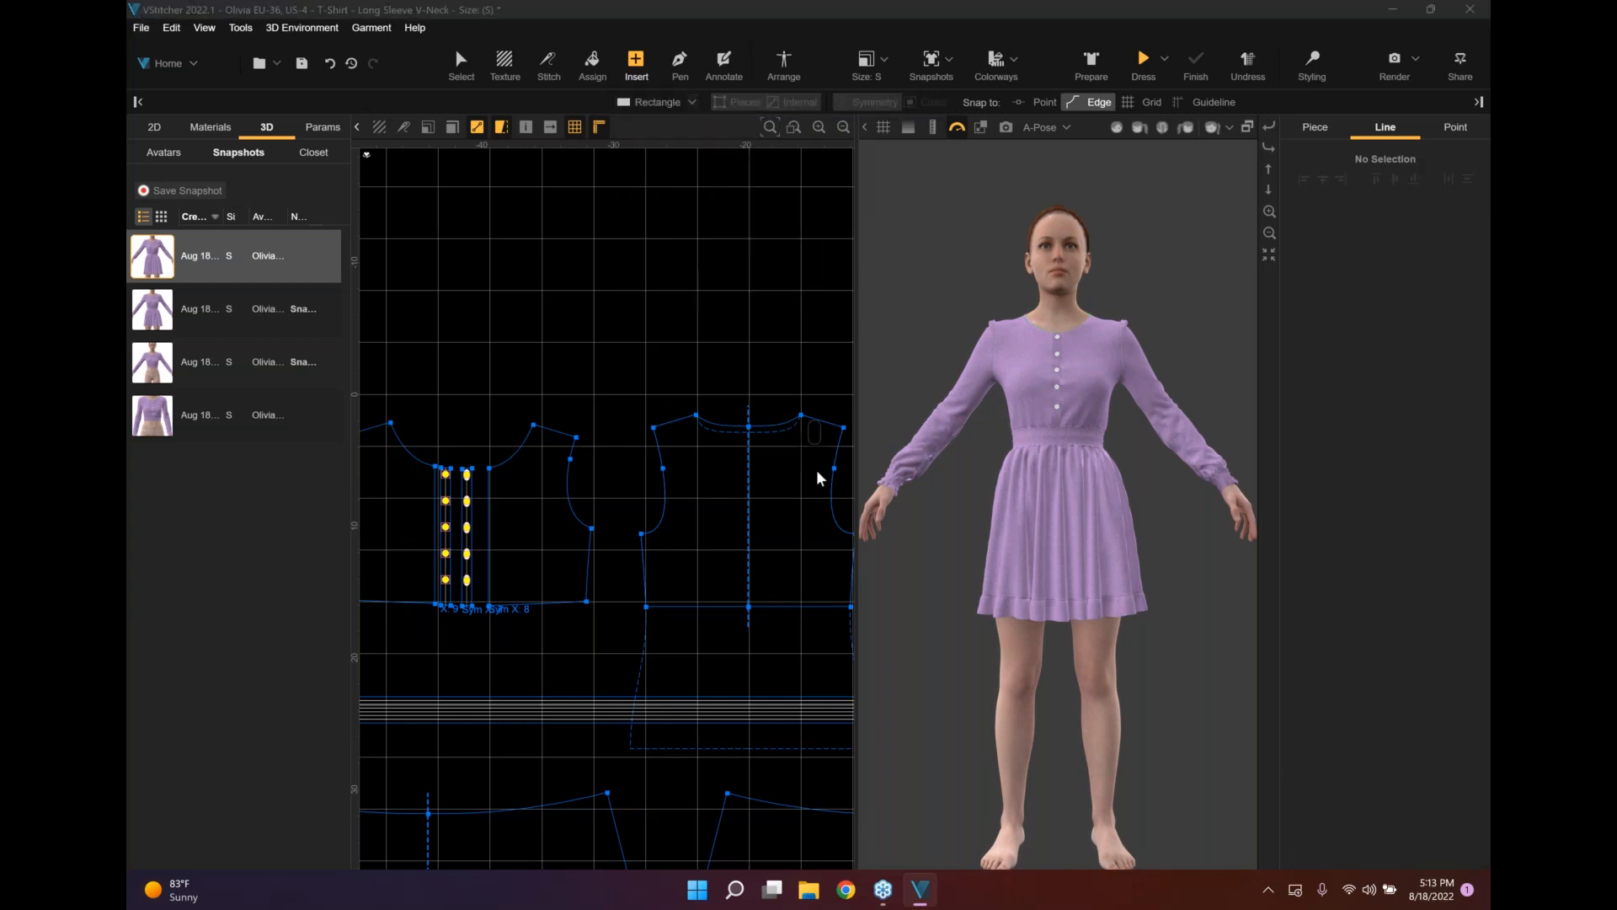
{"action": "double_click", "coordinate": [805, 401]}
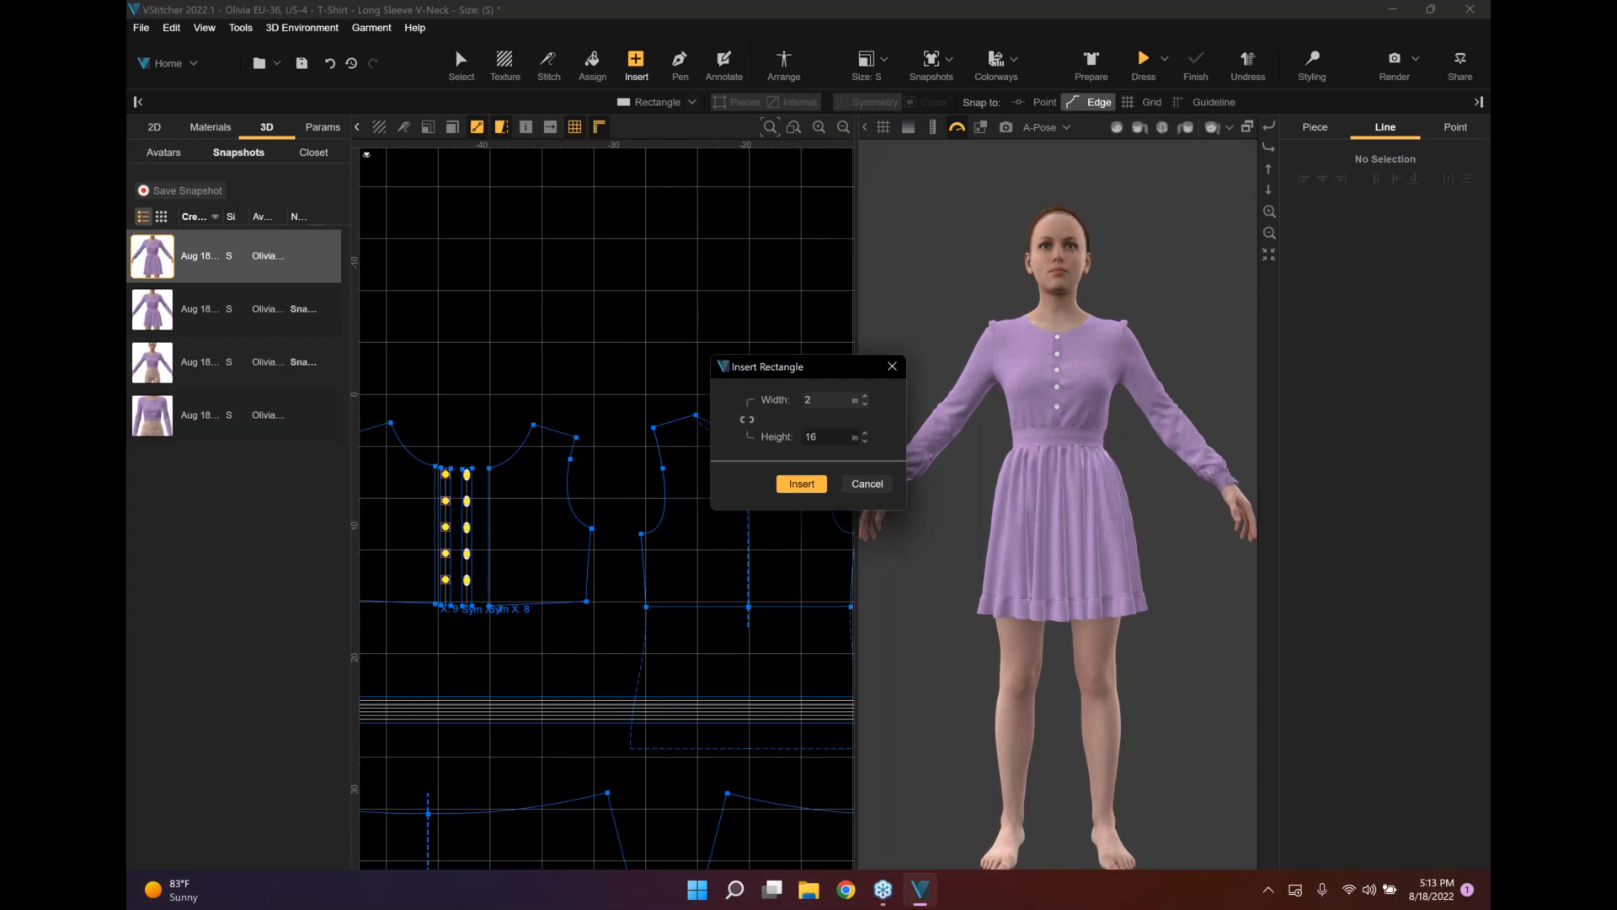
{"action": "double_click", "coordinate": [820, 437]}
{"action": "type", "text": ".75"}
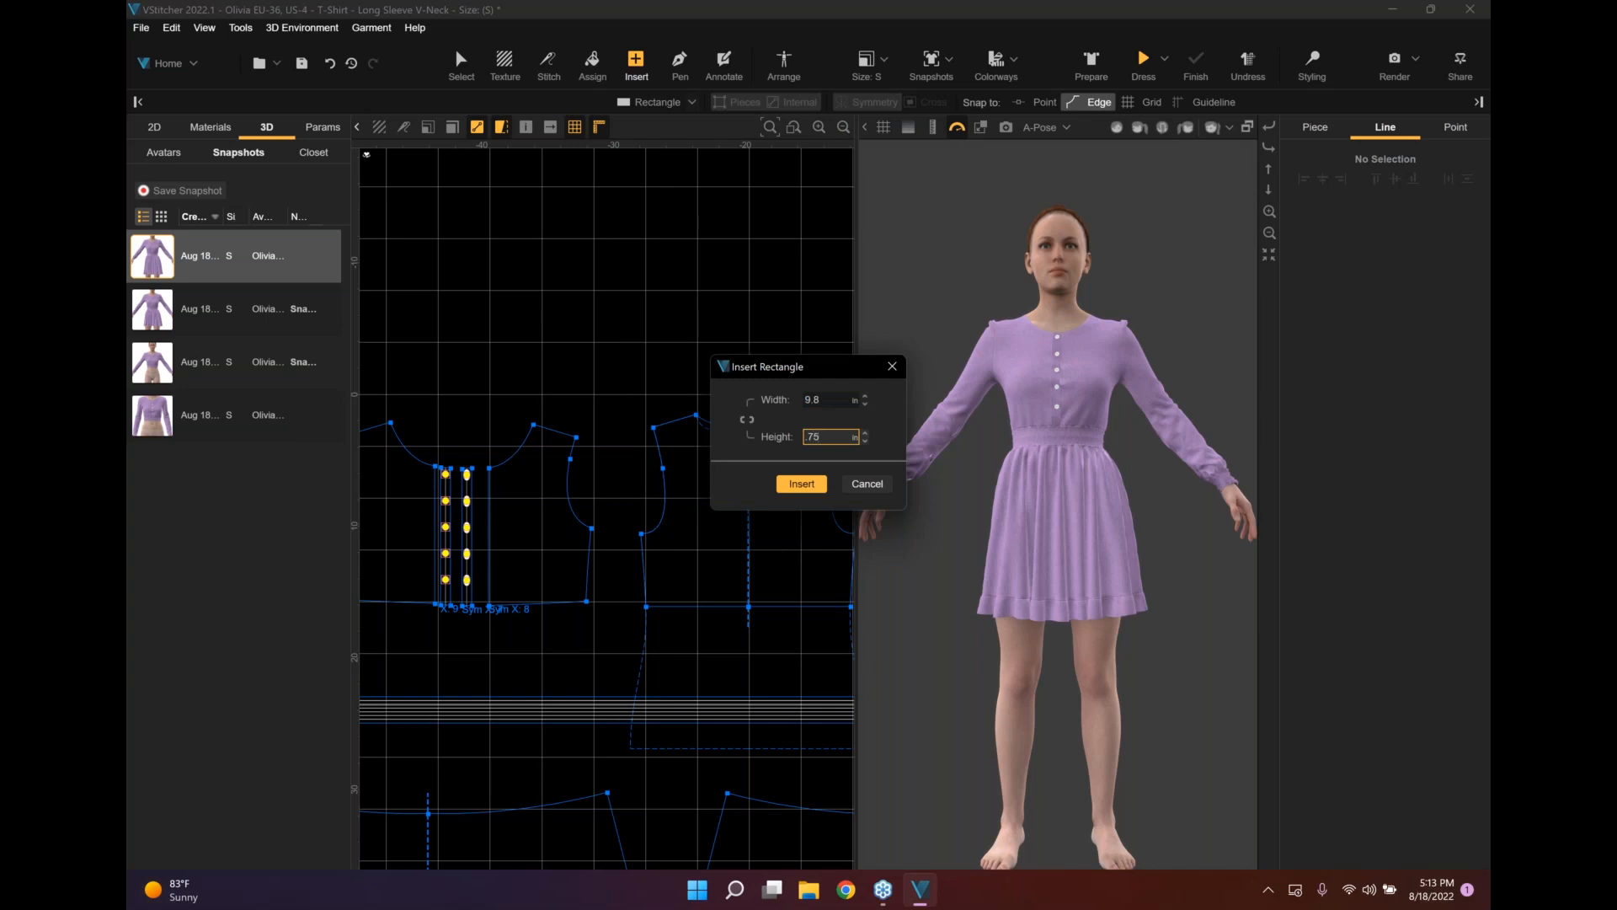
{"action": "key", "text": "Return"}
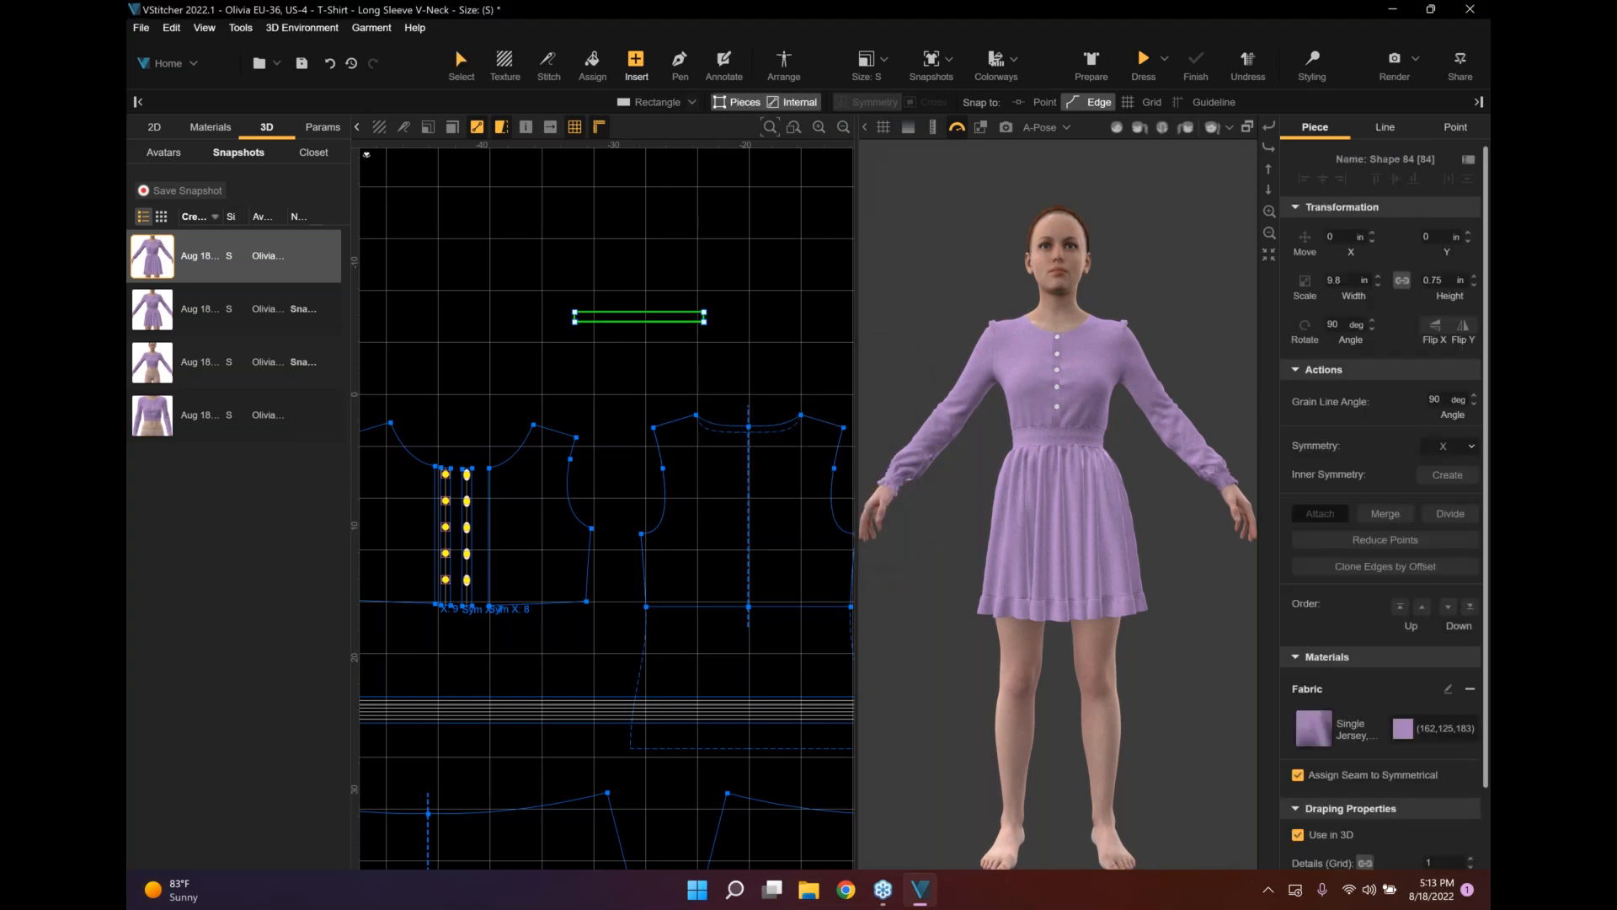
Move the upper-left corner point of the collar rectangle inward by 0.75 in along X.
{"action": "left_click", "coordinate": [462, 65]}
{"action": "scroll", "coordinate": [618, 290], "scroll_direction": "up", "scroll_amount": 5}
{"action": "middle_click_drag", "start_coordinate": [598, 323], "coordinate": [548, 339]}
{"action": "scroll", "coordinate": [590, 319], "scroll_direction": "up", "scroll_amount": 2}
{"action": "left_click", "coordinate": [457, 362]}
{"action": "left_click", "coordinate": [1338, 273]}
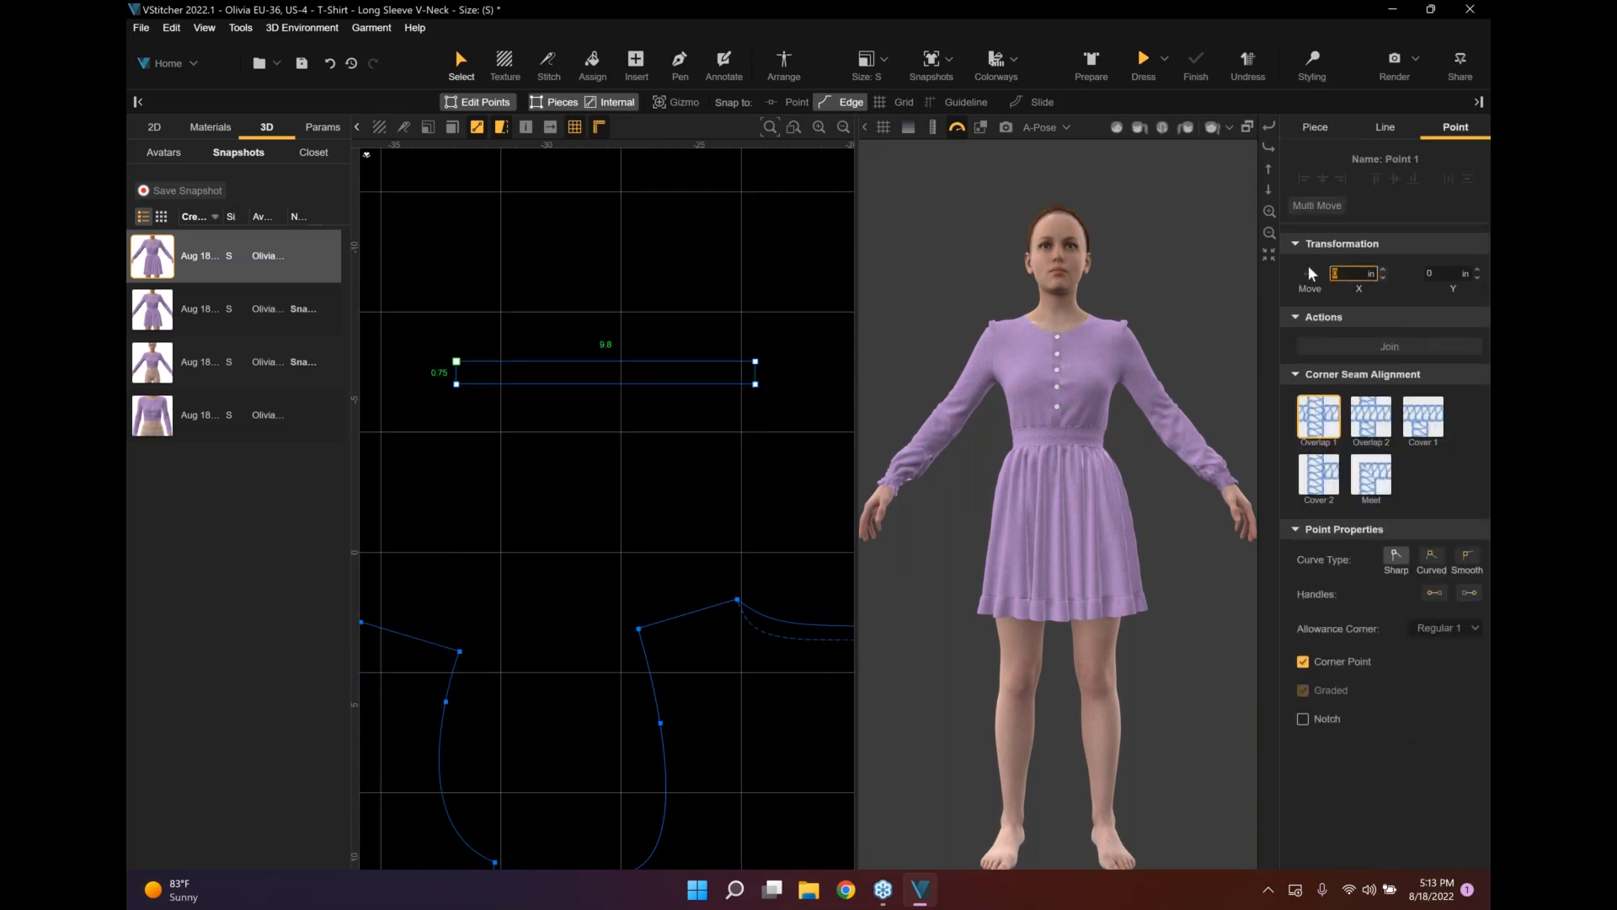
{"action": "key", "text": "Return"}
{"action": "left_click", "coordinate": [1340, 277]}
{"action": "type", "text": "7"}
{"action": "key", "text": "Return"}
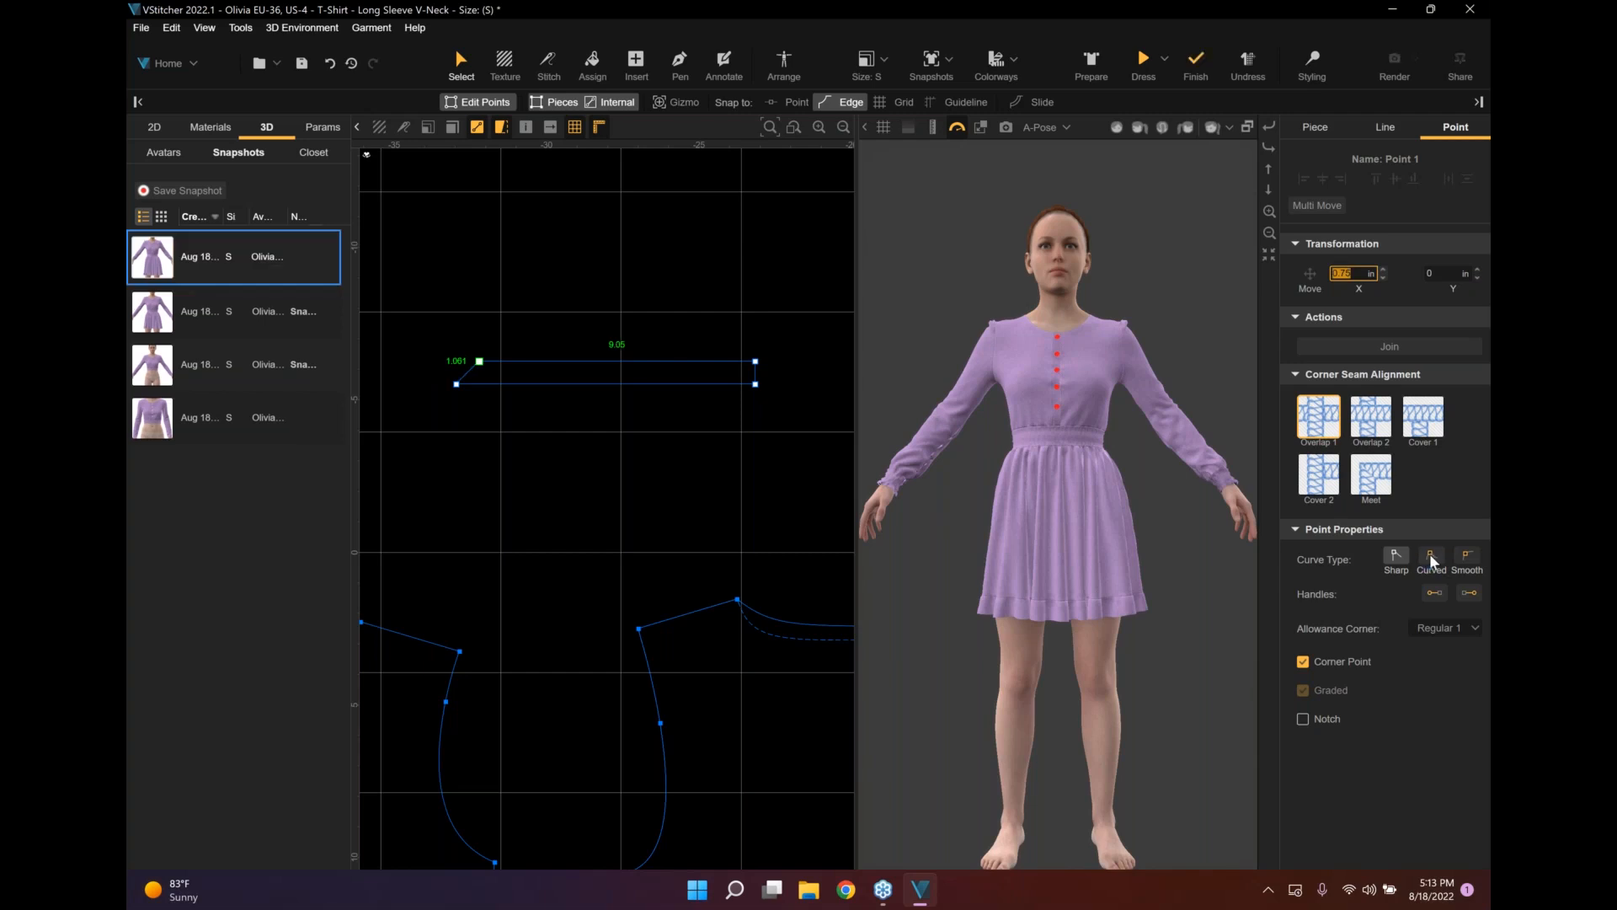
Make the moved collar corner a curved point and bend the slanted end edge outward with its handle.
{"action": "left_click", "coordinate": [1432, 560]}
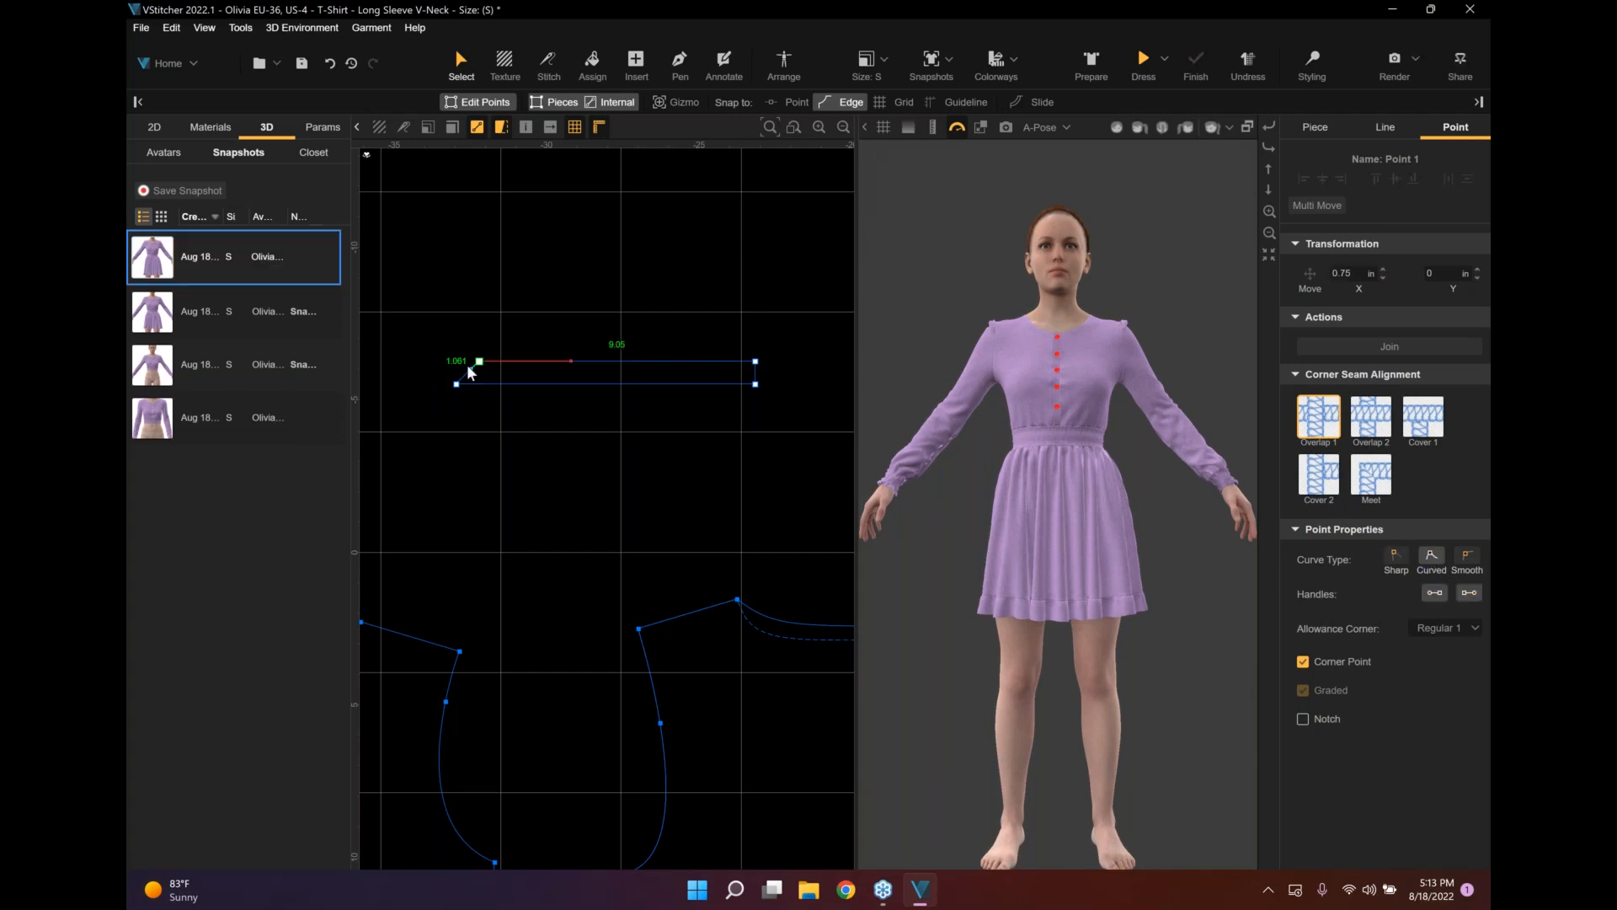
{"action": "scroll", "coordinate": [470, 365], "scroll_direction": "up", "scroll_amount": 2}
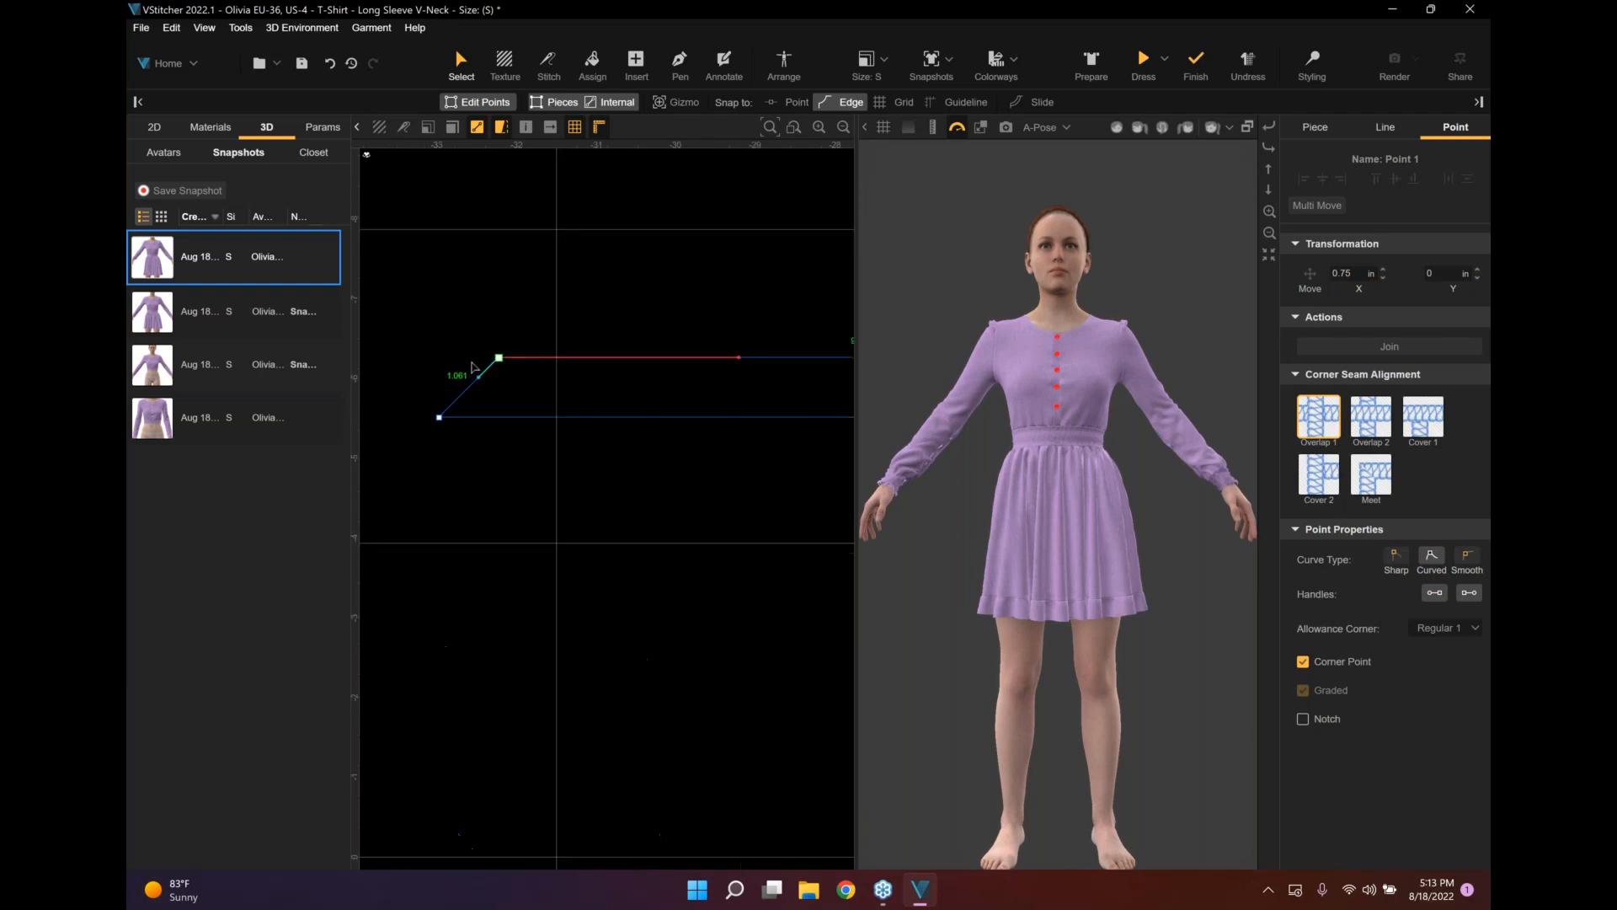
{"action": "scroll", "coordinate": [471, 366], "scroll_direction": "up", "scroll_amount": 1}
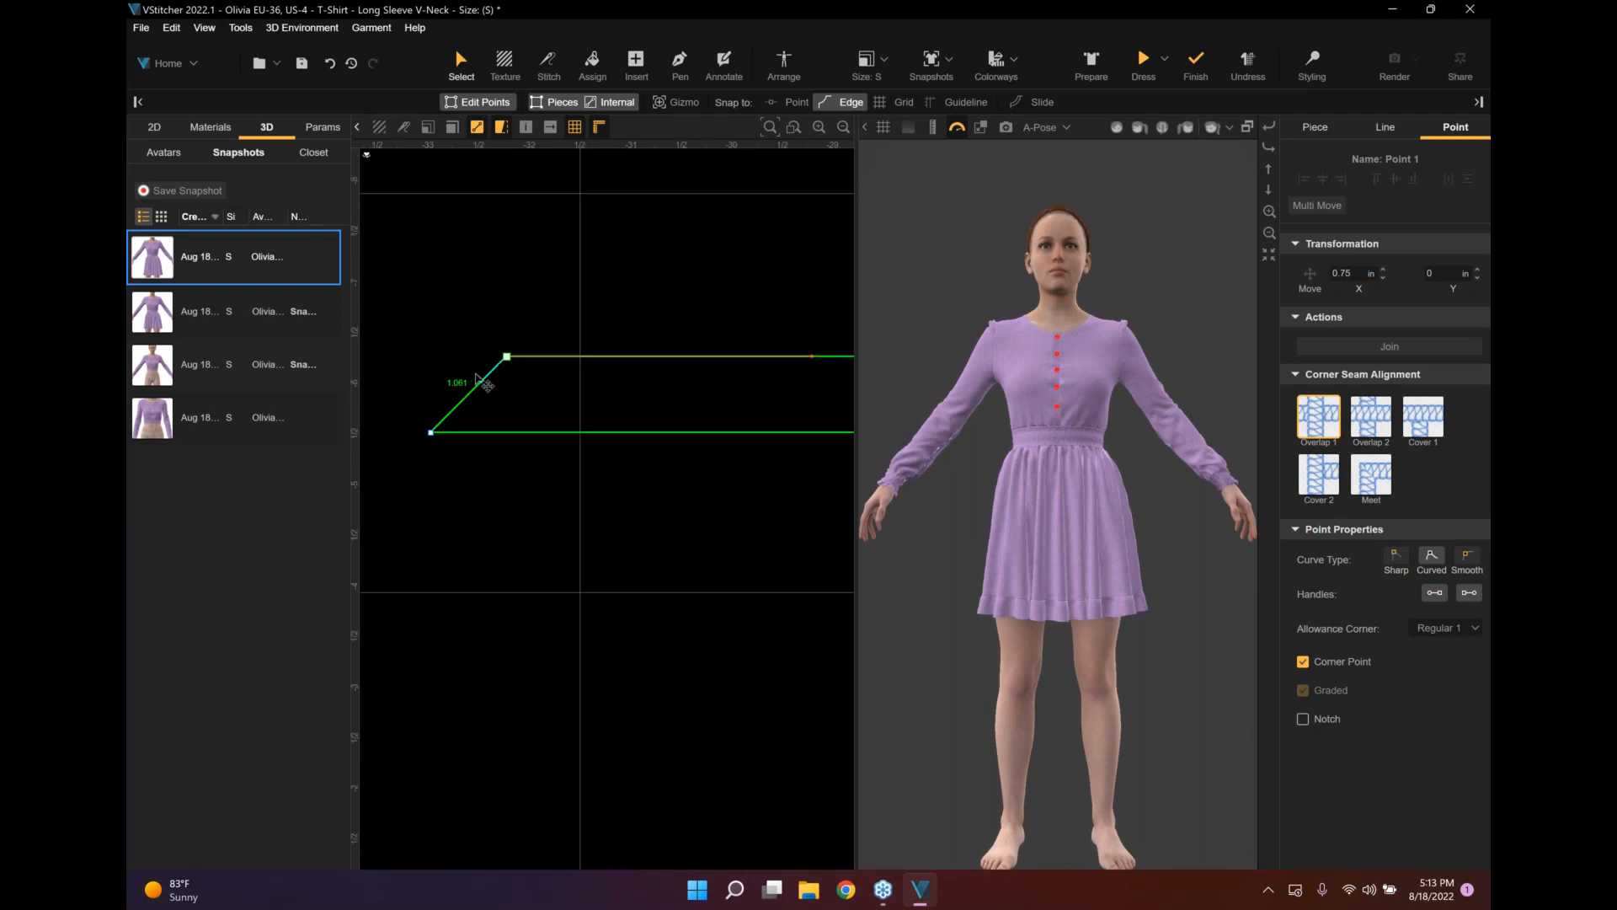
{"action": "left_click_drag", "start_coordinate": [477, 378], "coordinate": [457, 369]}
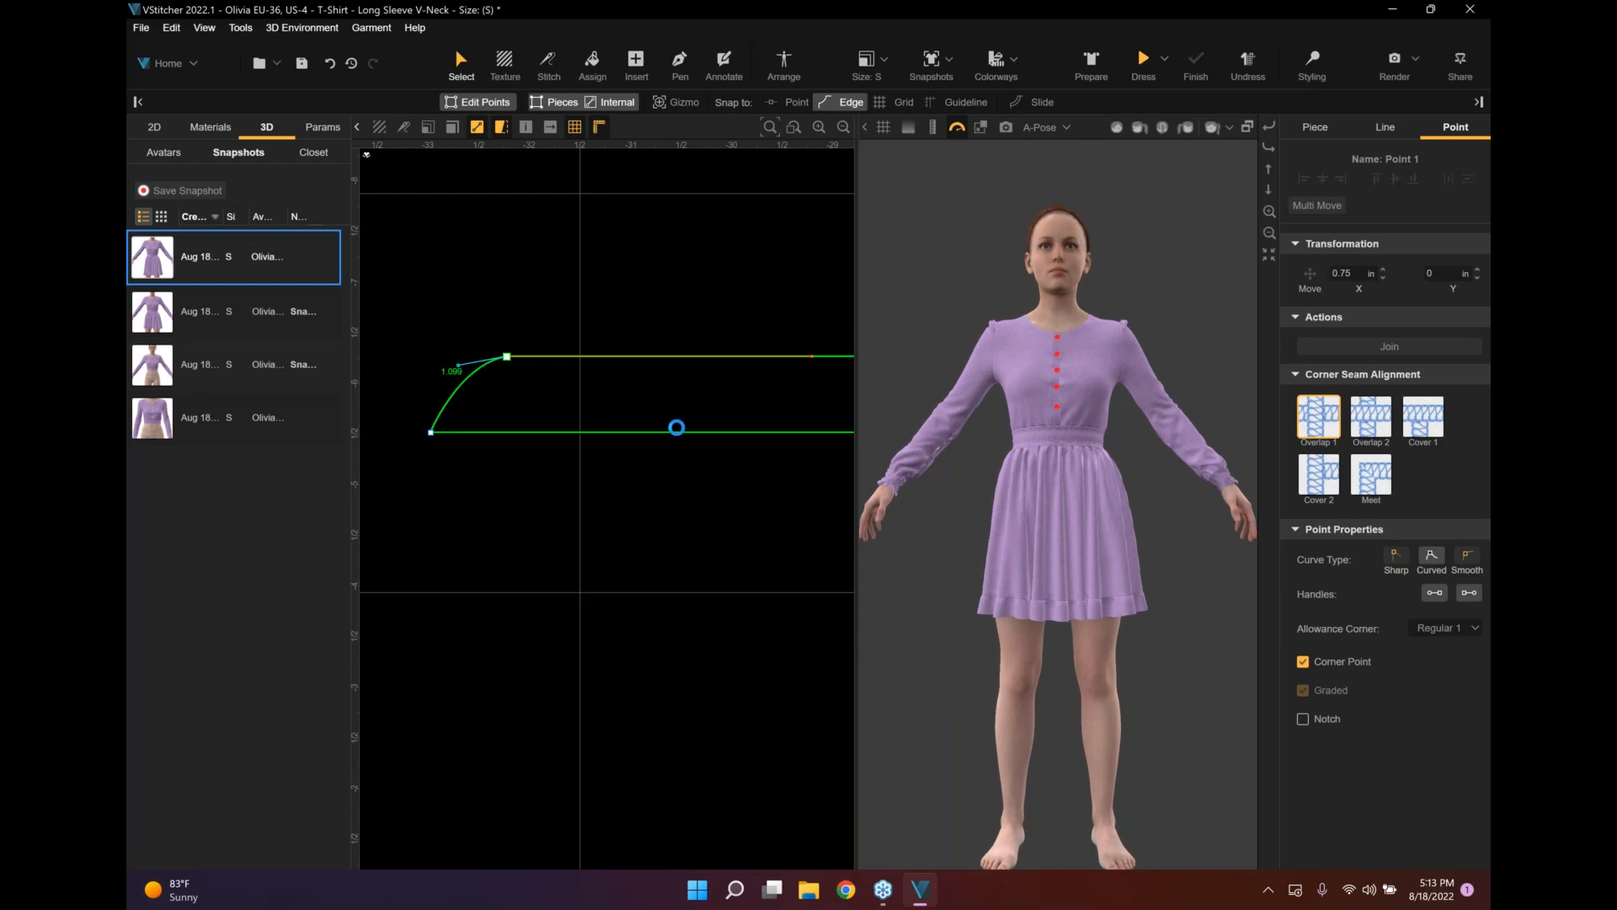
Create edge symmetry along the collar's straight 0.75 in end edge to mirror it into a full-length band.
{"action": "scroll", "coordinate": [691, 437], "scroll_direction": "down", "scroll_amount": 10}
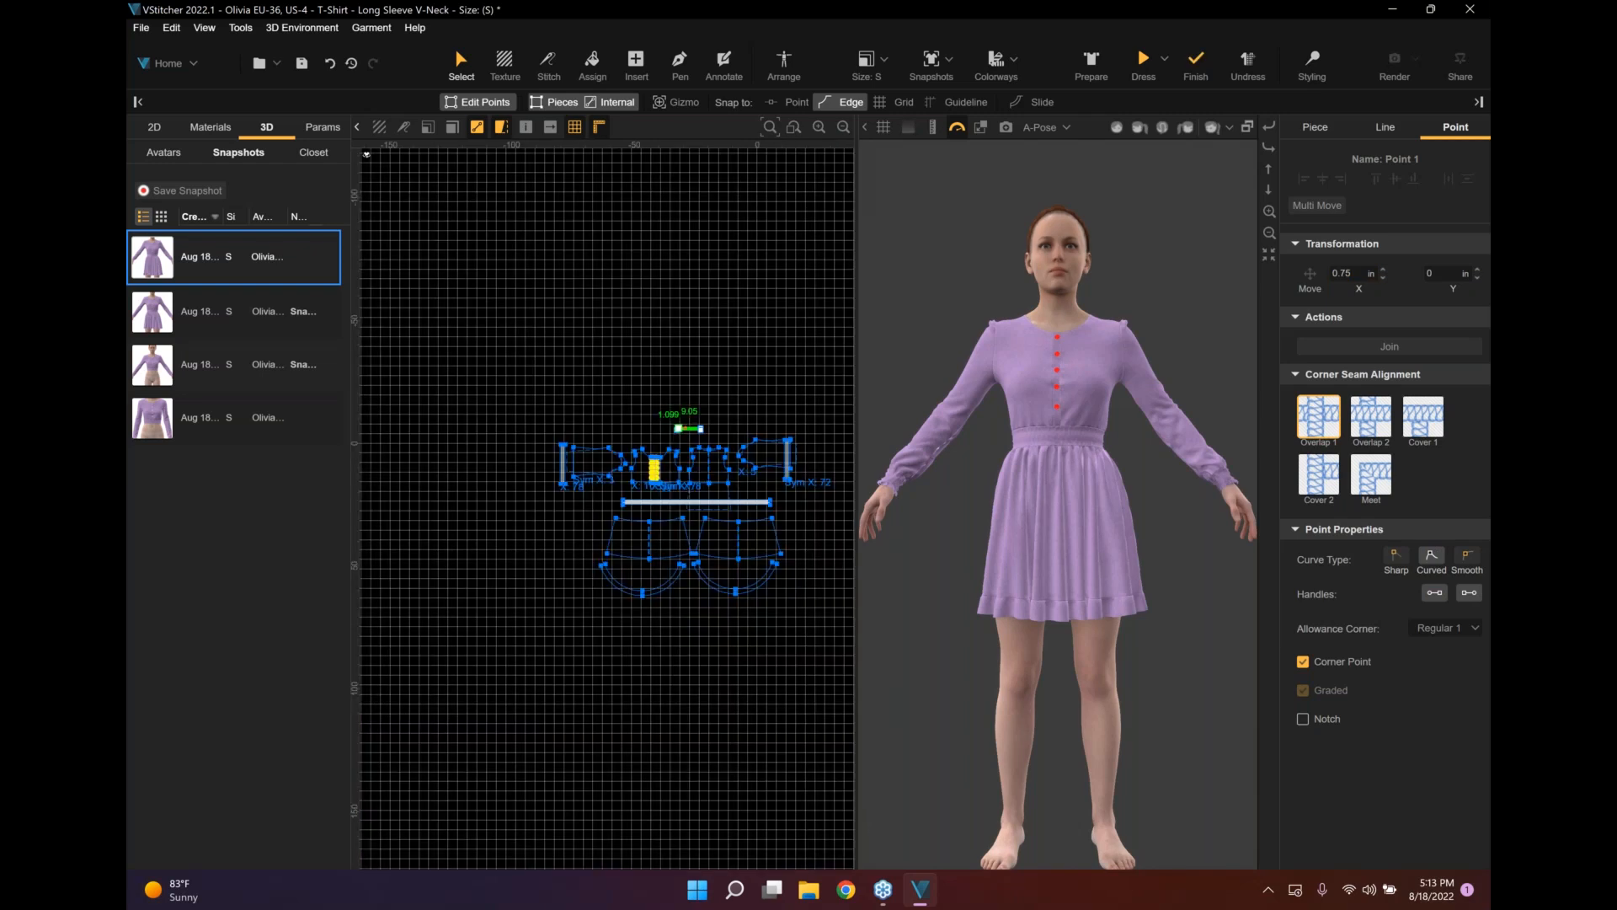
{"action": "scroll", "coordinate": [693, 439], "scroll_direction": "up", "scroll_amount": 10}
{"action": "left_click", "coordinate": [711, 382]}
{"action": "scroll", "coordinate": [686, 388], "scroll_direction": "up", "scroll_amount": 1}
{"action": "double_click", "coordinate": [686, 387]}
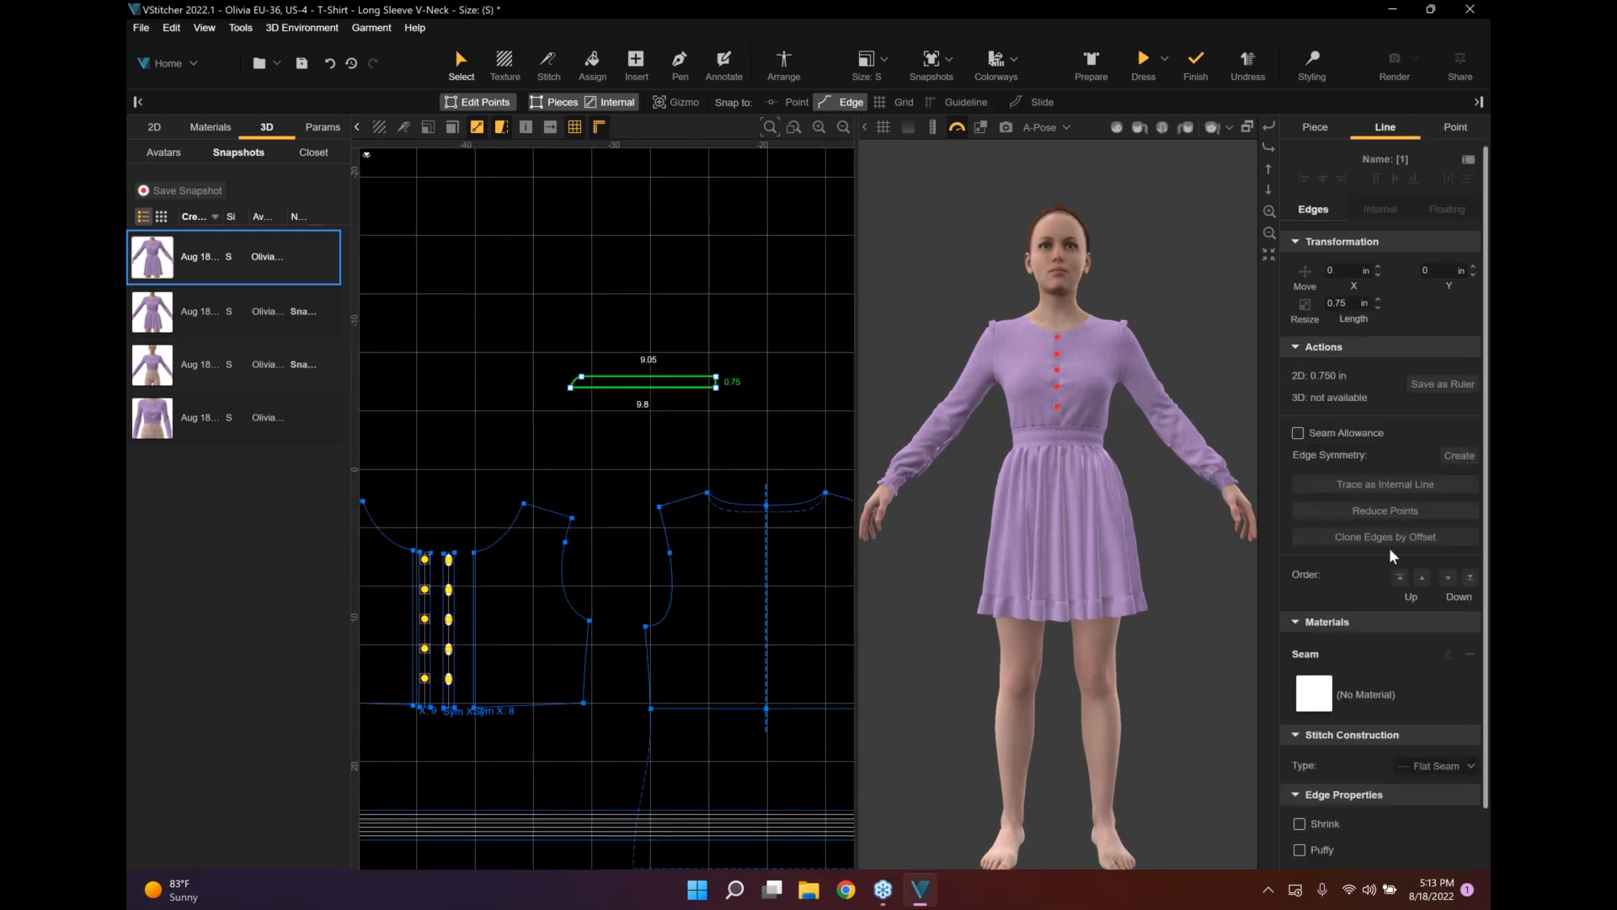
{"action": "left_click", "coordinate": [1459, 455]}
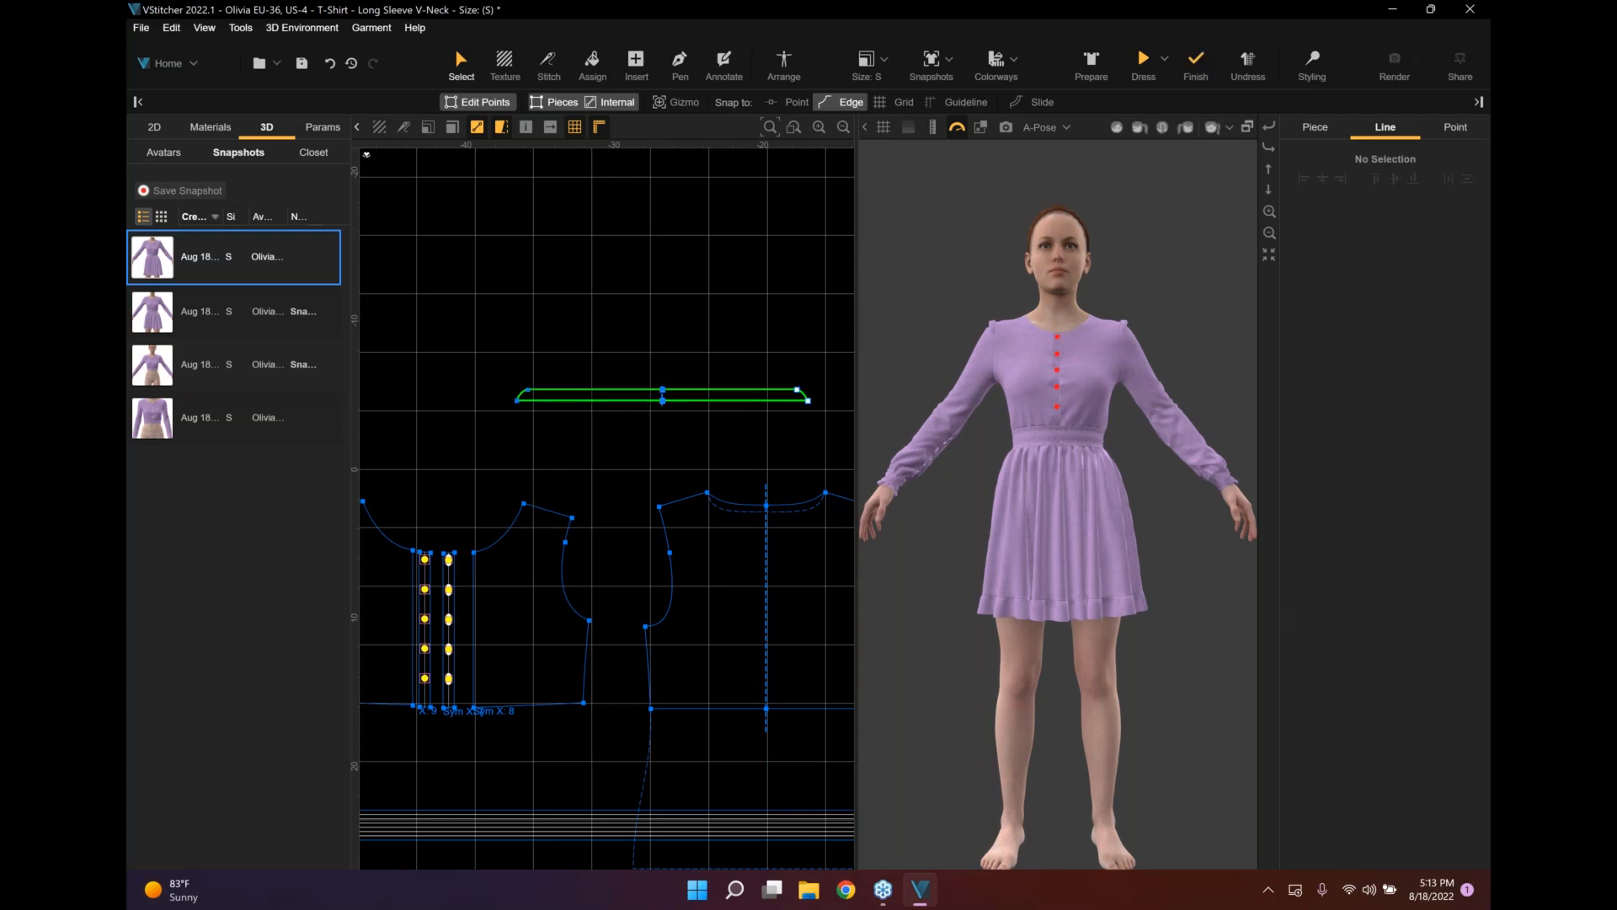
Arrange the mirrored collar band on the avatar's back neck as a Collar cluster and inspect its position around the neck.
{"action": "left_click", "coordinate": [606, 395]}
{"action": "scroll", "coordinate": [605, 396], "scroll_direction": "up", "scroll_amount": 2}
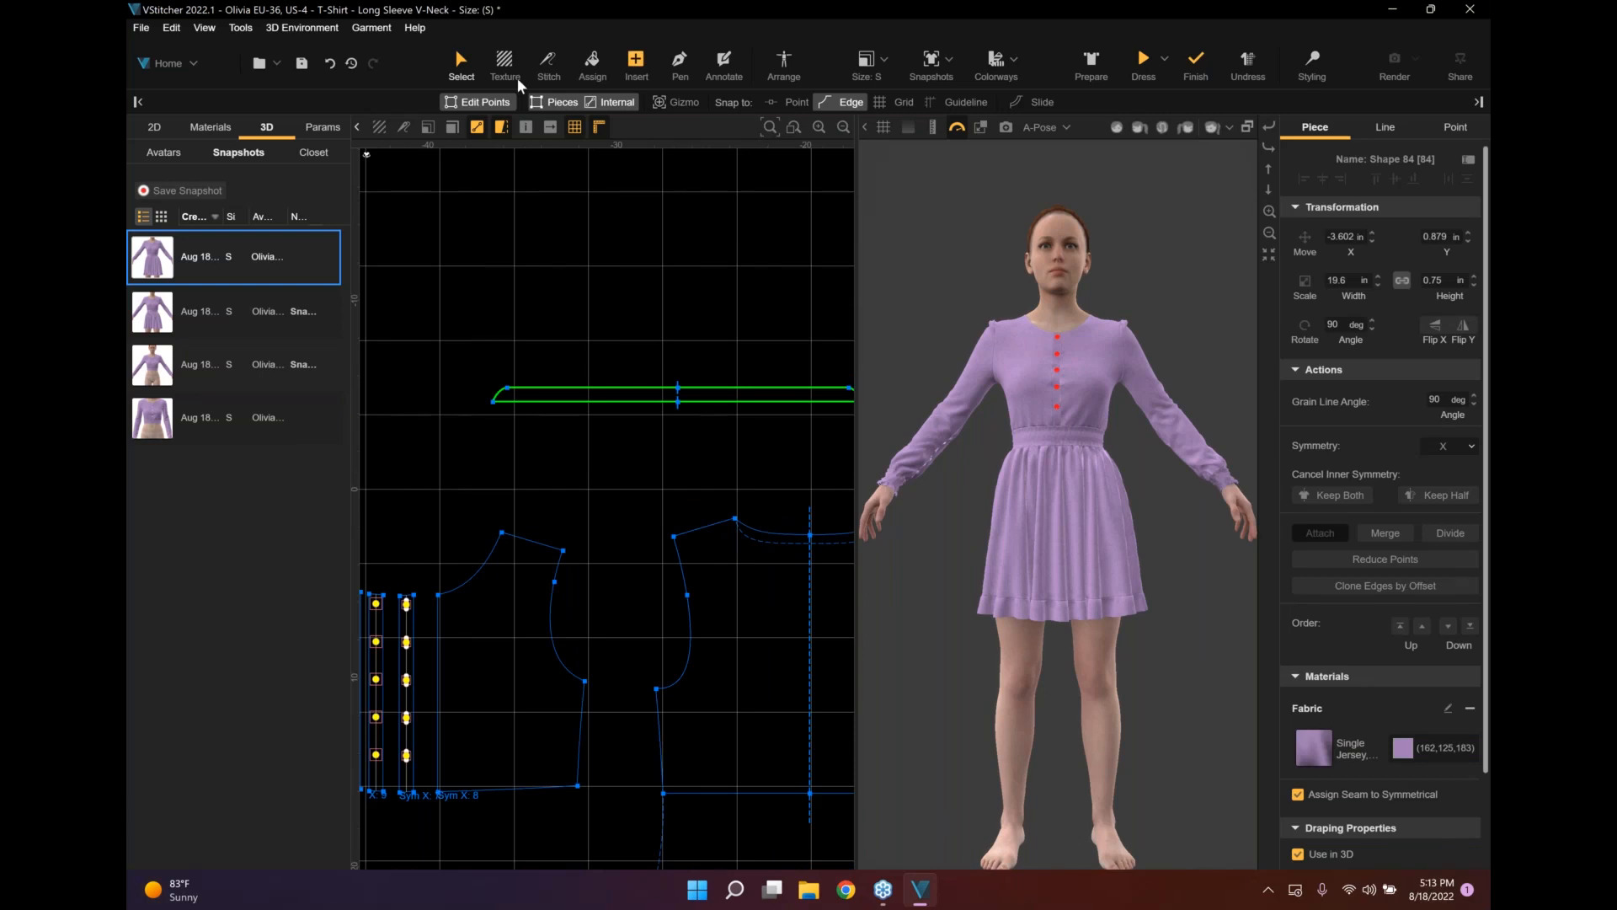
{"action": "left_click", "coordinate": [636, 67]}
{"action": "left_click", "coordinate": [785, 63]}
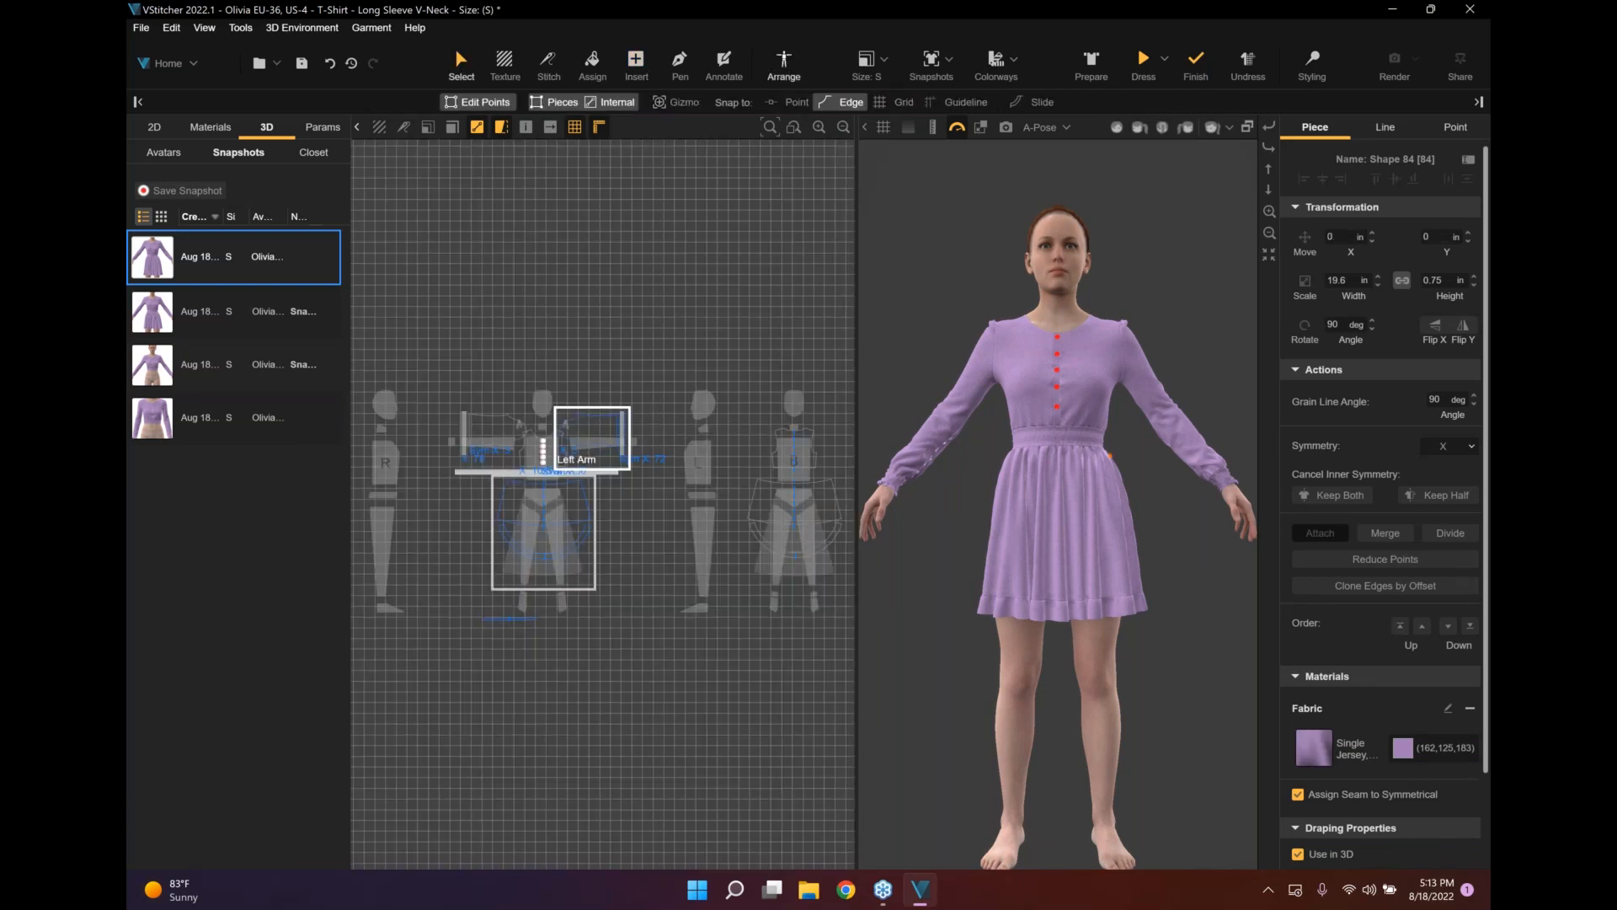
{"action": "left_click", "coordinate": [794, 433]}
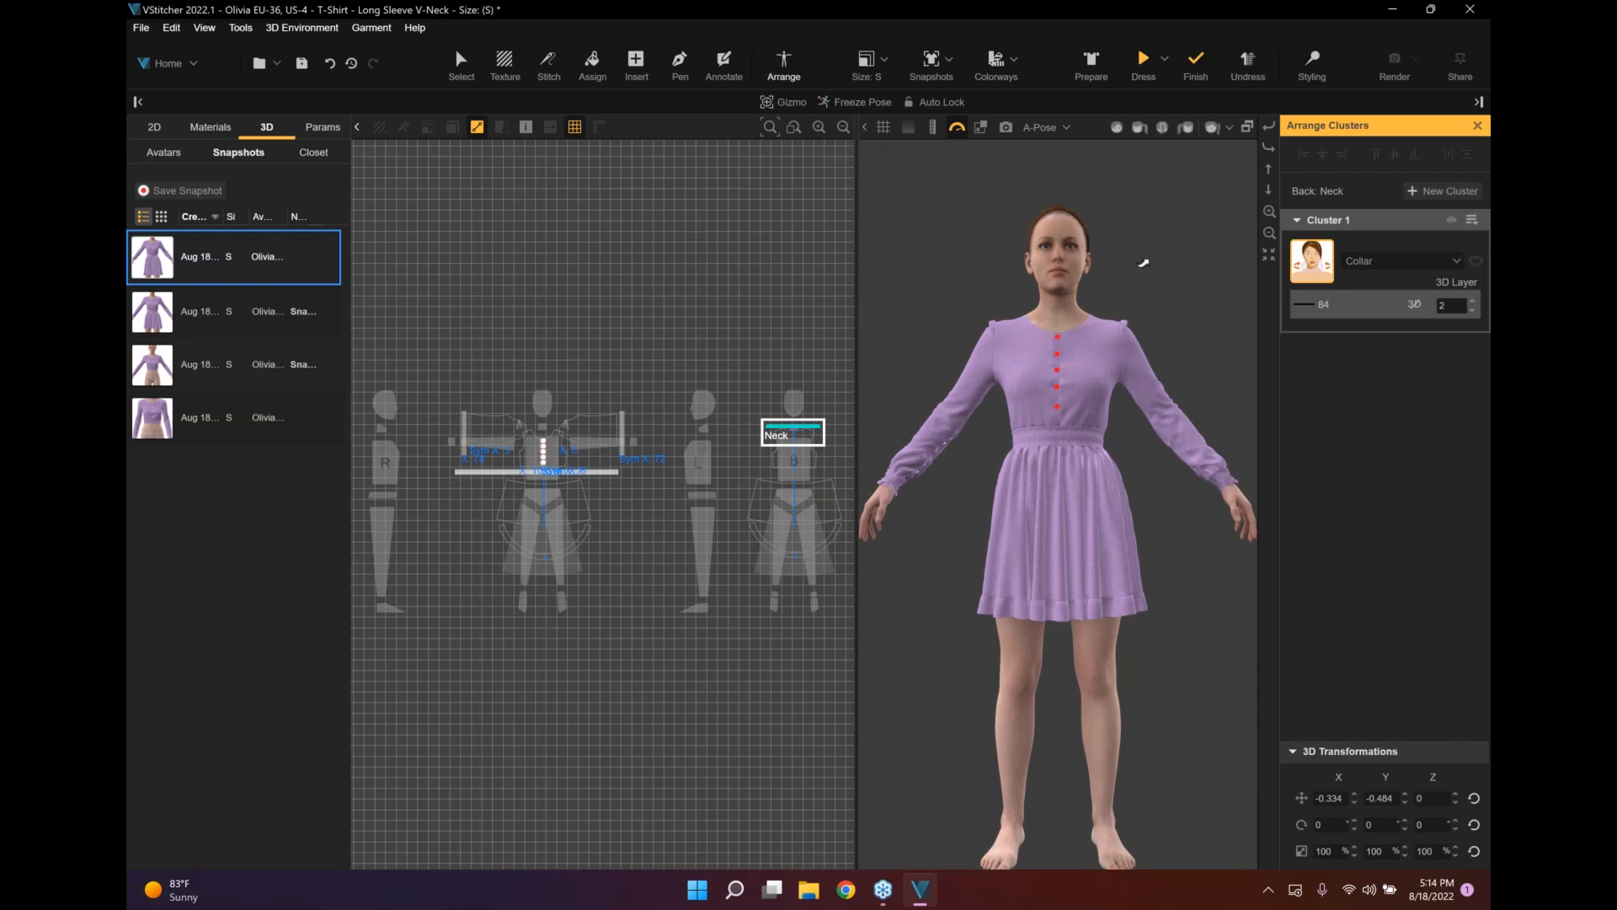
{"action": "right_click_drag", "start_coordinate": [1255, 320], "coordinate": [1208, 359]}
{"action": "key", "text": "Escape"}
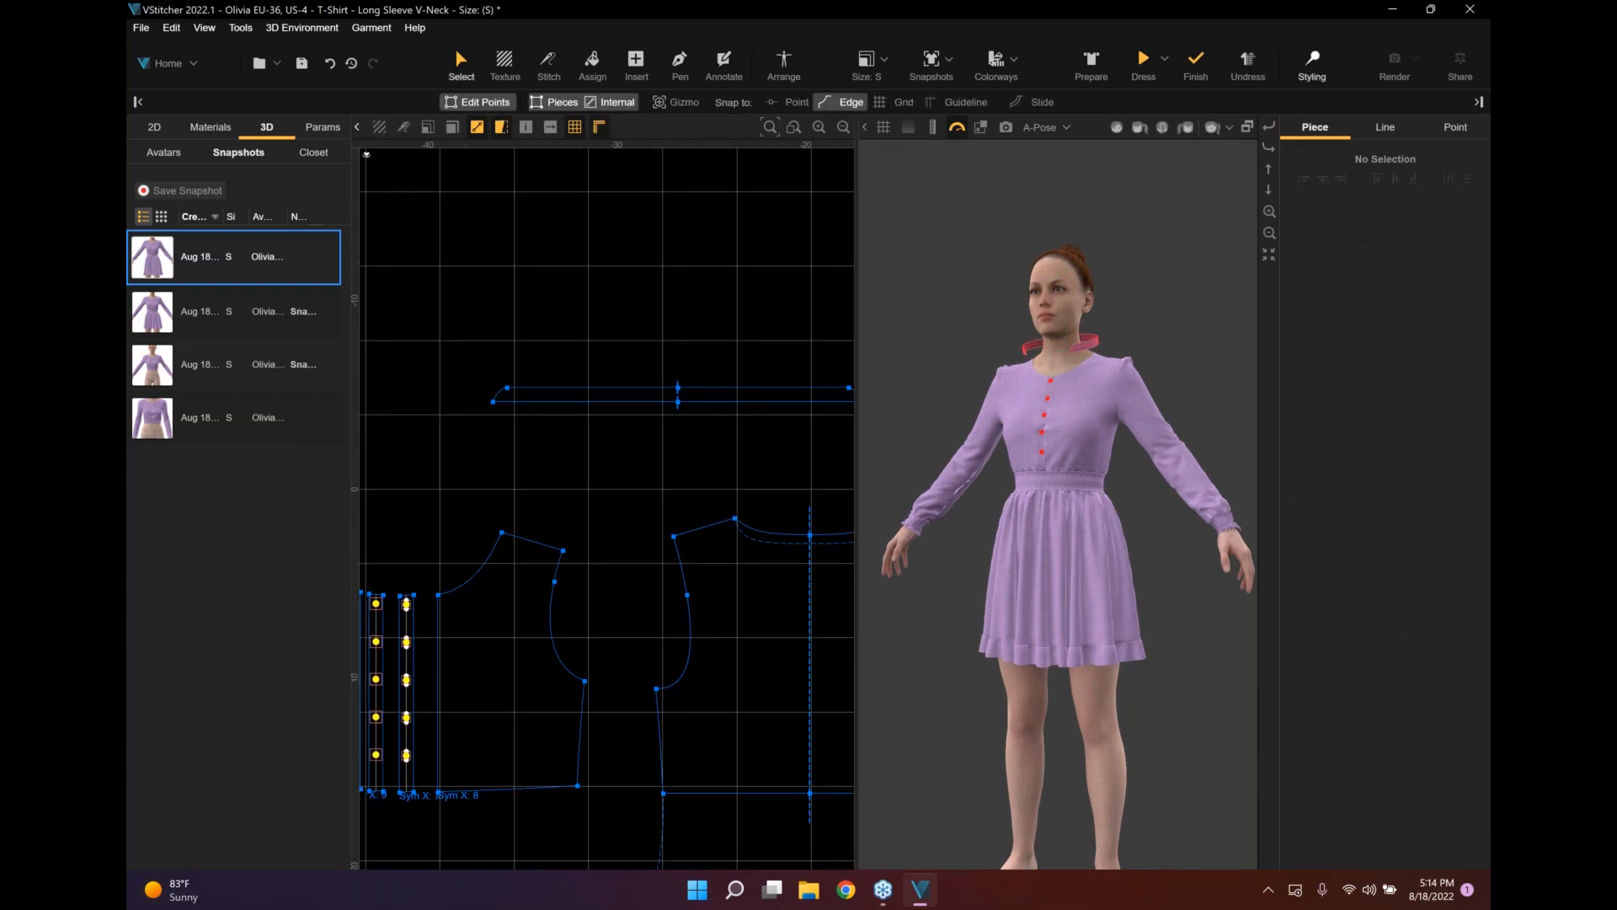
Lock the existing dress pieces for 3D styling with Auto Lock and return to selection.
{"action": "left_click", "coordinate": [1200, 68]}
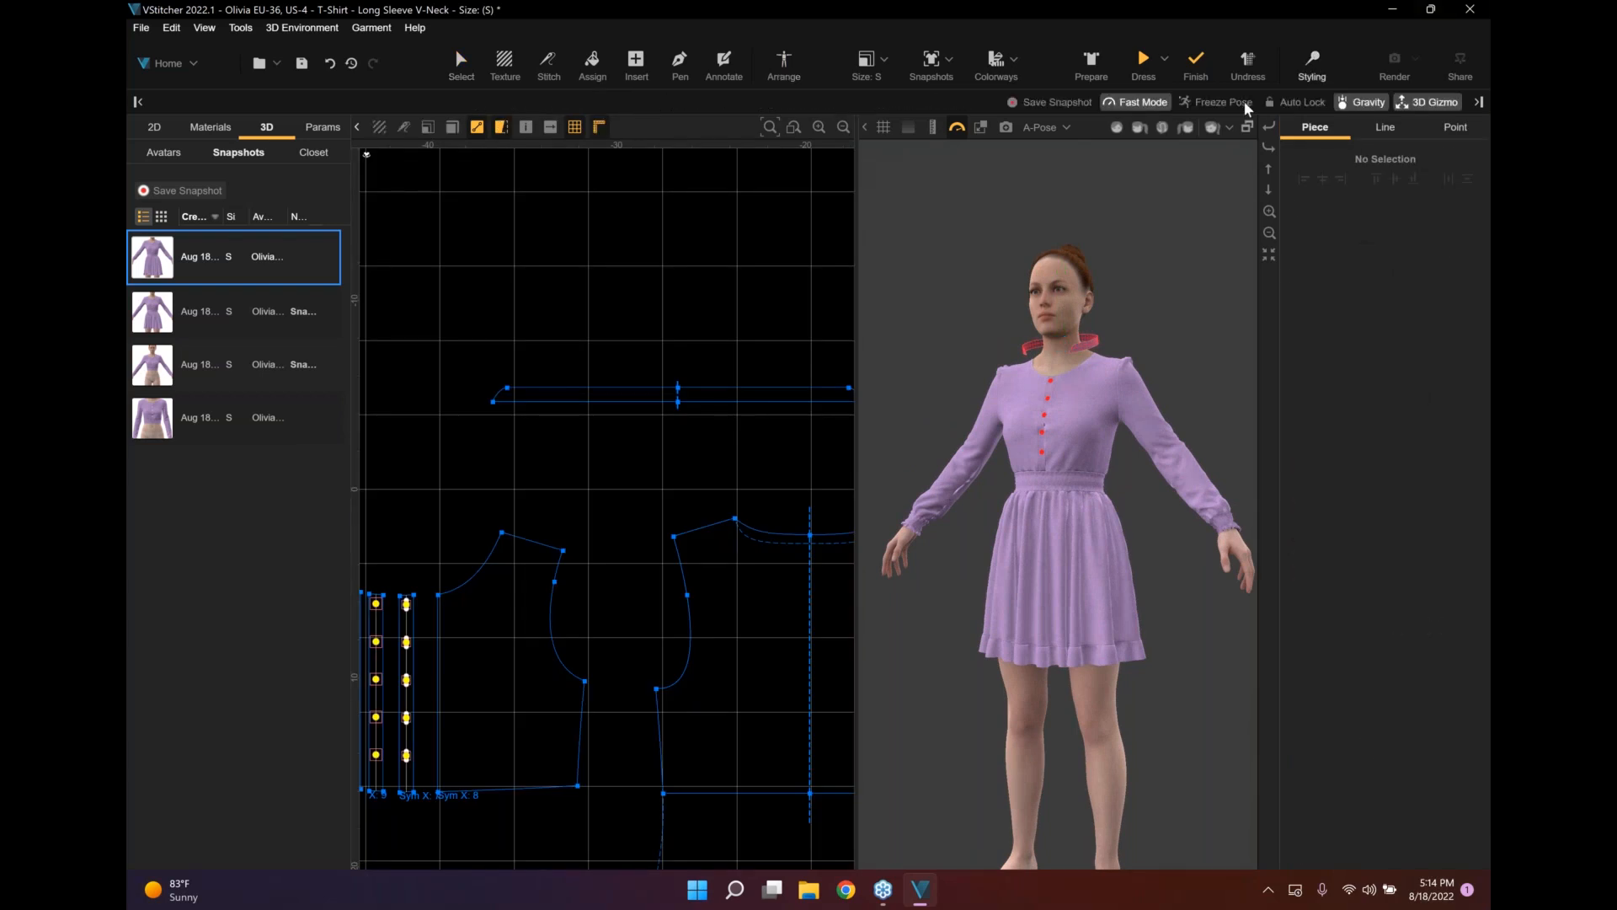
{"action": "left_click", "coordinate": [1311, 64]}
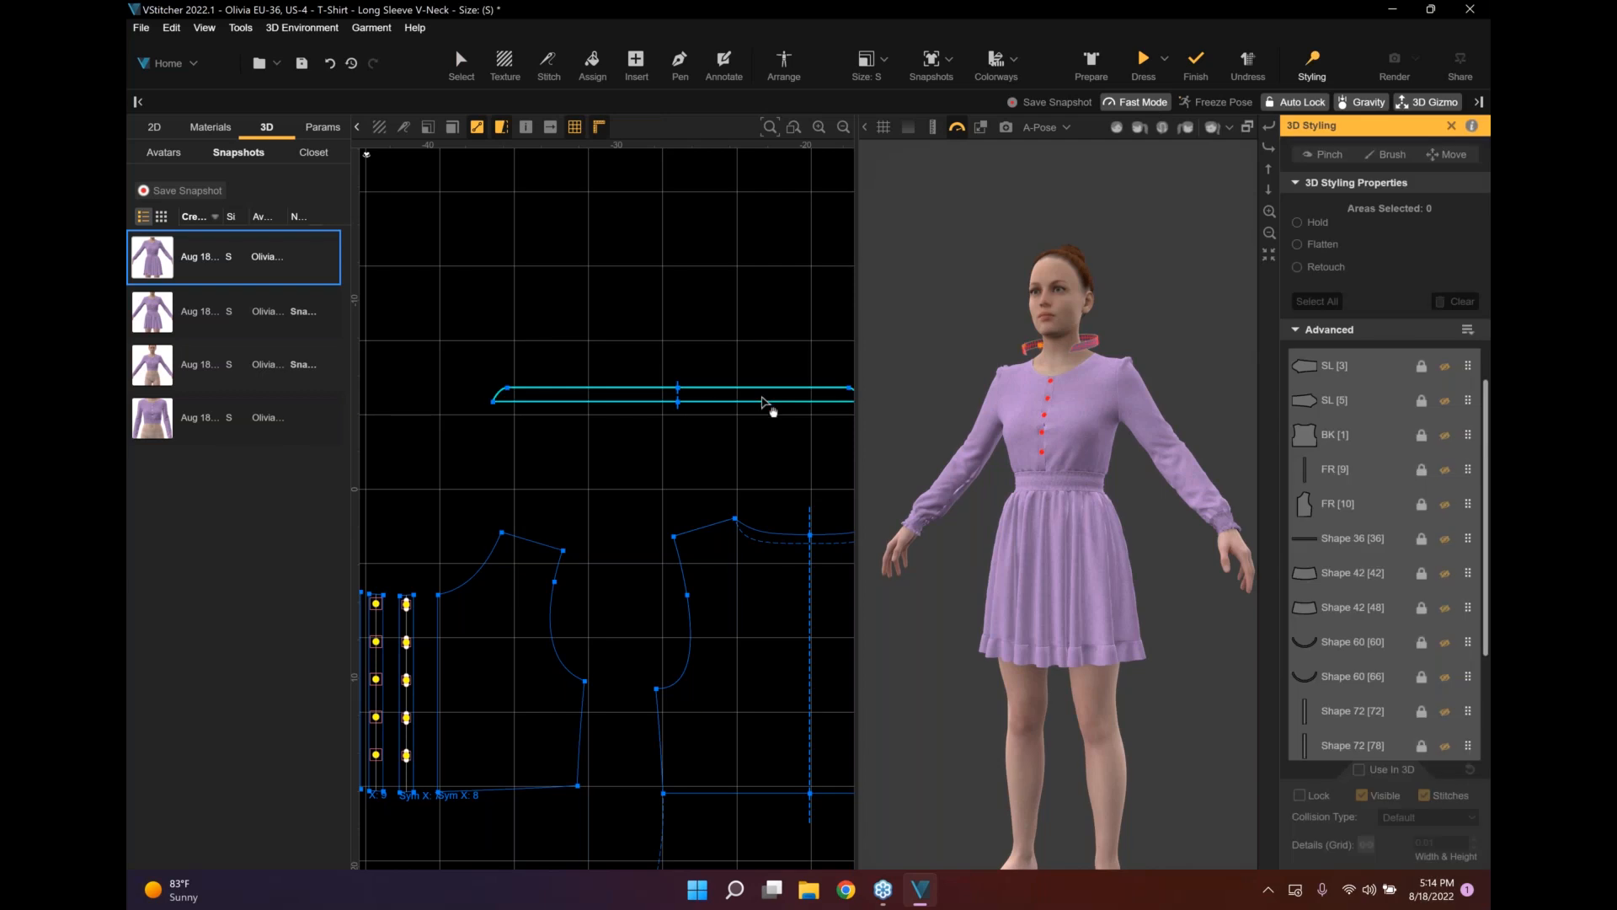
{"action": "left_click", "coordinate": [461, 64]}
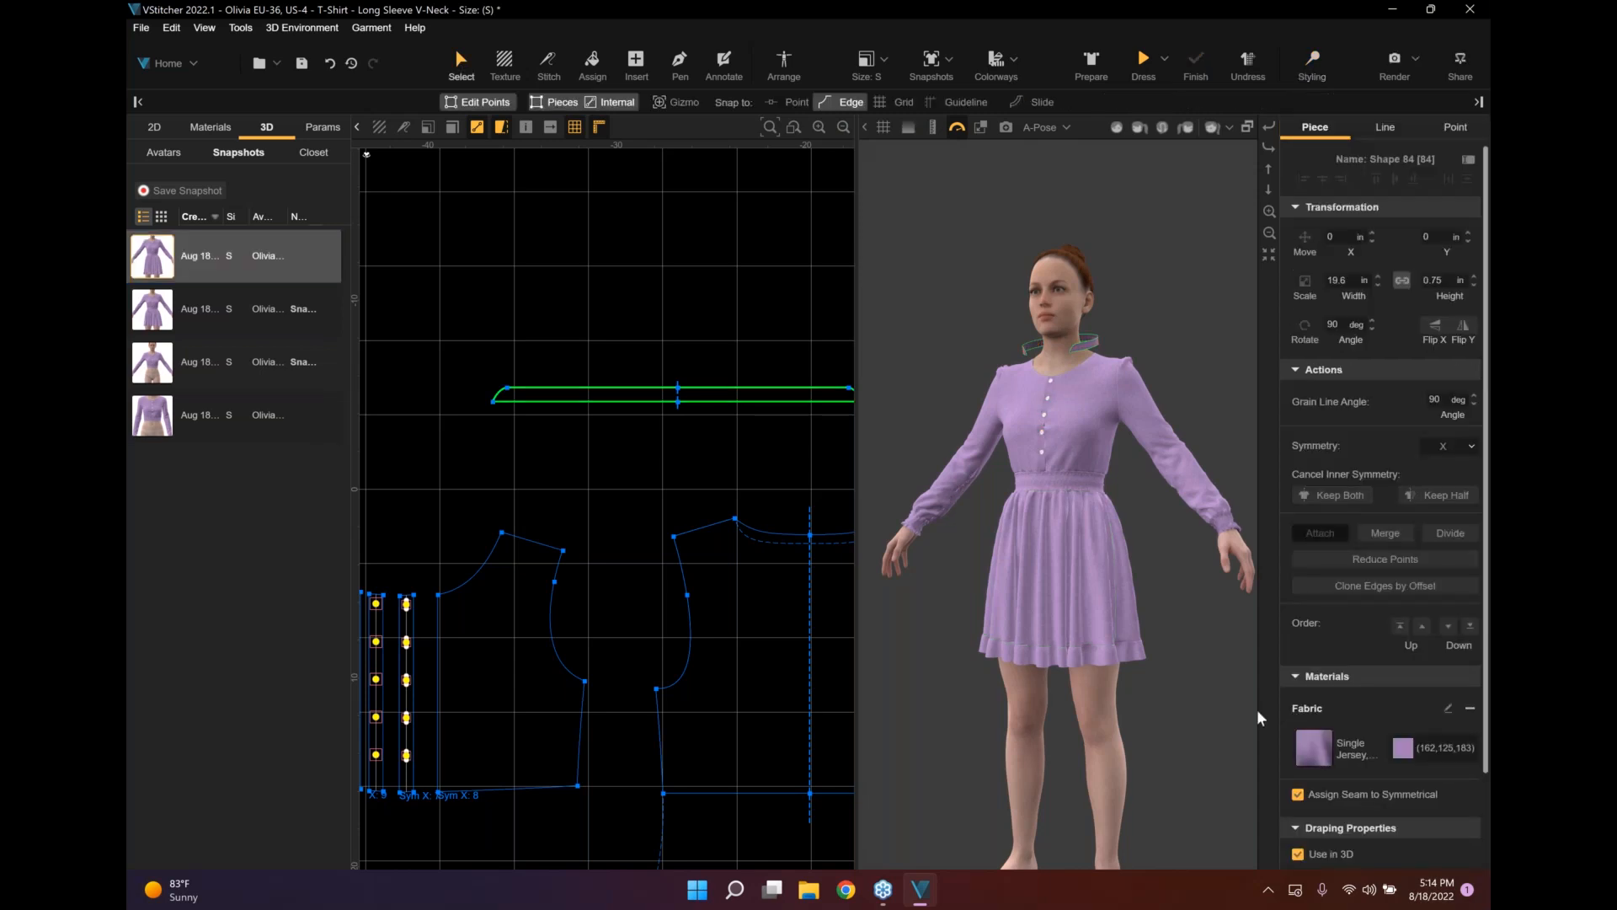
Refresh the collar band on the avatar by turning its use in 3D off and on, and activate Multi Stitch.
{"action": "left_click", "coordinate": [1298, 854]}
{"action": "left_click", "coordinate": [1298, 854]}
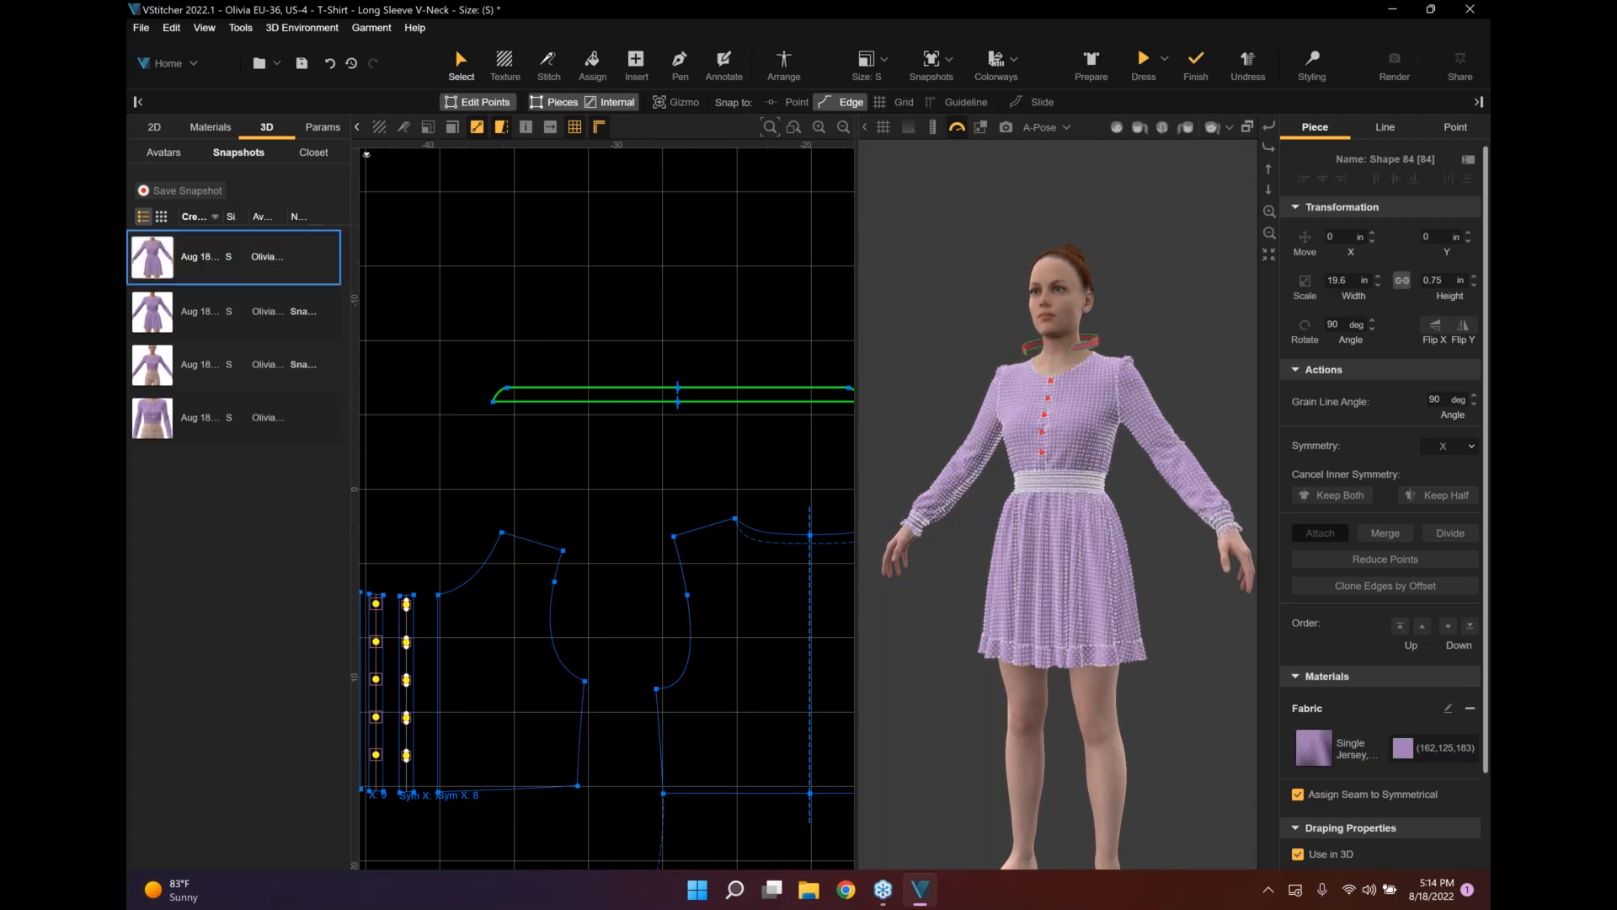
{"action": "right_click_drag", "start_coordinate": [1060, 344], "coordinate": [1060, 344]}
{"action": "left_click", "coordinate": [548, 63]}
{"action": "right_click_drag", "start_coordinate": [868, 380], "coordinate": [944, 383]}
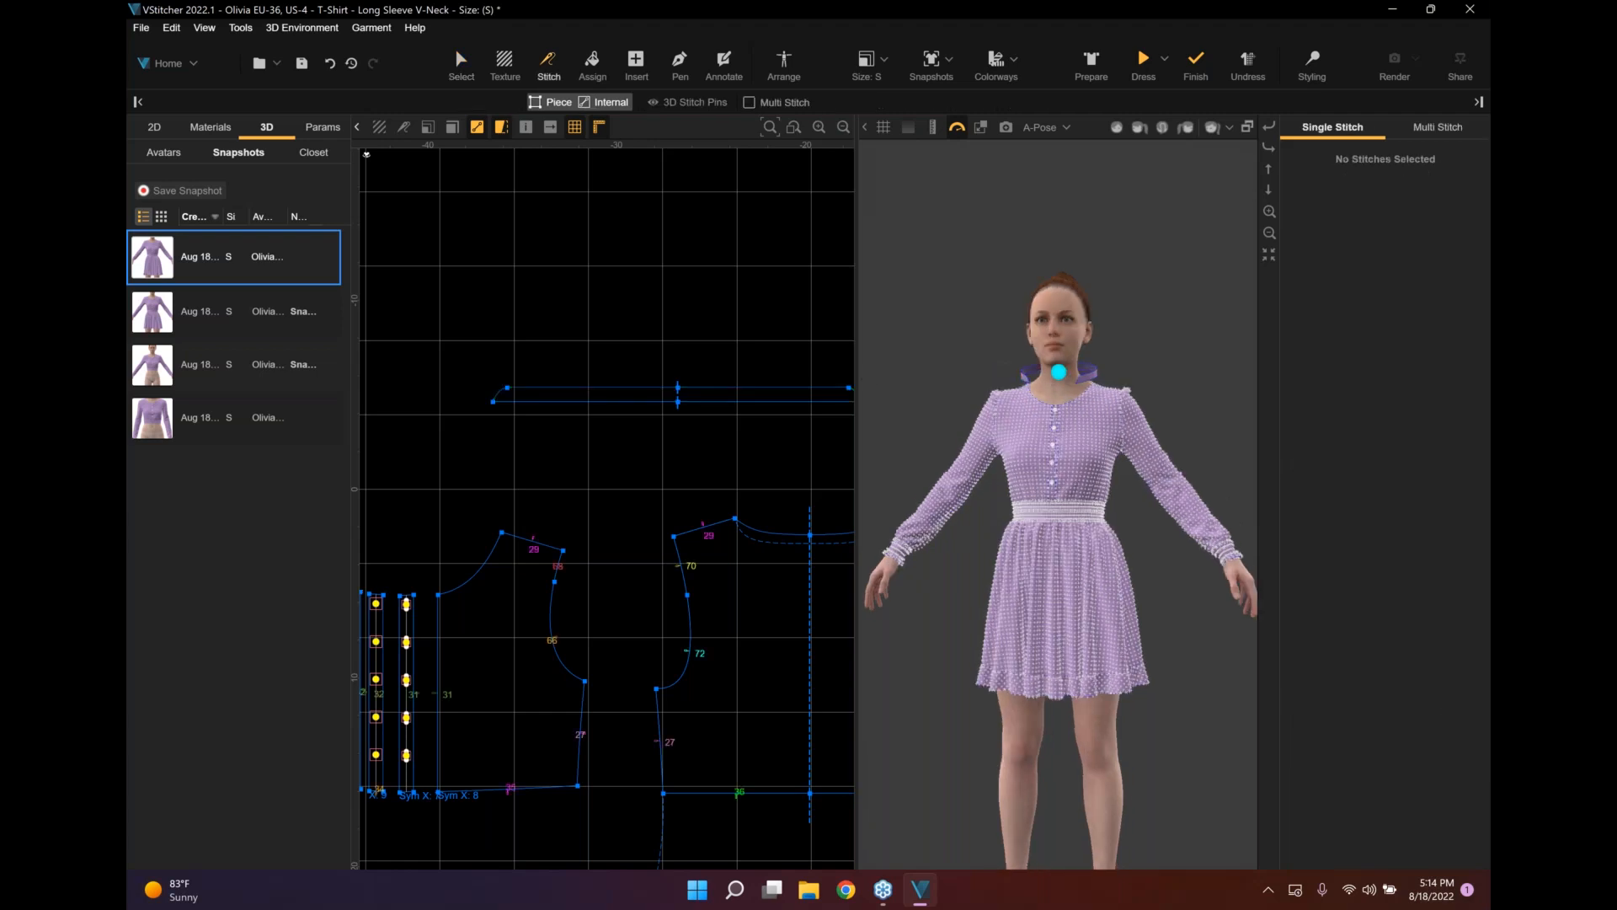
{"action": "middle_click_drag", "start_coordinate": [943, 383], "coordinate": [941, 401]}
{"action": "left_click", "coordinate": [750, 102]}
{"action": "left_click", "coordinate": [524, 404]}
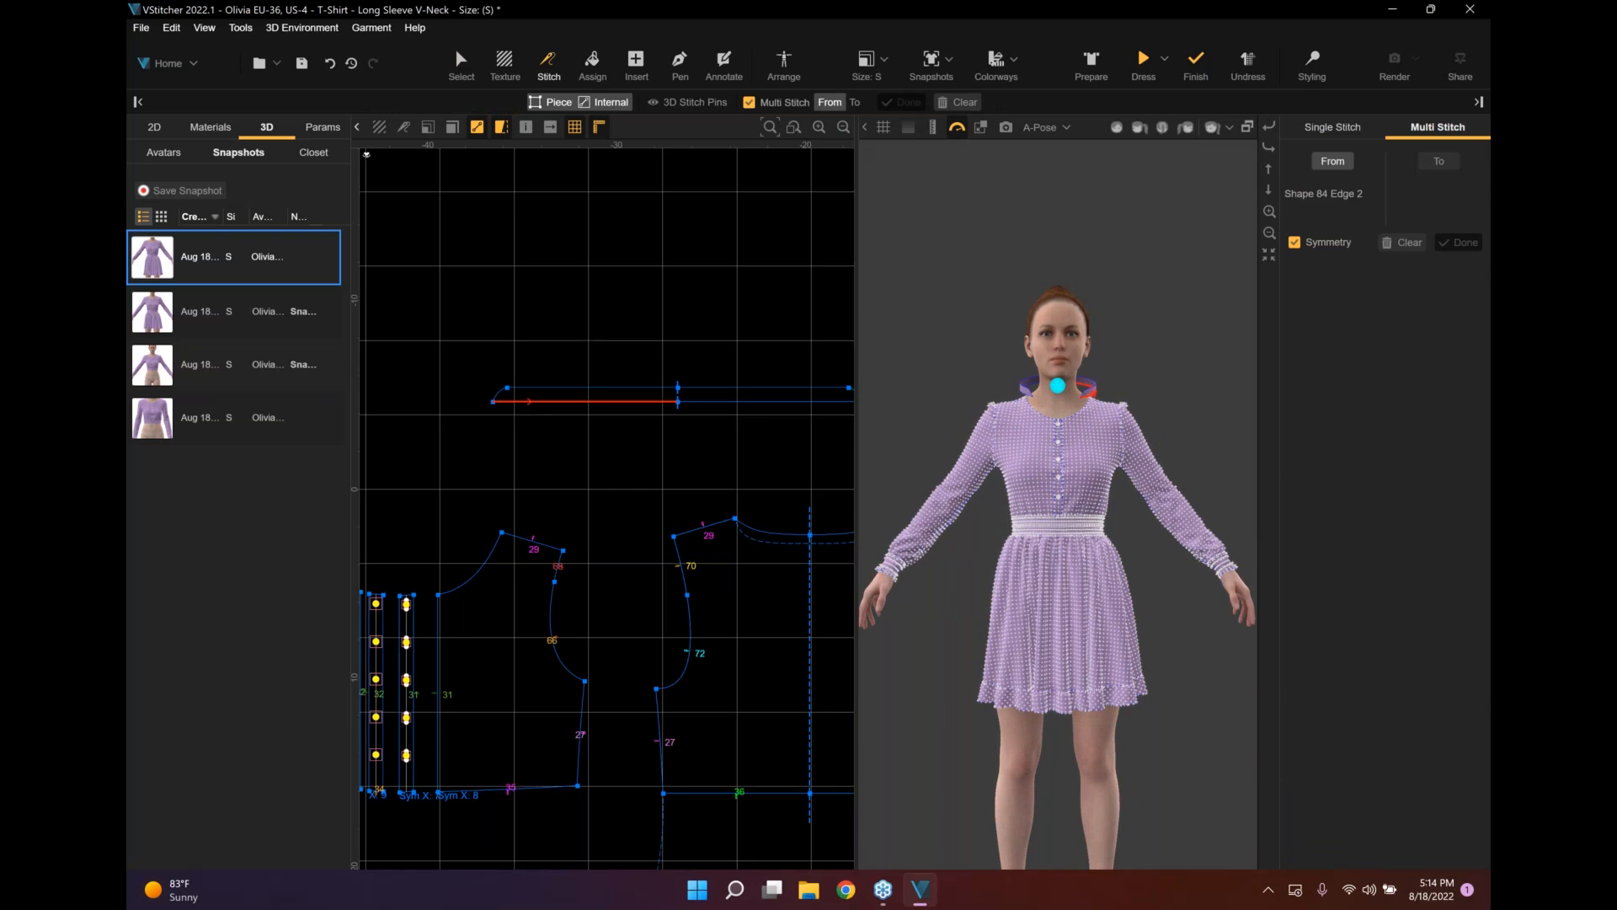
{"action": "scroll", "coordinate": [691, 409], "scroll_direction": "down", "scroll_amount": 5}
{"action": "scroll", "coordinate": [550, 494], "scroll_direction": "up", "scroll_amount": 7}
{"action": "left_click", "coordinate": [516, 537]}
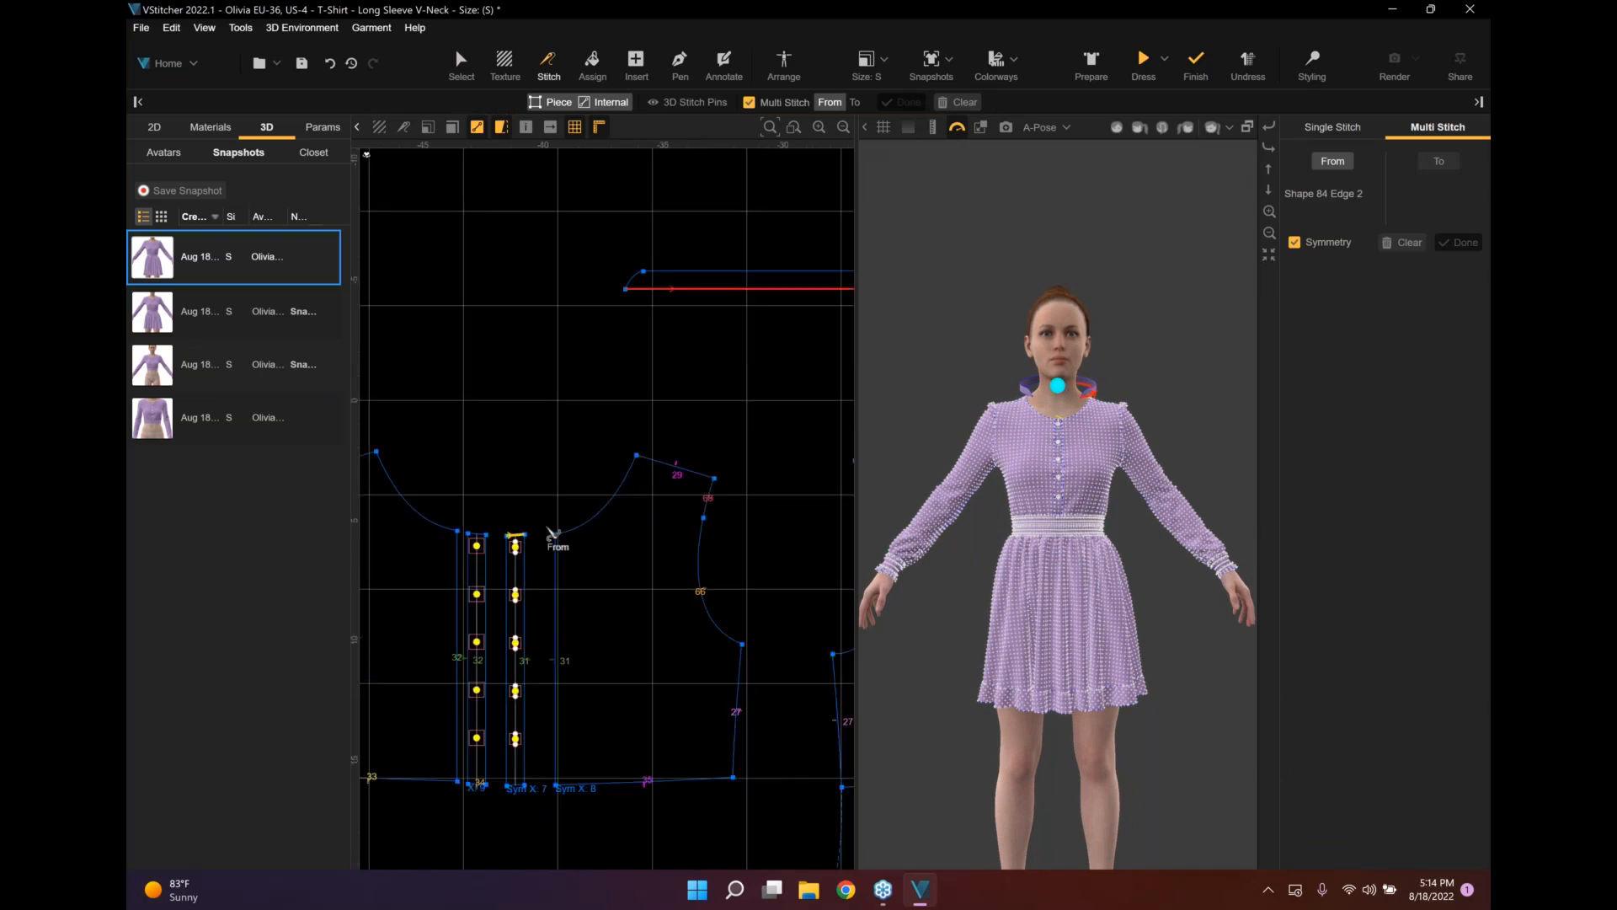
{"action": "left_click", "coordinate": [592, 516]}
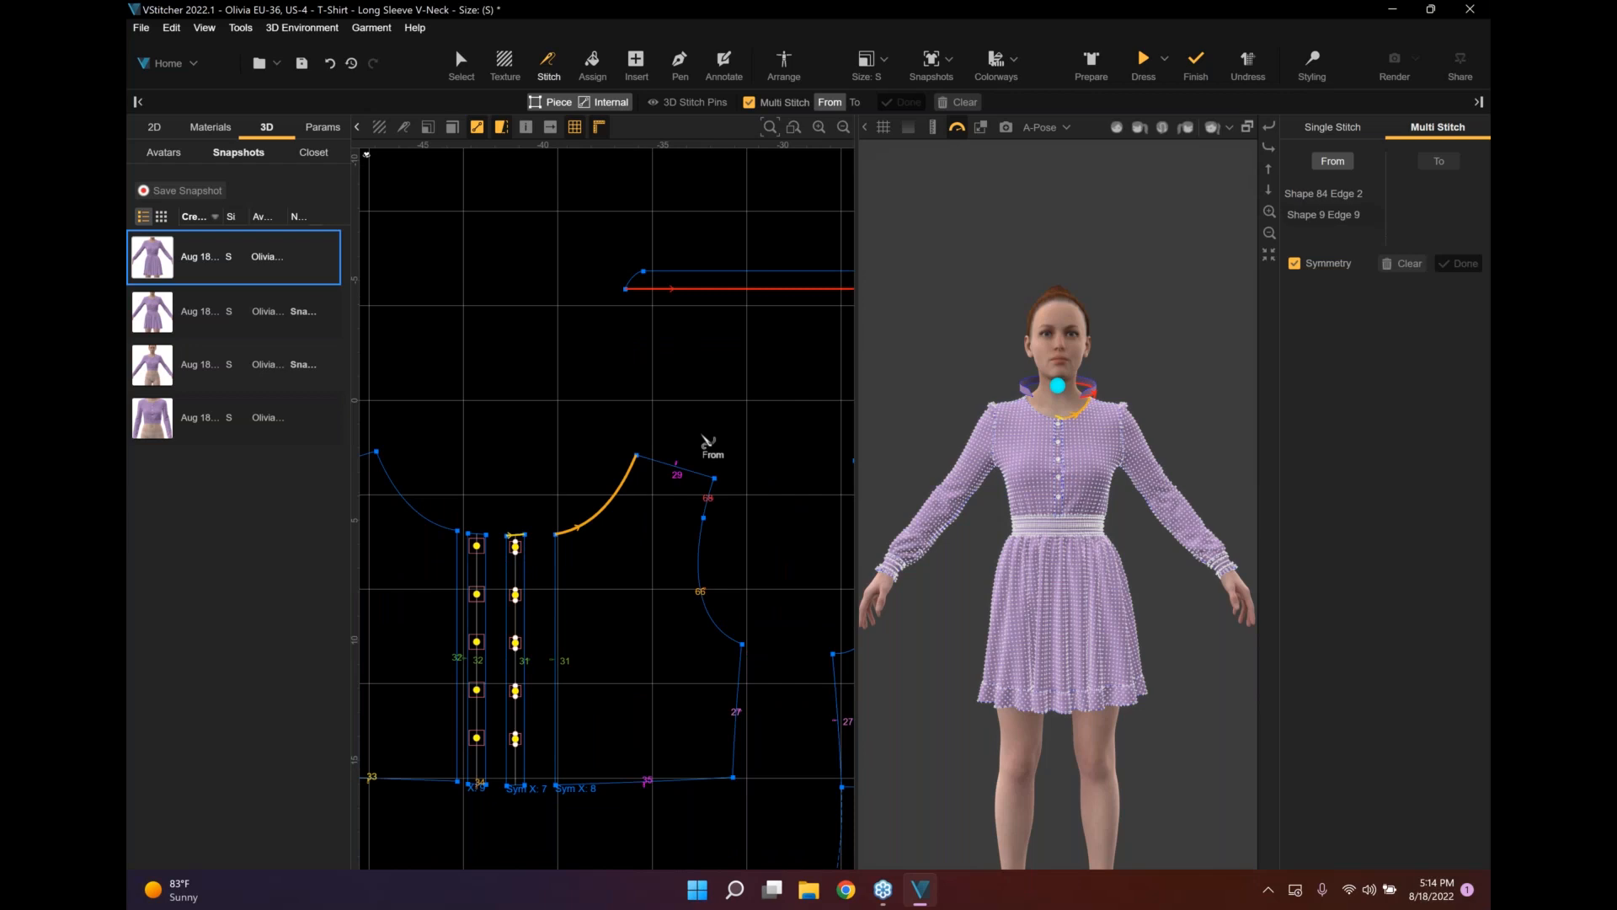
{"action": "scroll", "coordinate": [702, 437], "scroll_direction": "down", "scroll_amount": 5}
{"action": "scroll", "coordinate": [758, 451], "scroll_direction": "up", "scroll_amount": 3}
{"action": "left_click", "coordinate": [710, 469]}
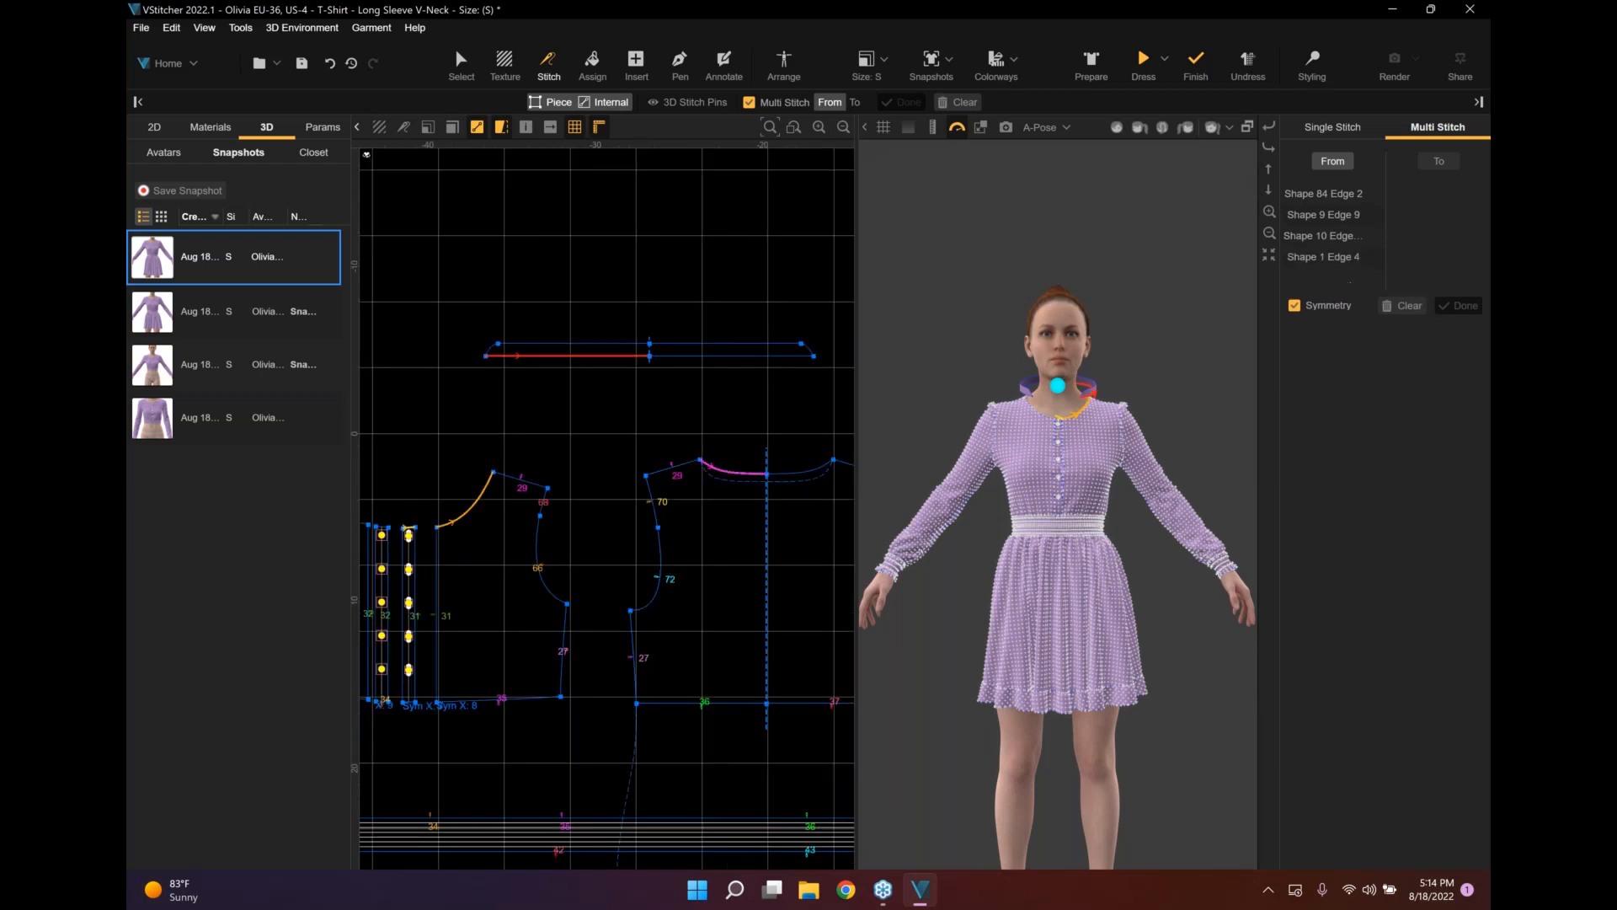
{"action": "left_click", "coordinate": [830, 103]}
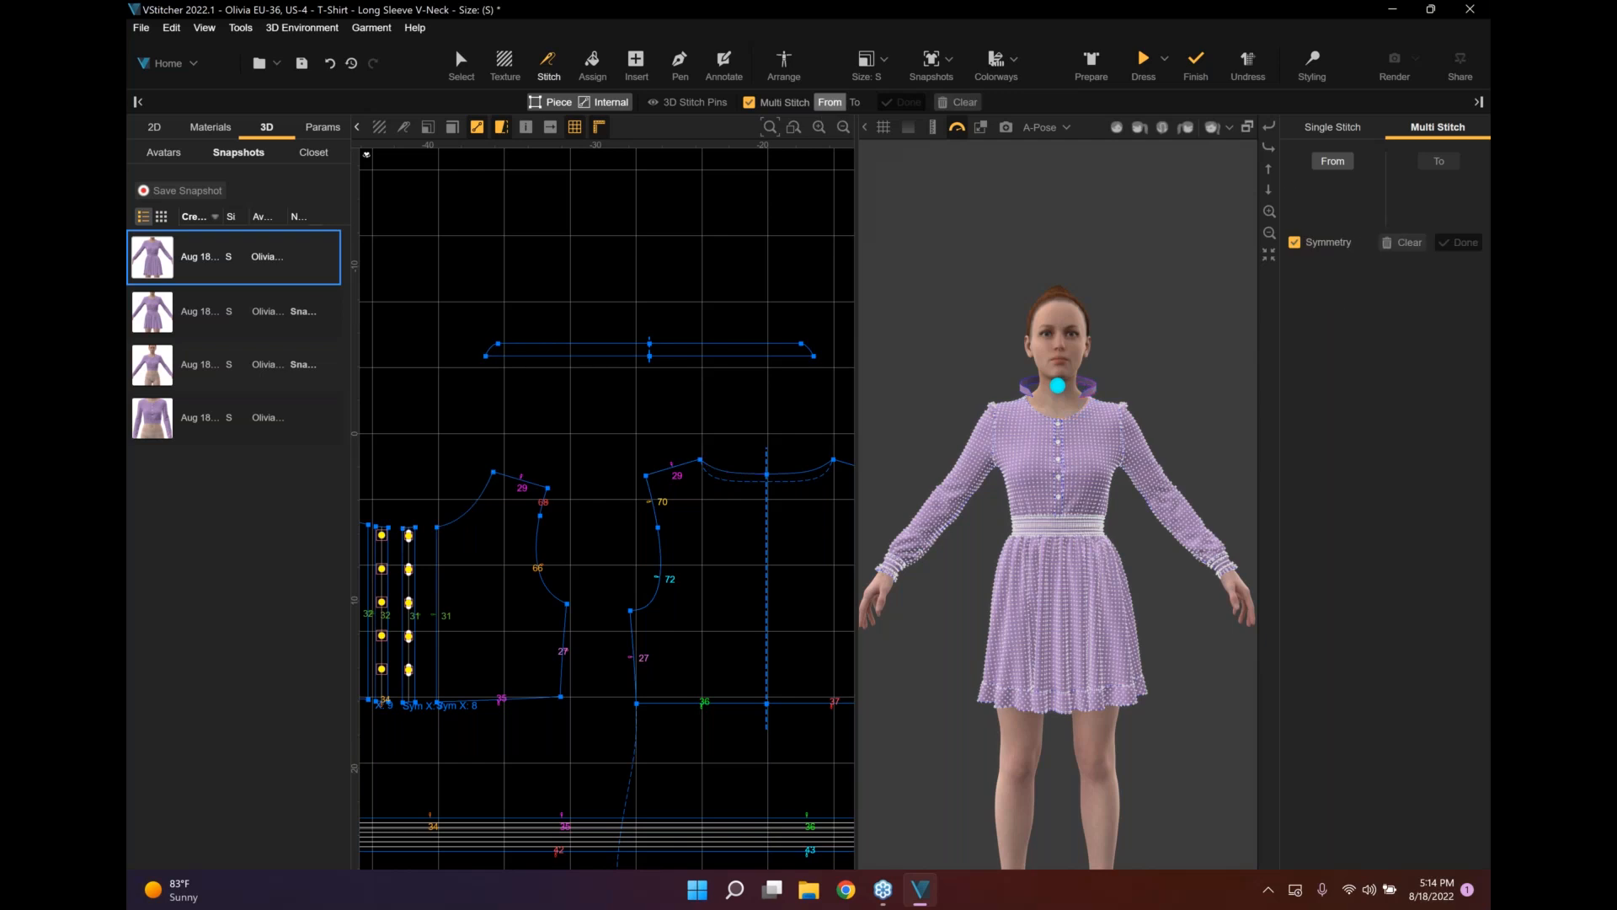
Multi-stitch the collar band's lower edge to the placket top, front neckline and back neckline, keeping symmetry on.
{"action": "left_click", "coordinate": [565, 355]}
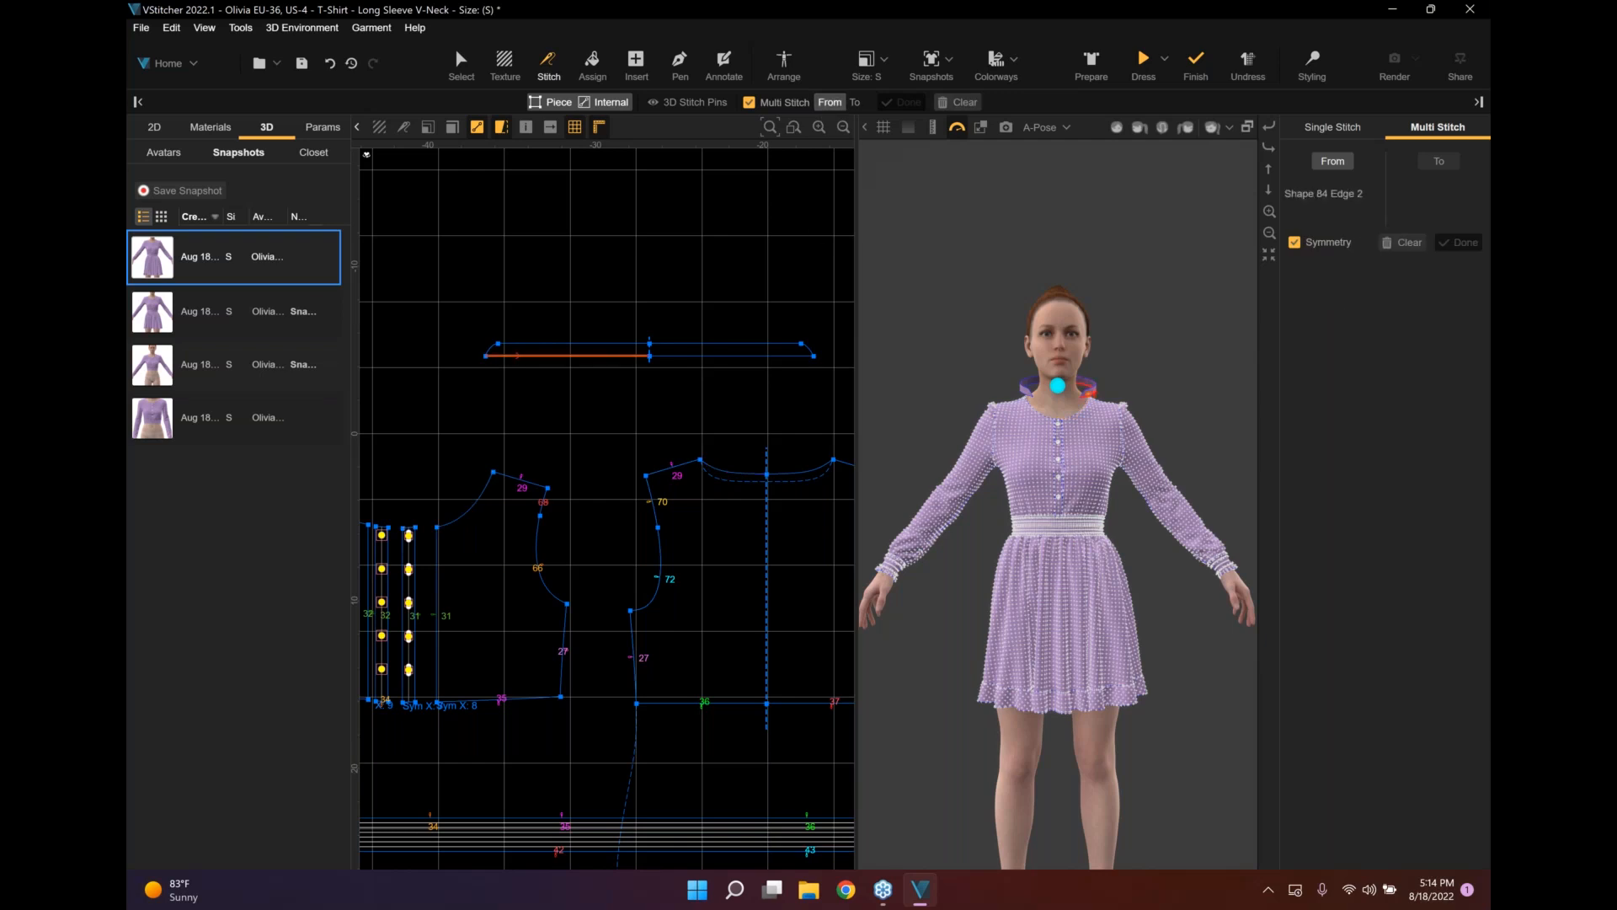
{"action": "left_click", "coordinate": [855, 103]}
{"action": "middle_click_drag", "start_coordinate": [506, 449], "coordinate": [589, 393]}
{"action": "left_click", "coordinate": [492, 471]}
{"action": "left_click", "coordinate": [534, 468]}
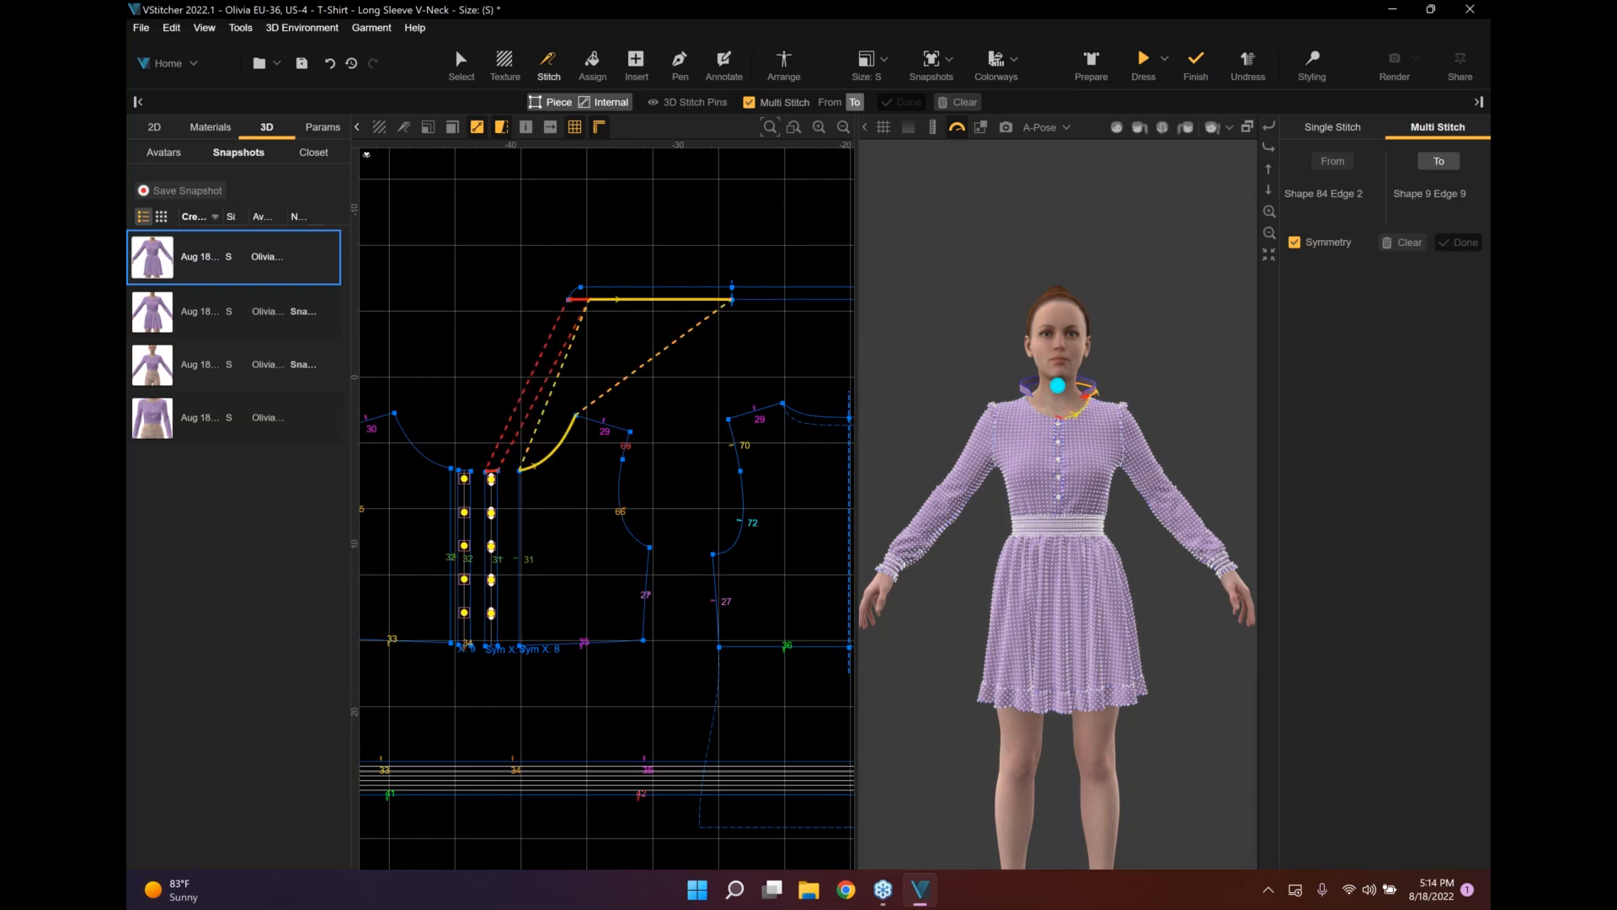
{"action": "middle_click_drag", "start_coordinate": [758, 456], "coordinate": [668, 462]}
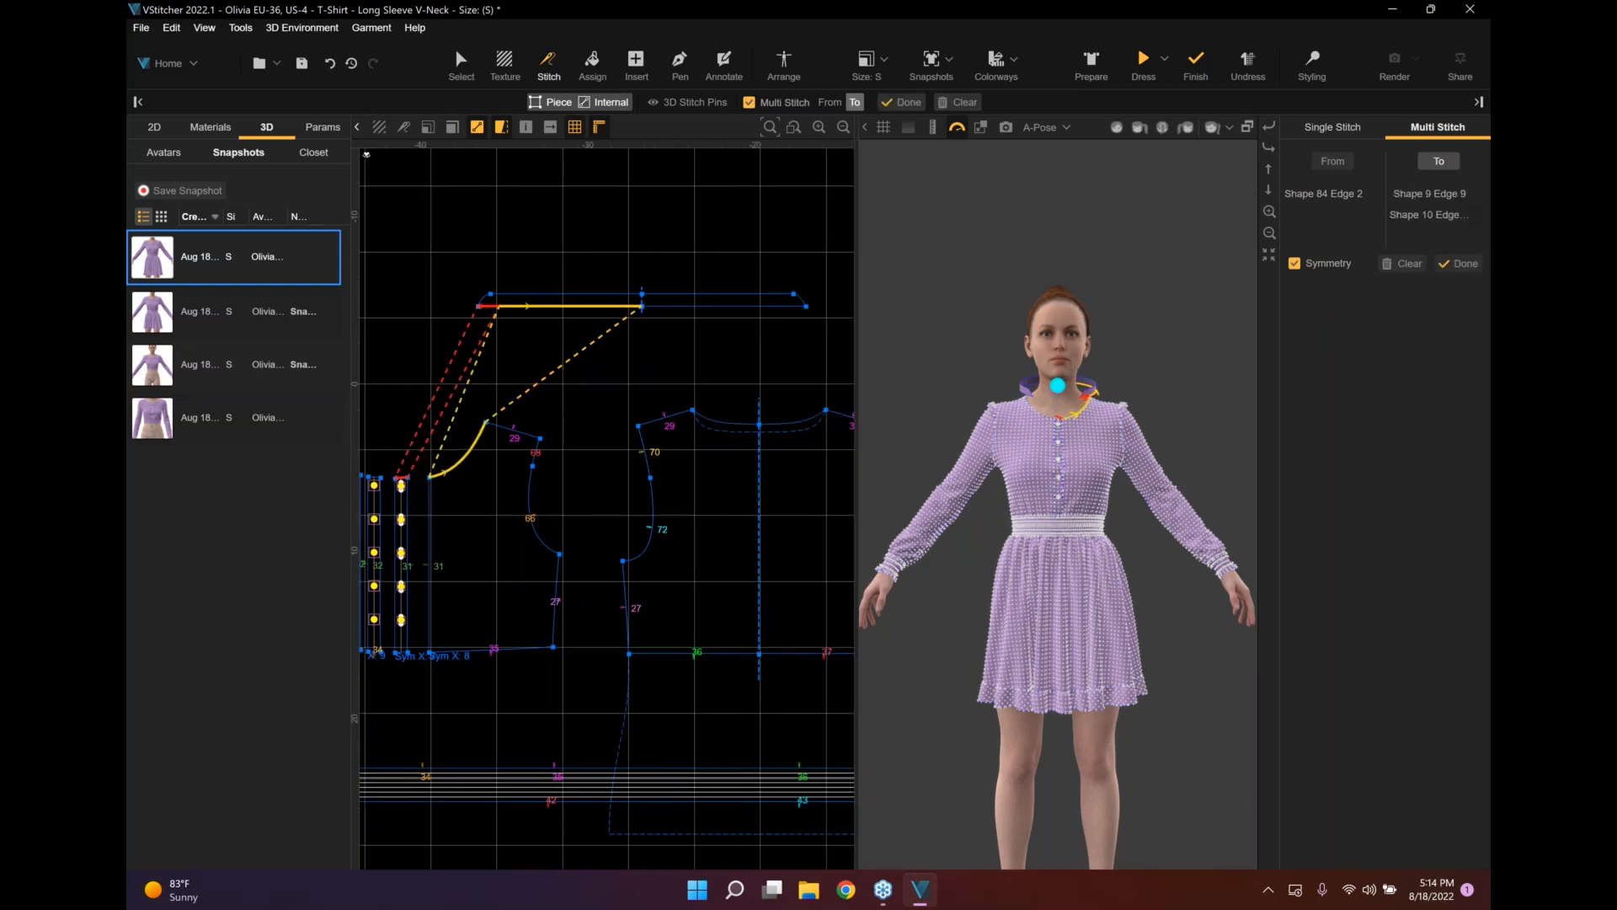
{"action": "left_click", "coordinate": [711, 419]}
{"action": "left_click", "coordinate": [902, 103]}
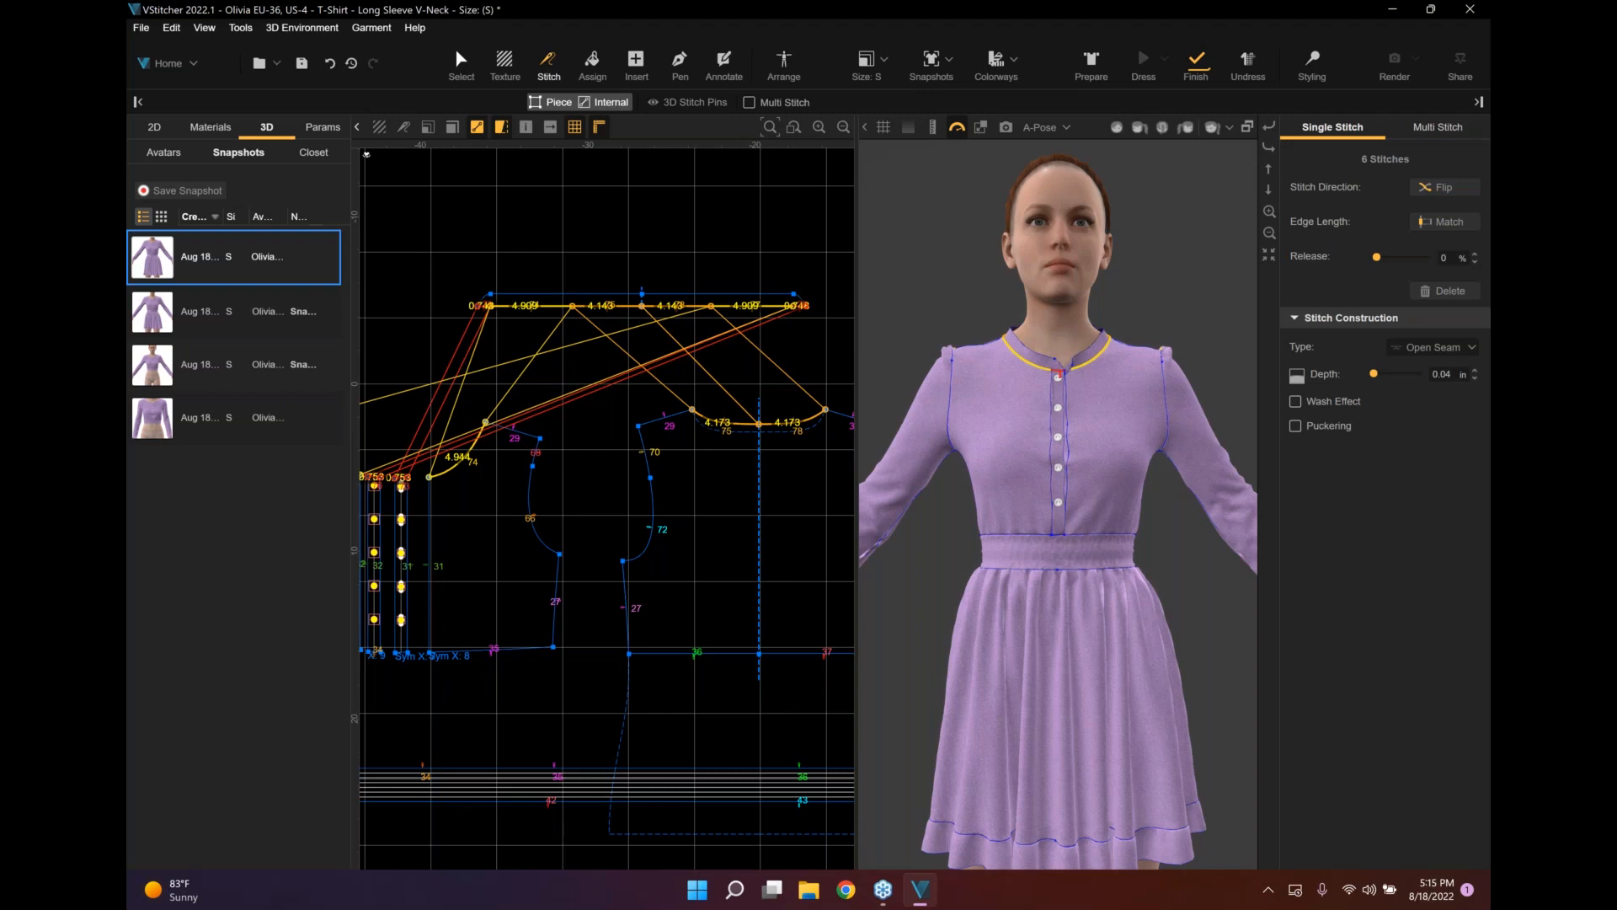
Set the collar band's draping grid detail to 0.7.
{"action": "left_click", "coordinate": [460, 65]}
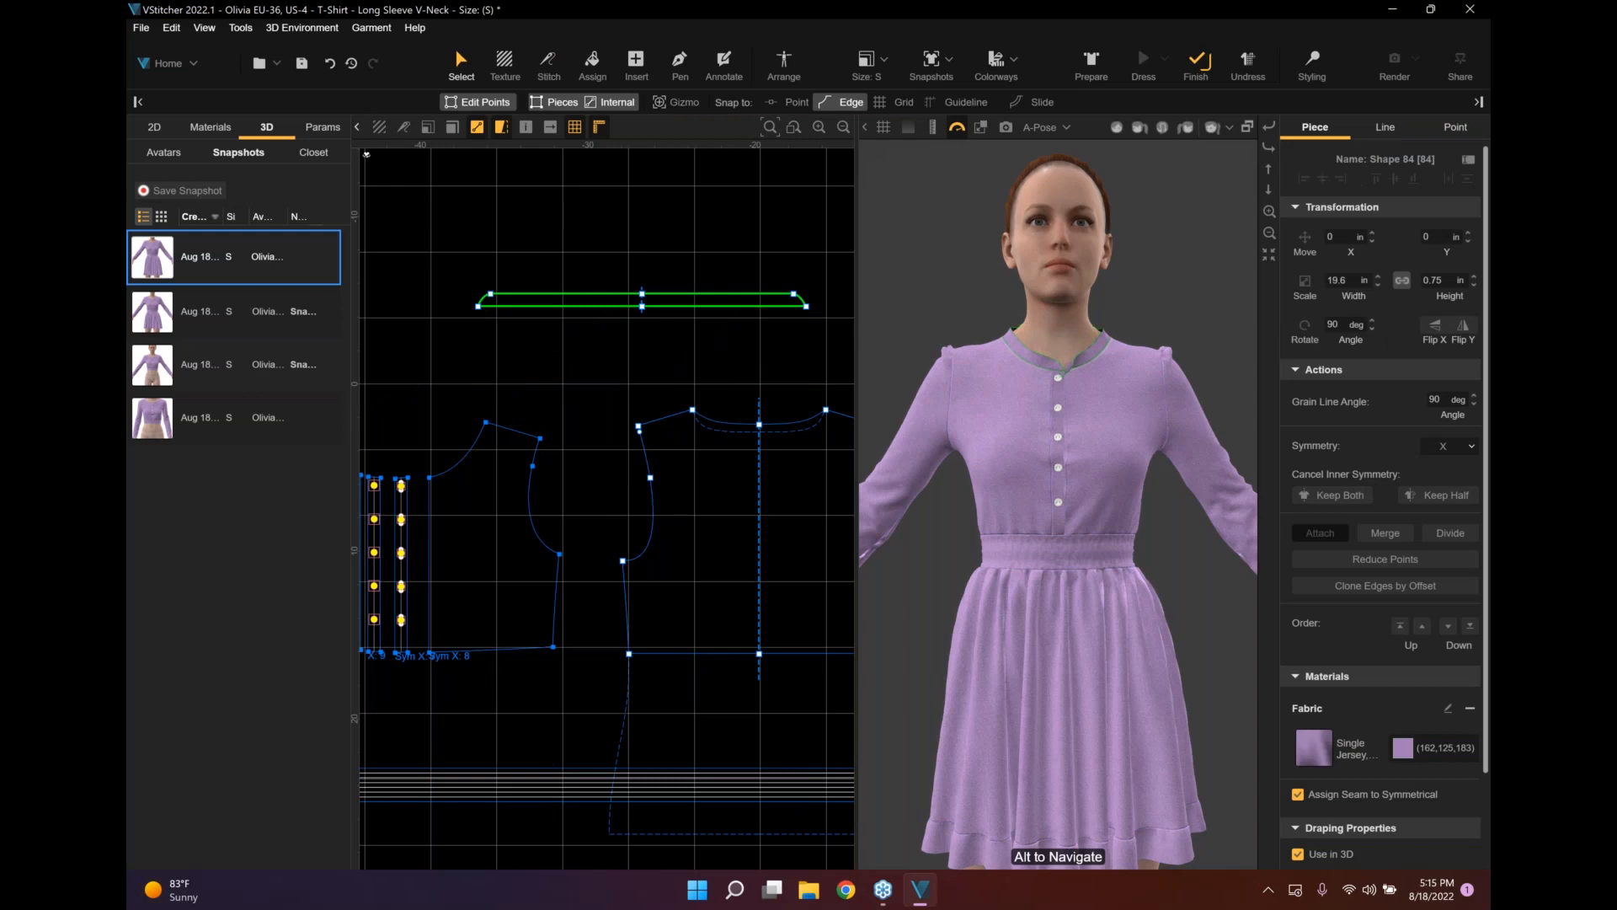
{"action": "scroll", "coordinate": [1450, 772], "scroll_direction": "down", "scroll_amount": 2}
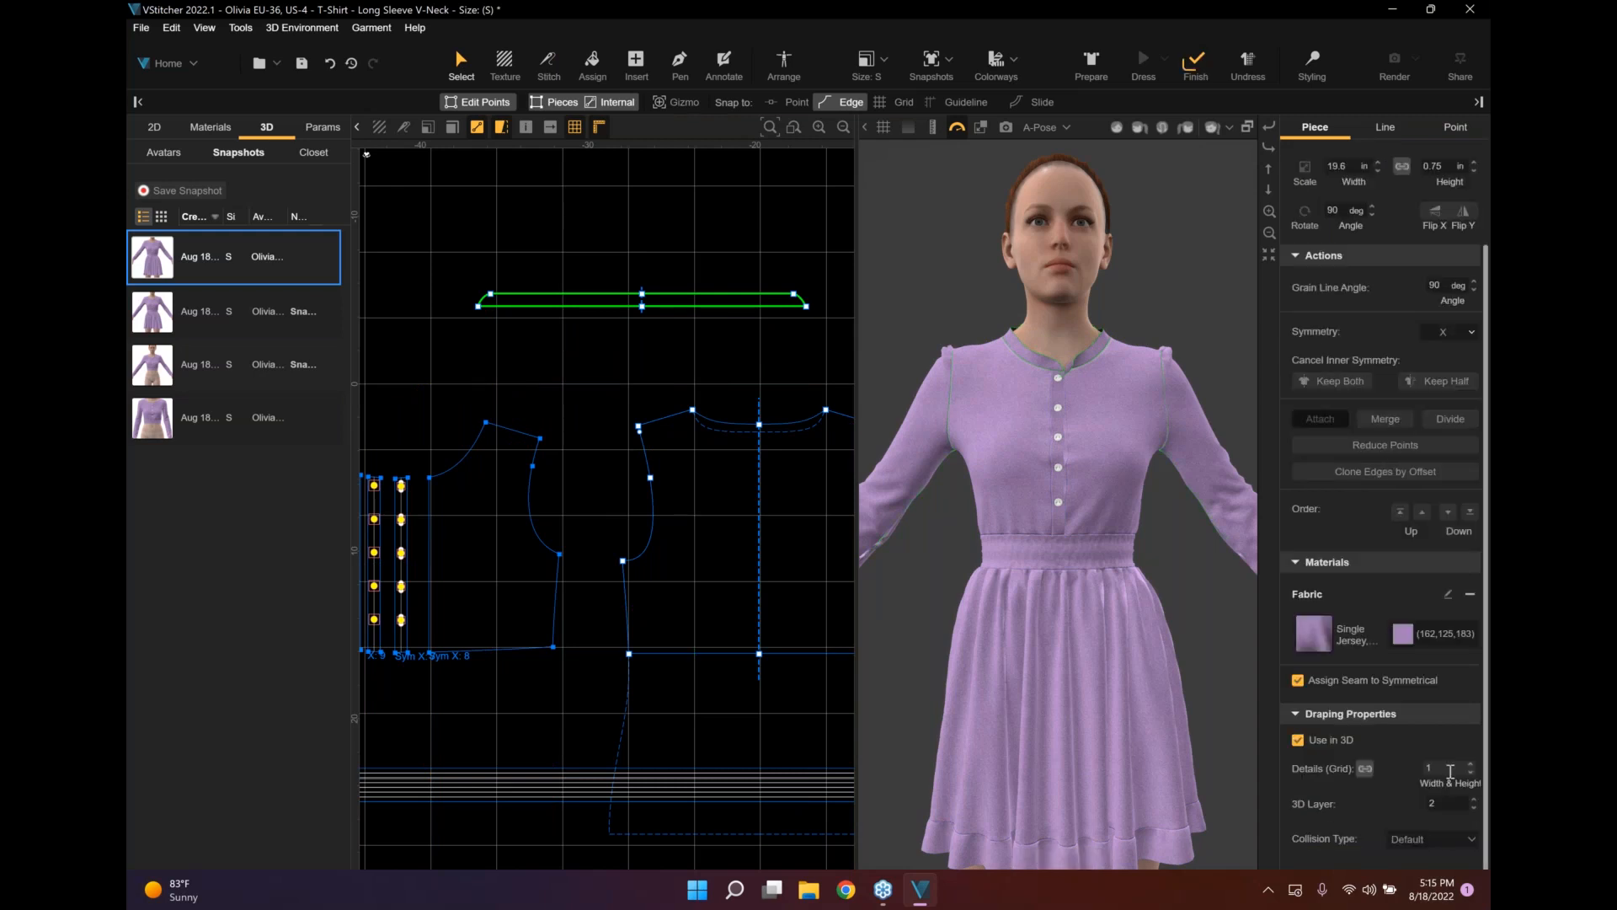
{"action": "left_click", "coordinate": [1450, 772]}
{"action": "type", "text": "7"}
{"action": "key", "text": "Return"}
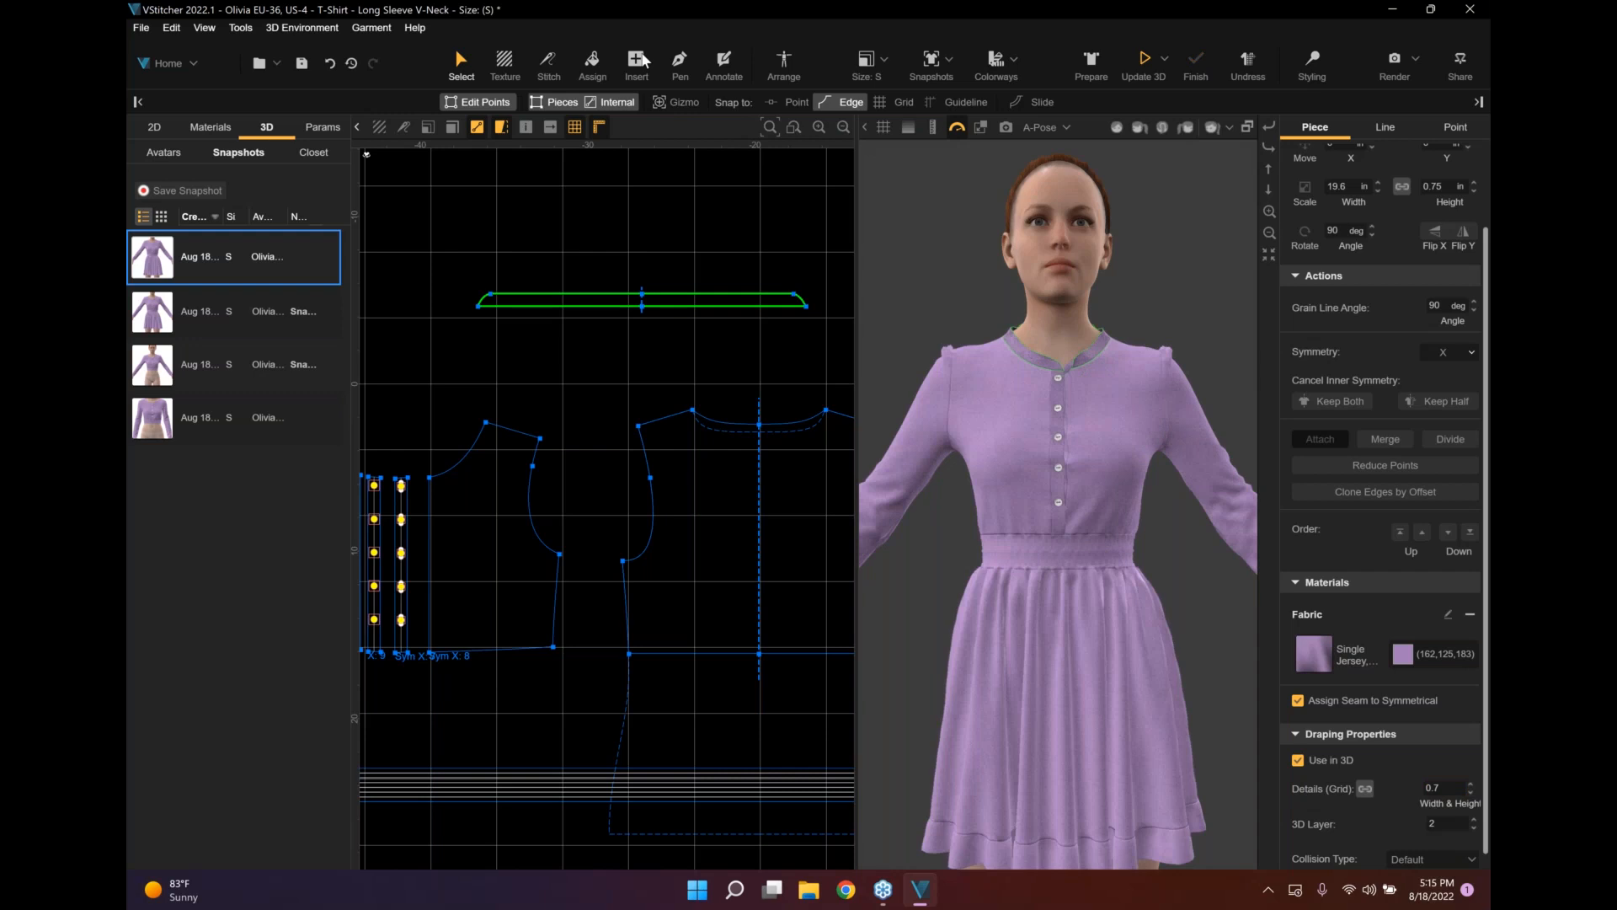
Place a Slash and Spread section about 6.7 in wide on the collar band, about 1.6 in from its centre, with 5 slash lines.
{"action": "left_click", "coordinate": [637, 60]}
{"action": "left_click", "coordinate": [688, 102]}
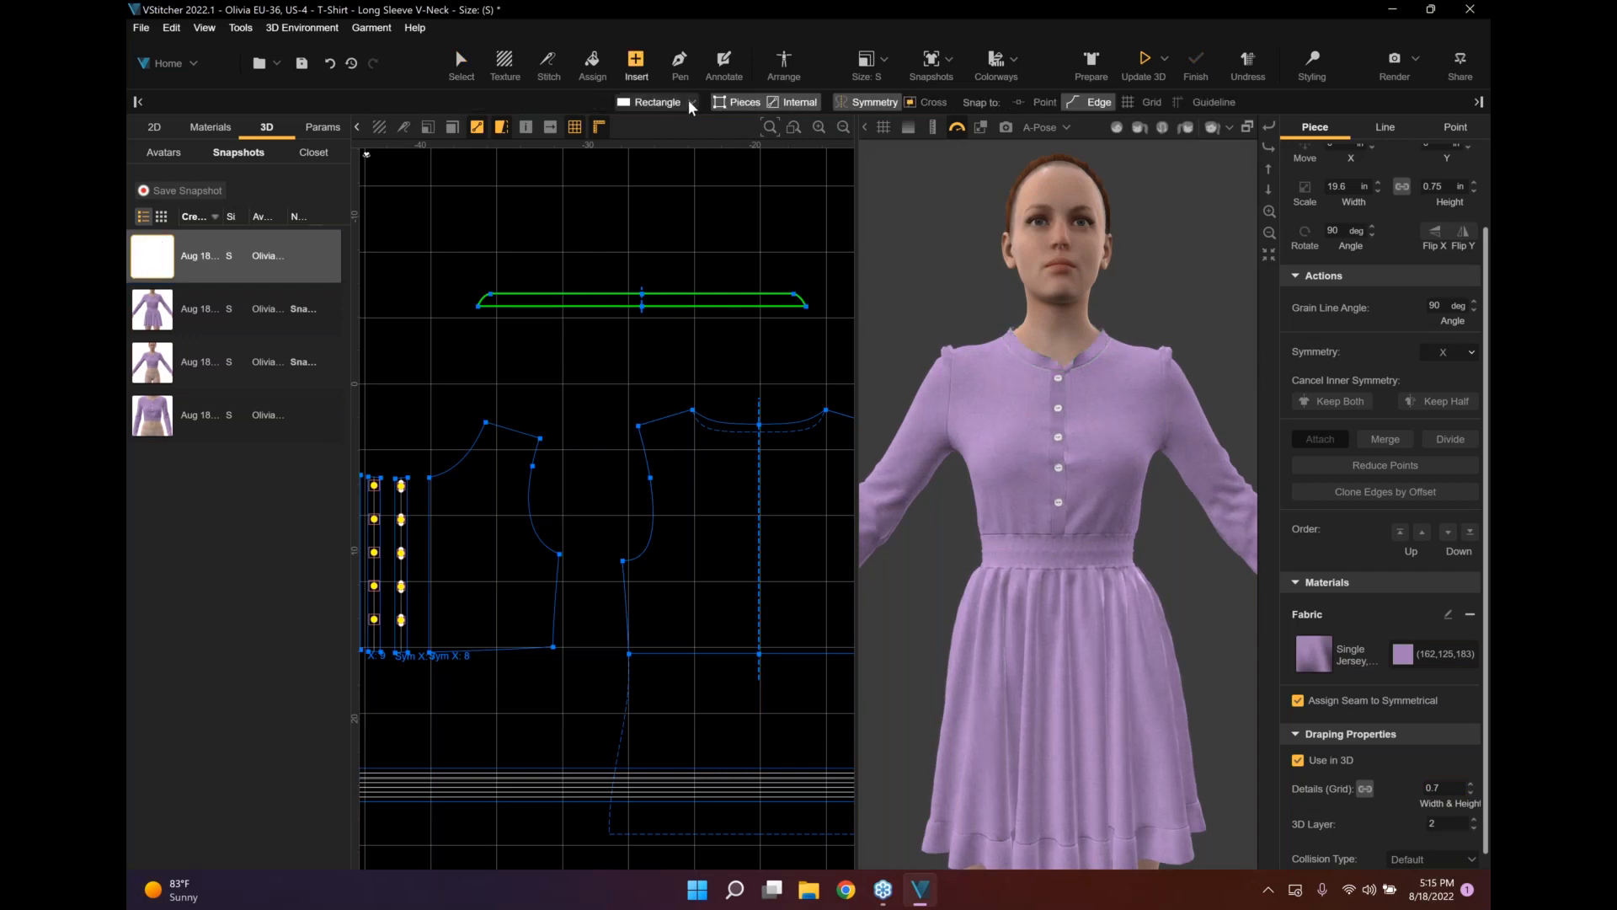
{"action": "left_click", "coordinate": [690, 103]}
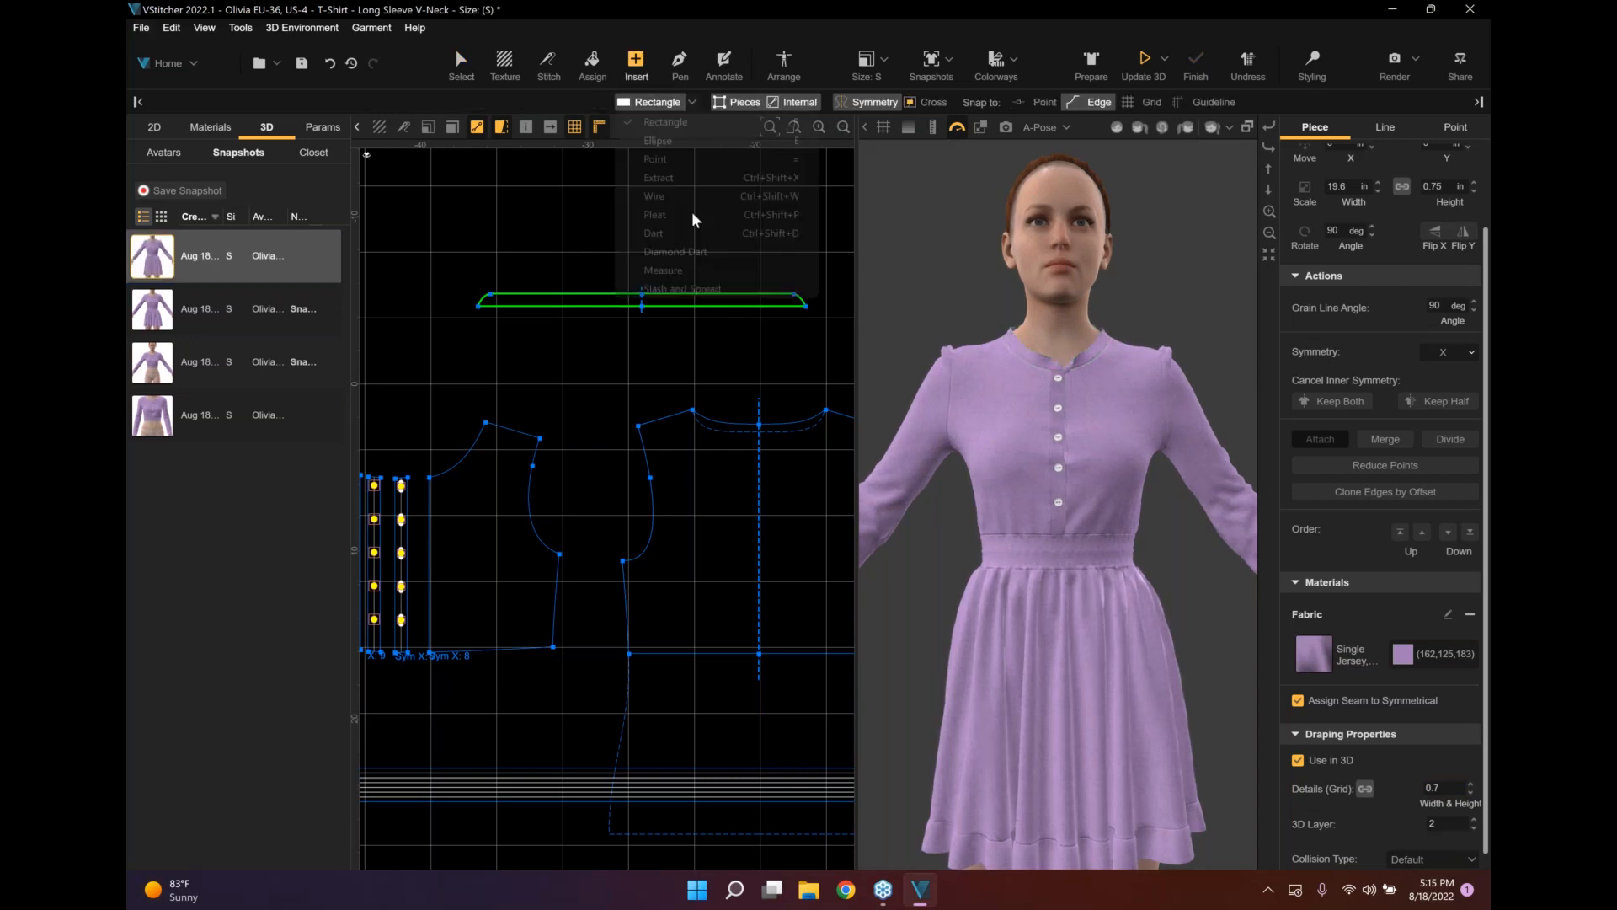
{"action": "left_click", "coordinate": [674, 287]}
{"action": "left_click", "coordinate": [614, 305]}
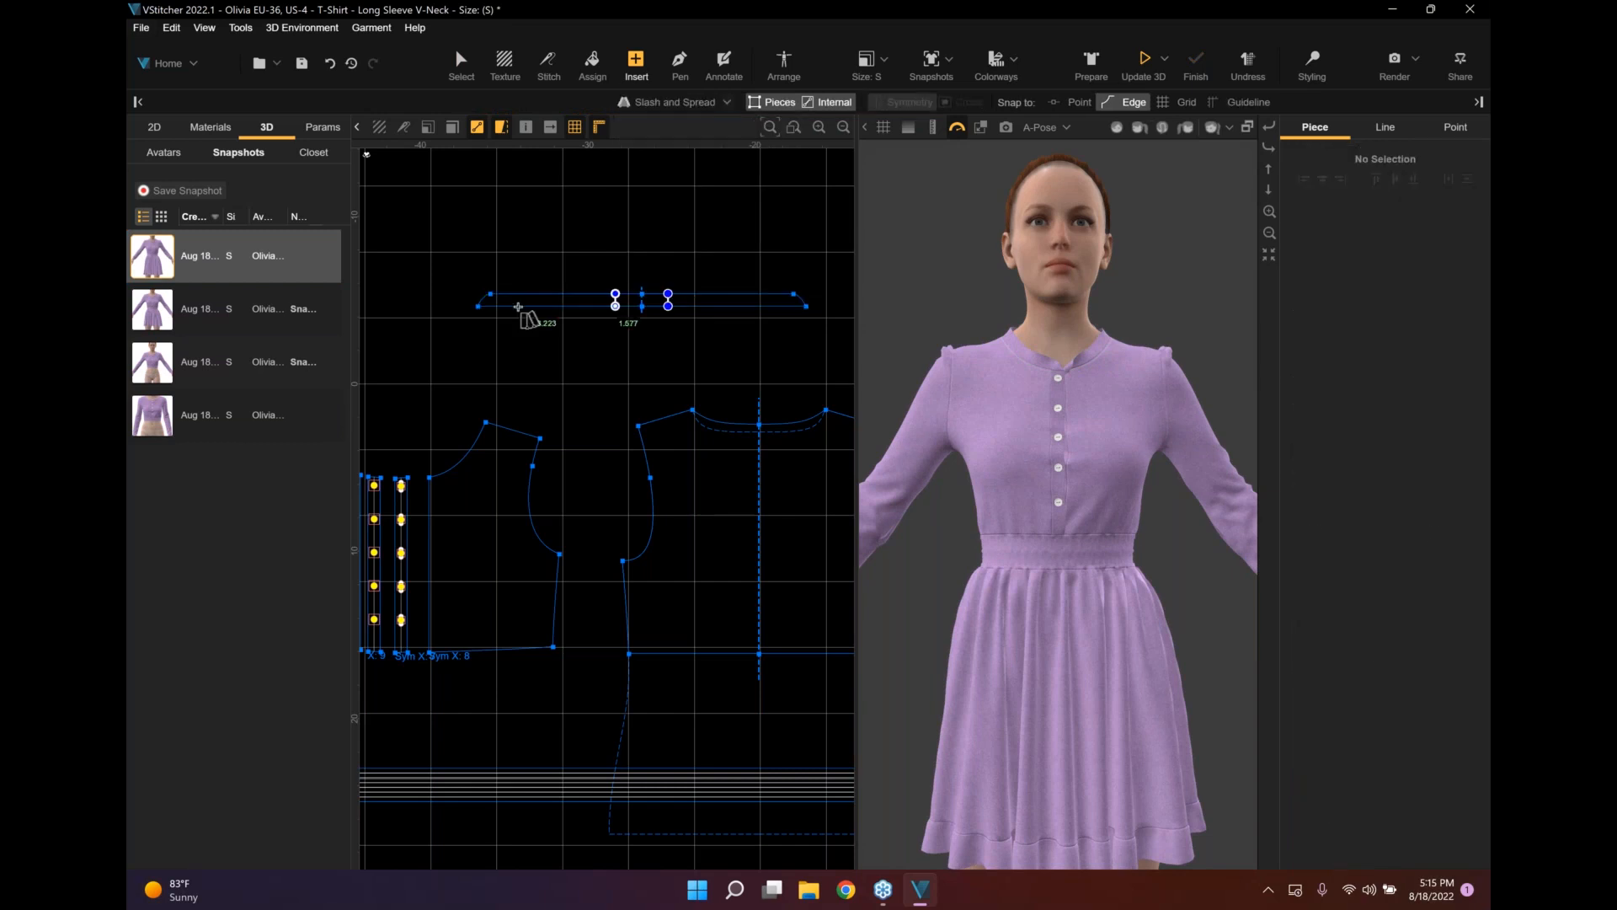
{"action": "left_click", "coordinate": [503, 306]}
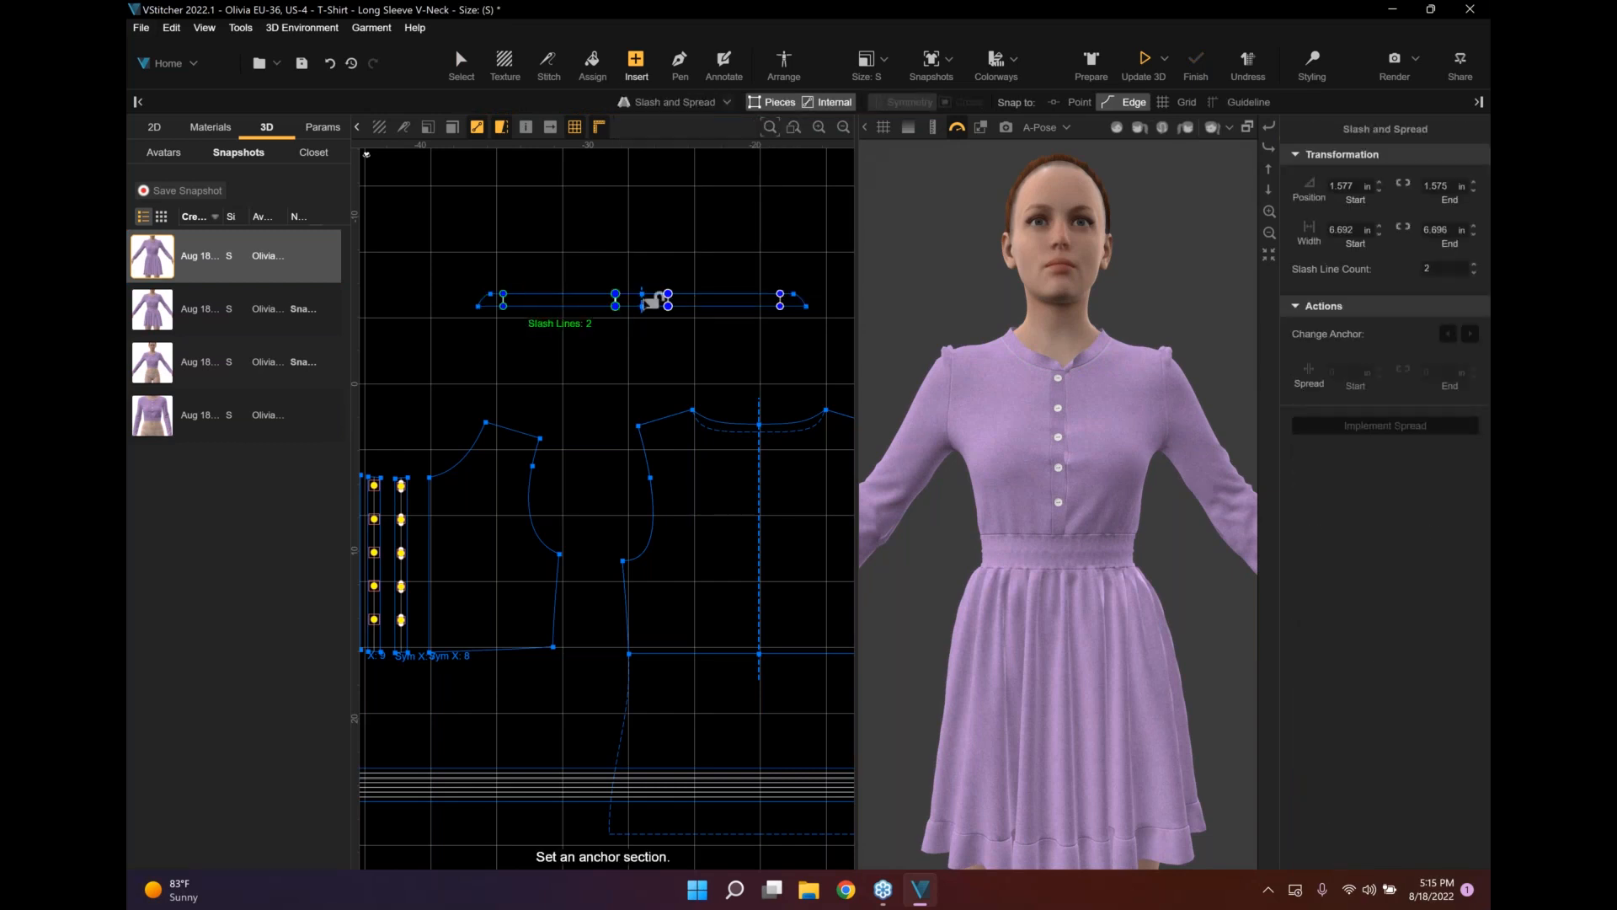
{"action": "double_click", "coordinate": [1437, 268]}
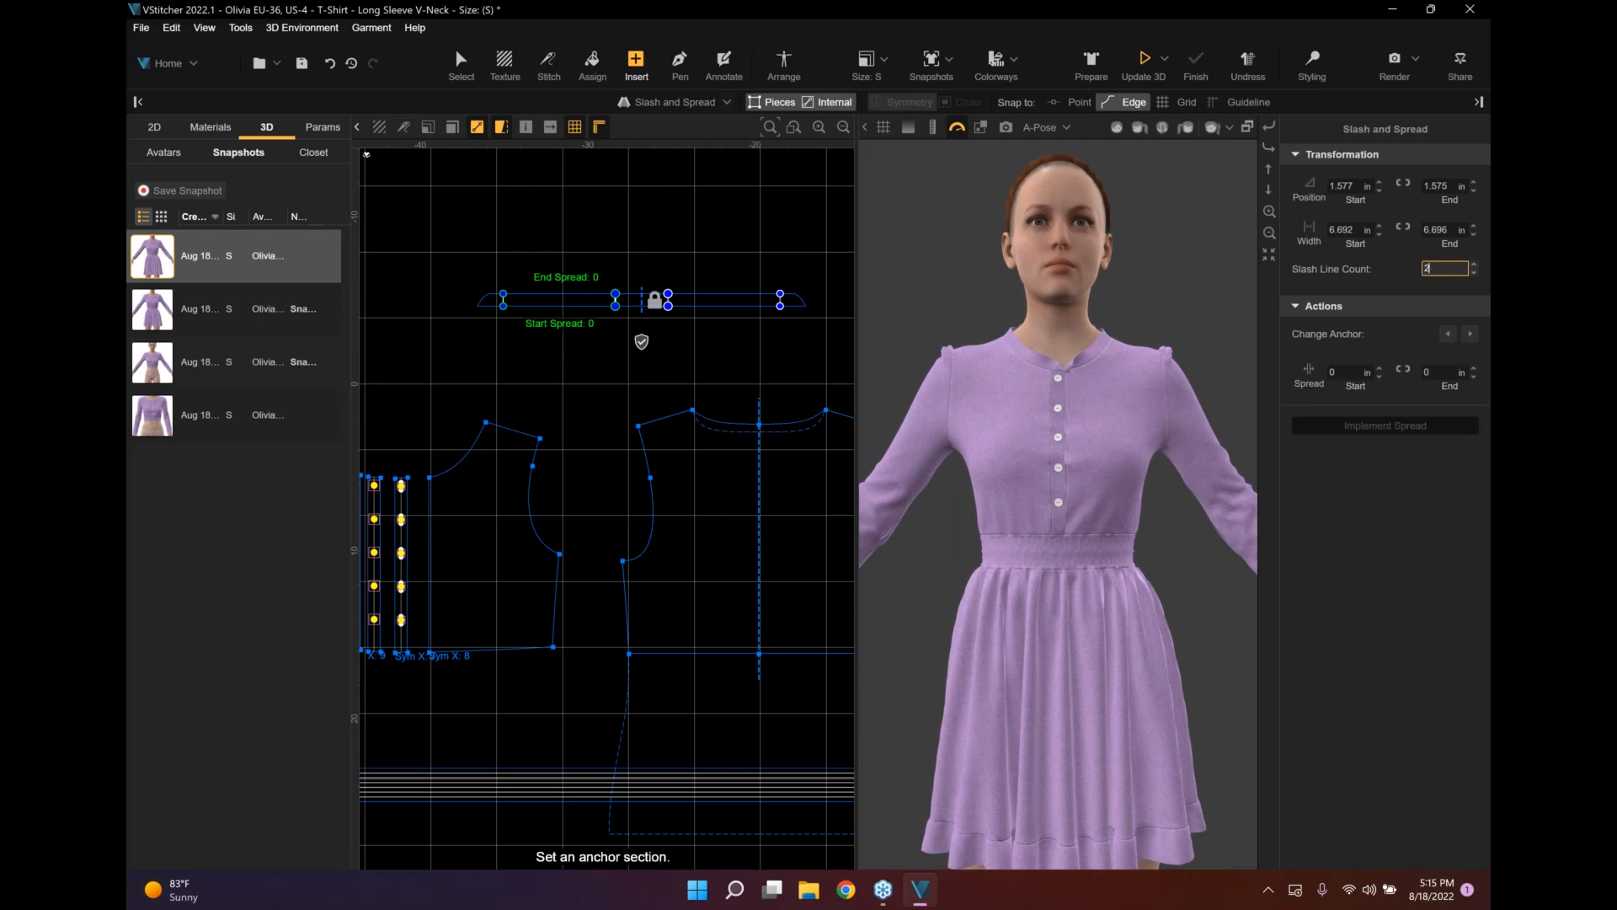
{"action": "type", "text": "5"}
{"action": "key", "text": "Return"}
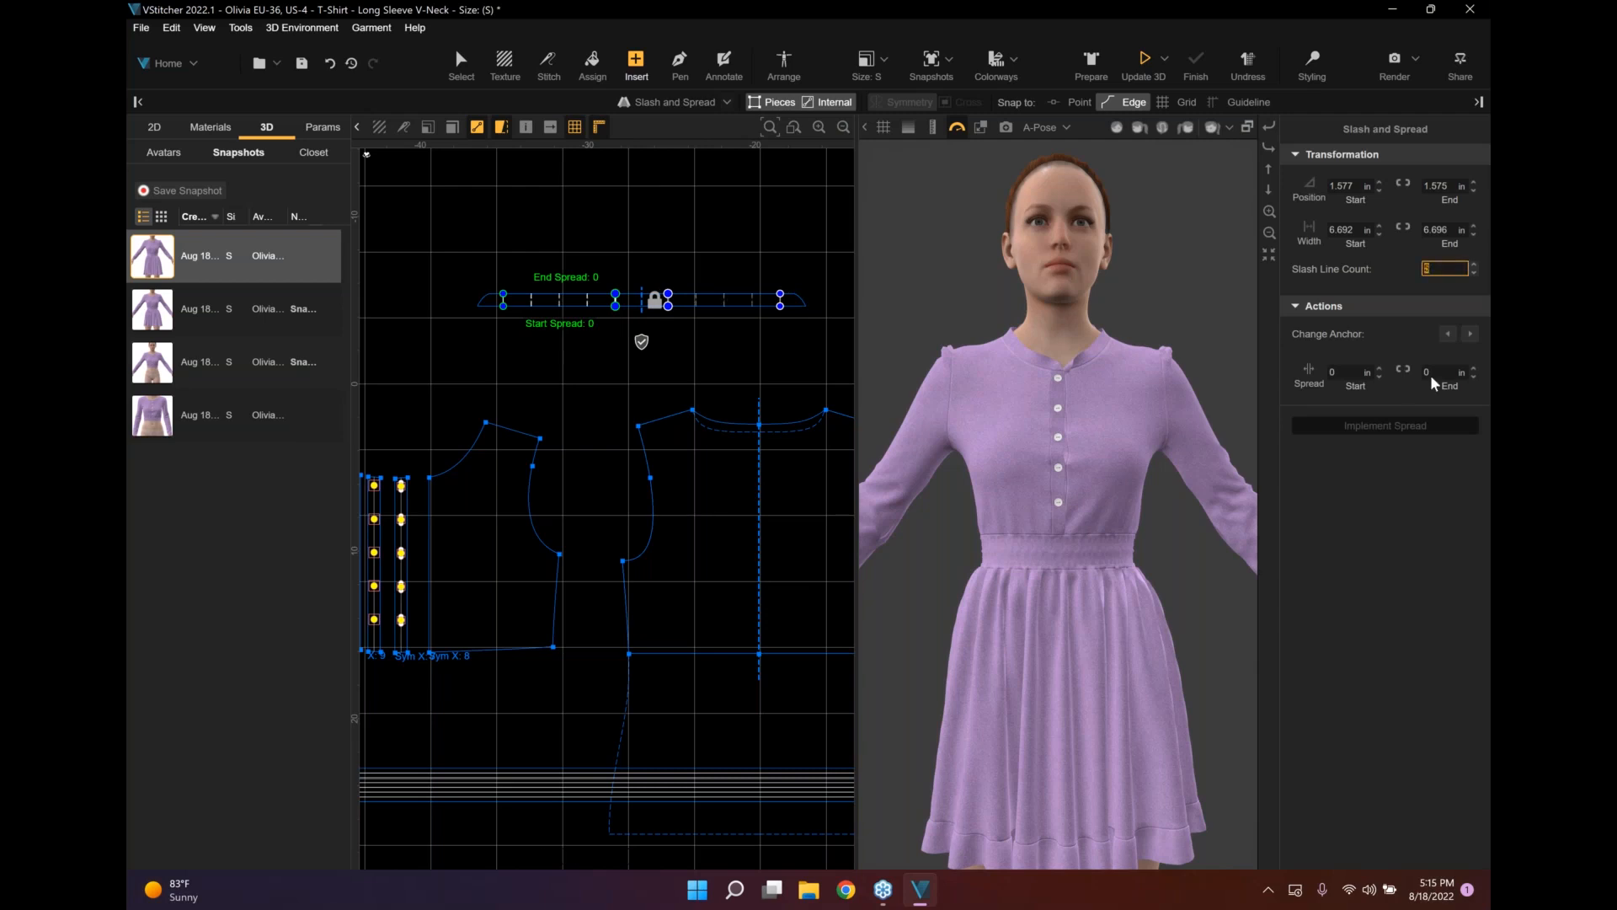
Try an end spread of -1.25 in on the collar band's slash section.
{"action": "double_click", "coordinate": [1440, 371]}
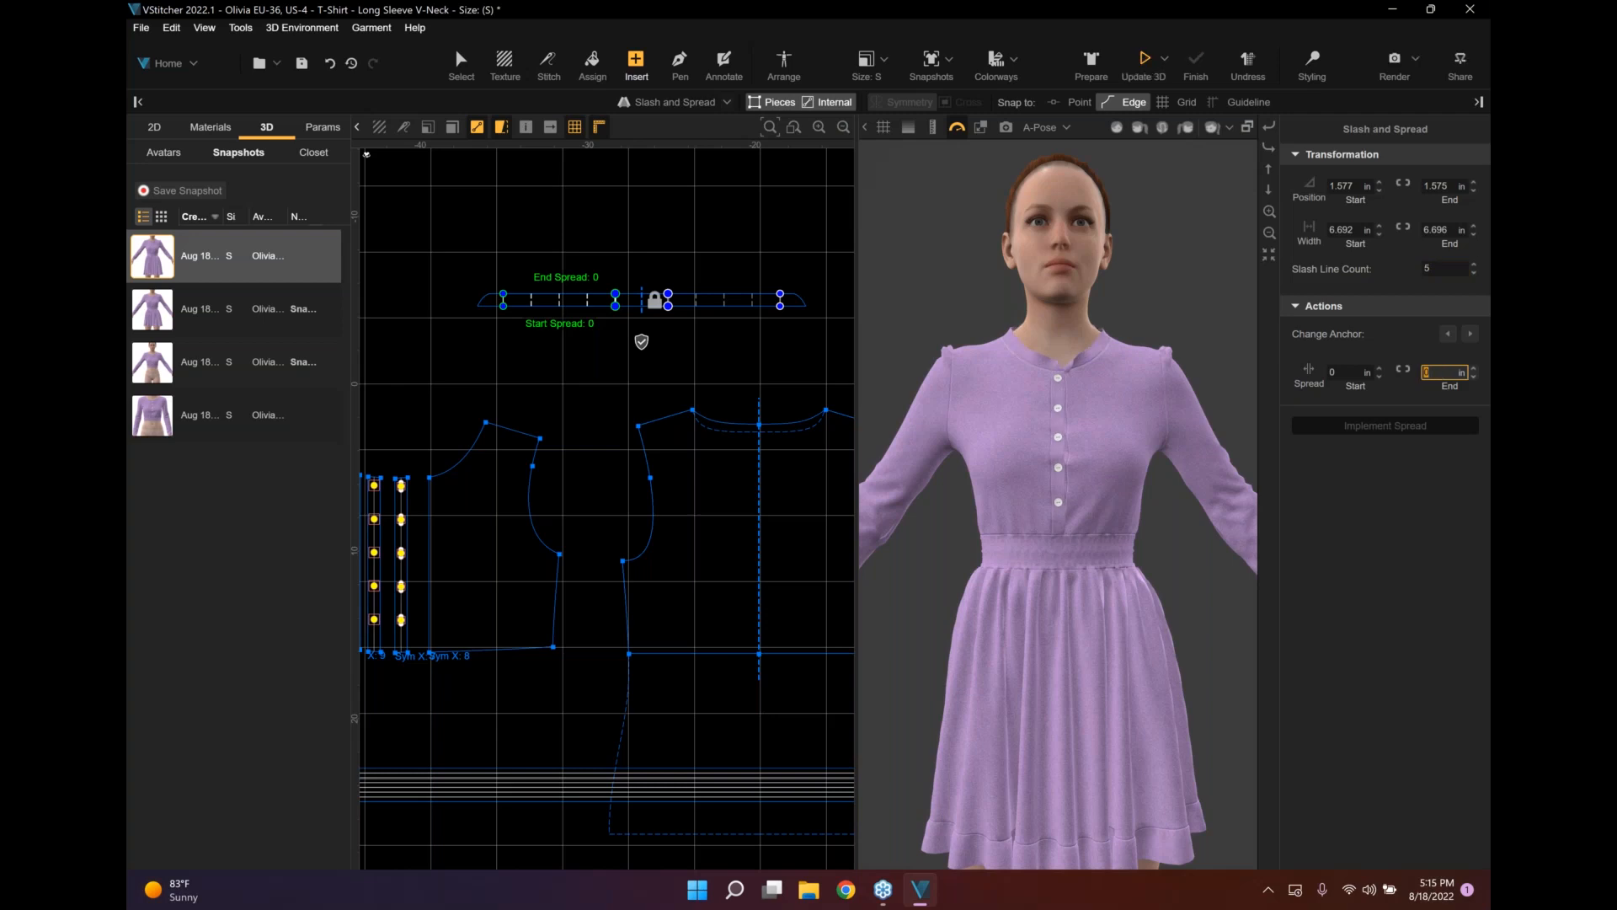
{"action": "key", "text": "BackSpace"}
{"action": "type", "text": "-1.25"}
{"action": "key", "text": "Return"}
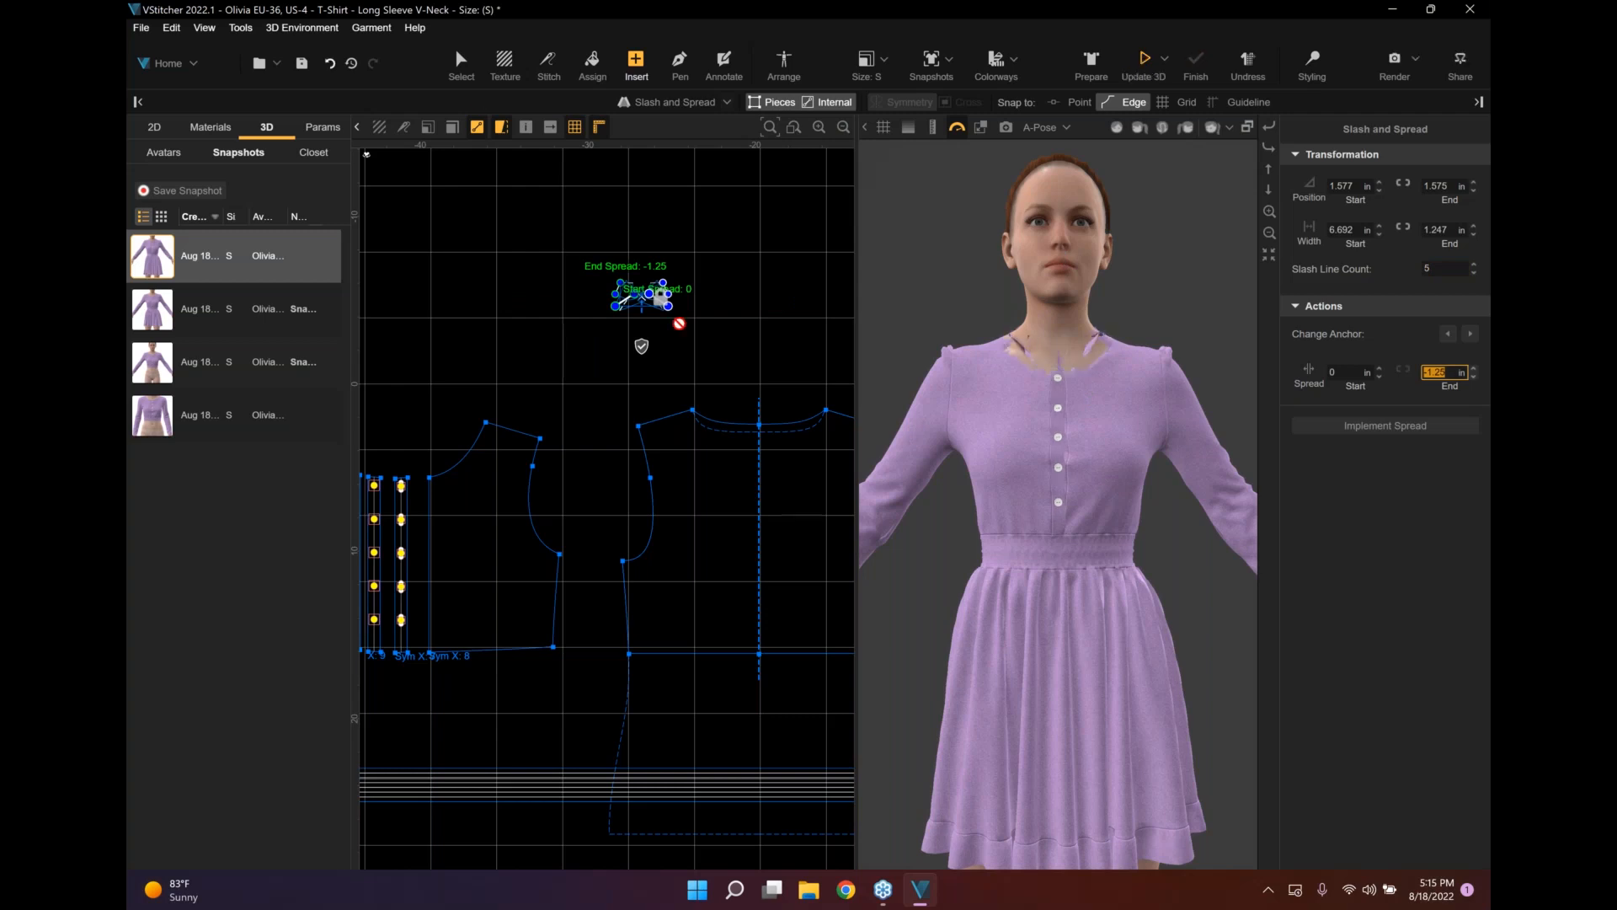
{"action": "left_click", "coordinate": [653, 303]}
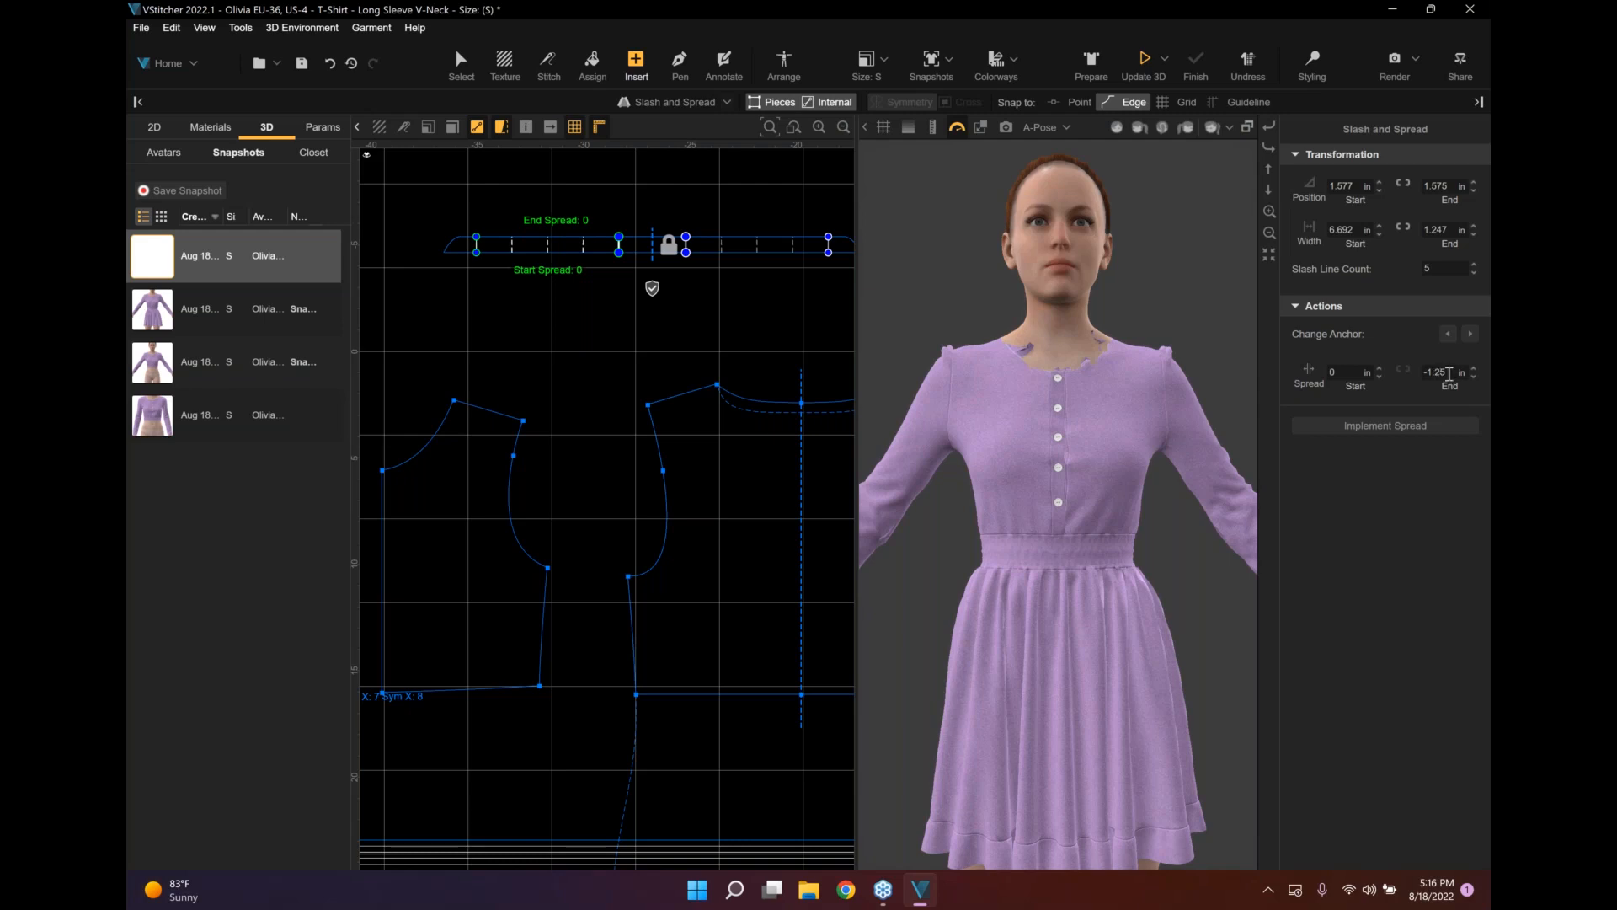
Try an end spread of 0.125 in on the collar band's slash section.
{"action": "left_click", "coordinate": [1448, 373]}
{"action": "type", "text": "2"}
{"action": "key", "text": "BackSpace"}
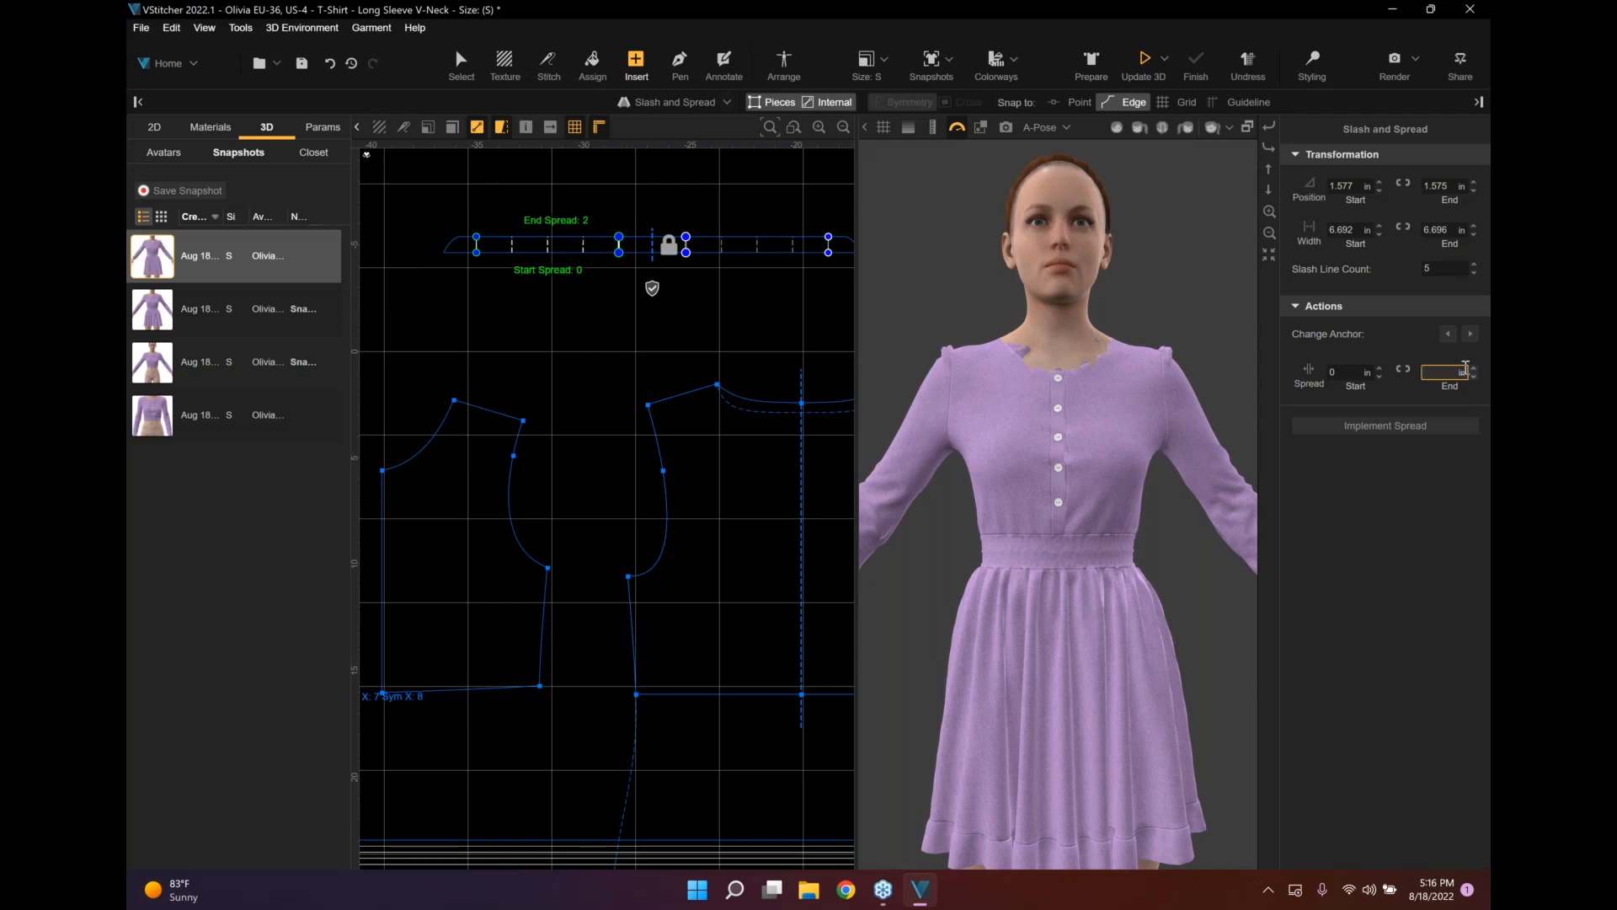
{"action": "type", "text": "0.125"}
{"action": "key", "text": "Return"}
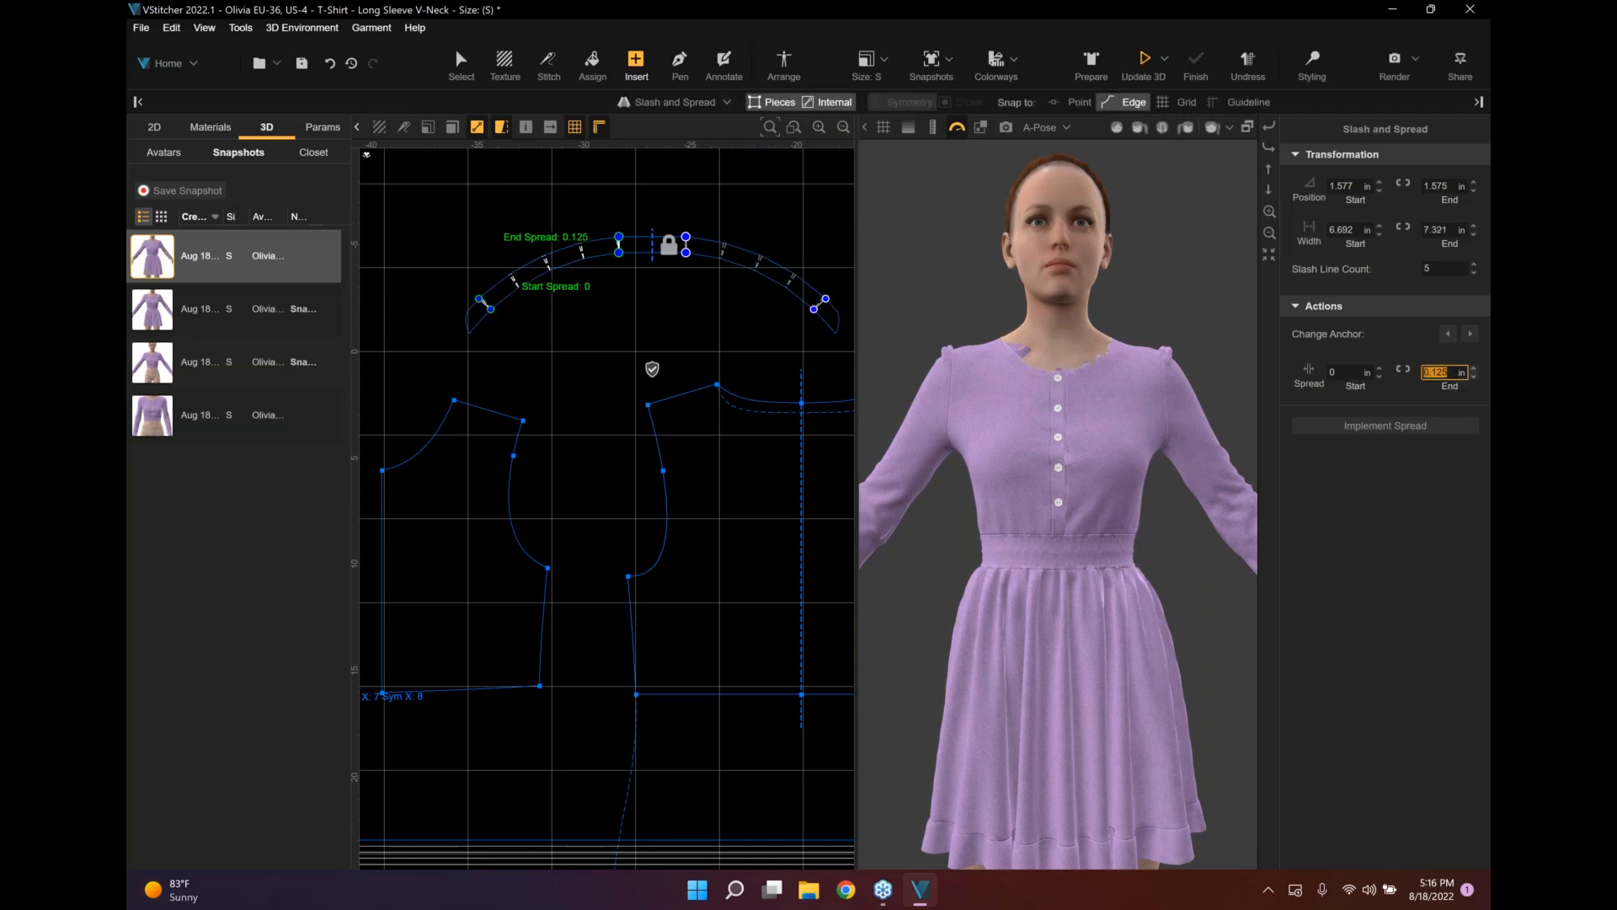
{"action": "key", "text": "BackSpace"}
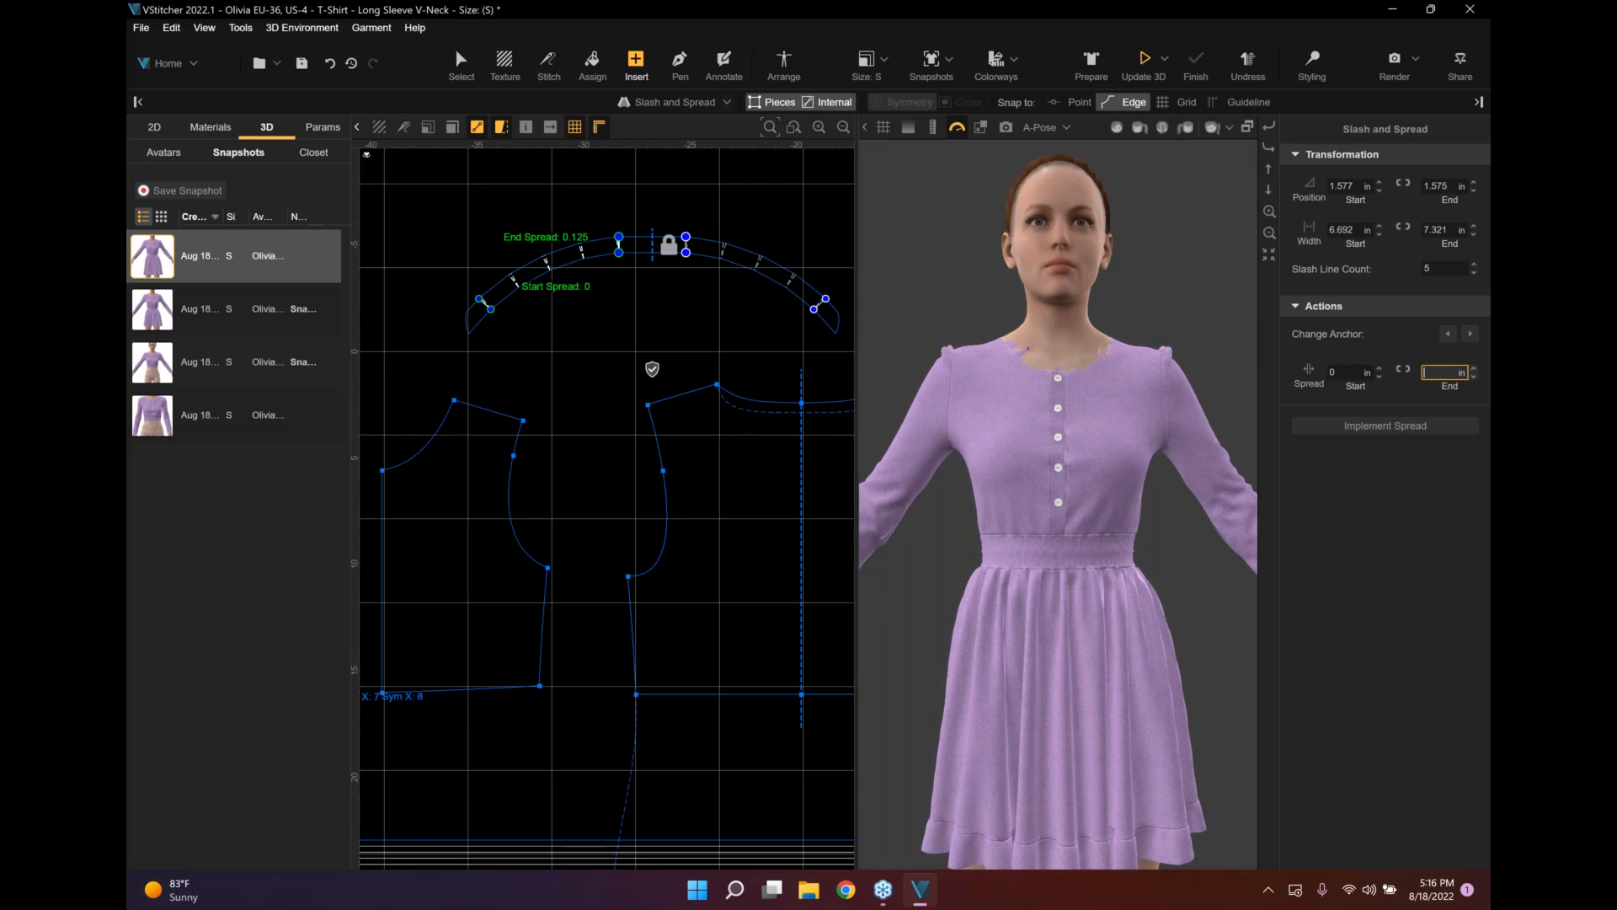
{"action": "type", "text": "0.125"}
{"action": "key", "text": "Return"}
Set the collar band's end spread to -0.125 in and implement the spread.
{"action": "double_click", "coordinate": [1441, 372]}
{"action": "key", "text": "BackSpace"}
{"action": "type", "text": "-0.125"}
{"action": "key", "text": "Return"}
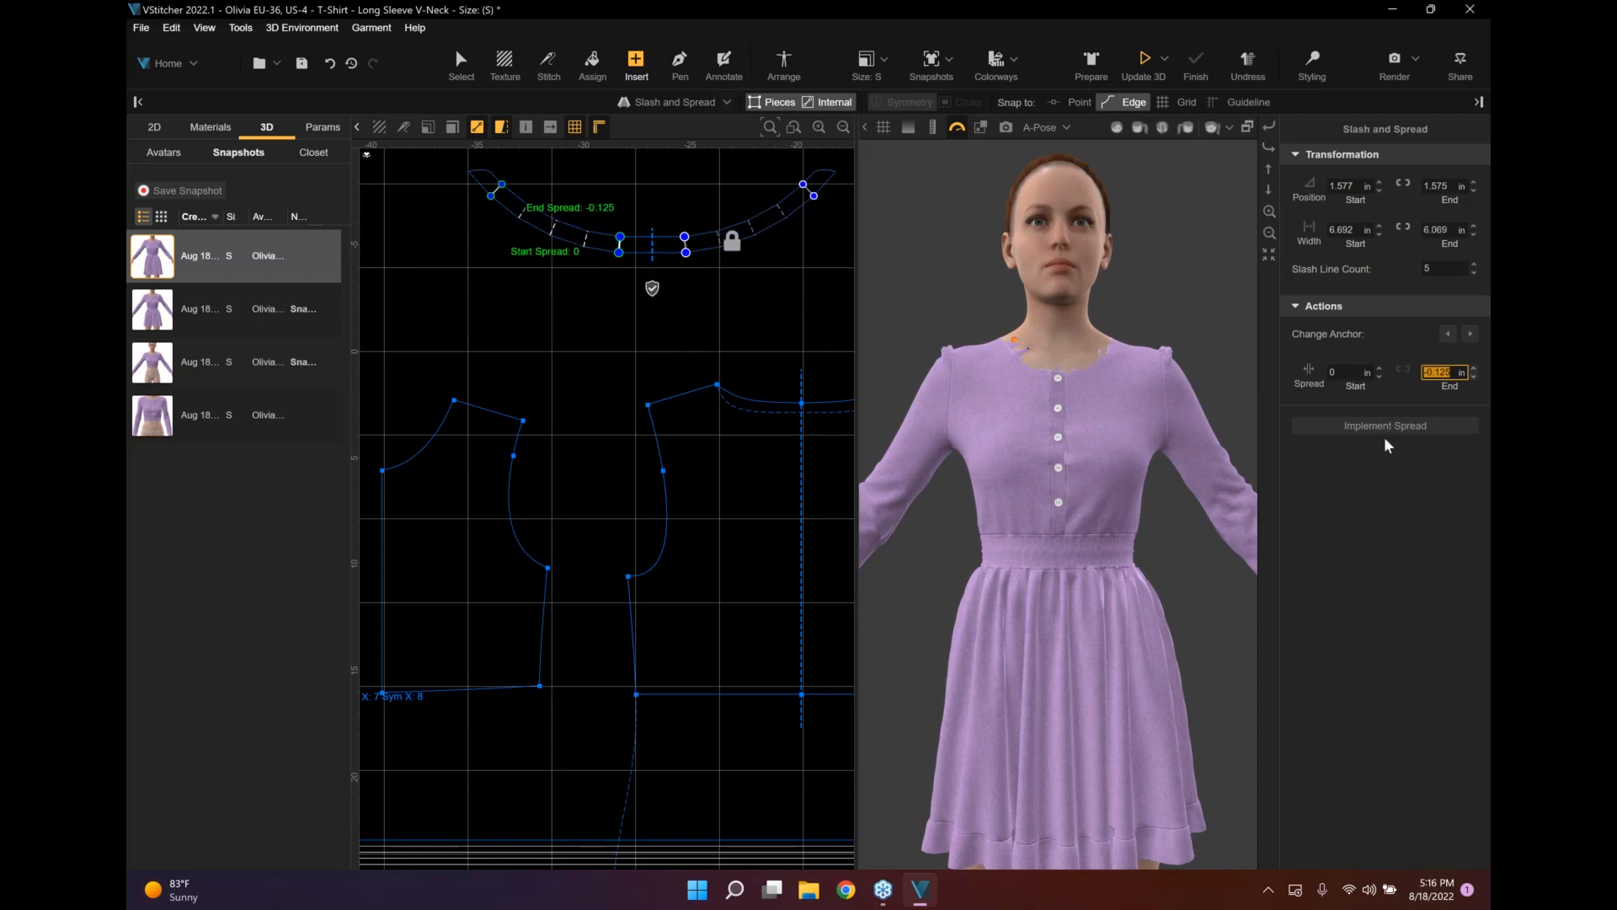
{"action": "left_click", "coordinate": [1383, 426]}
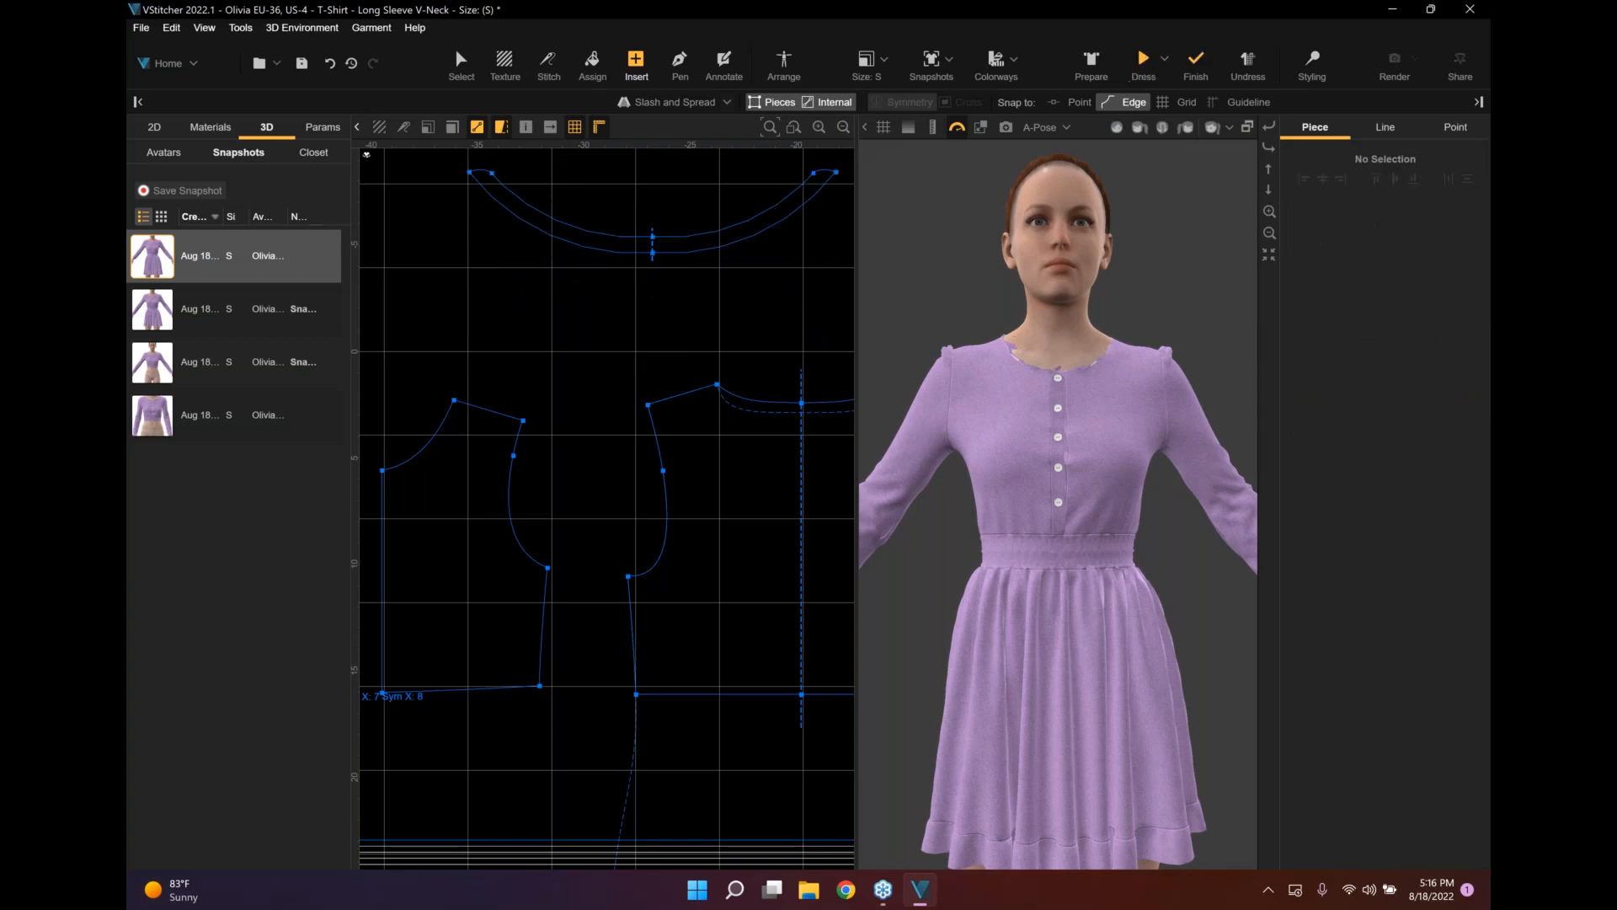
Select the curved collar band and reset it on the avatar by turning its use in 3D off and on.
{"action": "left_click", "coordinate": [465, 62]}
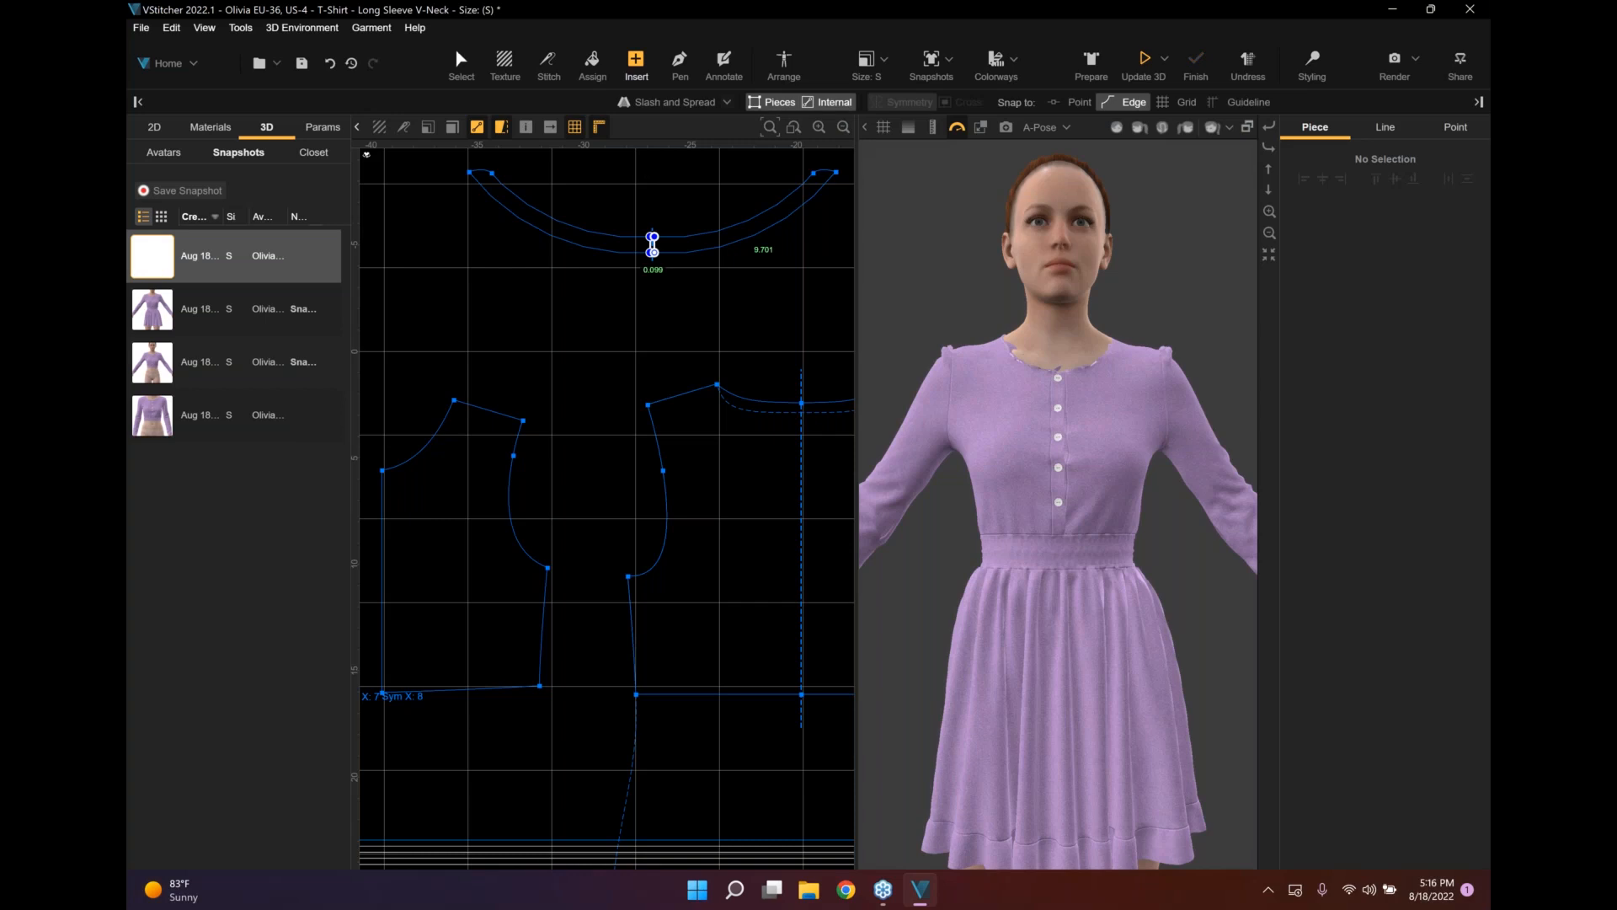
{"action": "left_click", "coordinate": [653, 244]}
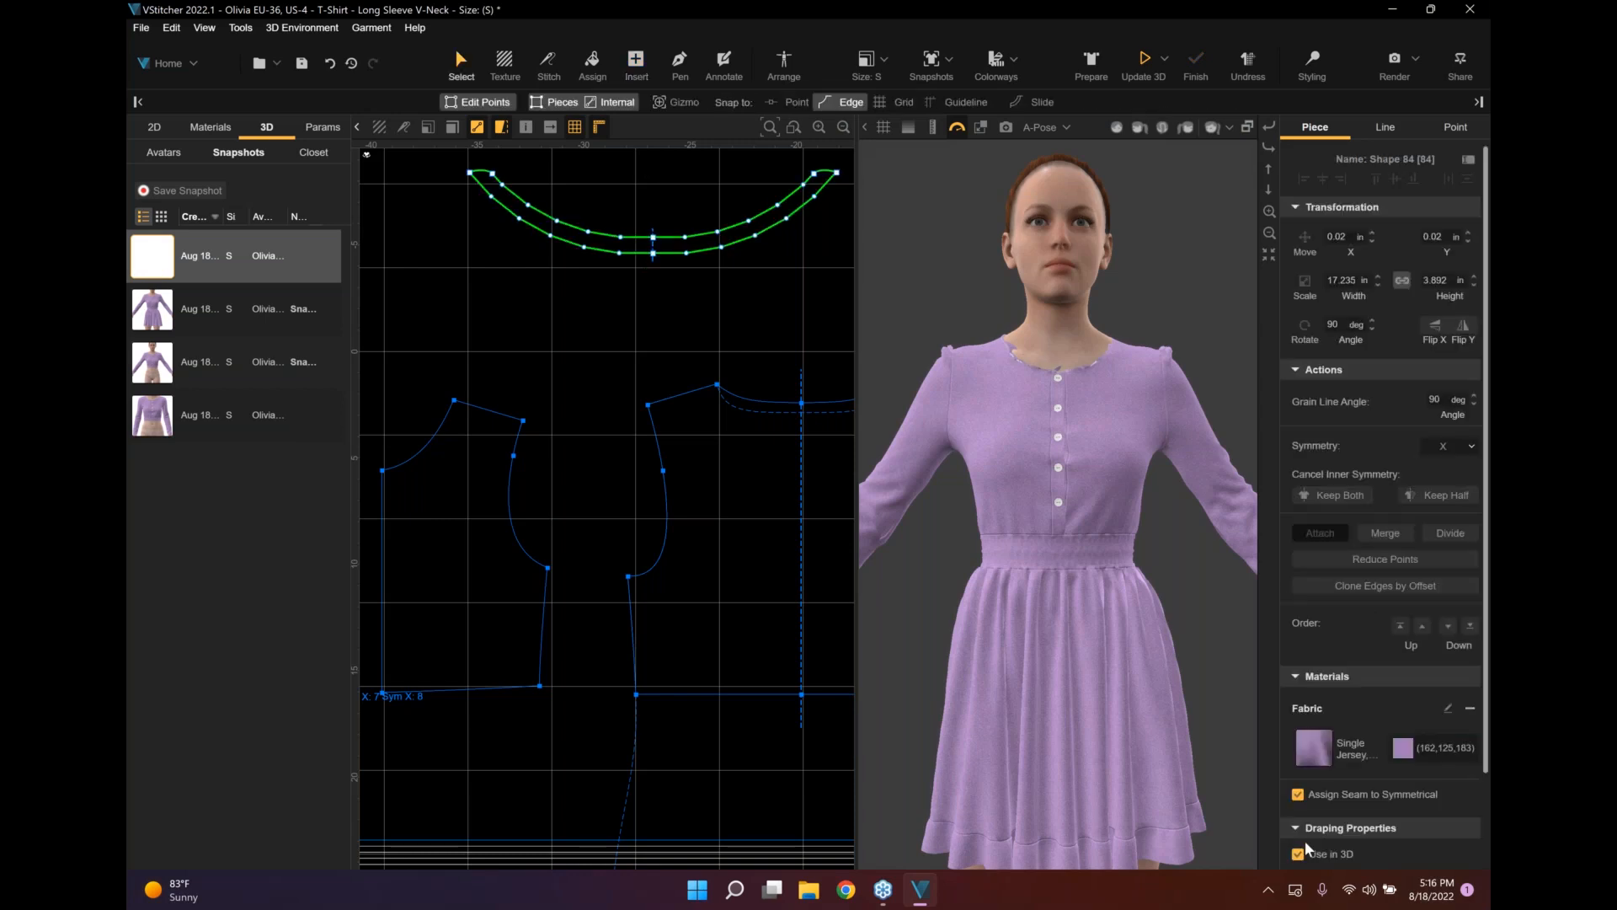
{"action": "left_click", "coordinate": [1300, 852]}
{"action": "left_click", "coordinate": [1298, 853]}
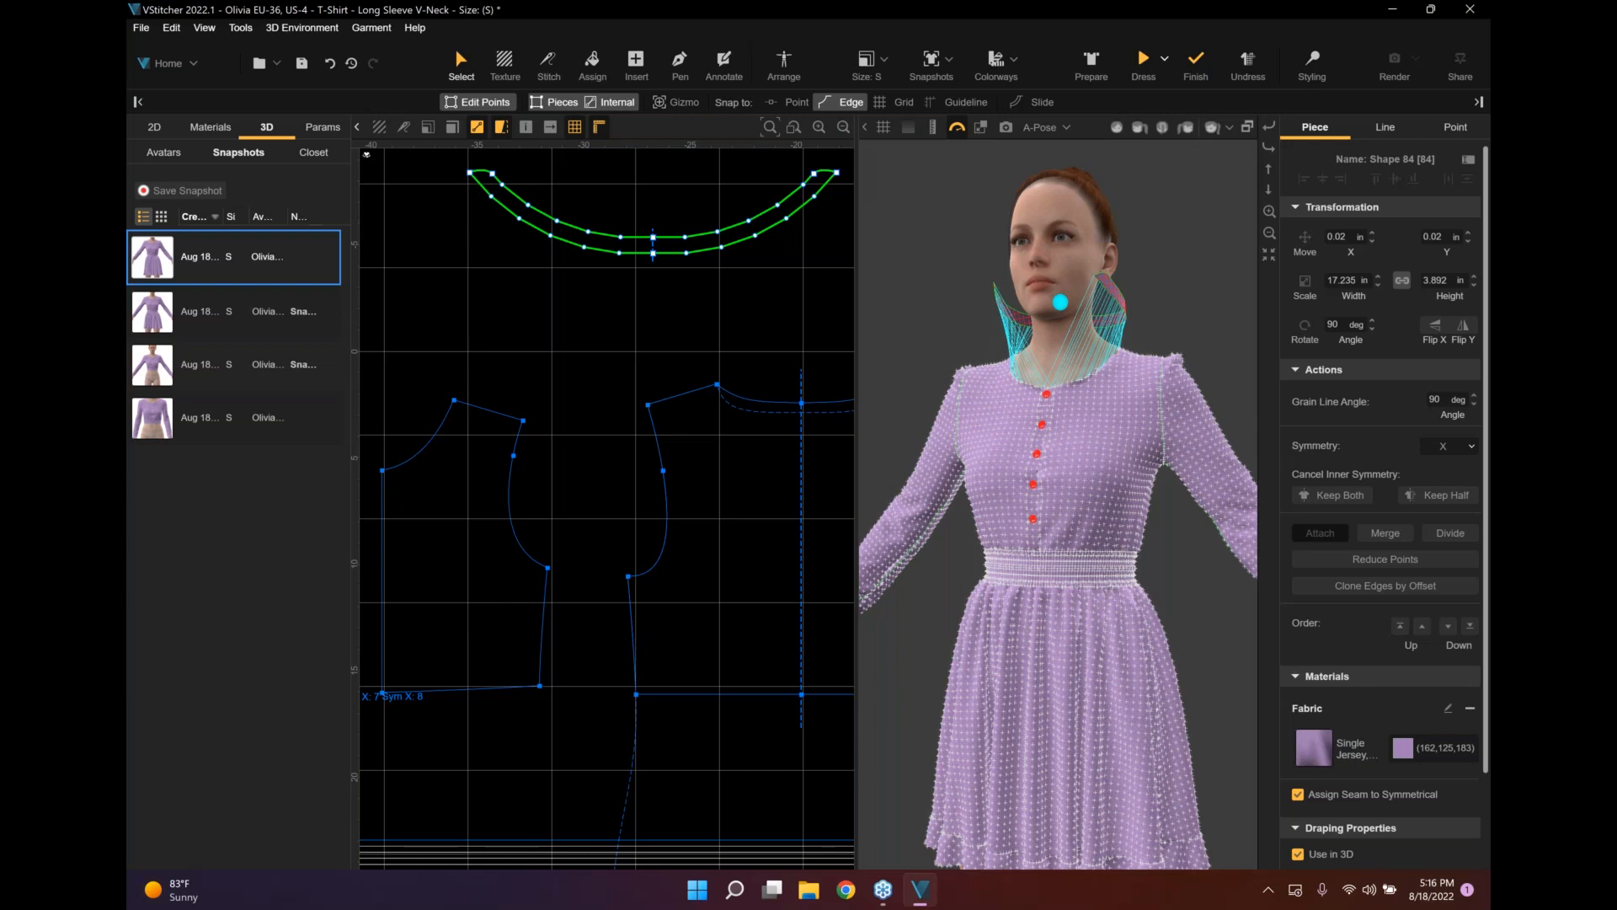
Finish the draped dress with its curved collar in front view and save a snapshot named Snapshot.
{"action": "left_click", "coordinate": [1195, 63]}
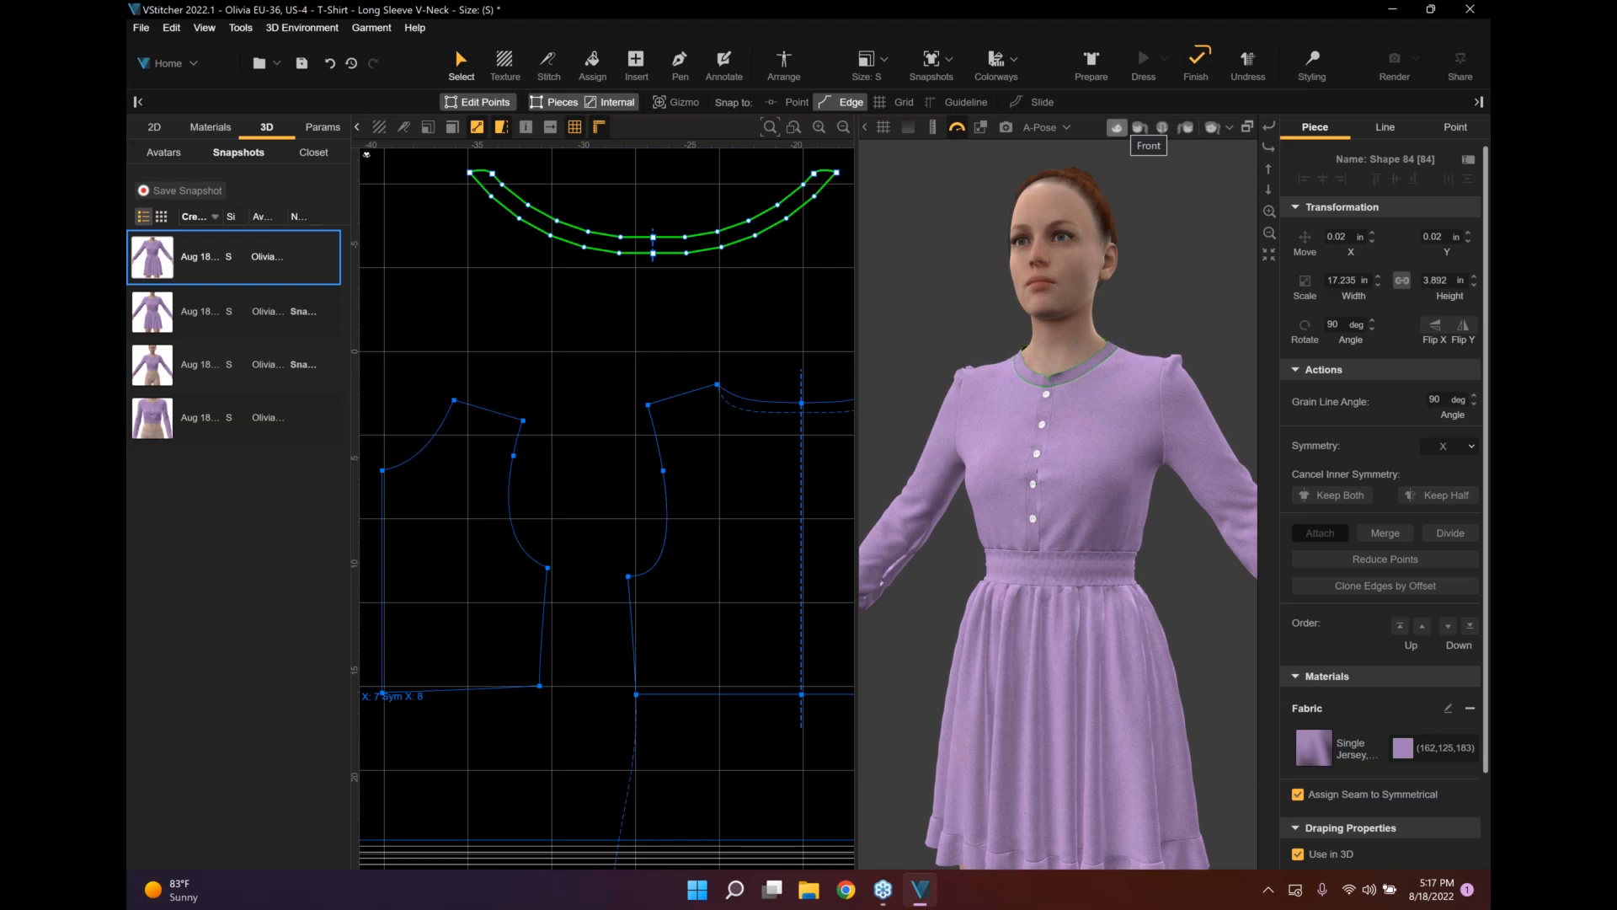
{"action": "left_click", "coordinate": [1117, 127]}
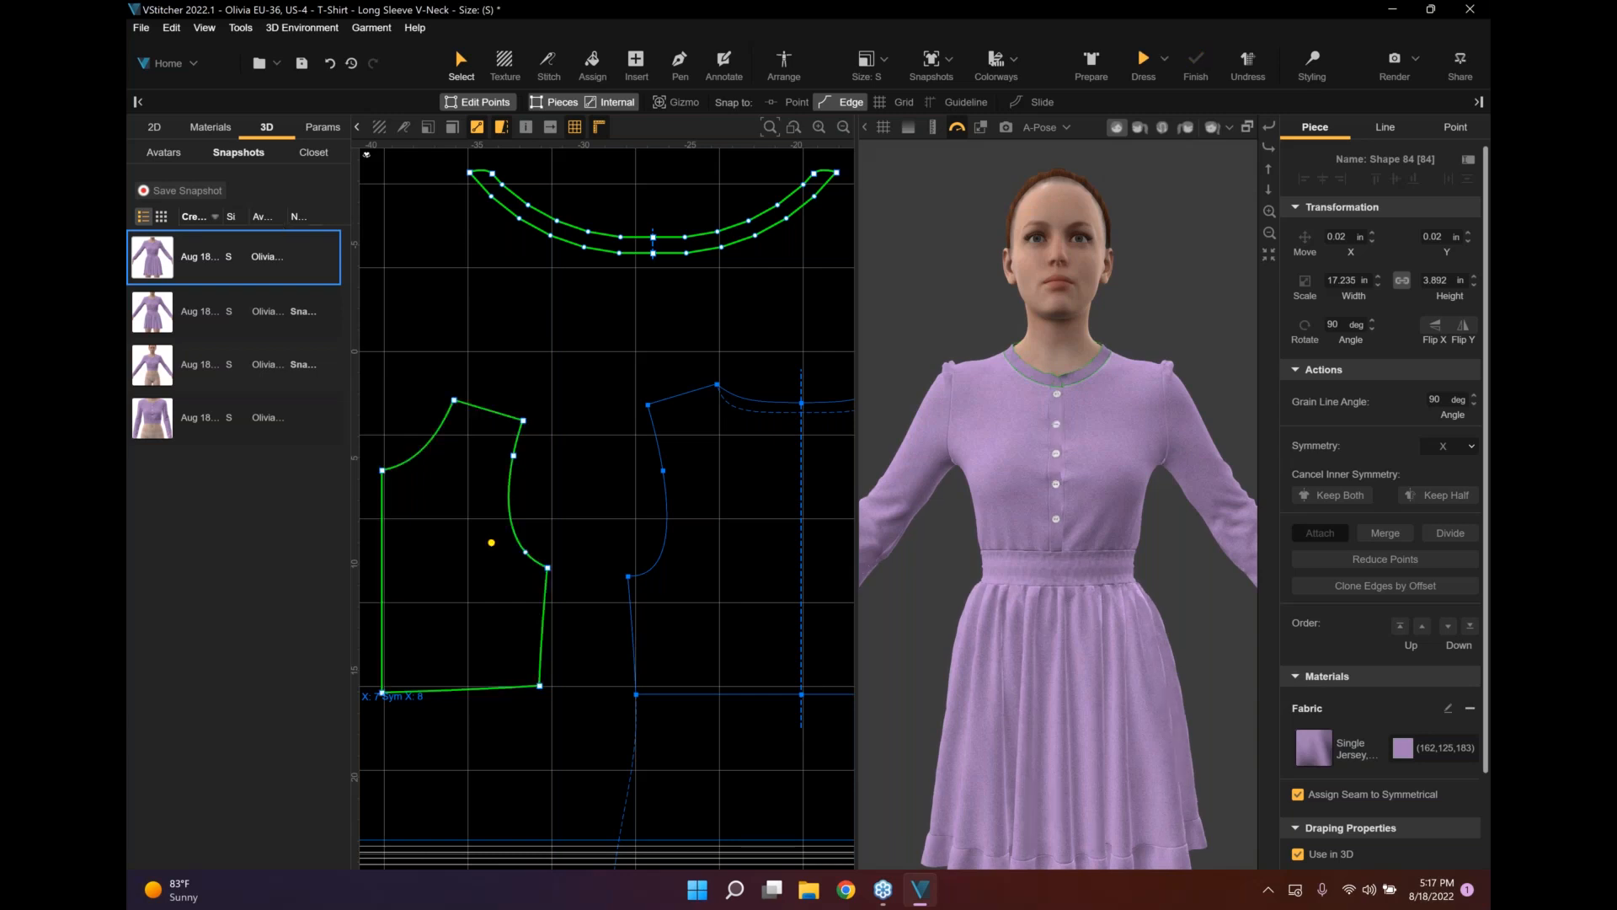
{"action": "left_click", "coordinate": [200, 192]}
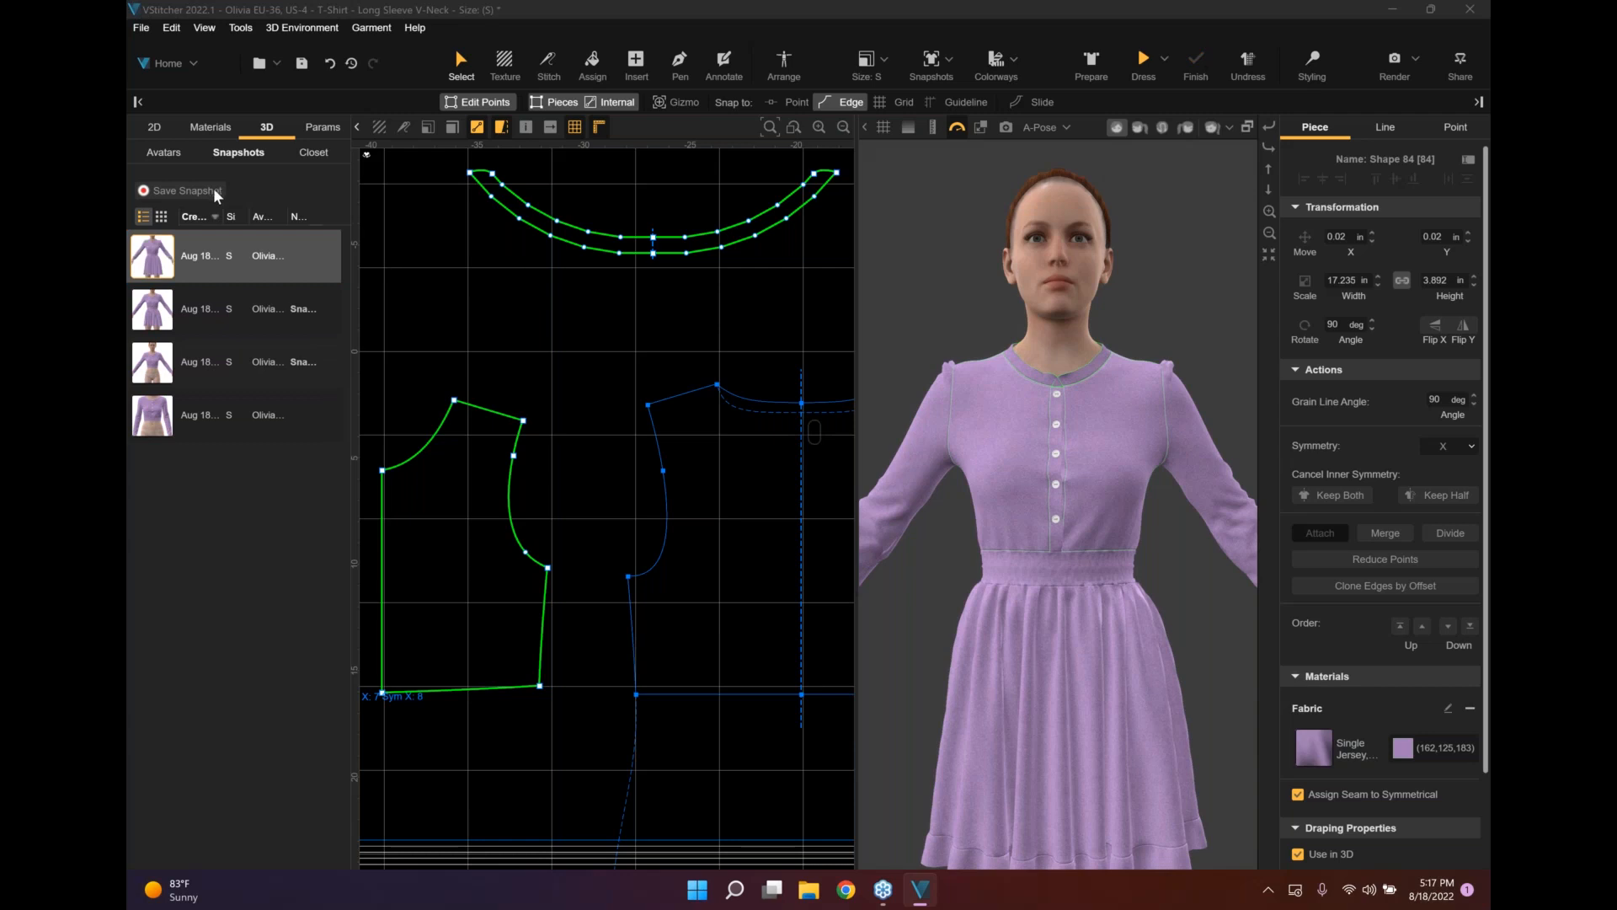
{"action": "left_click", "coordinate": [881, 466]}
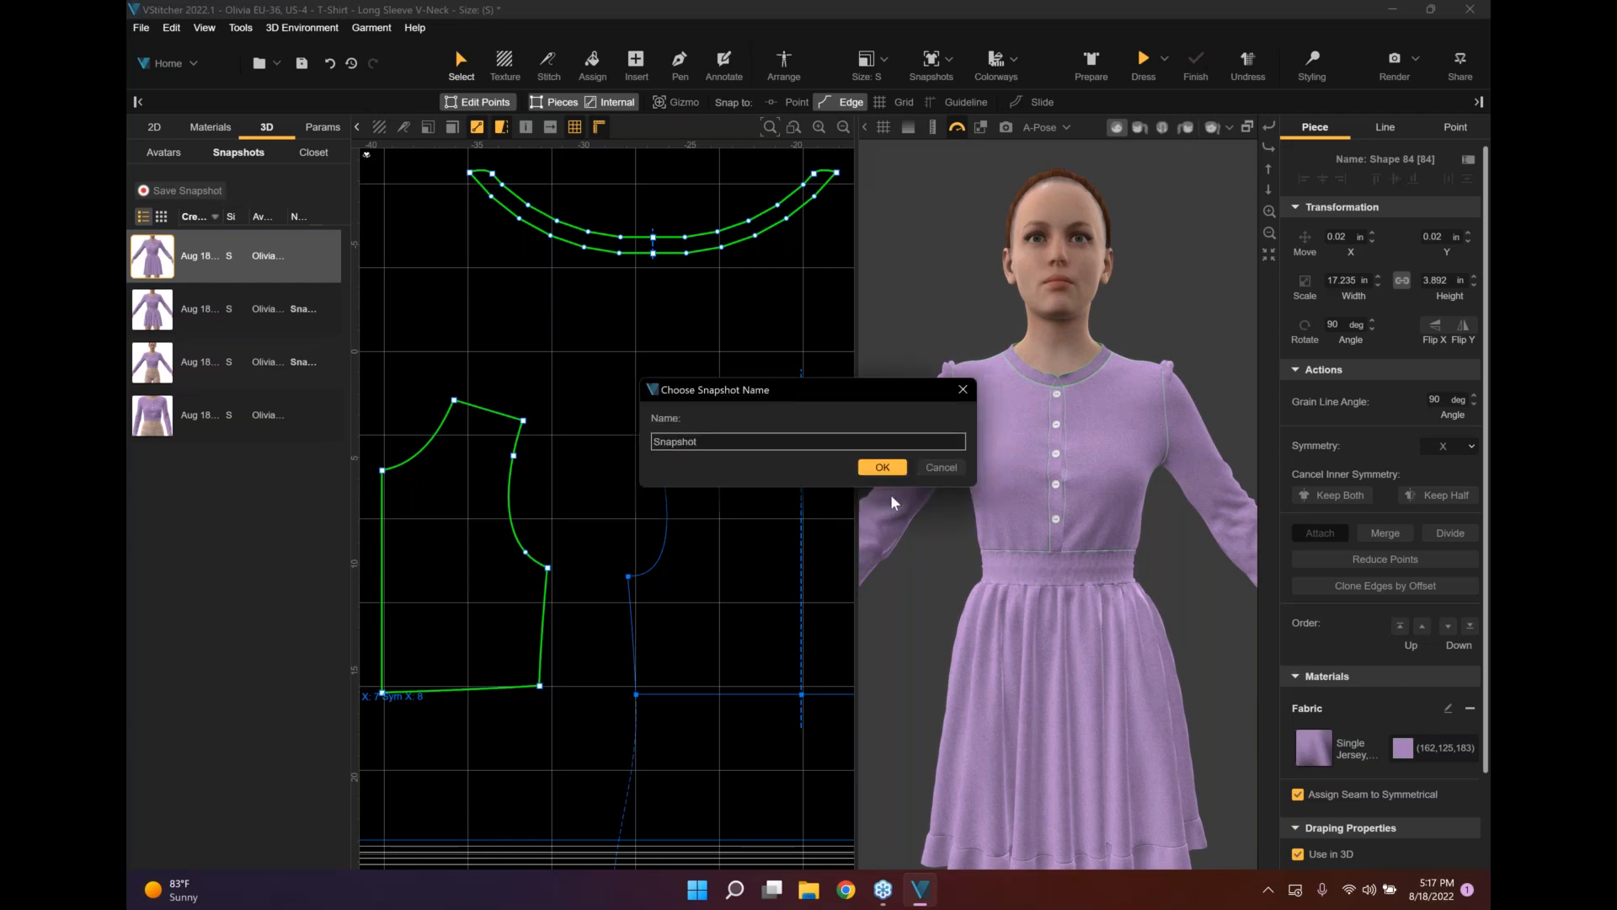
Confirm the snapshot name Snapshot and delete the three older snapshots from the list.
{"action": "left_click", "coordinate": [895, 503]}
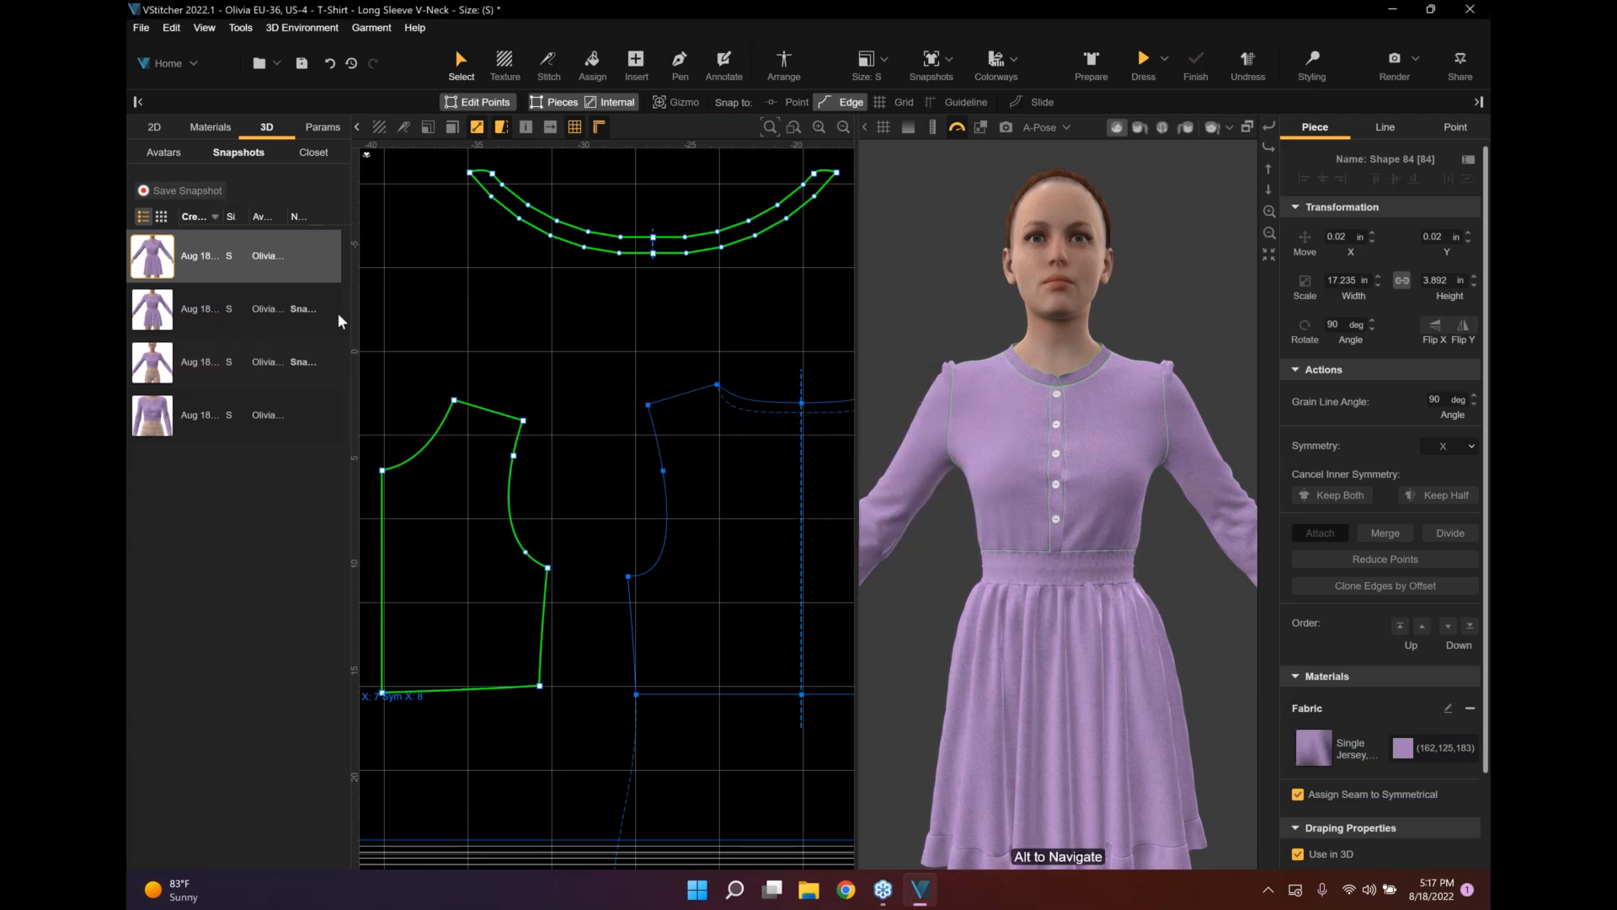
{"action": "left_click", "coordinate": [329, 414]}
{"action": "left_click", "coordinate": [816, 495]}
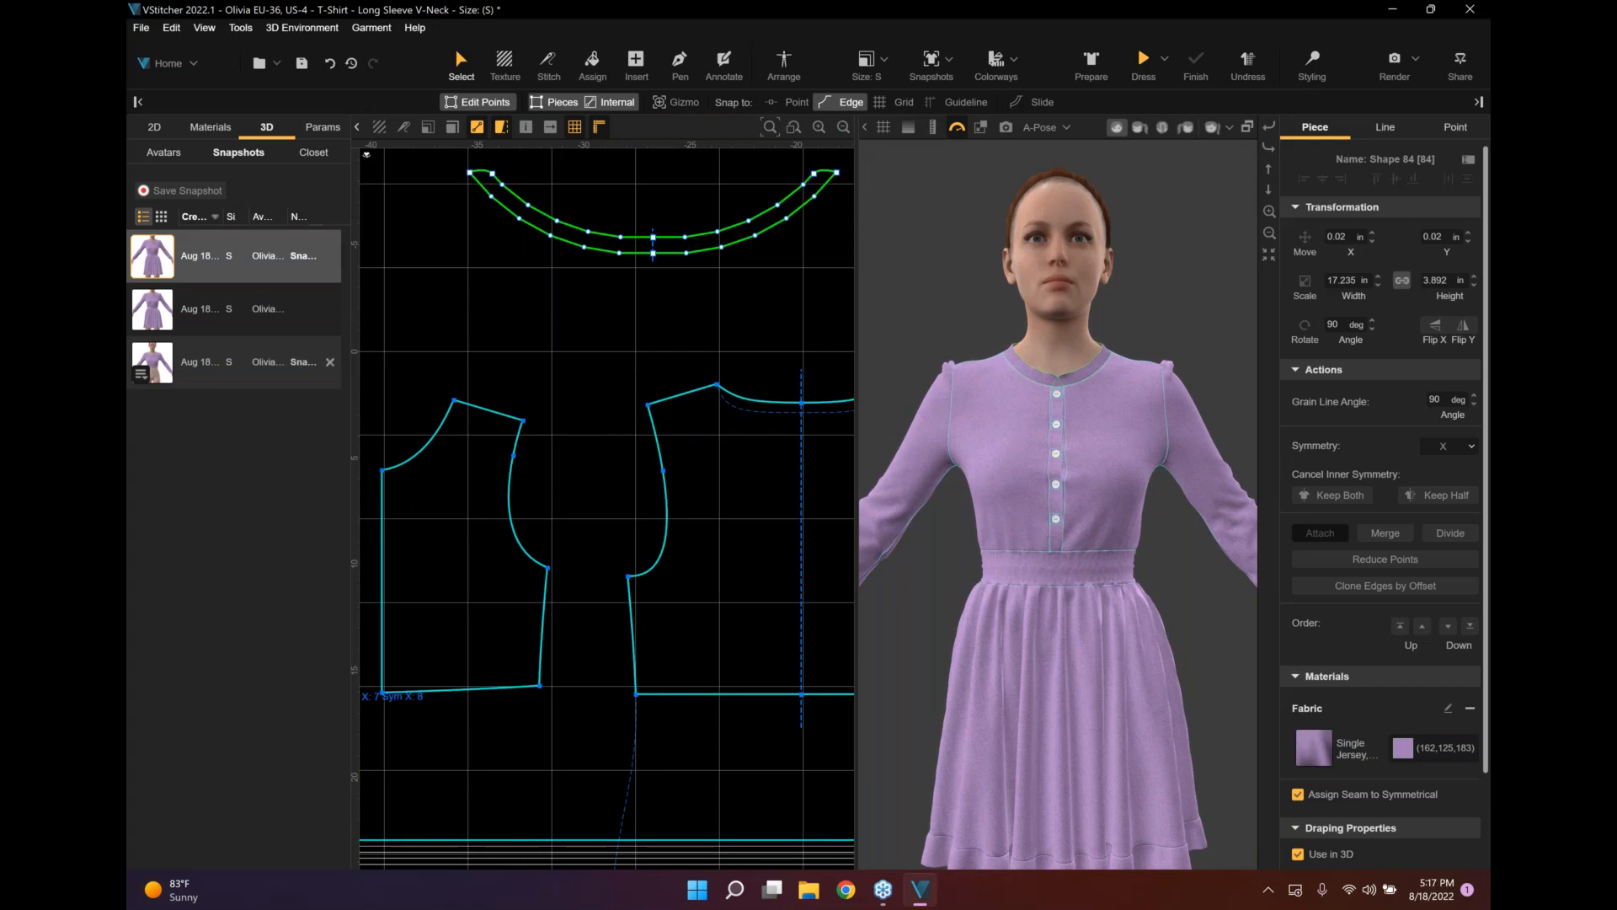
{"action": "left_click", "coordinate": [330, 362]}
{"action": "key", "text": "Return"}
{"action": "left_click", "coordinate": [329, 309]}
{"action": "key", "text": "Return"}
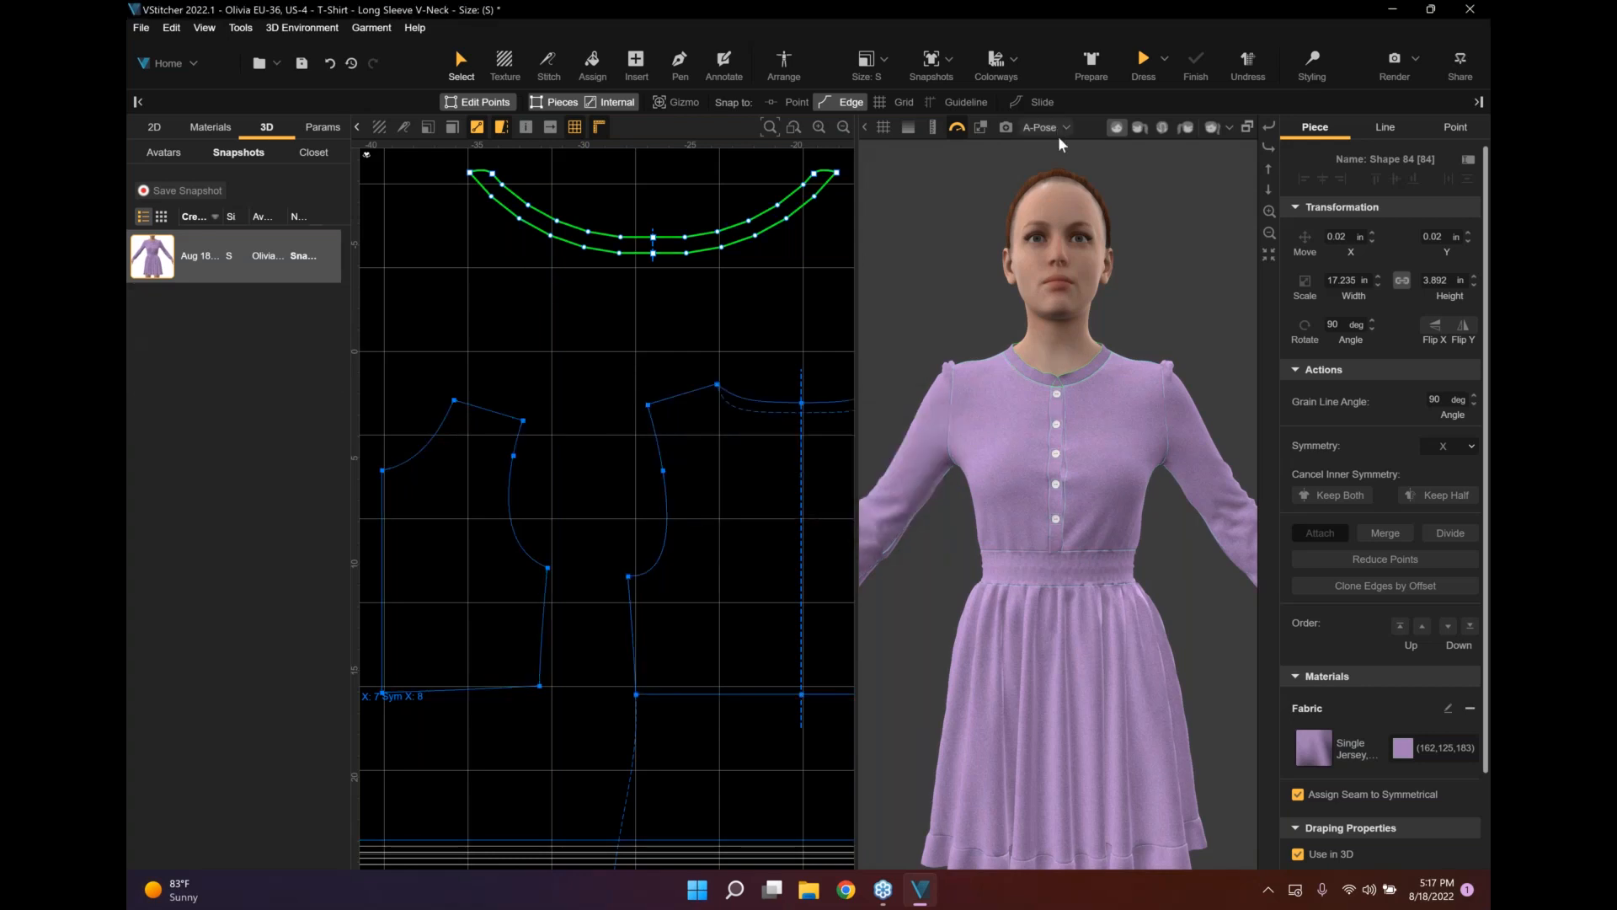
Change the avatar's pose to Arms Down, drape the dress in that pose and finish the drape.
{"action": "left_click", "coordinate": [1057, 134]}
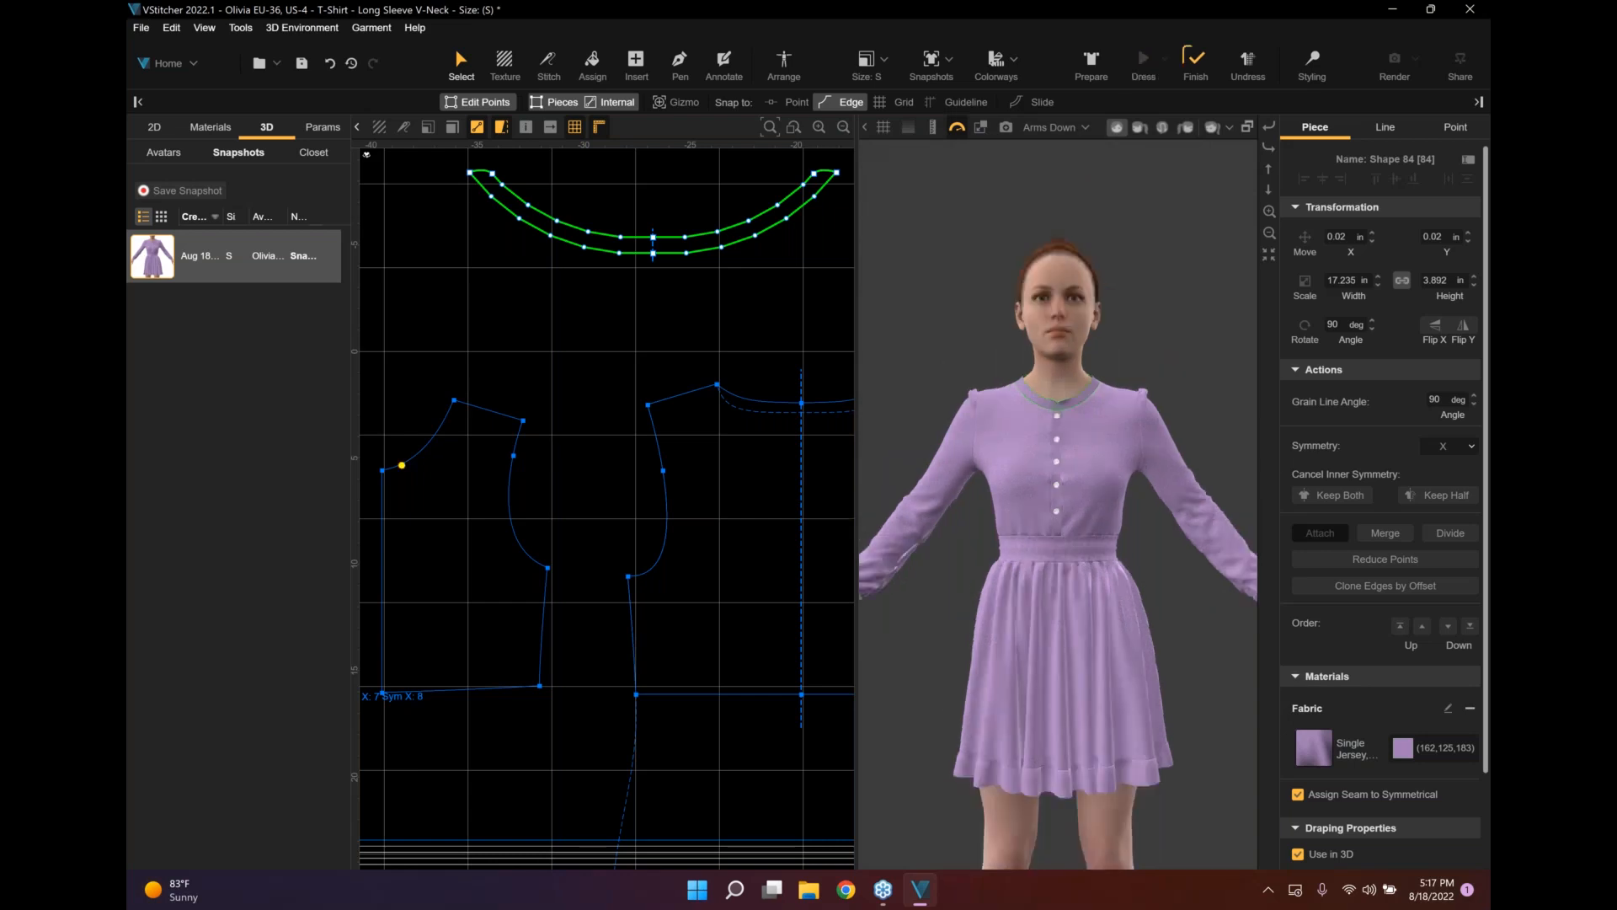
{"action": "scroll", "coordinate": [1058, 504], "scroll_direction": "down", "scroll_amount": 2}
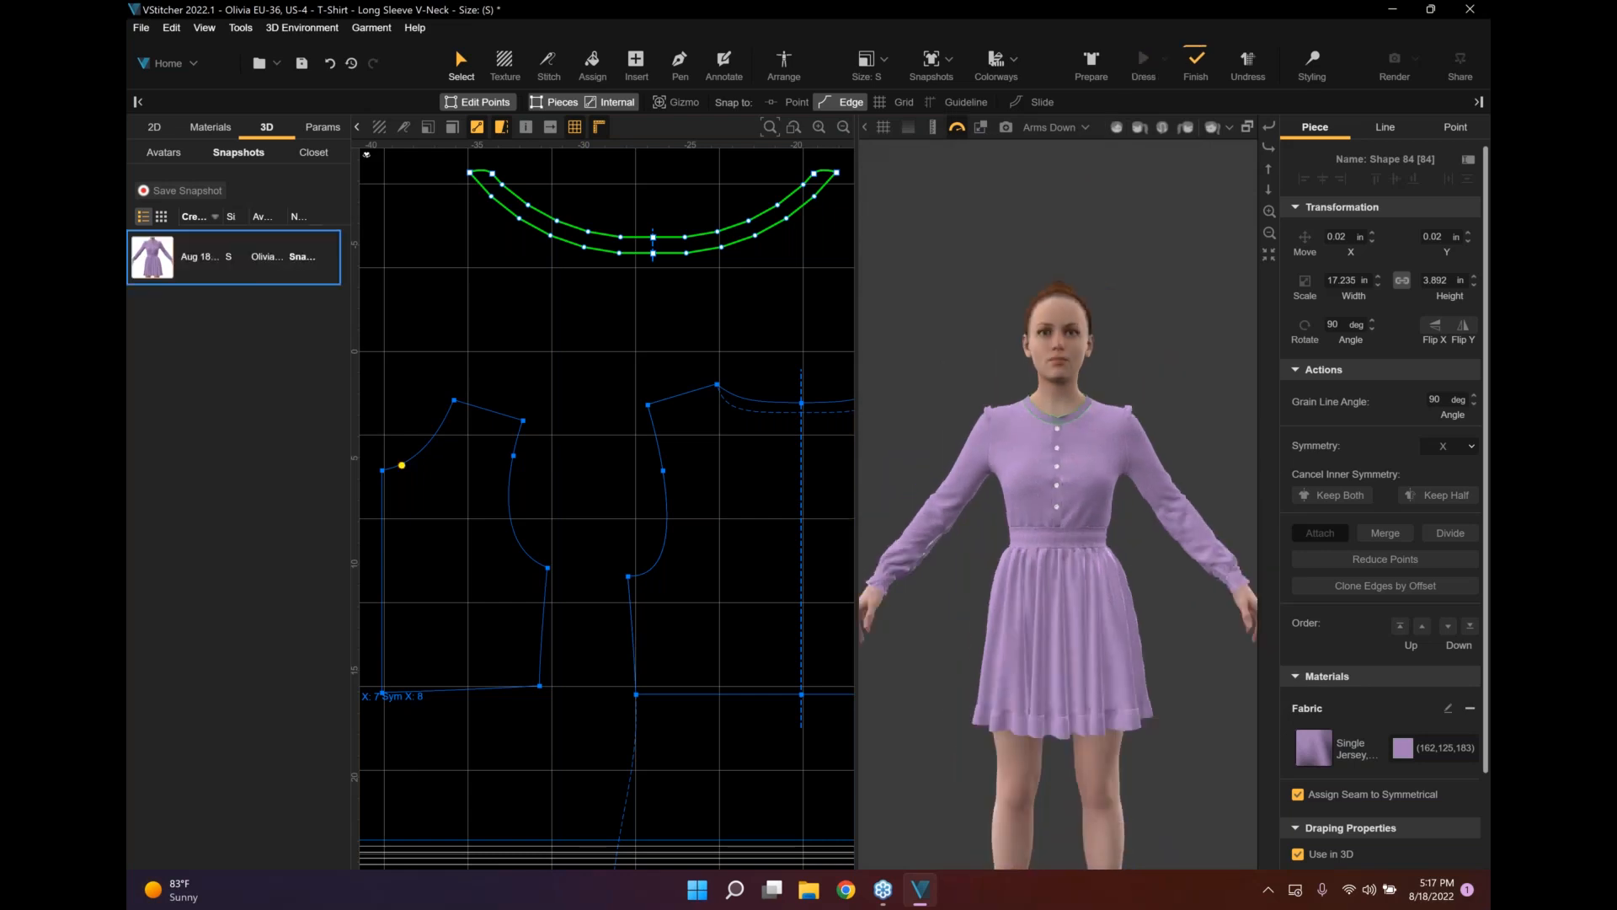
{"action": "scroll", "coordinate": [1176, 596], "scroll_direction": "down", "scroll_amount": 2}
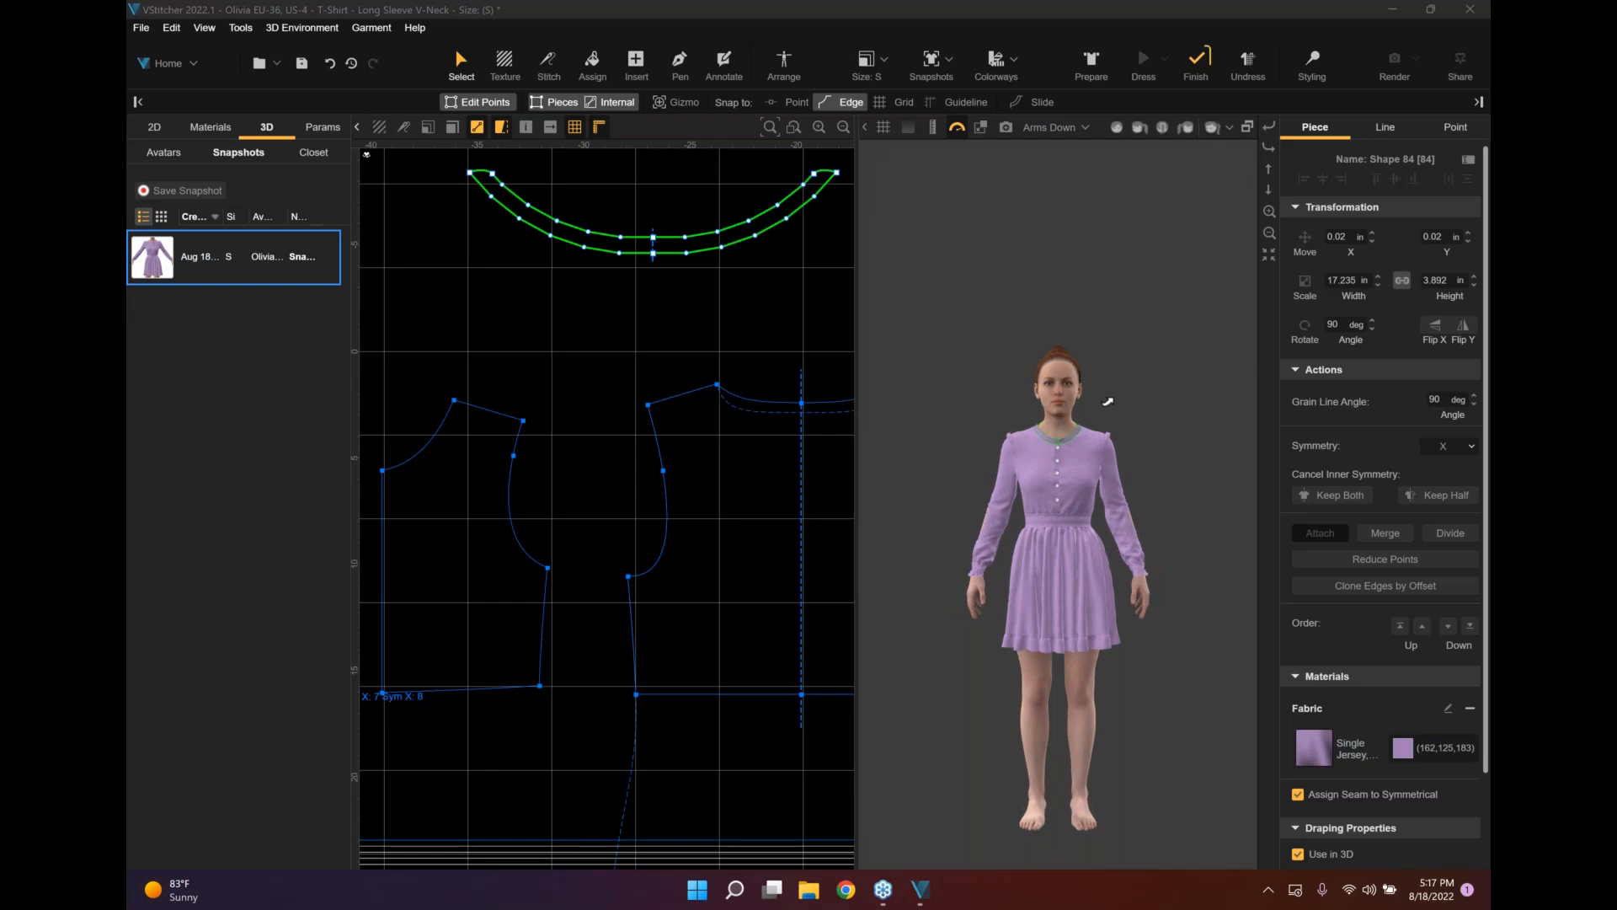
{"action": "scroll", "coordinate": [1109, 405], "scroll_direction": "up", "scroll_amount": 1}
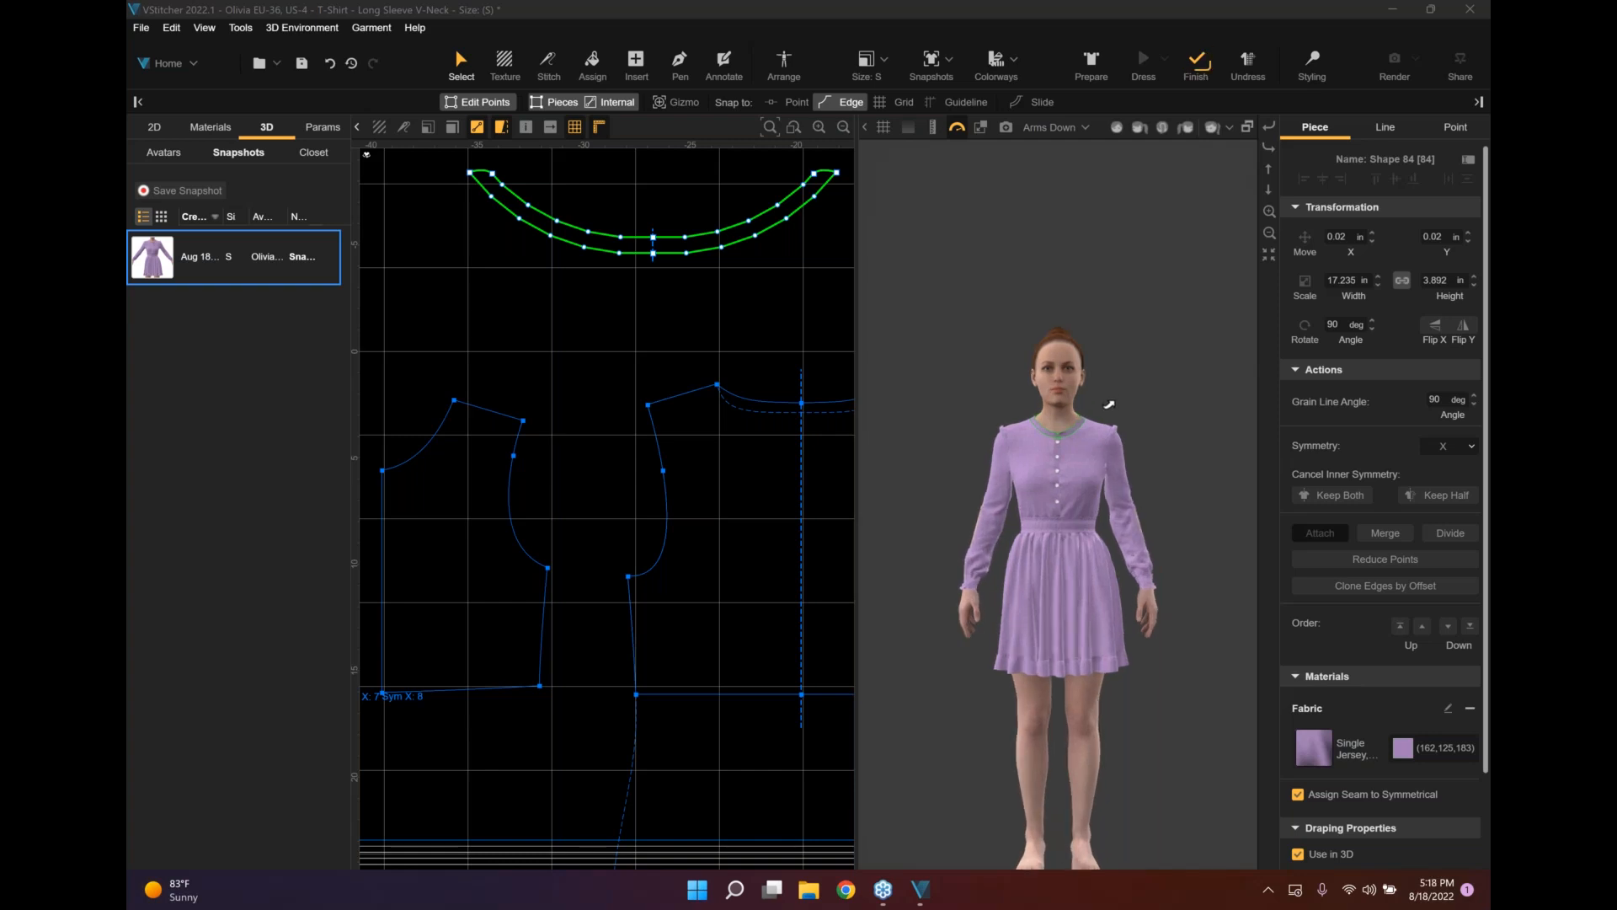
{"action": "scroll", "coordinate": [1109, 404], "scroll_direction": "up", "scroll_amount": 1}
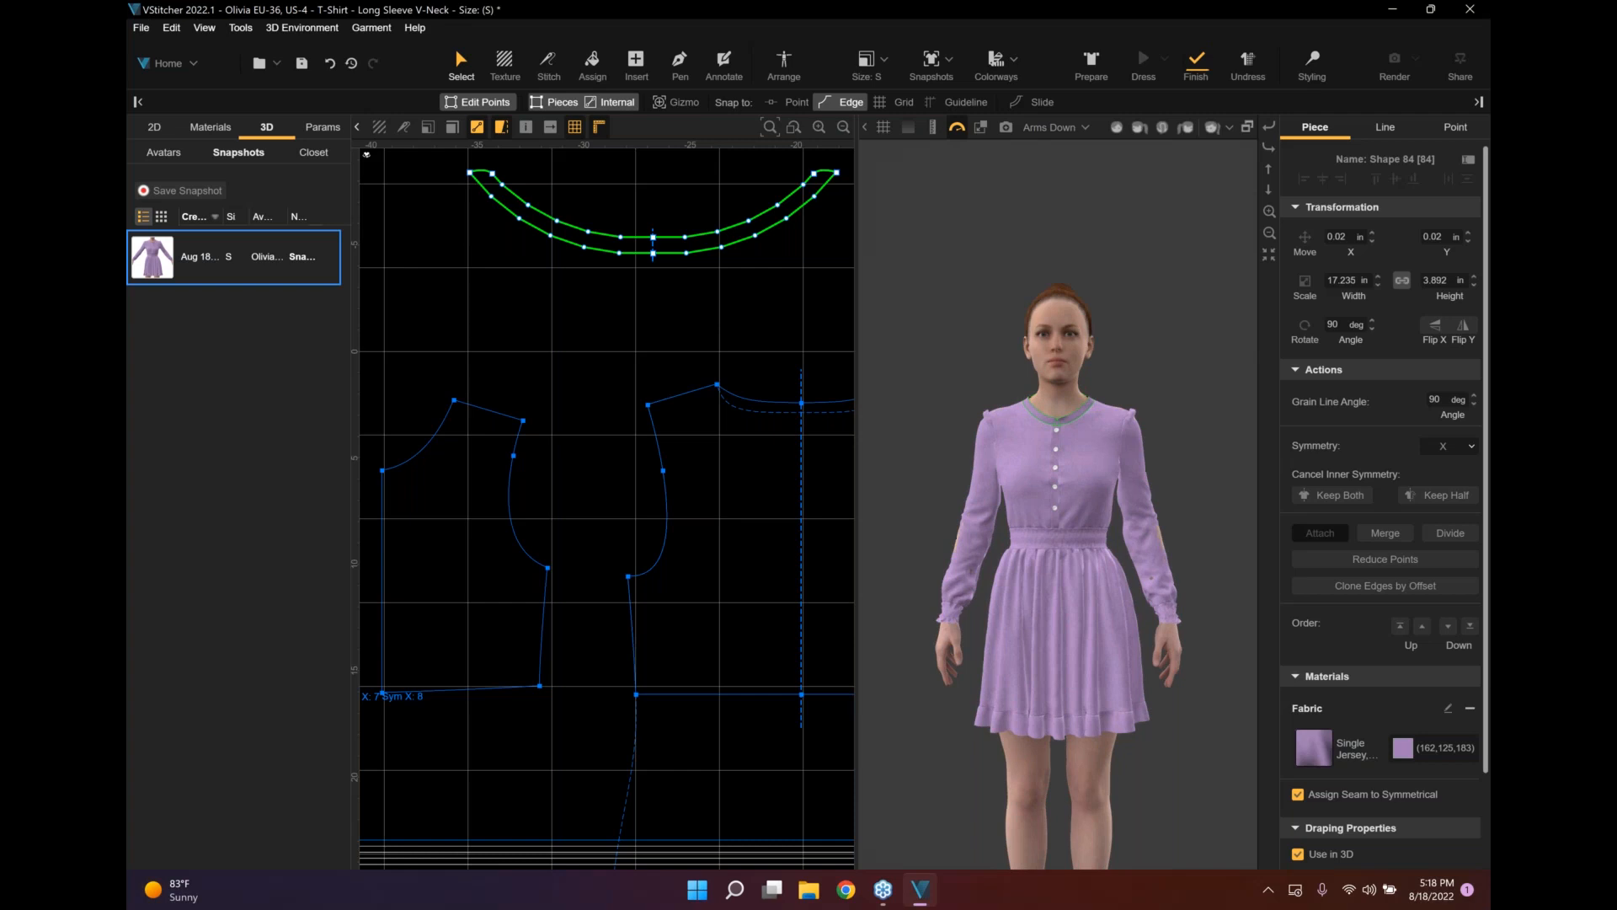
{"action": "right_click_drag", "start_coordinate": [1120, 506], "coordinate": [986, 509]}
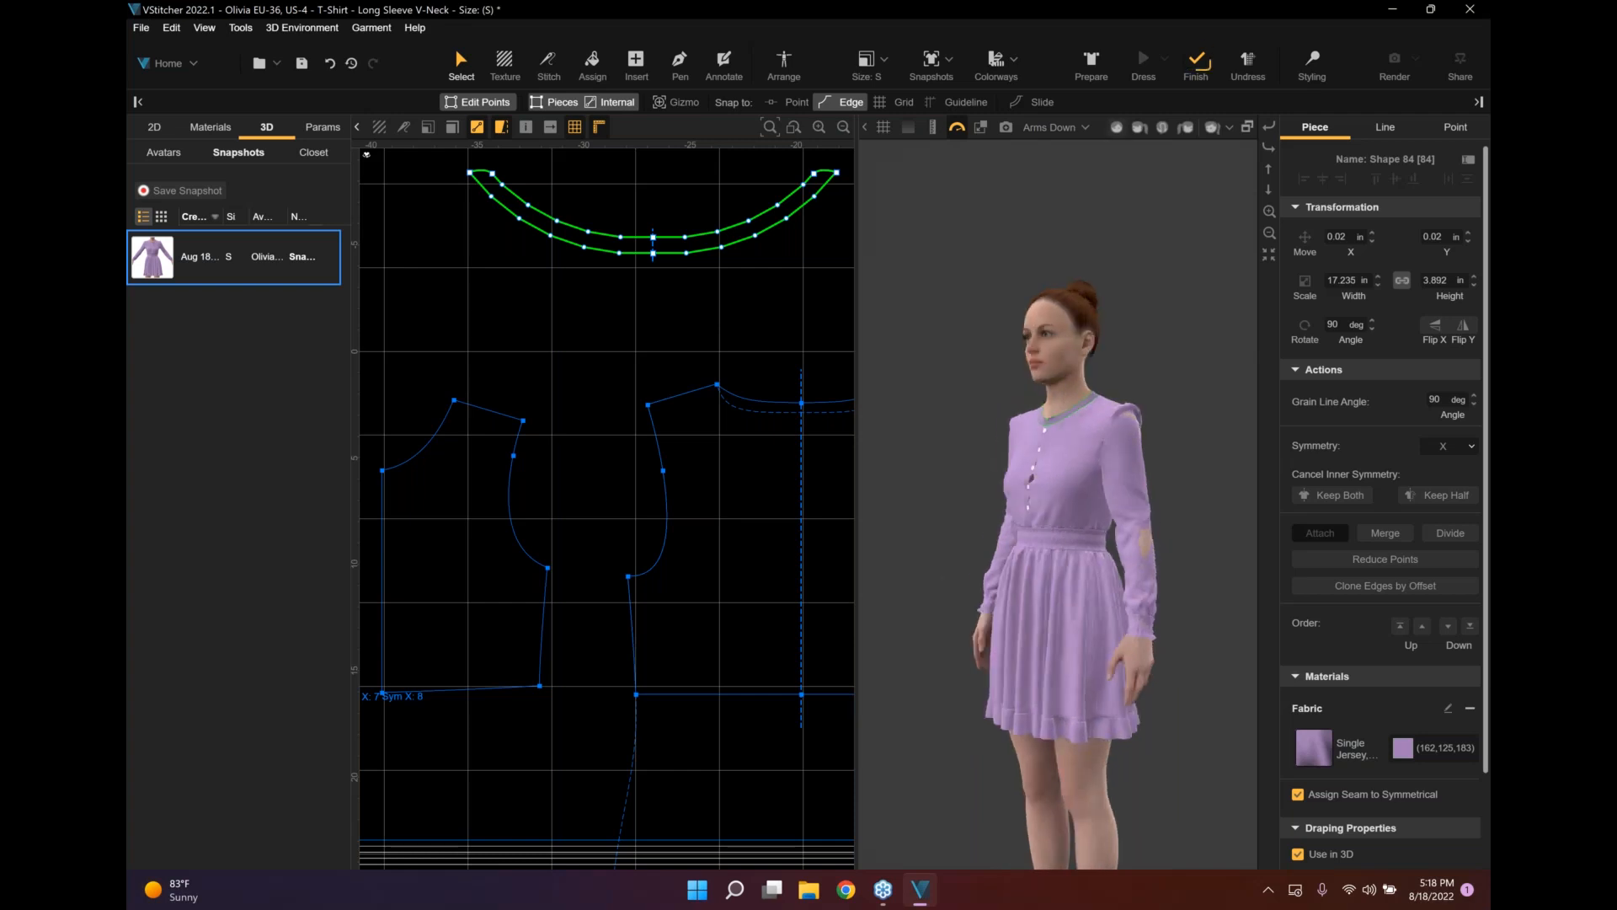
{"action": "right_click_drag", "start_coordinate": [1070, 508], "coordinate": [993, 509]}
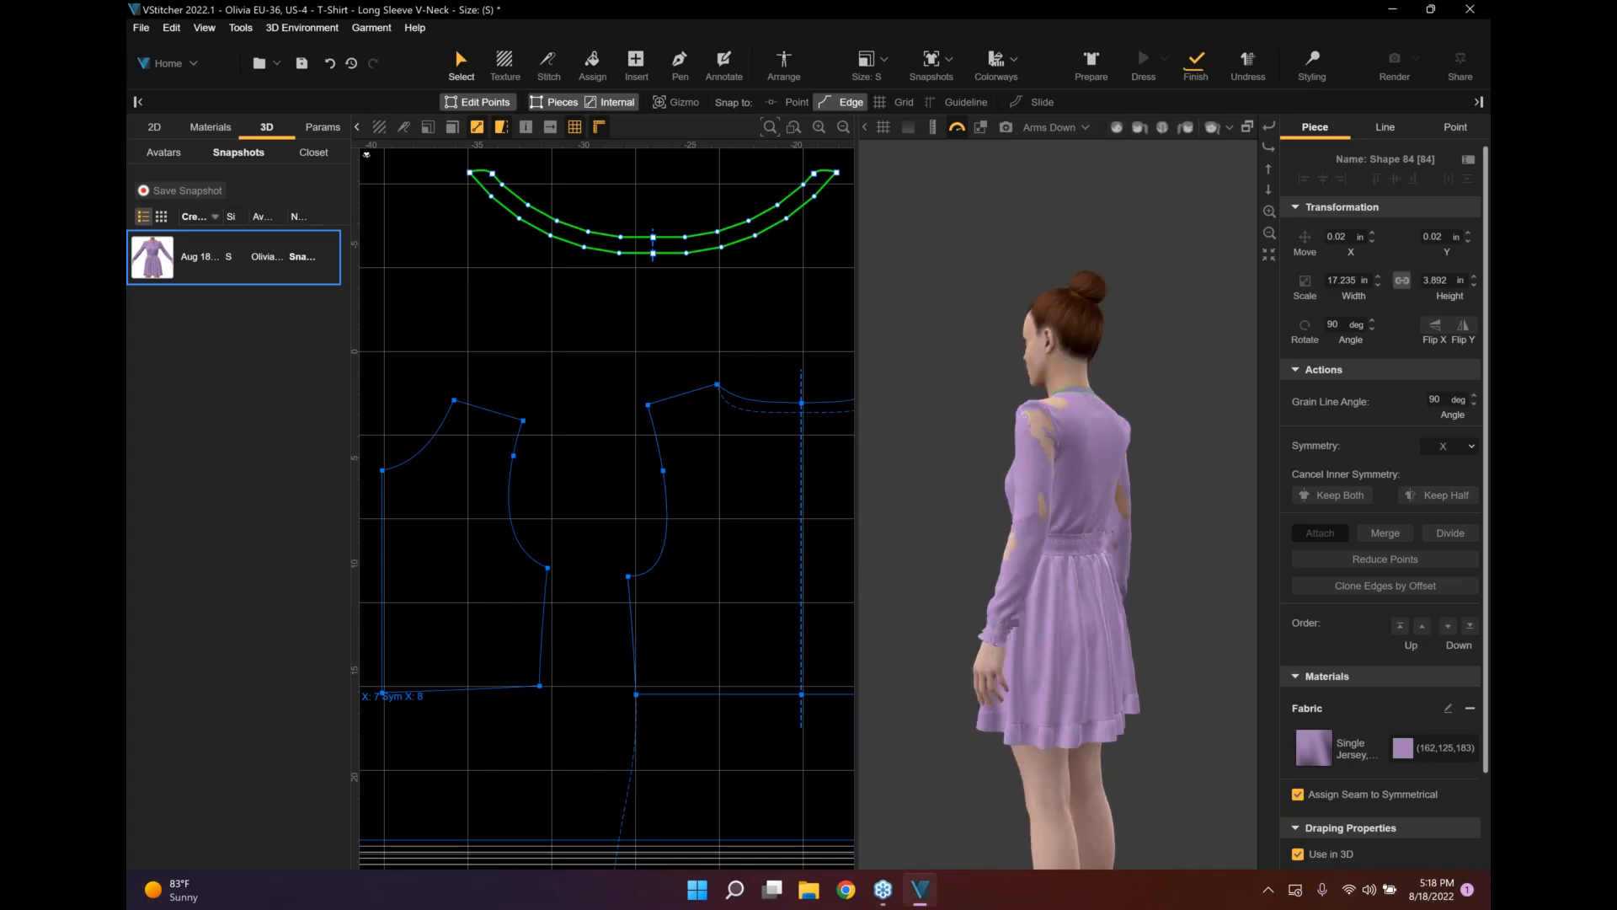
{"action": "right_click_drag", "start_coordinate": [1133, 151], "coordinate": [1105, 150]}
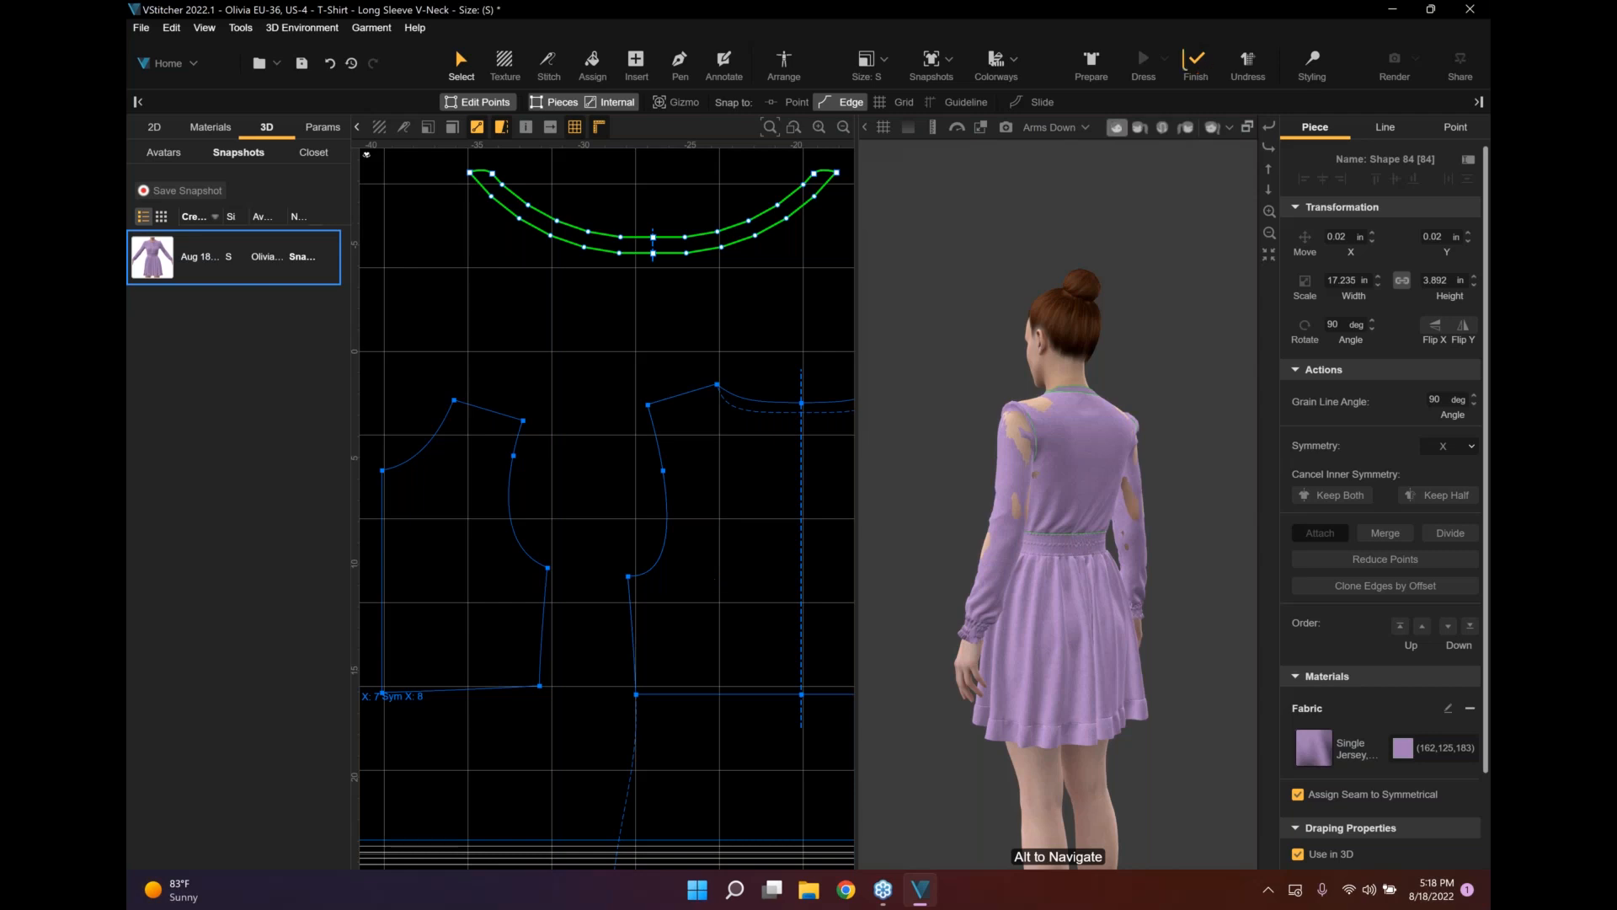
{"action": "left_click_drag", "start_coordinate": [1002, 375], "coordinate": [1129, 370], "text": "alt"}
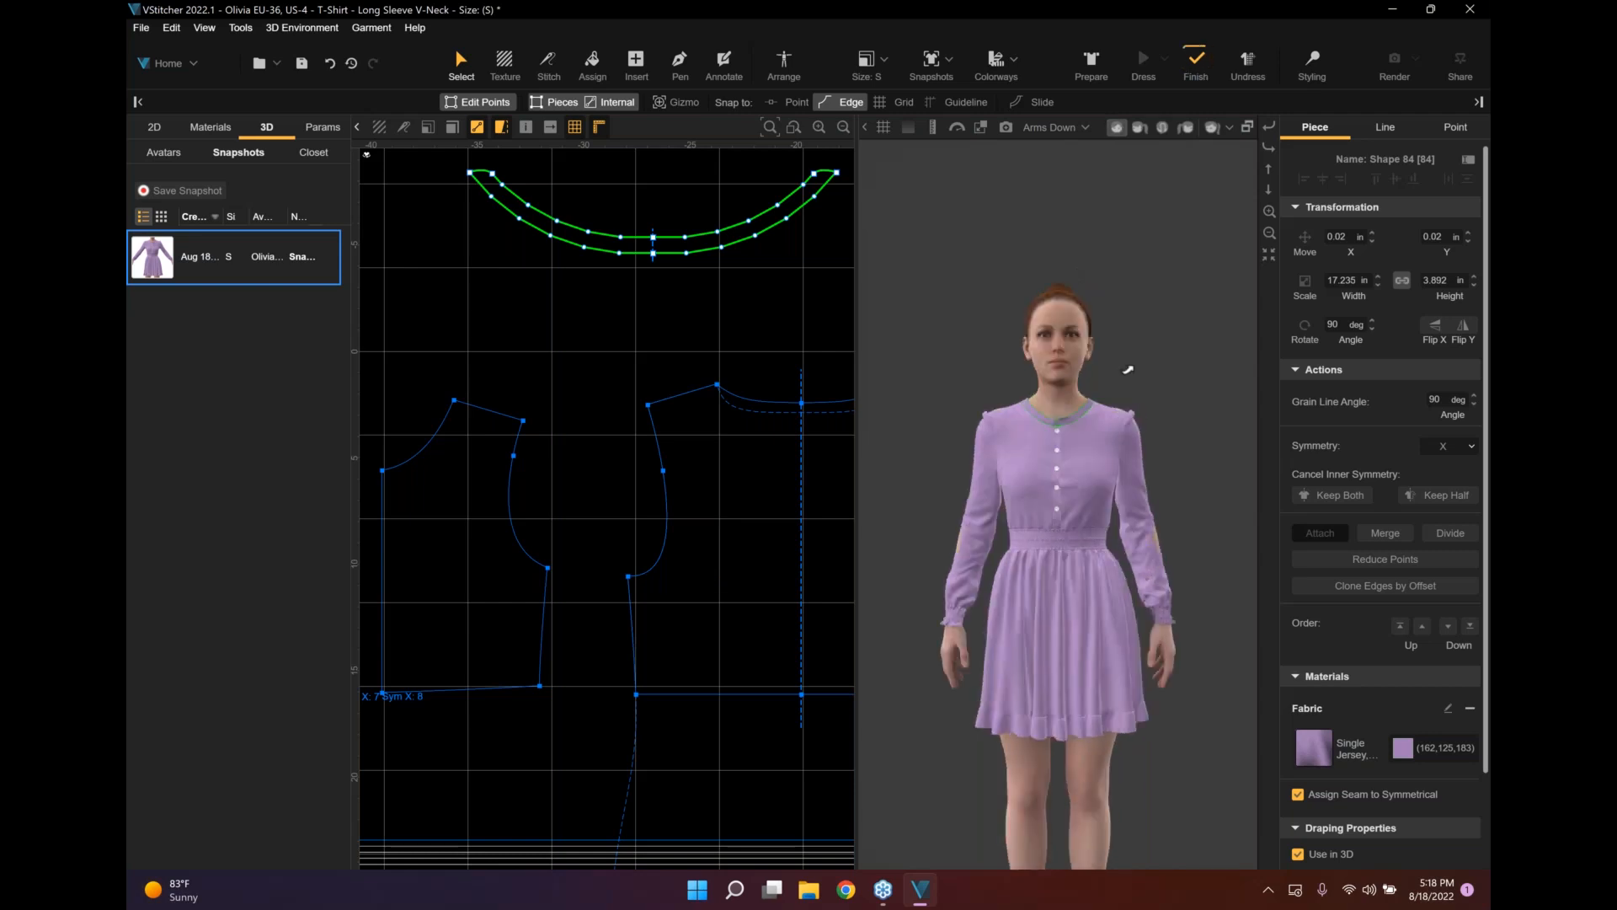
{"action": "left_click", "coordinate": [1198, 57]}
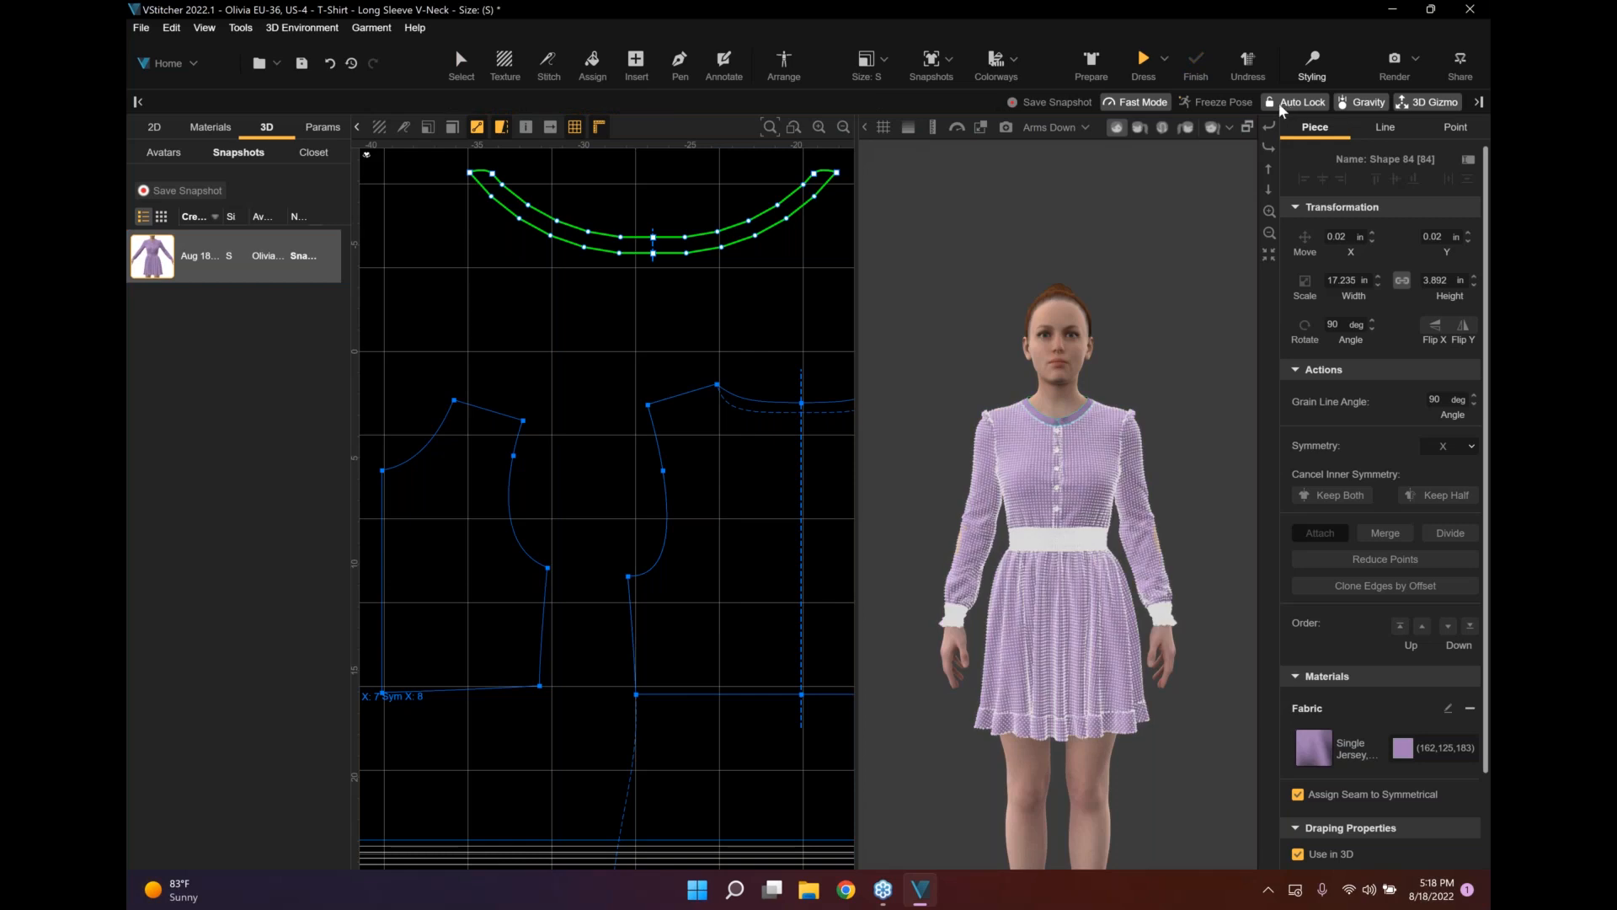
Select and unlock all garment pieces in 3D Styling with Auto Lock and Fast Mode off, and redrape the dress in front view.
{"action": "left_click", "coordinate": [1312, 65]}
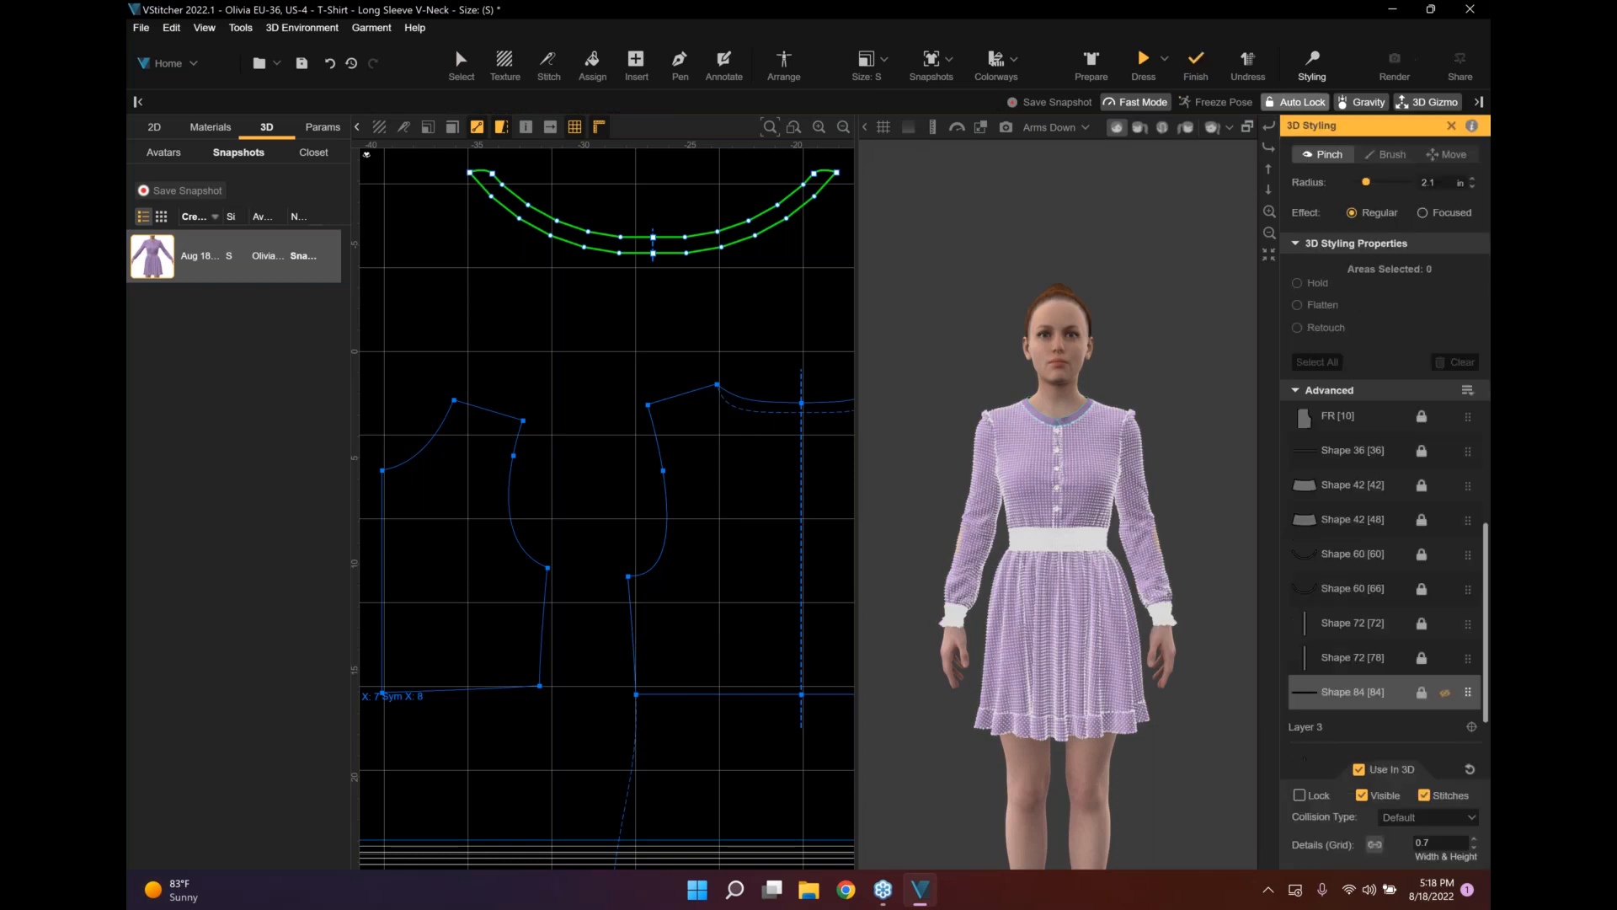
{"action": "left_click", "coordinate": [1468, 391]}
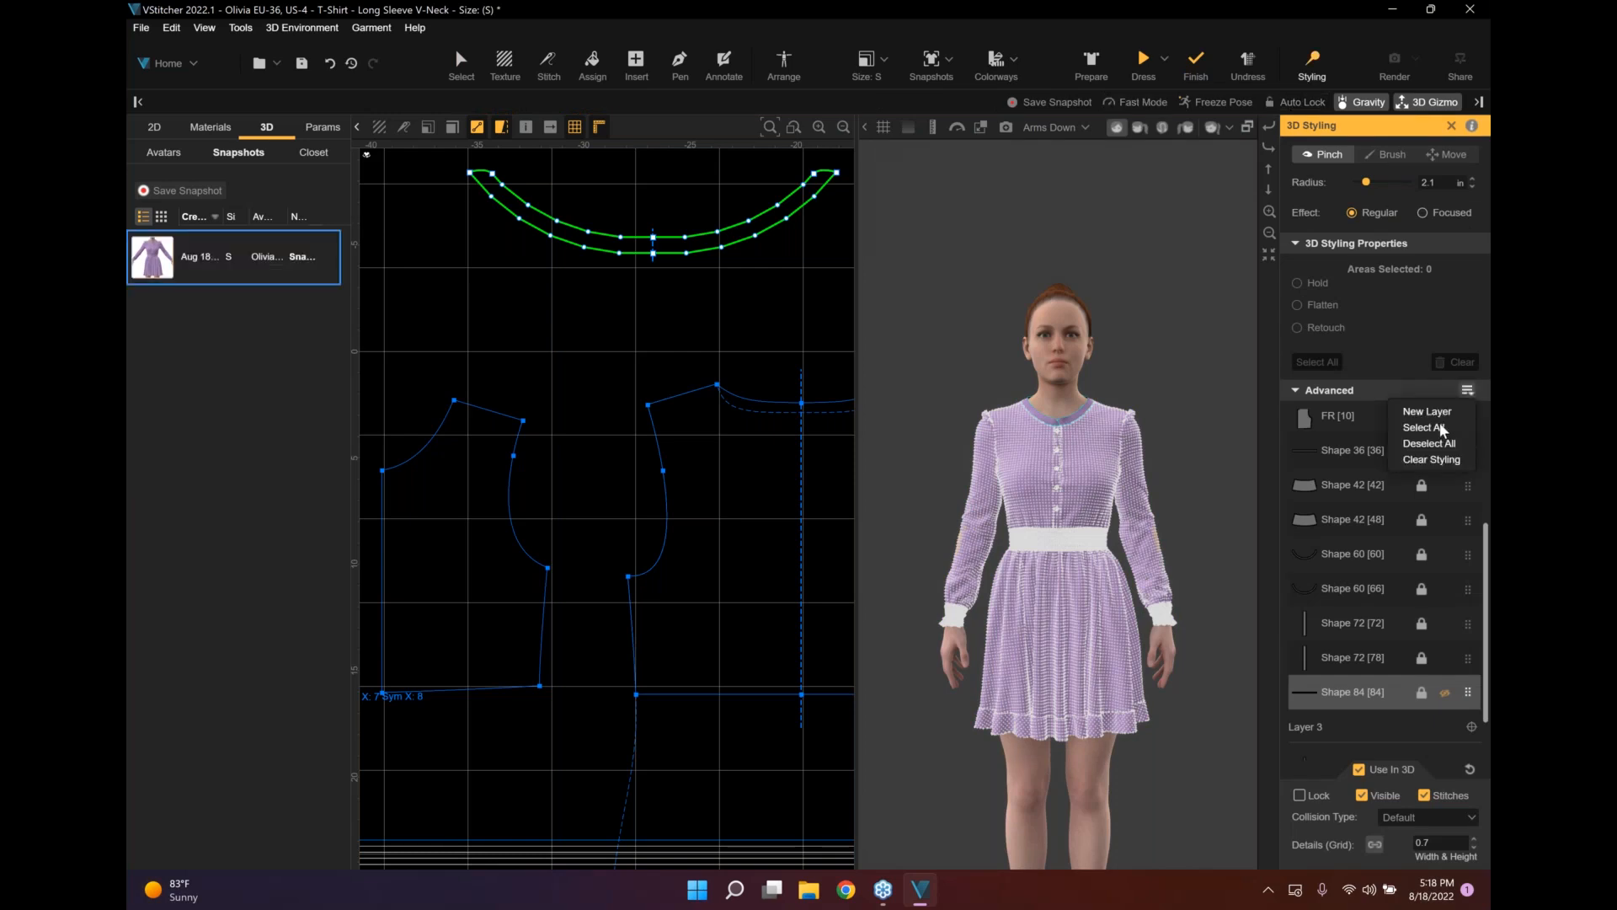
{"action": "left_click", "coordinate": [1391, 508]}
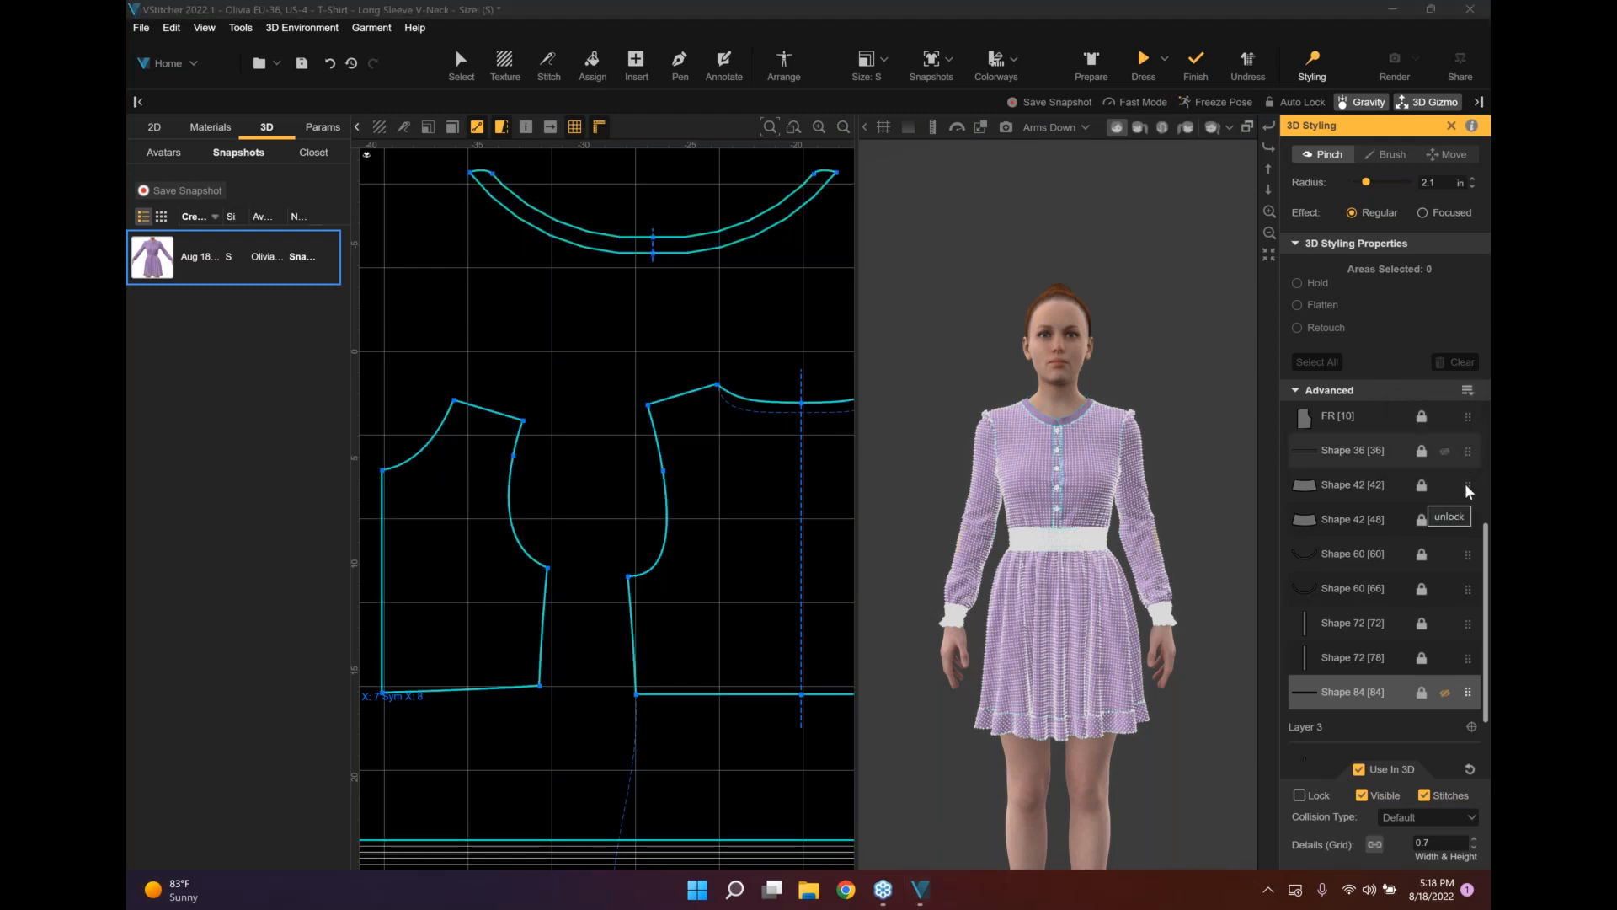
{"action": "left_click", "coordinate": [1300, 795]}
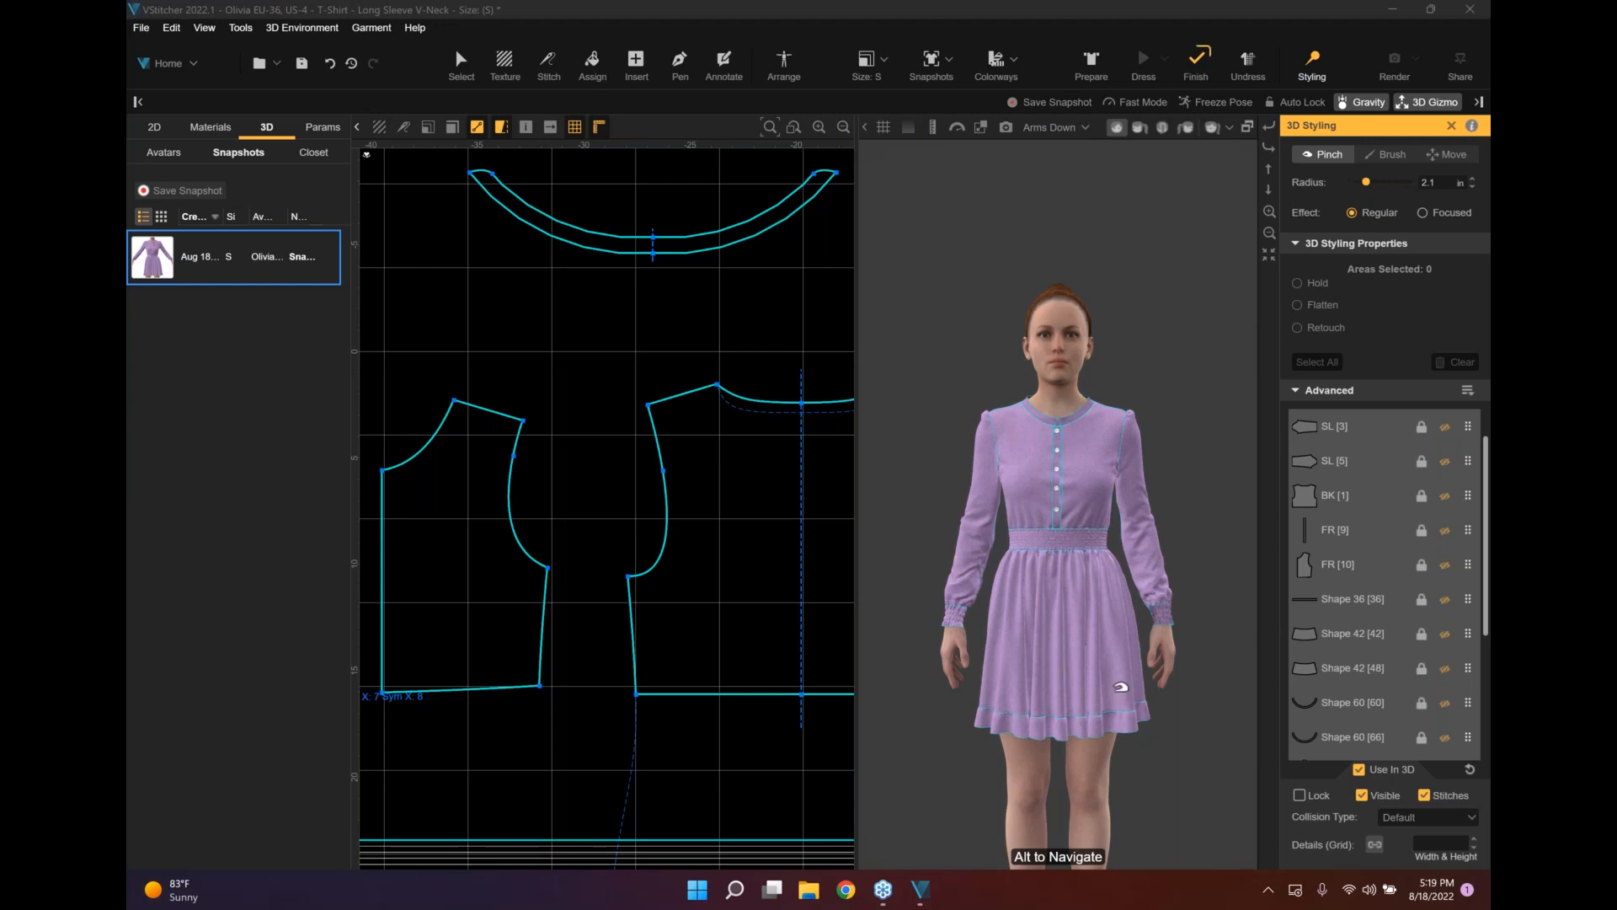
{"action": "scroll", "coordinate": [1121, 687], "scroll_direction": "up", "scroll_amount": 1}
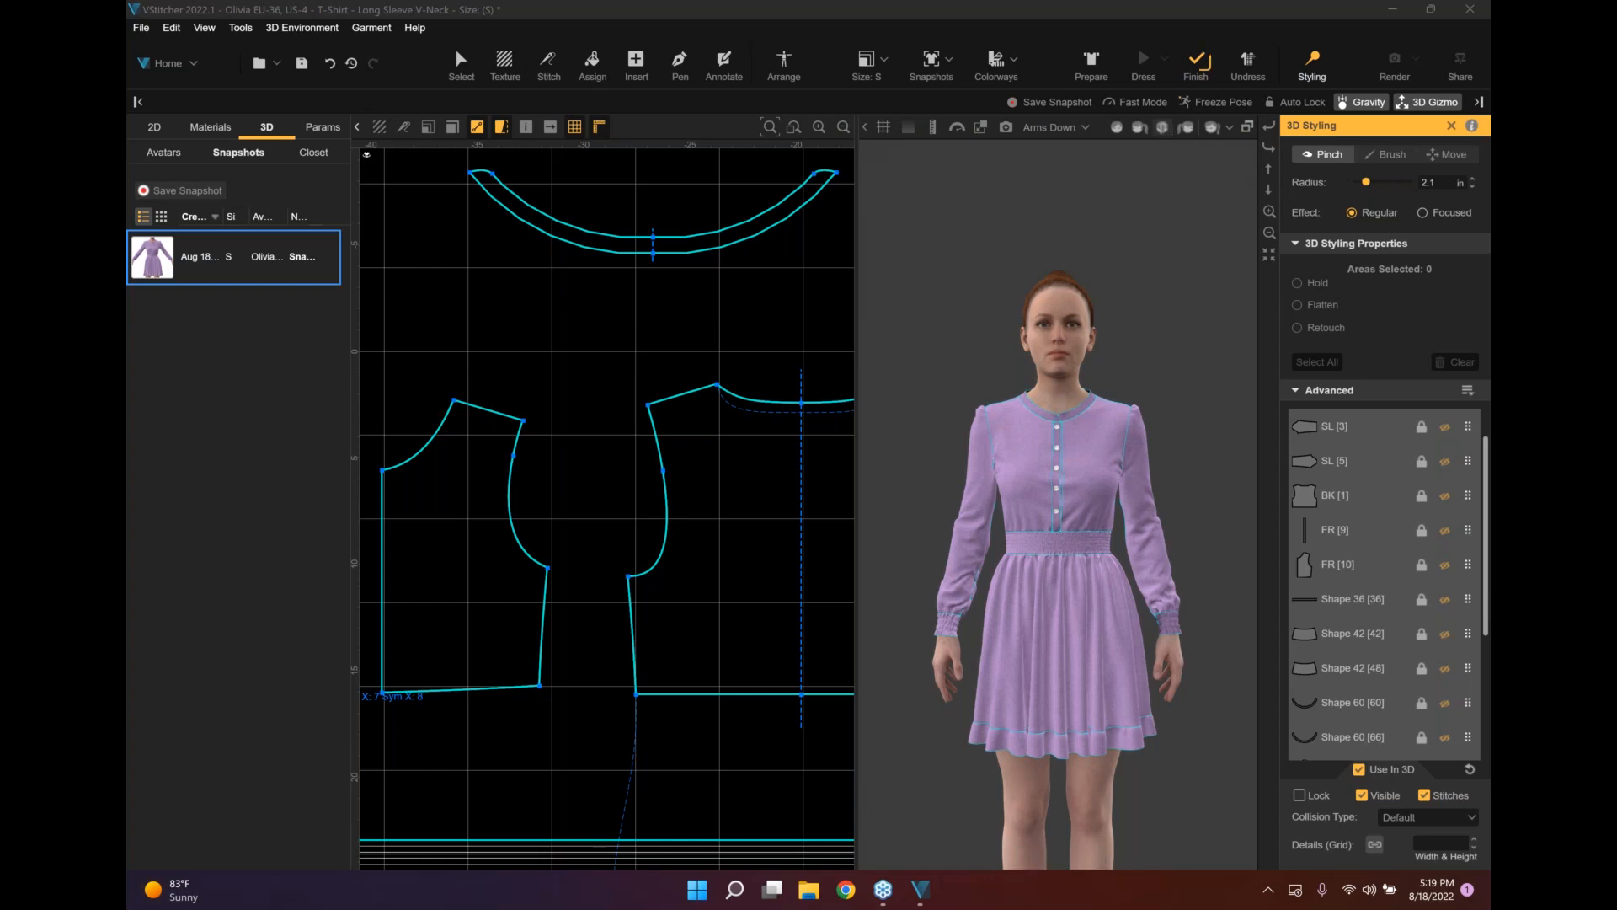
{"action": "left_click", "coordinate": [1162, 126]}
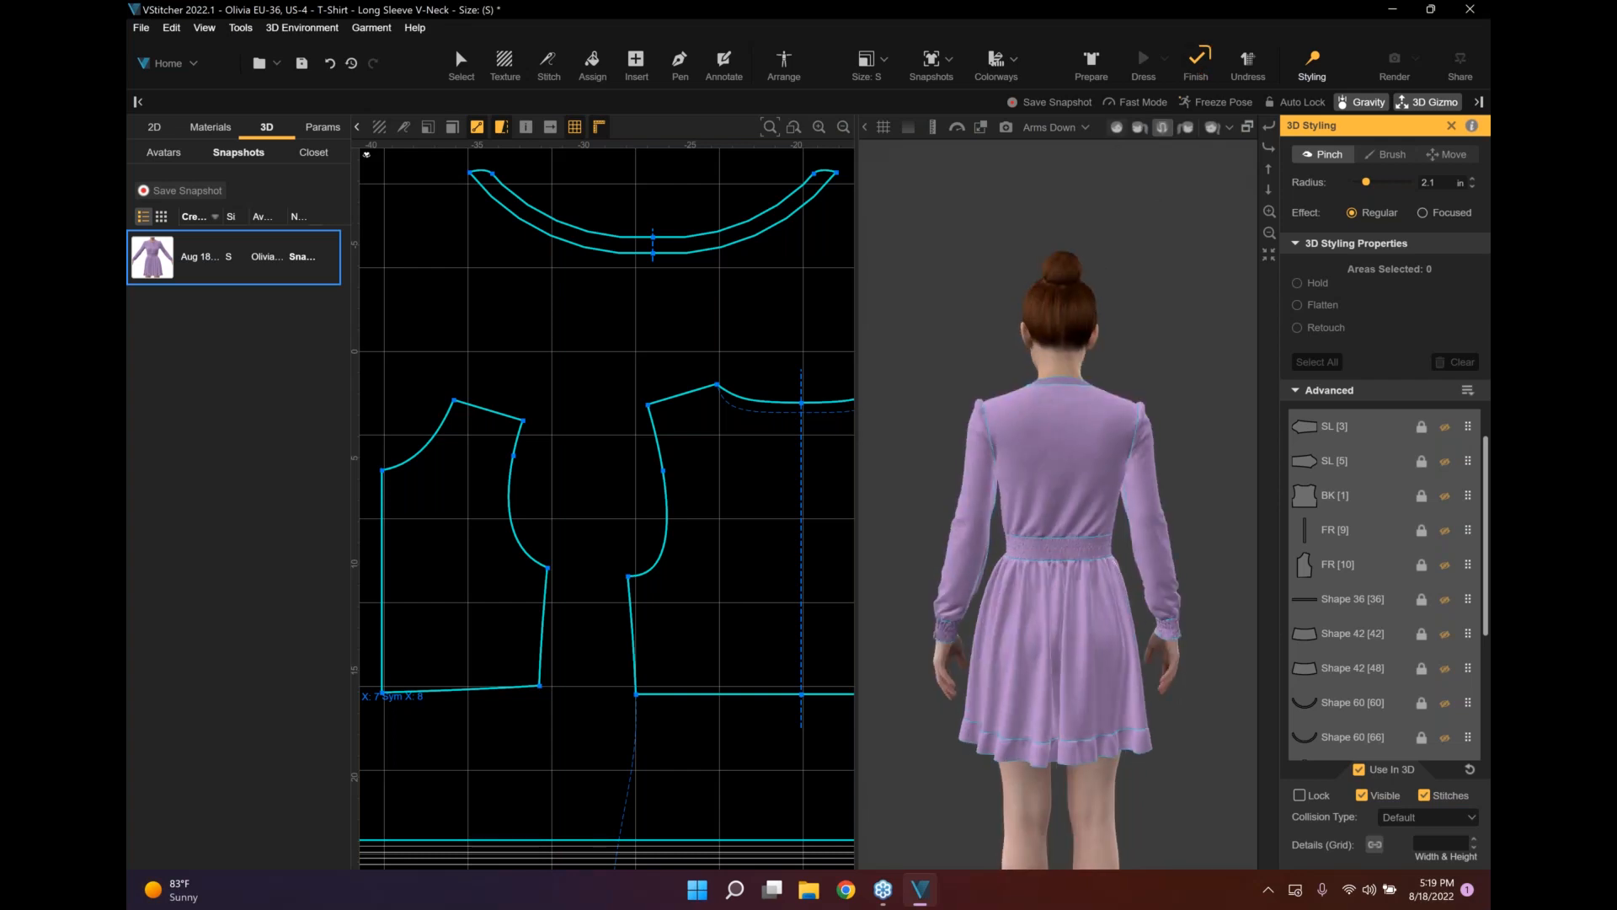
{"action": "left_click", "coordinate": [1116, 127]}
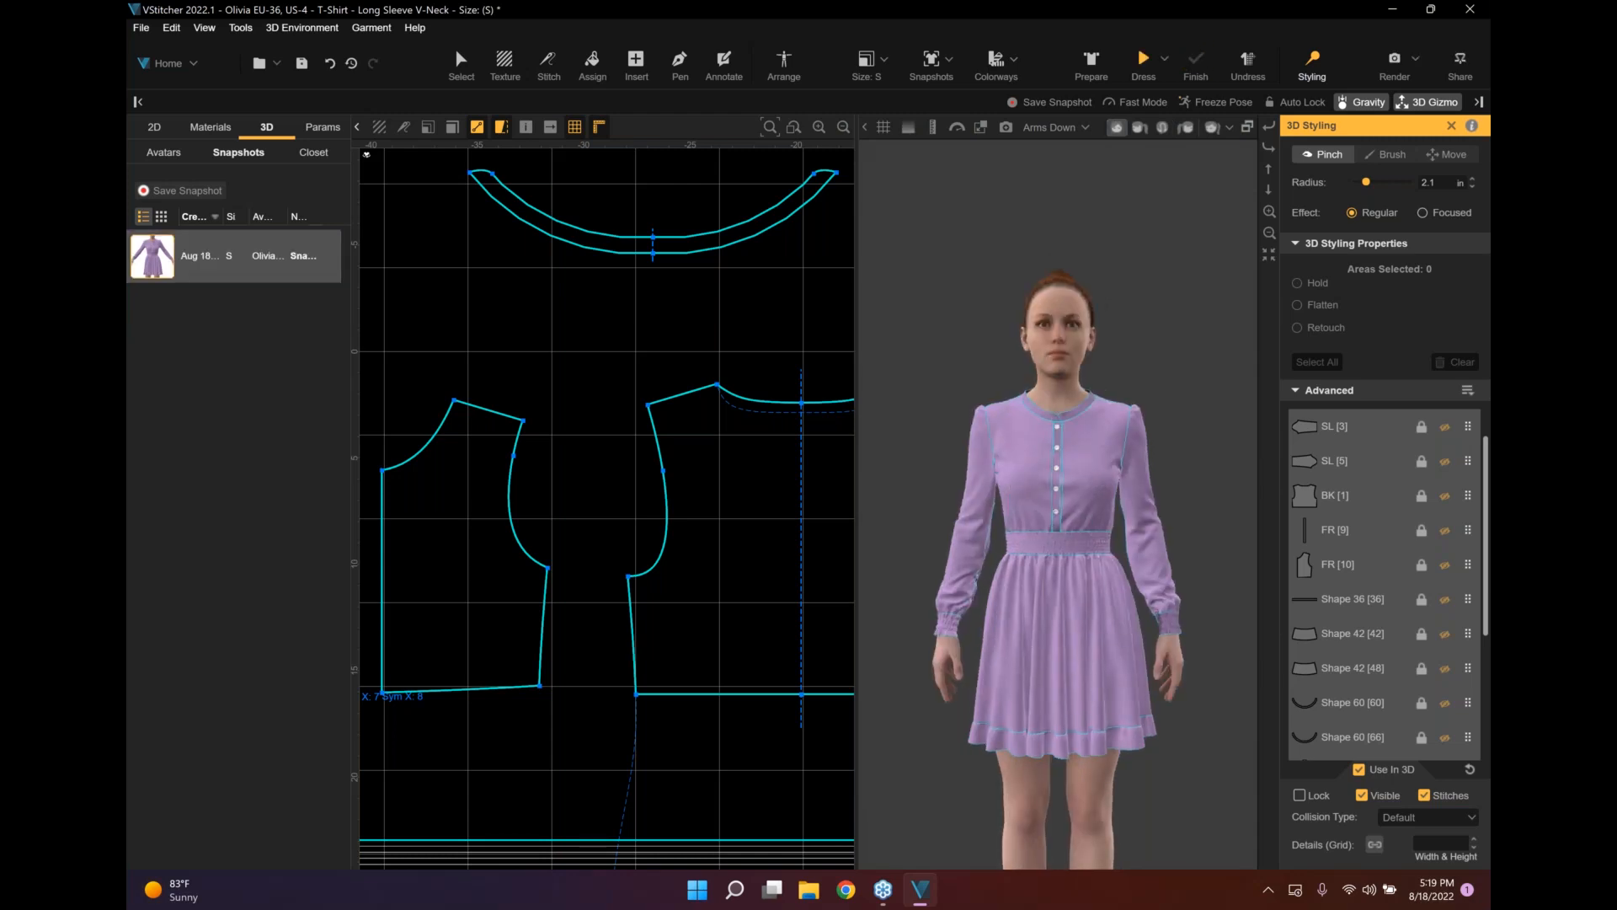
Save a snapshot of the arms-down dress named Snapshot and delete the older A-Pose snapshot.
{"action": "left_click", "coordinate": [184, 191]}
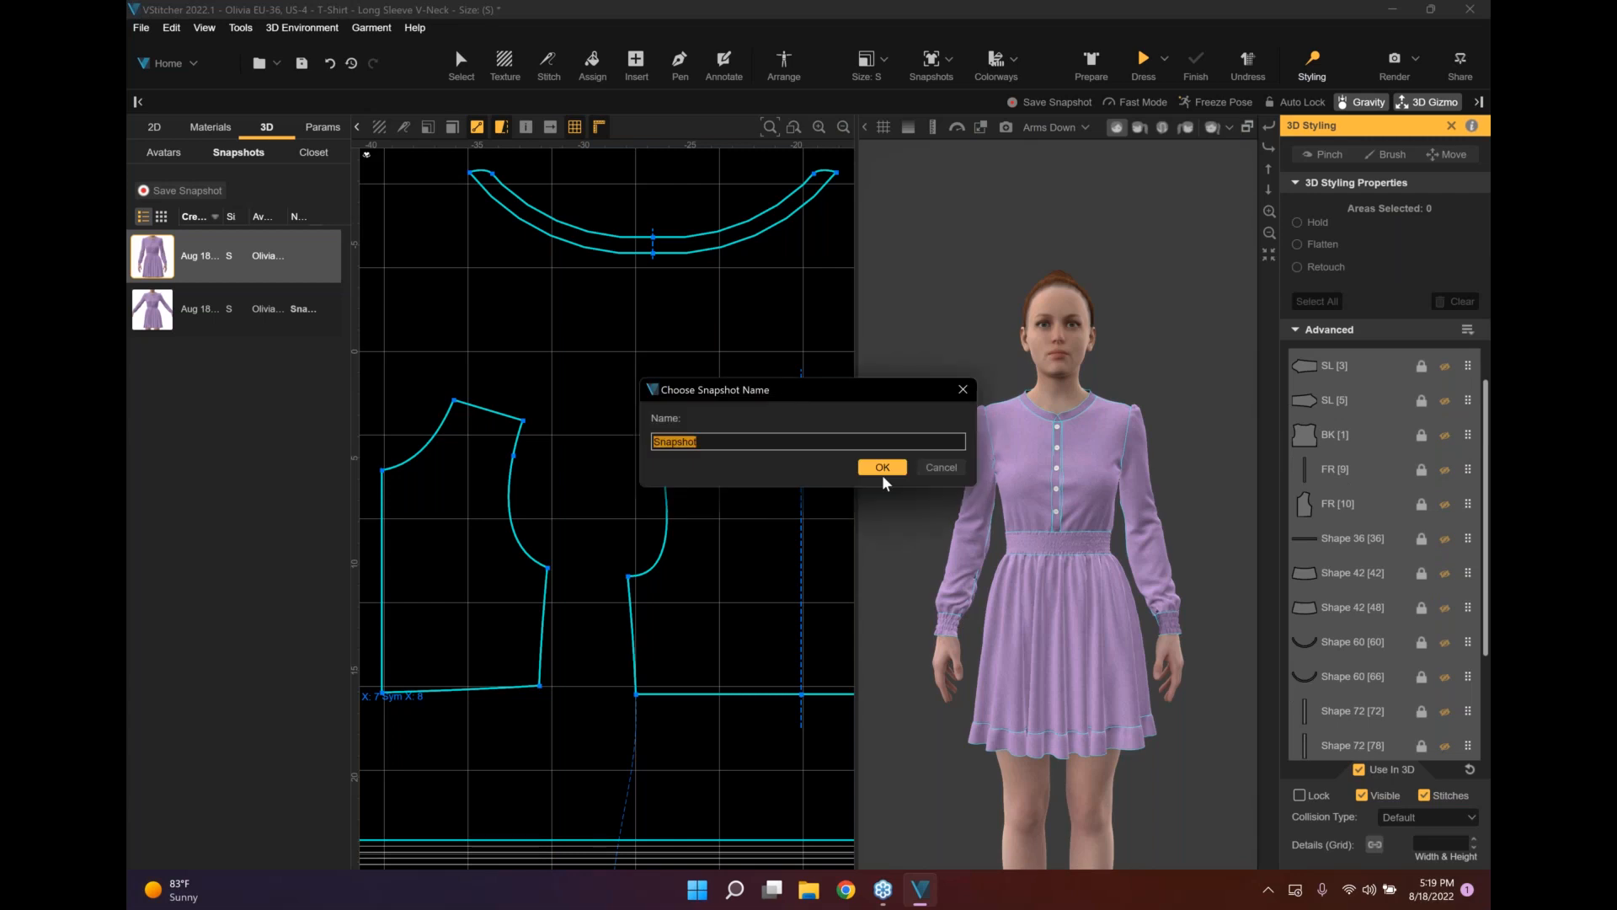
{"action": "key", "text": "Return"}
{"action": "left_click", "coordinate": [902, 495]}
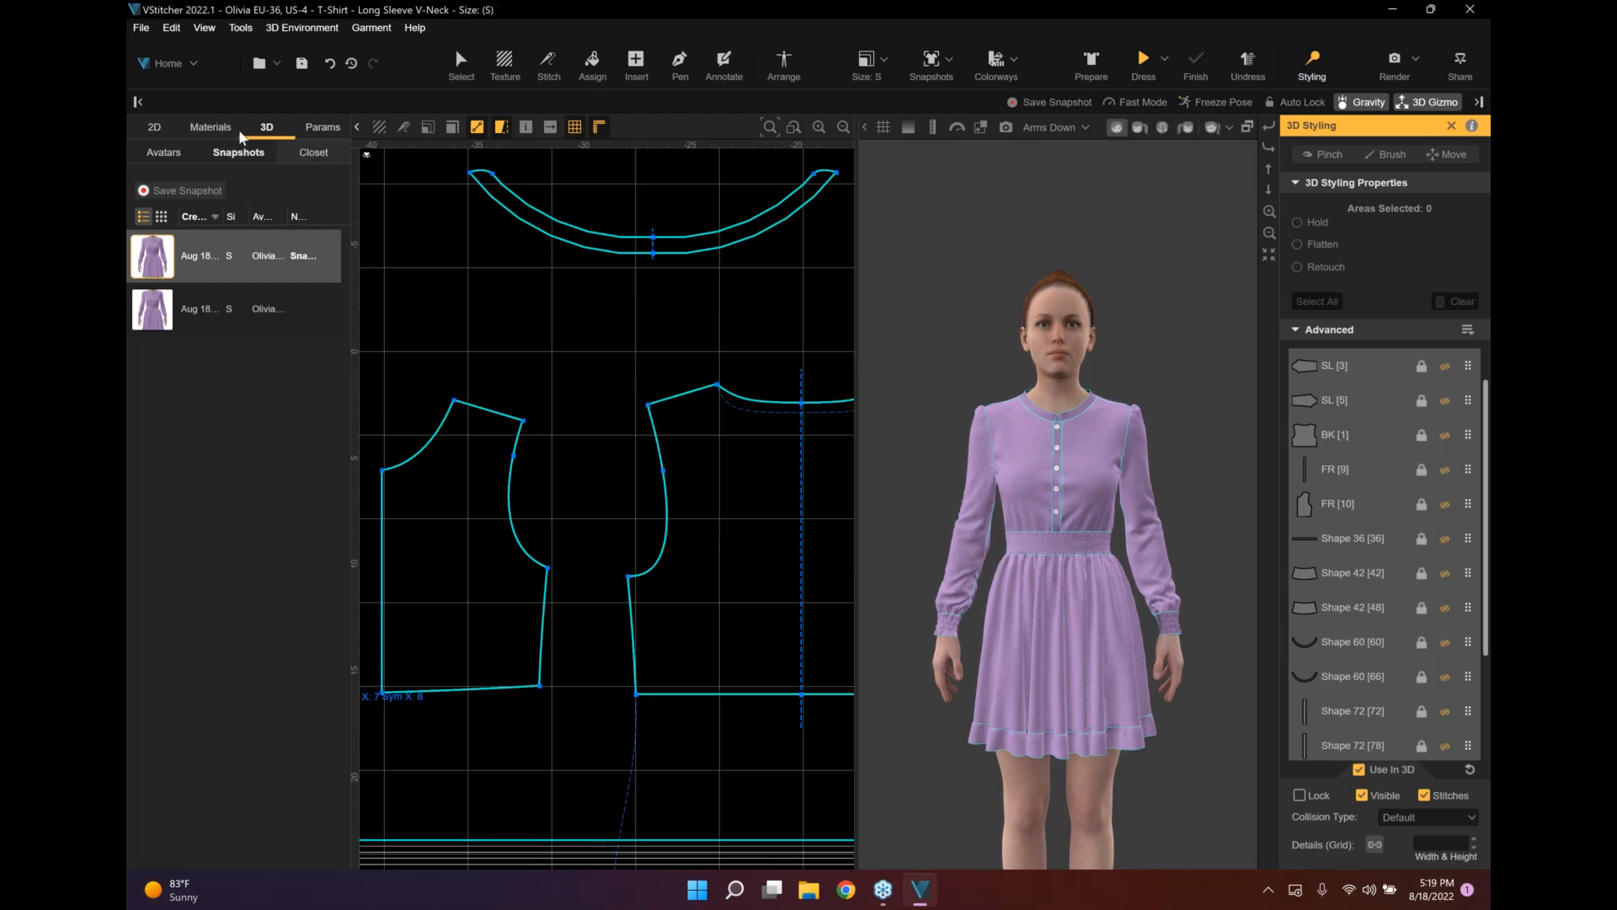
Add the Geo Print Illustrator file from the WEBINAR PROJECT folder as a fabric, allowing the Illustrator script to run.
{"action": "left_click", "coordinate": [209, 127]}
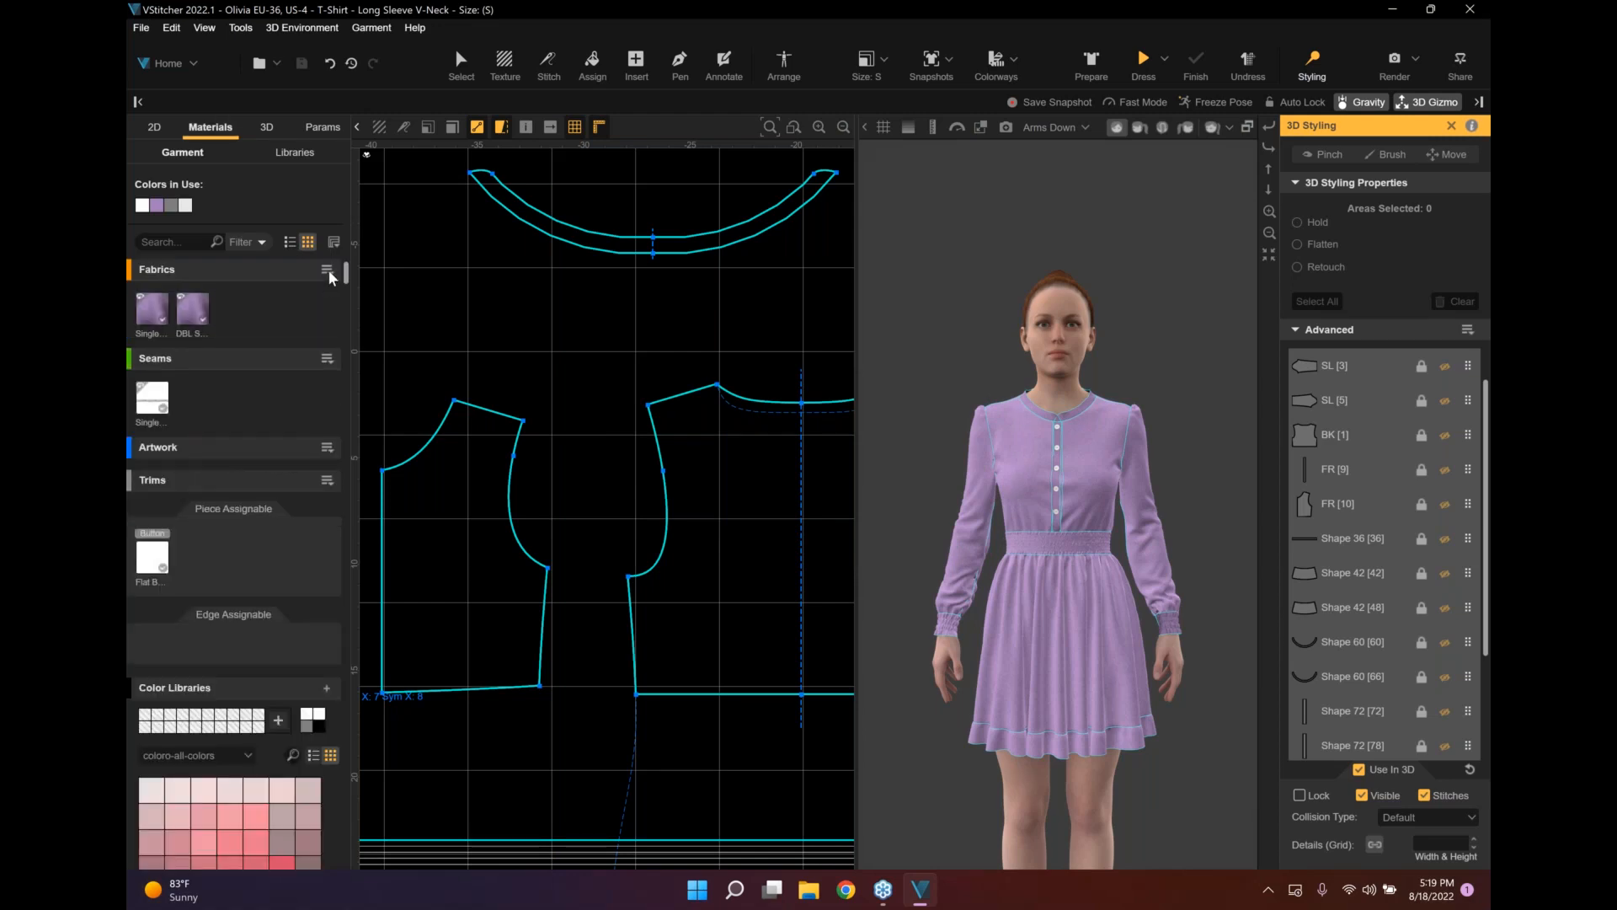
{"action": "left_click", "coordinate": [326, 269]}
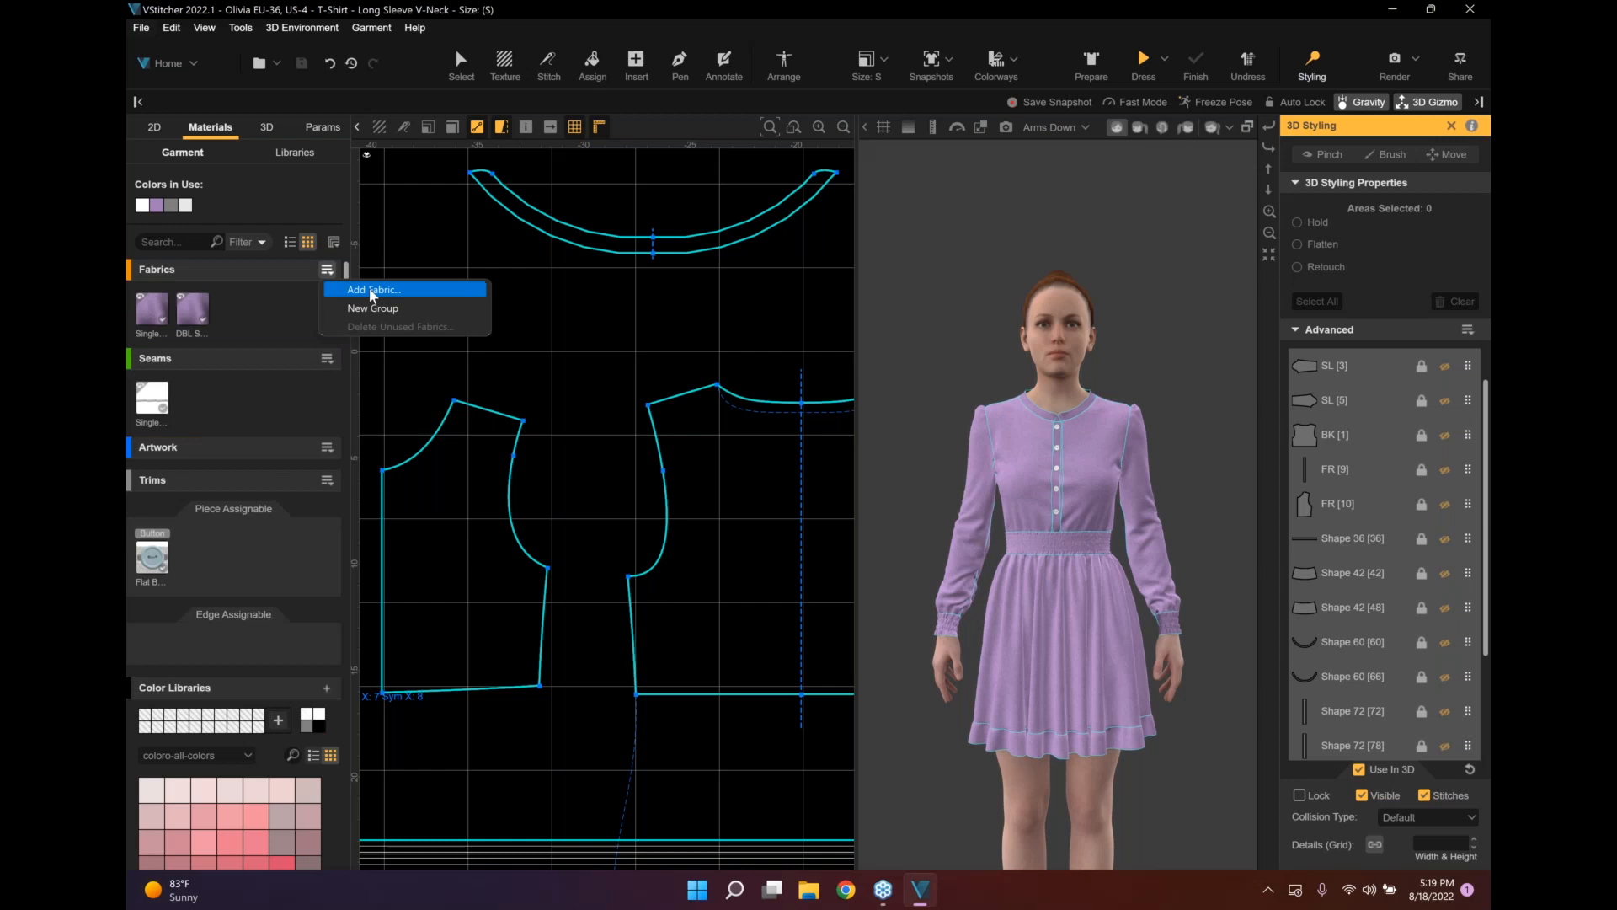
{"action": "left_click", "coordinate": [371, 290]}
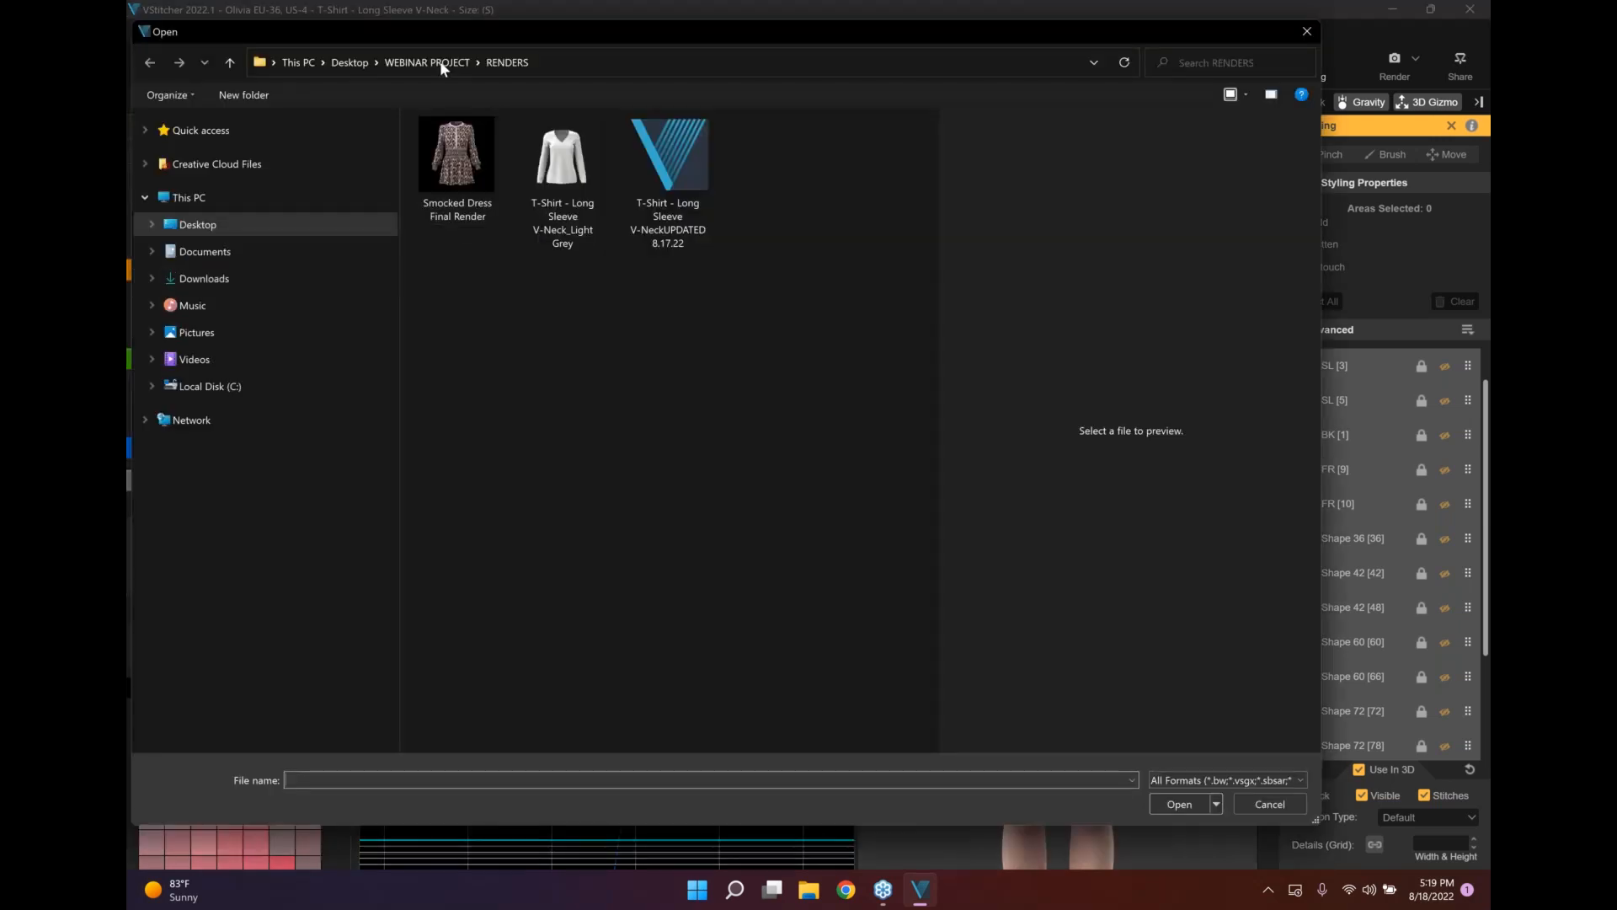
{"action": "left_click", "coordinate": [439, 62]}
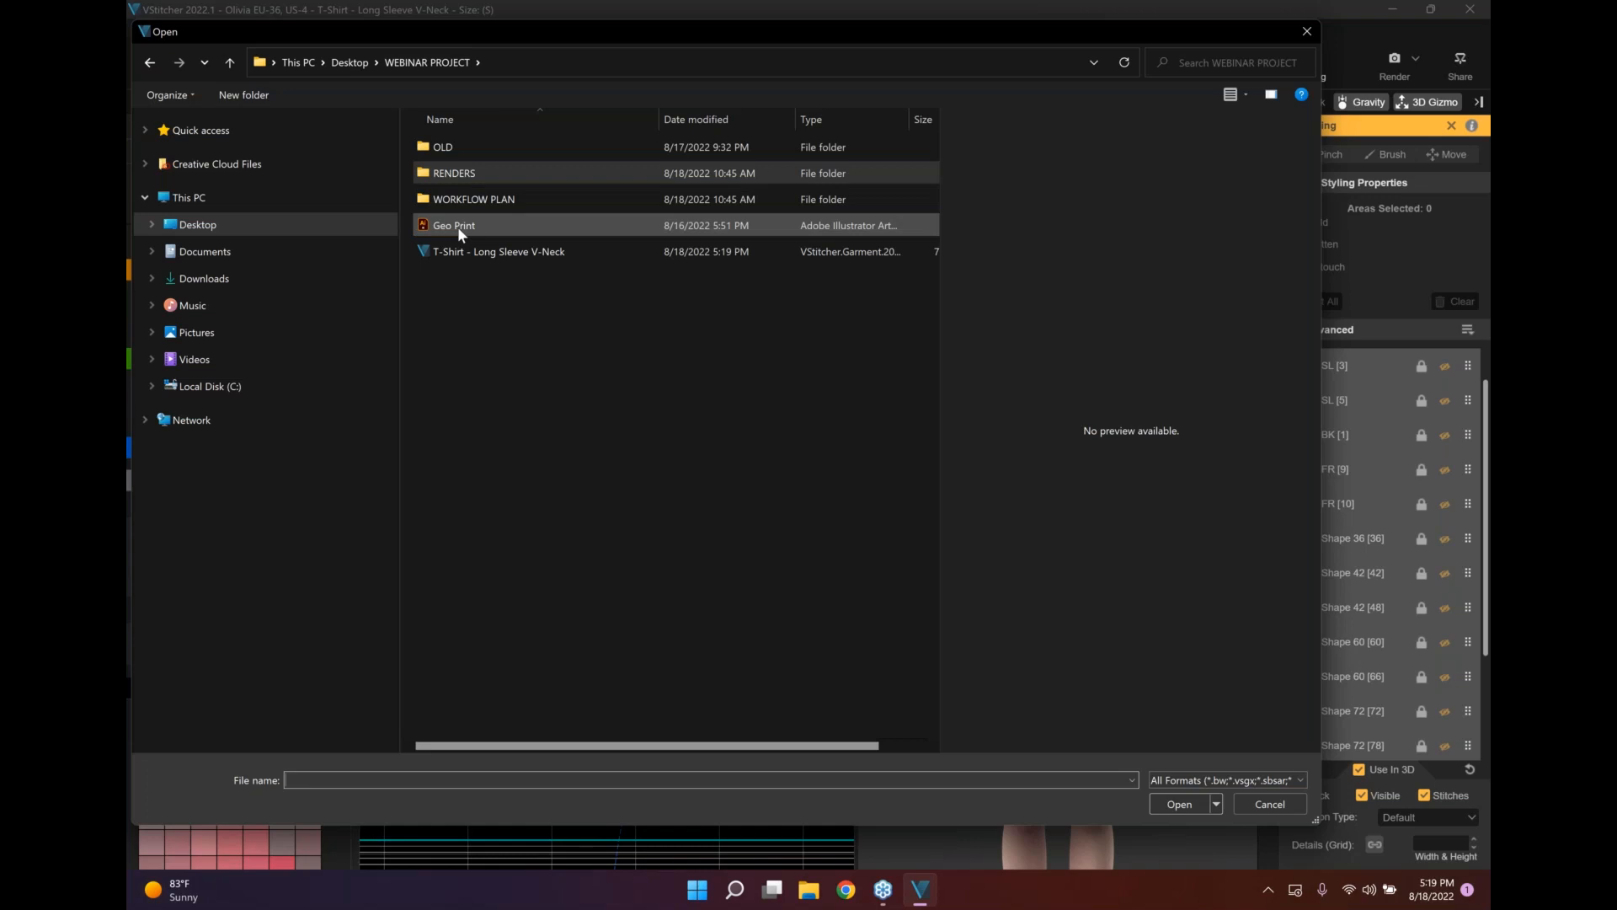
{"action": "key", "text": "Escape"}
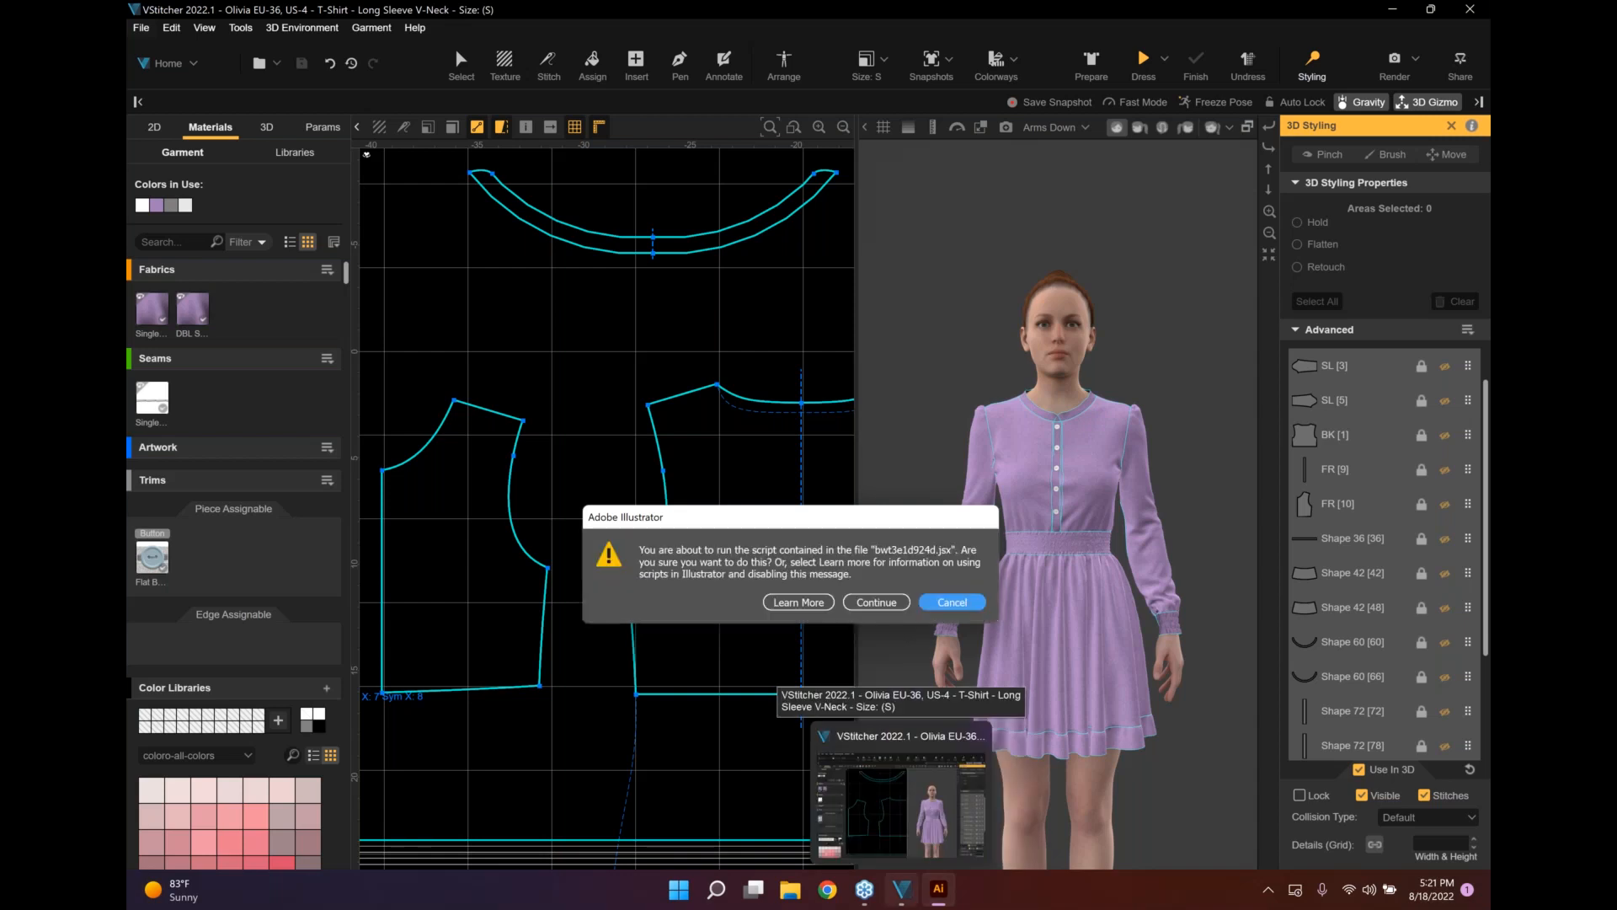
{"action": "left_click", "coordinate": [906, 603]}
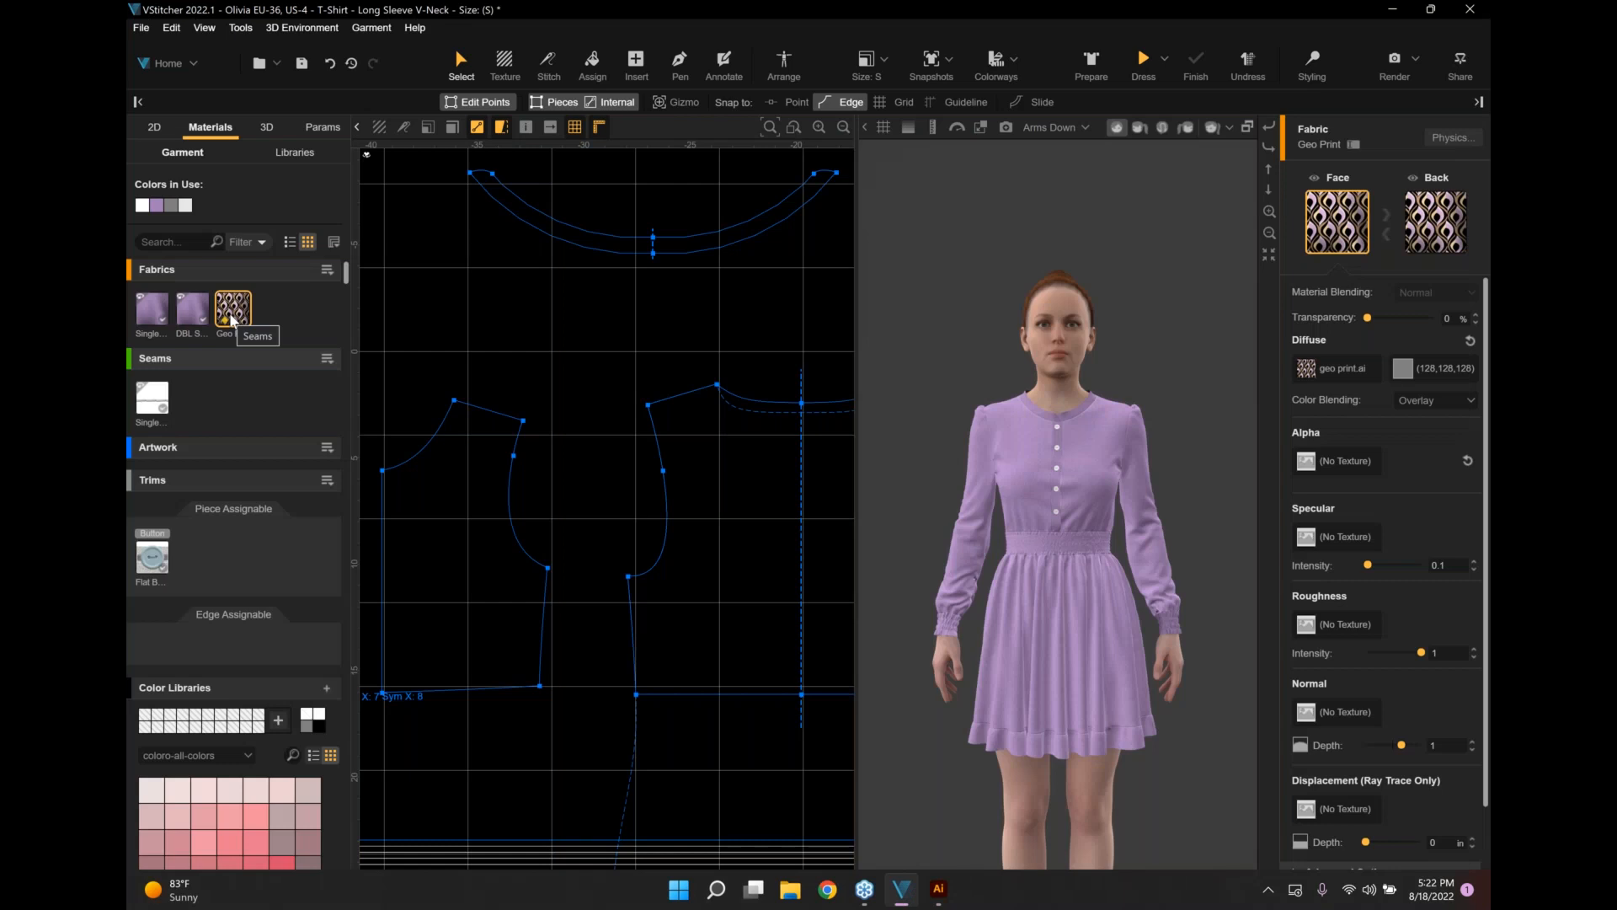
Scale the Geo Print fabric's diffuse image to a size of 20%.
{"action": "left_click", "coordinate": [1304, 371]}
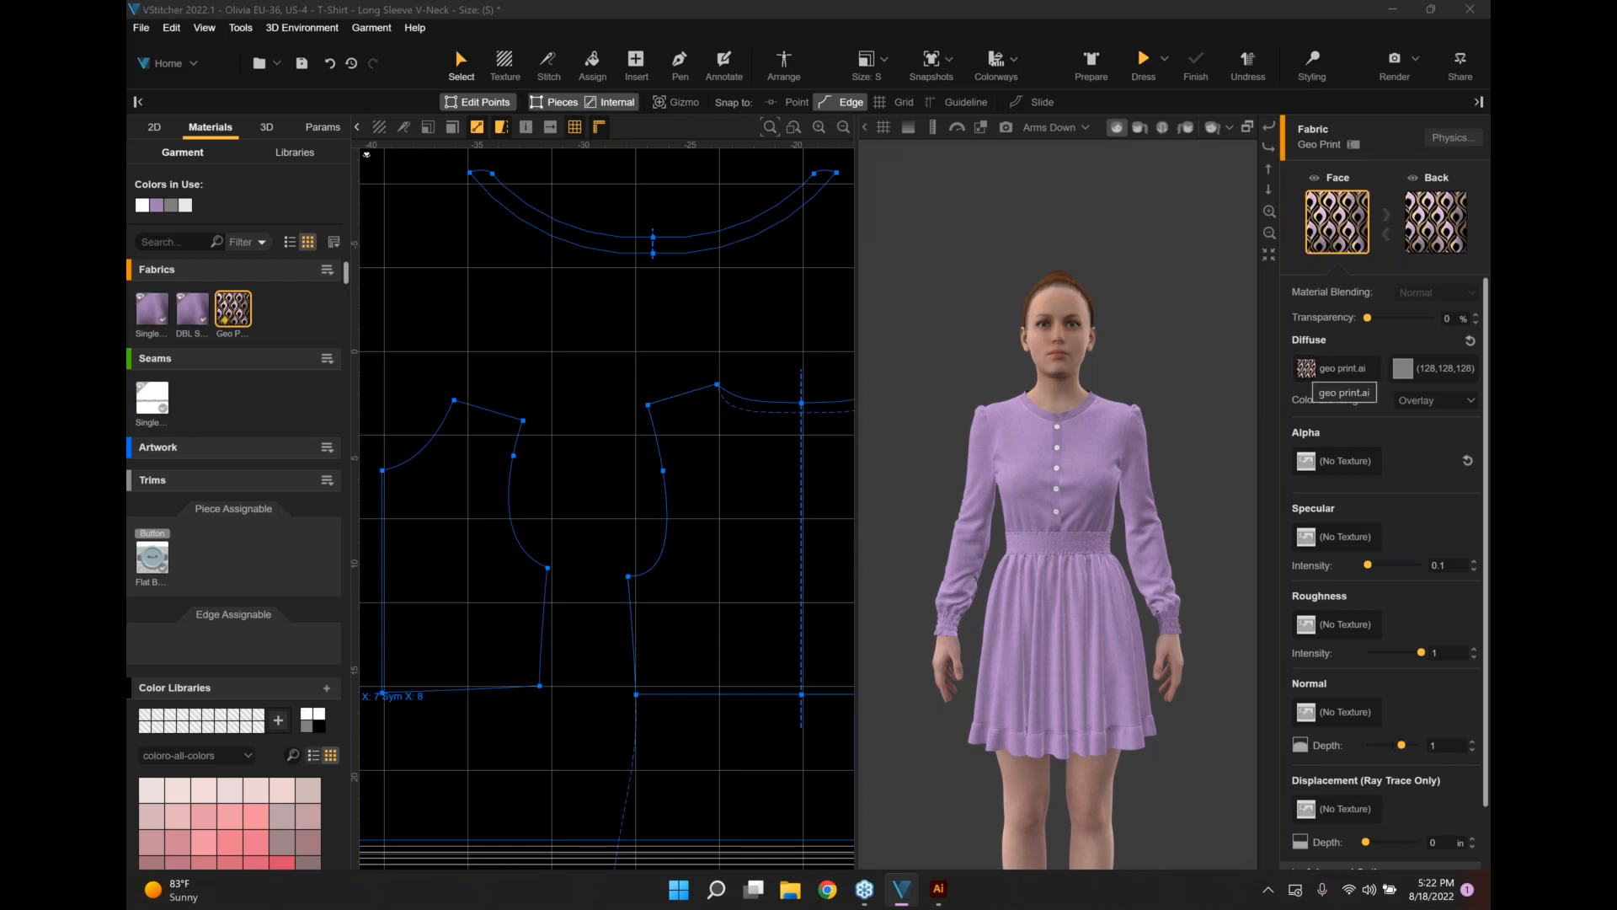
{"action": "left_click", "coordinate": [1339, 368]}
{"action": "double_click", "coordinate": [1352, 525]}
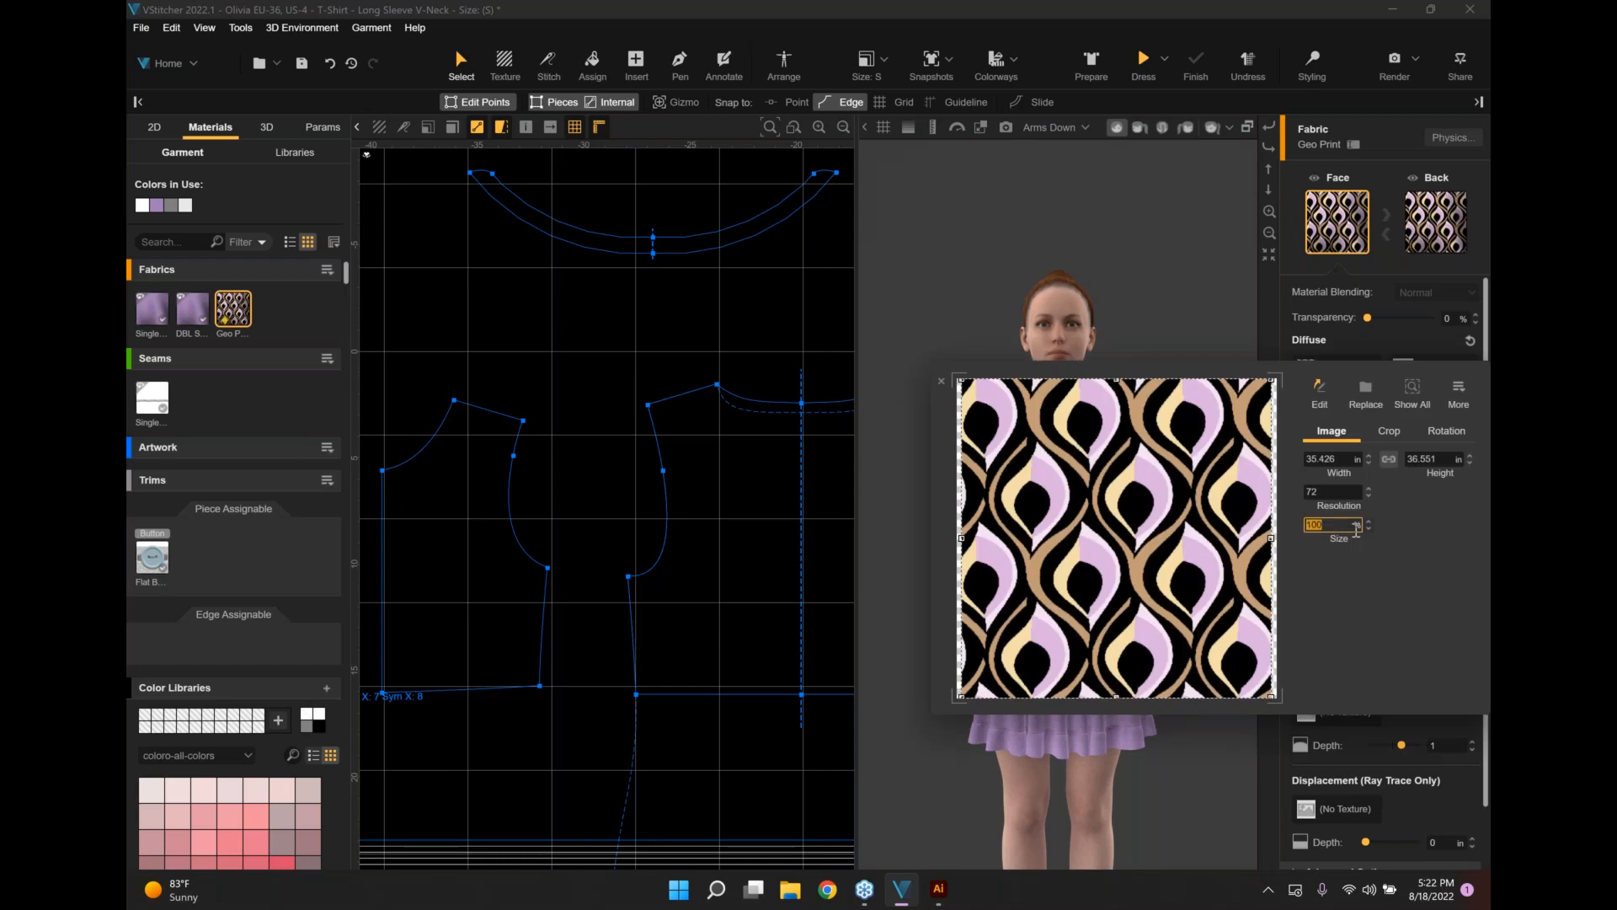
{"action": "type", "text": "20"}
{"action": "key", "text": "Return"}
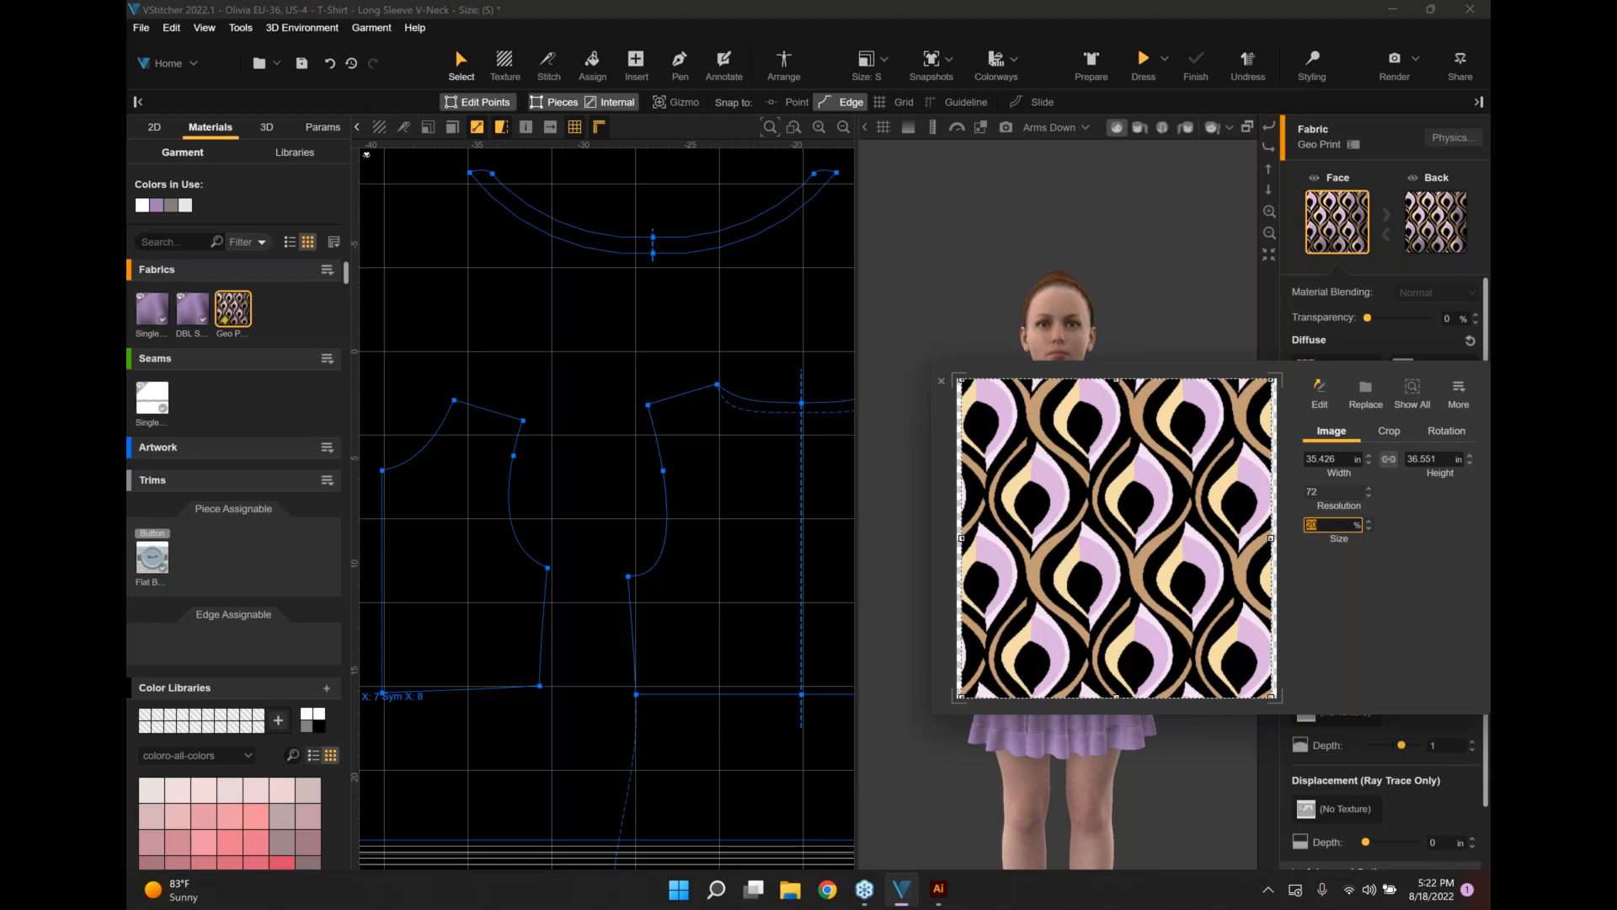
{"action": "left_click", "coordinate": [243, 315]}
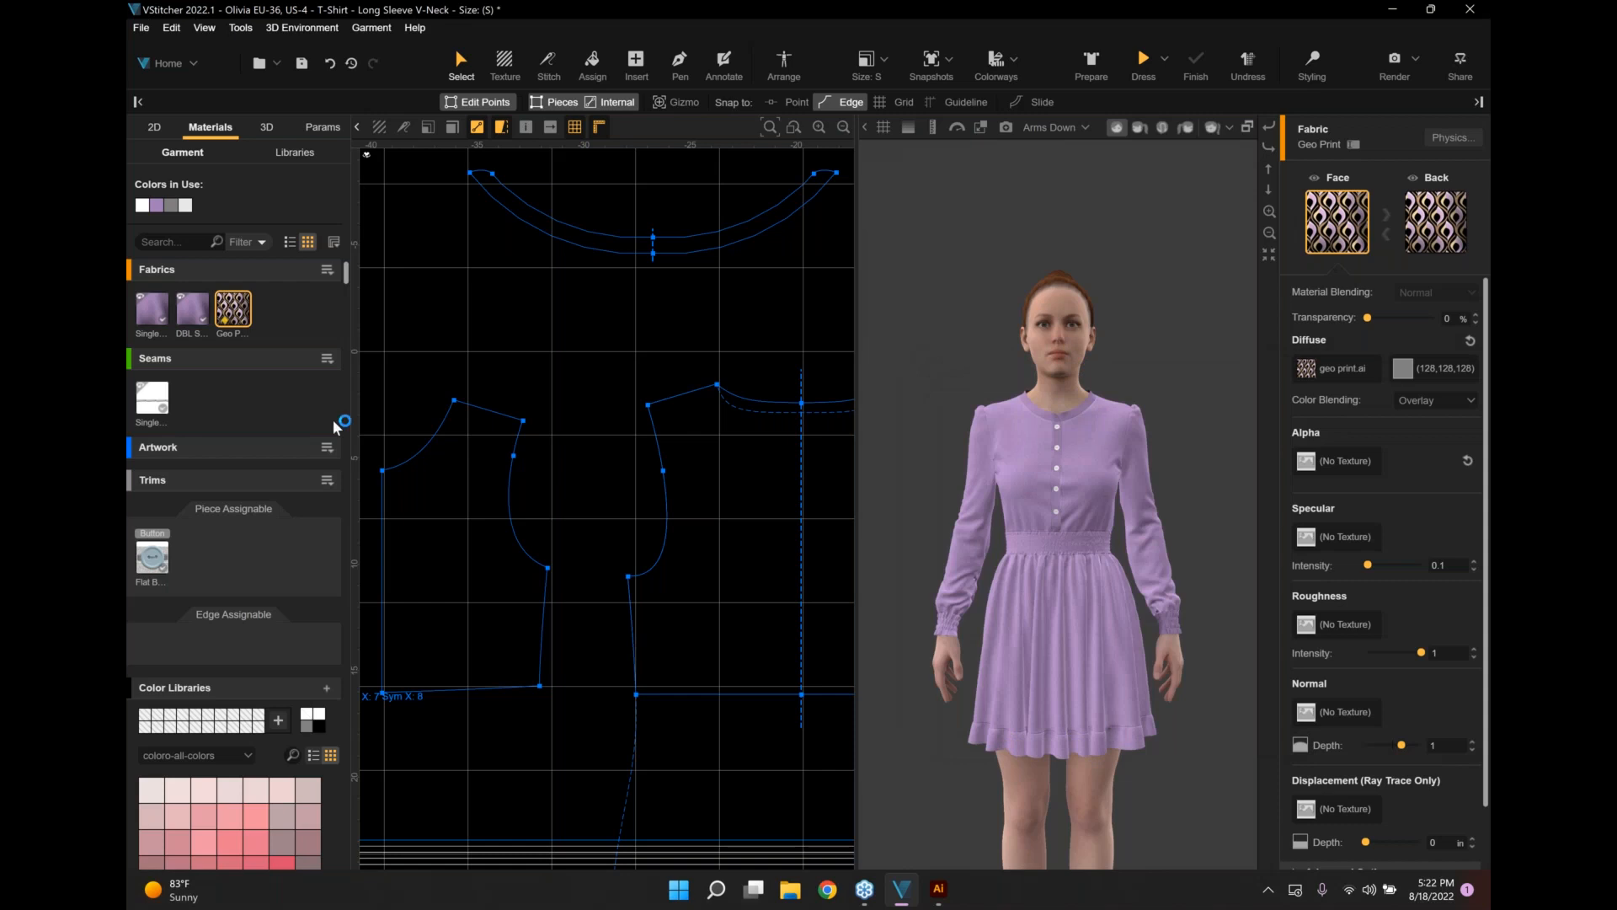
Combine the Geo Print with the Single Jersey fabric in one group, and select the half front bodice piece.
{"action": "left_click", "coordinate": [524, 325]}
{"action": "scroll", "coordinate": [524, 325], "scroll_direction": "up", "scroll_amount": 1}
{"action": "scroll", "coordinate": [525, 327], "scroll_direction": "down", "scroll_amount": 1}
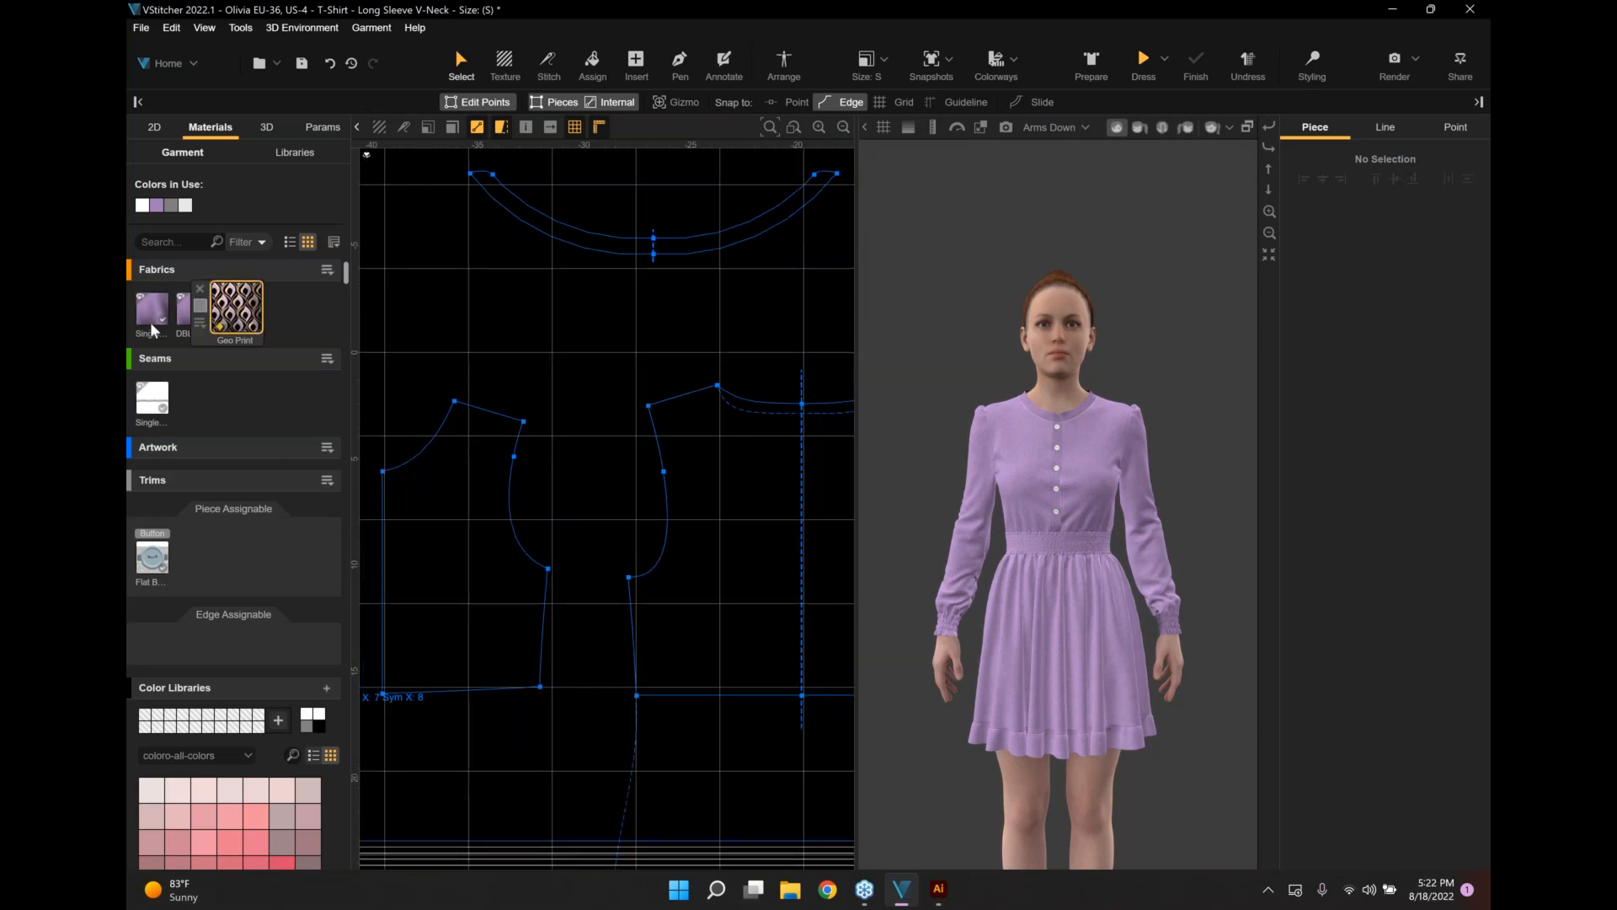
{"action": "left_click_drag", "start_coordinate": [236, 308], "coordinate": [154, 311]}
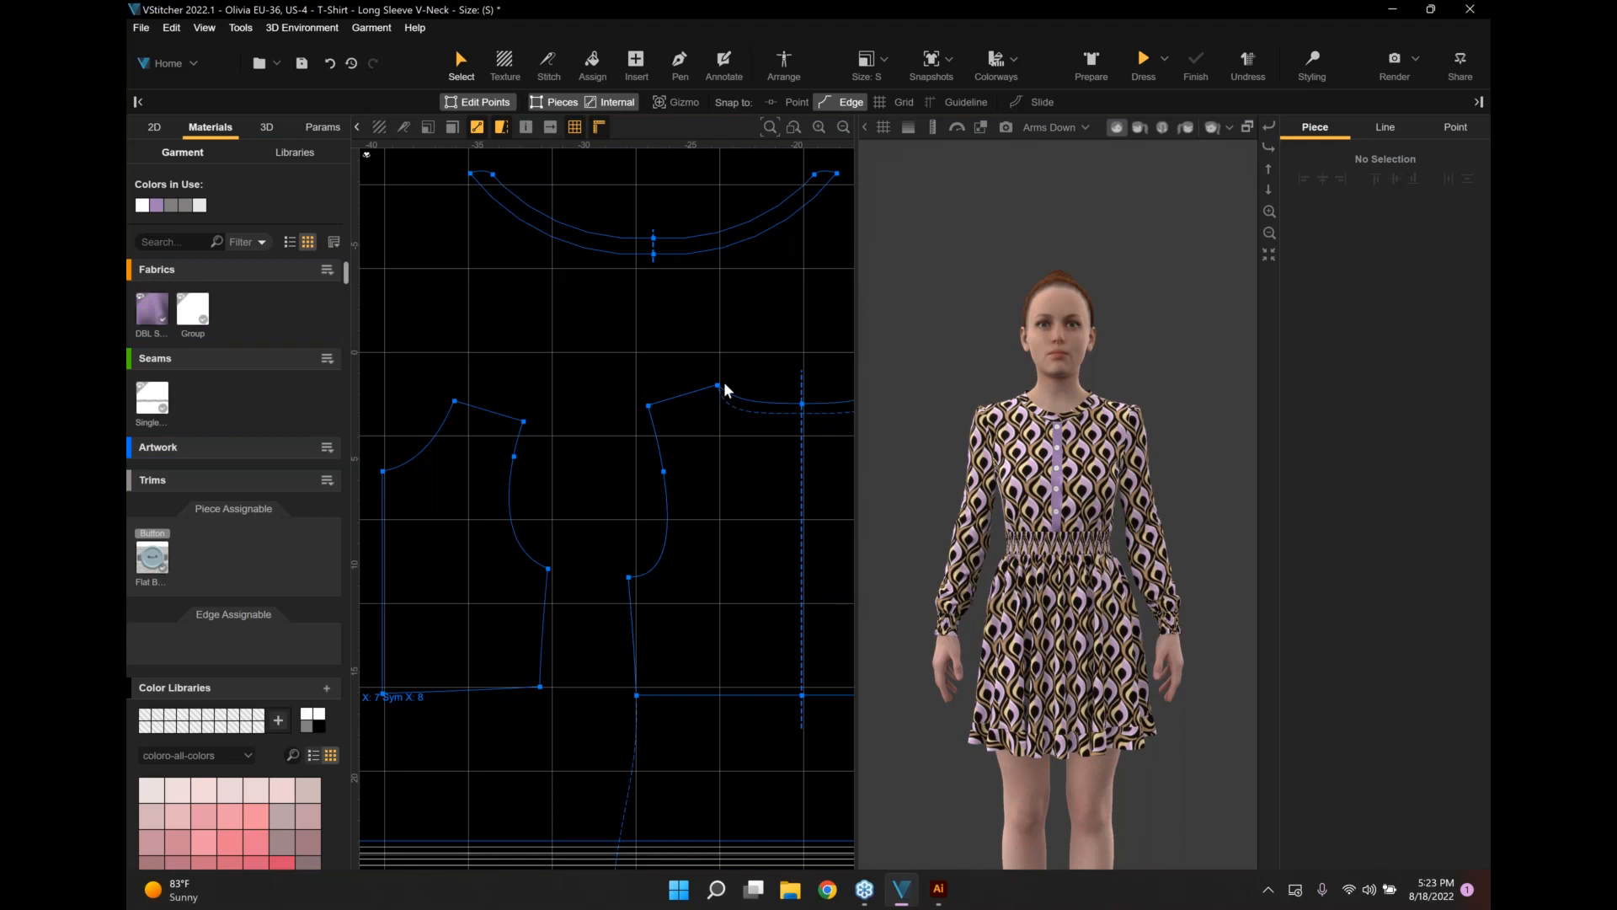
{"action": "left_click", "coordinate": [465, 623]}
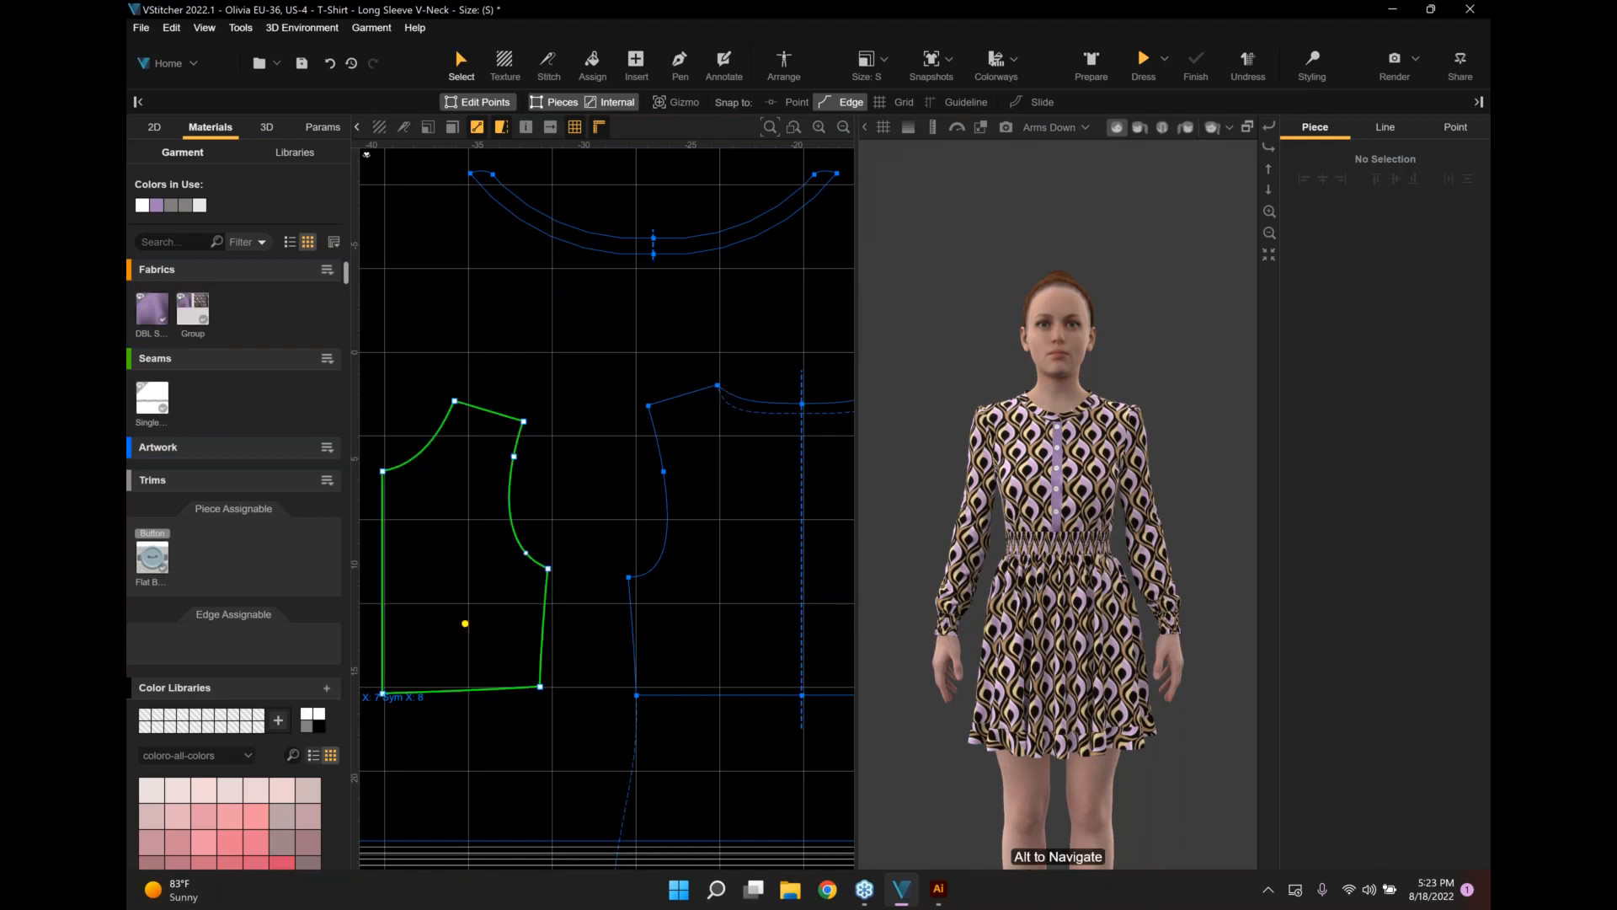
Select the fabric group and examine the Geo Print on the draped dress and the bodice pattern pieces.
{"action": "scroll", "coordinate": [1085, 499], "scroll_direction": "up", "scroll_amount": 1}
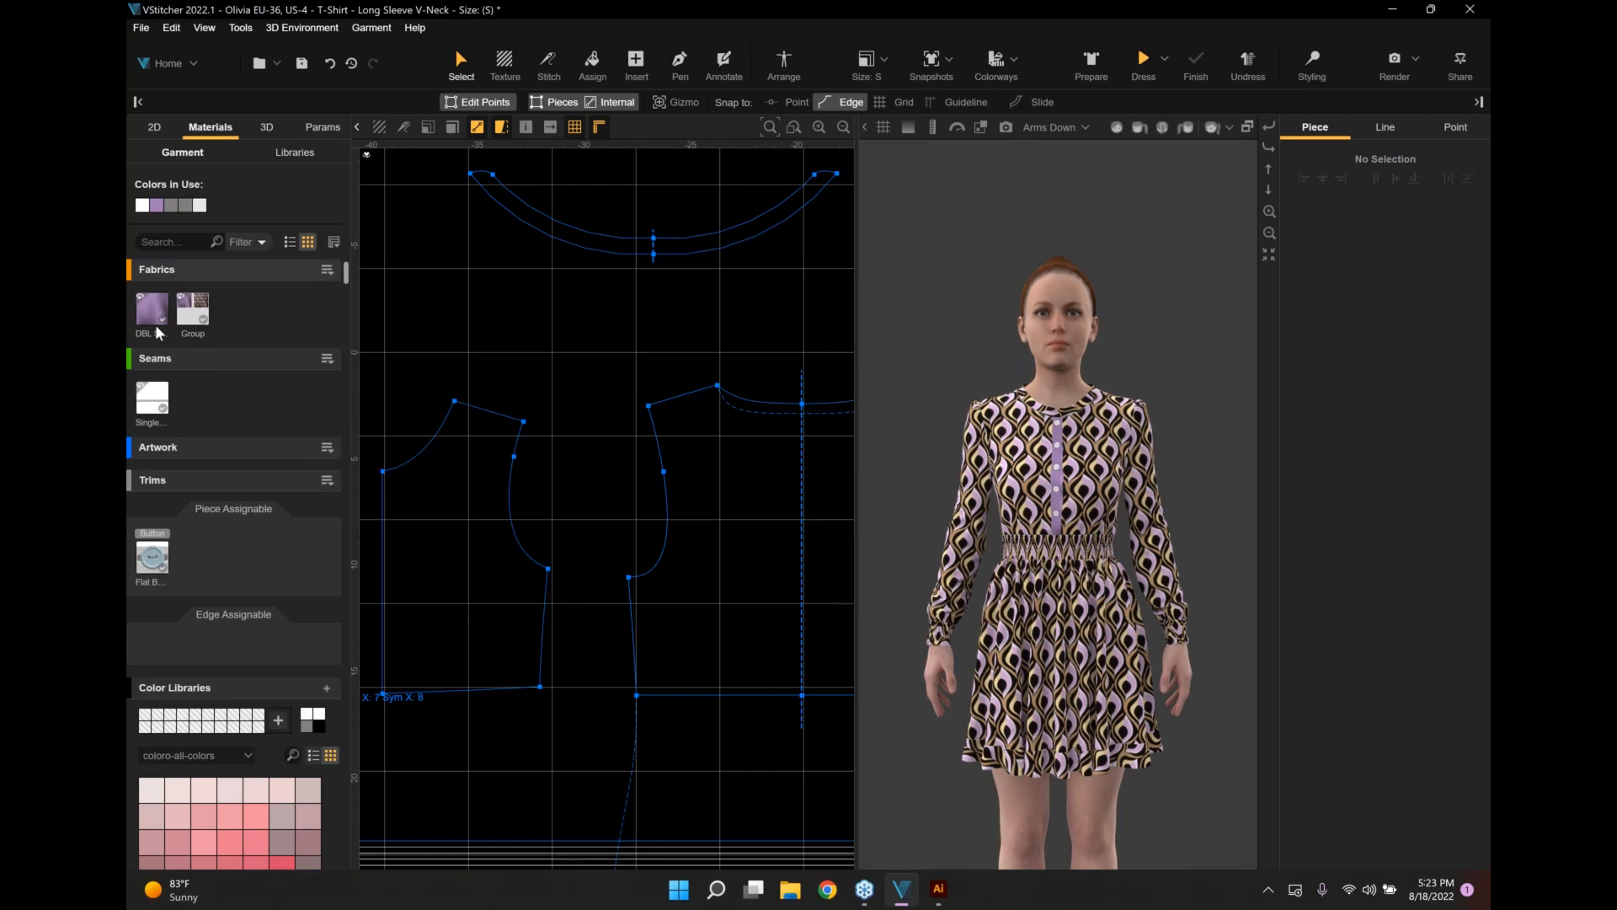
{"action": "scroll", "coordinate": [1058, 506], "scroll_direction": "up", "scroll_amount": 3}
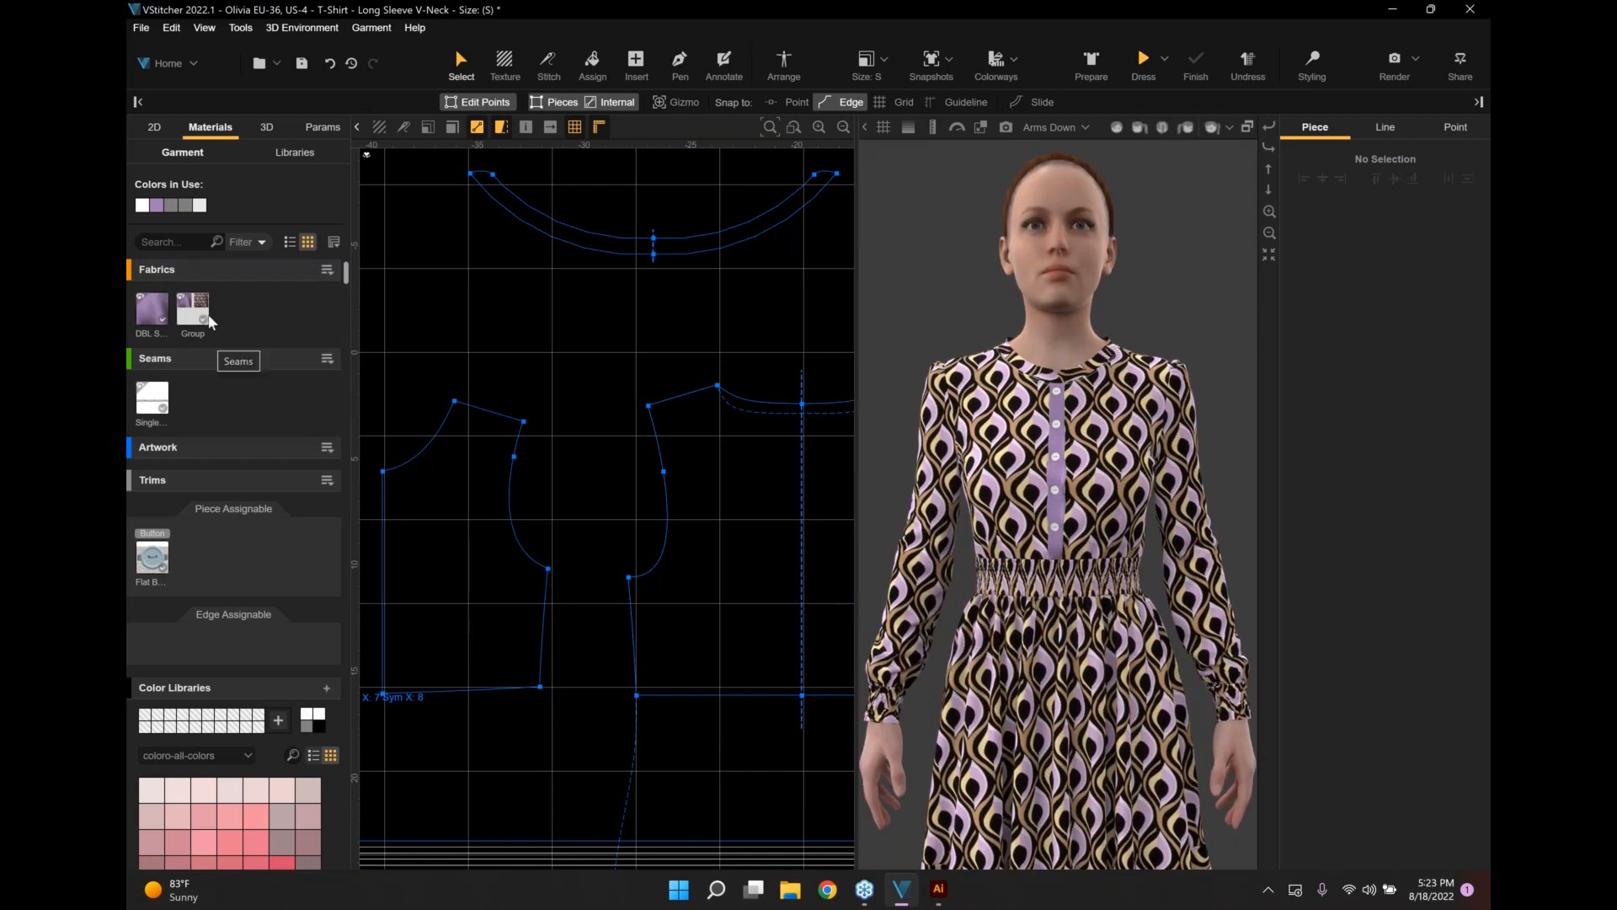
{"action": "mouse_move", "coordinate": [211, 322]}
{"action": "key", "text": "alt+Tab"}
{"action": "key", "text": "alt+Tab"}
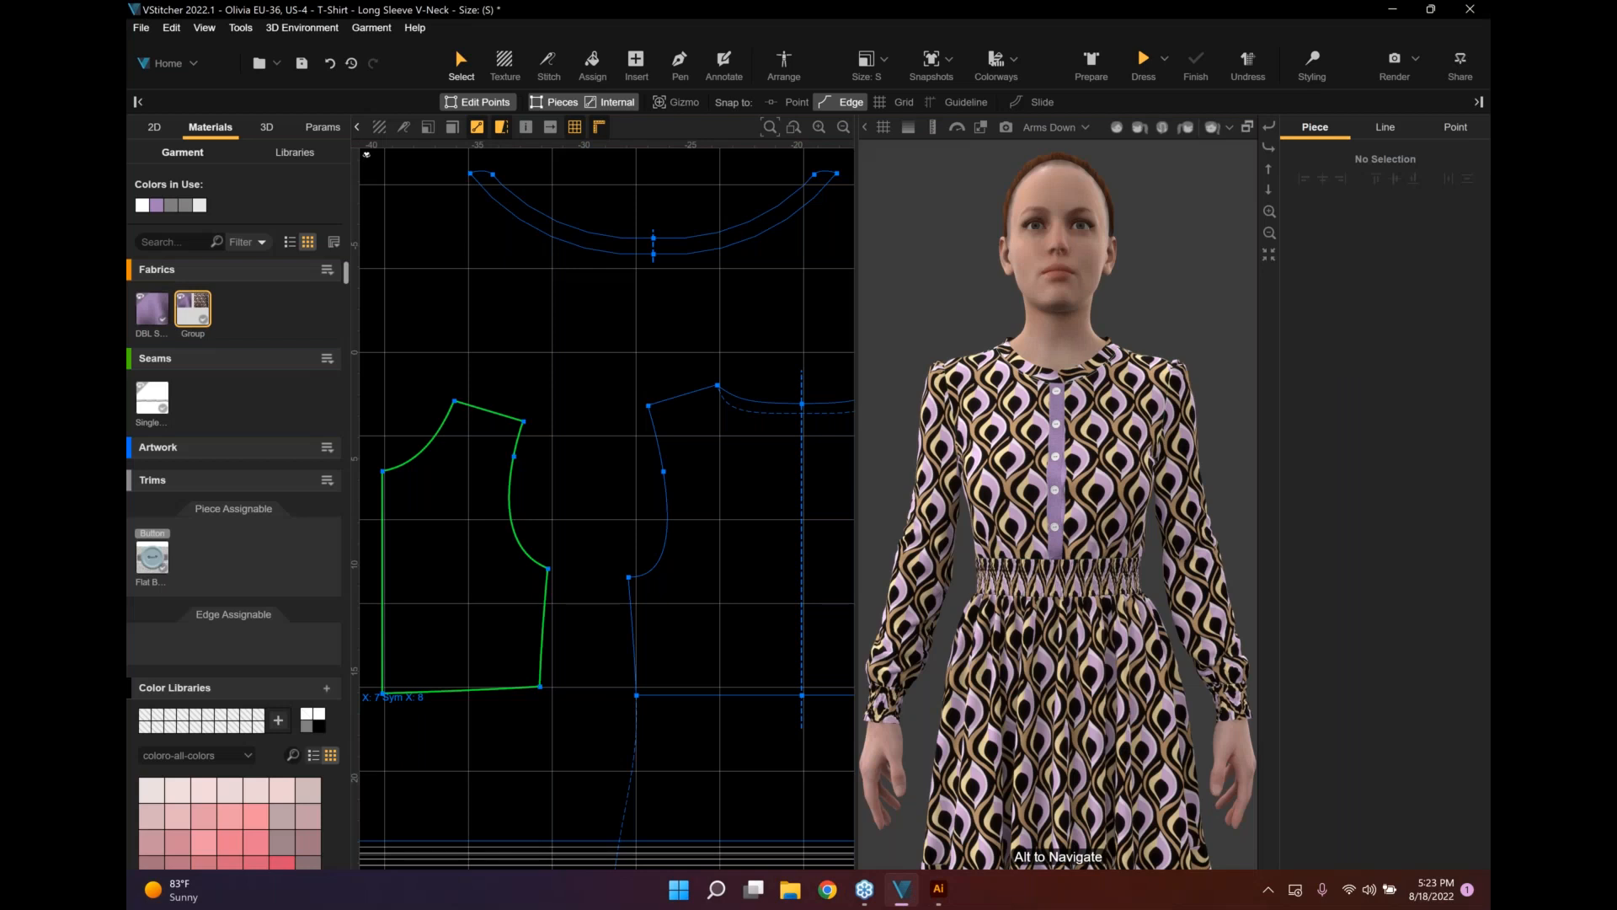
{"action": "left_click", "coordinate": [193, 309]}
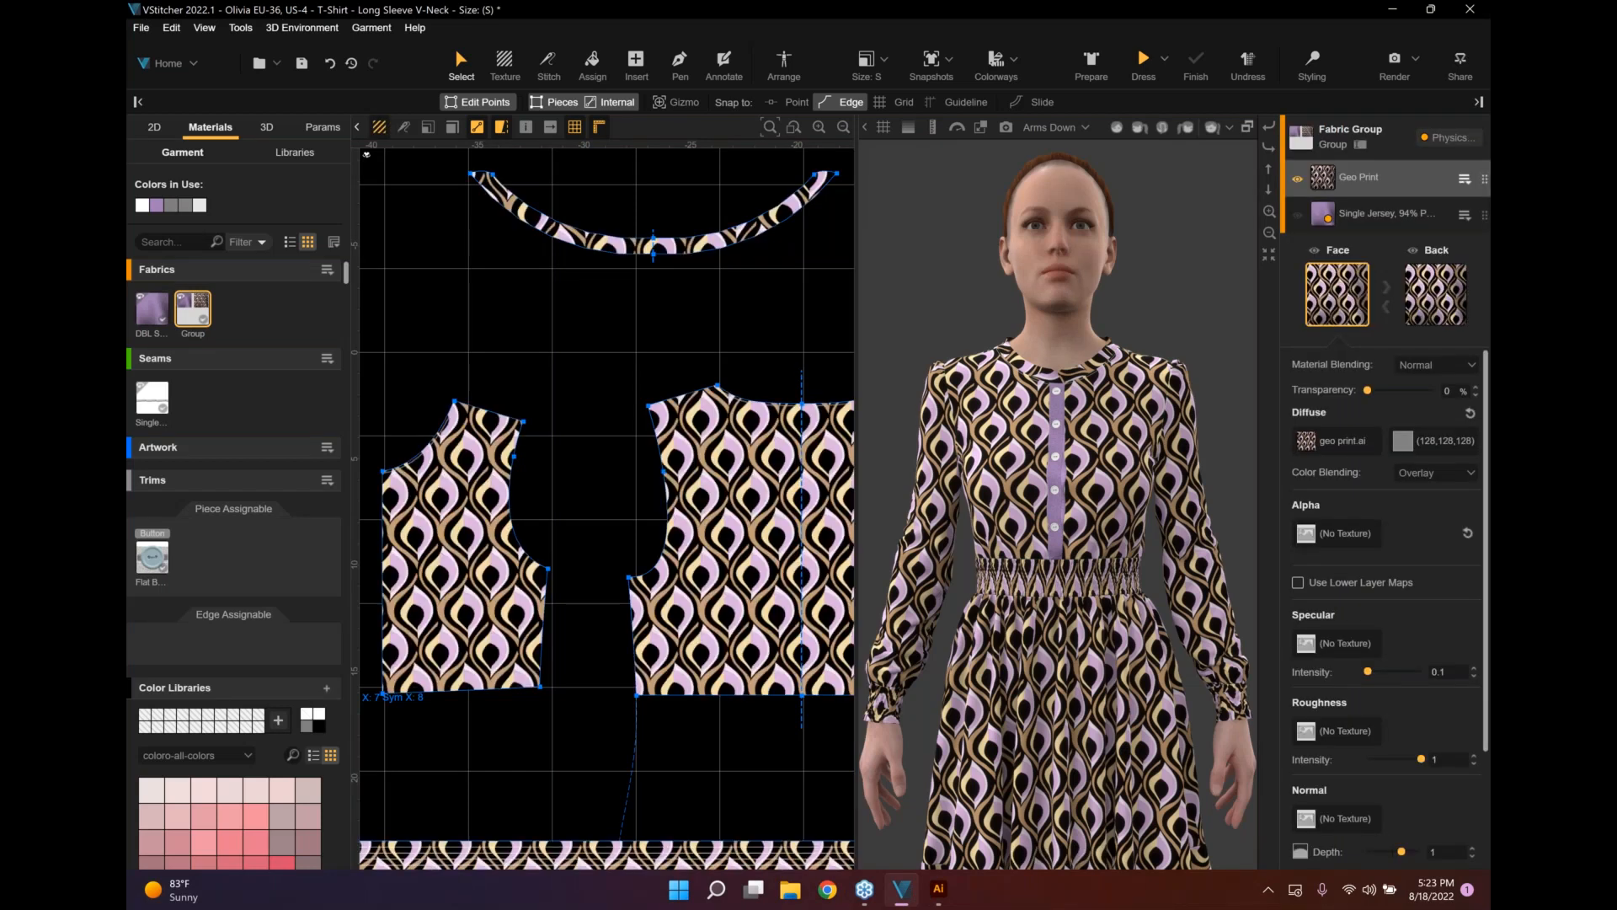
{"action": "middle_click_drag", "start_coordinate": [603, 388], "coordinate": [529, 311]}
{"action": "scroll", "coordinate": [530, 315], "scroll_direction": "up", "scroll_amount": 2}
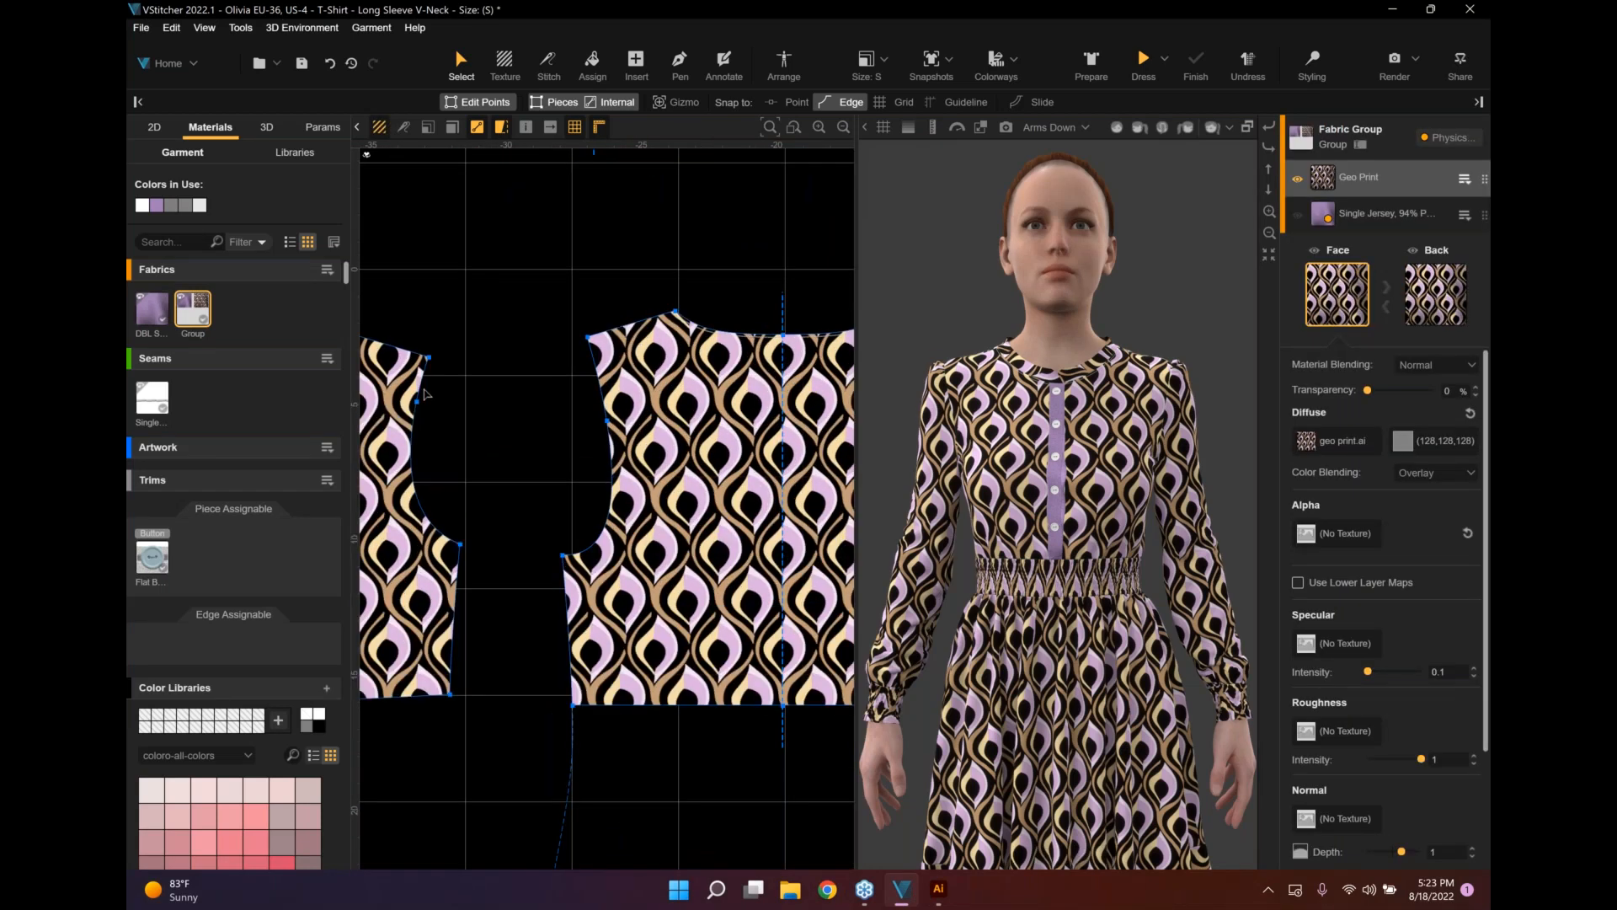
{"action": "middle_click_drag", "start_coordinate": [424, 391], "coordinate": [320, 394]}
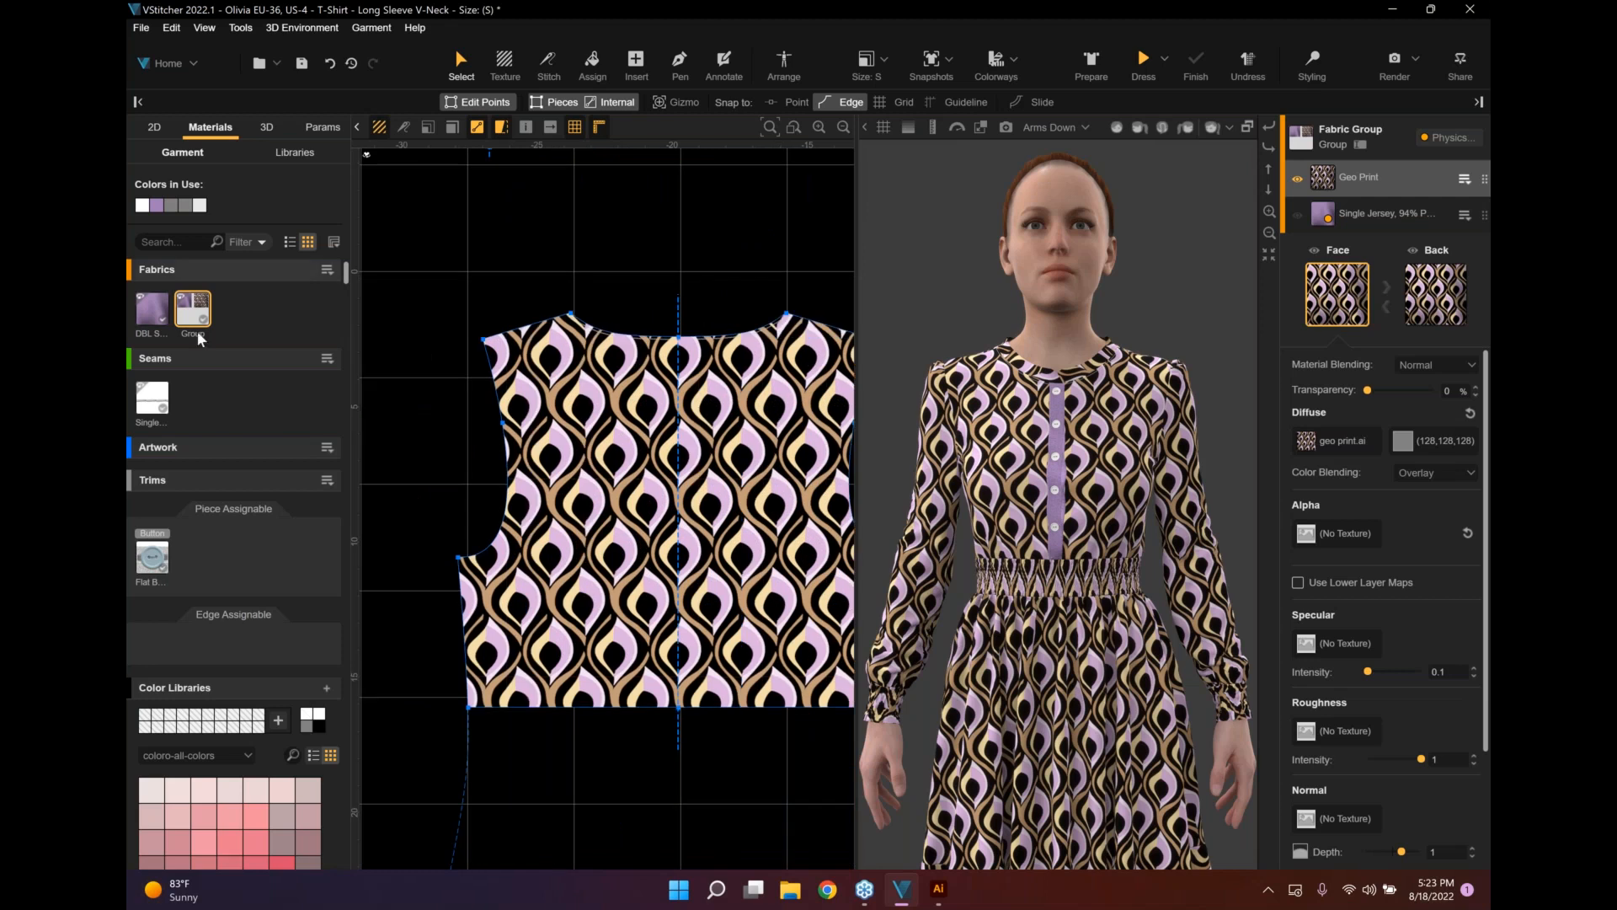
Assign the solid purple DBL Single Jersey fabric to the curved neckband piece.
{"action": "left_click", "coordinate": [145, 315]}
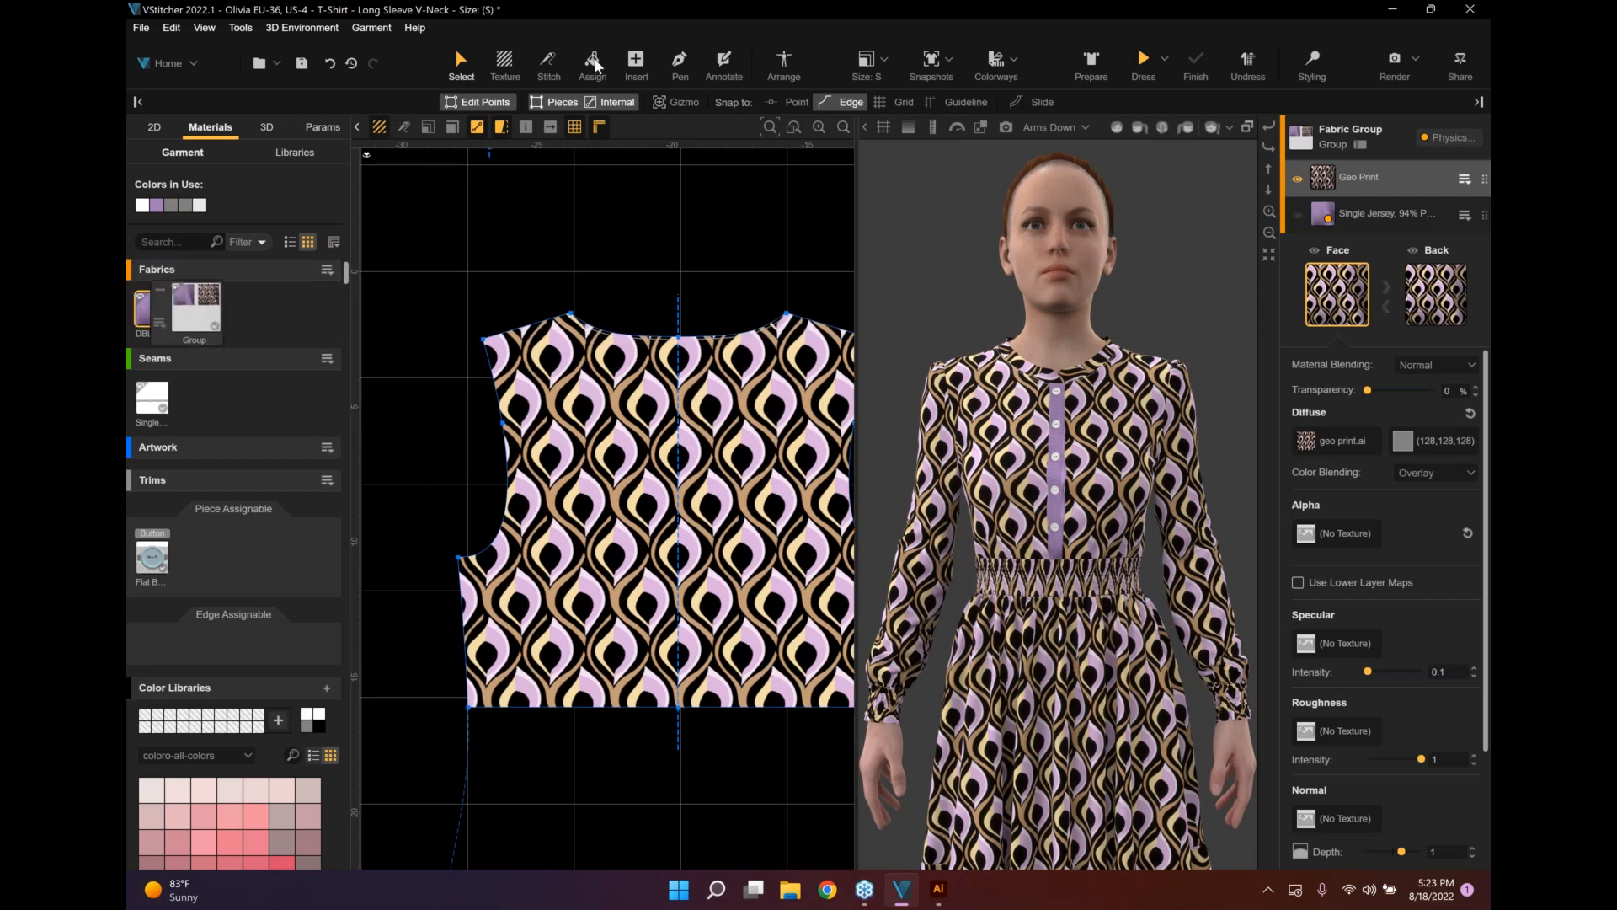
{"action": "left_click", "coordinate": [592, 61]}
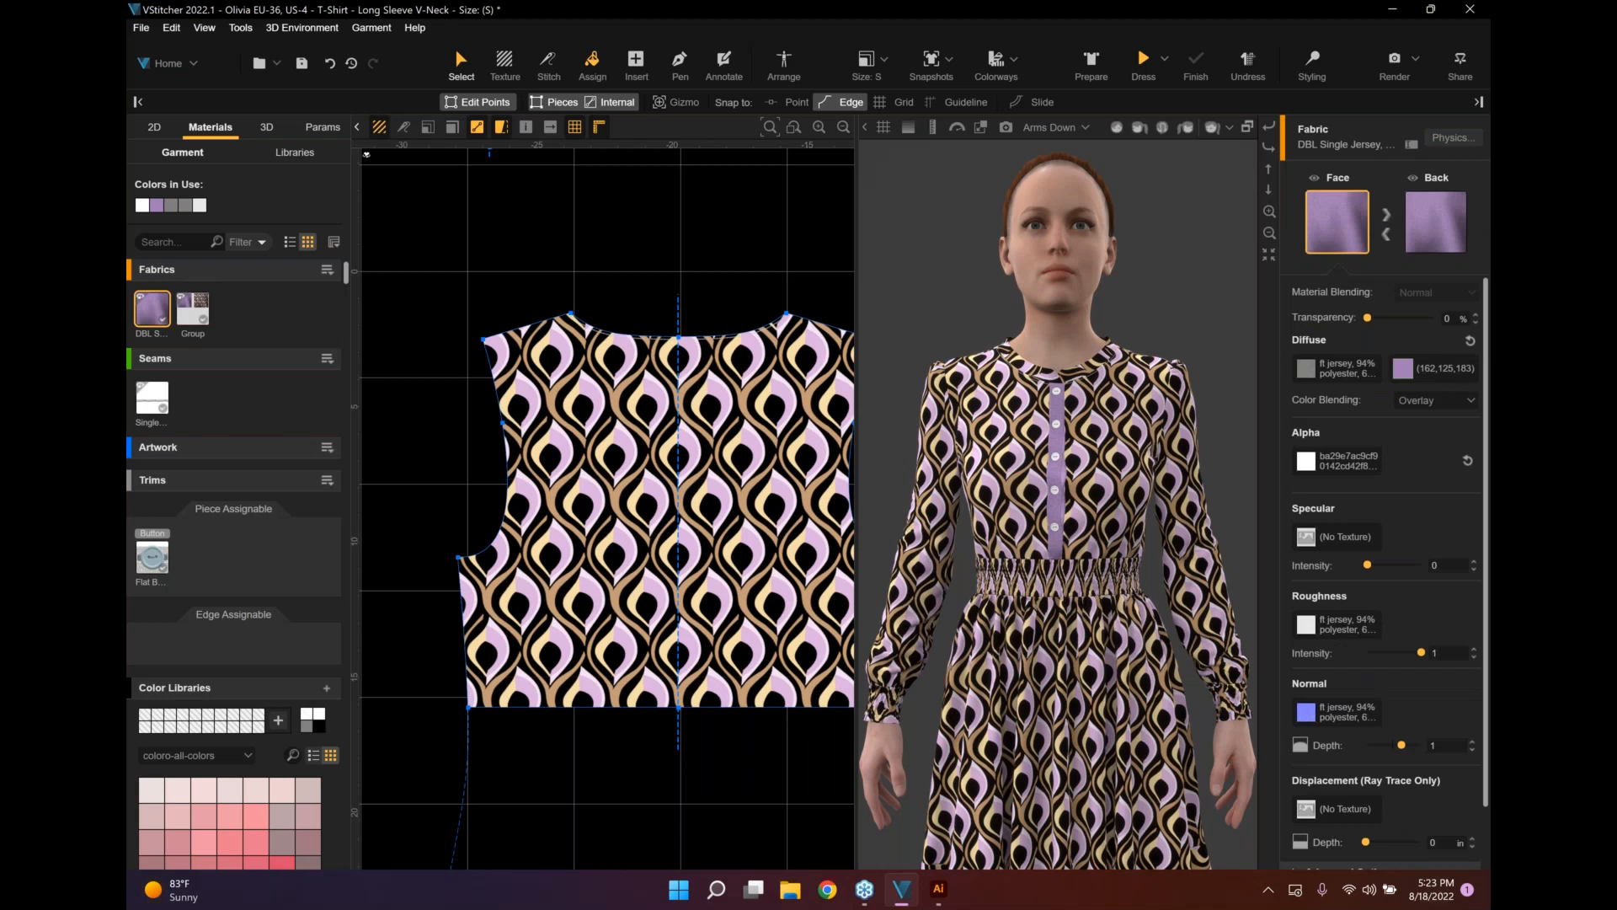
{"action": "scroll", "coordinate": [604, 180], "scroll_direction": "up", "scroll_amount": 2}
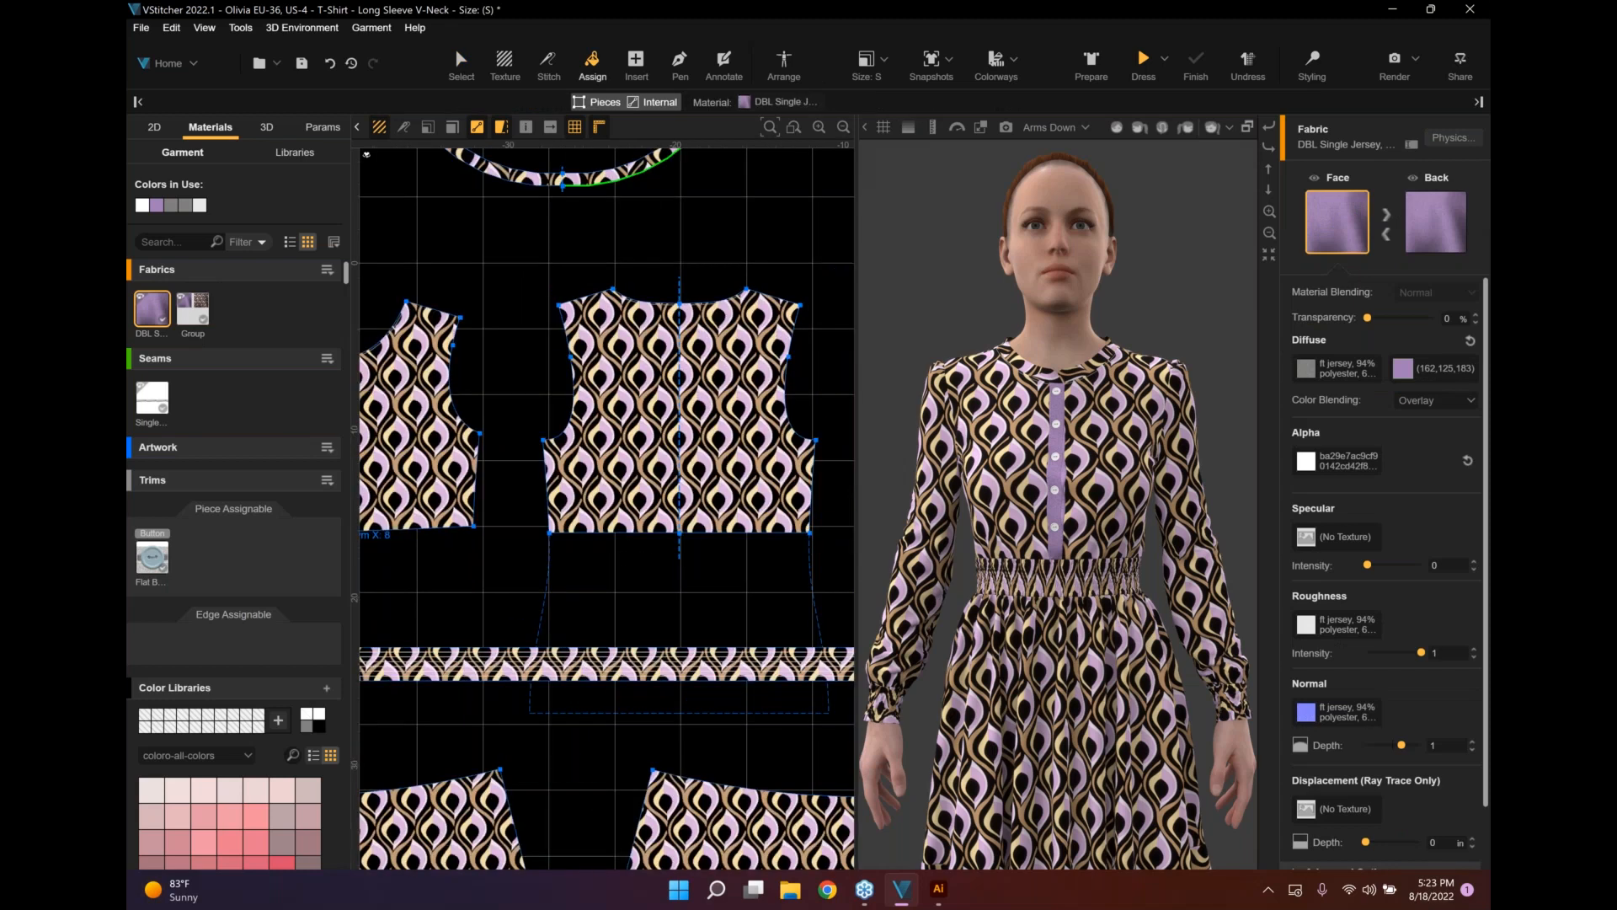
{"action": "left_click", "coordinate": [563, 173]}
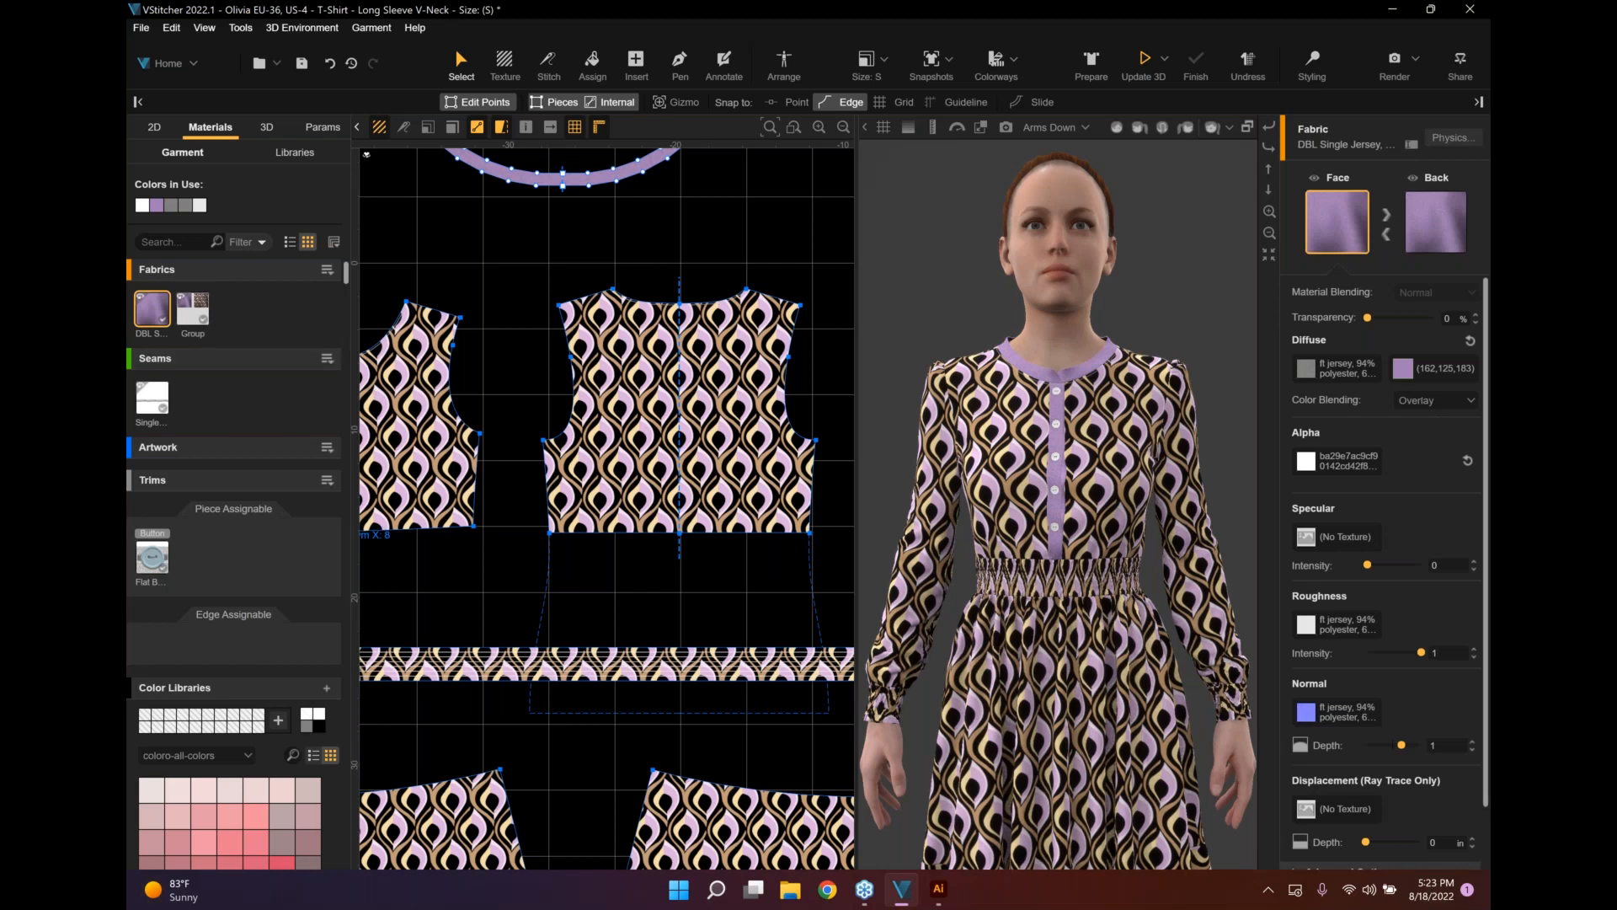
{"action": "scroll", "coordinate": [774, 394], "scroll_direction": "up", "scroll_amount": 5}
{"action": "scroll", "coordinate": [773, 394], "scroll_direction": "up", "scroll_amount": 3}
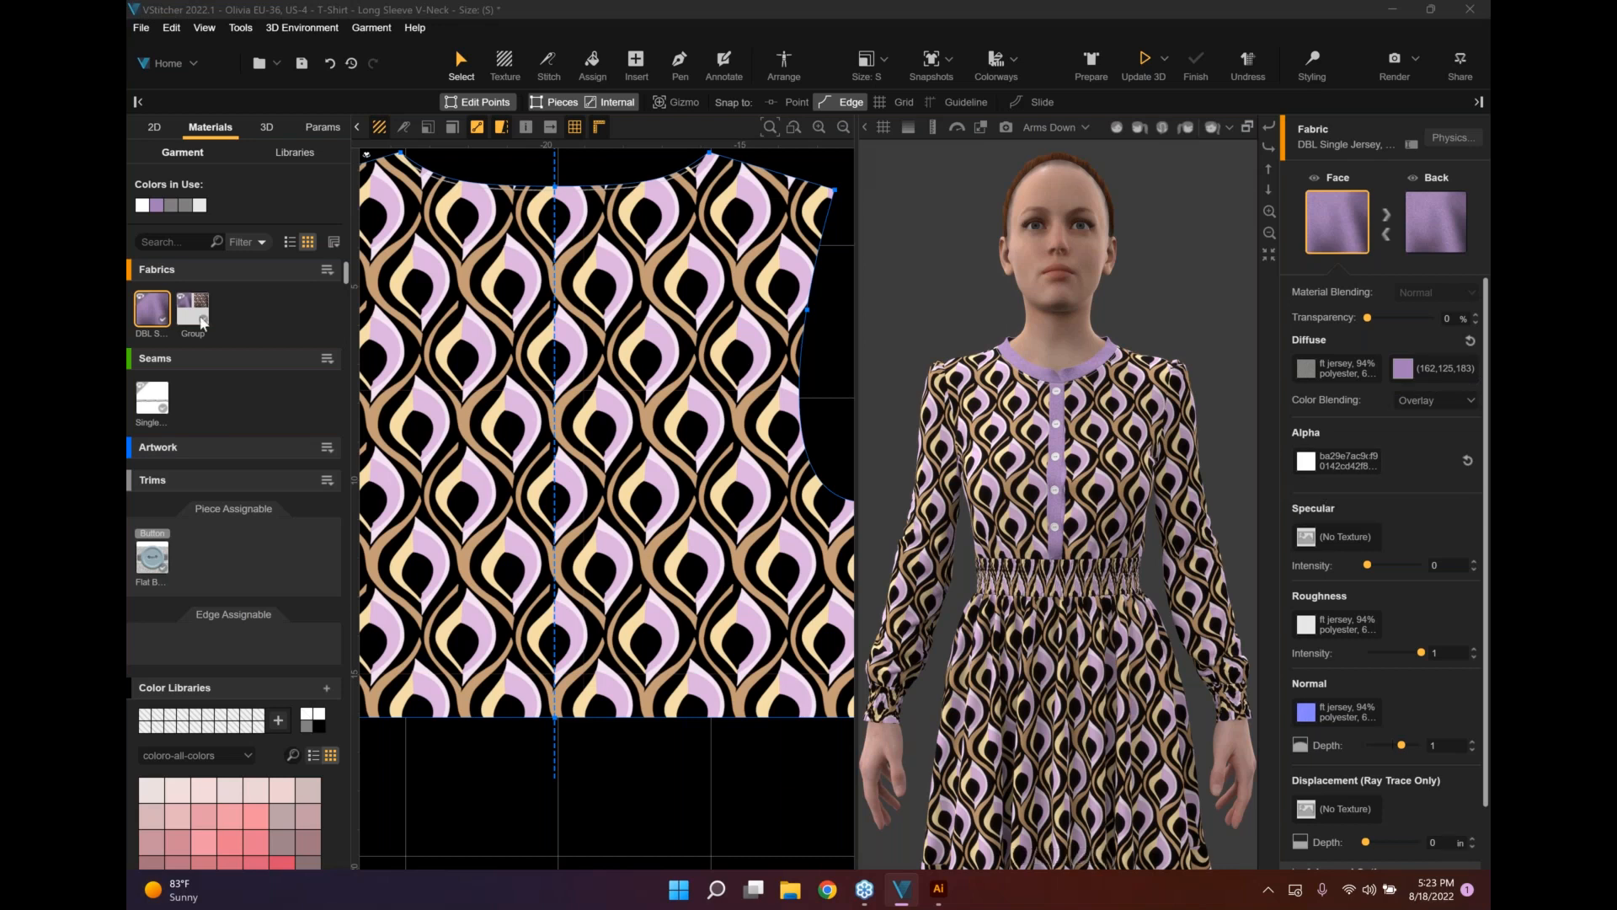
Set the DBL Single Jersey's diffuse color to the light lilac (221,179,224) sampled from the print on the dress.
{"action": "left_click", "coordinate": [1403, 371]}
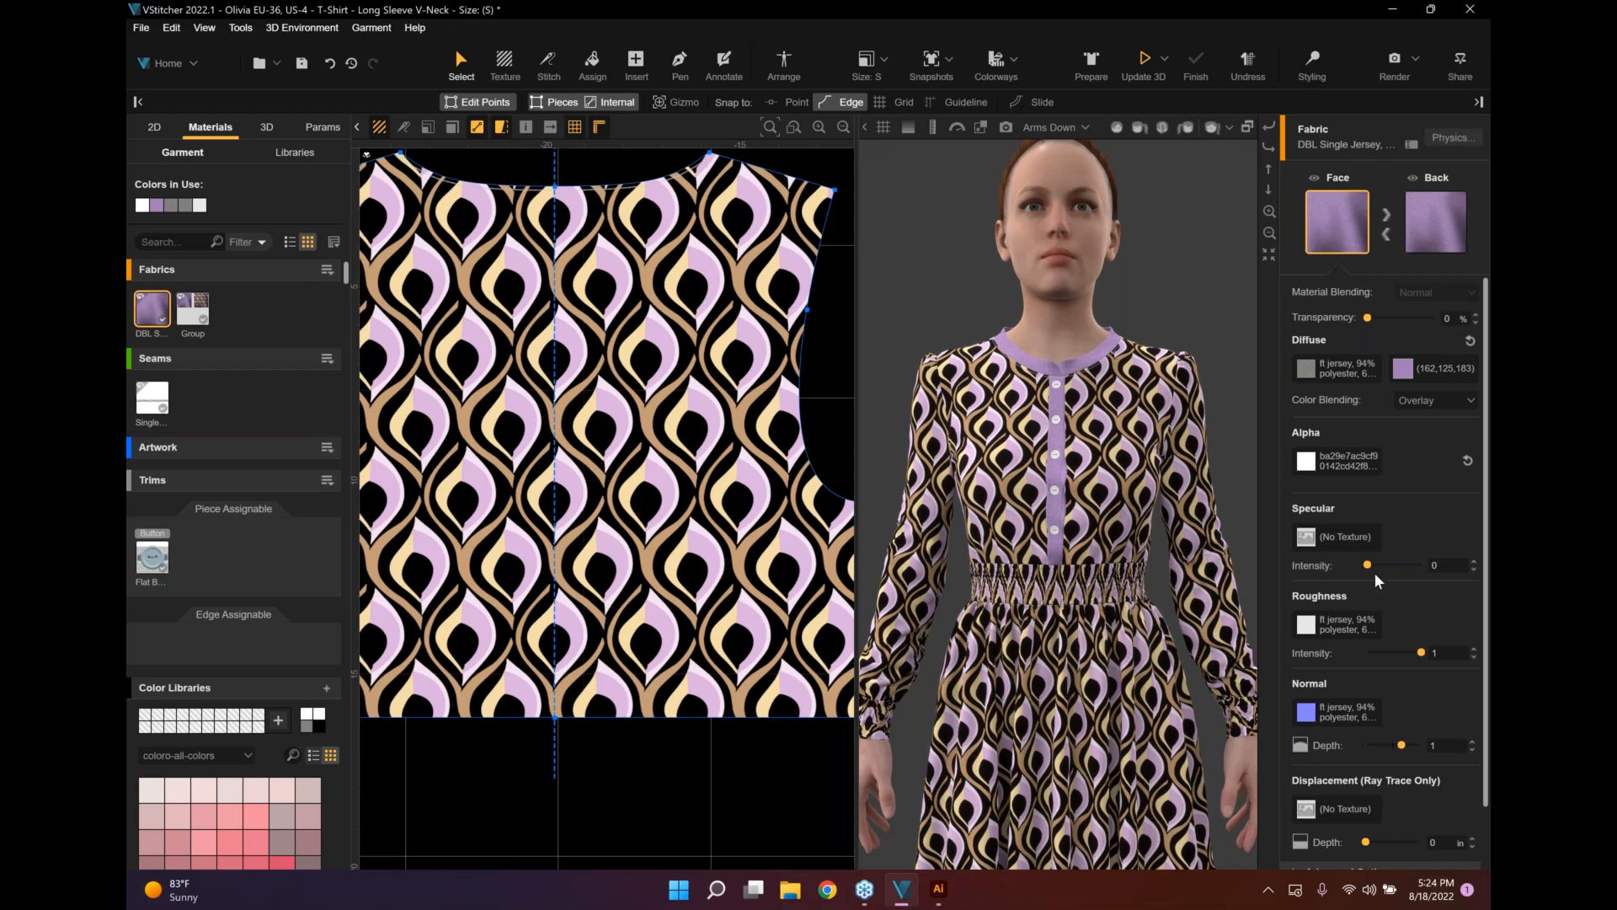
{"action": "left_click", "coordinate": [1450, 334]}
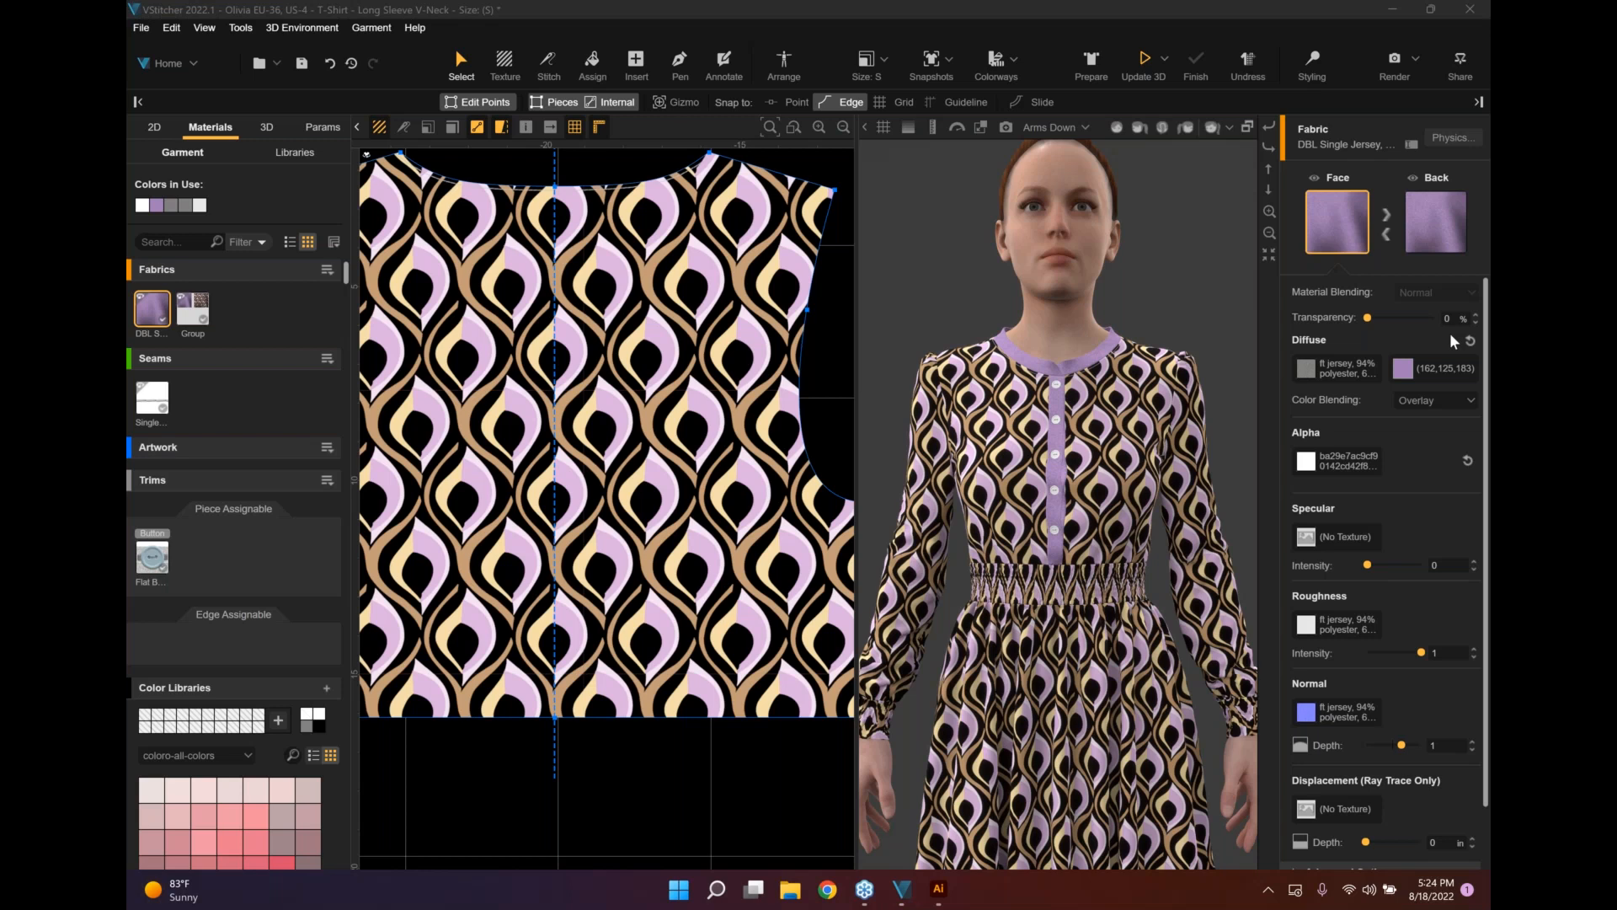
{"action": "left_click", "coordinate": [1408, 371]}
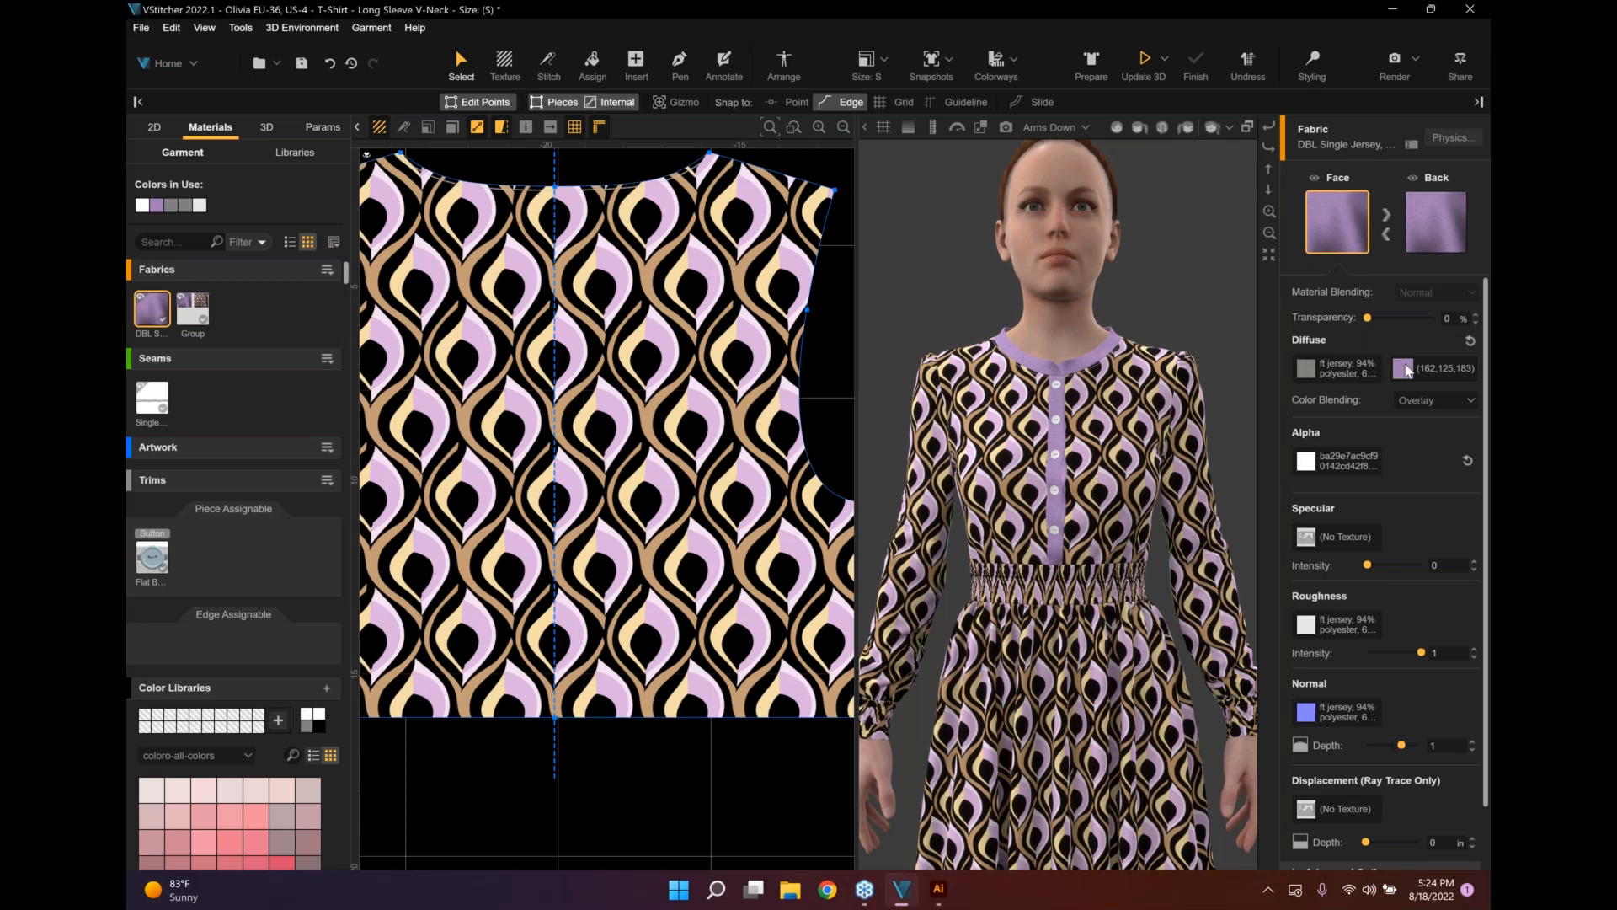
{"action": "left_click", "coordinate": [1405, 370]}
{"action": "scroll", "coordinate": [1058, 504], "scroll_direction": "up", "scroll_amount": 2}
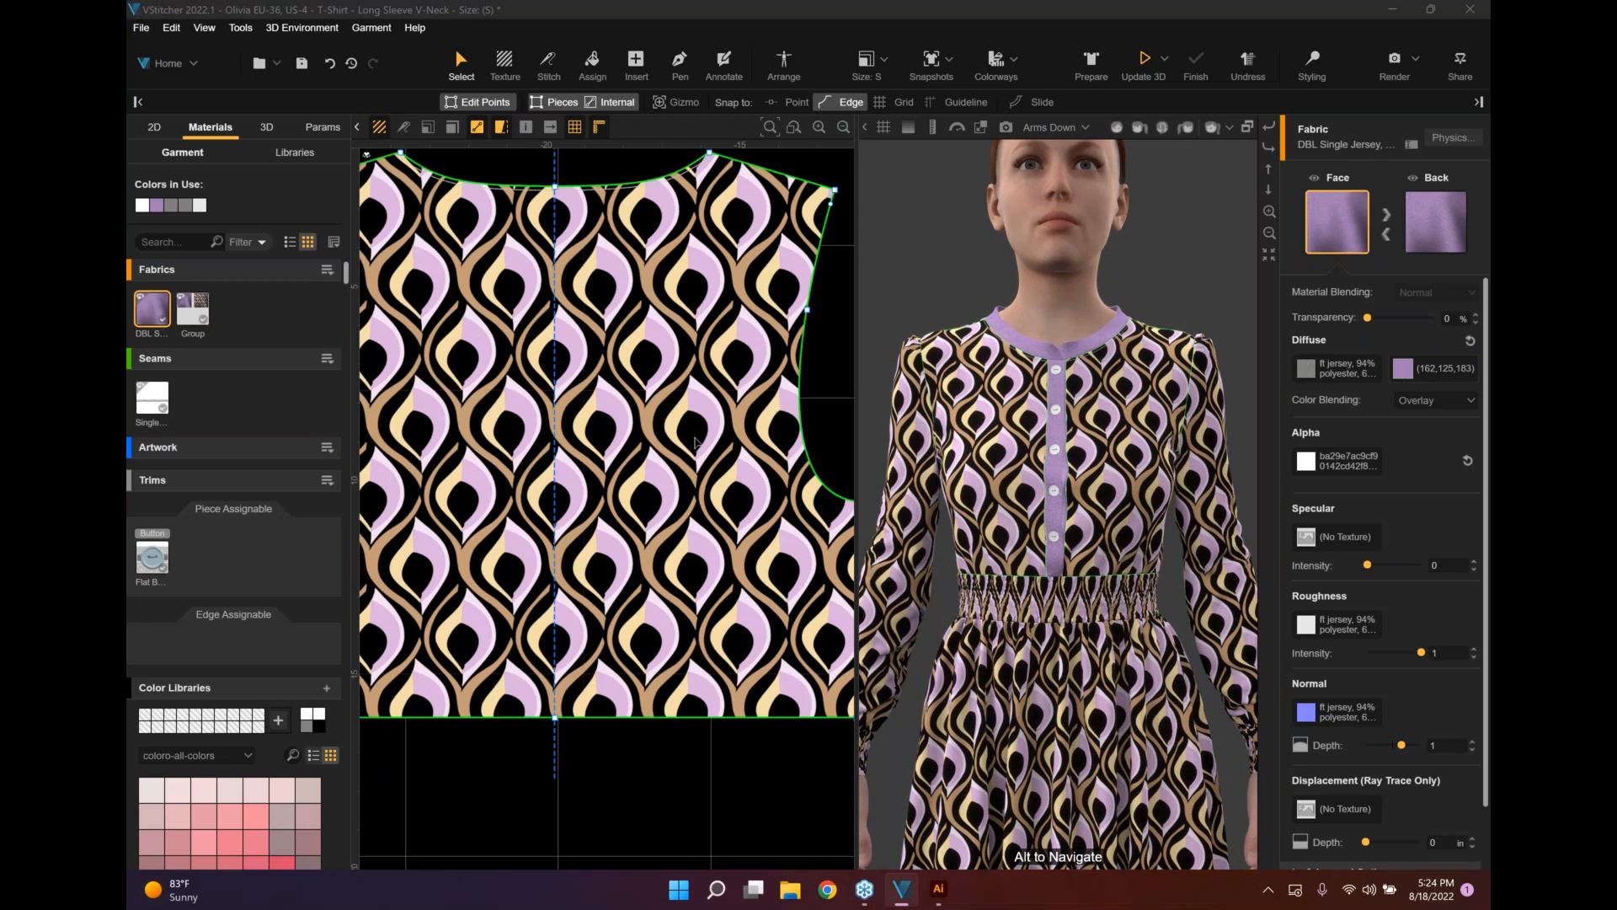
{"action": "scroll", "coordinate": [695, 437], "scroll_direction": "down", "scroll_amount": 3}
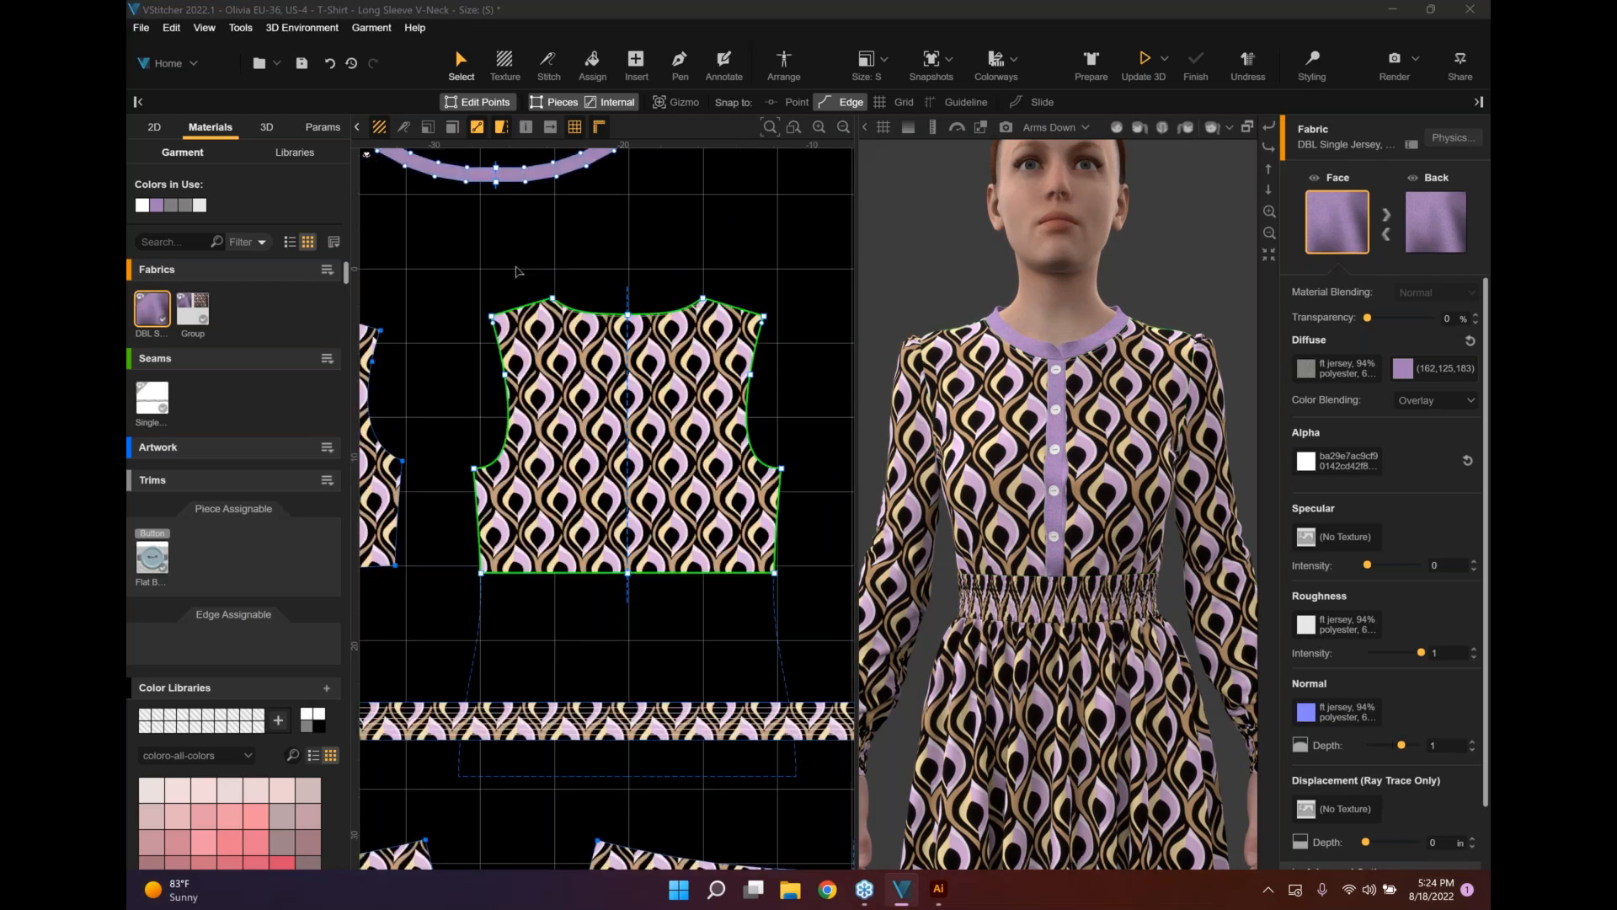
{"action": "middle_click_drag", "start_coordinate": [699, 331], "coordinate": [876, 391]}
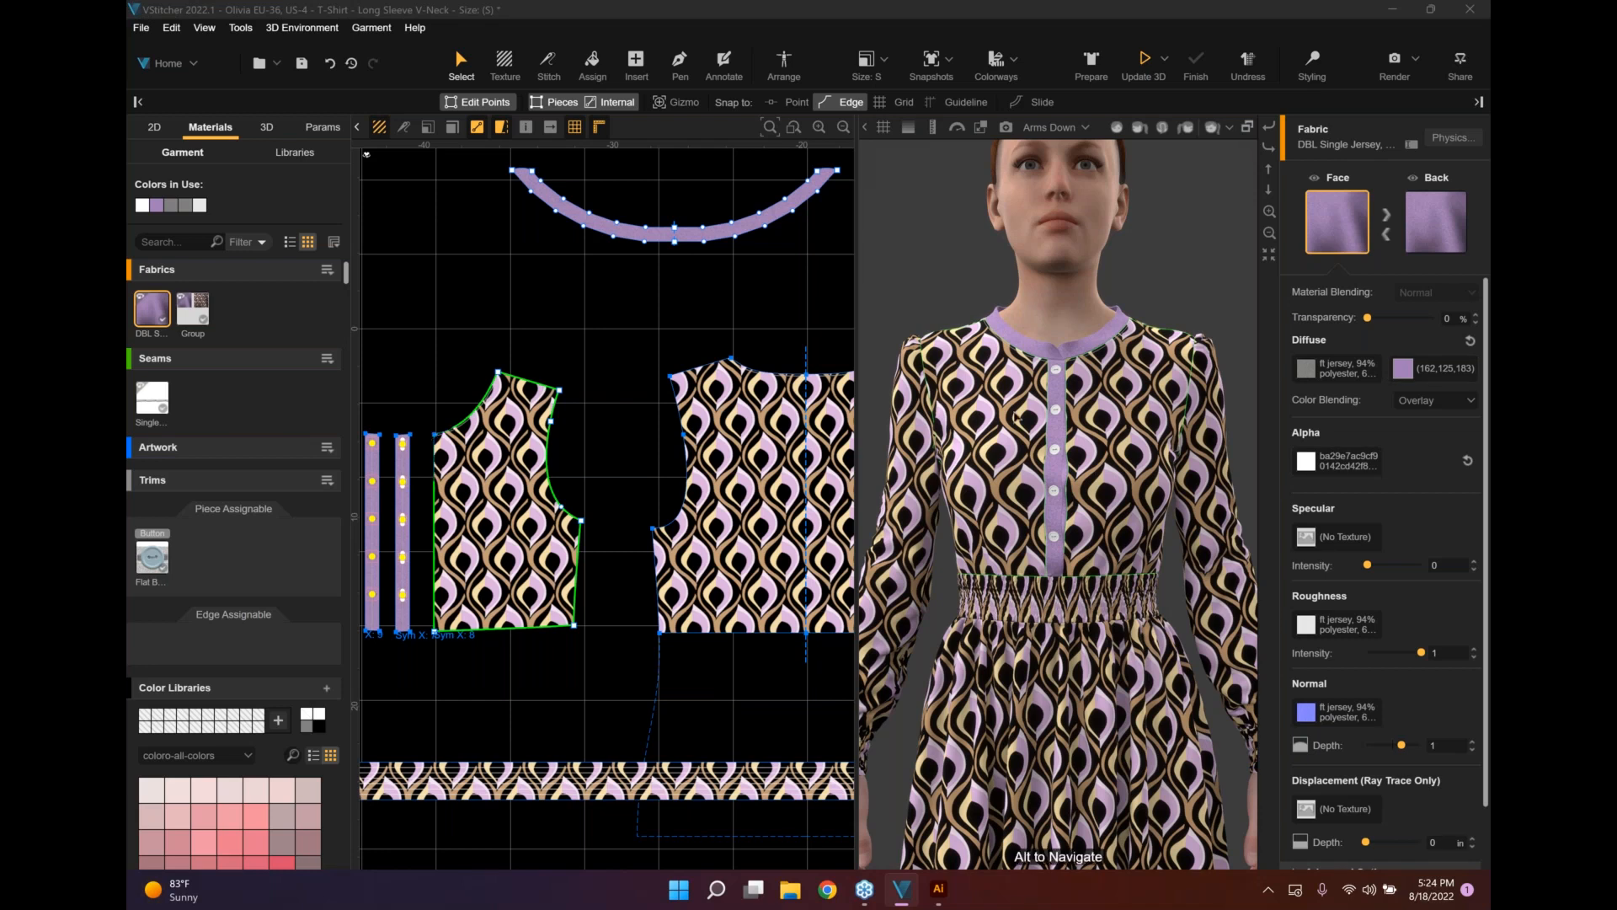
{"action": "left_click", "coordinate": [1403, 368]}
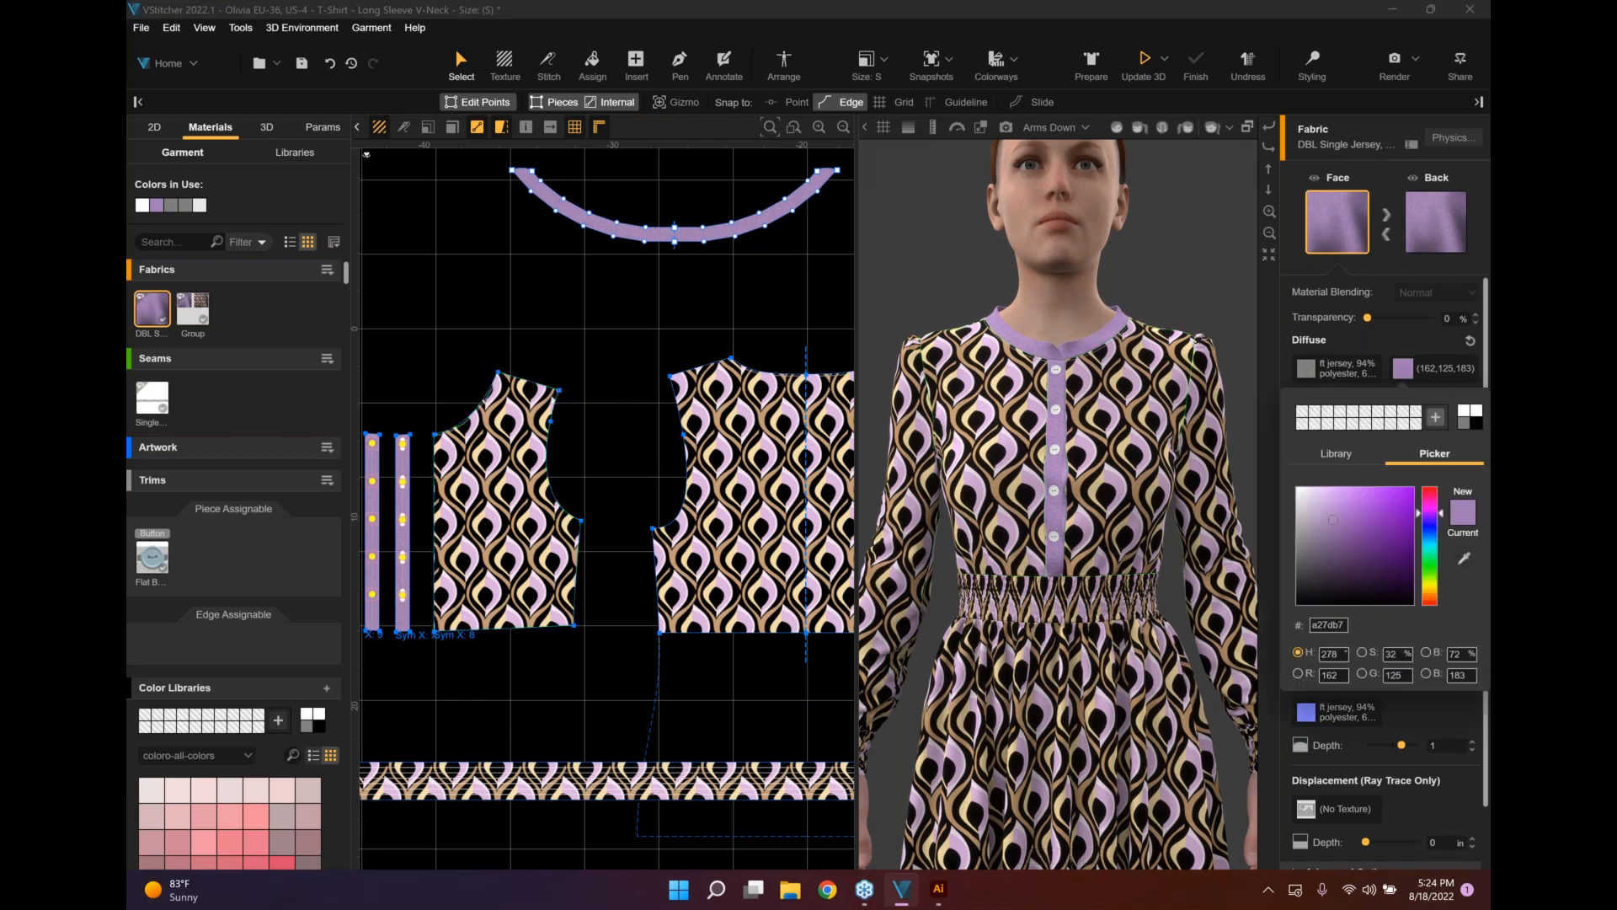
{"action": "left_click", "coordinate": [1101, 489]}
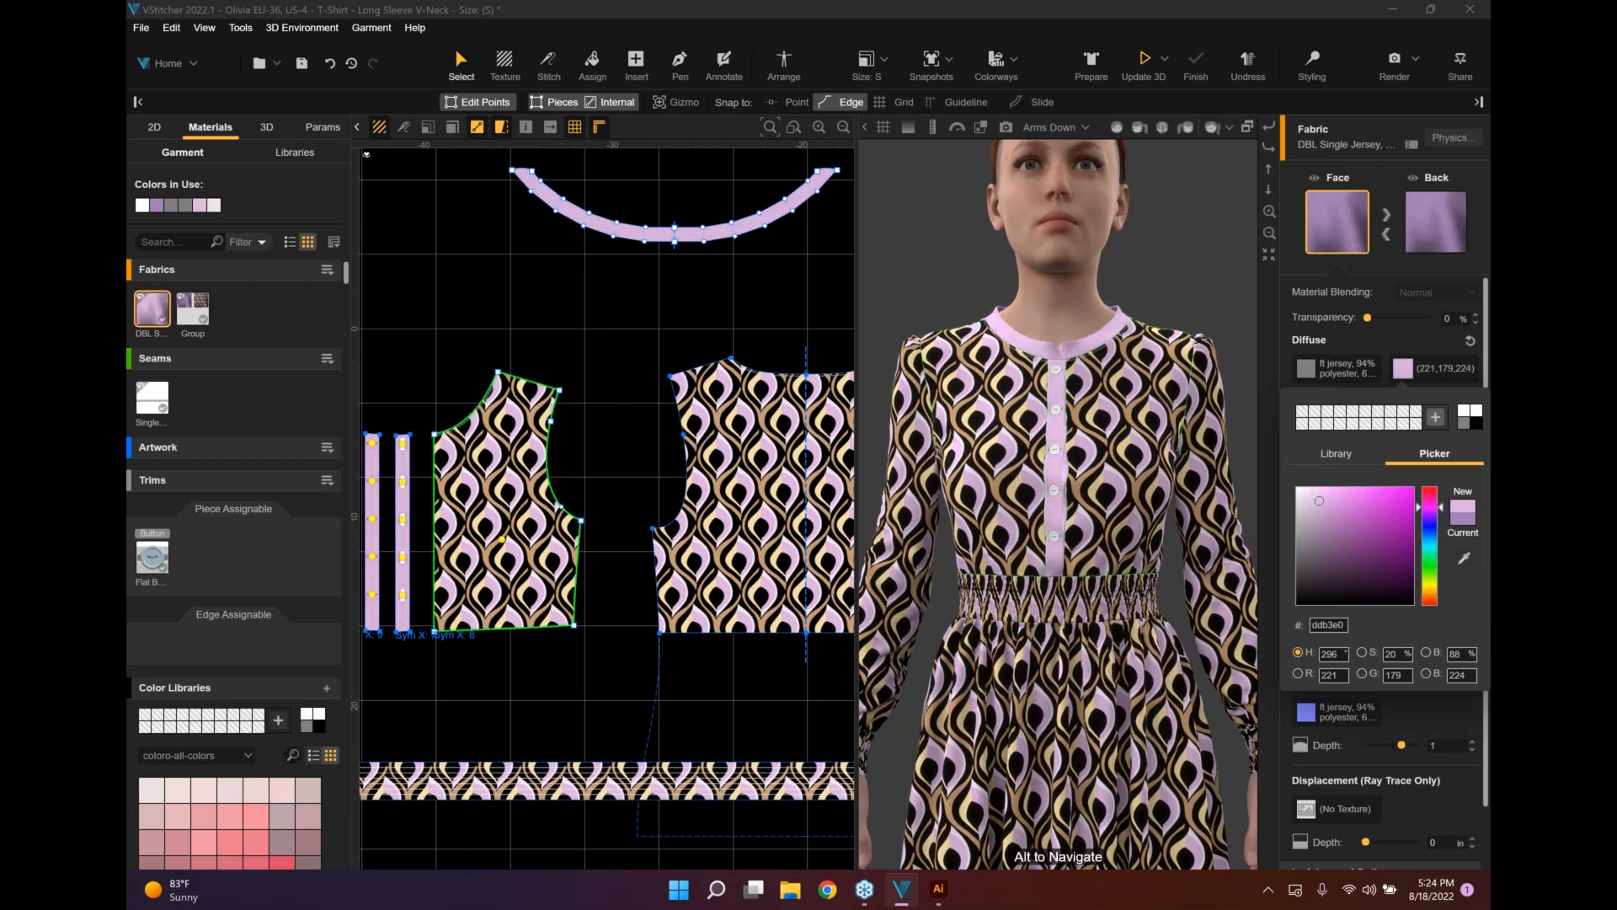
Render the current front view of the full dress to a PNG in the WEBINAR PROJECT folder and select the saved image there.
{"action": "scroll", "coordinate": [1059, 504], "scroll_direction": "down", "scroll_amount": 5}
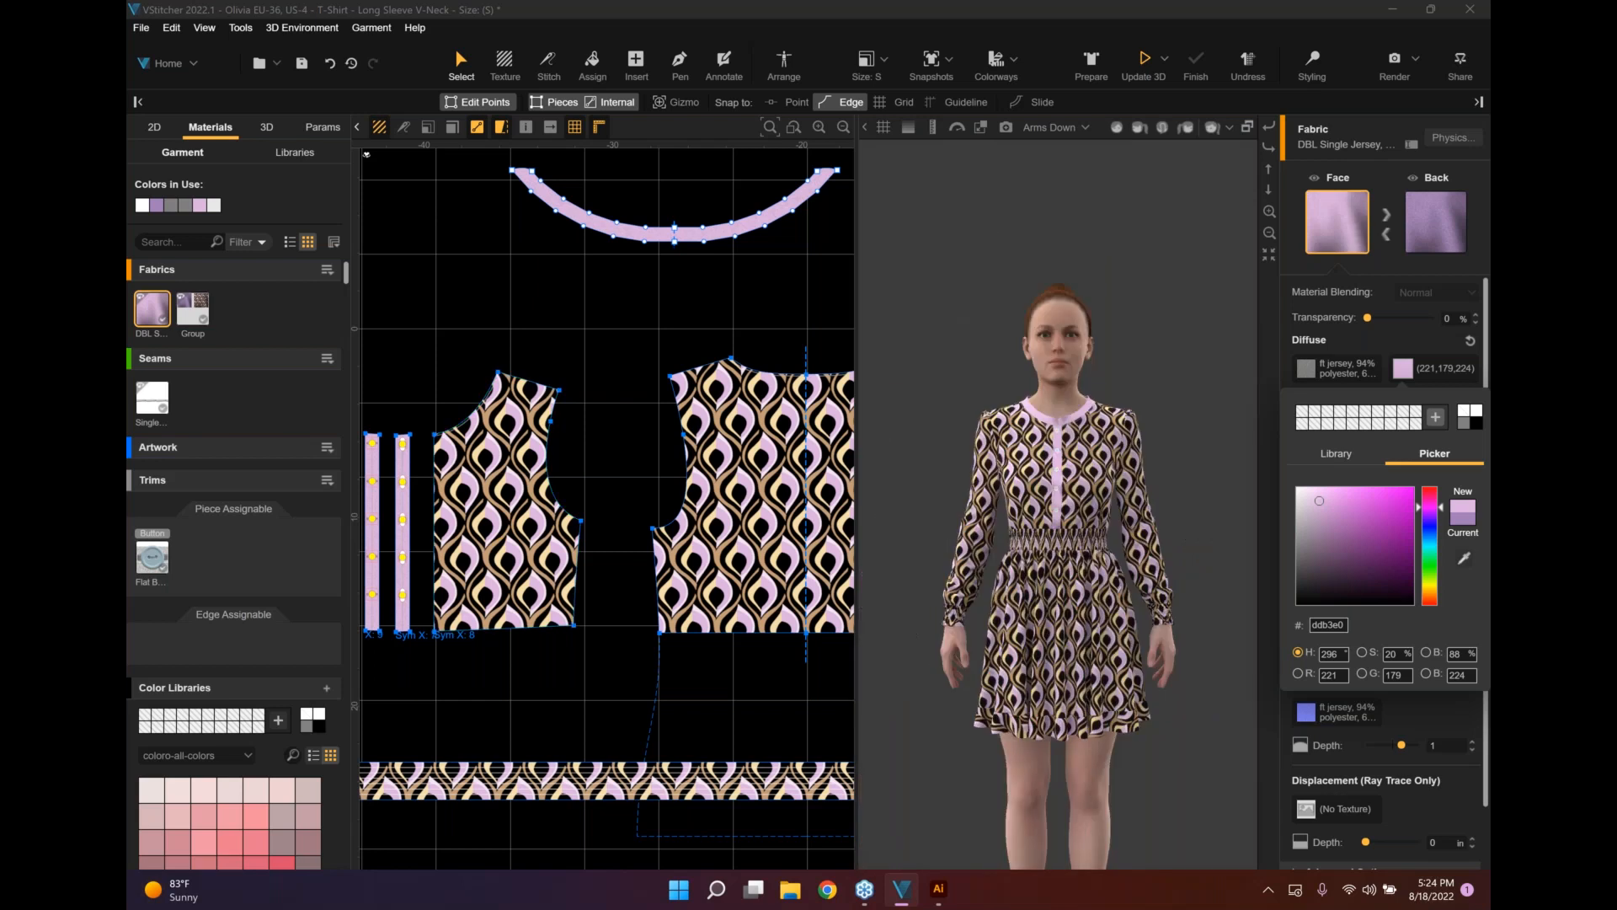
{"action": "middle_click_drag", "start_coordinate": [1059, 504], "coordinate": [1059, 431]}
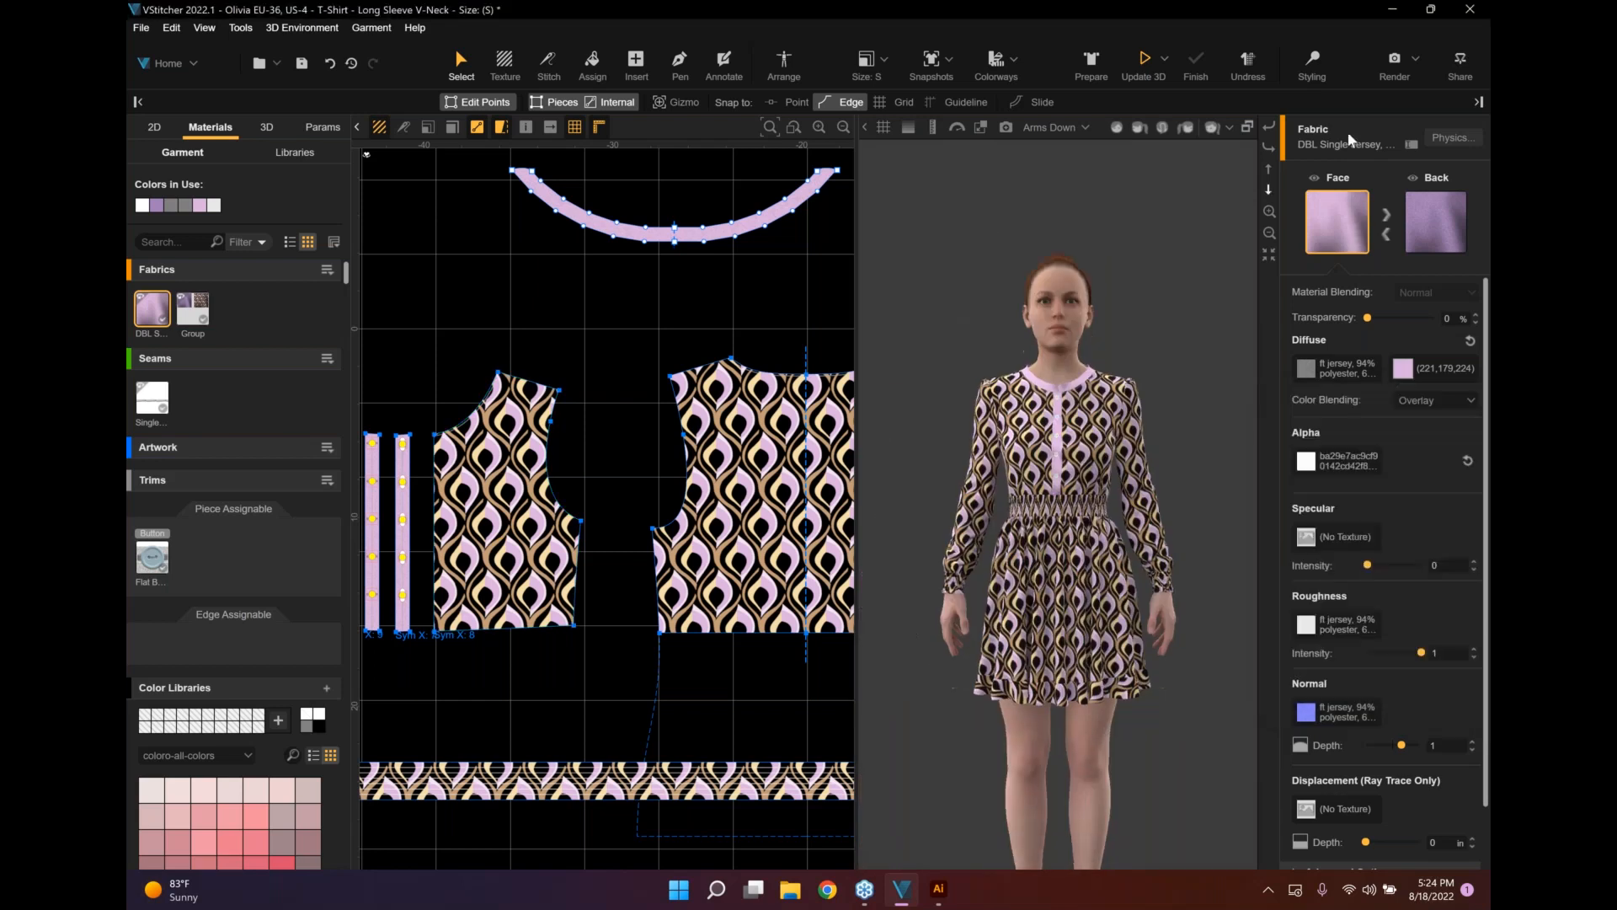
{"action": "left_click", "coordinate": [1395, 66]}
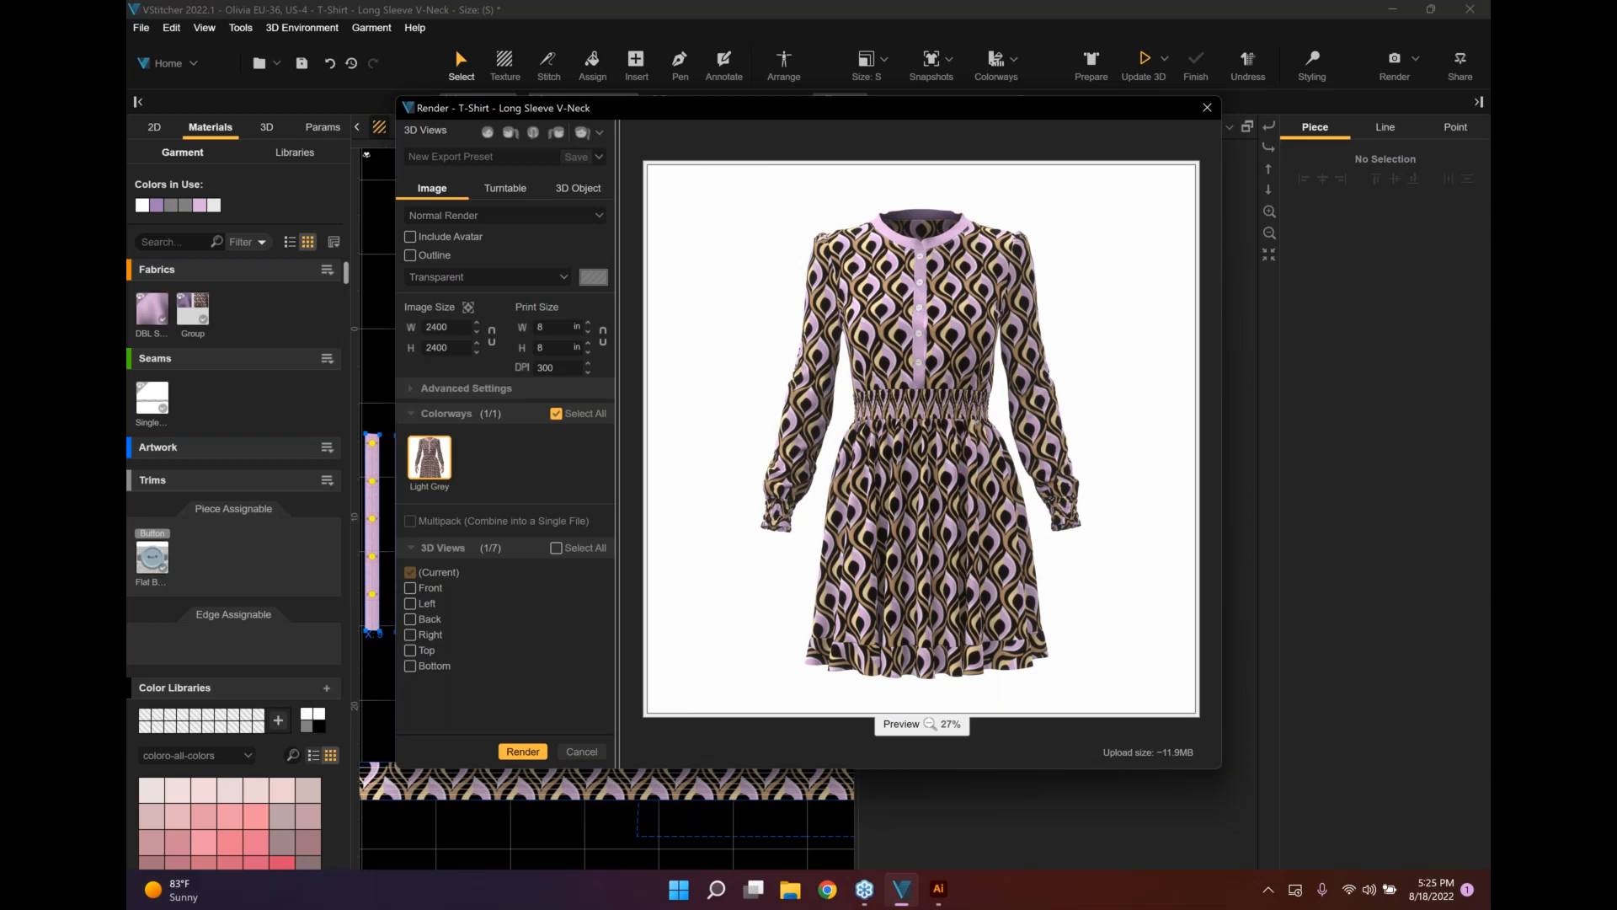
{"action": "left_click", "coordinate": [524, 755]}
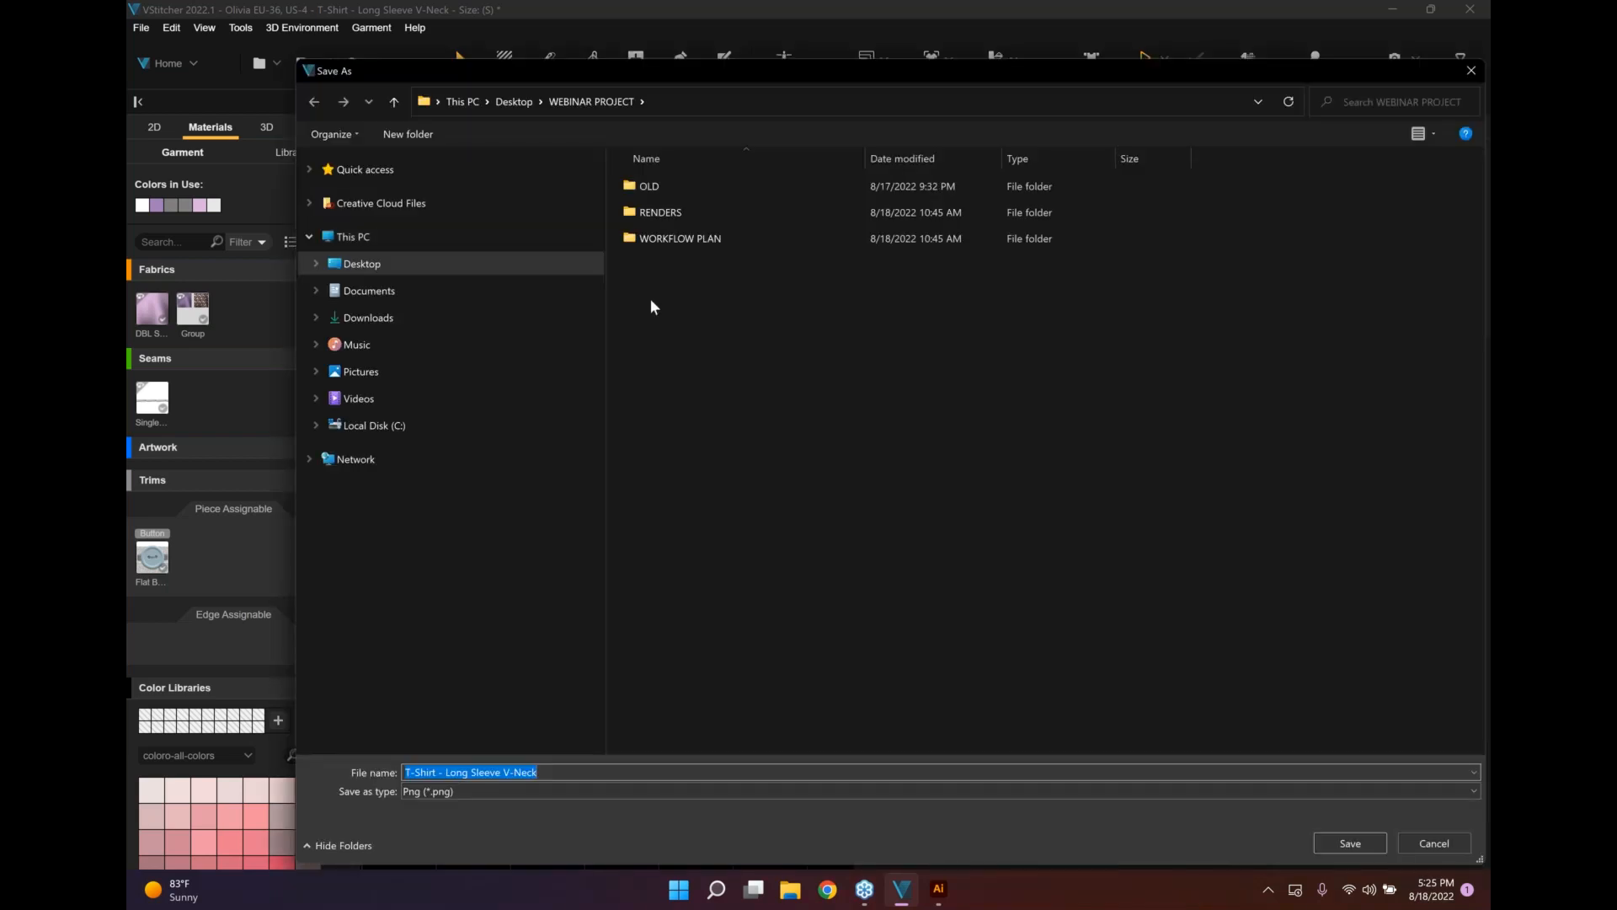
{"action": "left_click", "coordinate": [1338, 839]}
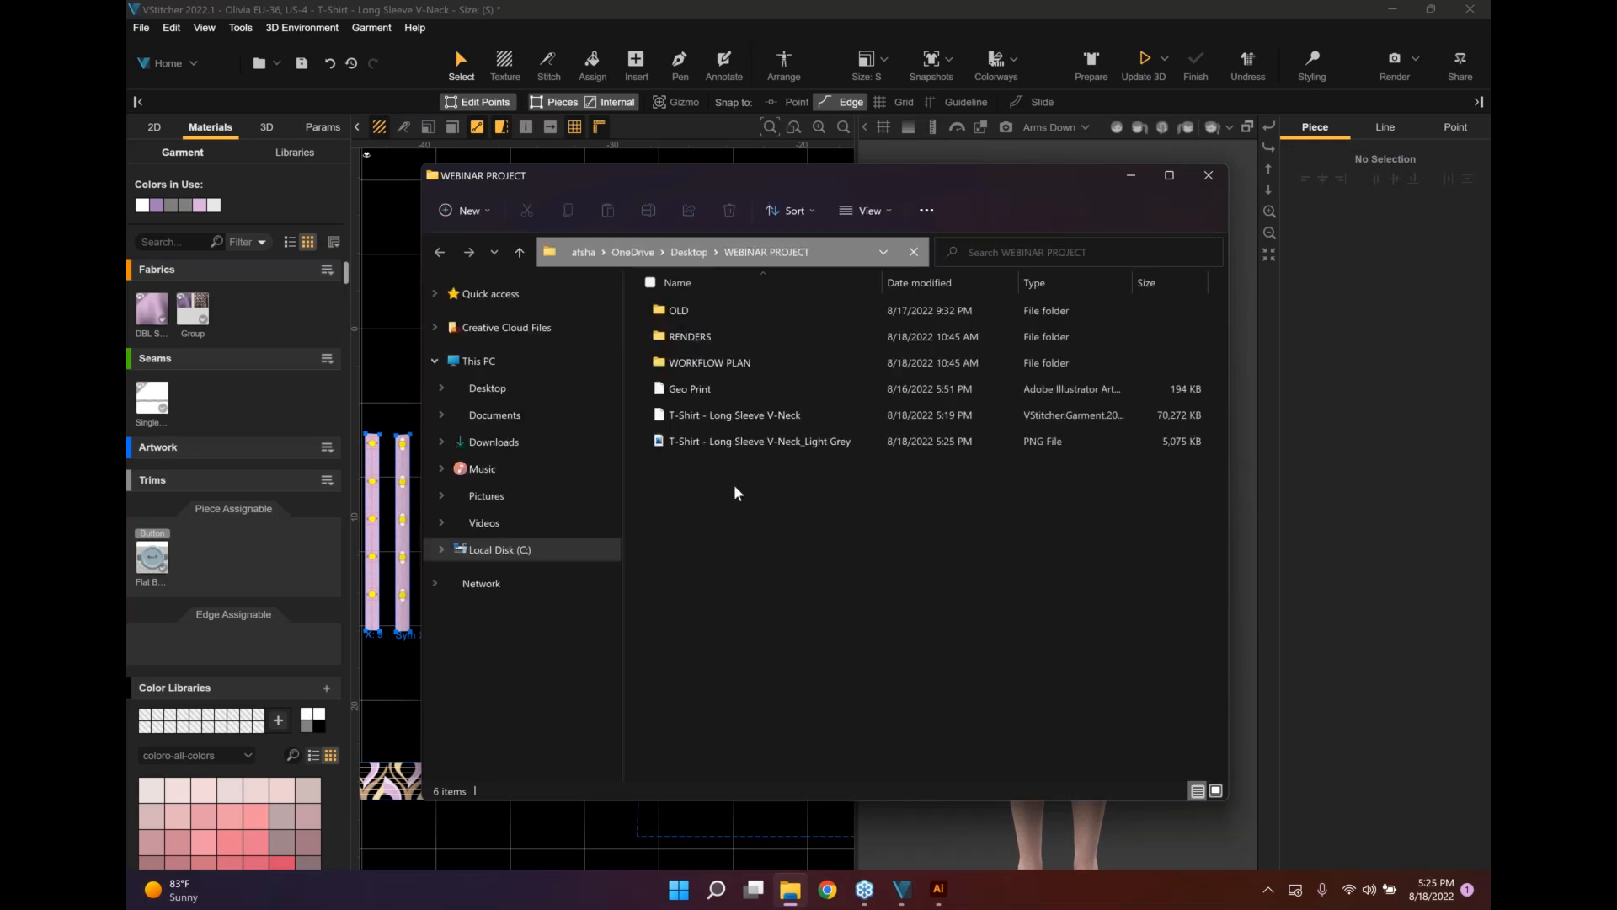
{"action": "left_click", "coordinate": [743, 442]}
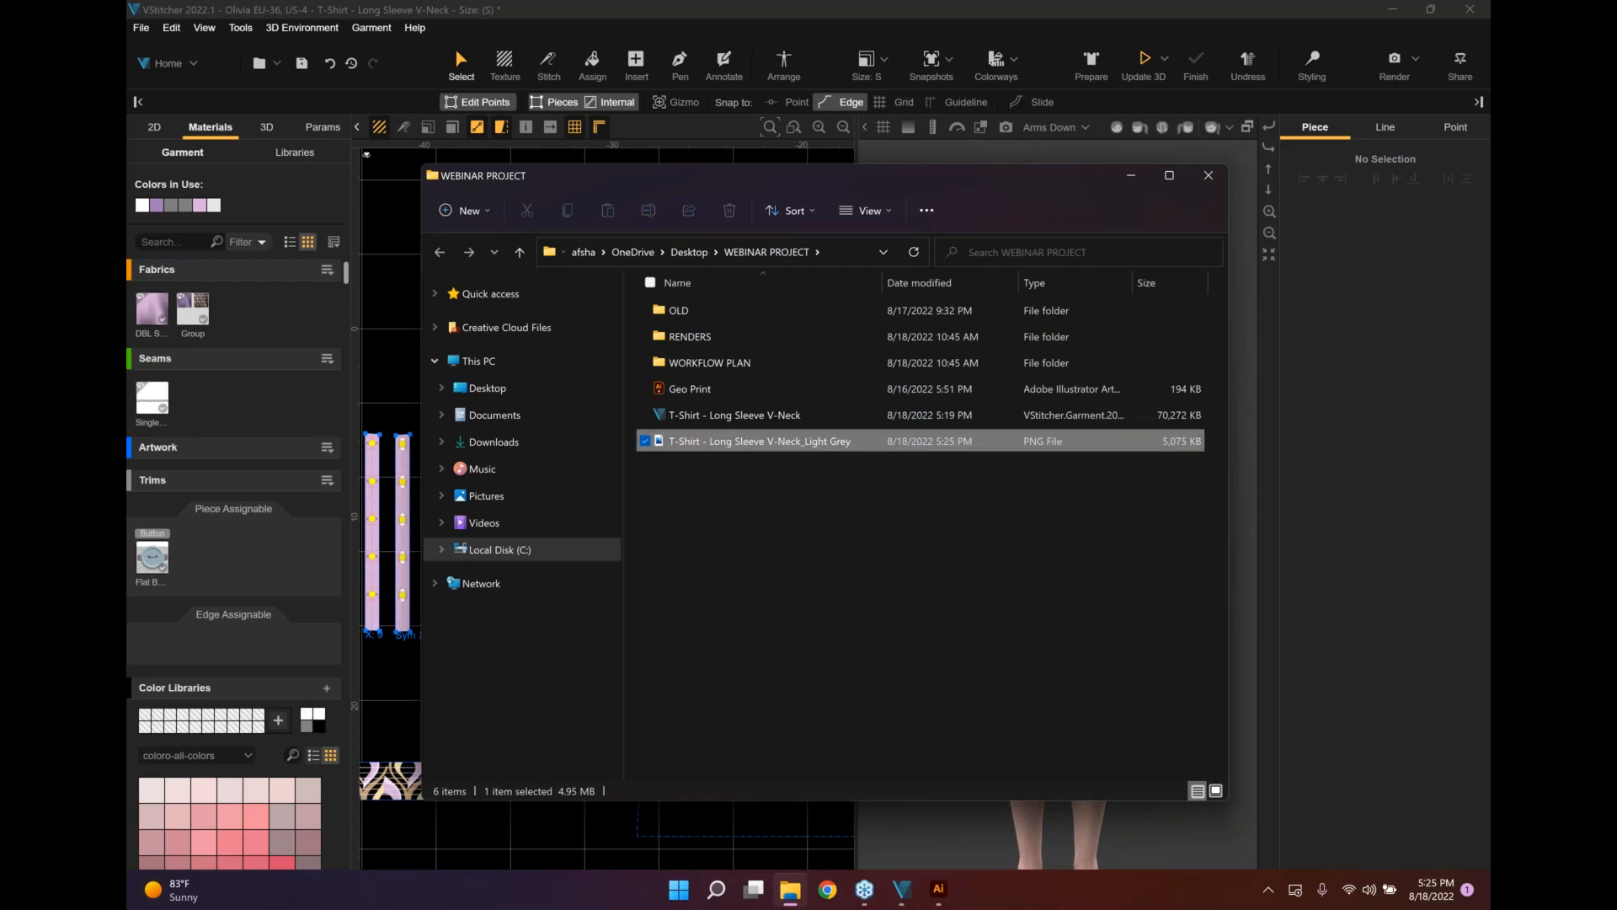